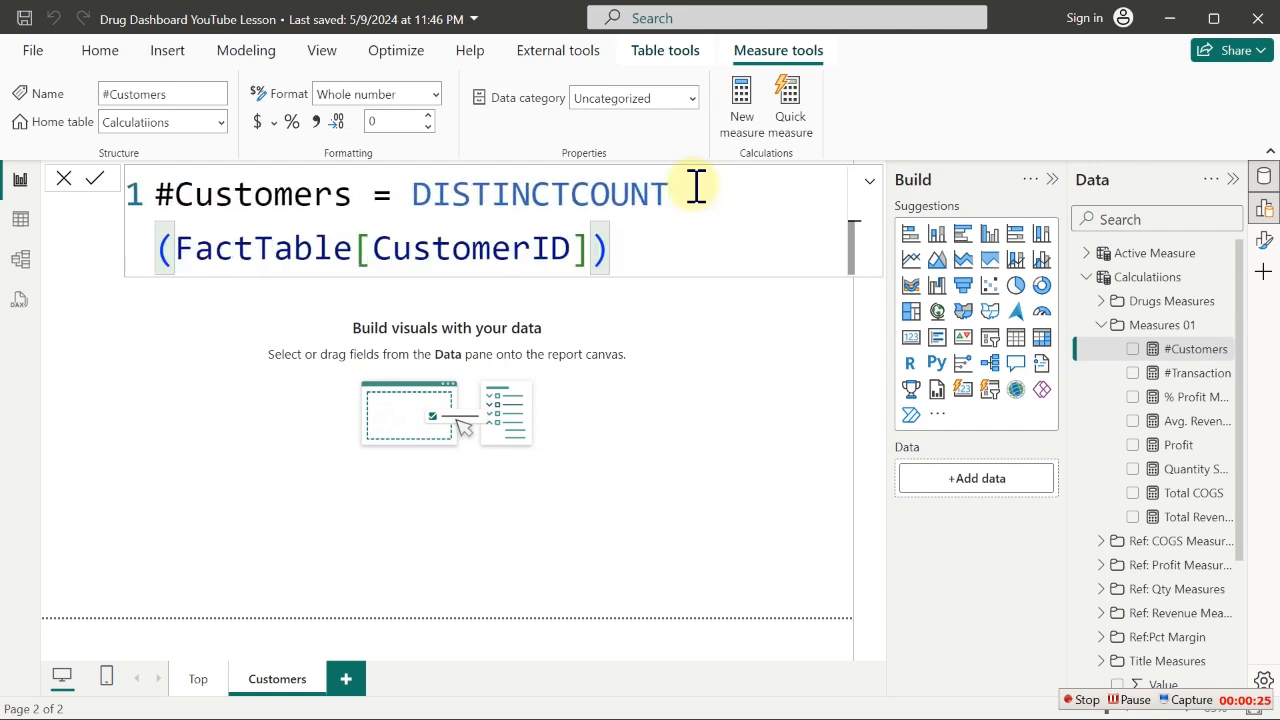
# Review the DAX formulas of the #Customers and Avg. Revenue measures, including the FactTable and [#Customers] references
pyautogui.scroll(-3, 695, 187)
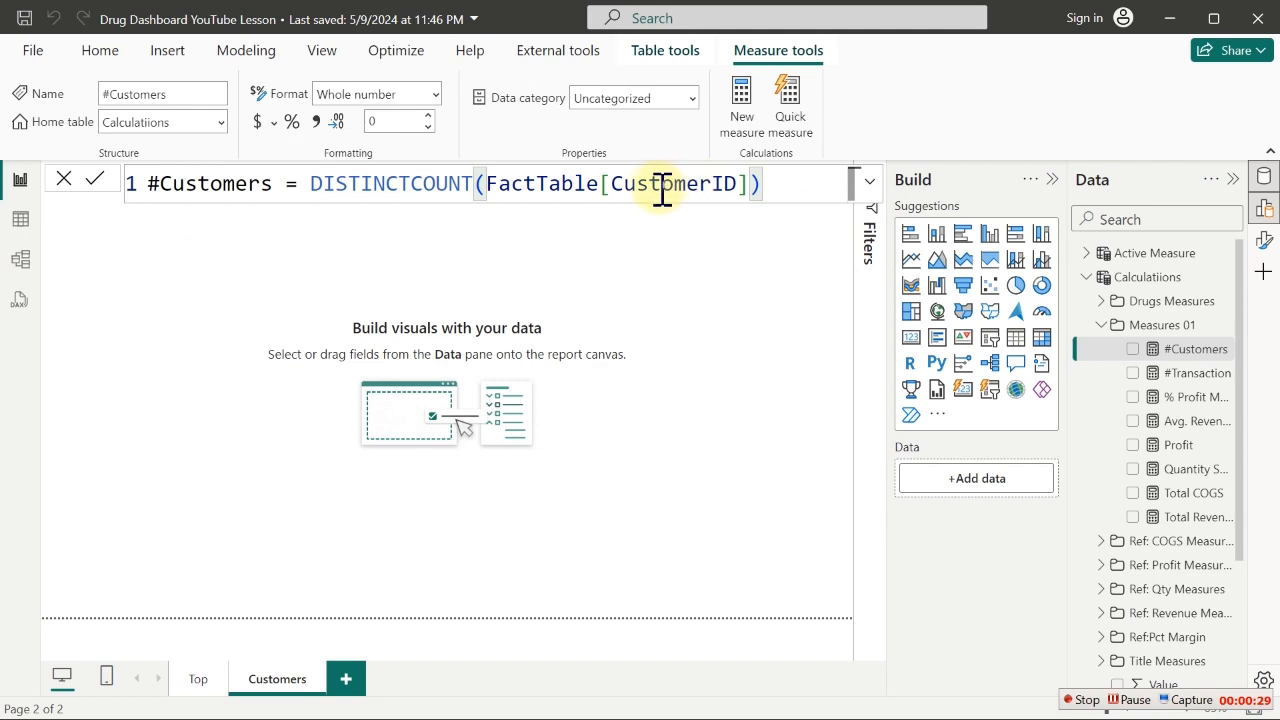
pyautogui.moveTo(488, 183); pyautogui.dragTo(597, 187)
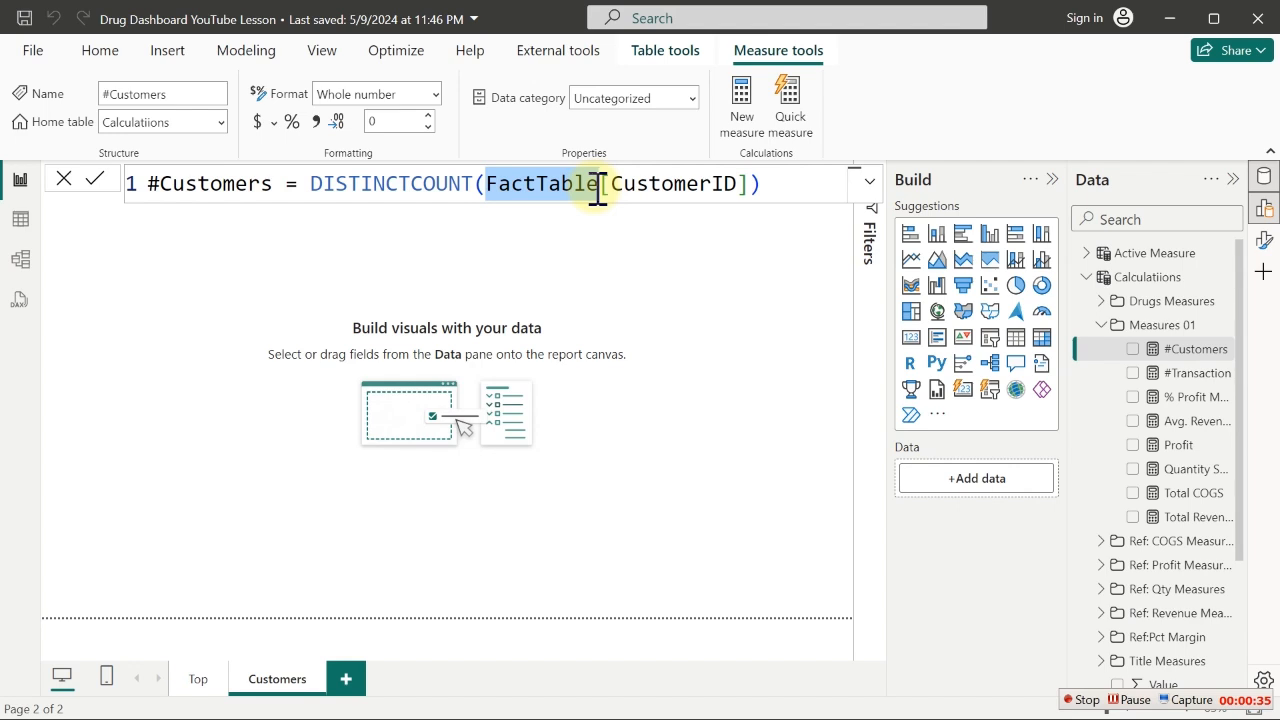
pyautogui.click(1198, 435)
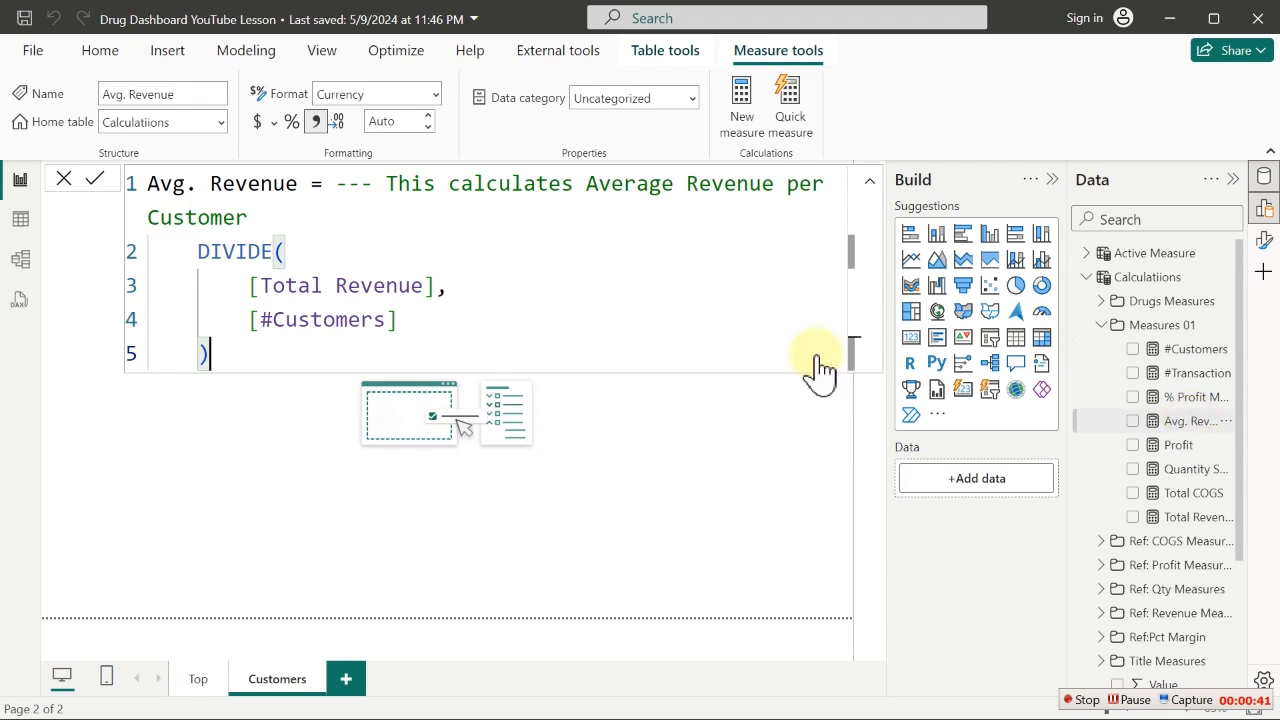
pyautogui.click(641, 291)
pyautogui.scroll(3, 641, 291)
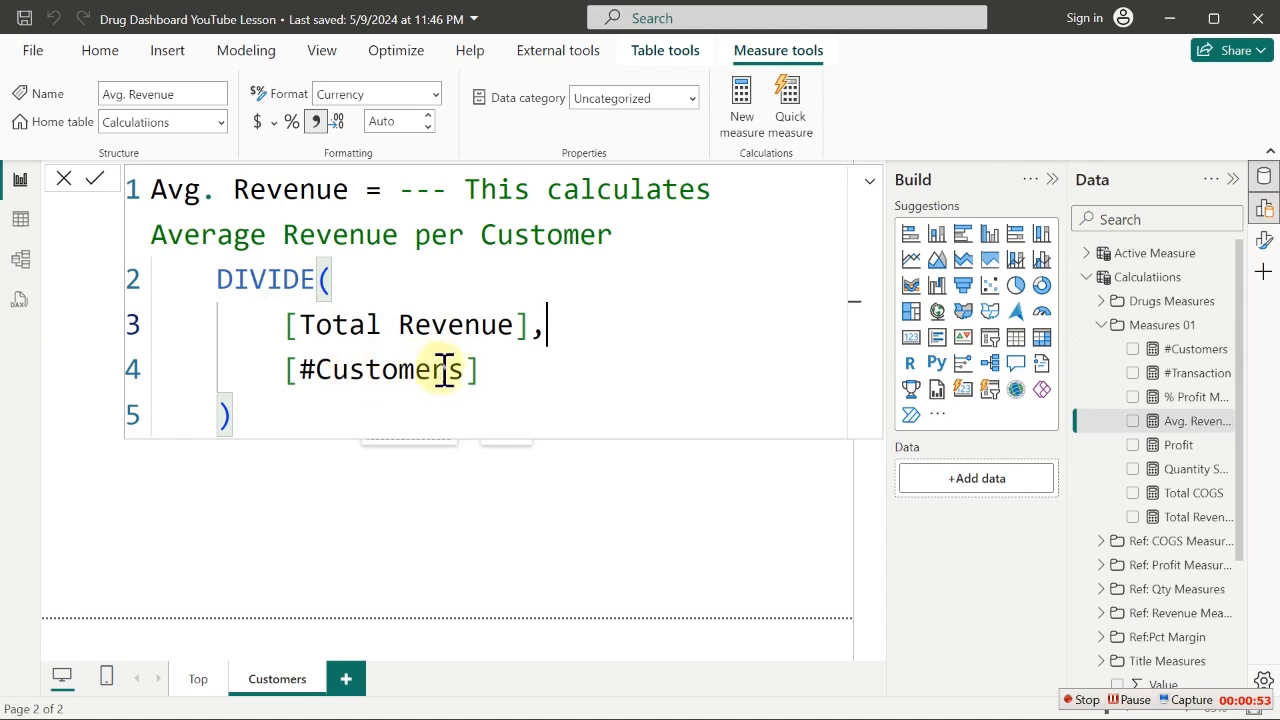
pyautogui.click(492, 380)
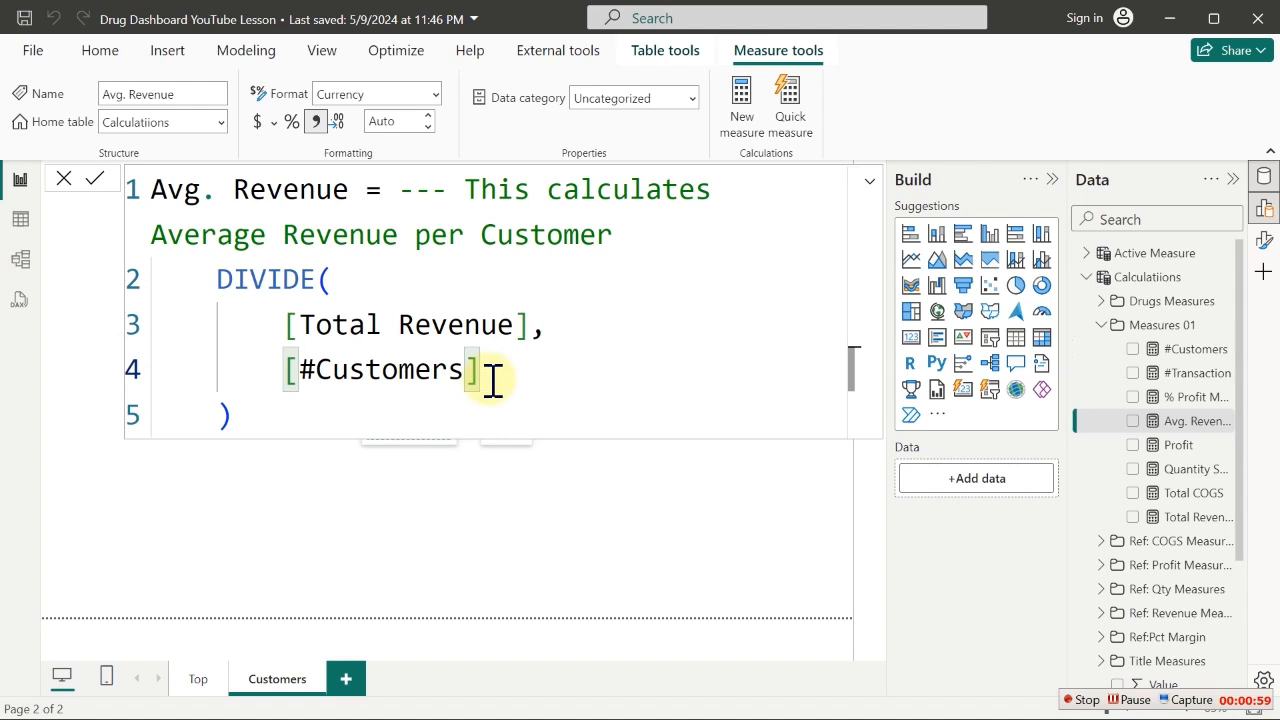
# Examine the Total Revenue measure's formula, focusing on its SUMX and RELATED functions
pyautogui.click(1188, 519)
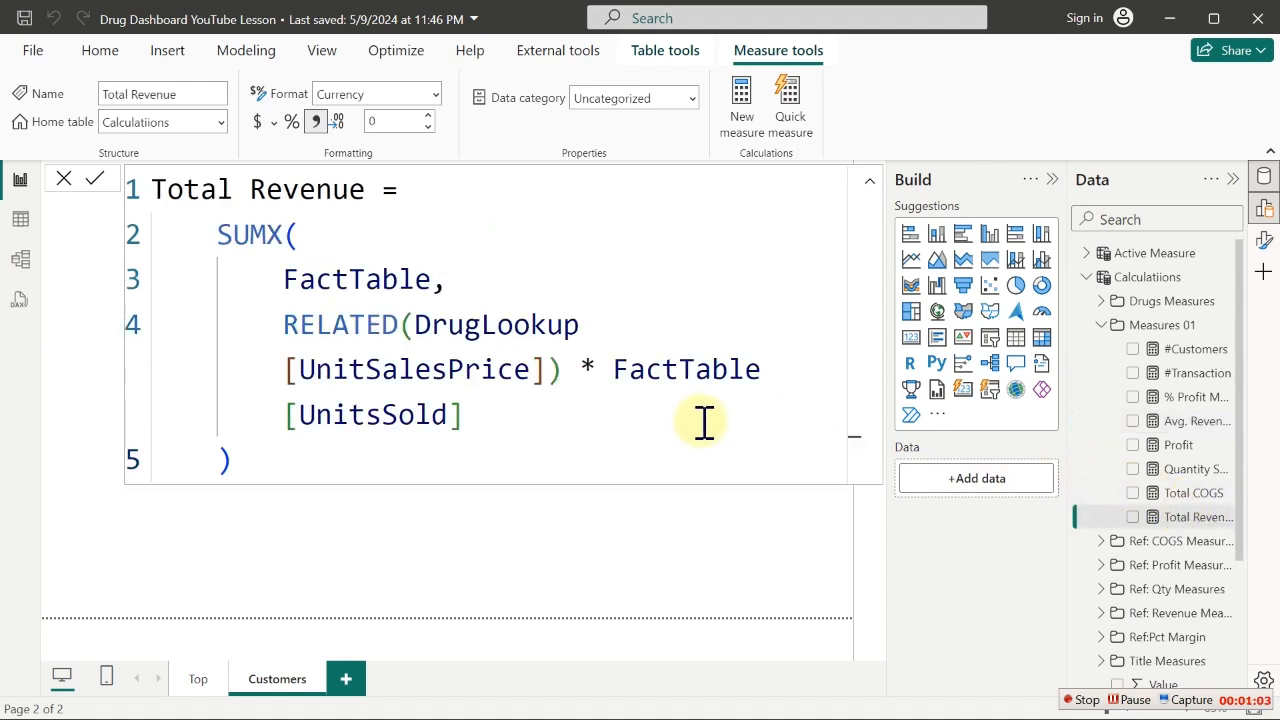
pyautogui.click(596, 397)
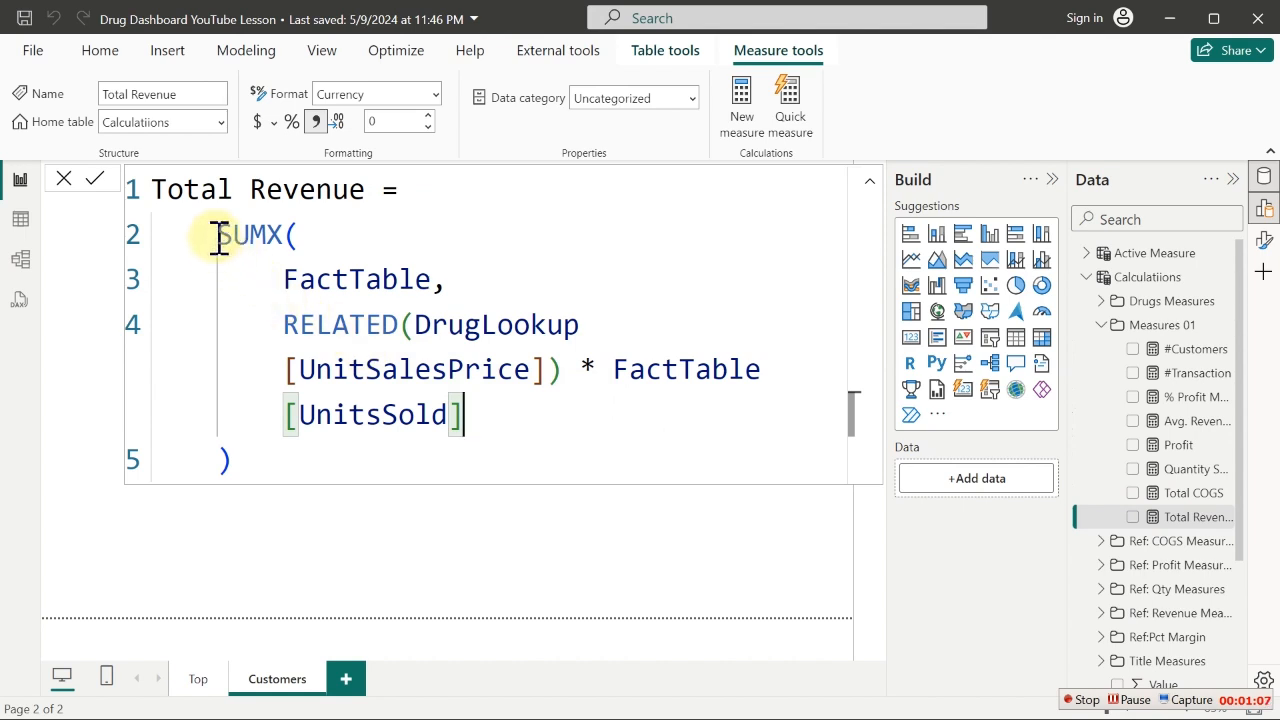
pyautogui.moveTo(219, 240); pyautogui.dragTo(287, 236)
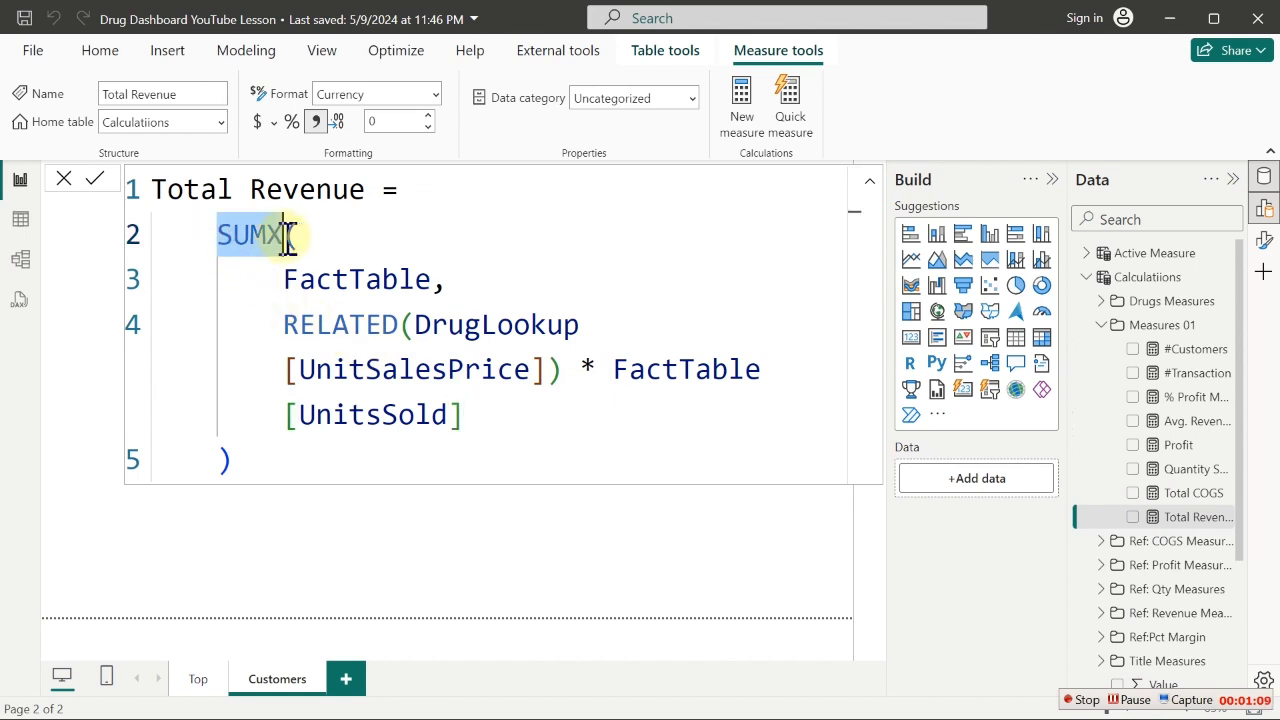
pyautogui.moveTo(268, 324); pyautogui.dragTo(405, 326)
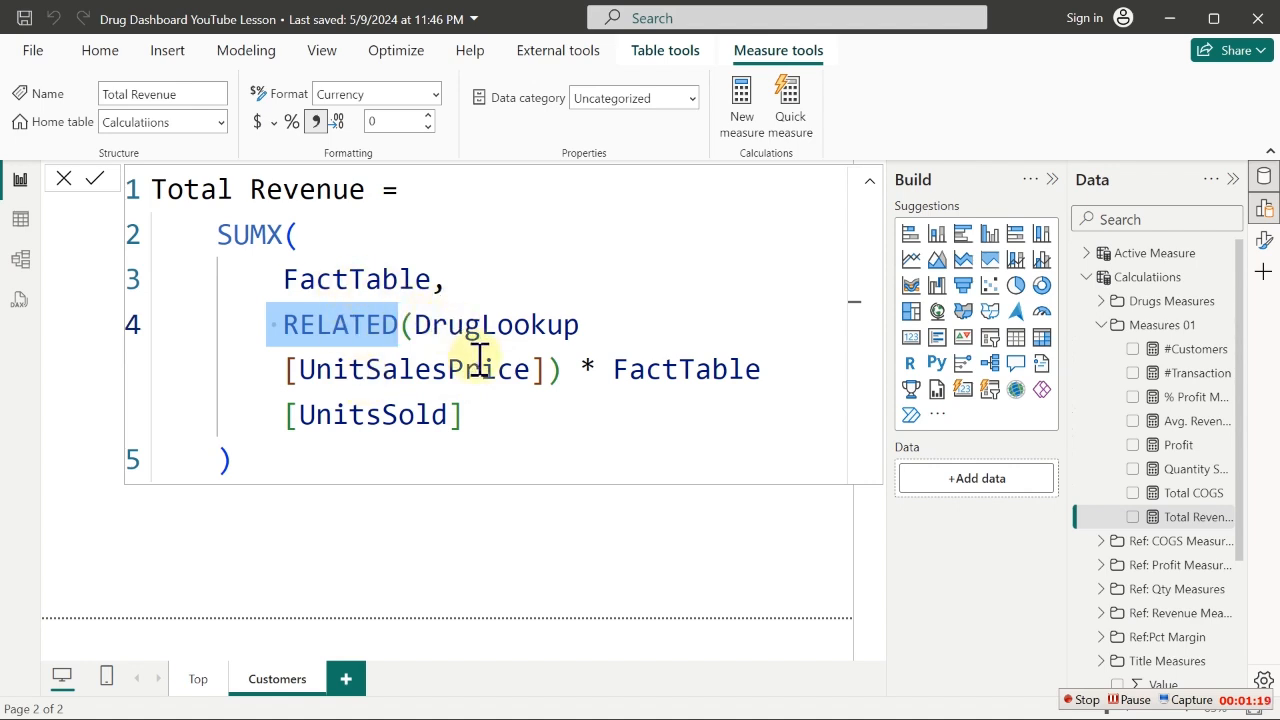
pyautogui.scroll(-5, 480, 358)
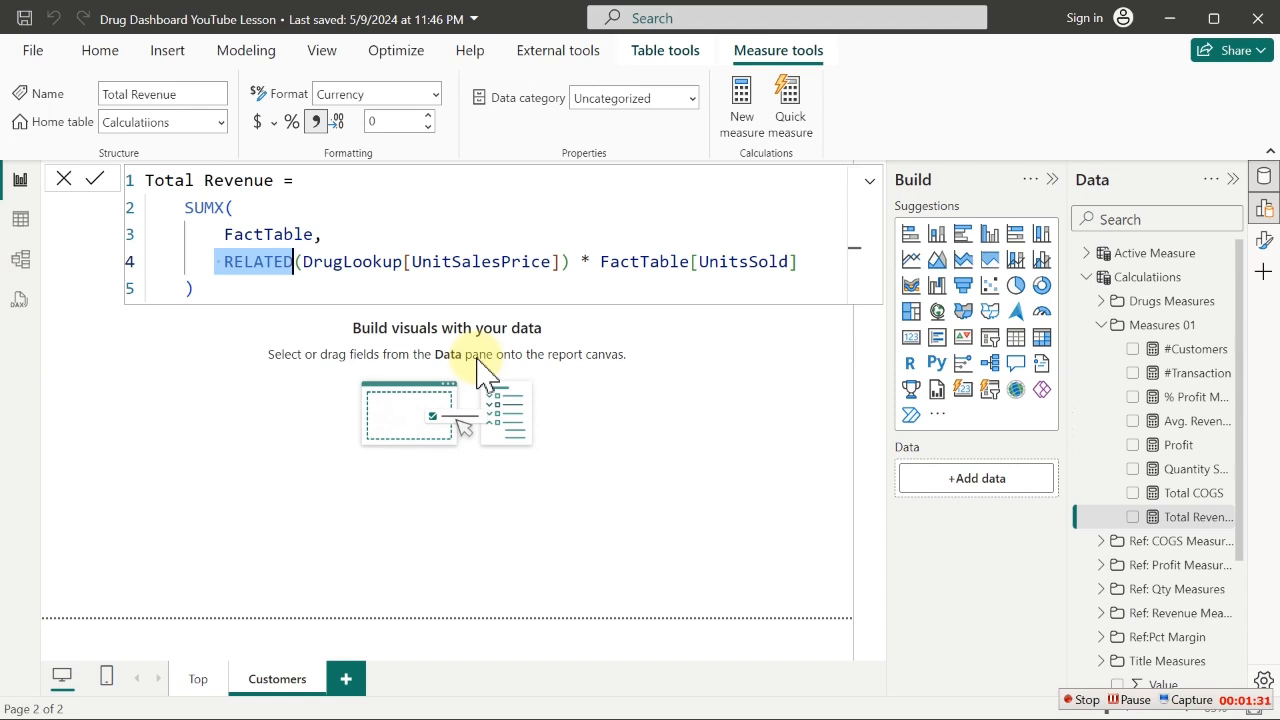
pyautogui.click(1080, 699)
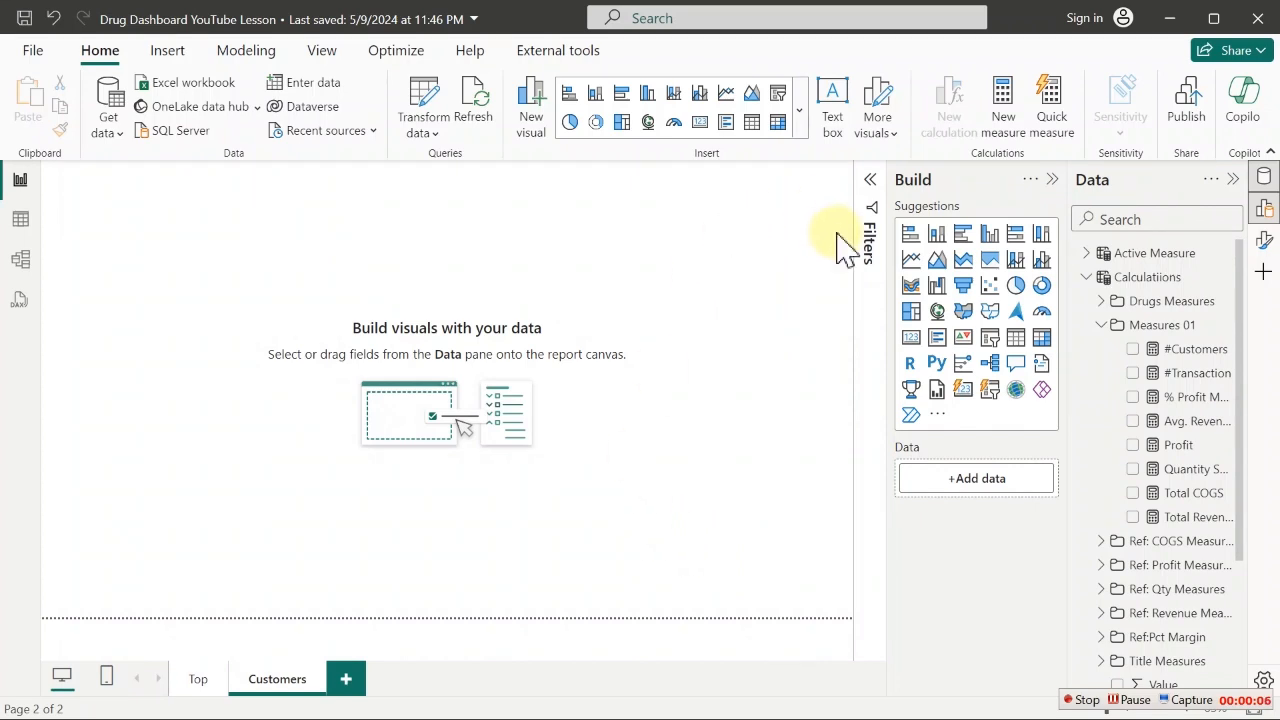
# Insert a new-style card visual on the Customers page, shift it off the page corner and stretch it into a wide strip
pyautogui.click(800, 112)
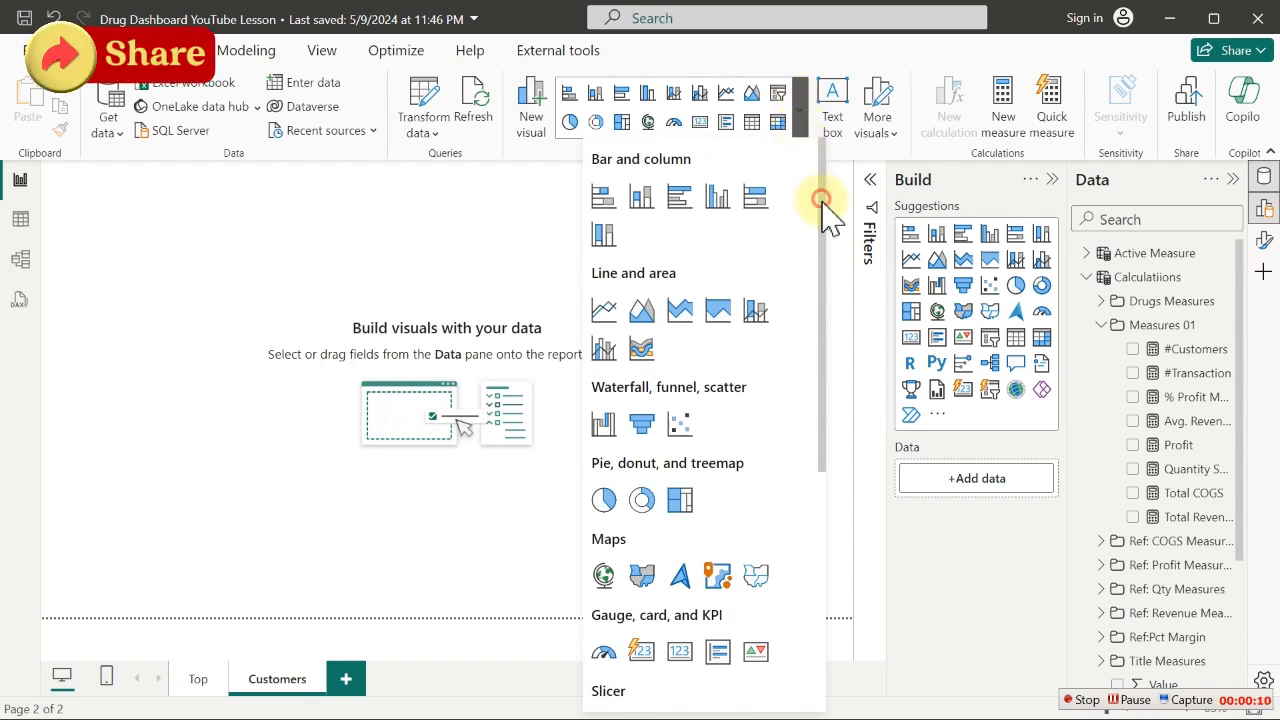
pyautogui.moveTo(825, 205); pyautogui.dragTo(829, 322)
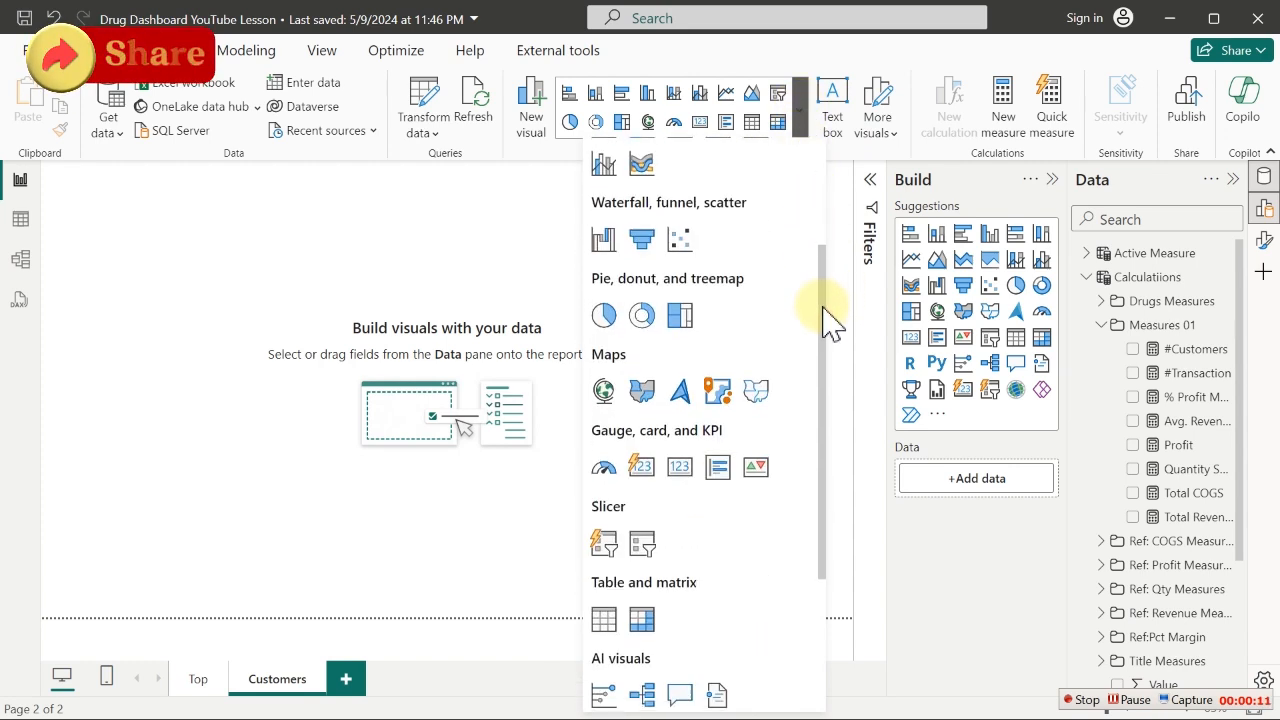
pyautogui.click(645, 480)
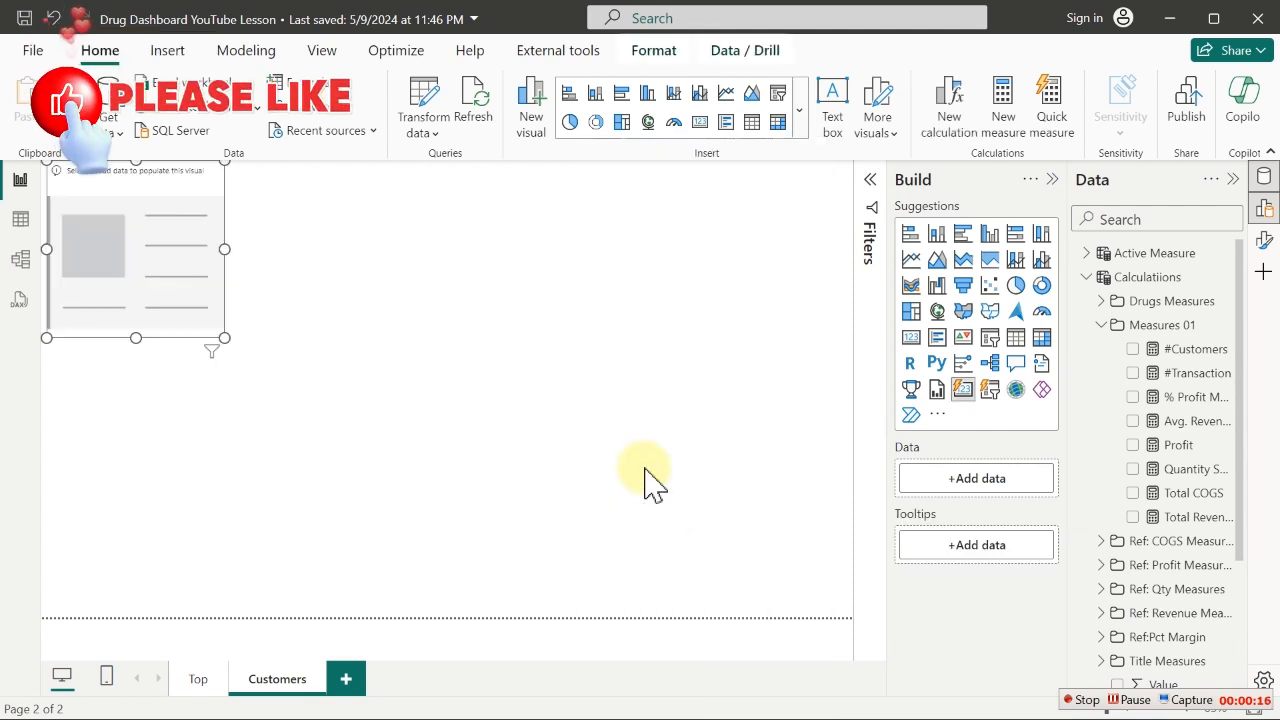
pyautogui.moveTo(104, 275); pyautogui.dragTo(158, 312)
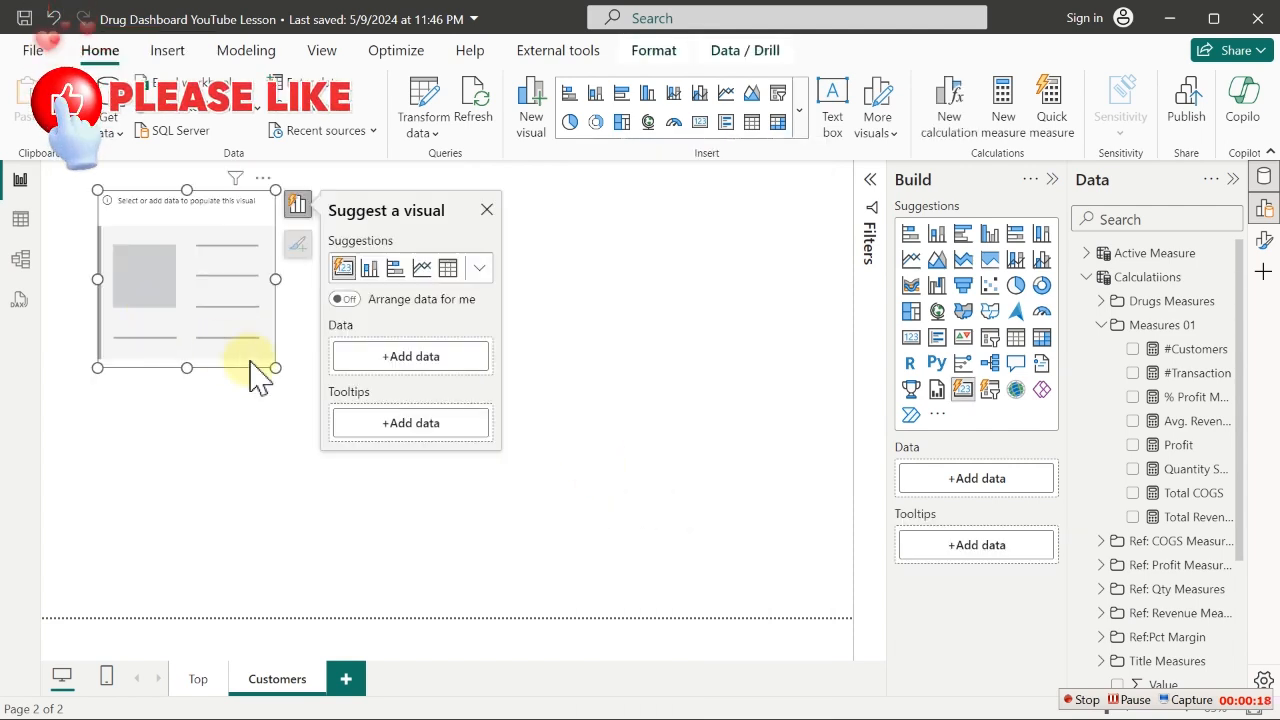
pyautogui.click(480, 345)
pyautogui.moveTo(480, 345); pyautogui.dragTo(645, 330)
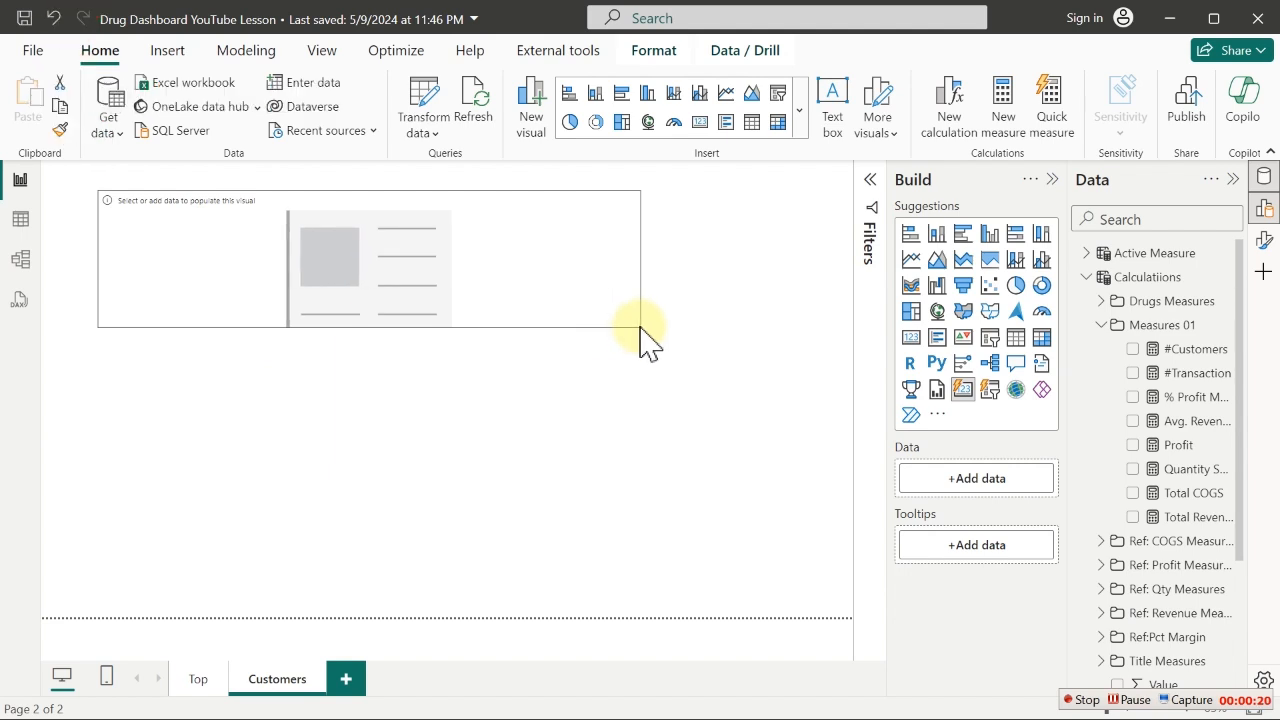
# Add the #Customers, Avg. Revenue and Total Revenue measures to the card visual
pyautogui.click(1134, 350)
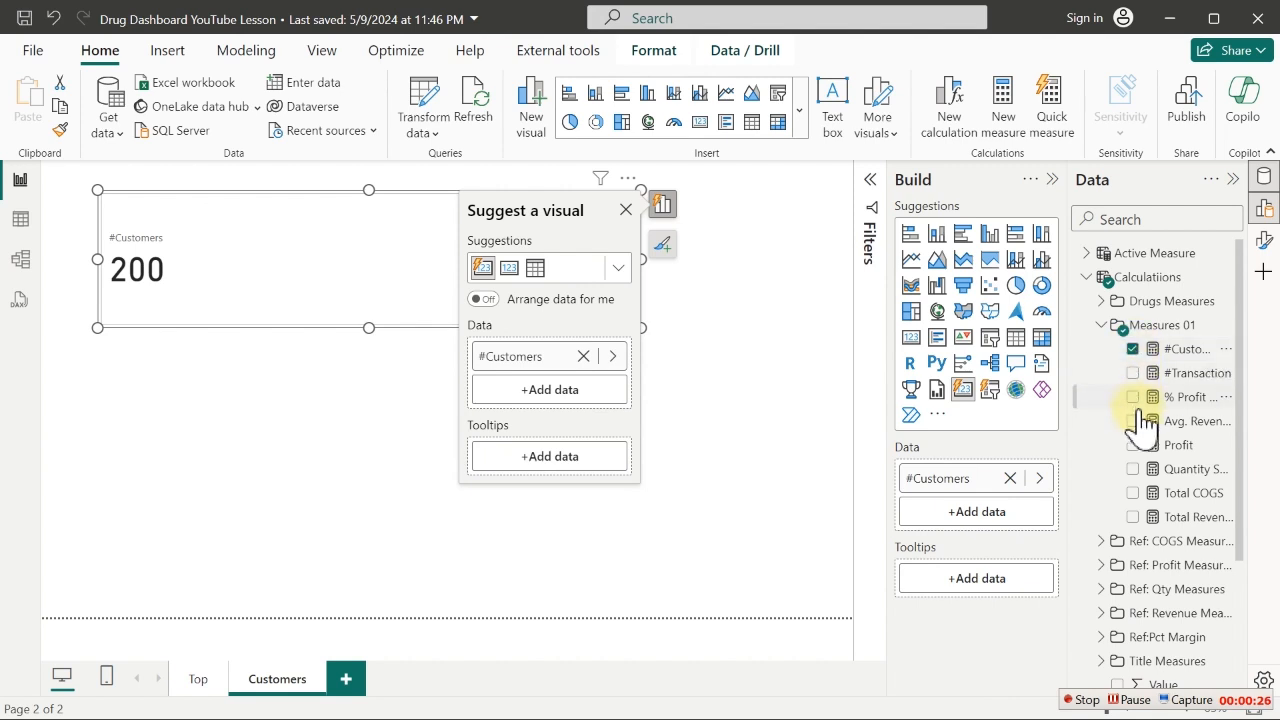
pyautogui.click(1134, 421)
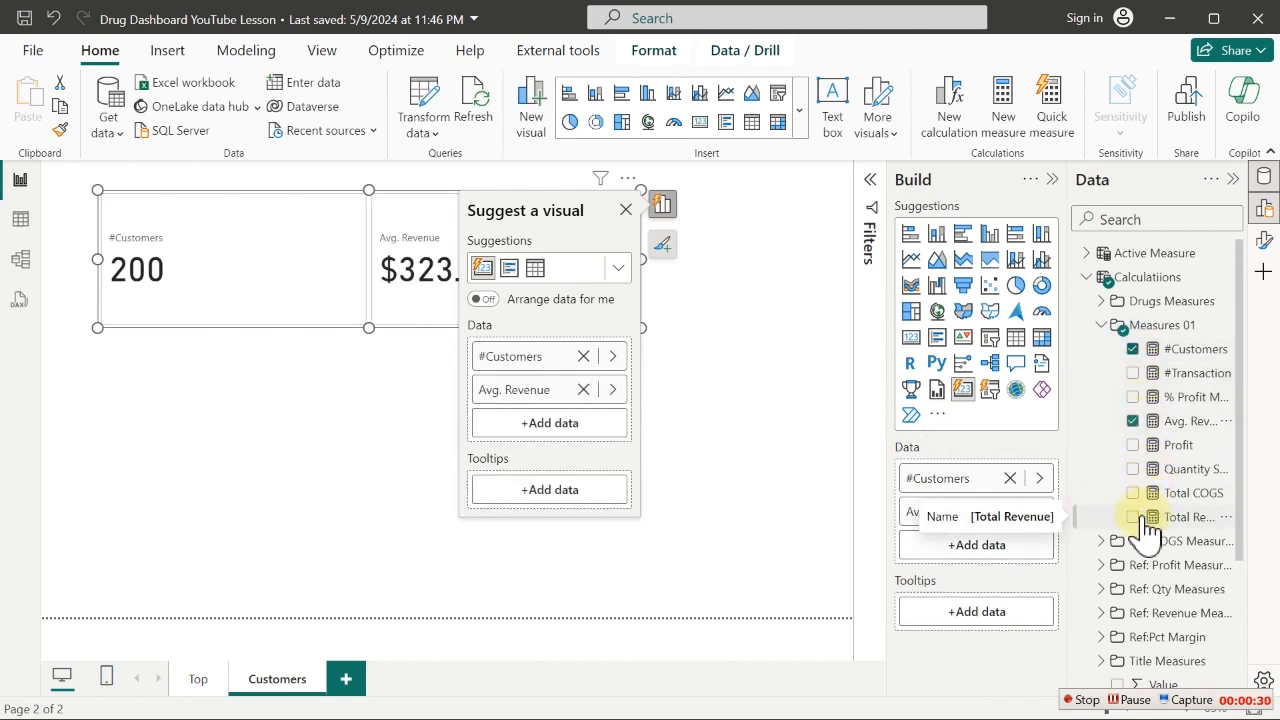
pyautogui.click(1134, 518)
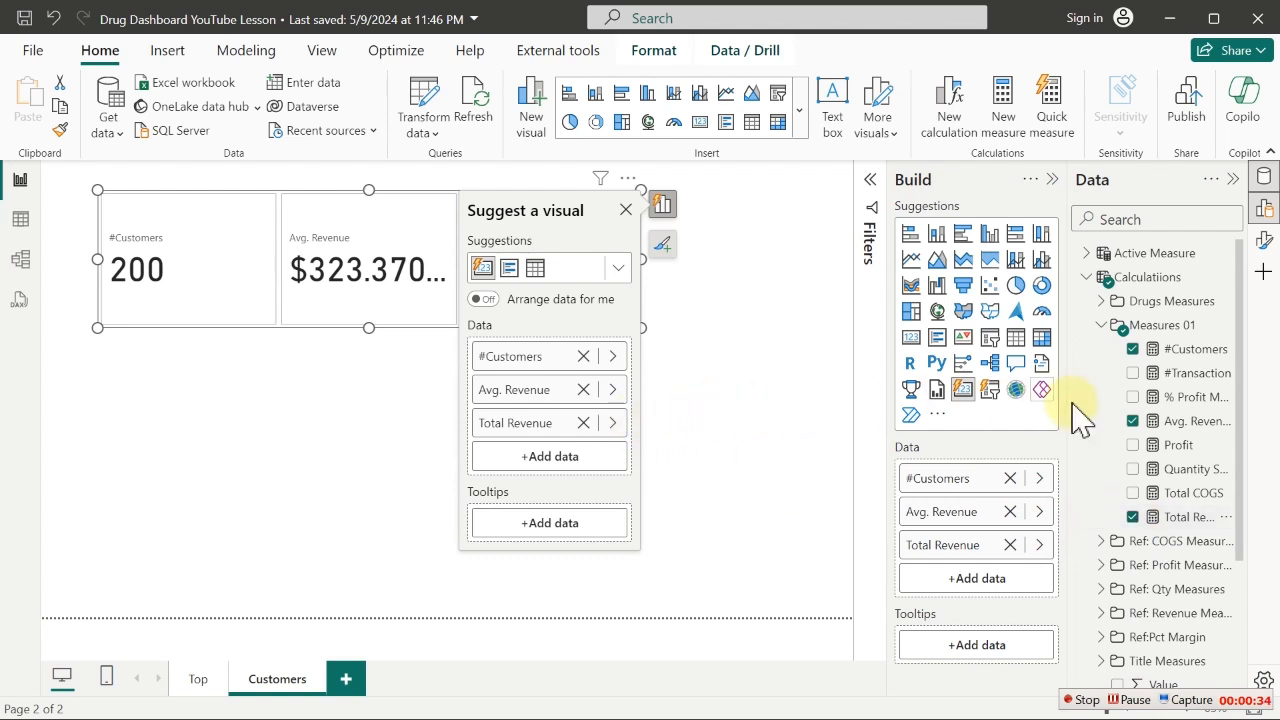
# Set the Avg. Revenue measure's format to 0 decimal places
pyautogui.click(1196, 422)
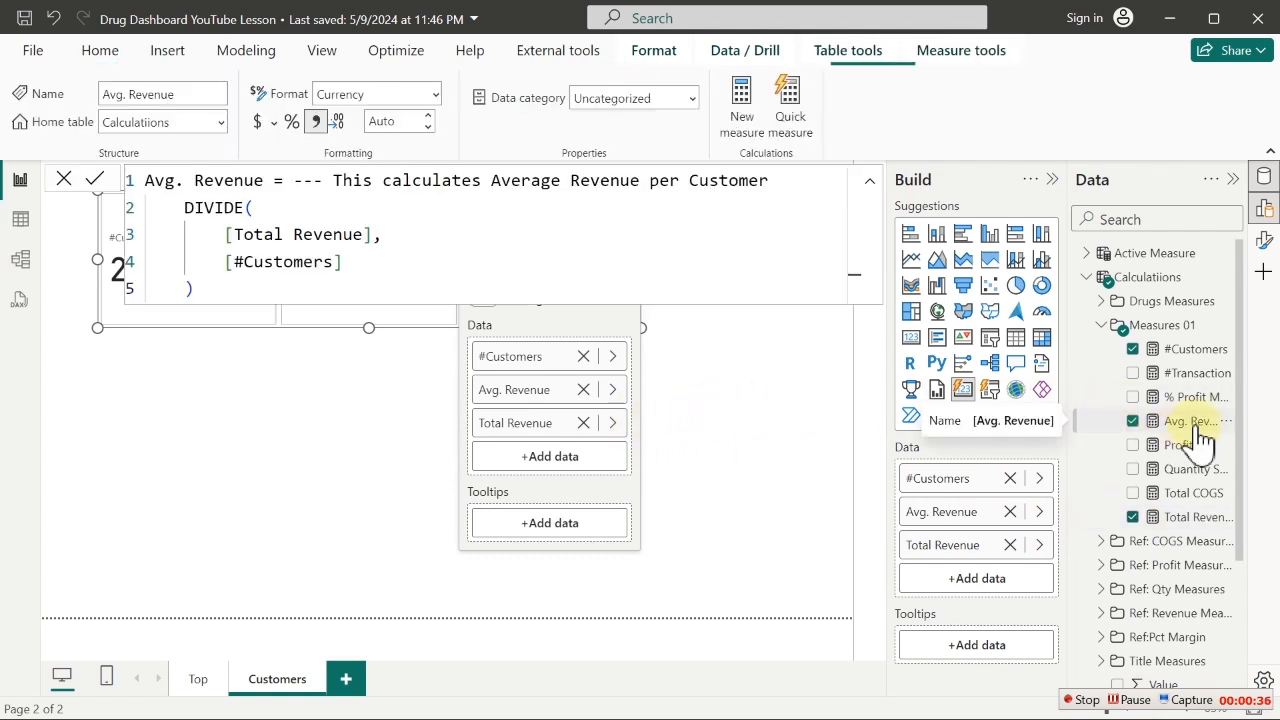
pyautogui.click(406, 122)
pyautogui.write('0')
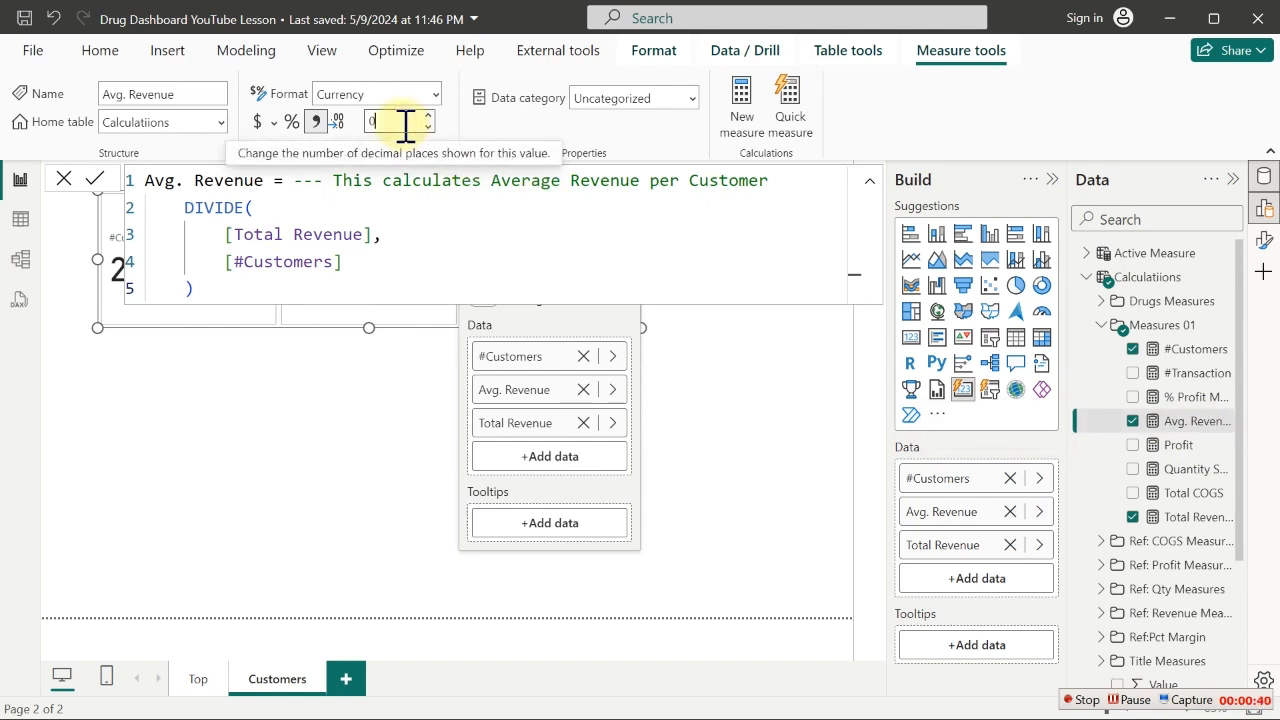
pyautogui.press('Return')
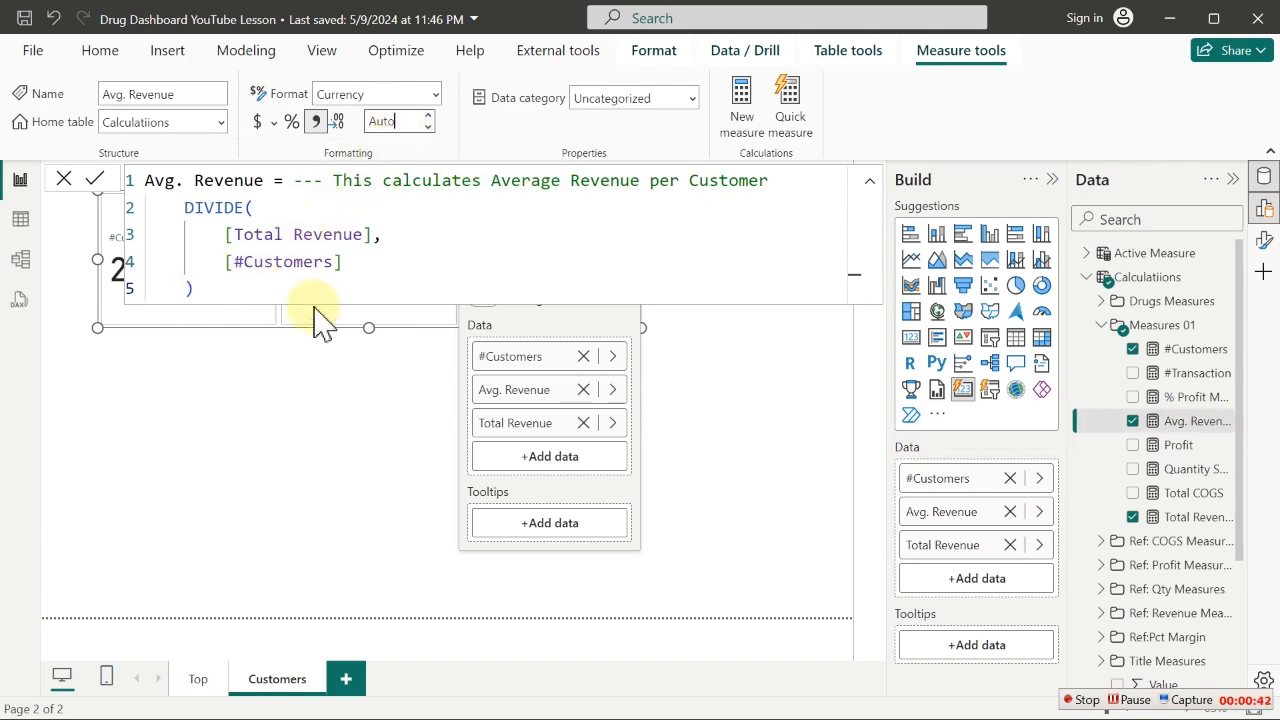
pyautogui.click(390, 373)
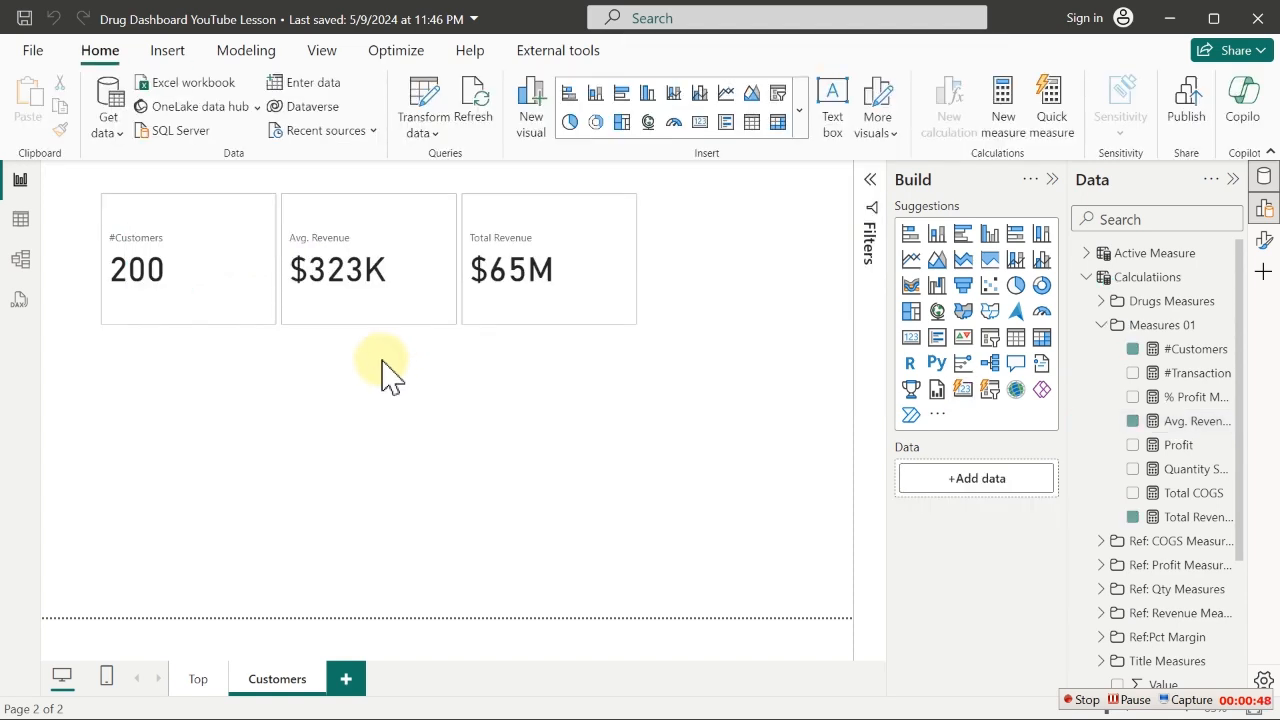
# Shrink the three-measure card visual to a smaller width and height, keeping its upper-left corner in place
pyautogui.click(643, 323)
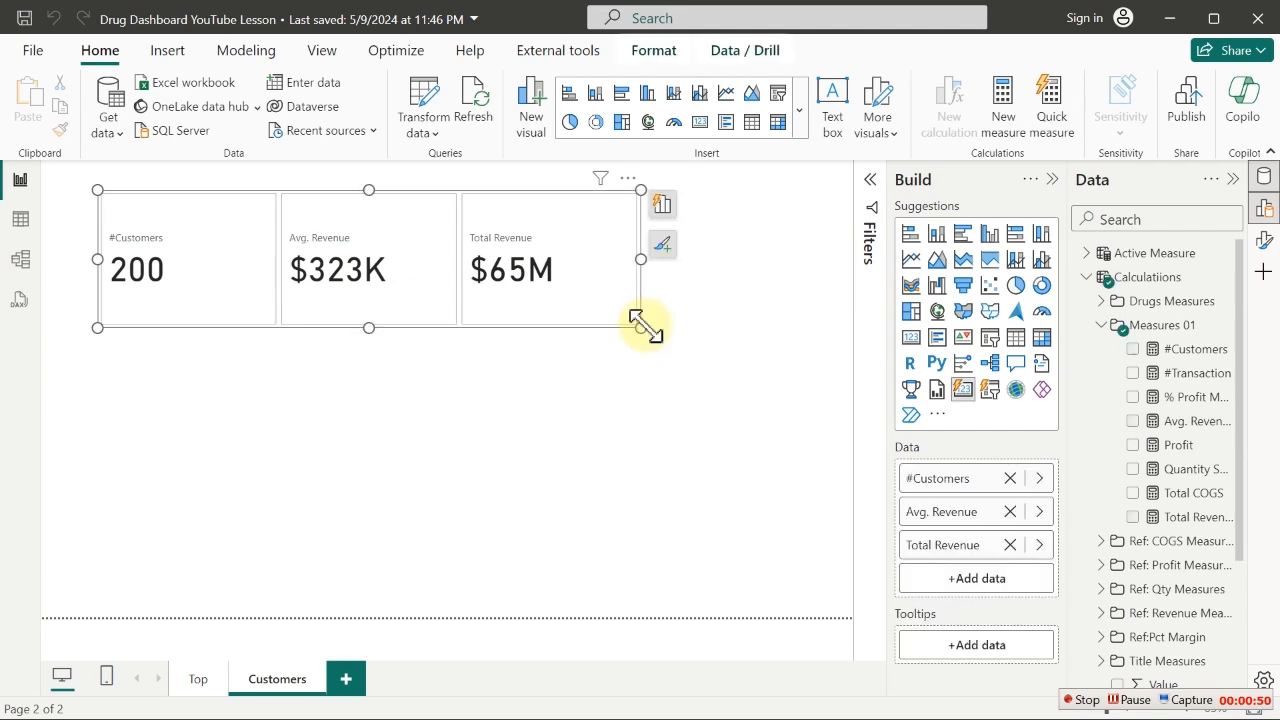
pyautogui.moveTo(637, 323); pyautogui.dragTo(494, 284)
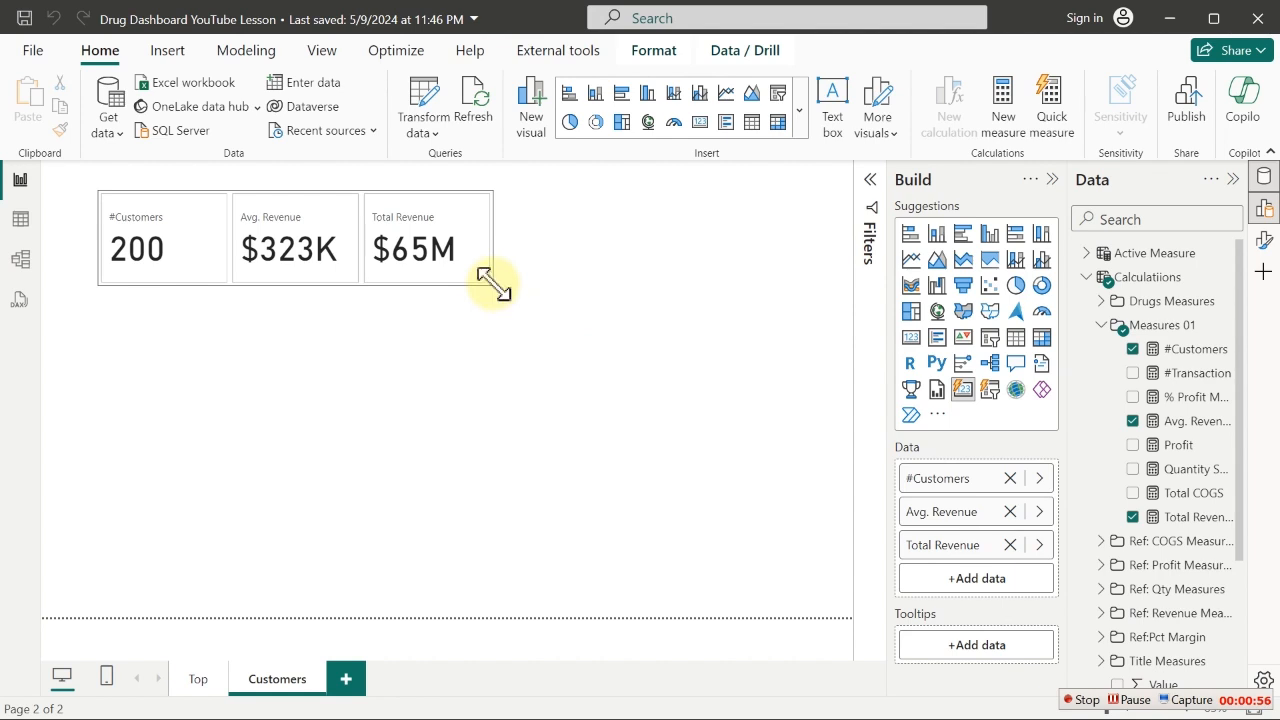
pyautogui.click(615, 323)
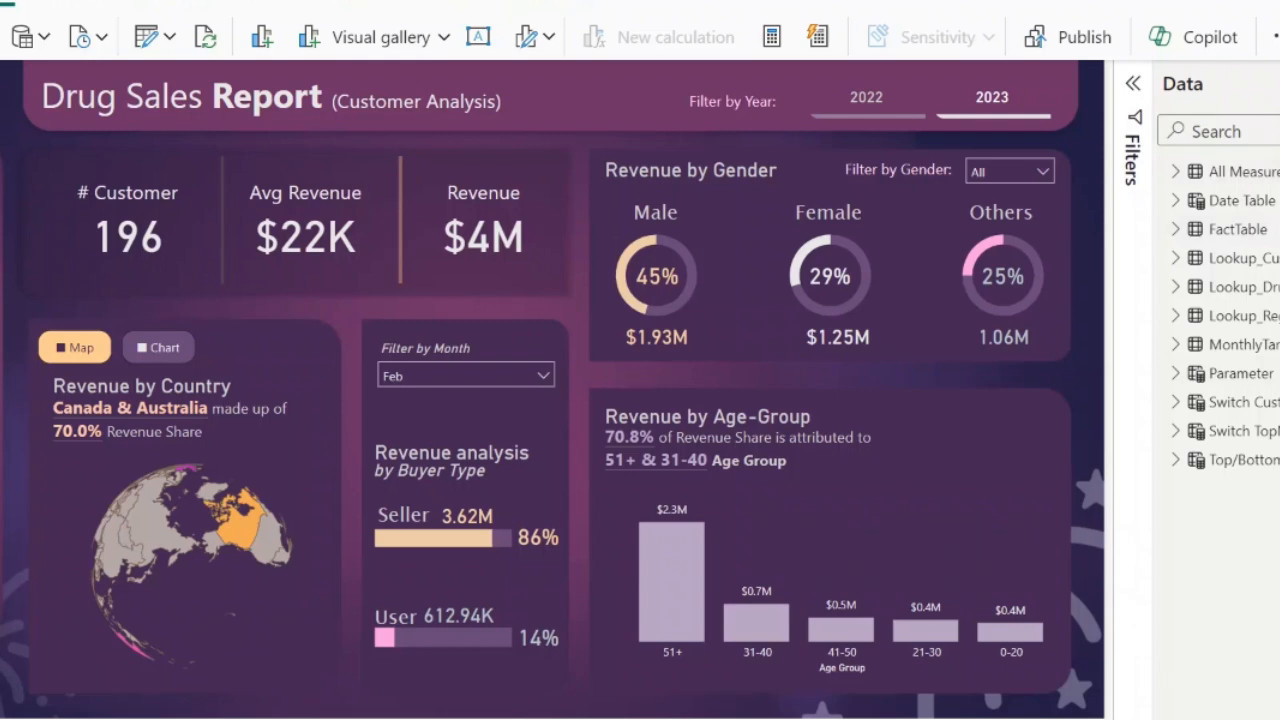
pyautogui.click(1279, 84)
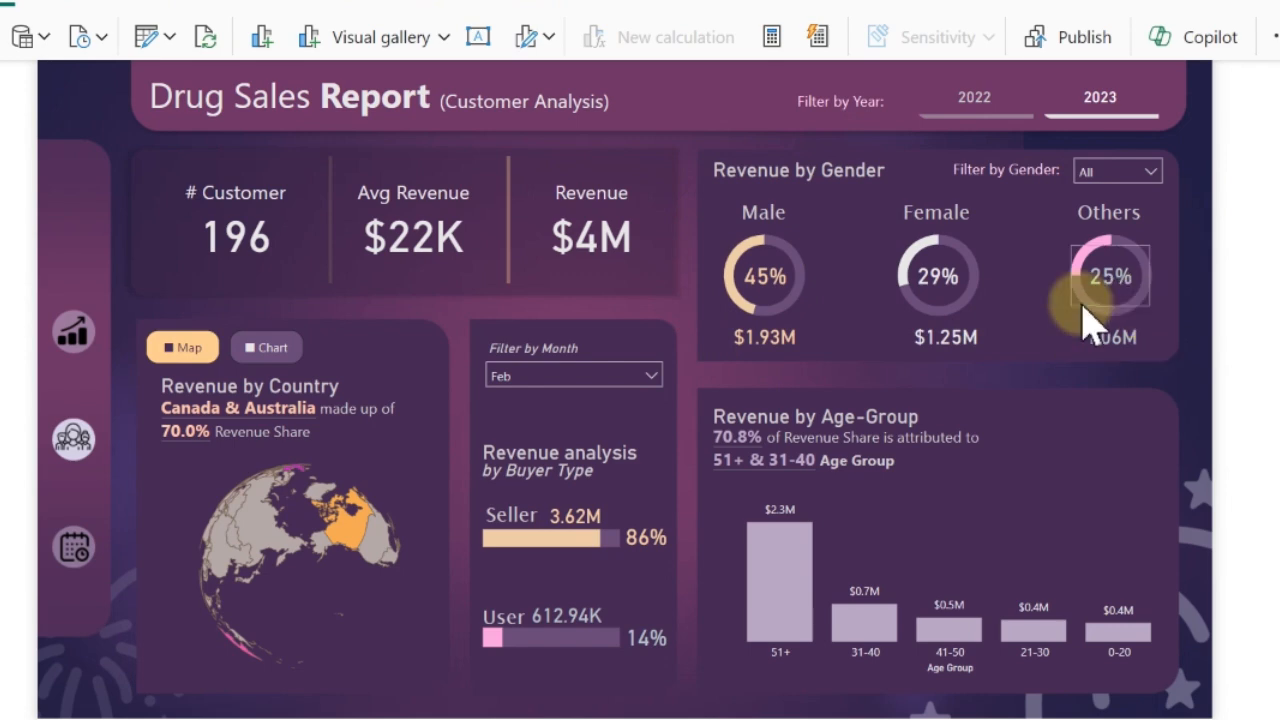
pyautogui.click(828, 313)
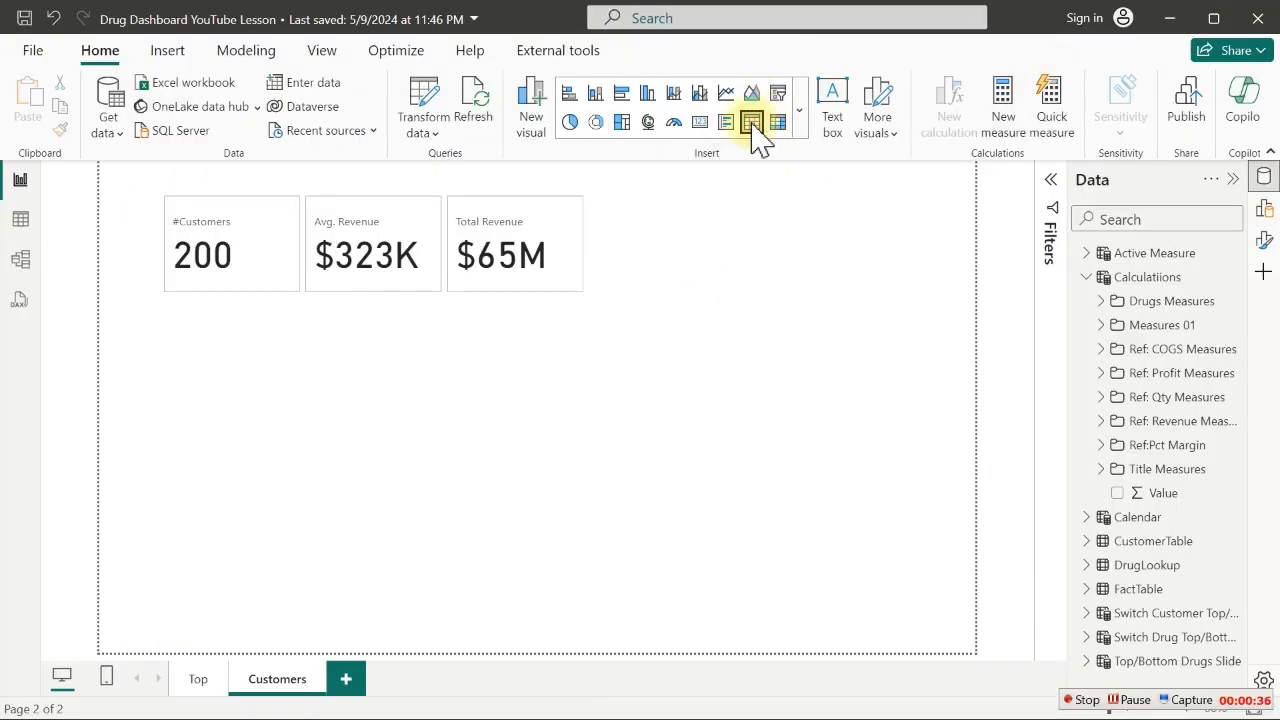
# Insert a table visual below the cards showing CustomerTable's Gender with the Total Revenue measure
pyautogui.click(753, 127)
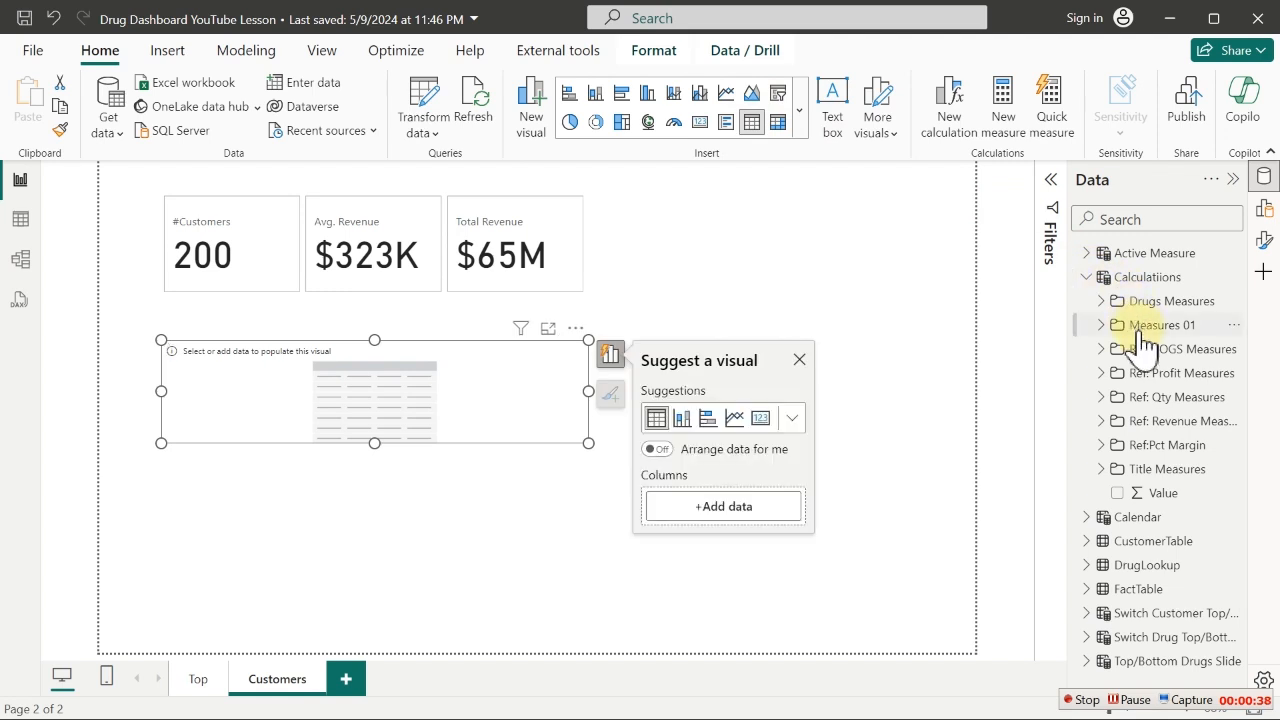
pyautogui.click(1086, 541)
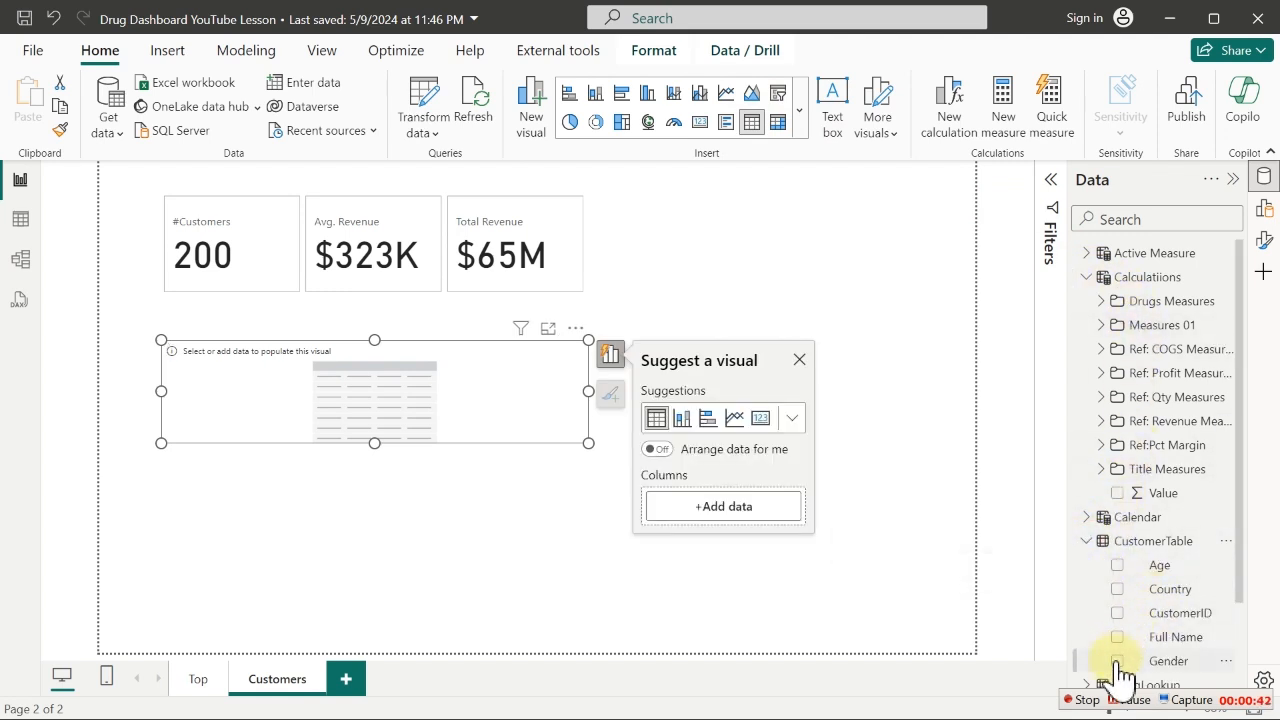
pyautogui.click(1117, 661)
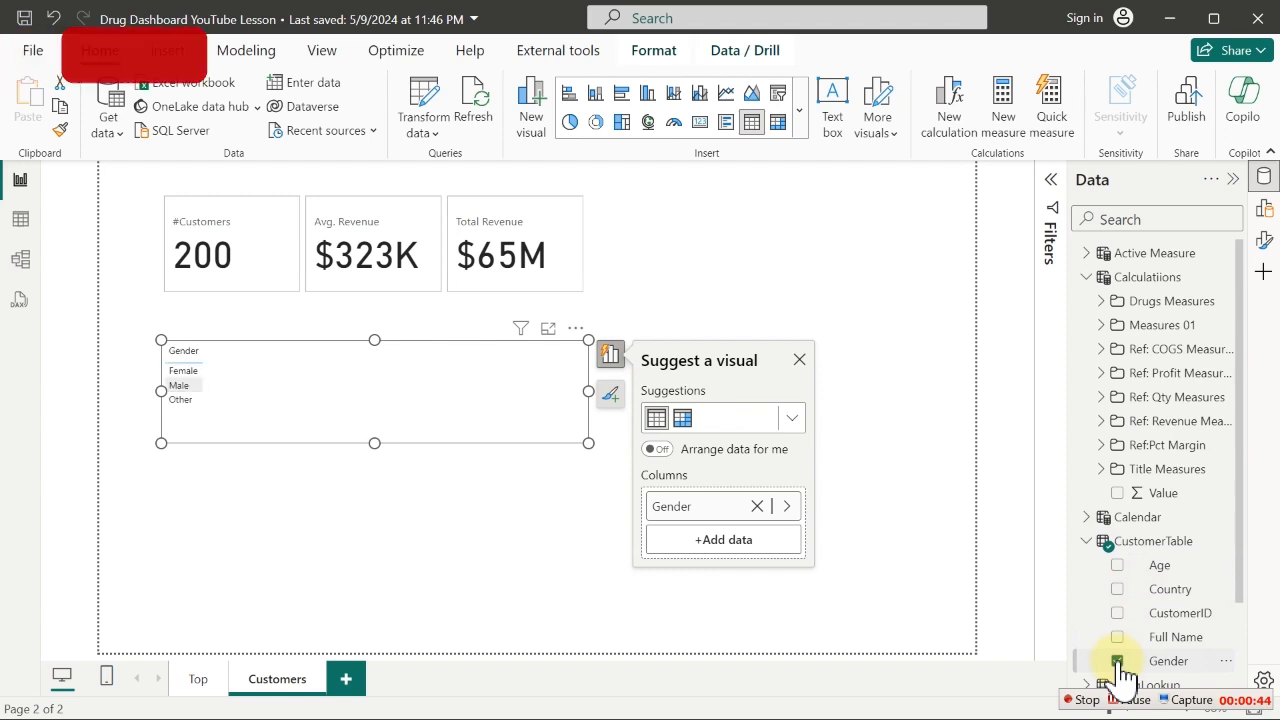
pyautogui.click(1101, 327)
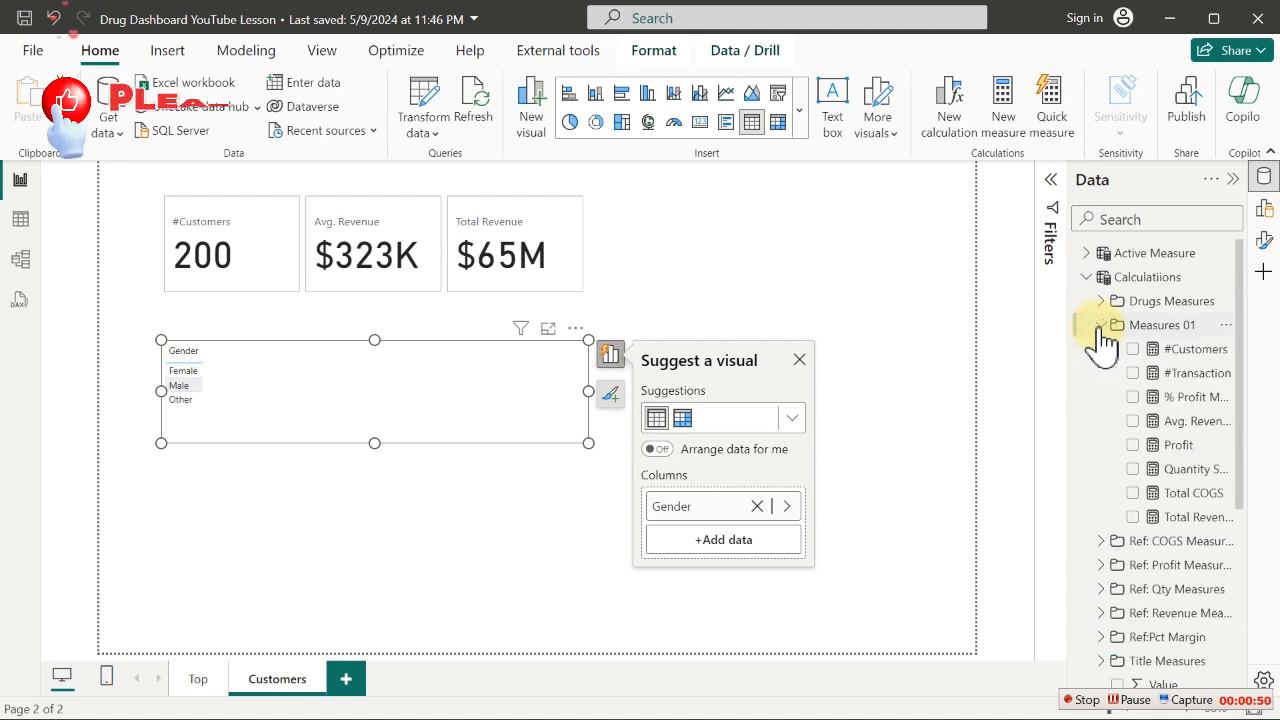
pyautogui.click(1132, 517)
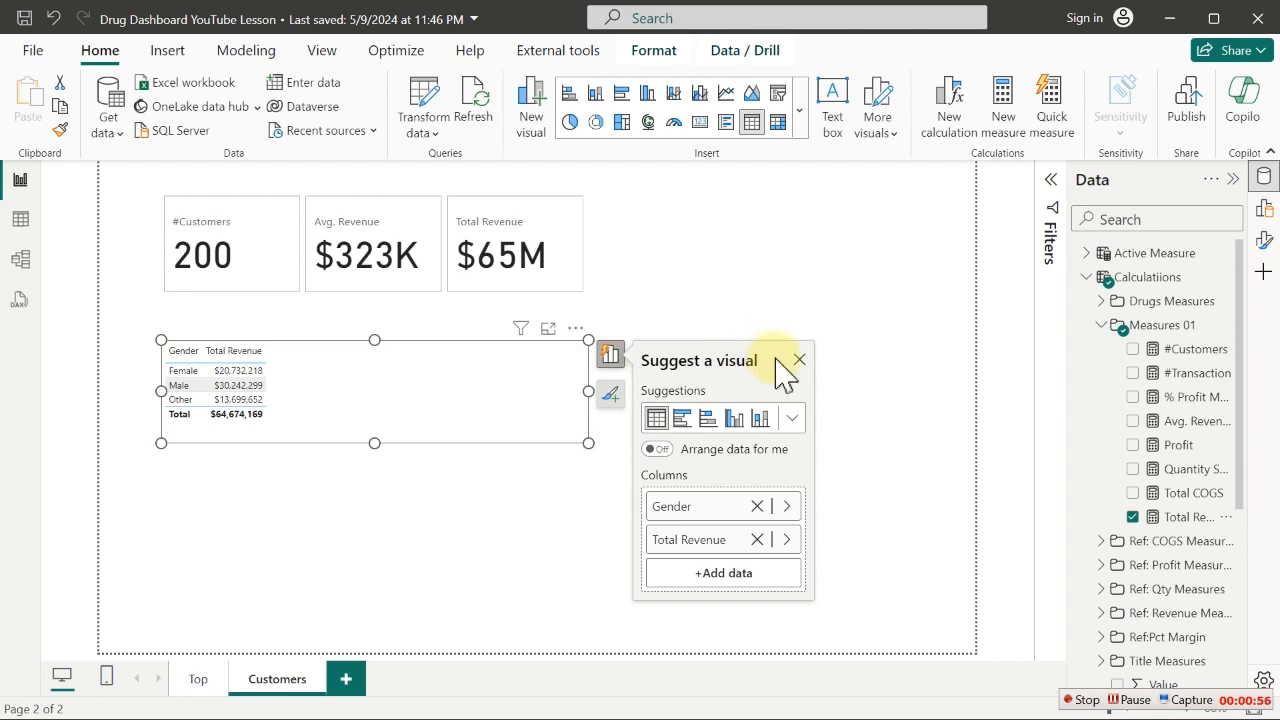
# Convert the gender revenue table into a donut chart and resize it to be narrower and taller
pyautogui.click(596, 122)
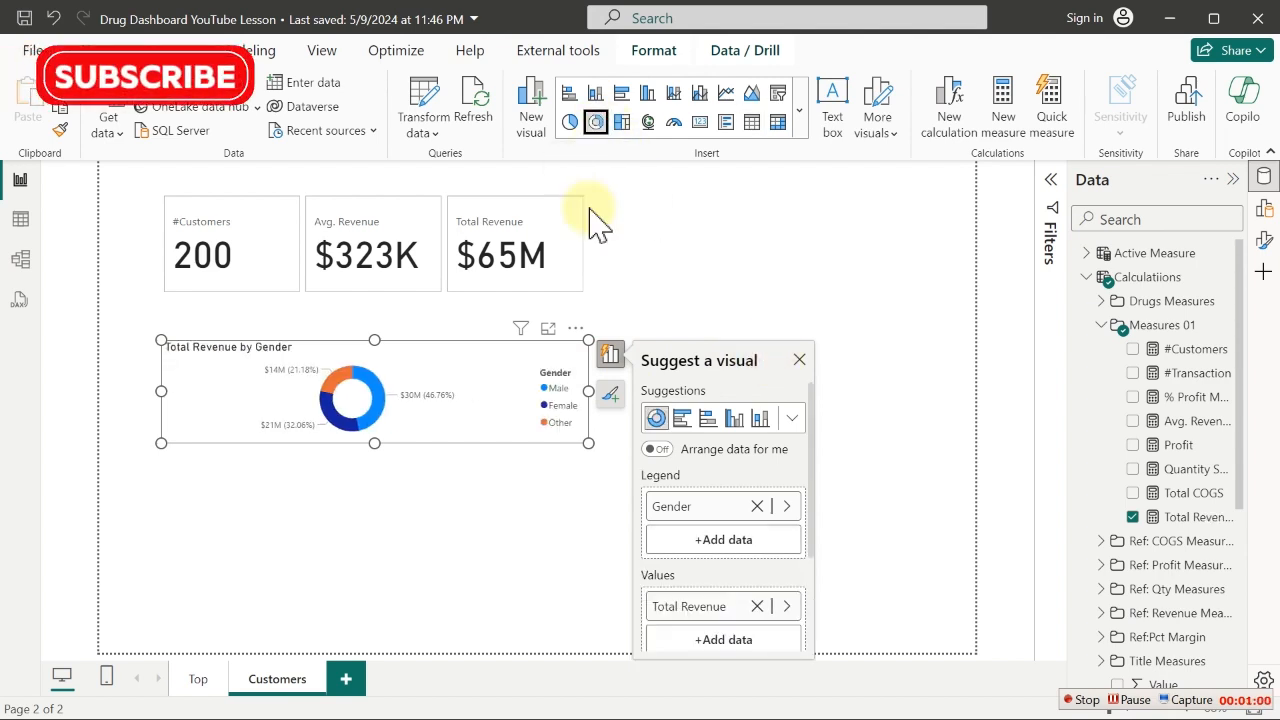
pyautogui.moveTo(588, 442); pyautogui.dragTo(376, 519)
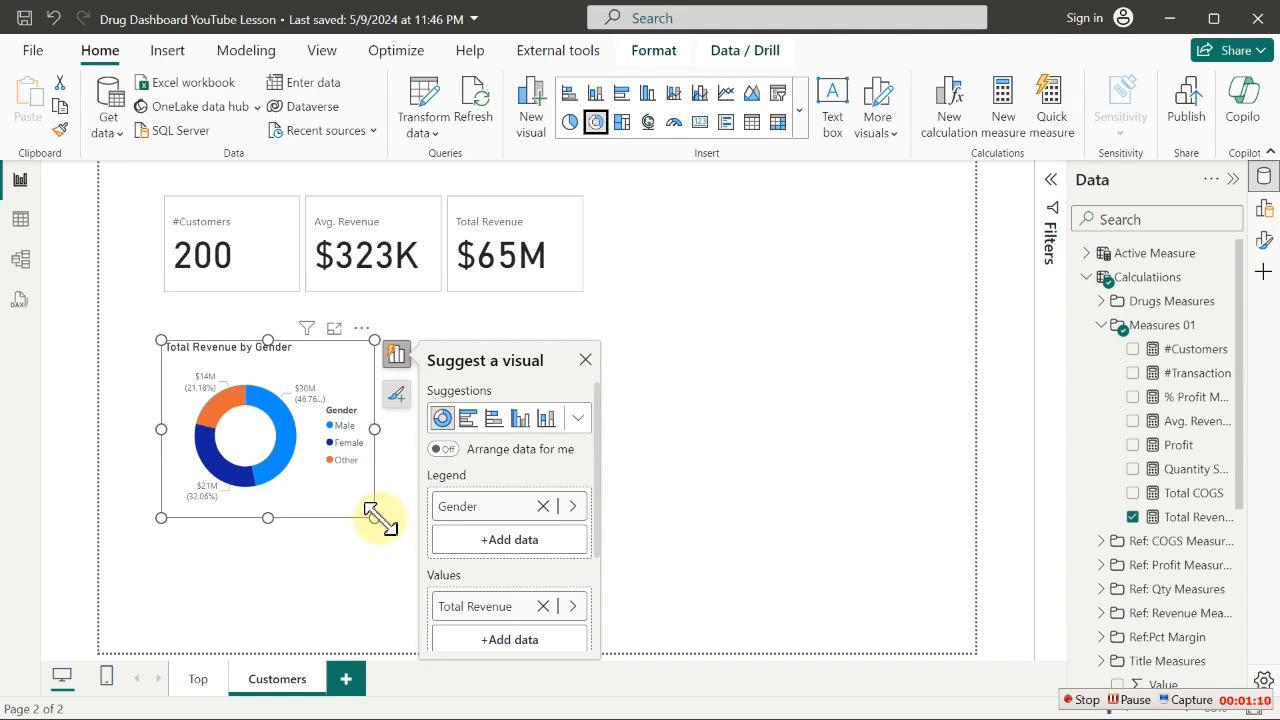
# Move the revenue by gender donut chart against the page's left edge near the bottom and shrink it to a compact size
pyautogui.moveTo(375, 517); pyautogui.dragTo(646, 643)
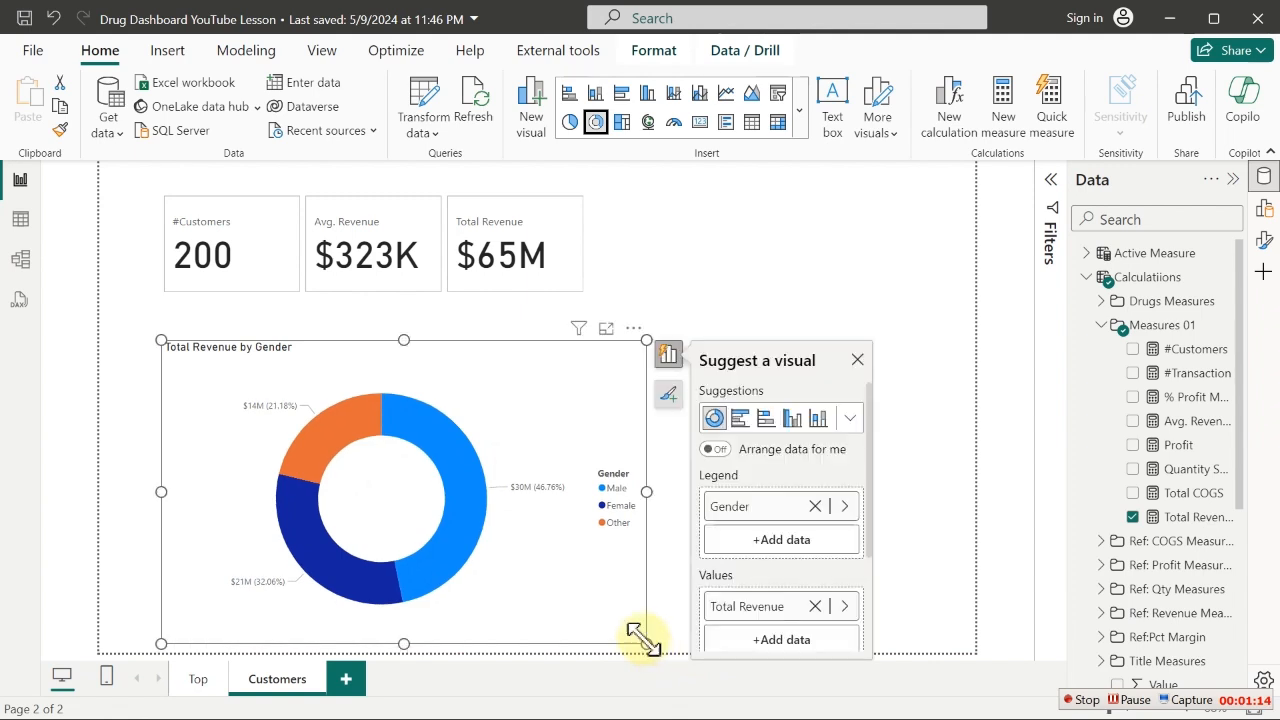
pyautogui.click(580, 578)
pyautogui.moveTo(577, 577); pyautogui.dragTo(531, 566)
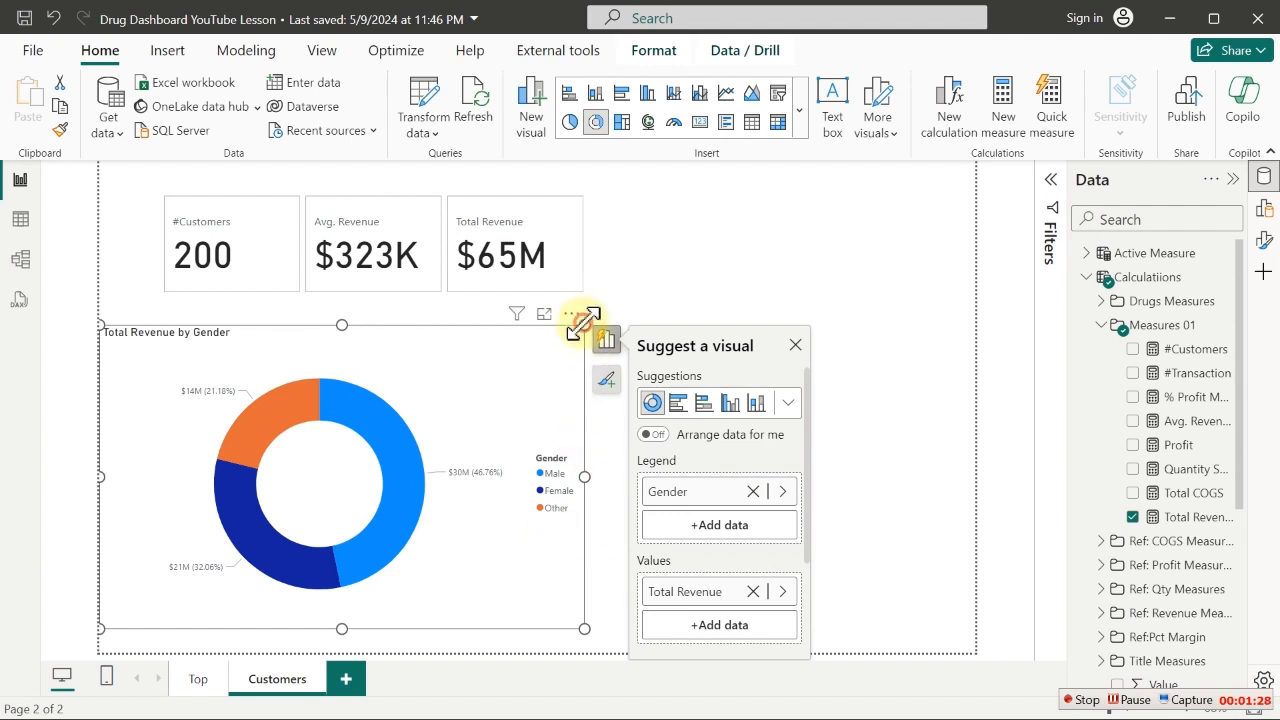
pyautogui.moveTo(584, 326); pyautogui.dragTo(412, 468)
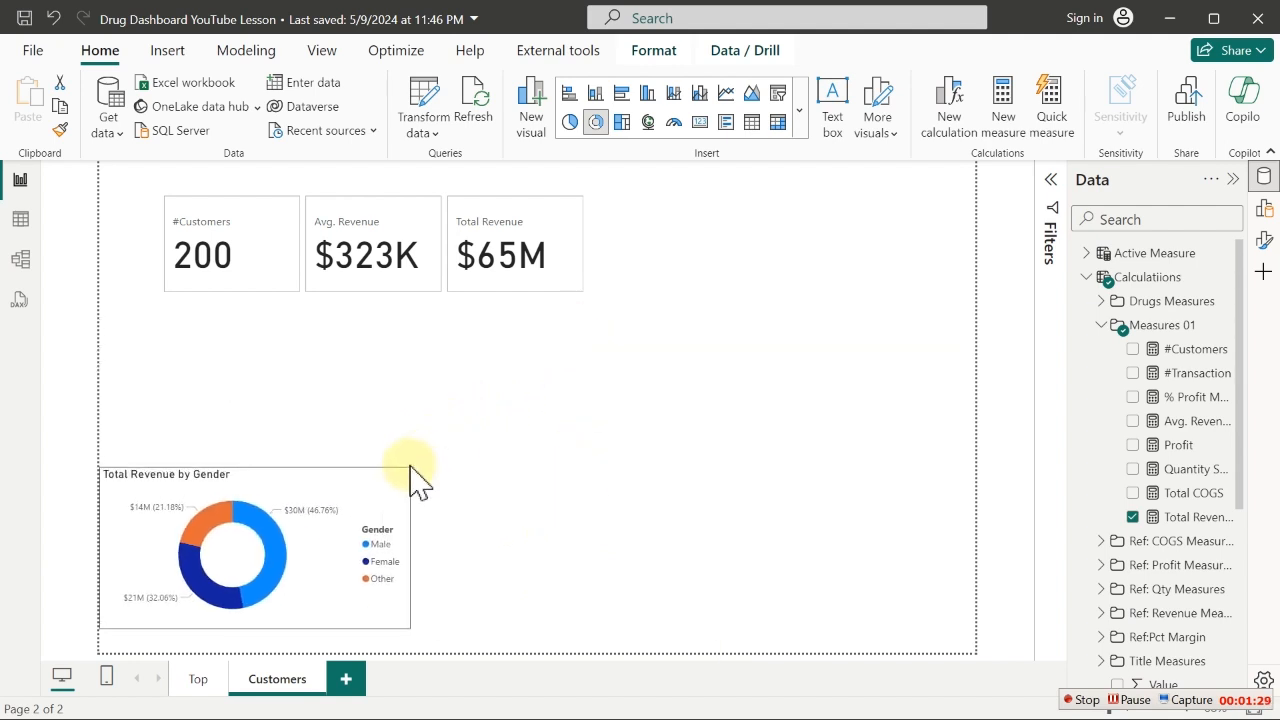
pyautogui.click(683, 403)
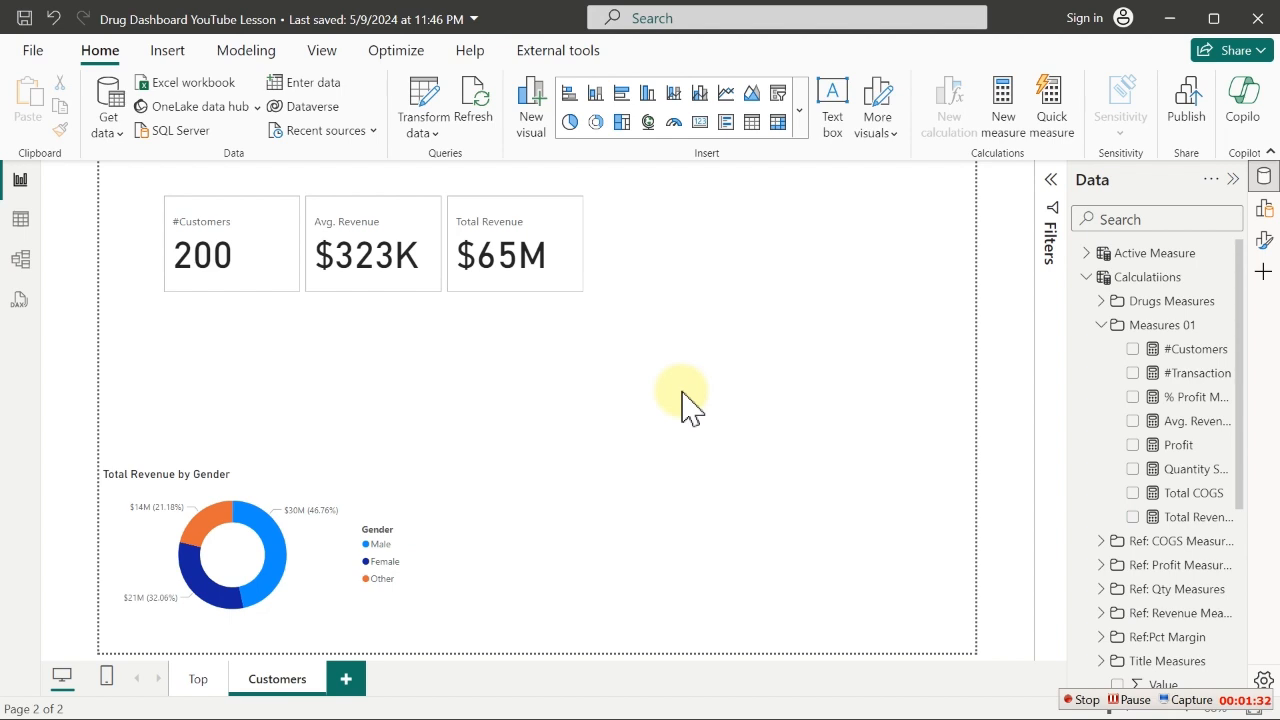
# Start a new measure named Male Revenue in the Calculatiions table, with its formula beginning on a second line
pyautogui.click(1100, 330)
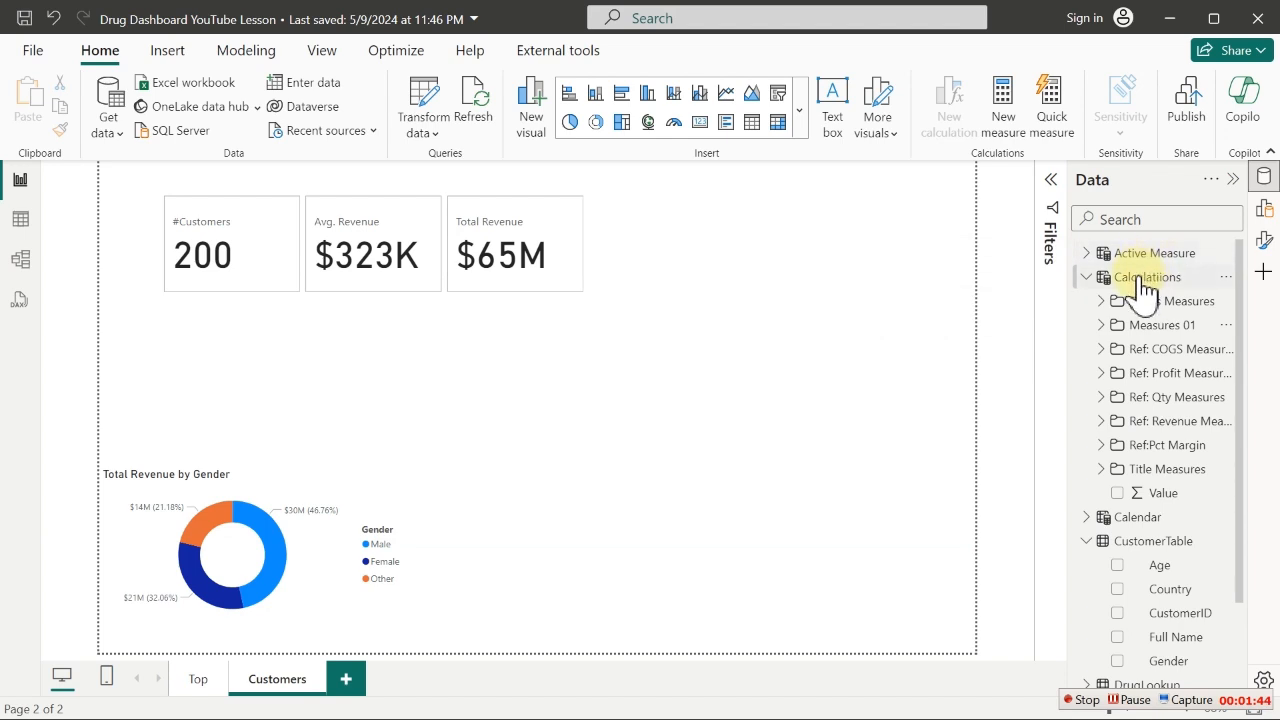
pyautogui.rightClick(1140, 285)
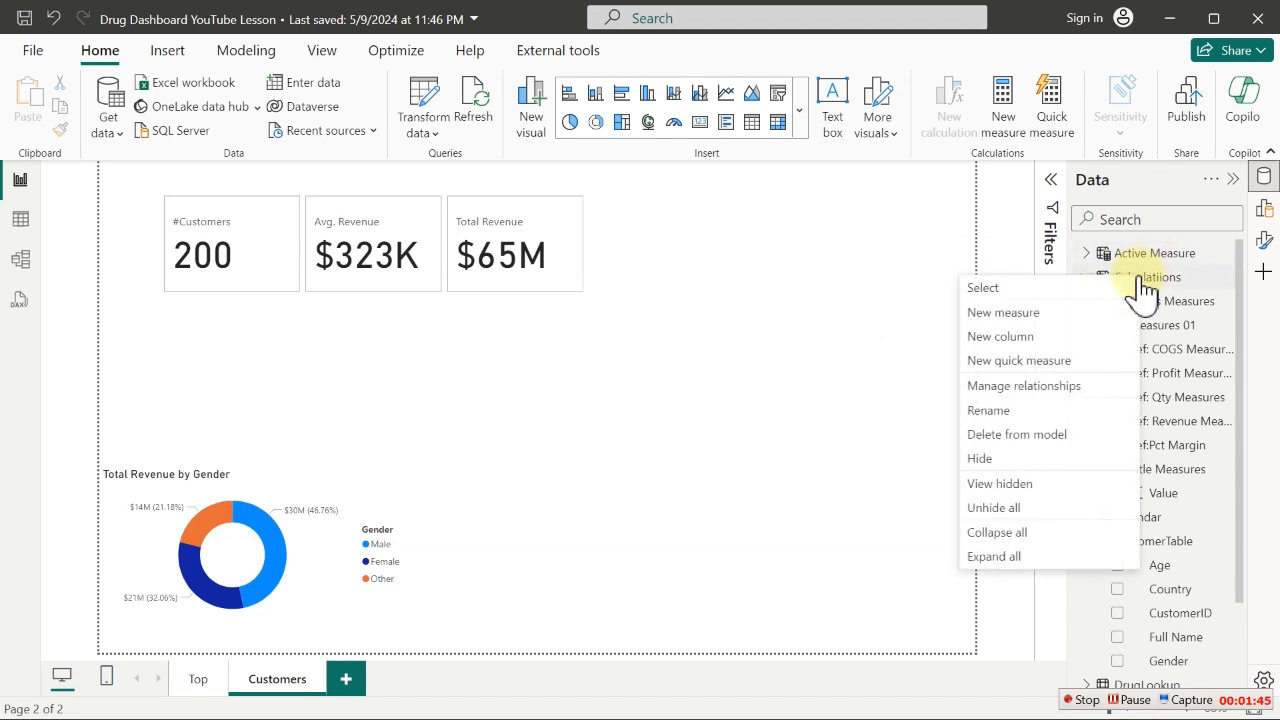
pyautogui.click(1001, 314)
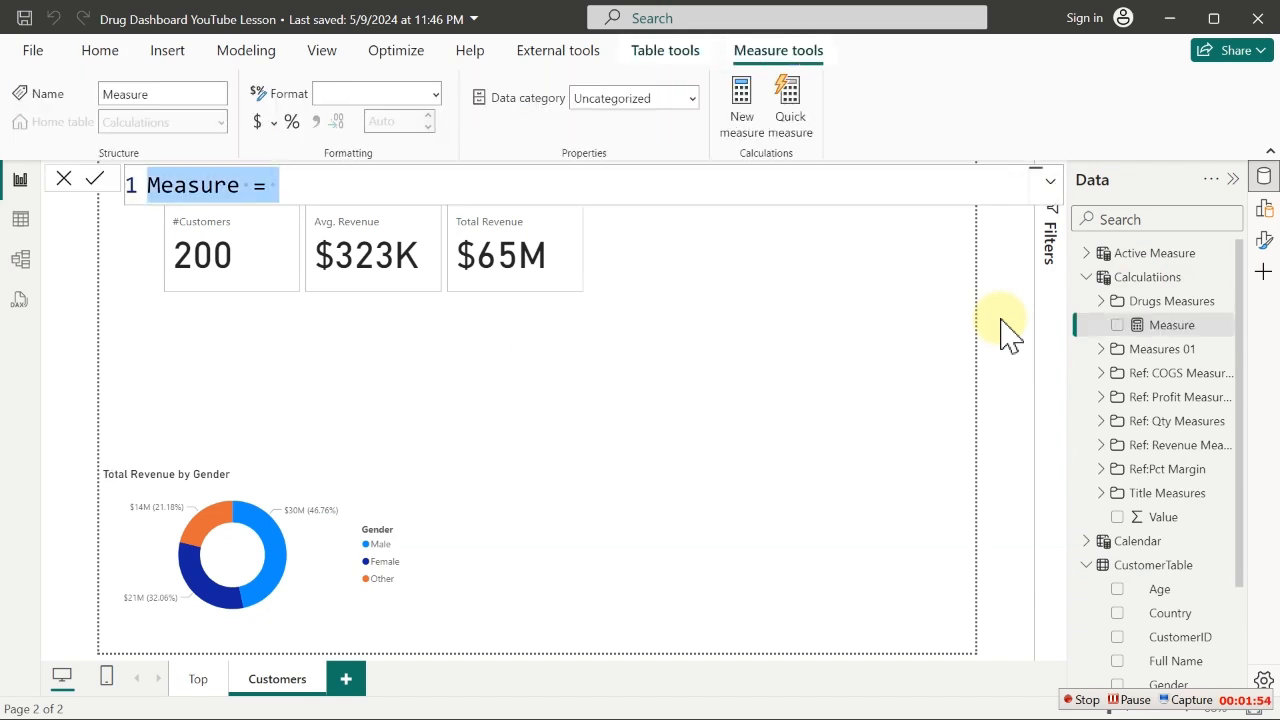
pyautogui.write('Male Re')
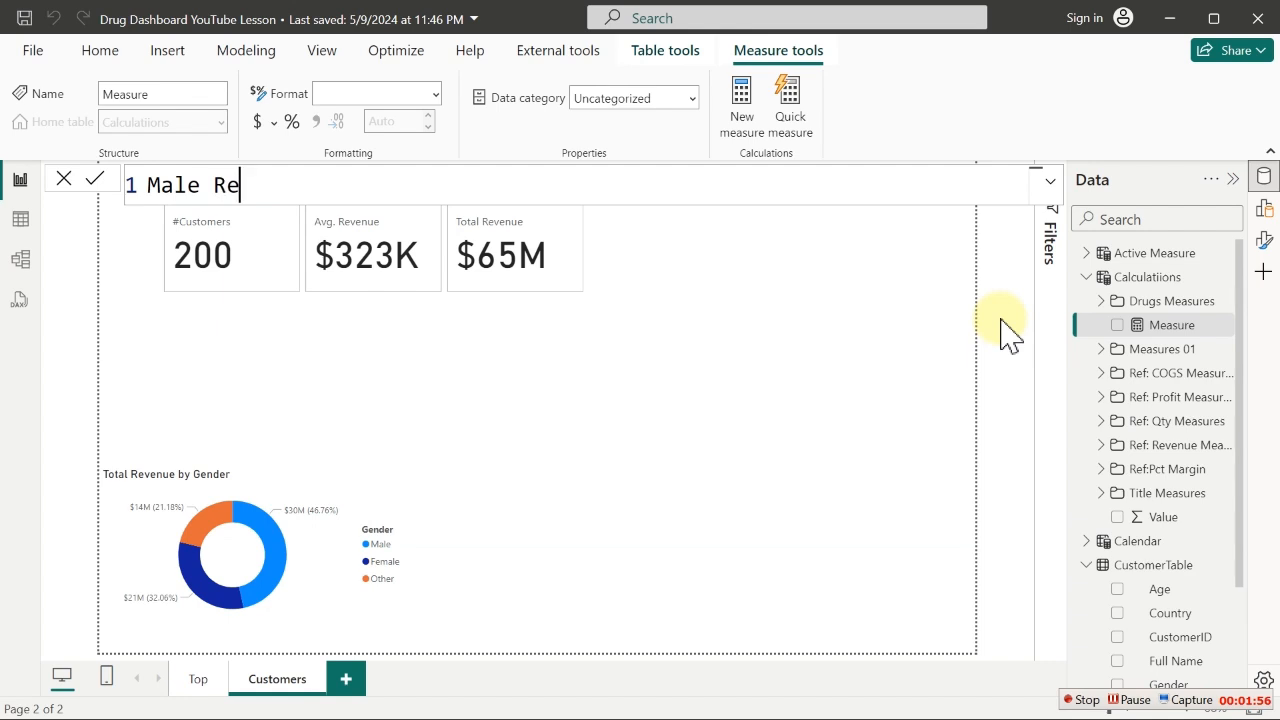
pyautogui.write('venue =')
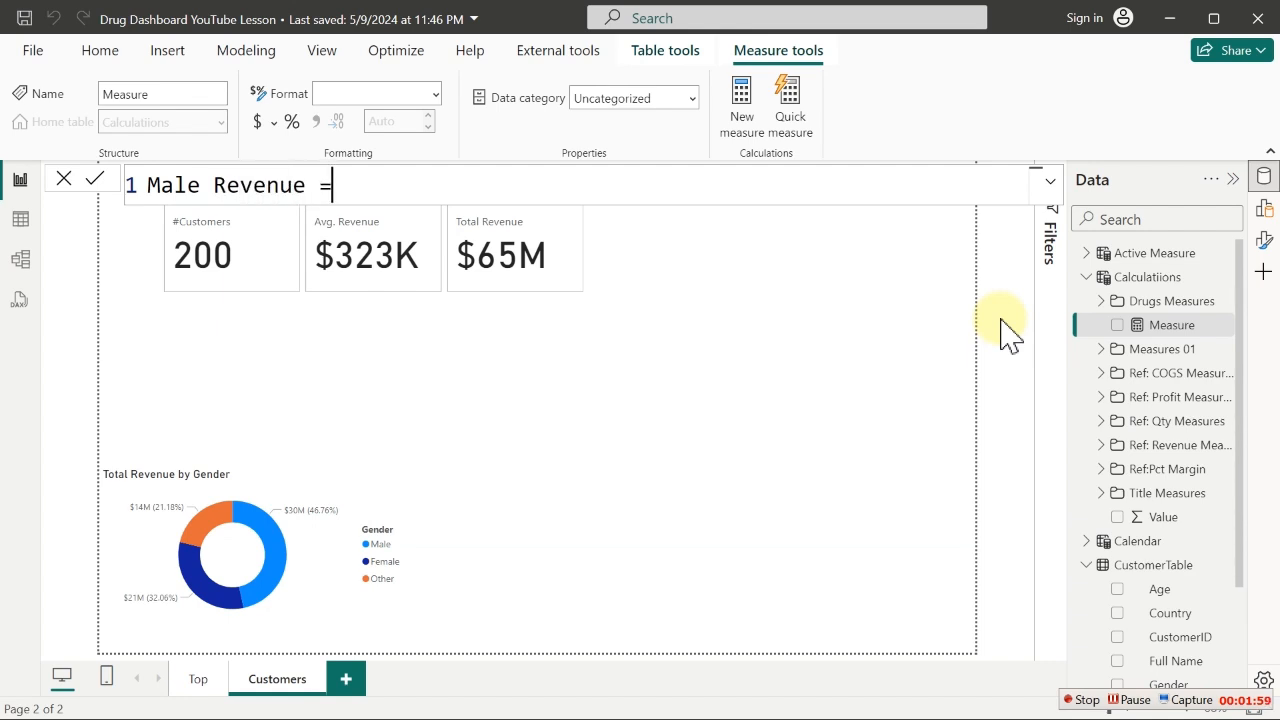
pyautogui.hotkey('shift', 'Return')
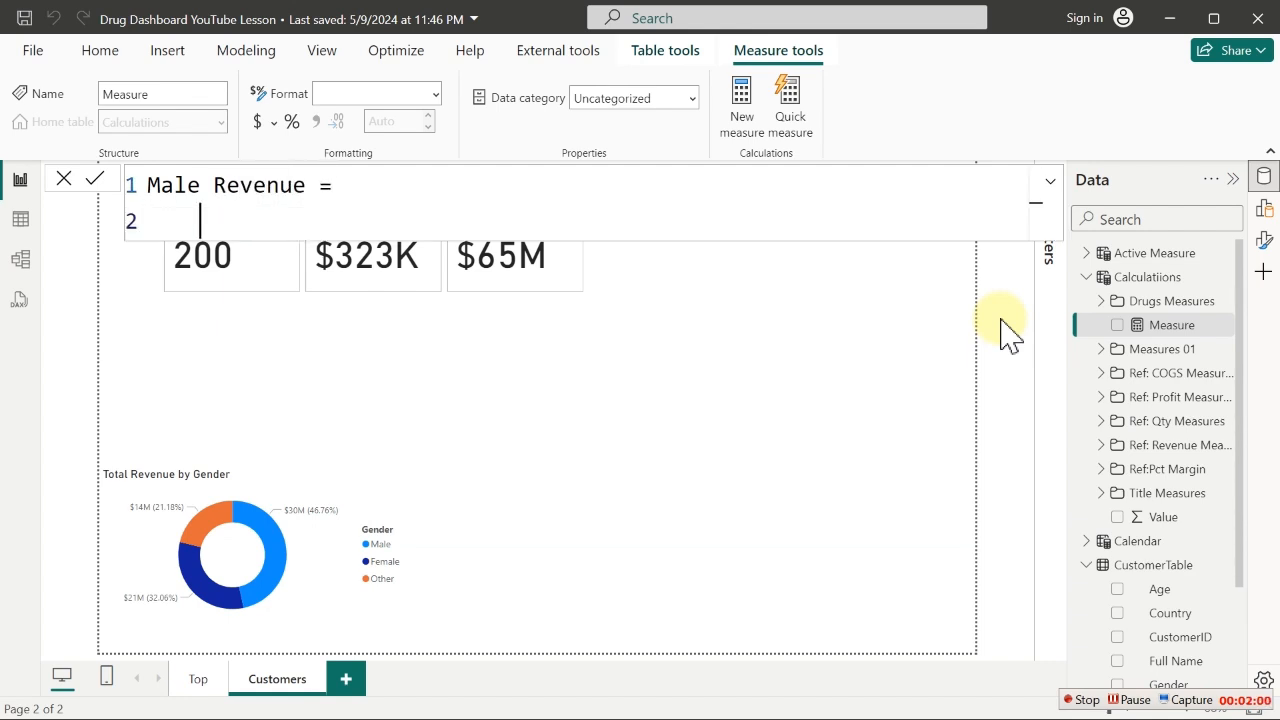
# Write a CALCULATE function in the Male Revenue formula with the [Total Revenue] measure as its expression
pyautogui.write('cal')
pyautogui.press('Tab')
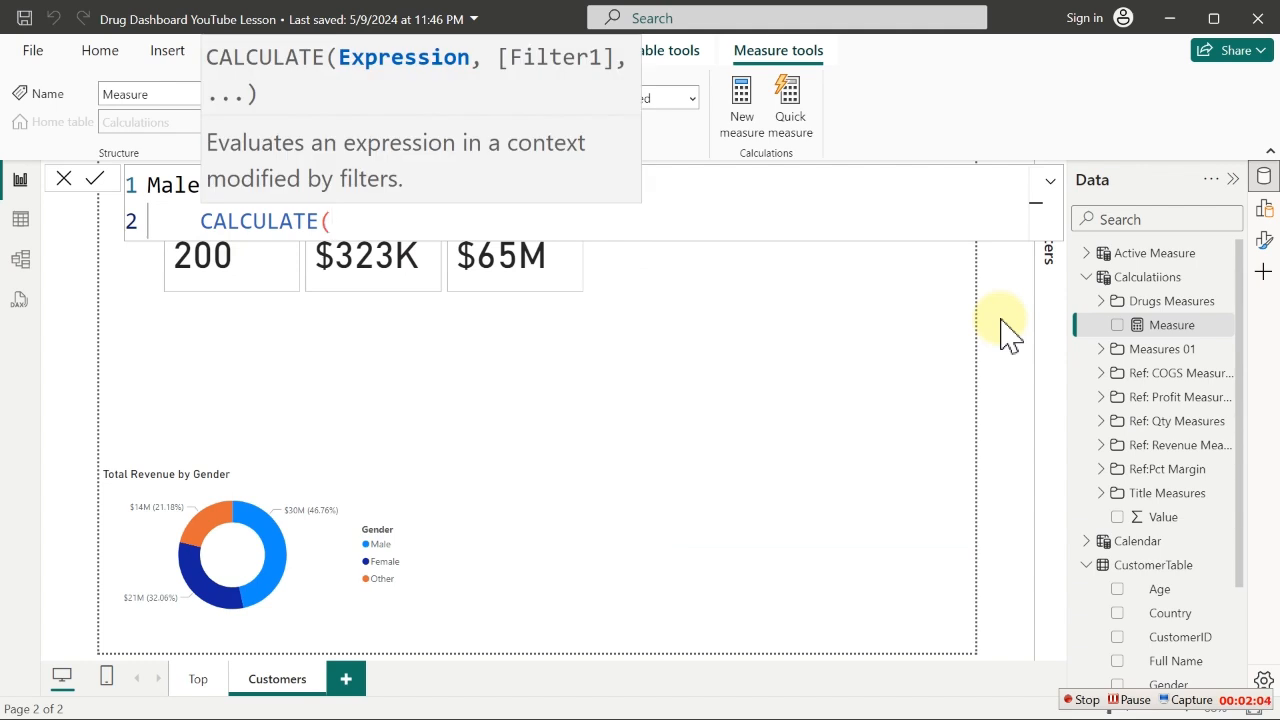
pyautogui.hotkey('shift', 'Return')
pyautogui.write('[to')
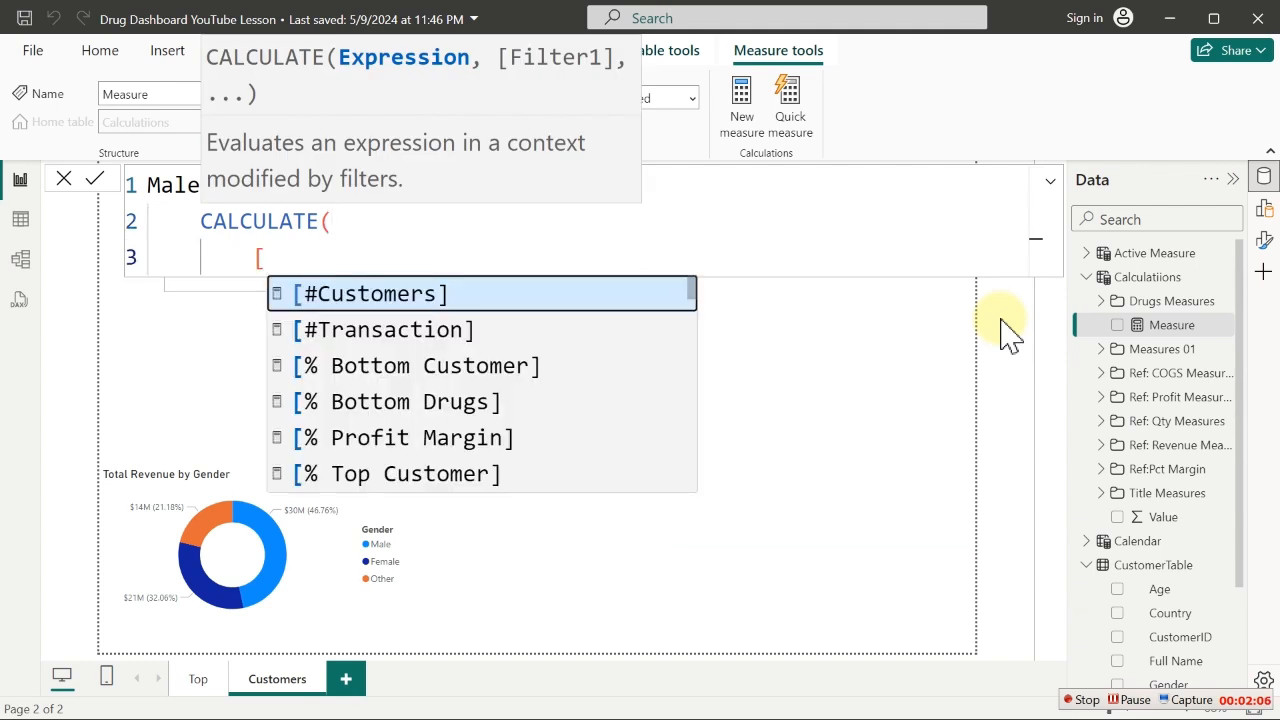
pyautogui.press('Down')
pyautogui.press('Down')
pyautogui.press('Up')
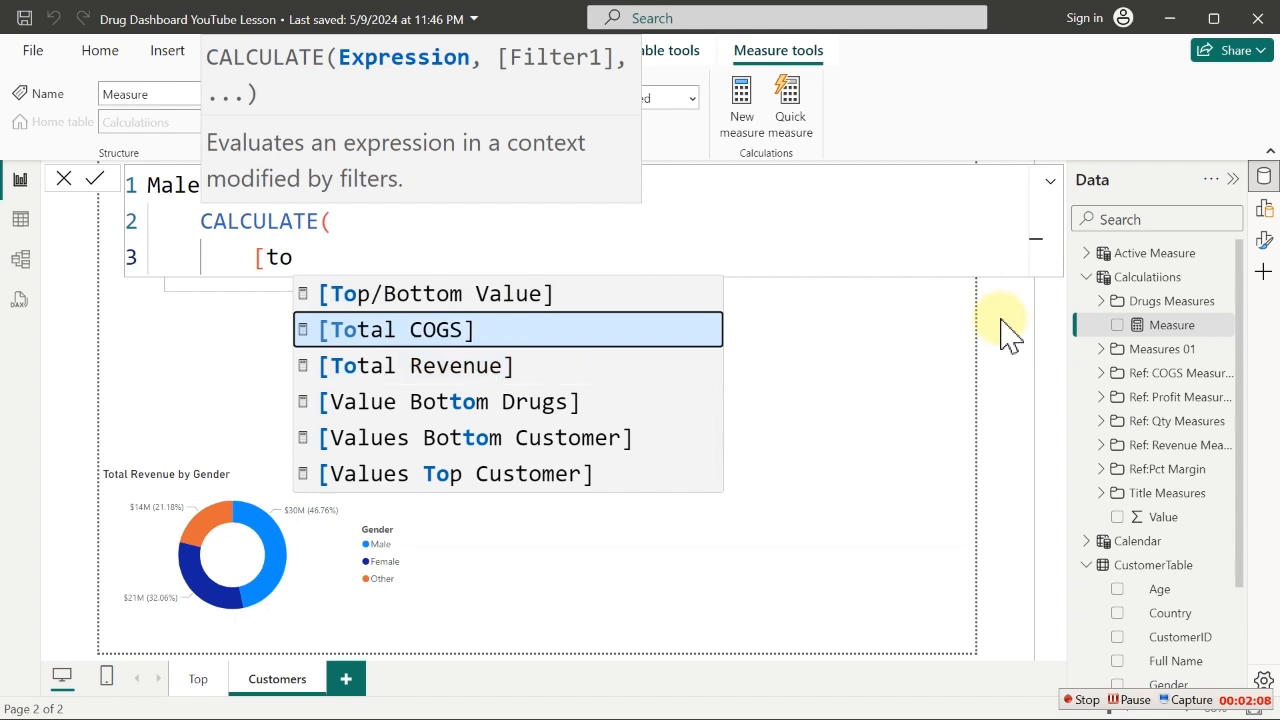
pyautogui.press('Down')
pyautogui.press('Tab')
pyautogui.write(',')
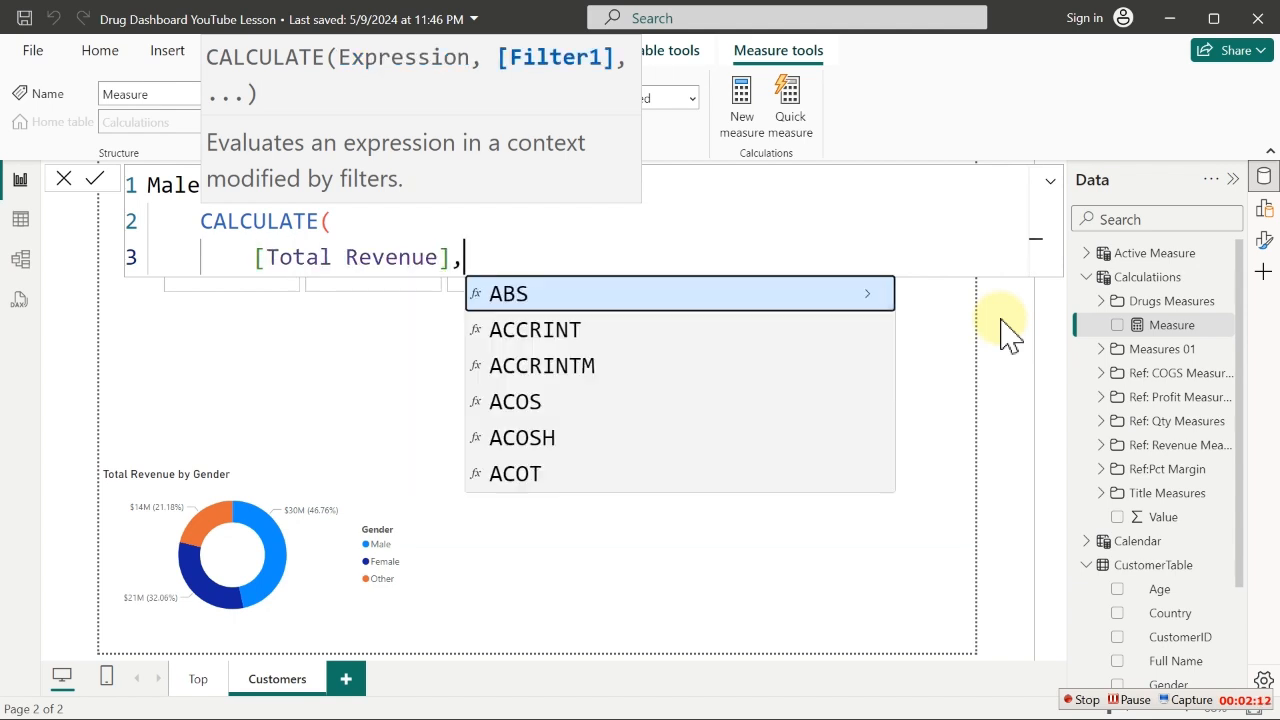
# Add the filter CustomerTable[Gender]="Male" to the CALCULATE function, close it and commit the Male Revenue measure
pyautogui.hotkey('shift', 'Return')
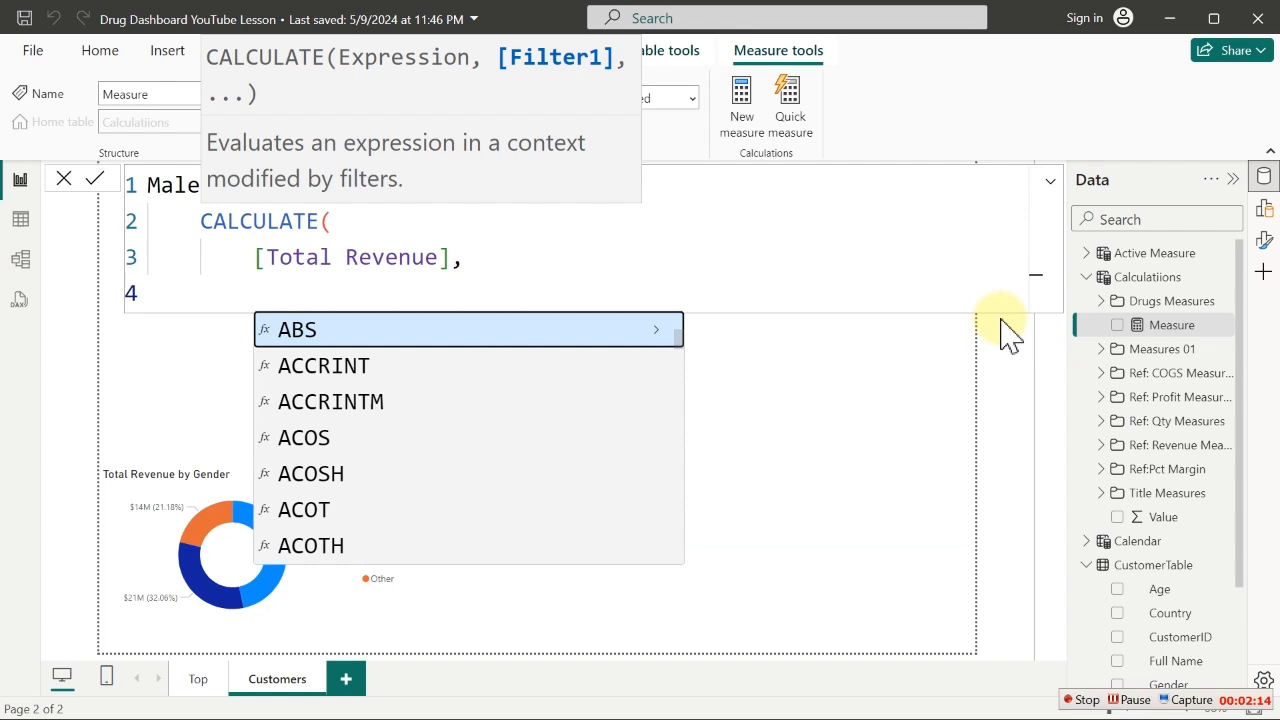
pyautogui.write('gen')
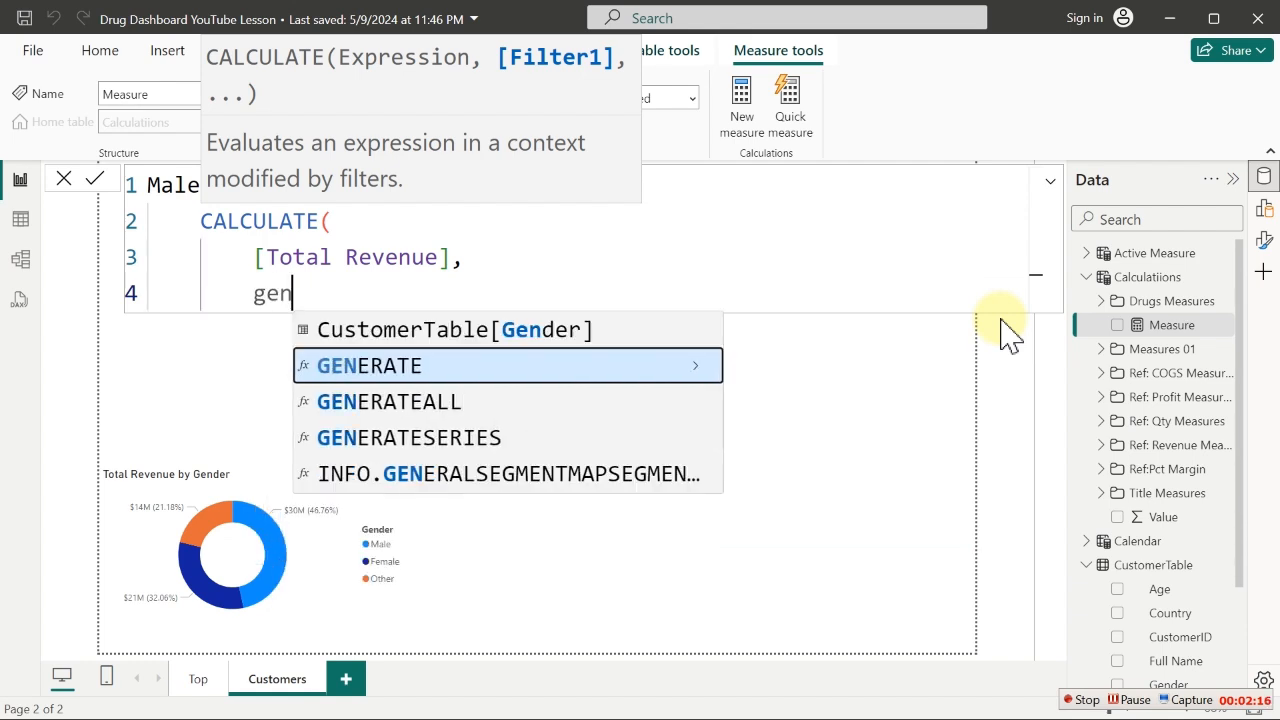
pyautogui.press('Up')
pyautogui.press('Tab')
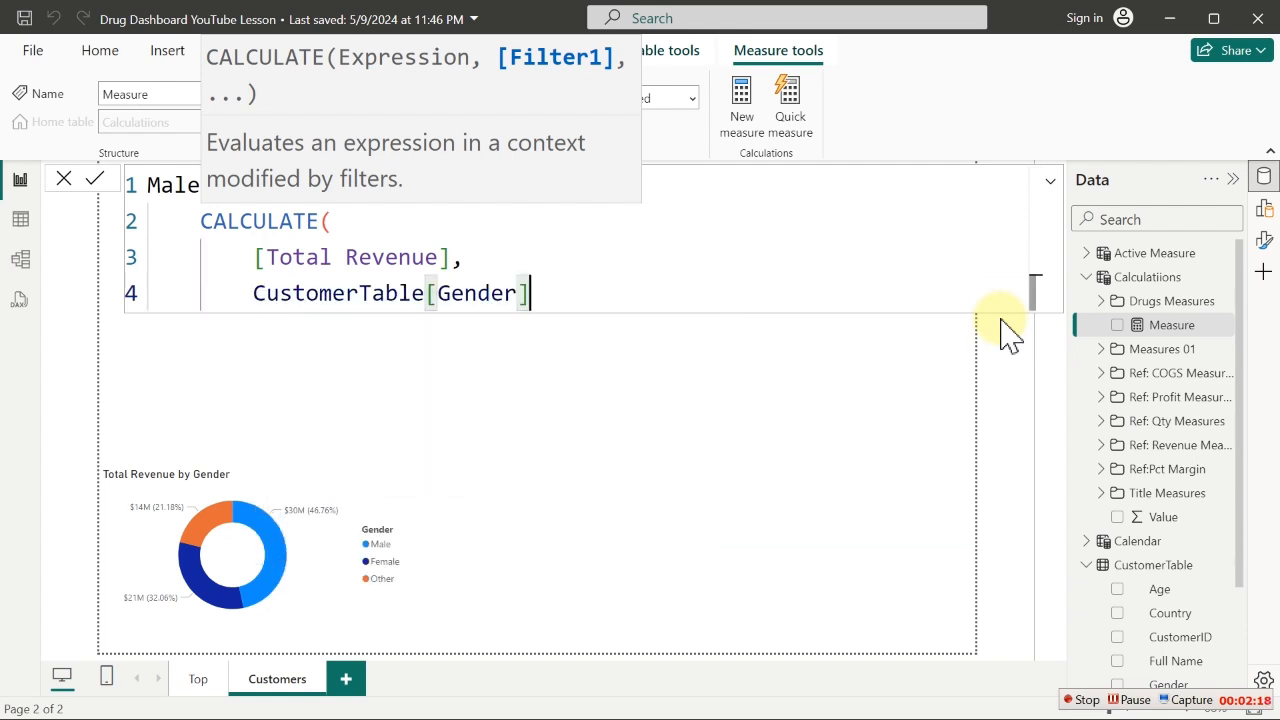
pyautogui.write('="')
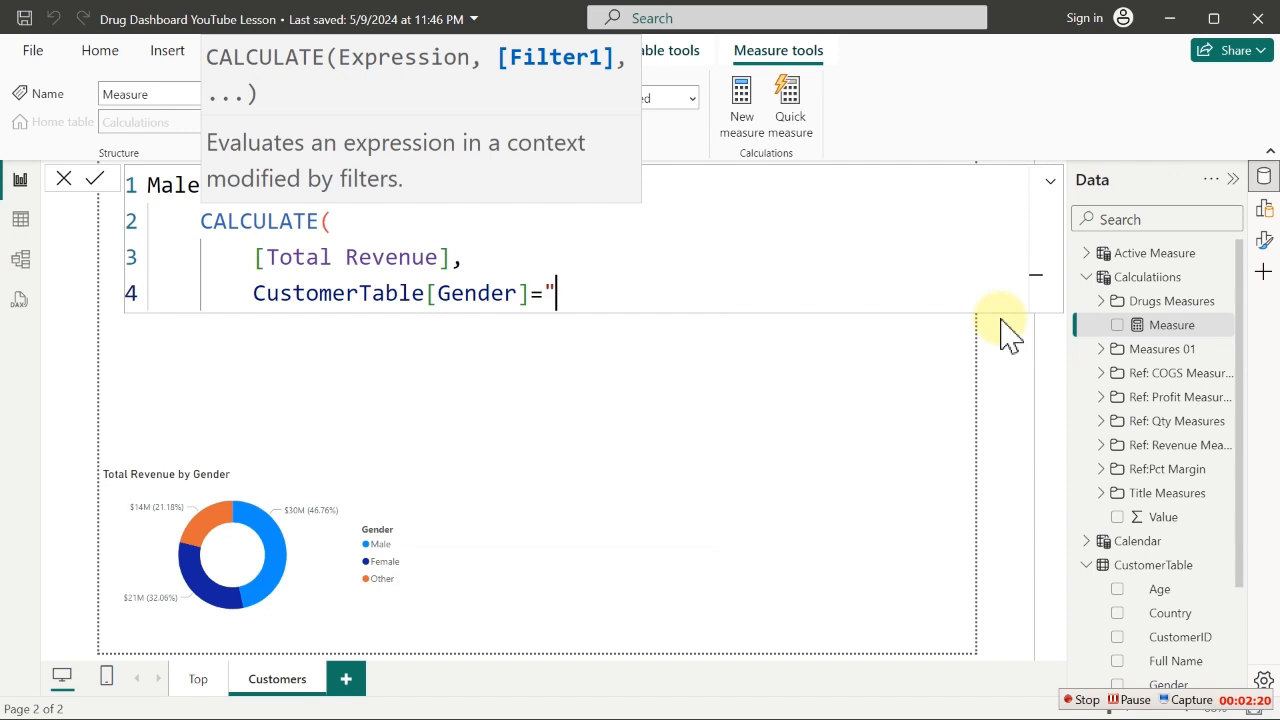
pyautogui.write('Male"')
pyautogui.press('Return')
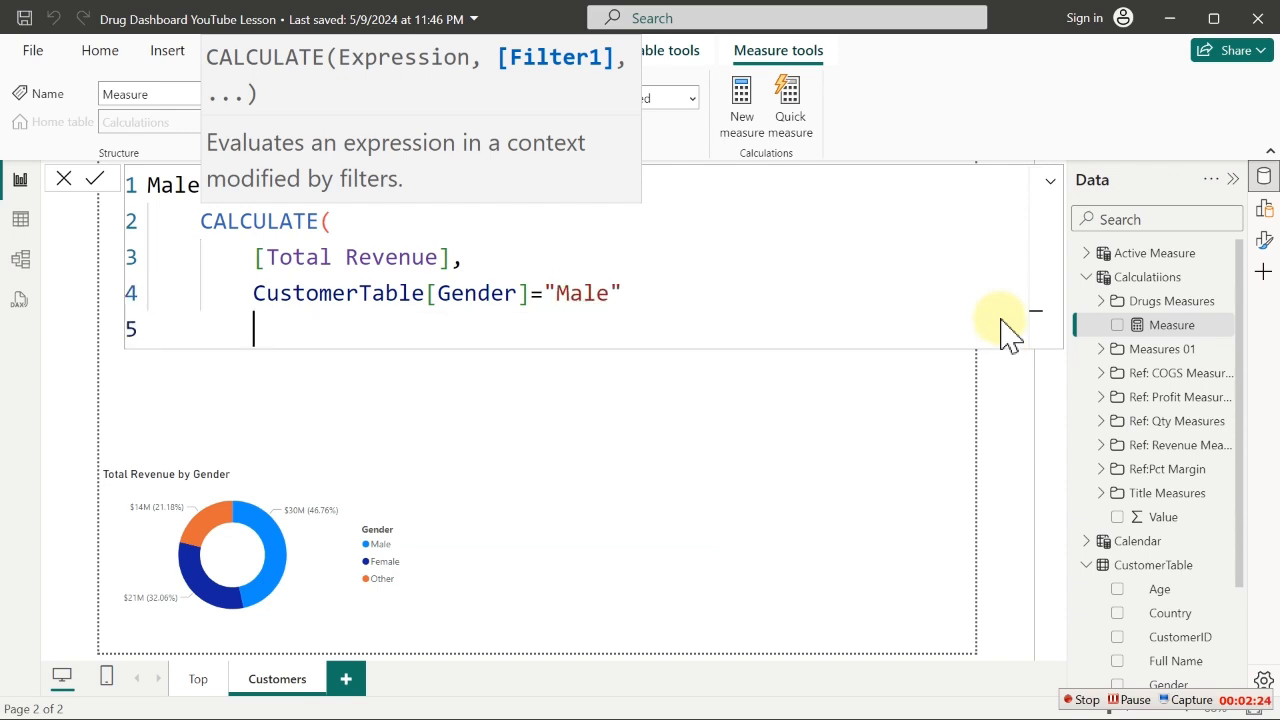
pyautogui.write(')')
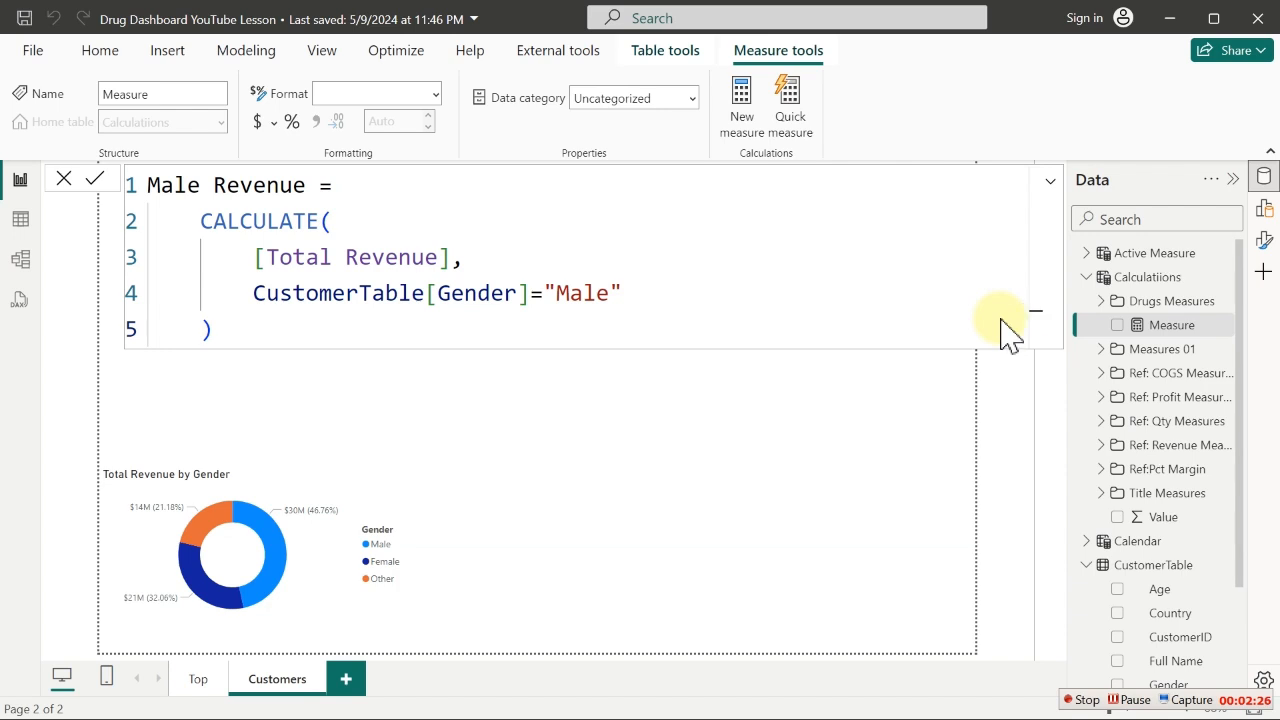
pyautogui.press('Return')
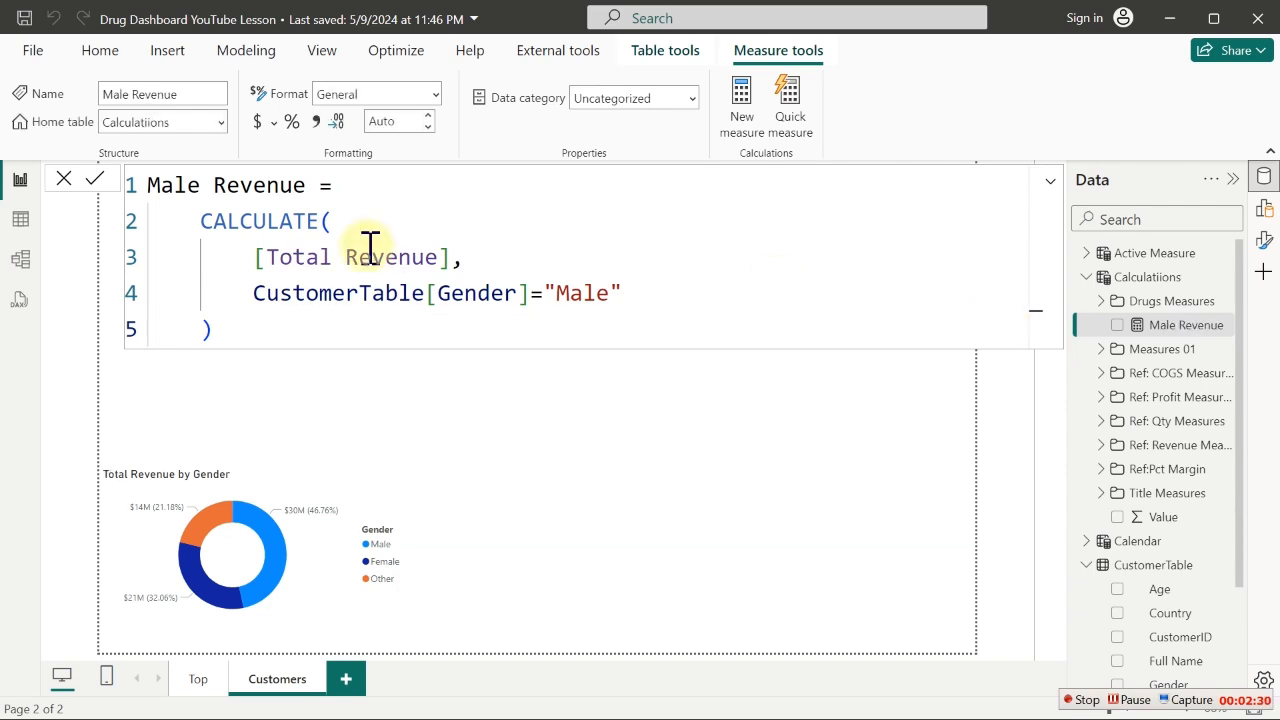
# Compare the Gender column in CustomerTable's data with the filter in the Male Revenue formula, finishing on the report page
pyautogui.click(31, 234)
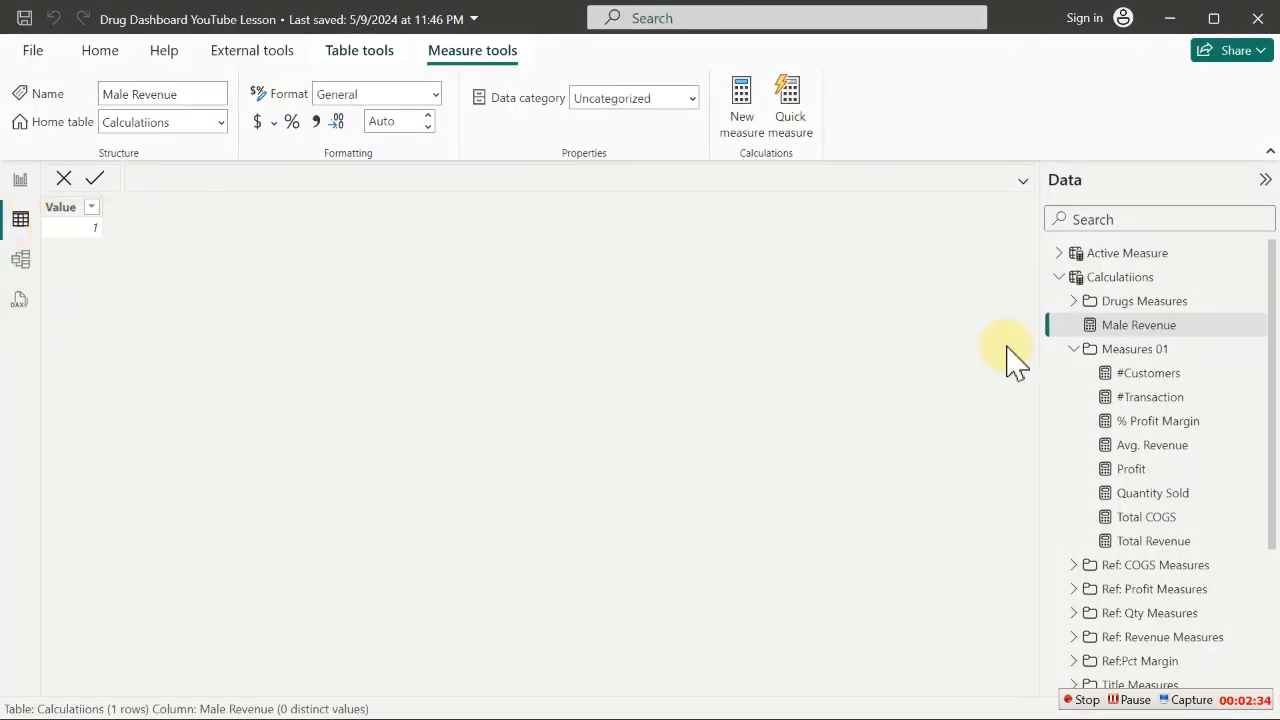
pyautogui.click(1068, 278)
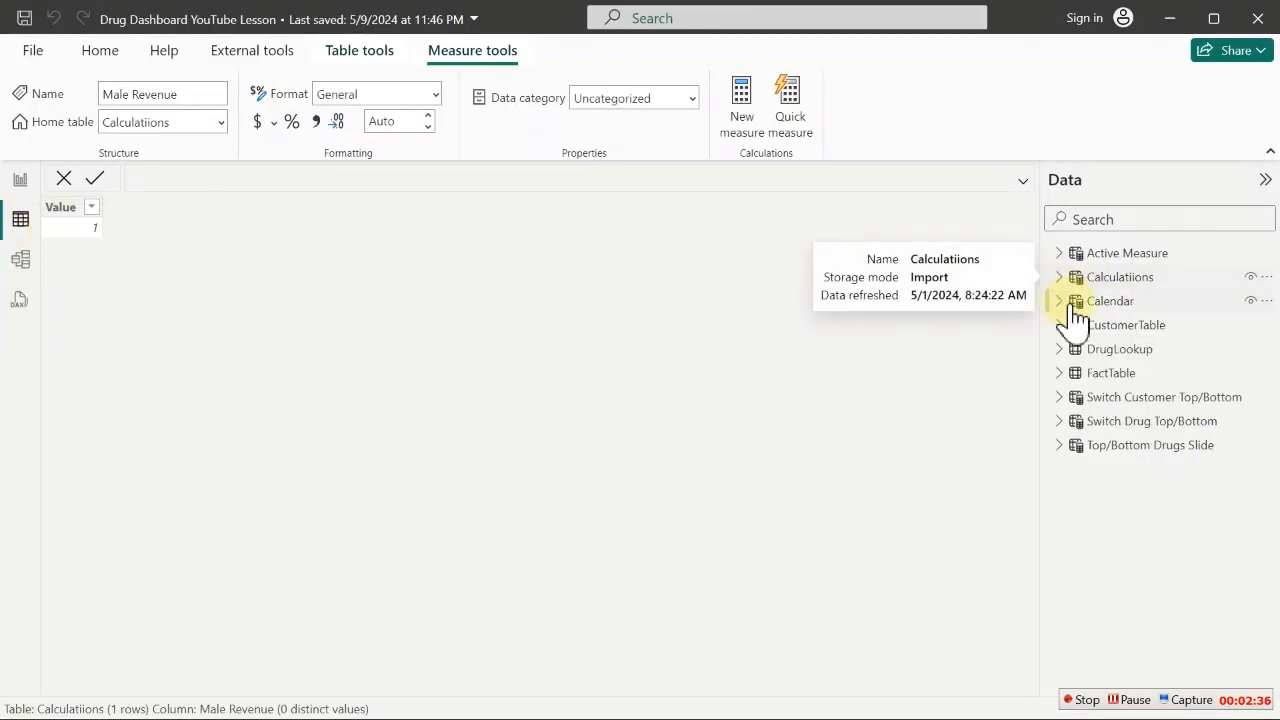
pyautogui.click(1110, 330)
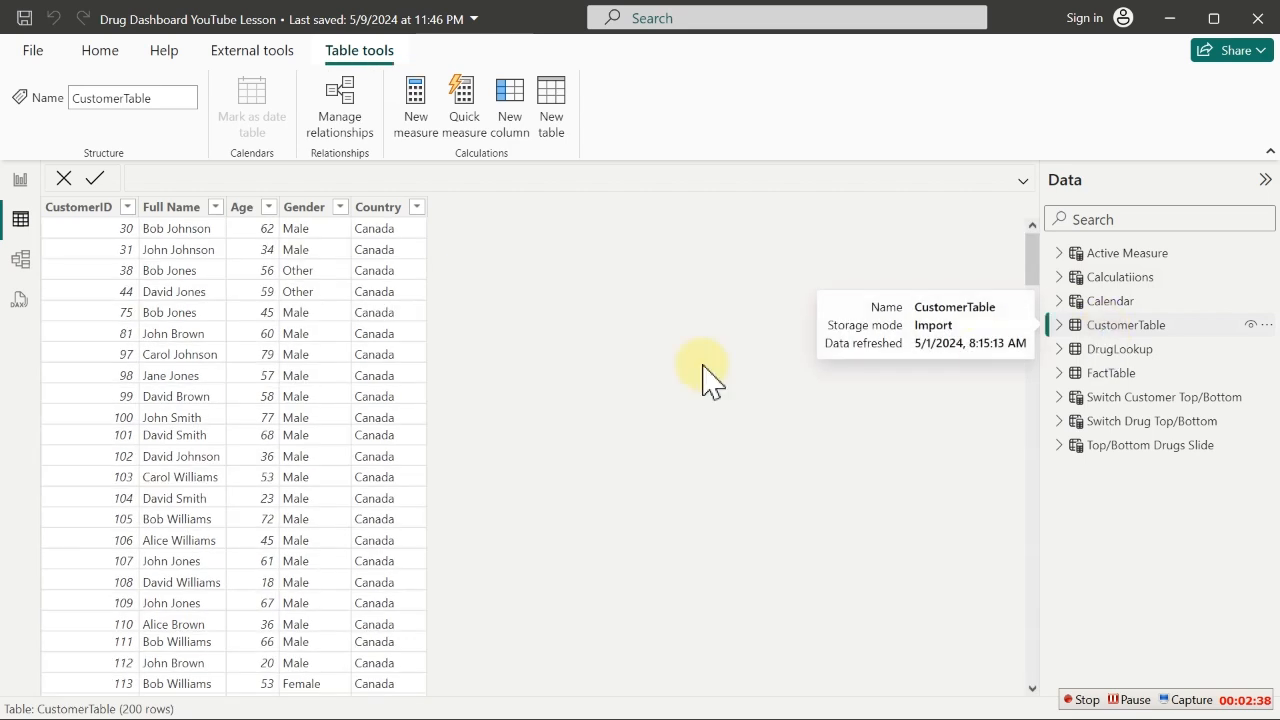
pyautogui.click(301, 210)
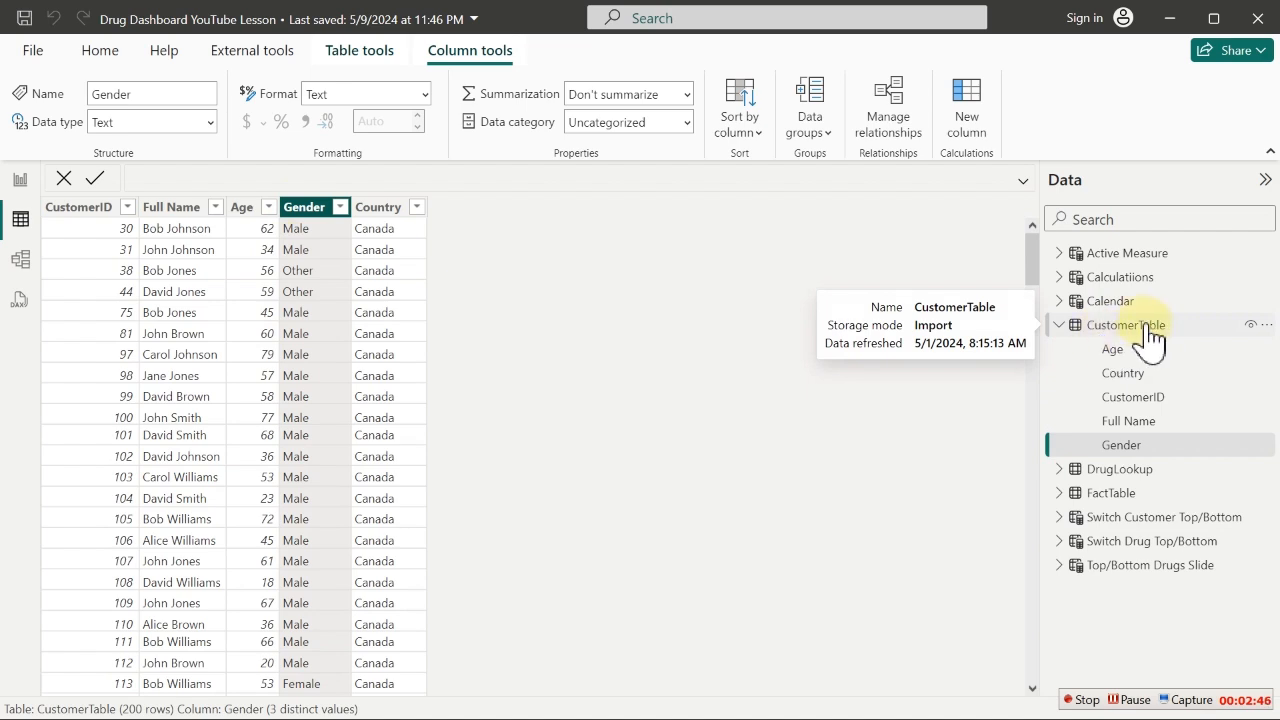
pyautogui.click(20, 179)
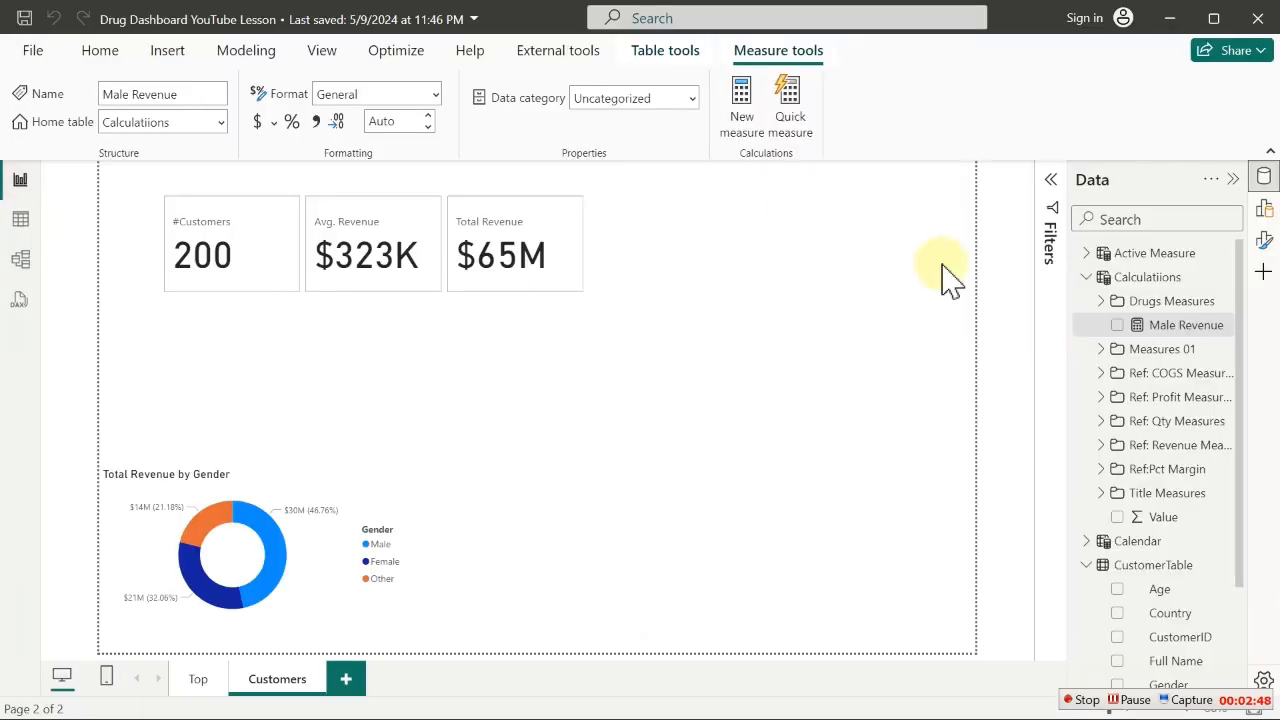
pyautogui.click(942, 265)
pyautogui.click(1167, 325)
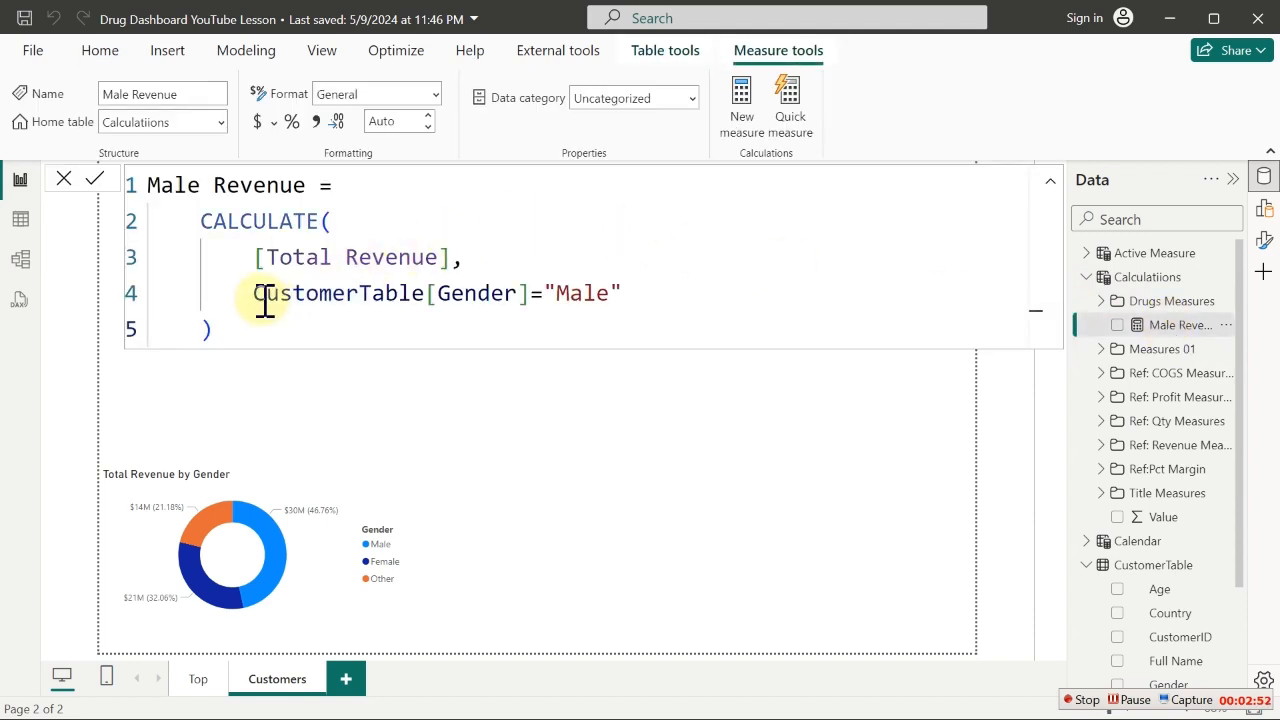
pyautogui.moveTo(264, 296); pyautogui.dragTo(441, 300)
pyautogui.click(441, 300)
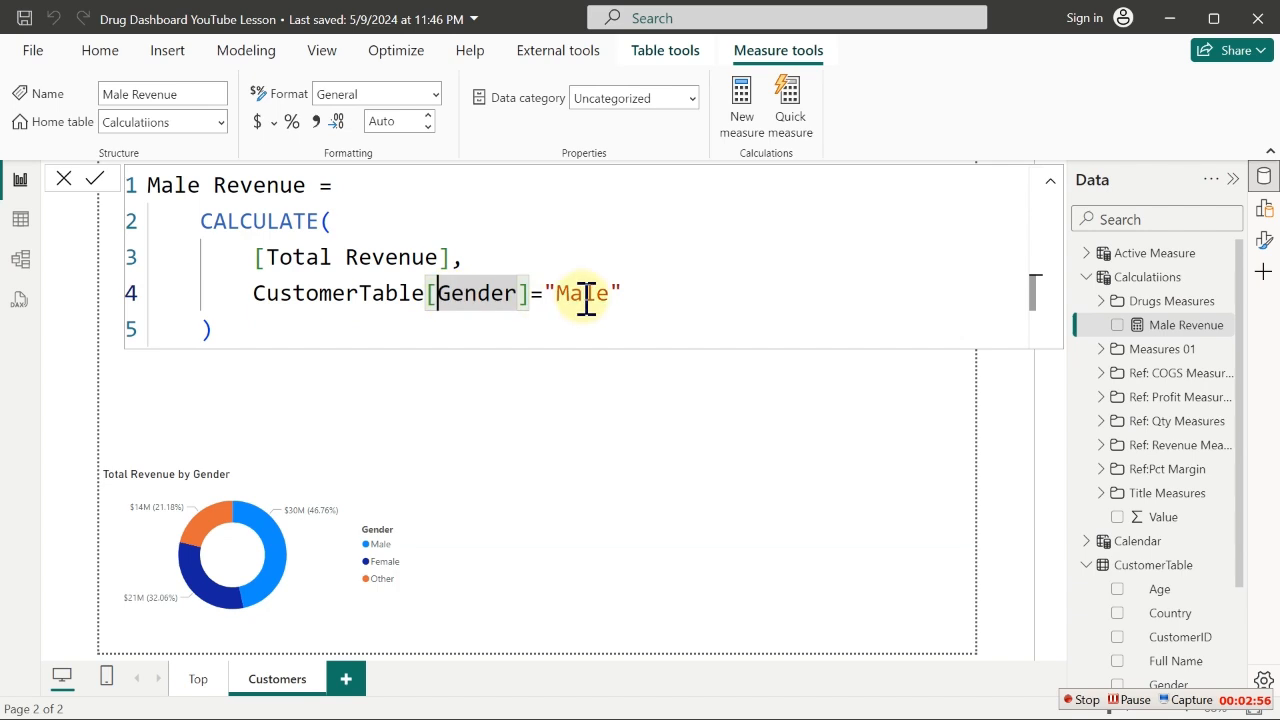
pyautogui.click(20, 224)
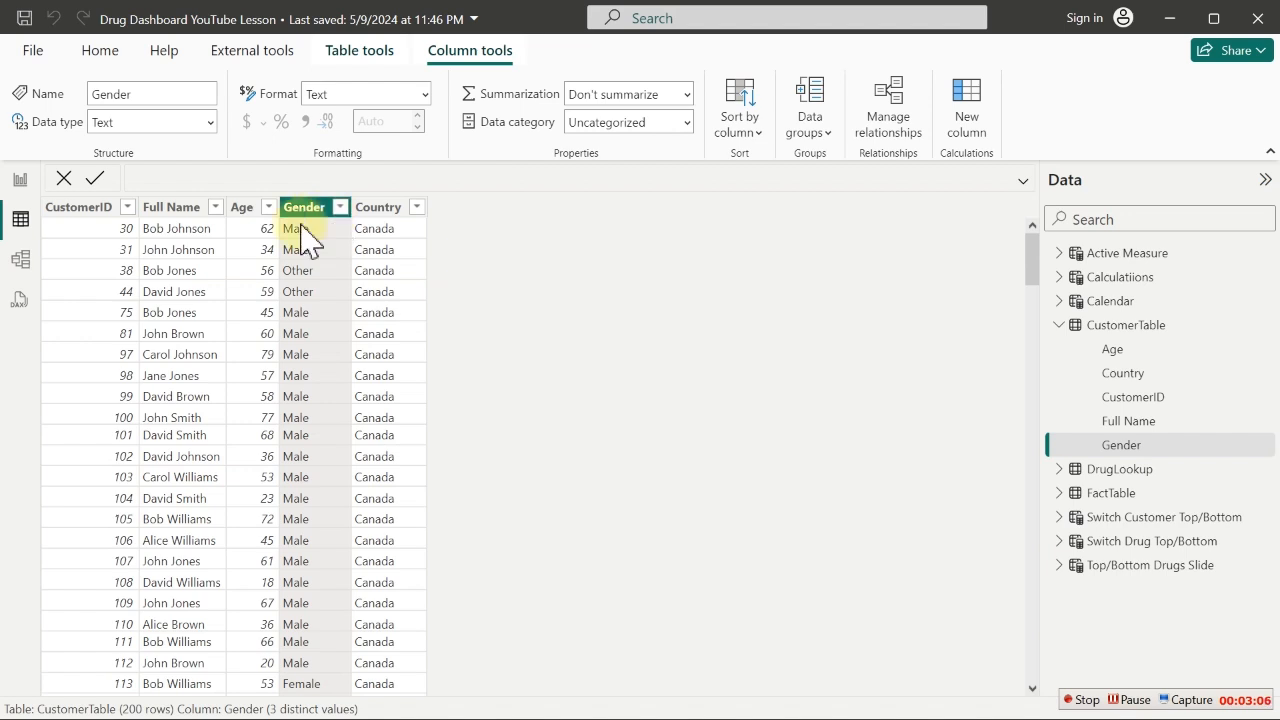
pyautogui.click(21, 180)
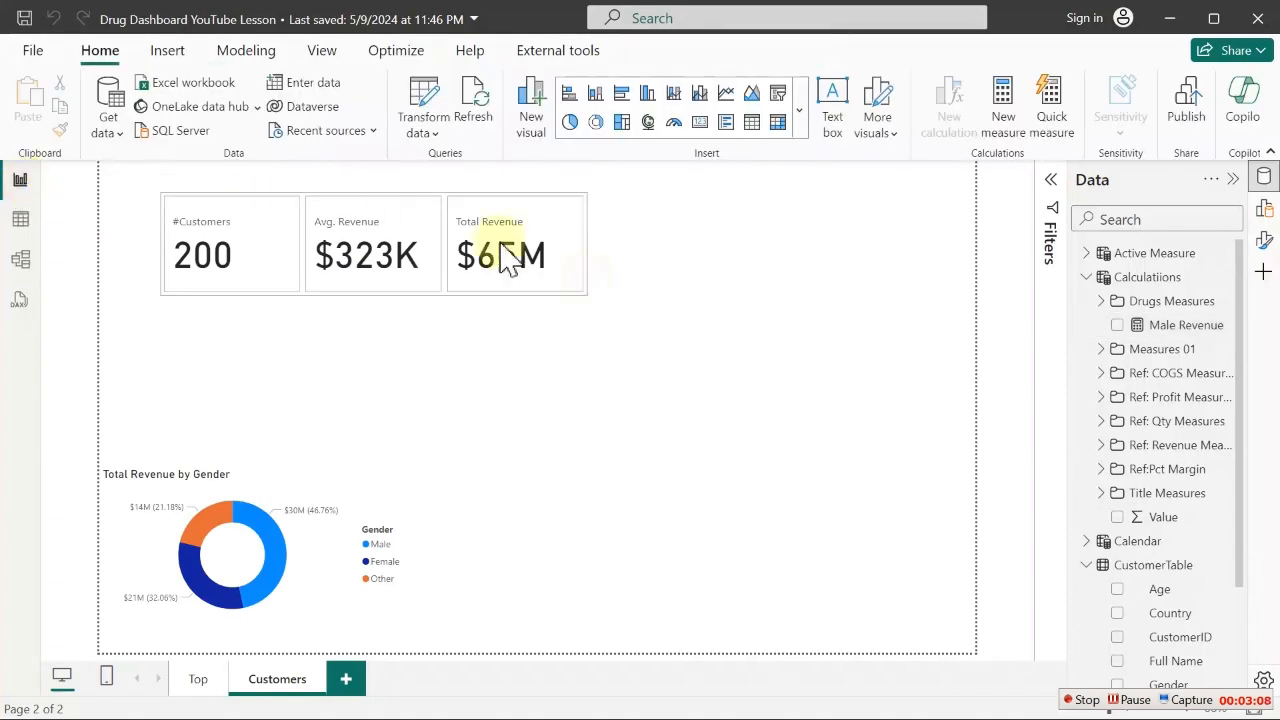
# Insert a card visual showing the Male Revenue measure between the KPI cards and the donut chart
pyautogui.click(1118, 326)
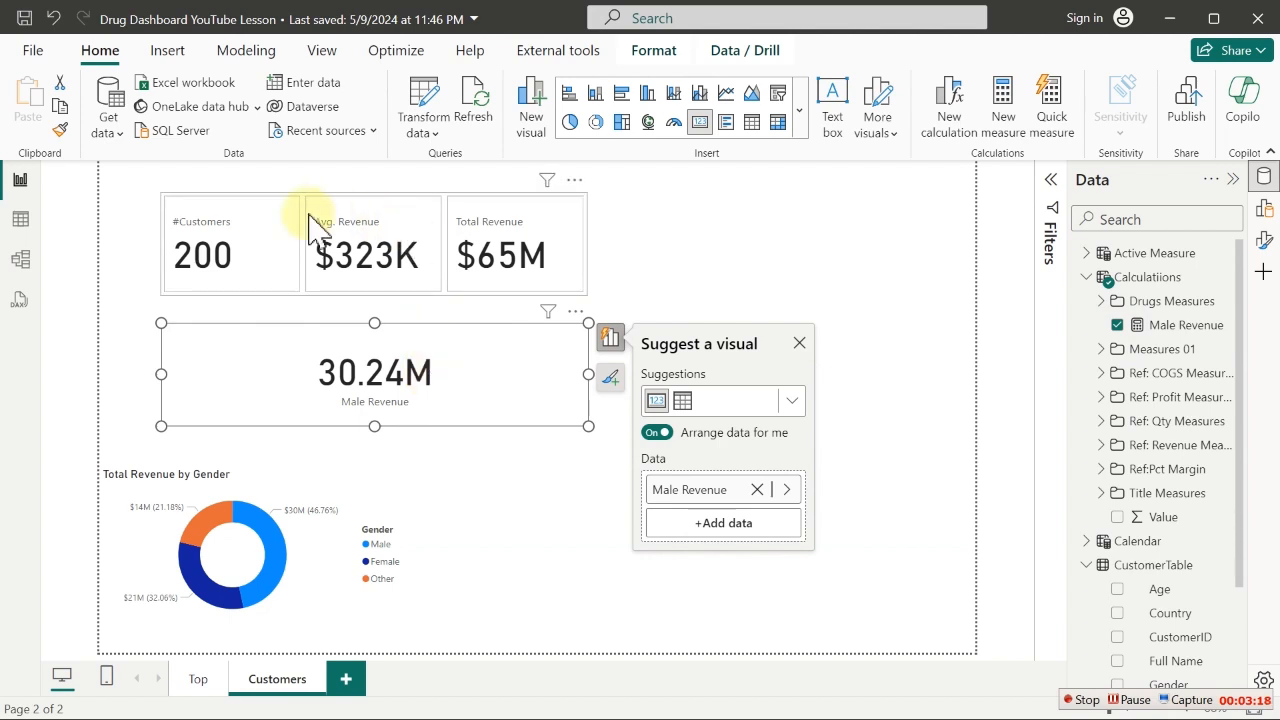
pyautogui.click(351, 361)
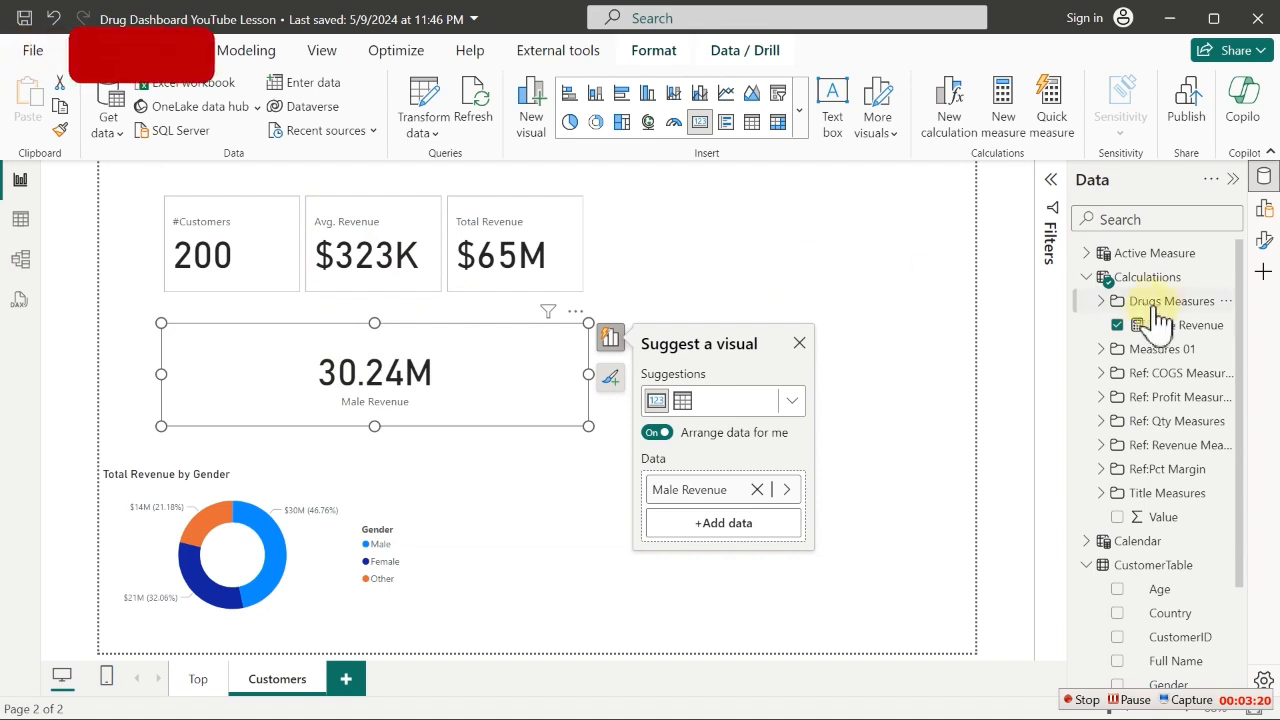
# Format the Male Revenue measure as dollar currency and shrink its card to less than half its width
pyautogui.click(1180, 326)
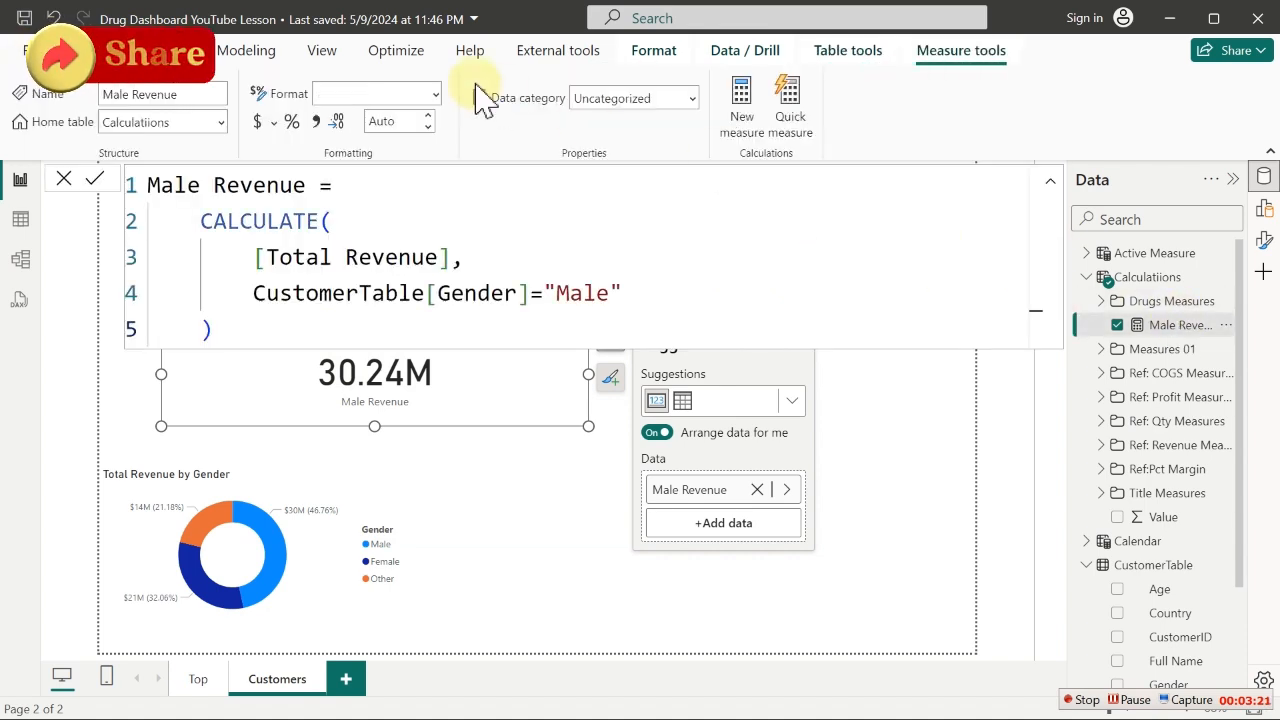
pyautogui.click(259, 122)
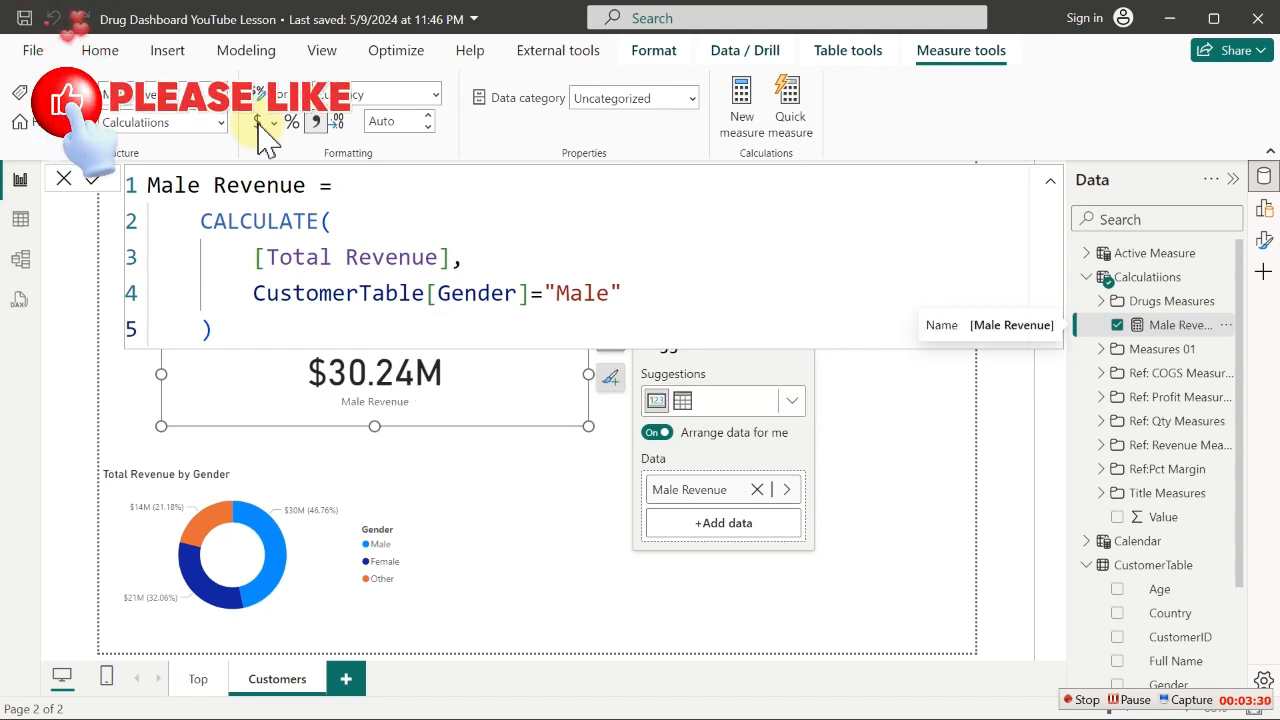
pyautogui.moveTo(588, 426); pyautogui.dragTo(349, 414)
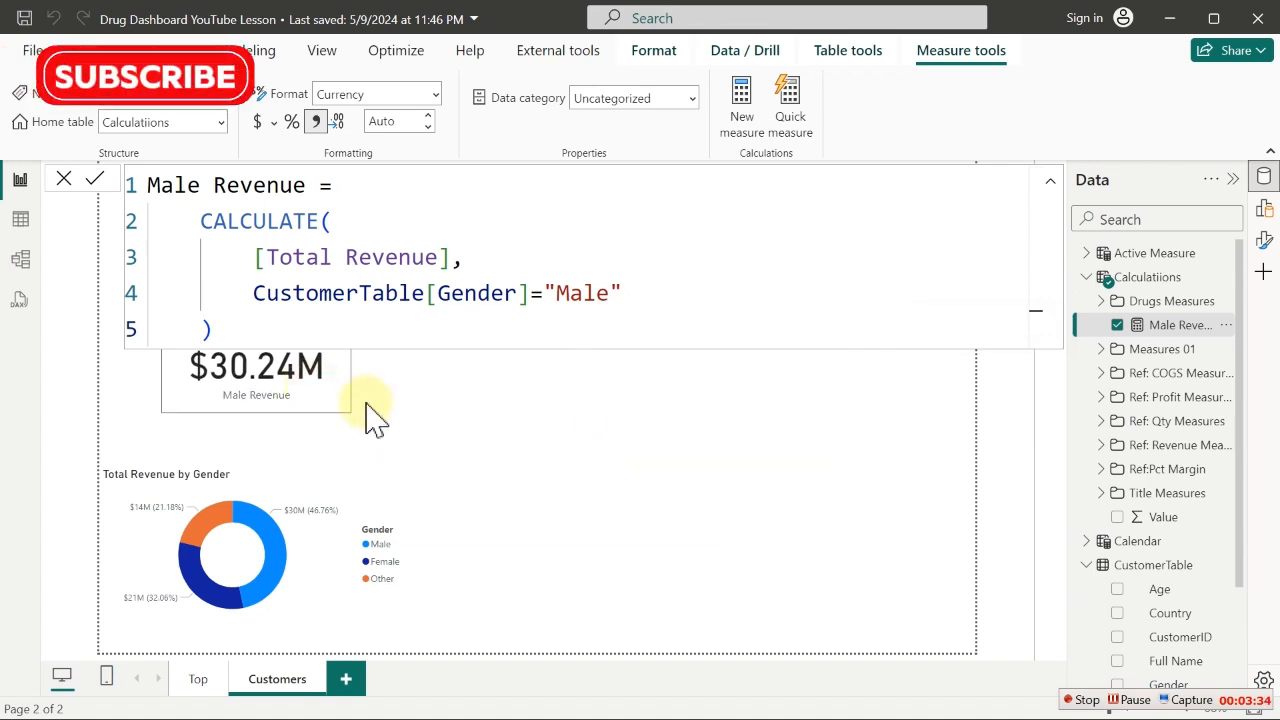
# Shift the Male Revenue card slightly right and down, and start a new measure named "% Male Revene" in the Calculatiions table
pyautogui.click(366, 420)
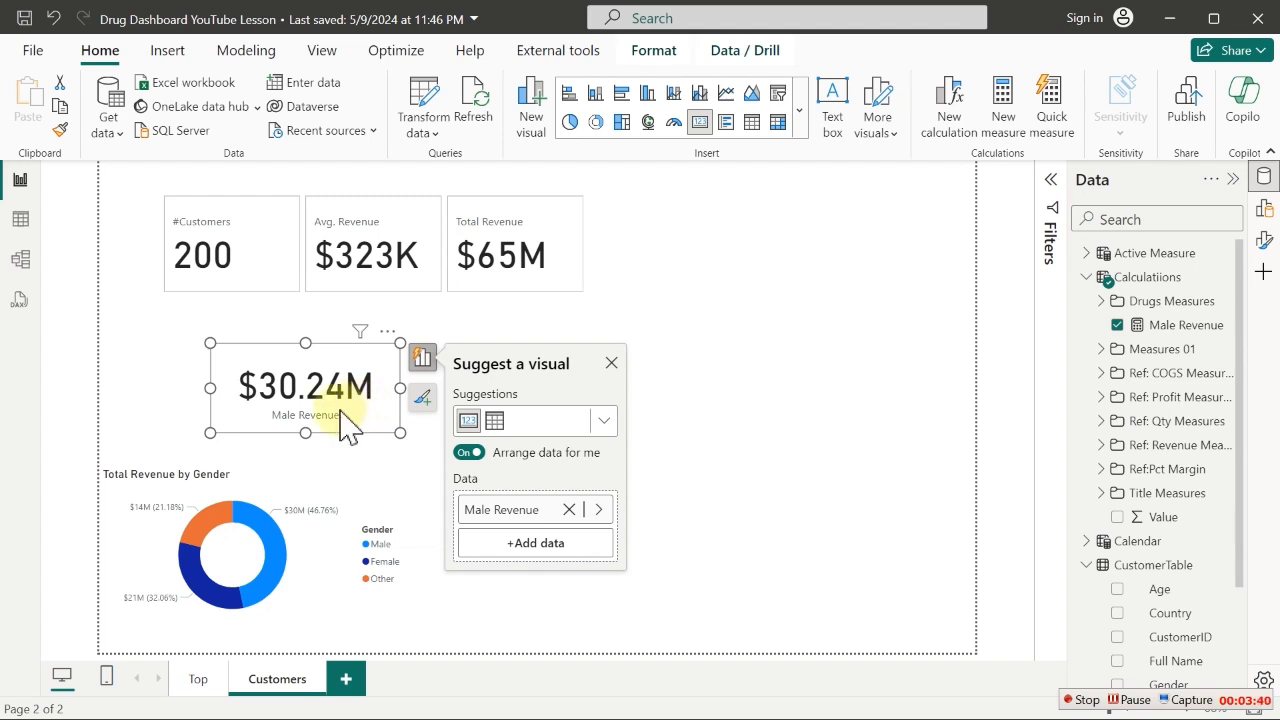
pyautogui.click(1190, 328)
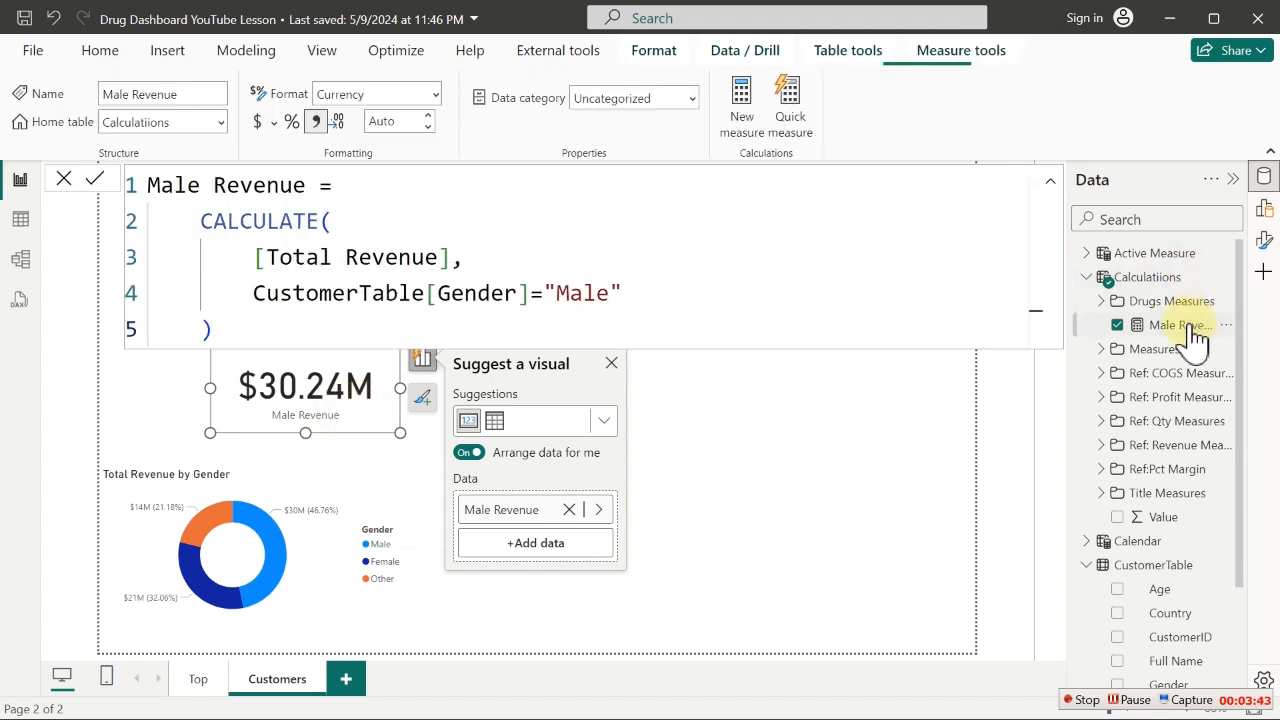
pyautogui.click(745, 97)
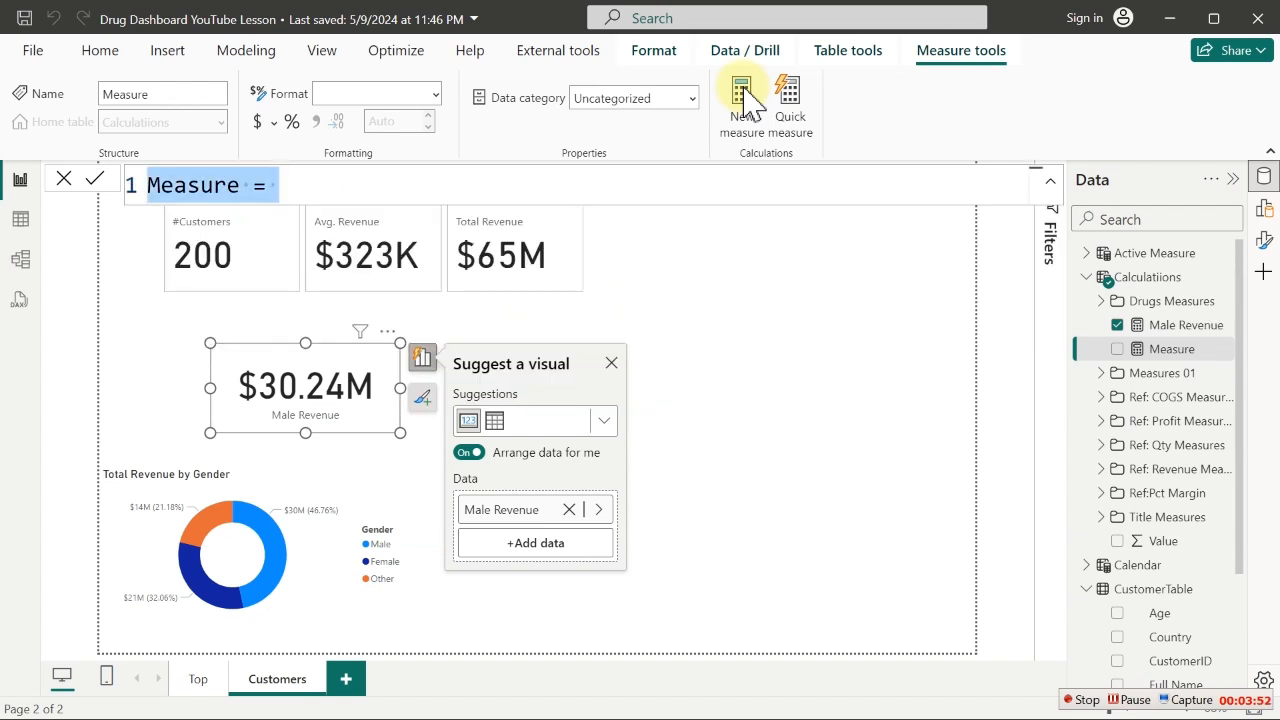
pyautogui.write('% M')
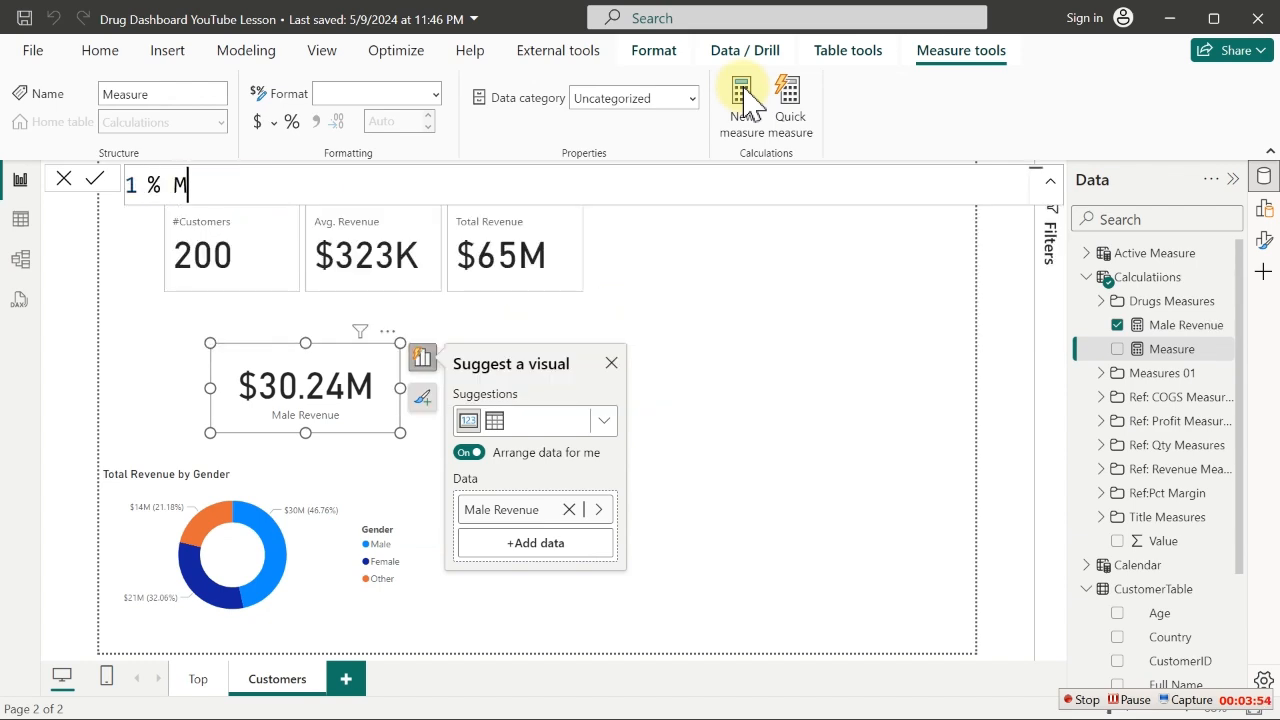
pyautogui.write('ale Revene =')
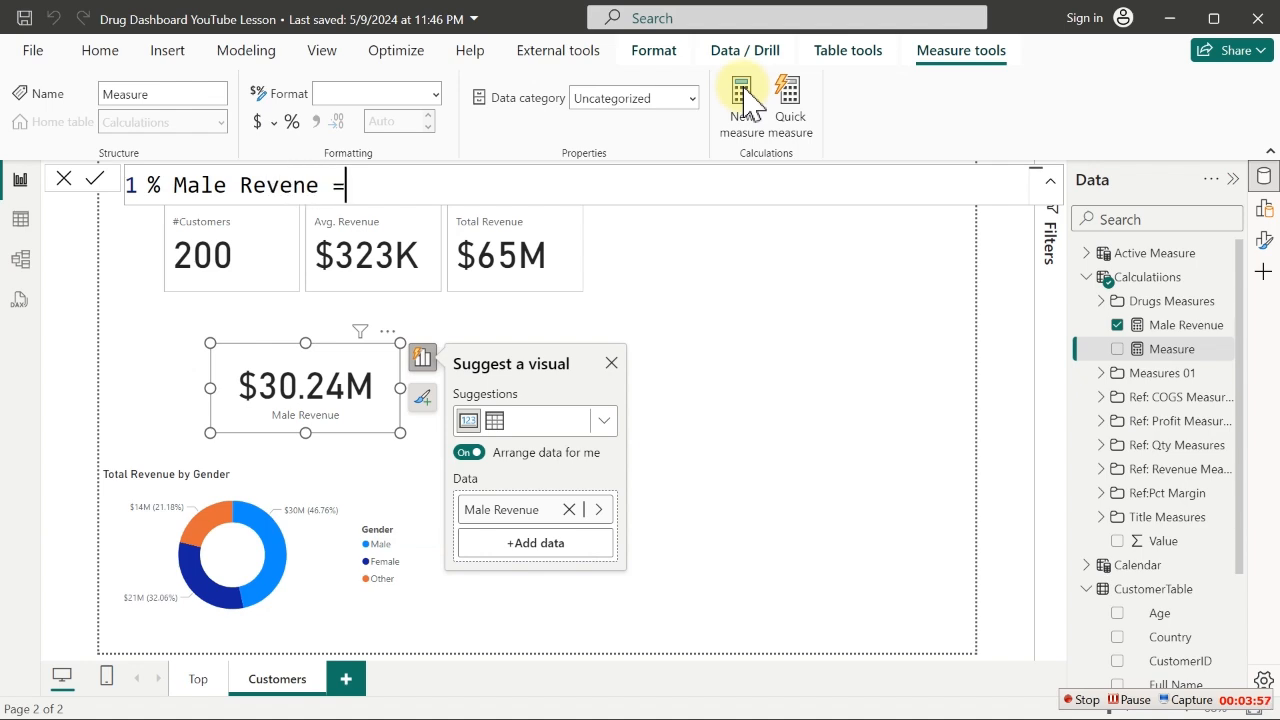
pyautogui.hotkey('shift', 'Return')
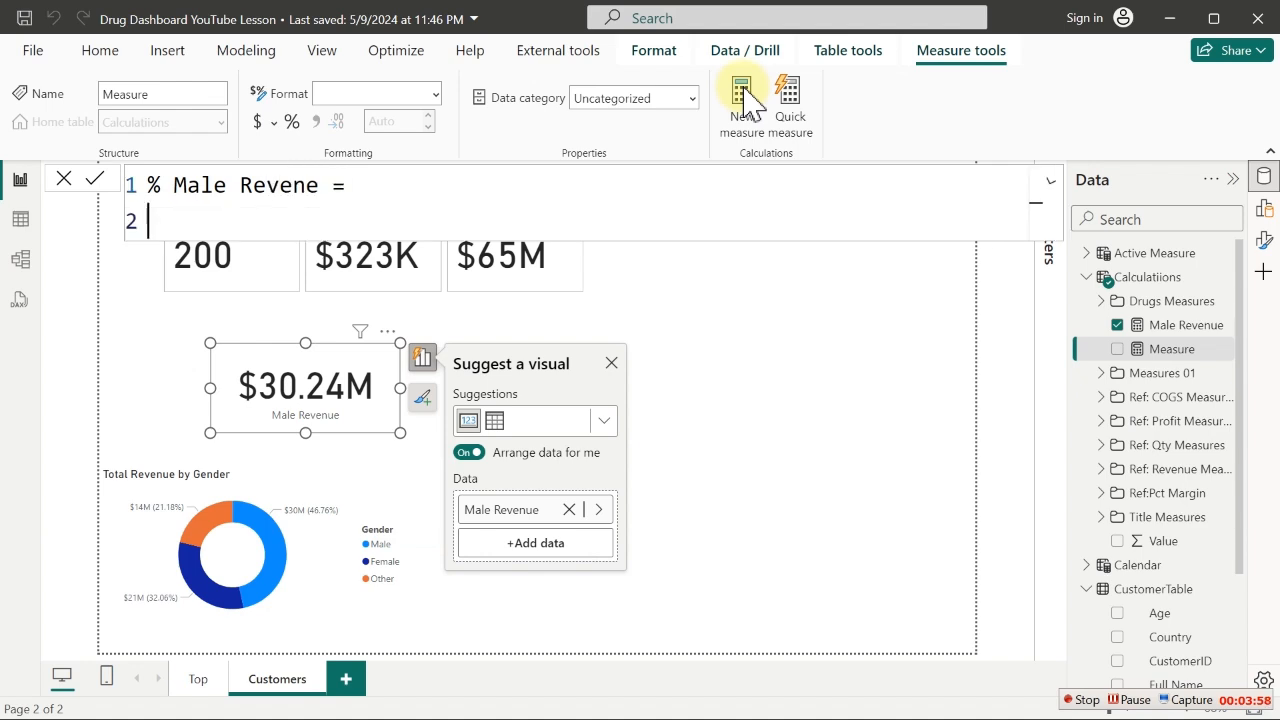
# Begin a DIVIDE function on an indented second line of the formula, with [Male Revenue] as the numerator on its own line
pyautogui.press('Tab')
pyautogui.write('div')
pyautogui.press('Tab')
pyautogui.hotkey('shift', 'Return')
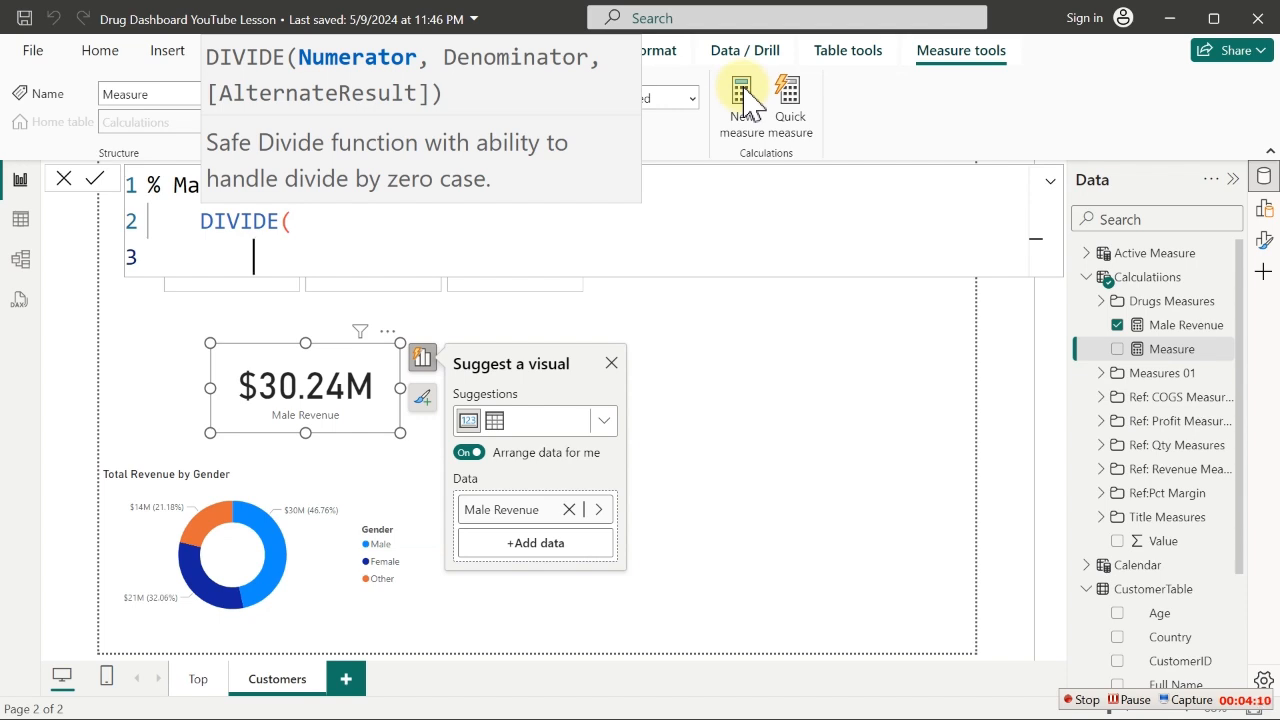
pyautogui.write('[')
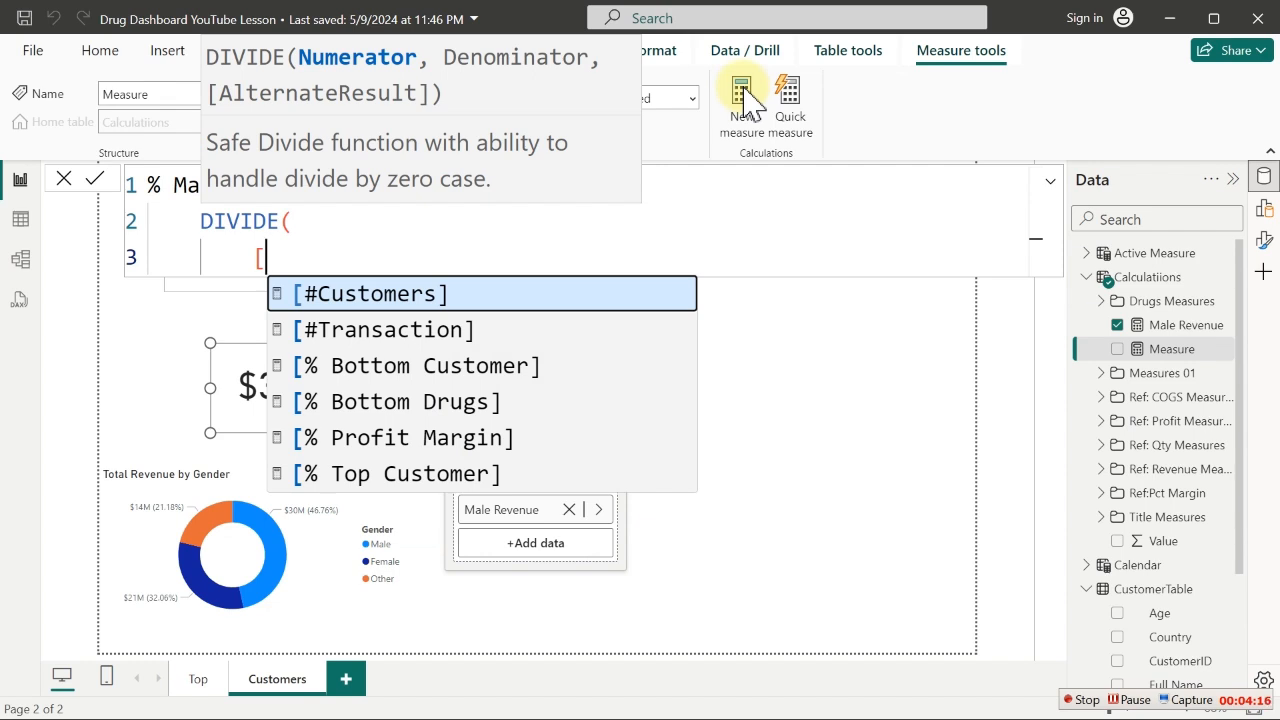
pyautogui.write('m')
pyautogui.press('Tab')
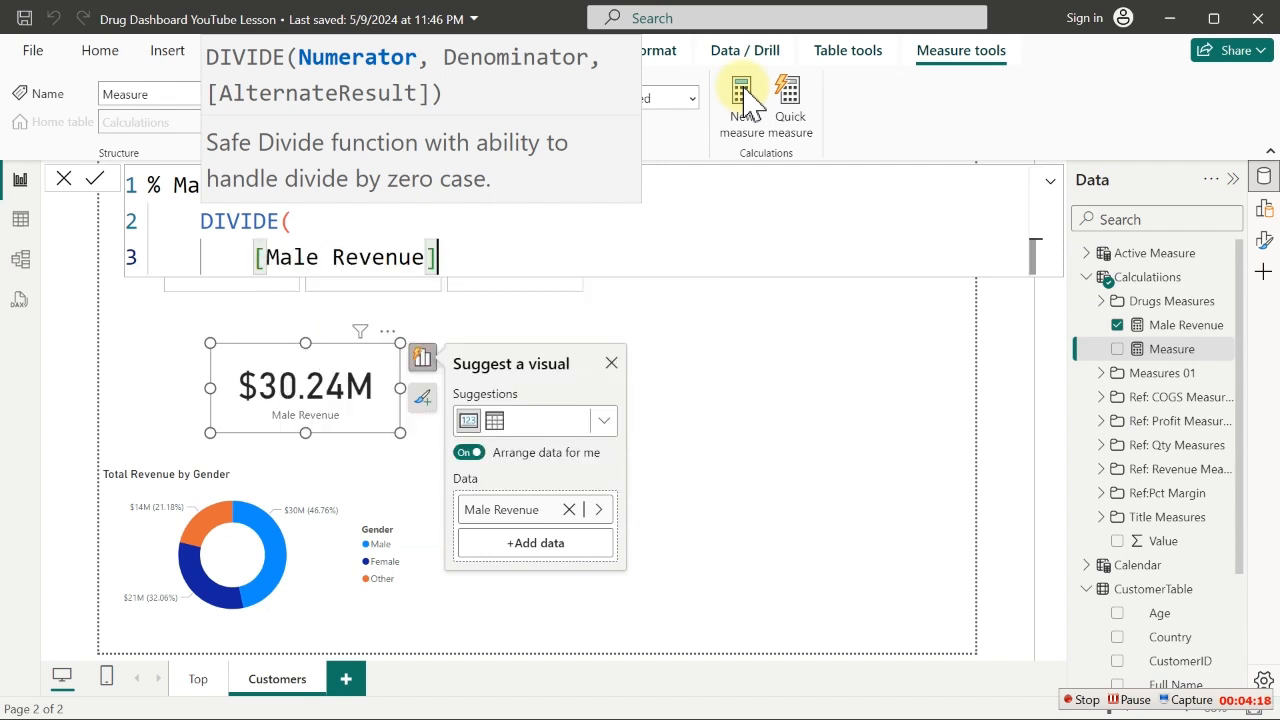
pyautogui.write(',')
pyautogui.press('Return')
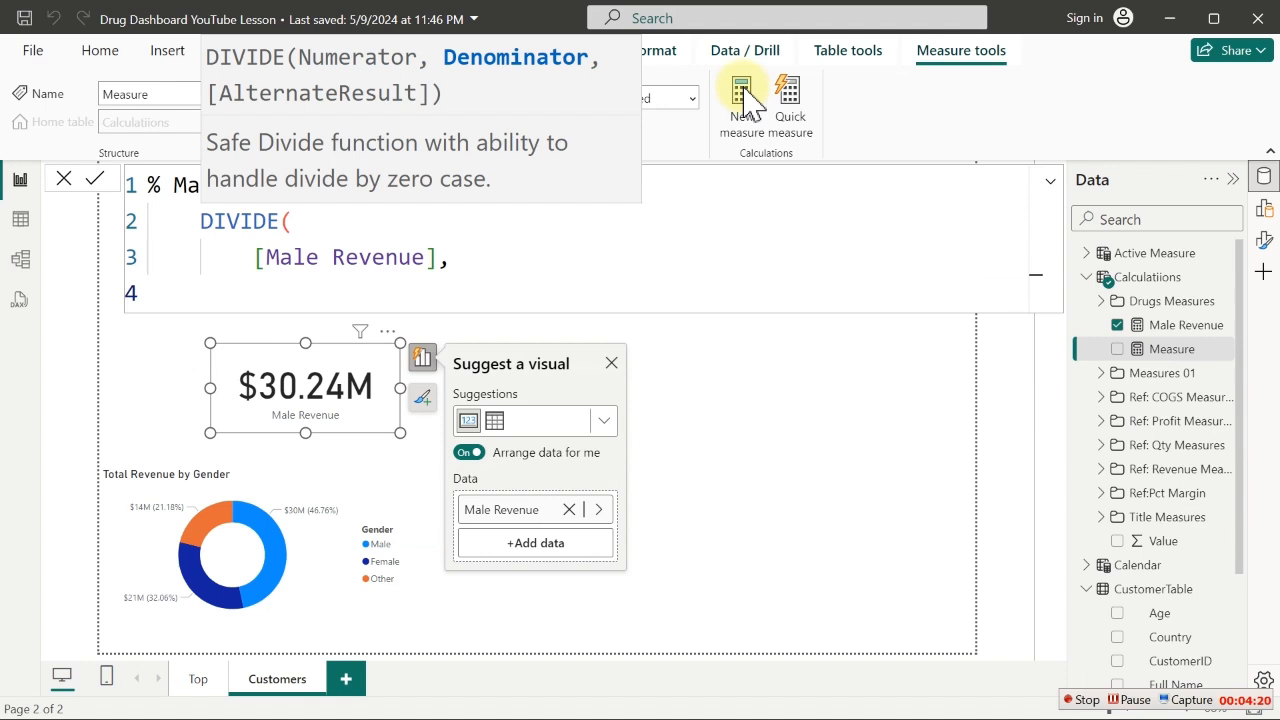
# Add [Total Revenue] as the denominator on its own line, close the DIVIDE function and commit the measure
pyautogui.write('[tot')
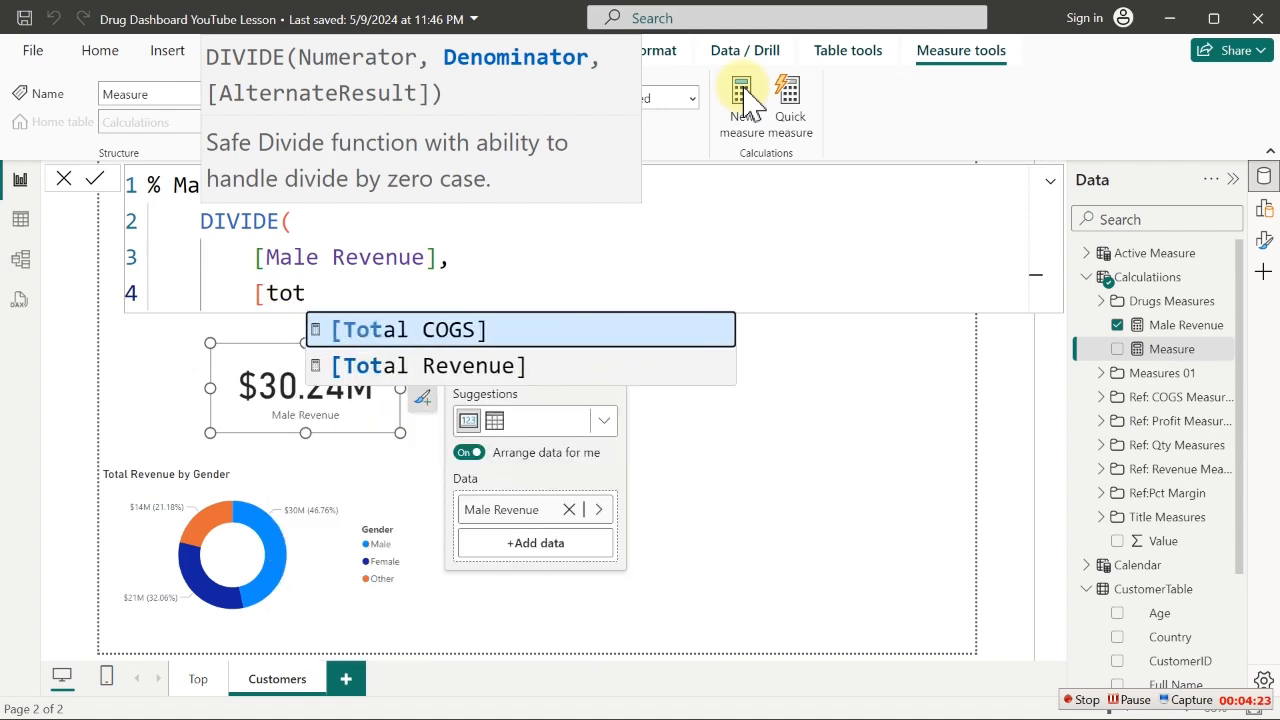
pyautogui.press('Down')
pyautogui.press('Tab')
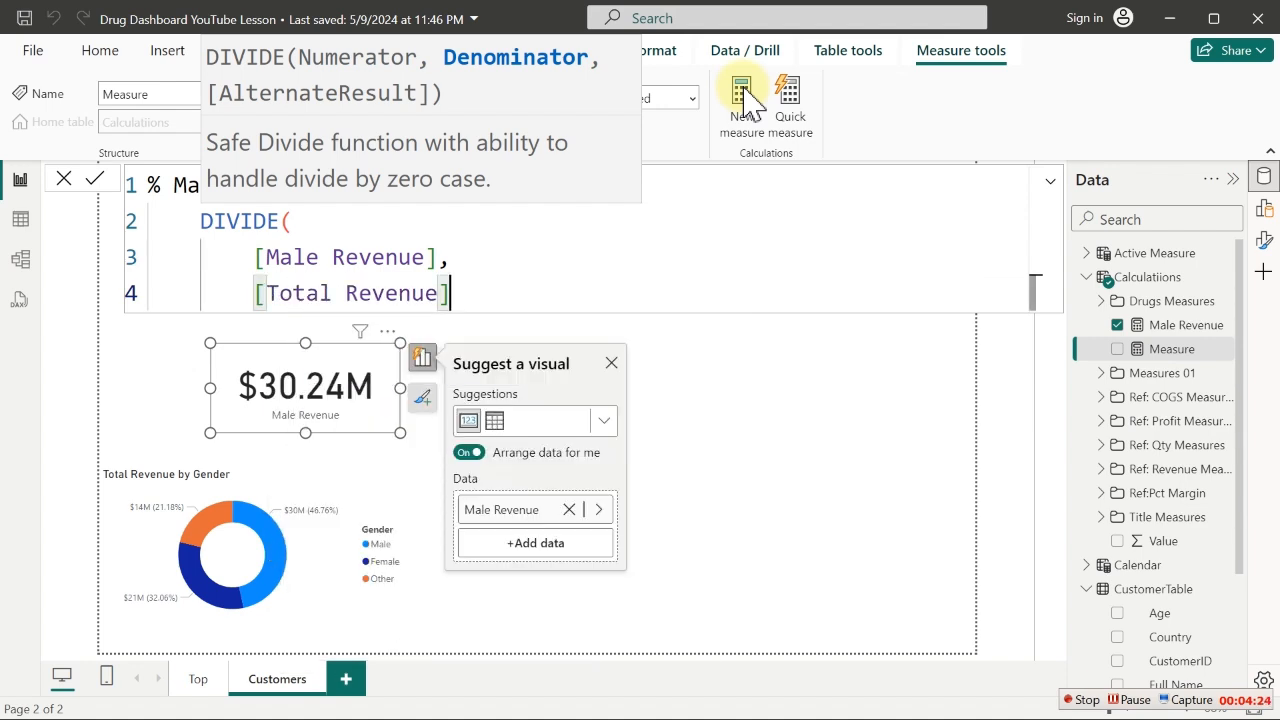
pyautogui.press('Return')
pyautogui.write(')')
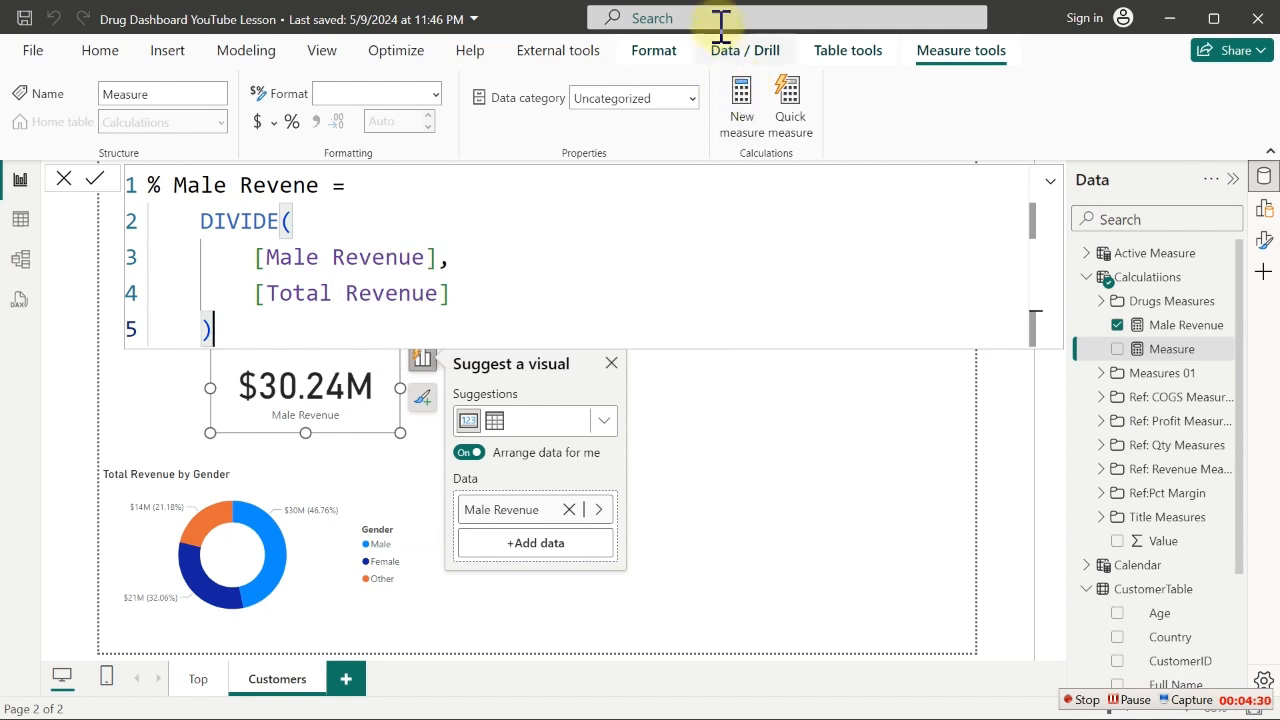
pyautogui.click(249, 262)
pyautogui.moveTo(249, 262); pyautogui.dragTo(443, 257)
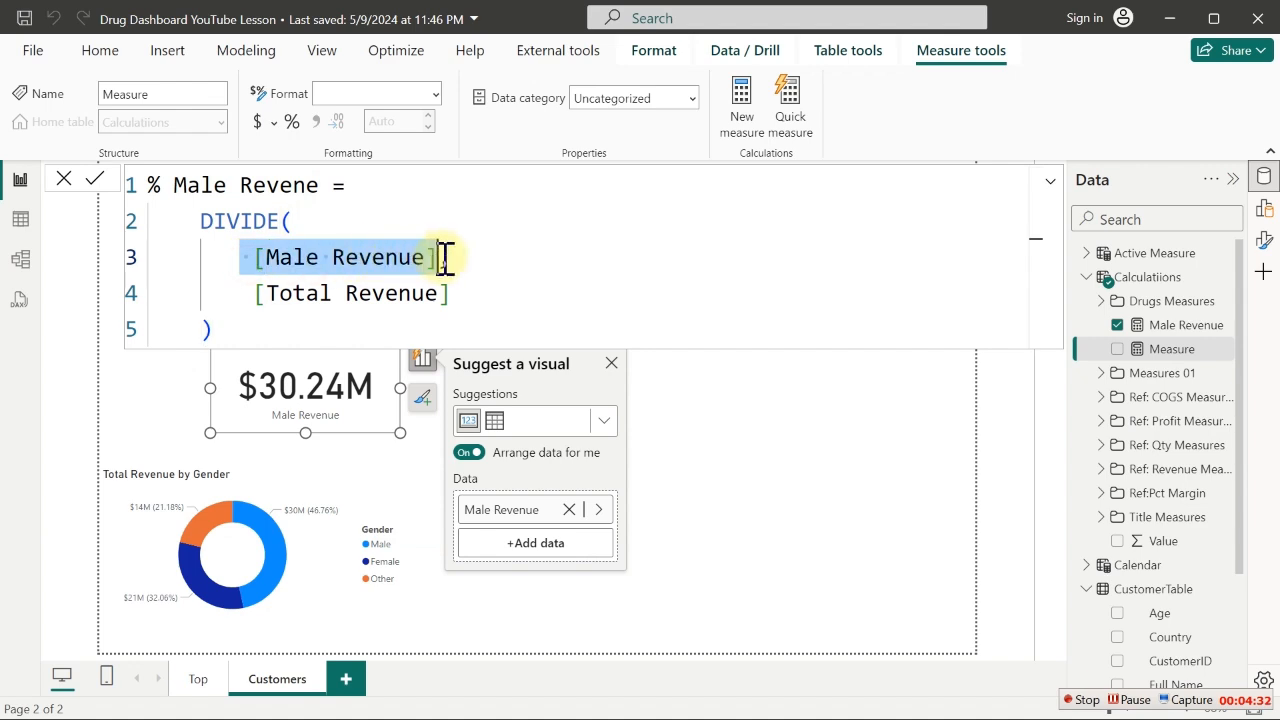
pyautogui.moveTo(245, 293); pyautogui.dragTo(461, 295)
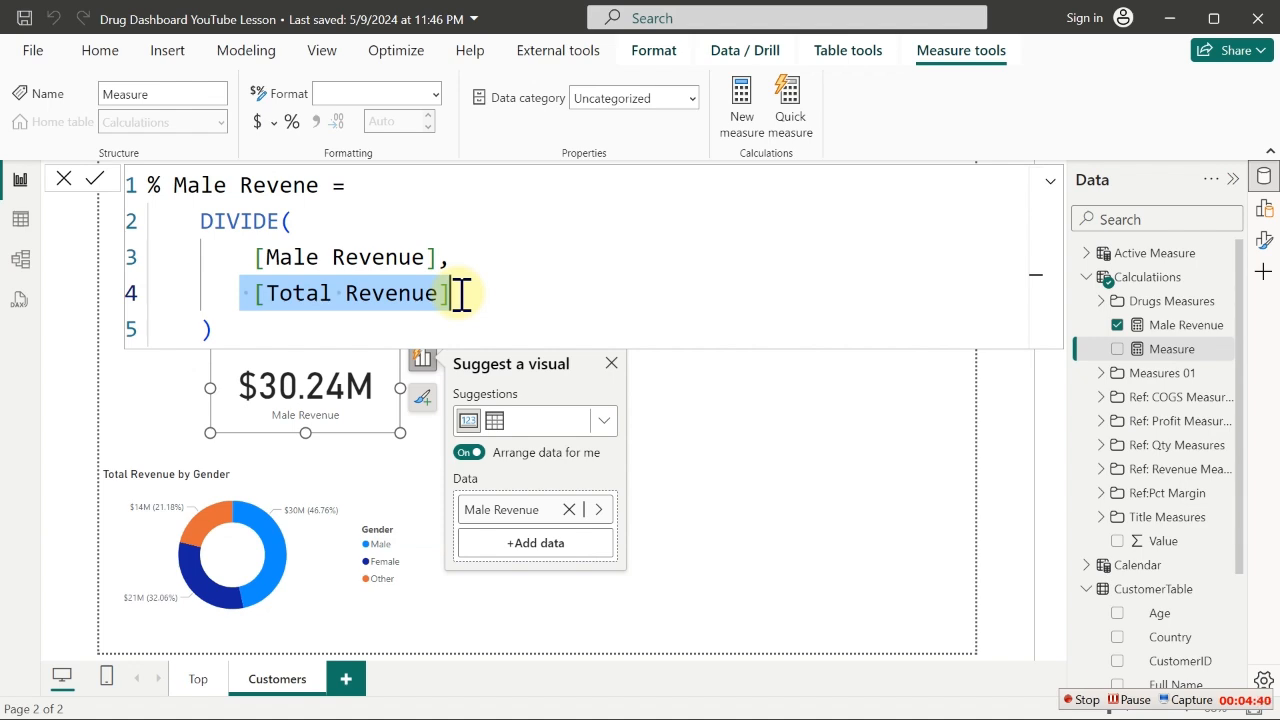
pyautogui.click(461, 293)
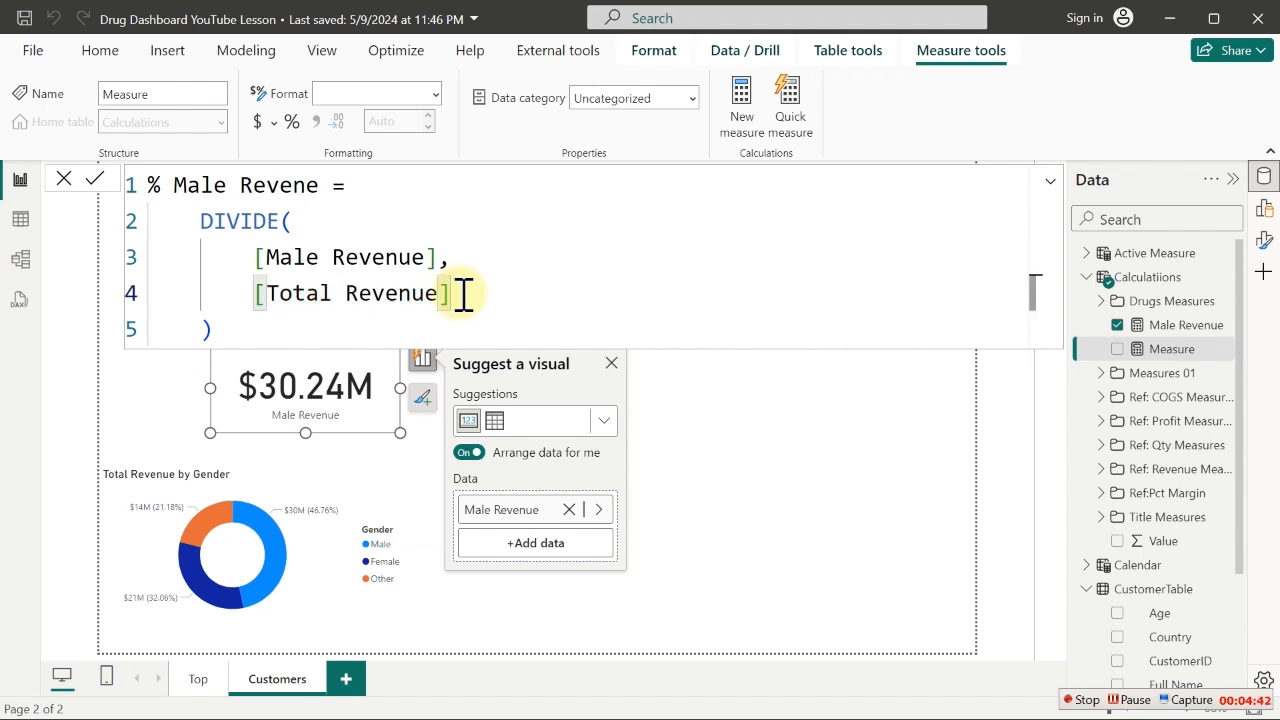
pyautogui.press('Return')
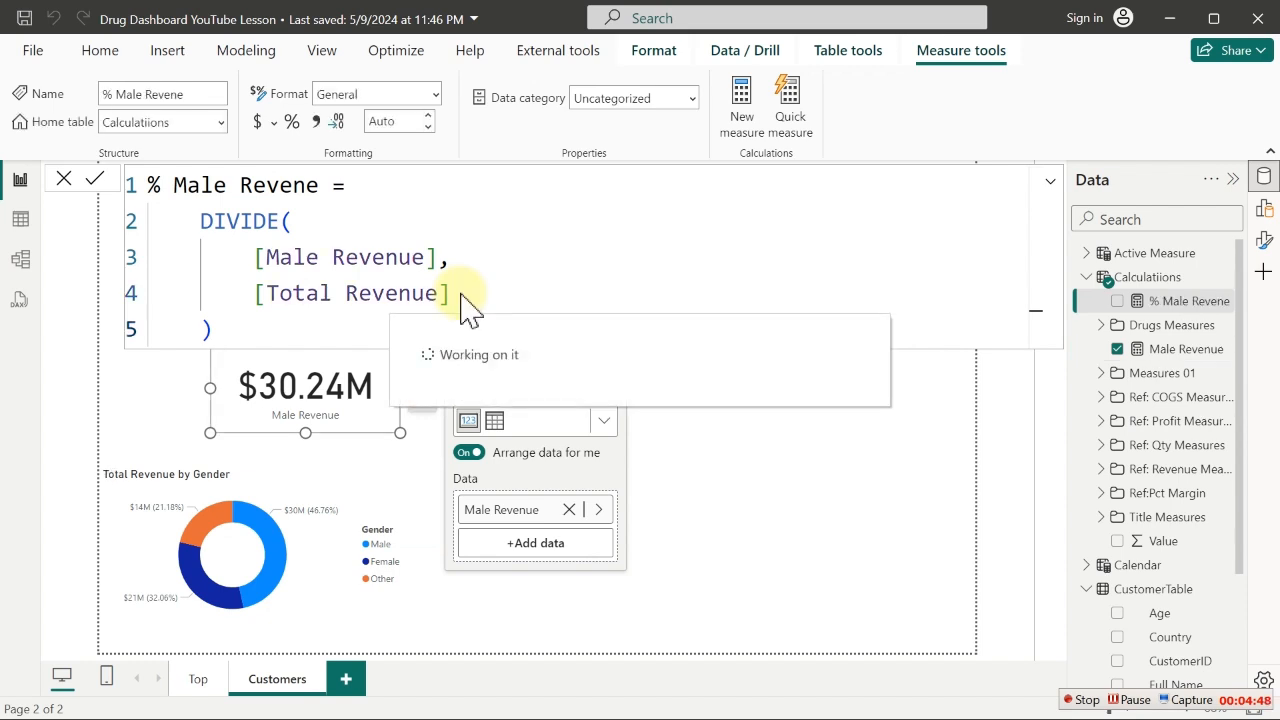
# Add 0 as the DIVIDE function's alternate result on its own line and commit the % Male Revene measure
pyautogui.click(462, 305)
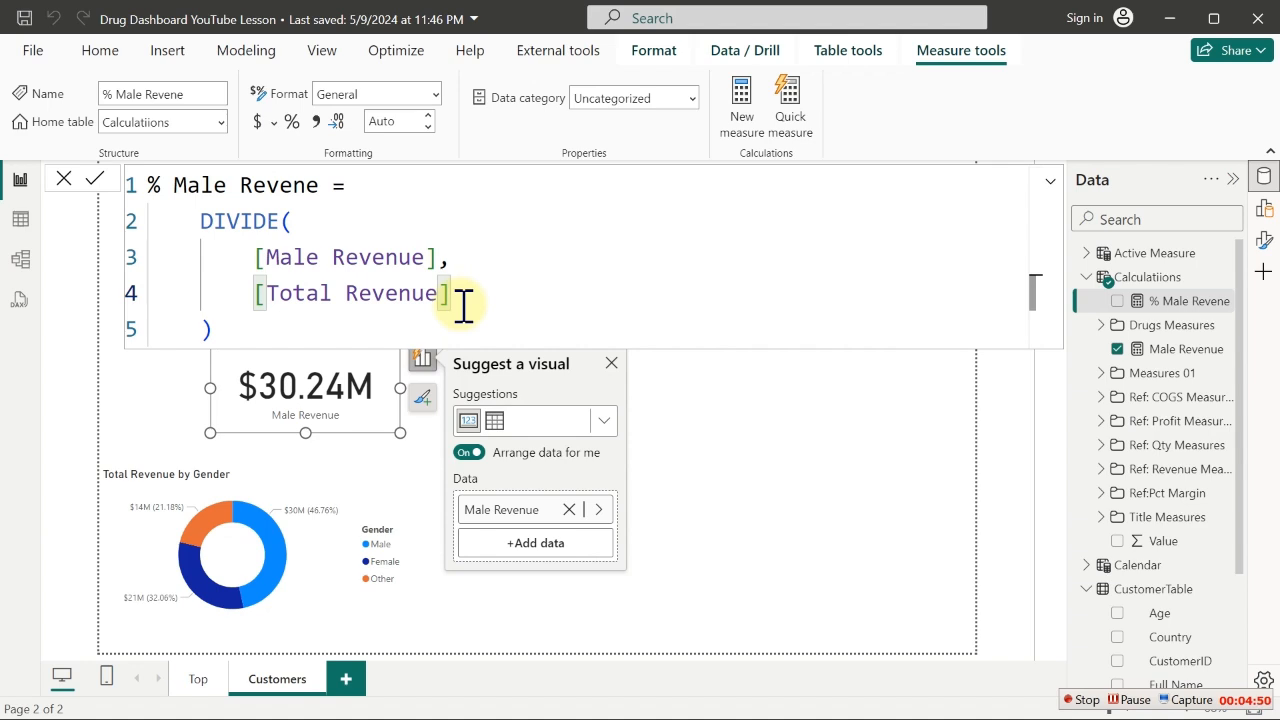
pyautogui.write(',')
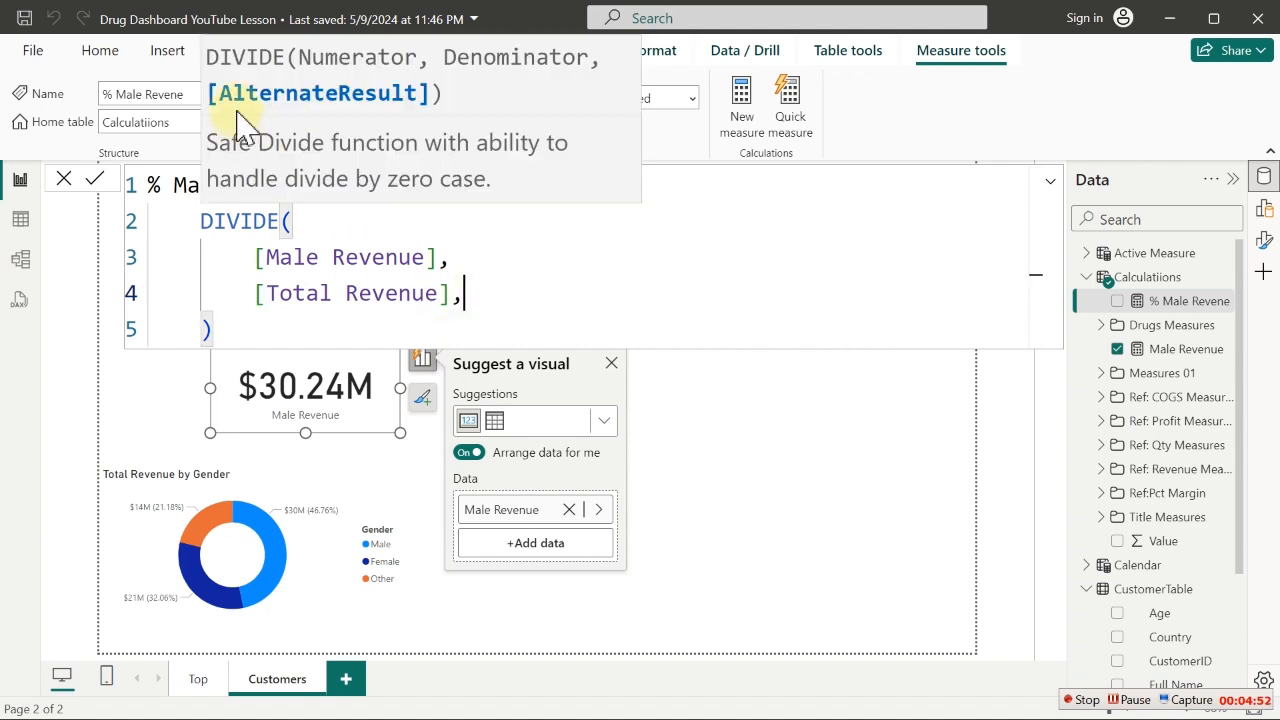
pyautogui.write('0')
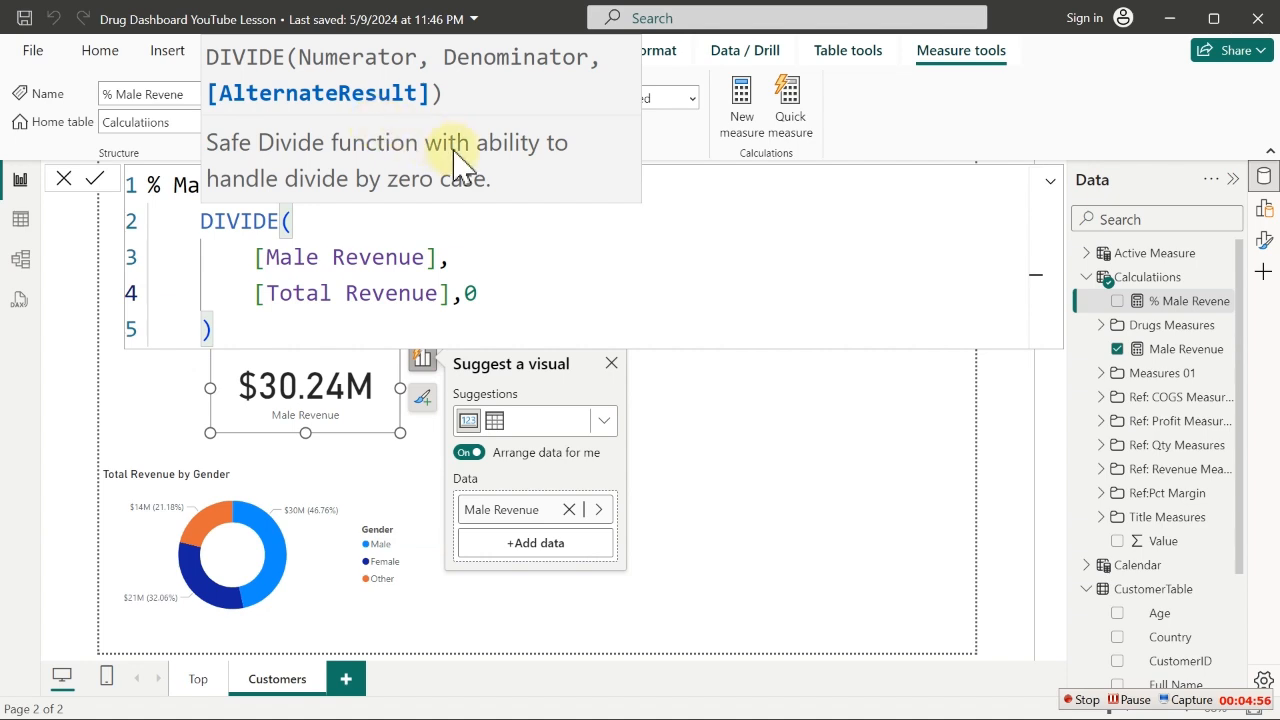
pyautogui.click(463, 298)
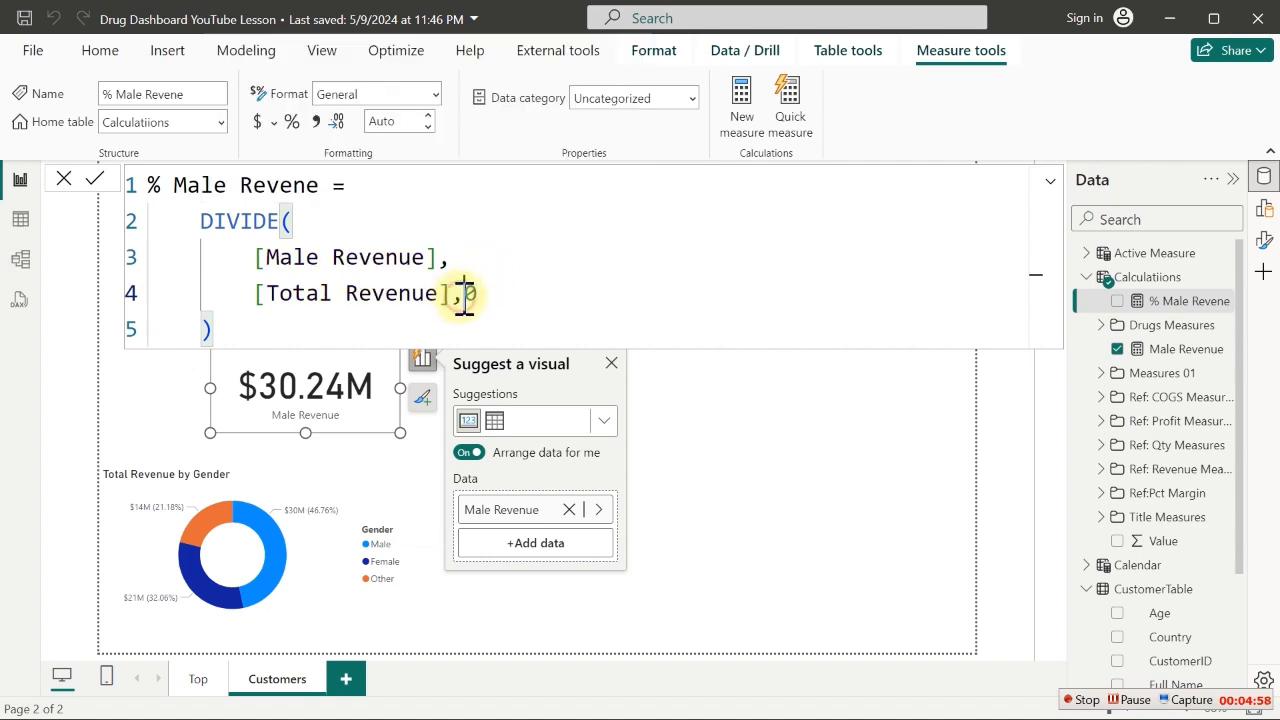
pyautogui.press('Return')
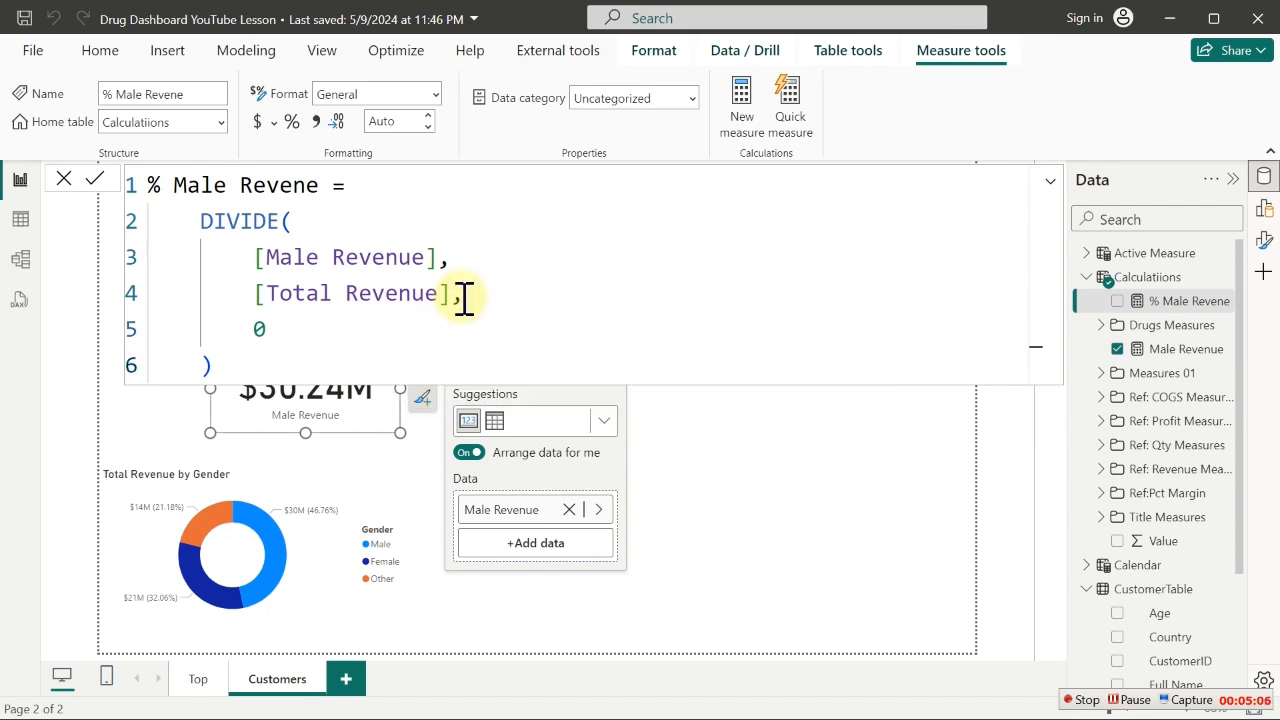
# Format the % Male Revene measure as a percentage with 0 decimal places
pyautogui.click(291, 121)
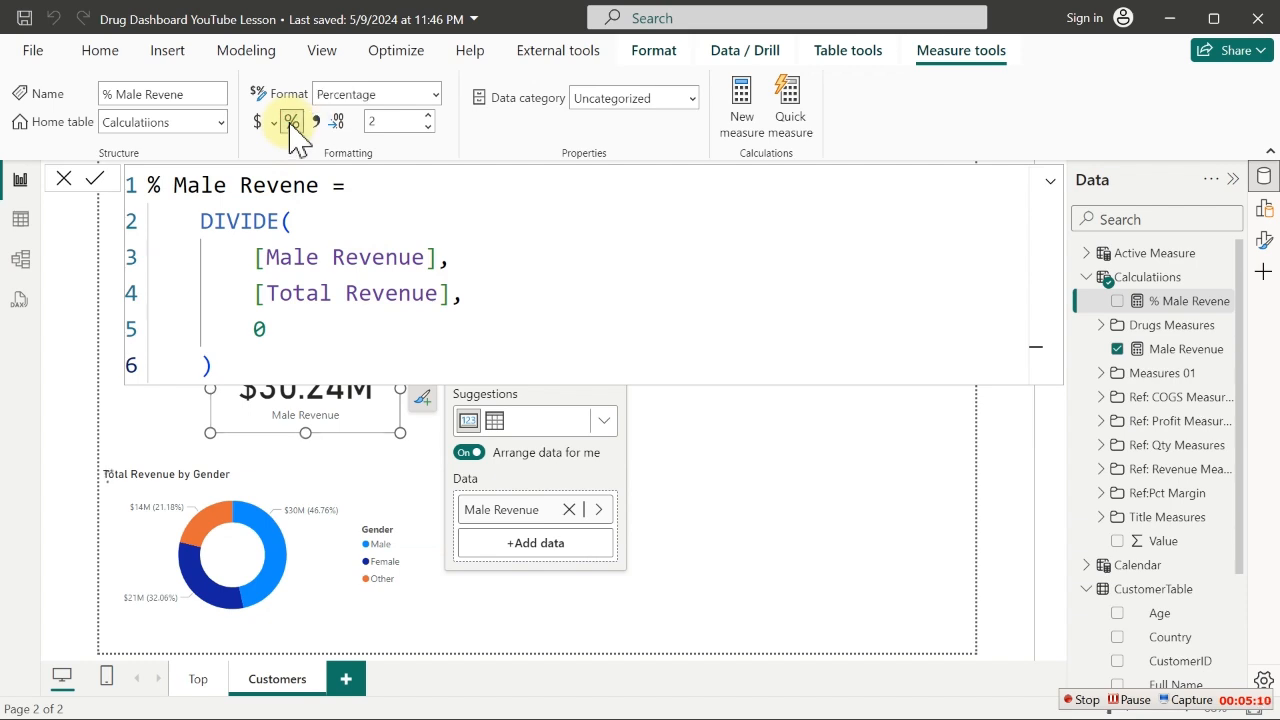
pyautogui.click(389, 121)
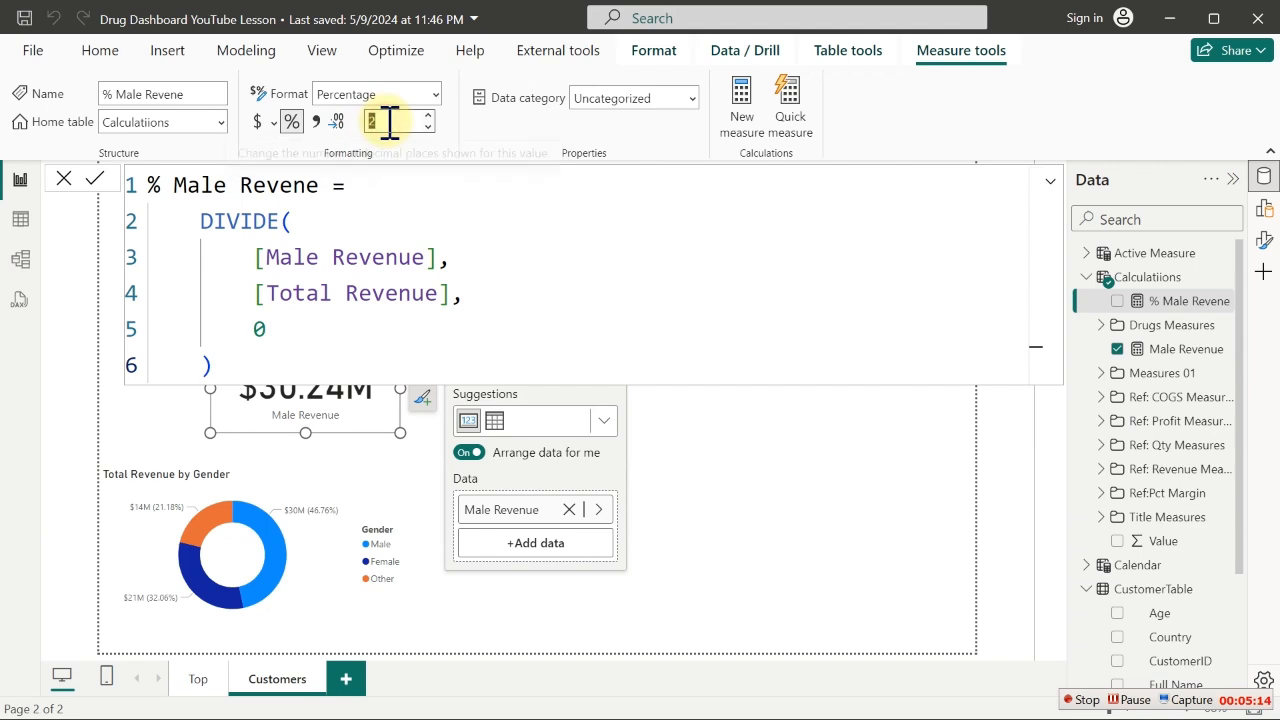
pyautogui.write('1')
pyautogui.press('Return')
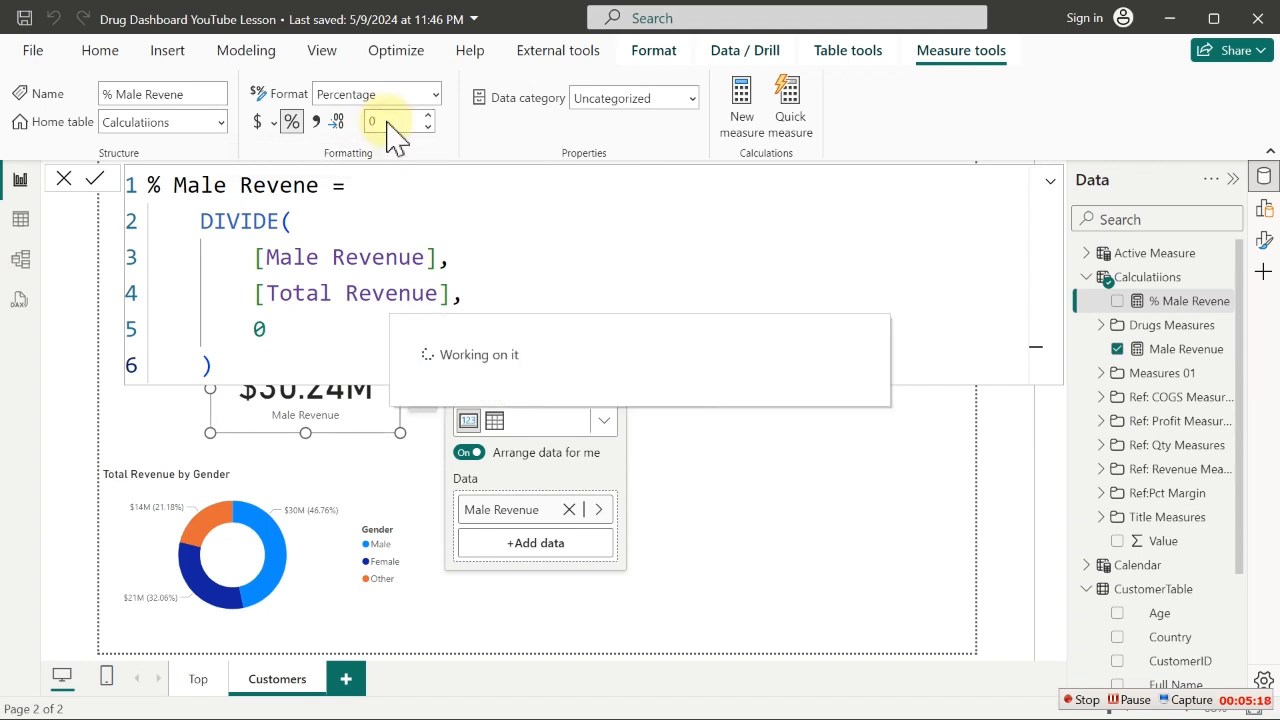
pyautogui.click(389, 121)
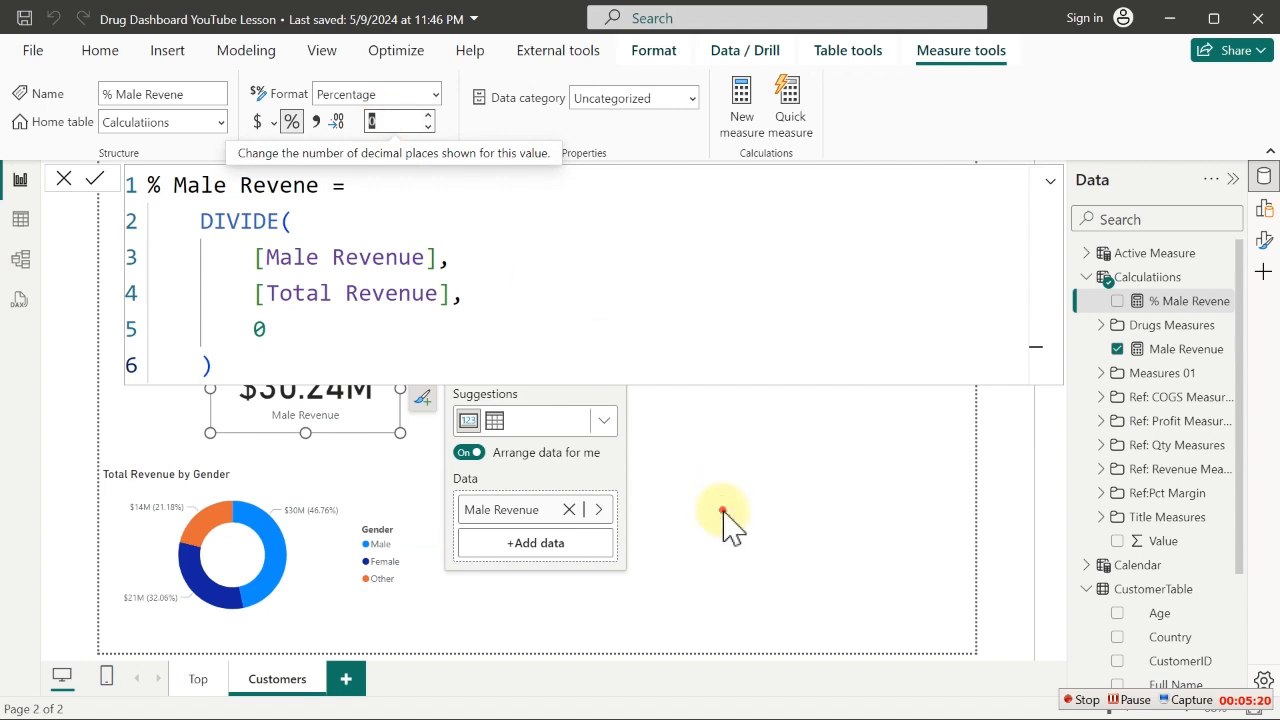
# Add a separate card visual showing % Male Revene and place it to the right of the Male Revenue card
pyautogui.click(762, 503)
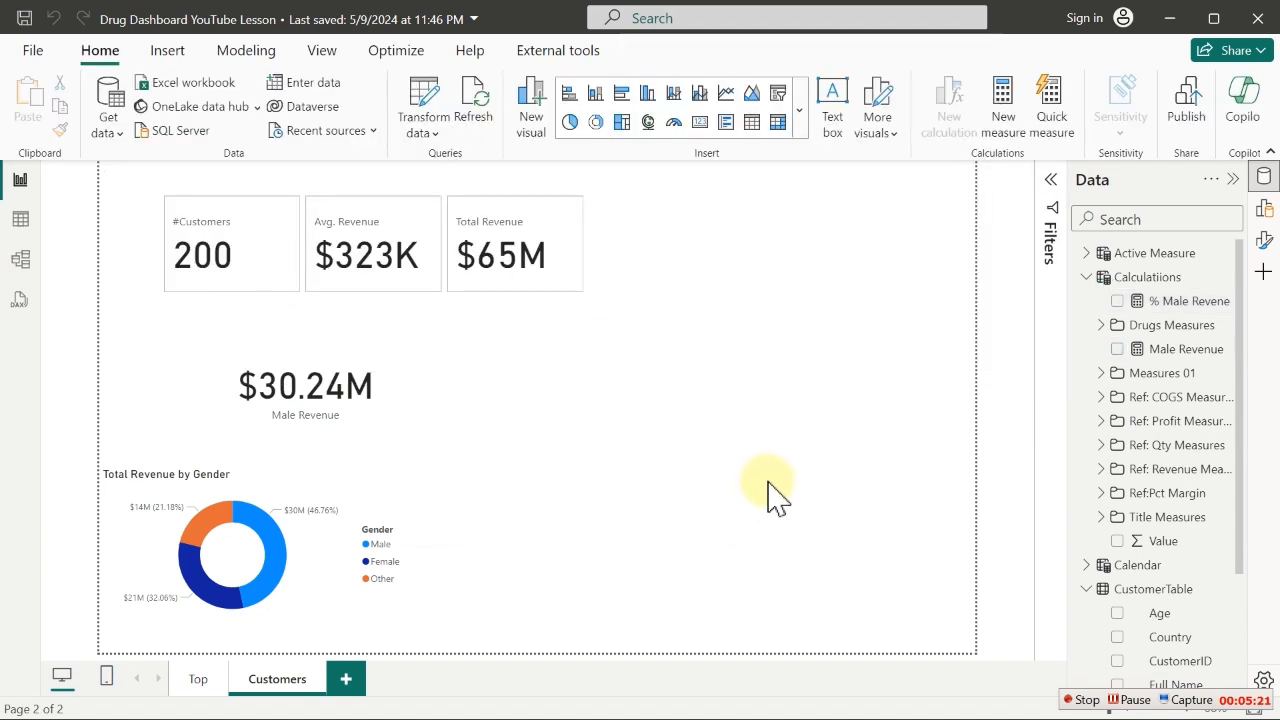
pyautogui.click(1117, 301)
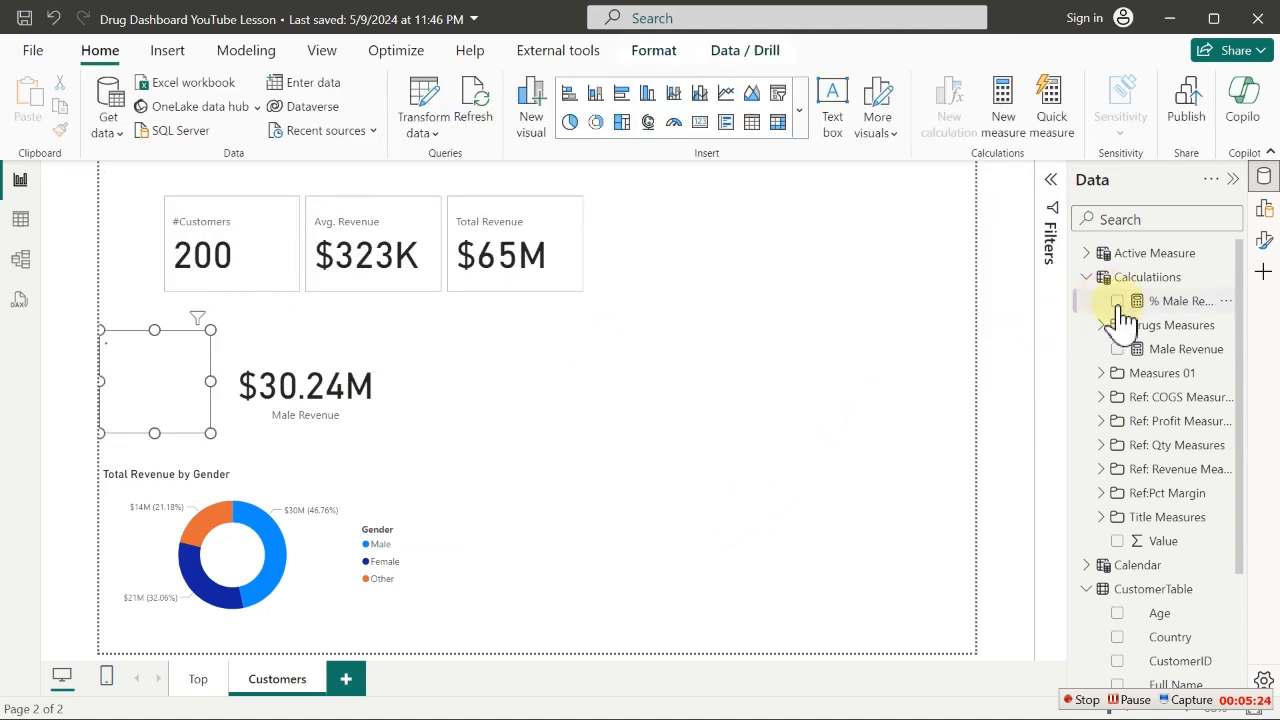
pyautogui.moveTo(163, 382); pyautogui.dragTo(545, 440)
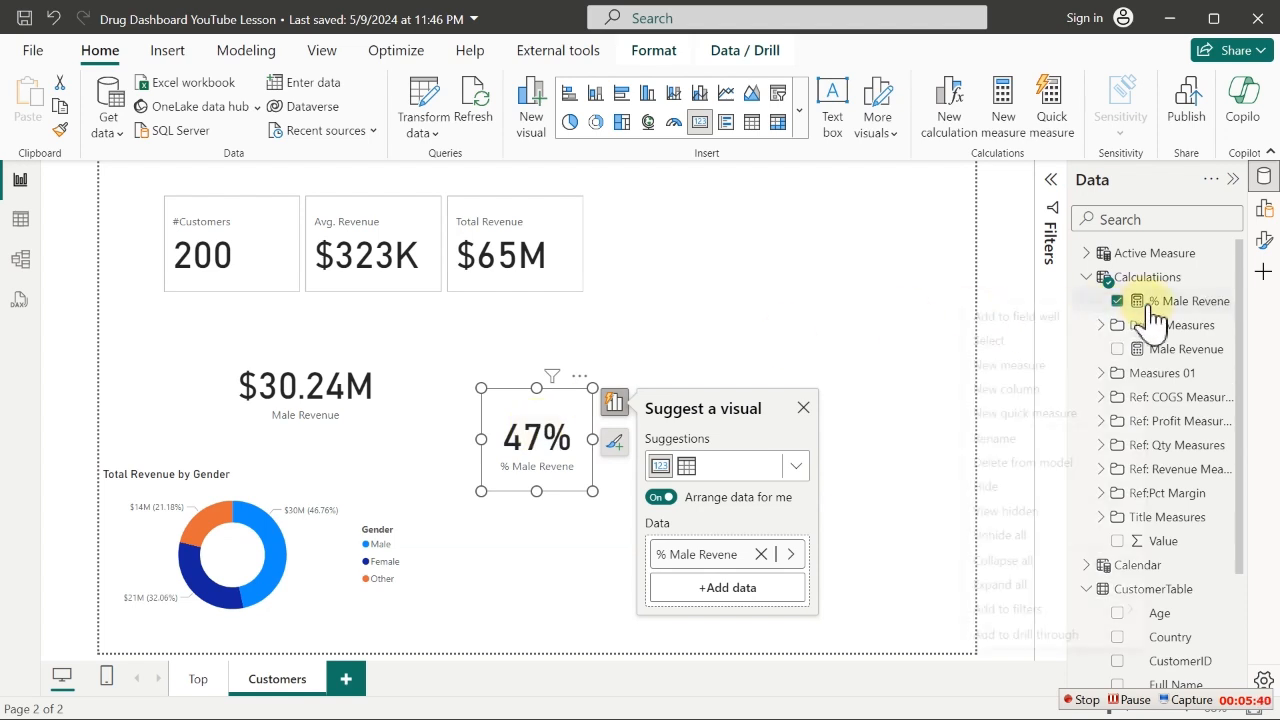
# Start another new measure in the Calculatiions table and name it R:Male
pyautogui.rightClick(1110, 302)
pyautogui.click(1014, 368)
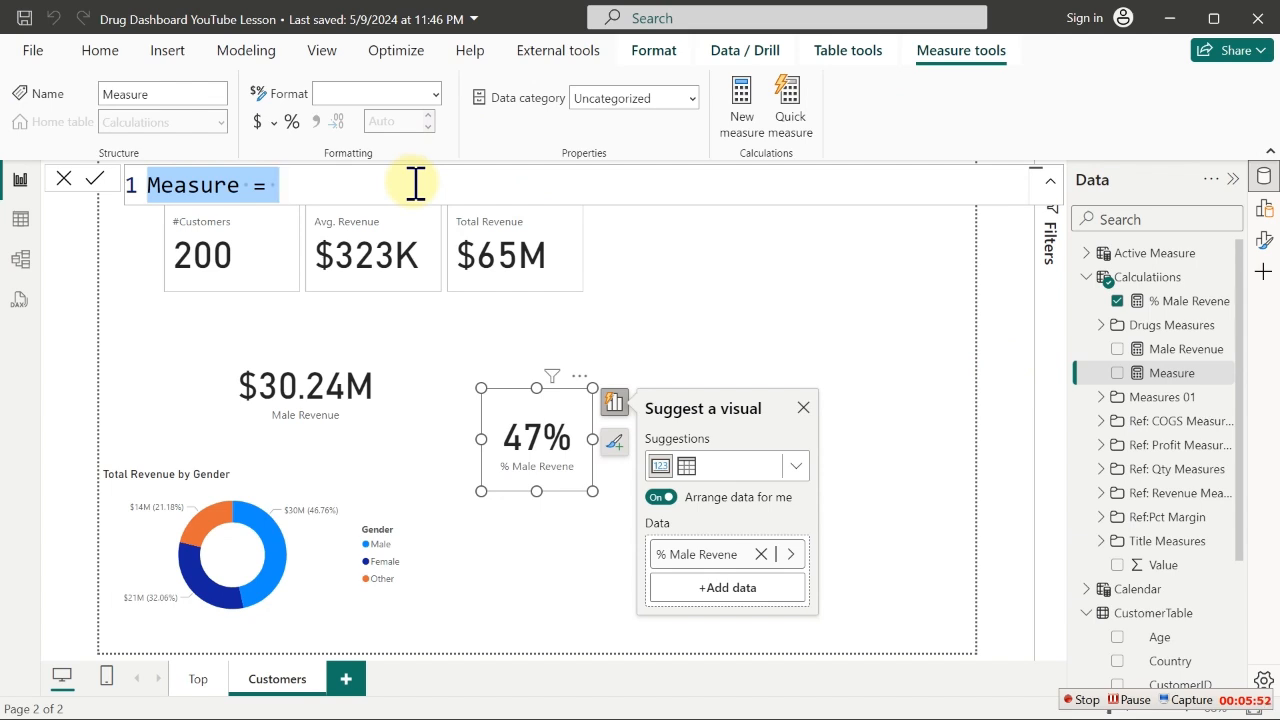
pyautogui.write('R')
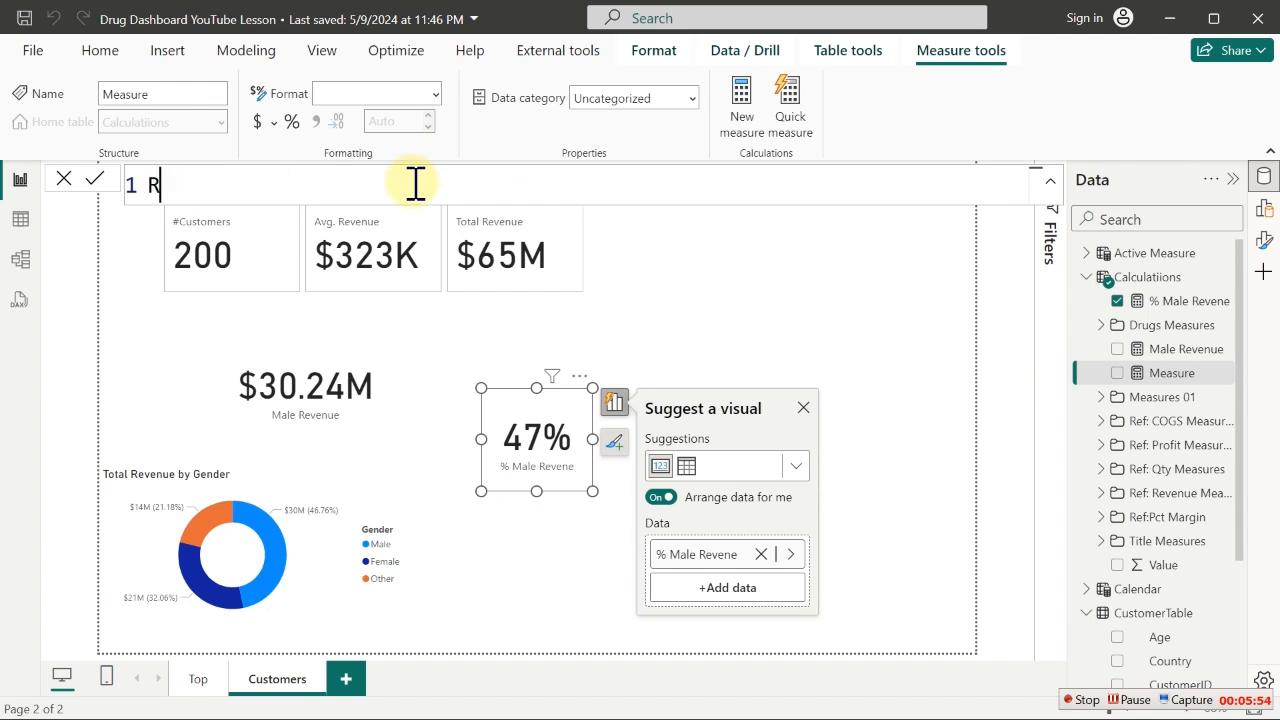
pyautogui.write(':Male =10')
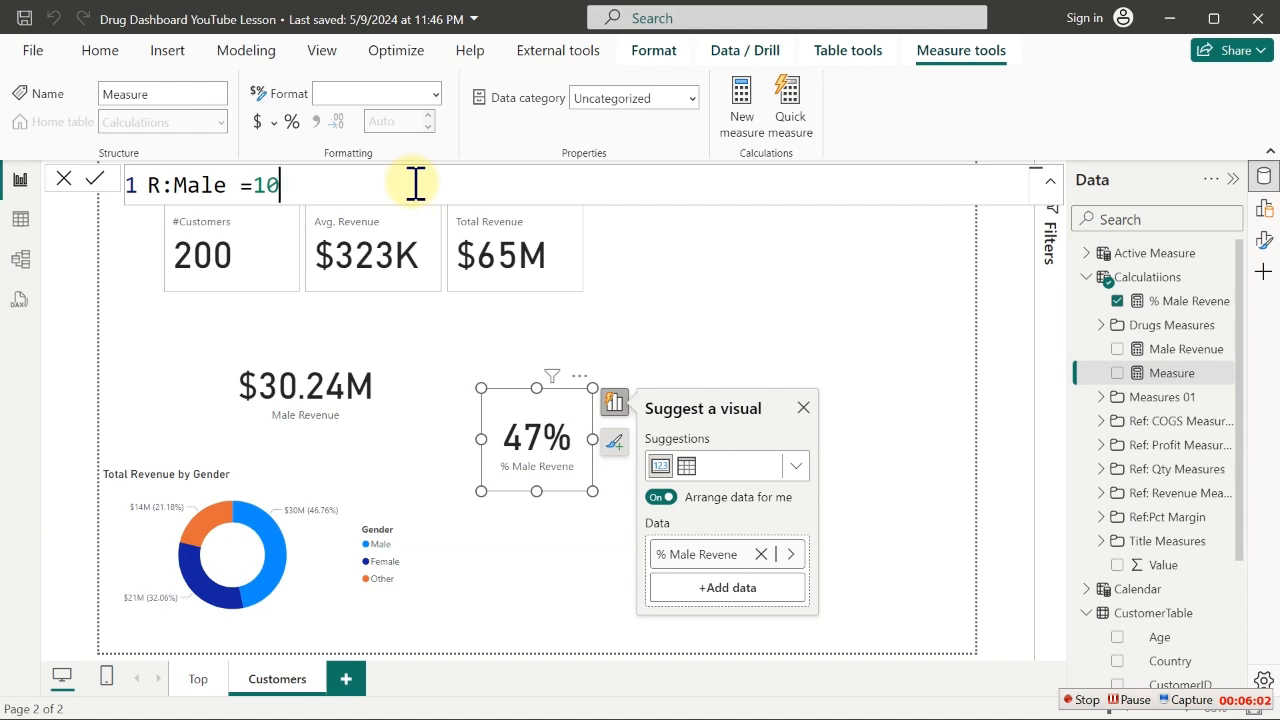
# Try 100% as the expression of the R:Male measure and clear it
pyautogui.write('0%')
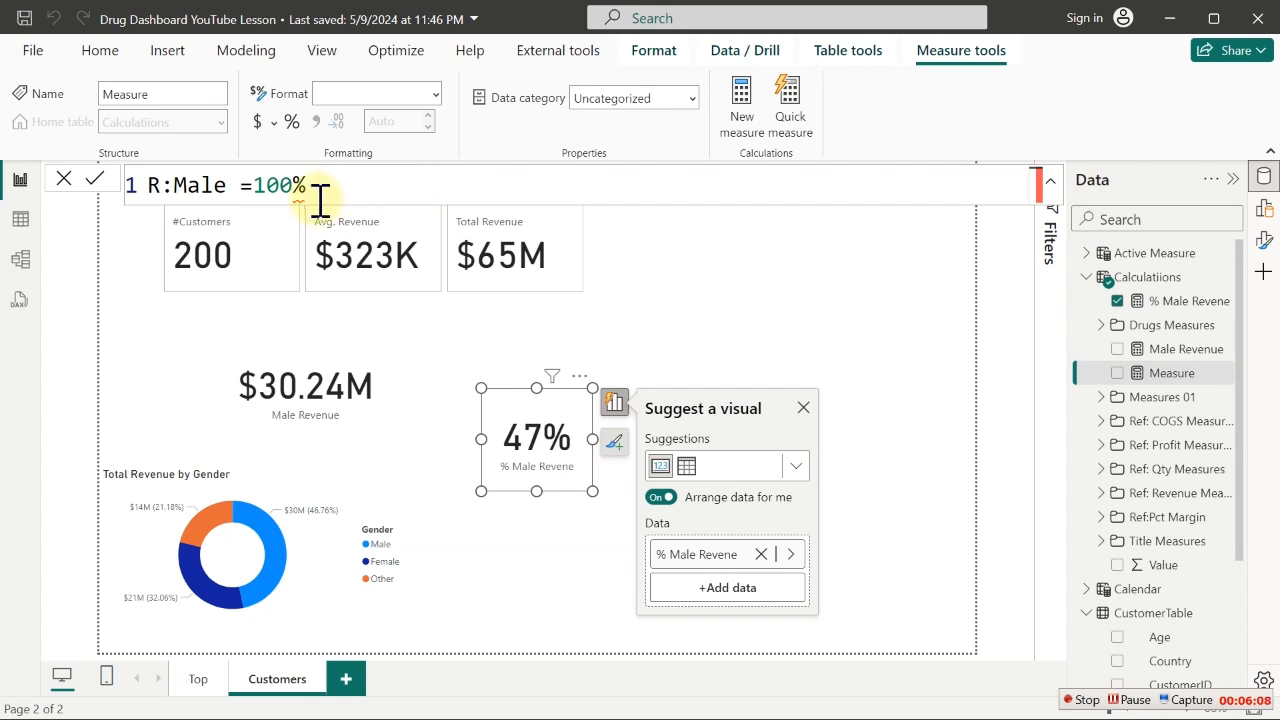
pyautogui.moveTo(310, 198)
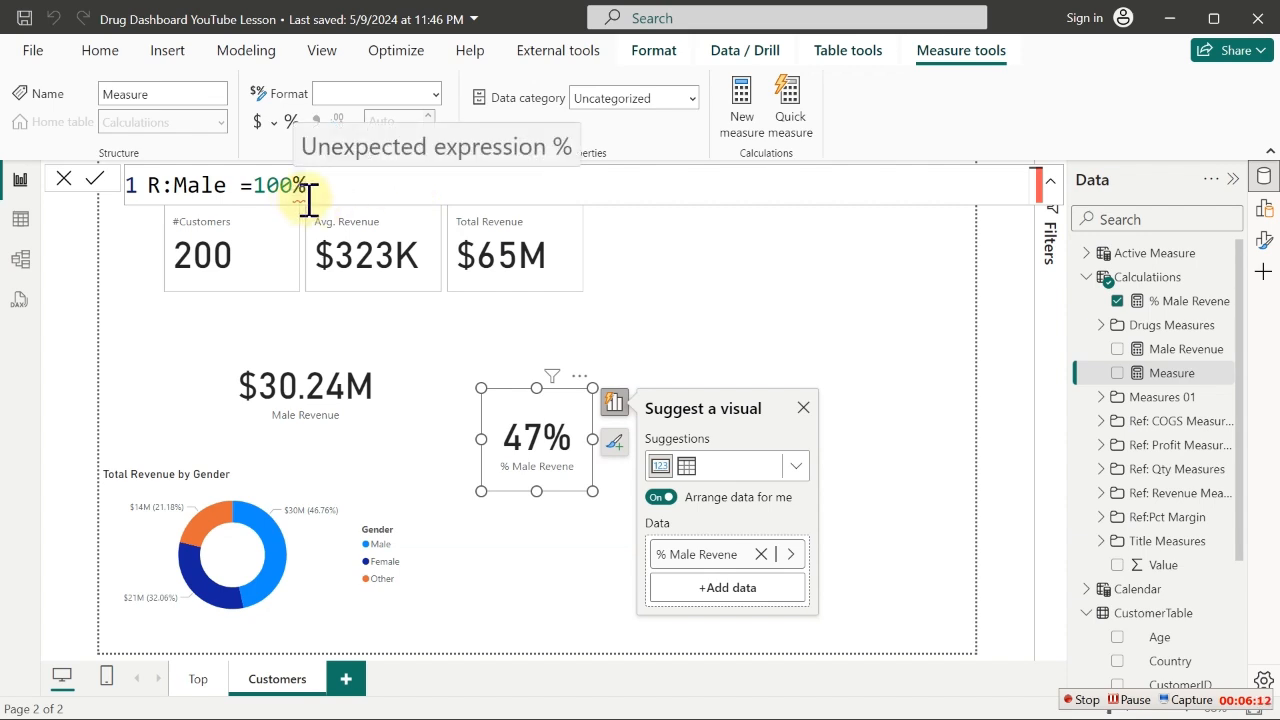
pyautogui.press('BackSpace')
pyautogui.press('BackSpace')
pyautogui.press('BackSpace')
pyautogui.press('BackSpace')
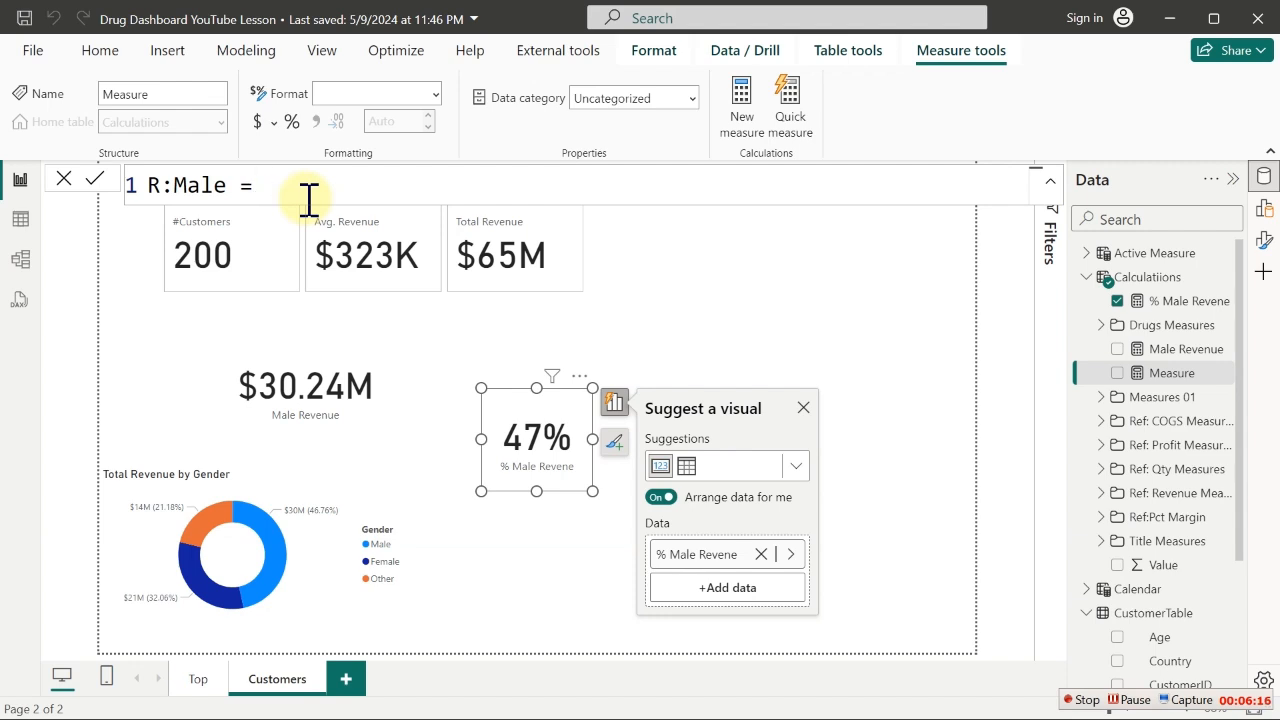
# Define the R:Male measure as 1.0-[% Male Revene] and commit the formula
pyautogui.write('1.0-[')
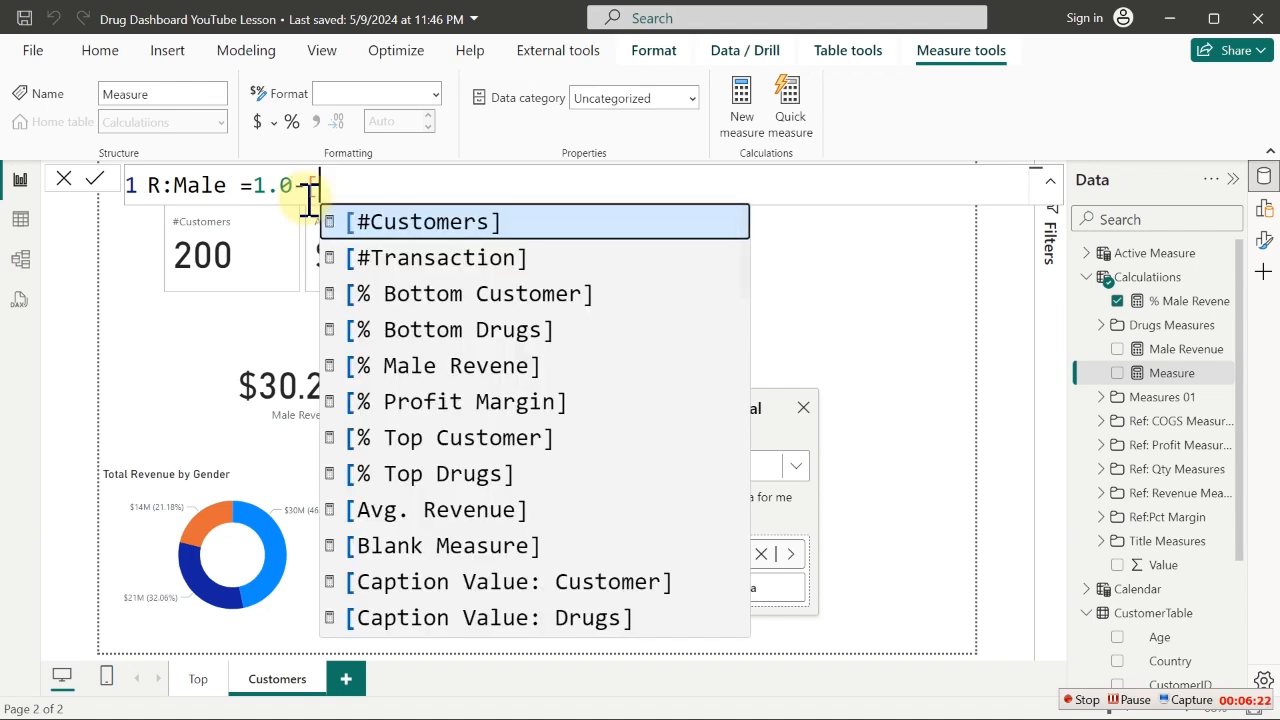
pyautogui.press('Down')
pyautogui.press('Down')
pyautogui.press('Down')
pyautogui.press('Down')
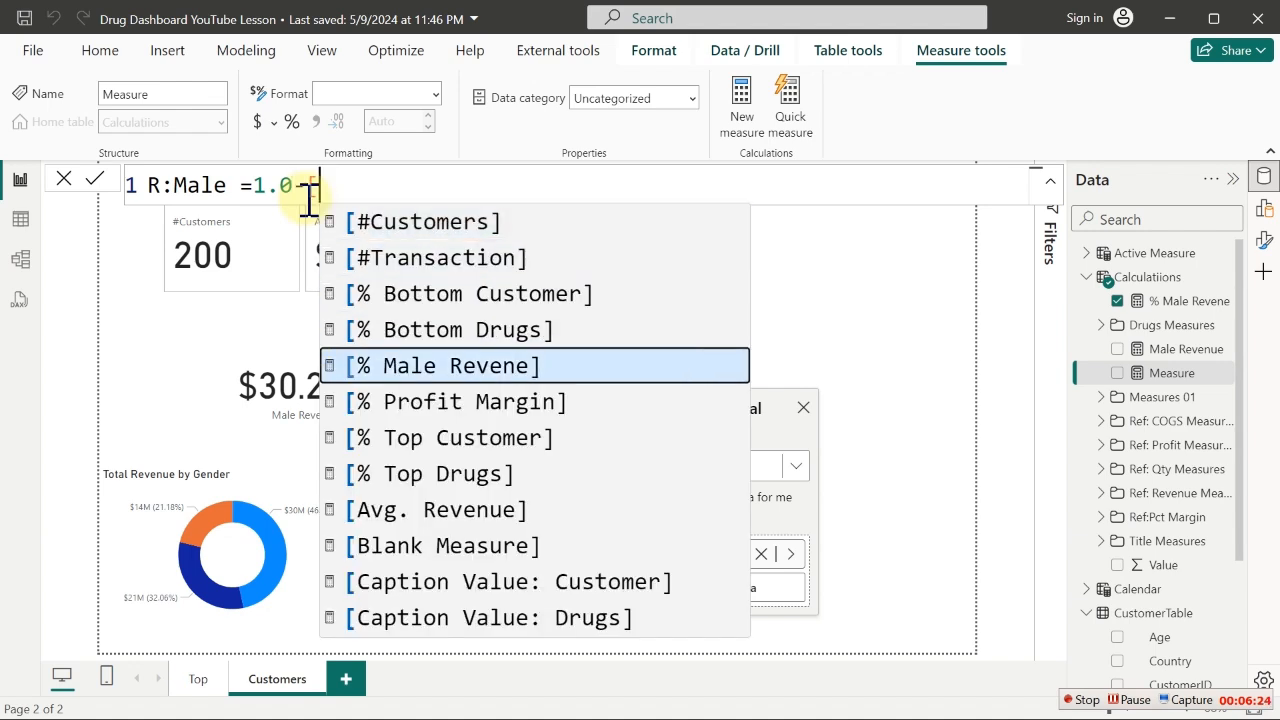
pyautogui.press('Tab')
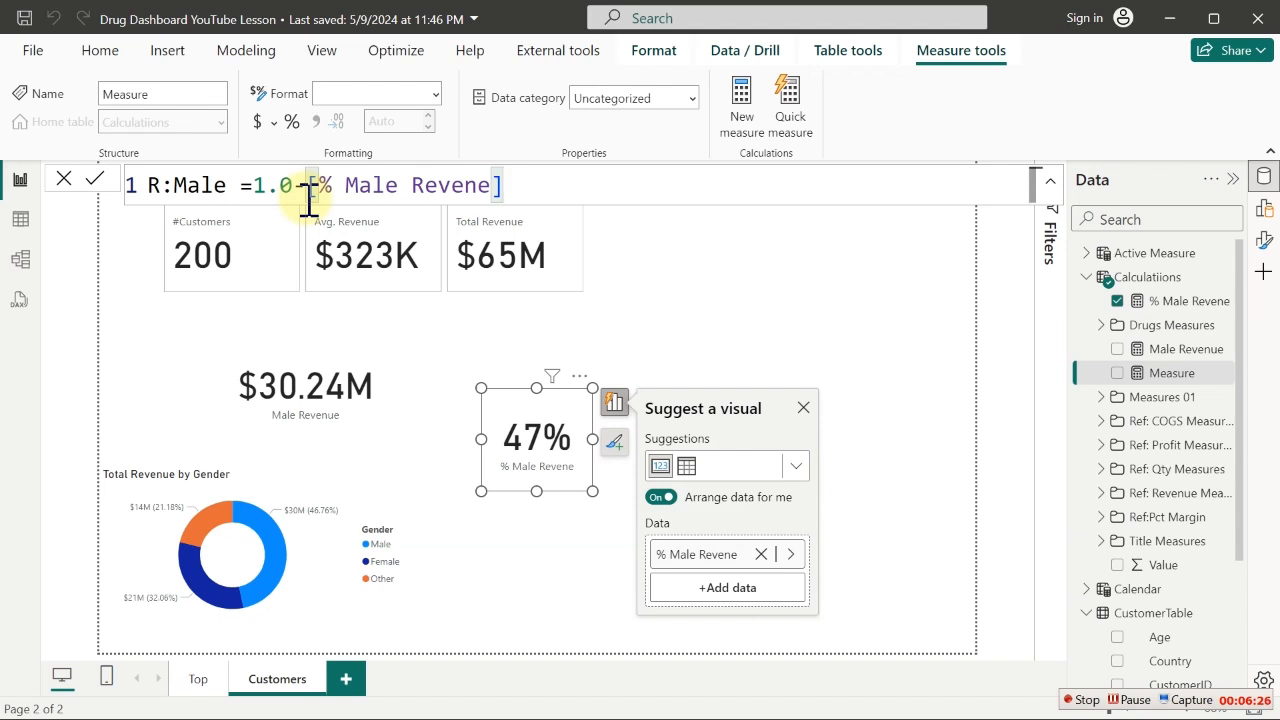
pyautogui.press('Return')
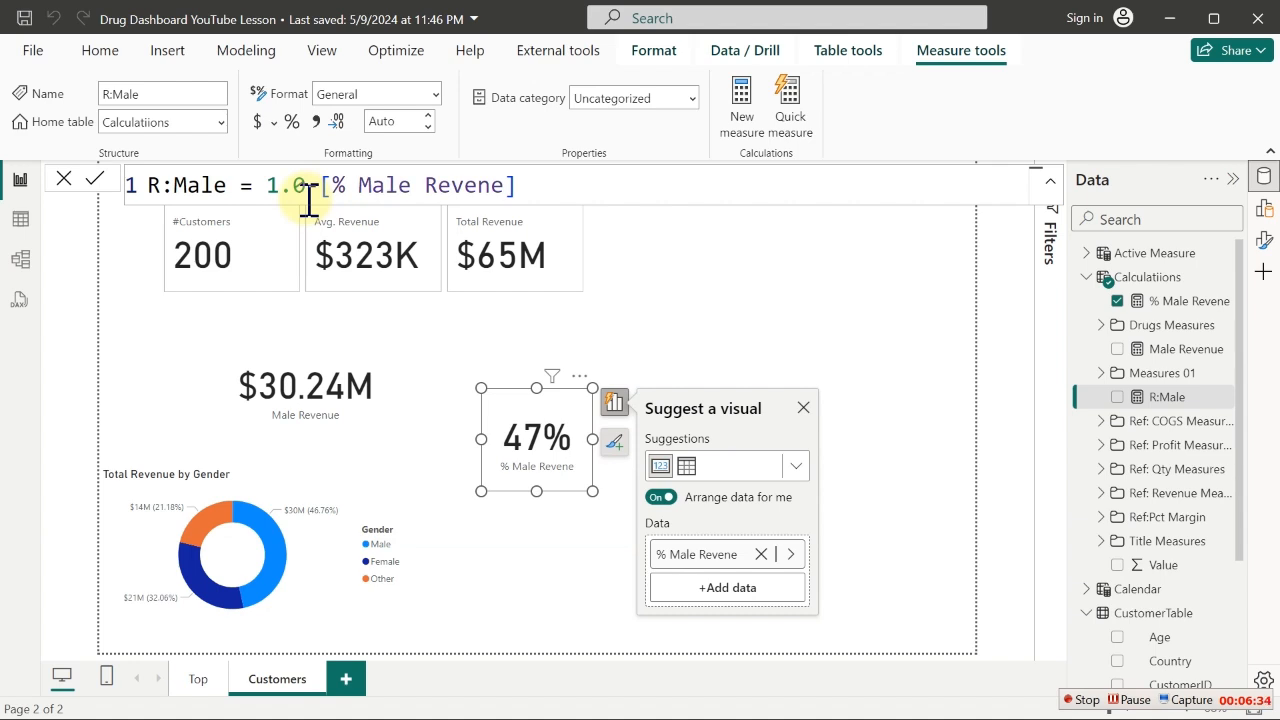
# Format the R:Male measure as a percentage with 0 decimal places
pyautogui.click(291, 123)
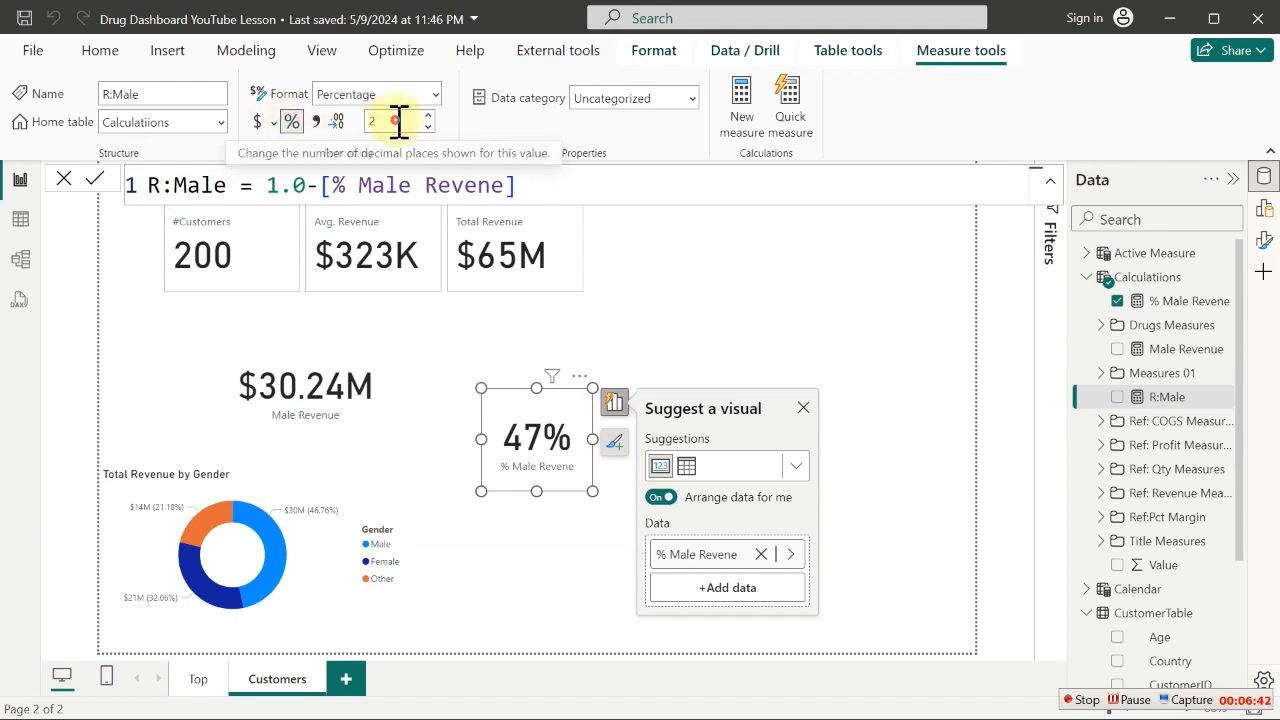
pyautogui.press('Return')
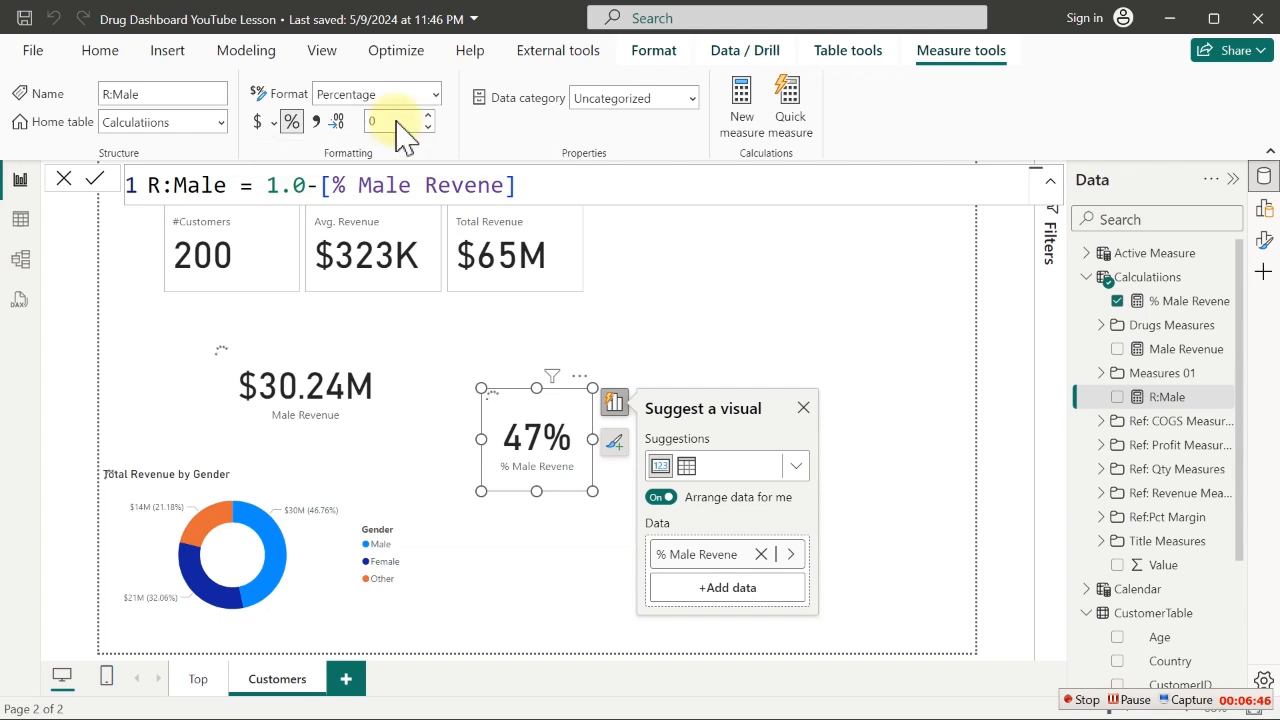
pyautogui.click(398, 121)
# Add a separate card visual showing R:Male, shrink it and place it below the % Male Revene card
pyautogui.click(840, 365)
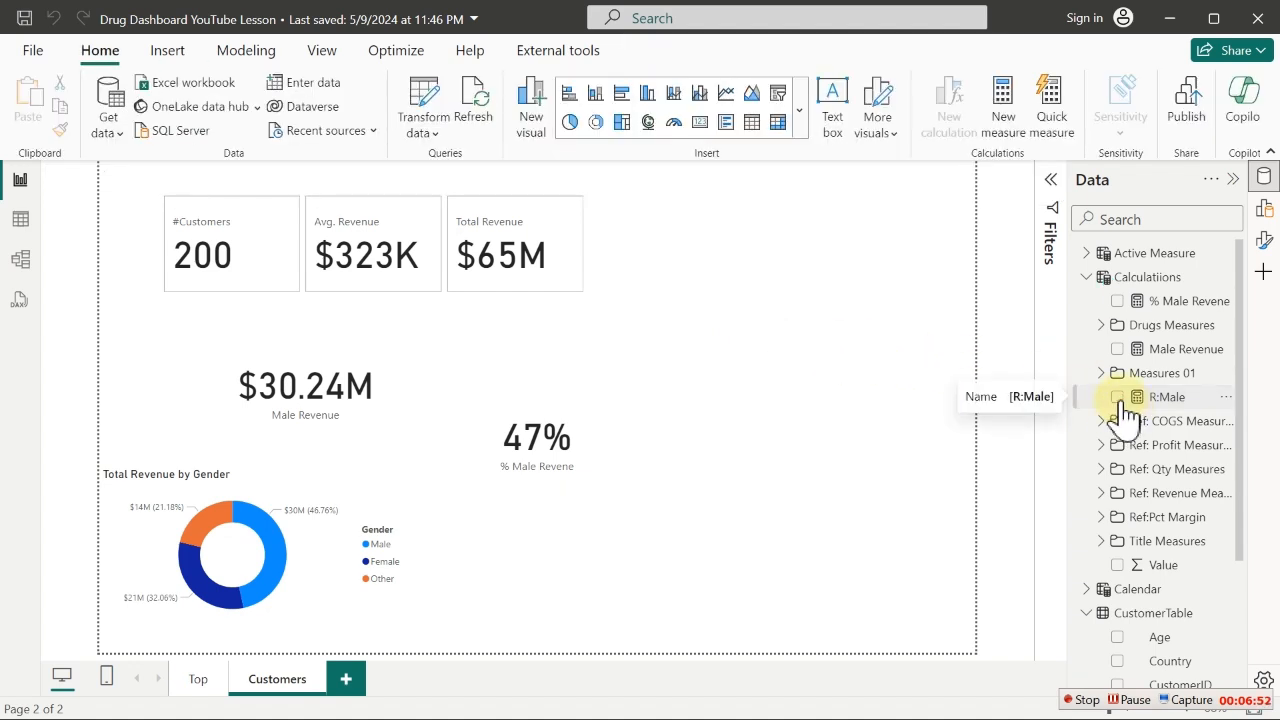
pyautogui.click(1117, 397)
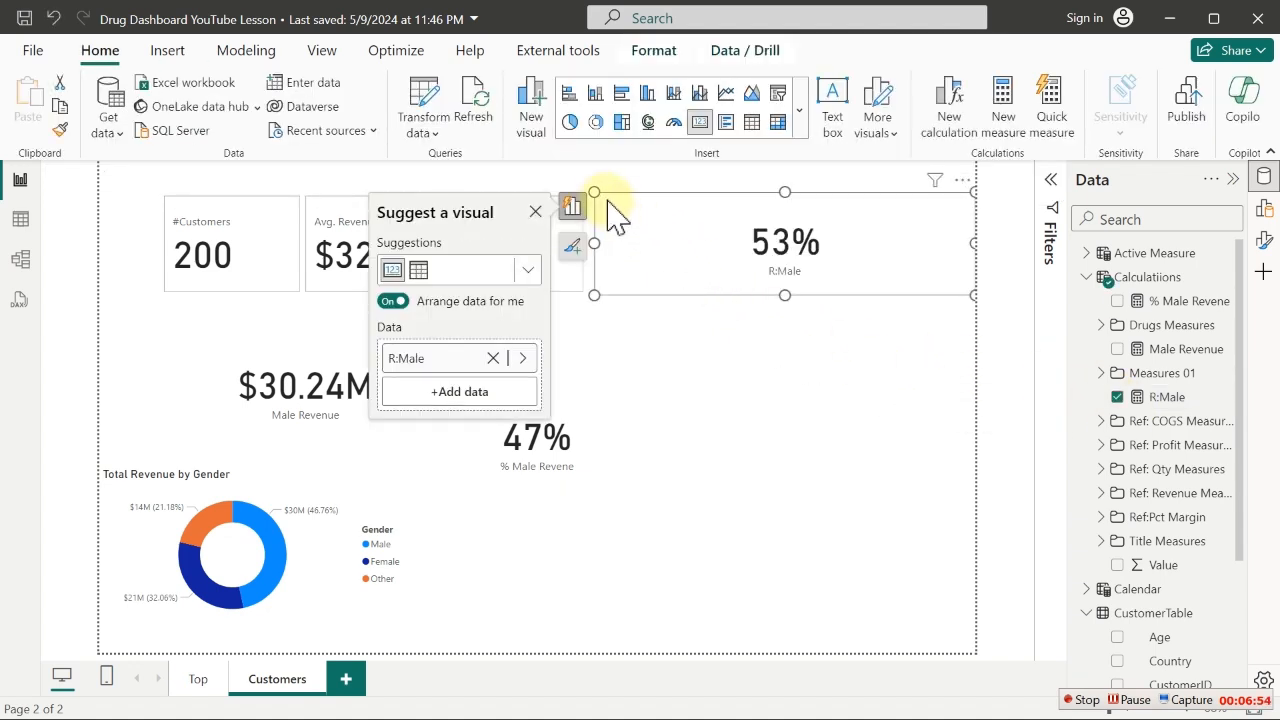
pyautogui.moveTo(594, 193); pyautogui.dragTo(755, 228)
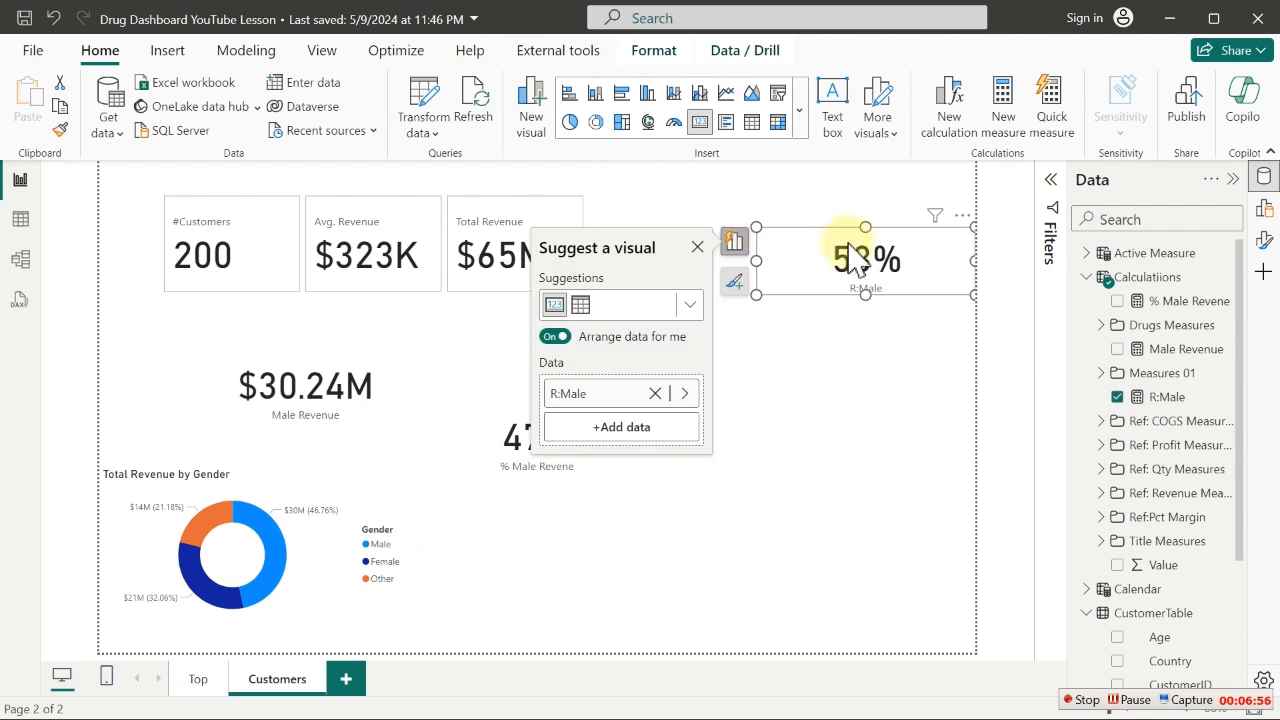
pyautogui.moveTo(848, 258); pyautogui.dragTo(539, 555)
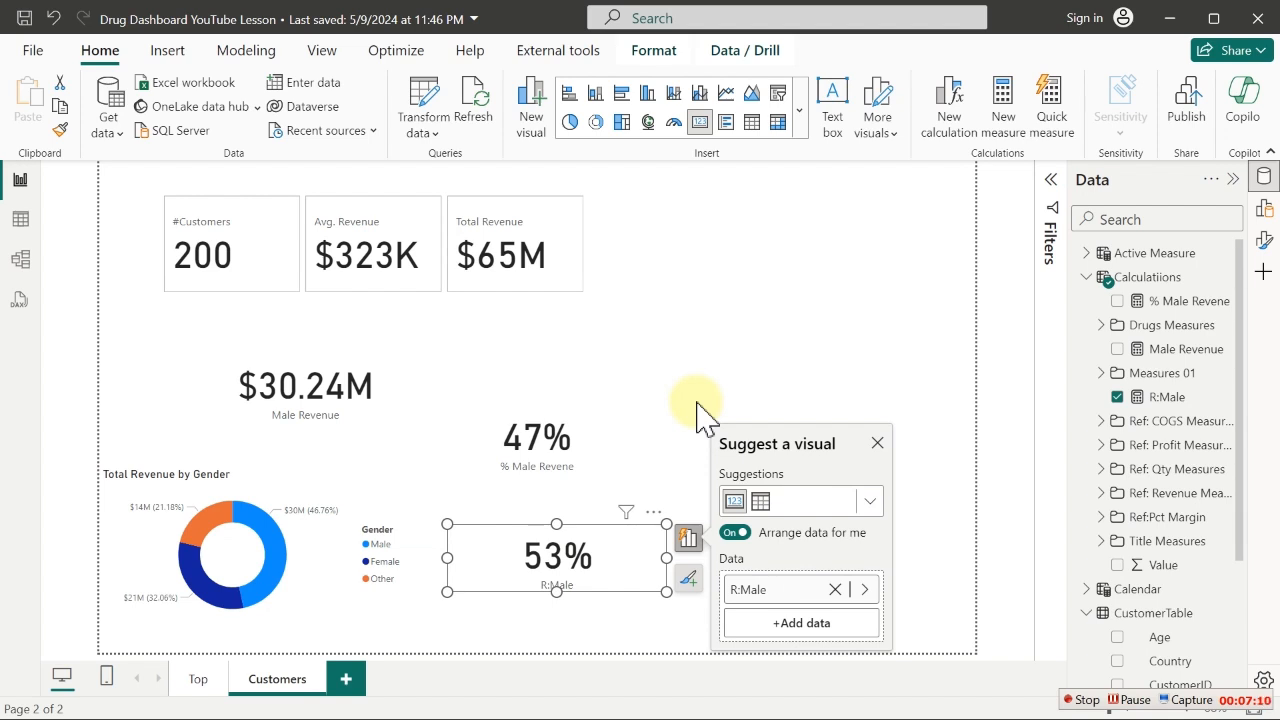
# Insert an empty donut chart as a separate visual and size it to the right of the Total Revenue card
pyautogui.click(836, 319)
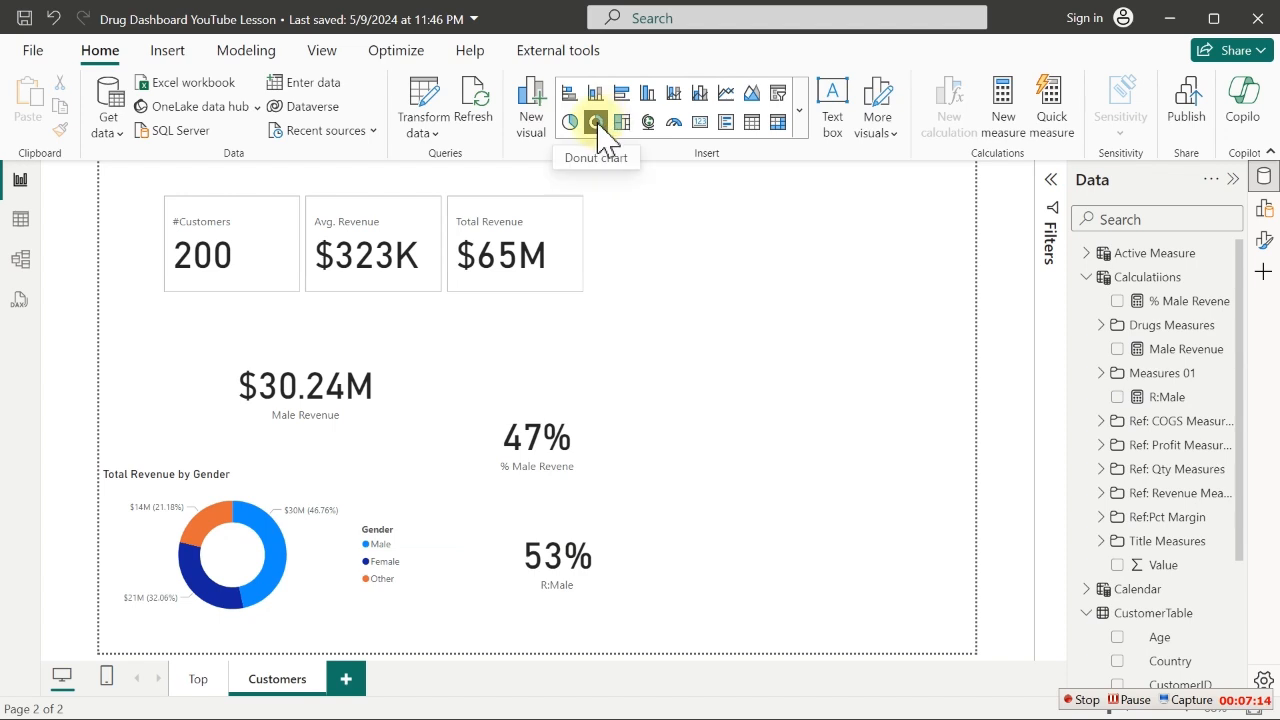
pyautogui.click(597, 122)
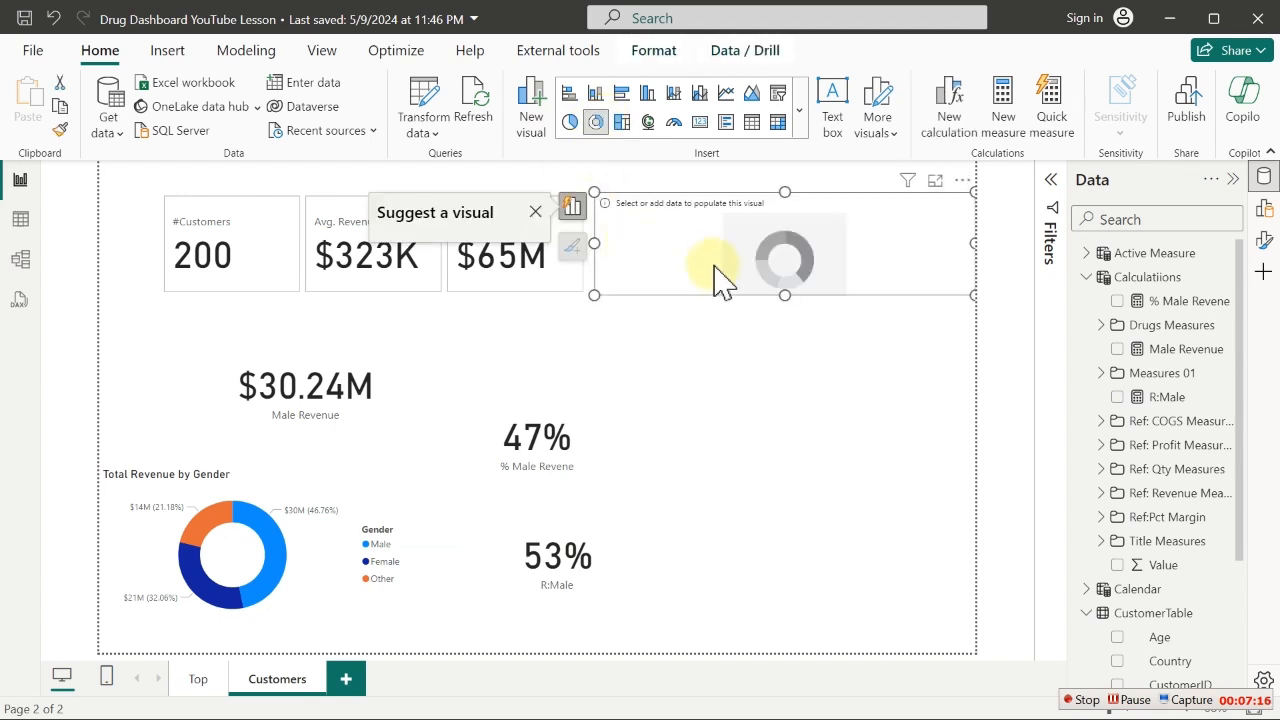
pyautogui.moveTo(594, 297); pyautogui.dragTo(710, 373)
pyautogui.moveTo(790, 325); pyautogui.dragTo(730, 328)
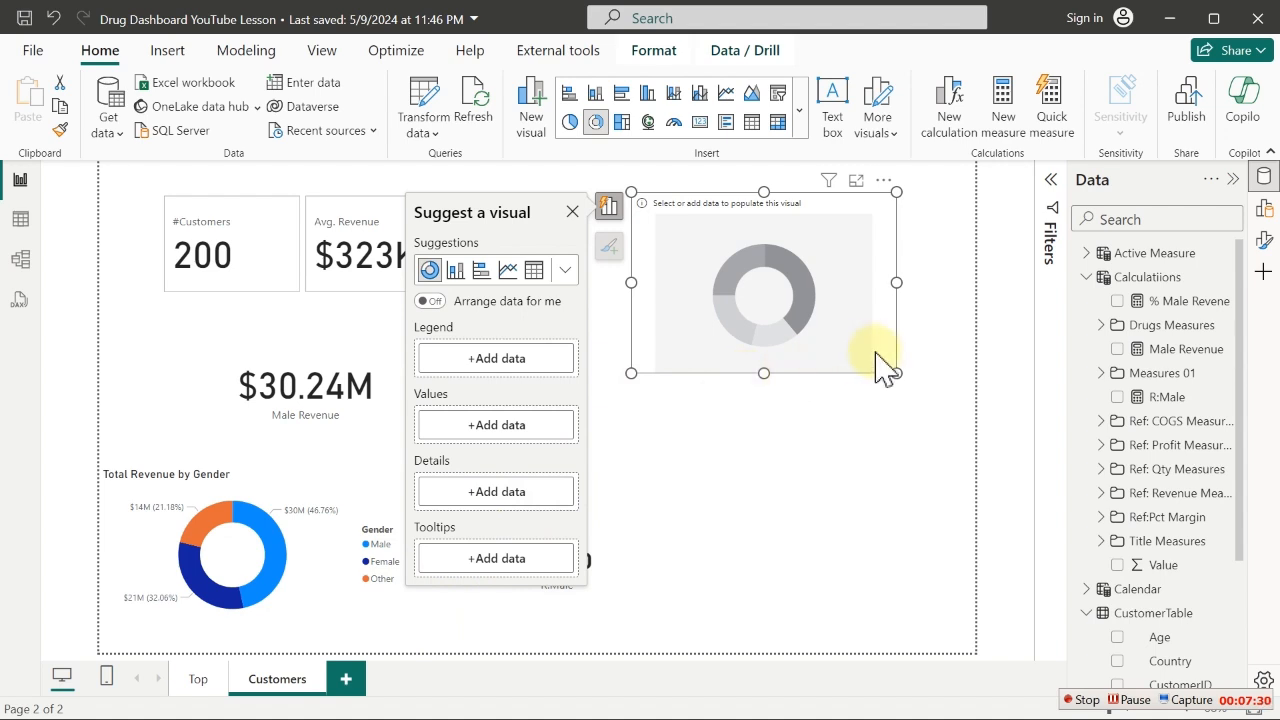
# Use R:Male and % Male Revene as the new donut chart's values, leaving Male Revenue out
pyautogui.click(1120, 398)
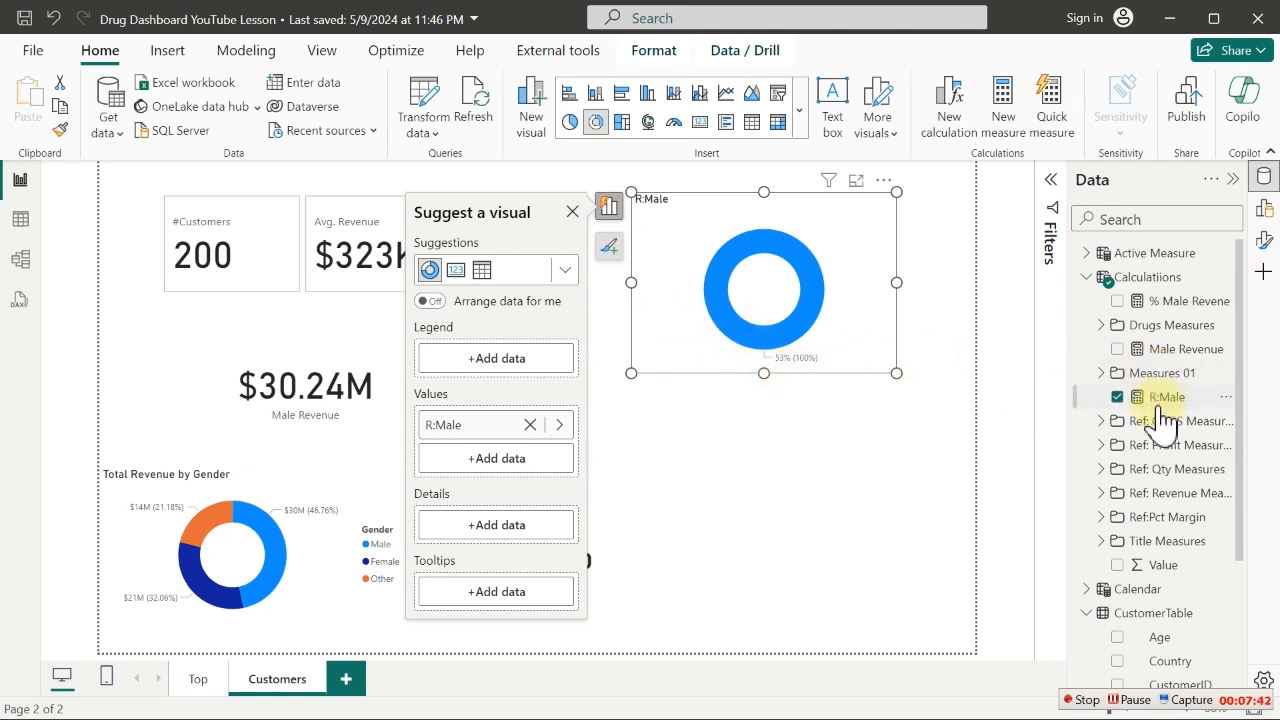
pyautogui.click(1118, 349)
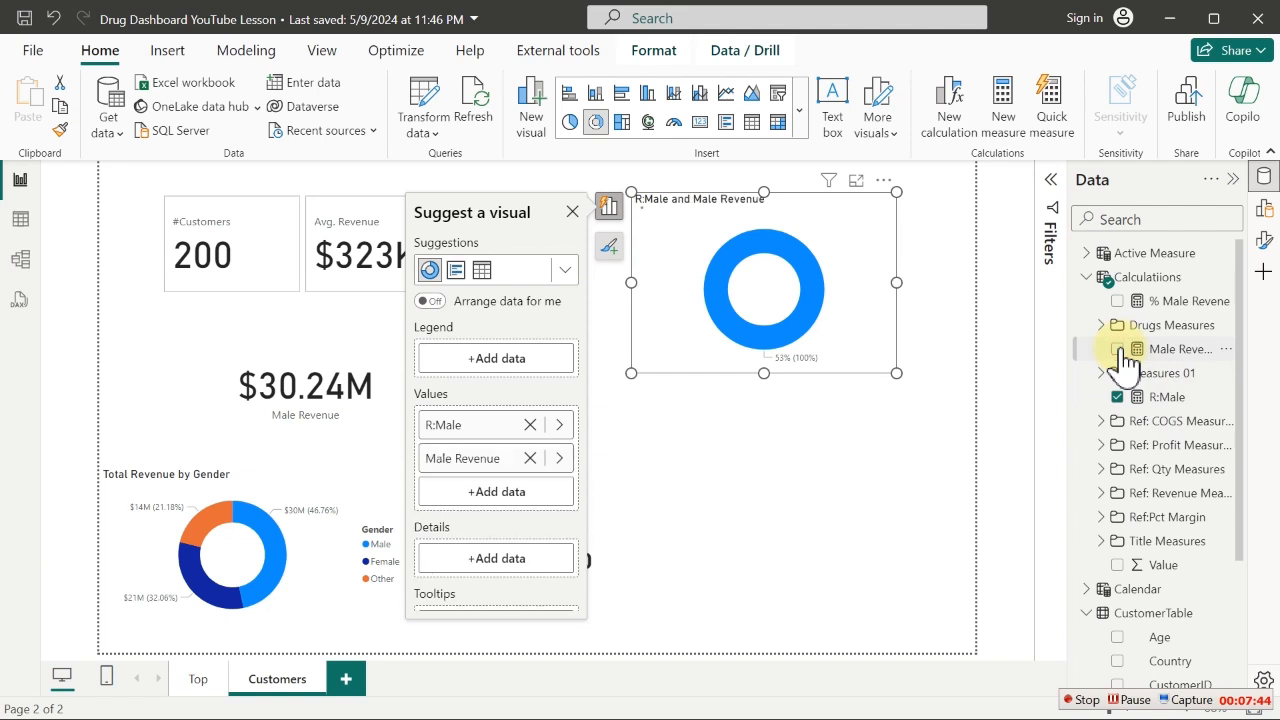
pyautogui.click(1118, 349)
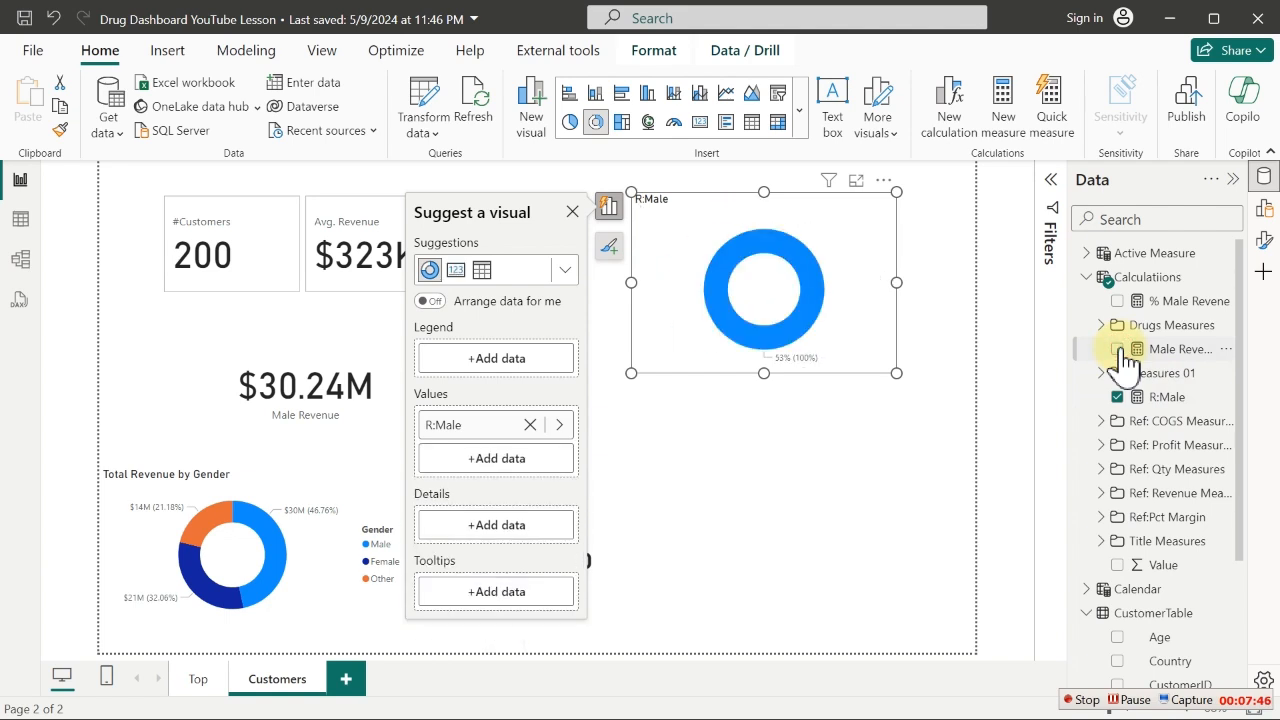
pyautogui.click(1124, 306)
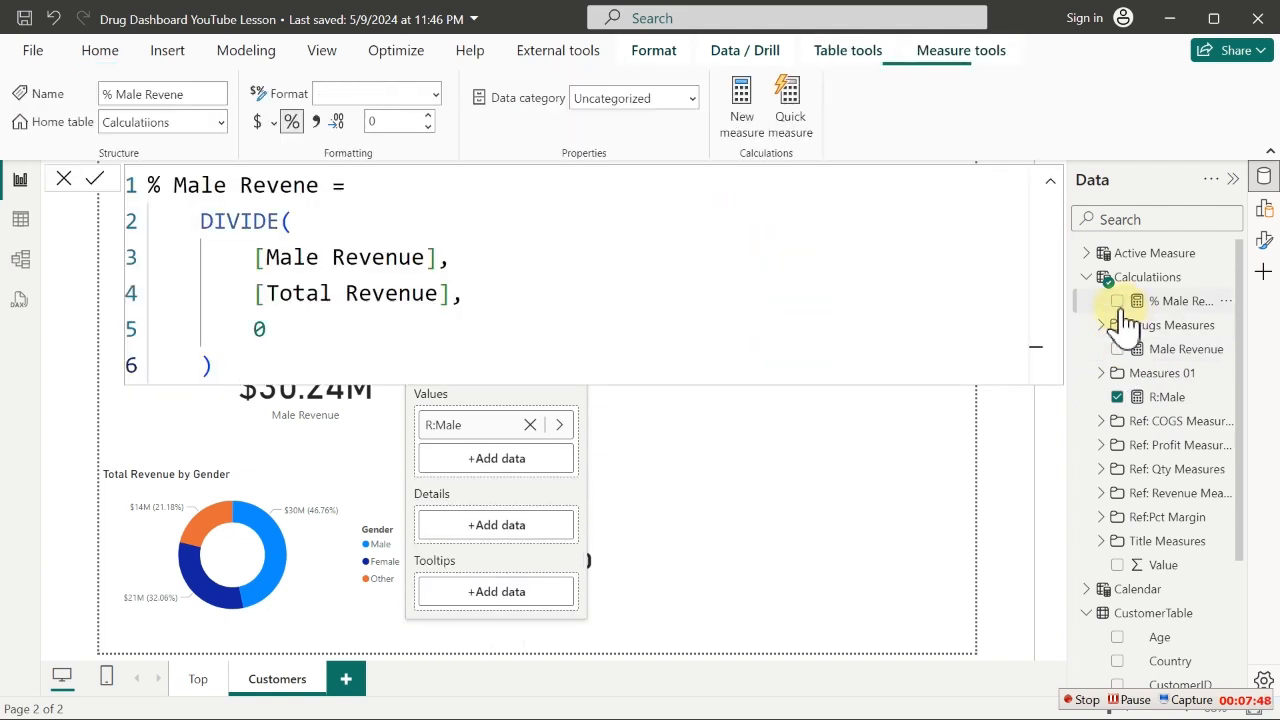
pyautogui.click(834, 457)
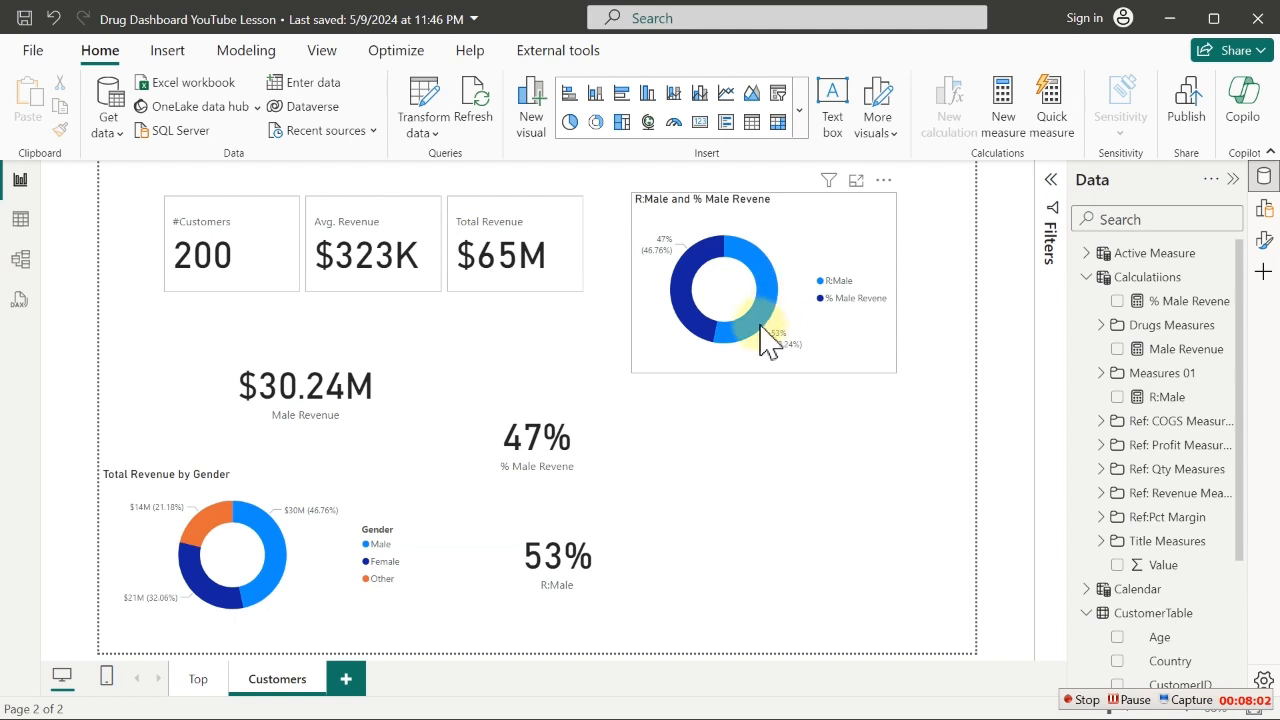
# Turn off the detail labels of the R:Male and % Male Revene donut chart
pyautogui.moveTo(747, 330)
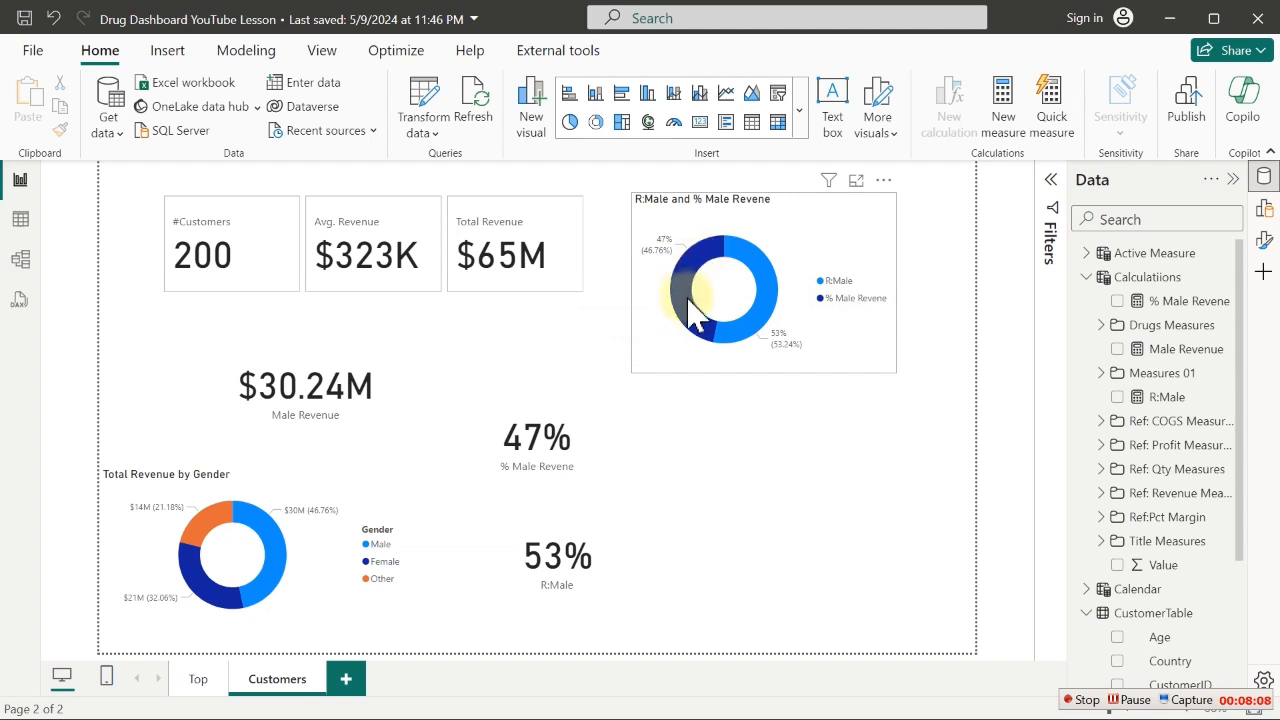
pyautogui.moveTo(695, 322)
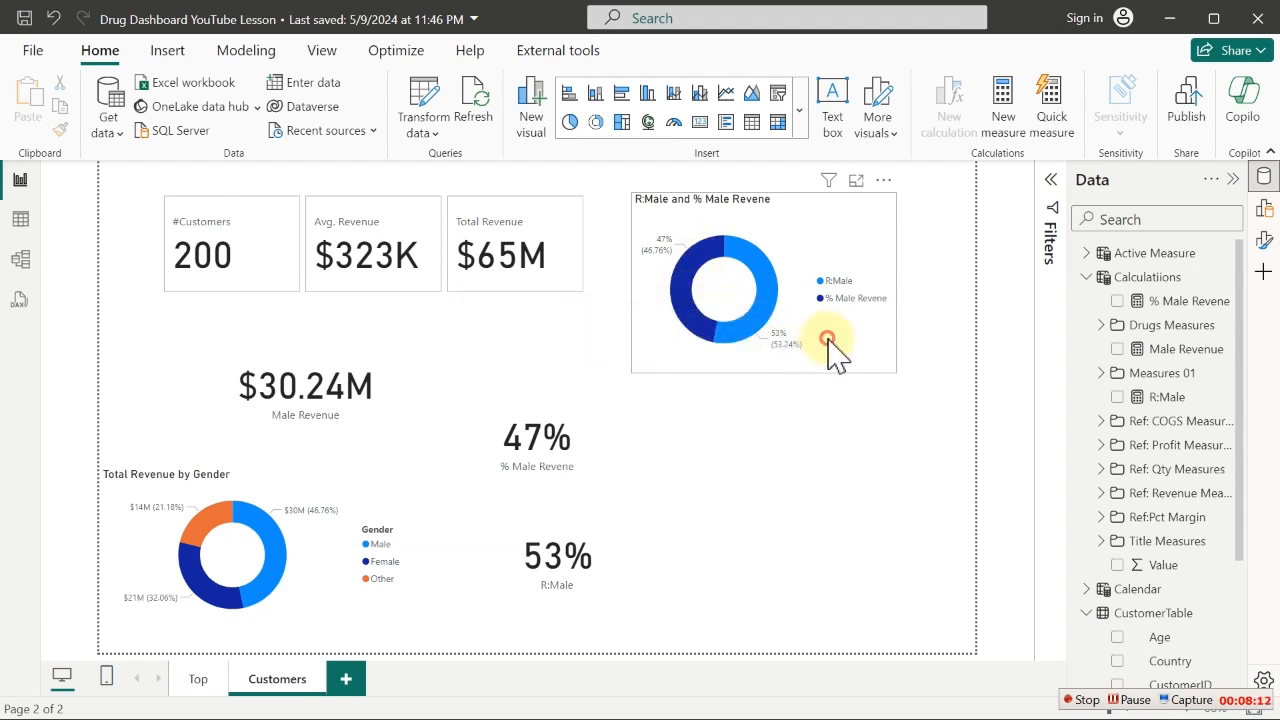
pyautogui.click(1264, 241)
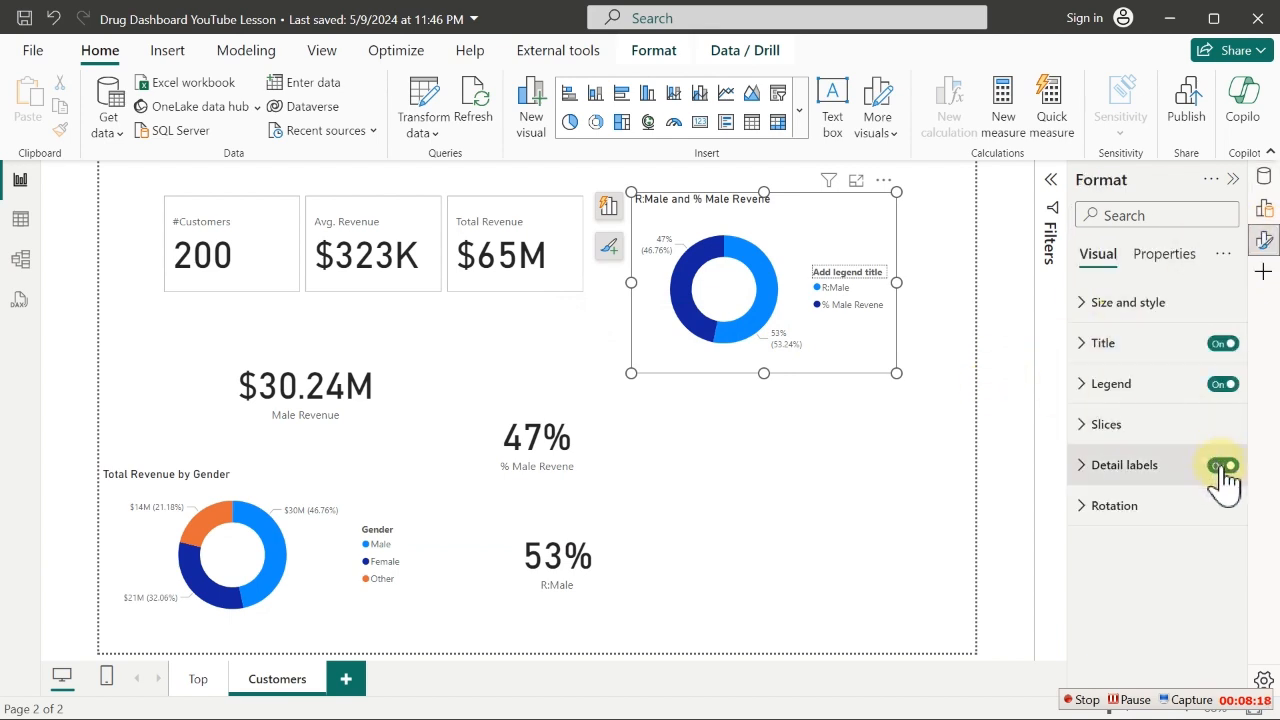
pyautogui.click(1222, 466)
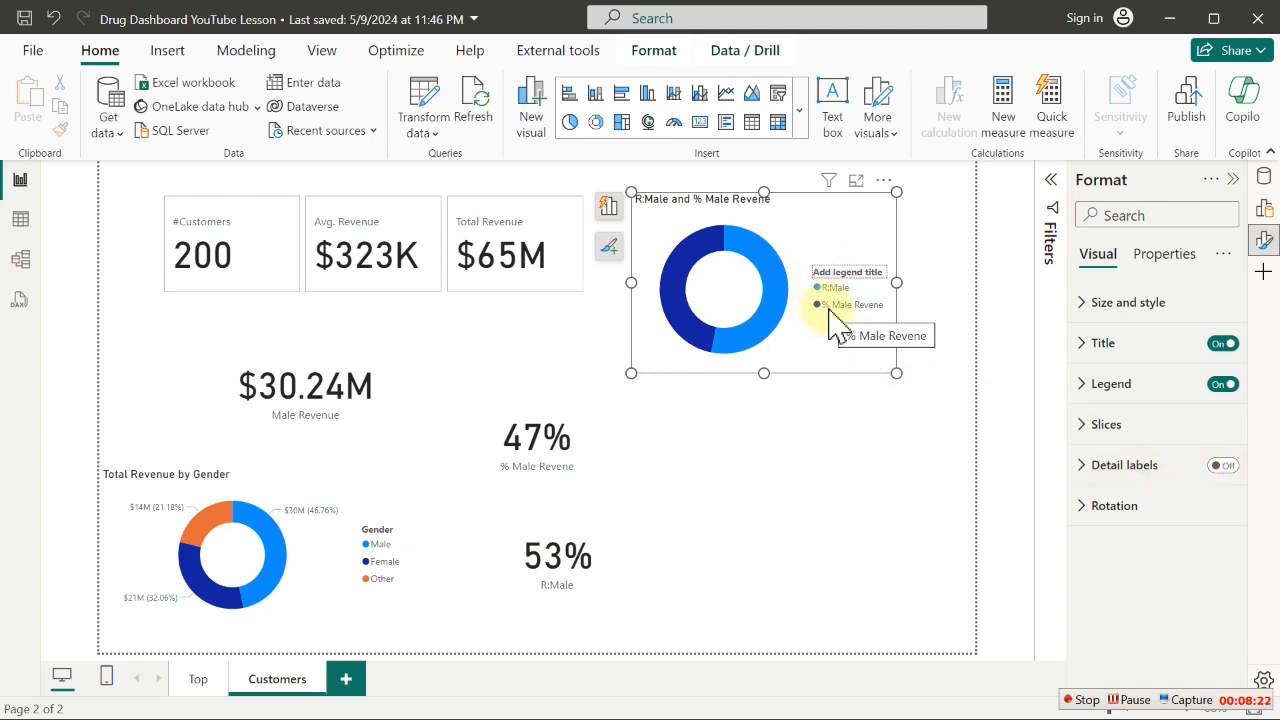
# Color the donut's R:Male slice gray, one shade darker than the lightest, and its % Male Revene slice light orange
pyautogui.click(1102, 428)
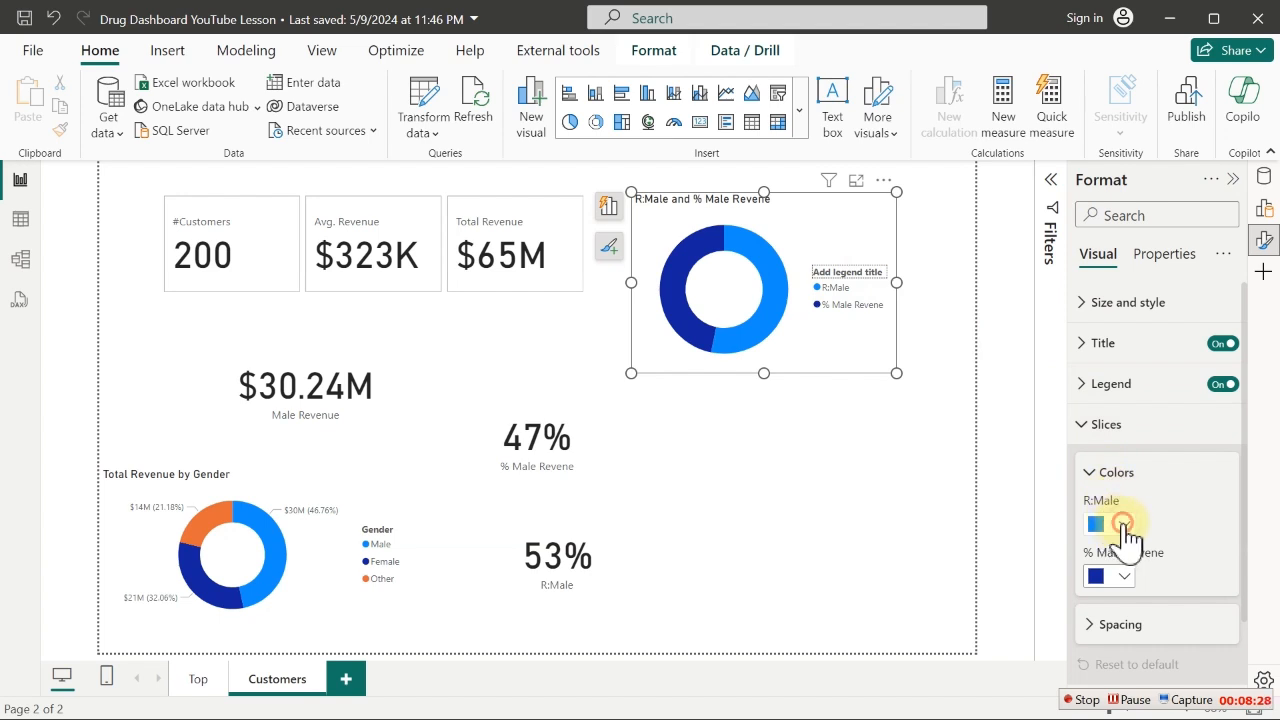
pyautogui.click(1122, 524)
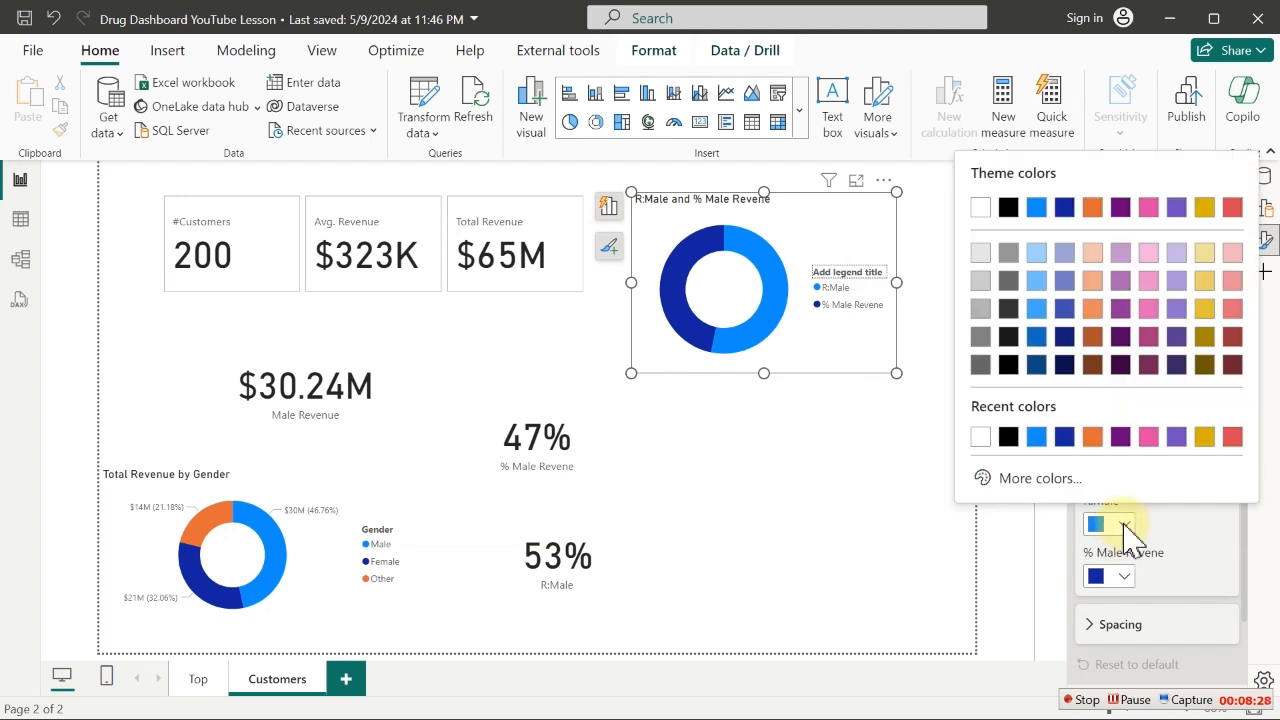
pyautogui.click(985, 262)
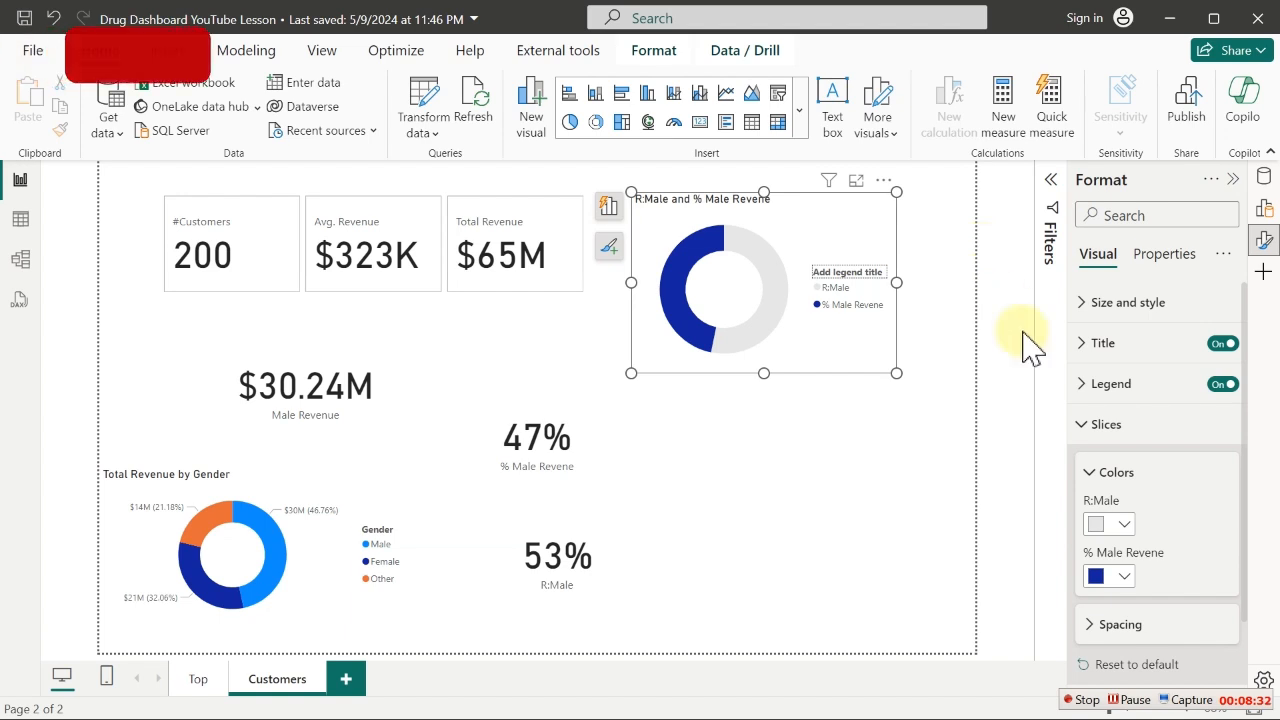
pyautogui.click(1125, 535)
pyautogui.click(985, 293)
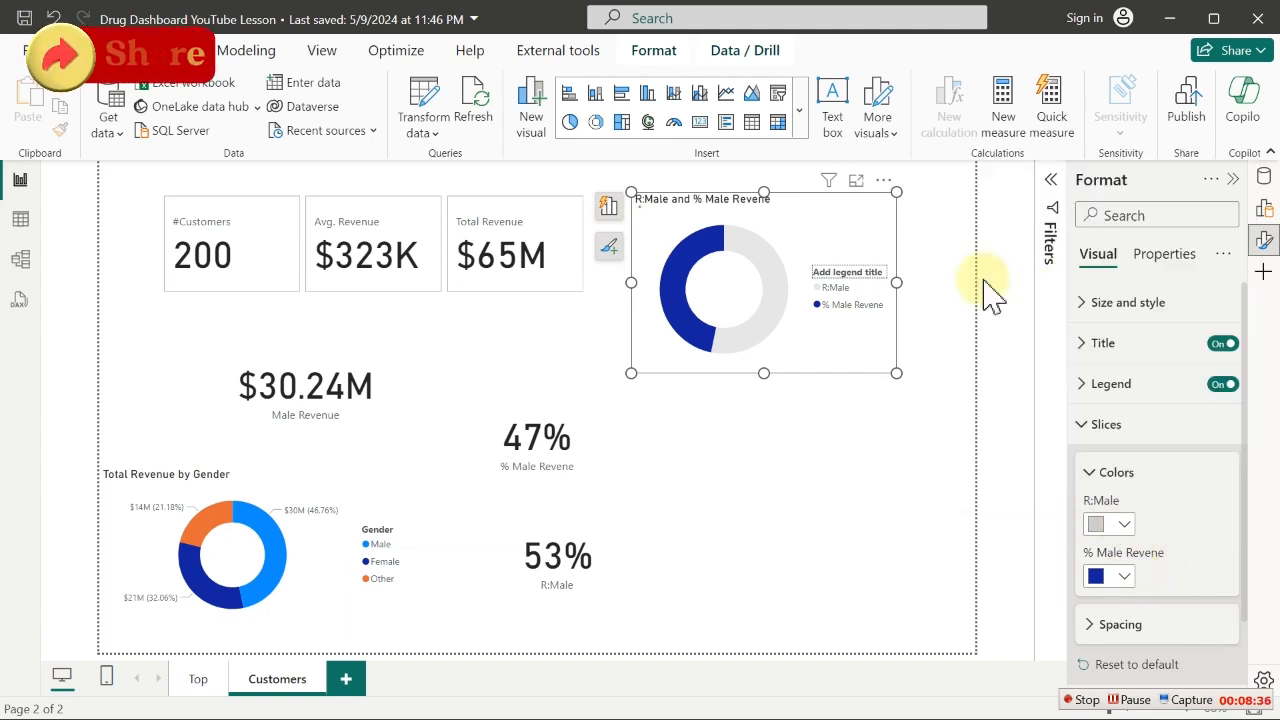
pyautogui.click(1120, 580)
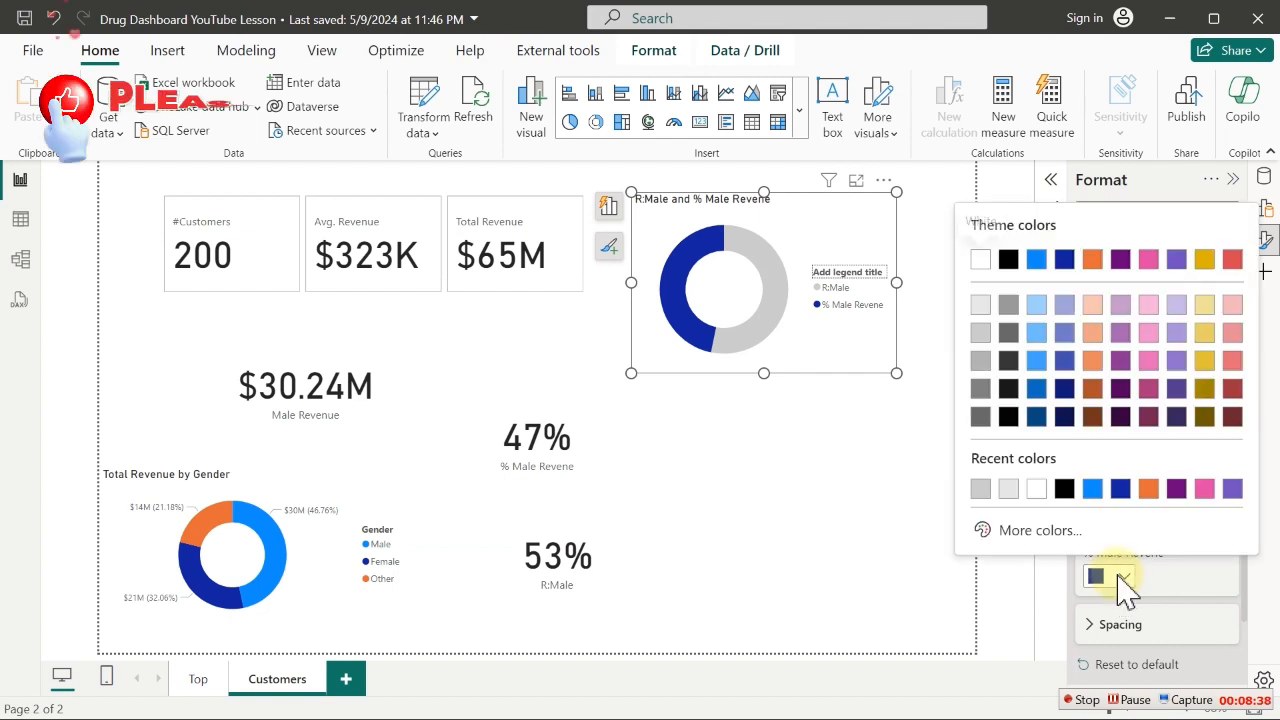
pyautogui.click(1094, 333)
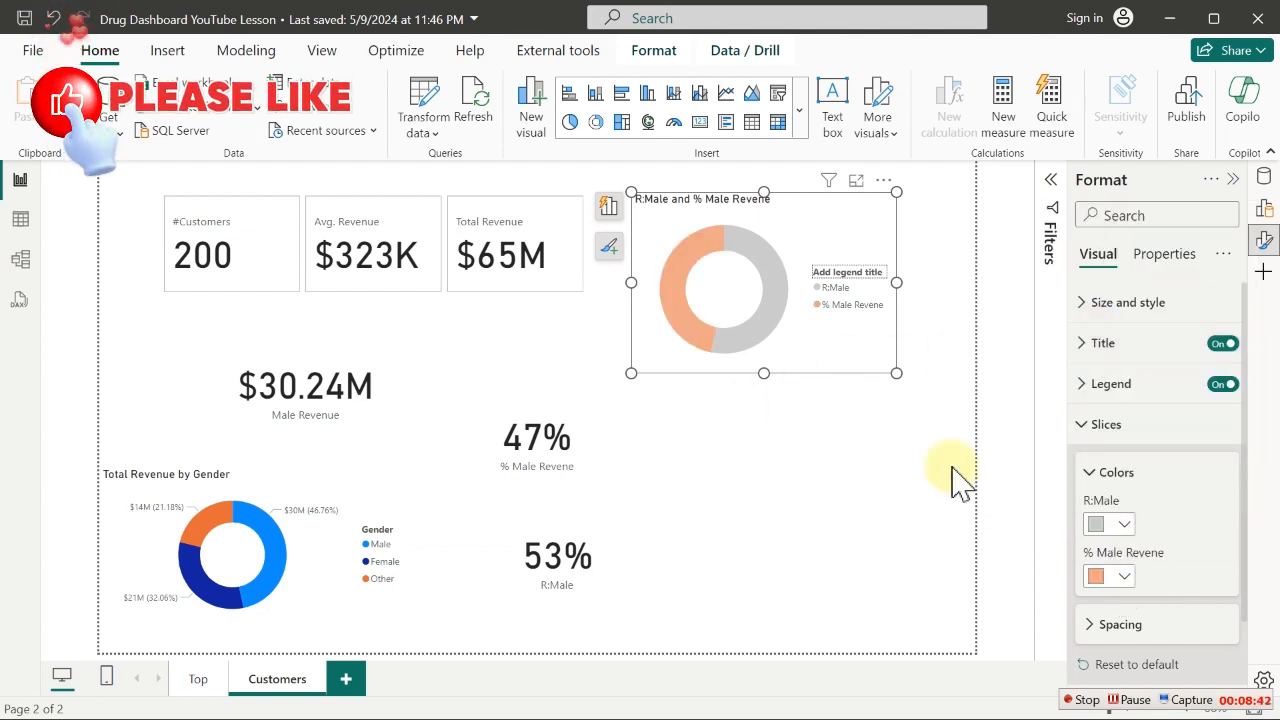
# Turn off the legend and title of the R:Male and % Male Revene donut chart
pyautogui.click(1222, 385)
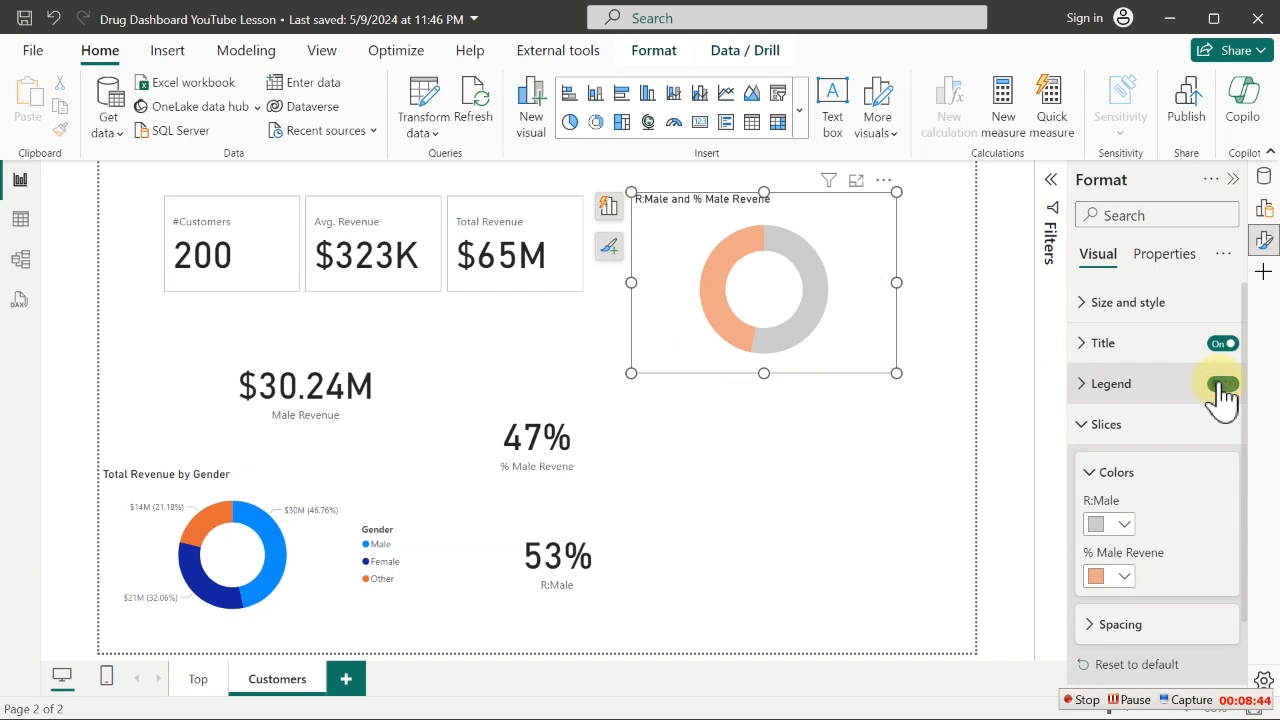
pyautogui.click(1222, 344)
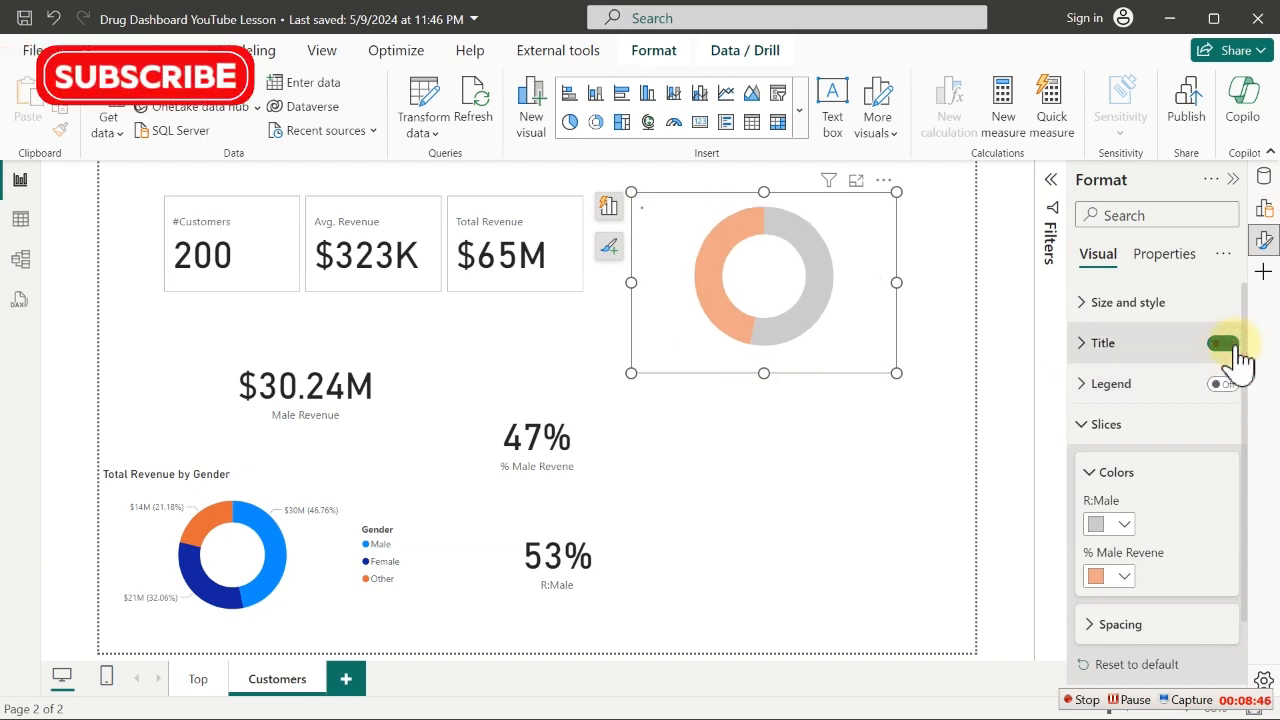
# Recolor the R:Male slice to the lightest theme gray and shrink the donut to a small chart beside the Total Revenue card
pyautogui.click(1112, 526)
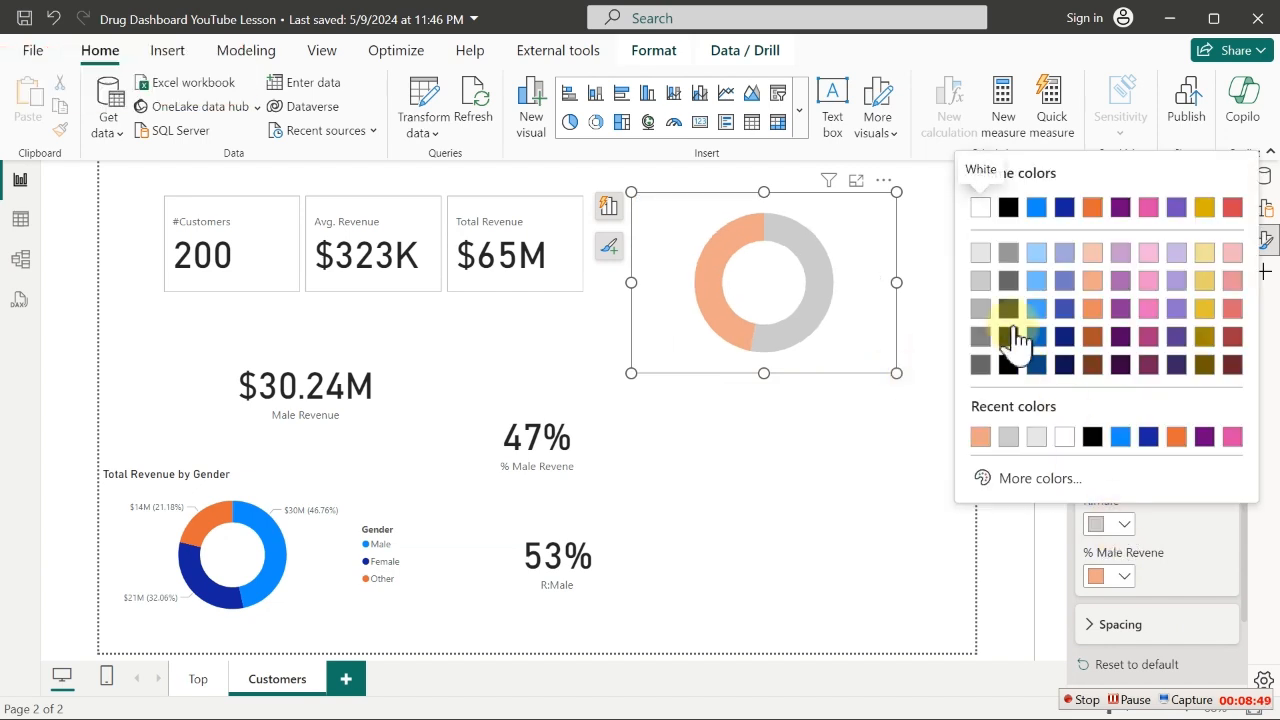
pyautogui.click(980, 260)
pyautogui.moveTo(896, 373); pyautogui.dragTo(715, 293)
# Turn off the category label of the % Male Revene card and set its callout value font size to 25
pyautogui.click(572, 475)
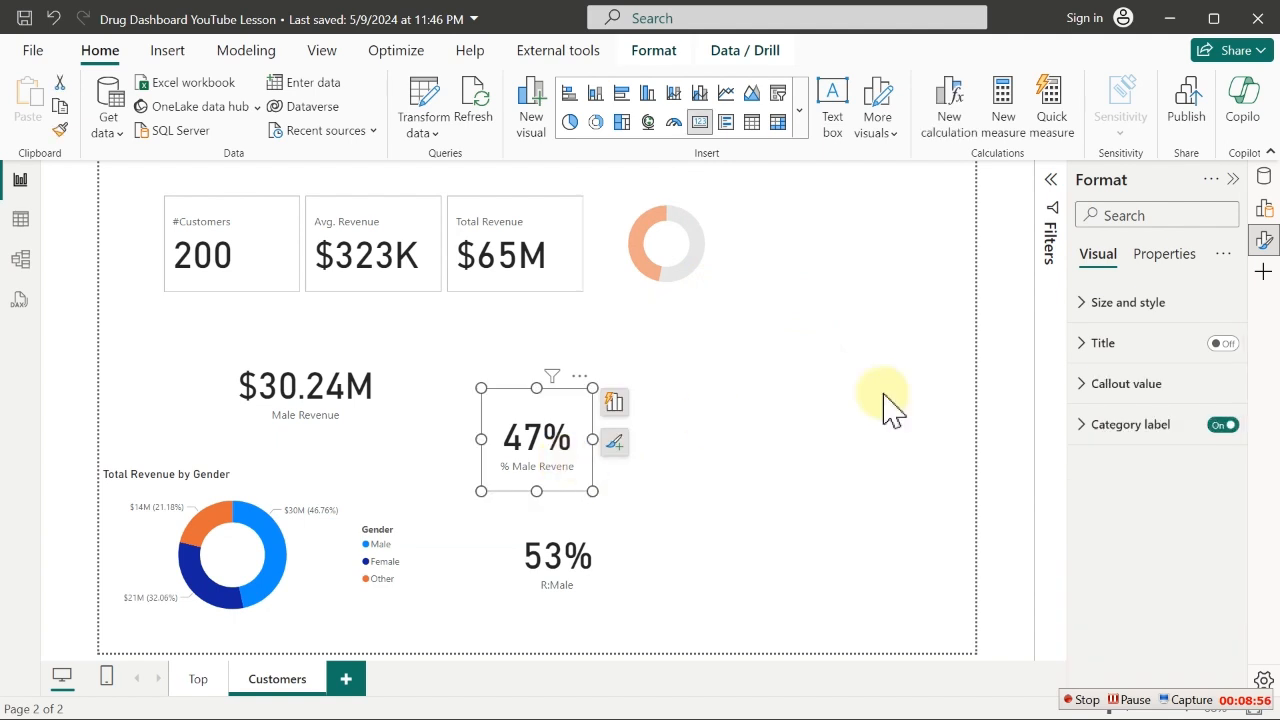
pyautogui.click(1224, 425)
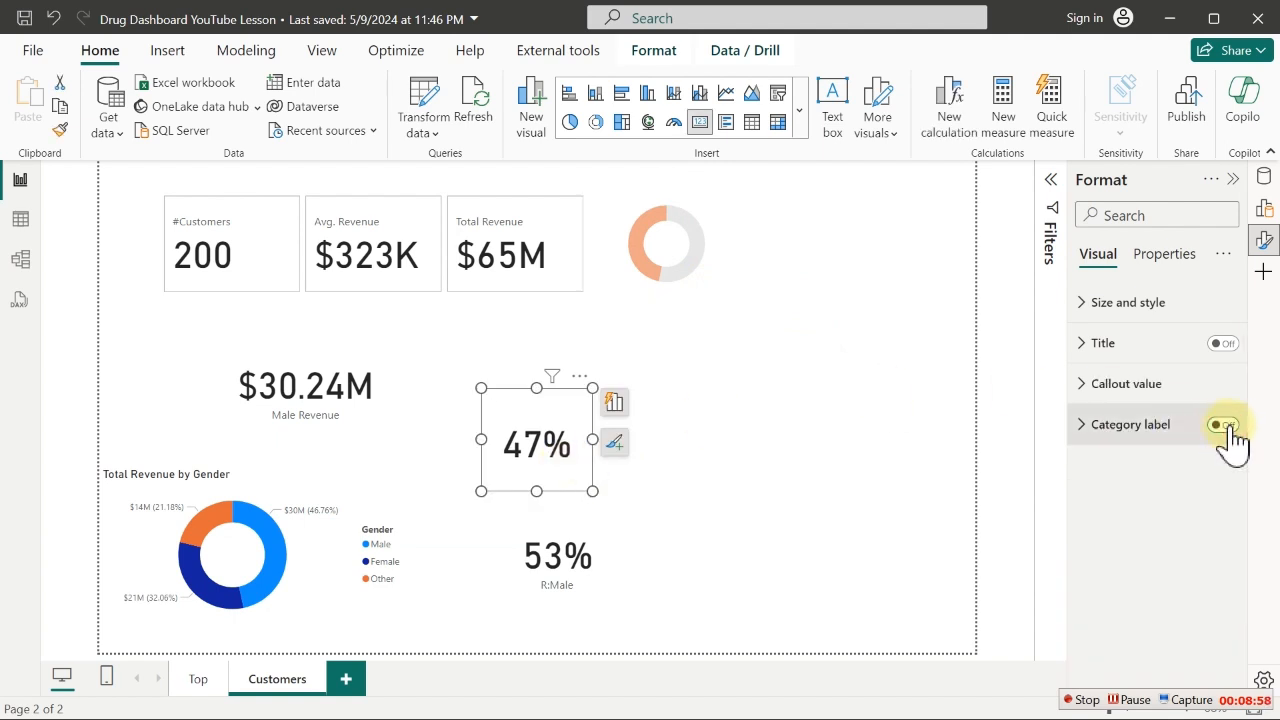
pyautogui.click(1108, 390)
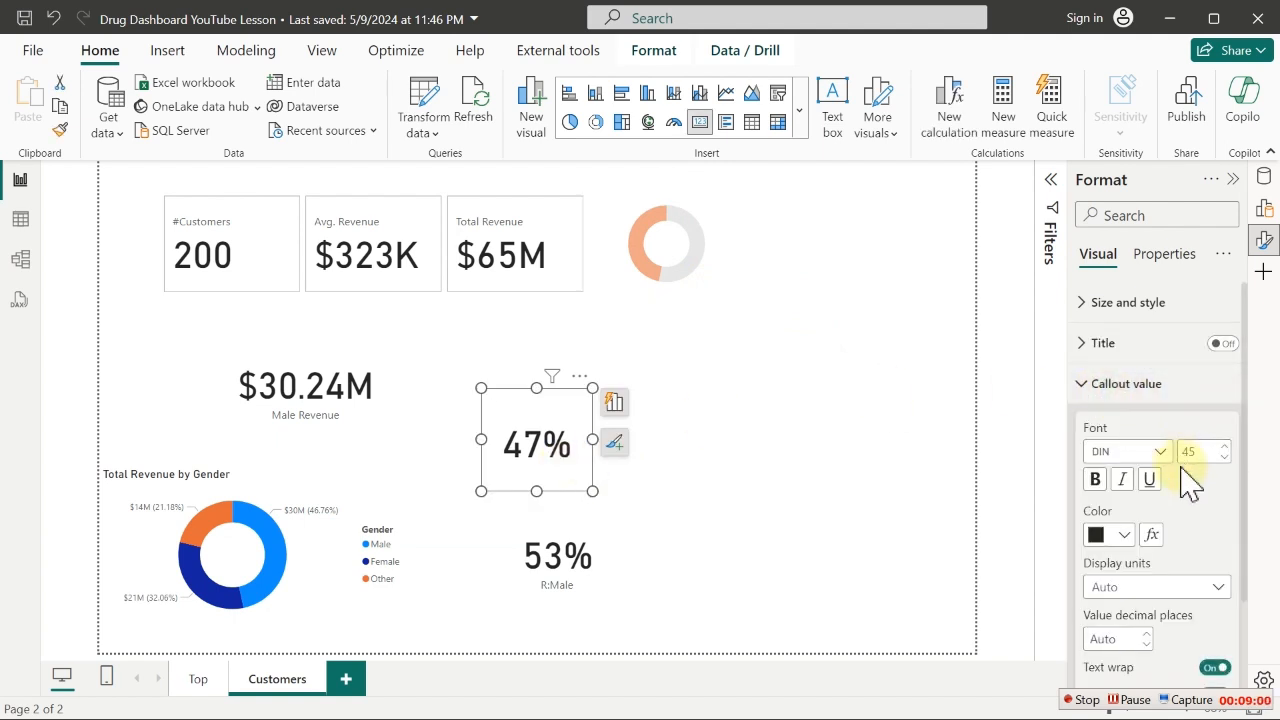
pyautogui.click(1203, 452)
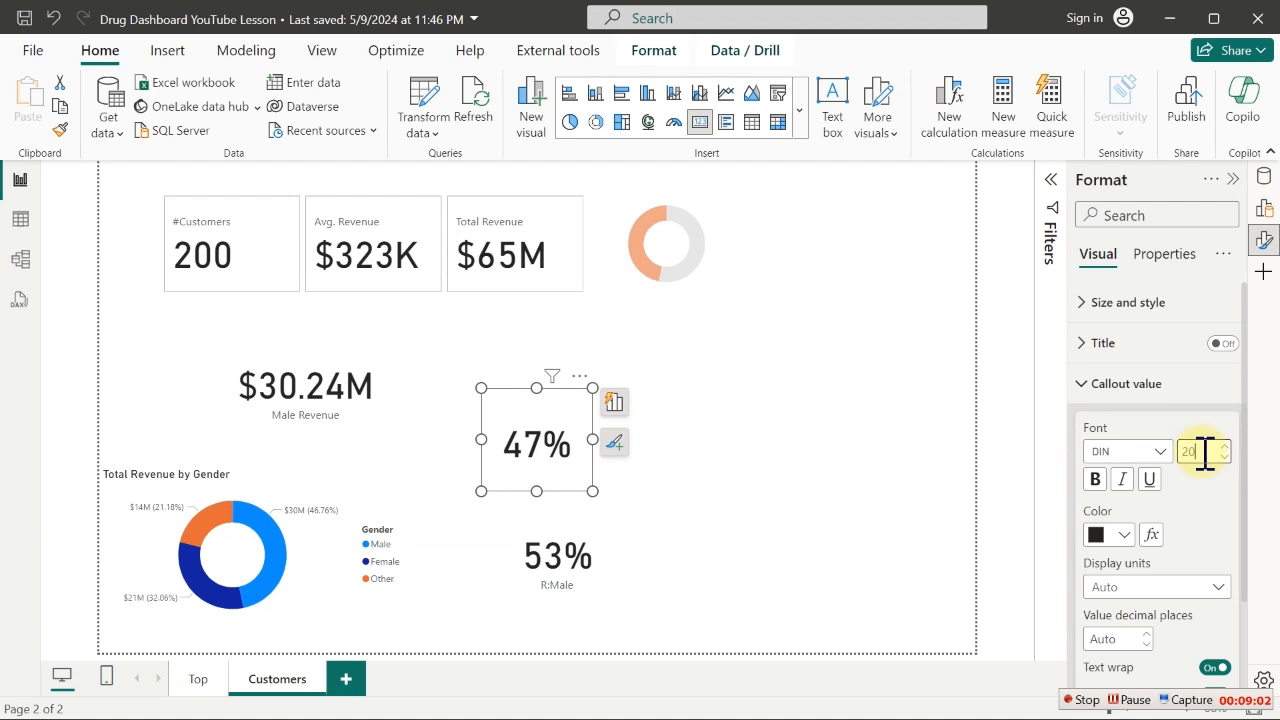
pyautogui.write('20')
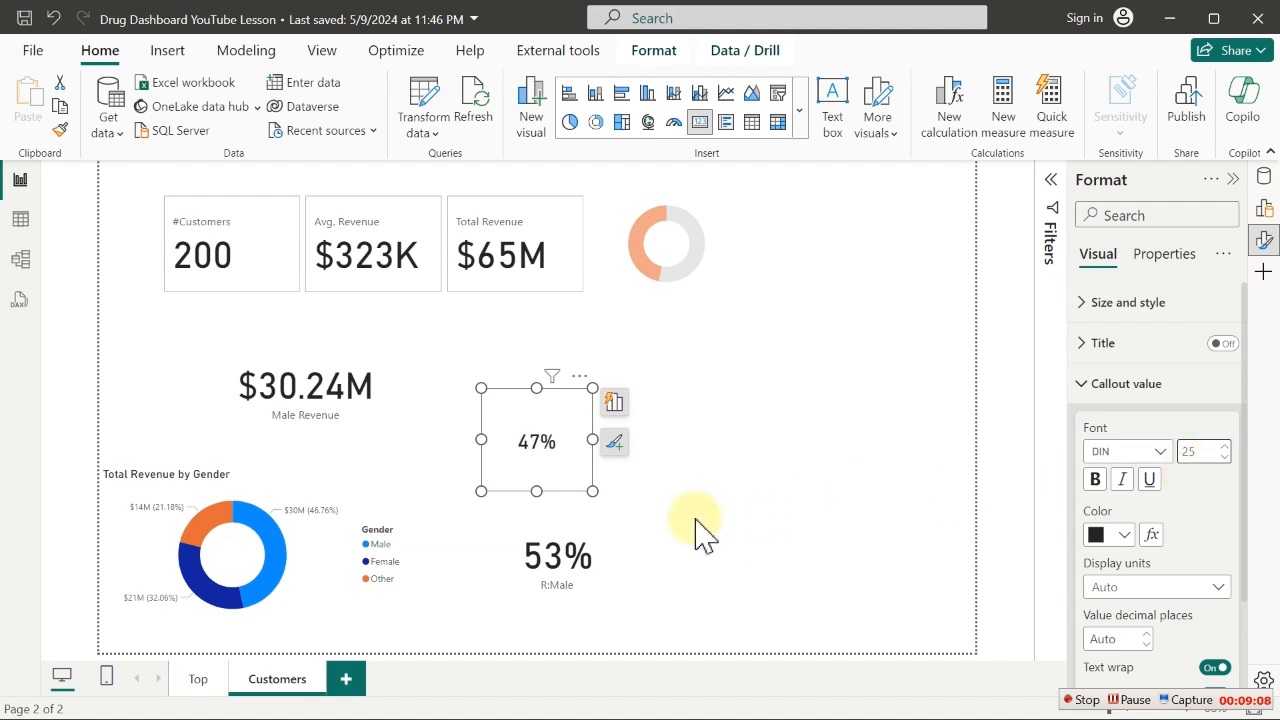
# Shrink the % Male Revene card to about 81 wide by 75 high and place it over the center of the small donut
pyautogui.moveTo(592, 490); pyautogui.dragTo(680, 270)
pyautogui.click(1095, 302)
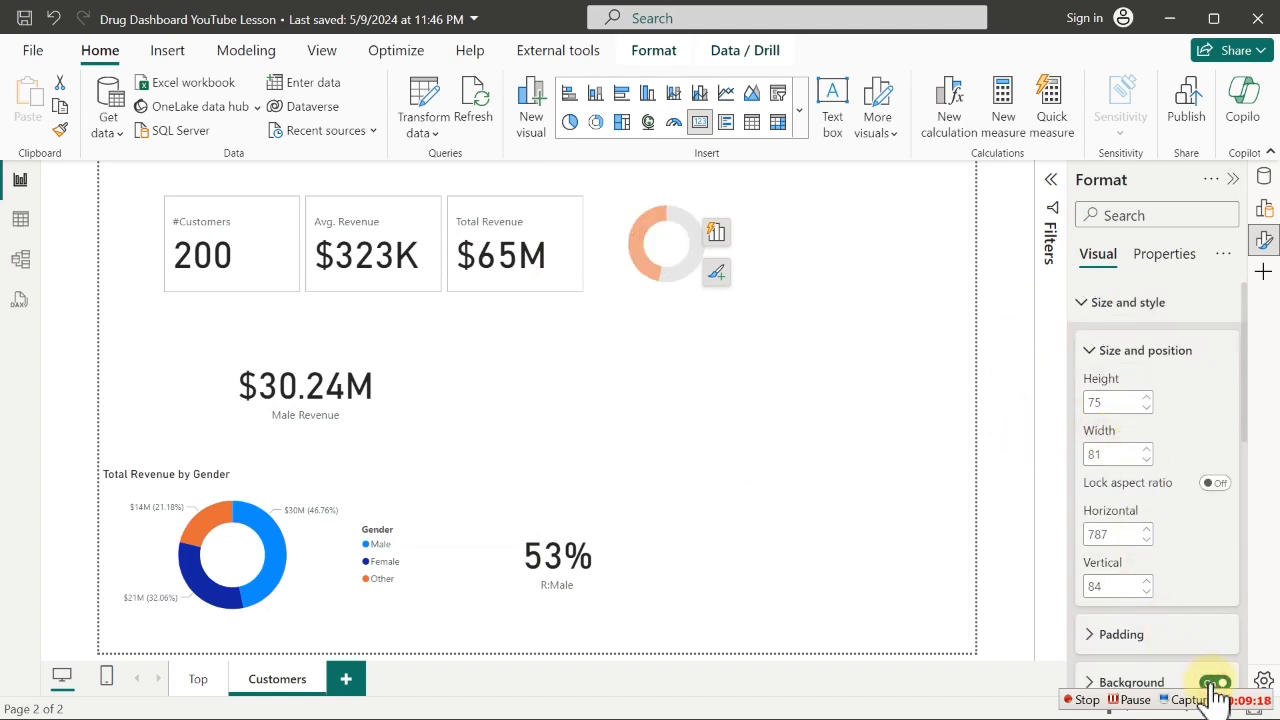
pyautogui.click(745, 452)
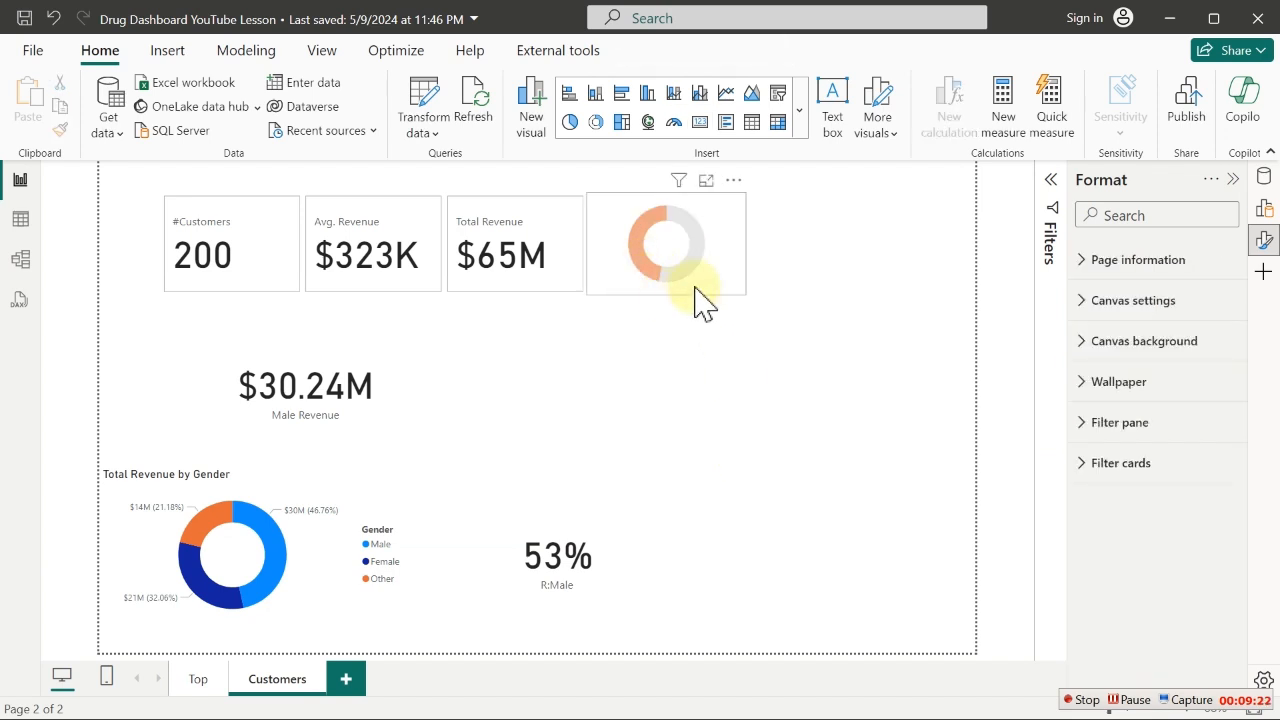
# Turn off the background of the small donut chart beside the Total Revenue card
pyautogui.click(603, 300)
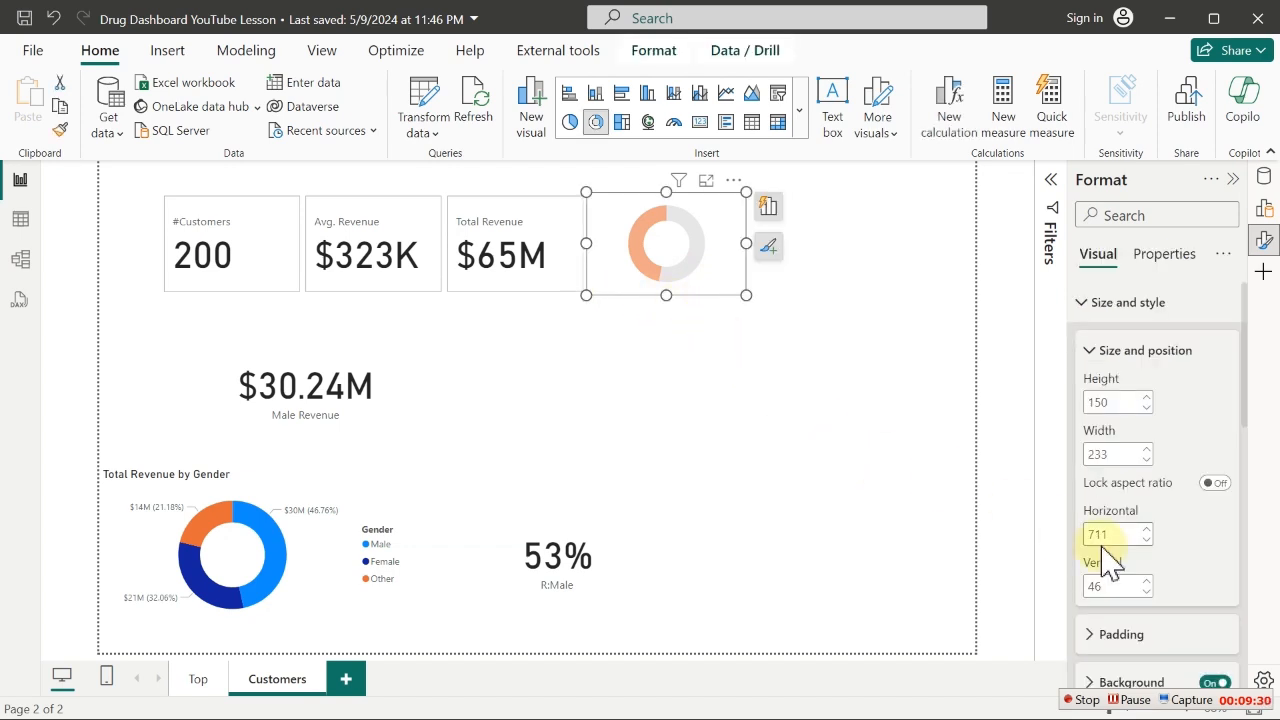
pyautogui.scroll(-3, 1255, 440)
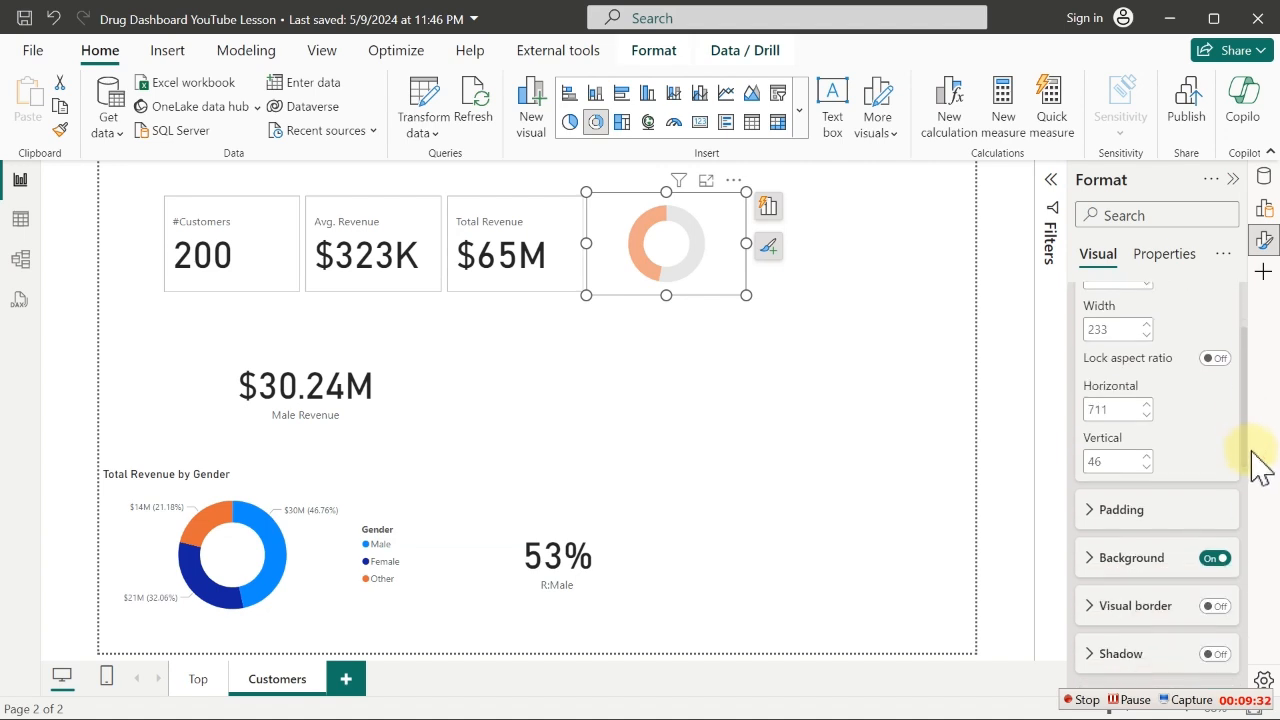
pyautogui.click(1218, 502)
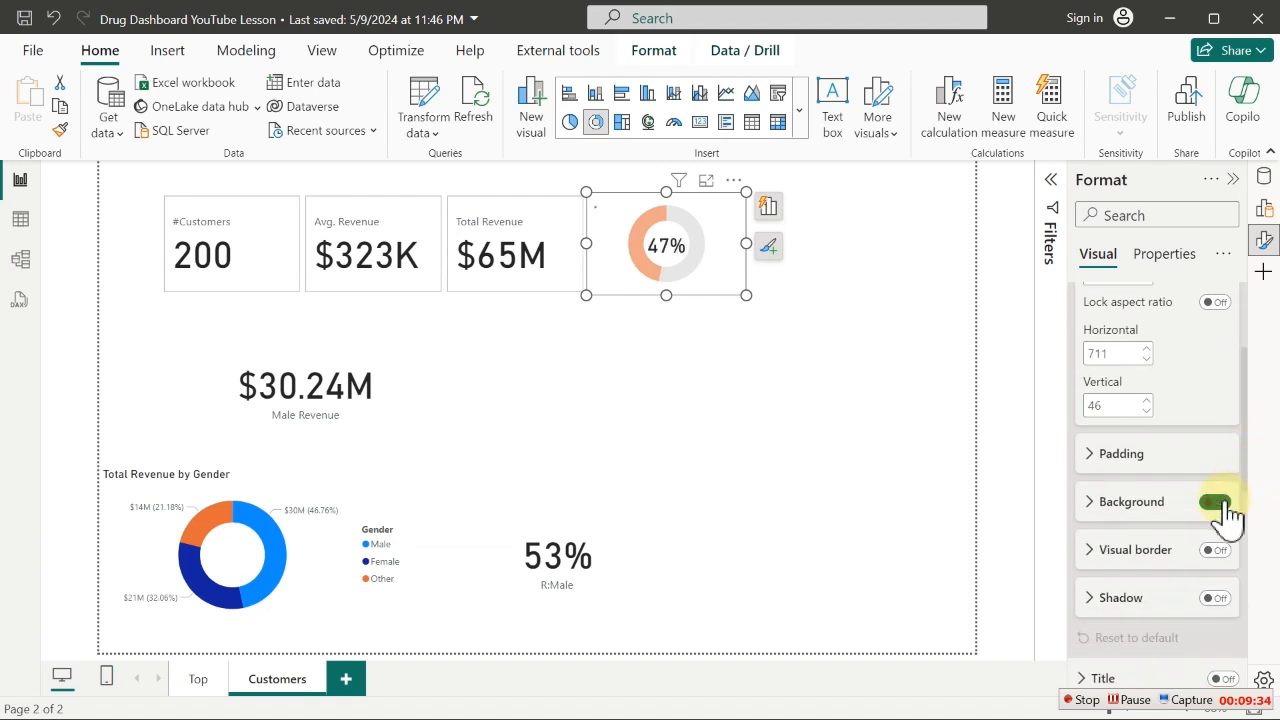
pyautogui.click(1216, 502)
pyautogui.click(695, 458)
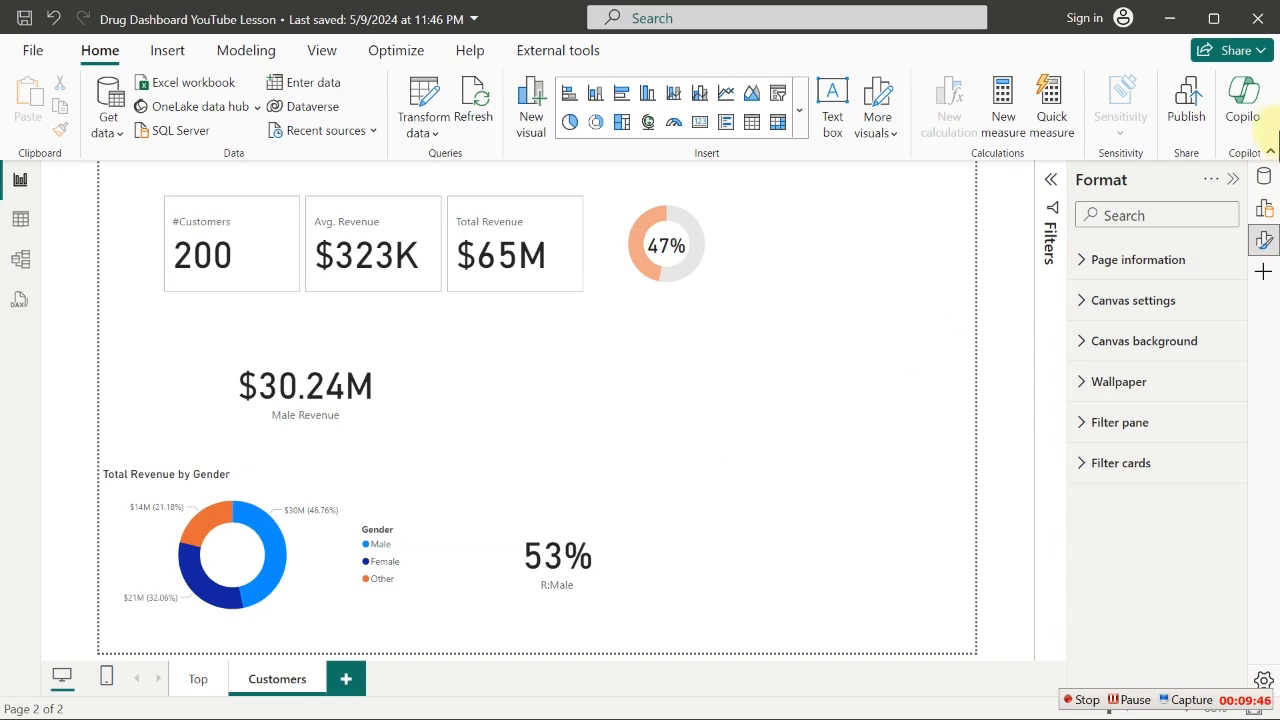
# Open the Male Revenue measure in the Calculatiions table and copy its entire formula
pyautogui.click(1262, 180)
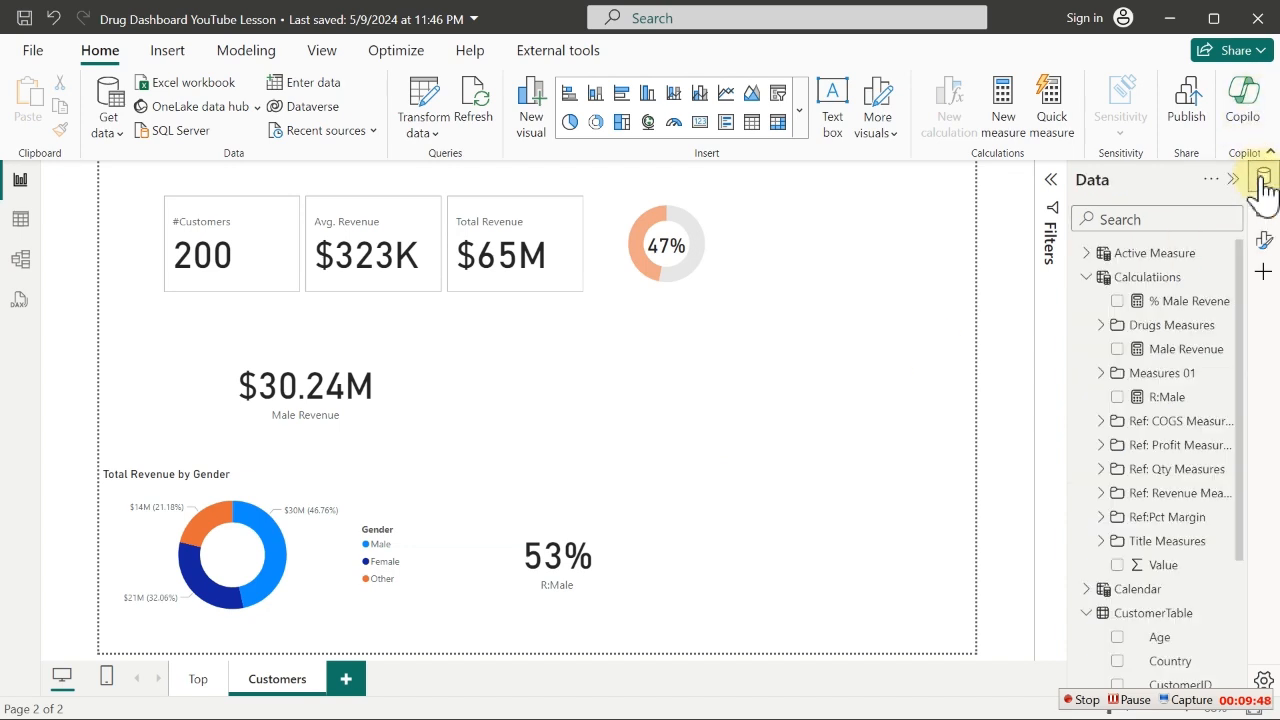
pyautogui.click(1176, 304)
pyautogui.click(447, 218)
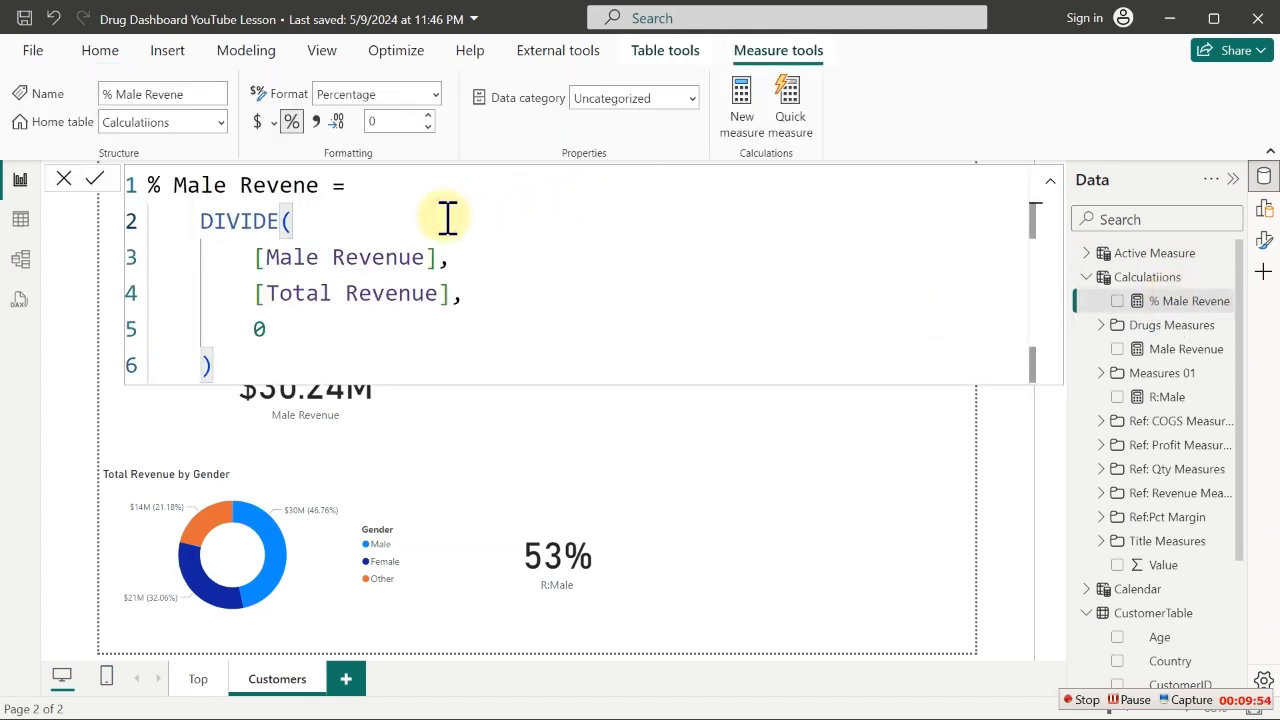
pyautogui.click(1184, 355)
pyautogui.hotkey('ctrl', 'a')
pyautogui.hotkey('ctrl', 'c')
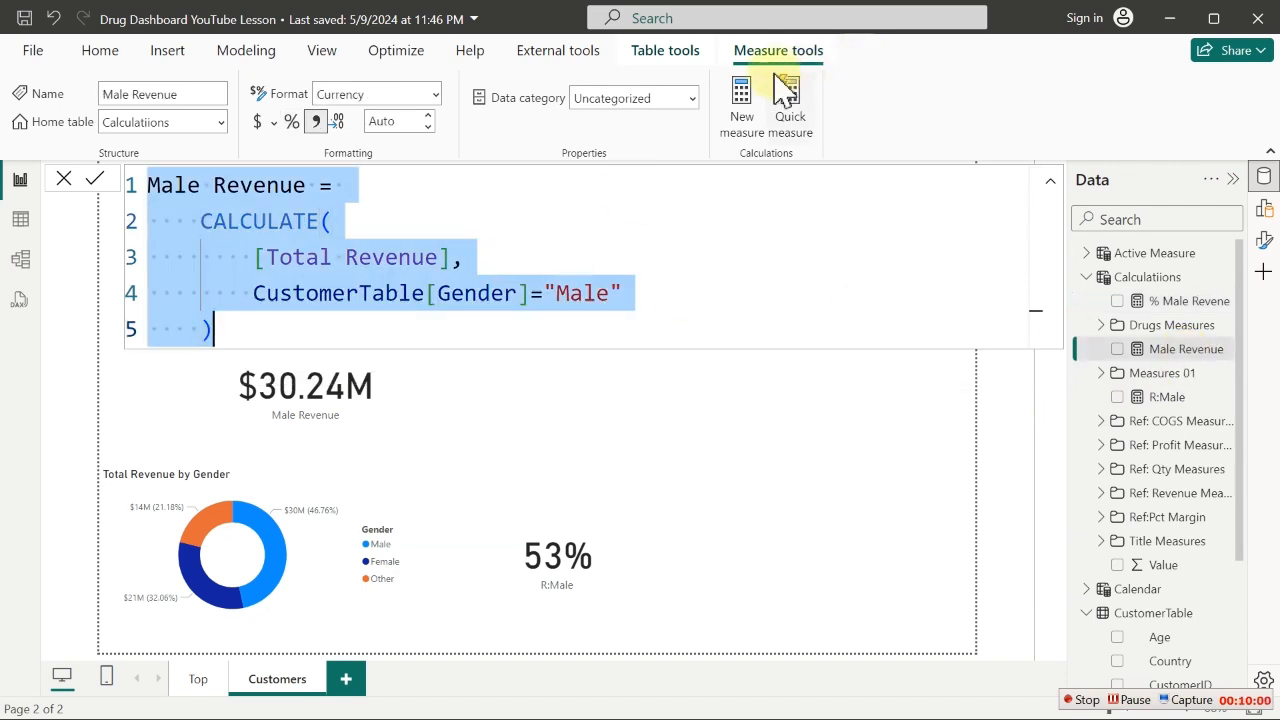
# Create a Female Revenue measure from the copied formula, with CustomerTable[Gender] filtered to "Female"
pyautogui.click(742, 95)
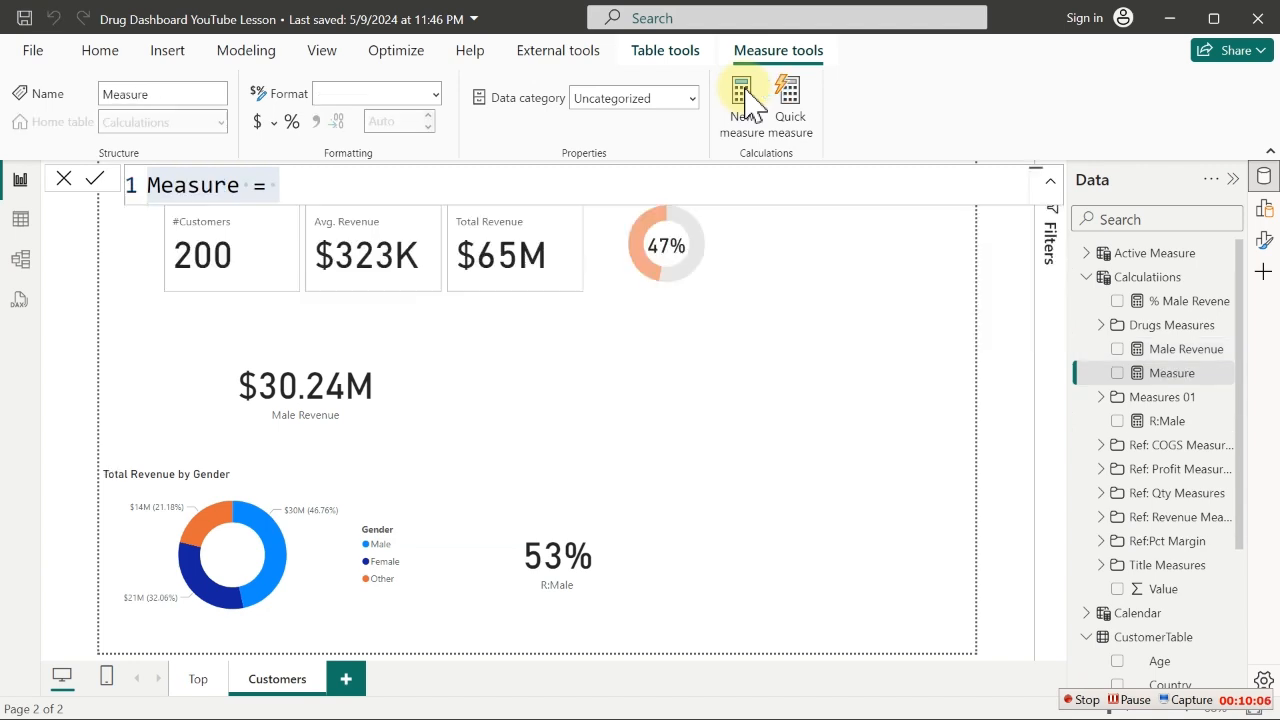
pyautogui.hotkey('ctrl', 'v')
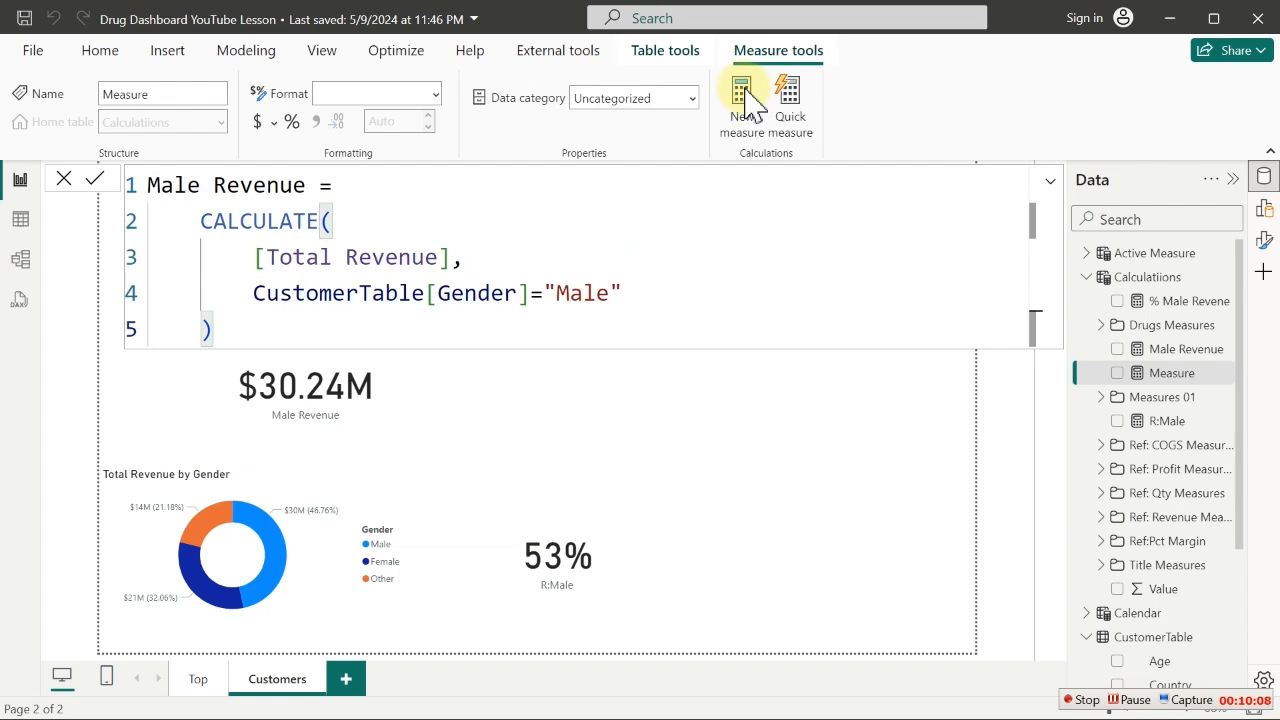
pyautogui.doubleClick(580, 294)
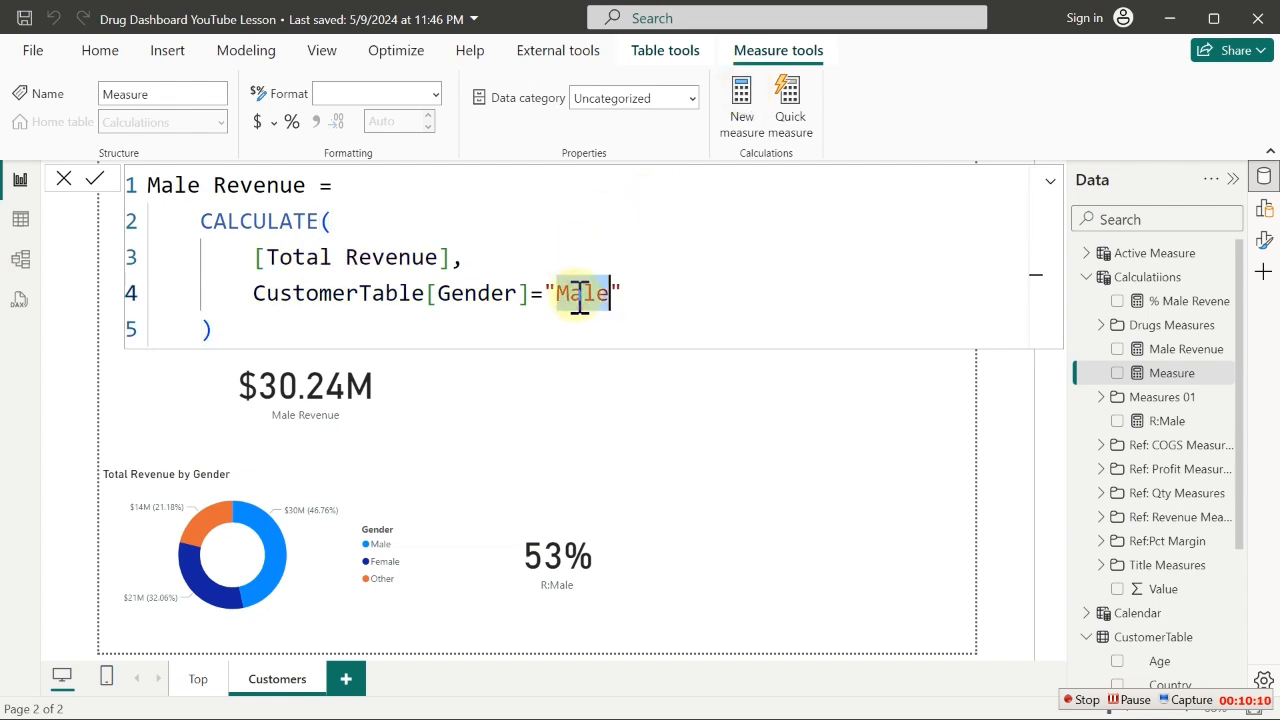
pyautogui.write('Fem')
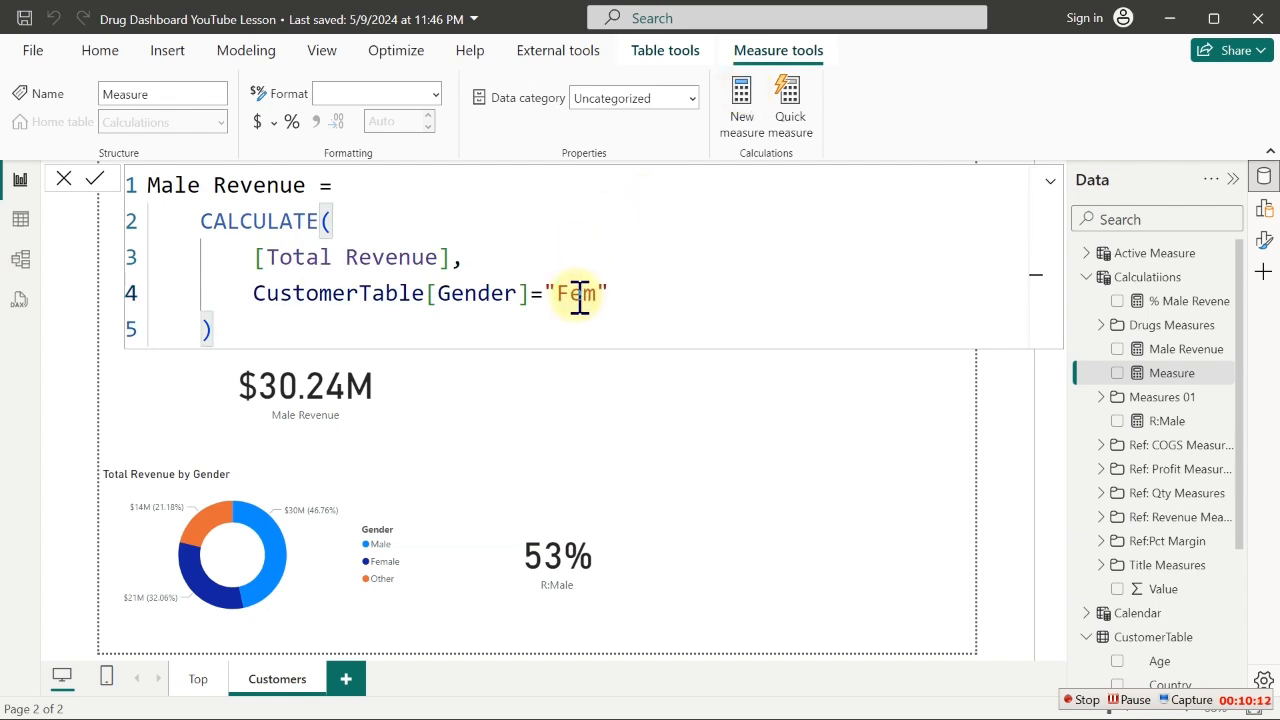
pyautogui.doubleClick(165, 187)
pyautogui.write('Female')
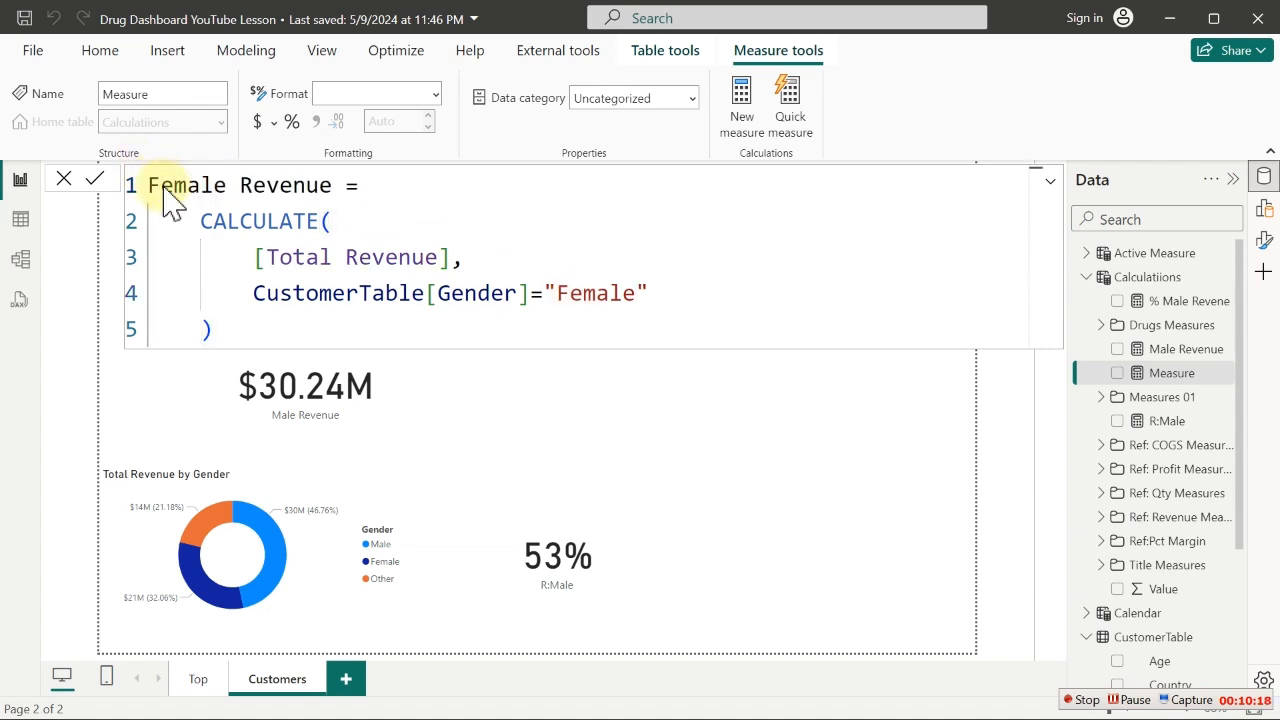
pyautogui.press('Return')
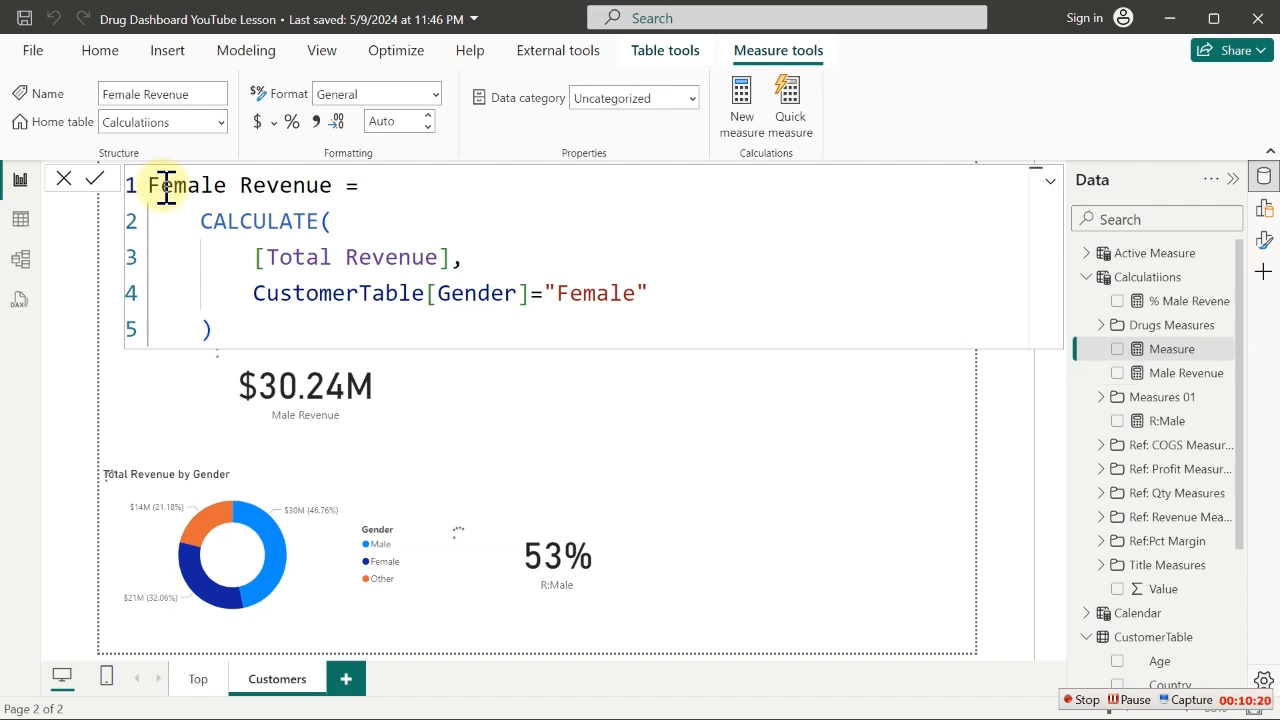
# Open the % Male Revene measure and copy its entire formula
pyautogui.click(1190, 305)
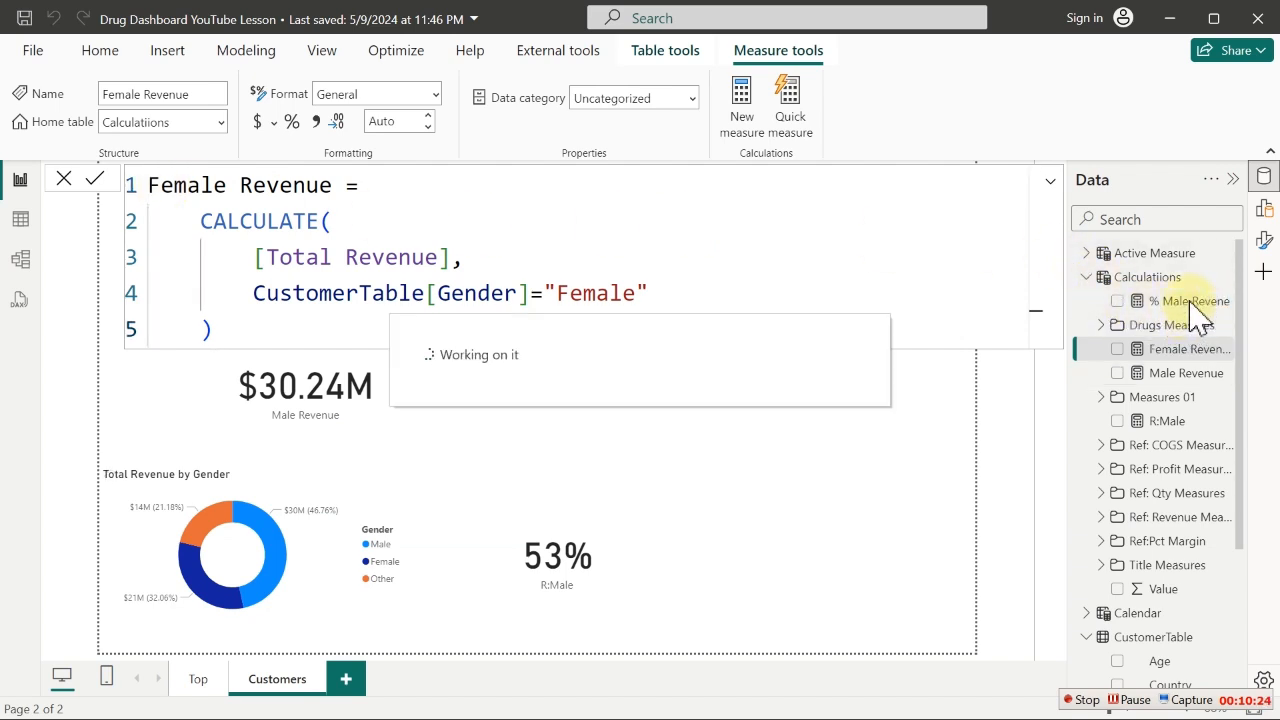
pyautogui.click(1192, 306)
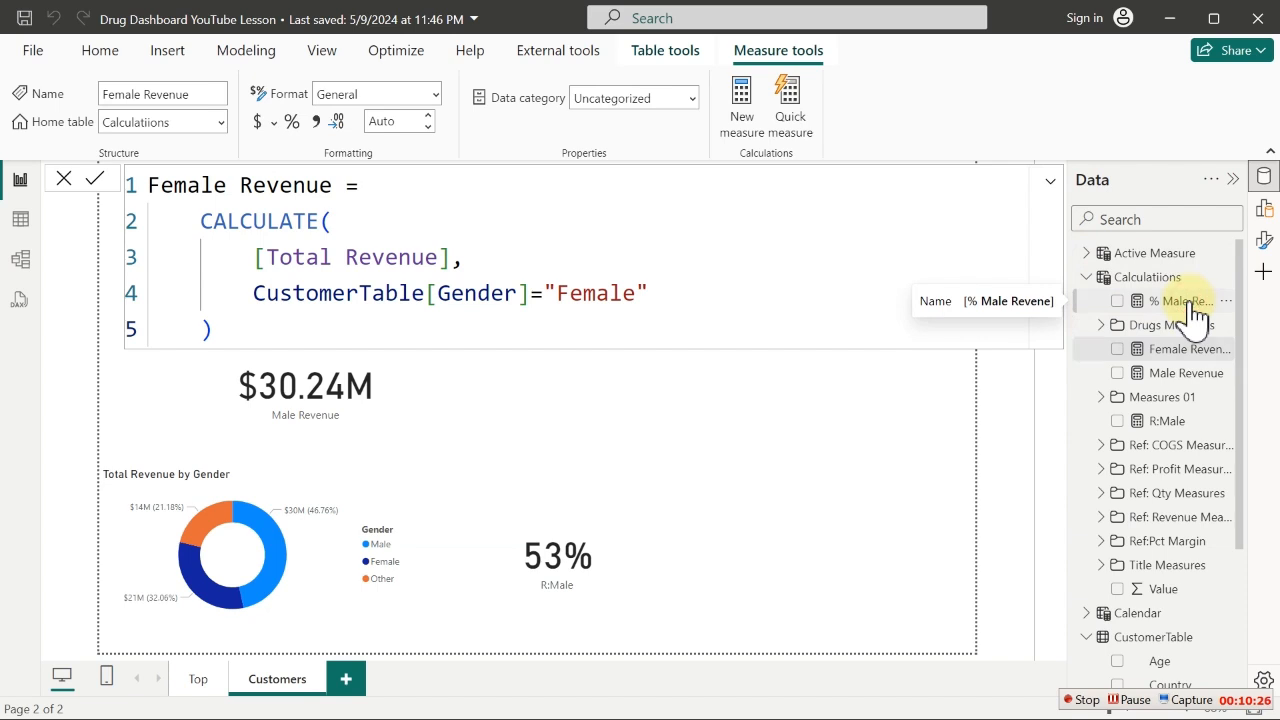
pyautogui.click(553, 243)
pyautogui.hotkey('ctrl', 'a')
pyautogui.hotkey('ctrl', 'c')
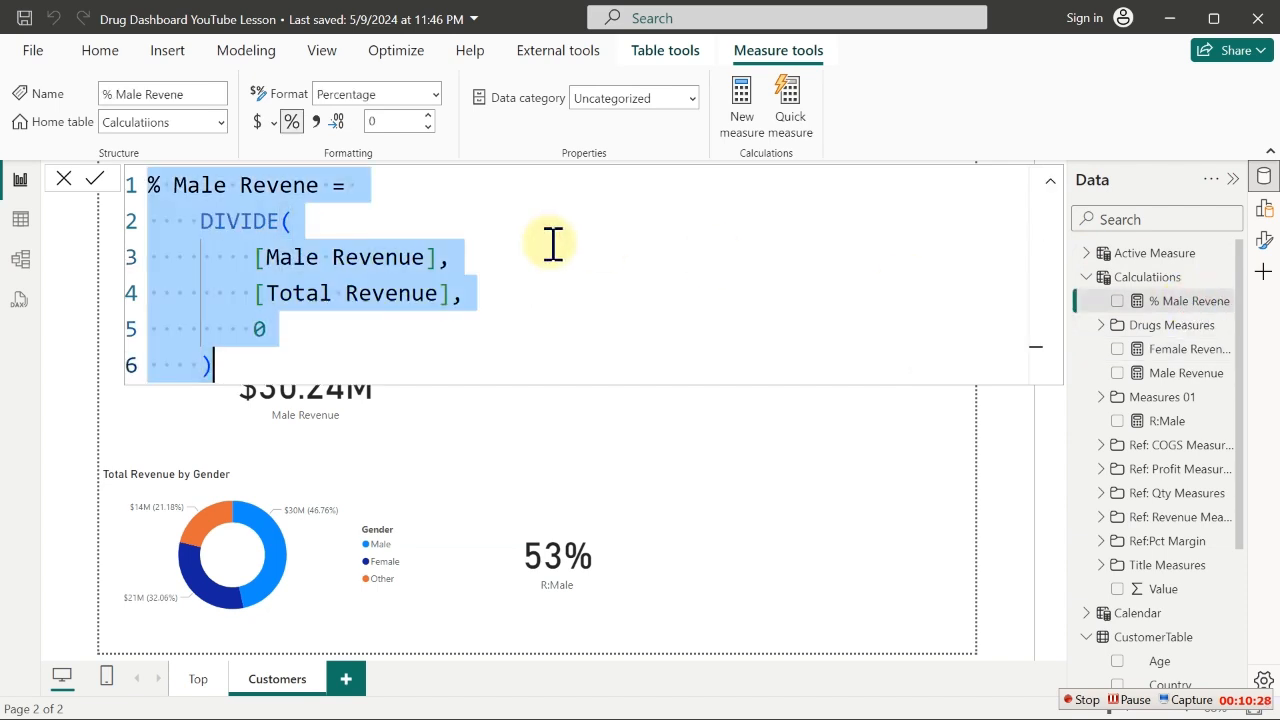
# Create a % Female Revene measure from the copied formula, dividing [Female Revenue] by [Total Revenue] with 0 as the alternate result
pyautogui.click(740, 100)
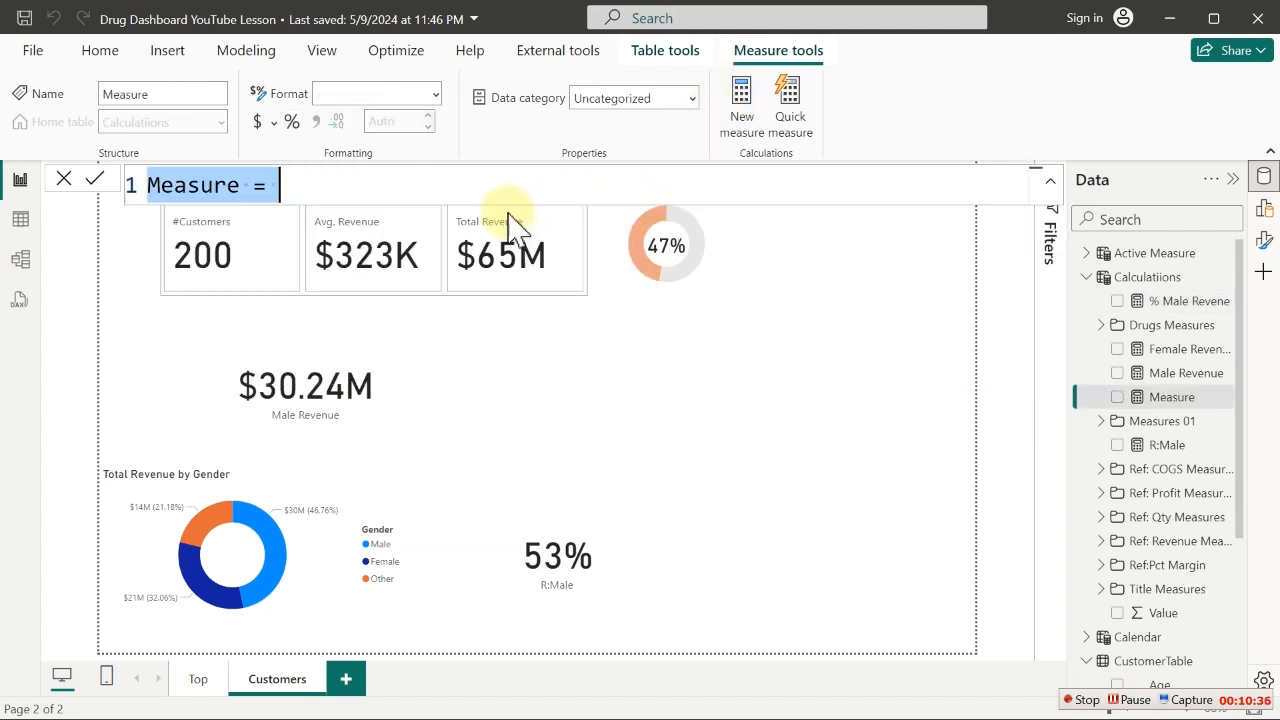
pyautogui.hotkey('ctrl', 'v')
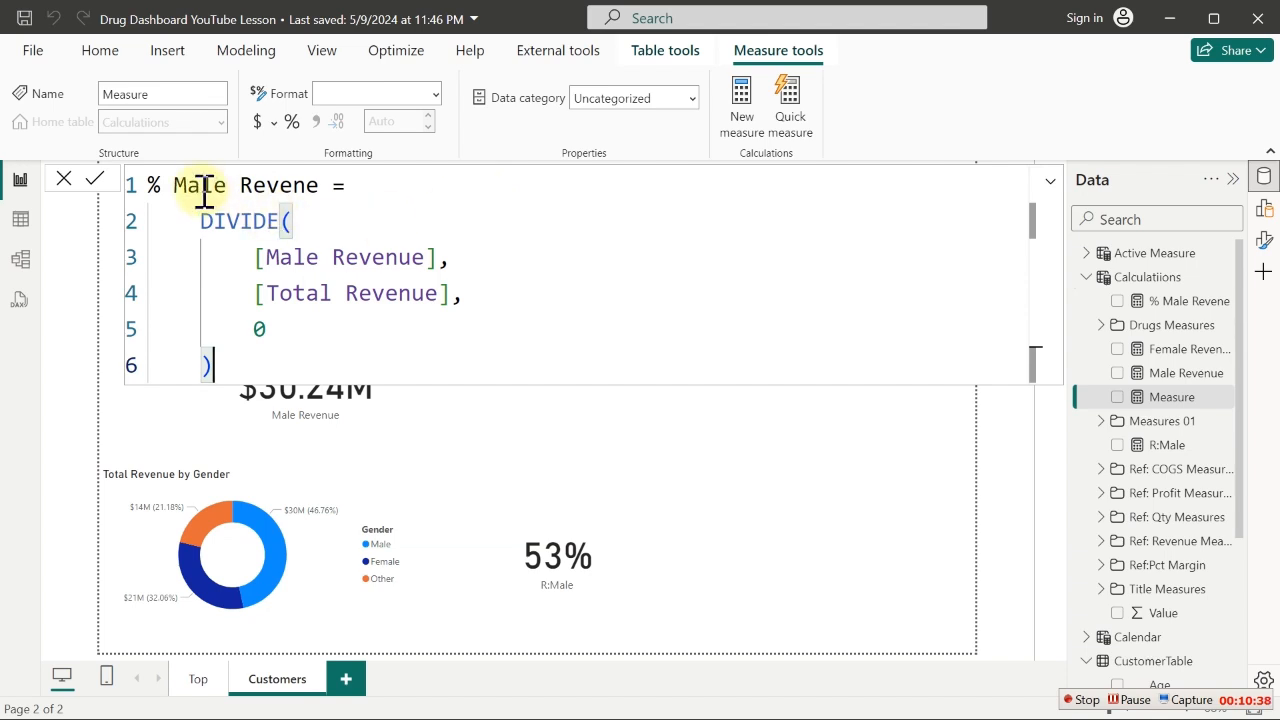
pyautogui.doubleClick(204, 187)
pyautogui.write('Female')
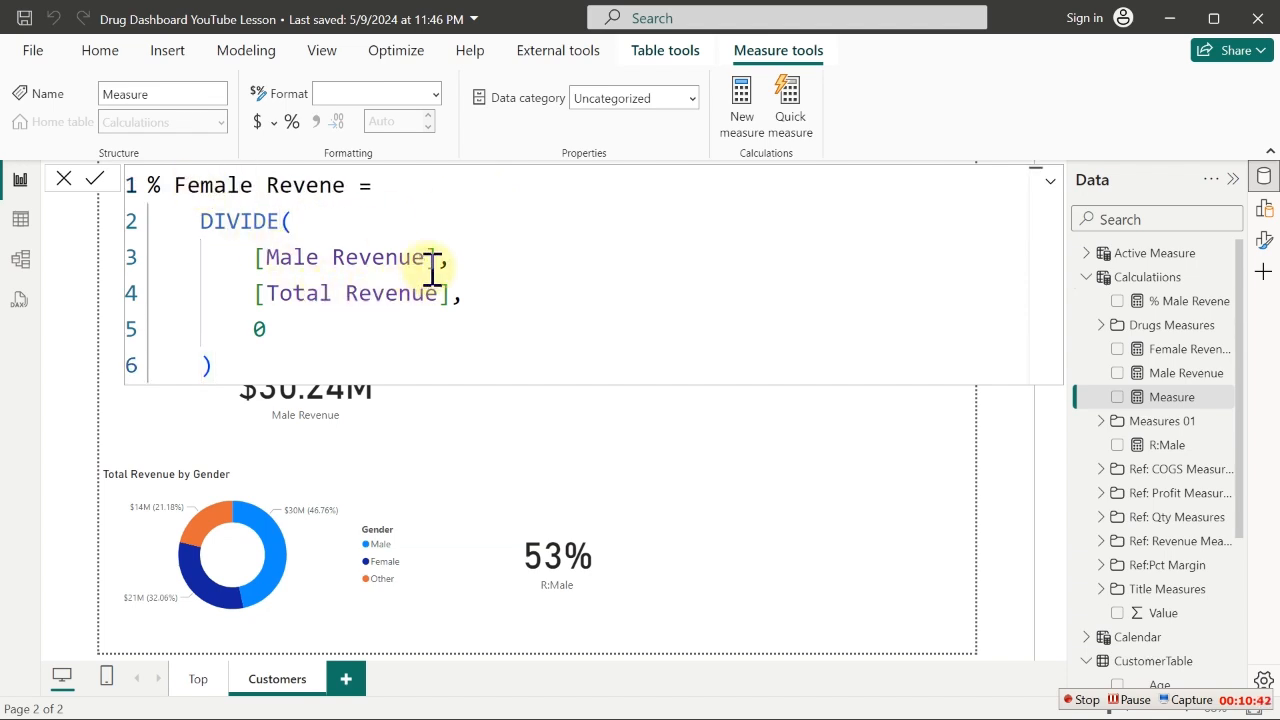
pyautogui.click(266, 258)
pyautogui.write('Fe')
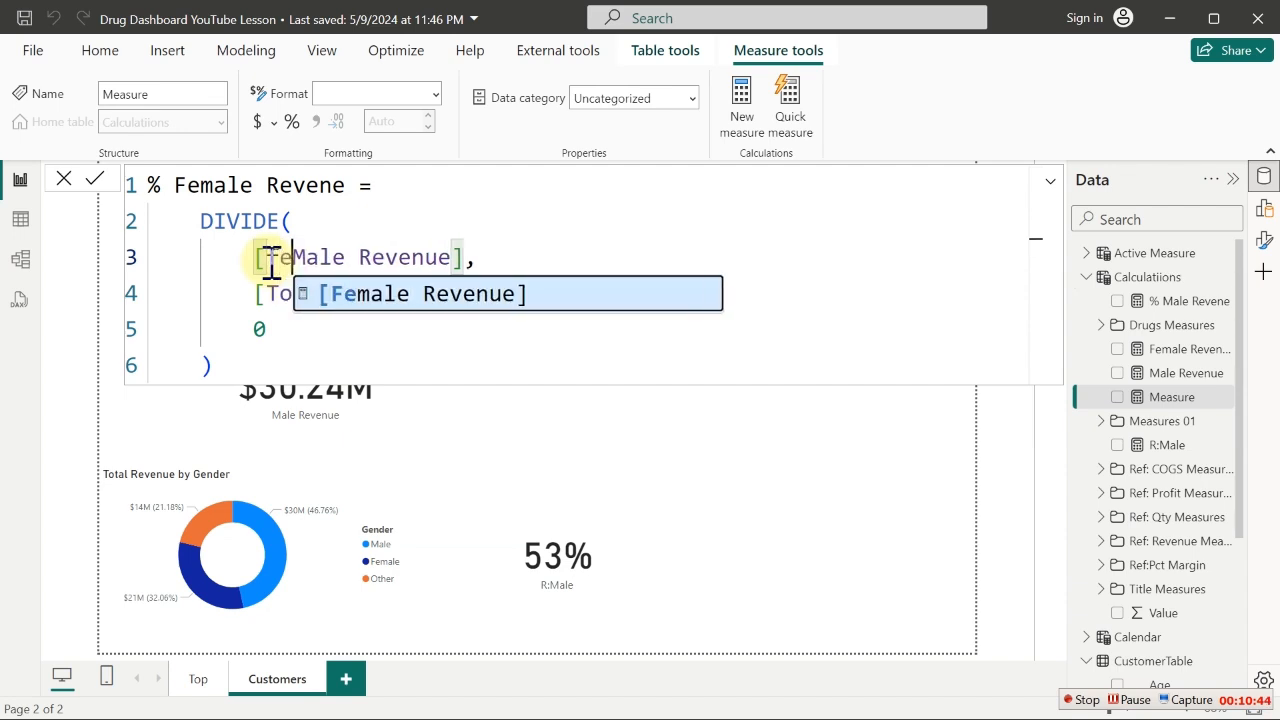
pyautogui.press('Tab')
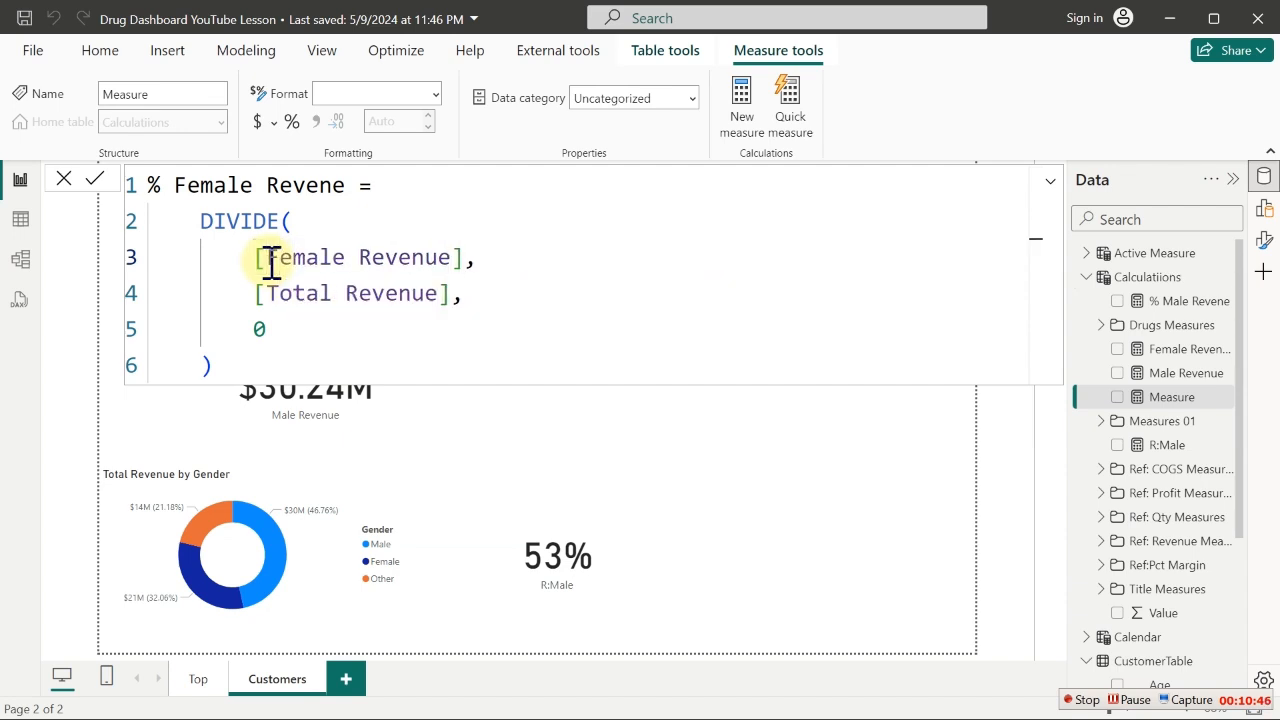
pyautogui.press('Return')
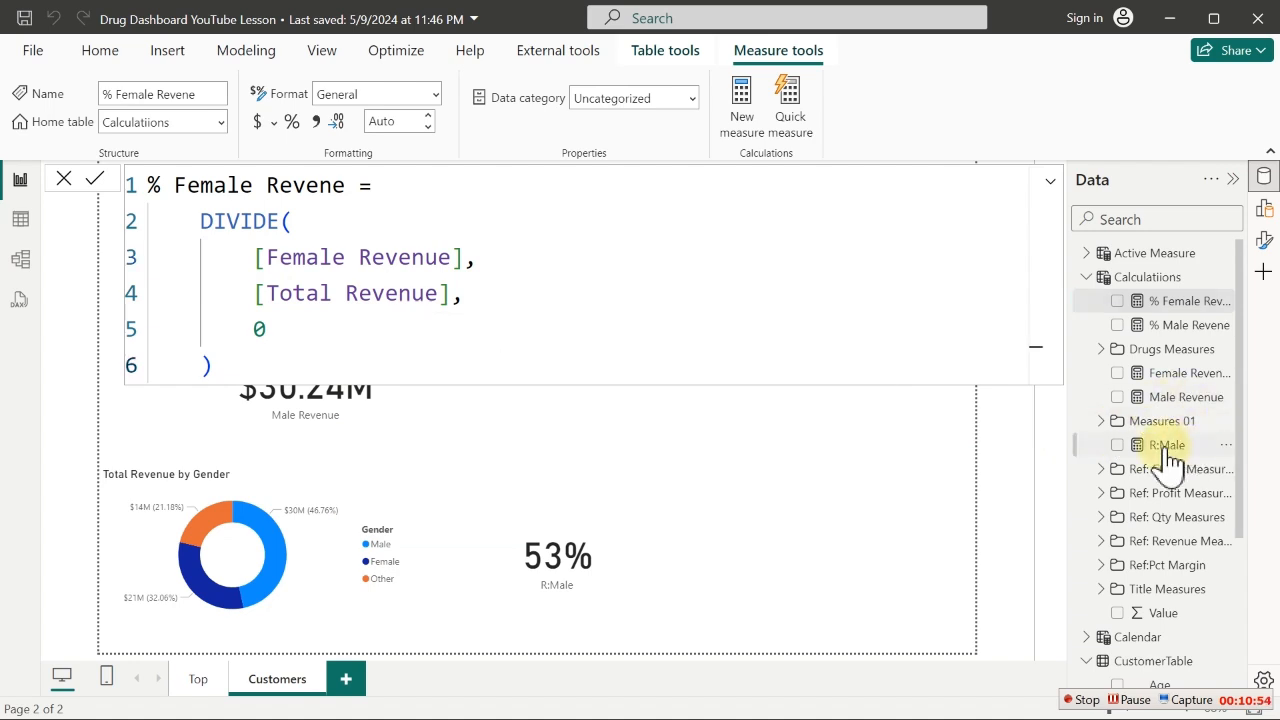
# Open the R:Male measure and copy its entire formula
pyautogui.click(1166, 447)
pyautogui.doubleClick(437, 182)
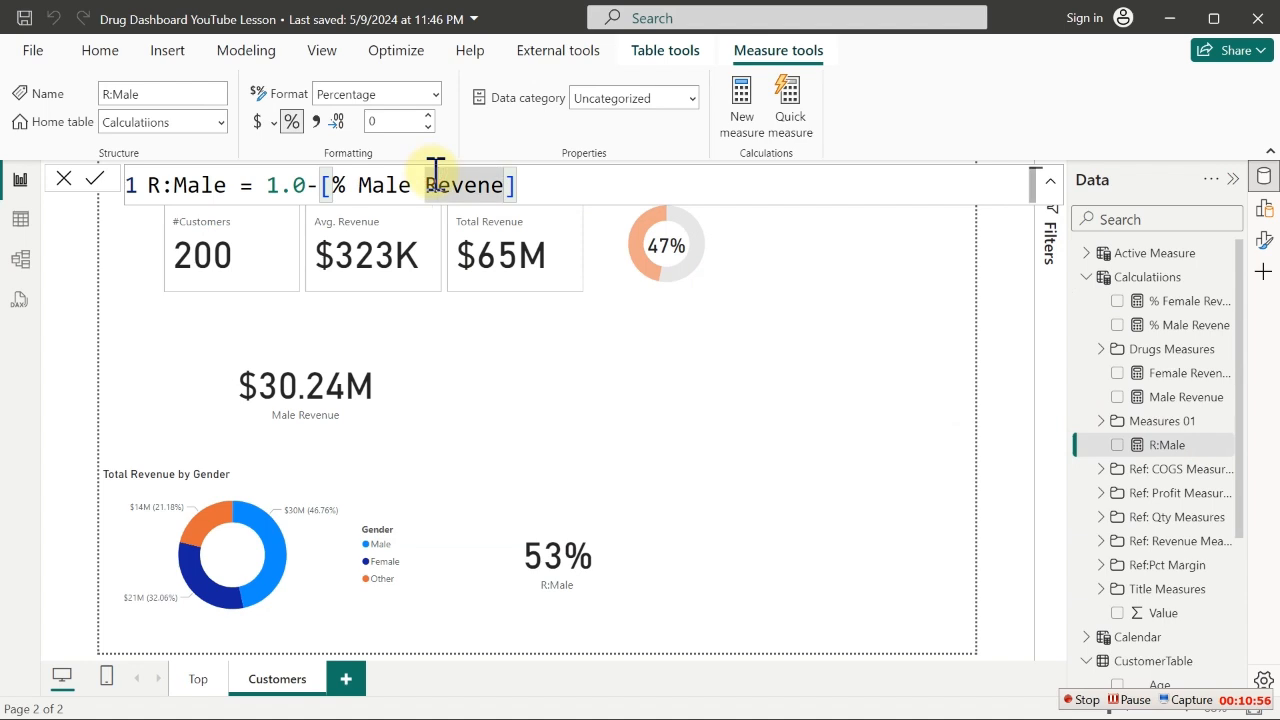
pyautogui.hotkey('ctrl', 'a')
pyautogui.hotkey('ctrl', 'c')
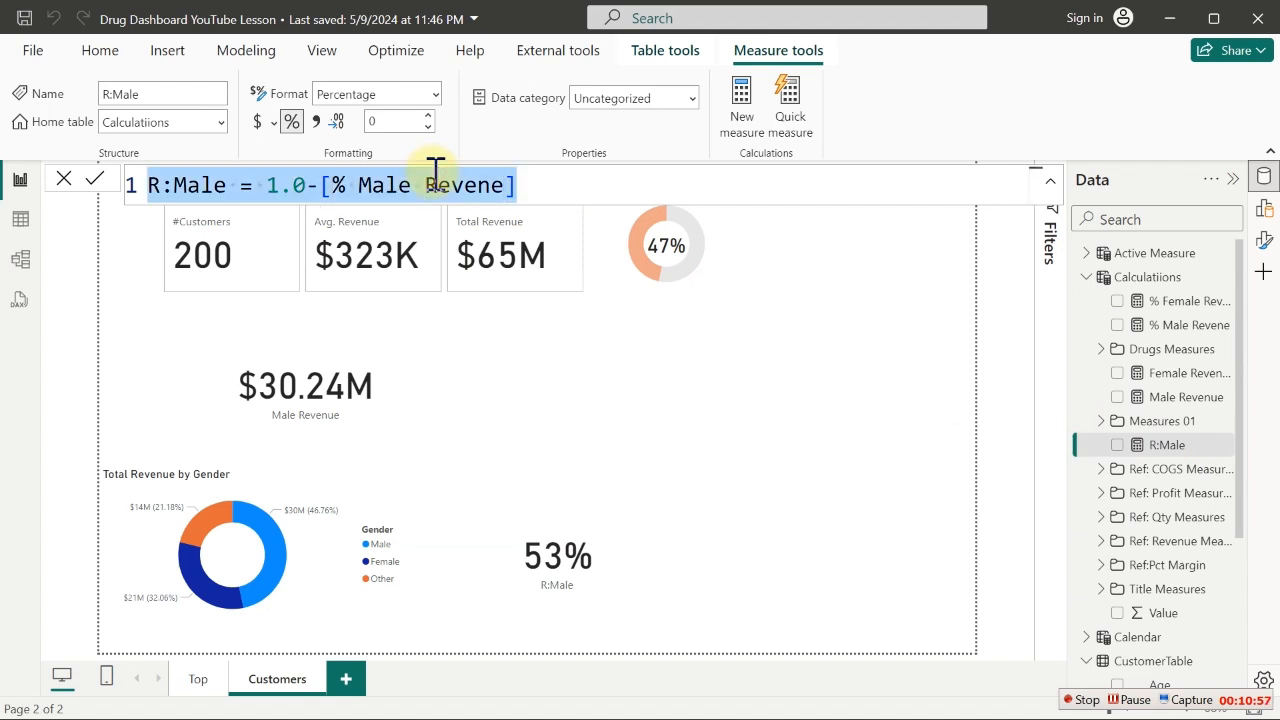
# Create an R:Female measure from the copied formula, defined as 1.0-[% Female Revene]
pyautogui.click(743, 106)
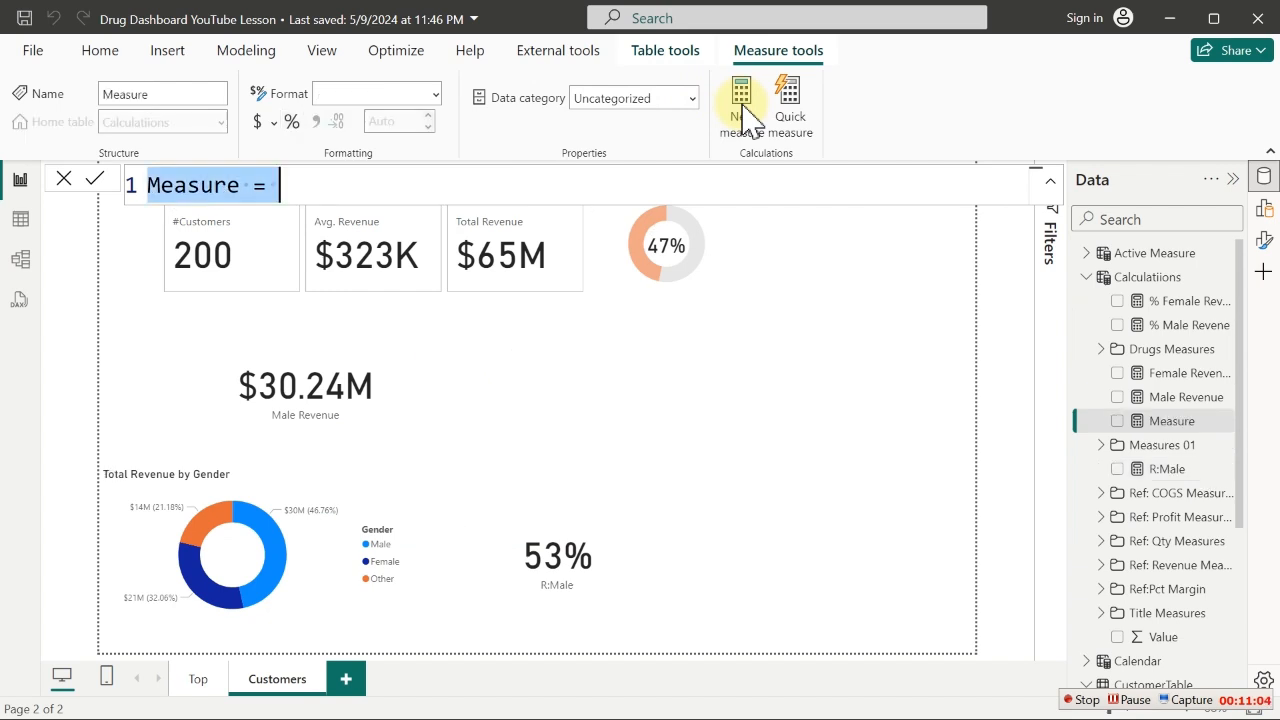
pyautogui.hotkey('ctrl', 'v')
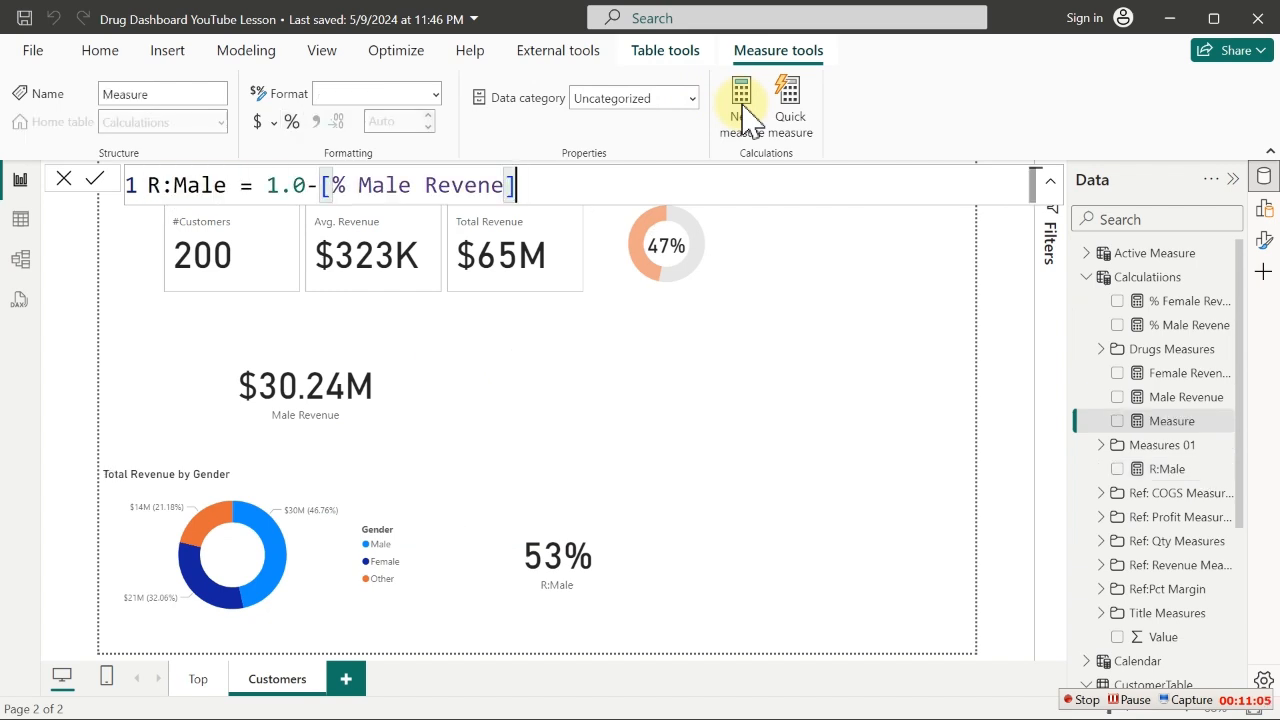
pyautogui.click(357, 186)
pyautogui.write('Fe')
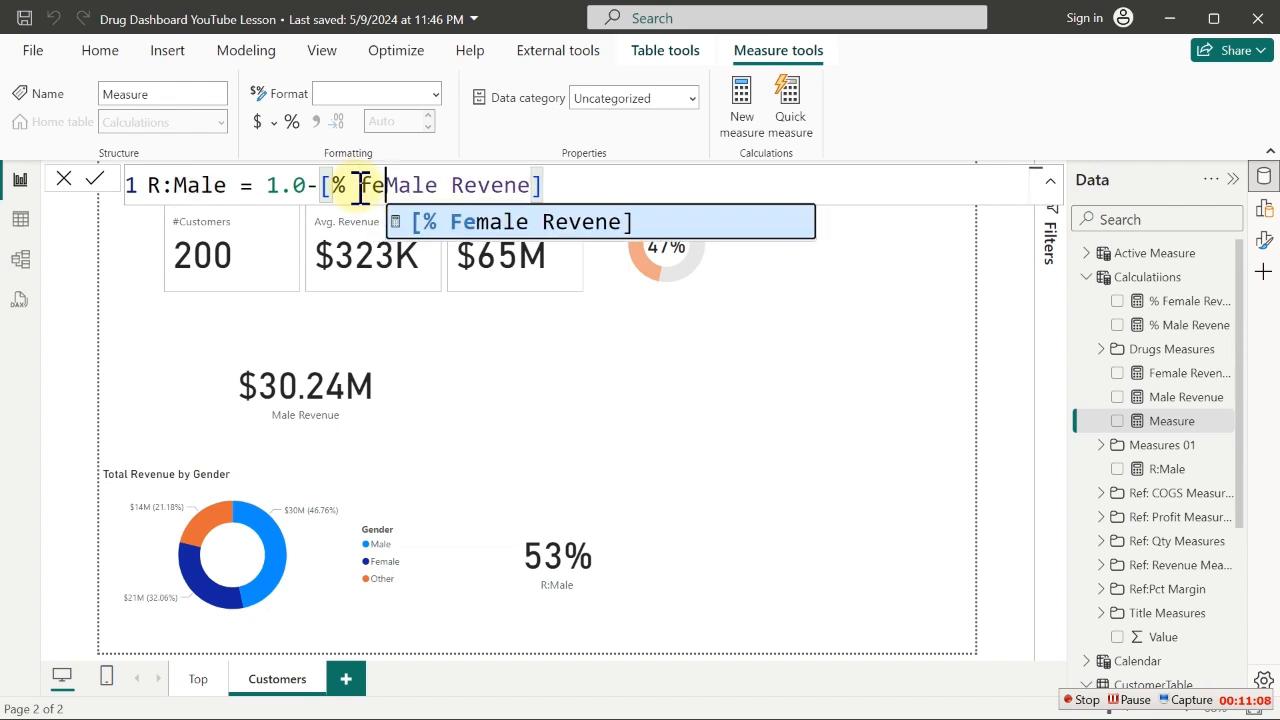
pyautogui.press('Tab')
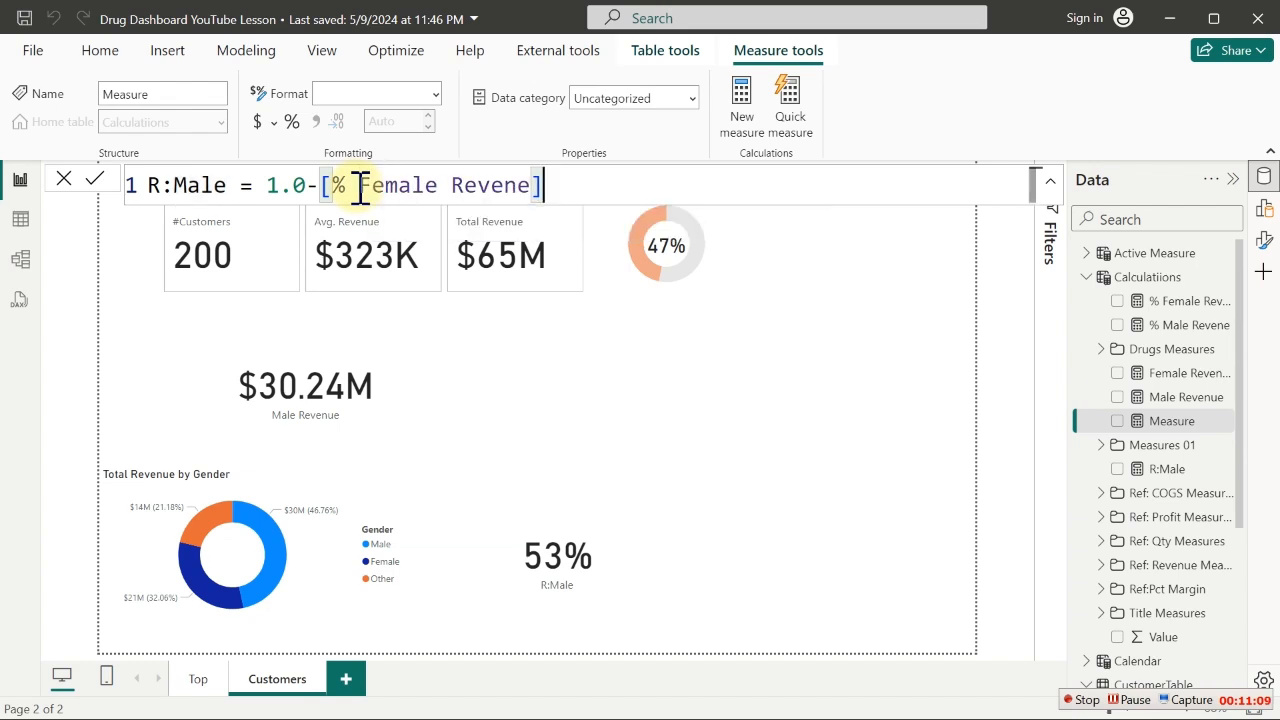
pyautogui.doubleClick(194, 190)
pyautogui.write('Female')
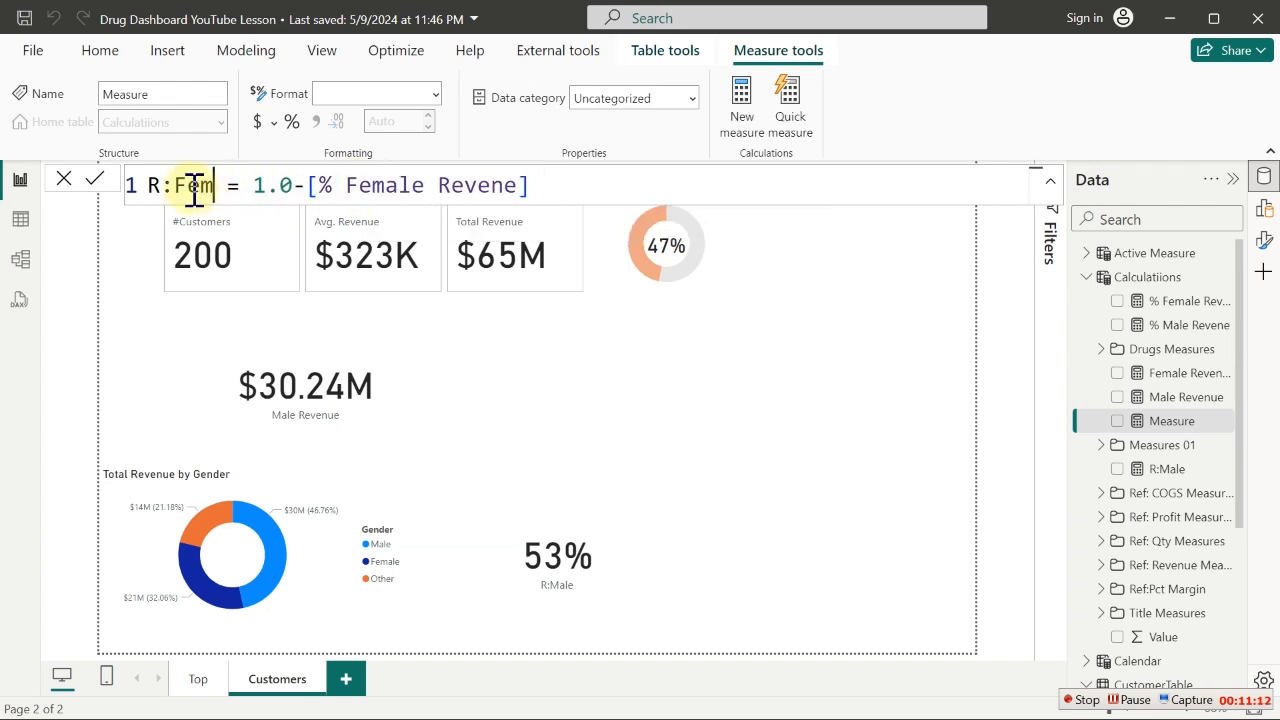
pyautogui.press('Return')
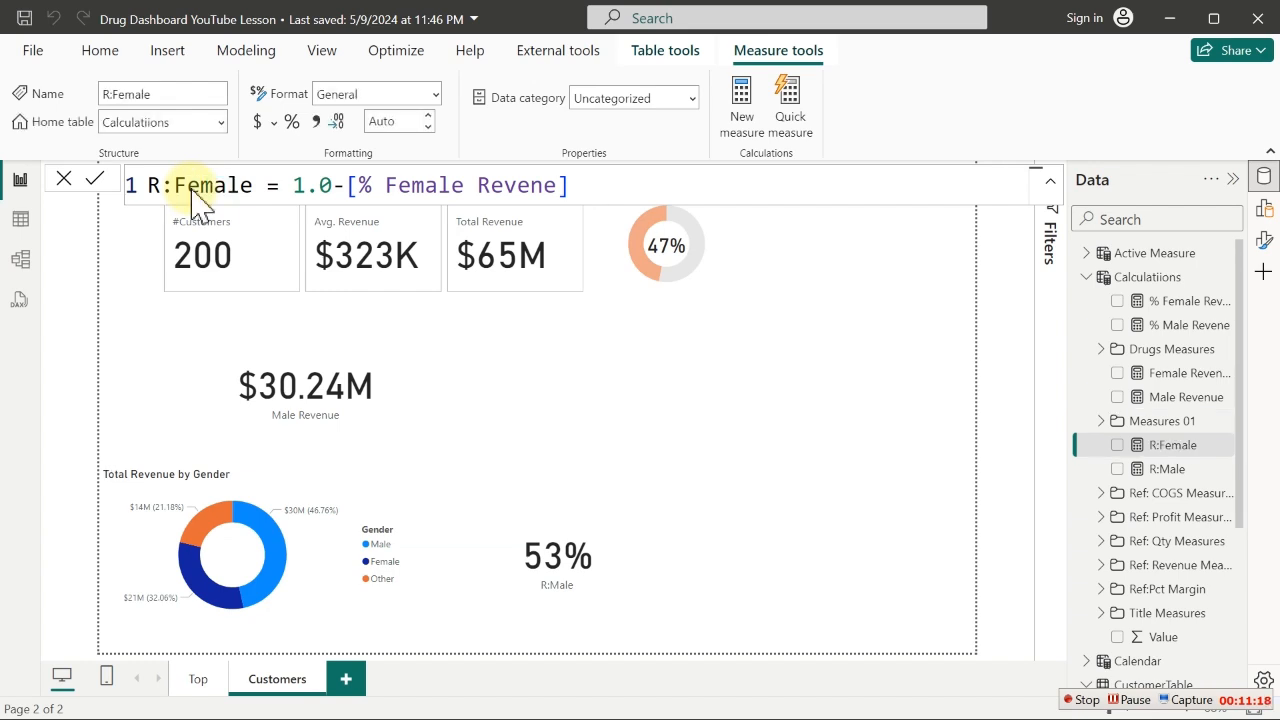
# Duplicate the male percentage donut chart and place the copy directly beside the original, in line with it
pyautogui.click(716, 282)
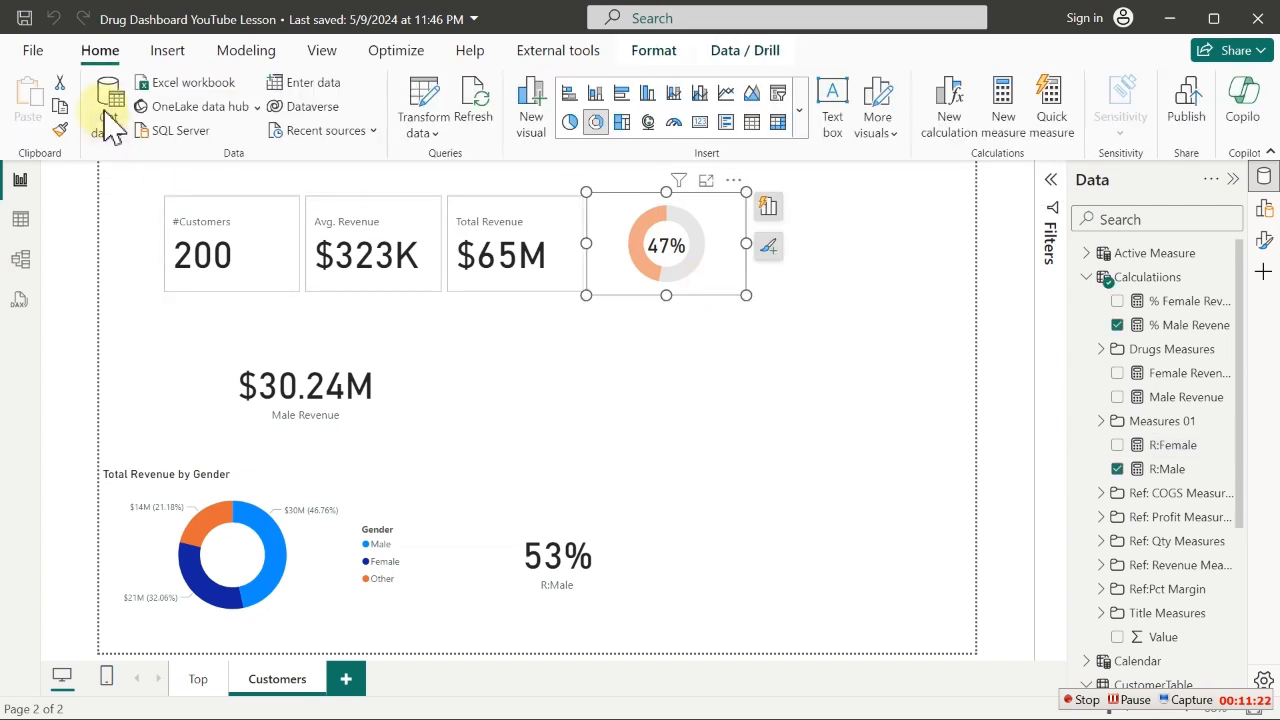
pyautogui.click(60, 106)
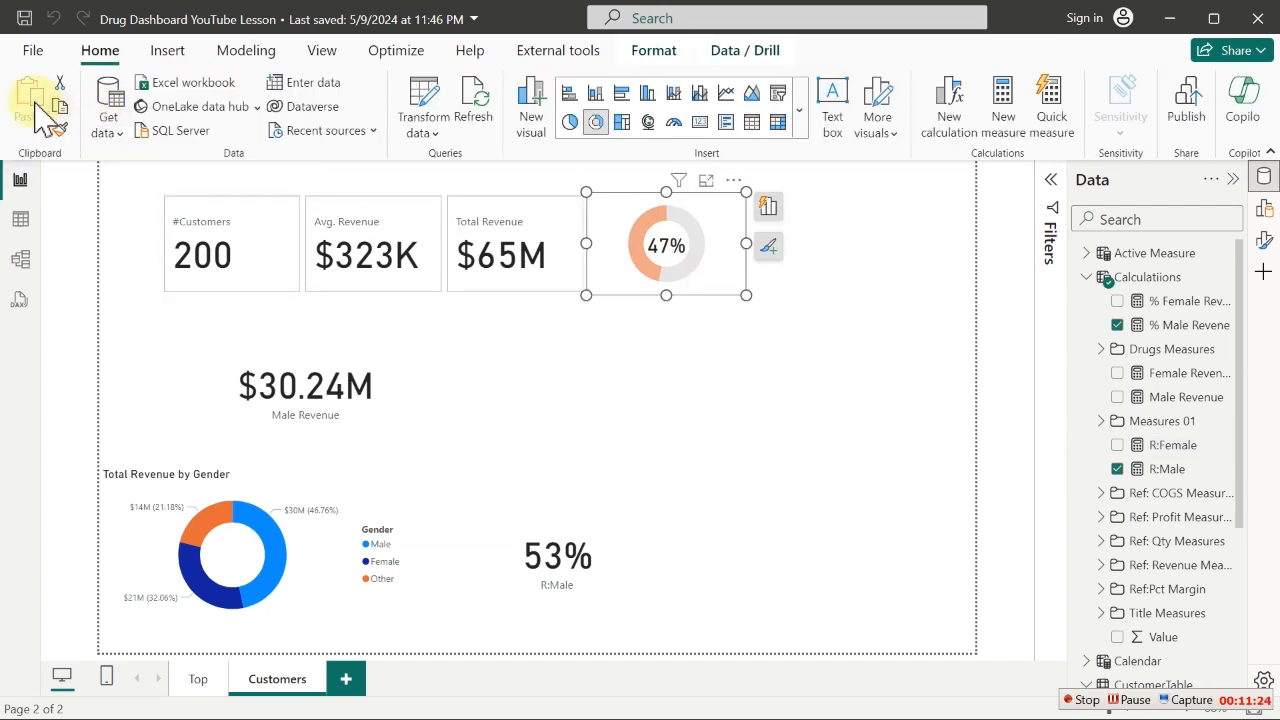
pyautogui.click(33, 112)
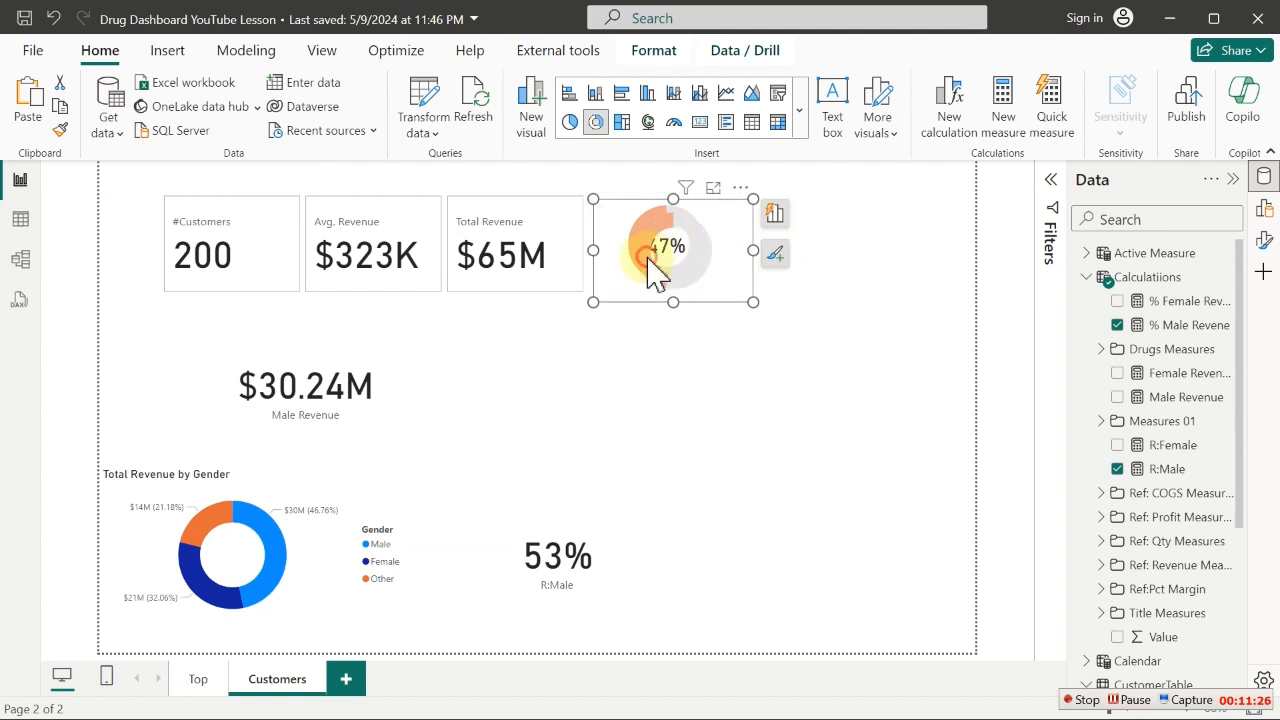
pyautogui.moveTo(636, 251); pyautogui.dragTo(811, 265)
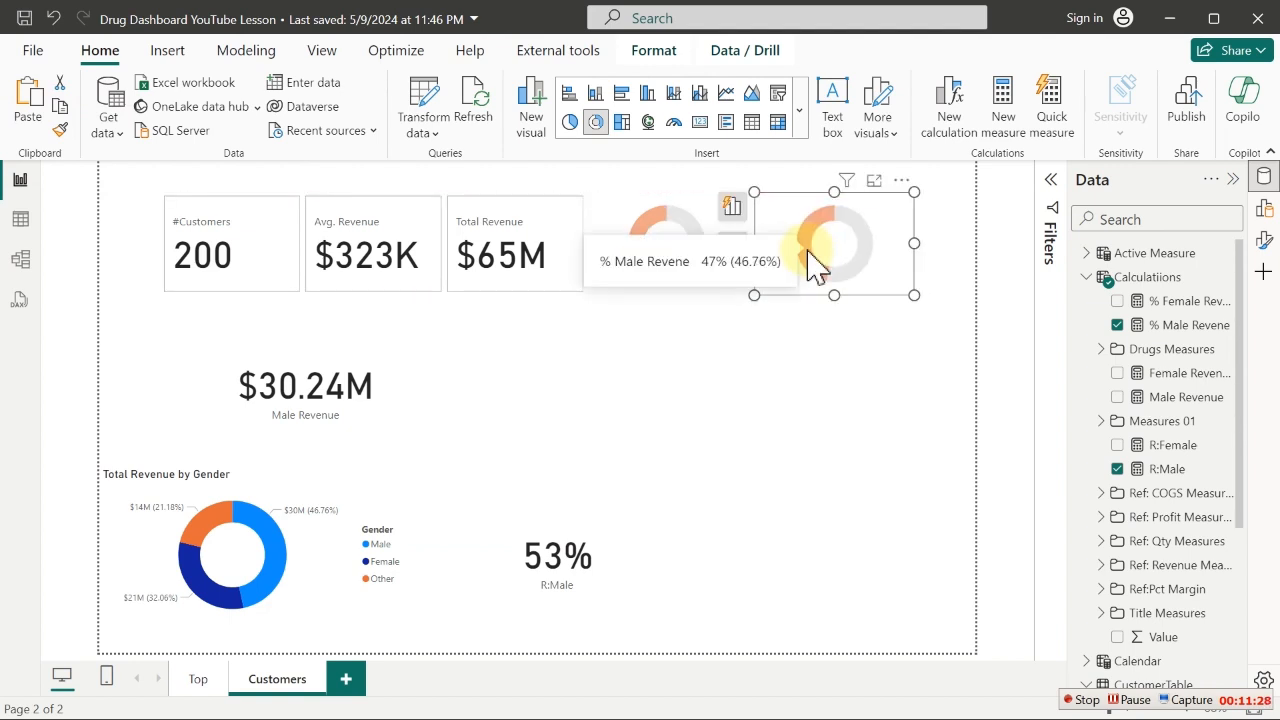
# Replace the copied donut's values with R:Female in place of R:Male and % Female Revene in place of % Male Revene
pyautogui.click(730, 208)
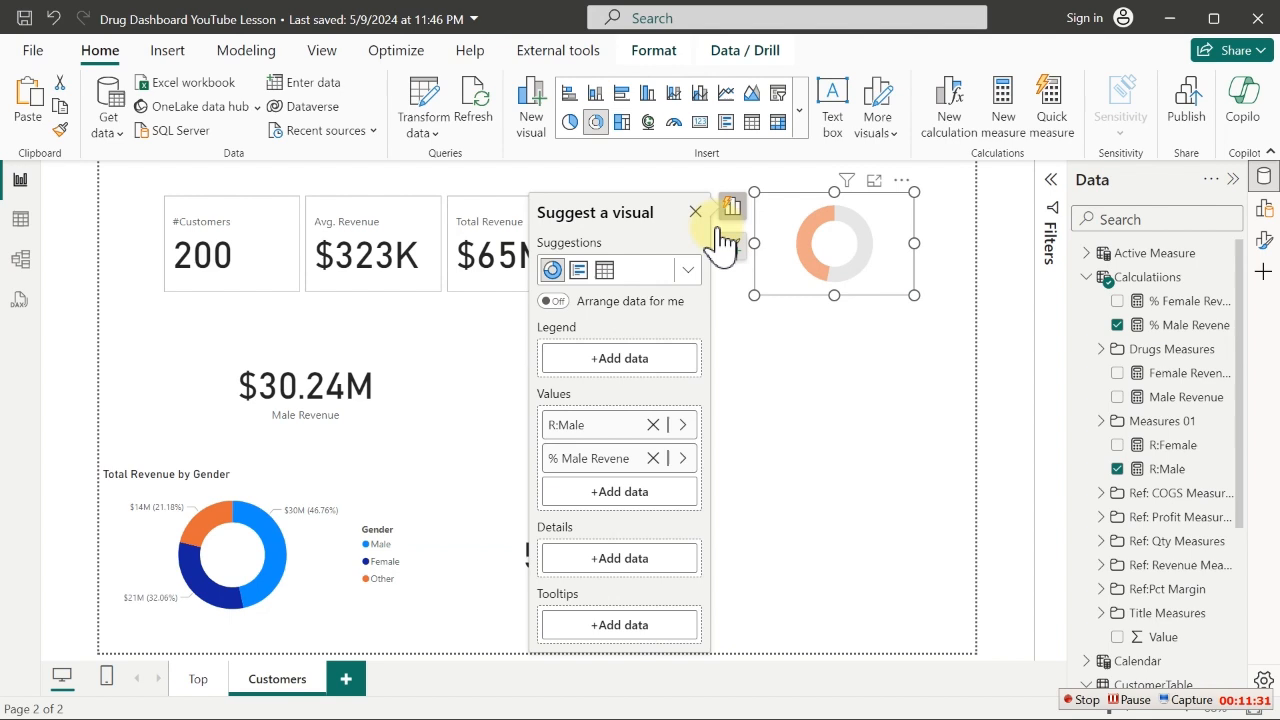
pyautogui.click(684, 424)
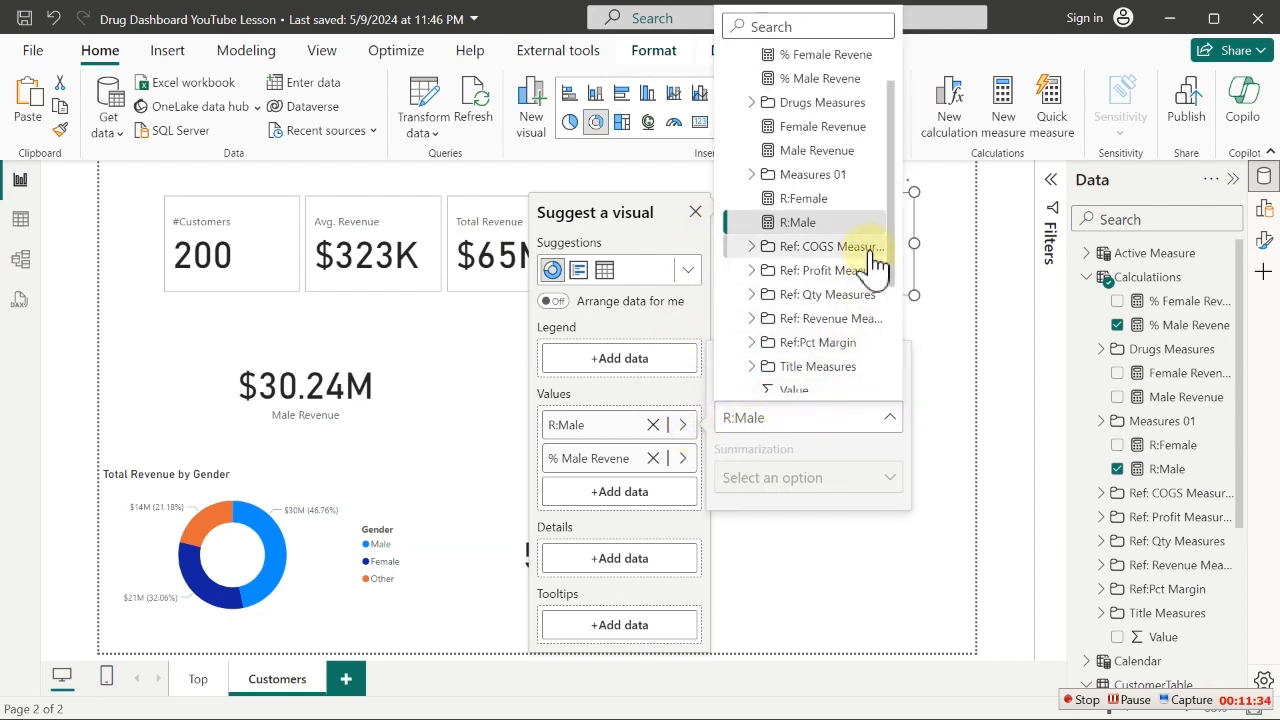
pyautogui.click(810, 198)
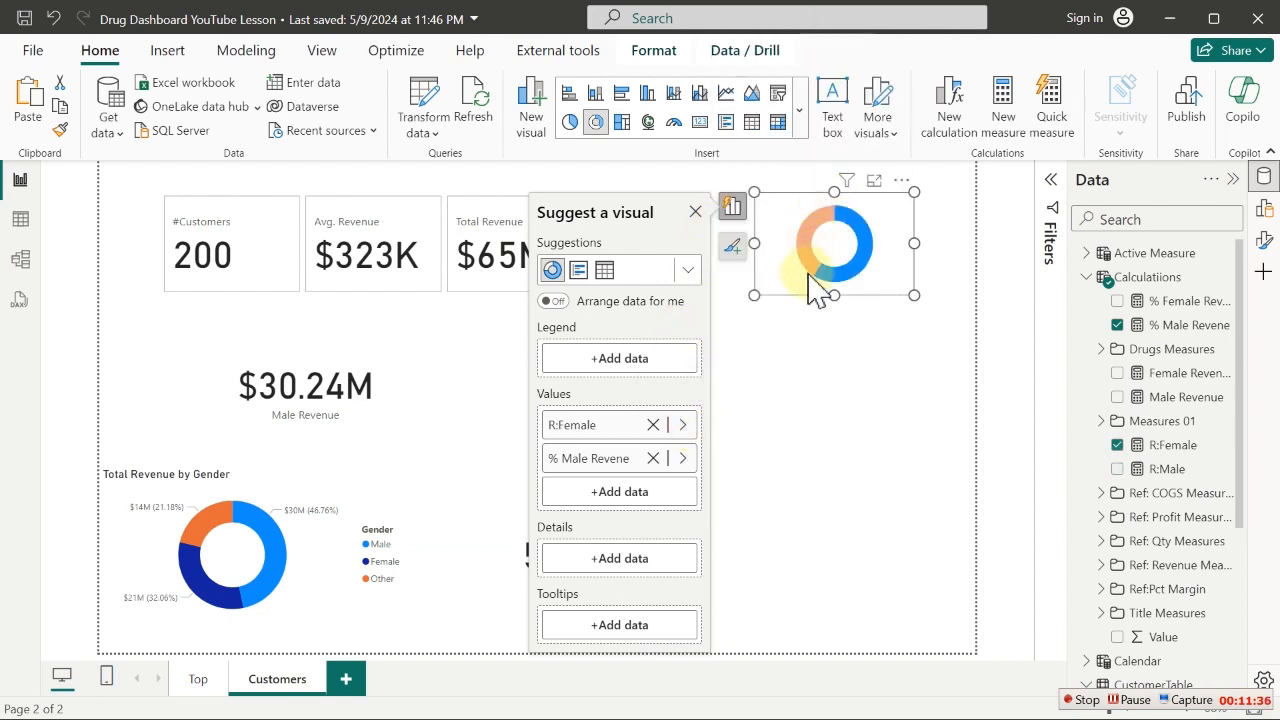
pyautogui.click(682, 458)
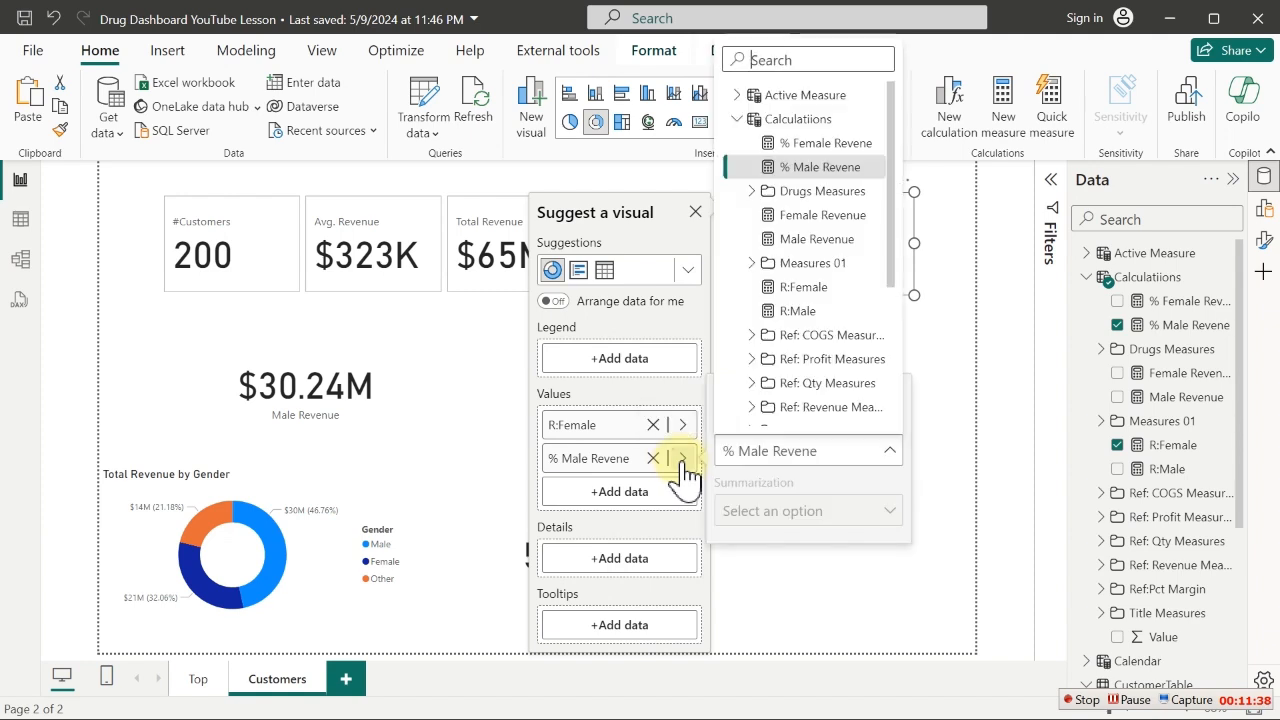
pyautogui.click(820, 143)
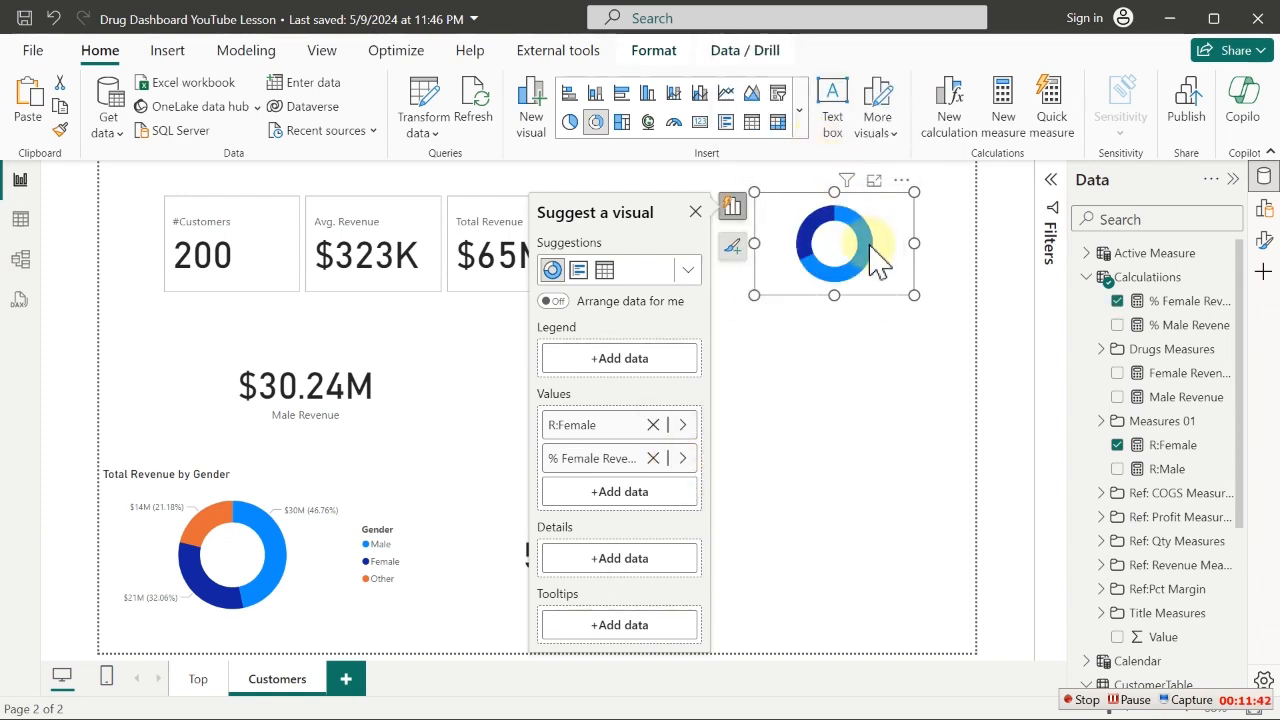
# Color the female donut's R:Female slice light gray and its % Female Revene slice a lighter blue
pyautogui.click(1264, 239)
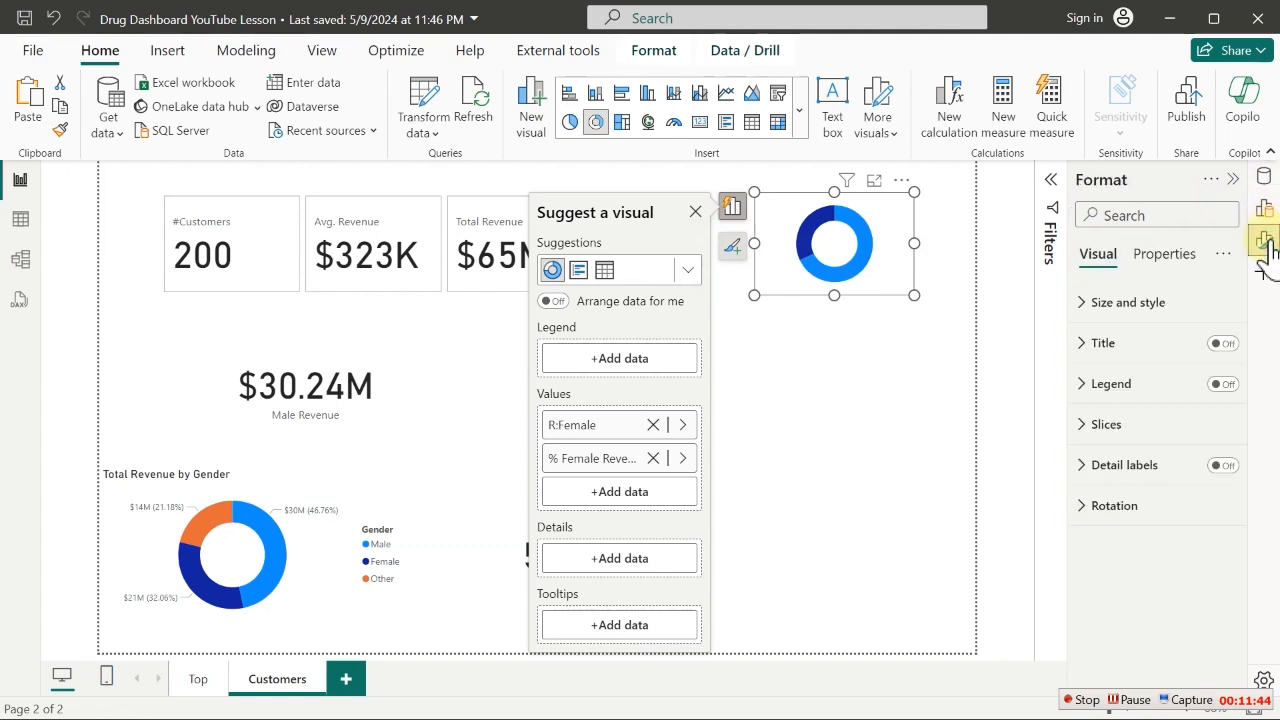
pyautogui.click(1108, 425)
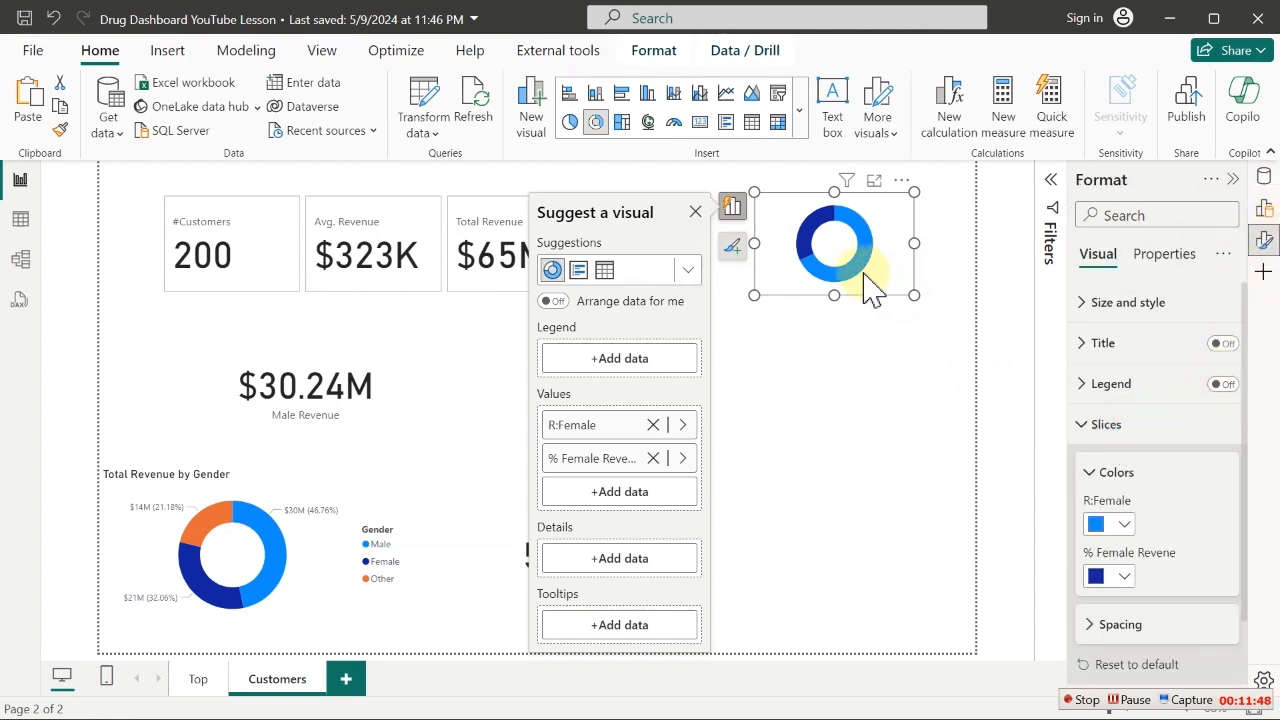
pyautogui.moveTo(857, 268)
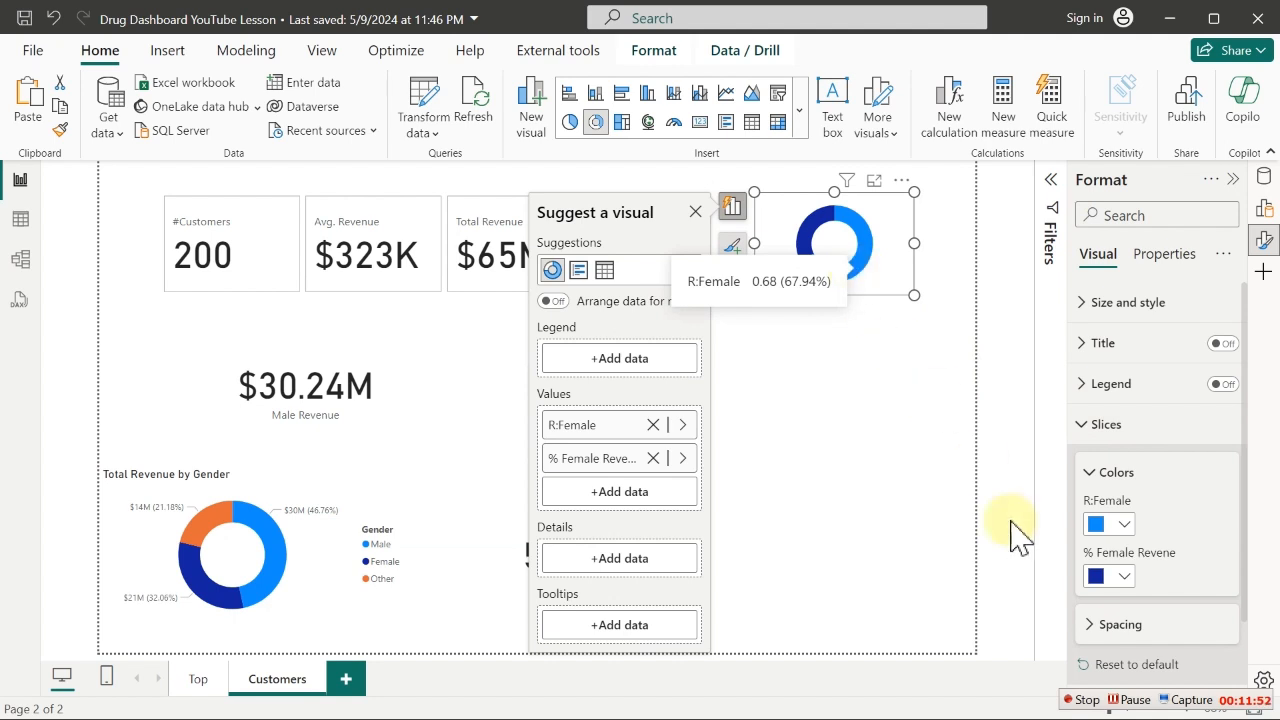
pyautogui.click(1125, 525)
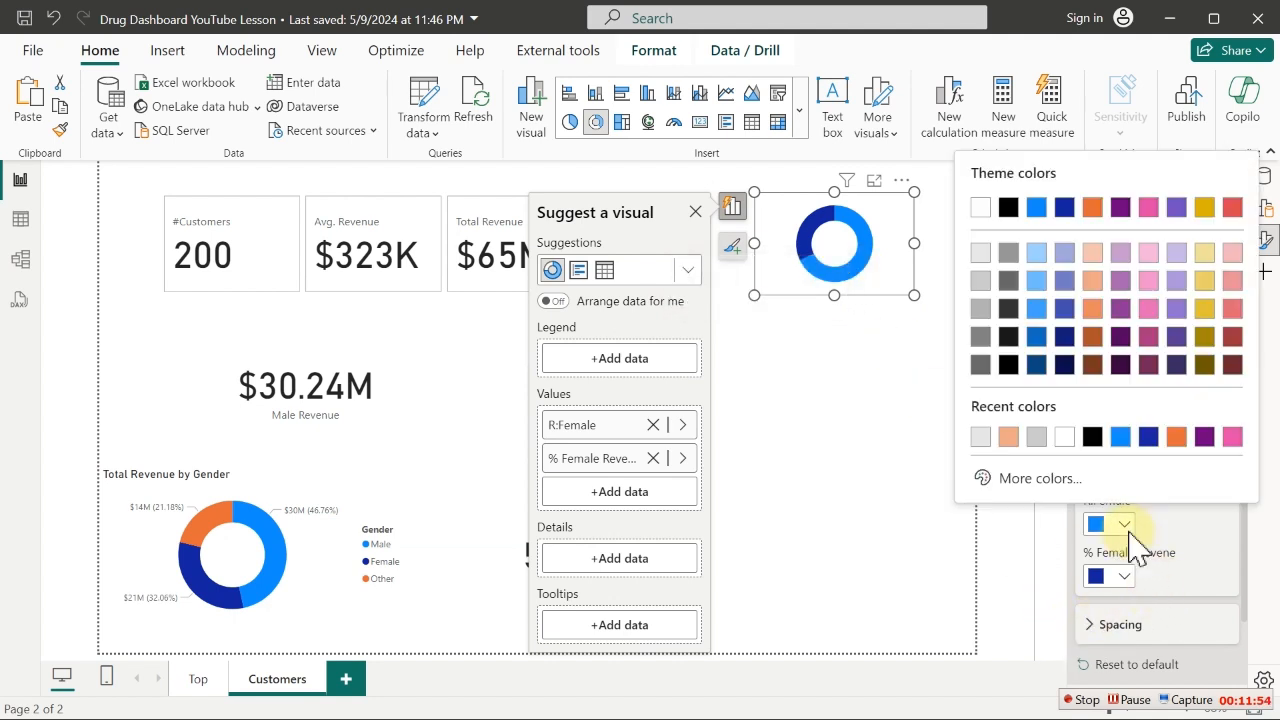
pyautogui.click(983, 256)
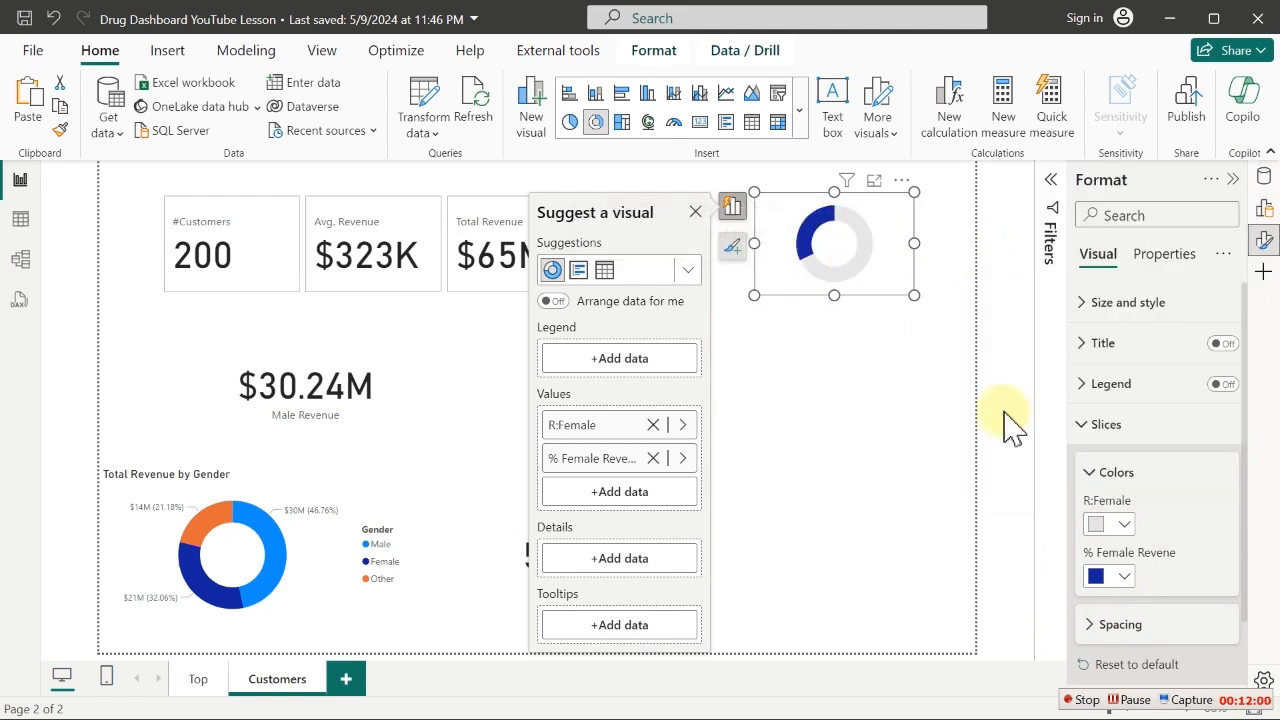
pyautogui.click(1112, 577)
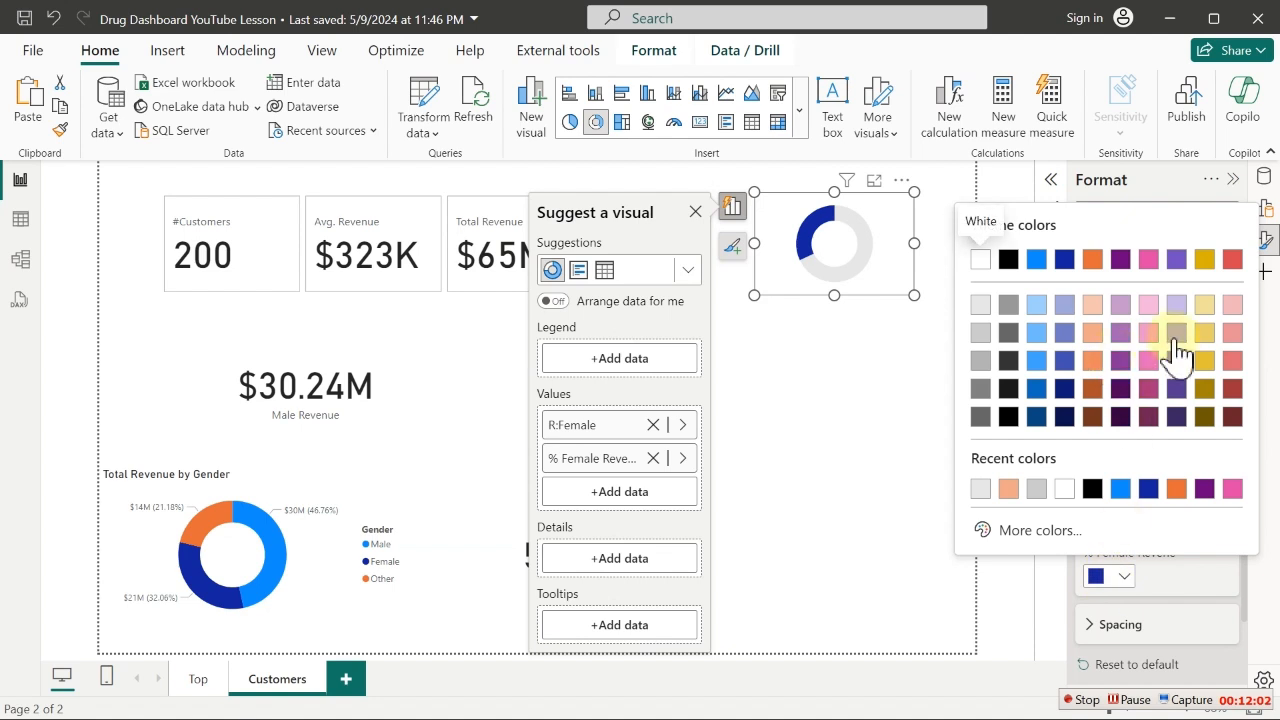
pyautogui.click(1044, 362)
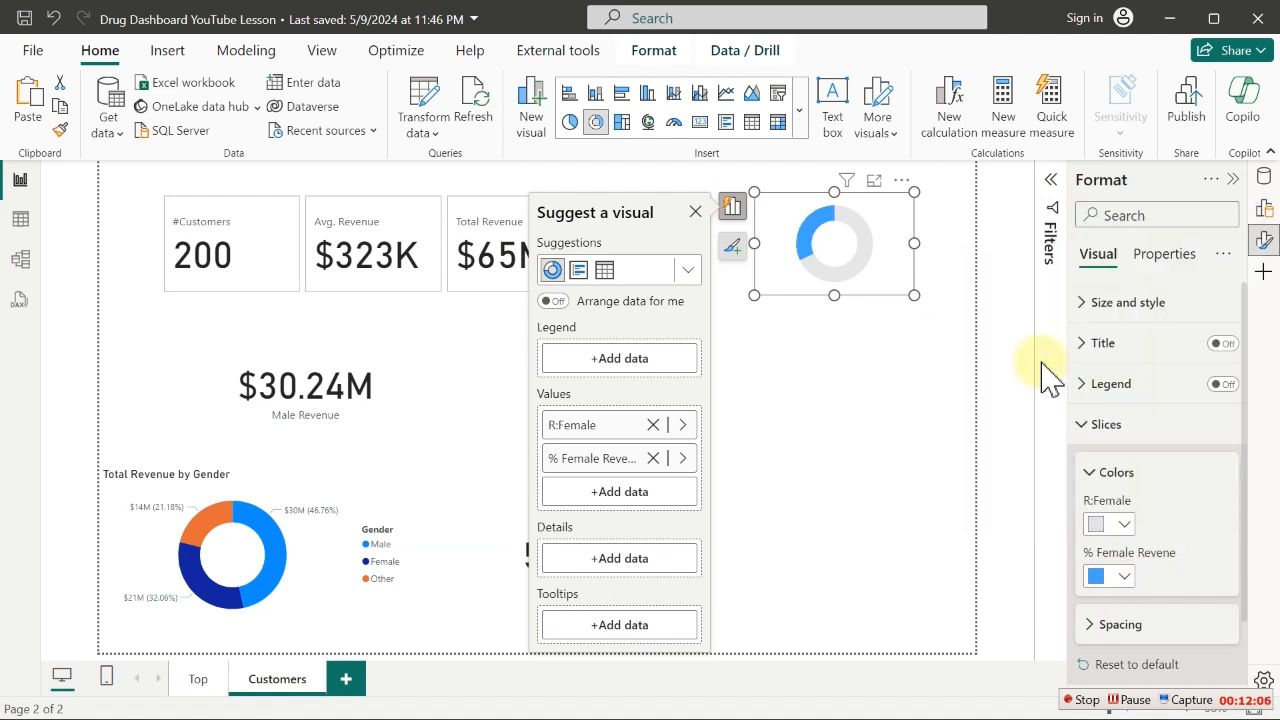
pyautogui.click(843, 375)
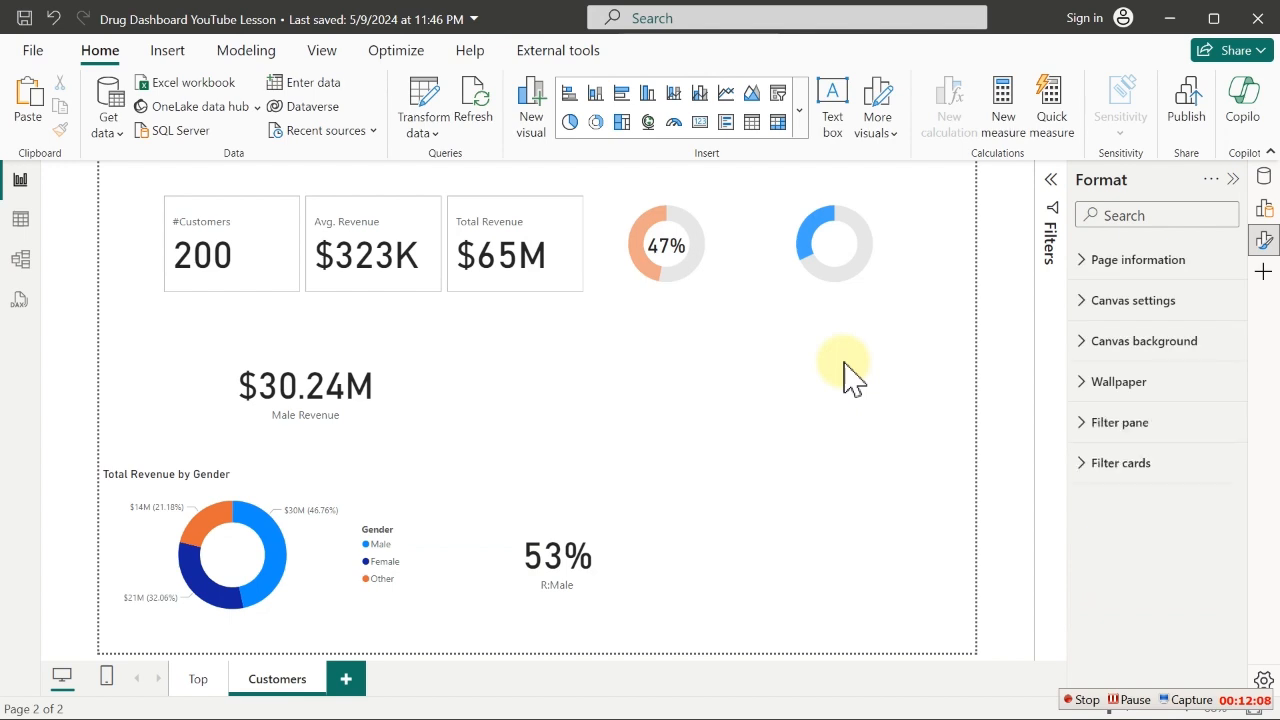
pyautogui.click(668, 265)
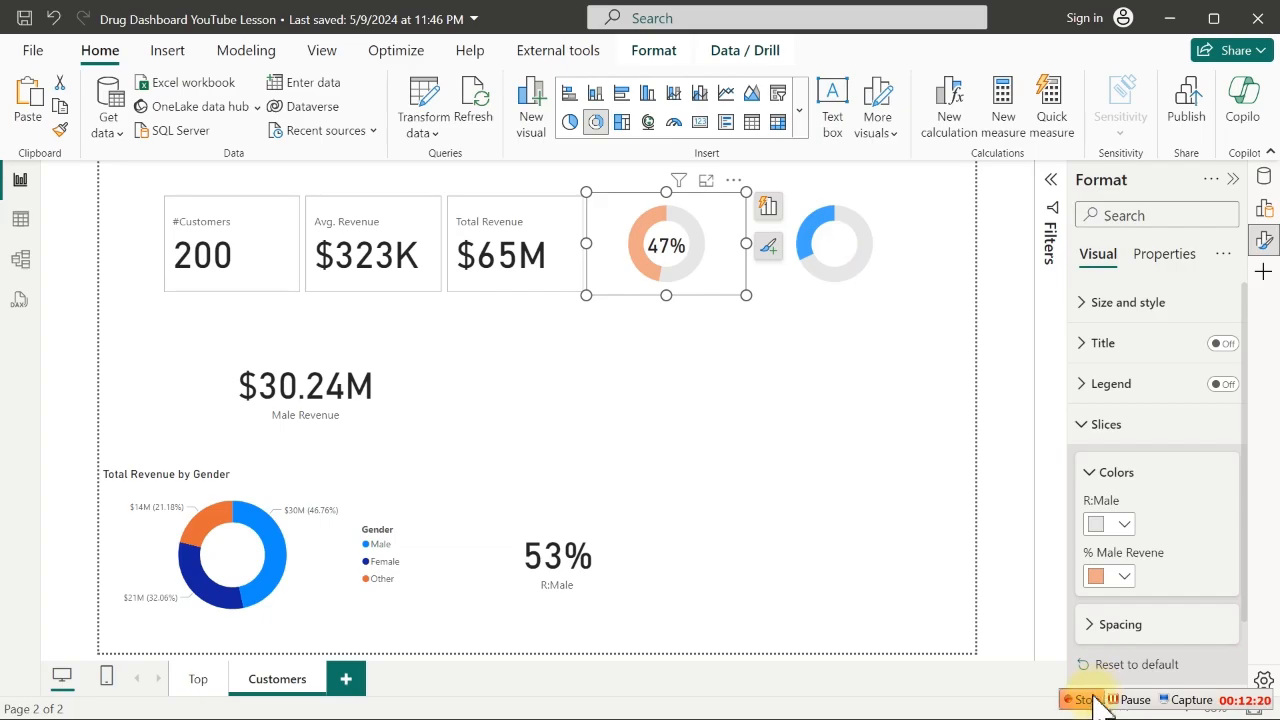
pyautogui.click(1080, 700)
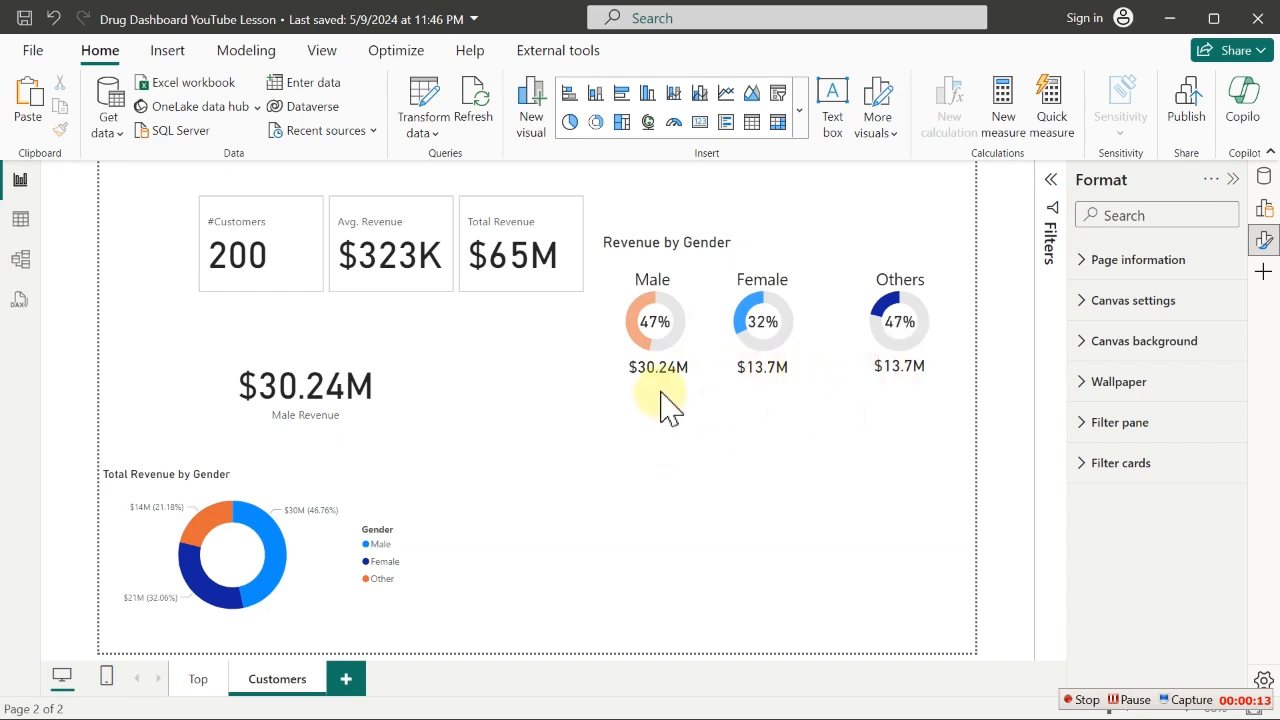
# Review the formulas of the Male Revenue, Other Revenue and Female Revenue measures behind the gender revenue cards
pyautogui.click(679, 362)
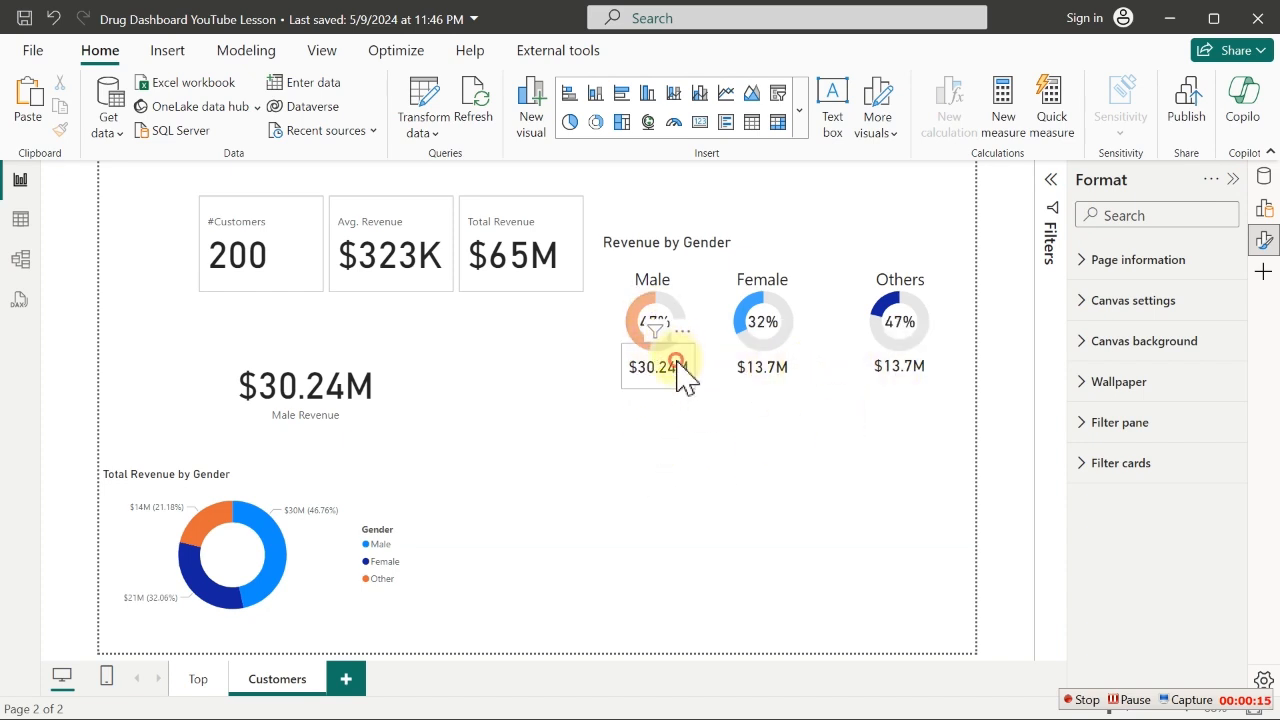
pyautogui.click(1263, 186)
pyautogui.click(1182, 427)
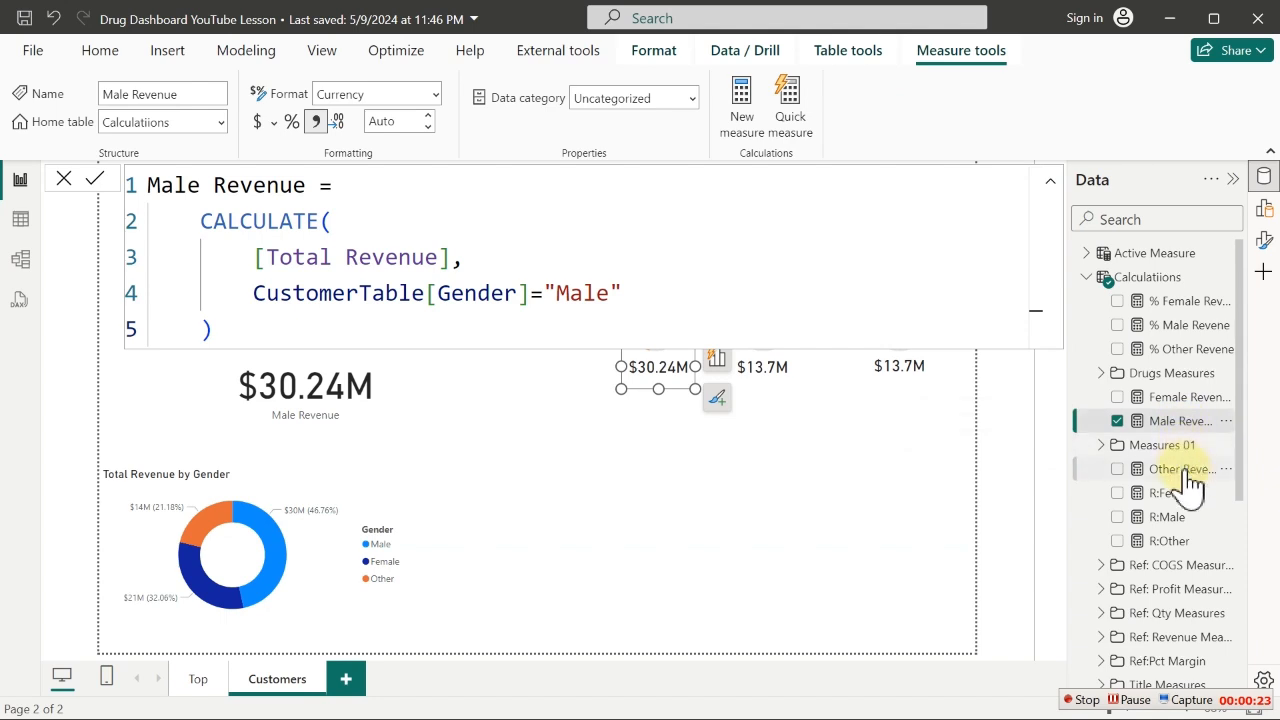
pyautogui.click(1188, 481)
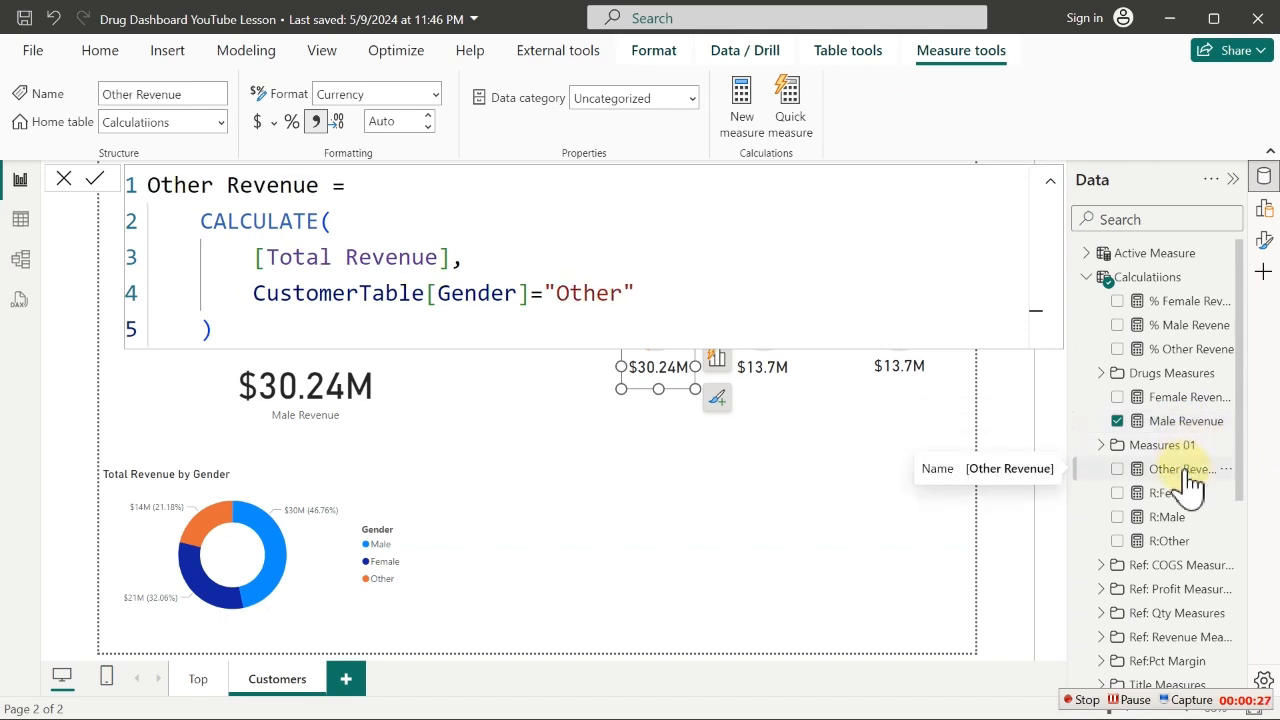
pyautogui.click(1185, 400)
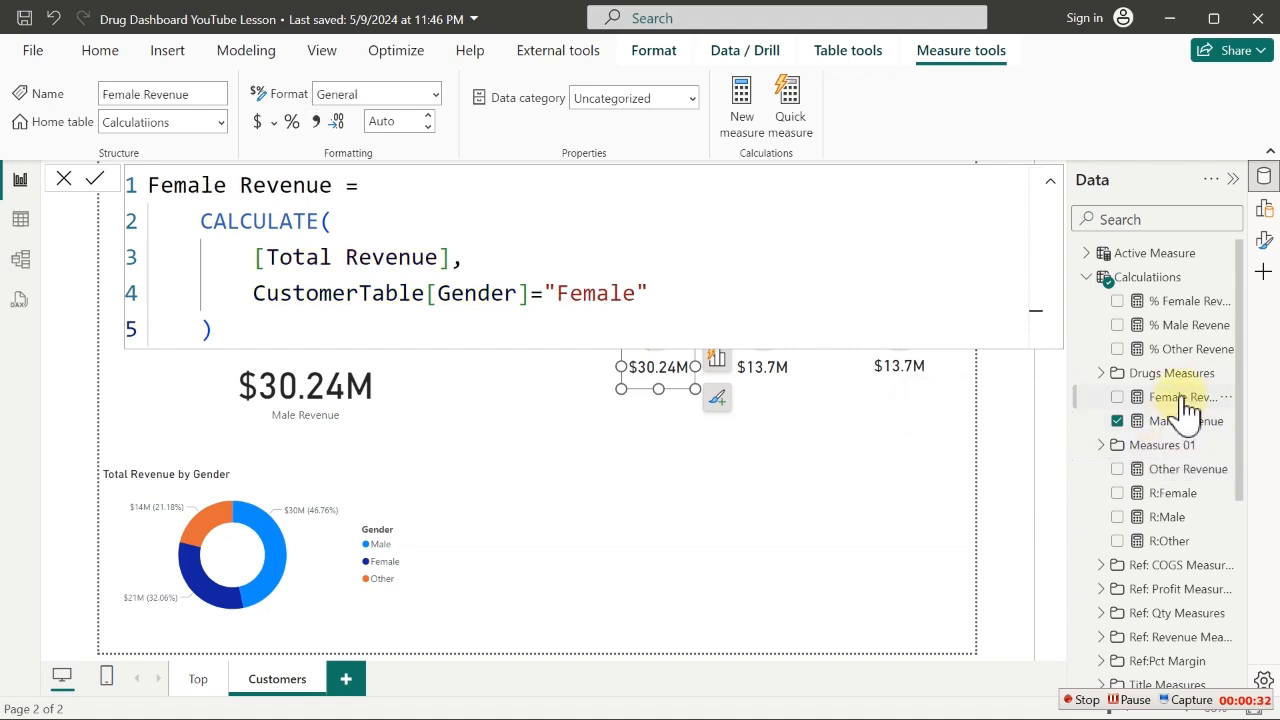
pyautogui.click(898, 462)
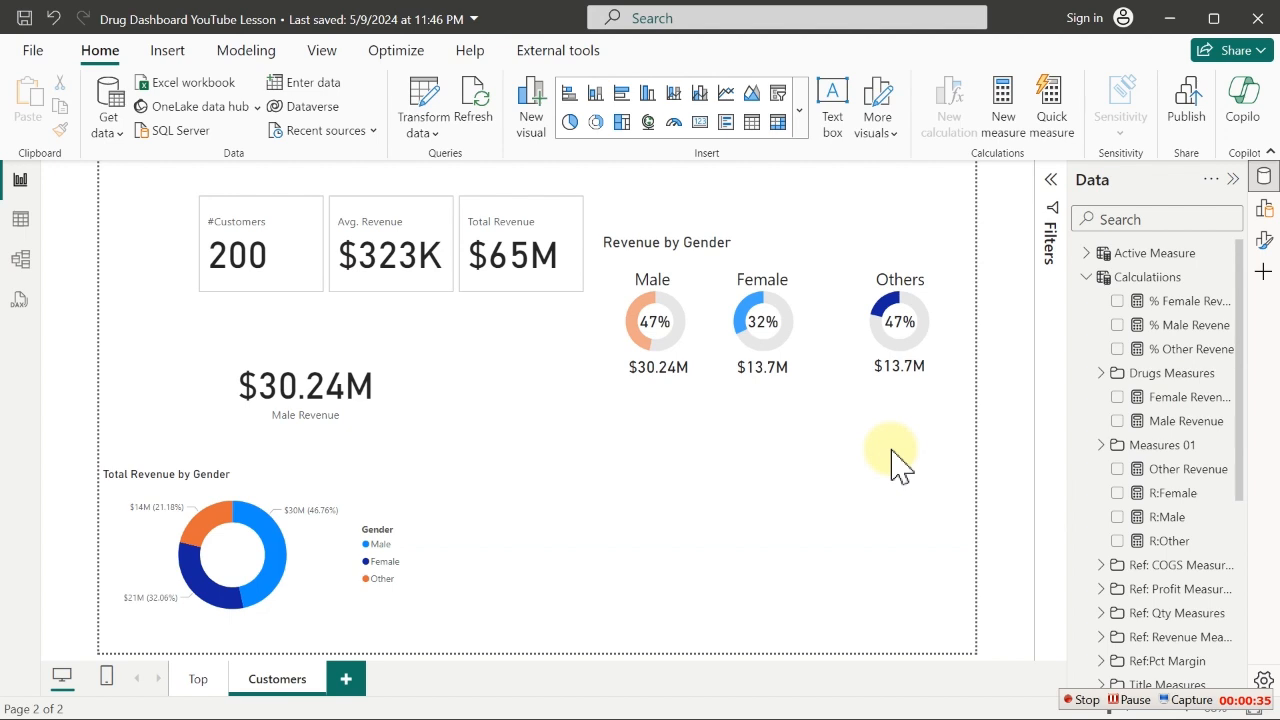
# Set the inner radius of the male, female and other donut slices to 76%
pyautogui.click(697, 318)
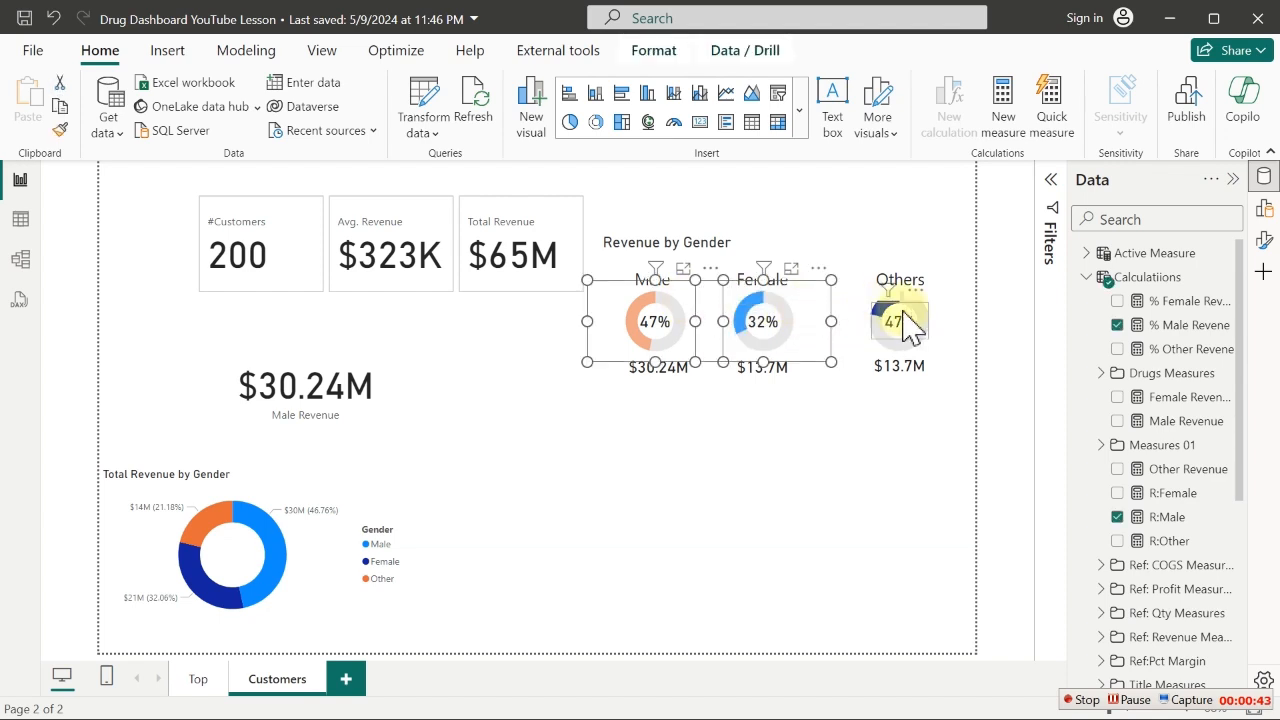
pyautogui.keyDown('ctrl'); pyautogui.click(945, 322); pyautogui.keyUp('ctrl')
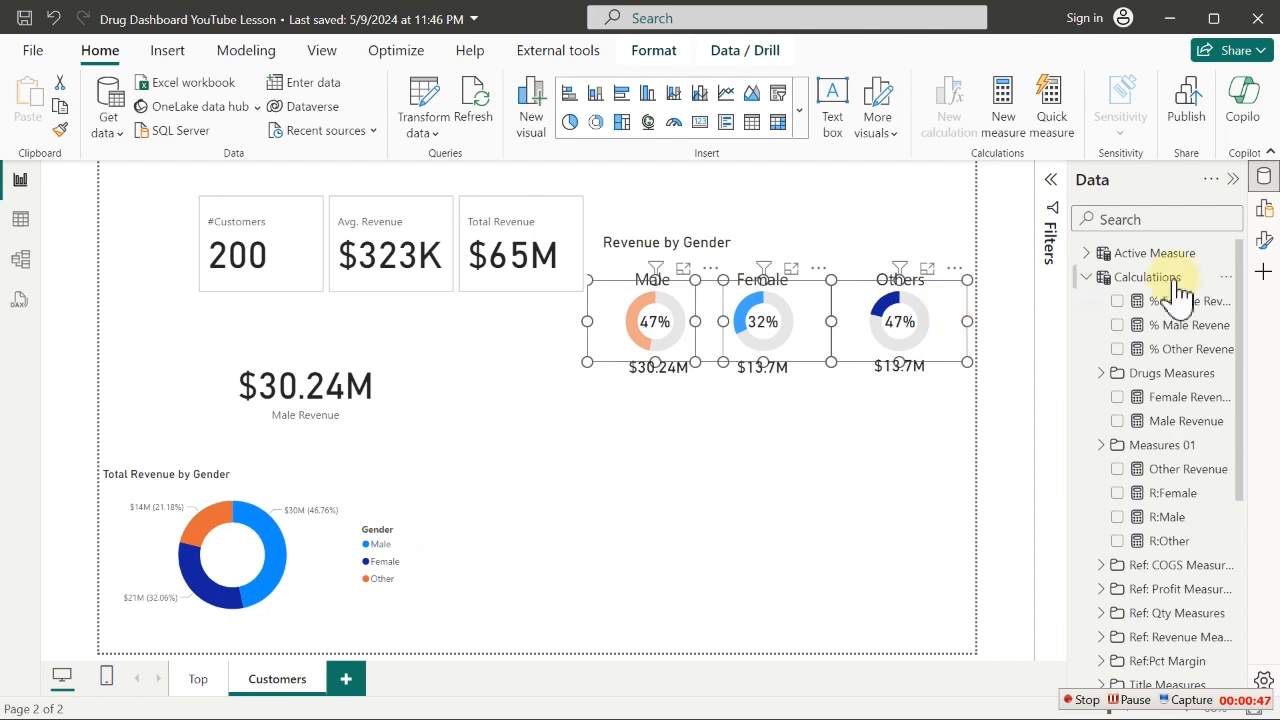
pyautogui.click(1264, 241)
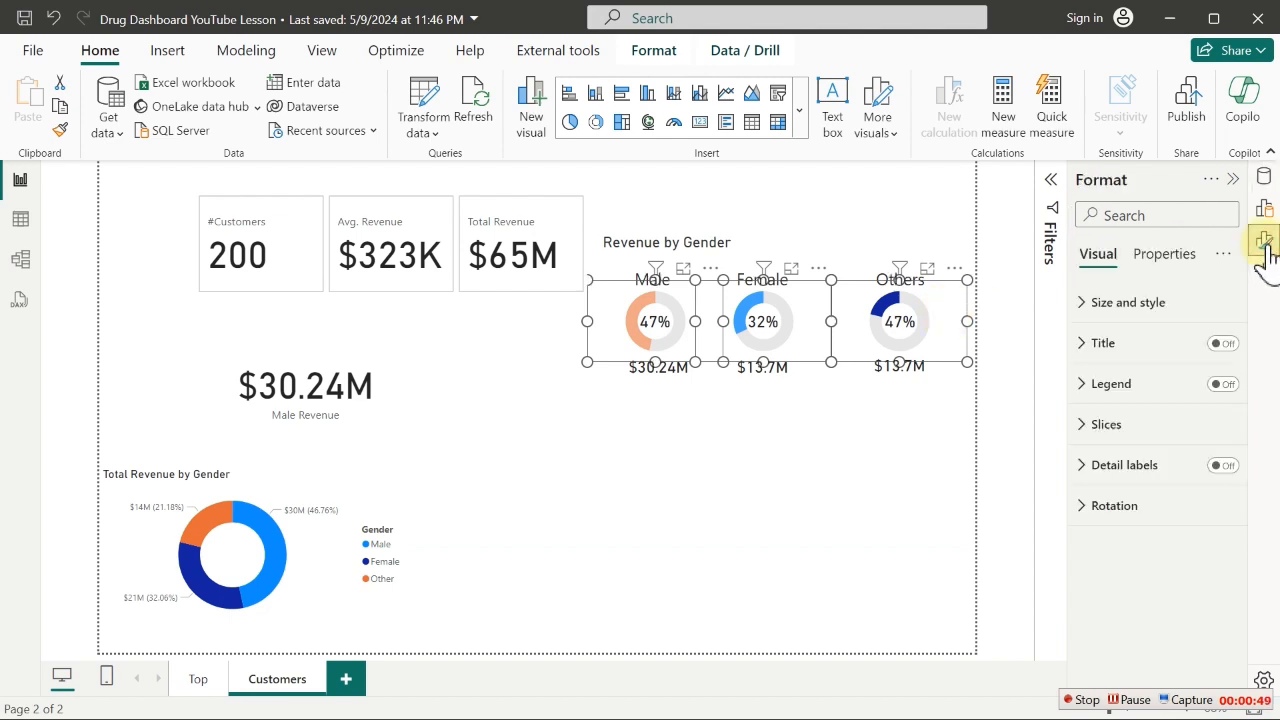
pyautogui.click(1115, 427)
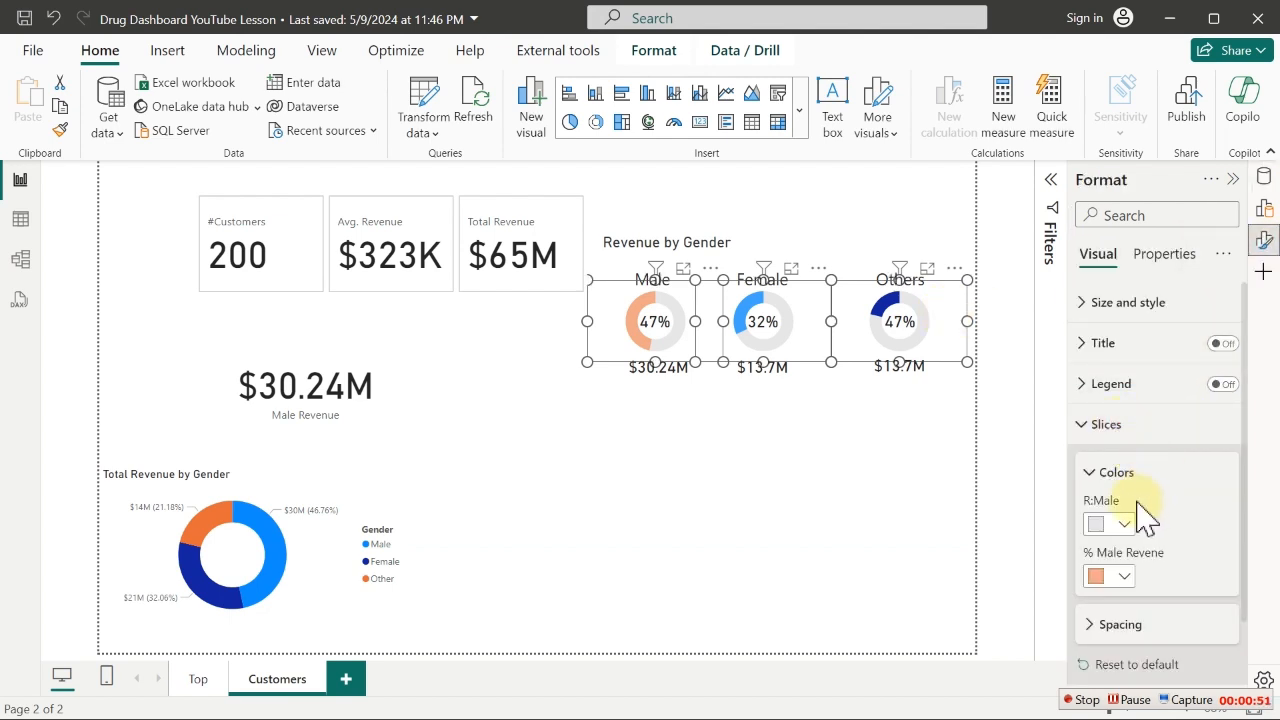
pyautogui.click(1138, 628)
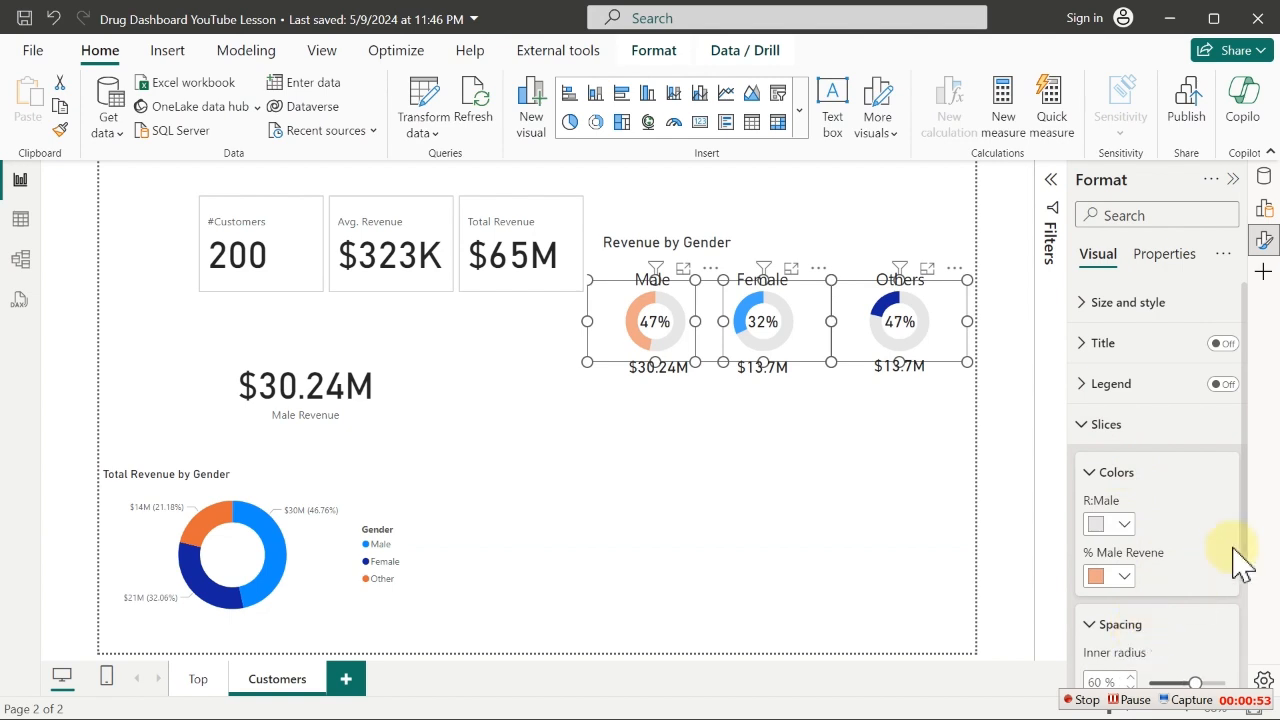
pyautogui.scroll(-1, 1252, 512)
pyautogui.scroll(-2, 1257, 512)
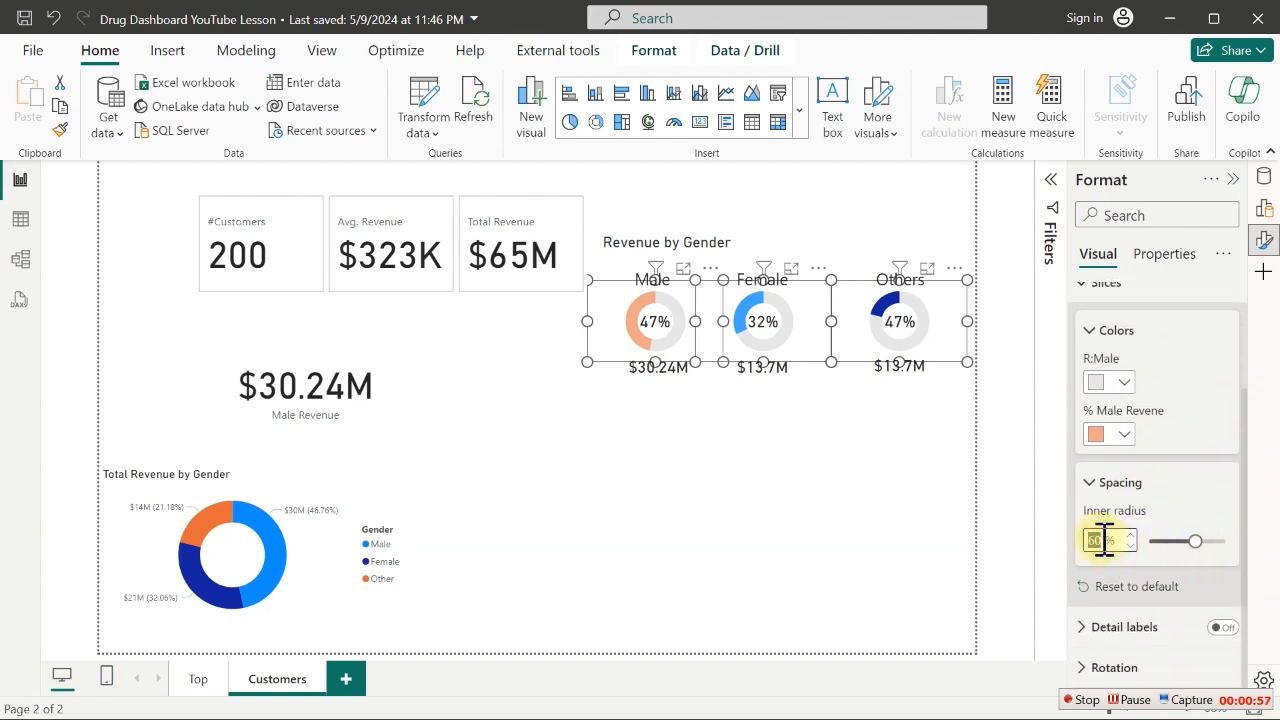
pyautogui.write('76')
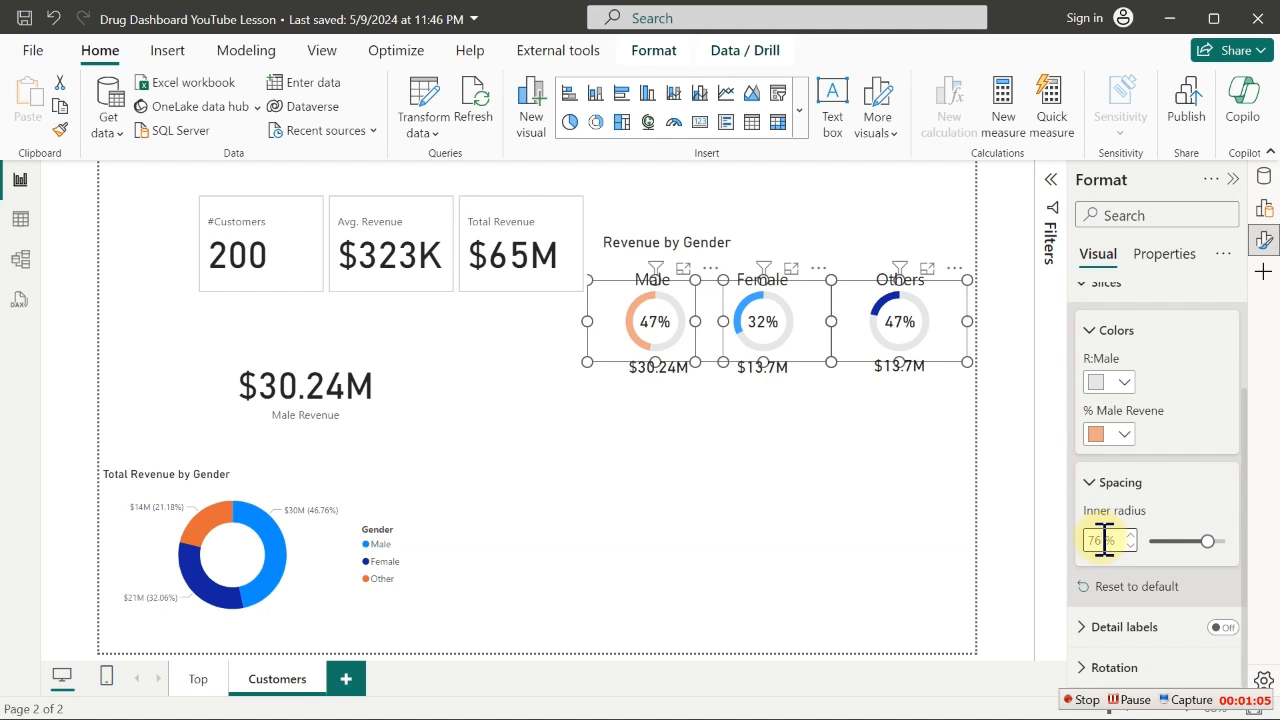
pyautogui.click(713, 601)
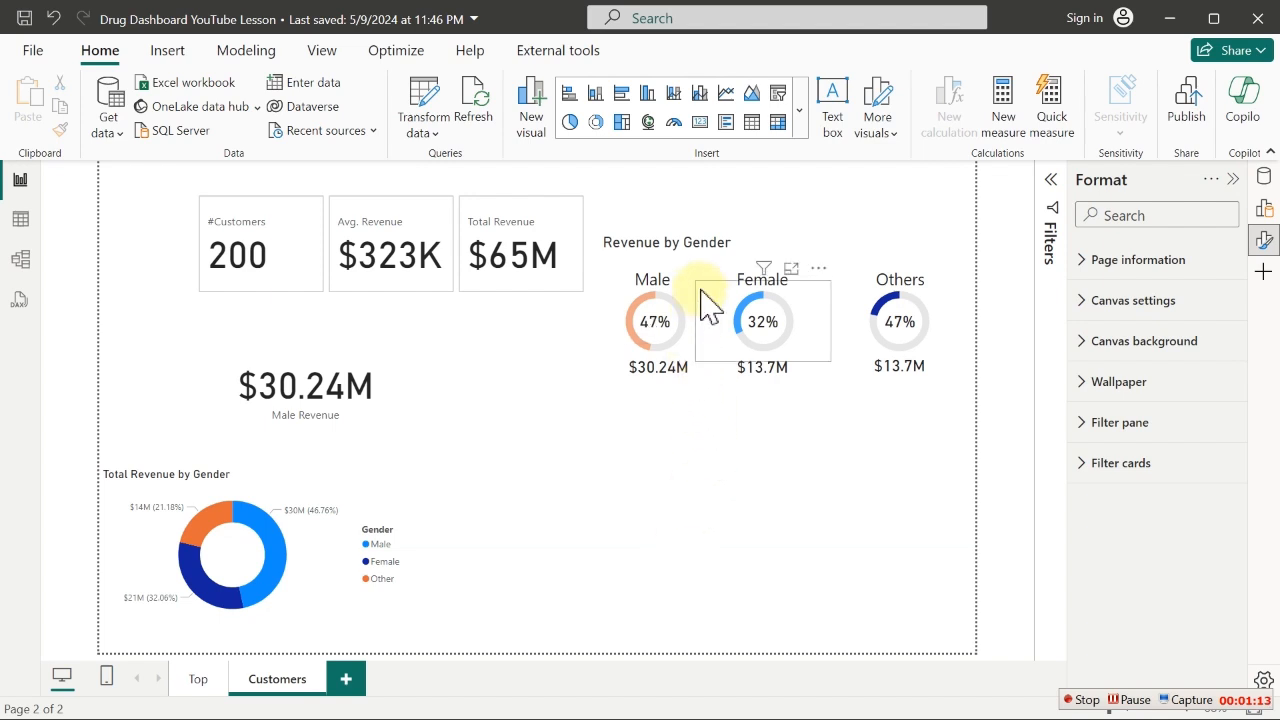
# Distribute the male, female and other donut charts evenly in the horizontal direction
pyautogui.click(614, 298)
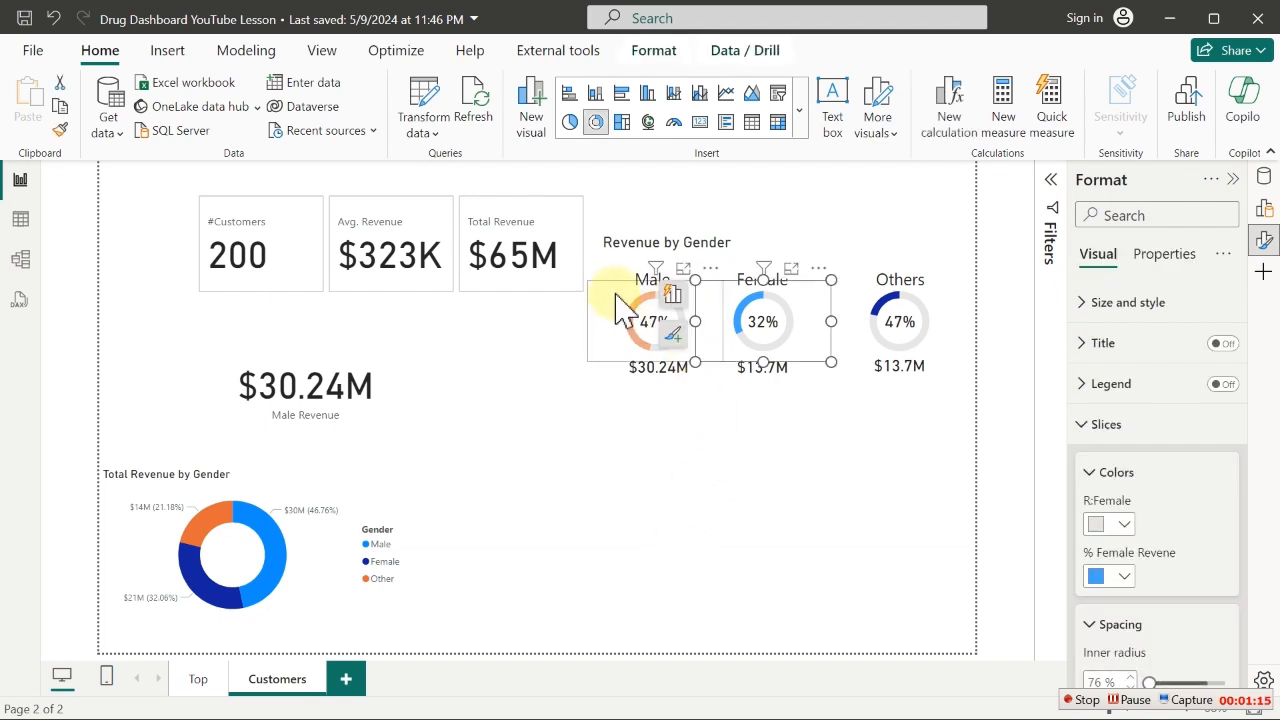
pyautogui.keyDown('ctrl'); pyautogui.click(957, 318); pyautogui.keyUp('ctrl')
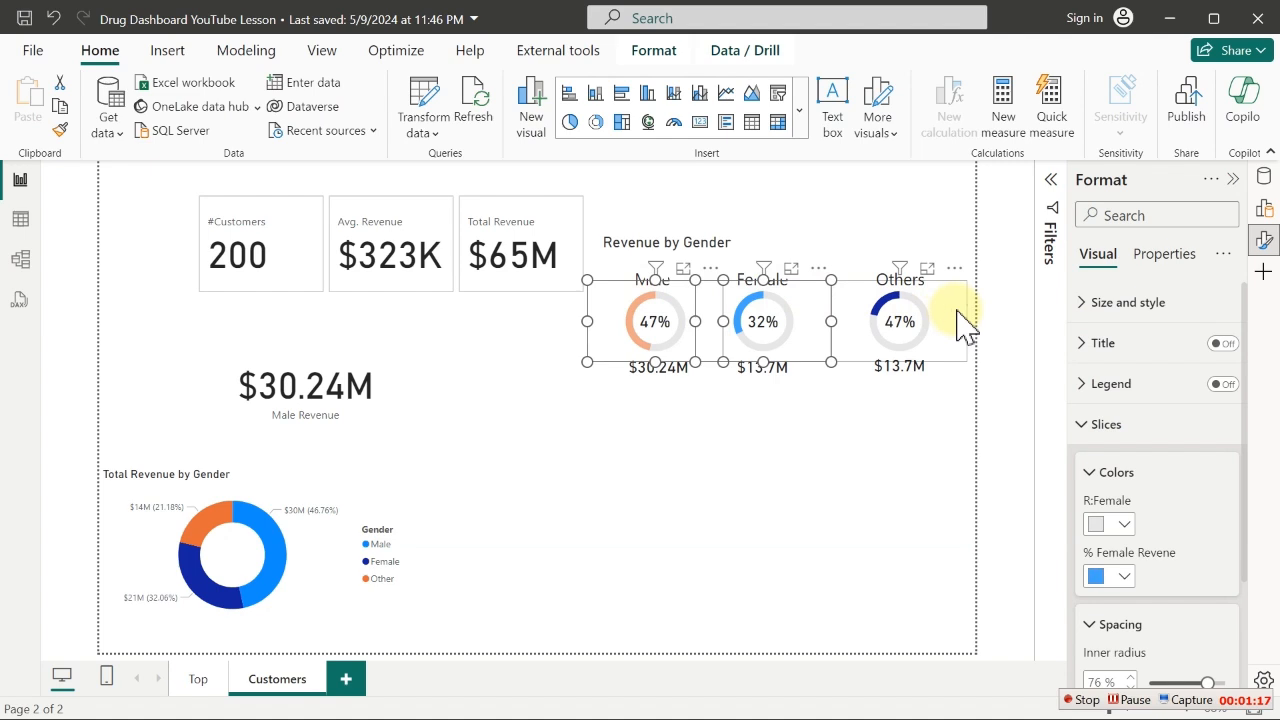
pyautogui.click(645, 58)
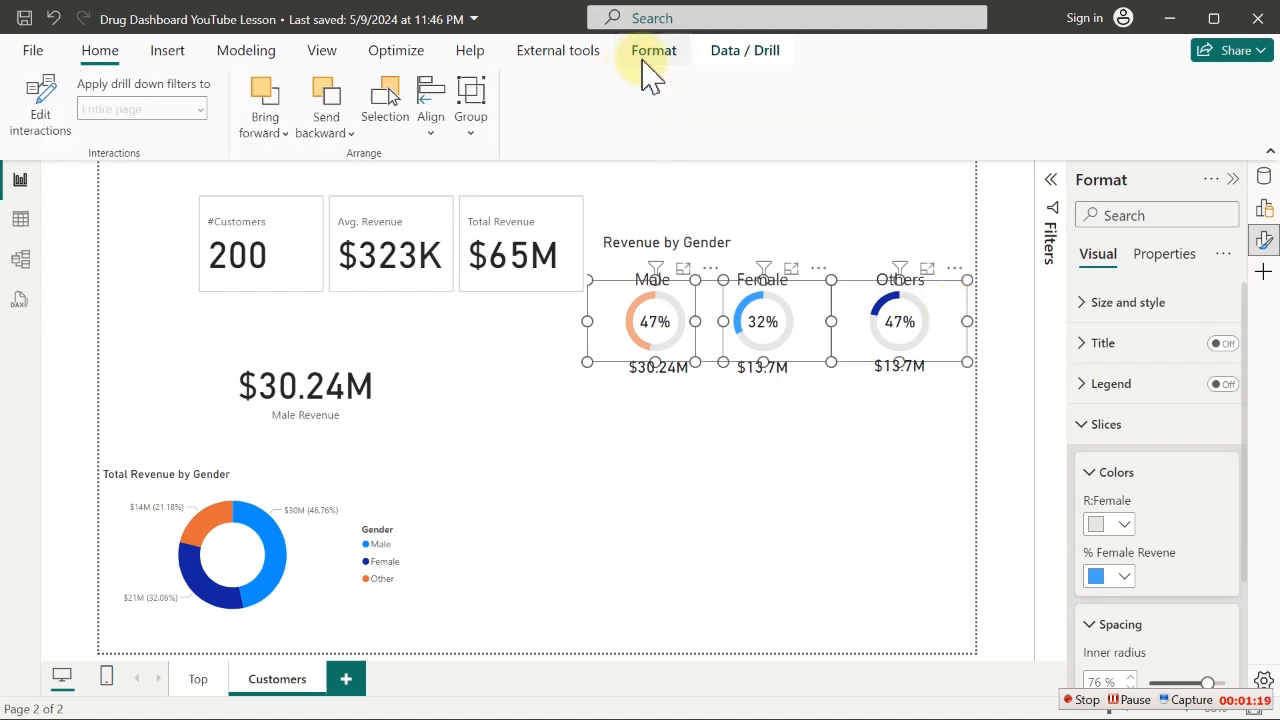
pyautogui.click(436, 135)
pyautogui.click(482, 370)
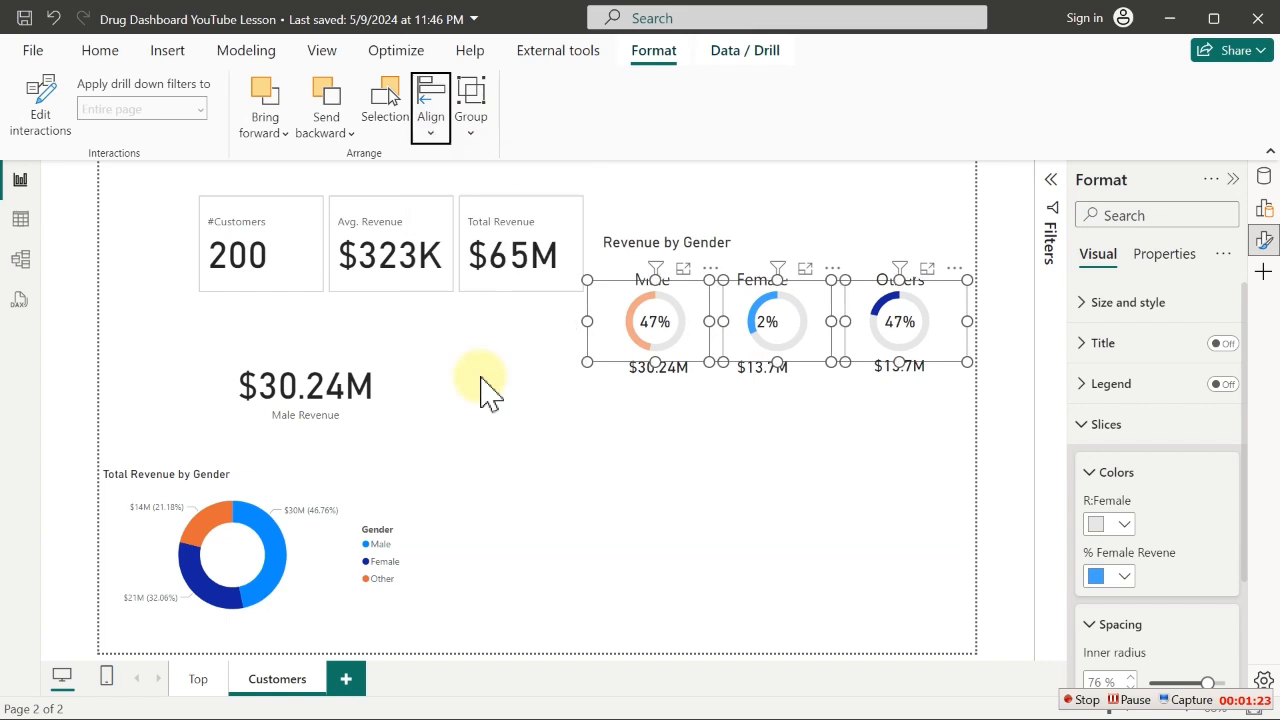
pyautogui.click(705, 490)
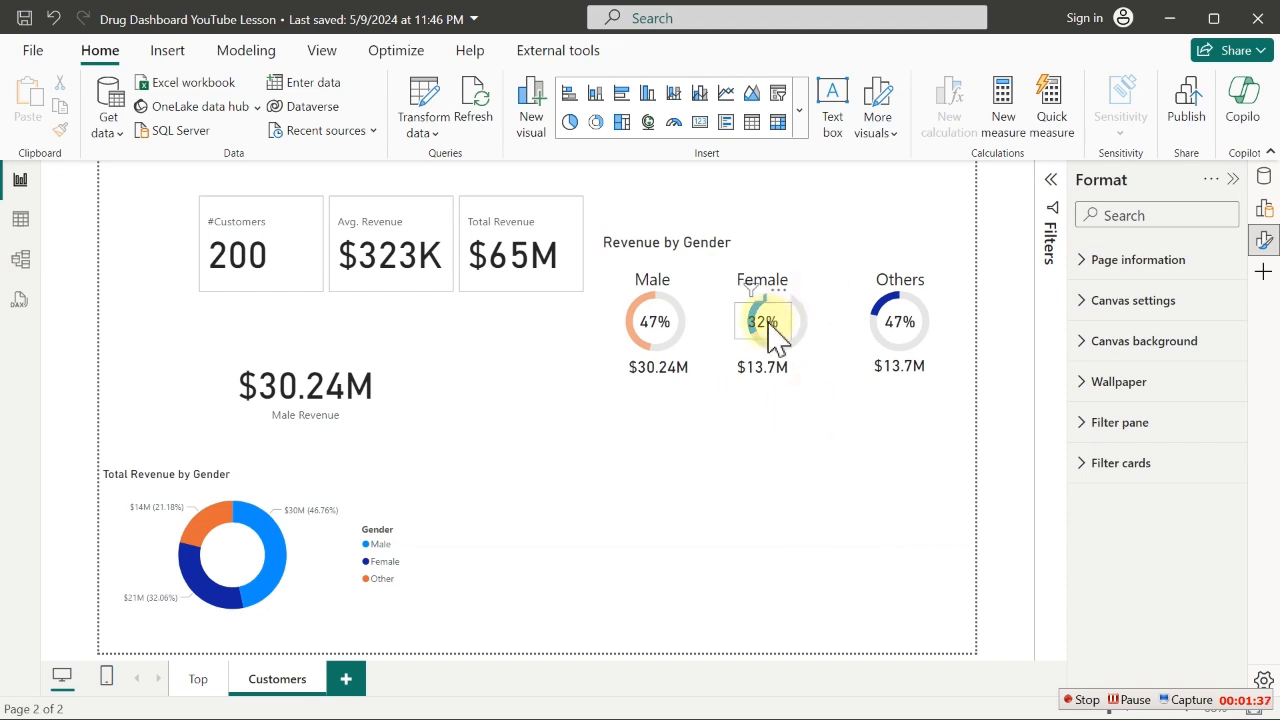
# Move the female percentage card into the center of the female donut
pyautogui.moveTo(776, 340); pyautogui.dragTo(800, 336)
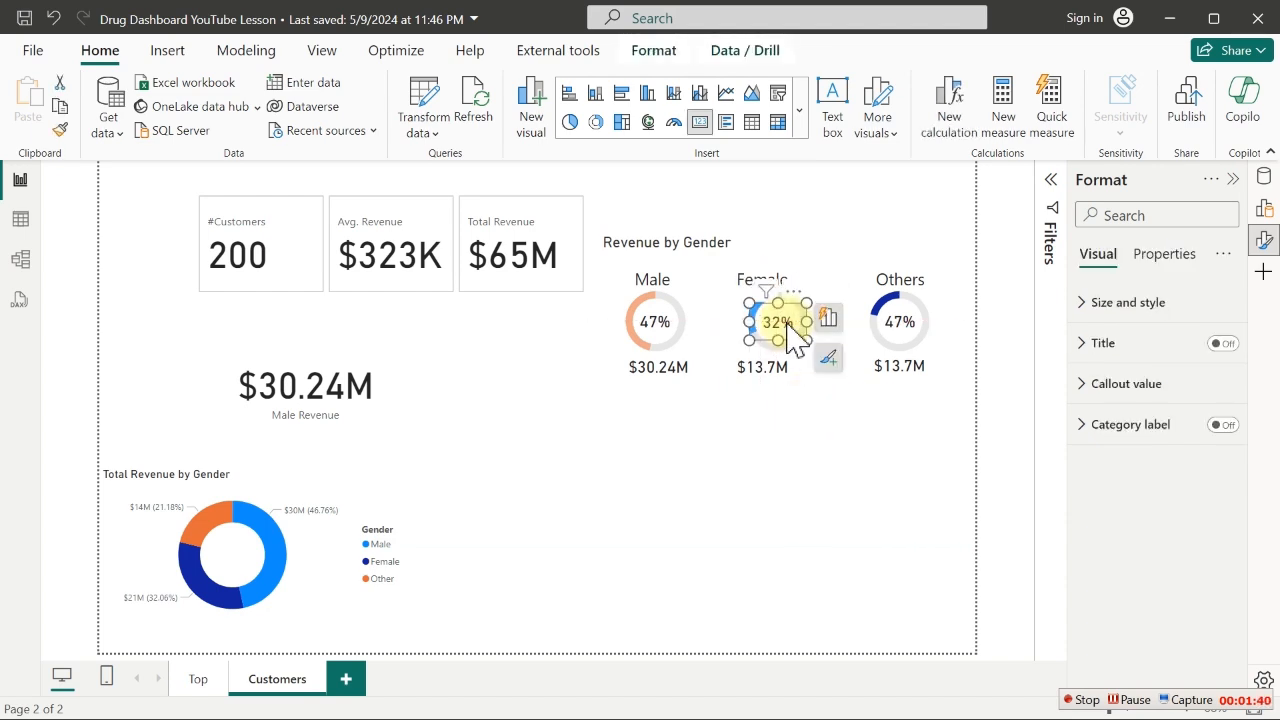
pyautogui.click(877, 490)
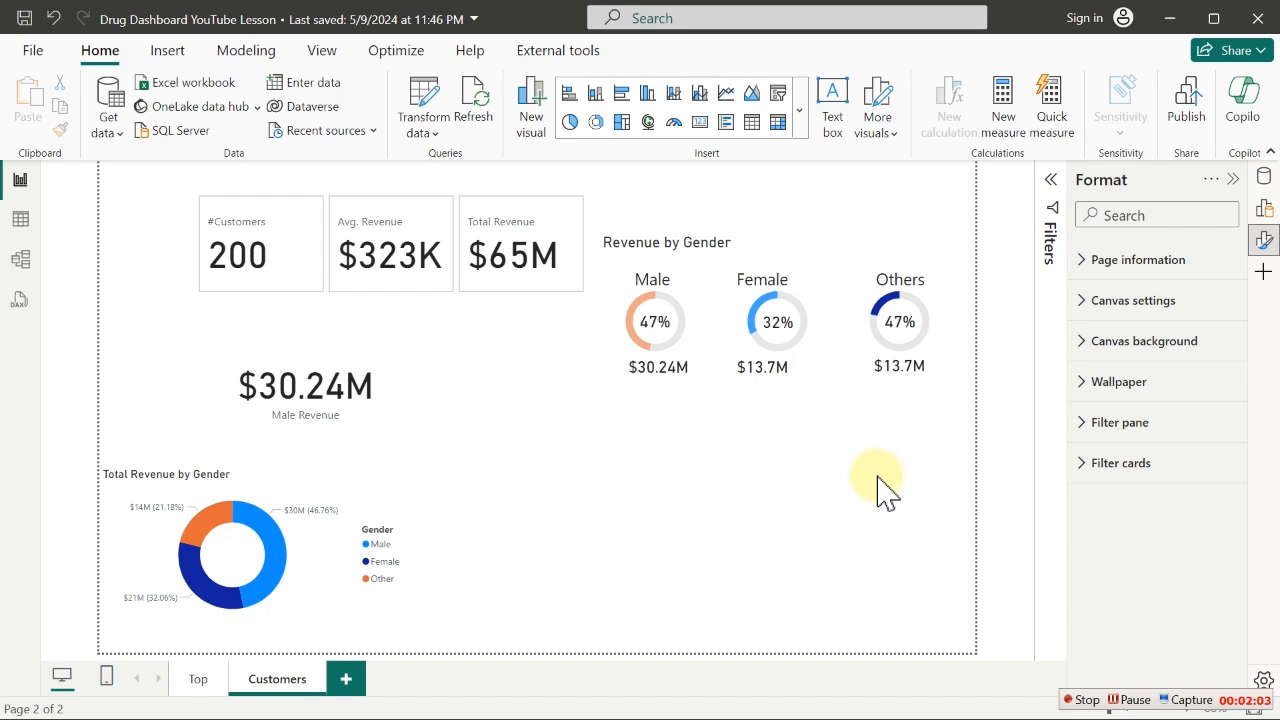
pyautogui.click(1060, 700)
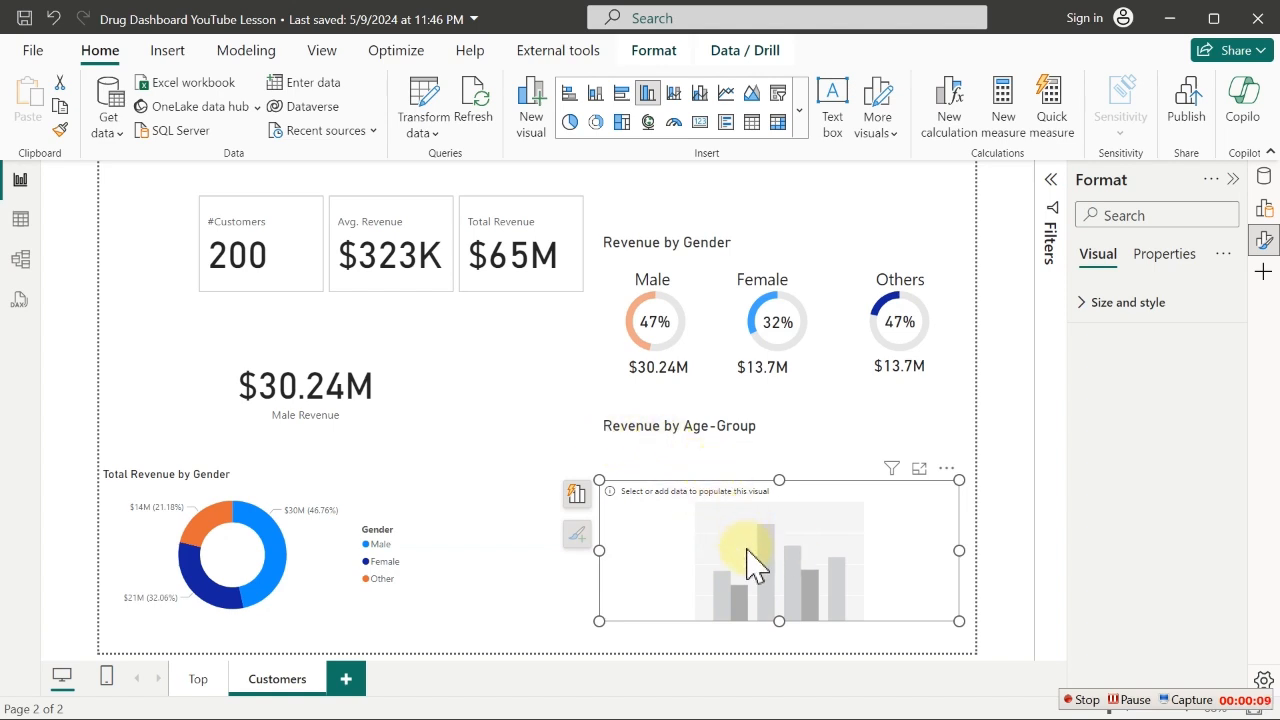
# Examine the Age column of CustomerTable in the table view
pyautogui.click(18, 225)
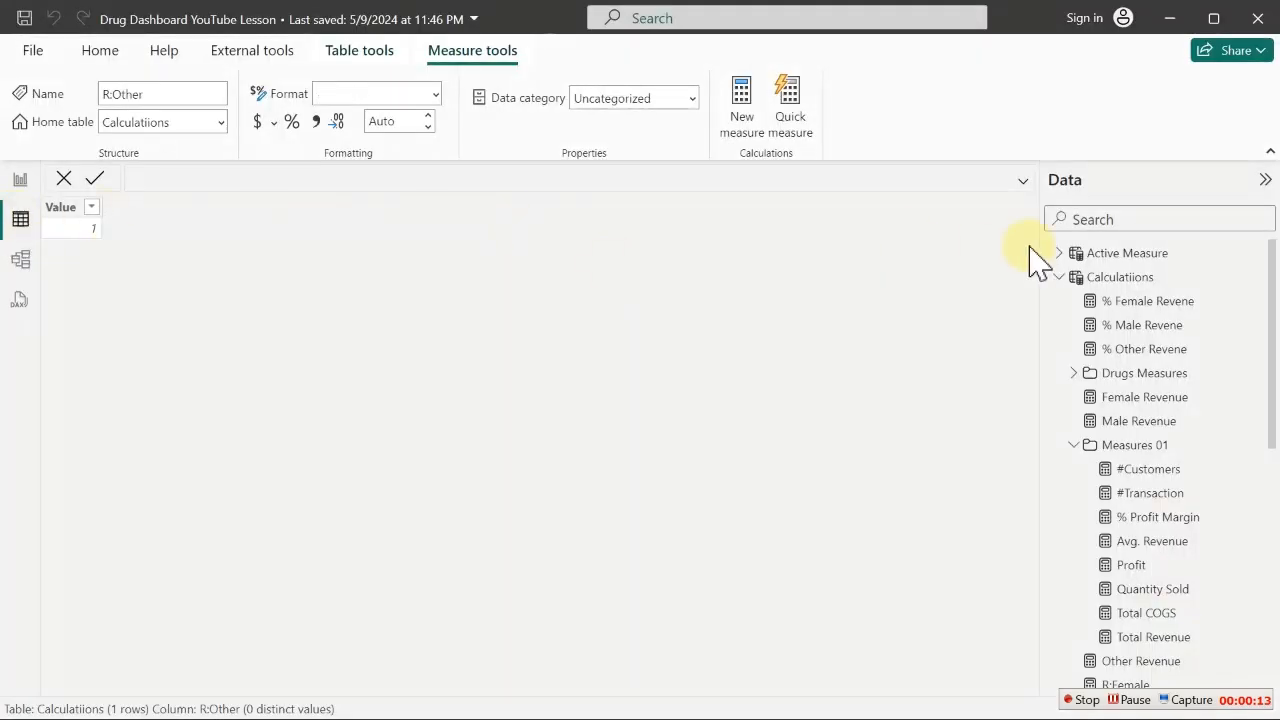
pyautogui.click(1071, 277)
pyautogui.click(1106, 343)
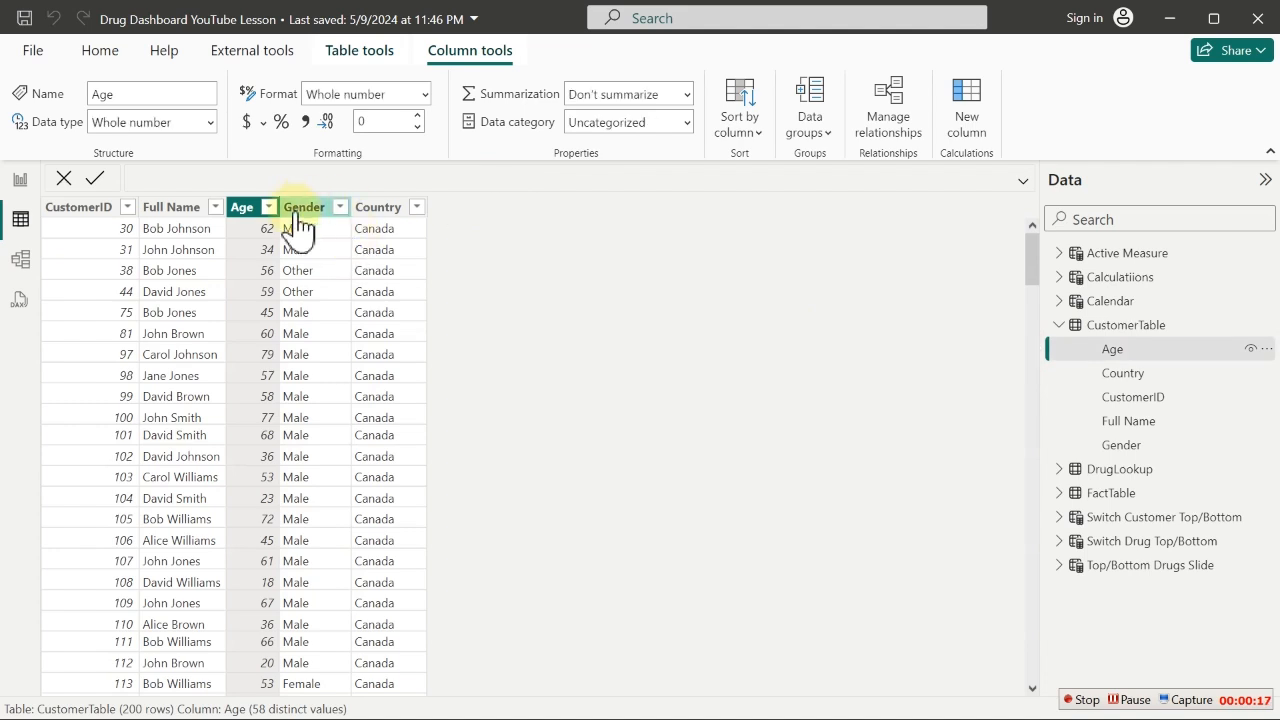
pyautogui.click(255, 225)
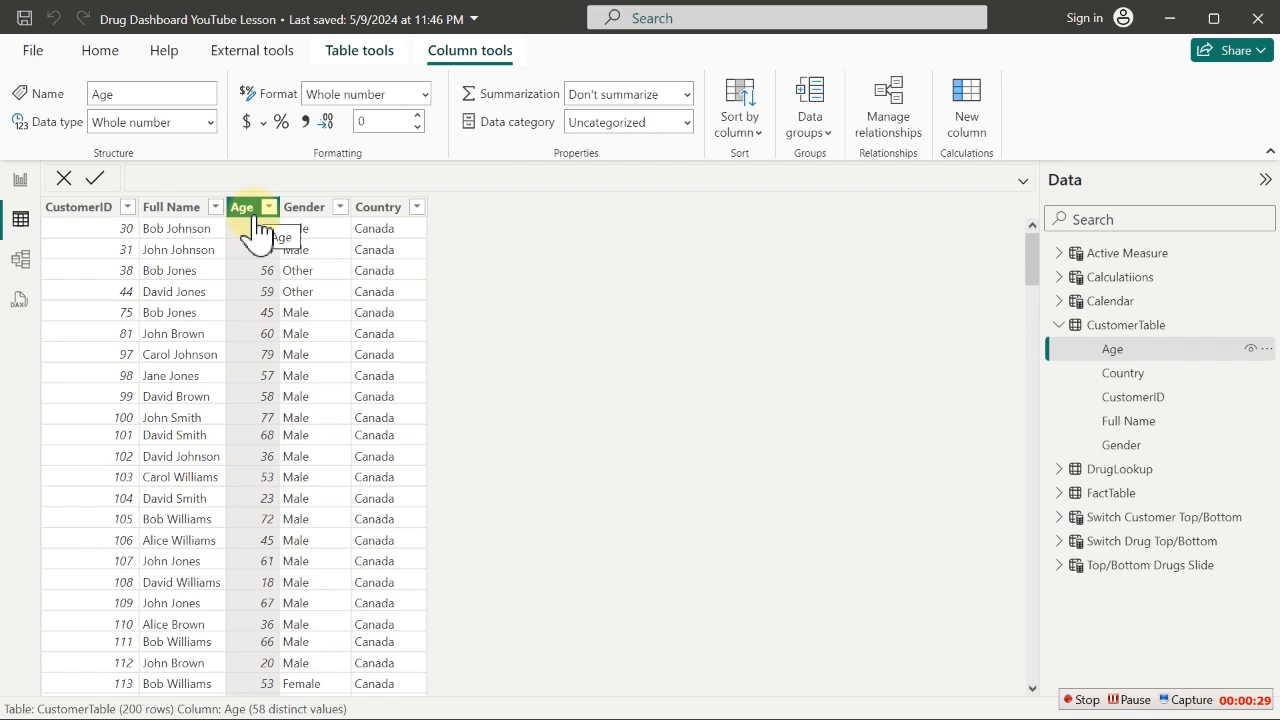
# Open the Power Query Editor to transform the data and select the Age column of CustomerTable
pyautogui.click(90, 55)
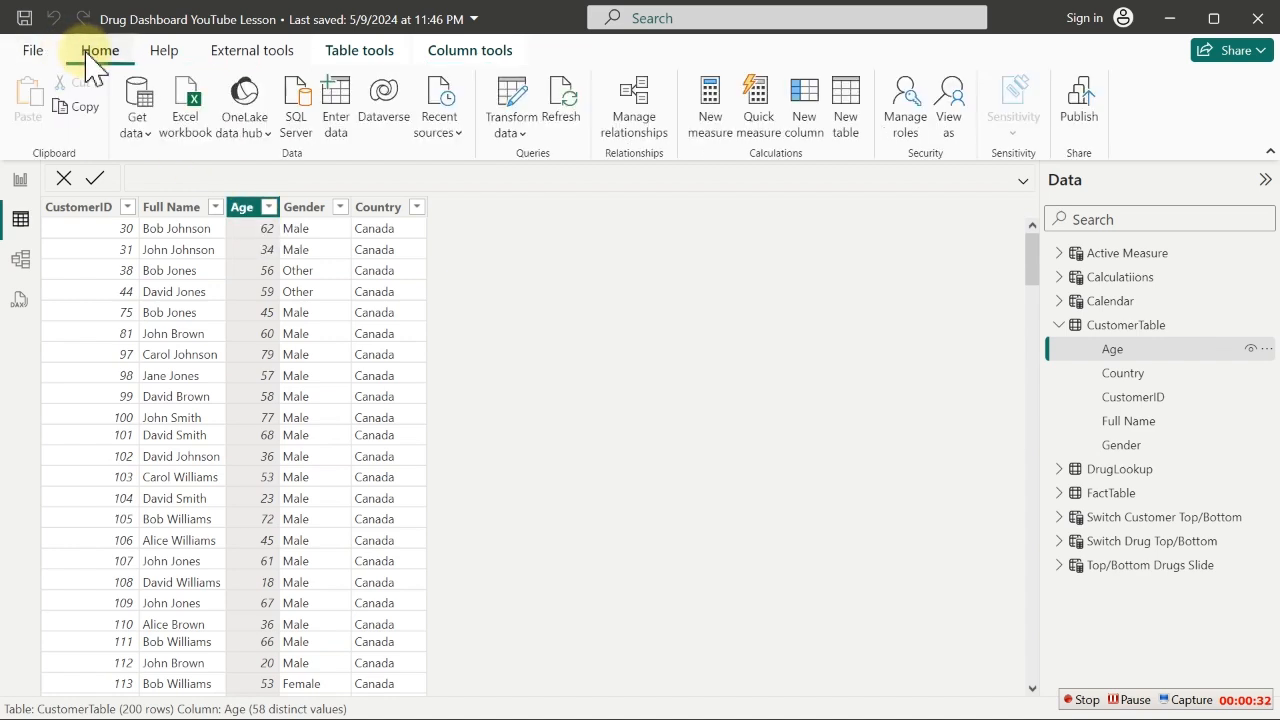
pyautogui.click(527, 118)
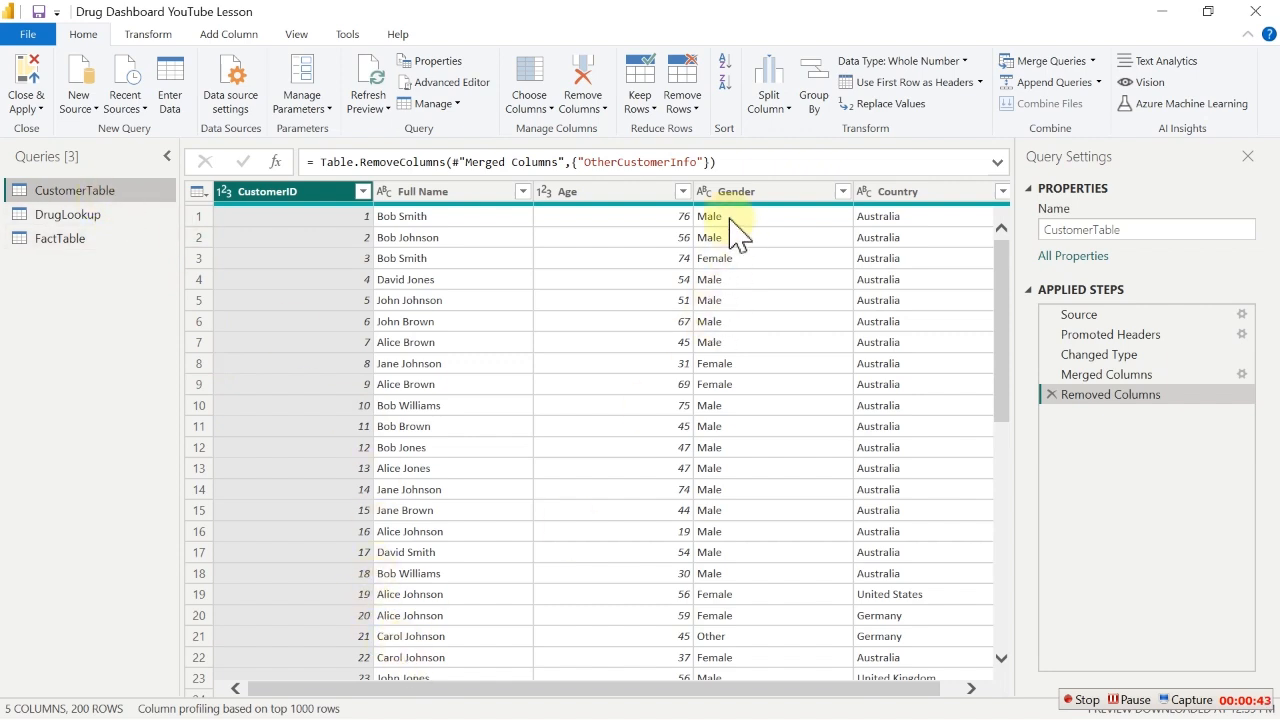
pyautogui.click(634, 192)
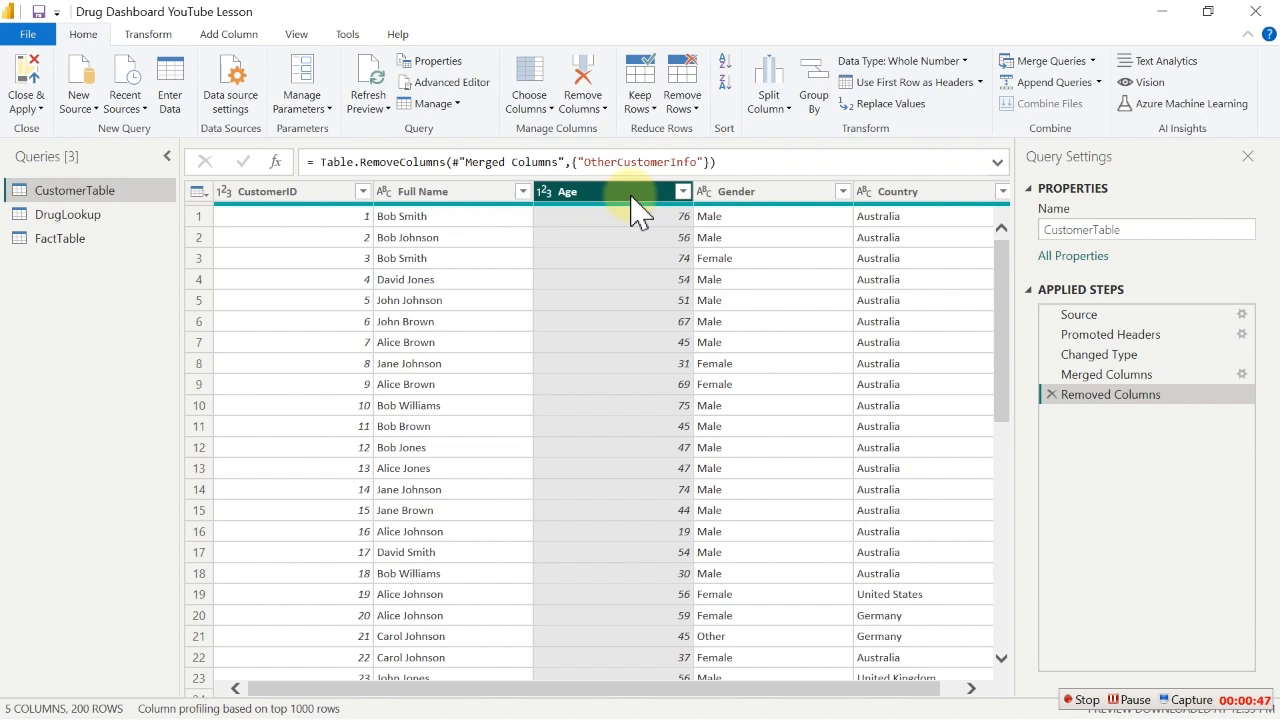
# Start a conditional column named Age Group in CustomerTable, with one If and three Else If clauses
pyautogui.click(211, 36)
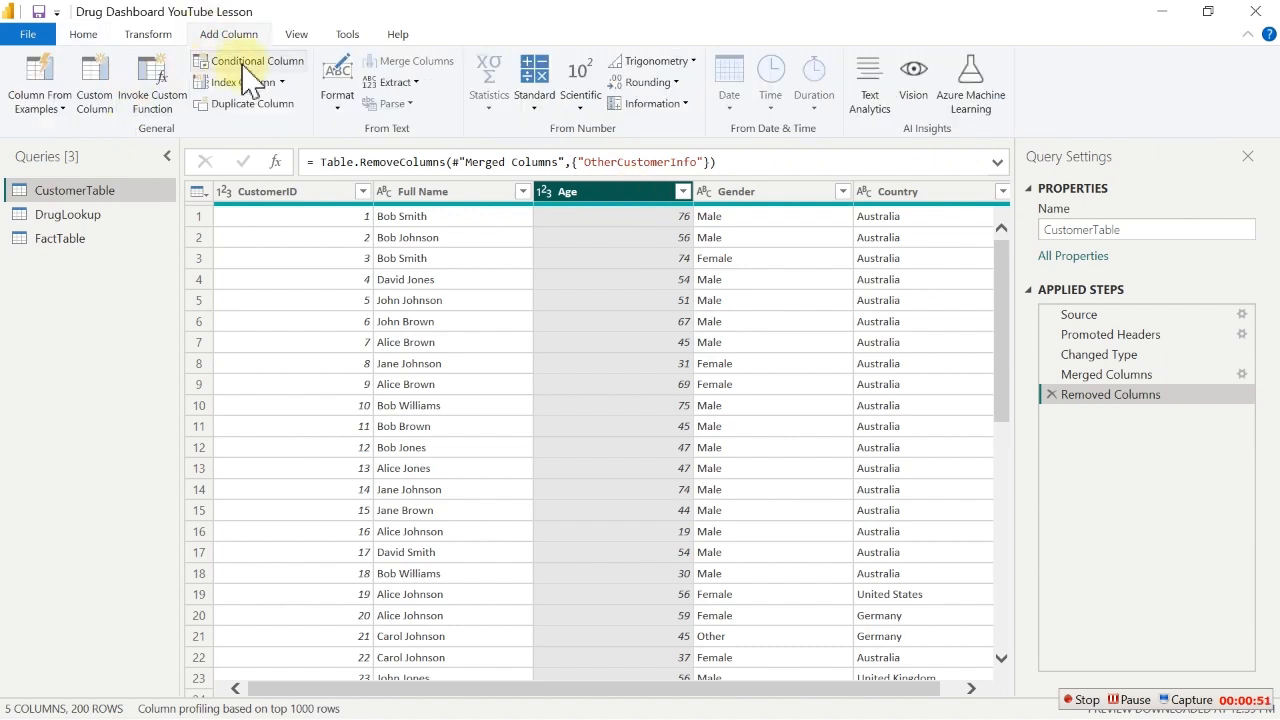
pyautogui.click(247, 66)
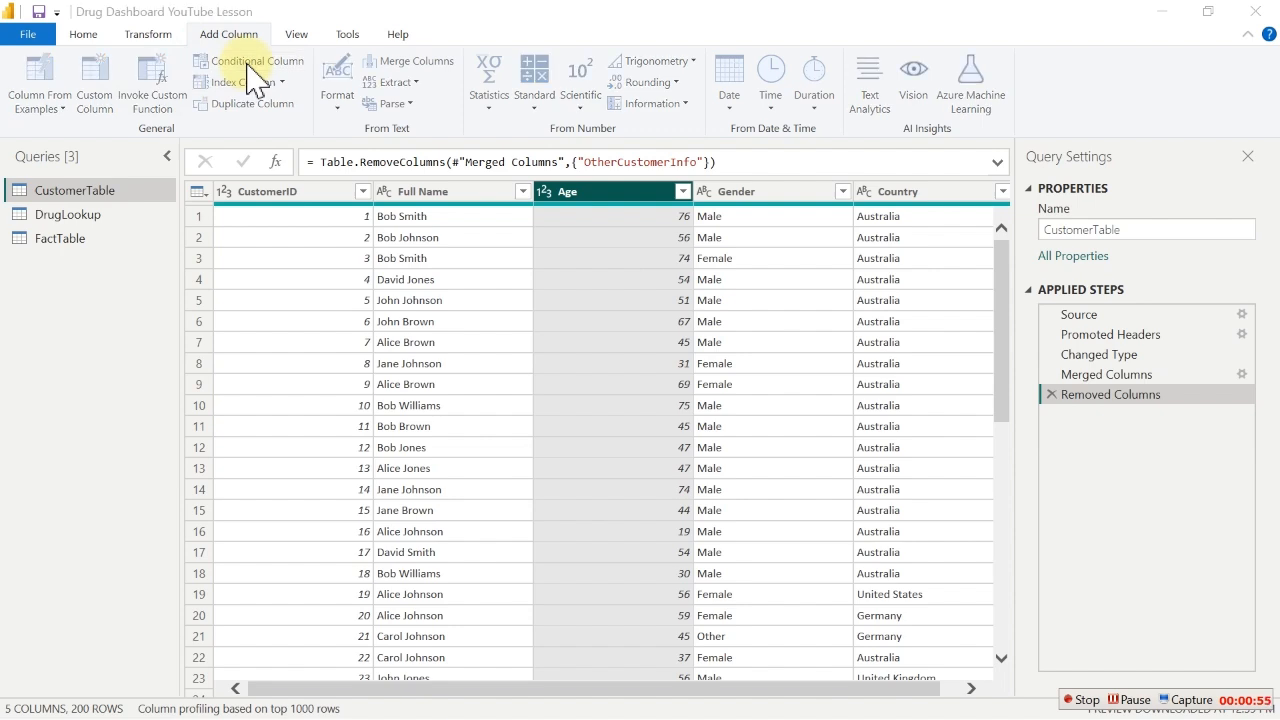
pyautogui.click(276, 400)
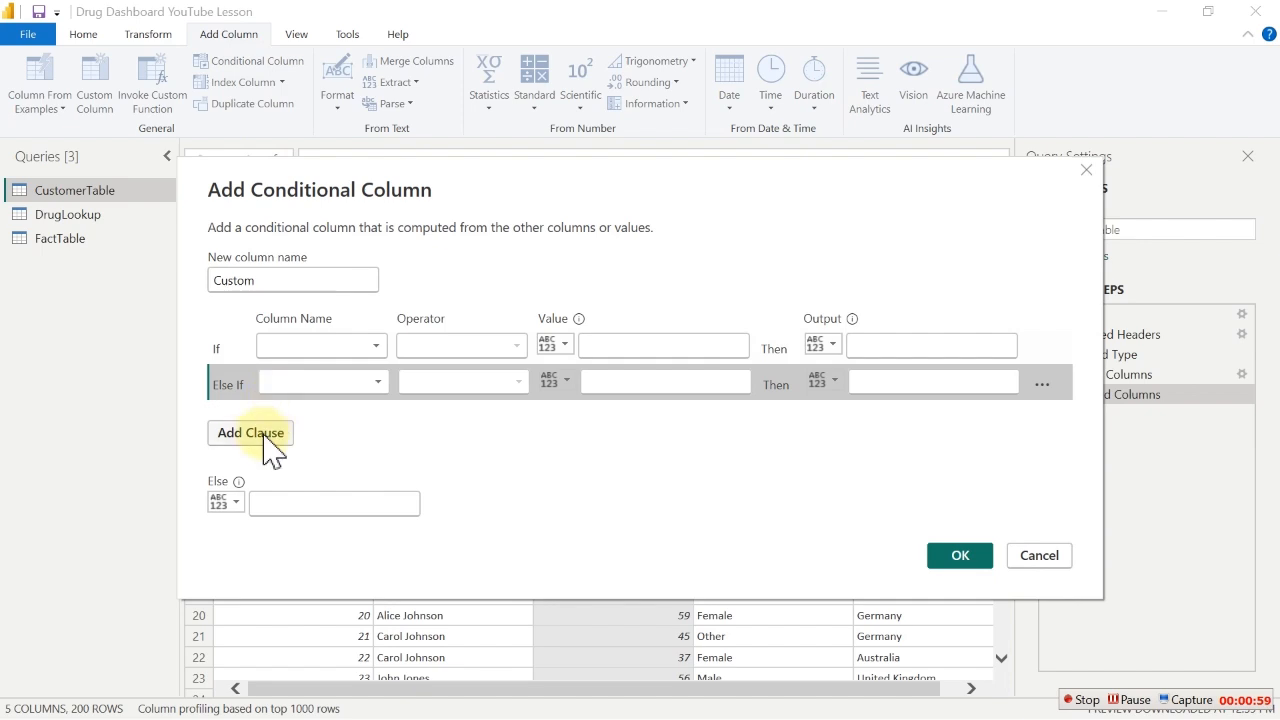
pyautogui.click(266, 432)
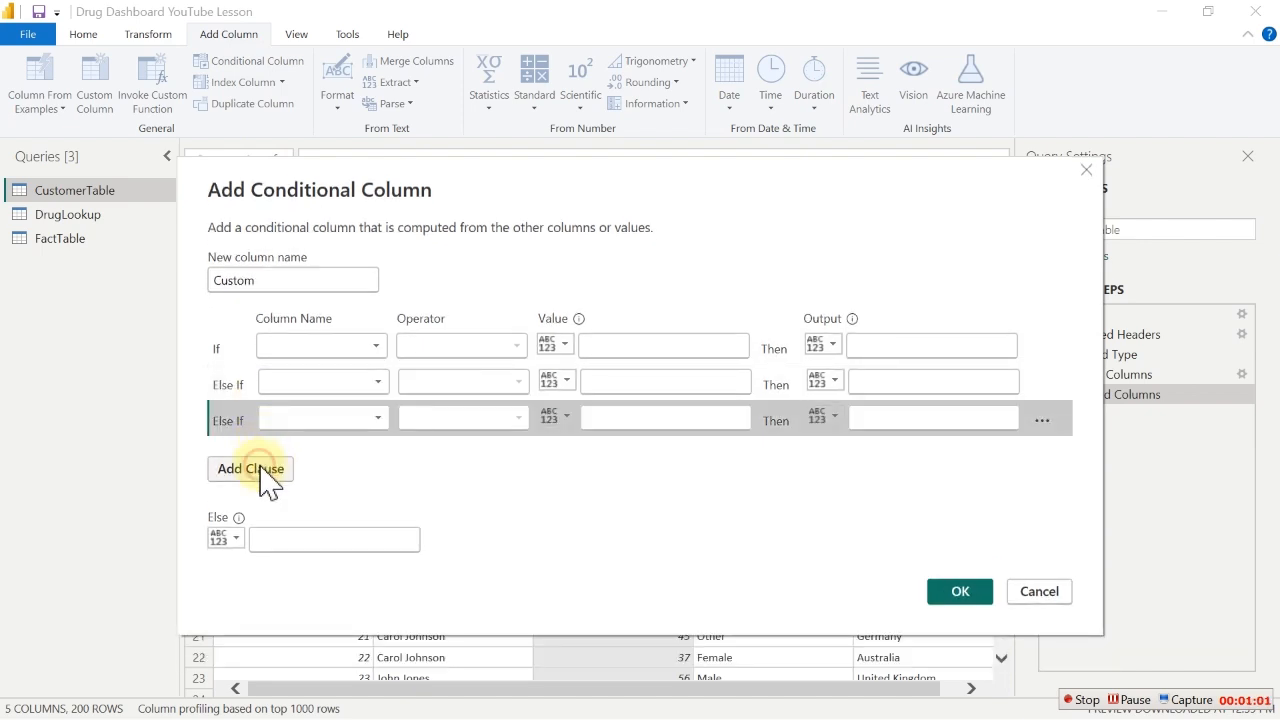
pyautogui.click(264, 474)
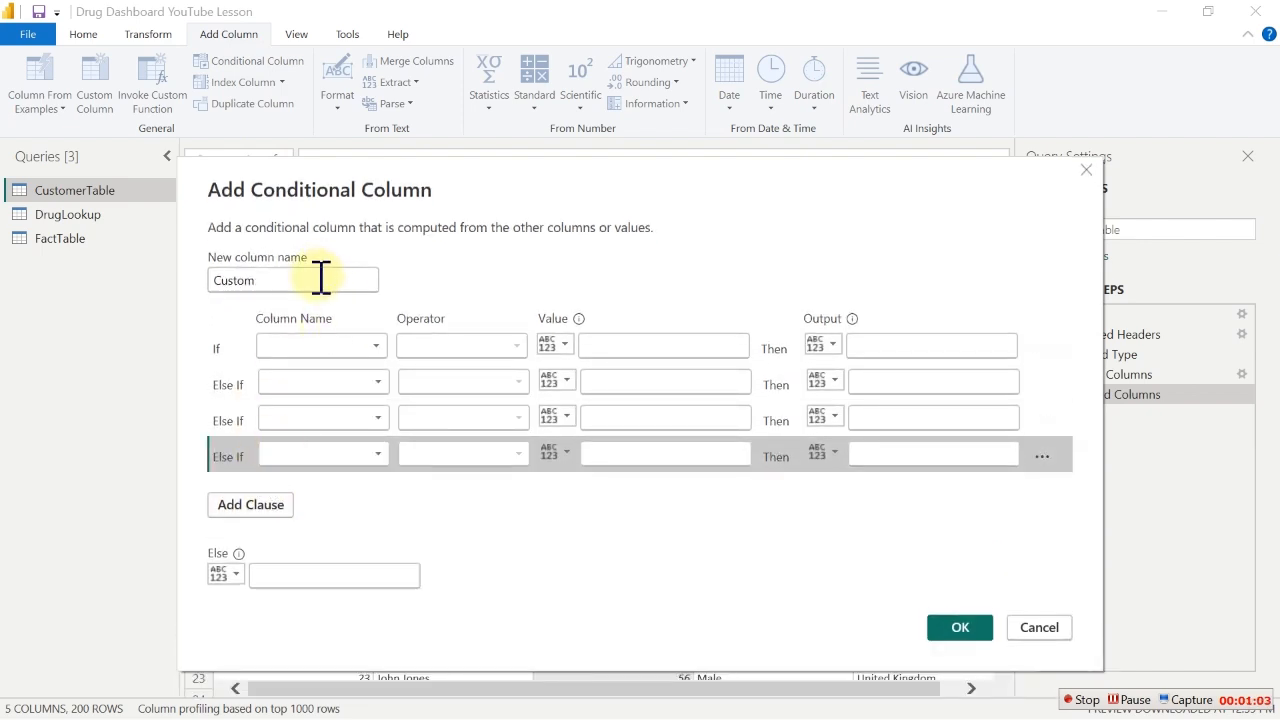
pyautogui.click(321, 279)
pyautogui.hotkey('ctrl', 'a')
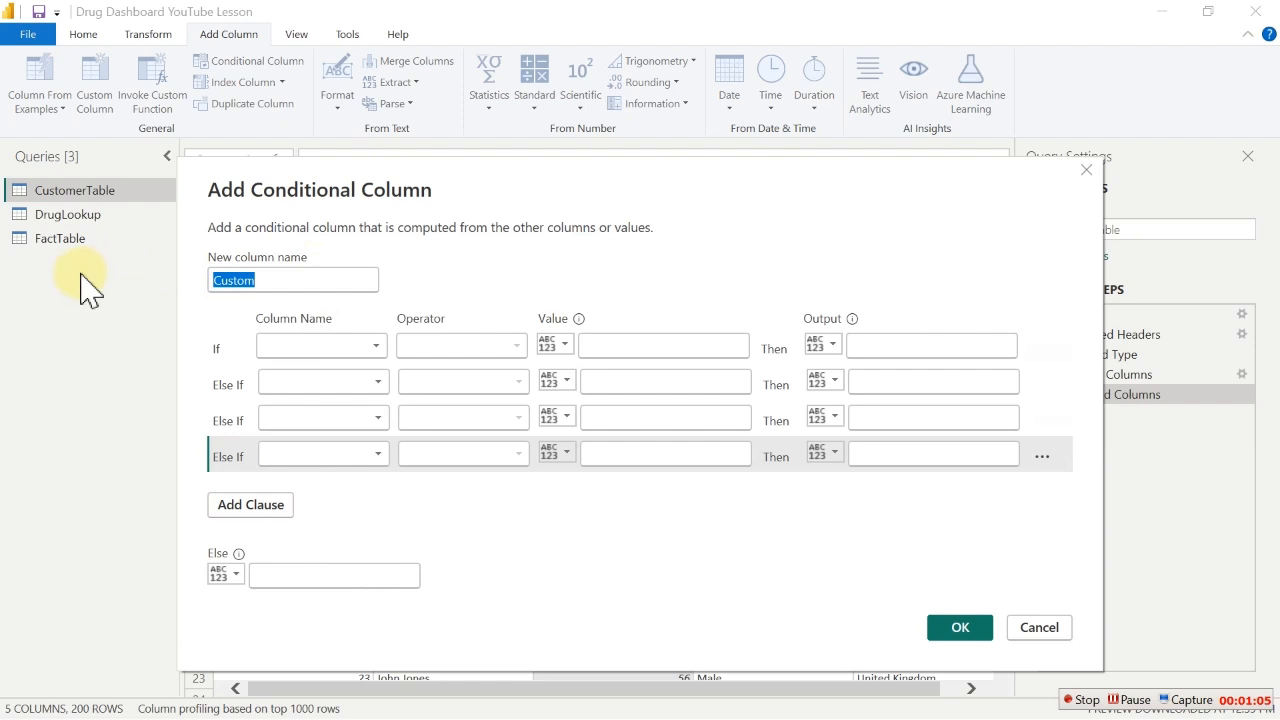
pyautogui.write('Age Group')
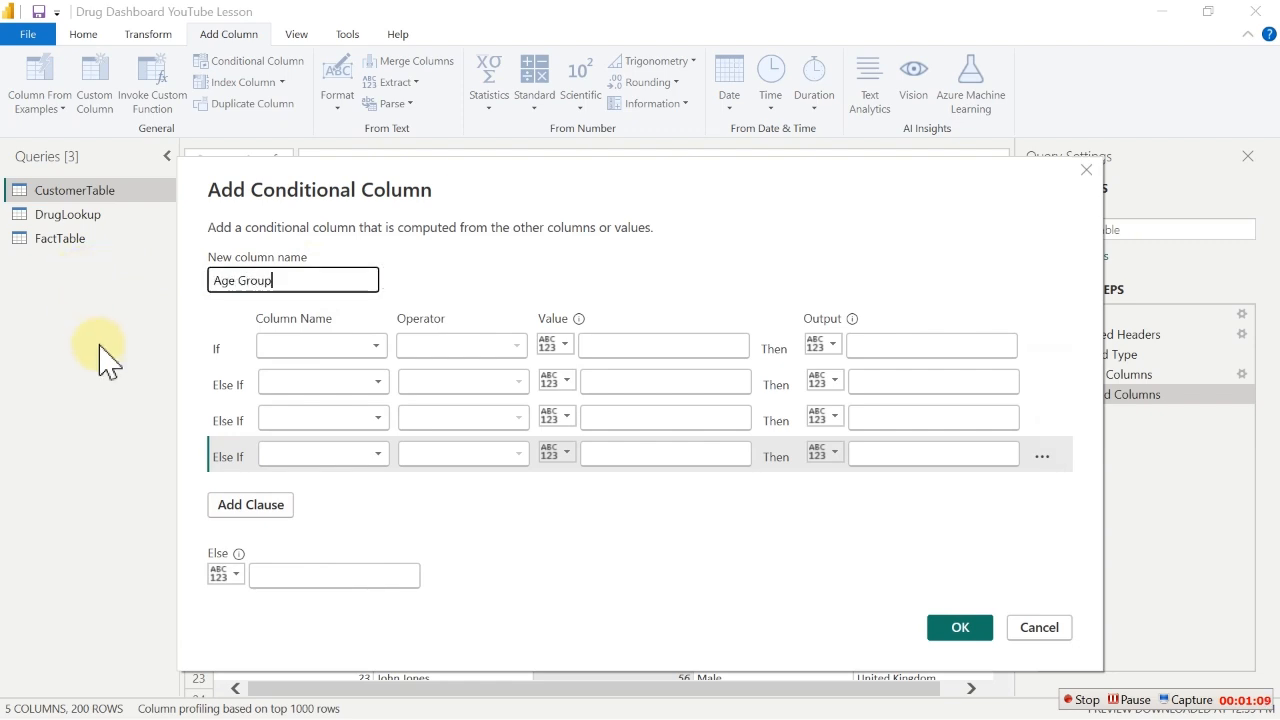
# Choose Age as the column tested in all four clauses of the Age Group conditional column
pyautogui.click(307, 347)
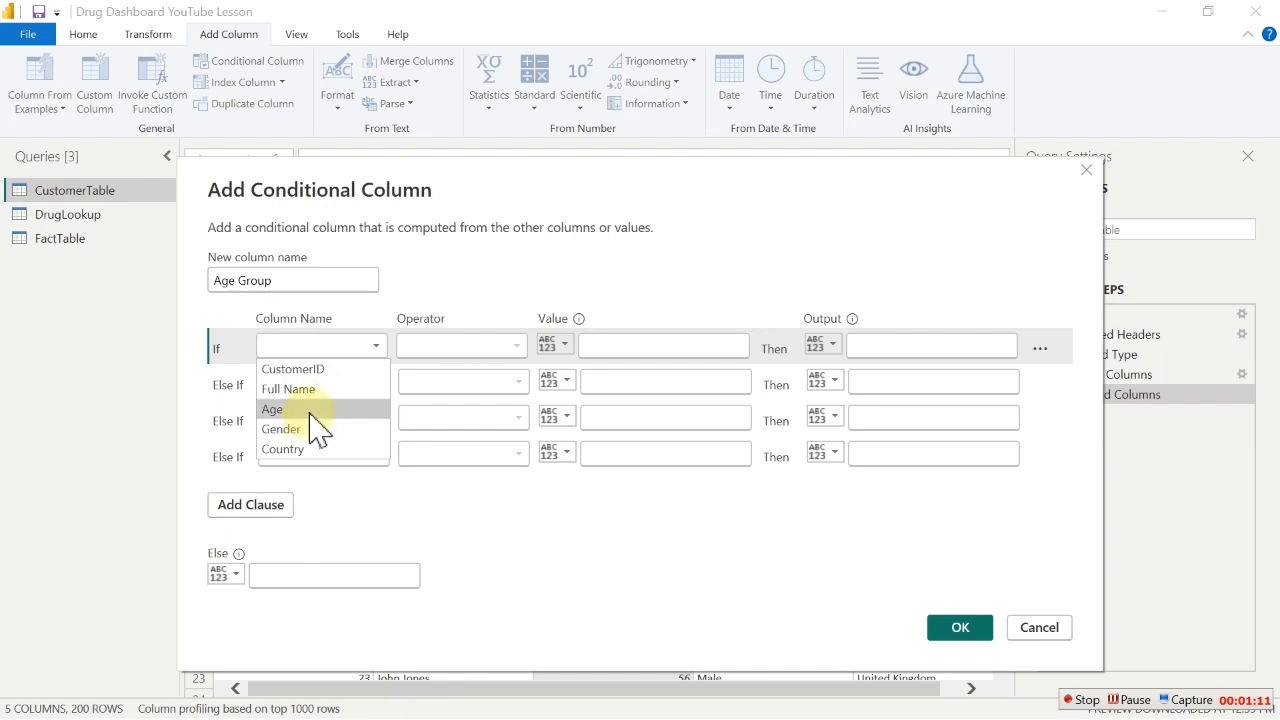
pyautogui.click(314, 407)
pyautogui.click(320, 383)
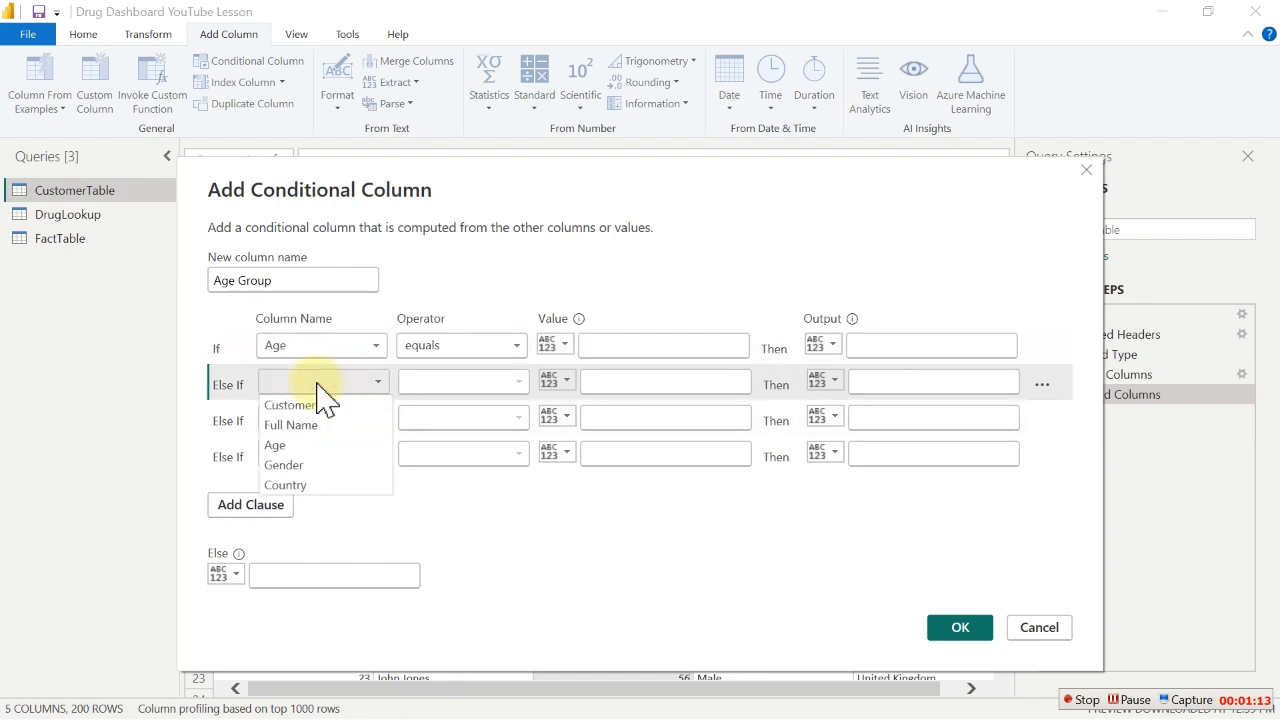
pyautogui.click(322, 455)
pyautogui.click(322, 420)
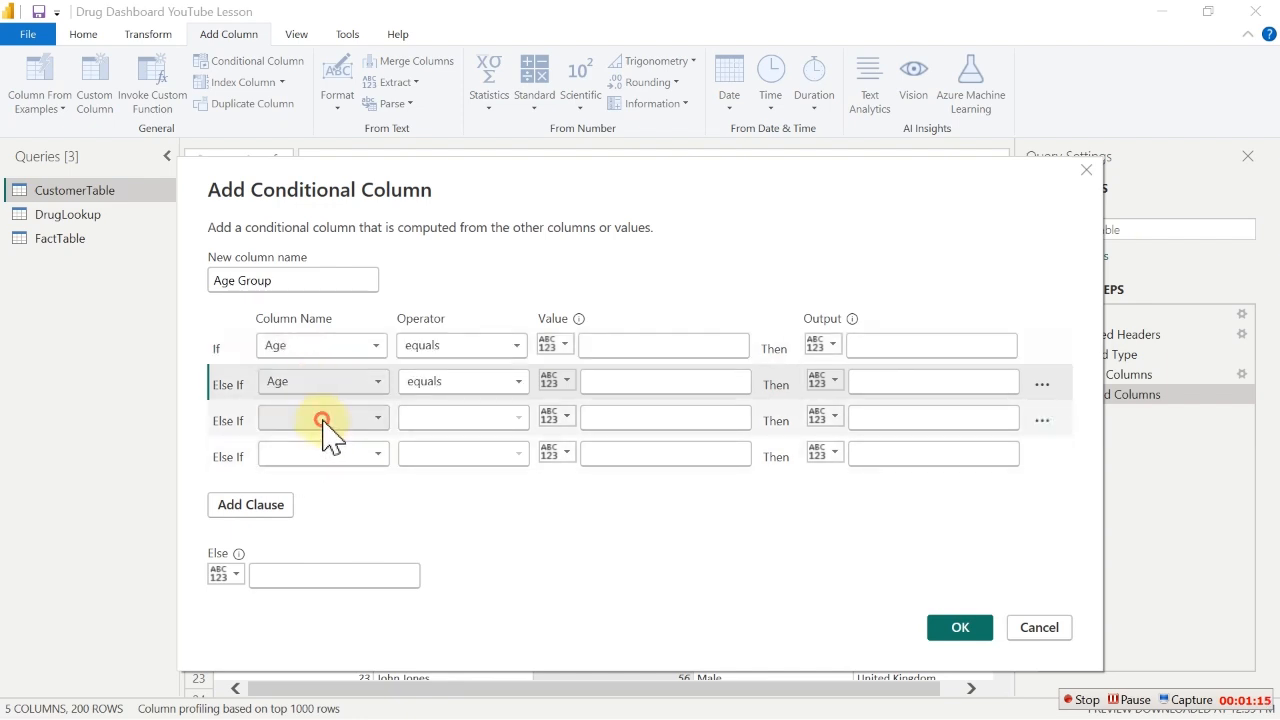
pyautogui.click(312, 485)
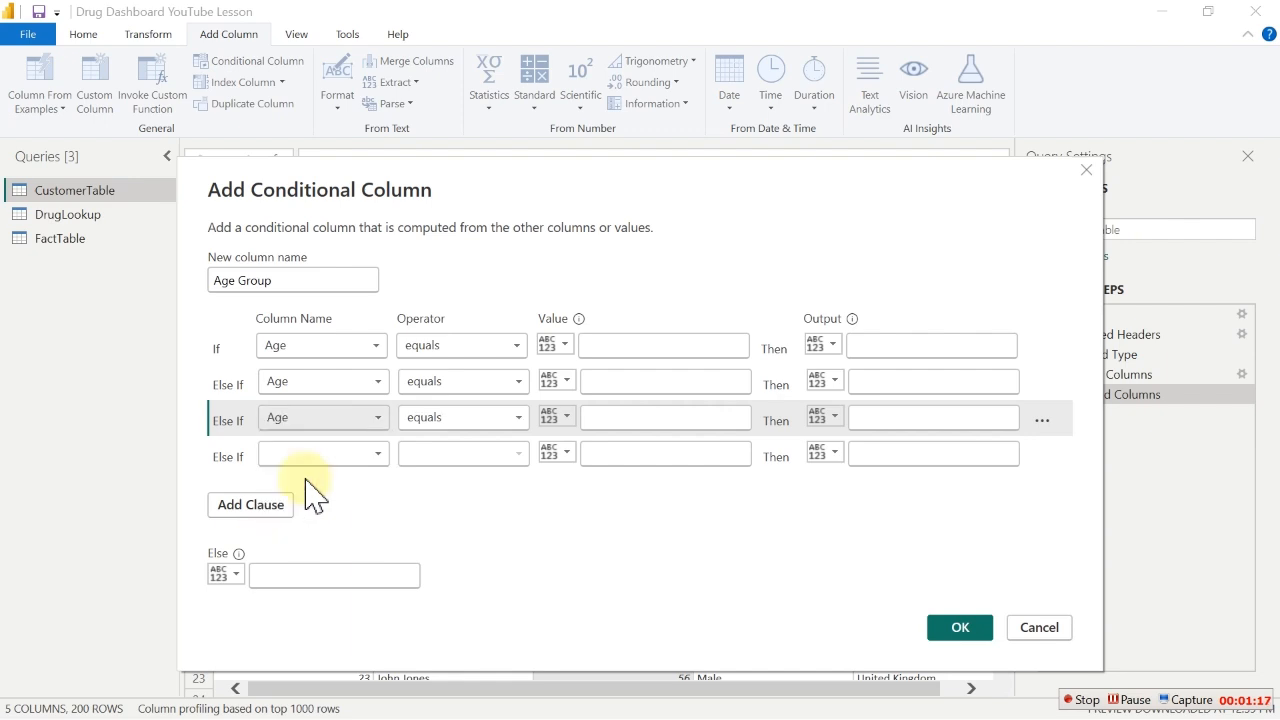
pyautogui.click(318, 458)
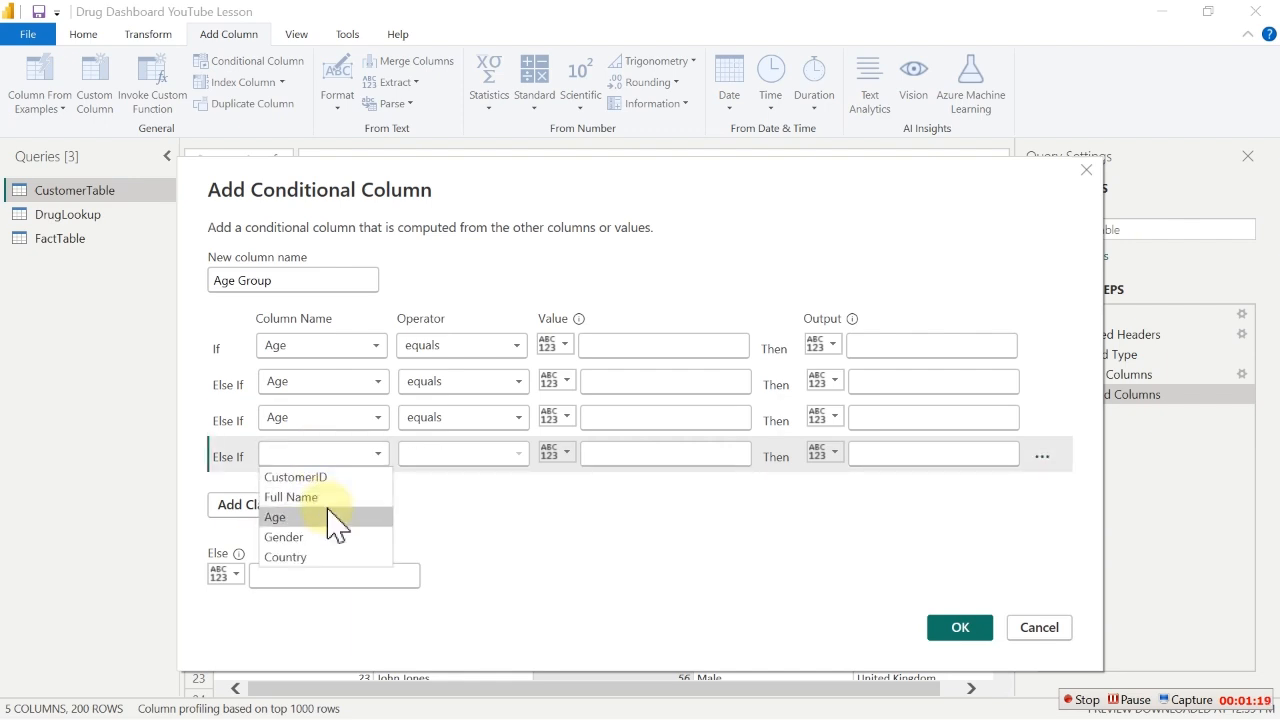
pyautogui.click(327, 512)
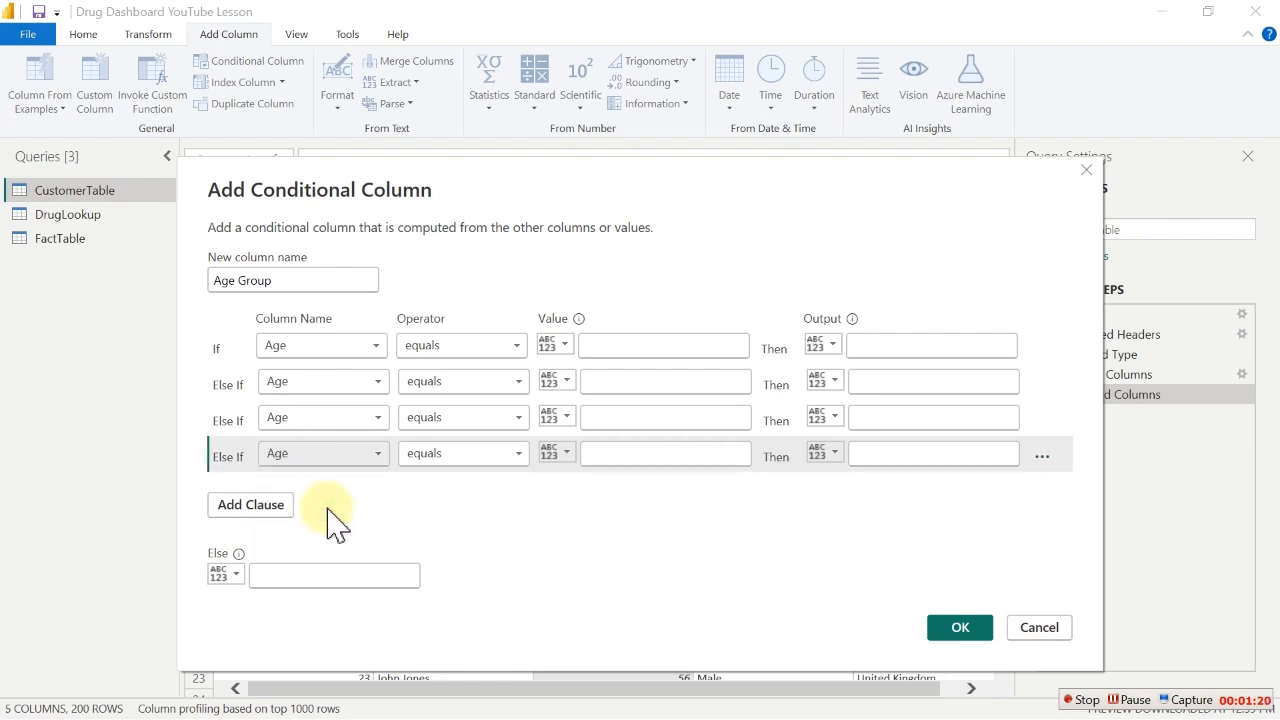
# Set the operator of all four Age Group clauses to "is less than or equal to"
pyautogui.click(490, 348)
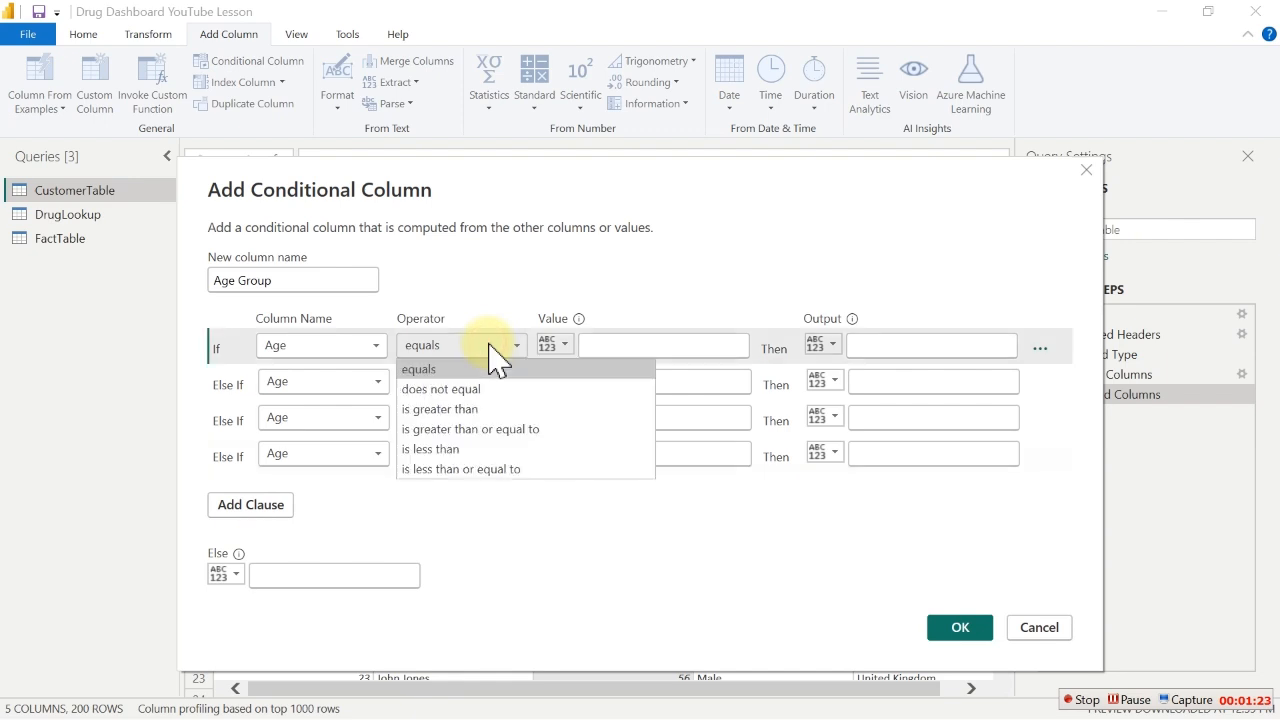
pyautogui.click(475, 474)
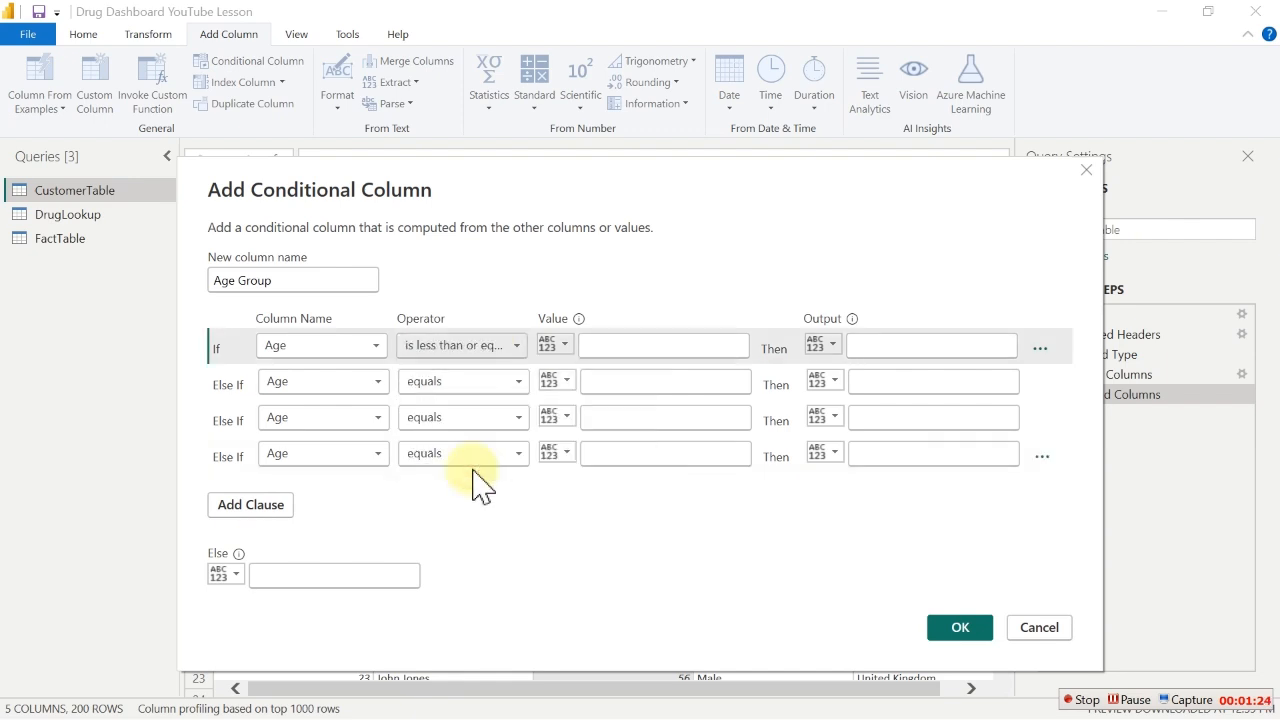
pyautogui.click(474, 381)
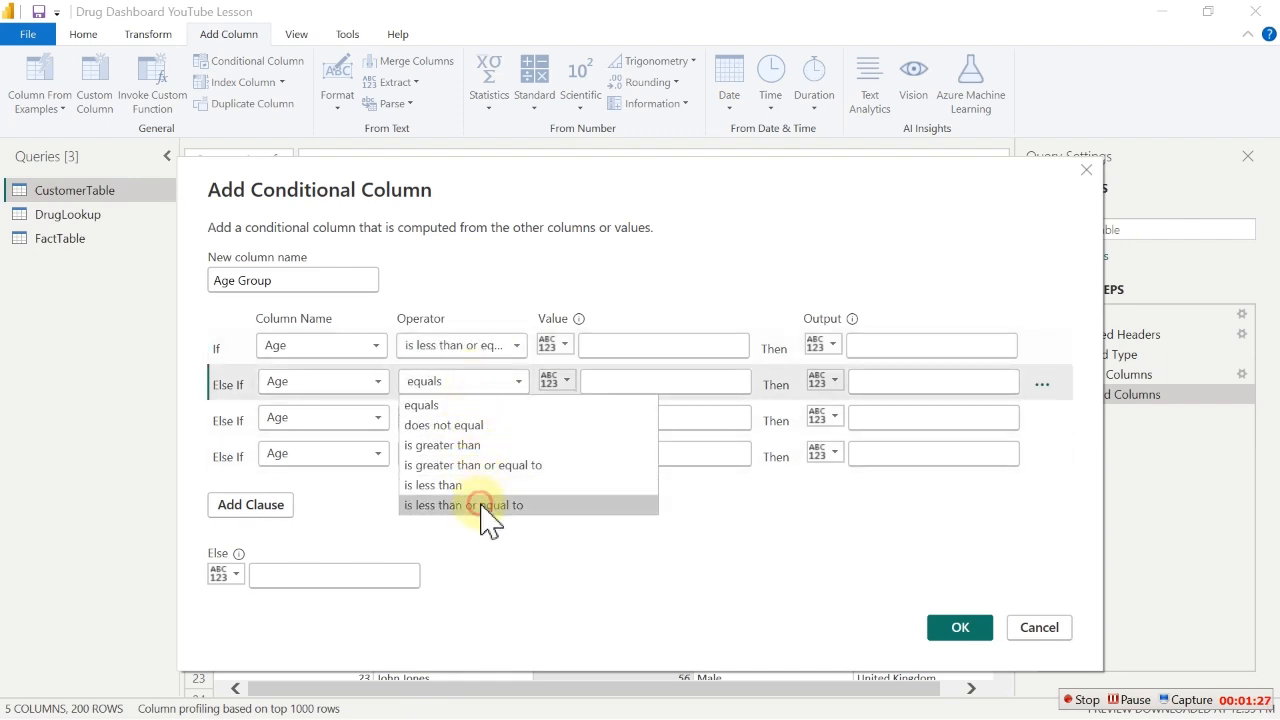
pyautogui.click(487, 507)
pyautogui.click(492, 430)
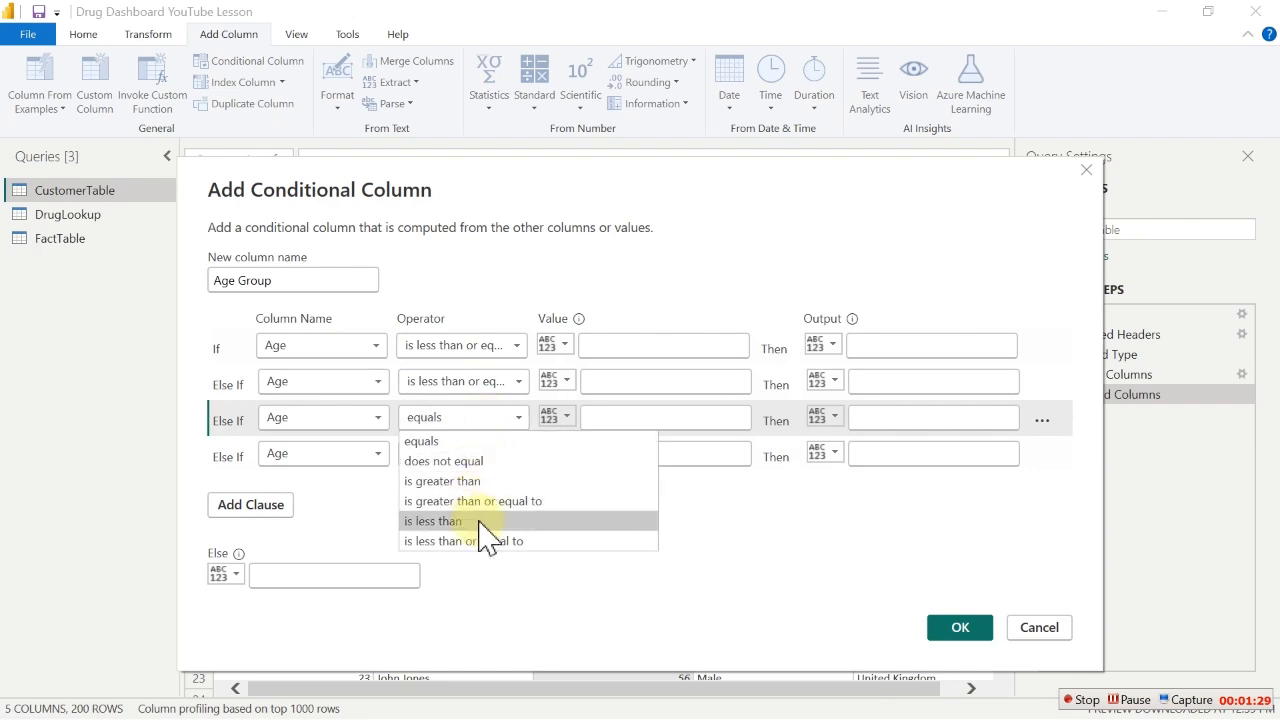
pyautogui.click(482, 537)
pyautogui.click(496, 458)
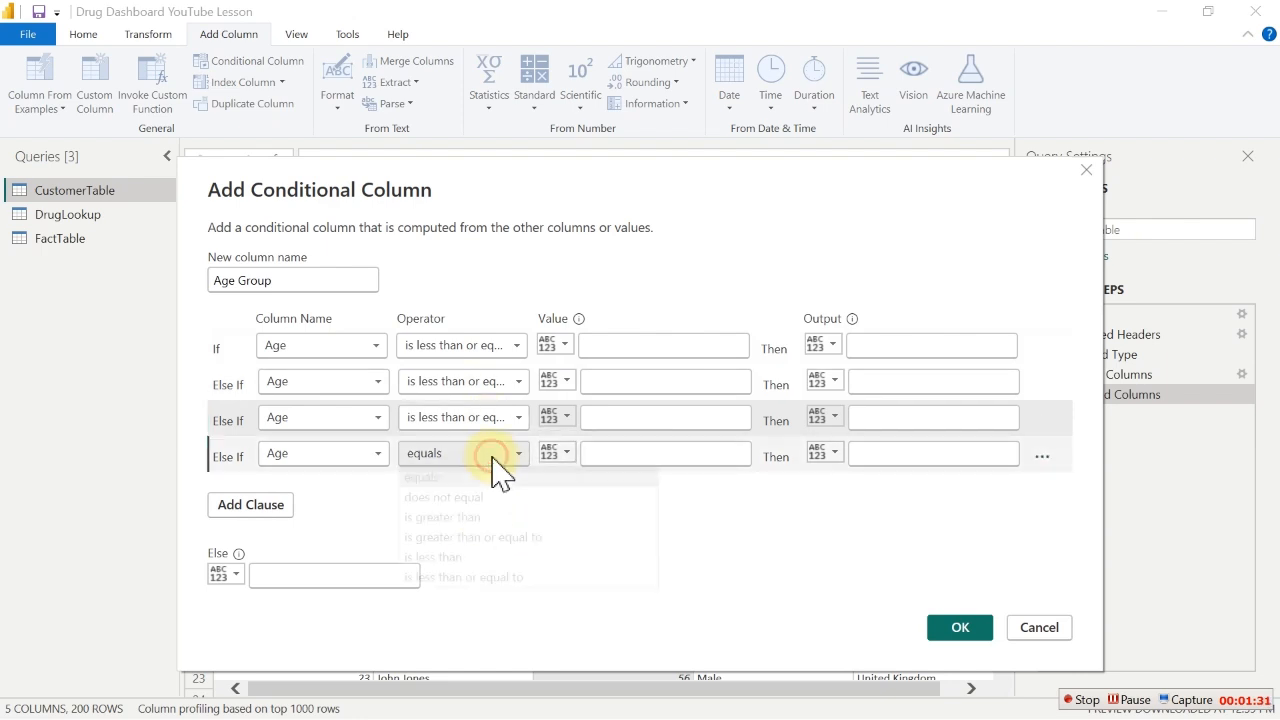
pyautogui.click(503, 578)
# Give the If clause the value 20 and the output 0-20
pyautogui.click(631, 344)
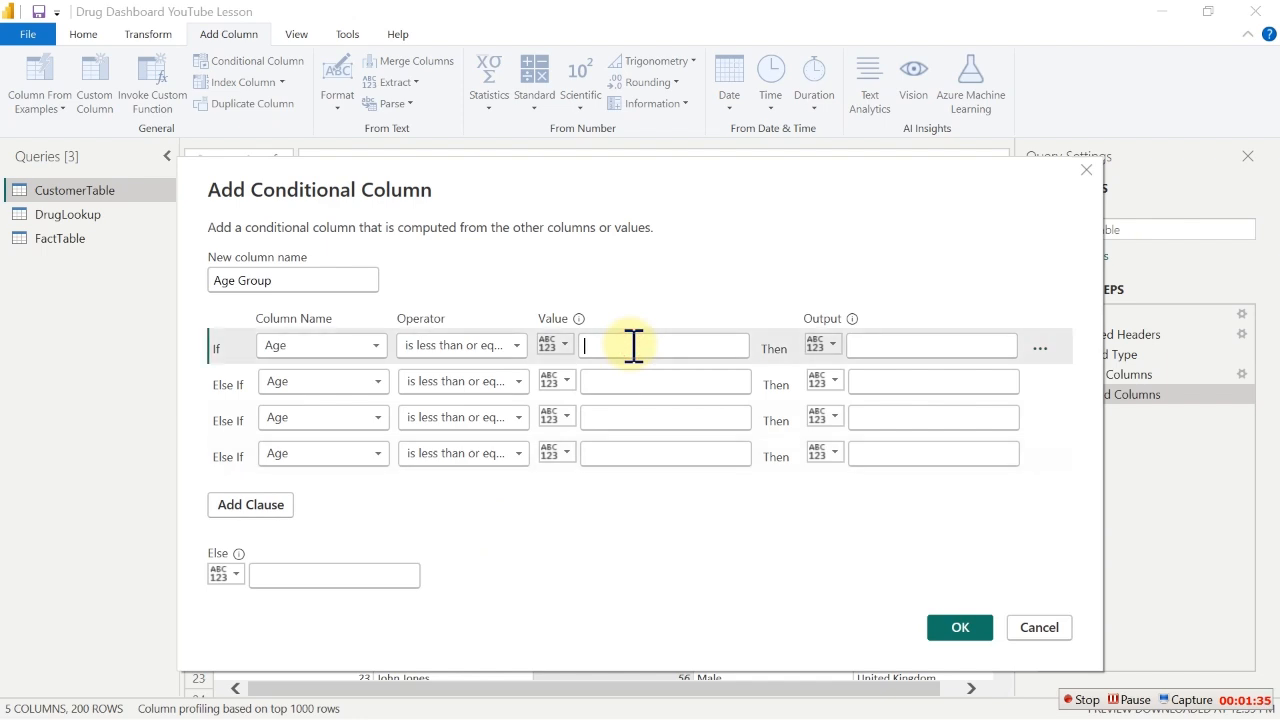
pyautogui.write('20')
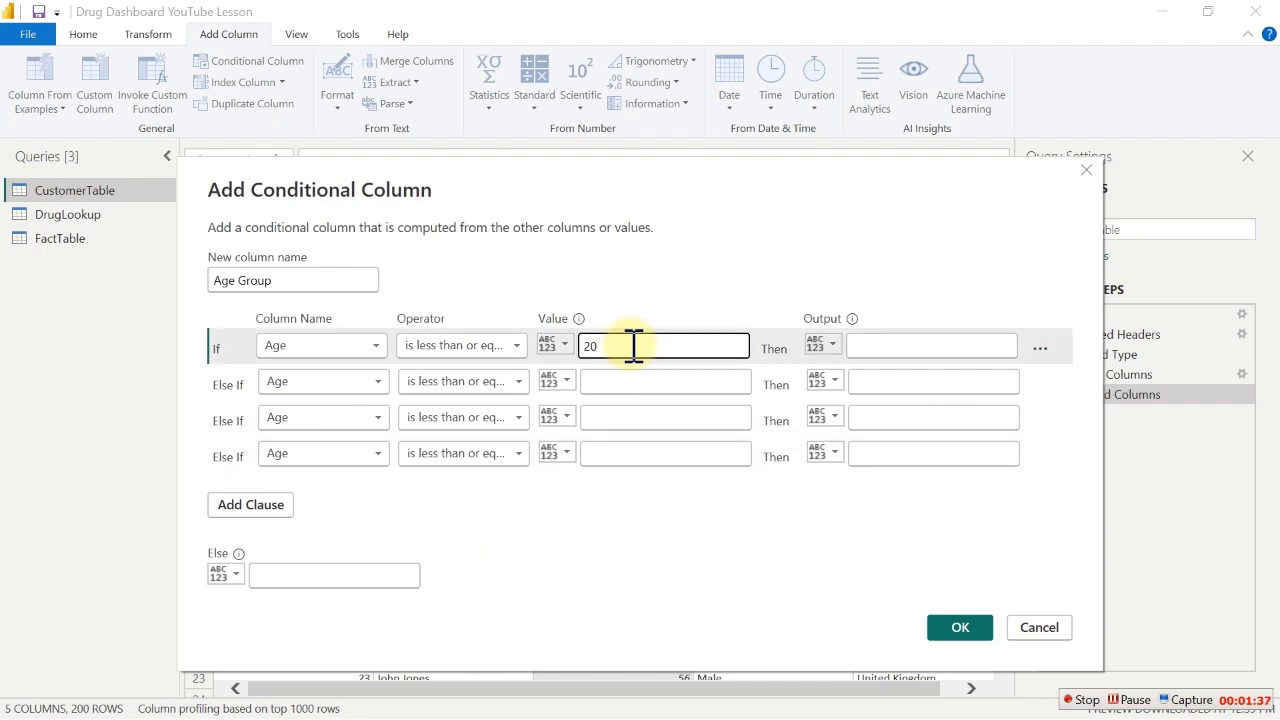
pyautogui.click(903, 350)
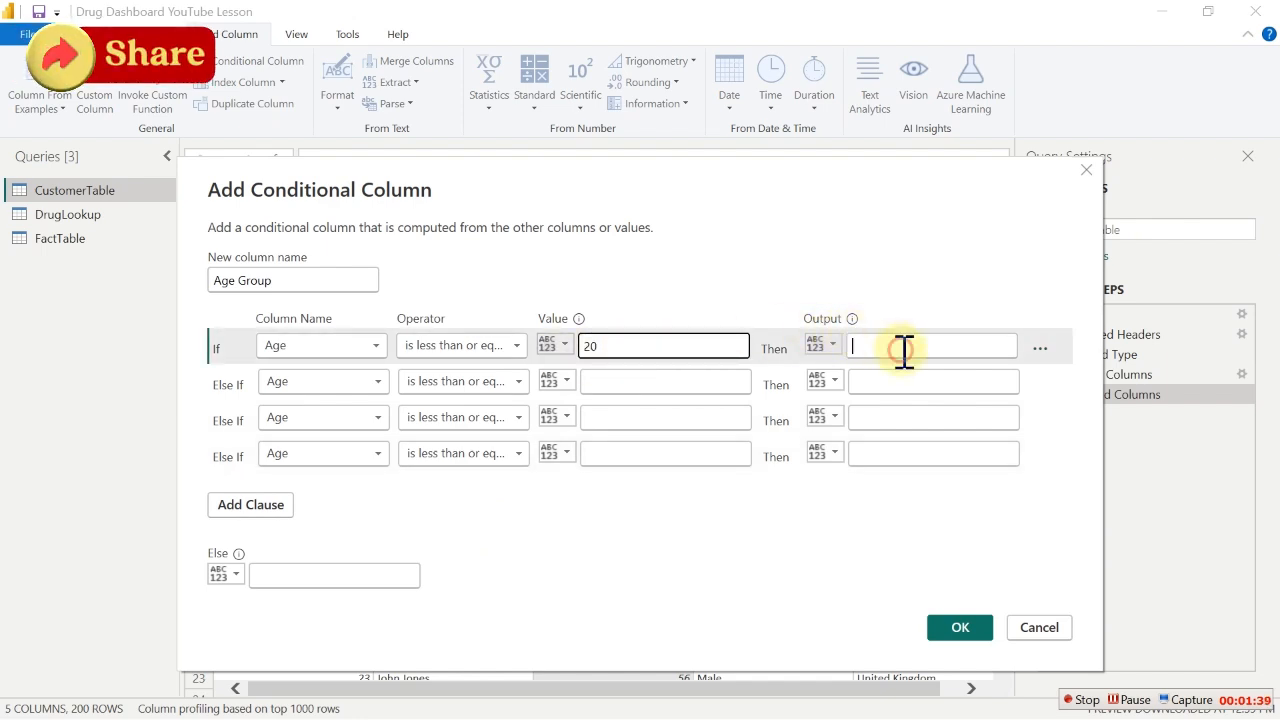
pyautogui.write('0-2')
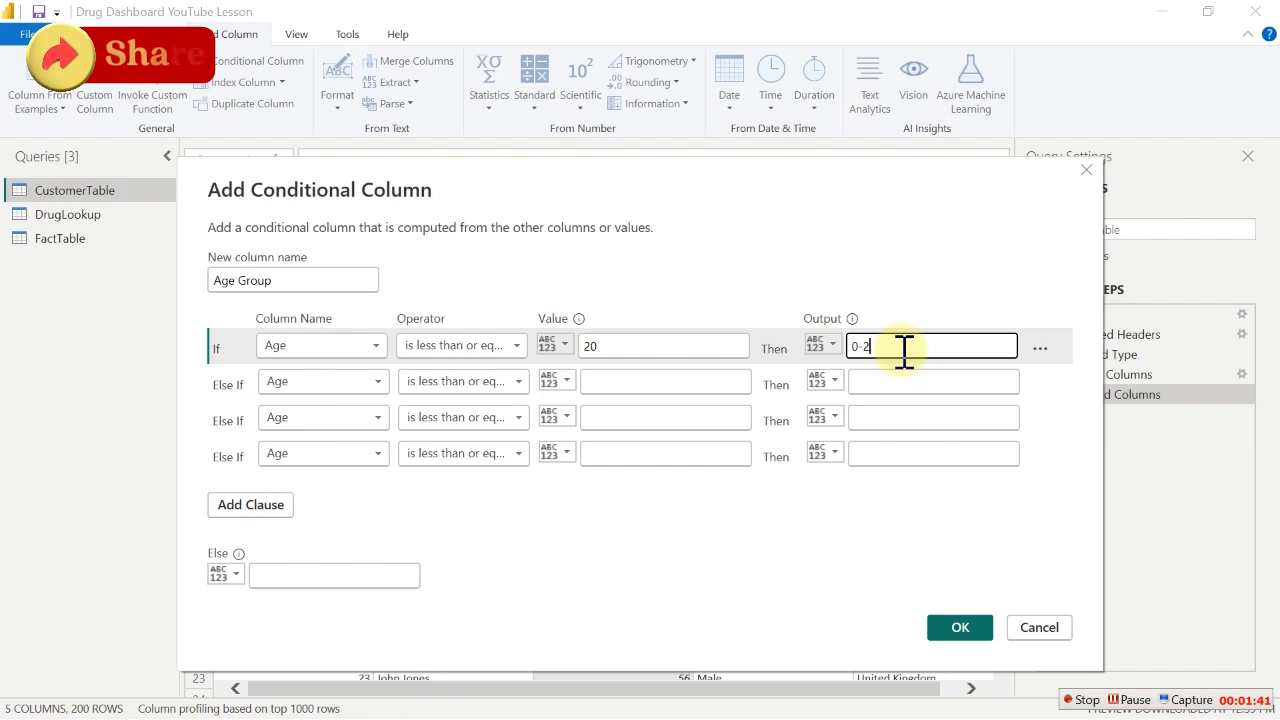
pyautogui.write('0')
# Give the first Else If clause the value 30 and the output 21-30
pyautogui.click(666, 388)
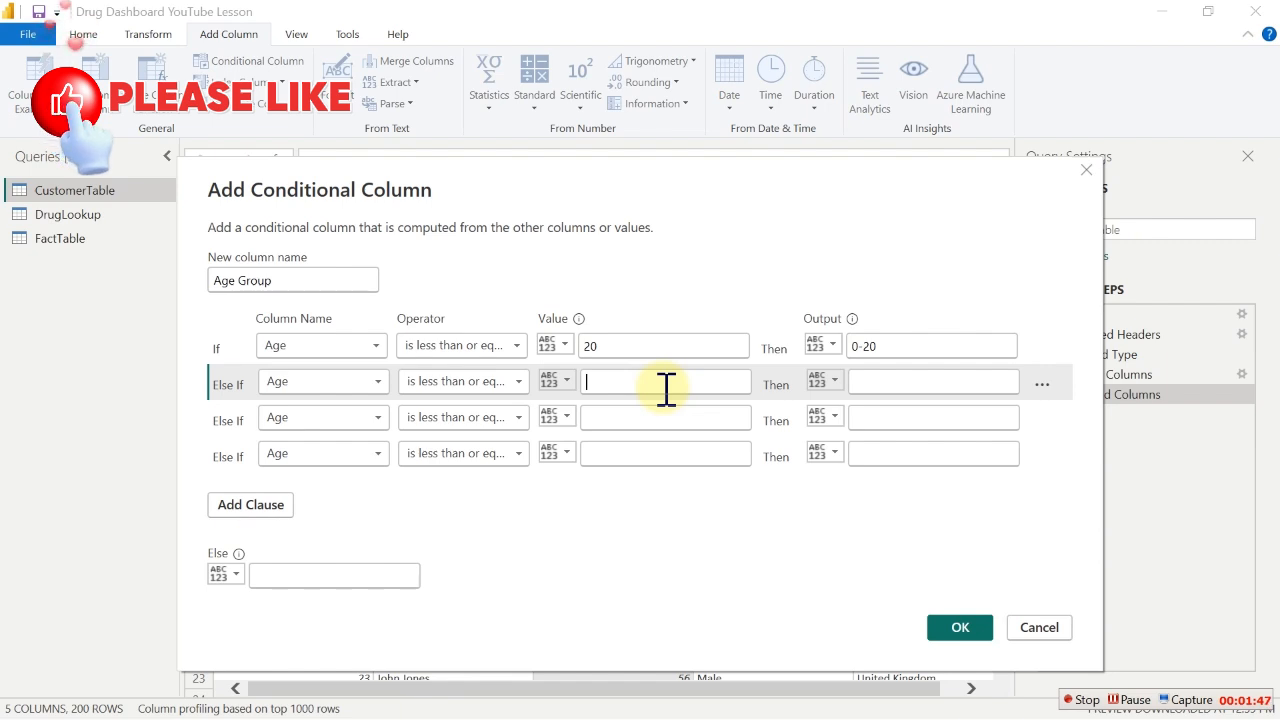
pyautogui.write('30')
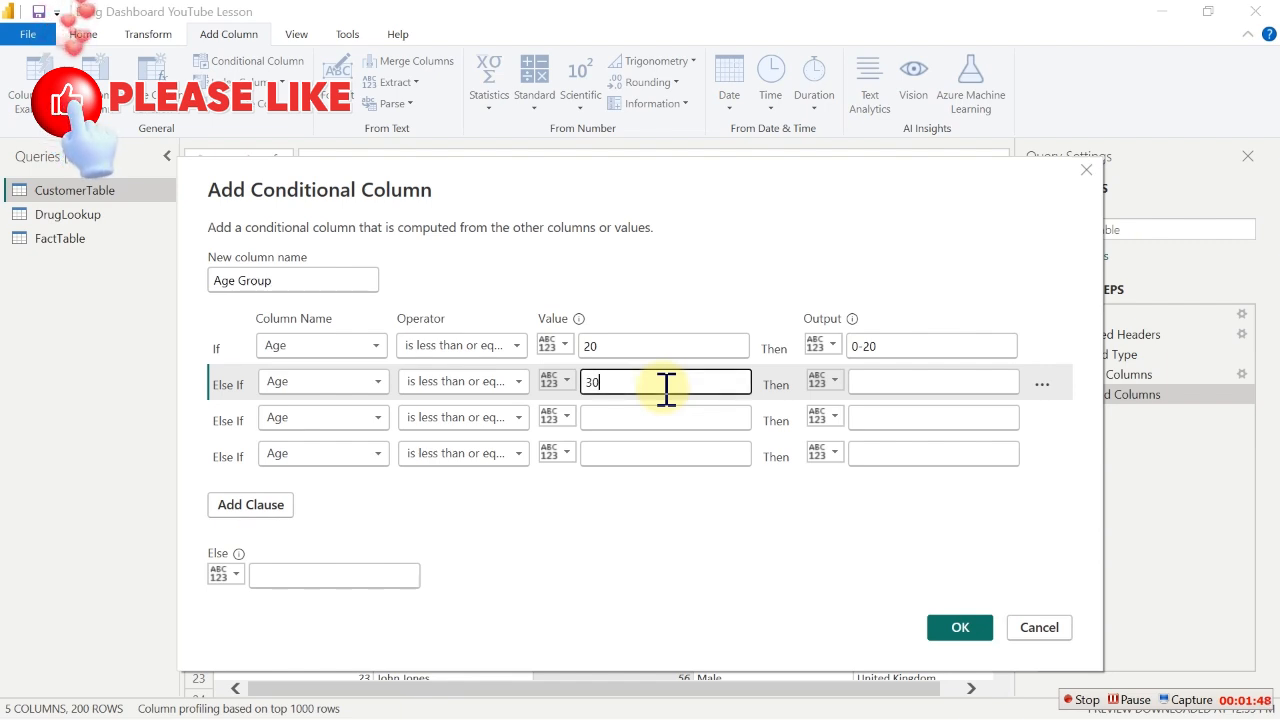
pyautogui.click(873, 383)
pyautogui.write('2')
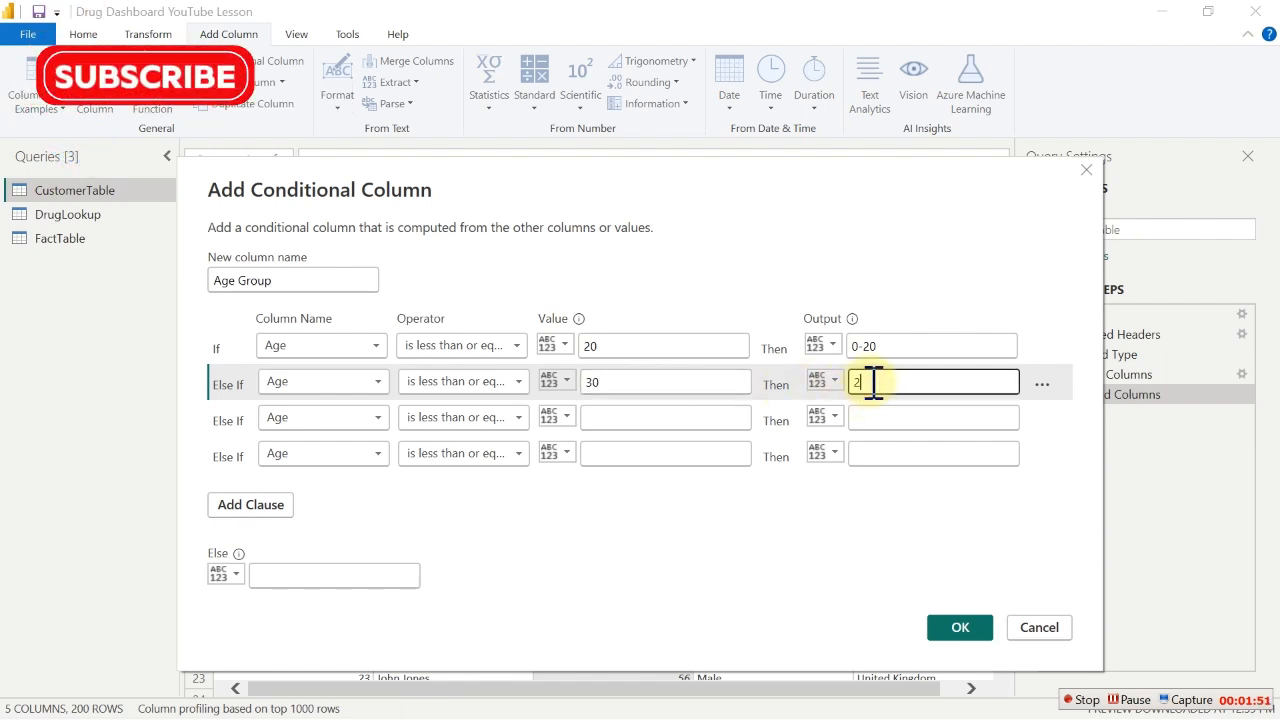
pyautogui.write('1')
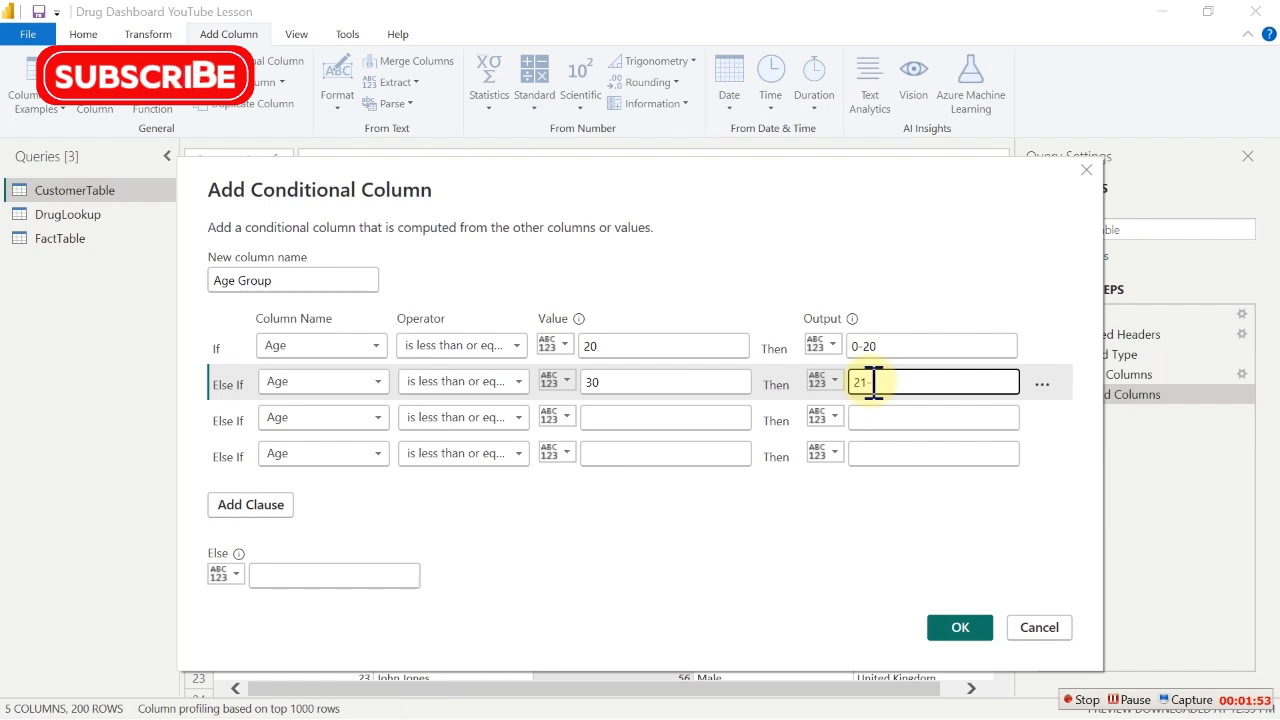
pyautogui.write('-30')
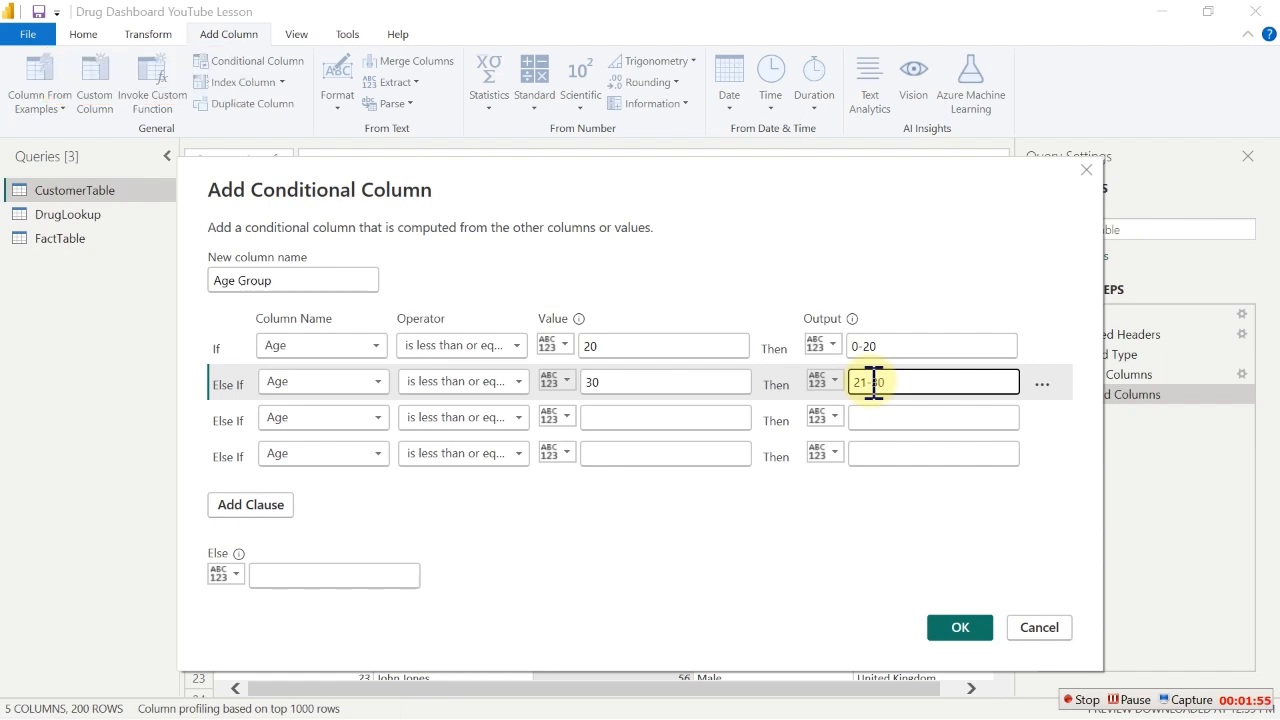
# Give the second Else If clause the value 40 and the output 31-40
pyautogui.click(640, 419)
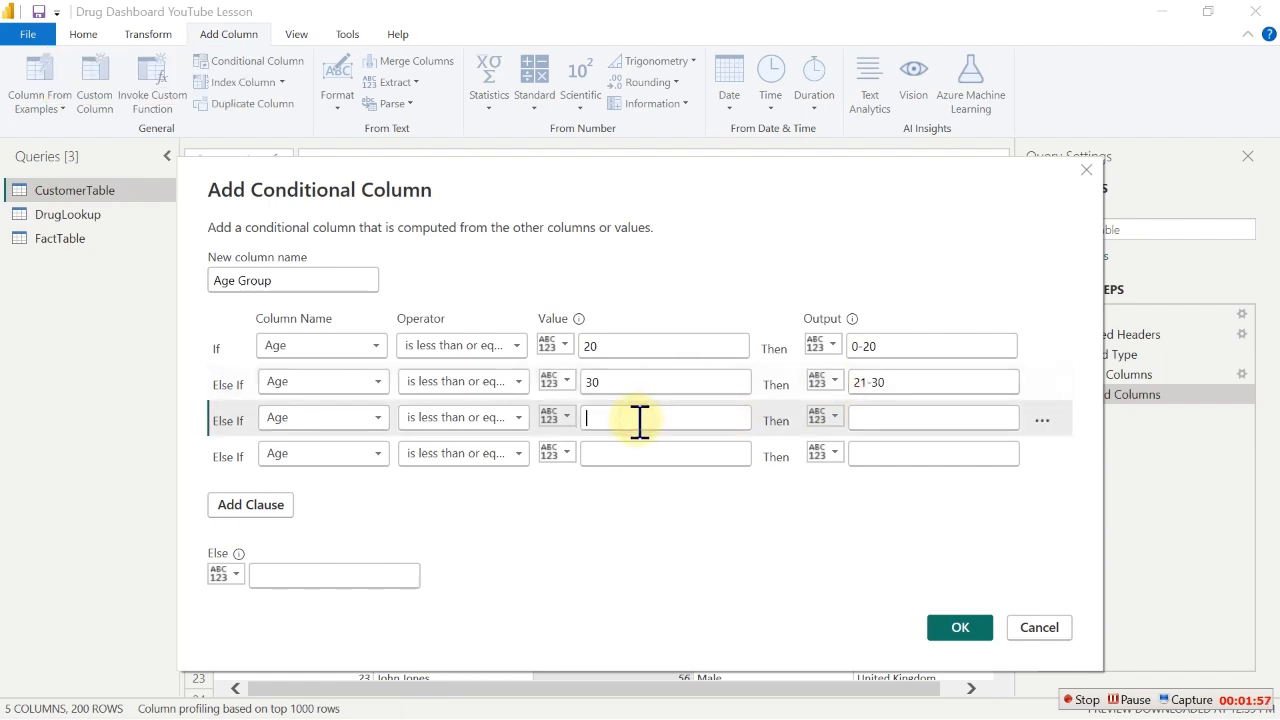
pyautogui.write('40')
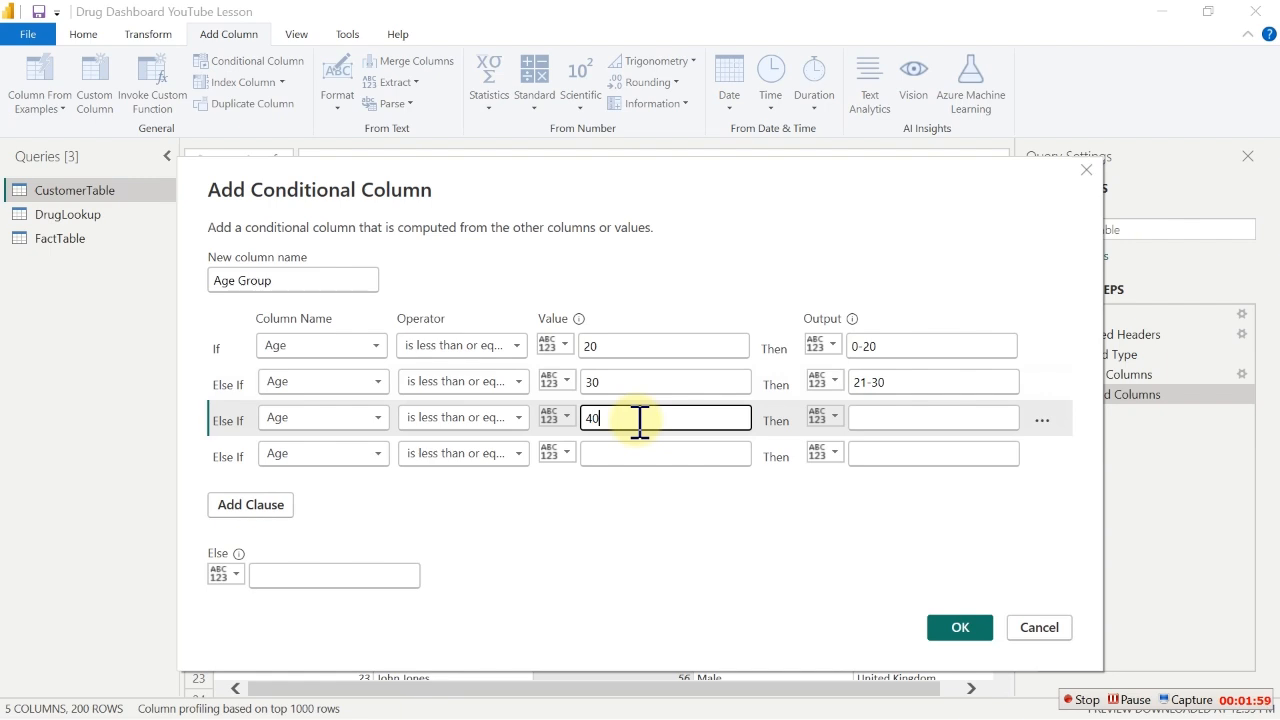
pyautogui.click(889, 420)
pyautogui.write('31')
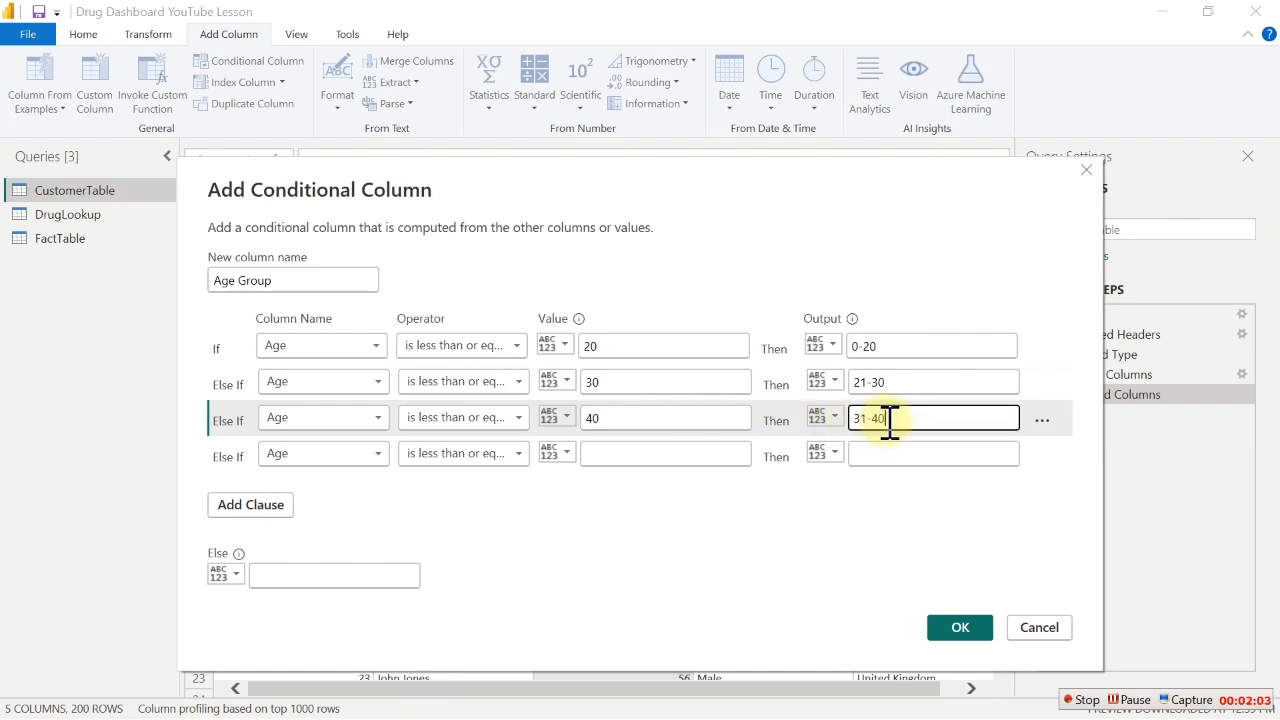
pyautogui.write('-40')
# Give the third Else If clause the value 50 and the output 41-50
pyautogui.click(681, 453)
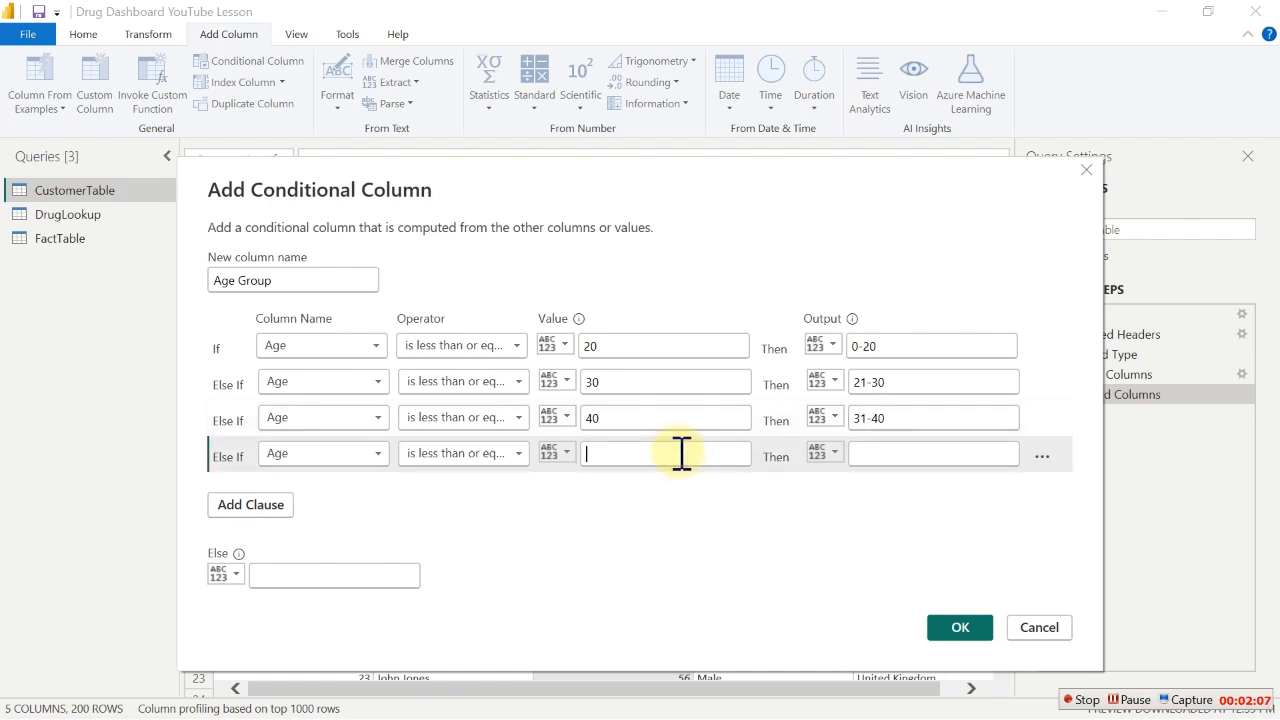
pyautogui.write('5')
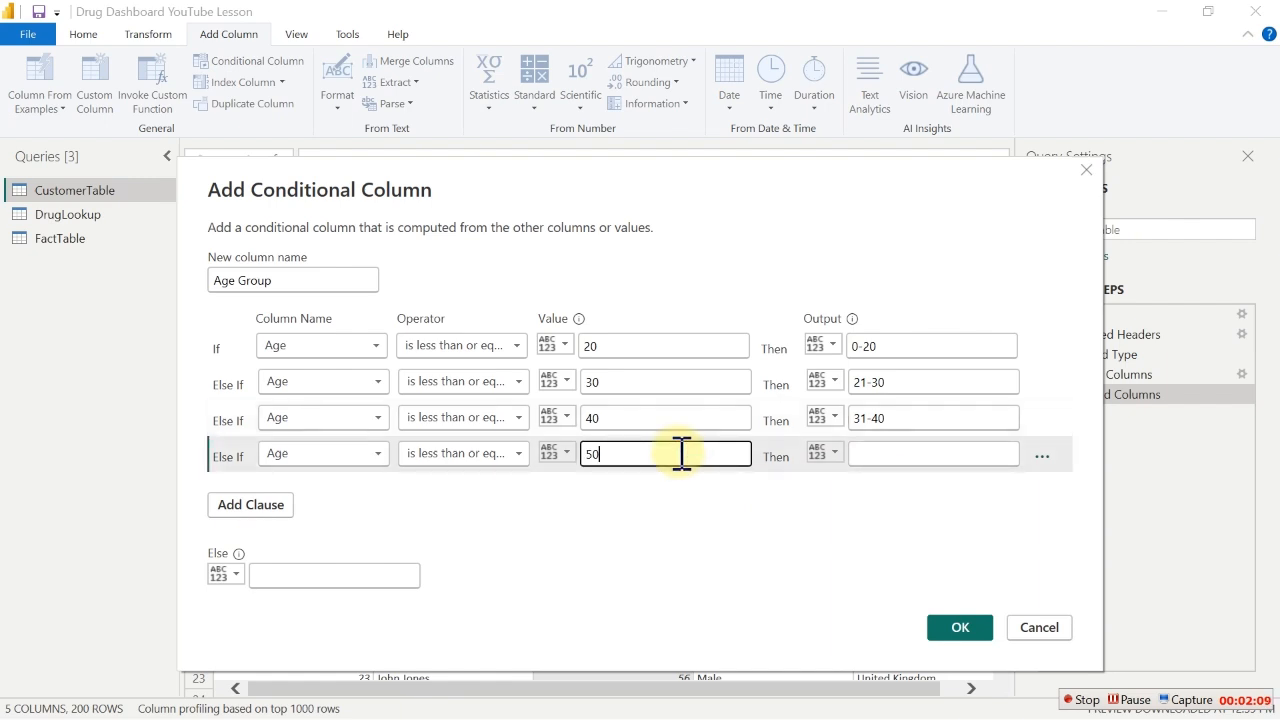
pyautogui.write('0')
pyautogui.click(877, 455)
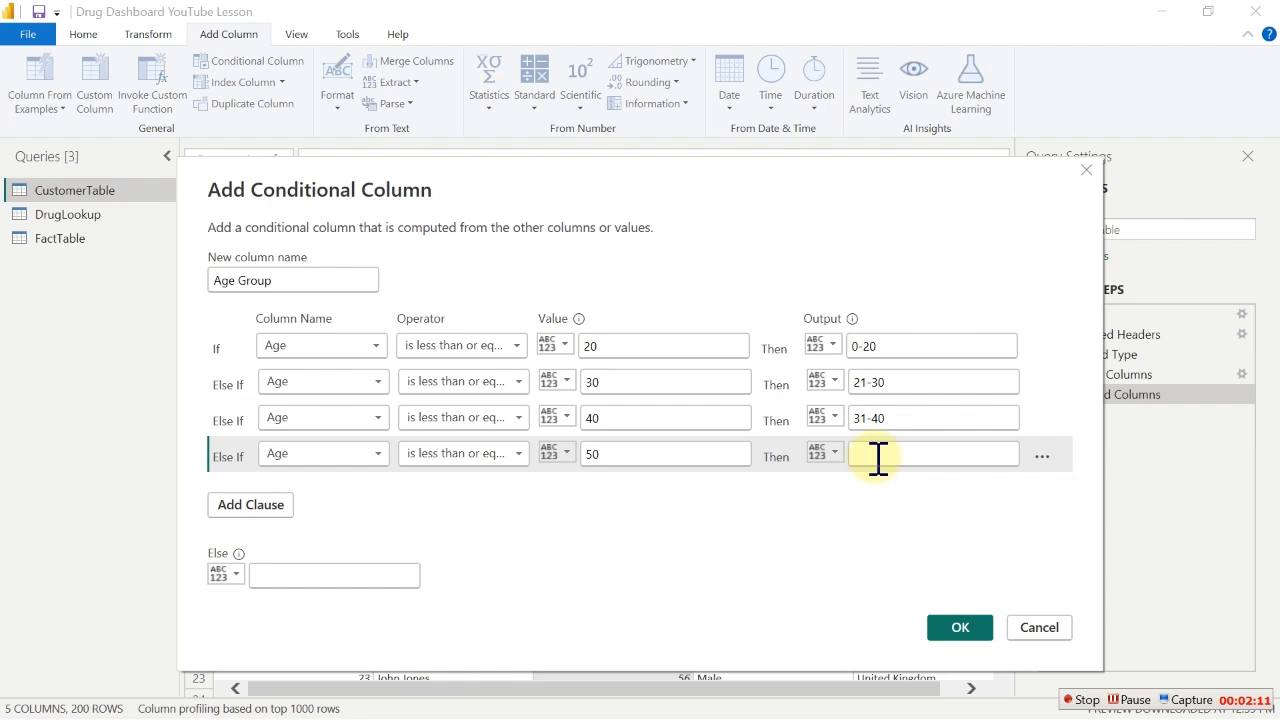
pyautogui.write('41-50')
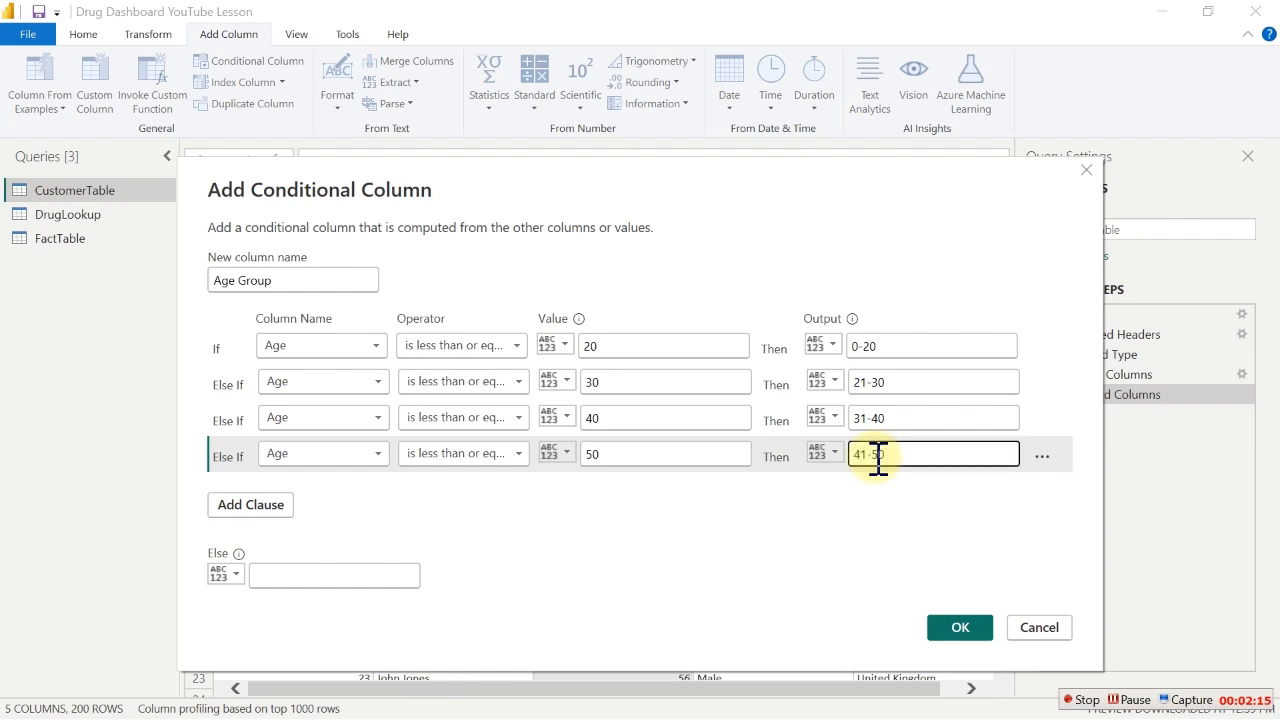
# Set the Else output to 51+ and create the Age Group conditional column
pyautogui.click(362, 574)
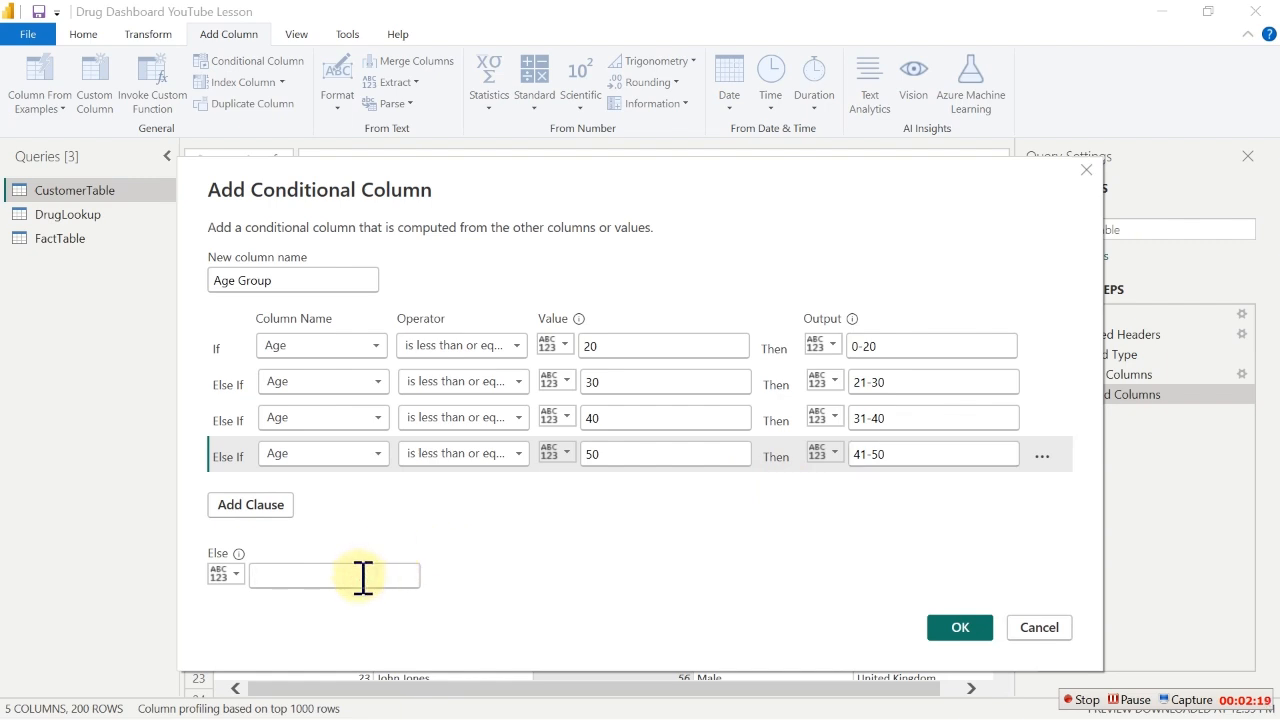
pyautogui.write('51+')
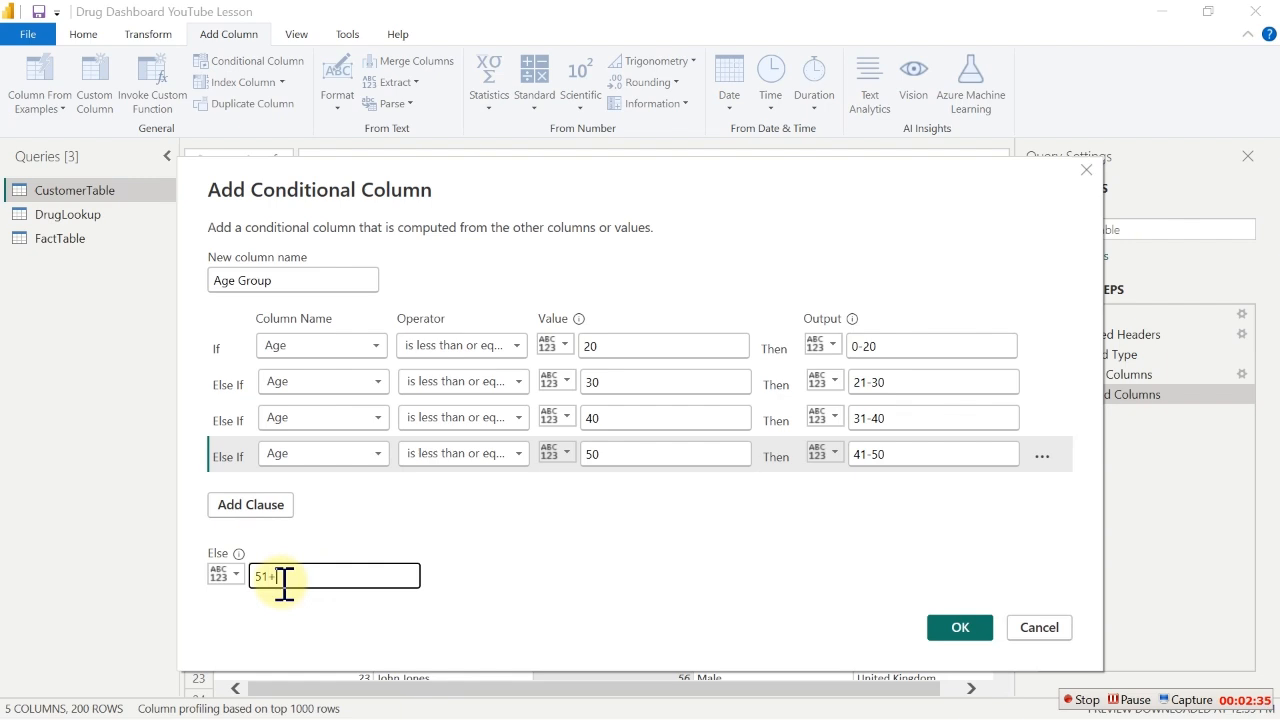
pyautogui.click(940, 630)
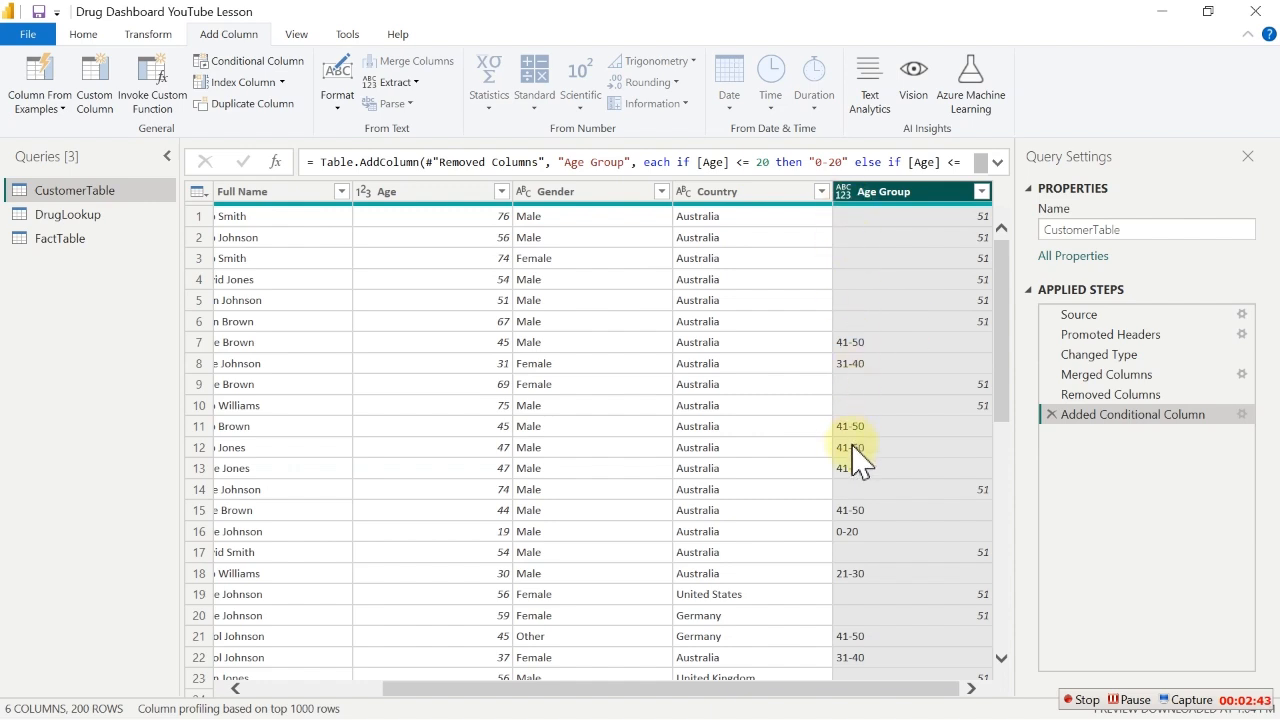
# Edit the conditional column's Else output to 51Plus and set the Age Group column's data type to Text
pyautogui.click(1242, 416)
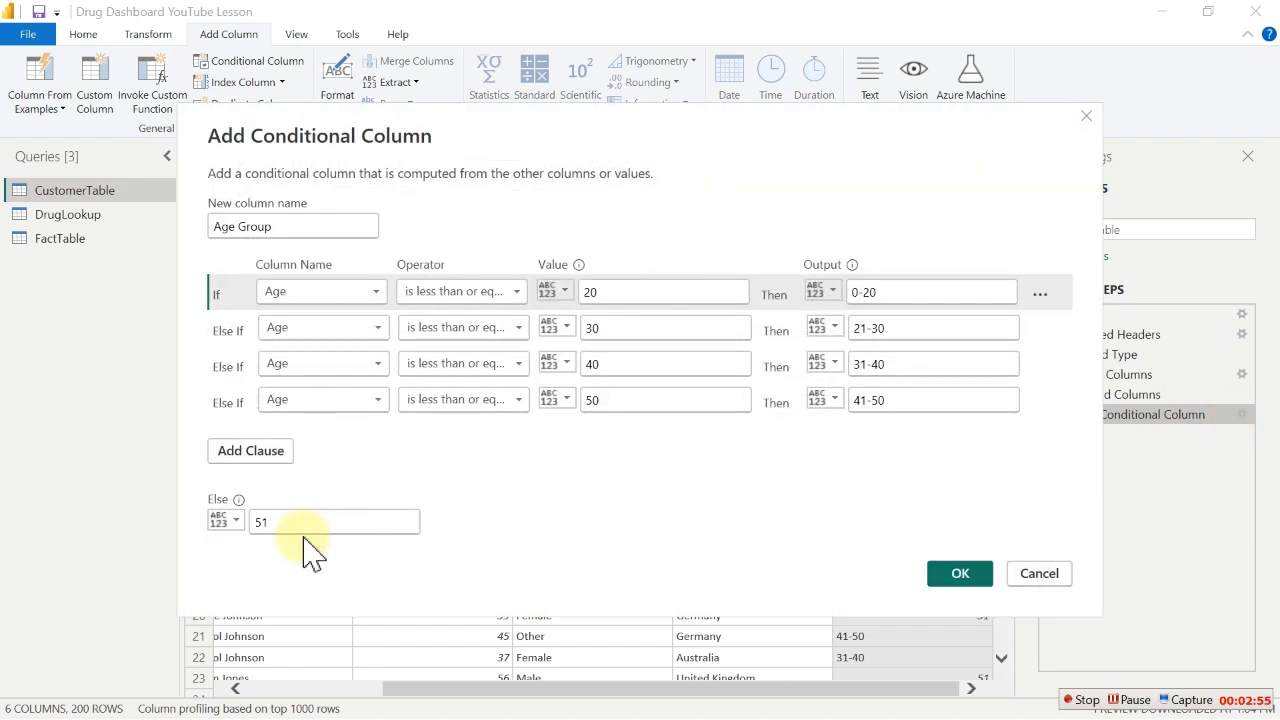
pyautogui.click(304, 521)
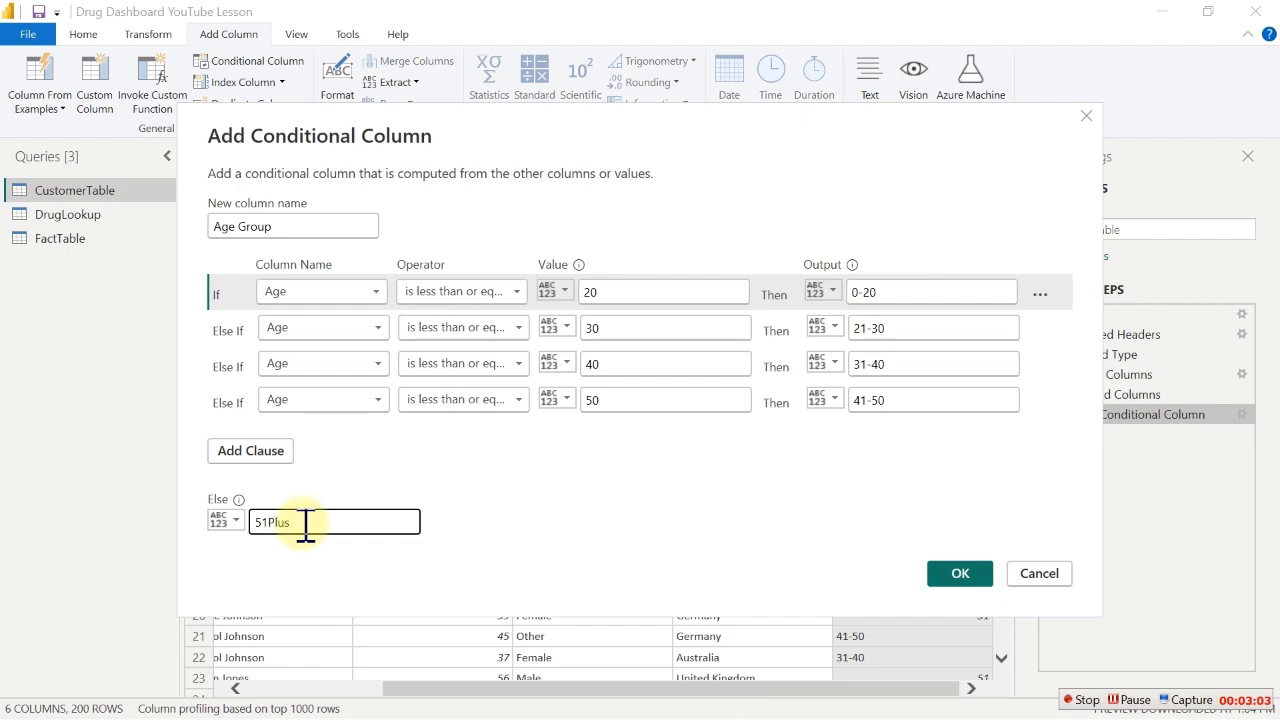
pyautogui.click(955, 578)
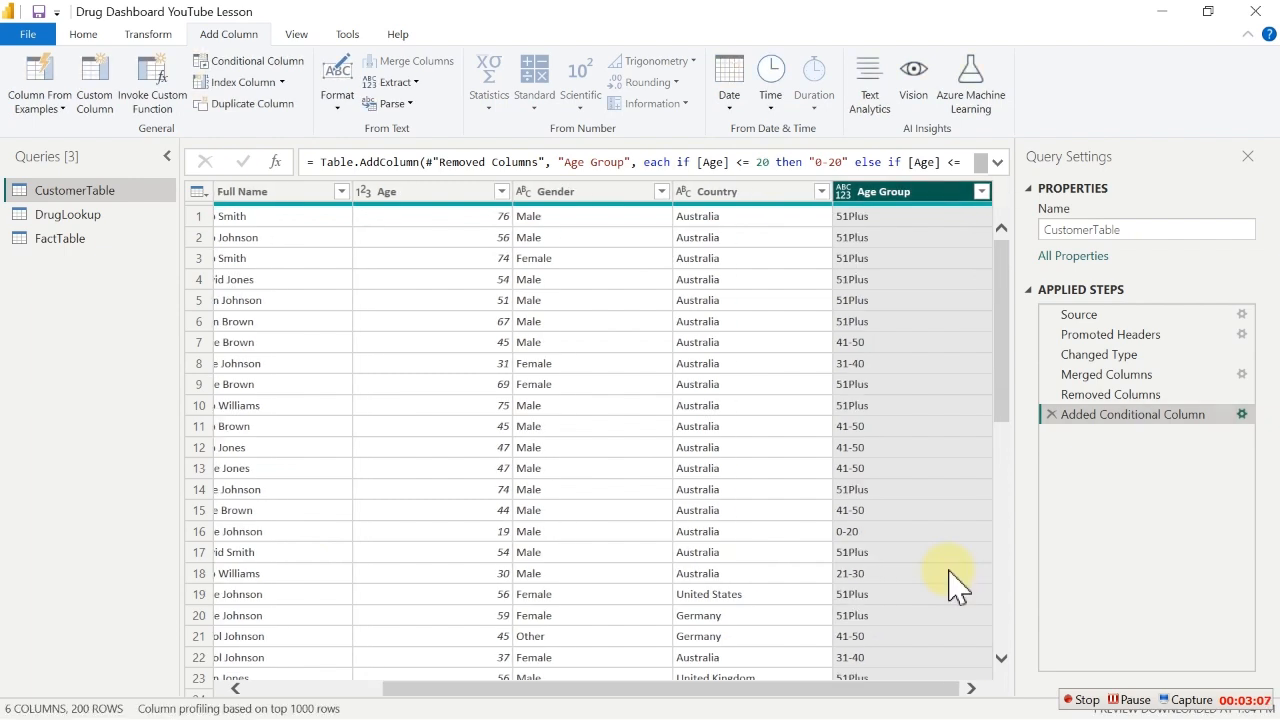
pyautogui.click(849, 197)
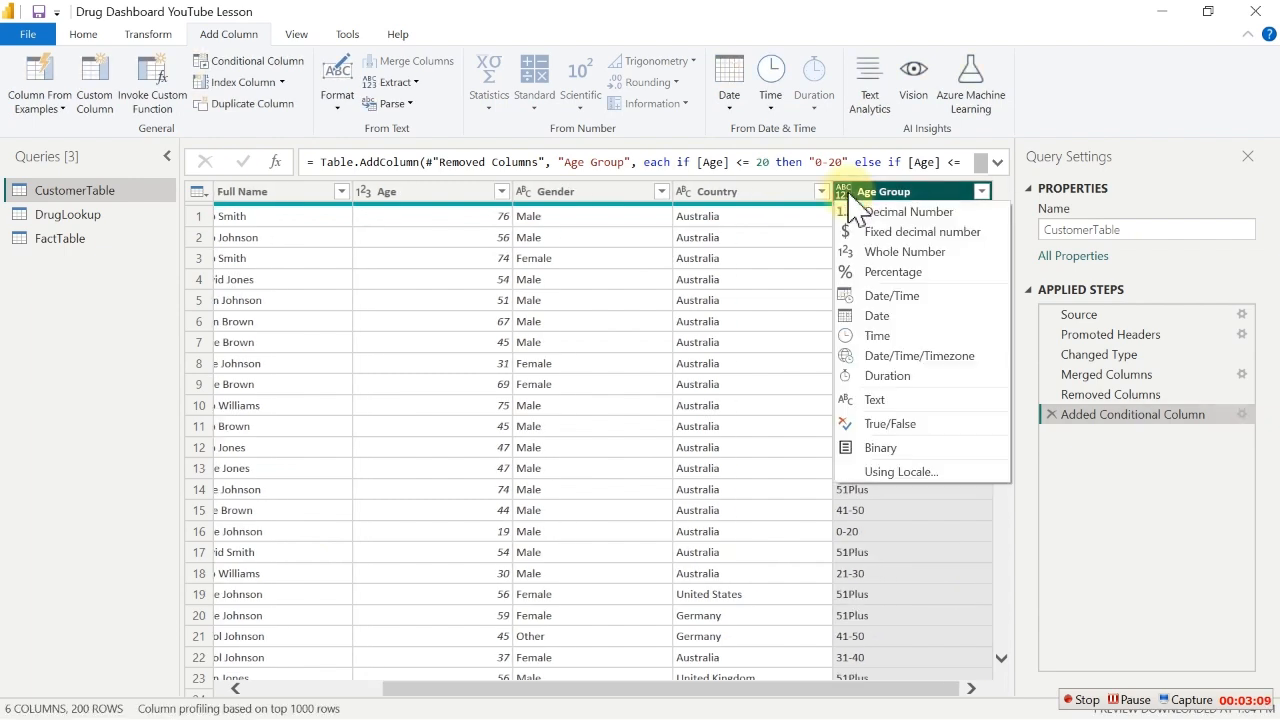
pyautogui.click(881, 403)
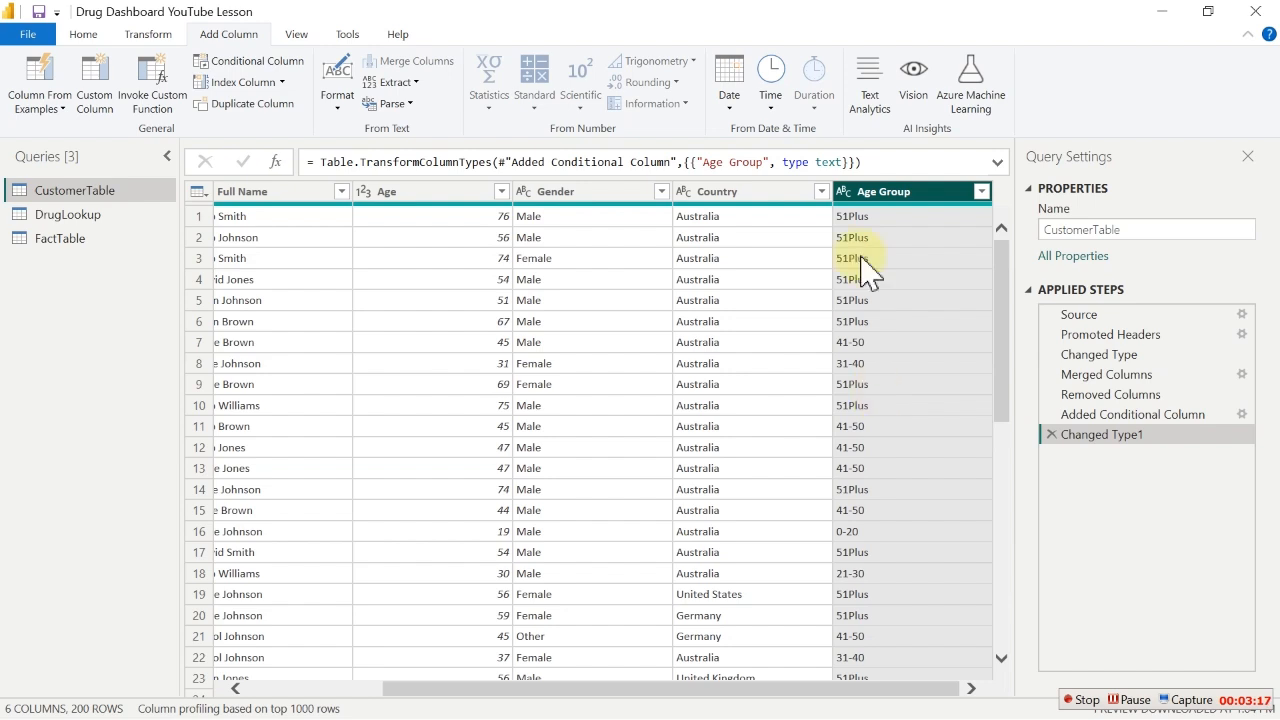
# Replace the value "+" with "Plus" in the Age Group column
pyautogui.rightClick(884, 205)
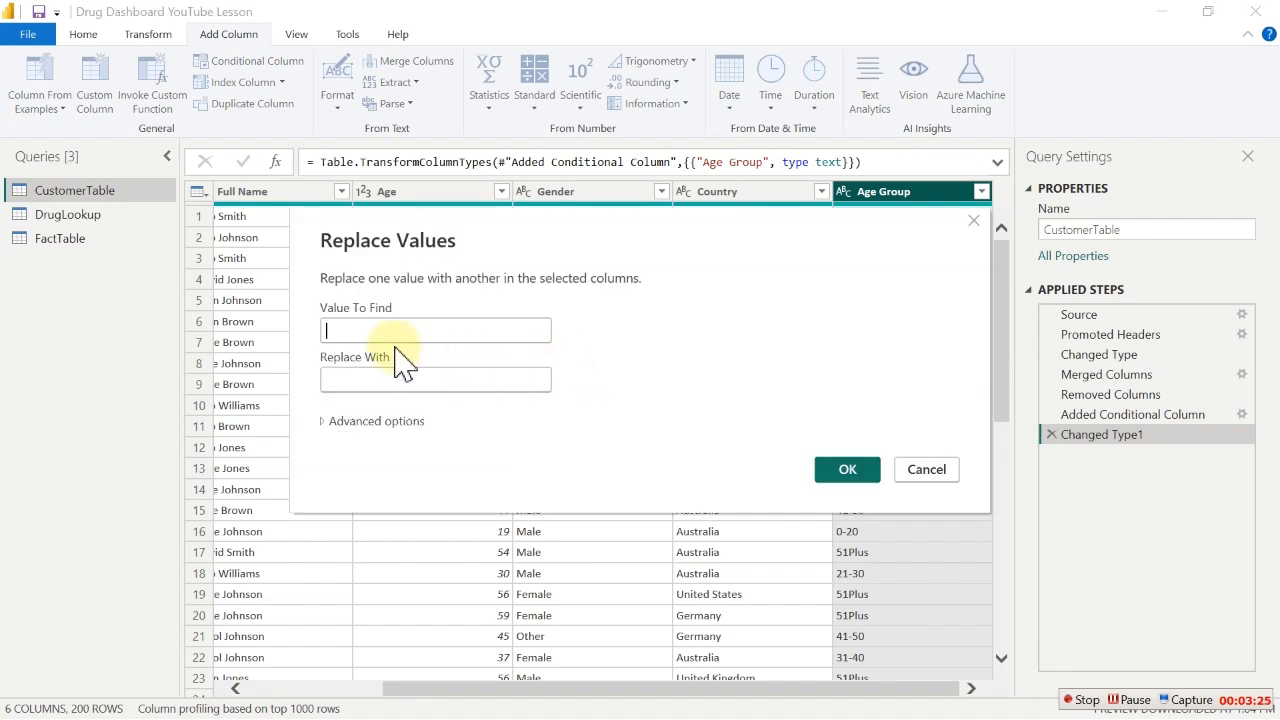
pyautogui.write('+')
pyautogui.click(381, 380)
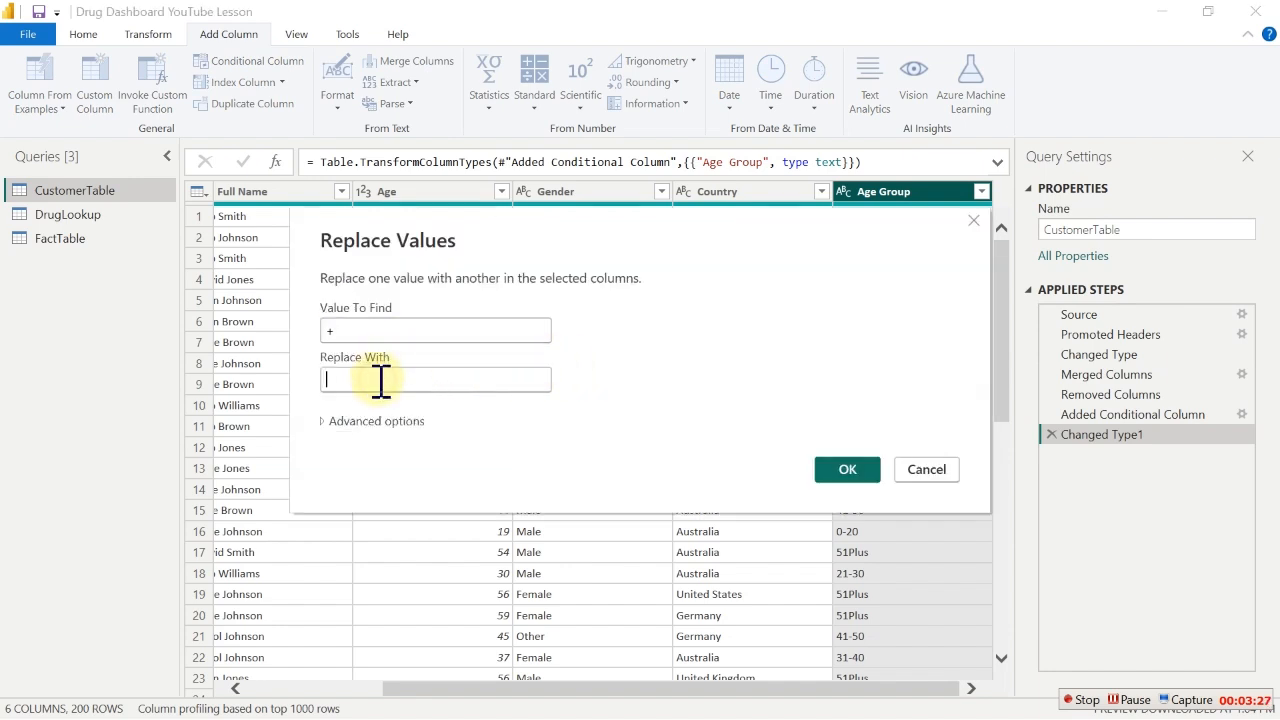
pyautogui.write('Plus')
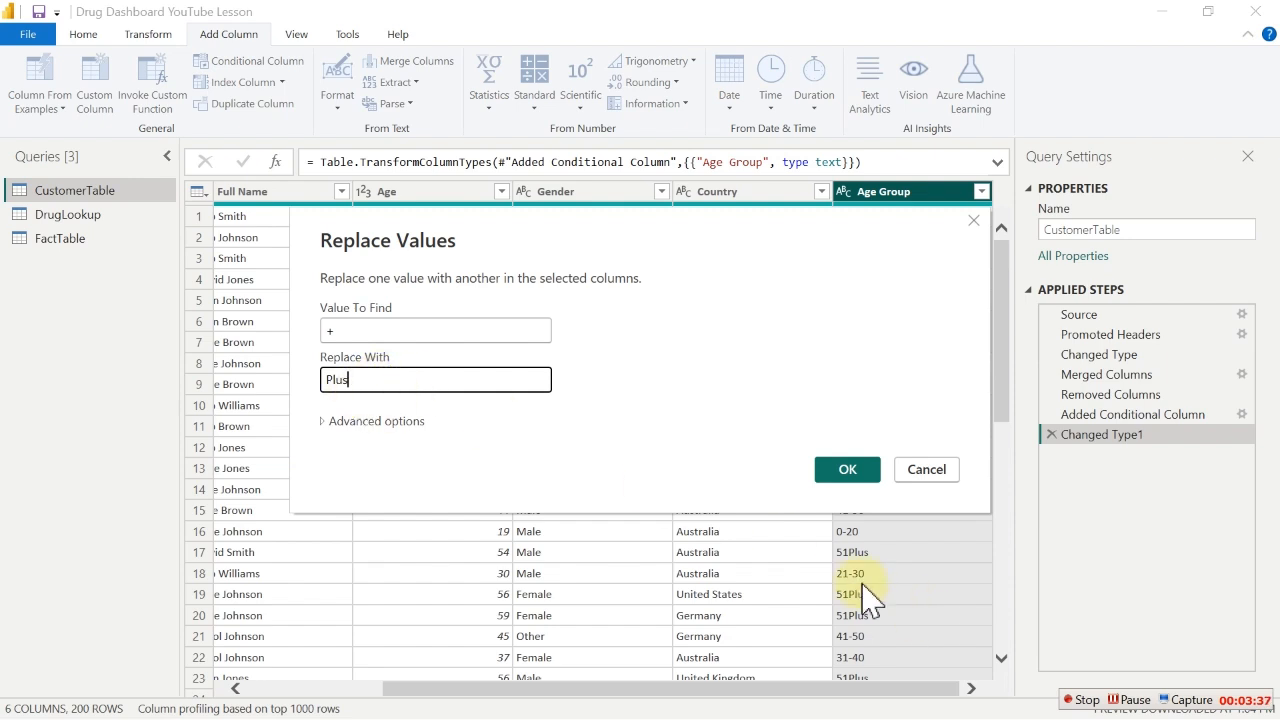
pyautogui.click(848, 474)
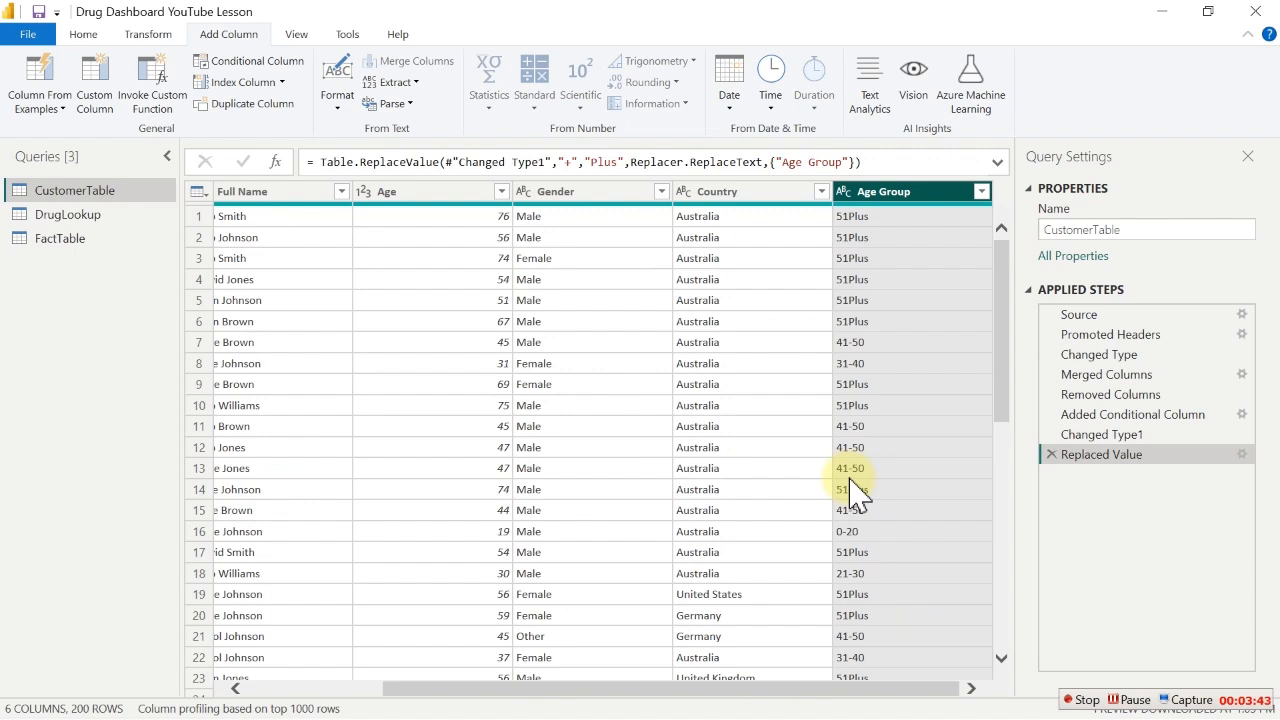
# Edit the Age Group replacement step to find 51+ and replace it with 51Plus
pyautogui.click(1241, 454)
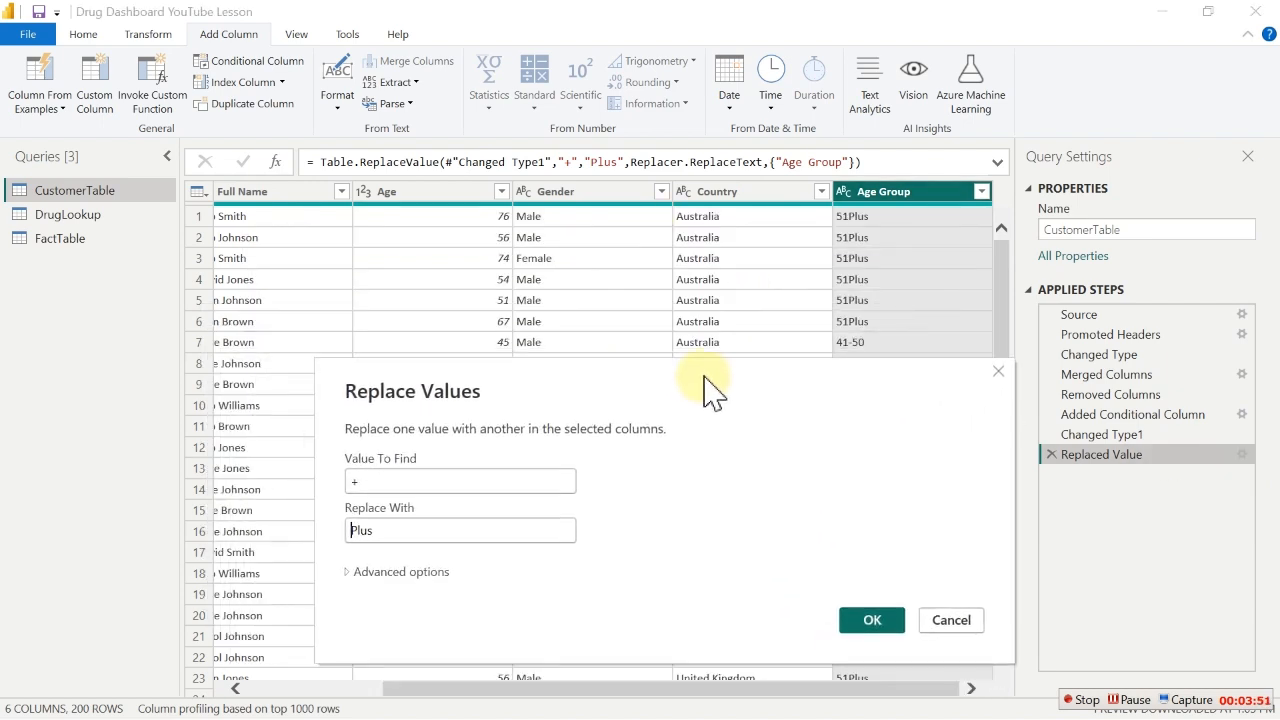
pyautogui.click(384, 533)
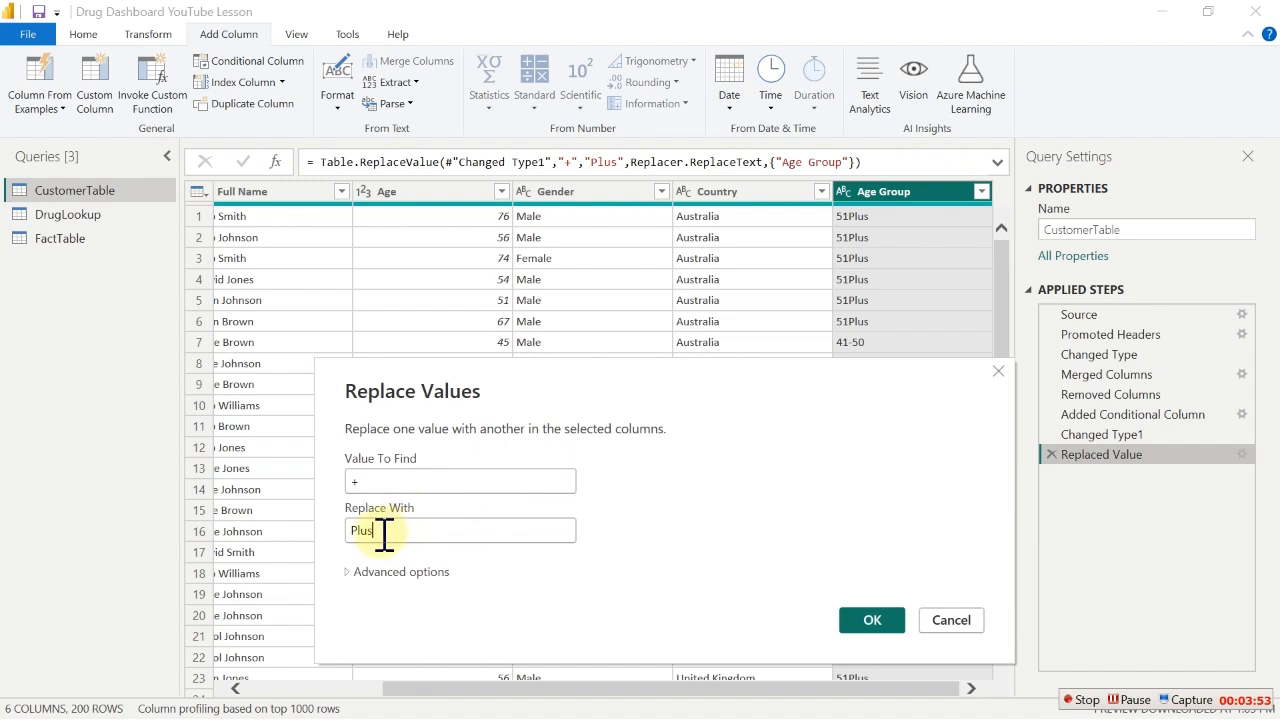
pyautogui.click(384, 534)
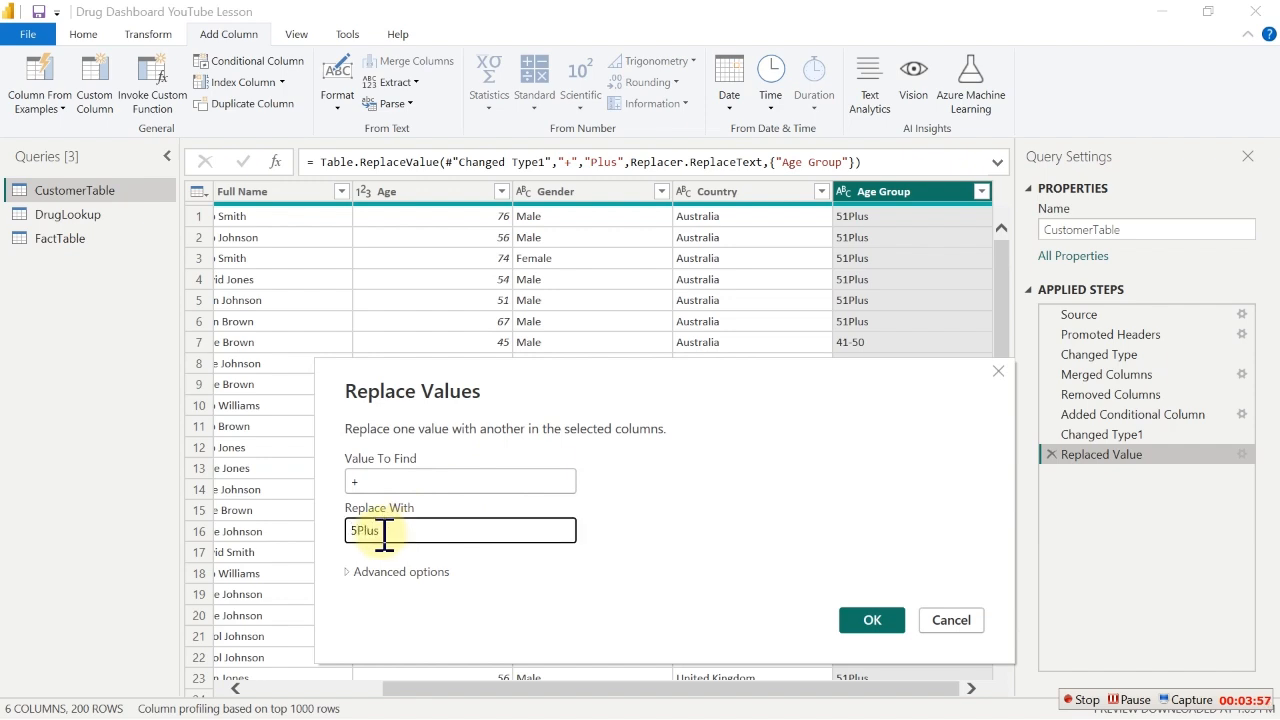
pyautogui.click(354, 483)
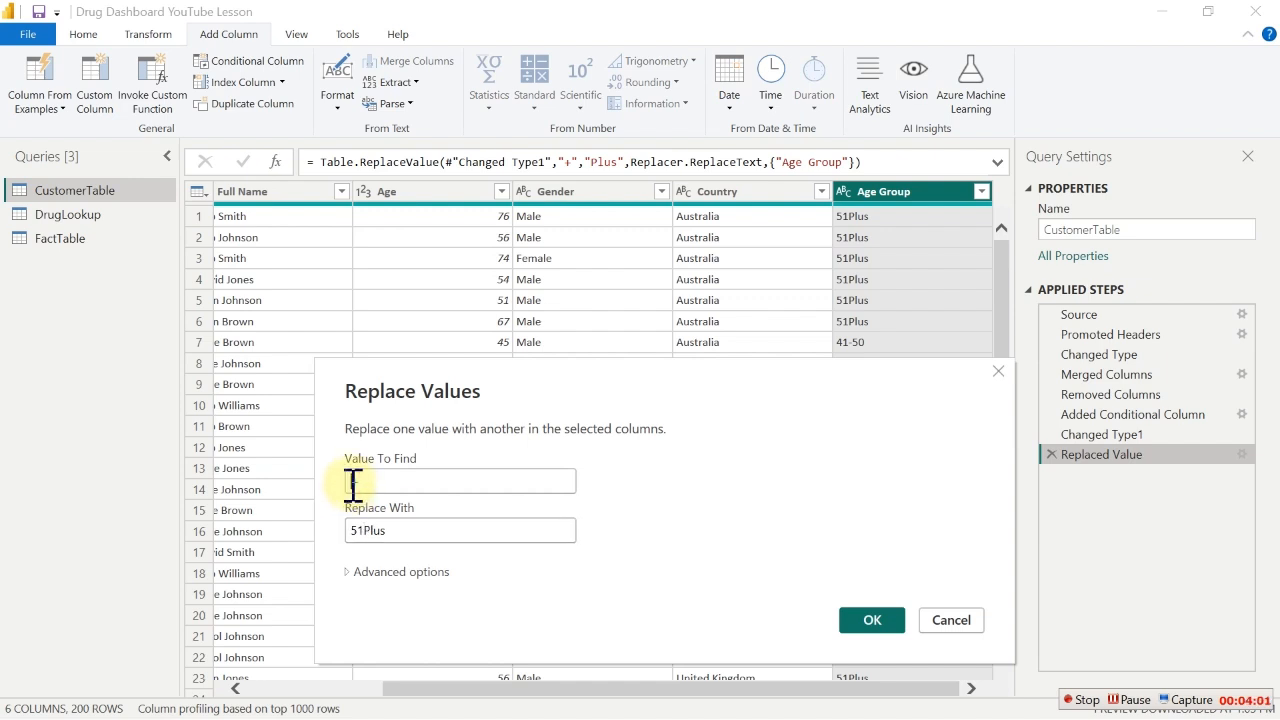
pyautogui.click(354, 483)
pyautogui.write('+')
pyautogui.click(880, 624)
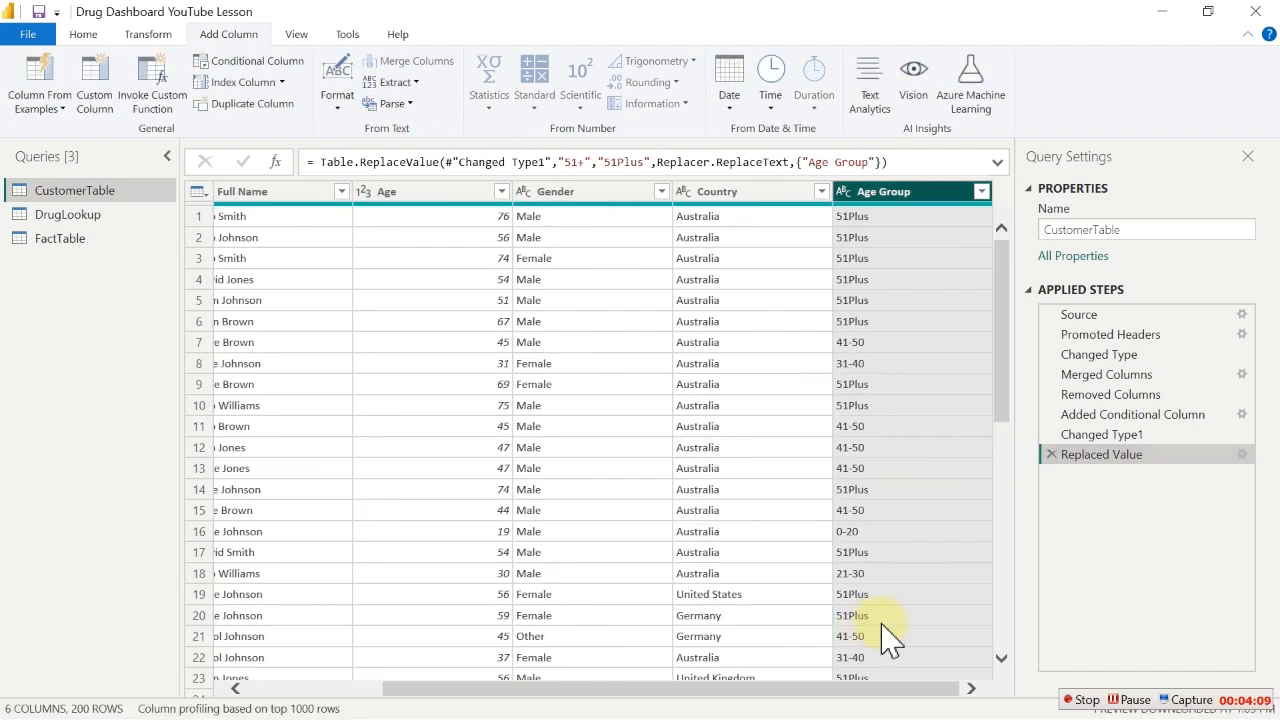
pyautogui.click(876, 300)
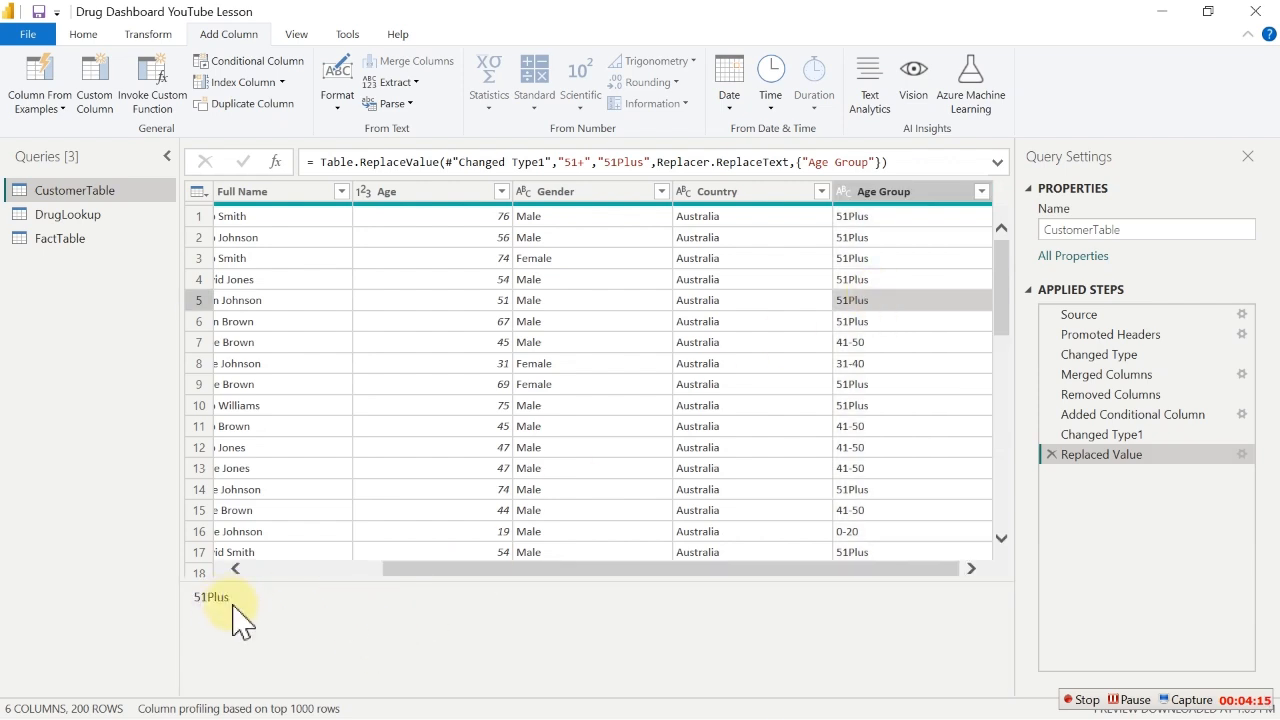
# Delete the Replaced Value and Changed Type1 steps, and set the Age Group conditional column's Else output to "51 Plus"
pyautogui.click(1051, 454)
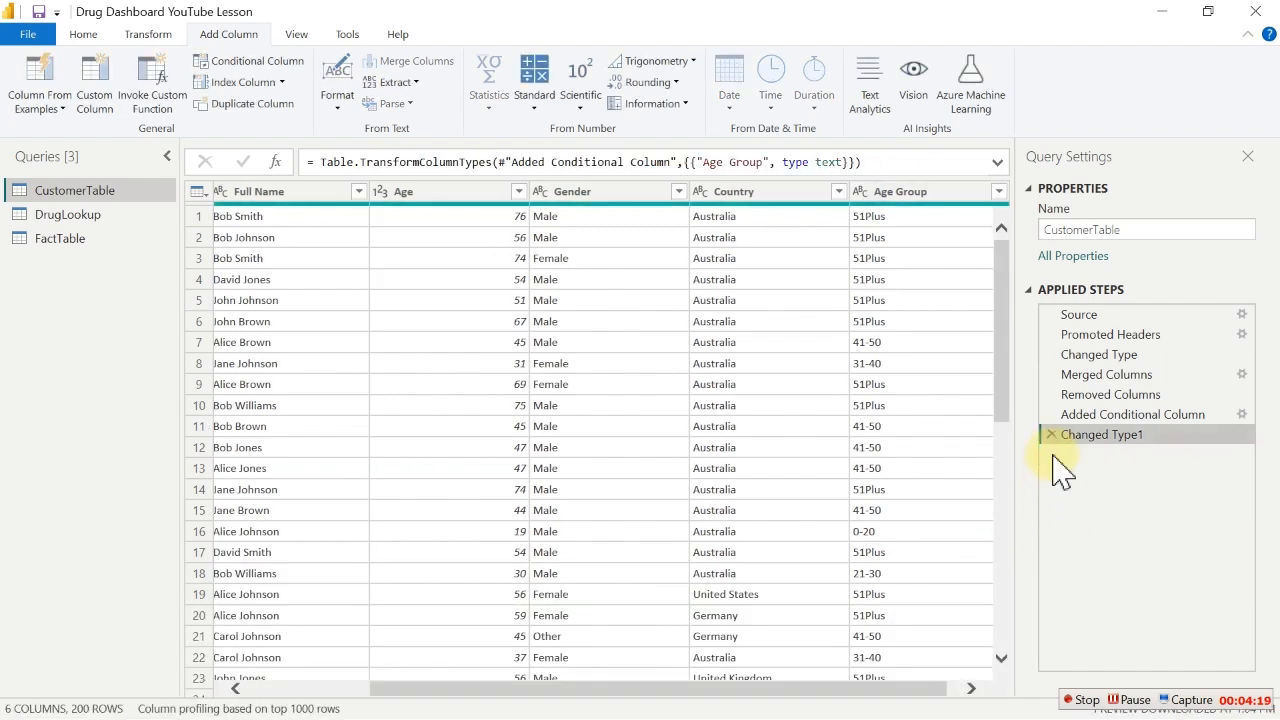
pyautogui.click(1050, 440)
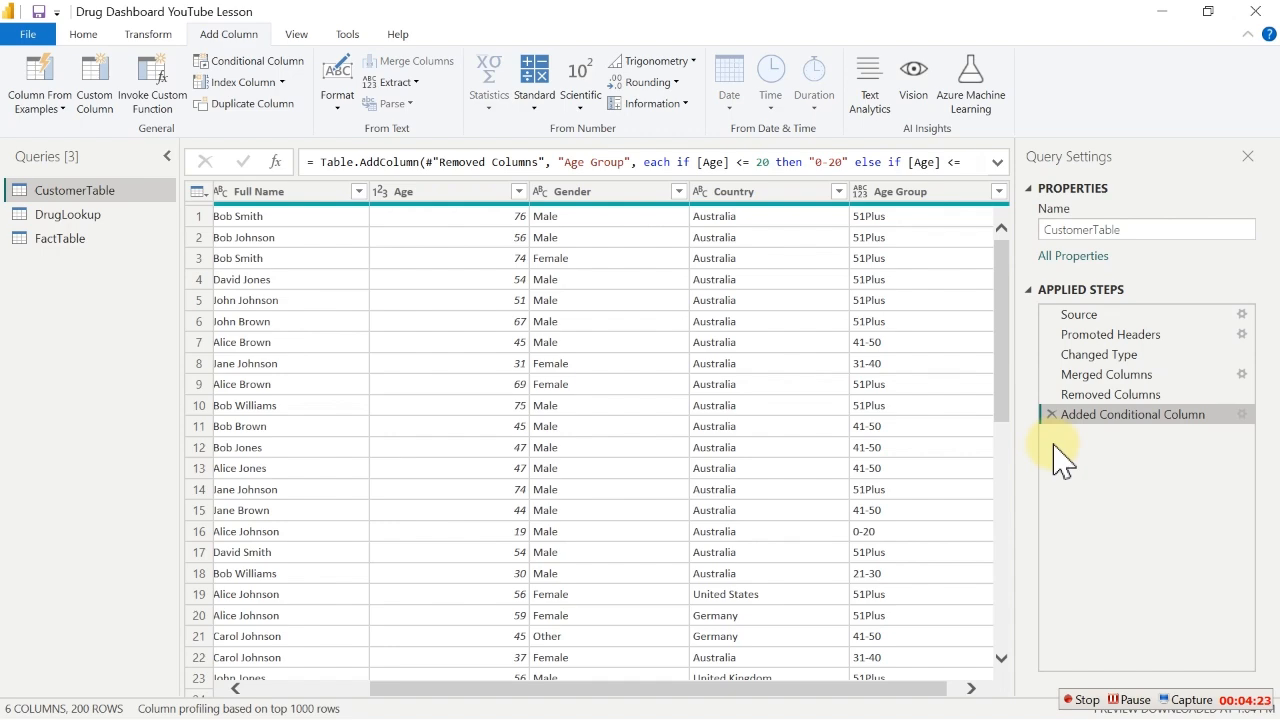
pyautogui.click(1242, 414)
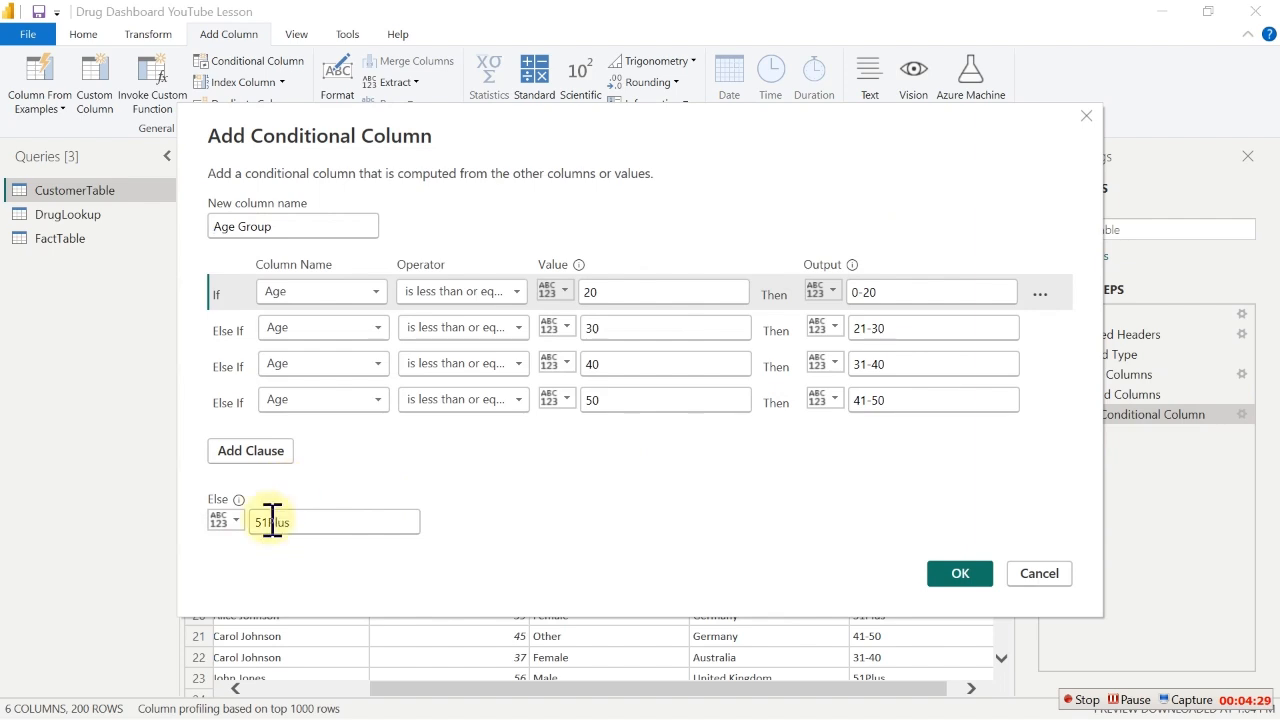
pyautogui.click(272, 521)
pyautogui.click(972, 578)
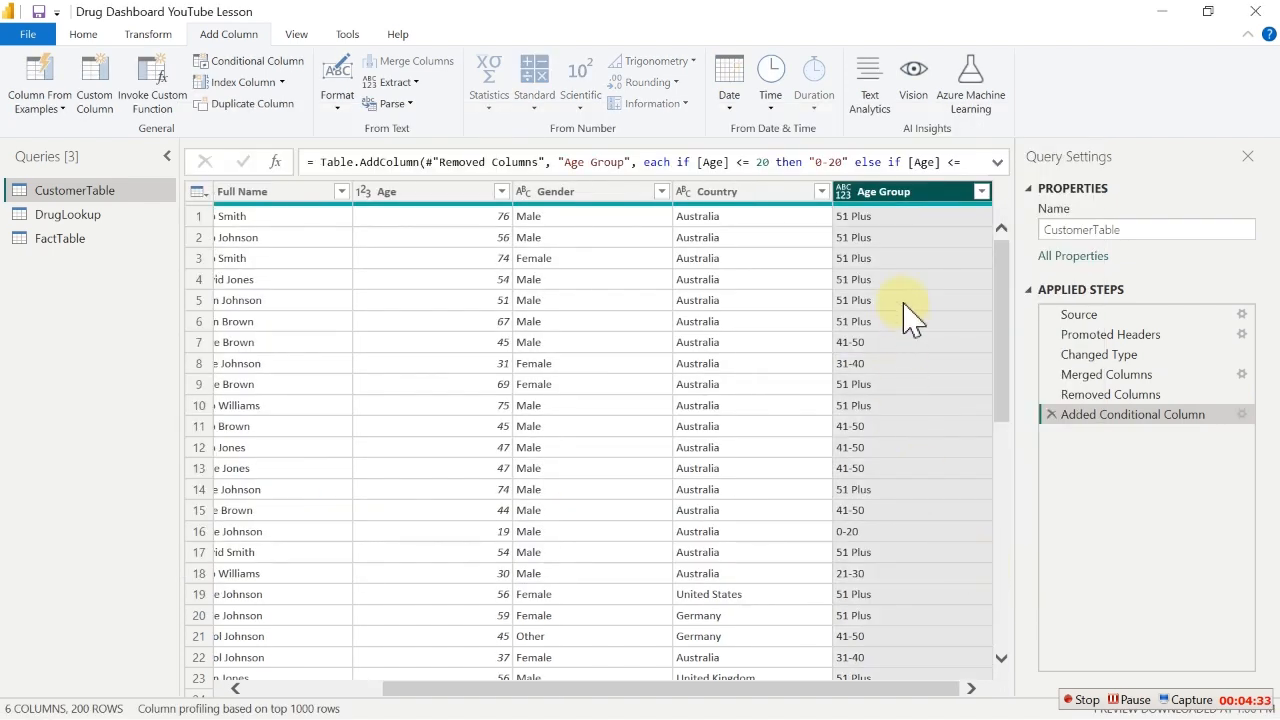
# Replace the value "Plus" with "+" in the Age Group column
pyautogui.rightClick(877, 189)
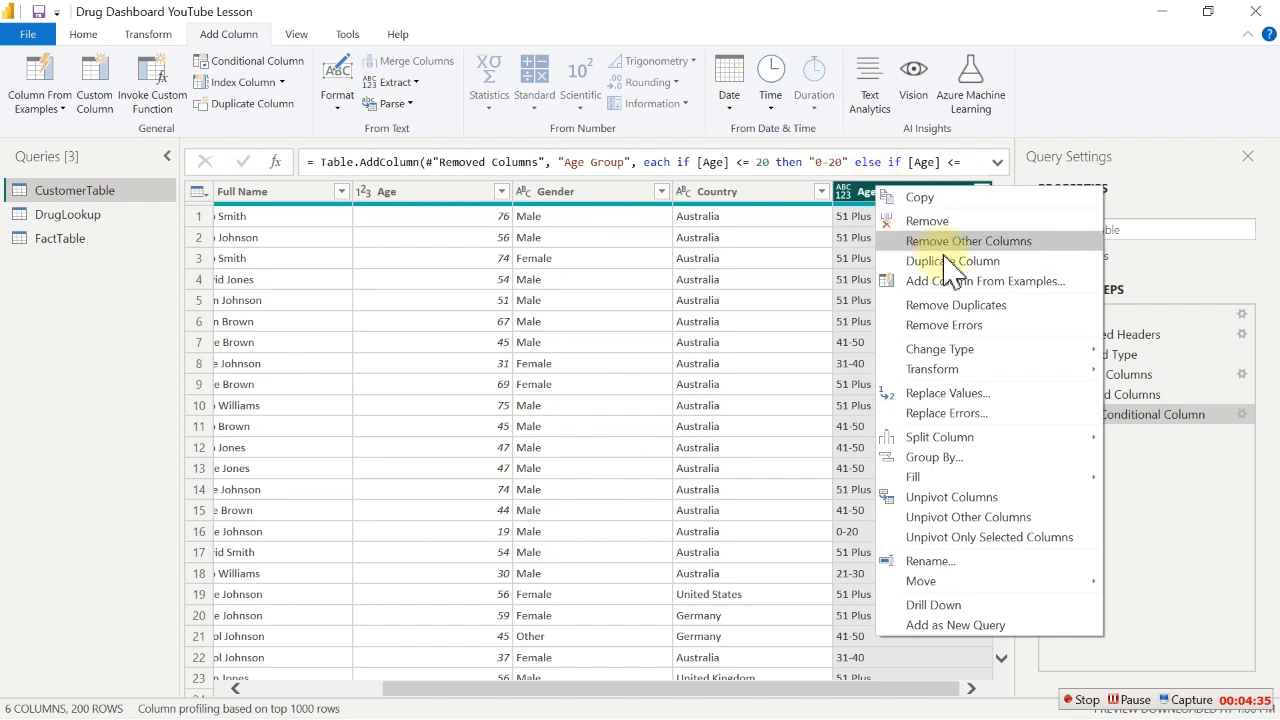
pyautogui.click(945, 394)
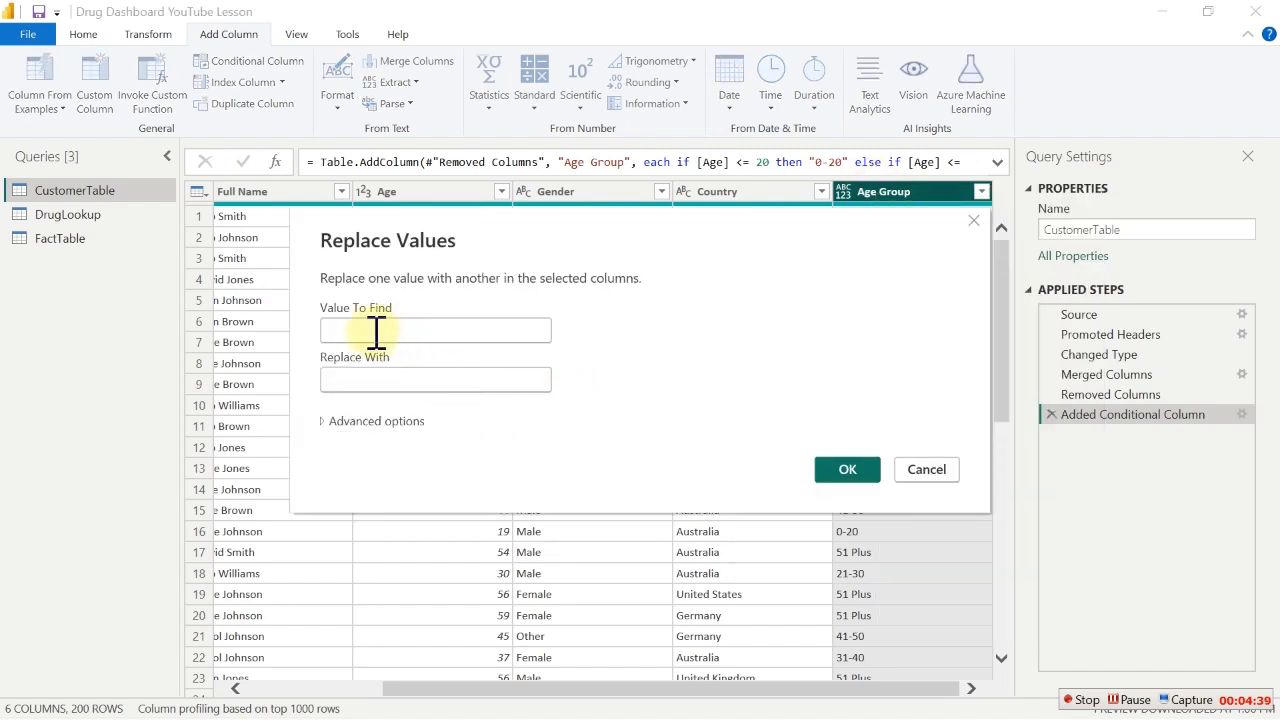
pyautogui.moveTo(506, 229); pyautogui.dragTo(597, 393)
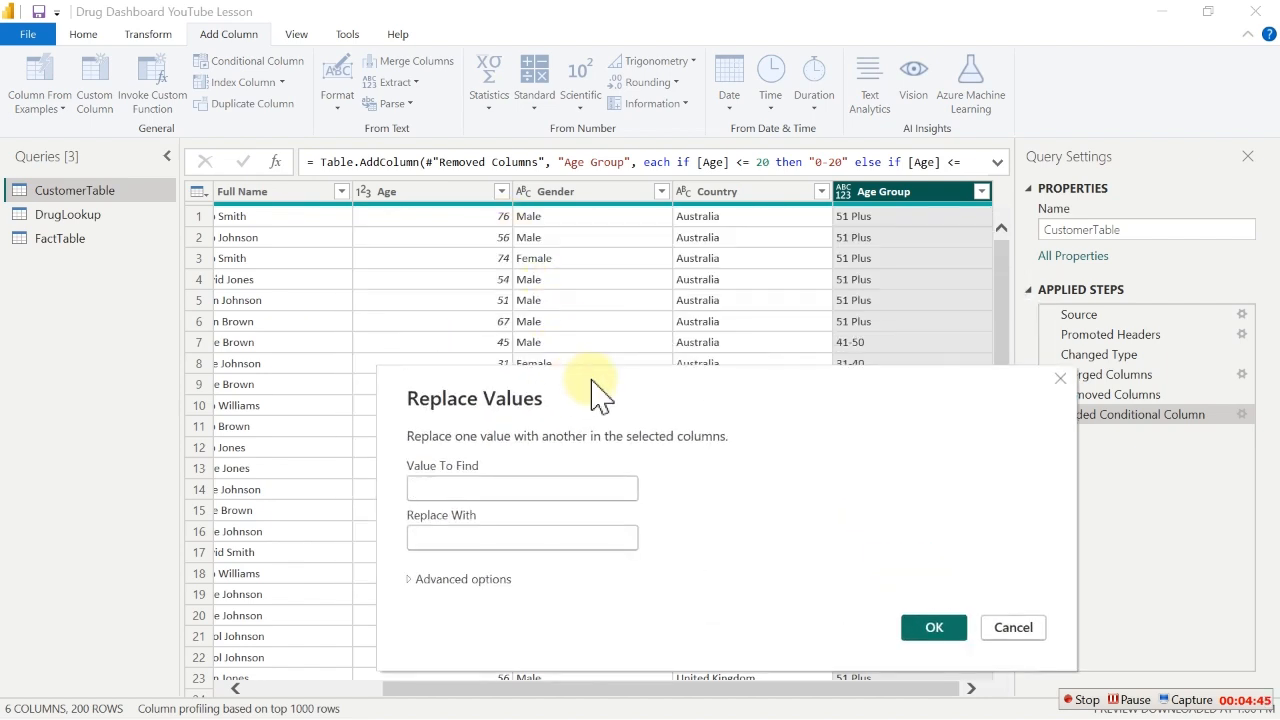
pyautogui.click(477, 489)
pyautogui.write('Plus')
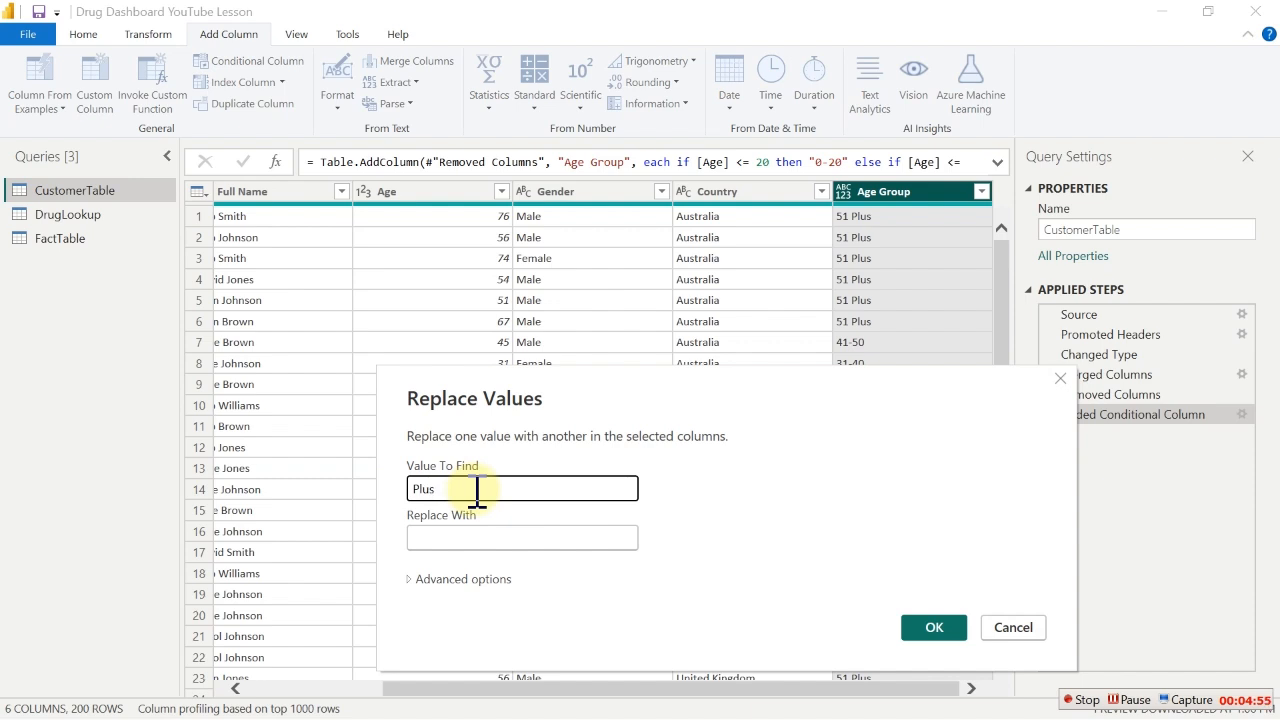
pyautogui.click(463, 541)
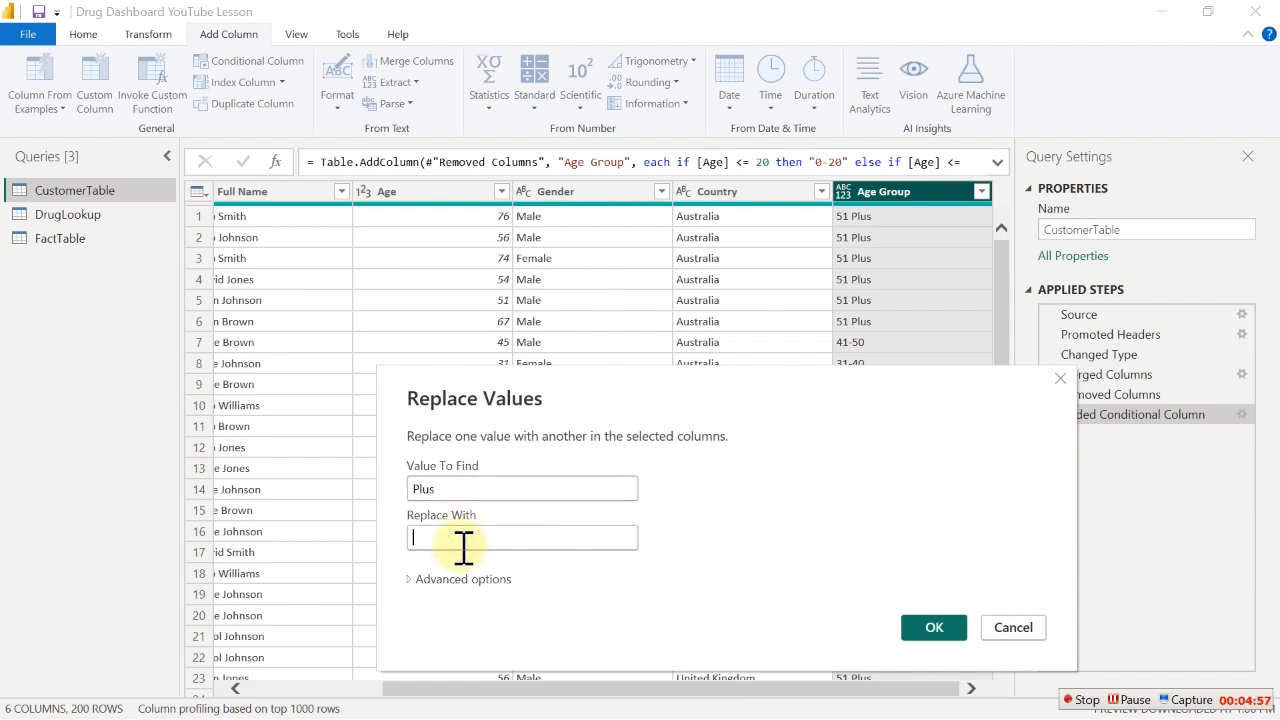
pyautogui.write('+')
pyautogui.click(931, 630)
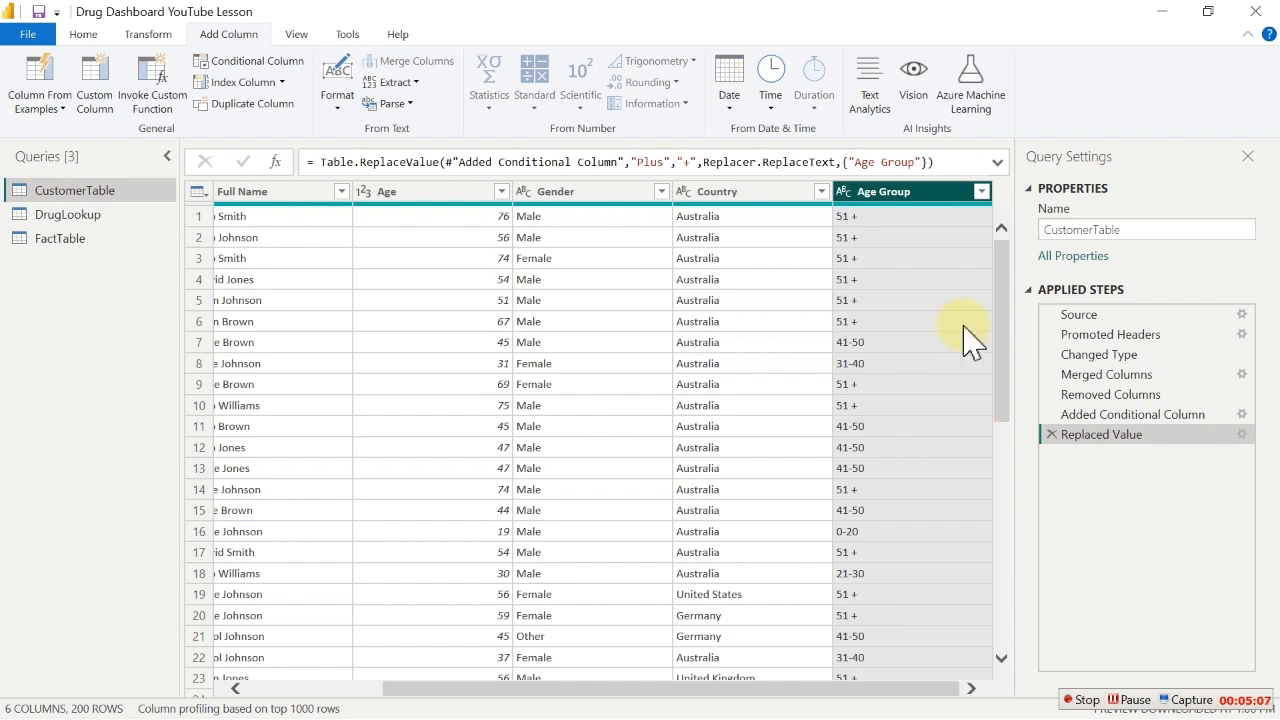
# Edit the Age Group replacement to find " Plus" with a leading space
pyautogui.click(1242, 435)
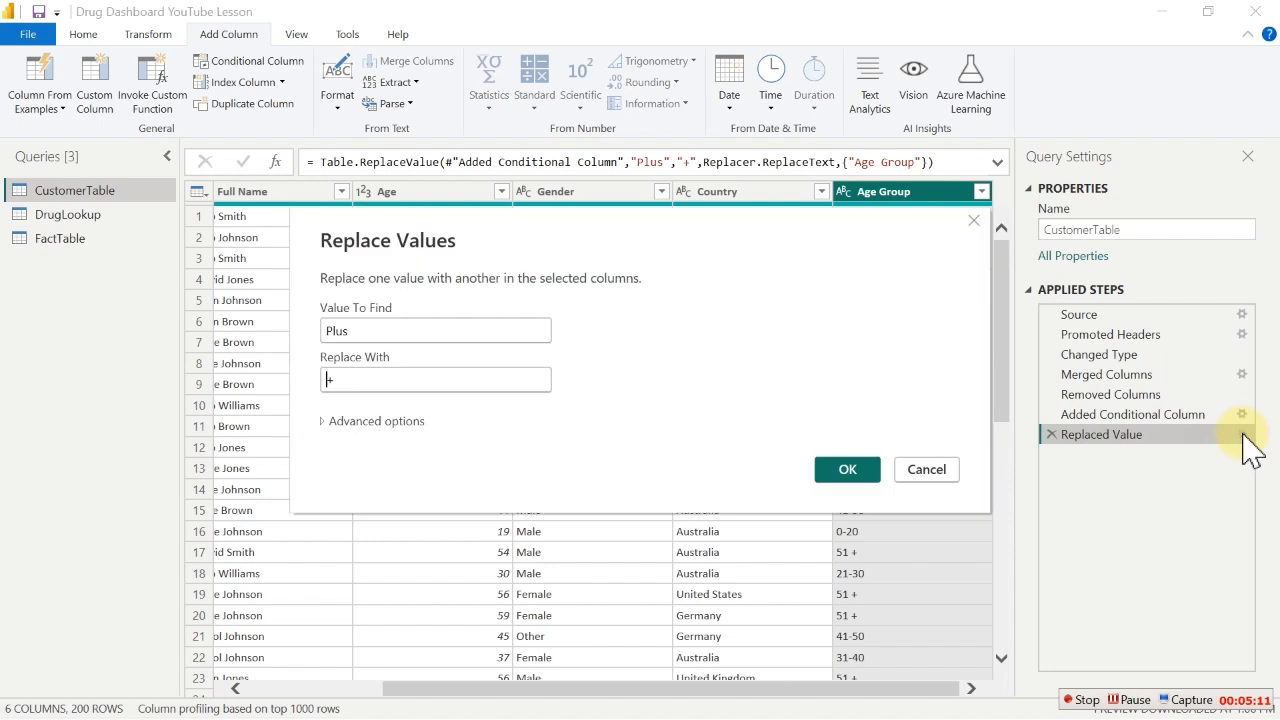
pyautogui.click(328, 333)
pyautogui.click(846, 474)
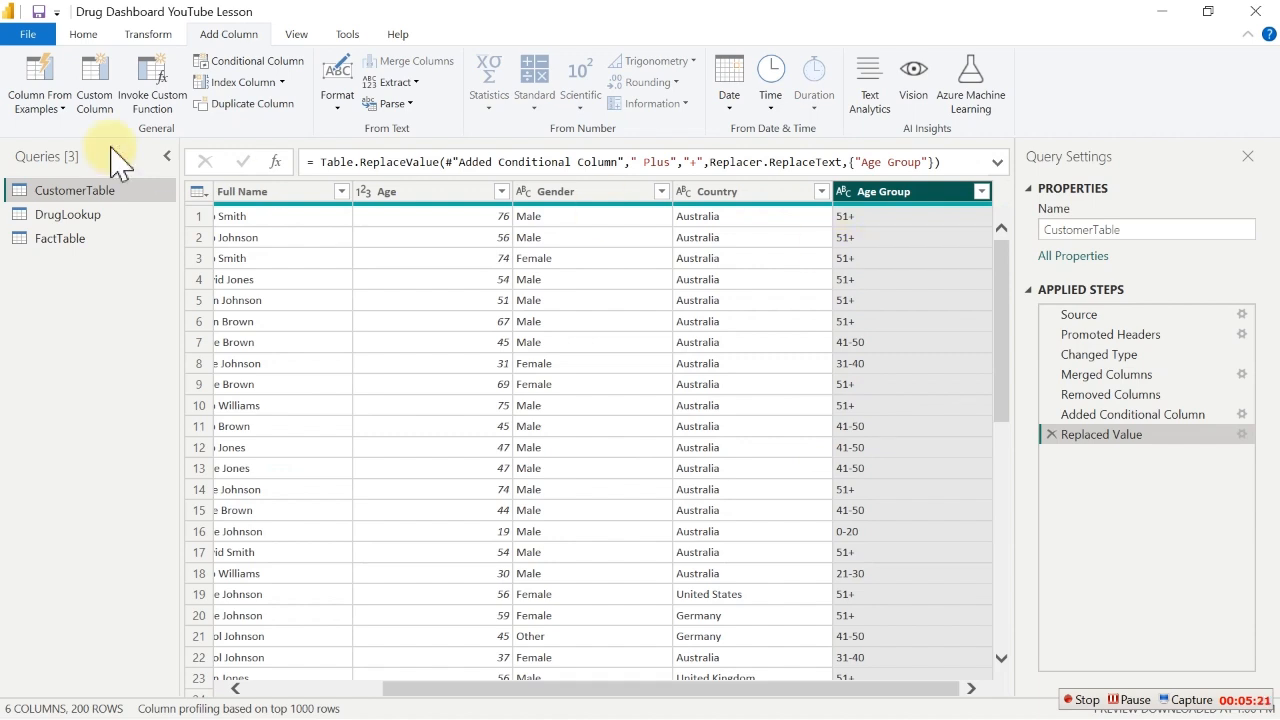
# Close and apply the query changes, and review the Age Group values in CustomerTable
pyautogui.click(84, 35)
pyautogui.click(36, 86)
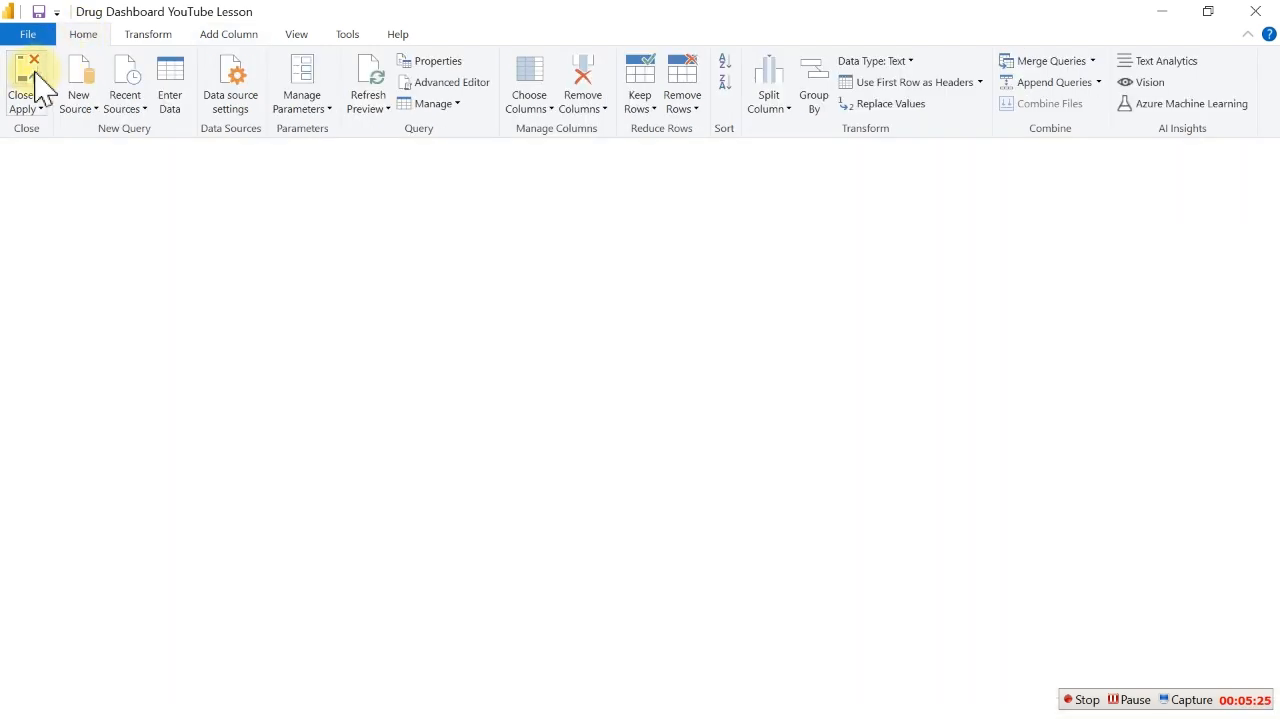
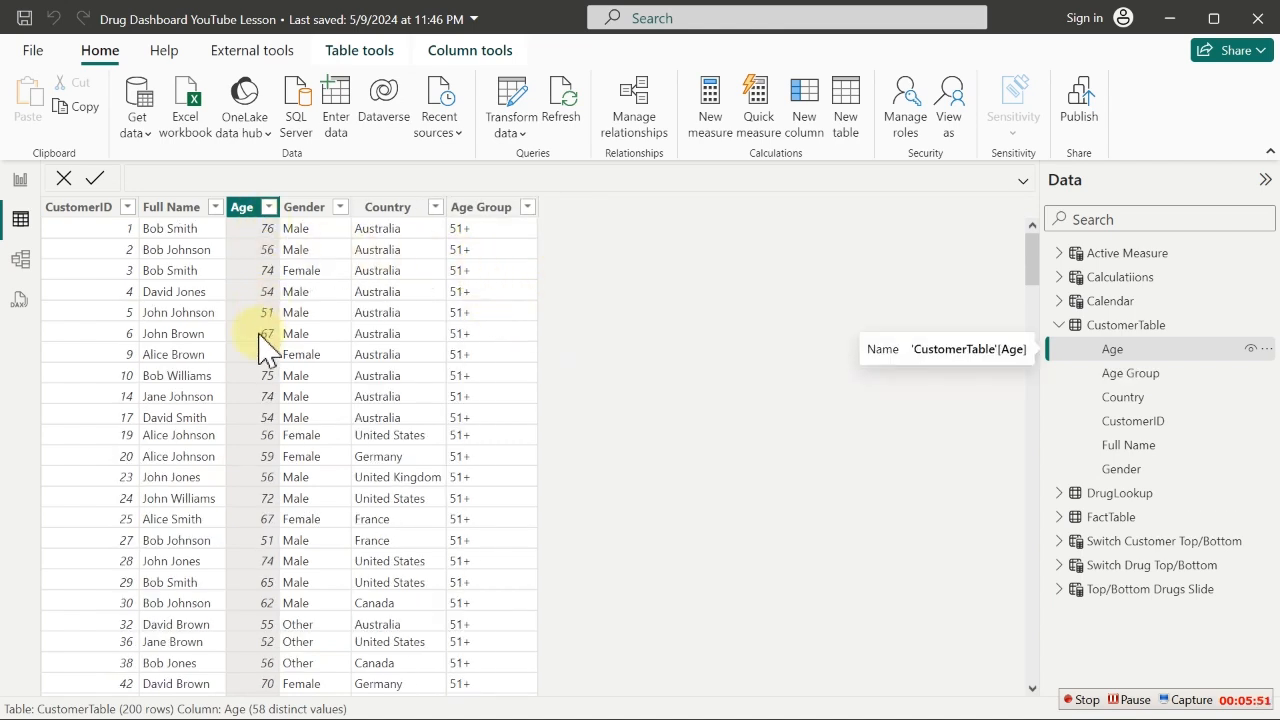
pyautogui.click(1036, 250)
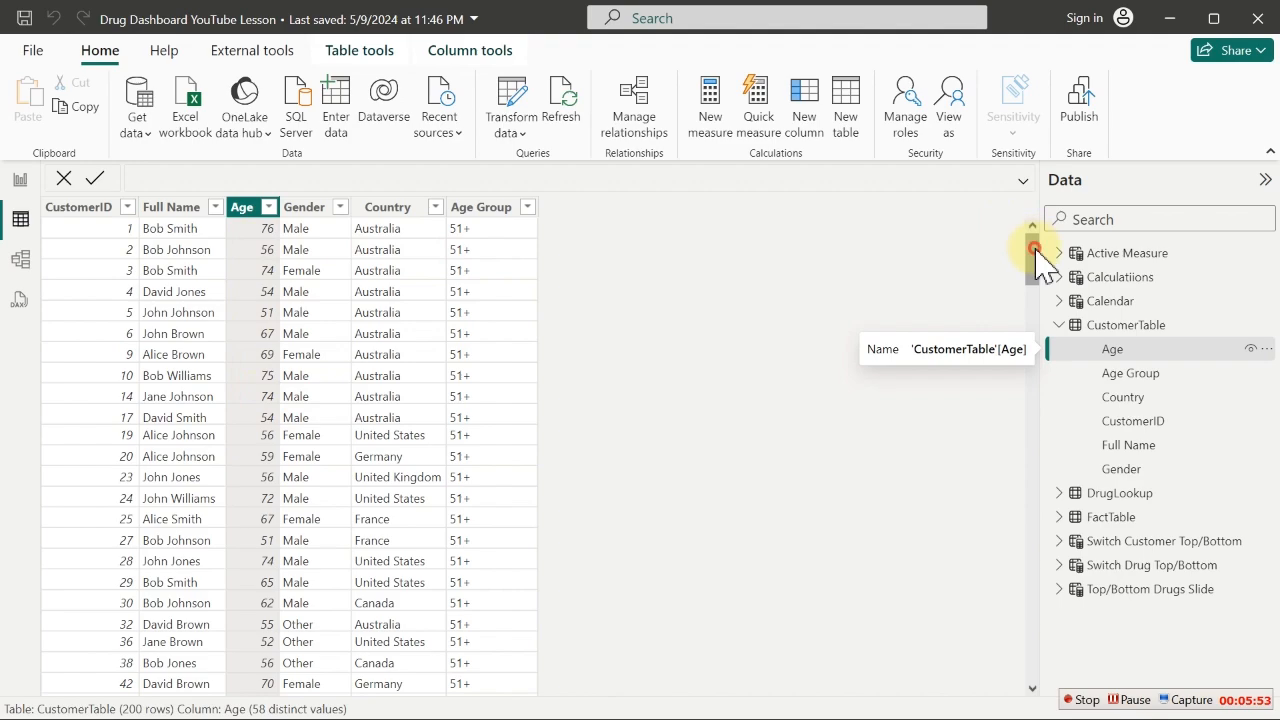
pyautogui.moveTo(1036, 250); pyautogui.dragTo(1045, 568)
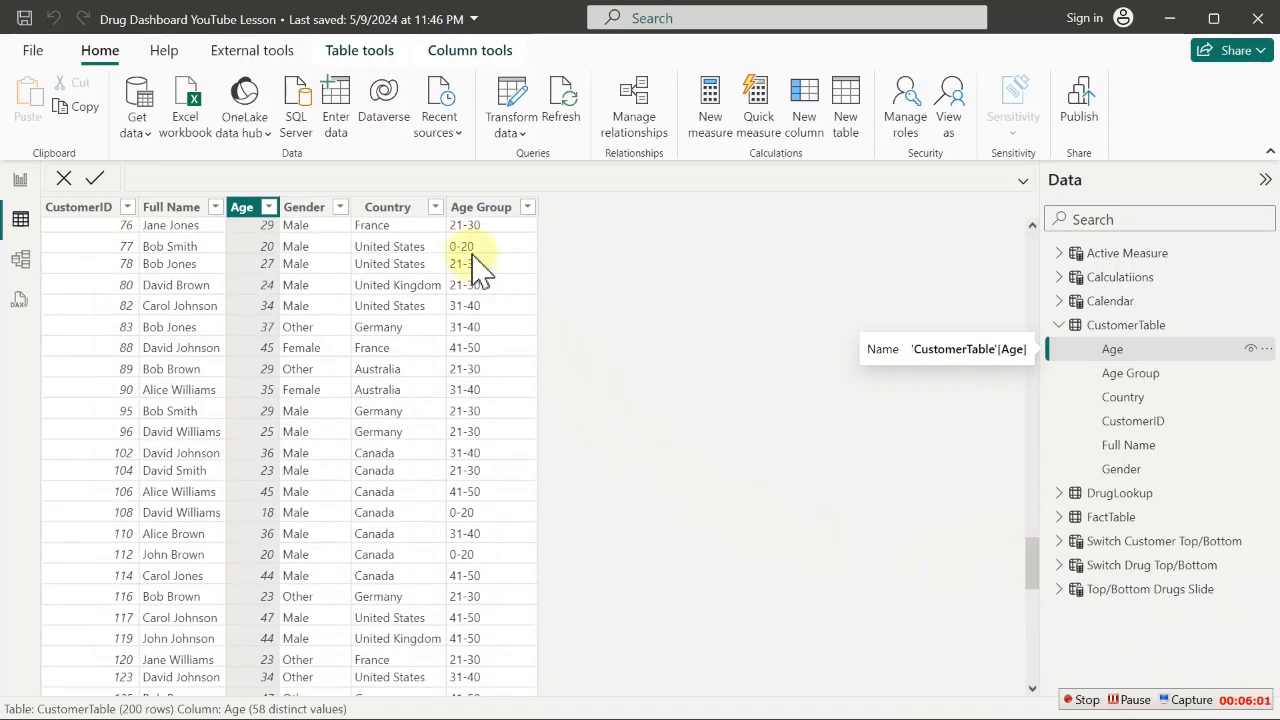
# Add the Total Revenue measure to the empty column chart under Revenue by Age-Group on the Customers report page
pyautogui.click(24, 183)
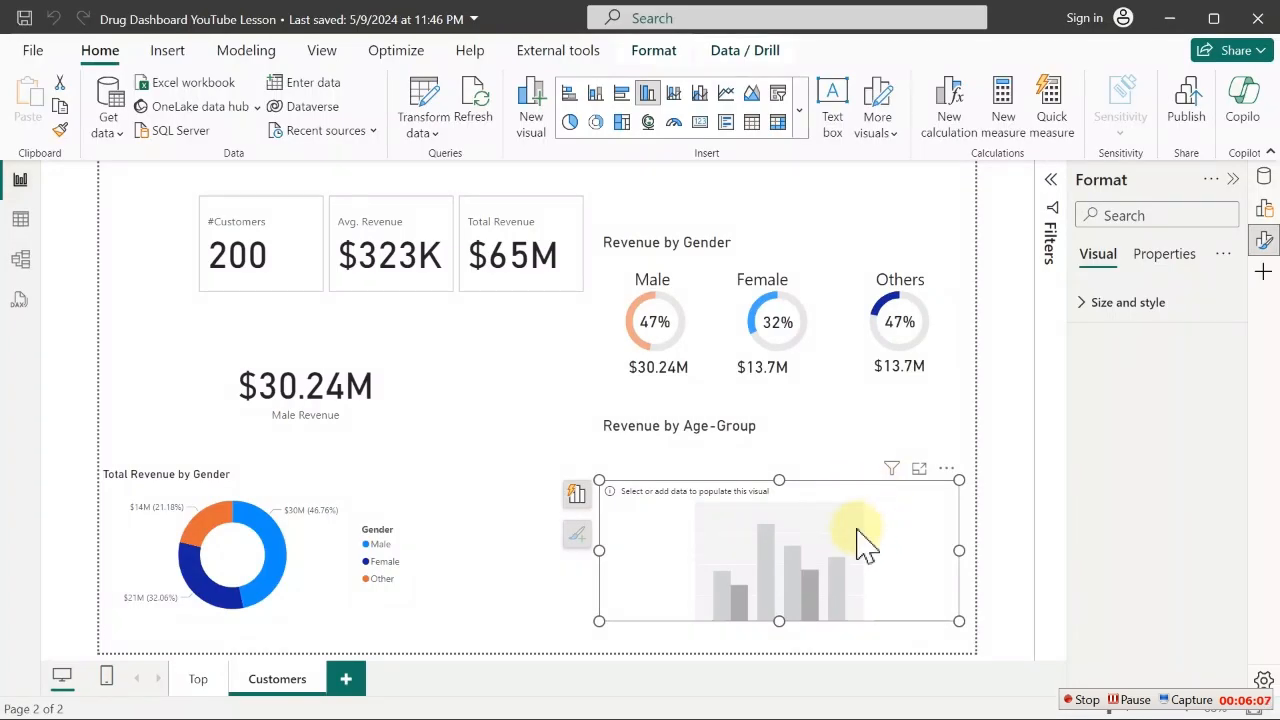
pyautogui.click(1264, 178)
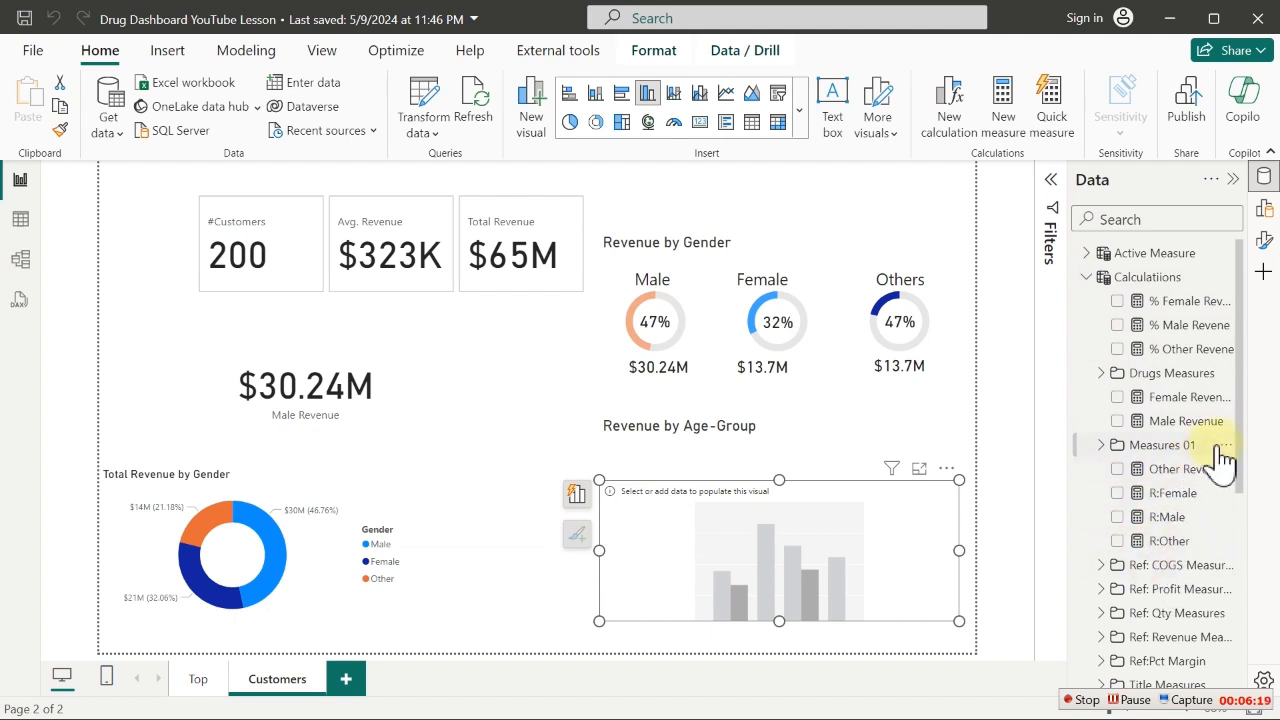
pyautogui.click(1087, 281)
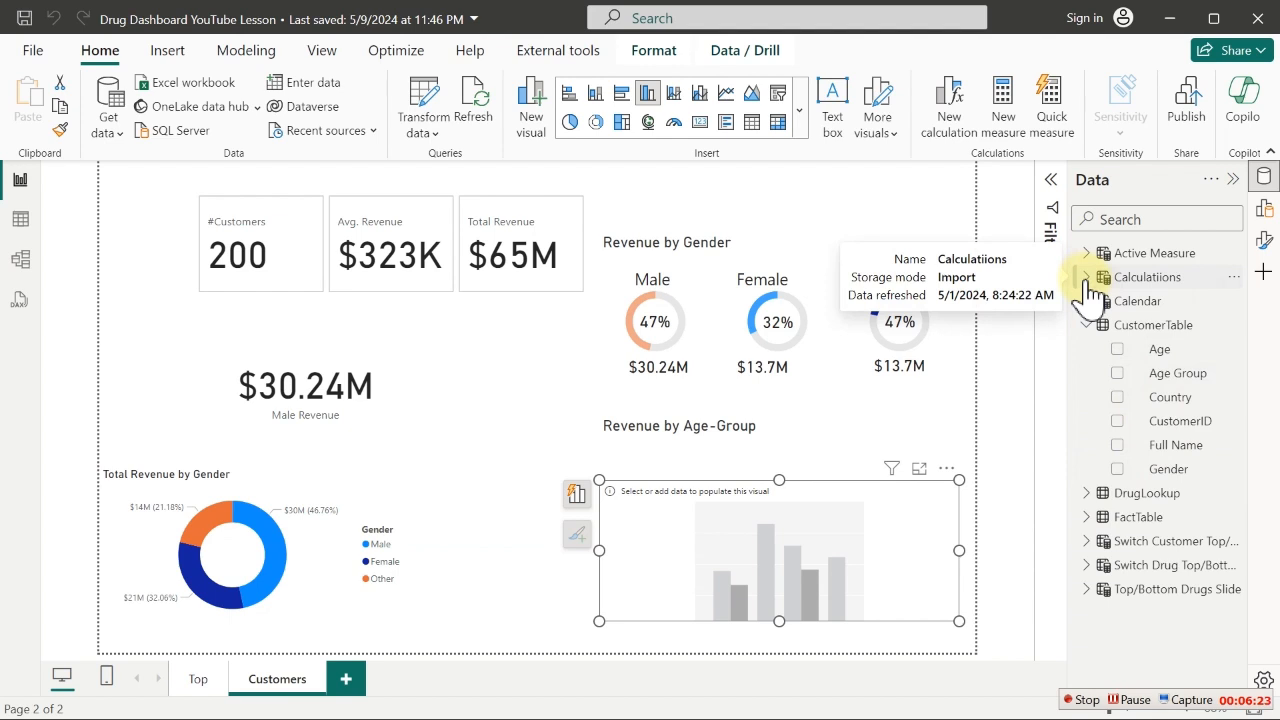
pyautogui.click(1087, 280)
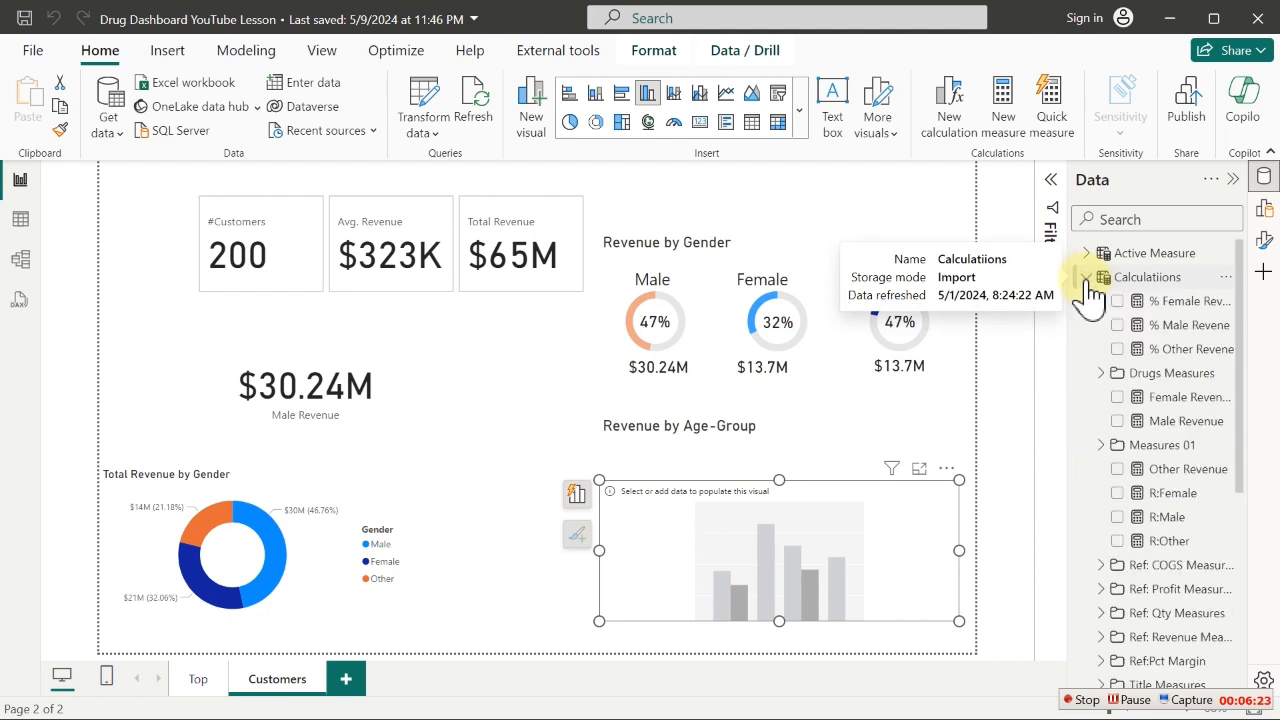
pyautogui.click(1104, 446)
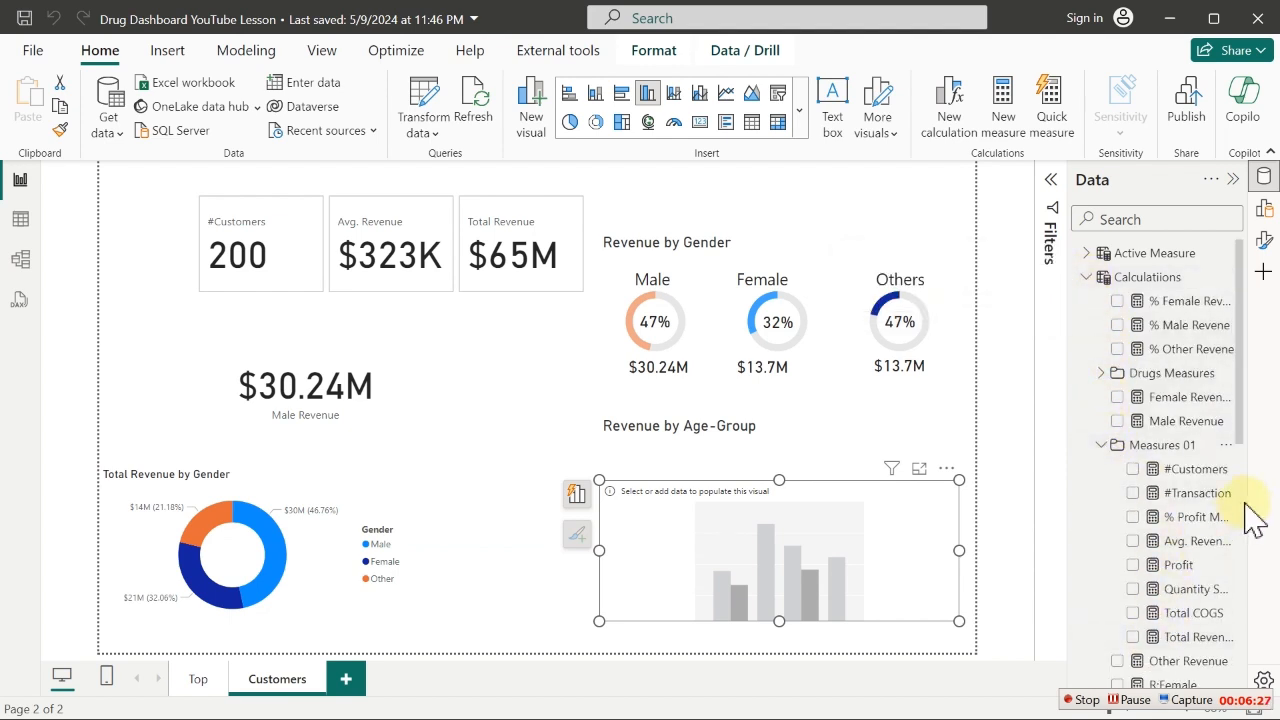
pyautogui.scroll(-3, 1240, 460)
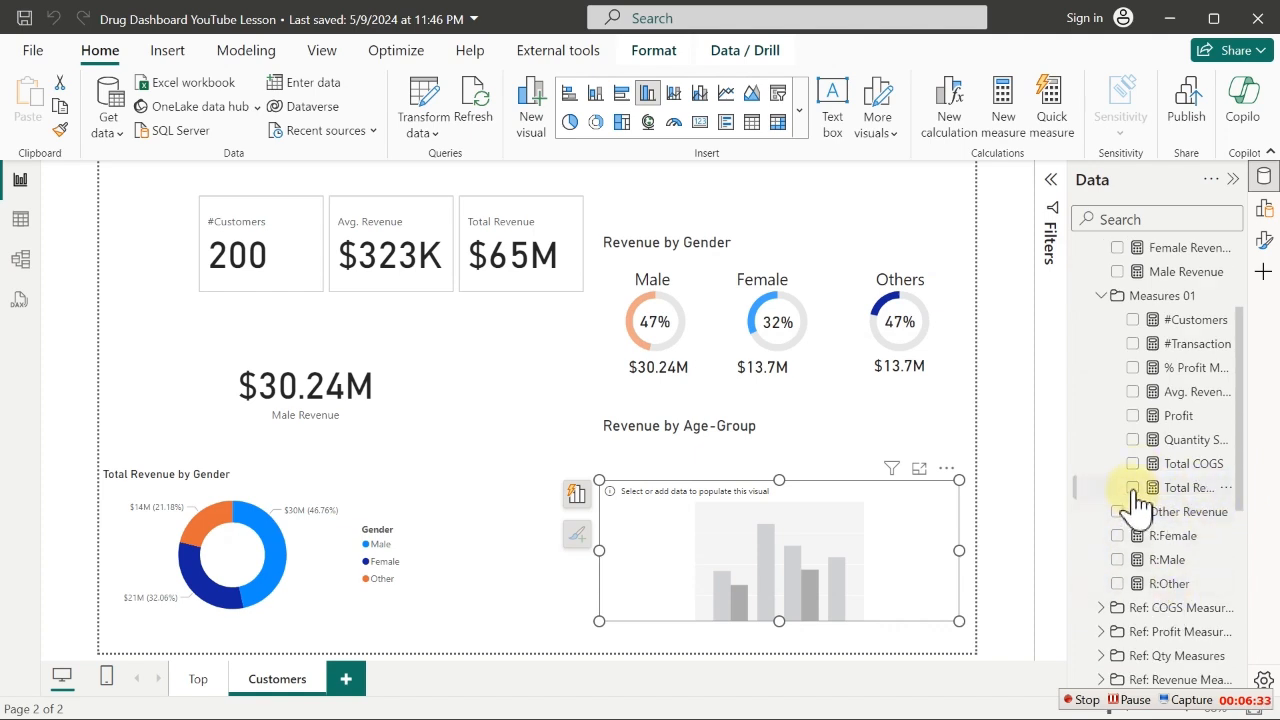
pyautogui.click(1133, 488)
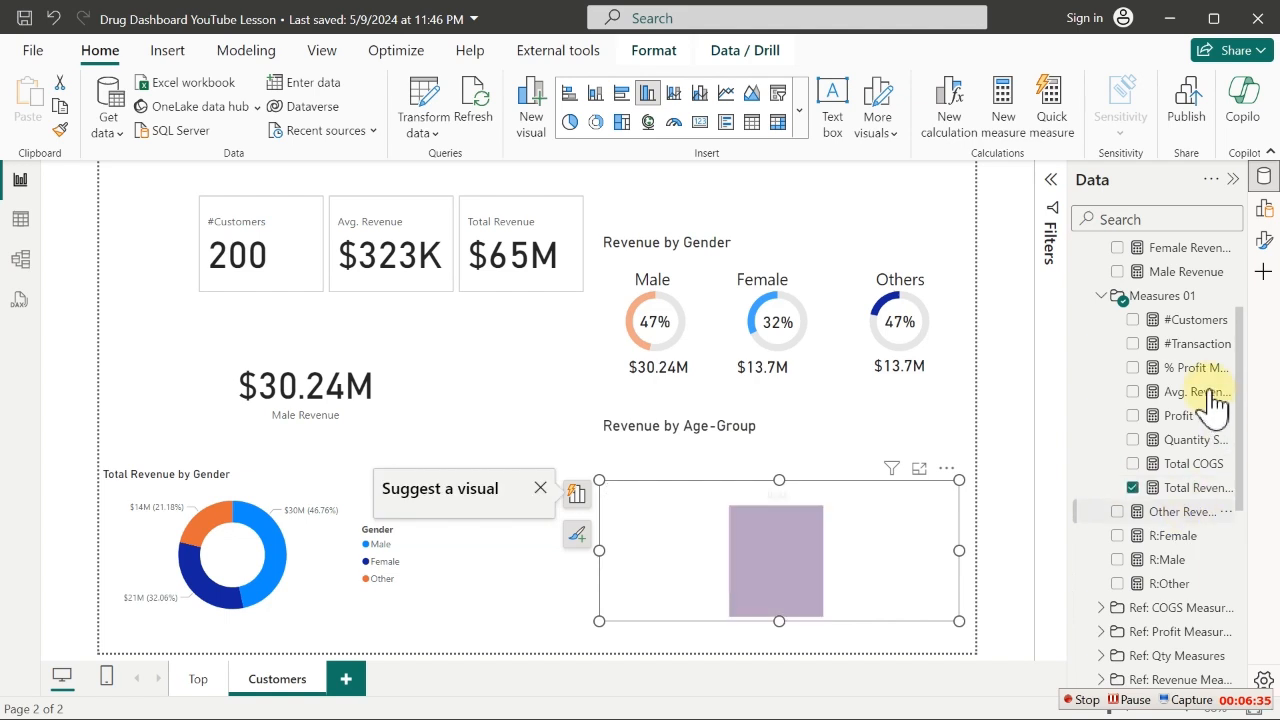
# Add the Age Group field from CustomerTable to the revenue column chart as its X-axis
pyautogui.scroll(3, 1252, 325)
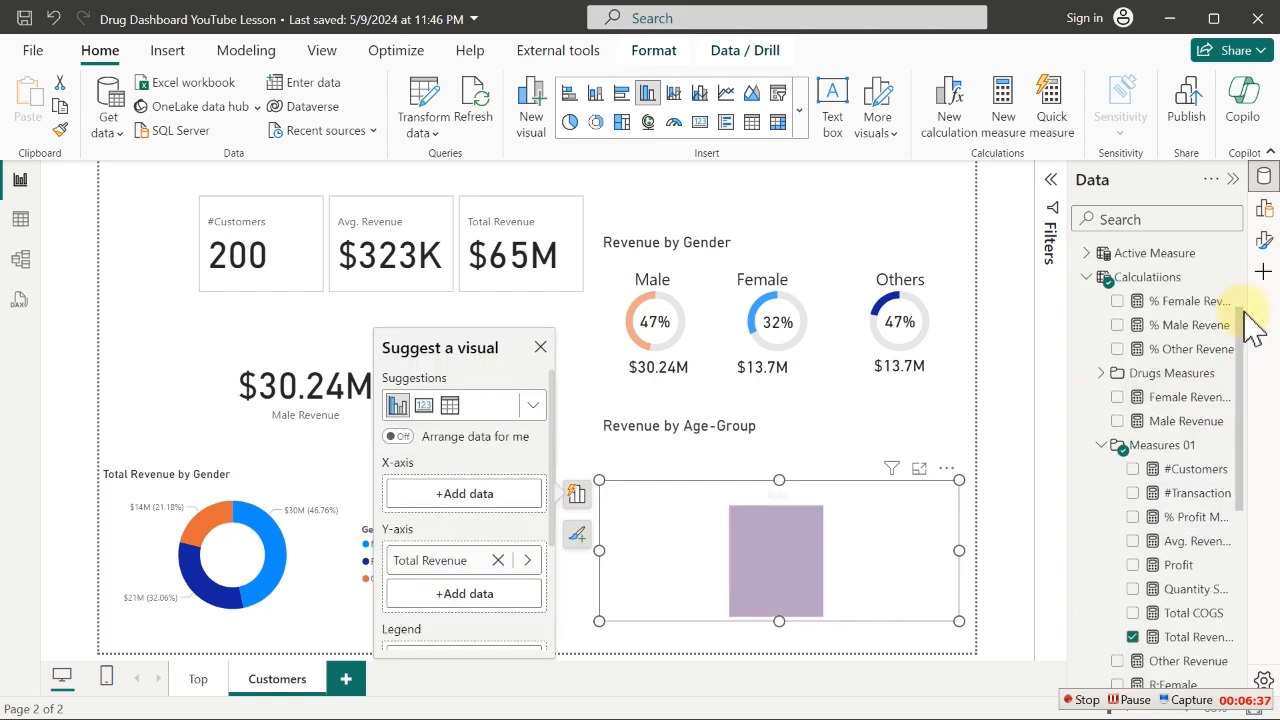
pyautogui.click(1092, 276)
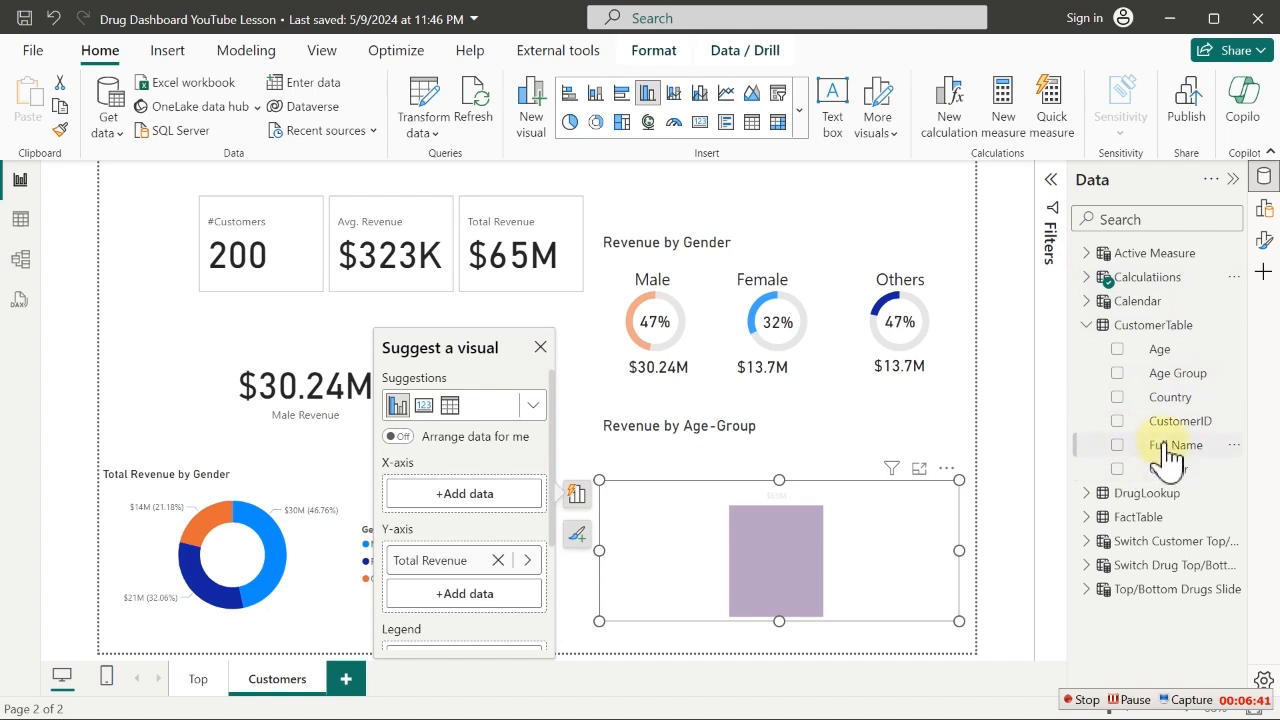
pyautogui.click(1116, 375)
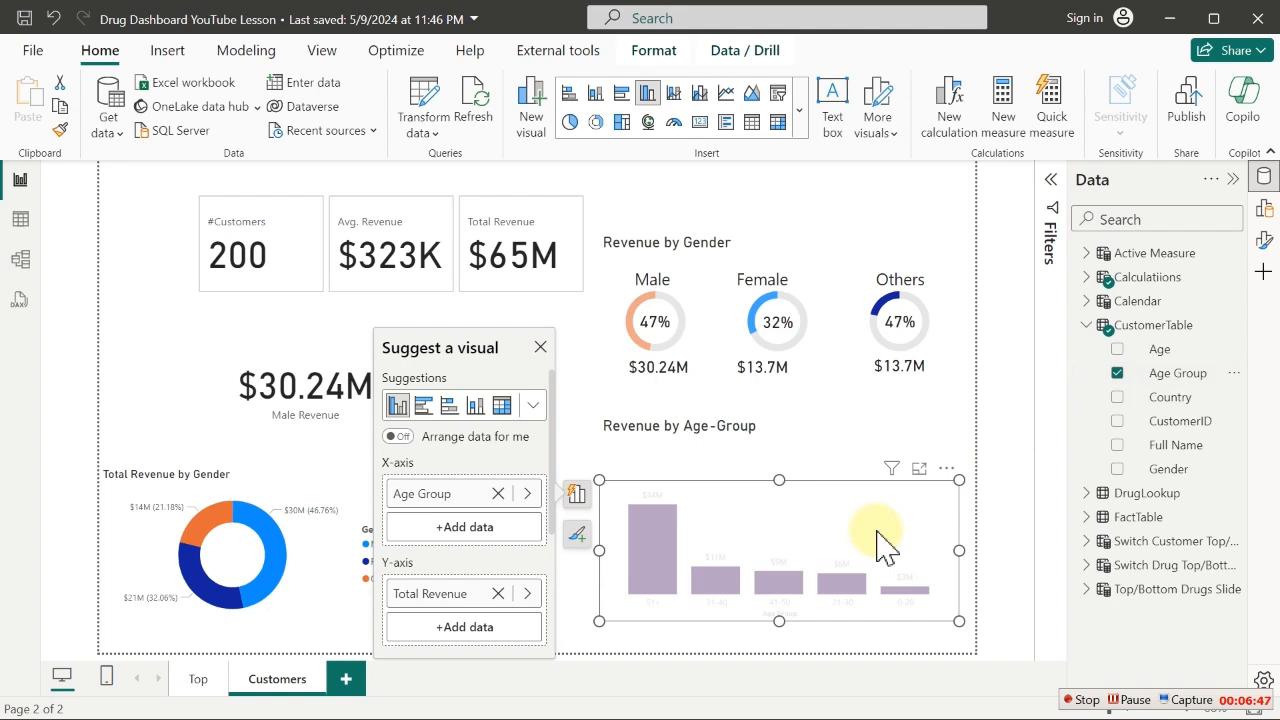
# Format the age-group column chart's X-axis values in dark grey with the Segoe UI Bold font
pyautogui.click(1264, 242)
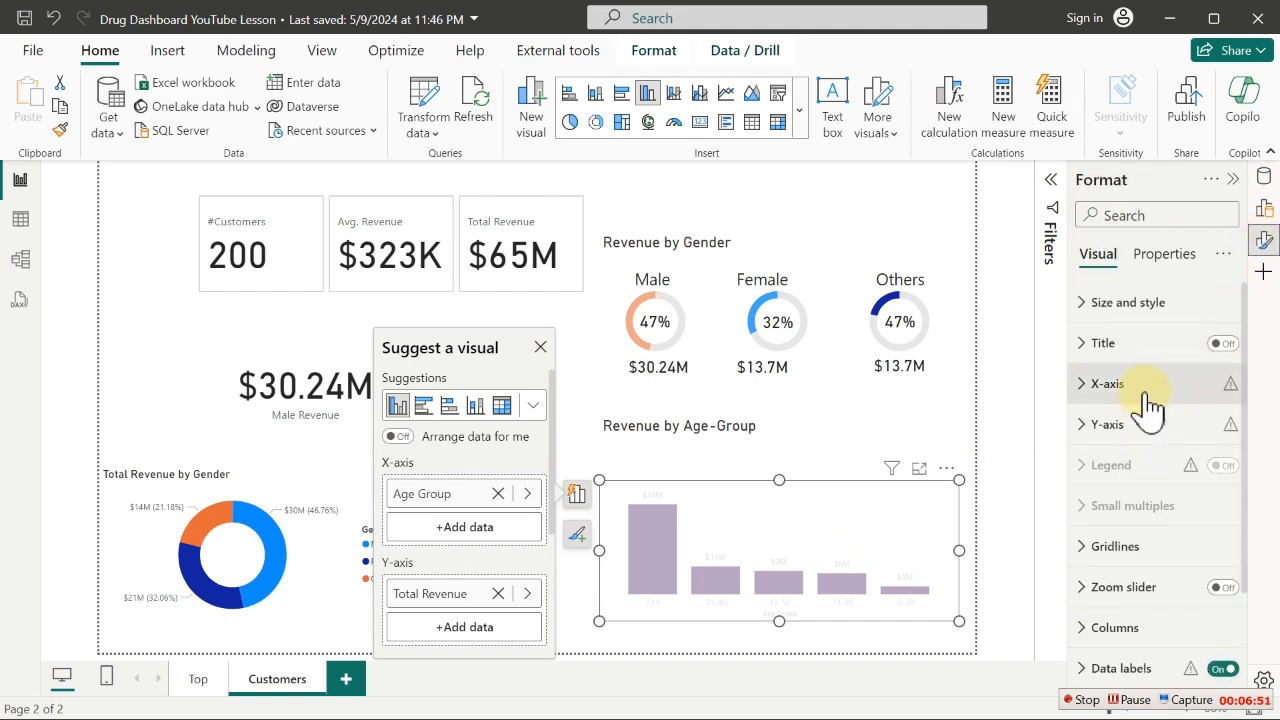
pyautogui.click(1143, 386)
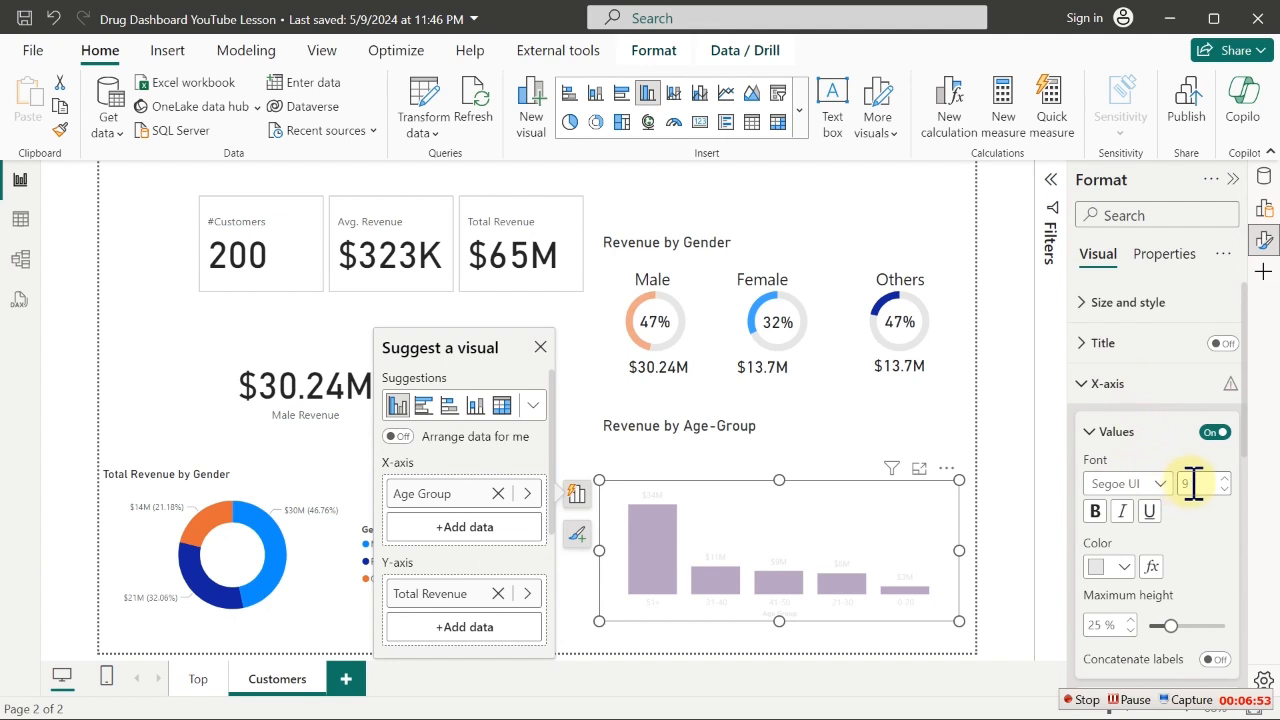
pyautogui.click(1110, 566)
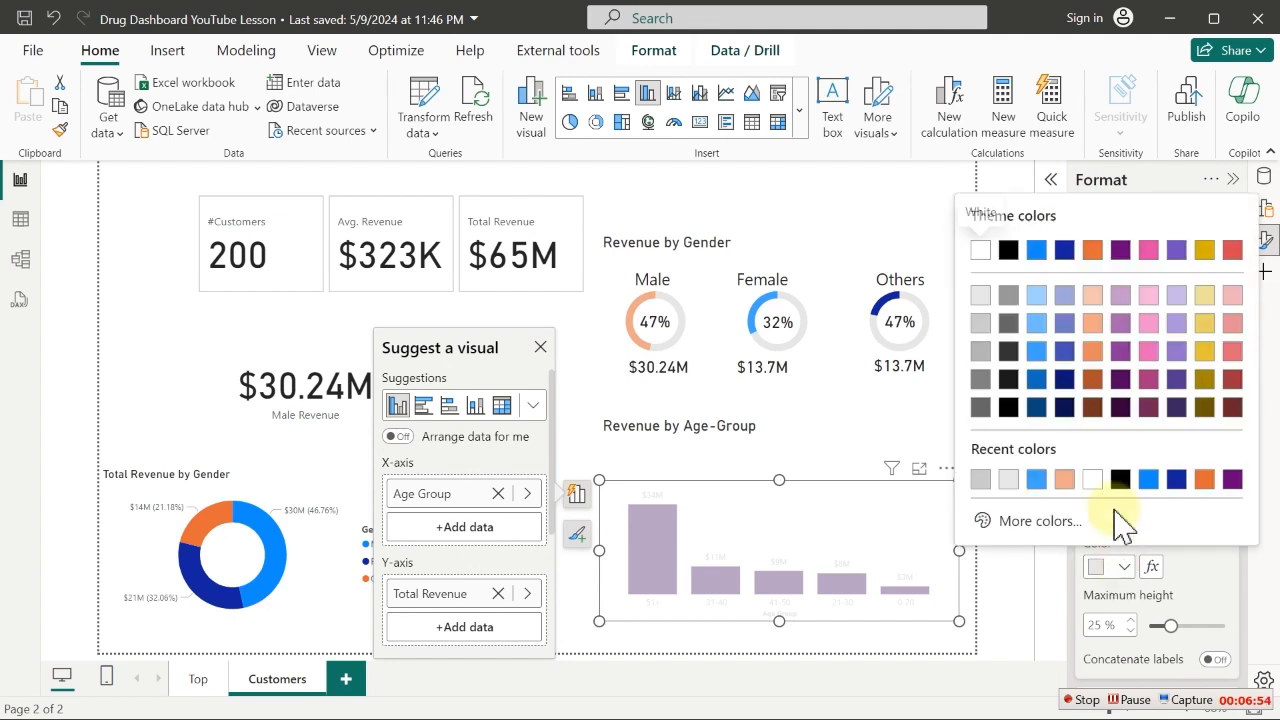
pyautogui.click(1008, 351)
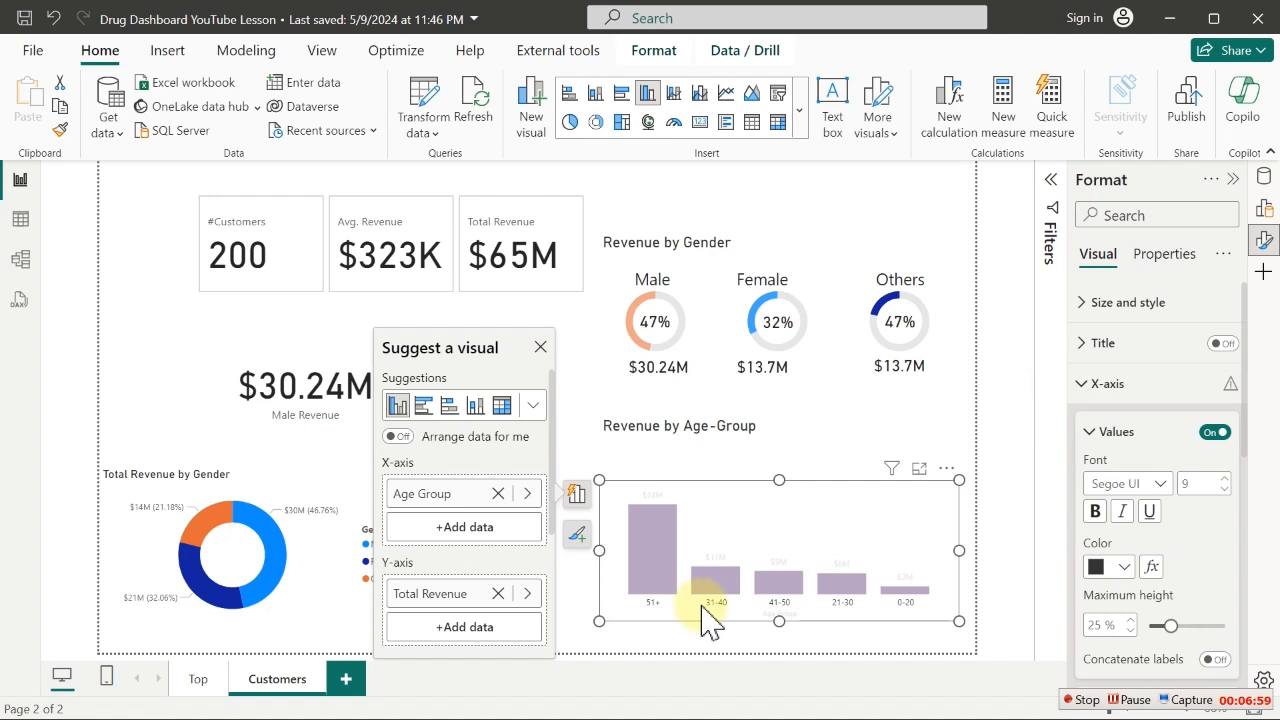
pyautogui.click(1156, 478)
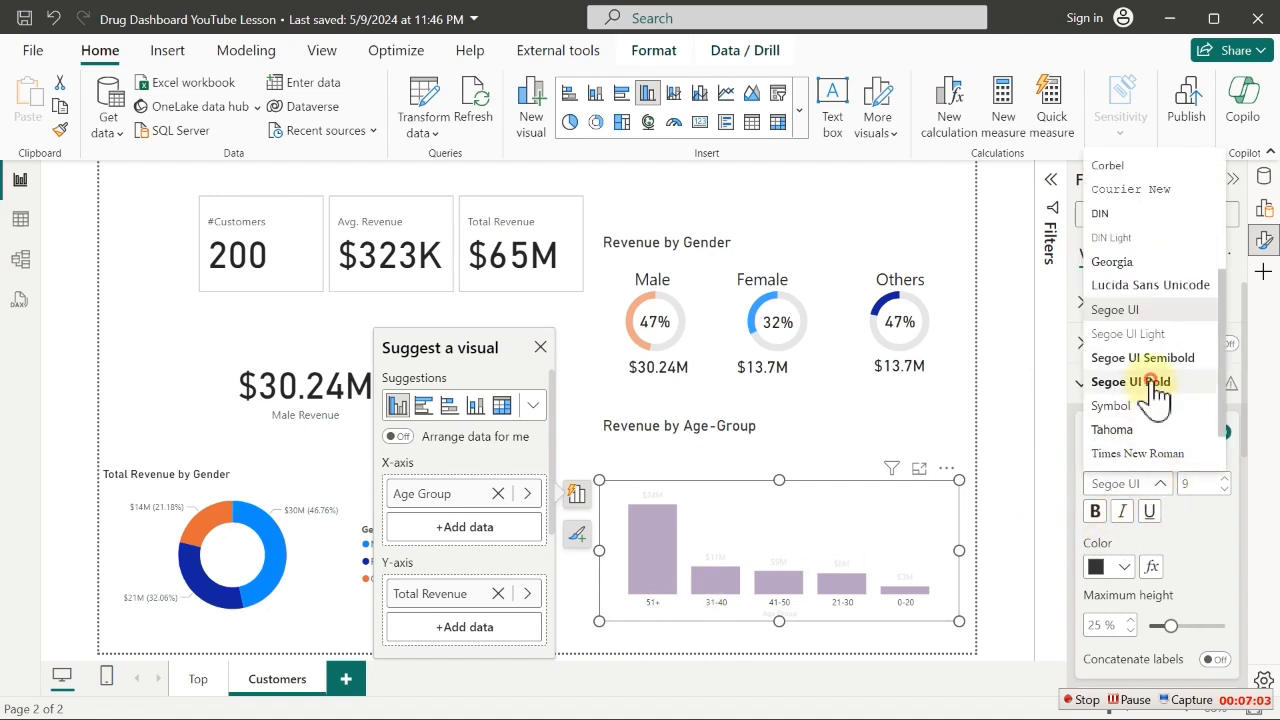
pyautogui.click(1151, 382)
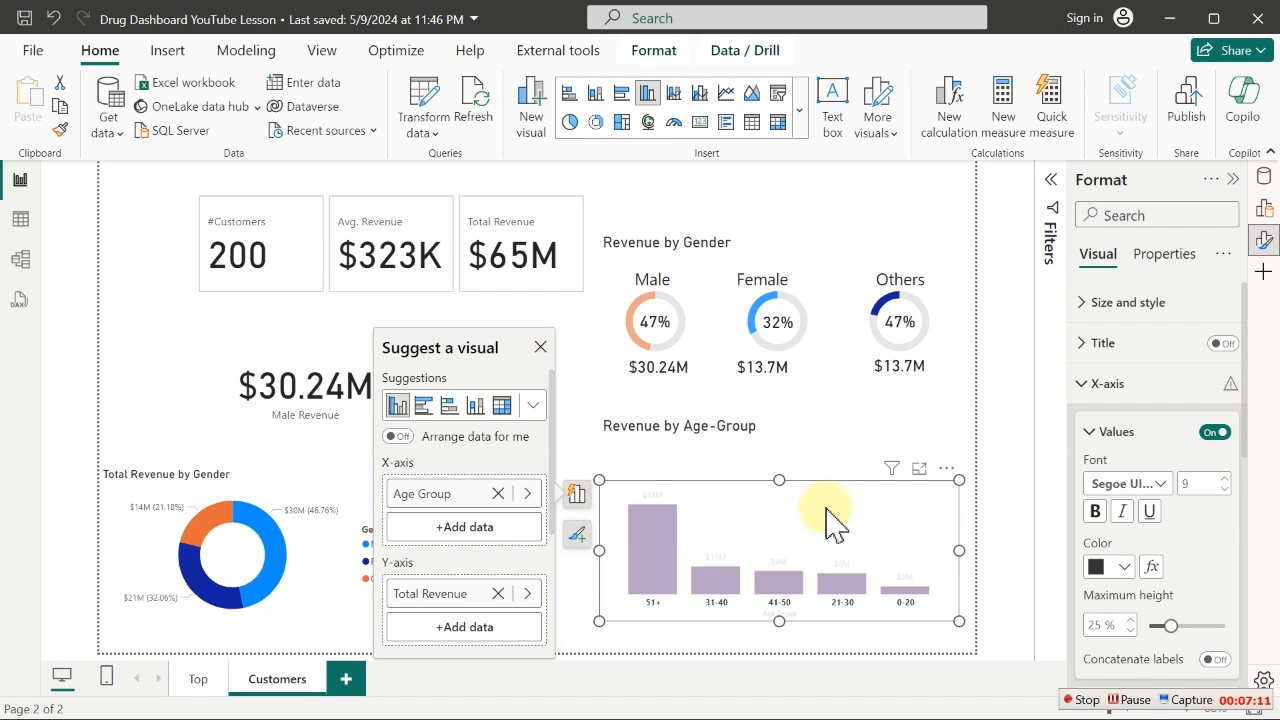
pyautogui.click(750, 538)
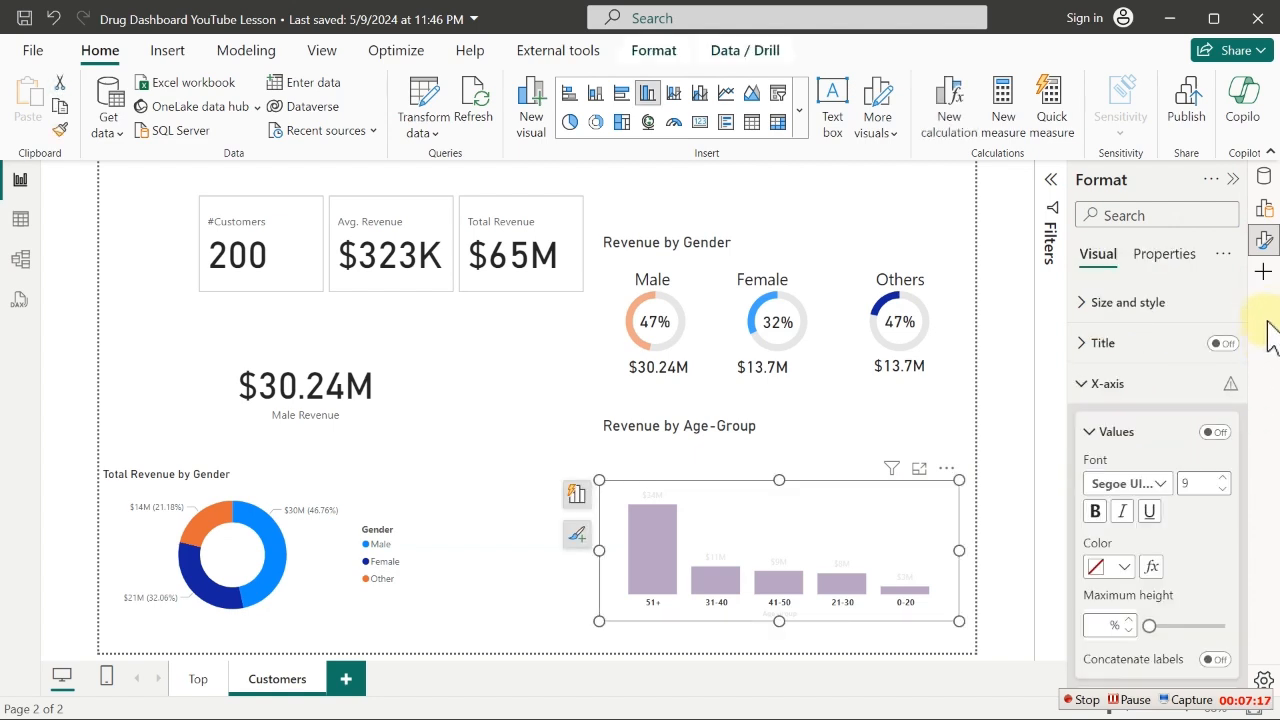
# Set the data label values of the age-group column chart to the same recent dark grey as the X-axis
pyautogui.moveTo(1245, 370); pyautogui.dragTo(1265, 600)
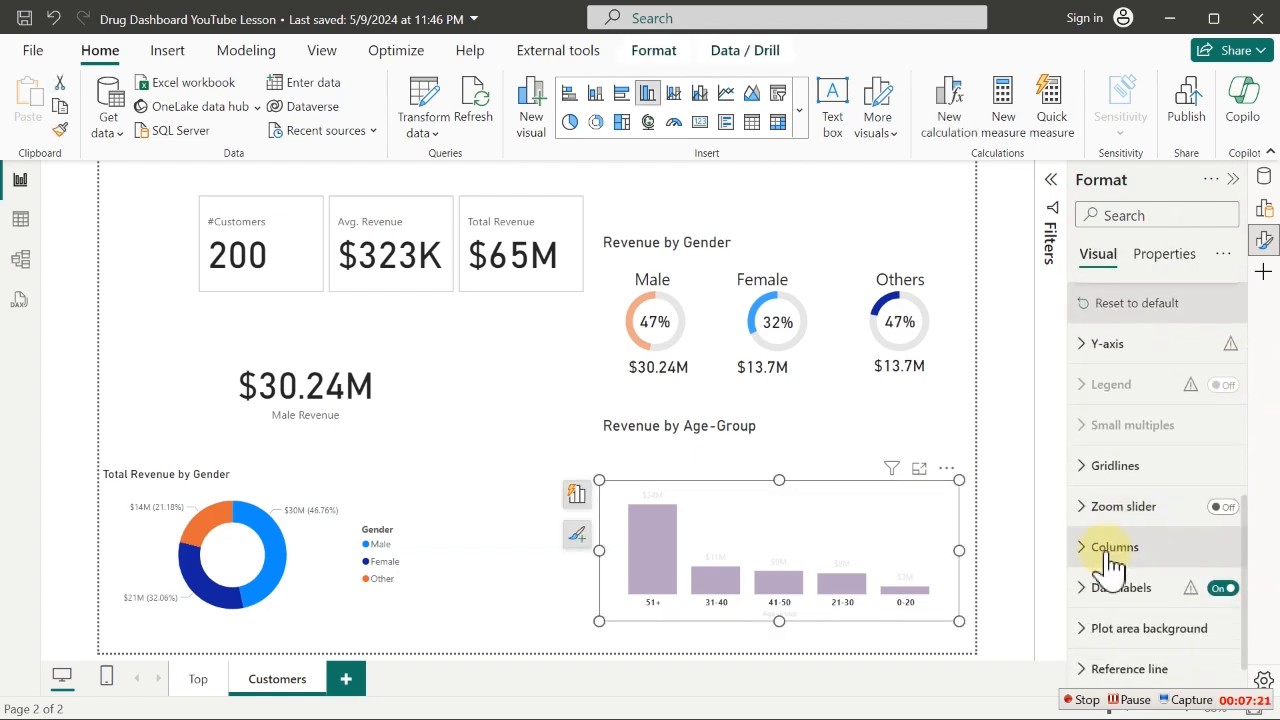
pyautogui.click(1105, 588)
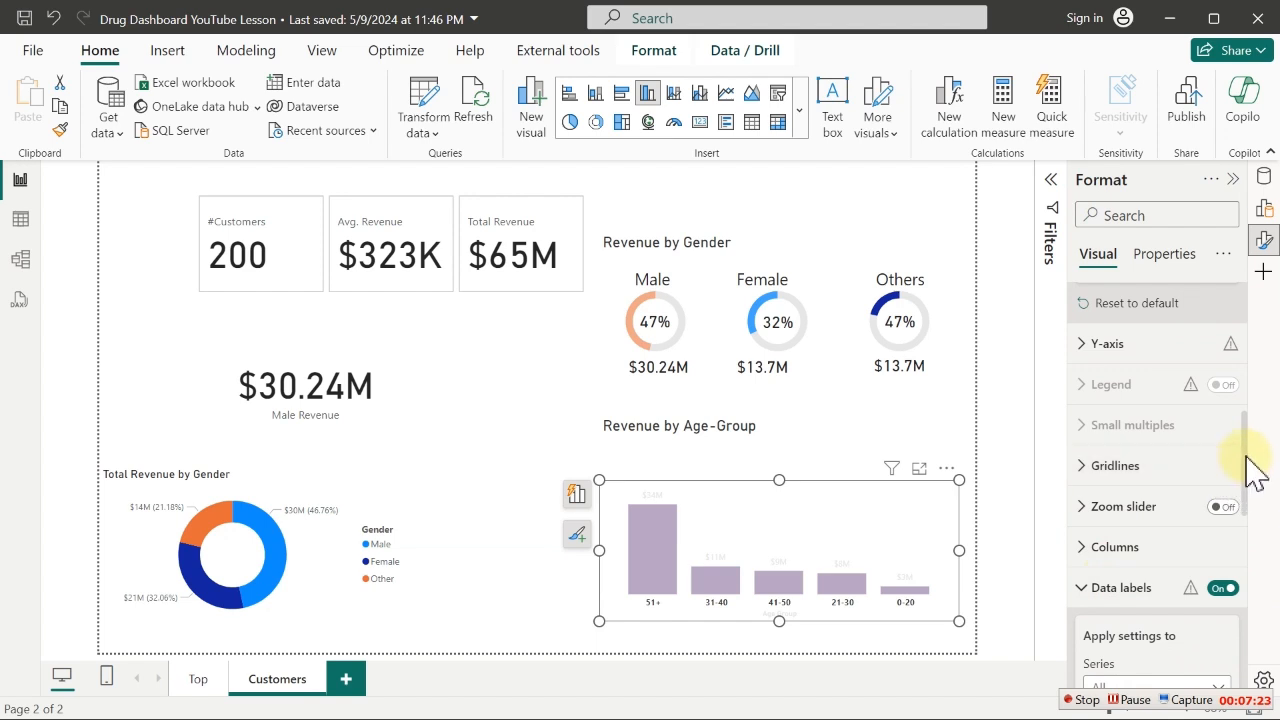
pyautogui.moveTo(1248, 451); pyautogui.dragTo(1257, 600)
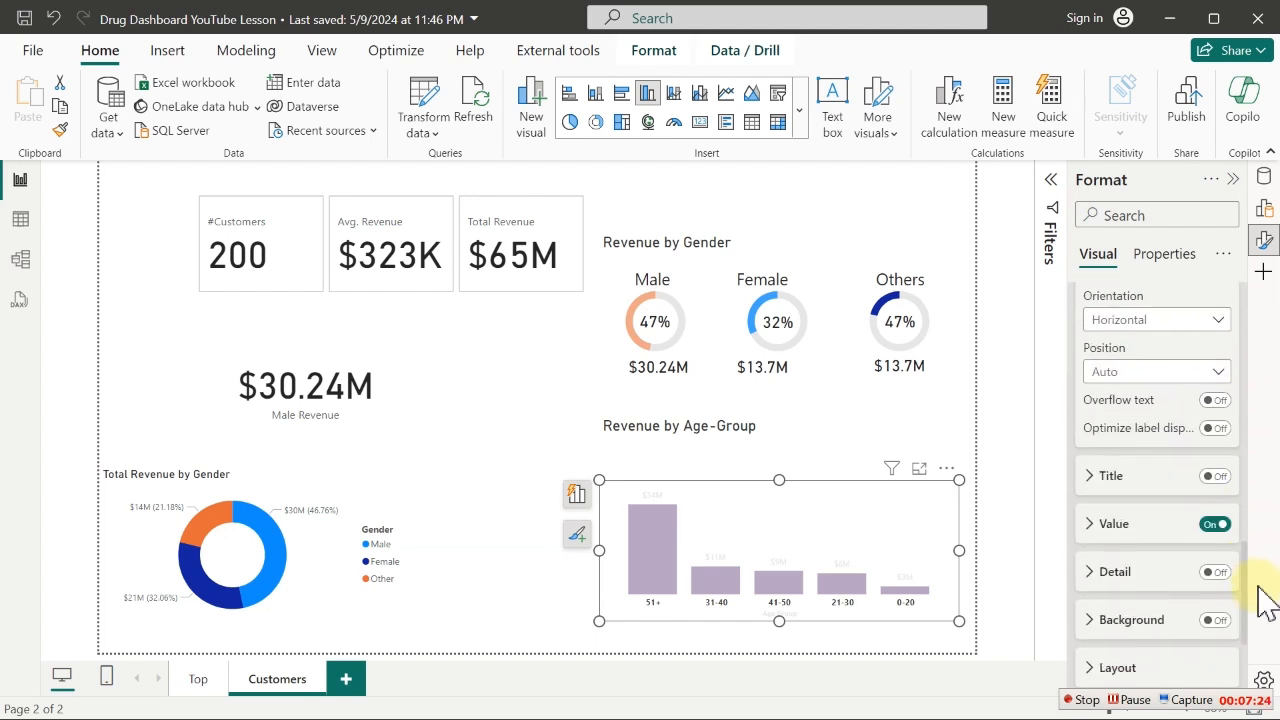
pyautogui.click(1102, 526)
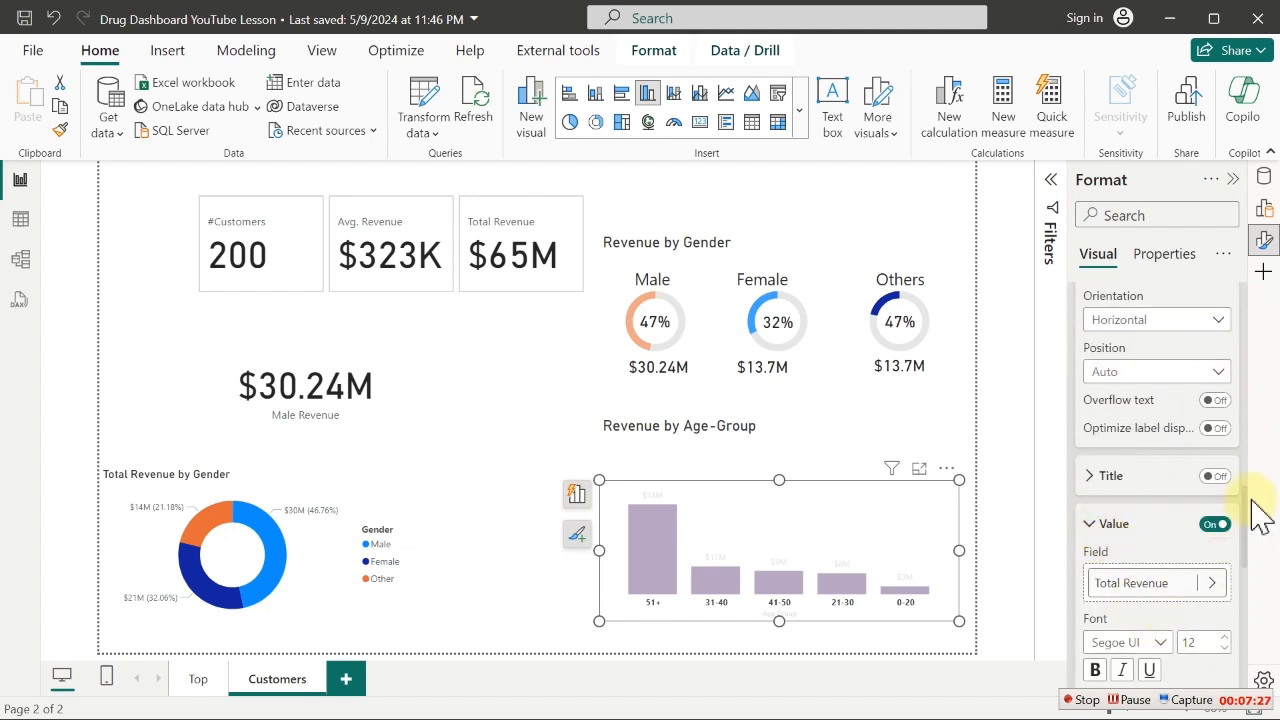
pyautogui.moveTo(1246, 505); pyautogui.dragTo(1248, 566)
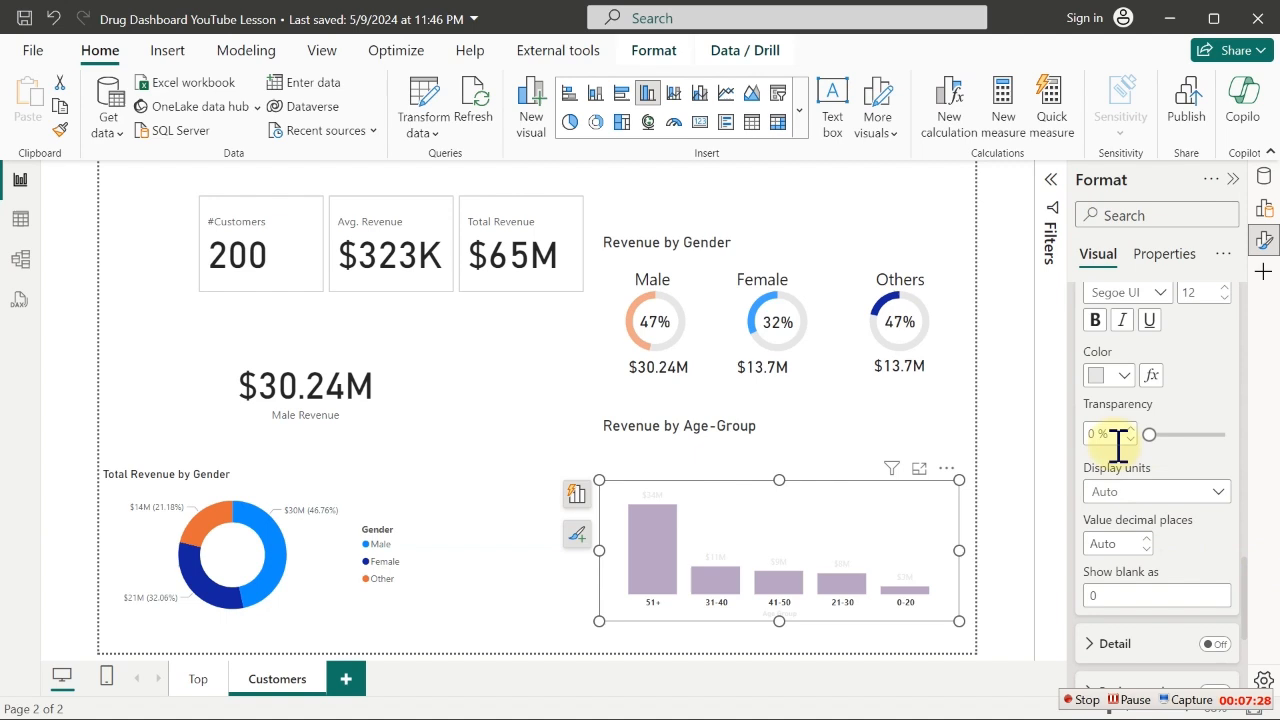
pyautogui.click(1100, 376)
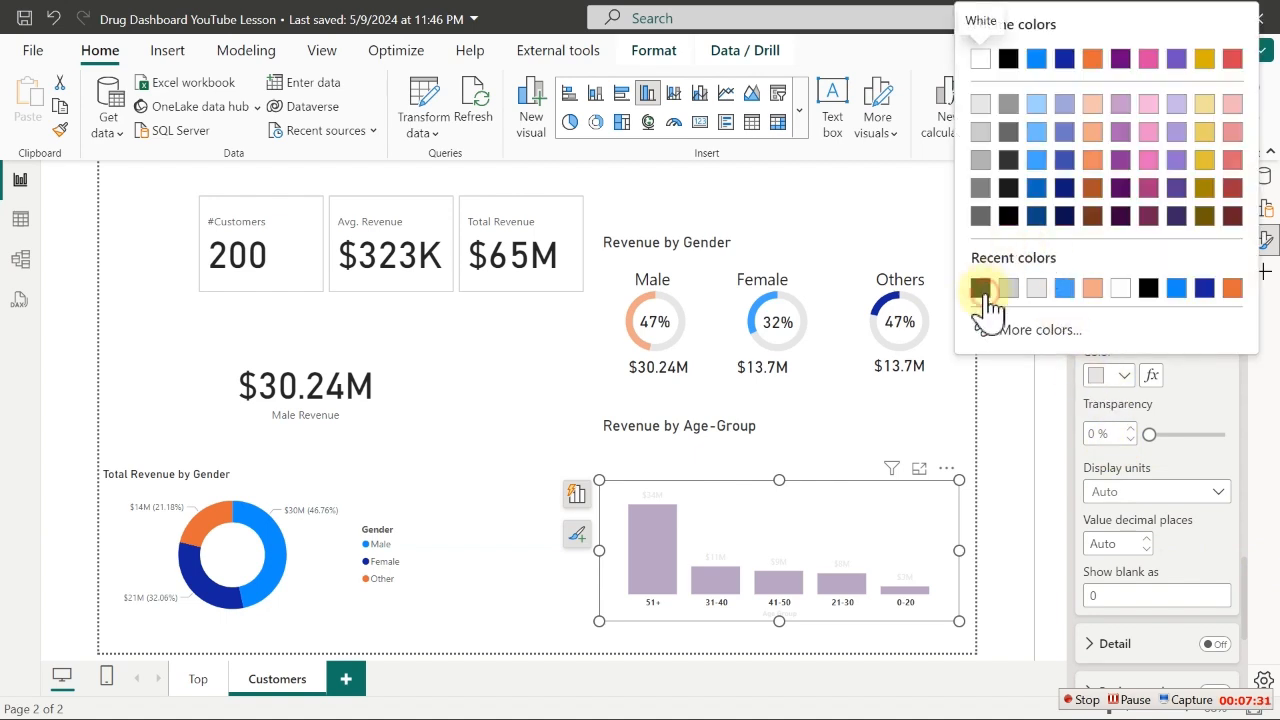
pyautogui.click(985, 288)
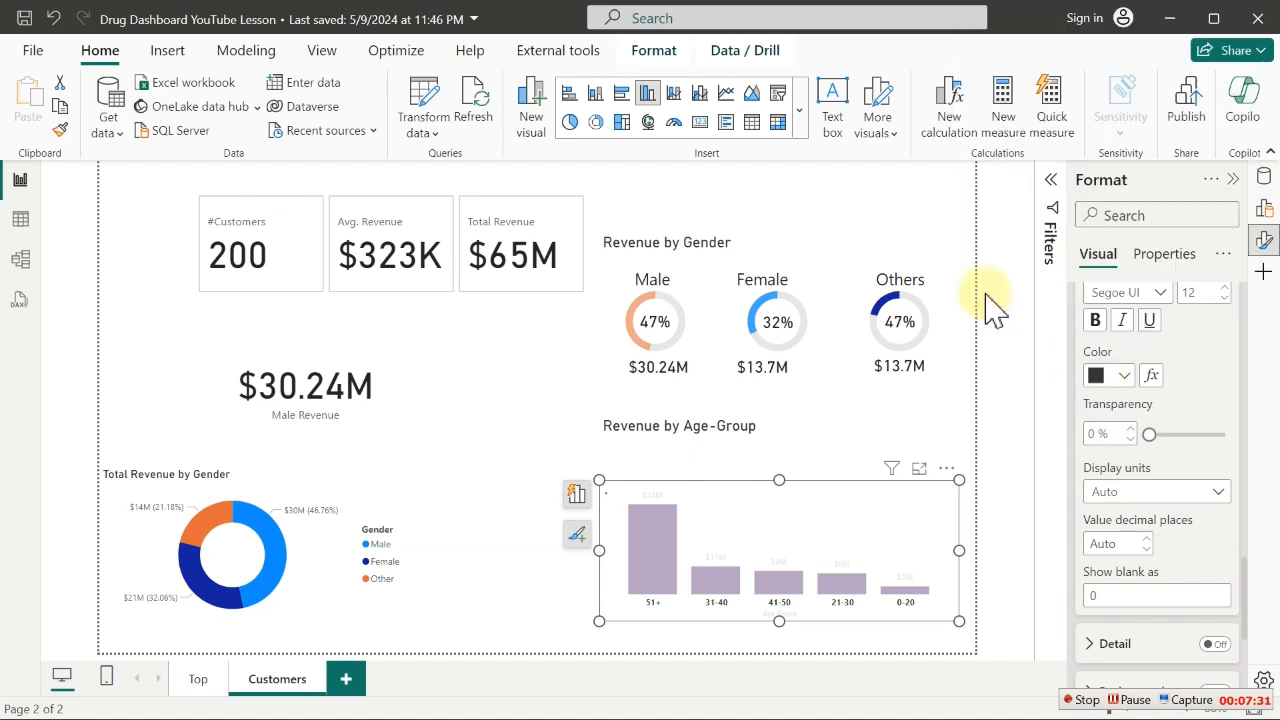
pyautogui.click(856, 463)
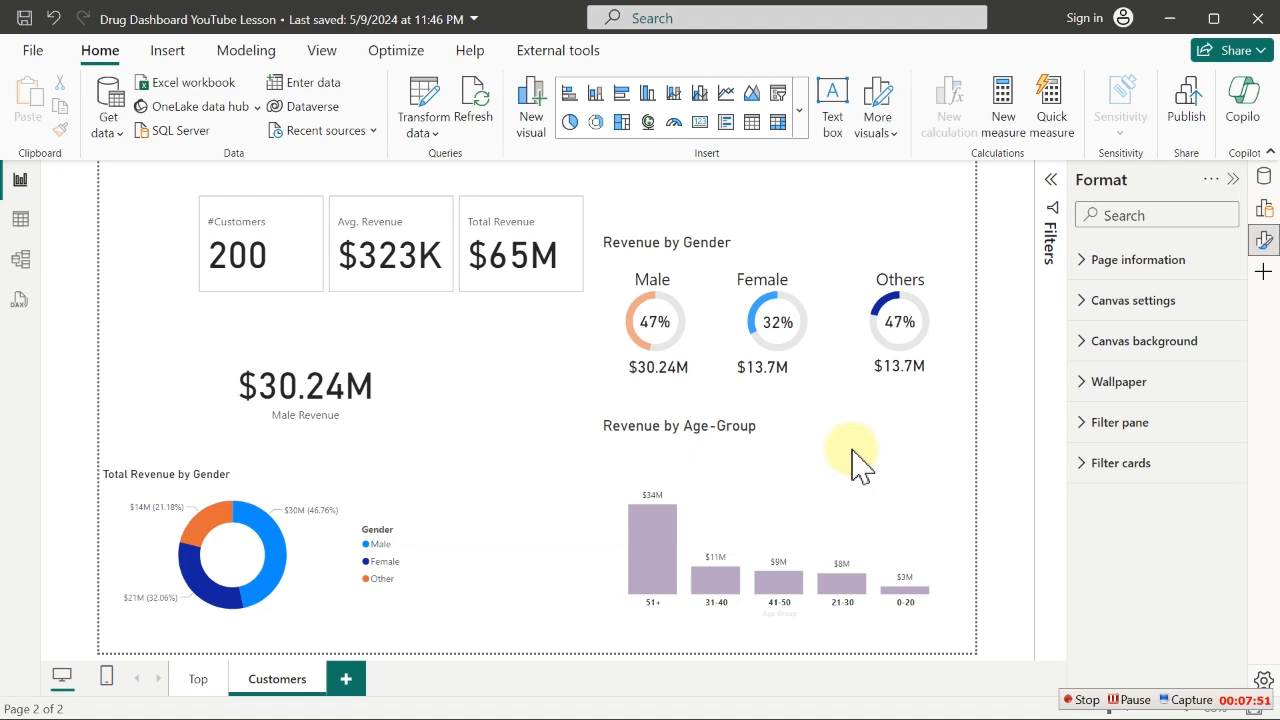
# Inspect the age-group column tooltips, cross-filter the page by the Male slice of the gender donut, and clear the filter
pyautogui.moveTo(667, 575)
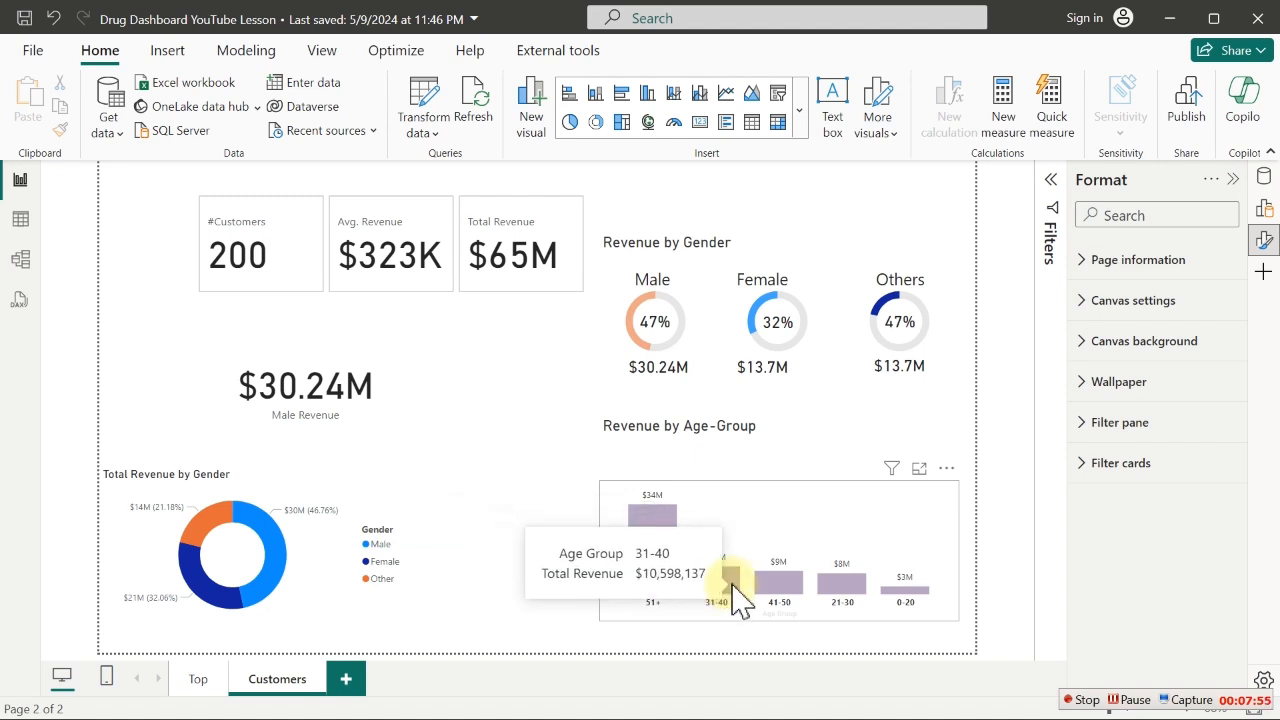
pyautogui.click(283, 568)
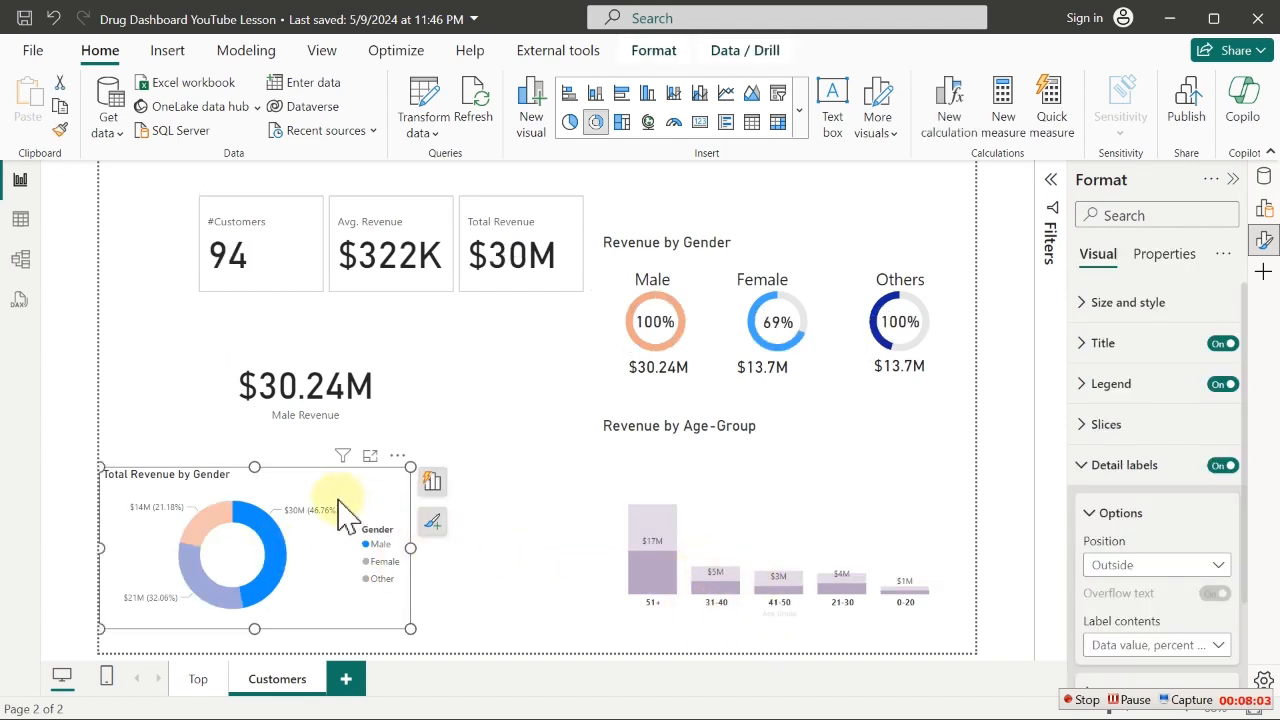
pyautogui.click(283, 548)
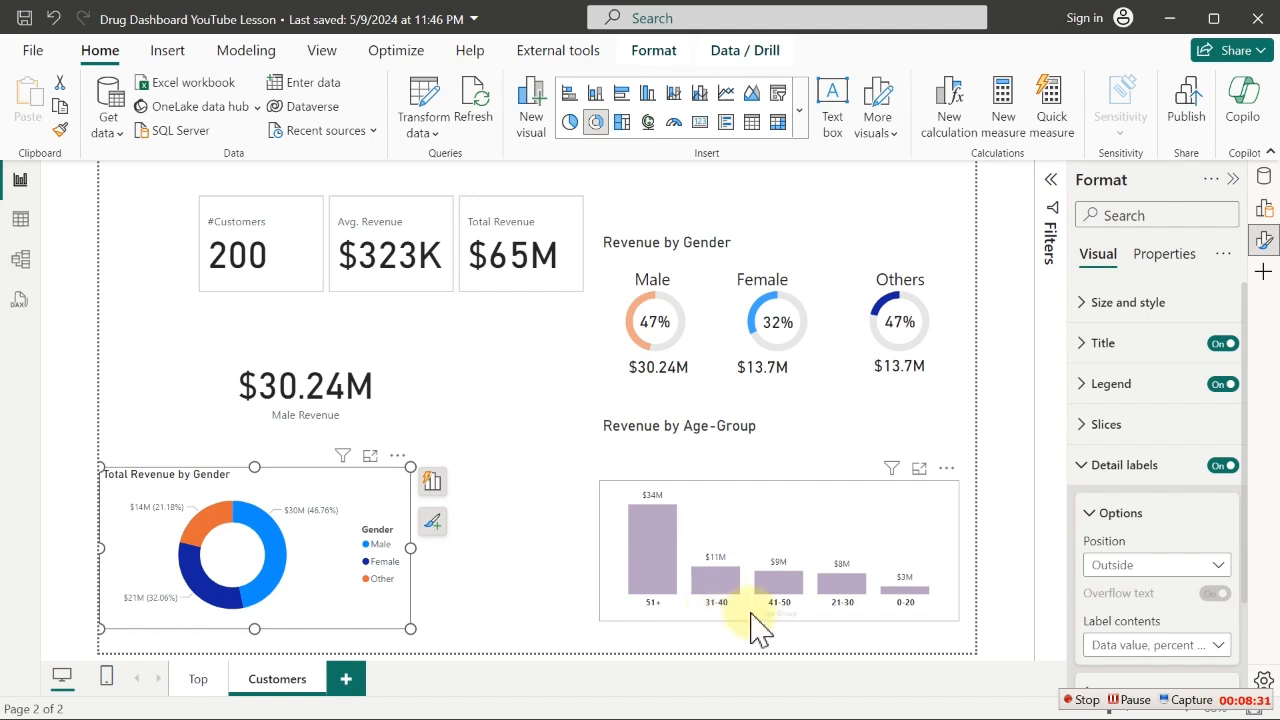
pyautogui.click(1078, 699)
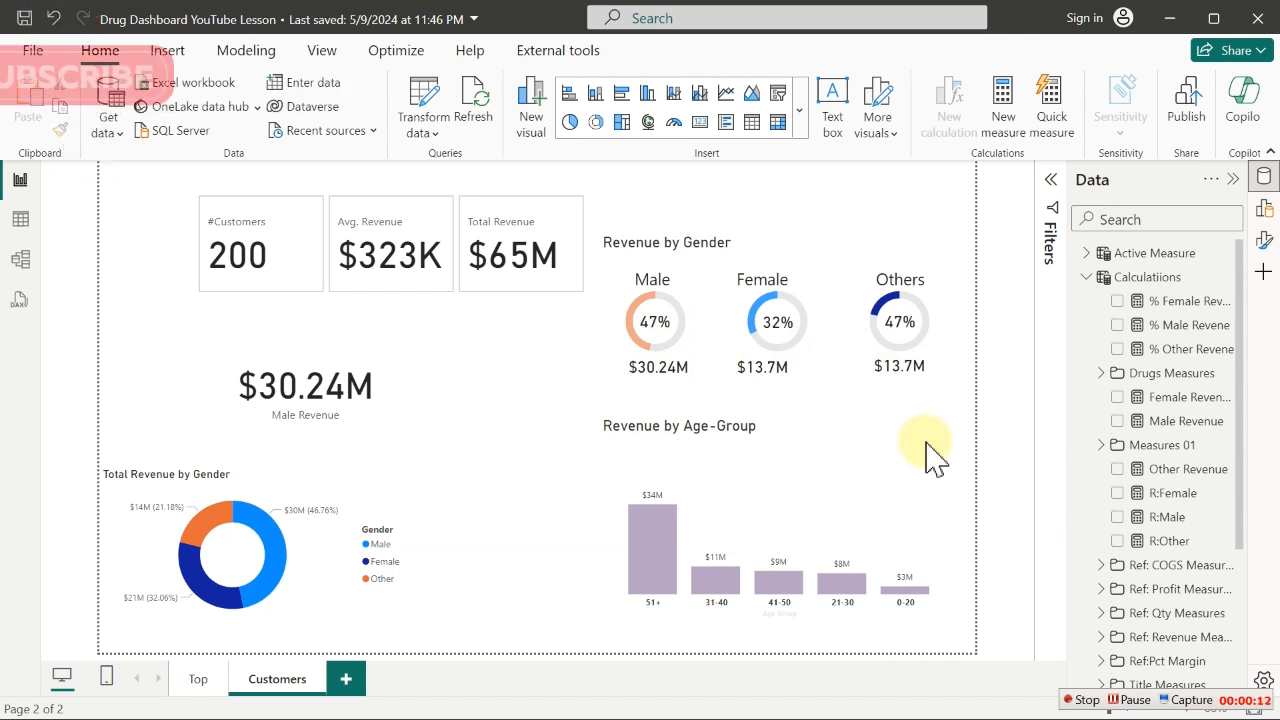
# Switch to the model view, collapse the Active Measure table and list the measures of the Calculatiions table
pyautogui.click(18, 262)
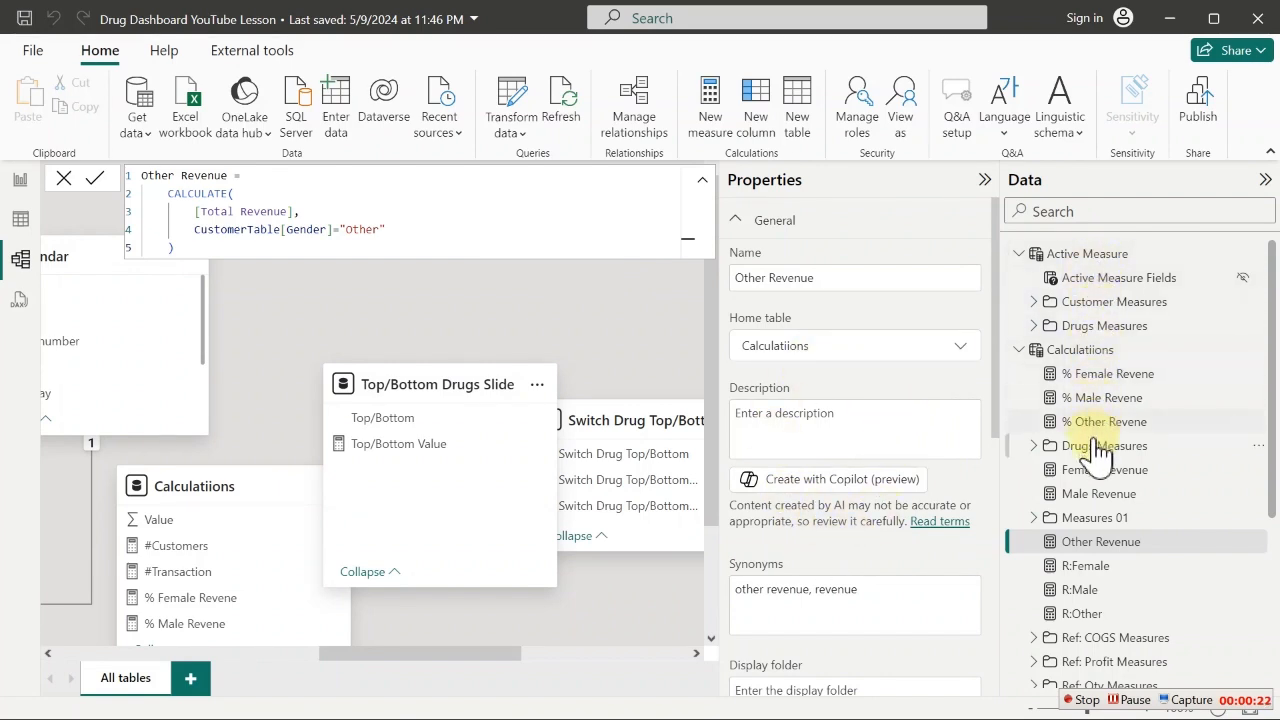
pyautogui.click(1020, 352)
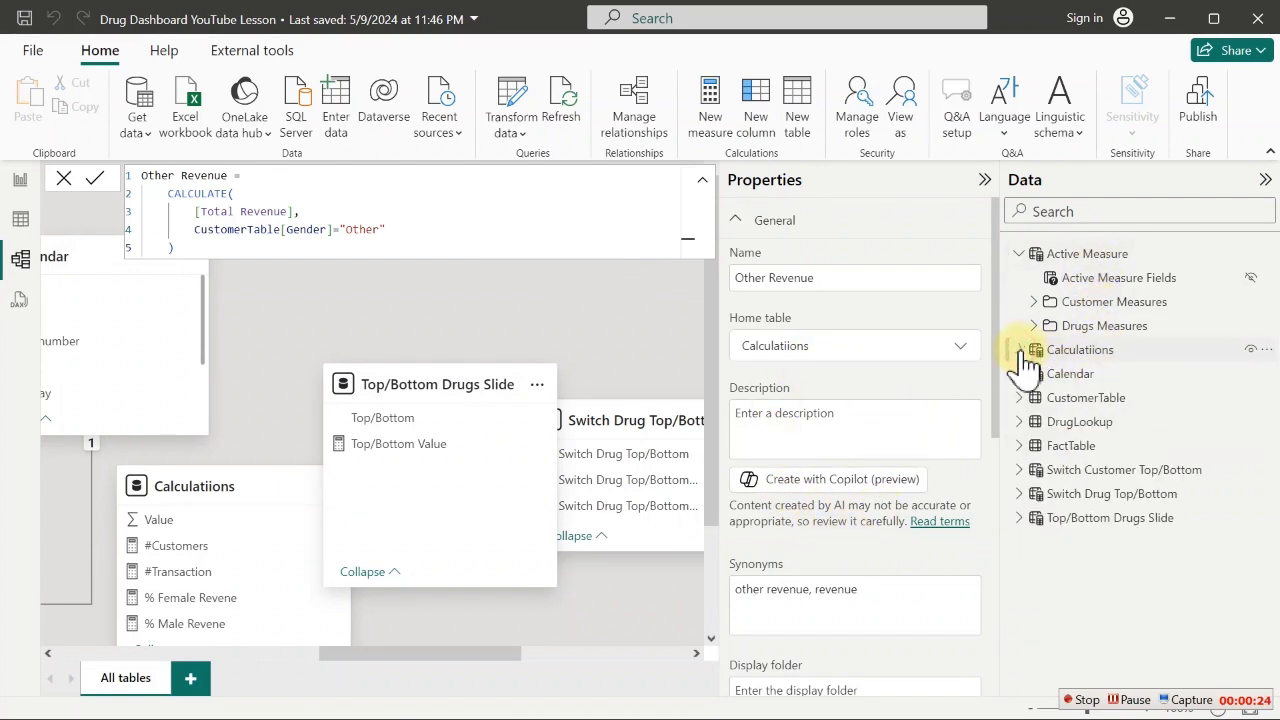
pyautogui.click(1026, 258)
pyautogui.click(1020, 256)
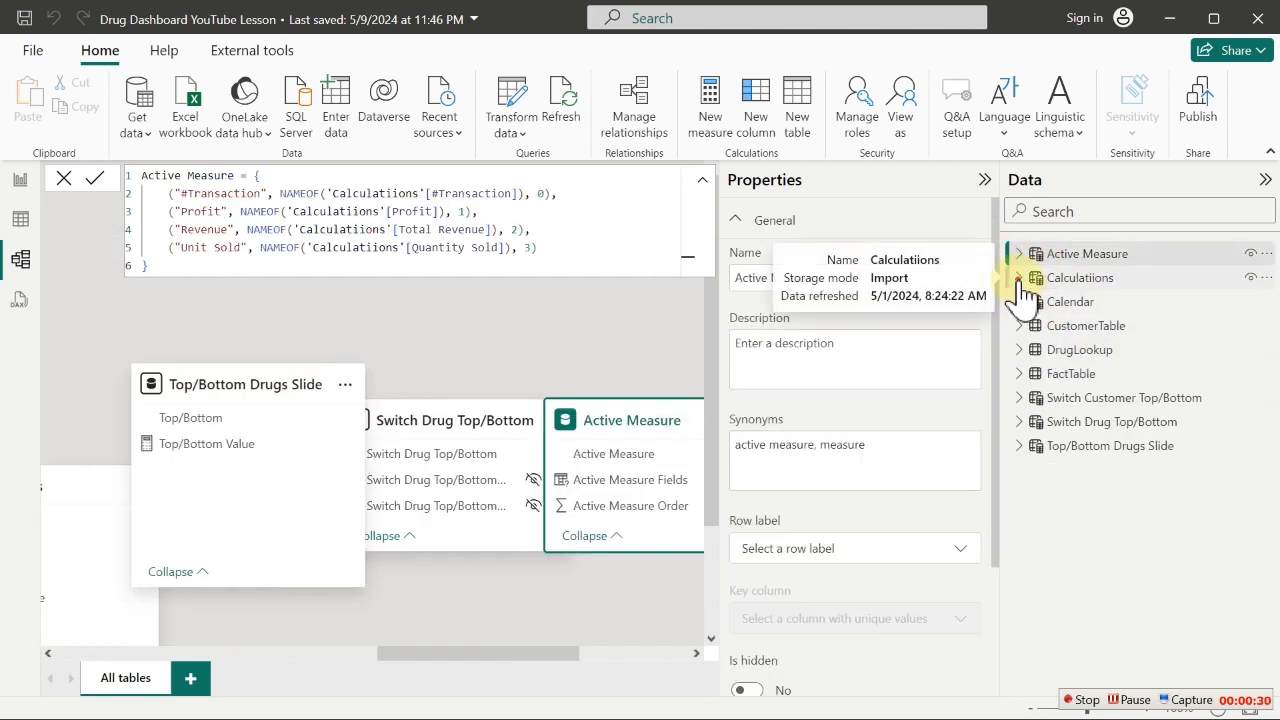
pyautogui.click(1020, 279)
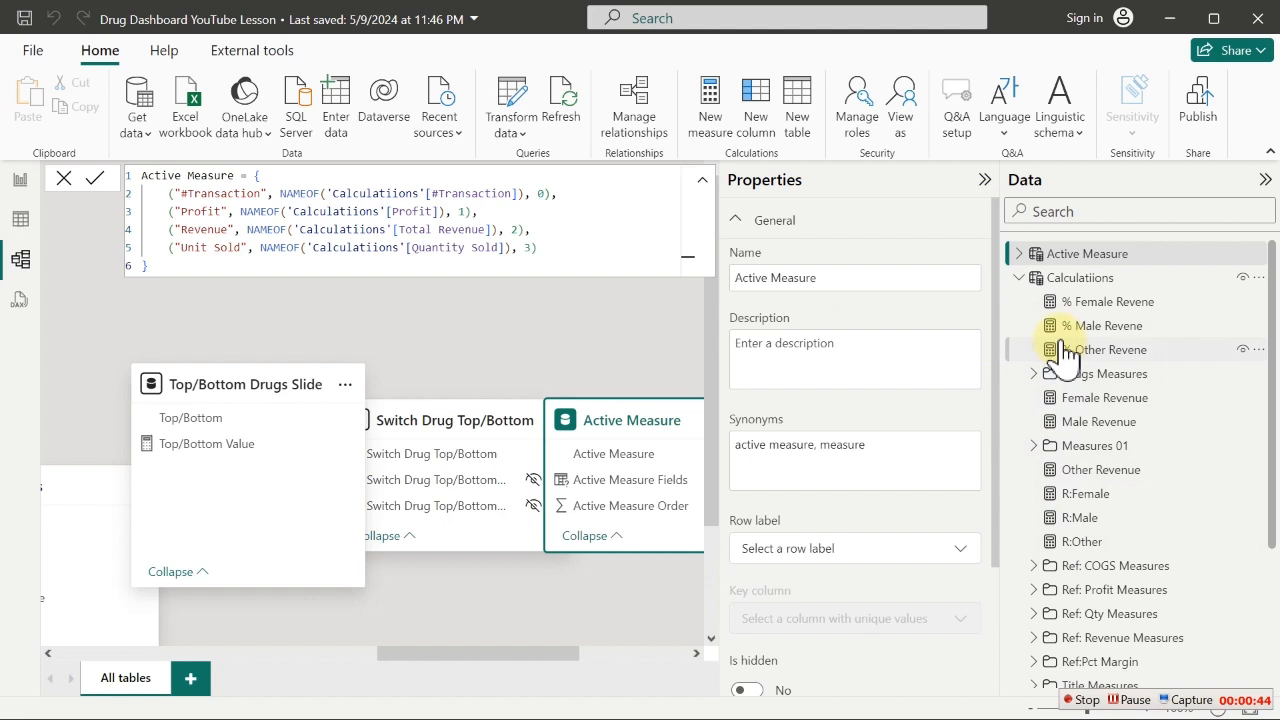
pyautogui.click(1098, 303)
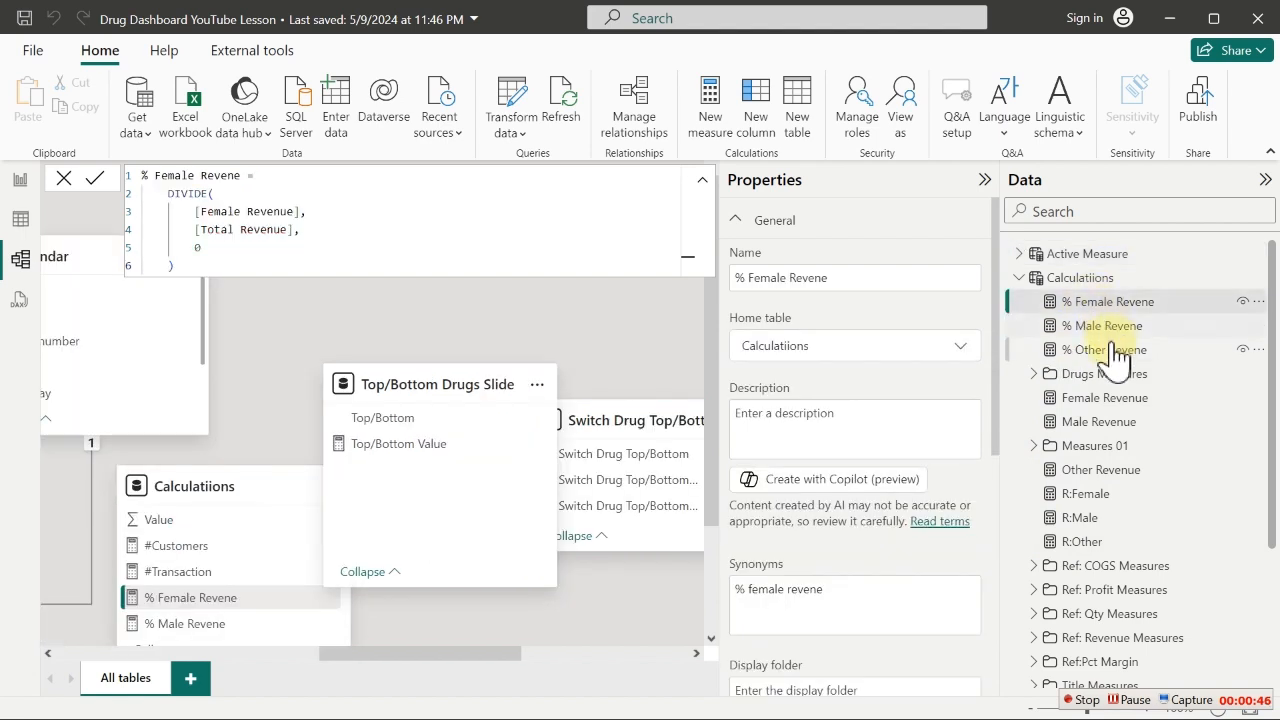
pyautogui.keyDown('ctrl'); pyautogui.click(1108, 326); pyautogui.keyUp('ctrl')
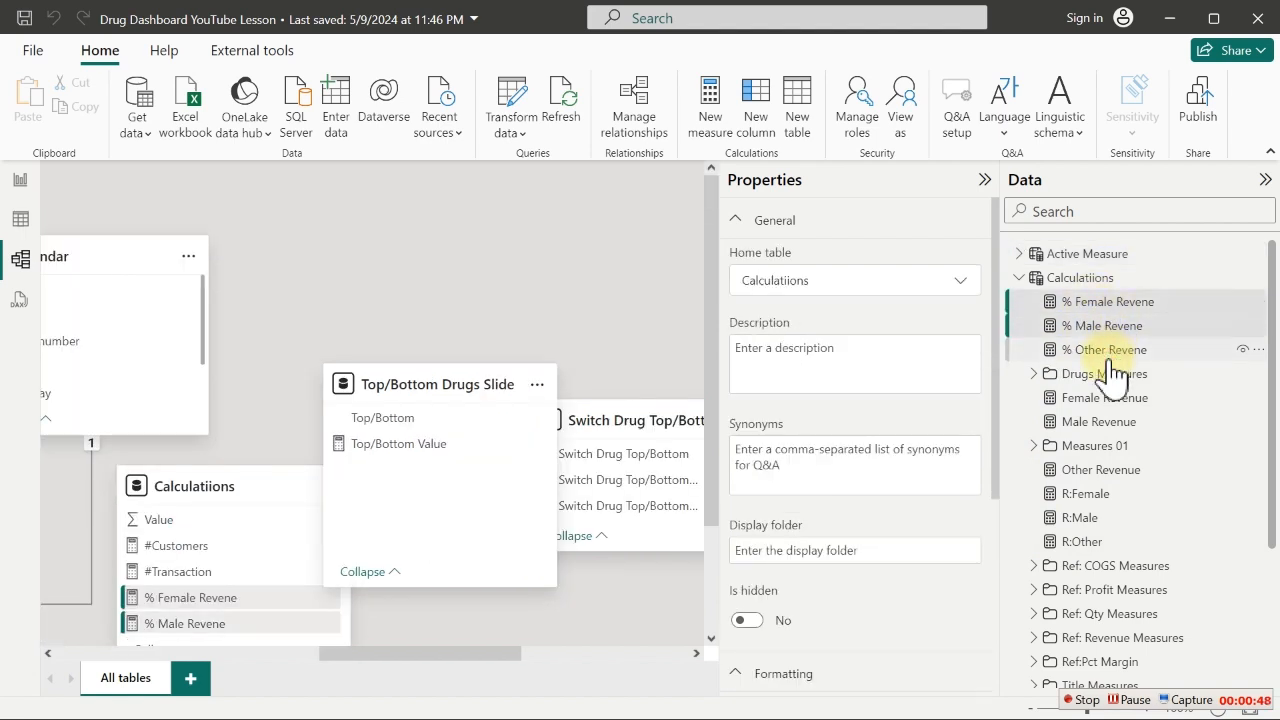
pyautogui.keyDown('ctrl'); pyautogui.click(1108, 352); pyautogui.keyUp('ctrl')
pyautogui.keyDown('ctrl'); pyautogui.click(1112, 398); pyautogui.keyUp('ctrl')
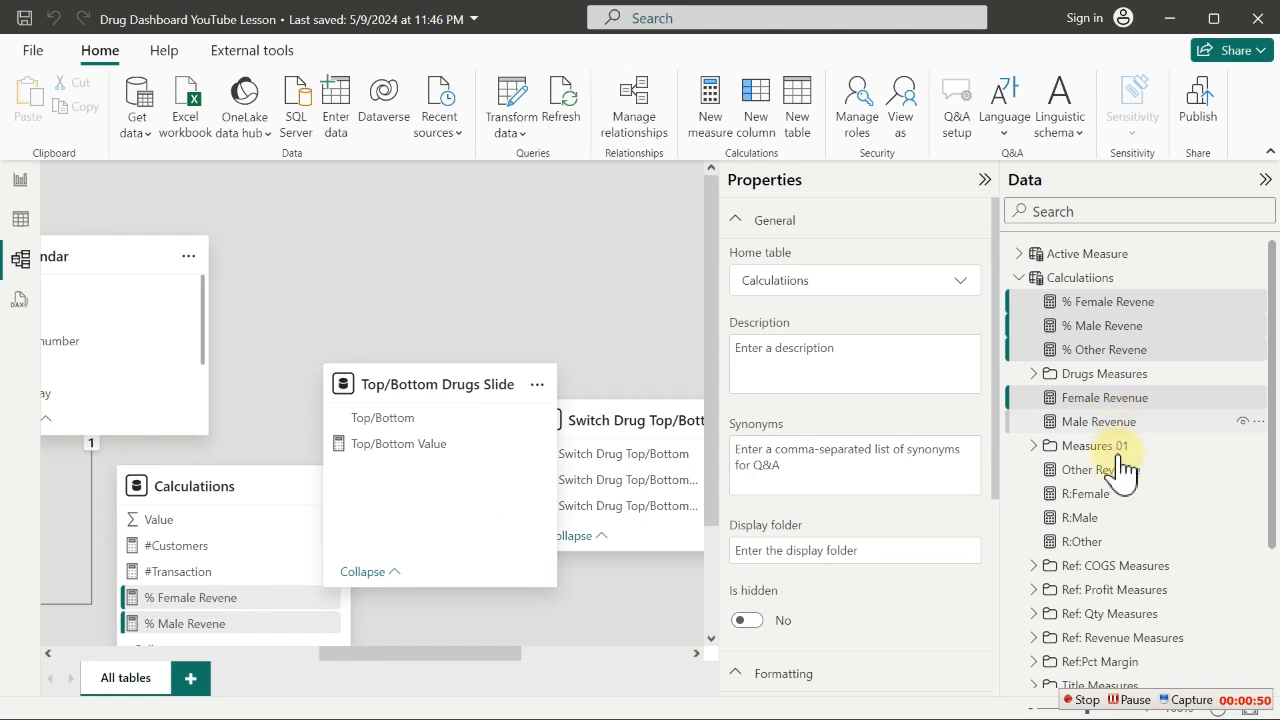
pyautogui.keyDown('ctrl'); pyautogui.click(1098, 422); pyautogui.keyUp('ctrl')
# Group the nine gender revenue, percentage and R: measures of the Calculatiions table into a display folder named Custom Charts
pyautogui.click(1100, 472)
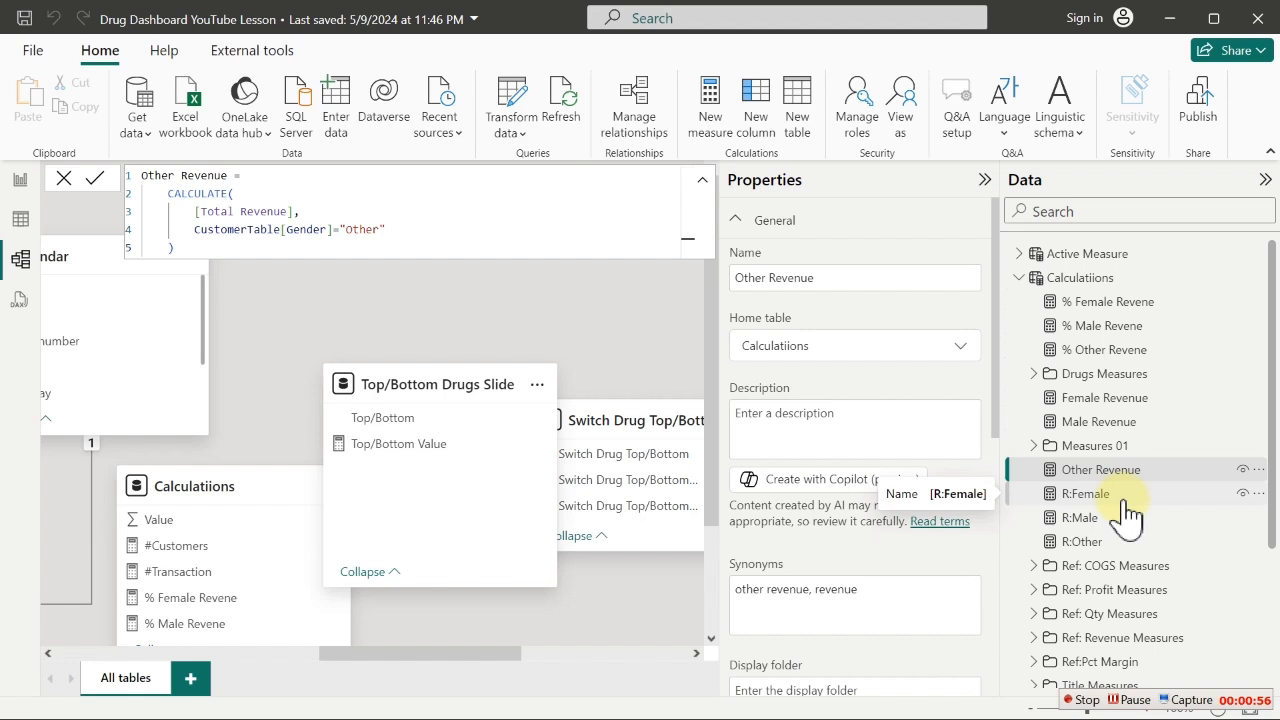
pyautogui.keyDown('shift'); pyautogui.click(1103, 518); pyautogui.keyUp('shift')
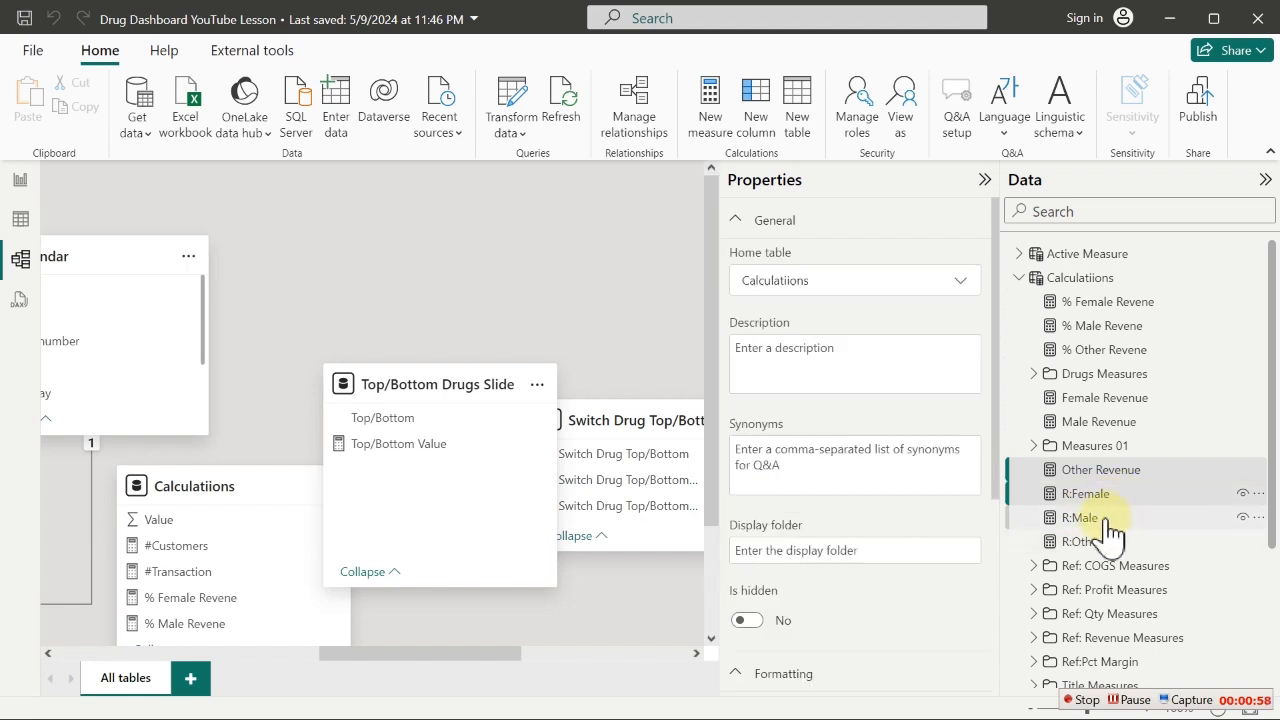
pyautogui.keyDown('shift'); pyautogui.click(1110, 541); pyautogui.keyUp('shift')
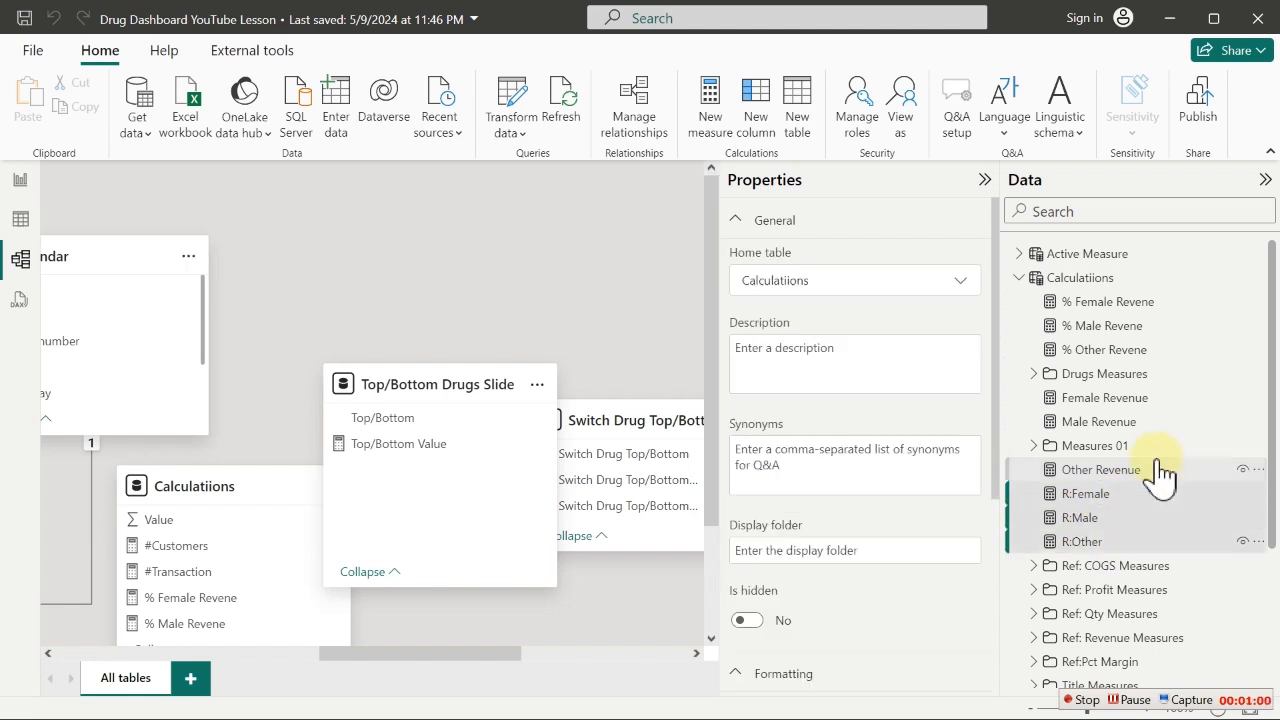
pyautogui.keyDown('ctrl'); pyautogui.click(1172, 421); pyautogui.keyUp('ctrl')
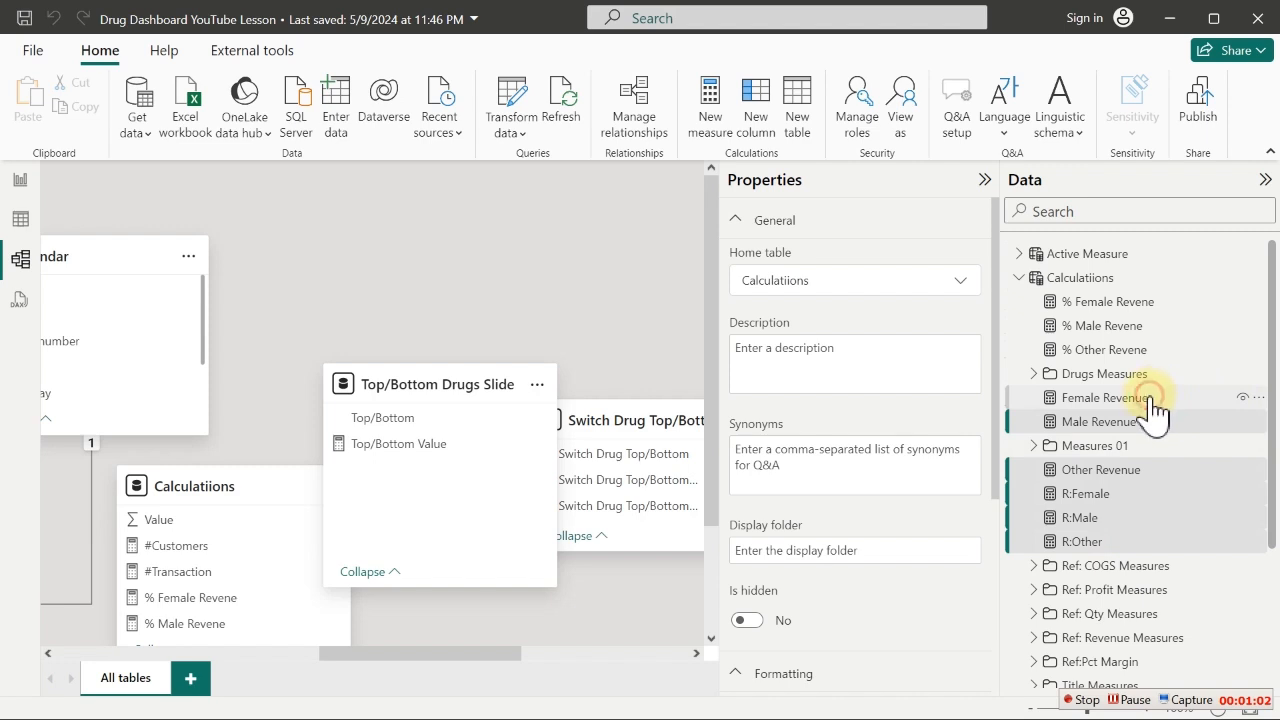
pyautogui.keyDown('ctrl'); pyautogui.click(1195, 397); pyautogui.keyUp('ctrl')
pyautogui.keyDown('shift'); pyautogui.click(1170, 328); pyautogui.keyUp('shift')
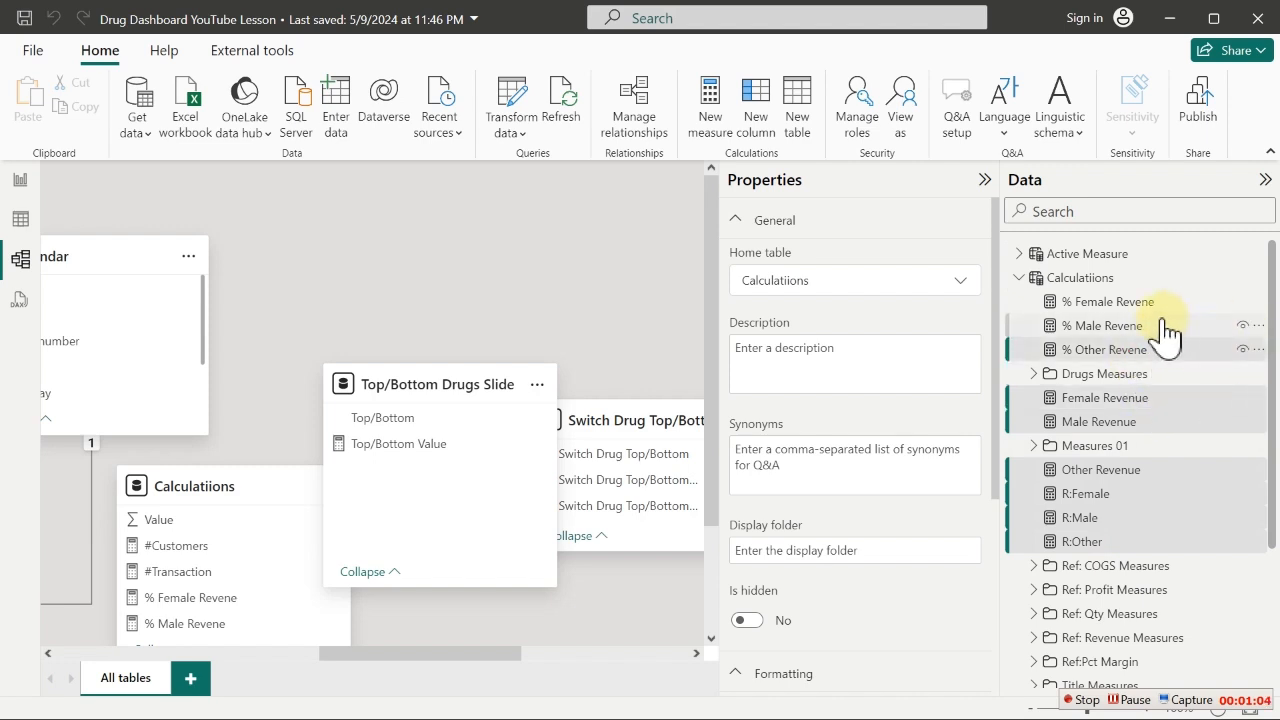
pyautogui.keyDown('ctrl'); pyautogui.click(1145, 299); pyautogui.keyUp('ctrl')
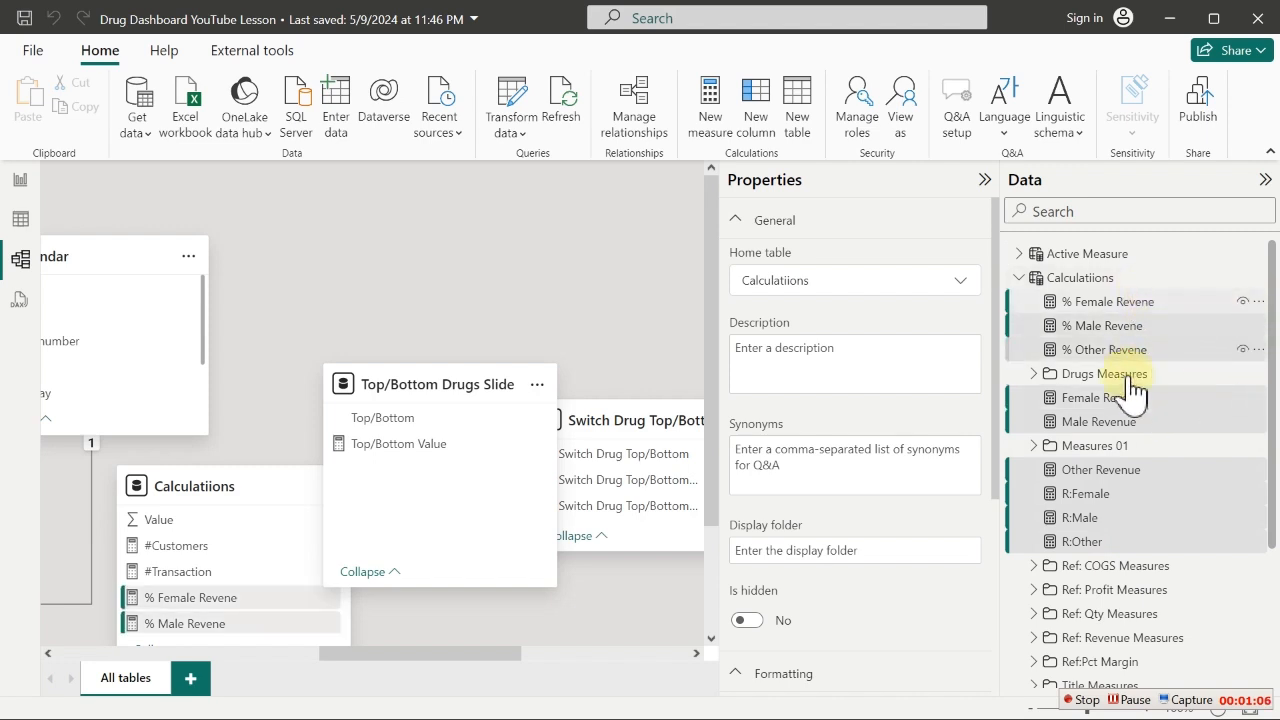
pyautogui.keyDown('ctrl'); pyautogui.click(1118, 545); pyautogui.keyUp('ctrl')
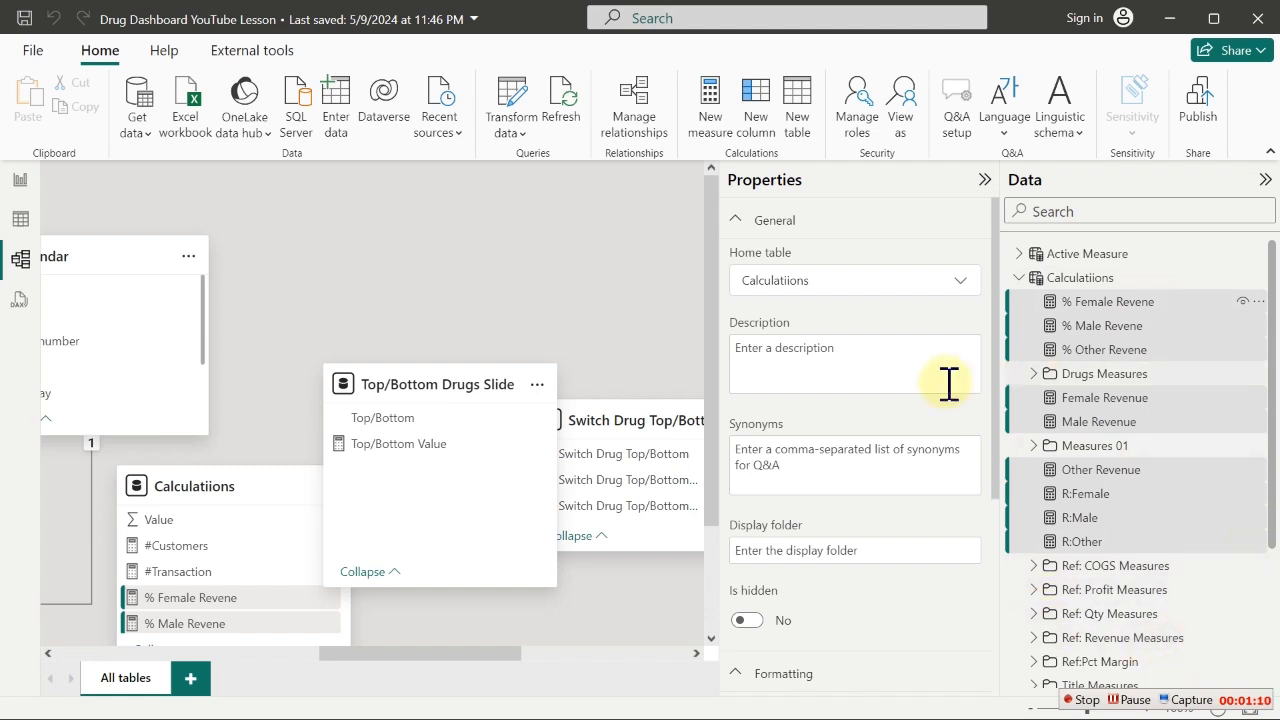
pyautogui.click(815, 548)
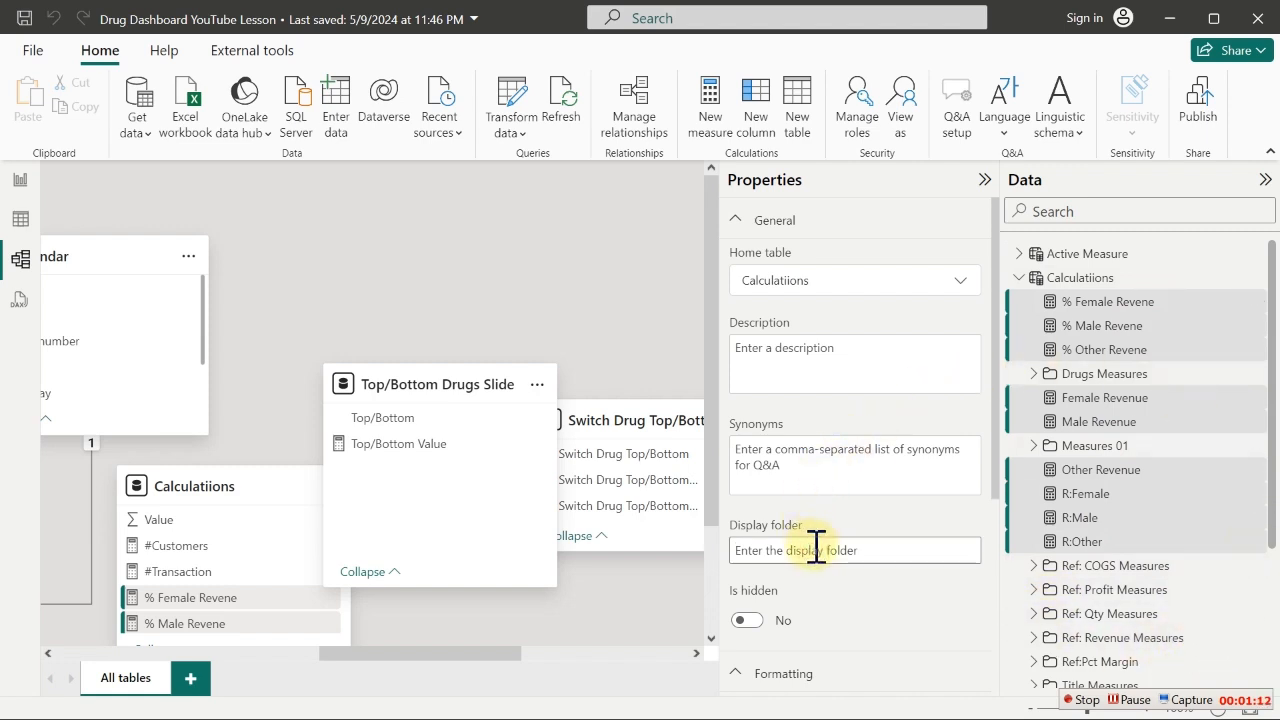
pyautogui.write('Charts')
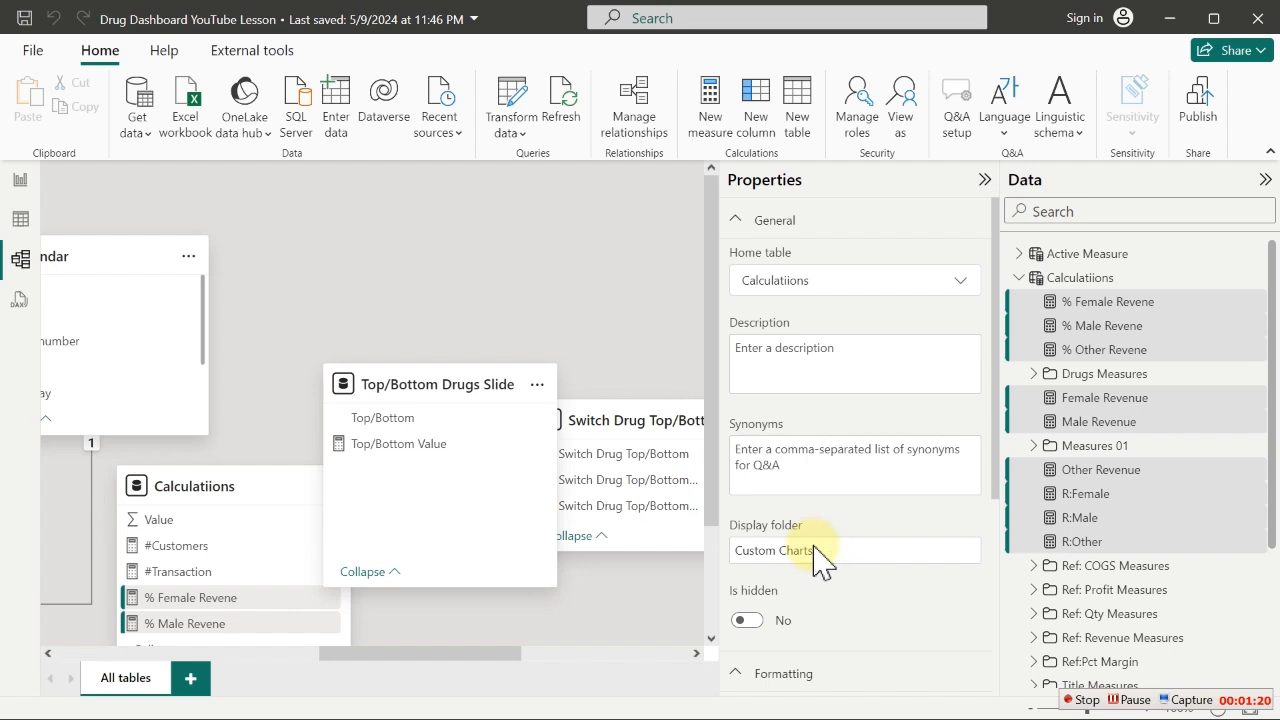
pyautogui.press('Return')
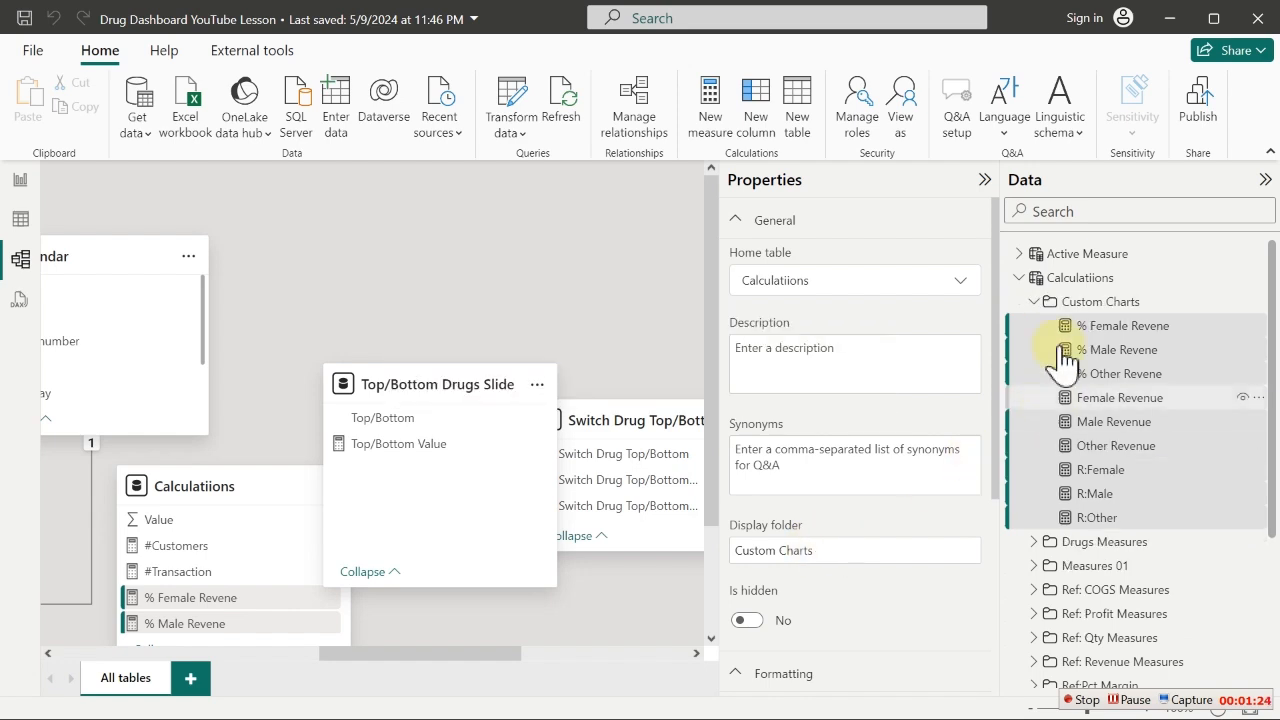
# Collapse the Custom Charts folder and rename the display folder of its measures to Custom Charts Measures
pyautogui.click(1033, 302)
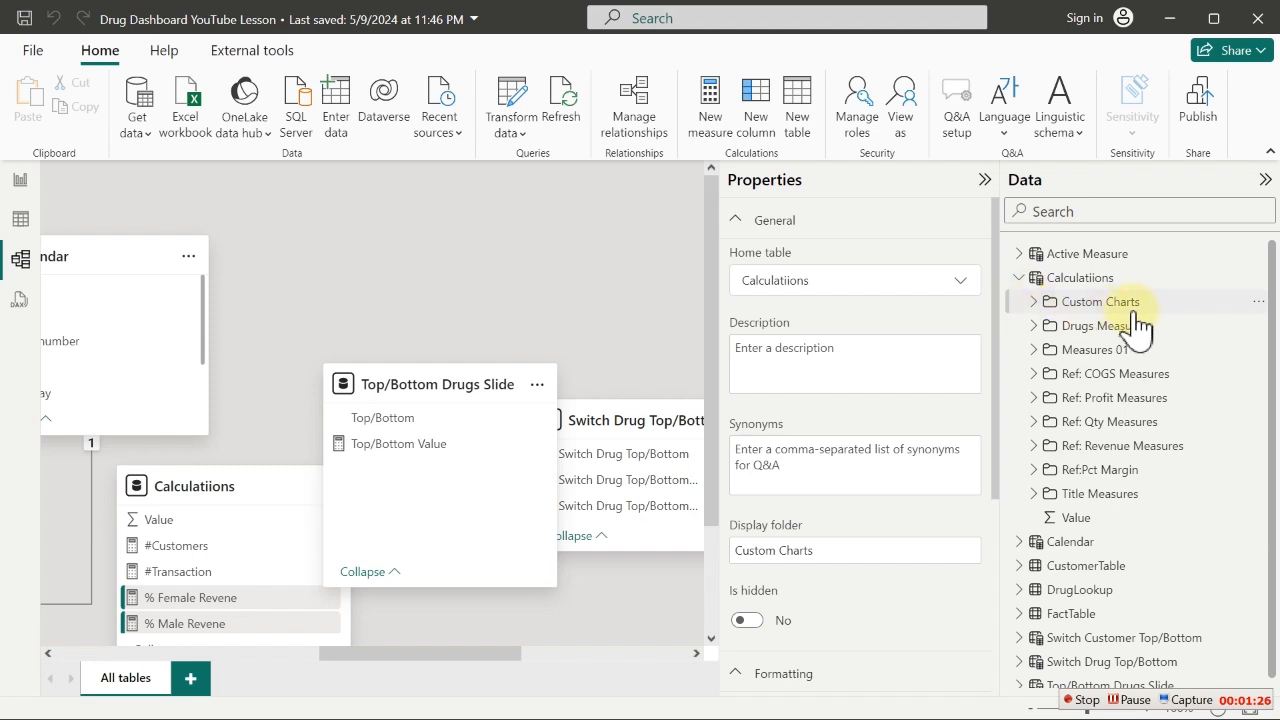
pyautogui.click(821, 548)
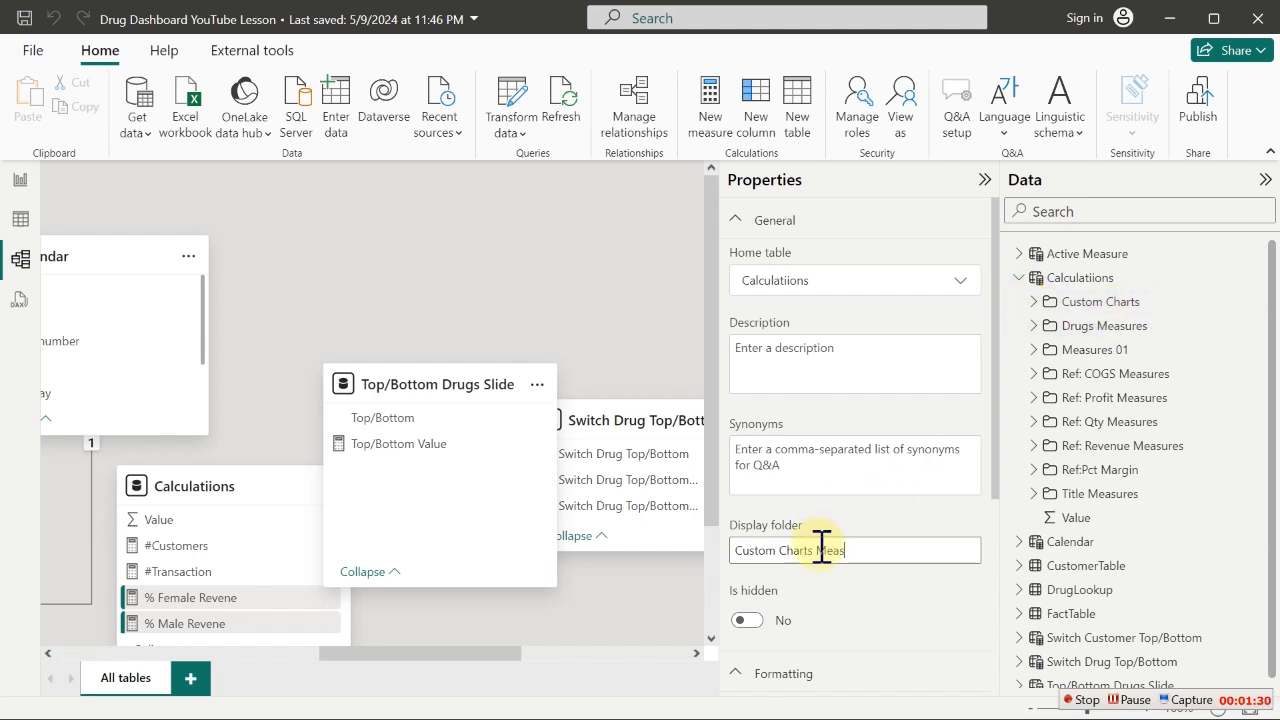
pyautogui.write('ures')
pyautogui.press('Return')
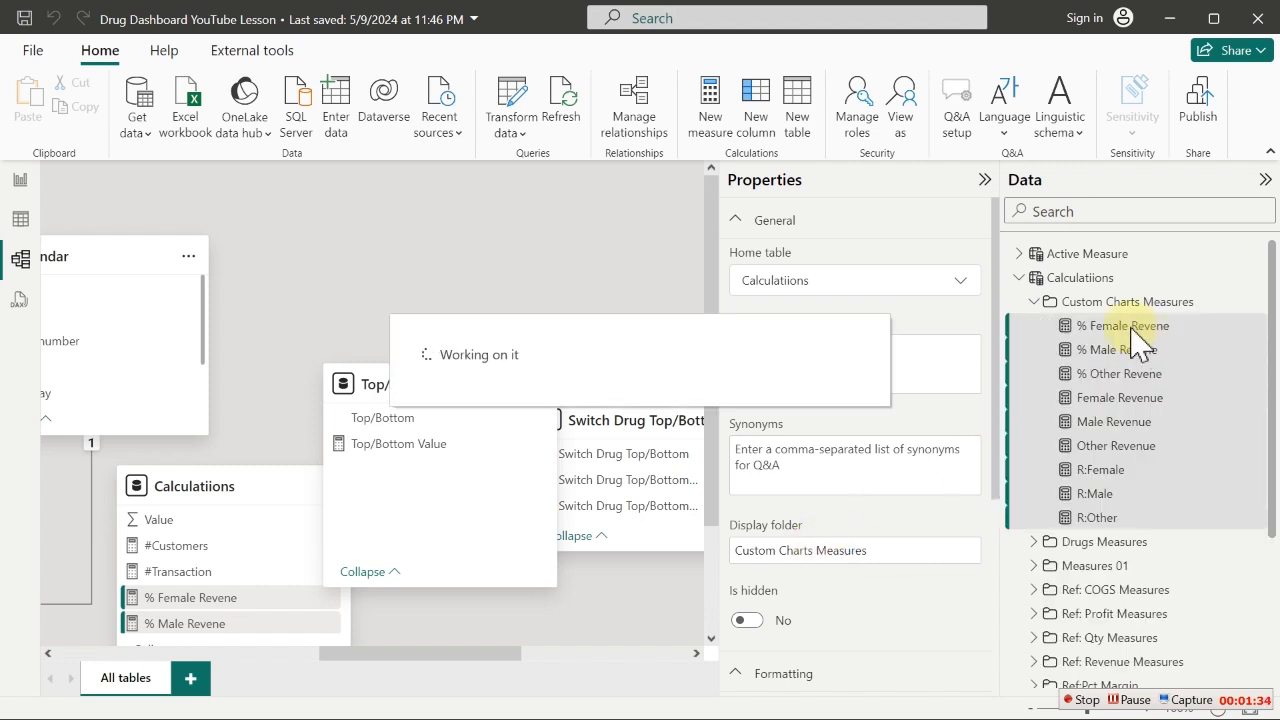
# Return to the report view and review the measures in the Custom Charts Measures and Title Measures folders of the Calculatiions table
pyautogui.click(22, 183)
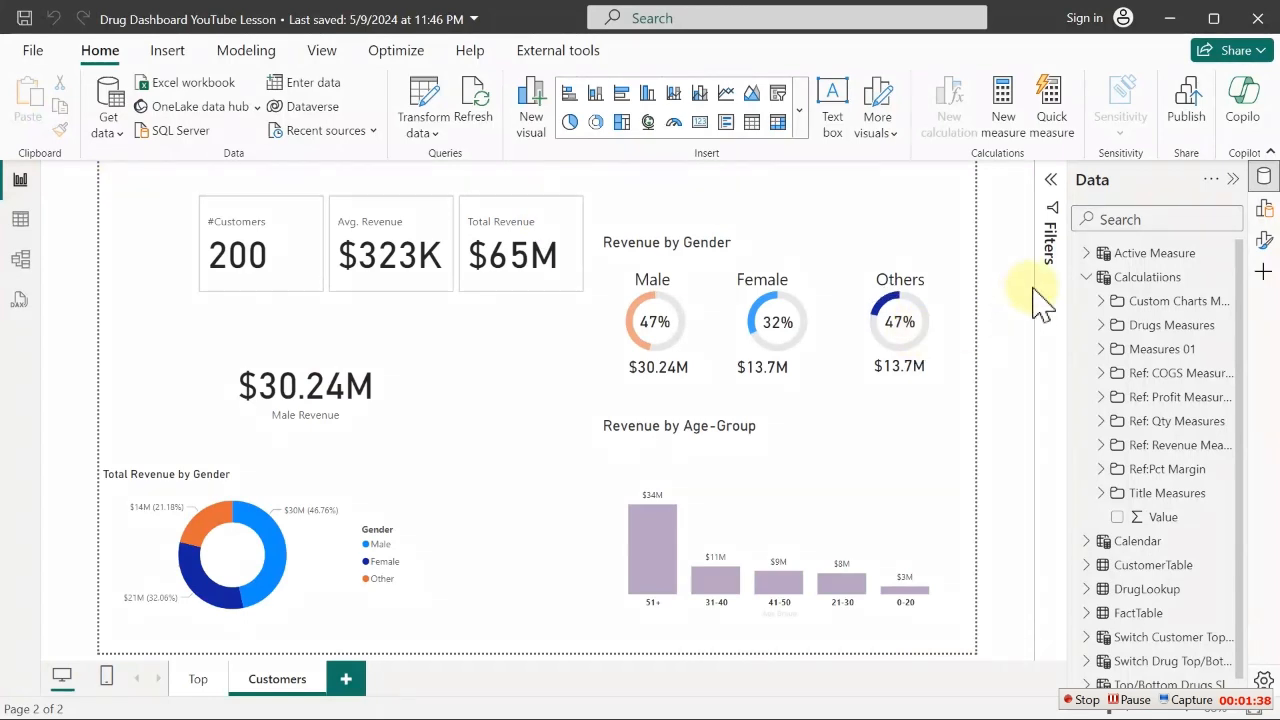
pyautogui.click(1087, 279)
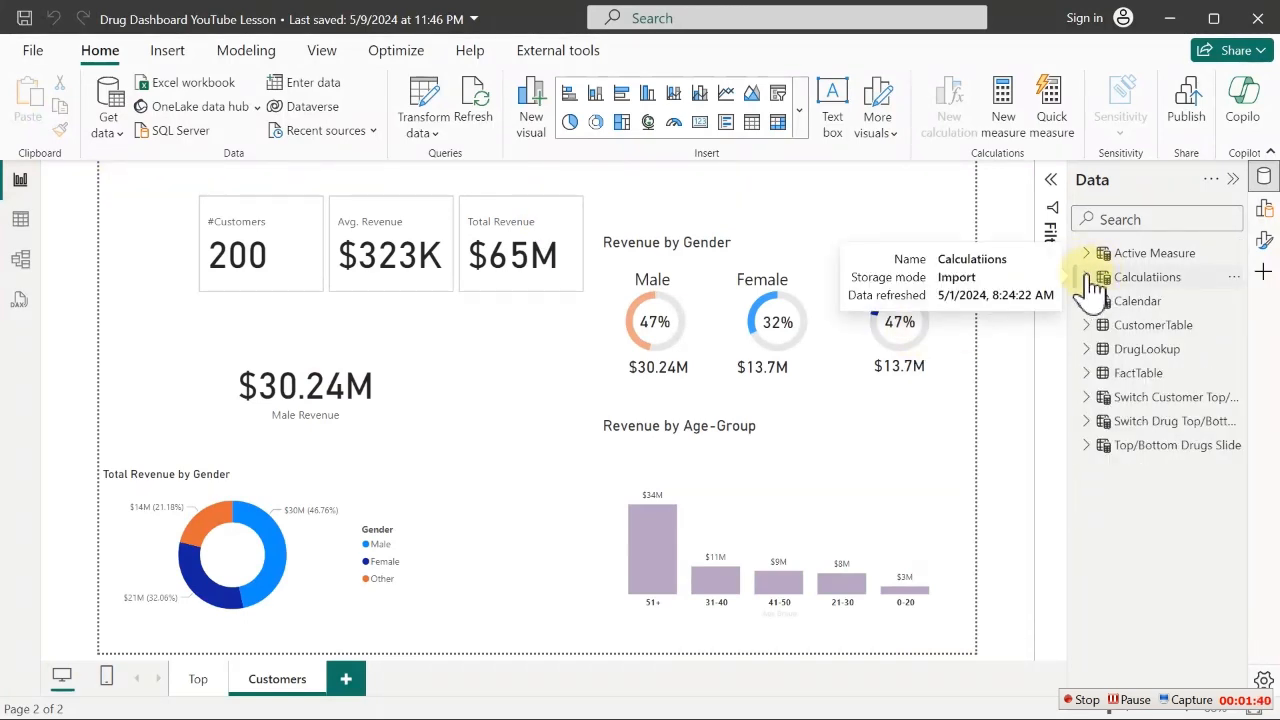
pyautogui.click(1088, 279)
pyautogui.click(1103, 303)
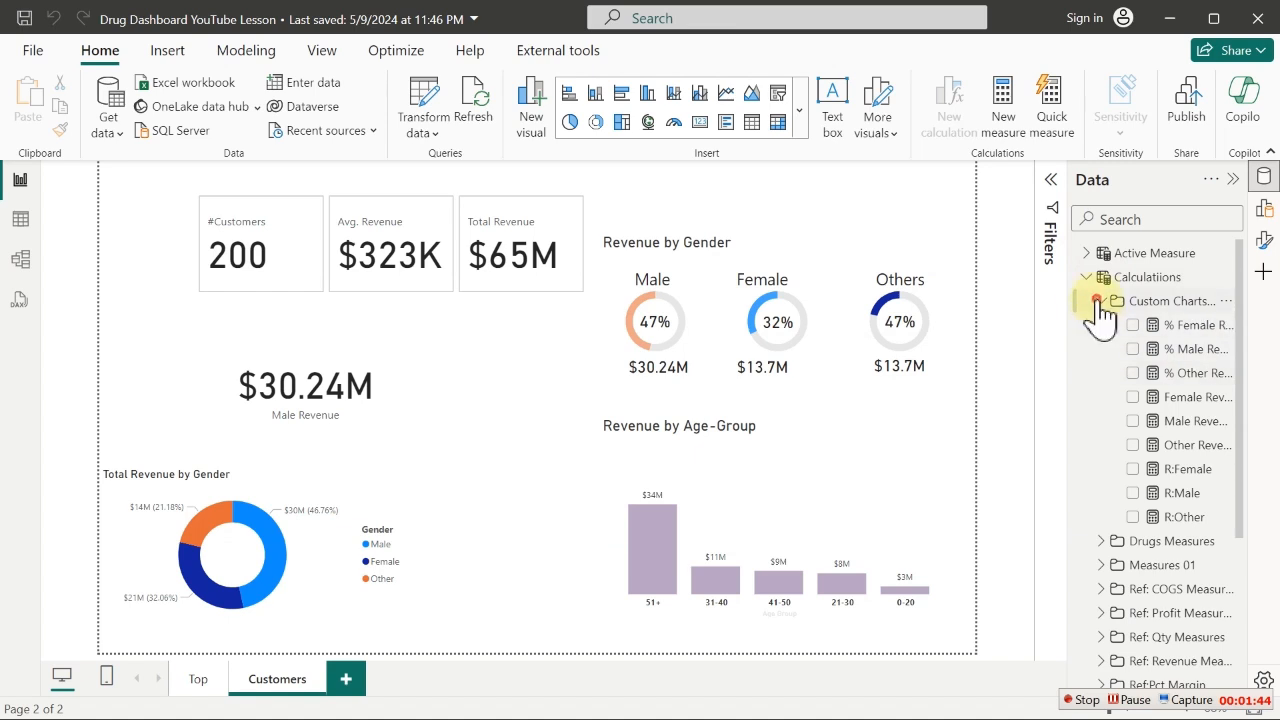
pyautogui.click(1099, 303)
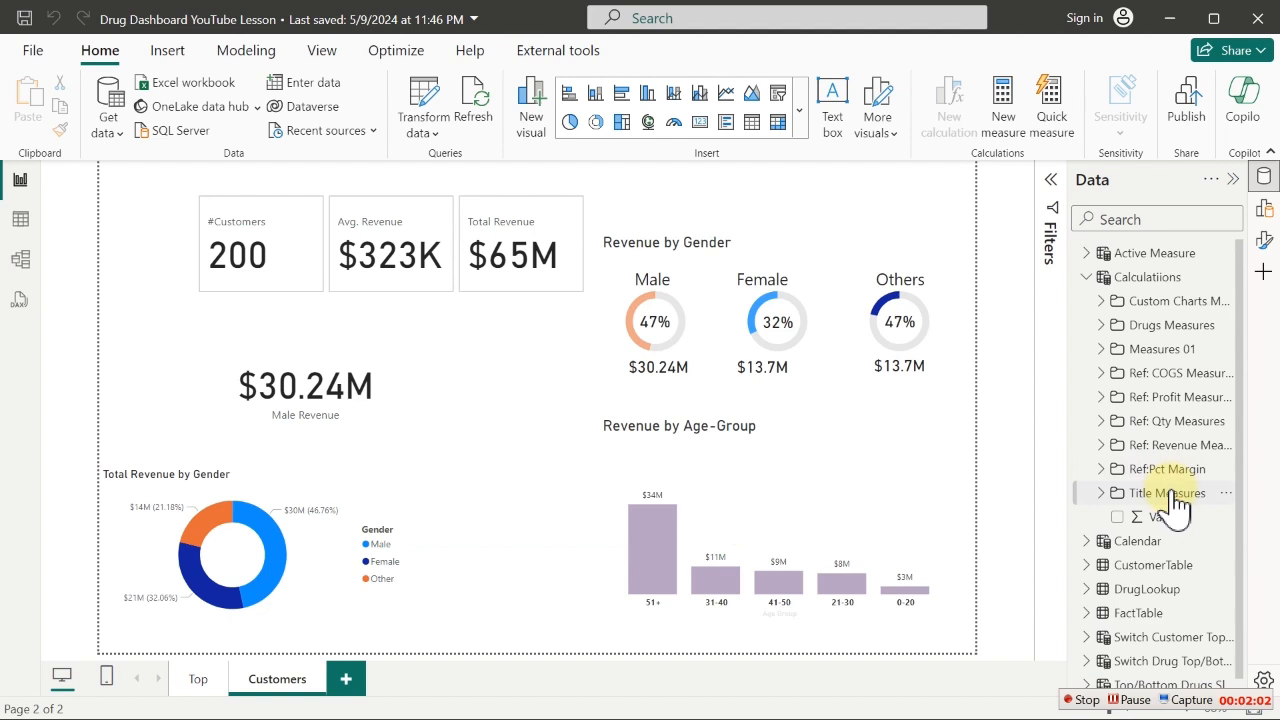
pyautogui.click(1103, 494)
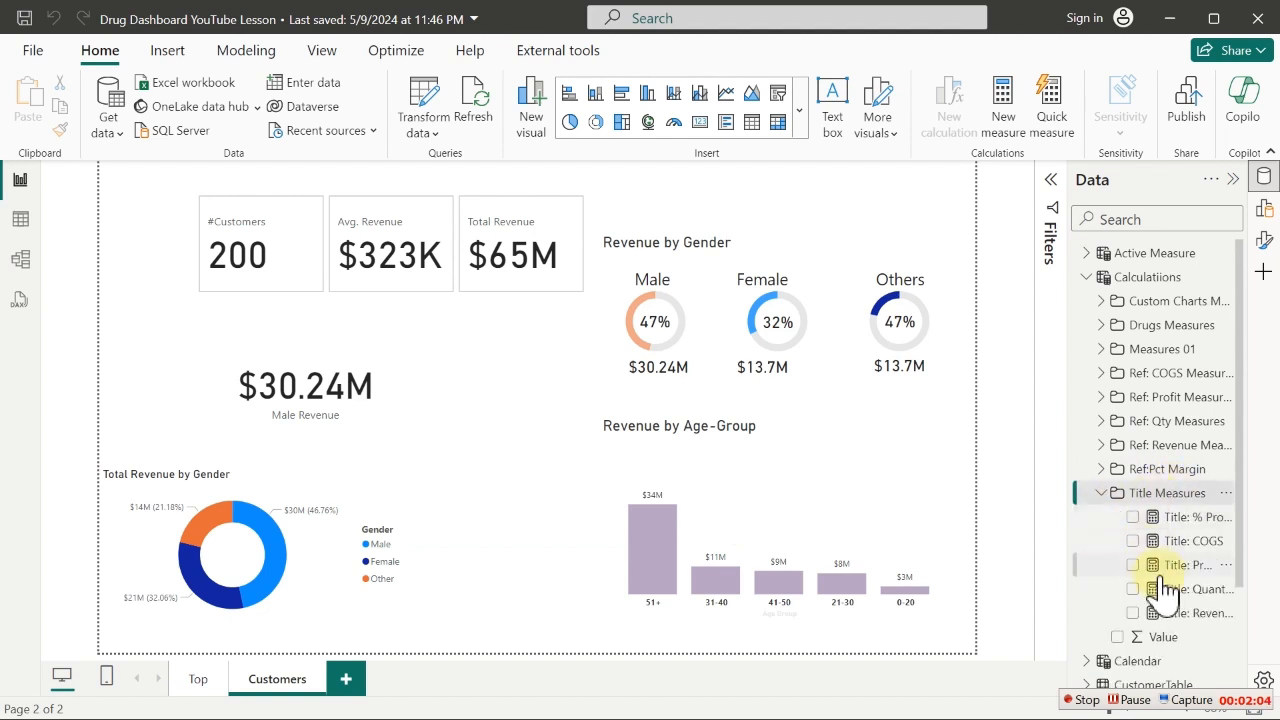
pyautogui.click(1104, 494)
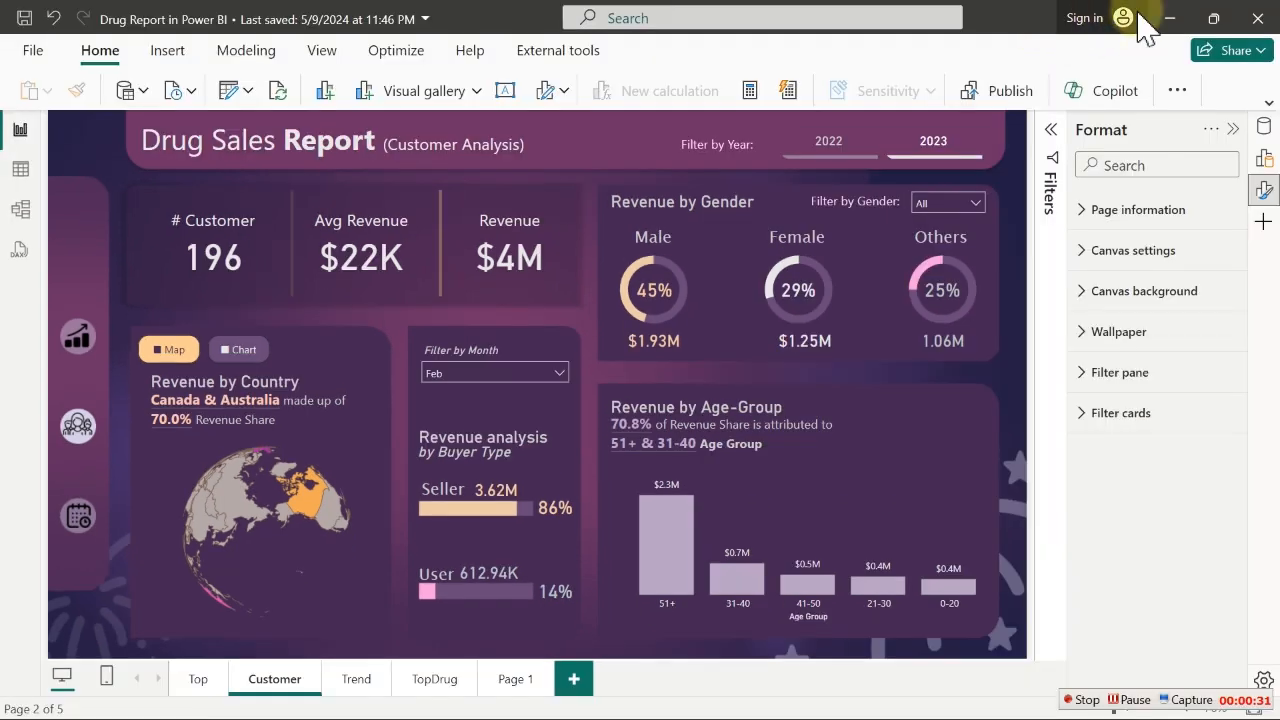
# Switch back to the lesson report, select the age-group chart and check the Age Group column of CustomerTable in the data view
pyautogui.click(1166, 22)
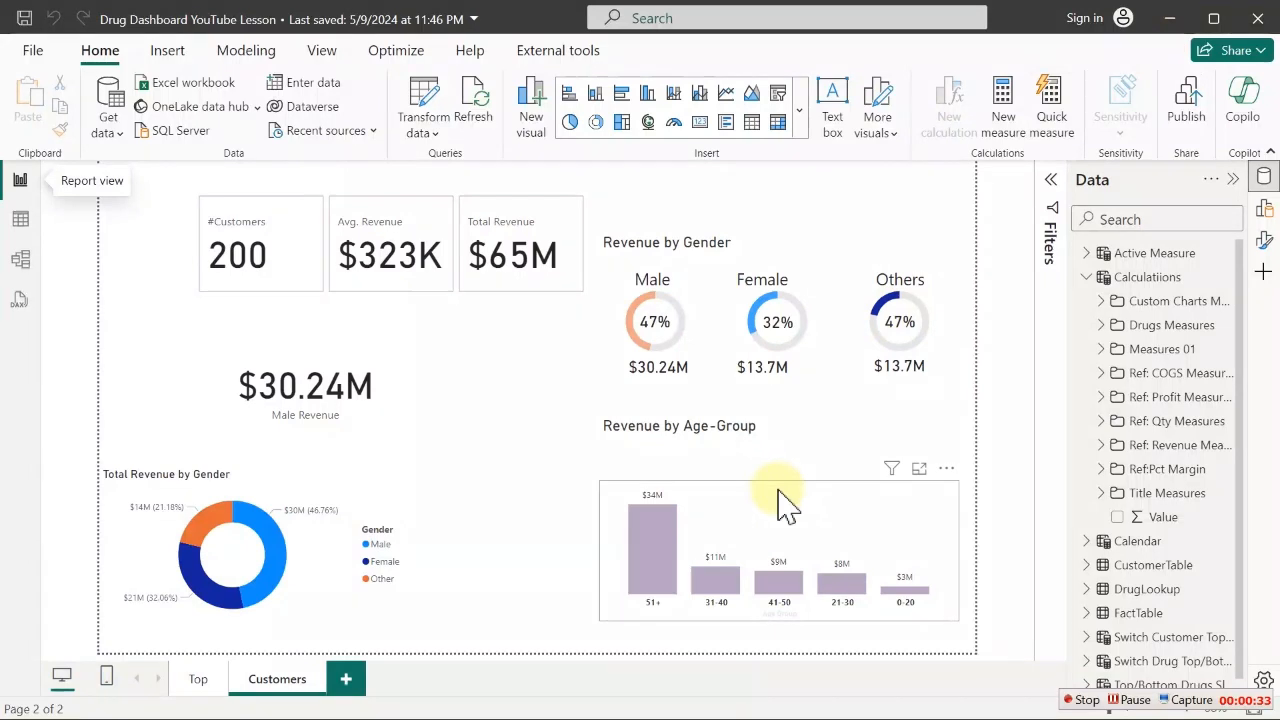
pyautogui.click(783, 502)
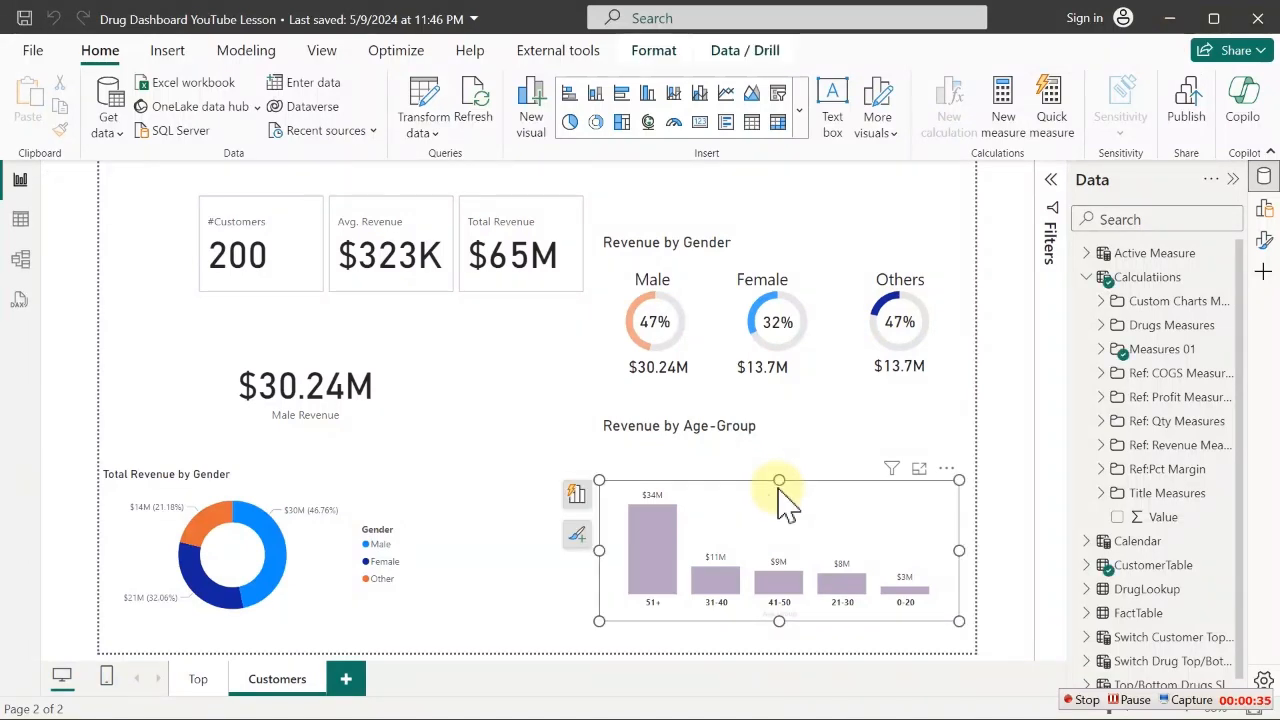
pyautogui.click(20, 221)
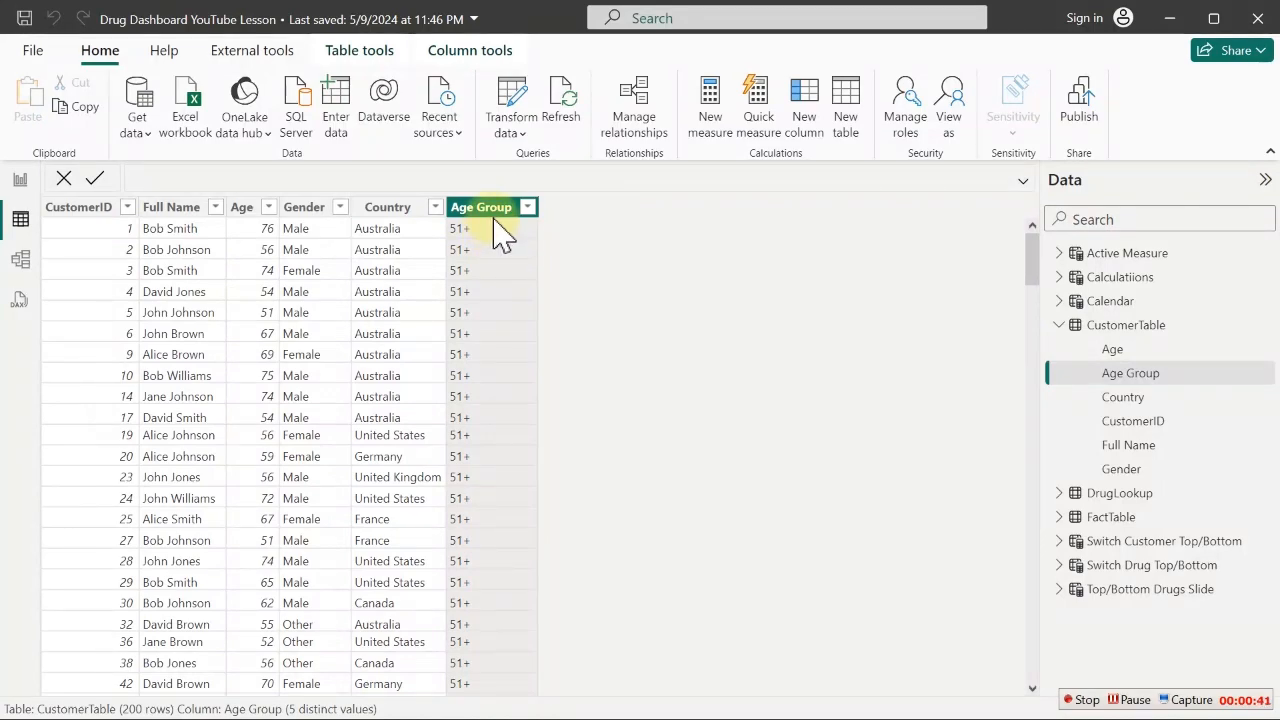
pyautogui.click(20, 180)
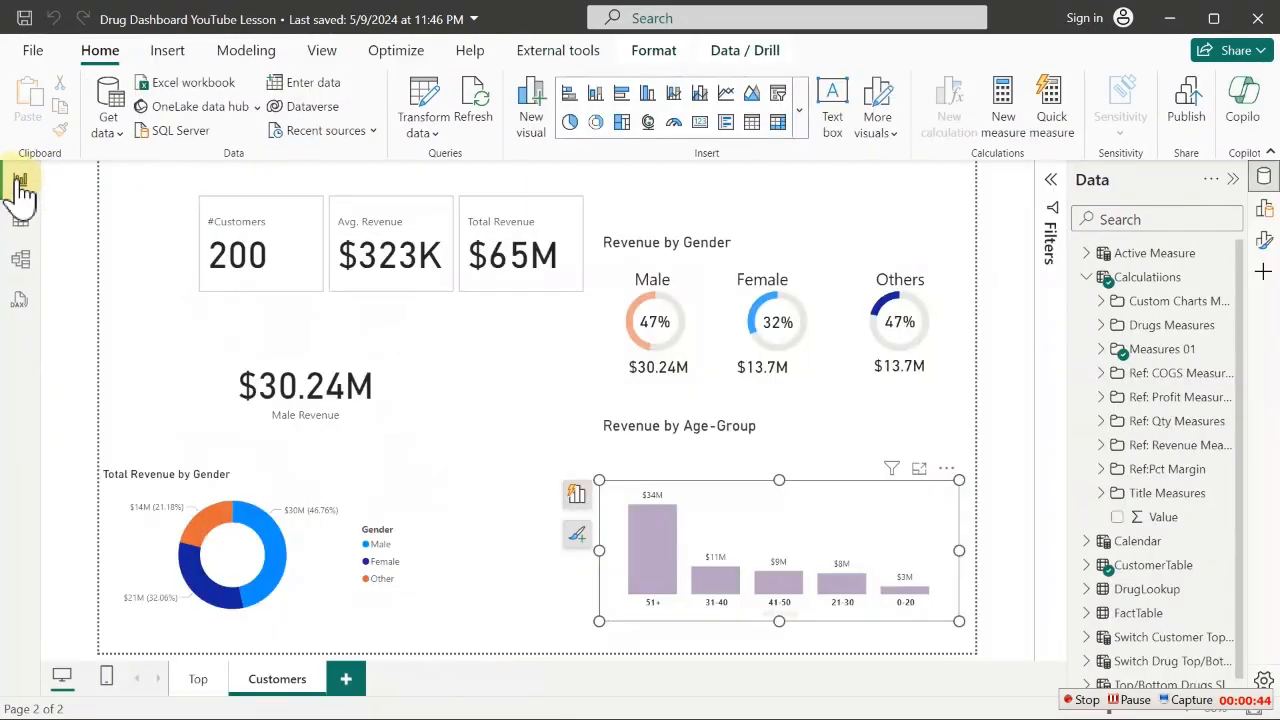
# Create a new measure in the Calculatiions table named Top2 Age-Group Name and start its formula on a second line
pyautogui.rightClick(1155, 290)
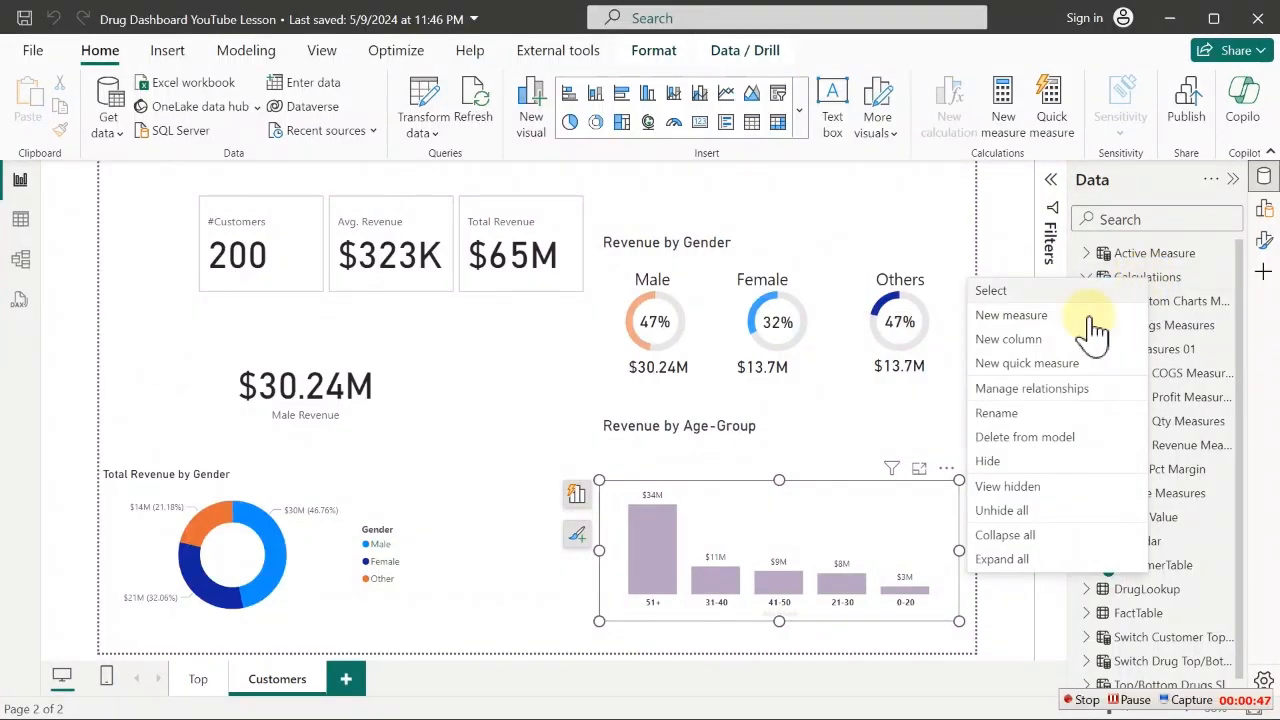
pyautogui.press('Escape')
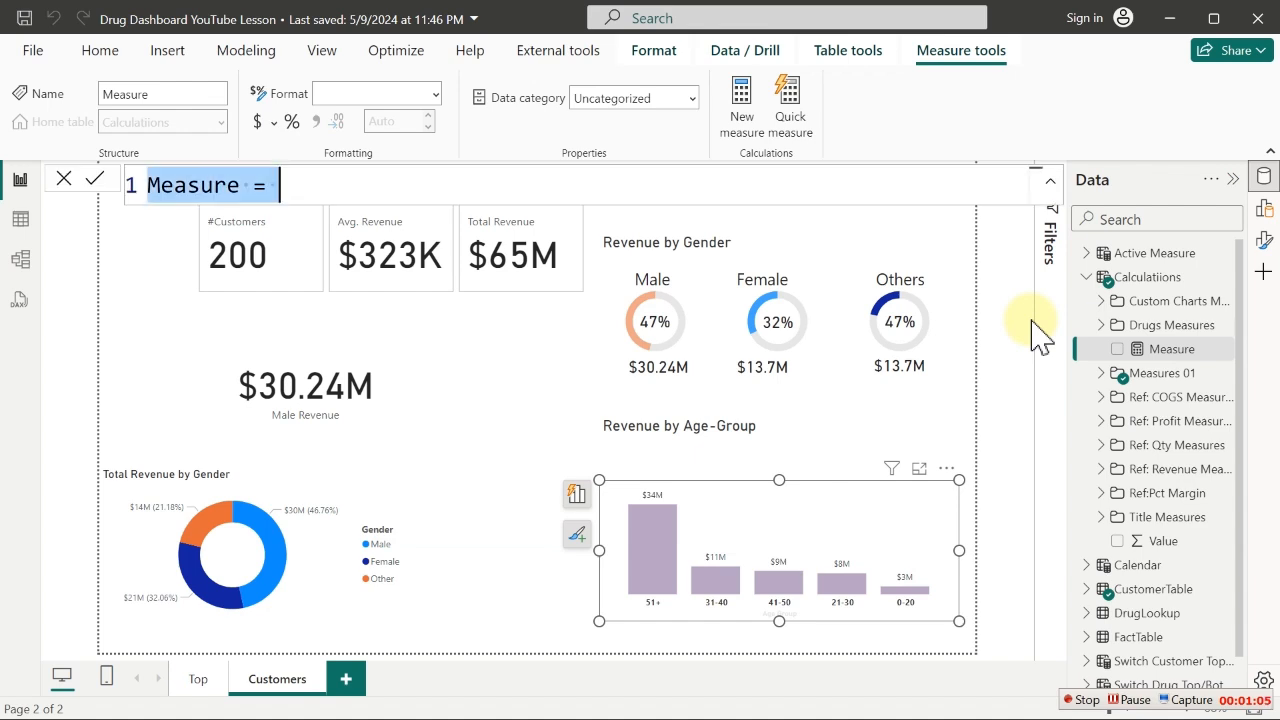
pyautogui.write('Top')
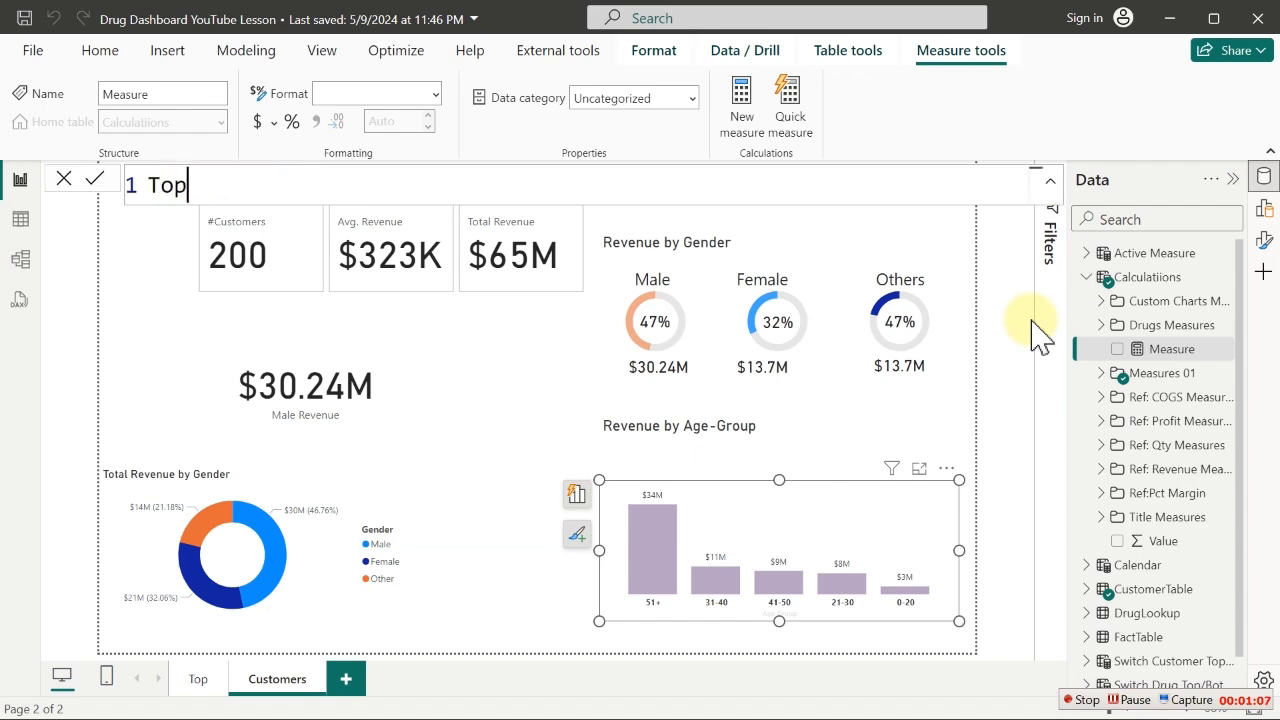
pyautogui.write(' 2')
pyautogui.press('BackSpace')
pyautogui.press('BackSpace')
pyautogui.write('2 Age-Group')
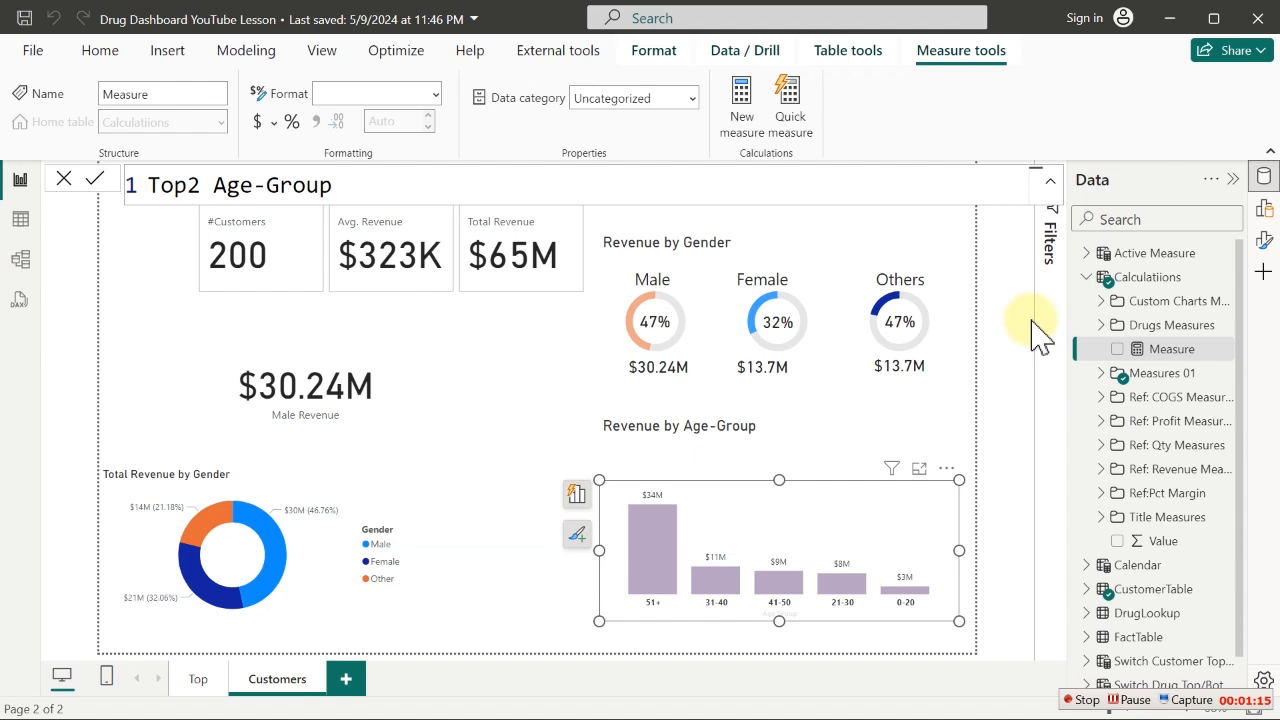
pyautogui.write(' names')
pyautogui.write(' =')
pyautogui.press('BackSpace')
pyautogui.press('BackSpace')
pyautogui.press('BackSpace')
pyautogui.press('BackSpace')
pyautogui.press('BackSpace')
pyautogui.press('BackSpace')
pyautogui.press('BackSpace')
pyautogui.write('Name =')
pyautogui.press('Return')
pyautogui.press('Tab')
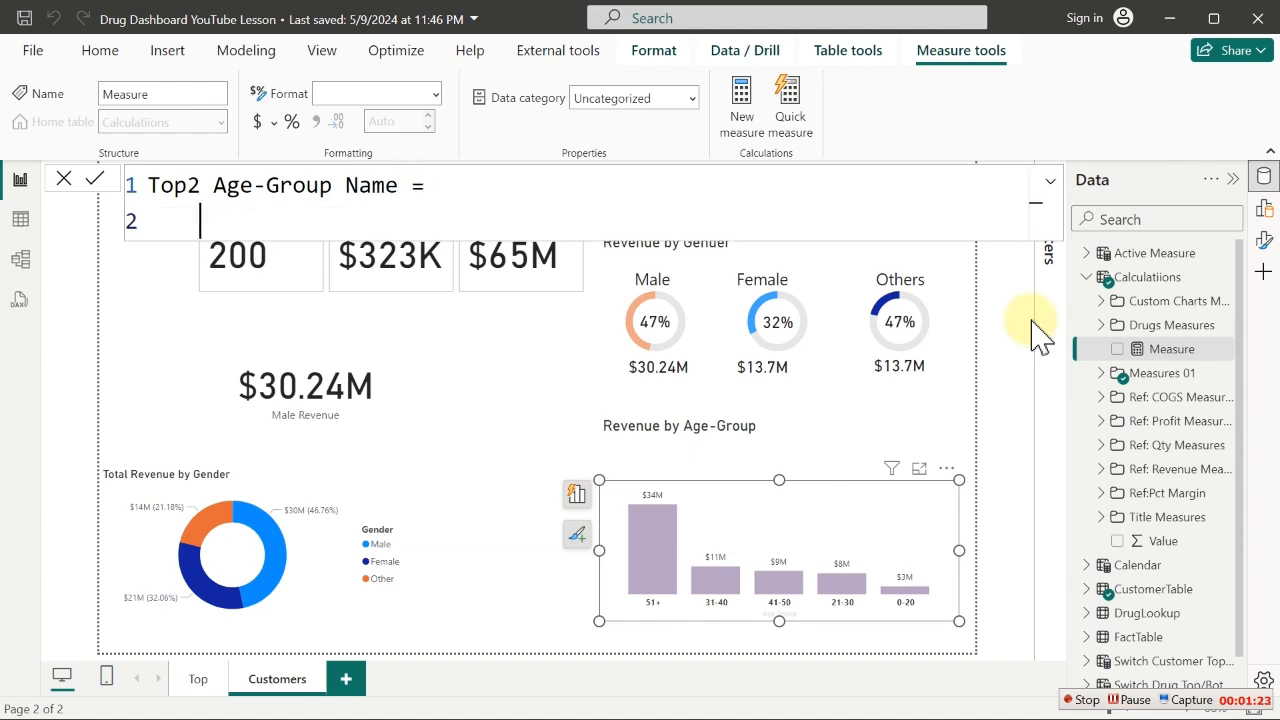
# Declare a variable named _Top2AgeGroups in the measure, with its expression starting on an indented new line
pyautogui.write('va')
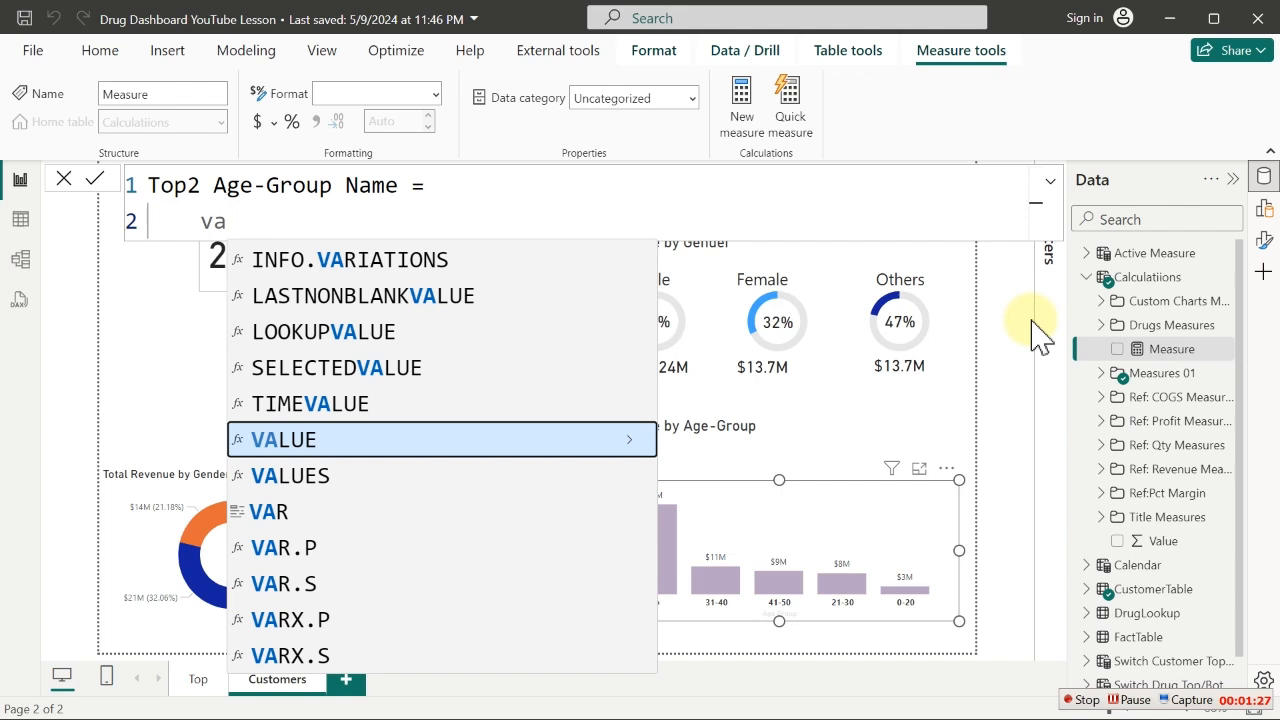
pyautogui.write('r')
pyautogui.press('Tab')
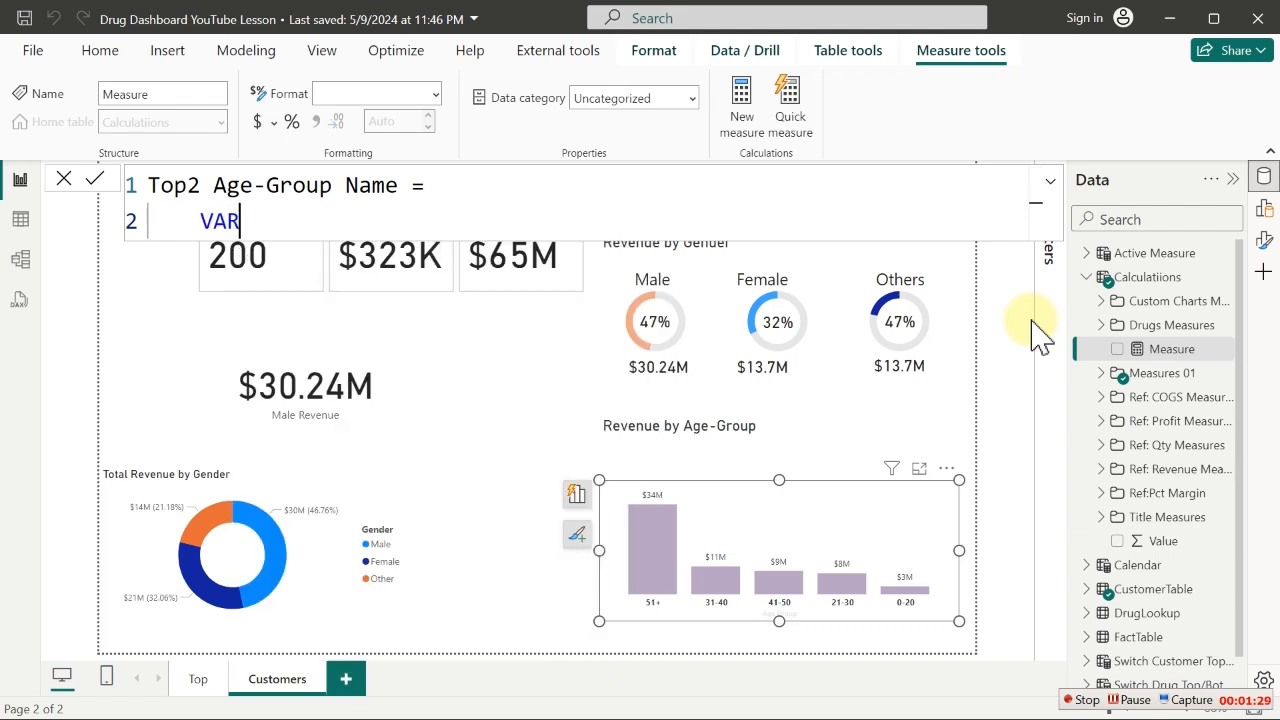
pyautogui.write('_')
pyautogui.write('Top2AgeGroup')
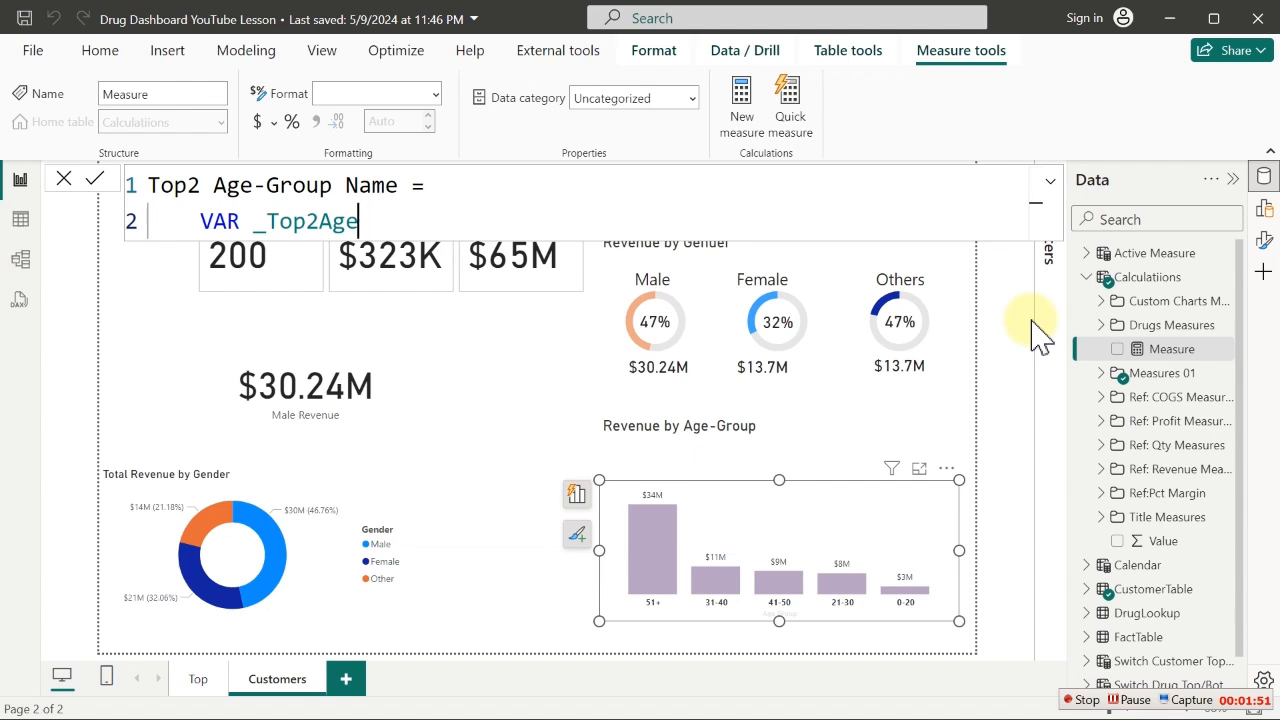
pyautogui.write('s')
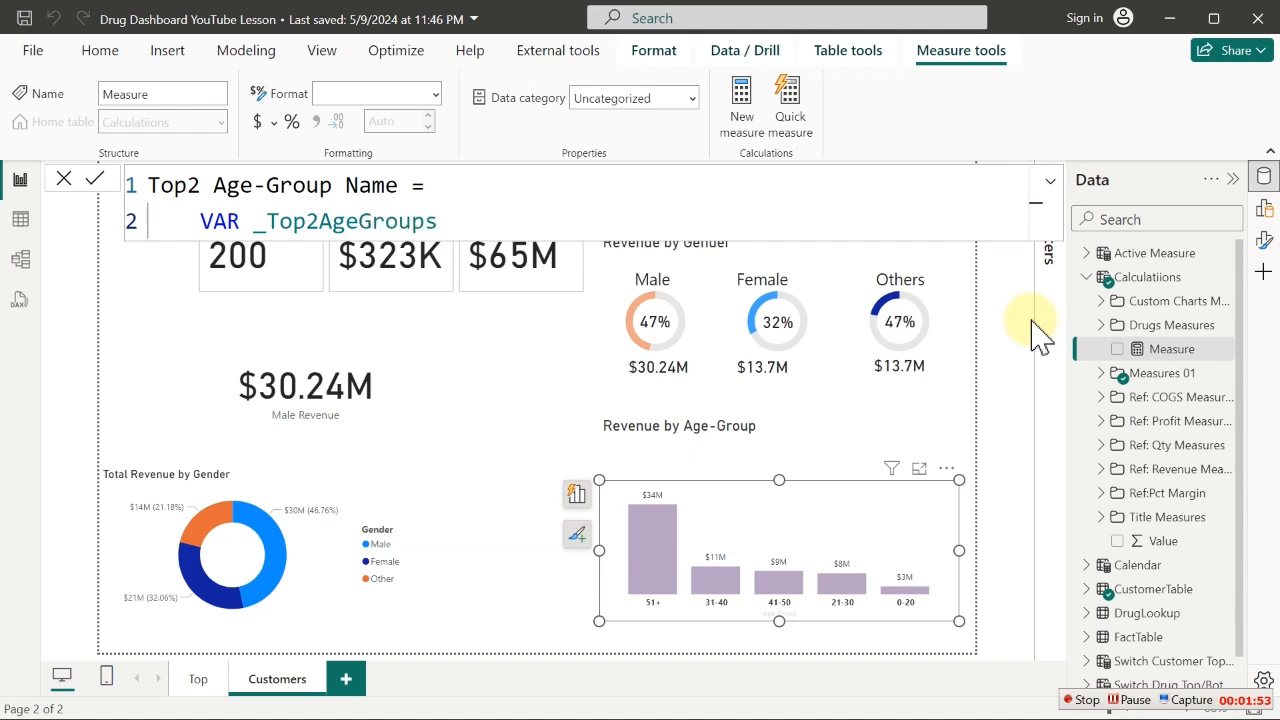
pyautogui.write(' =')
pyautogui.hotkey('shift', 'Return')
pyautogui.press('Tab')
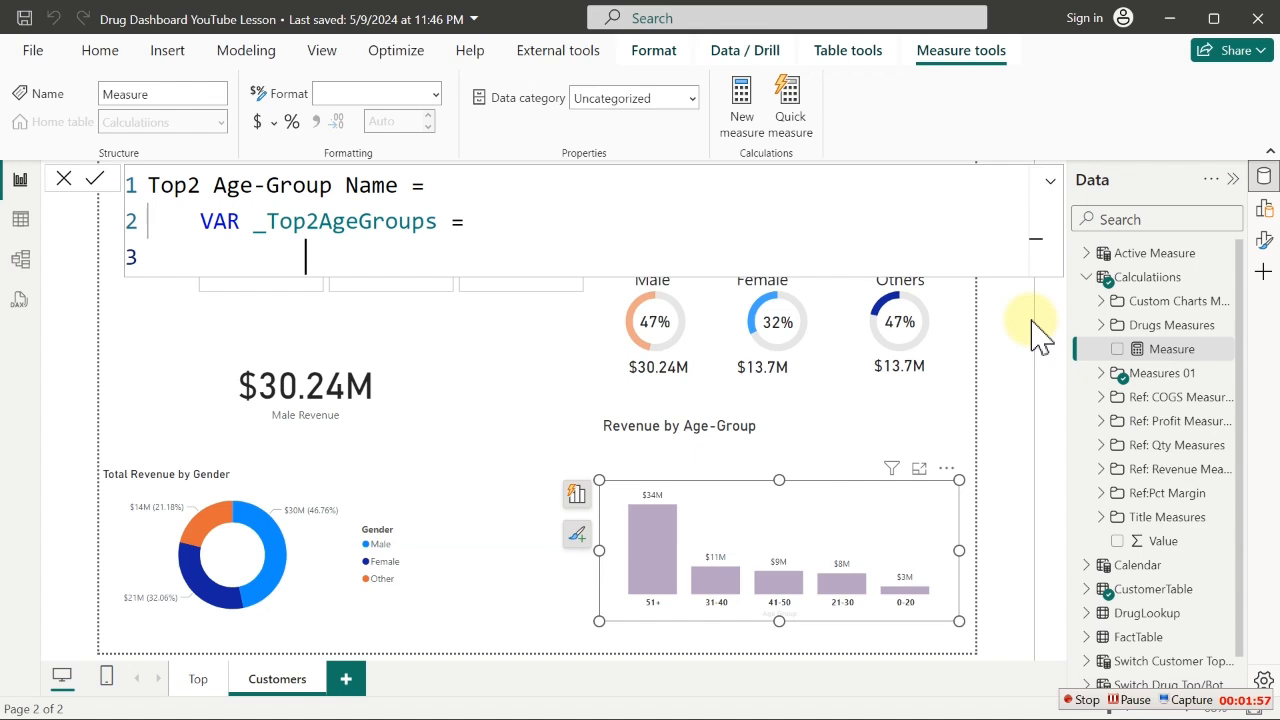
# Start the _Top2AgeGroups expression with a TOPN function whose row count is 2
pyautogui.write('topn')
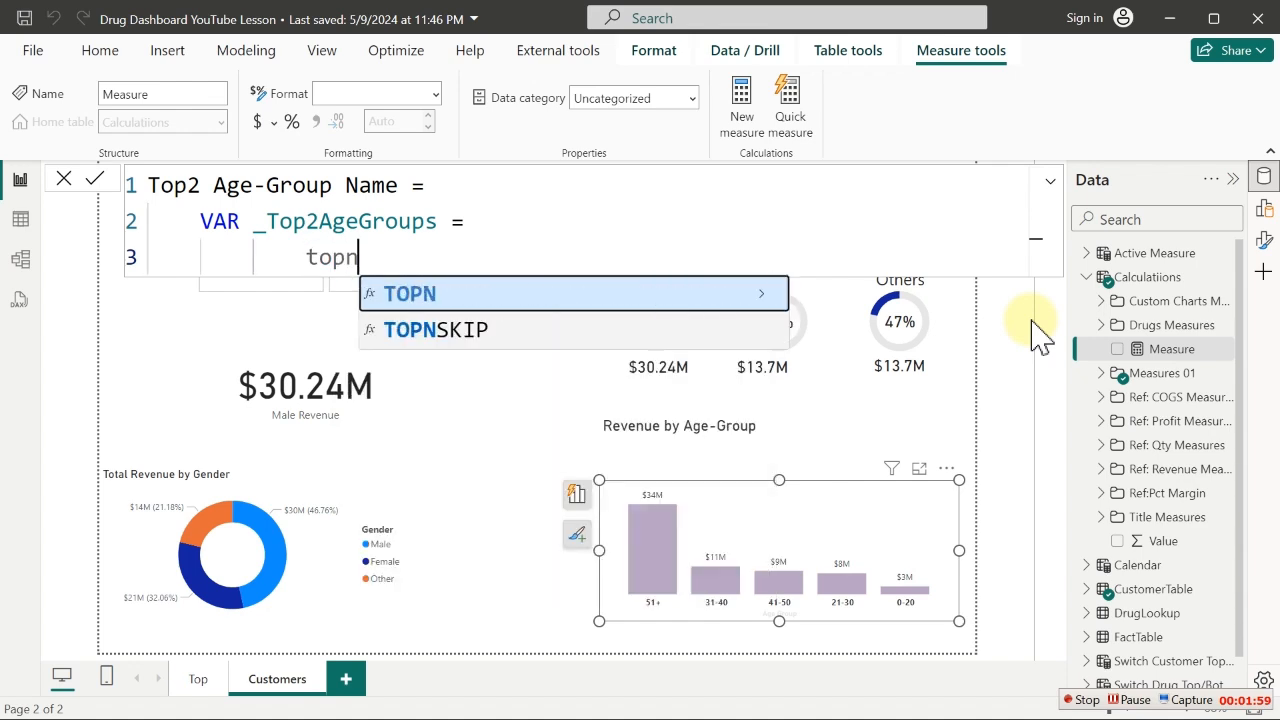
pyautogui.press('Tab')
pyautogui.hotkey('shift', 'Return')
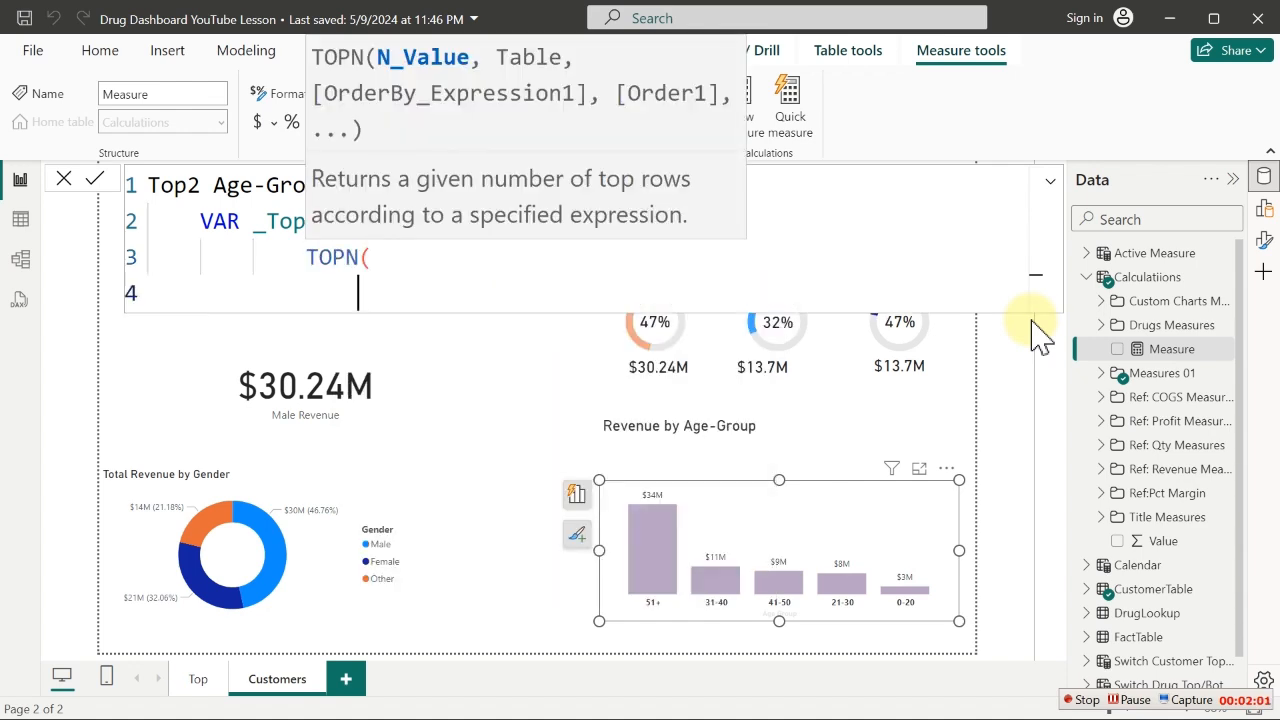
pyautogui.write('2,')
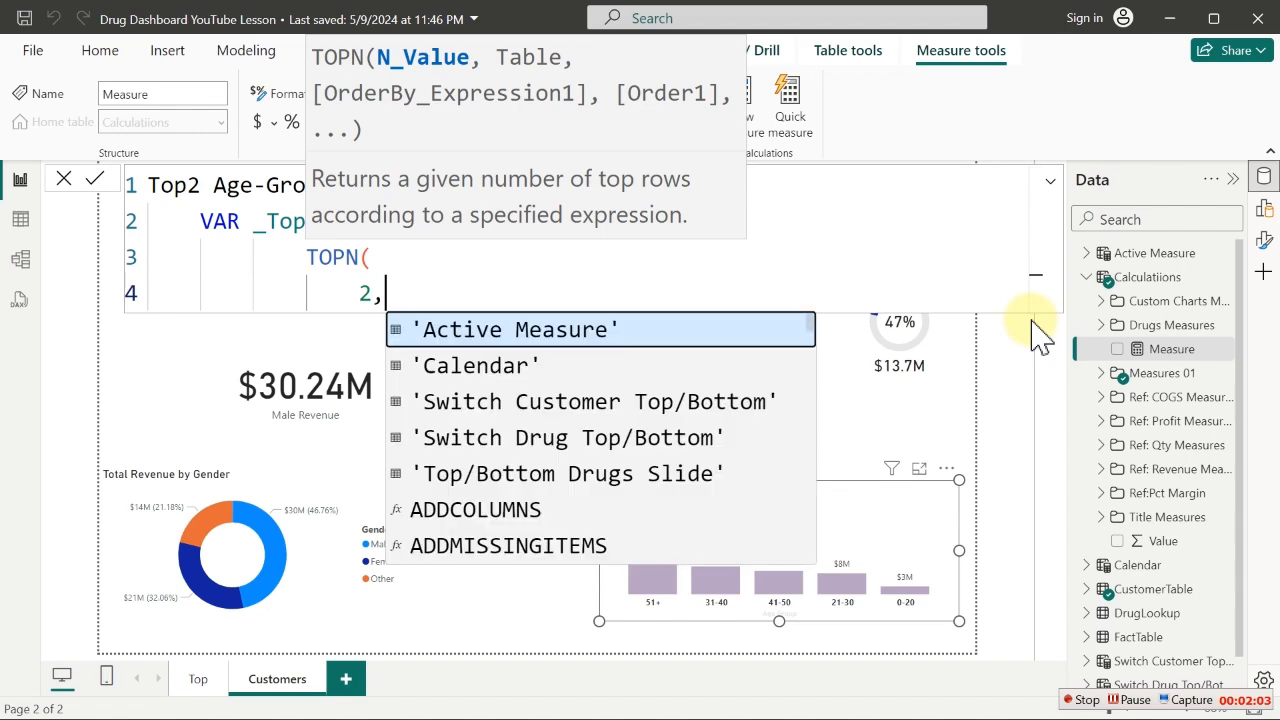
# Add ALL(CustomerTable[Age Group]) as the table argument of TOPN on its own line
pyautogui.hotkey('shift', 'Return')
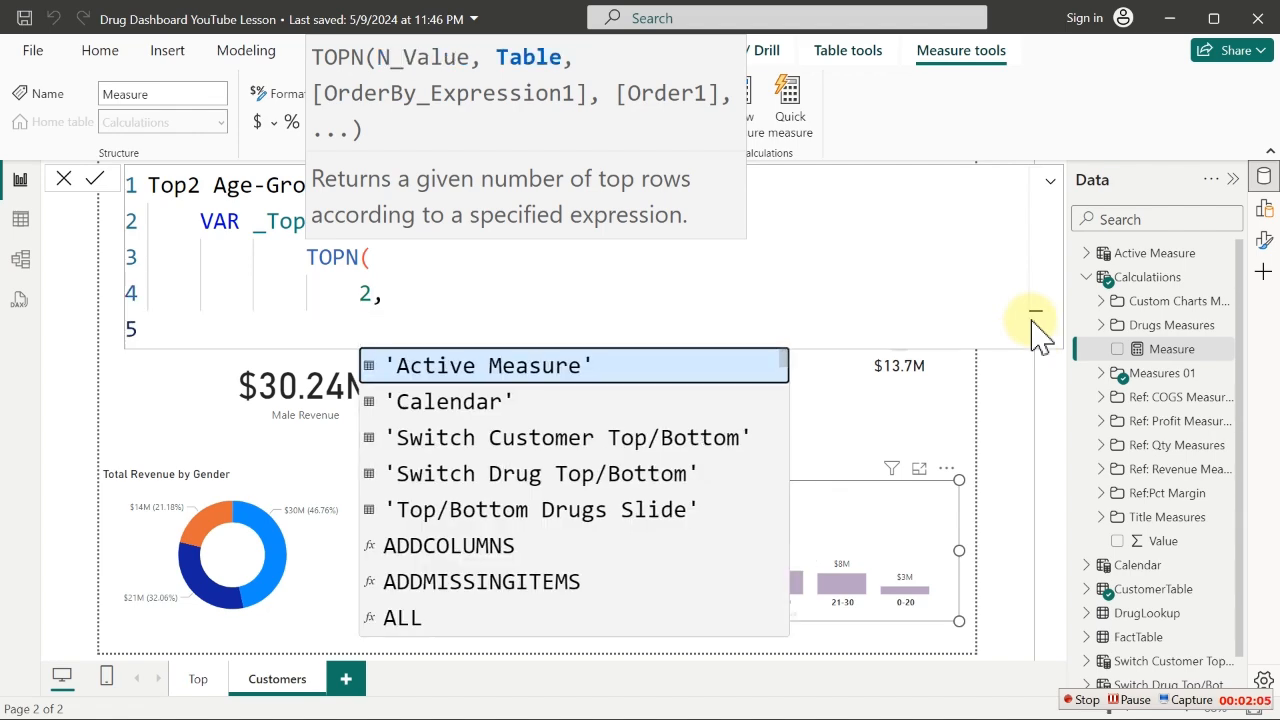
pyautogui.write('all')
pyautogui.press('Tab')
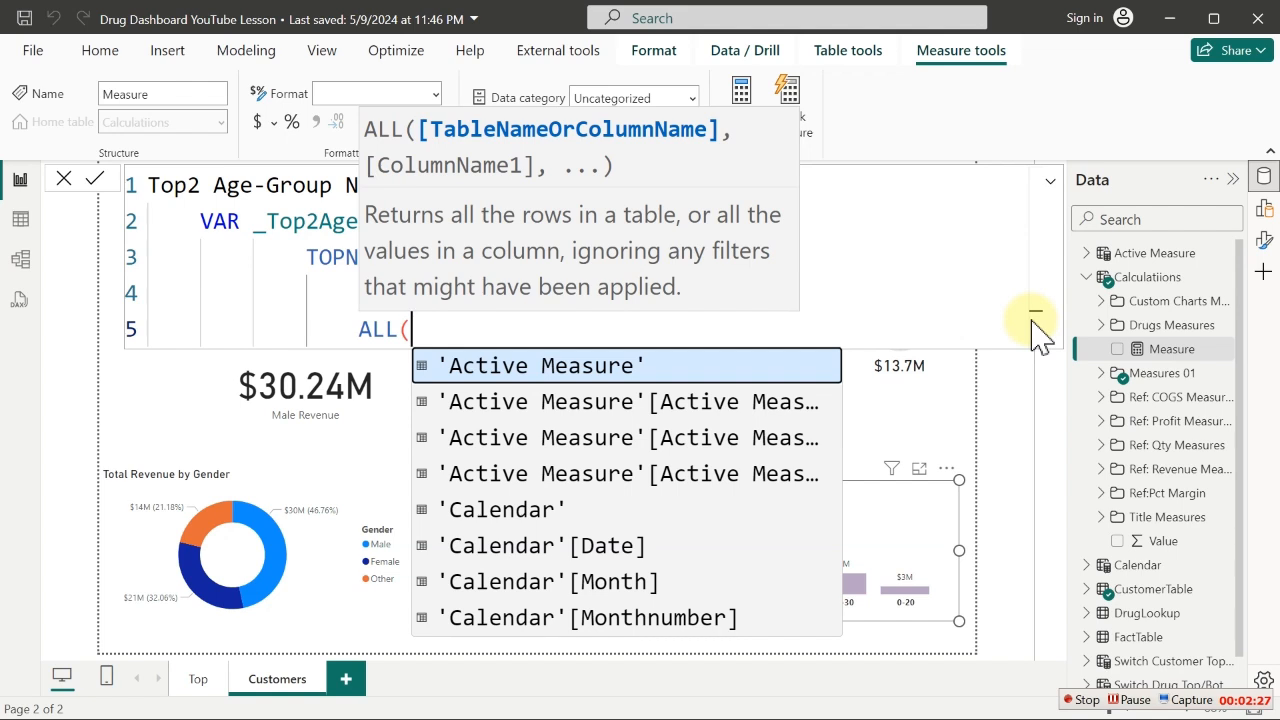
pyautogui.write('ag')
pyautogui.press('Up')
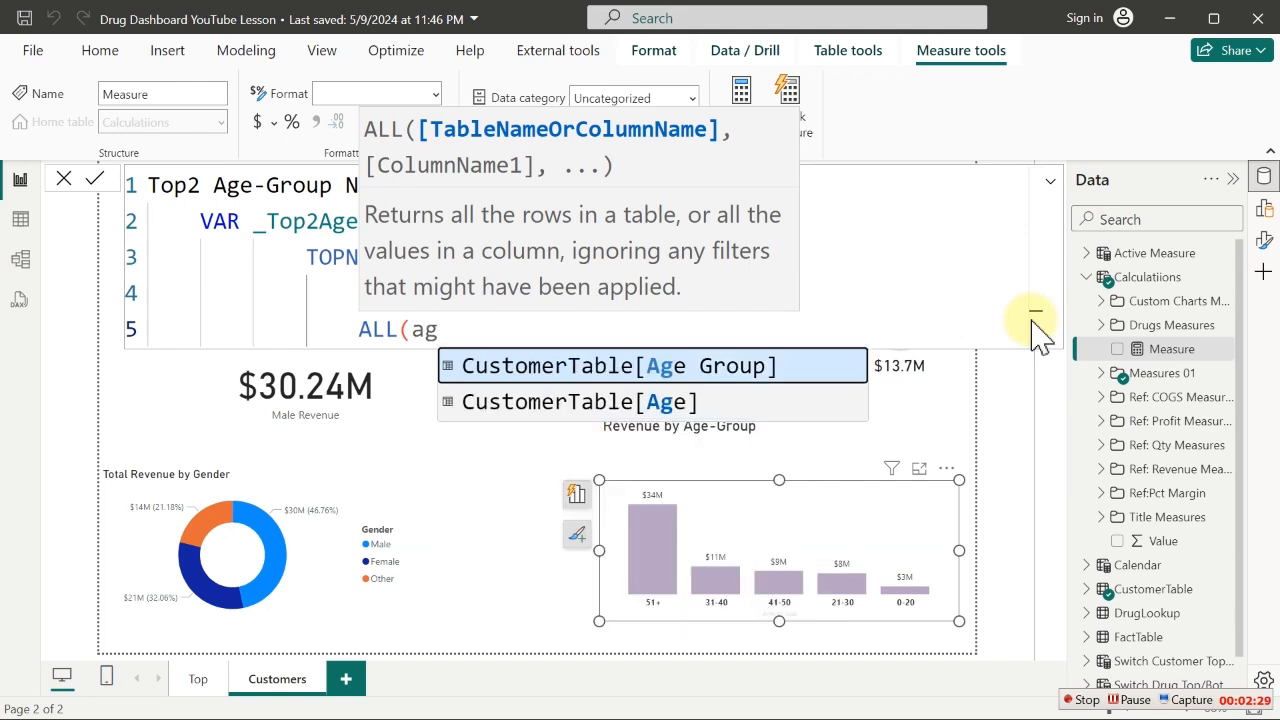
pyautogui.press('Tab')
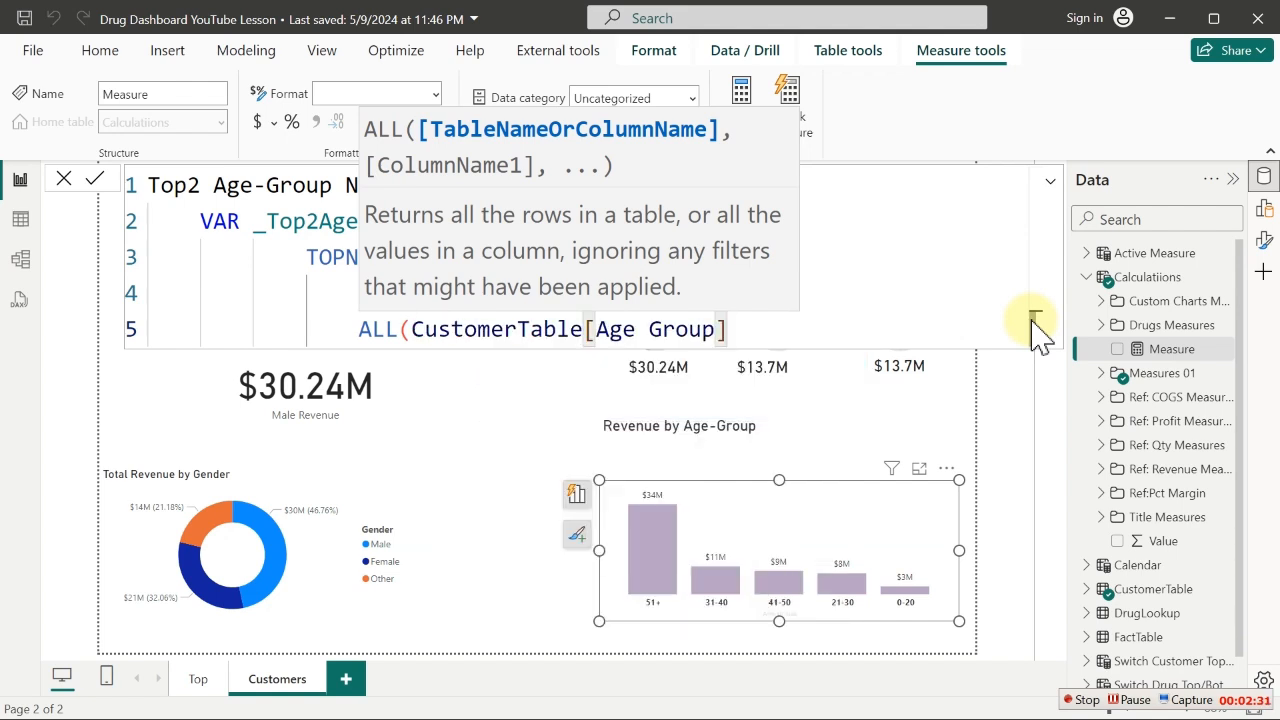
pyautogui.write('),')
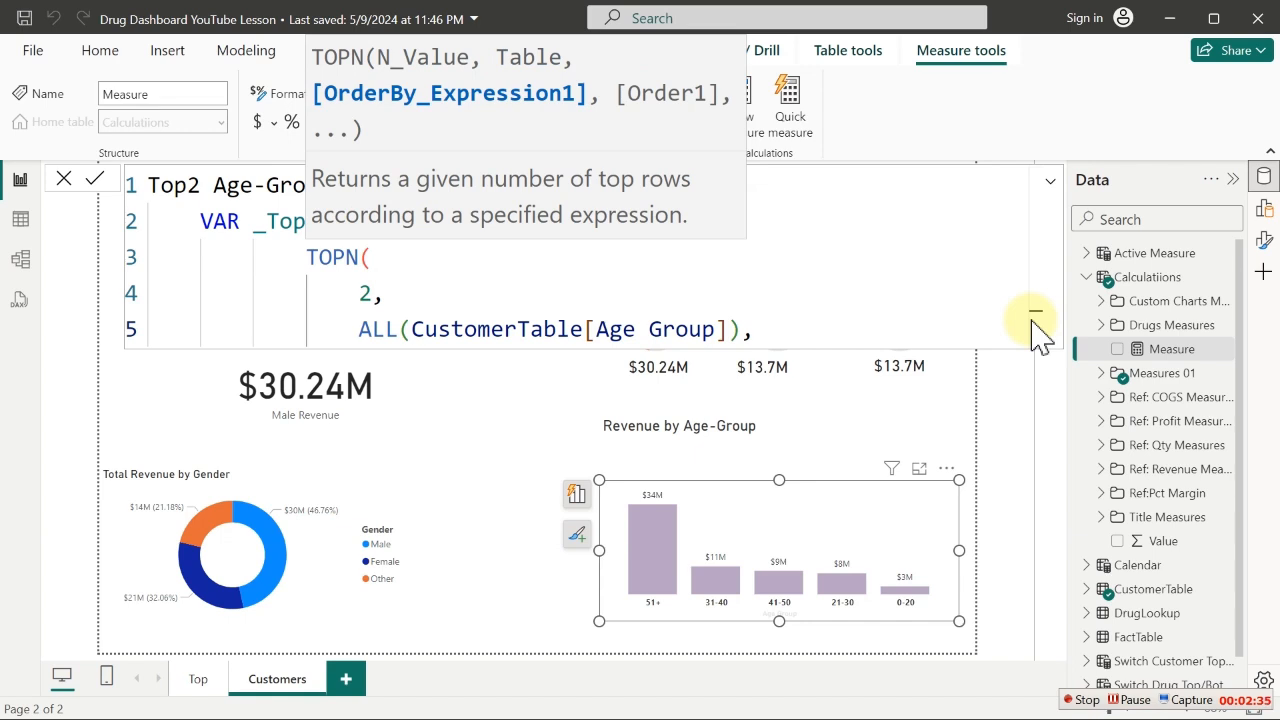
# Order TOPN by the [Total Revenue] measure and close the function on a separate line
pyautogui.press('Return')
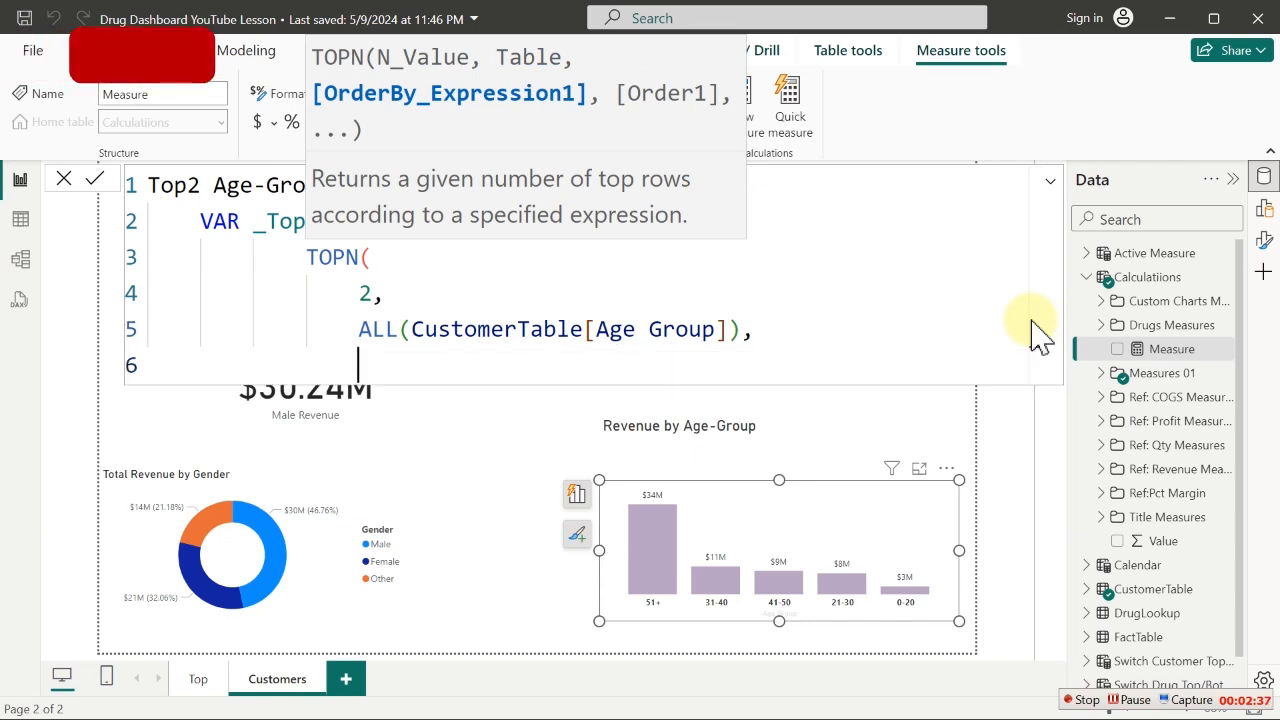
pyautogui.write('[')
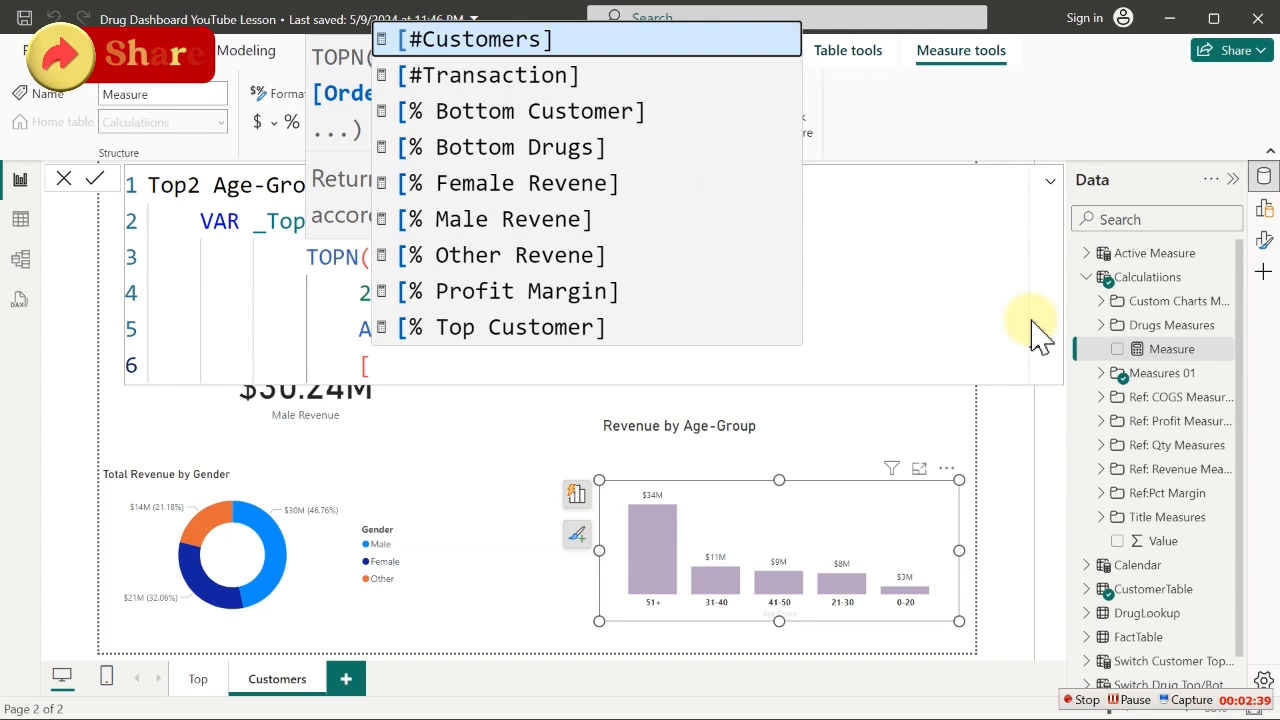
pyautogui.write('tot')
pyautogui.press('Down')
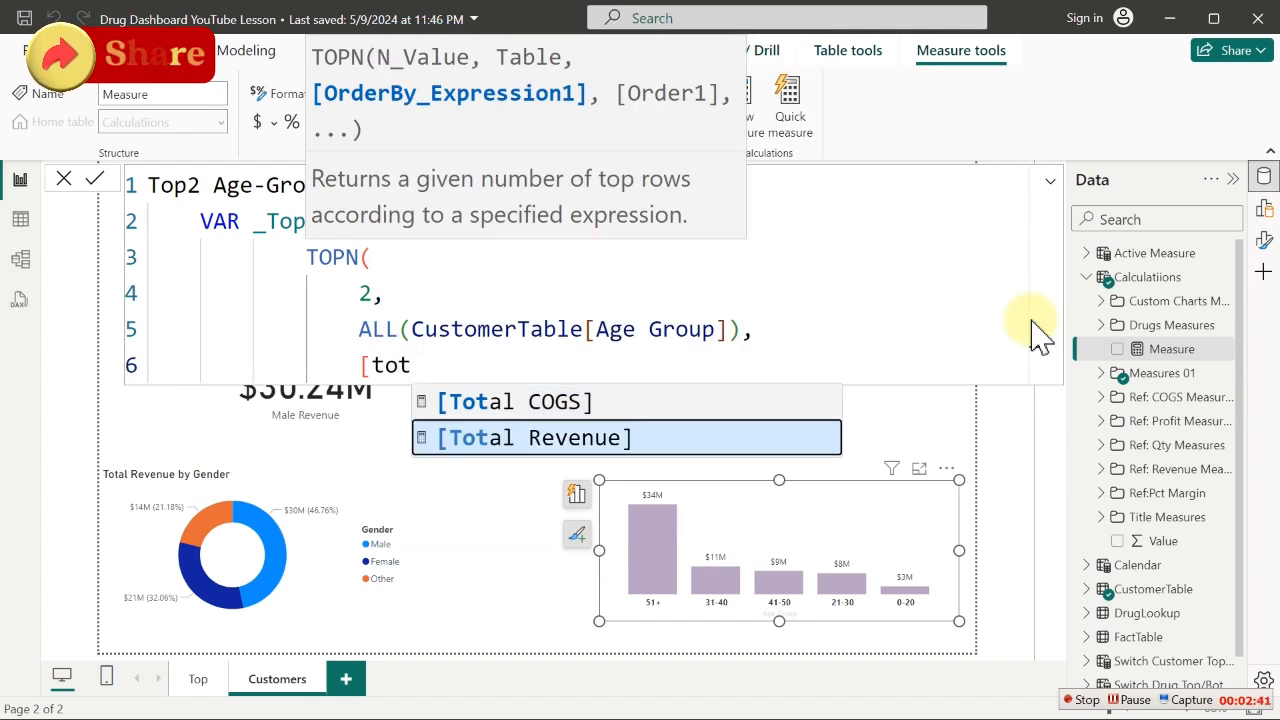
pyautogui.press('Tab')
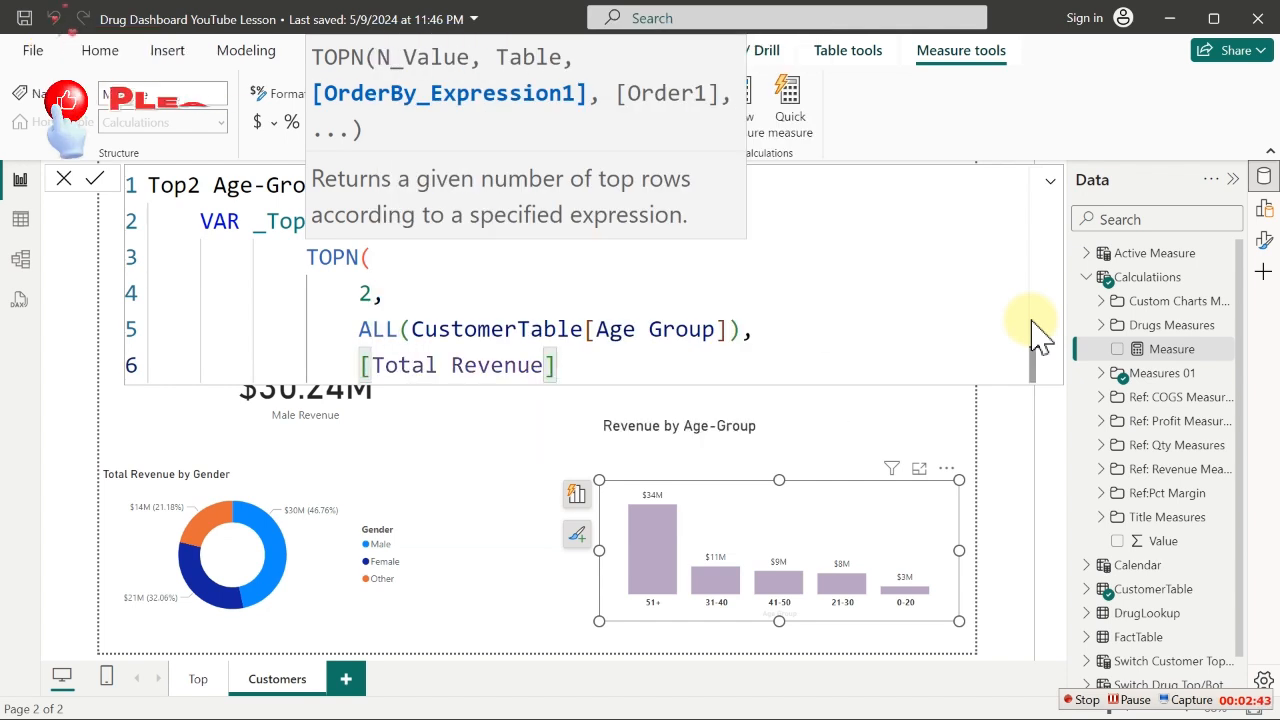
pyautogui.hotkey('shift', 'Return')
pyautogui.write(')')
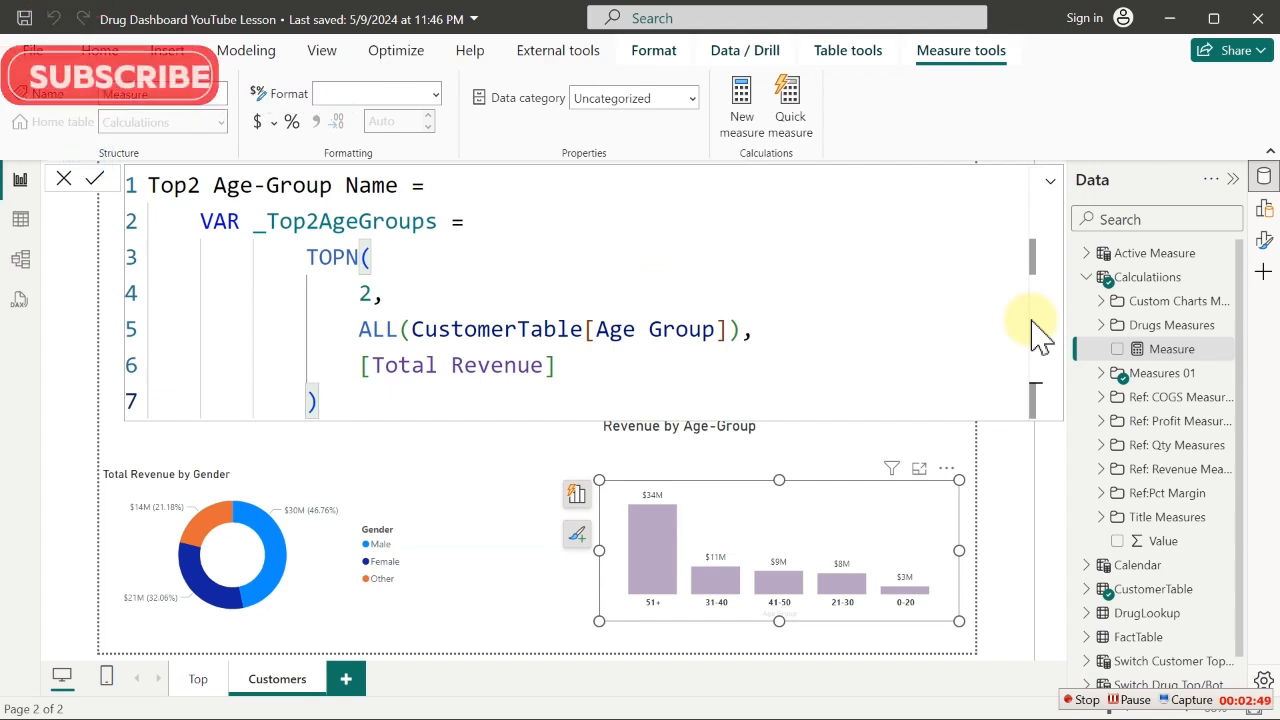
# Declare a second variable named _ResultString below the TOPN block, with its expression starting on an indented new line
pyautogui.hotkey('shift', 'Return')
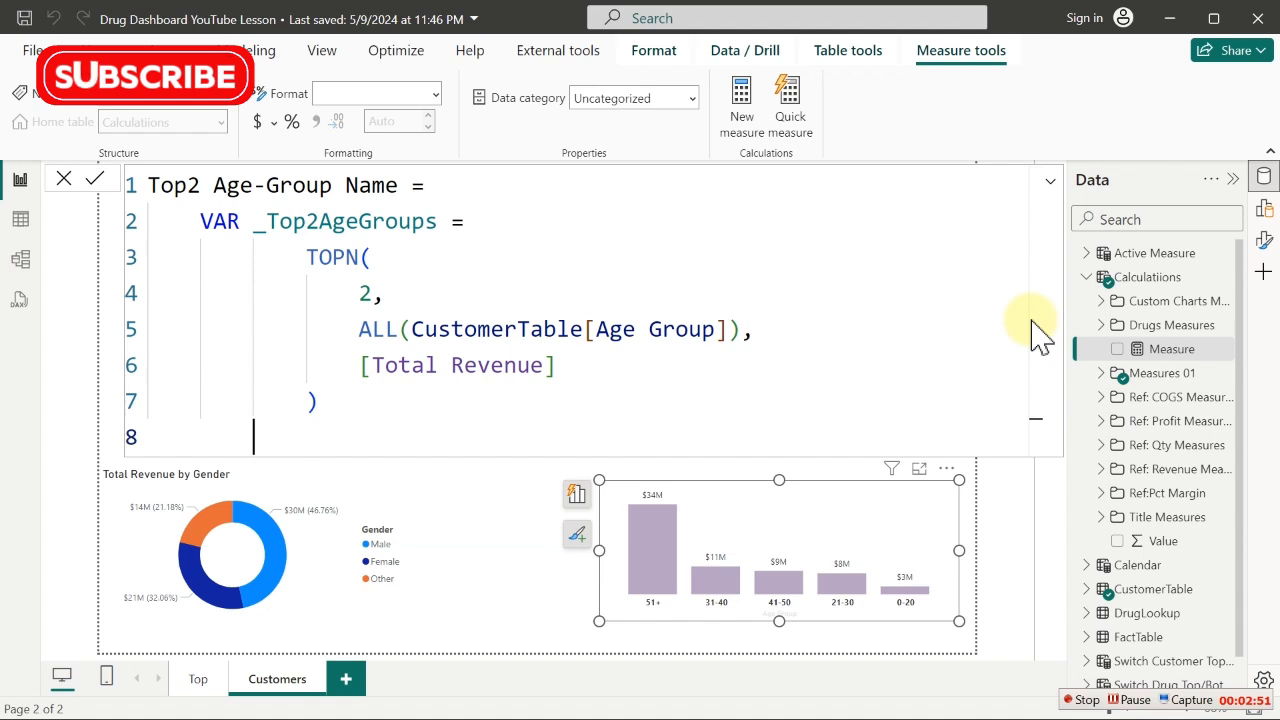
pyautogui.press('BackSpace')
pyautogui.write('var')
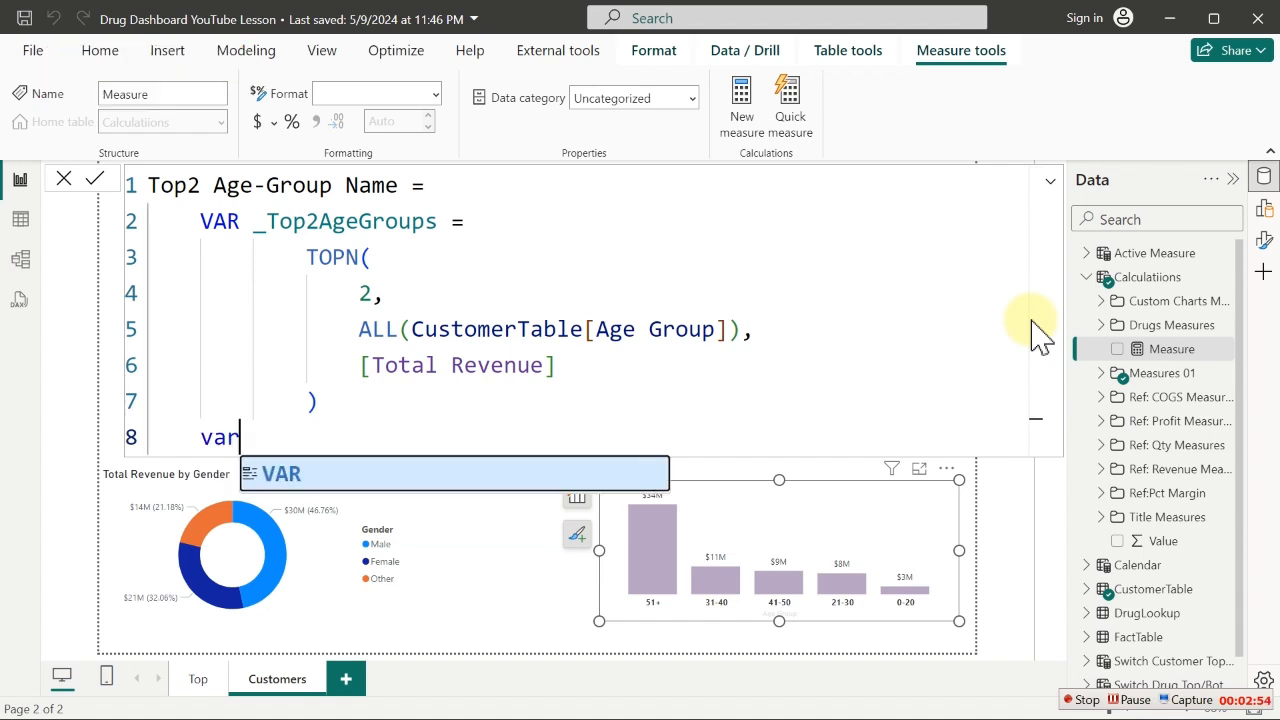
pyautogui.press('Tab')
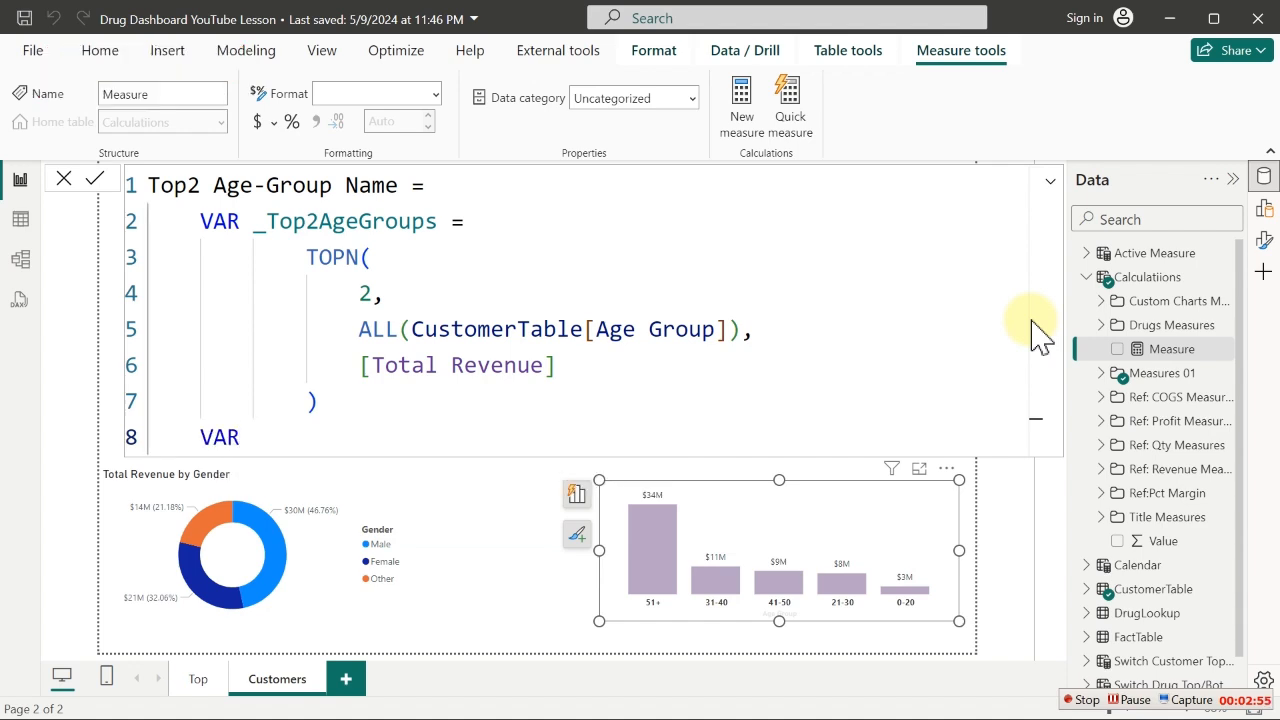
pyautogui.write('_')
pyautogui.write('Result')
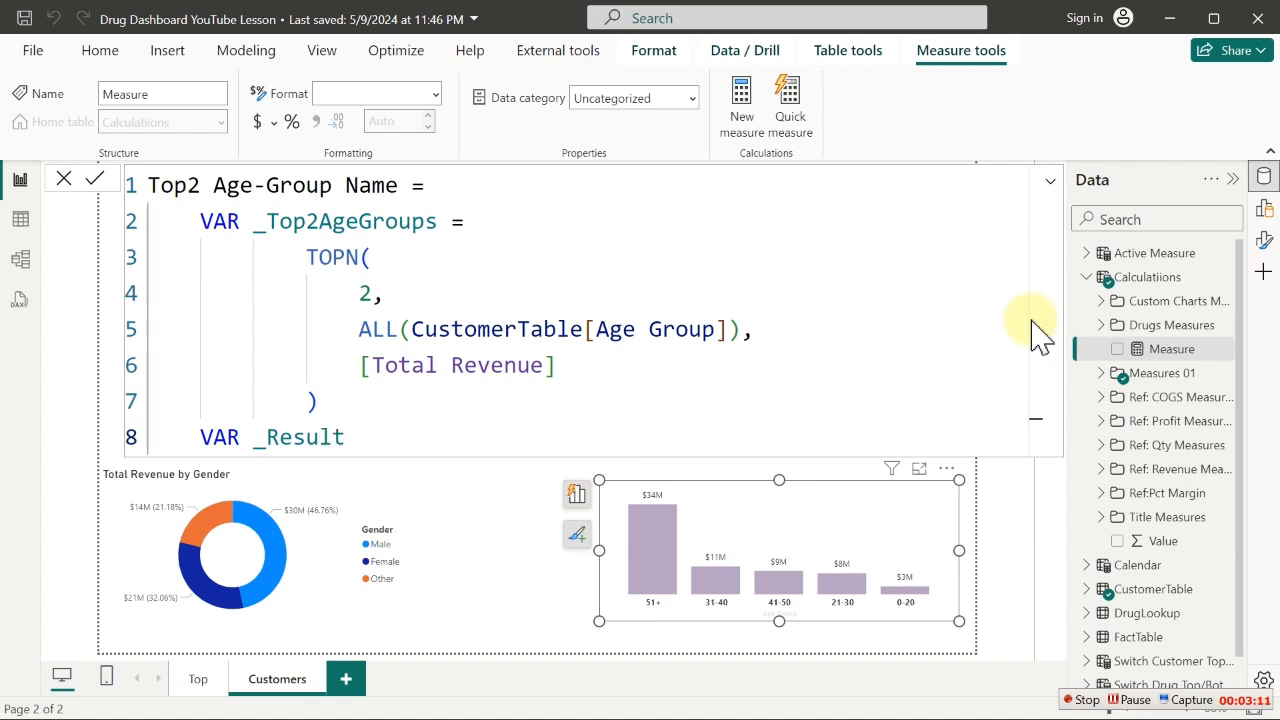
pyautogui.write('String =')
pyautogui.hotkey('shift', 'Return')
pyautogui.press('Tab')
# Start the _ResultString expression with CONCATENATEX and give it _Top2AgeGroups as the table argument
pyautogui.write('cont')
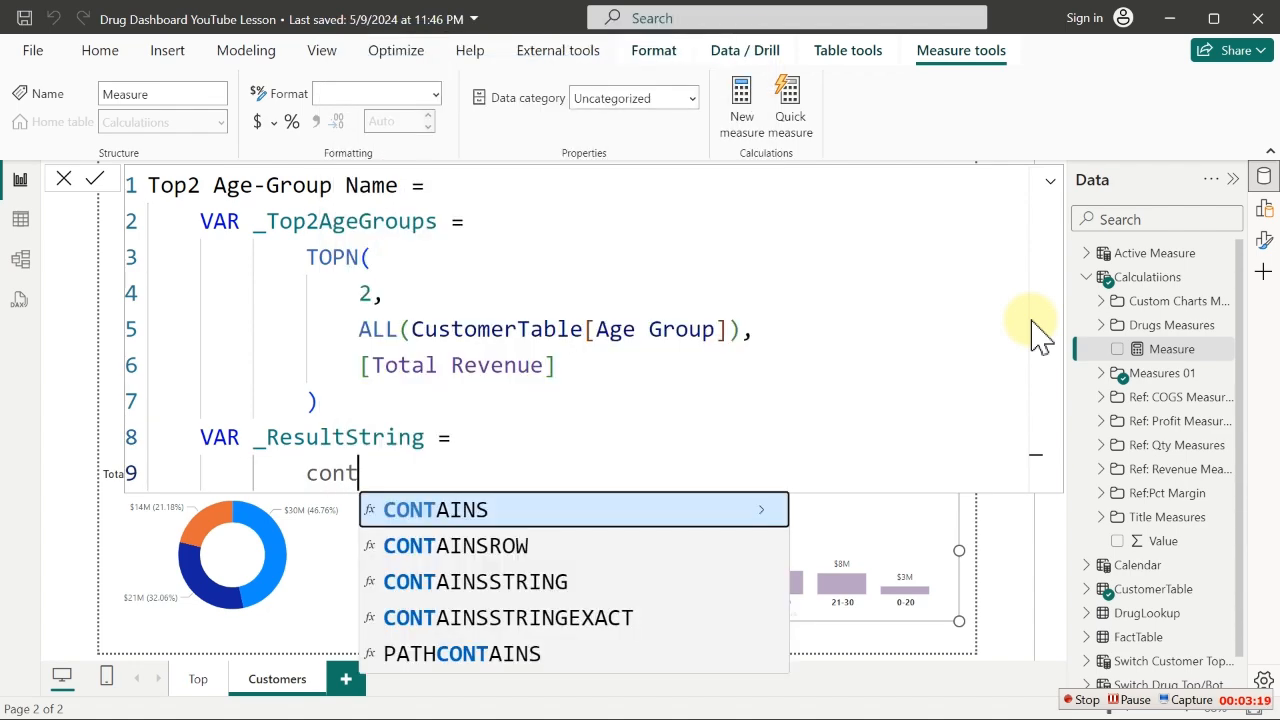
pyautogui.press('BackSpace')
pyautogui.write('ca')
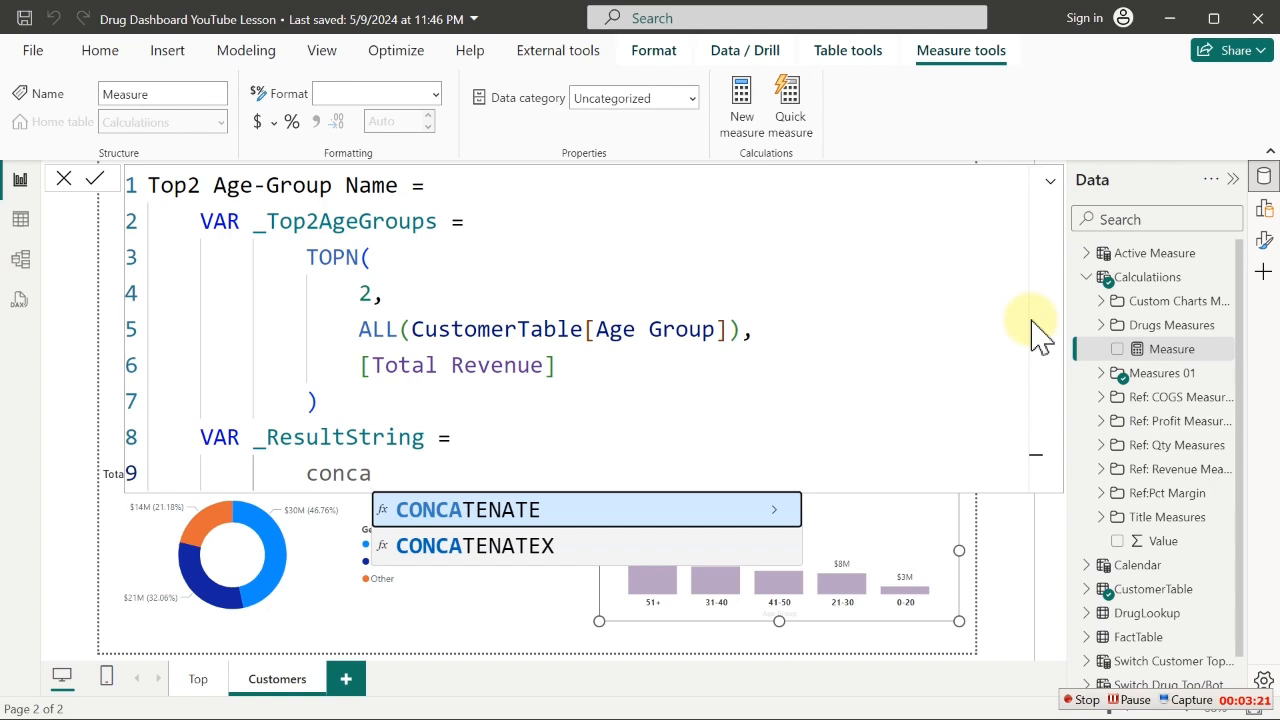
pyautogui.press('Down')
pyautogui.press('Tab')
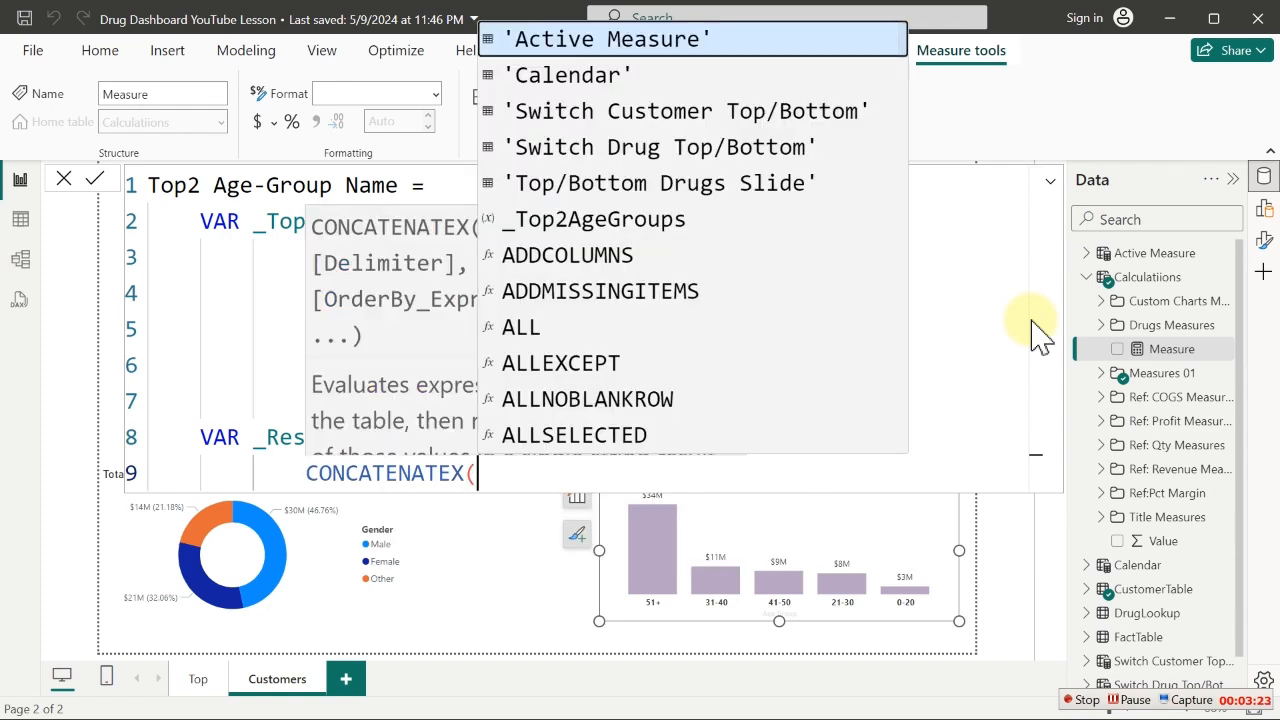
pyautogui.hotkey('shift', 'Return')
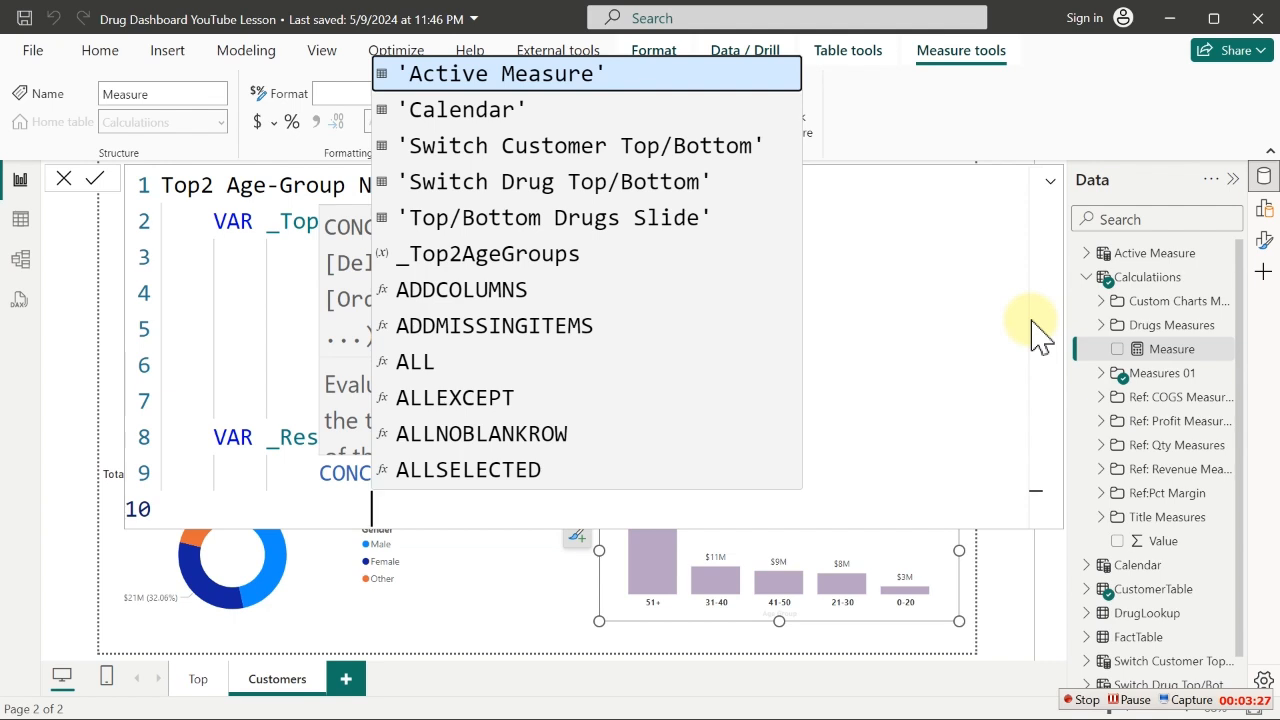
pyautogui.write('_')
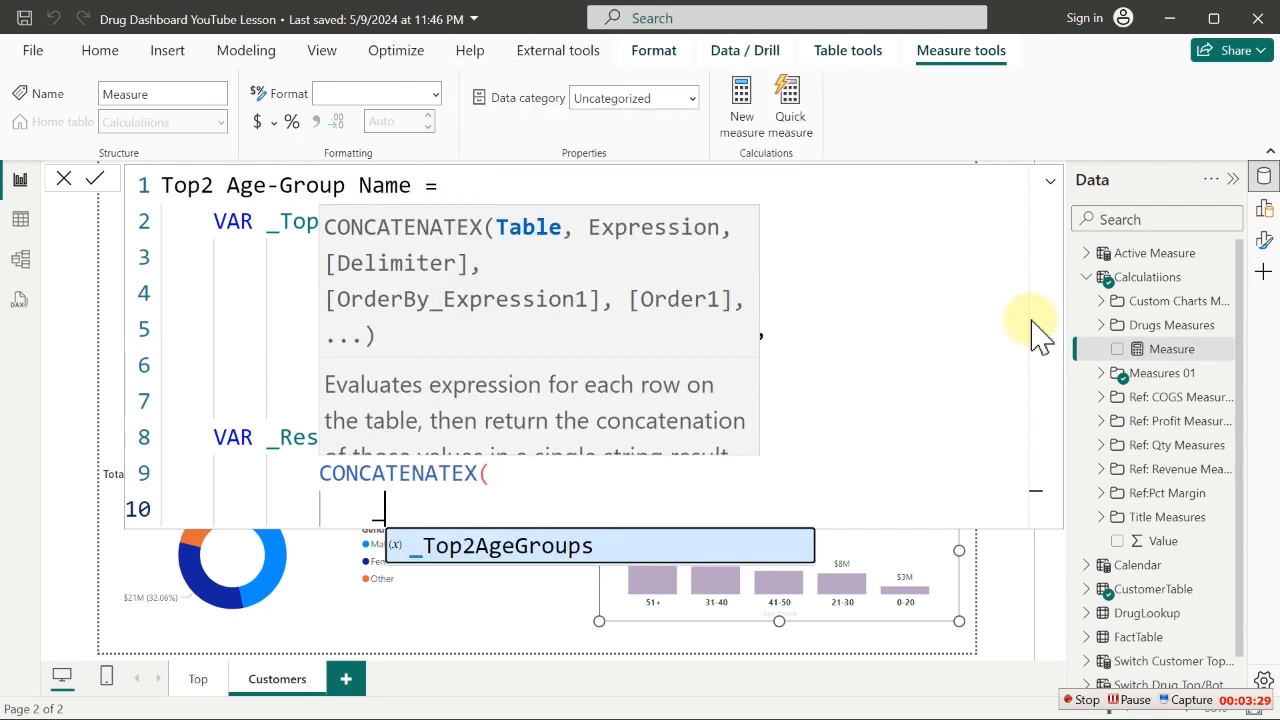
pyautogui.press('Tab')
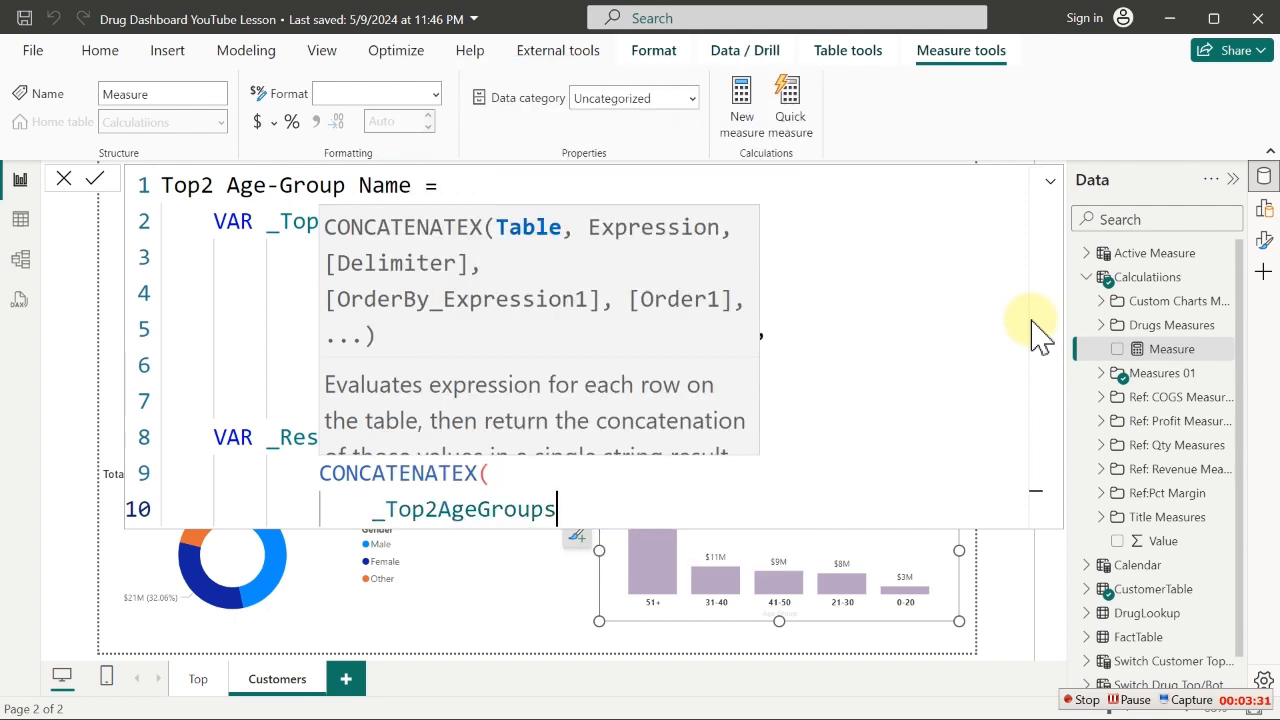
pyautogui.write(',')
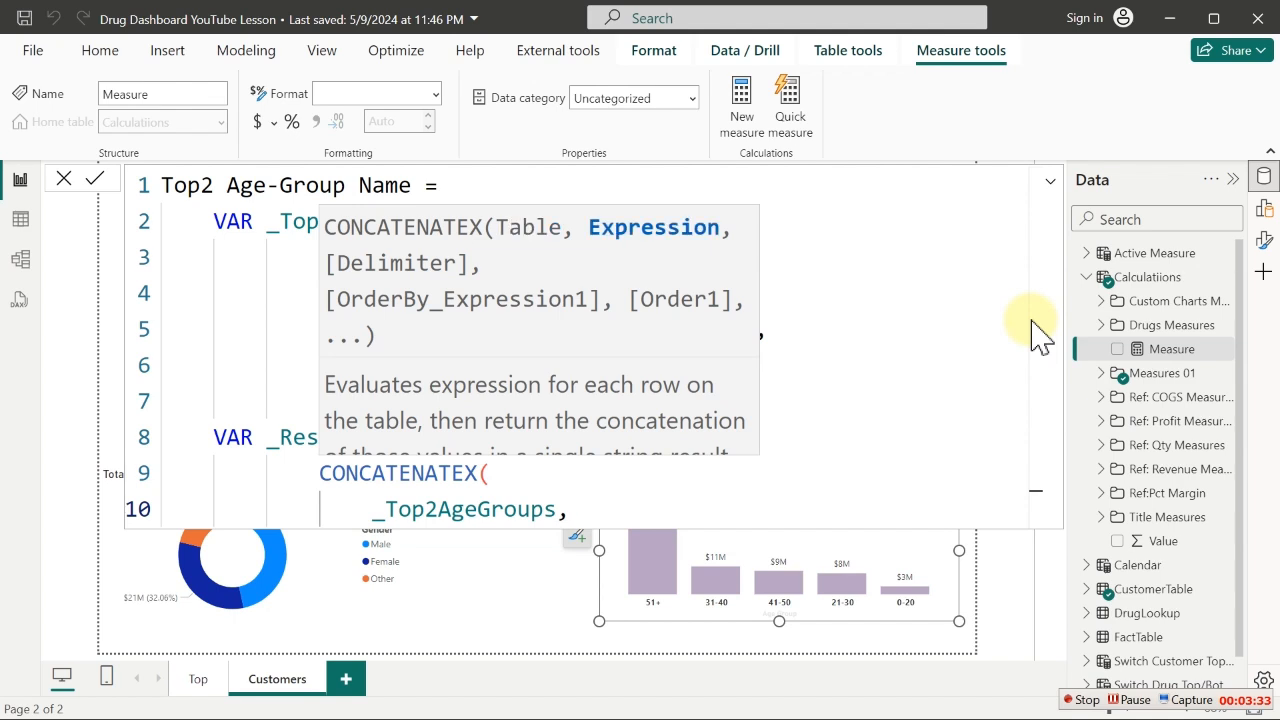
# Add CustomerTable[Age Group] on a new line as the expression CONCATENATEX joins
pyautogui.press('Return')
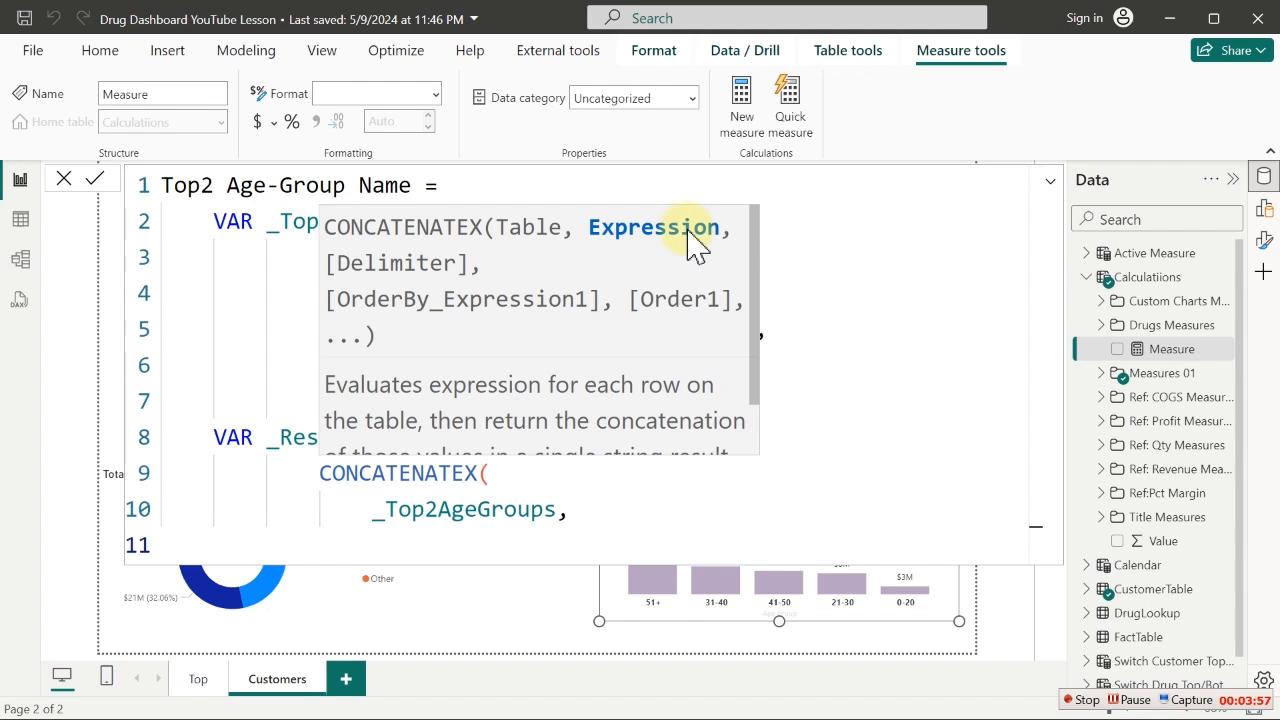
pyautogui.write('age')
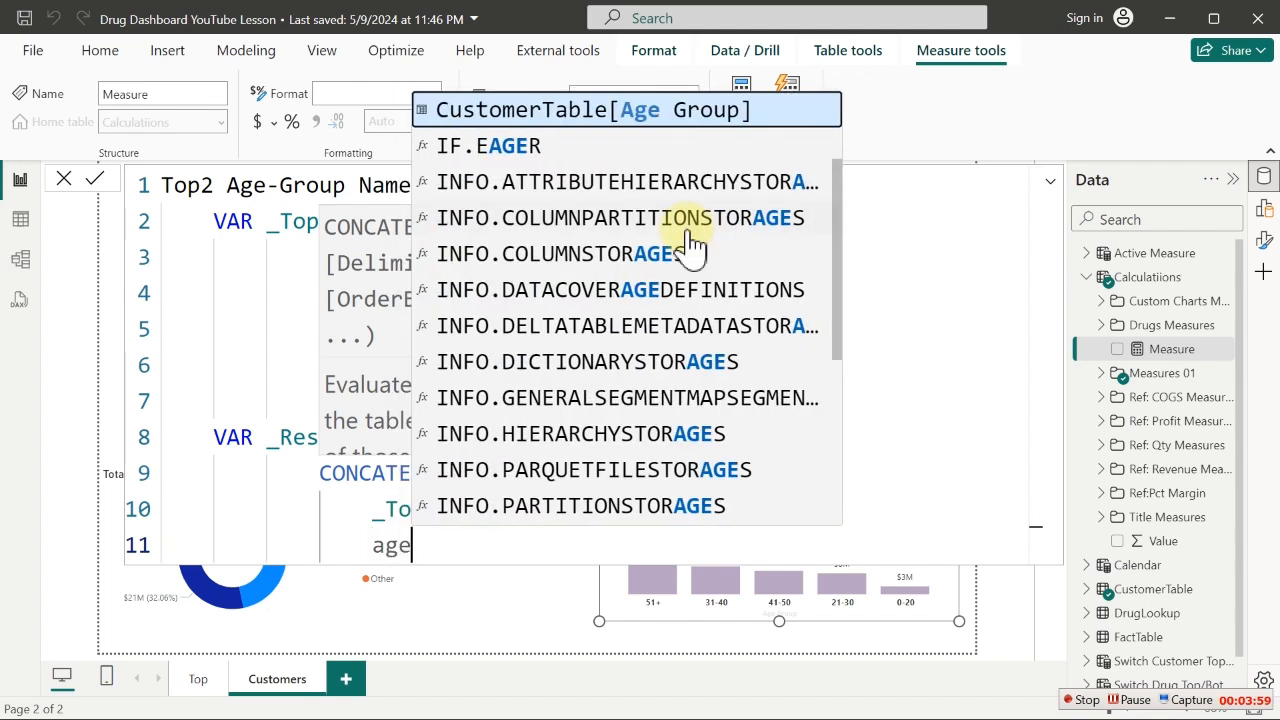
pyautogui.press('Tab')
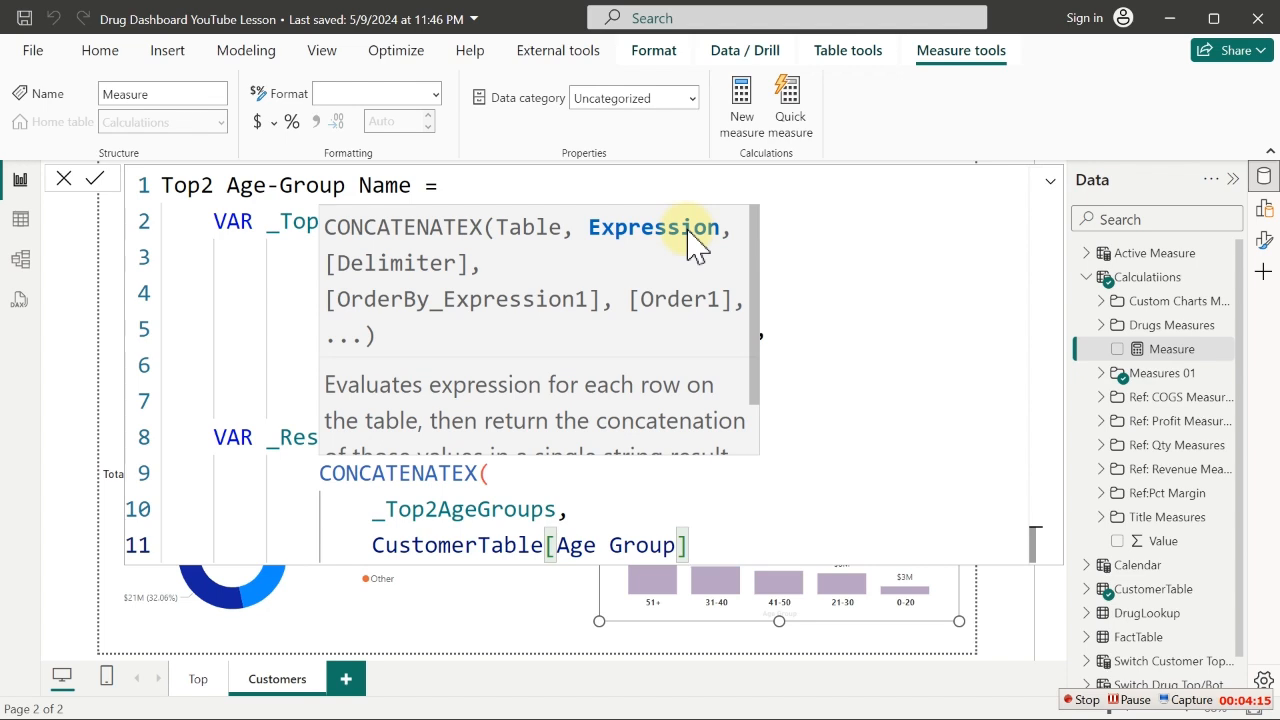
pyautogui.write(',')
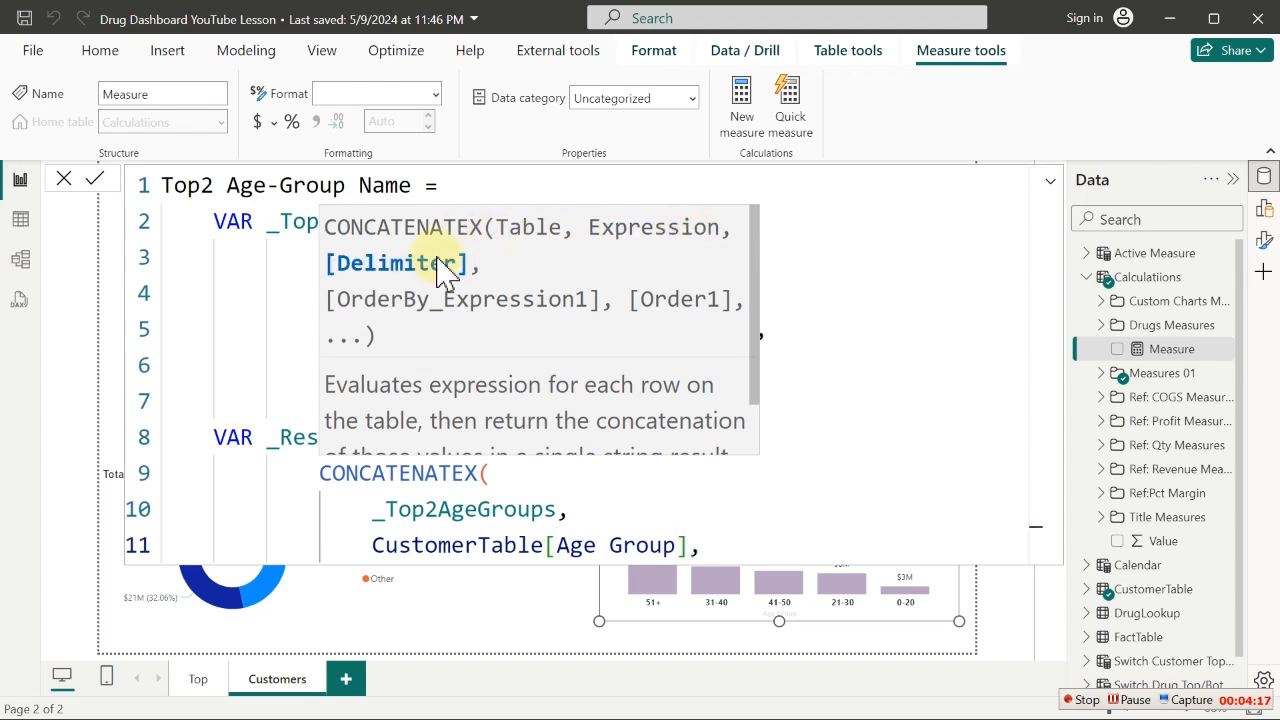
# Add " & " on its own line as the CONCATENATEX delimiter, followed by a comma
pyautogui.hotkey('shift', 'Return')
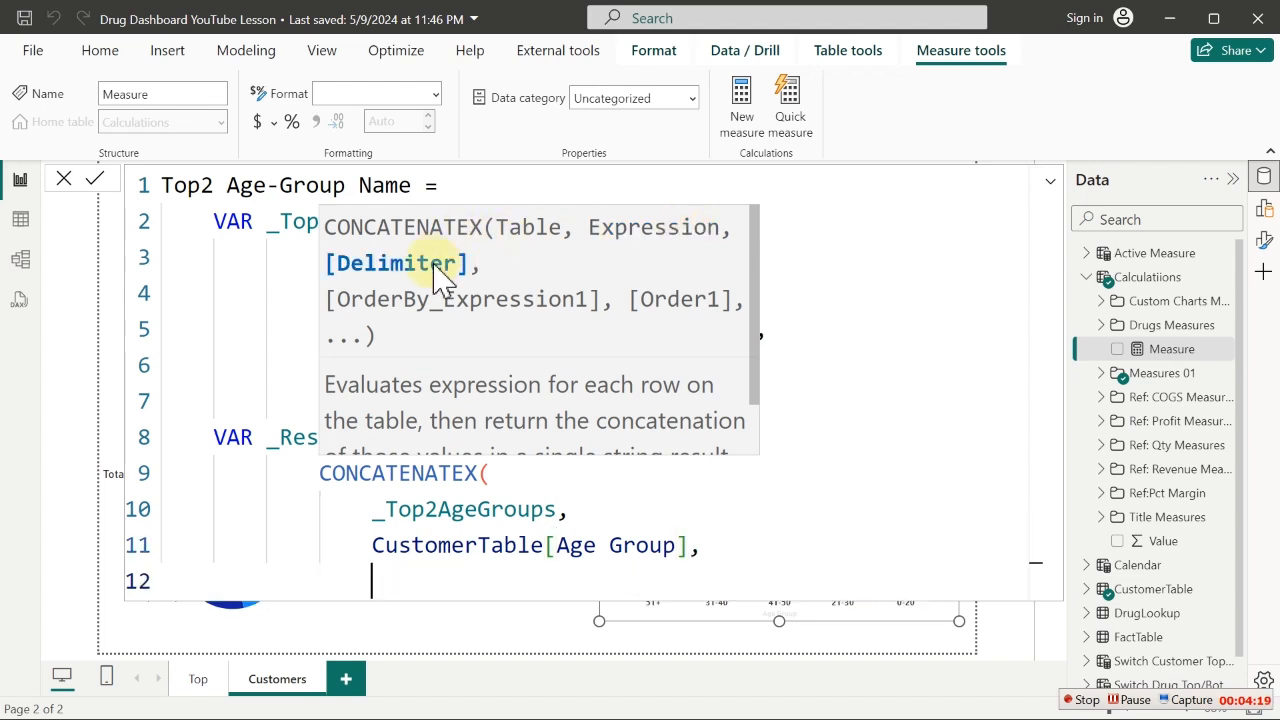
pyautogui.write('"')
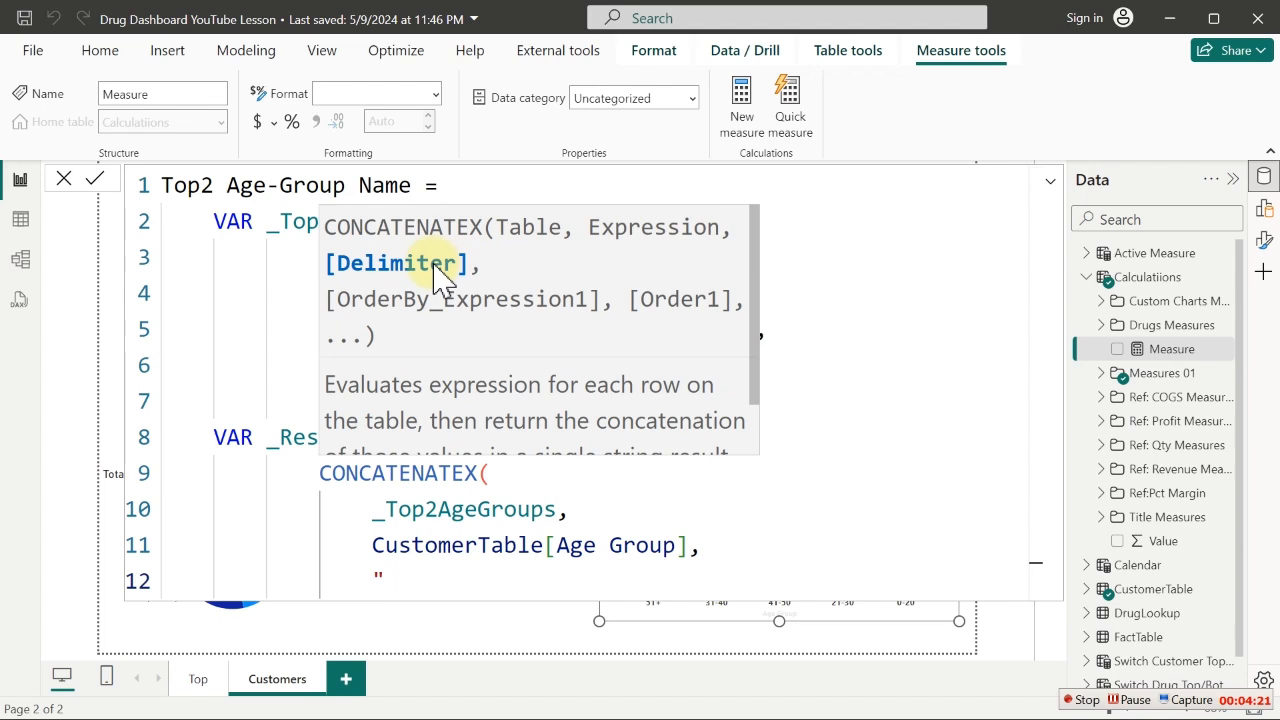
pyautogui.write(' &"')
pyautogui.write(' "')
pyautogui.write(',')
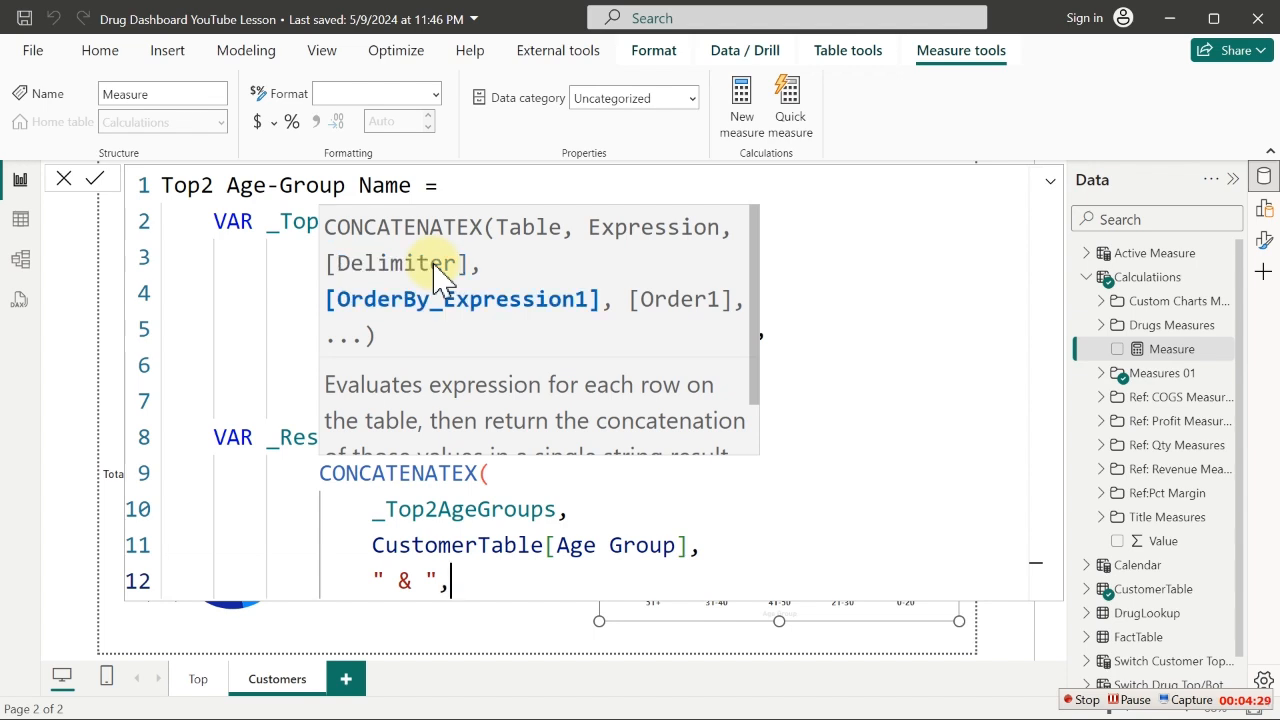
# Add CustomerTable[Age Group] as the order-by expression of the CONCATENATEX call and close the function
pyautogui.hotkey('shift', 'Return')
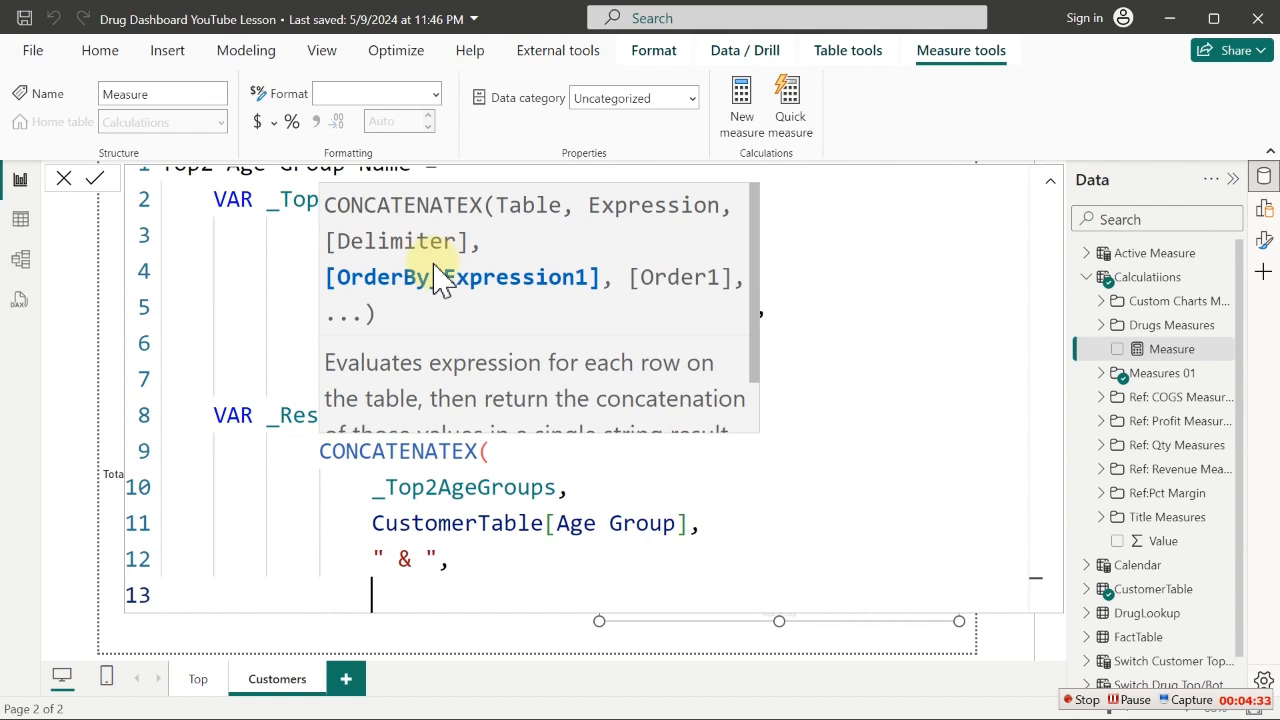
pyautogui.write('ag')
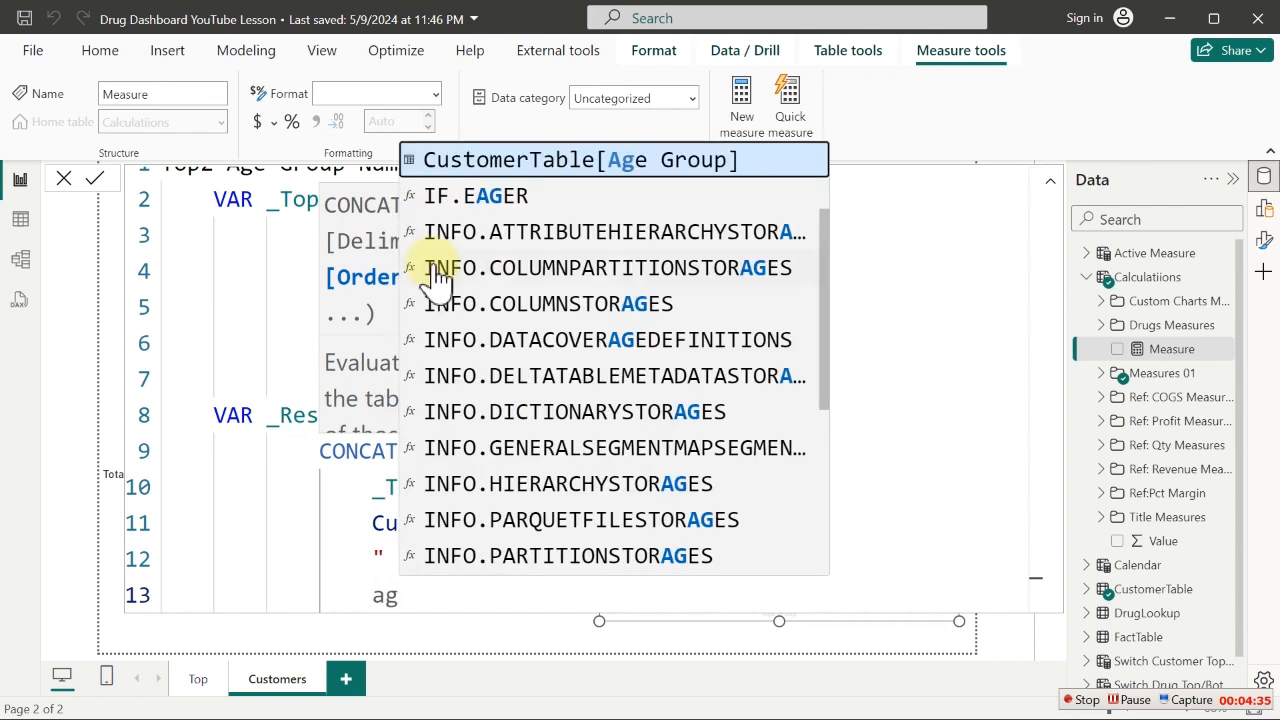
pyautogui.press('Tab')
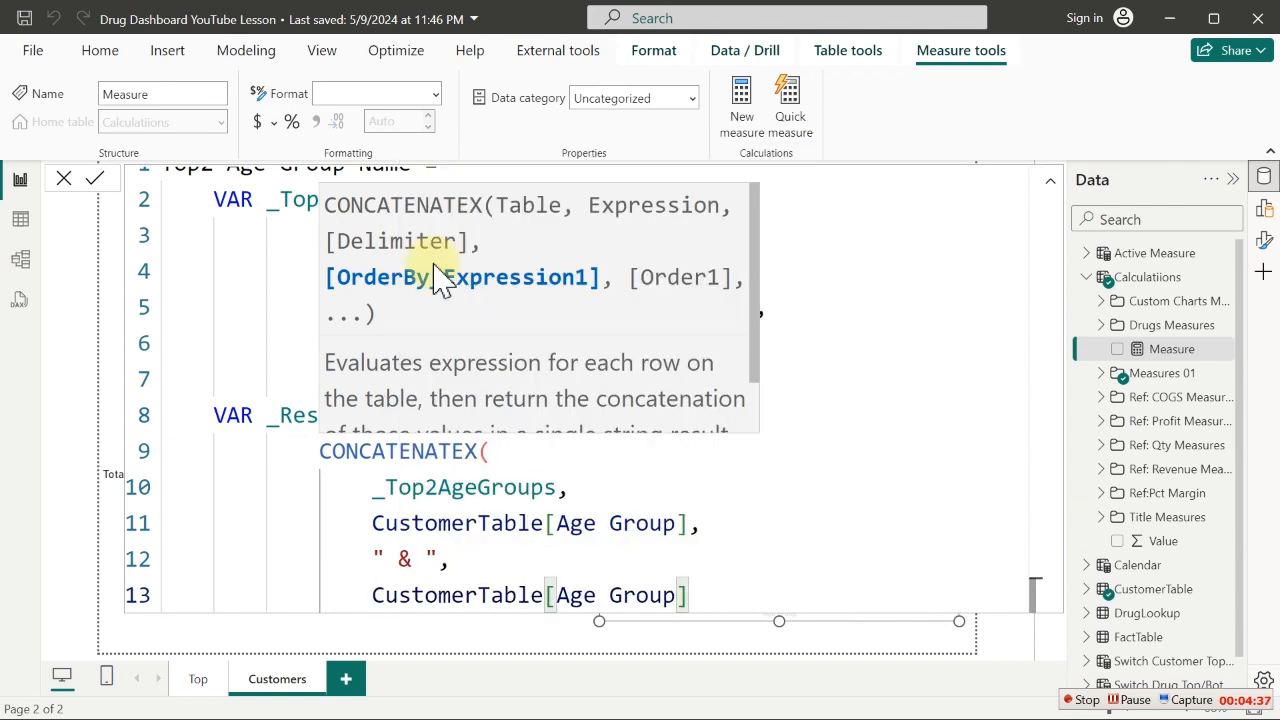
pyautogui.press('Return')
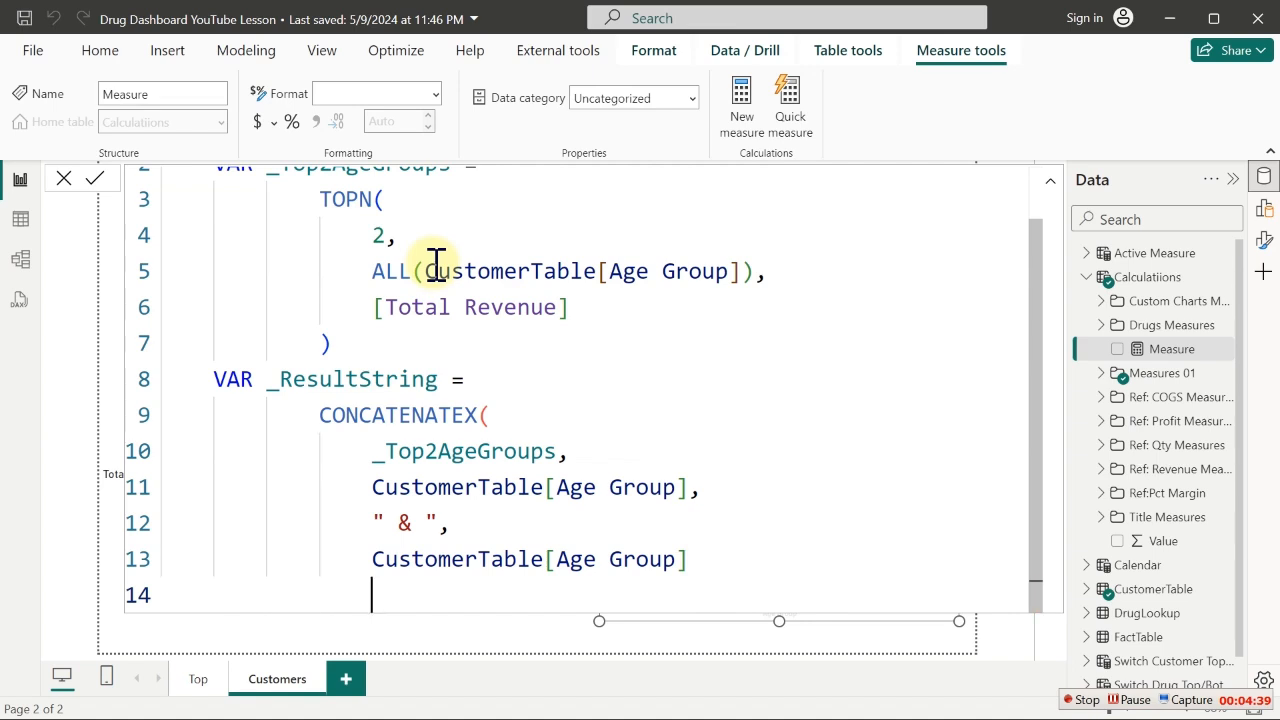
pyautogui.write(')')
# Finish the Top2 Age-Group Name measure with a RETURN of _ResultString and commit the formula
pyautogui.press('Return')
pyautogui.press('BackSpace')
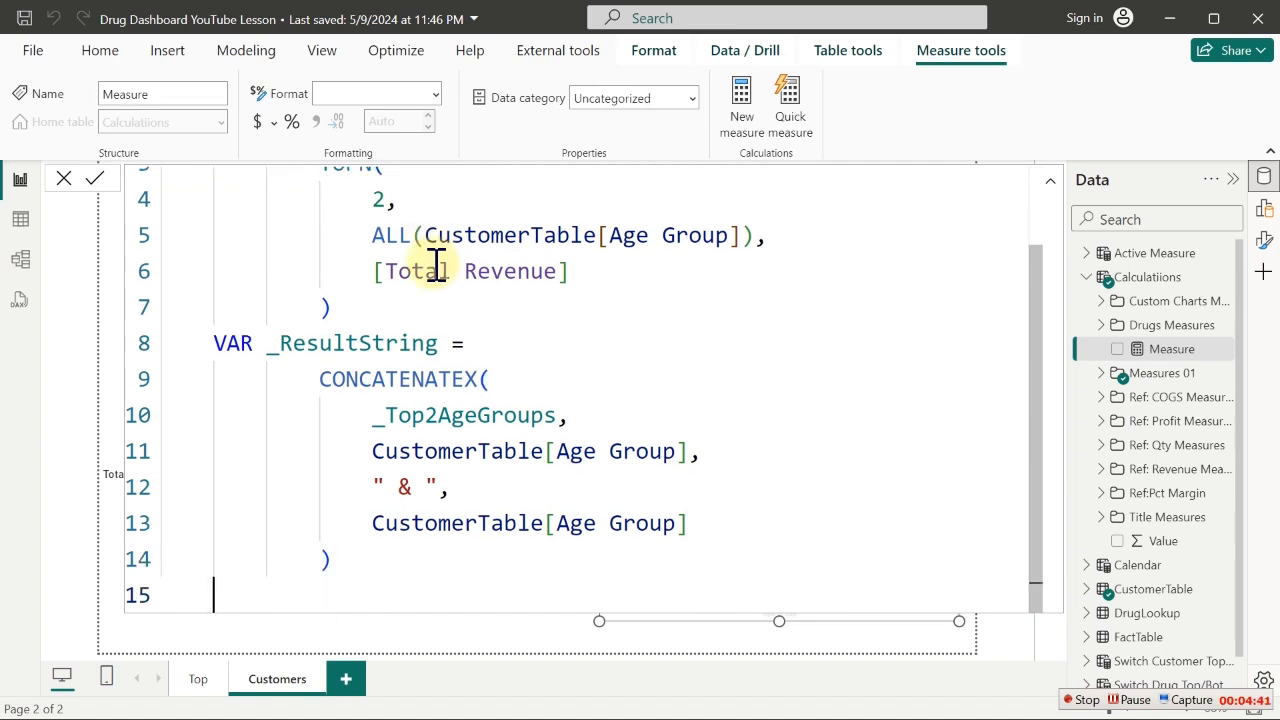
pyautogui.write('ret')
pyautogui.press('Tab')
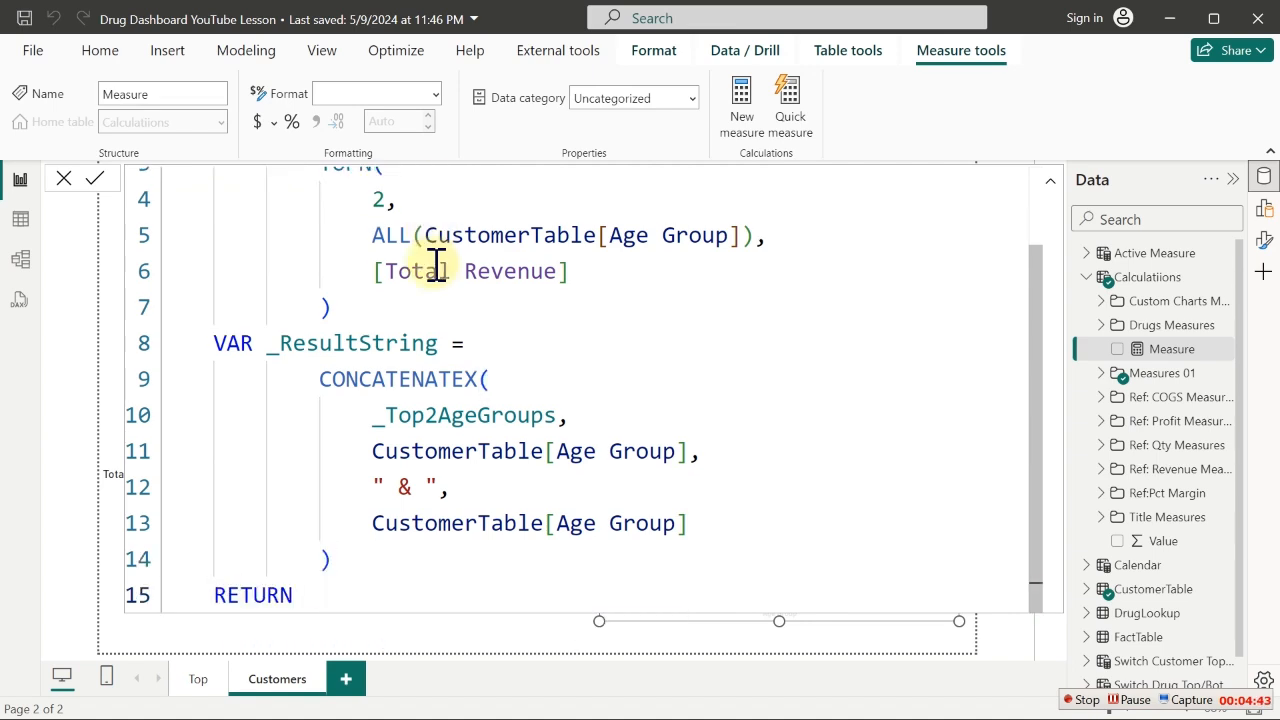
pyautogui.press('Return')
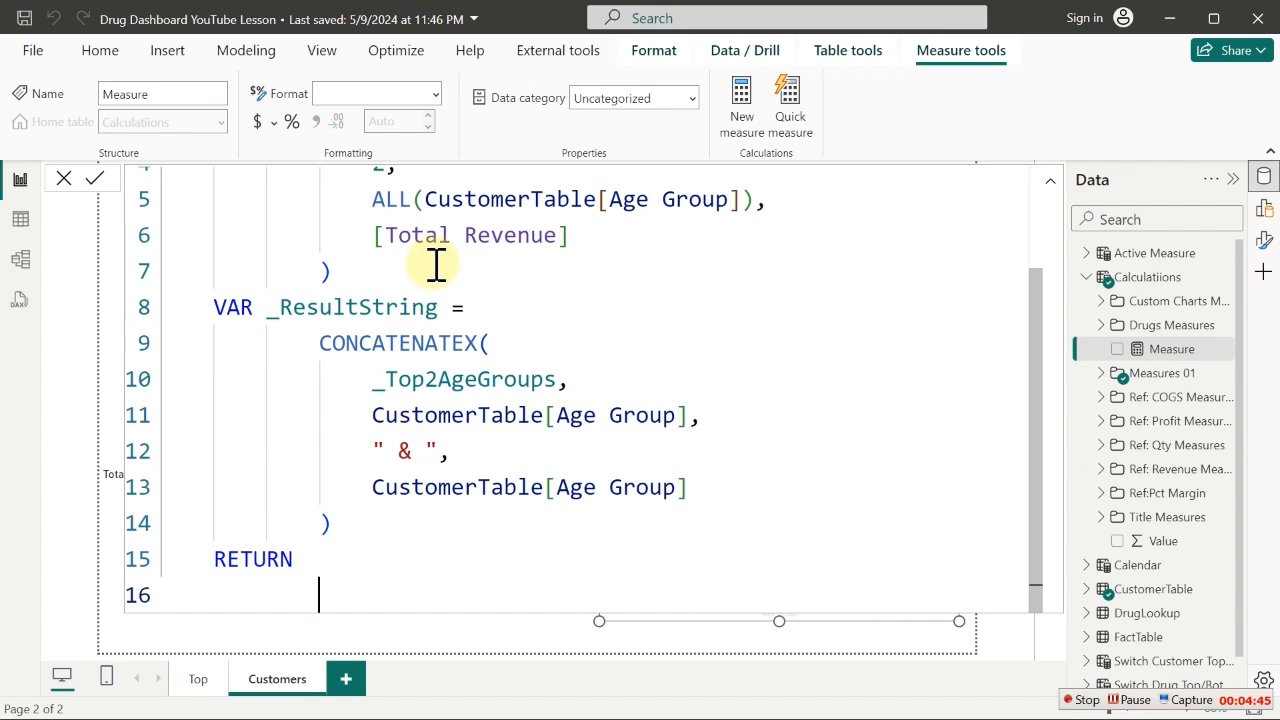
pyautogui.write('_')
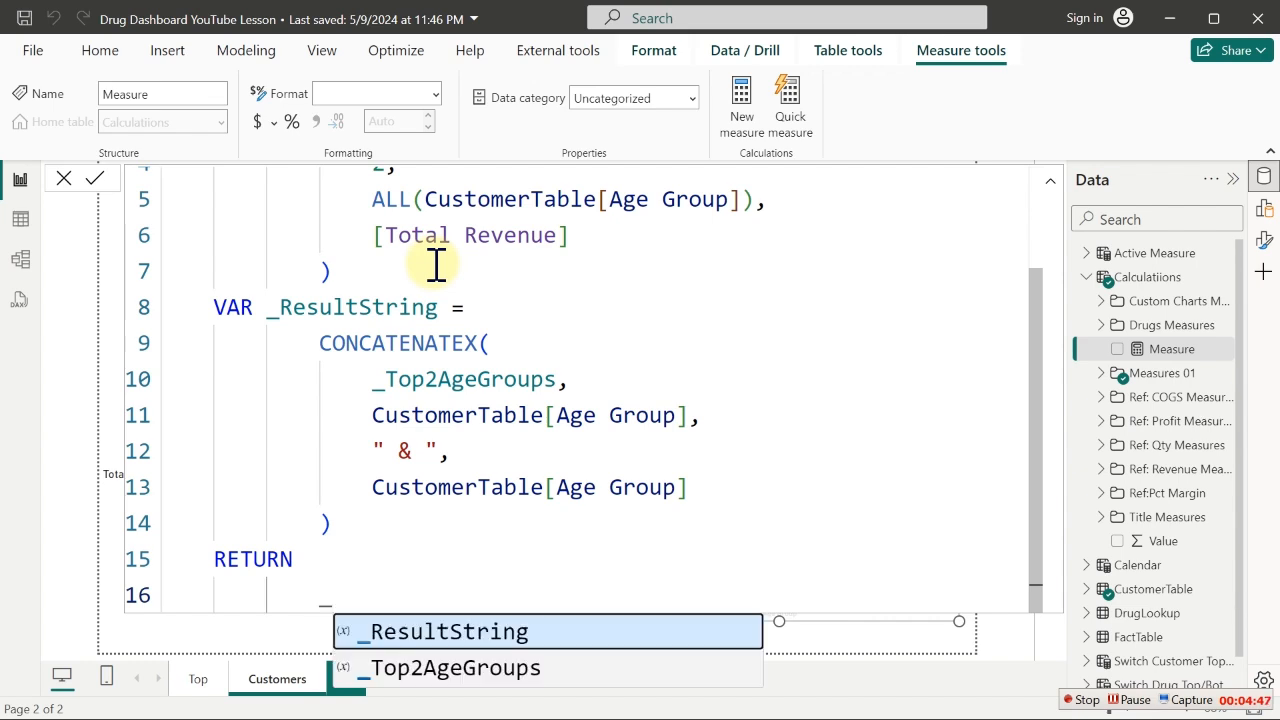
pyautogui.press('Tab')
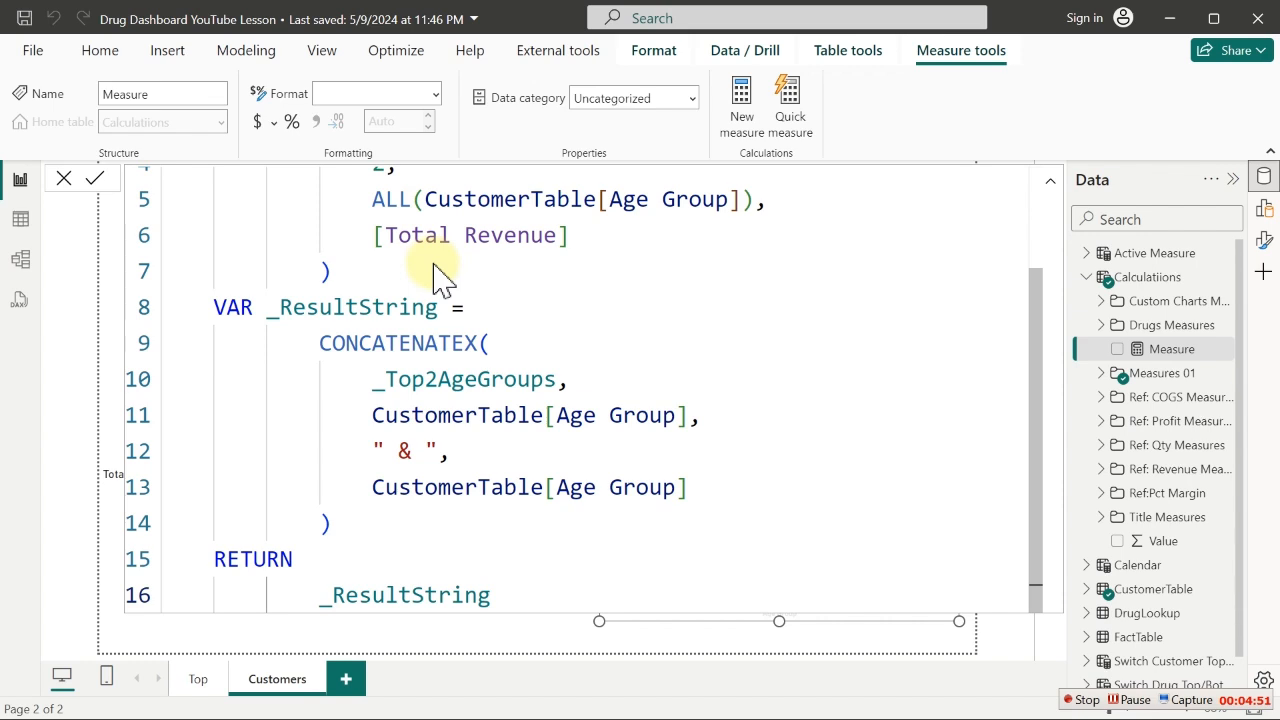
pyautogui.press('Return')
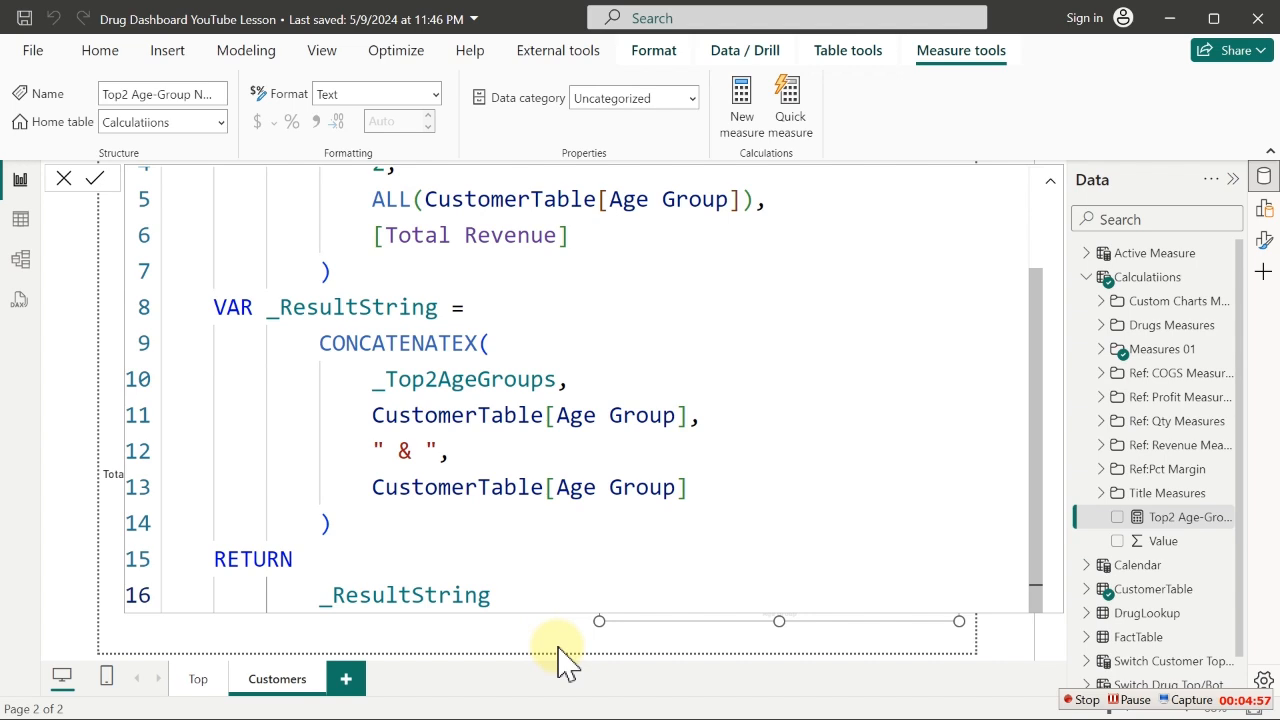
pyautogui.scroll(2, 551, 638)
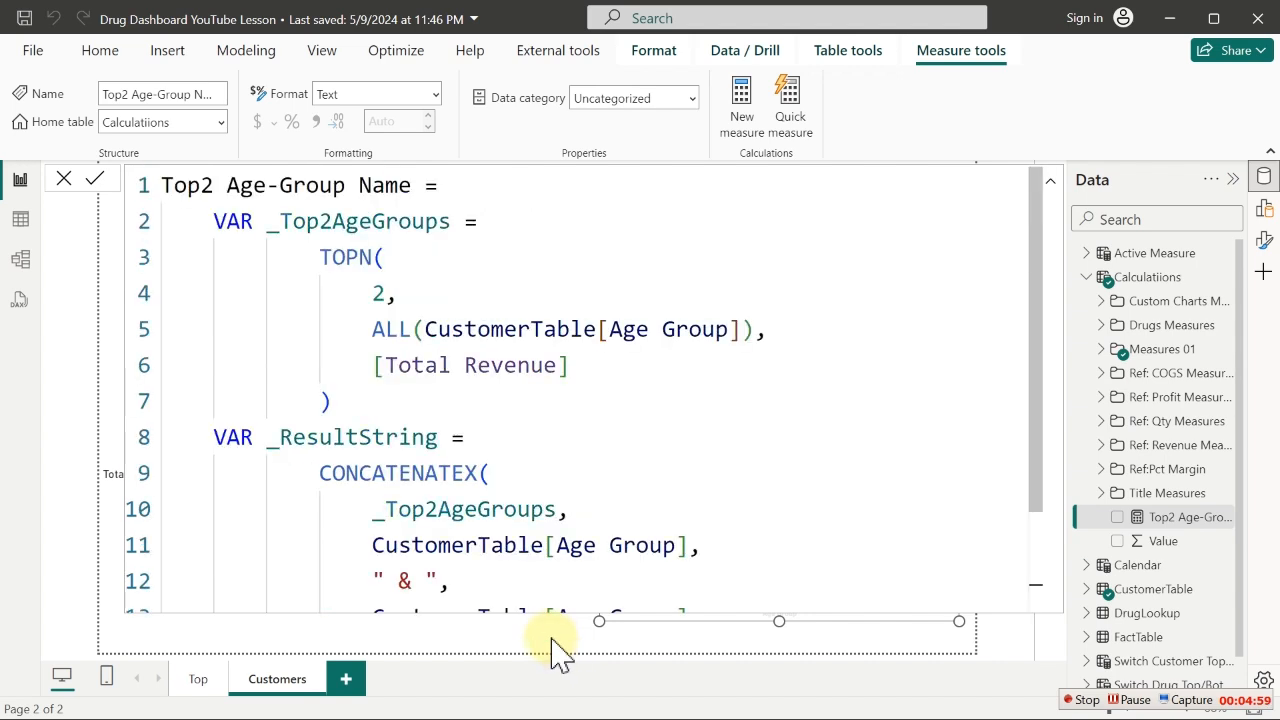
pyautogui.click(551, 638)
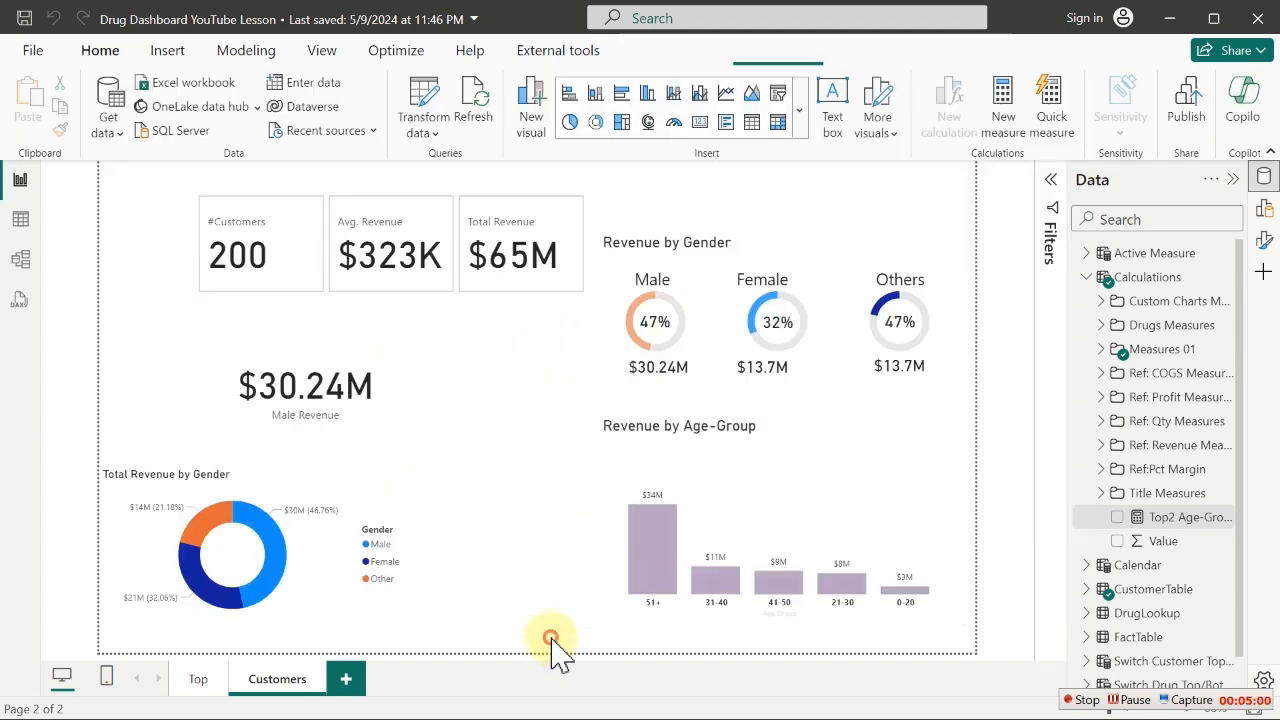
# Add Top2 Age-Group Name as a card on the Customers page and enlarge it until its full text fits
pyautogui.click(1117, 517)
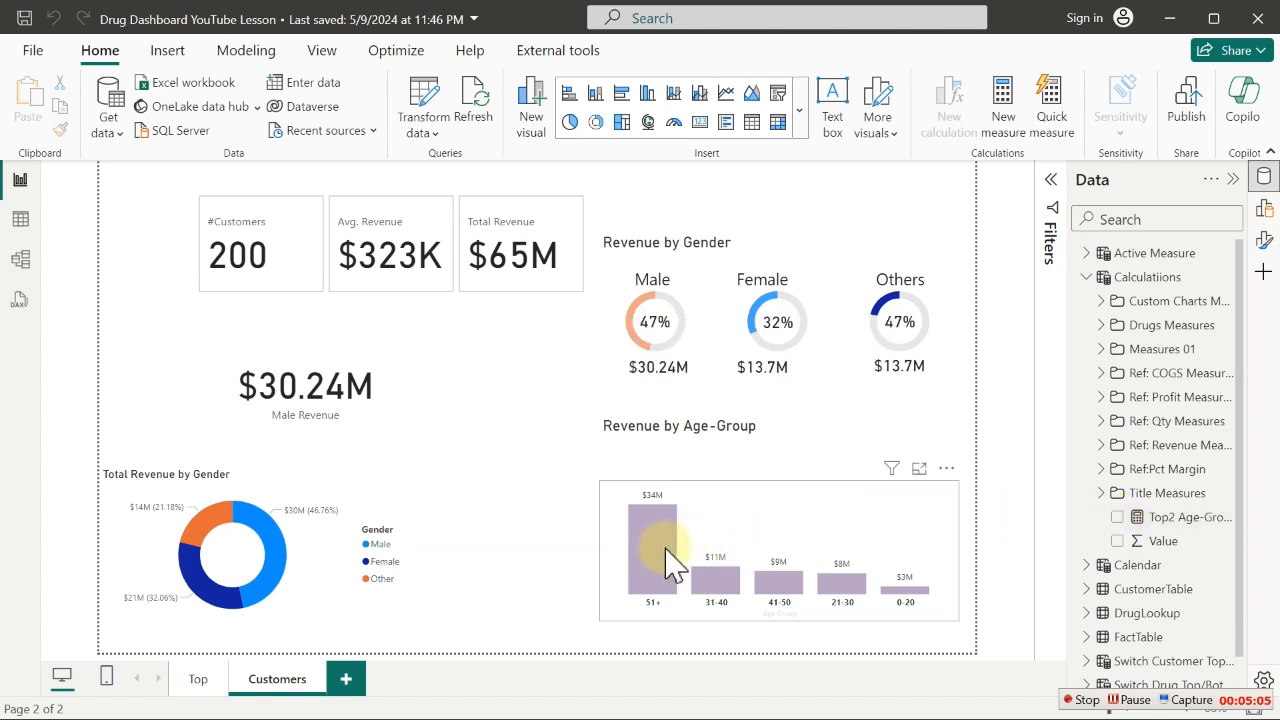
pyautogui.moveTo(667, 565)
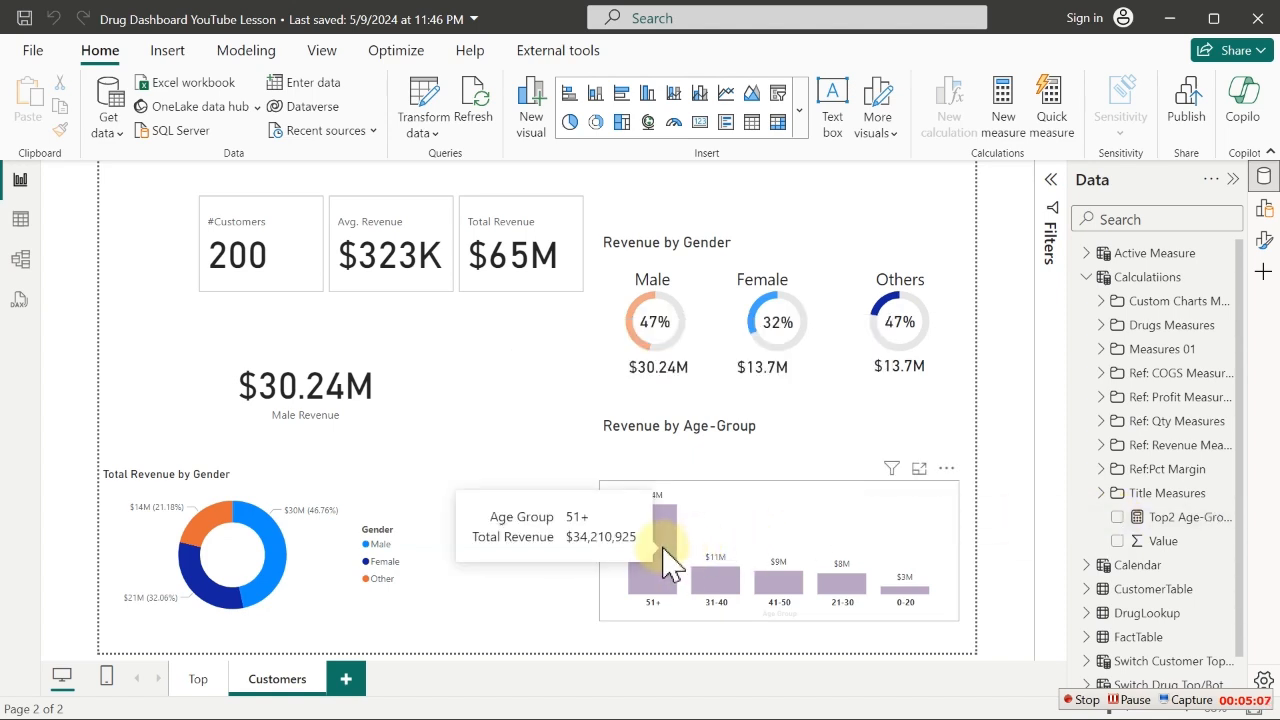
pyautogui.moveTo(716, 598)
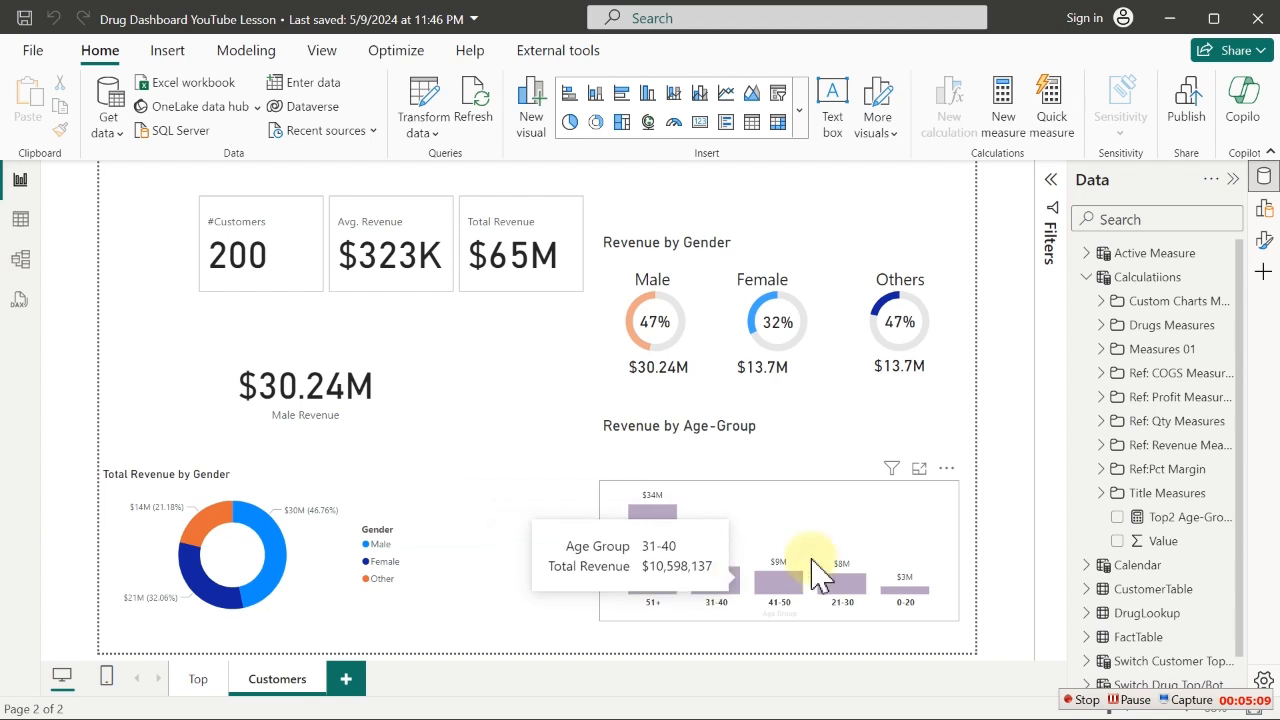
pyautogui.click(1117, 518)
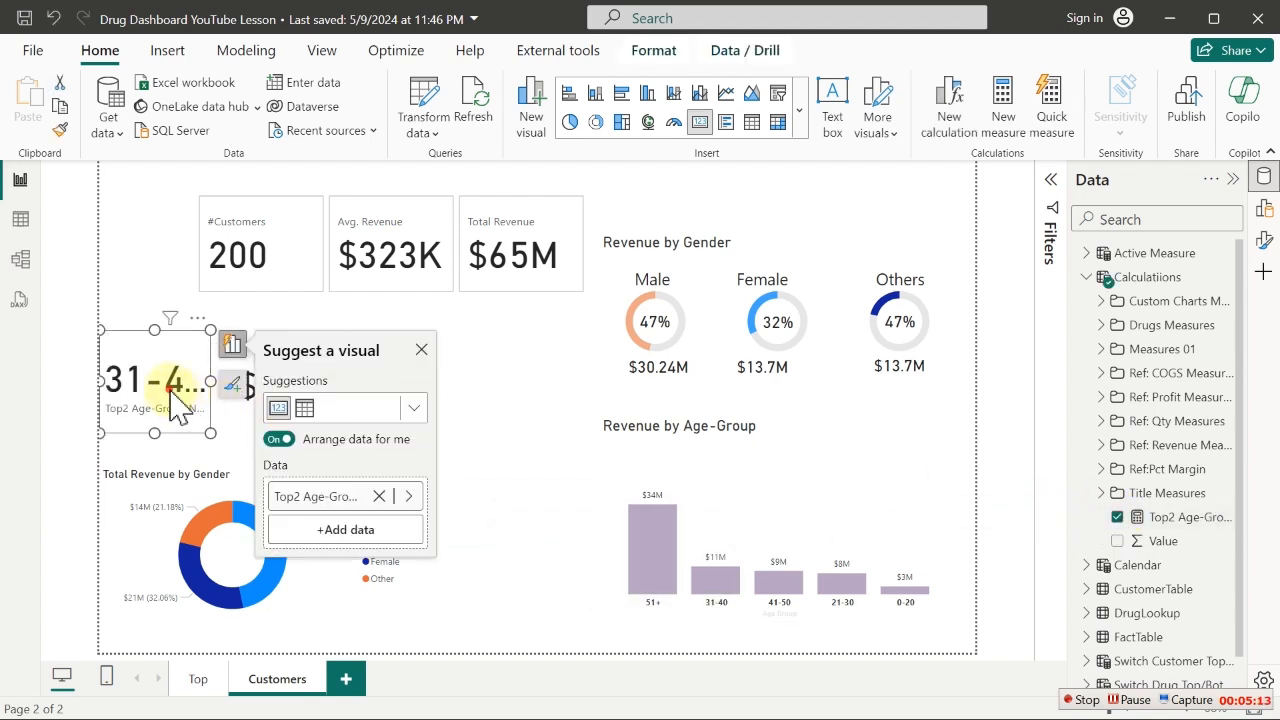
pyautogui.moveTo(180, 395); pyautogui.dragTo(617, 485)
pyautogui.moveTo(535, 450); pyautogui.dragTo(452, 503)
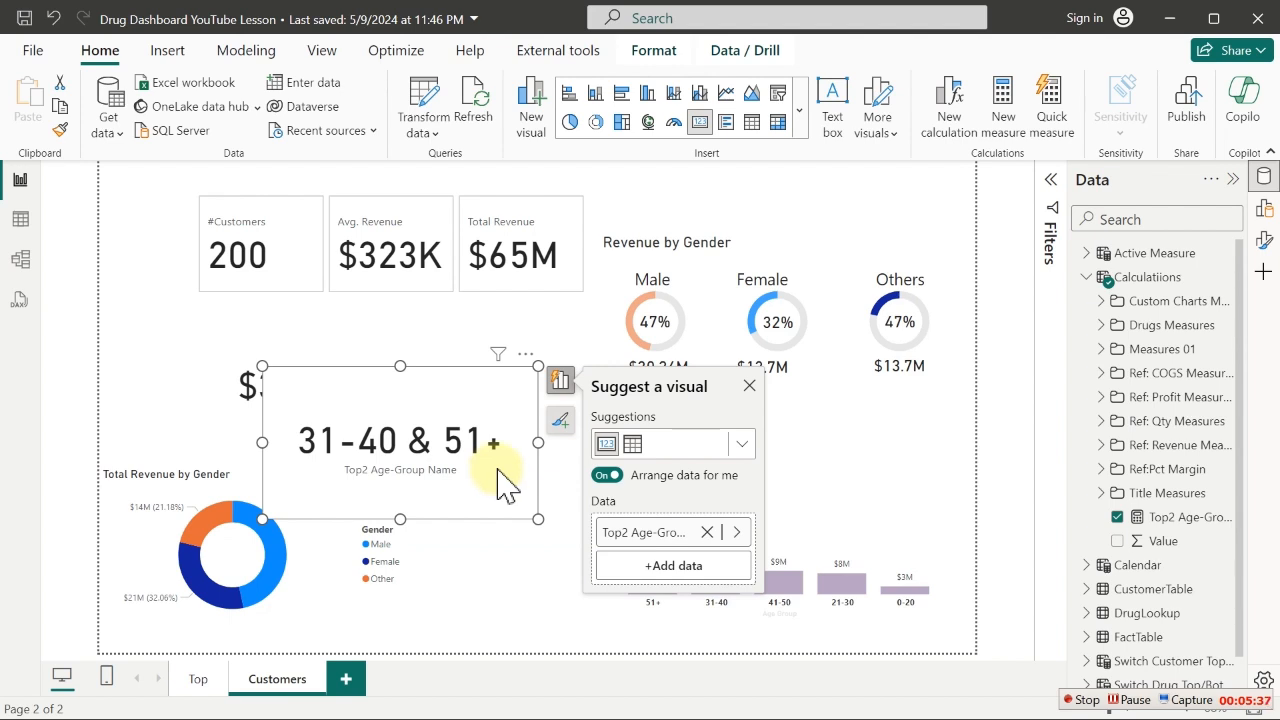
pyautogui.click(750, 388)
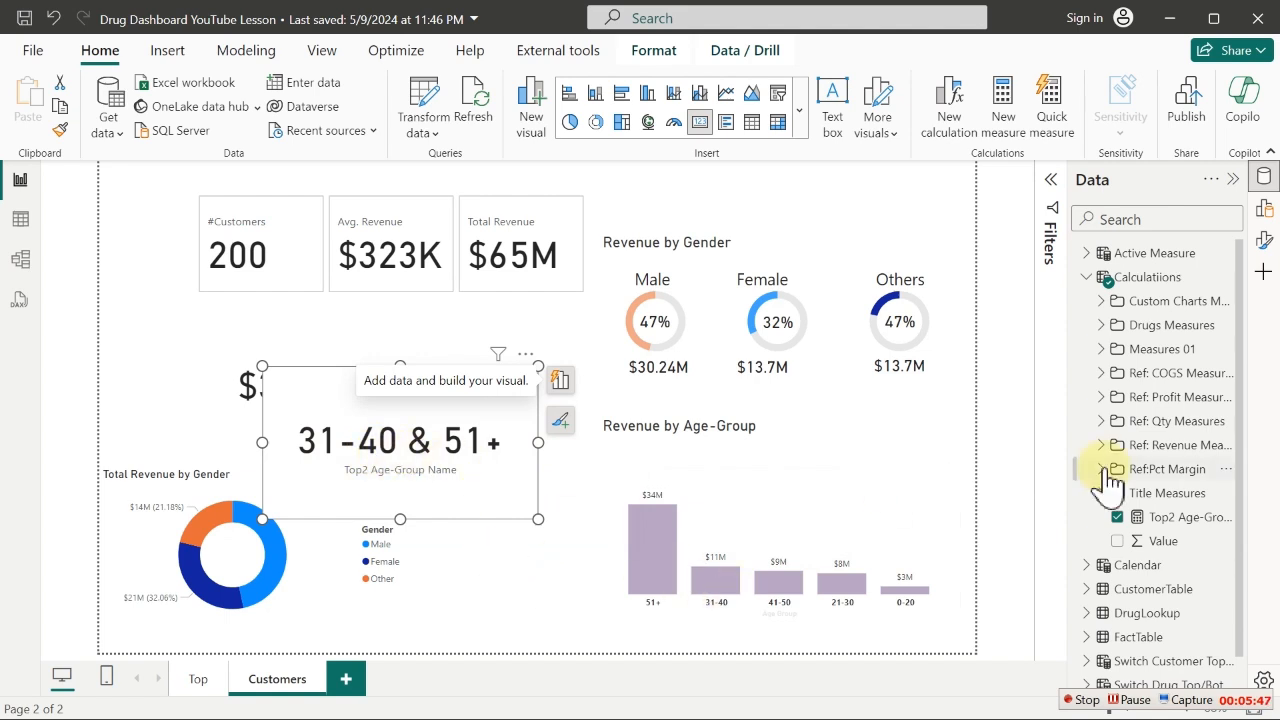
# Set the CONCATENATEX order in the Top2 Age-Group Name measure to DESC after CustomerTable[Age Group] and commit it
pyautogui.click(1182, 521)
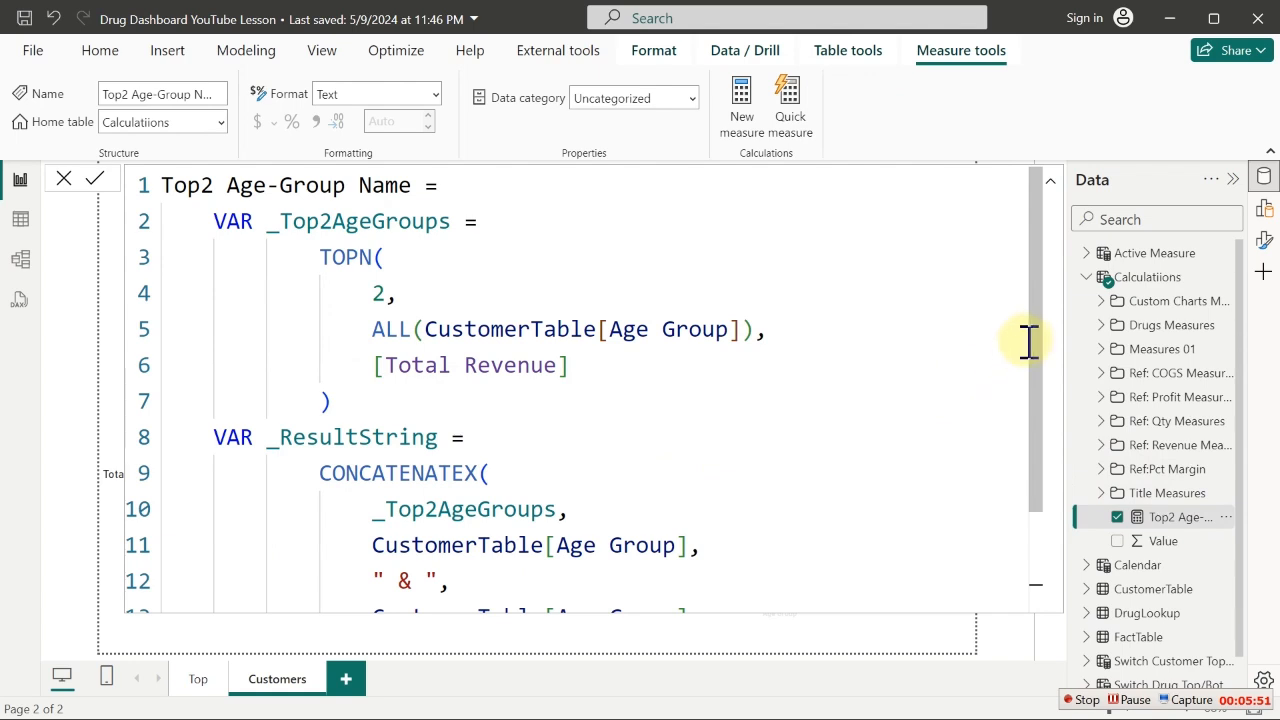
pyautogui.moveTo(1038, 380); pyautogui.dragTo(1090, 500)
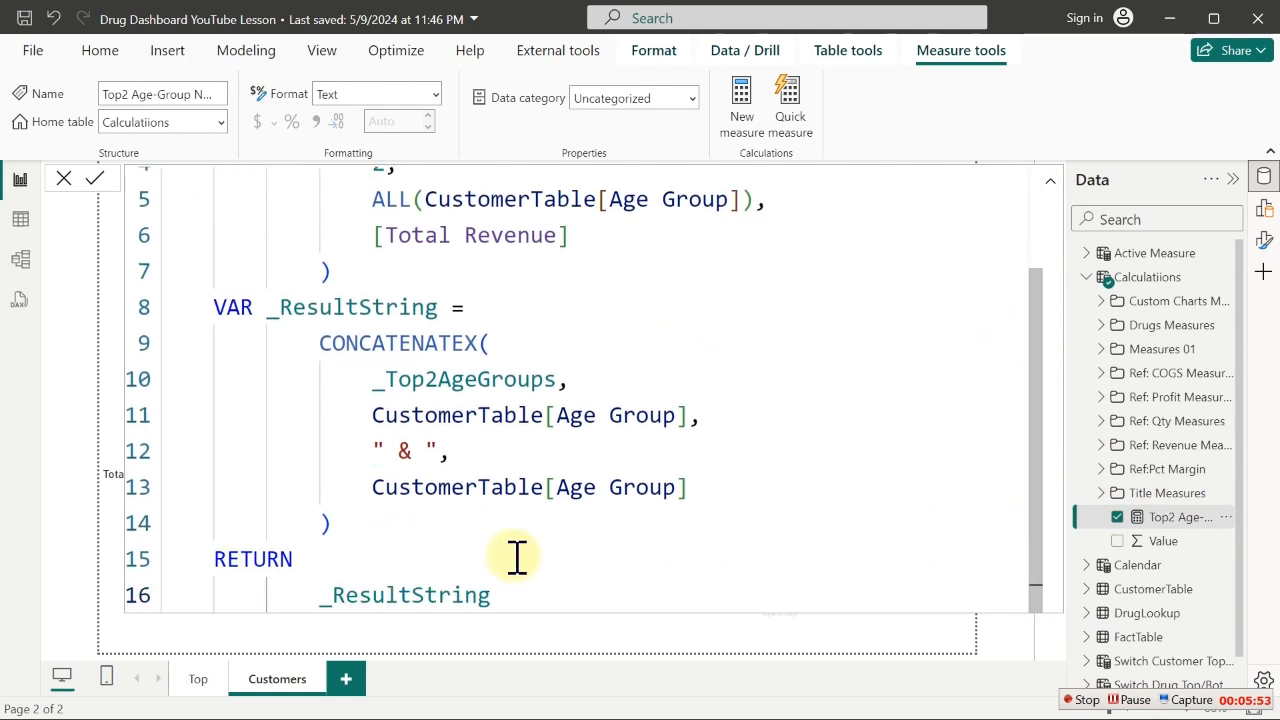
pyautogui.click(704, 492)
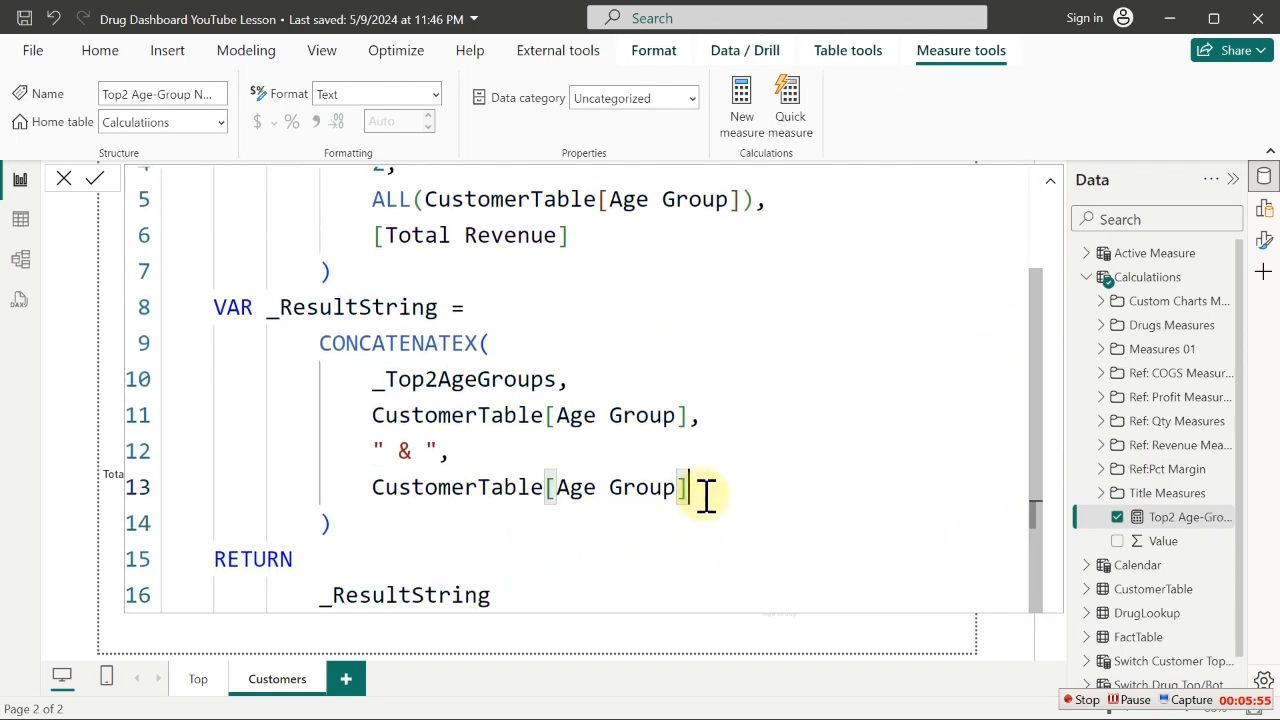
pyautogui.write(',')
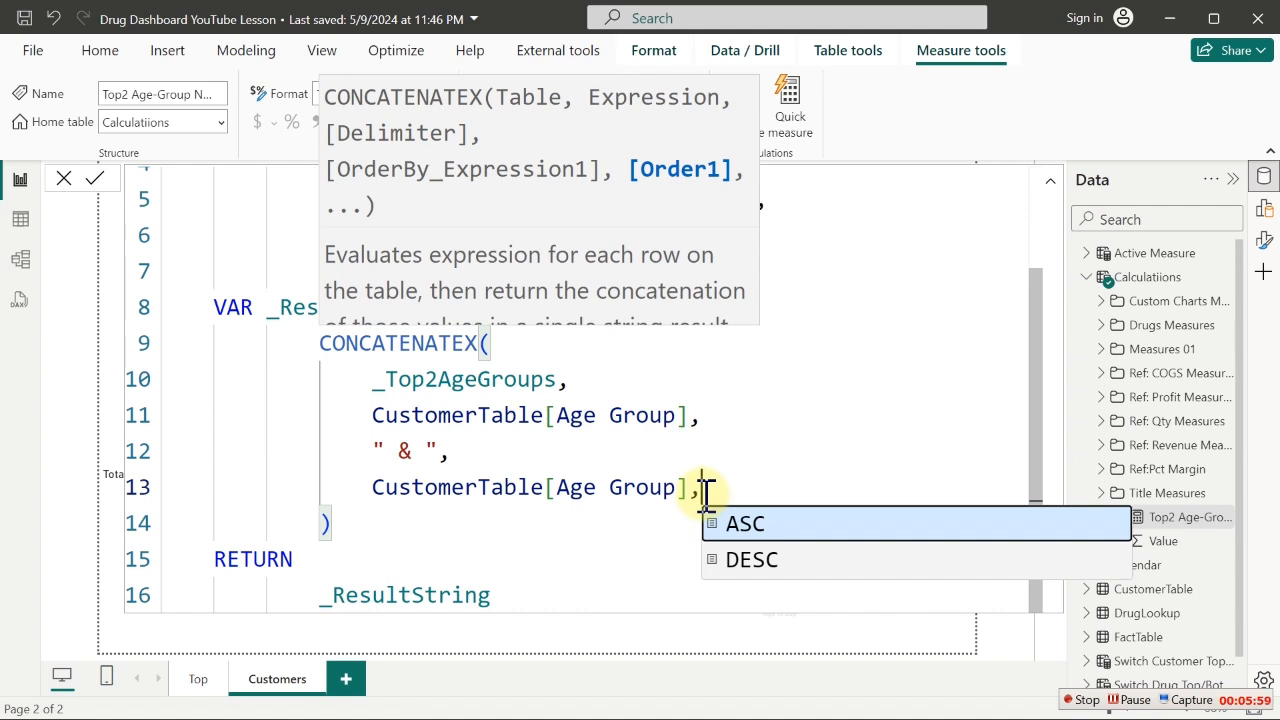
pyautogui.press('Down')
pyautogui.press('Tab')
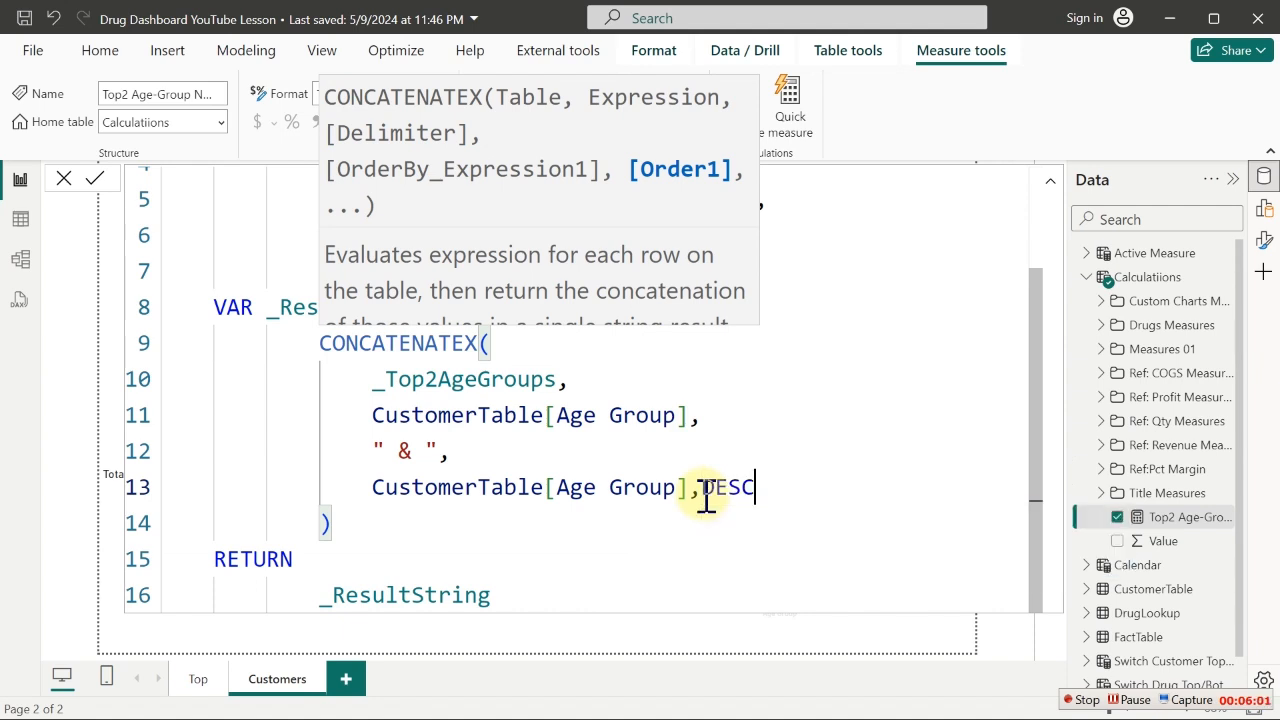
pyautogui.press('Return')
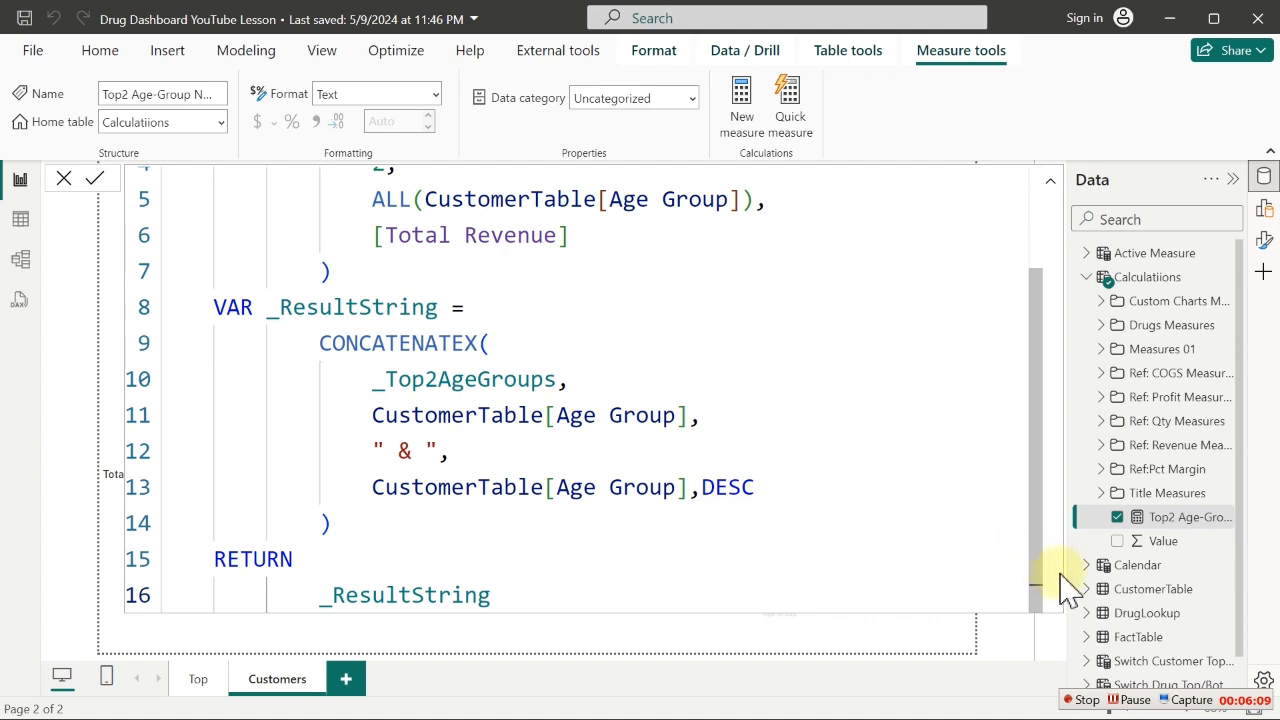
pyautogui.click(1163, 543)
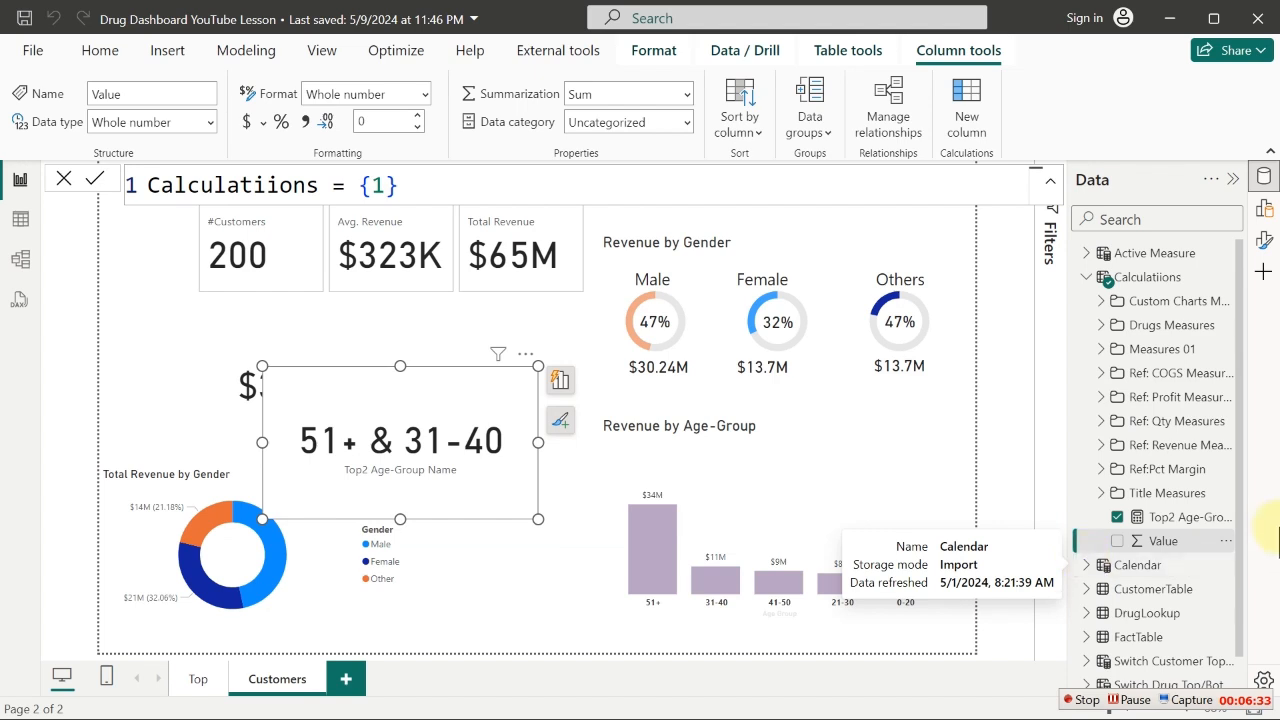
# Replace the "&" delimiter in the Top2 Age-Group Name measure with "and", keeping the surrounding spaces, and commit it
pyautogui.click(1181, 519)
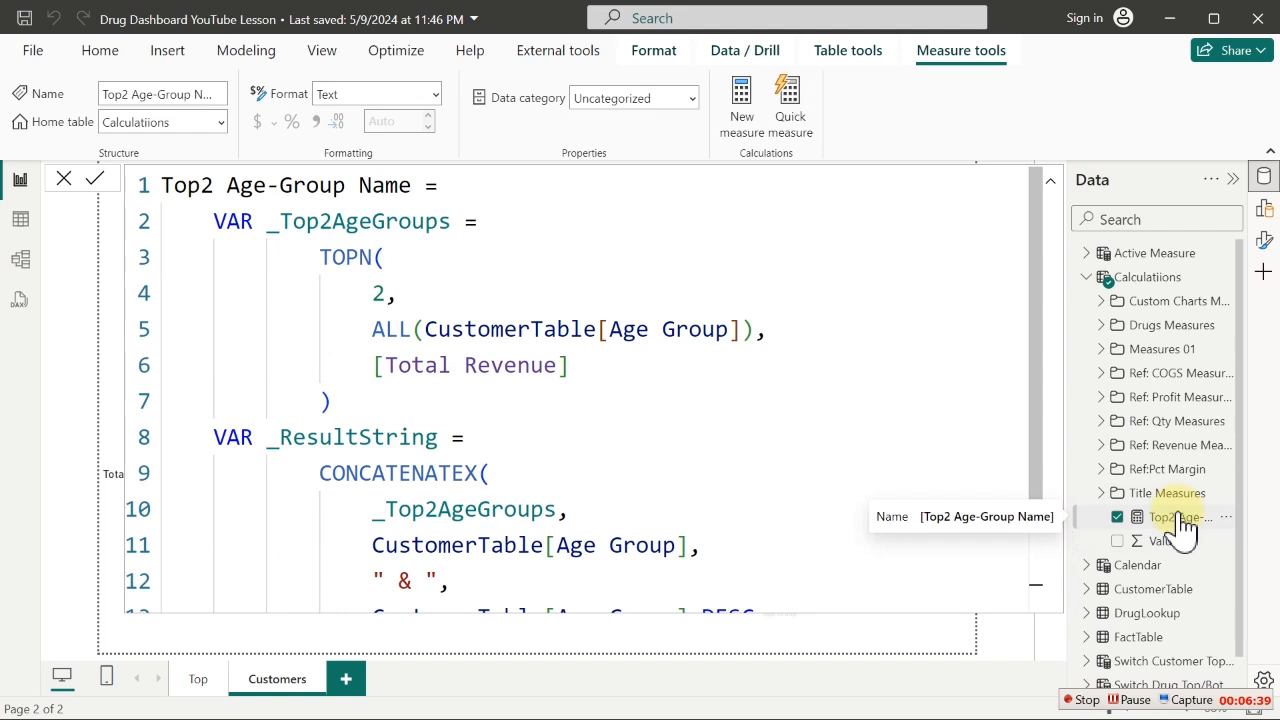
pyautogui.click(413, 580)
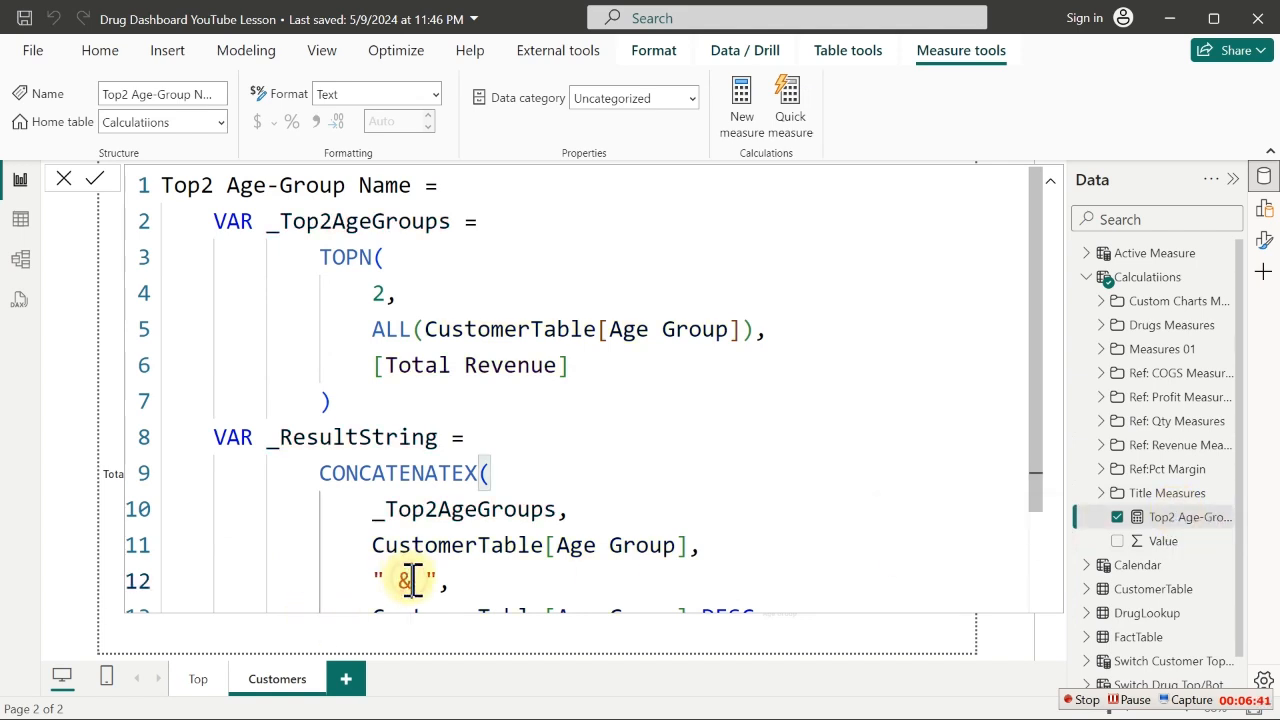
pyautogui.press('BackSpace')
pyautogui.write('and')
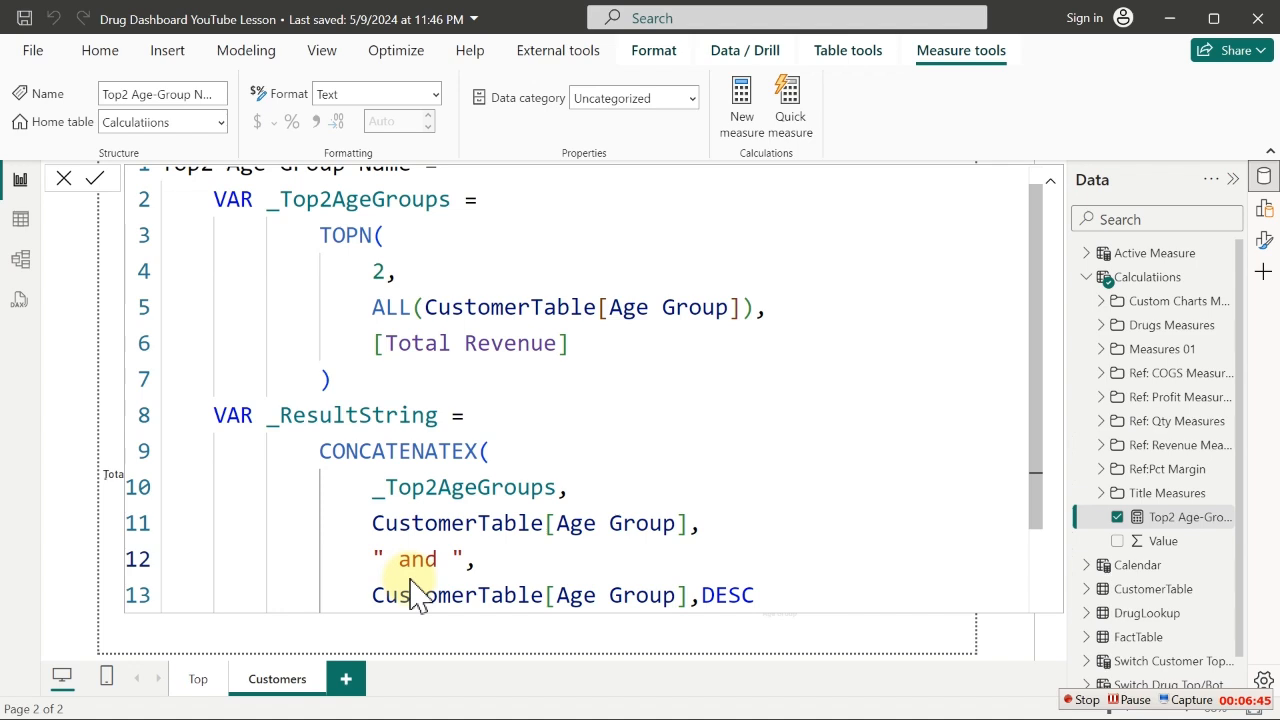
pyautogui.press('Return')
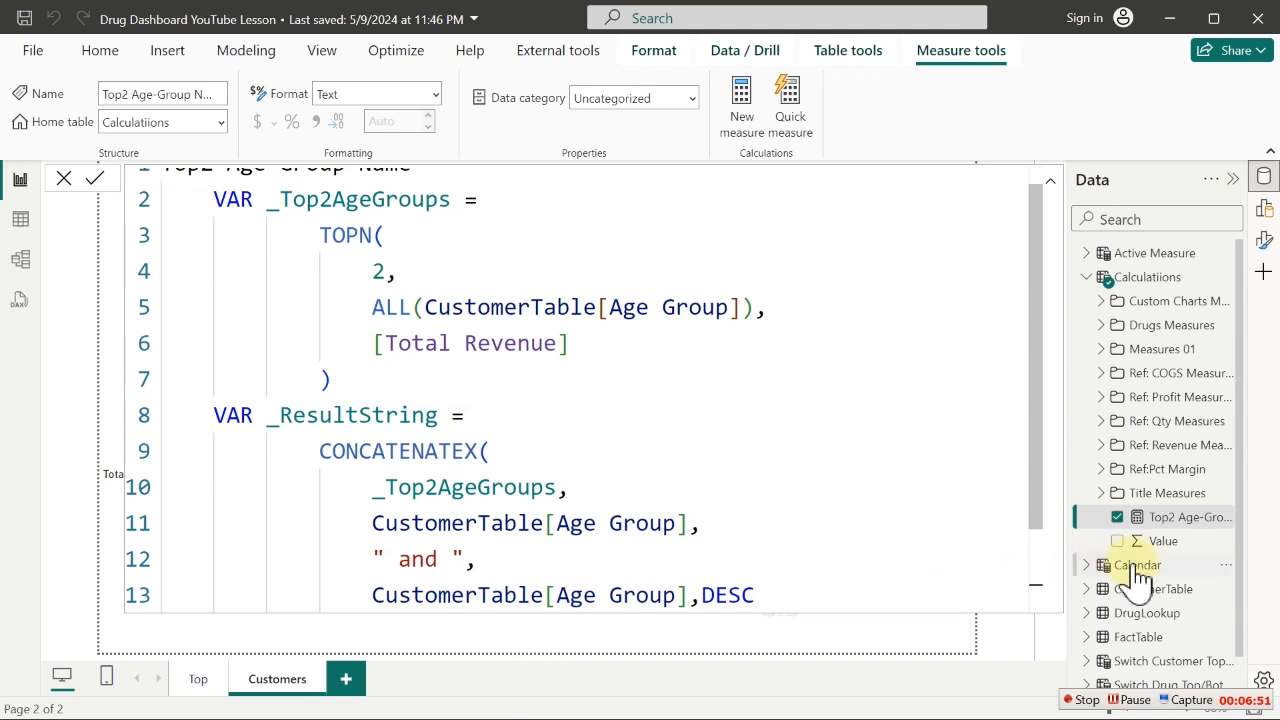
# Move the Top2 Age-Group Name card over the Male Revenue card, just above the Total Revenue by Gender donut chart
pyautogui.click(1181, 547)
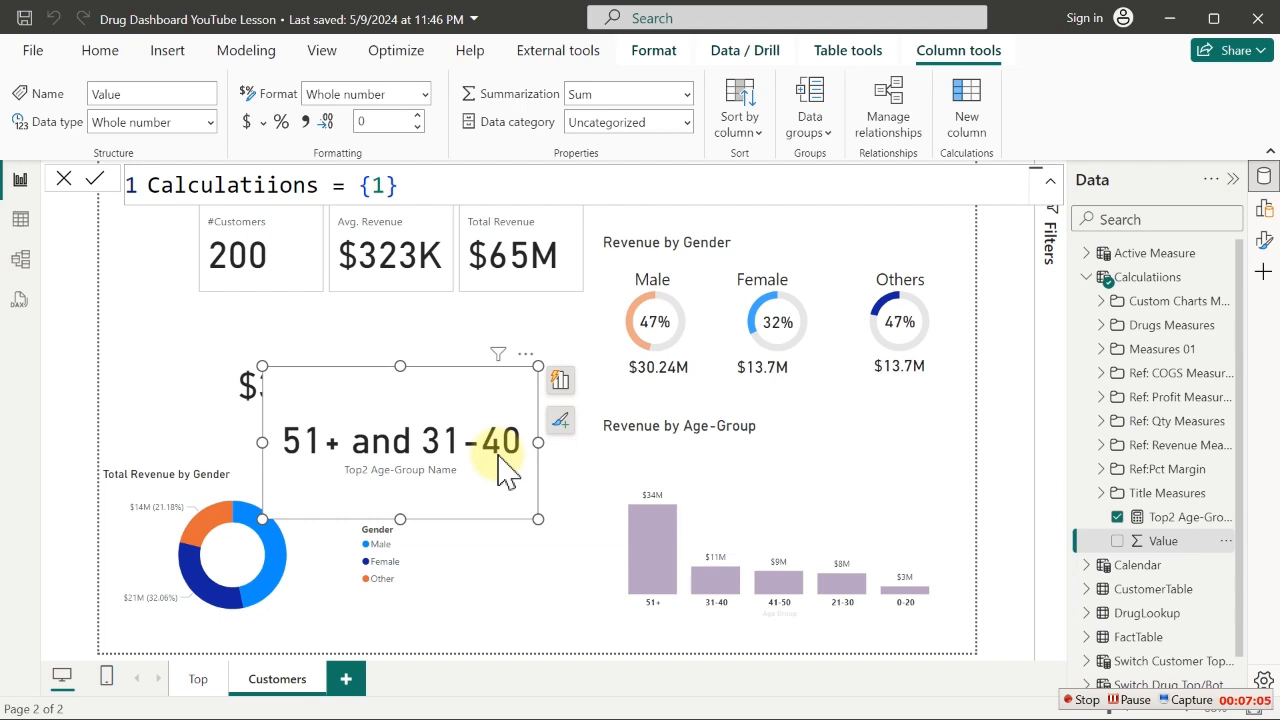
pyautogui.moveTo(443, 429); pyautogui.dragTo(323, 379)
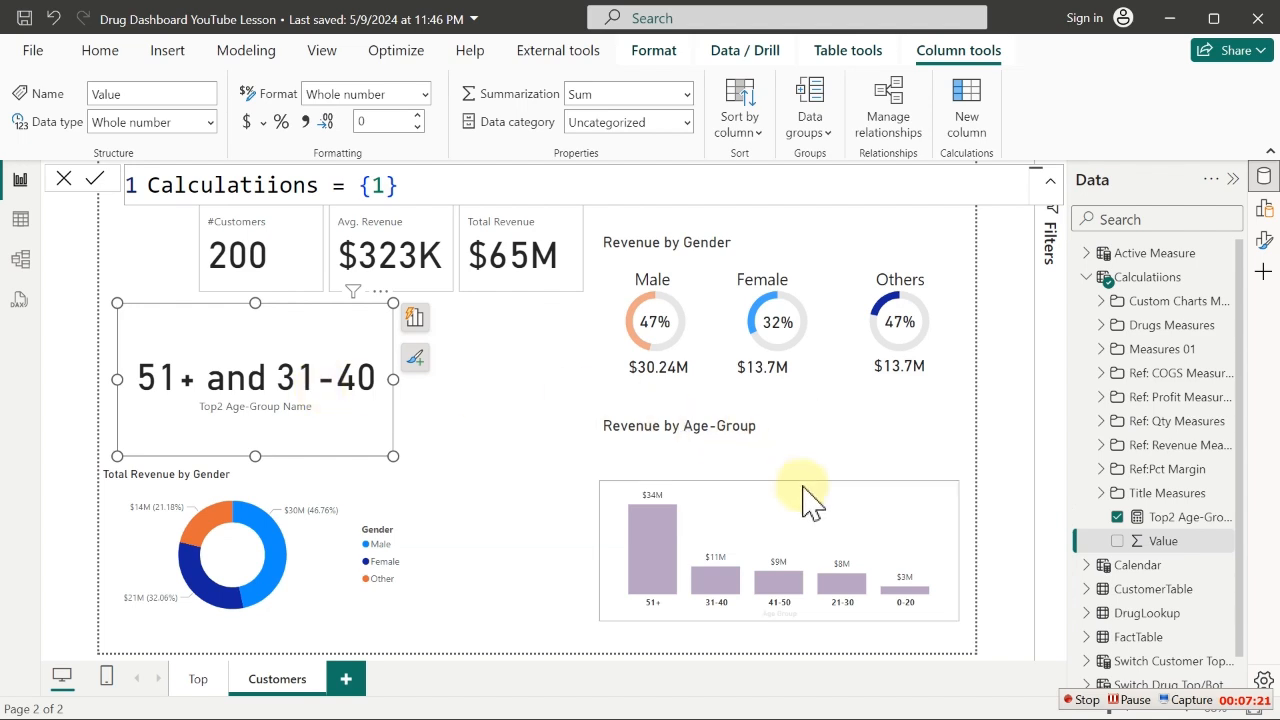
pyautogui.click(1077, 700)
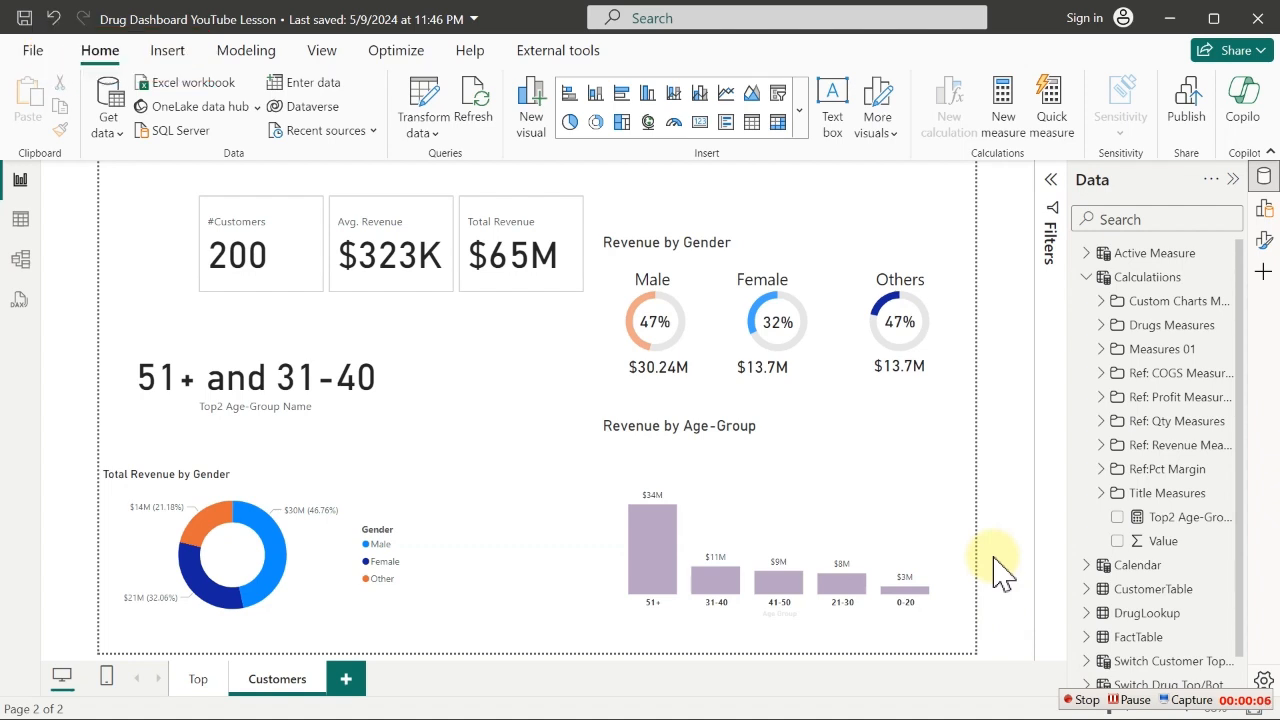
# Create a new measure in the Calculatiions table named % Top2 Age Group
pyautogui.click(1158, 522)
pyautogui.rightClick(1155, 525)
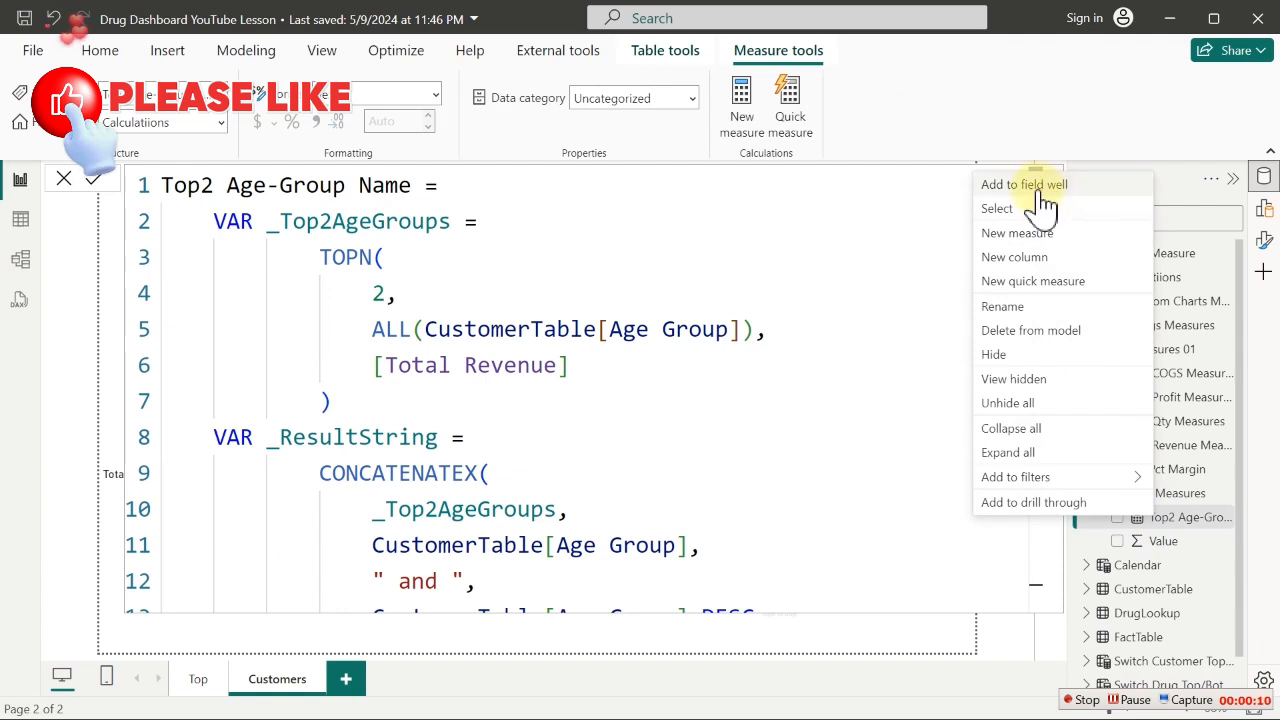
pyautogui.click(1004, 236)
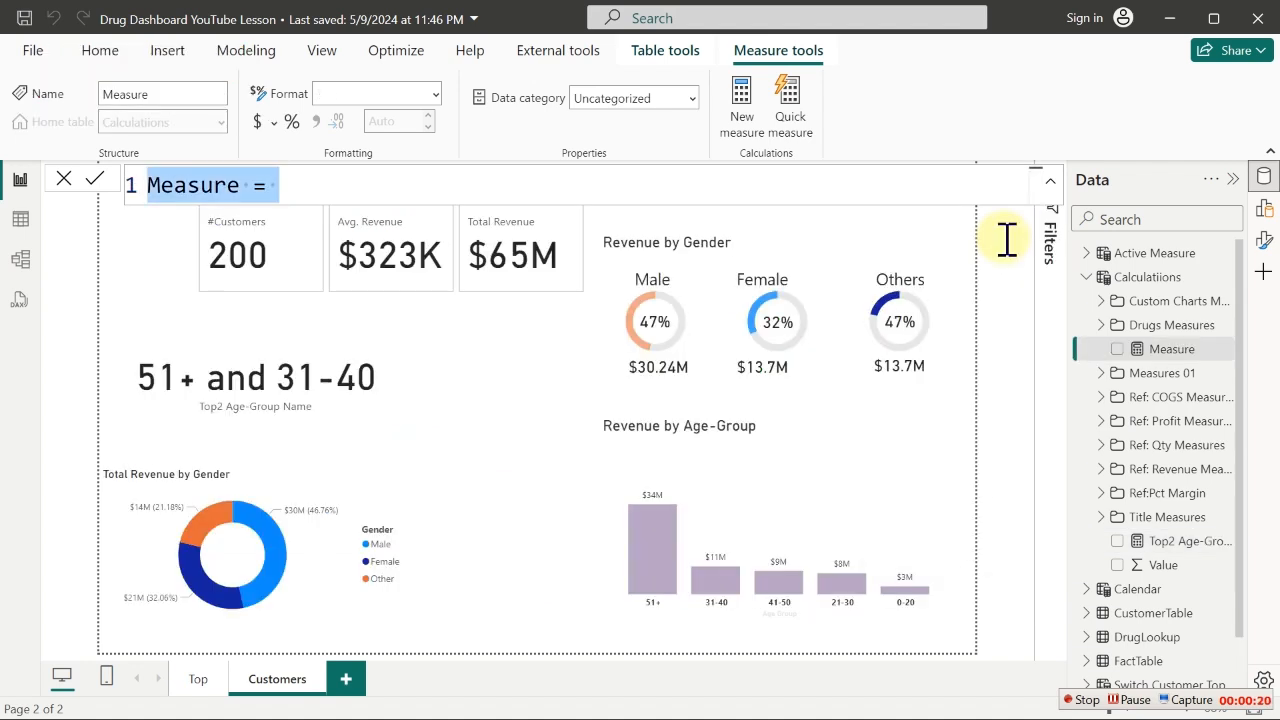
pyautogui.write('% Top2 ')
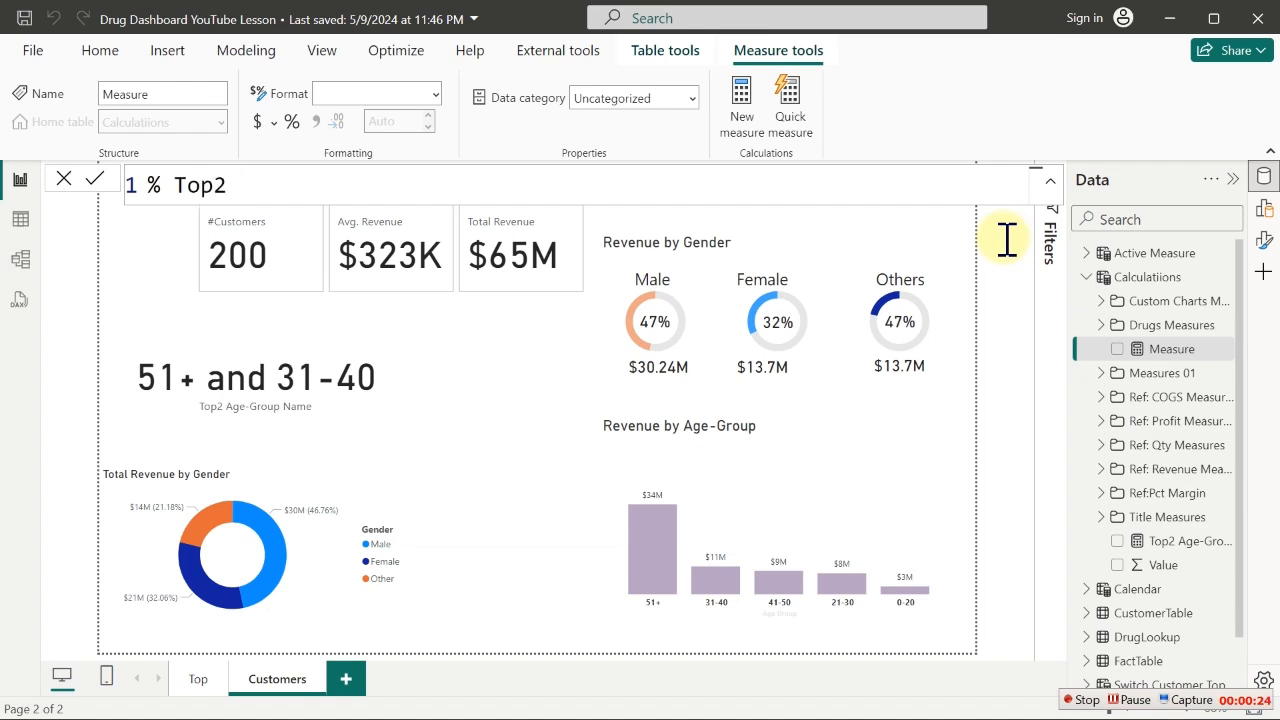
pyautogui.write('Age Group =')
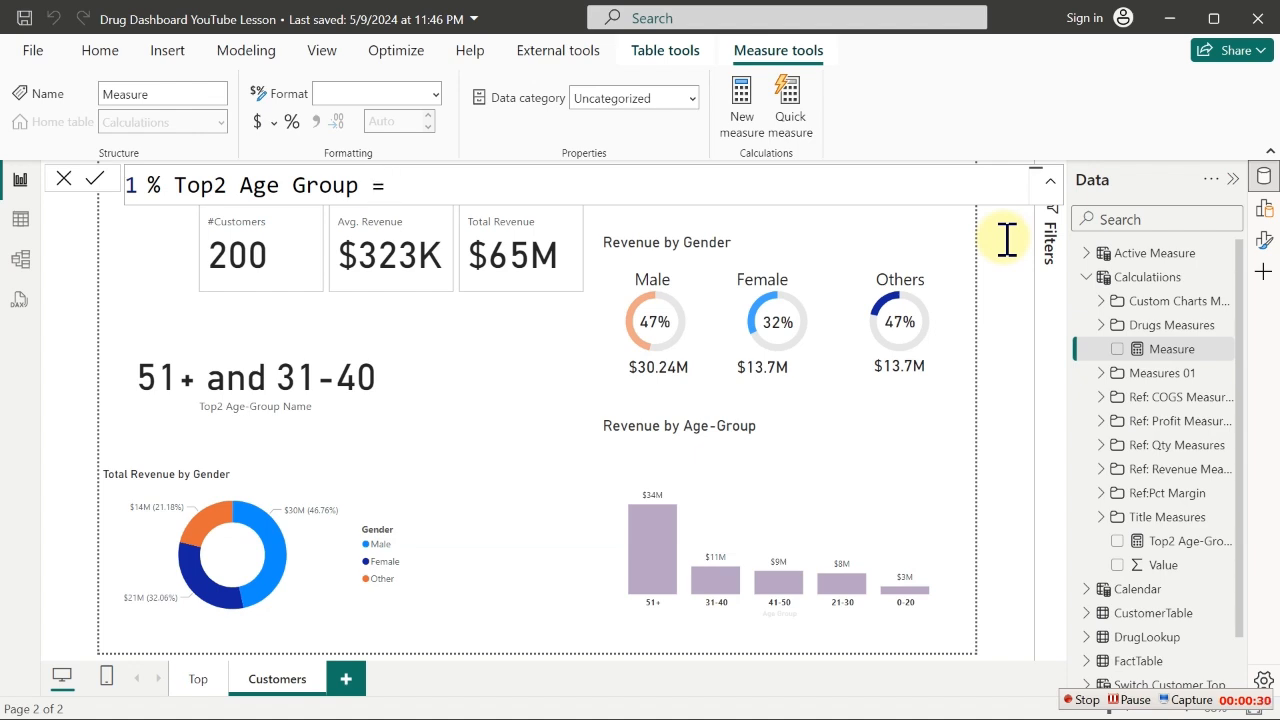
# Start the % Top2 Age Group formula with an indented DIVIDE function and leave a new line for its numerator
pyautogui.hotkey('shift', 'Return')
pyautogui.press('Tab')
pyautogui.press('Tab')
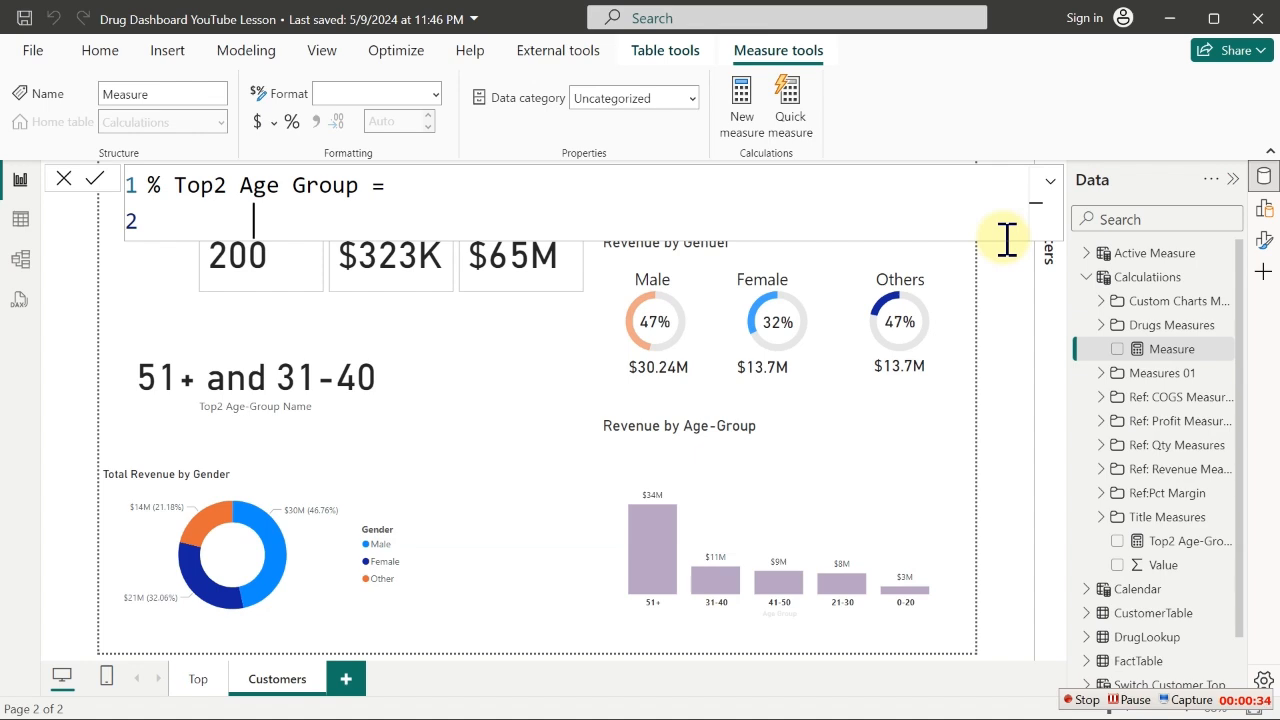
pyautogui.write('div')
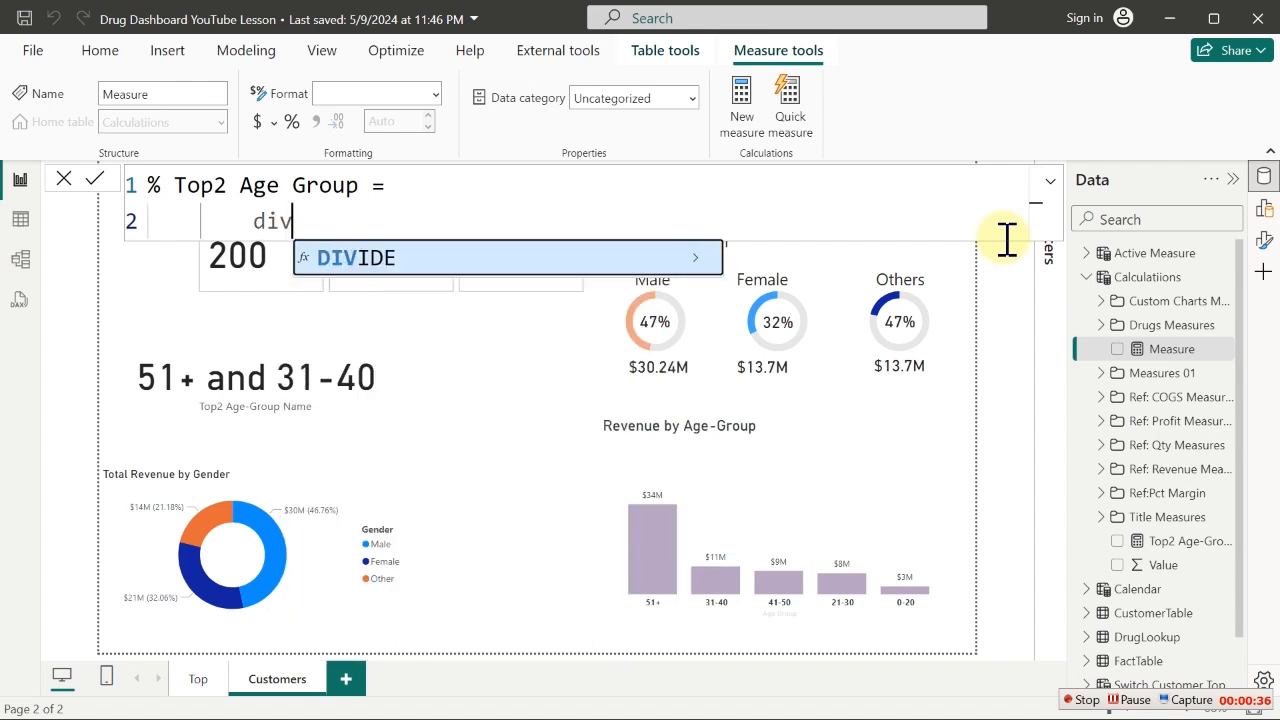
pyautogui.press('Tab')
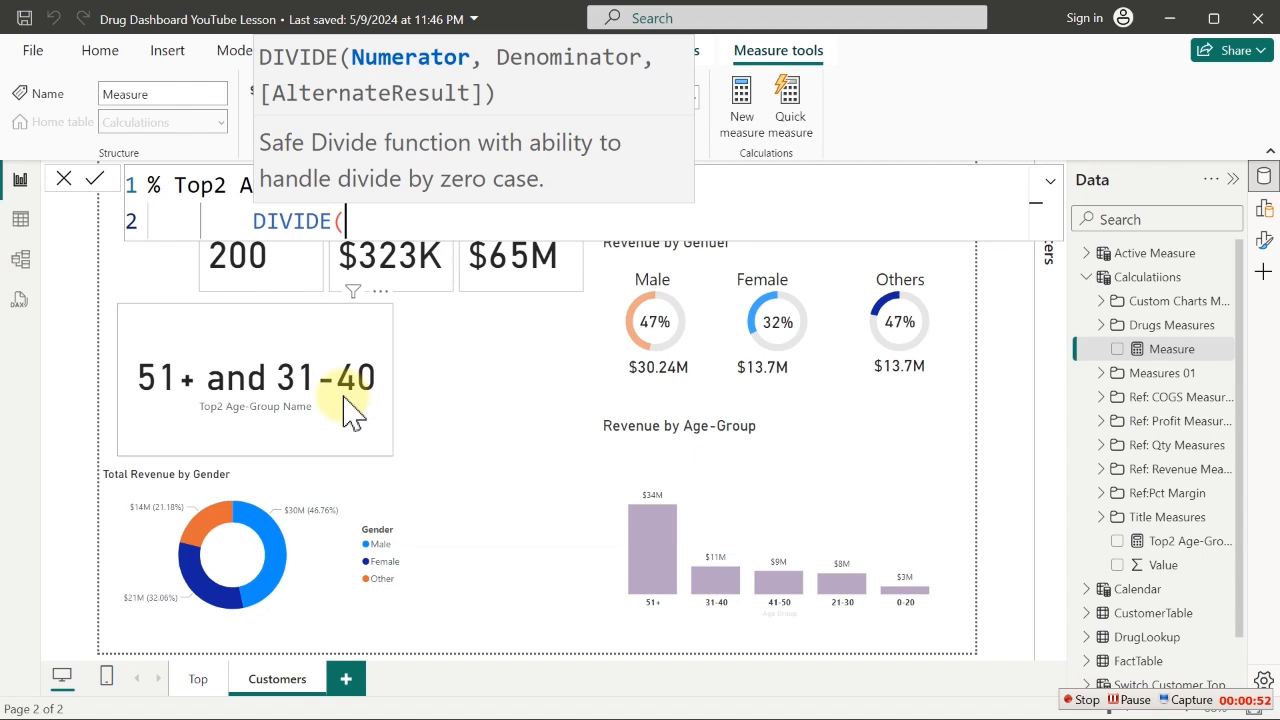
pyautogui.hotkey('shift', 'Return')
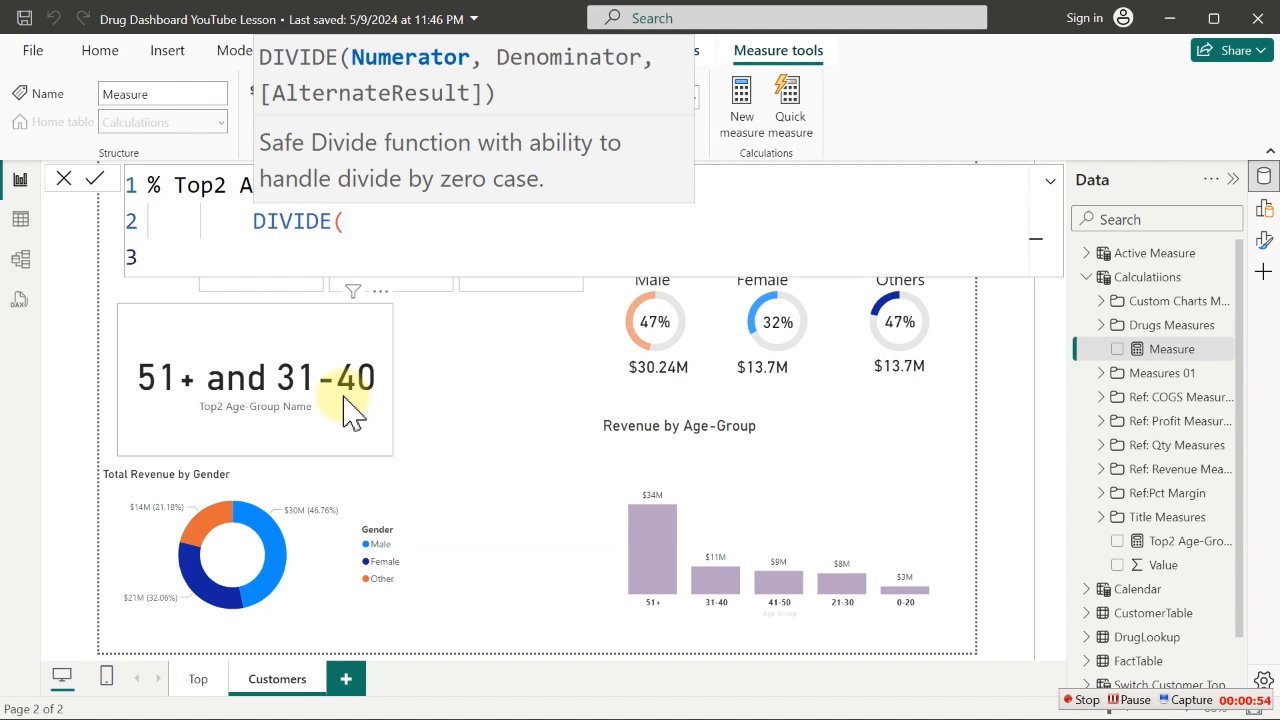
# Nest a TOPN function as the DIVIDE numerator with 2 as its N value
pyautogui.write('top')
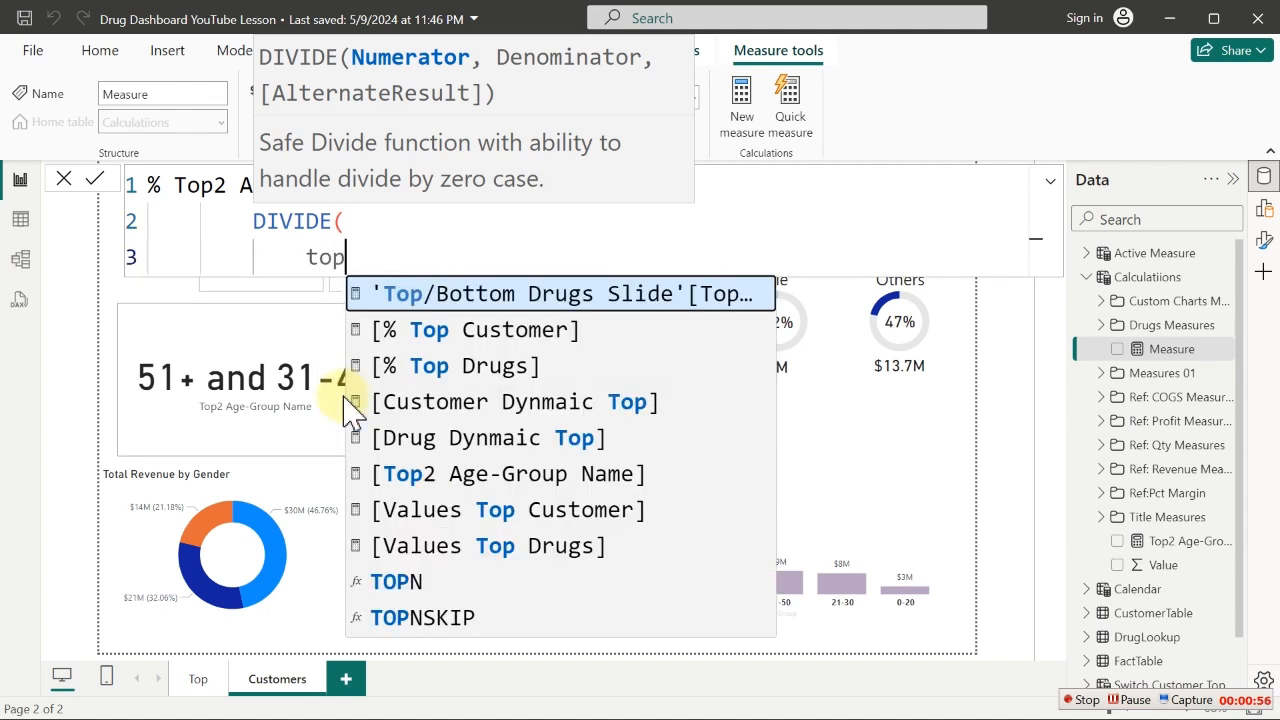
pyautogui.write('n')
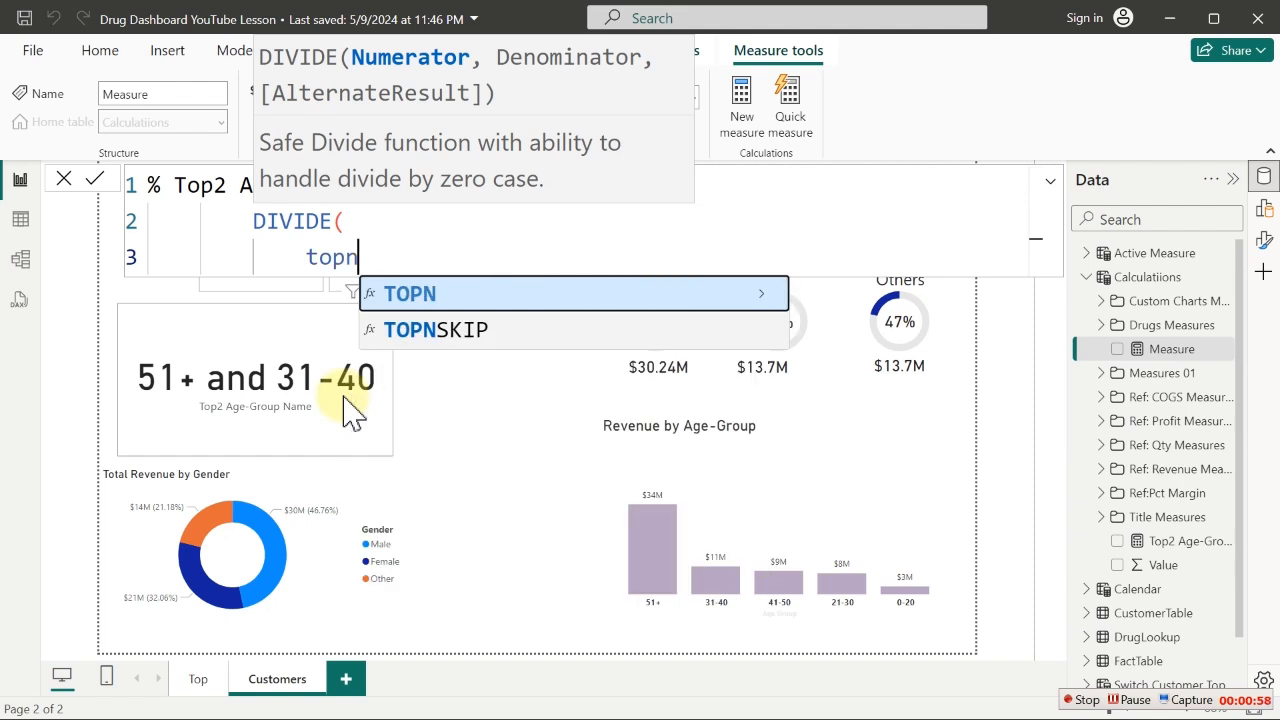
pyautogui.press('Tab')
pyautogui.hotkey('shift', 'Return')
pyautogui.write('2')
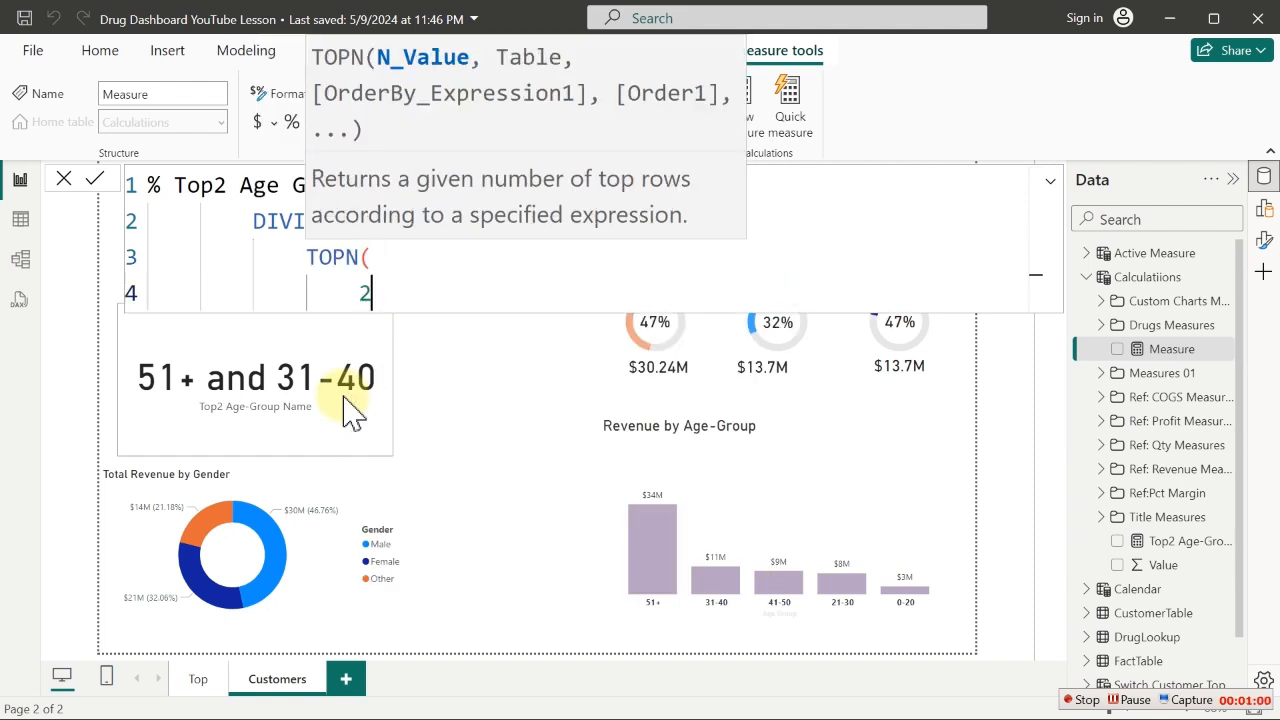
pyautogui.write(',')
pyautogui.hotkey('shift', 'Return')
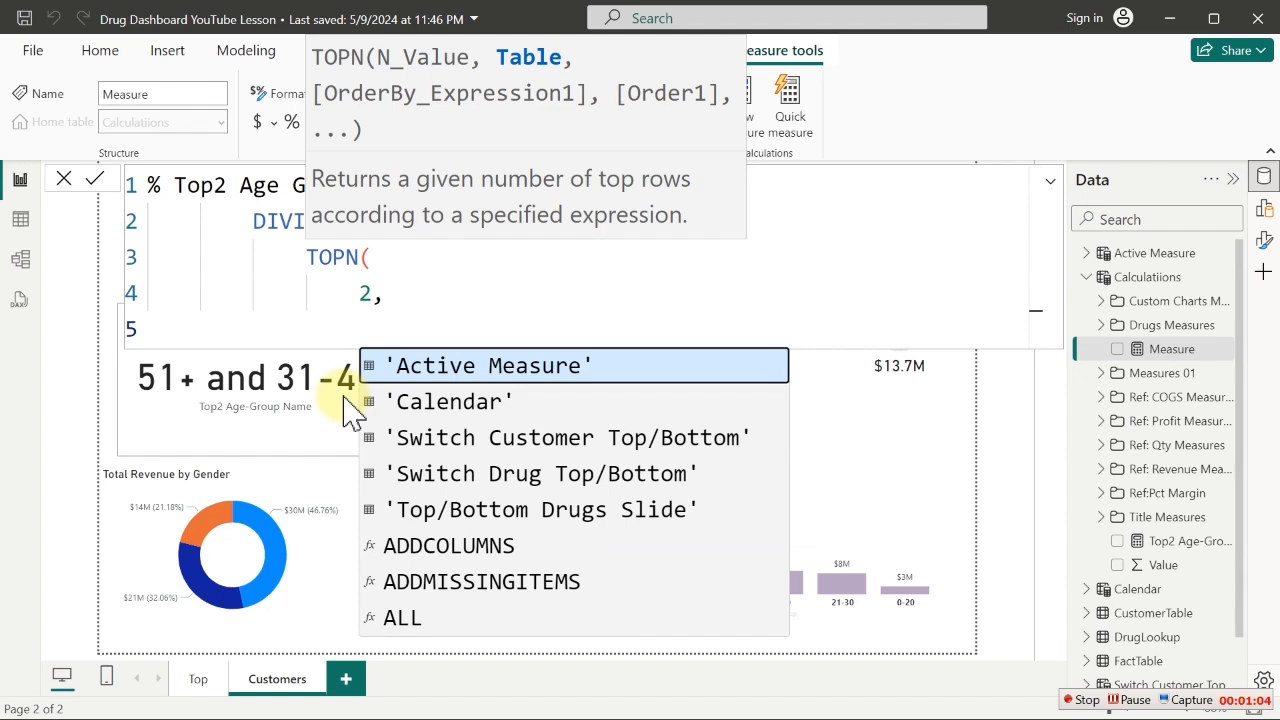
pyautogui.write('age')
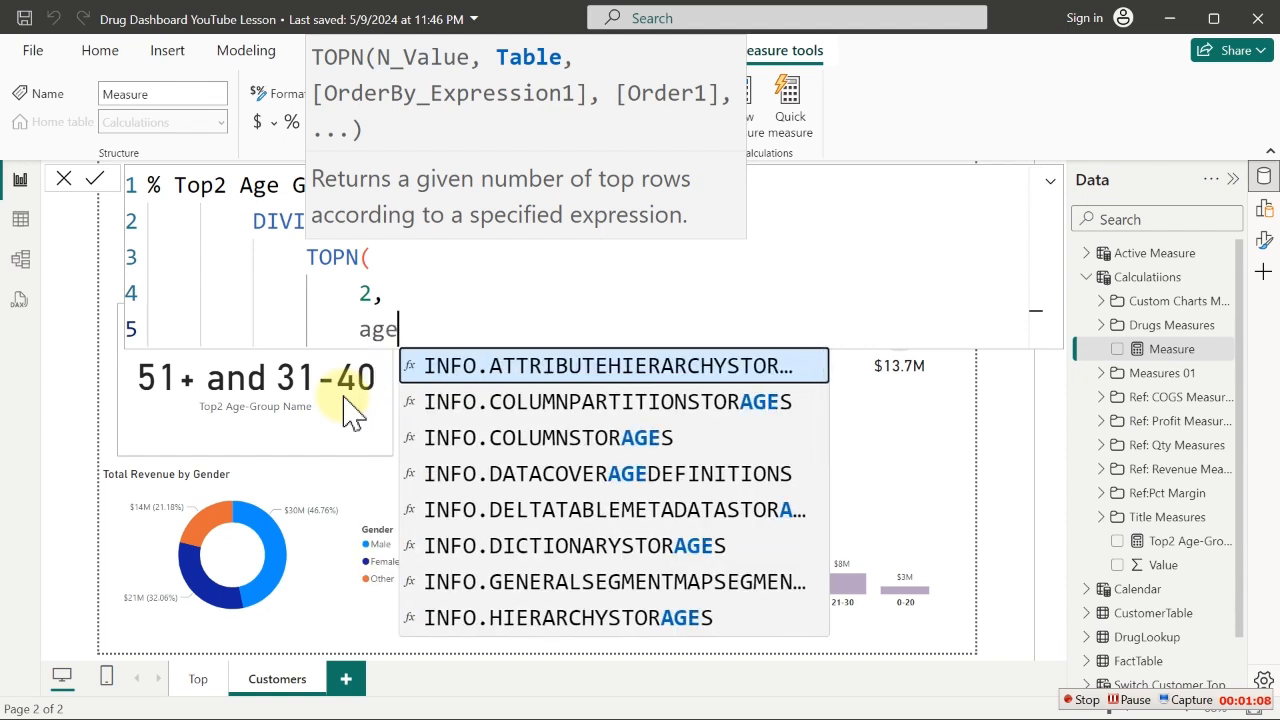
pyautogui.press('BackSpace')
pyautogui.press('BackSpace')
pyautogui.press('BackSpace')
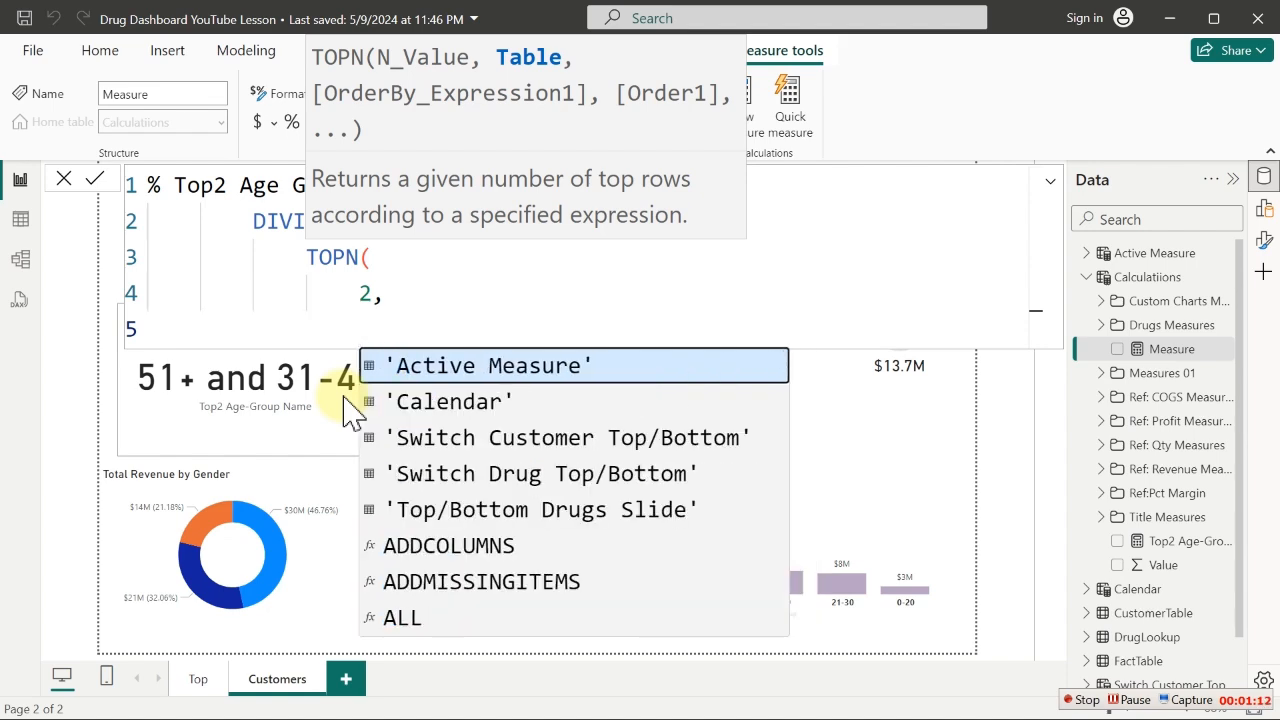
pyautogui.write('age')
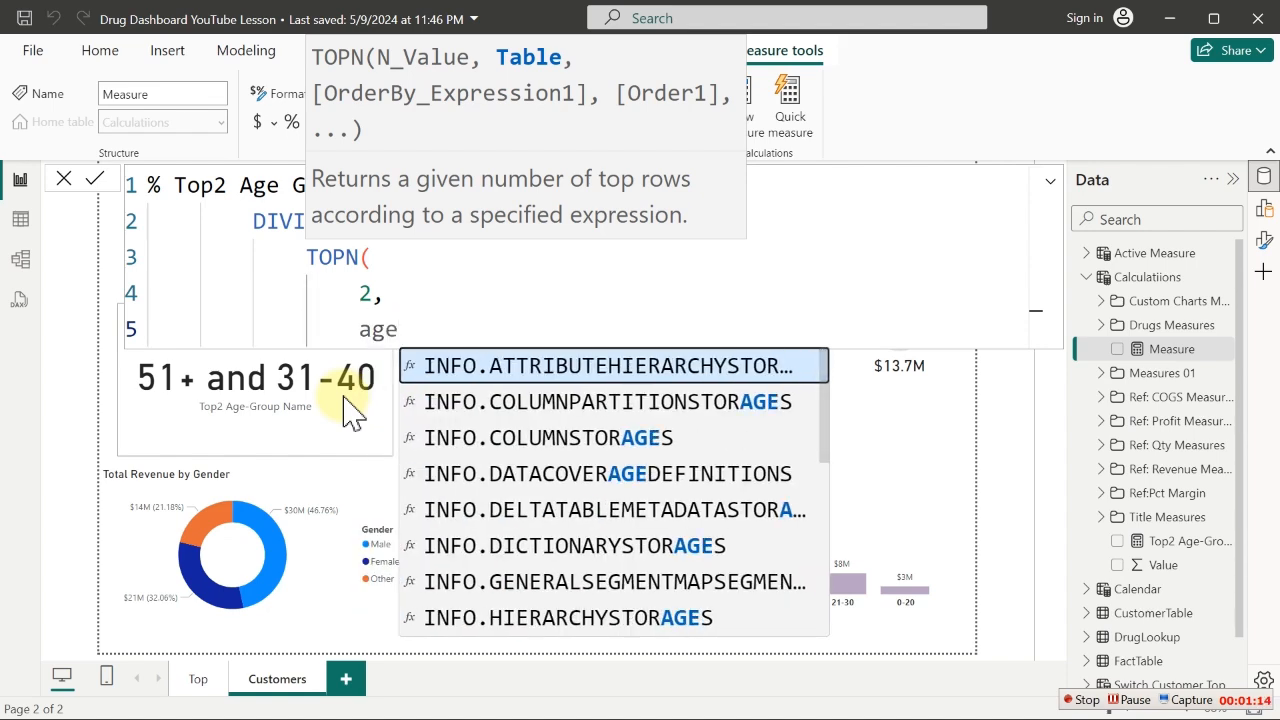
pyautogui.press('BackSpace')
pyautogui.press('BackSpace')
pyautogui.press('BackSpace')
# Supply ALL(CustomerTable[Age Group]) as the table argument of TOPN
pyautogui.write('all')
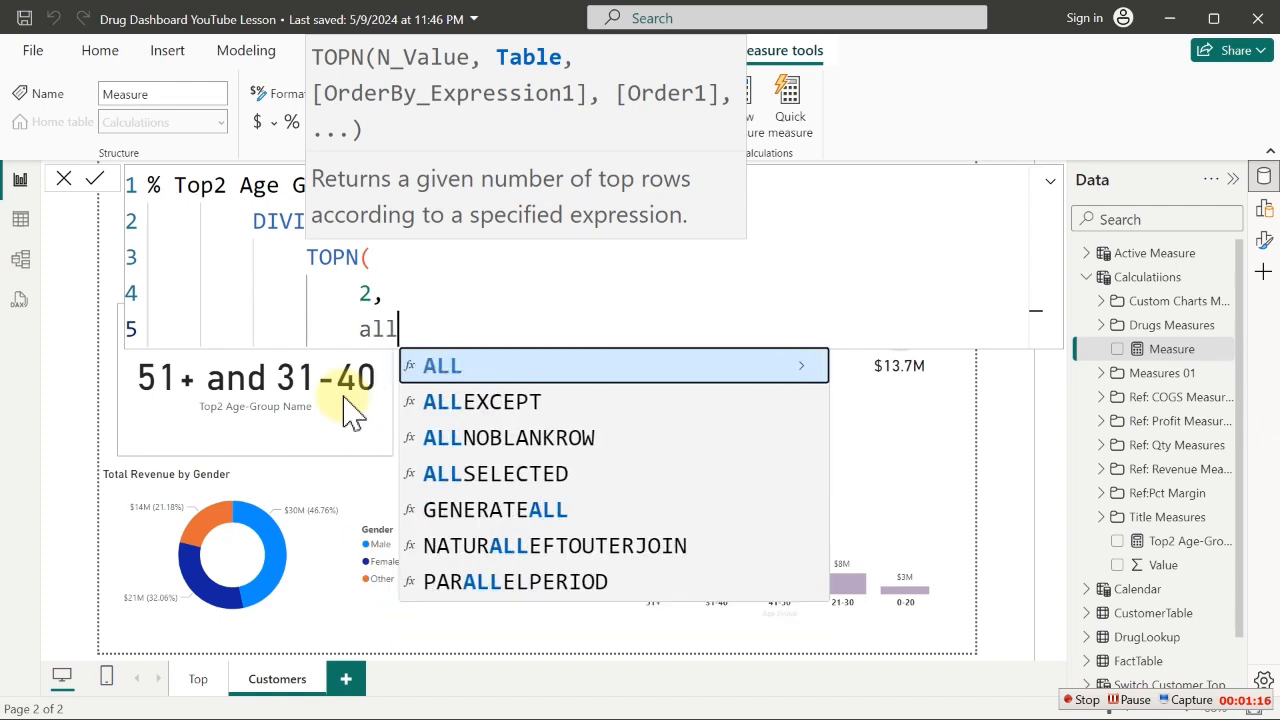
pyautogui.press('Tab')
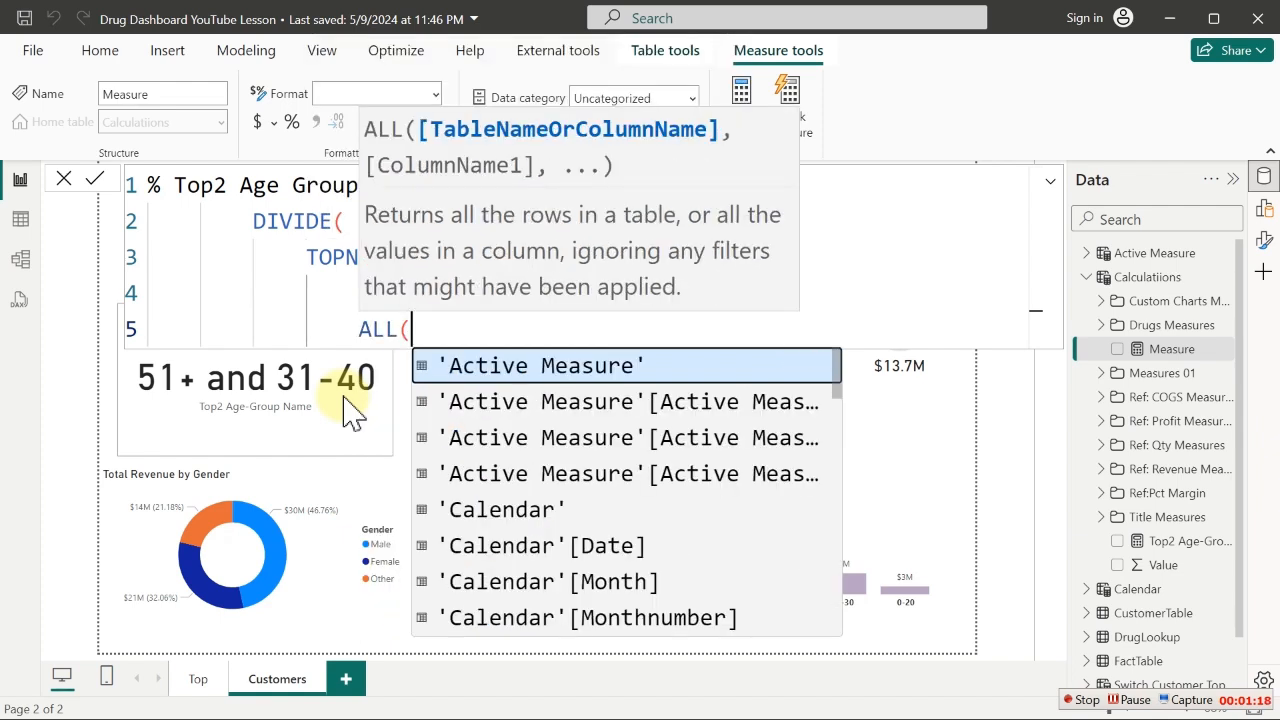
pyautogui.write('age')
pyautogui.press('Up')
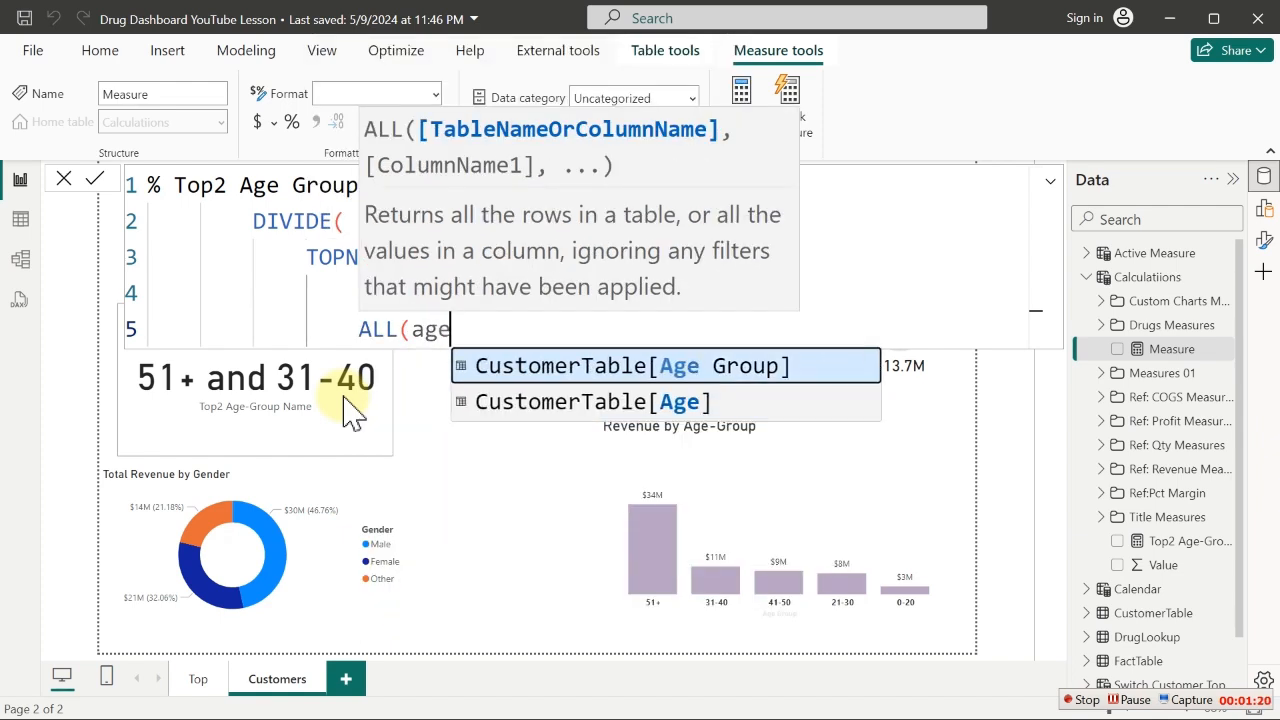
pyautogui.press('Tab')
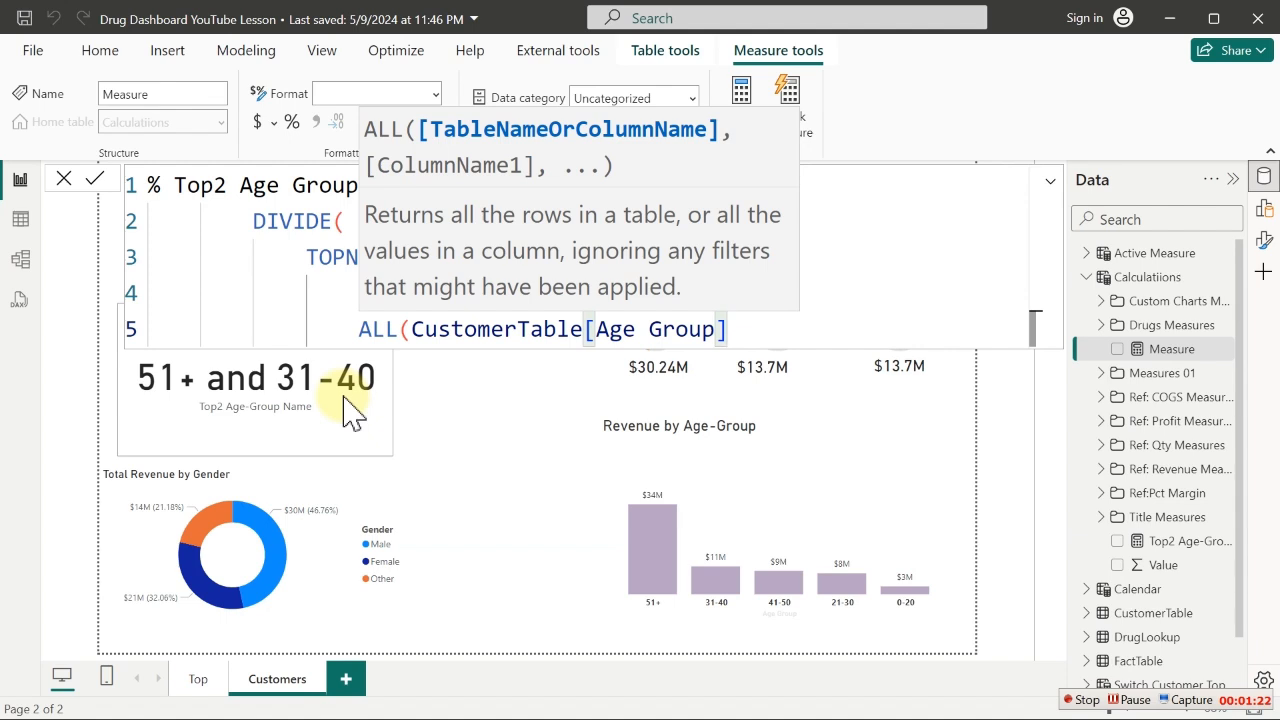
pyautogui.write('),')
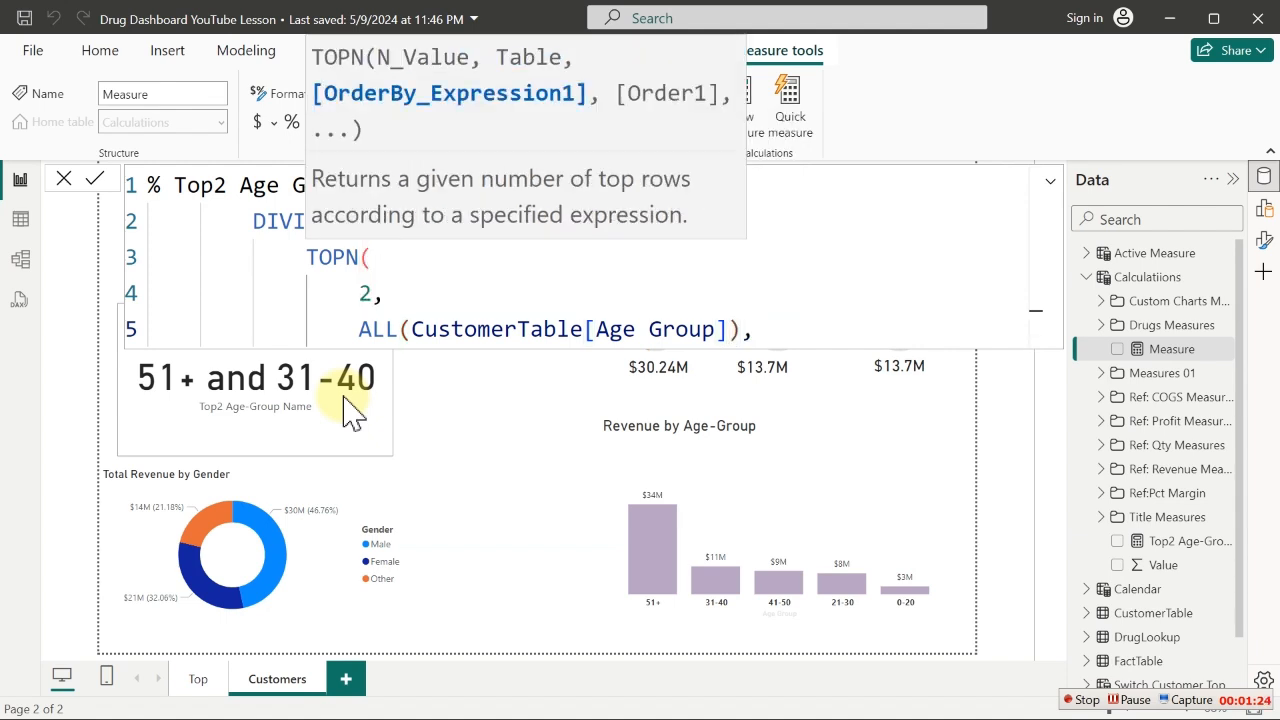
pyautogui.hotkey('shift', 'Return')
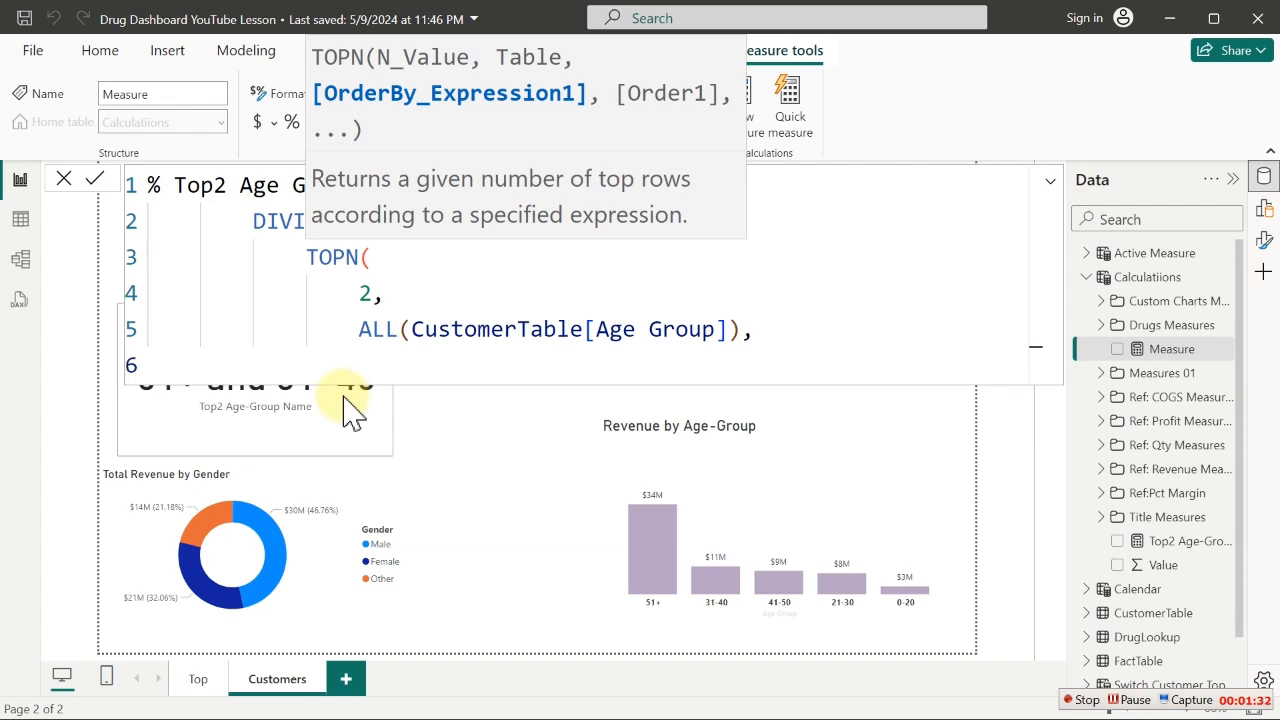
# Add the [Total Revenue] measure as the order-by expression of TOPN
pyautogui.write('[yoy')
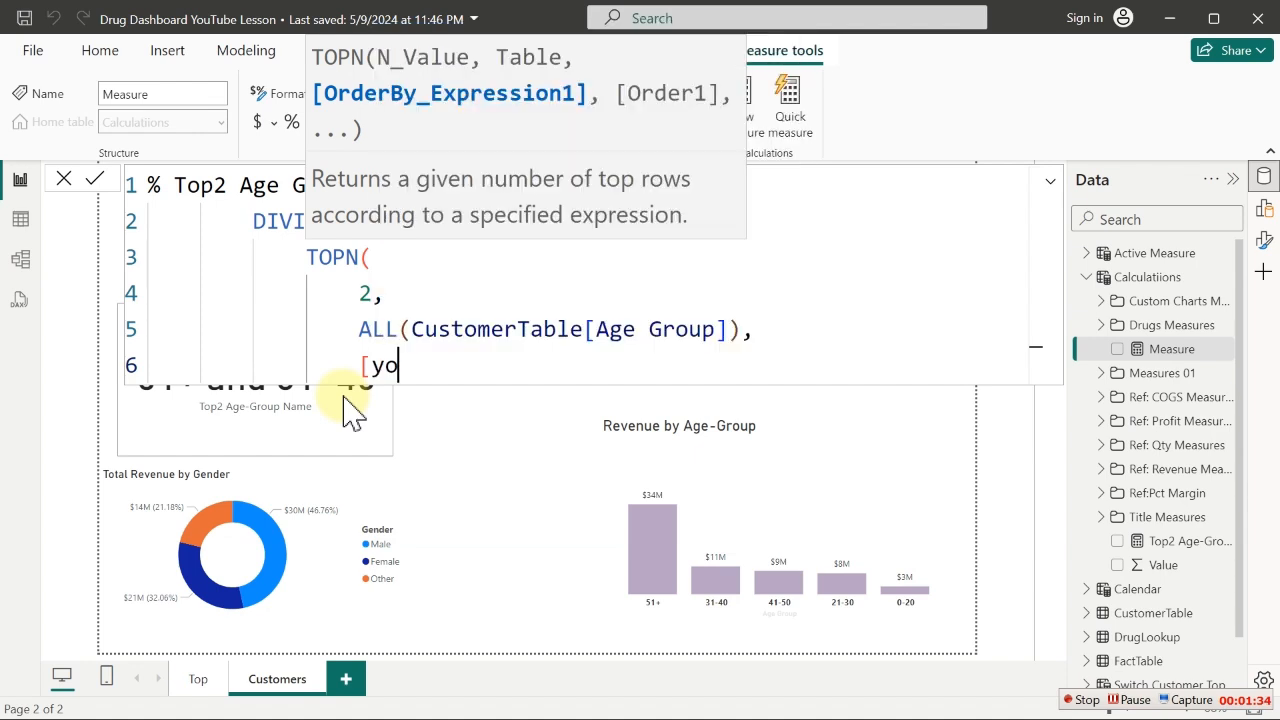
pyautogui.press('BackSpace')
pyautogui.press('BackSpace')
pyautogui.press('BackSpace')
pyautogui.write('tot')
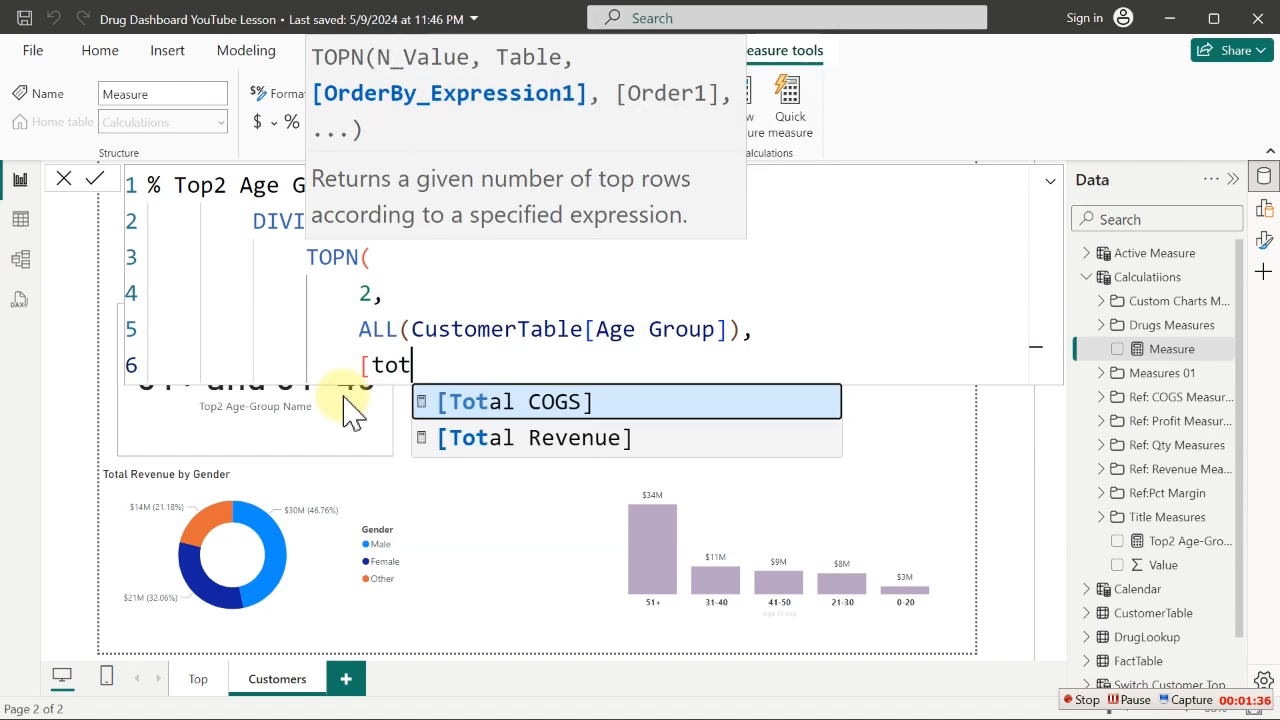
pyautogui.press('Down')
pyautogui.press('Tab')
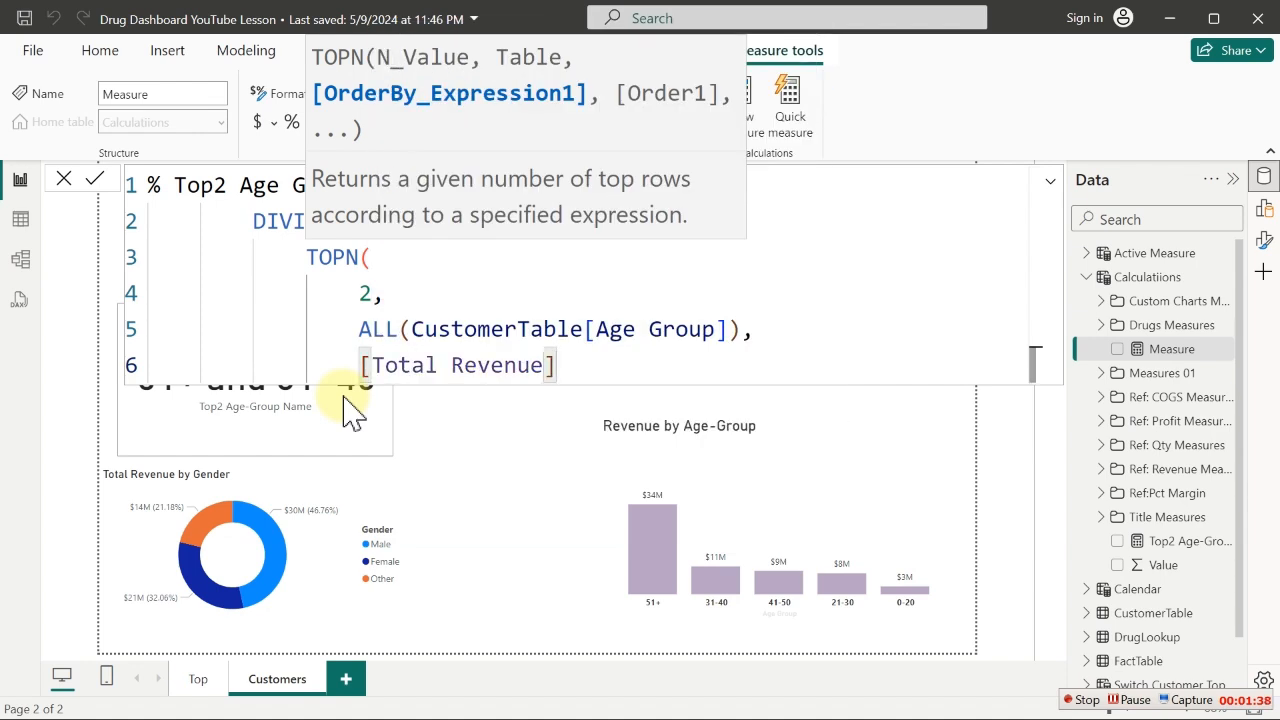
# Set the TOPN sort order to DESC after [Total Revenue]
pyautogui.write(',')
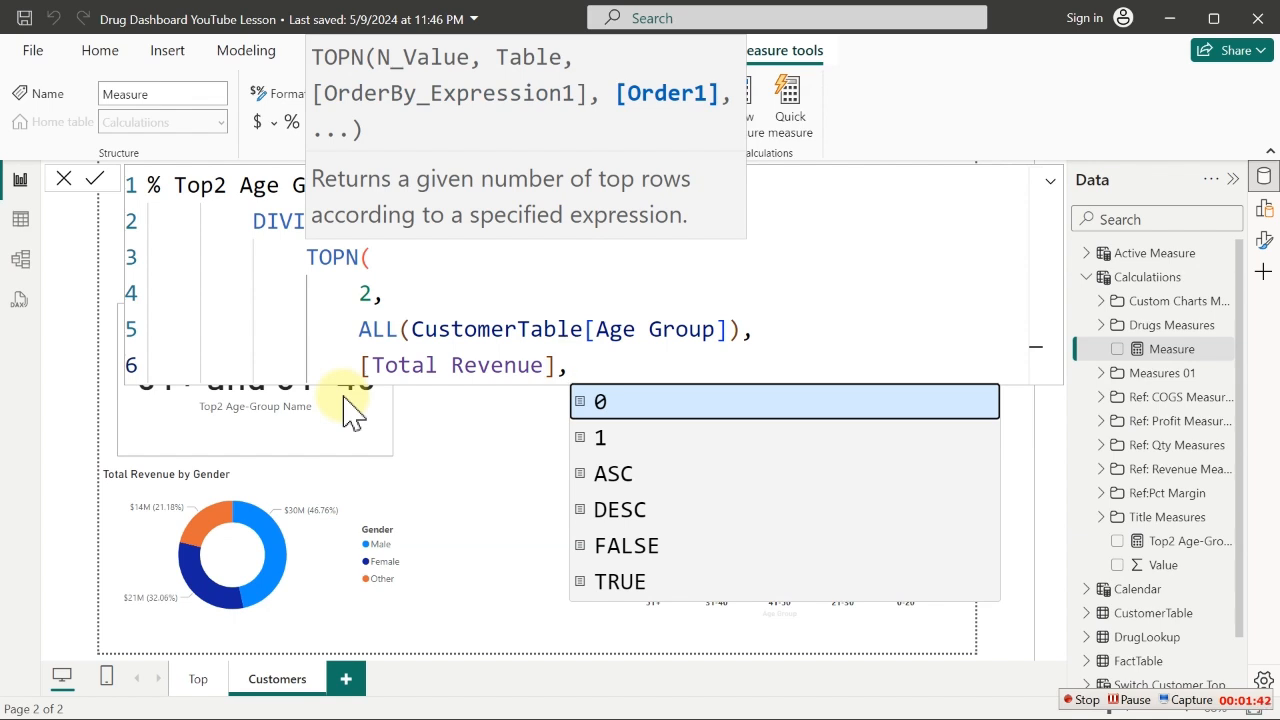
pyautogui.press('Down')
pyautogui.press('Down')
pyautogui.press('Down')
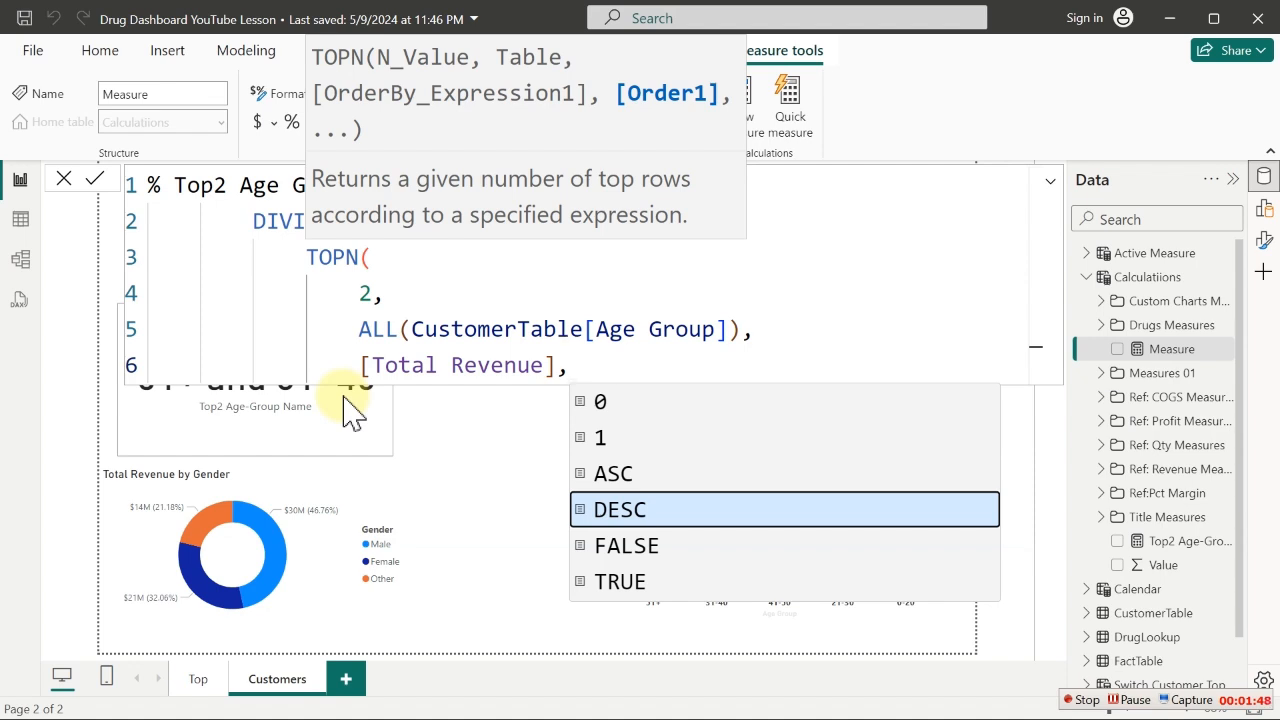
pyautogui.press('Return')
pyautogui.hotkey('shift', 'Return')
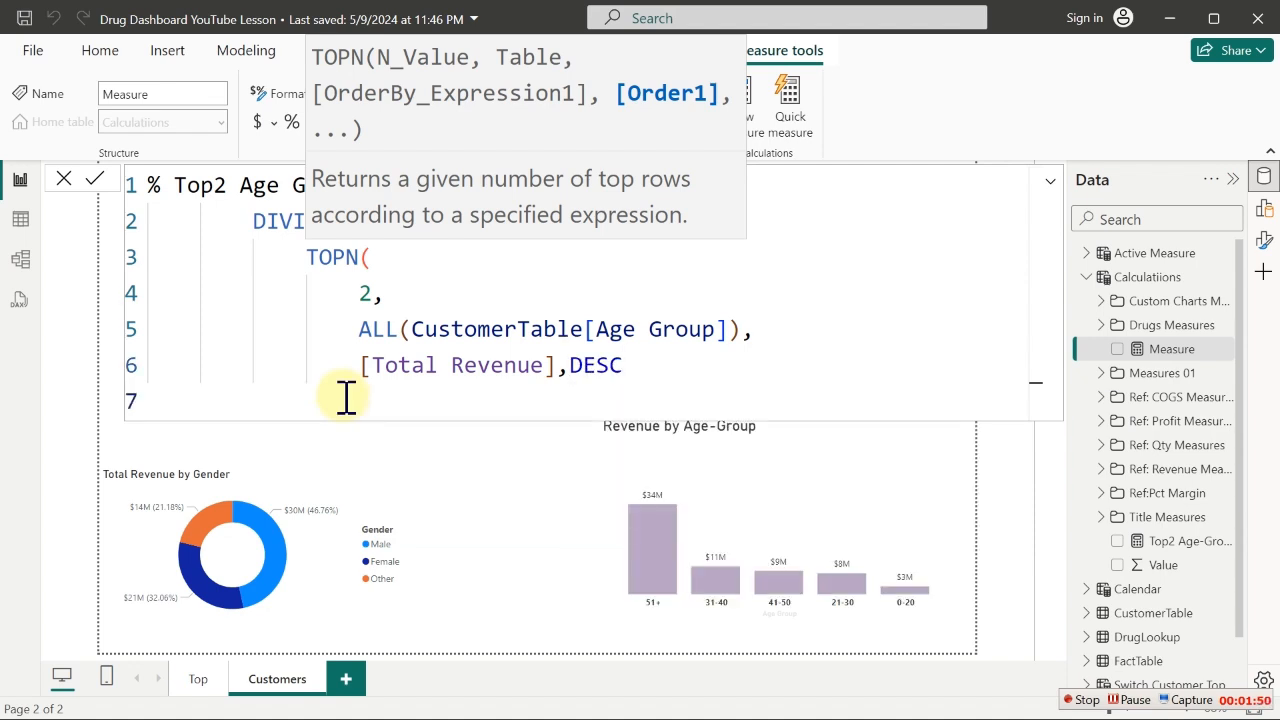
pyautogui.press('BackSpace')
pyautogui.press('BackSpace')
pyautogui.press('BackSpace')
pyautogui.press('BackSpace')
pyautogui.press('BackSpace')
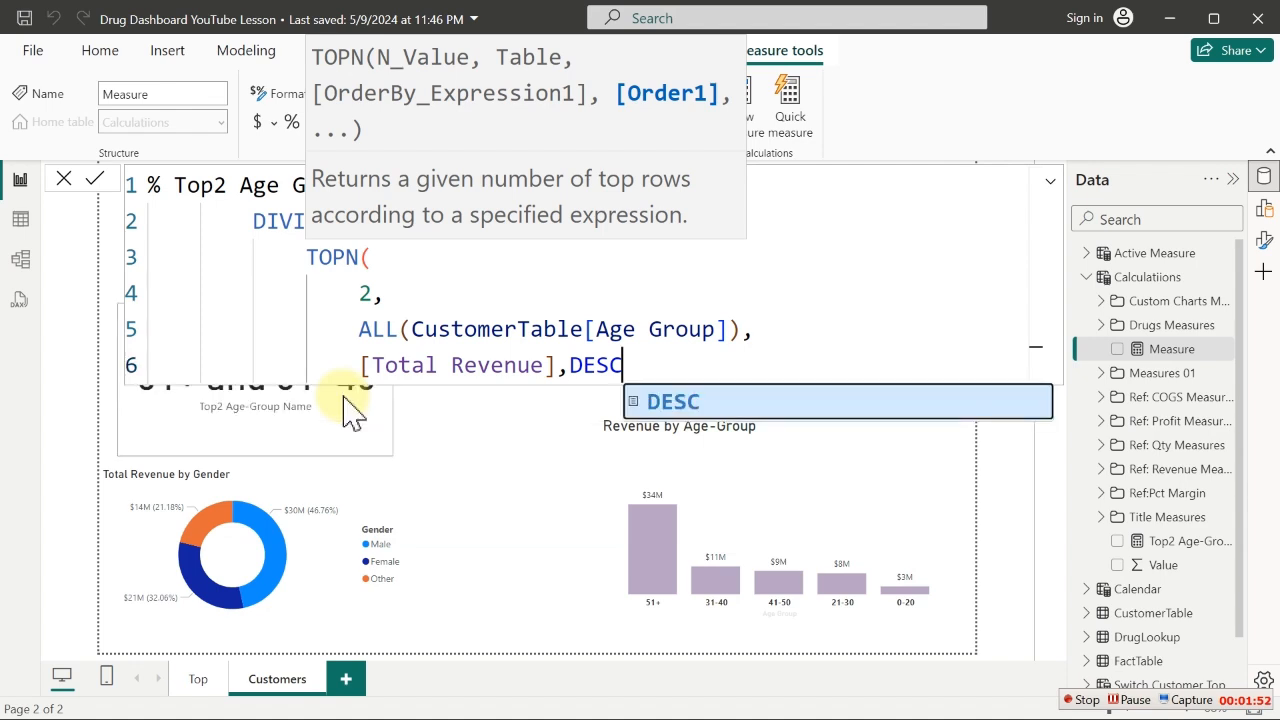
# Close the TOPN and DIVIDE functions after DESC and move DESC with its brackets onto a separate line
pyautogui.press('Left')
pyautogui.press('Left')
pyautogui.press('Left')
pyautogui.press('Left')
pyautogui.hotkey('shift', 'End')
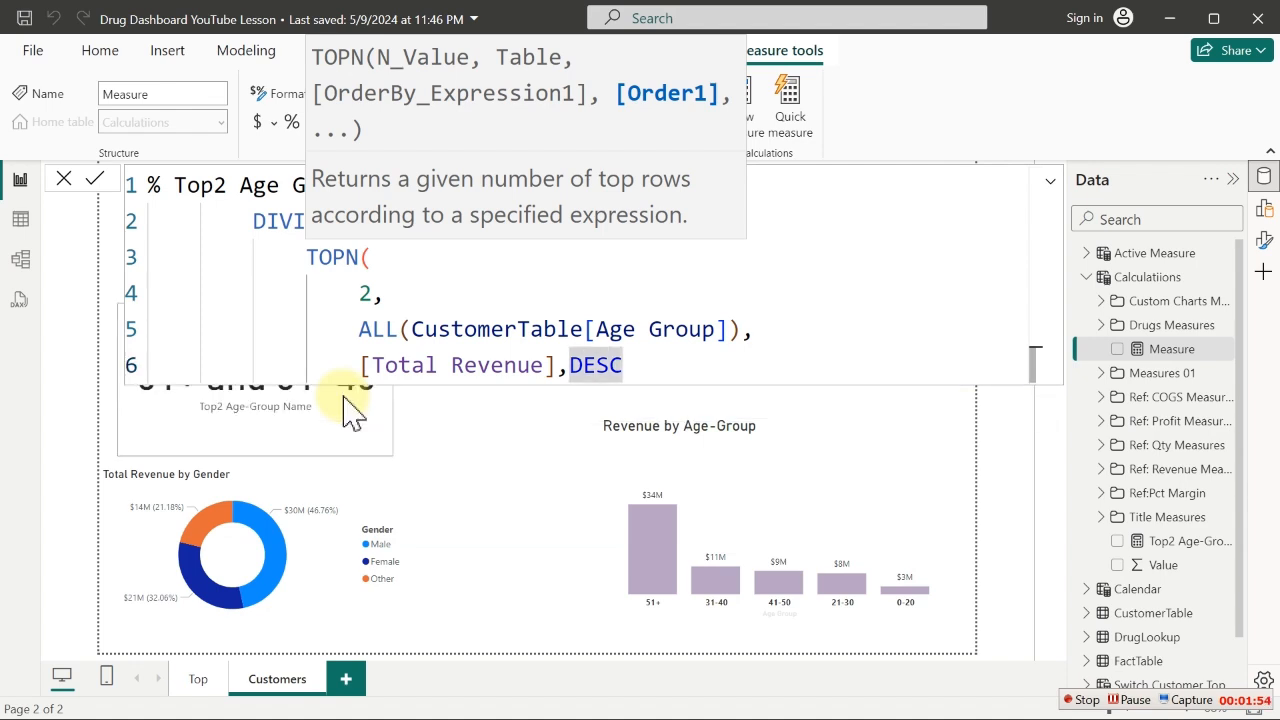
pyautogui.press('Return')
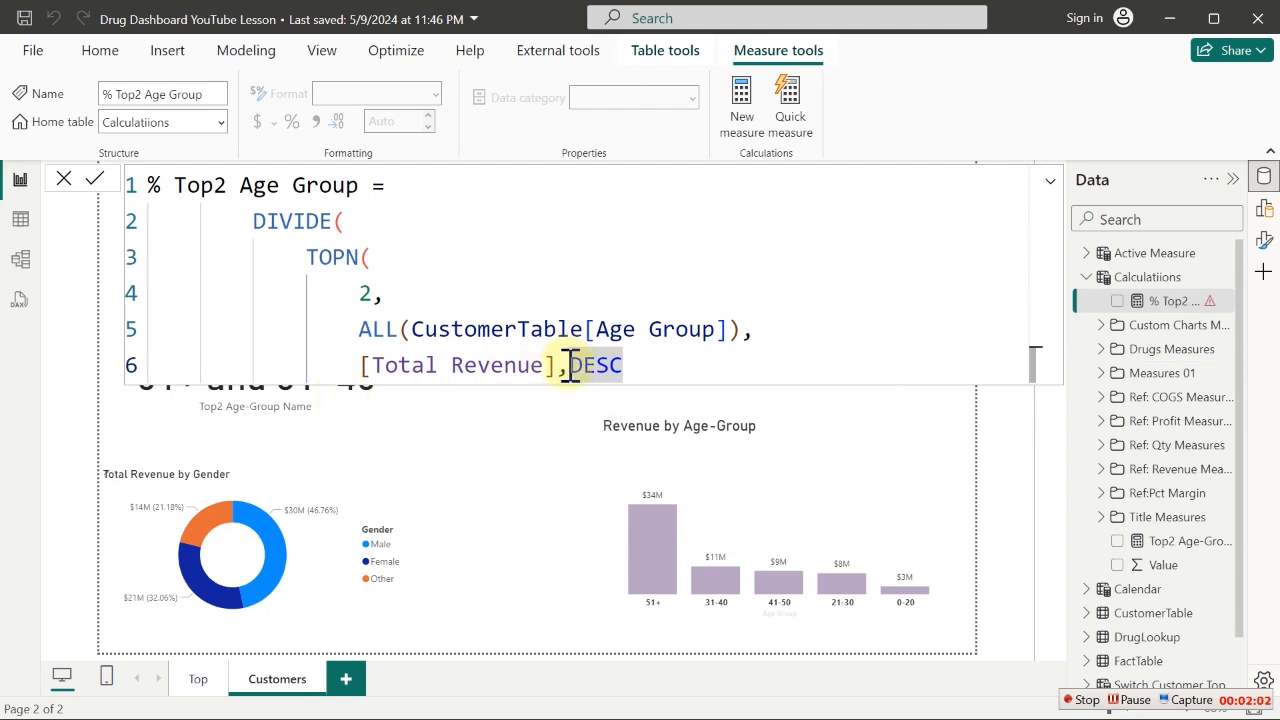
pyautogui.write('))')
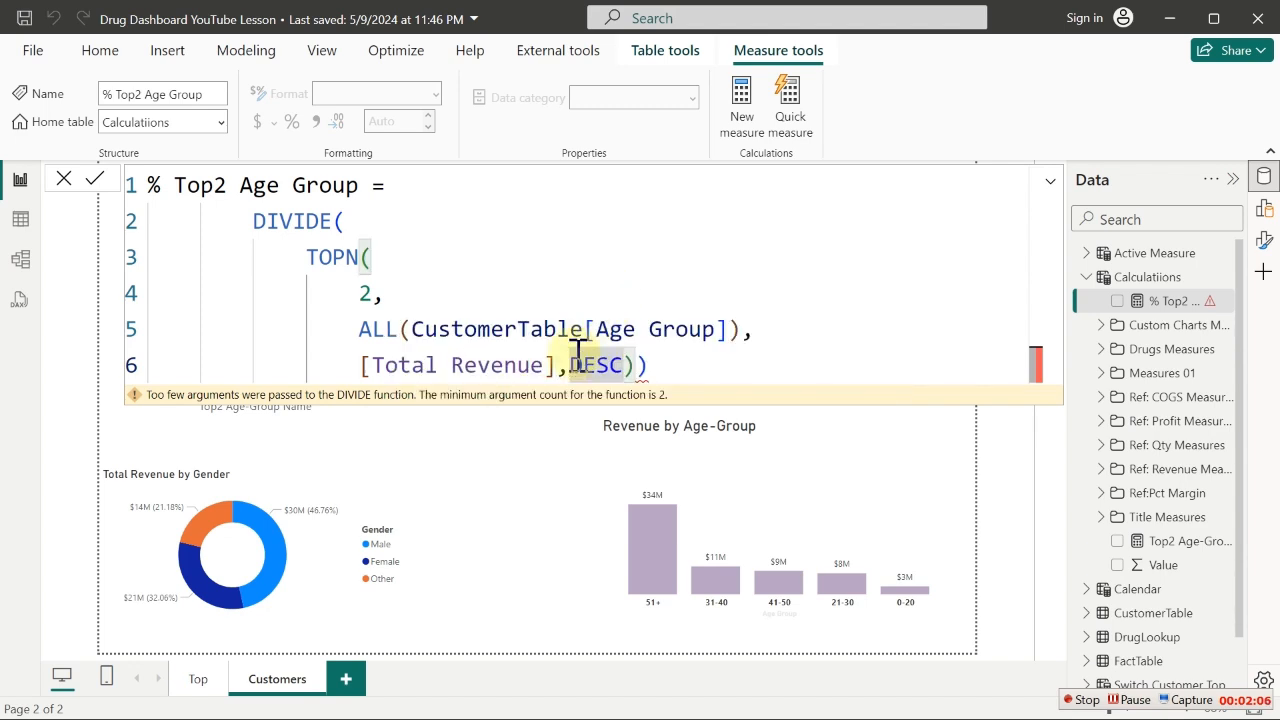
pyautogui.hotkey('shift', 'Return')
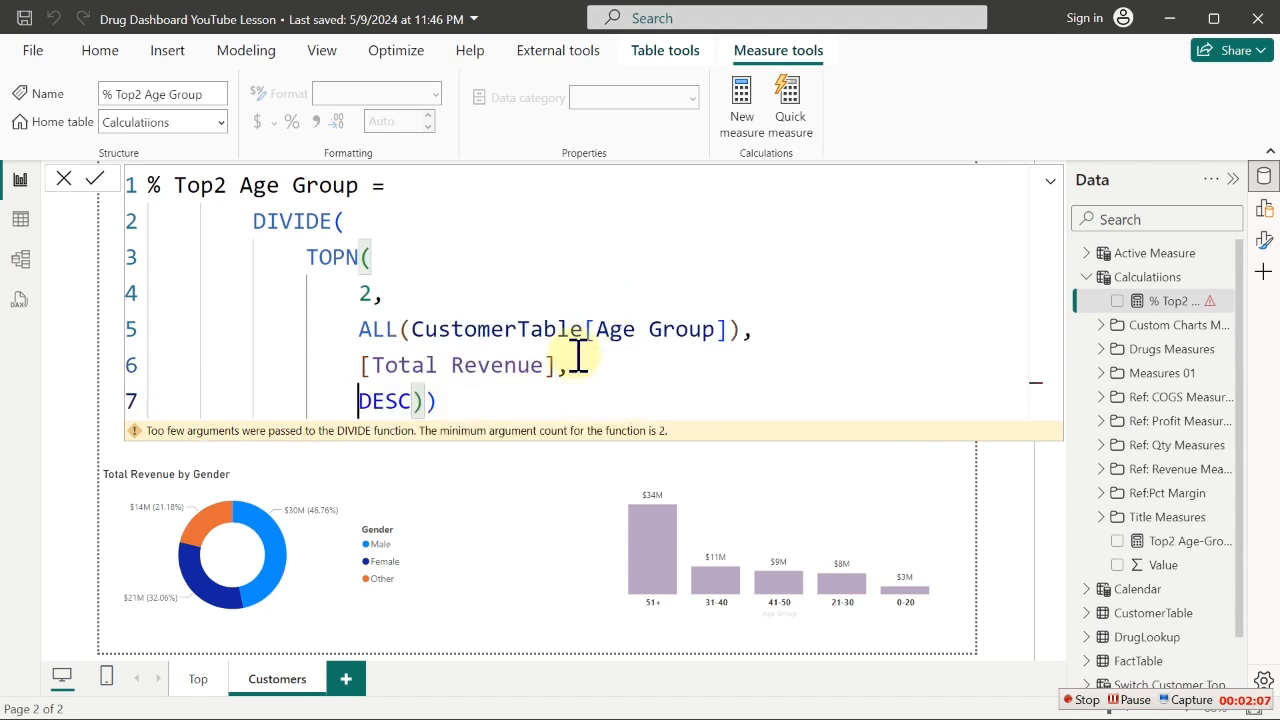
# Put the two closing brackets on separate lines below DESC, with the DIVIDE bracket indented one level less
pyautogui.doubleClick(418, 400)
pyautogui.click(418, 400)
pyautogui.press('Return')
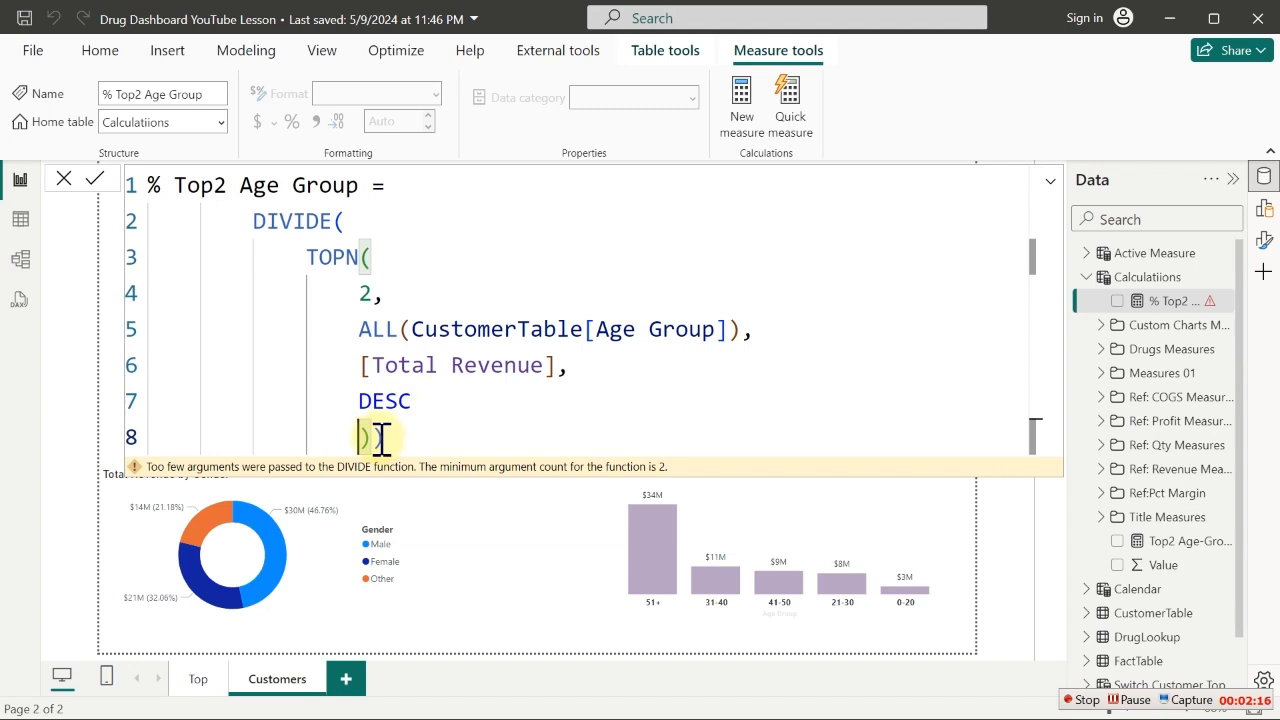
pyautogui.click(381, 440)
pyautogui.press('Return')
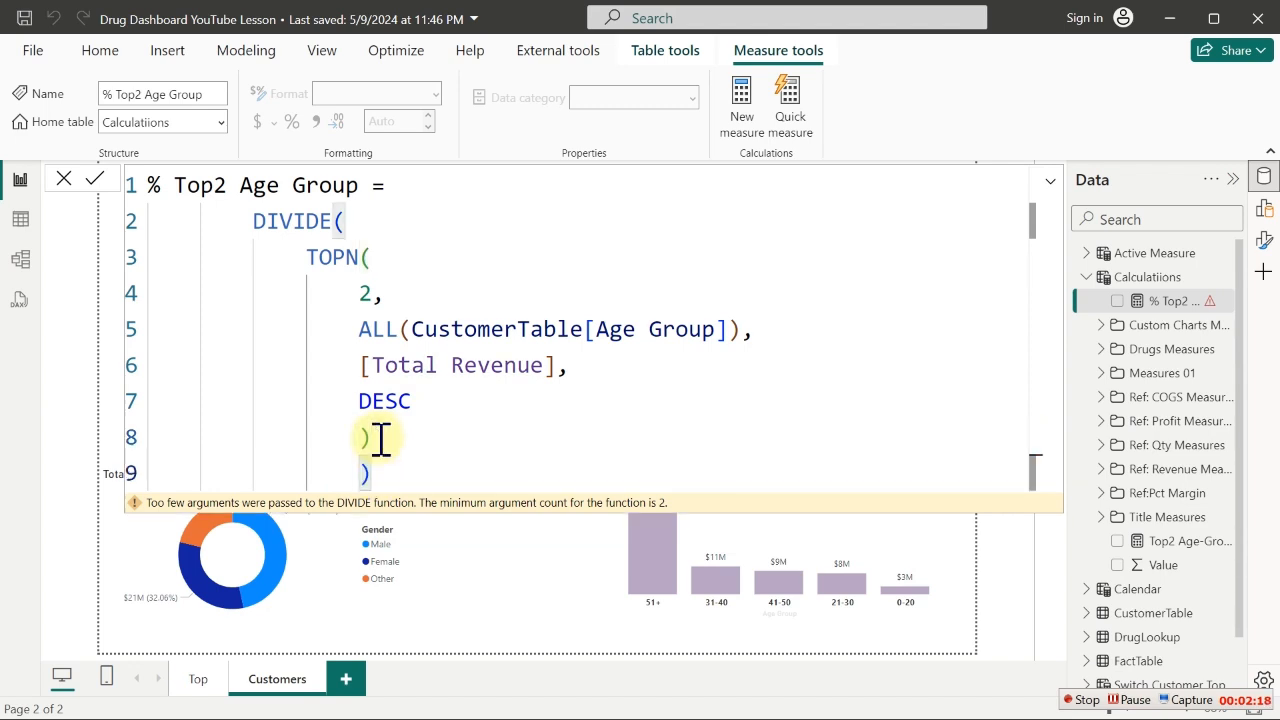
pyautogui.press('BackSpace')
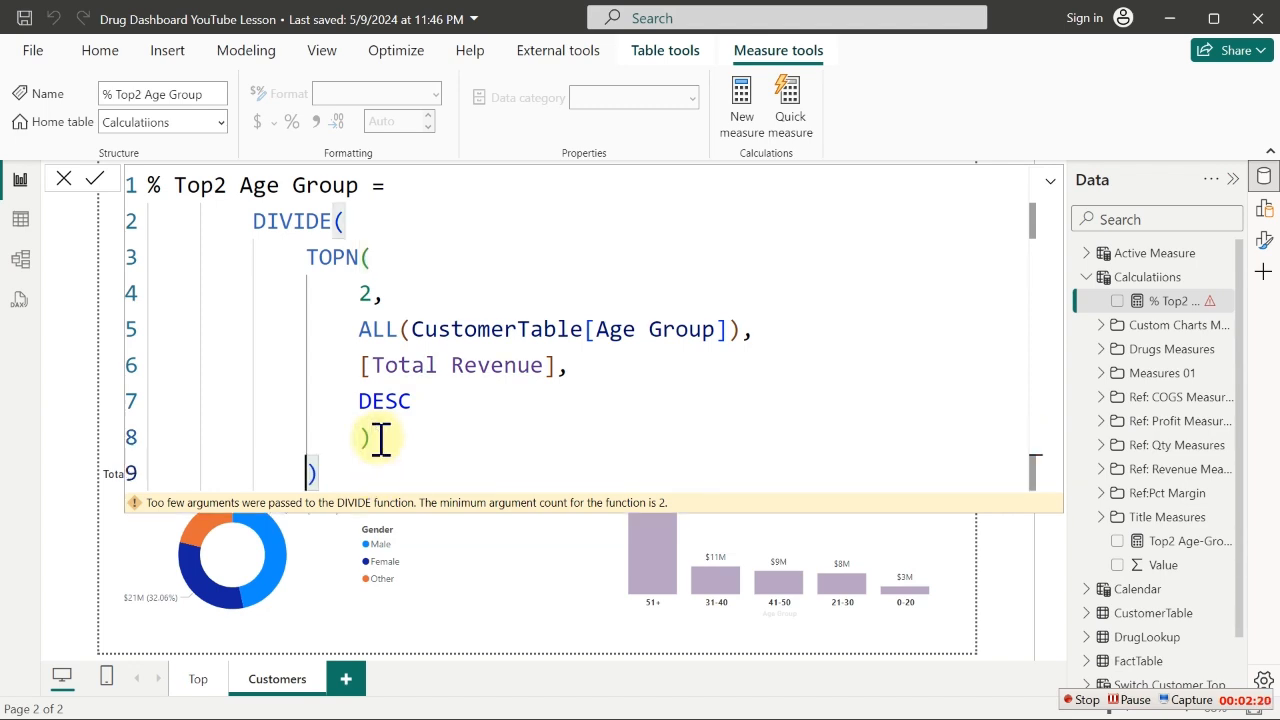
# Outdent the two closing brackets one level each so they line up under TOPN and DIVIDE
pyautogui.click(360, 437)
pyautogui.press('BackSpace')
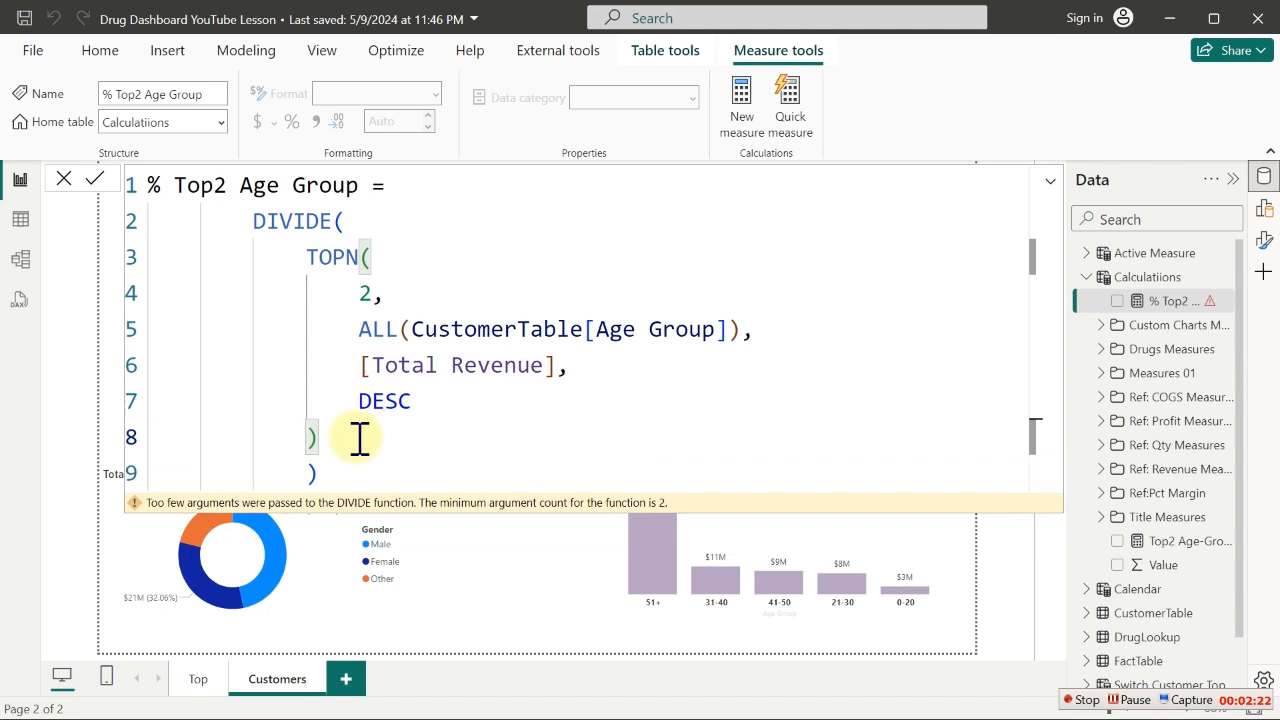
pyautogui.click(309, 471)
pyautogui.press('BackSpace')
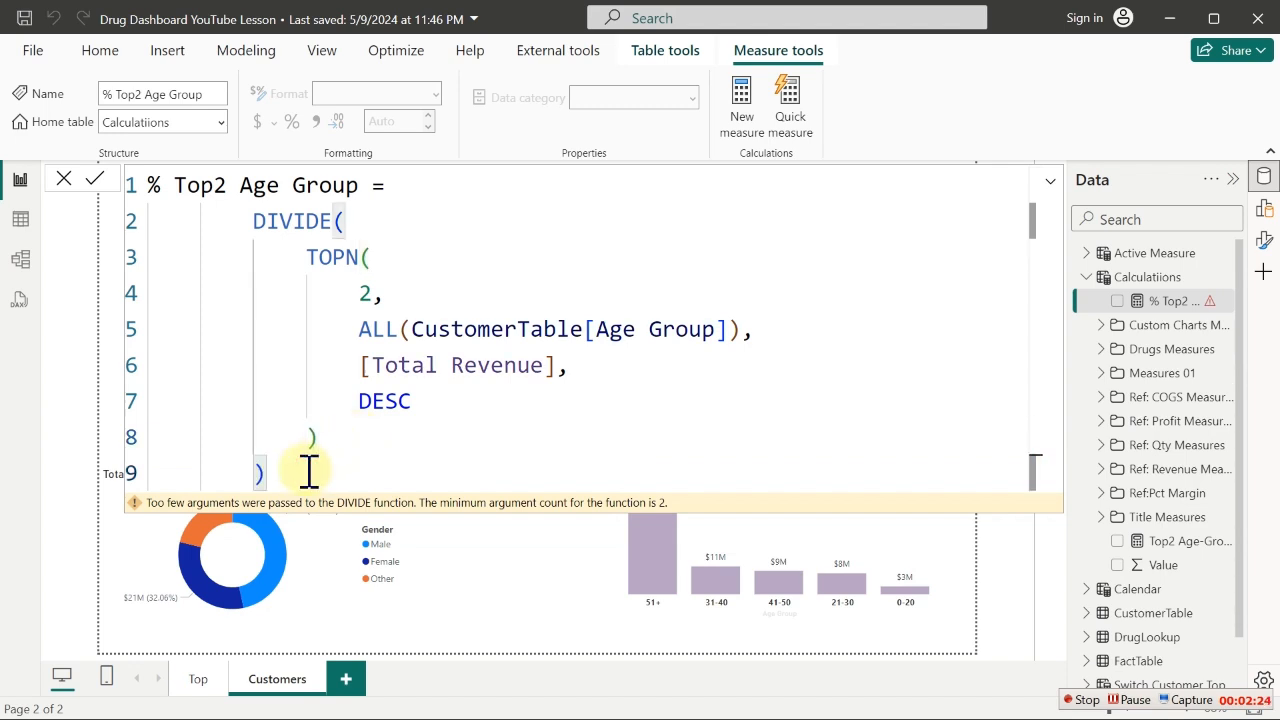
pyautogui.click(316, 437)
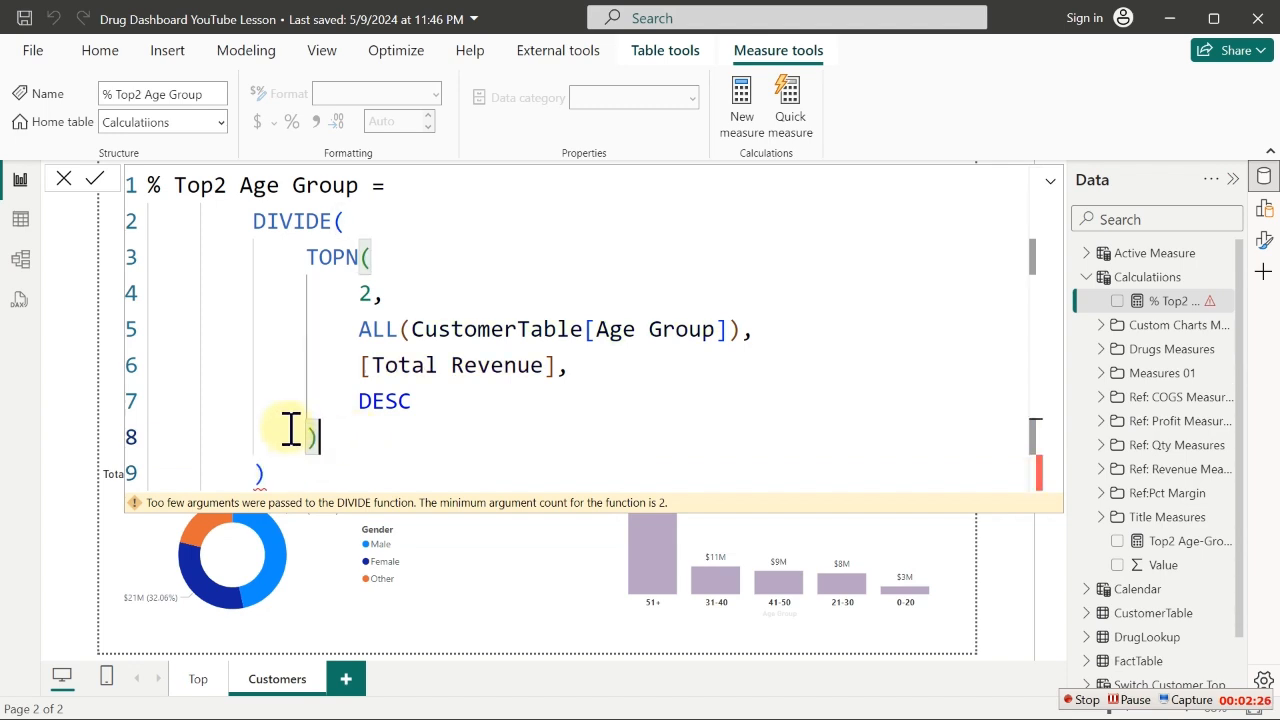
# Remove DESC and both closing brackets, then re-enter DESC on its own line after [Total Revenue], as the TOPN sort order
pyautogui.moveTo(346, 401); pyautogui.dragTo(437, 490)
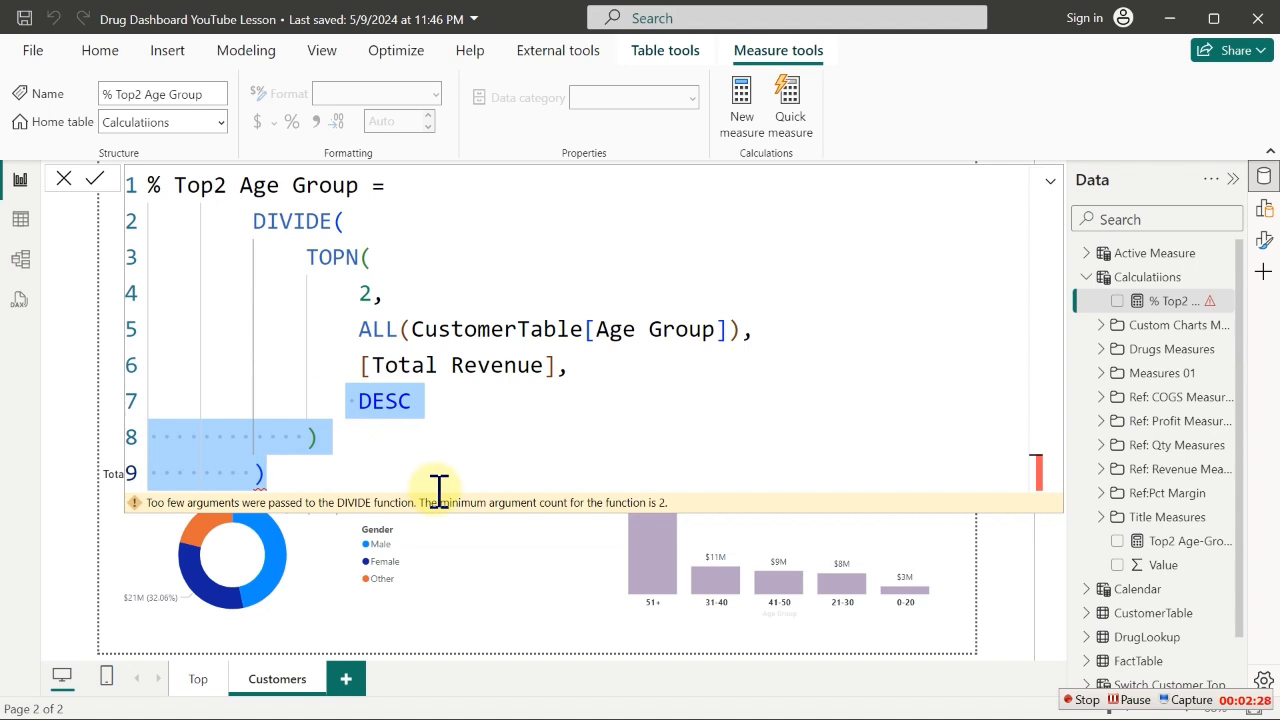
pyautogui.press('BackSpace')
pyautogui.click(591, 372)
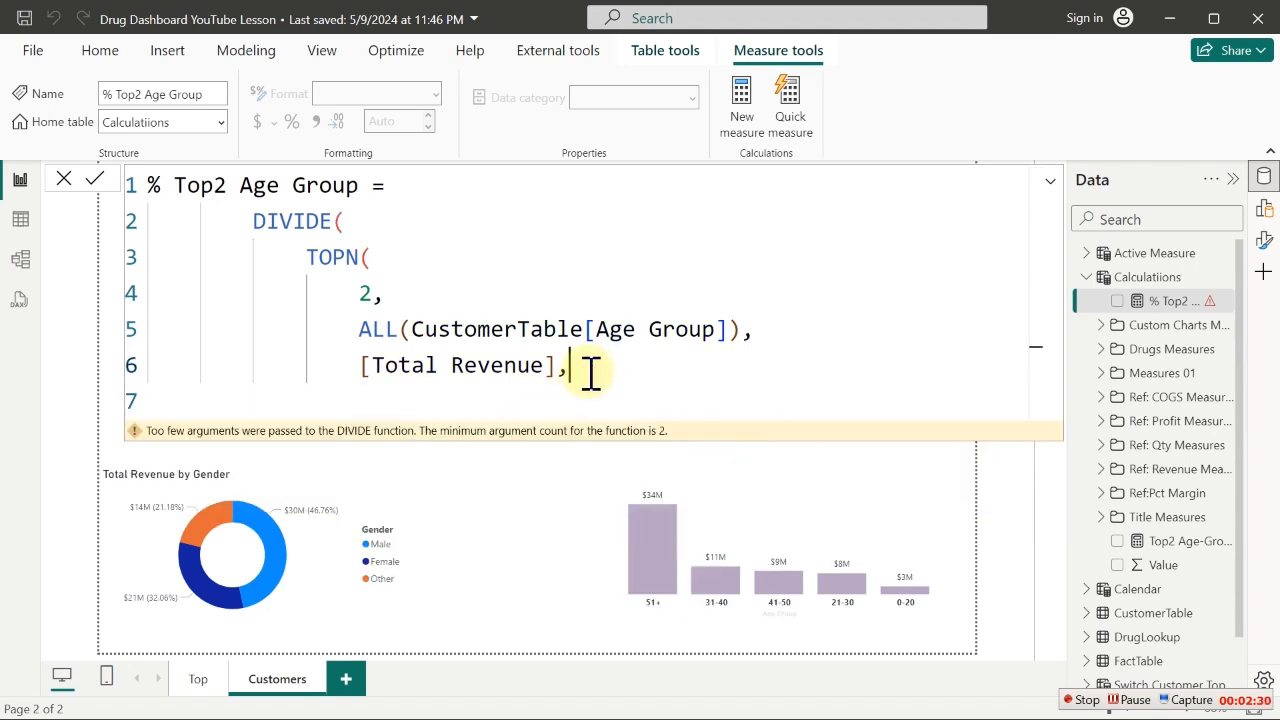
pyautogui.press('BackSpace')
pyautogui.write(',')
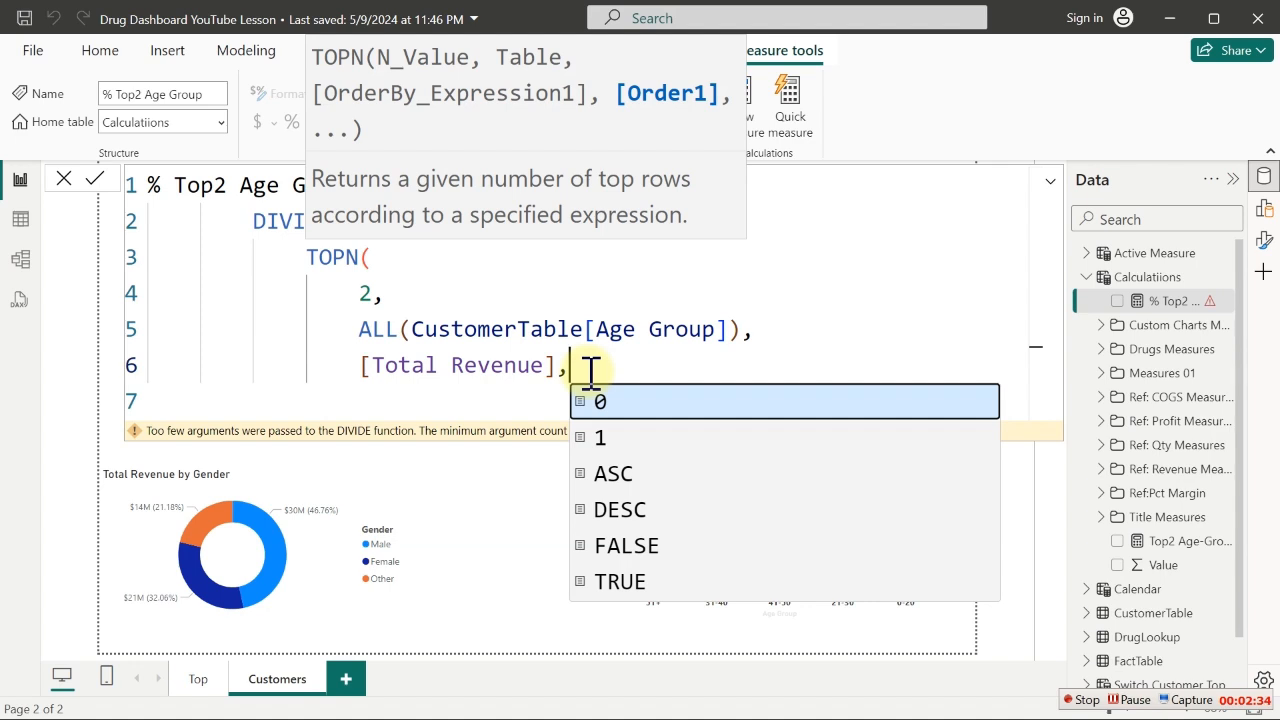
pyautogui.hotkey('shift', 'Return')
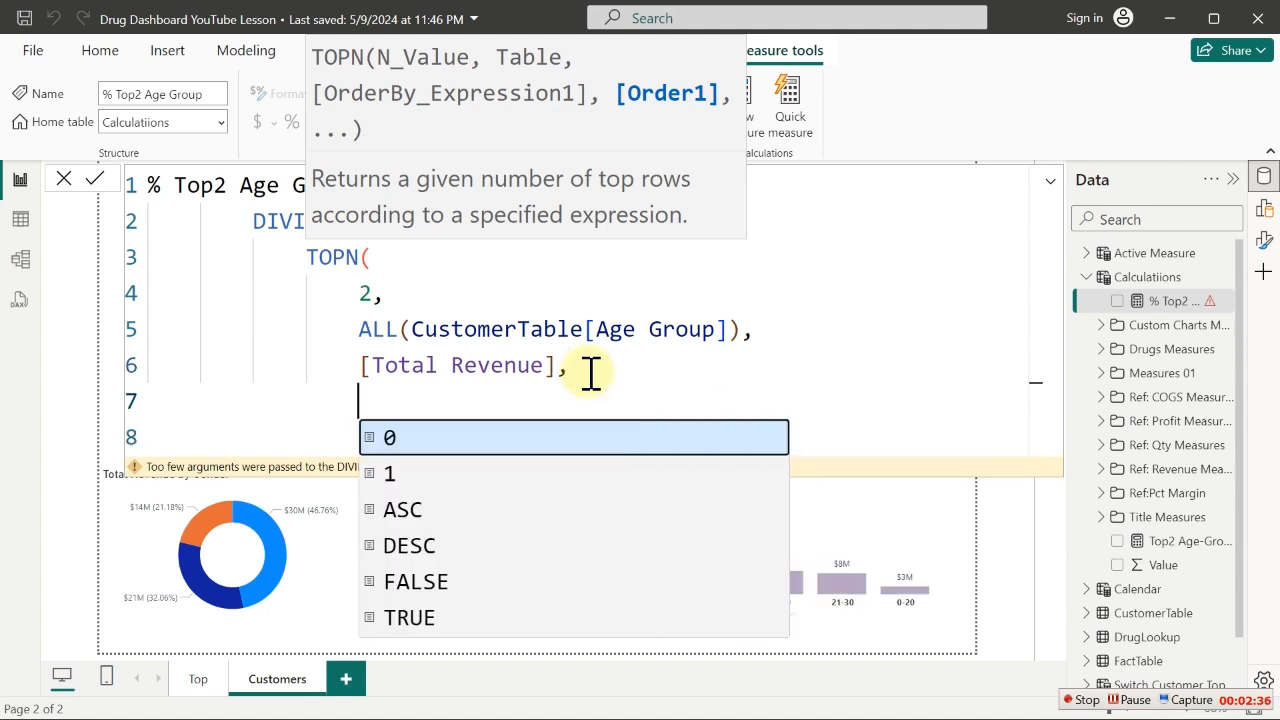
pyautogui.press('Down')
pyautogui.press('Down')
pyautogui.press('Down')
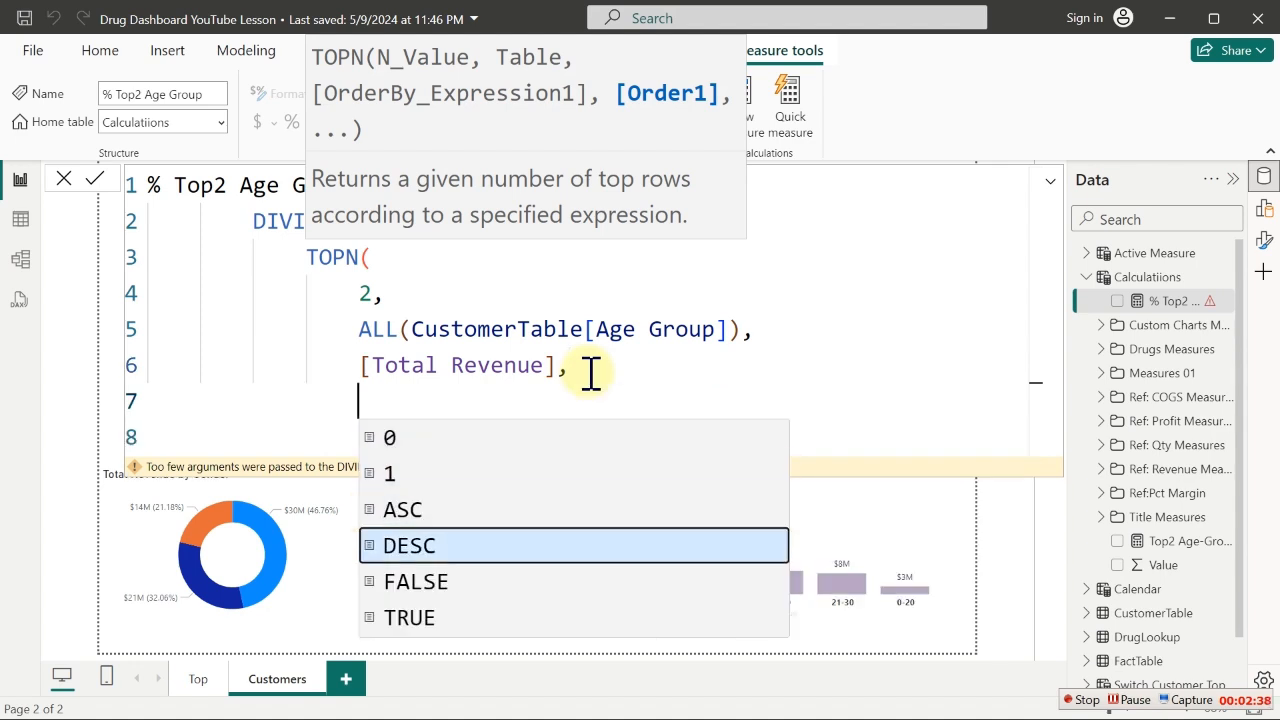
pyautogui.press('Tab')
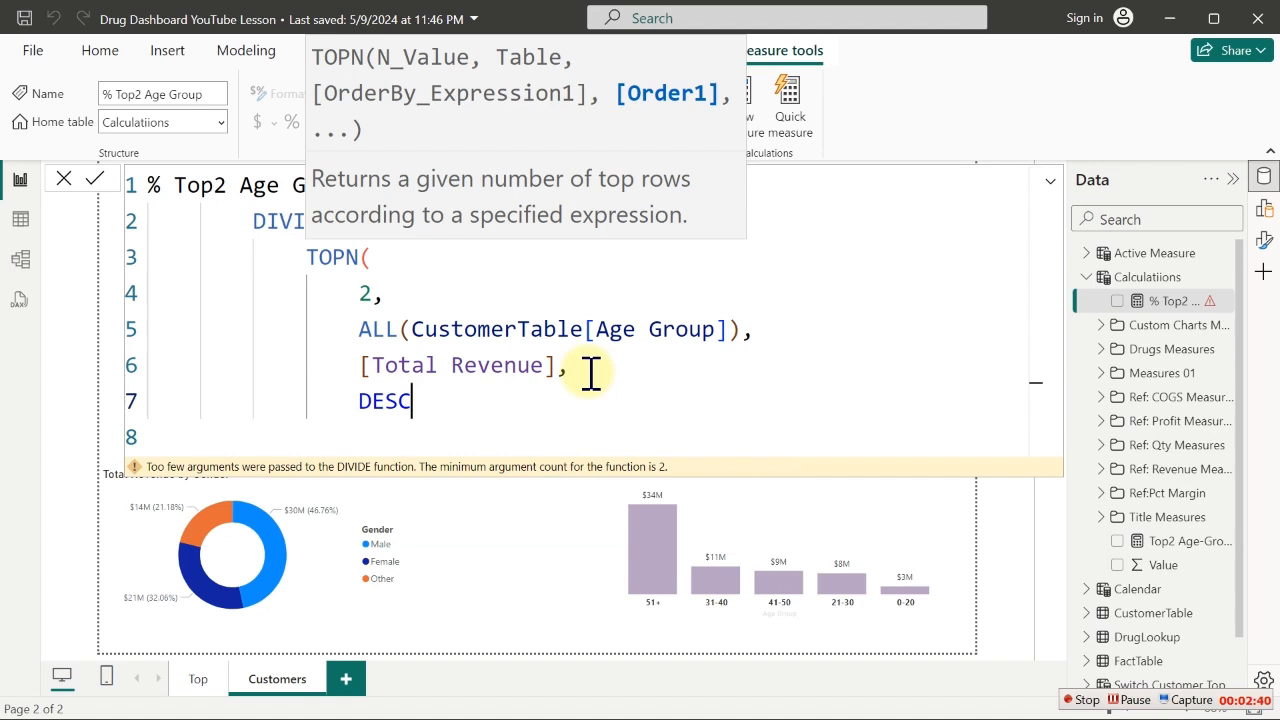
# Close TOPN with a bracket on its own line below DESC, followed by a comma
pyautogui.hotkey('shift', 'Return')
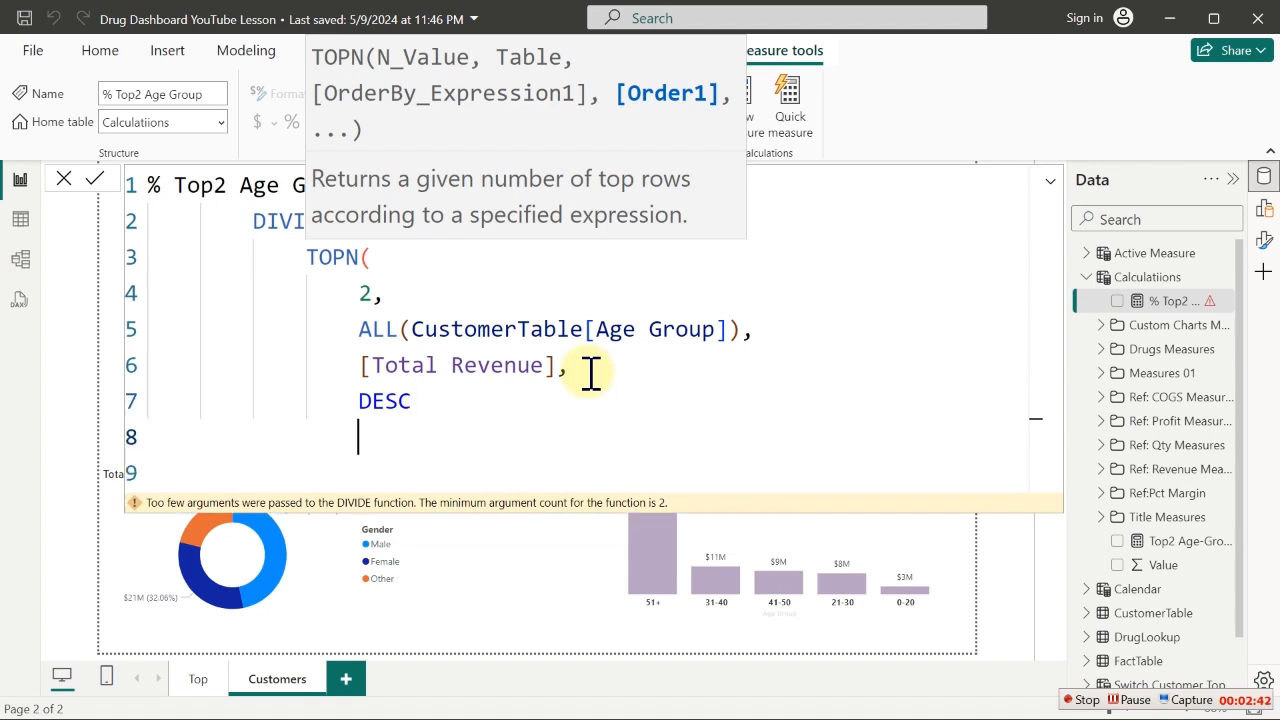
pyautogui.write(')')
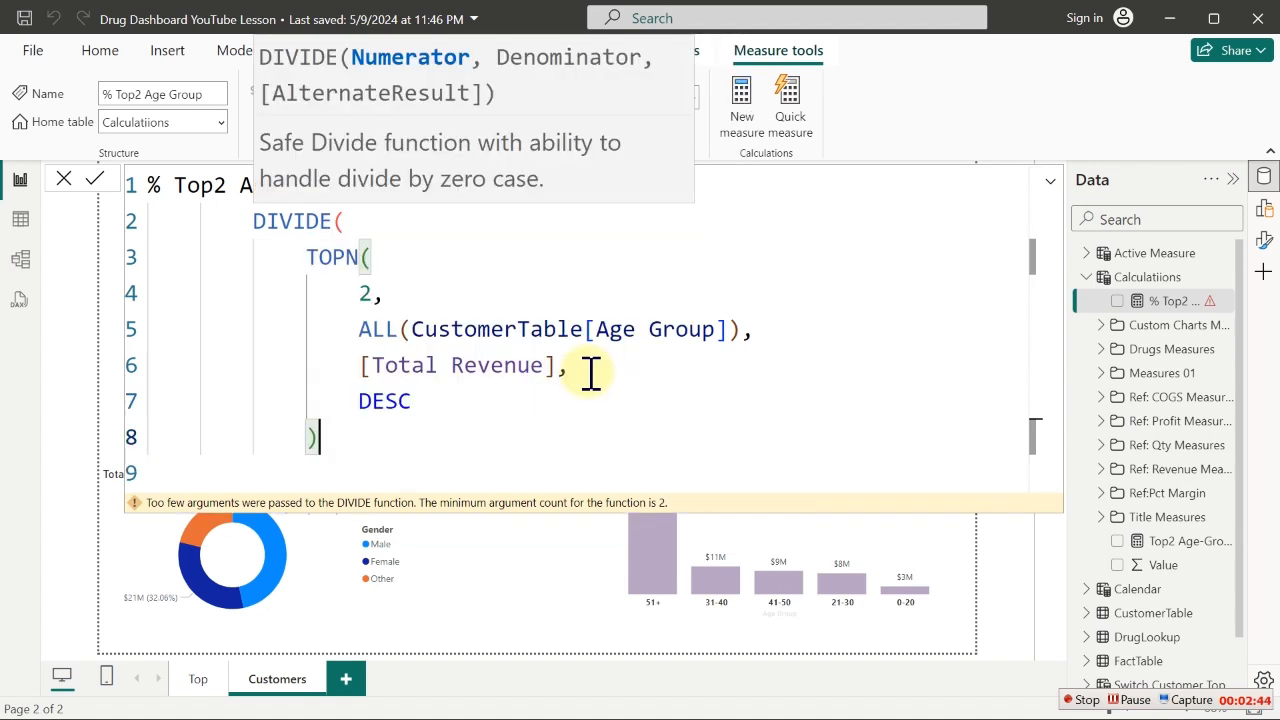
pyautogui.write(',')
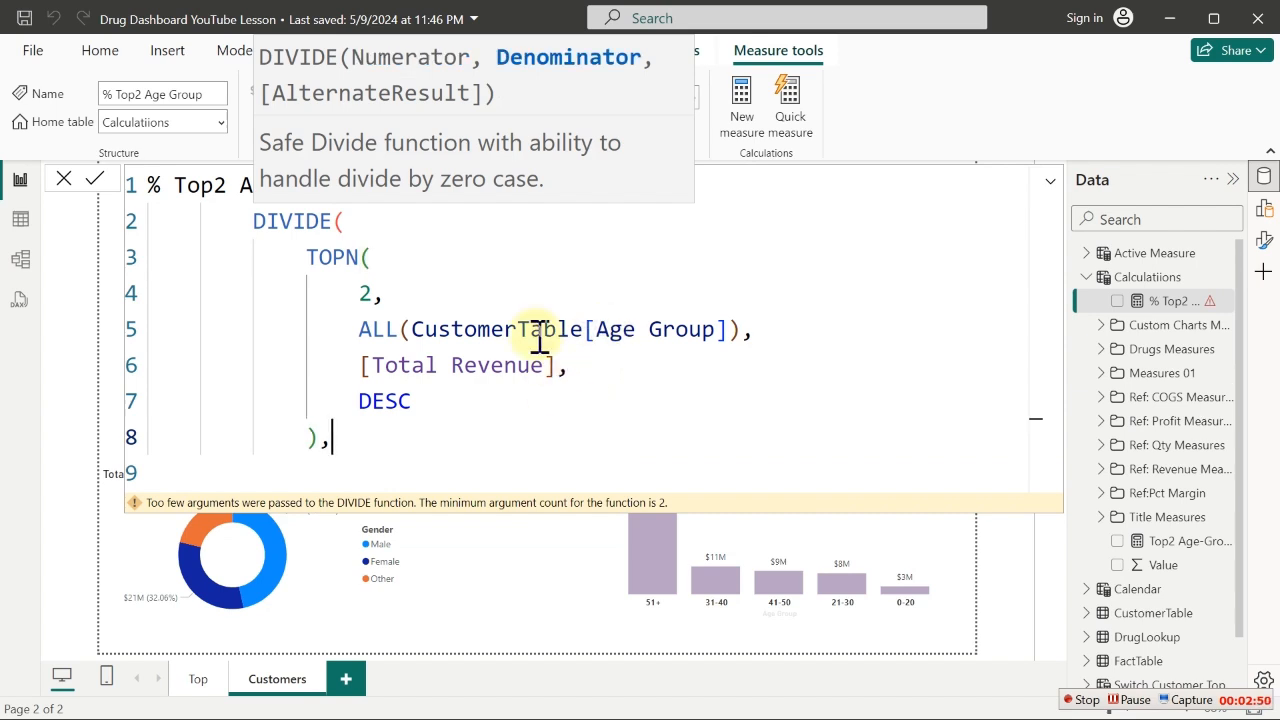
pyautogui.click(314, 440)
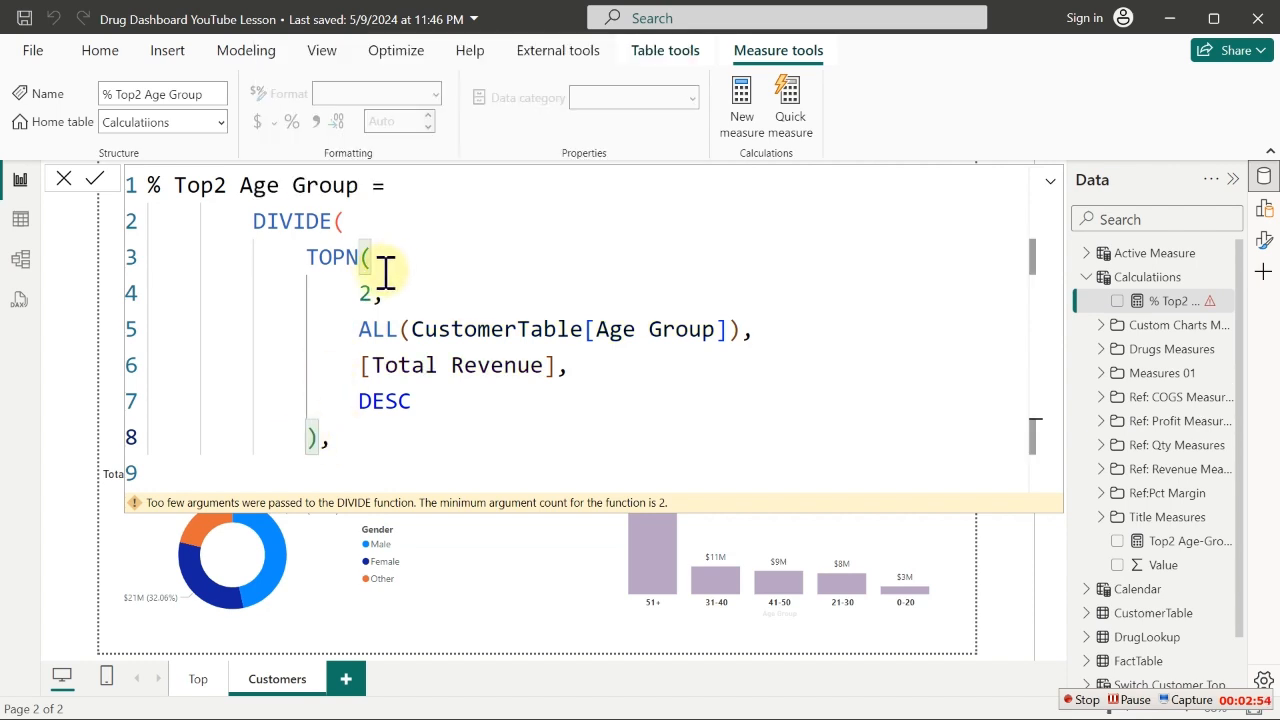
pyautogui.click(334, 440)
# Add [Total Revenue] as the DIVIDE denominator, close DIVIDE on the line below and commit the measure
pyautogui.press('Return')
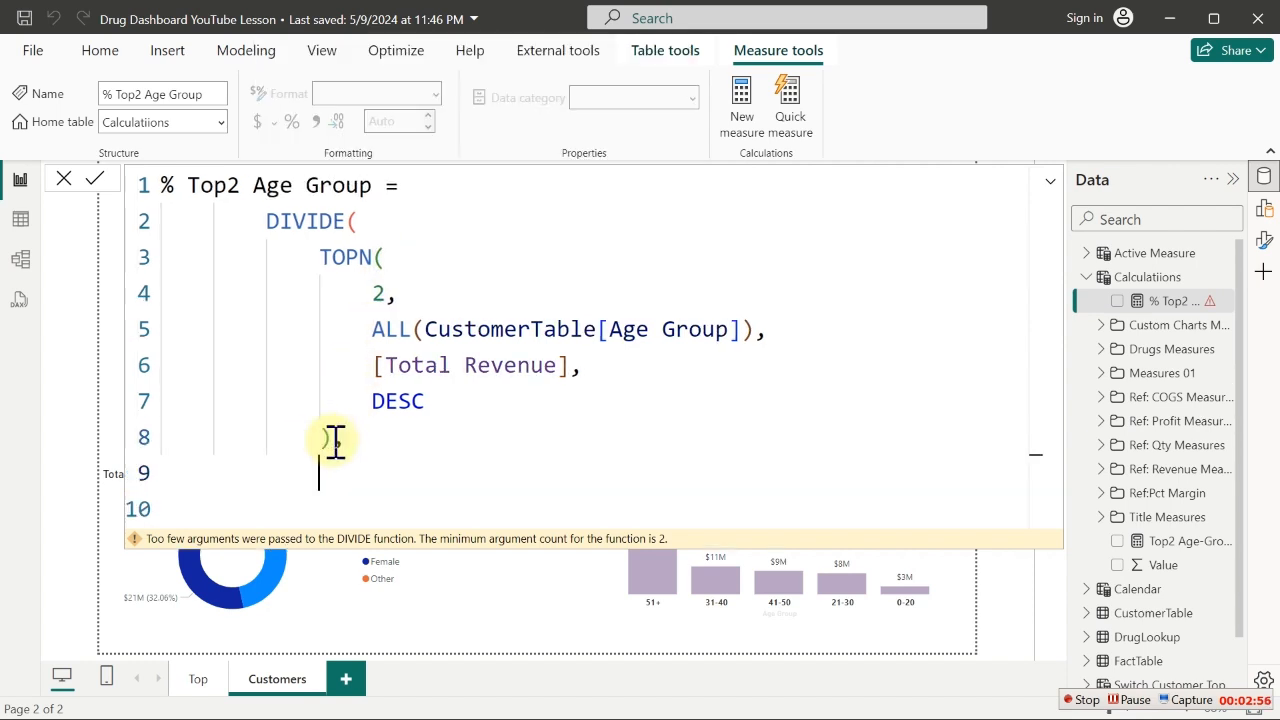
pyautogui.write('[to')
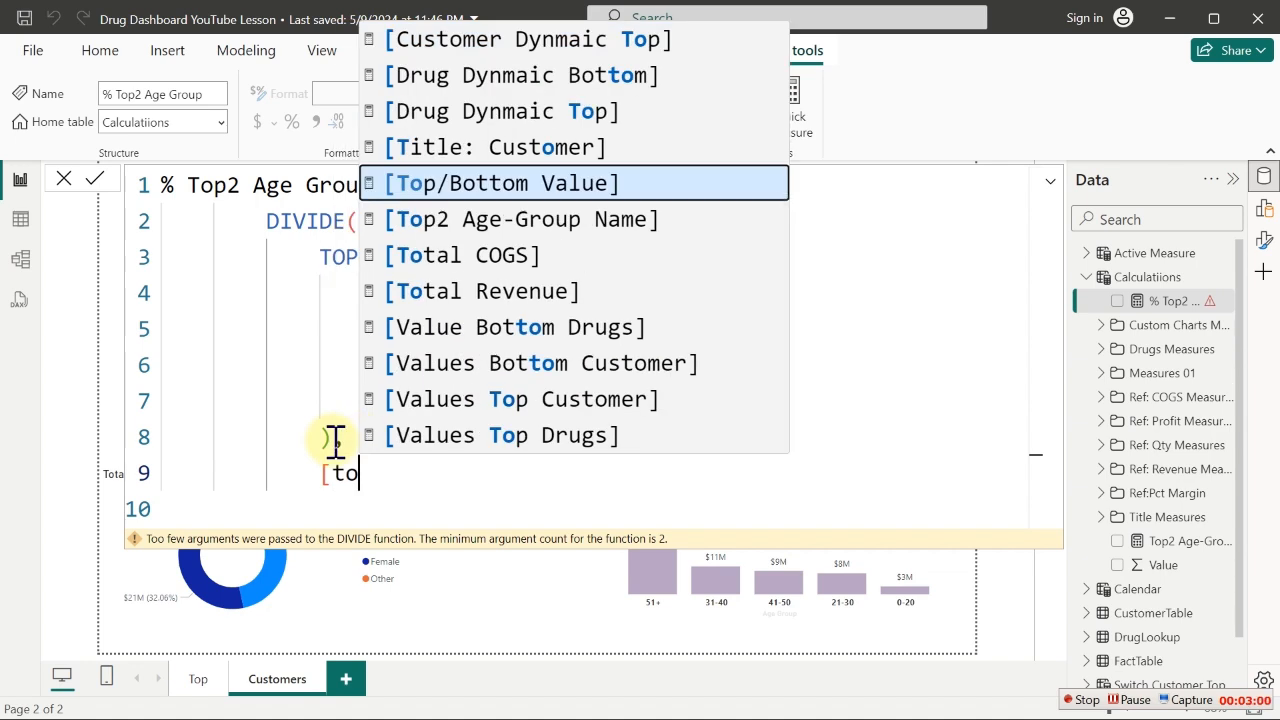
pyautogui.write('t')
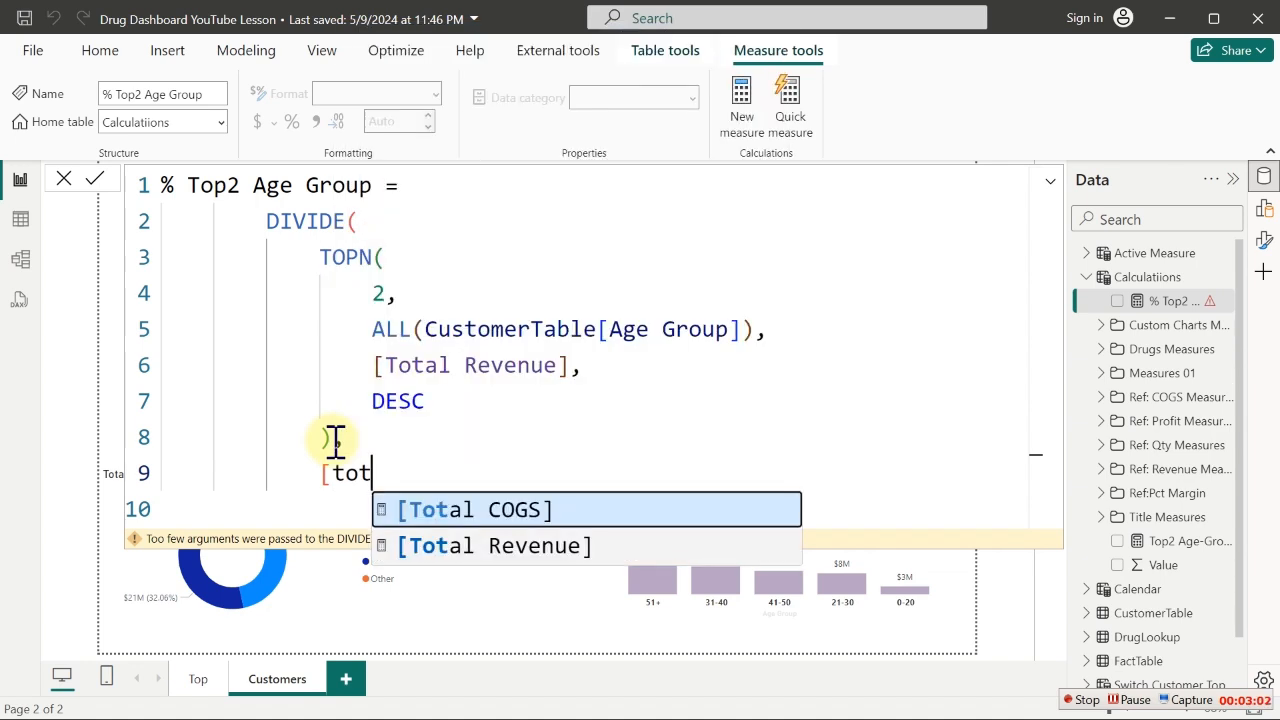
pyautogui.press('Down')
pyautogui.press('Tab')
pyautogui.press('Return')
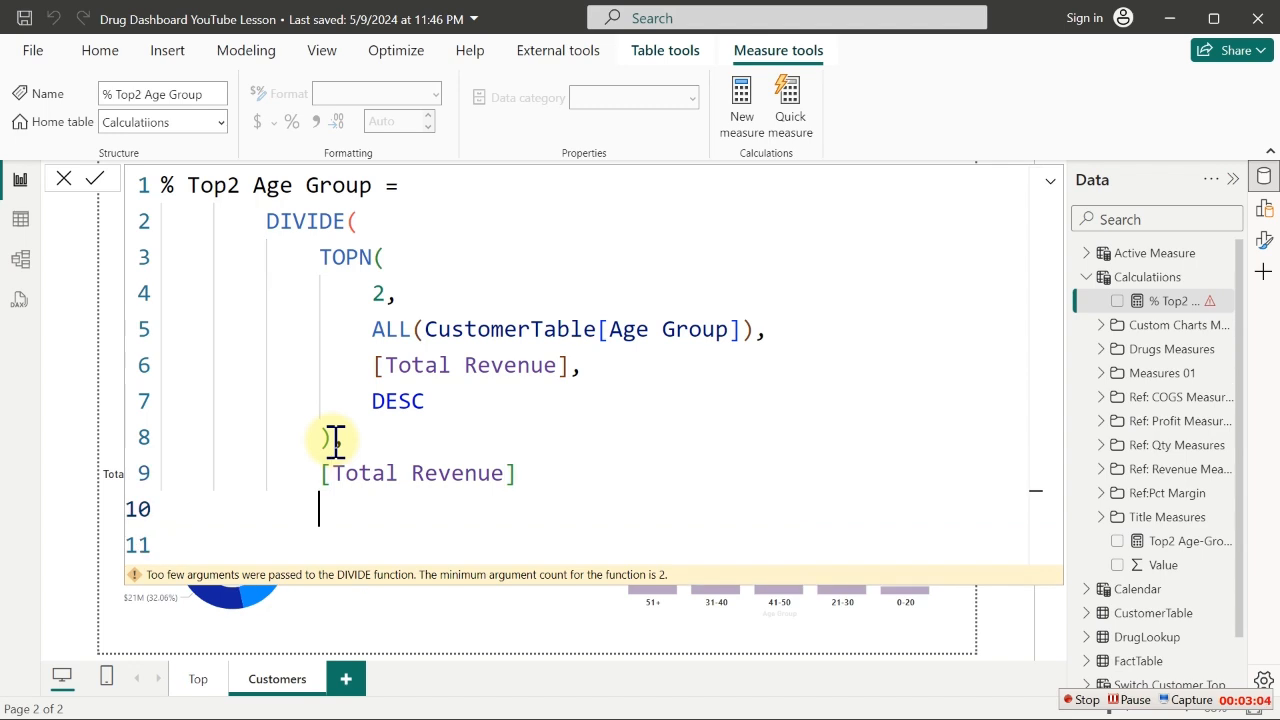
pyautogui.write(')')
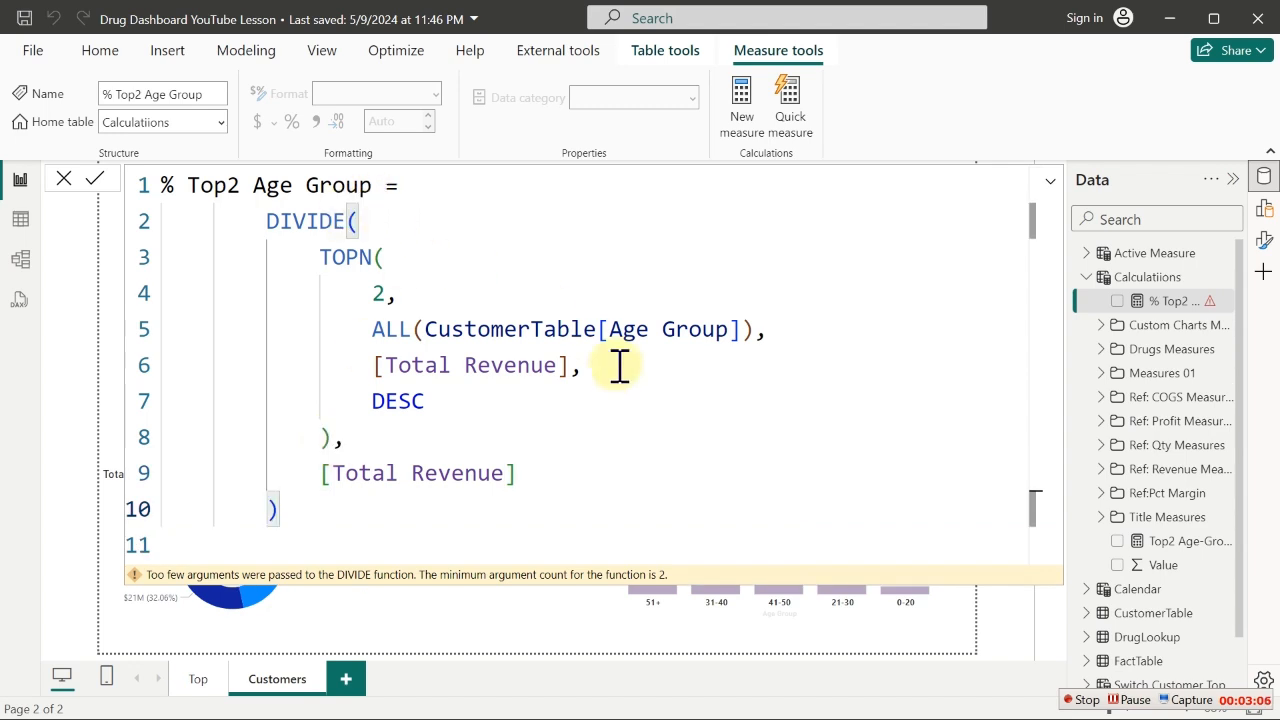
pyautogui.press('Return')
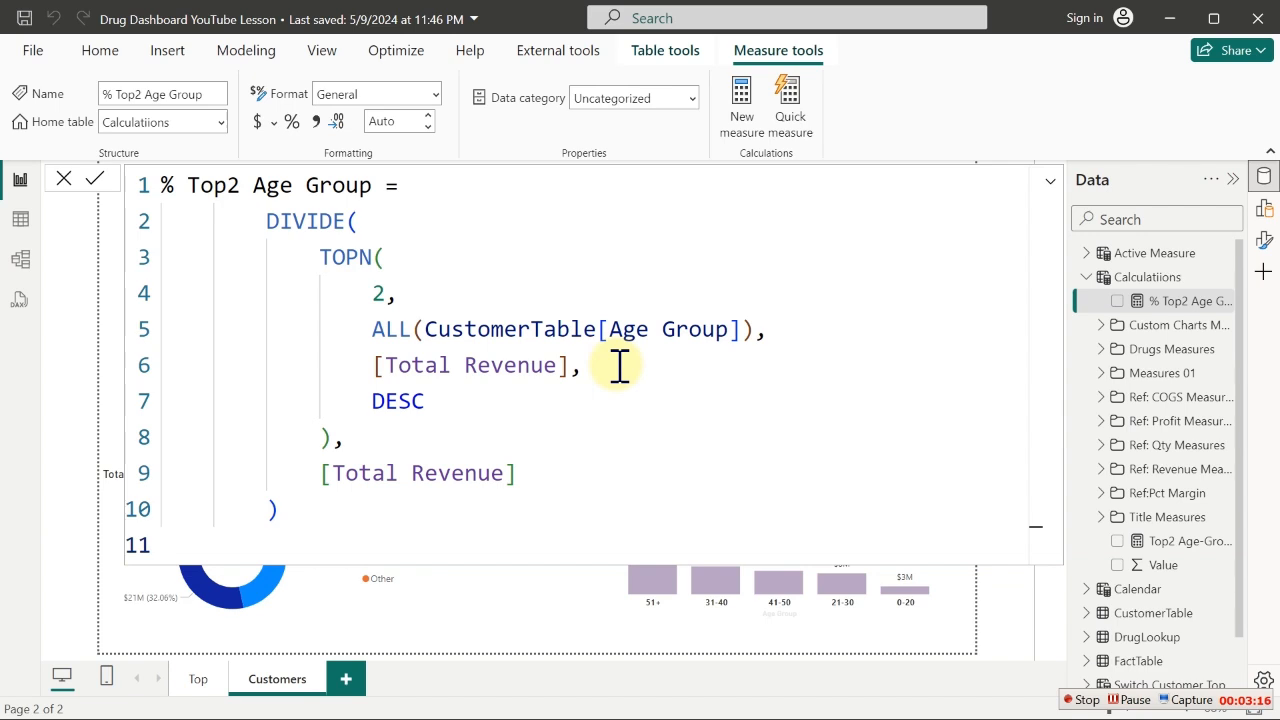
# Add the % Top2 Age Group measure to the report page as a card and place it between the donut and column charts
pyautogui.click(538, 625)
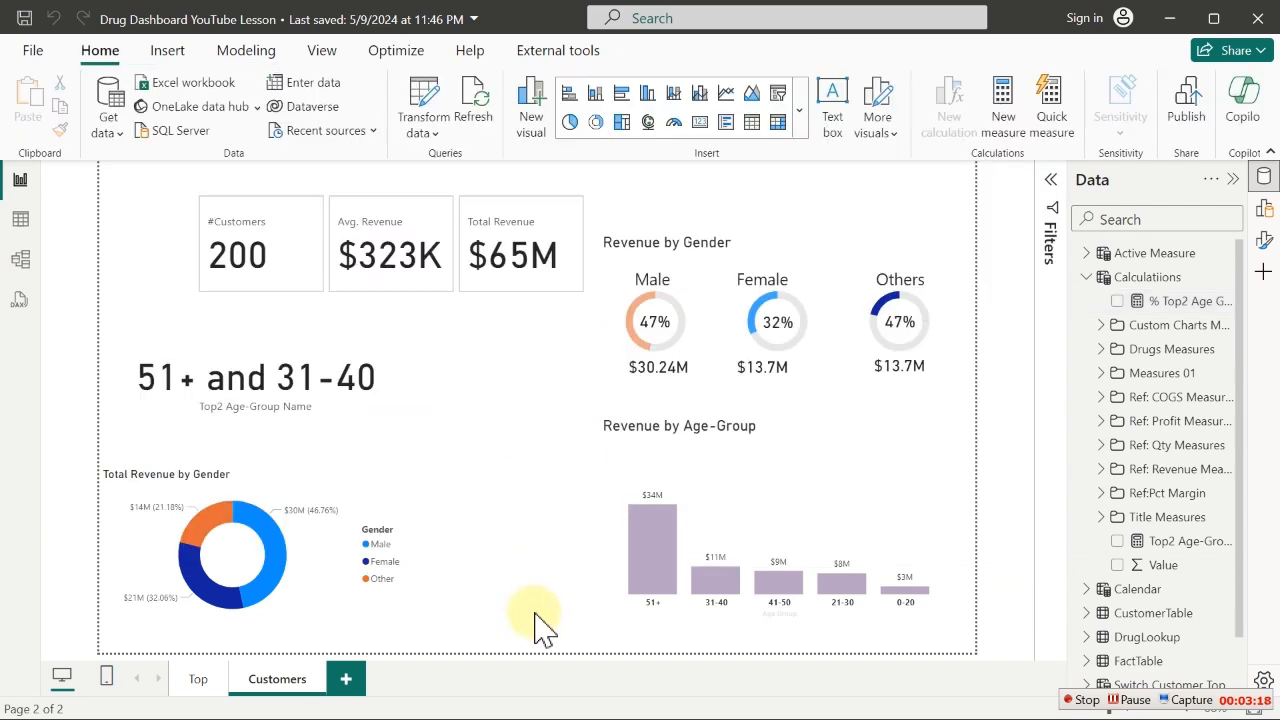
pyautogui.click(1118, 302)
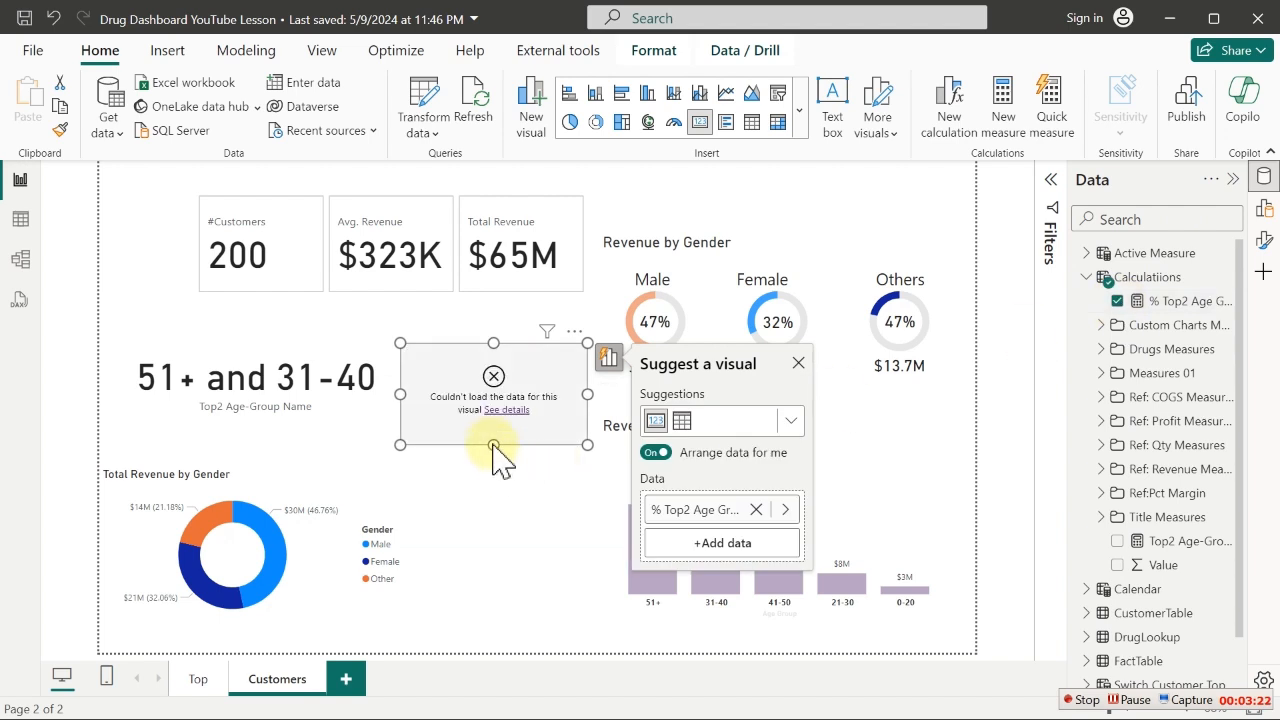
pyautogui.click(563, 370)
pyautogui.moveTo(563, 370); pyautogui.dragTo(563, 620)
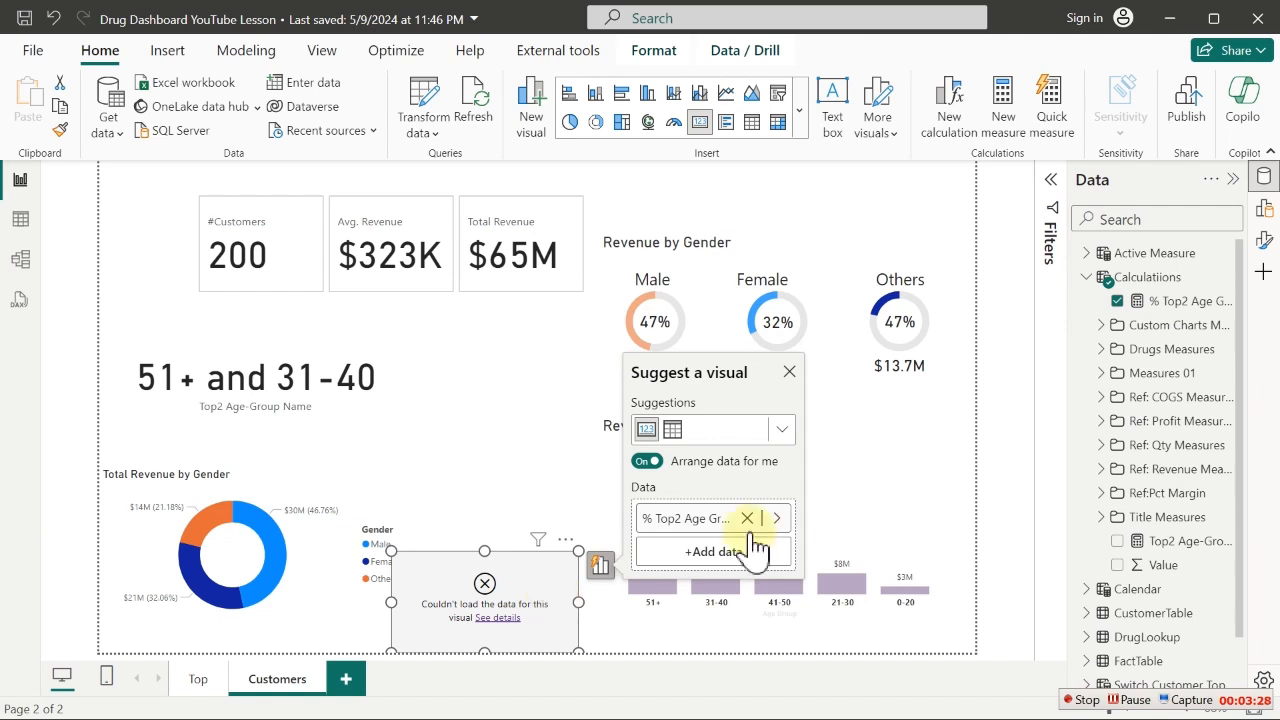
# Reopen the % Top2 Age Group formula and insert SUMX( on a new line between DIVIDE( and TOPN(
pyautogui.click(1186, 302)
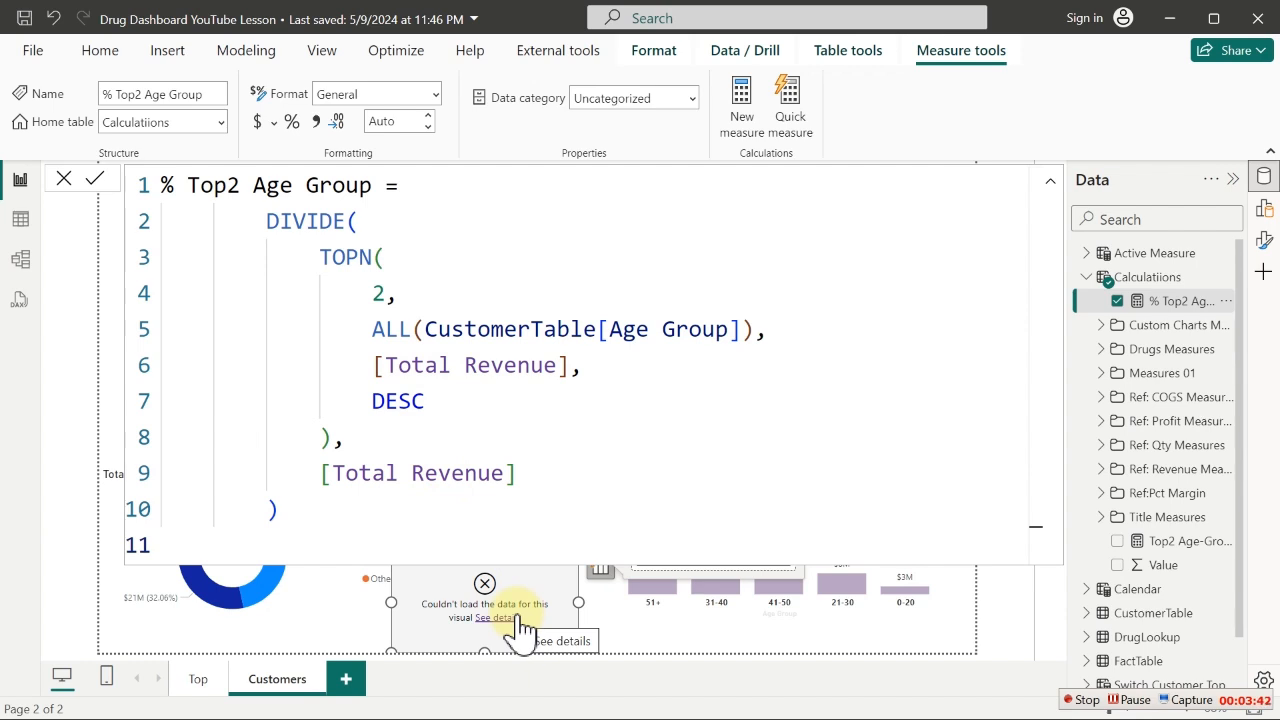
pyautogui.click(381, 225)
pyautogui.press('Return')
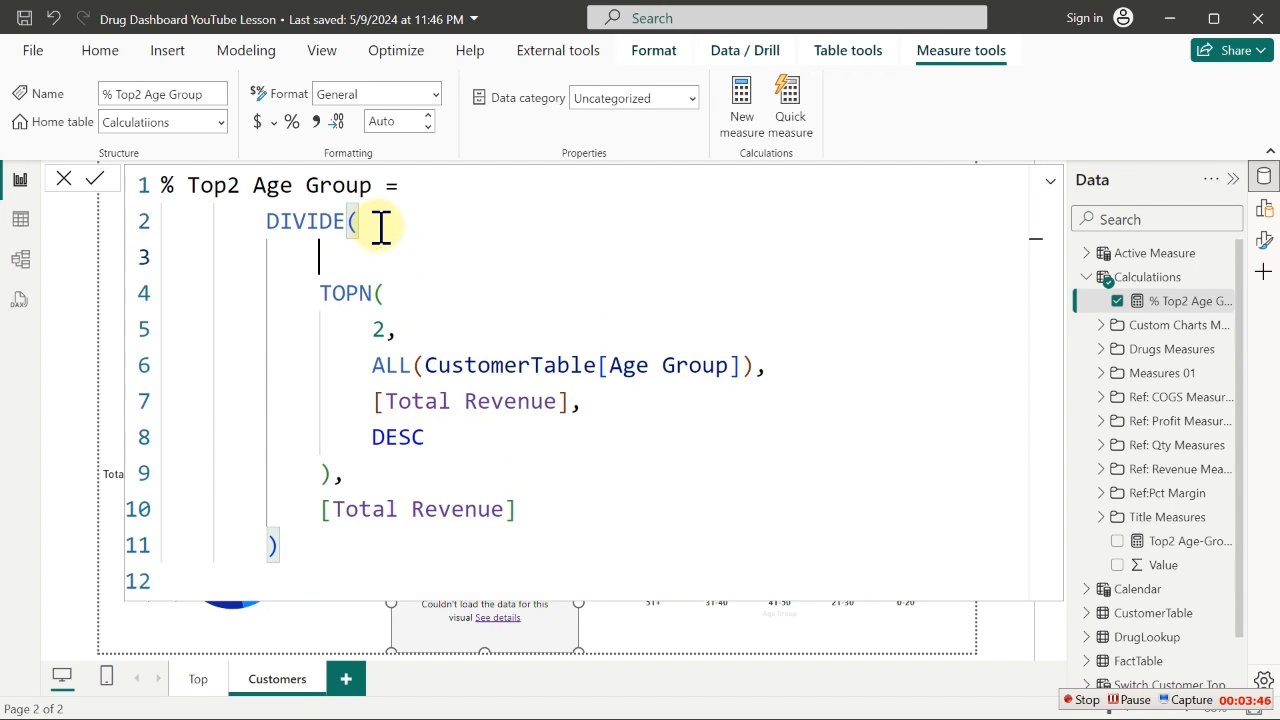
pyautogui.write('sumx')
pyautogui.press('Tab')
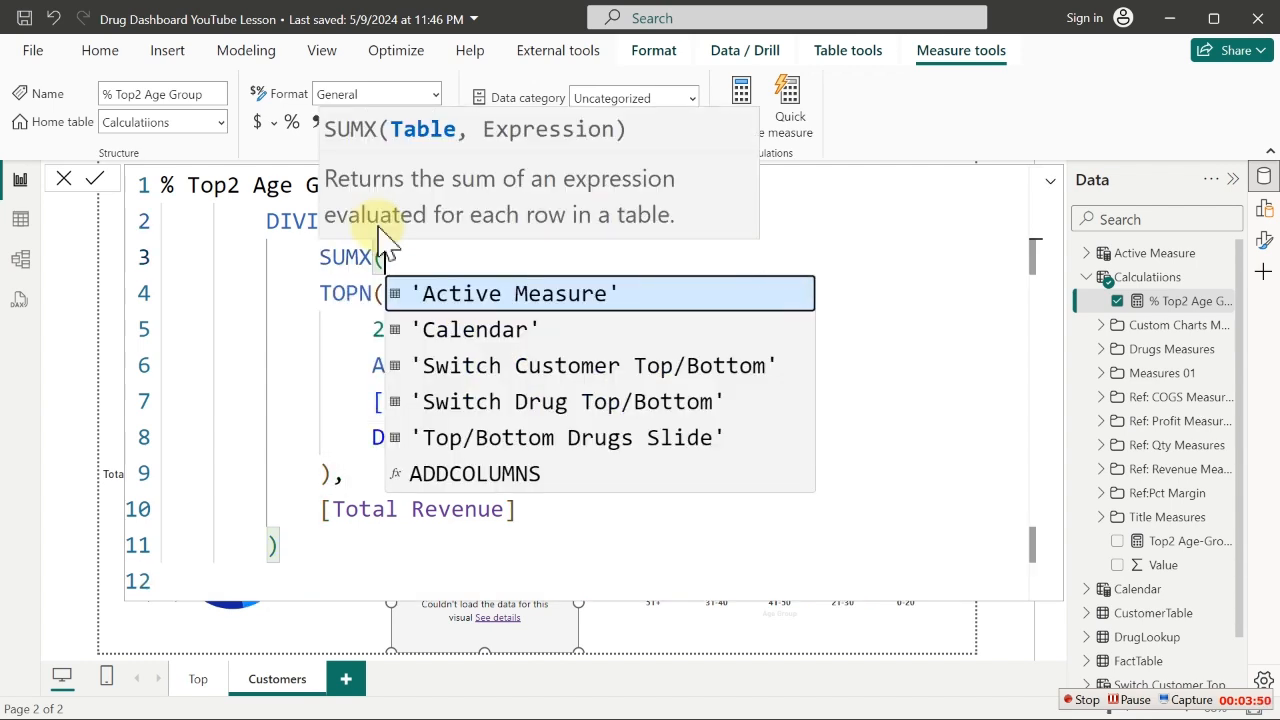
# Add a comma after the closing bracket on the formula's last line, below [Total Revenue]
pyautogui.click(307, 293)
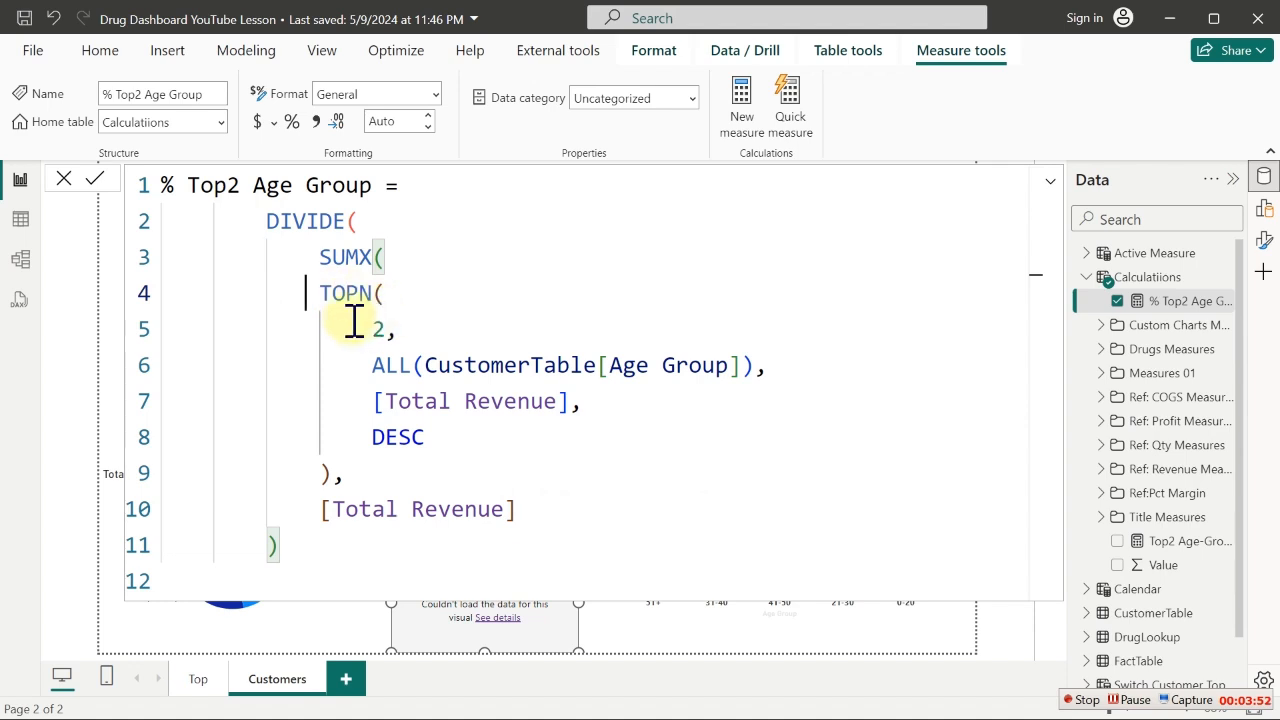
pyautogui.moveTo(317, 293); pyautogui.dragTo(483, 428)
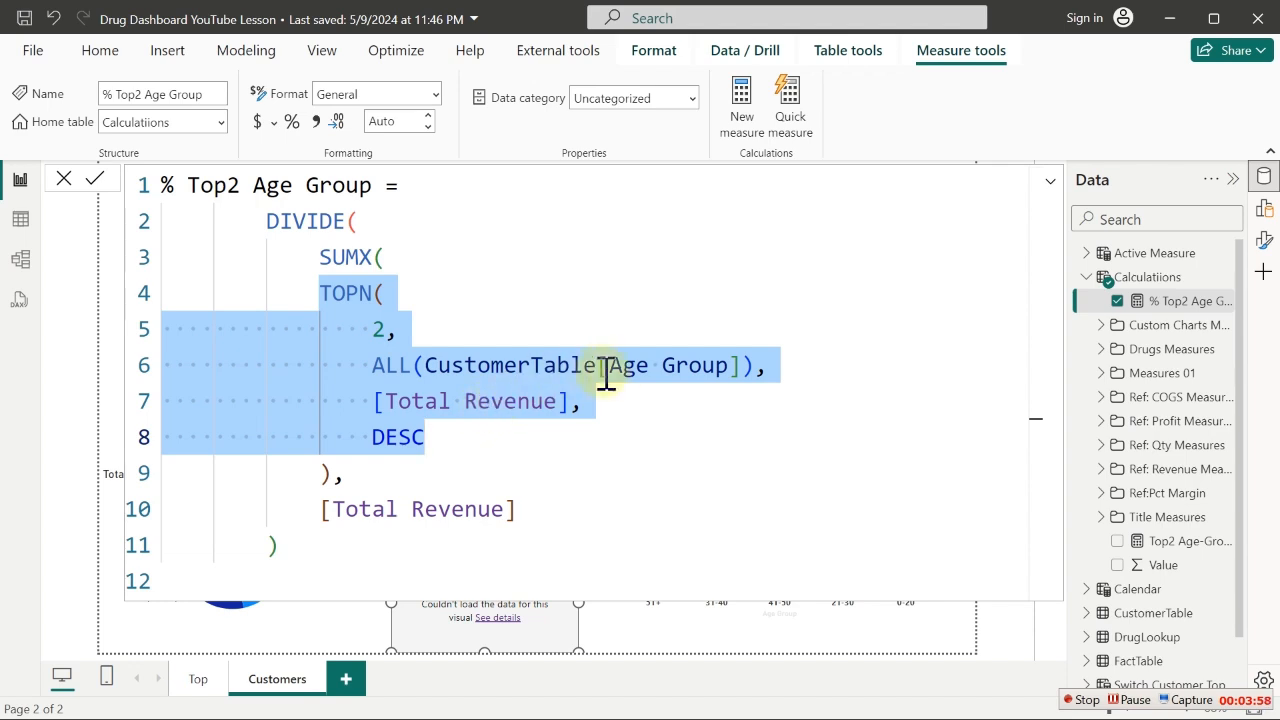
pyautogui.click(449, 437)
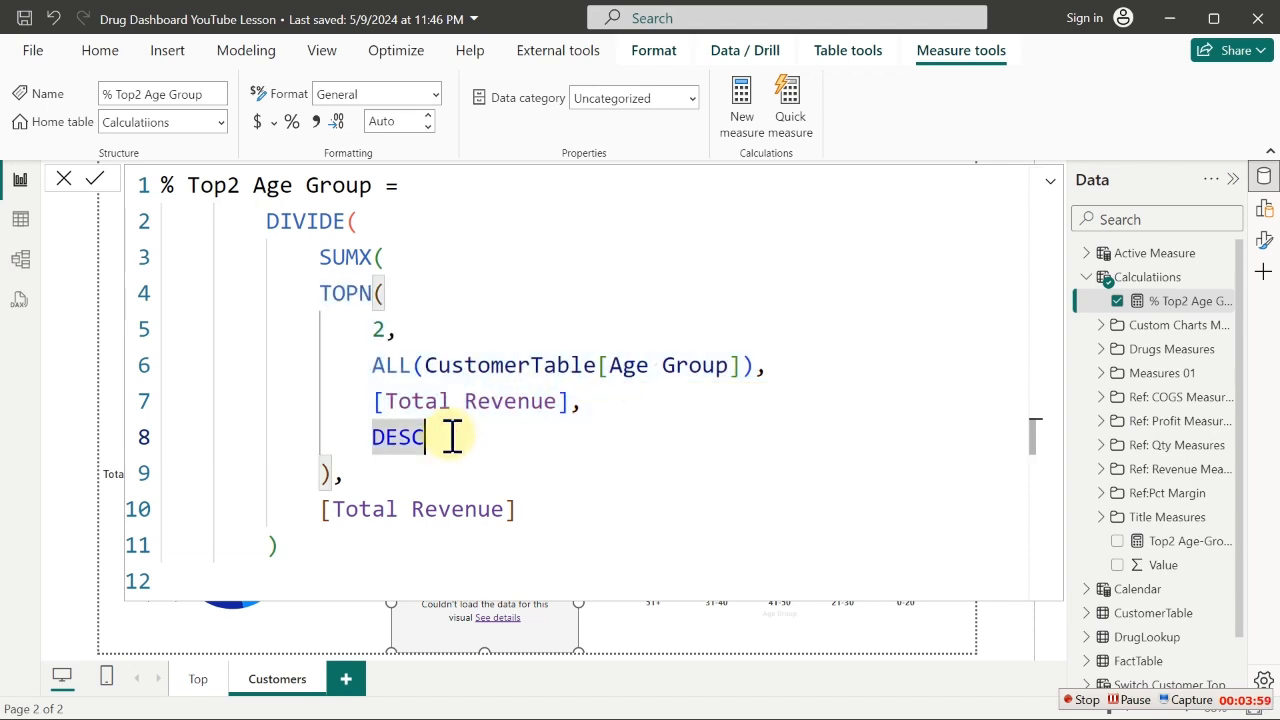
pyautogui.click(302, 543)
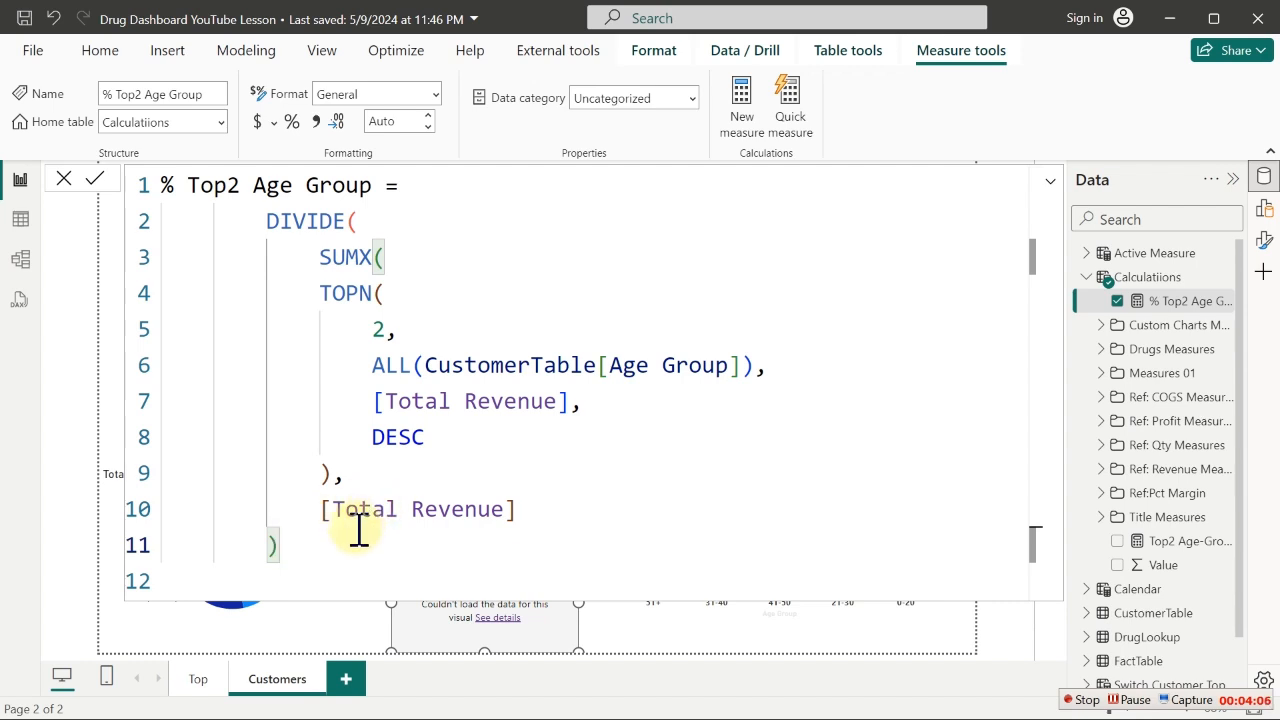
pyautogui.write(',')
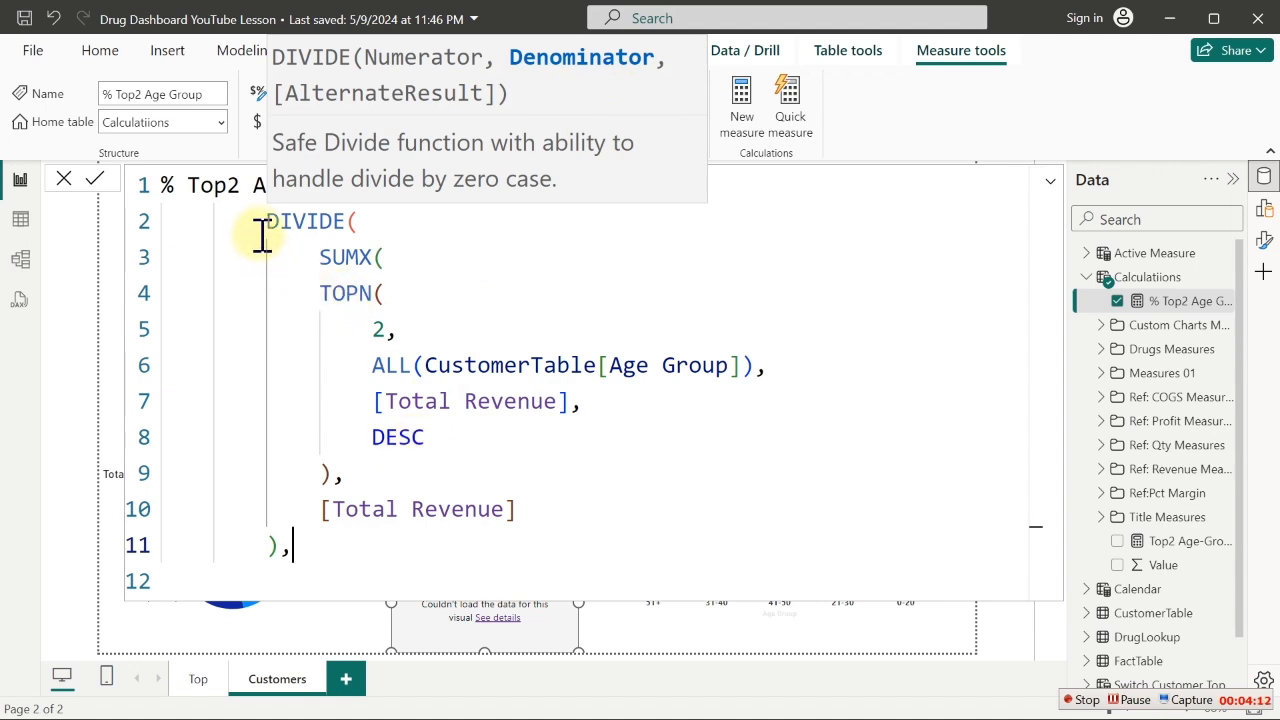
# Delete everything after the equals sign in the % Top2 Age Group formula and restart it with DIVIDE( on line 2
pyautogui.moveTo(260, 224); pyautogui.dragTo(482, 577)
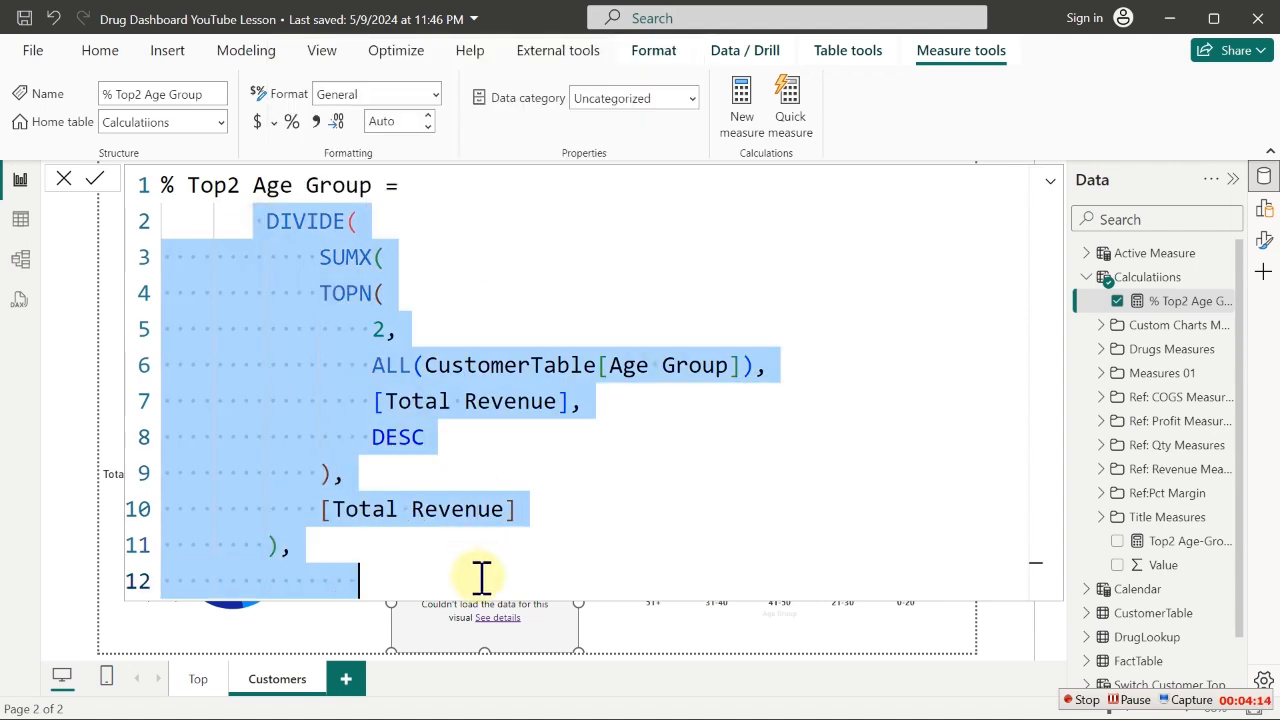
pyautogui.press('BackSpace')
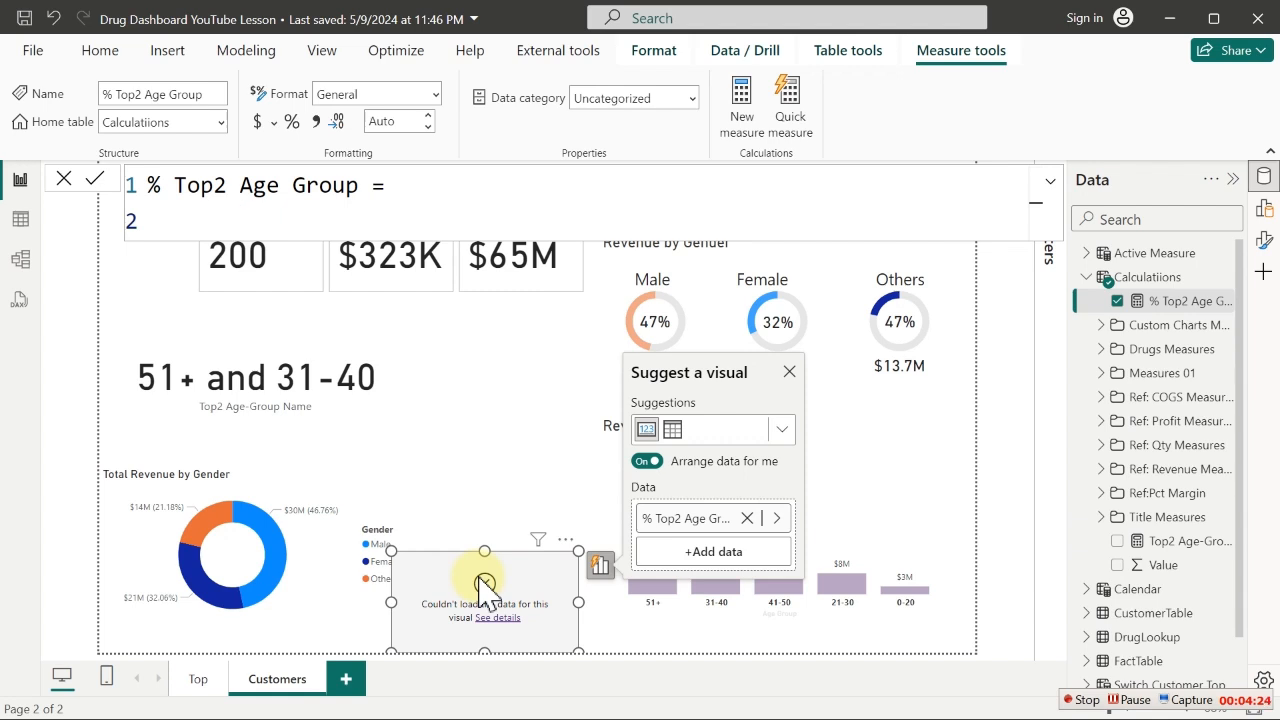
pyautogui.write('div')
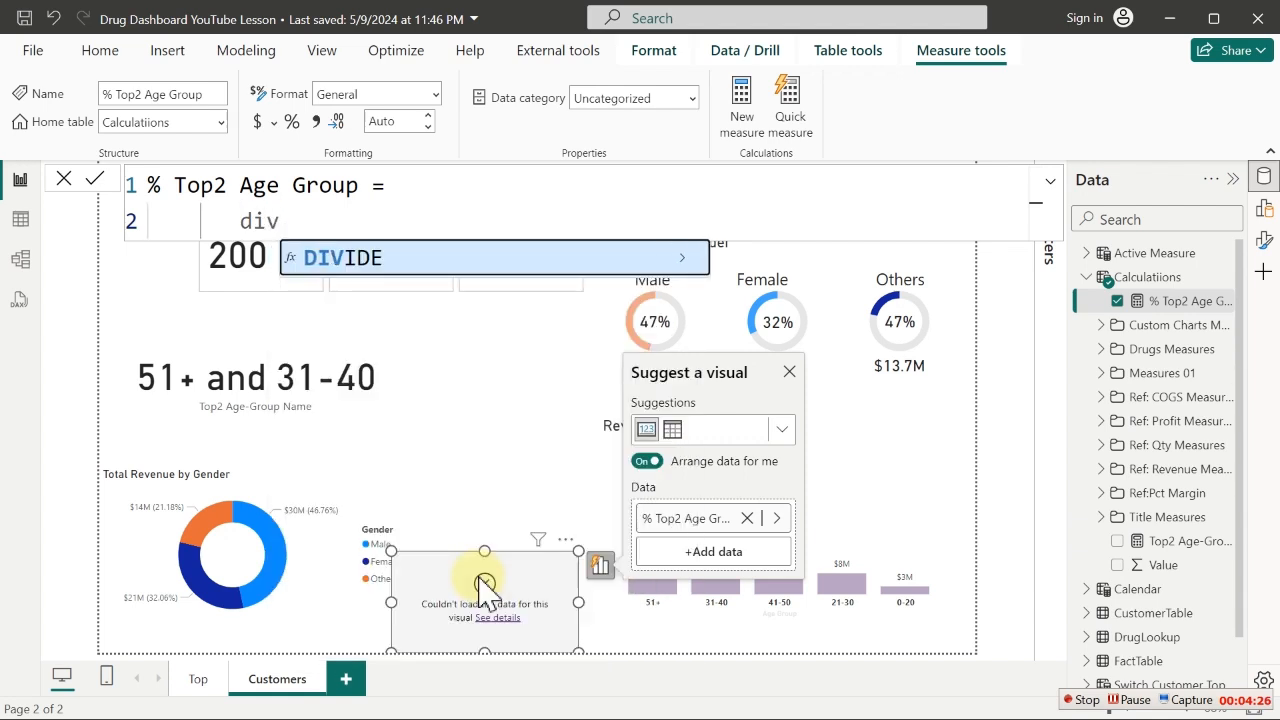
pyautogui.press('Tab')
pyautogui.hotkey('shift', 'Return')
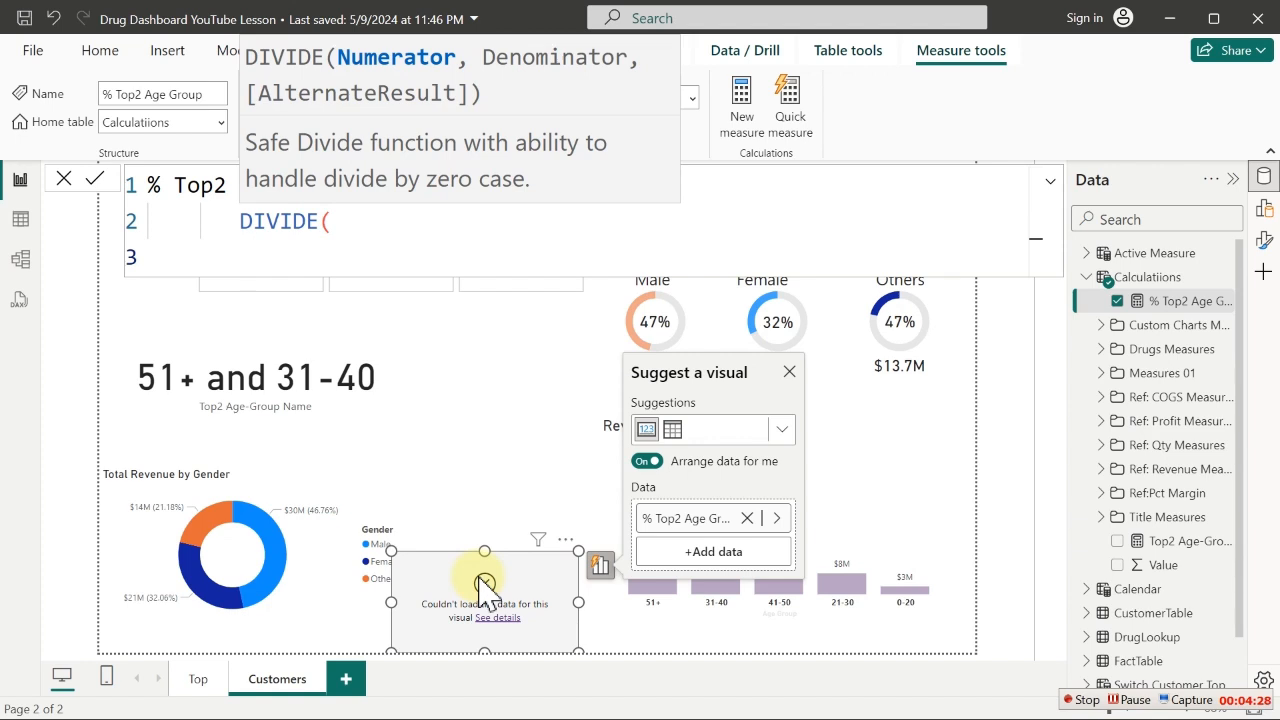
# Insert SUMX( on line 3 as the start of the DIVIDE numerator
pyautogui.write('sumx')
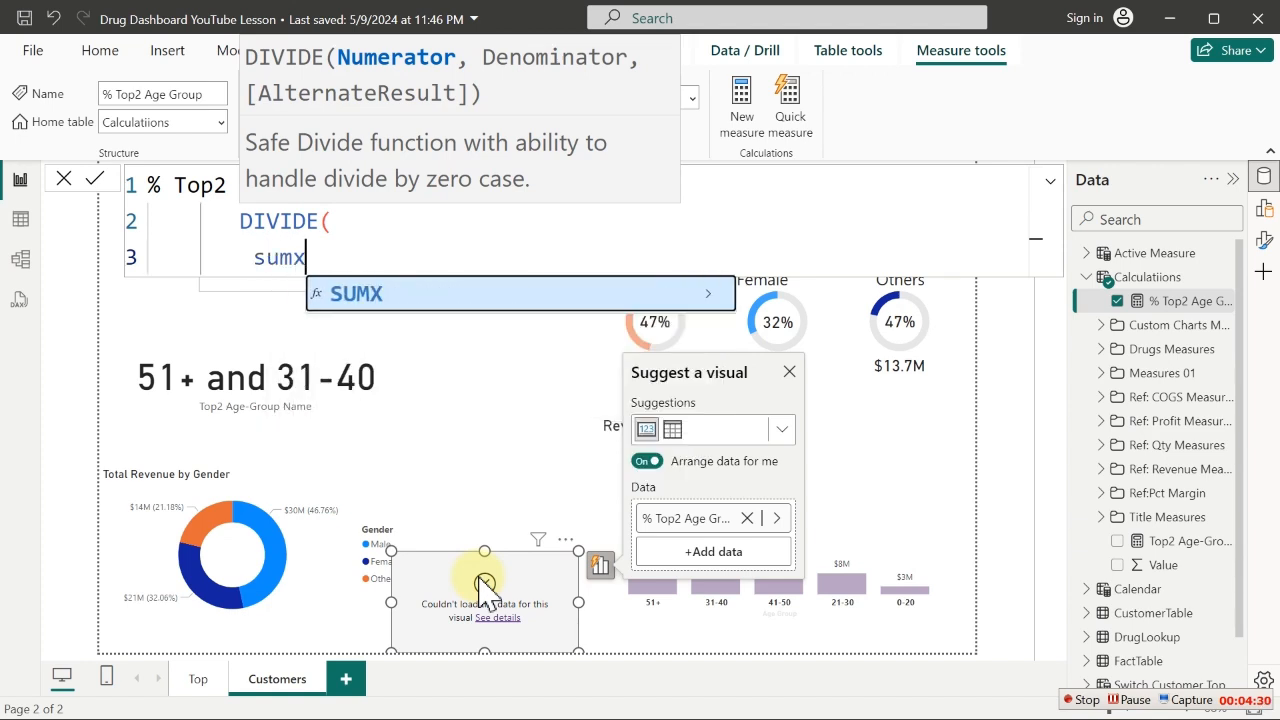
pyautogui.press('BackSpace')
pyautogui.write('x')
pyautogui.press('Tab')
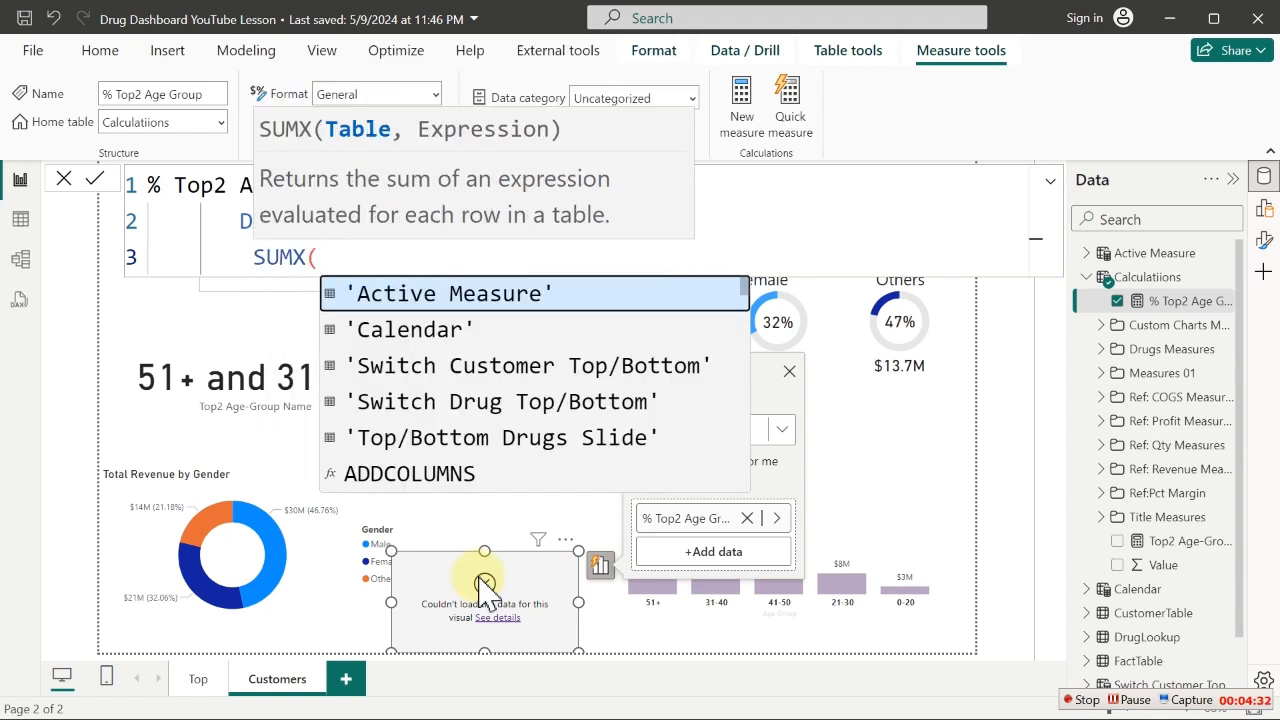
pyautogui.hotkey('shift', 'Return')
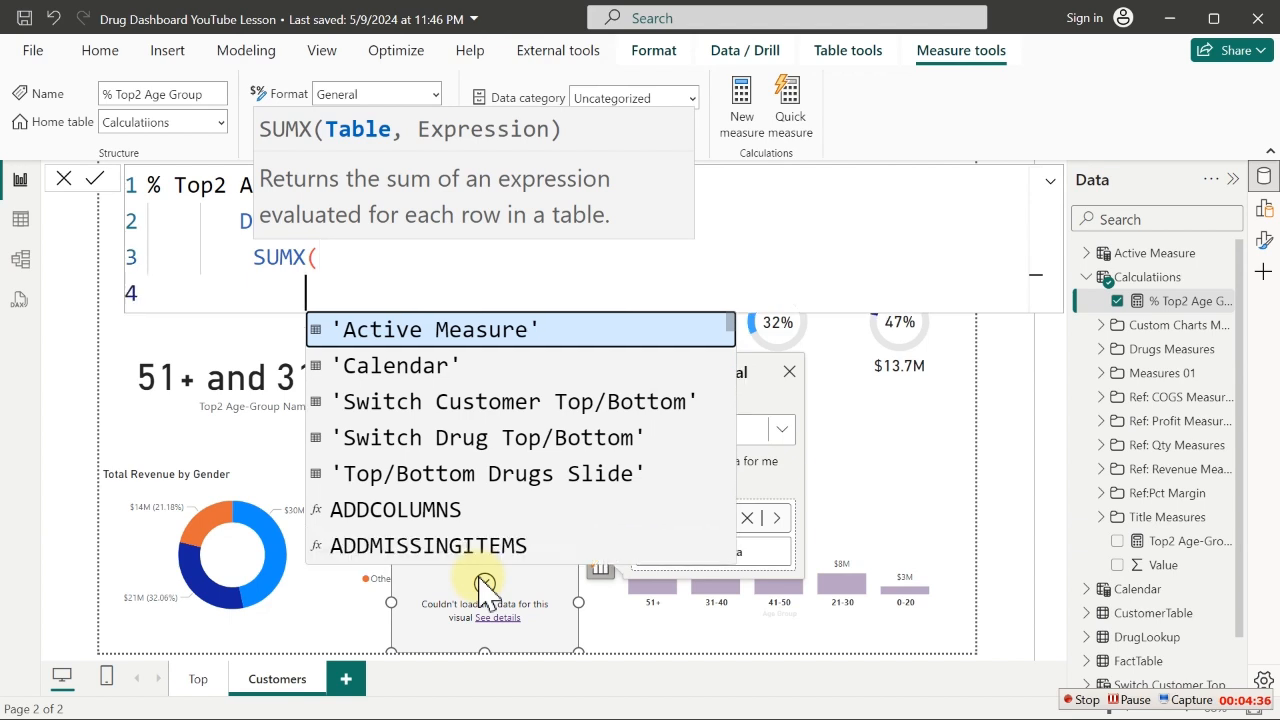
# Nest TOPN( inside SUMX and enter 2, as its number of rows on the line below
pyautogui.write('topn')
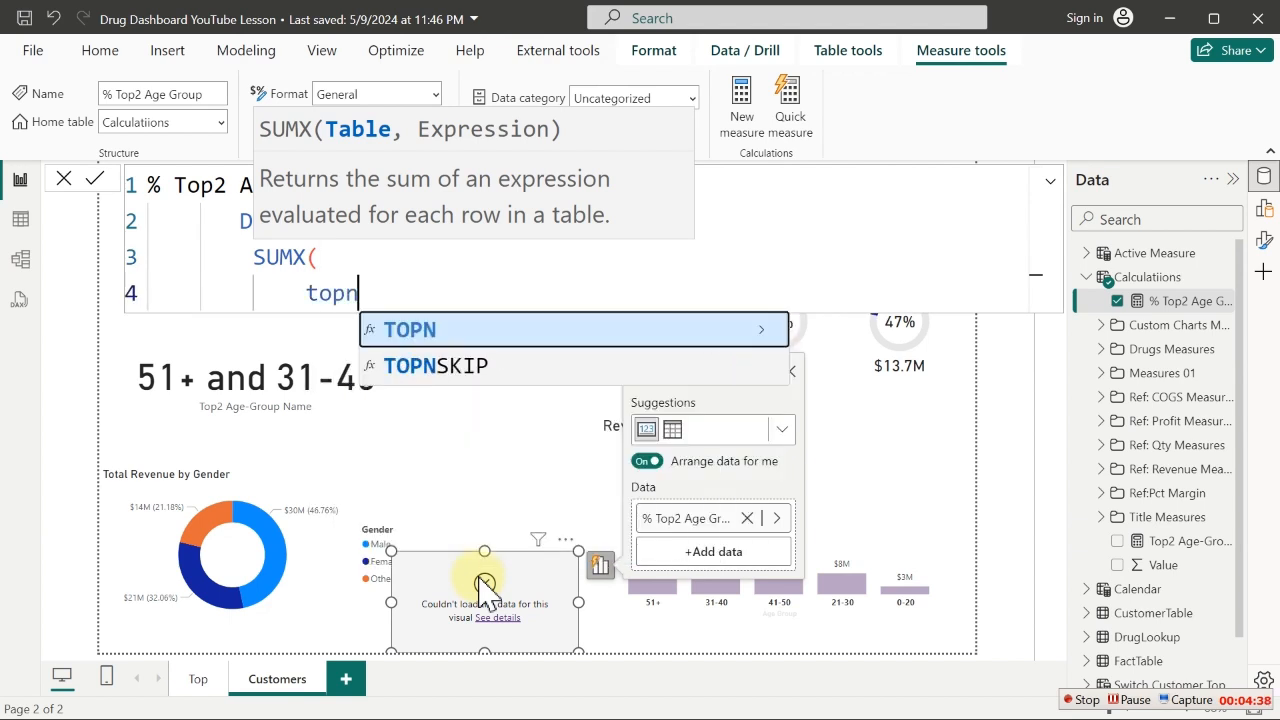
pyautogui.press('Tab')
pyautogui.hotkey('shift', 'Return')
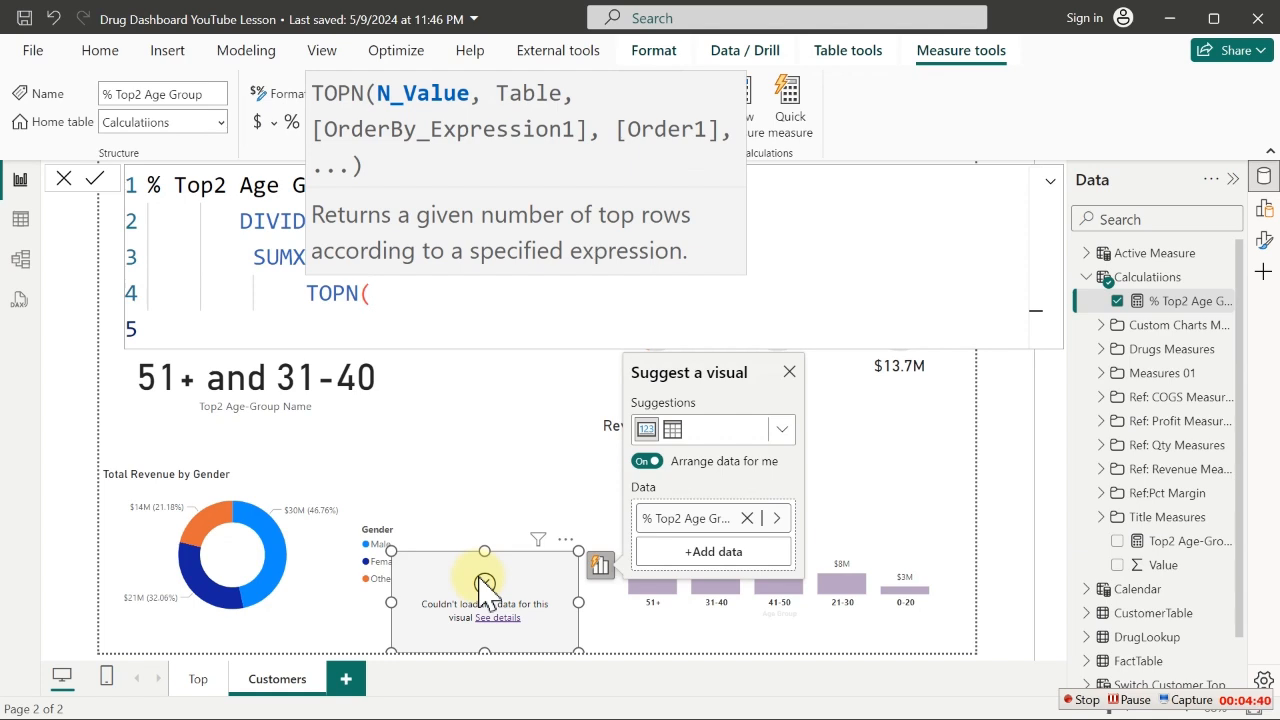
pyautogui.write('2,')
pyautogui.hotkey('shift', 'Return')
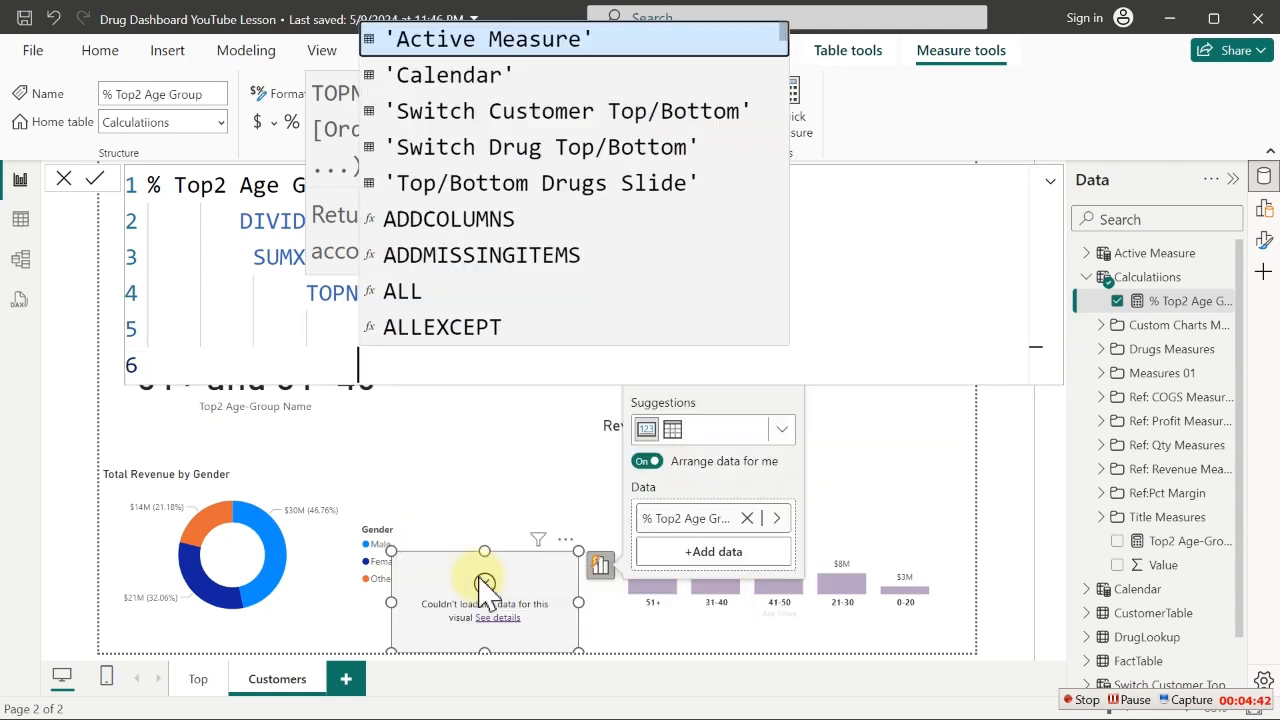
pyautogui.press('BackSpace')
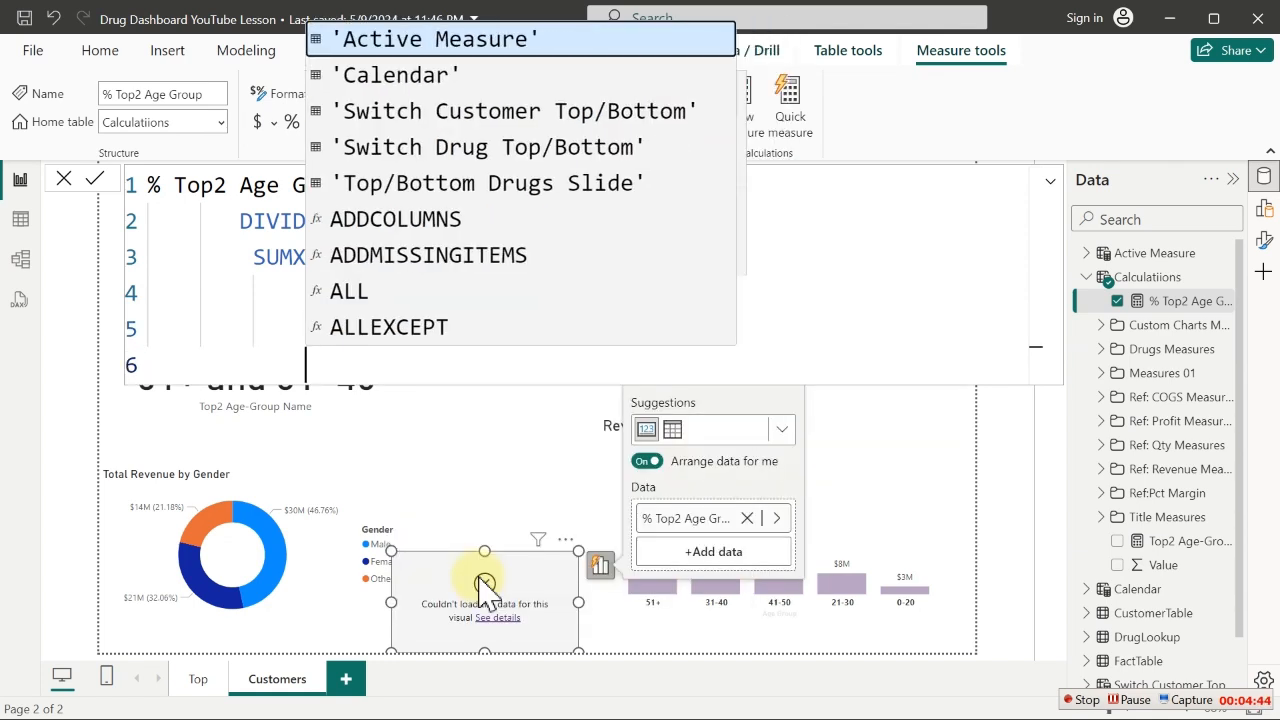
pyautogui.press('BackSpace')
pyautogui.press('BackSpace')
pyautogui.press('BackSpace')
pyautogui.press('BackSpace')
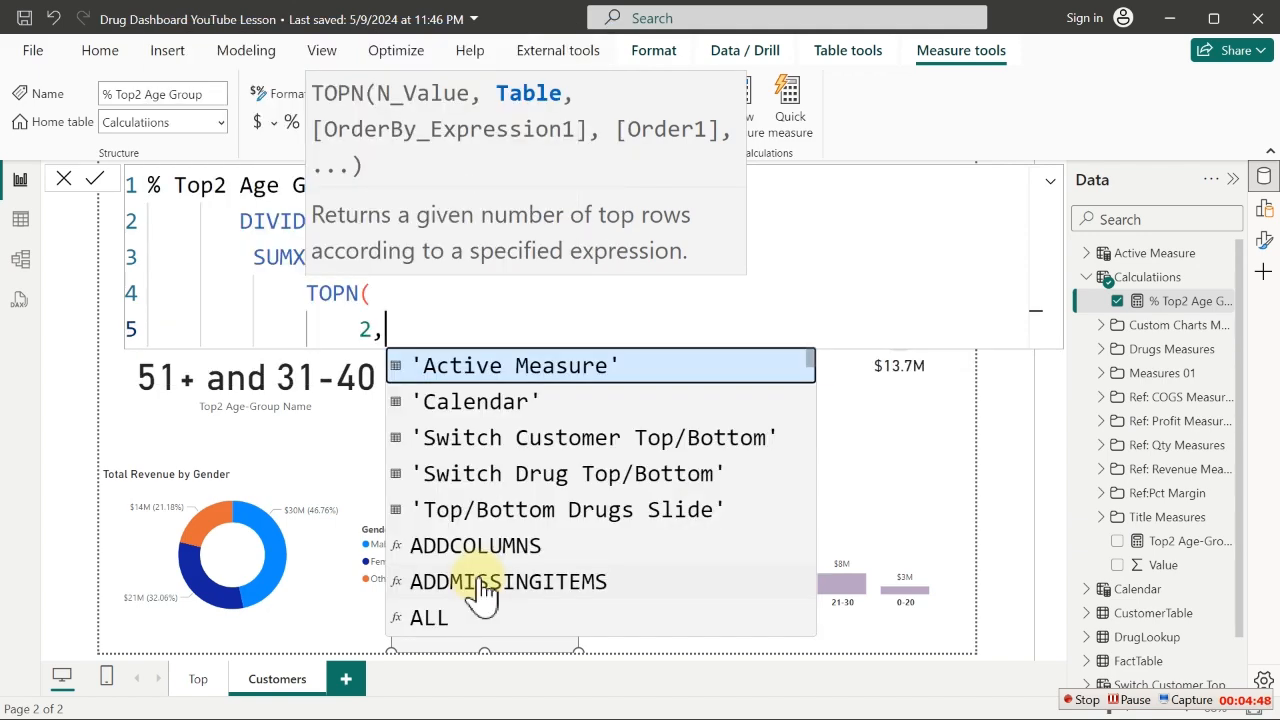
# Add ALL(CustomerTable[Age Group]), on a new line as the TOPN table argument
pyautogui.press('Return')
pyautogui.write('all')
pyautogui.press('Tab')
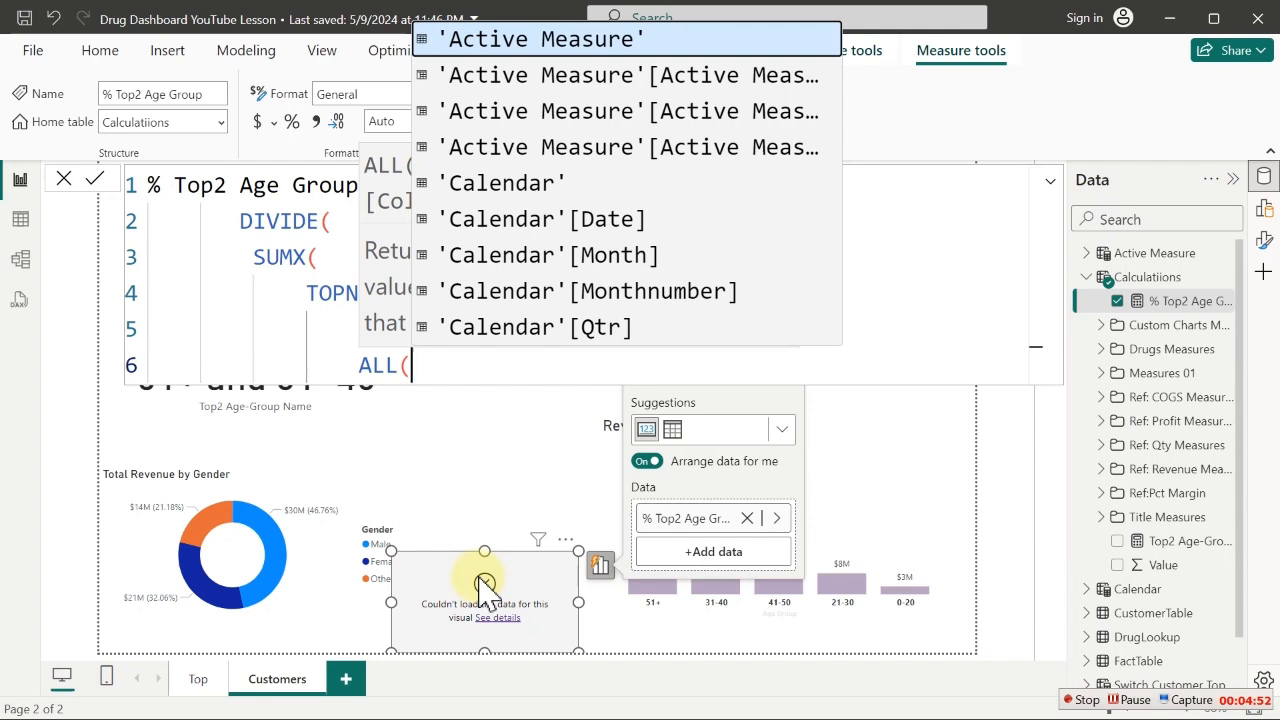
pyautogui.write('age')
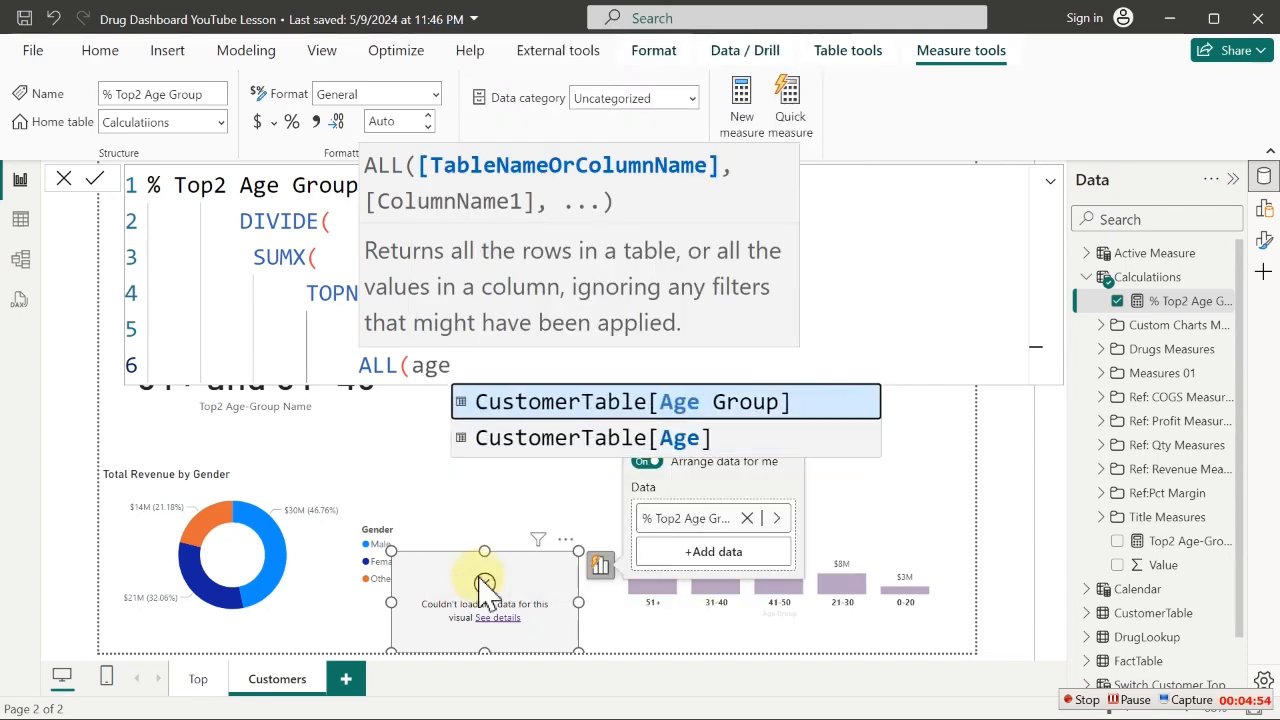
pyautogui.press('Tab')
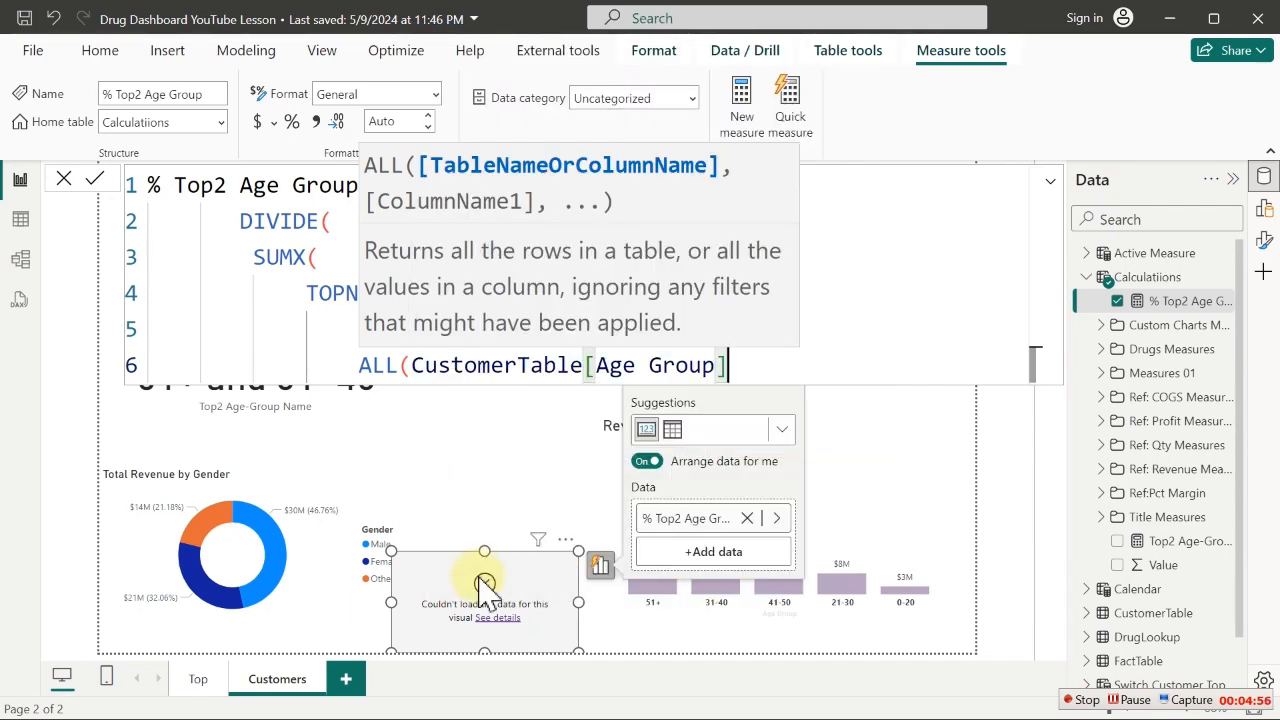
pyautogui.write(')')
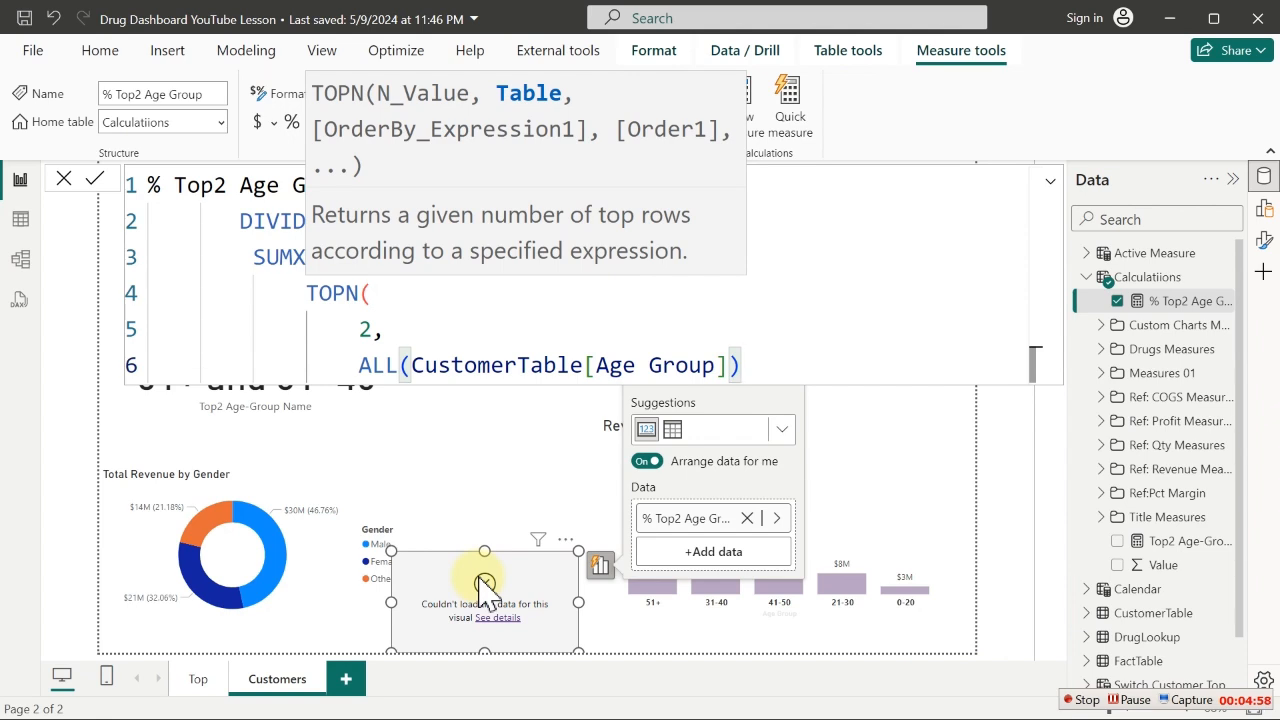
pyautogui.write(',')
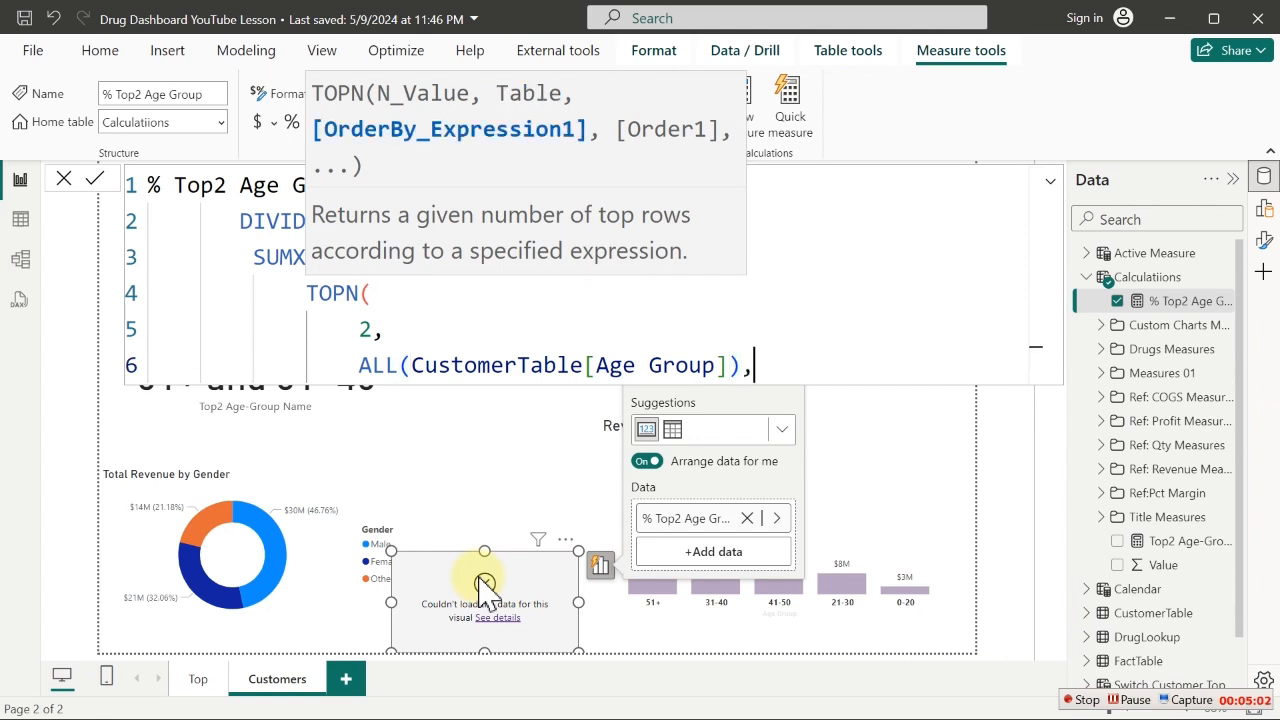
# Add [Total Revenue], on a new line as the TOPN order-by expression
pyautogui.press('Return')
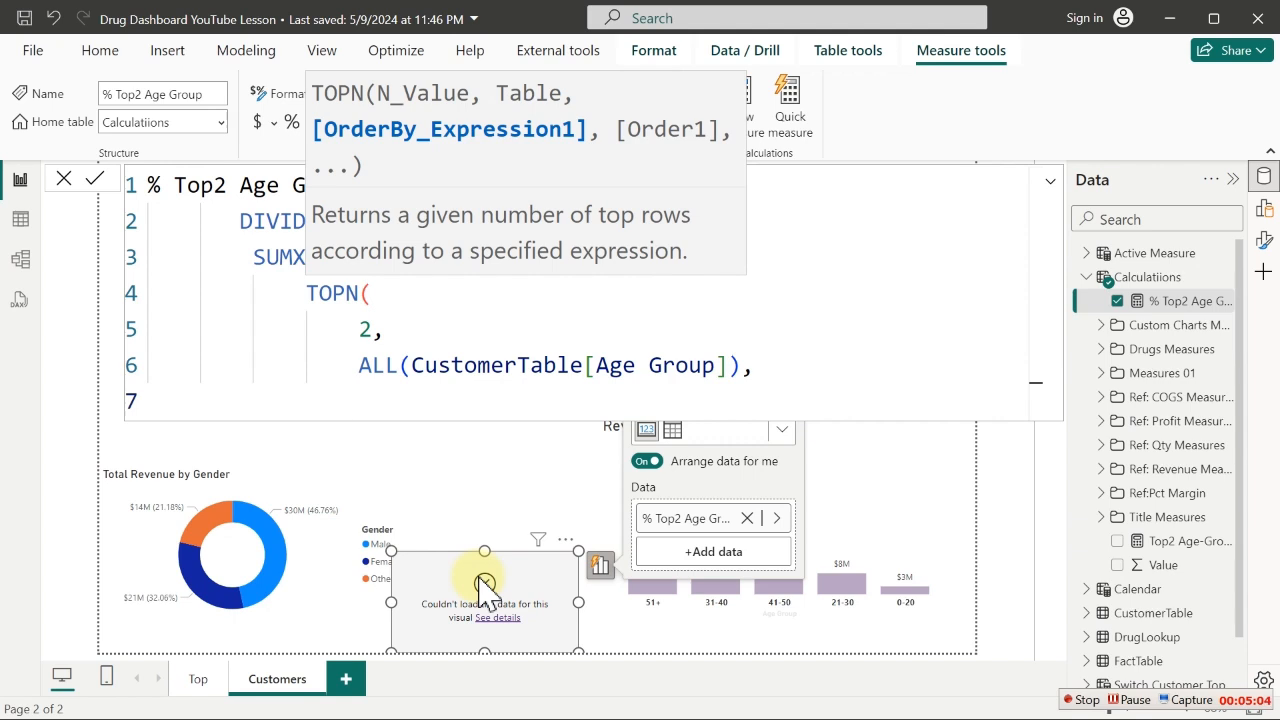
pyautogui.write('[tot')
pyautogui.press('Down')
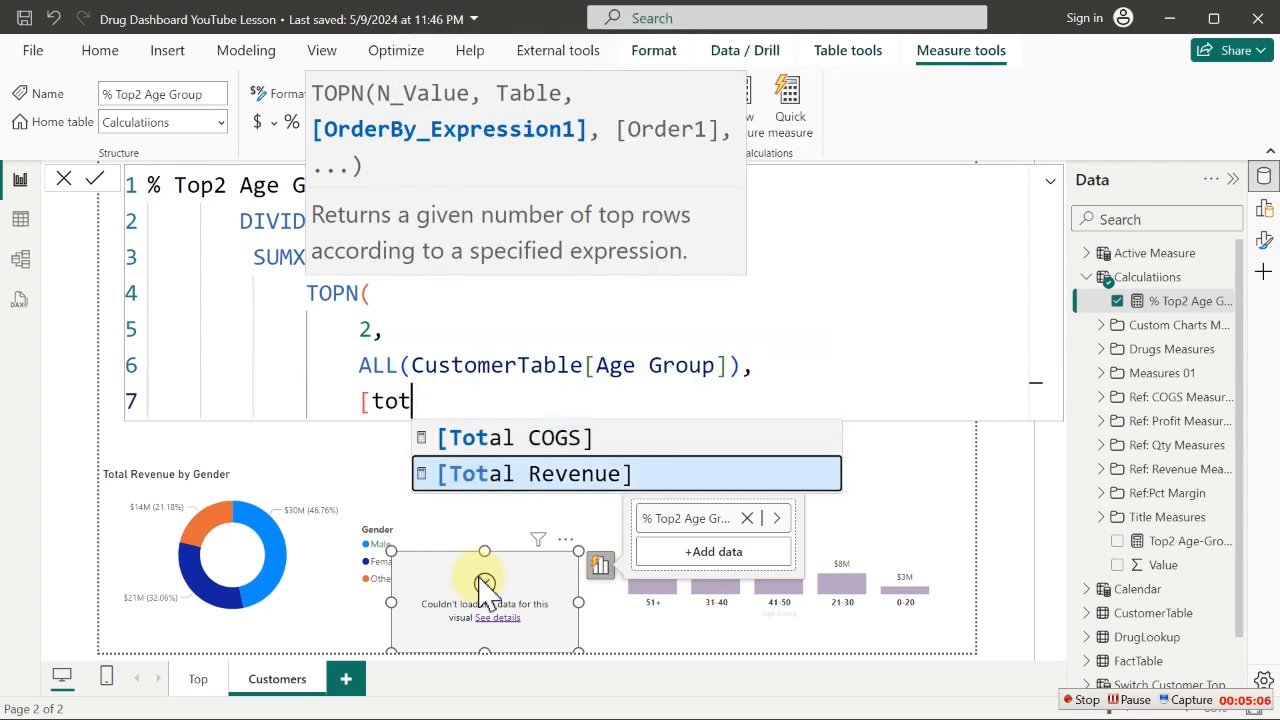
pyautogui.press('Tab')
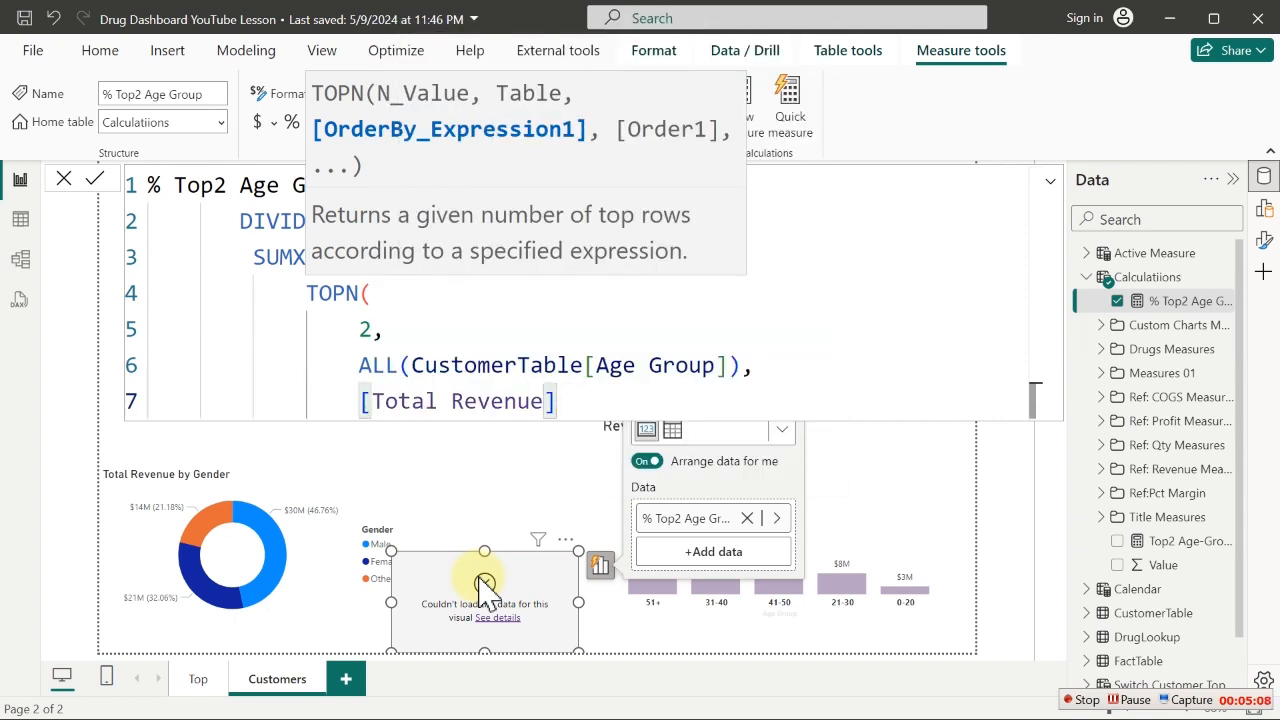
pyautogui.write(',')
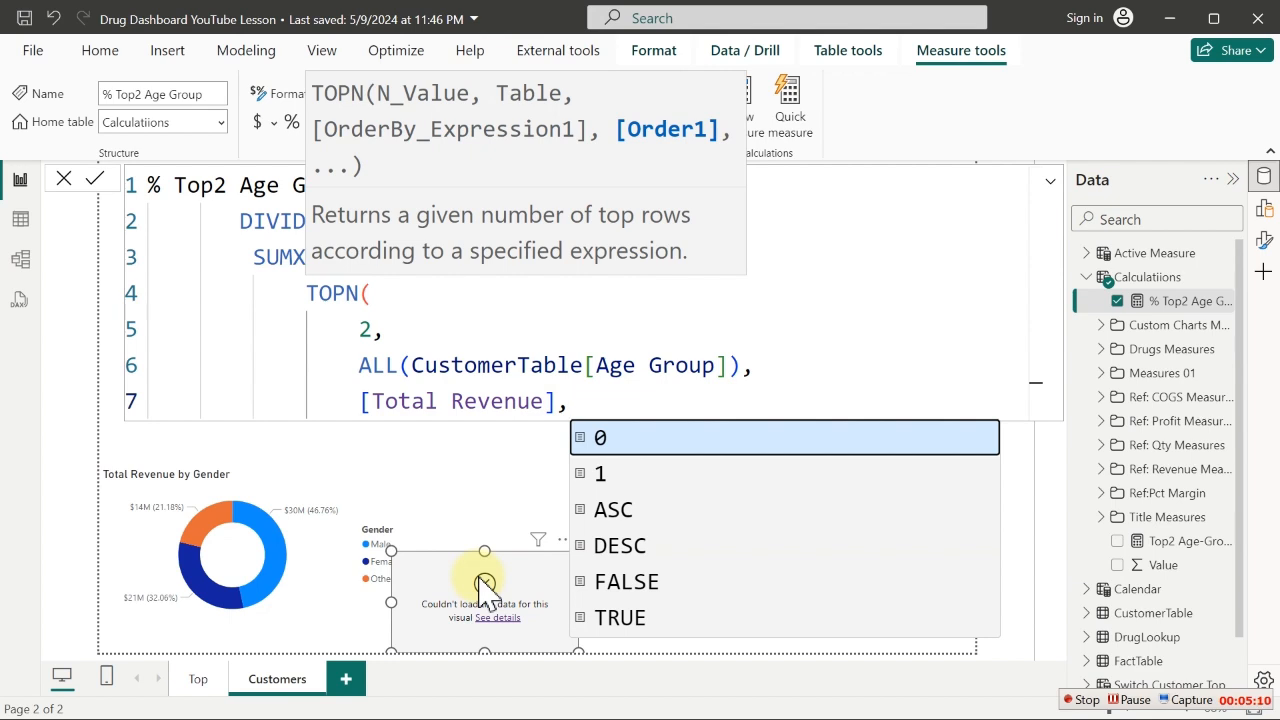
# Set the TOPN order to DESC on its own line and close TOPN with ), on the line below
pyautogui.hotkey('shift', 'Return')
pyautogui.press('Down')
pyautogui.press('Down')
pyautogui.press('Down')
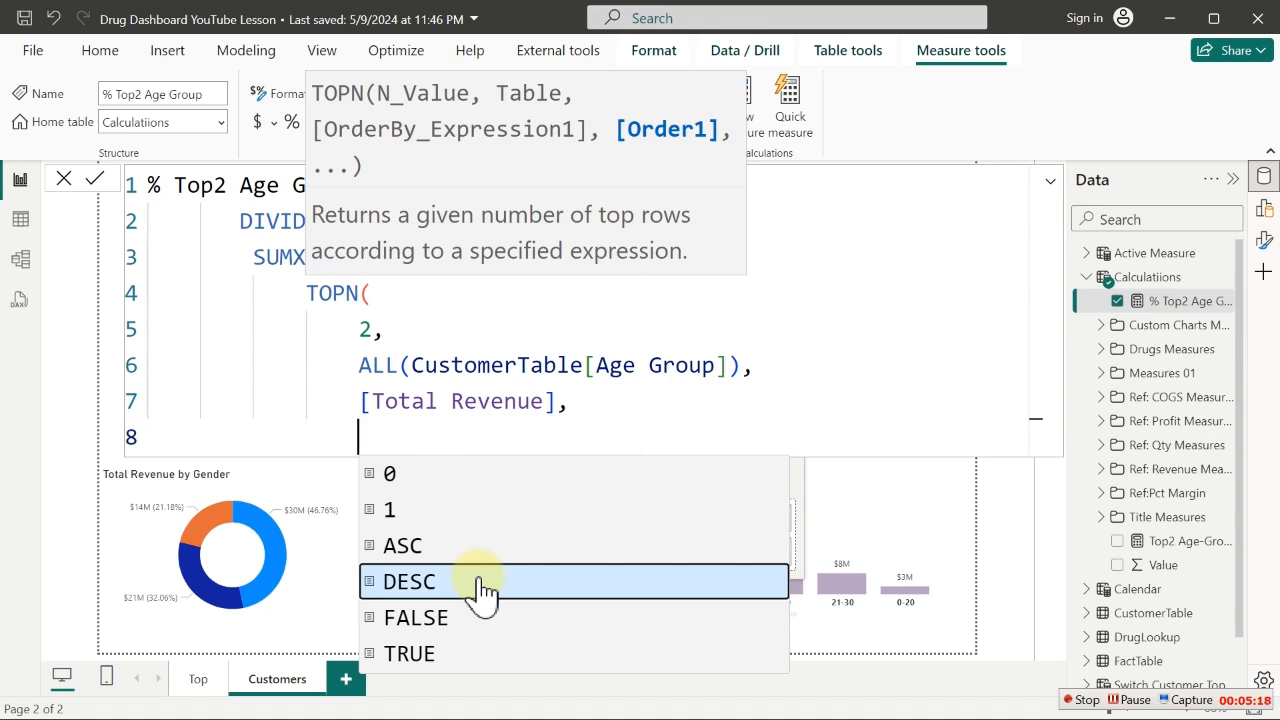
pyautogui.click(480, 586)
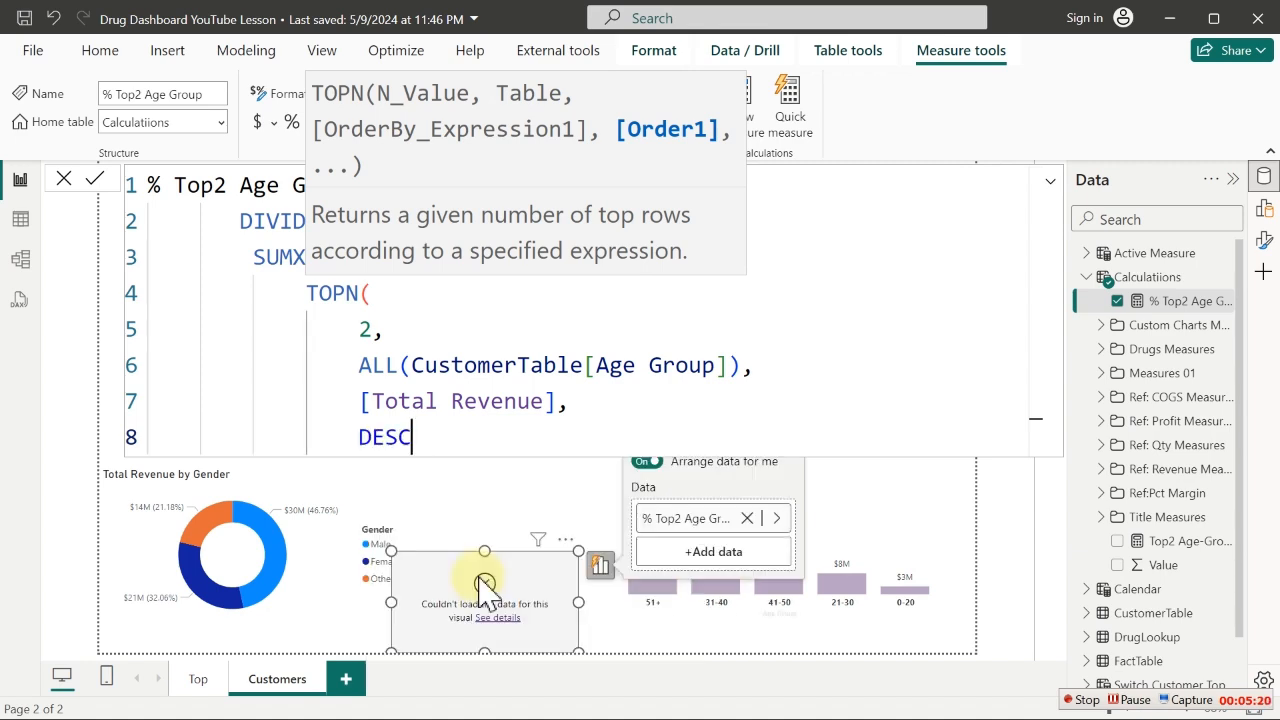
pyautogui.hotkey('shift', 'Return')
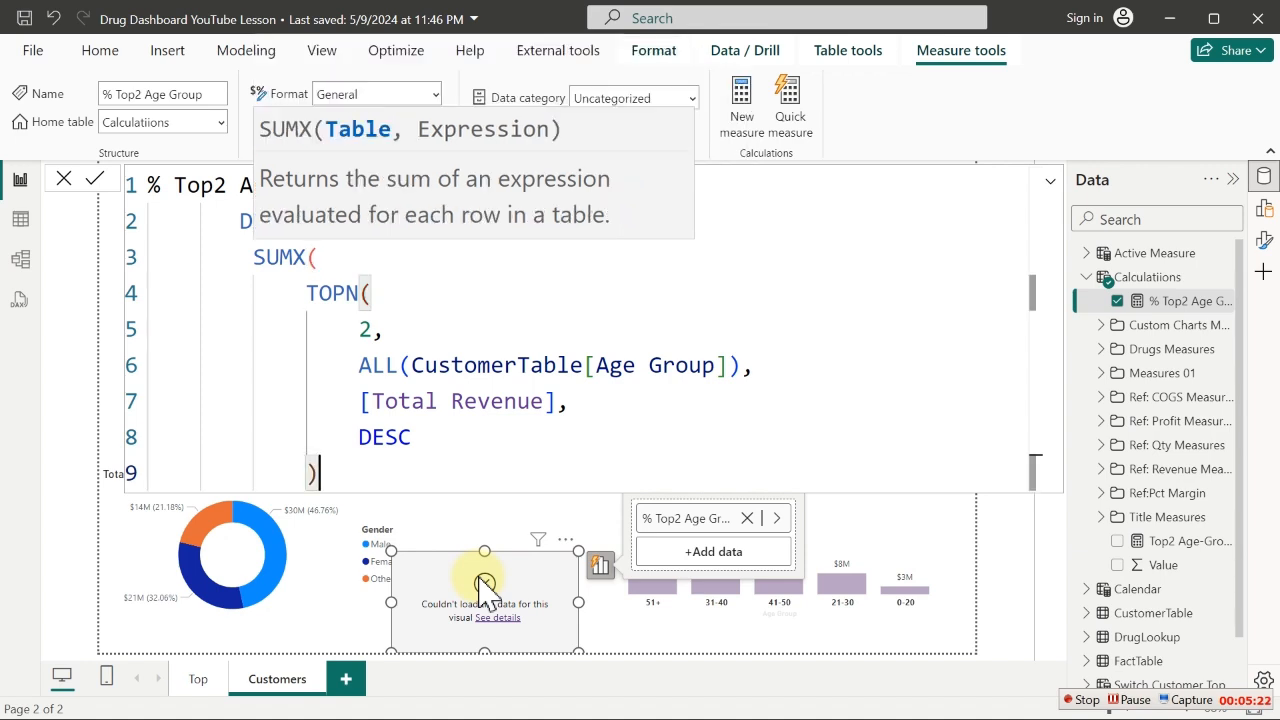
pyautogui.write('),')
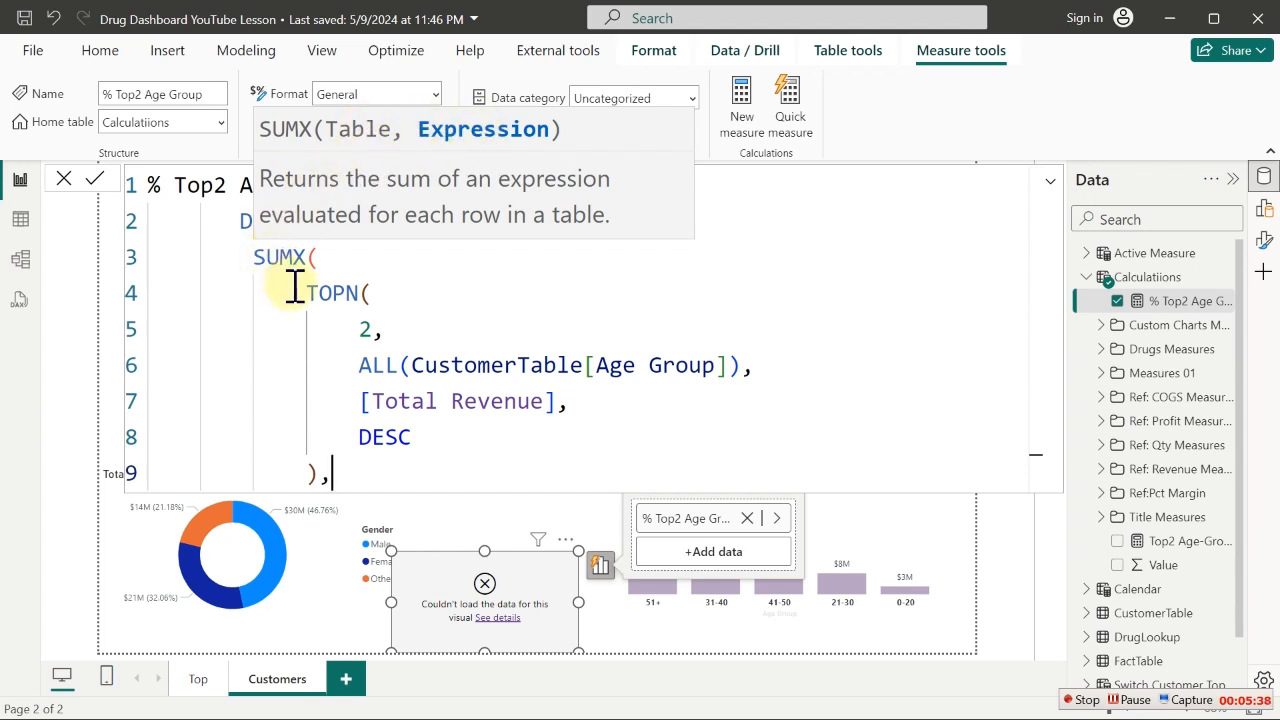
# Add [Total Revenue] on line 10 as the SUMX expression
pyautogui.moveTo(294, 290); pyautogui.dragTo(333, 476)
pyautogui.click(333, 476)
pyautogui.press('Return')
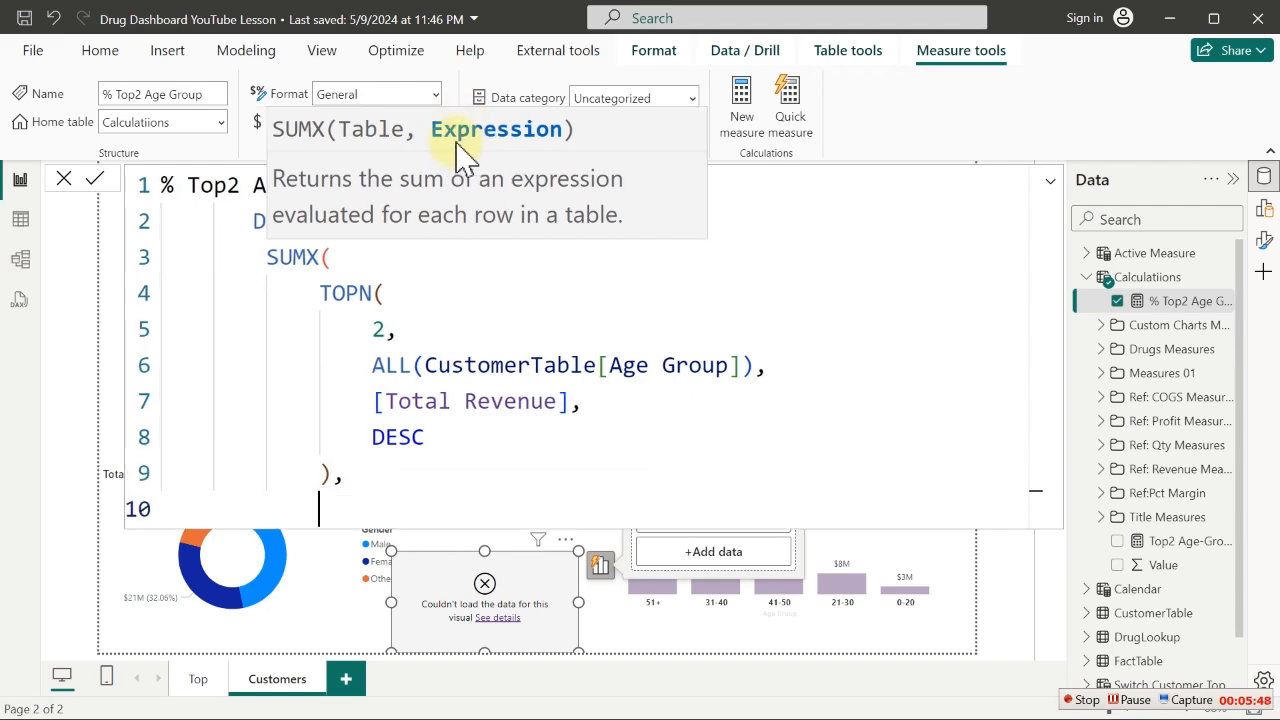
pyautogui.write('[tot')
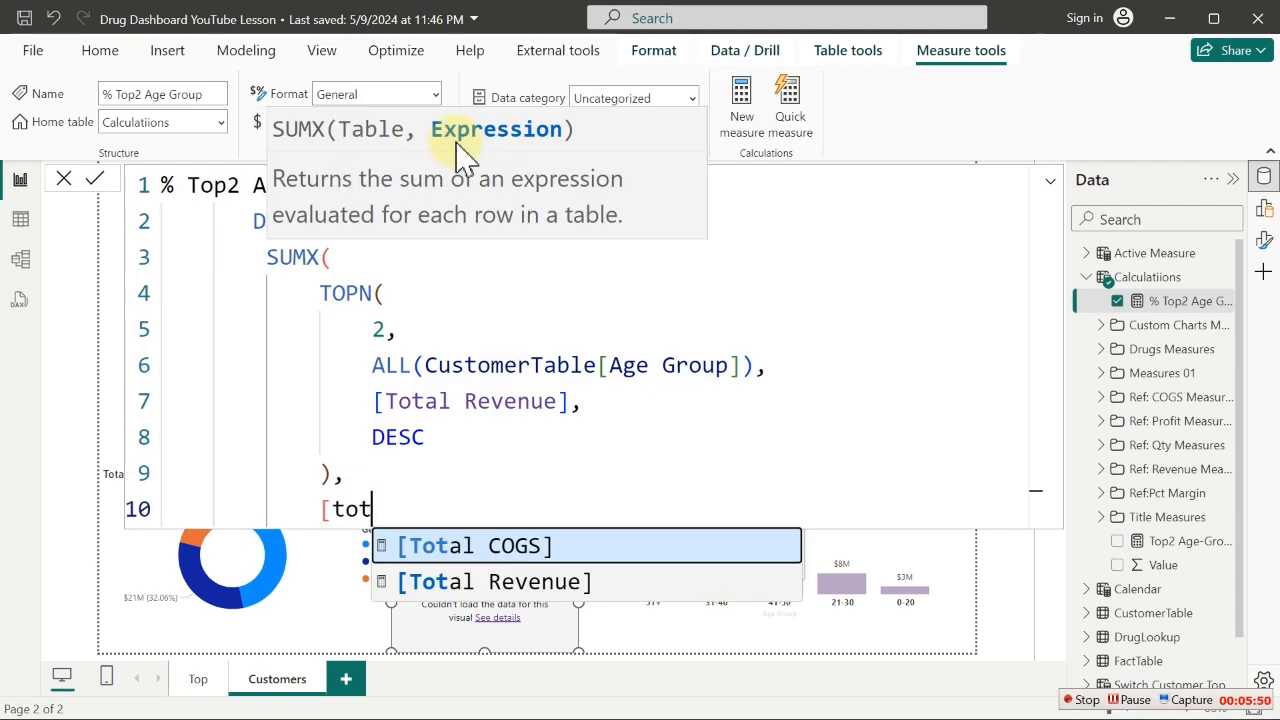
pyautogui.press('Down')
pyautogui.press('Tab')
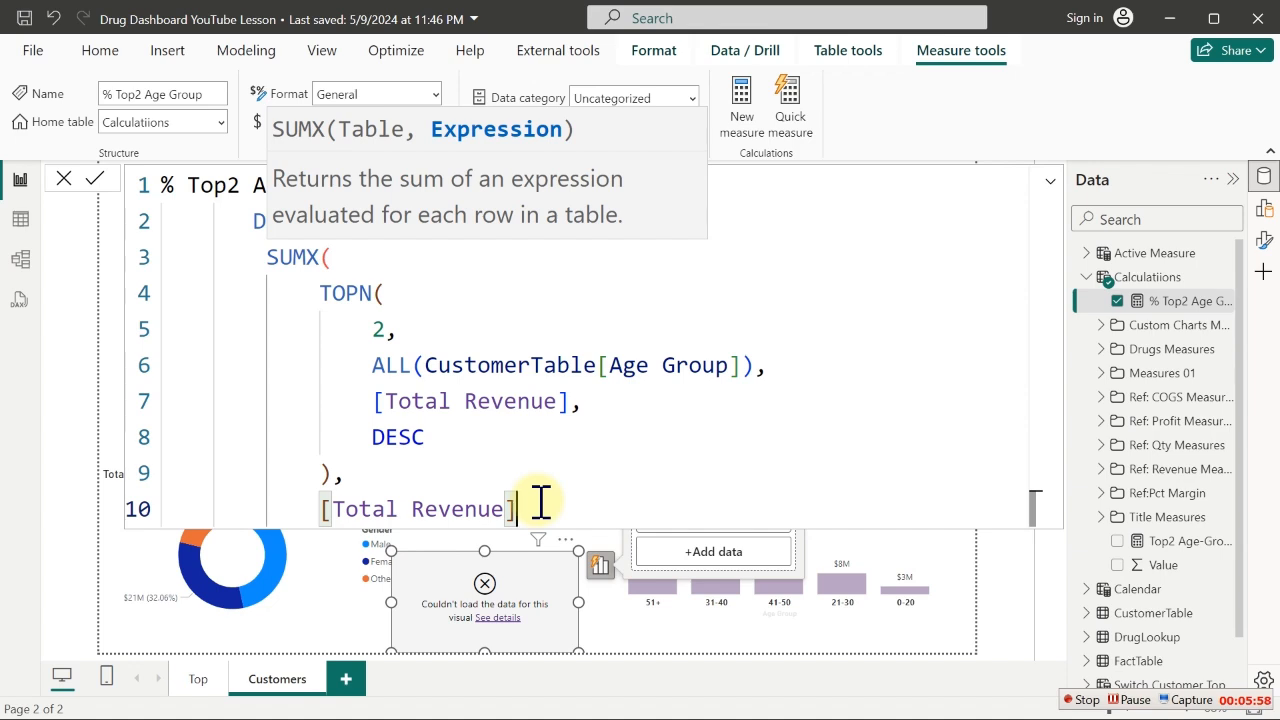
# Close the SUMX numerator with ), on a new line below its [Total Revenue] expression
pyautogui.click(489, 321)
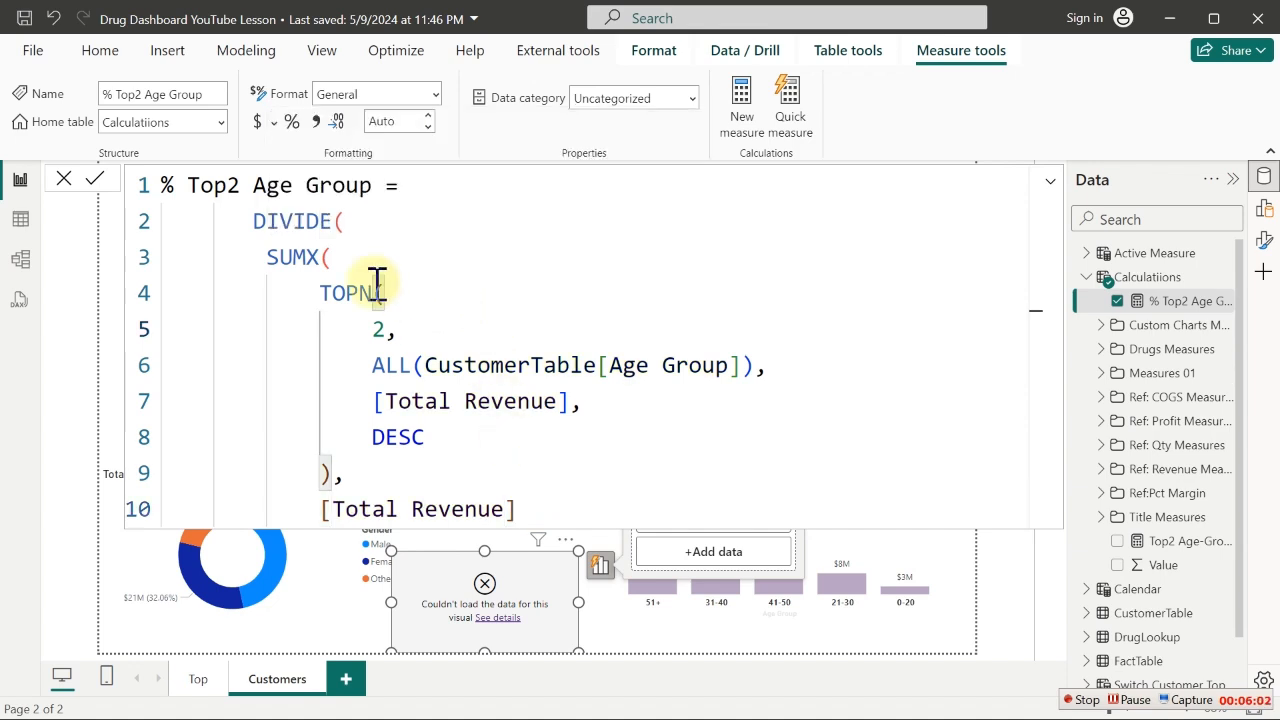
pyautogui.moveTo(240, 221); pyautogui.dragTo(345, 221)
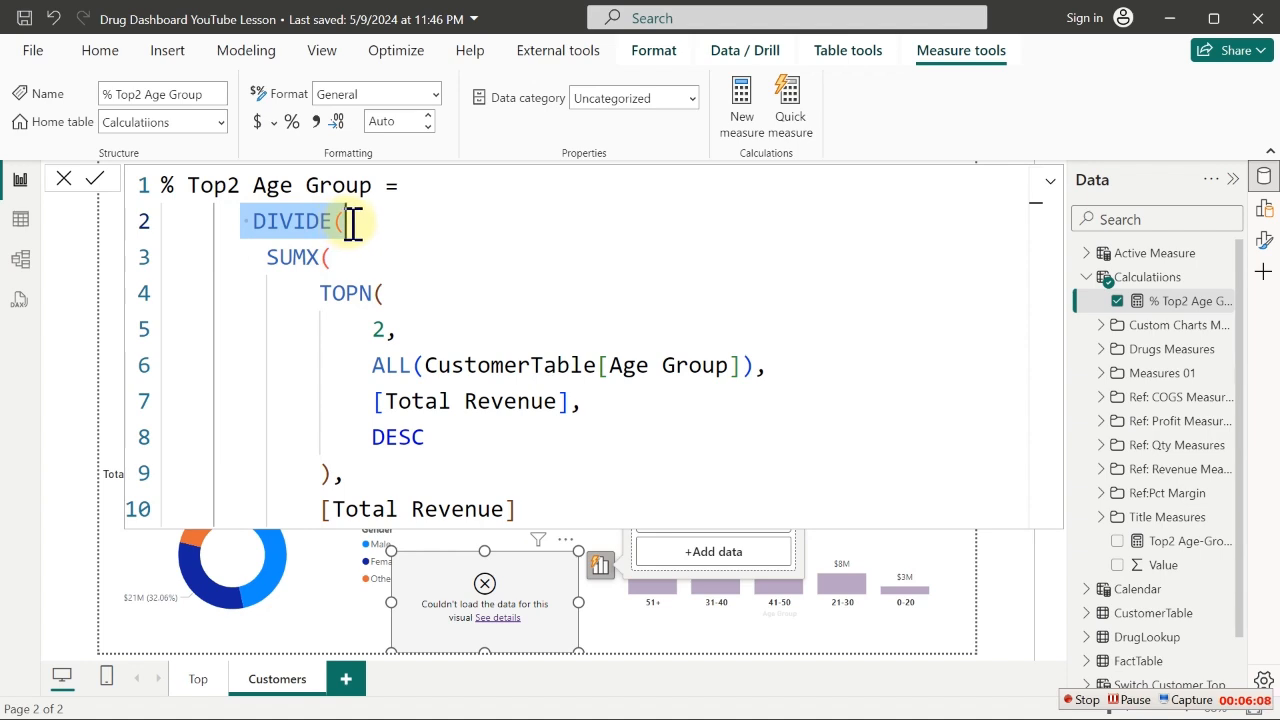
pyautogui.click(266, 257)
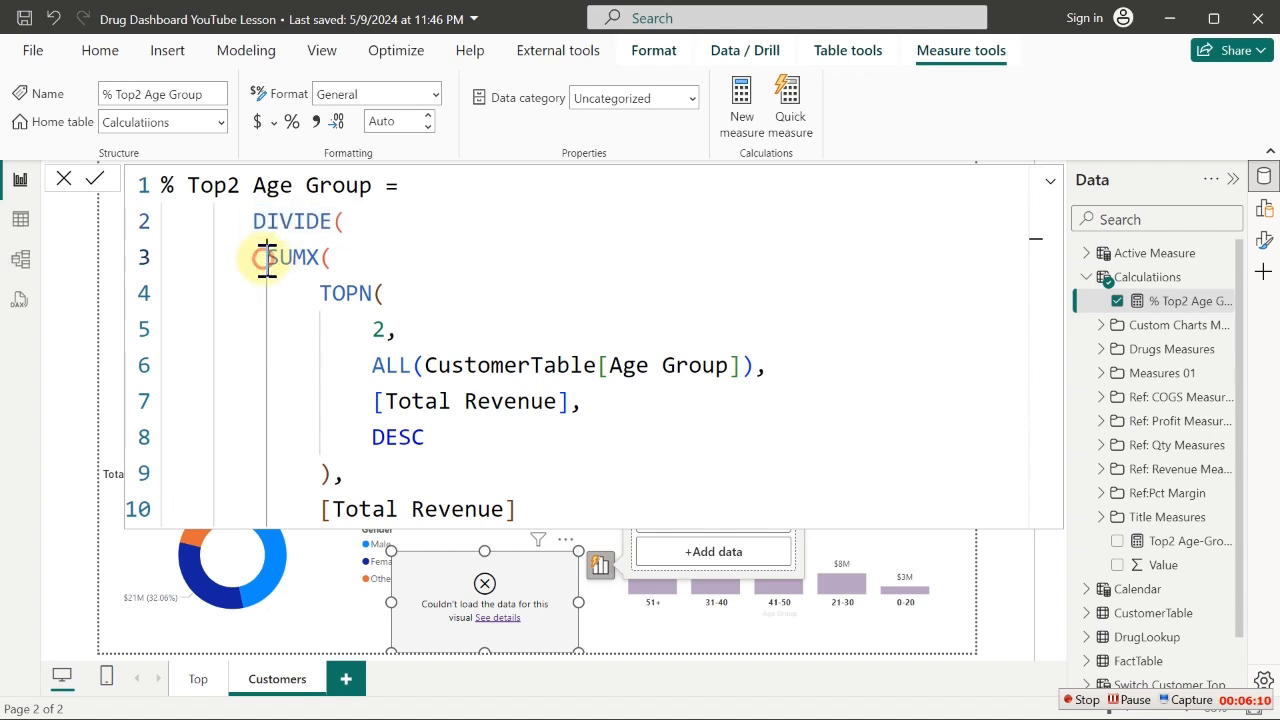
pyautogui.moveTo(266, 257); pyautogui.dragTo(534, 511)
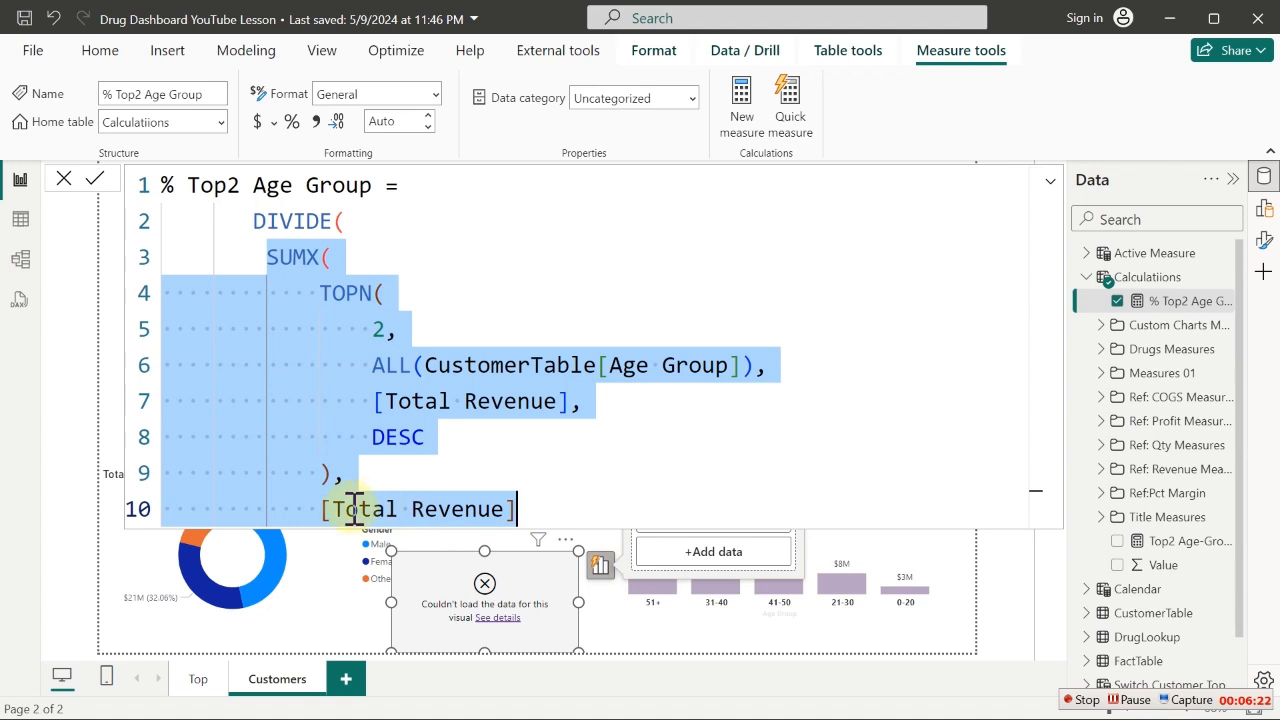
pyautogui.click(520, 509)
pyautogui.press('Return')
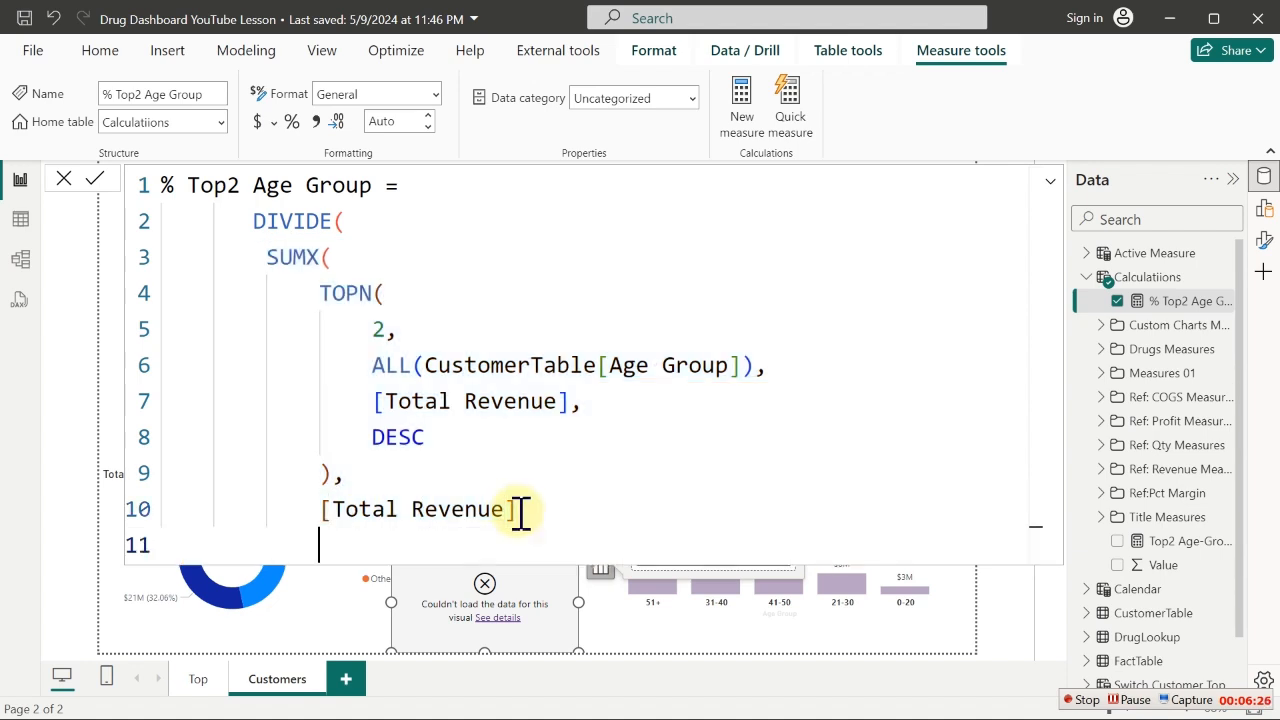
pyautogui.write(')')
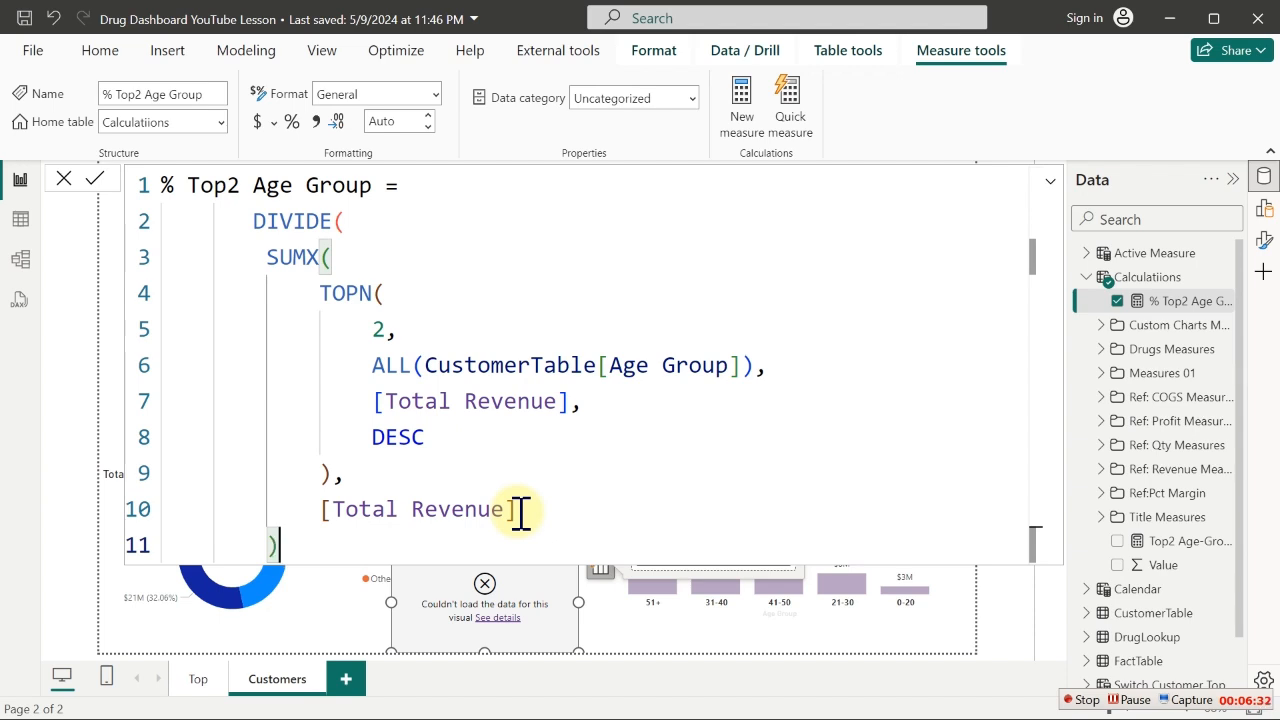
pyautogui.write(',')
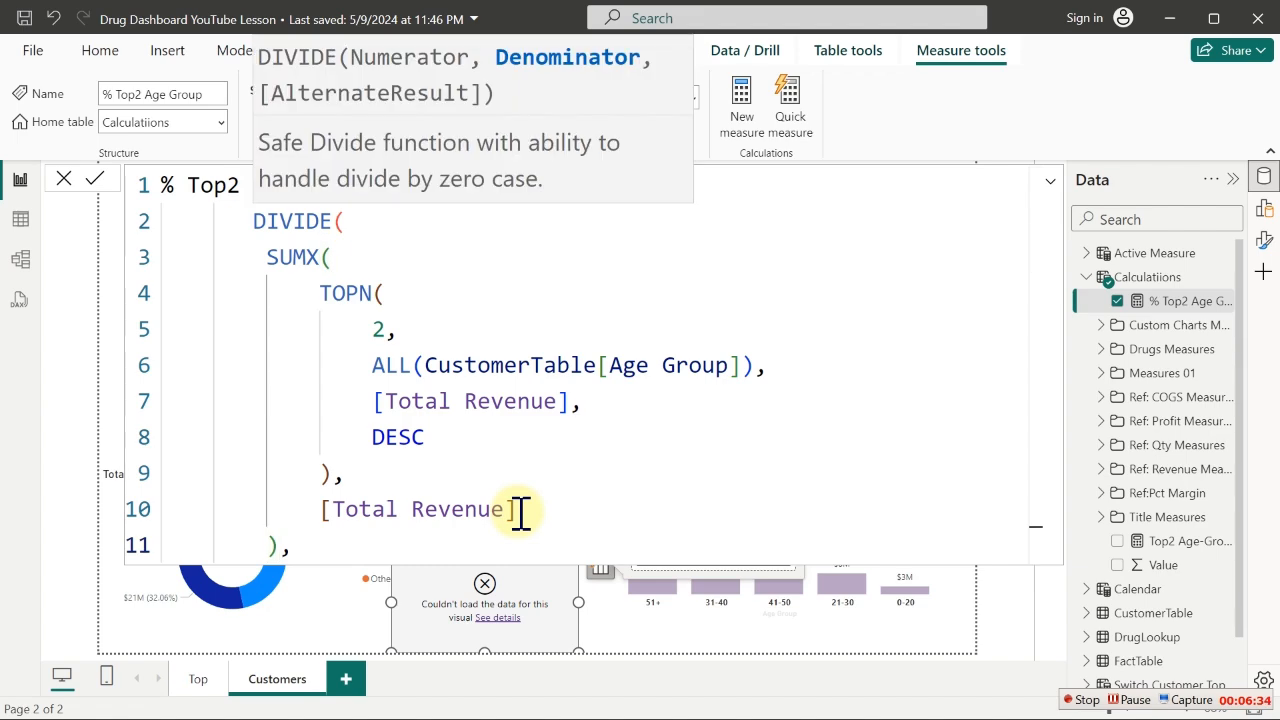
# Add [Total Revenue] on line 12 as the DIVIDE denominator and close DIVIDE with ) on the line below
pyautogui.press('Return')
pyautogui.write('[')
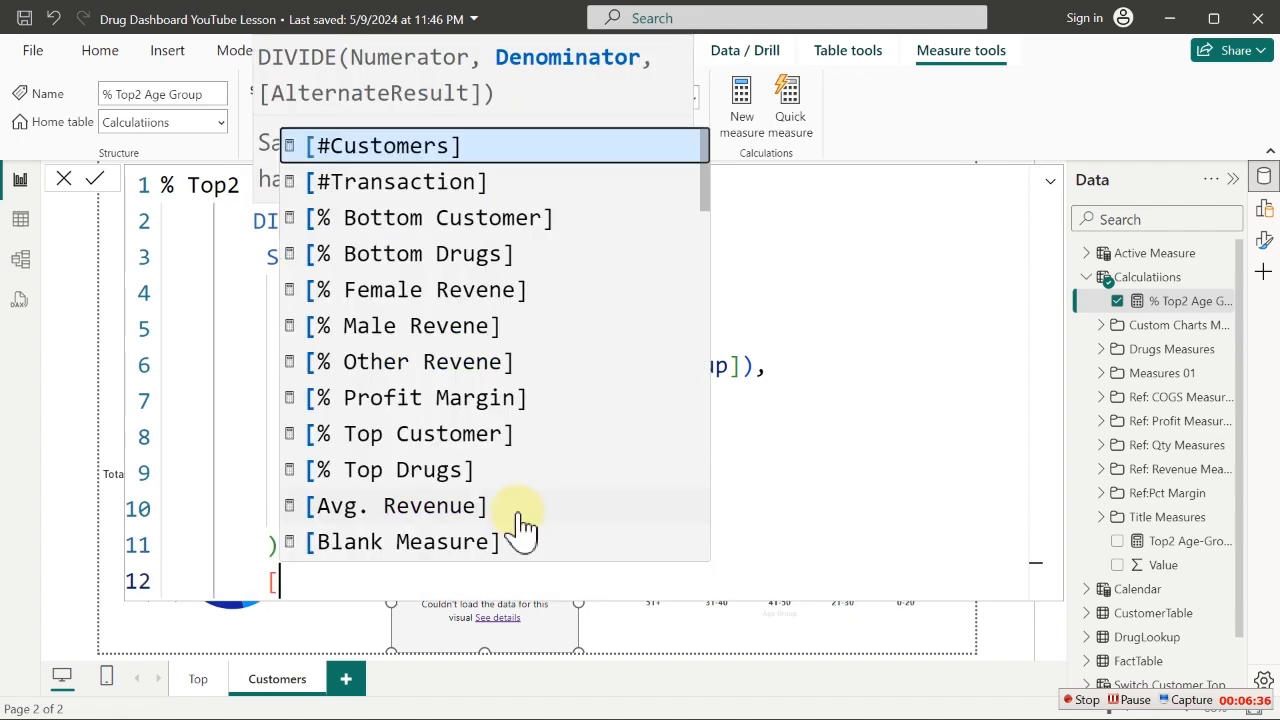
pyautogui.write('tot')
pyautogui.press('Down')
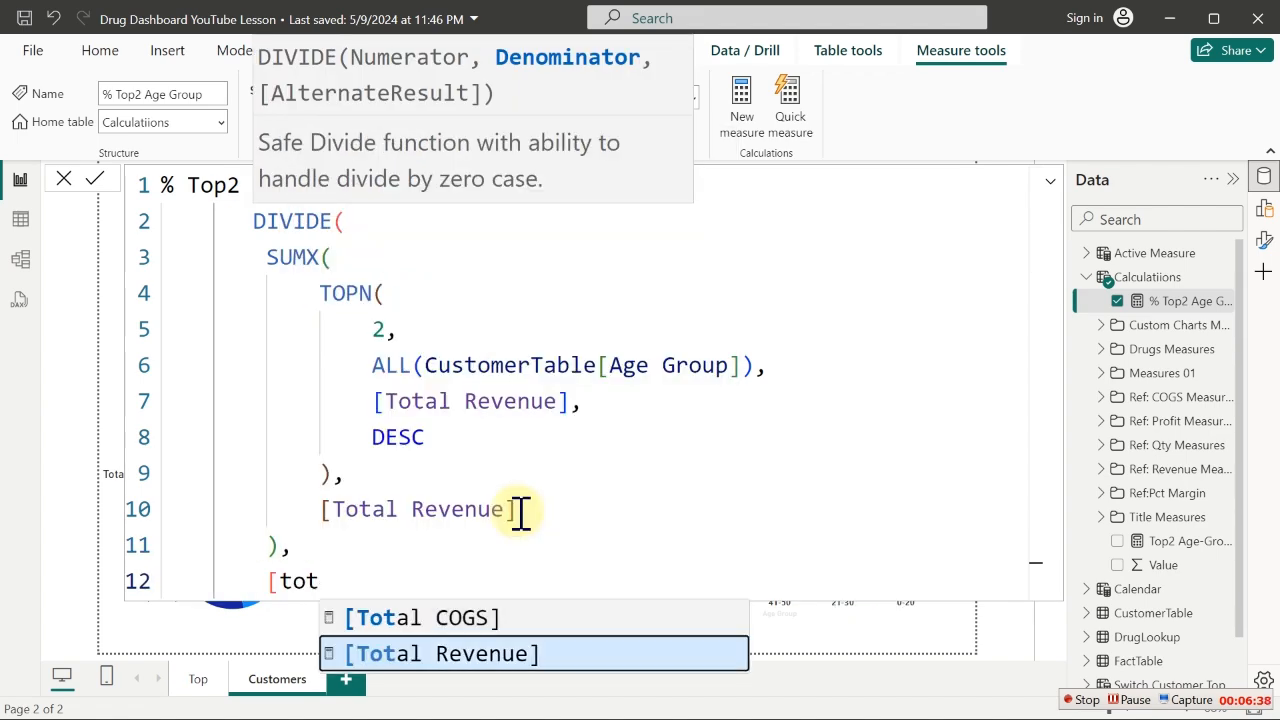
pyautogui.press('Tab')
pyautogui.press('Return')
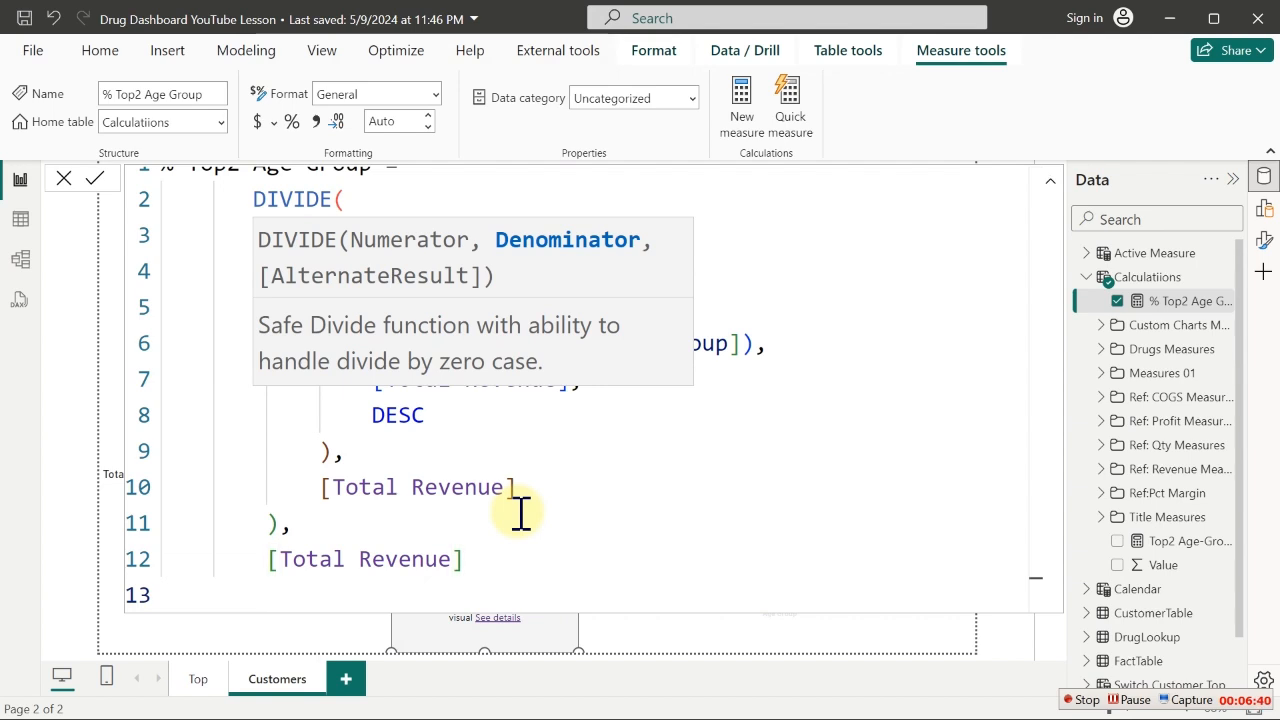
pyautogui.write(')')
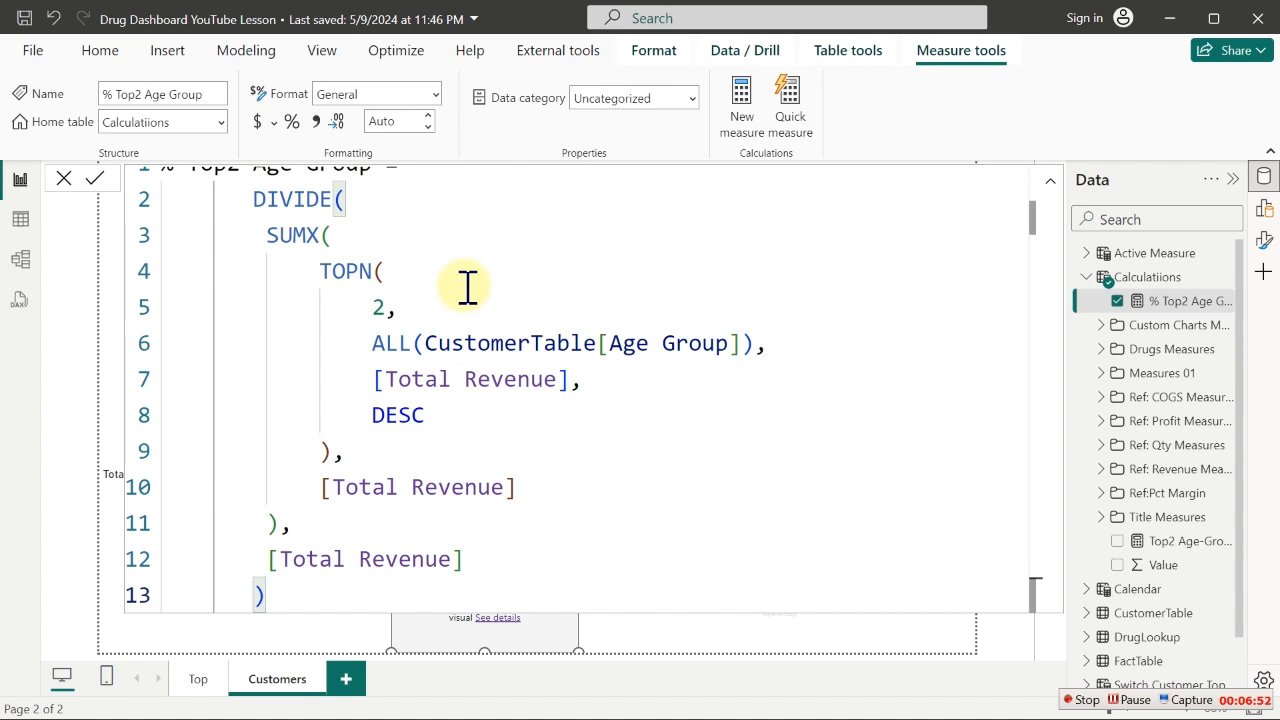
# Review the DIVIDE formula, examining its SUMX numerator and its [Total Revenue] denominator
pyautogui.click(252, 199)
pyautogui.keyDown('shift'); pyautogui.click(346, 199); pyautogui.keyUp('shift')
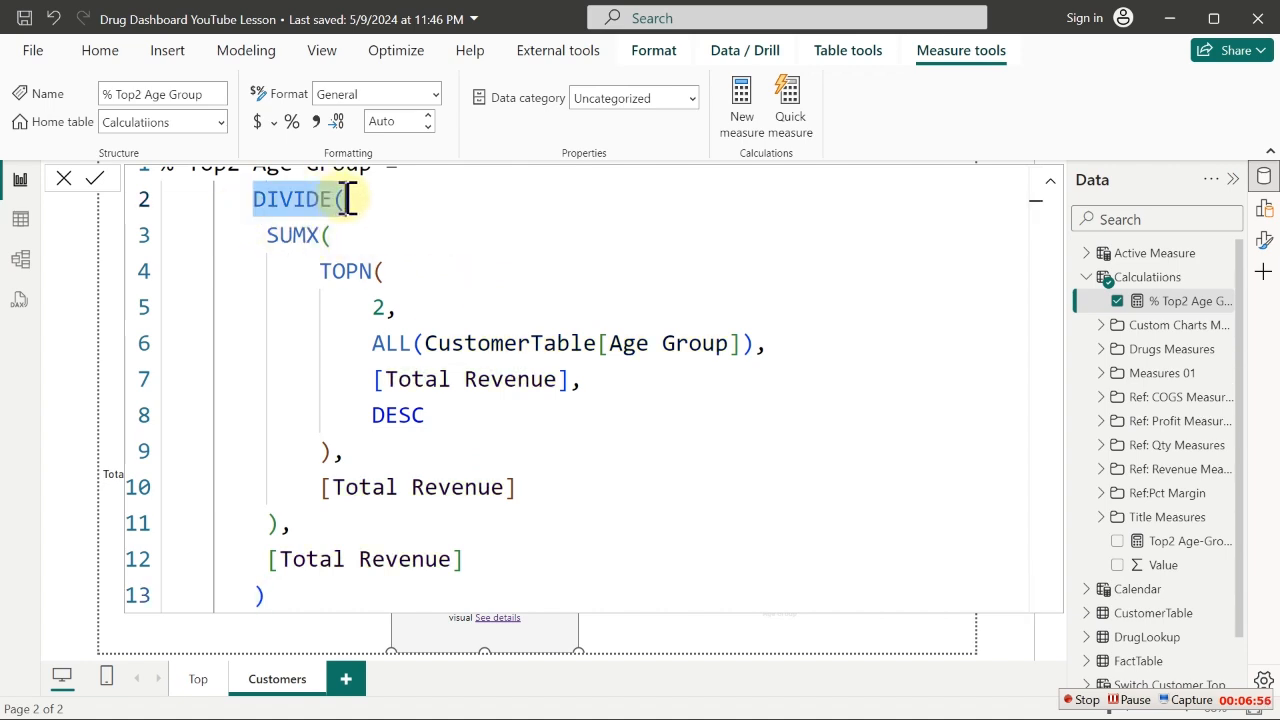
pyautogui.moveTo(266, 235); pyautogui.dragTo(538, 506)
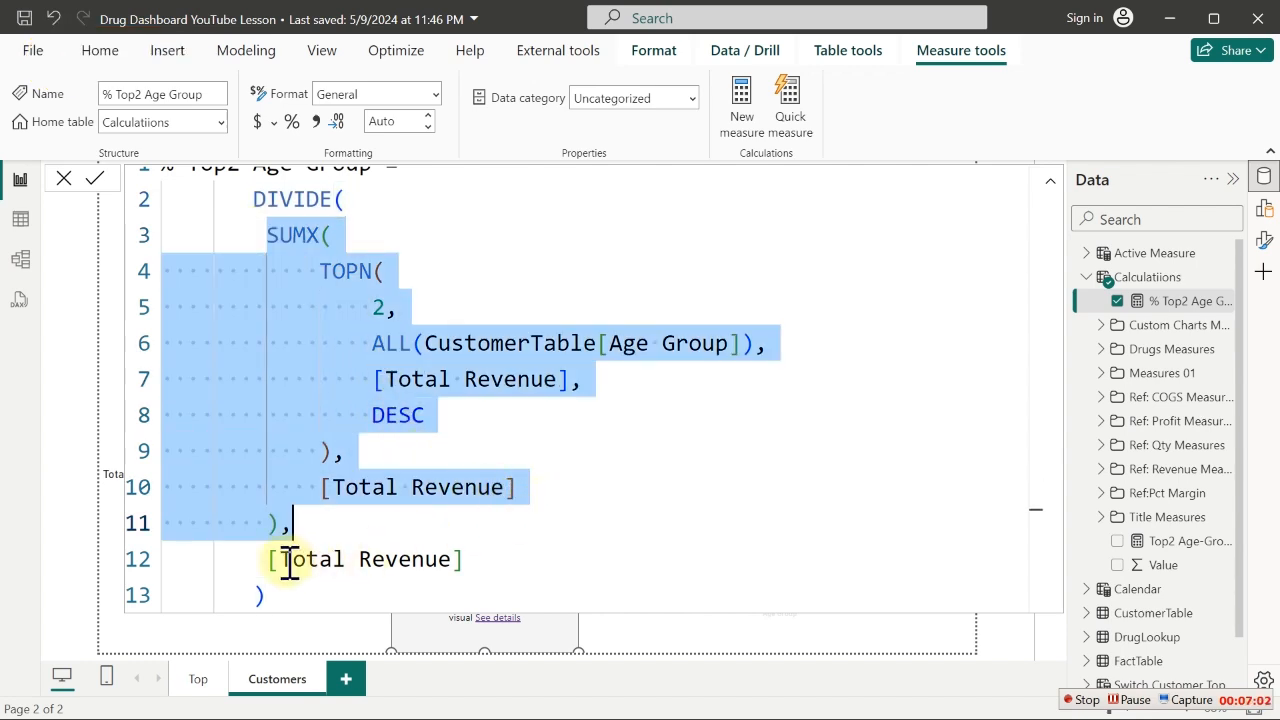
pyautogui.moveTo(266, 562); pyautogui.dragTo(477, 563)
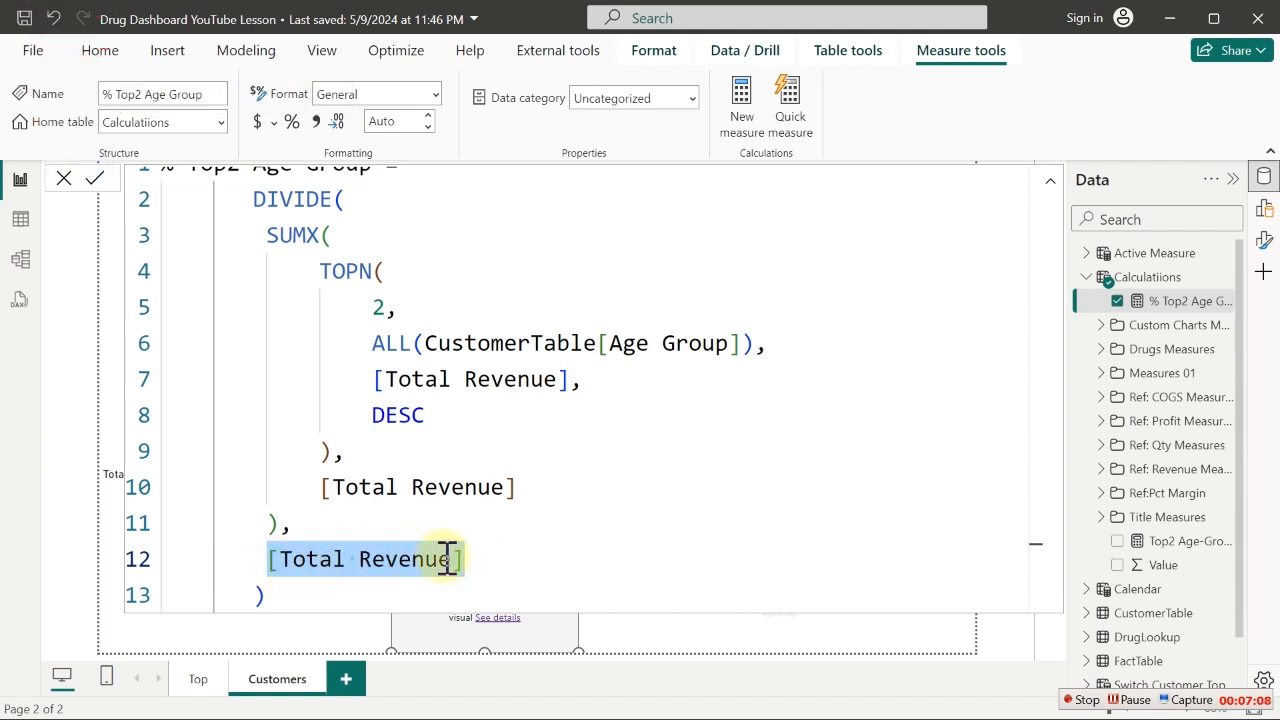
pyautogui.click(266, 238)
pyautogui.keyDown('shift'); pyautogui.click(509, 526); pyautogui.keyUp('shift')
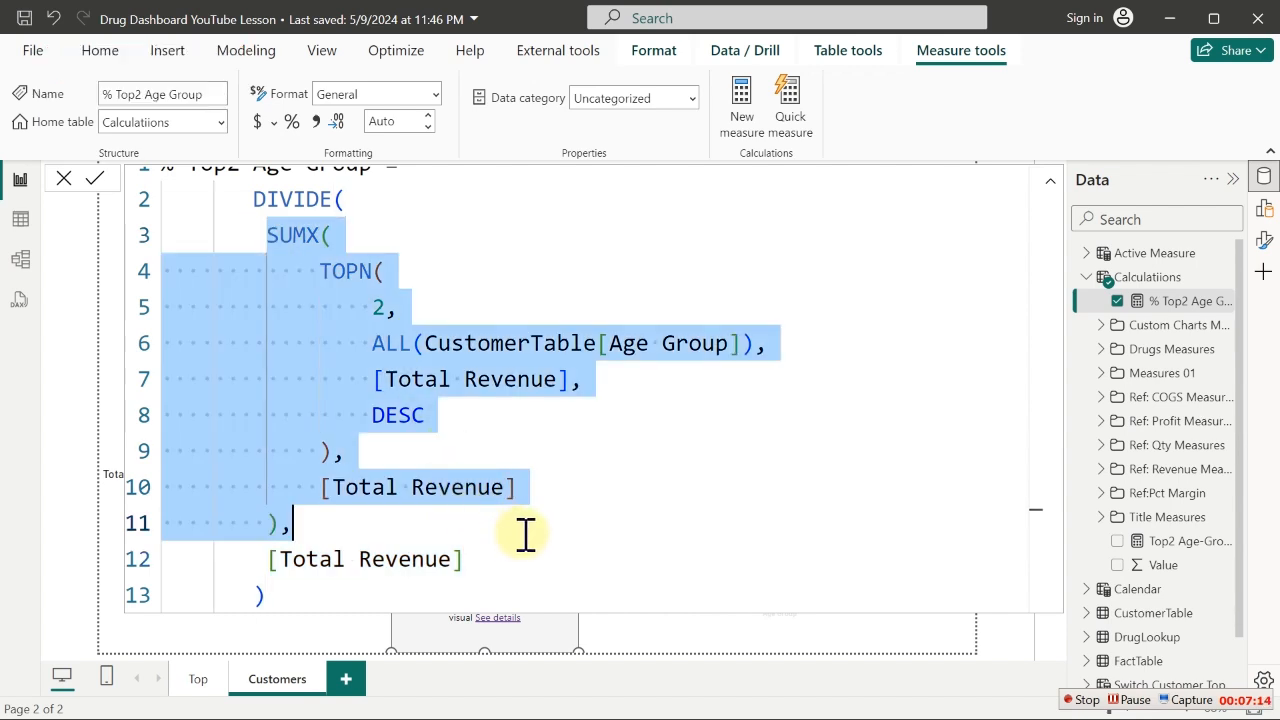
pyautogui.click(430, 559)
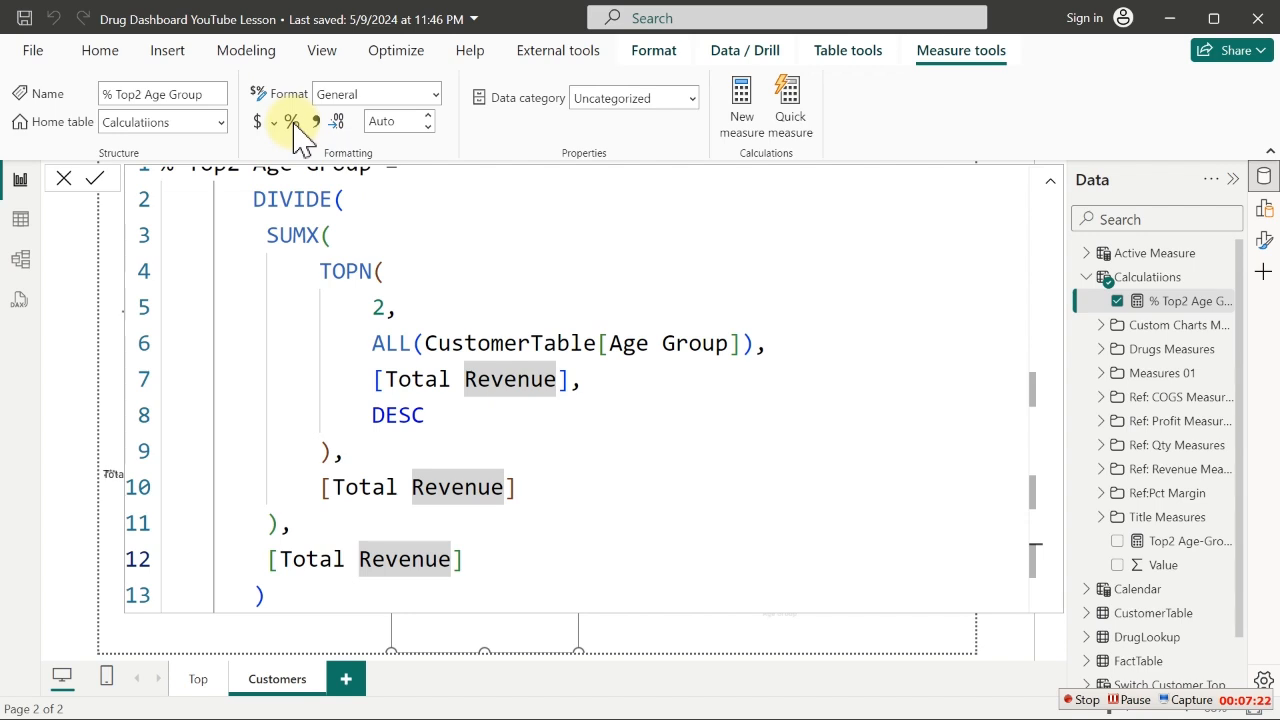
# Format the % Top2 Age Group measure as a percentage, leave the formula editor and select the measure's card
pyautogui.click(292, 122)
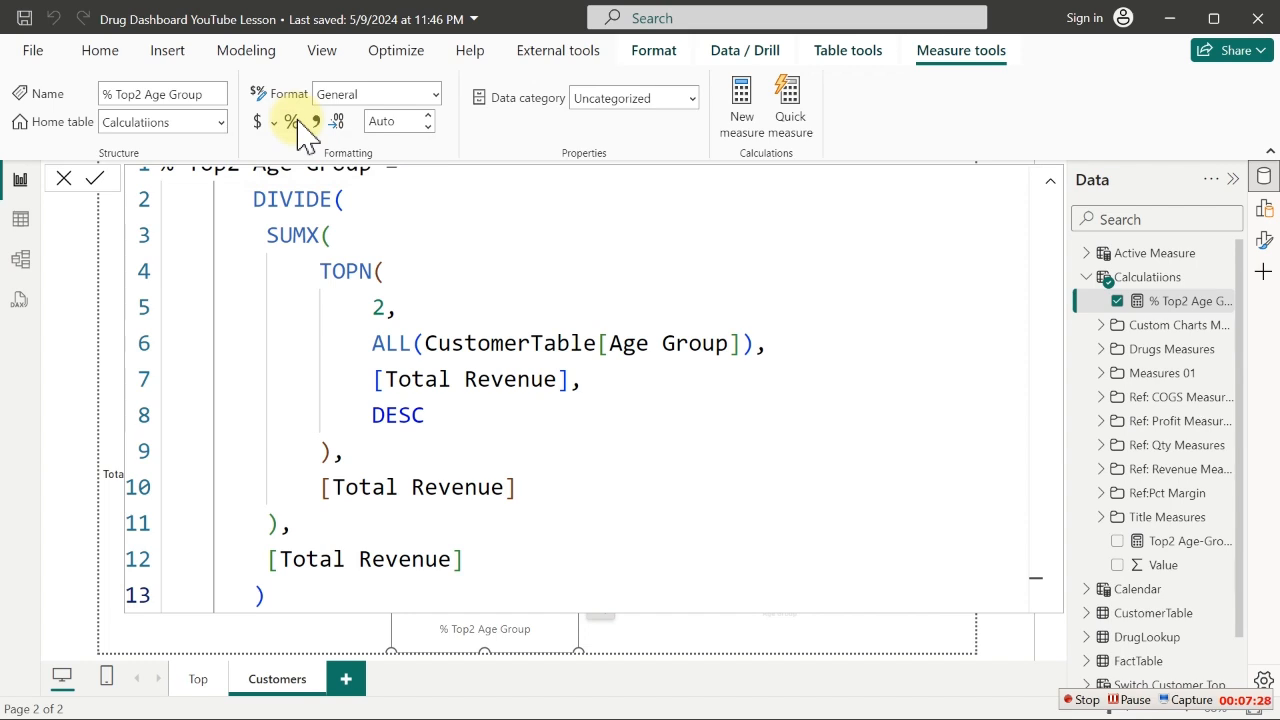
pyautogui.click(292, 122)
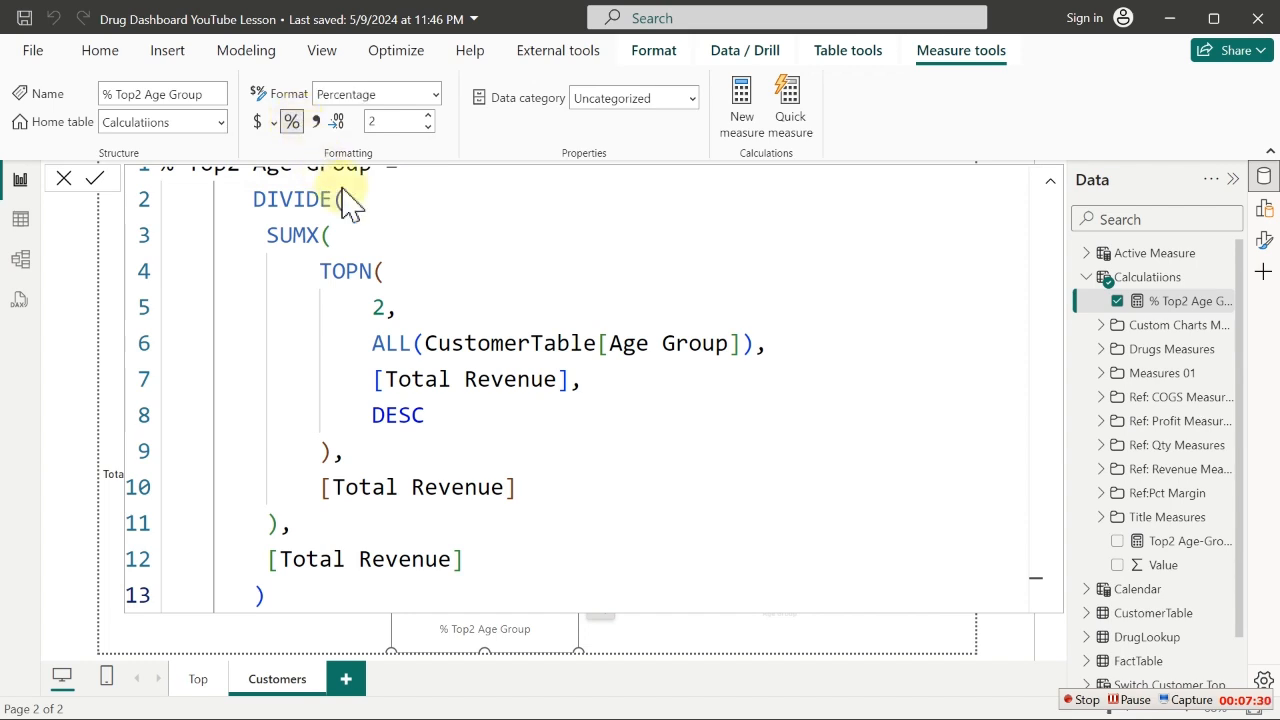
pyautogui.click(655, 641)
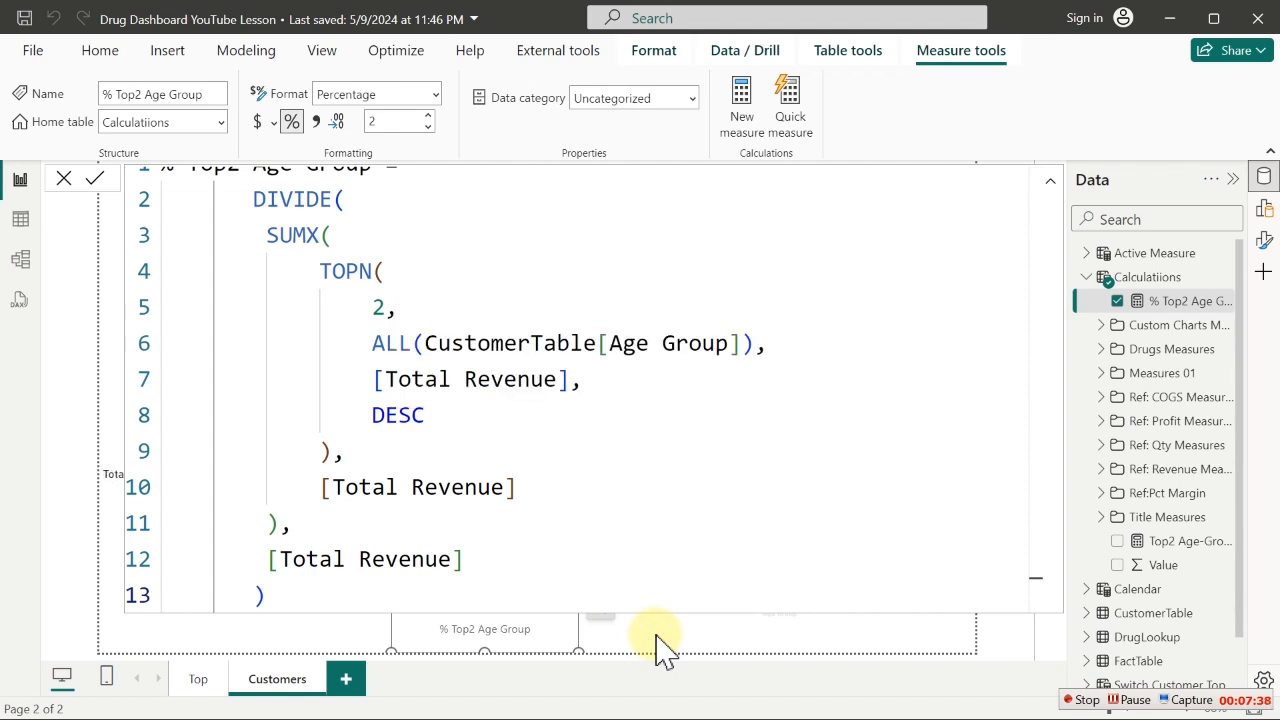
pyautogui.click(619, 633)
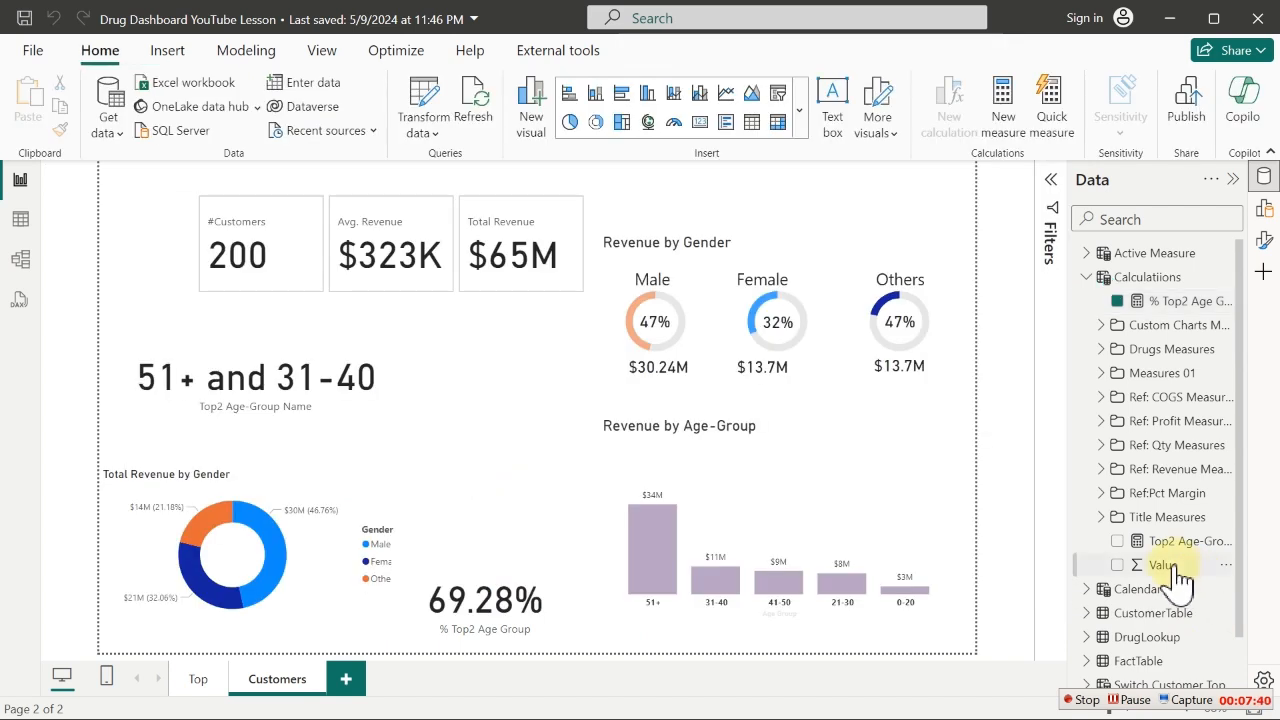
pyautogui.click(527, 612)
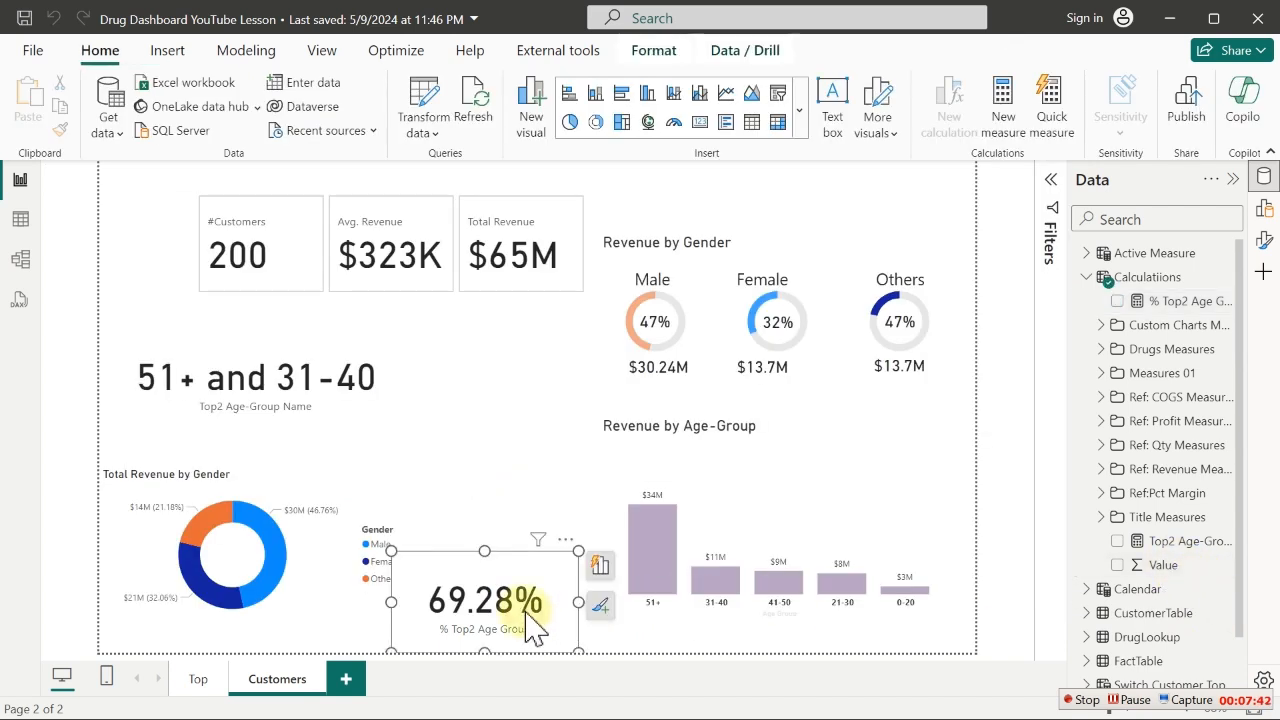
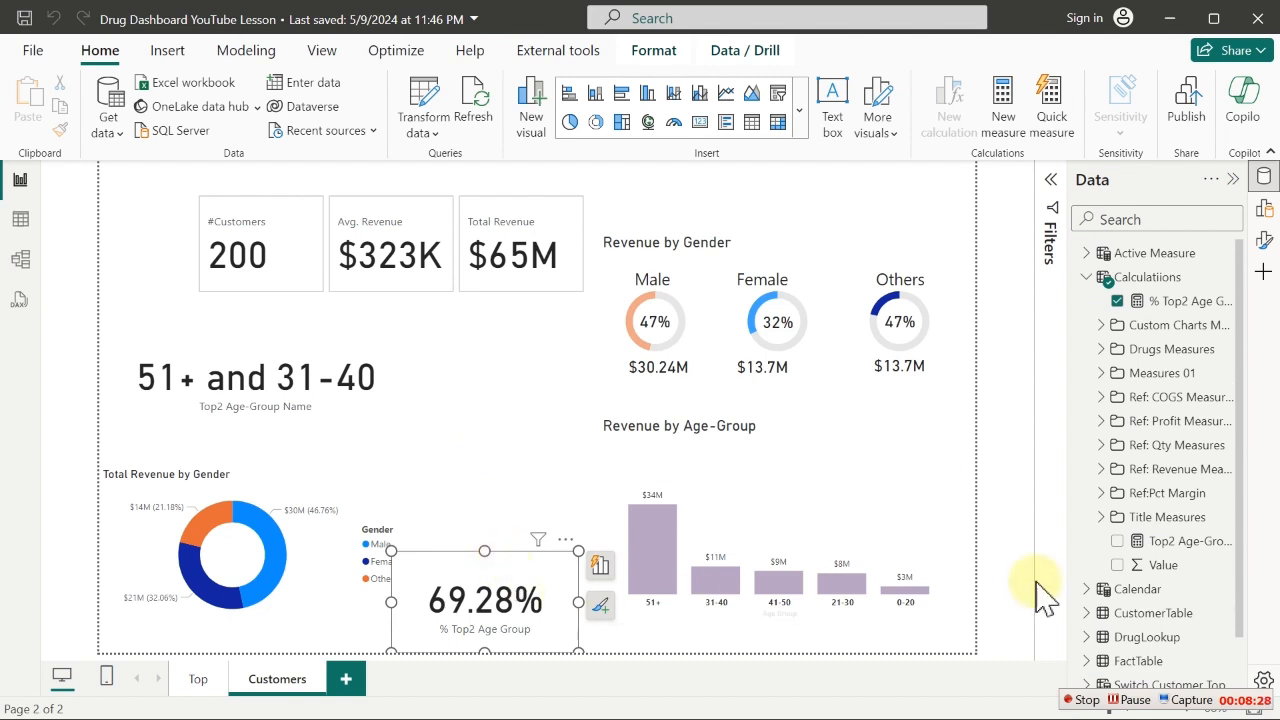
# Reopen the % Top2 Age Group measure to check its formula, and return to the report page
pyautogui.click(1188, 305)
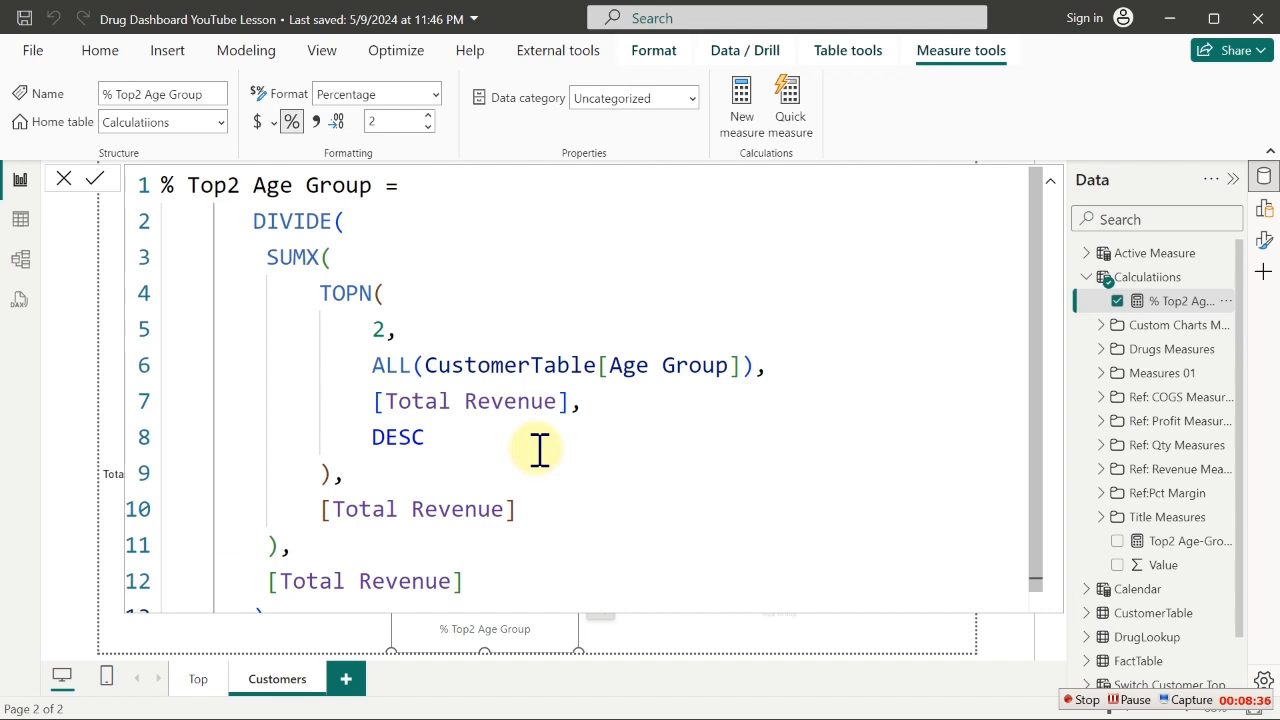
pyautogui.click(638, 648)
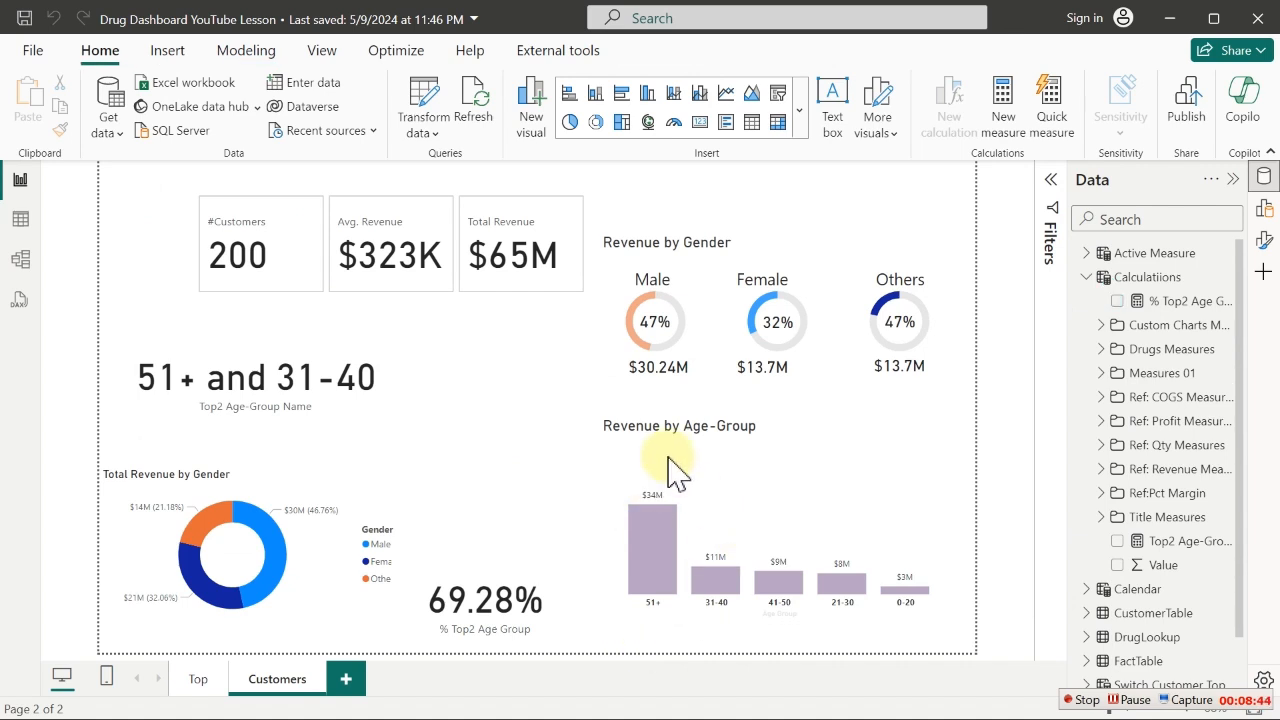
pyautogui.click(1093, 703)
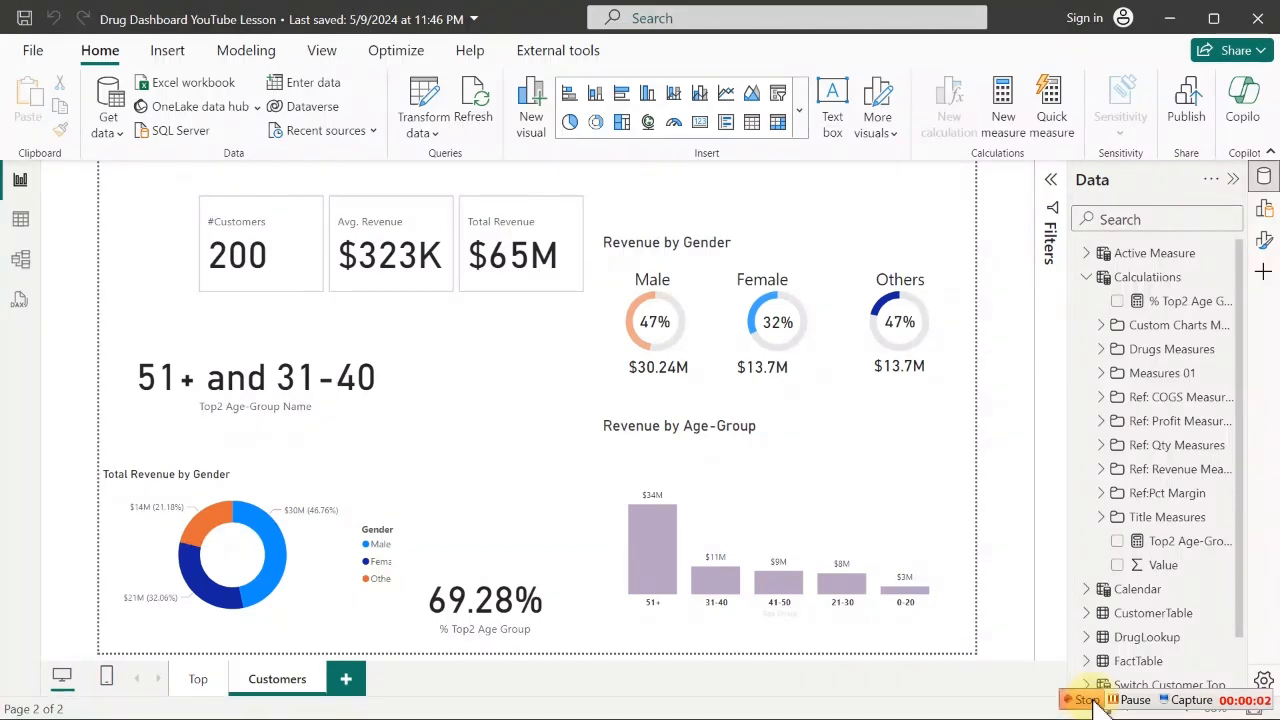
# Insert a text box on the Customers page and set its font size to 16
pyautogui.click(845, 106)
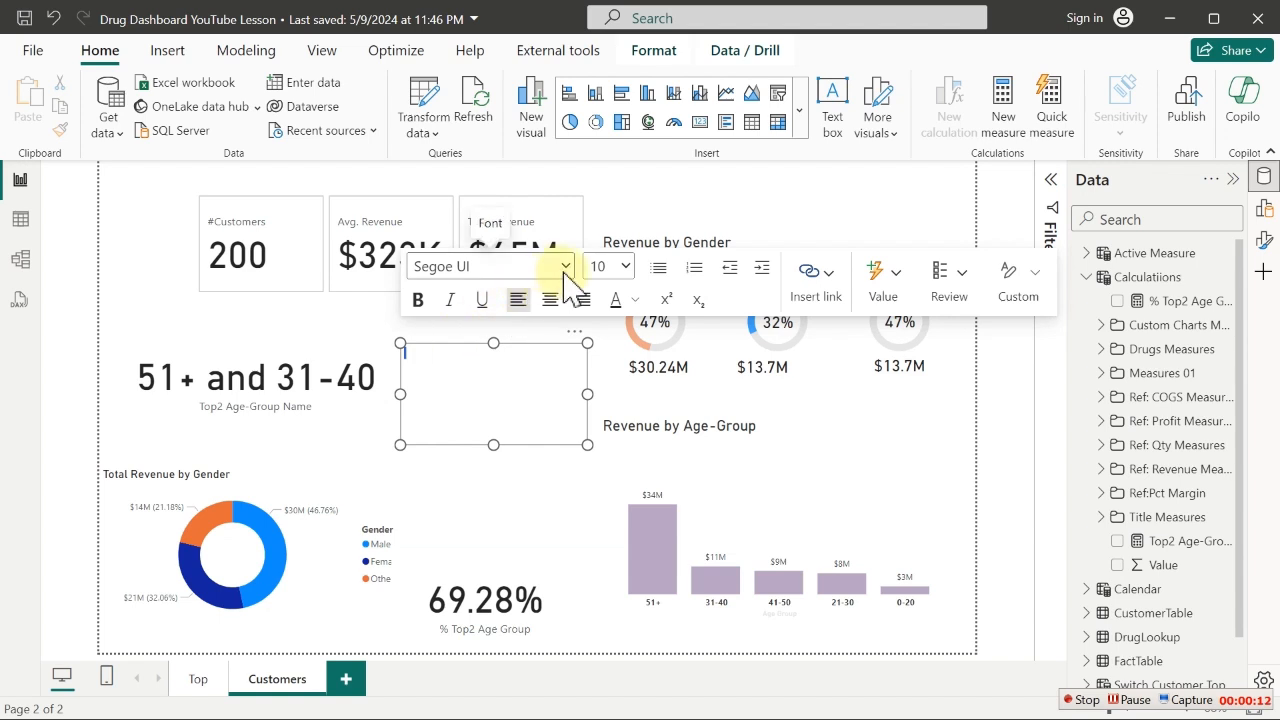
pyautogui.click(623, 267)
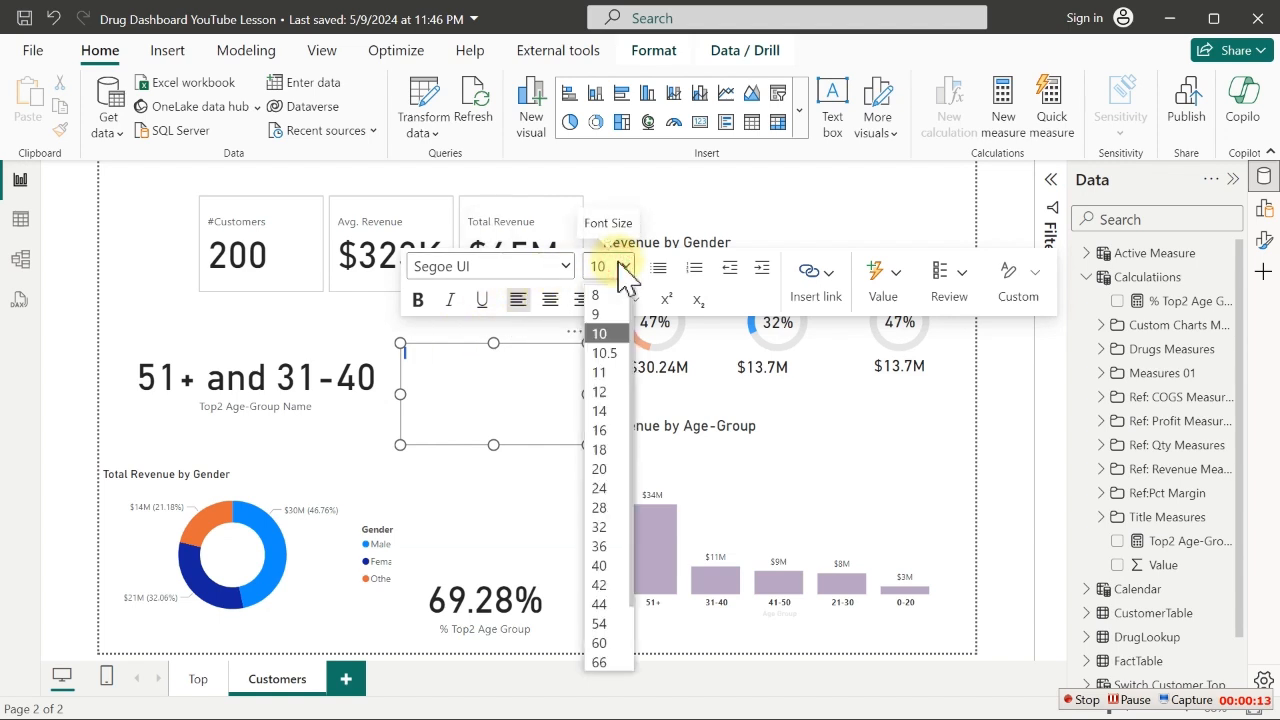
pyautogui.click(602, 432)
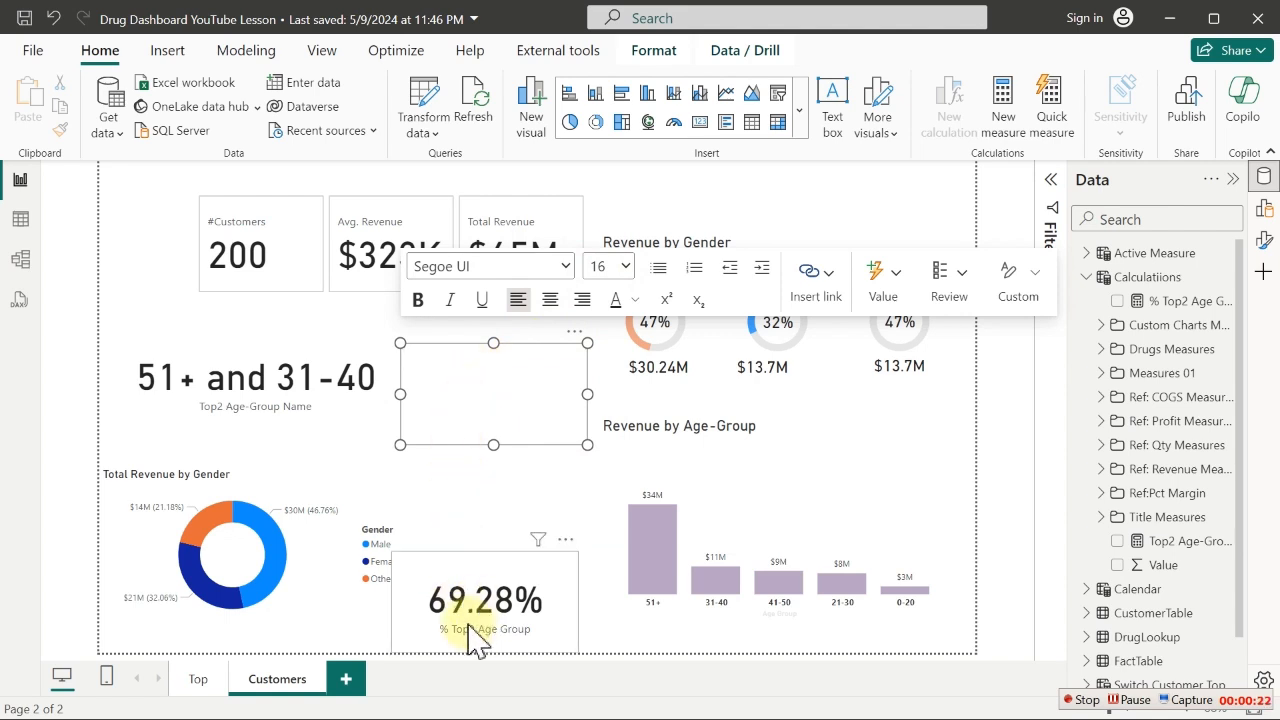
# Add a dynamic value to the text box calculated from "% Top2 age Group" and save it
pyautogui.click(884, 287)
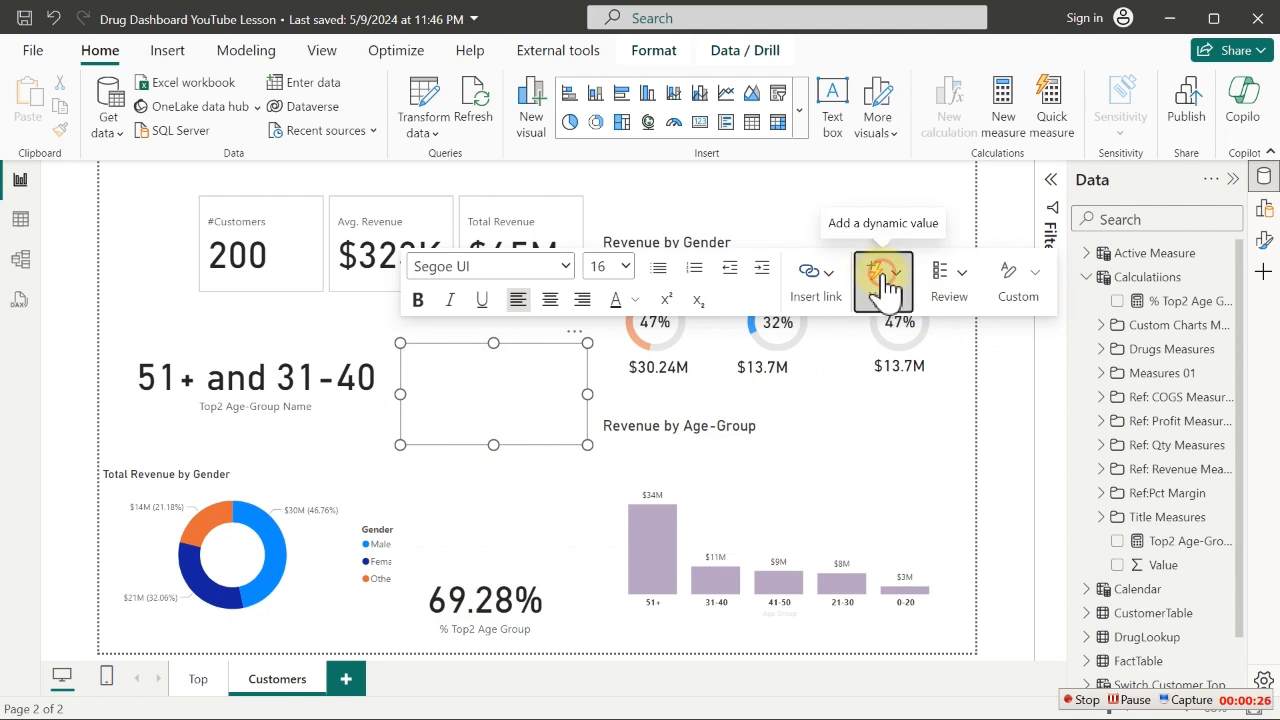
pyautogui.click(665, 418)
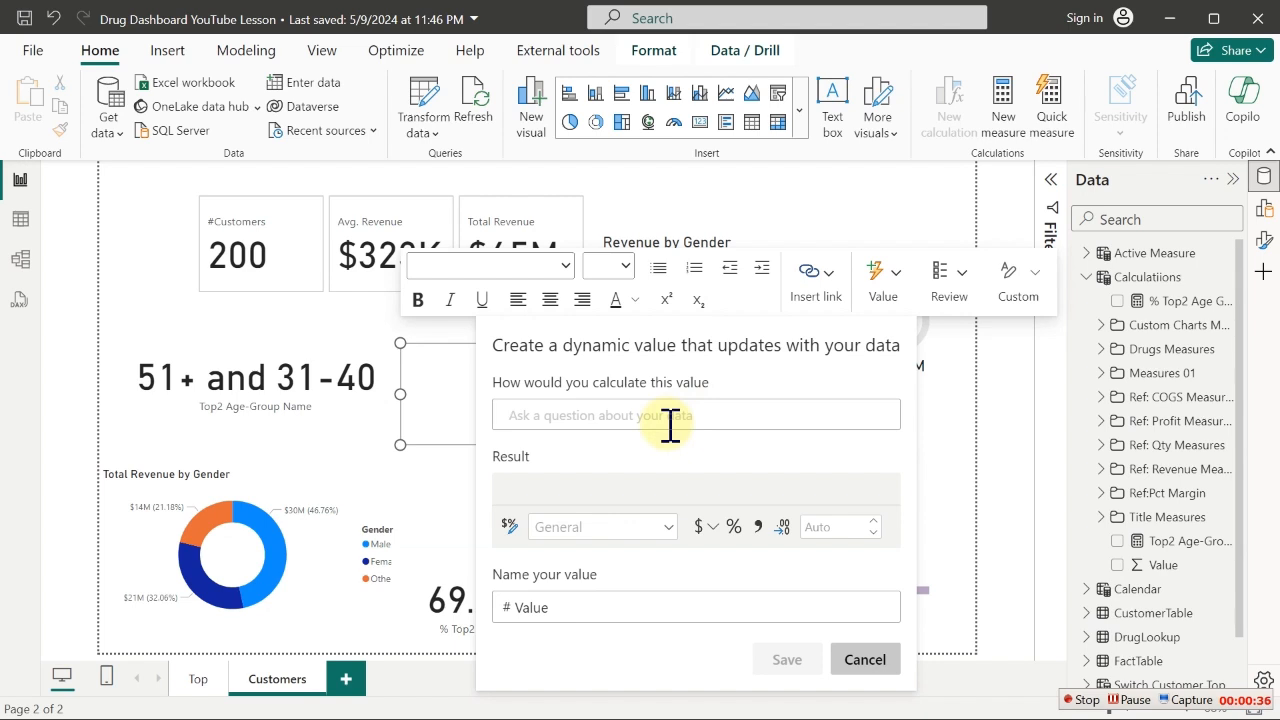
pyautogui.write('%')
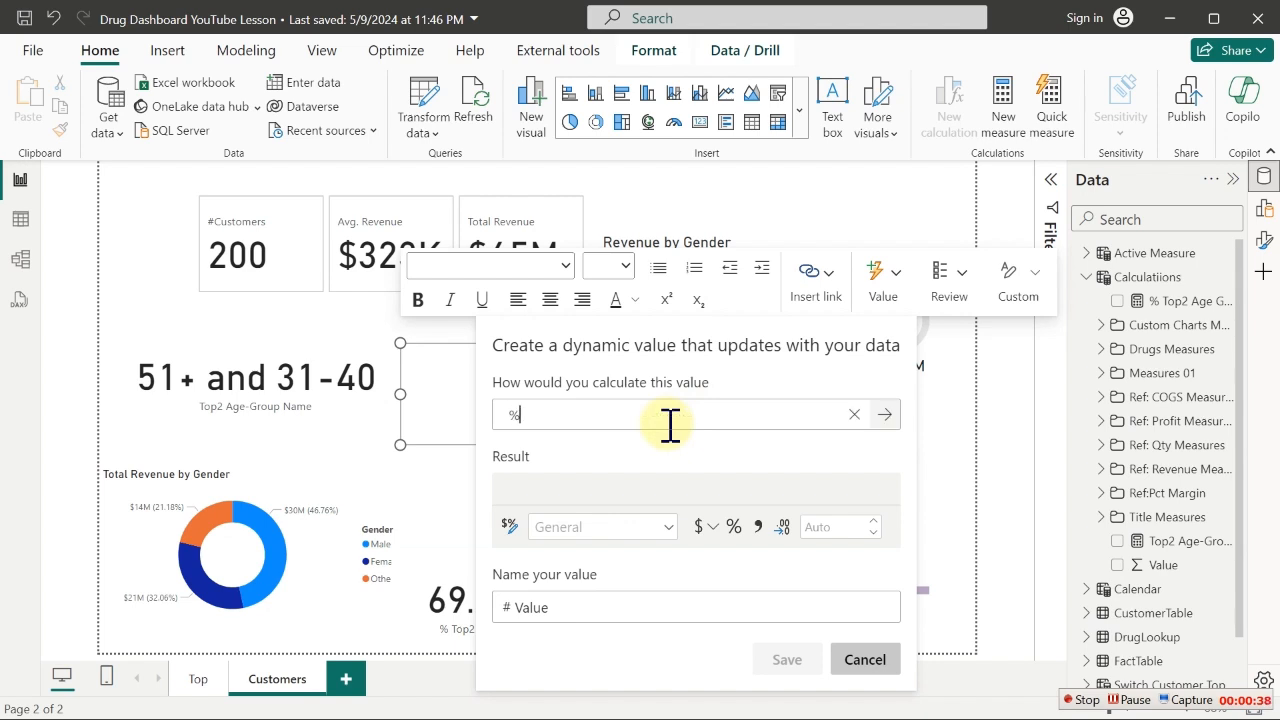
pyautogui.write(' Tope')
pyautogui.write('2 age')
pyautogui.write(' Group')
pyautogui.click(662, 450)
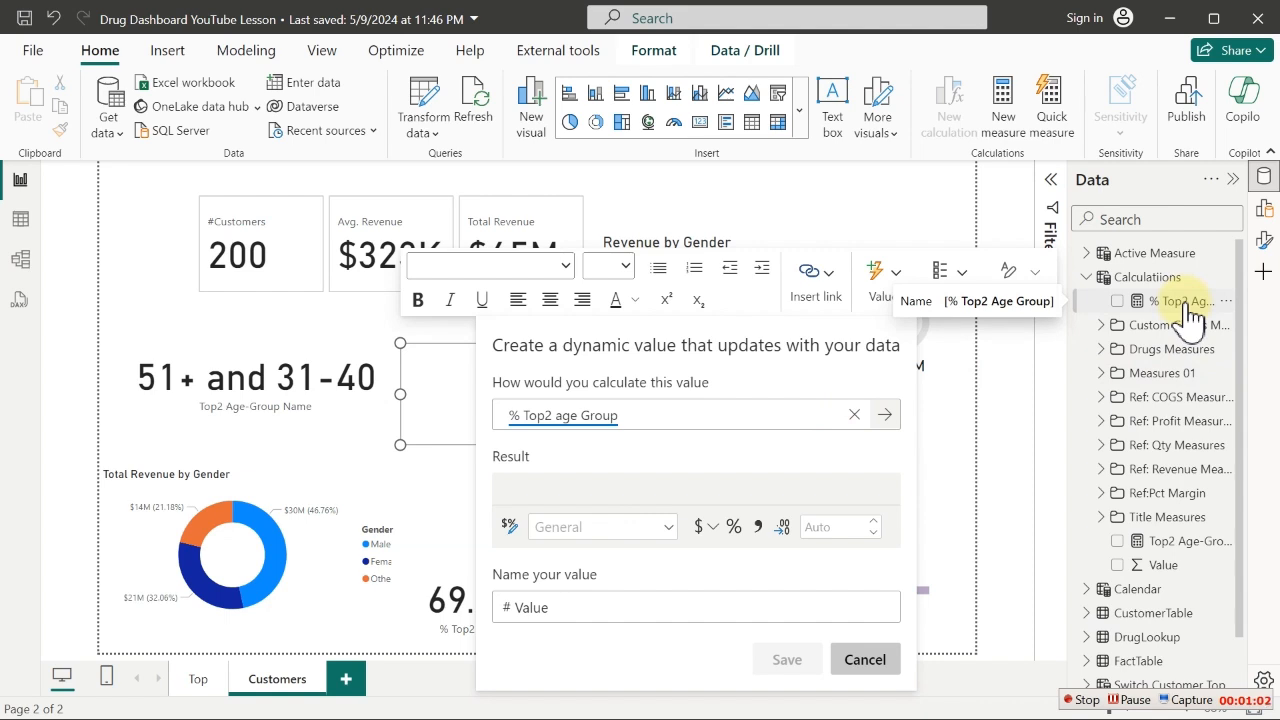
pyautogui.click(678, 424)
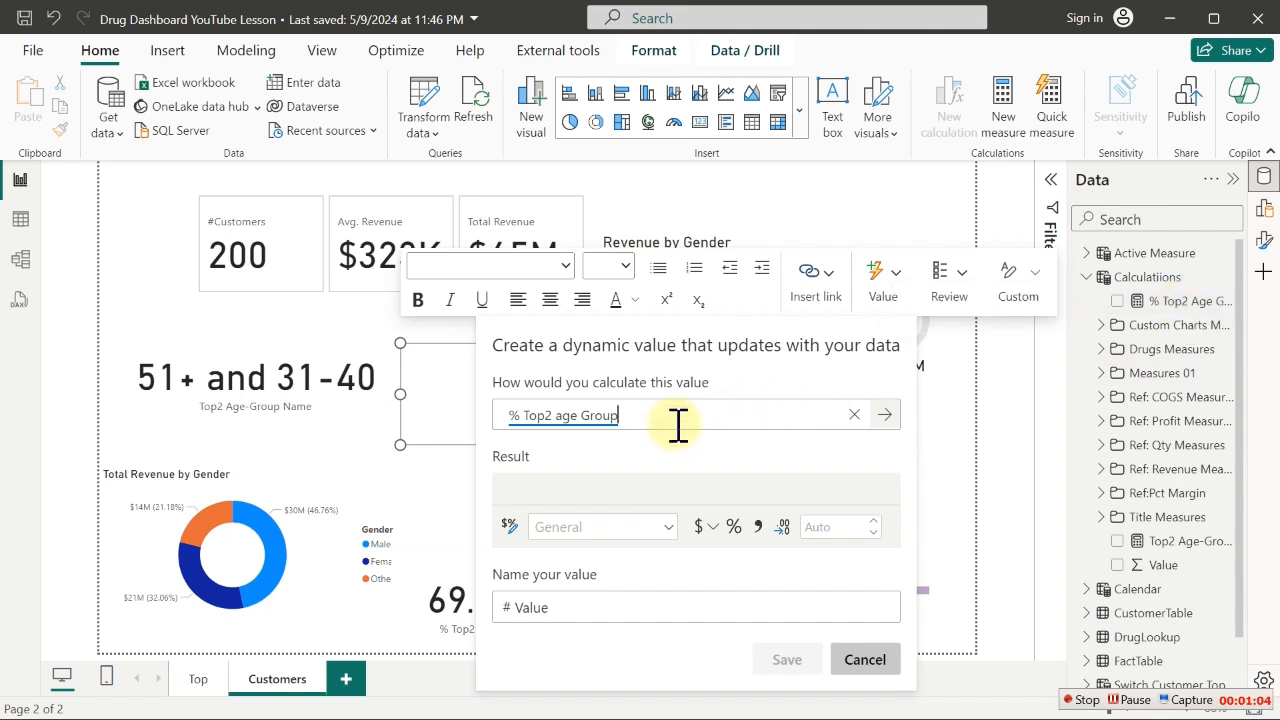
pyautogui.click(886, 416)
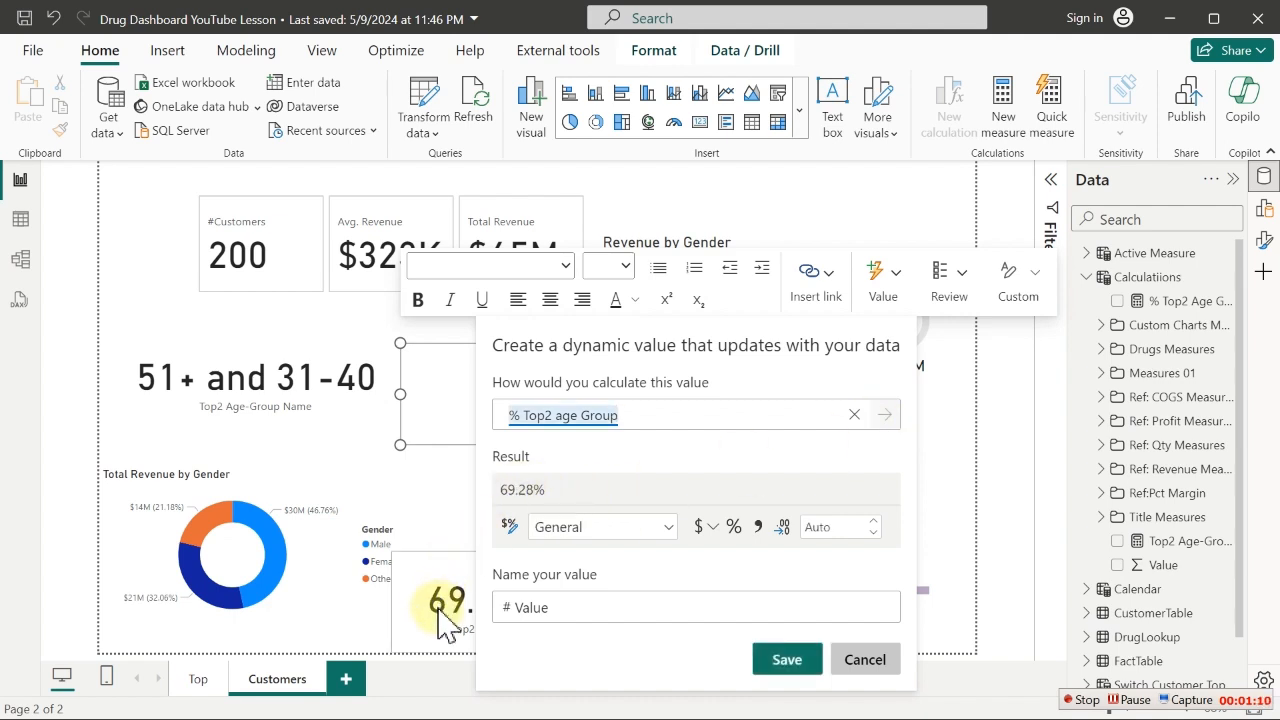
pyautogui.click(787, 662)
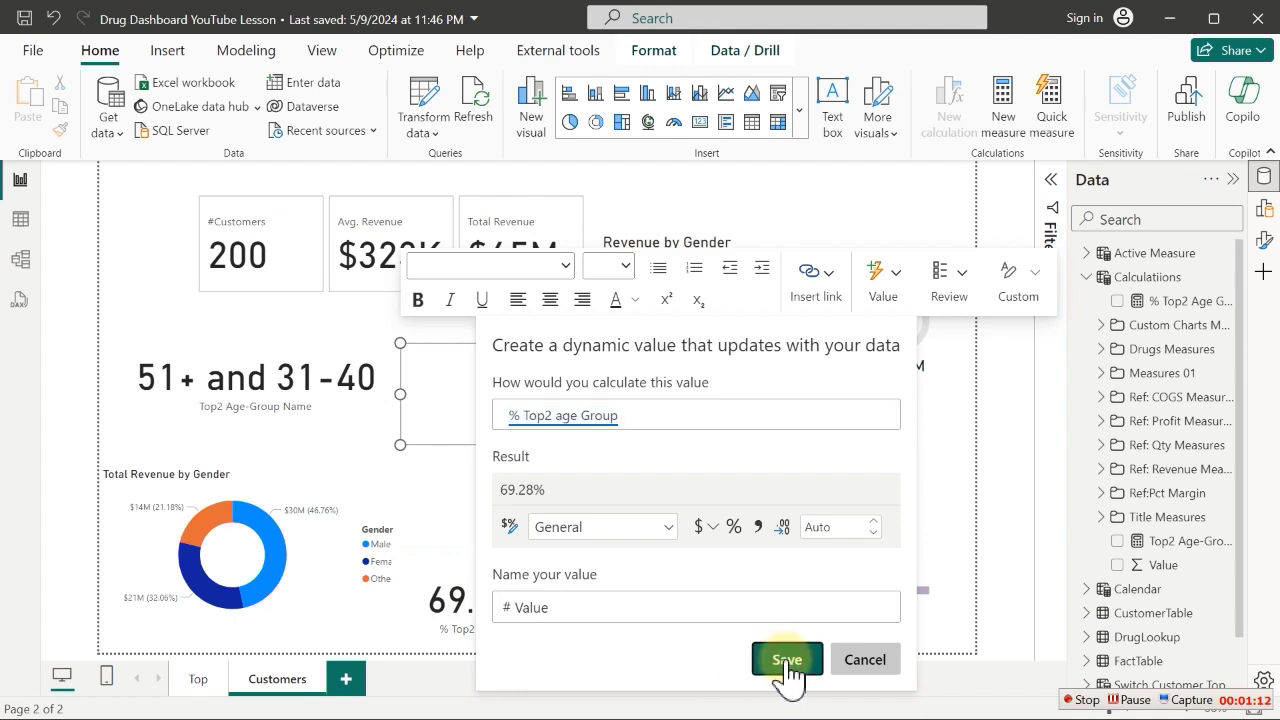
# Set the inserted dynamic value's font size to 18 and widen the text box to fit a full sentence
pyautogui.click(447, 356)
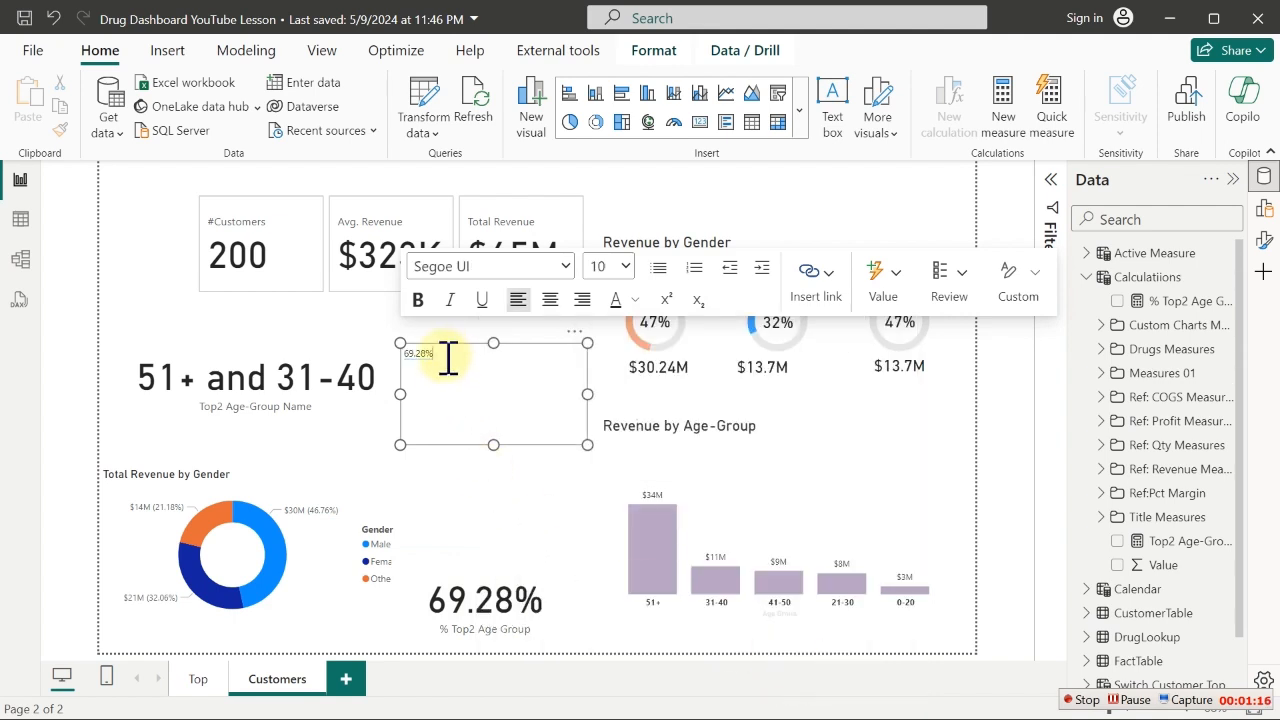
pyautogui.doubleClick(447, 356)
pyautogui.click(615, 267)
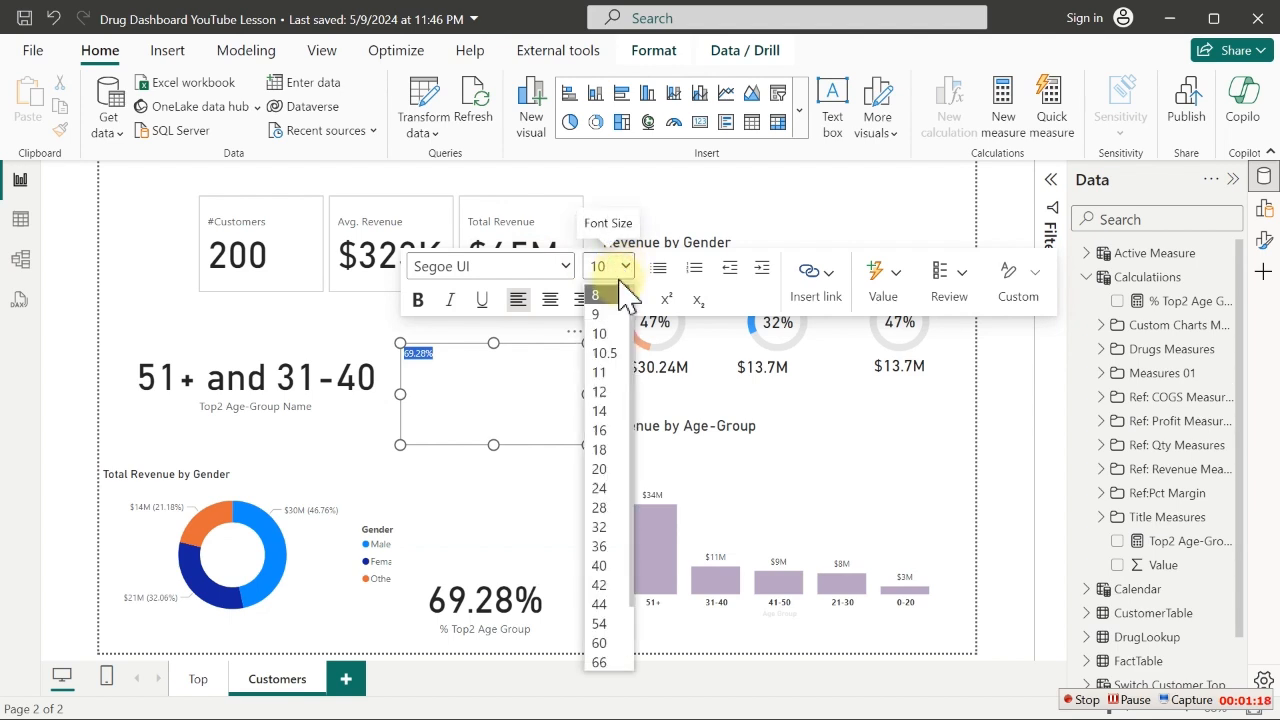
pyautogui.click(612, 451)
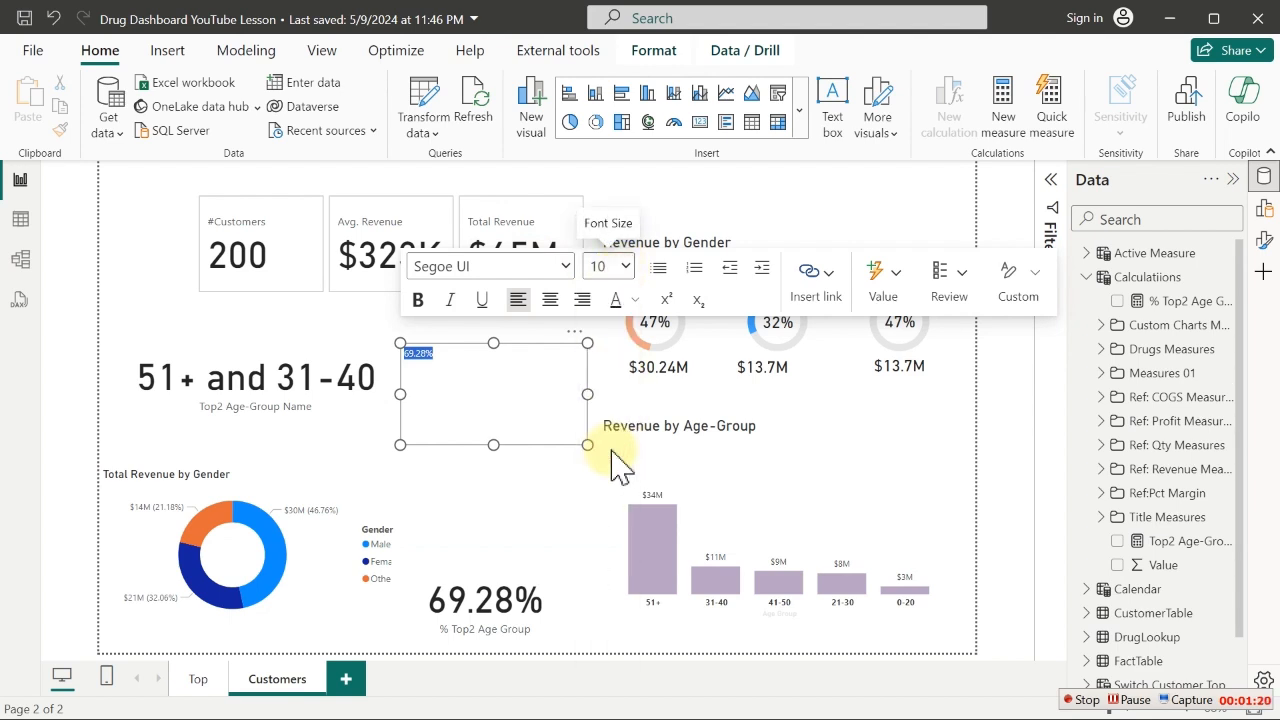
pyautogui.moveTo(587, 444); pyautogui.dragTo(747, 432)
# Add the text "of Revenue share is attributed to" after the percentage value in the text box
pyautogui.click(515, 362)
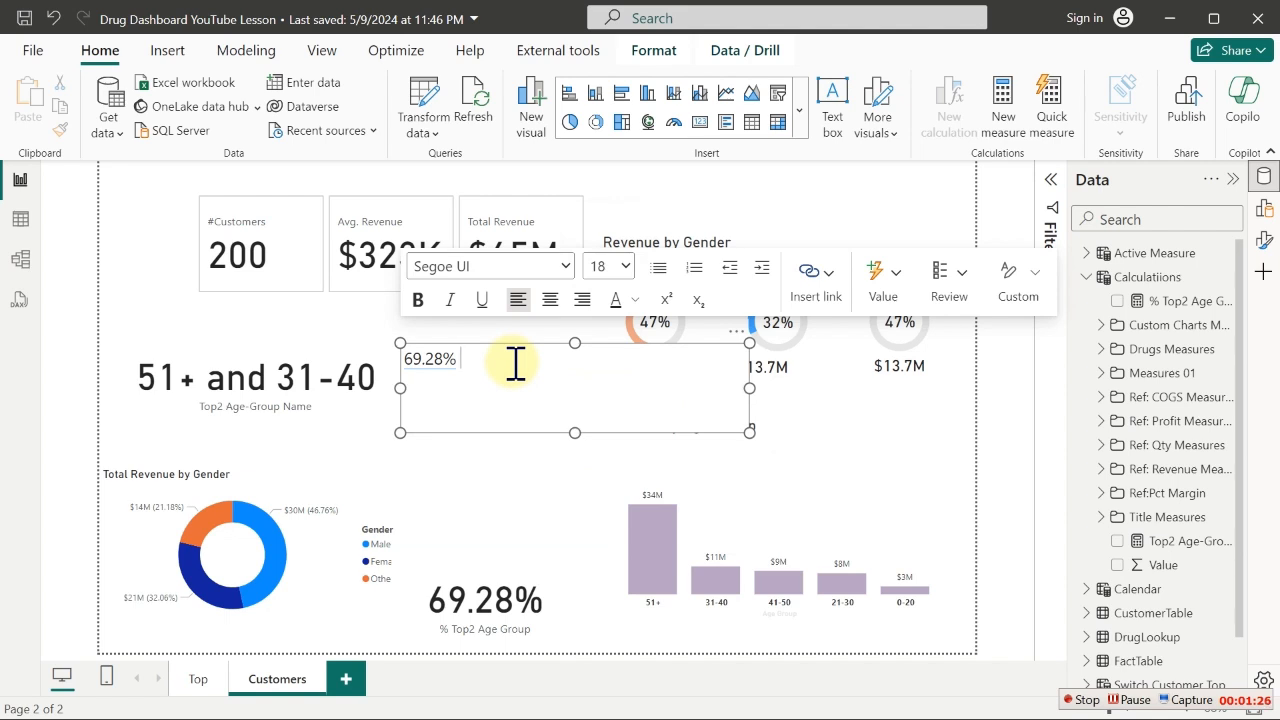
pyautogui.write('of Revenue share is')
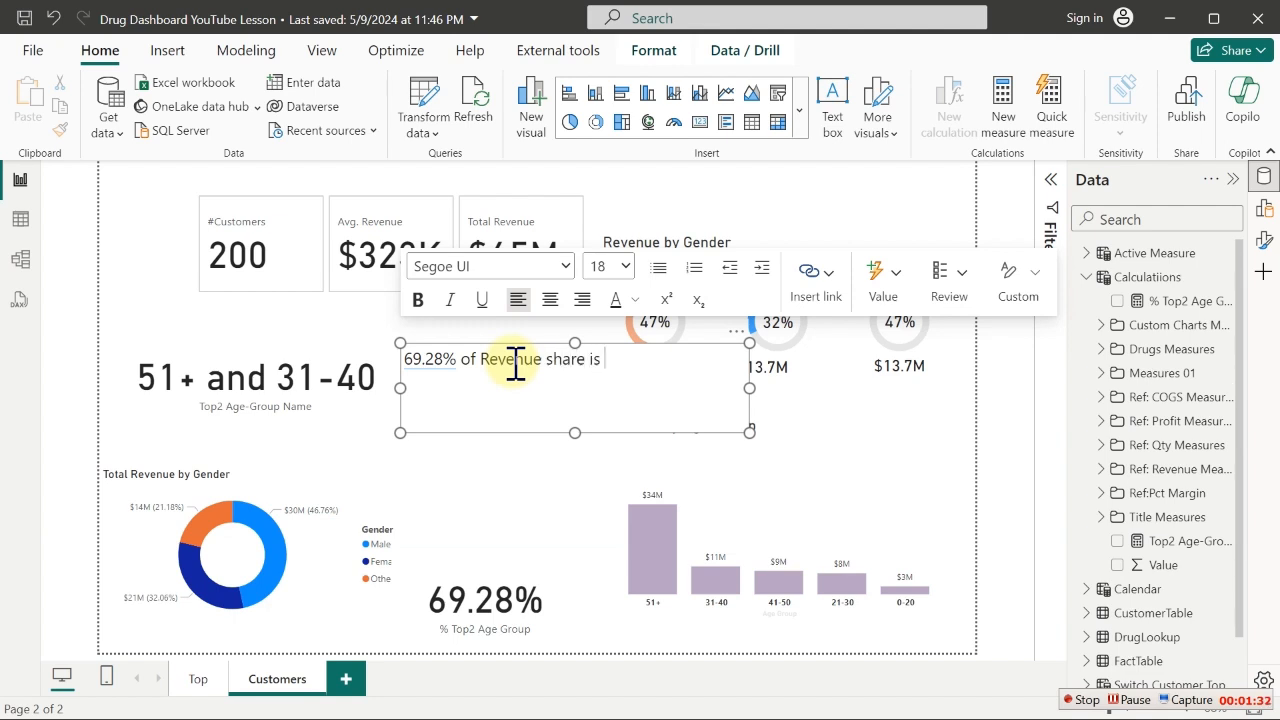
pyautogui.write(' attributed to')
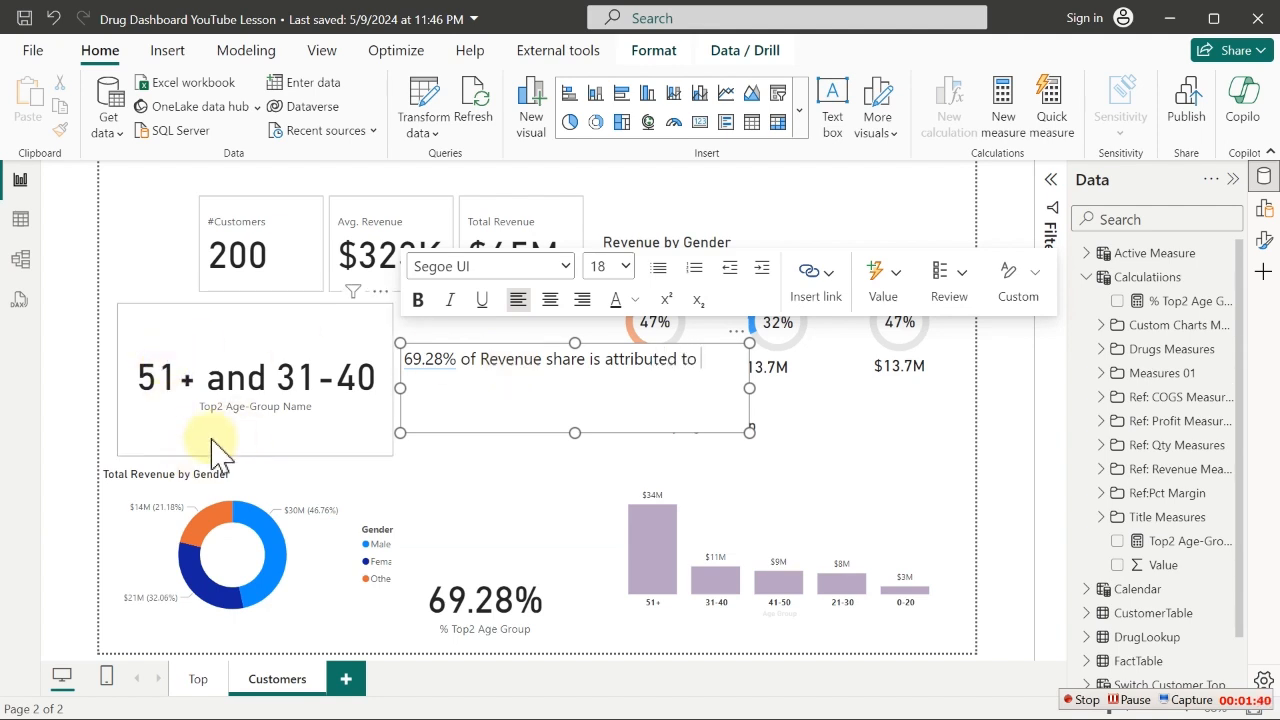
# Add a dynamic value calculated from "Top2 age-group name" at the end of the text box sentence and save it
pyautogui.click(876, 276)
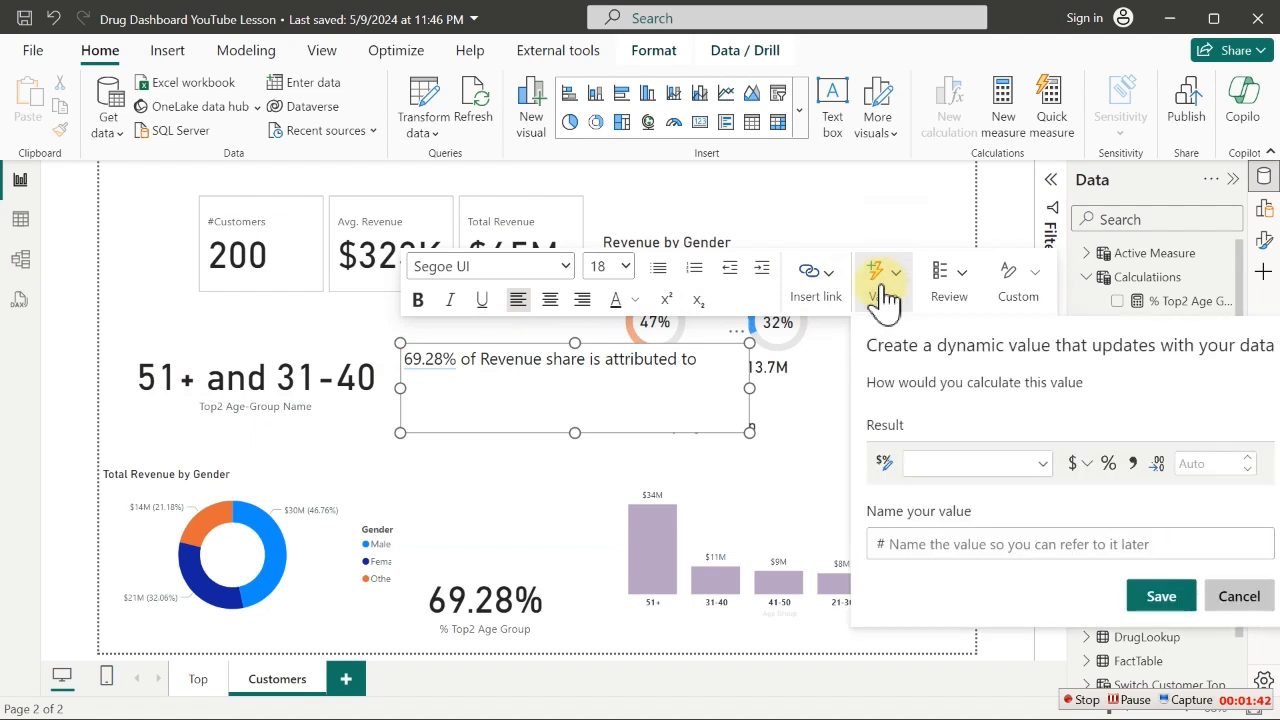
pyautogui.click(609, 416)
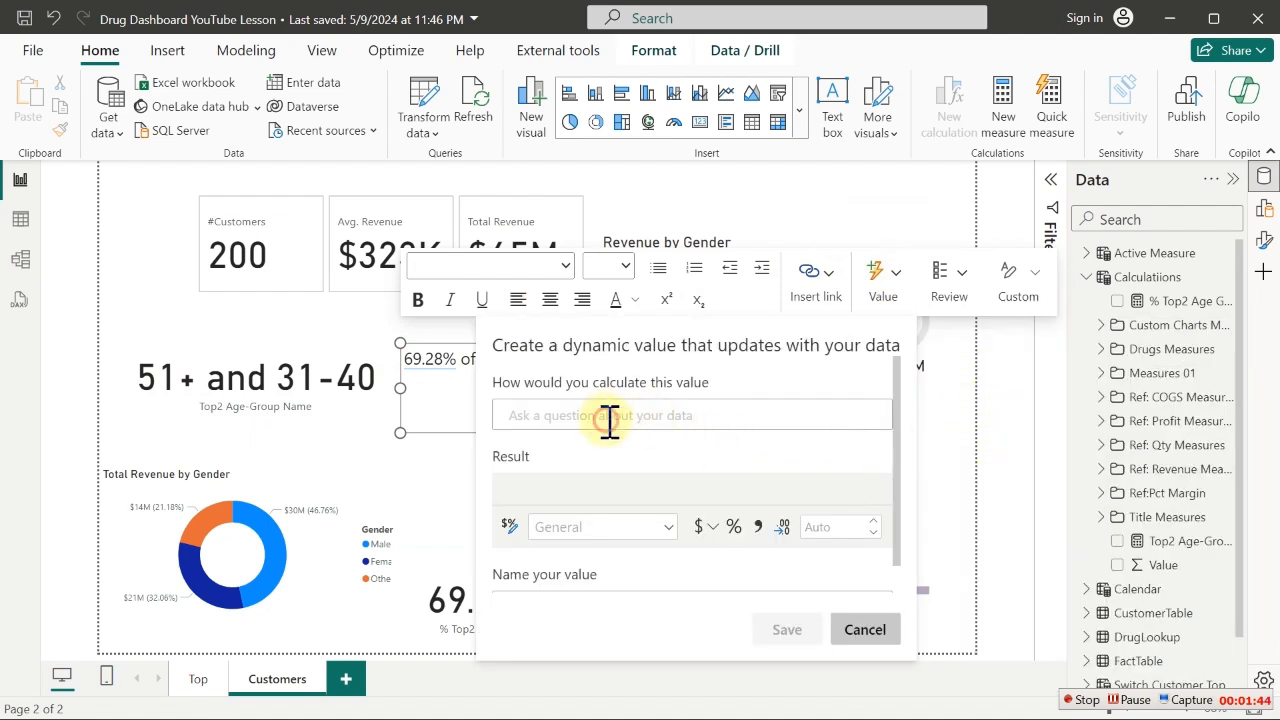
pyautogui.write('Top')
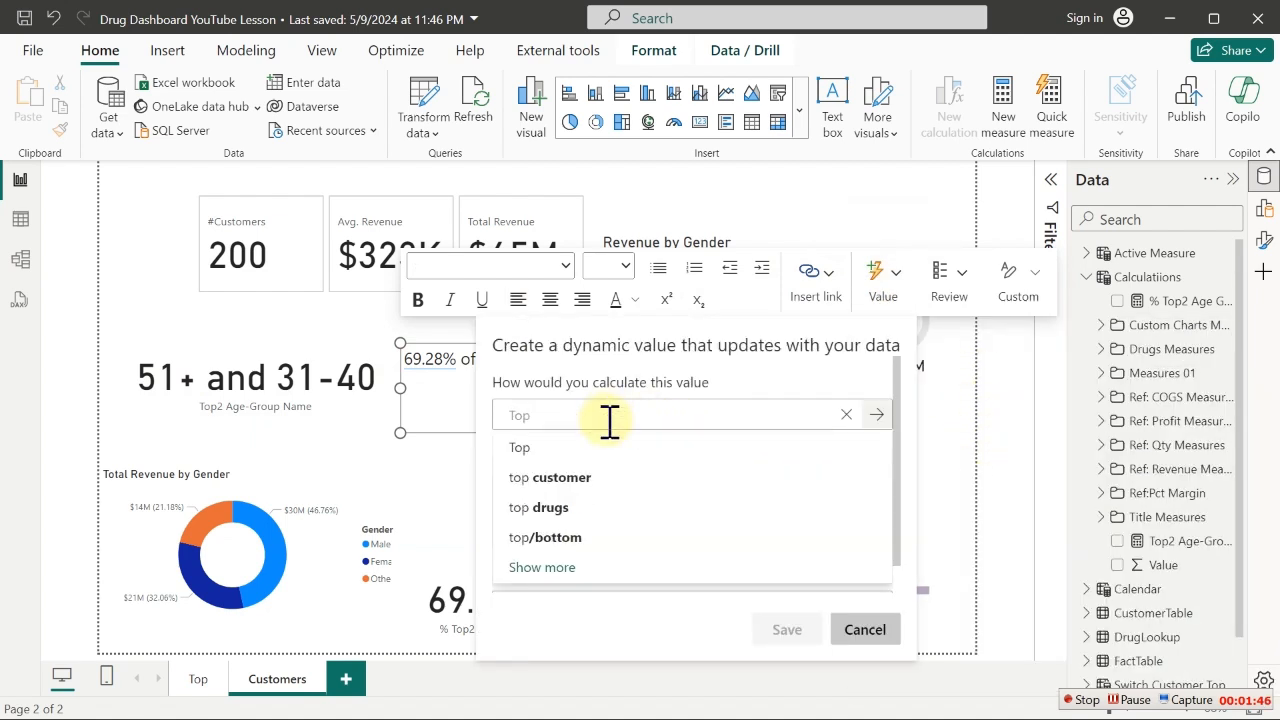
pyautogui.write('2')
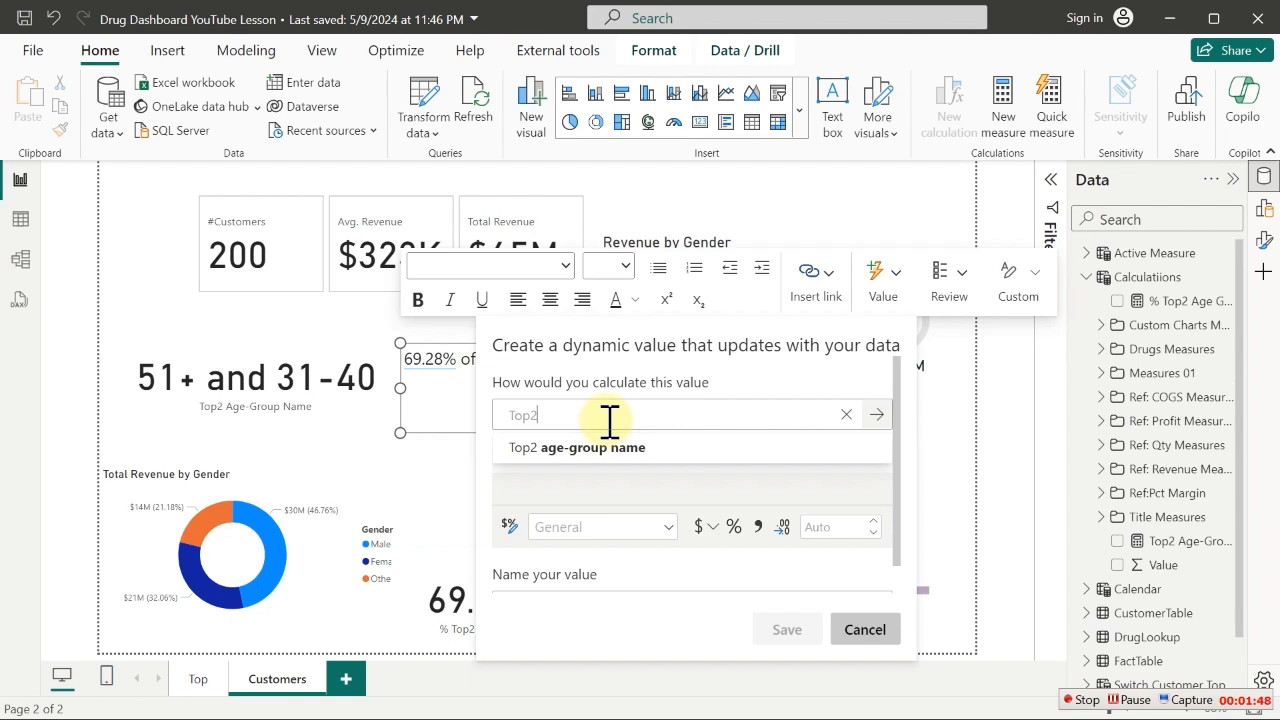
pyautogui.click(603, 447)
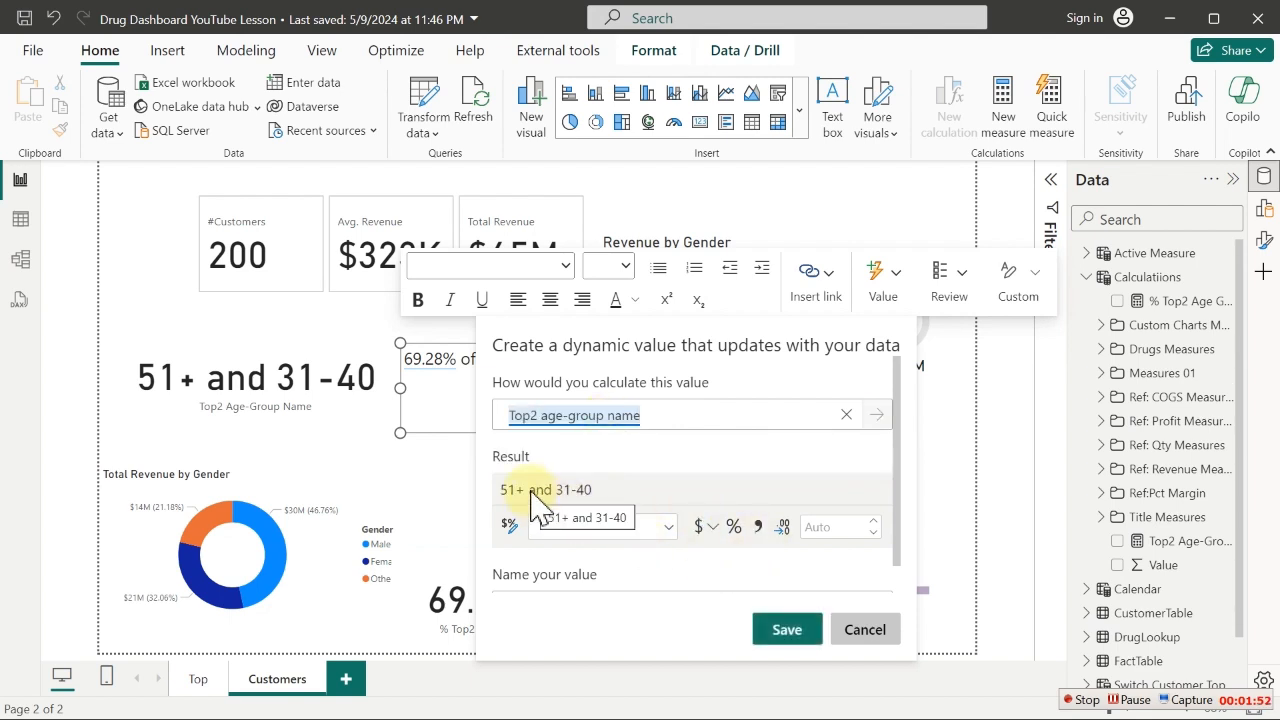
pyautogui.click(778, 634)
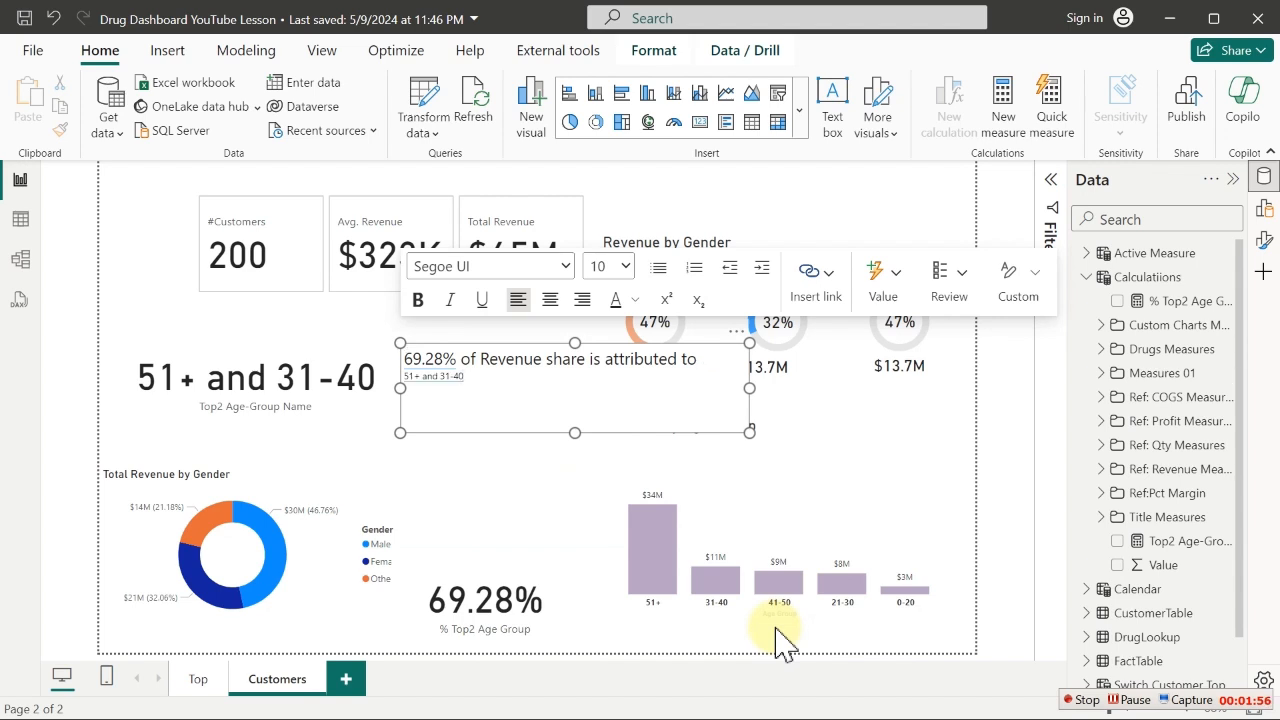
# Set the font size of all the text in the text box to 18
pyautogui.hotkey('ctrl', 'a')
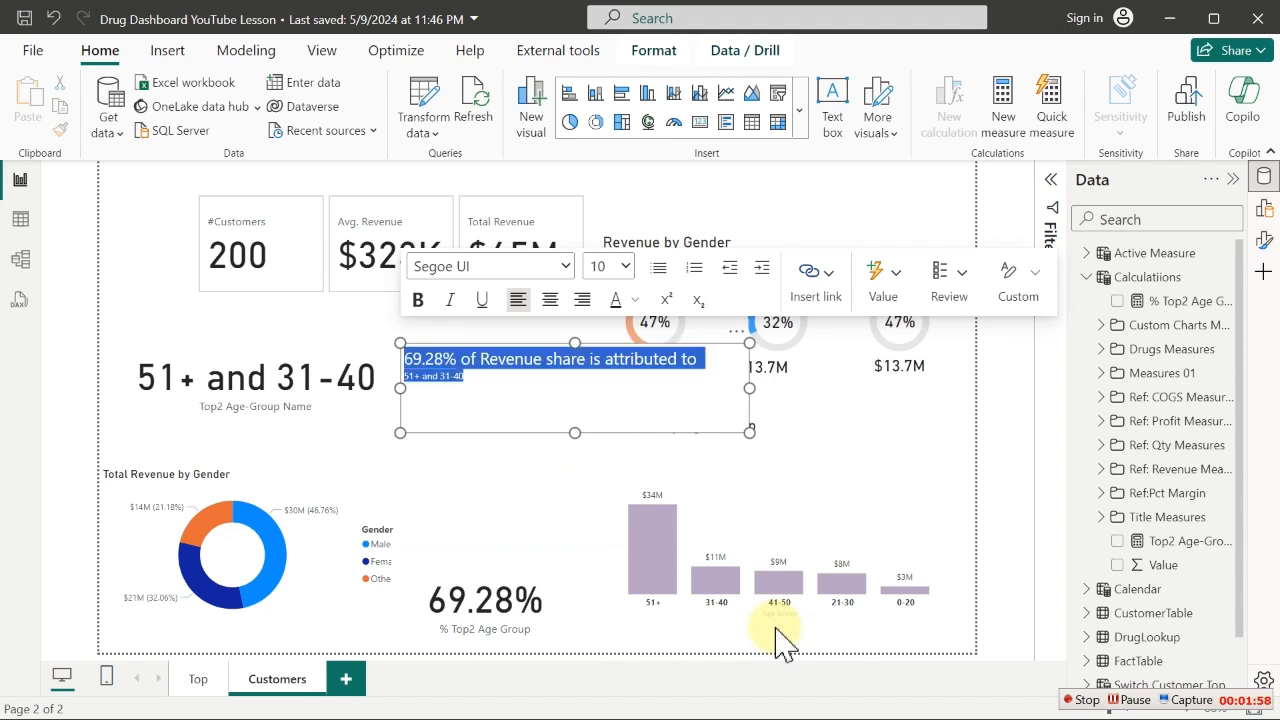
pyautogui.click(610, 266)
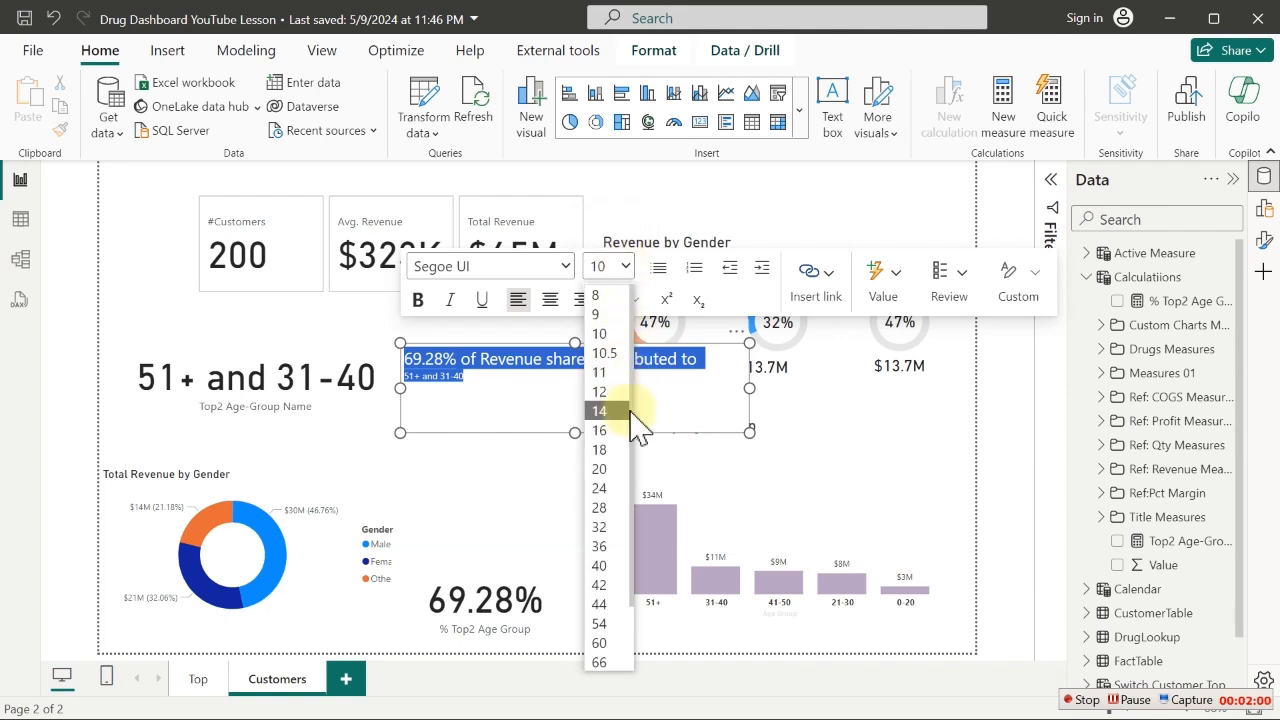
pyautogui.click(609, 449)
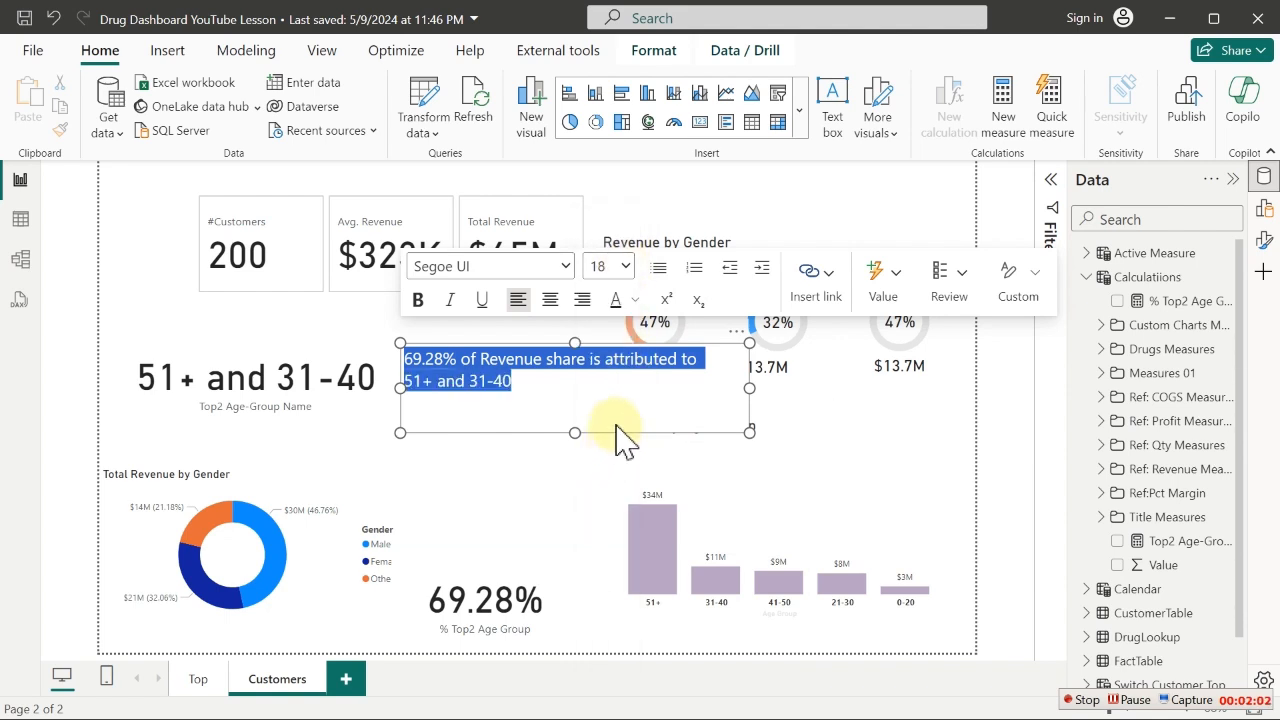
pyautogui.click(657, 420)
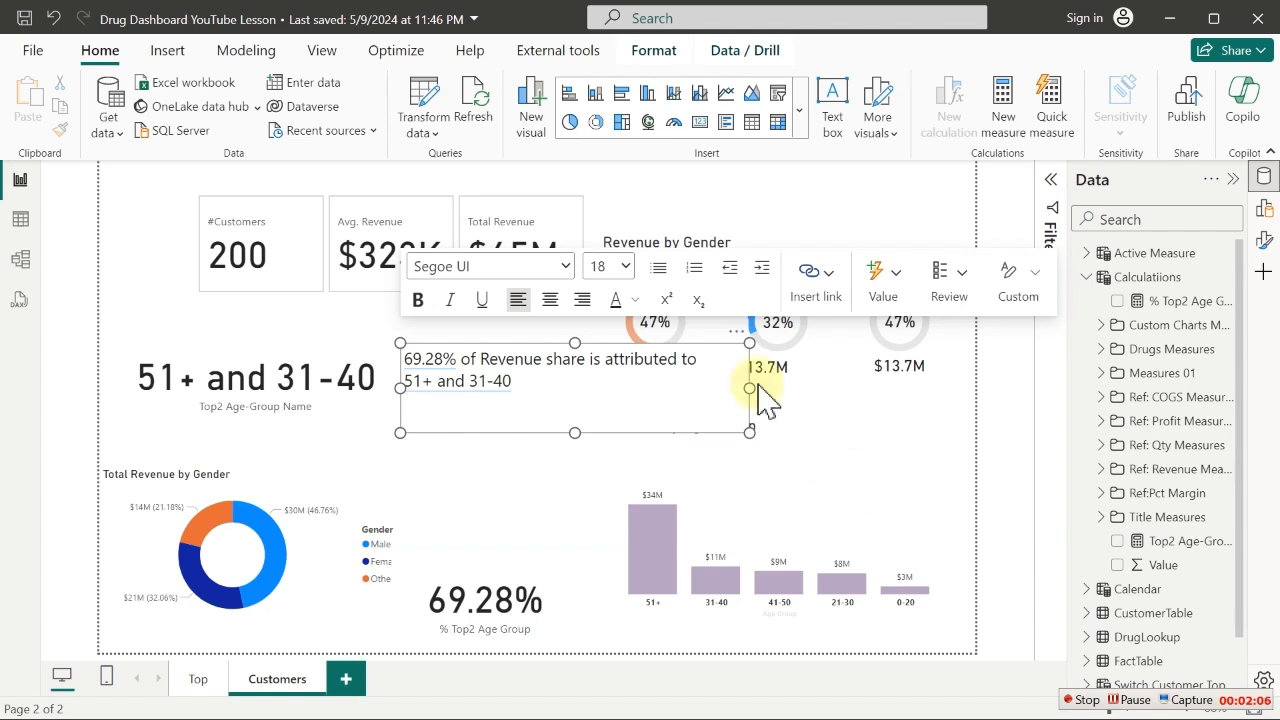
# Move the text box under the "Revenue by Age-Group" title above the age-group column chart and narrow it
pyautogui.moveTo(737, 333); pyautogui.dragTo(758, 381)
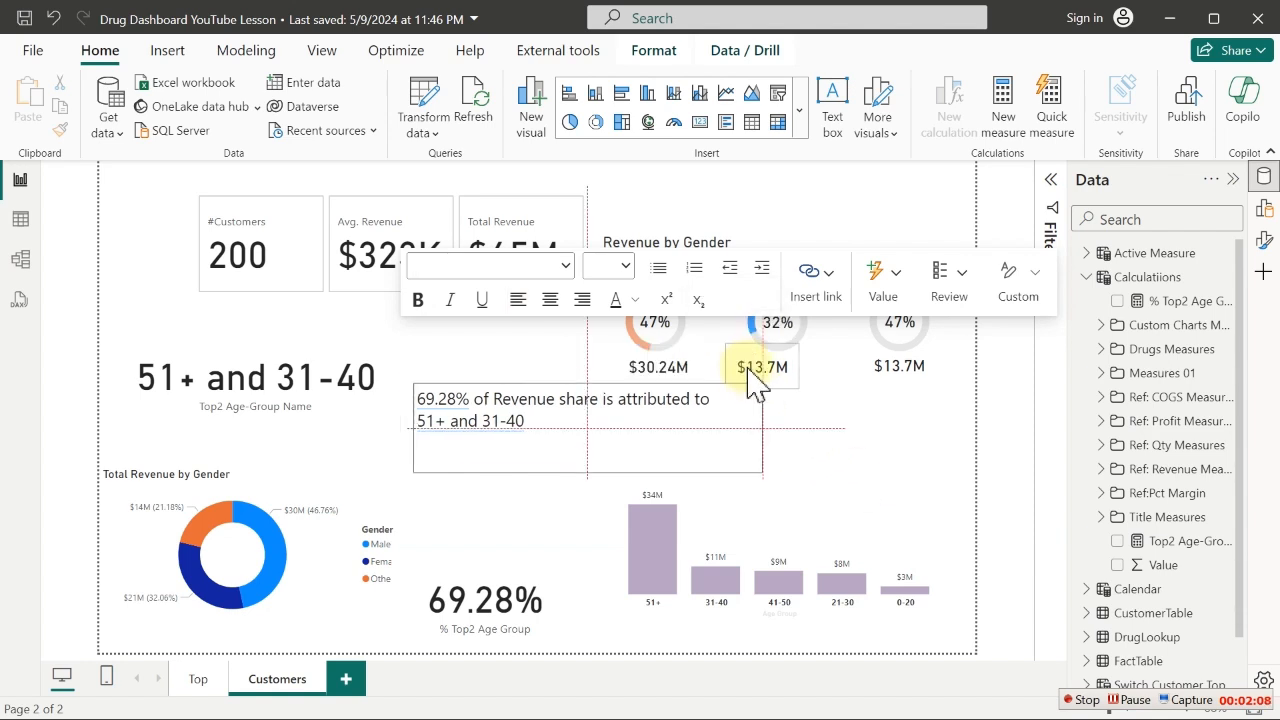
pyautogui.moveTo(808, 415); pyautogui.dragTo(942, 421)
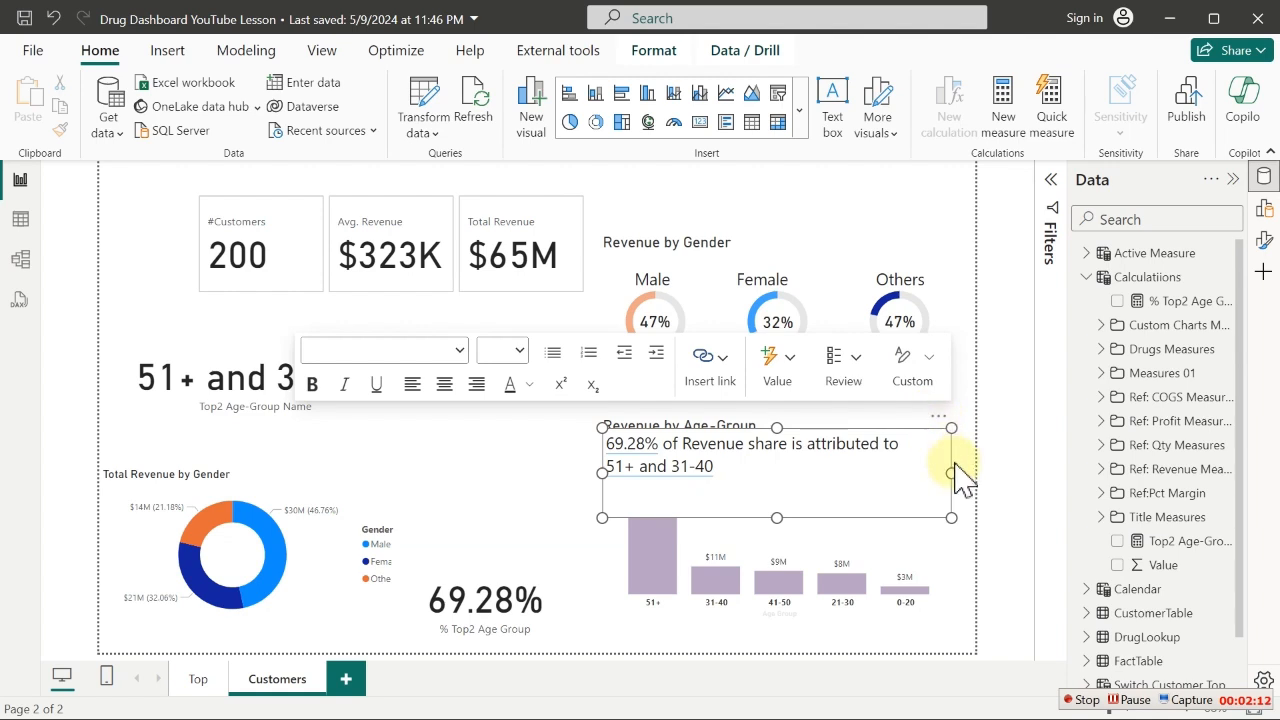
pyautogui.moveTo(955, 472); pyautogui.dragTo(903, 470)
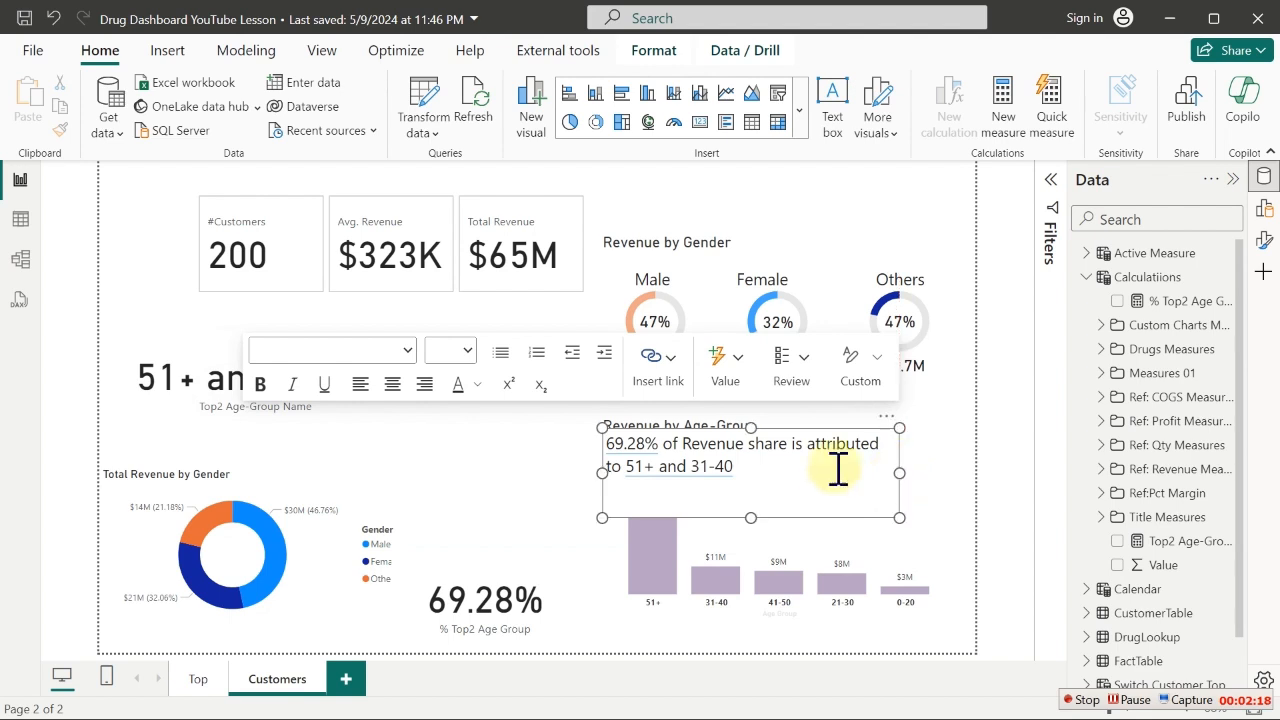
# Make the revenue percentage and the age-group names bold in the text box sentence
pyautogui.click(666, 445)
pyautogui.doubleClick(666, 445)
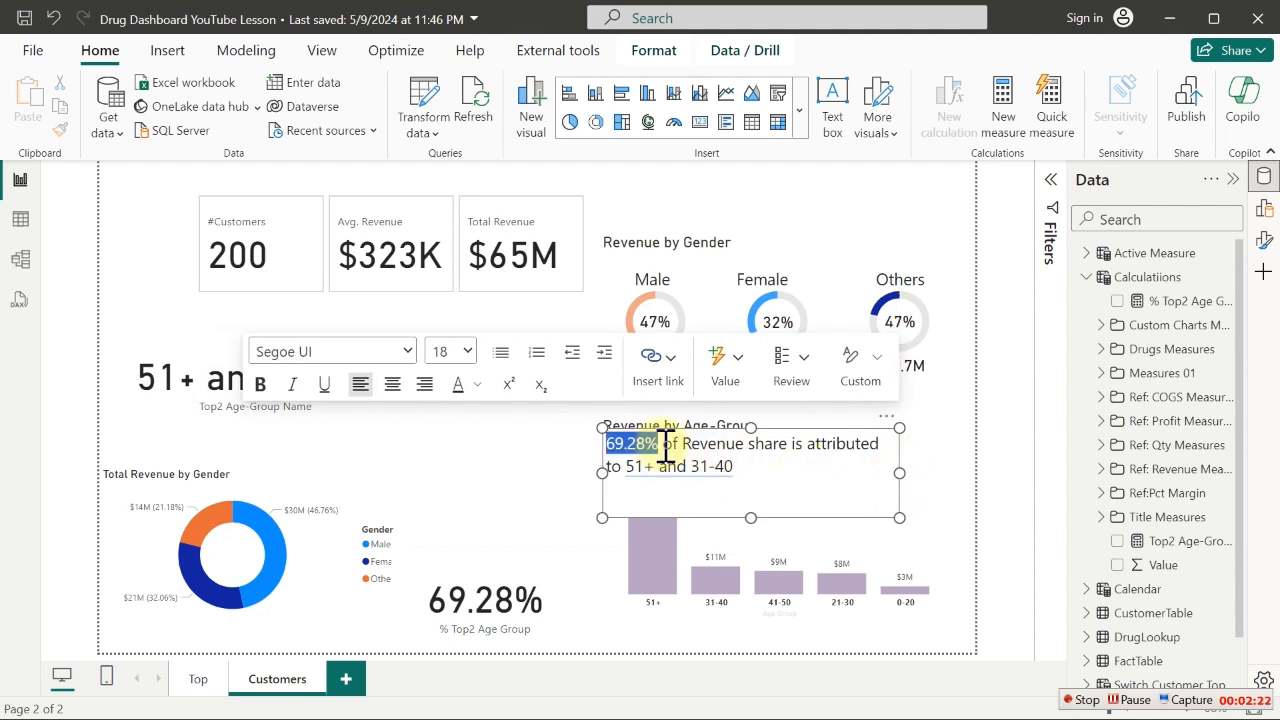
pyautogui.hotkey('ctrl', 'b')
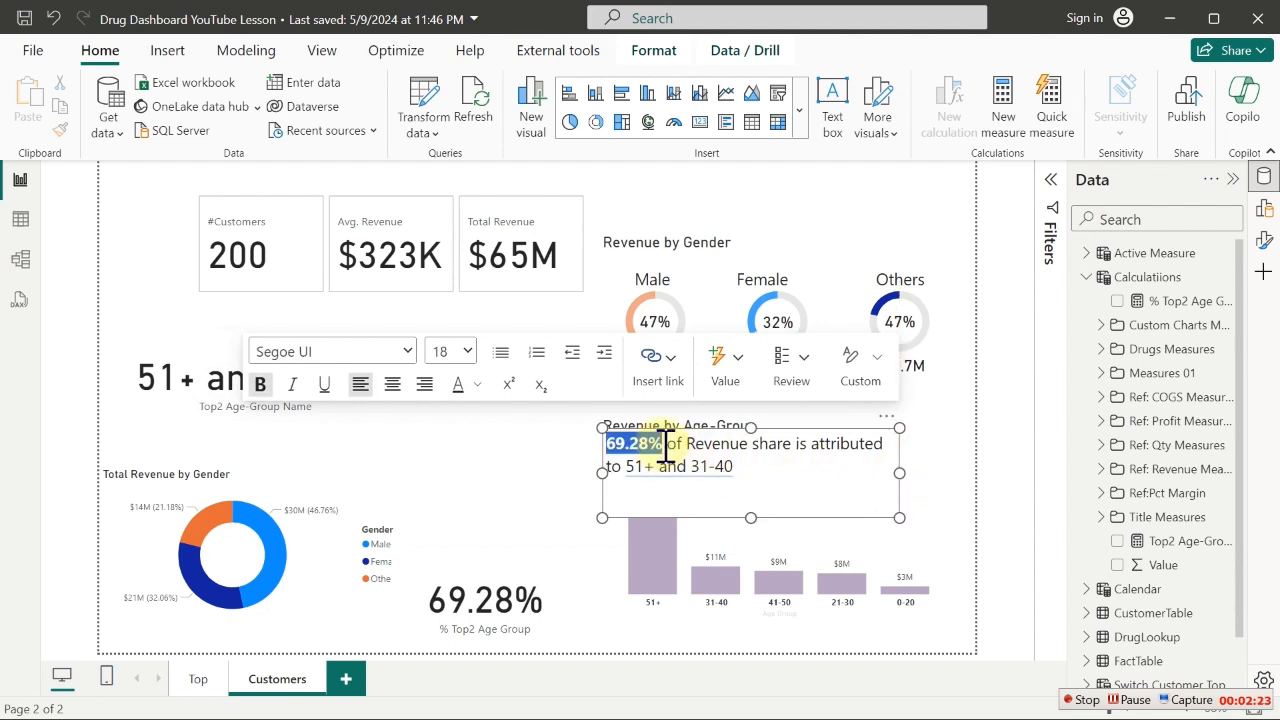
pyautogui.click(742, 467)
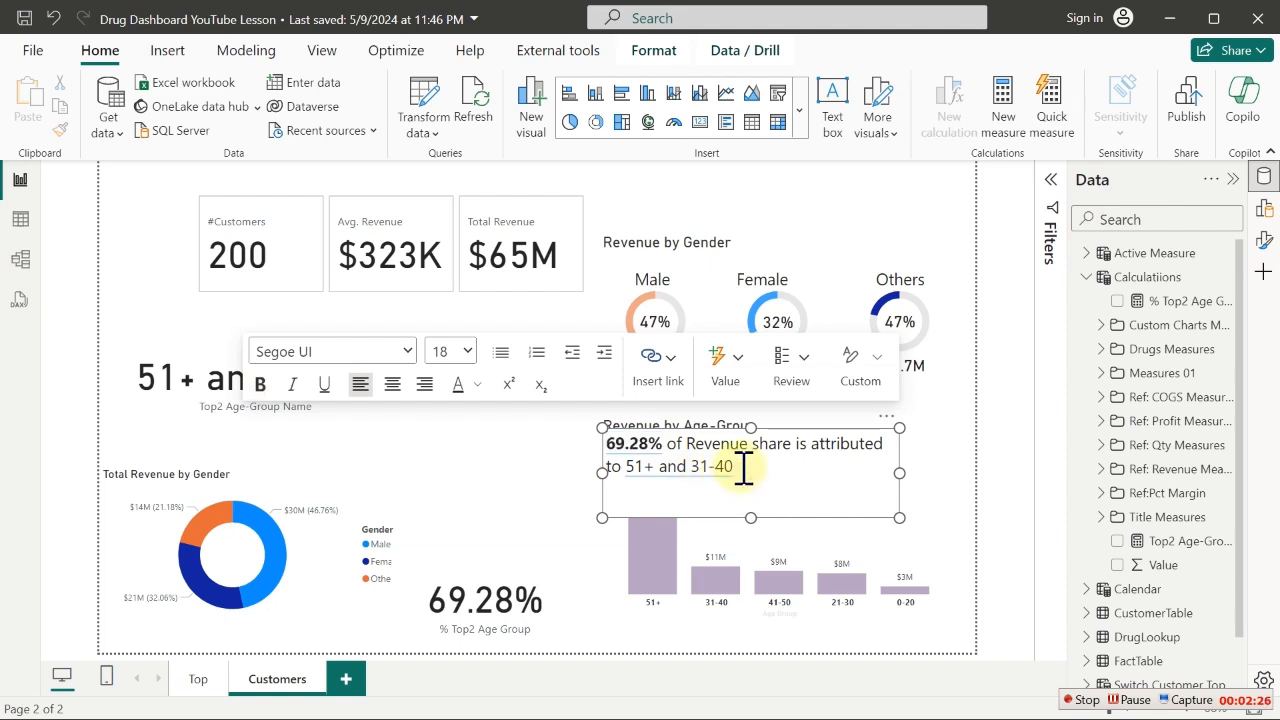
pyautogui.click(743, 467)
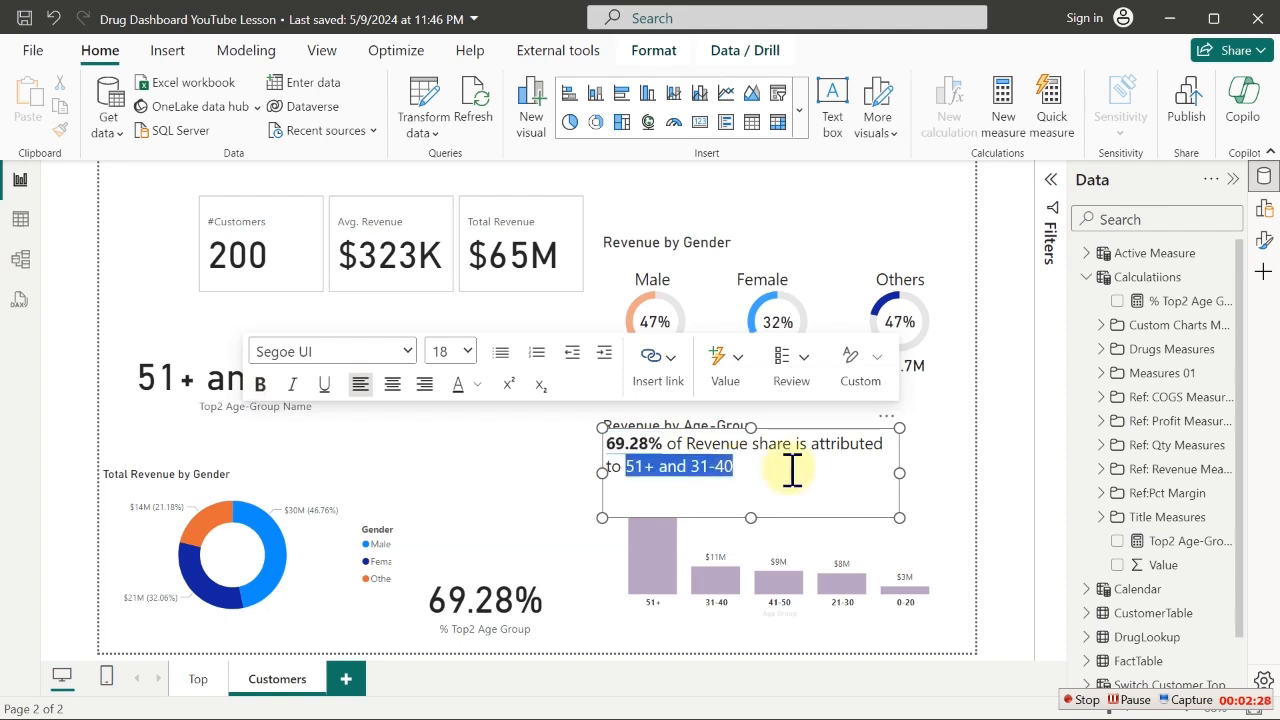
pyautogui.click(788, 468)
pyautogui.moveTo(796, 452); pyautogui.dragTo(699, 452)
pyautogui.click(736, 476)
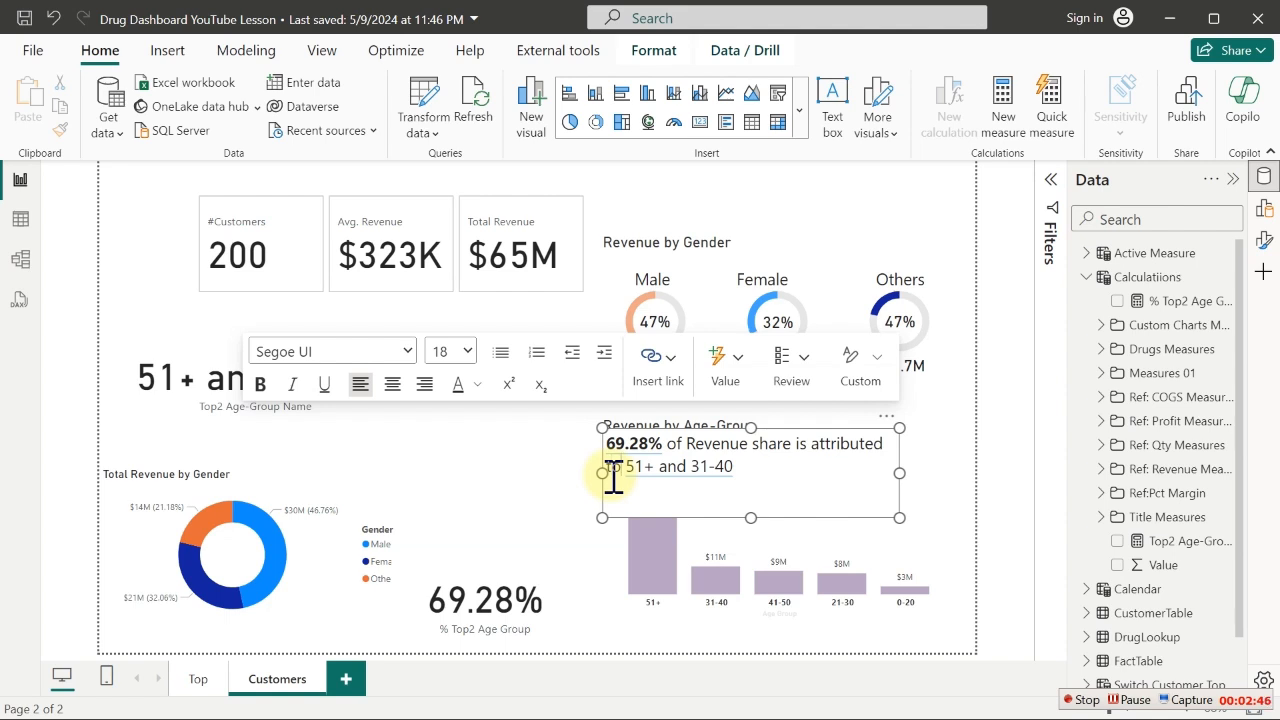
pyautogui.hotkey('shift', 'End')
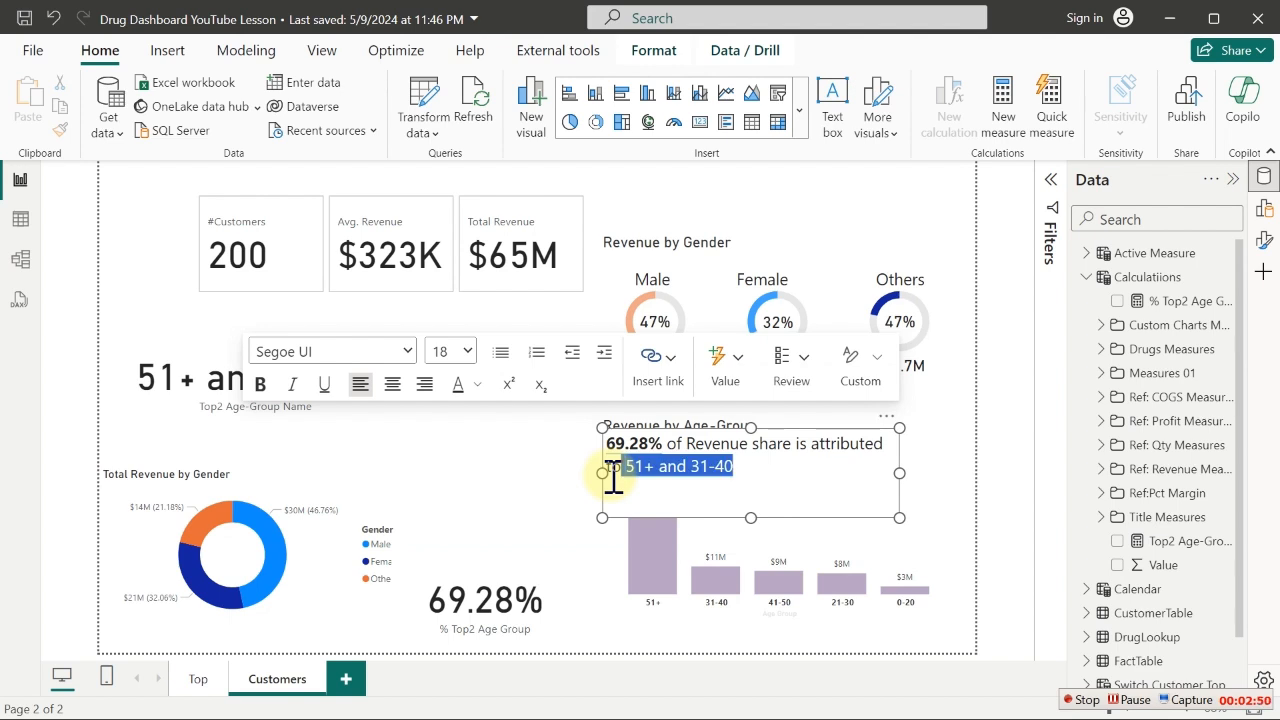
pyautogui.hotkey('ctrl', 'b')
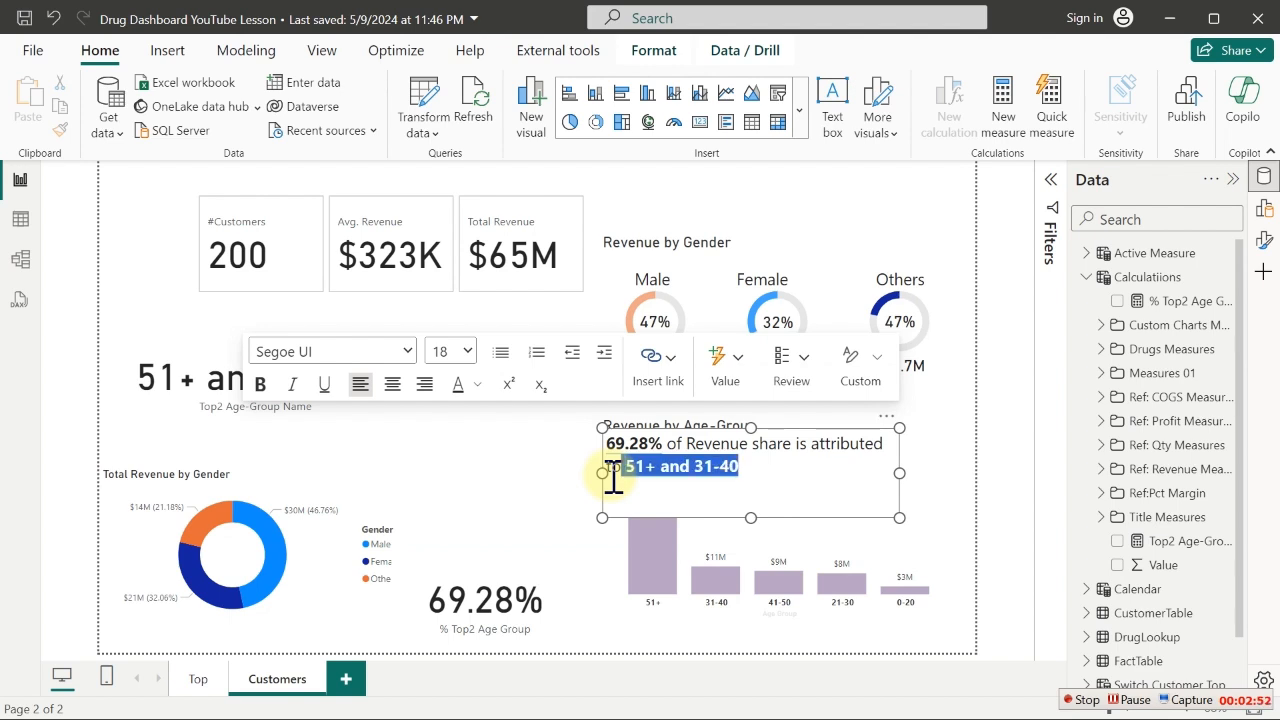
pyautogui.click(843, 195)
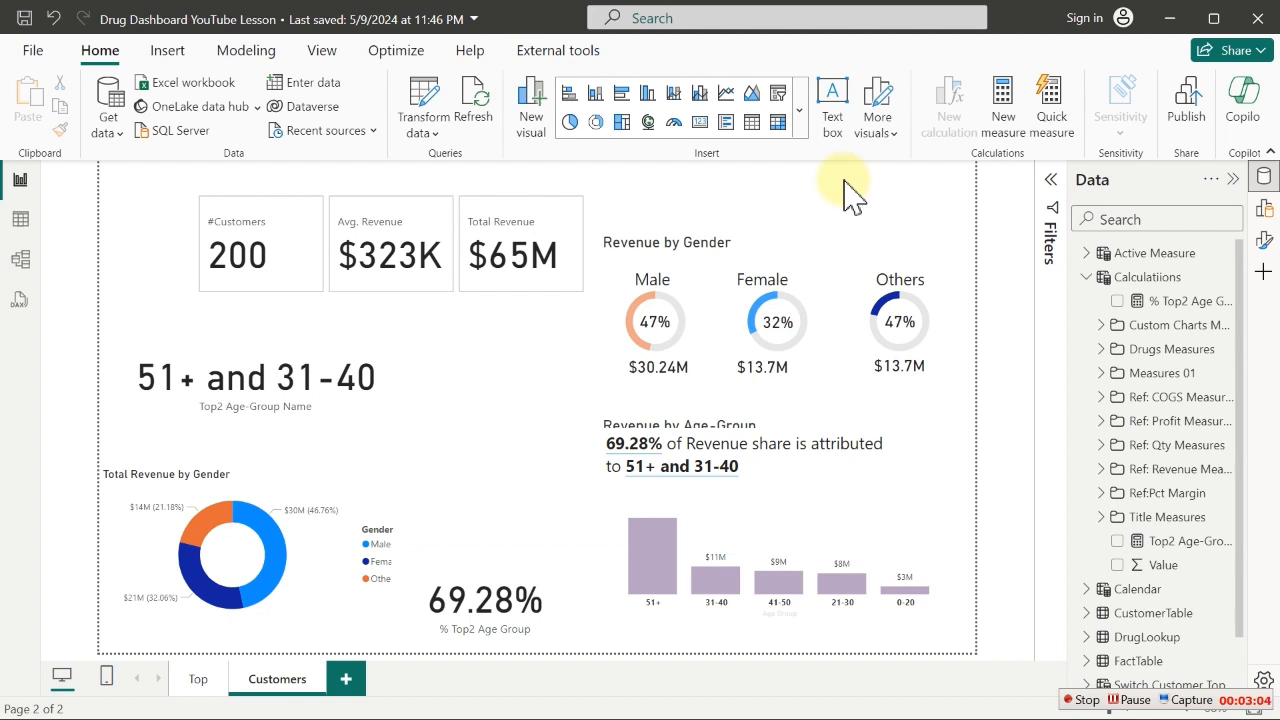
# Delete the Top2 Age-Group Name, Male Revenue and % Top2 Age Group cards and the Total Revenue by Gender donut chart
pyautogui.click(264, 381)
pyautogui.press('Delete')
pyautogui.click(264, 381)
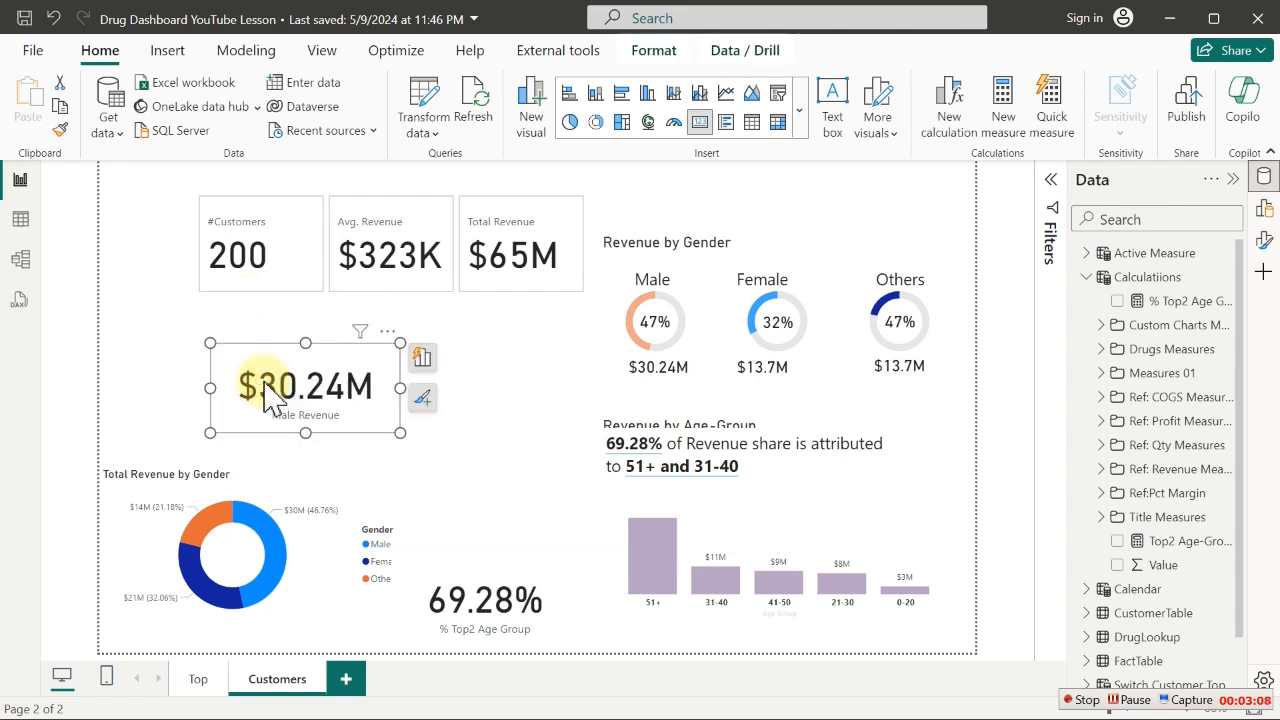
pyautogui.press('Delete')
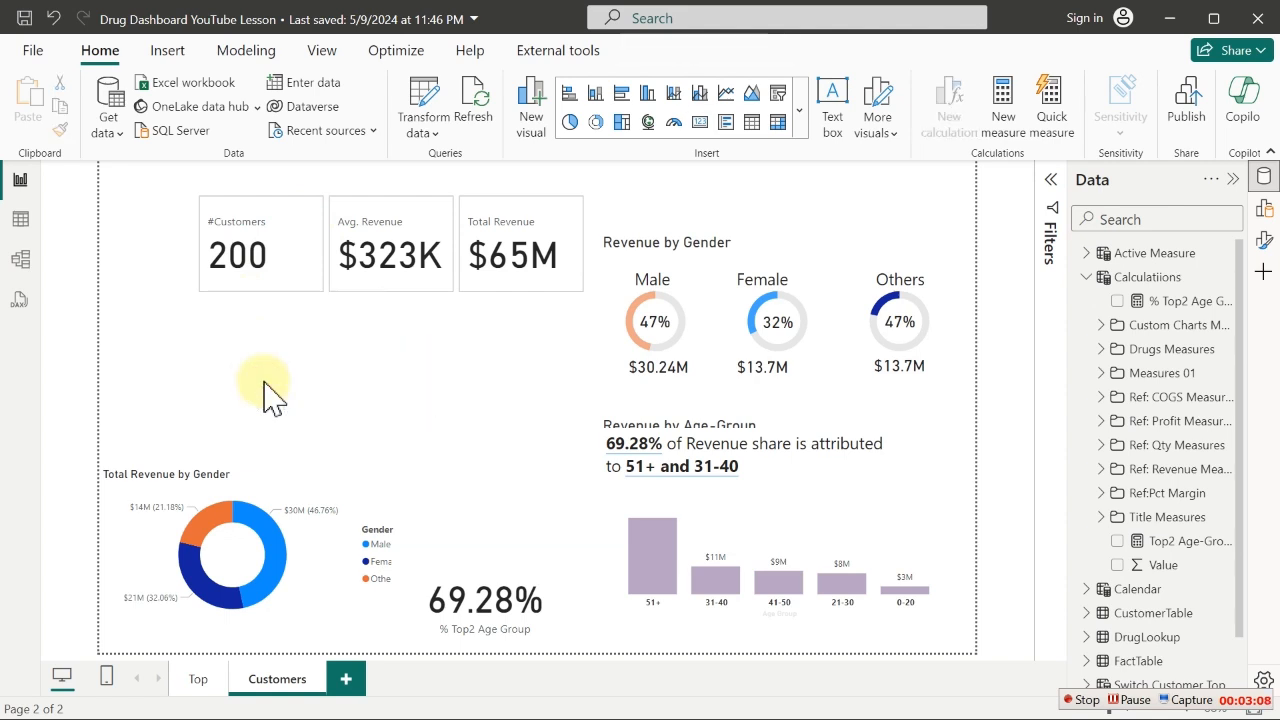
pyautogui.click(500, 604)
pyautogui.press('Delete')
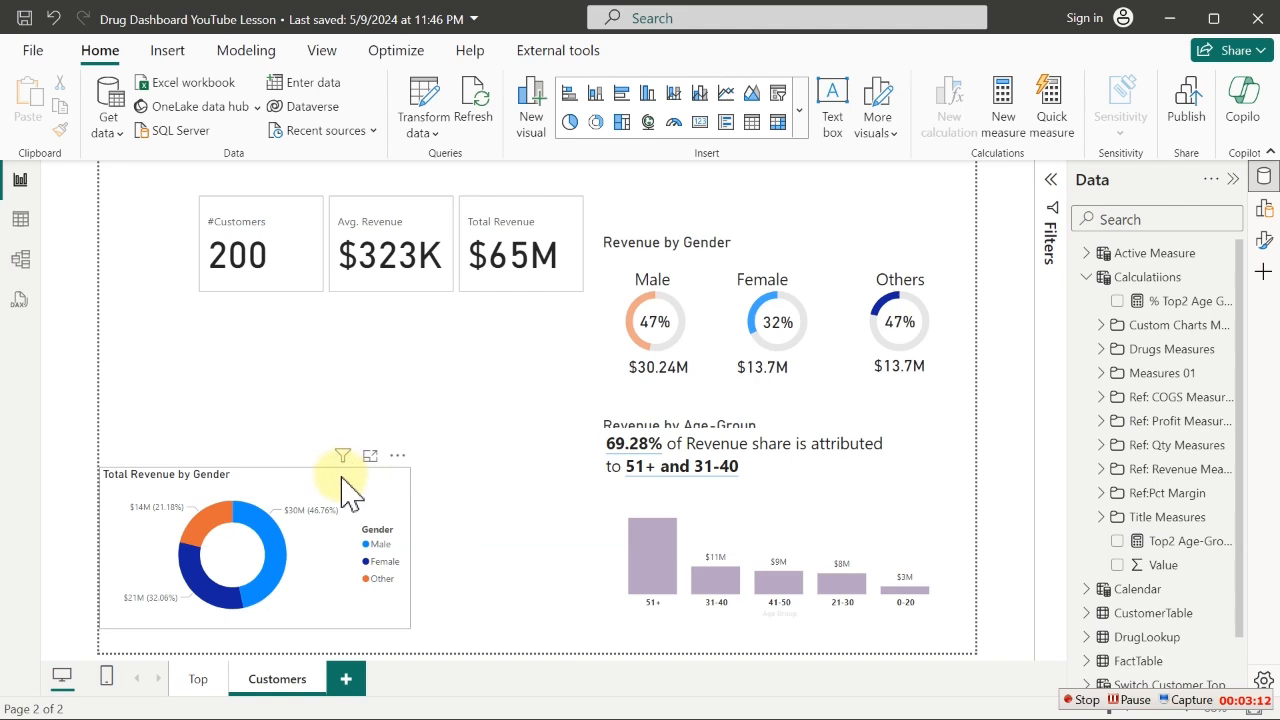
pyautogui.click(342, 480)
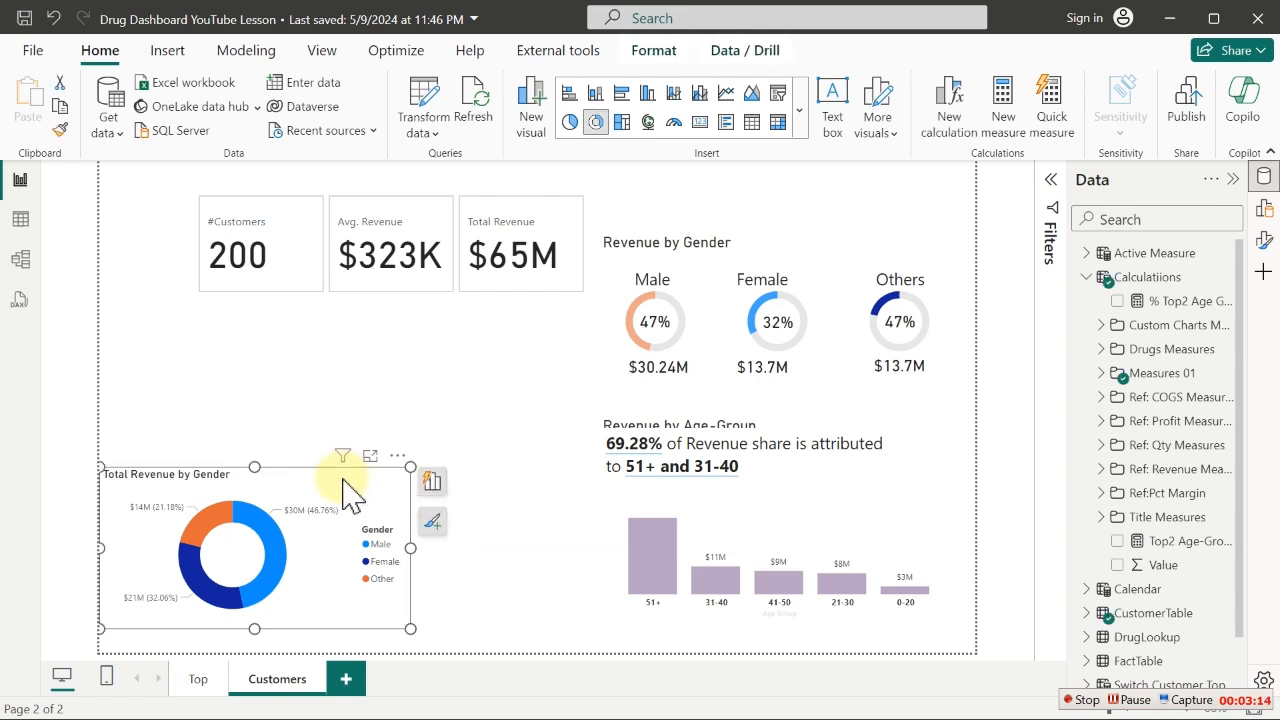
pyautogui.press('Delete')
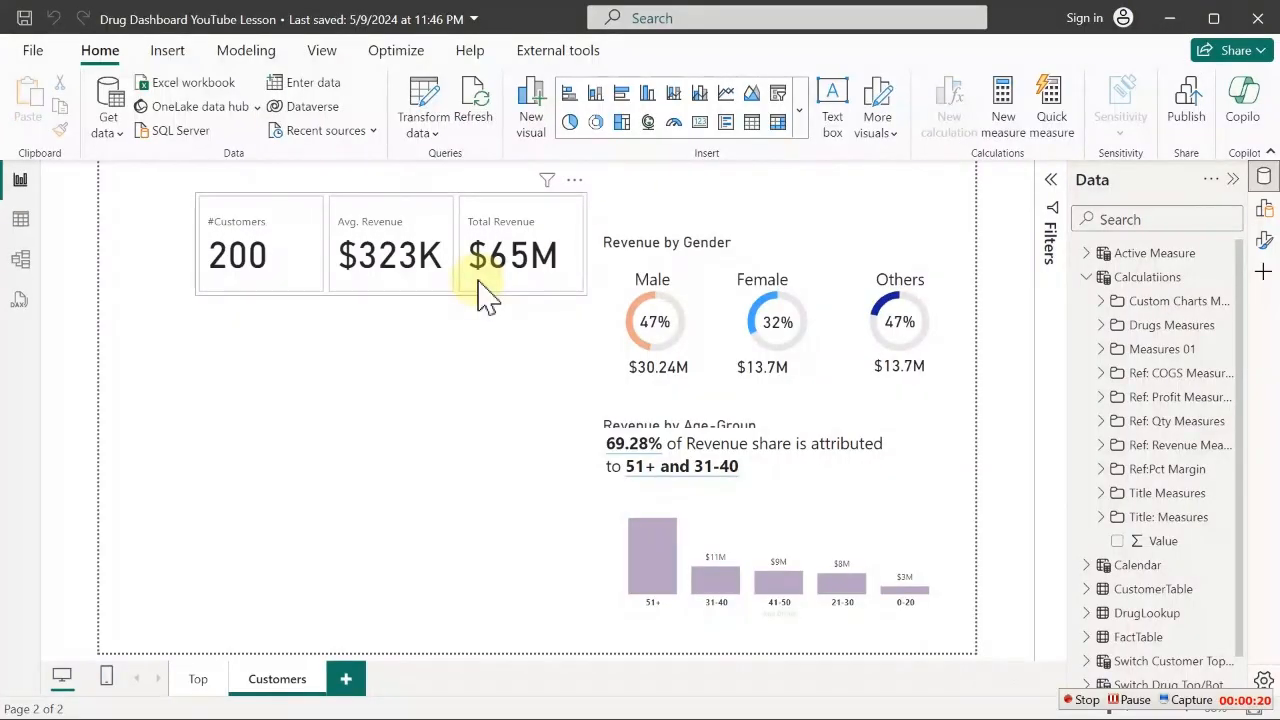
# Examine the FactTable data and the distinct values of its BuyerType column
pyautogui.click(20, 222)
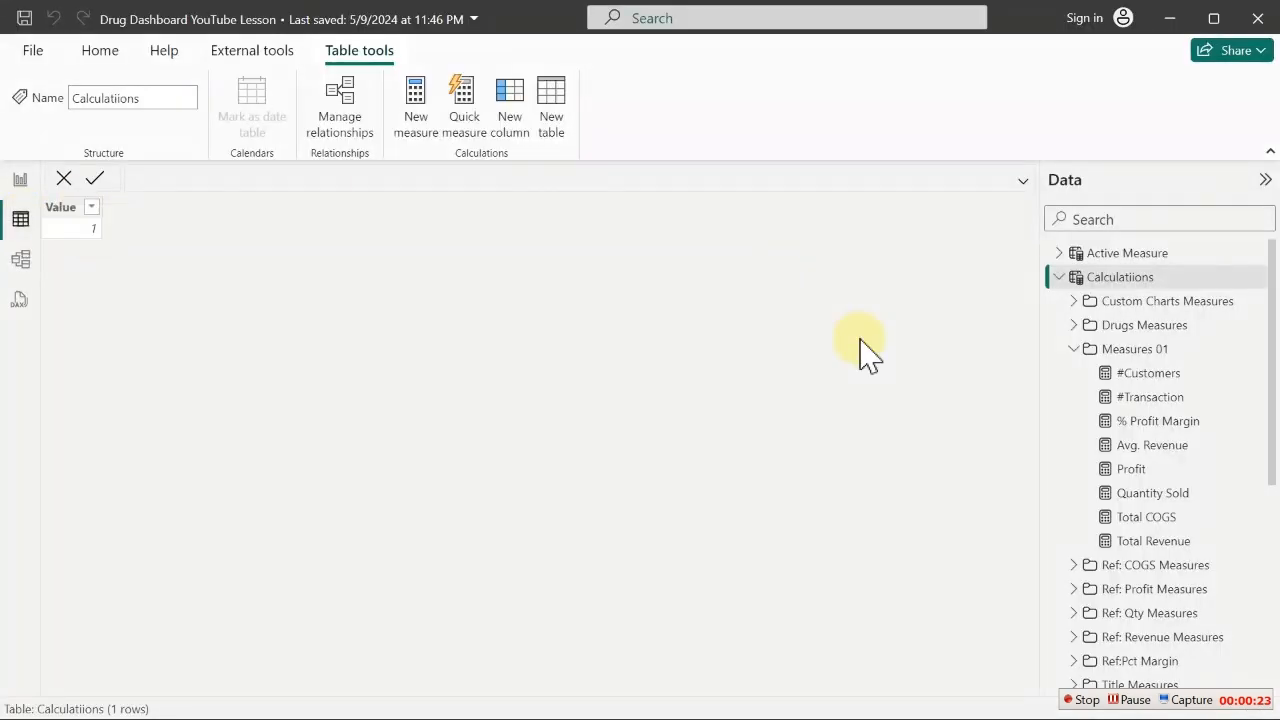
pyautogui.click(1059, 278)
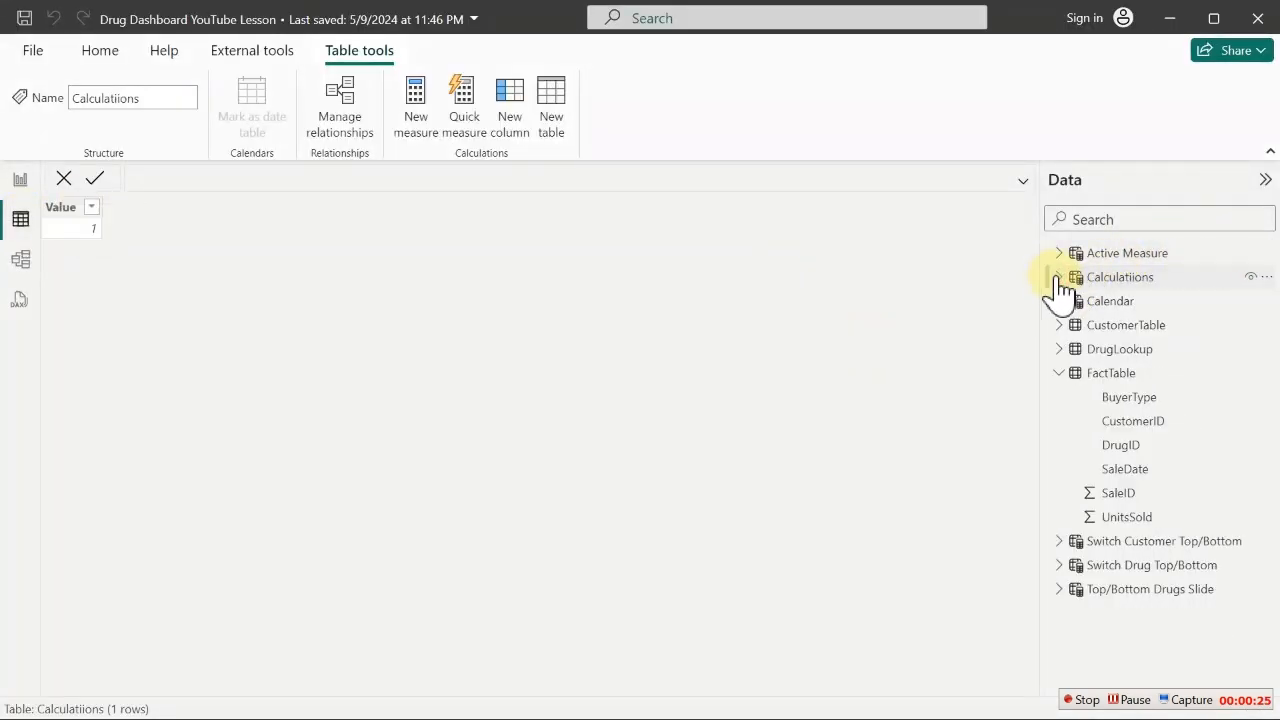
pyautogui.click(1116, 424)
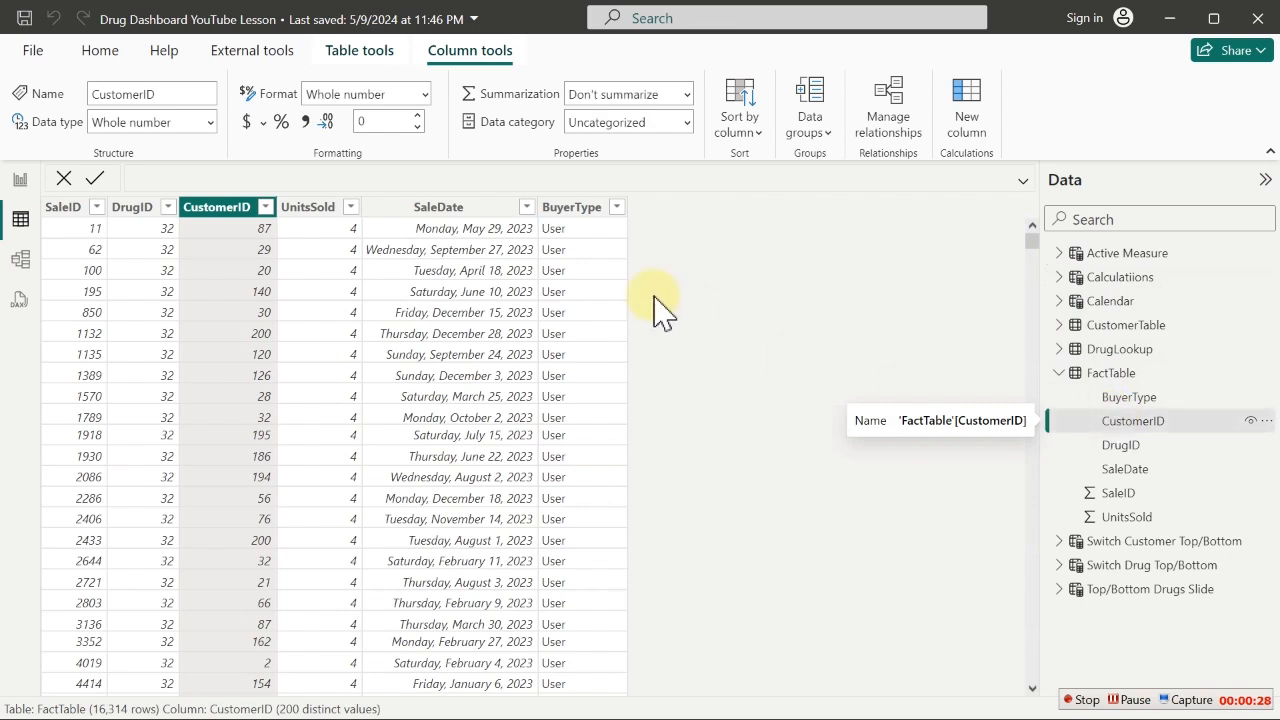
pyautogui.click(567, 212)
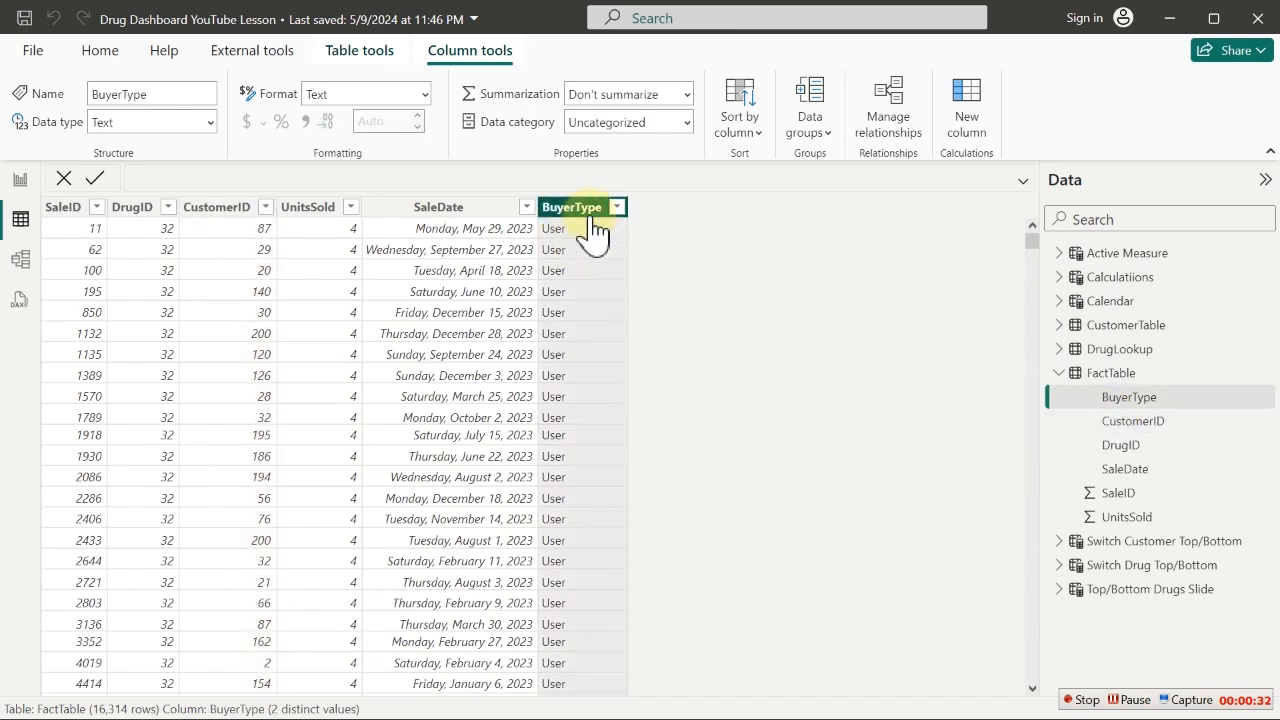
pyautogui.click(617, 207)
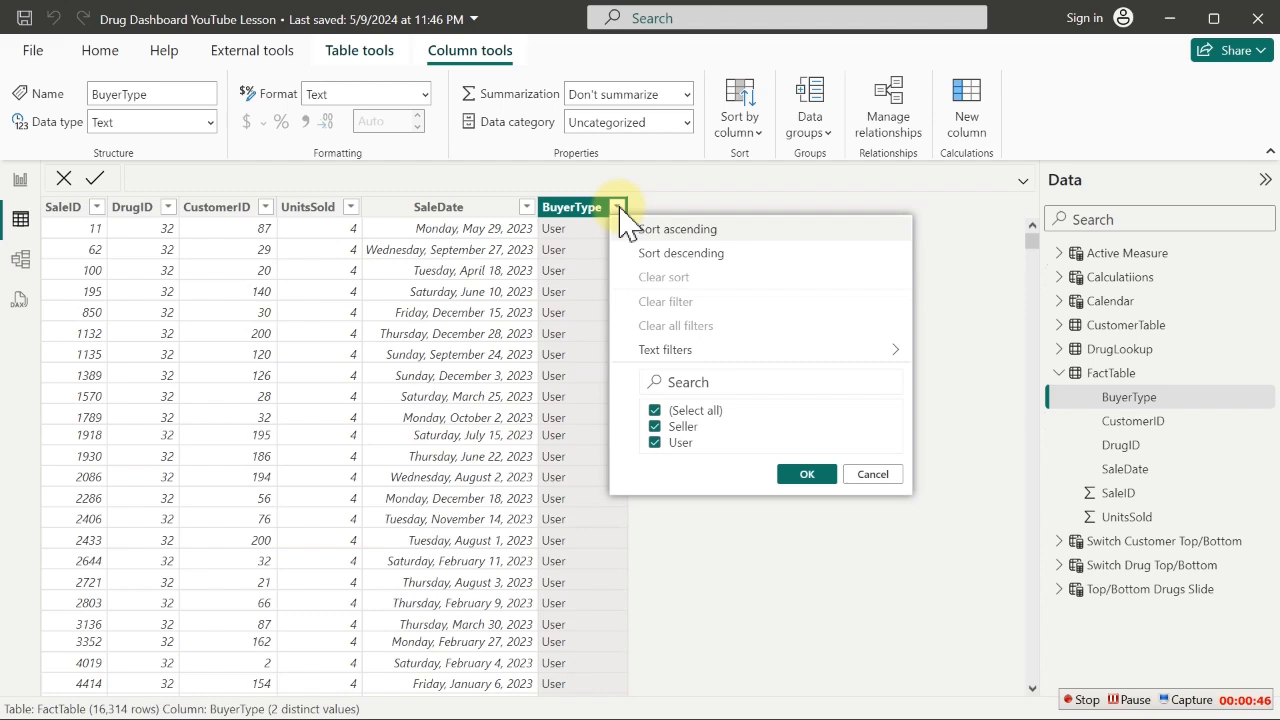
# Add a new measure named User Revenue to the Calculatiions table from the Customers report page
pyautogui.click(21, 183)
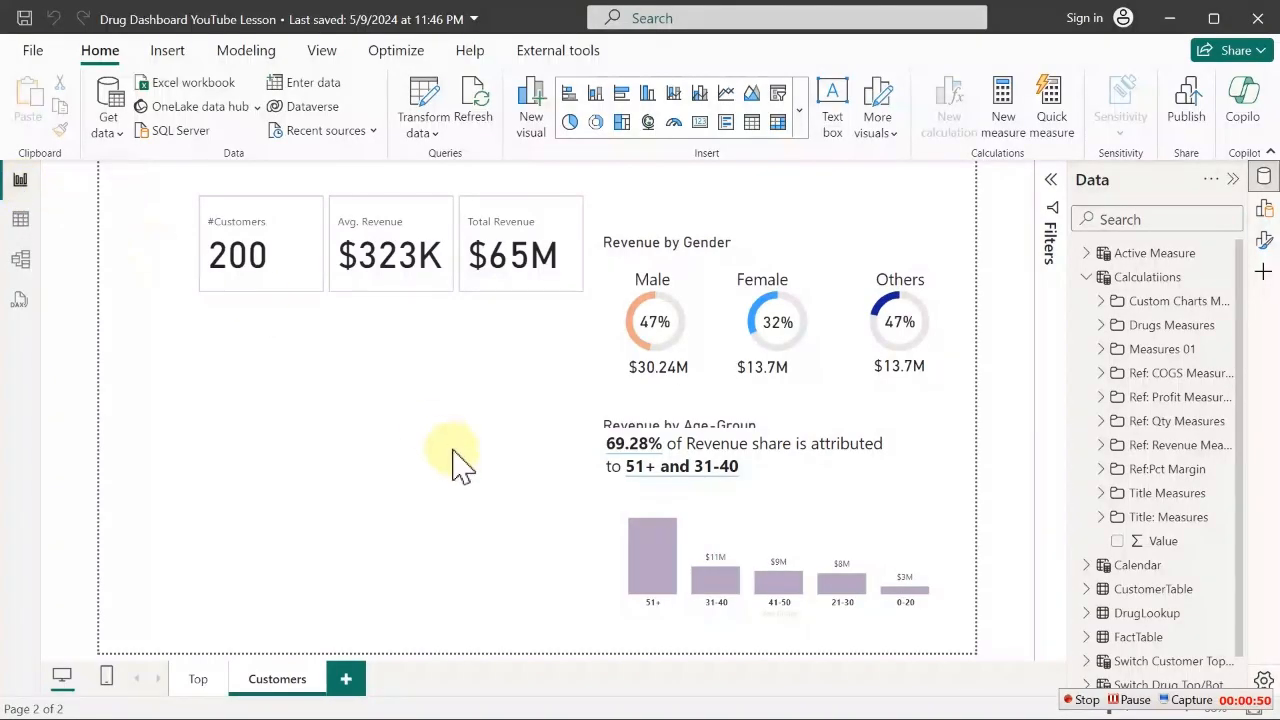
pyautogui.click(1152, 280)
pyautogui.rightClick(1158, 288)
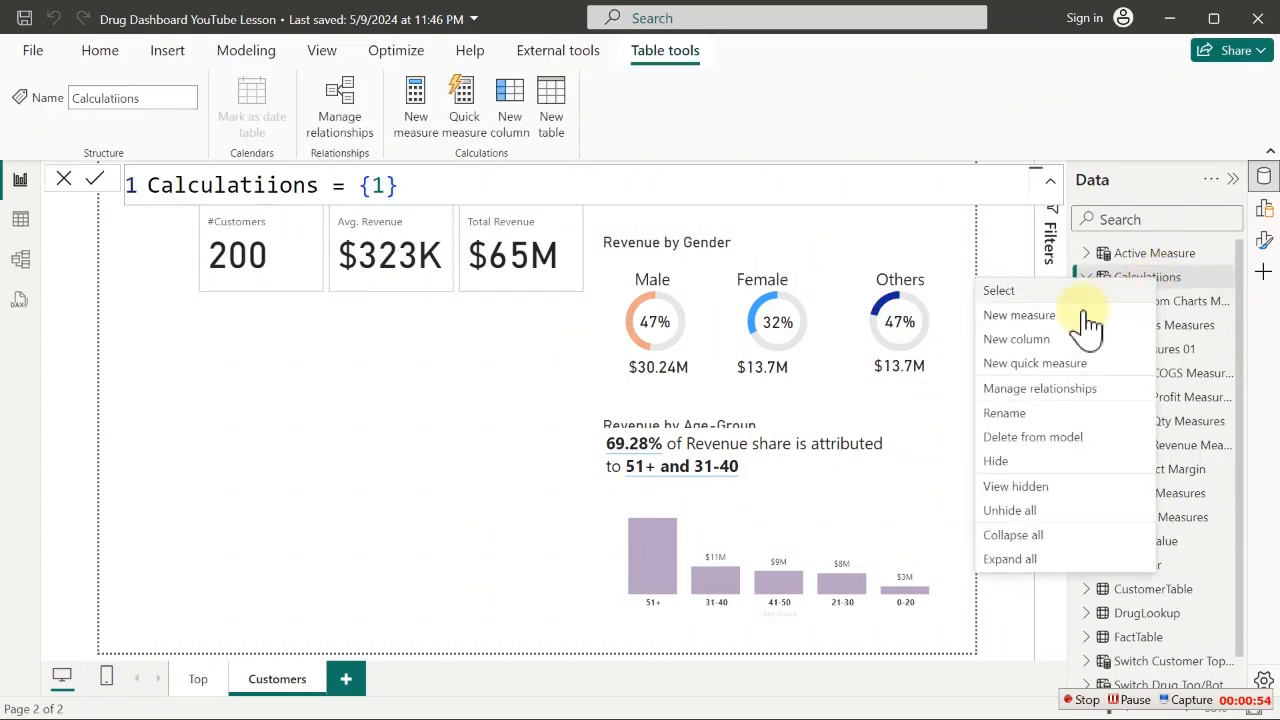
pyautogui.click(1044, 316)
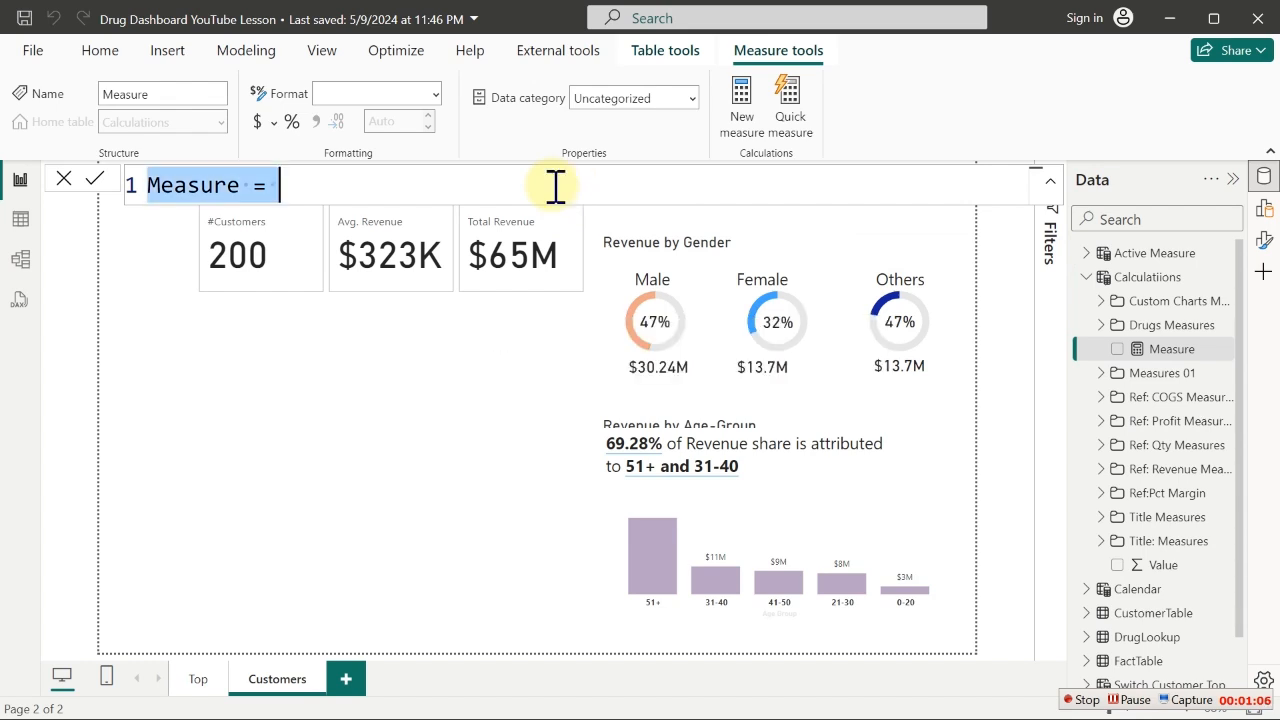
pyautogui.write('Us')
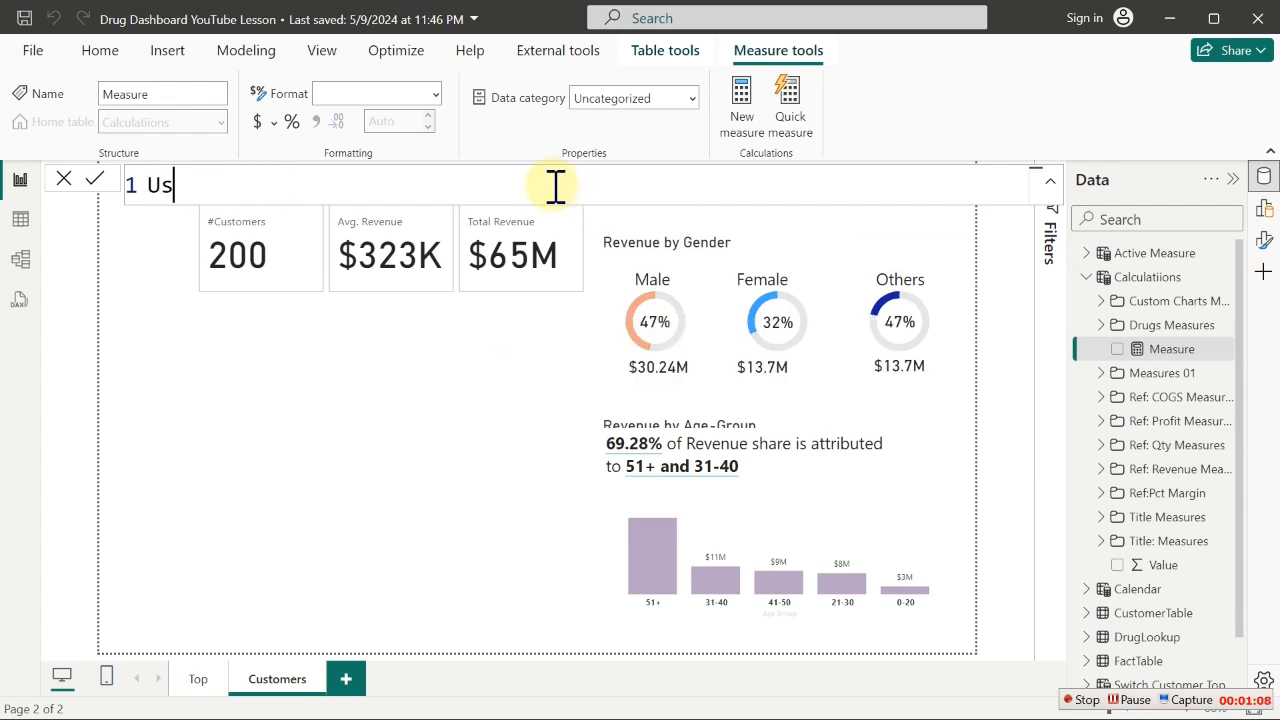
pyautogui.write('er Reveneu')
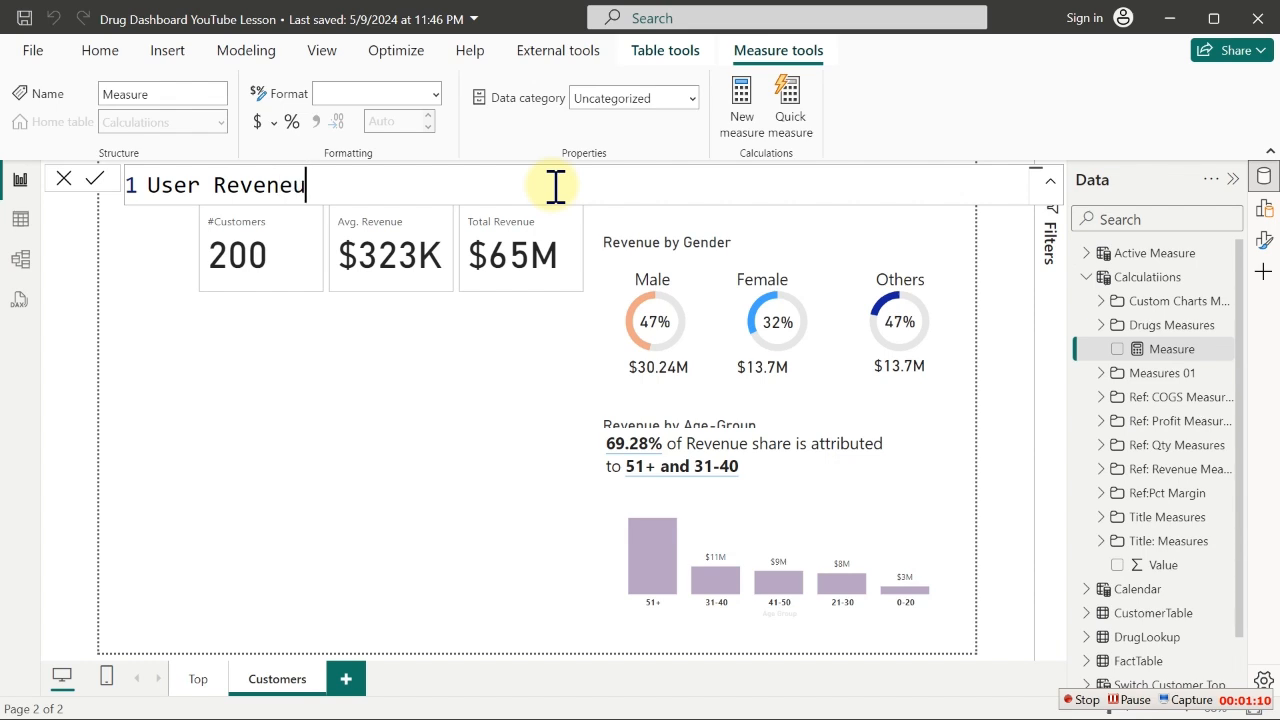
pyautogui.press('BackSpace')
pyautogui.press('BackSpace')
pyautogui.press('BackSpace')
pyautogui.write('nue =')
pyautogui.hotkey('shift', 'Return')
# Begin the User Revenue formula with a CALCULATE function that takes [Total Revenue] as its expression
pyautogui.write('cal')
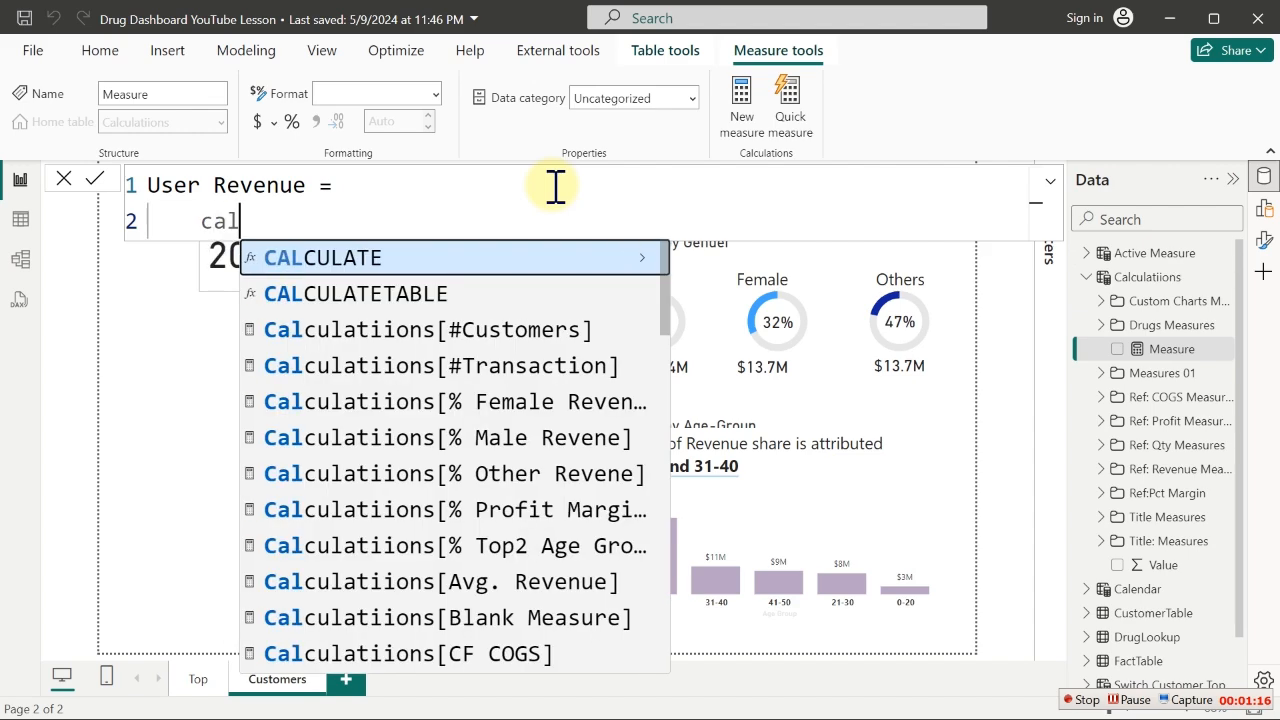
pyautogui.press('Tab')
pyautogui.hotkey('shift', 'Return')
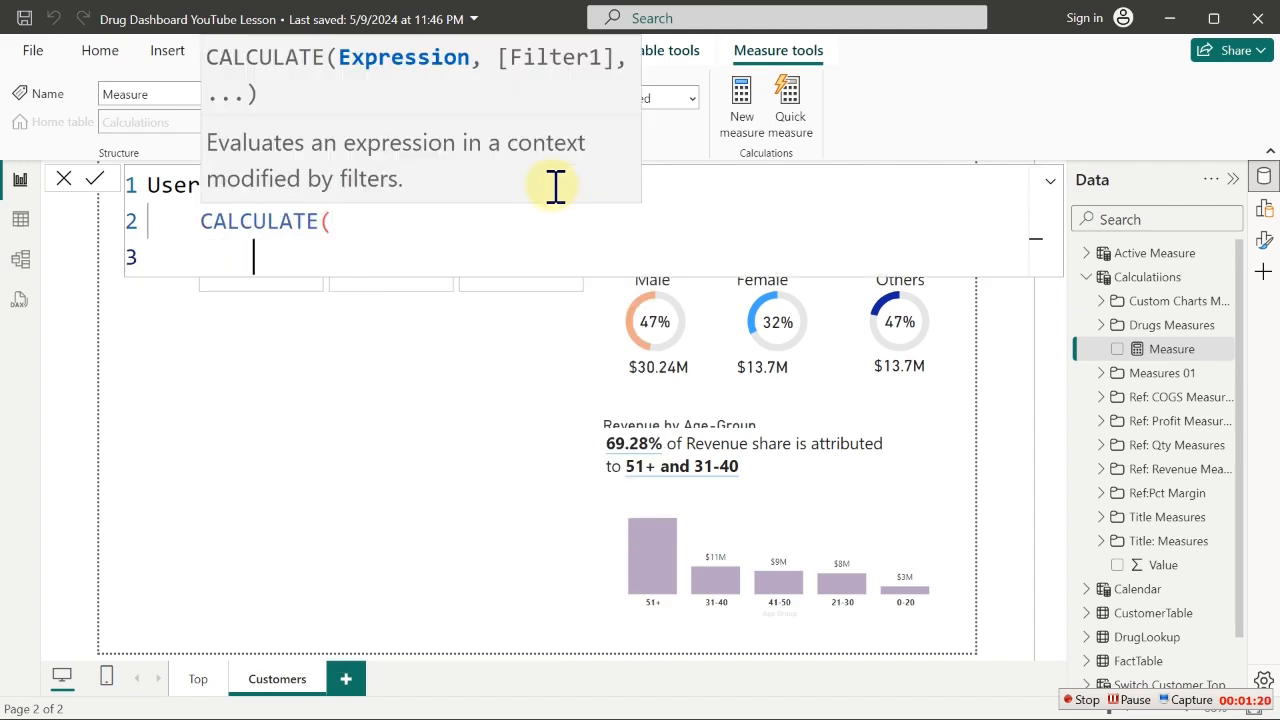
pyautogui.write('[to')
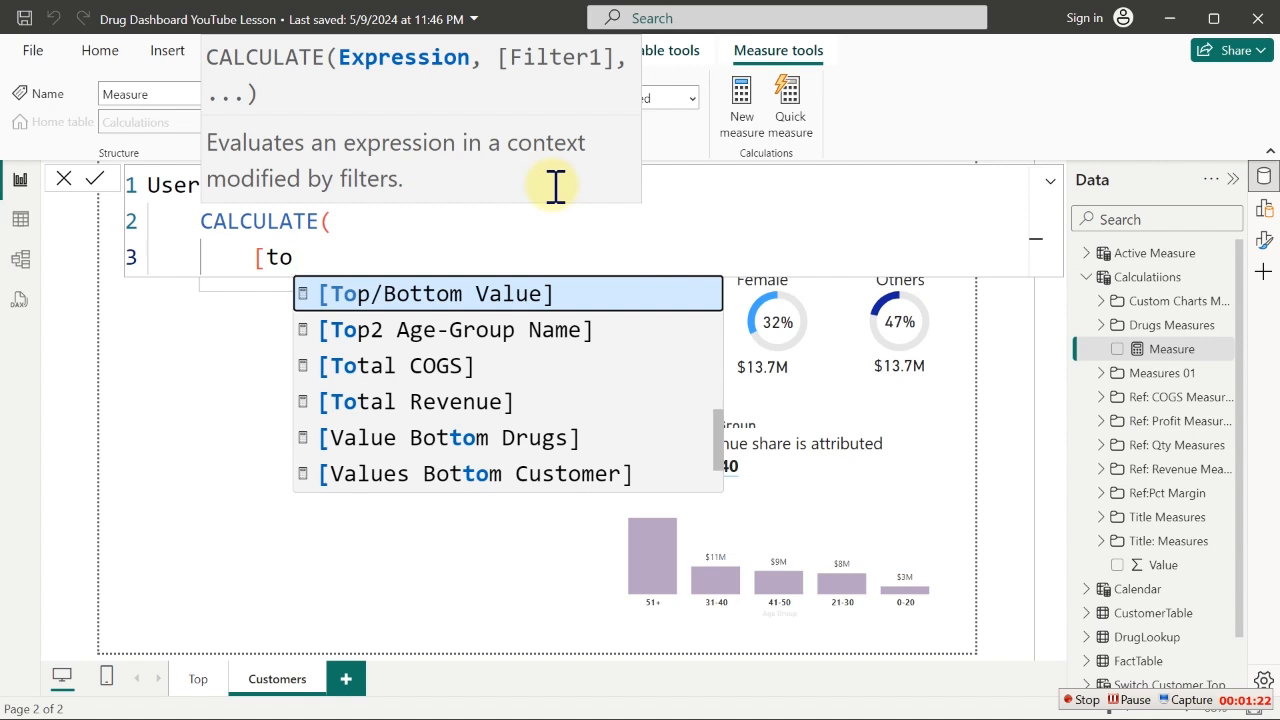
pyautogui.press('Down')
pyautogui.press('Down')
pyautogui.press('Down')
pyautogui.press('Tab')
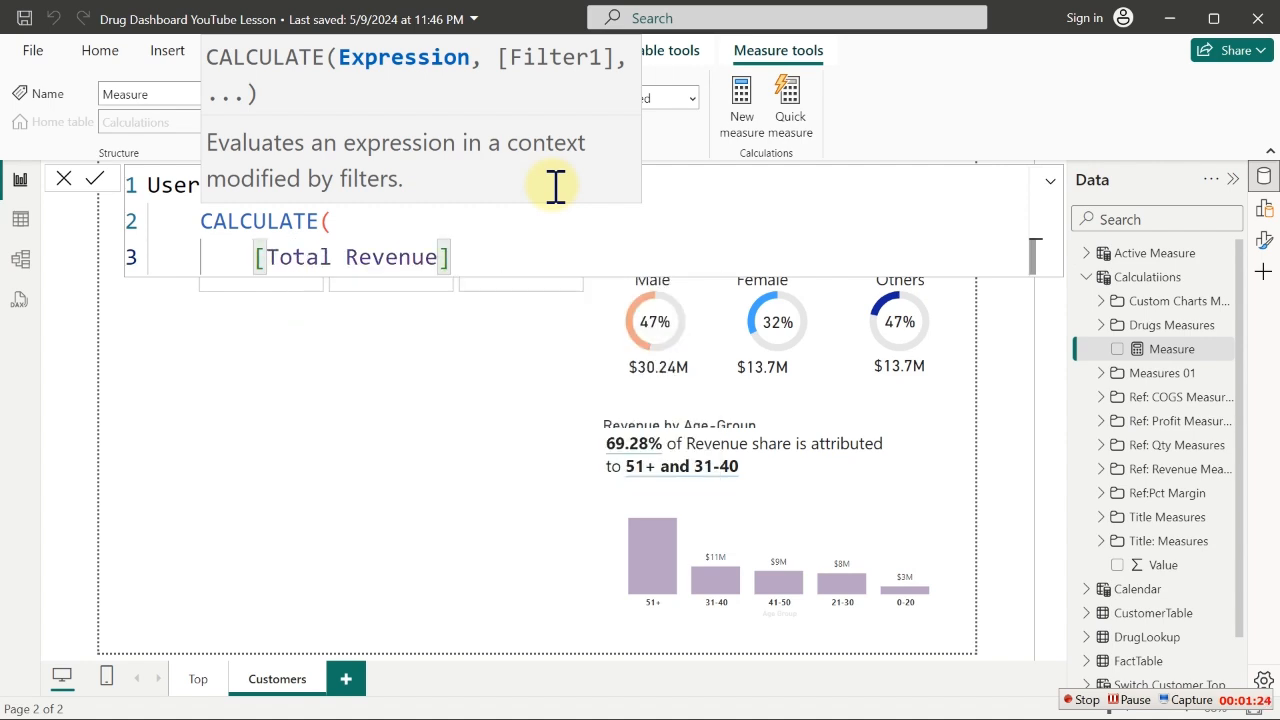
pyautogui.write(',')
pyautogui.hotkey('shift', 'Return')
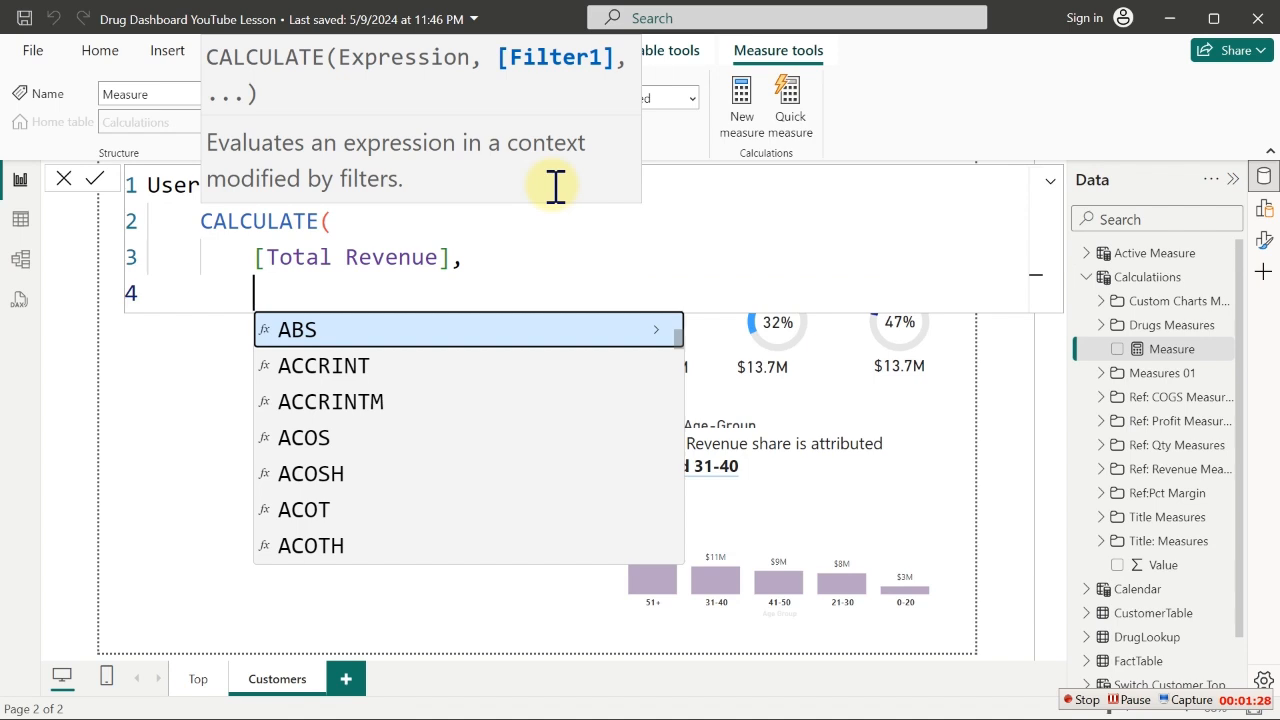
# Complete the User Revenue measure with the filter FactTable[BuyerType]="User" and format it as currency
pyautogui.write('typ')
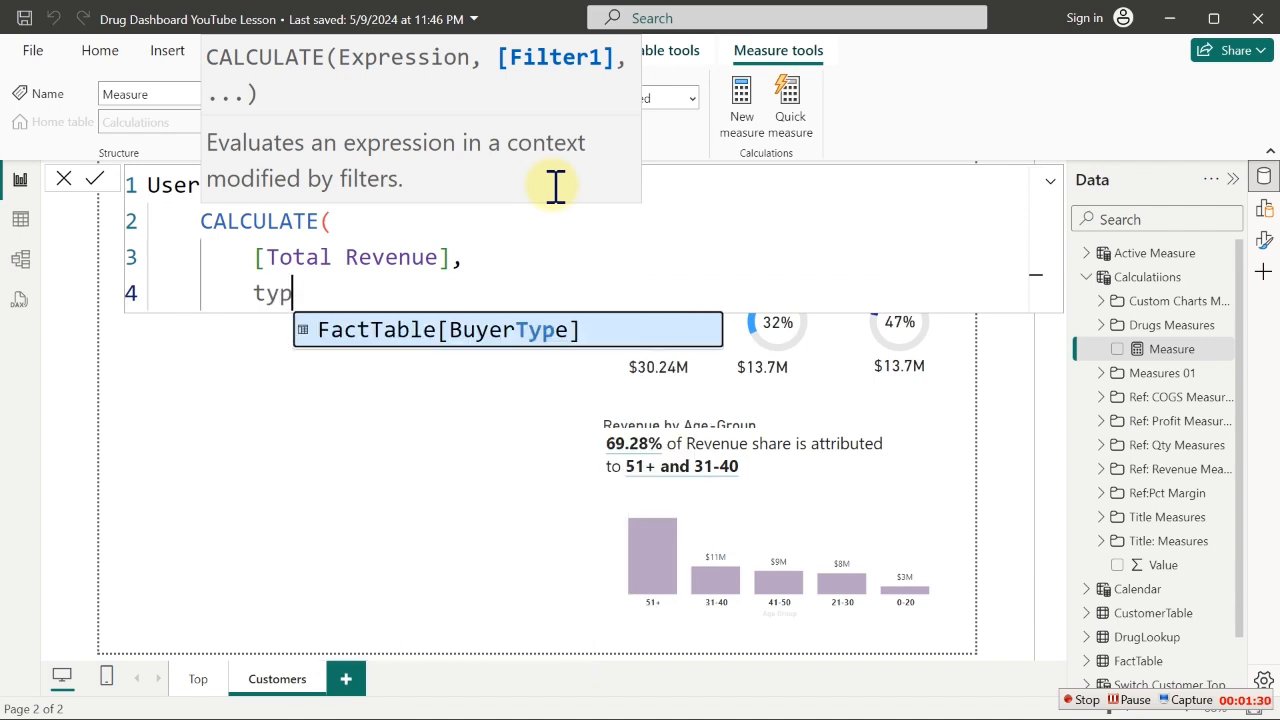
pyautogui.press('Tab')
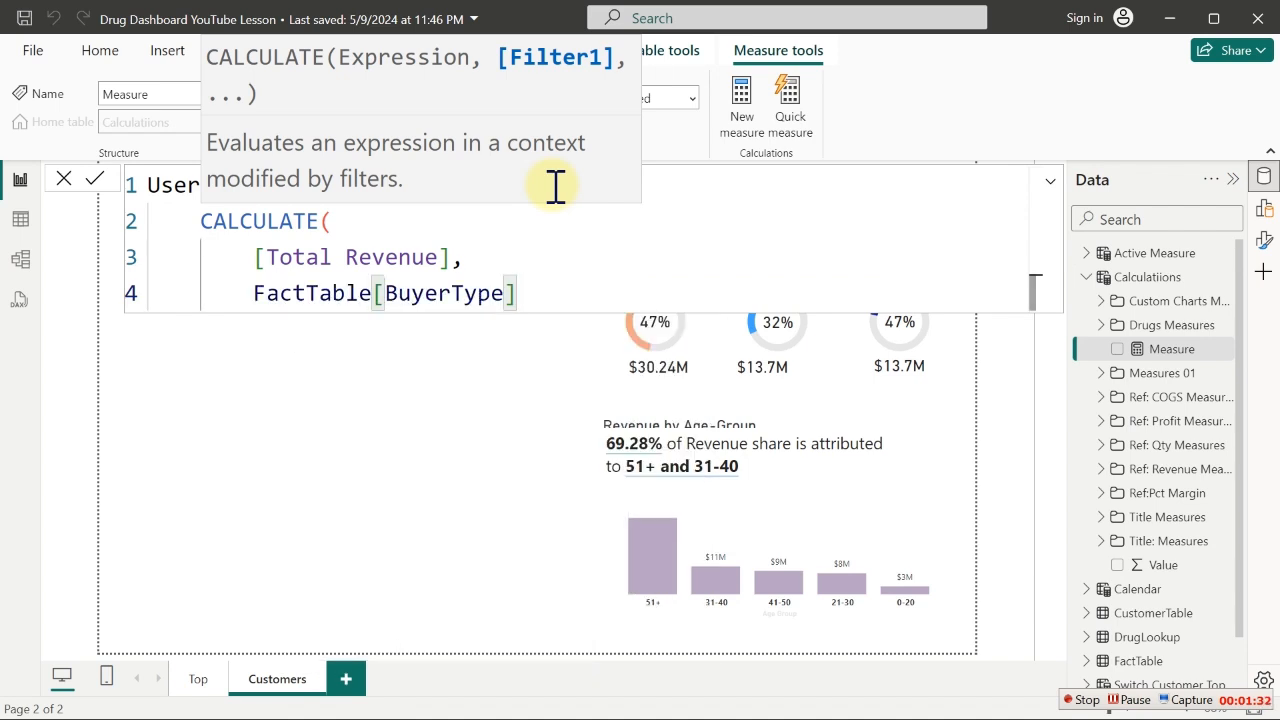
pyautogui.write('="')
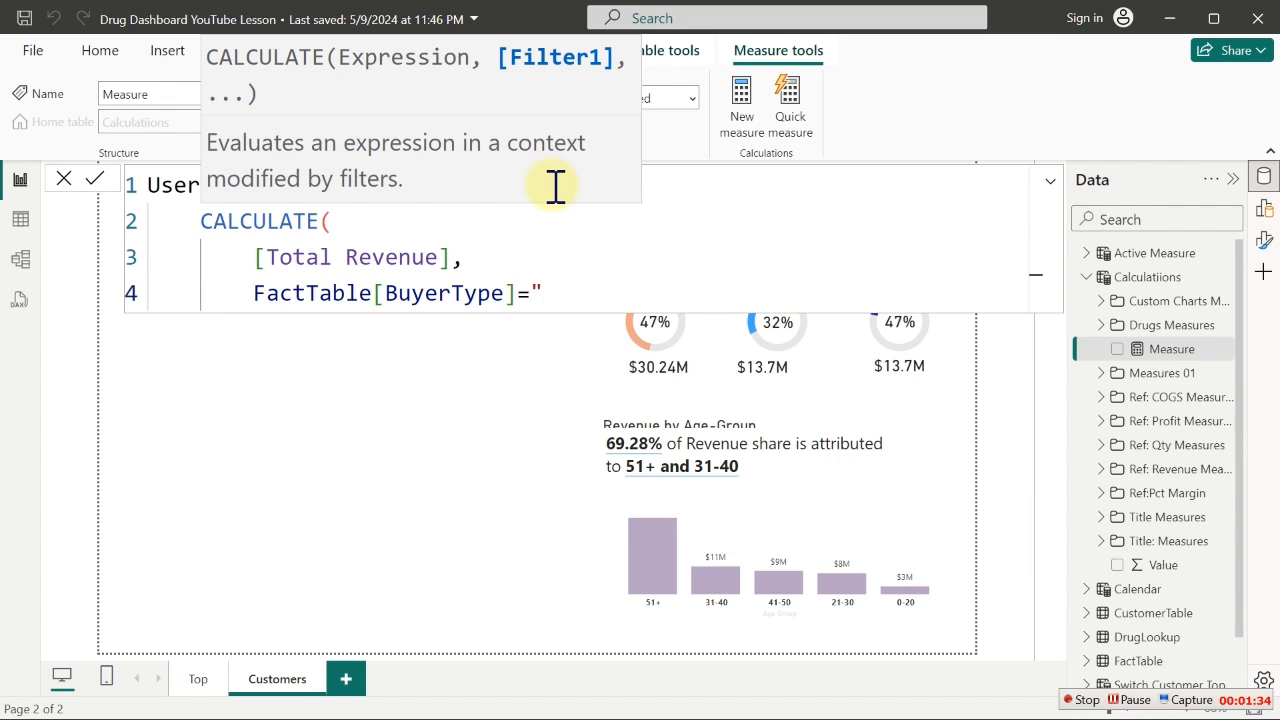
pyautogui.write('User"')
pyautogui.press('Return')
pyautogui.write(')')
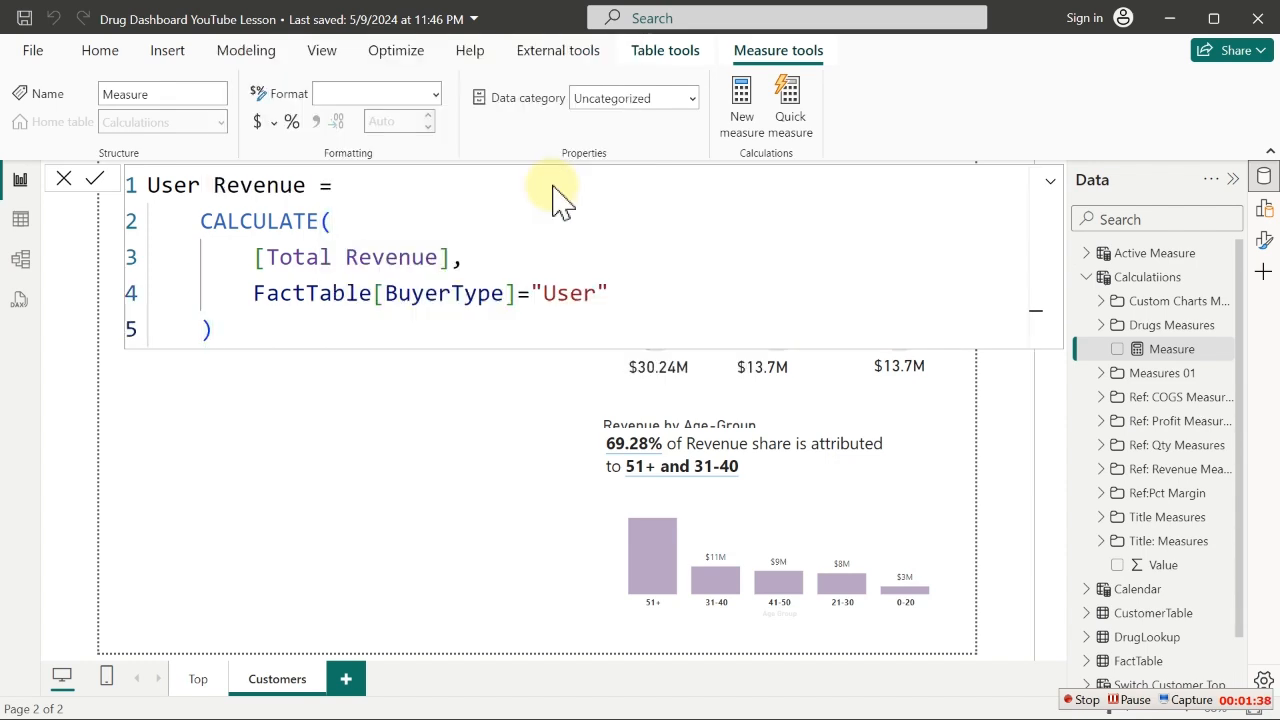
pyautogui.press('Return')
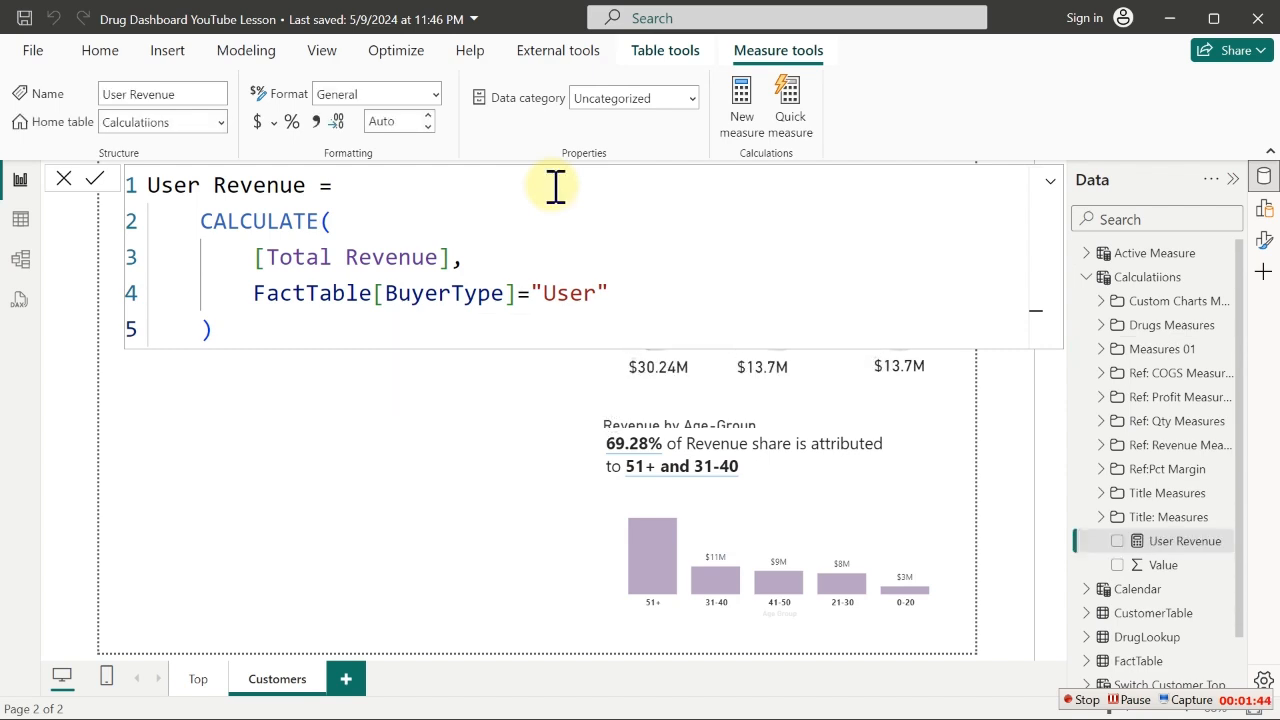
pyautogui.click(260, 122)
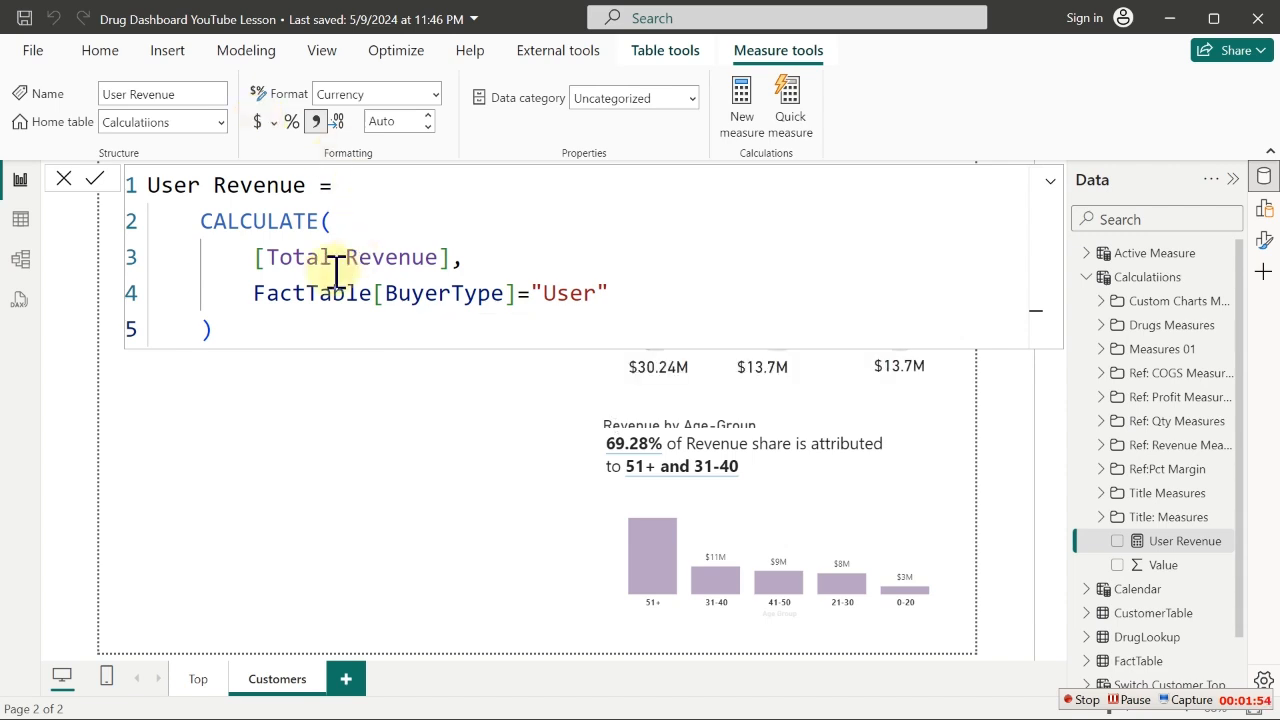
# Create a Seller Revenue measure from a copy of the User Revenue formula, with the BuyerType filter set to "seller"
pyautogui.doubleClick(284, 285)
pyautogui.hotkey('ctrl', 'a')
pyautogui.hotkey('ctrl', 'c')
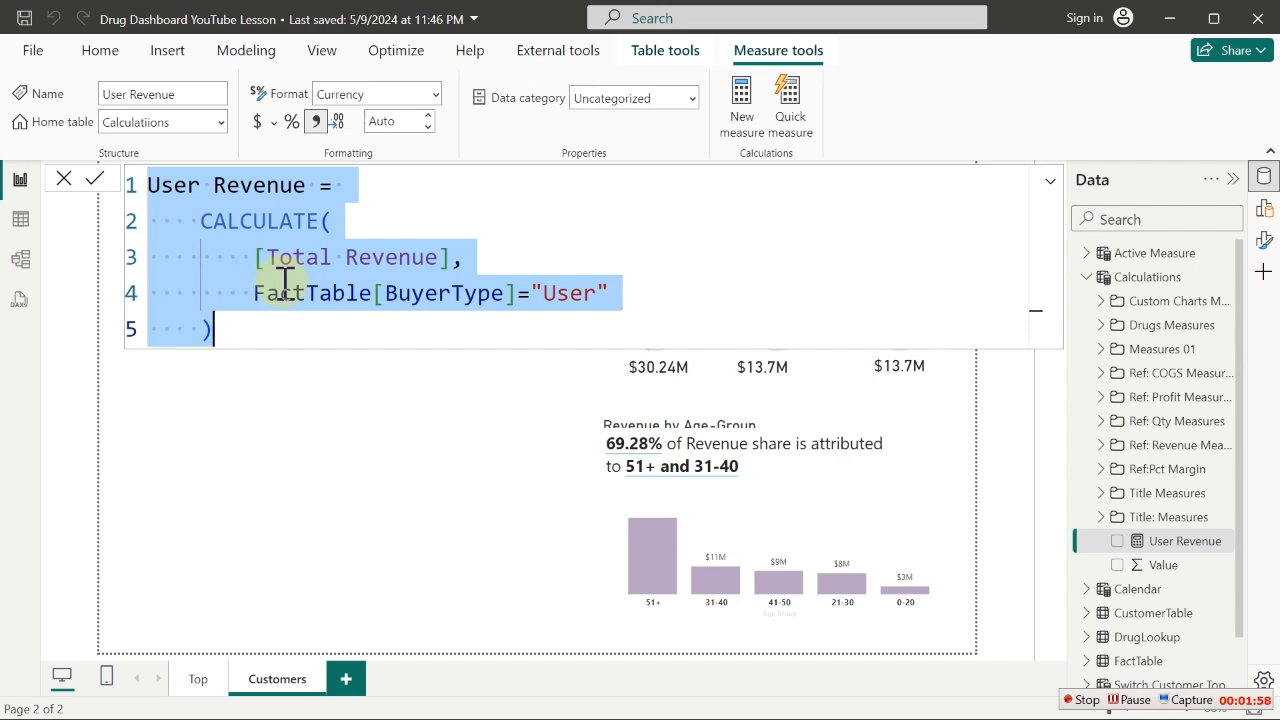
pyautogui.click(742, 100)
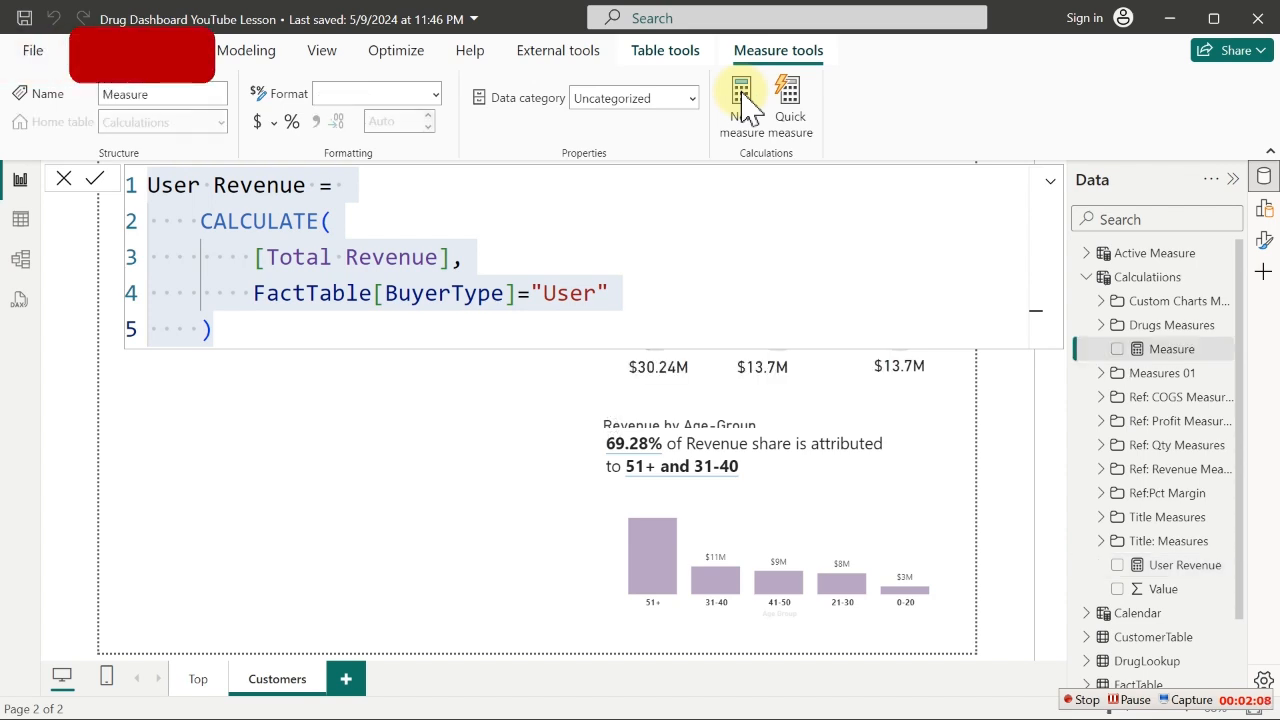
pyautogui.hotkey('ctrl', 'v')
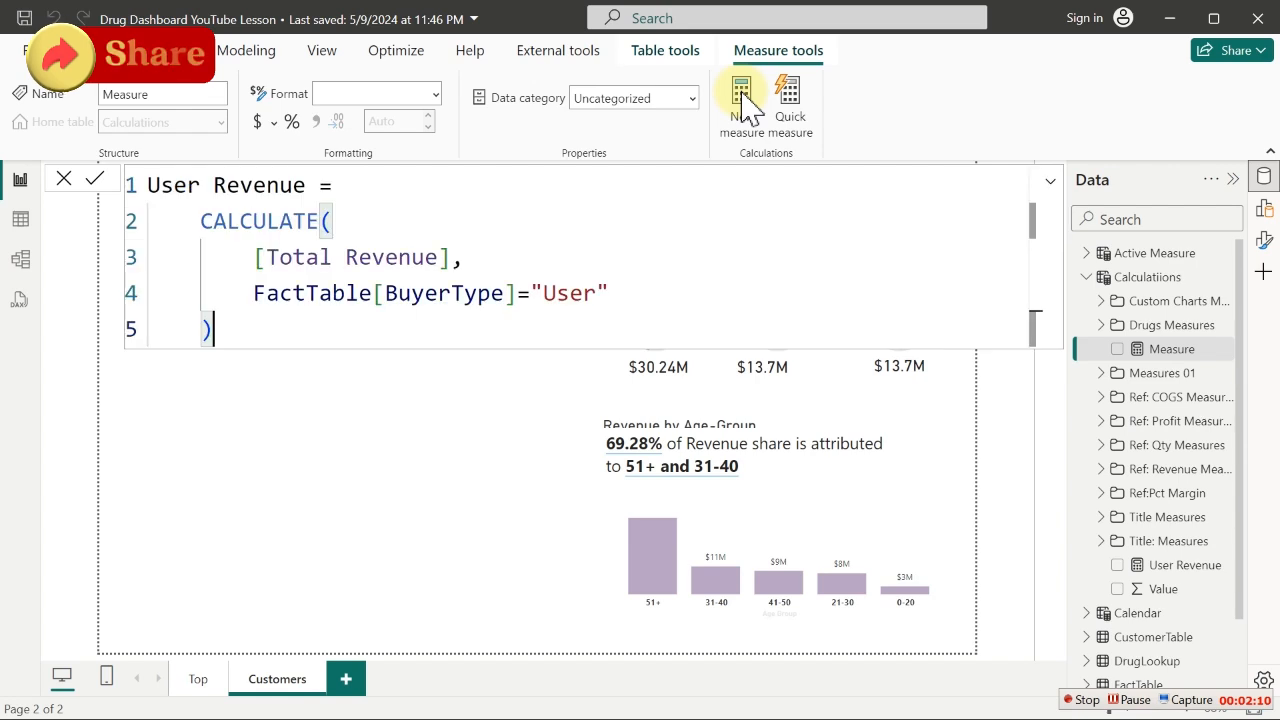
pyautogui.doubleClick(177, 186)
pyautogui.write('Seller')
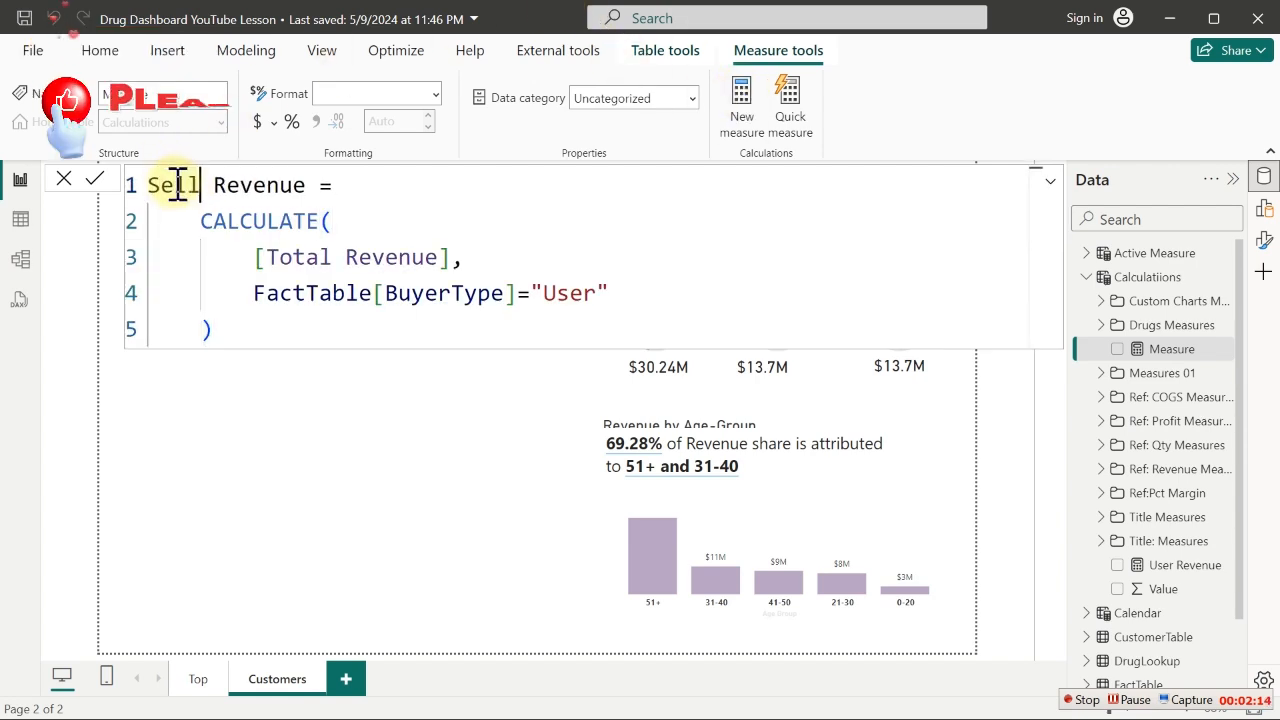
pyautogui.doubleClick(568, 293)
pyautogui.write('Sel')
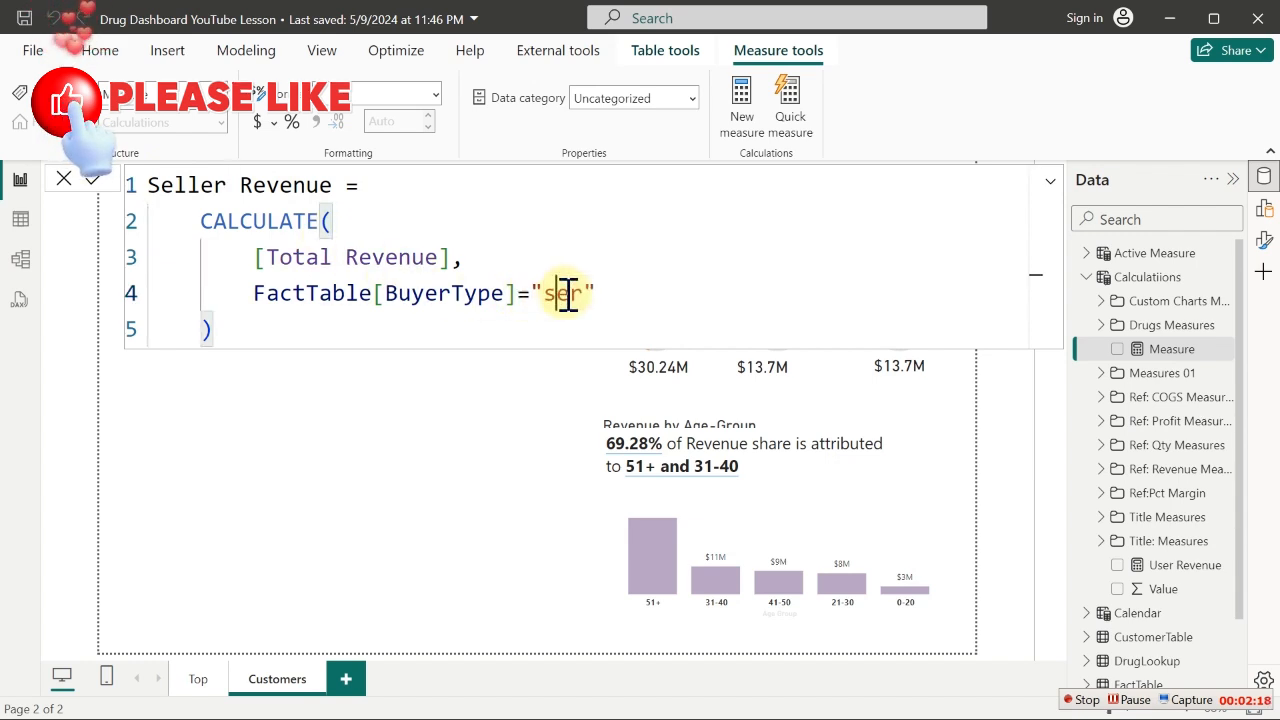
pyautogui.write('ler')
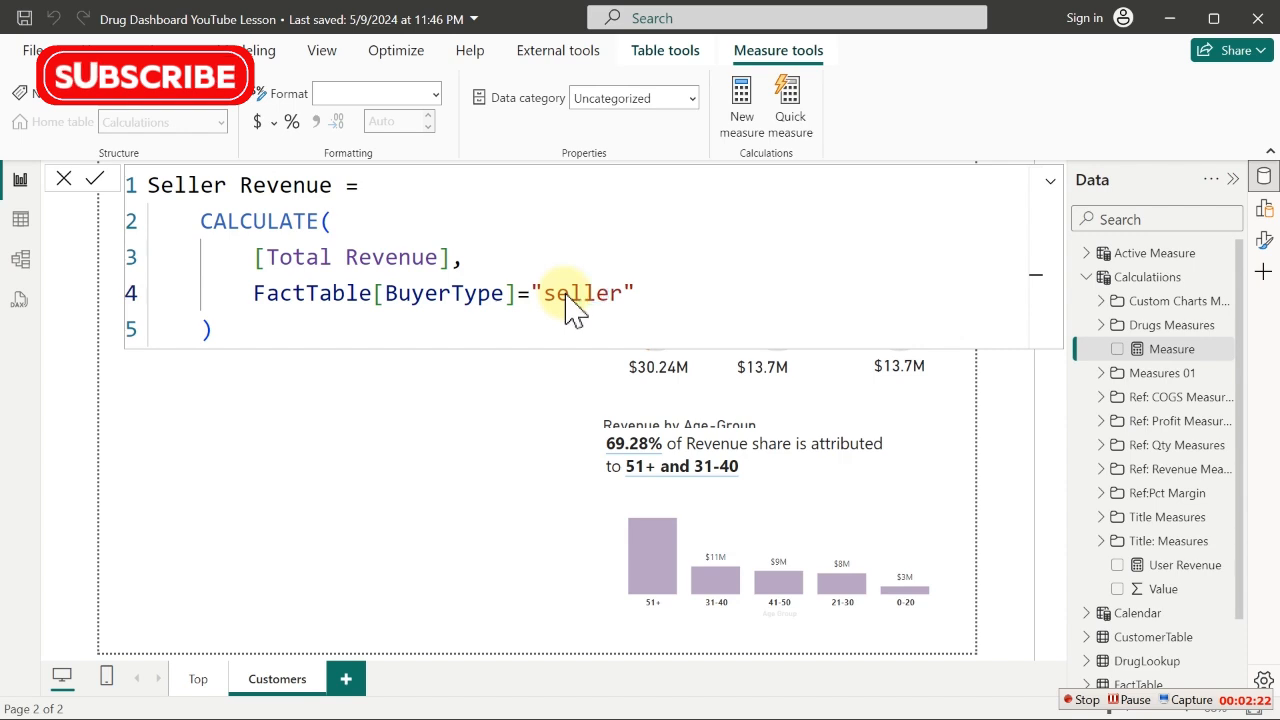
pyautogui.press('Return')
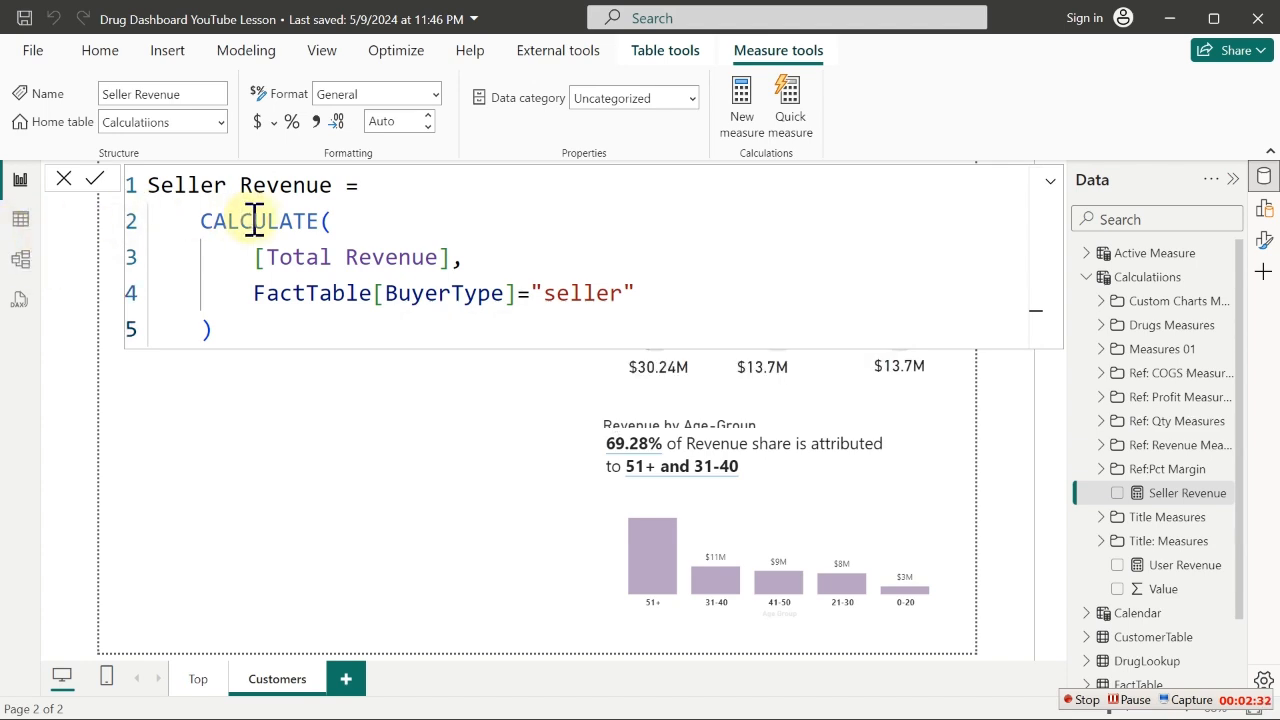
# Check the distinct values of the BuyerType column in FactTable, and return to the report page
pyautogui.click(14, 220)
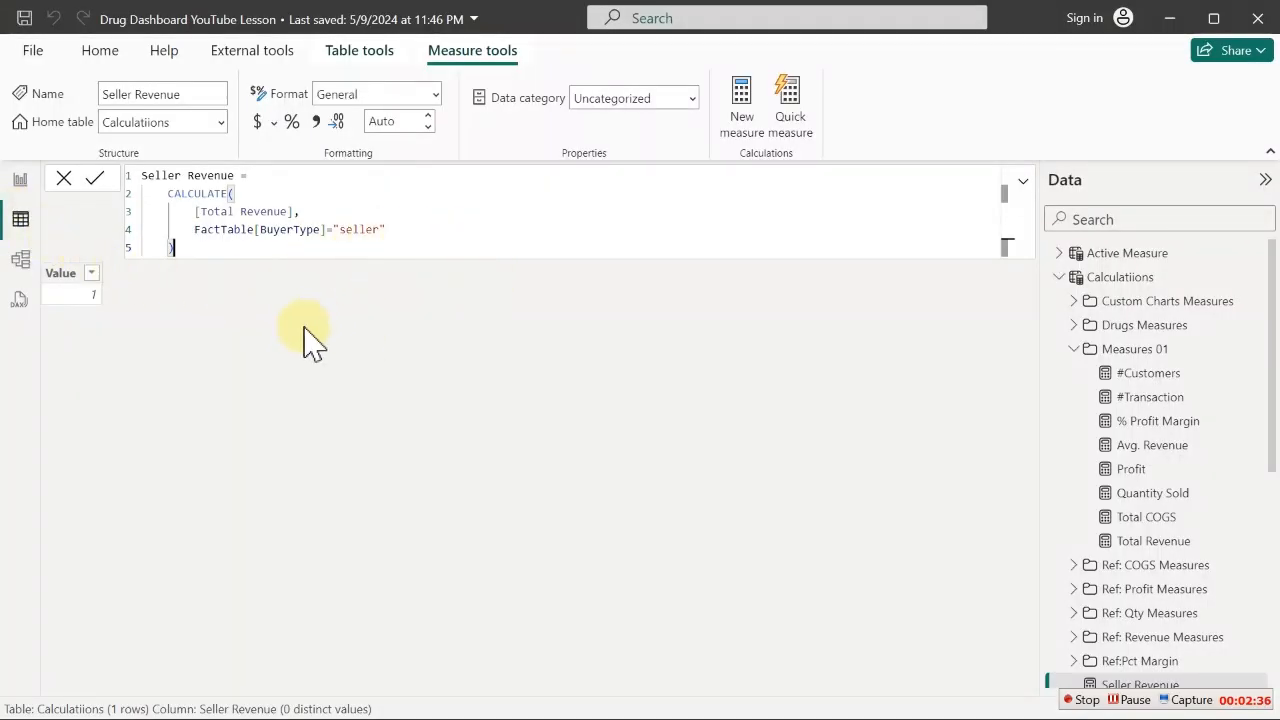
pyautogui.click(1060, 280)
pyautogui.click(1118, 445)
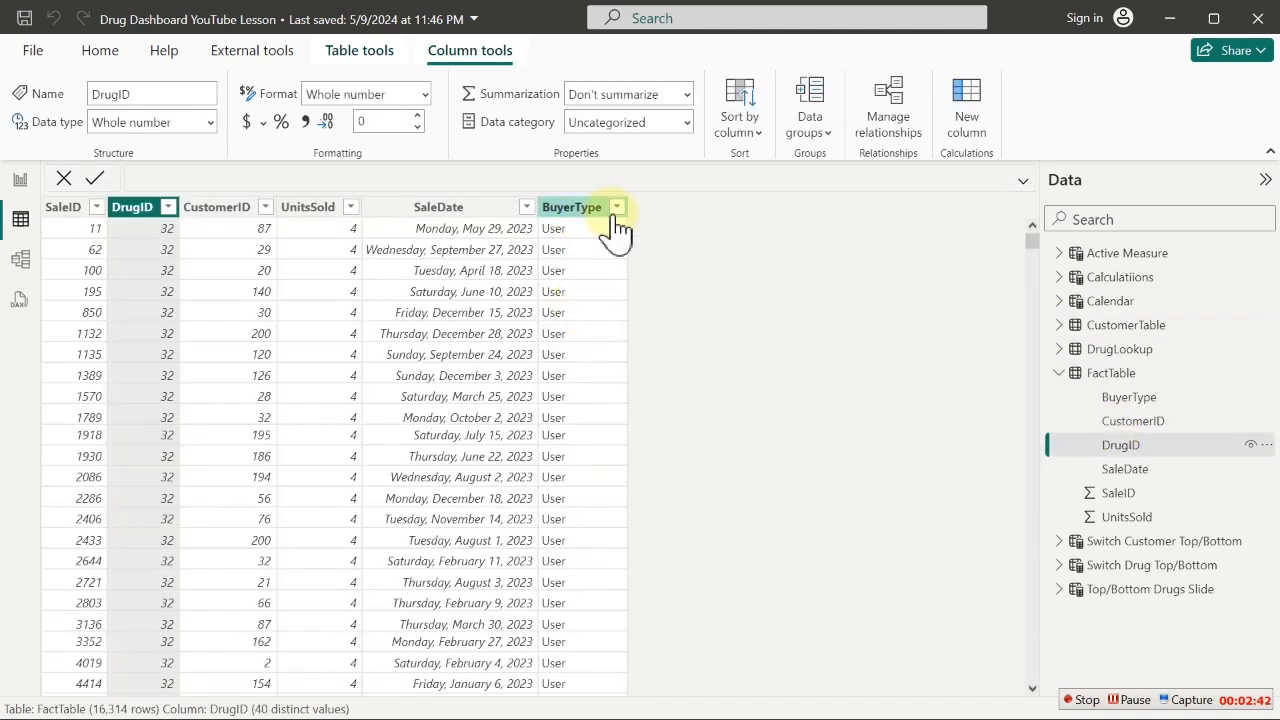
pyautogui.click(617, 207)
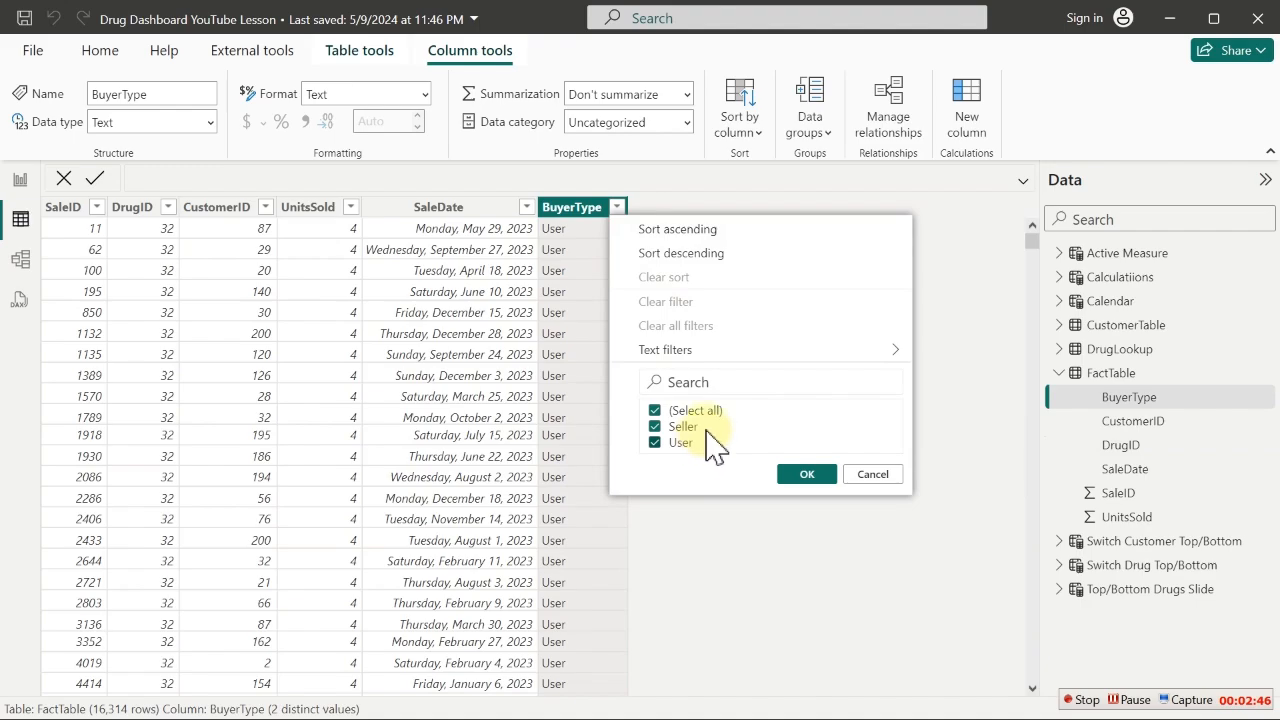
pyautogui.click(20, 180)
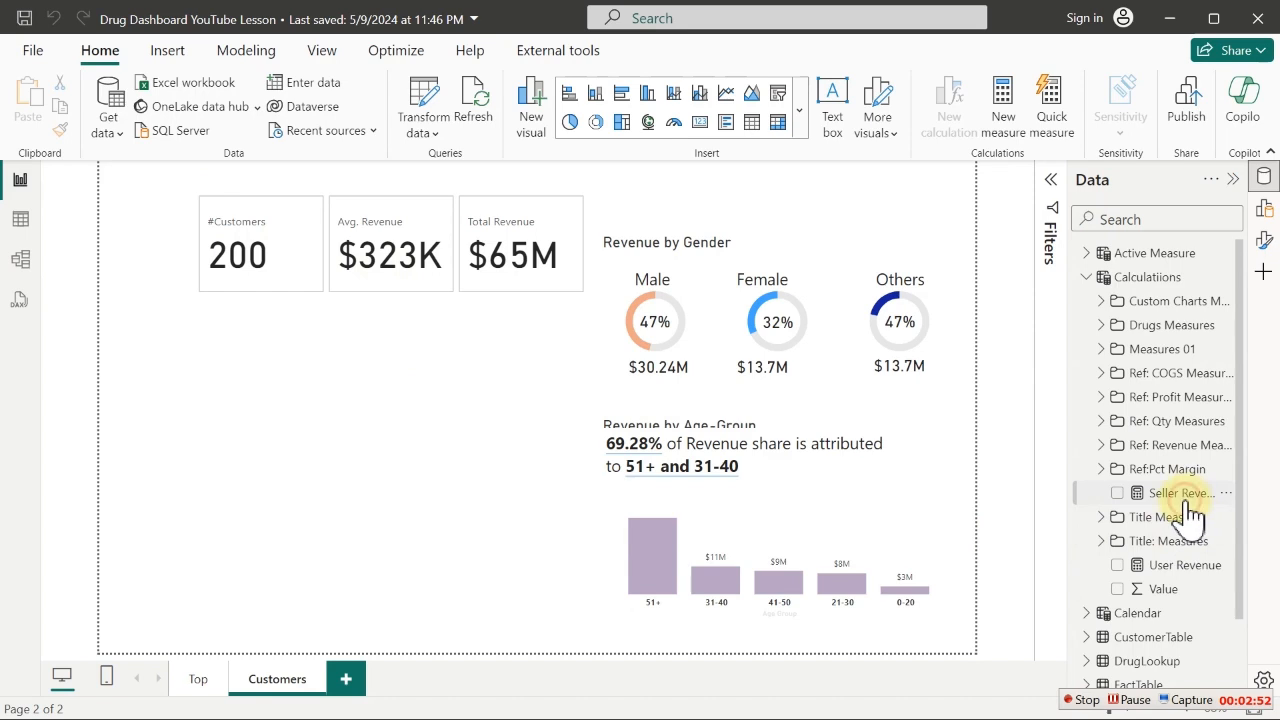
# Create a new measure named % User in the Calculatiions table and begin its formula with a DIVIDE function
pyautogui.click(1180, 494)
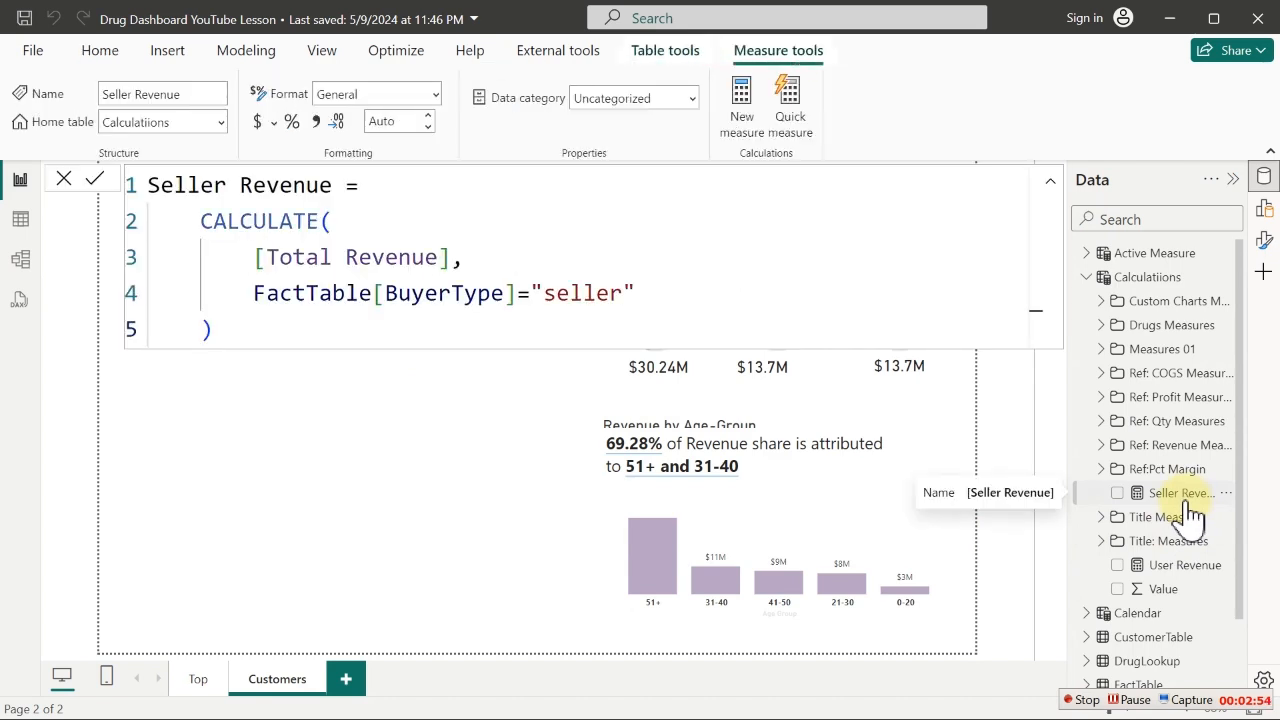
pyautogui.click(735, 98)
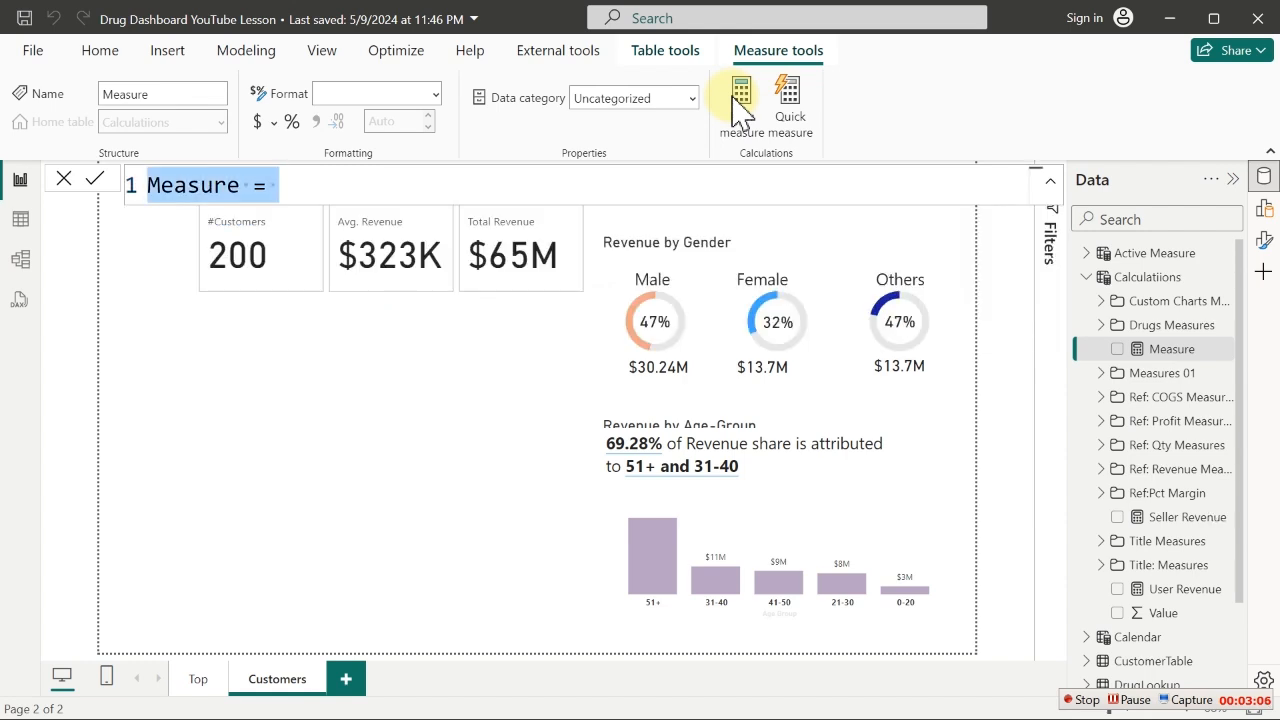
pyautogui.write('%')
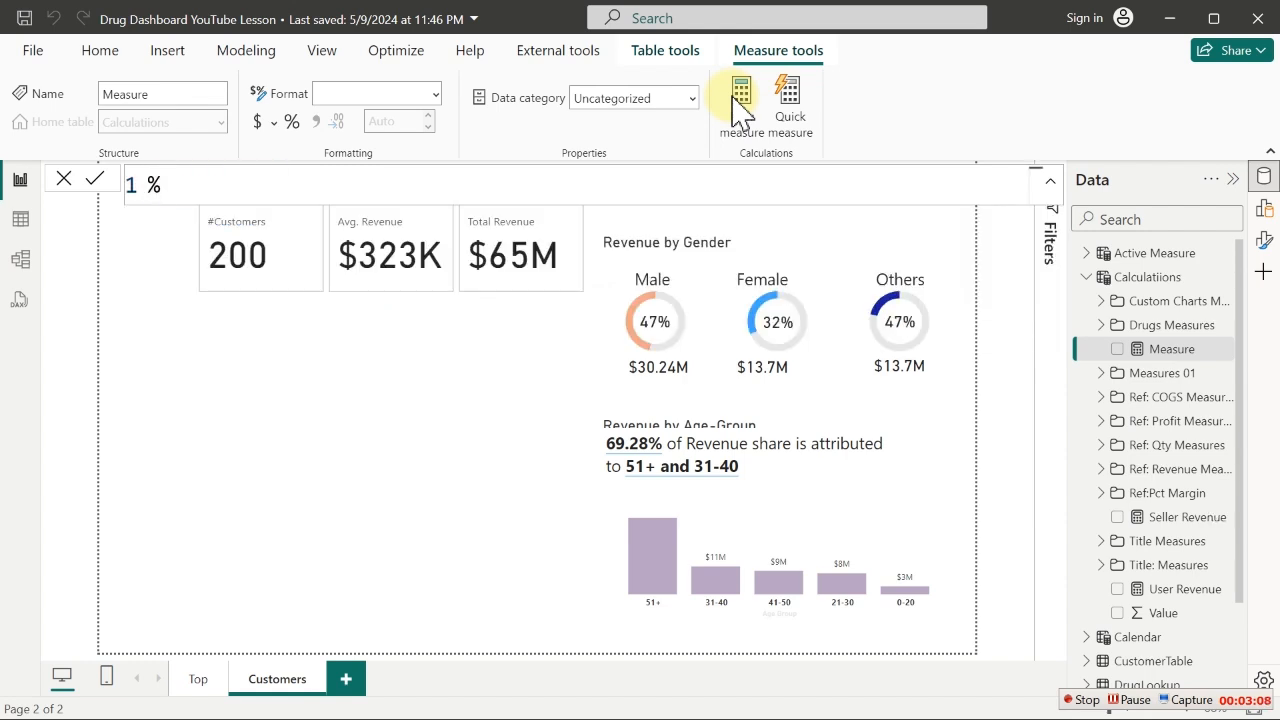
pyautogui.write(' User =')
pyautogui.hotkey('shift', 'Return')
pyautogui.press('Tab')
pyautogui.write('si')
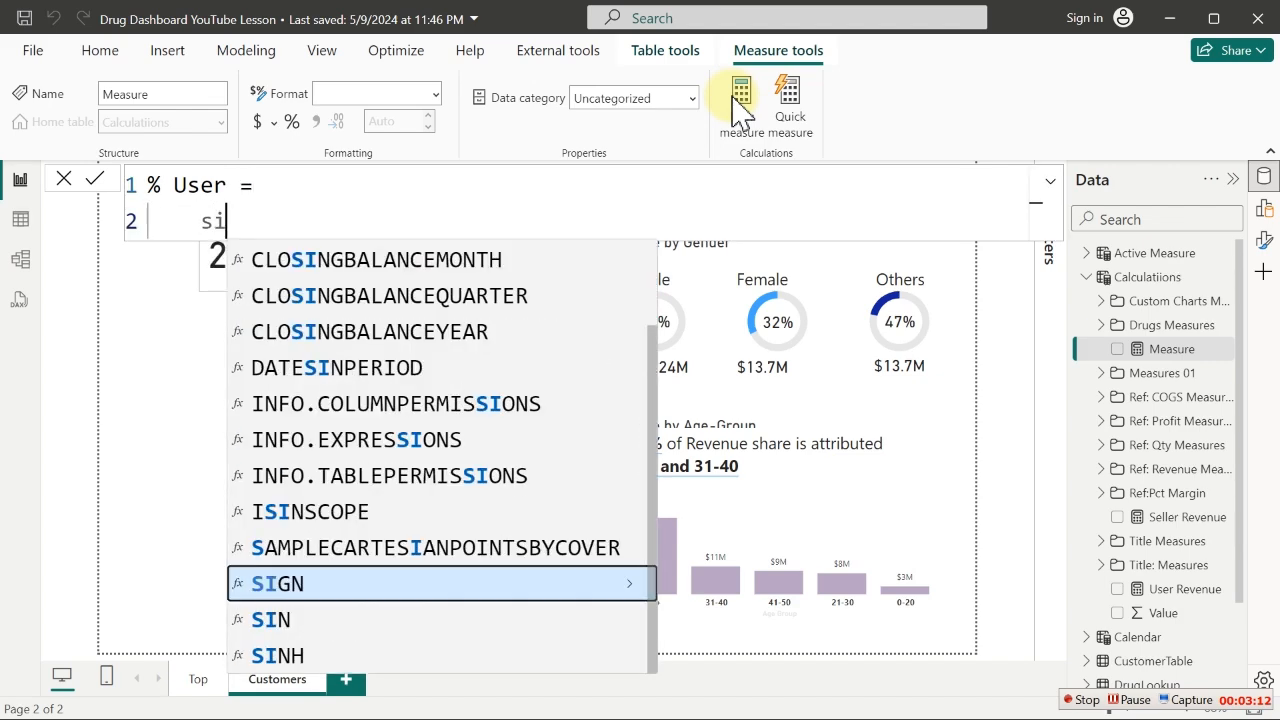
pyautogui.press('BackSpace')
pyautogui.press('BackSpace')
pyautogui.write('div')
pyautogui.press('Tab')
pyautogui.hotkey('shift', 'Return')
pyautogui.press('Tab')
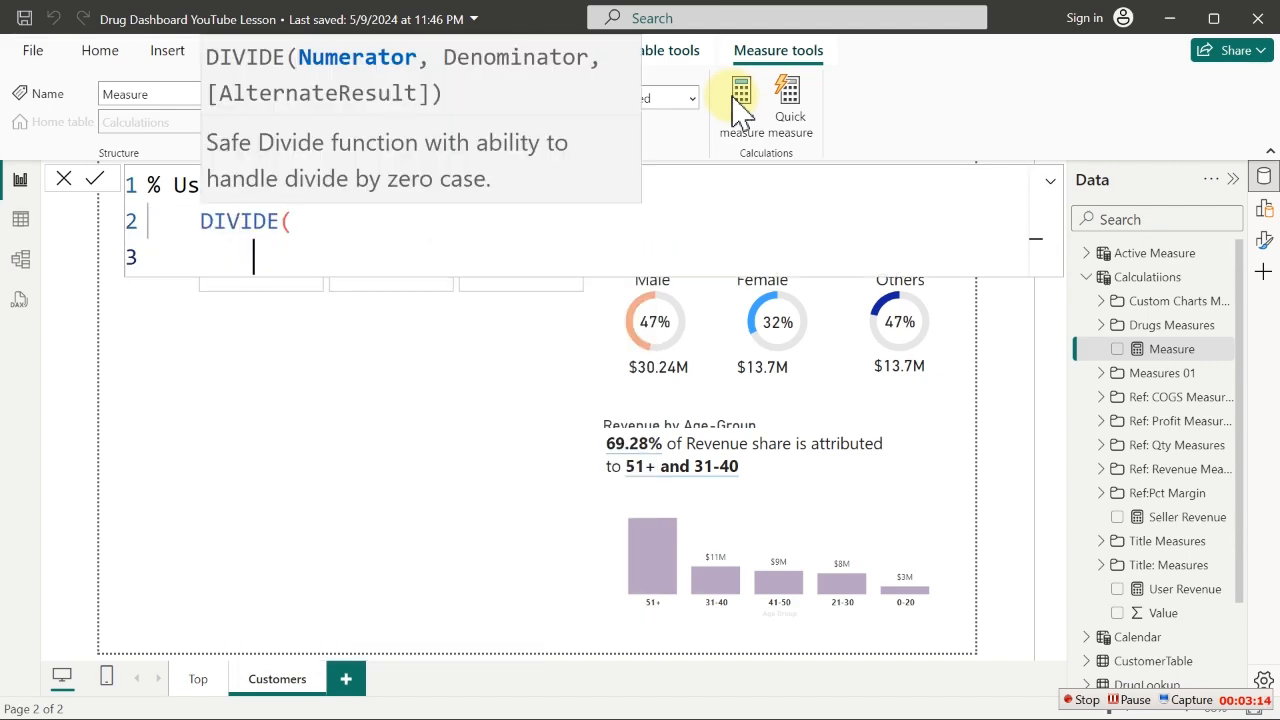
# Complete the % User formula so it divides [User Revenue] by [Total Revenue], and commit the measure
pyautogui.write('[u')
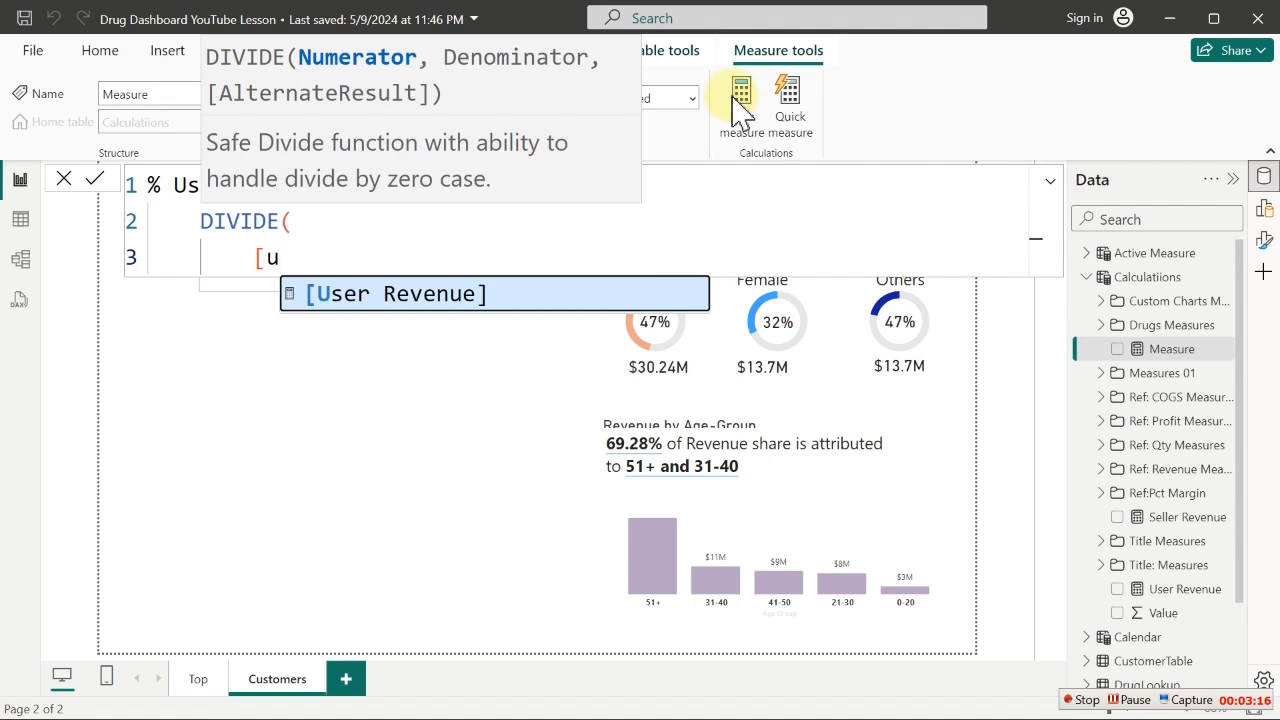
pyautogui.press('Tab')
pyautogui.write(',')
pyautogui.hotkey('shift', 'Return')
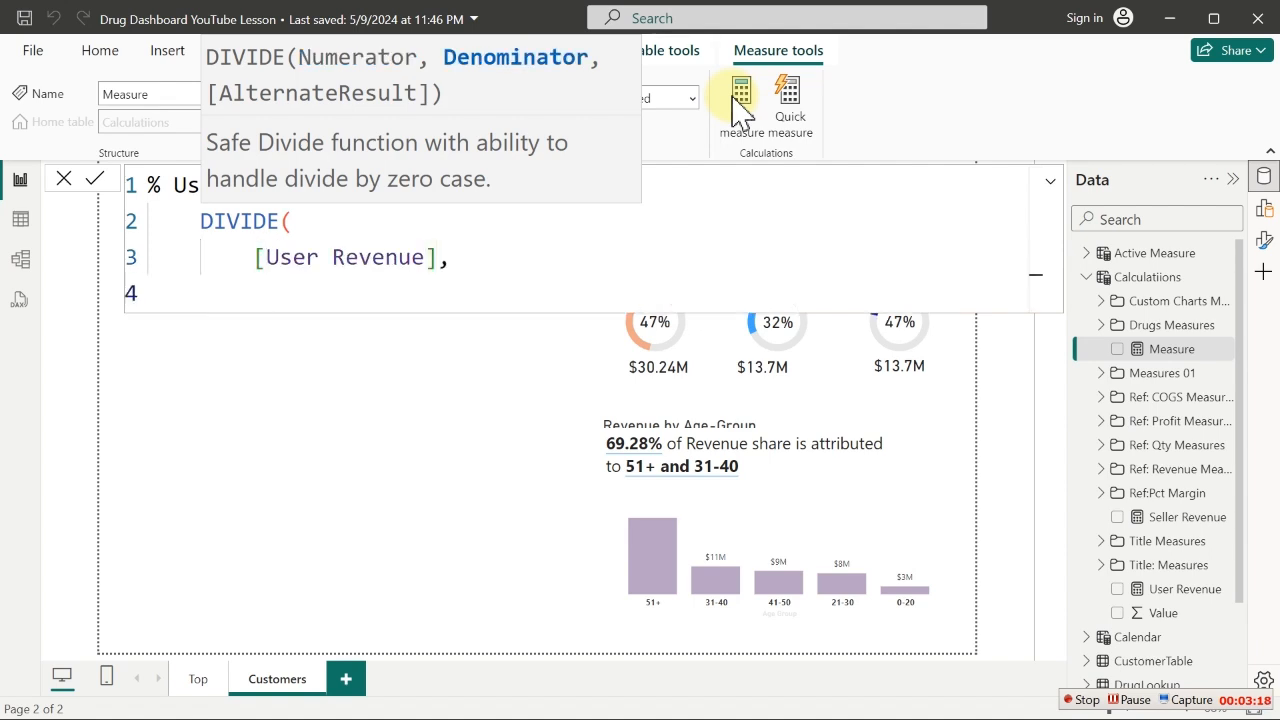
pyautogui.press('Tab')
pyautogui.write('[tot')
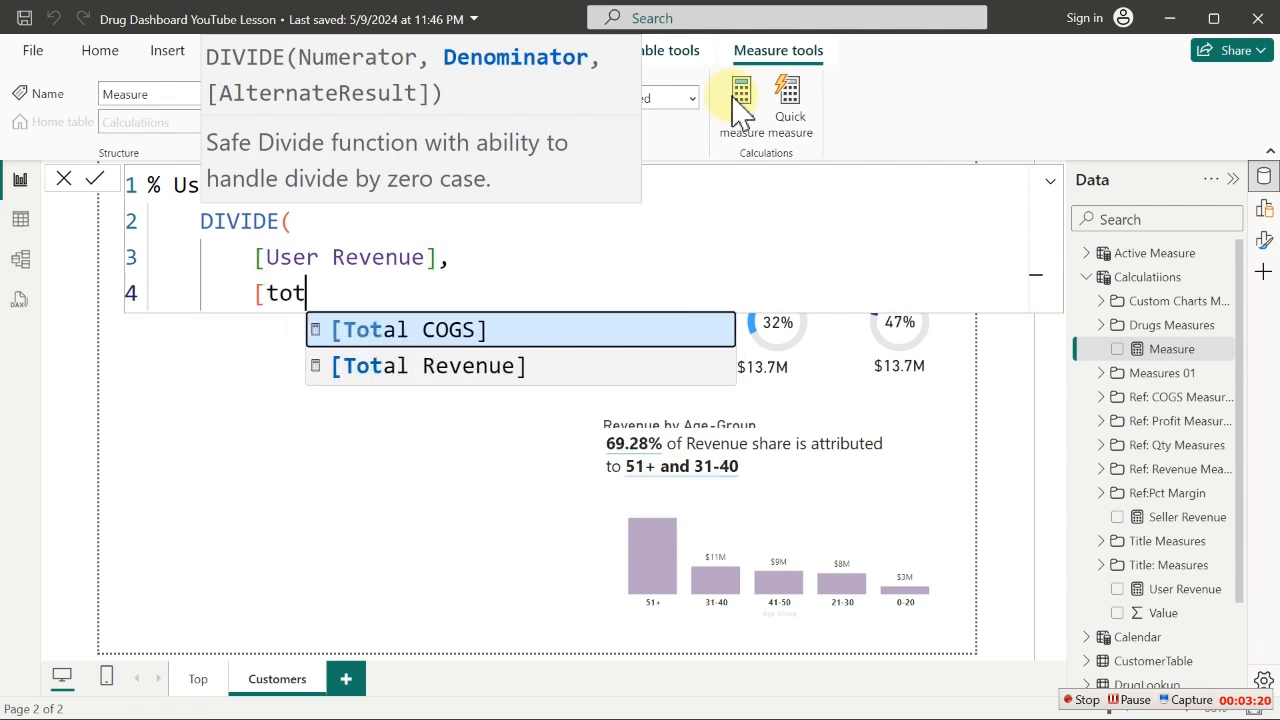
pyautogui.press('Down')
pyautogui.press('Tab')
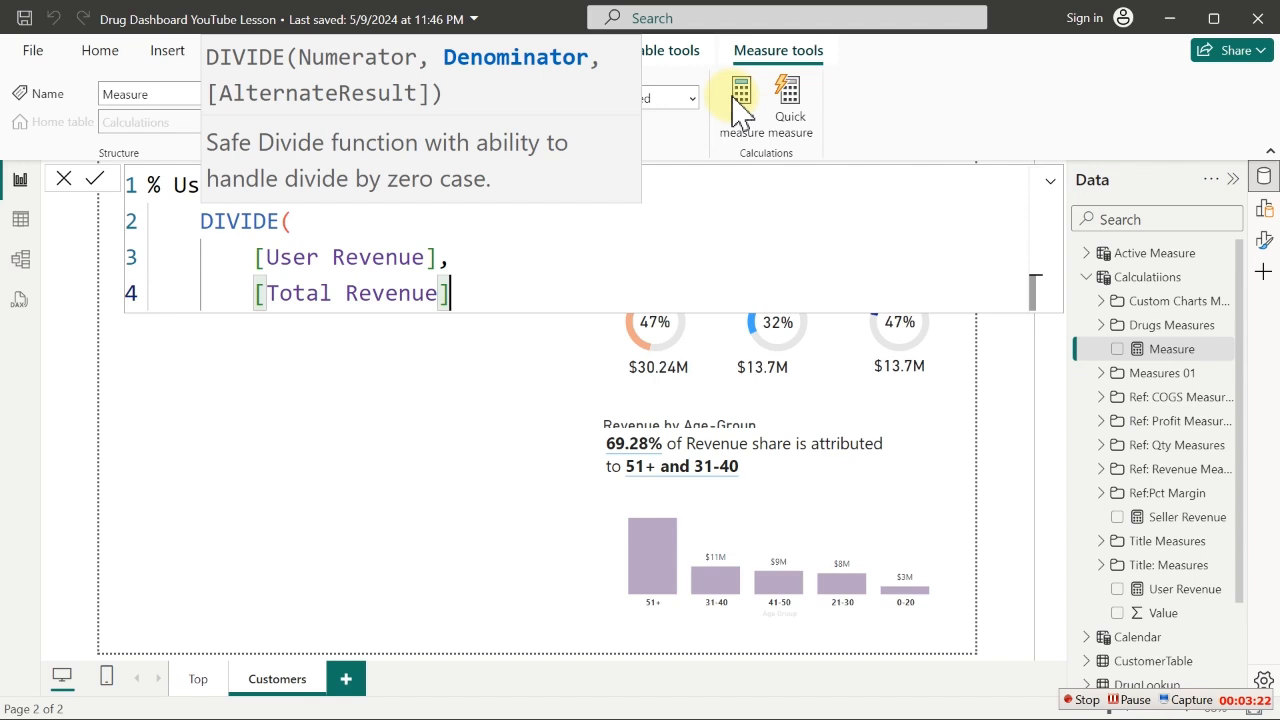
pyautogui.hotkey('shift', 'Return')
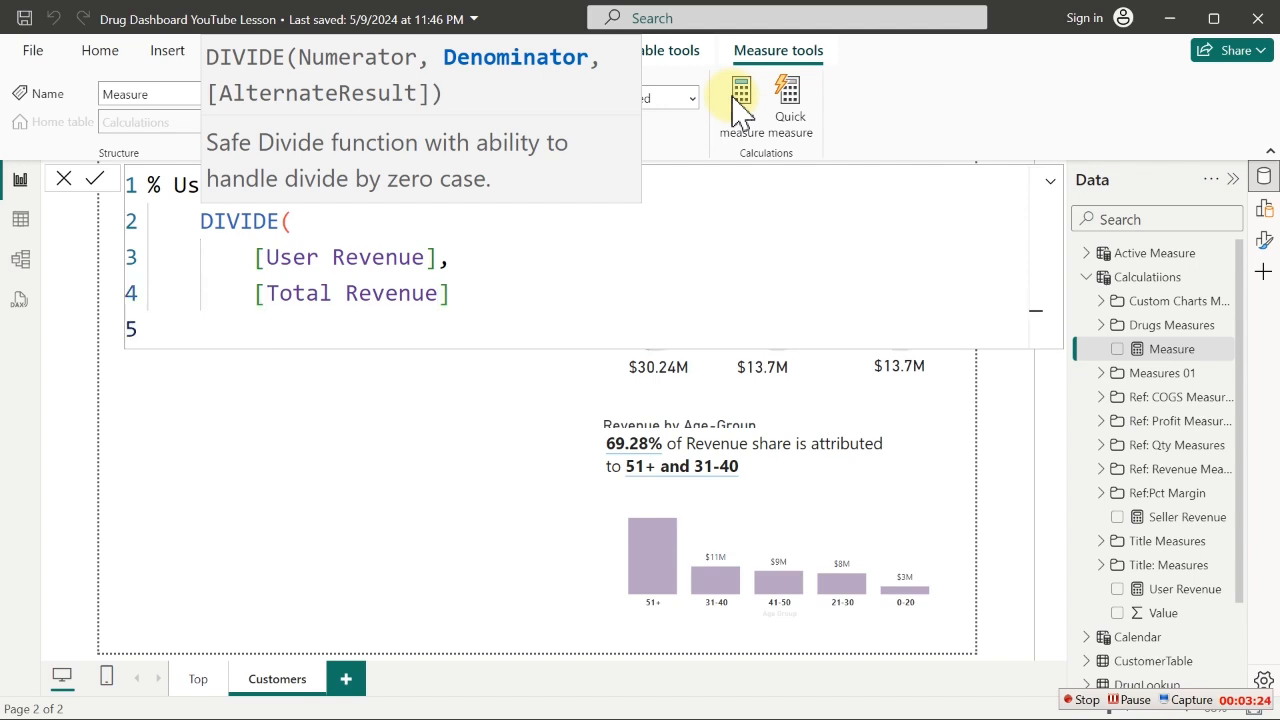
pyautogui.write(')')
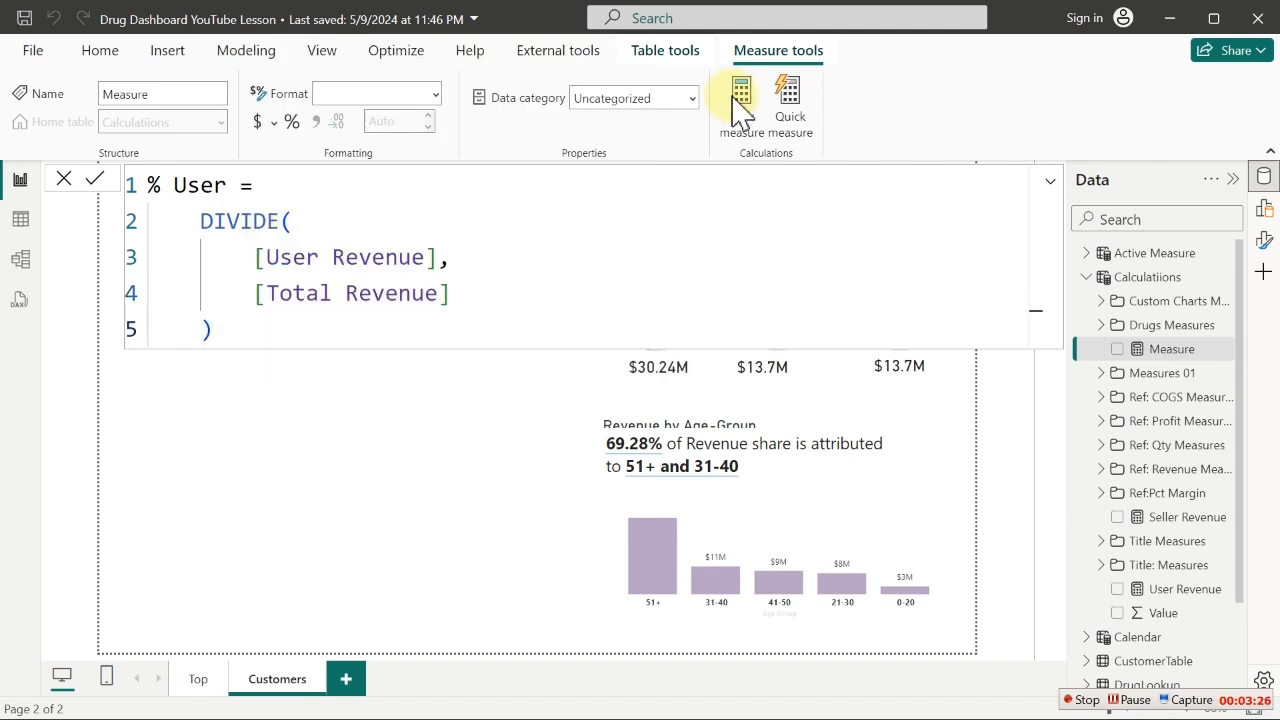
pyautogui.press('Return')
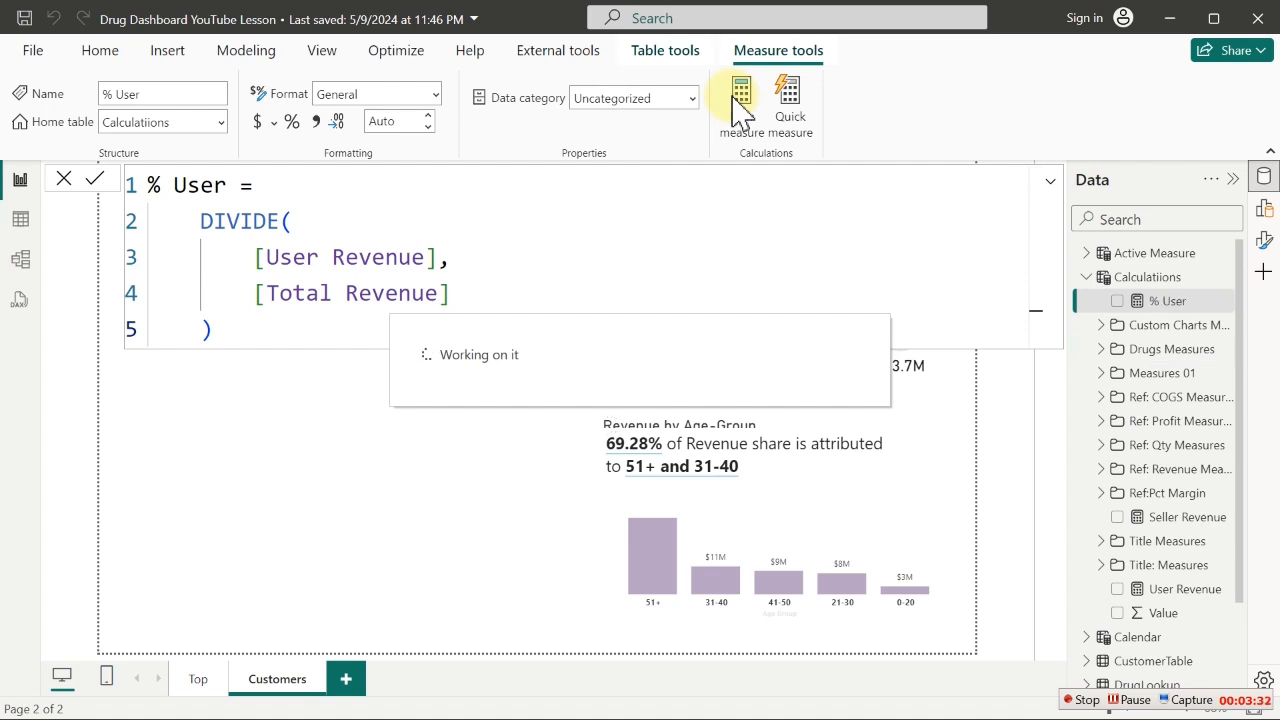
# Format the % User measure as a percentage with 0 decimal places
pyautogui.click(297, 130)
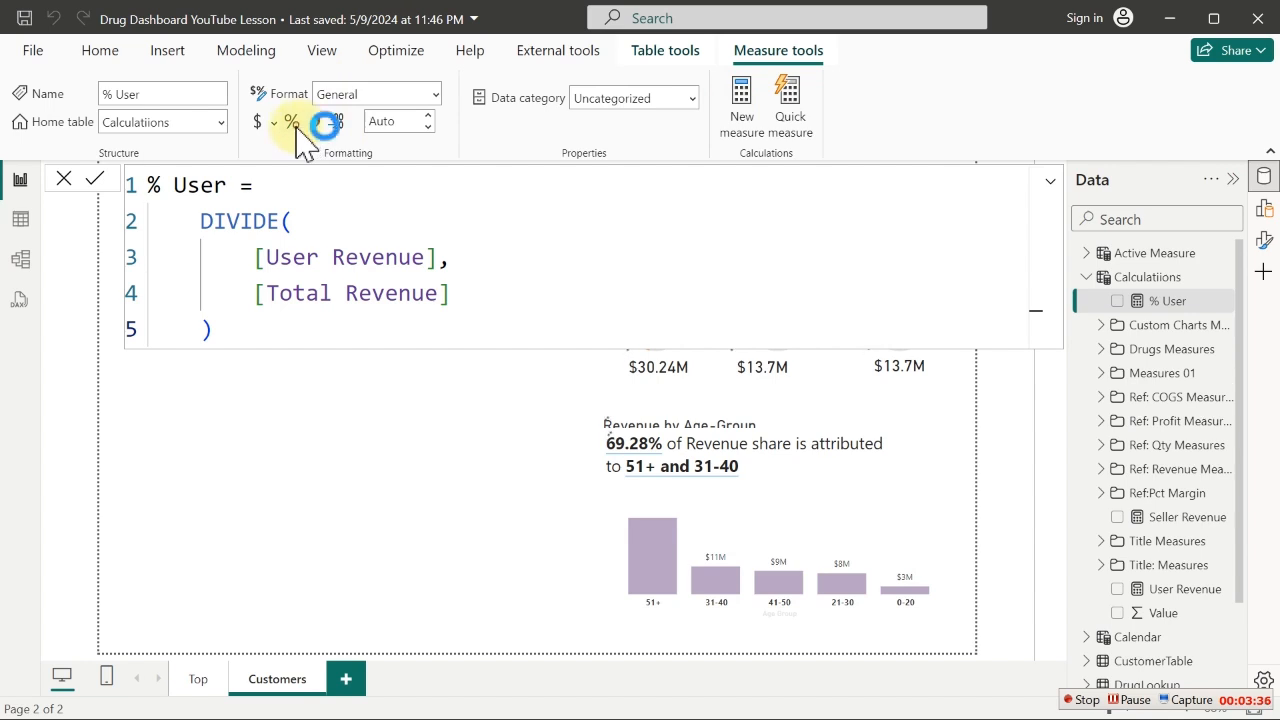
pyautogui.doubleClick(385, 121)
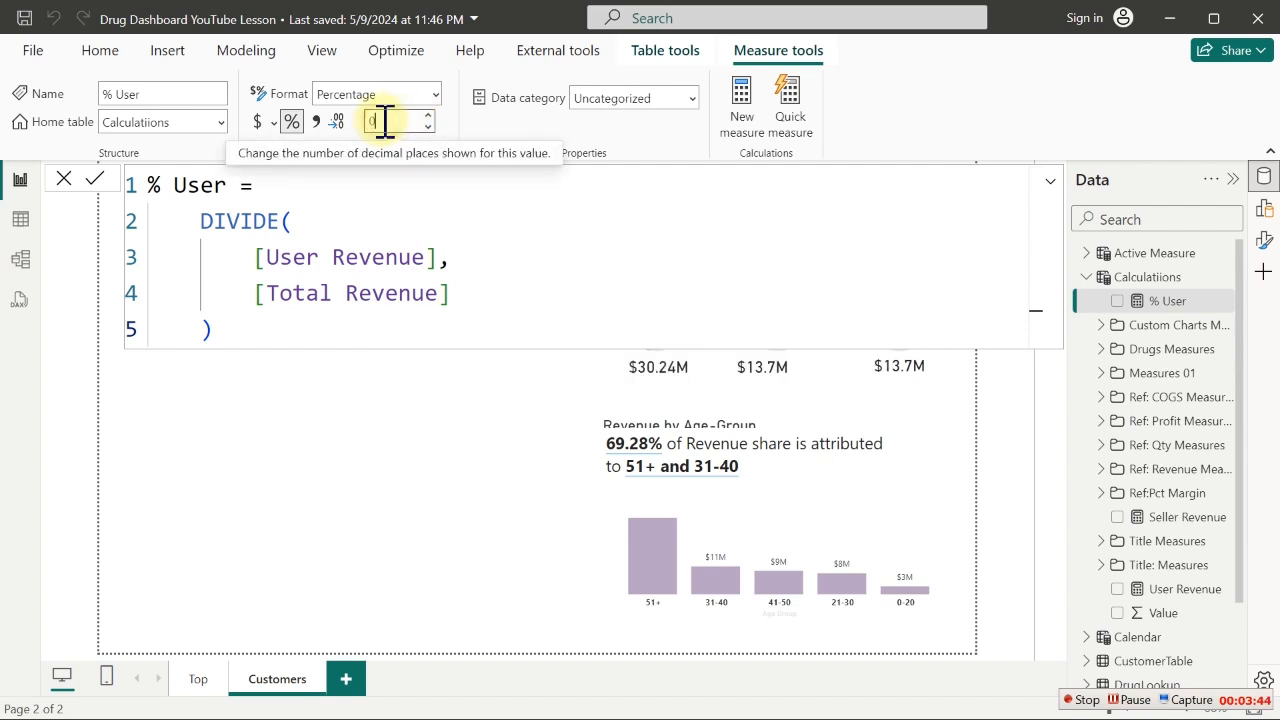
pyautogui.write('0')
pyautogui.press('Return')
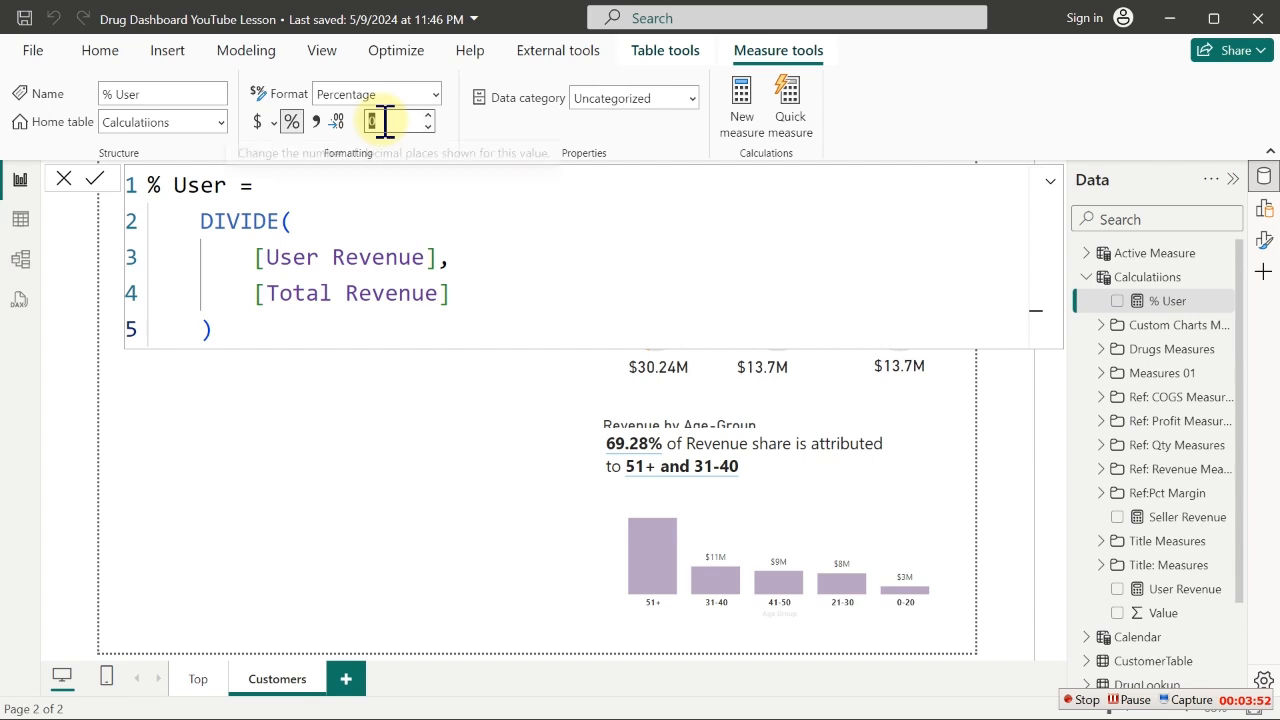
# Create a new measure named R: User with the formula 1.0-[% User]
pyautogui.click(741, 100)
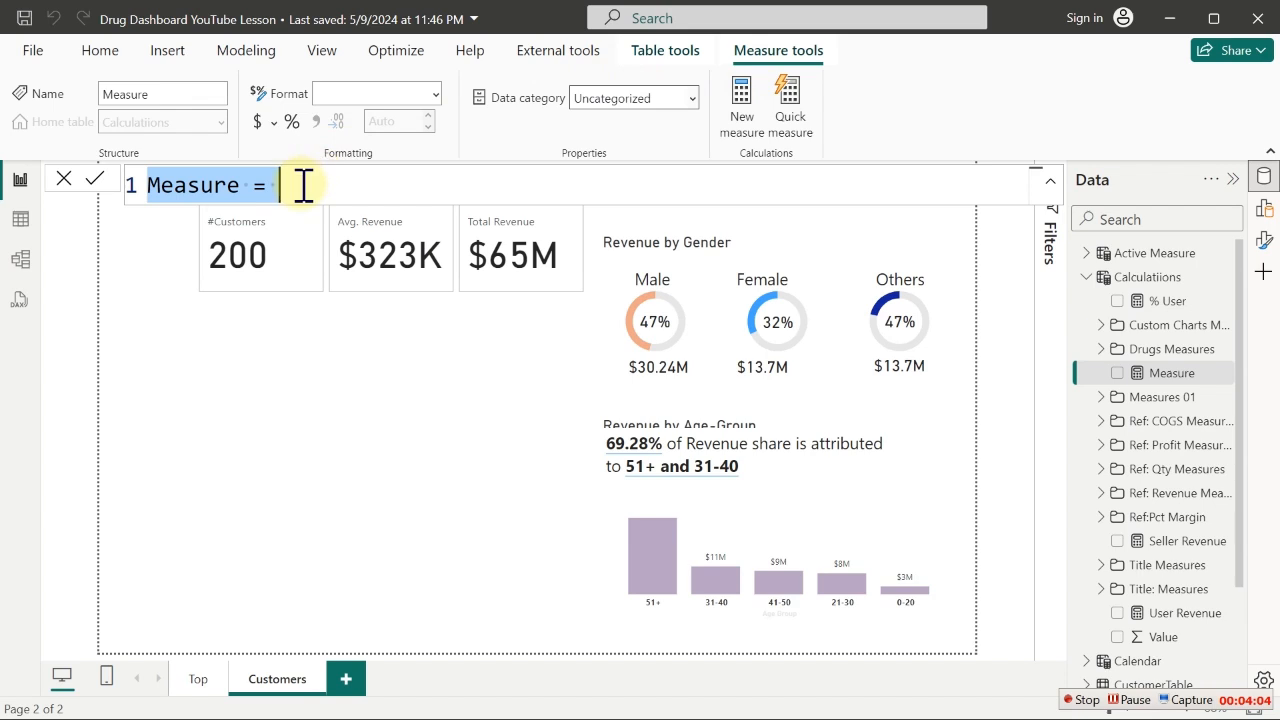
pyautogui.write('R')
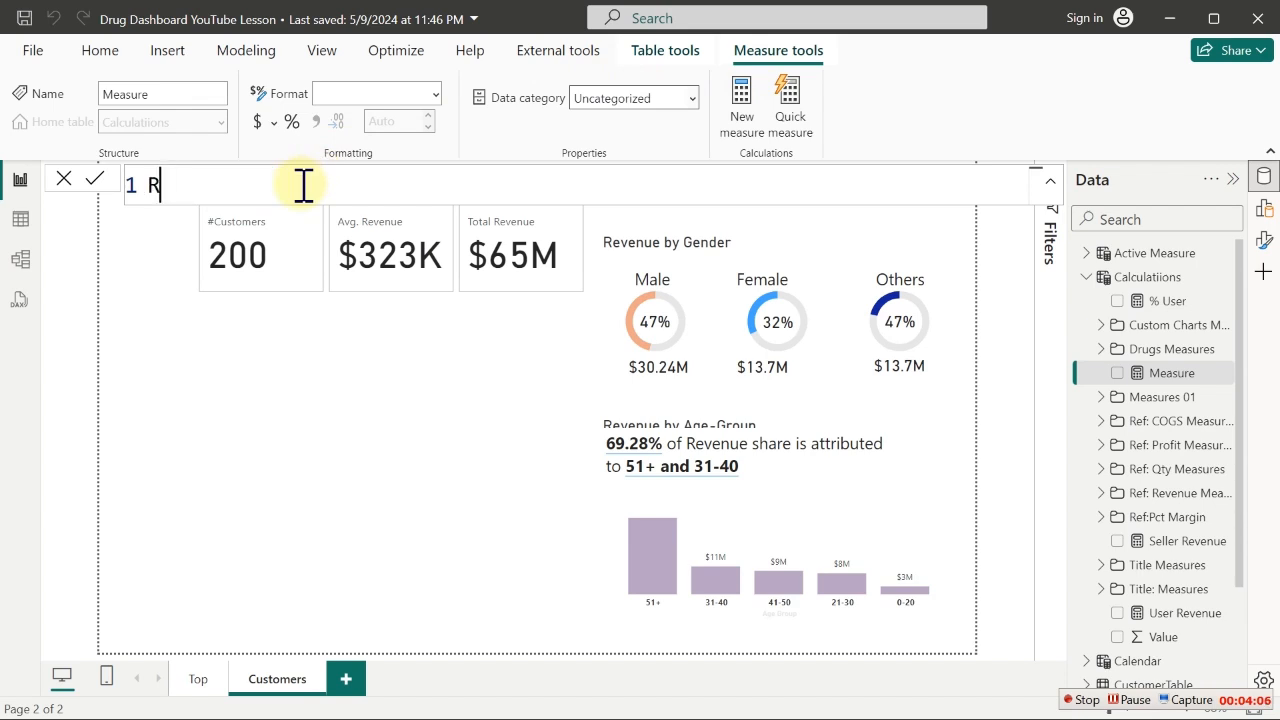
pyautogui.write(': User =')
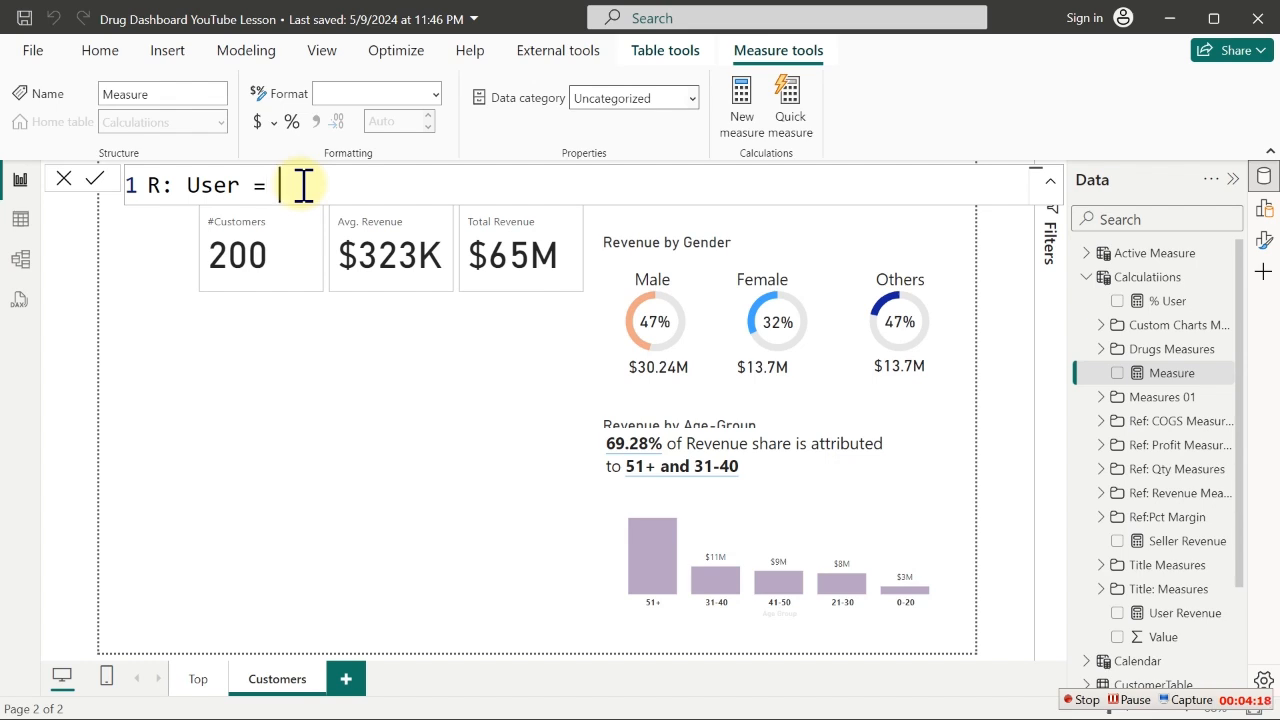
pyautogui.write('1.0-[')
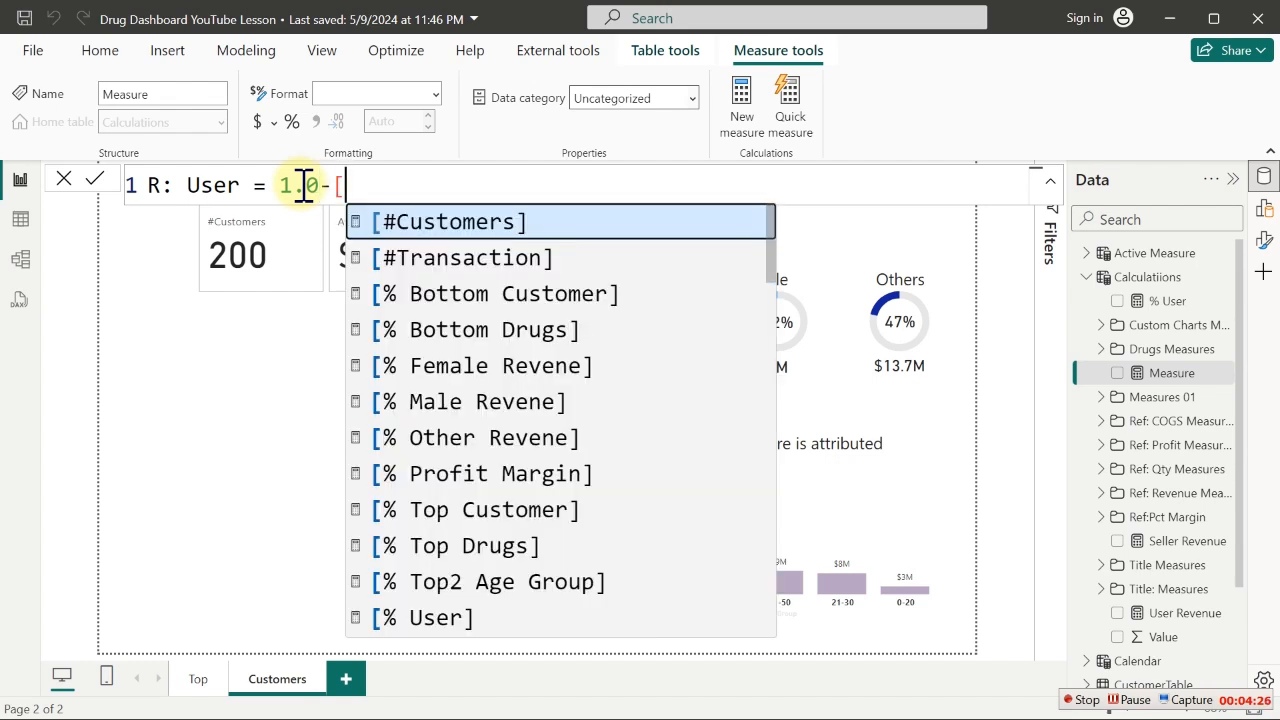
pyautogui.press('Down')
pyautogui.press('Down')
pyautogui.press('Down')
pyautogui.press('Down')
pyautogui.press('Down')
pyautogui.press('Down')
pyautogui.press('Down')
pyautogui.press('Down')
pyautogui.press('Down')
pyautogui.press('Down')
pyautogui.press('Down')
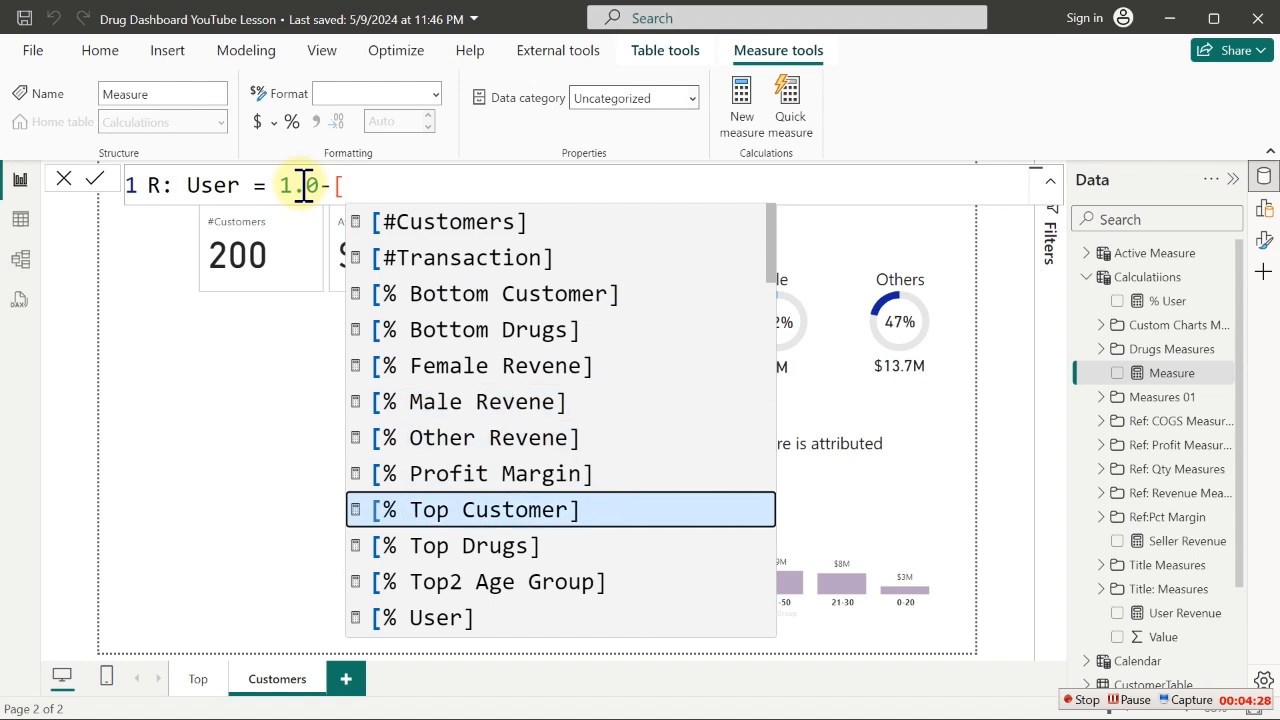
pyautogui.press('Tab')
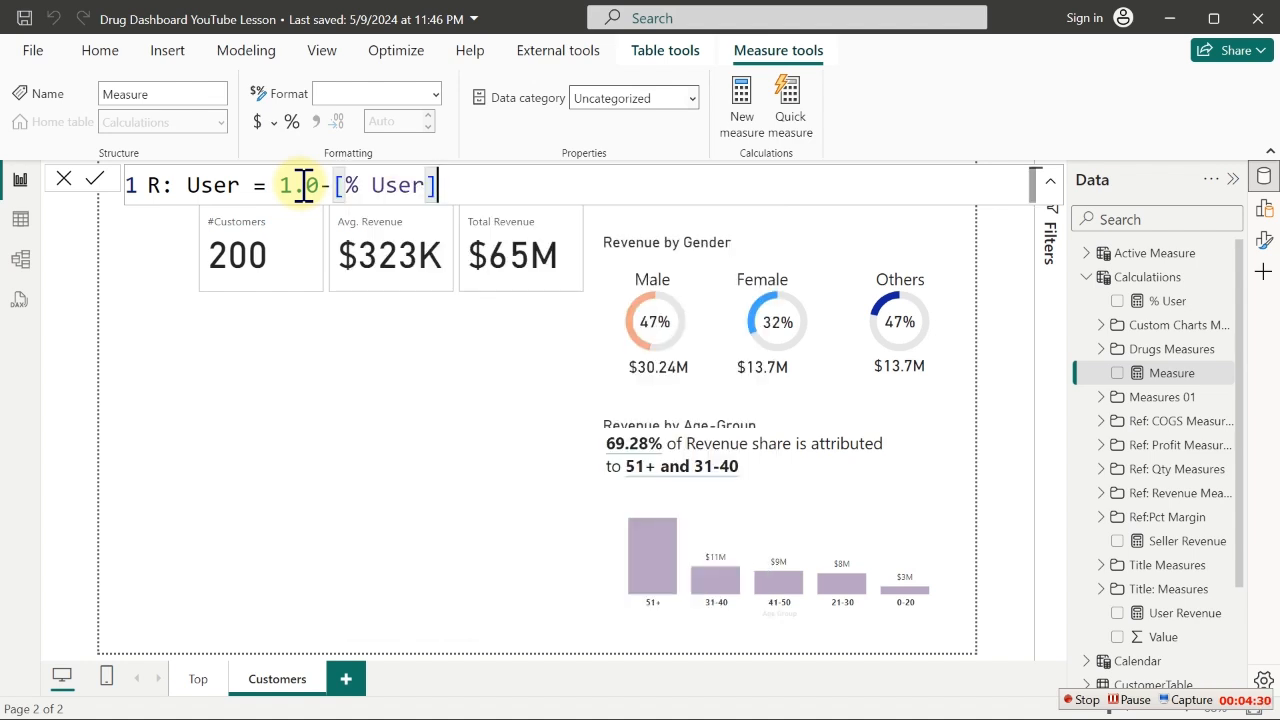
pyautogui.press('Return')
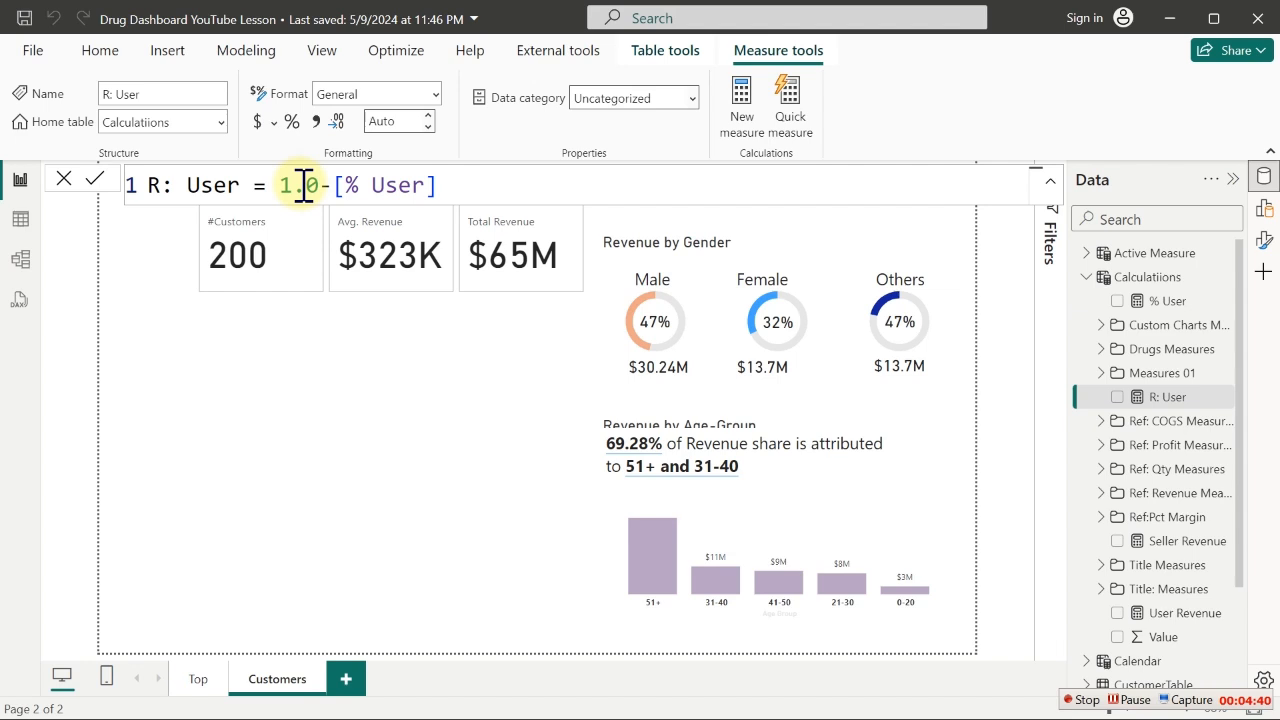
# Insert a stacked bar chart on the Customers page with the % User measure on its X-axis
pyautogui.click(370, 404)
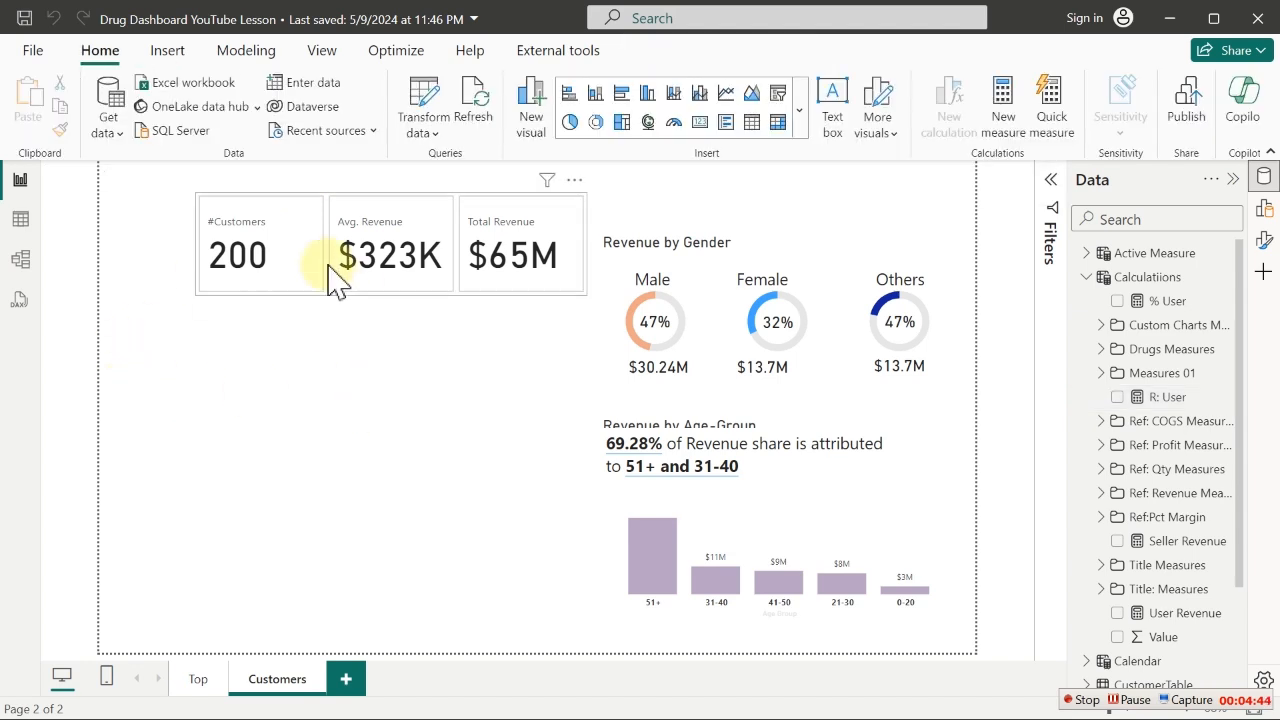
pyautogui.click(621, 97)
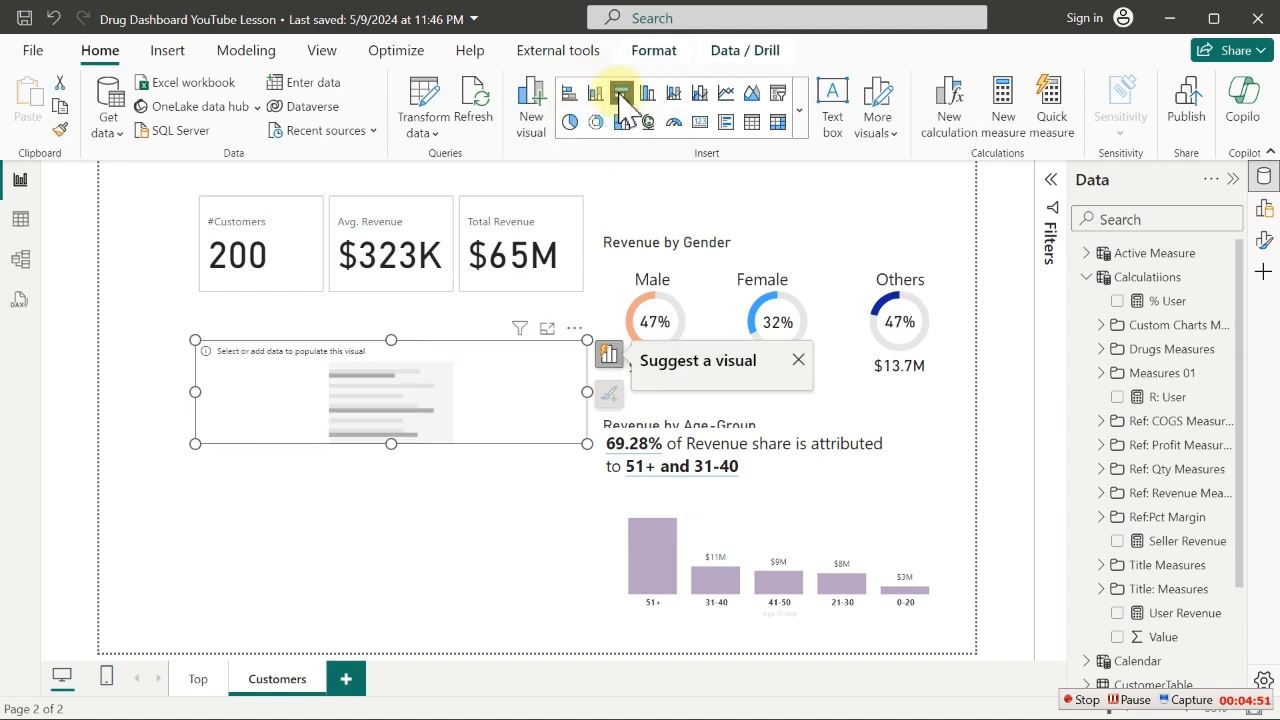
pyautogui.click(571, 97)
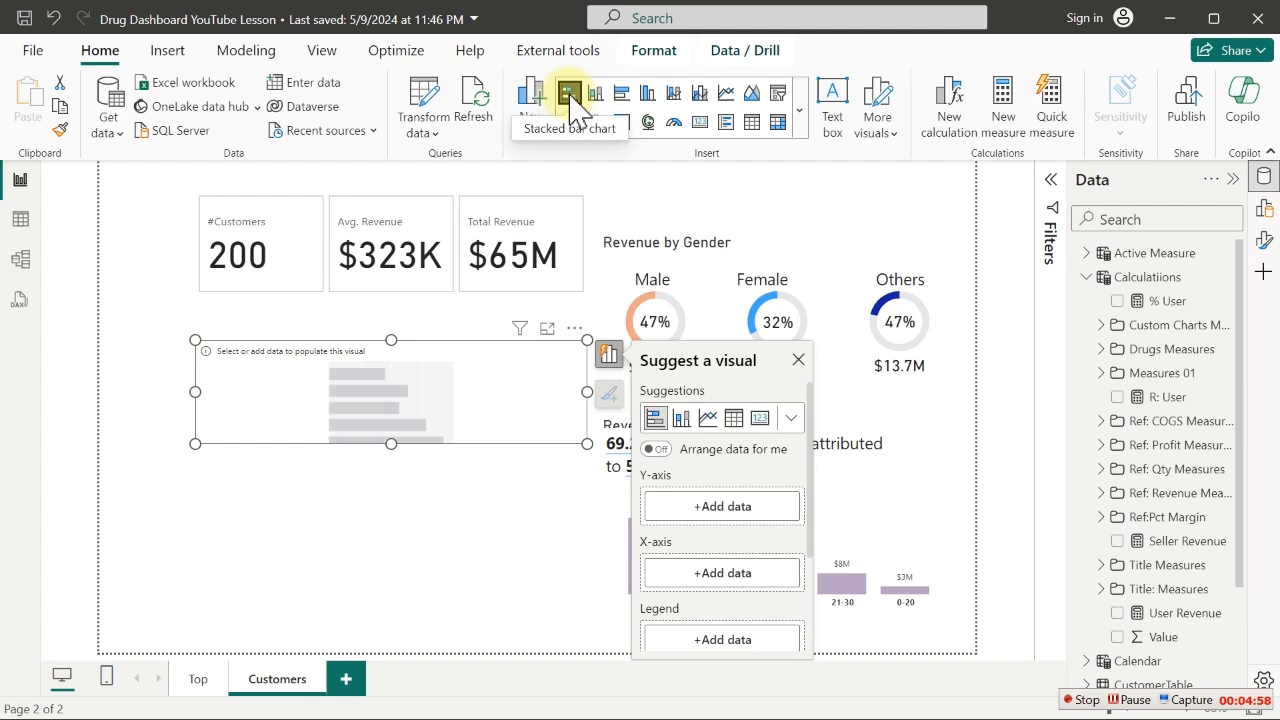
pyautogui.click(755, 578)
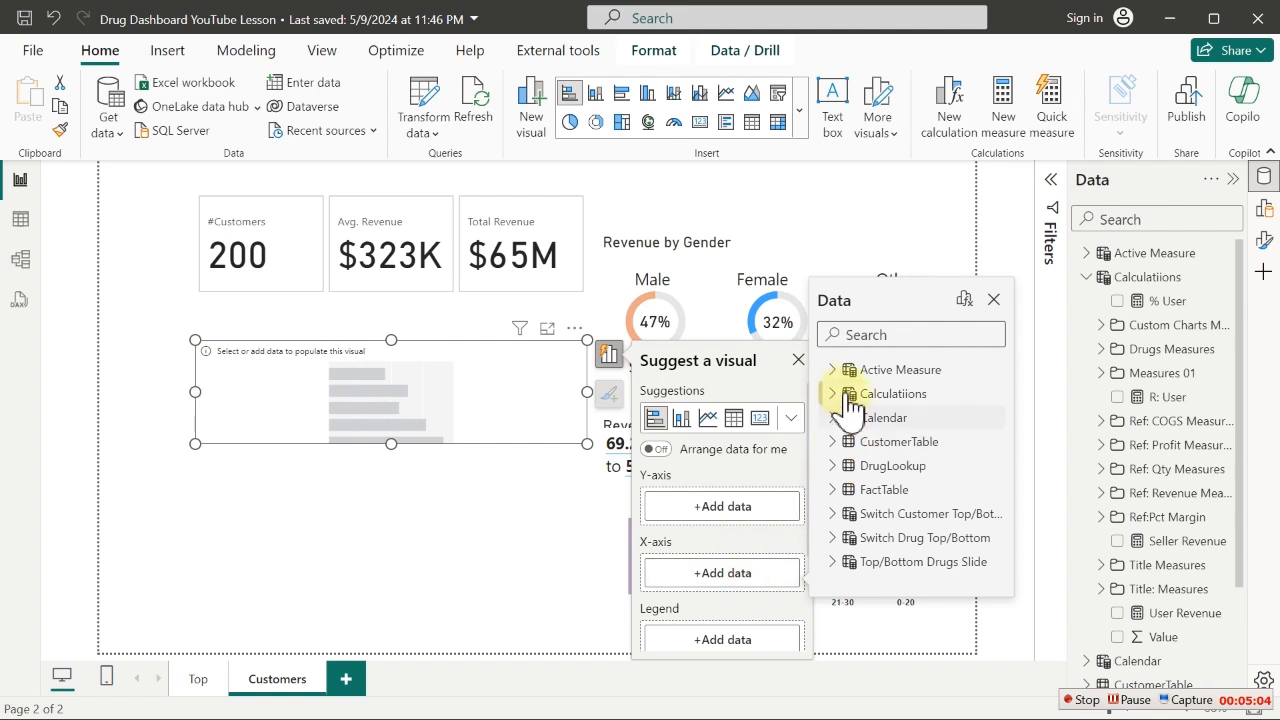
pyautogui.click(834, 394)
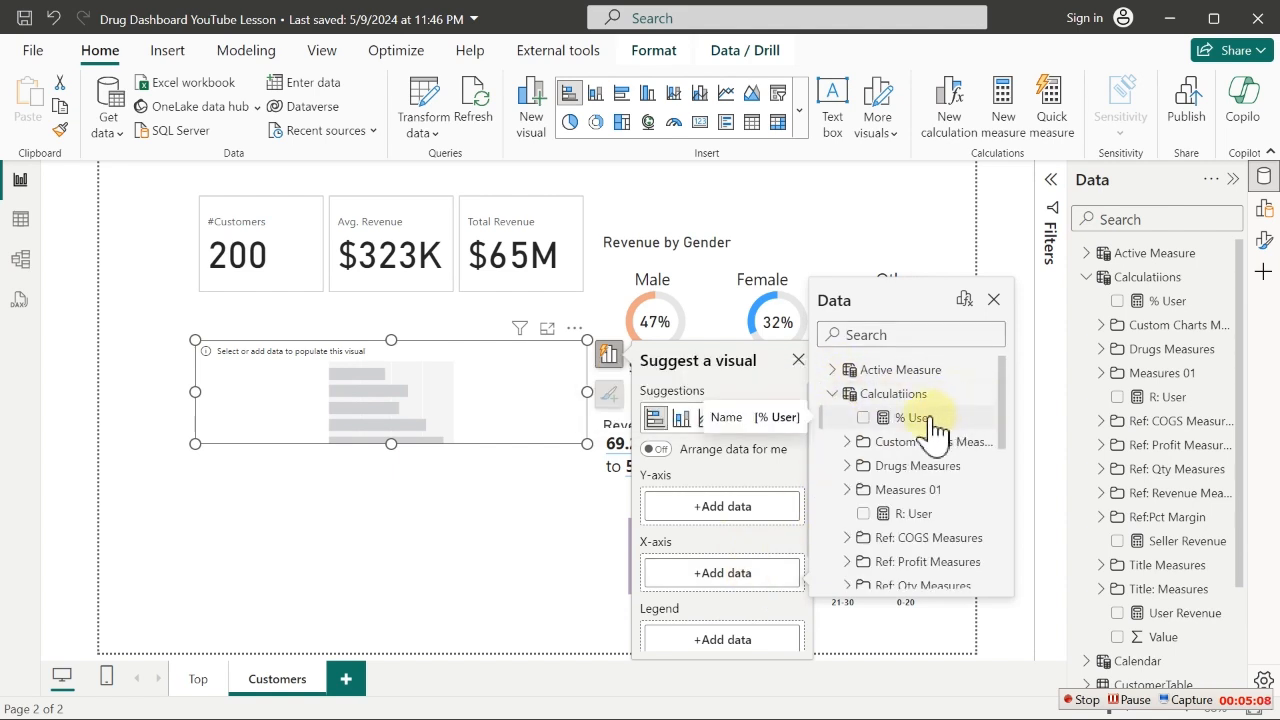
pyautogui.click(864, 420)
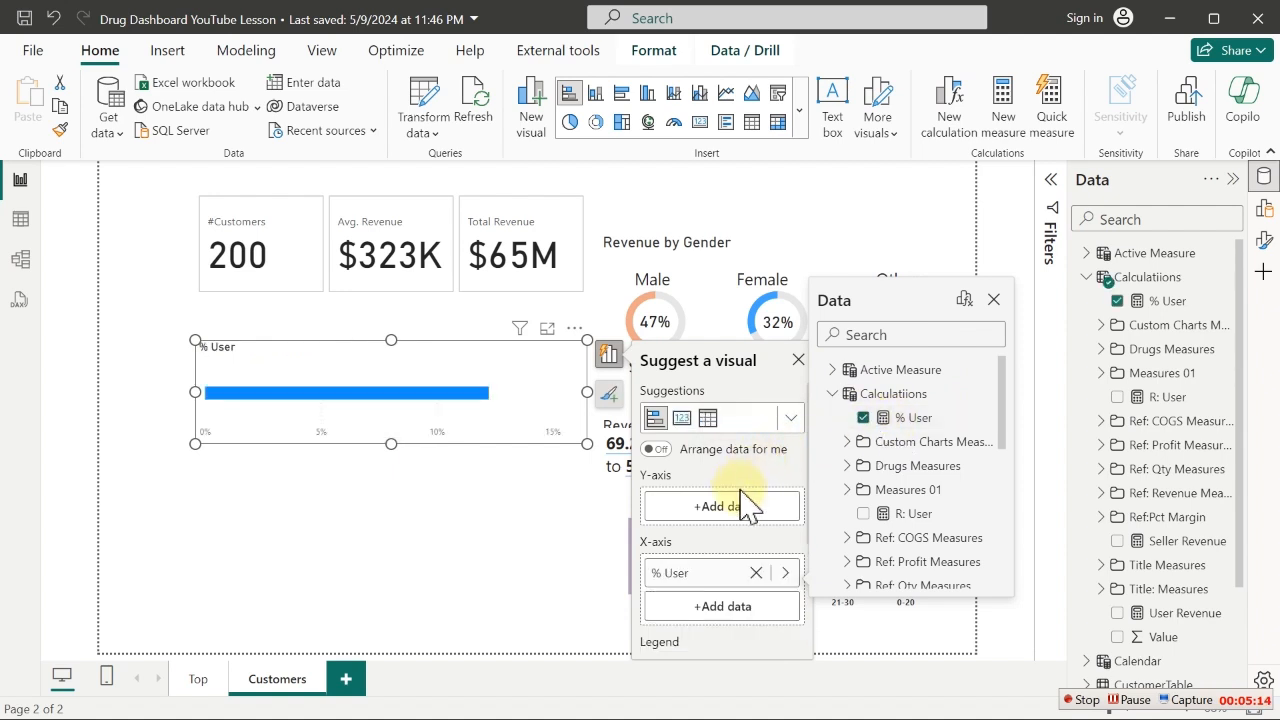
# Add the R: User measure as a second X-axis field of the stacked bar chart
pyautogui.click(745, 608)
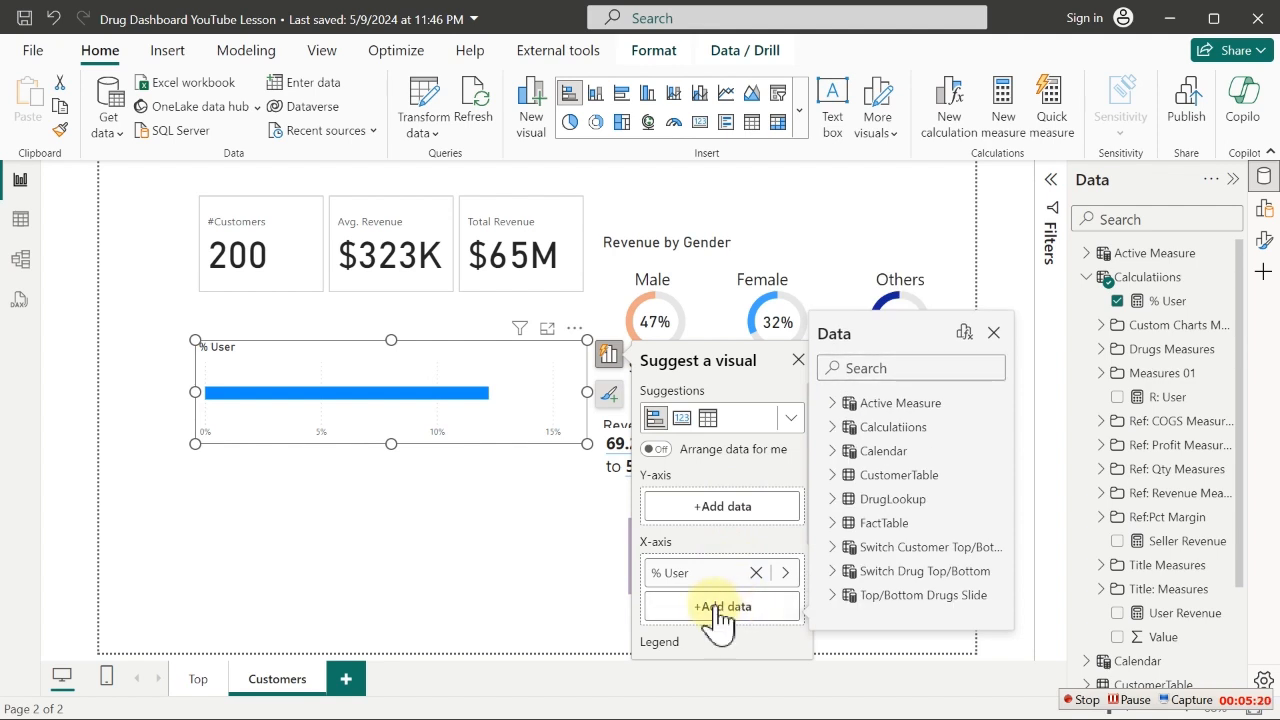
pyautogui.click(831, 426)
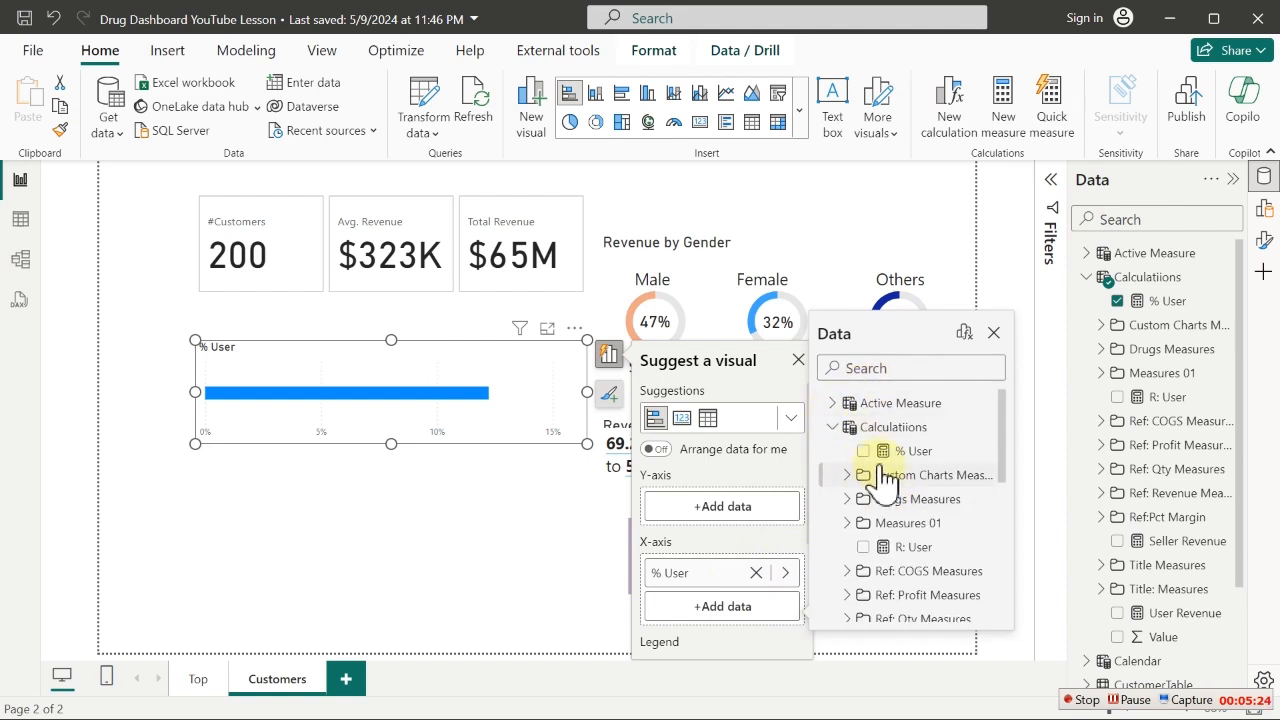
pyautogui.click(862, 549)
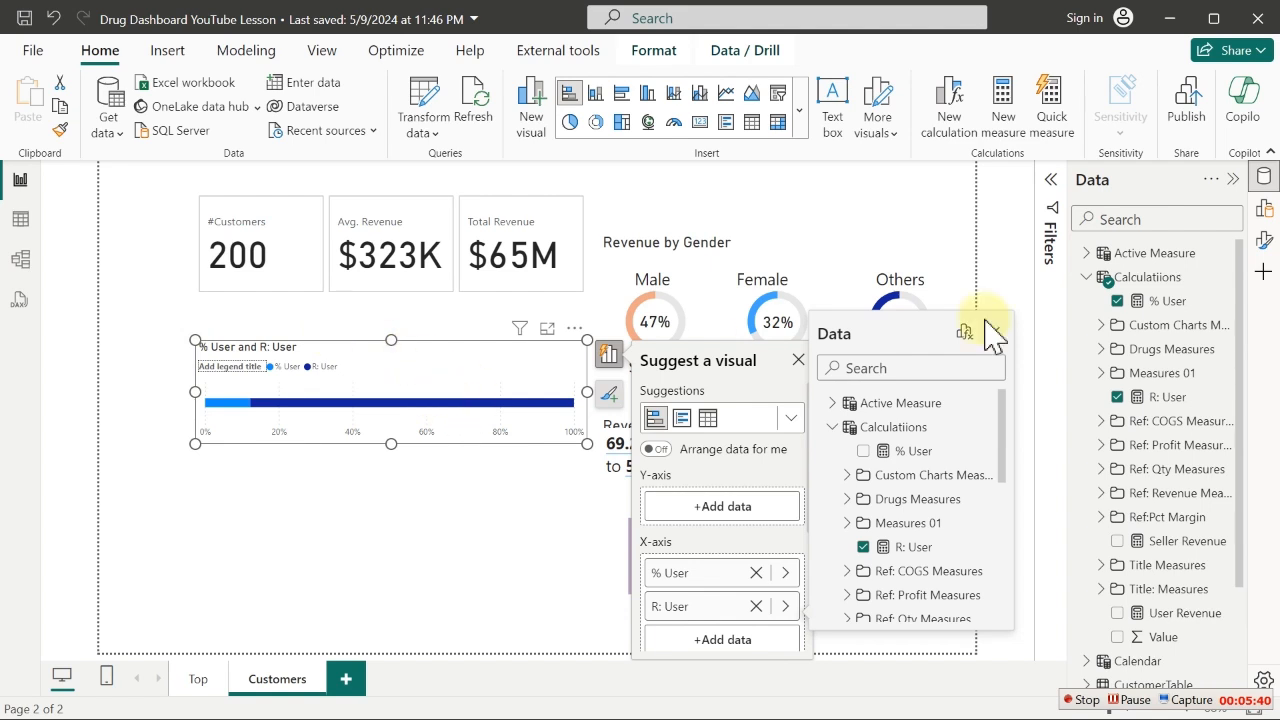
# Turn off the stacked bar chart's legend, title and X-axis values
pyautogui.click(1264, 243)
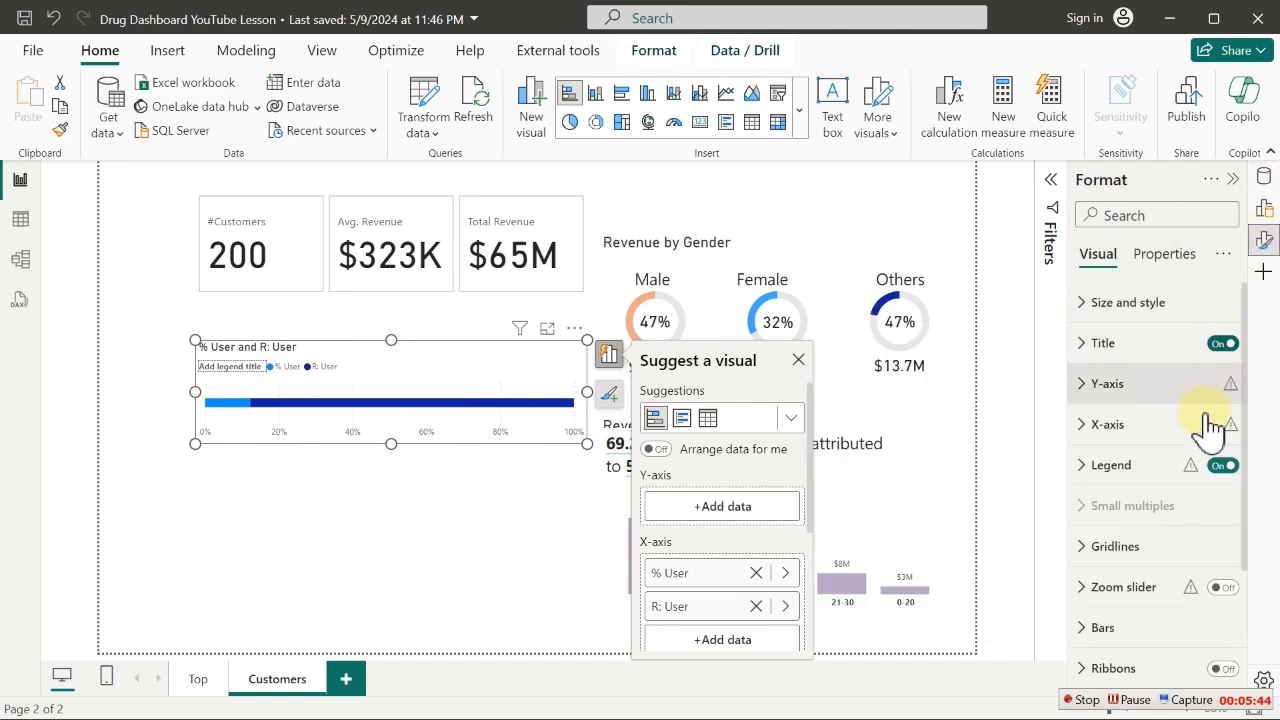
pyautogui.click(1220, 467)
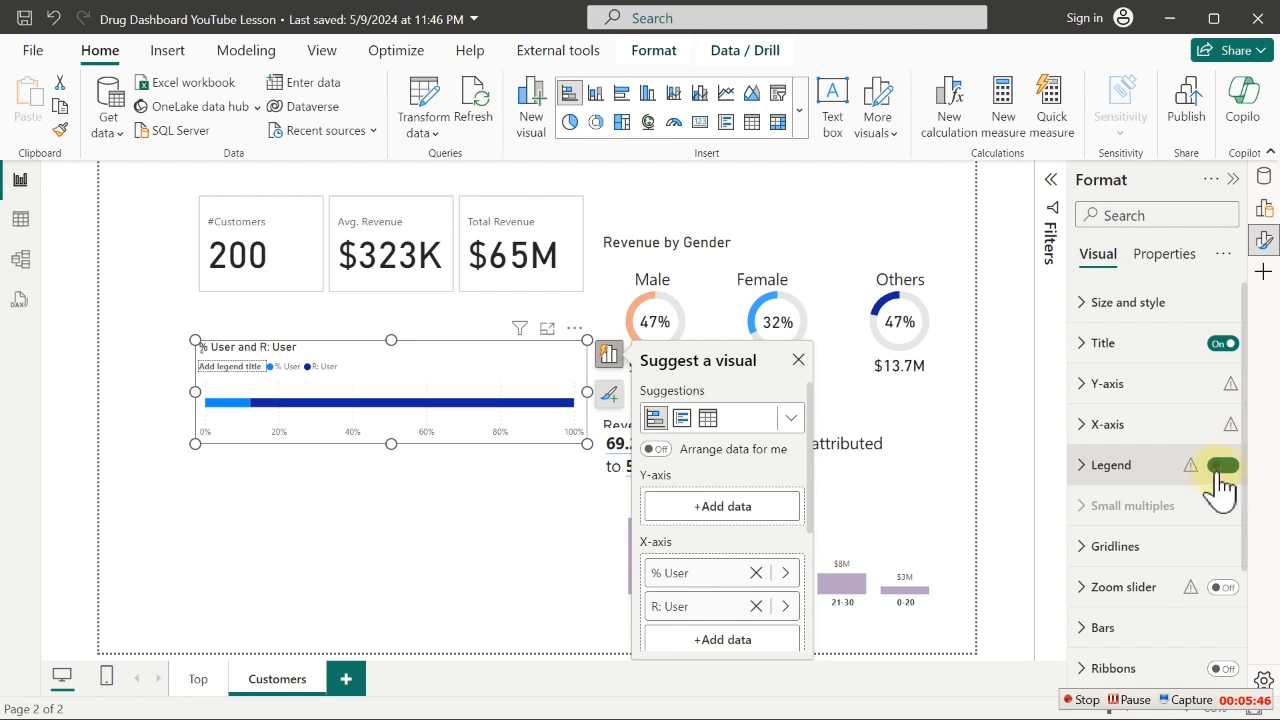
pyautogui.click(1222, 344)
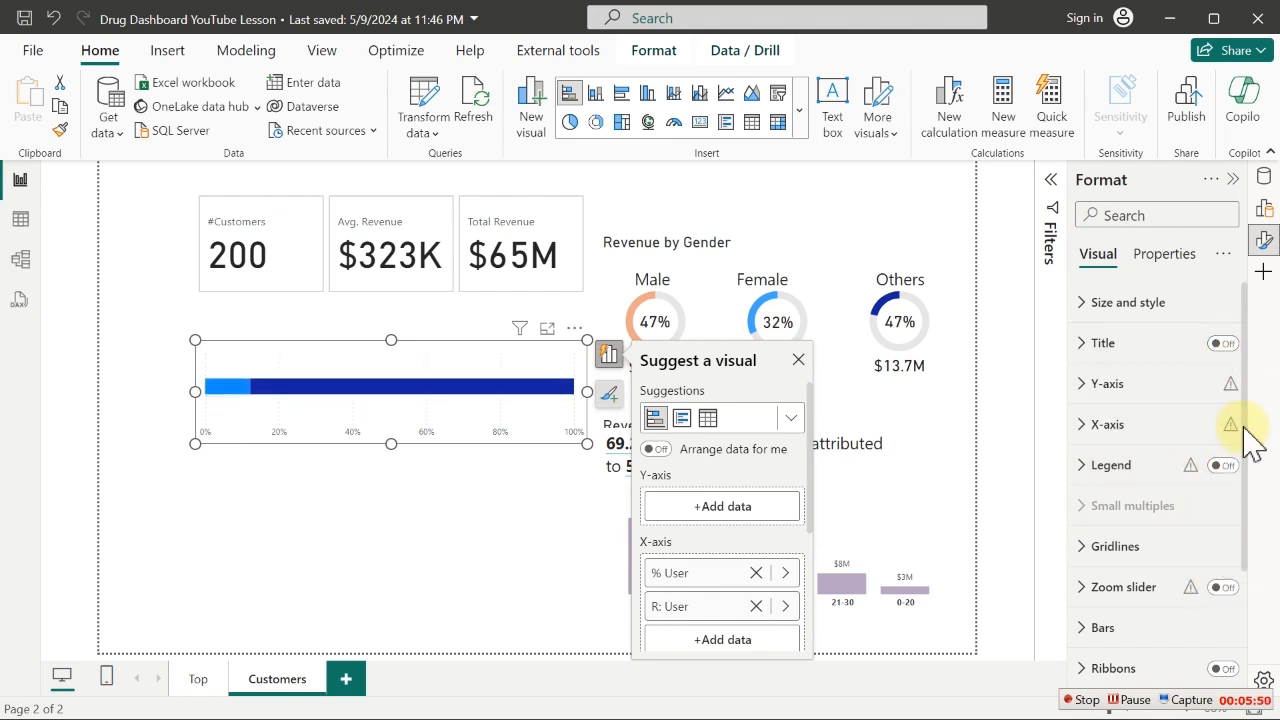
pyautogui.scroll(-1, 1250, 430)
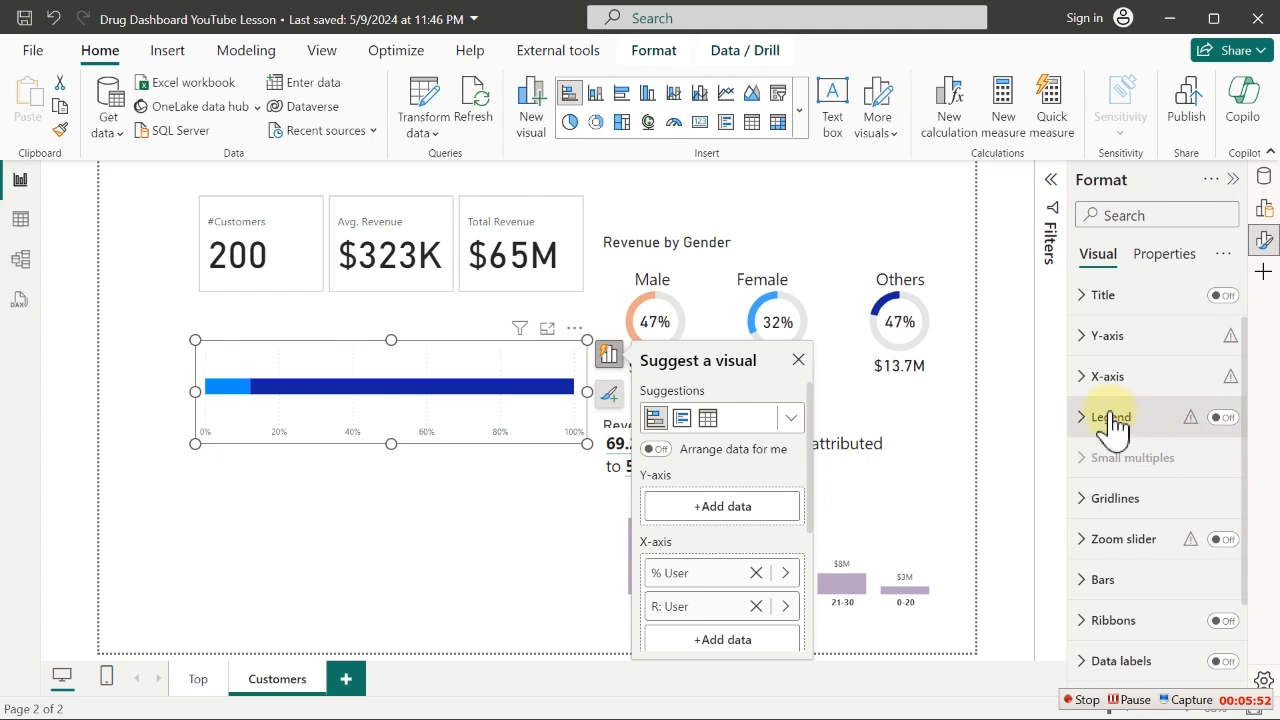
pyautogui.click(1104, 380)
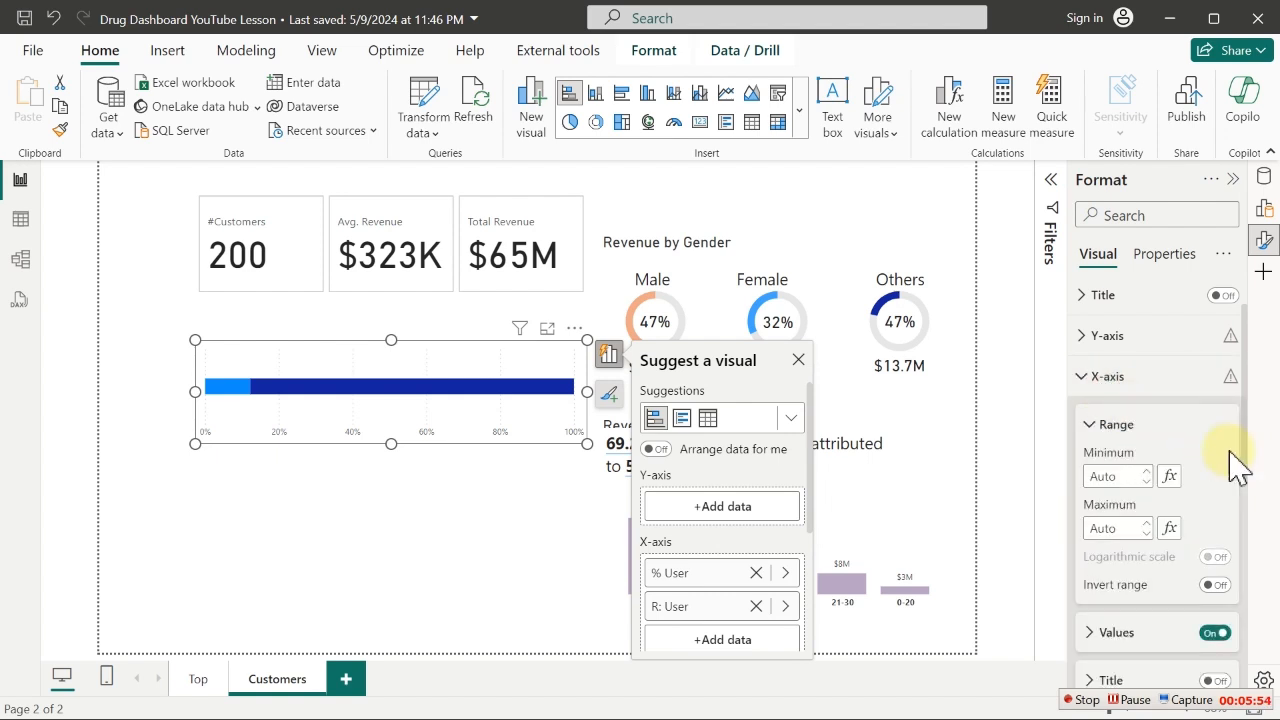
pyautogui.click(1214, 631)
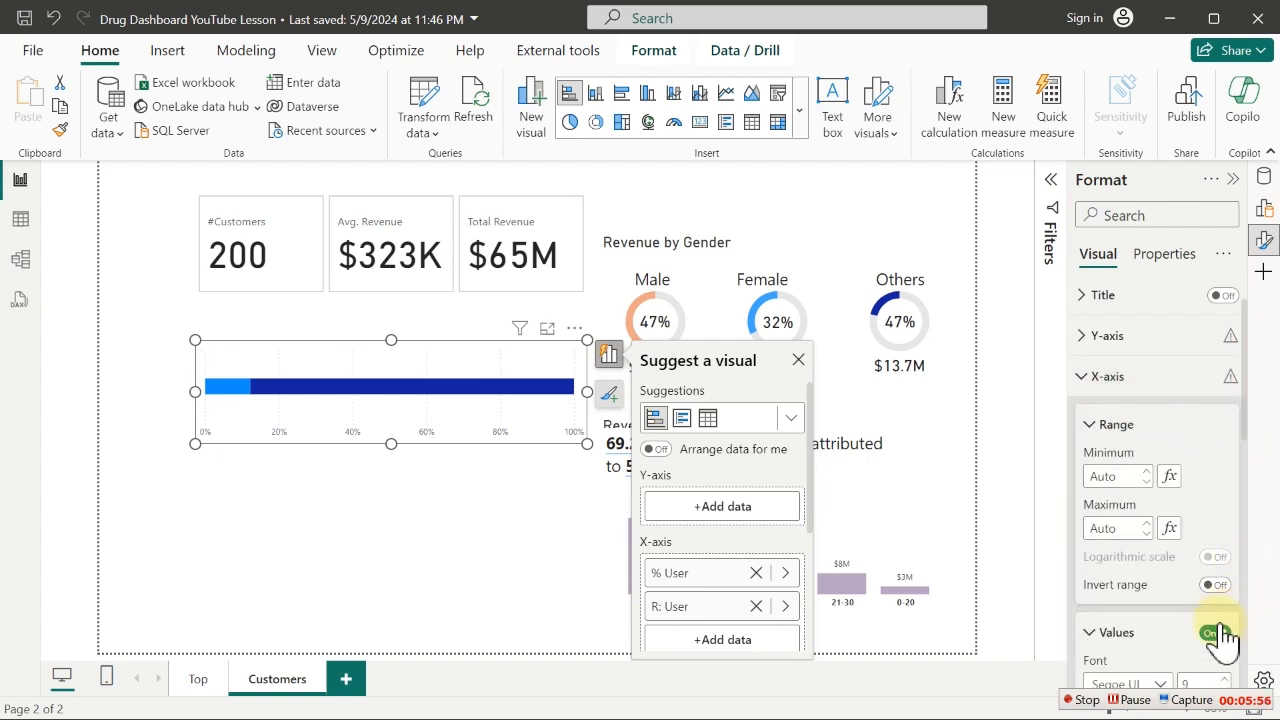
pyautogui.click(1216, 634)
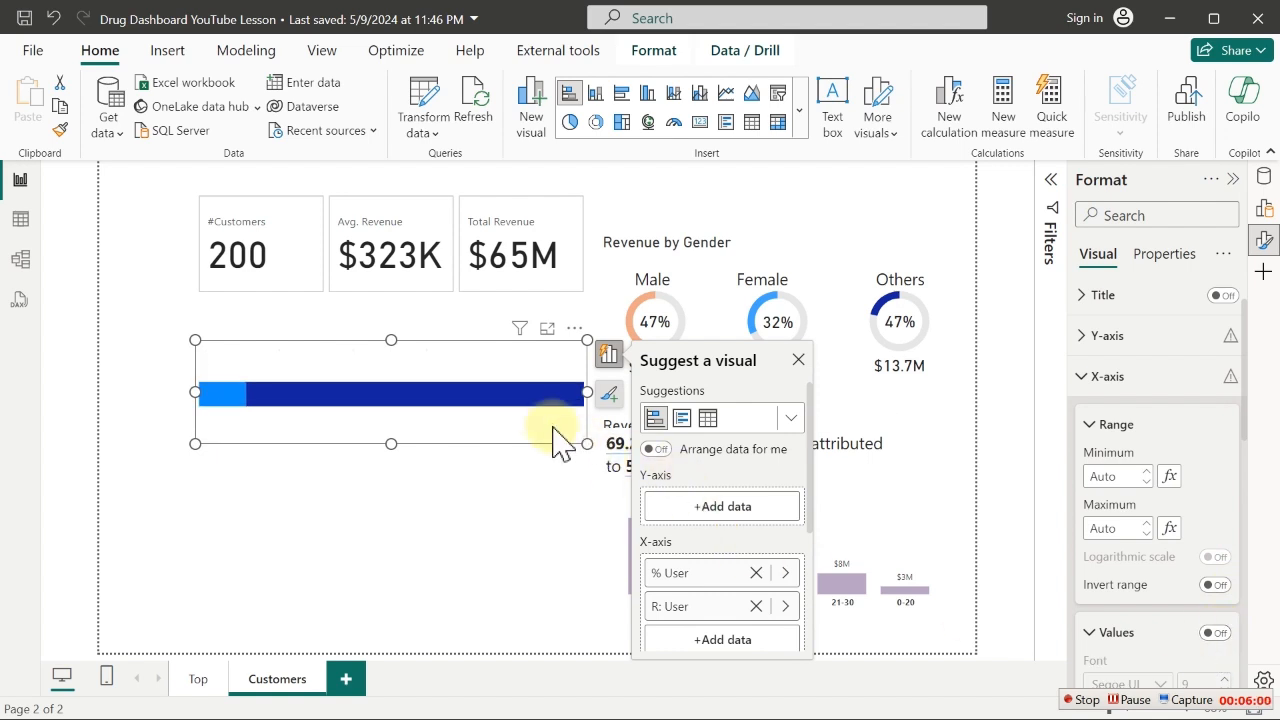
# Shrink the stacked bar chart to a small bar and place it in the empty area below the Avg. Revenue and Total Revenue cards
pyautogui.moveTo(552, 425); pyautogui.dragTo(470, 468)
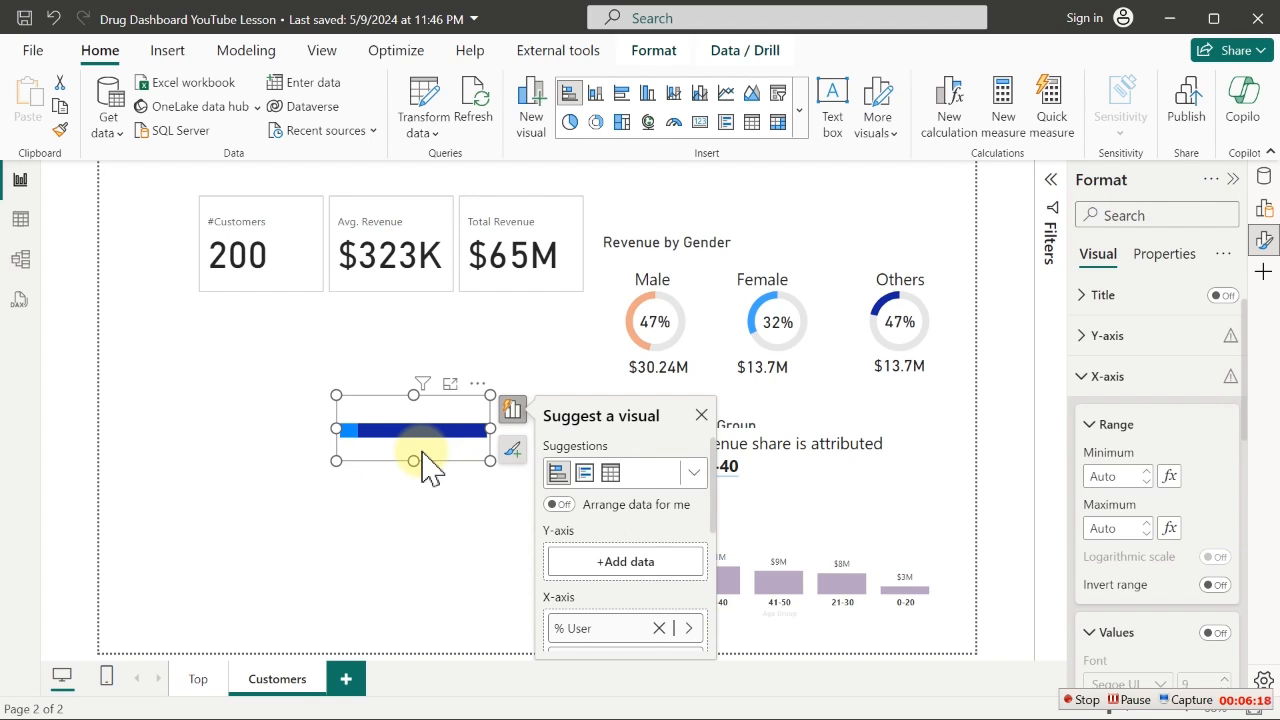
pyautogui.click(1080, 699)
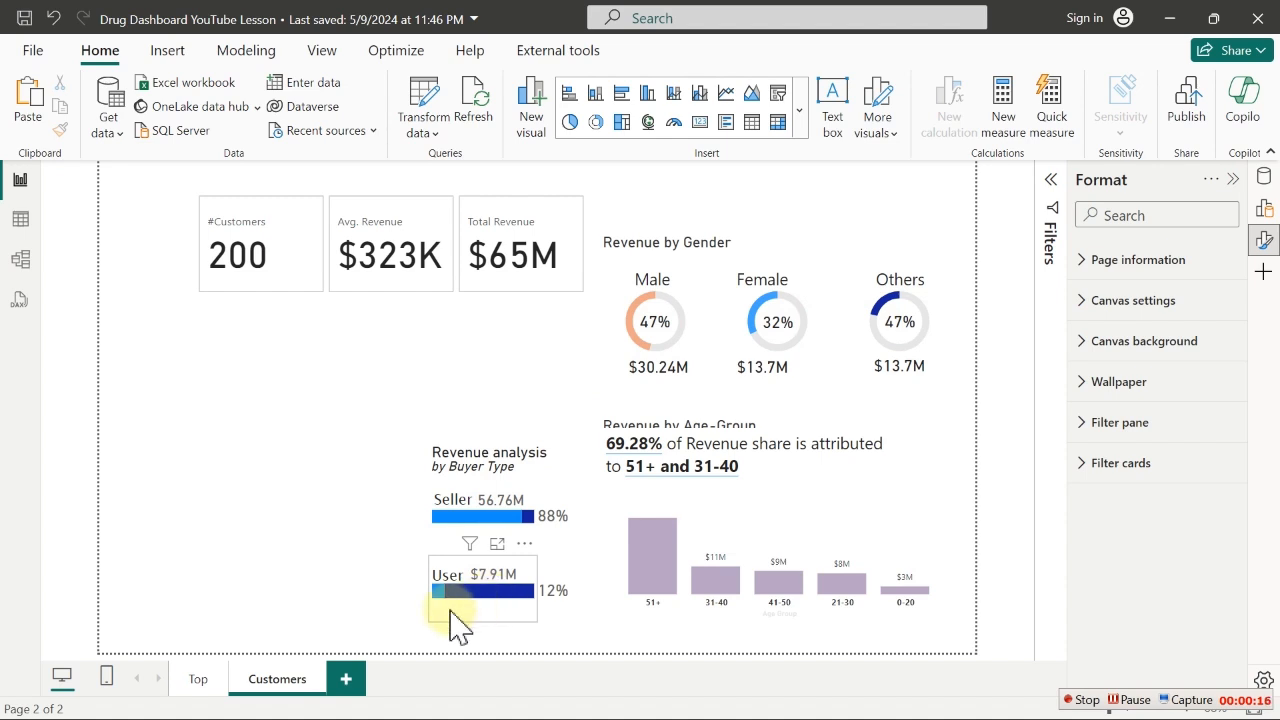
# Check which measures feed the X-axis of the User and Seller stacked bar charts
pyautogui.click(448, 611)
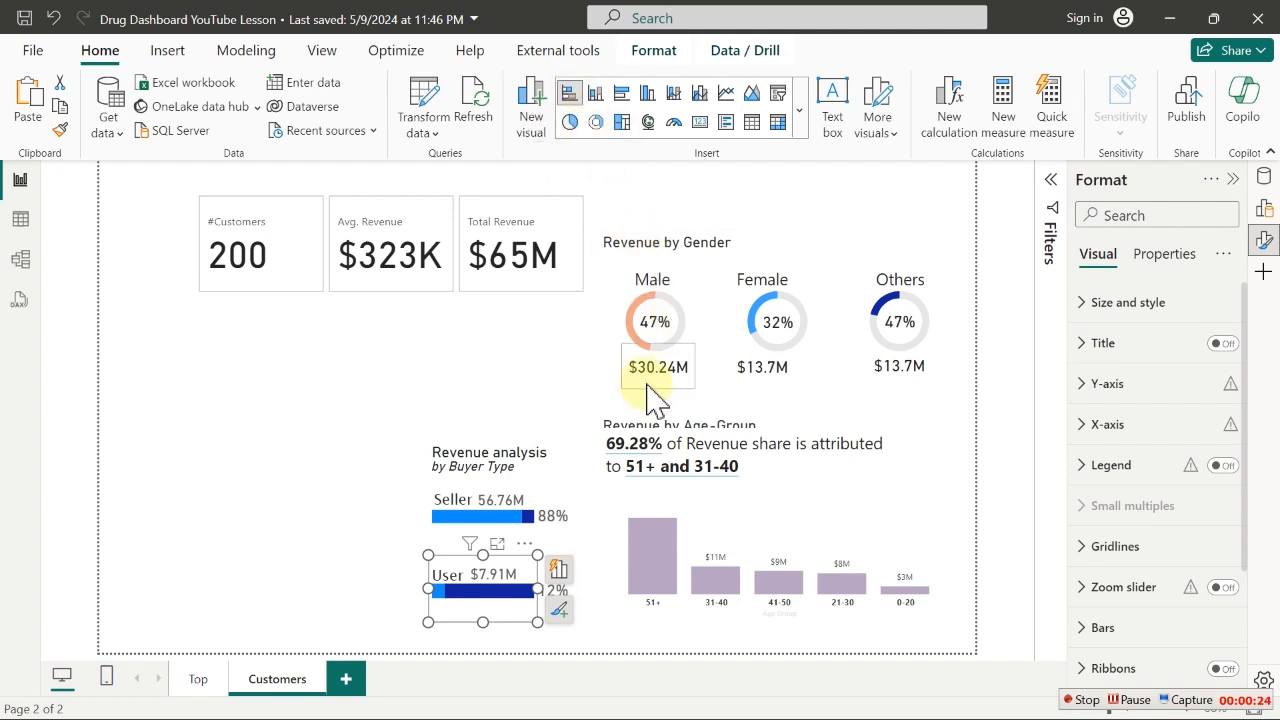
pyautogui.click(560, 580)
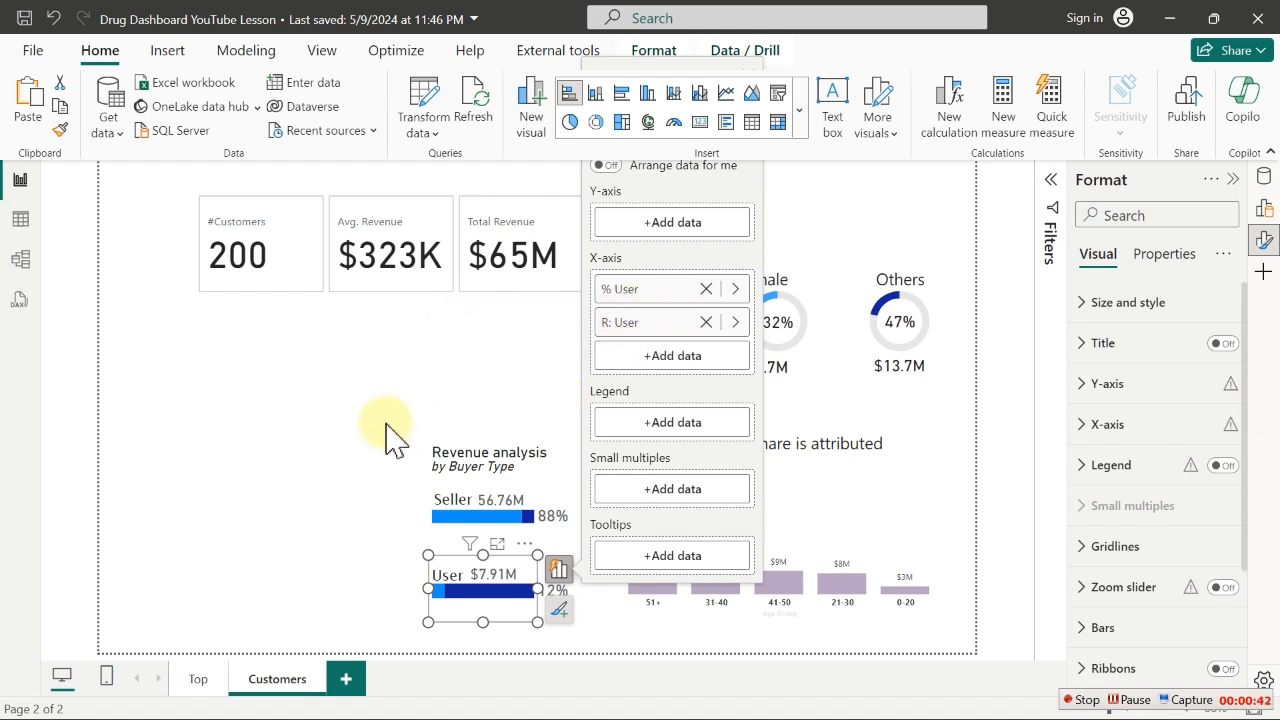
pyautogui.click(426, 506)
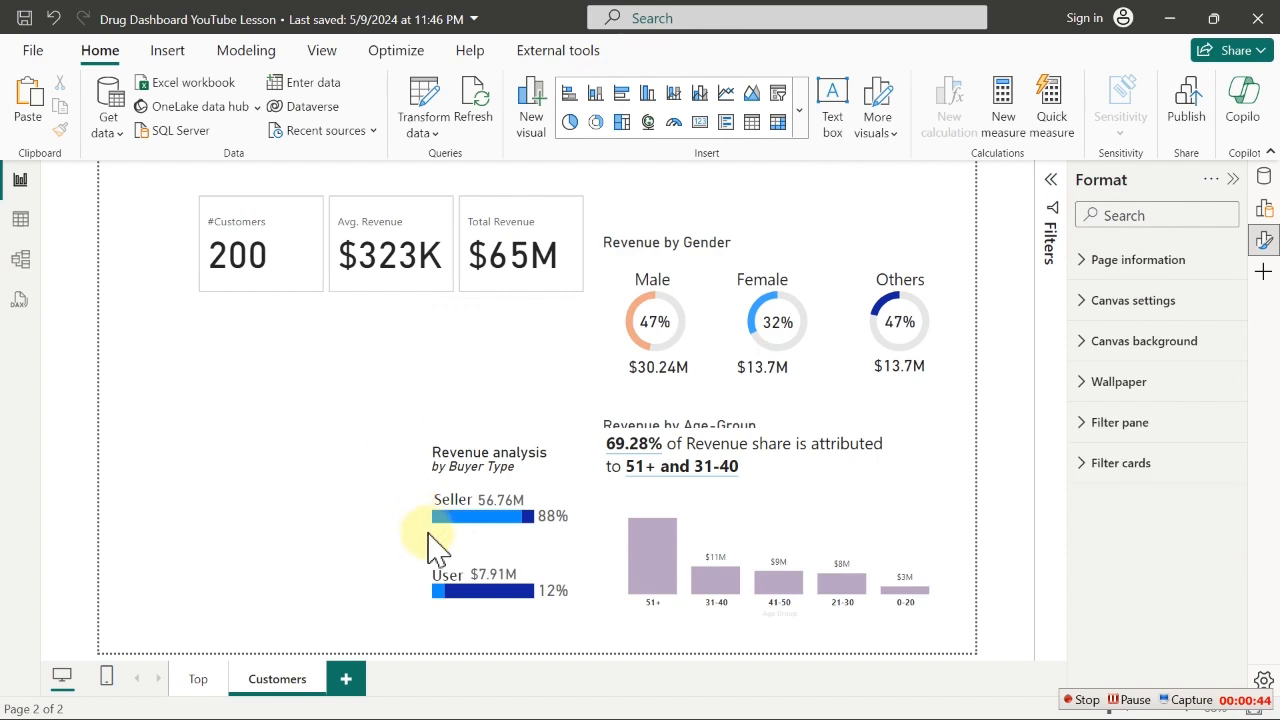
pyautogui.click(450, 533)
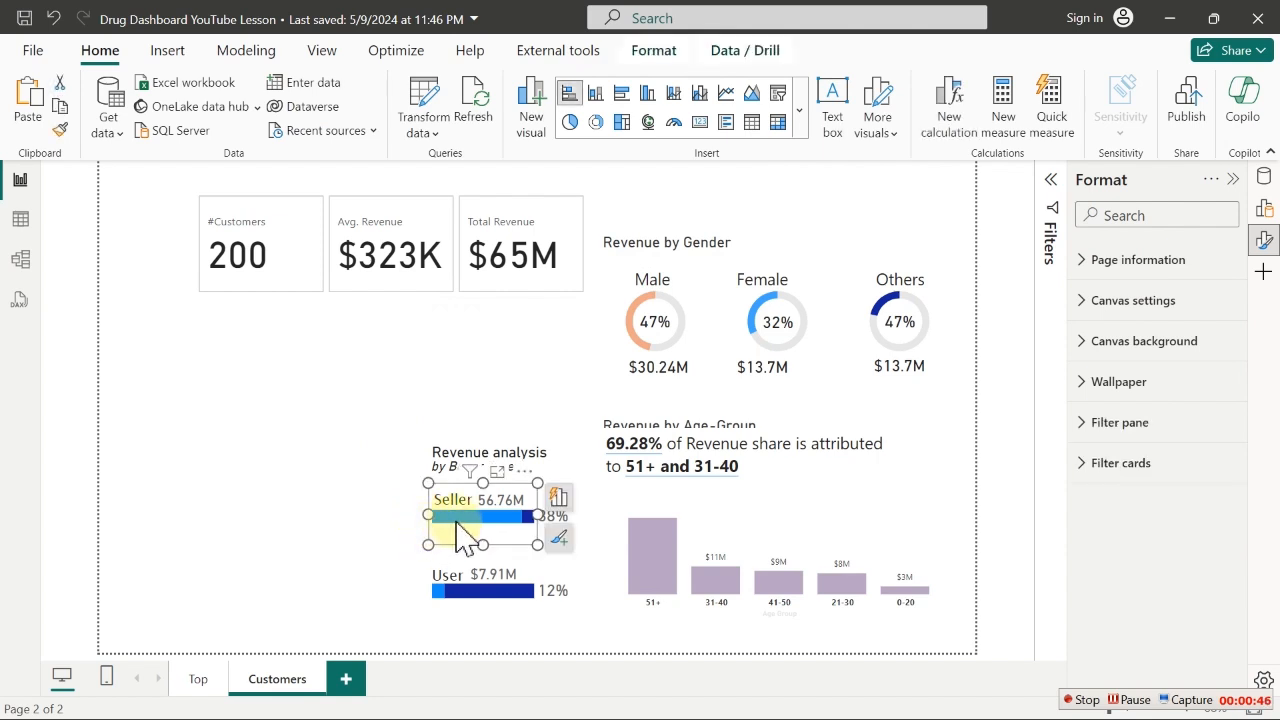
pyautogui.click(558, 500)
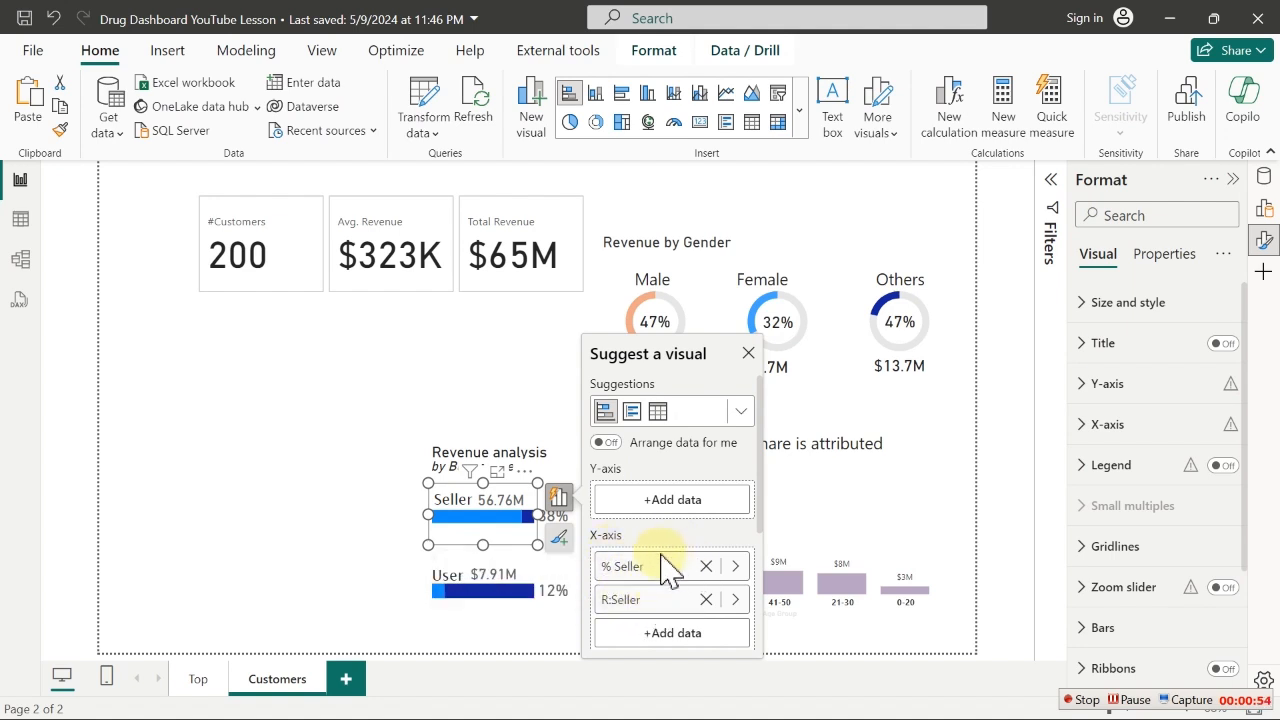
pyautogui.click(310, 462)
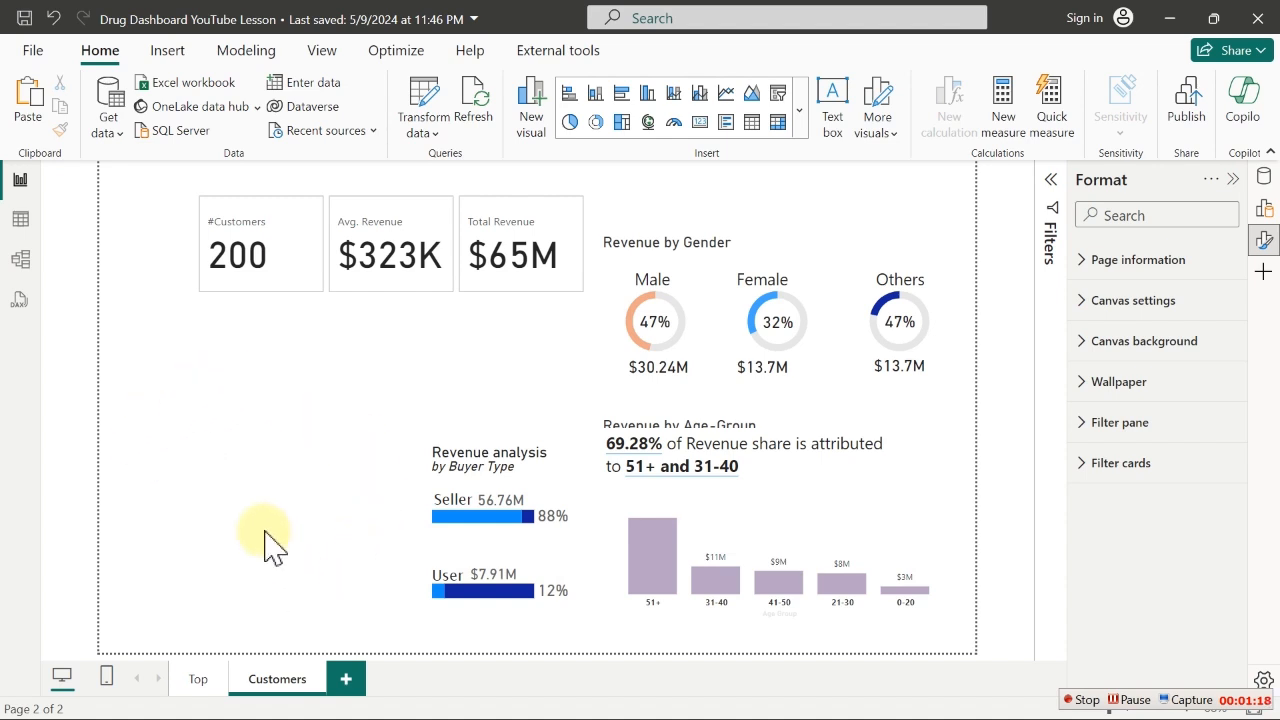
# Switch to the Drug Report in Power BI file and examine its Revenue by Country map for Canada and United Kingdom, plus its Chart view
pyautogui.click(1172, 20)
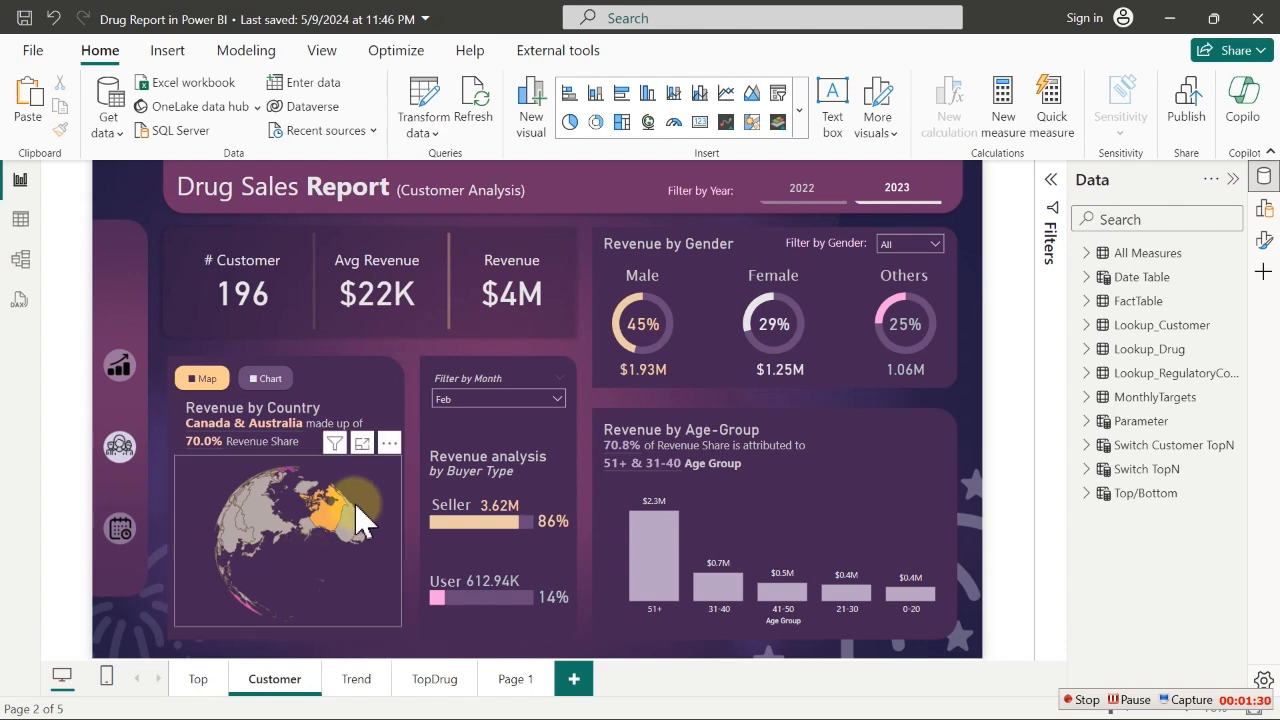
pyautogui.moveTo(333, 528)
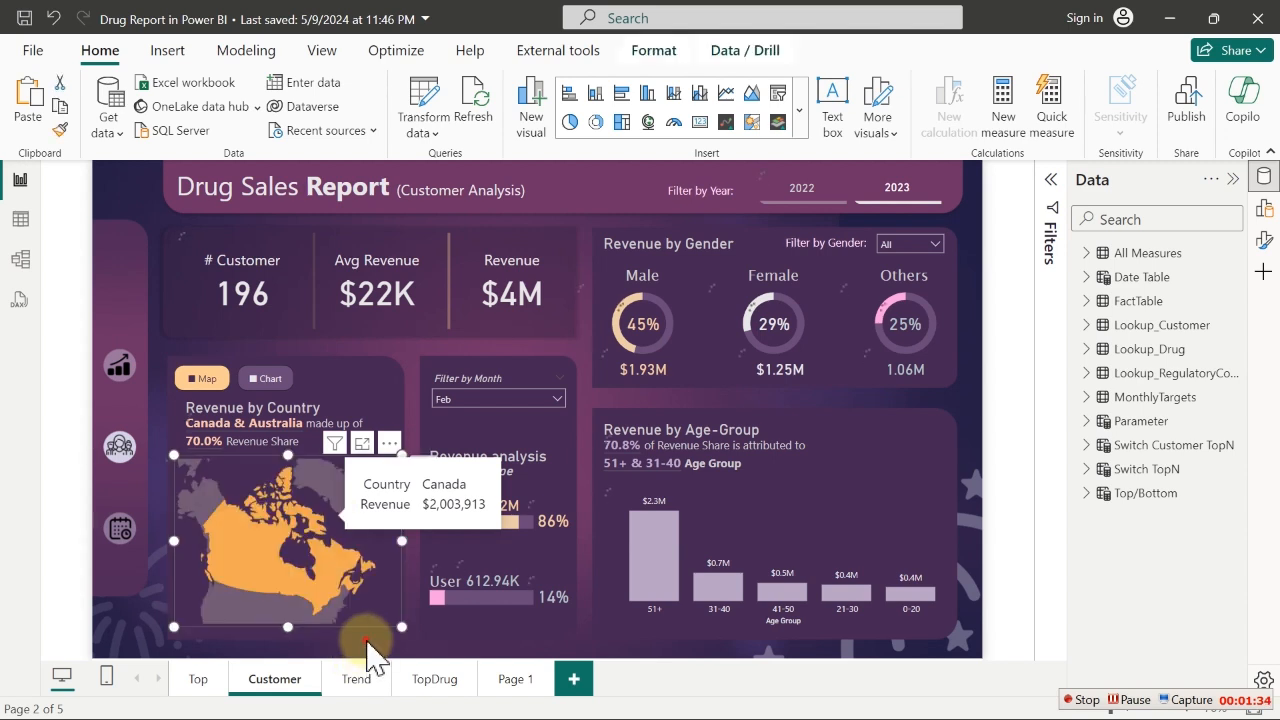
pyautogui.click(367, 643)
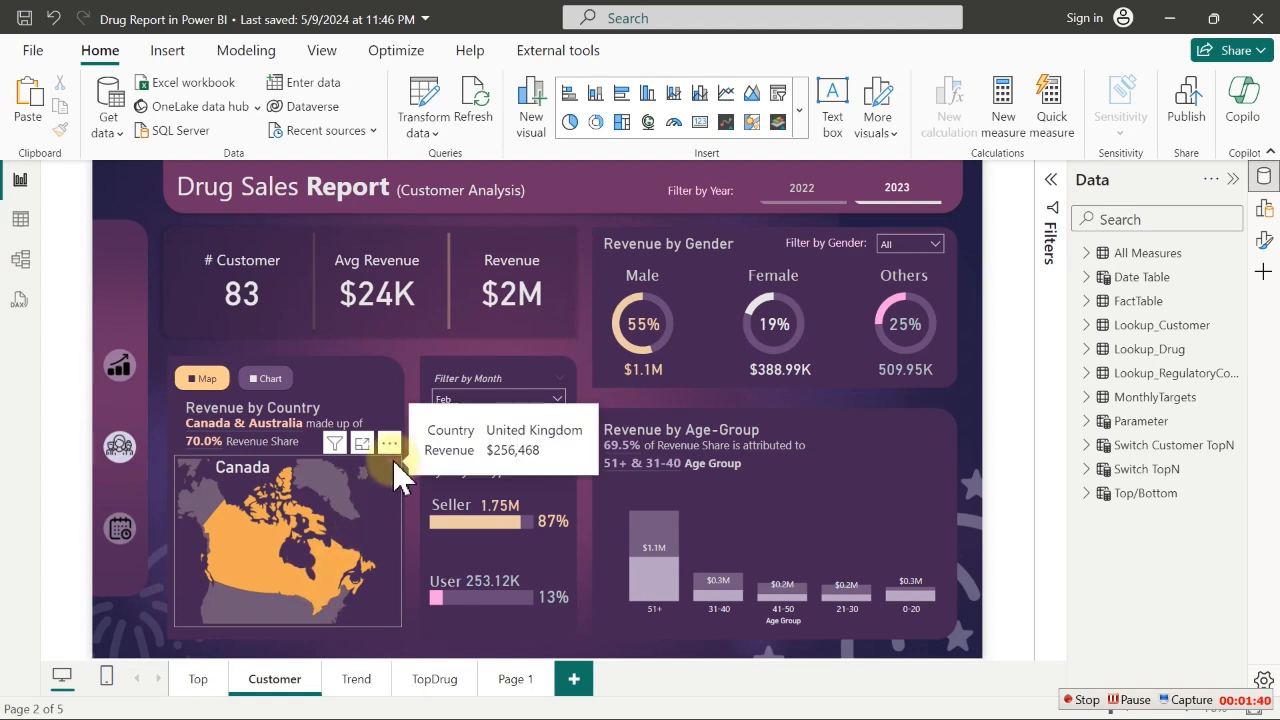
pyautogui.click(393, 461)
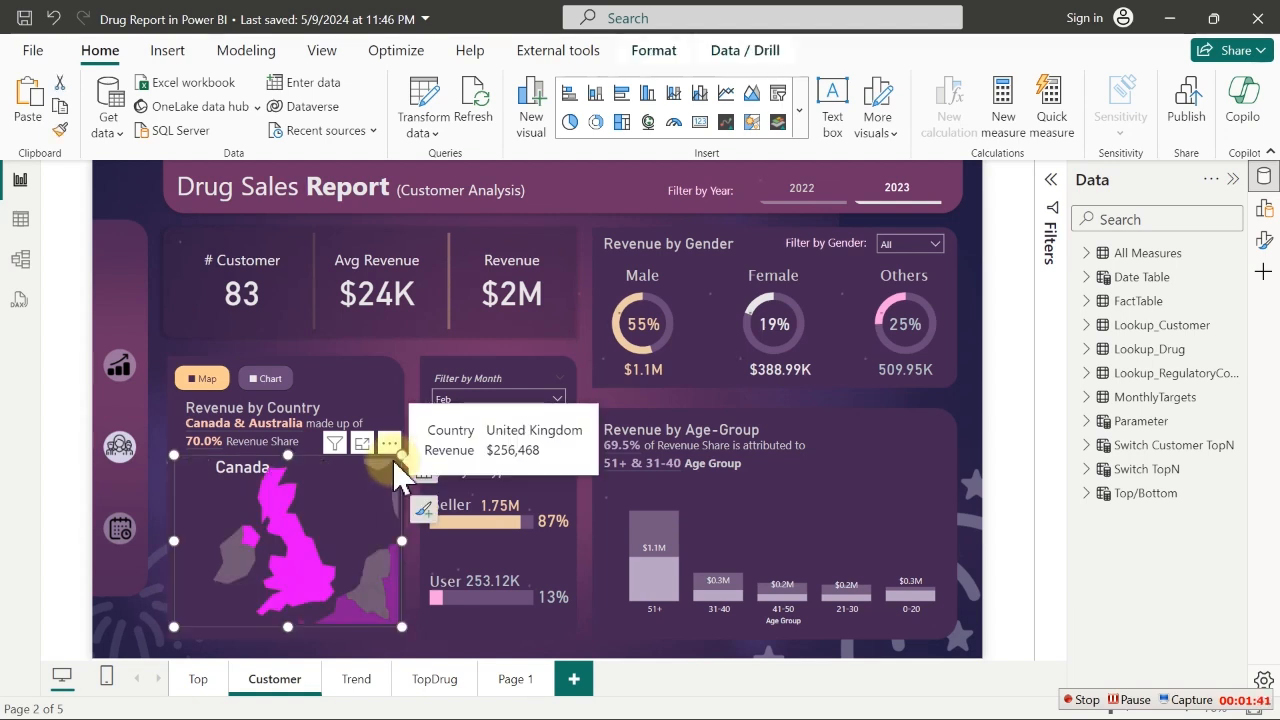
pyautogui.click(380, 657)
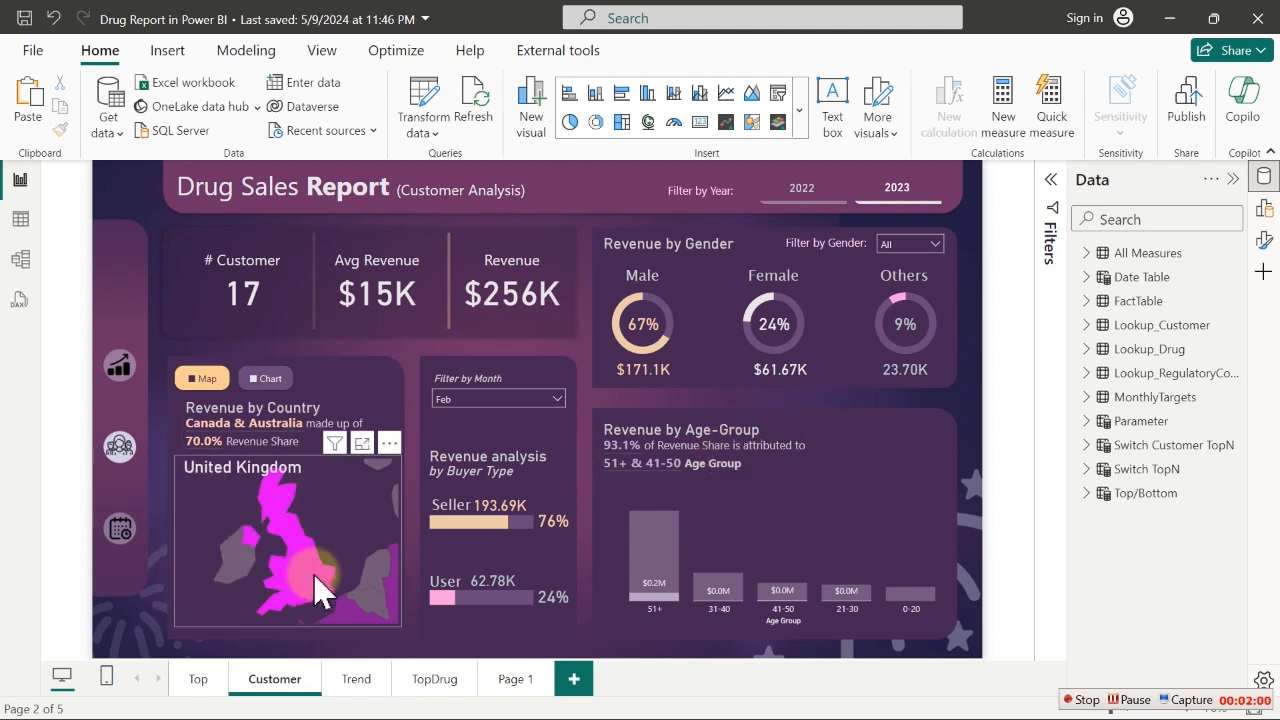
pyautogui.click(281, 377)
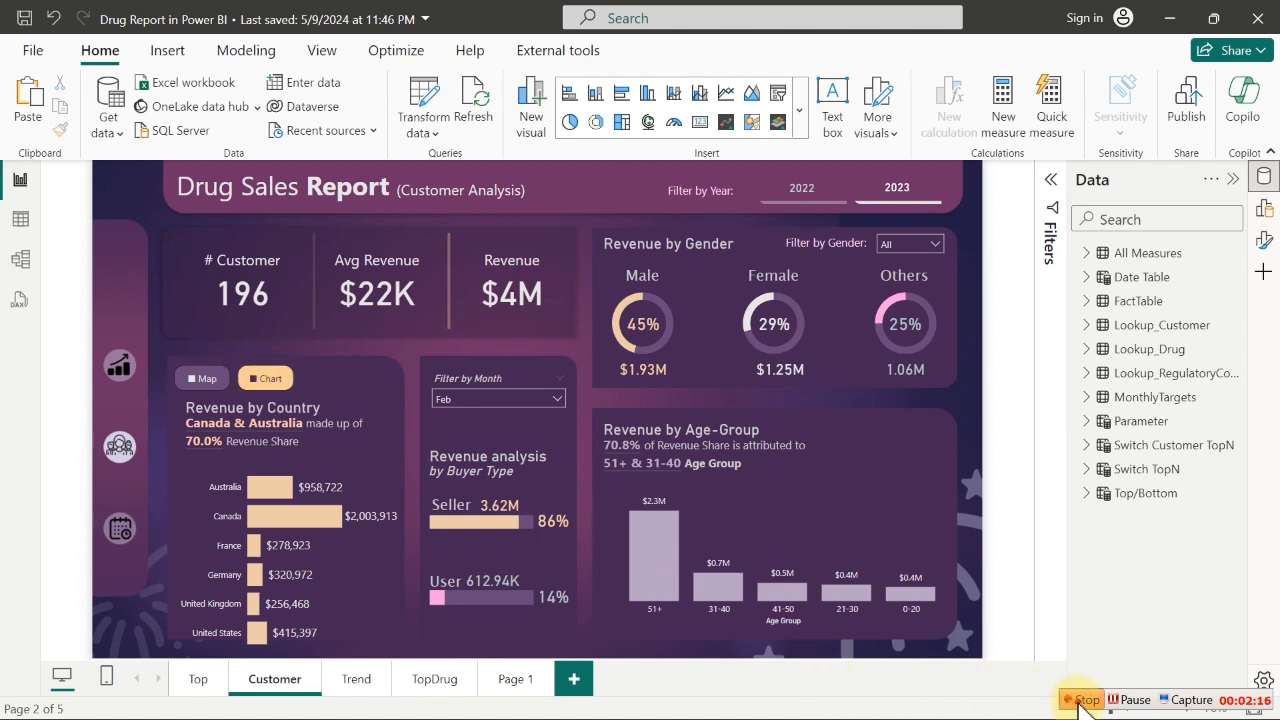
pyautogui.click(1082, 700)
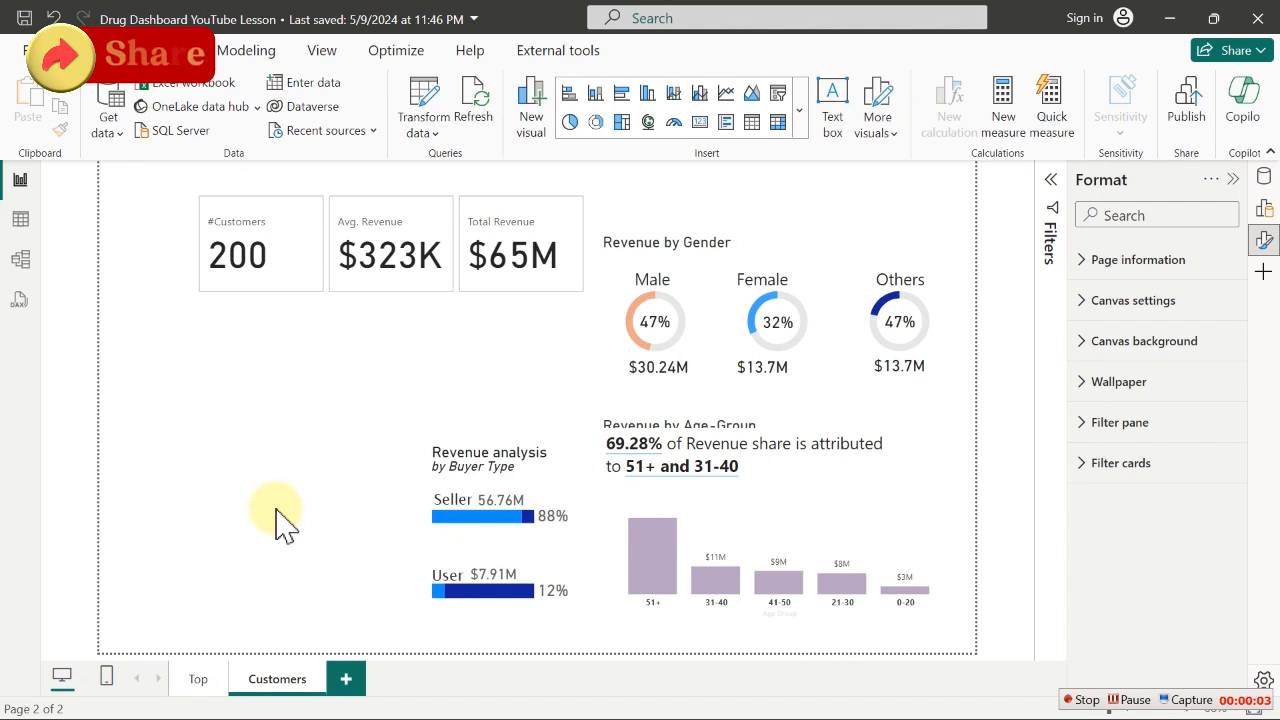
# Insert a table in the empty area below the cards on the Customers page, showing the Total Revenue measure
pyautogui.click(752, 122)
pyautogui.moveTo(400, 354); pyautogui.dragTo(236, 422)
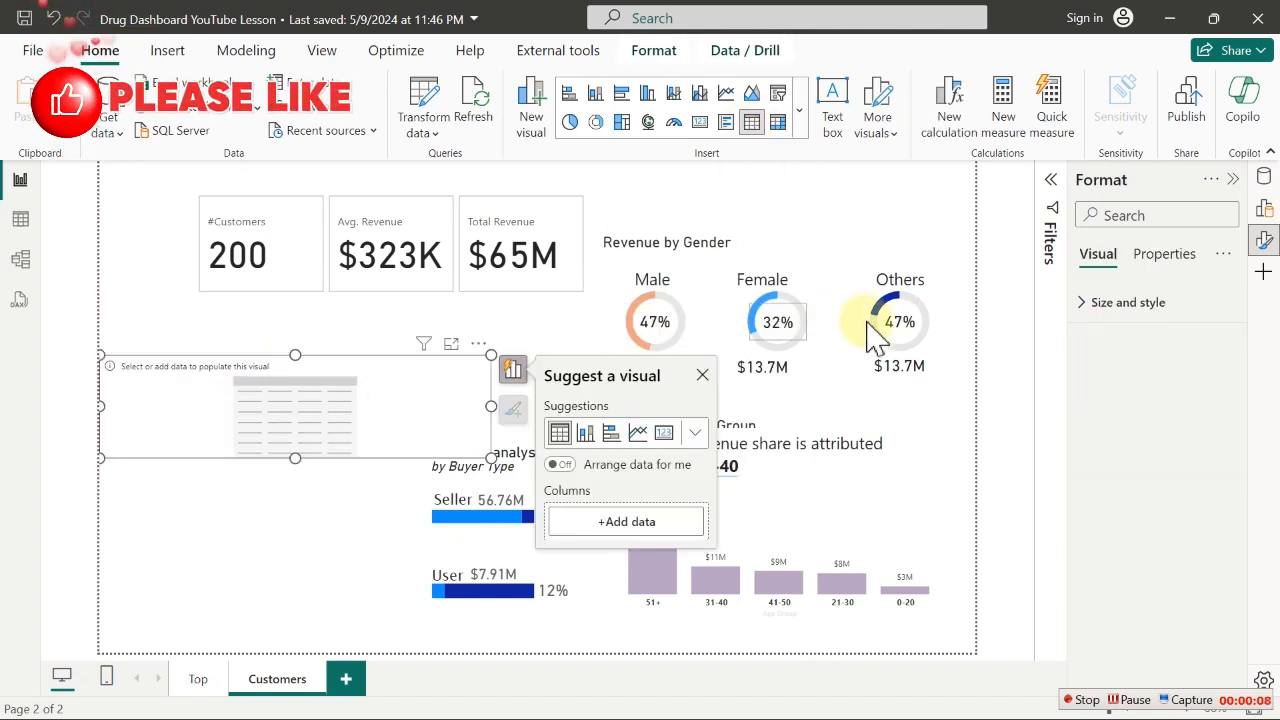
pyautogui.click(1262, 177)
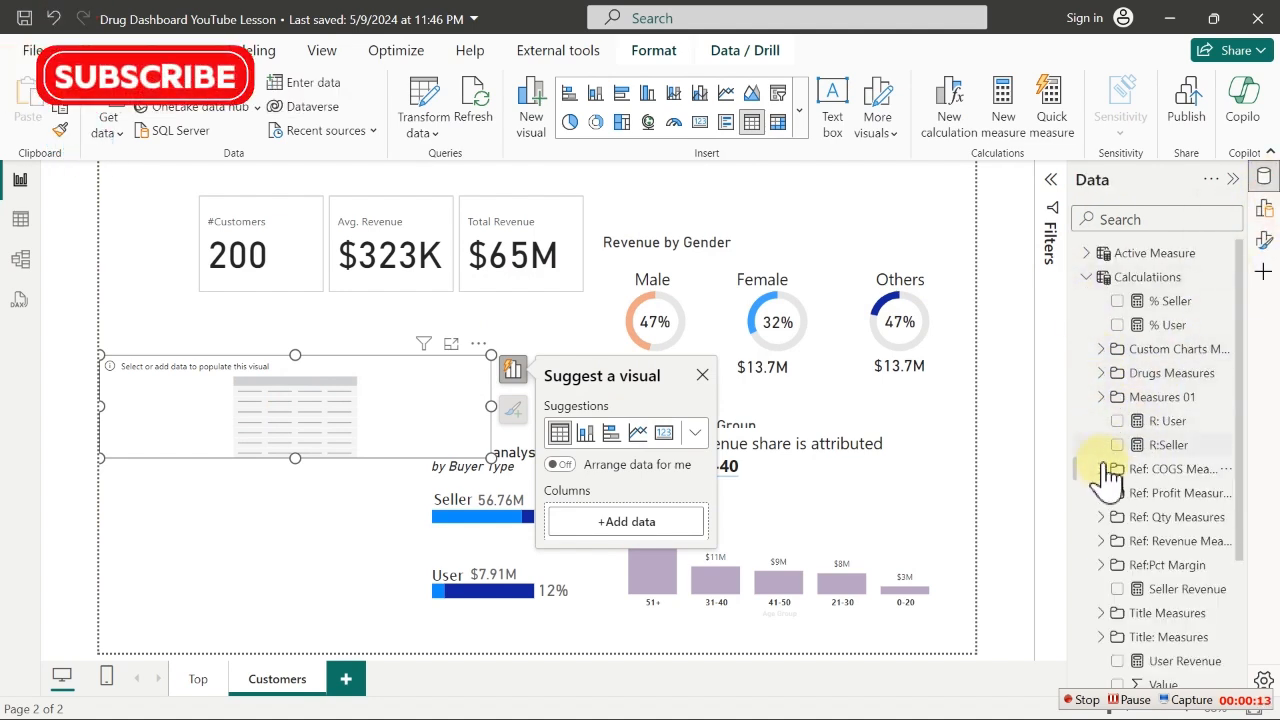
pyautogui.click(1101, 398)
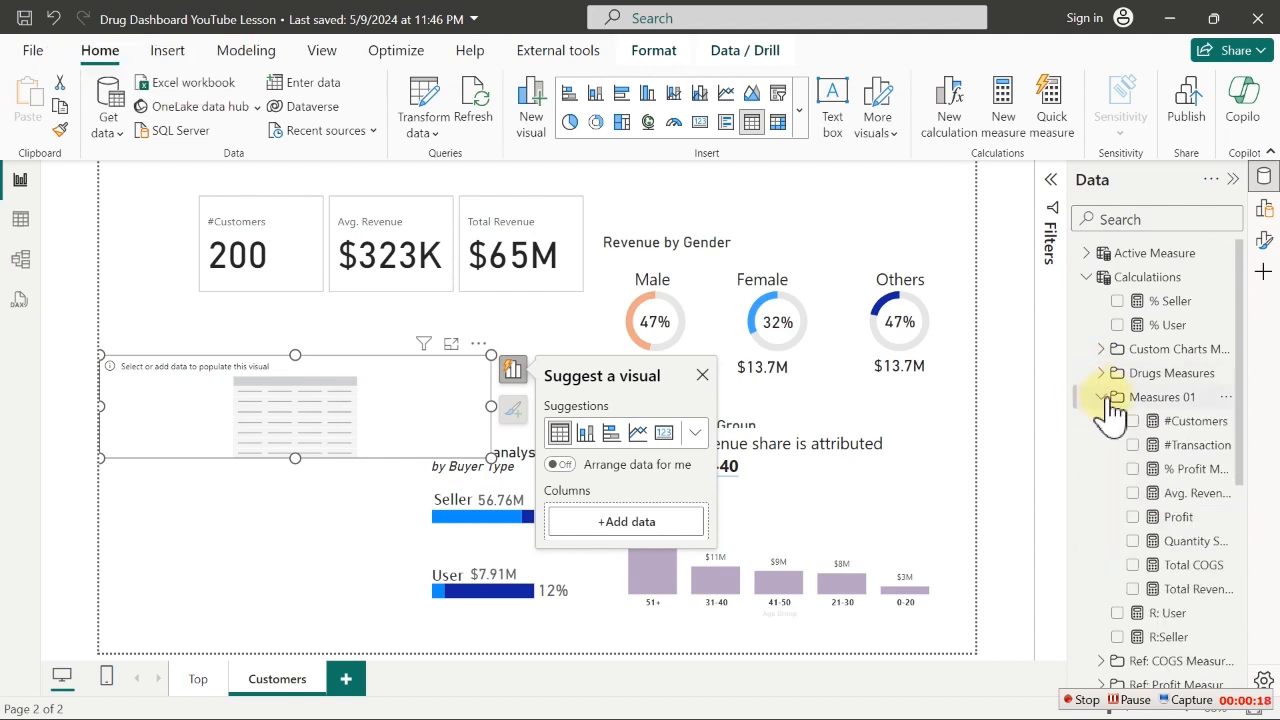
pyautogui.click(1134, 589)
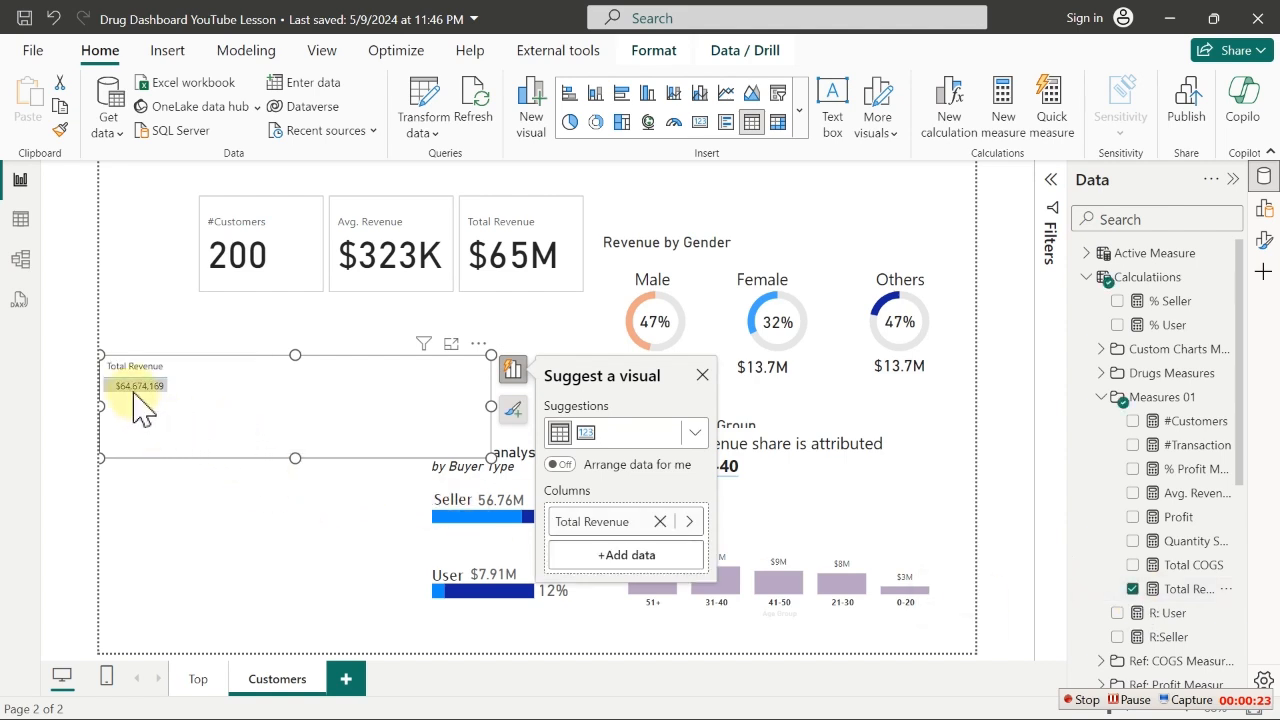
# Add the Country field from CustomerTable to the Total Revenue table and make the table narrower and taller
pyautogui.click(1090, 280)
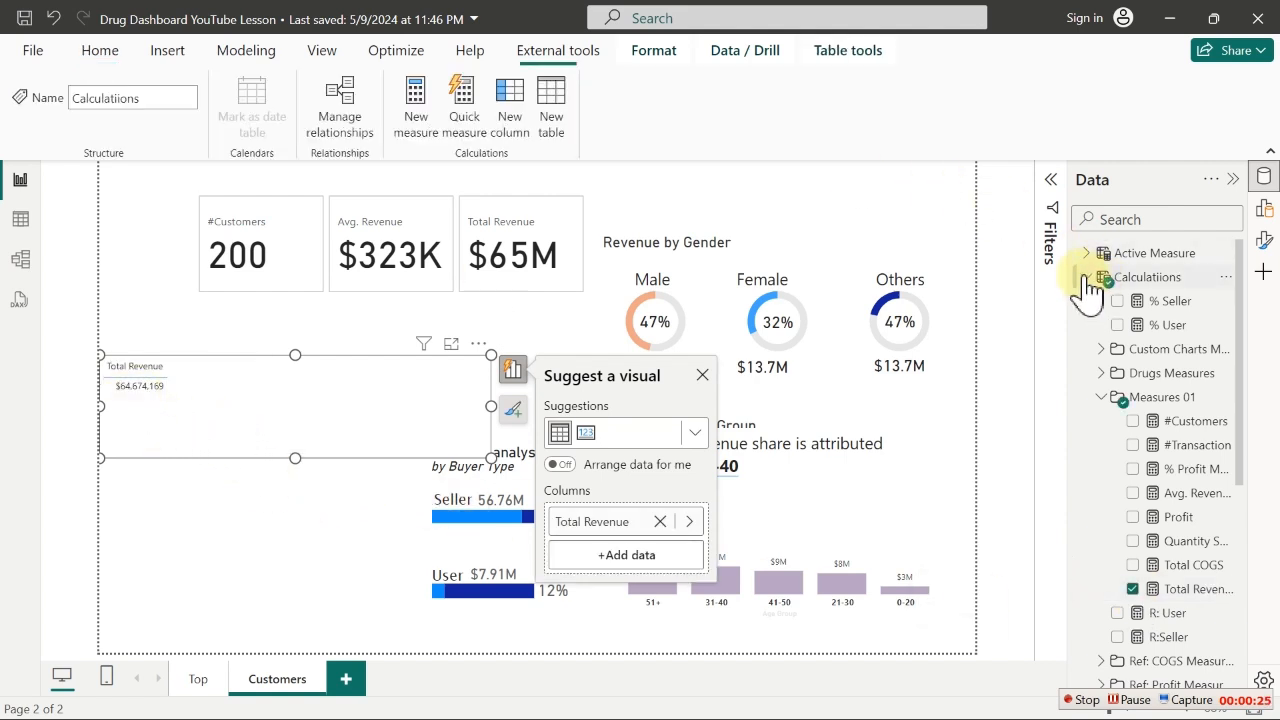
pyautogui.click(1086, 280)
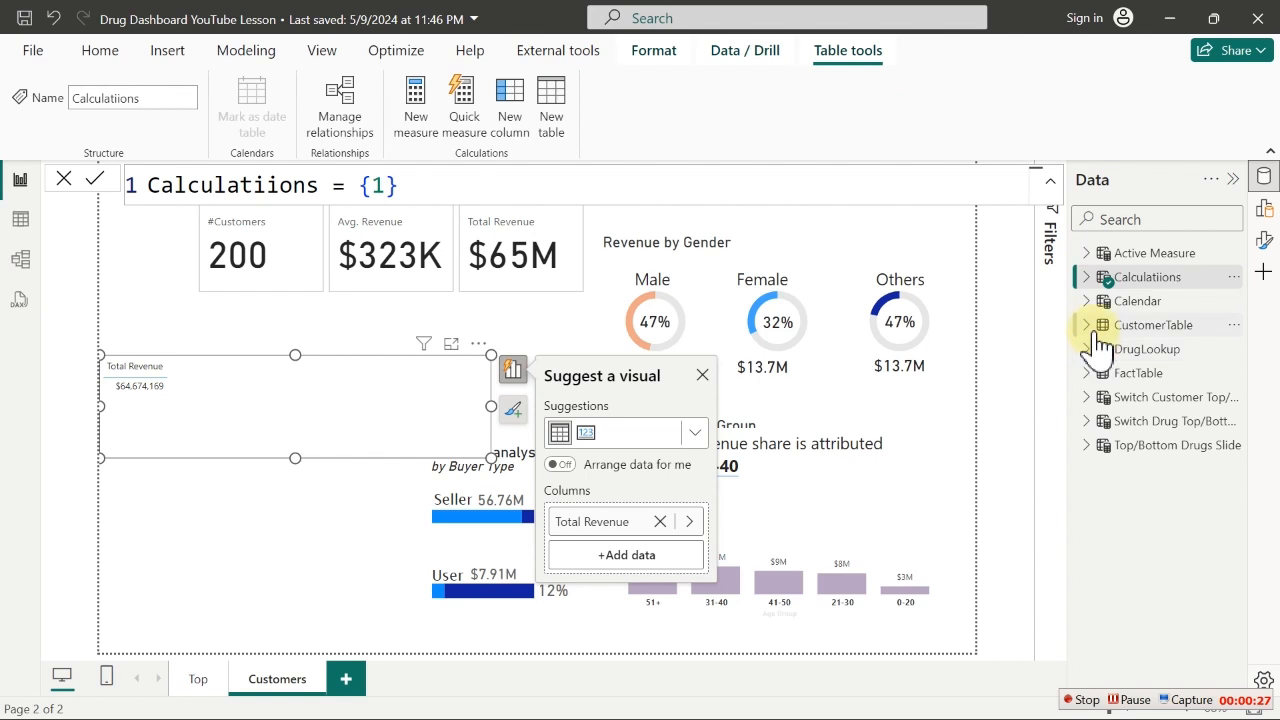
pyautogui.click(1092, 325)
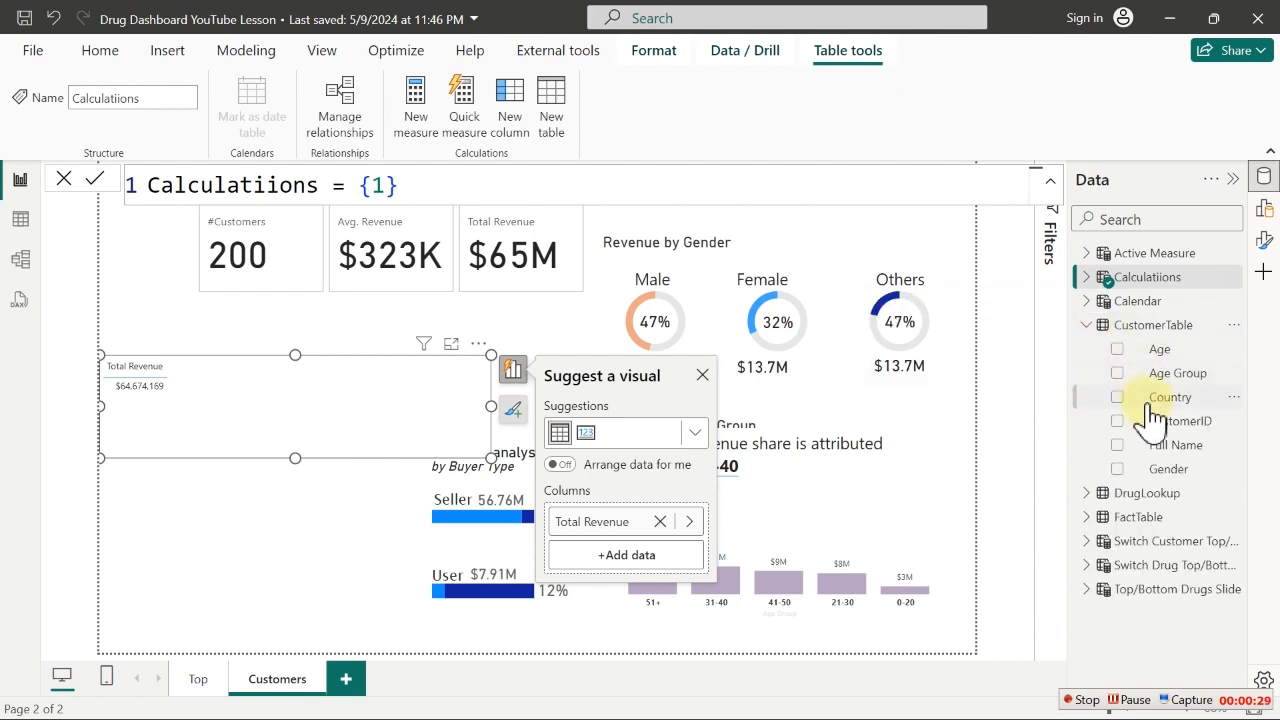
pyautogui.click(1115, 398)
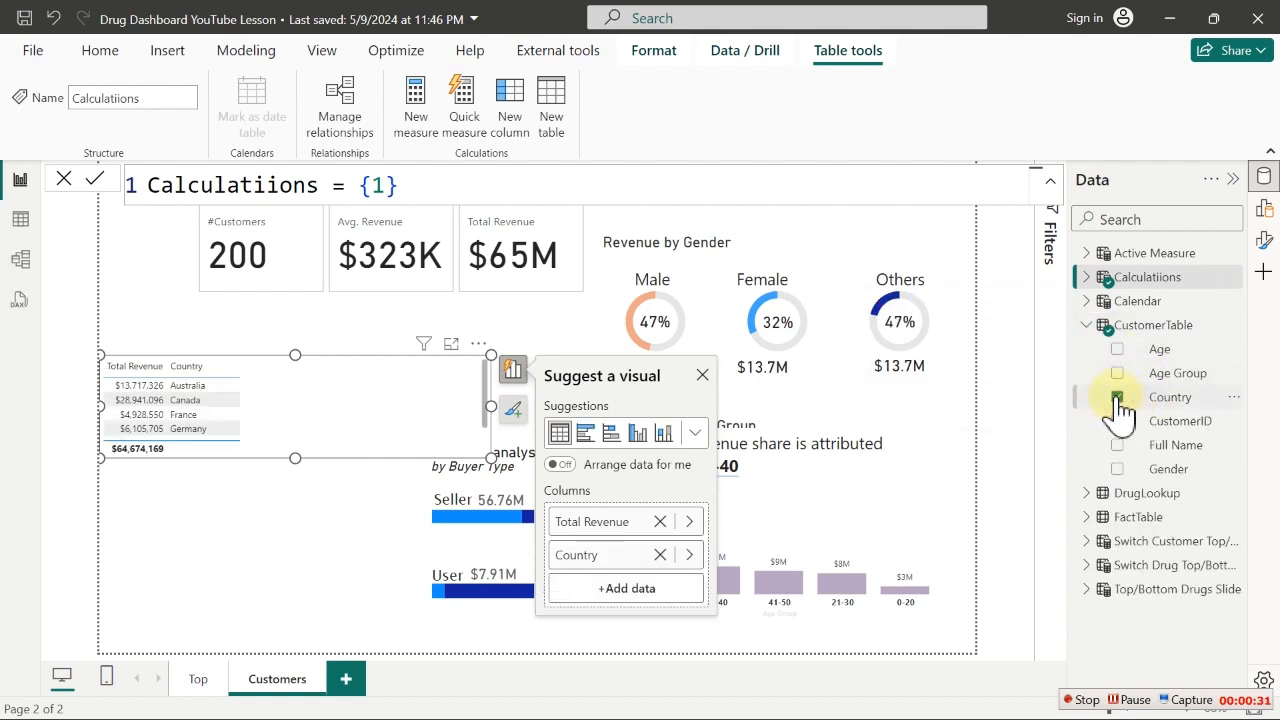
pyautogui.moveTo(491, 458); pyautogui.dragTo(283, 522)
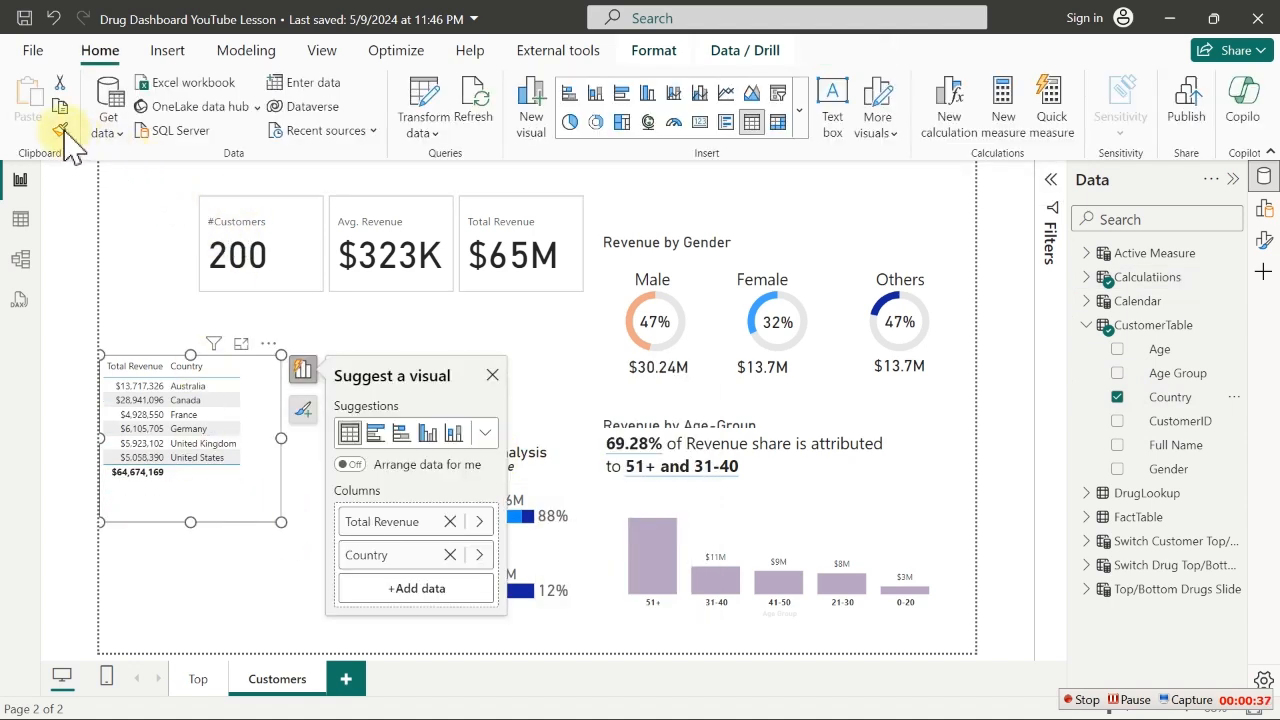
# Duplicate the revenue-by-country table, place the copy above the Revenue analysis heading, and move the original slightly down
pyautogui.click(303, 368)
pyautogui.moveTo(265, 514); pyautogui.dragTo(471, 414)
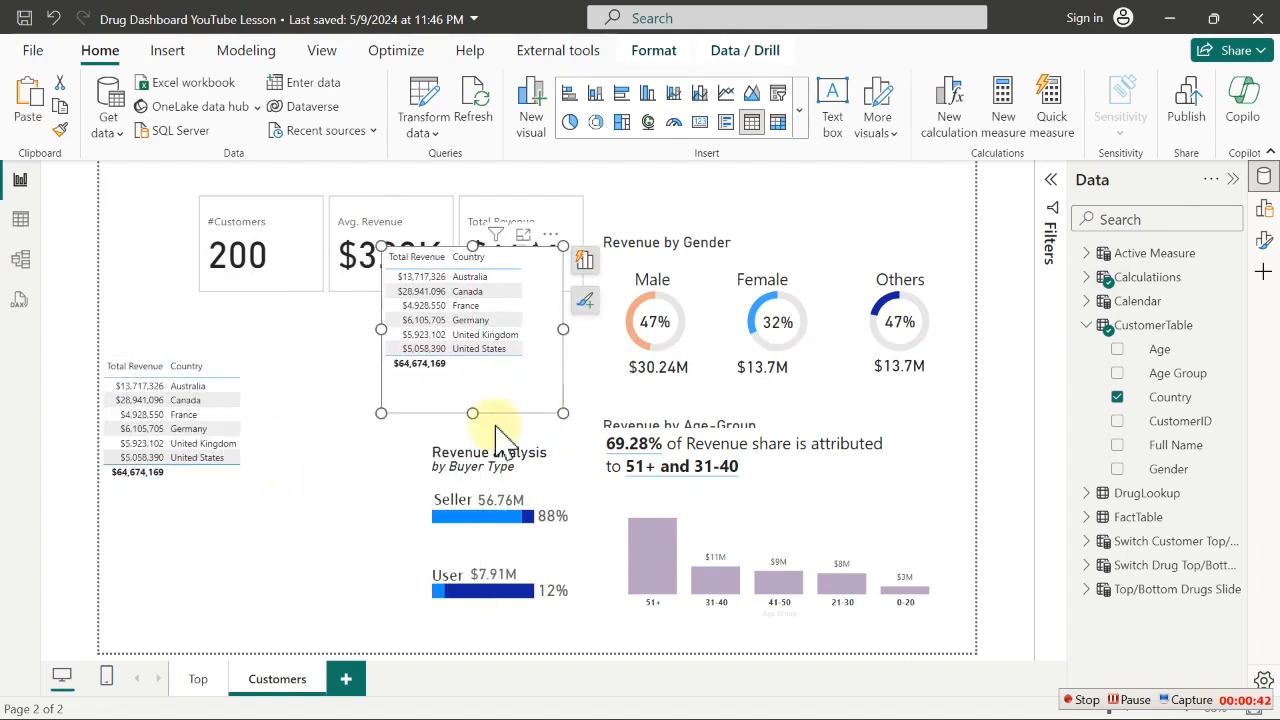
pyautogui.click(197, 494)
pyautogui.moveTo(194, 514); pyautogui.dragTo(200, 557)
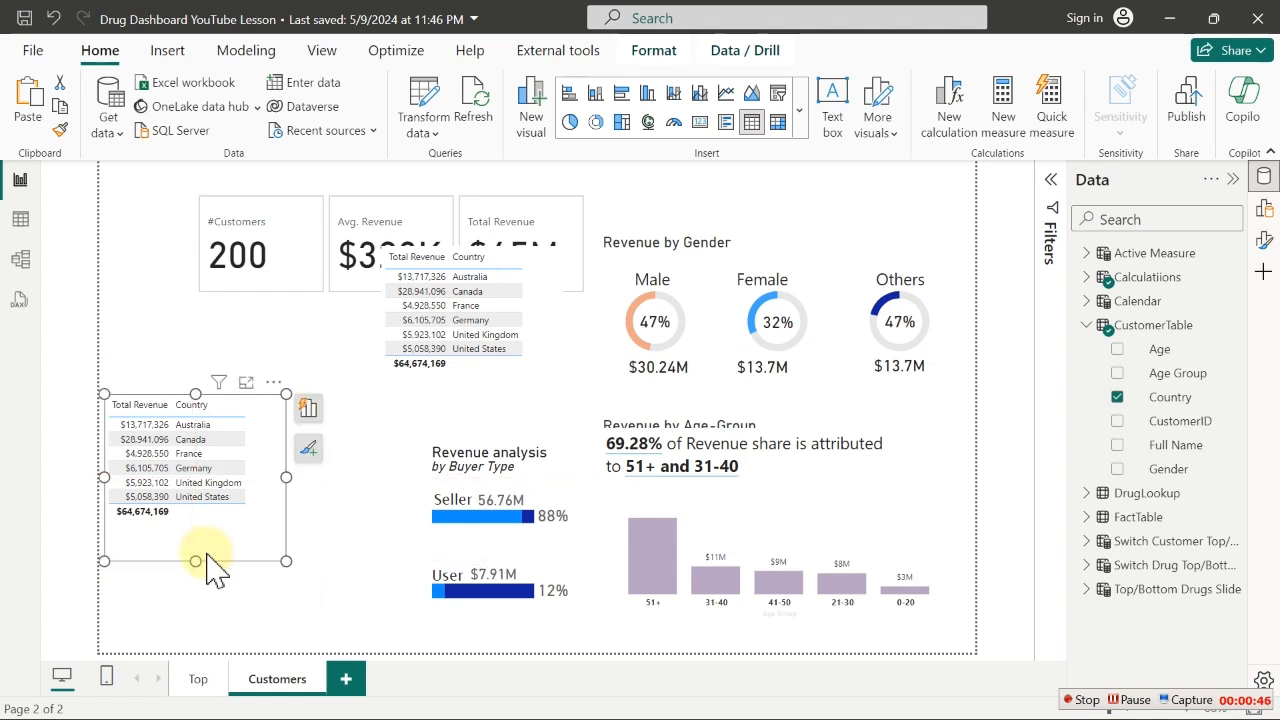
# Convert the original revenue-by-country table to a bubble map and enlarge it to fill the space beside the Revenue analysis bars
pyautogui.click(800, 128)
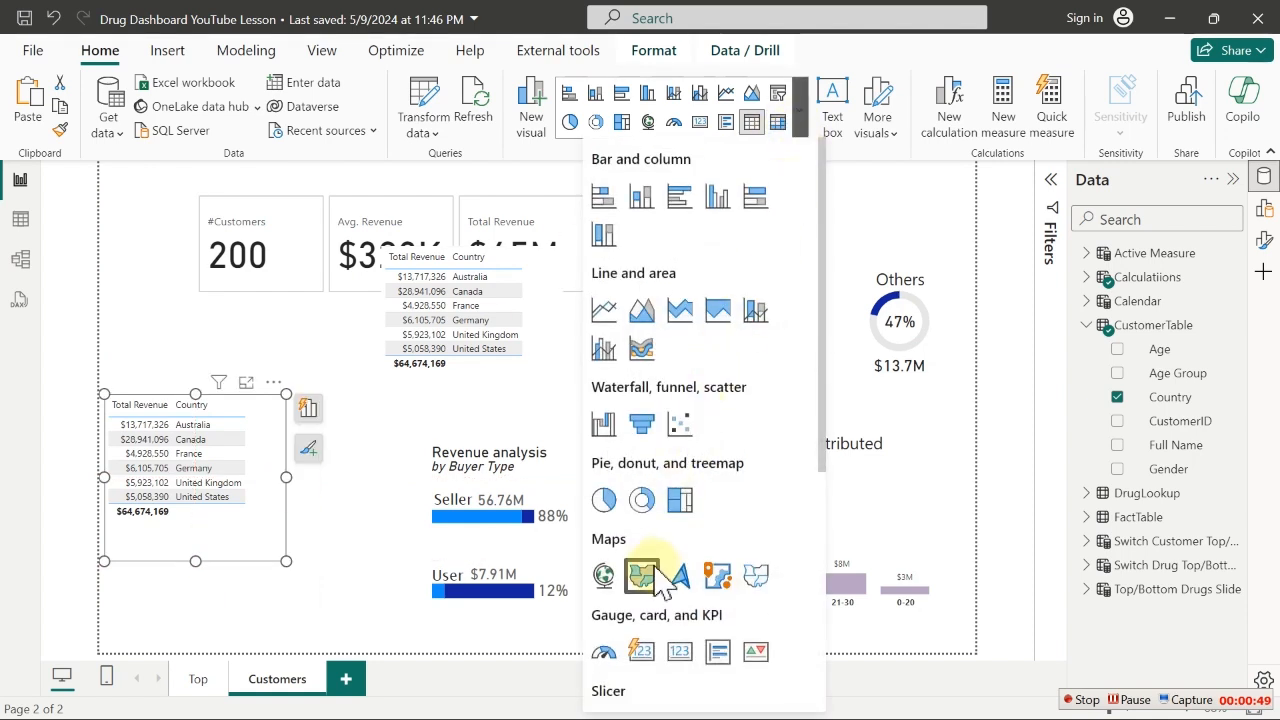
pyautogui.click(605, 576)
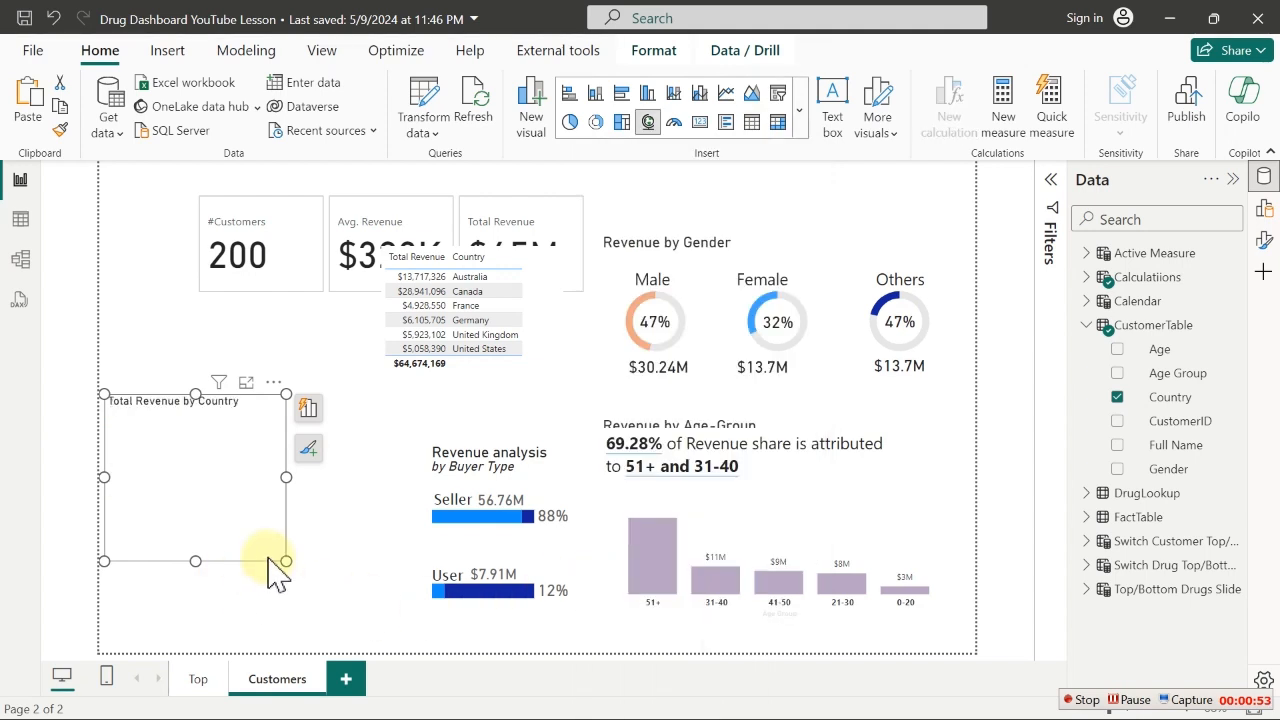
pyautogui.moveTo(286, 562); pyautogui.dragTo(400, 638)
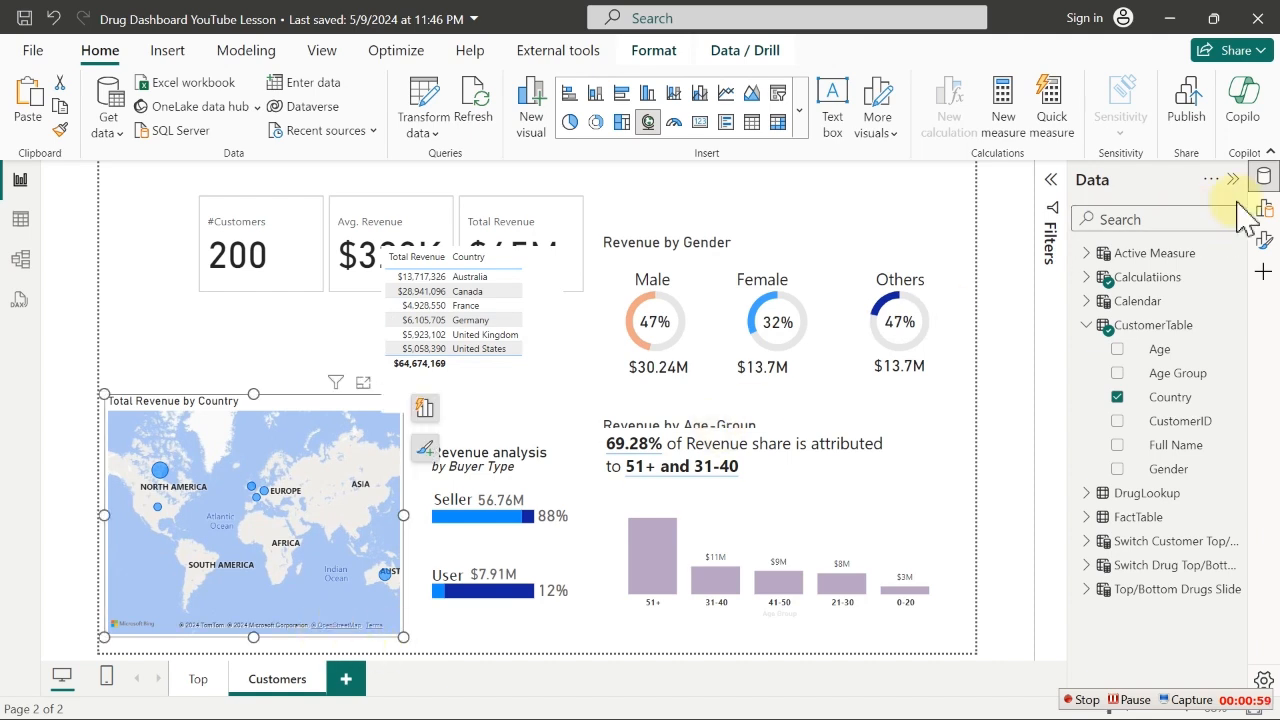
# Try the Dark, Light and Grayscale map styles on the Total Revenue by Country bubble map
pyautogui.click(1264, 240)
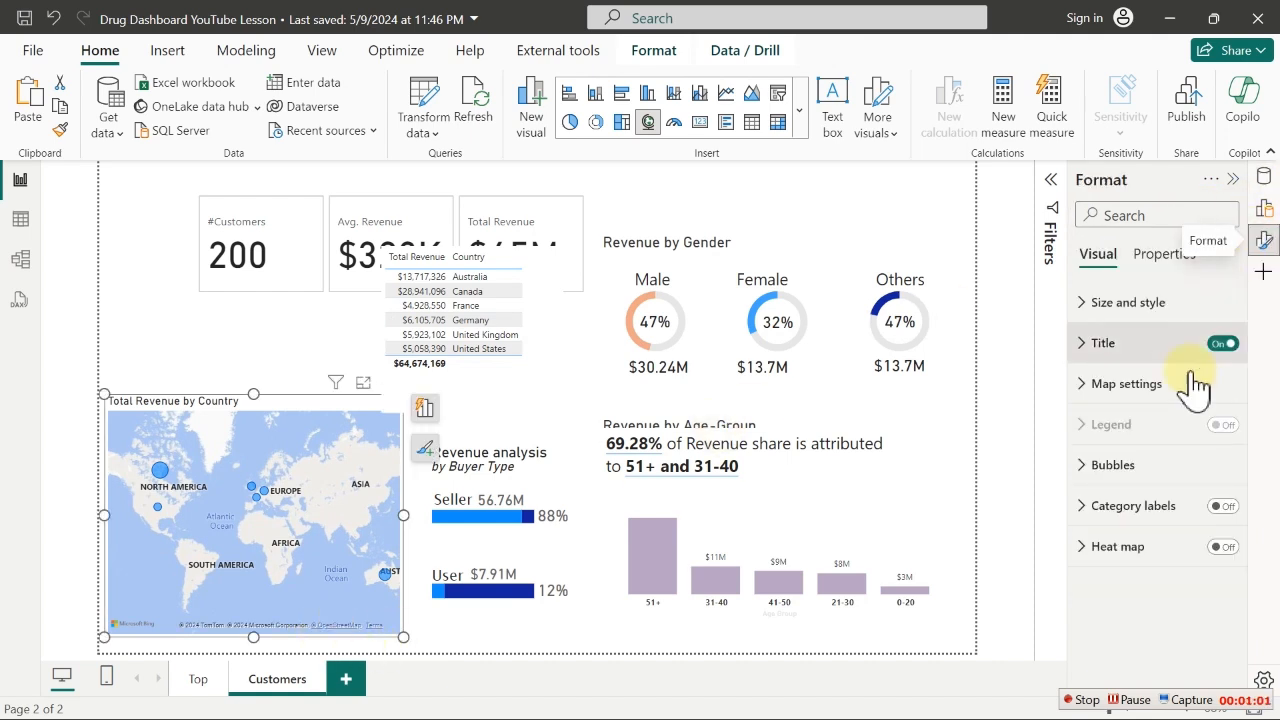
pyautogui.click(1112, 475)
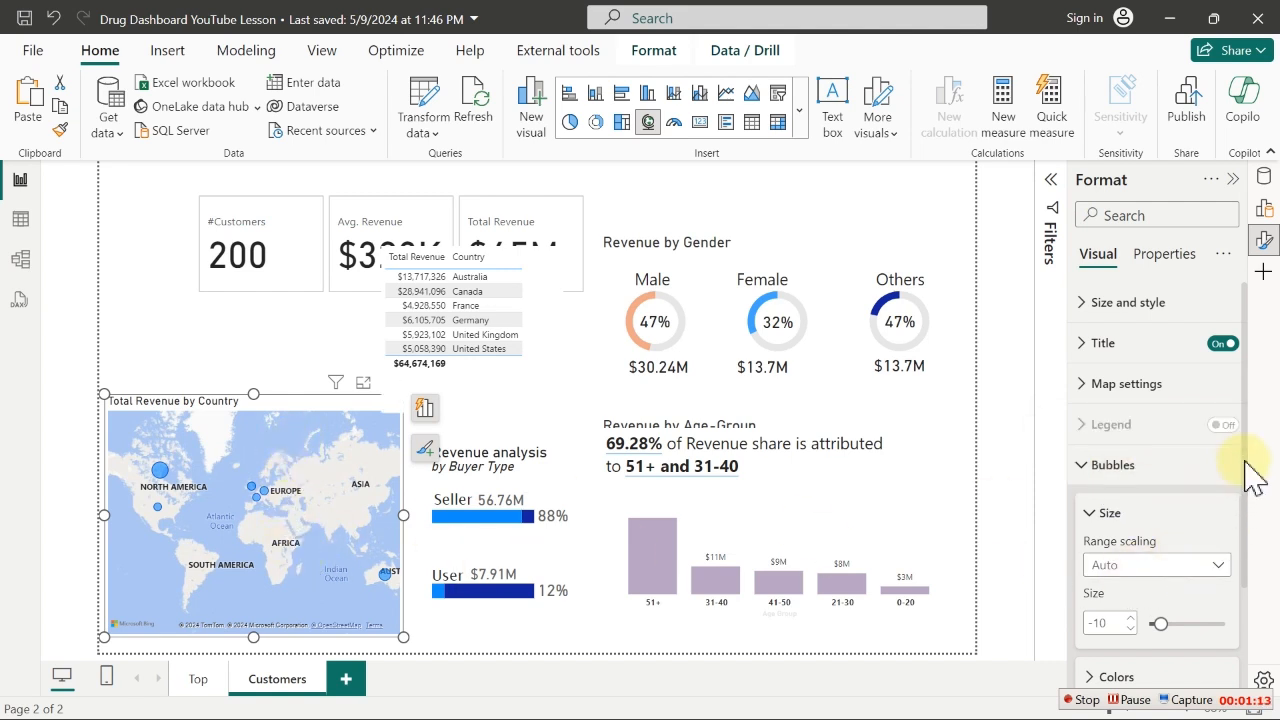
pyautogui.click(1126, 384)
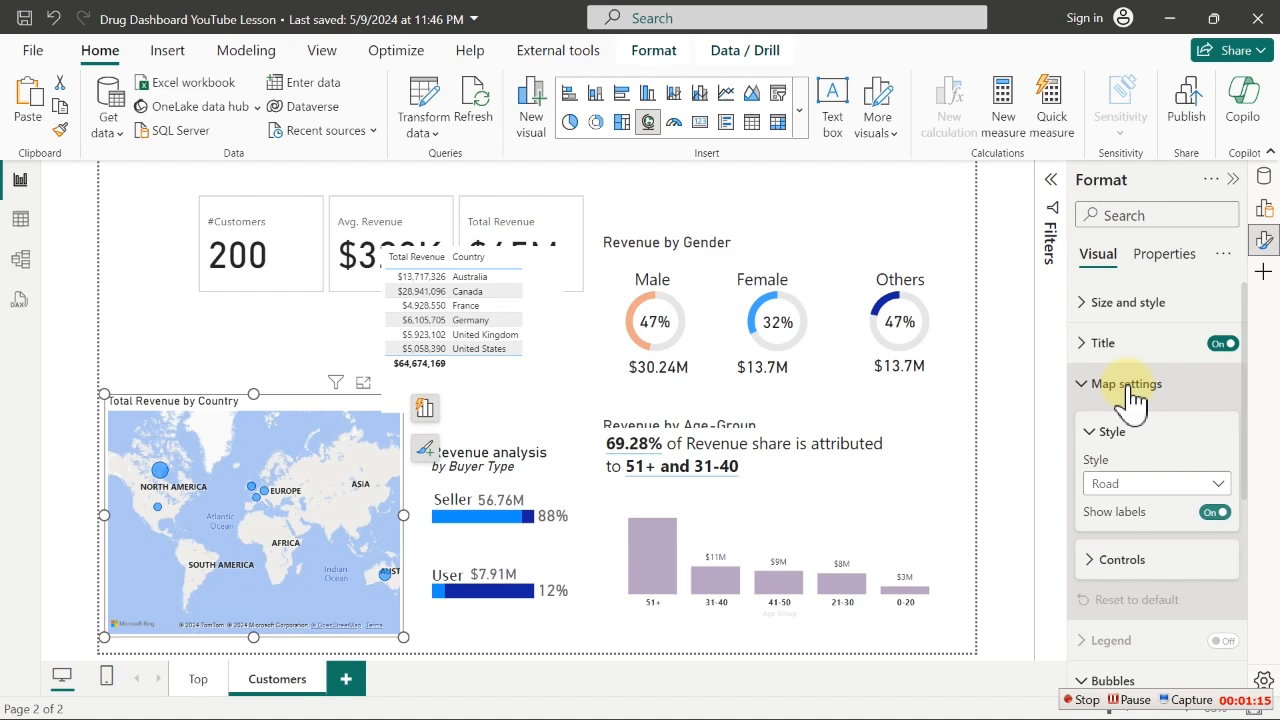
pyautogui.click(1175, 485)
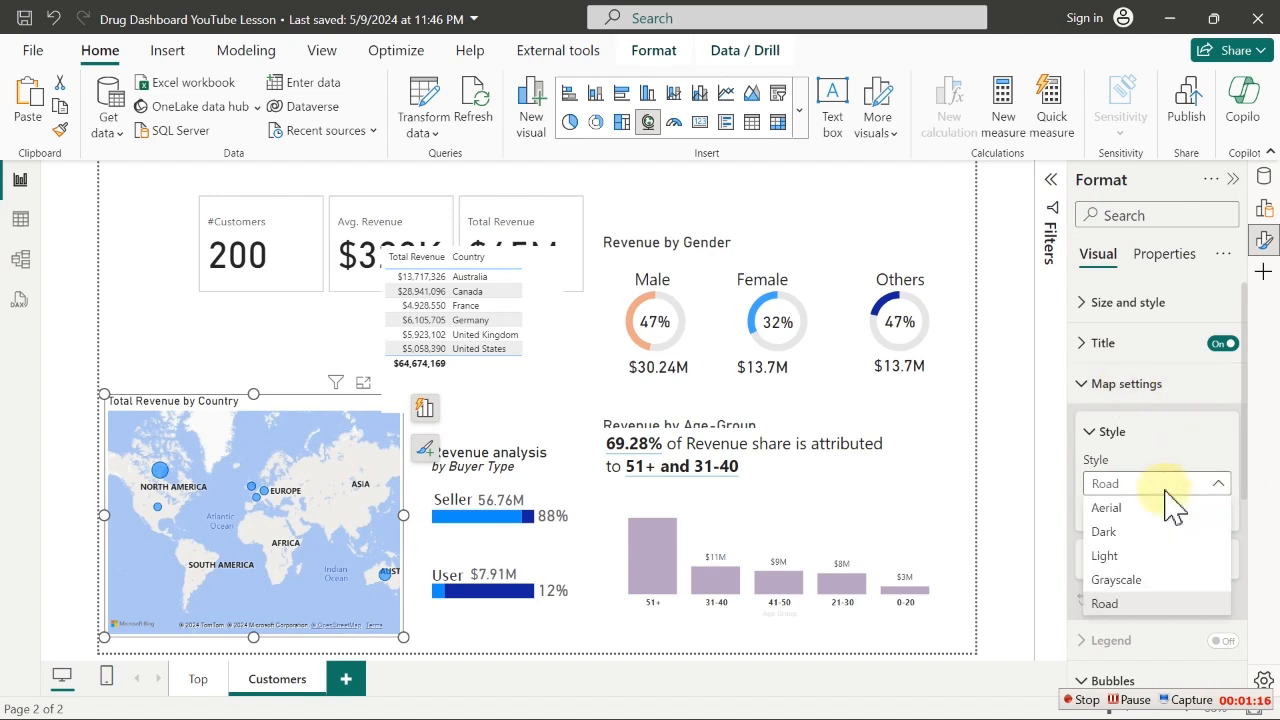
pyautogui.click(1128, 534)
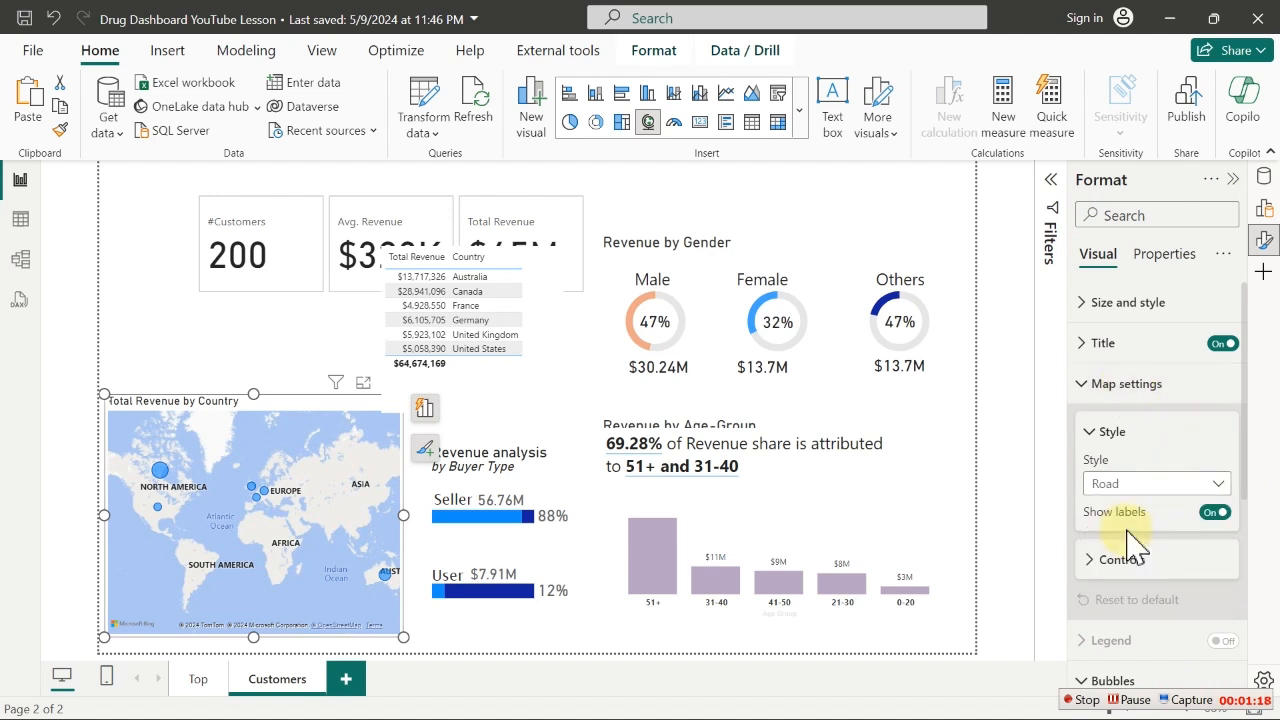
pyautogui.click(1166, 492)
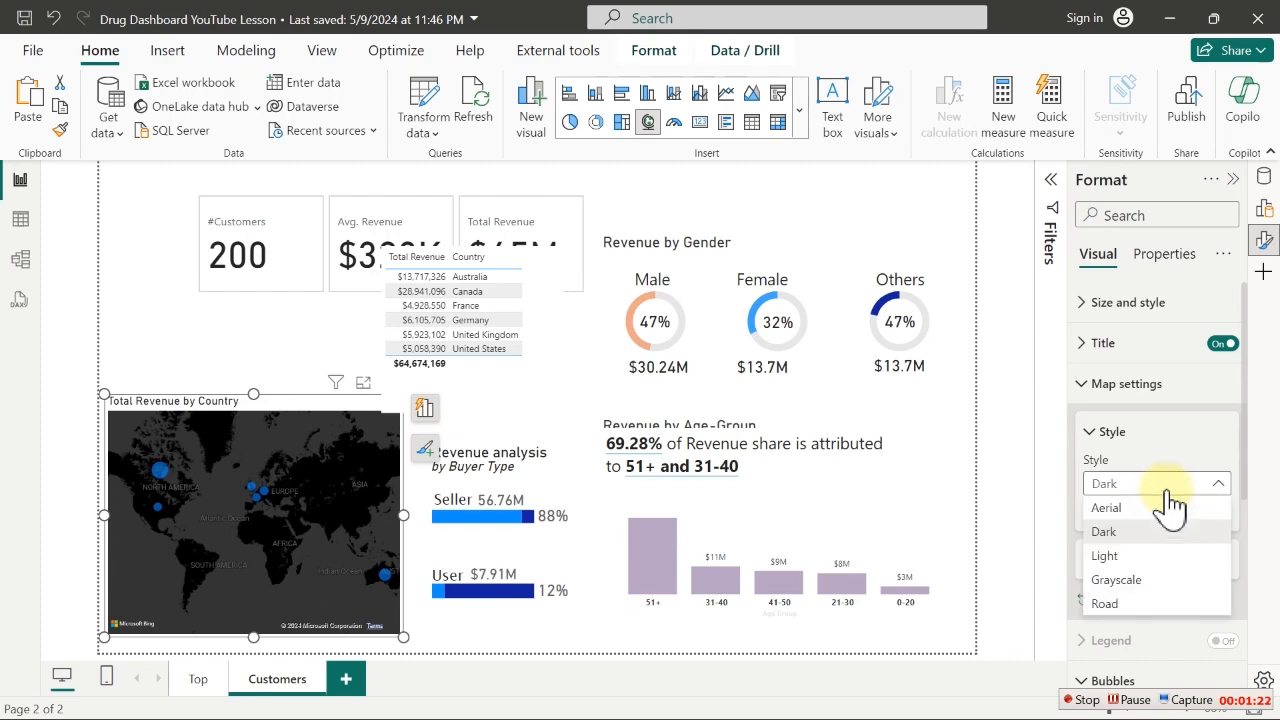
pyautogui.click(1136, 558)
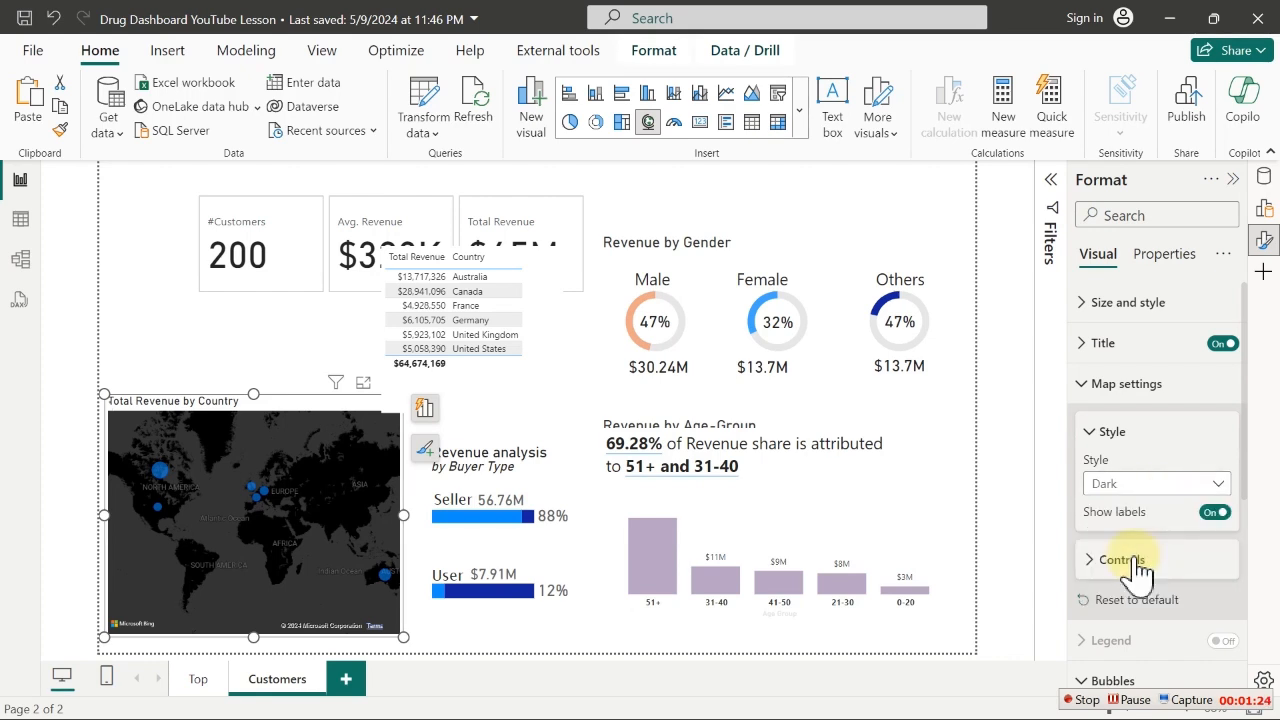
pyautogui.click(1179, 486)
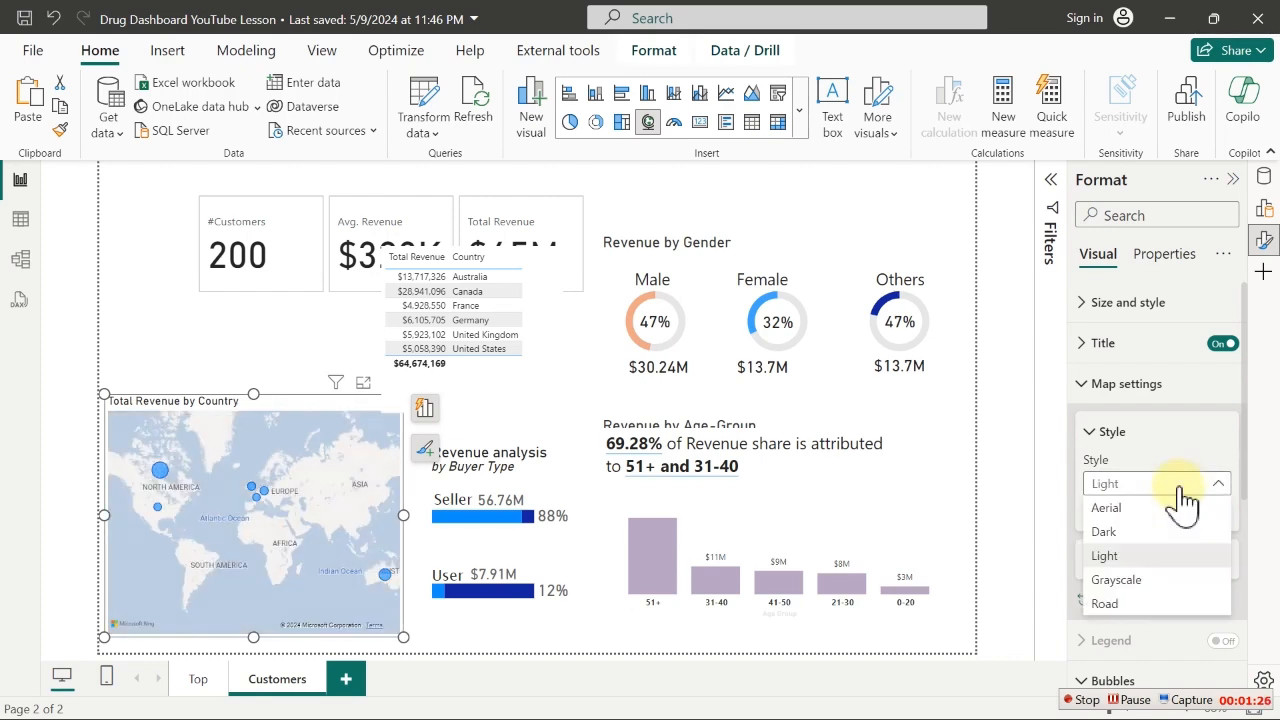
pyautogui.click(1146, 585)
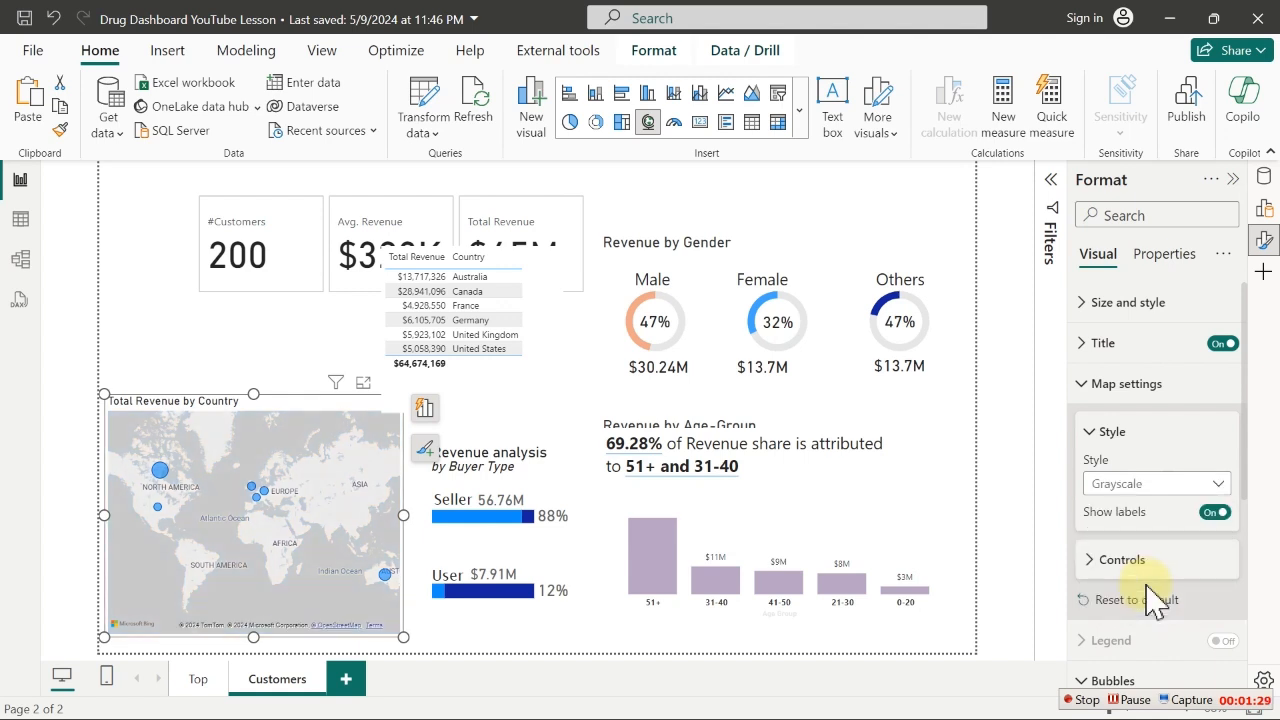
# Try showing Total Revenue by Country as a filled map instead of a bubble map
pyautogui.click(800, 111)
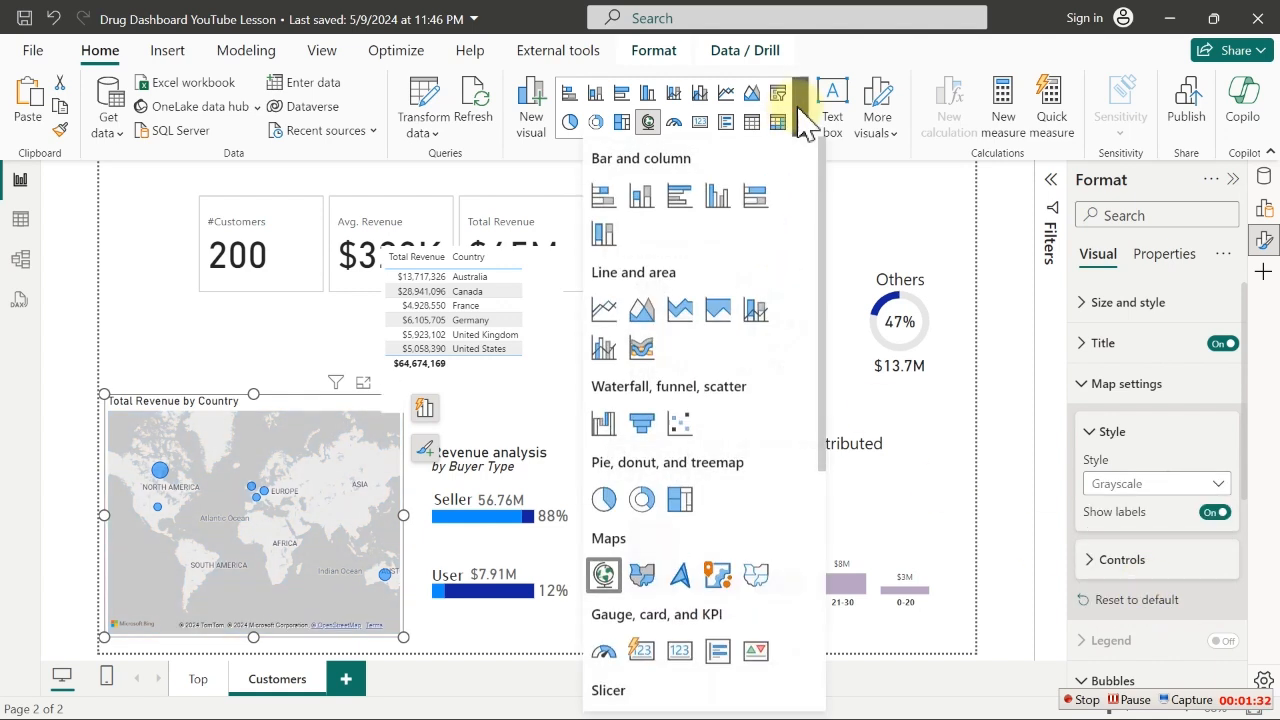
pyautogui.click(652, 582)
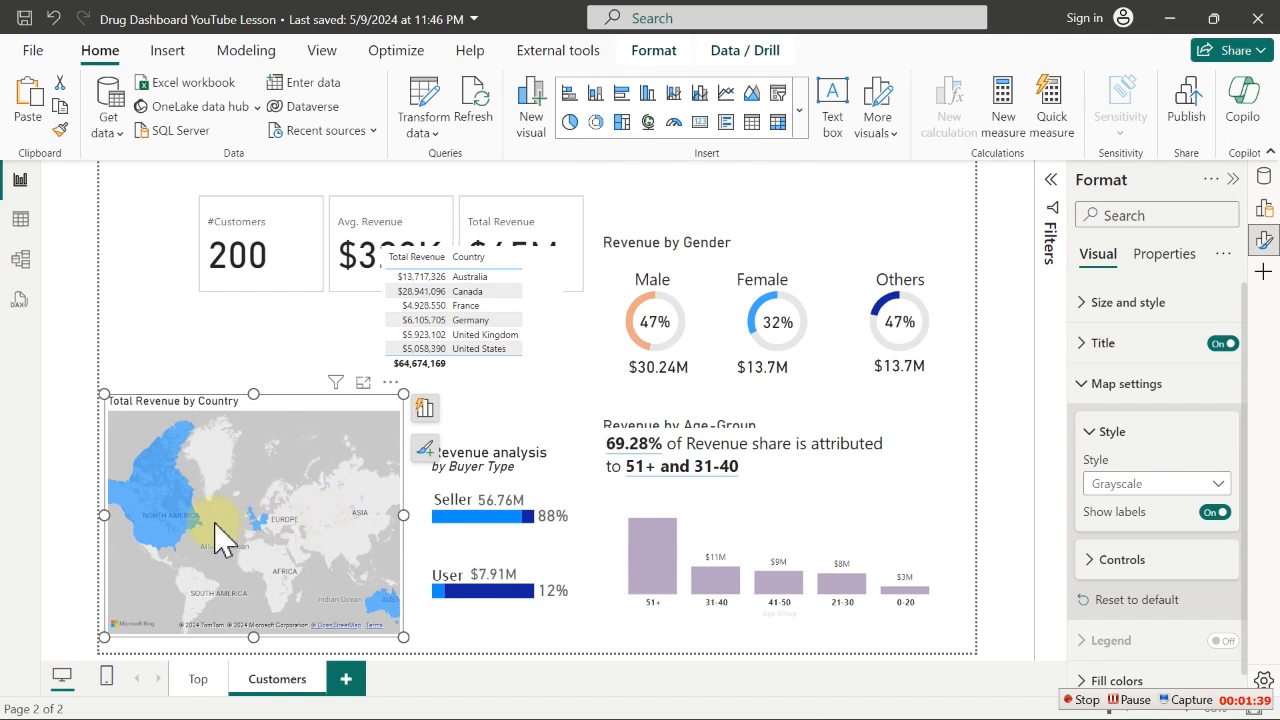
pyautogui.moveTo(161, 496)
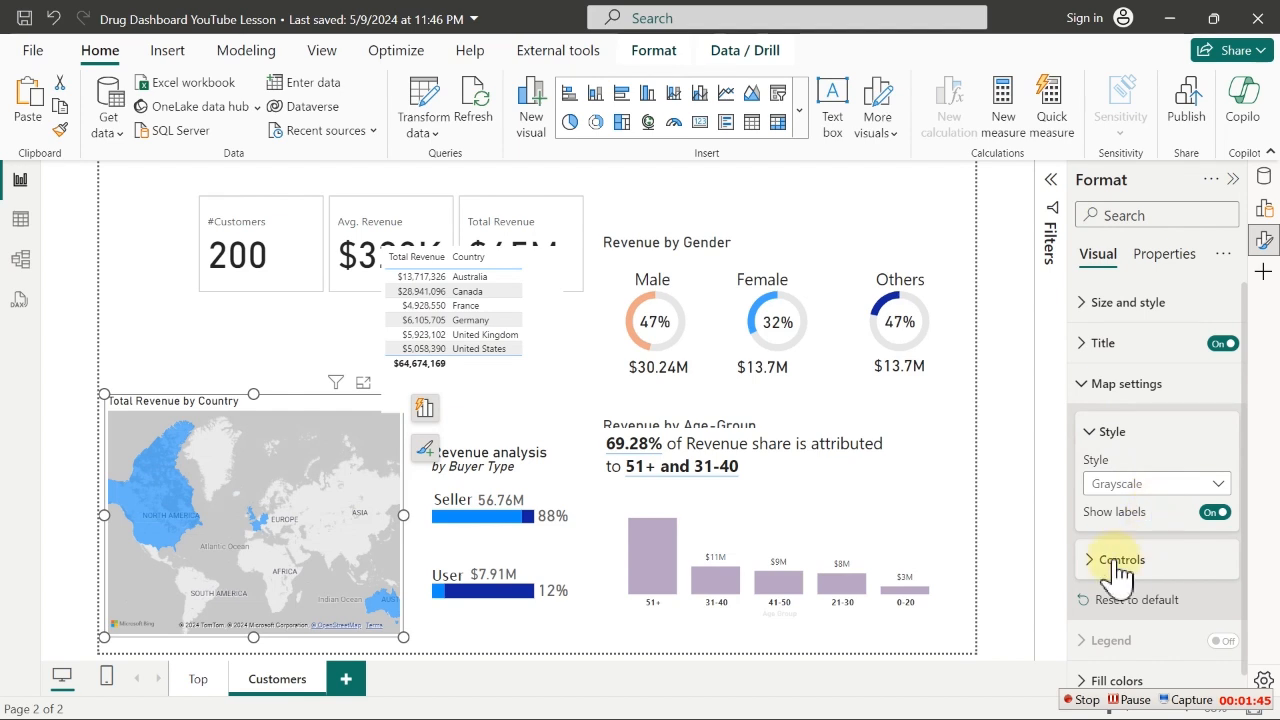
# Convert the Total Revenue by Country visual to a shape map and set its map type to Custom map
pyautogui.click(800, 125)
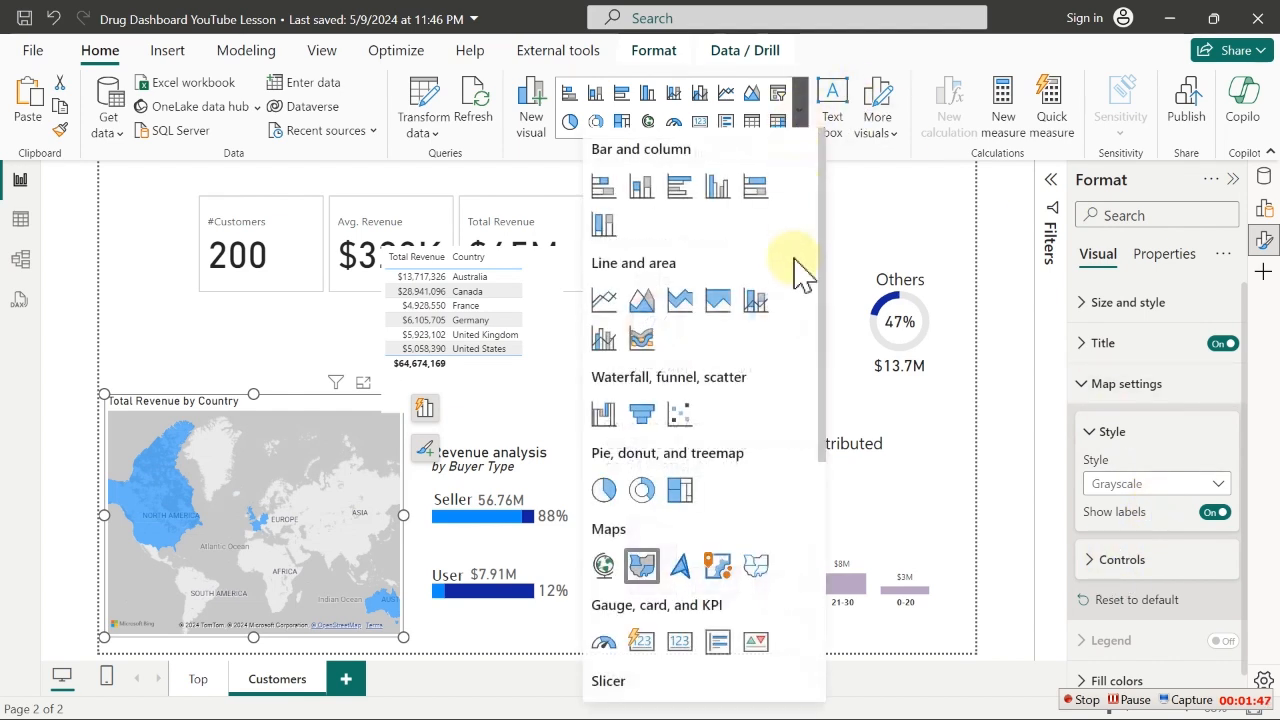
pyautogui.click(755, 578)
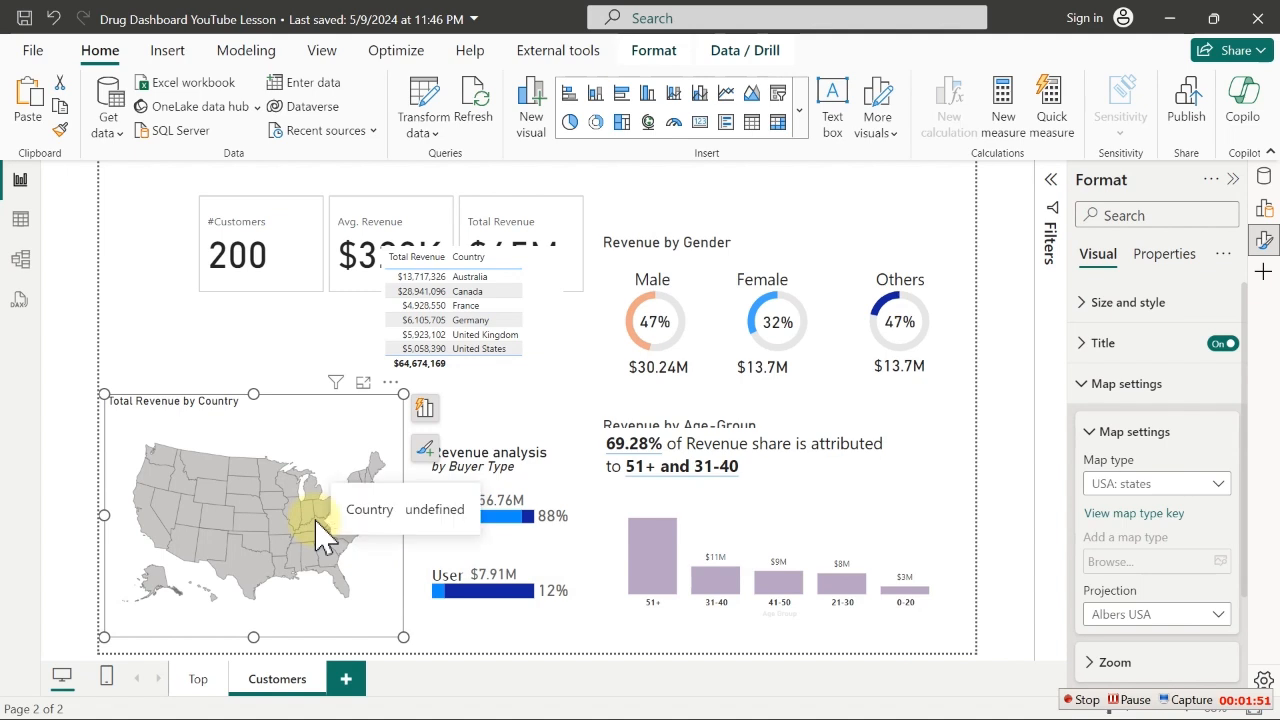
pyautogui.click(1158, 485)
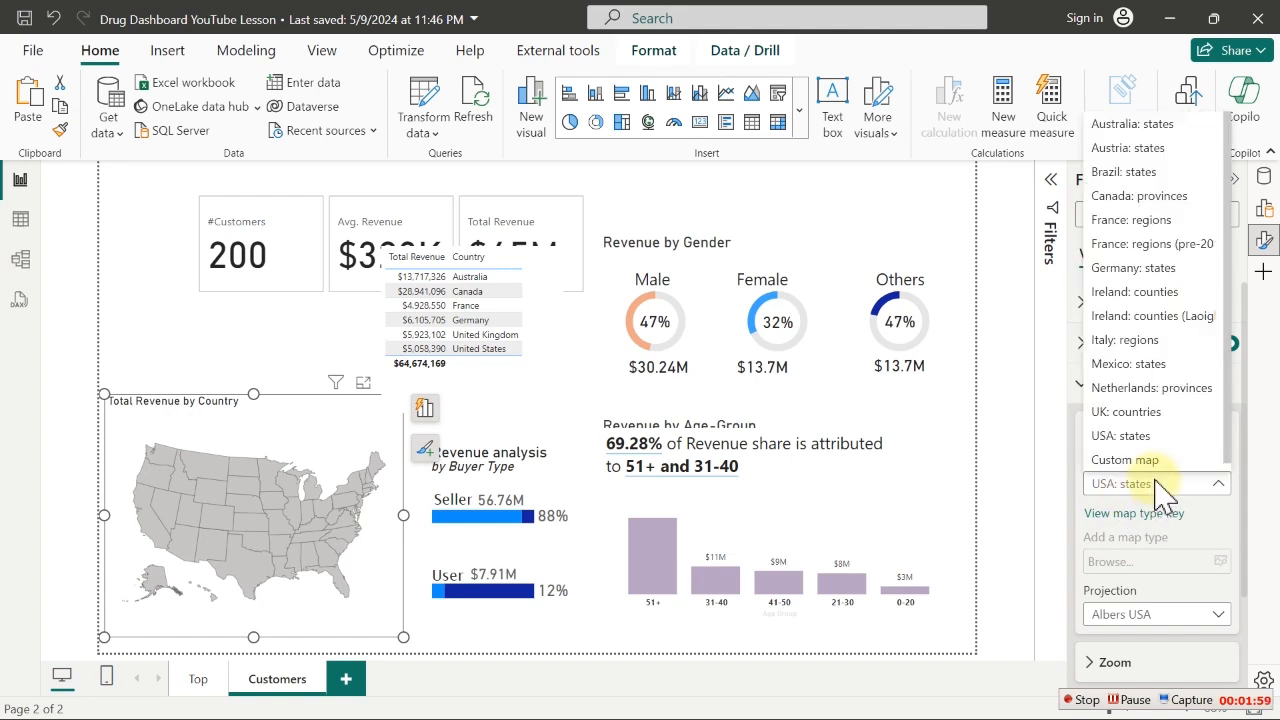
pyautogui.click(1192, 500)
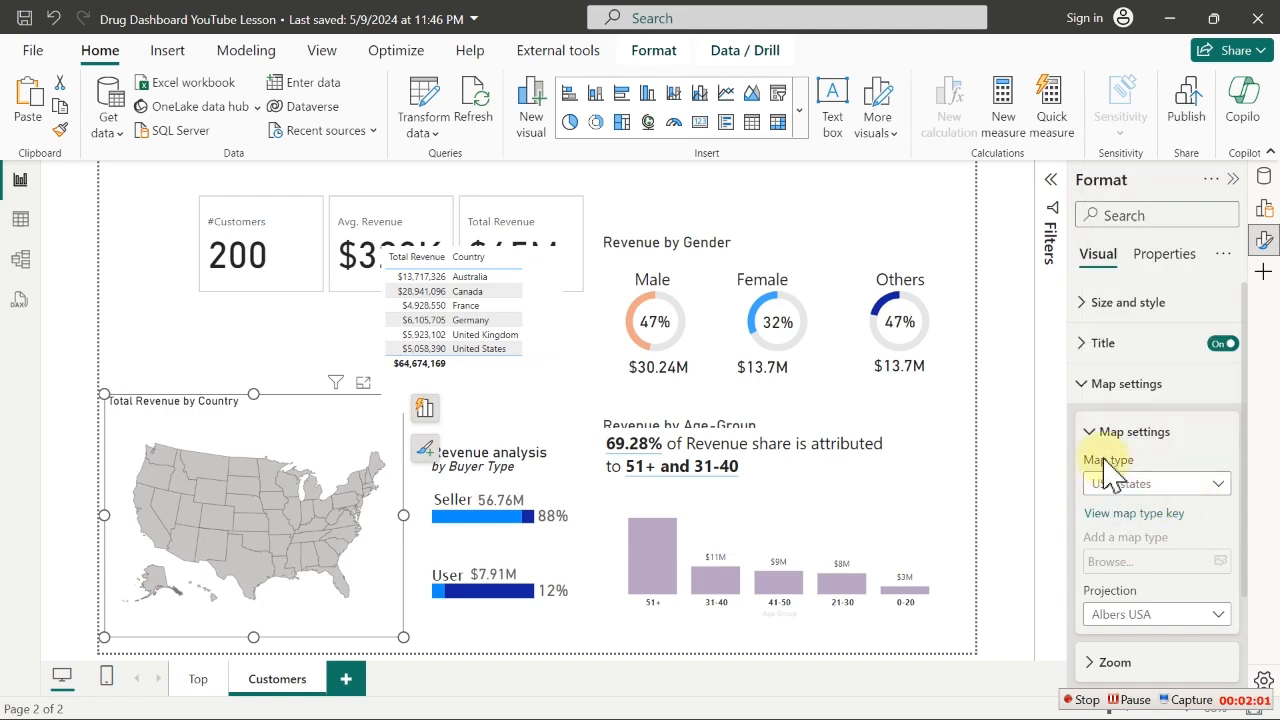
pyautogui.click(1148, 484)
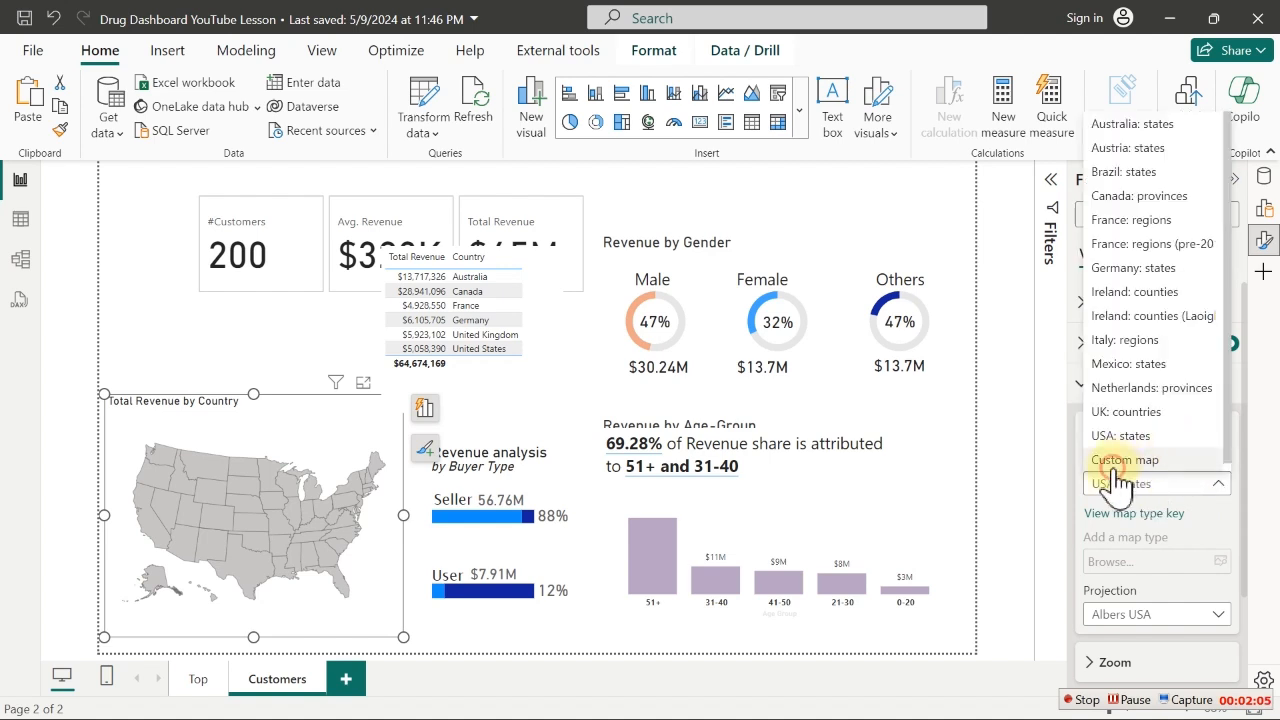
pyautogui.click(1120, 462)
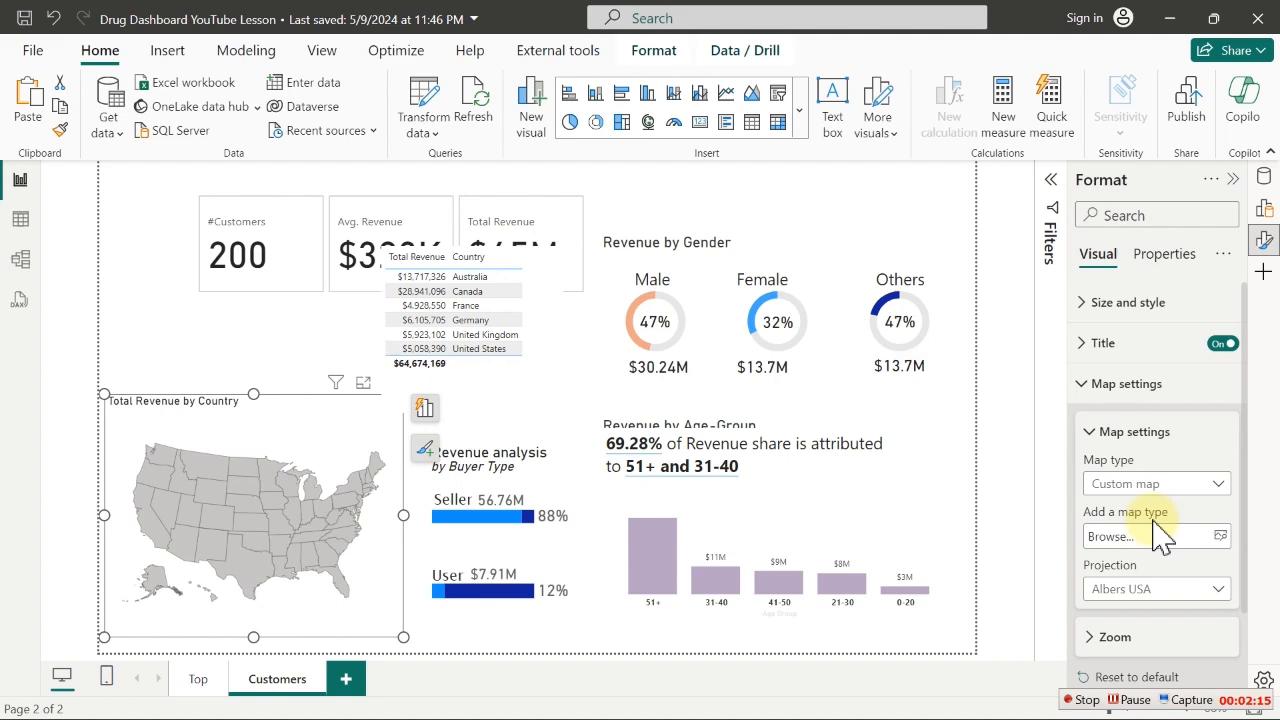
# Copy the world-atlas repository link from the Custom Map note in Notepad
pyautogui.press('super')
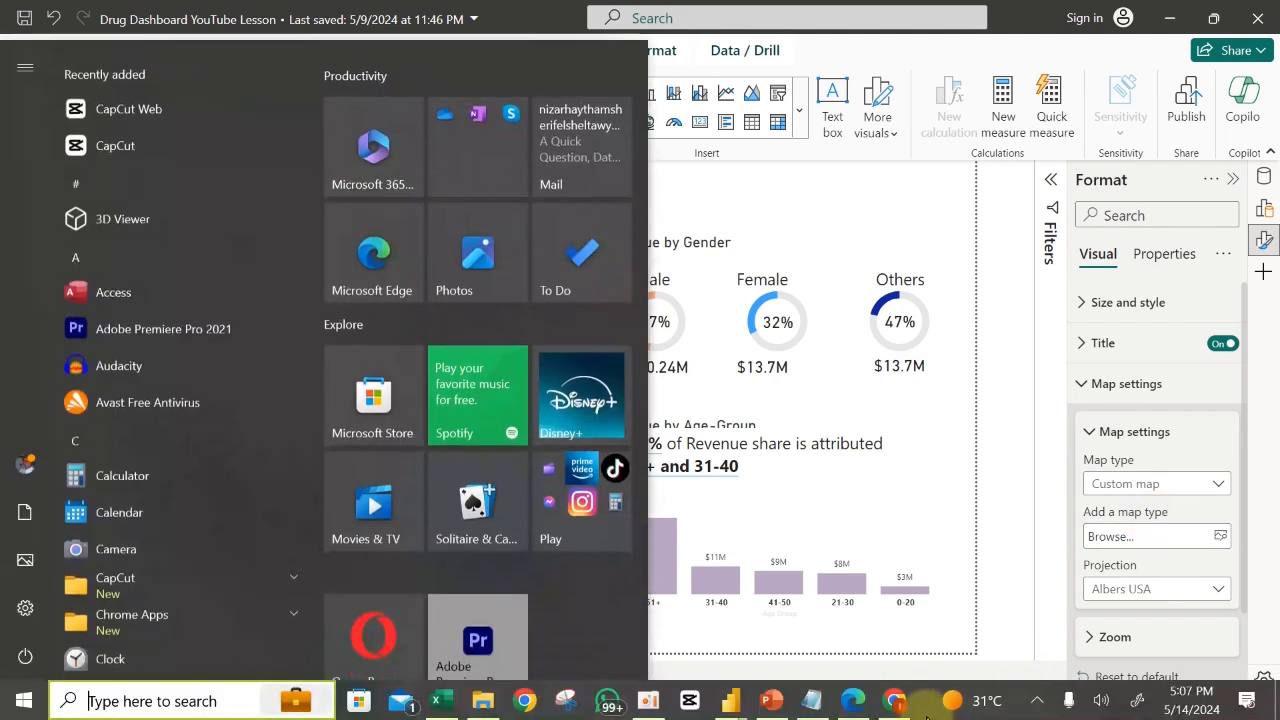
pyautogui.click(815, 700)
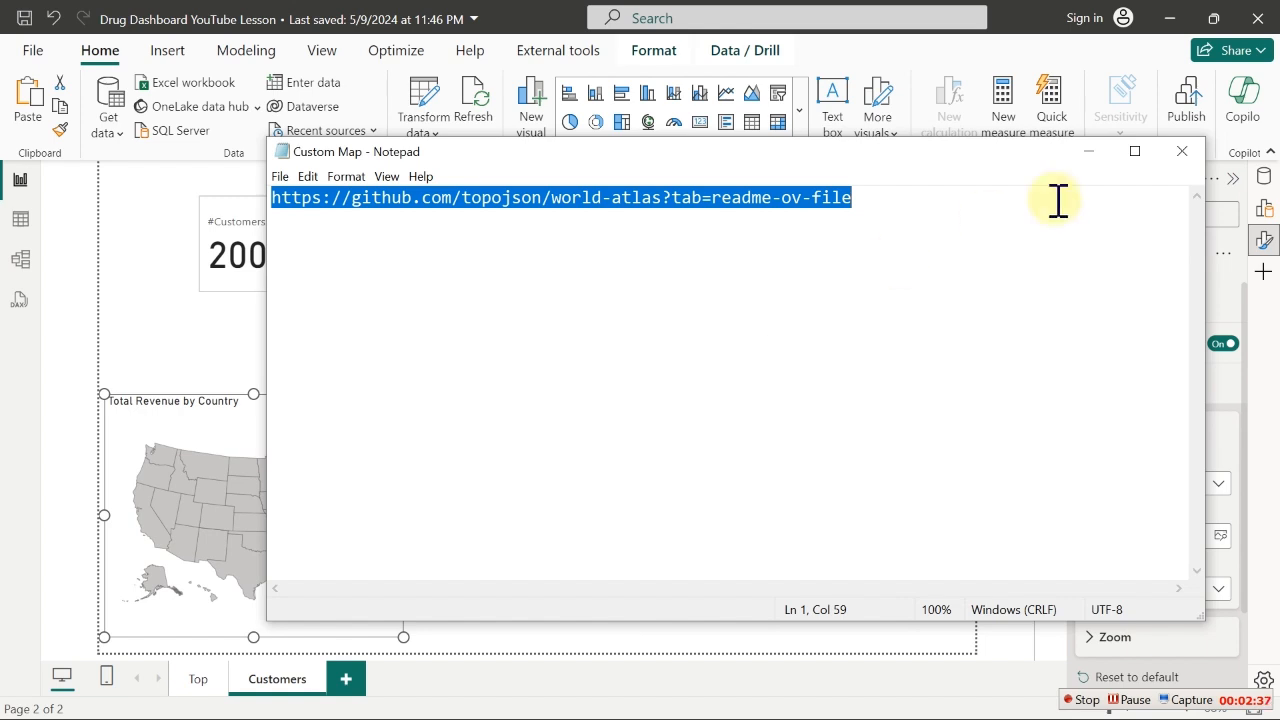
pyautogui.click(1090, 152)
pyautogui.press('super')
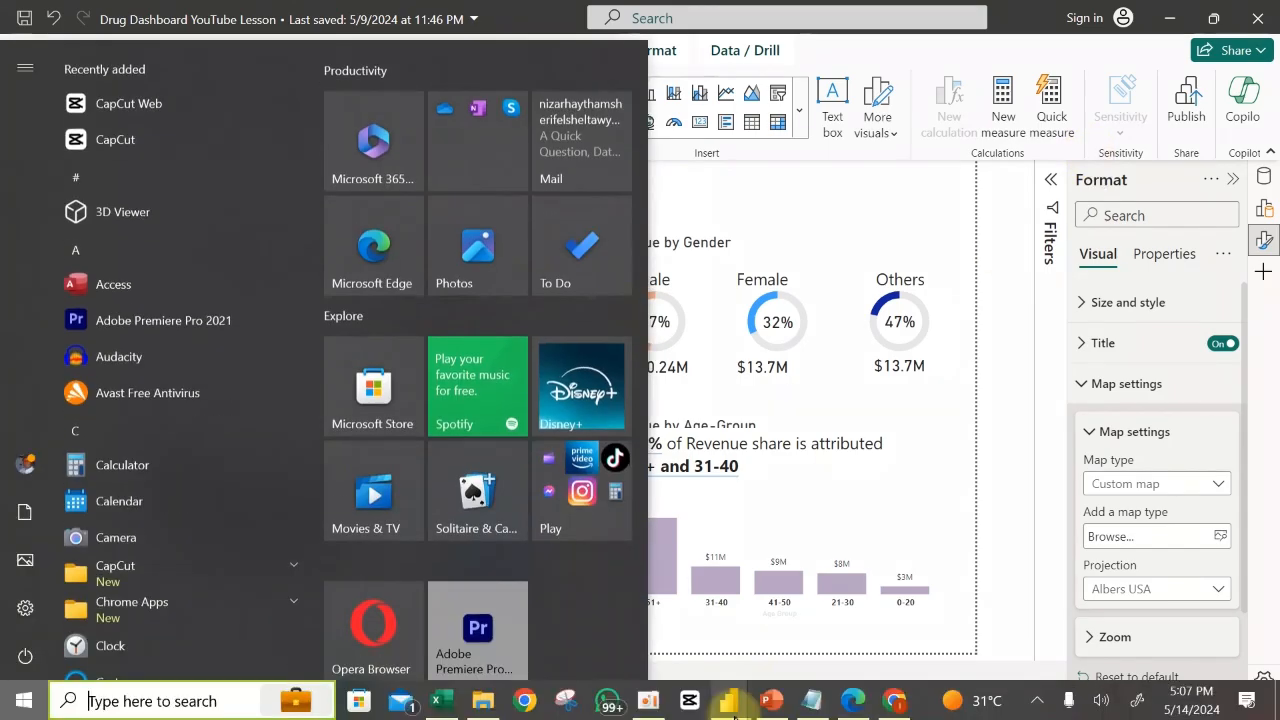
pyautogui.click(897, 710)
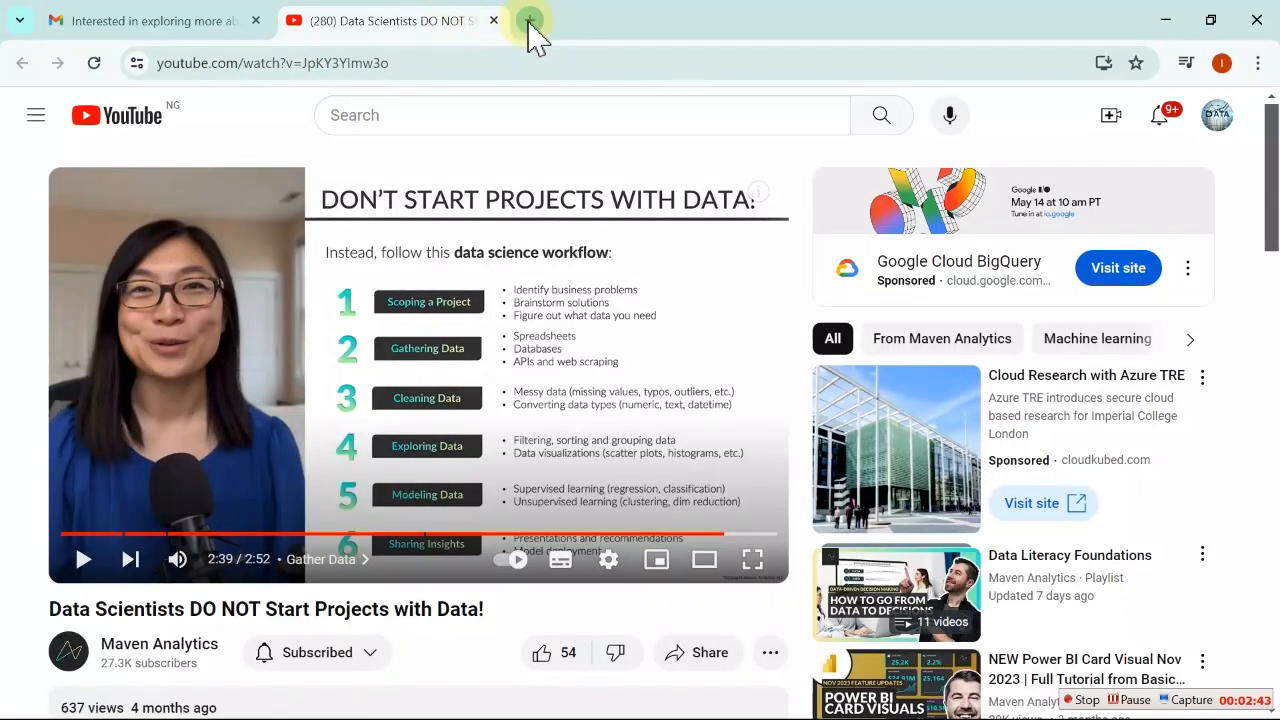
pyautogui.click(529, 21)
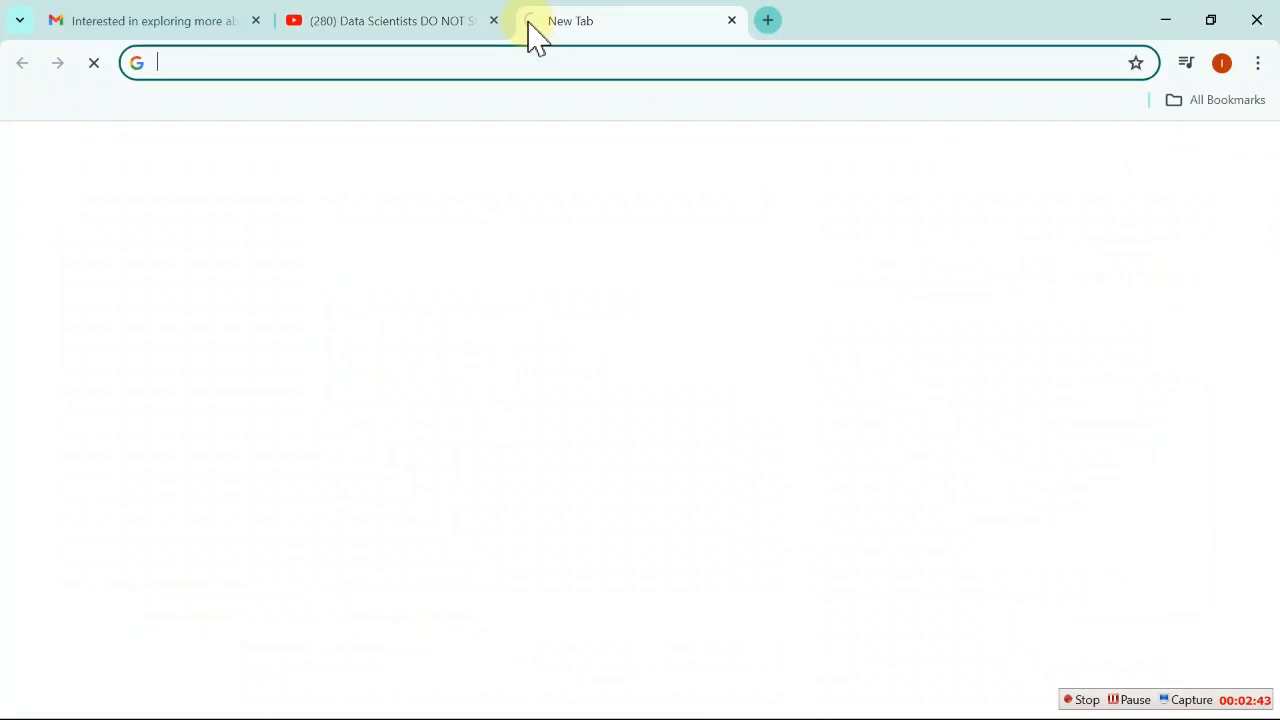
pyautogui.click(413, 68)
pyautogui.write('https://github.com/topojson/world-atlas?tab=readme-ov-file')
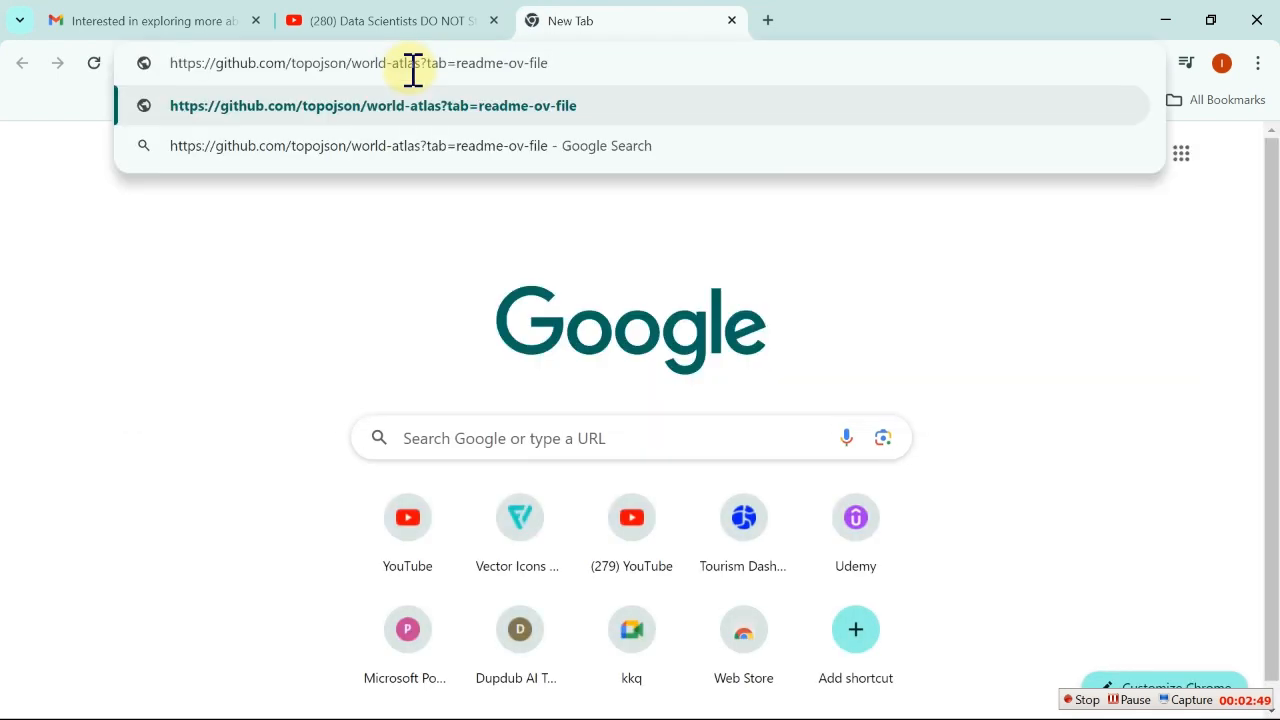
pyautogui.press('Return')
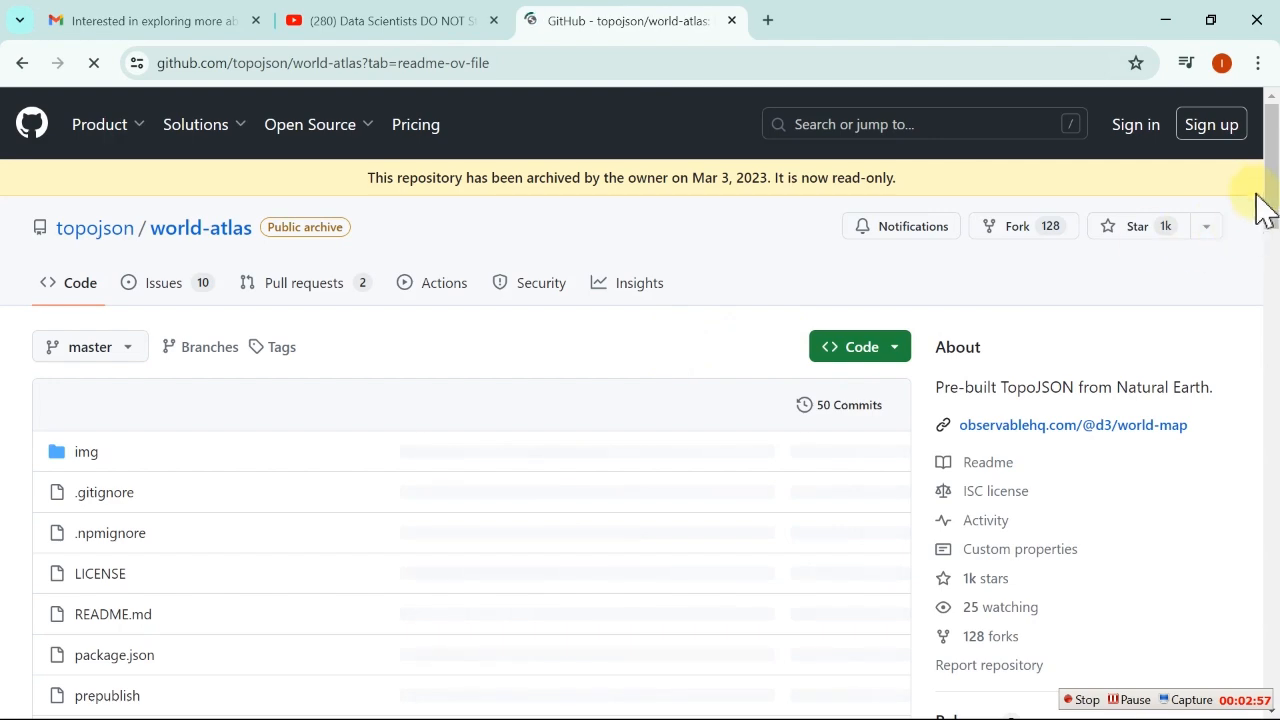
# Find countries-110m.json in the README's File Reference section, view its raw contents and return to the repository page
pyautogui.moveTo(1275, 182); pyautogui.dragTo(1277, 383)
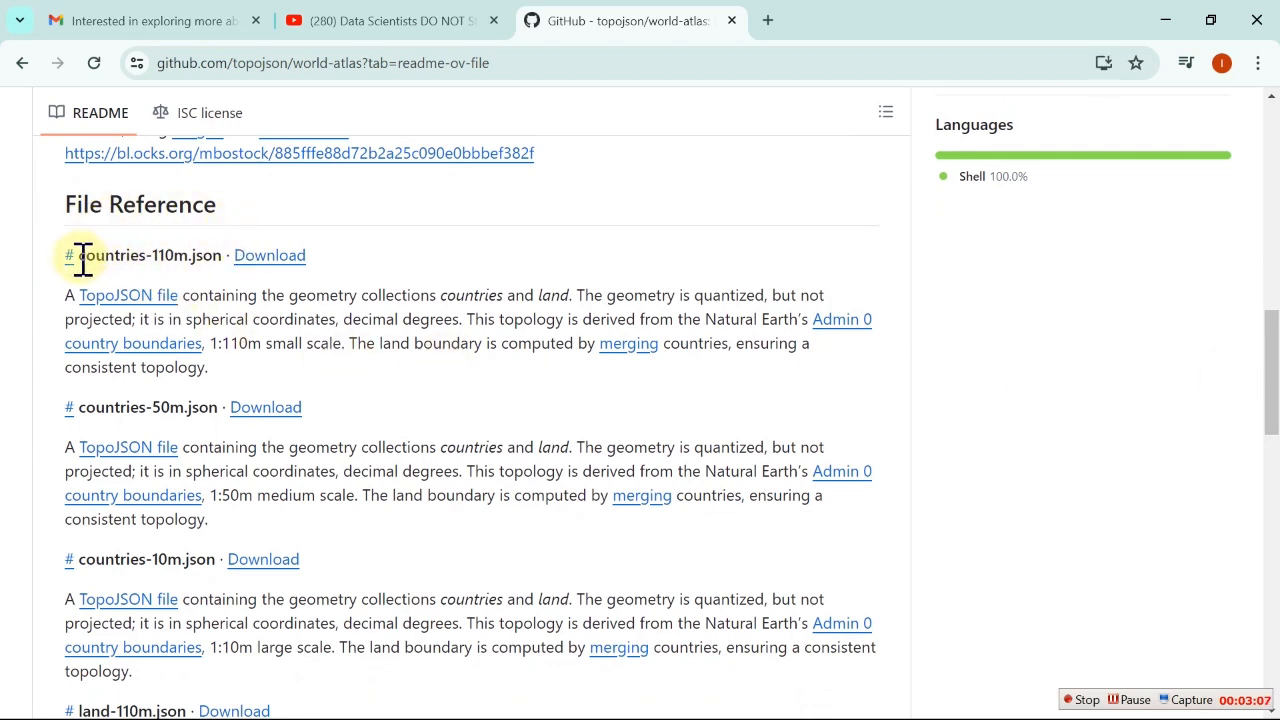
pyautogui.moveTo(79, 256); pyautogui.dragTo(143, 255)
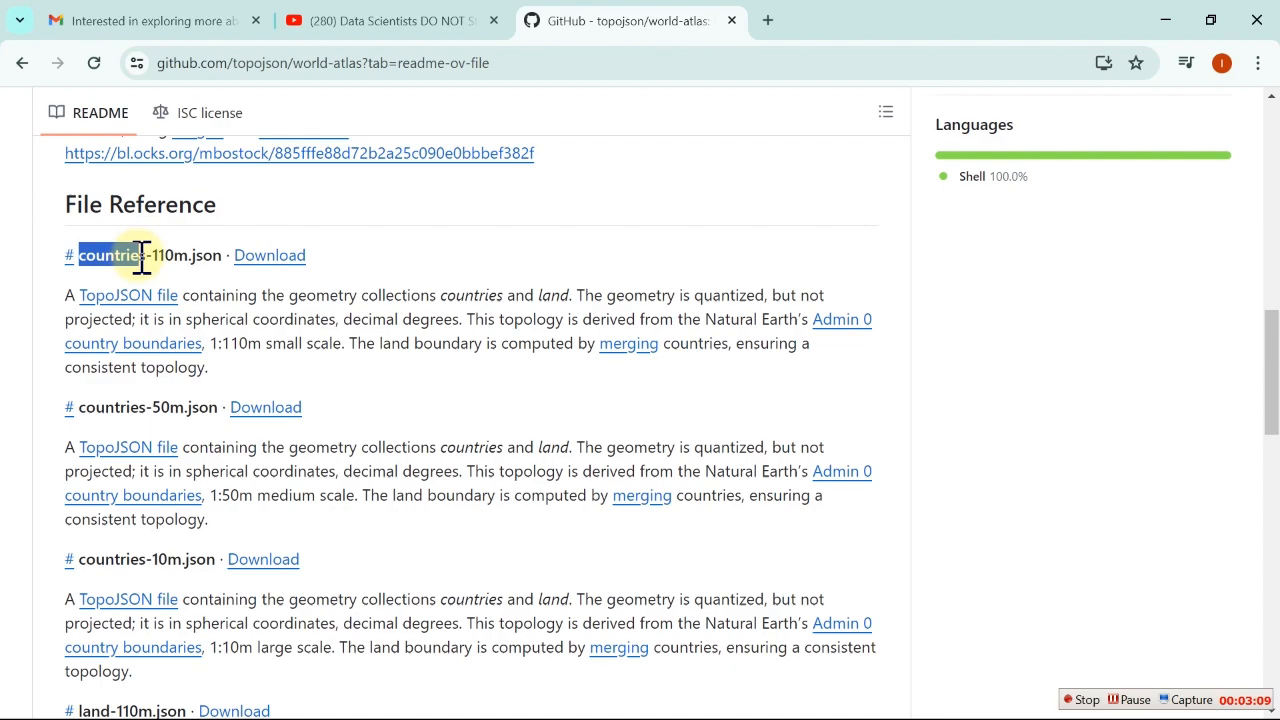
pyautogui.click(257, 262)
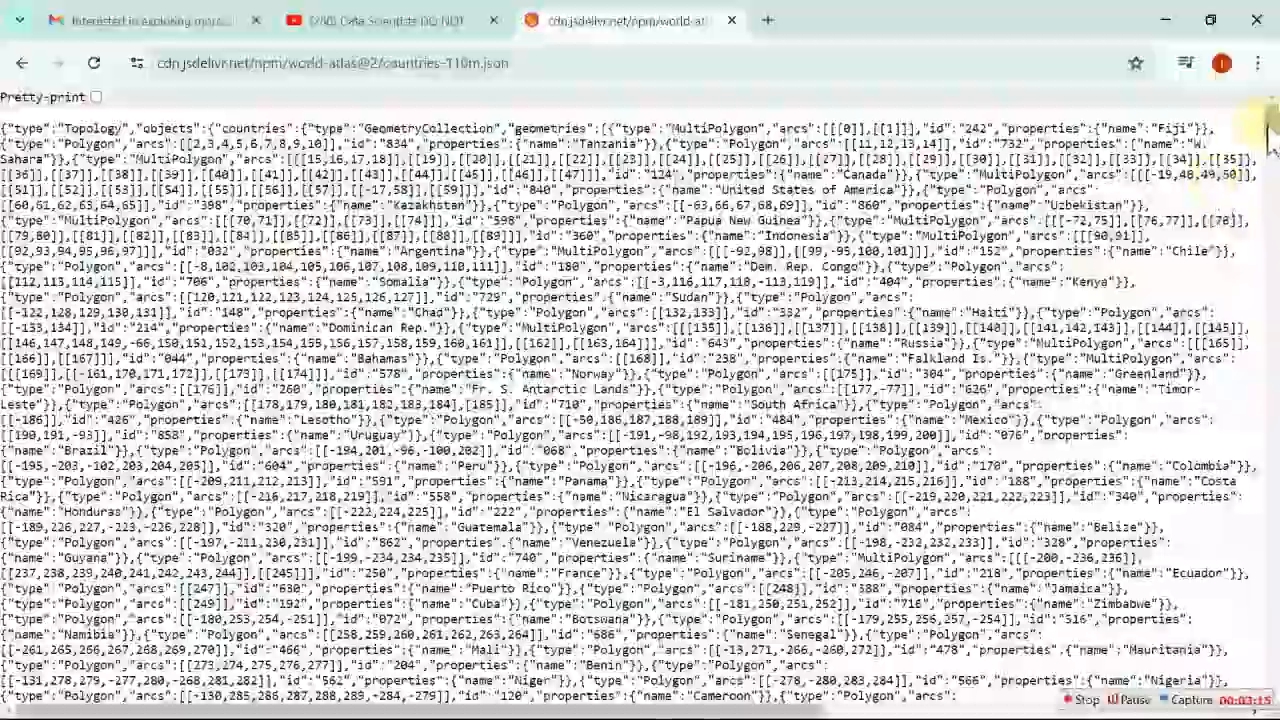
pyautogui.moveTo(1269, 128)
pyautogui.mouseDown()
pyautogui.moveTo(1270, 590)
pyautogui.moveTo(1272, 114)
pyautogui.mouseUp()
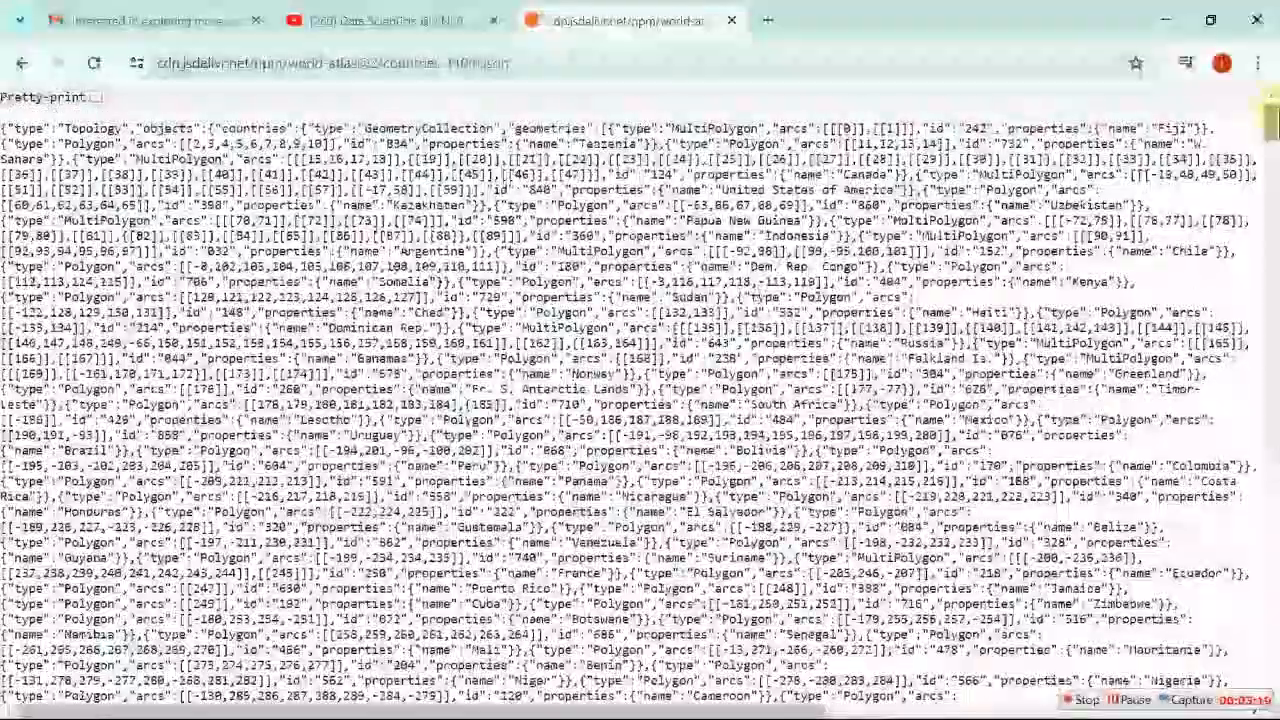
pyautogui.click(22, 67)
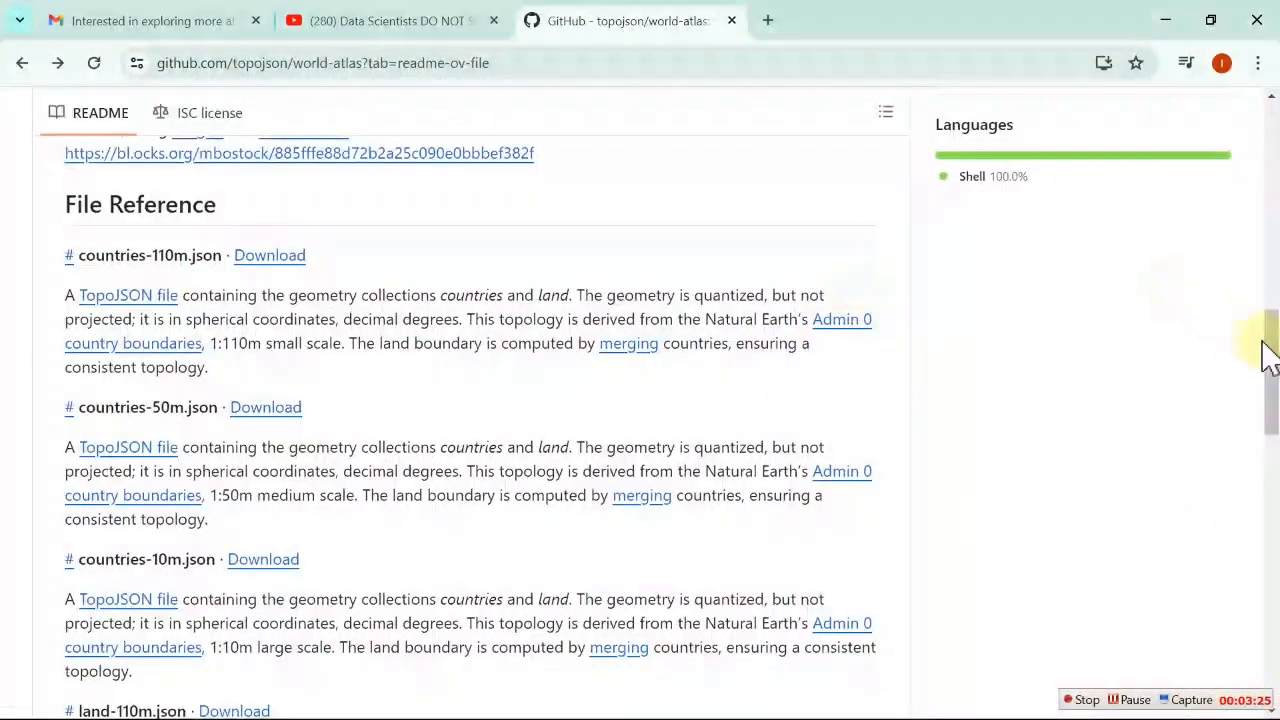
# Save the countries-110m.json download link to the Downloads folder as the JSON file countries-110m (1)
pyautogui.rightClick(285, 262)
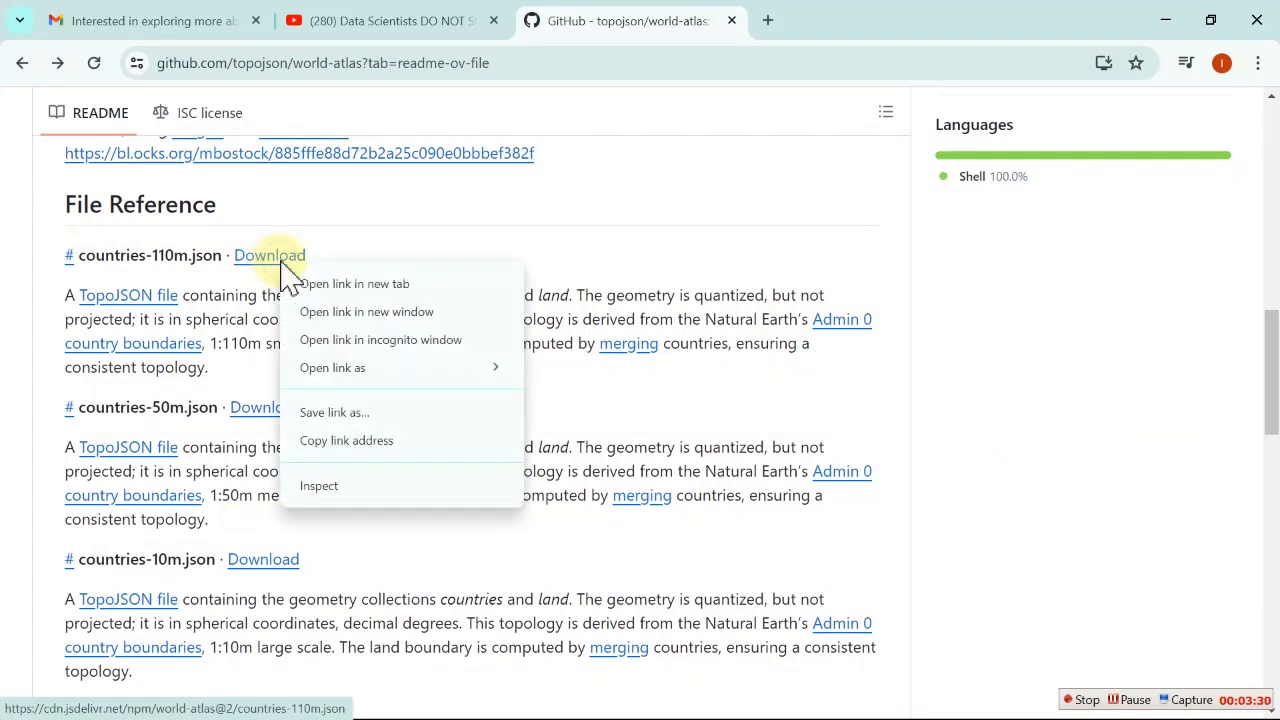
pyautogui.click(327, 418)
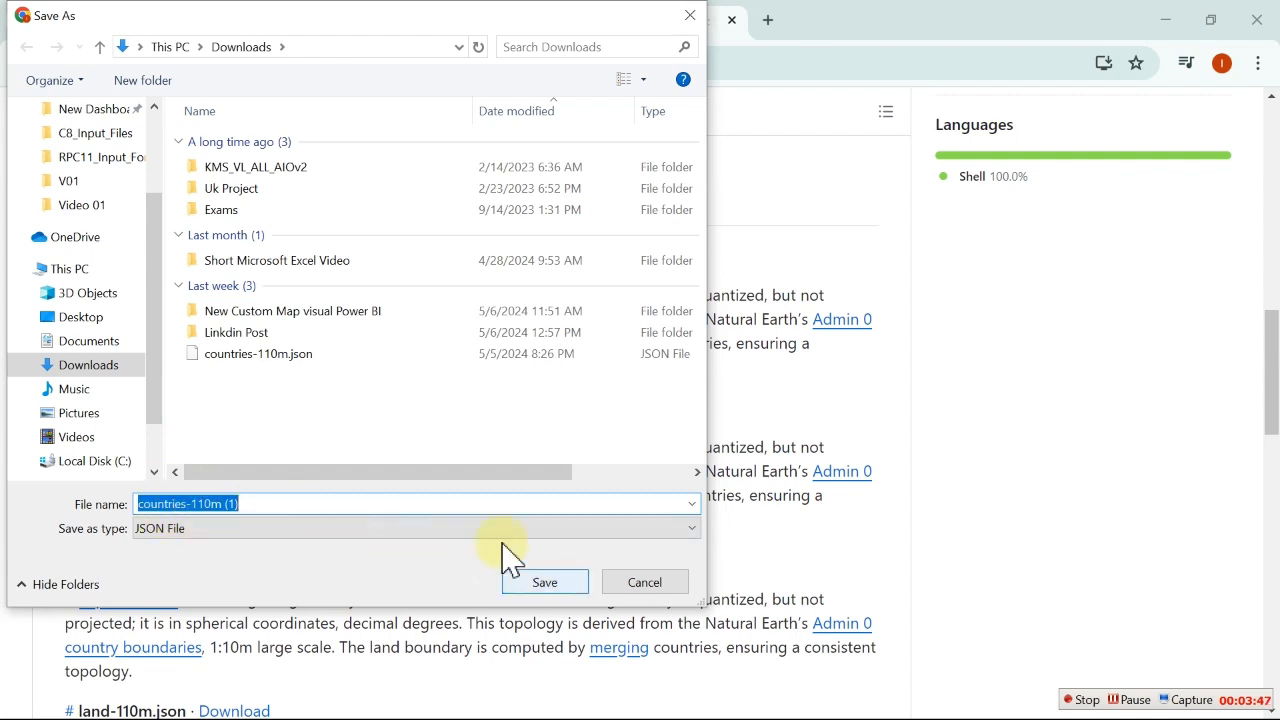
pyautogui.click(546, 583)
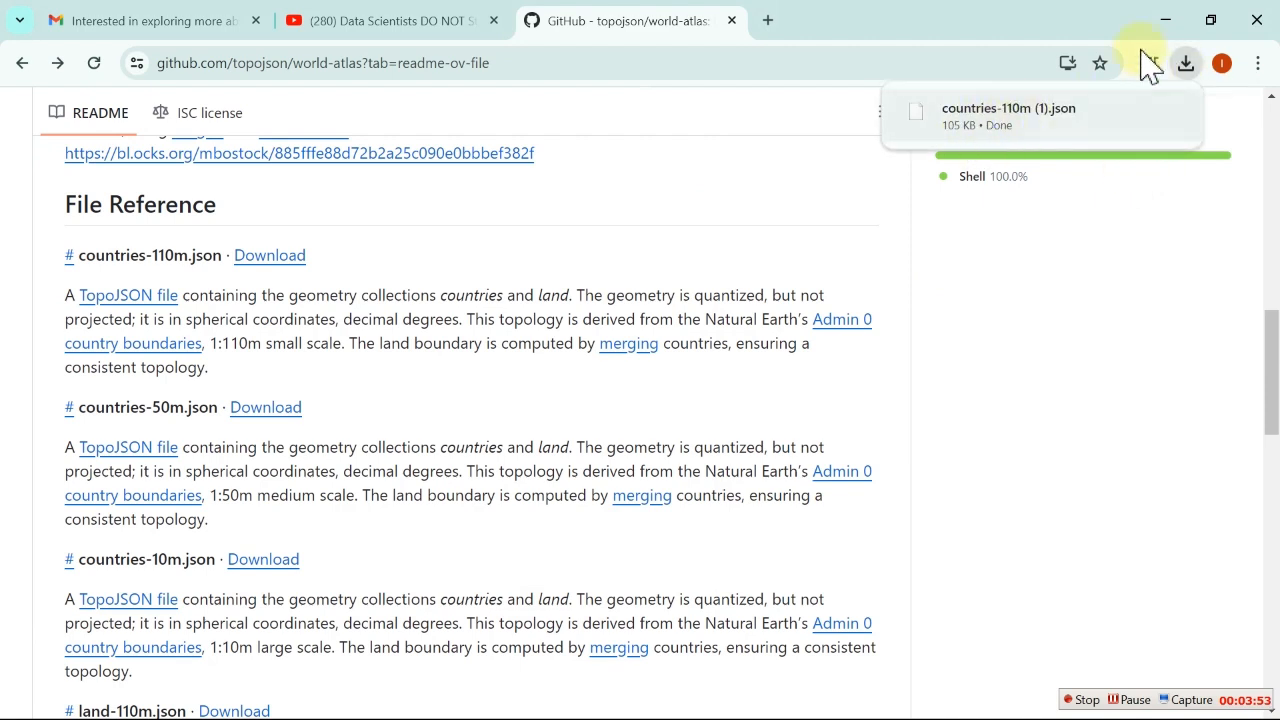
# Switch back to Power BI and load countries-110m (1).json from Downloads as the shape map's custom map type
pyautogui.click(1164, 18)
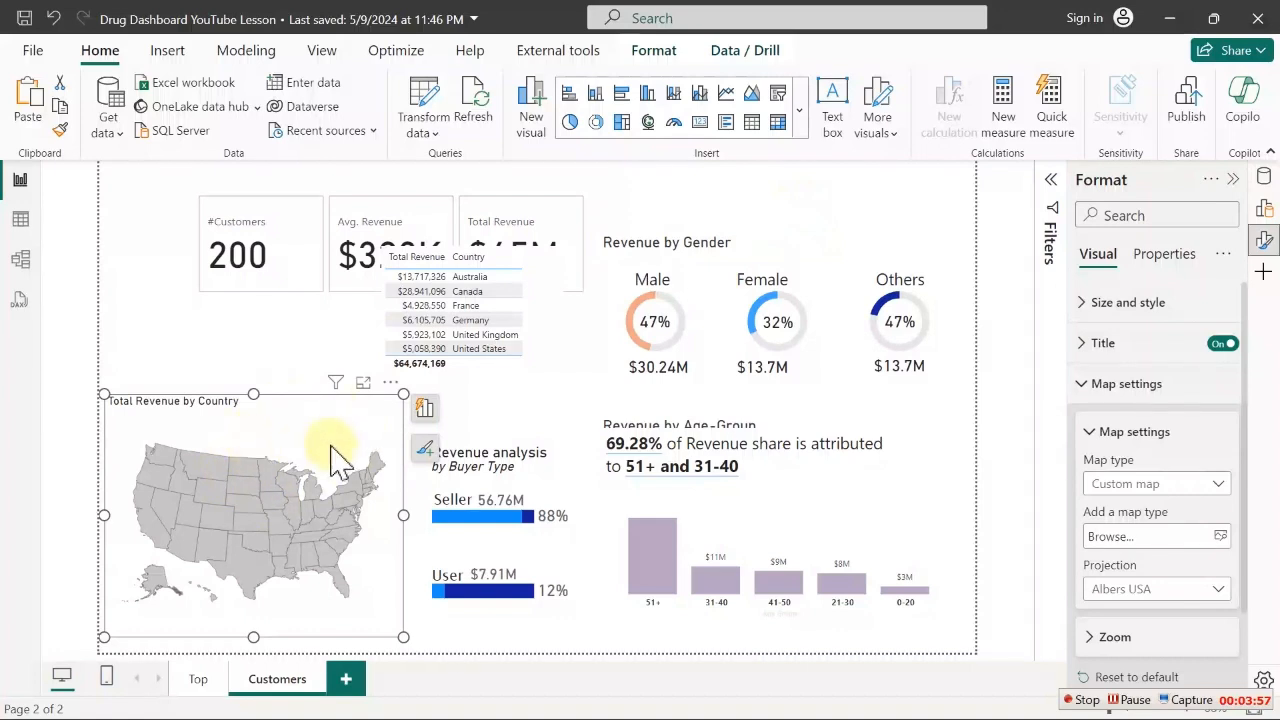
pyautogui.click(1224, 537)
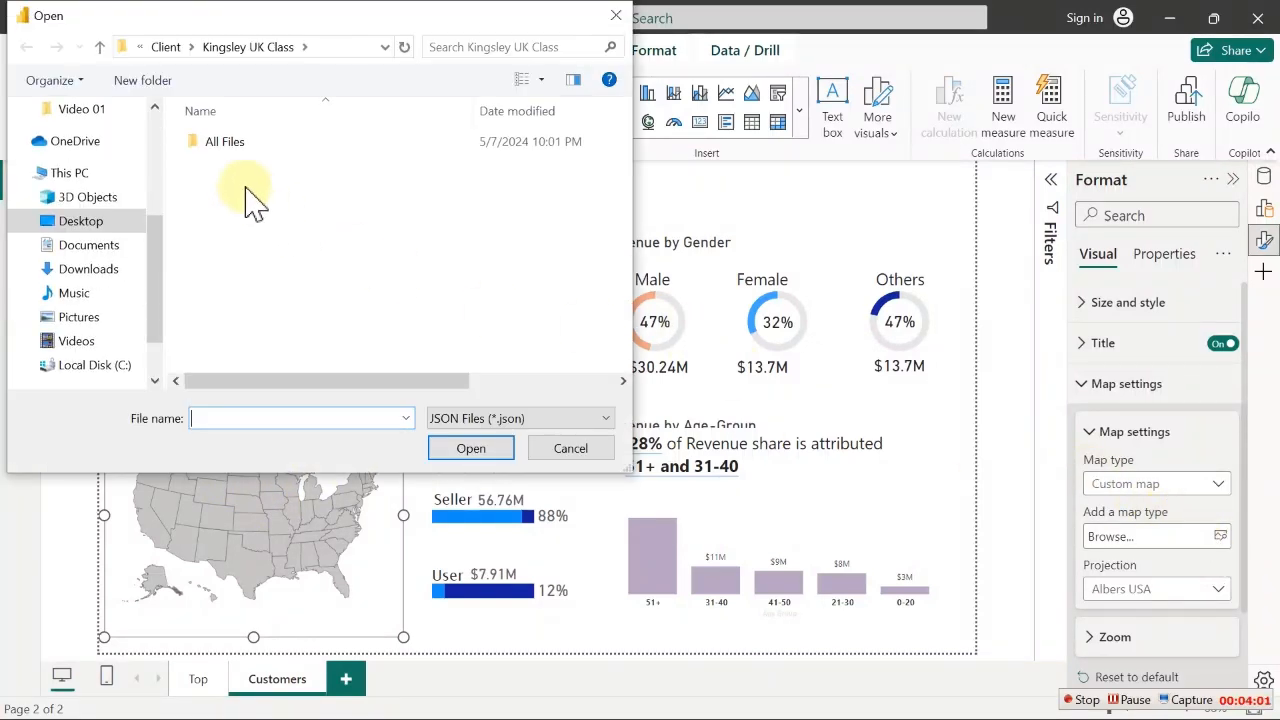
pyautogui.click(118, 271)
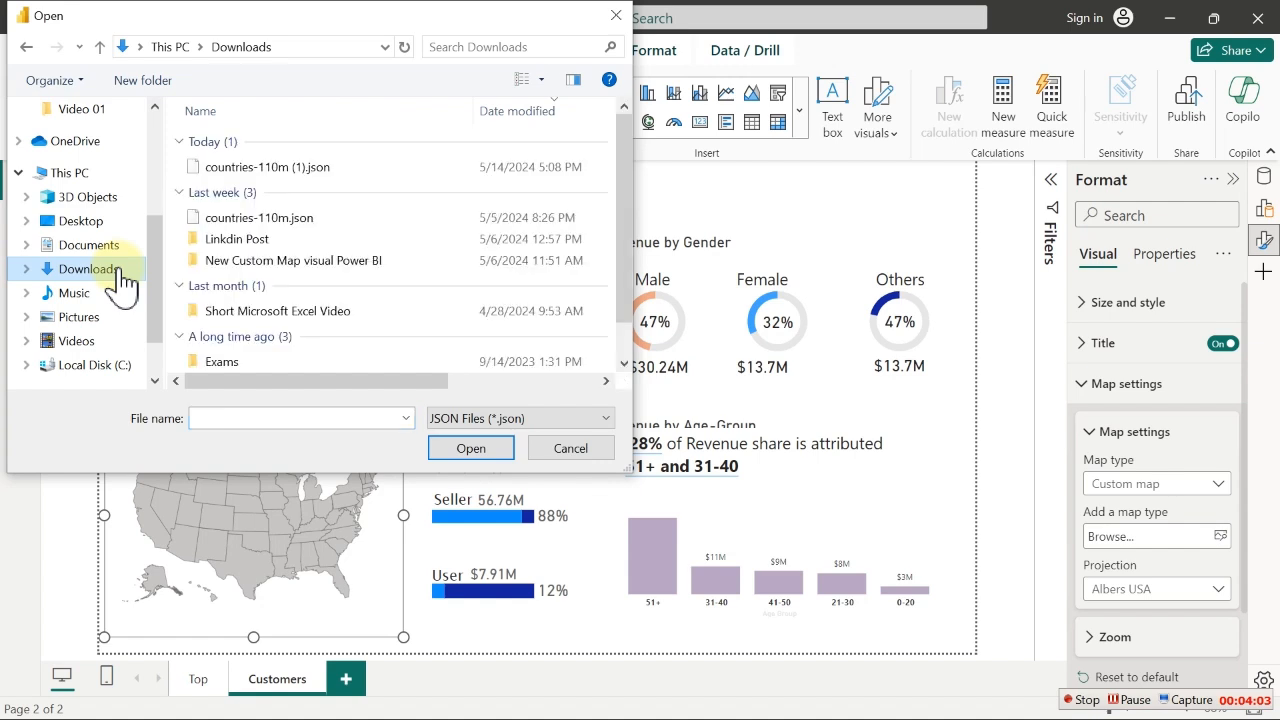
pyautogui.click(270, 167)
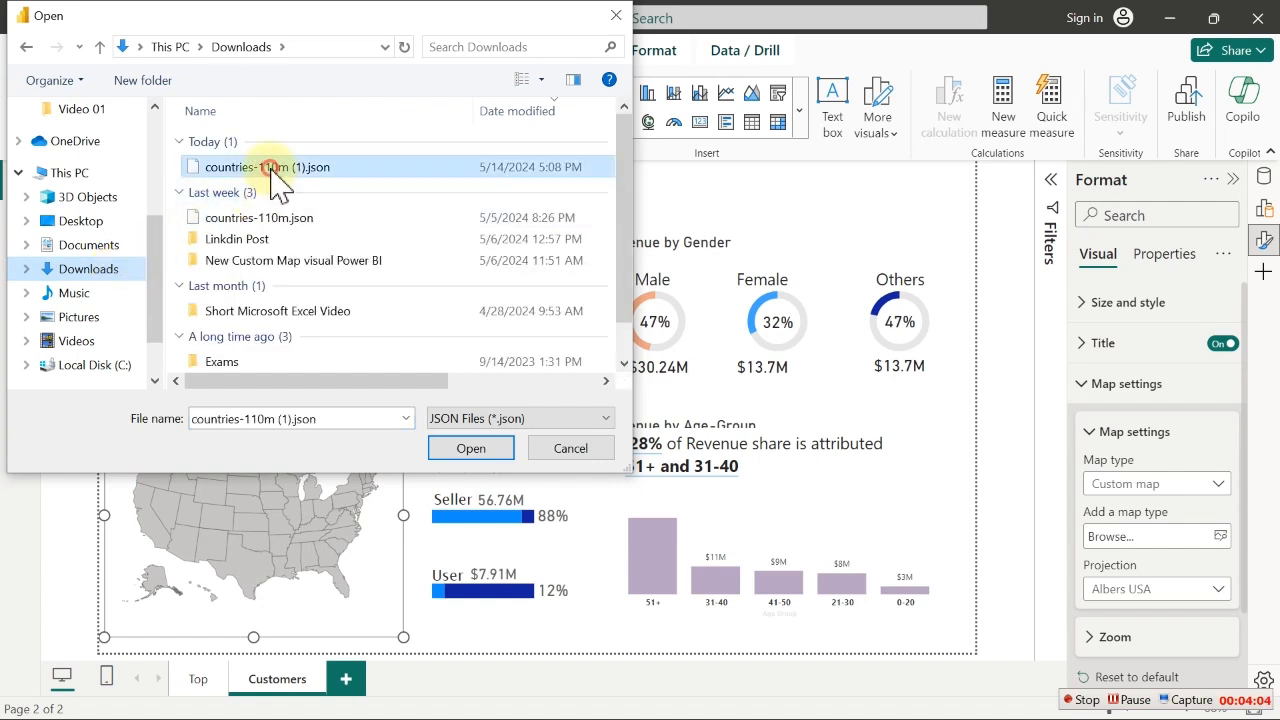
pyautogui.click(470, 449)
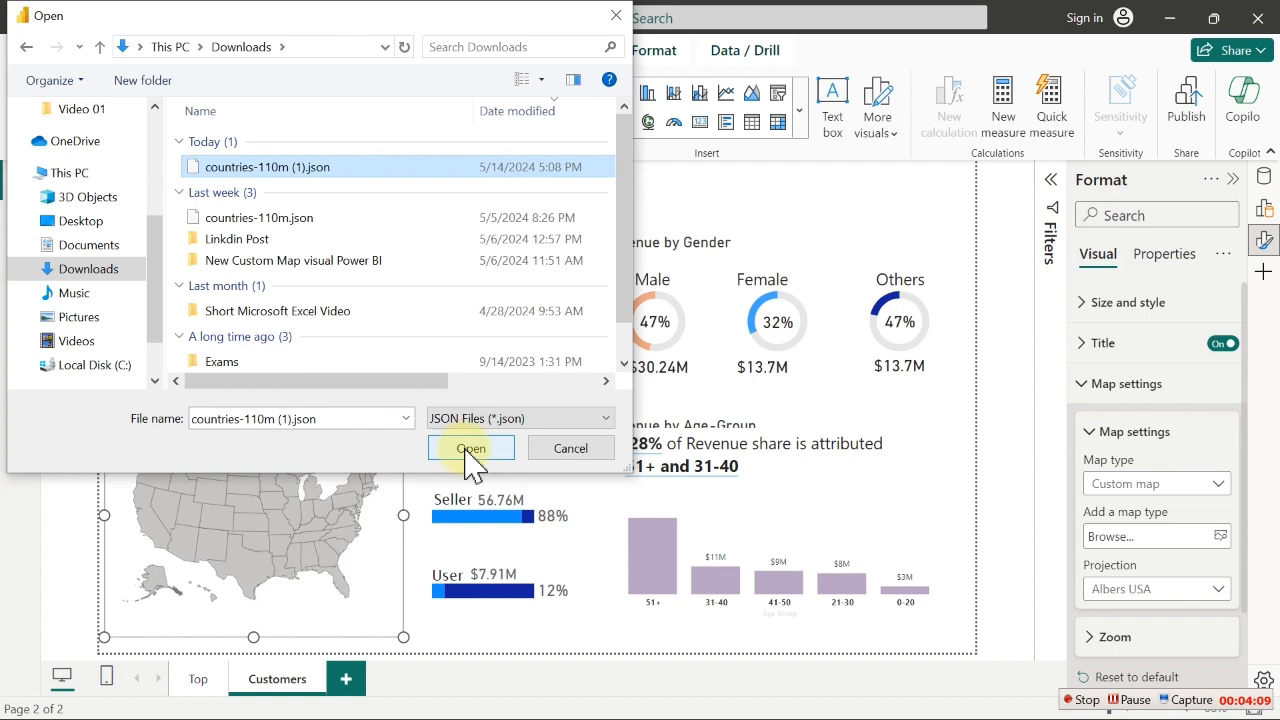
pyautogui.click(470, 449)
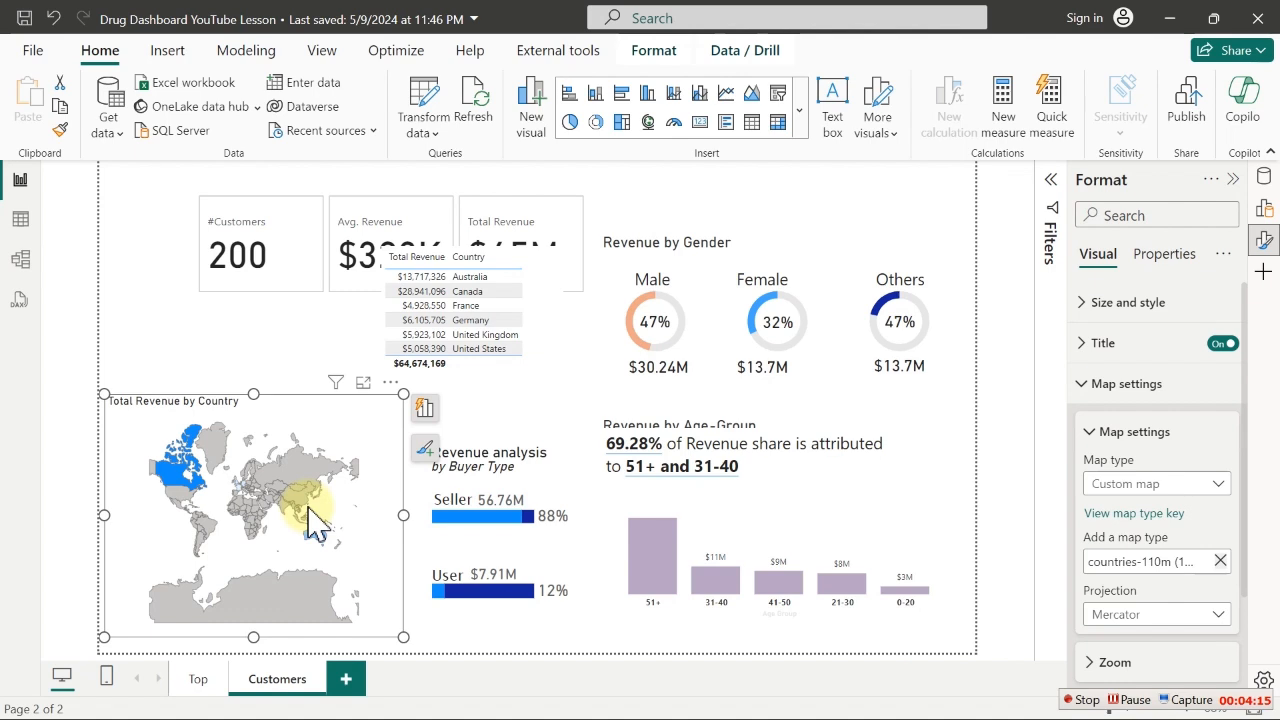
# Try the Equirectangular projection on the custom world map
pyautogui.scroll(-1, 1250, 500)
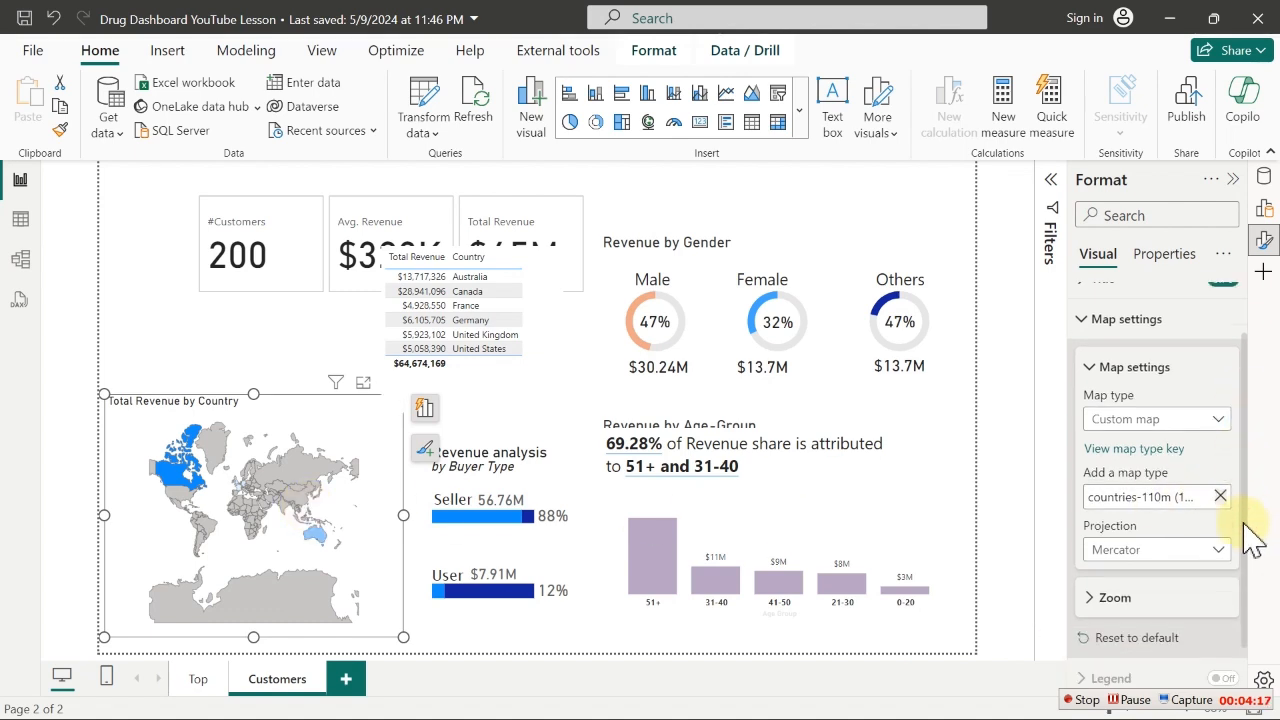
pyautogui.scroll(-1, 1250, 538)
pyautogui.click(1220, 510)
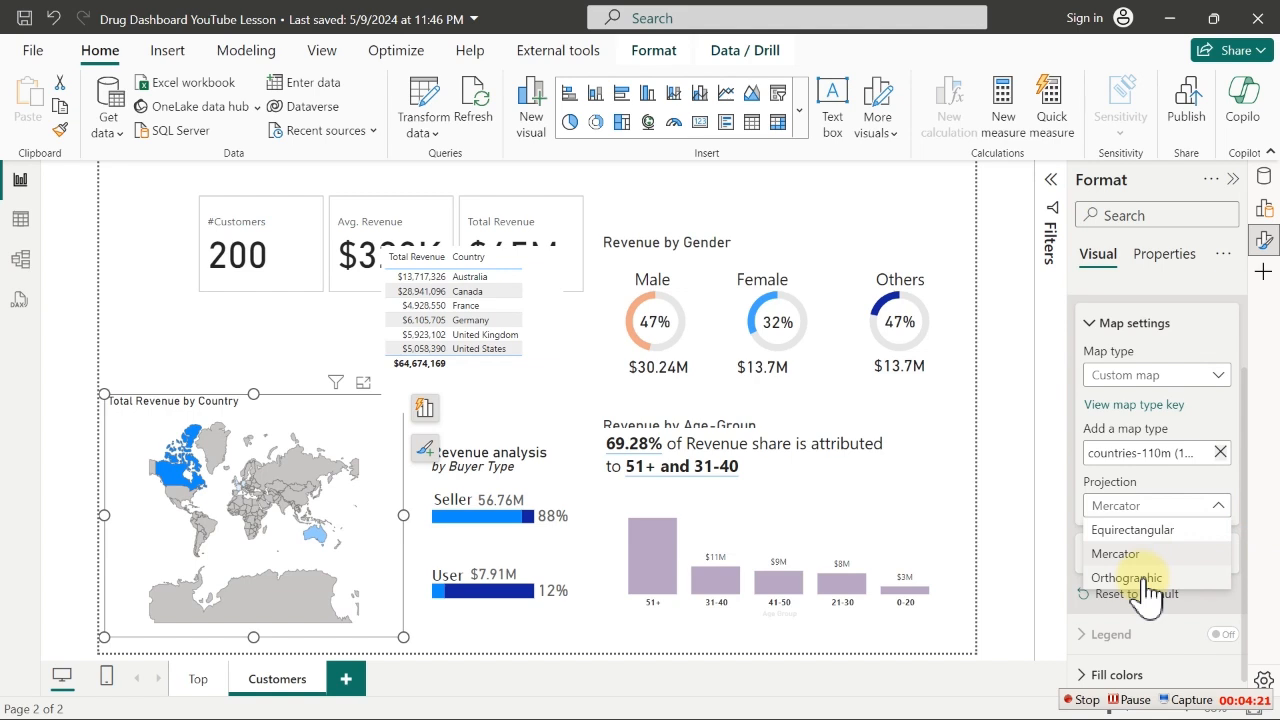
pyautogui.click(1128, 531)
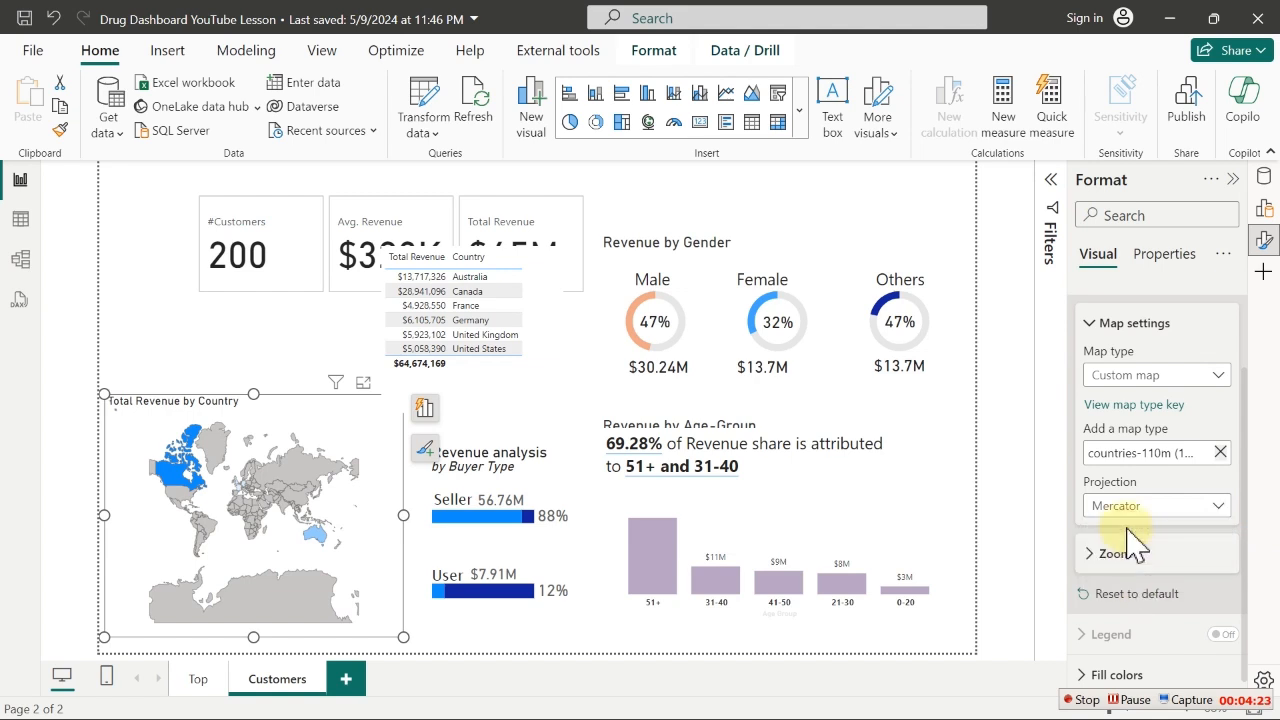
pyautogui.moveTo(326, 508)
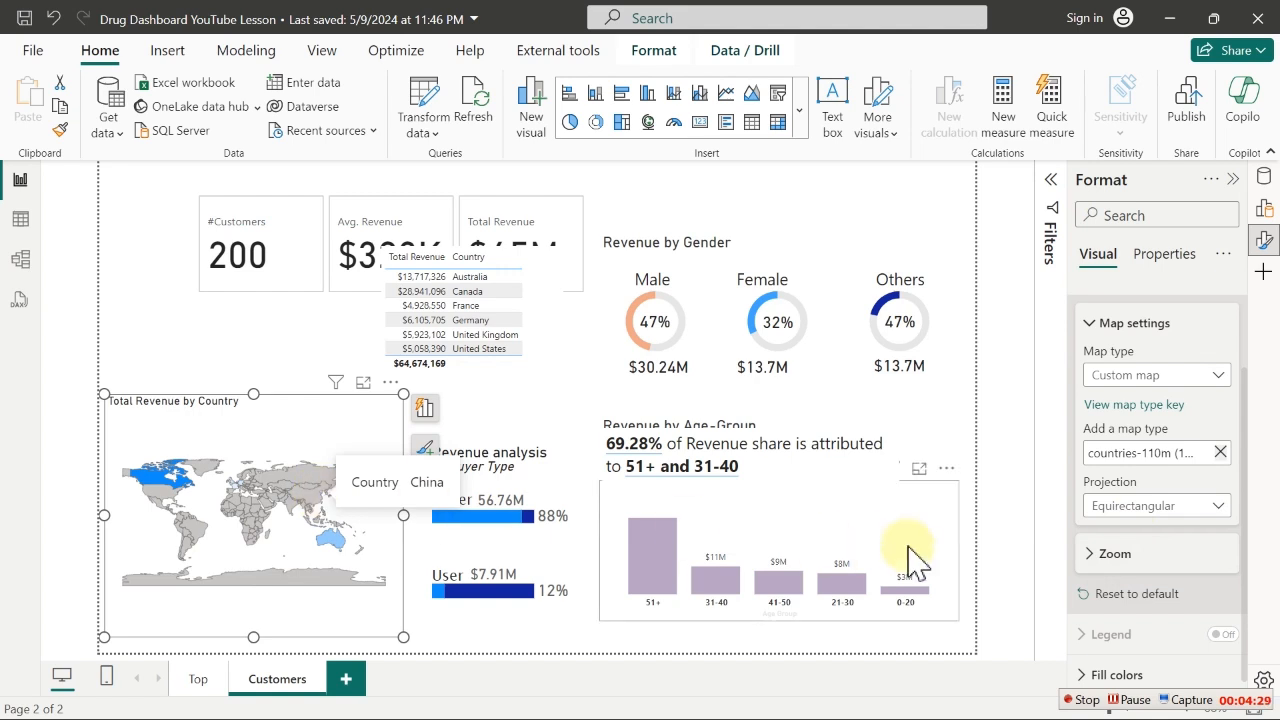
# Set the custom world map's projection to Orthographic
pyautogui.click(1182, 505)
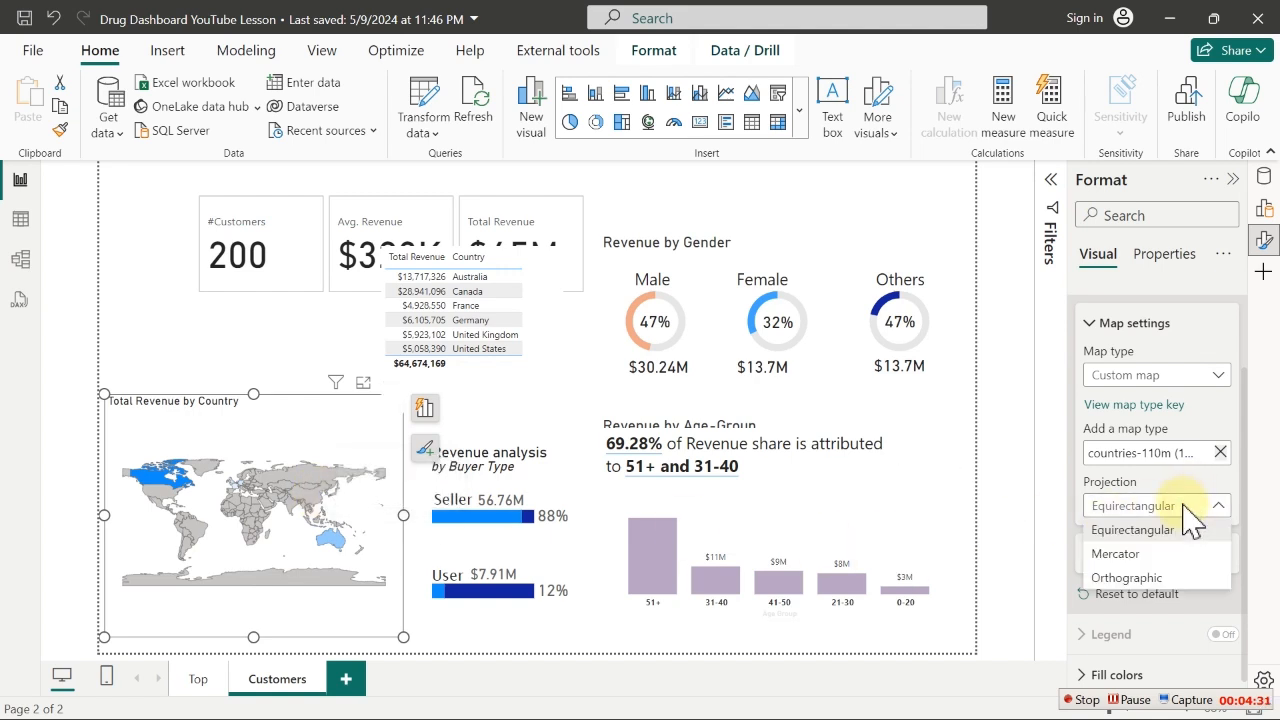
pyautogui.click(1127, 578)
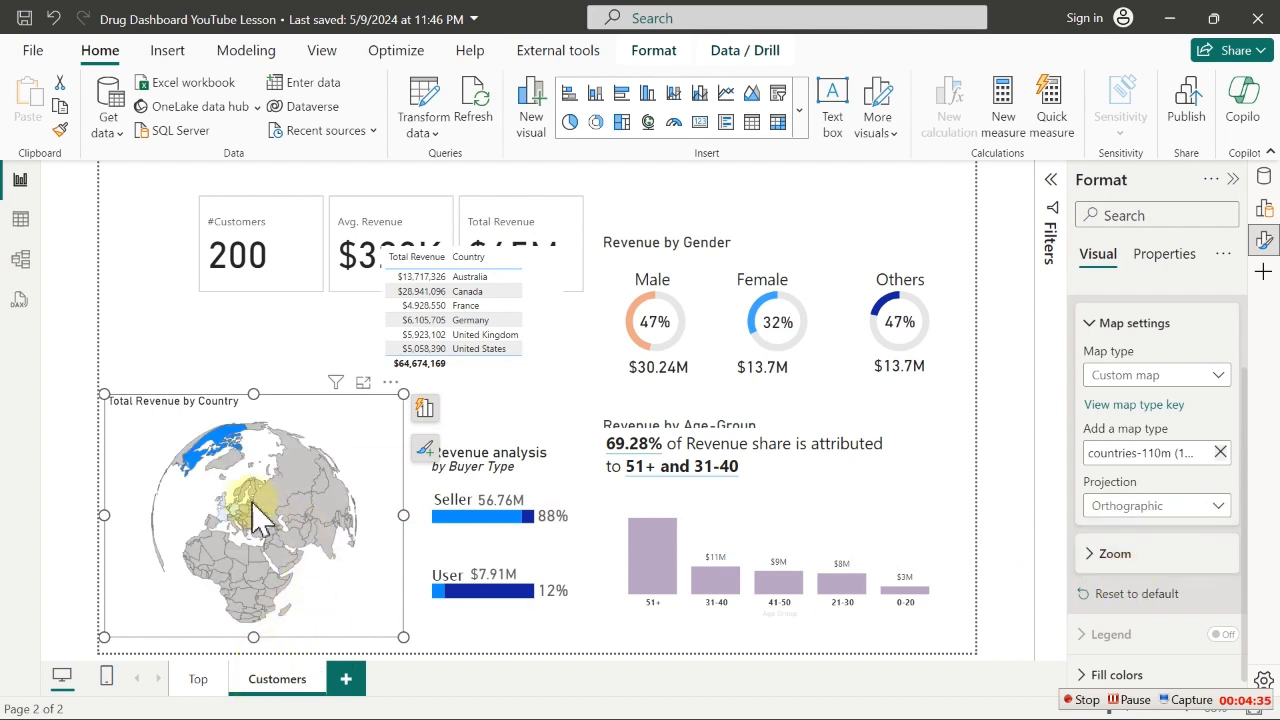
pyautogui.click(215, 440)
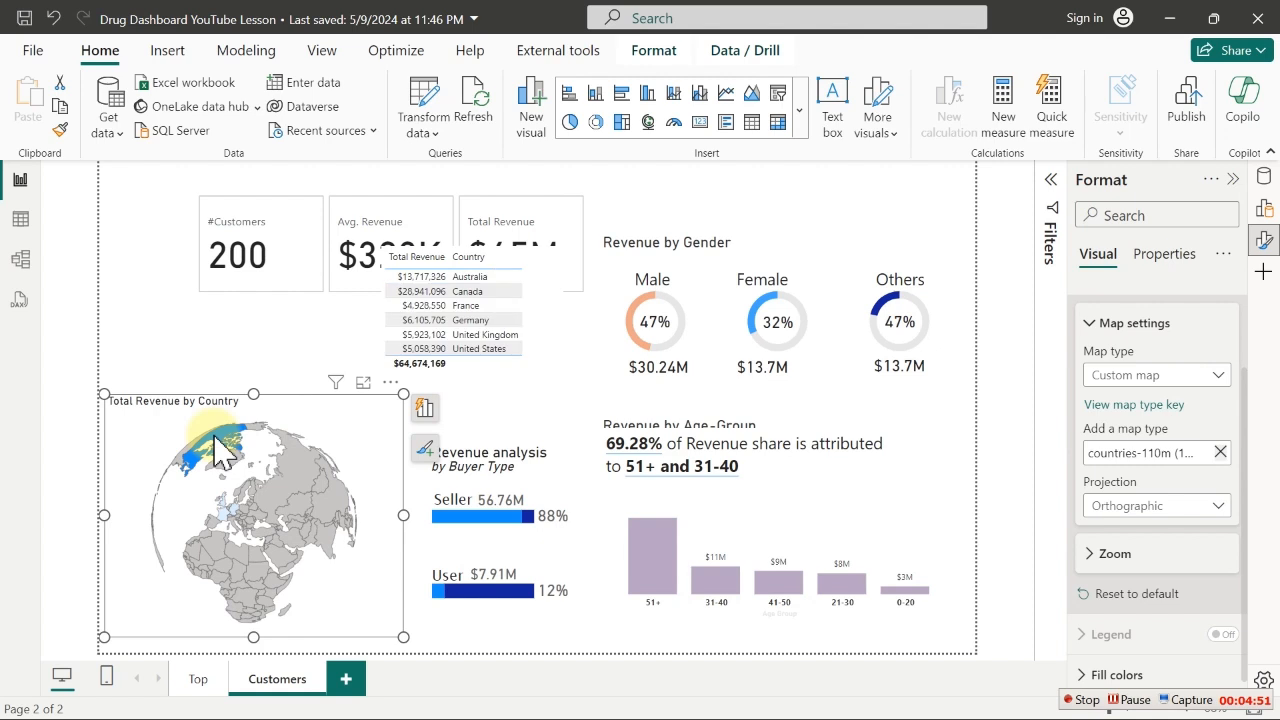
# Turn on Auto zoom and Zoom on selection for the world map, testing each by selecting and clearing Canada
pyautogui.click(1120, 555)
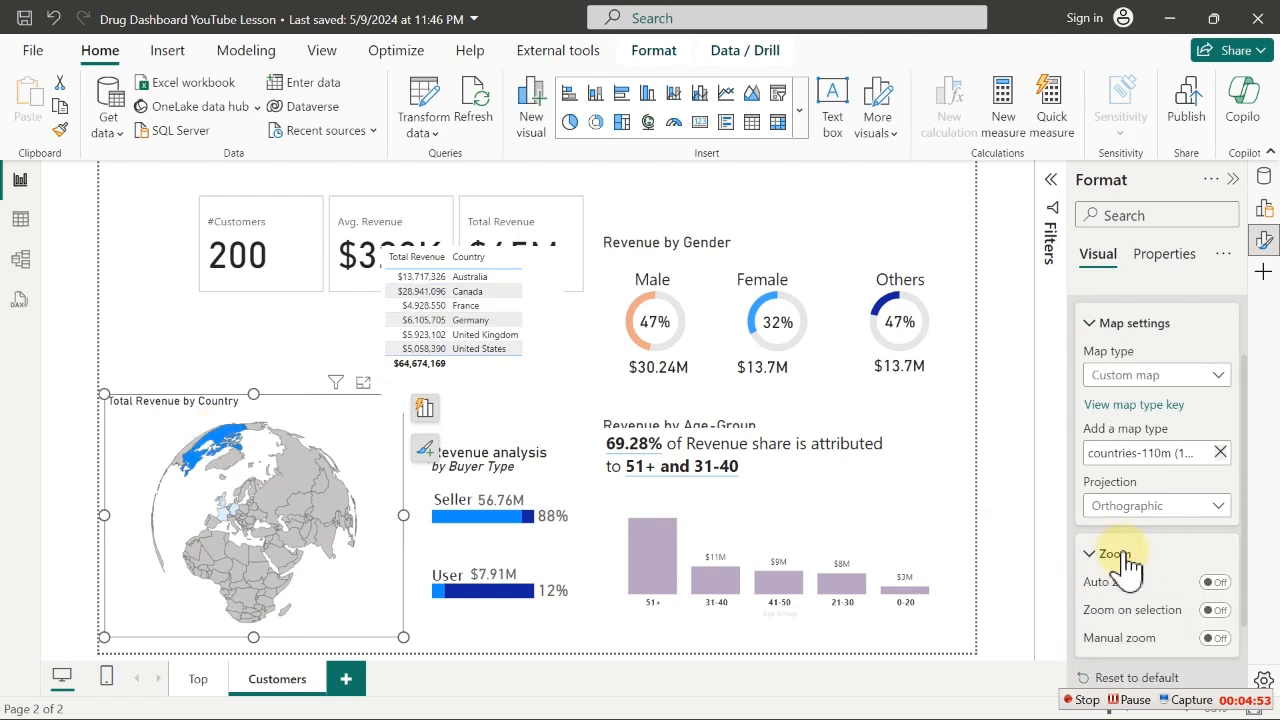
pyautogui.click(1214, 583)
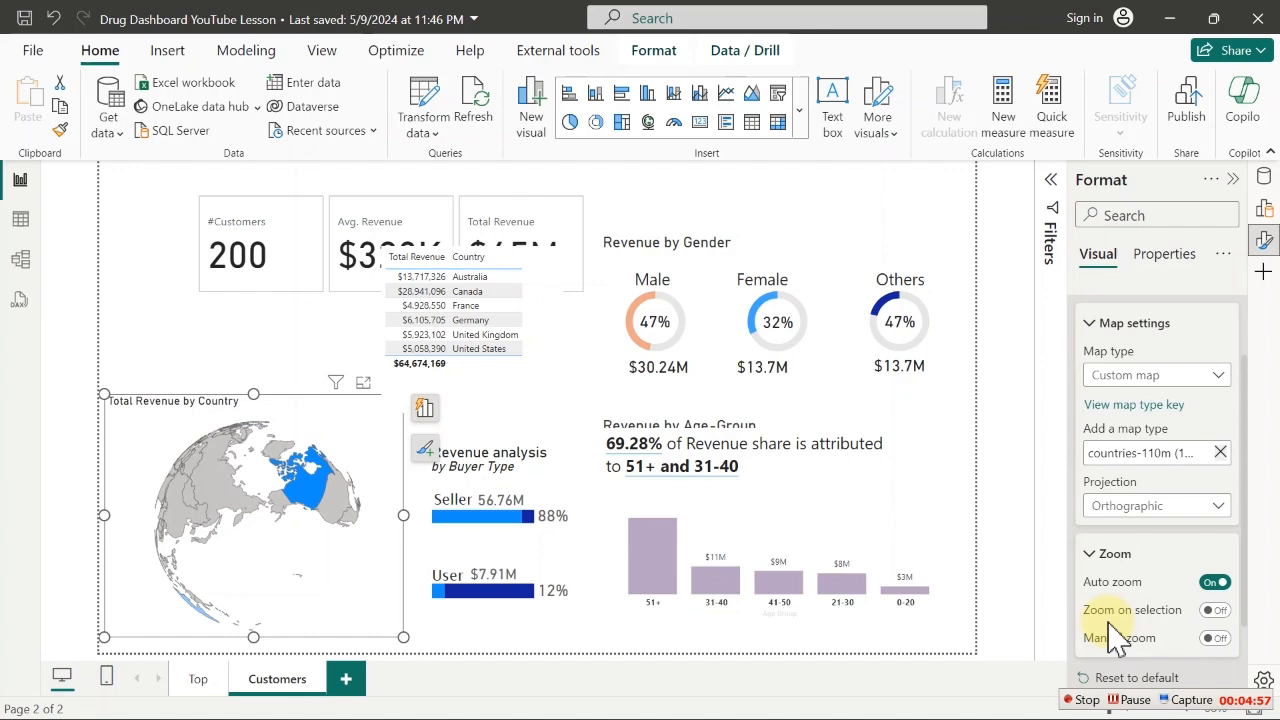
pyautogui.click(318, 512)
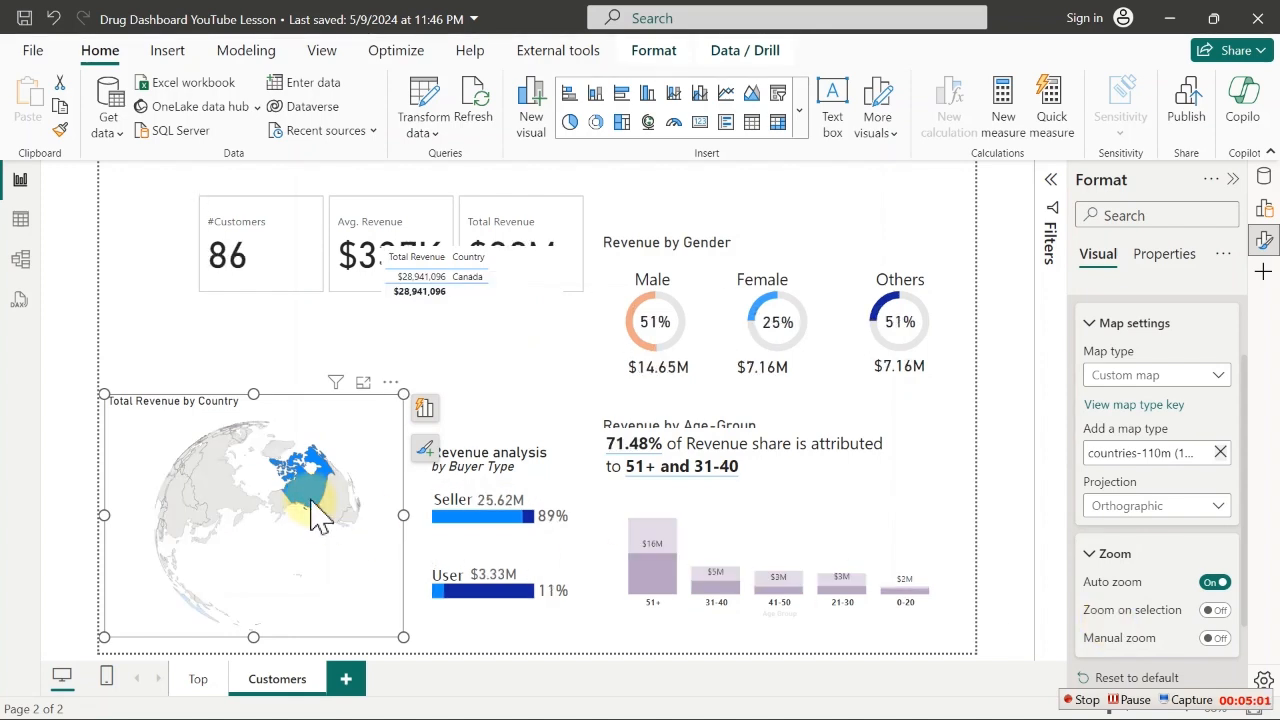
pyautogui.click(318, 512)
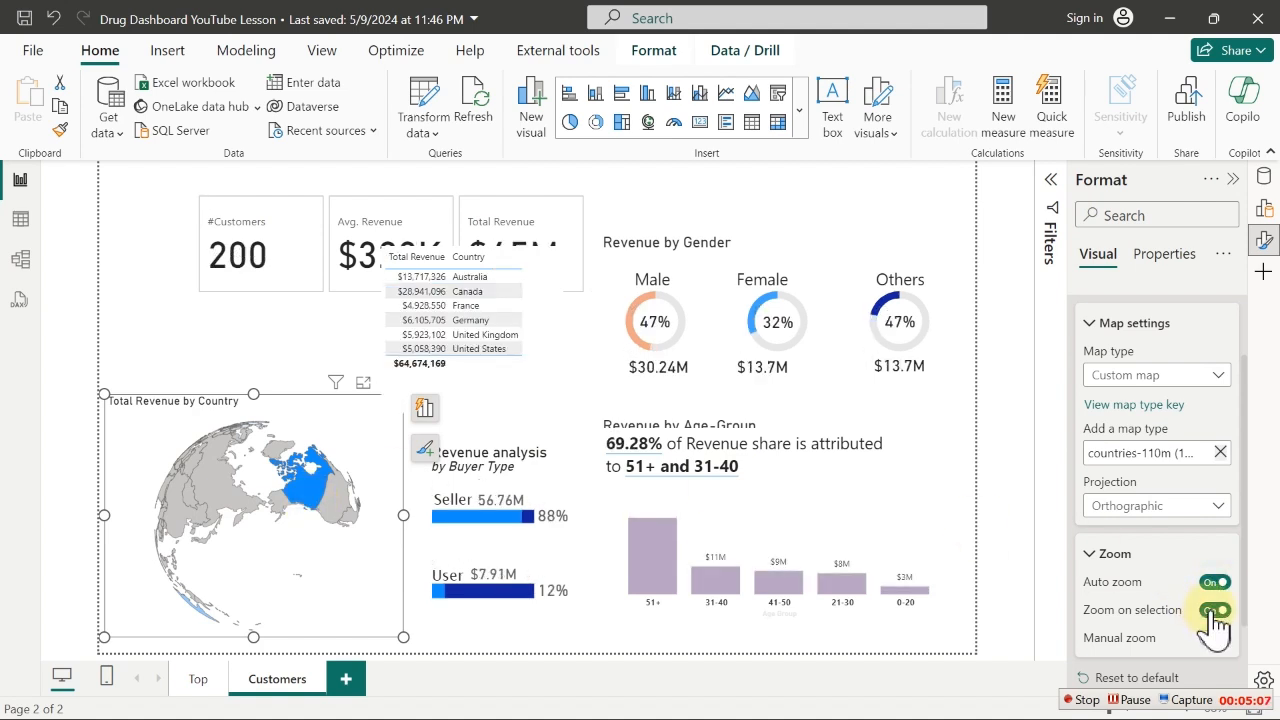
pyautogui.click(307, 512)
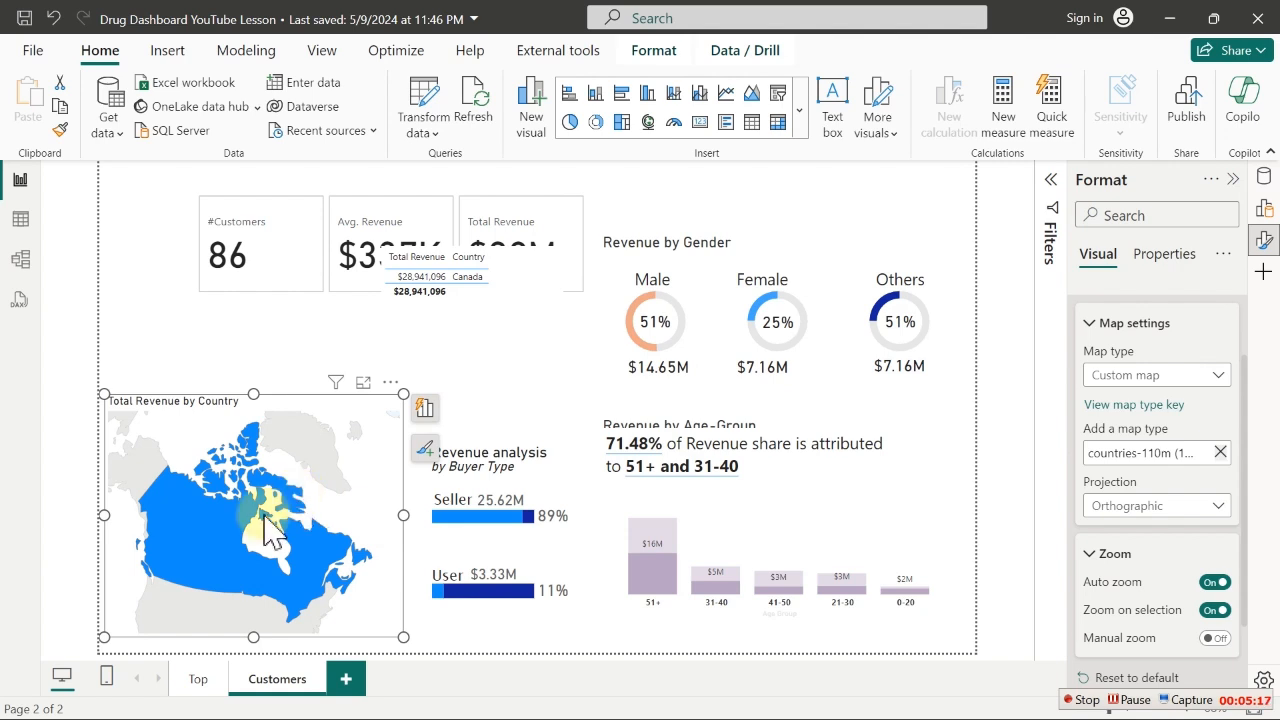
pyautogui.click(218, 535)
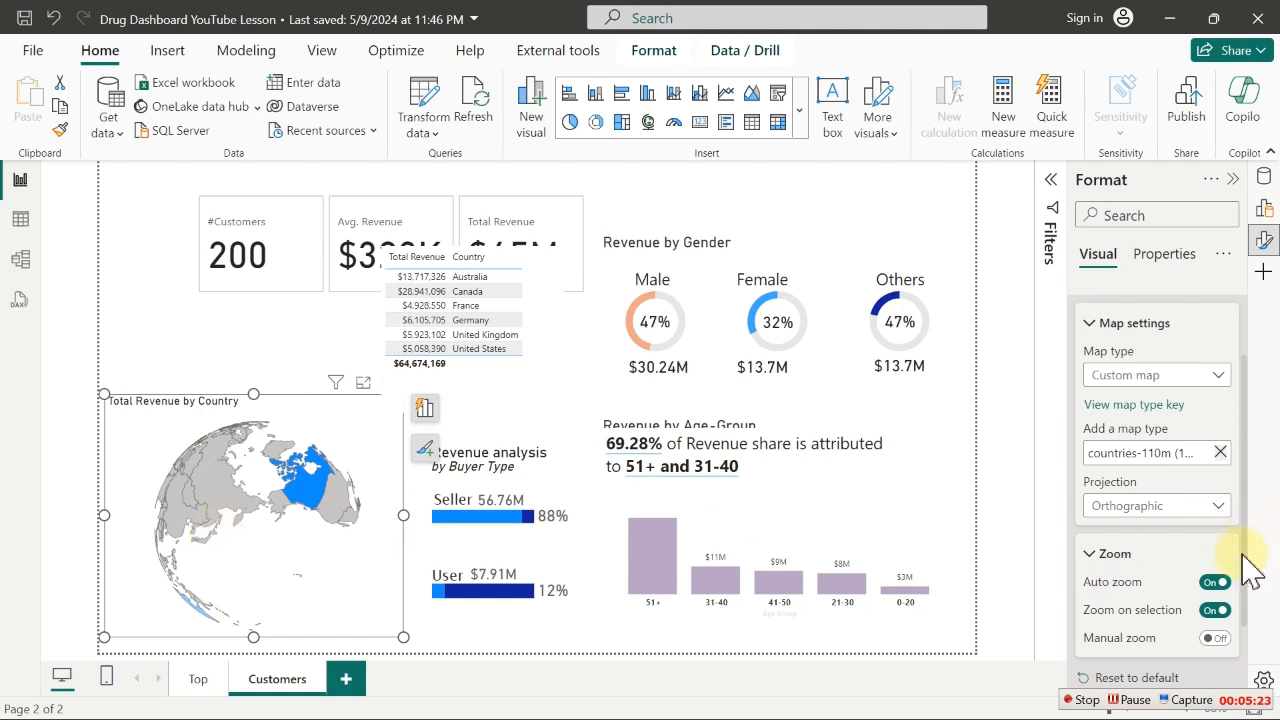
# Turn off the title of the Total Revenue by Country shape map
pyautogui.scroll(2, 1250, 480)
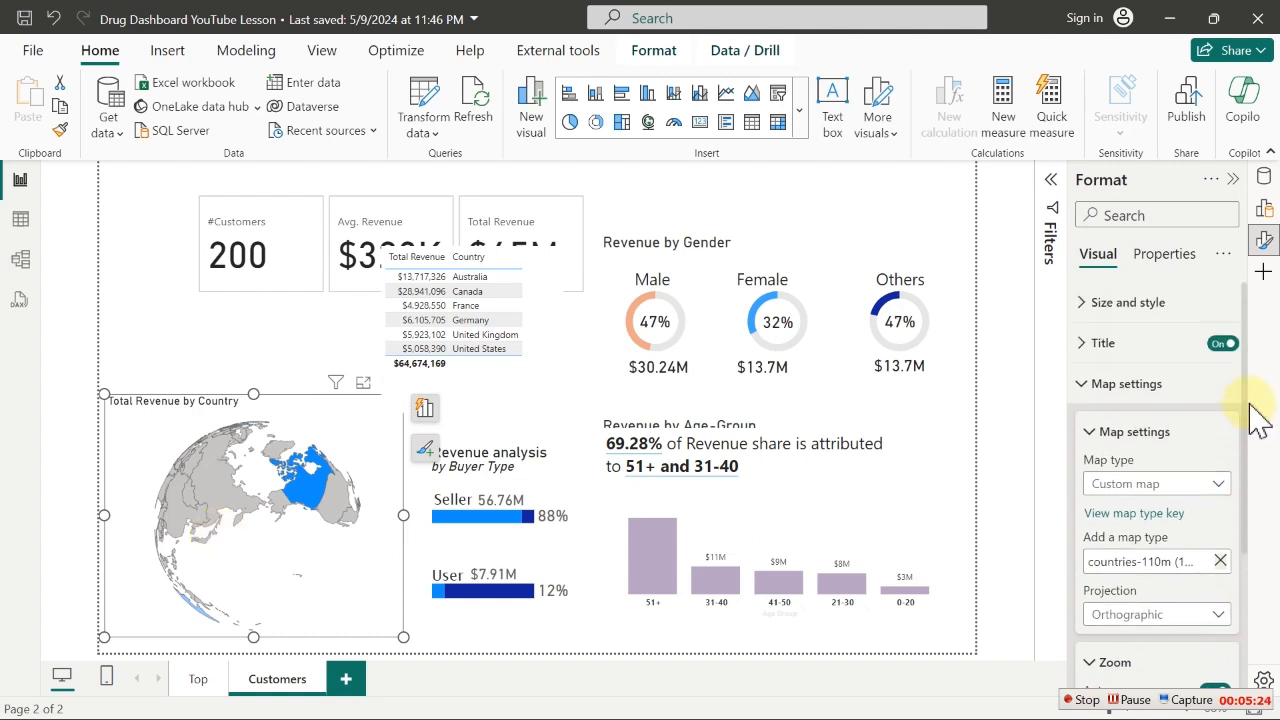
pyautogui.click(1222, 343)
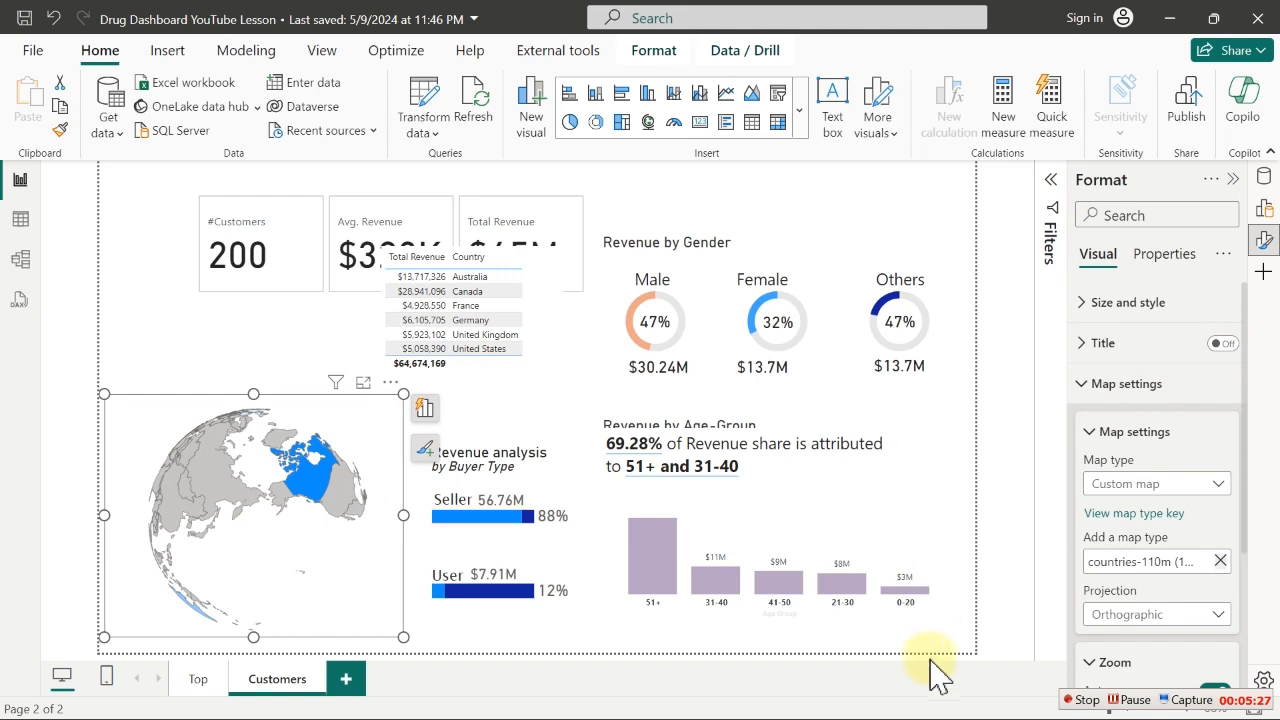
pyautogui.click(1077, 700)
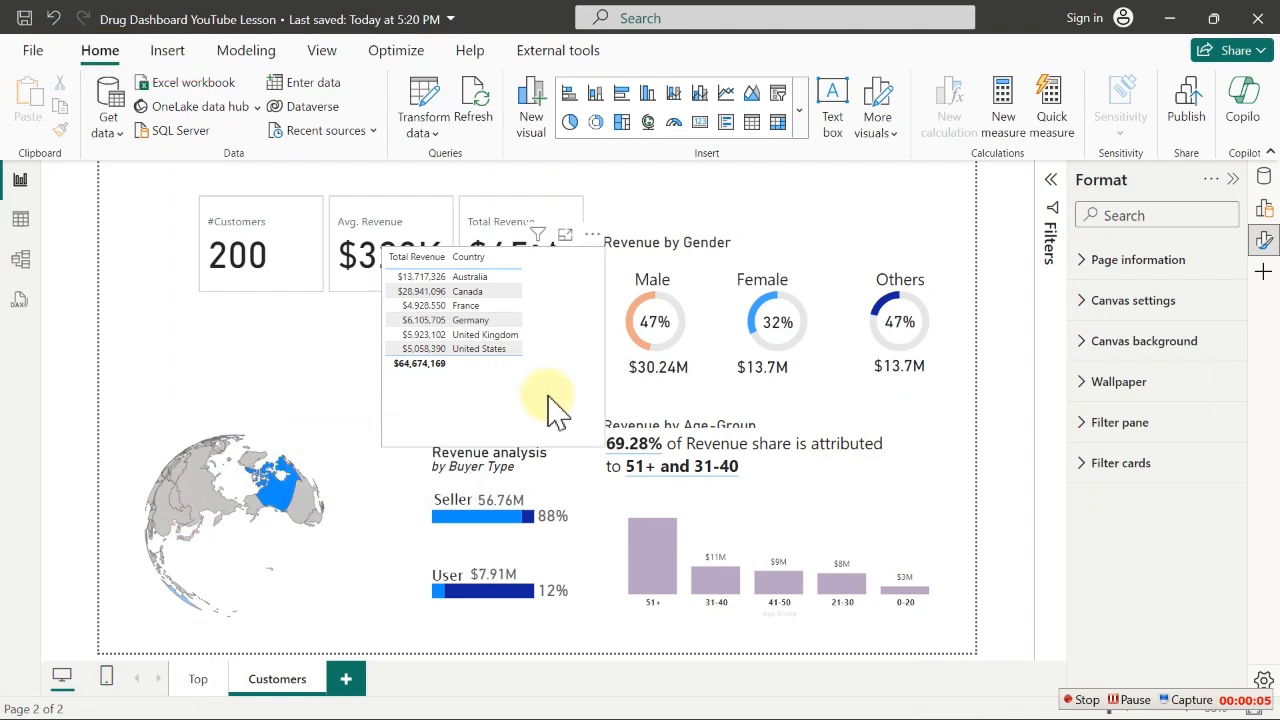
# Convert the Total Revenue and Country table to a clustered bar chart and move it over the map, at about horizontal 29, vertical 391
pyautogui.click(568, 330)
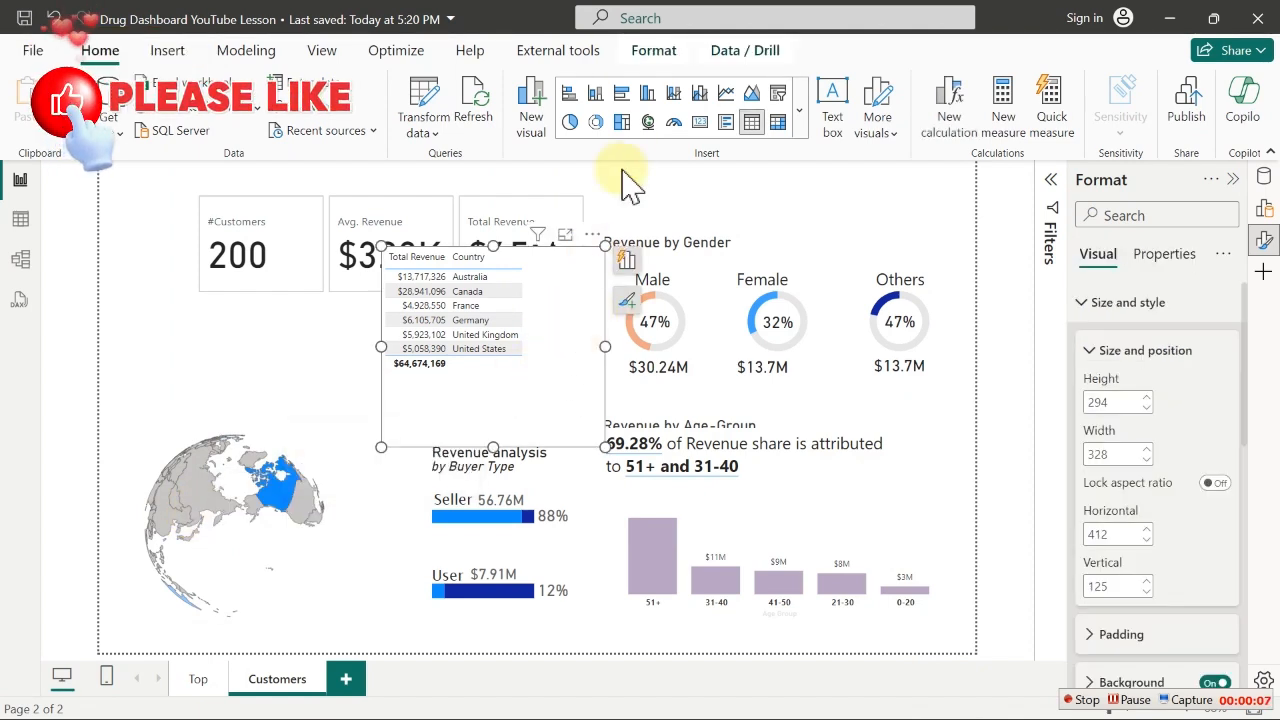
pyautogui.click(622, 96)
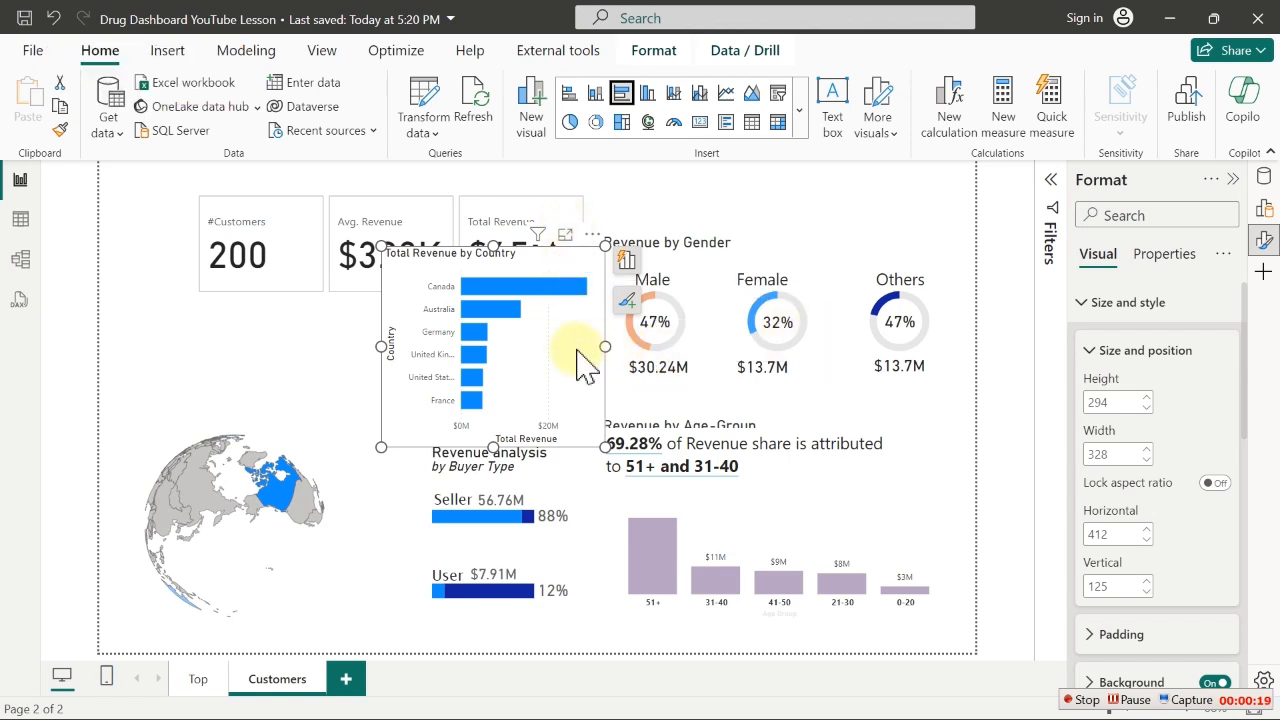
pyautogui.moveTo(585, 365); pyautogui.dragTo(318, 545)
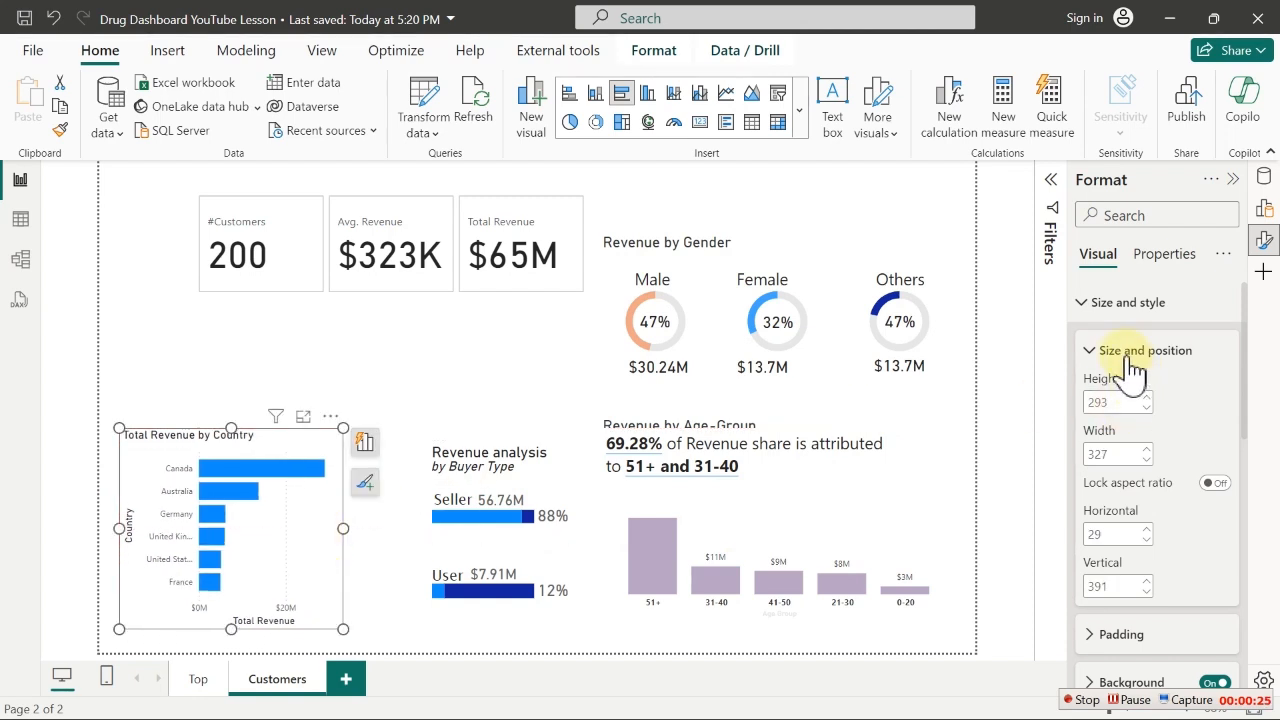
# Turn off the country bar chart's title
pyautogui.click(1098, 305)
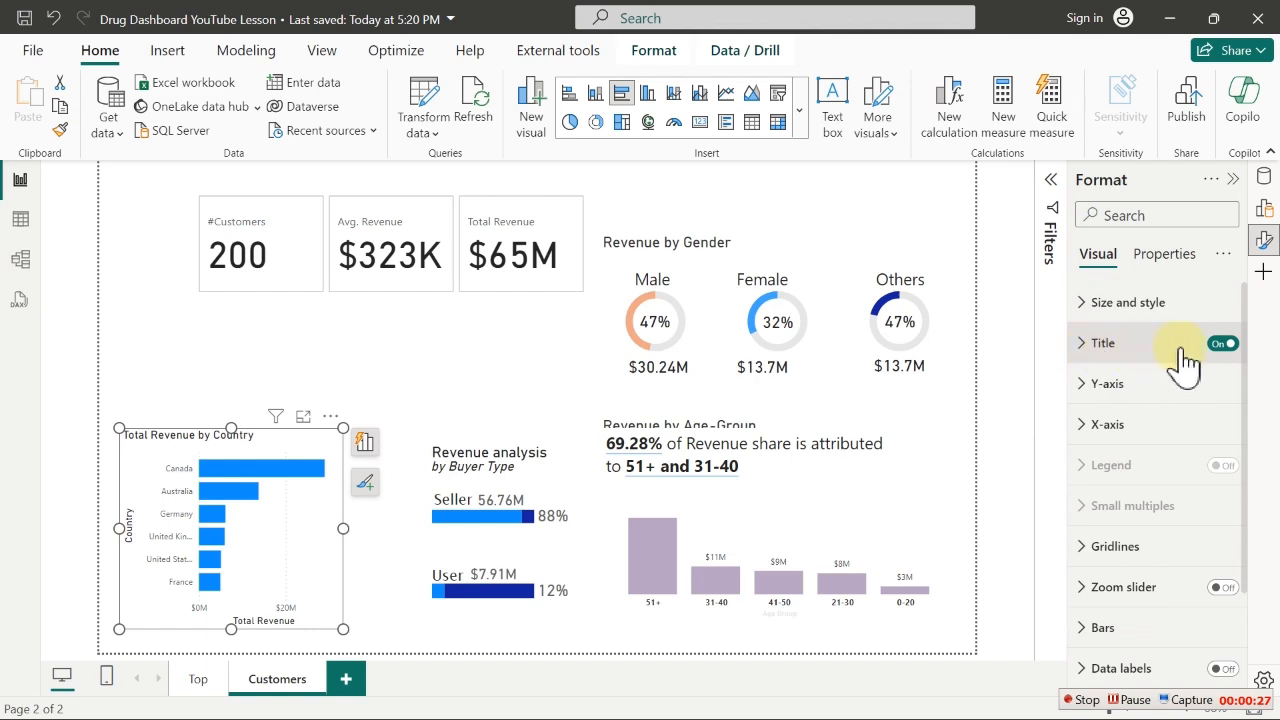
pyautogui.click(1224, 344)
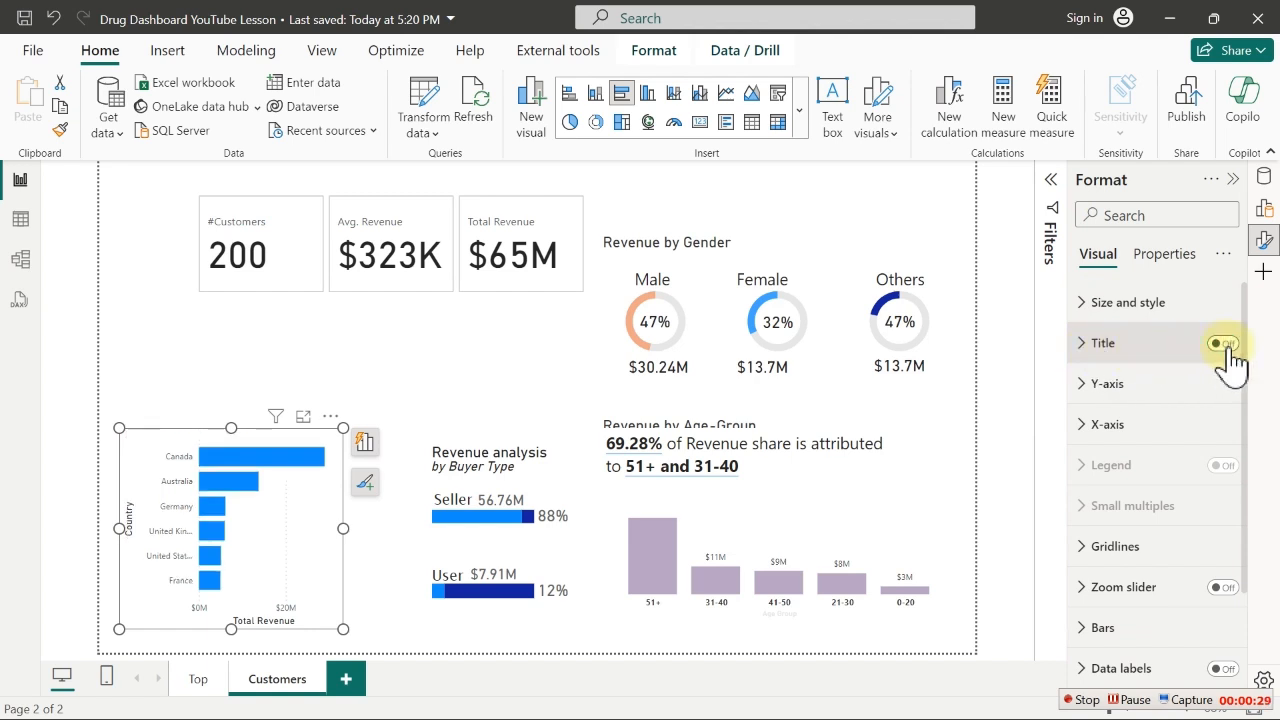
# Turn off the country bar chart's Y-axis title and set the Y-axis maximum width to 50%
pyautogui.click(1082, 385)
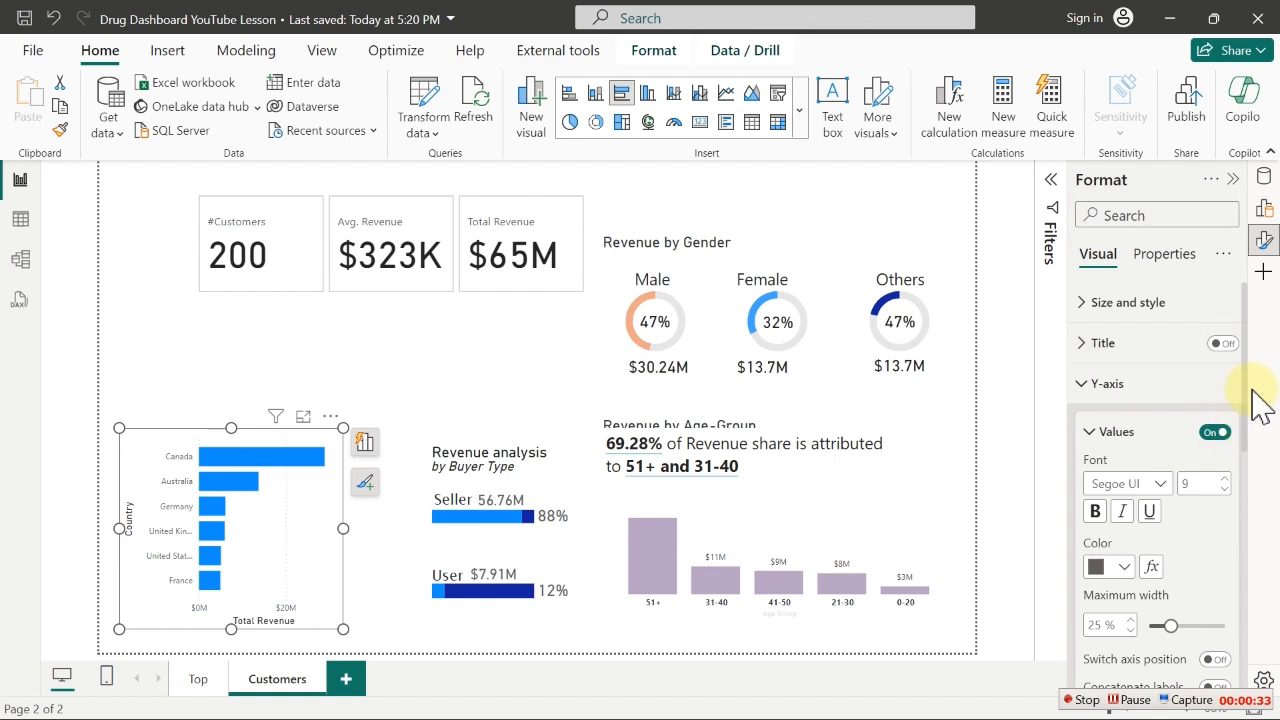
pyautogui.scroll(-5, 1250, 398)
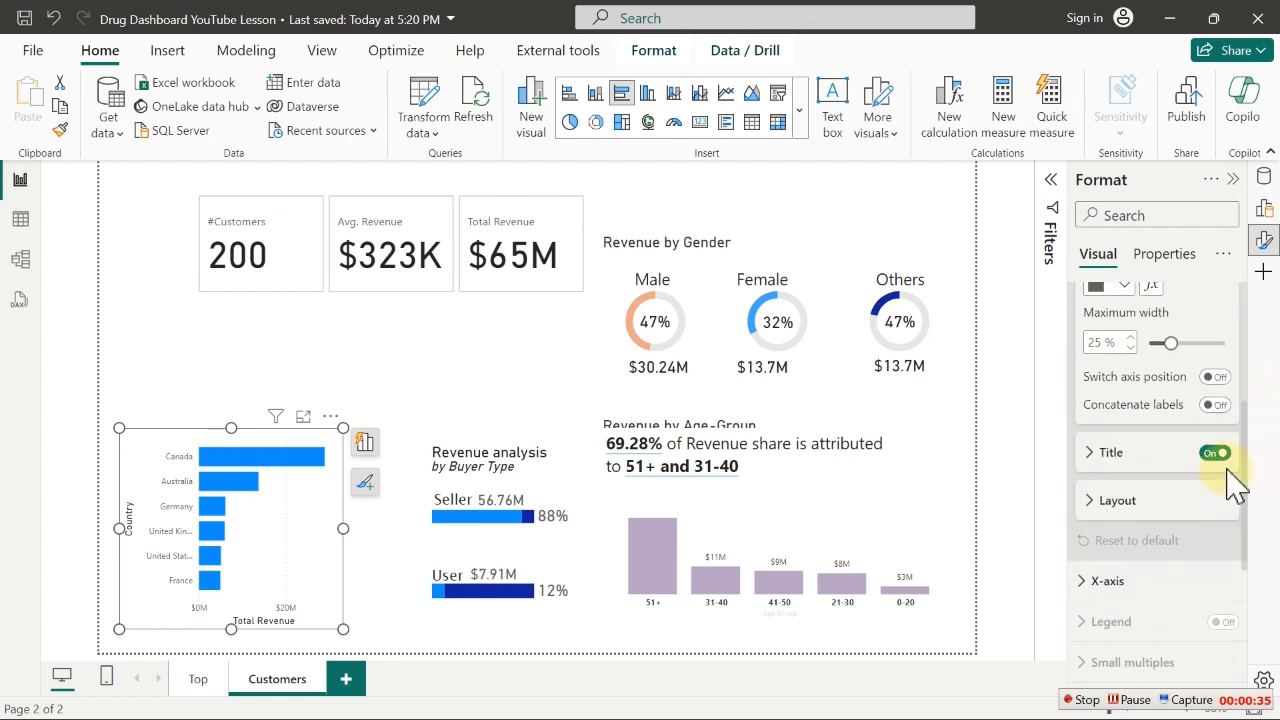
pyautogui.click(123, 525)
pyautogui.press('Delete')
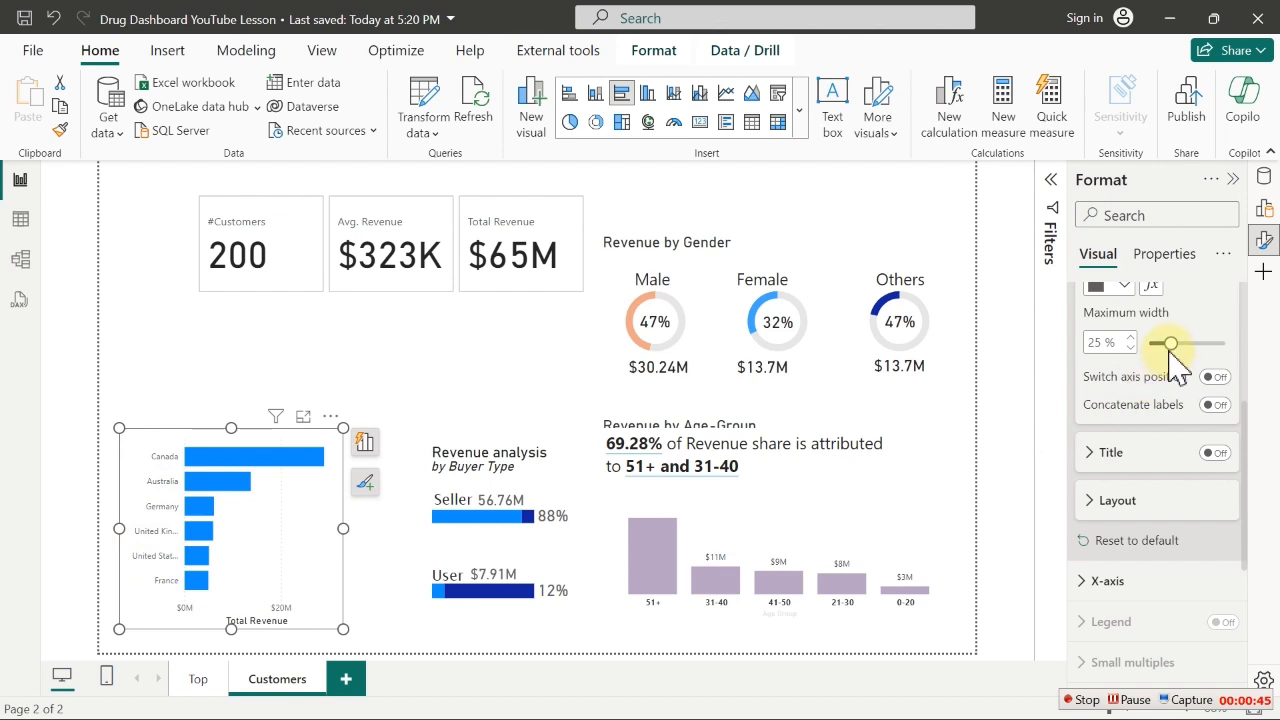
pyautogui.moveTo(1169, 343); pyautogui.dragTo(1277, 345)
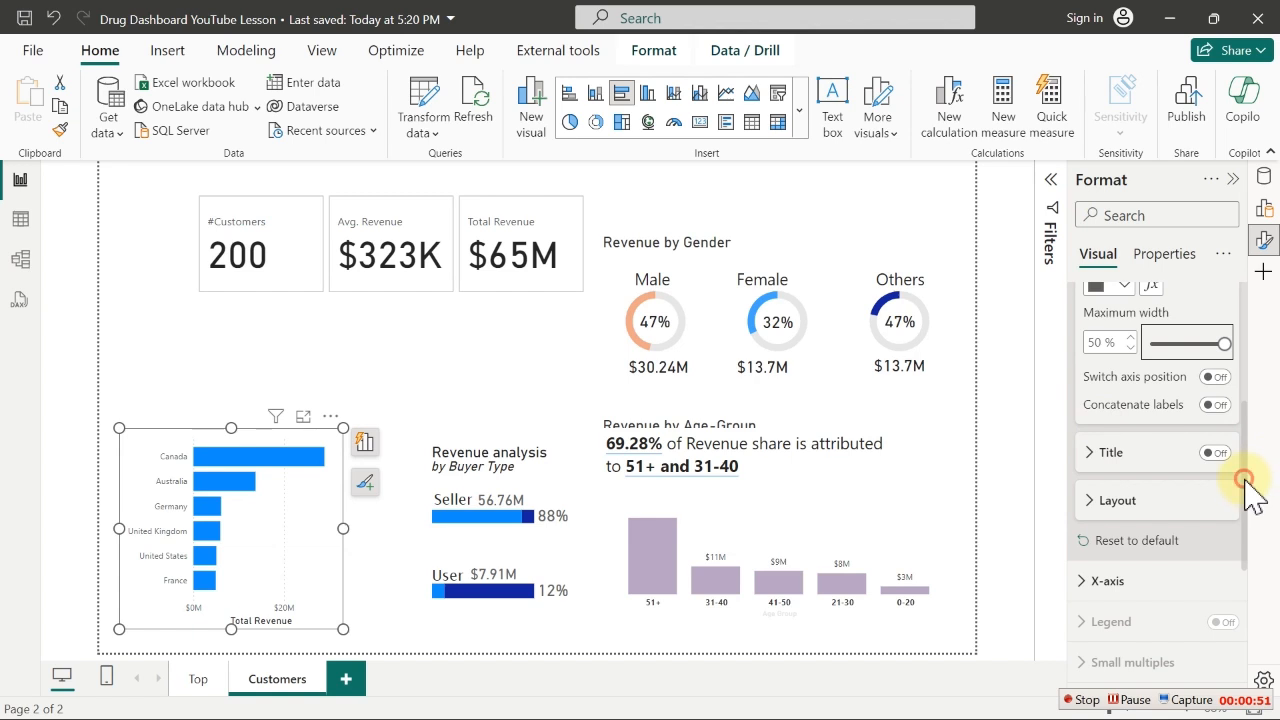
# Turn off the X-axis values and X-axis title of the country bar chart
pyautogui.moveTo(1244, 480); pyautogui.dragTo(1230, 340)
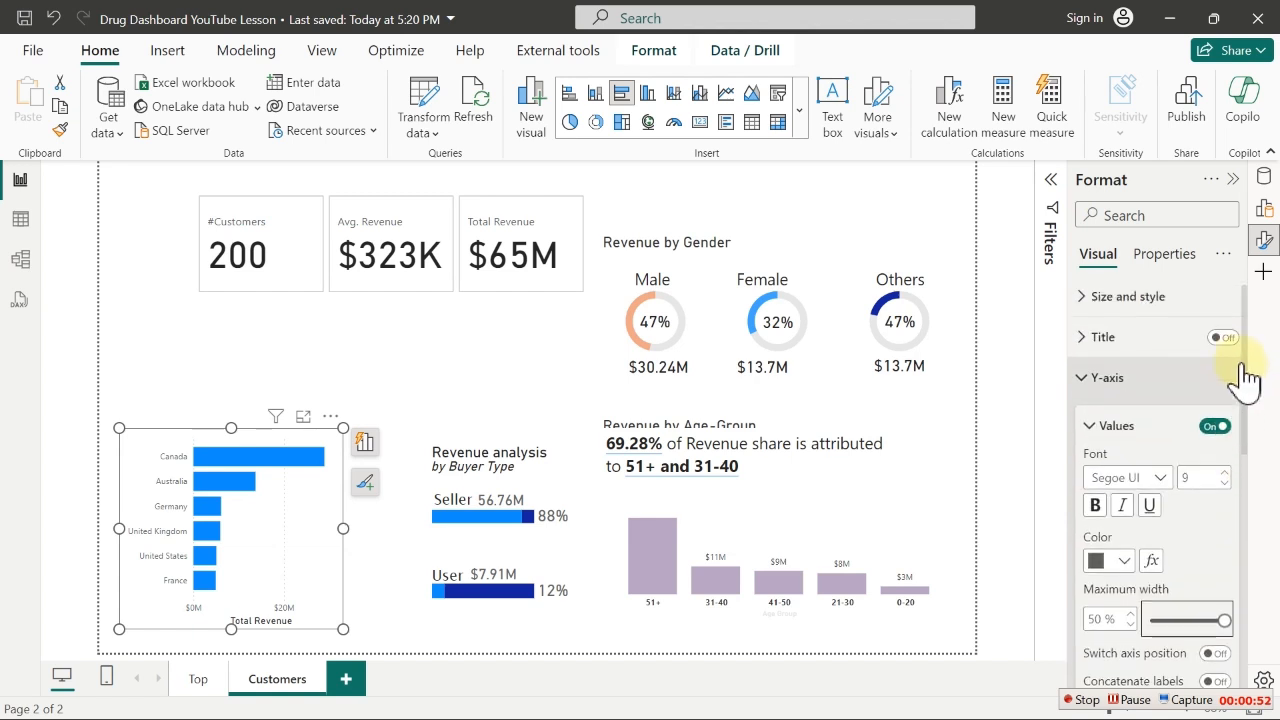
pyautogui.click(1111, 390)
pyautogui.click(1105, 424)
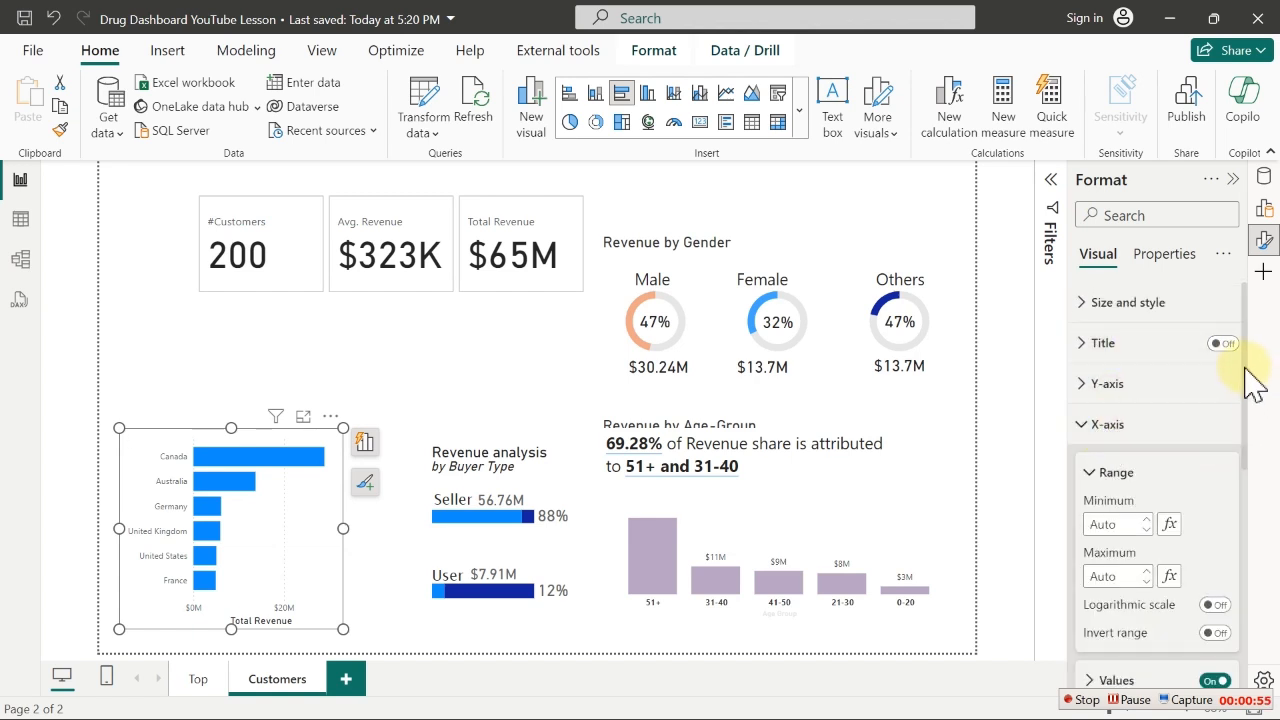
pyautogui.scroll(-5, 1253, 380)
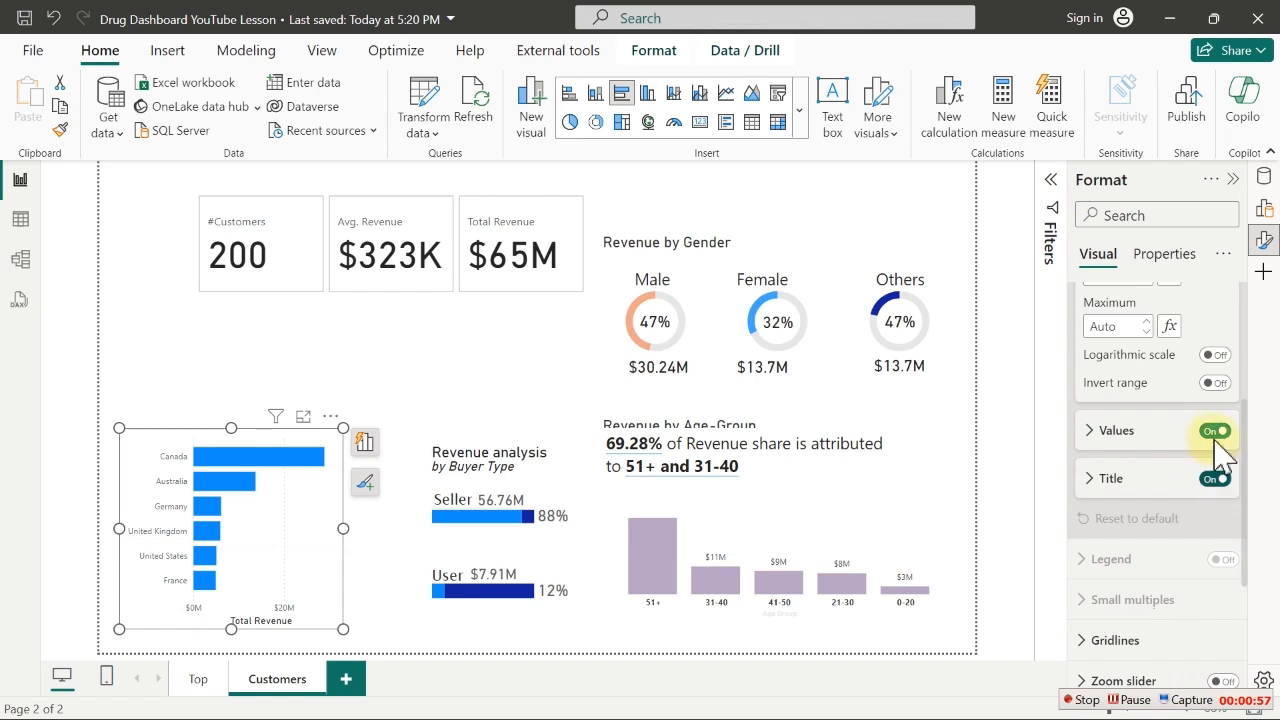
pyautogui.click(1215, 432)
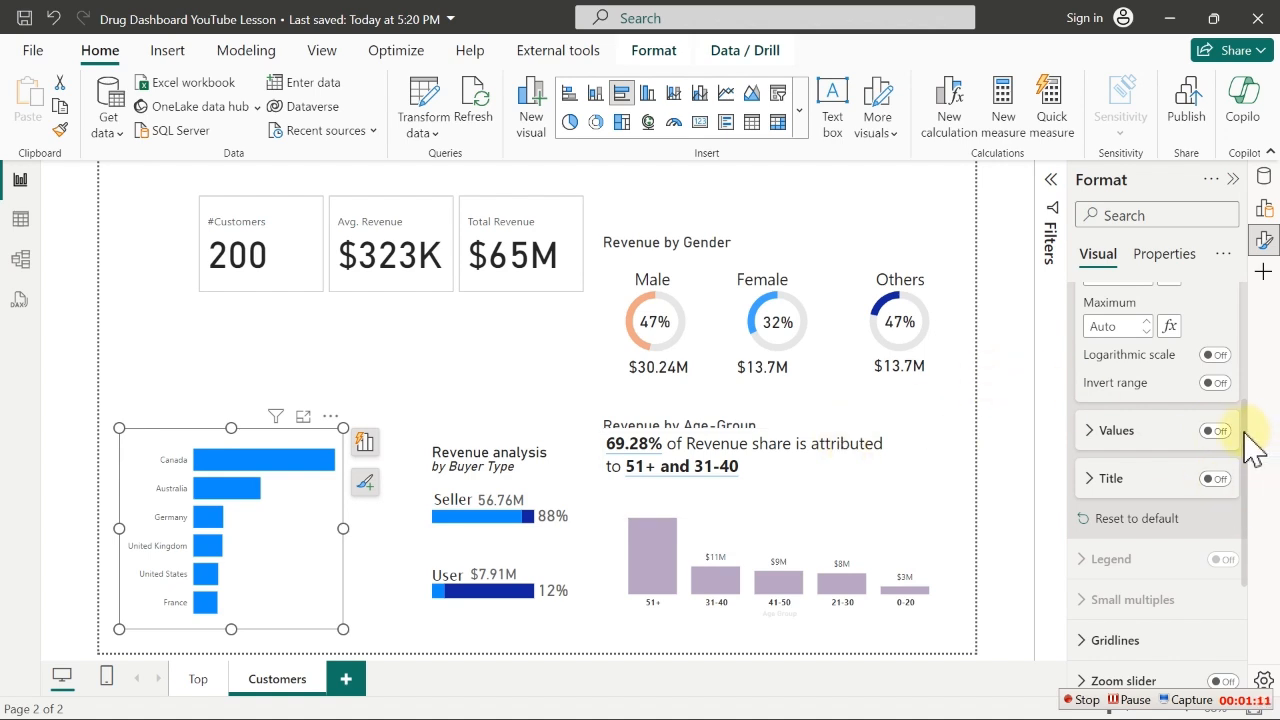
# Copy the age-group column chart's formatting onto the country bar chart with the format painter
pyautogui.scroll(-5, 1249, 500)
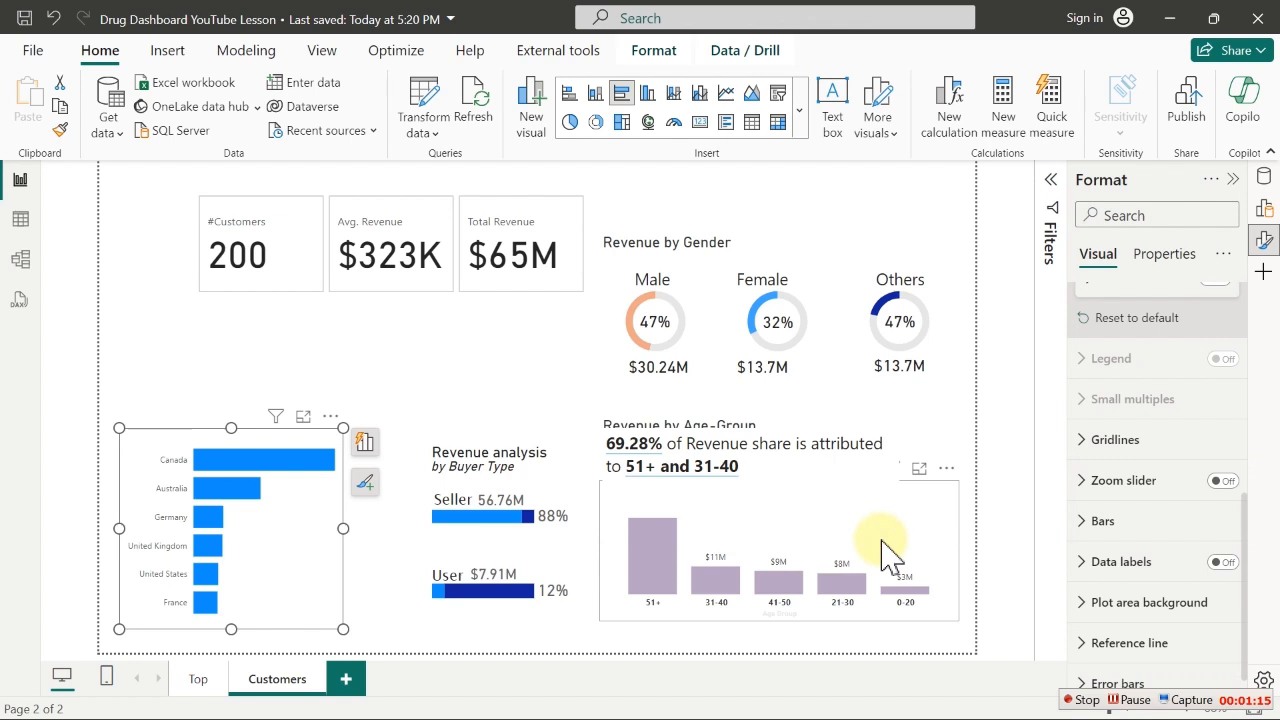
pyautogui.click(884, 553)
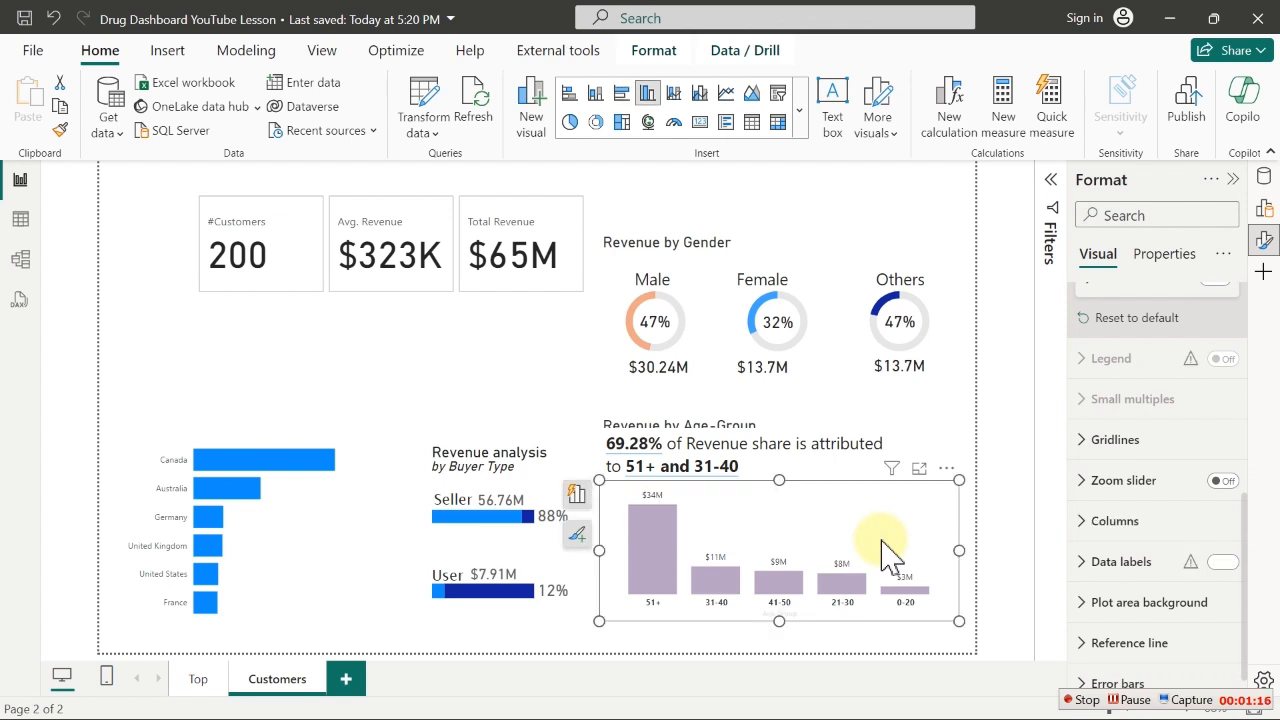
pyautogui.click(60, 128)
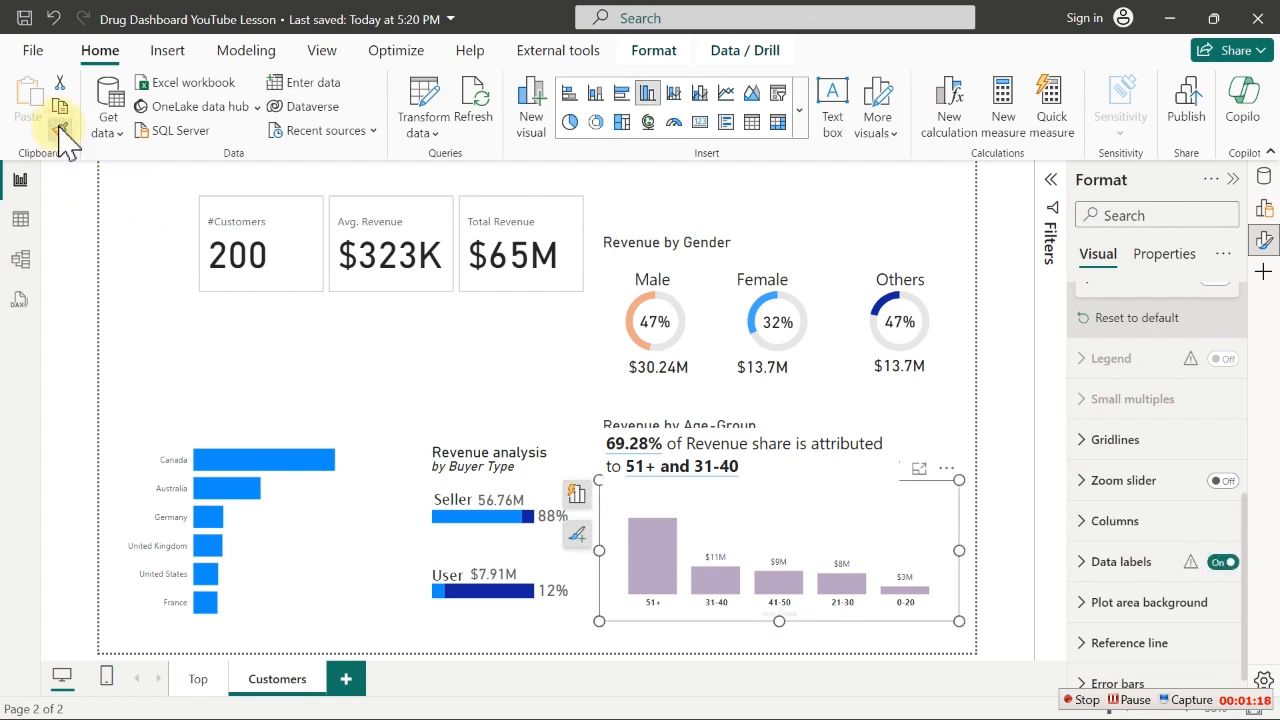
pyautogui.click(305, 540)
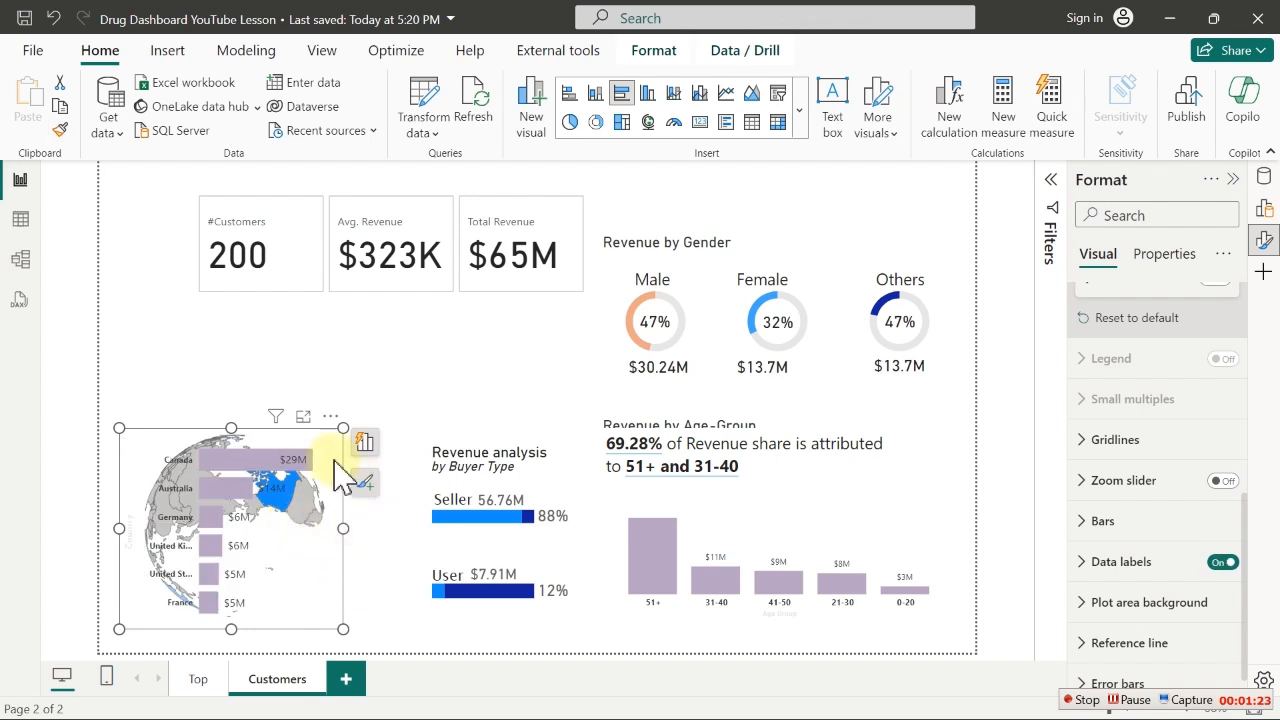
# Move the country bar chart off the map to just below the KPI cards, and turn off the map's background
pyautogui.moveTo(281, 465); pyautogui.dragTo(425, 322)
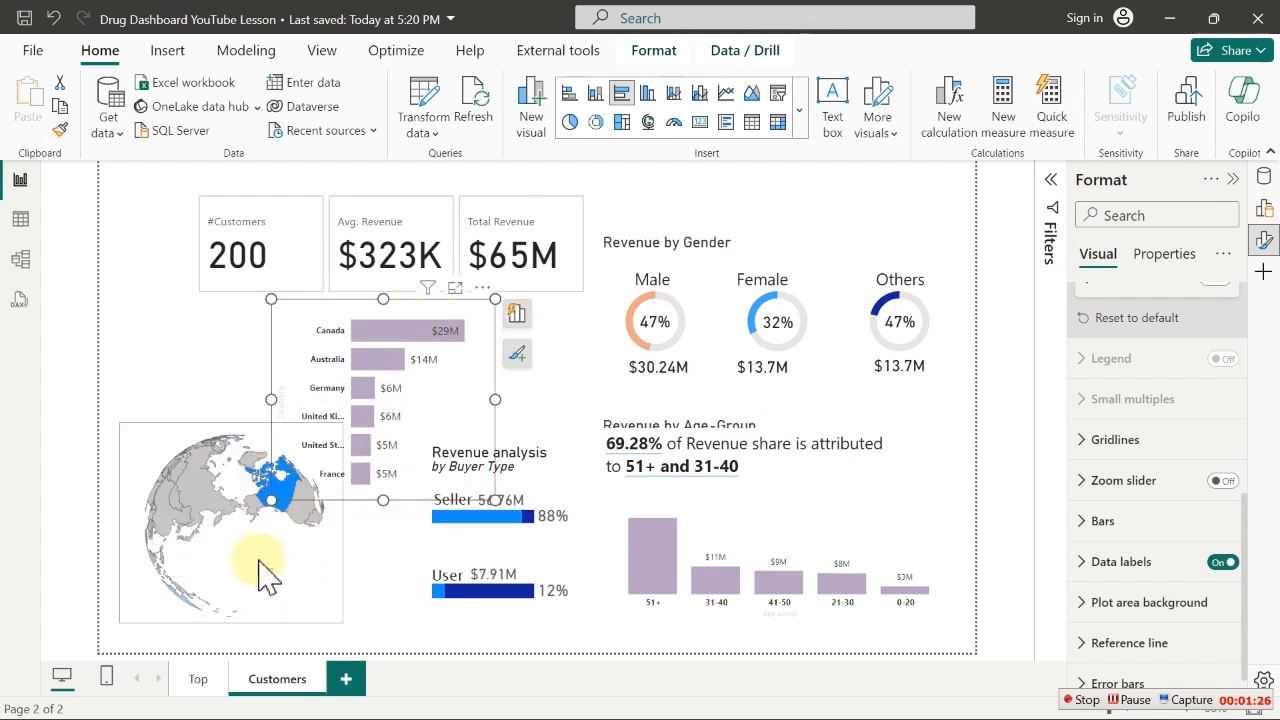
pyautogui.click(318, 613)
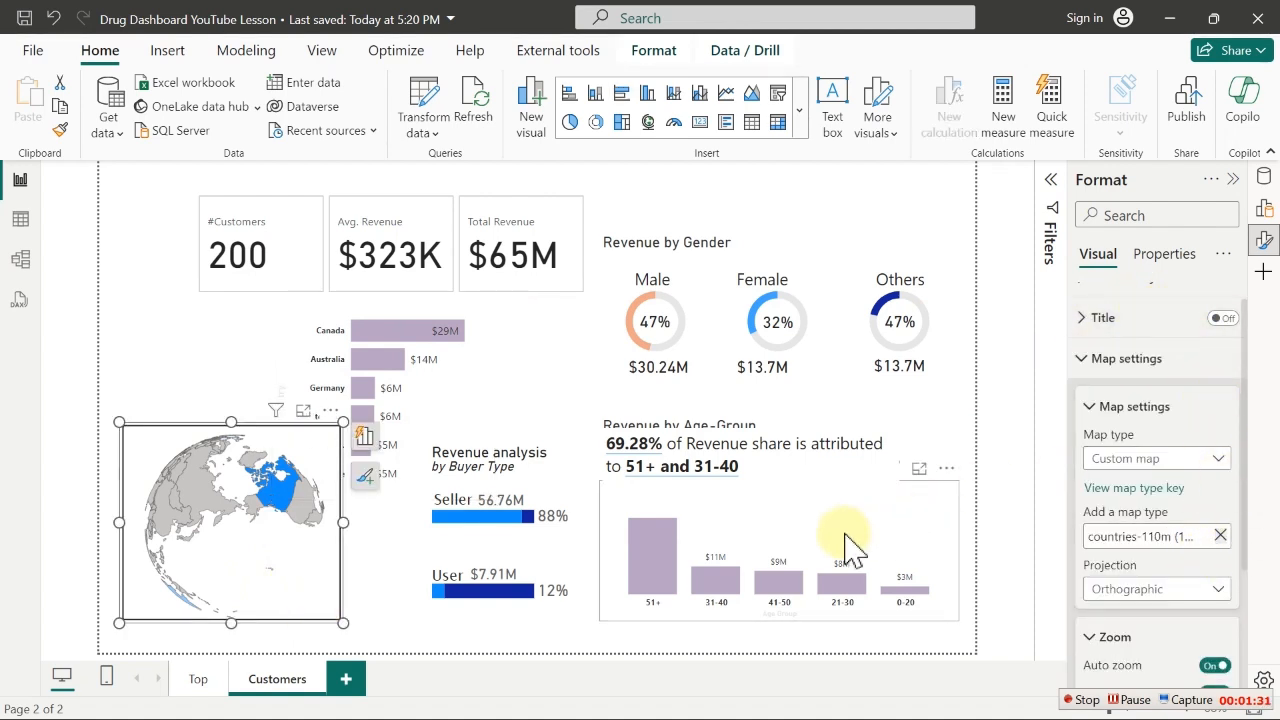
pyautogui.click(150, 380)
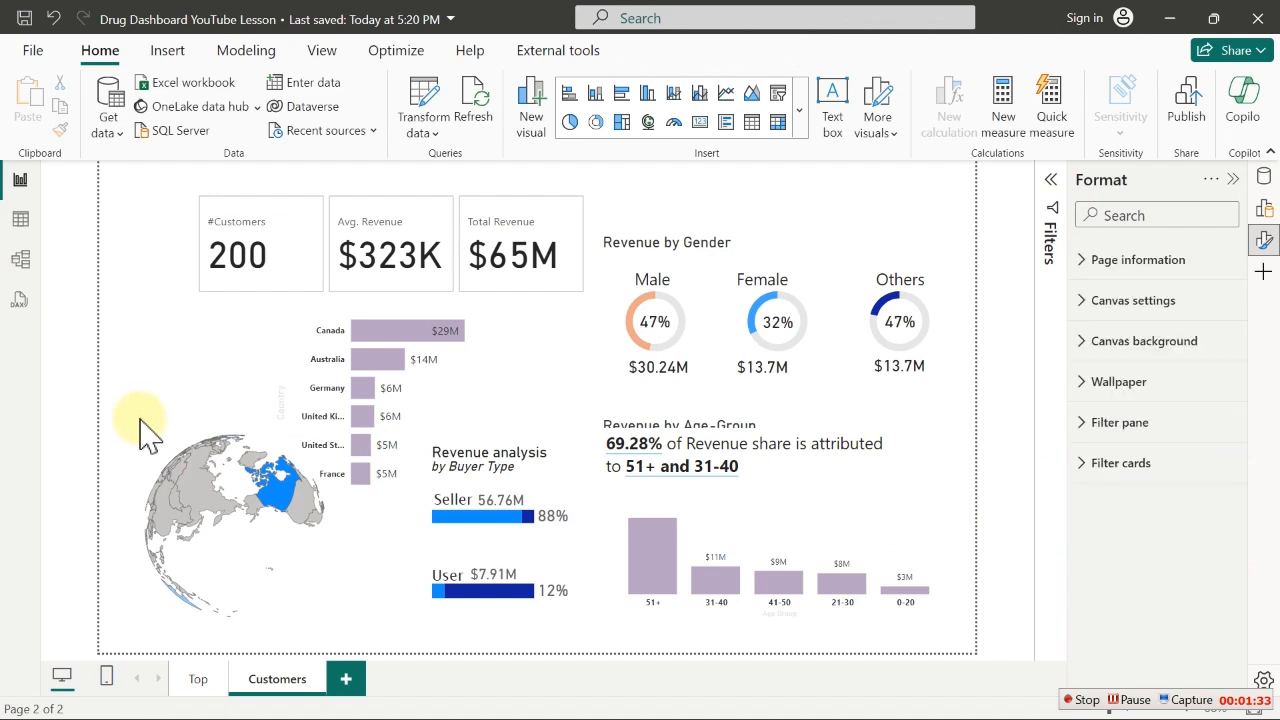
pyautogui.click(141, 442)
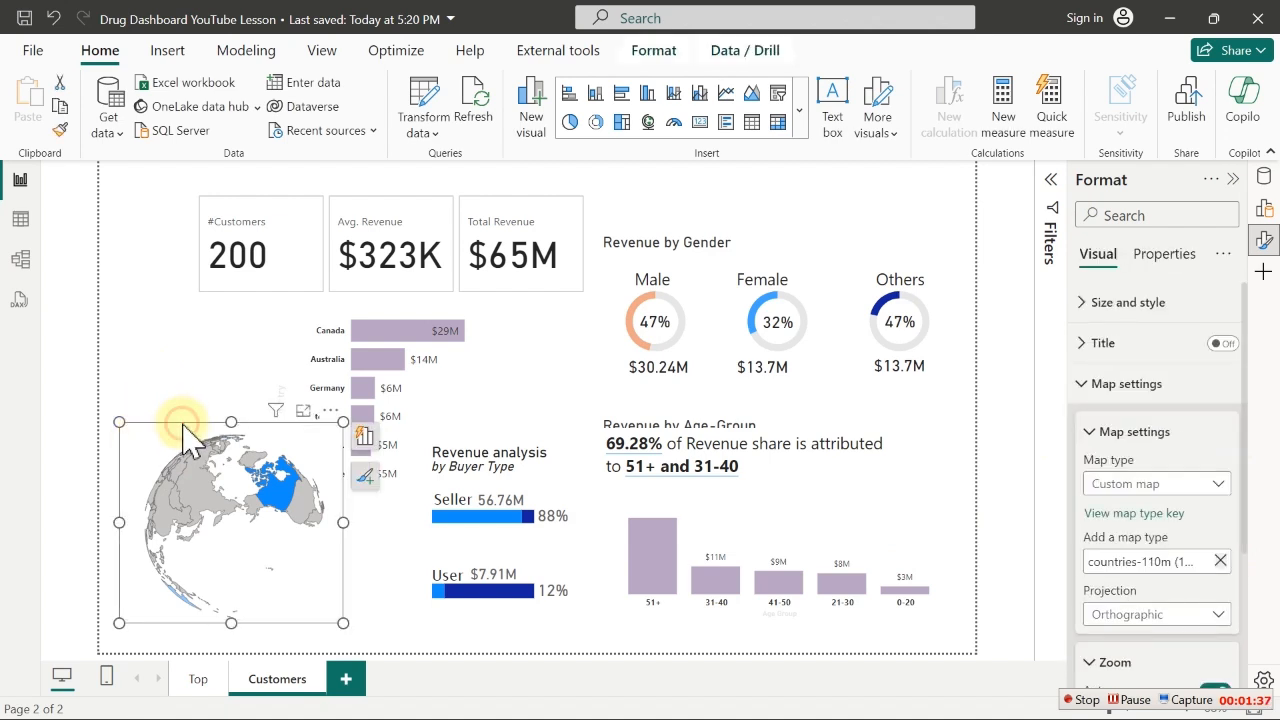
pyautogui.click(1166, 320)
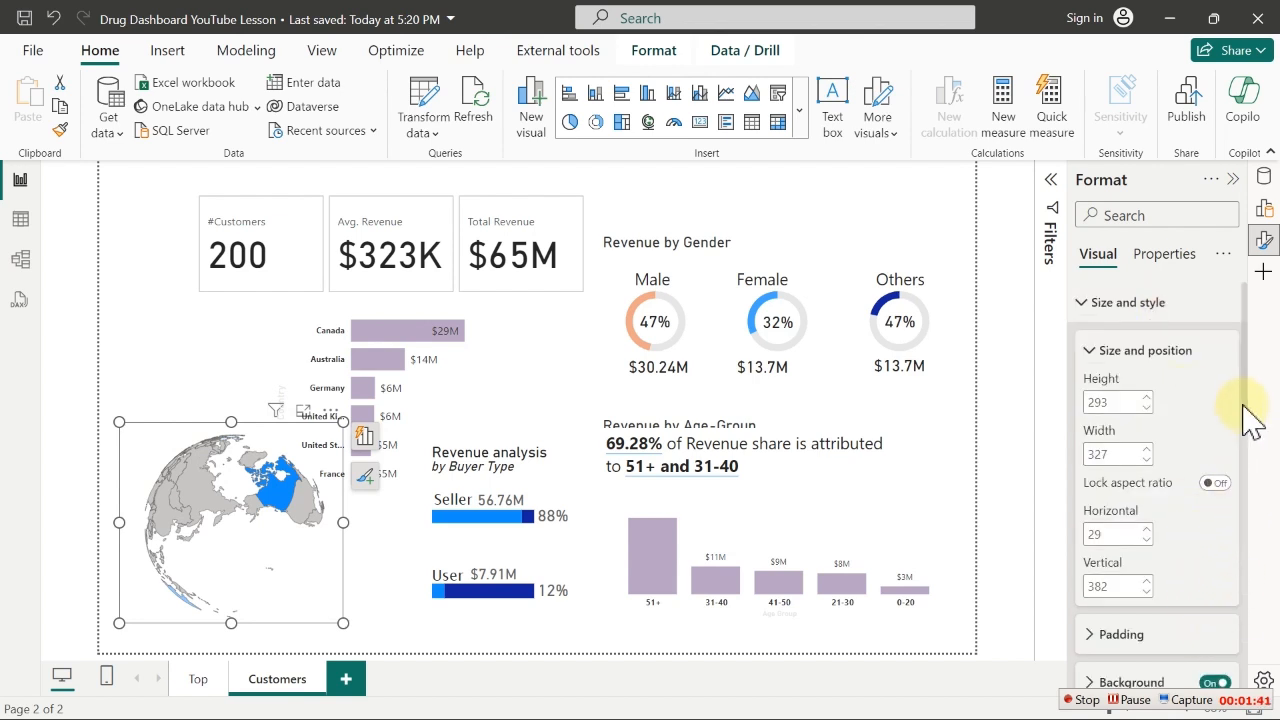
pyautogui.scroll(-2, 1250, 420)
pyautogui.click(1220, 486)
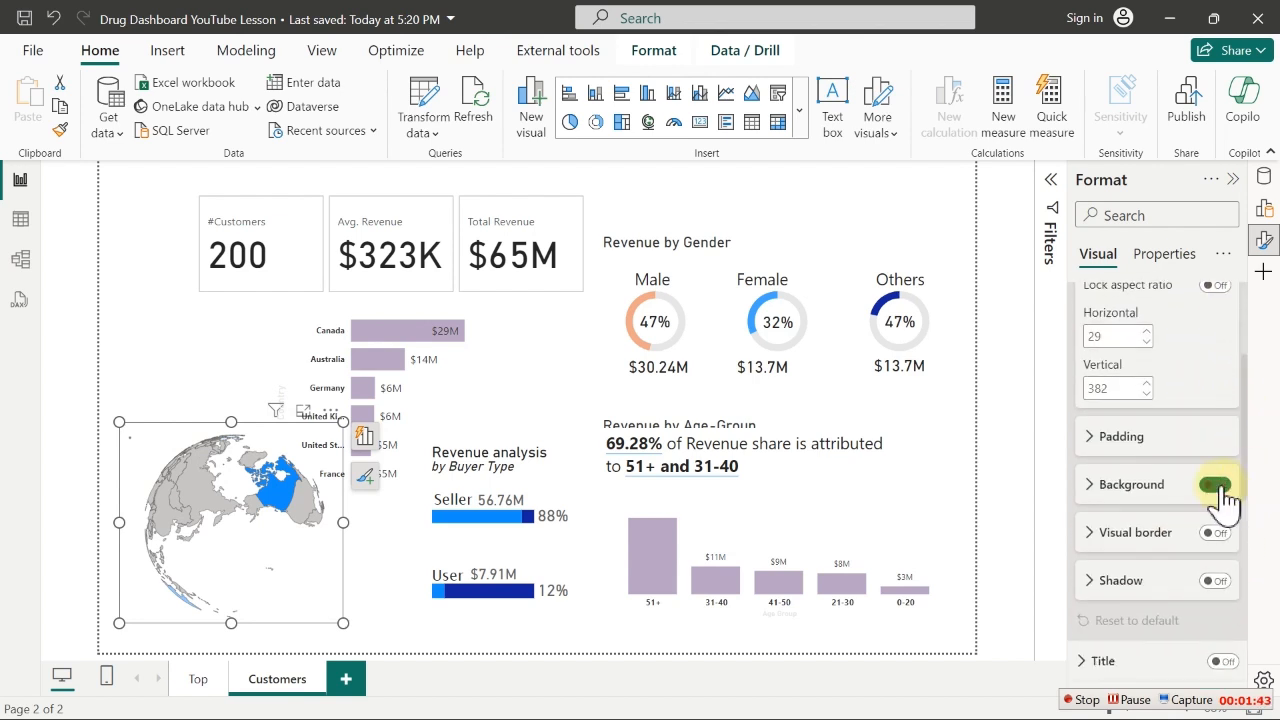
# Move the country bar chart down to about horizontal 242, vertical 283
pyautogui.click(480, 343)
pyautogui.moveTo(471, 349); pyautogui.dragTo(468, 397)
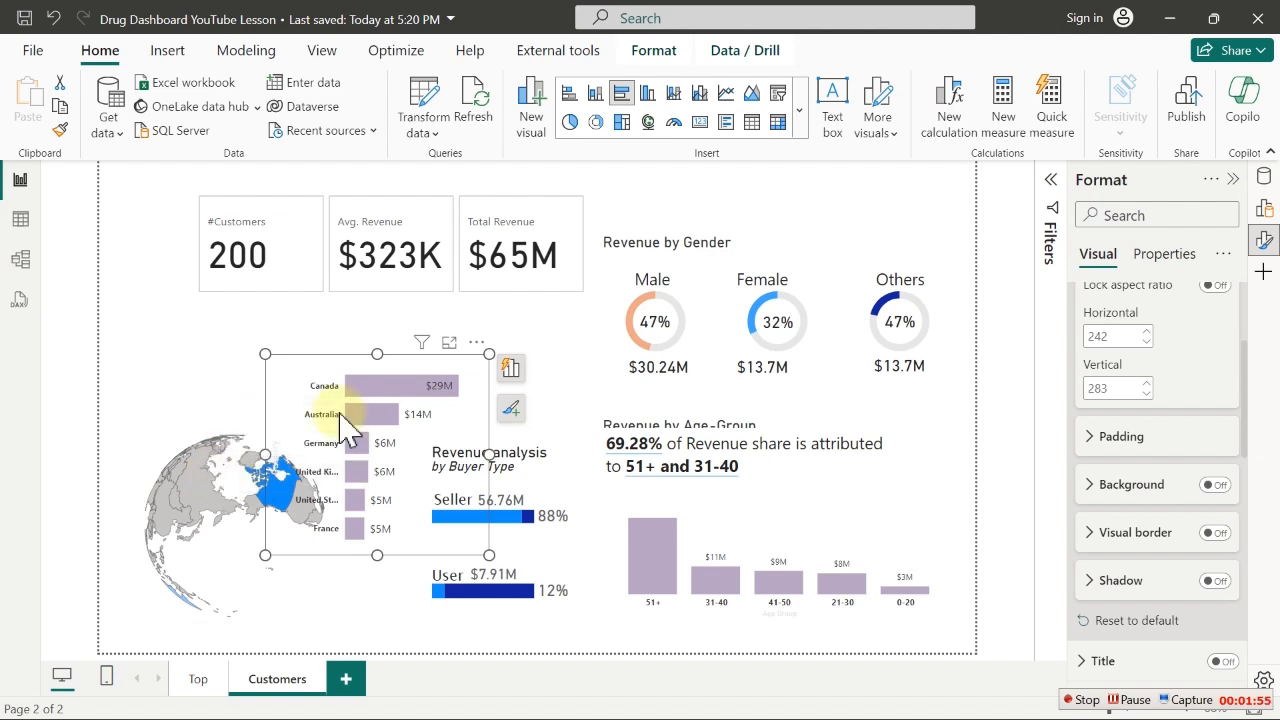
pyautogui.click(1082, 700)
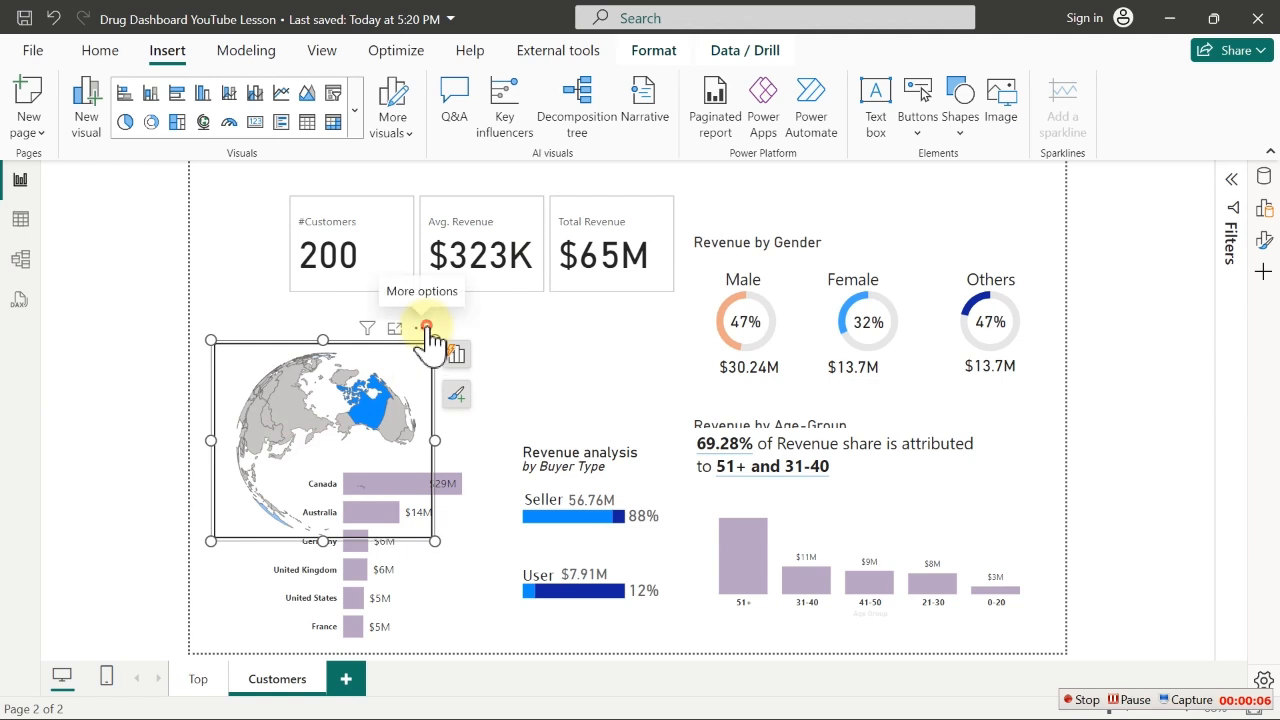
# Line the map up horizontally with the country bar chart and align both visuals to the bottom, undoing any extra shift
pyautogui.moveTo(423, 337); pyautogui.dragTo(471, 460)
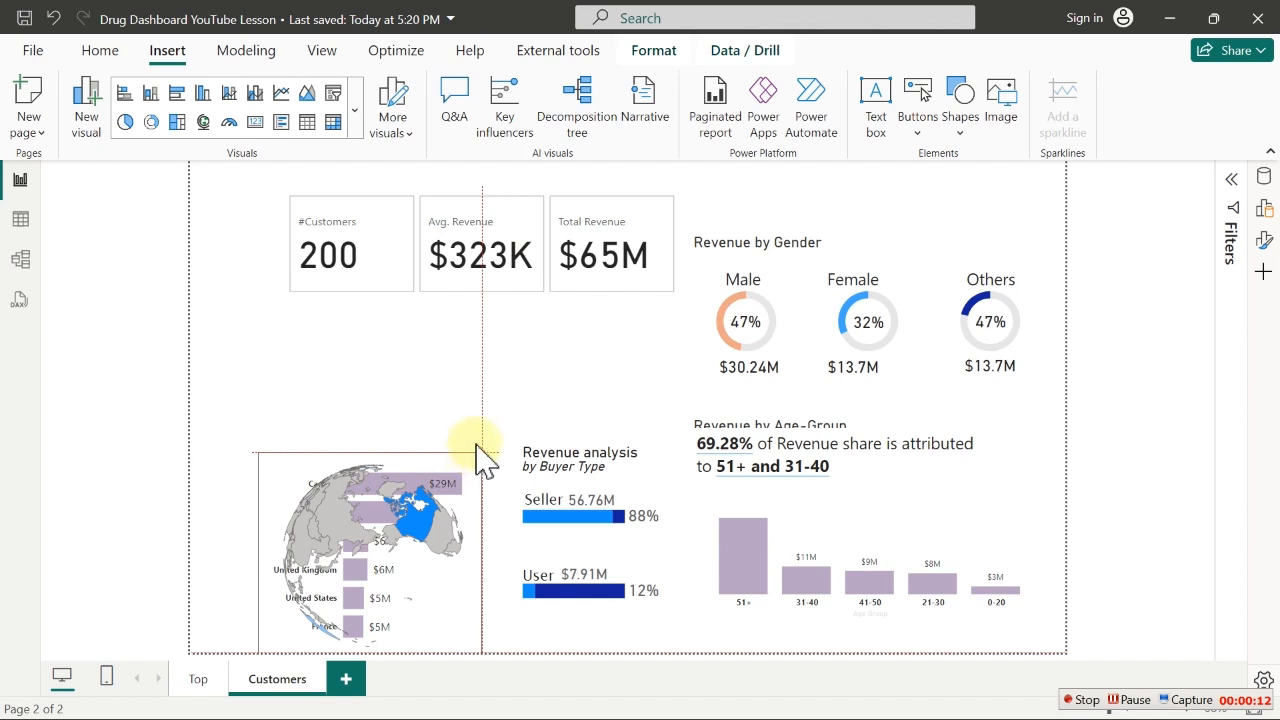
pyautogui.moveTo(478, 458); pyautogui.dragTo(481, 323)
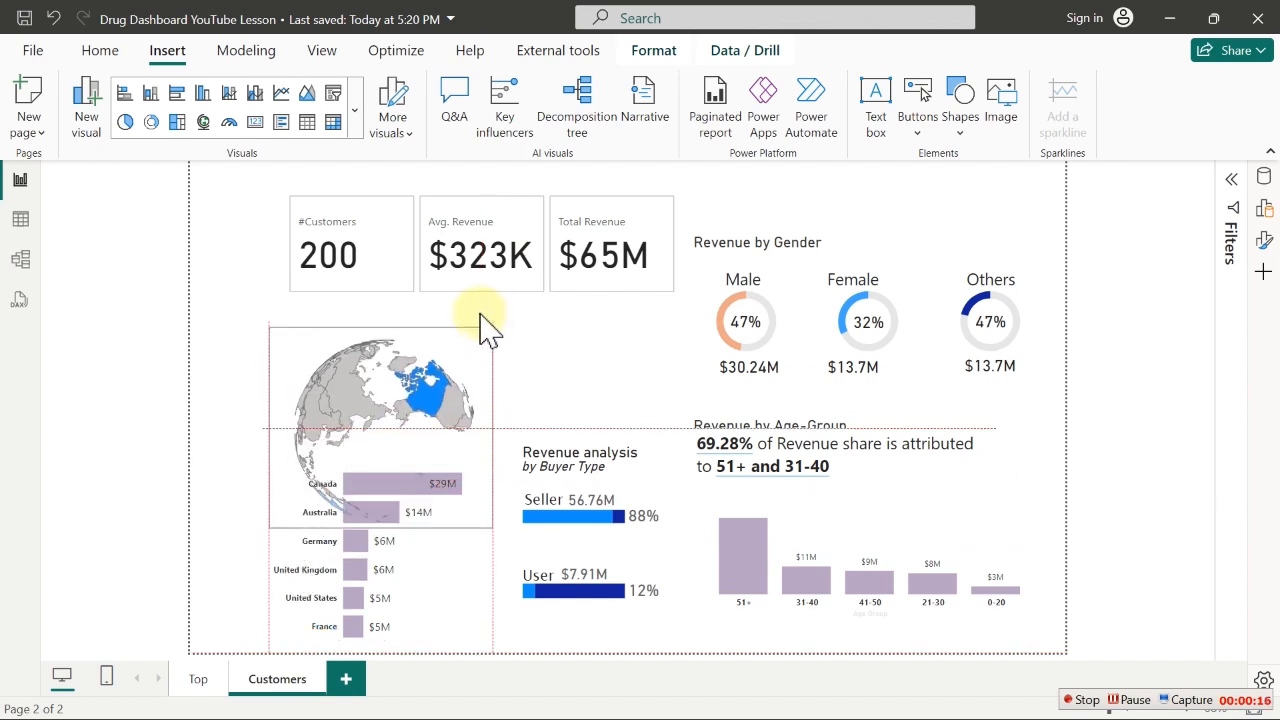
pyautogui.keyDown('ctrl'); pyautogui.click(470, 600); pyautogui.keyUp('ctrl')
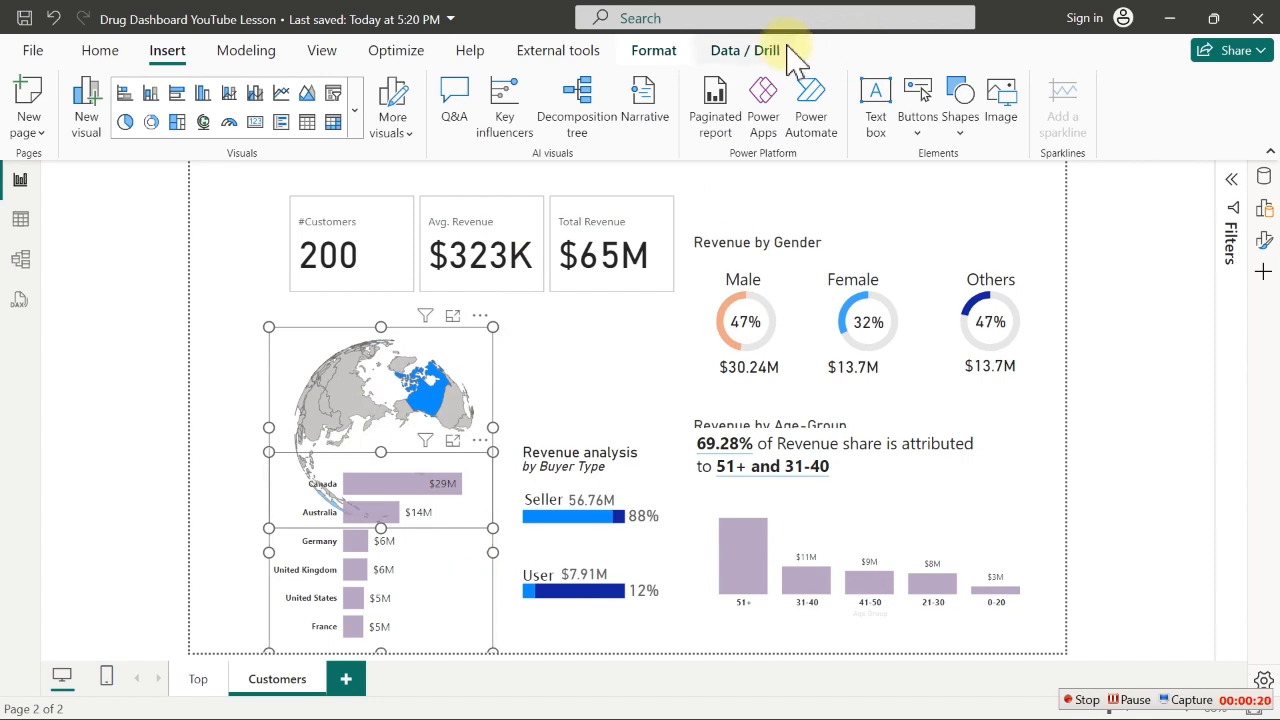
pyautogui.click(680, 66)
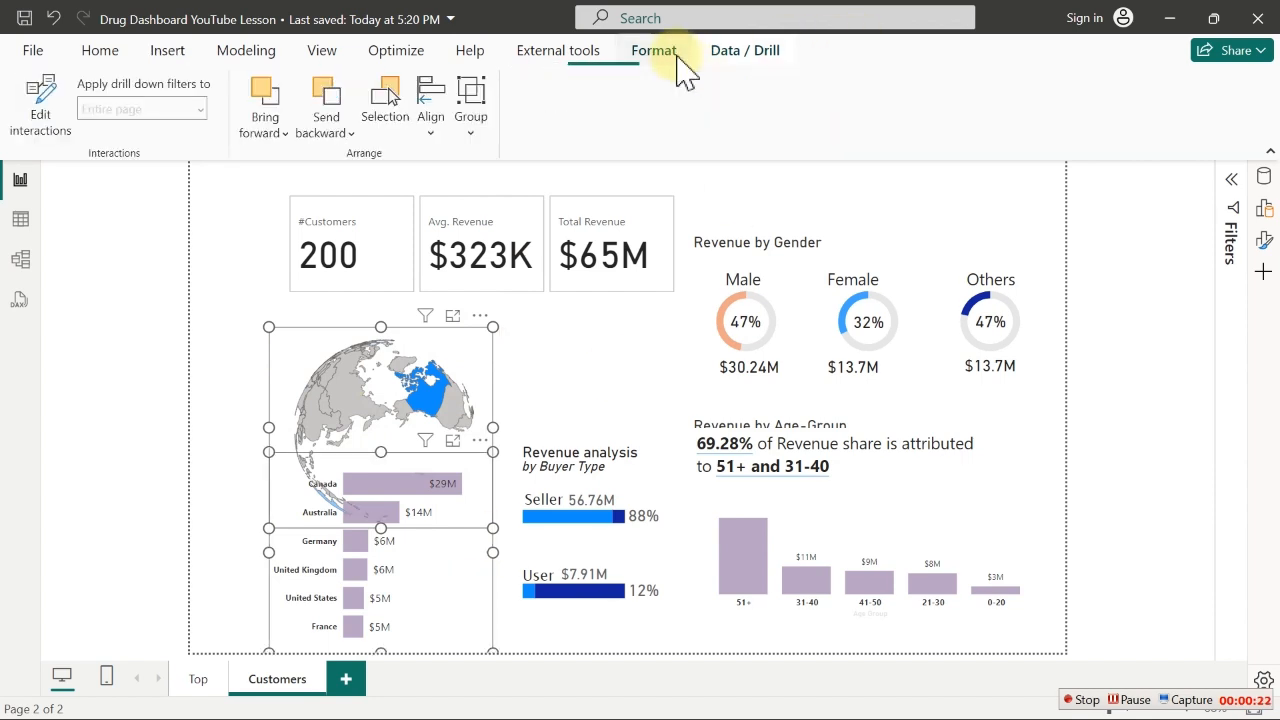
pyautogui.click(430, 140)
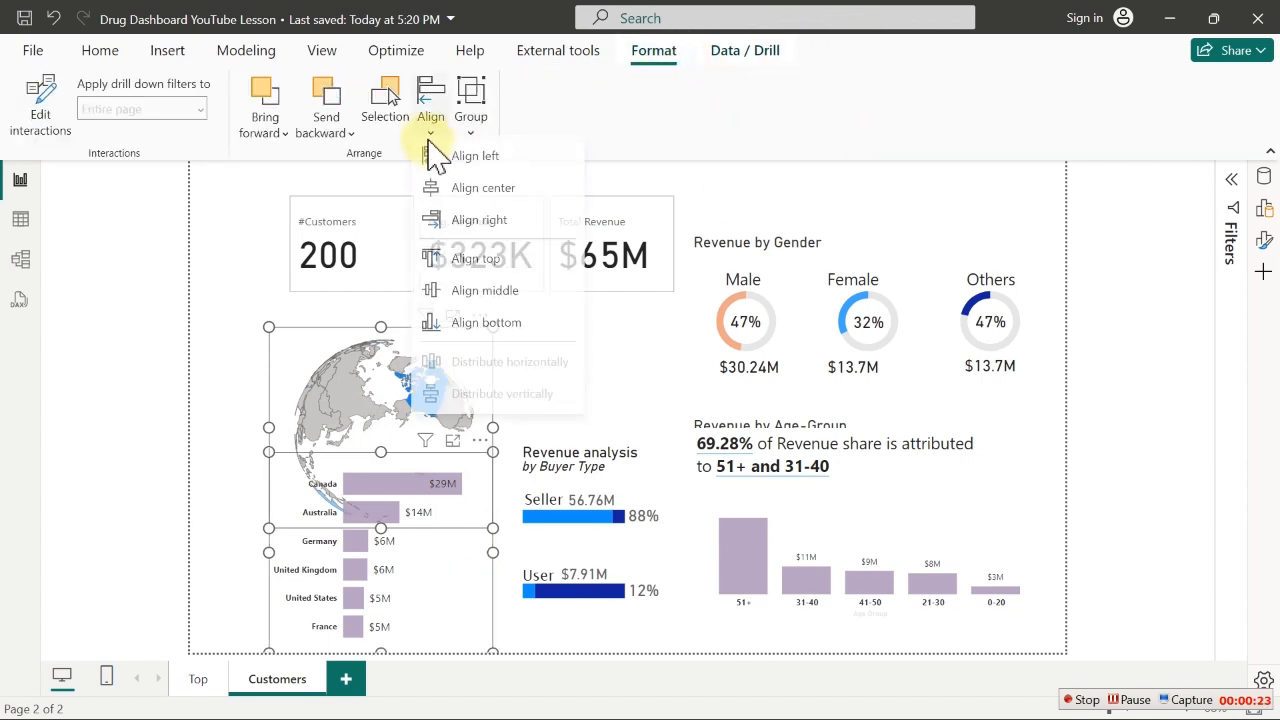
pyautogui.click(488, 330)
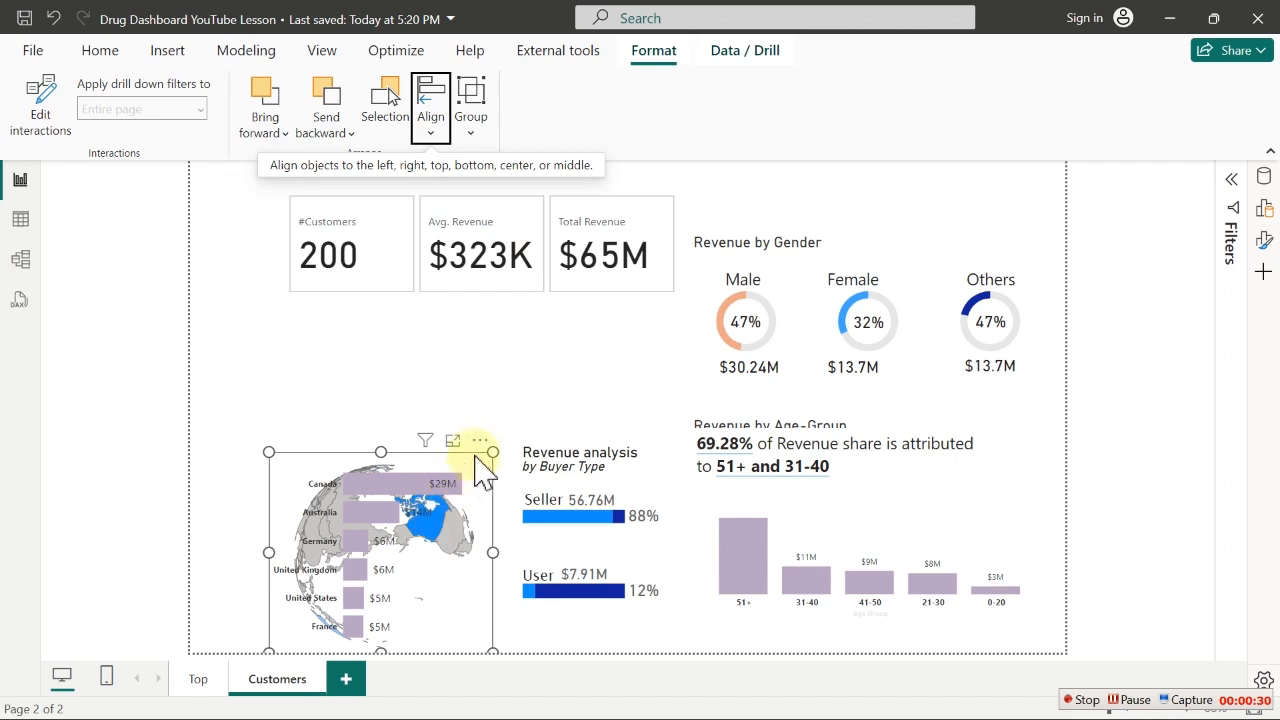
pyautogui.moveTo(486, 449)
pyautogui.mouseDown()
pyautogui.moveTo(473, 415)
pyautogui.moveTo(485, 430)
pyautogui.mouseUp()
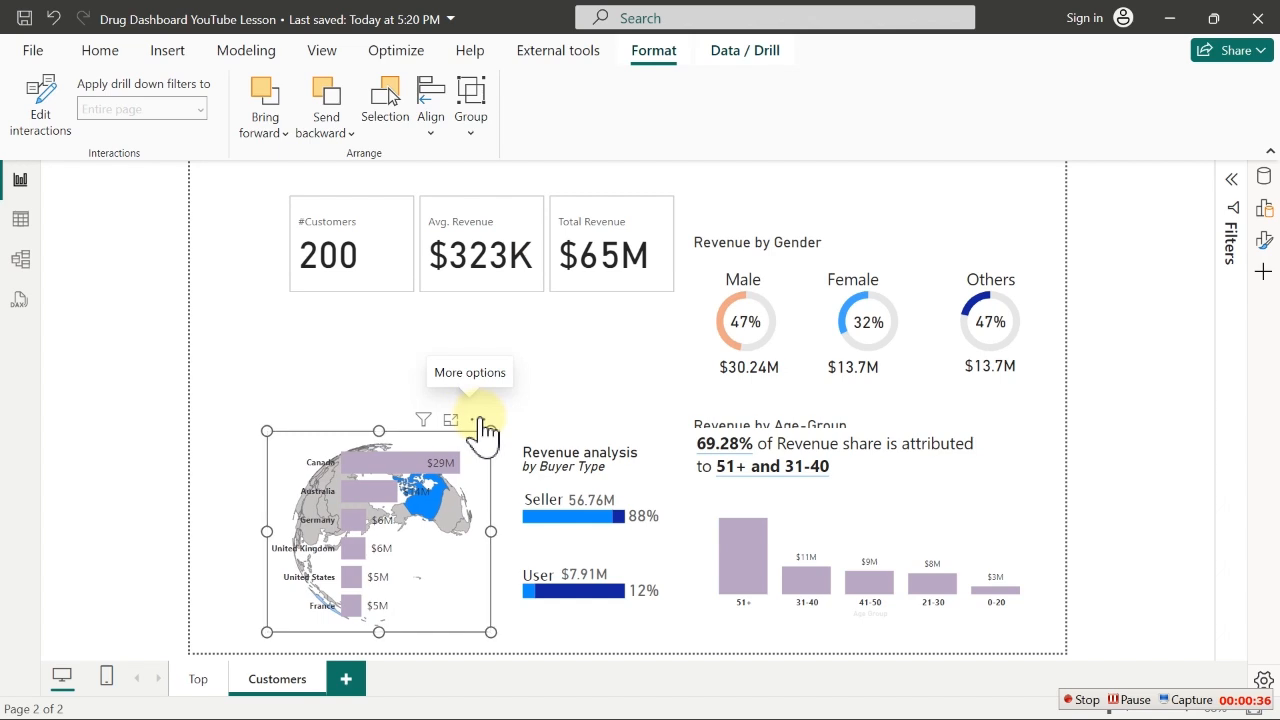
pyautogui.click(55, 18)
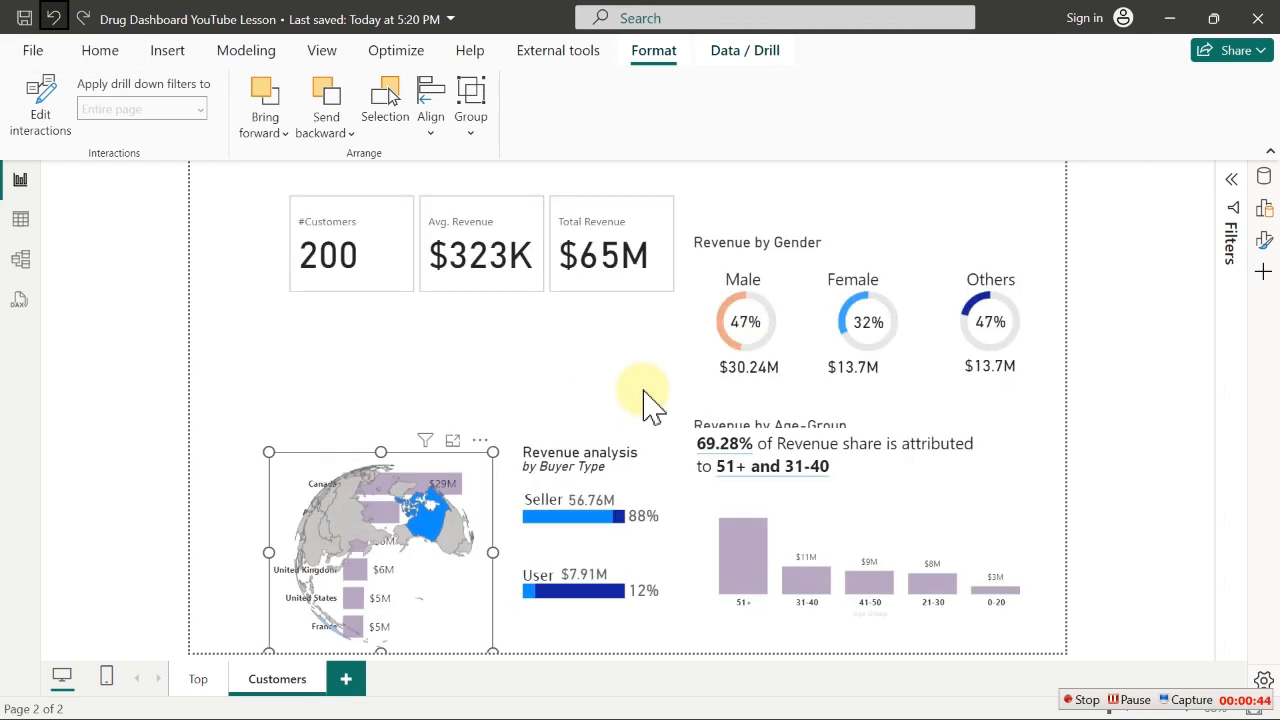
# Enable the Bookmarks and Selection panes in the pane customization settings, and close those settings
pyautogui.click(1262, 285)
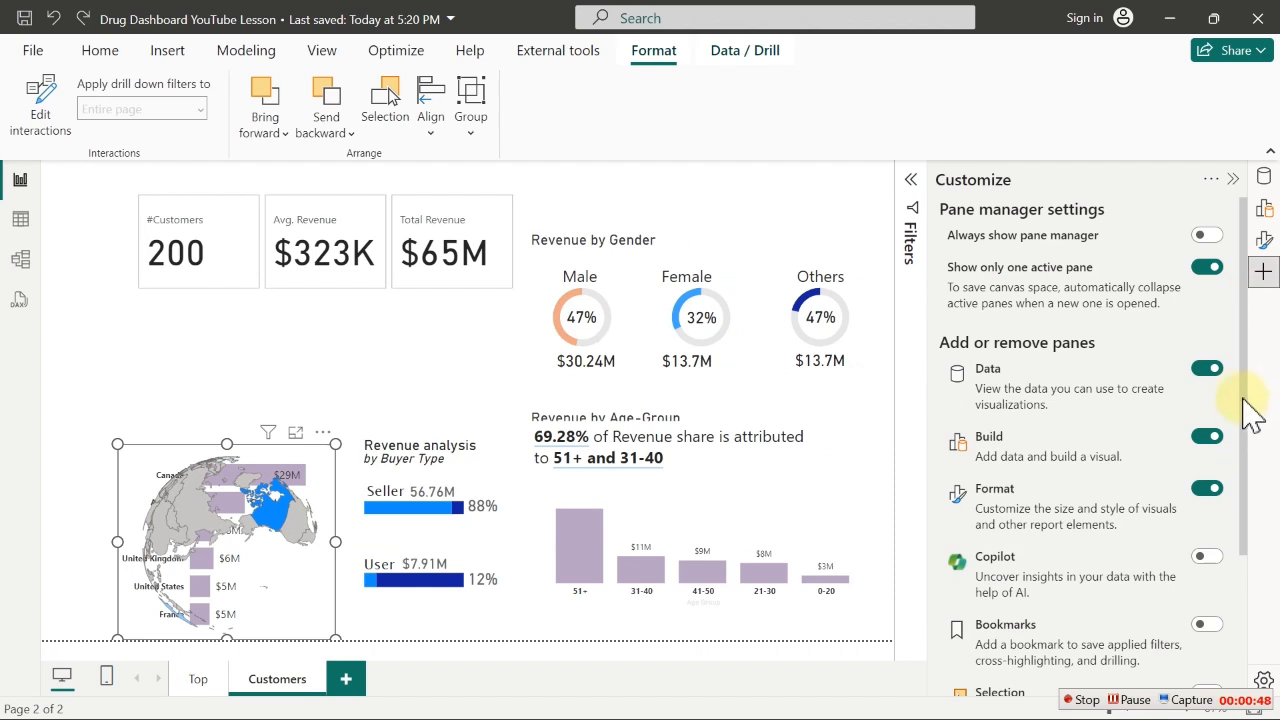
pyautogui.moveTo(1243, 398); pyautogui.dragTo(1245, 523)
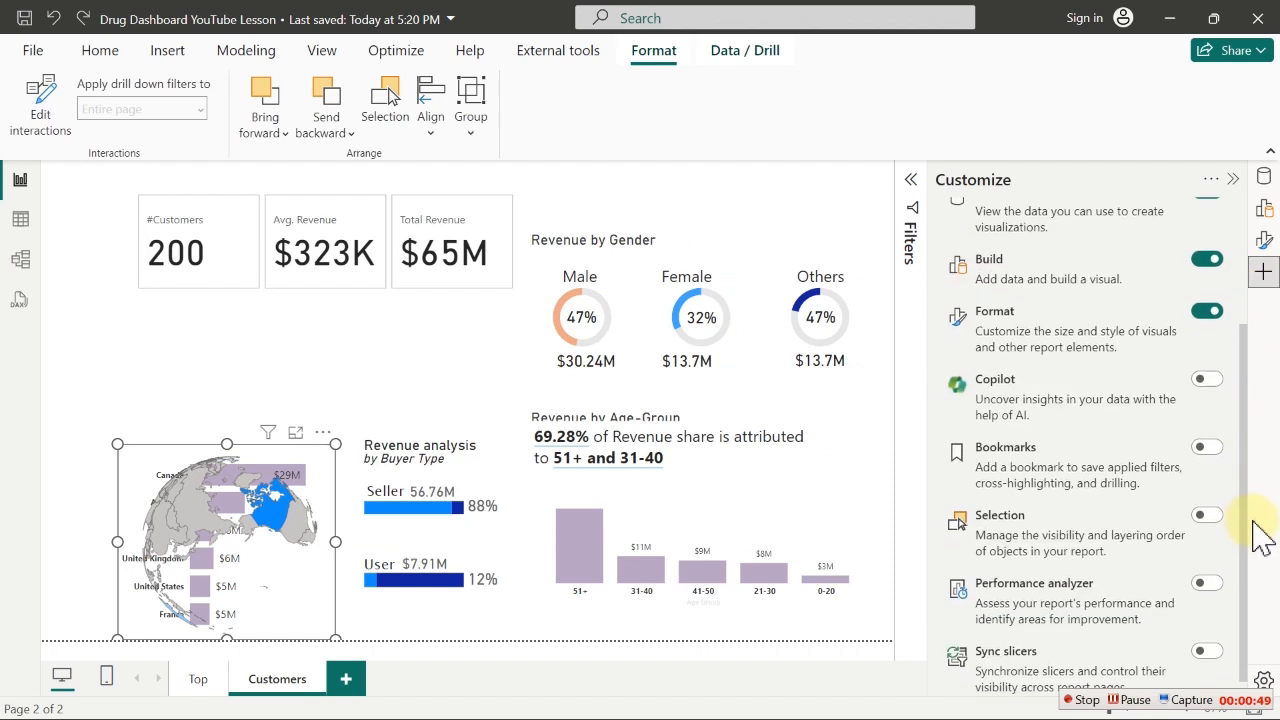
pyautogui.click(1212, 448)
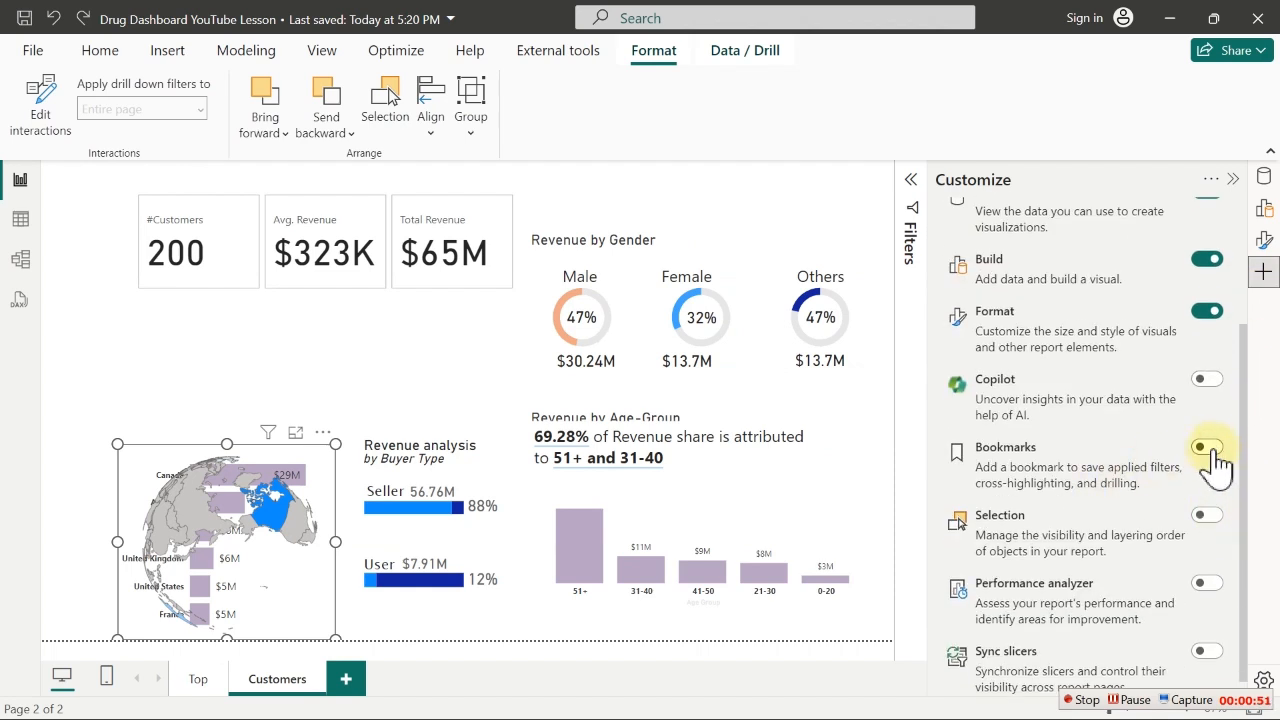
pyautogui.click(1209, 518)
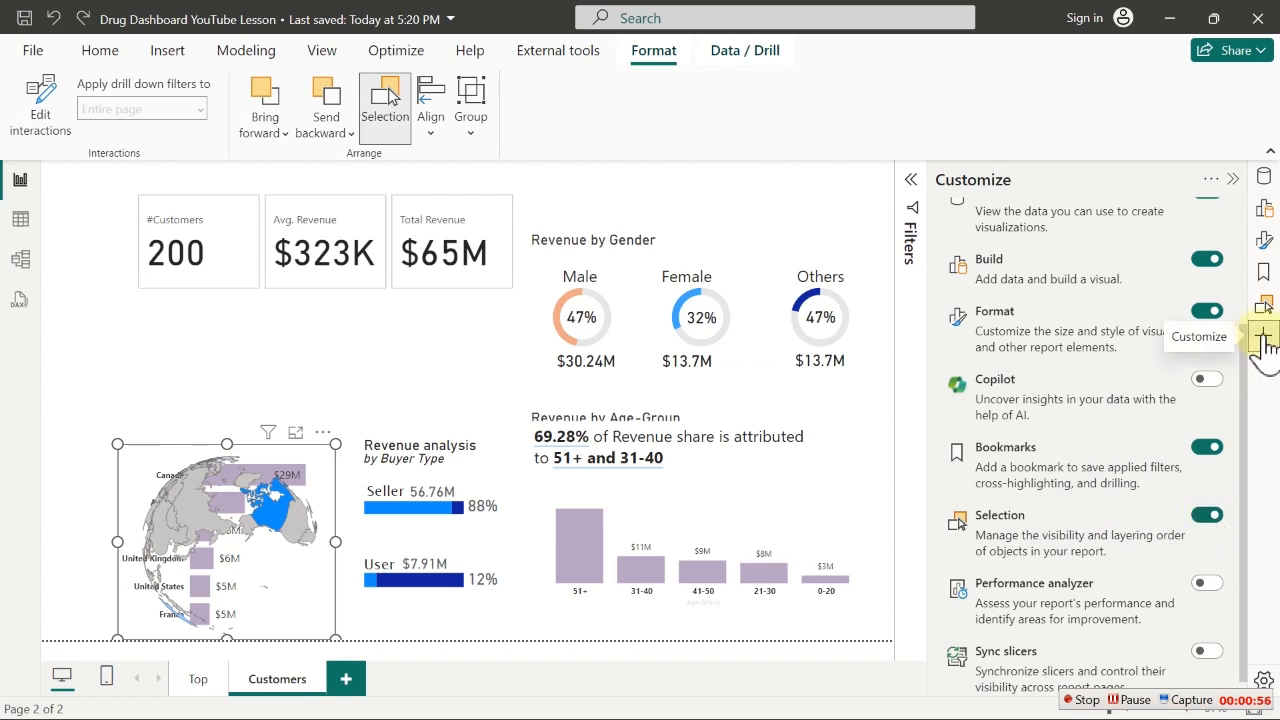
pyautogui.click(1262, 338)
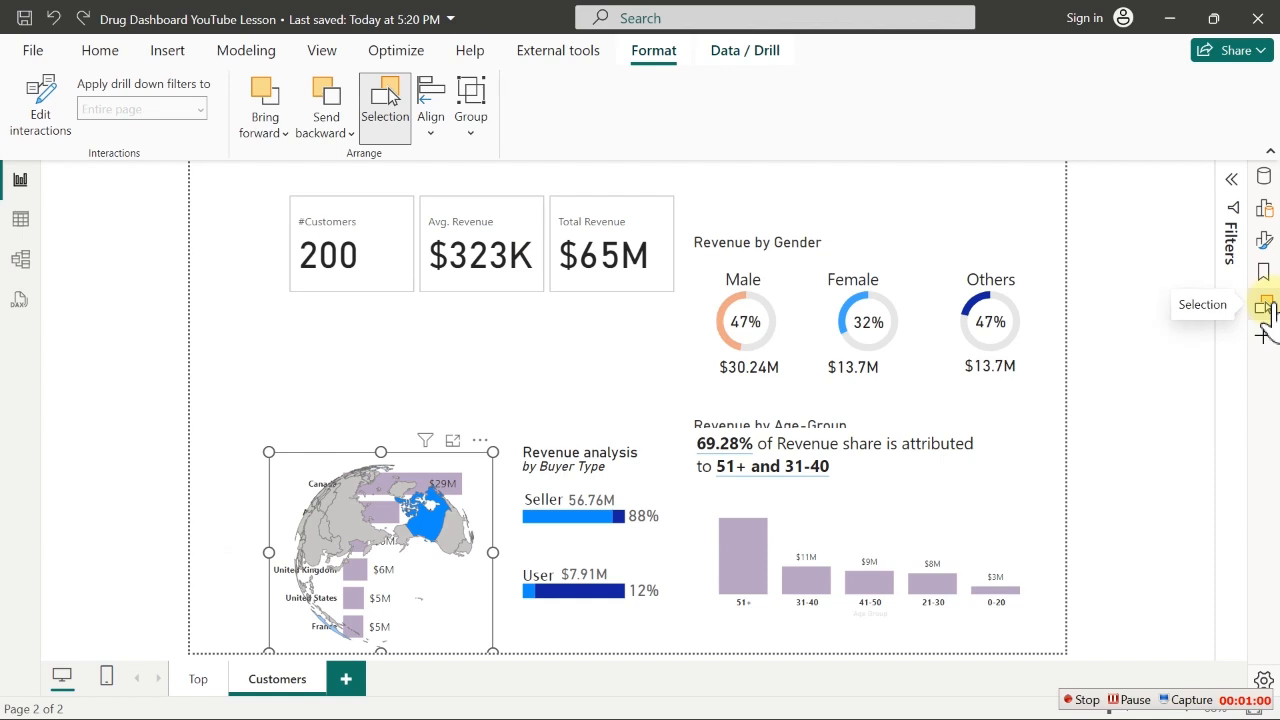
# Open the Selection pane, hide the Map and Chart Country visuals, and show Chart Country again
pyautogui.click(1264, 306)
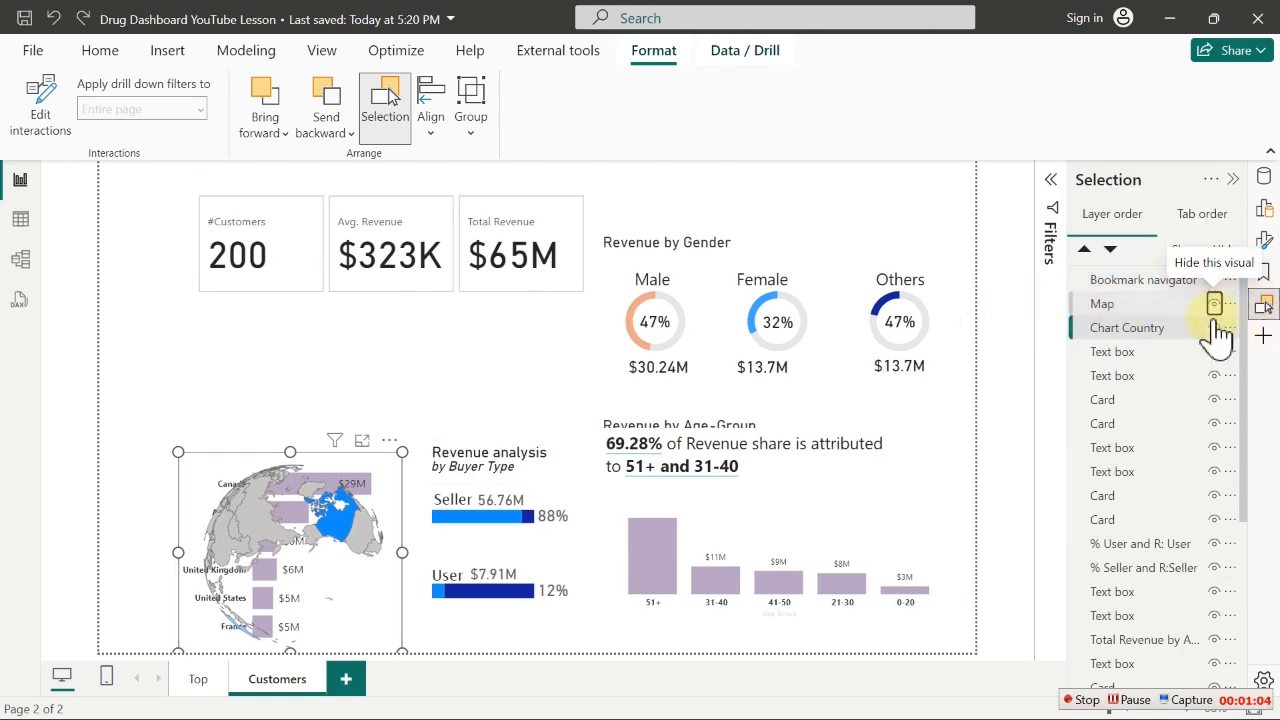
pyautogui.click(1214, 304)
pyautogui.click(1215, 330)
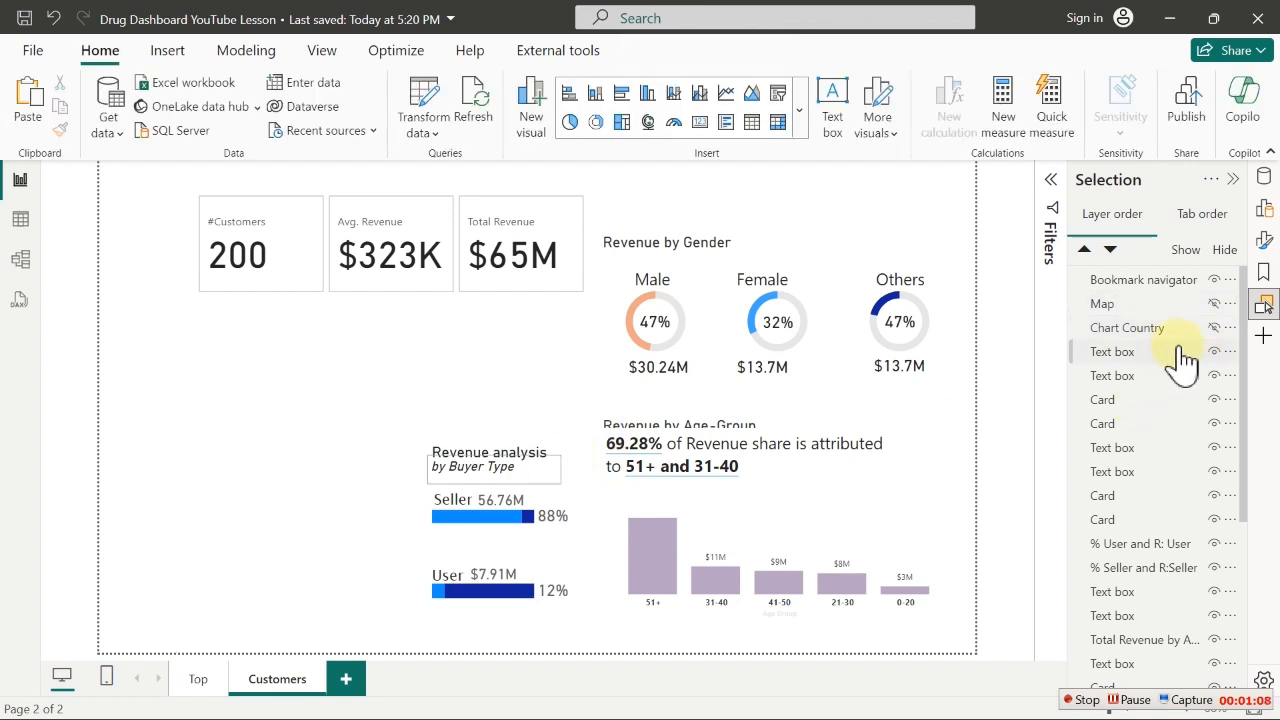
pyautogui.click(1214, 328)
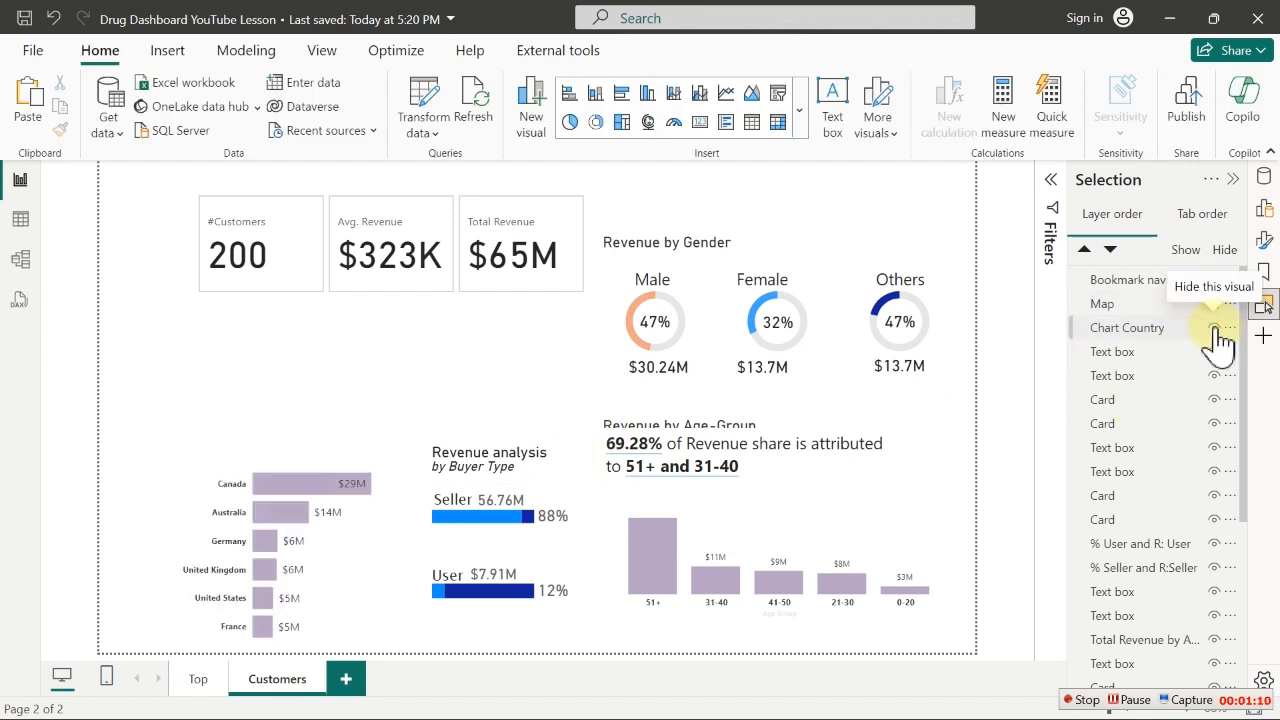
# Make the hidden Map visual visible on the Customers page
pyautogui.click(1121, 330)
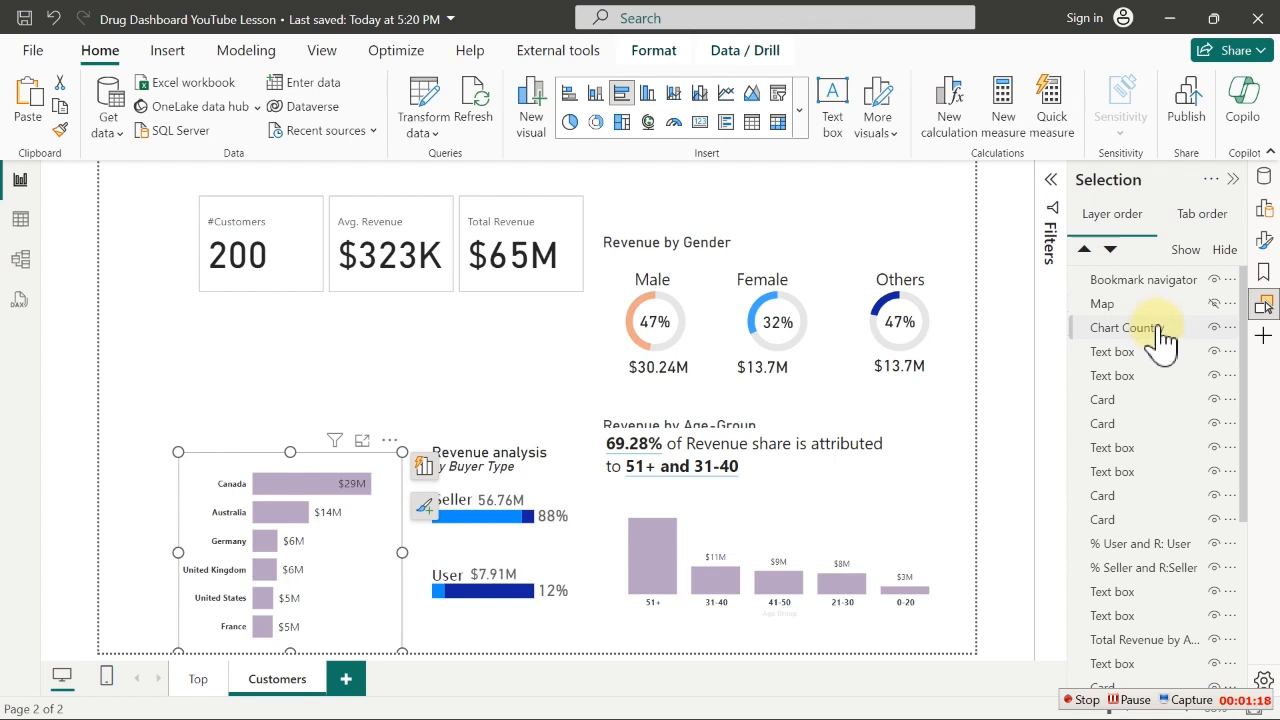
pyautogui.click(1111, 306)
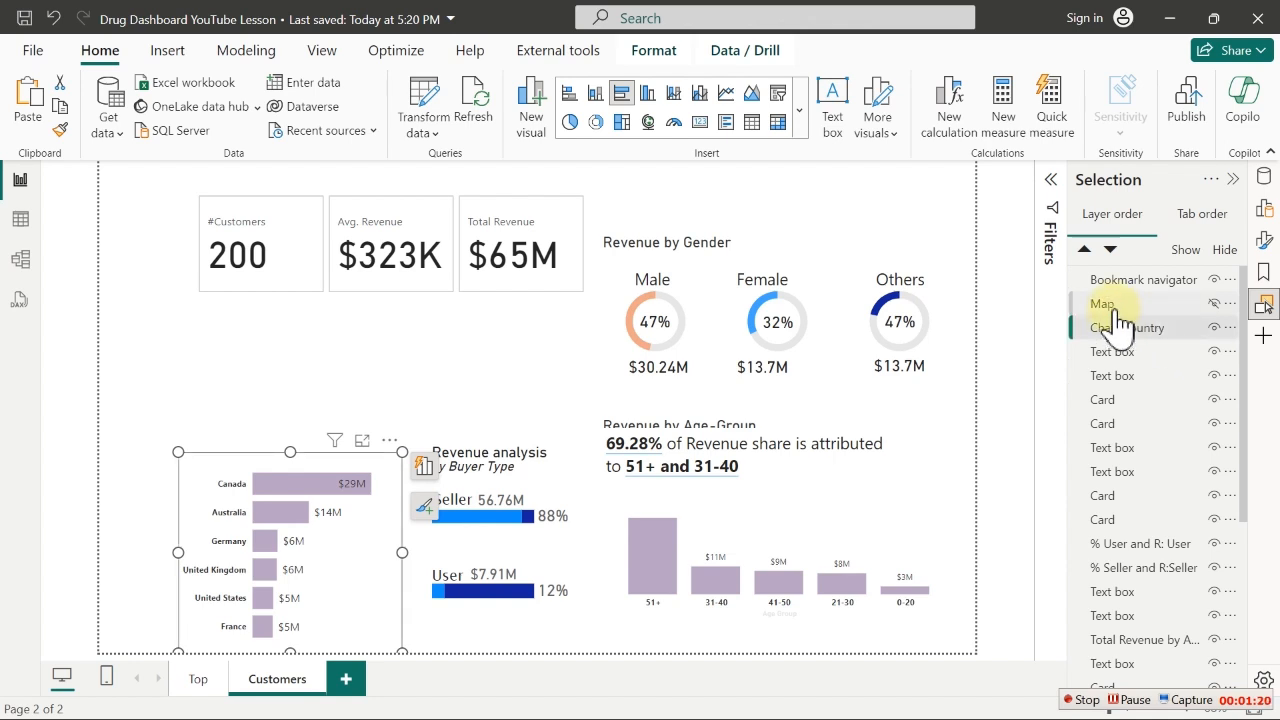
pyautogui.click(1113, 306)
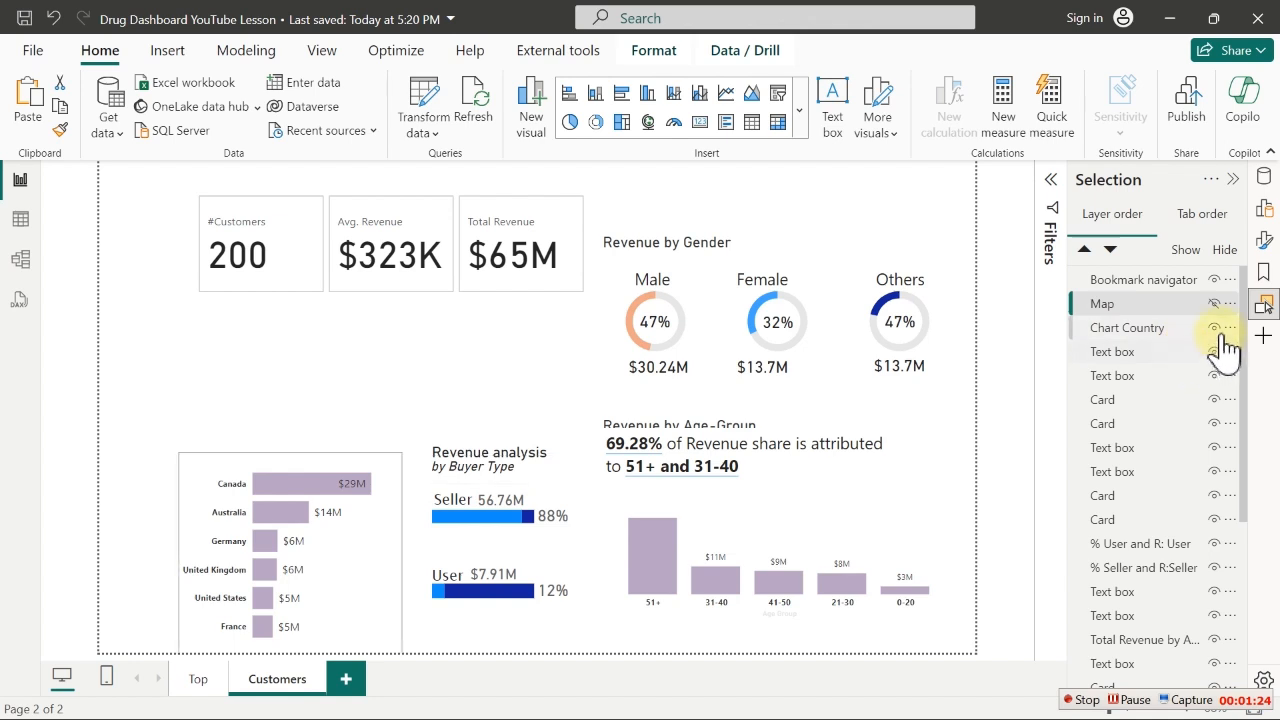
pyautogui.click(1214, 304)
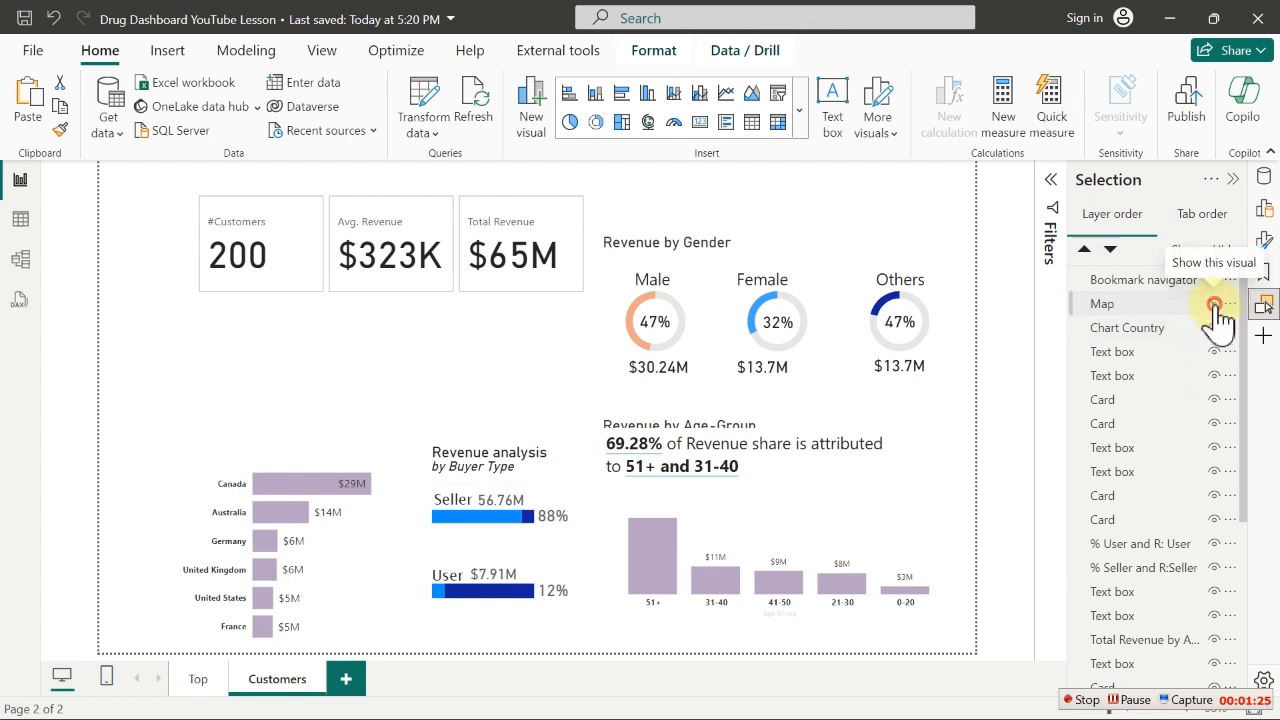
# Group the Map and Chart Country visuals together
pyautogui.click(1125, 332)
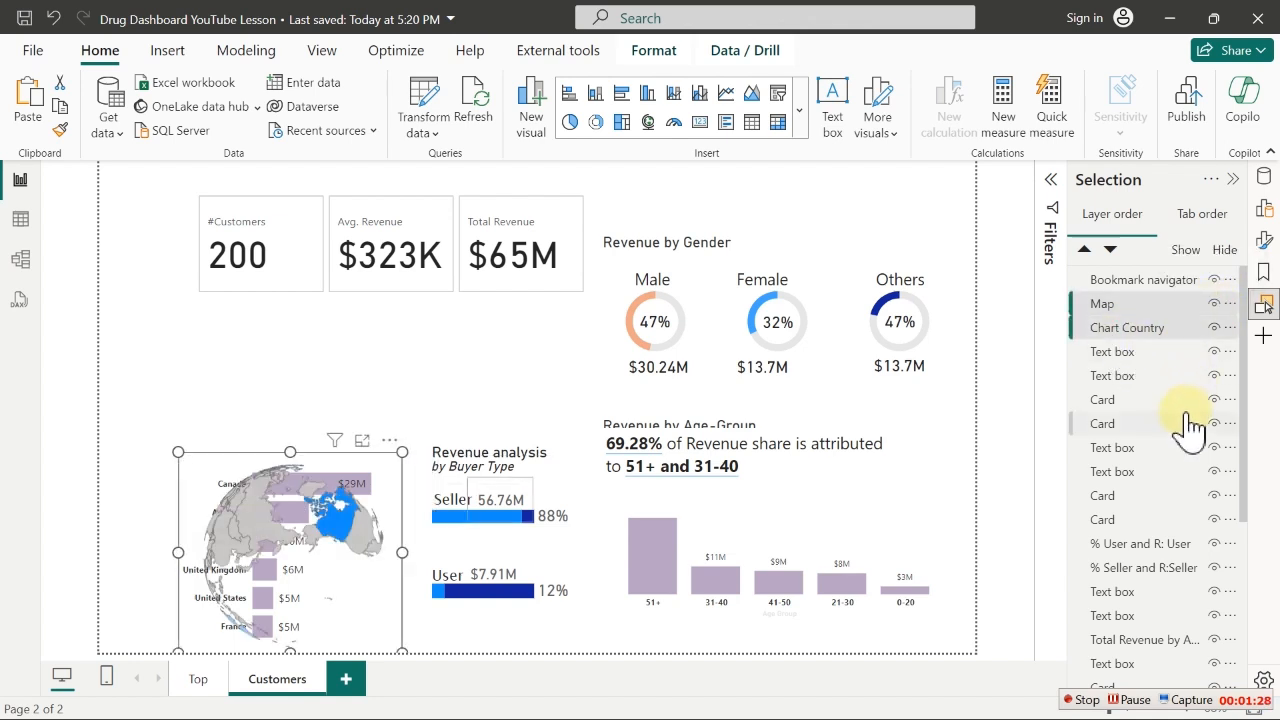
pyautogui.rightClick(1168, 307)
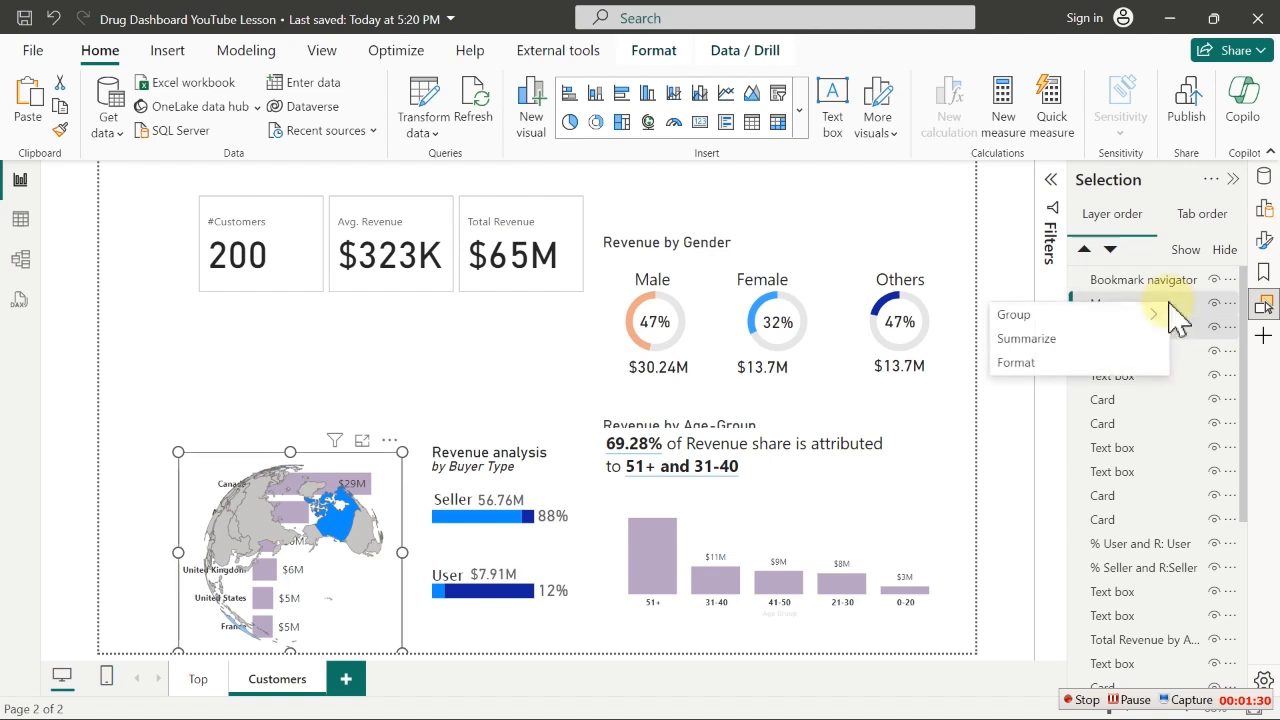
pyautogui.moveTo(1088, 318)
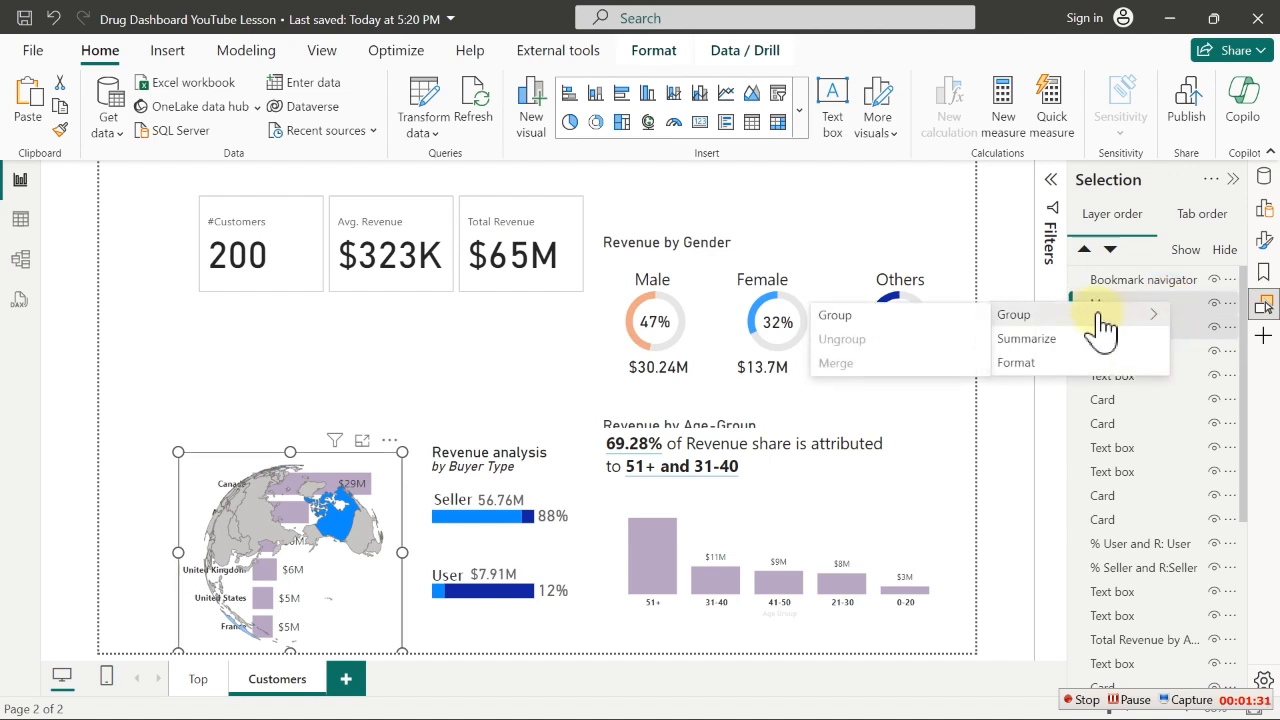
pyautogui.click(933, 316)
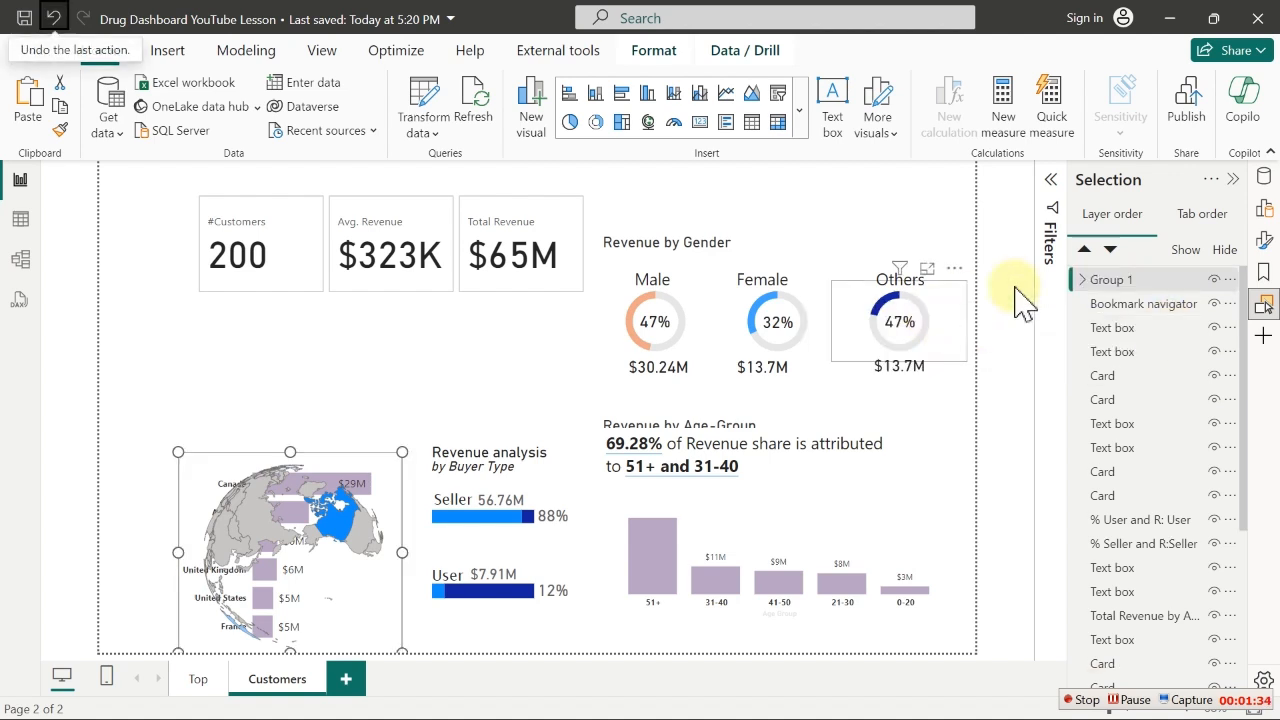
# Rename the new group of map and country chart visuals as Country Chart
pyautogui.click(1111, 281)
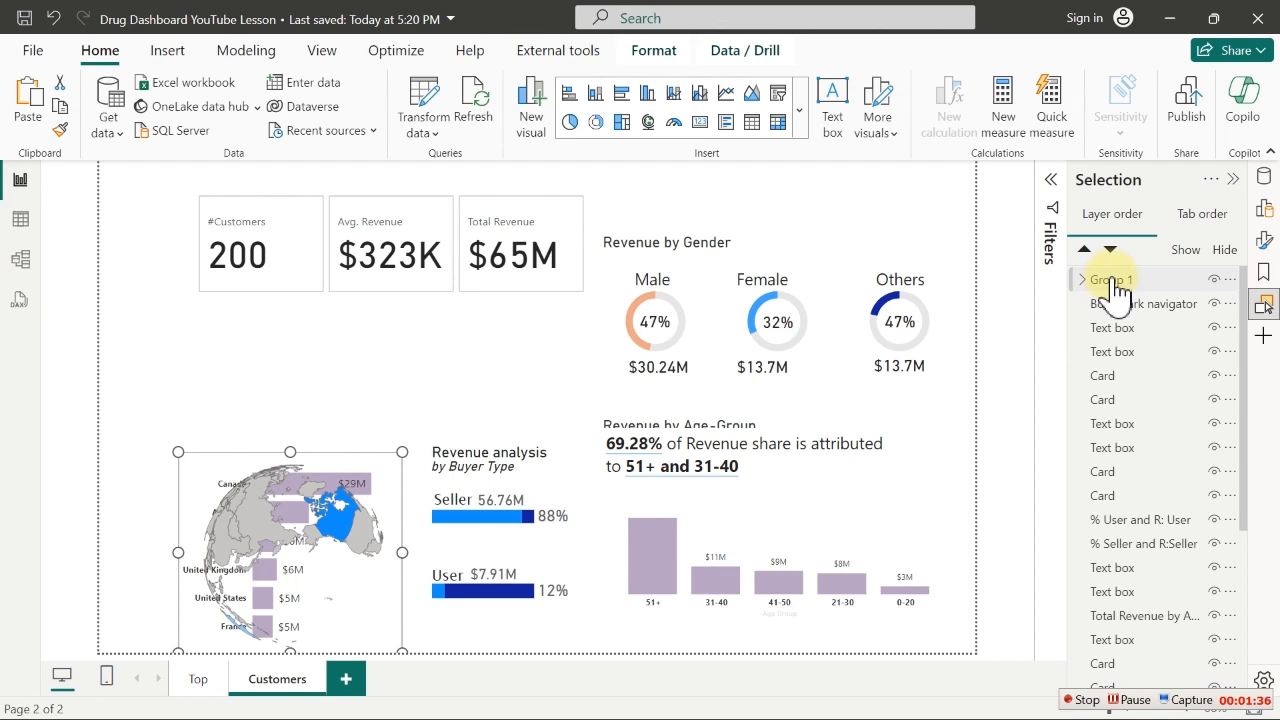
pyautogui.doubleClick(1117, 282)
pyautogui.doubleClick(1121, 283)
pyautogui.write('Country Chart')
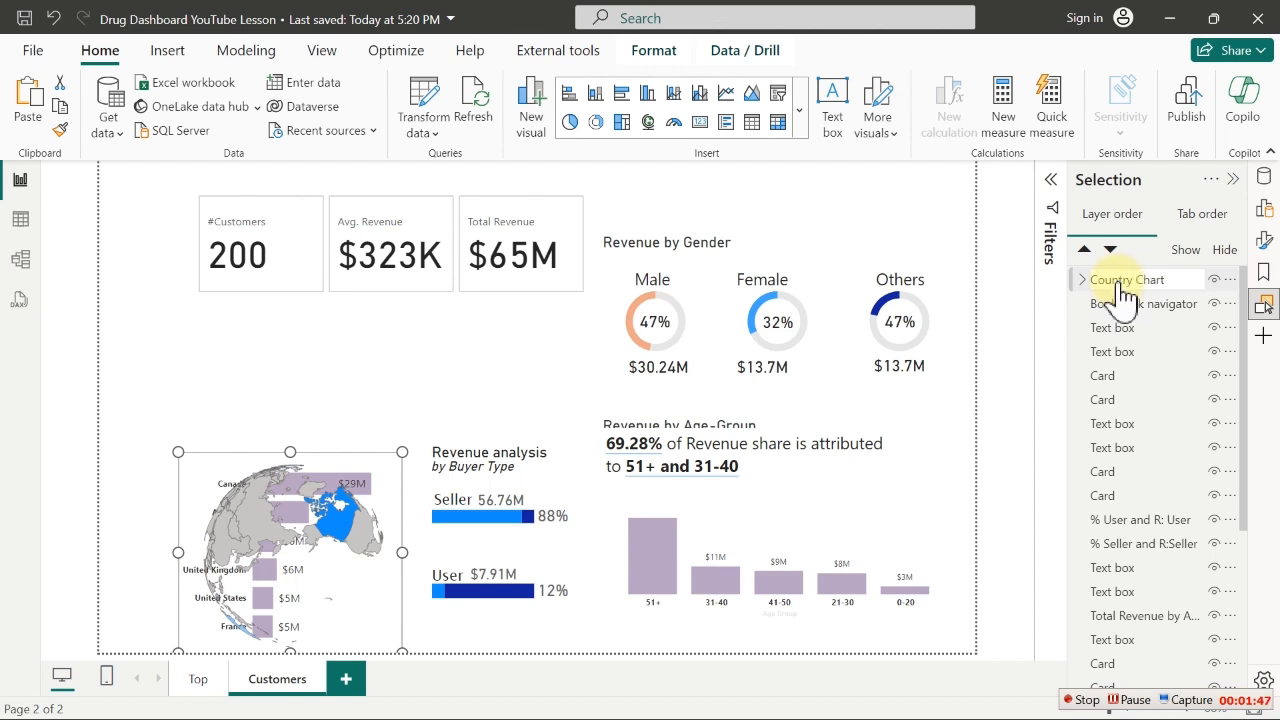
pyautogui.press('Return')
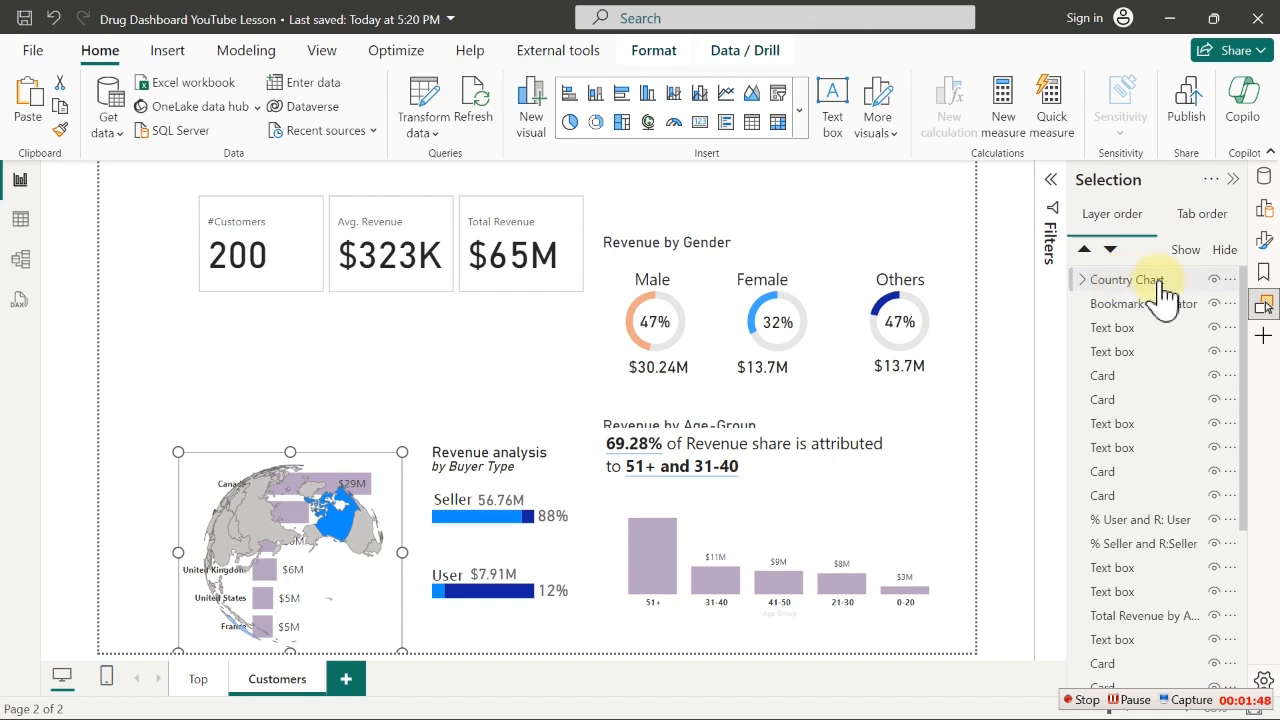
# Check the Country Chart group by hiding it, showing it again and expanding its list of members
pyautogui.click(1215, 281)
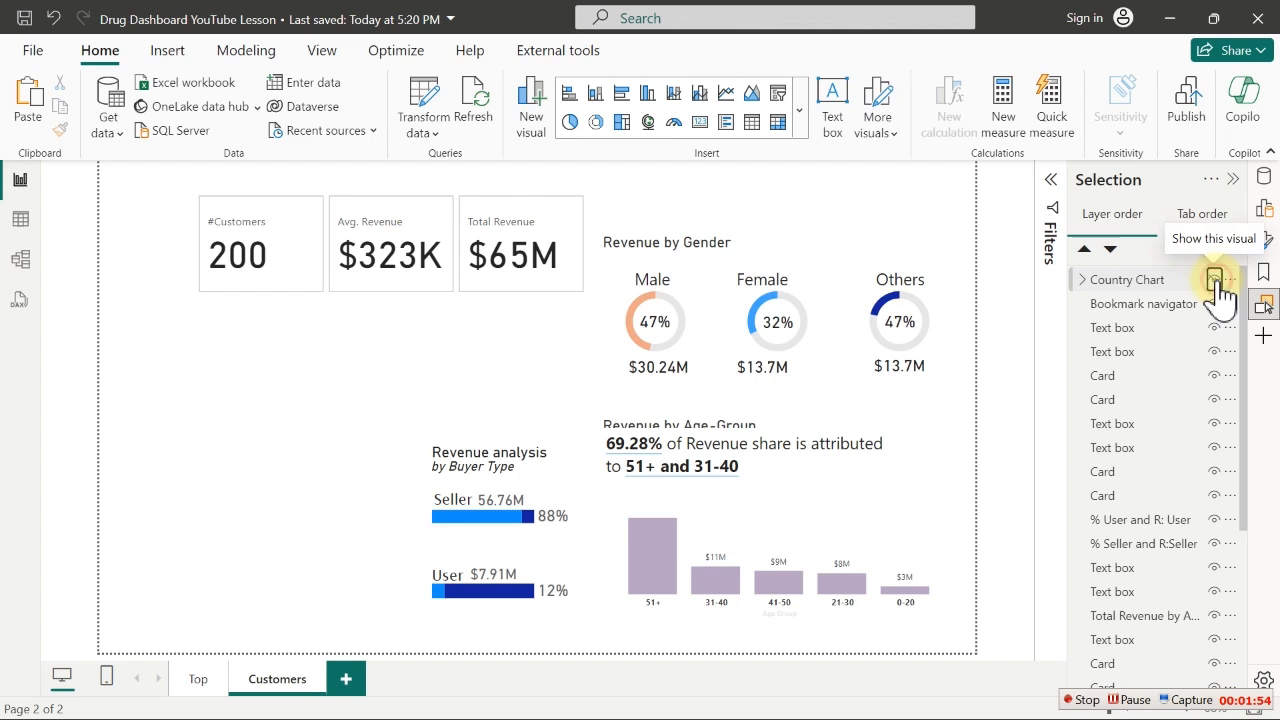
pyautogui.click(1215, 281)
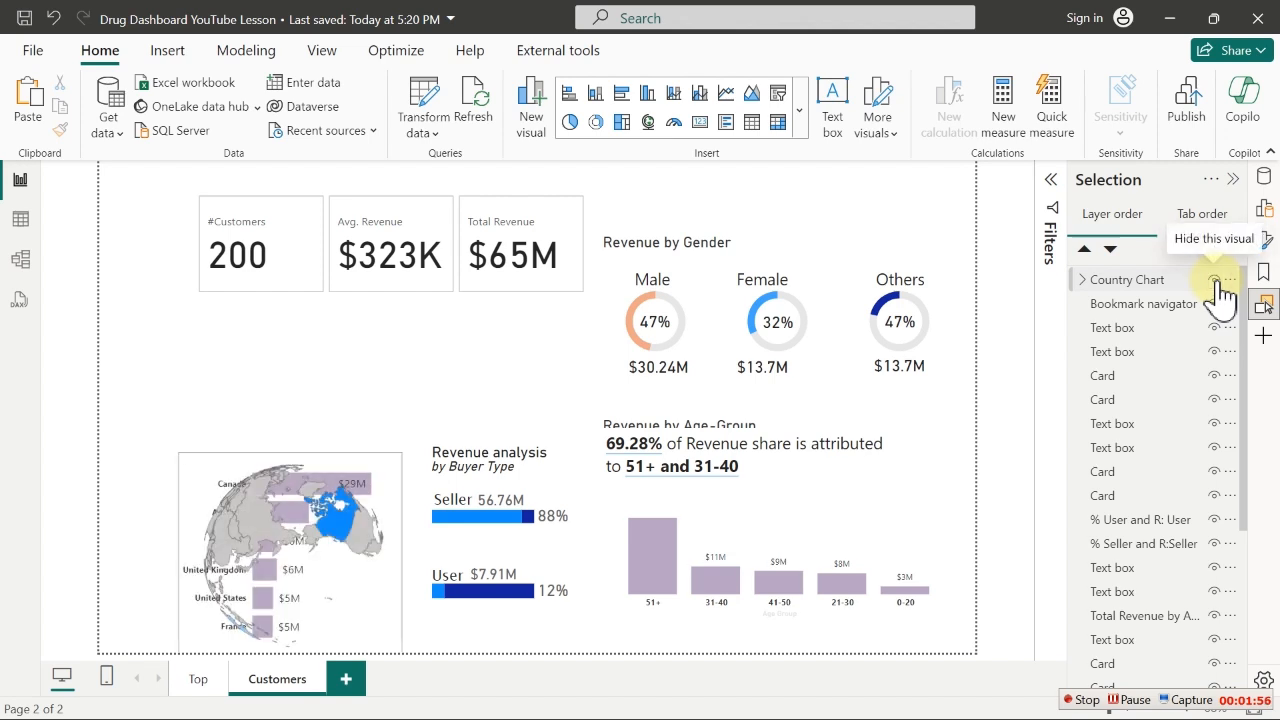
pyautogui.click(1083, 282)
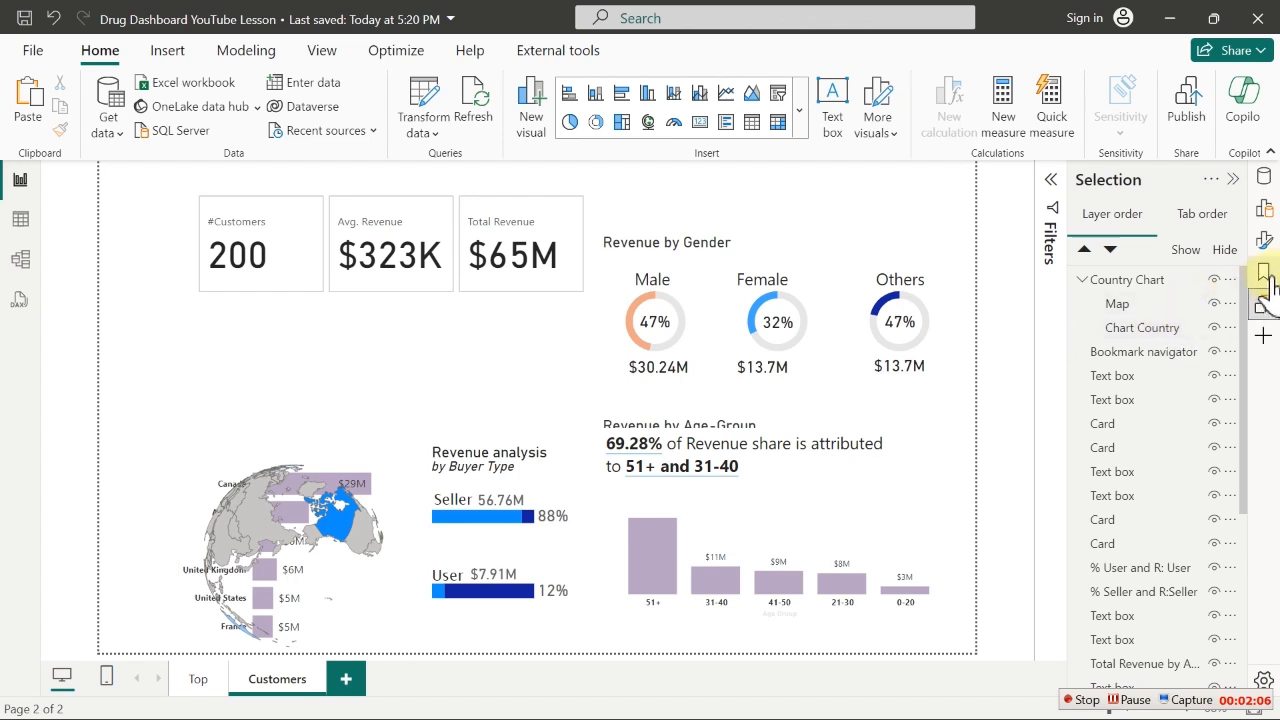
# Add a new bookmark for the Customers page and name it Map
pyautogui.click(1266, 275)
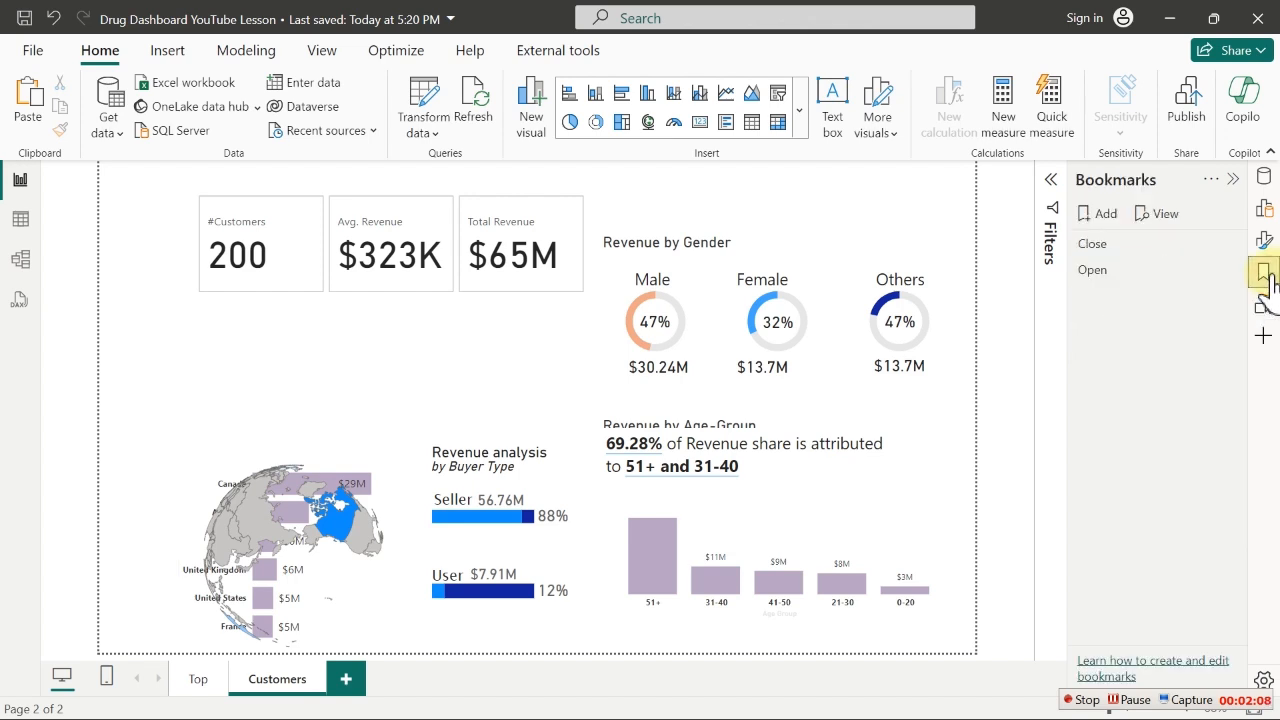
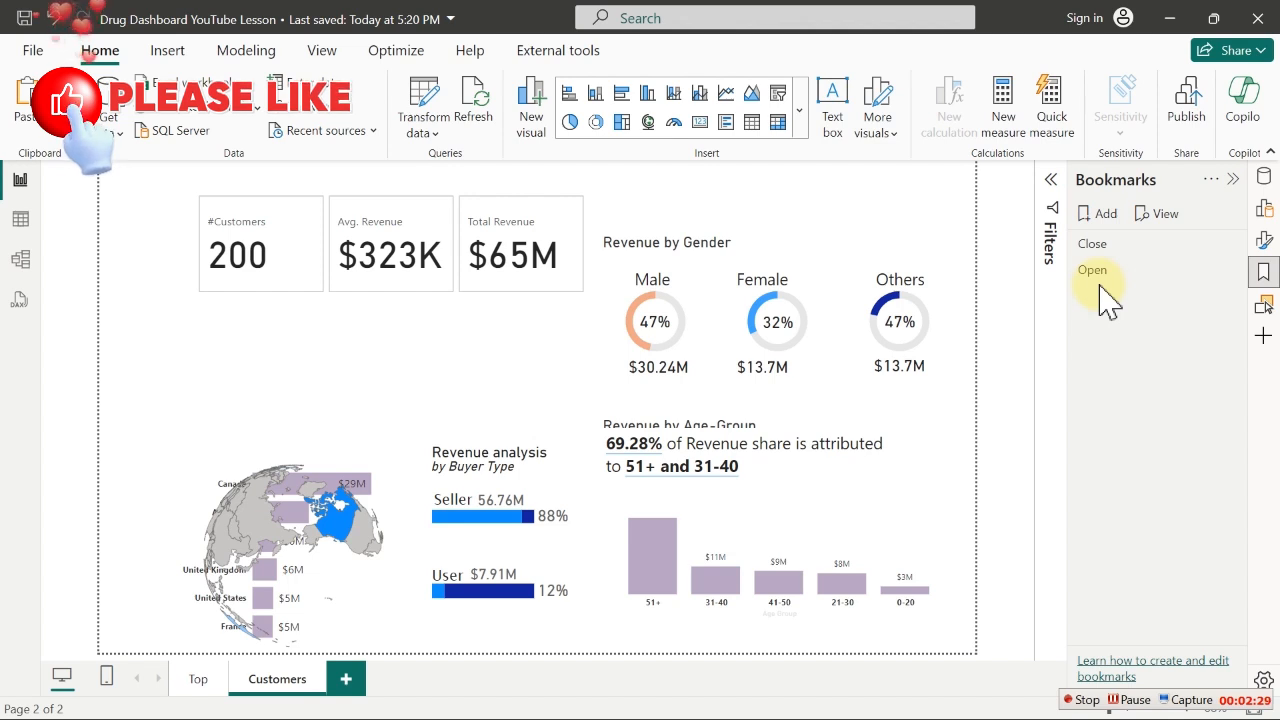
pyautogui.click(1097, 216)
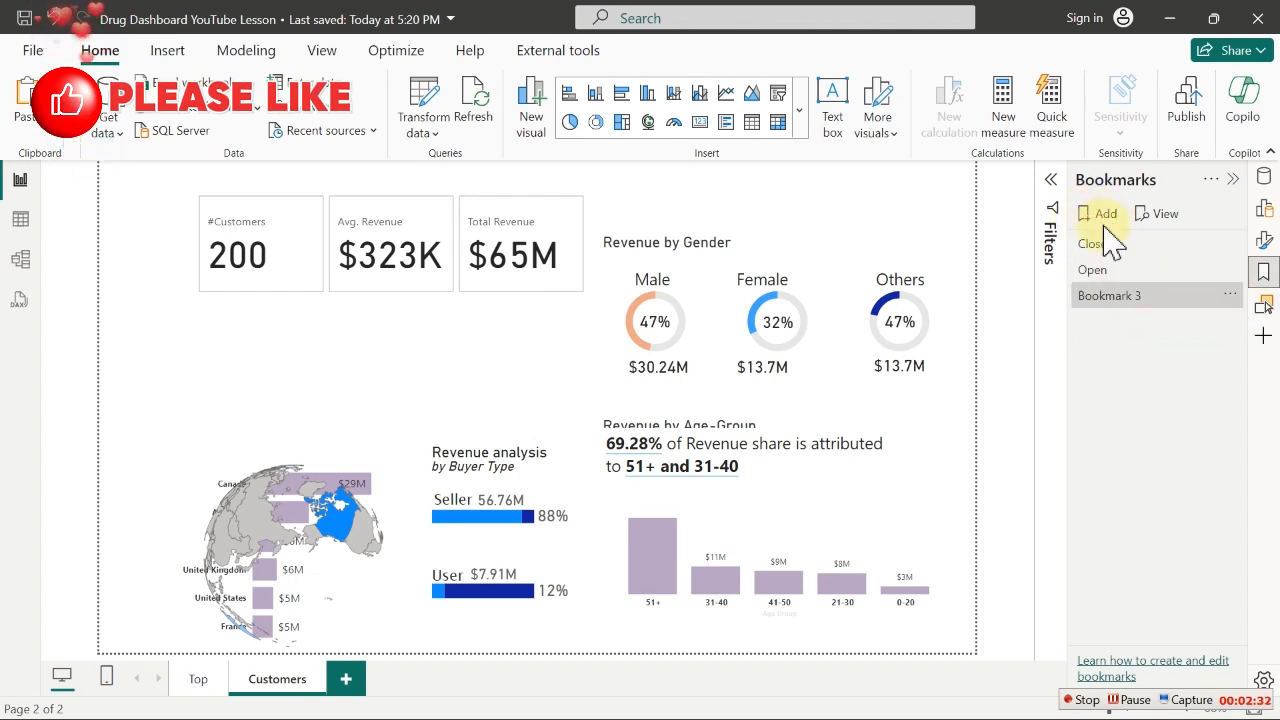
pyautogui.doubleClick(1112, 297)
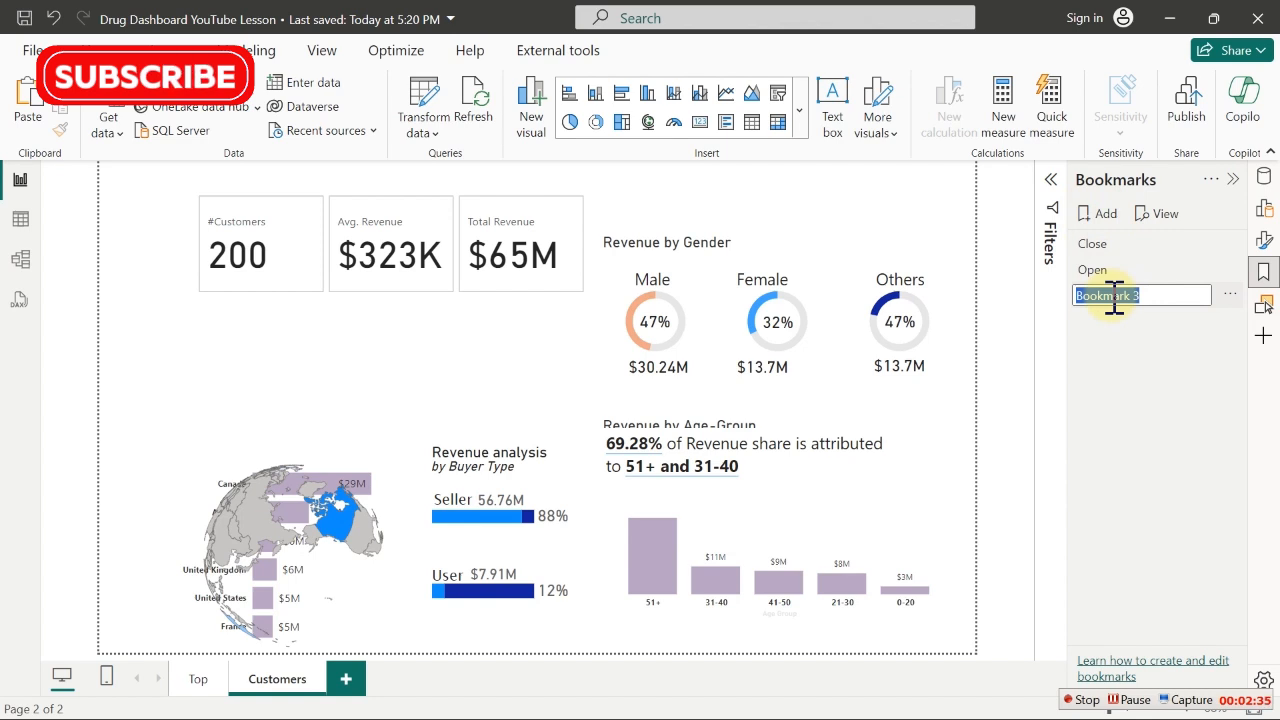
pyautogui.write('Map')
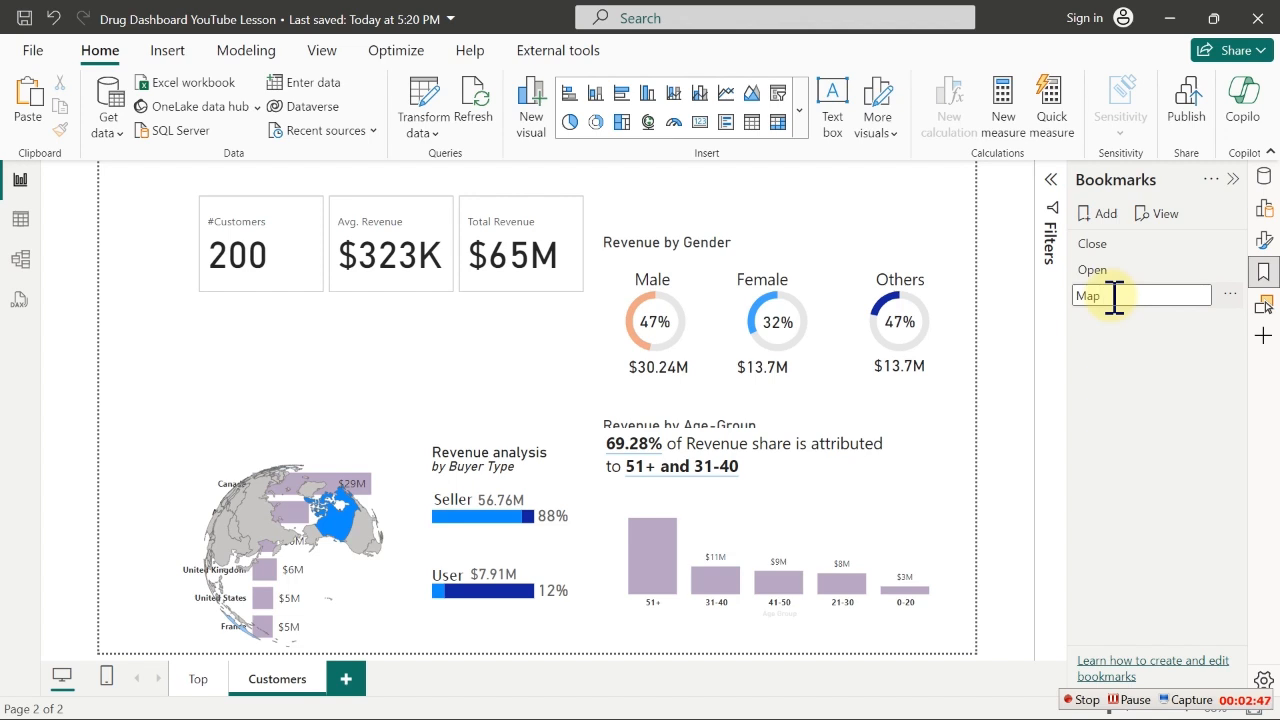
pyautogui.press('Return')
# Configure the Map bookmark to exclude Data and Current page and to apply to Selected visuals only
pyautogui.click(1230, 294)
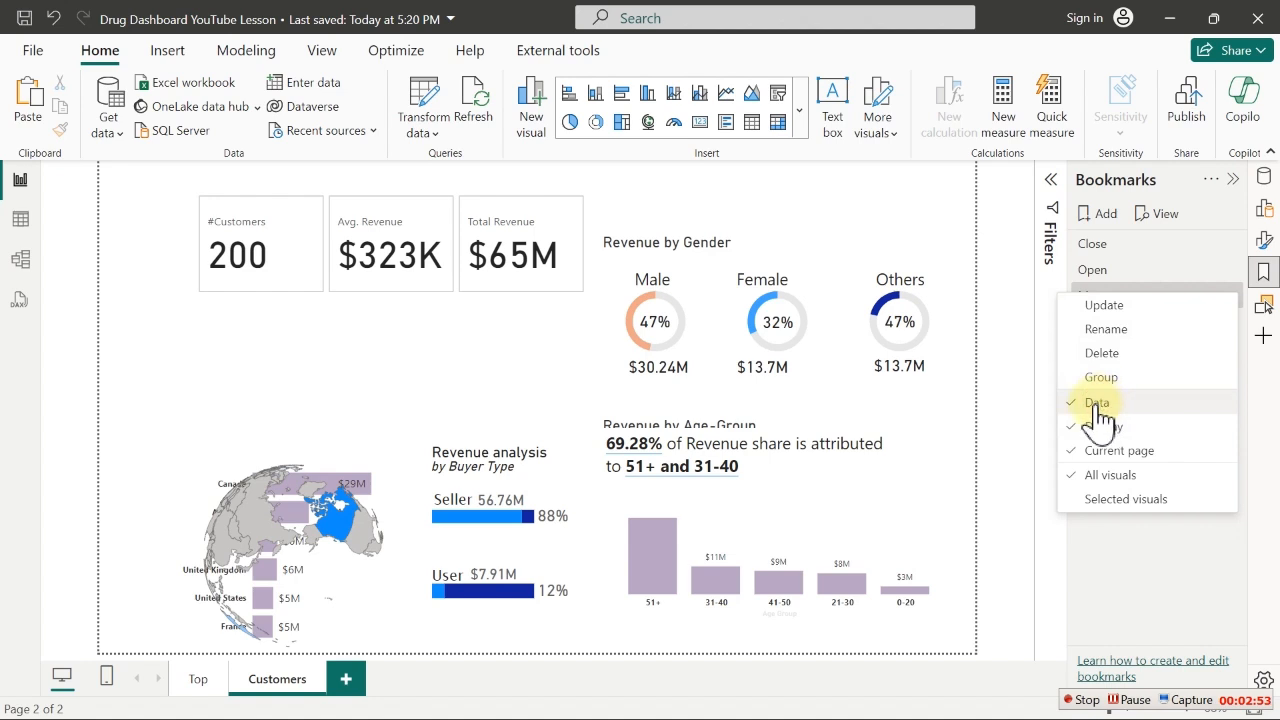
pyautogui.click(1097, 402)
pyautogui.click(1230, 294)
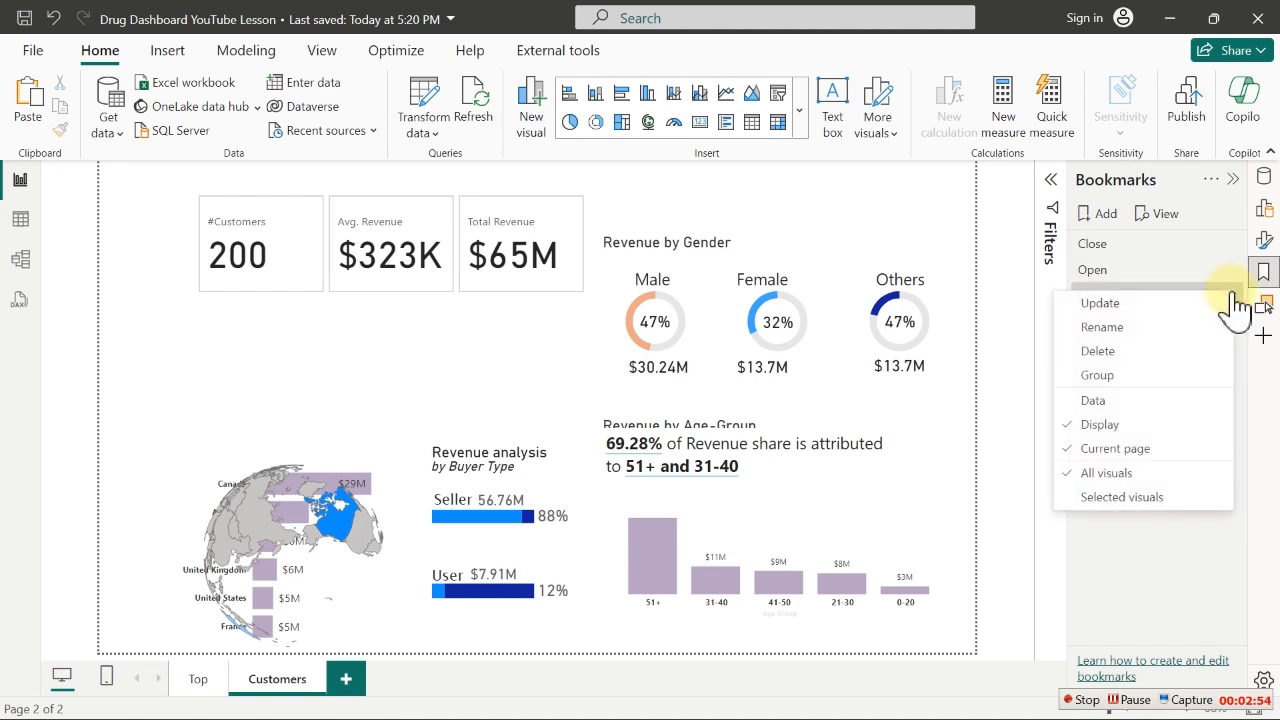
pyautogui.click(1097, 462)
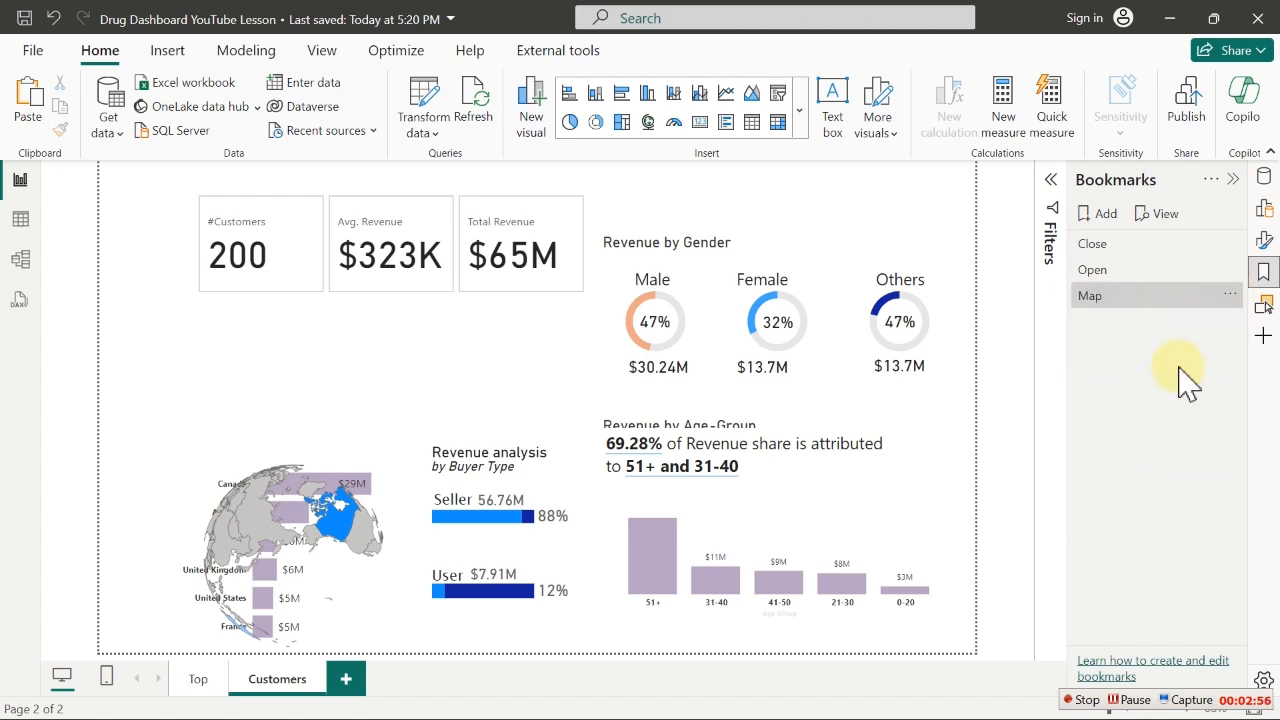
pyautogui.click(1230, 294)
pyautogui.click(1120, 504)
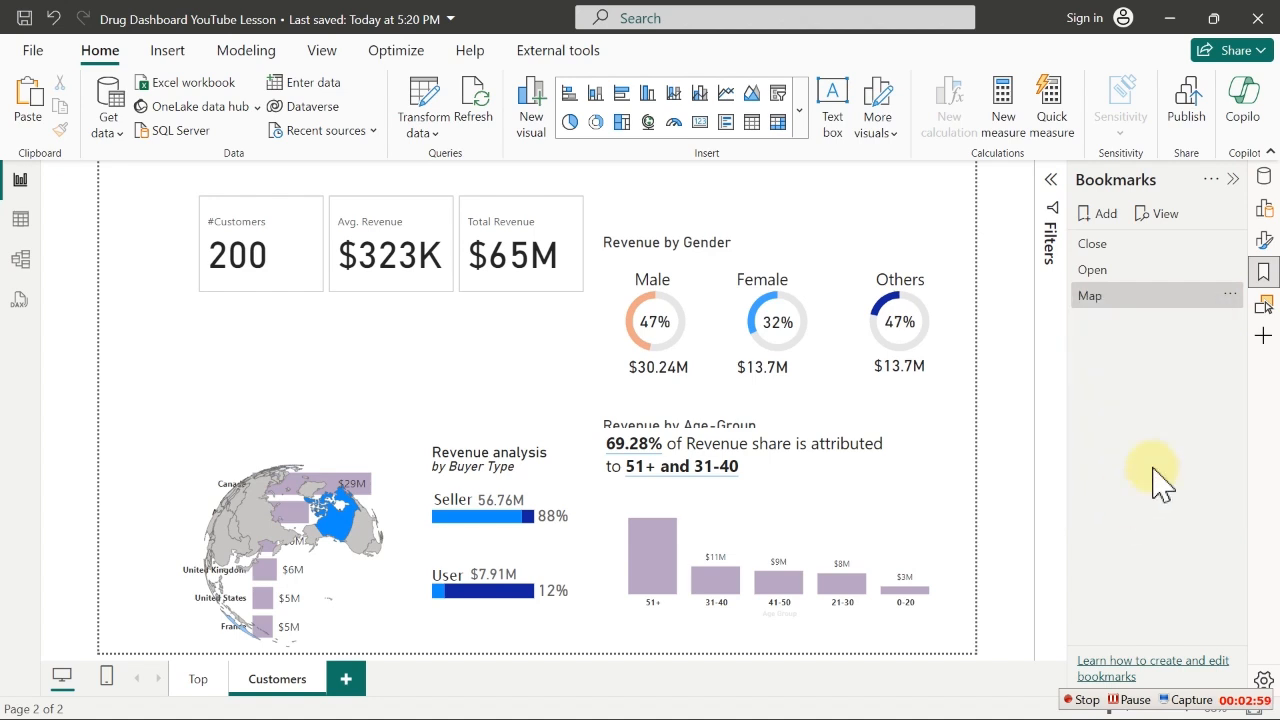
pyautogui.click(1230, 294)
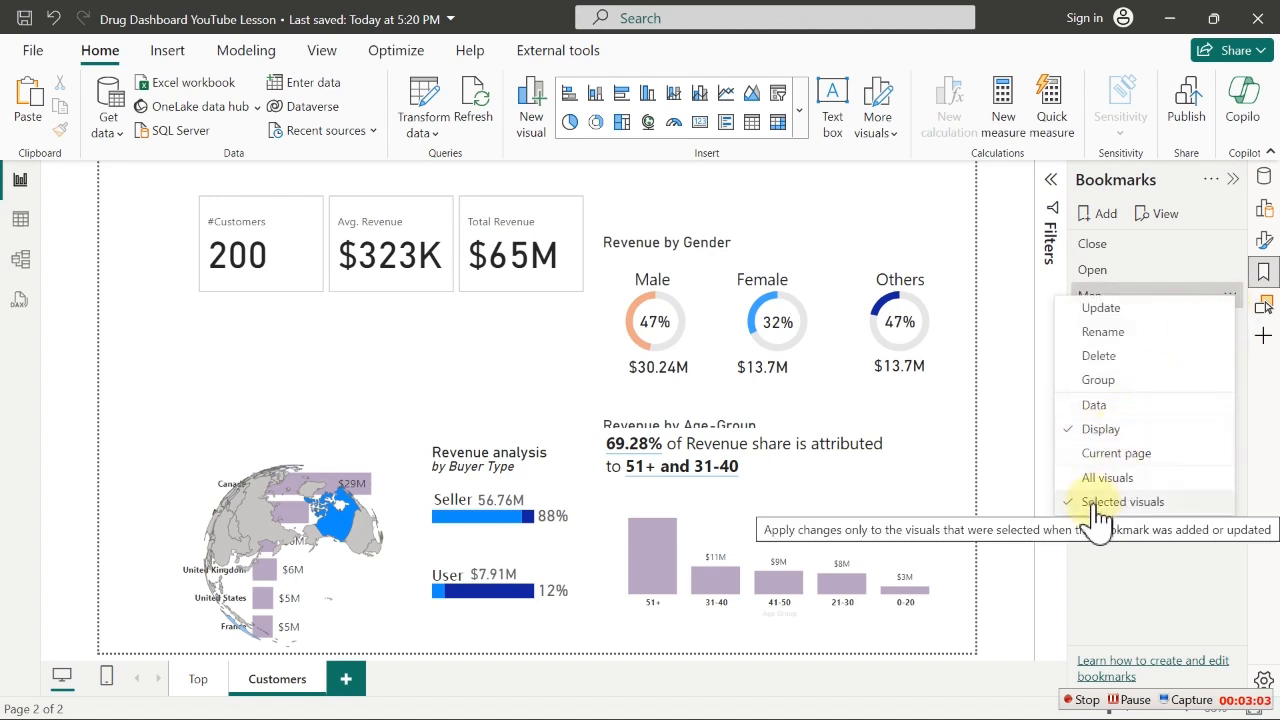
pyautogui.click(1163, 560)
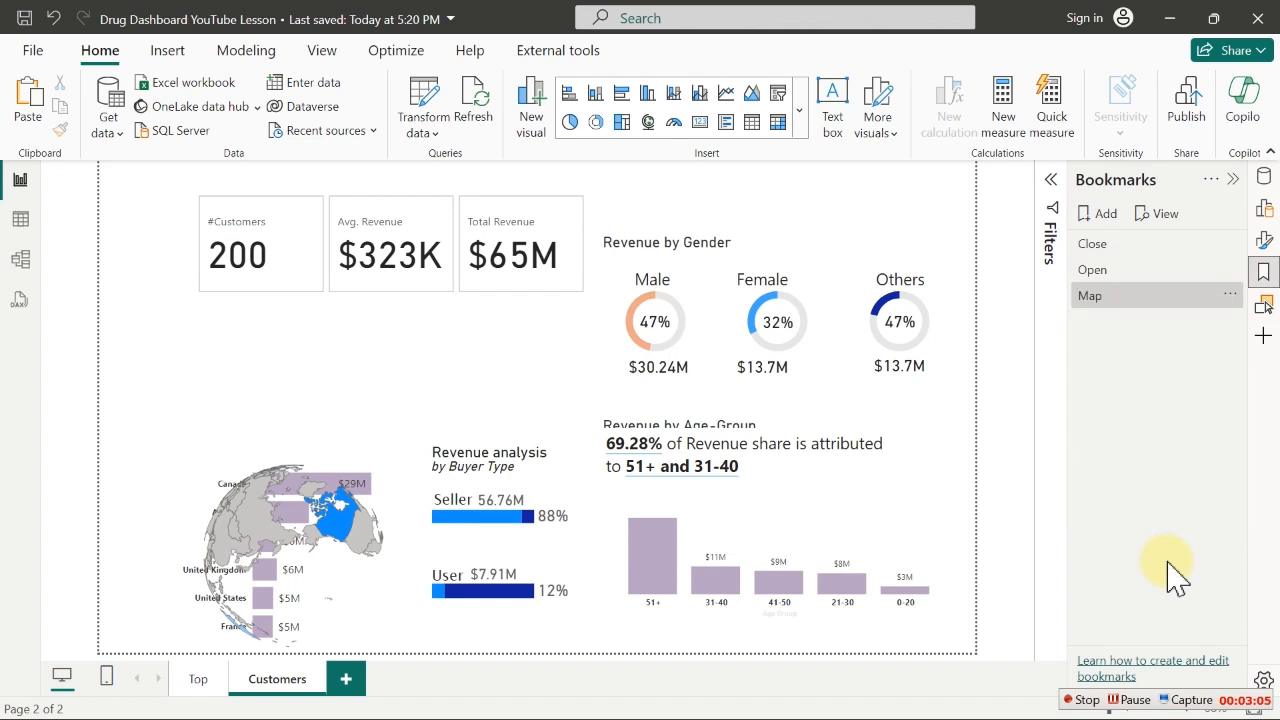
# Add another bookmark below Map and name it Chart
pyautogui.click(1100, 220)
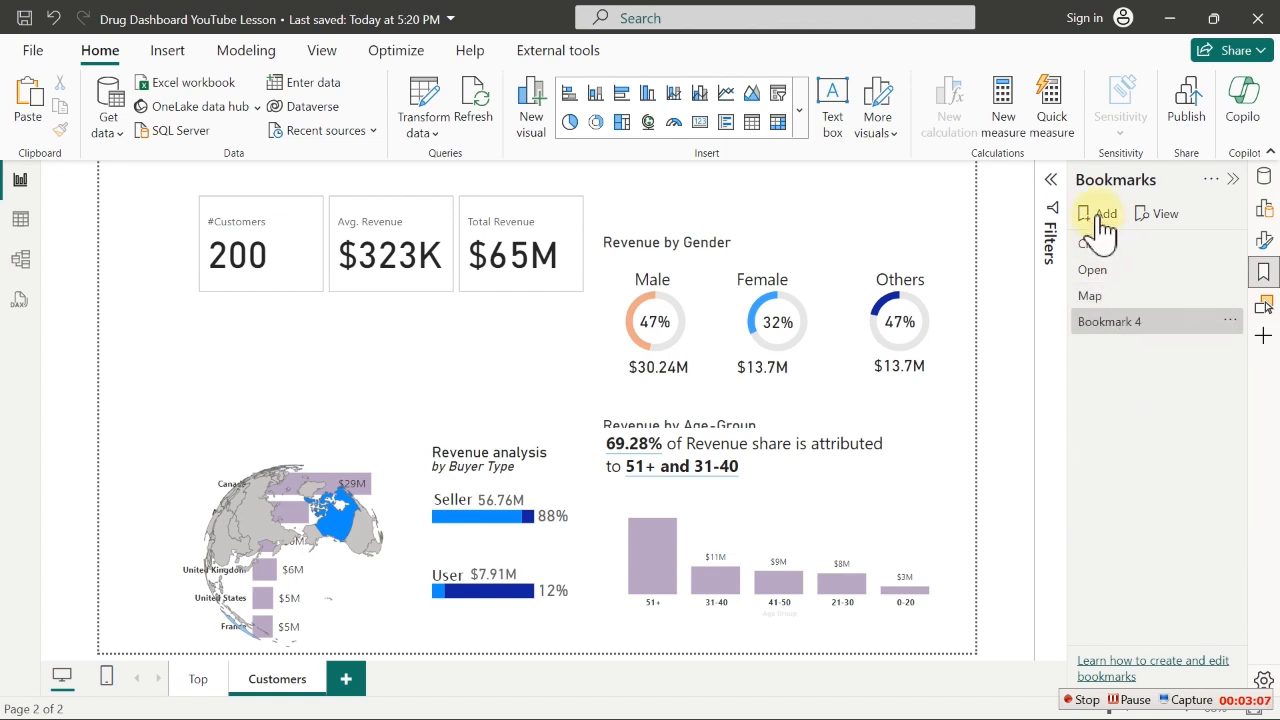
pyautogui.doubleClick(1091, 330)
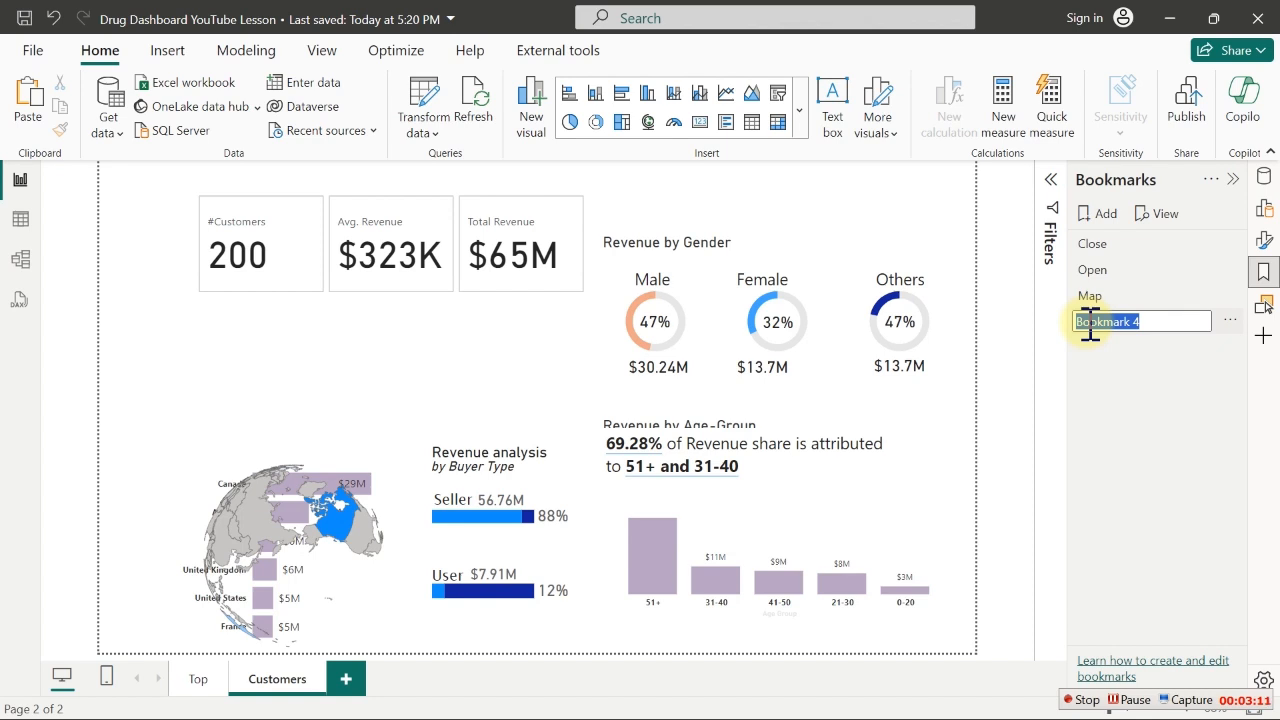
pyautogui.write('Clust')
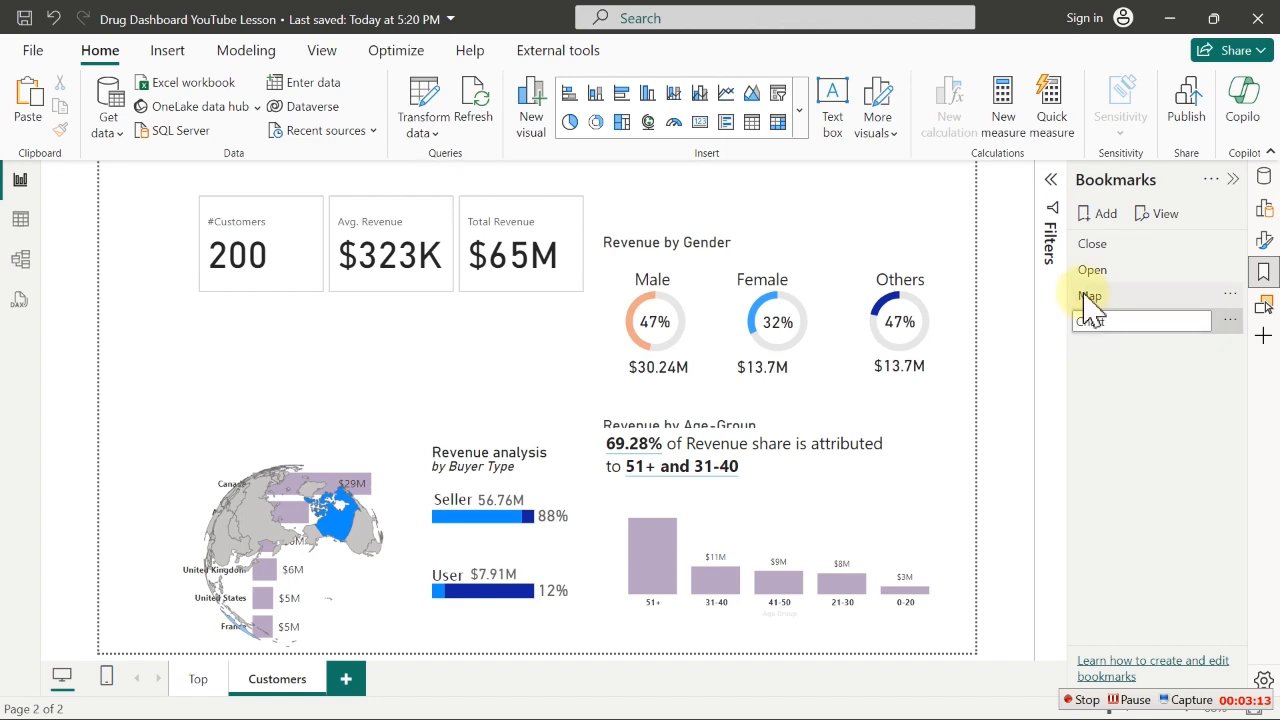
pyautogui.press('Return')
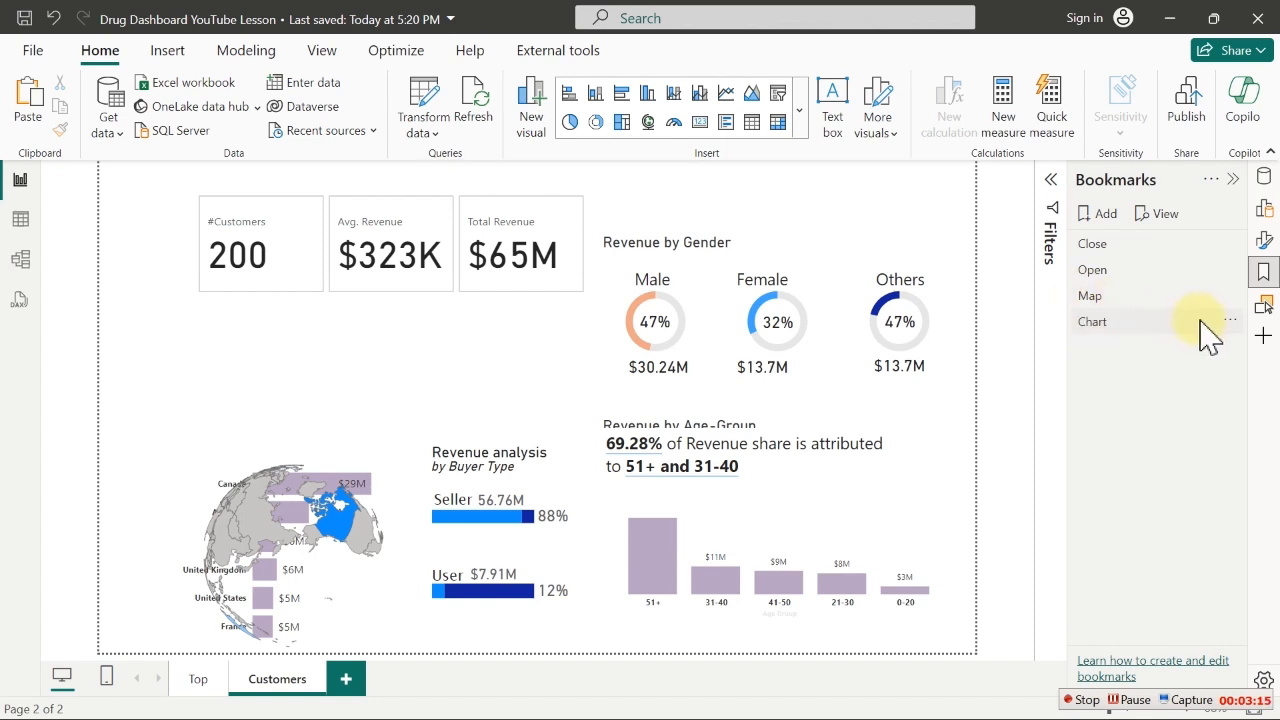
# Turn off Data and Current page for the Chart bookmark, limit it to Selected visuals, and review its options
pyautogui.click(1229, 319)
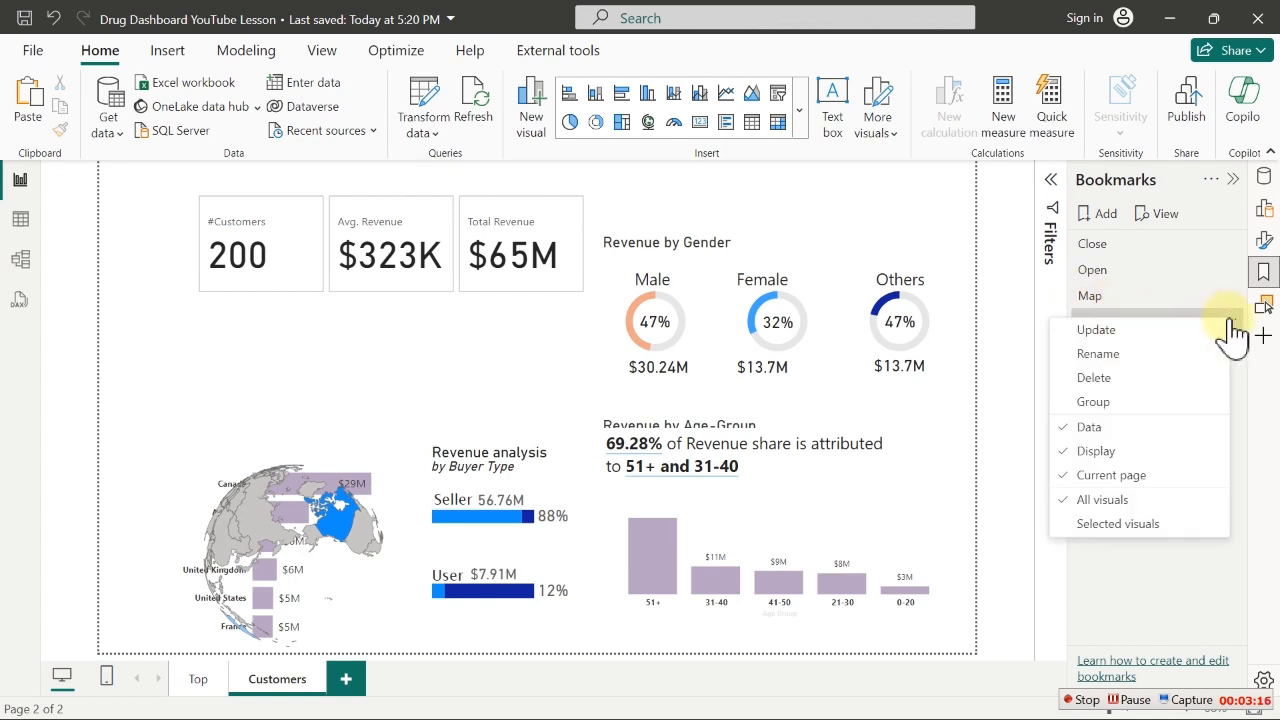
pyautogui.click(1094, 427)
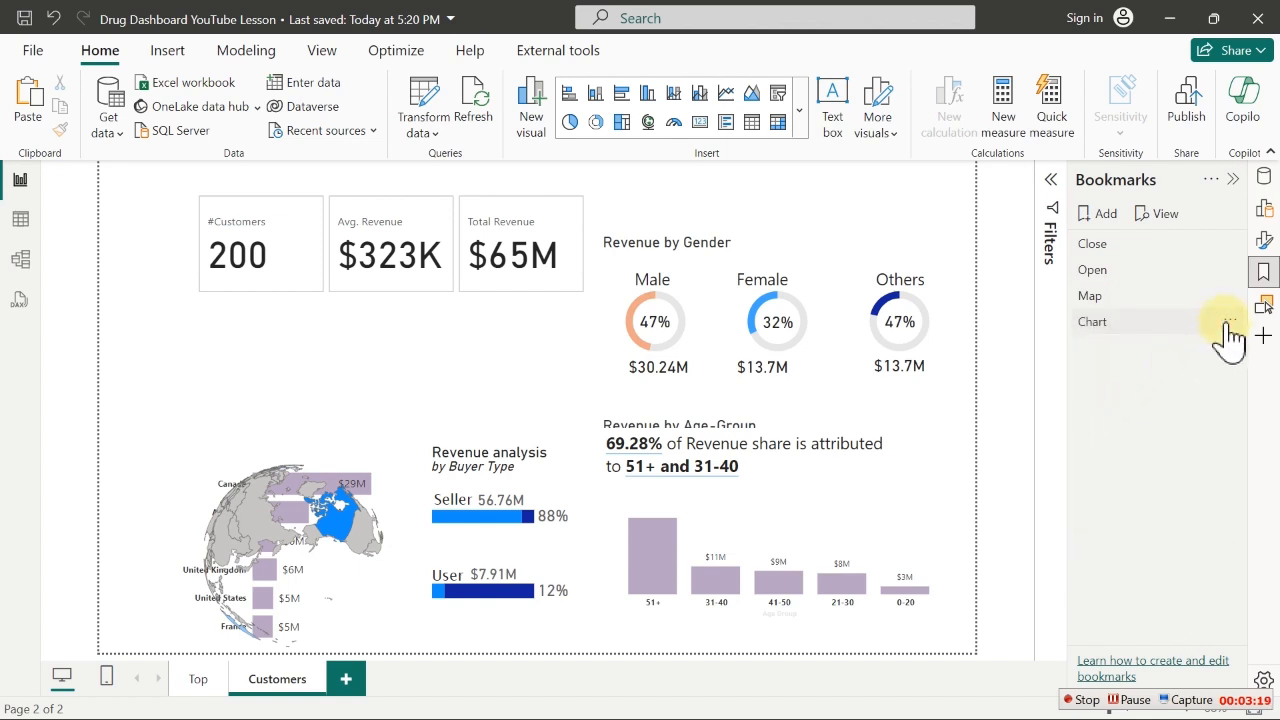
pyautogui.click(1228, 322)
pyautogui.click(1100, 476)
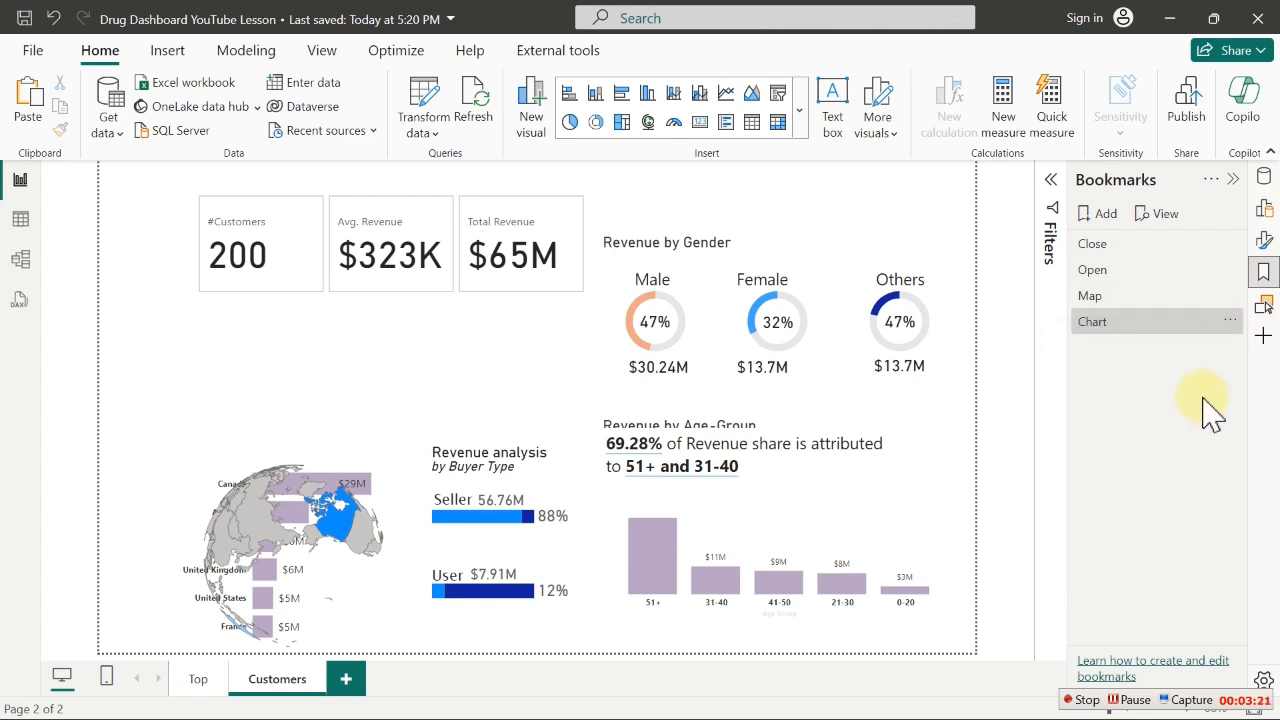
pyautogui.click(1229, 321)
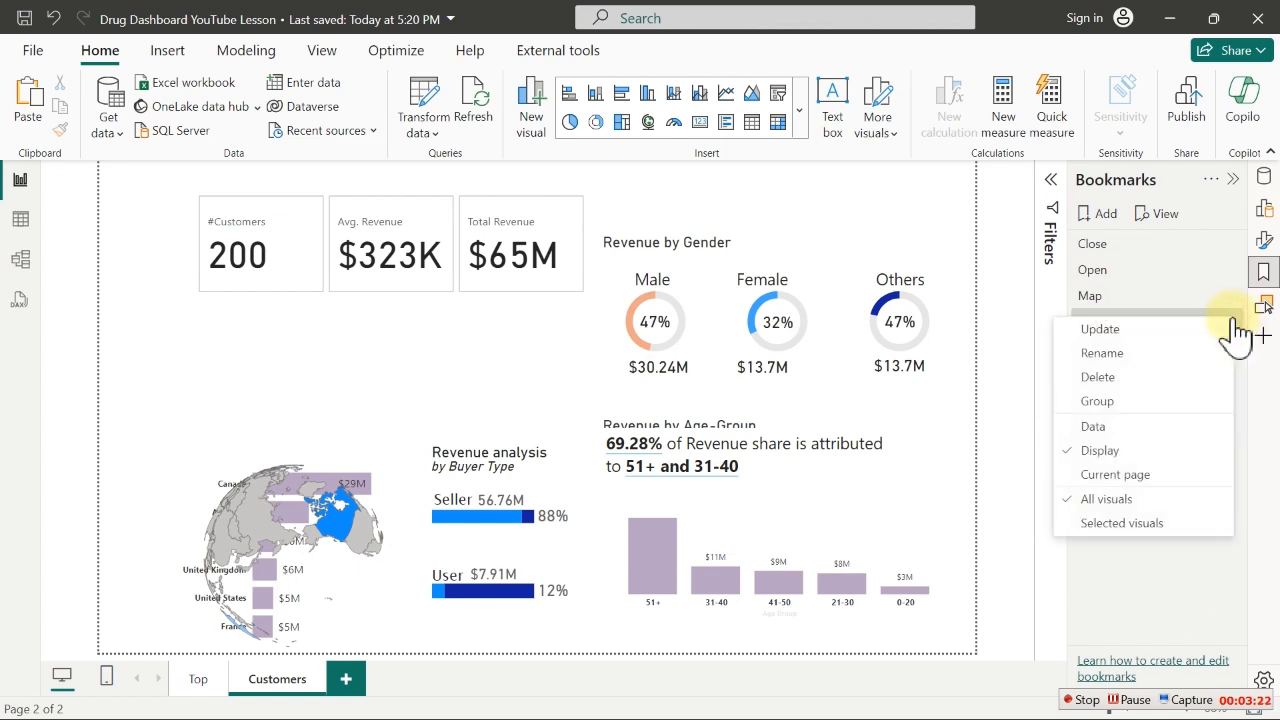
pyautogui.click(1115, 524)
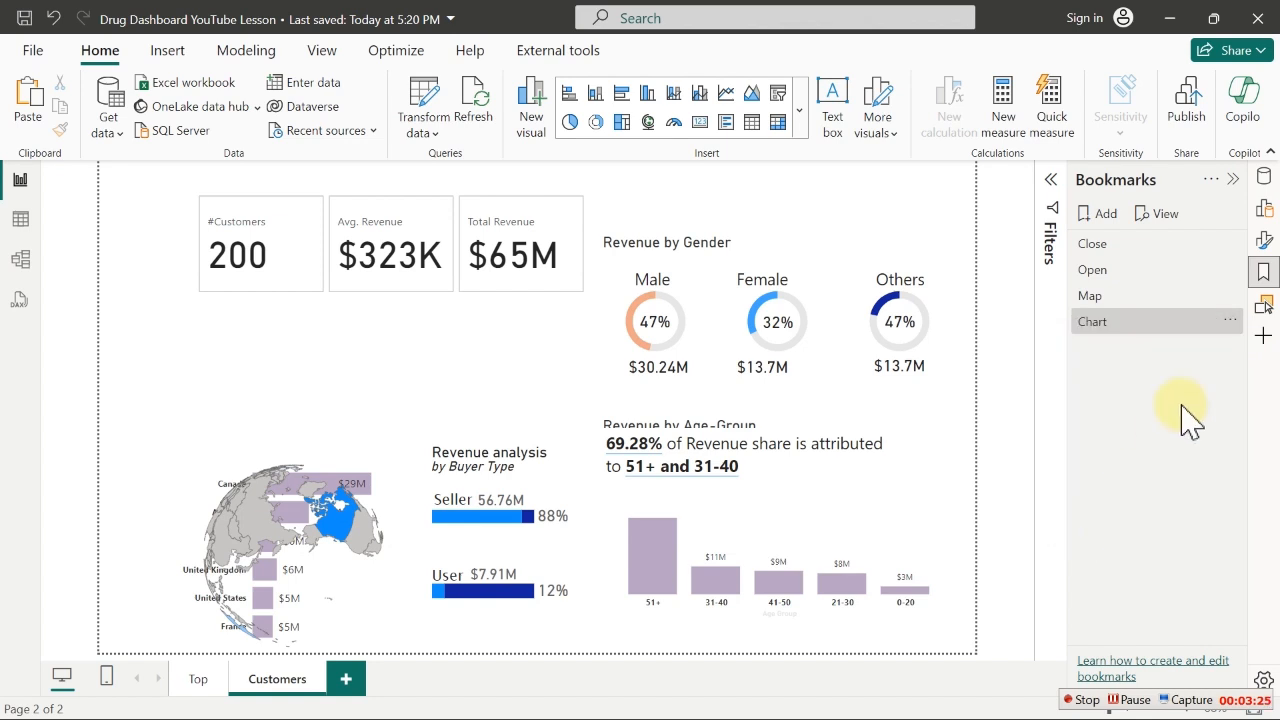
pyautogui.click(1230, 321)
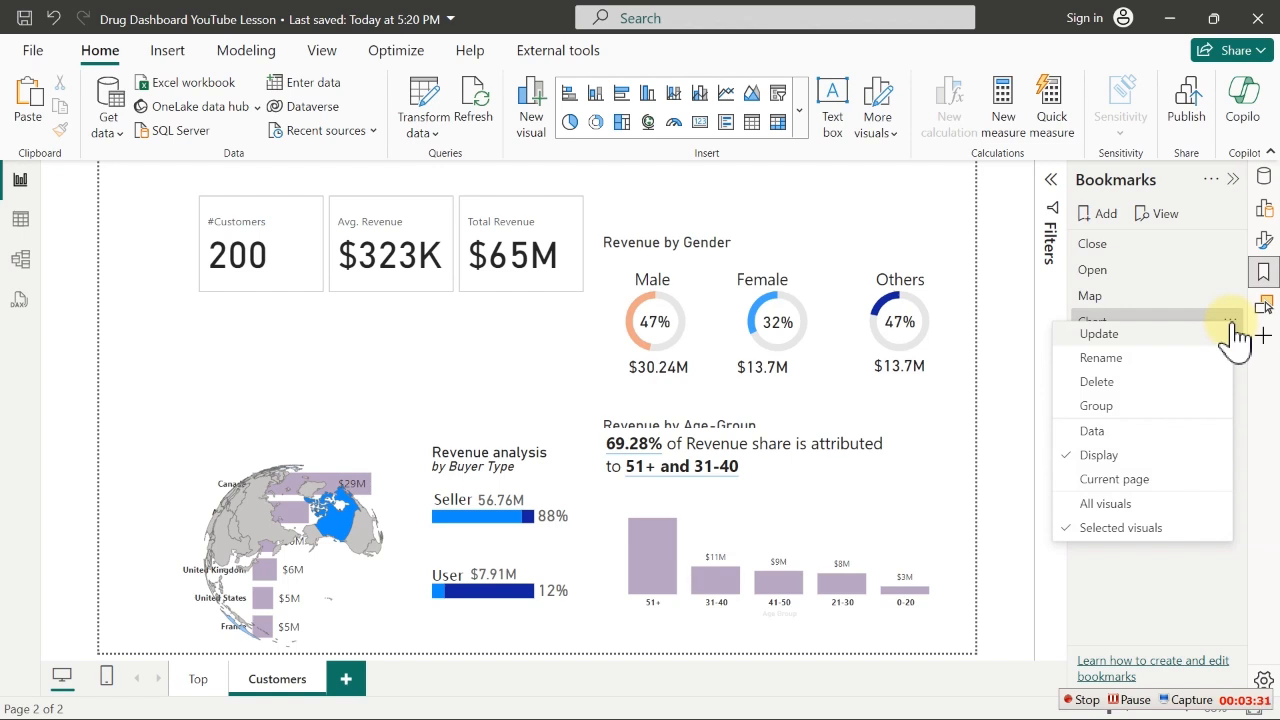
# Insert a bookmark navigator and place it below the summary cards on the Customers page
pyautogui.click(1127, 603)
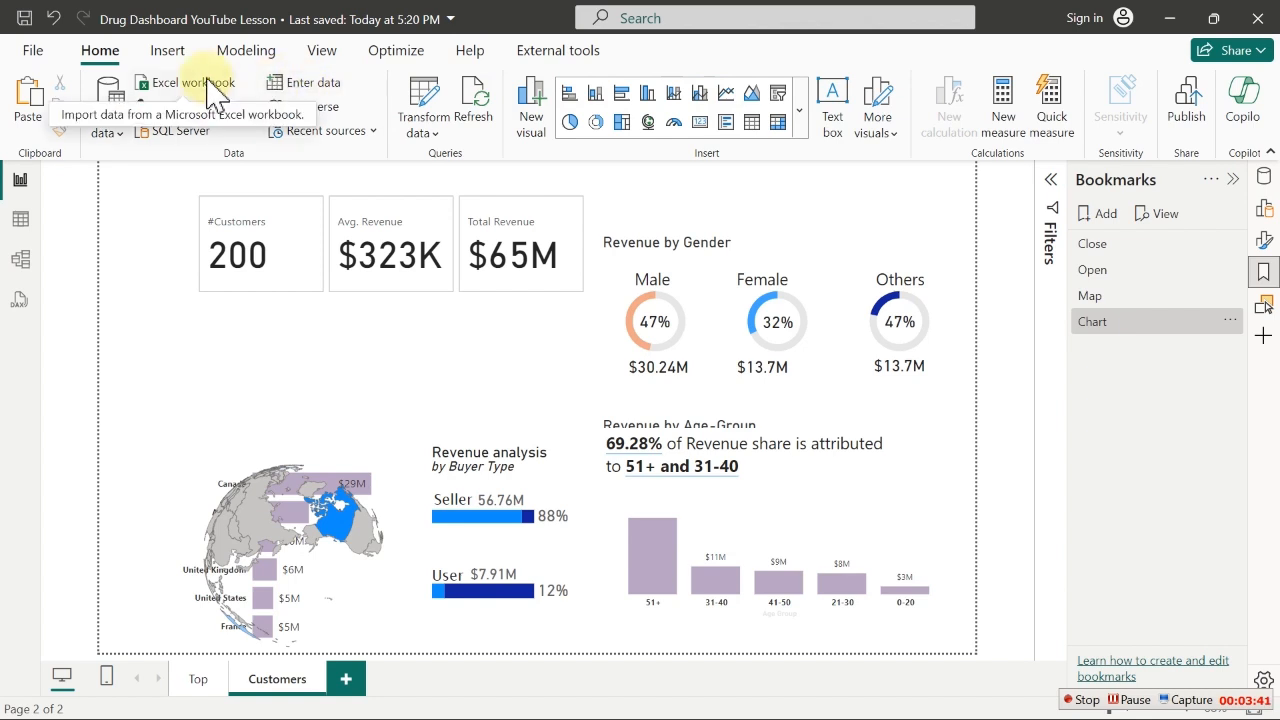
pyautogui.click(170, 48)
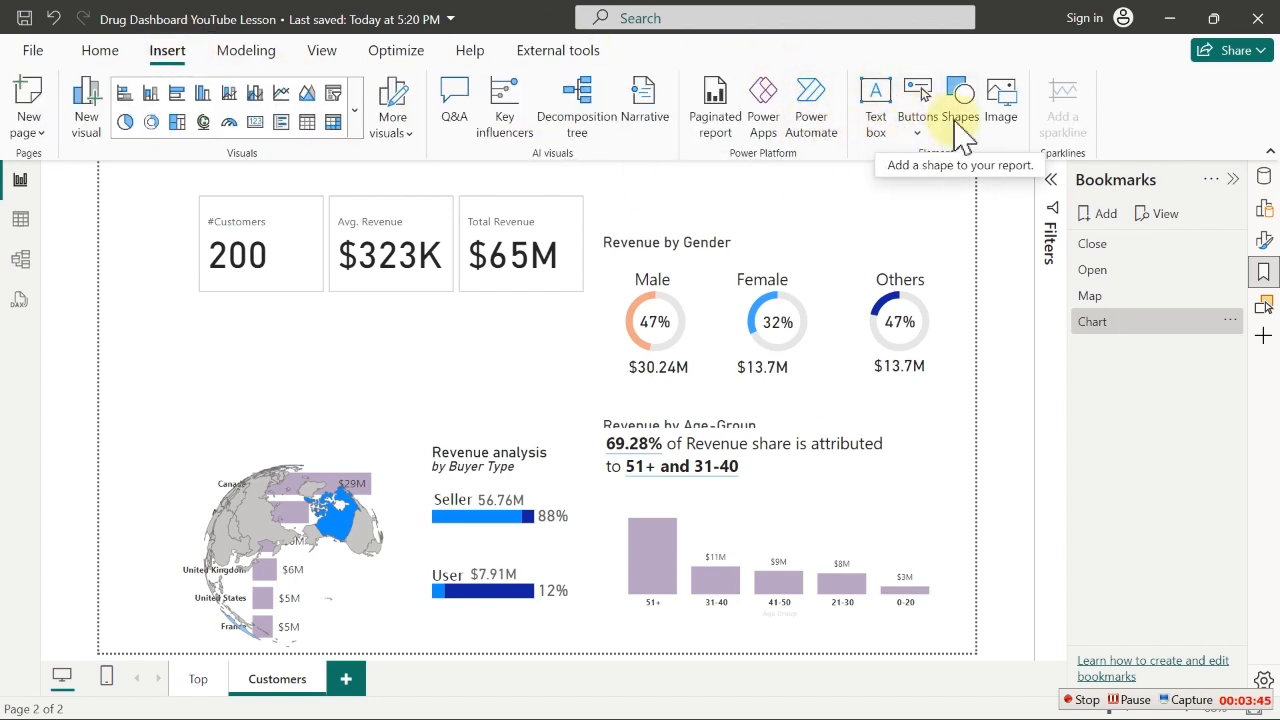
pyautogui.click(919, 131)
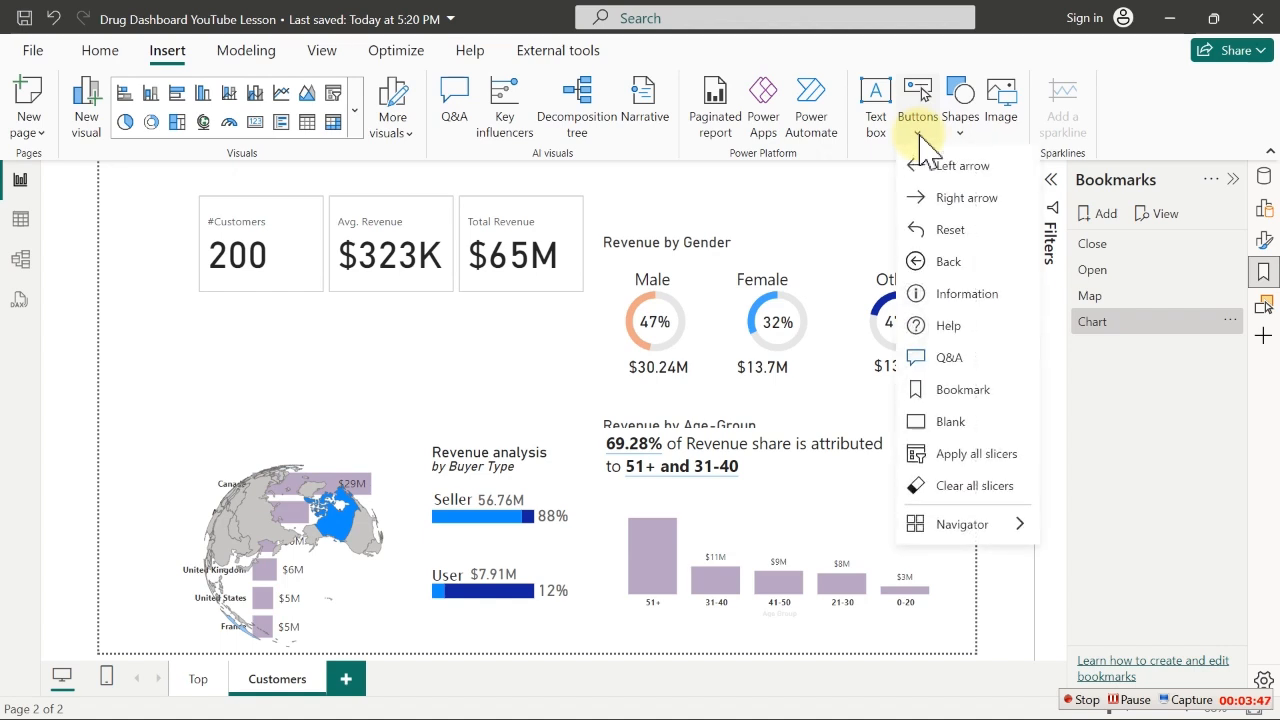
pyautogui.moveTo(1005, 530)
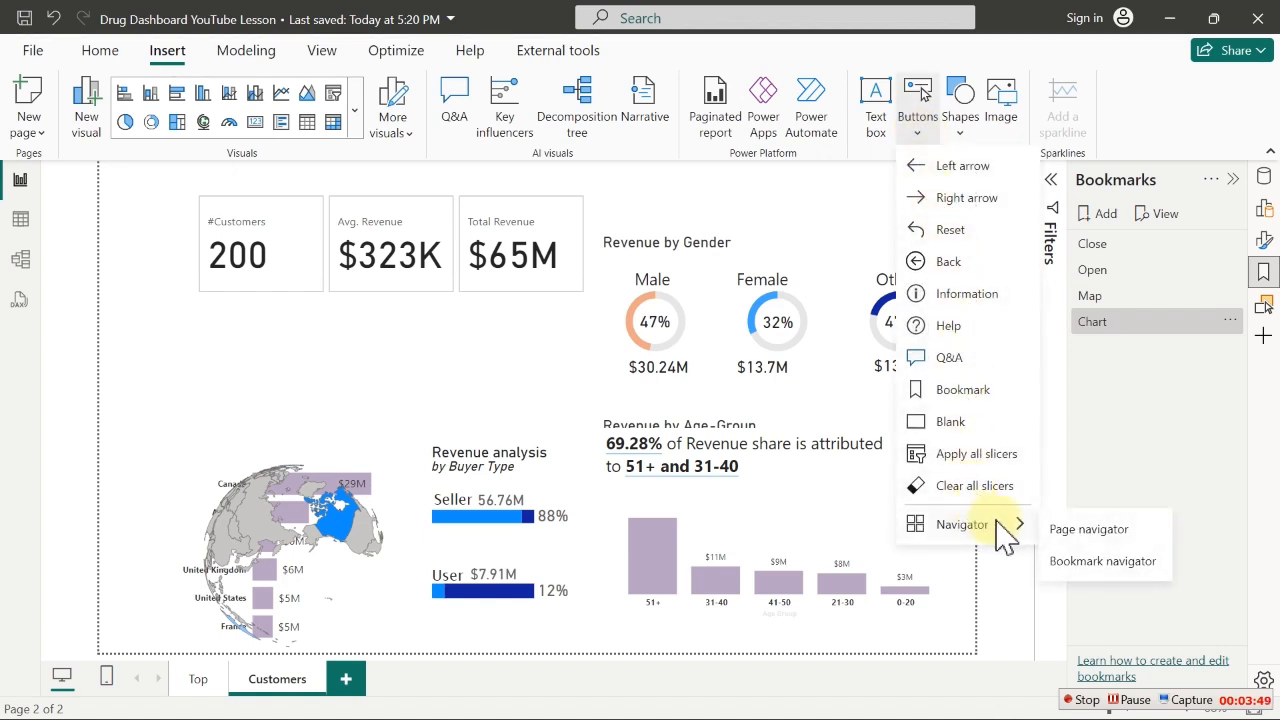
pyautogui.click(1114, 564)
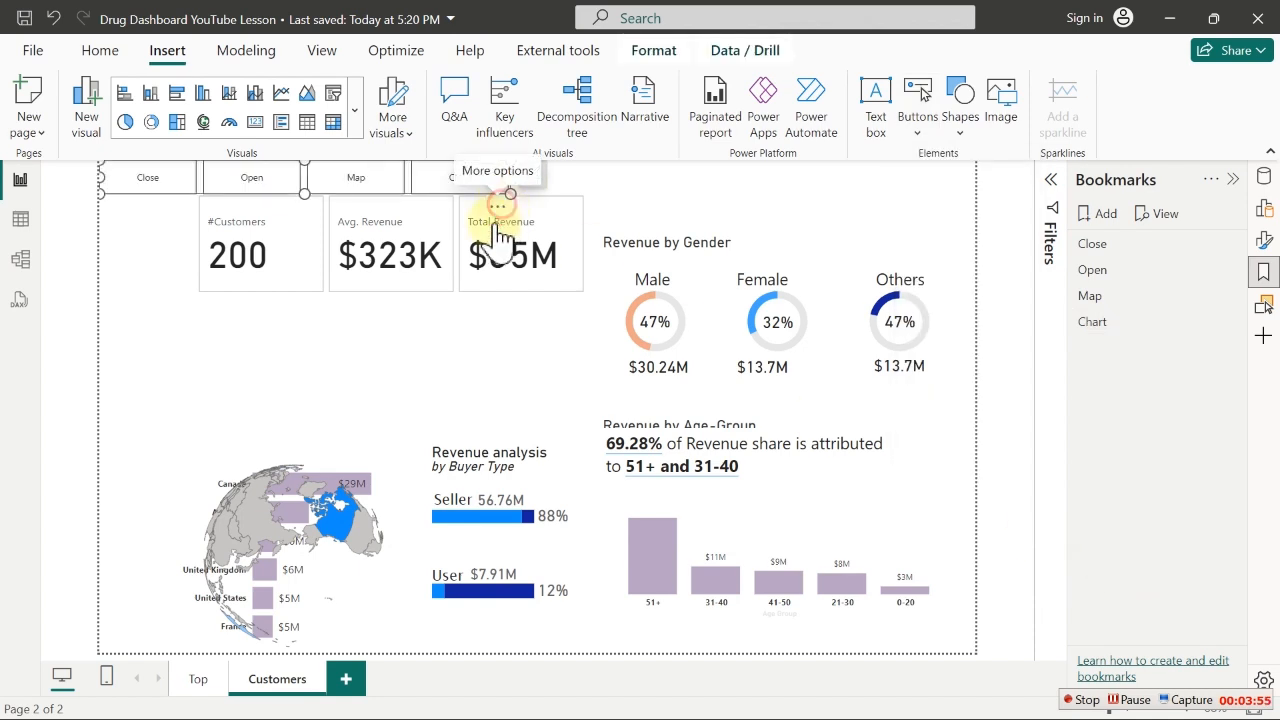
pyautogui.moveTo(512, 212); pyautogui.dragTo(558, 395)
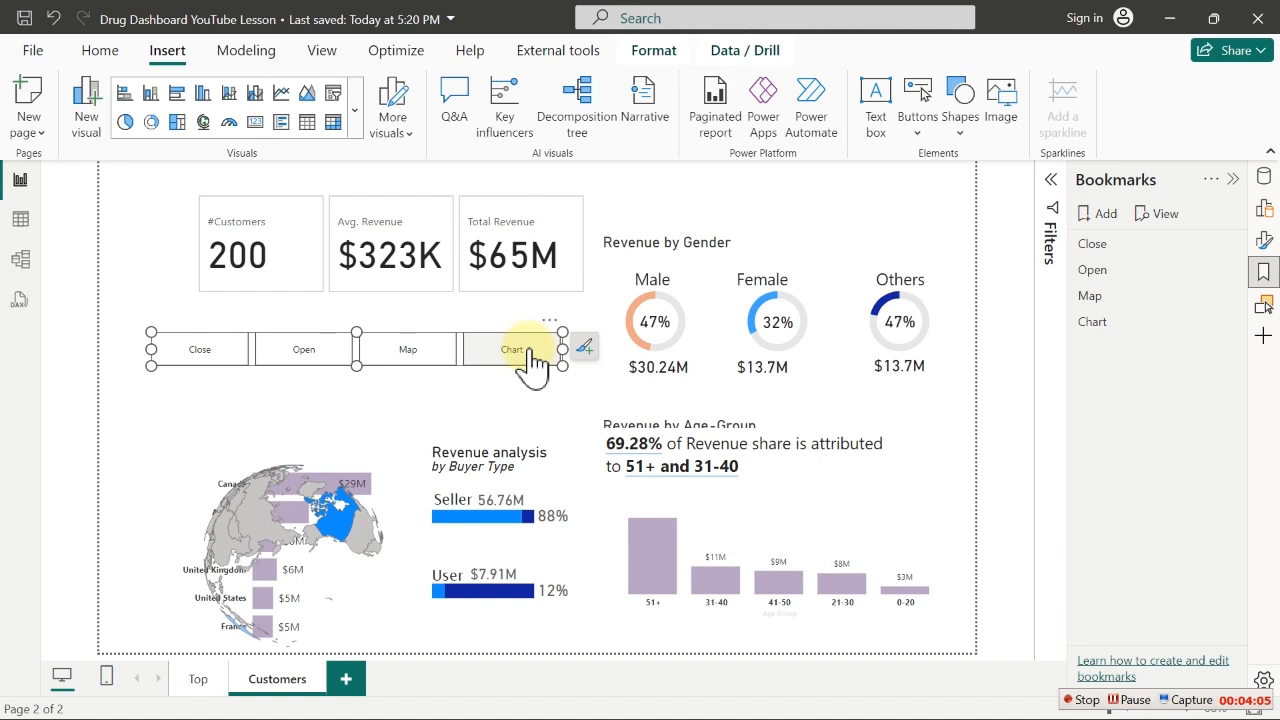
# Group the Map and Chart bookmarks together and name the group Country
pyautogui.click(1100, 296)
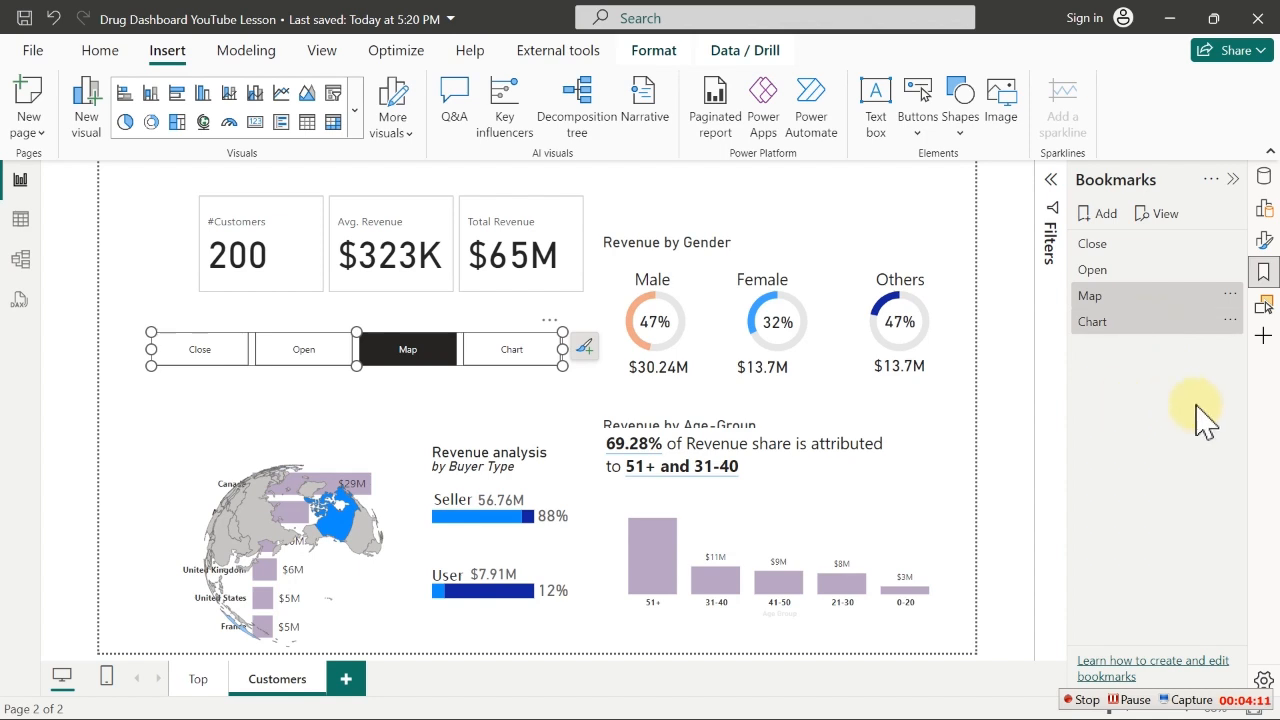
pyautogui.rightClick(1138, 322)
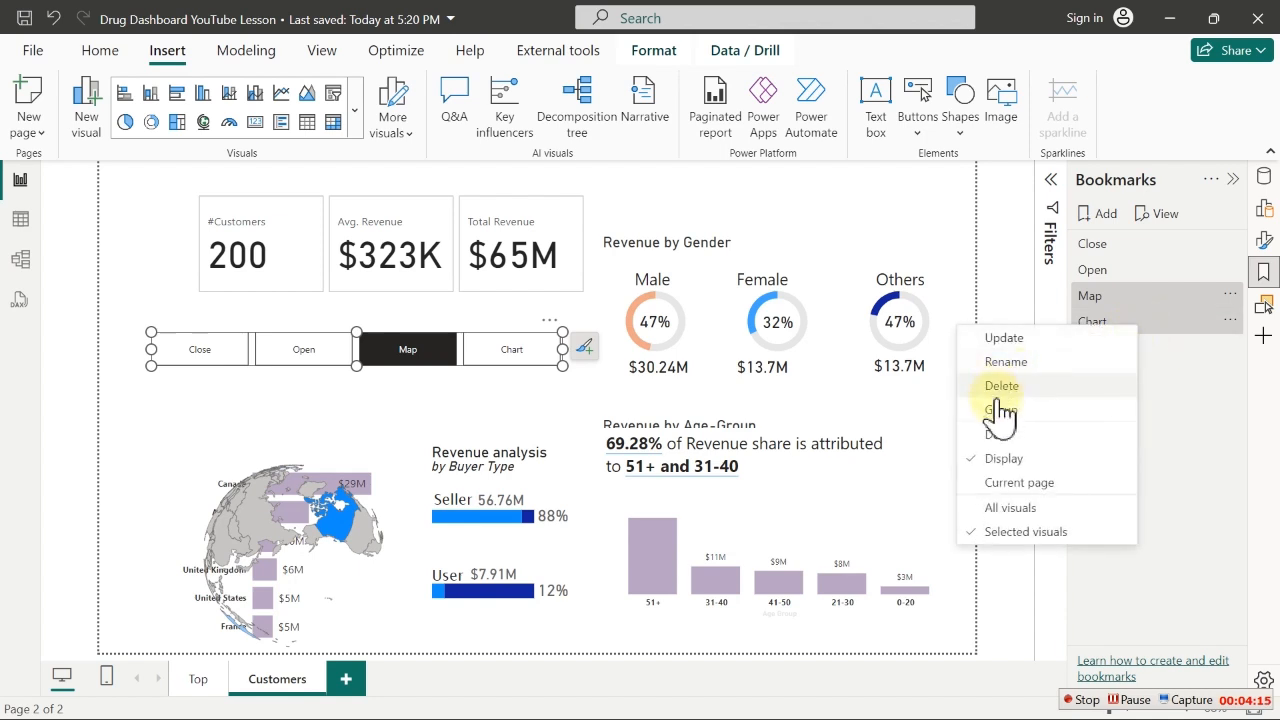
pyautogui.click(1000, 410)
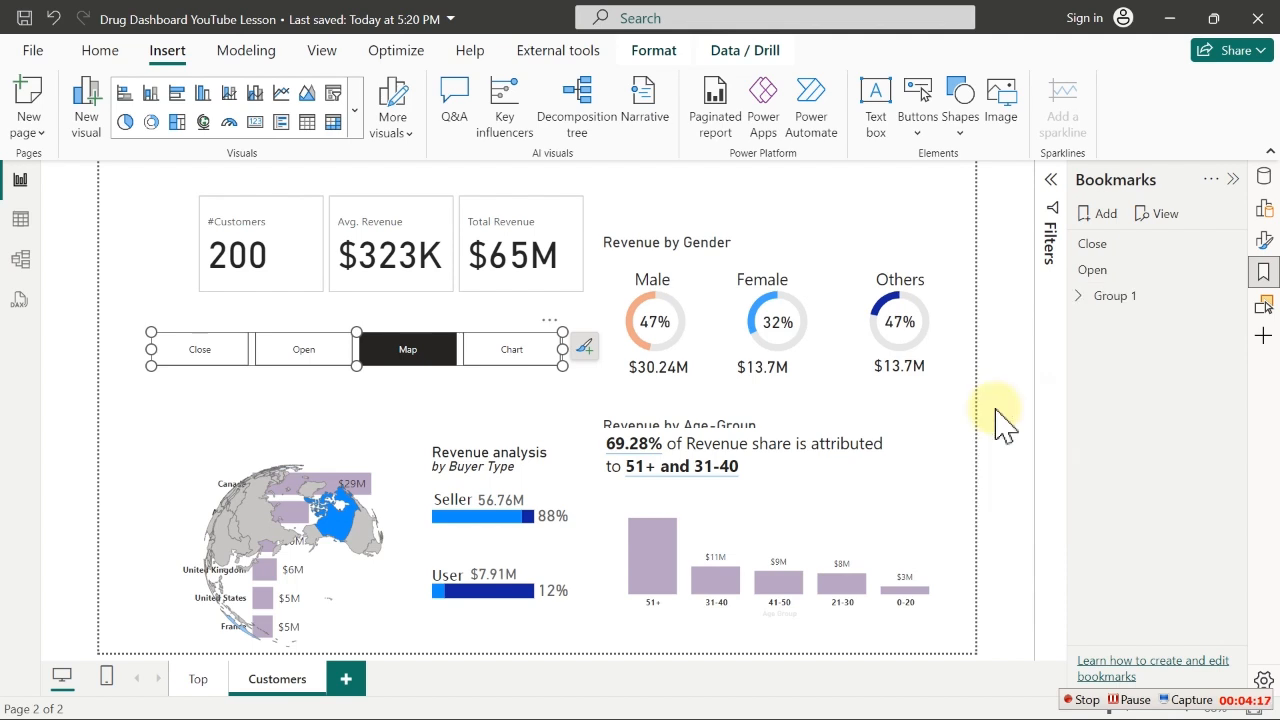
pyautogui.doubleClick(1104, 298)
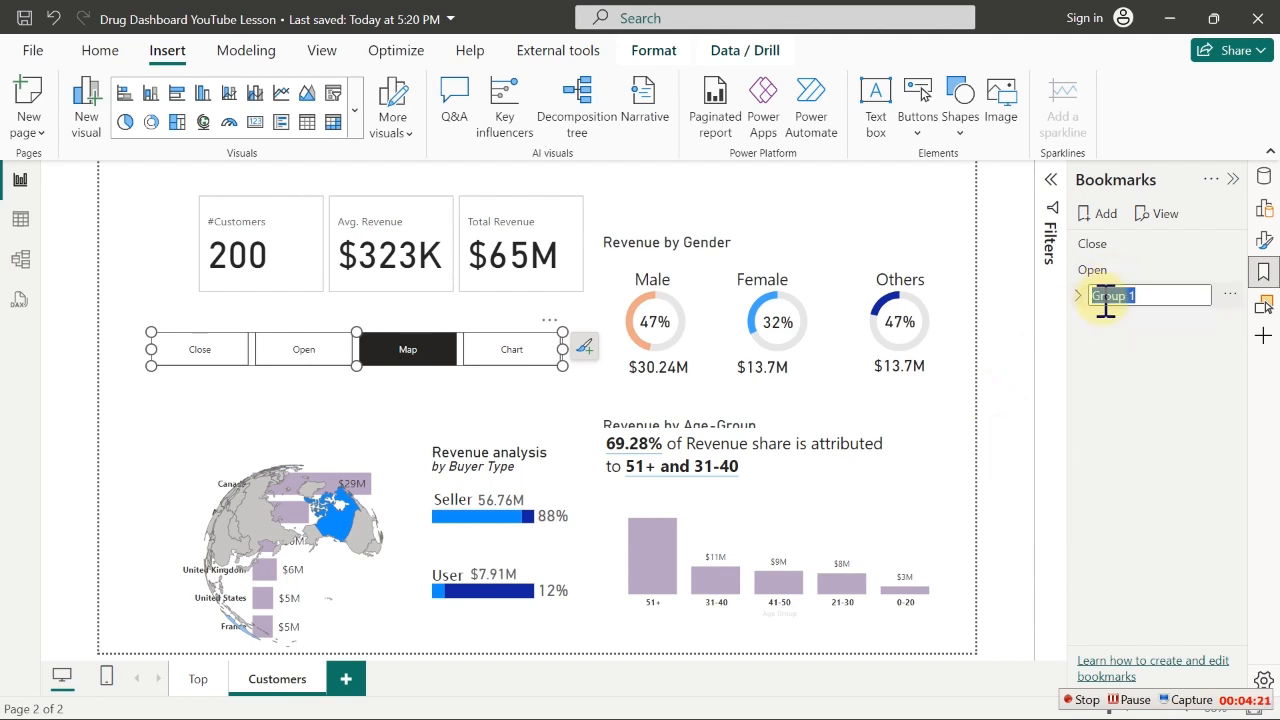
pyautogui.write('Country')
pyautogui.press('Return')
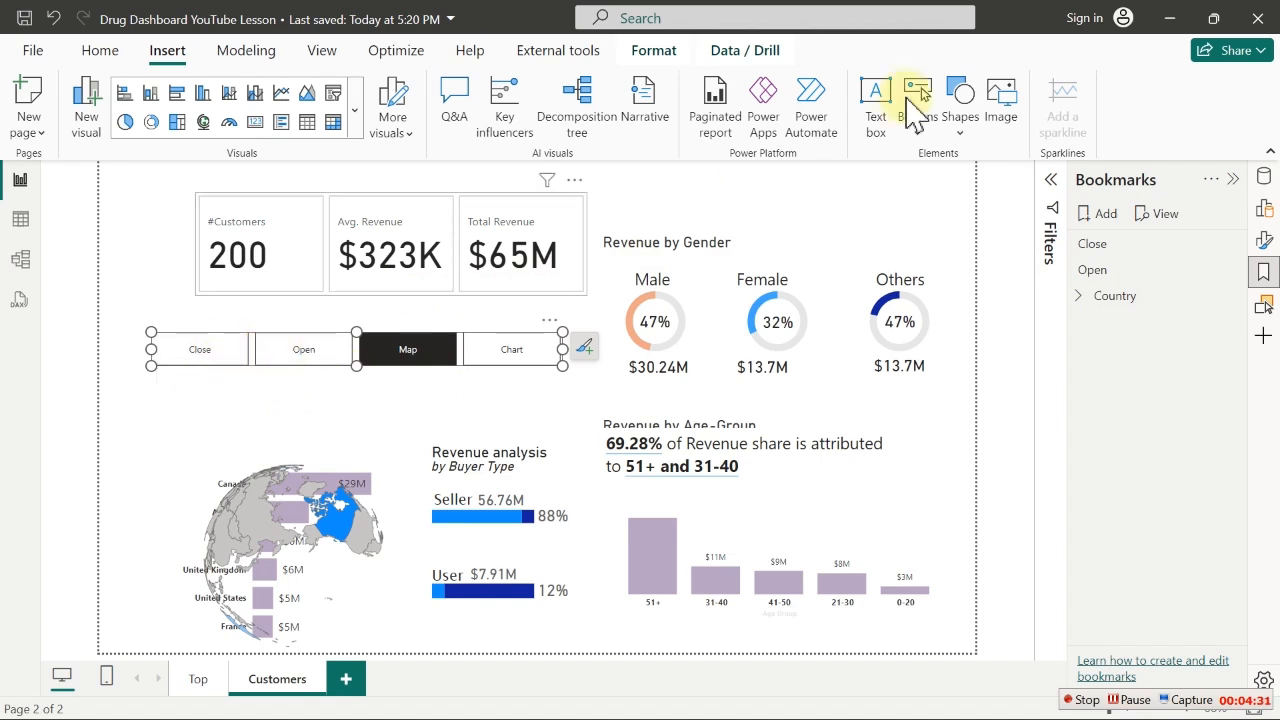
# Check the bookmark choices of the bookmark navigator and turn on Allow deselection
pyautogui.click(1264, 241)
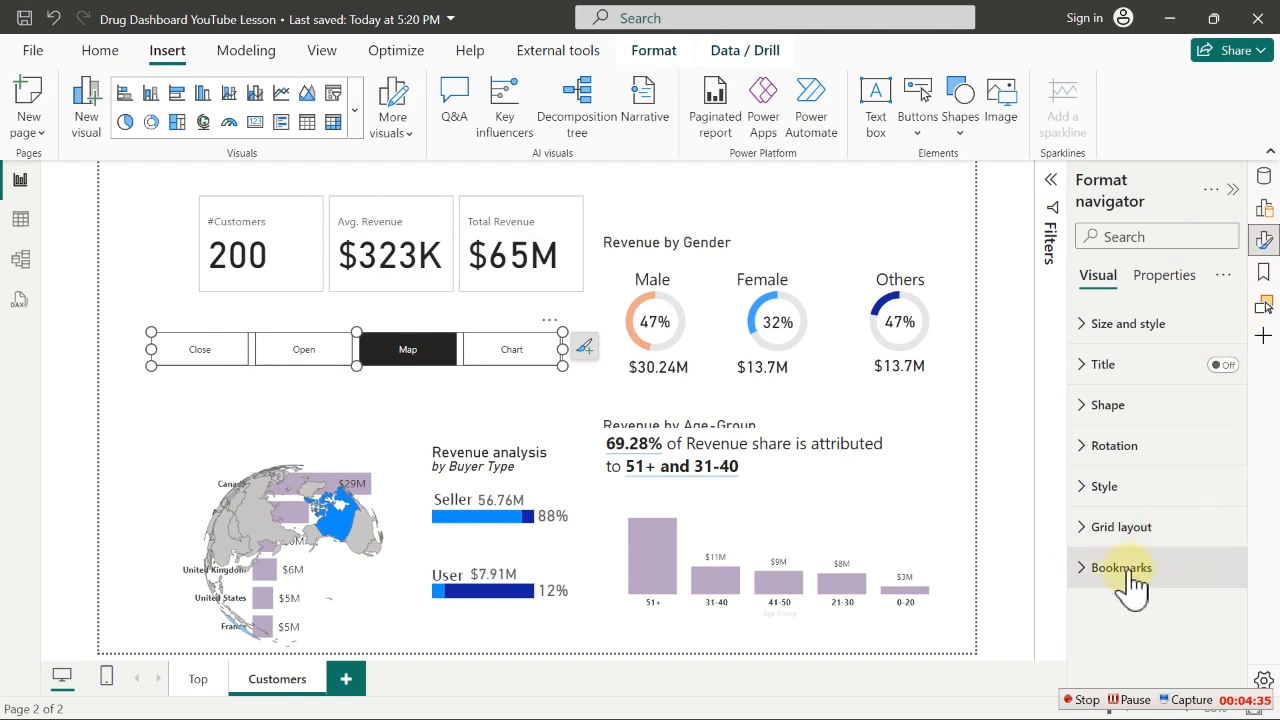
pyautogui.click(1100, 567)
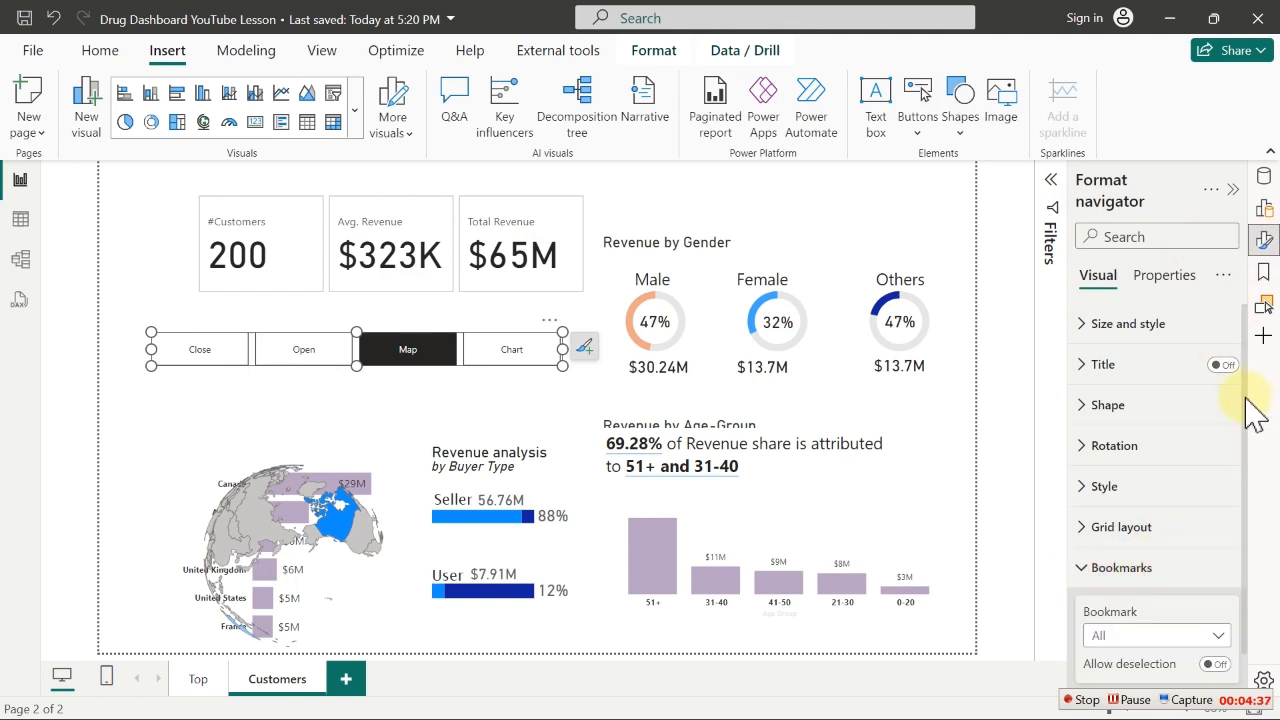
pyautogui.scroll(-1, 1245, 397)
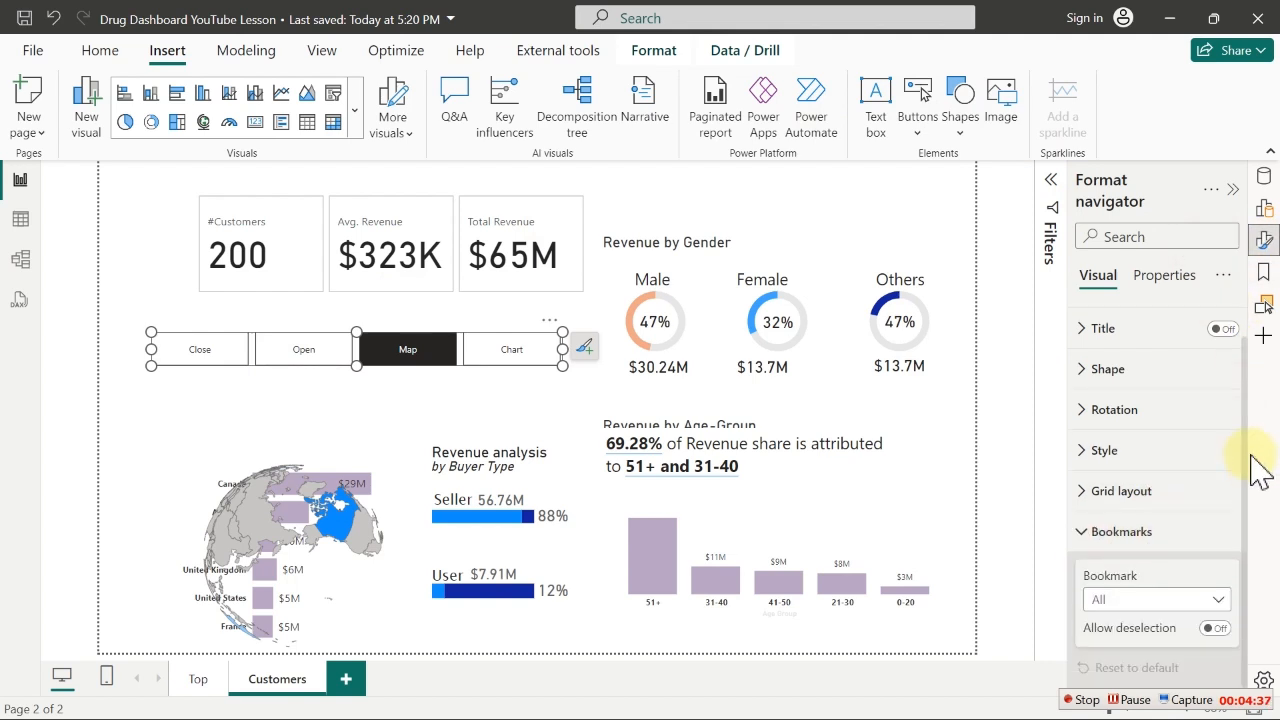
pyautogui.click(1218, 600)
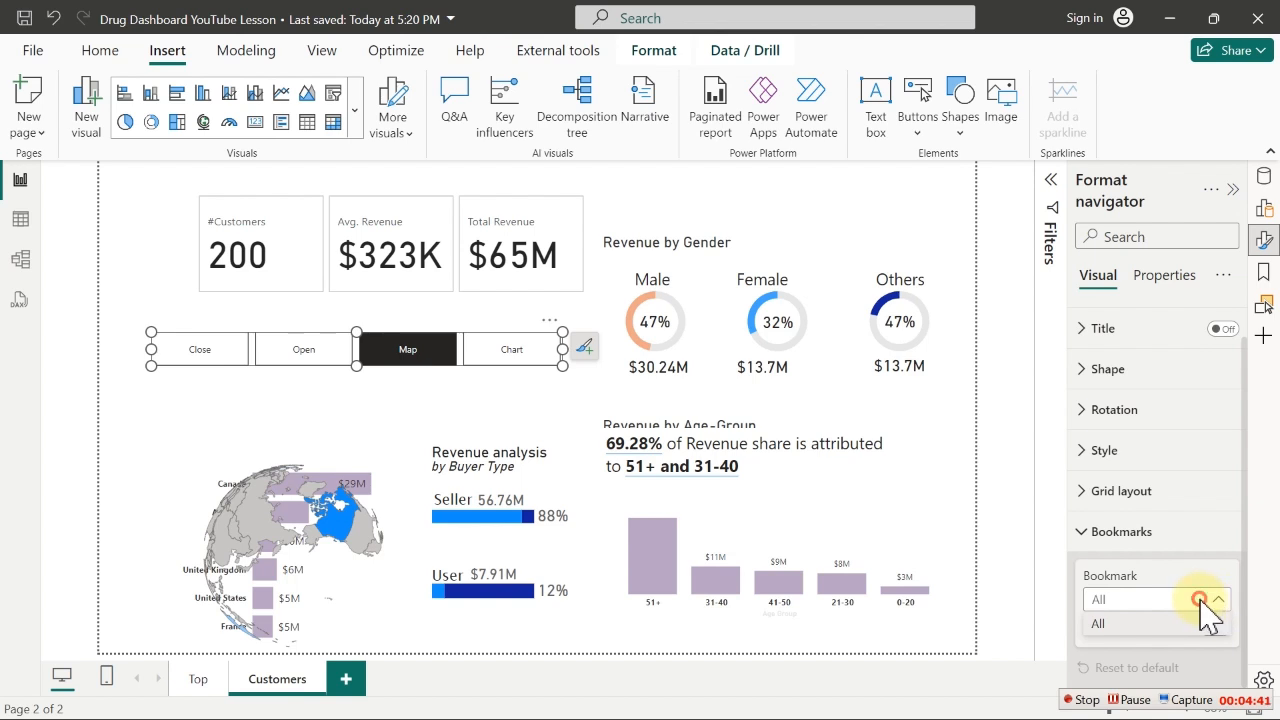
pyautogui.click(1214, 602)
pyautogui.click(1206, 602)
pyautogui.click(1202, 601)
pyautogui.click(1205, 602)
pyautogui.click(1200, 616)
pyautogui.click(1215, 628)
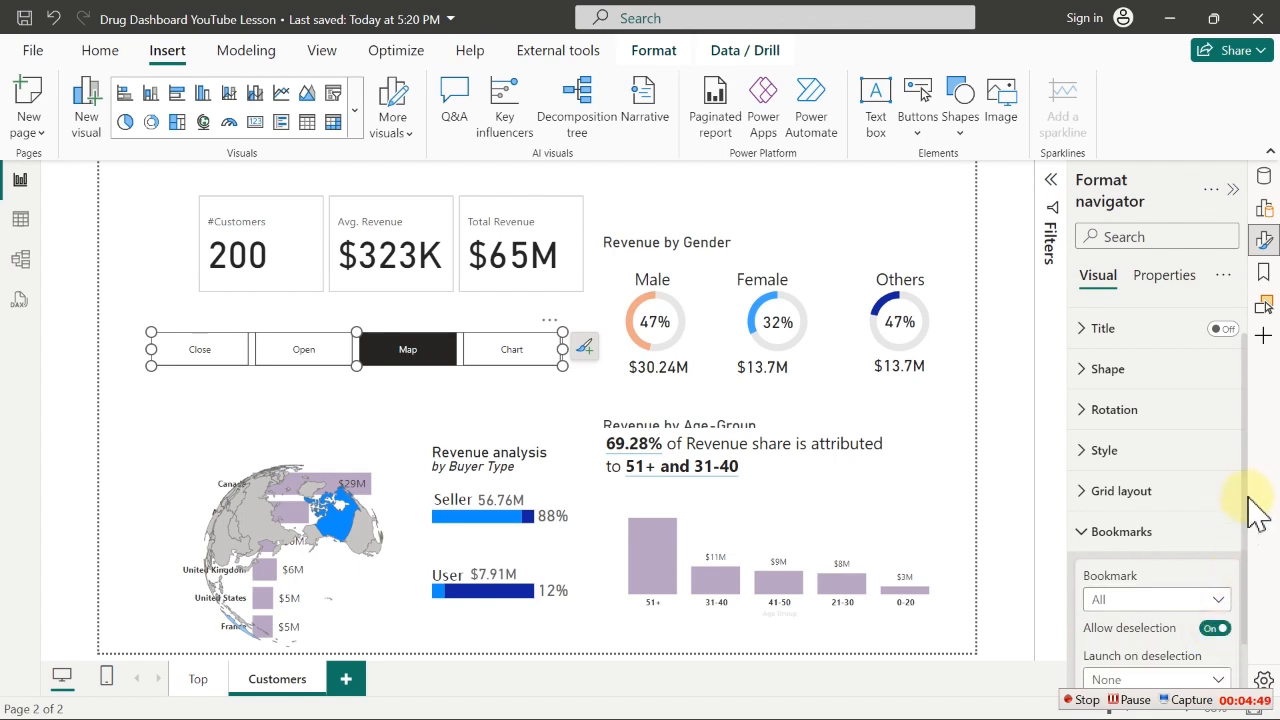
# Limit the bookmark navigator to the Country bookmark group
pyautogui.scroll(-1, 1250, 550)
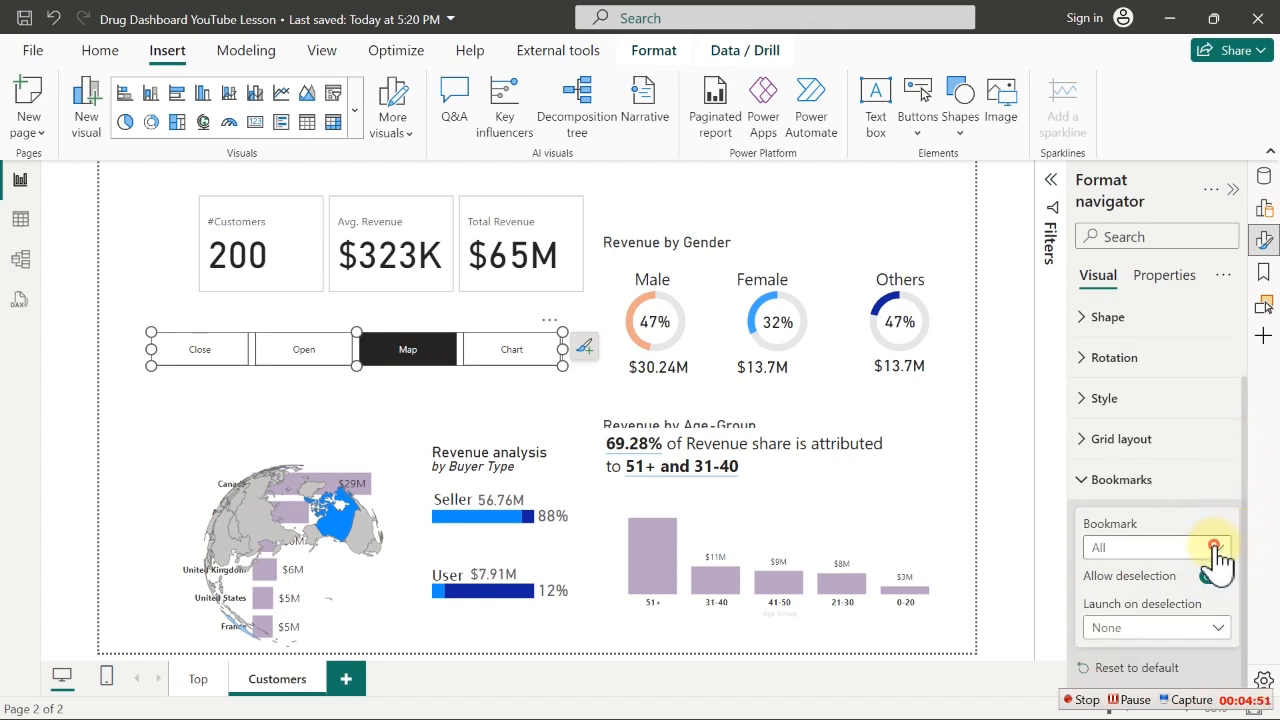
pyautogui.click(1214, 547)
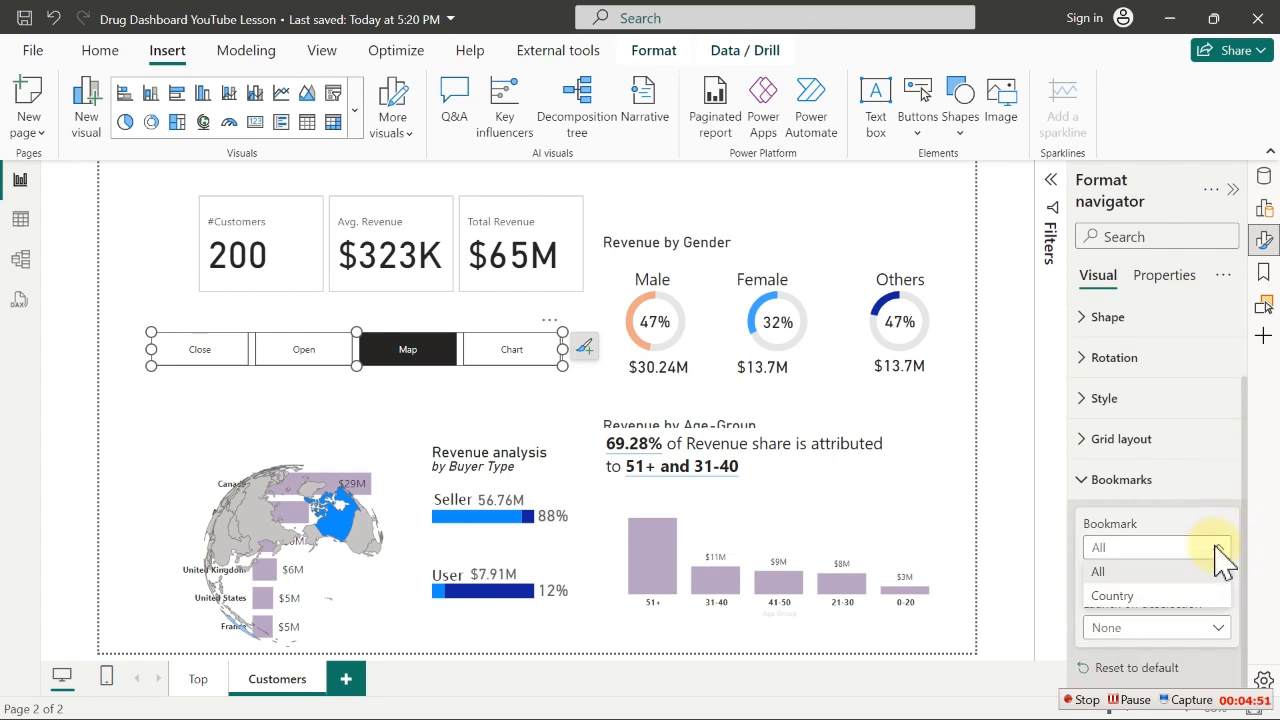
pyautogui.click(1112, 596)
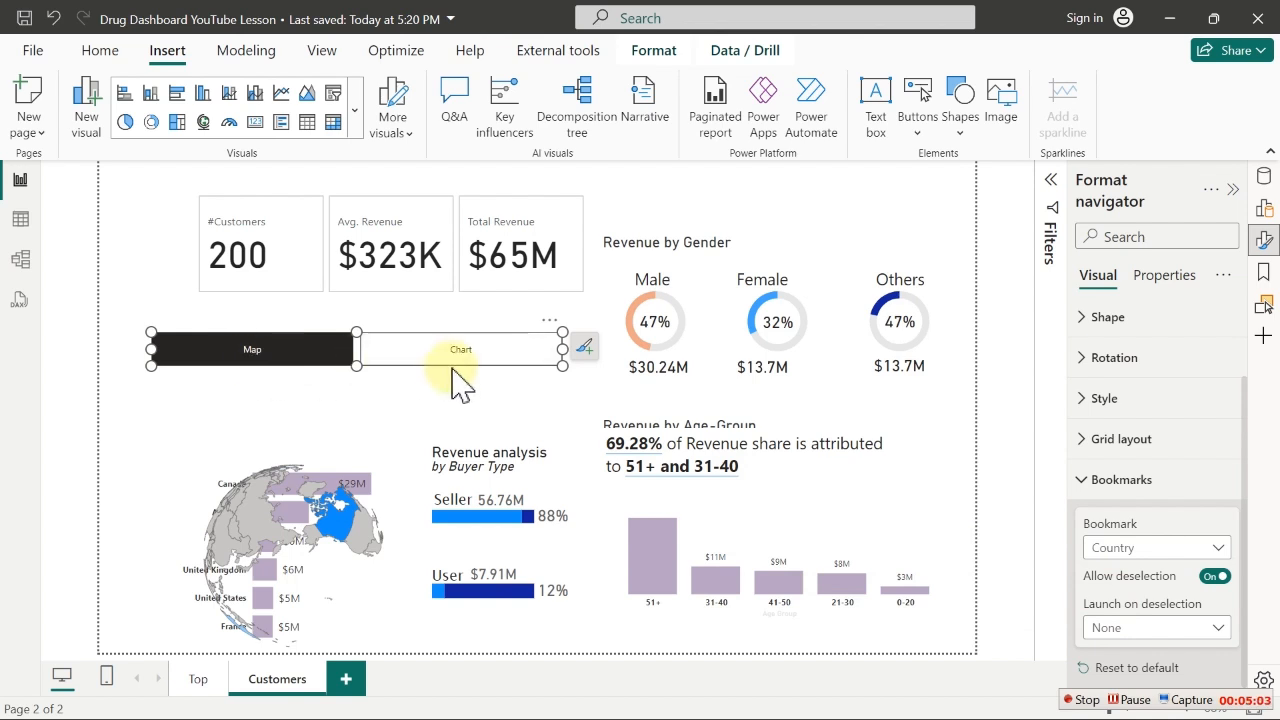
# Move the bookmark navigator slightly lower and test its Chart and Map buttons
pyautogui.moveTo(553, 337)
pyautogui.mouseDown()
pyautogui.moveTo(514, 337)
pyautogui.moveTo(543, 352)
pyautogui.mouseUp()
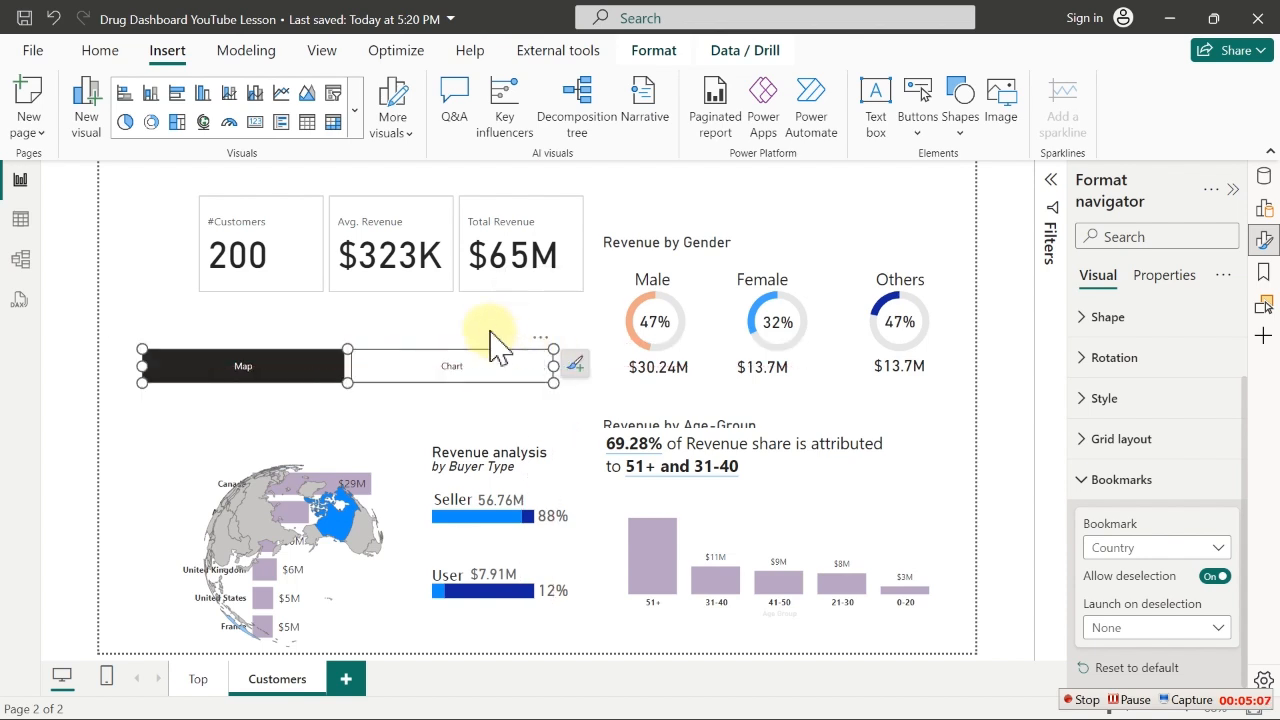
pyautogui.keyDown('ctrl'); pyautogui.click(477, 367); pyautogui.keyUp('ctrl')
pyautogui.keyDown('ctrl'); pyautogui.click(477, 367); pyautogui.keyUp('ctrl')
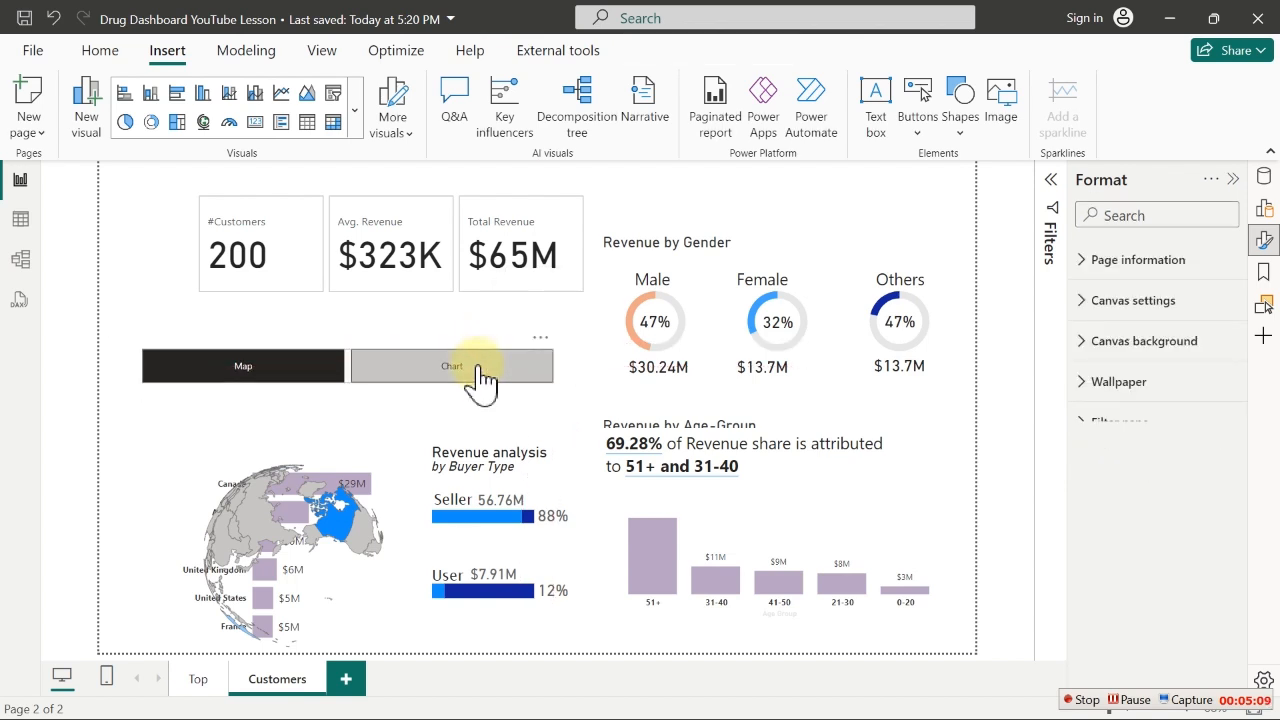
pyautogui.click(480, 375)
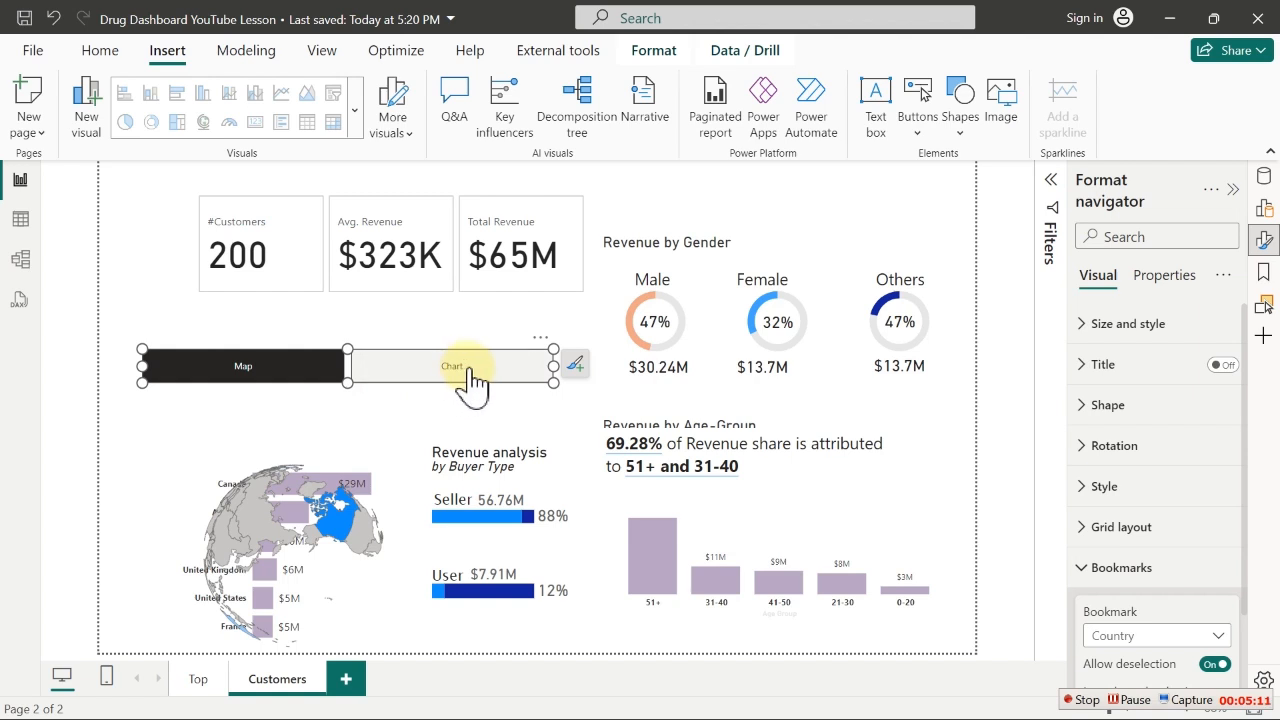
pyautogui.keyDown('ctrl'); pyautogui.click(468, 372); pyautogui.keyUp('ctrl')
pyautogui.keyDown('ctrl'); pyautogui.click(288, 382); pyautogui.keyUp('ctrl')
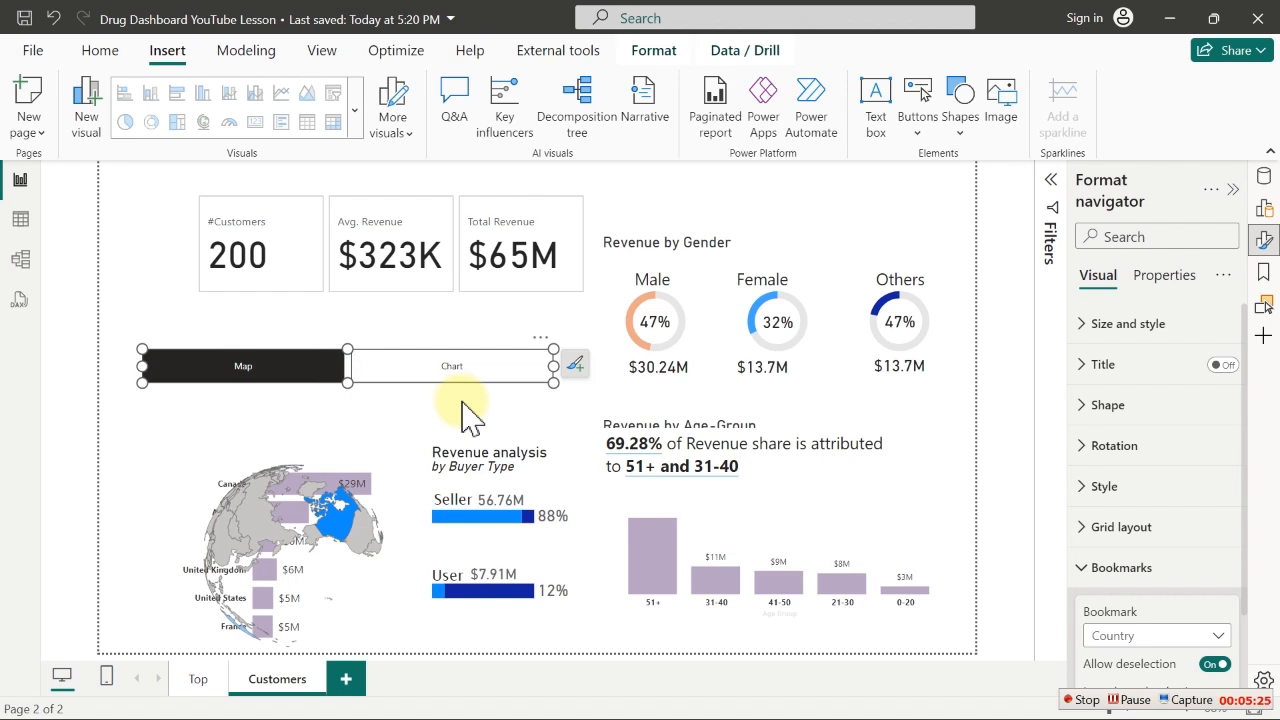
# Hide the topmost bookmark navigator in the layer order and show it again to identify it
pyautogui.click(1264, 276)
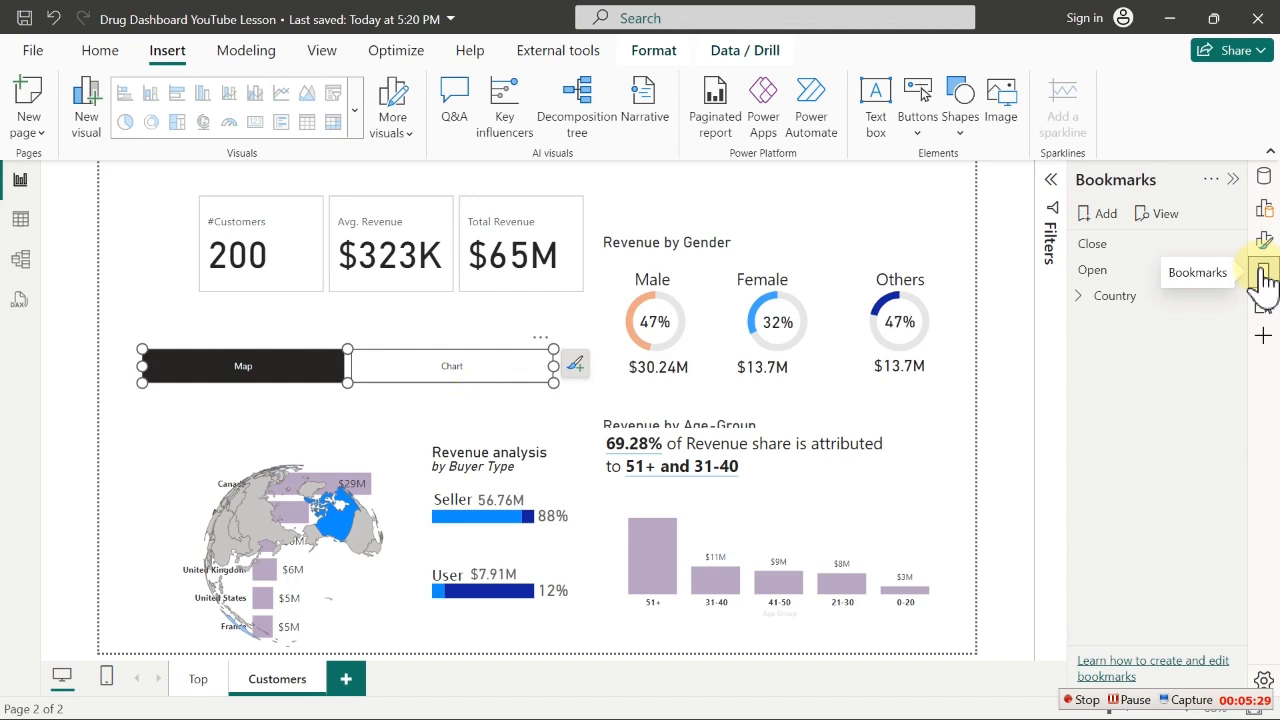
pyautogui.click(1264, 304)
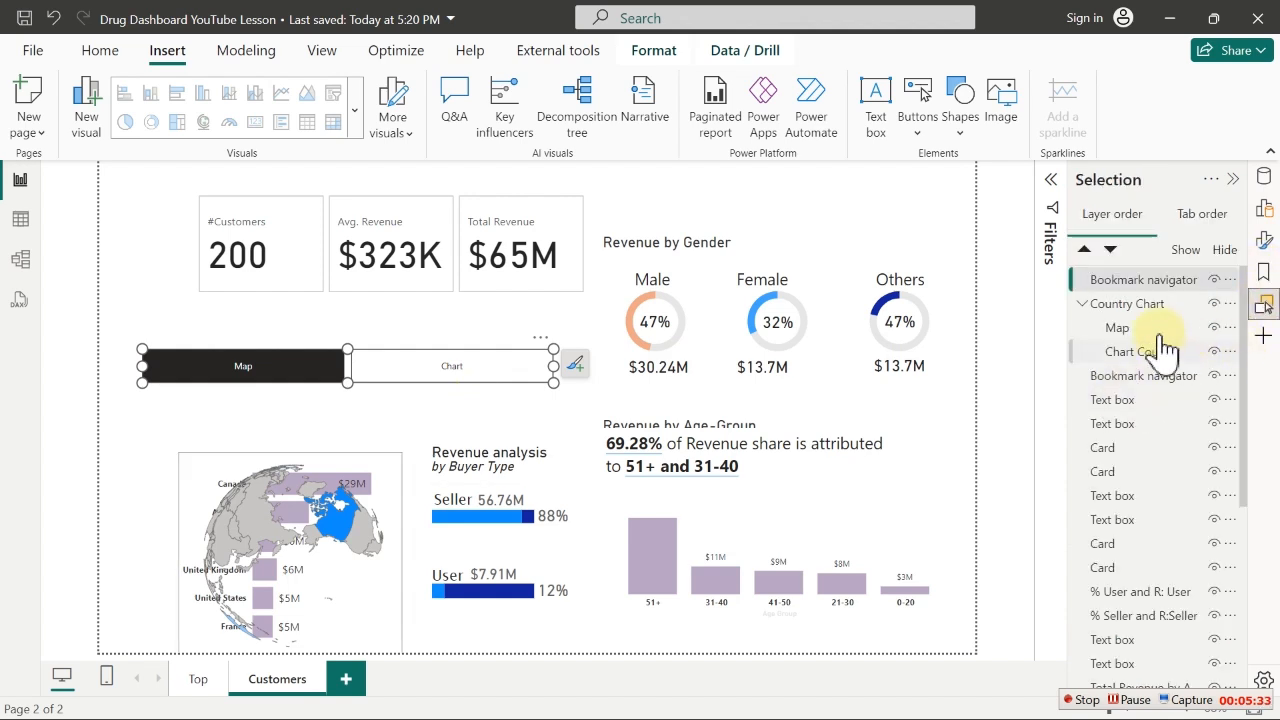
pyautogui.click(1083, 305)
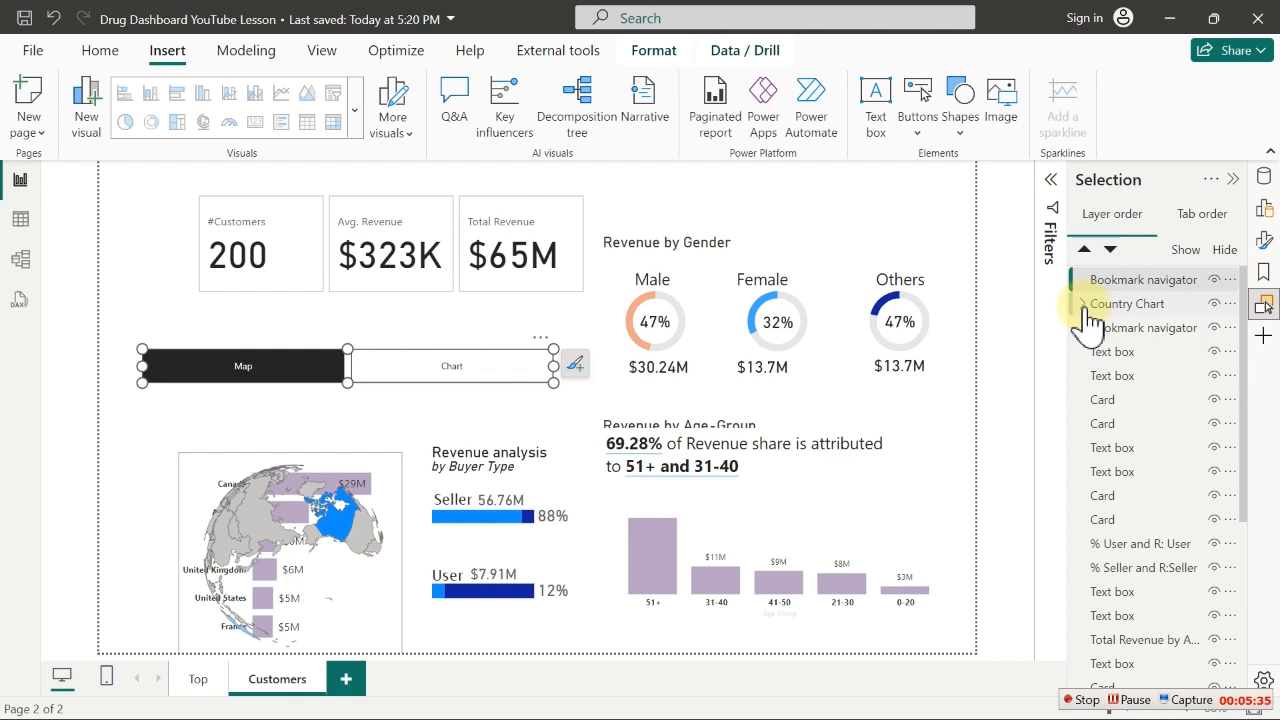
pyautogui.click(1214, 280)
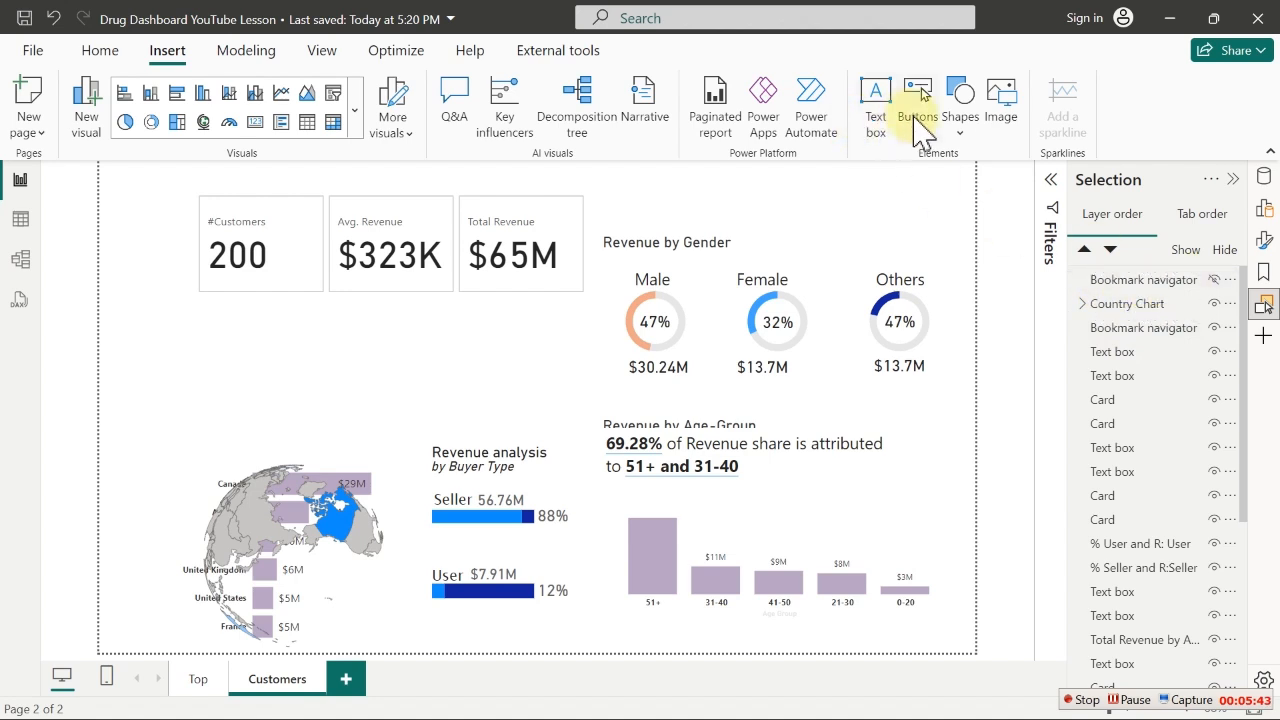
pyautogui.click(1214, 281)
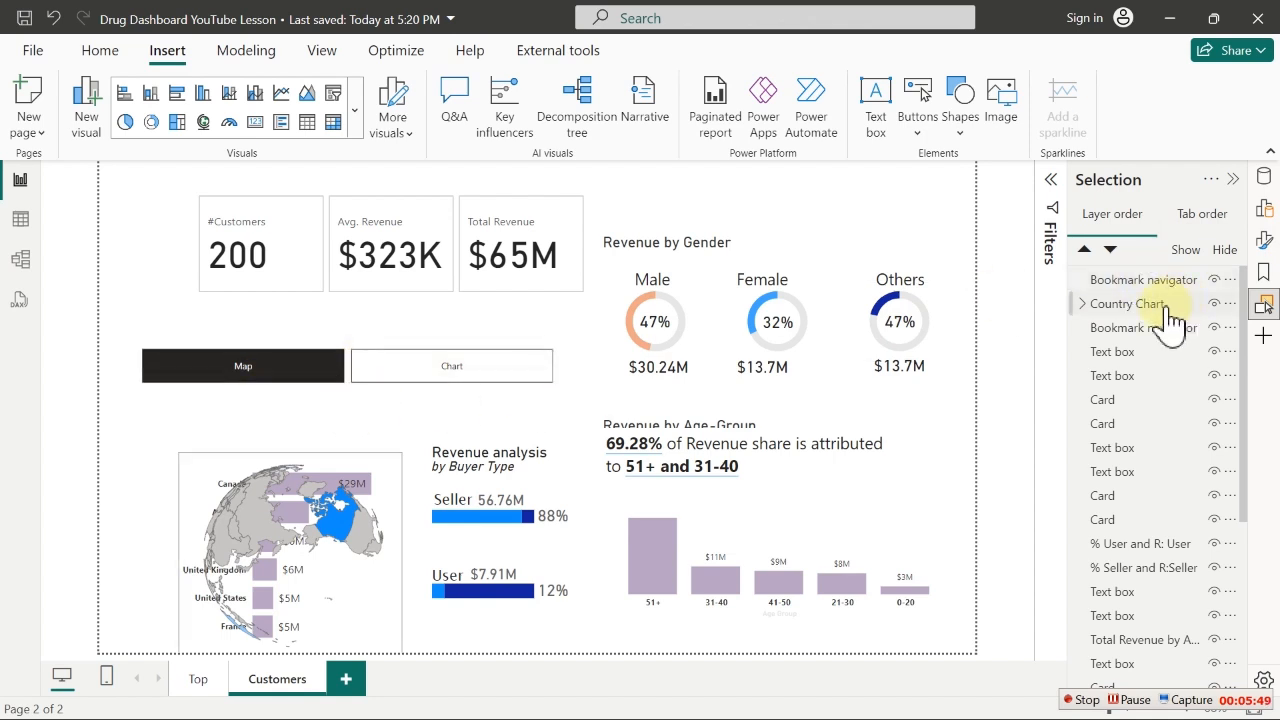
# Hide the Map visual within the Country Chart group, and select that group together with the Map and Chart bookmark navigator
pyautogui.click(1081, 304)
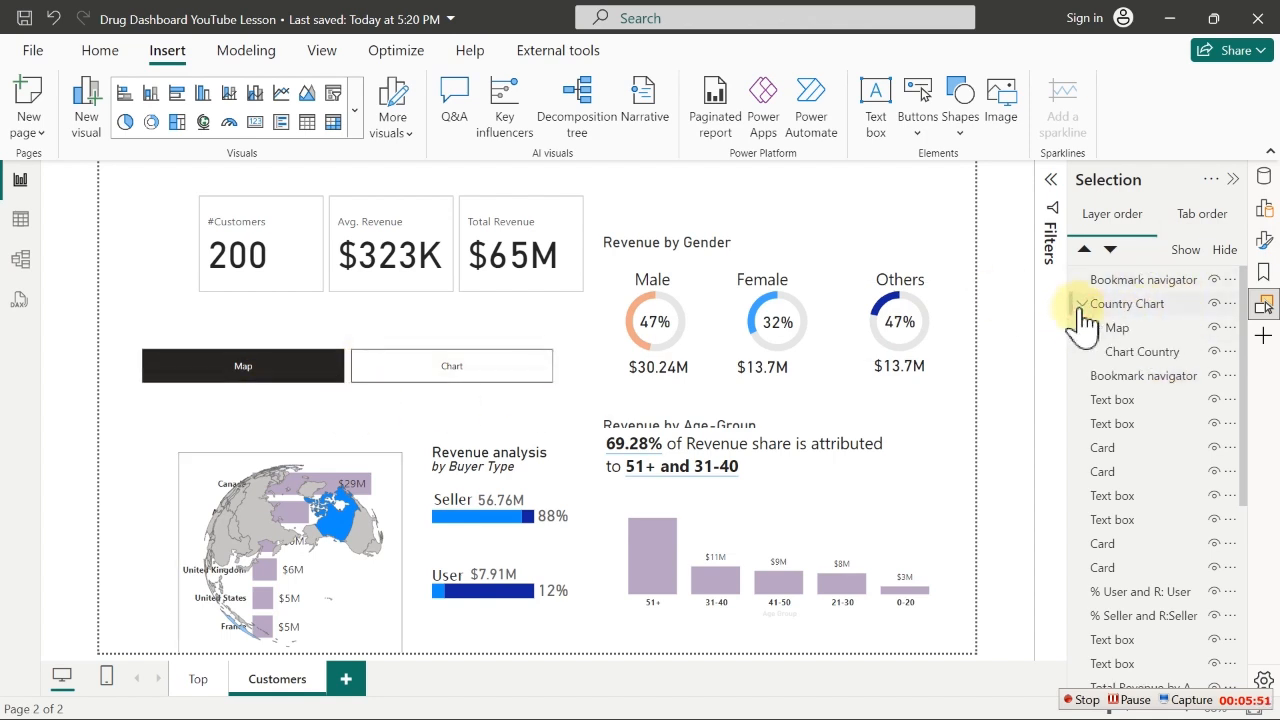
pyautogui.click(1214, 328)
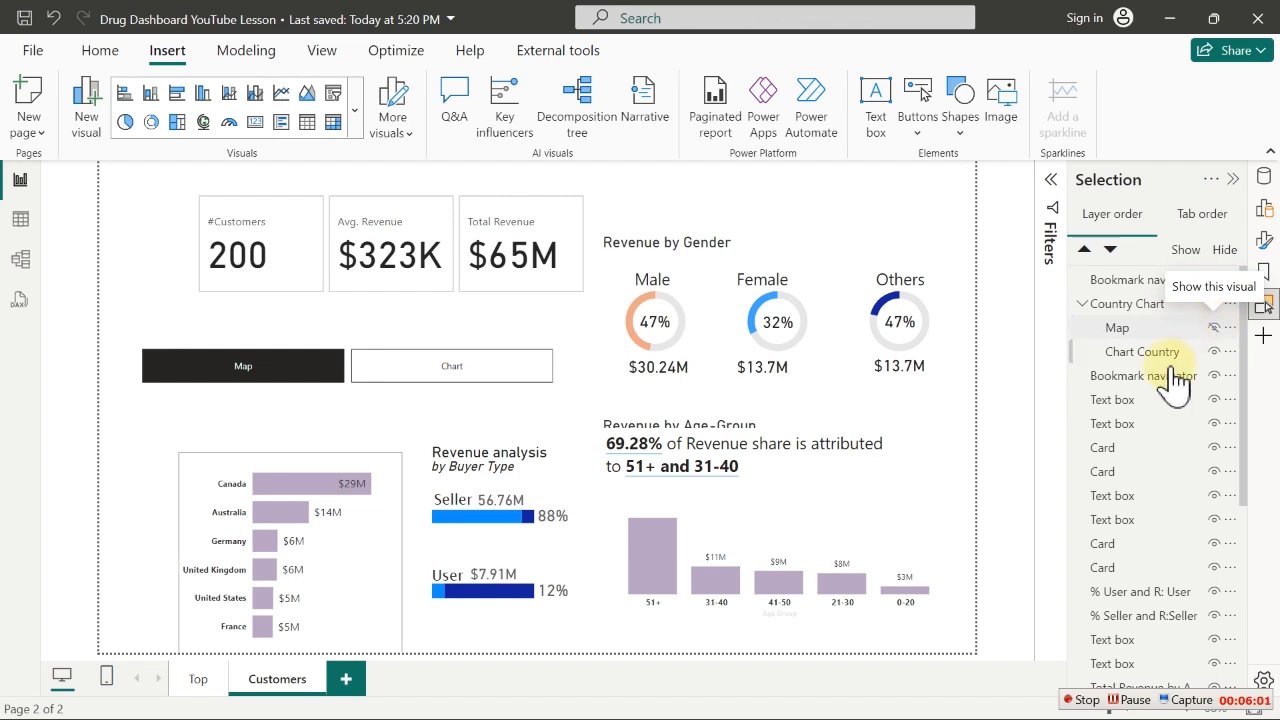
pyautogui.click(1145, 314)
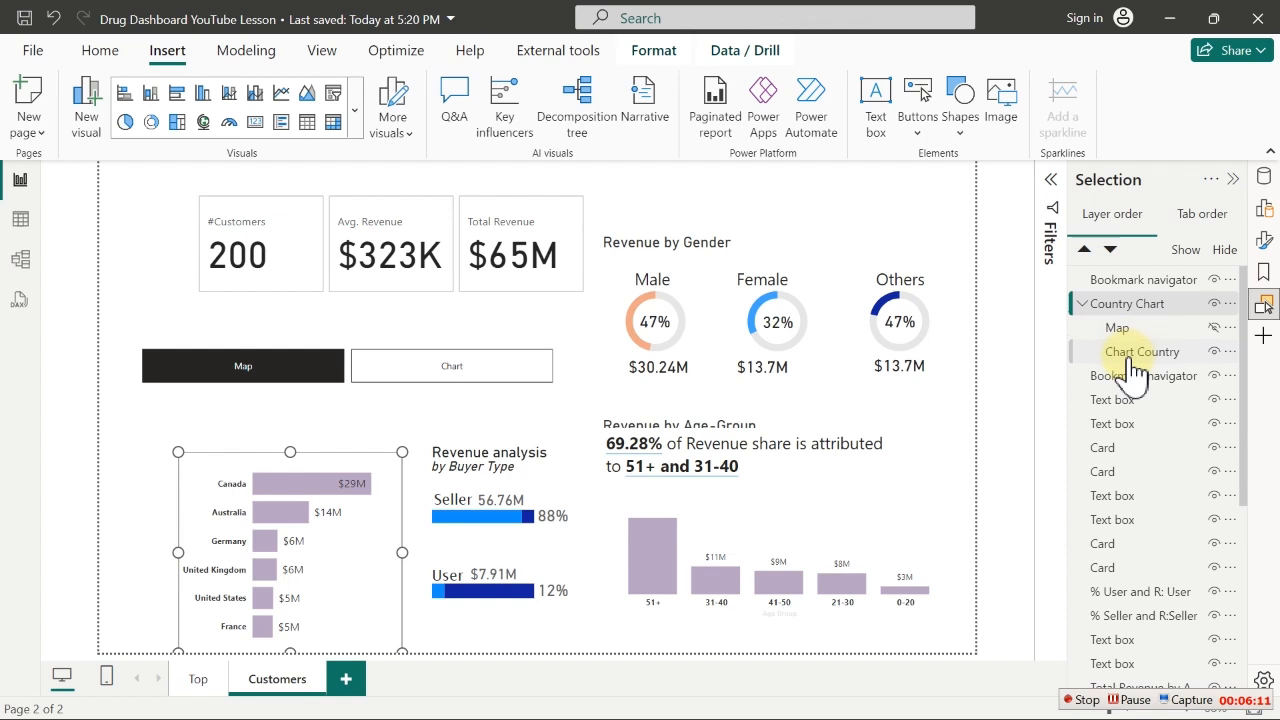
pyautogui.click(1148, 281)
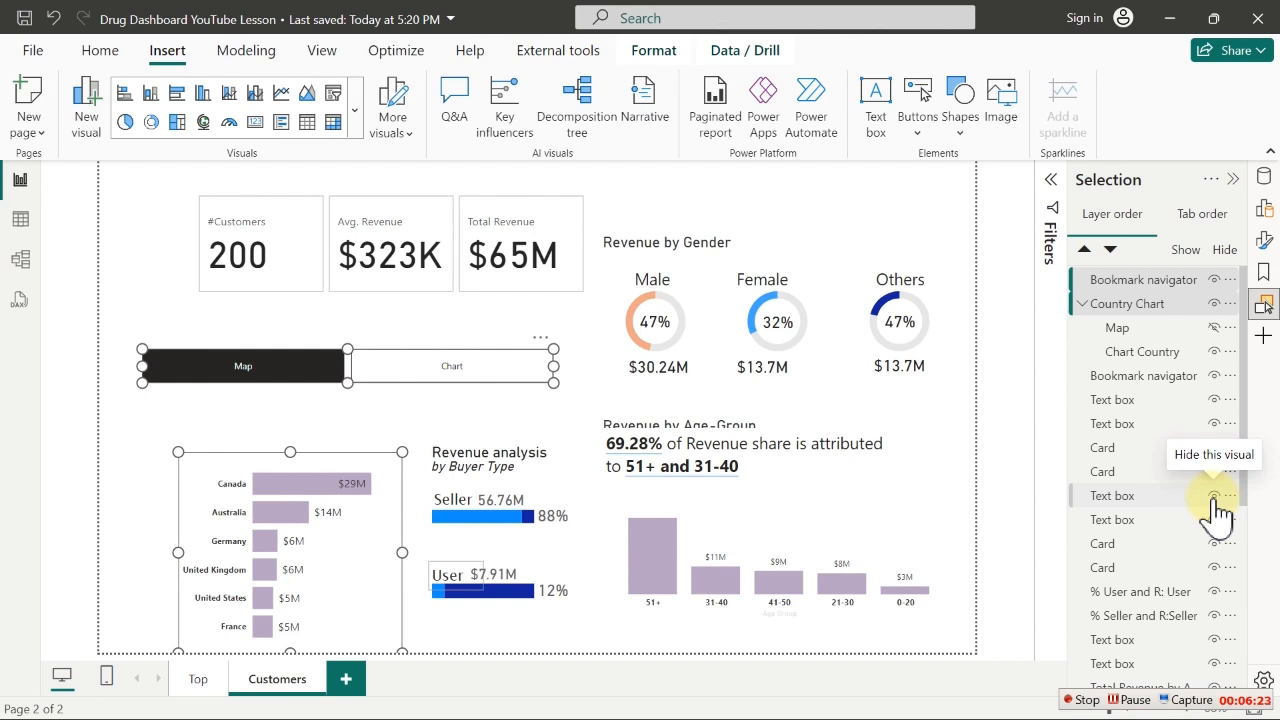
pyautogui.click(1213, 328)
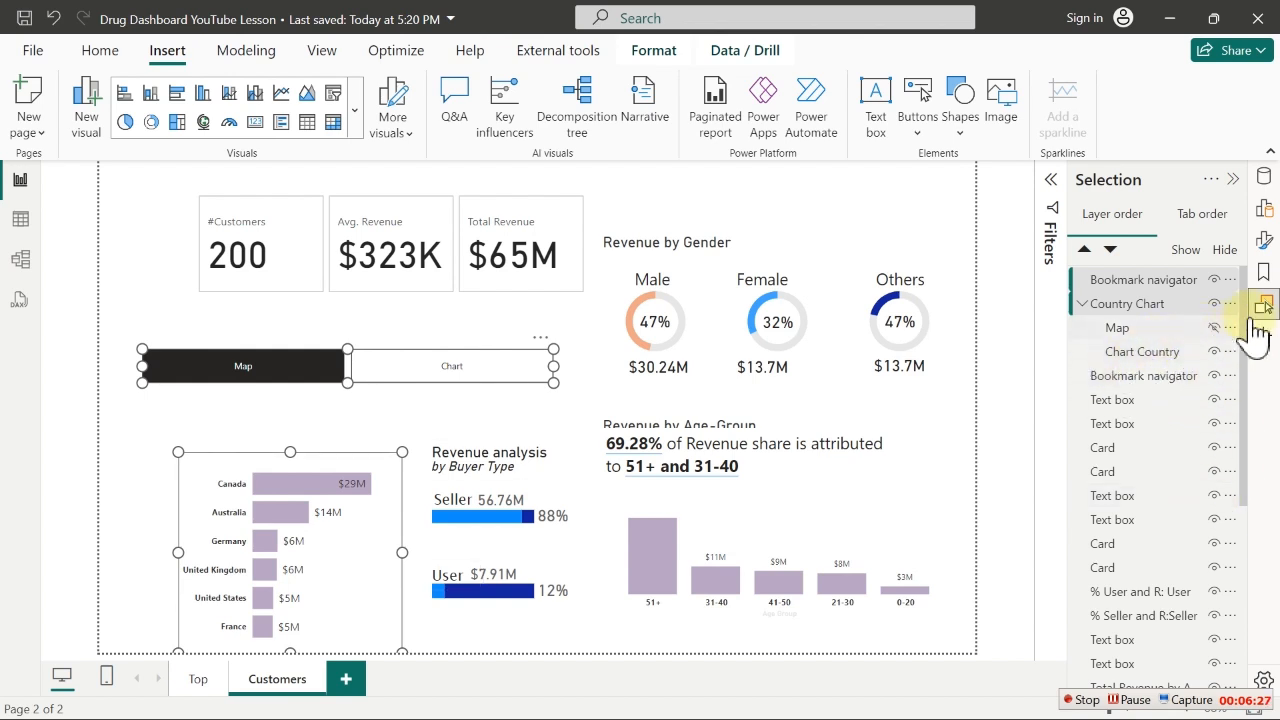
# Update the Chart bookmark in the Country group so it captures the current visual visibility
pyautogui.click(1264, 274)
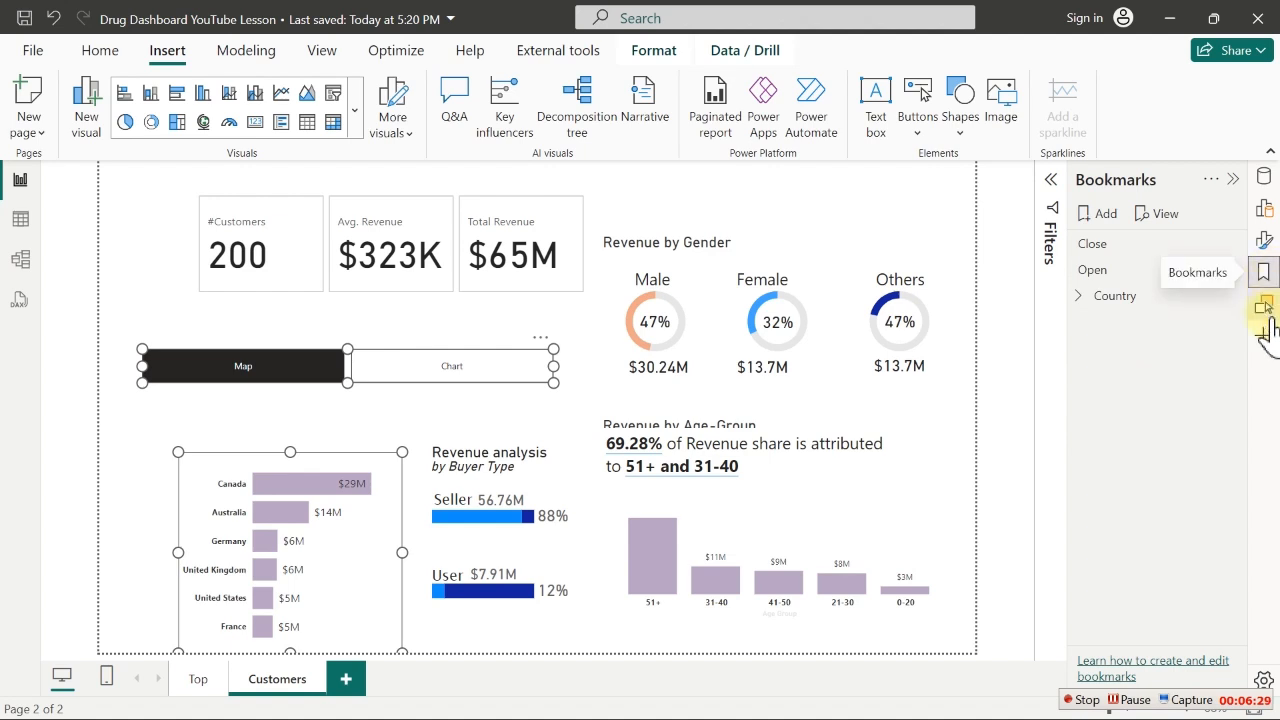
pyautogui.click(1073, 299)
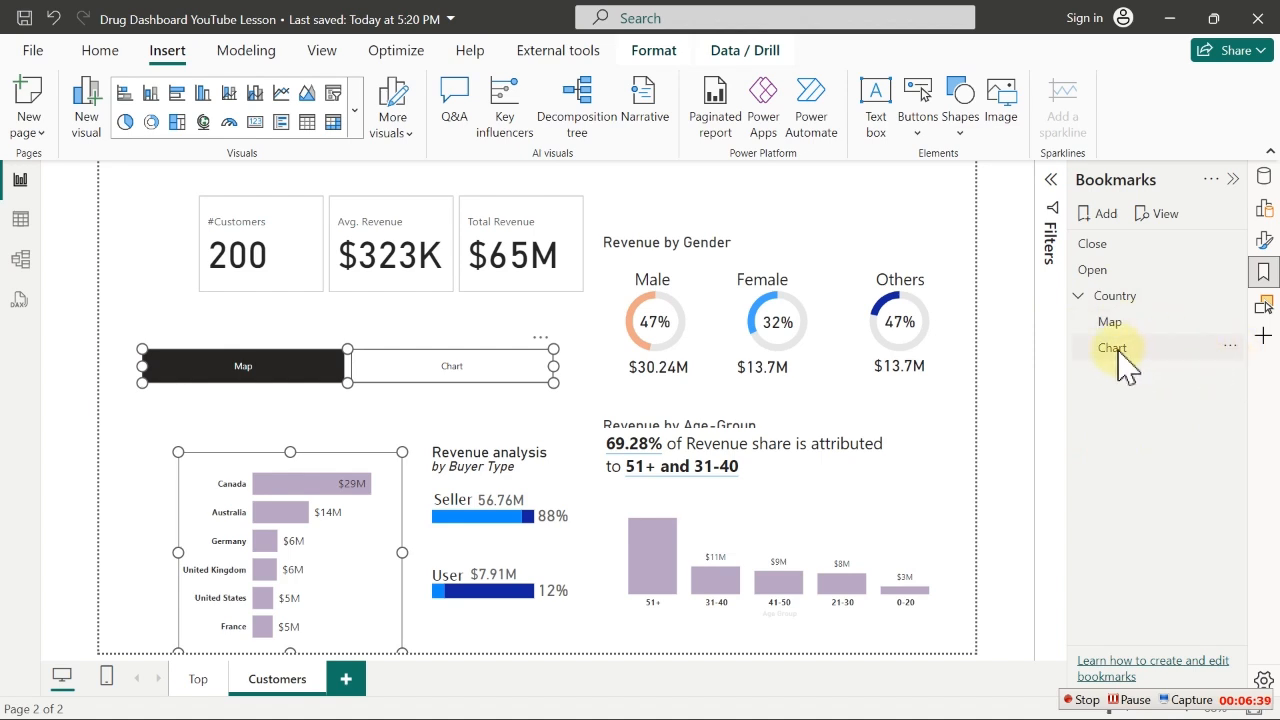
pyautogui.click(1229, 347)
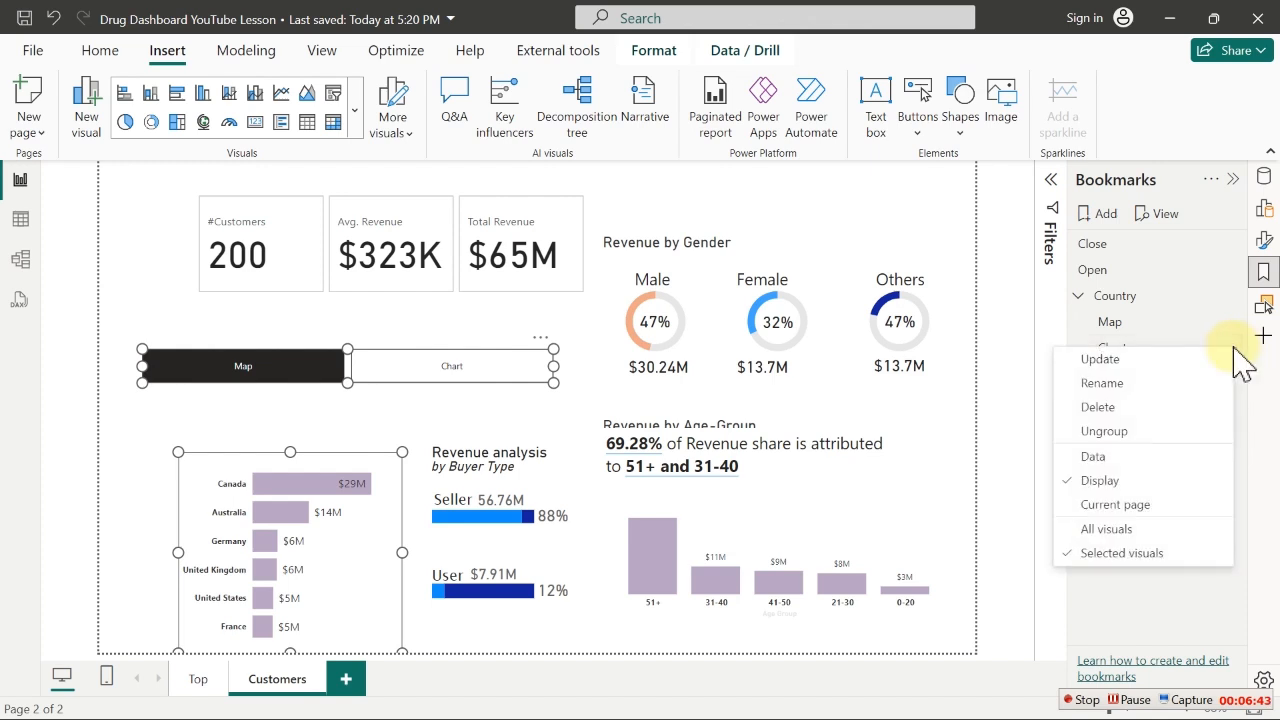
pyautogui.click(1151, 361)
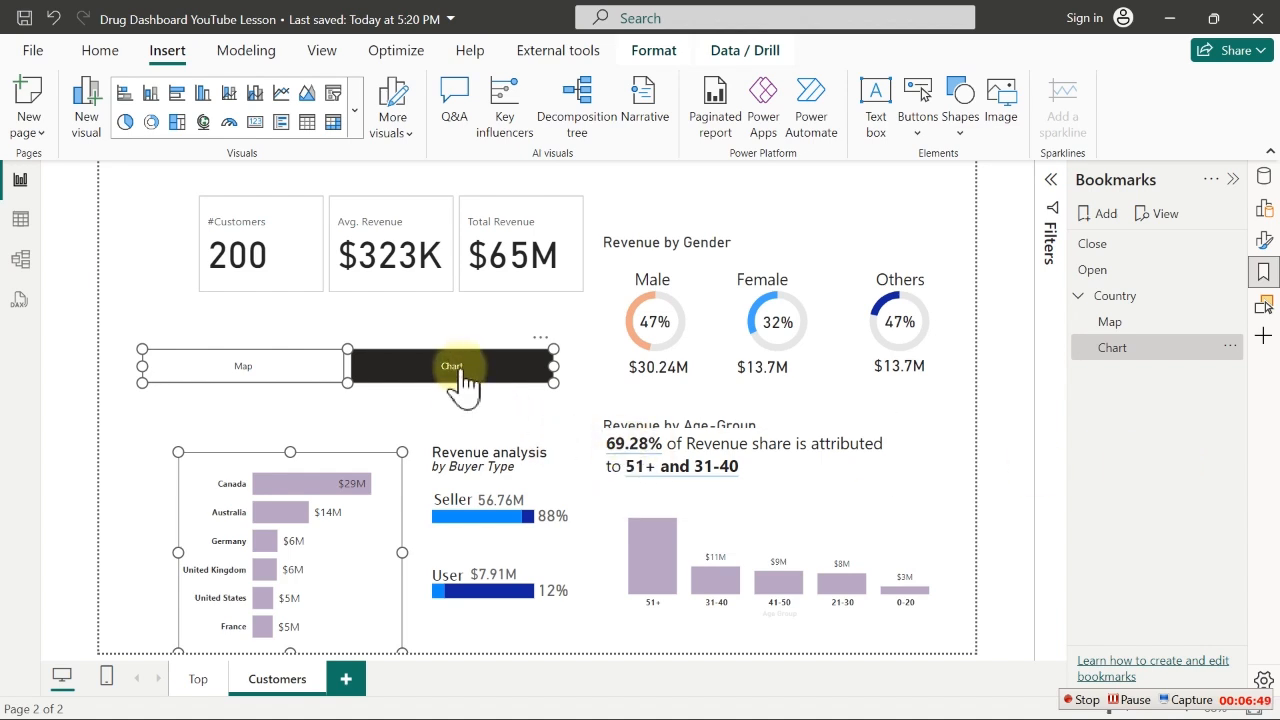
# Hide the Chart Country visual, show the Map visual, and update the Map bookmark with that state
pyautogui.click(1265, 306)
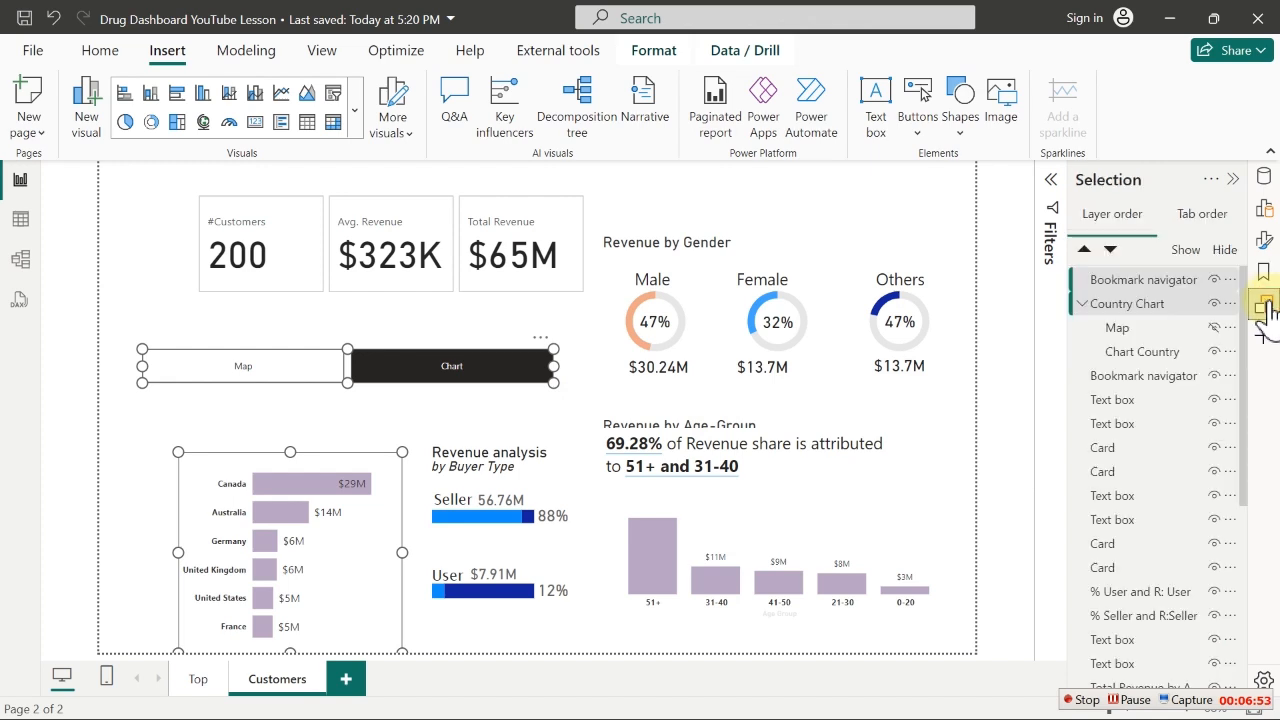
pyautogui.click(1214, 352)
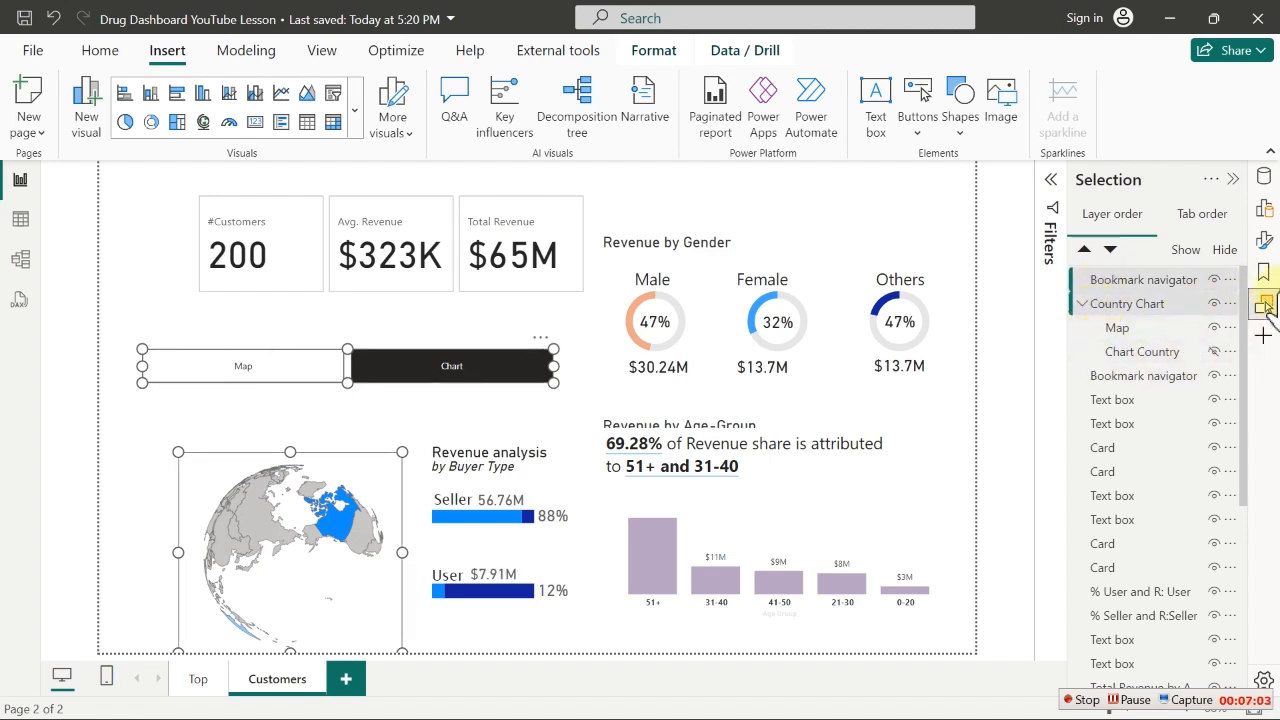
pyautogui.click(1264, 272)
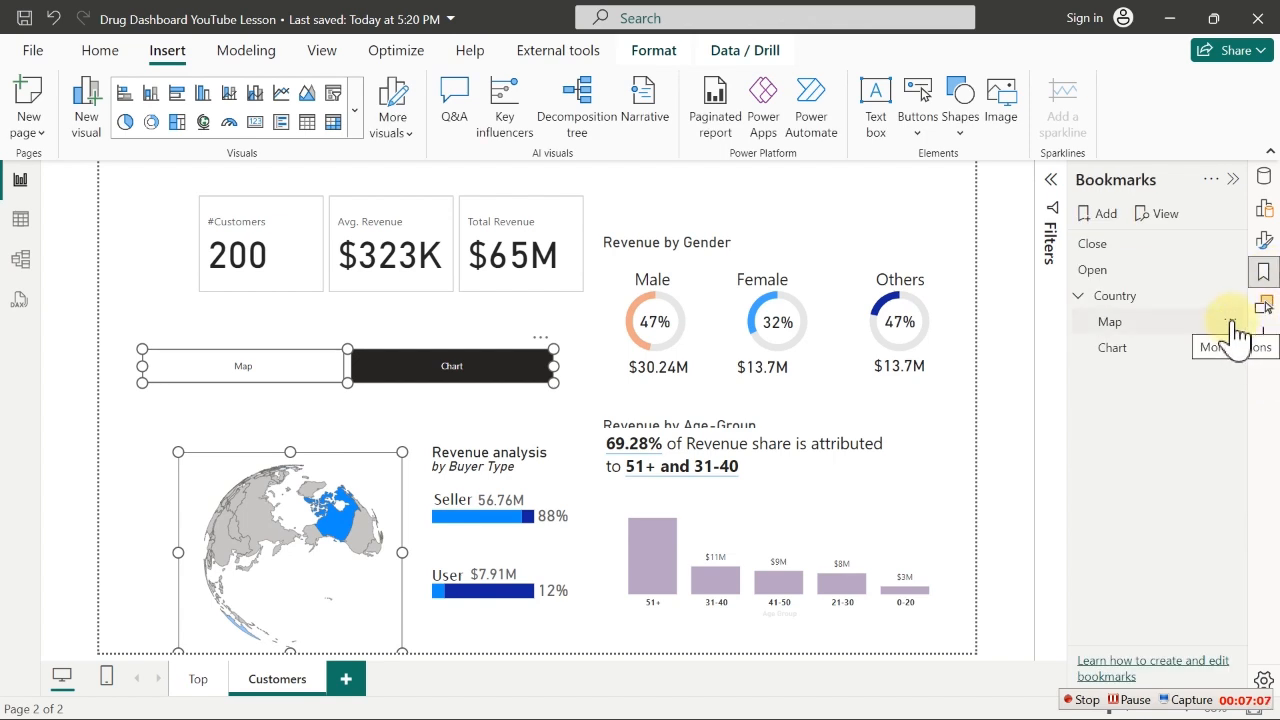
pyautogui.click(1230, 322)
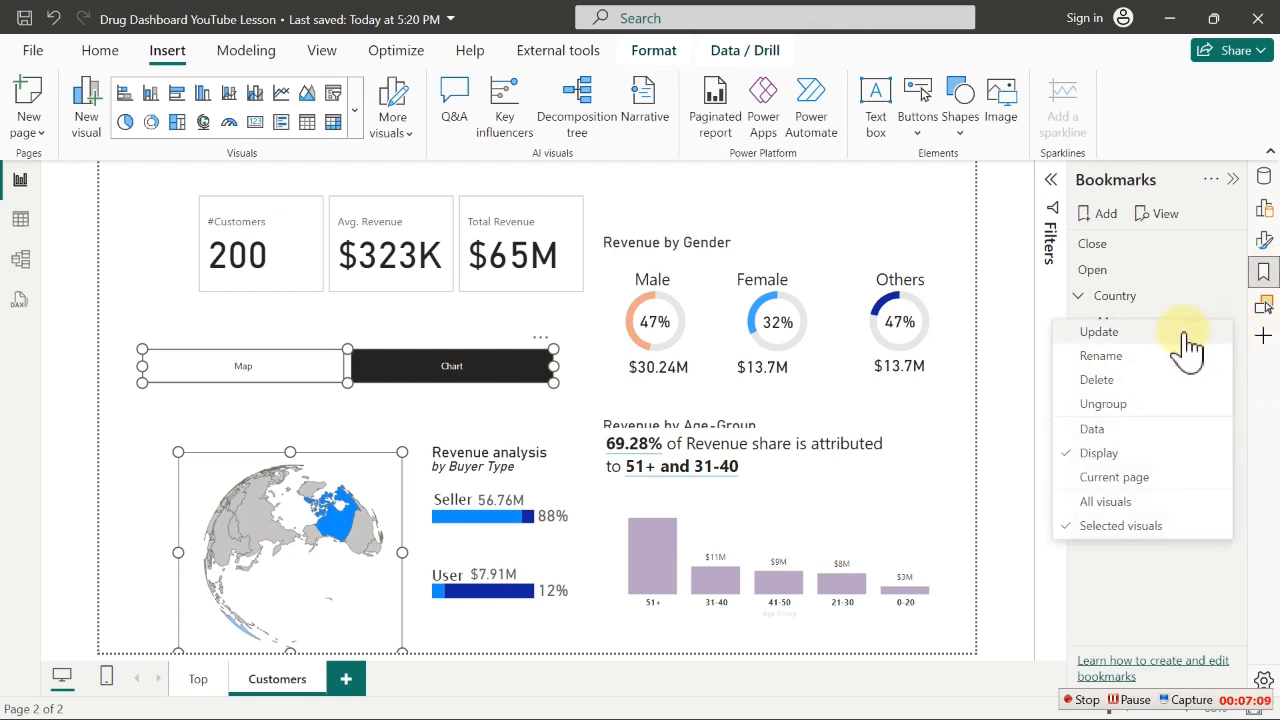
pyautogui.click(1148, 334)
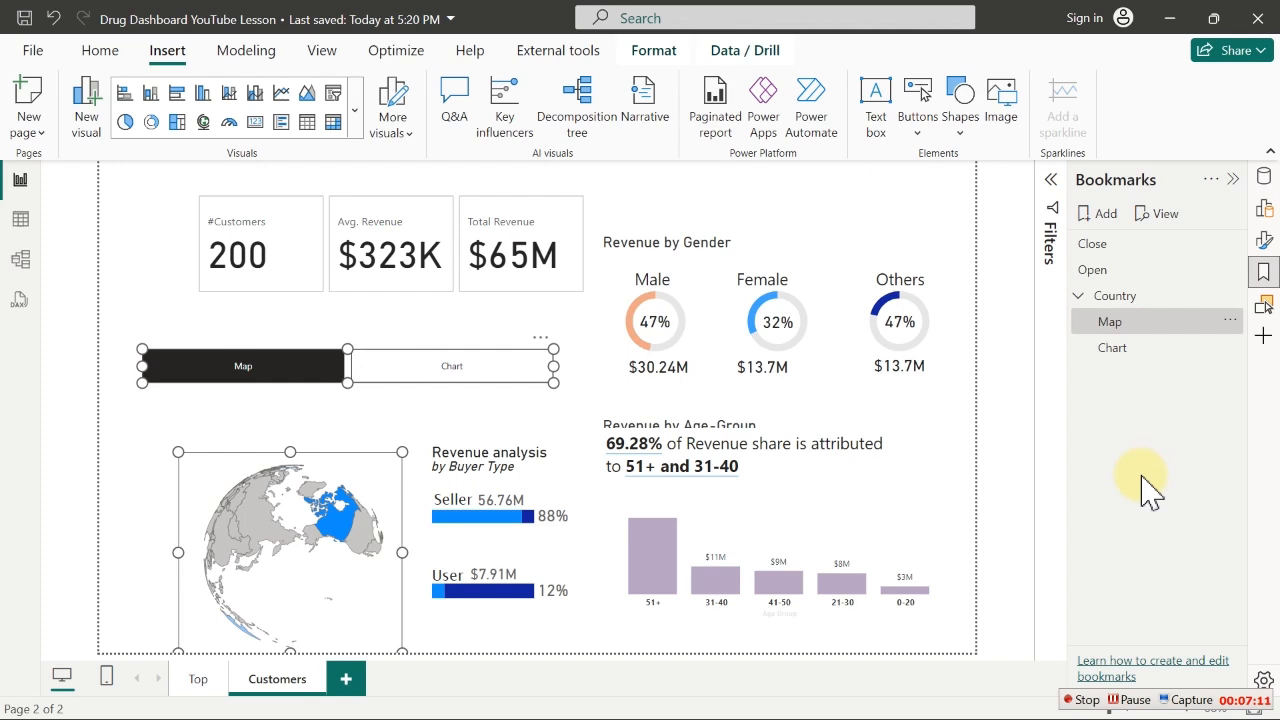
# Test switching between the Map and Chart bookmarks from the bookmark list and the navigator buttons on the page
pyautogui.click(1166, 344)
pyautogui.click(1137, 320)
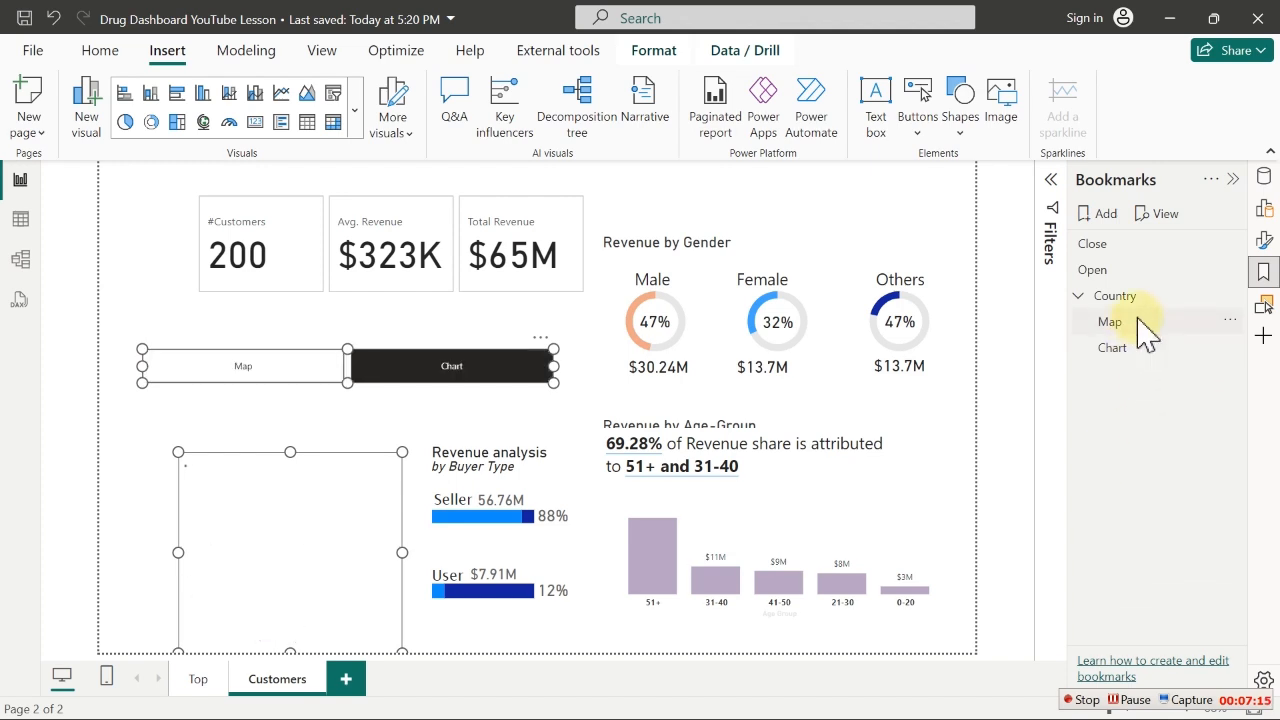
pyautogui.click(1150, 350)
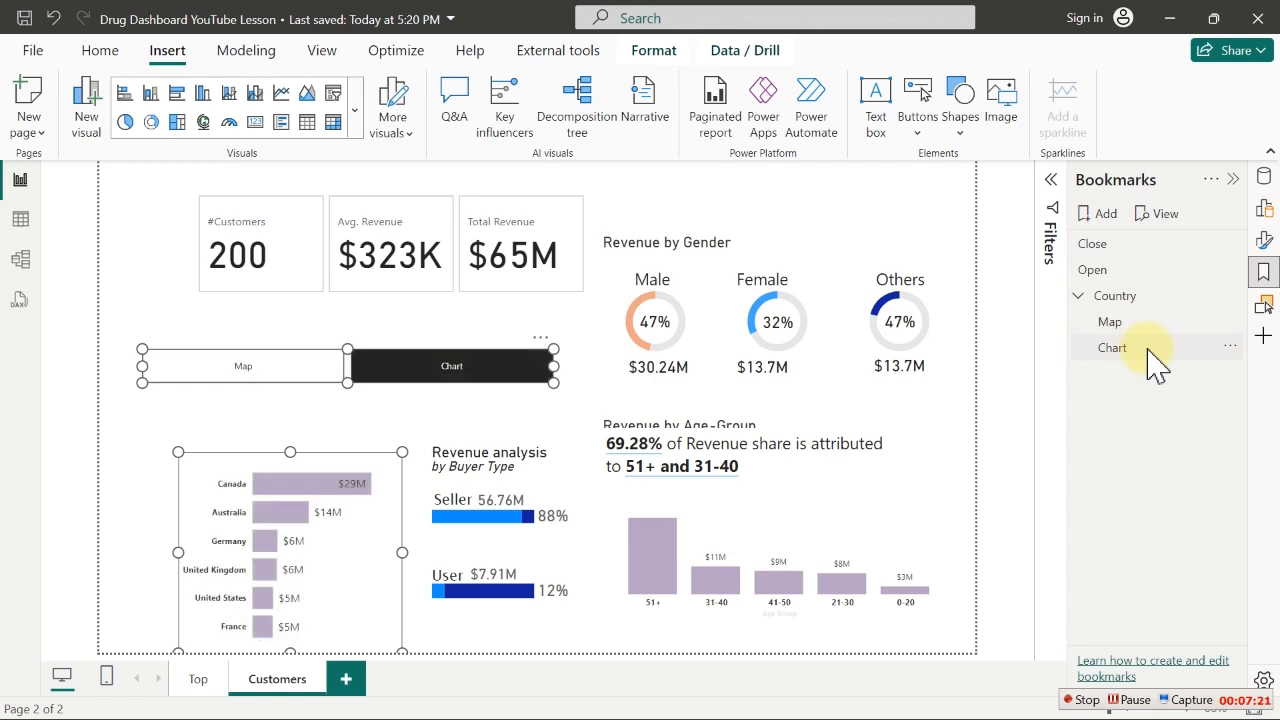
pyautogui.click(368, 438)
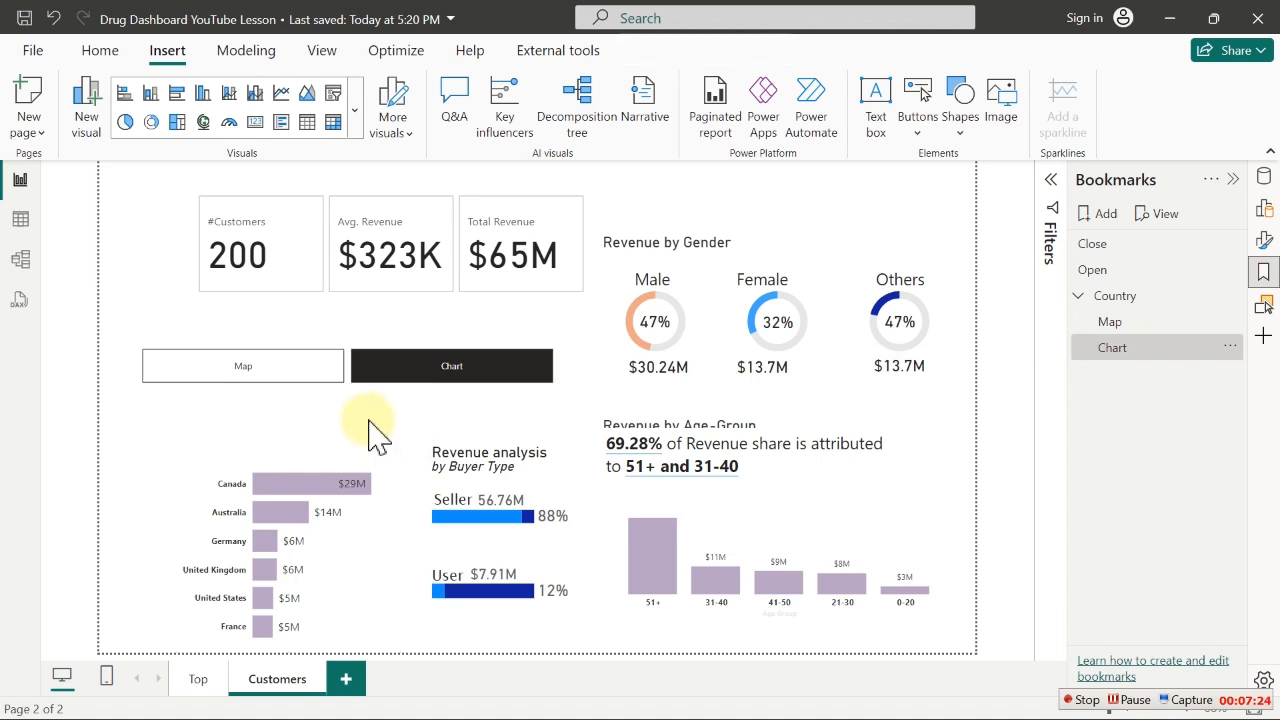
pyautogui.keyDown('ctrl'); pyautogui.click(300, 386); pyautogui.keyUp('ctrl')
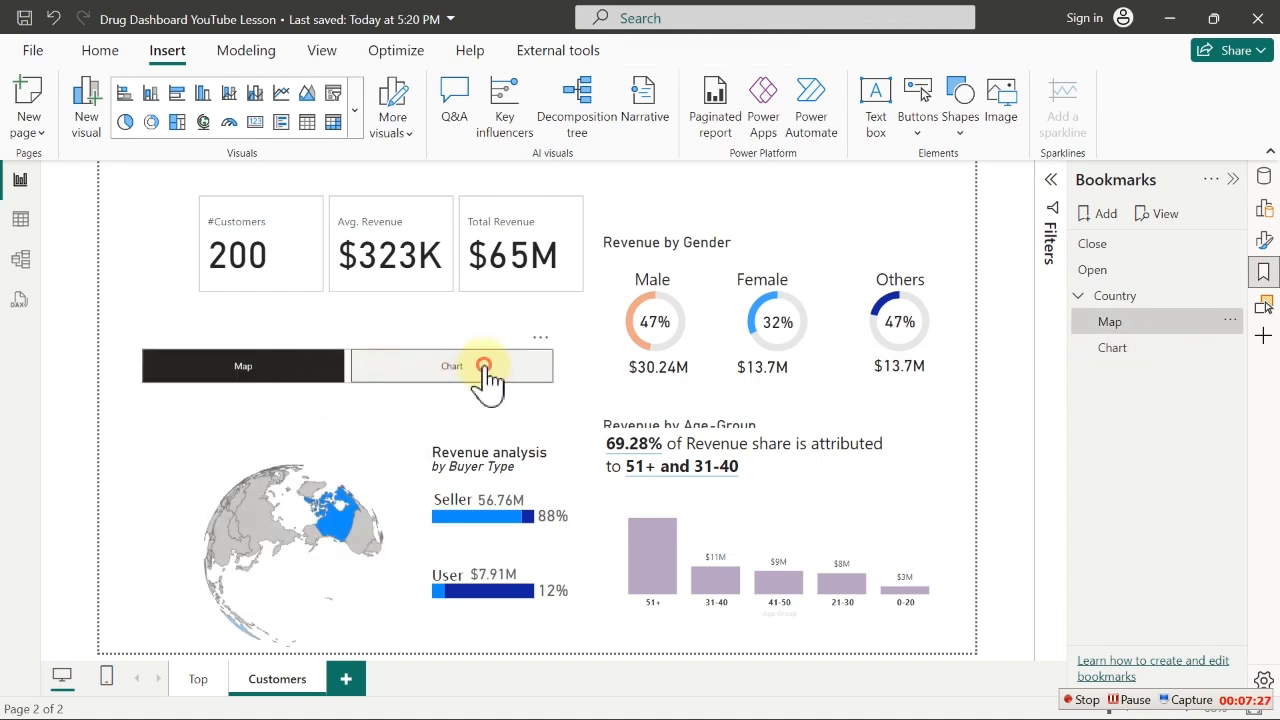
pyautogui.keyDown('ctrl'); pyautogui.click(485, 372); pyautogui.keyUp('ctrl')
pyautogui.keyDown('ctrl'); pyautogui.click(306, 381); pyautogui.keyUp('ctrl')
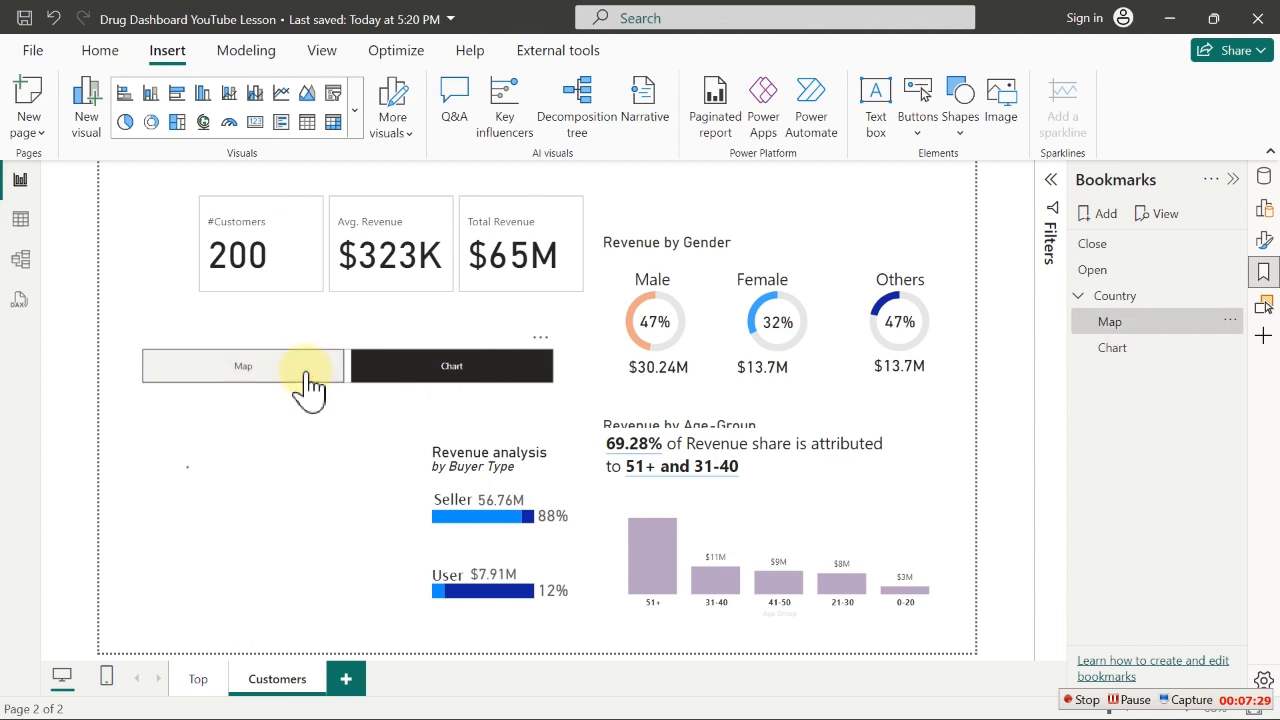
pyautogui.keyDown('ctrl'); pyautogui.click(416, 380); pyautogui.keyUp('ctrl')
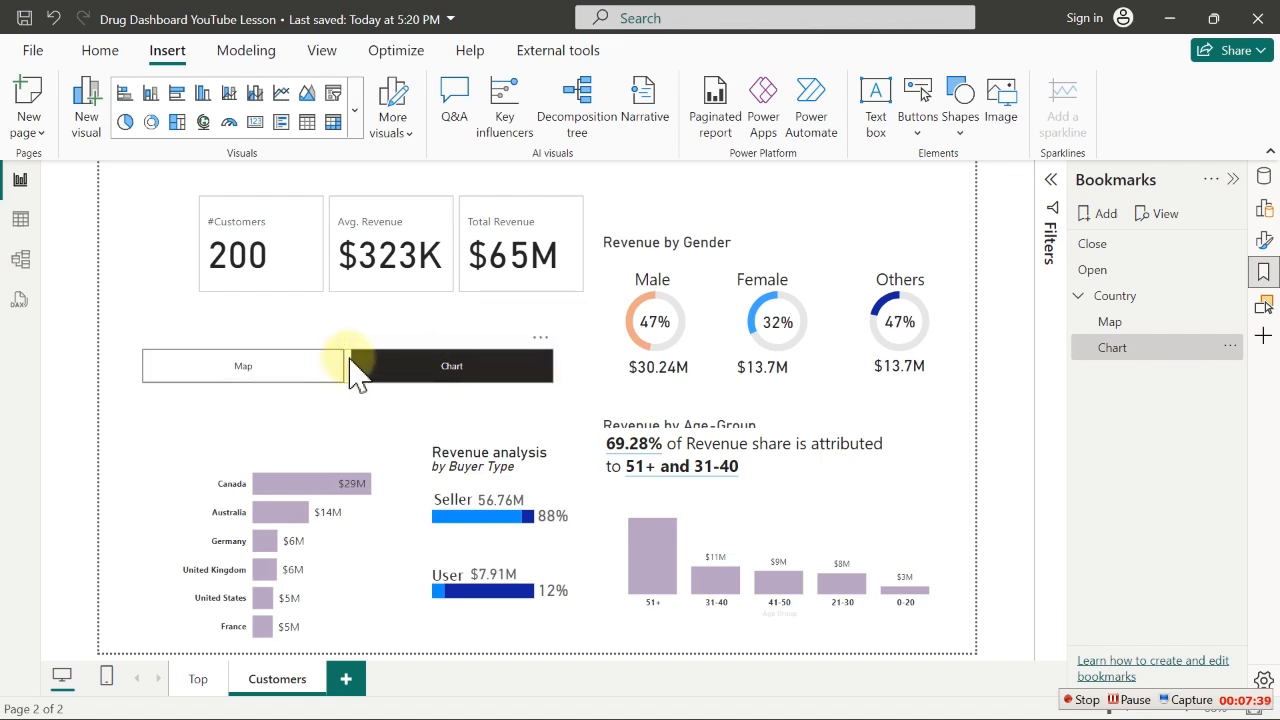
# Shrink the Map and Chart bookmark navigator to about a quarter of its width, keeping its upper-left corner in place
pyautogui.click(500, 378)
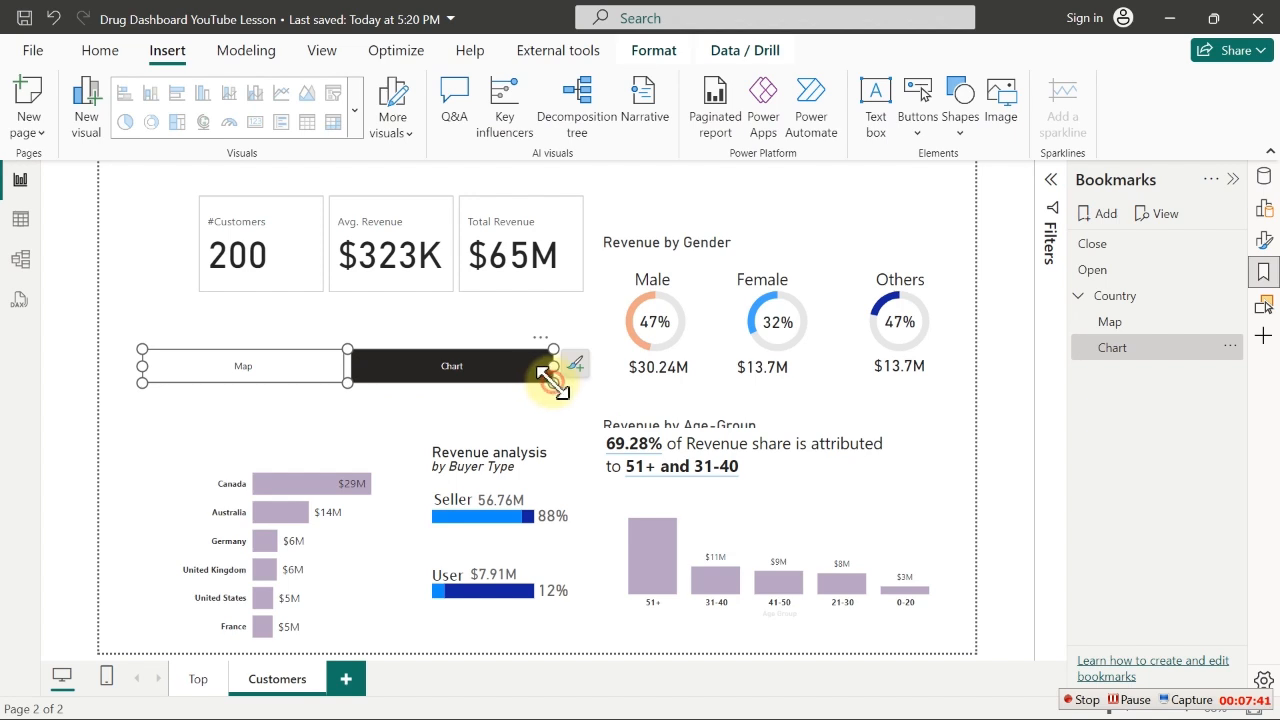
pyautogui.moveTo(545, 381); pyautogui.dragTo(246, 378)
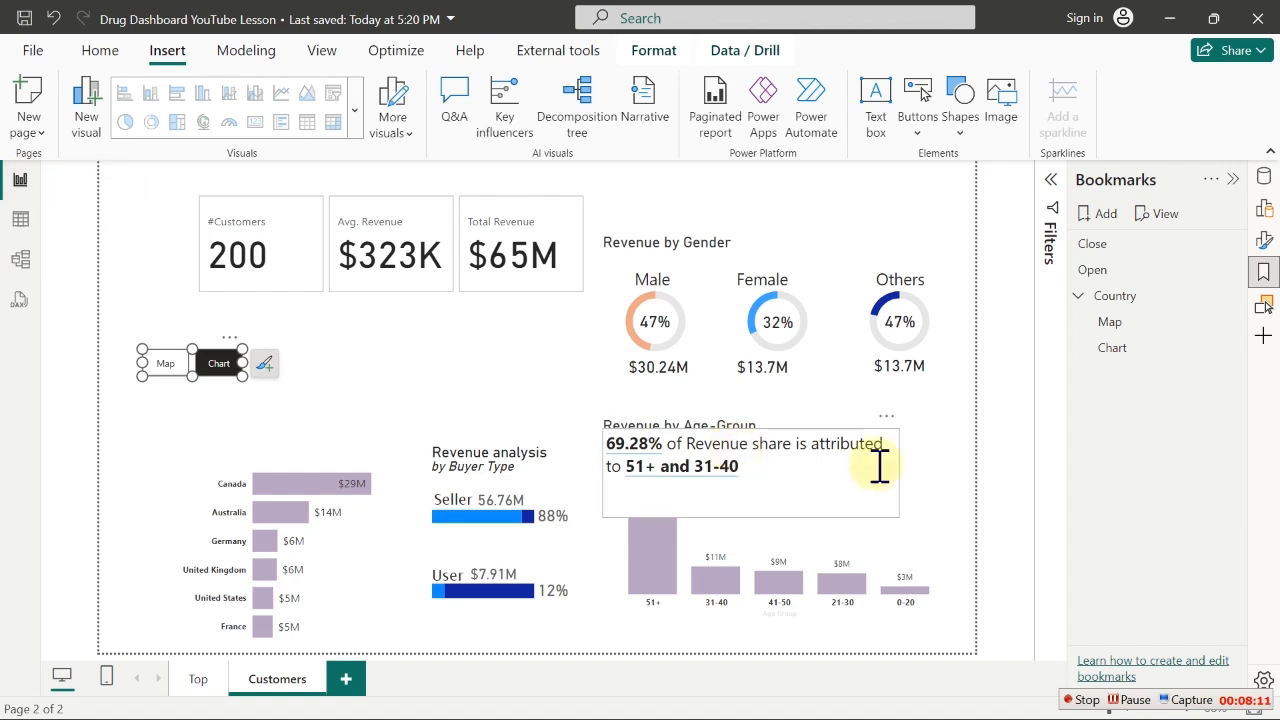
pyautogui.click(1080, 700)
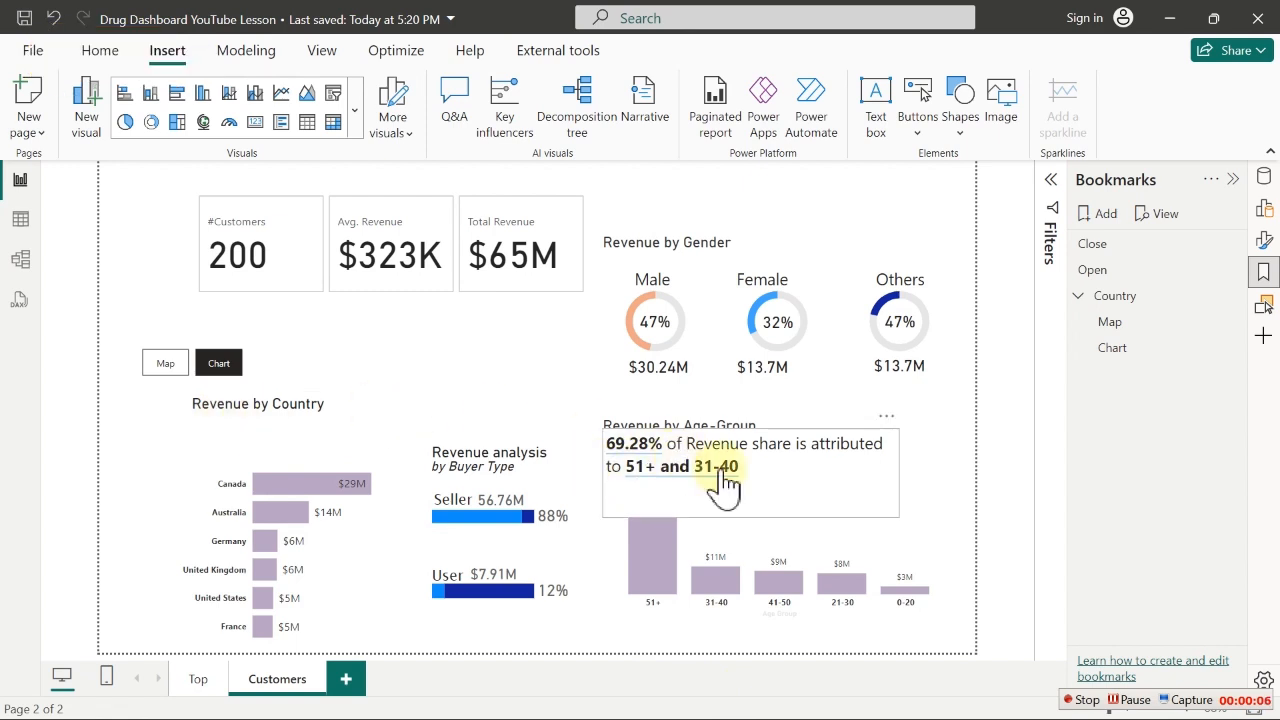
# Duplicate the age-group revenue share text box and place the copy directly below the Revenue by Country title
pyautogui.click(797, 513)
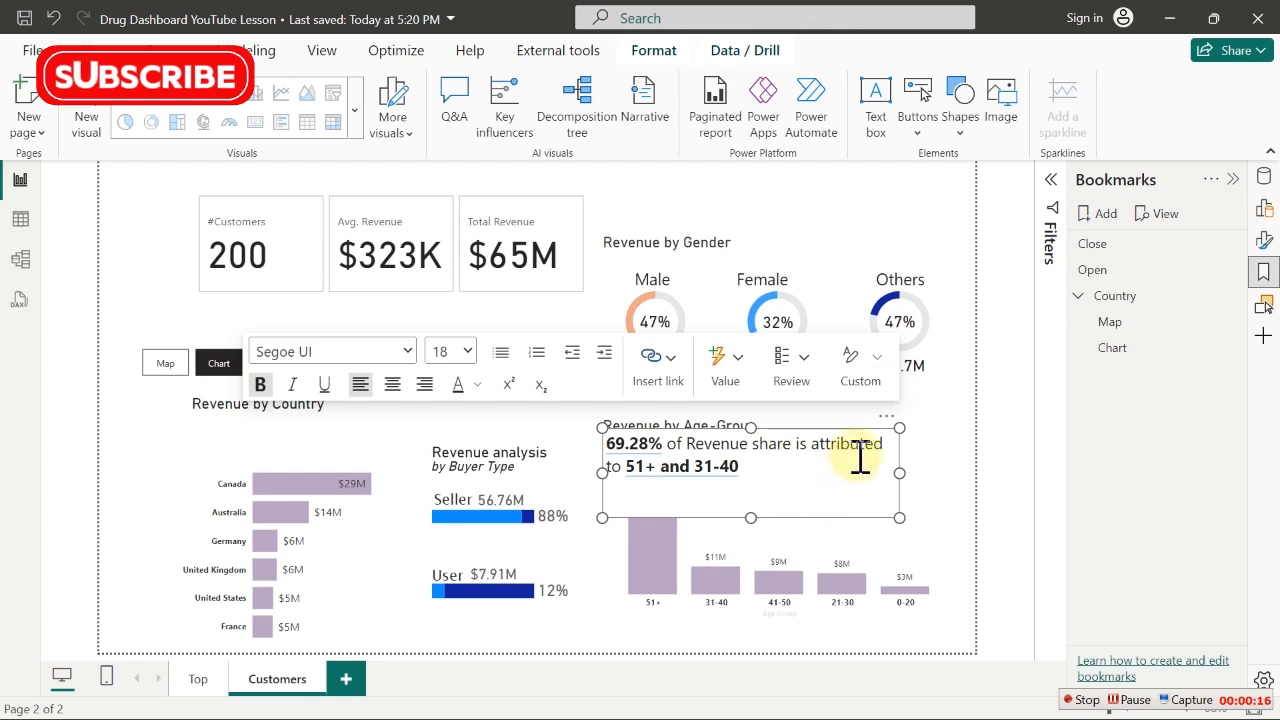
pyautogui.click(845, 430)
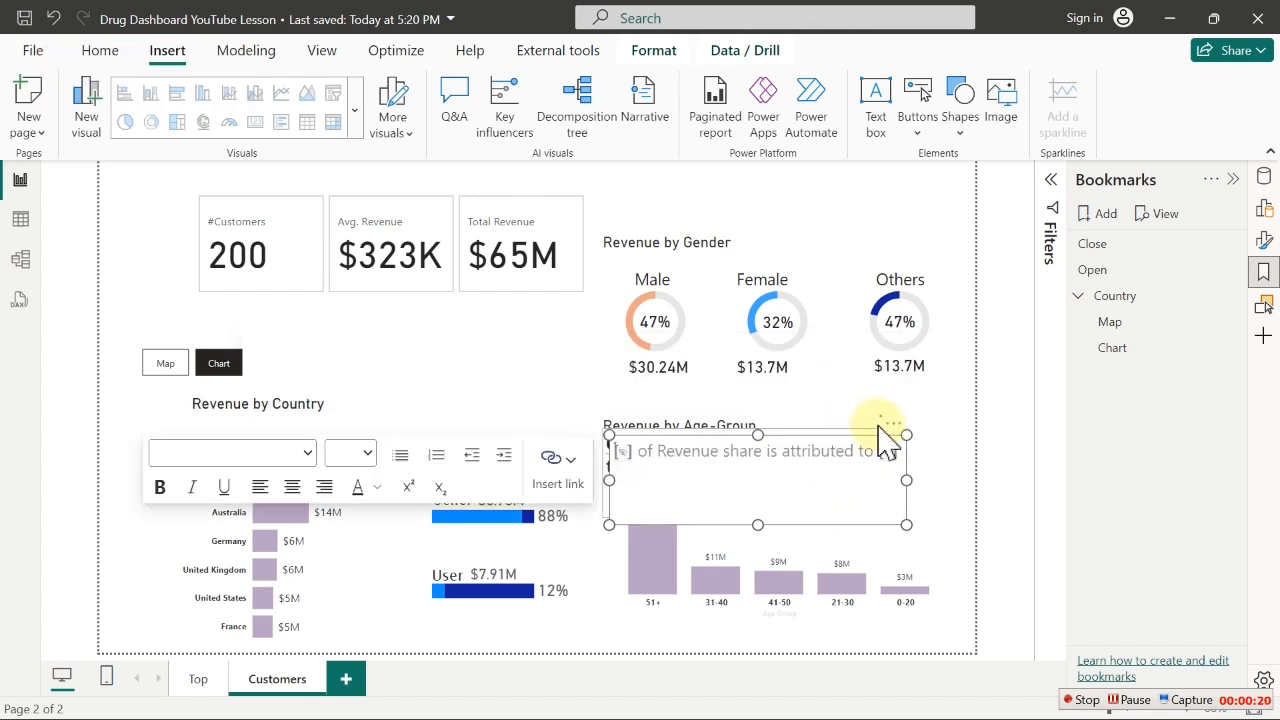
pyautogui.moveTo(894, 434); pyautogui.dragTo(480, 410)
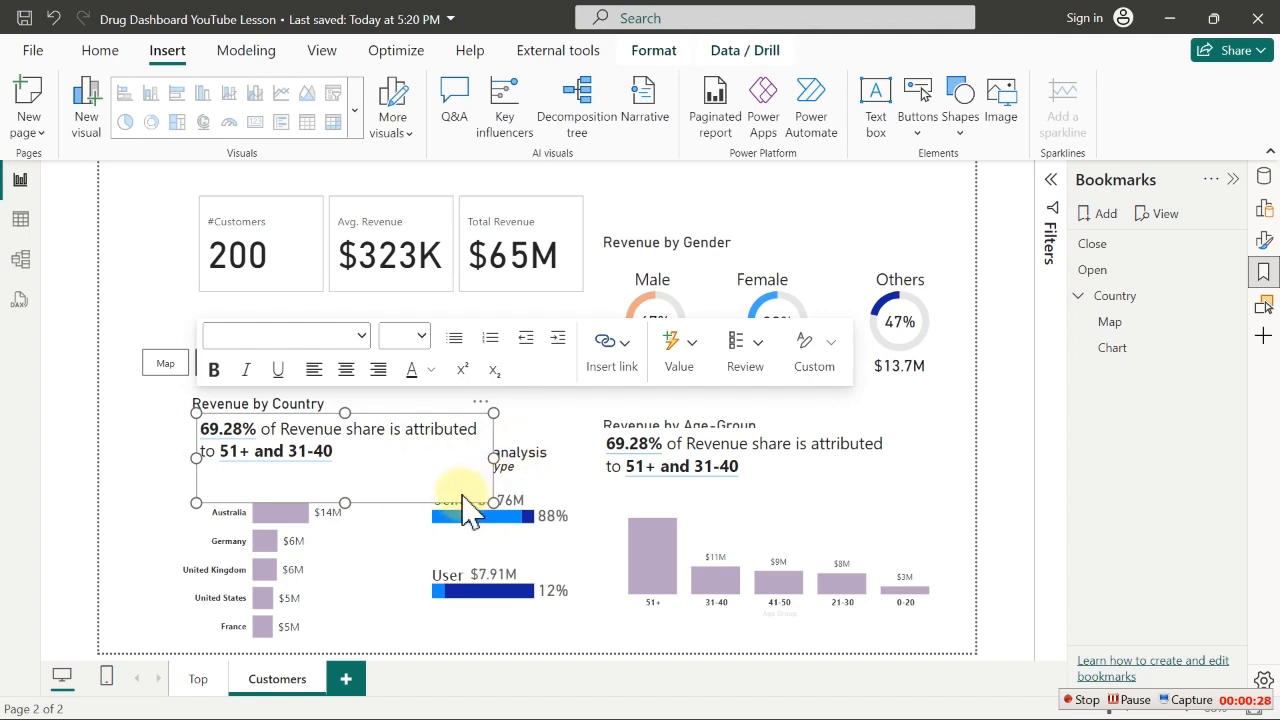
pyautogui.click(971, 401)
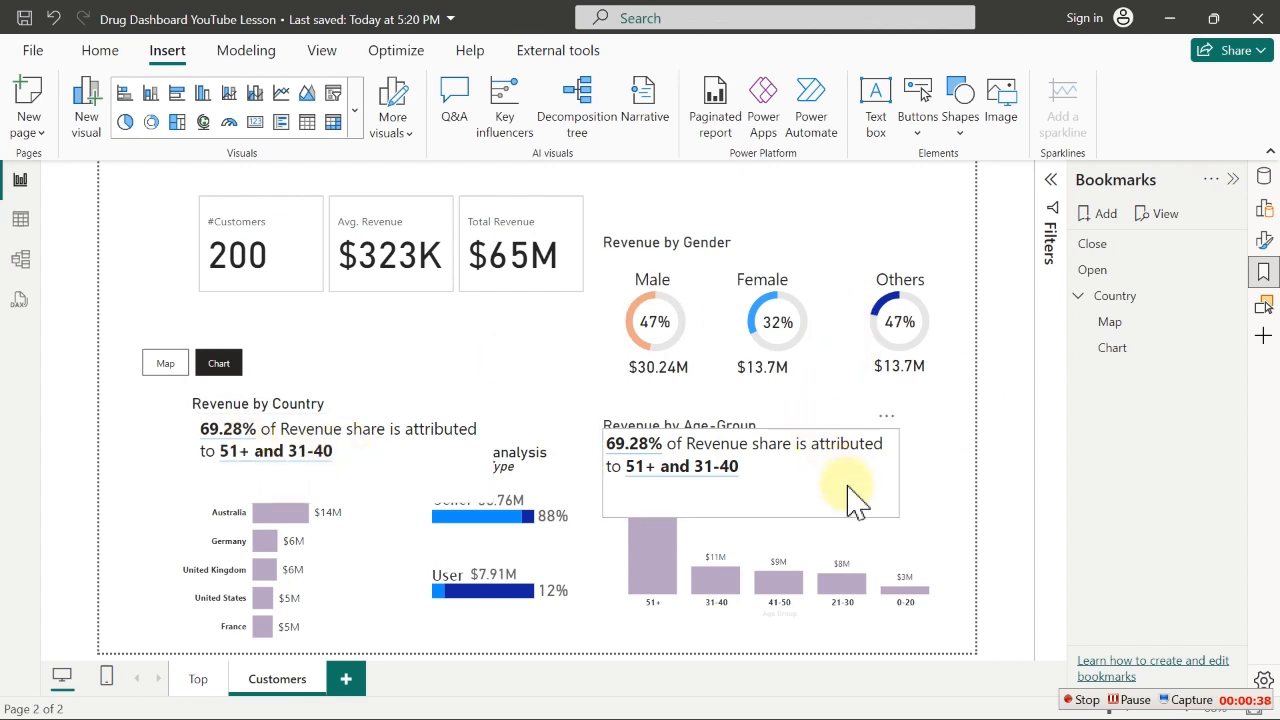
# Find the Title: Measures folder in the Calculatiions table and examine the formula of the % Top2 Age Group measure
pyautogui.click(1264, 177)
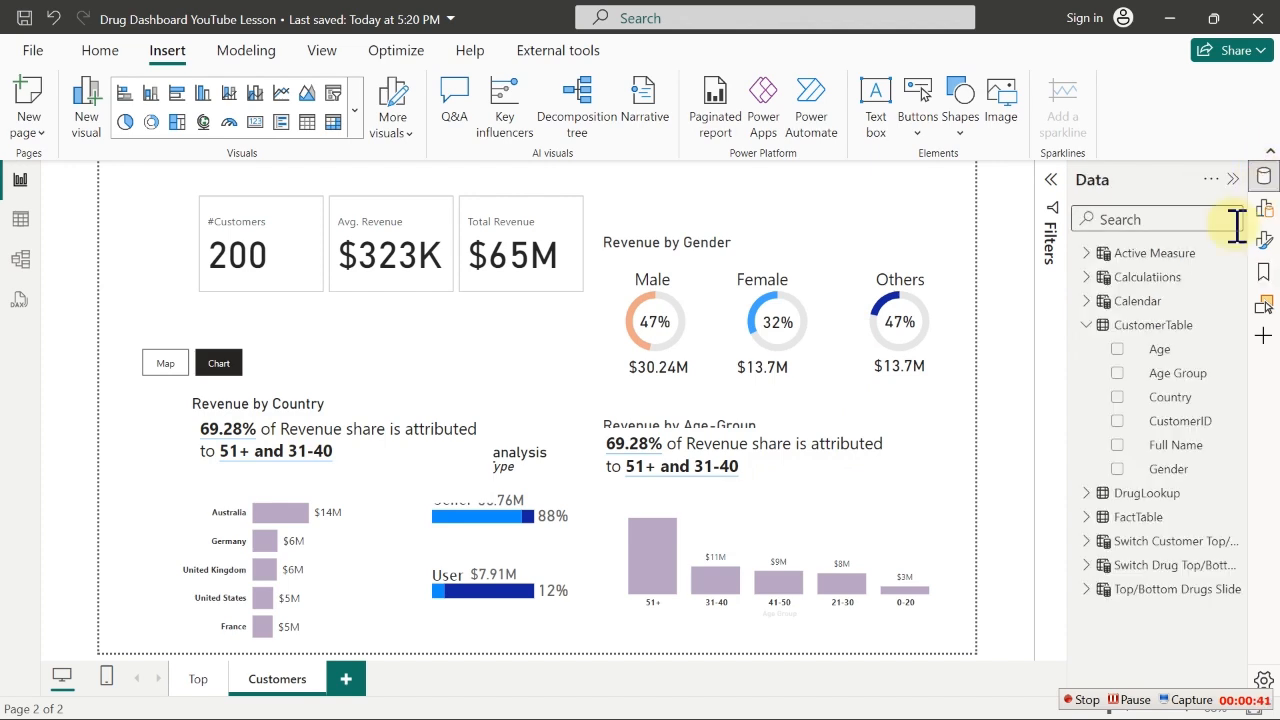
pyautogui.click(1087, 326)
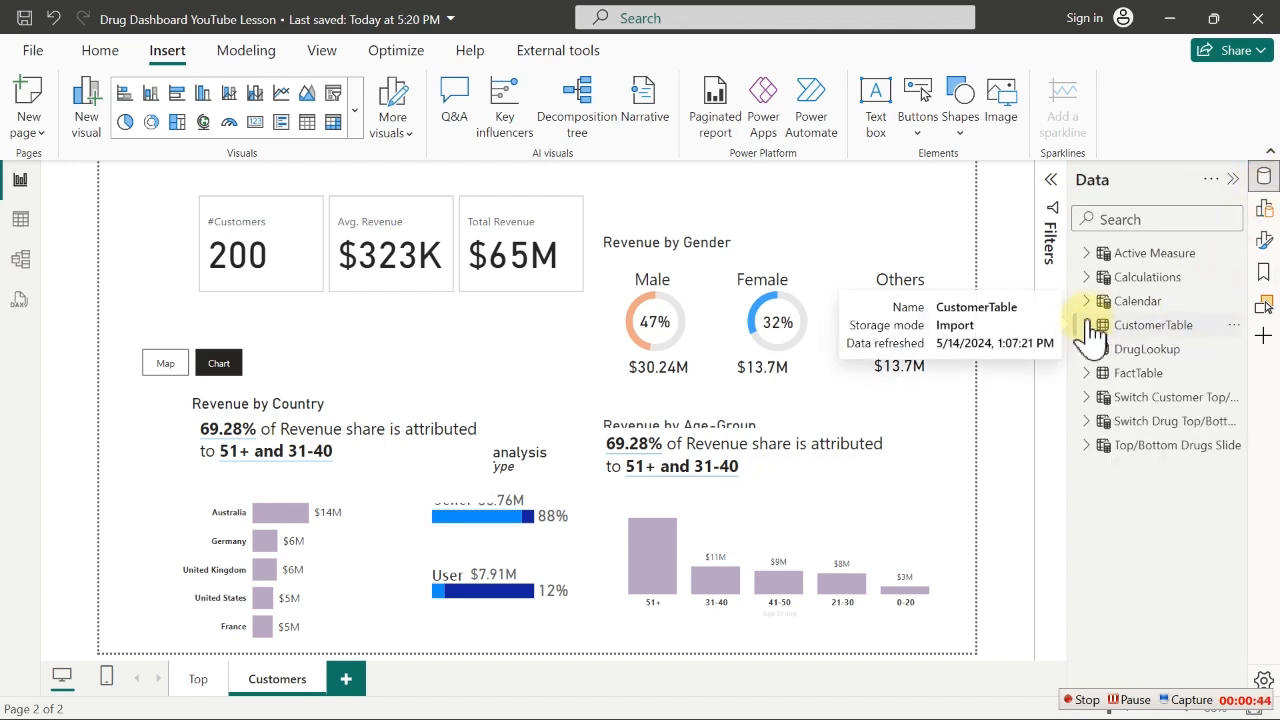
pyautogui.click(1086, 278)
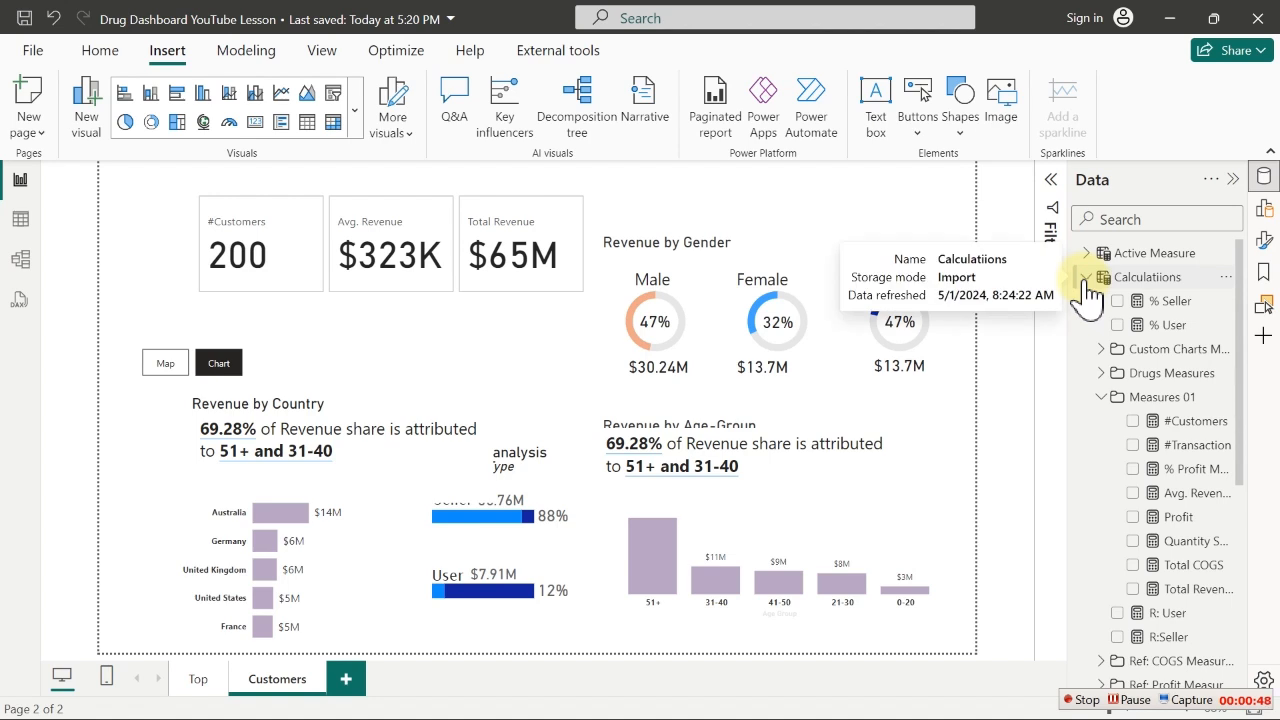
pyautogui.click(1102, 398)
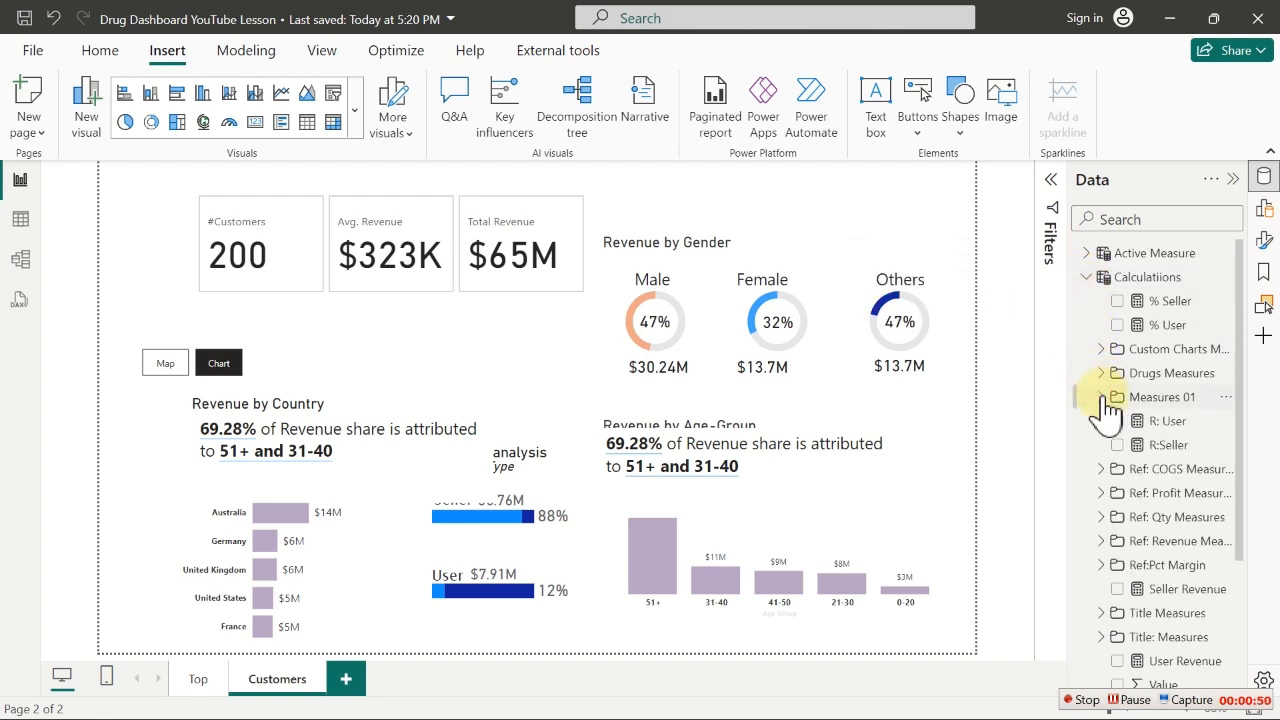
pyautogui.click(1101, 397)
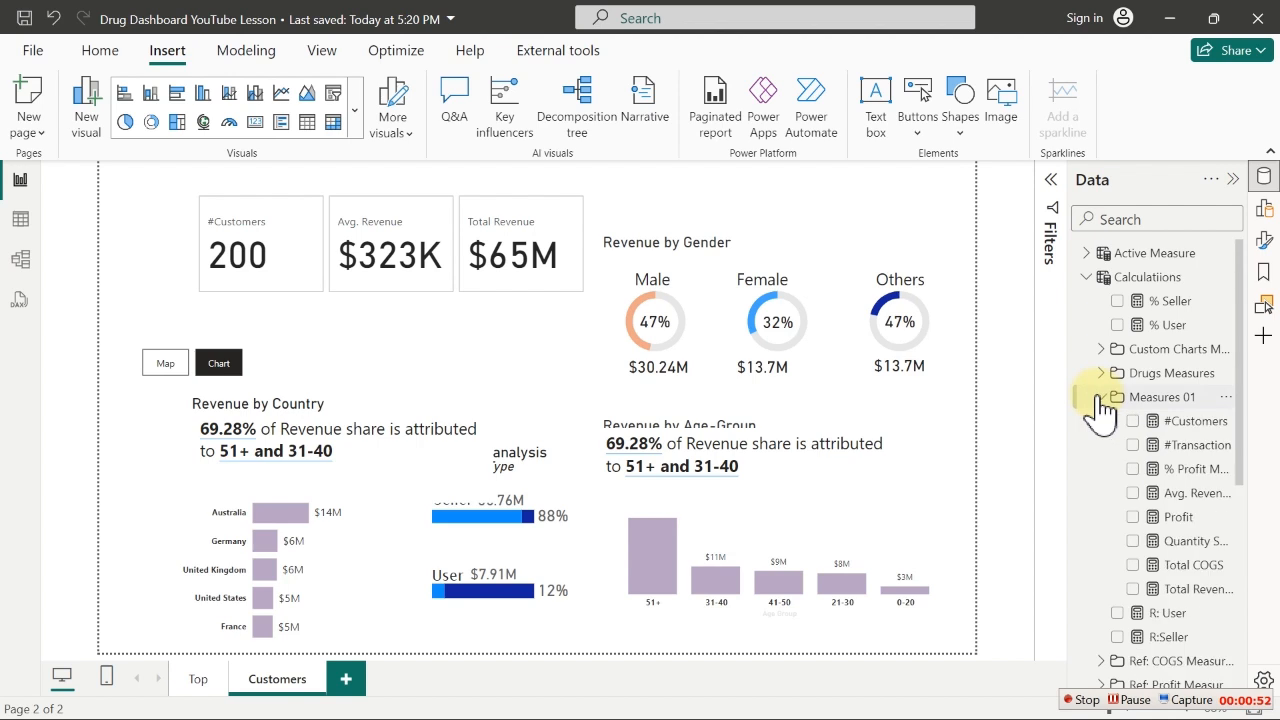
pyautogui.click(1100, 398)
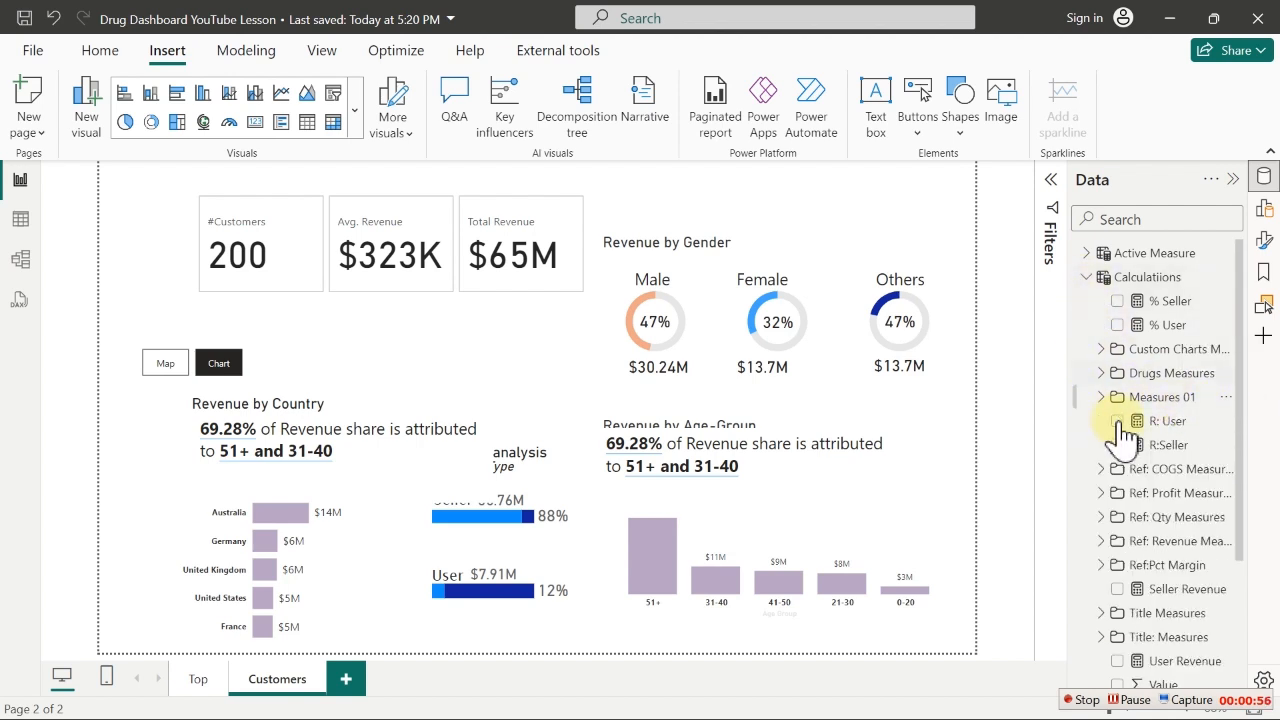
pyautogui.click(1101, 565)
pyautogui.click(1101, 565)
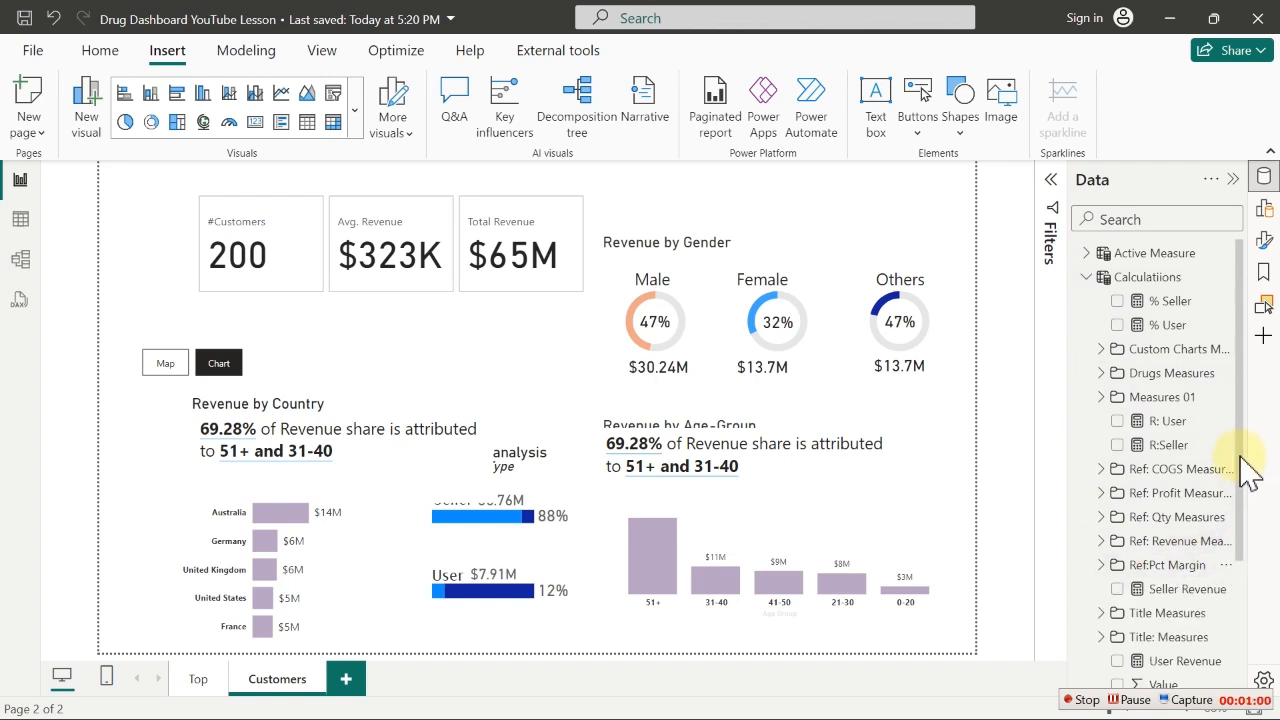
pyautogui.scroll(-1, 1243, 480)
pyautogui.scroll(-3, 1249, 510)
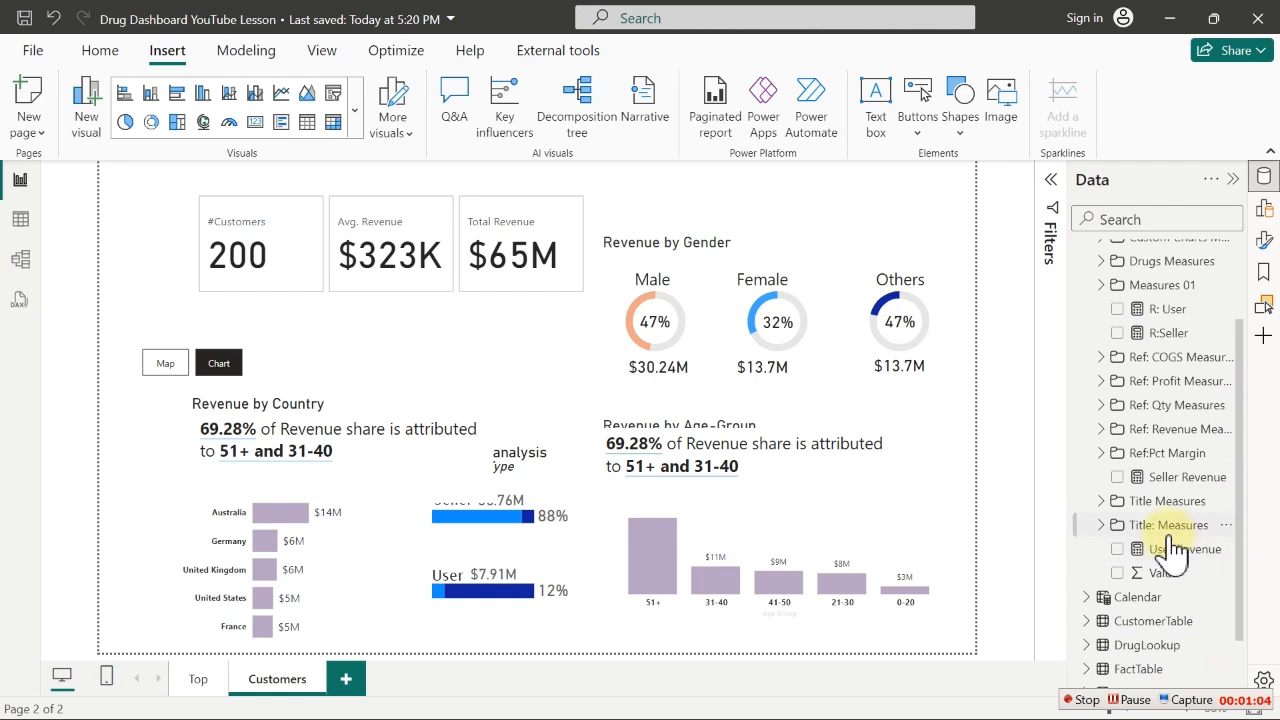
pyautogui.click(1103, 524)
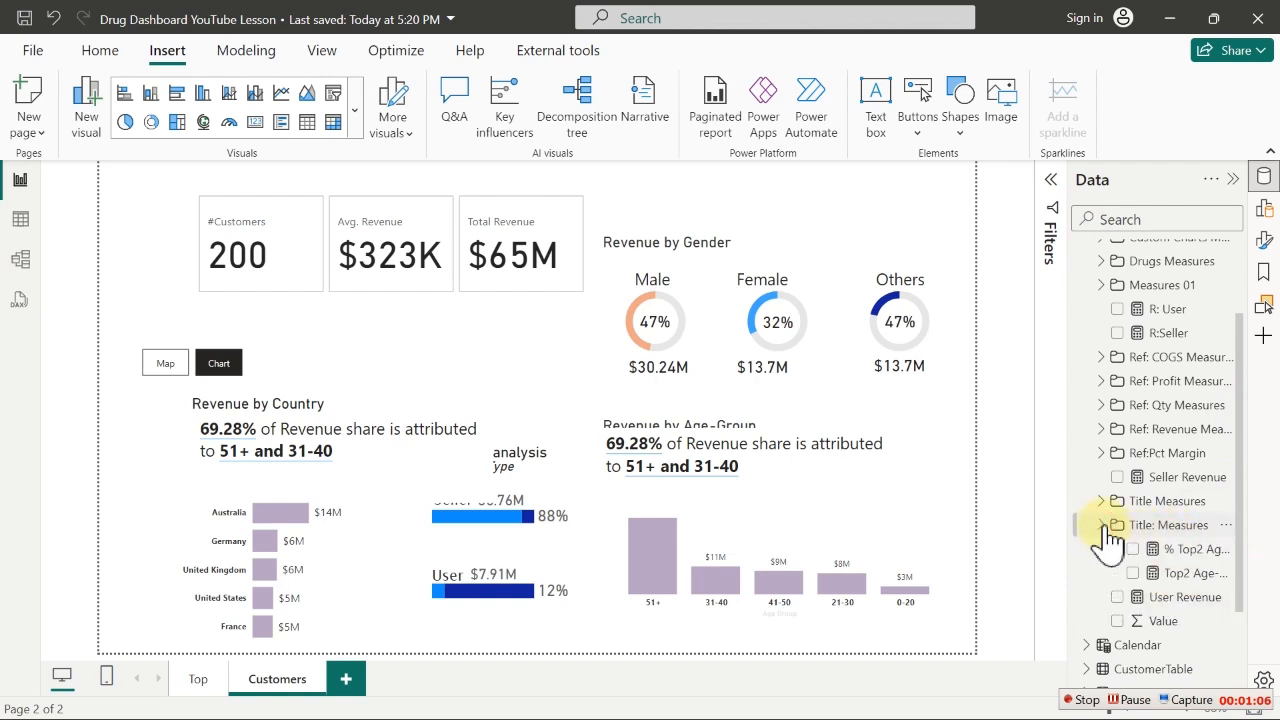
pyautogui.click(1200, 550)
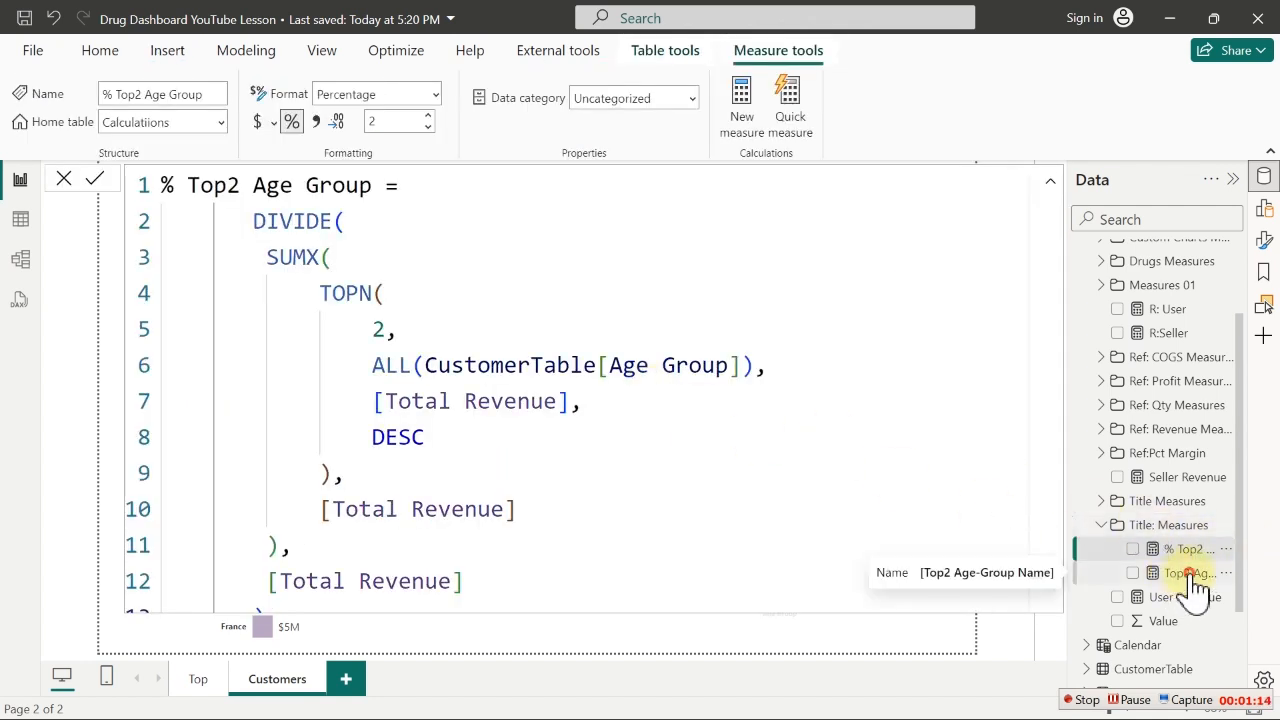
# Copy the entire formula of the Top2 Age-Group Name measure
pyautogui.click(1190, 576)
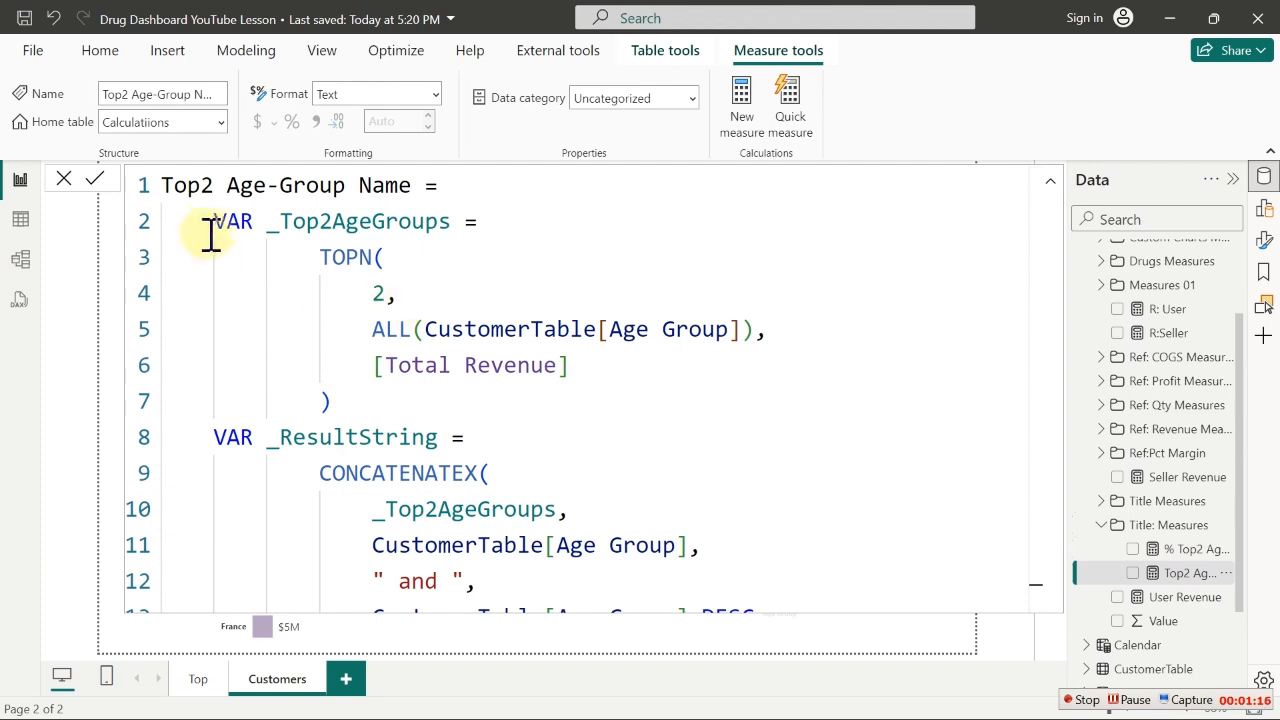
pyautogui.click(465, 330)
pyautogui.hotkey('ctrl', 'a')
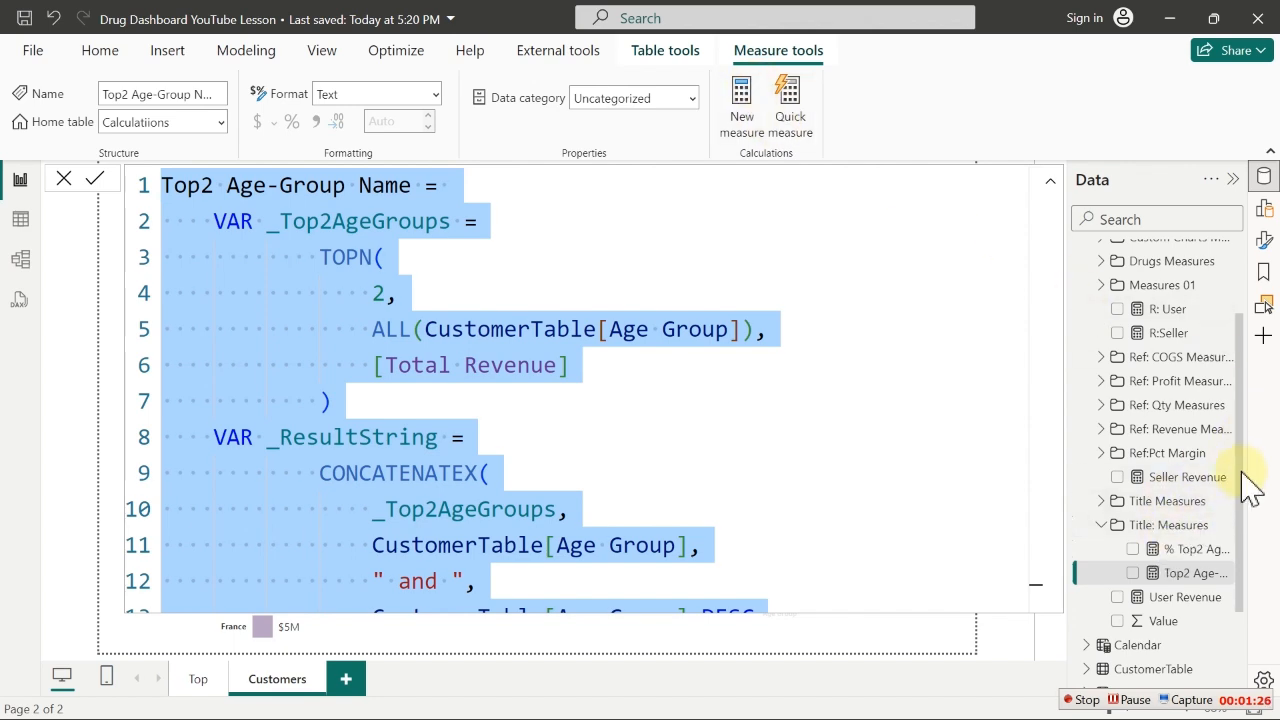
# Create a new measure in the Calculatiions table and paste the copied Top2 Age-Group Name formula into it
pyautogui.moveTo(1246, 306); pyautogui.dragTo(1243, 257)
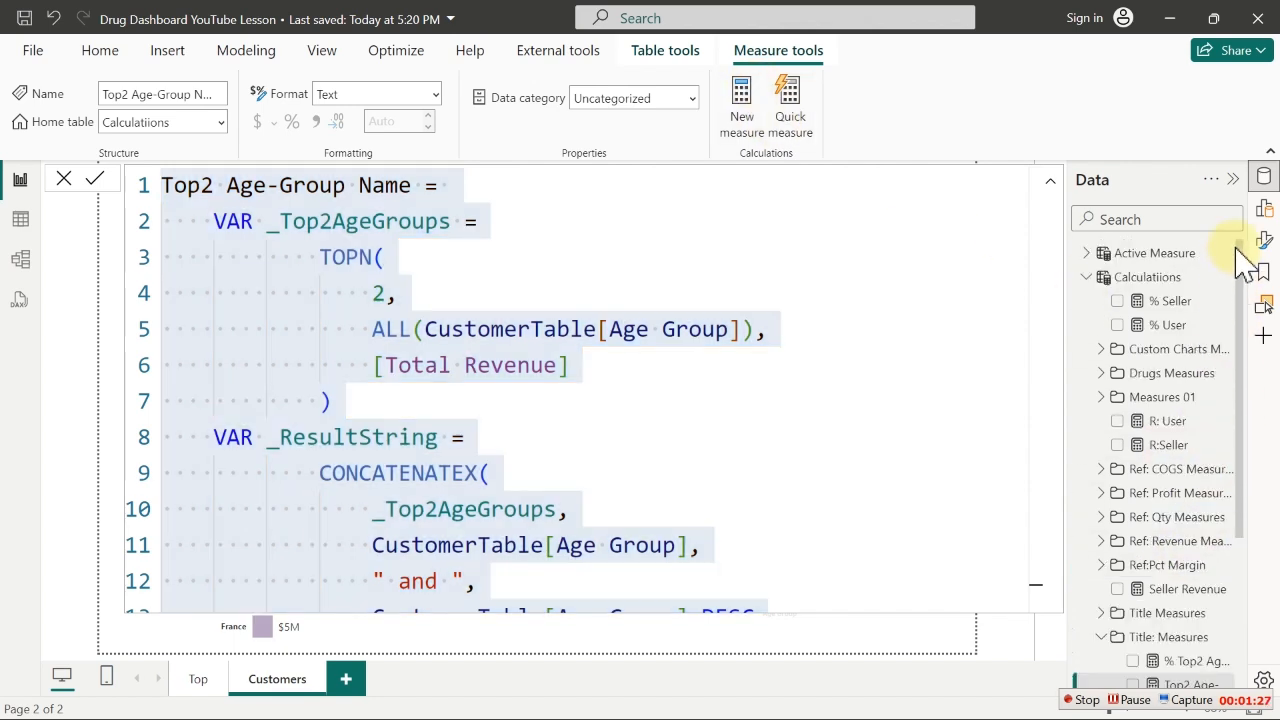
pyautogui.click(1140, 280)
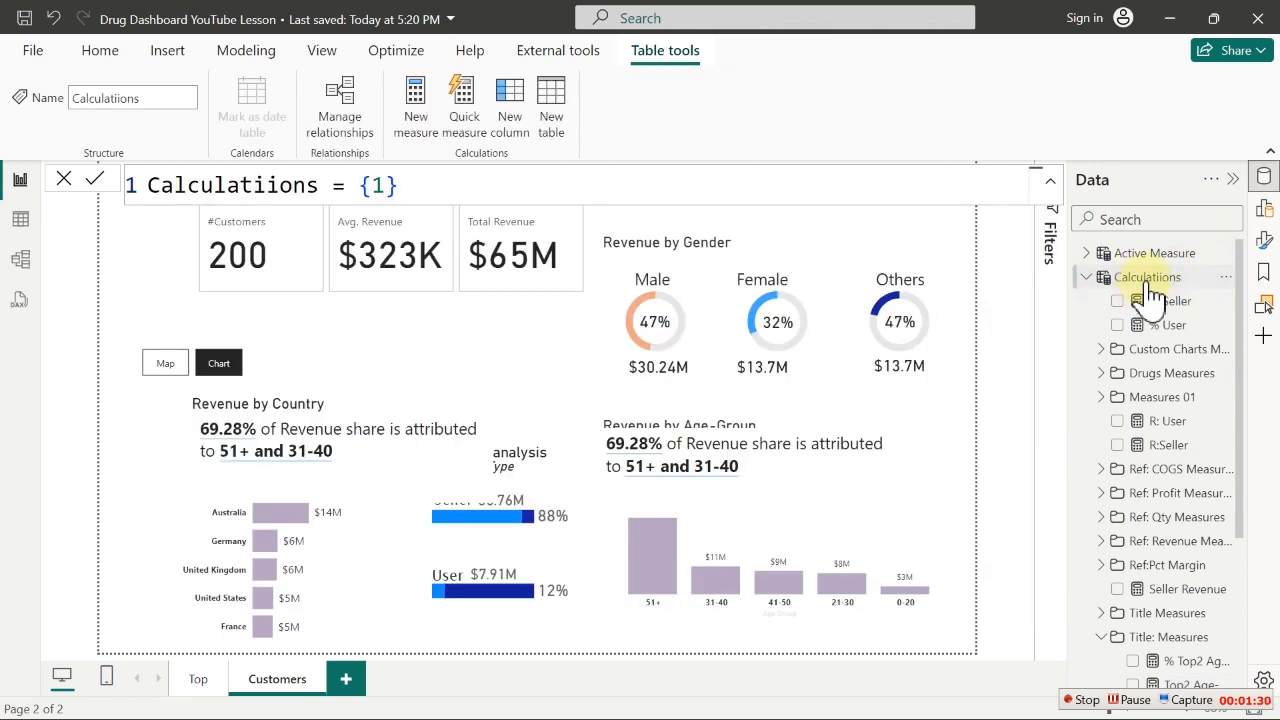
pyautogui.rightClick(1148, 280)
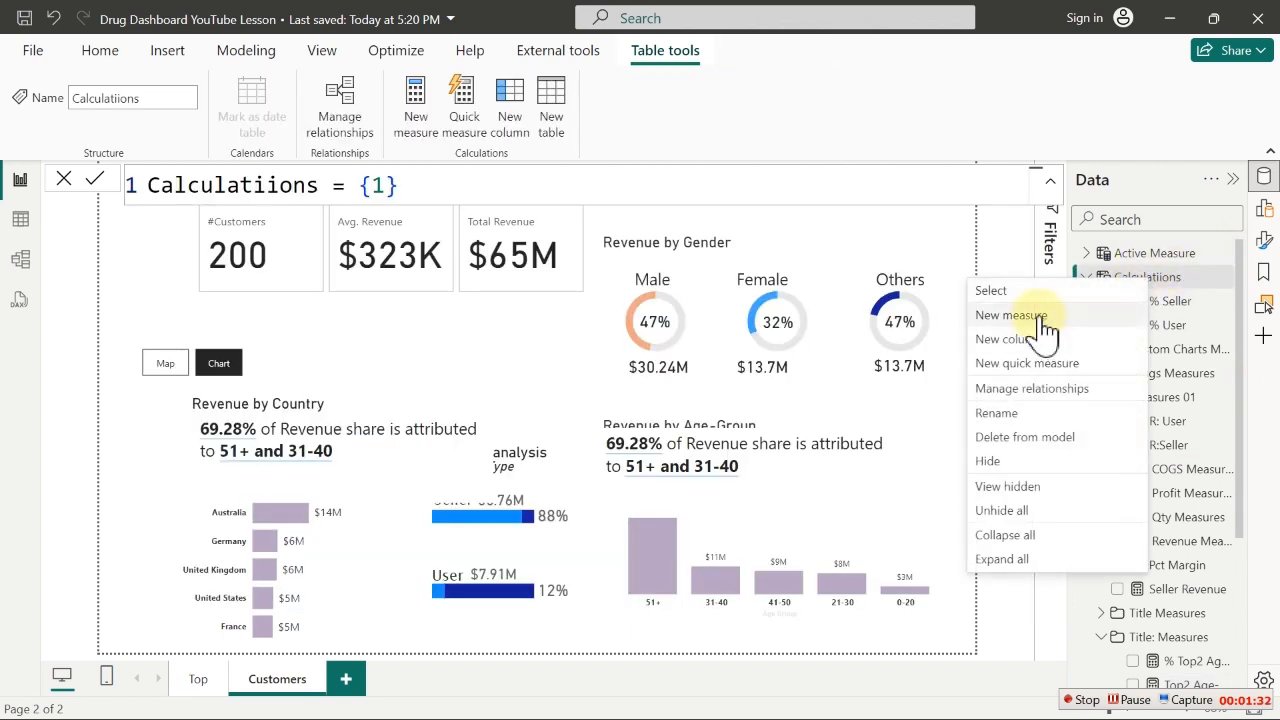
pyautogui.click(1041, 316)
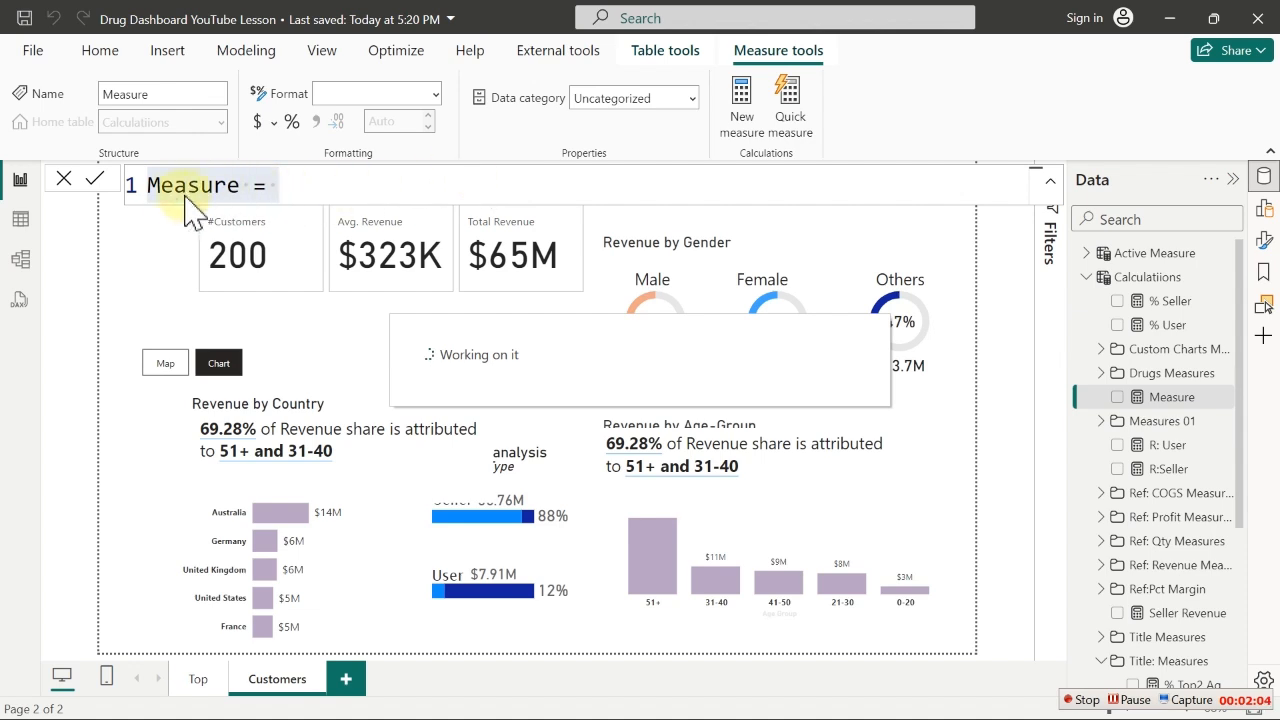
pyautogui.hotkey('ctrl', 'v')
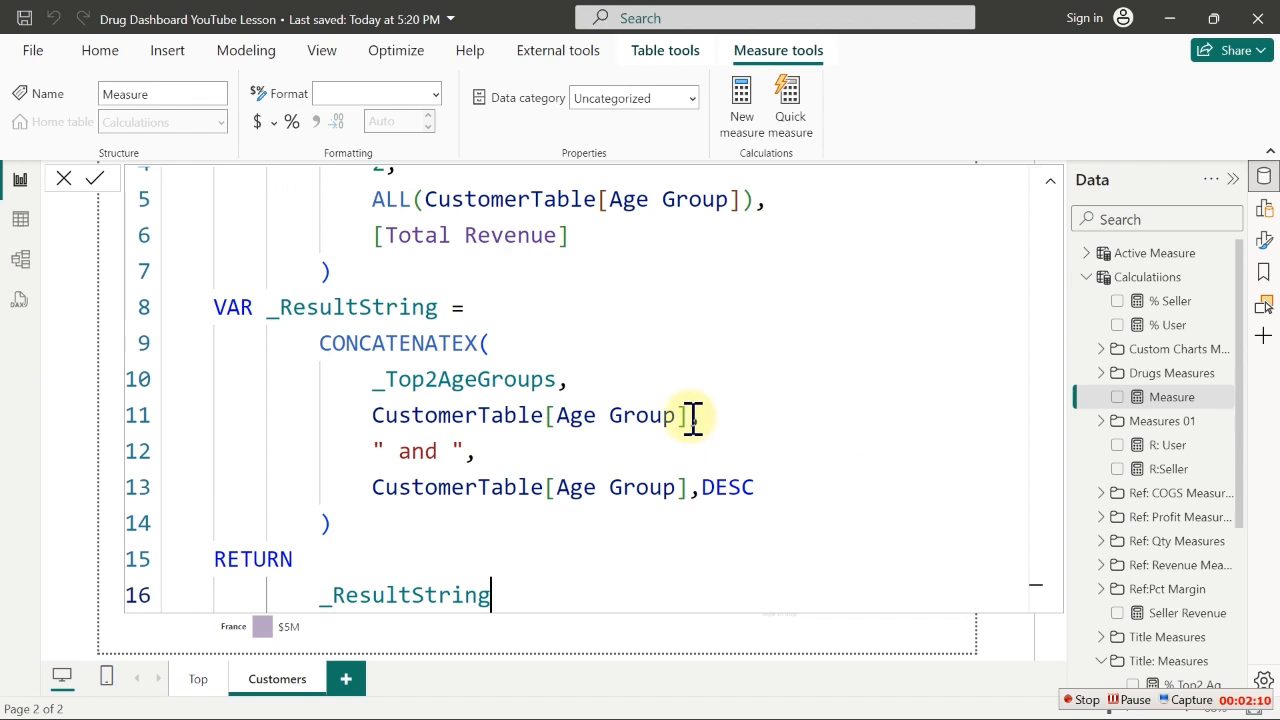
pyautogui.moveTo(693, 418); pyautogui.dragTo(483, 418)
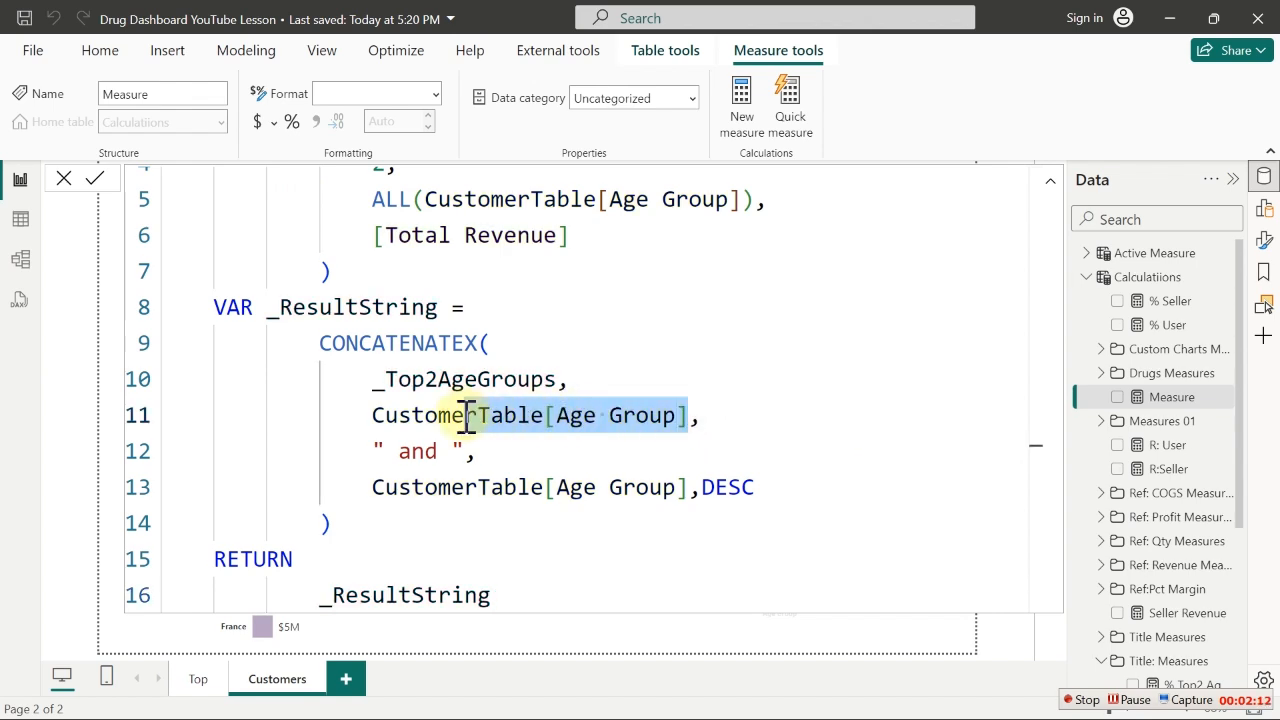
pyautogui.moveTo(466, 415); pyautogui.dragTo(366, 422)
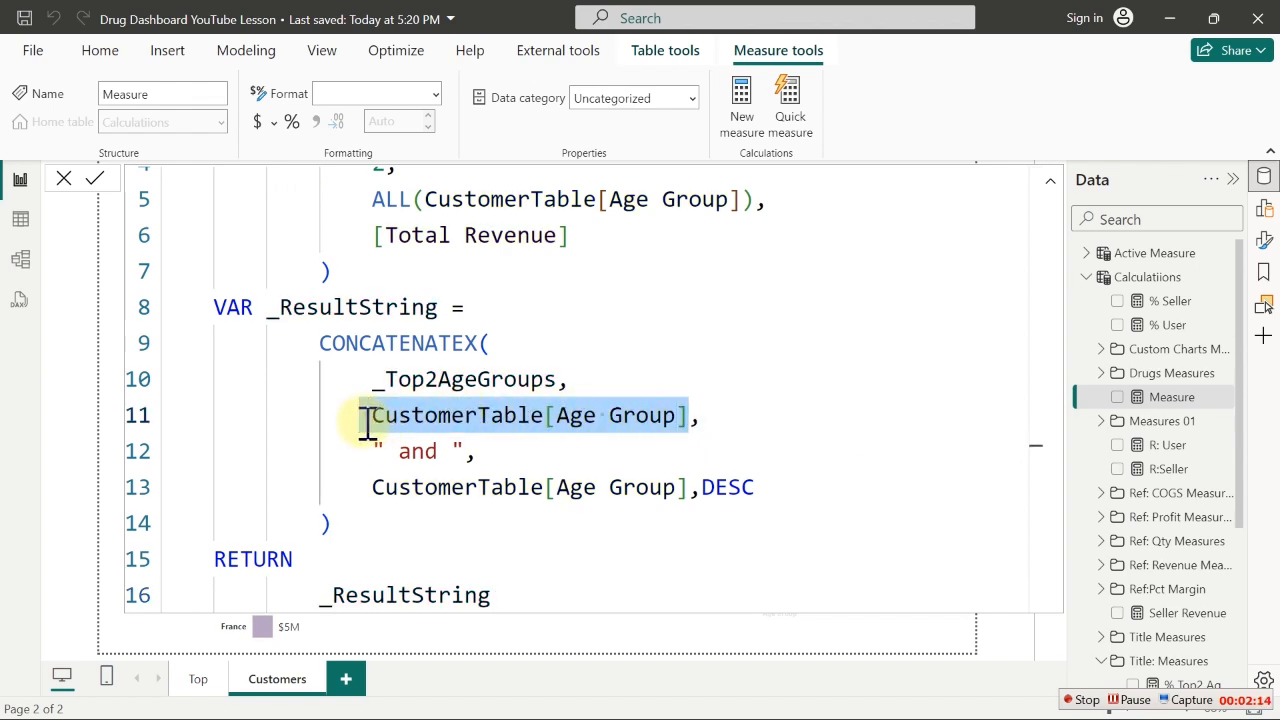
pyautogui.press('BackSpace')
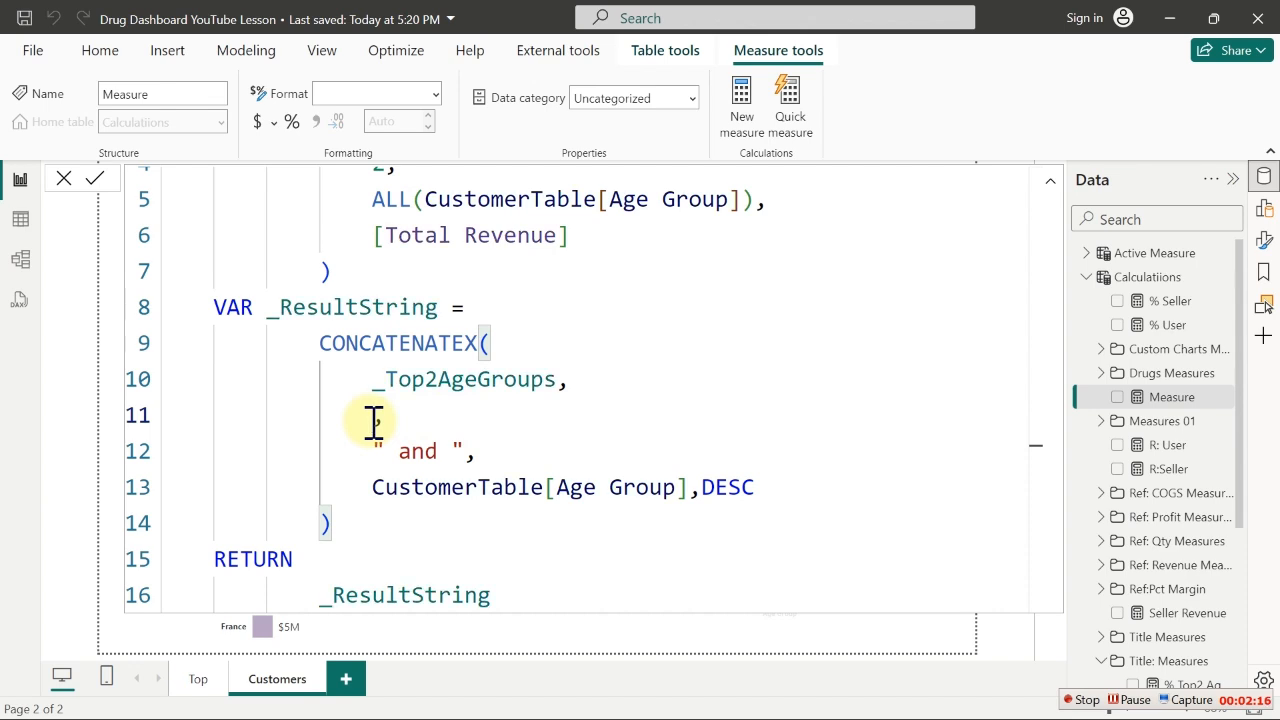
pyautogui.write('Count')
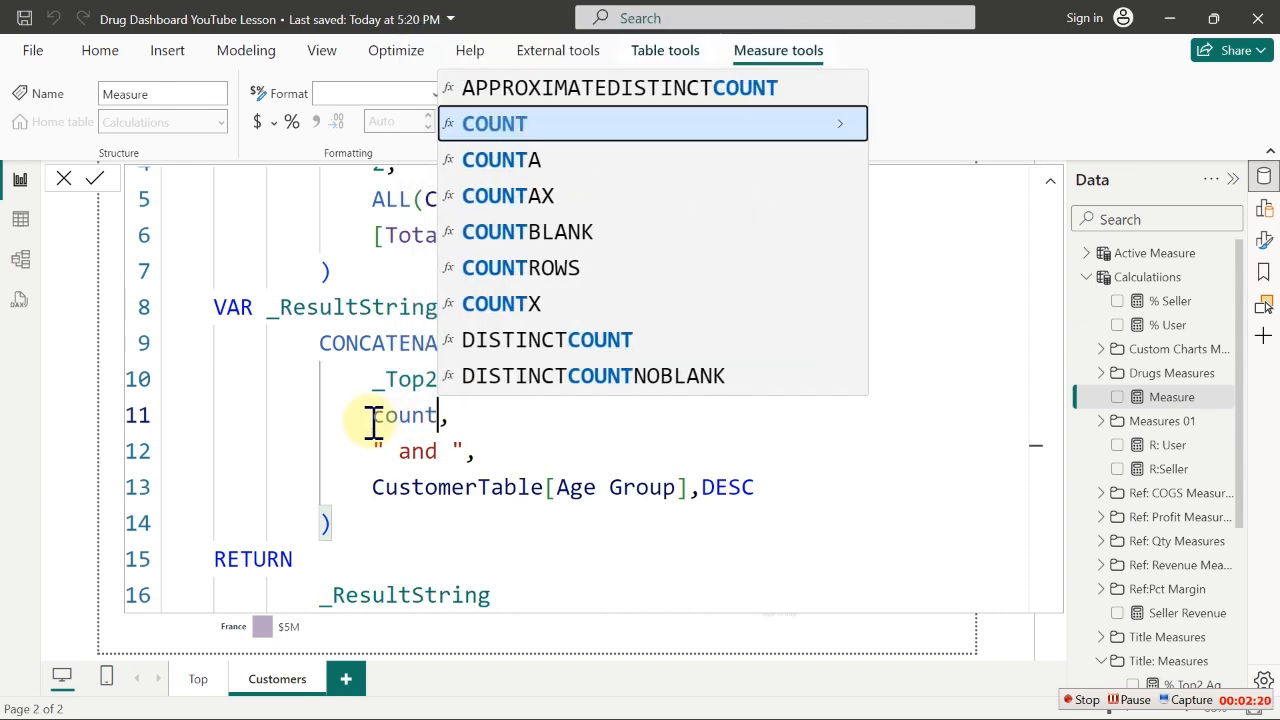
pyautogui.press('Down')
pyautogui.press('Down')
pyautogui.press('Down')
pyautogui.press('Down')
pyautogui.press('Down')
pyautogui.press('Down')
pyautogui.press('Down')
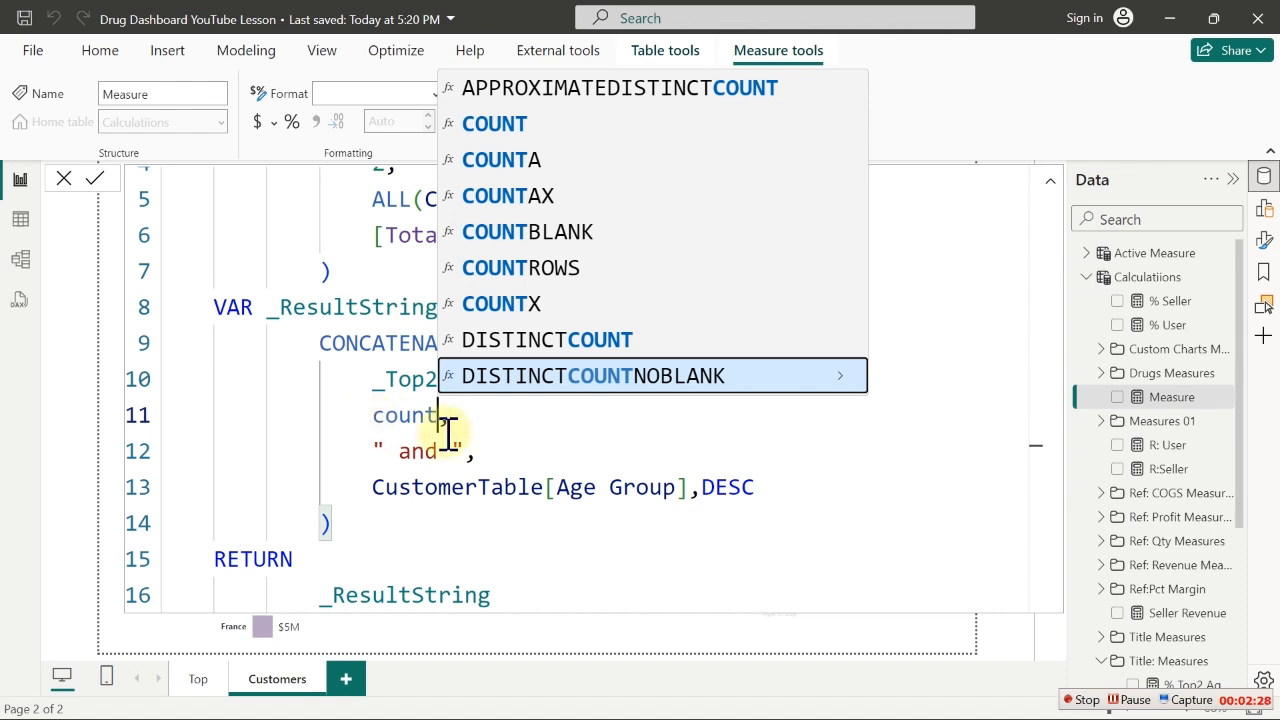
pyautogui.click(511, 441)
pyautogui.hotkey('ctrl', 'z')
pyautogui.hotkey('ctrl', 'z')
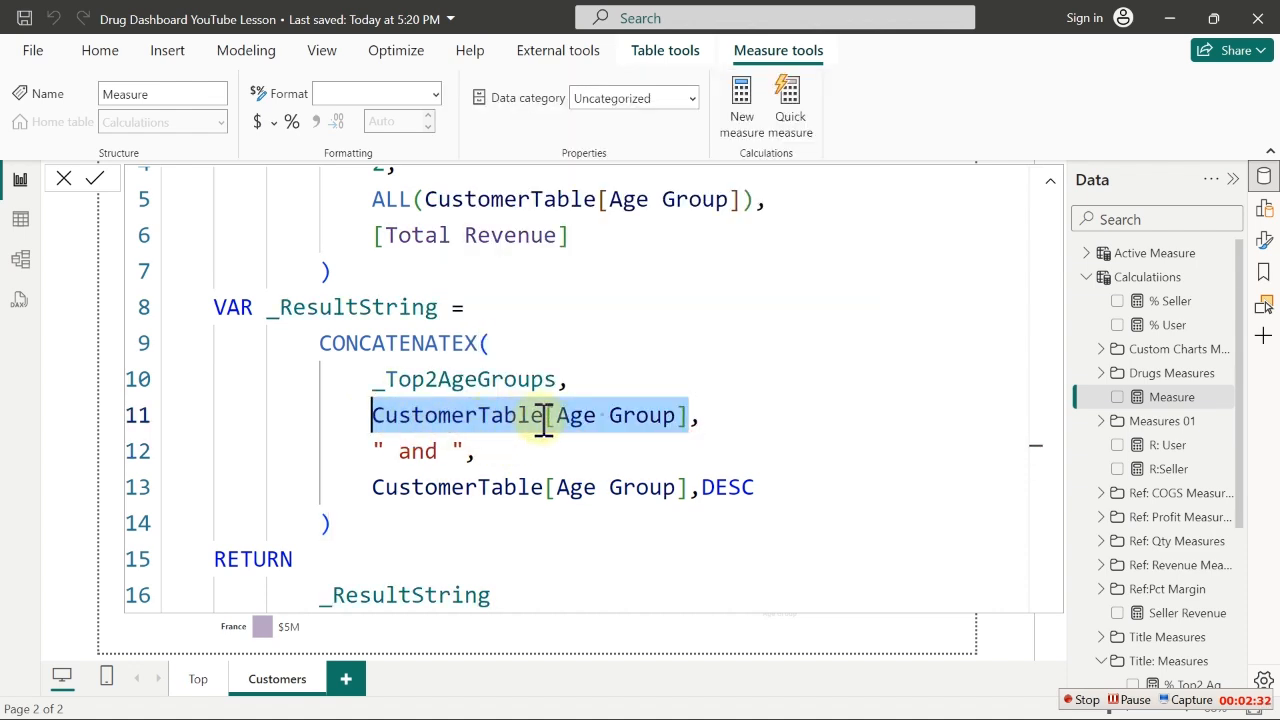
pyautogui.click(689, 418)
pyautogui.press('BackSpace')
pyautogui.press('BackSpace')
pyautogui.press('BackSpace')
pyautogui.press('BackSpace')
pyautogui.press('BackSpace')
pyautogui.press('BackSpace')
pyautogui.press('BackSpace')
pyautogui.press('BackSpace')
pyautogui.press('BackSpace')
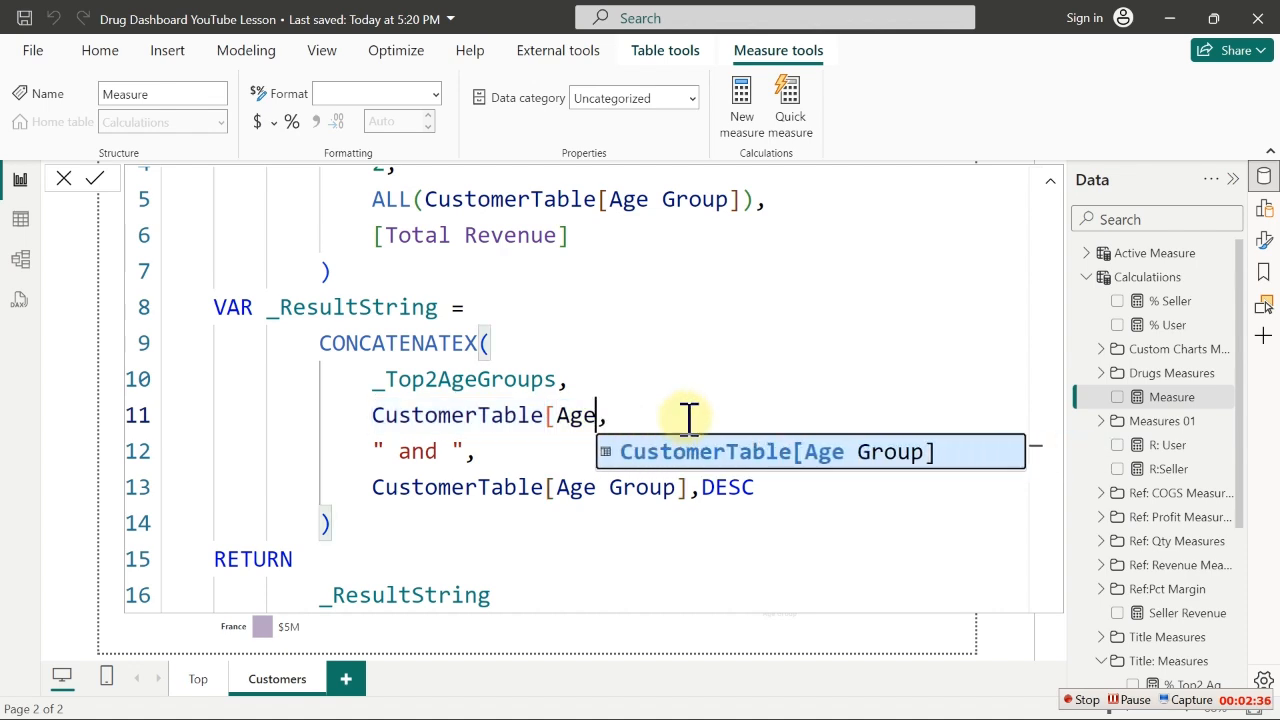
pyautogui.press('BackSpace')
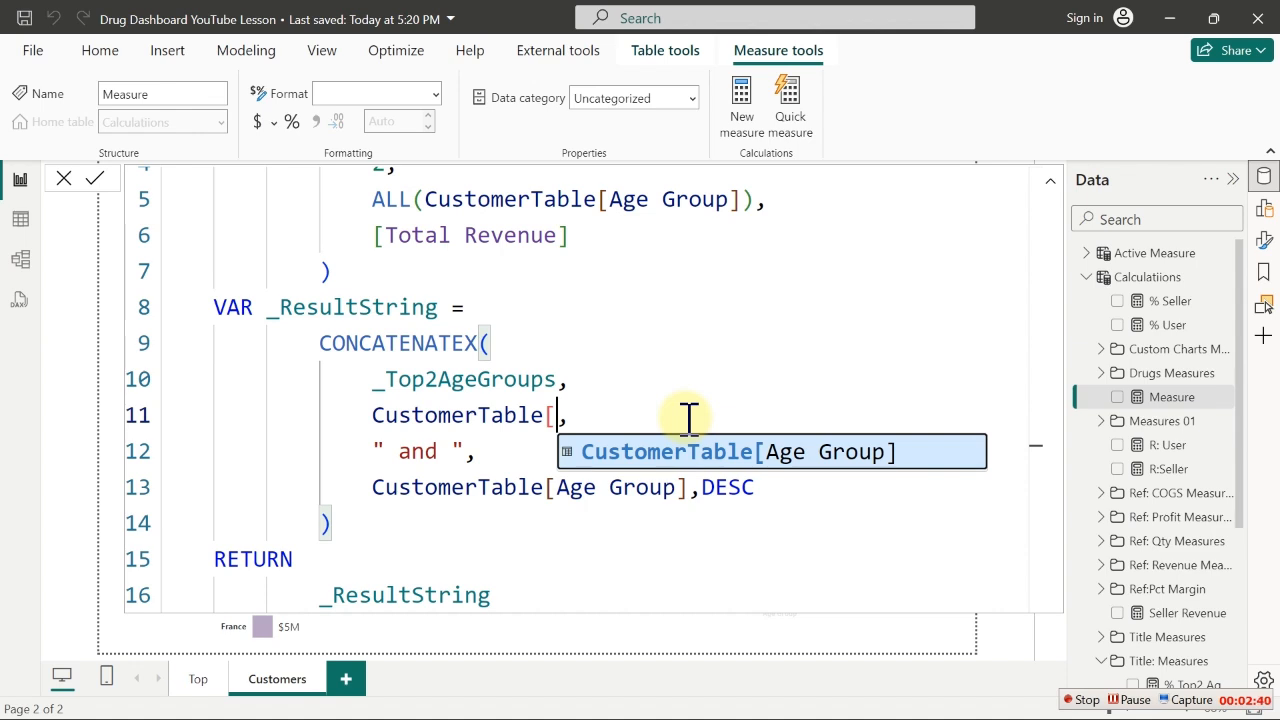
pyautogui.press('Tab')
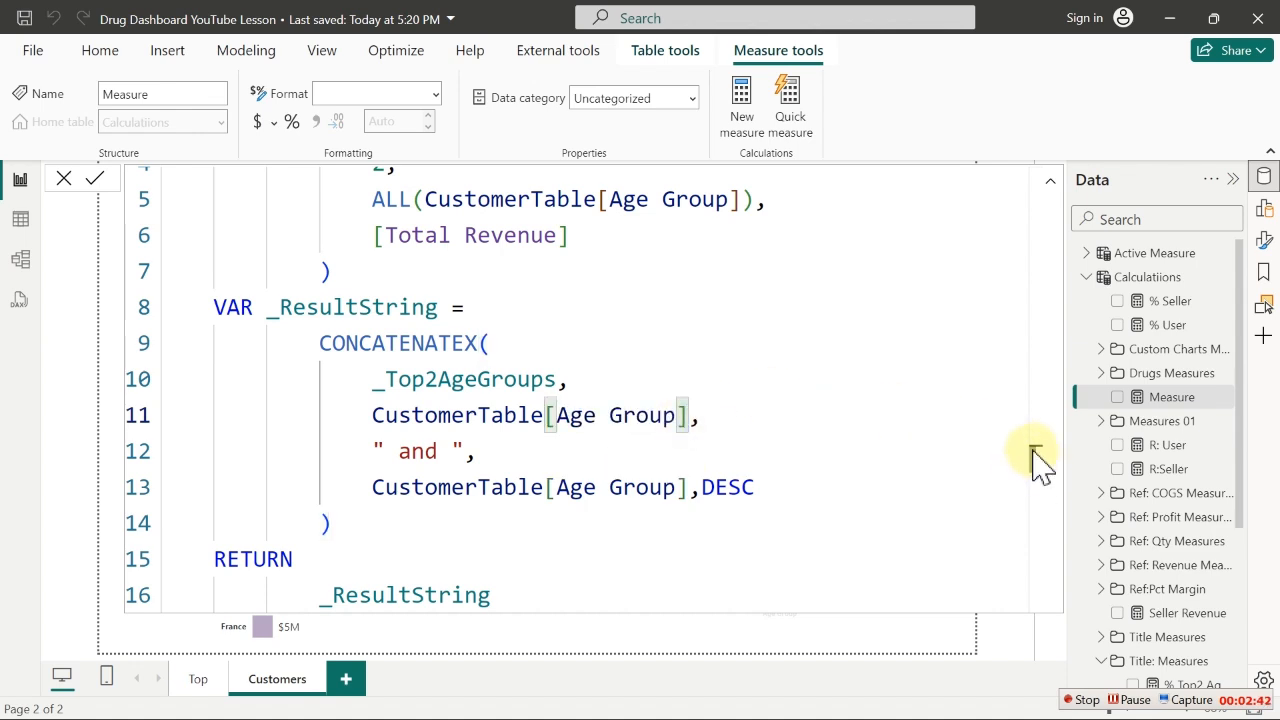
# Rename the pasted measure as Top2 Country in the first line of its formula
pyautogui.moveTo(700, 234); pyautogui.dragTo(668, 168)
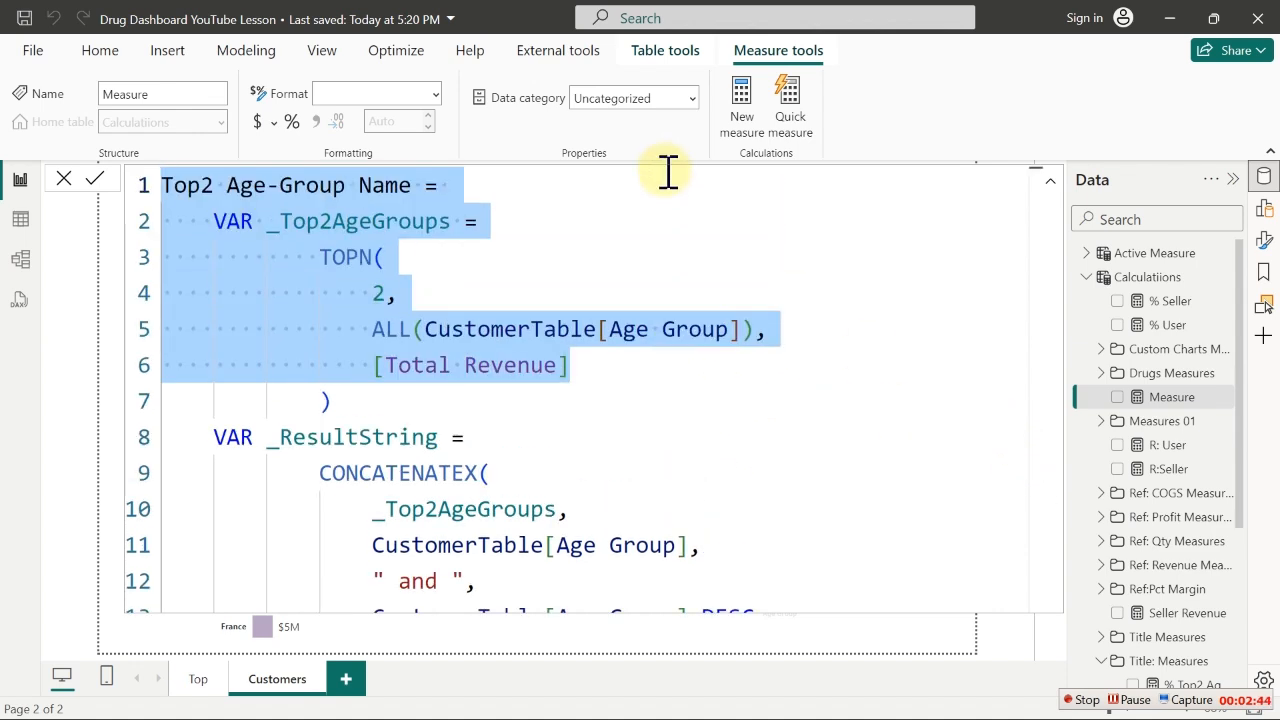
pyautogui.click(341, 188)
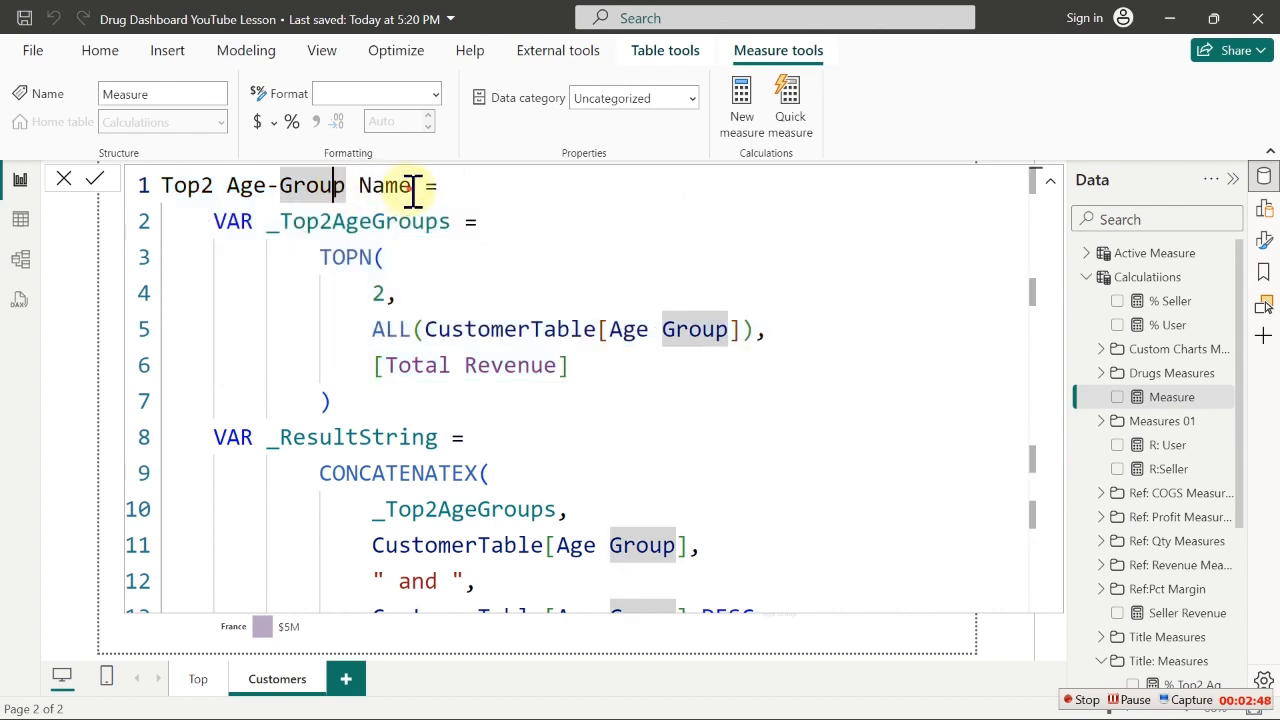
pyautogui.moveTo(412, 186); pyautogui.dragTo(228, 188)
pyautogui.write('Country')
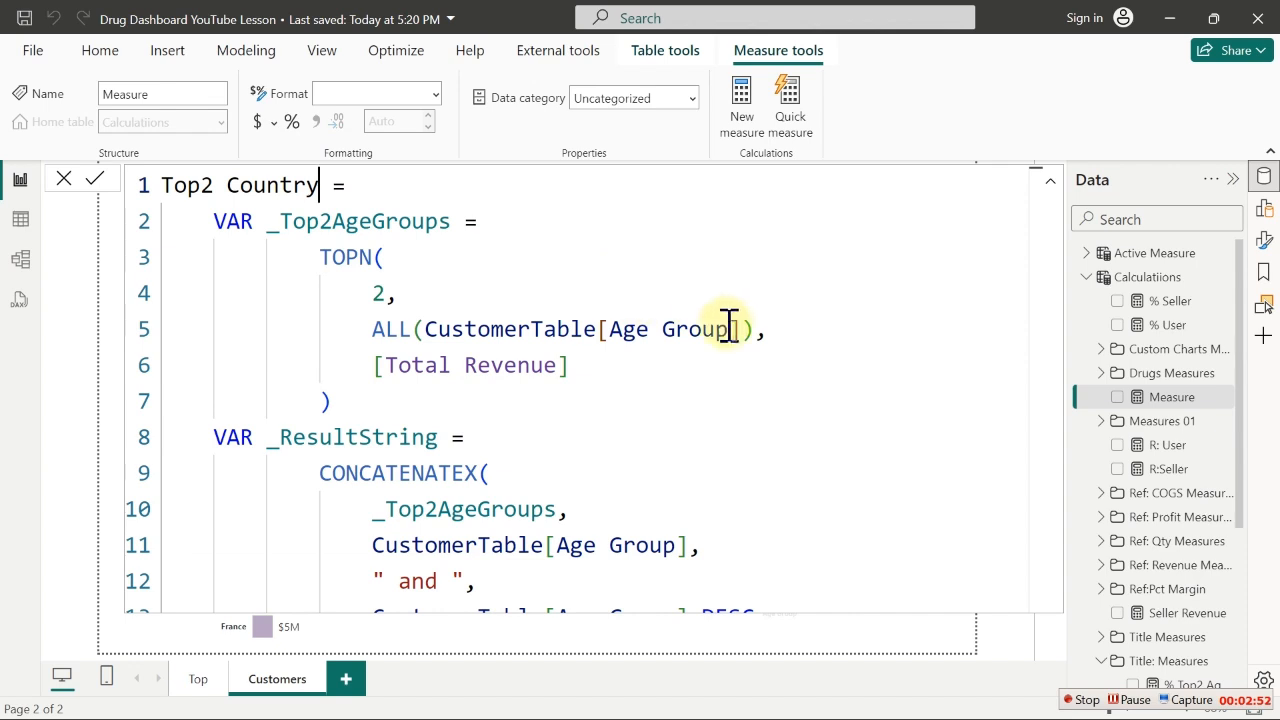
# Replace the Age Group column inside the ALL function of the TOPN expression with CustomerTable[Country]
pyautogui.moveTo(740, 329); pyautogui.dragTo(572, 329)
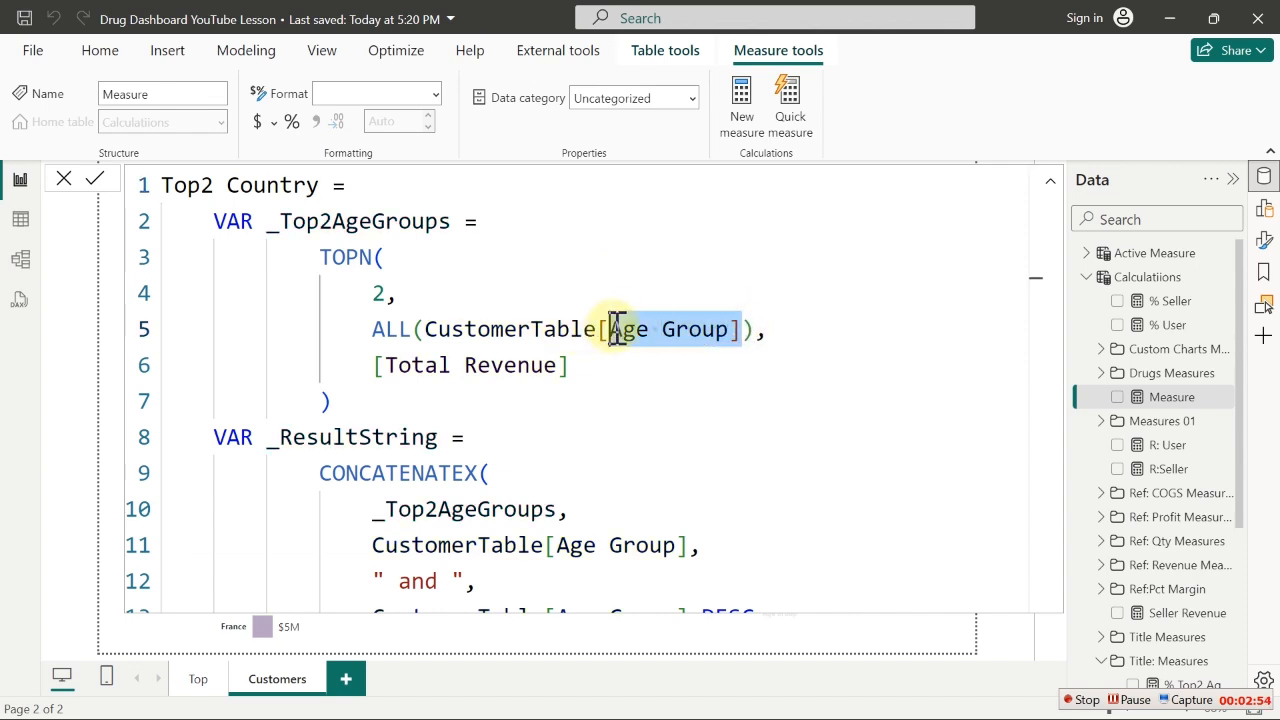
pyautogui.write('[')
pyautogui.press('Down')
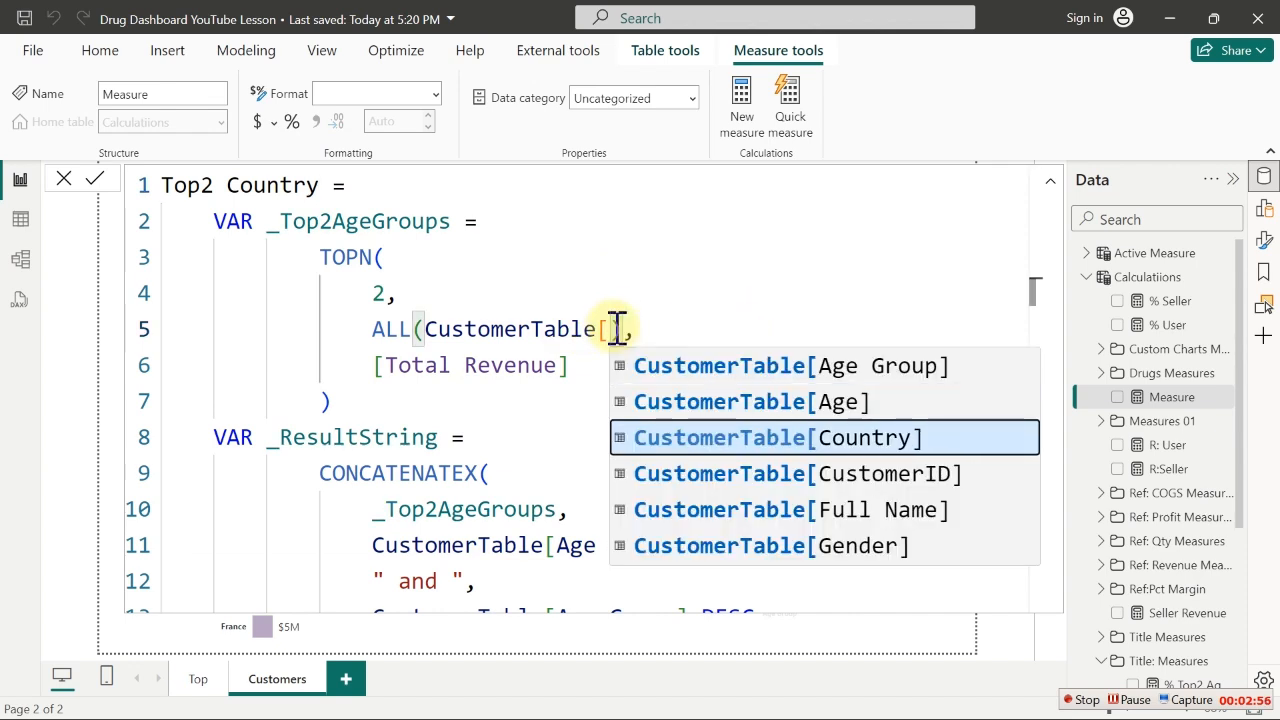
pyautogui.press('Tab')
# Replace the Age Group column in the expression argument of CONCATENATEX with CustomerTable[Country]
pyautogui.click(748, 497)
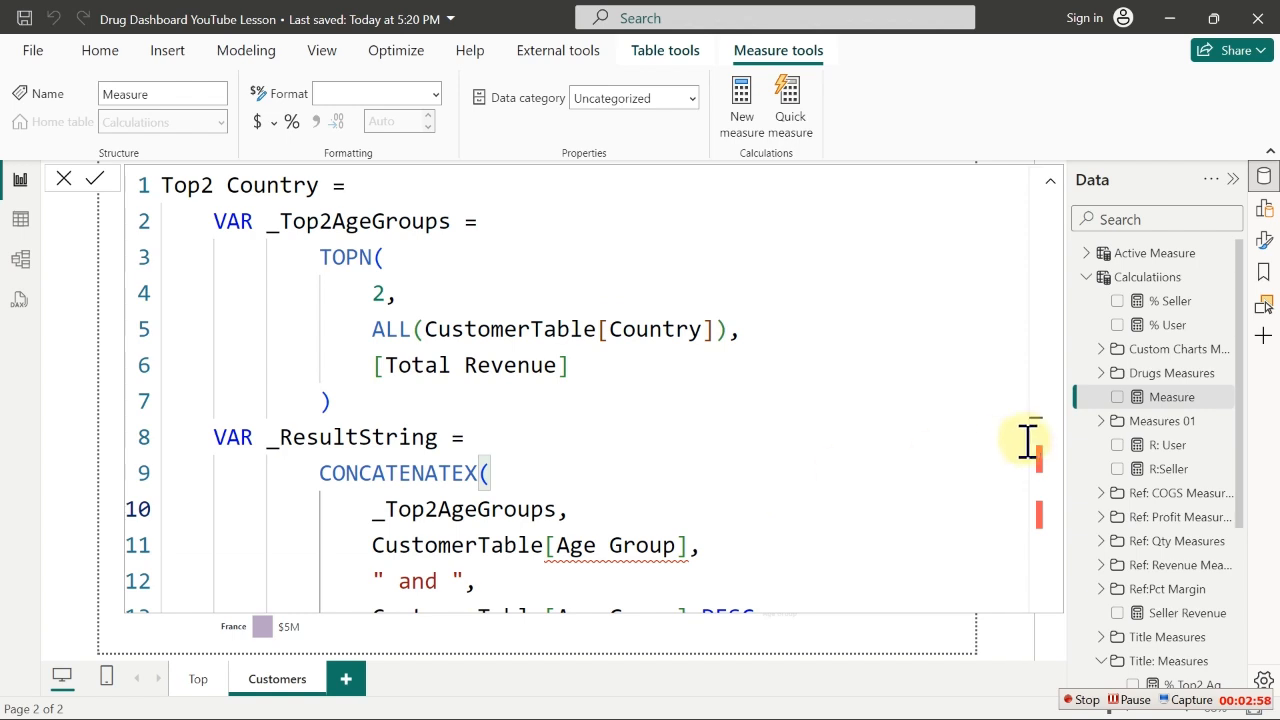
pyautogui.press('Down')
pyautogui.press('Down')
pyautogui.press('Down')
pyautogui.press('Down')
pyautogui.press('Down')
pyautogui.press('Down')
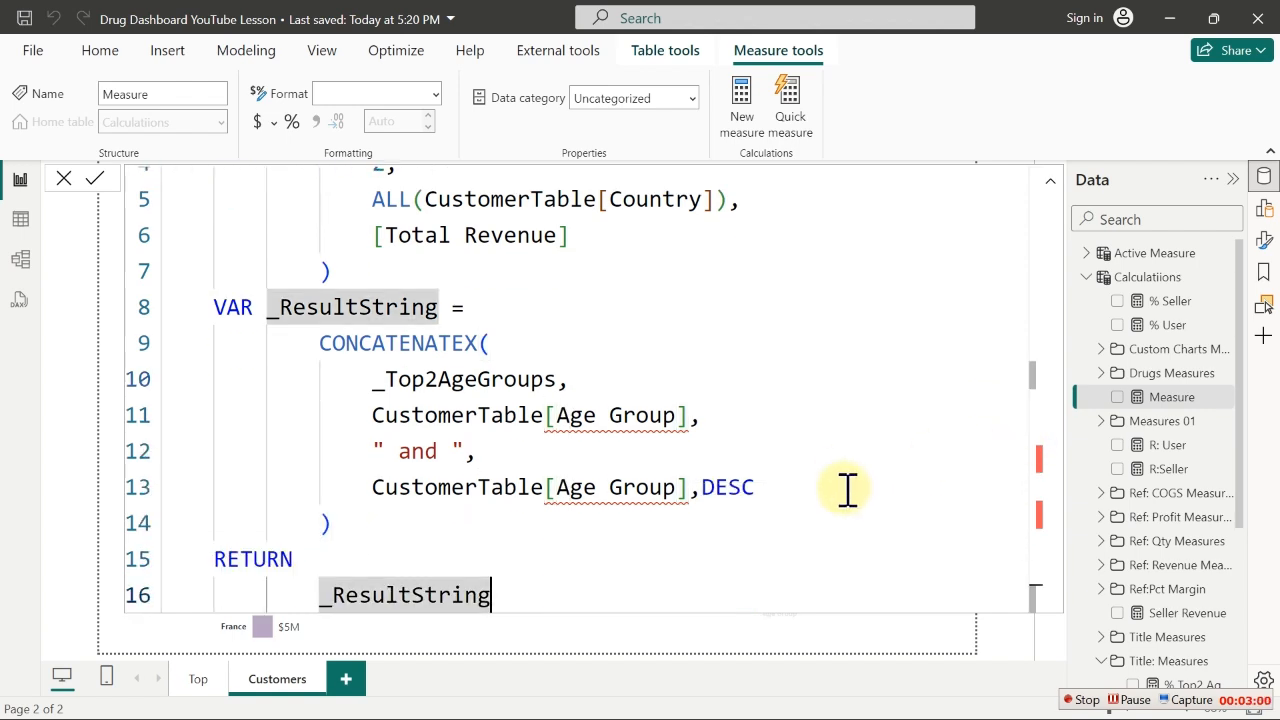
pyautogui.moveTo(689, 418); pyautogui.dragTo(560, 425)
pyautogui.press('BackSpace')
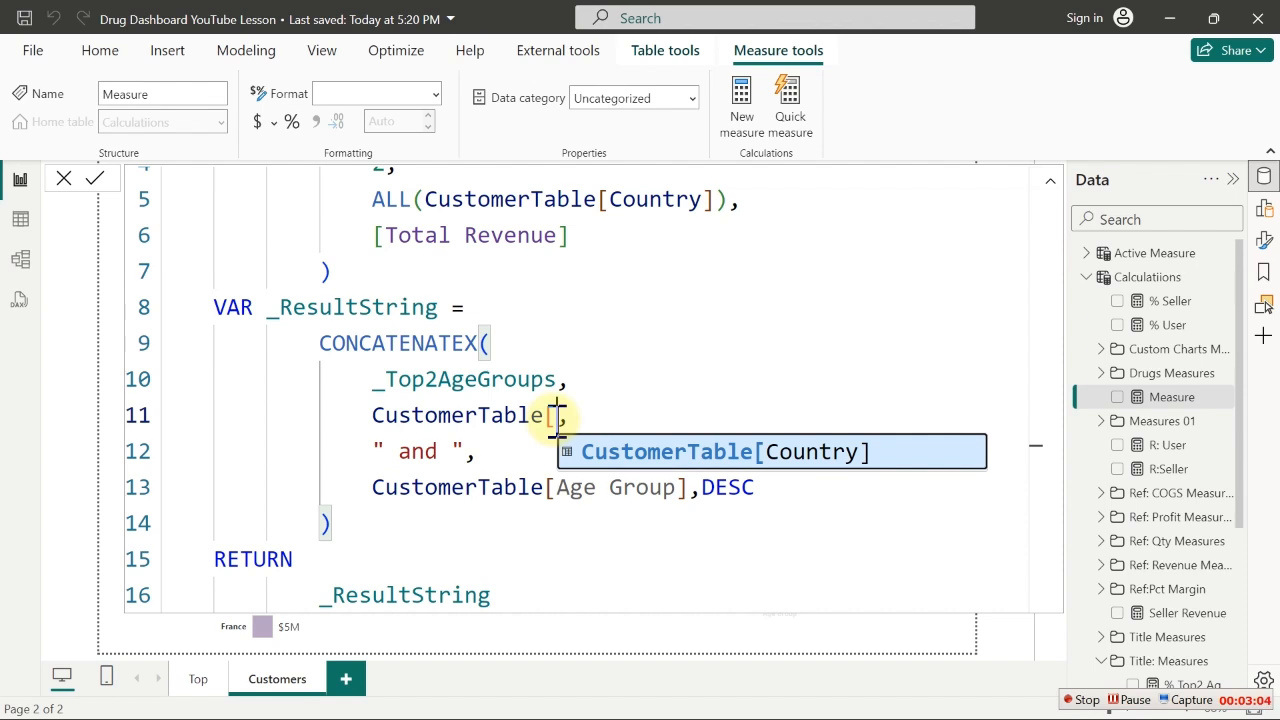
pyautogui.press('Tab')
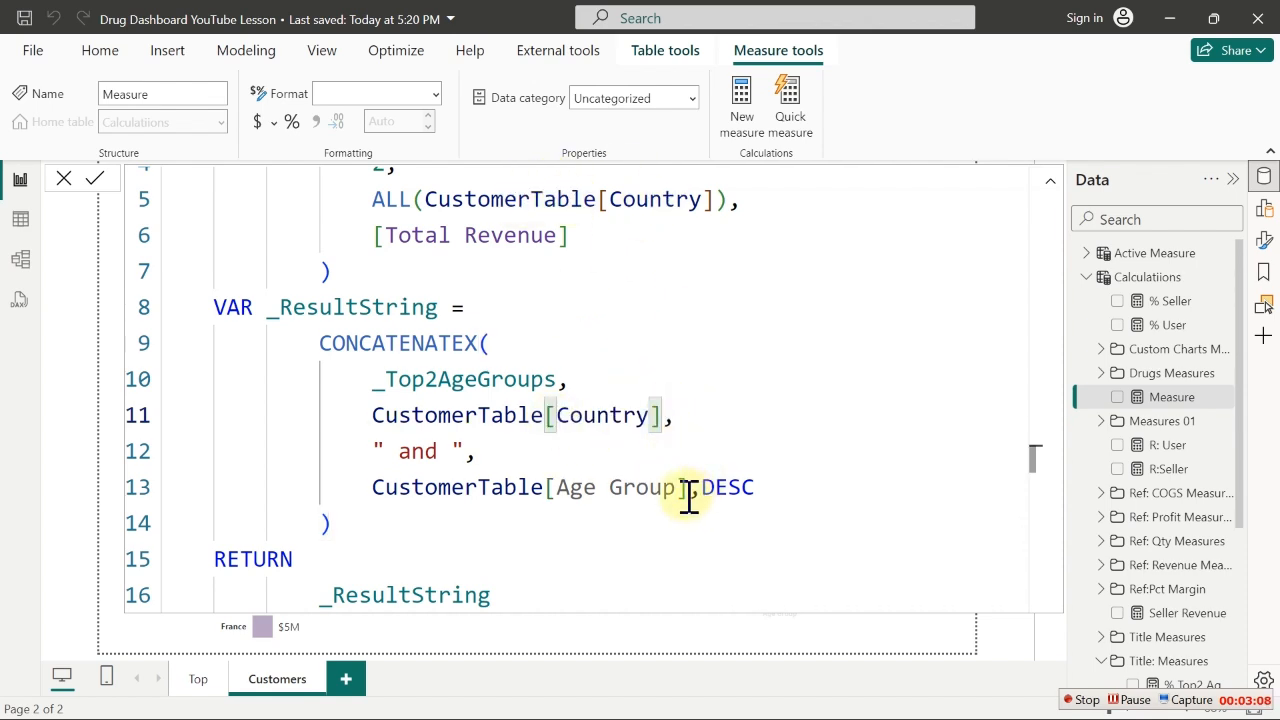
# Replace the Age Group column in the order-by argument of CONCATENATEX with CustomerTable[Country] and commit the measure
pyautogui.moveTo(689, 490); pyautogui.dragTo(558, 490)
pyautogui.press('BackSpace')
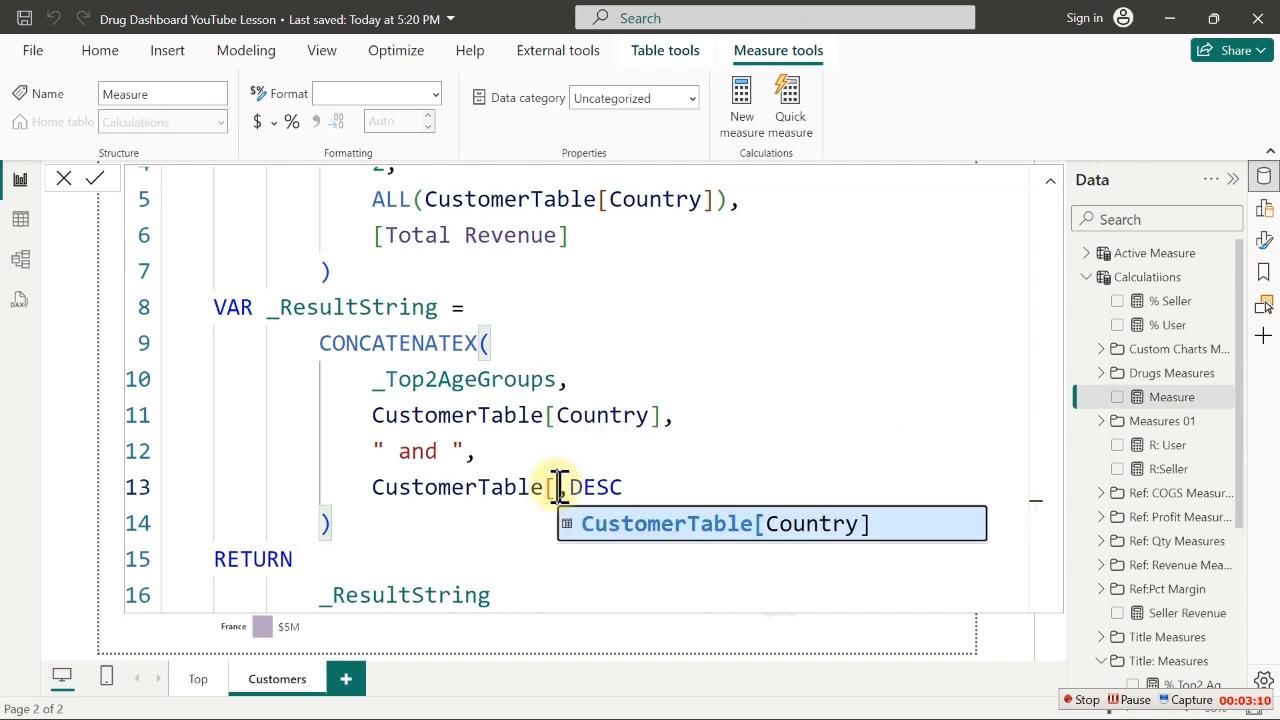
pyautogui.press('Tab')
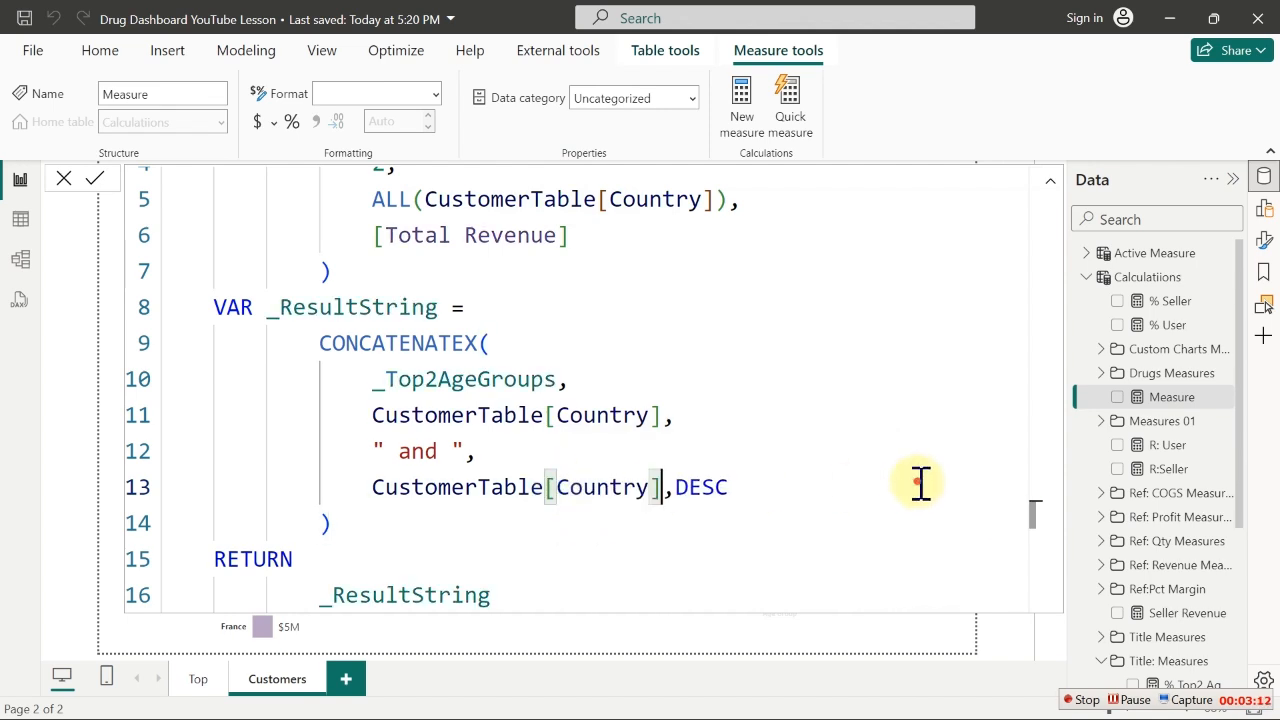
pyautogui.moveTo(920, 480); pyautogui.dragTo(829, 612)
pyautogui.press('Right')
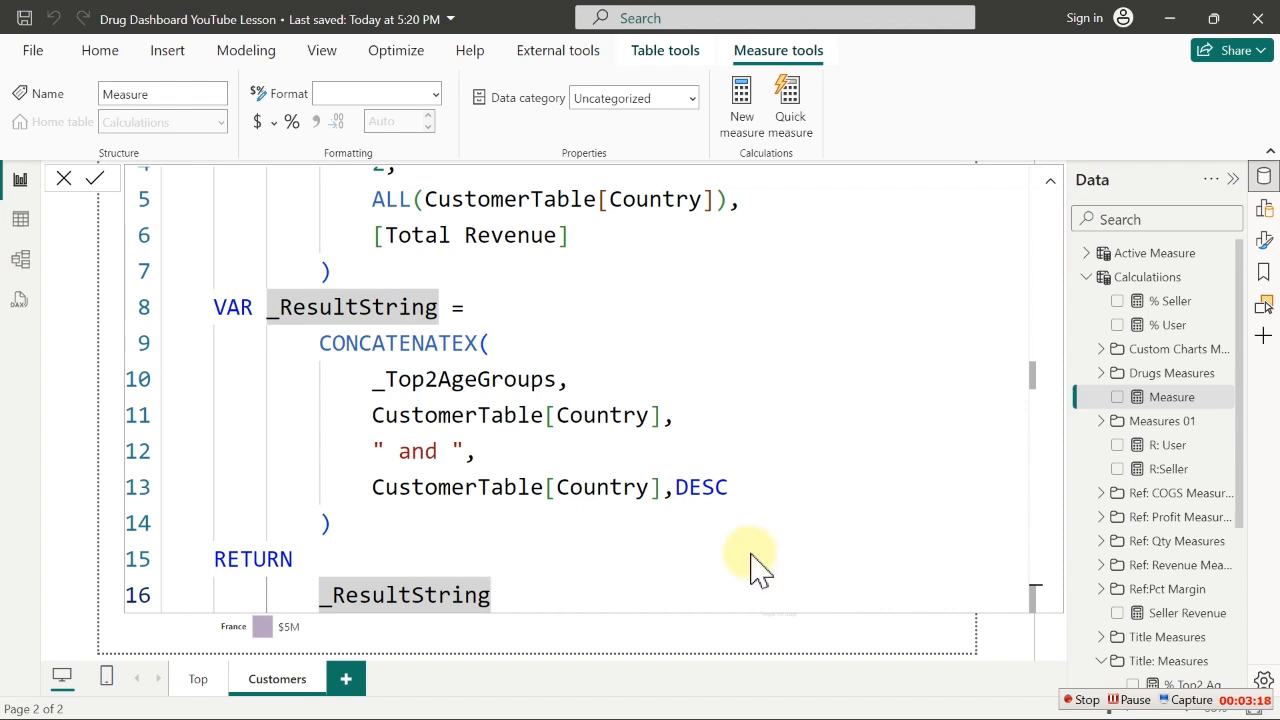
pyautogui.press('Return')
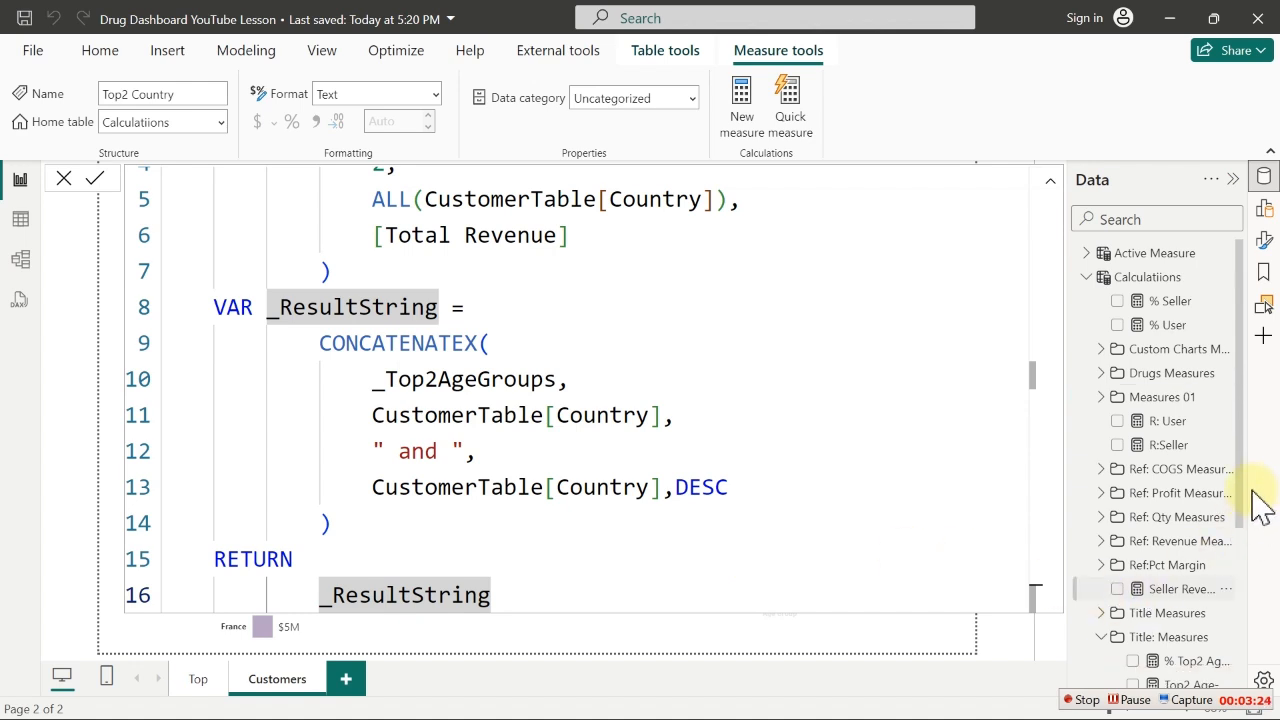
# Open the % Top2 Age Group measure from the Title: Measures folder and copy its entire formula
pyautogui.click(1239, 447)
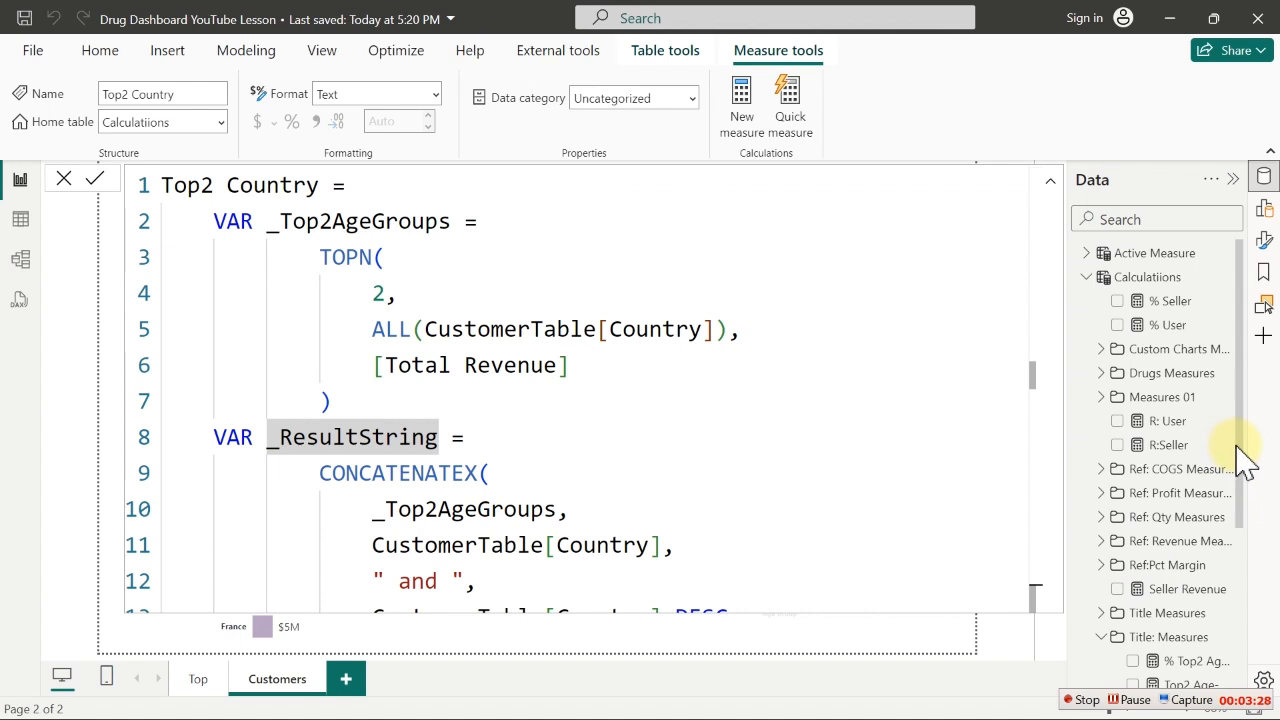
pyautogui.moveTo(1239, 446); pyautogui.dragTo(1246, 610)
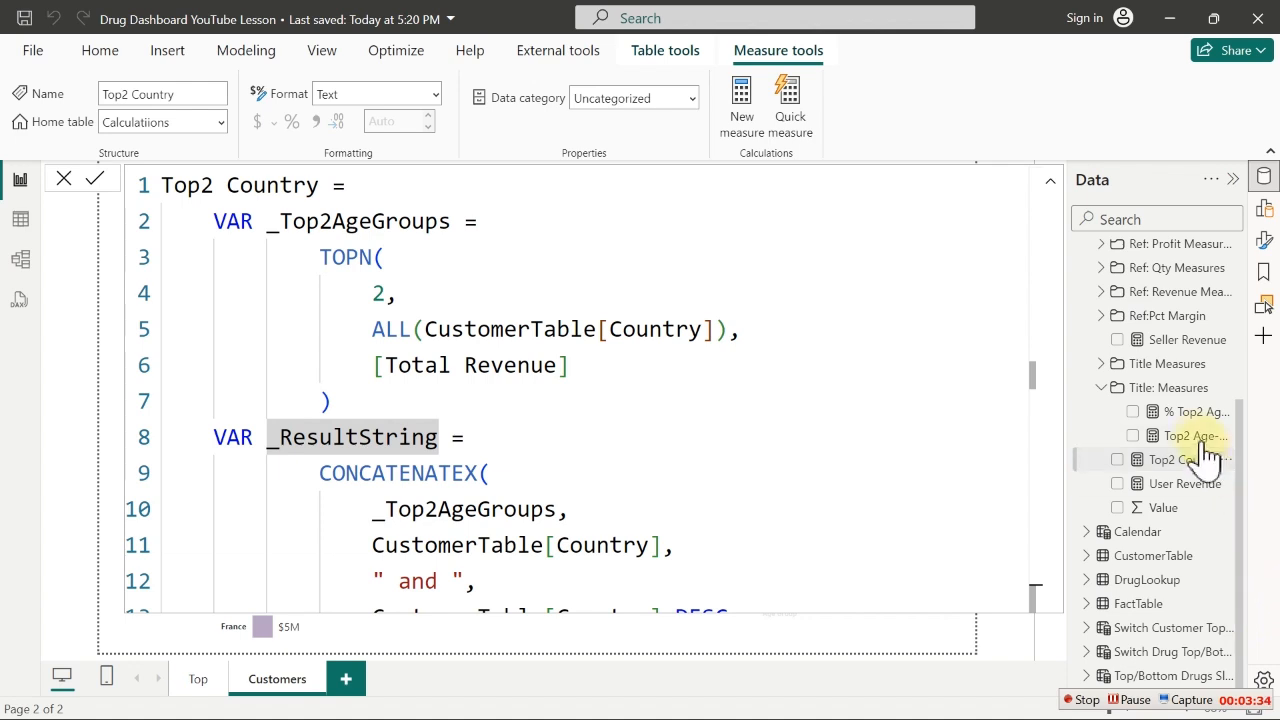
pyautogui.click(1190, 418)
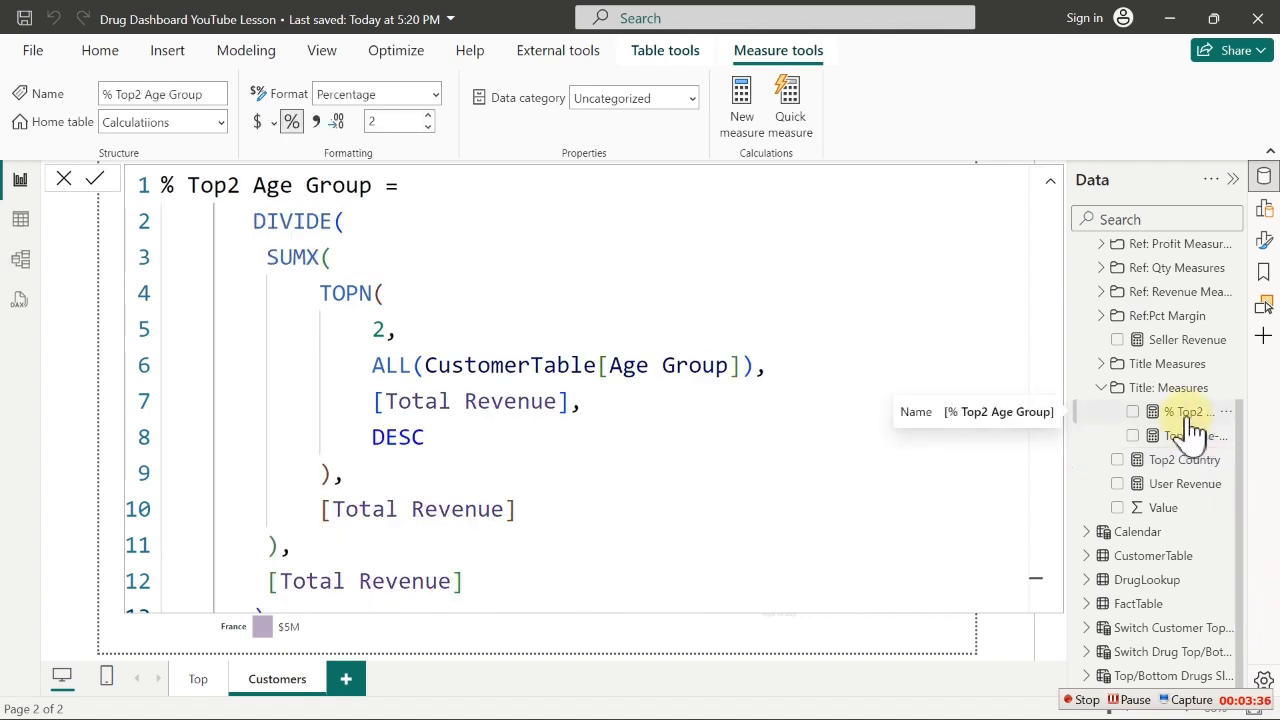
pyautogui.click(691, 363)
pyautogui.hotkey('ctrl', 'a')
pyautogui.hotkey('ctrl', 'c')
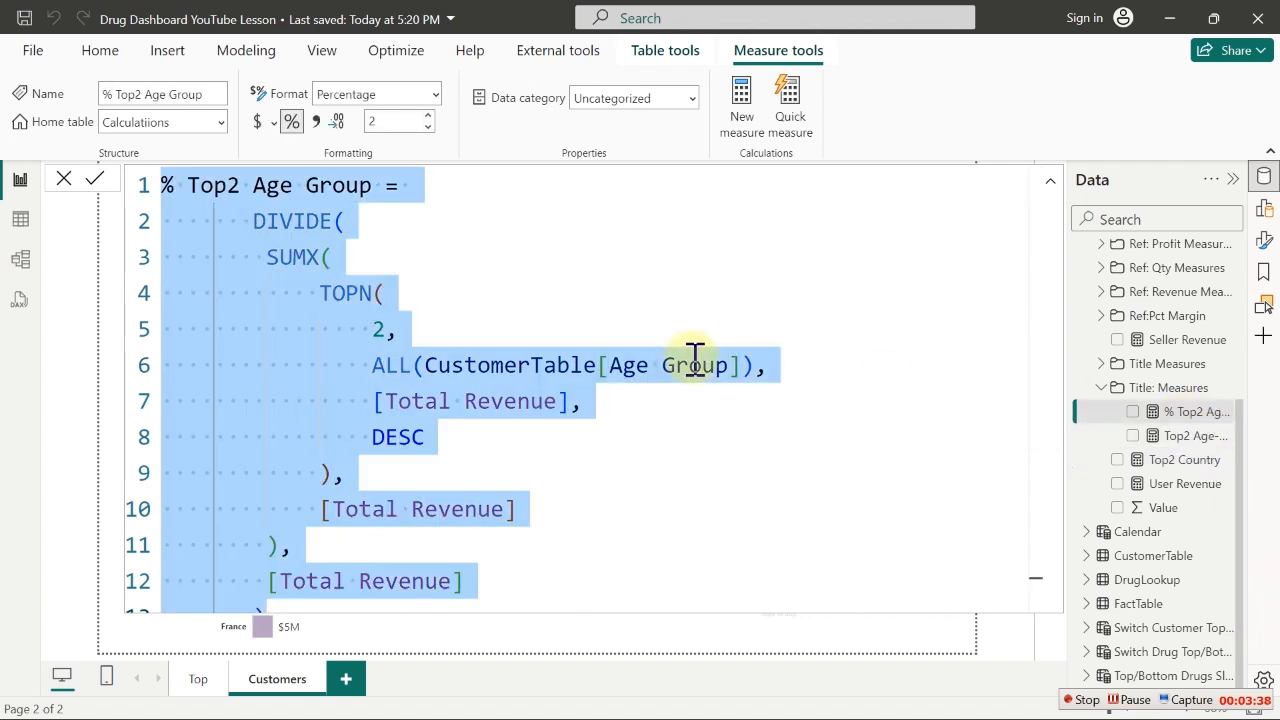
# Create a new measure and paste the copied % Top2 Age Group formula into it
pyautogui.click(741, 105)
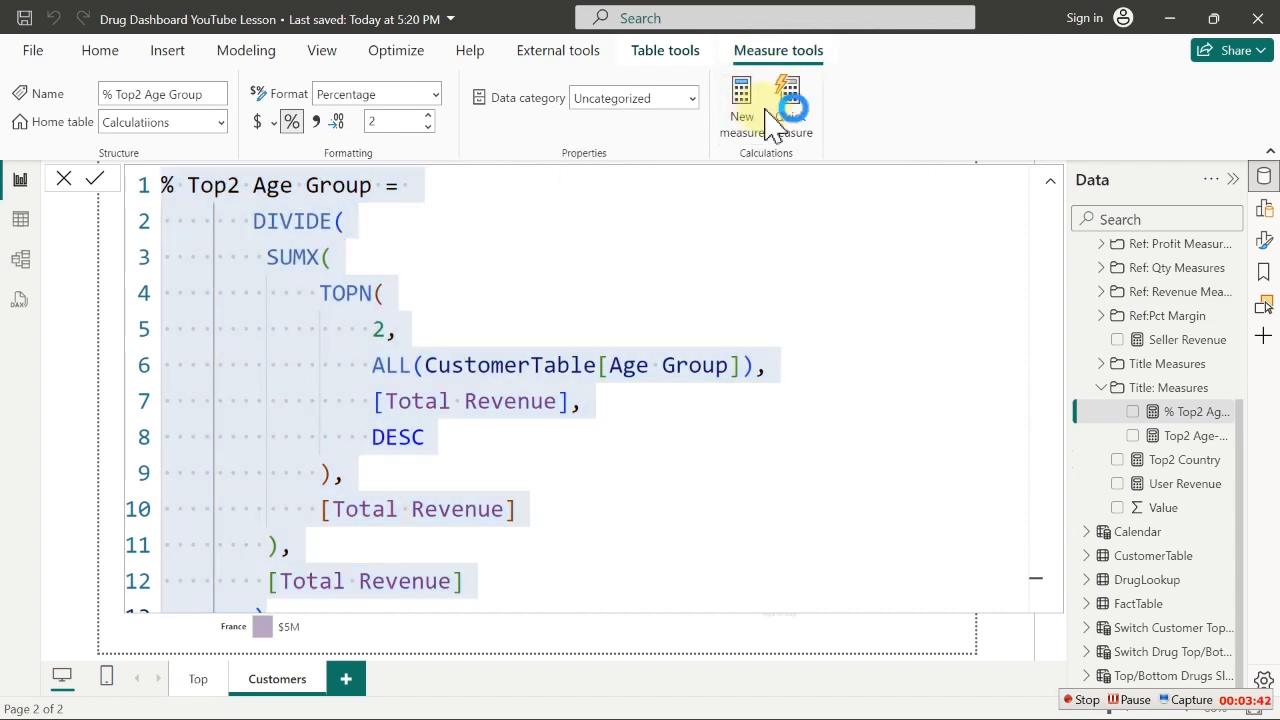
pyautogui.click(1196, 440)
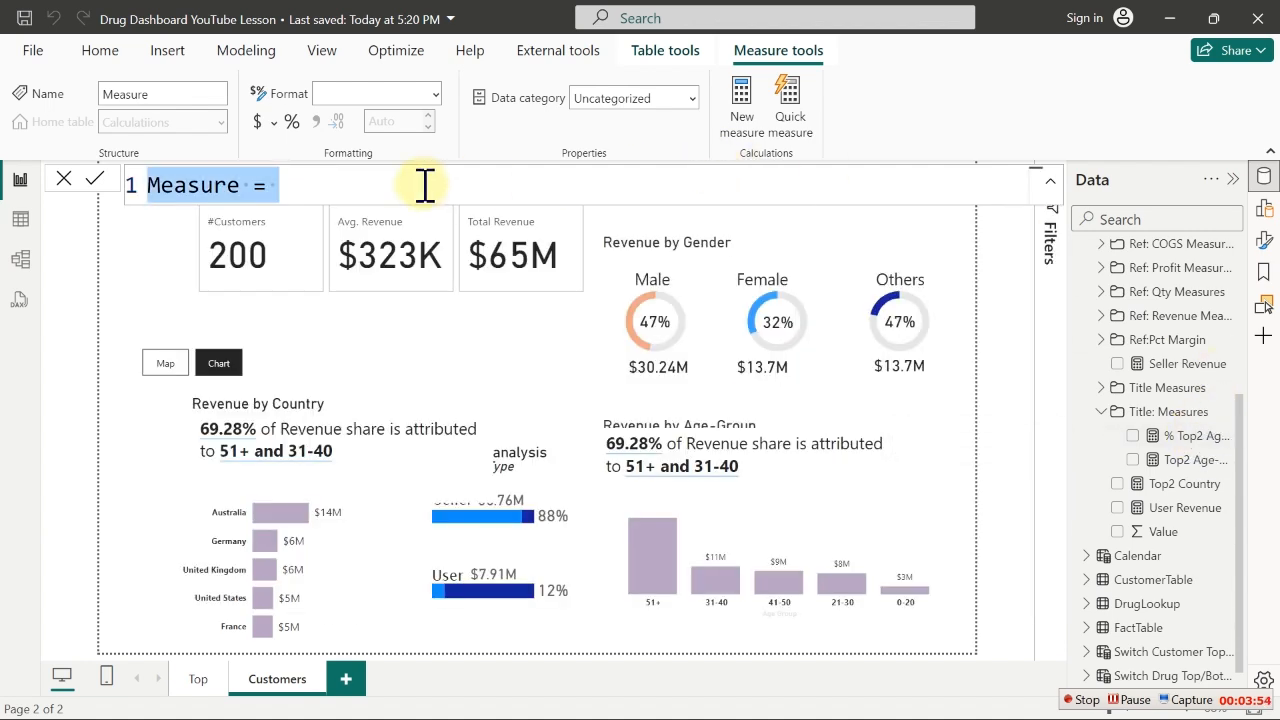
pyautogui.hotkey('ctrl', 'v')
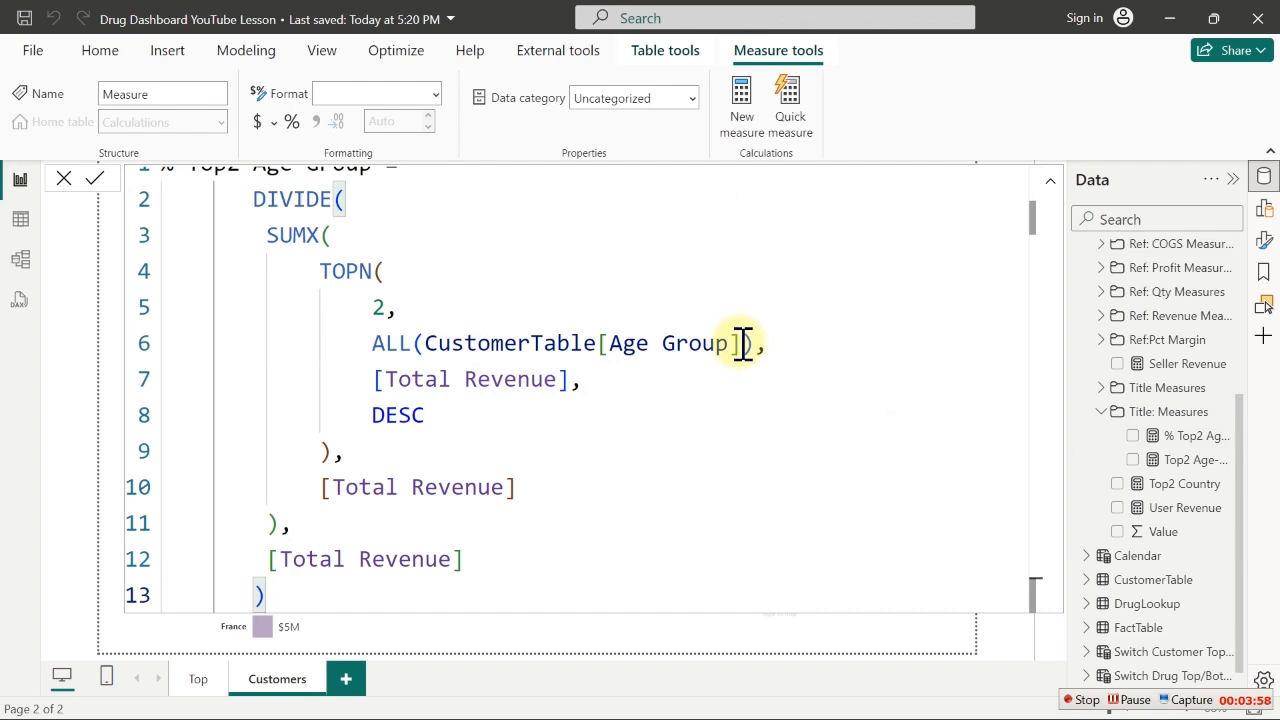
# Replace the Age Group column inside the ALL function of the pasted formula with CustomerTable[Country] and try to commit the measure
pyautogui.moveTo(742, 343); pyautogui.dragTo(598, 350)
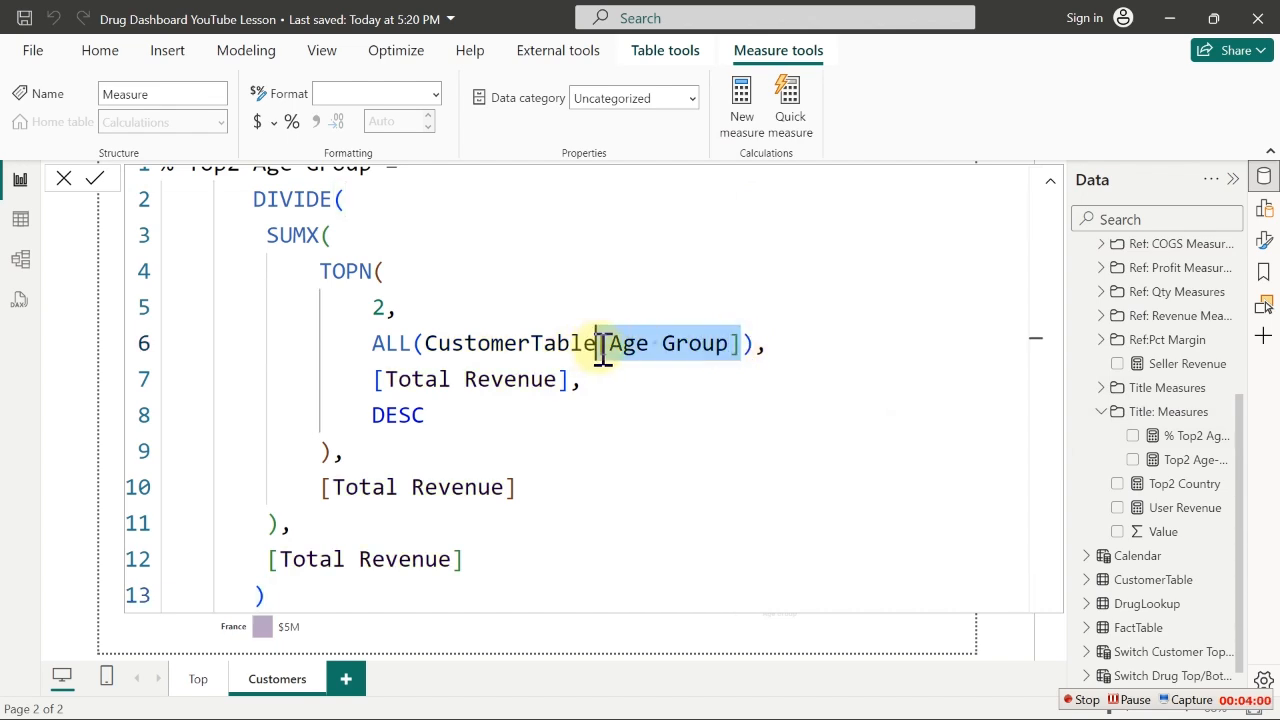
pyautogui.press('BackSpace')
pyautogui.press('Down')
pyautogui.press('Down')
pyautogui.press('Down')
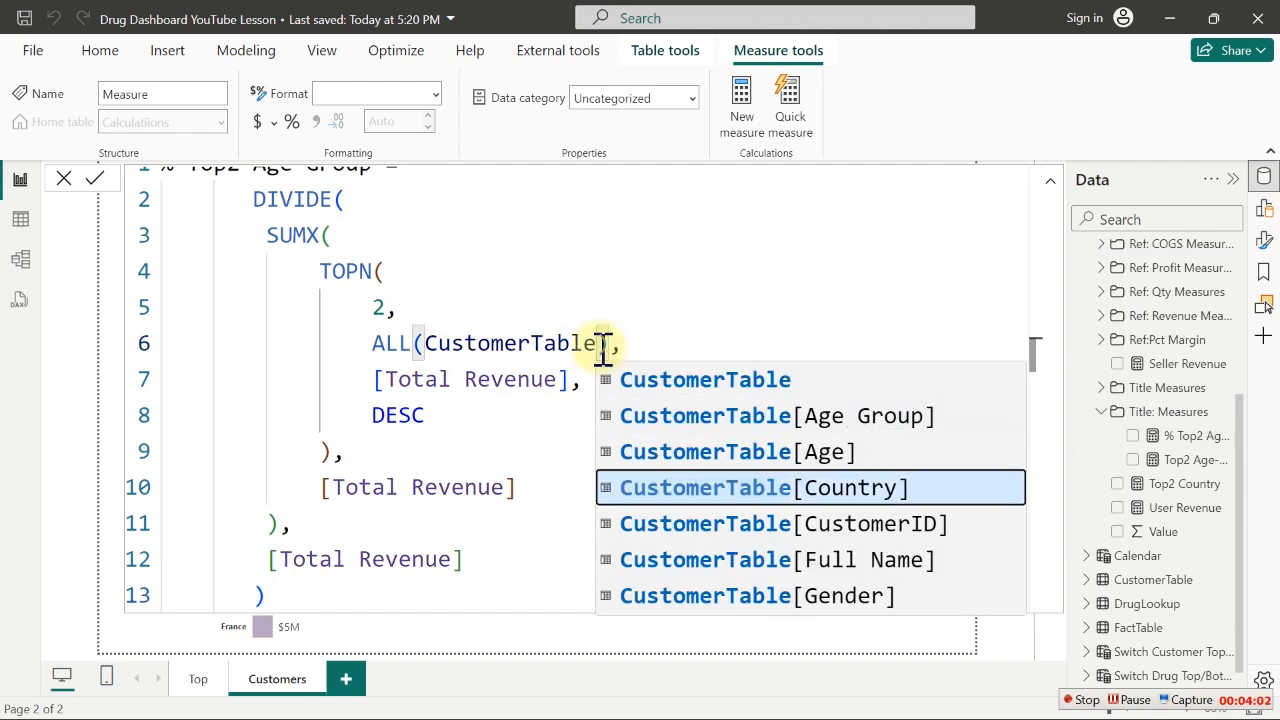
pyautogui.press('Tab')
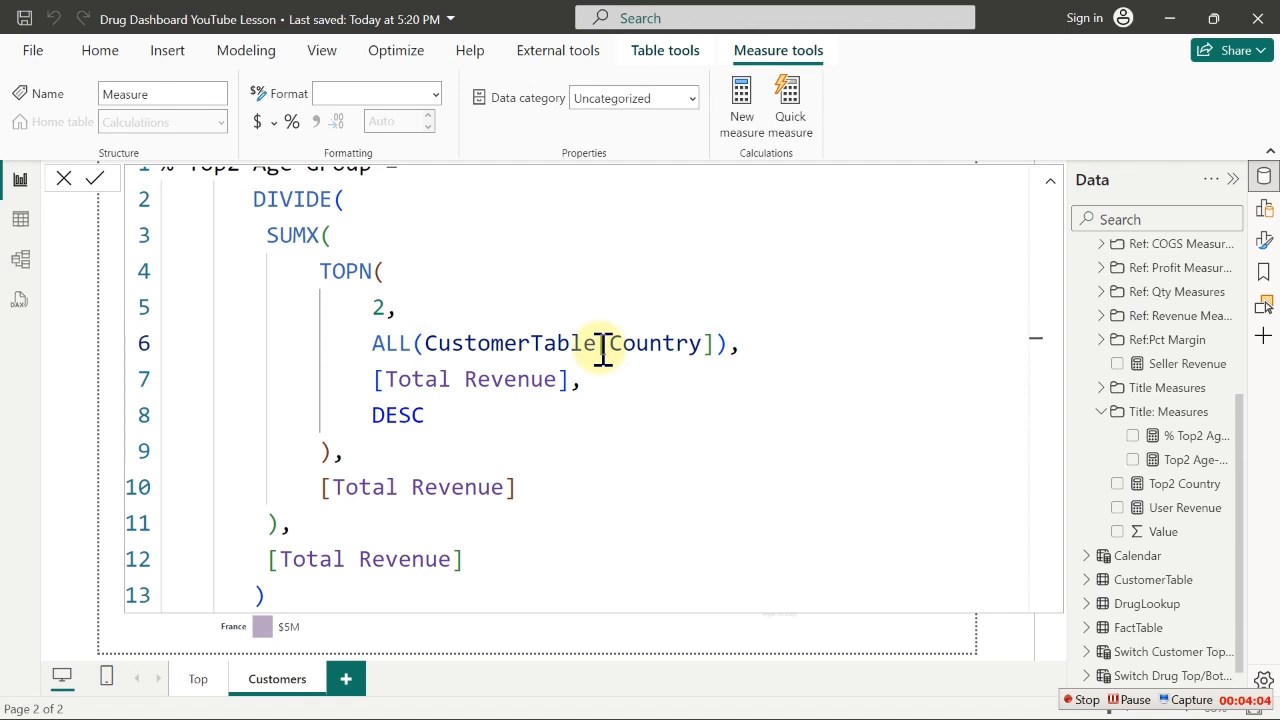
pyautogui.press('Return')
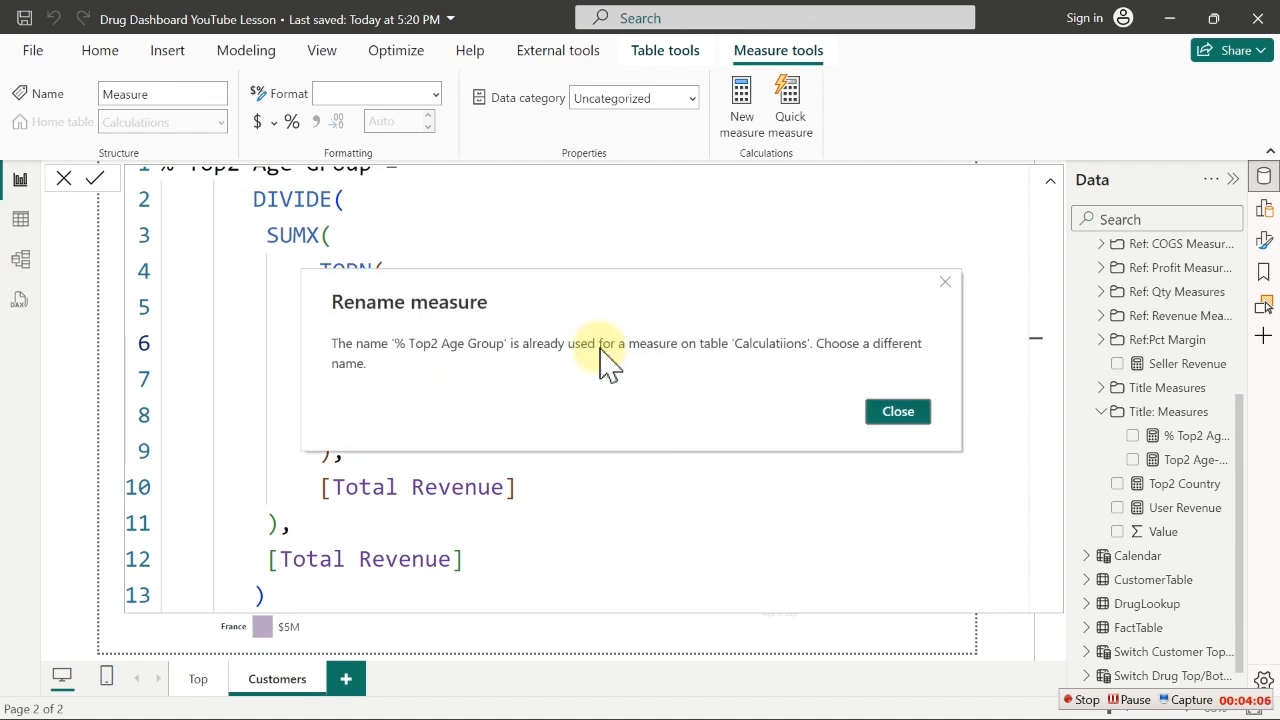
pyautogui.click(880, 414)
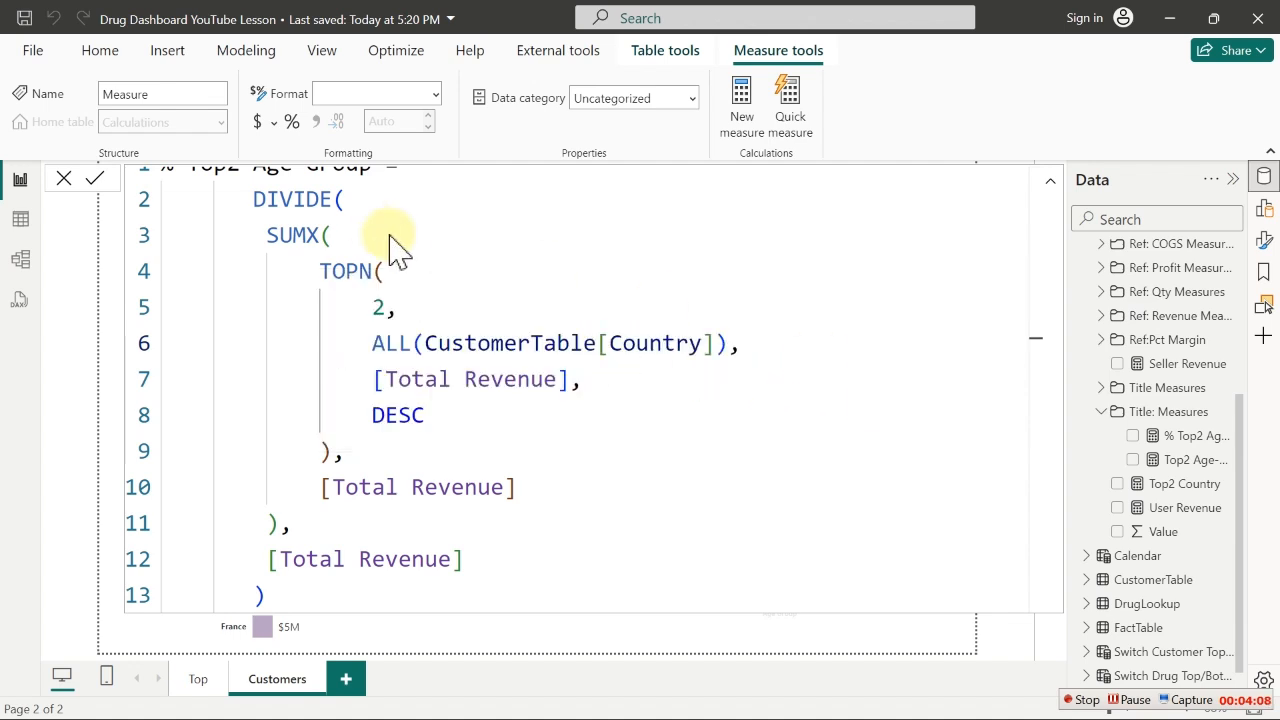
# Rename the pasted measure as % Country Group in the first line of its formula, commit it and leave the formula editor
pyautogui.moveTo(398, 250); pyautogui.dragTo(329, 143)
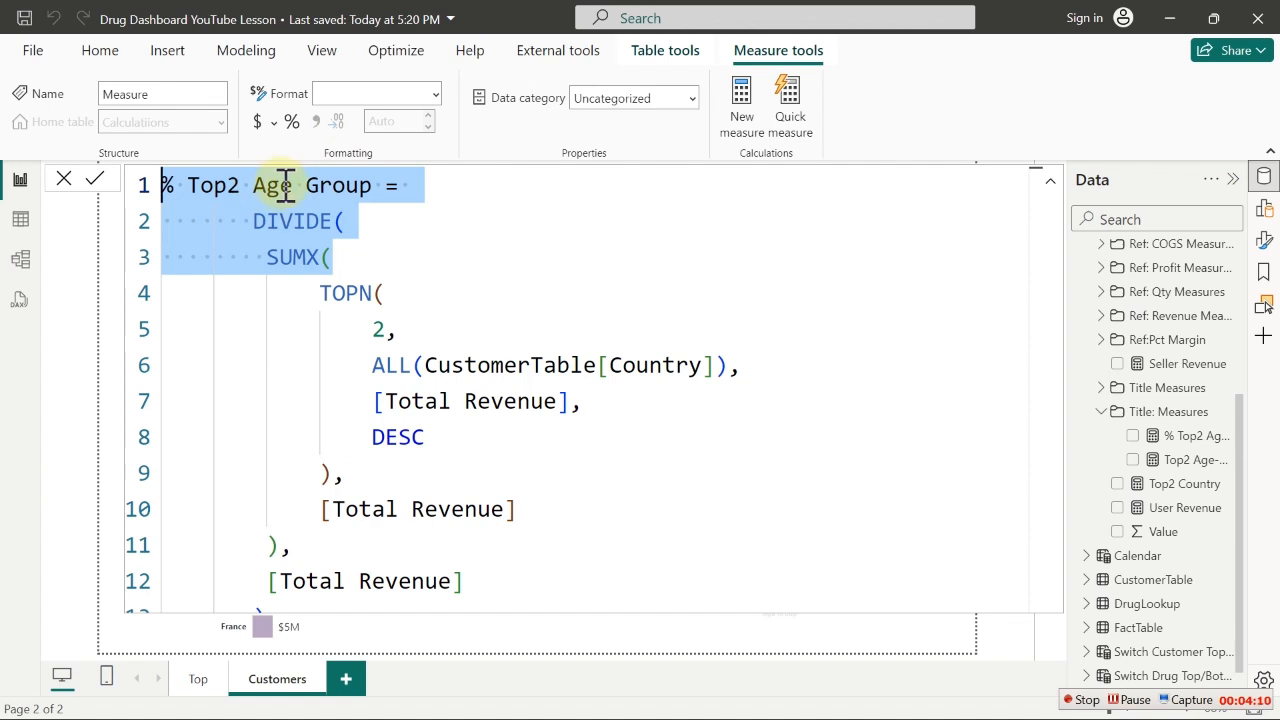
pyautogui.moveTo(292, 185); pyautogui.dragTo(193, 188)
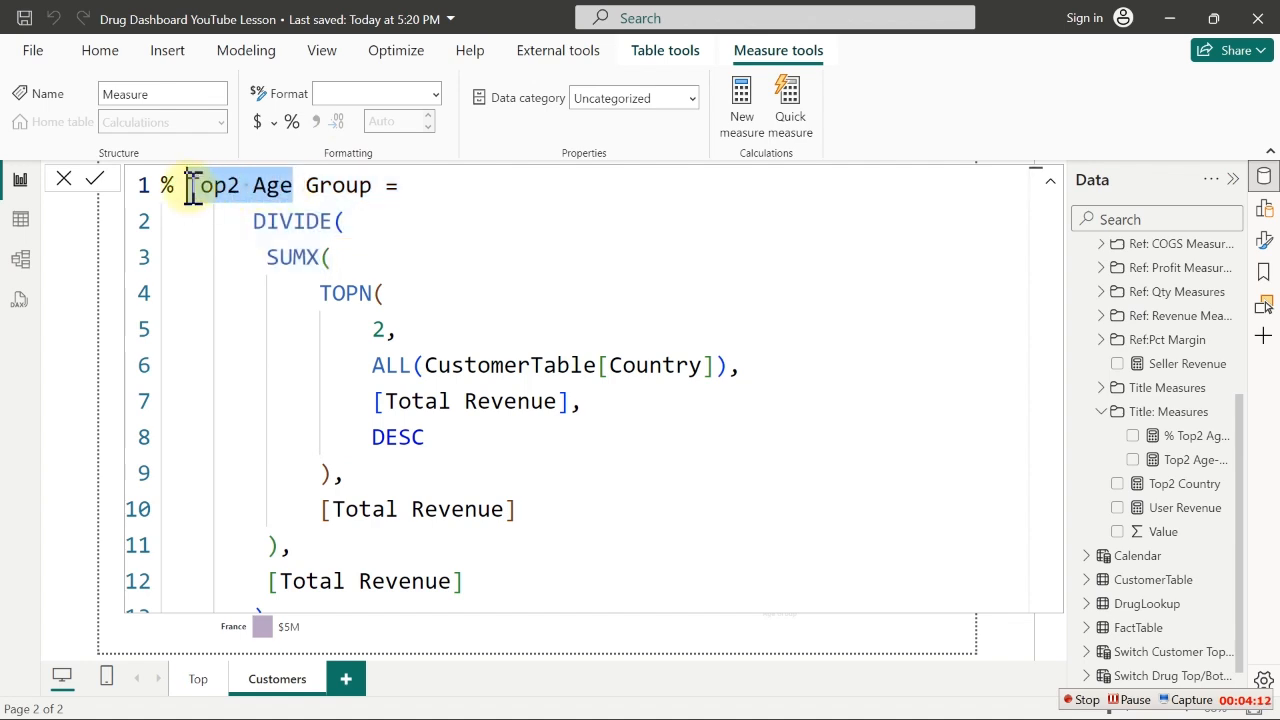
pyautogui.write('Contr')
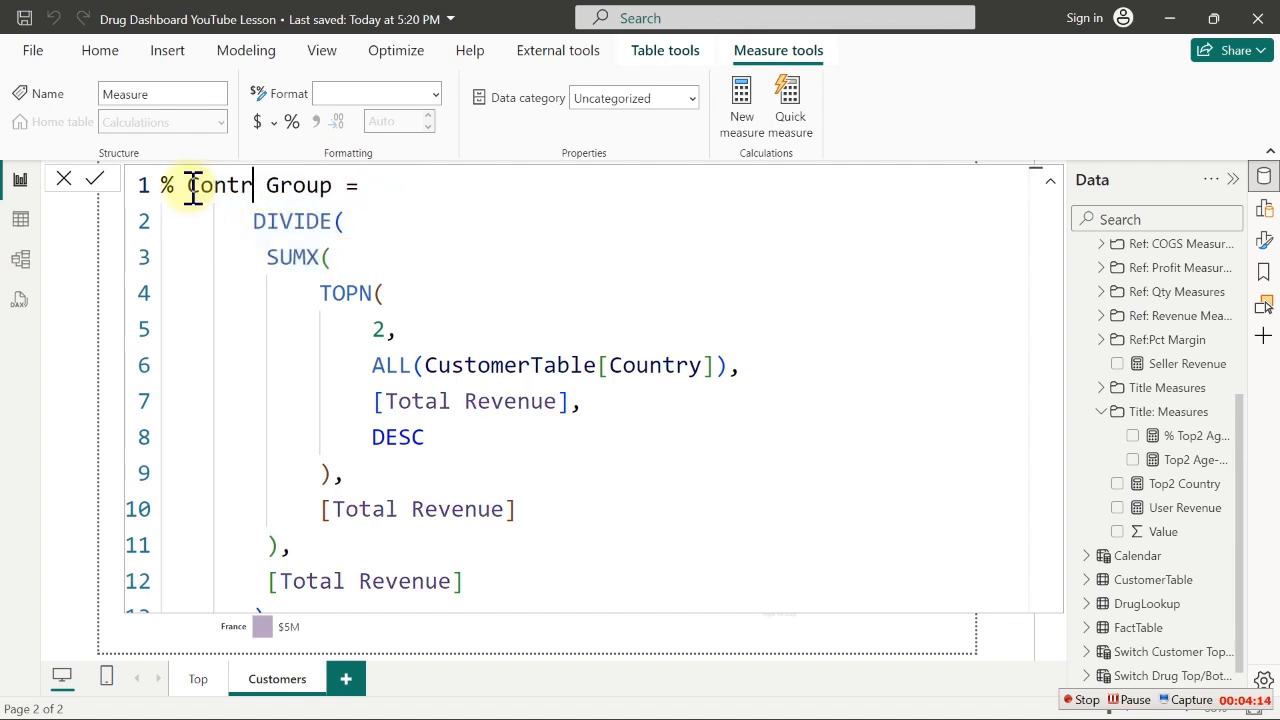
pyautogui.press('BackSpace')
pyautogui.press('BackSpace')
pyautogui.press('BackSpace')
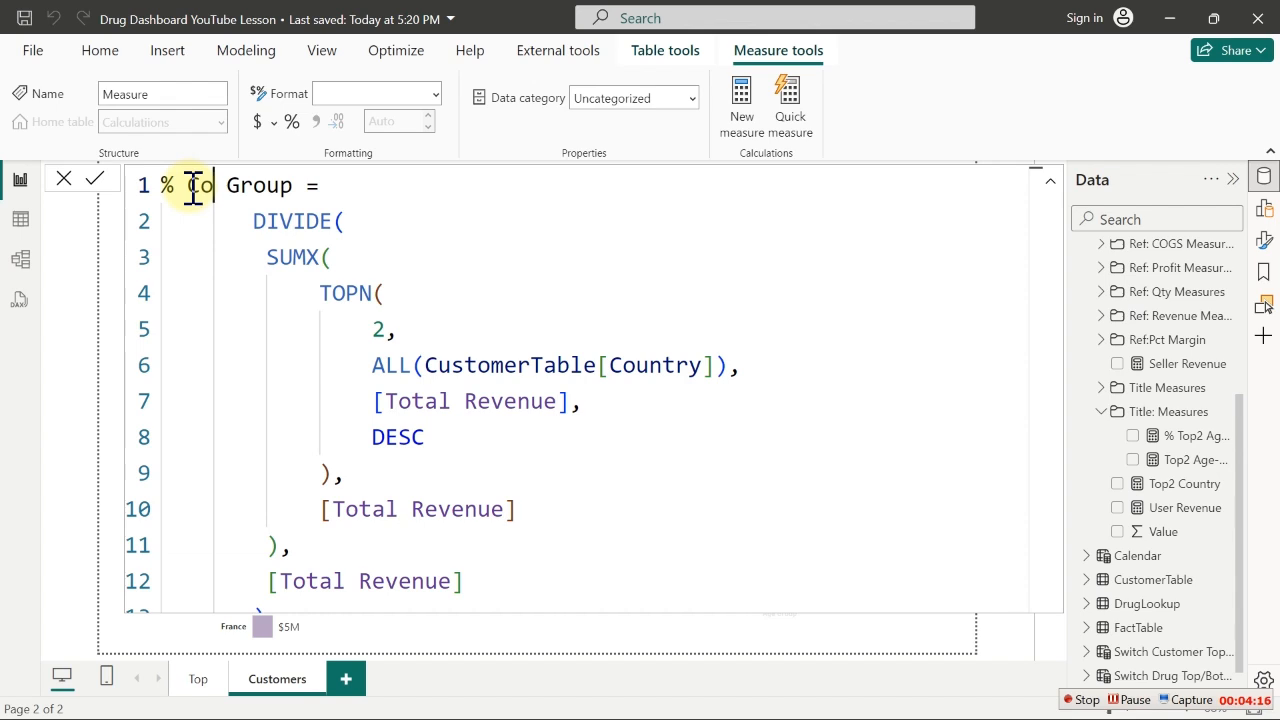
pyautogui.write('untry')
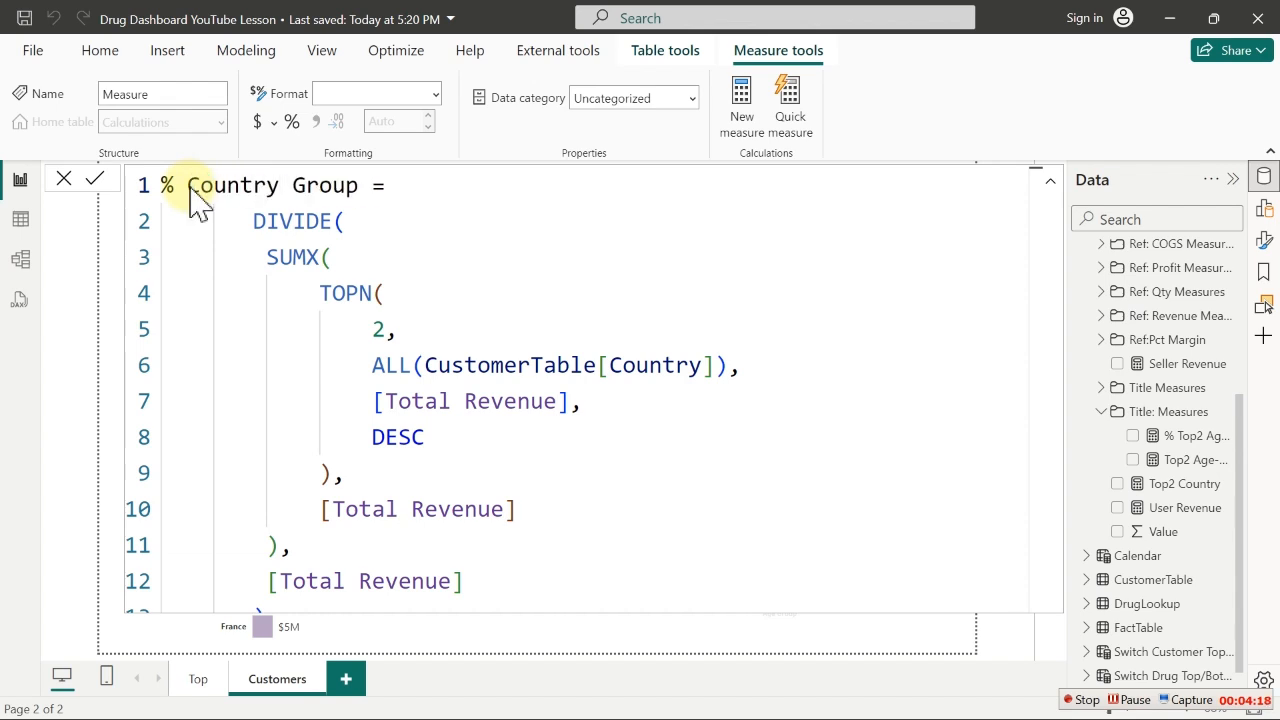
pyautogui.press('Return')
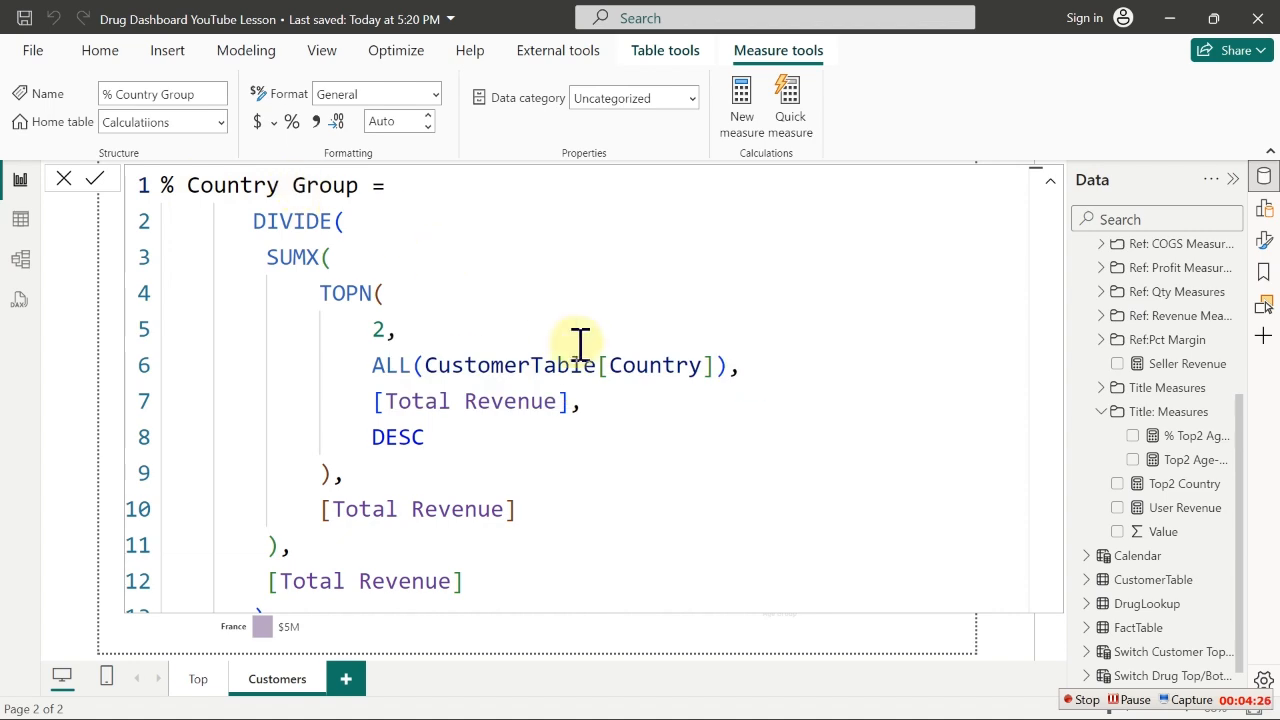
pyautogui.click(590, 627)
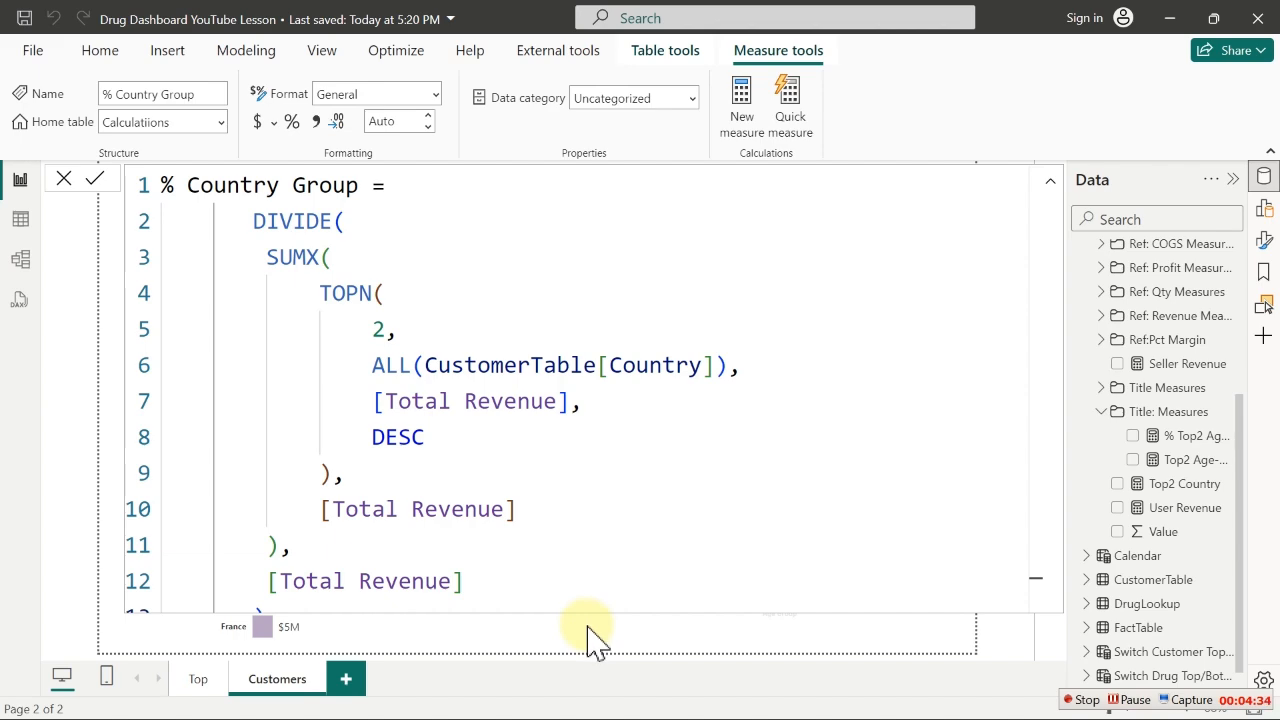
pyautogui.click(1163, 531)
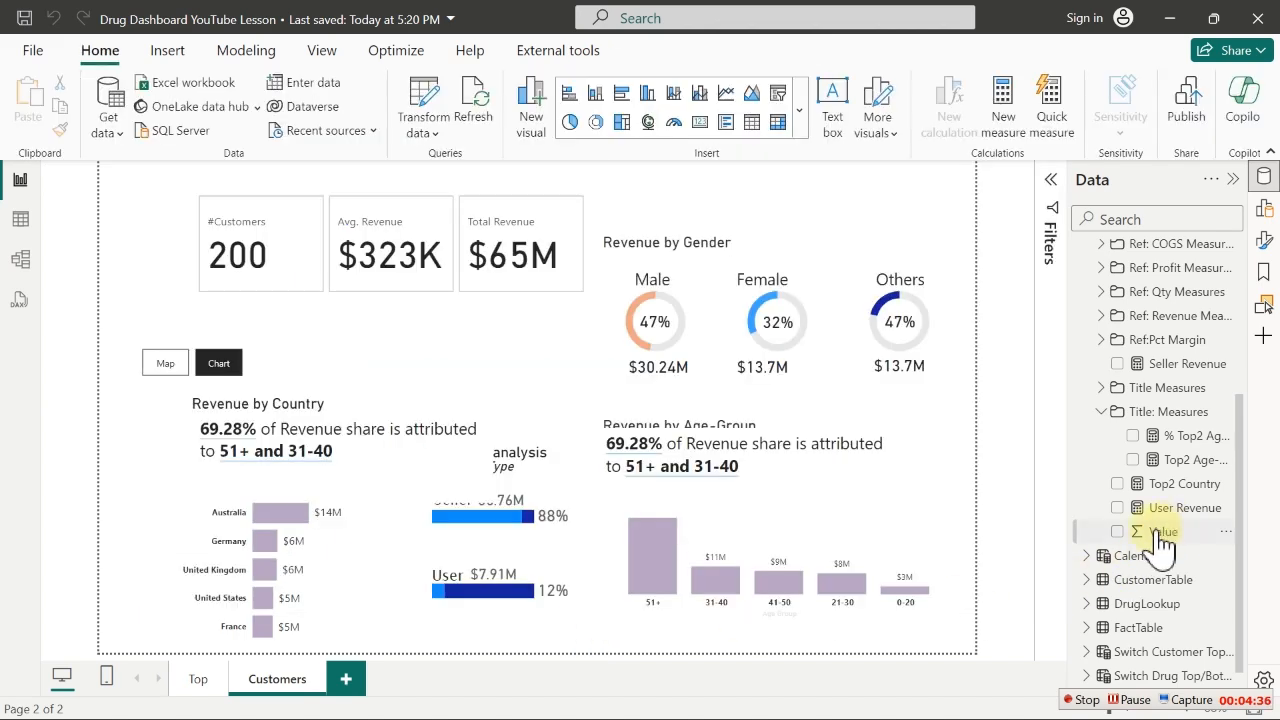
# Open the dynamic percentage value in the Revenue by Country text and change its question to % Top2 count
pyautogui.click(229, 432)
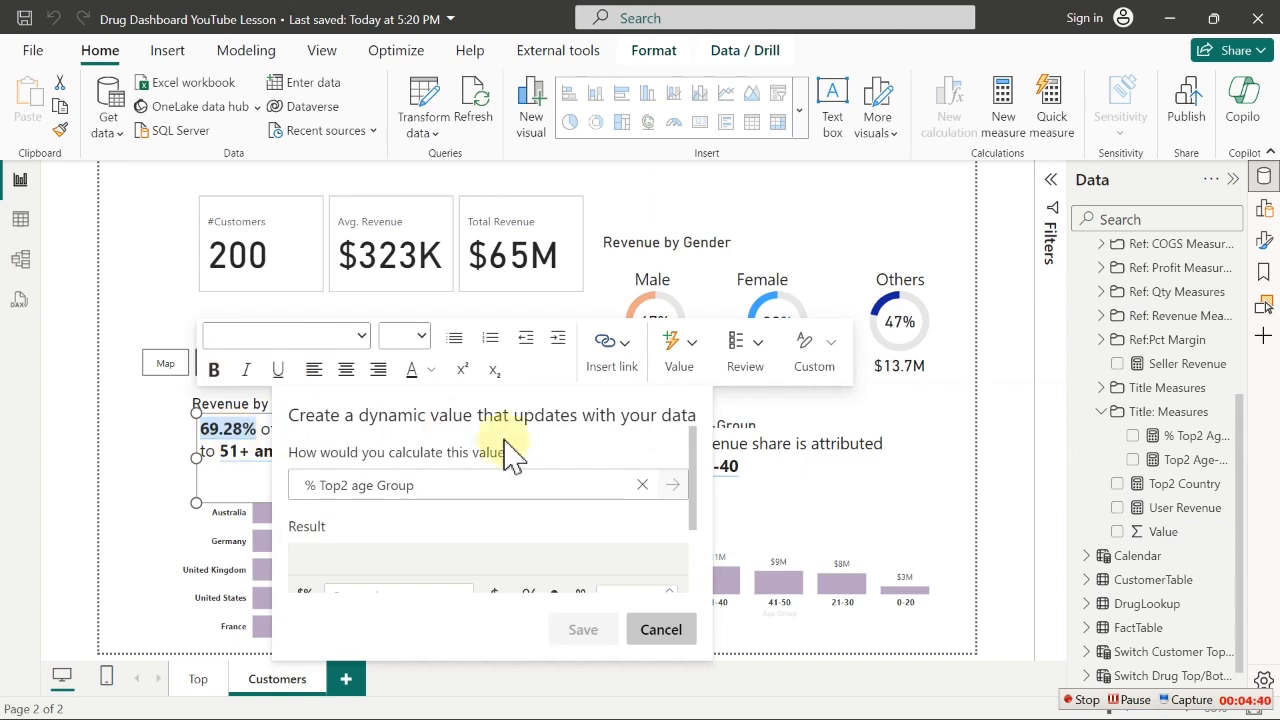
pyautogui.click(688, 480)
pyautogui.moveTo(692, 474)
pyautogui.mouseDown()
pyautogui.moveTo(694, 516)
pyautogui.moveTo(694, 465)
pyautogui.mouseUp()
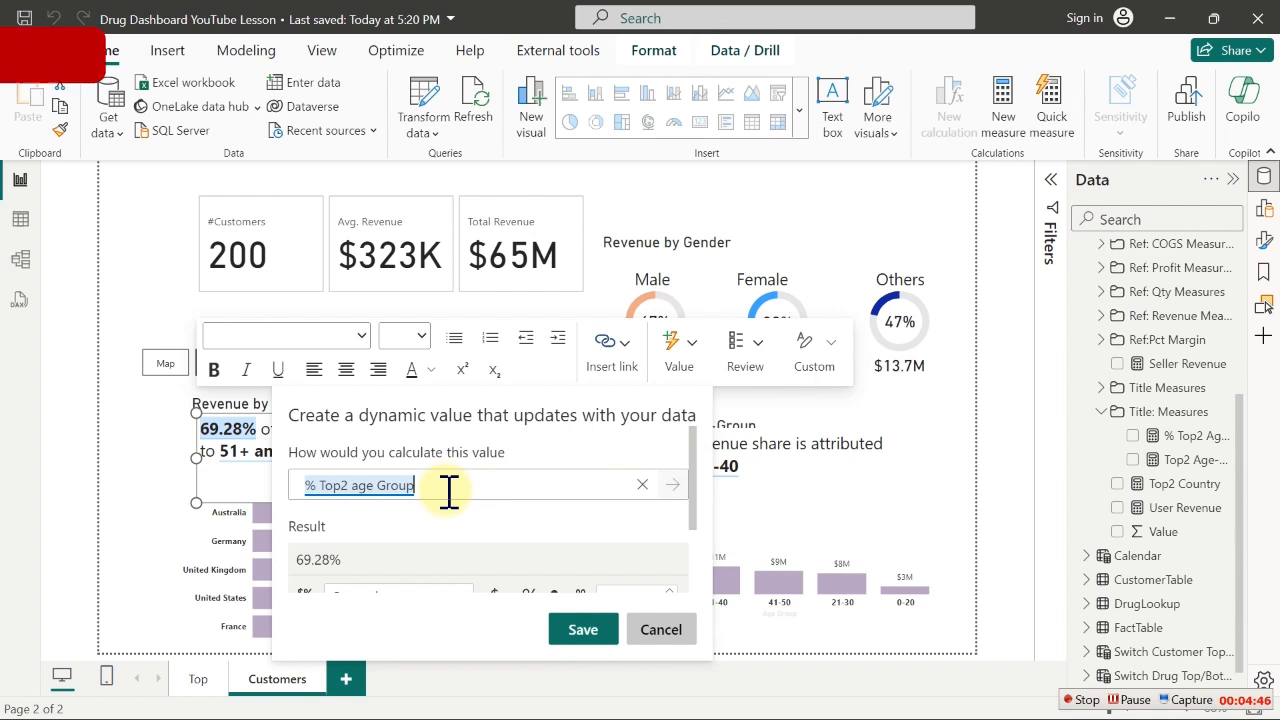
pyautogui.press('BackSpace')
pyautogui.press('BackSpace')
pyautogui.press('BackSpace')
pyautogui.press('BackSpace')
pyautogui.press('BackSpace')
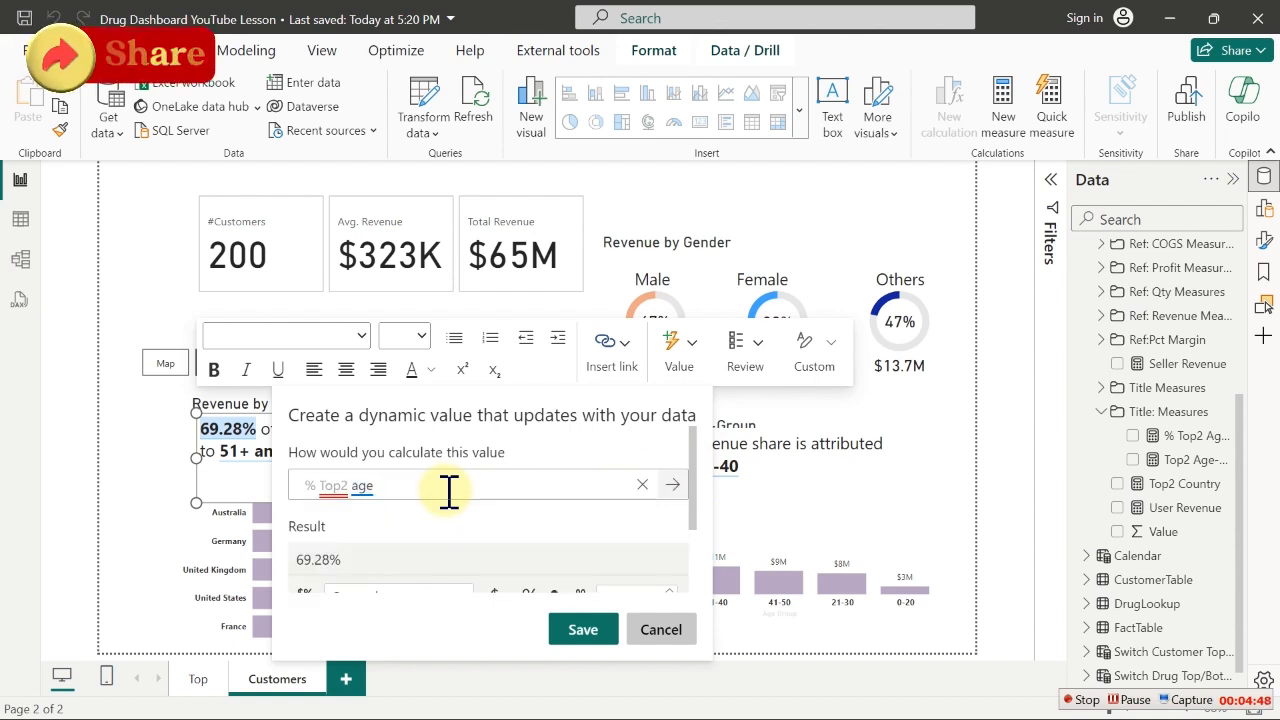
pyautogui.press('BackSpace')
pyautogui.press('BackSpace')
pyautogui.press('BackSpace')
pyautogui.press('BackSpace')
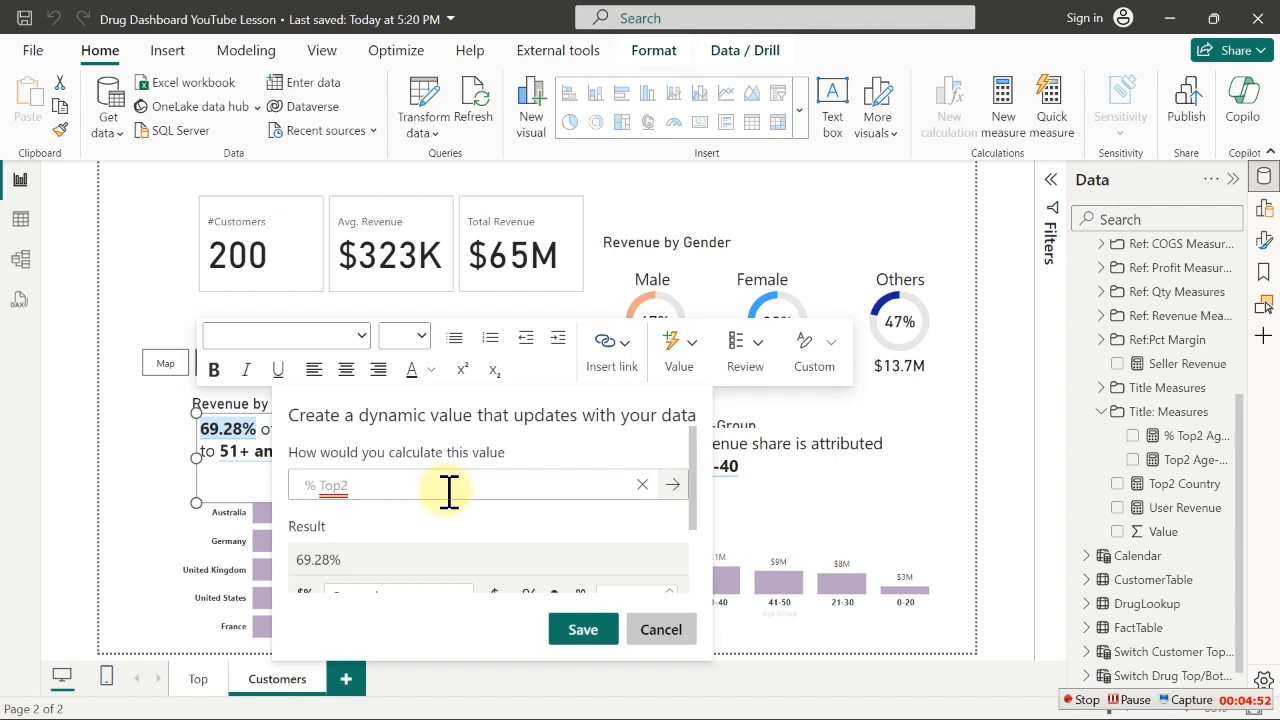
pyautogui.write('count')
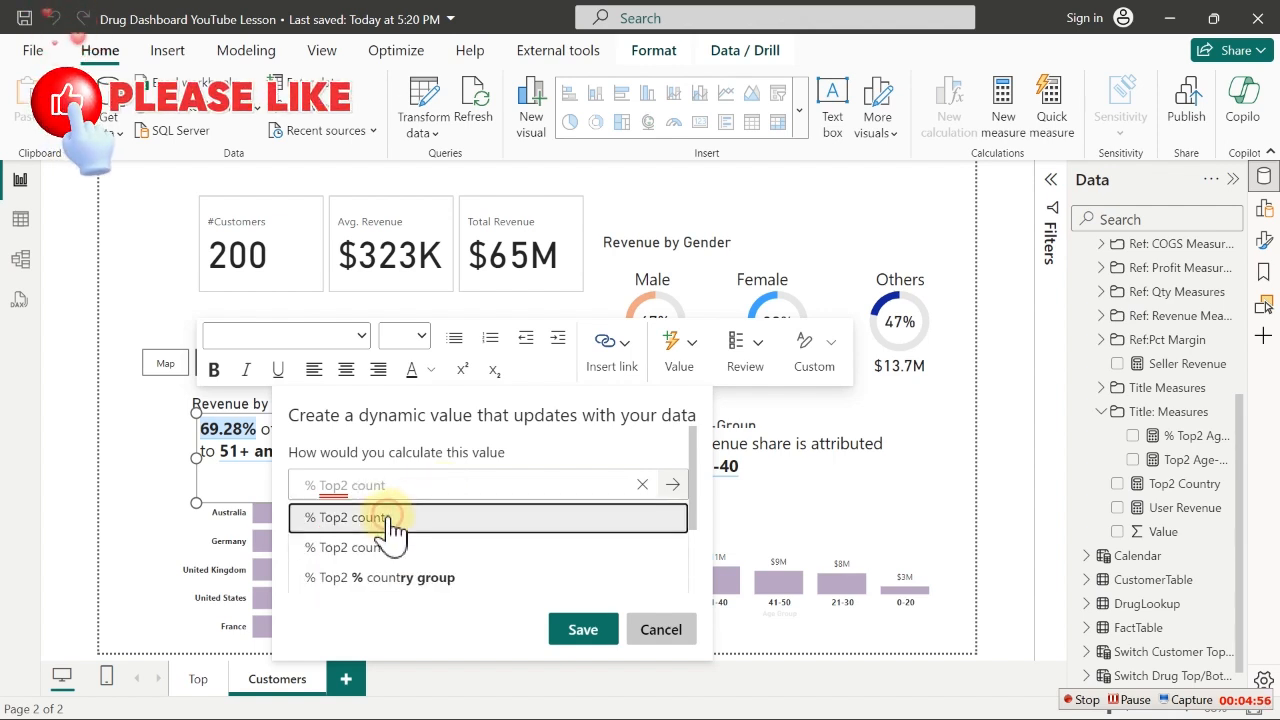
pyautogui.click(380, 518)
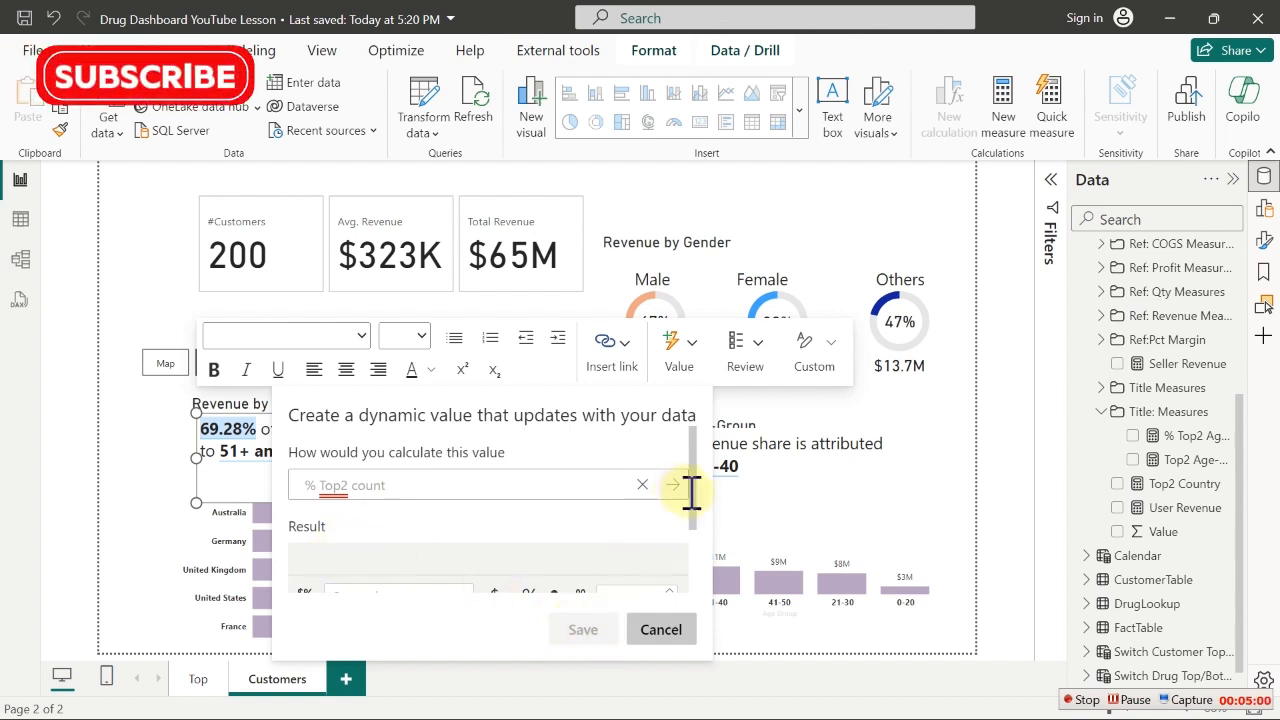
# Change the dynamic value's question to the suggested % Top2 country
pyautogui.press('BackSpace')
pyautogui.press('BackSpace')
pyautogui.press('BackSpace')
pyautogui.press('BackSpace')
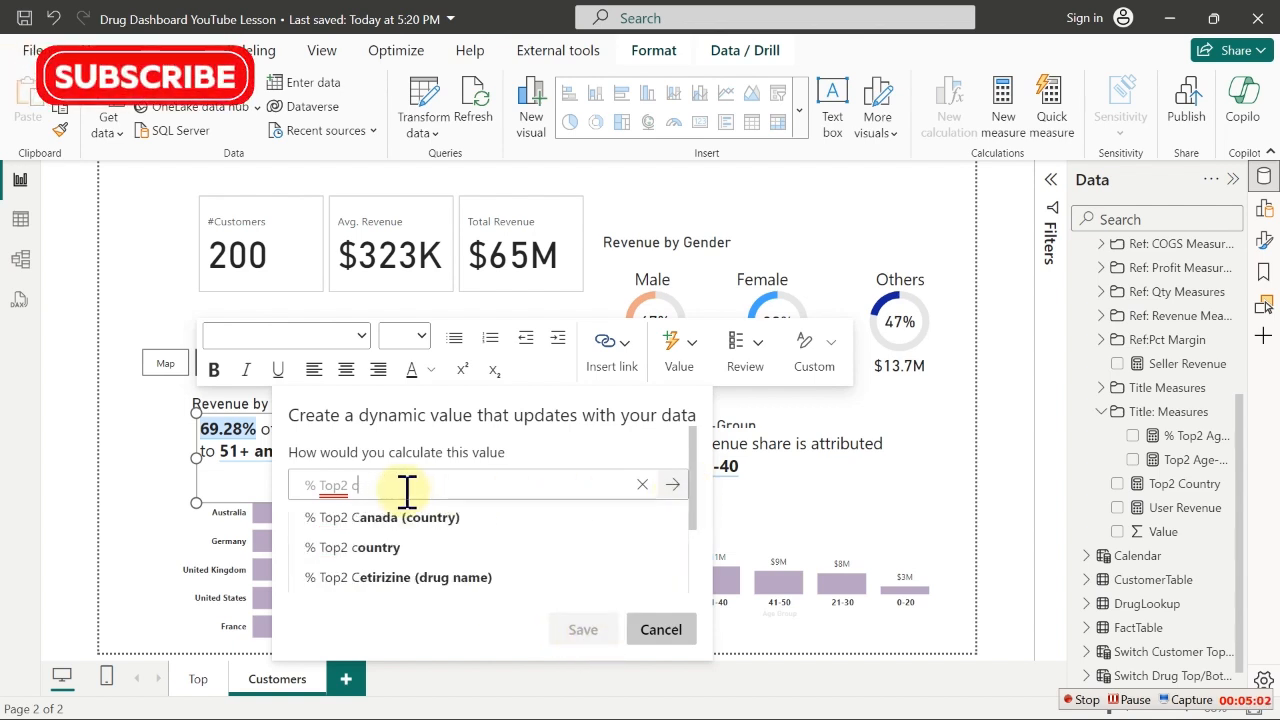
pyautogui.click(366, 548)
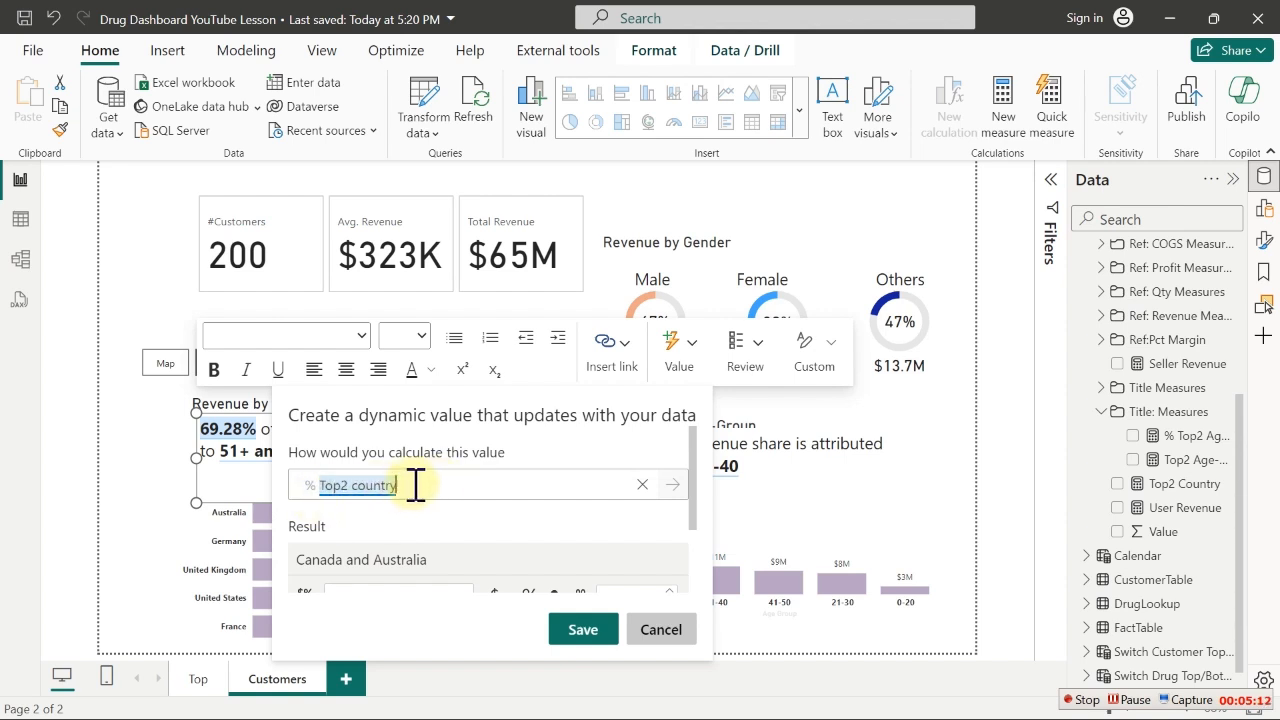
# Clear the dynamic value's question and try the suggested % top customer instead
pyautogui.press('BackSpace')
pyautogui.press('BackSpace')
pyautogui.press('BackSpace')
pyautogui.press('BackSpace')
pyautogui.press('BackSpace')
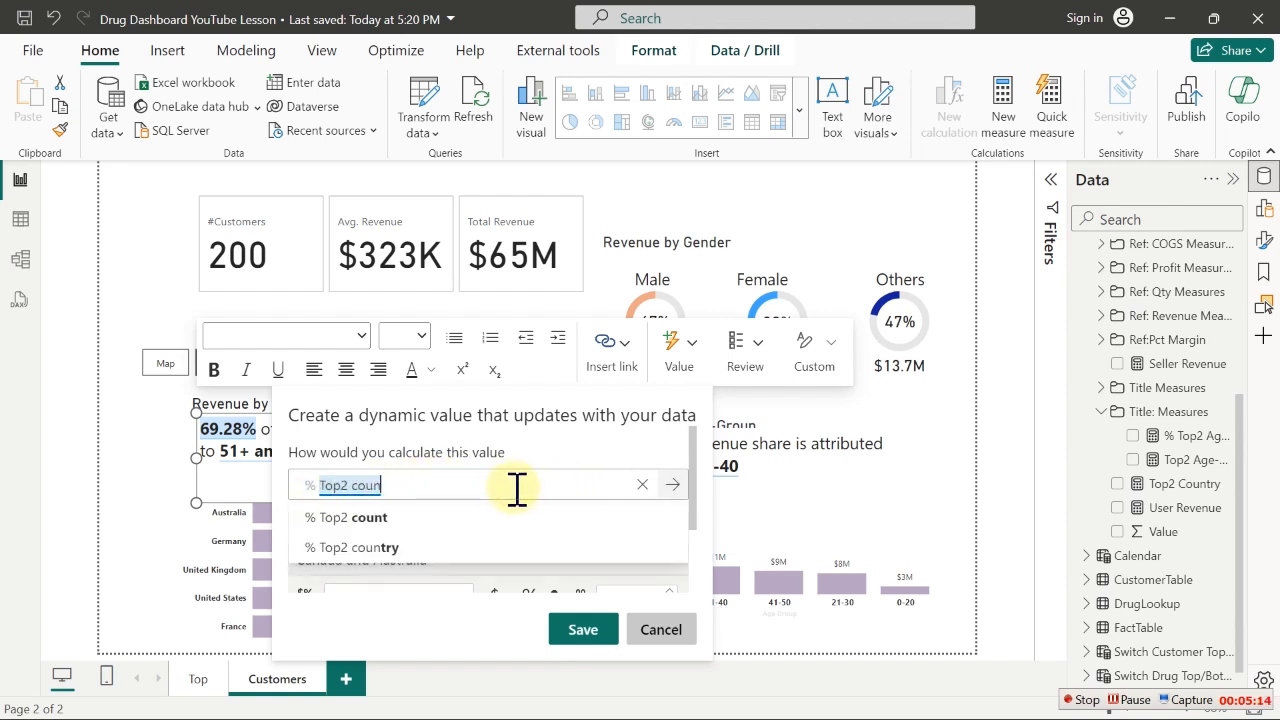
pyautogui.press('BackSpace')
pyautogui.press('BackSpace')
pyautogui.press('BackSpace')
pyautogui.press('BackSpace')
pyautogui.press('BackSpace')
pyautogui.press('BackSpace')
pyautogui.press('BackSpace')
pyautogui.press('BackSpace')
pyautogui.press('BackSpace')
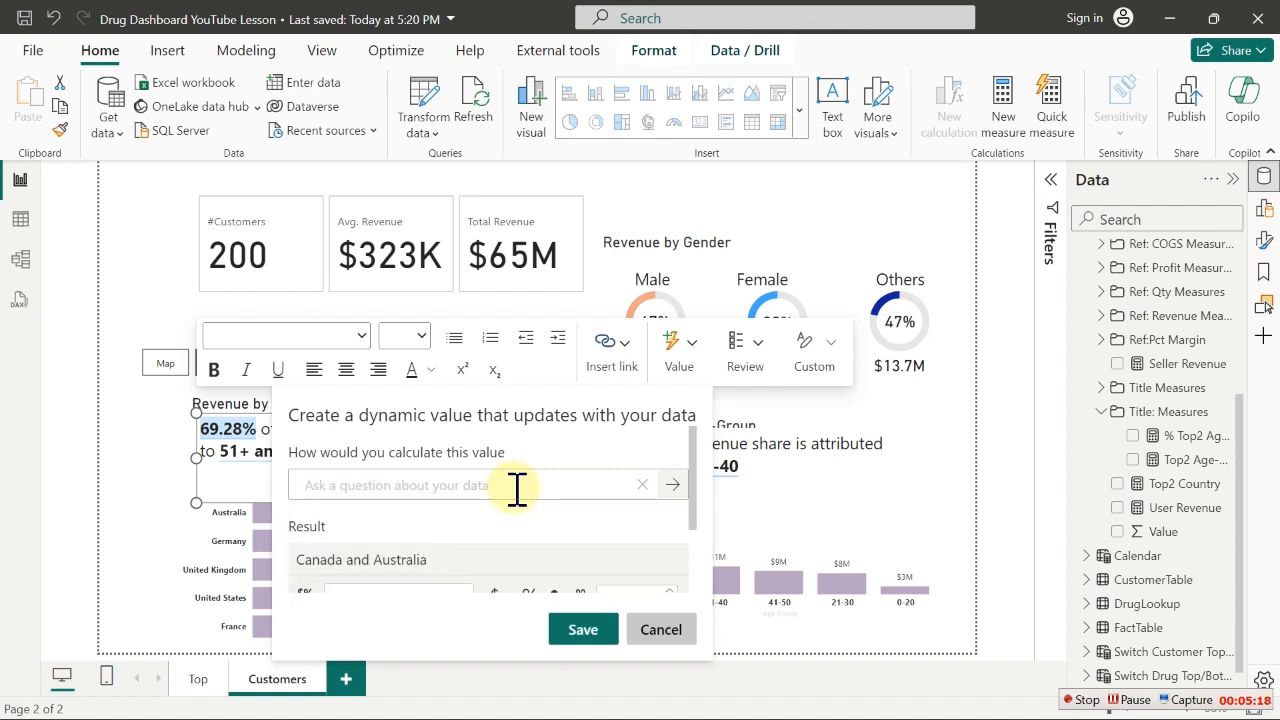
pyautogui.write('% top')
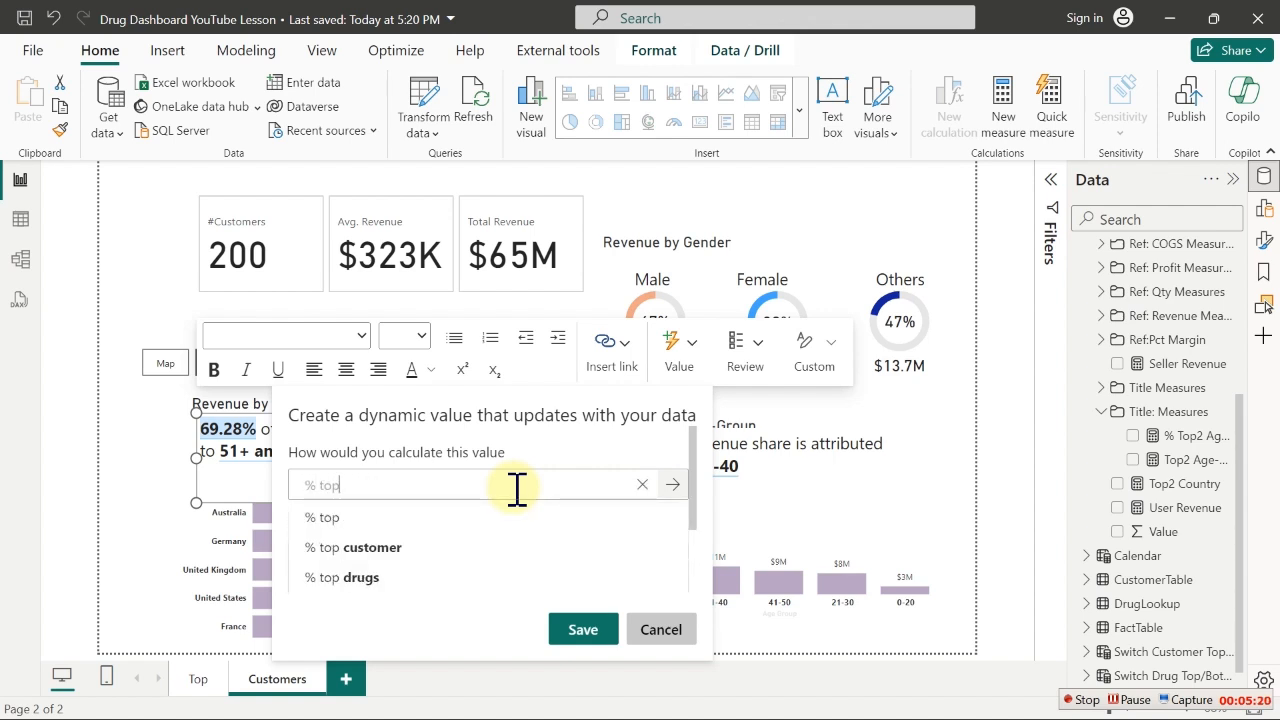
pyautogui.click(355, 548)
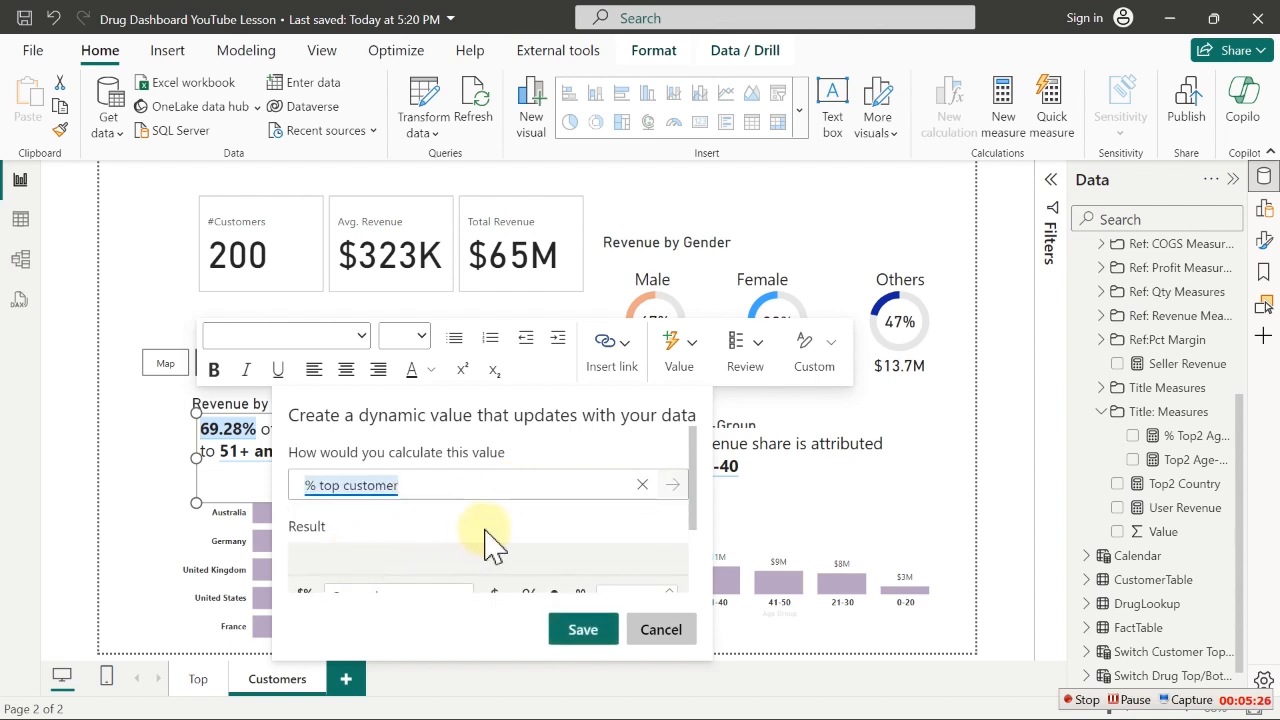
pyautogui.click(675, 486)
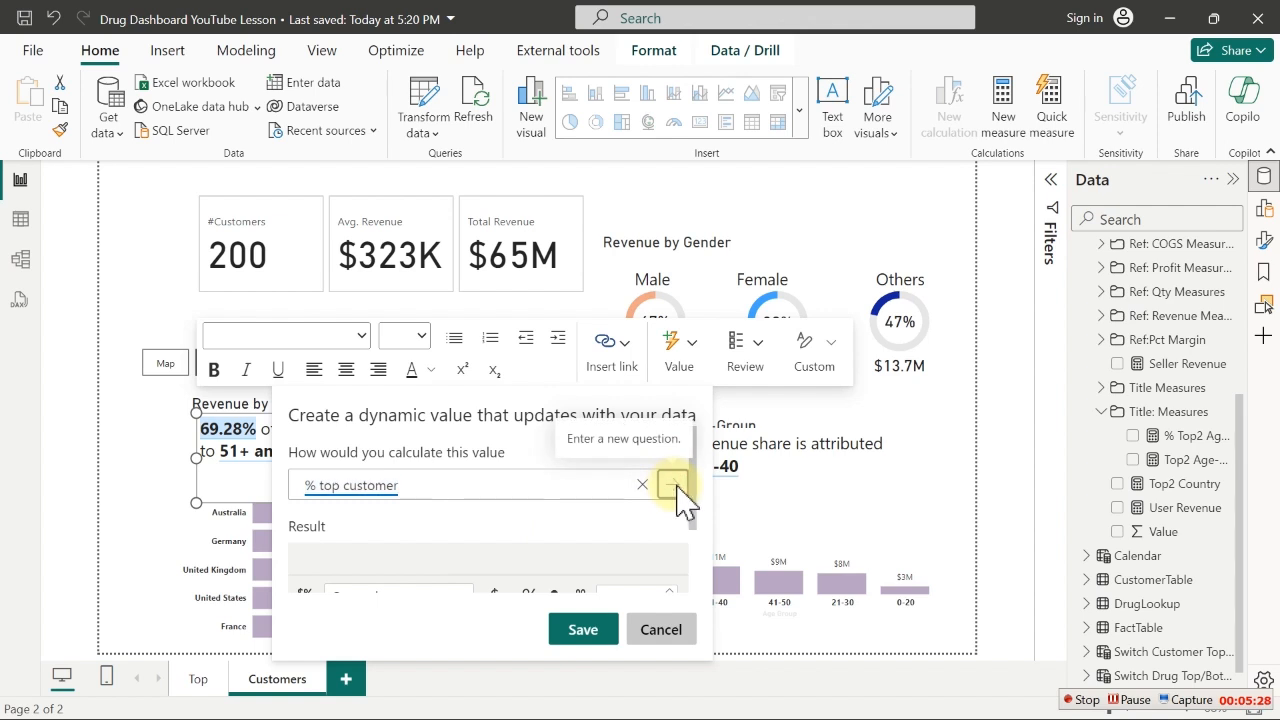
pyautogui.moveTo(690, 481)
pyautogui.mouseDown()
pyautogui.moveTo(690, 537)
pyautogui.moveTo(690, 498)
pyautogui.mouseUp()
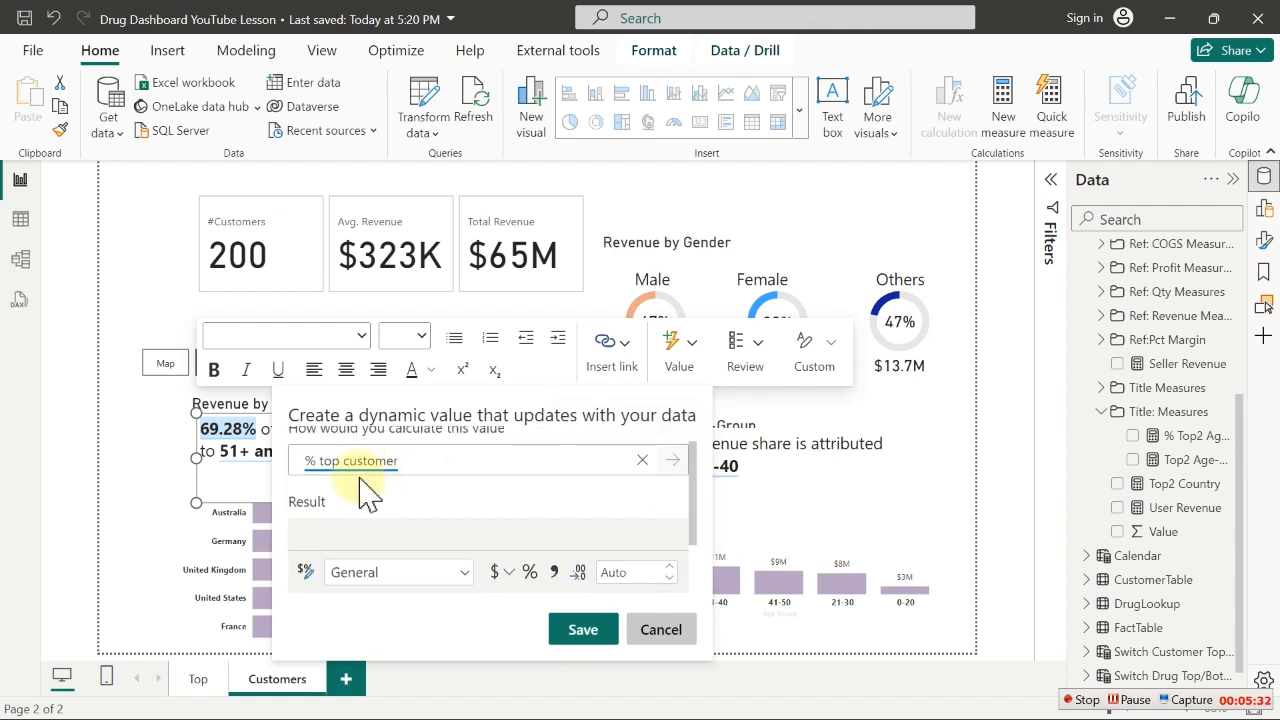
# Try extending the dynamic value's question to % top customer group
pyautogui.tripleClick(416, 461)
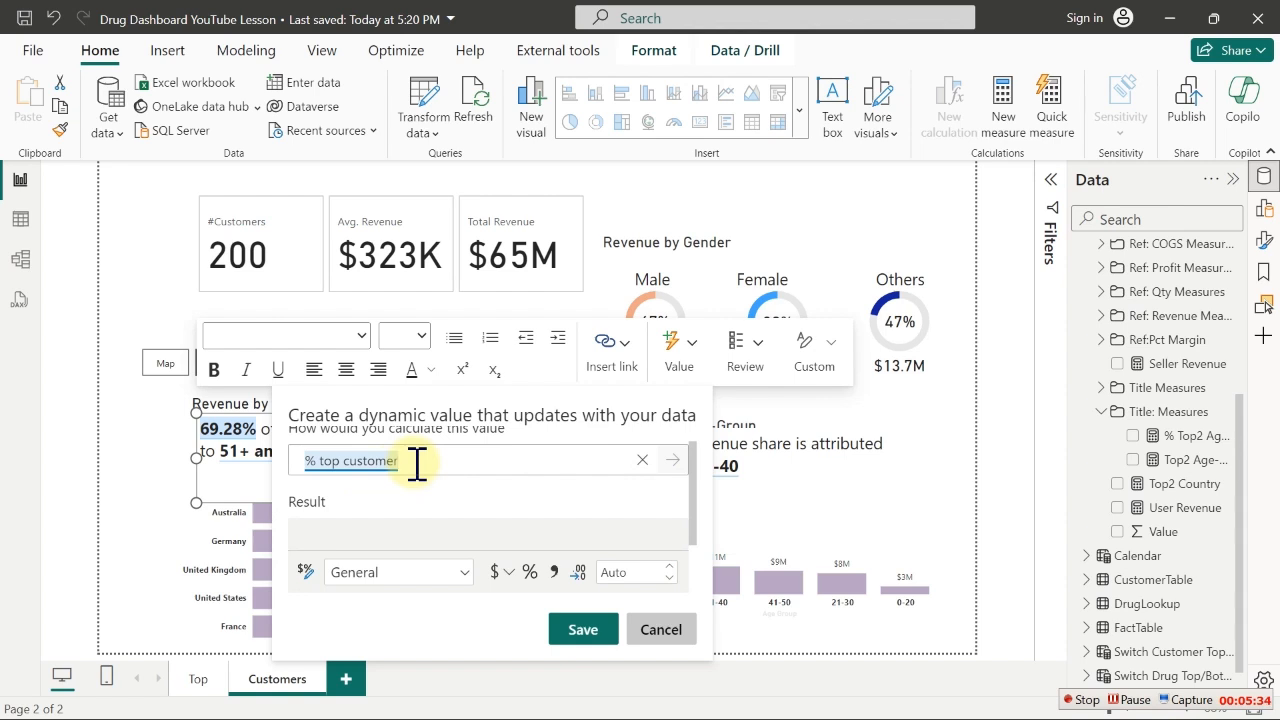
pyautogui.click(416, 461)
pyautogui.write('grou')
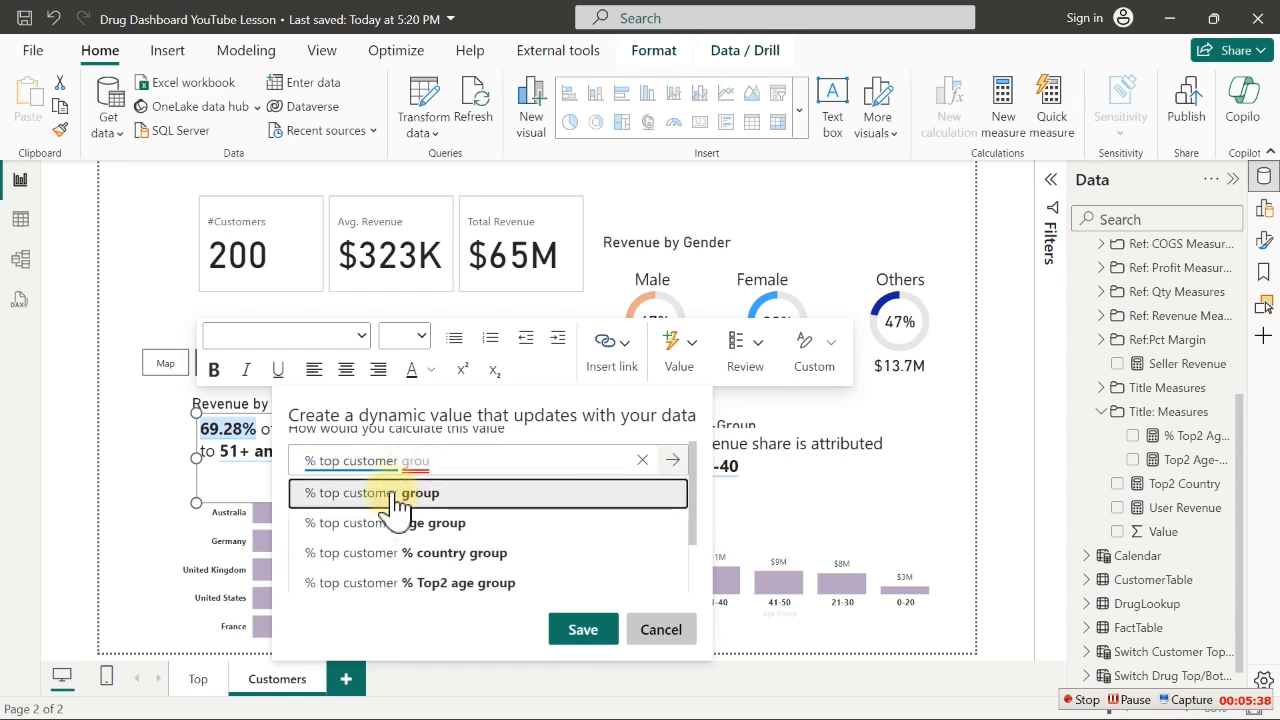
pyautogui.click(395, 493)
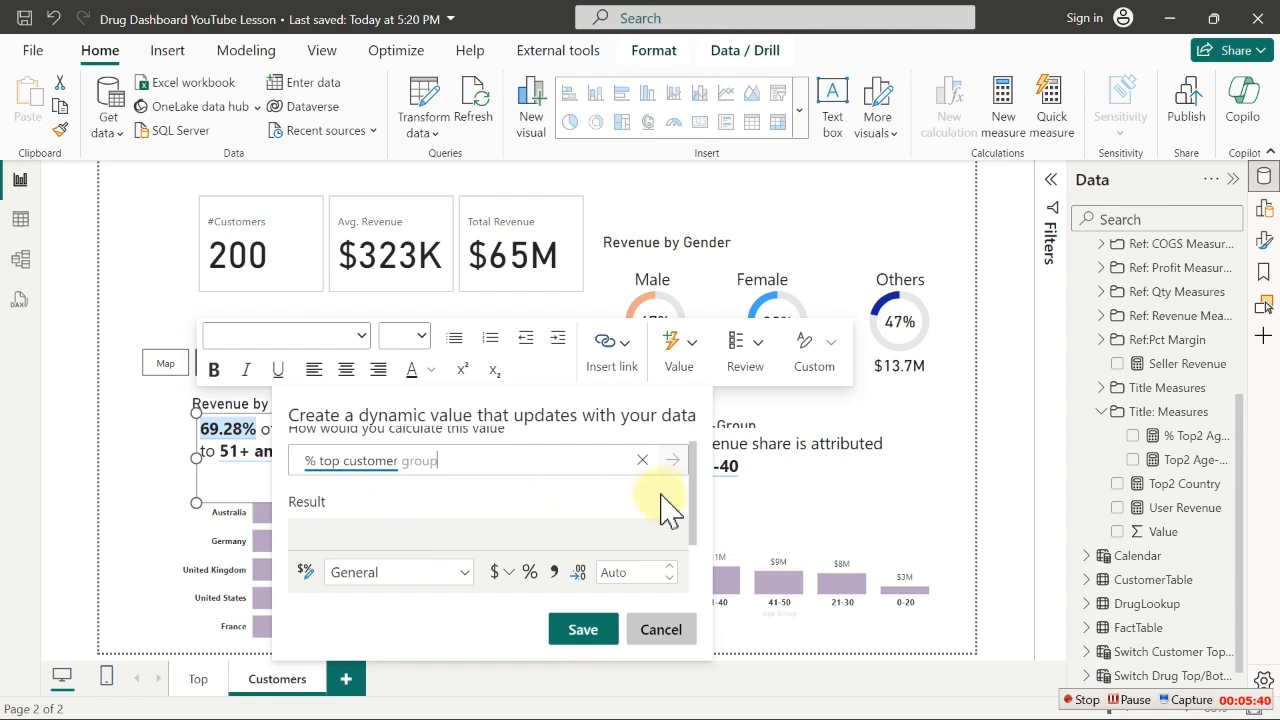
pyautogui.scroll(-1, 690, 495)
pyautogui.scroll(1, 694, 505)
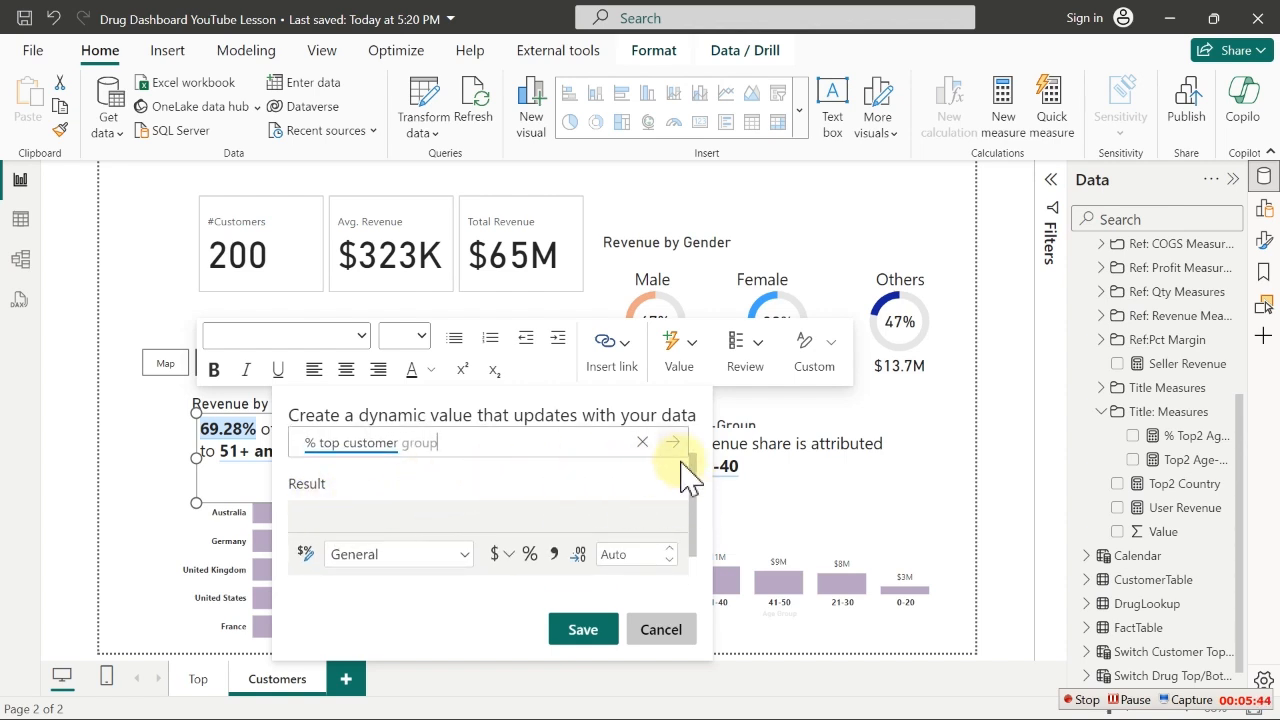
pyautogui.click(462, 449)
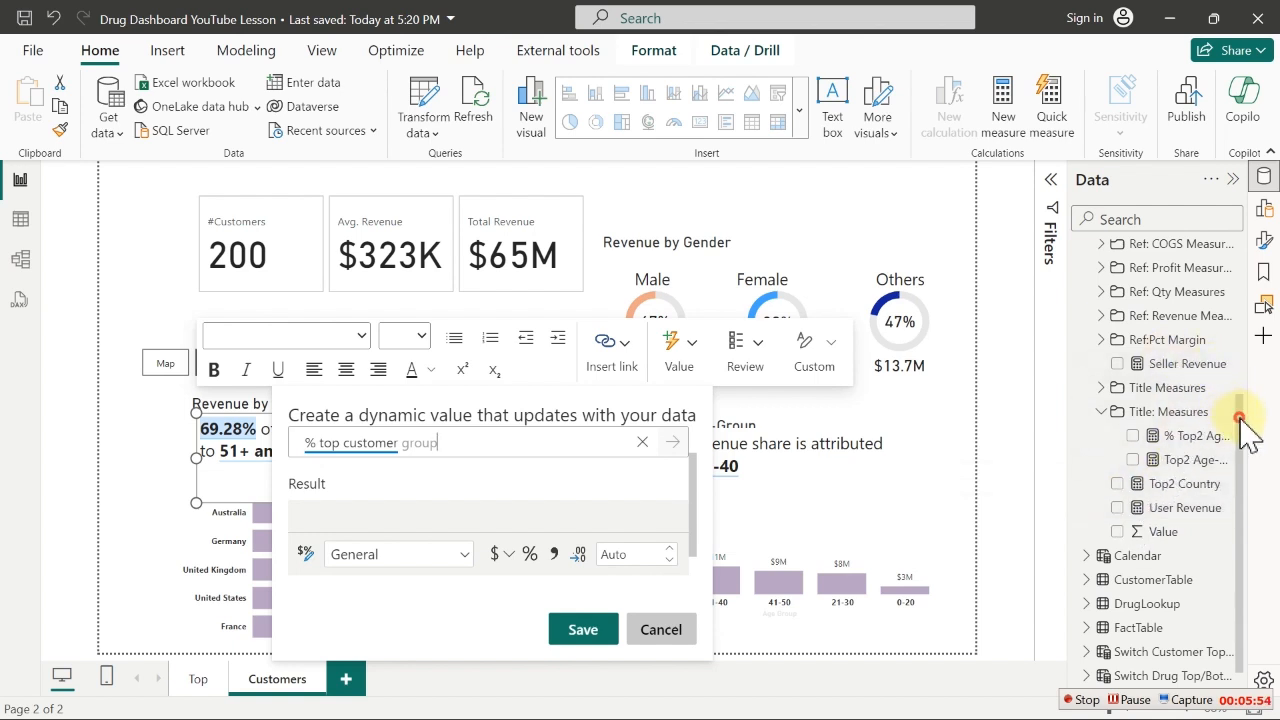
# Check the country percentage measure's name, set the dynamic value's question to the suggested % country group, and save it
pyautogui.moveTo(1240, 415); pyautogui.dragTo(1245, 258)
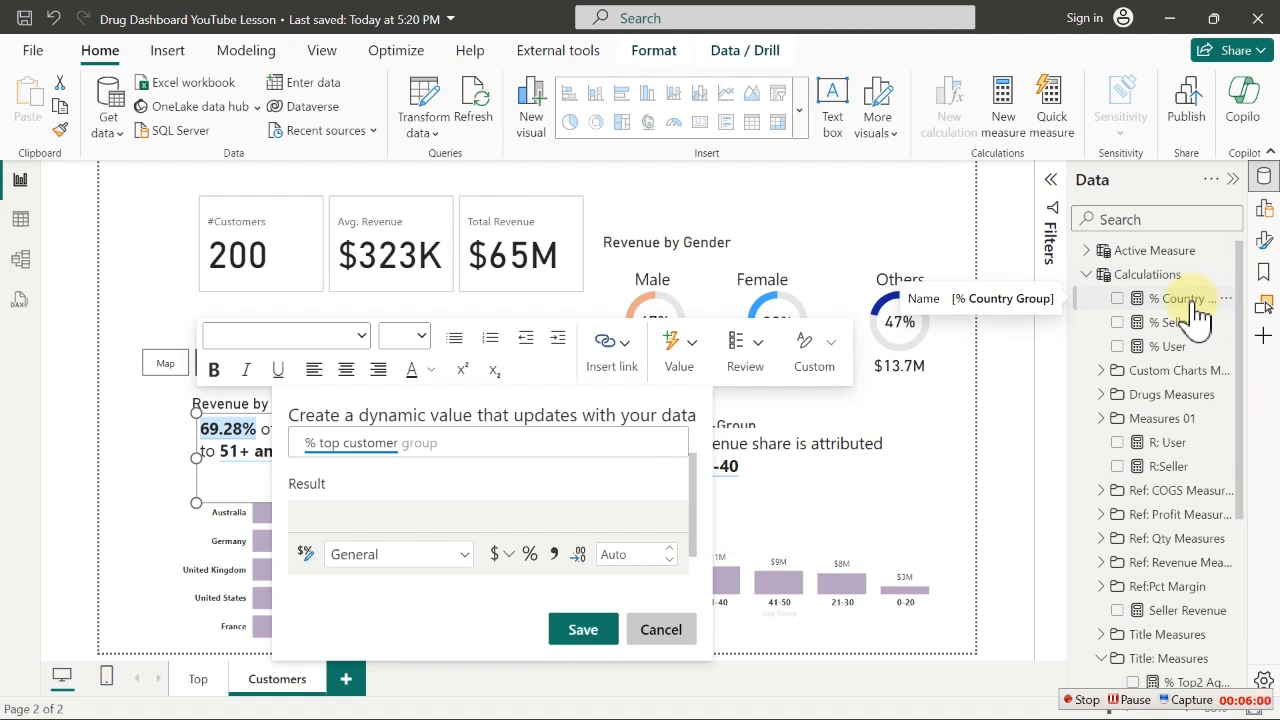
pyautogui.click(436, 446)
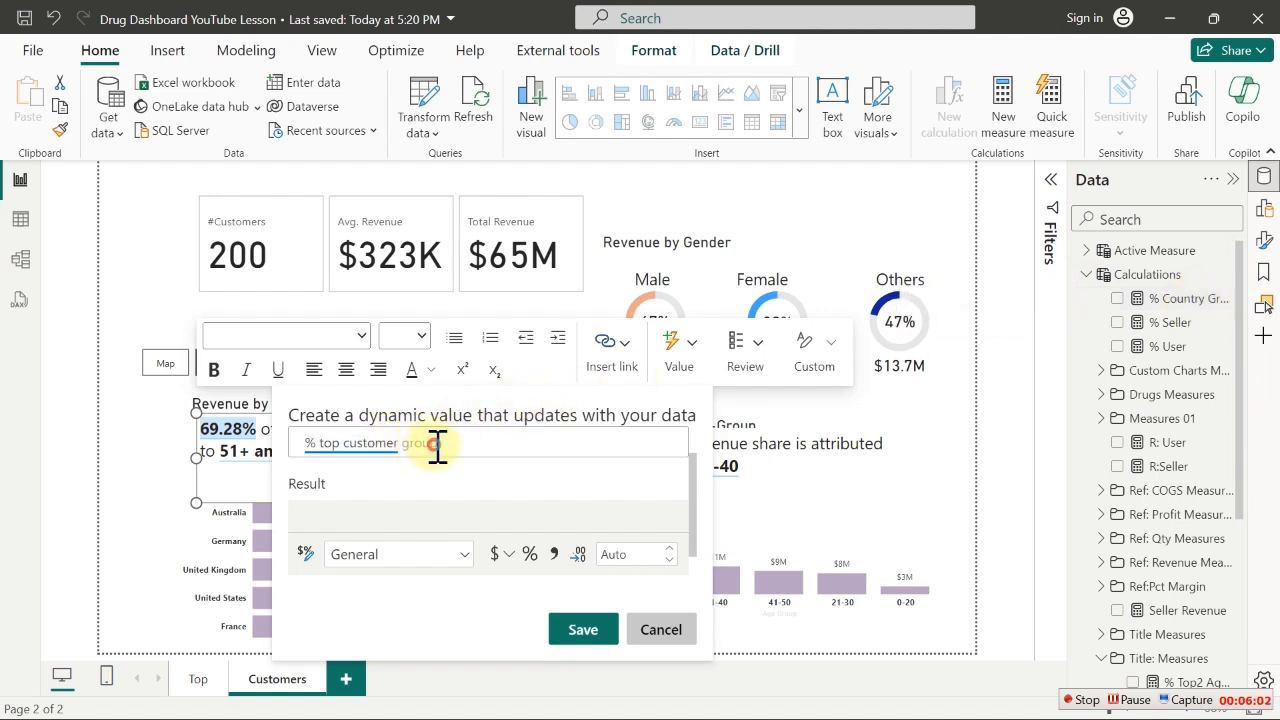
pyautogui.moveTo(457, 443); pyautogui.dragTo(325, 453)
pyautogui.press('BackSpace')
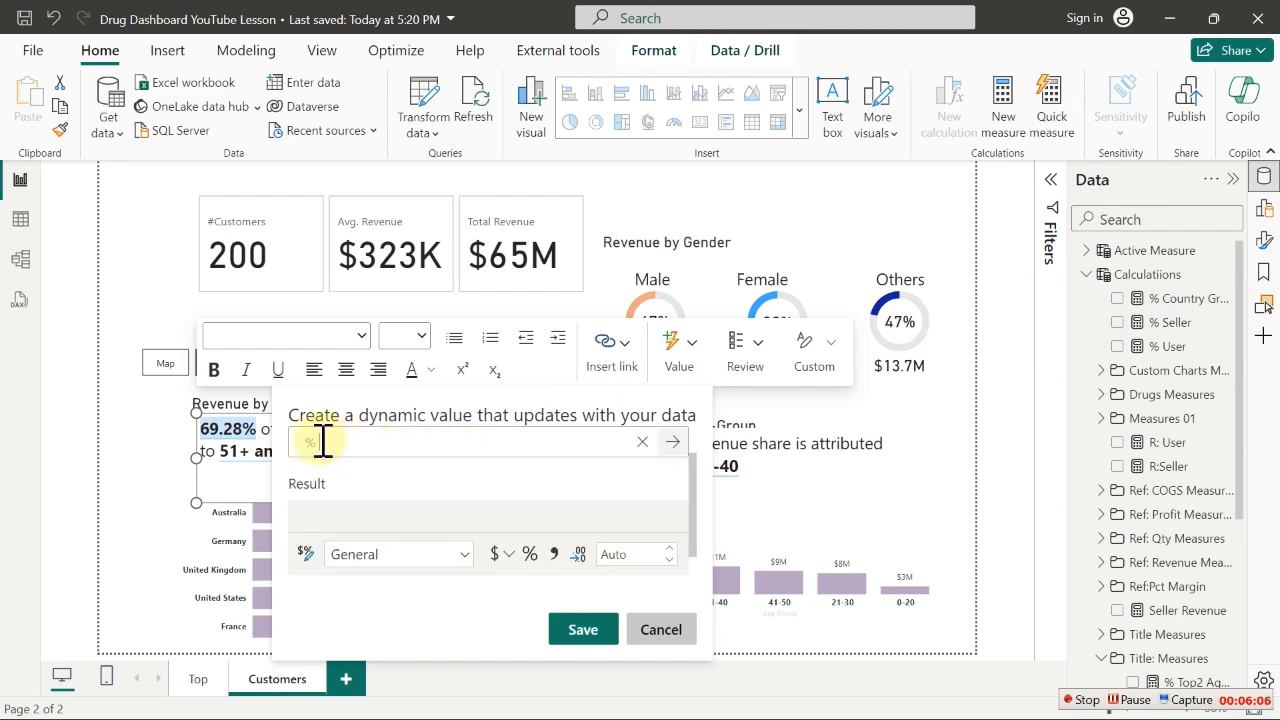
pyautogui.write('ciu')
pyautogui.press('BackSpace')
pyautogui.press('BackSpace')
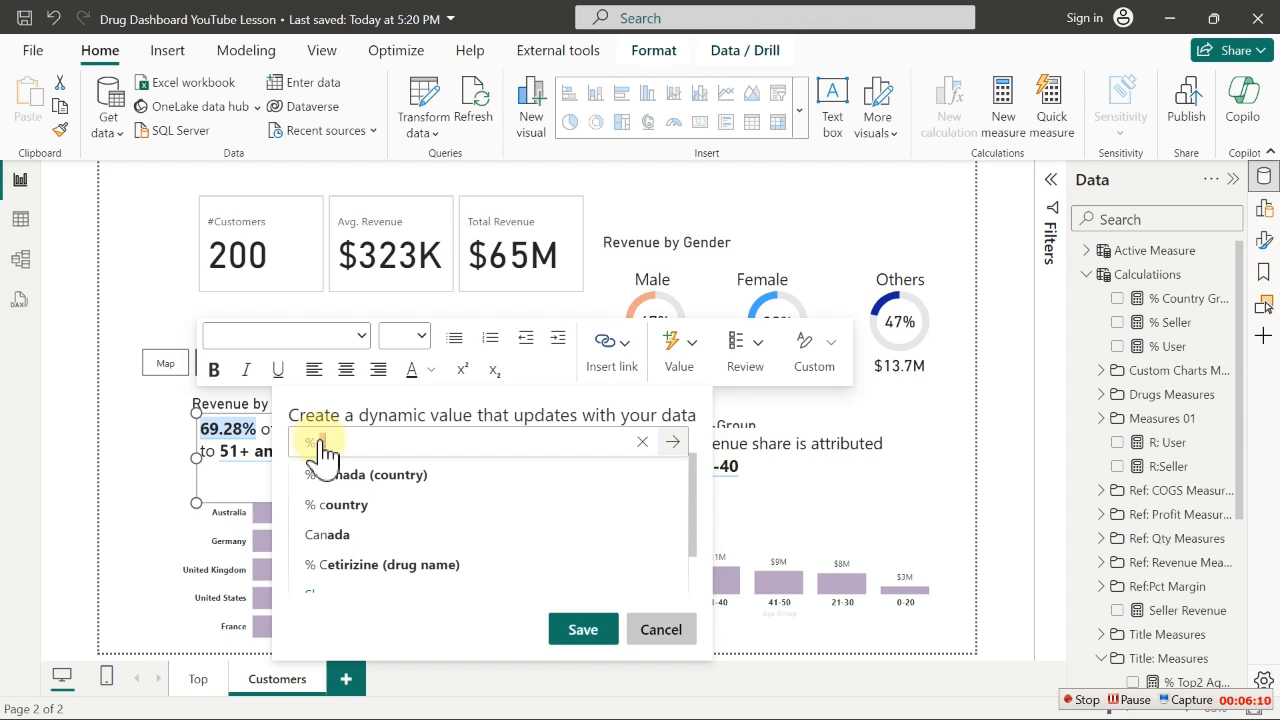
pyautogui.write('ou')
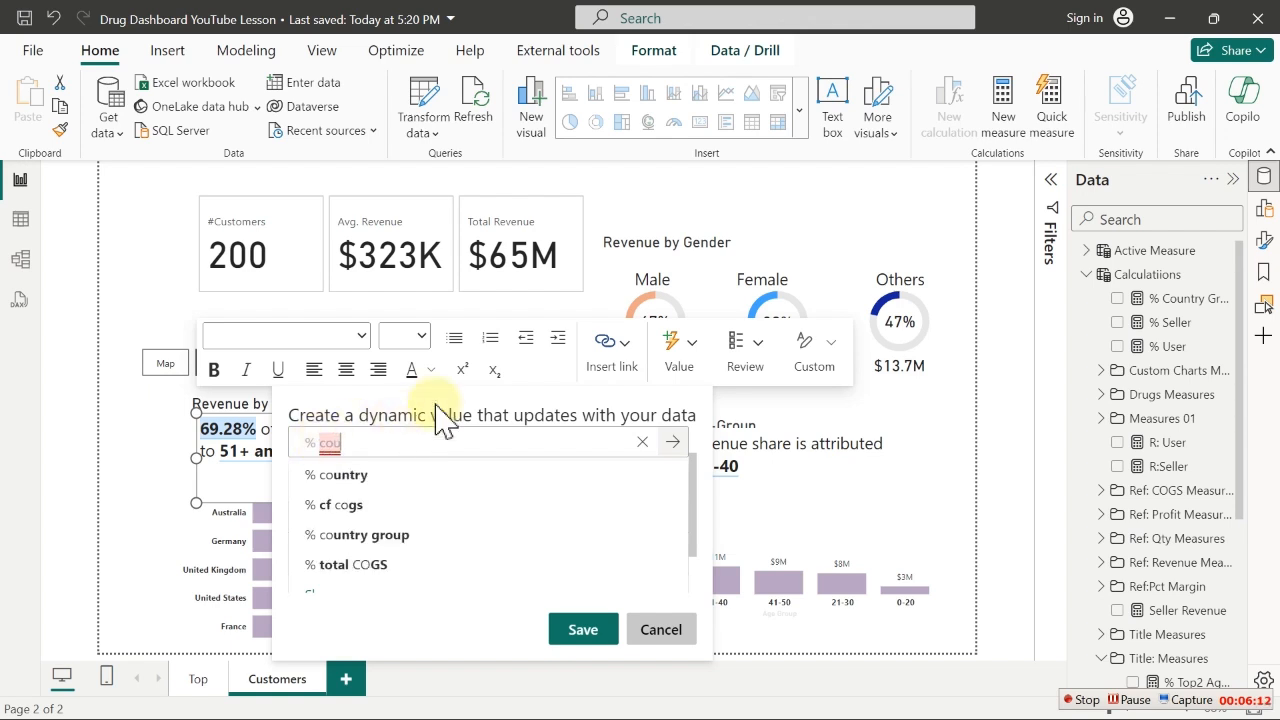
pyautogui.write('ntry')
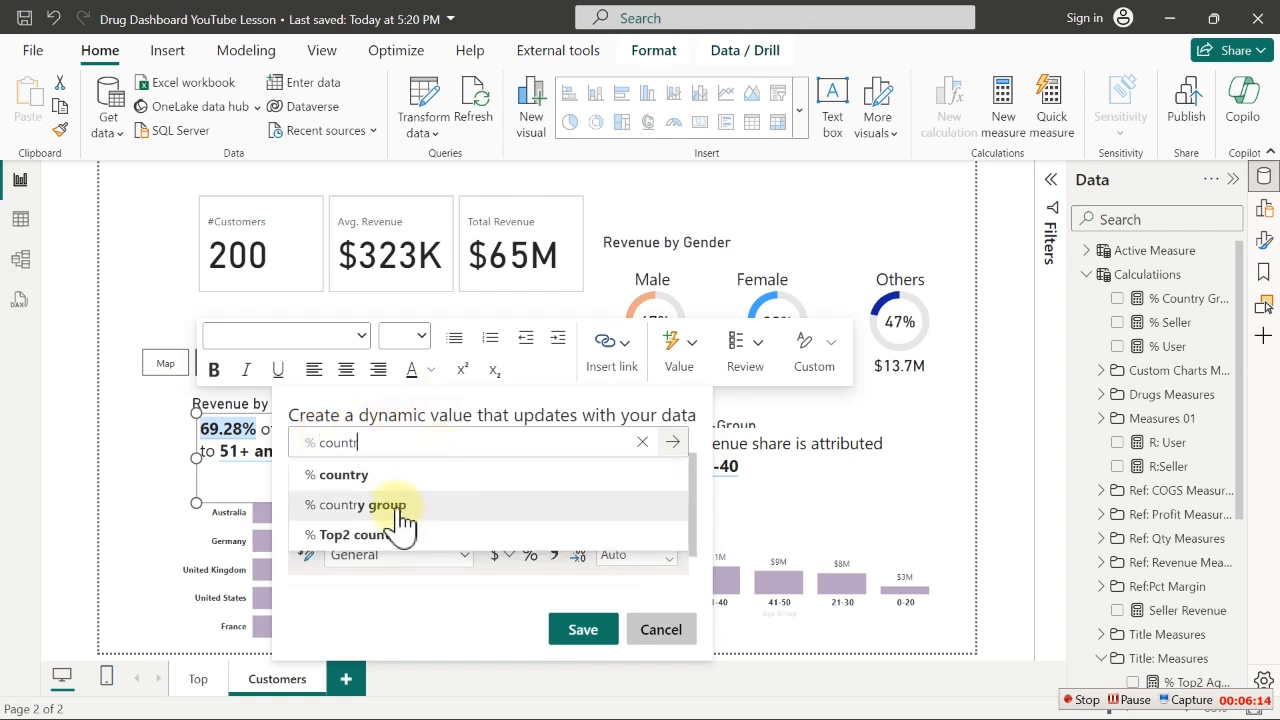
pyautogui.click(400, 510)
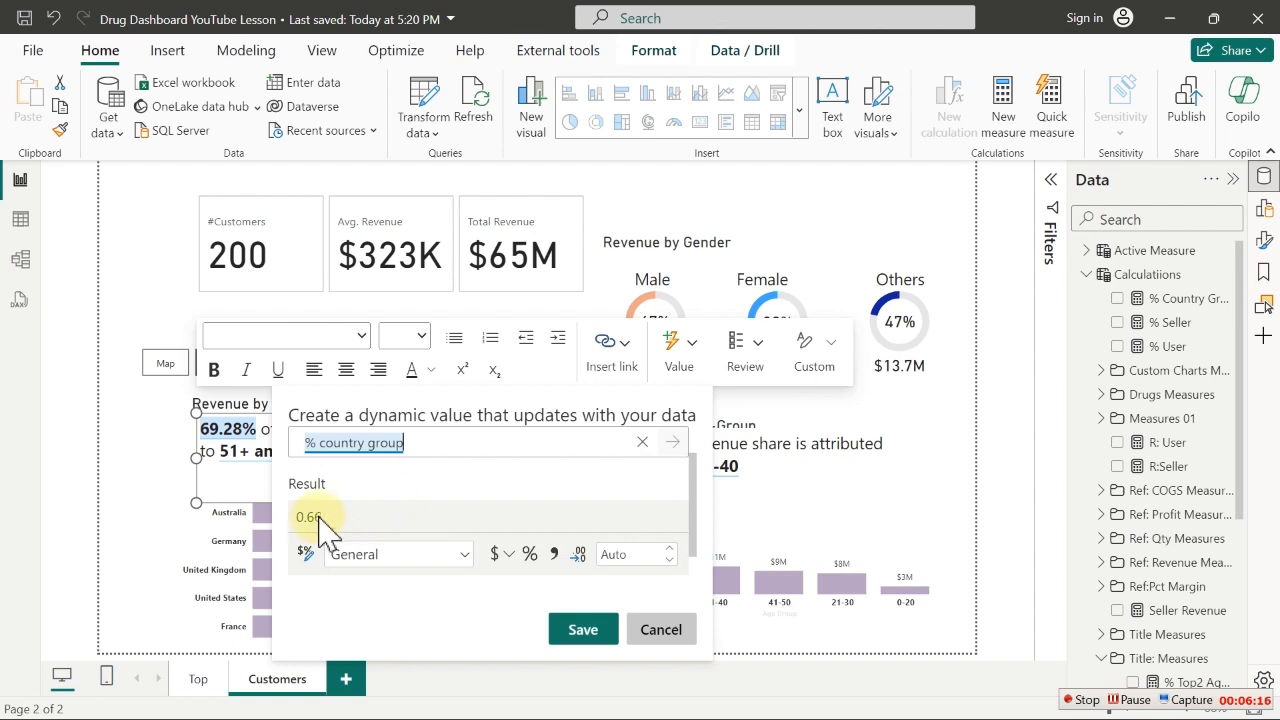
pyautogui.click(592, 630)
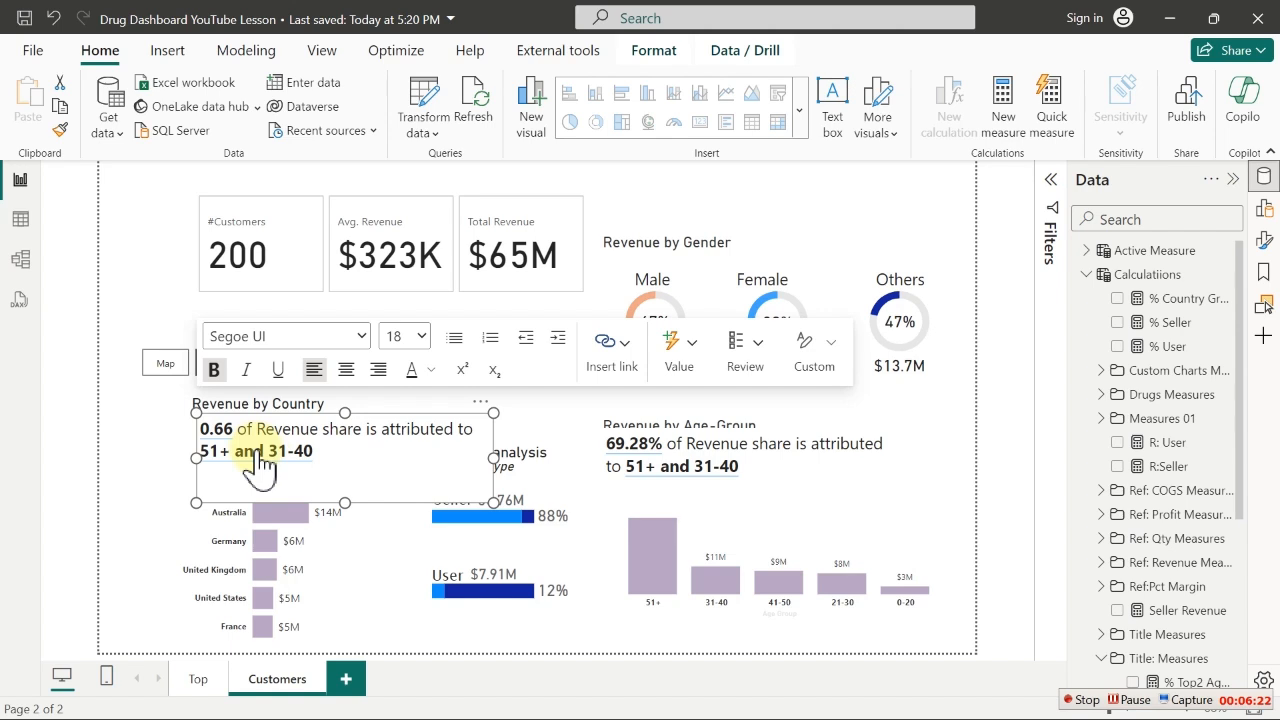
# Rename the % Country Group measure to % Country in its formula, commit it, and format it as a percentage
pyautogui.click(1175, 302)
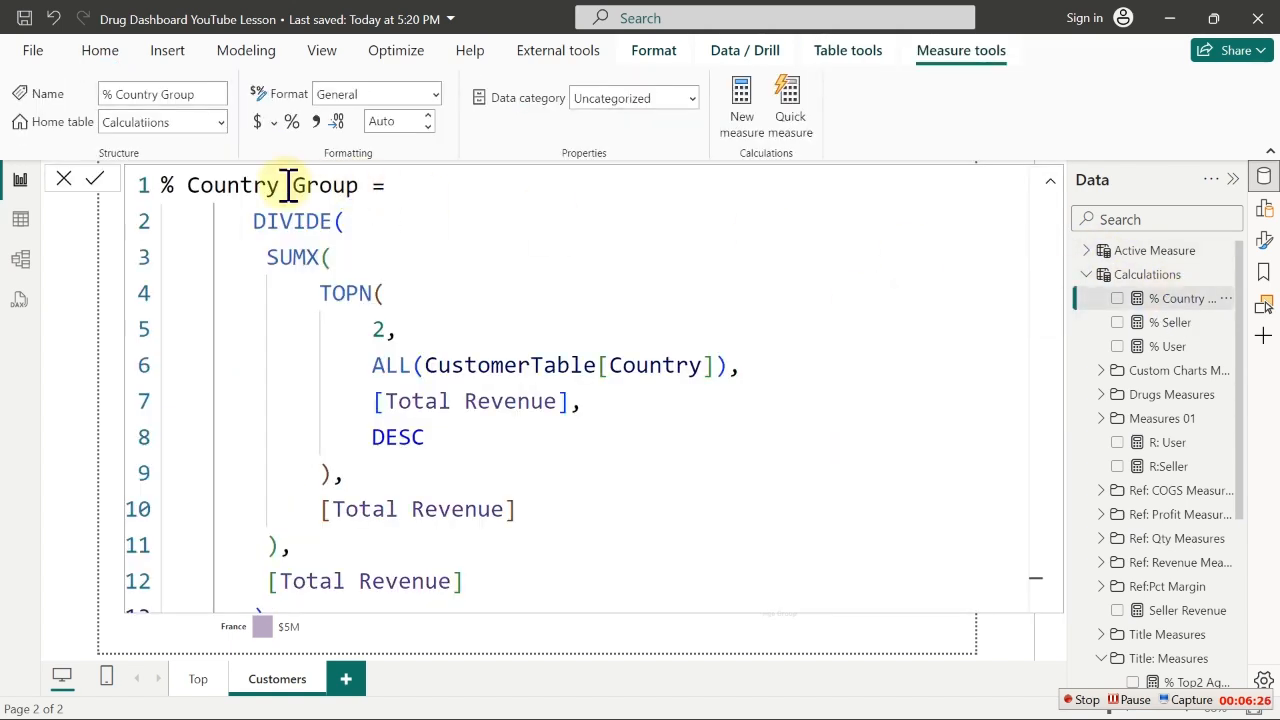
pyautogui.moveTo(286, 185); pyautogui.dragTo(364, 184)
pyautogui.press('BackSpace')
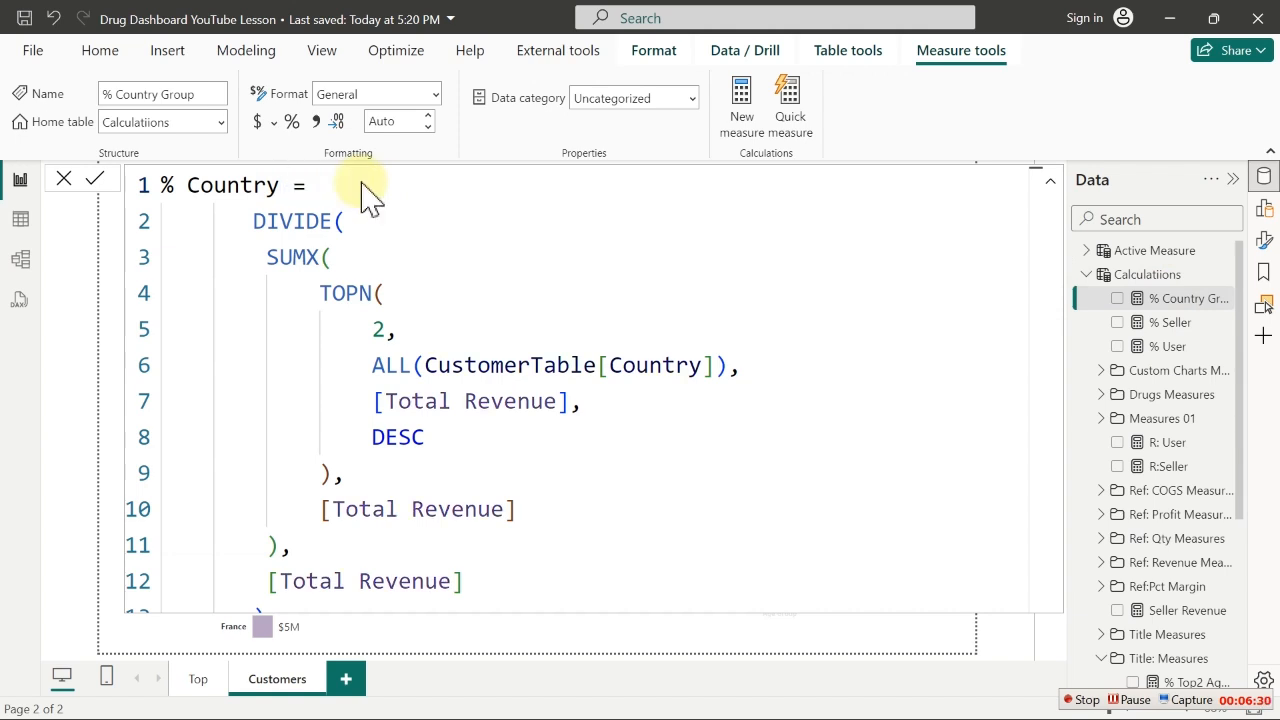
pyautogui.press('Return')
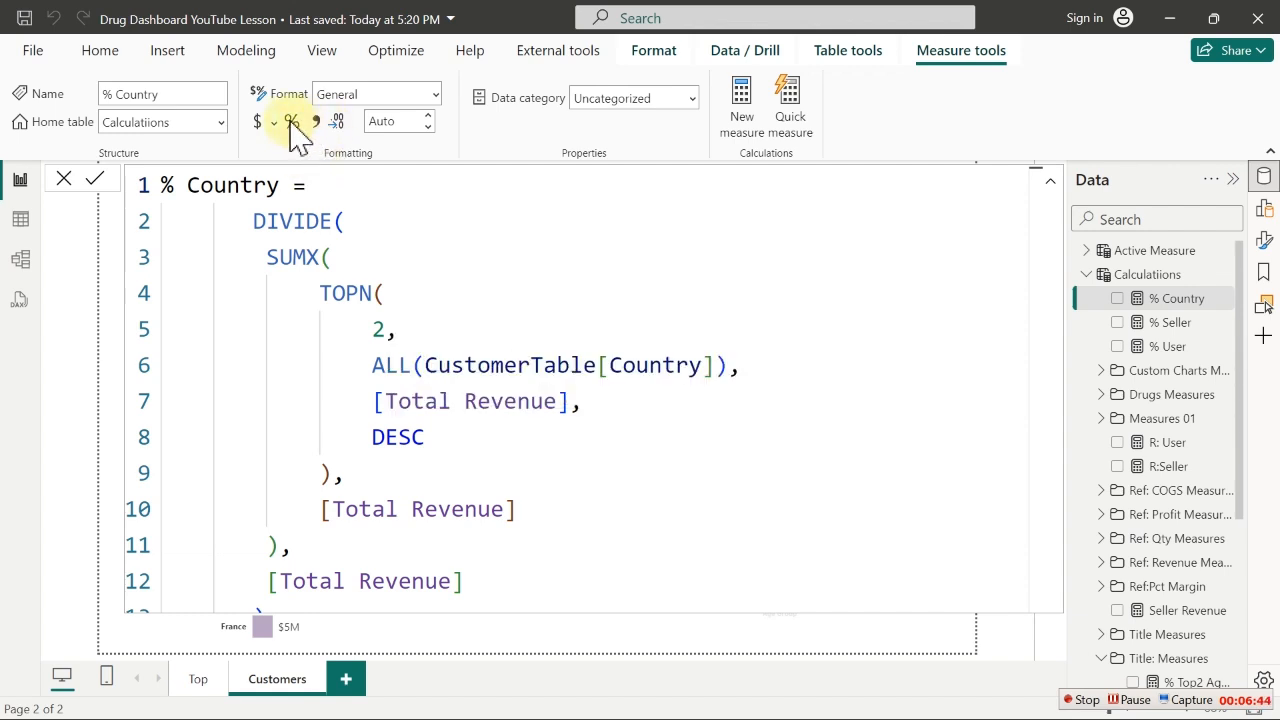
pyautogui.click(340, 192)
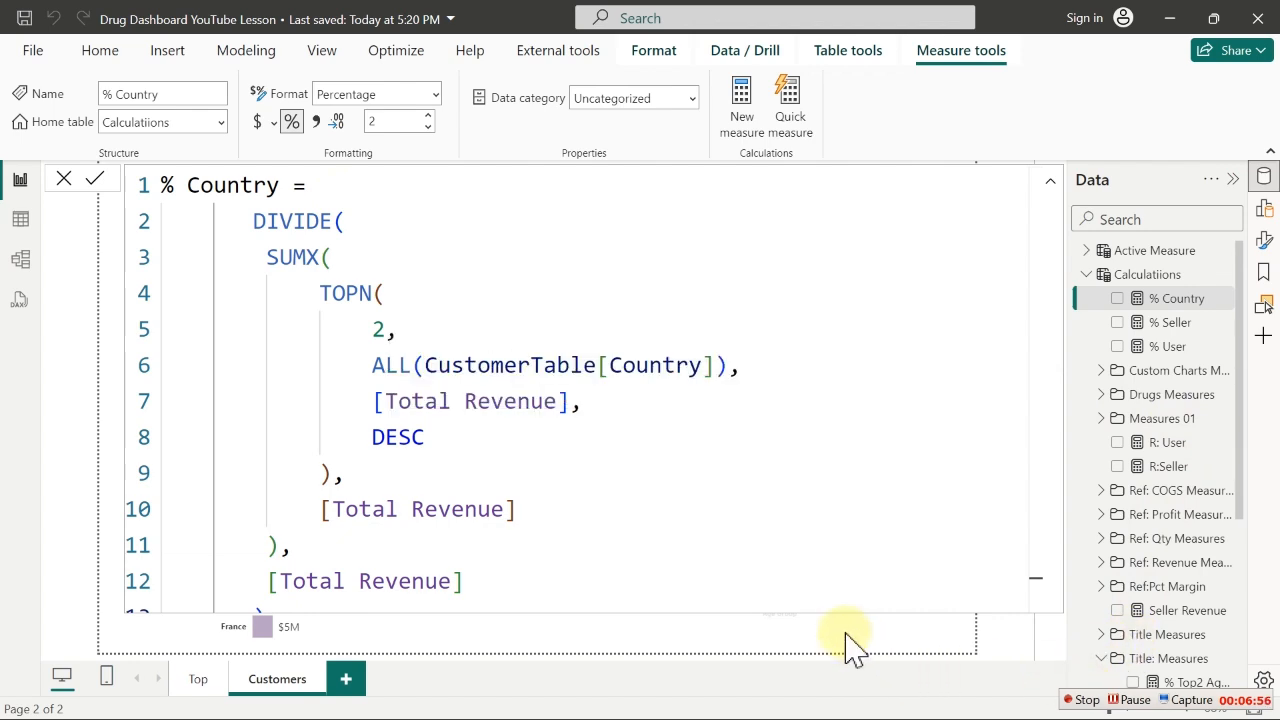
pyautogui.click(848, 645)
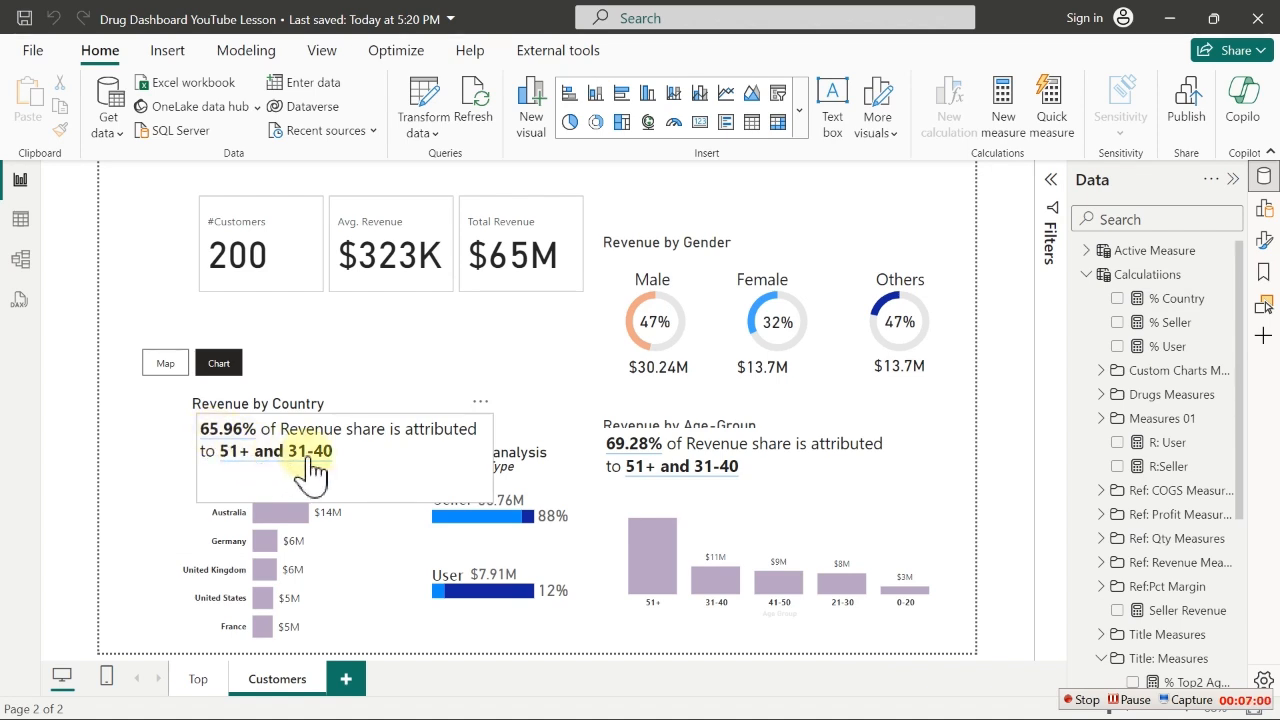
# Change the age-group dynamic value in the Revenue by Country text to the suggested Top2 country question, save it and deselect the text box
pyautogui.doubleClick(307, 462)
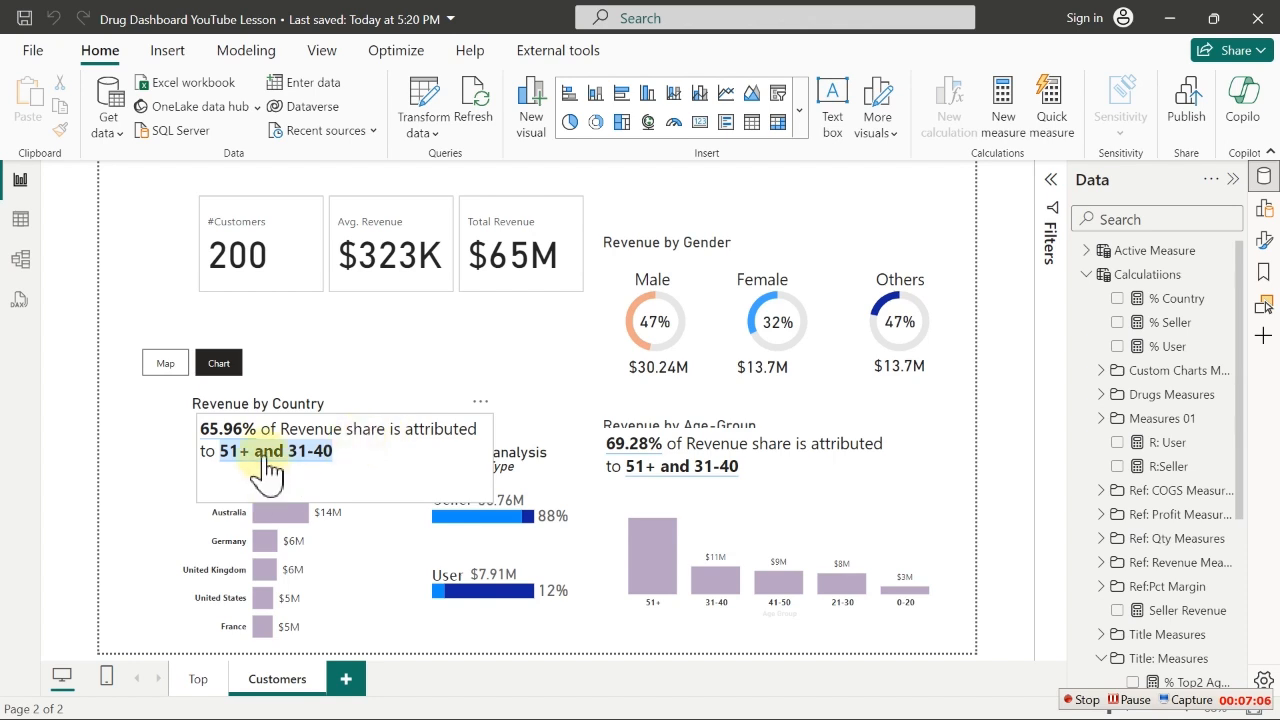
pyautogui.click(266, 464)
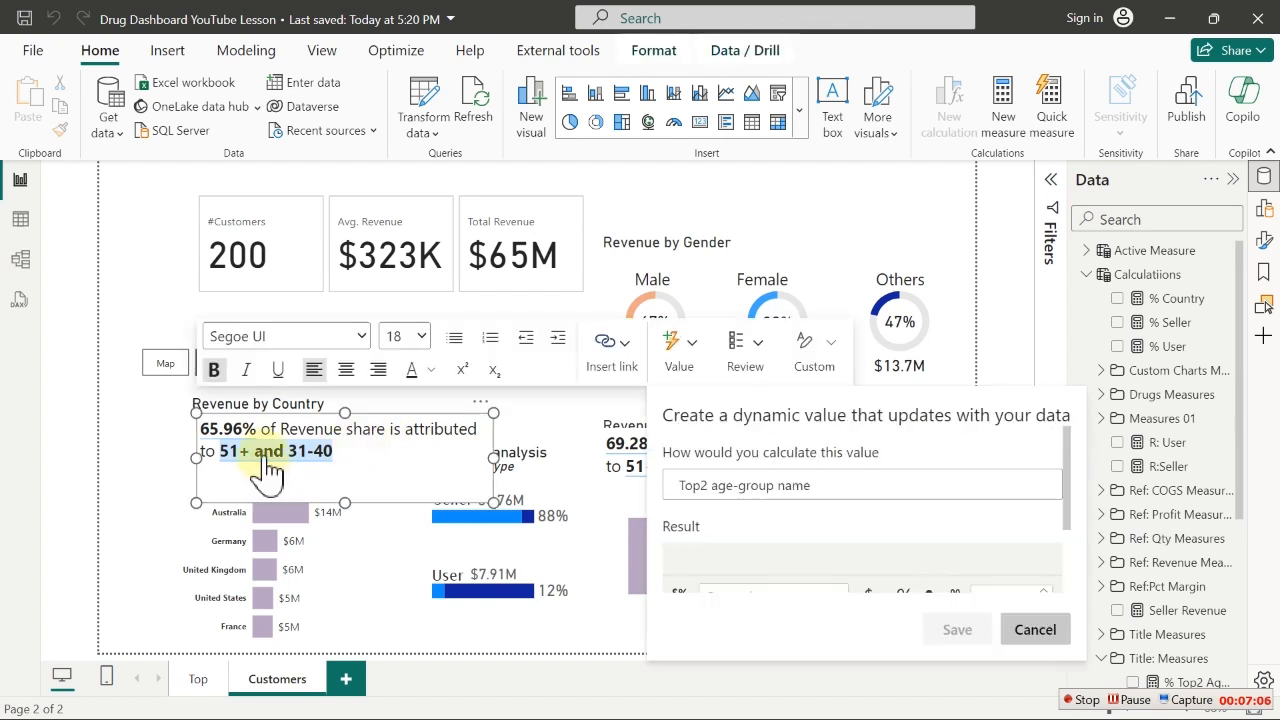
pyautogui.click(822, 488)
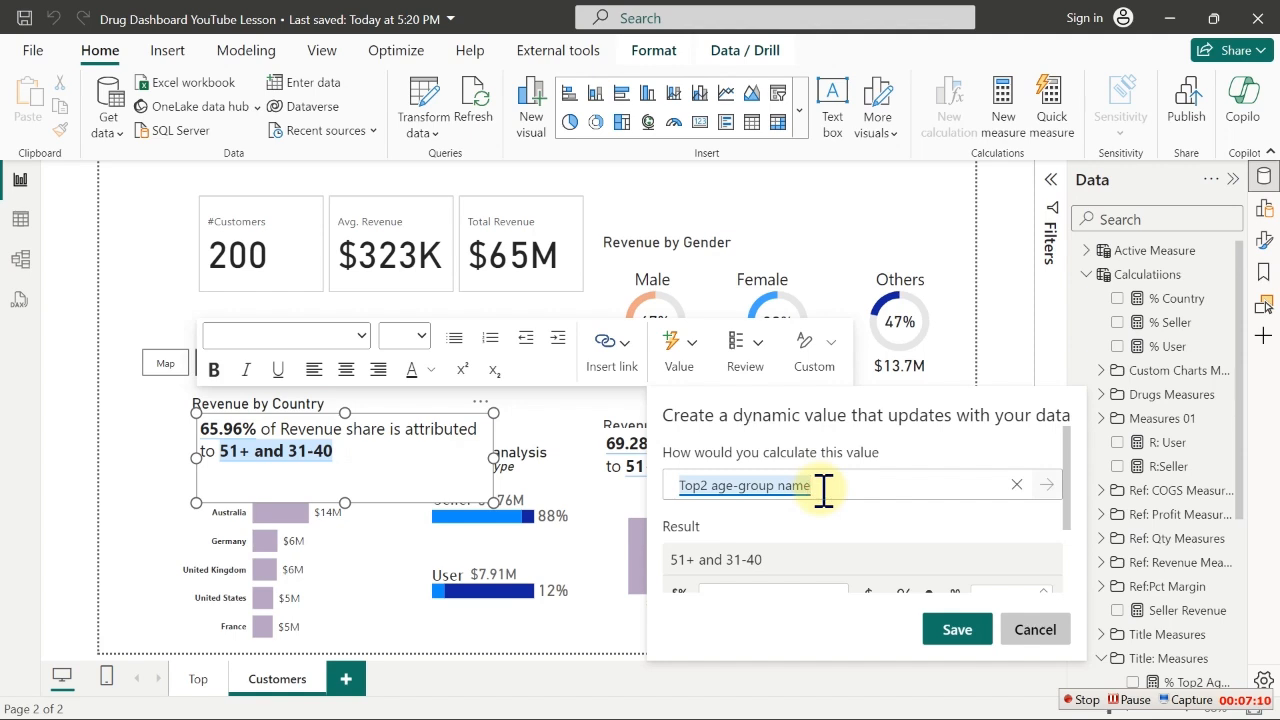
pyautogui.press('BackSpace')
pyautogui.press('BackSpace')
pyautogui.press('BackSpace')
pyautogui.press('BackSpace')
pyautogui.press('BackSpace')
pyautogui.press('BackSpace')
pyautogui.press('BackSpace')
pyautogui.press('BackSpace')
pyautogui.press('BackSpace')
pyautogui.press('BackSpace')
pyautogui.press('BackSpace')
pyautogui.press('BackSpace')
pyautogui.press('BackSpace')
pyautogui.press('BackSpace')
pyautogui.press('BackSpace')
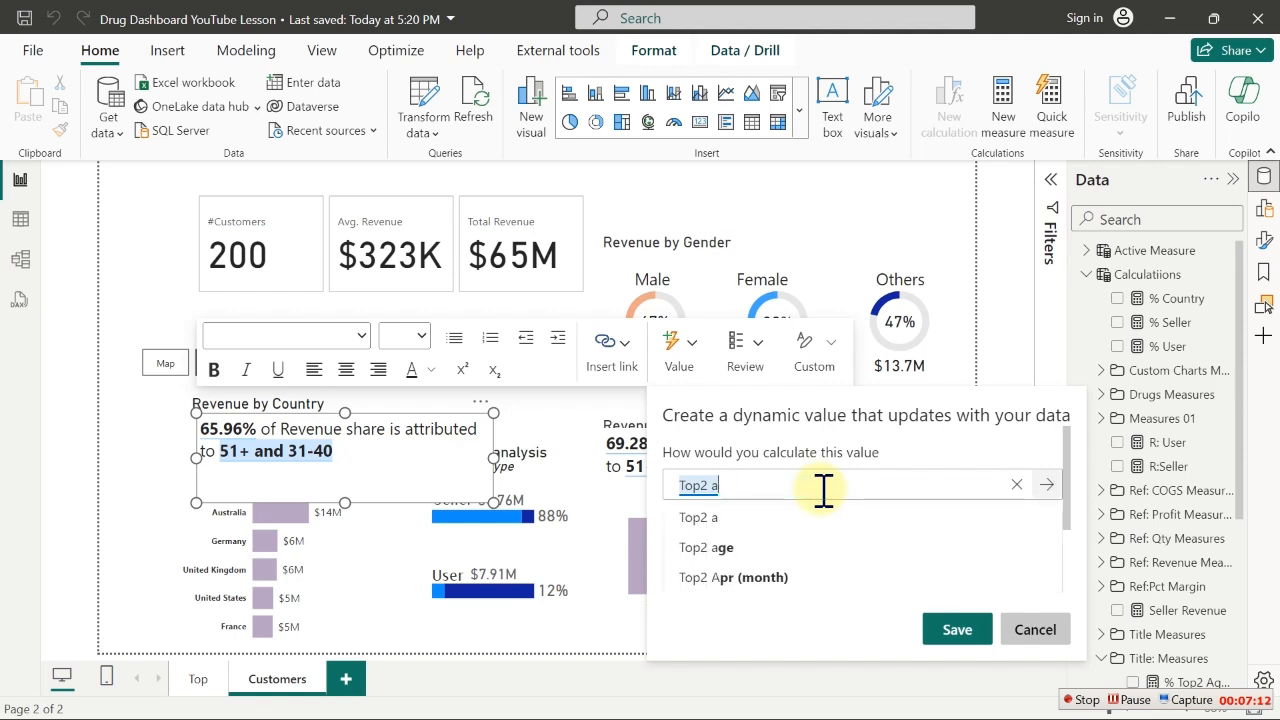
pyautogui.write('count')
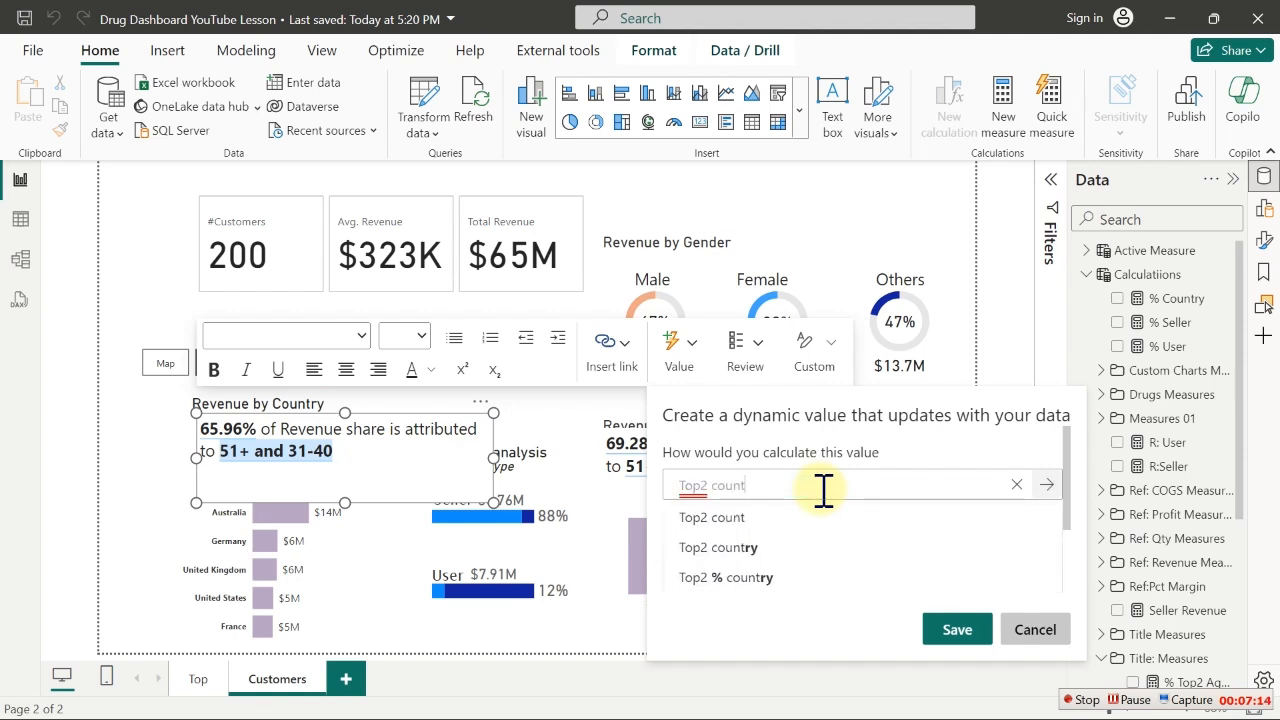
pyautogui.click(727, 560)
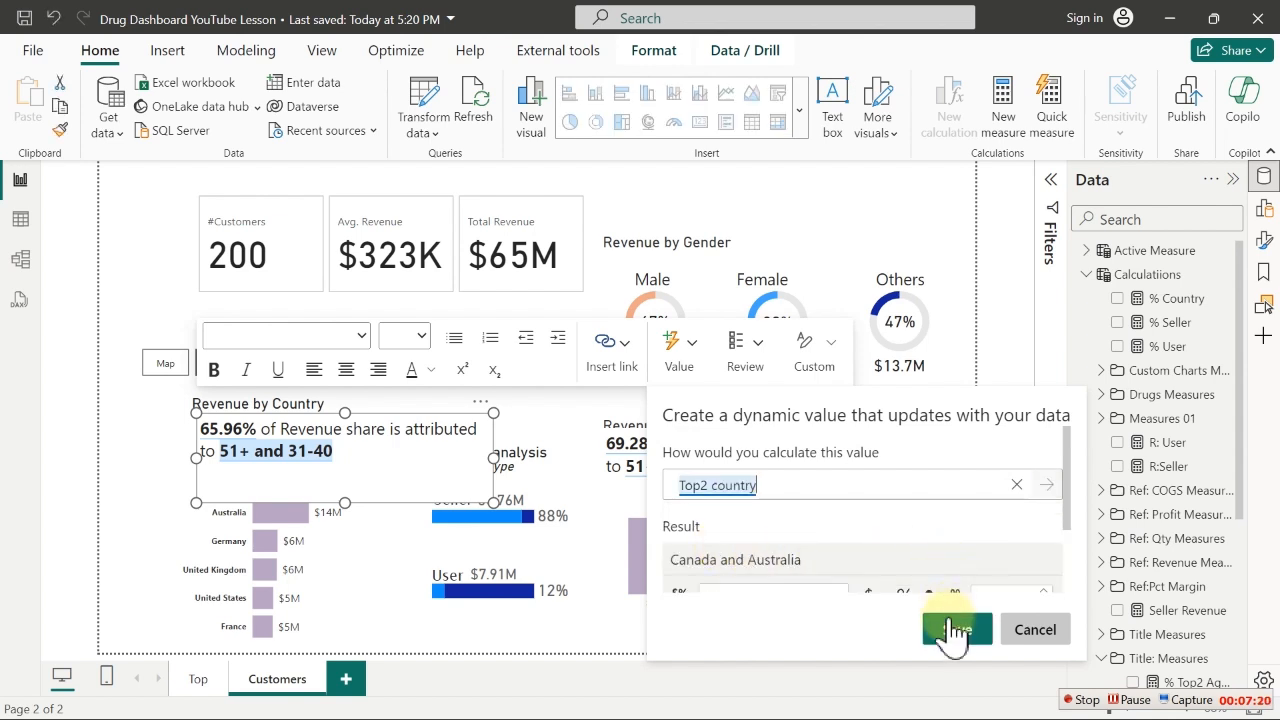
pyautogui.click(952, 626)
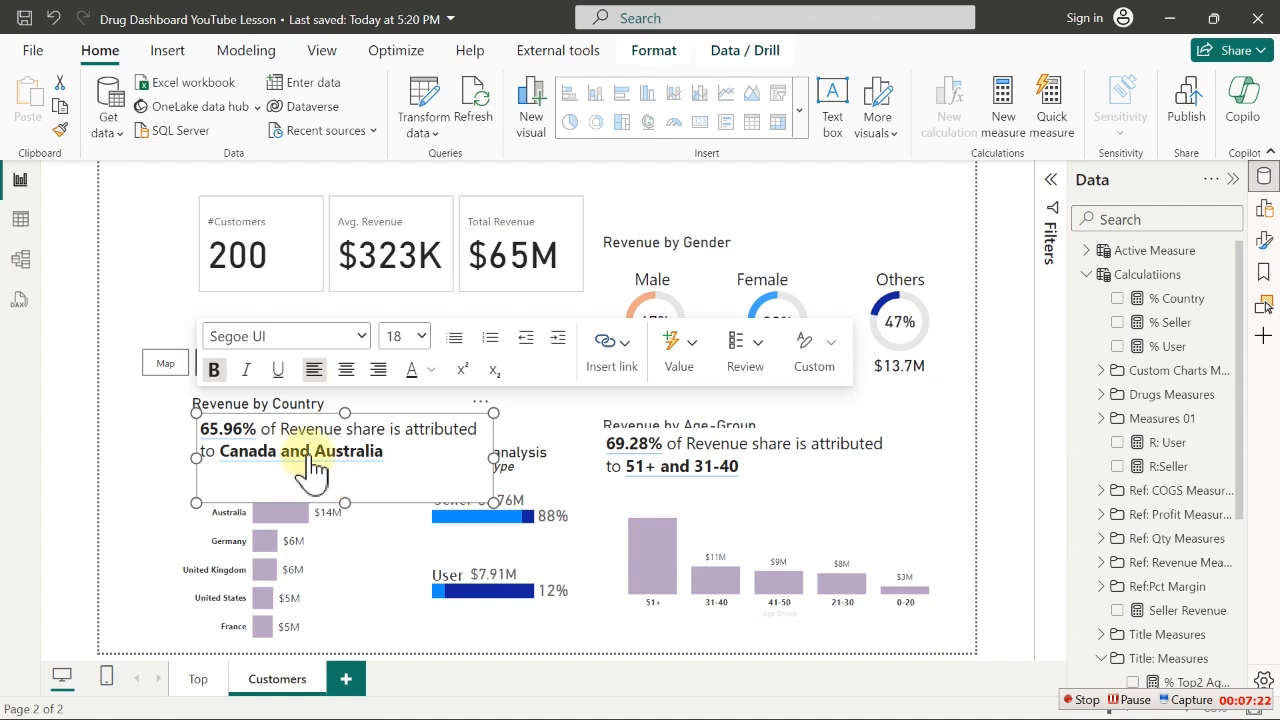
pyautogui.click(560, 425)
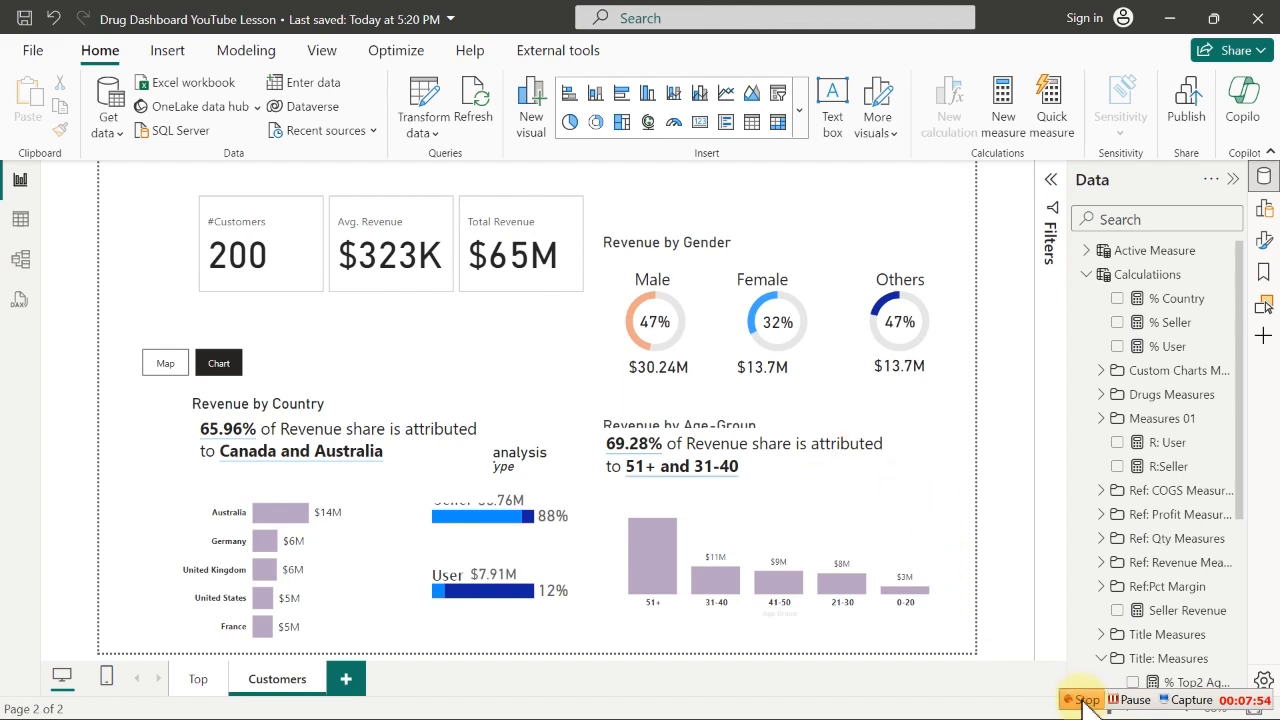
# Capture the whole Customers report page as a new rectangular snip with Snipping Tool
pyautogui.click(1078, 699)
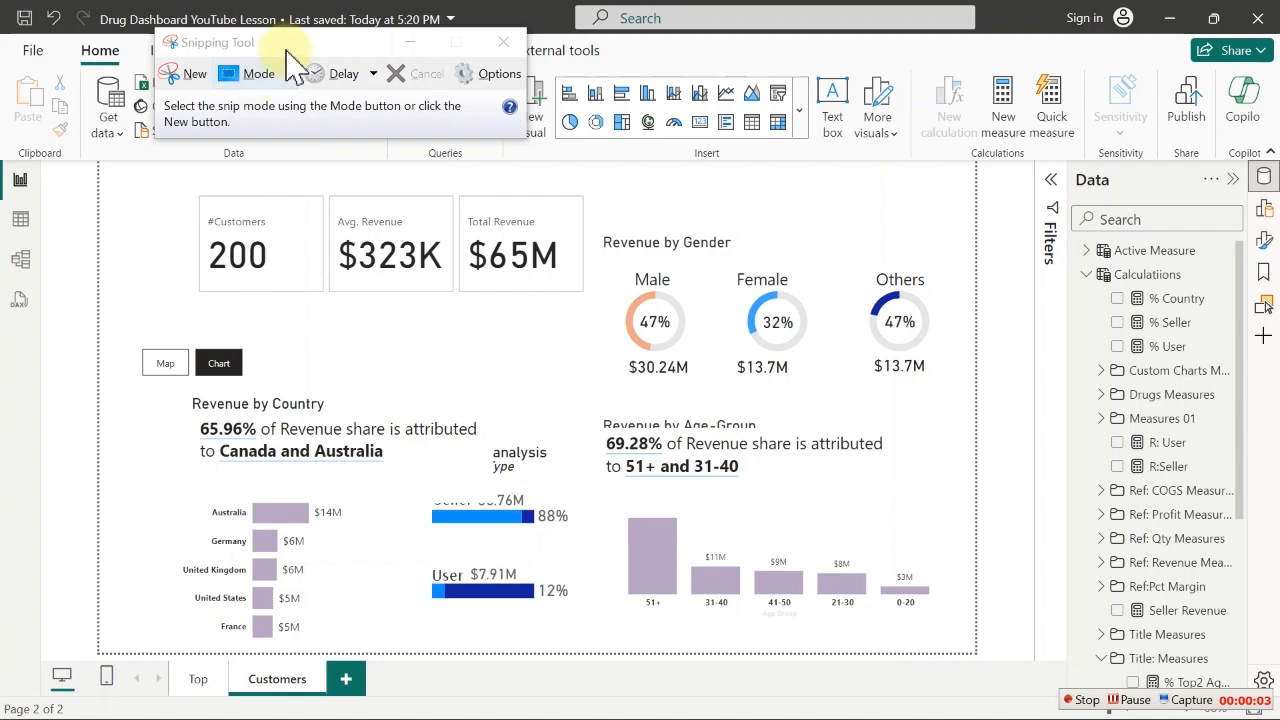
pyautogui.moveTo(287, 52); pyautogui.dragTo(270, 278)
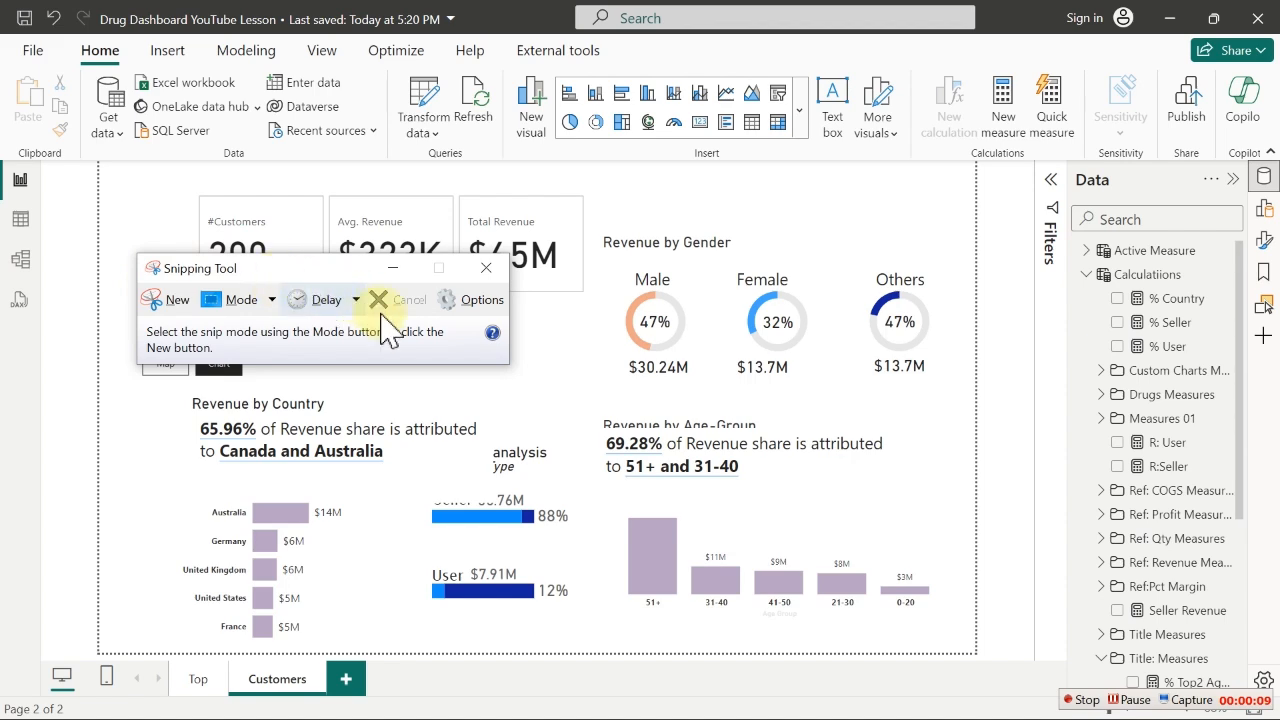
pyautogui.click(170, 300)
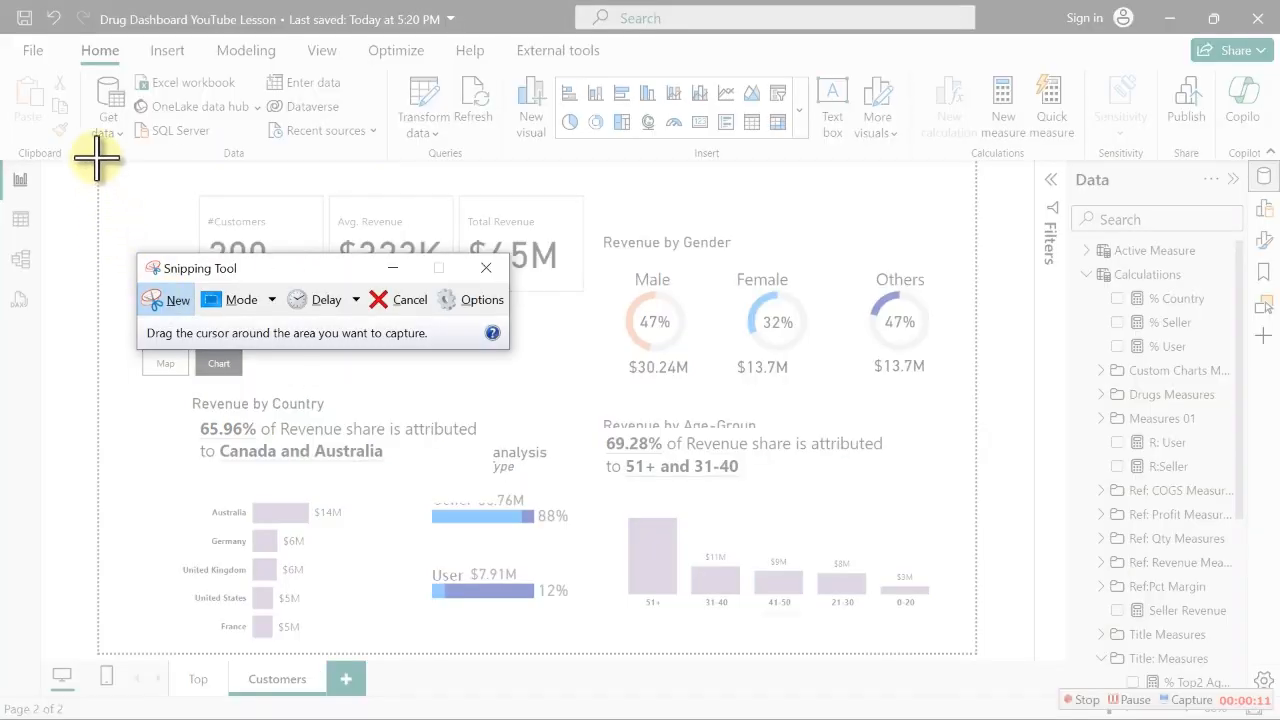
pyautogui.moveTo(98, 160); pyautogui.dragTo(977, 656)
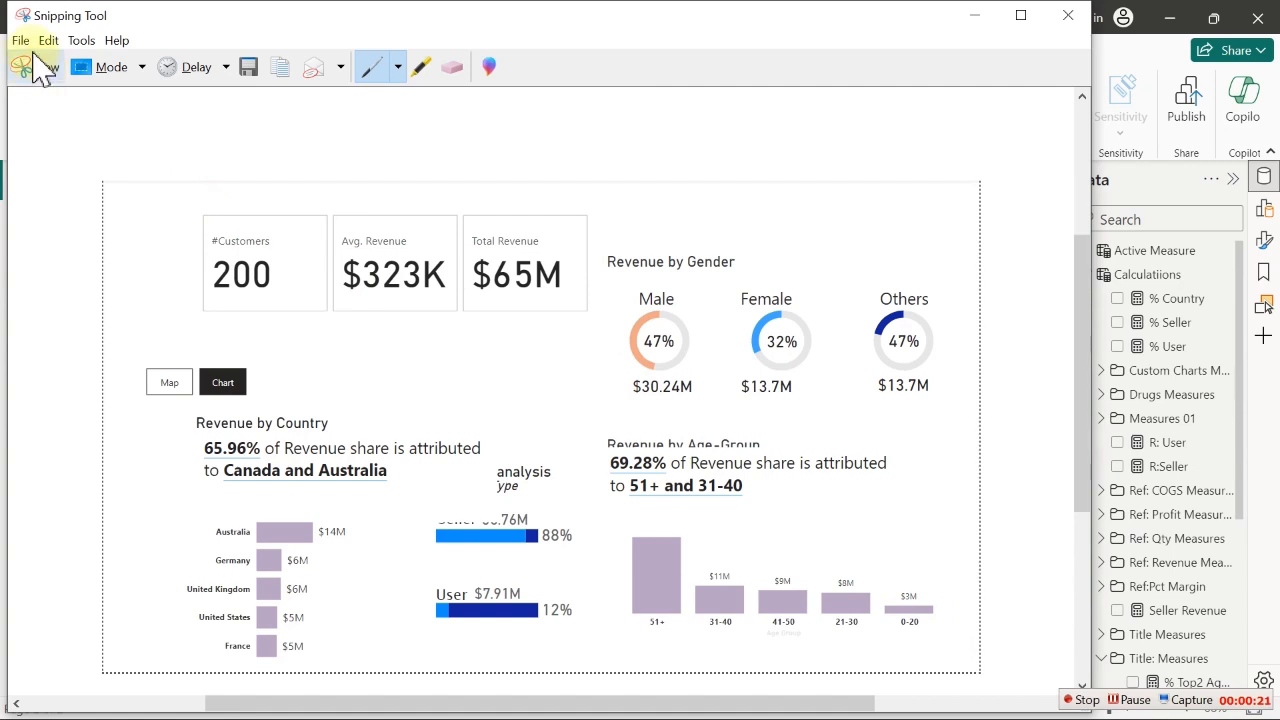
# Save the snip to the Desktop as a PNG file named Capture and close Snipping Tool
pyautogui.click(22, 42)
pyautogui.click(60, 88)
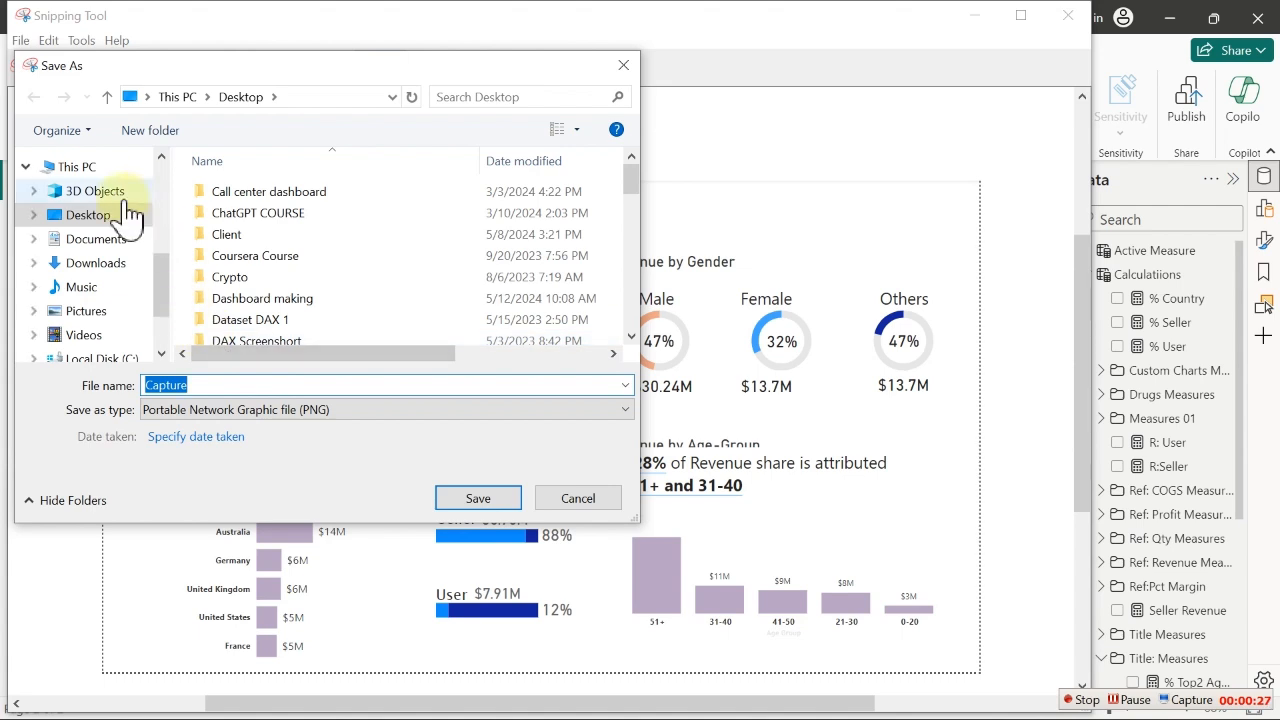
pyautogui.click(470, 500)
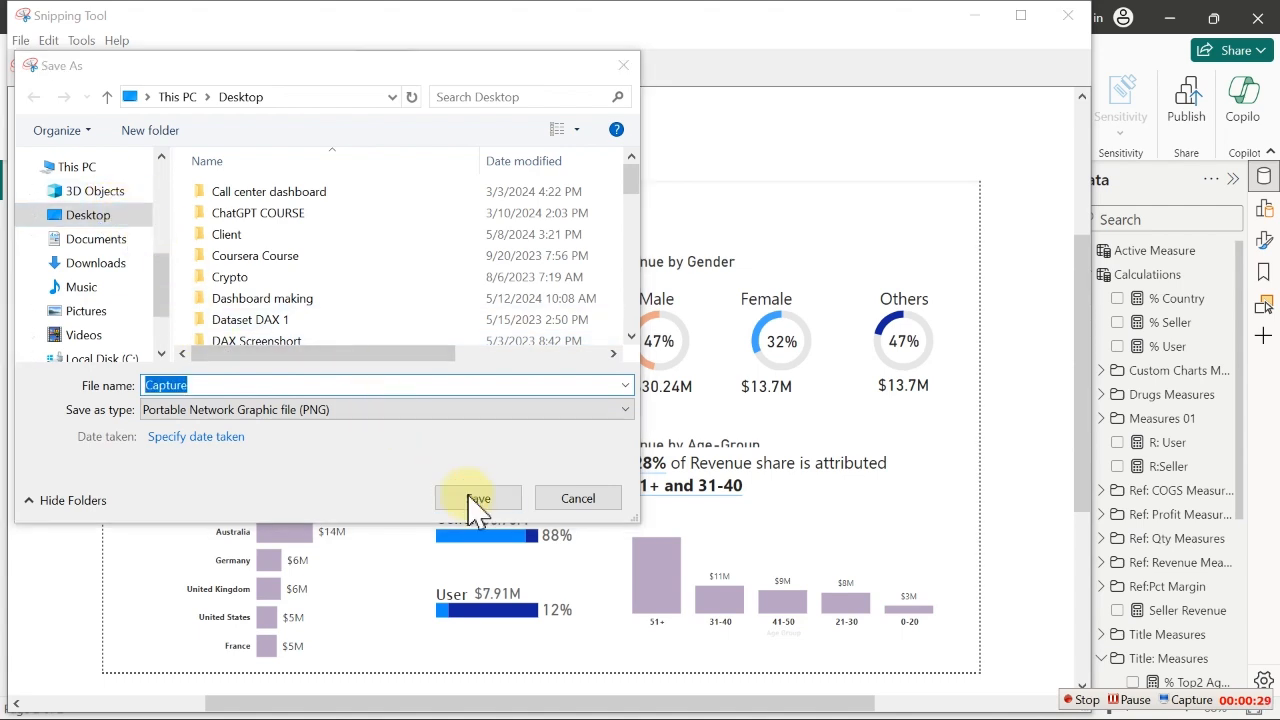
pyautogui.click(690, 372)
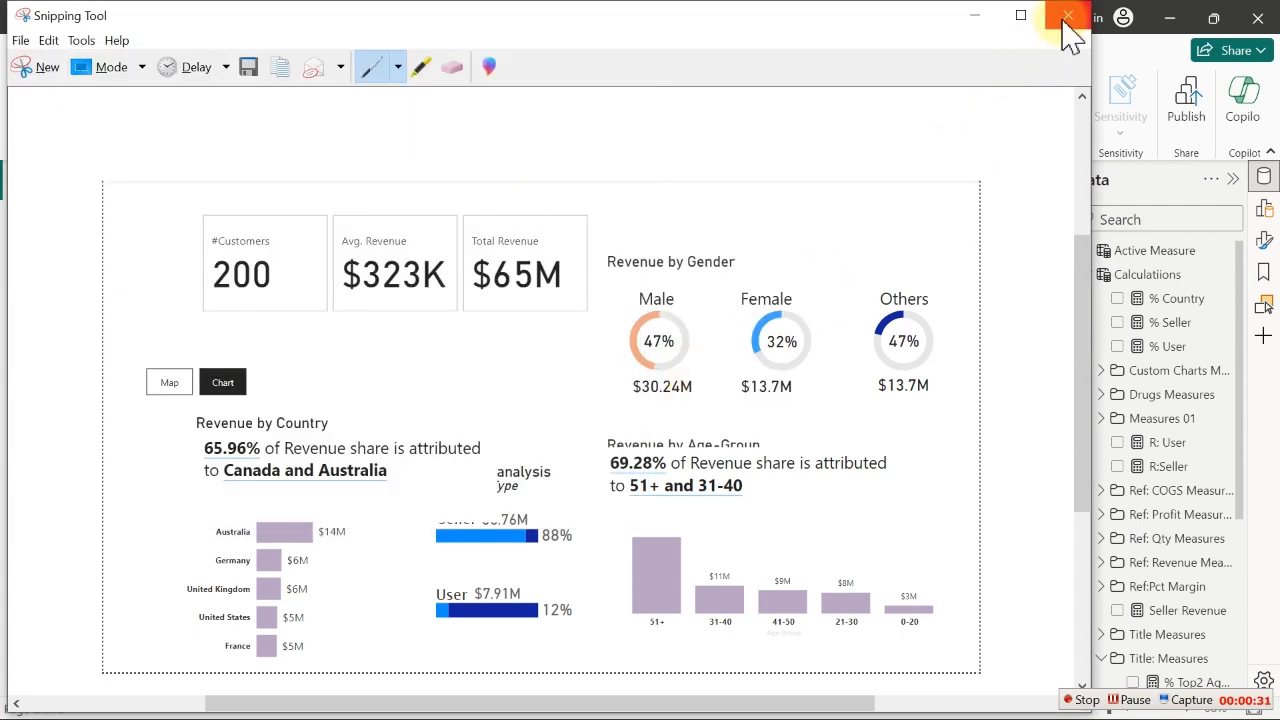
pyautogui.click(1067, 17)
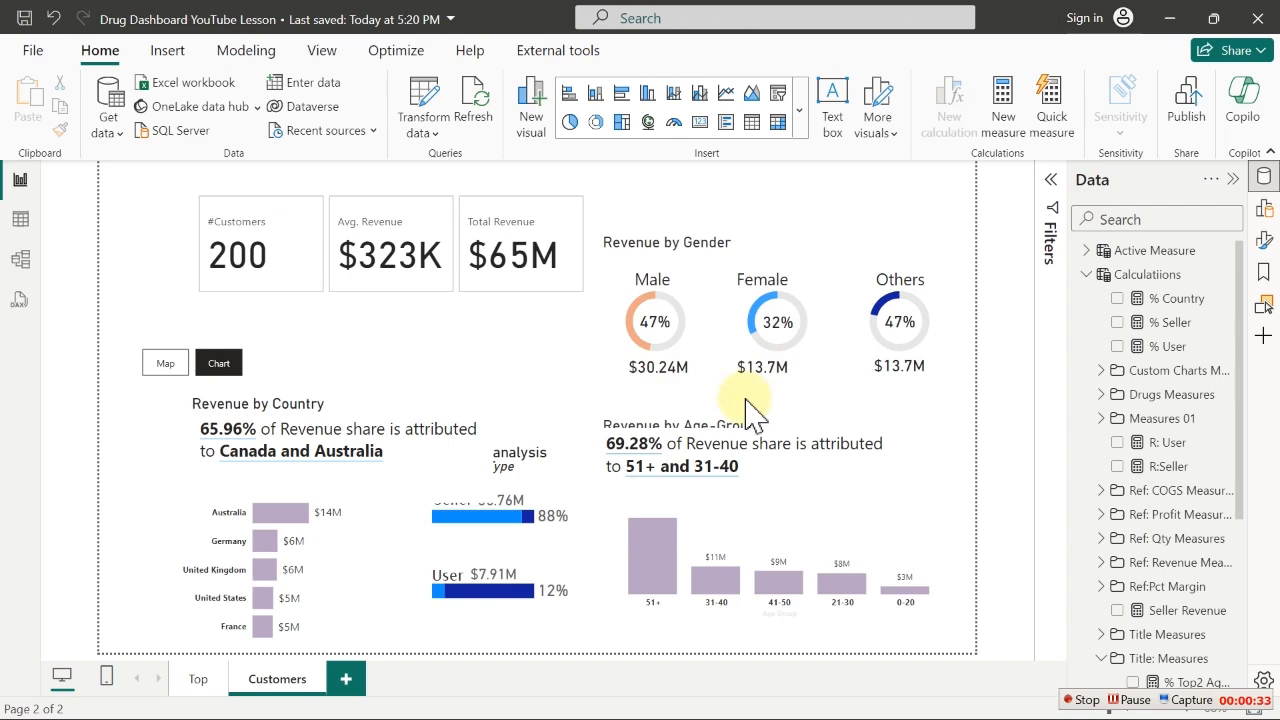
# Switch to the Editable BG presentation in PowerPoint, look over the first slide's background panels and open slide 2
pyautogui.press('super')
pyautogui.click(771, 700)
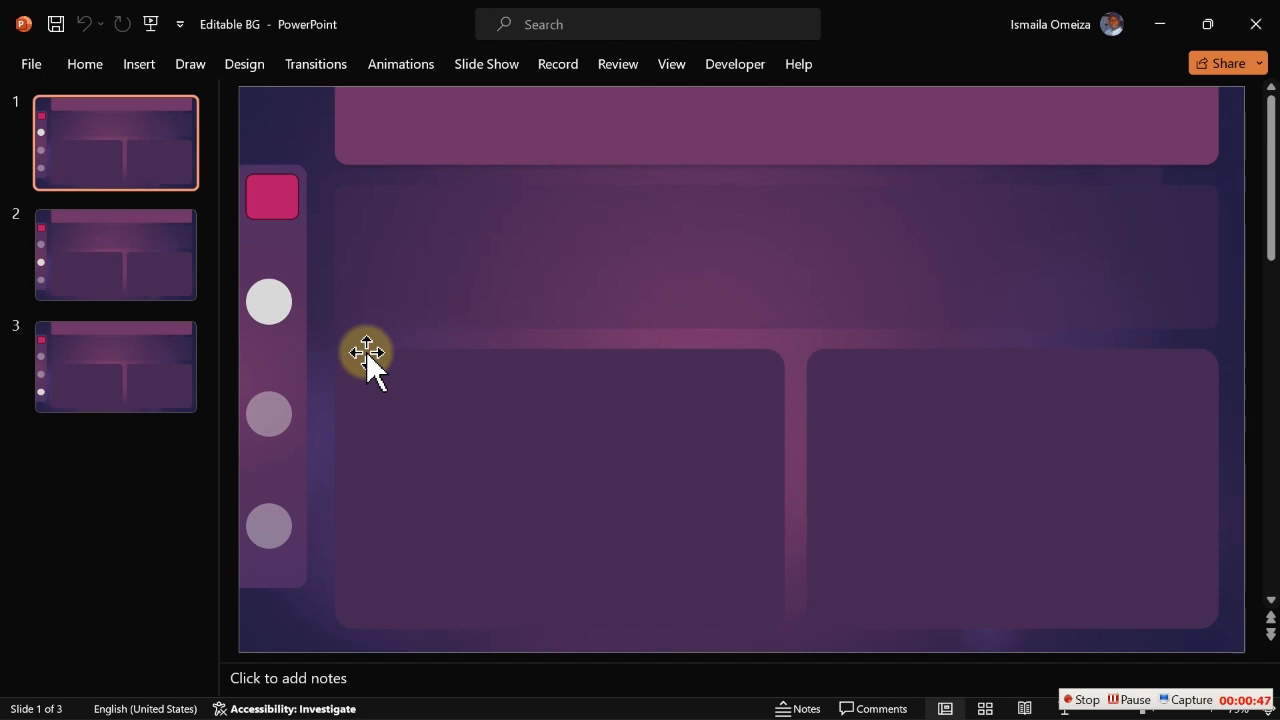
pyautogui.click(461, 285)
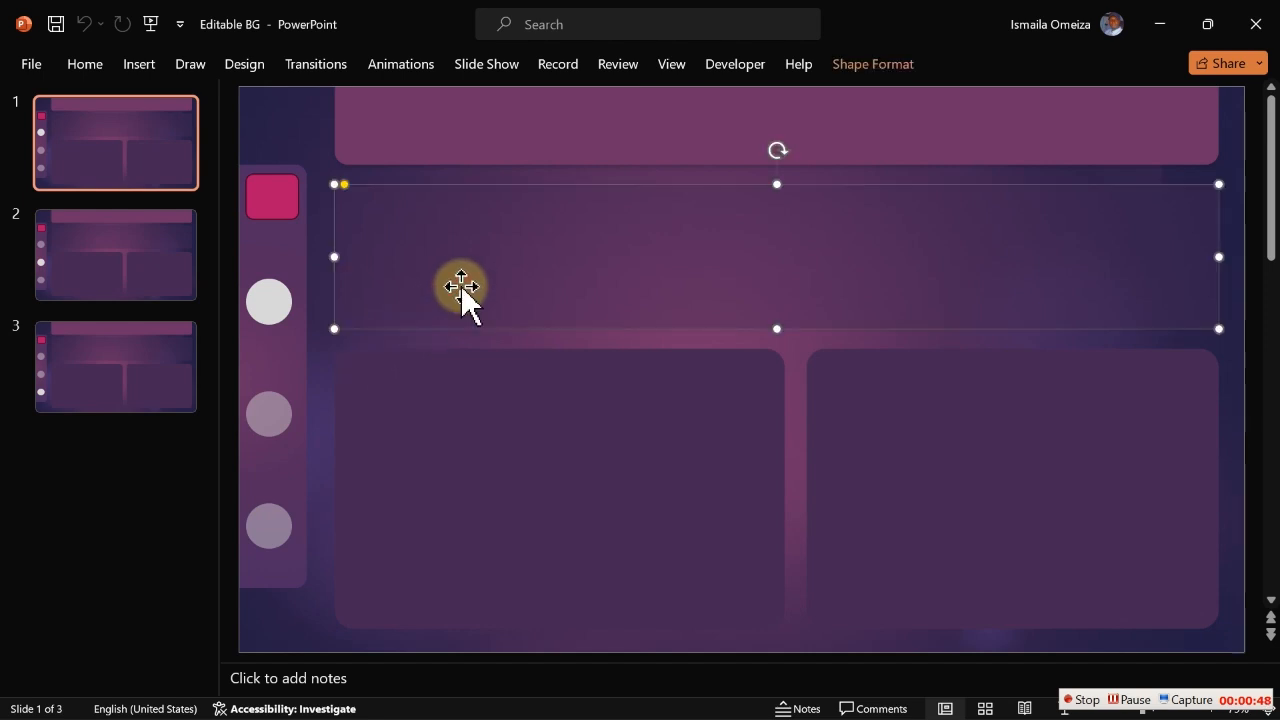
pyautogui.click(605, 399)
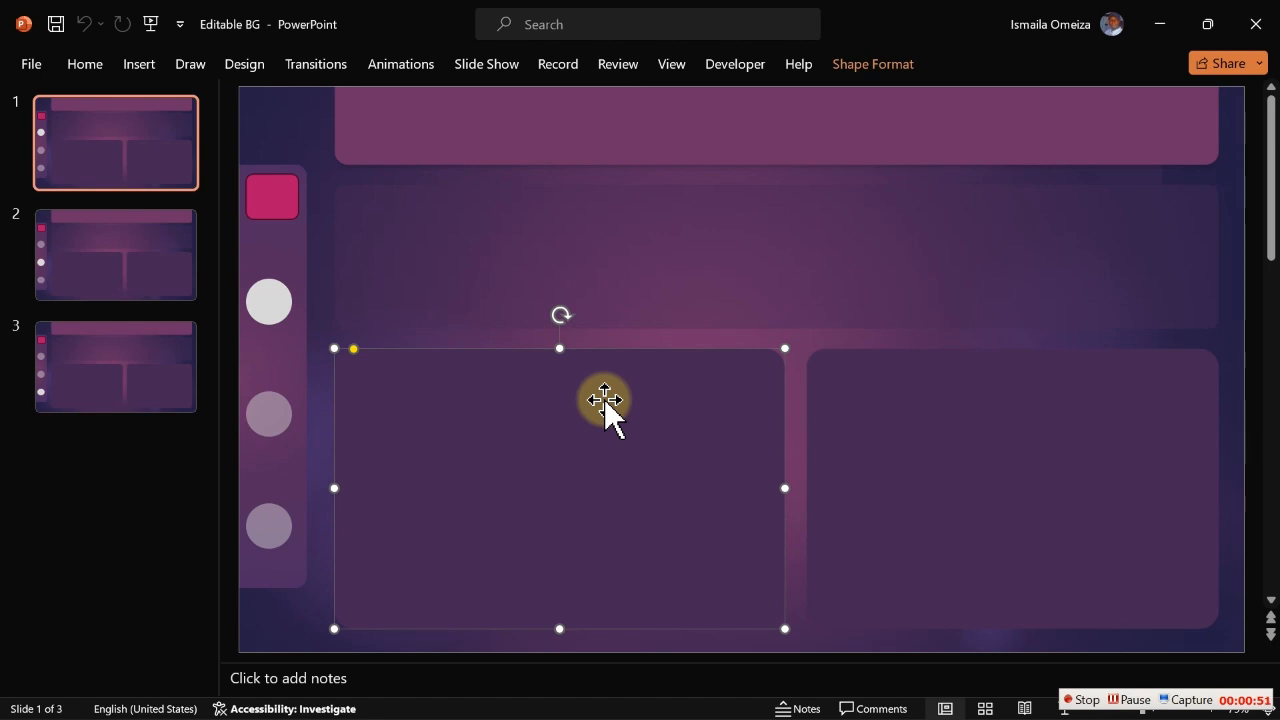
pyautogui.click(107, 291)
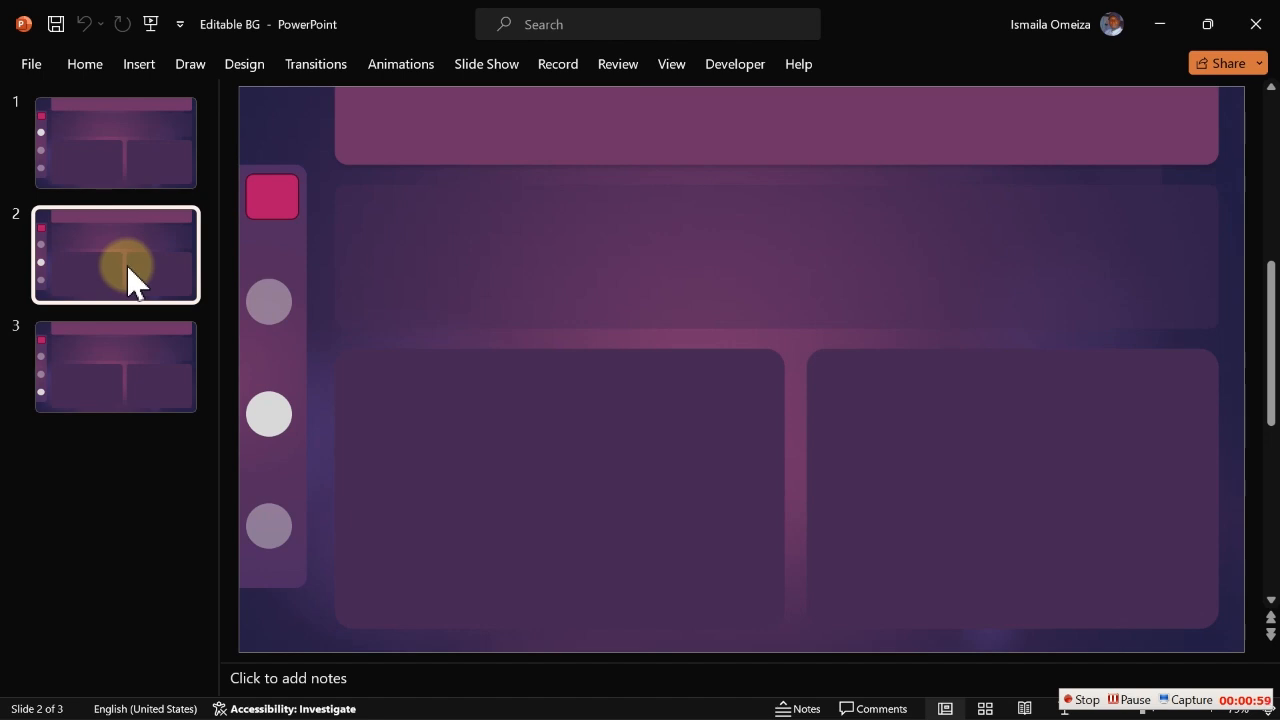
pyautogui.click(125, 340)
pyautogui.click(131, 303)
# Delete the pink rounded square at the head of the sidebar on slide 2
pyautogui.click(256, 222)
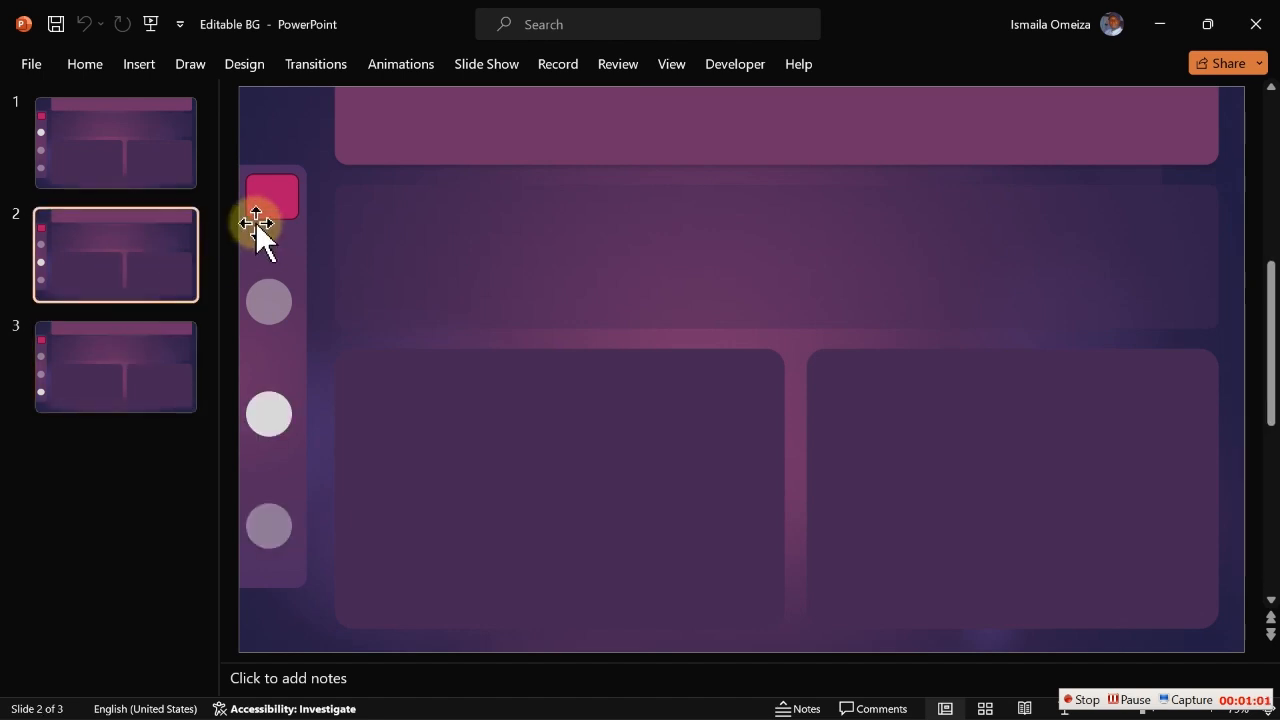
pyautogui.click(276, 201)
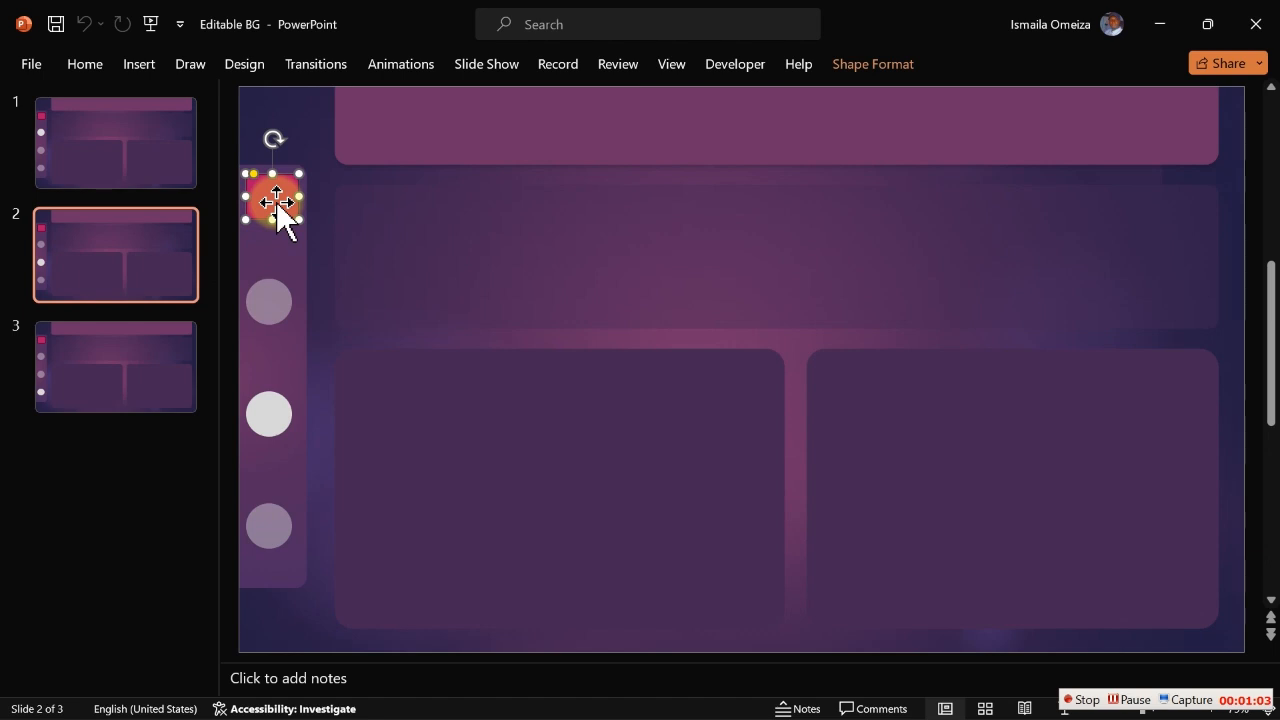
pyautogui.press('Delete')
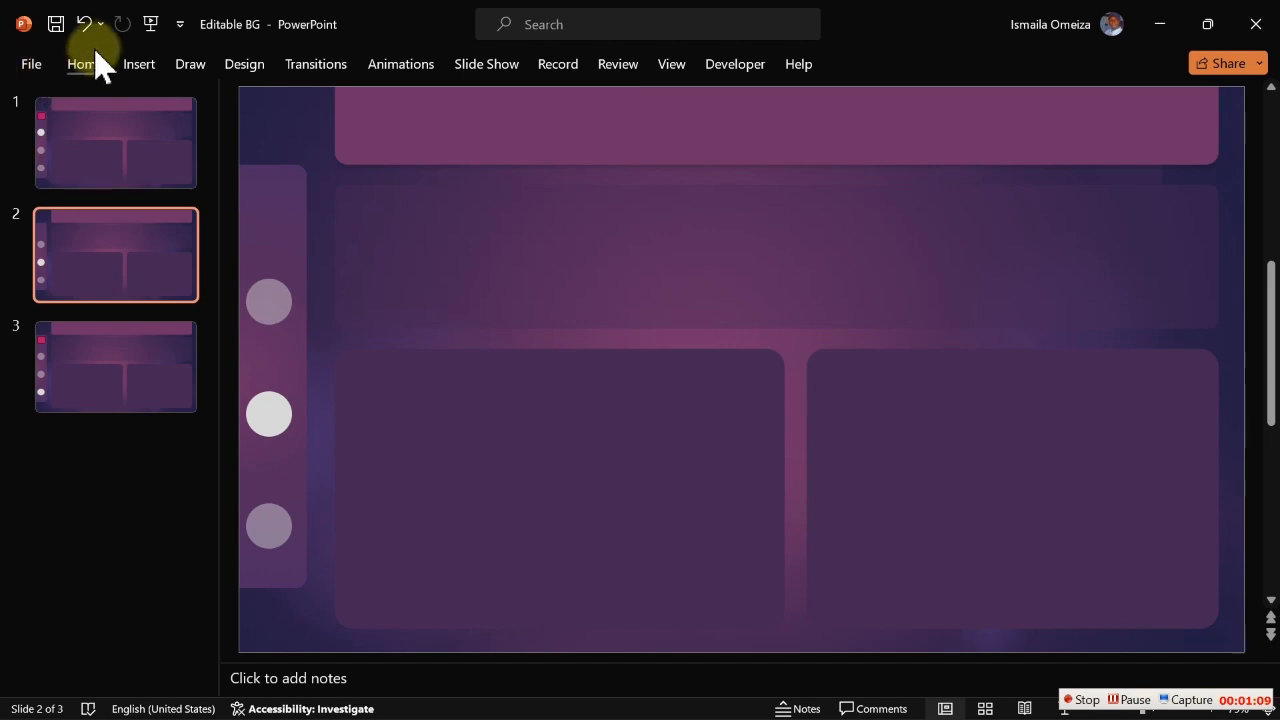
# Try inserting a screenshot of the open Drug Dashboard report window on slide 2 and resizing it
pyautogui.click(139, 66)
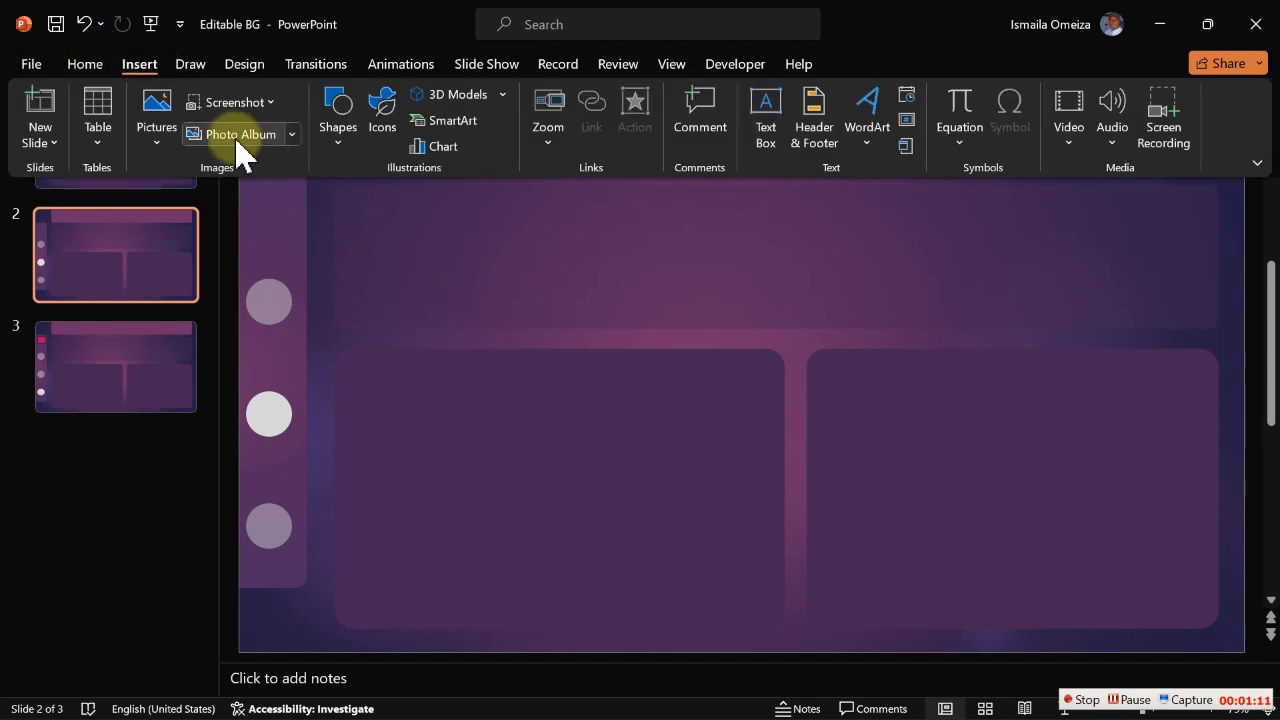
pyautogui.click(333, 138)
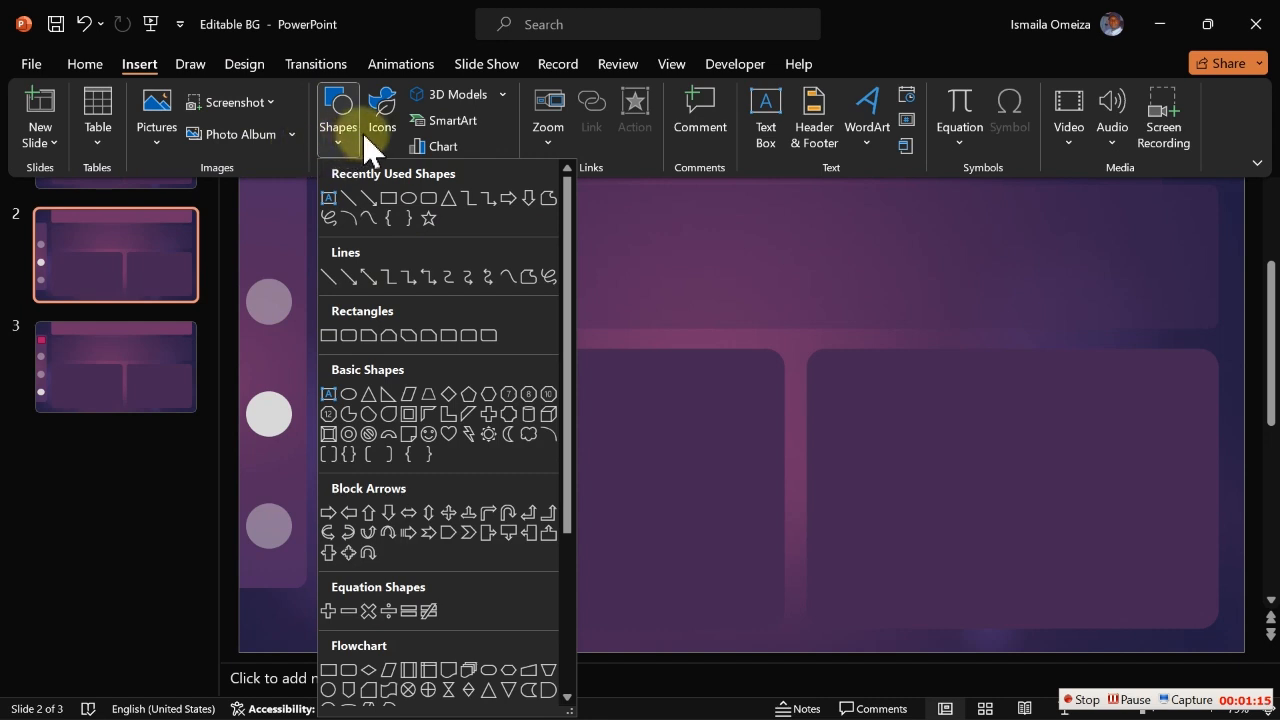
pyautogui.click(255, 106)
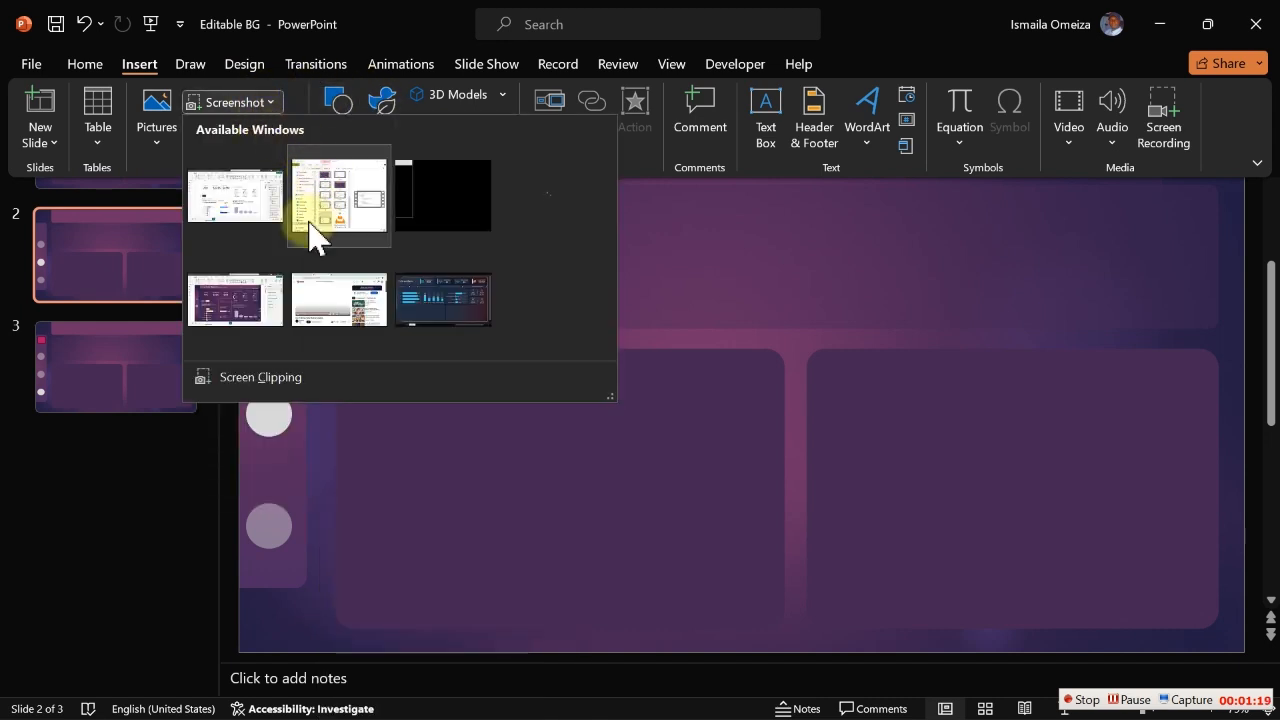
pyautogui.click(248, 200)
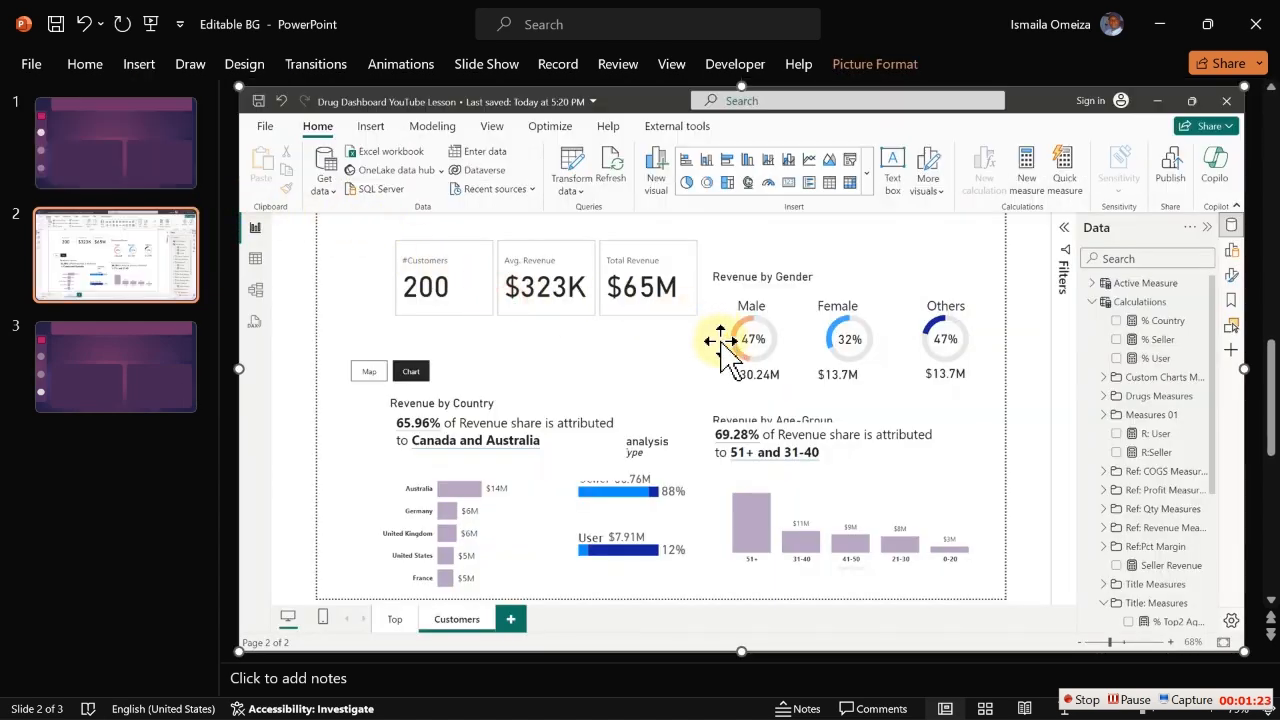
pyautogui.click(720, 337)
pyautogui.moveTo(651, 314); pyautogui.dragTo(642, 290)
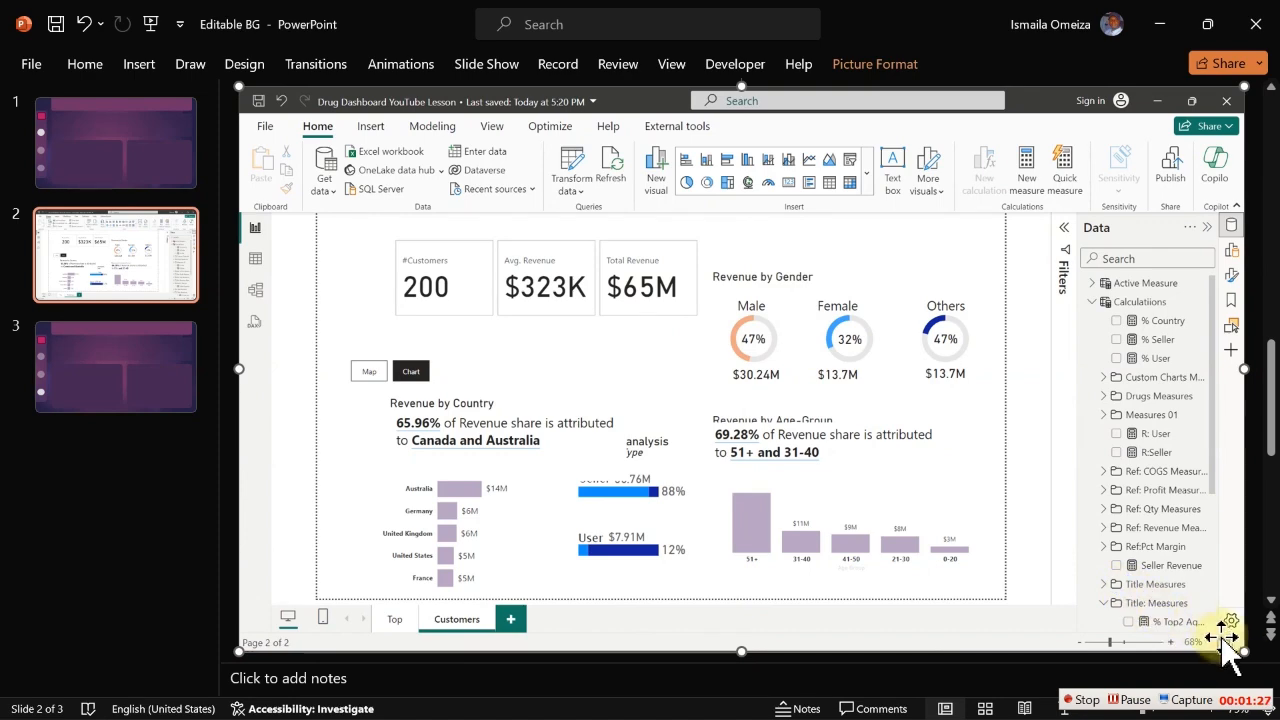
pyautogui.moveTo(1240, 647); pyautogui.dragTo(1176, 650)
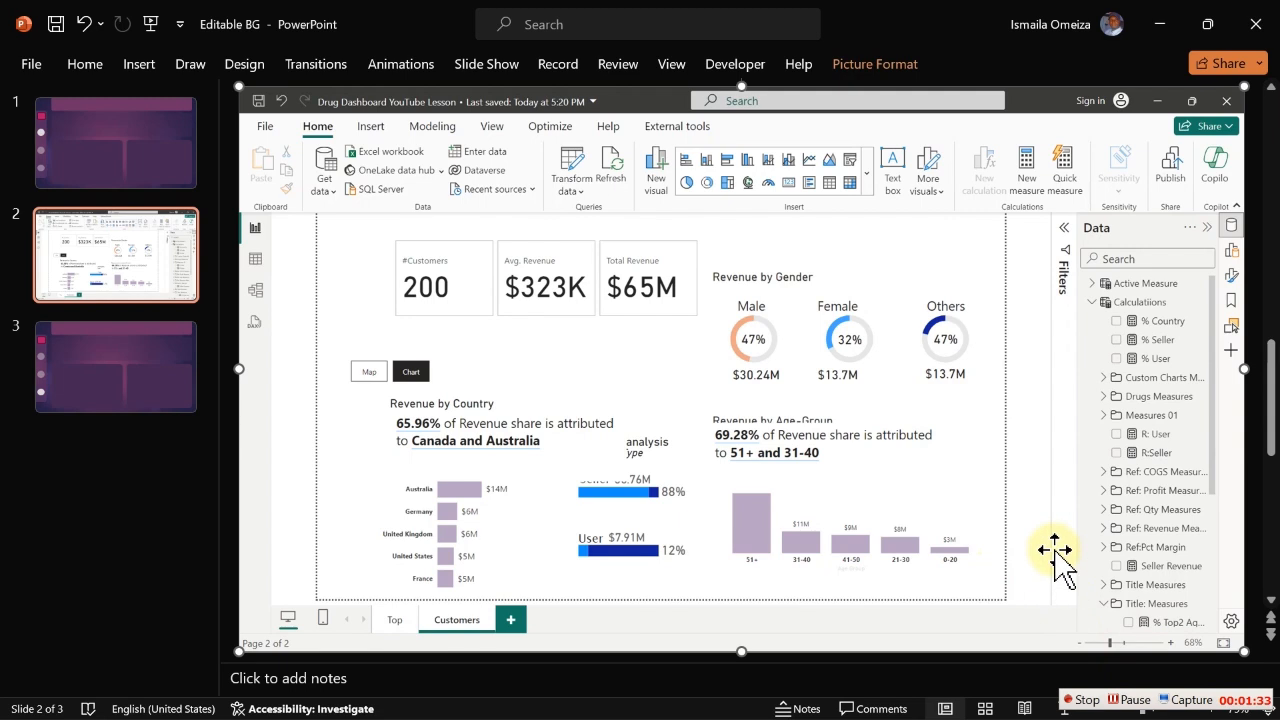
# Send the report window screenshot behind slide 2's shapes and delete it from the slide
pyautogui.rightClick(836, 418)
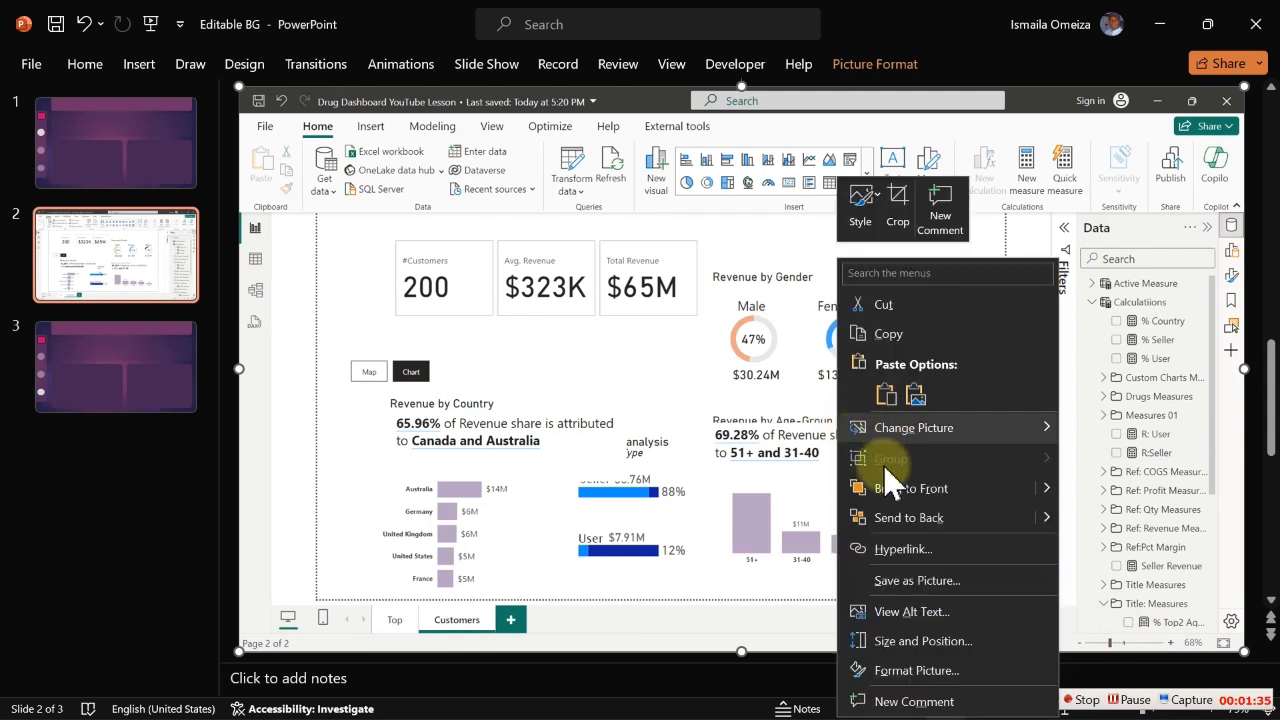
pyautogui.click(912, 527)
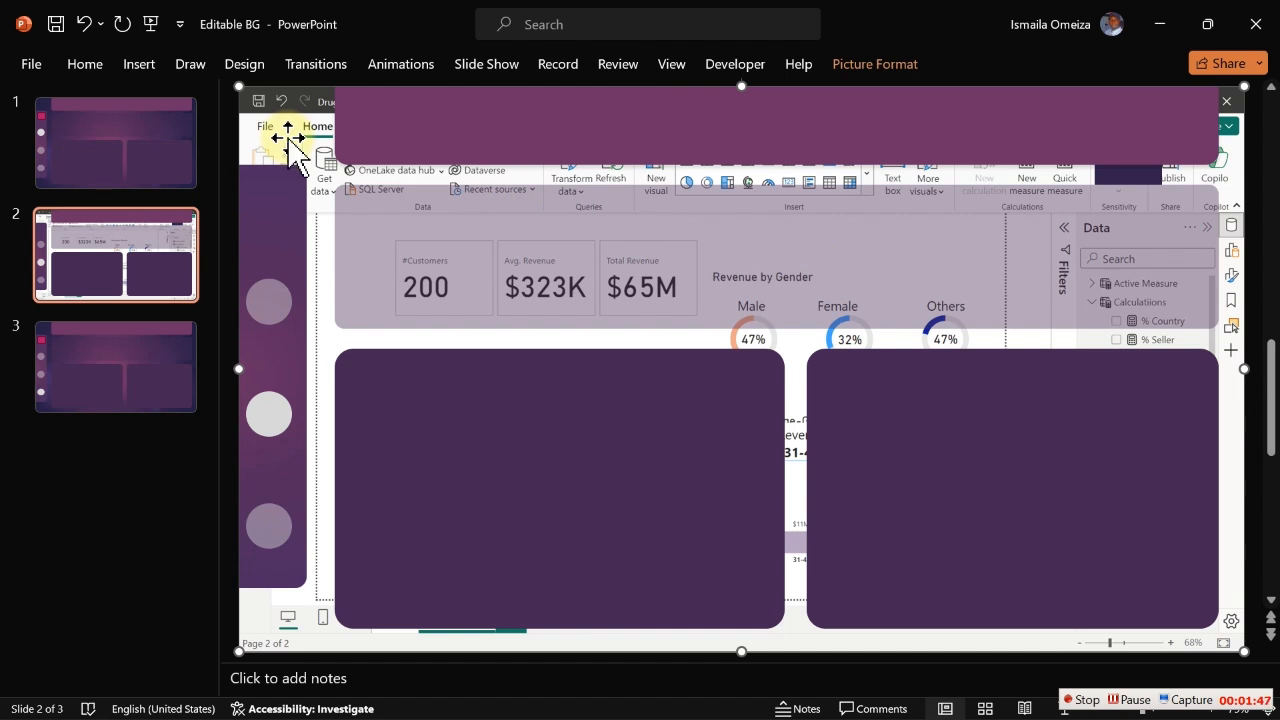
pyautogui.press('Delete')
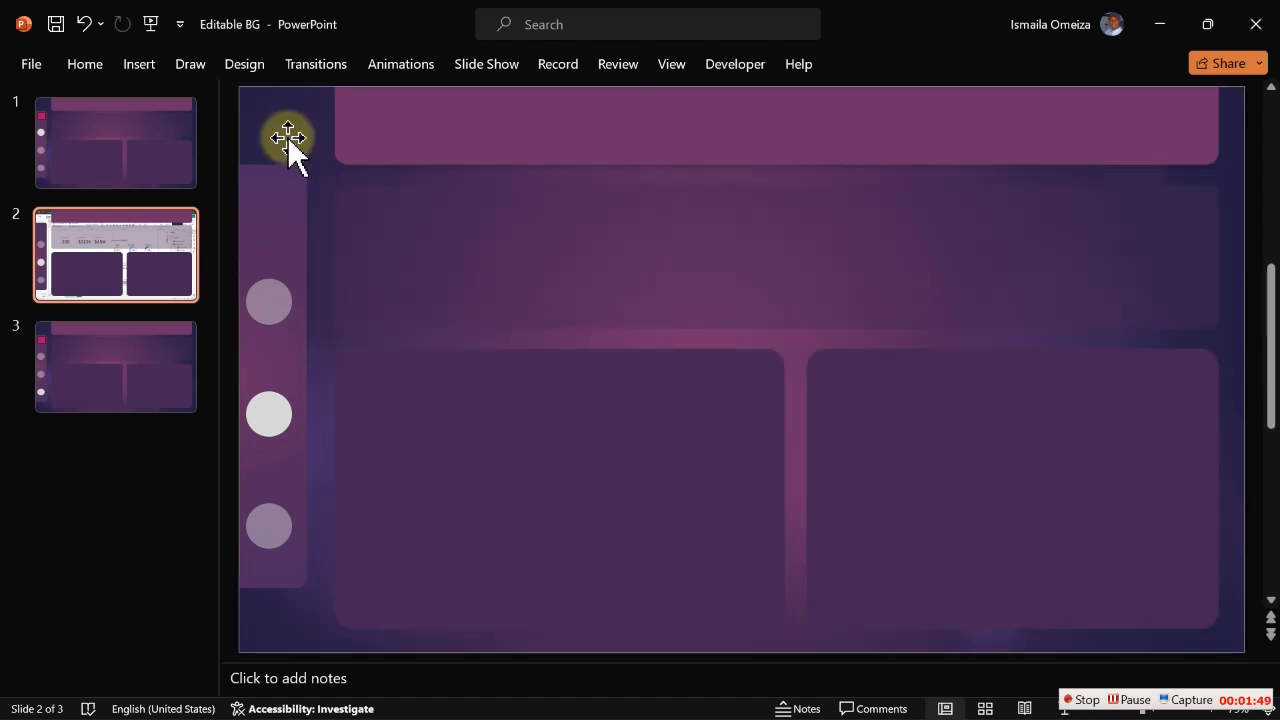
# Insert the Capture picture dated 5/14/2024 from the Desktop onto slide 2
pyautogui.click(149, 63)
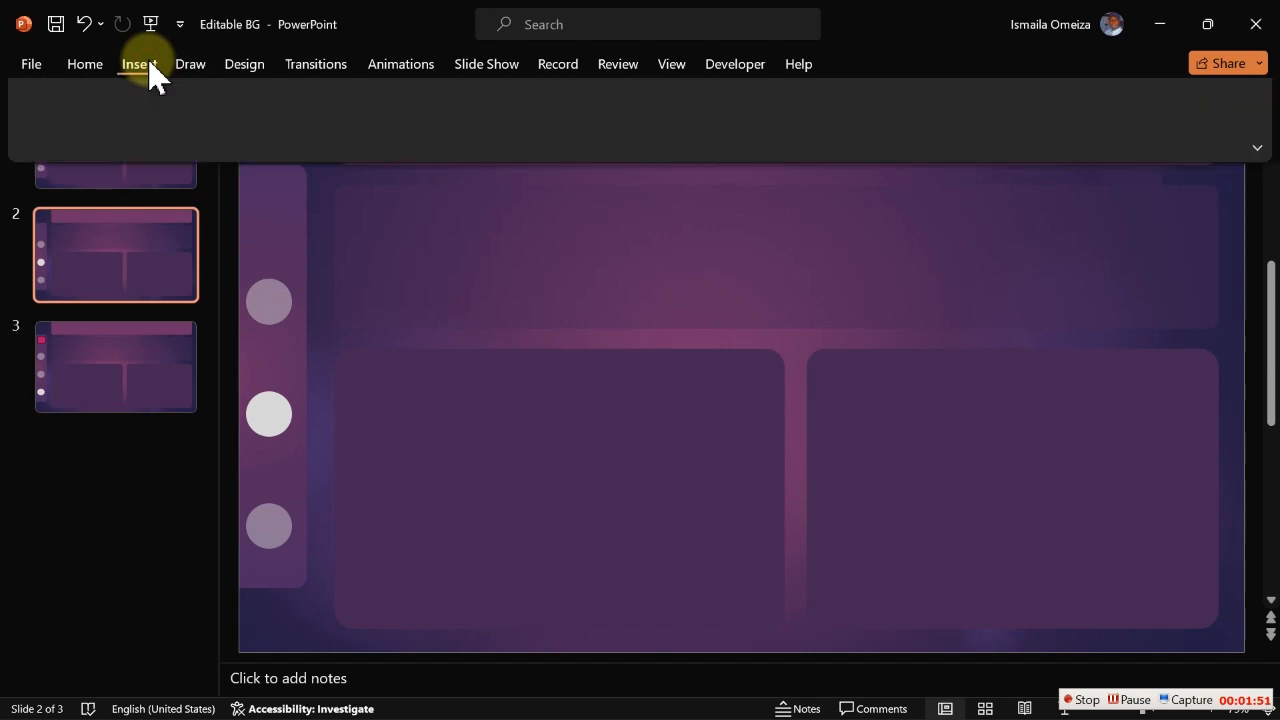
pyautogui.click(161, 142)
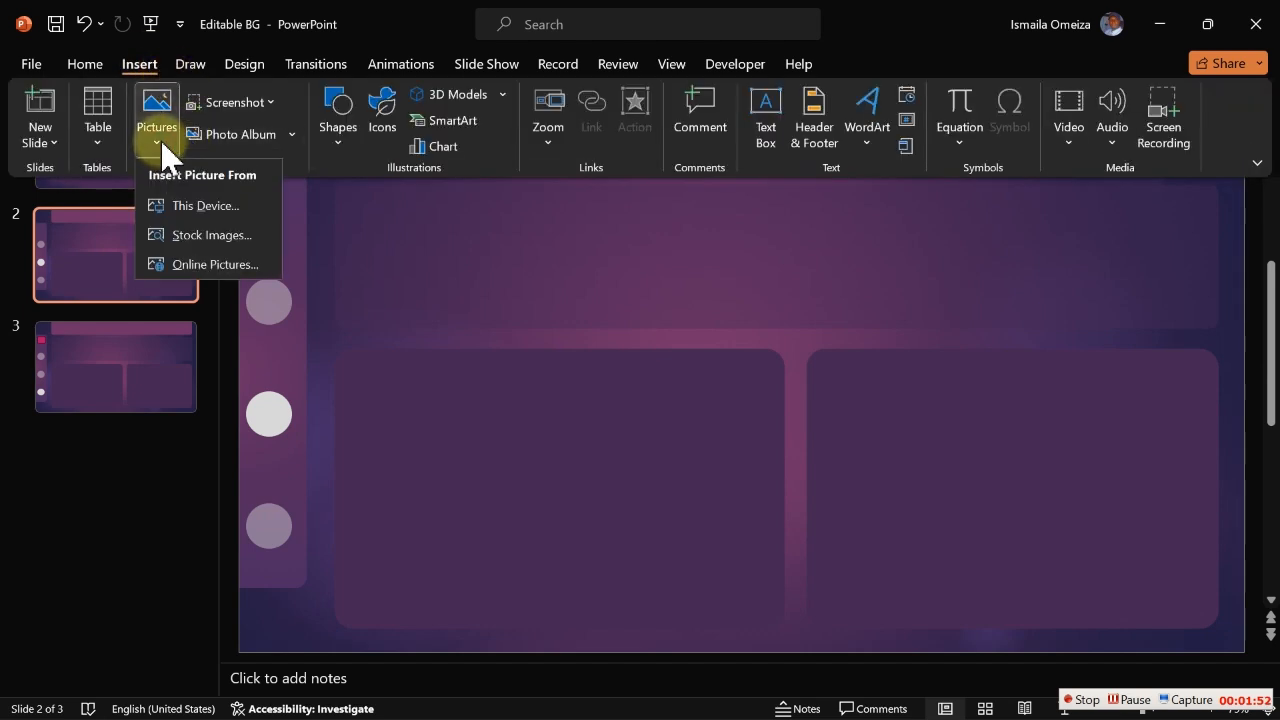
pyautogui.click(192, 206)
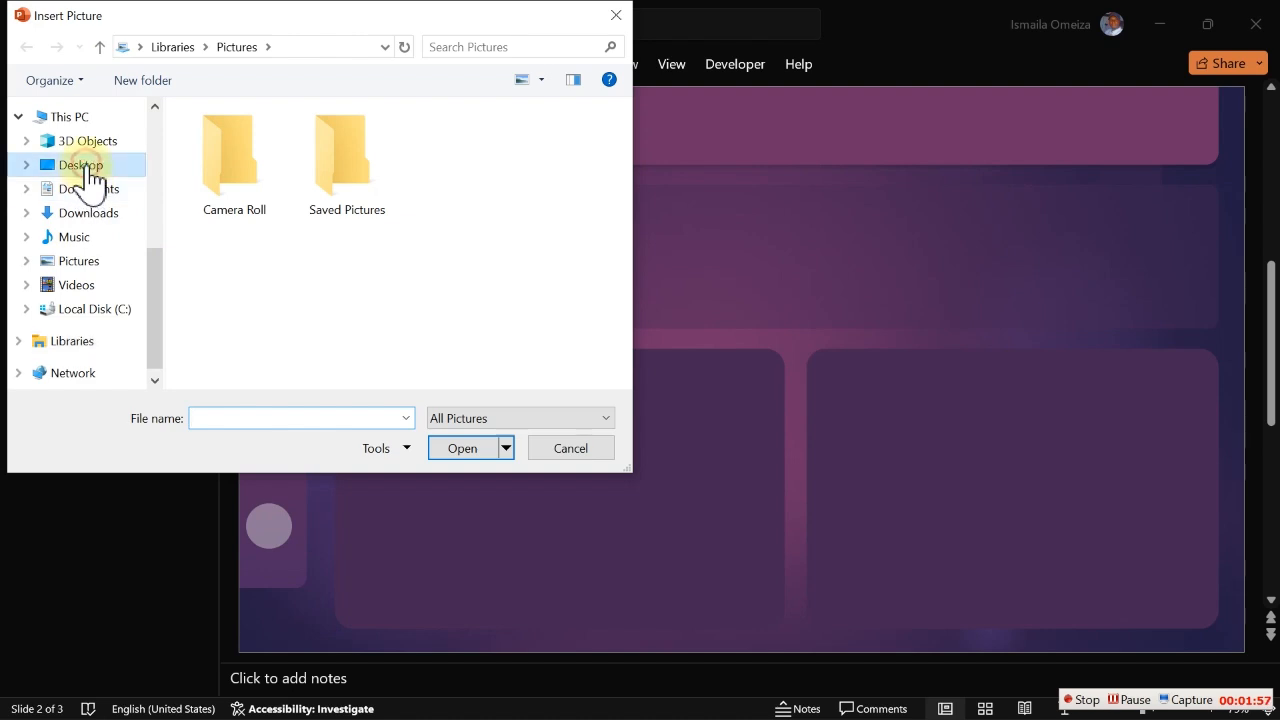
pyautogui.click(86, 167)
pyautogui.press('c')
pyautogui.press('c')
pyautogui.press('c')
pyautogui.press('c')
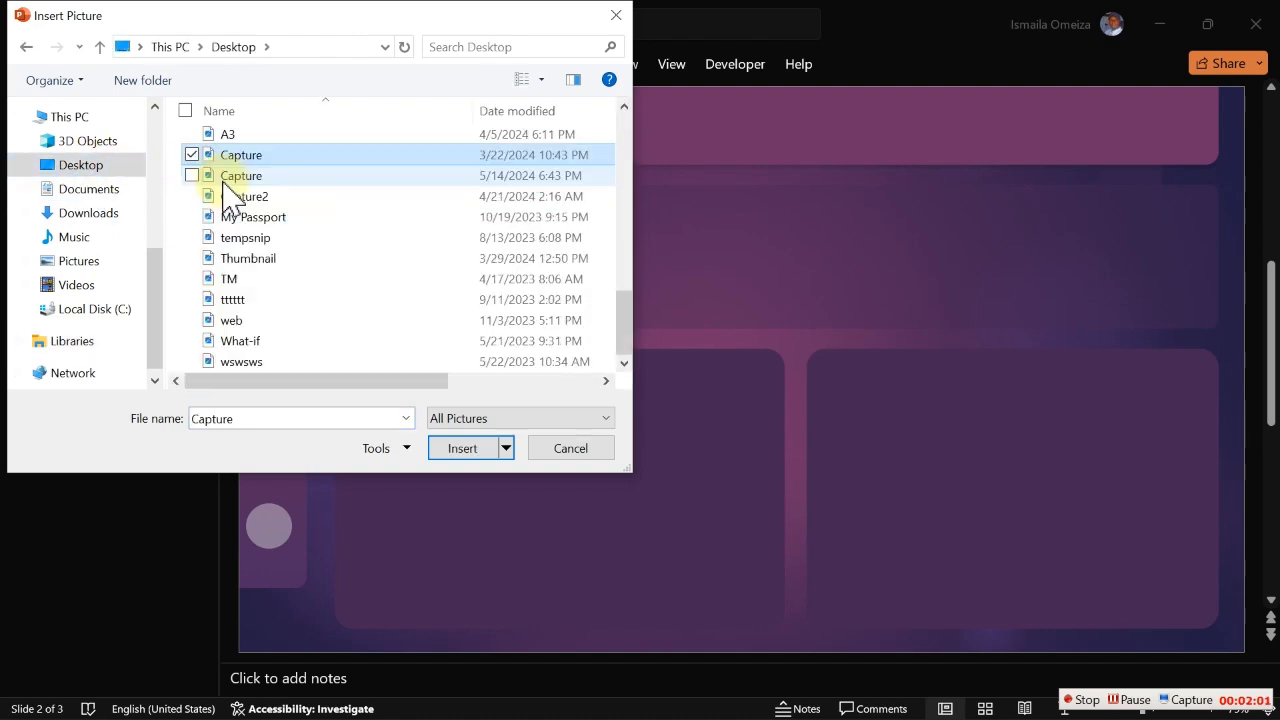
pyautogui.click(228, 180)
pyautogui.doubleClick(243, 178)
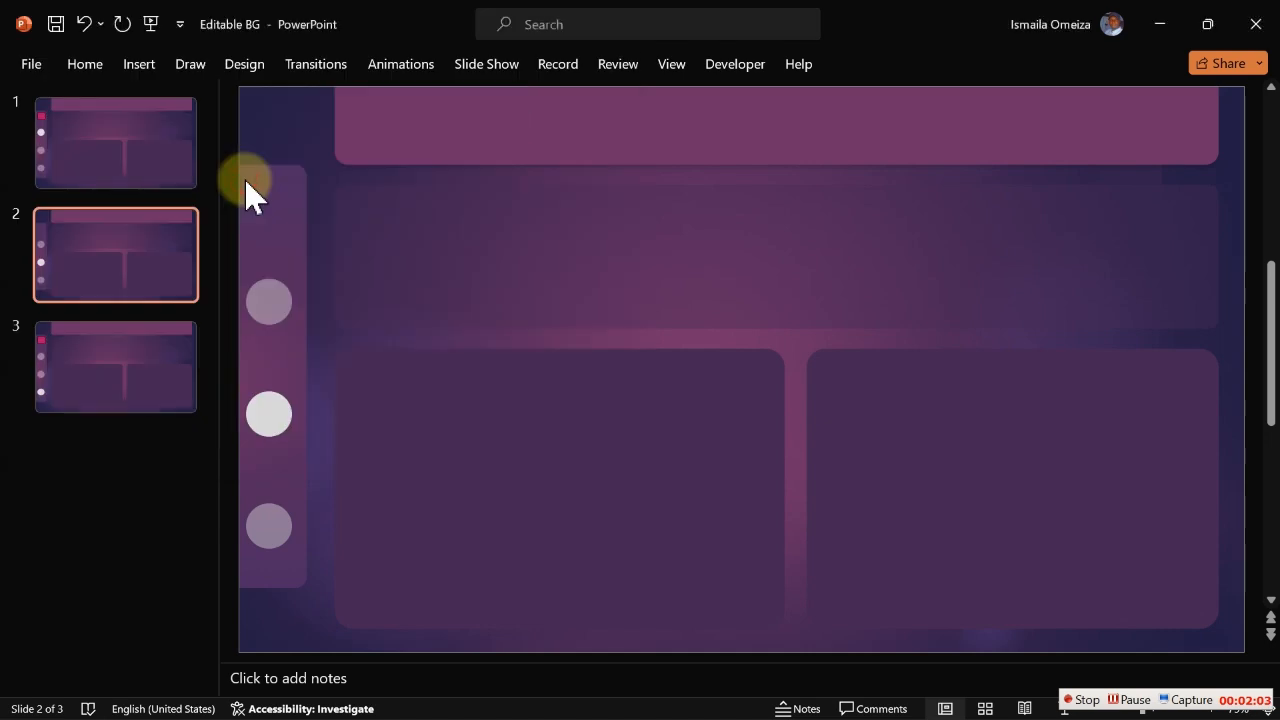
# Align the Capture picture with the slide's upper-left corner, enlarge it to fill slide 2 and send it to the back
pyautogui.moveTo(443, 256); pyautogui.dragTo(423, 223)
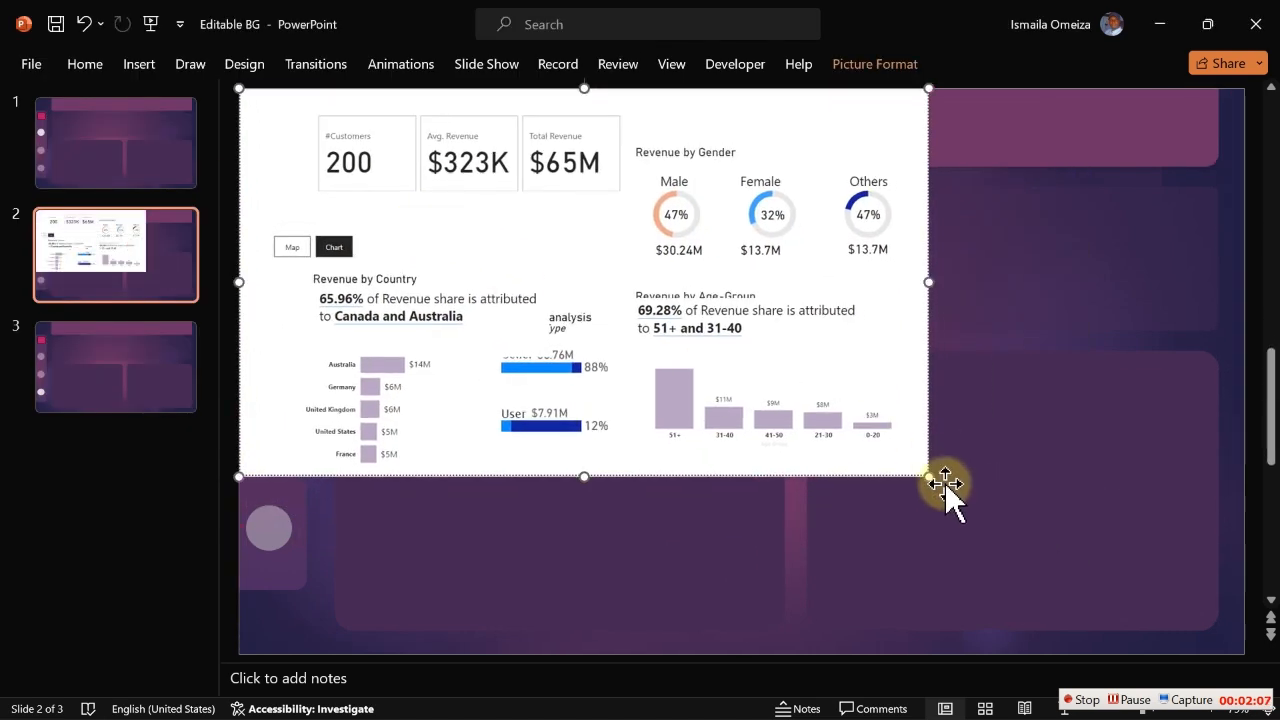
pyautogui.moveTo(927, 473); pyautogui.dragTo(1233, 644)
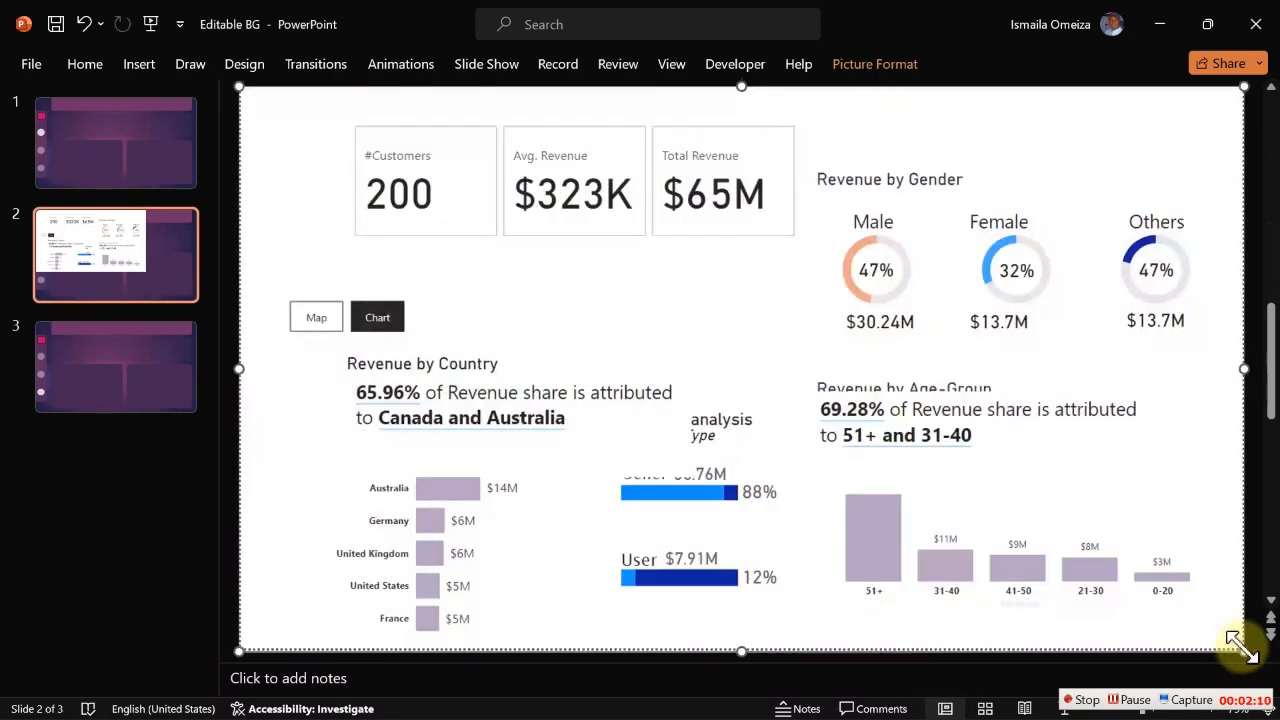
pyautogui.rightClick(724, 401)
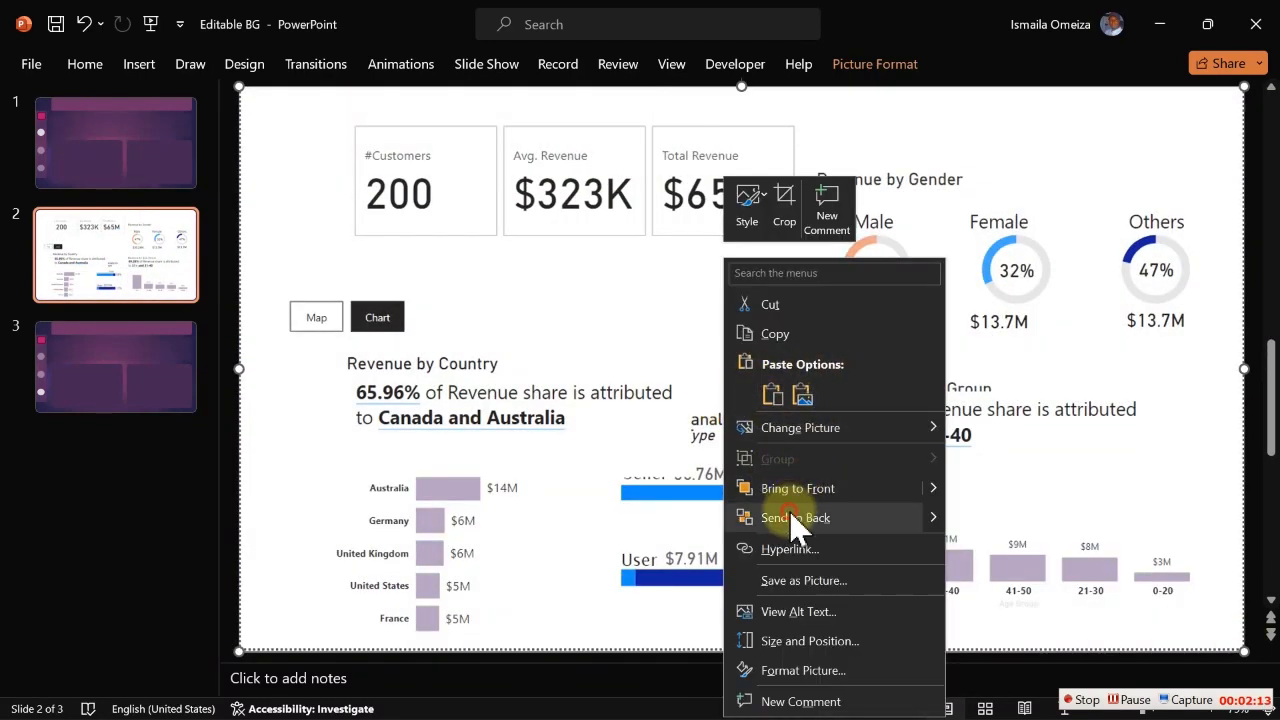
pyautogui.click(795, 517)
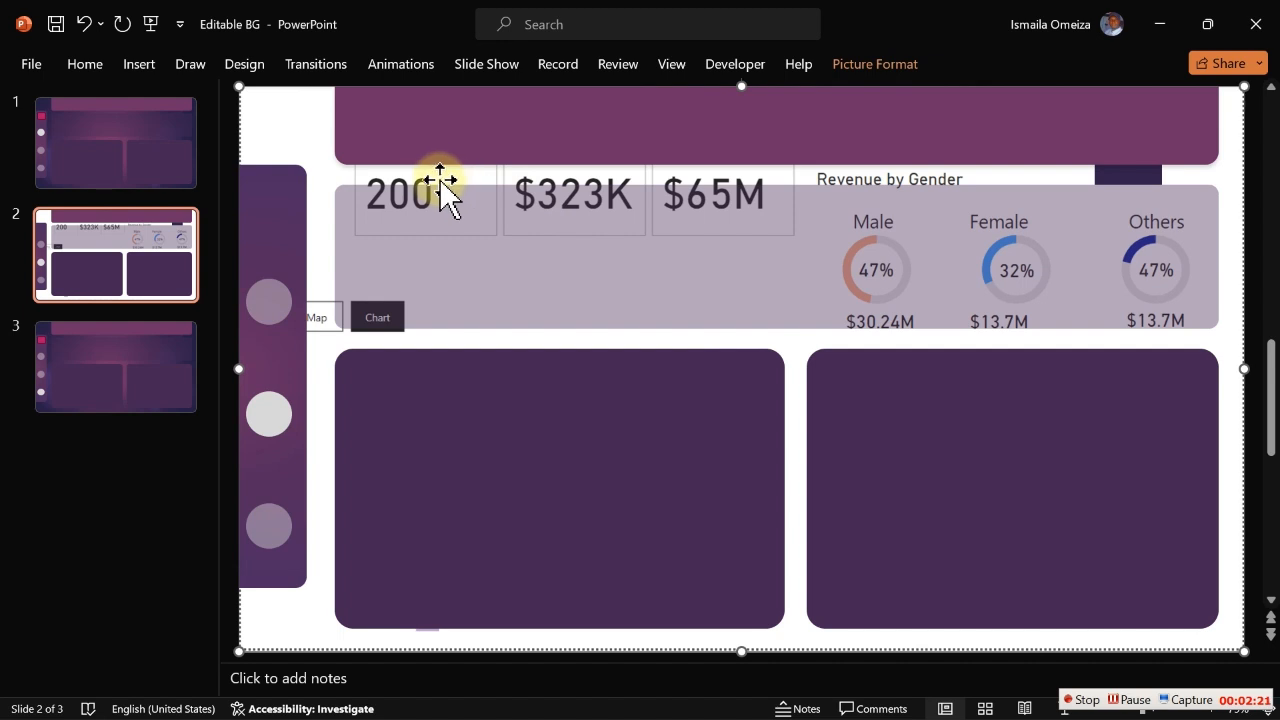
# Narrow the translucent upper panel on slide 2 so it ends just past the Total Revenue card
pyautogui.click(797, 248)
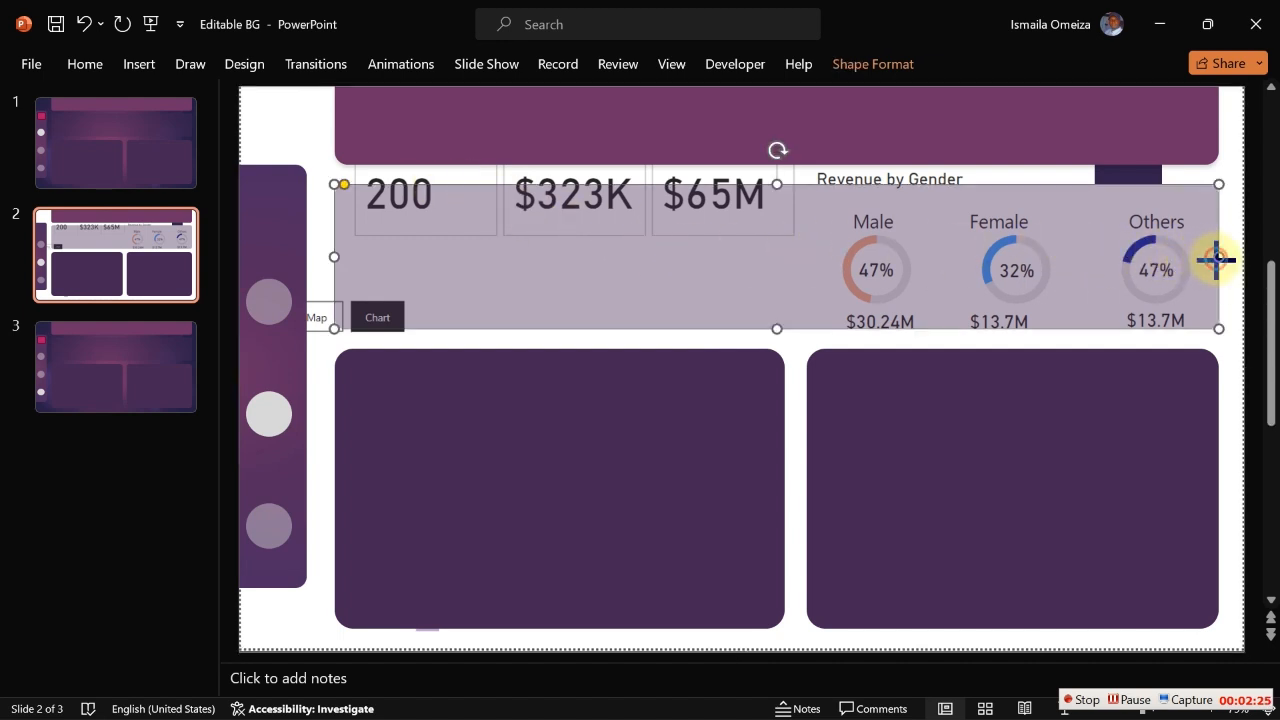
pyautogui.moveTo(1216, 258); pyautogui.dragTo(798, 250)
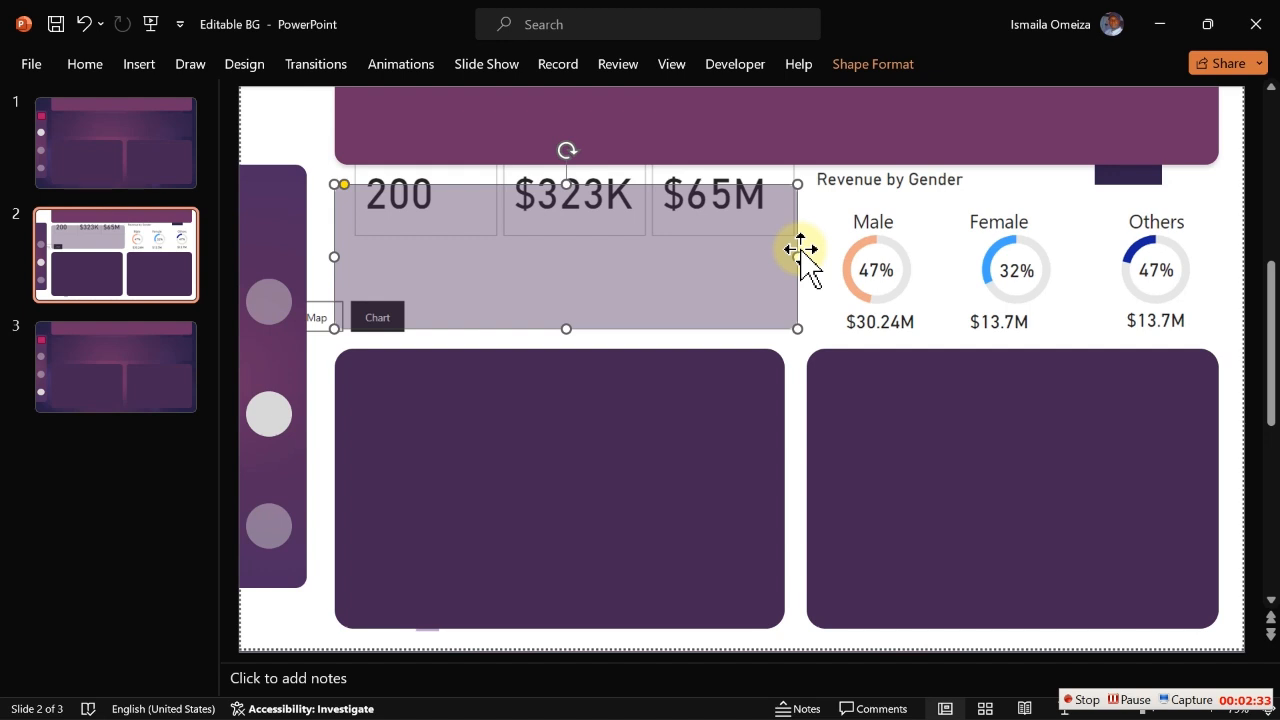
# Undo the last downward nudges of the translucent upper panel on slide 2
pyautogui.hotkey('ctrl', 'z')
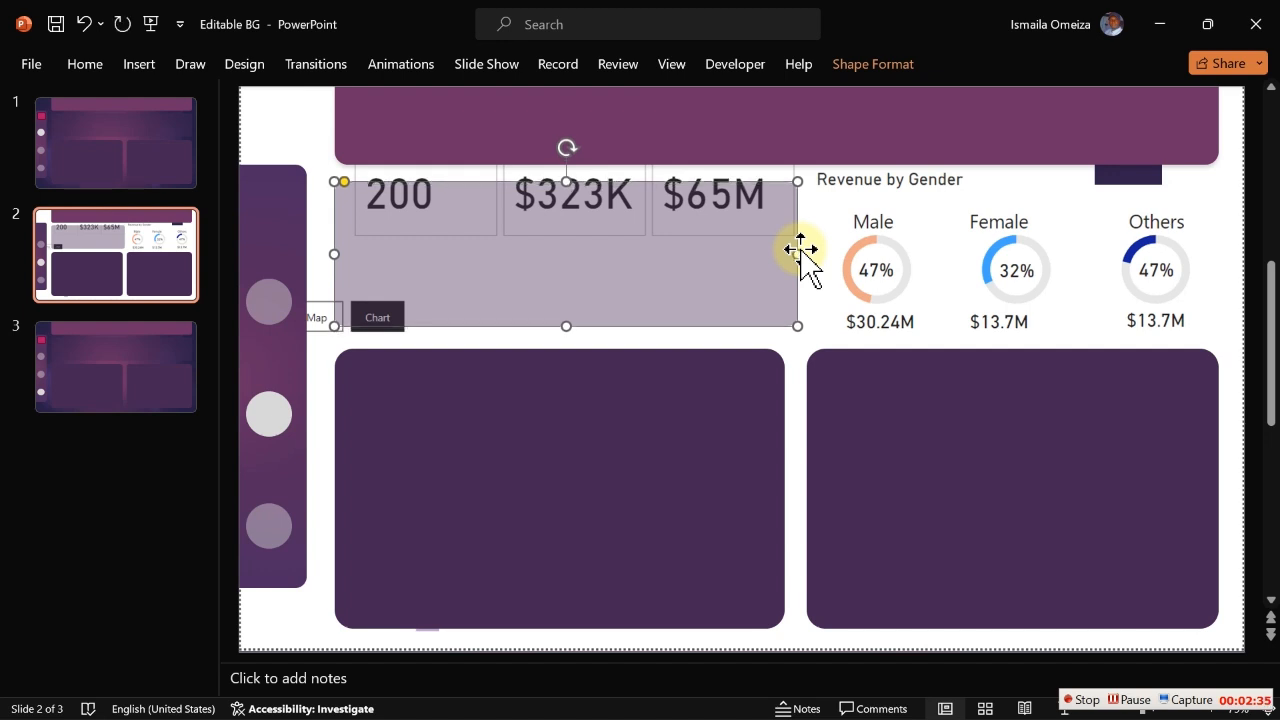
pyautogui.hotkey('ctrl', 'z')
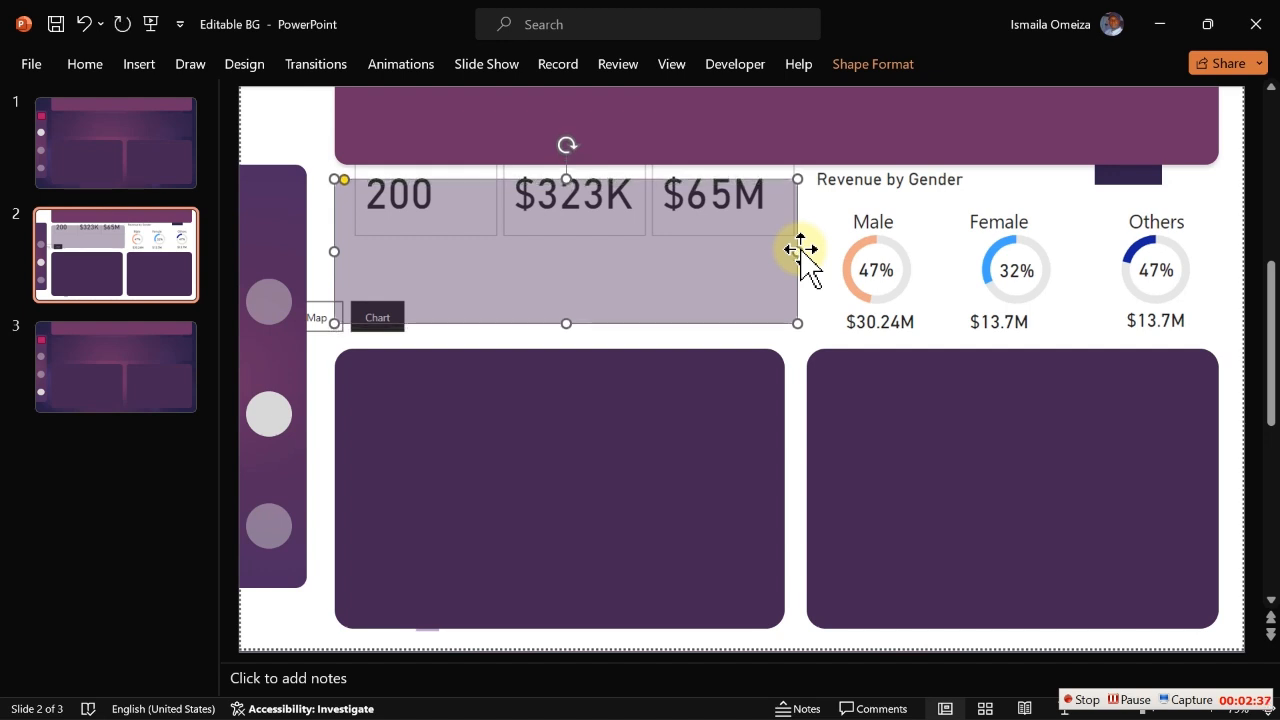
pyautogui.hotkey('ctrl', 'z')
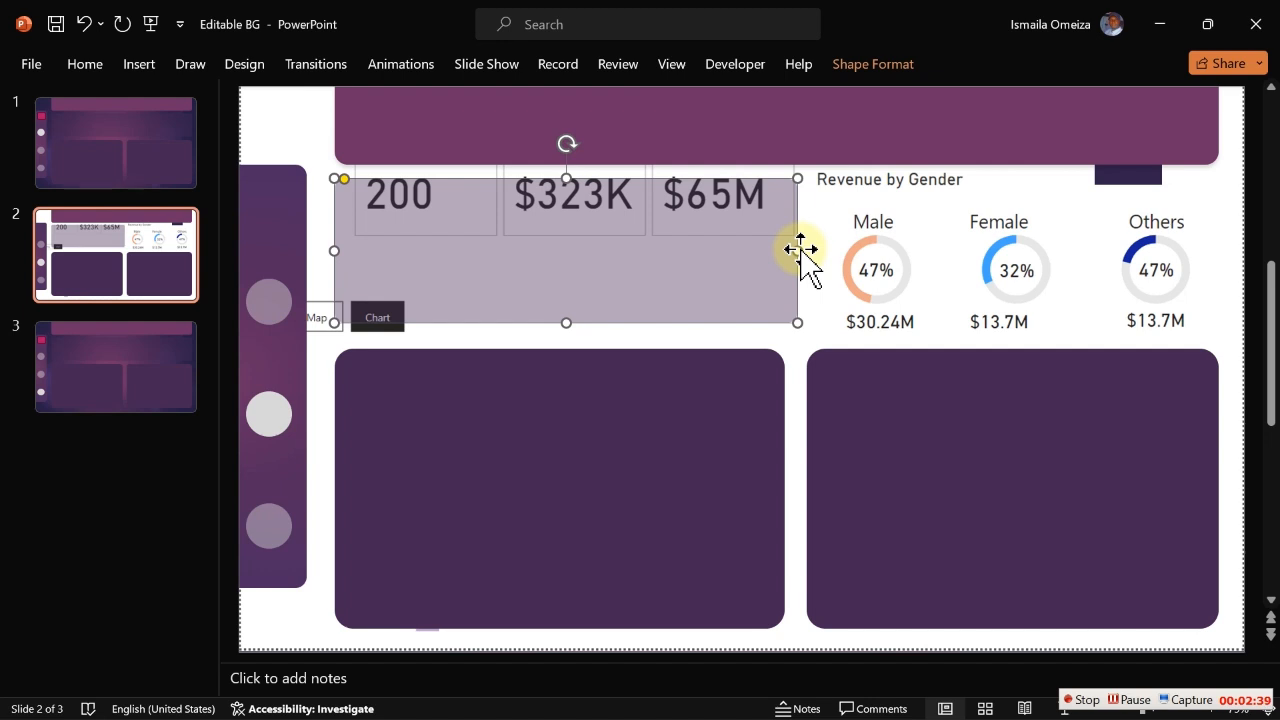
# Narrow the lower-left dark panel so it ends before the user-type bars, and shorten the translucent upper panel to end just above the Chart button
pyautogui.click(706, 458)
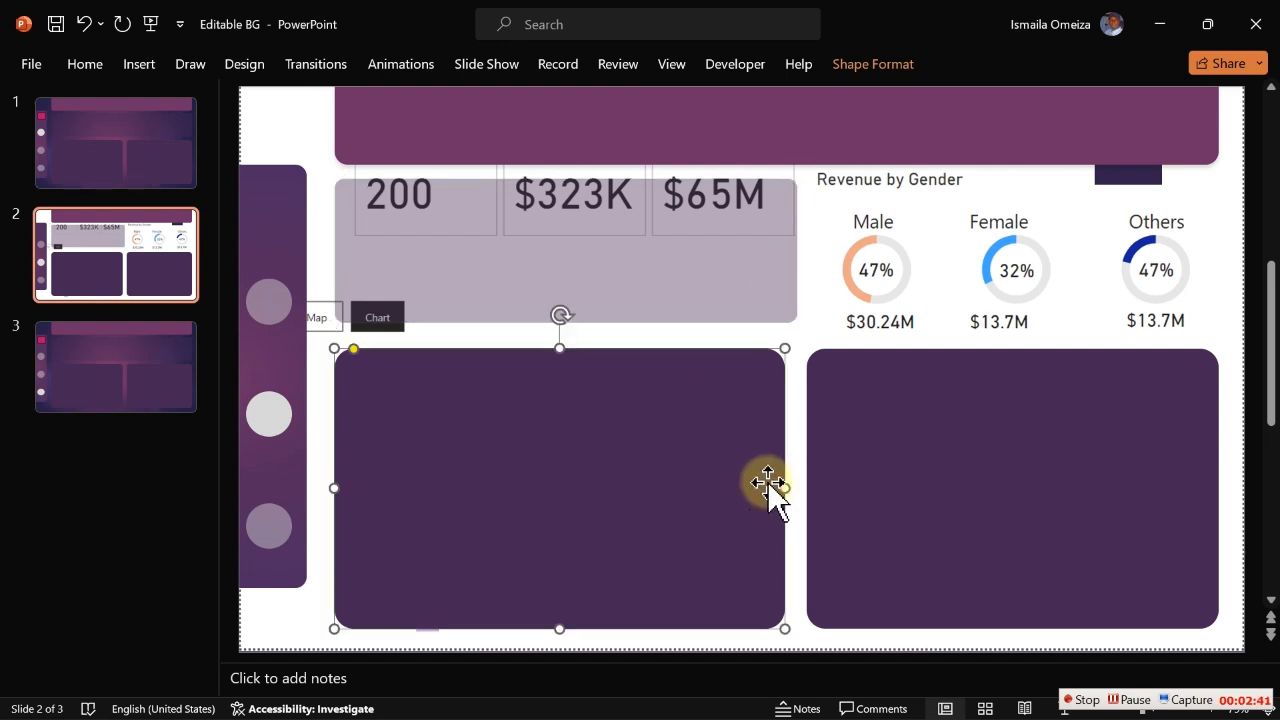
pyautogui.moveTo(785, 489); pyautogui.dragTo(584, 524)
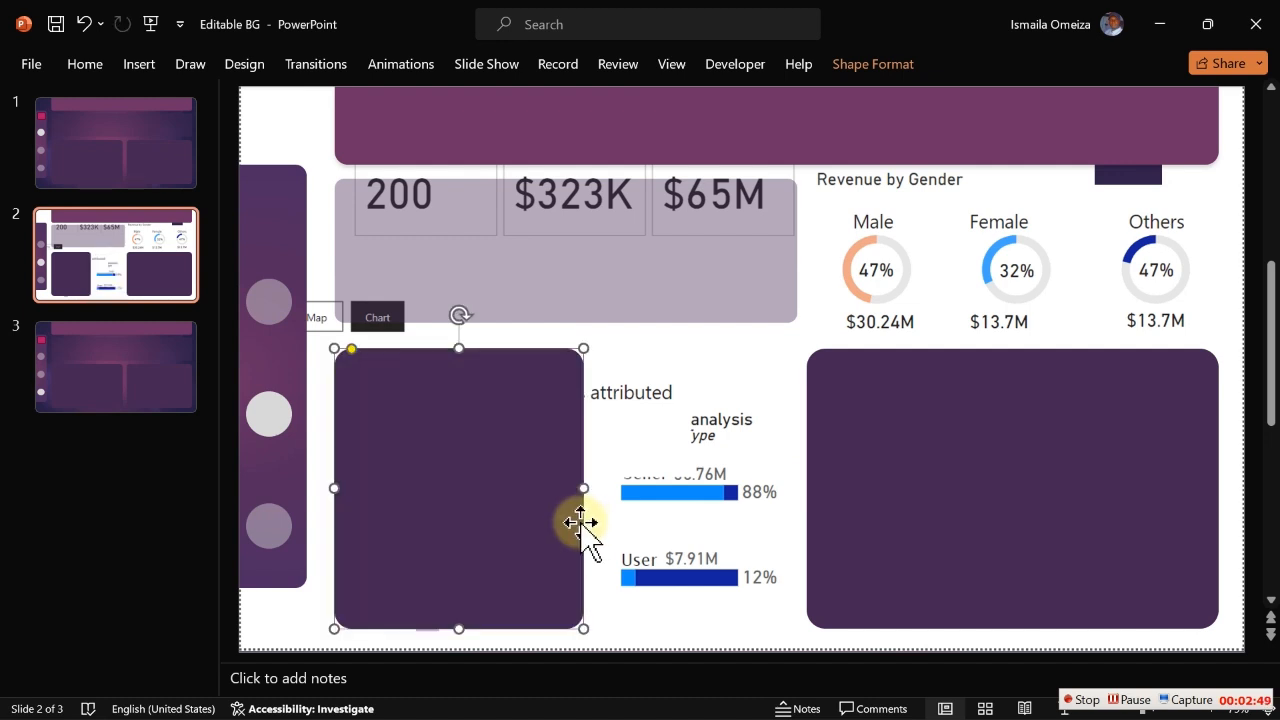
pyautogui.click(520, 284)
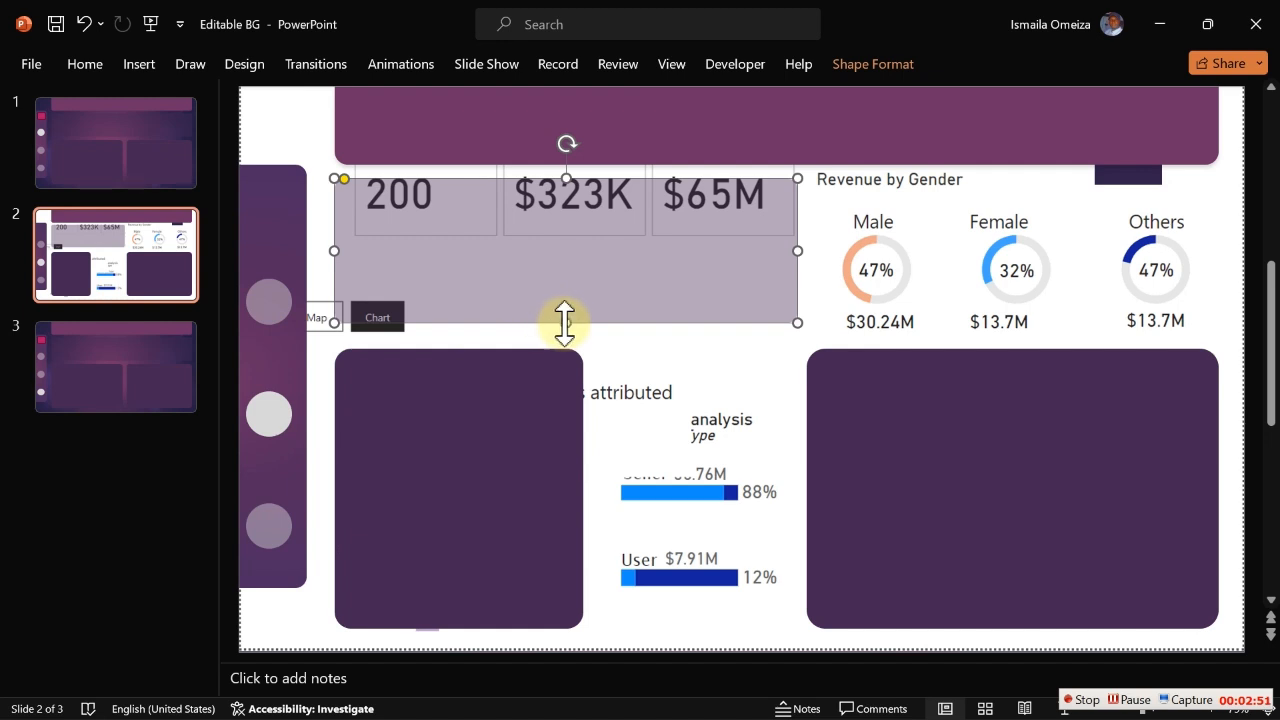
pyautogui.moveTo(565, 322)
pyautogui.mouseDown()
pyautogui.moveTo(569, 286)
pyautogui.moveTo(568, 336)
pyautogui.moveTo(563, 307)
pyautogui.mouseUp()
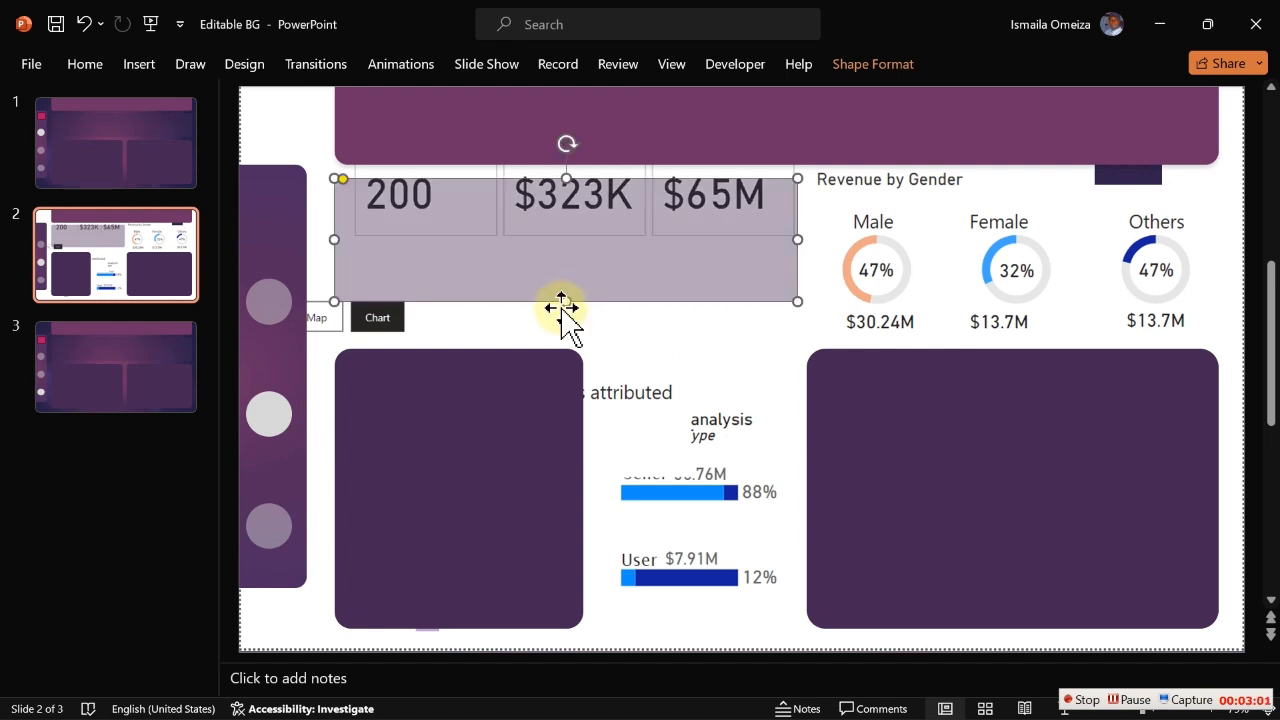
# Extend the lower-left panel upward toward the translucent panel, and distribute these two panels and the header vertically
pyautogui.click(511, 374)
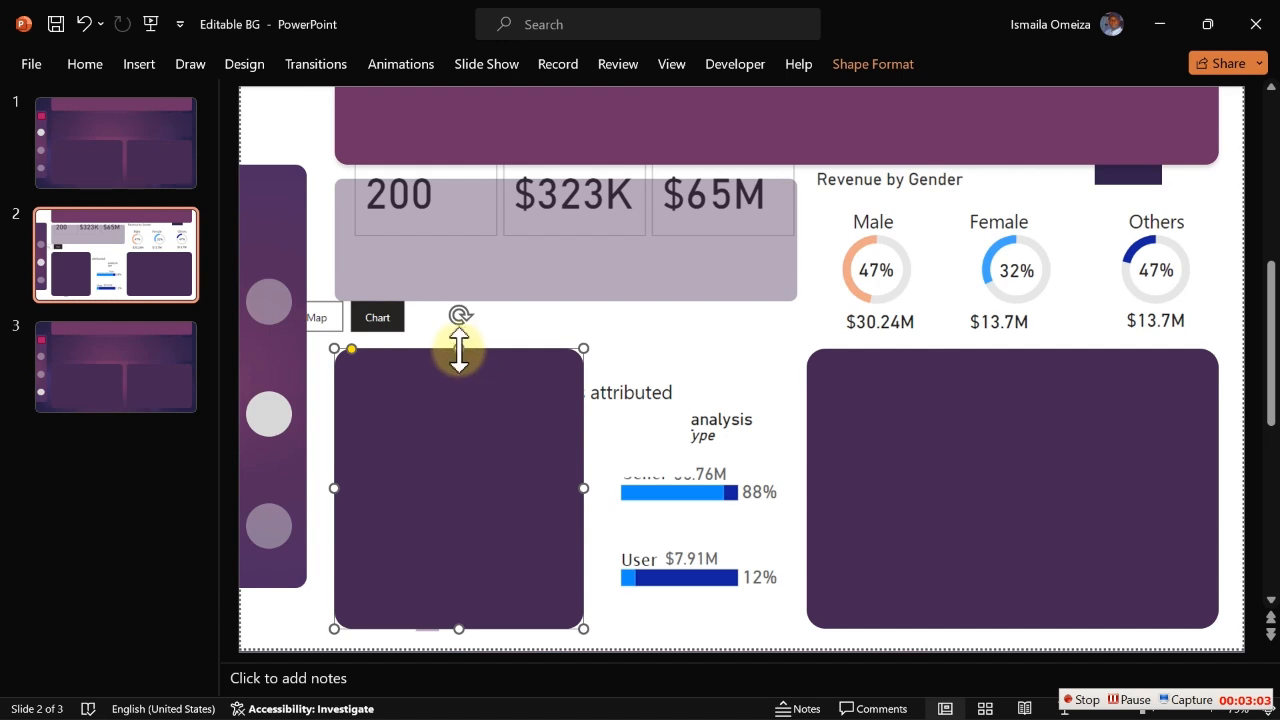
pyautogui.moveTo(459, 349); pyautogui.dragTo(459, 316)
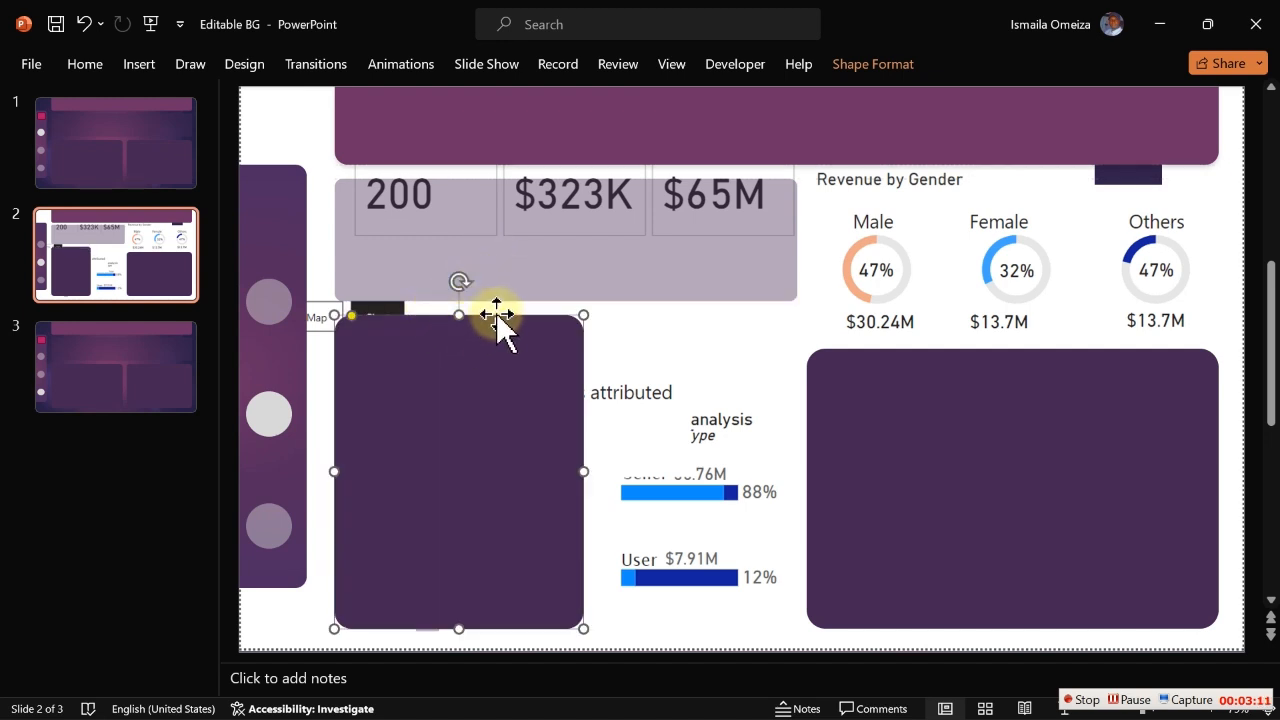
pyautogui.keyDown('shift'); pyautogui.click(531, 239); pyautogui.keyUp('shift')
pyautogui.keyDown('shift'); pyautogui.click(494, 134); pyautogui.keyUp('shift')
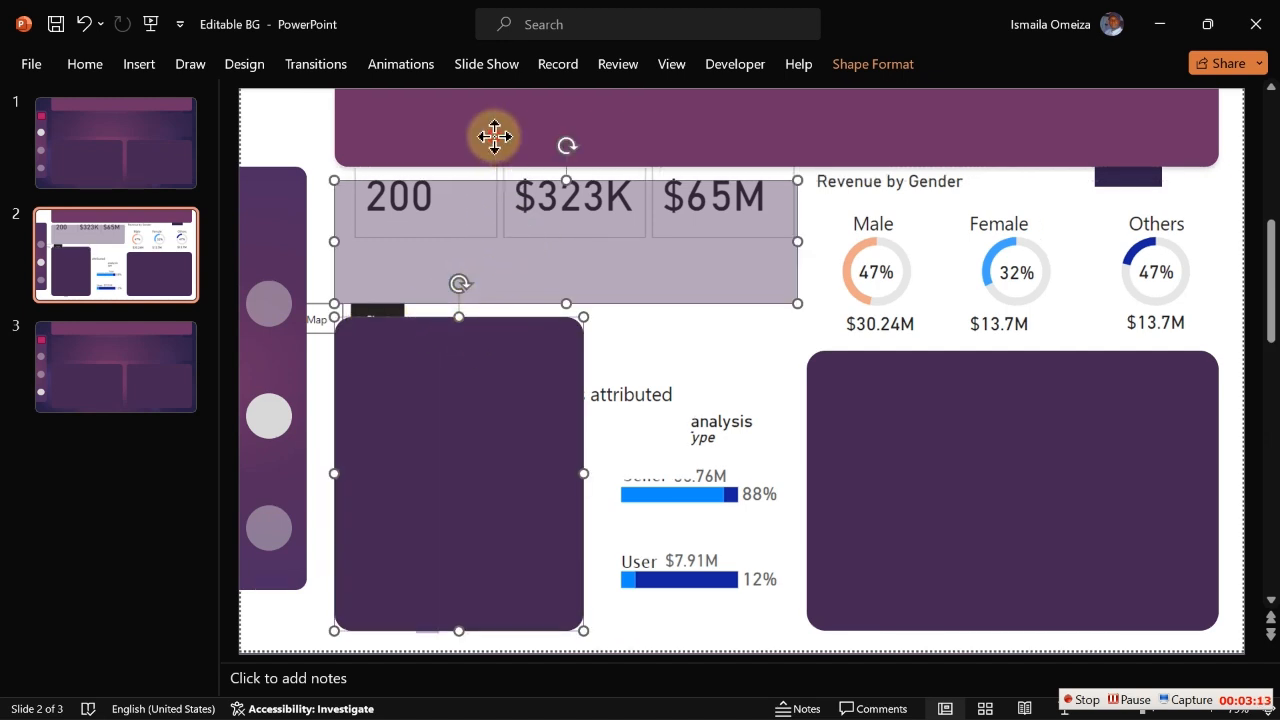
pyautogui.click(885, 68)
pyautogui.click(1036, 108)
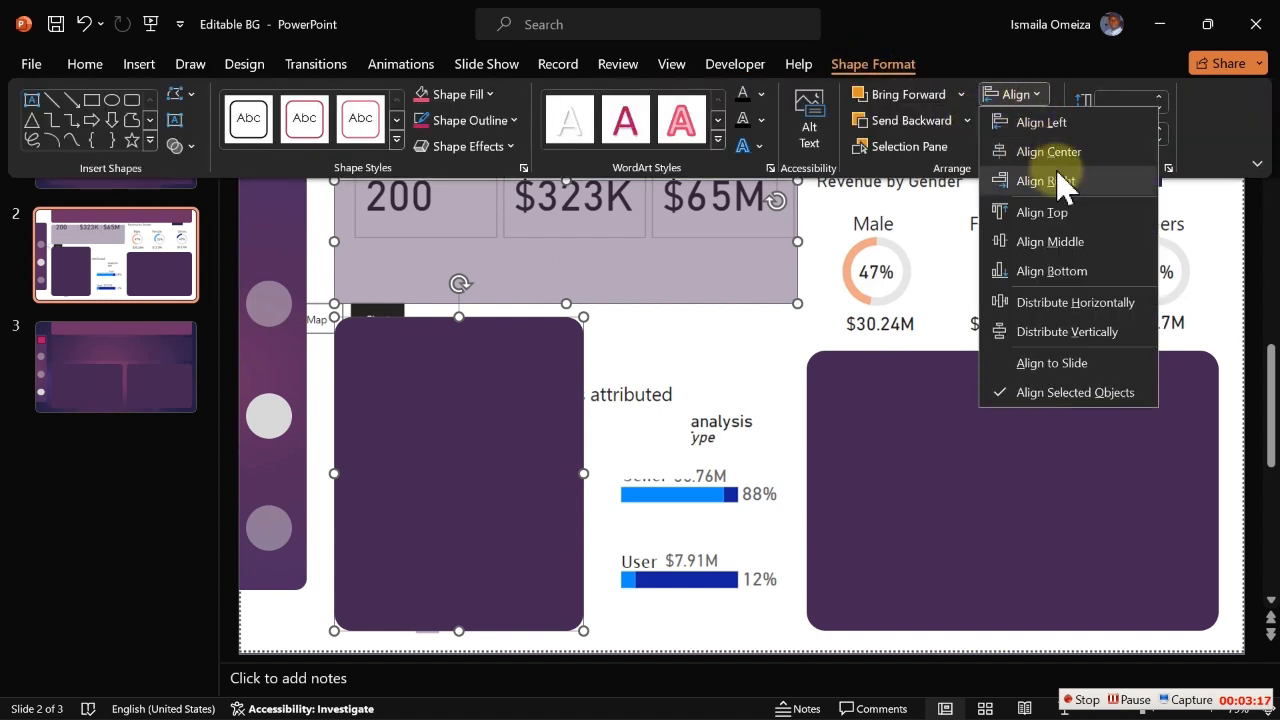
pyautogui.click(1060, 333)
pyautogui.click(689, 372)
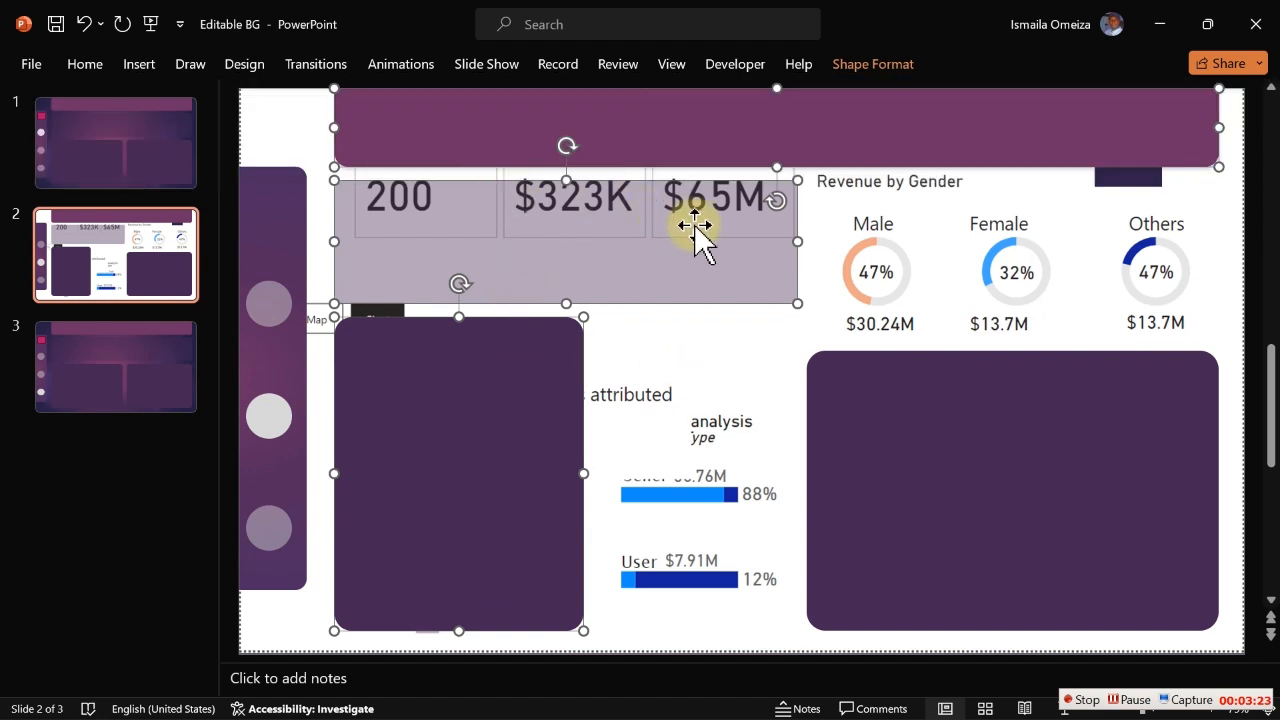
# Duplicate the lower-left panel directly beside it and narrow the copy to cover the user-type bars, leaving a gap before the lower-right panel
pyautogui.click(889, 393)
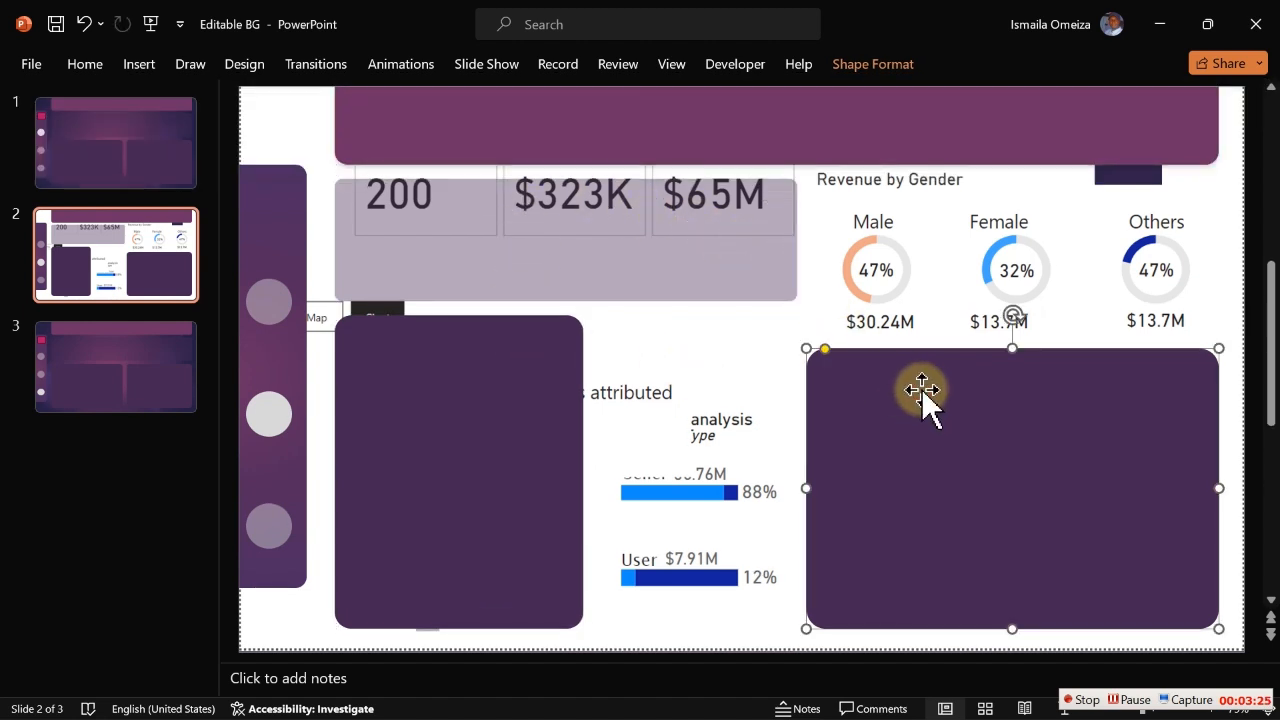
pyautogui.click(473, 443)
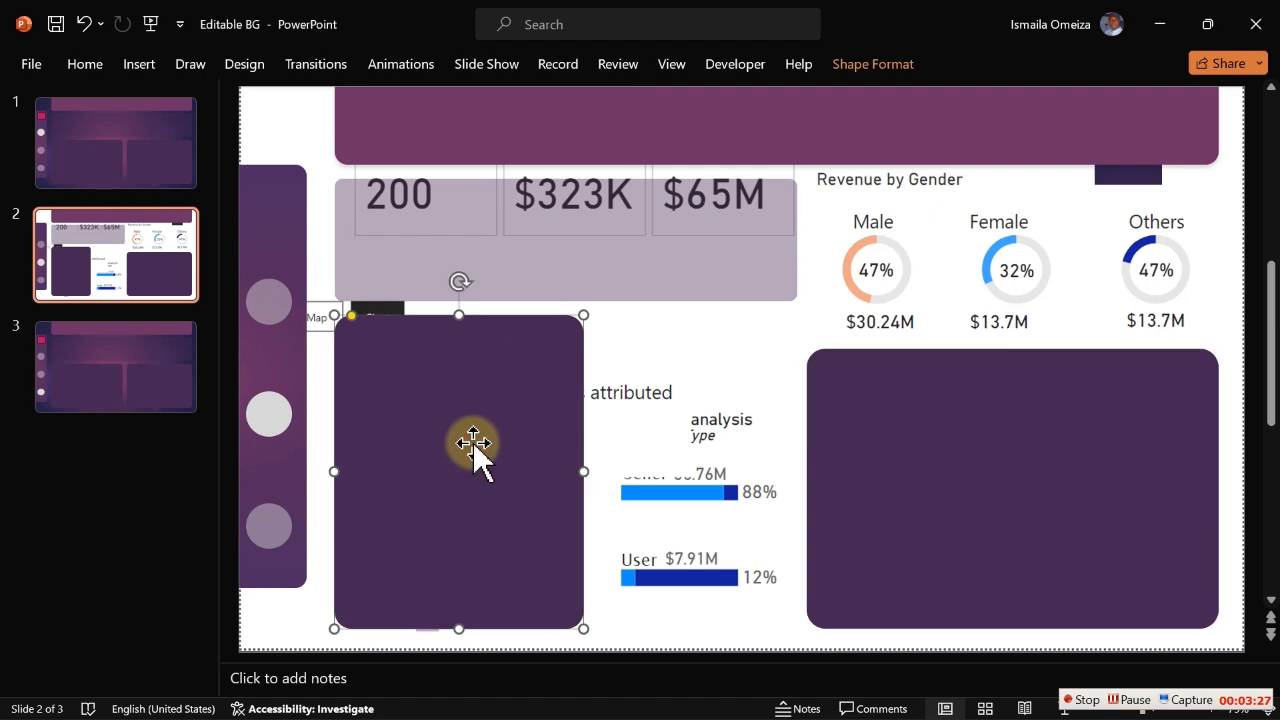
pyautogui.moveTo(472, 441); pyautogui.dragTo(720, 456)
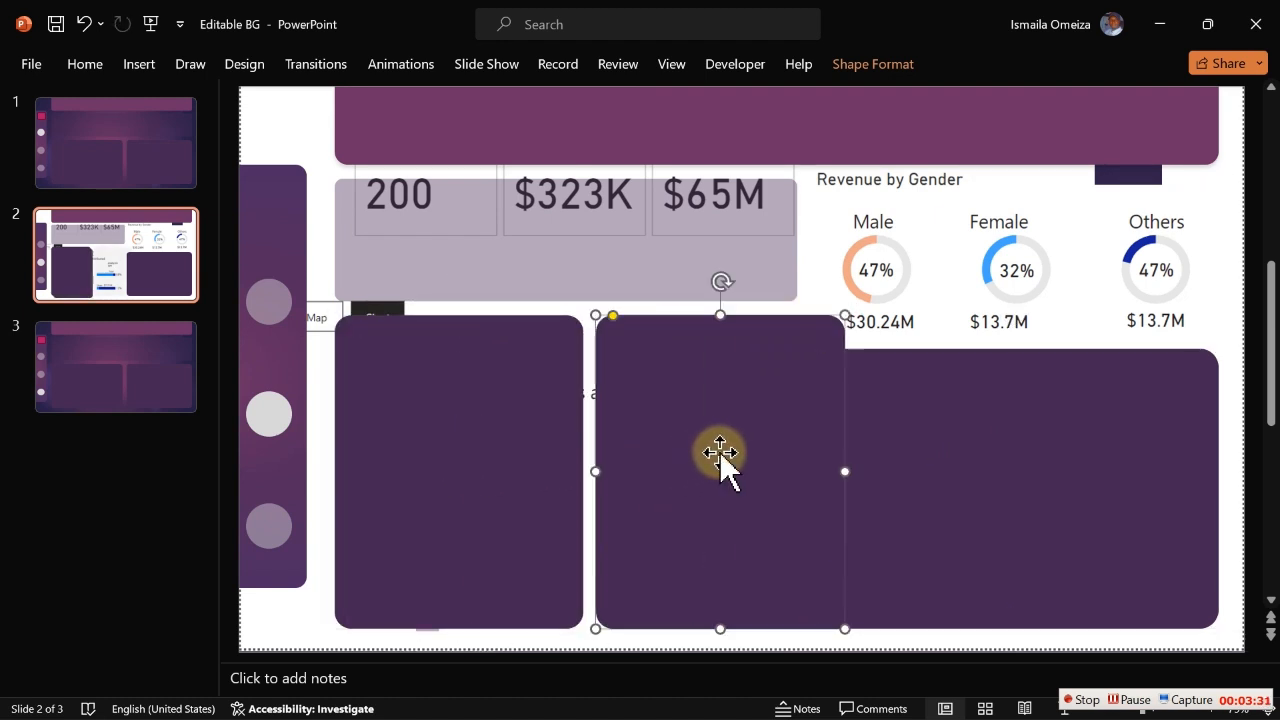
pyautogui.moveTo(845, 469); pyautogui.dragTo(786, 482)
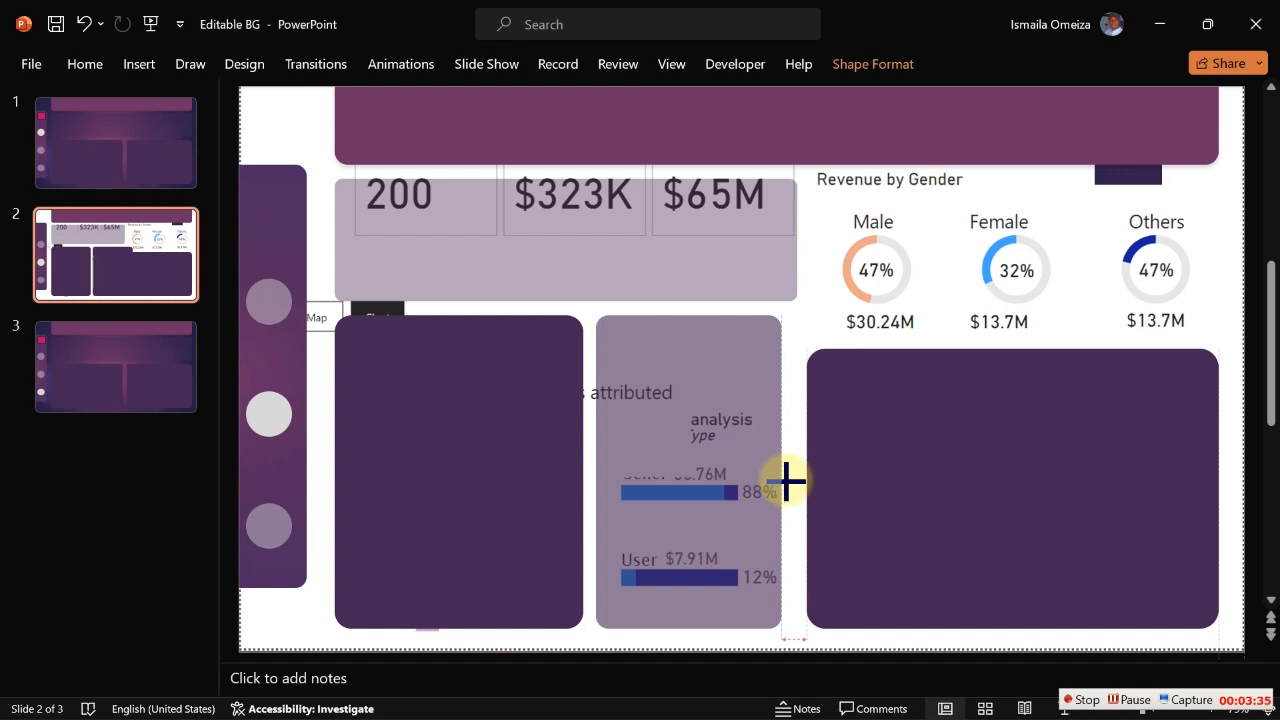
pyautogui.moveTo(786, 482); pyautogui.dragTo(791, 481)
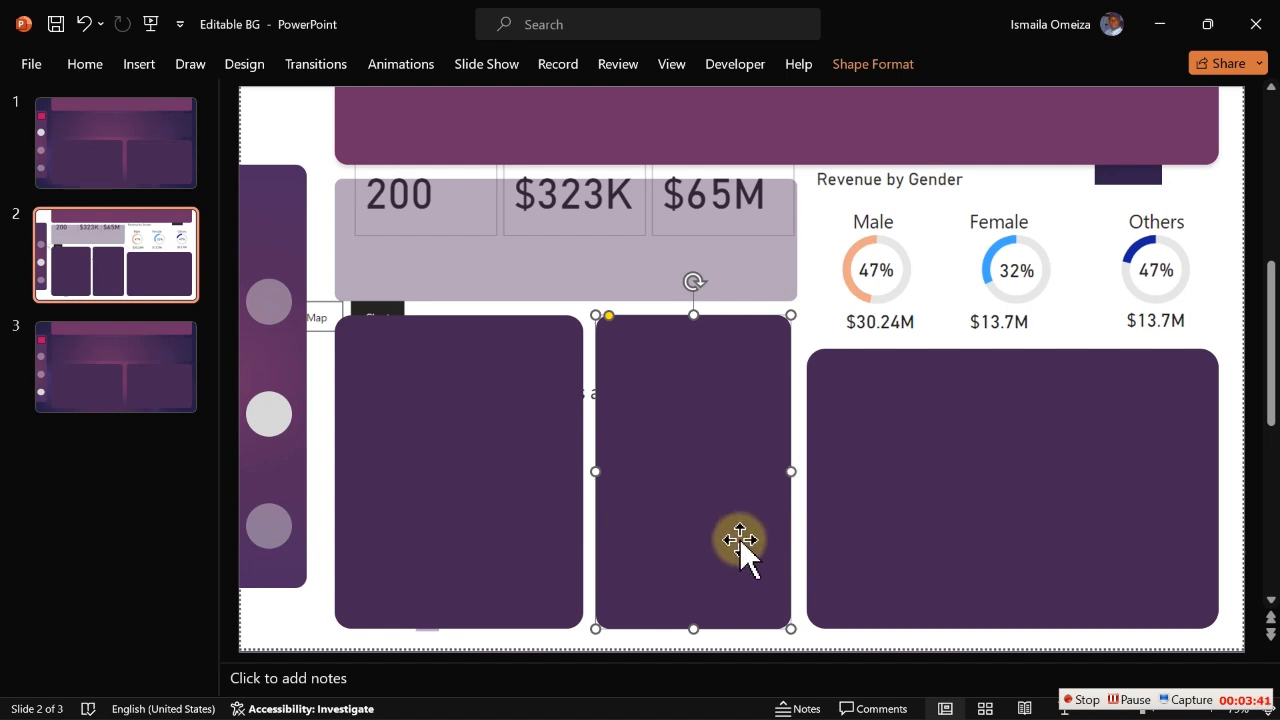
pyautogui.moveTo(694, 628); pyautogui.dragTo(694, 627)
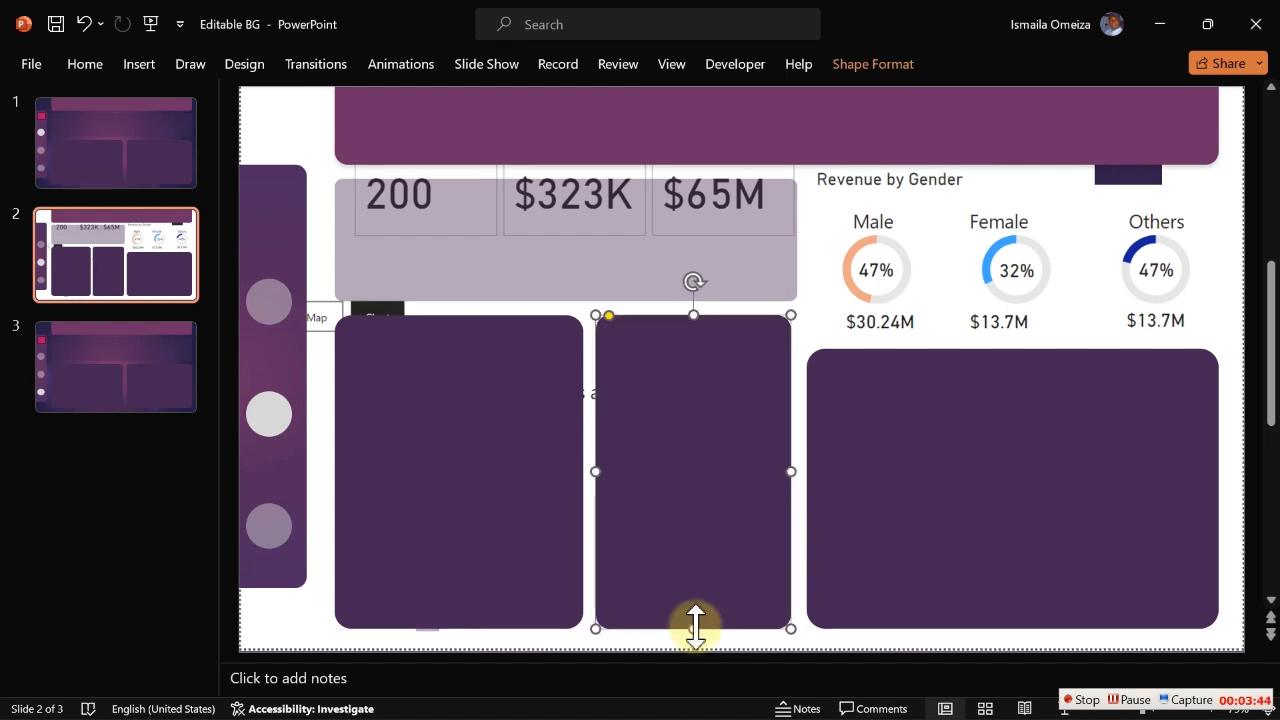
# Widen the lower-right panel slightly toward the middle panel to tighten the gap between them
pyautogui.click(955, 447)
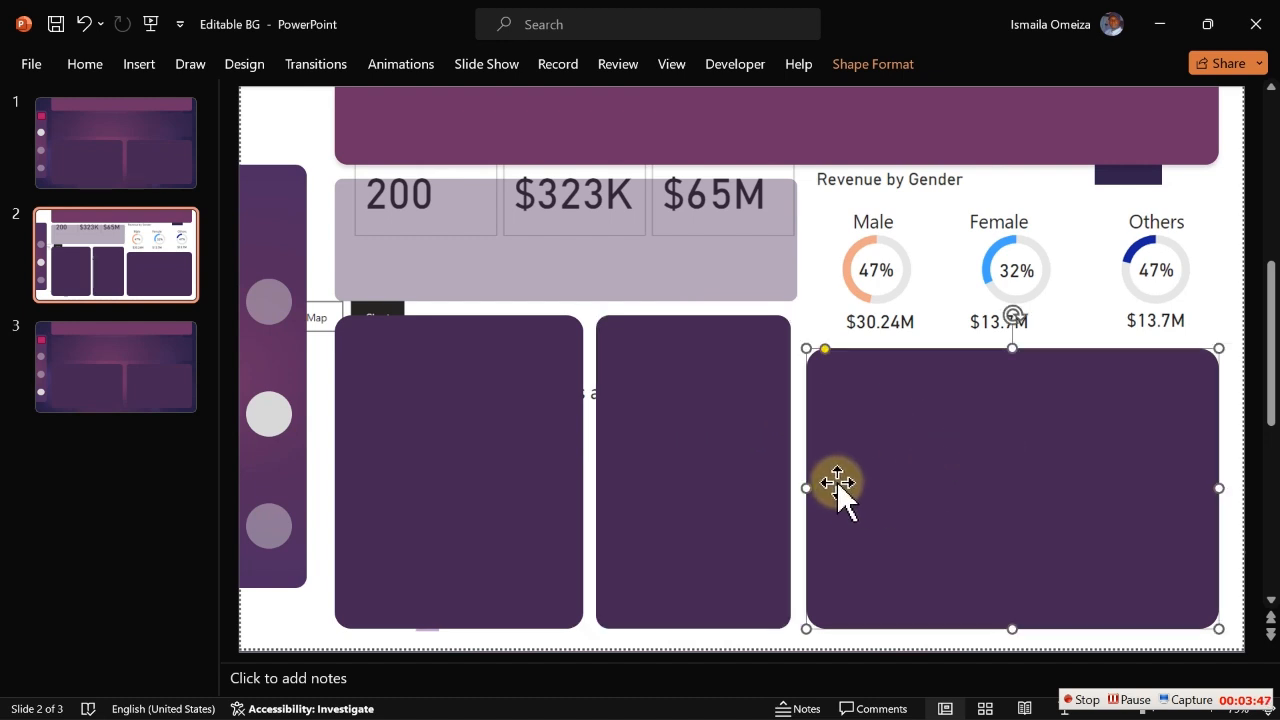
pyautogui.press('Delete')
pyautogui.moveTo(819, 484); pyautogui.dragTo(804, 484)
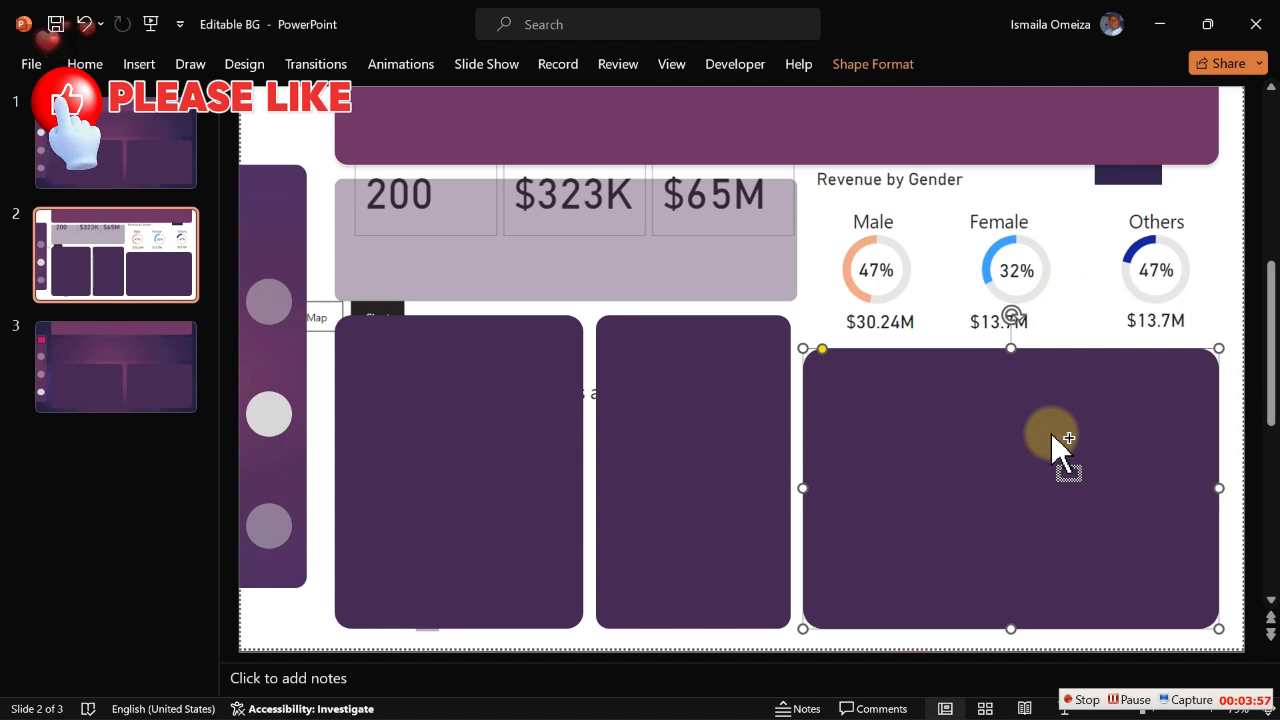
# Place a shortened copy of the lower-right panel over the Revenue by Gender charts, and lower the original's upper edge to widen the gap
pyautogui.hotkey('ctrl', 'z')
pyautogui.moveTo(1047, 307); pyautogui.dragTo(1043, 282)
pyautogui.moveTo(1012, 455); pyautogui.dragTo(1007, 338)
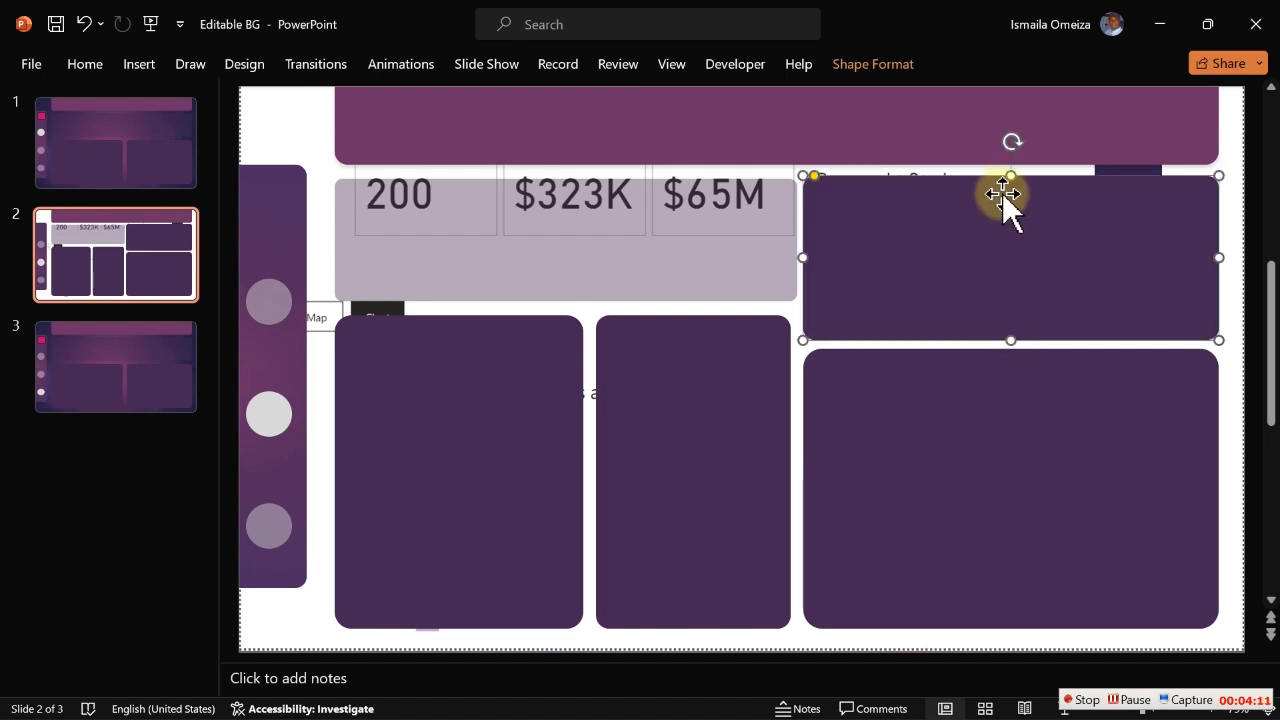
pyautogui.moveTo(1010, 180); pyautogui.dragTo(1000, 177)
pyautogui.click(1008, 360)
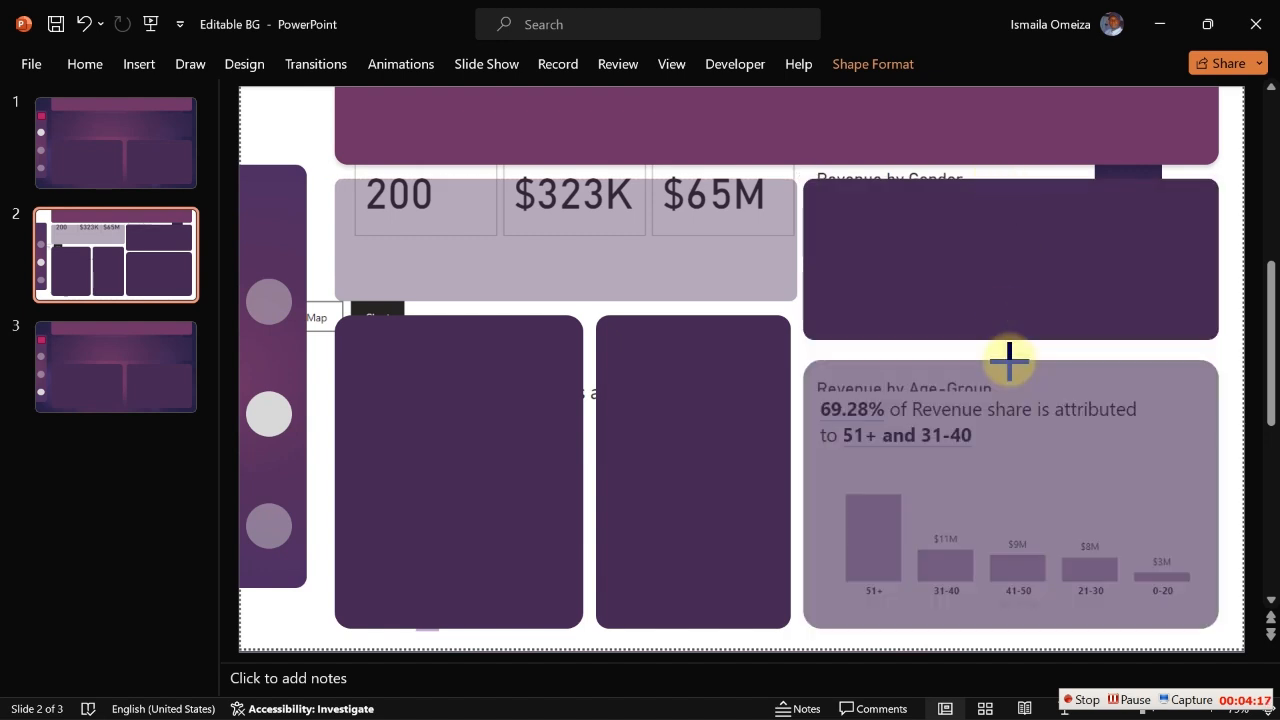
pyautogui.moveTo(1009, 361); pyautogui.dragTo(1009, 360)
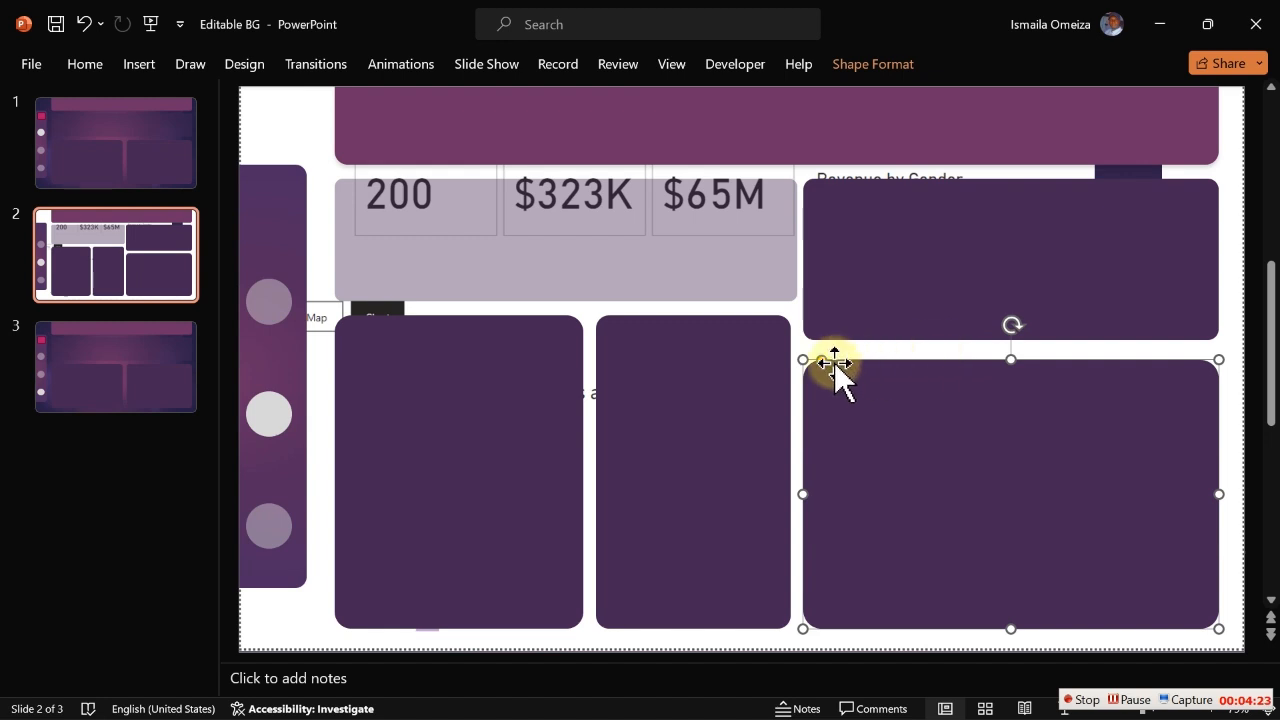
# Reduce the corner rounding of the lower-right, upper-right and lower-left dark panels
pyautogui.moveTo(823, 370); pyautogui.dragTo(818, 368)
pyautogui.click(834, 334)
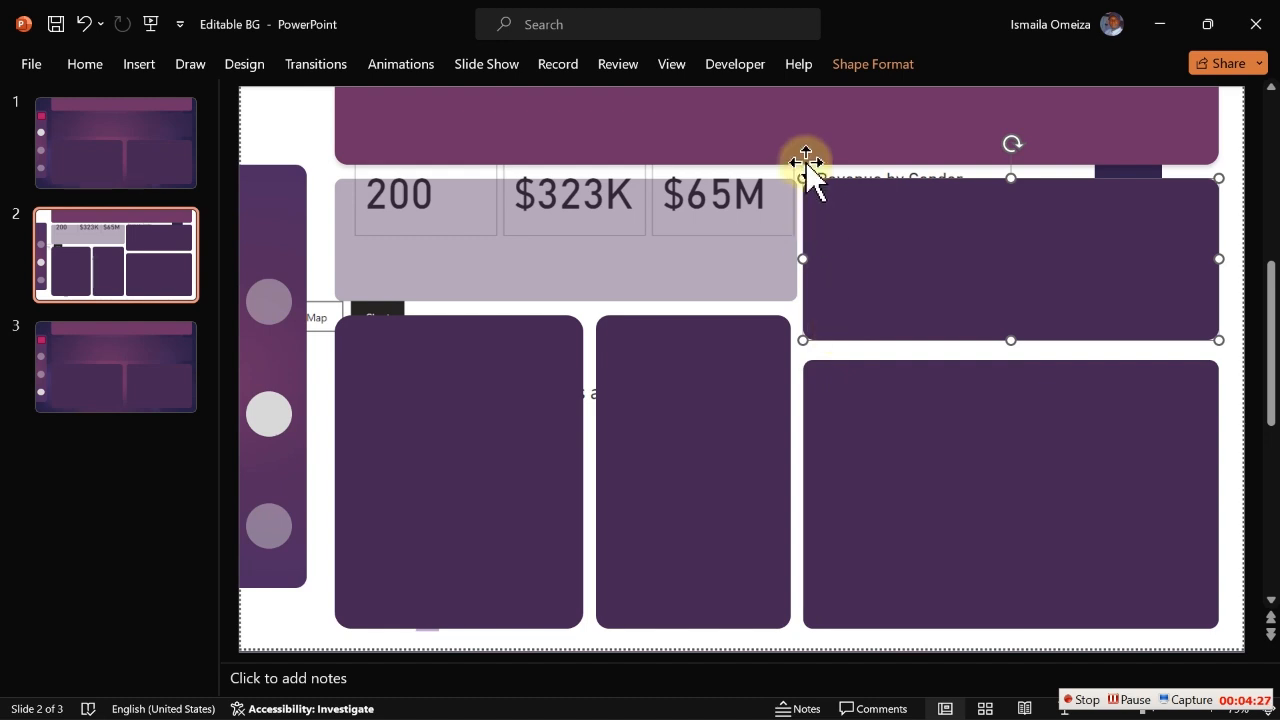
pyautogui.moveTo(812, 190); pyautogui.dragTo(809, 181)
pyautogui.click(490, 346)
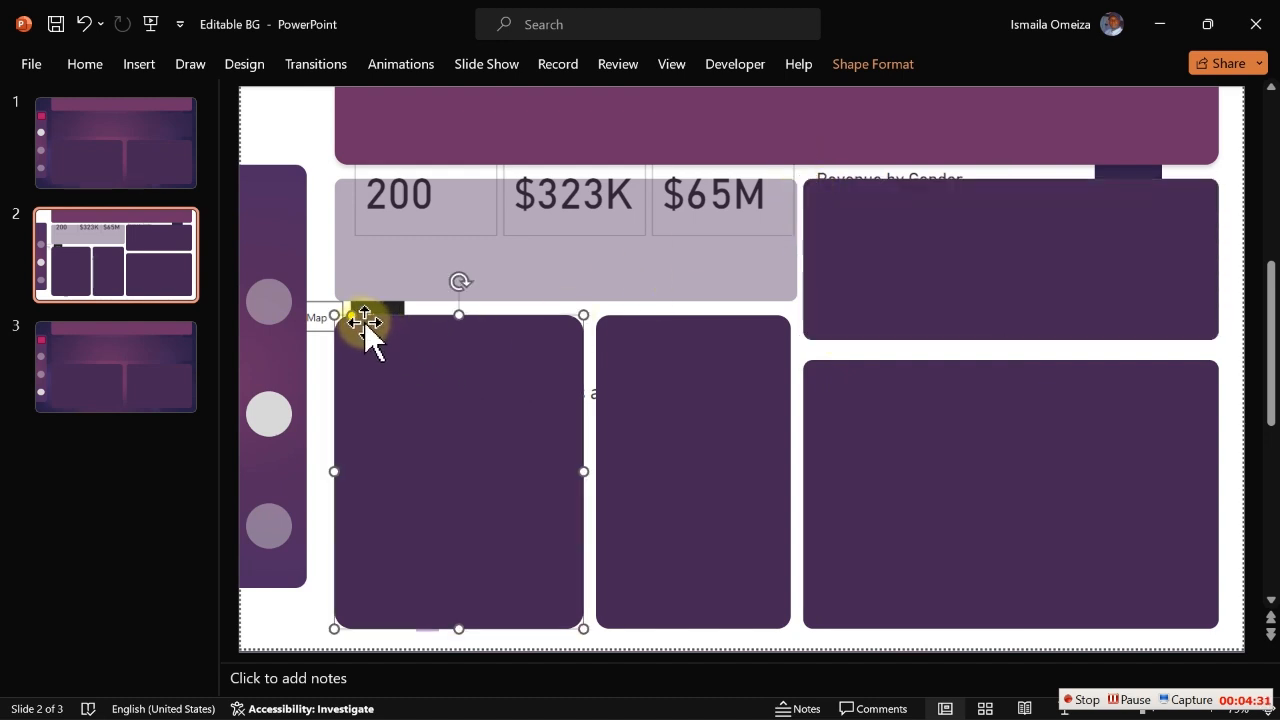
pyautogui.moveTo(356, 327); pyautogui.dragTo(343, 318)
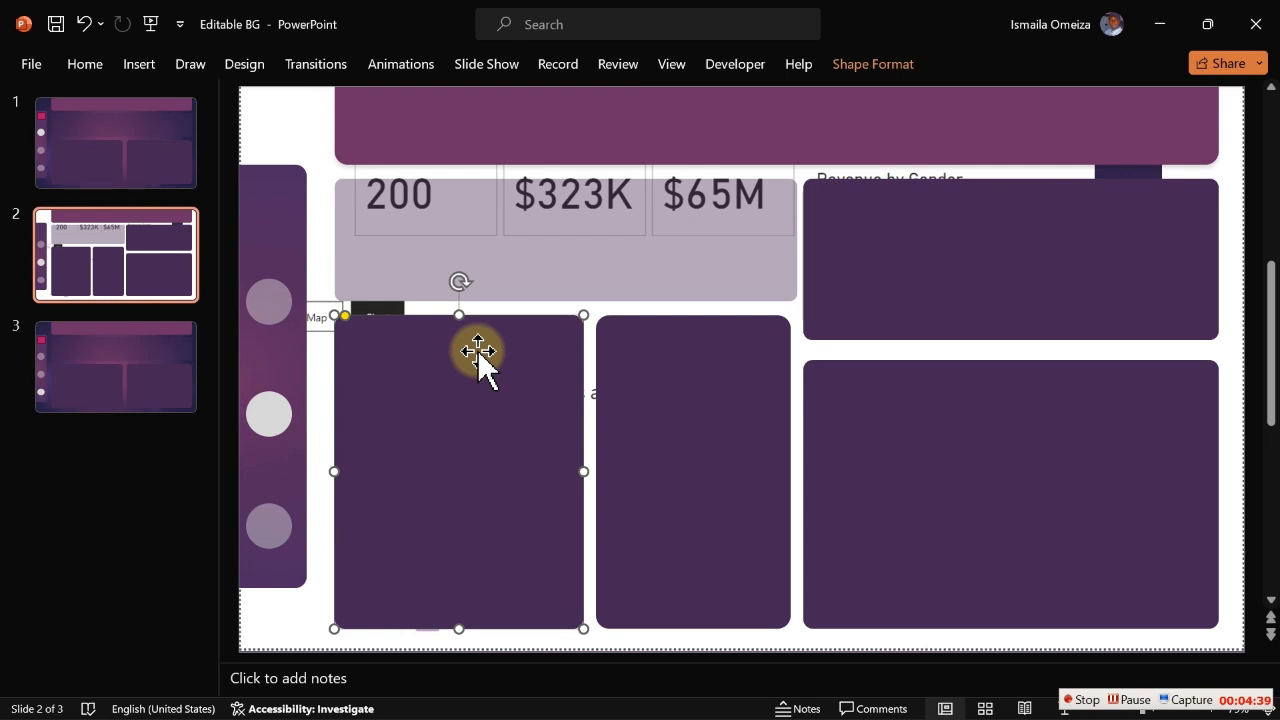
# Delete the Capture reference picture from slide 2
pyautogui.click(292, 118)
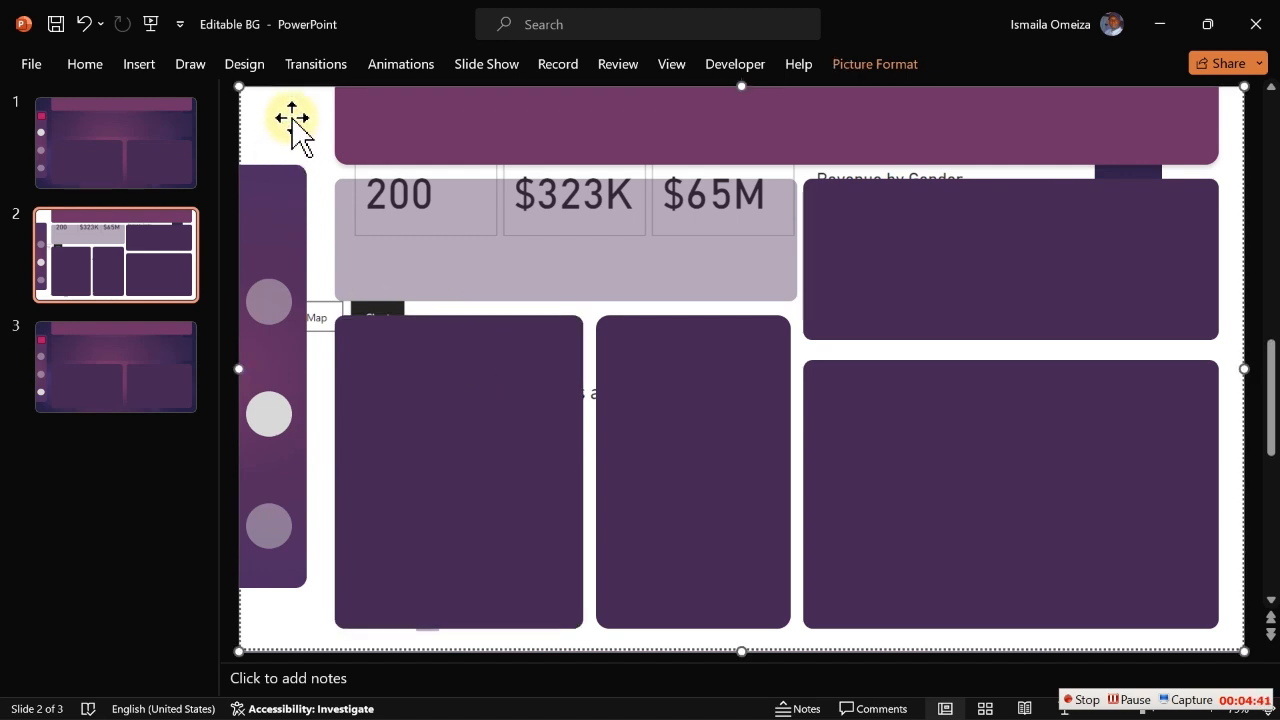
pyautogui.press('Delete')
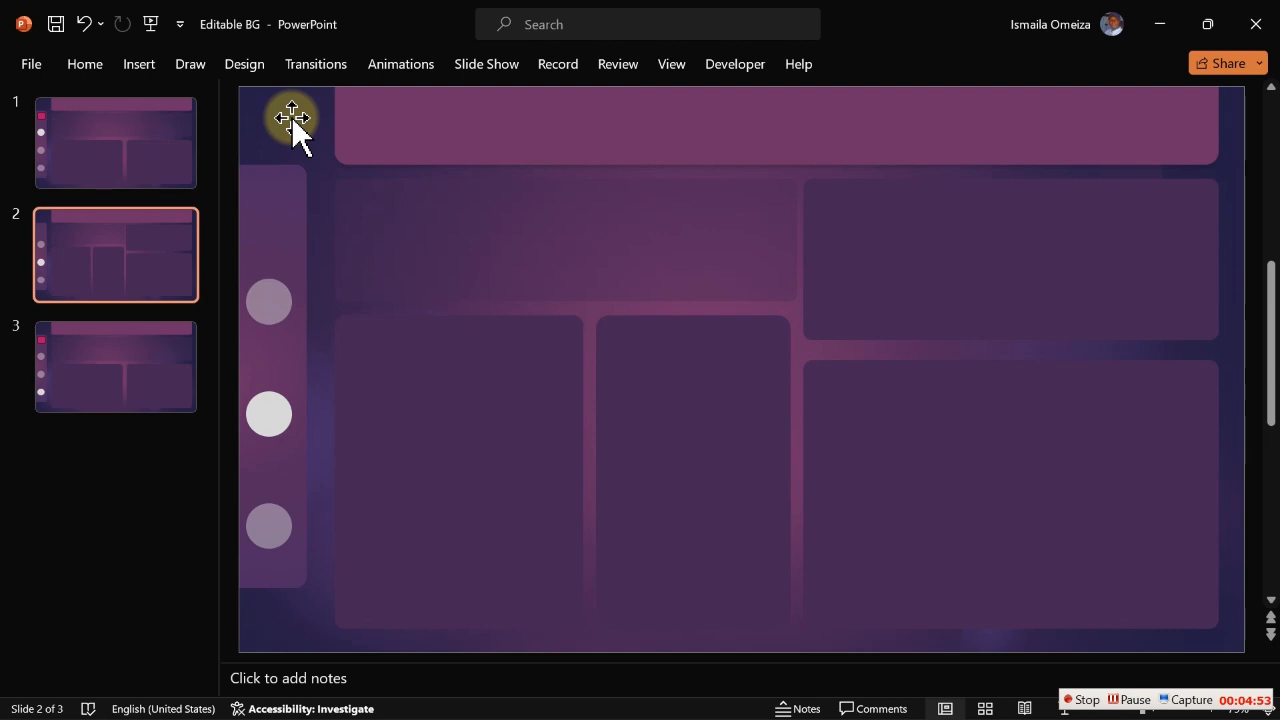
# Insert the fireworks icon from the stock icon library onto slide 2
pyautogui.click(141, 66)
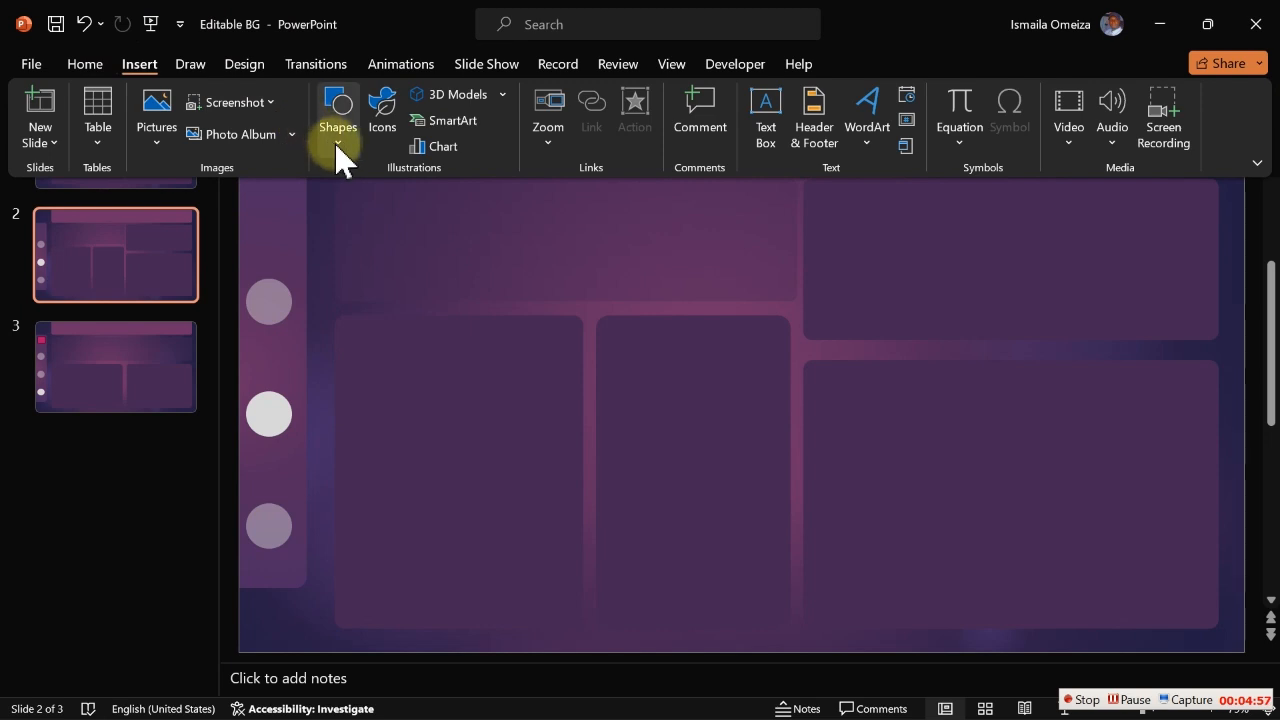
pyautogui.click(381, 128)
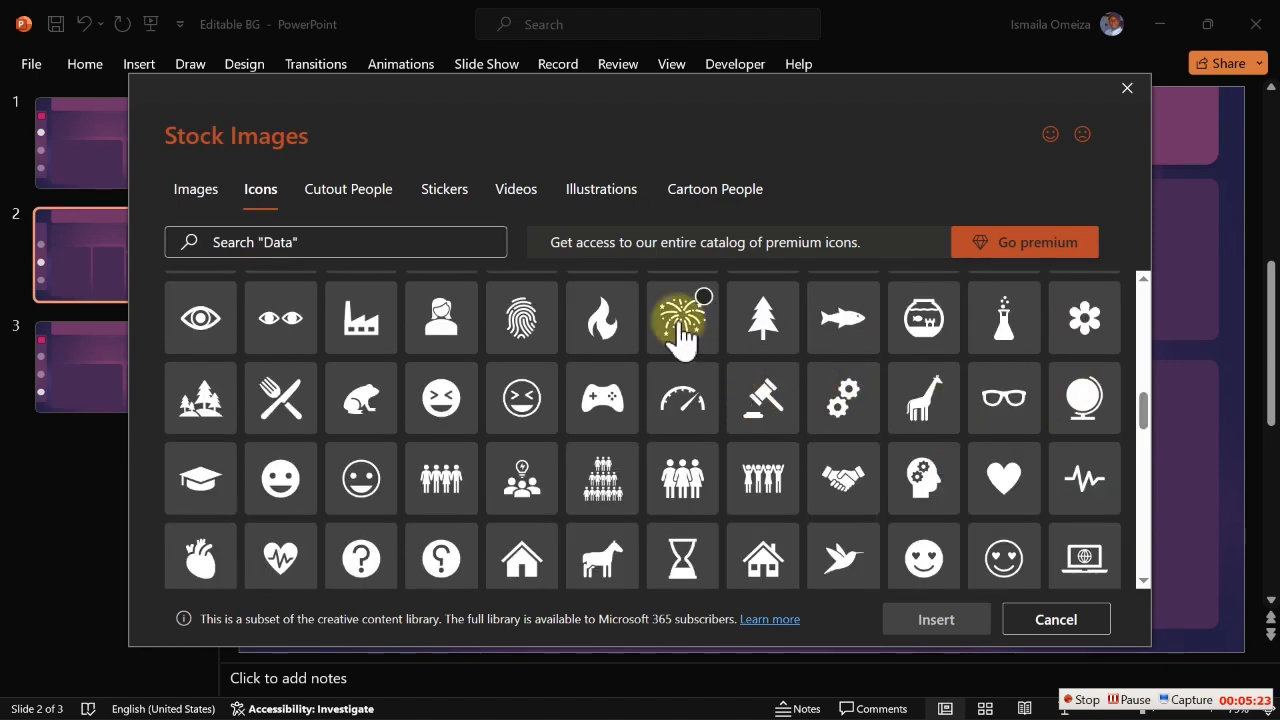
pyautogui.click(680, 322)
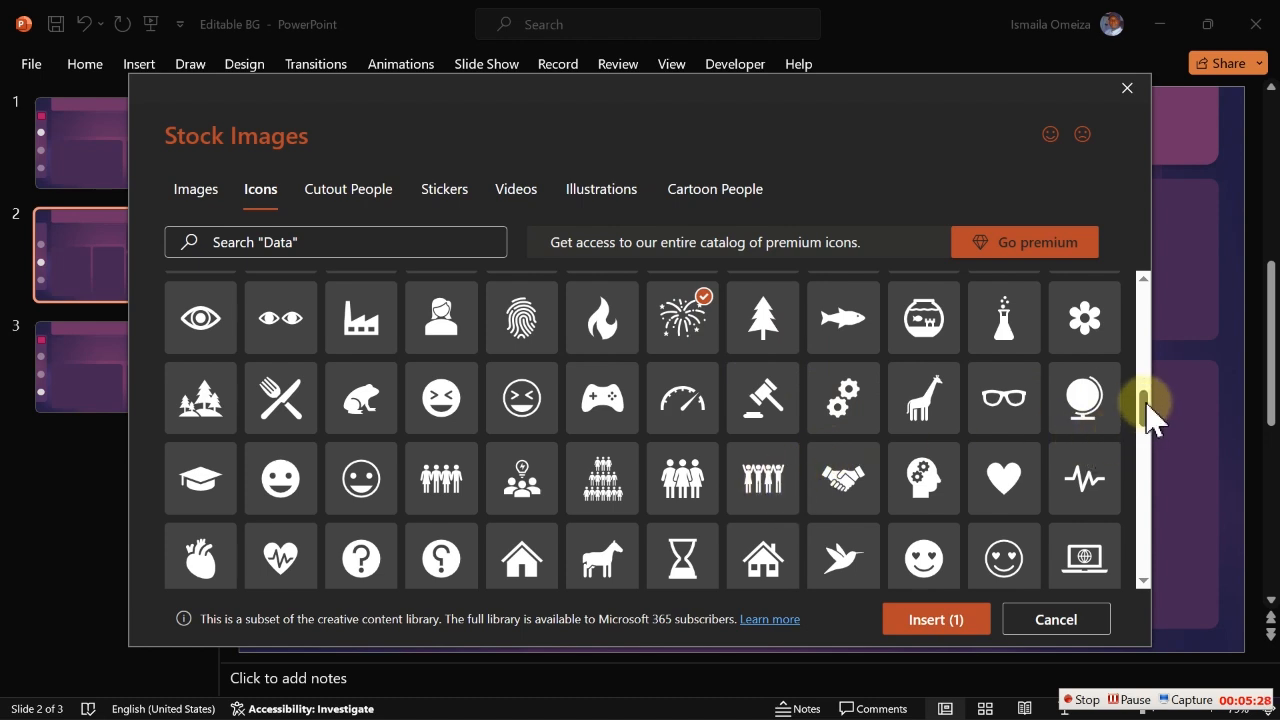
pyautogui.moveTo(1147, 402); pyautogui.dragTo(1145, 570)
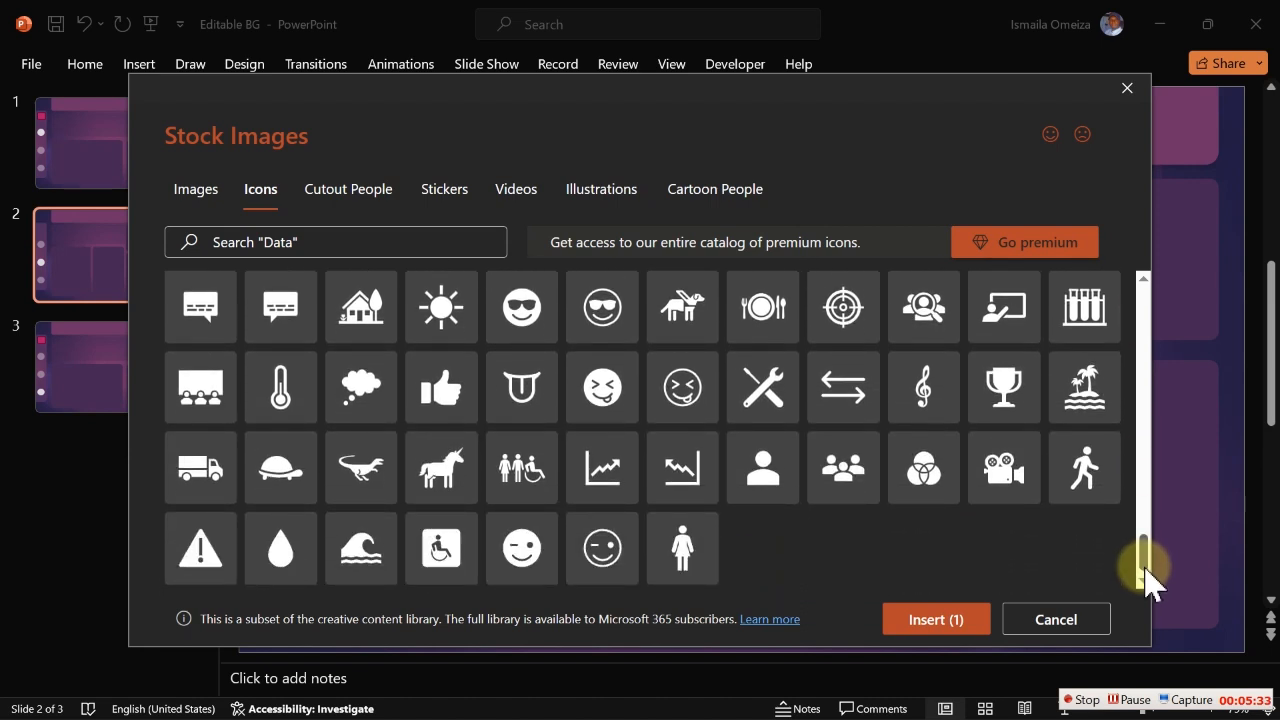
pyautogui.click(930, 621)
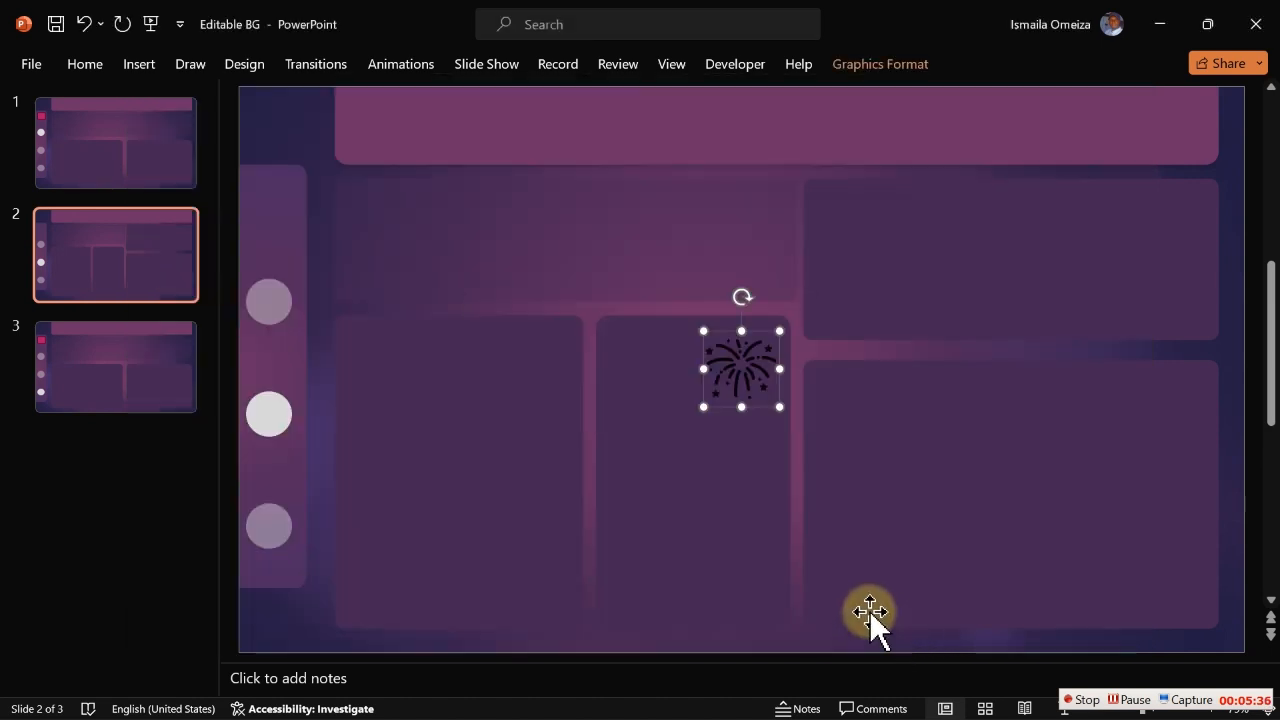
# Enlarge the fireworks icon until it overlaps the lower-left and middle panels, keeping the middle panel in its original place
pyautogui.moveTo(705, 405); pyautogui.dragTo(544, 530)
pyautogui.moveTo(667, 423); pyautogui.dragTo(1089, 494)
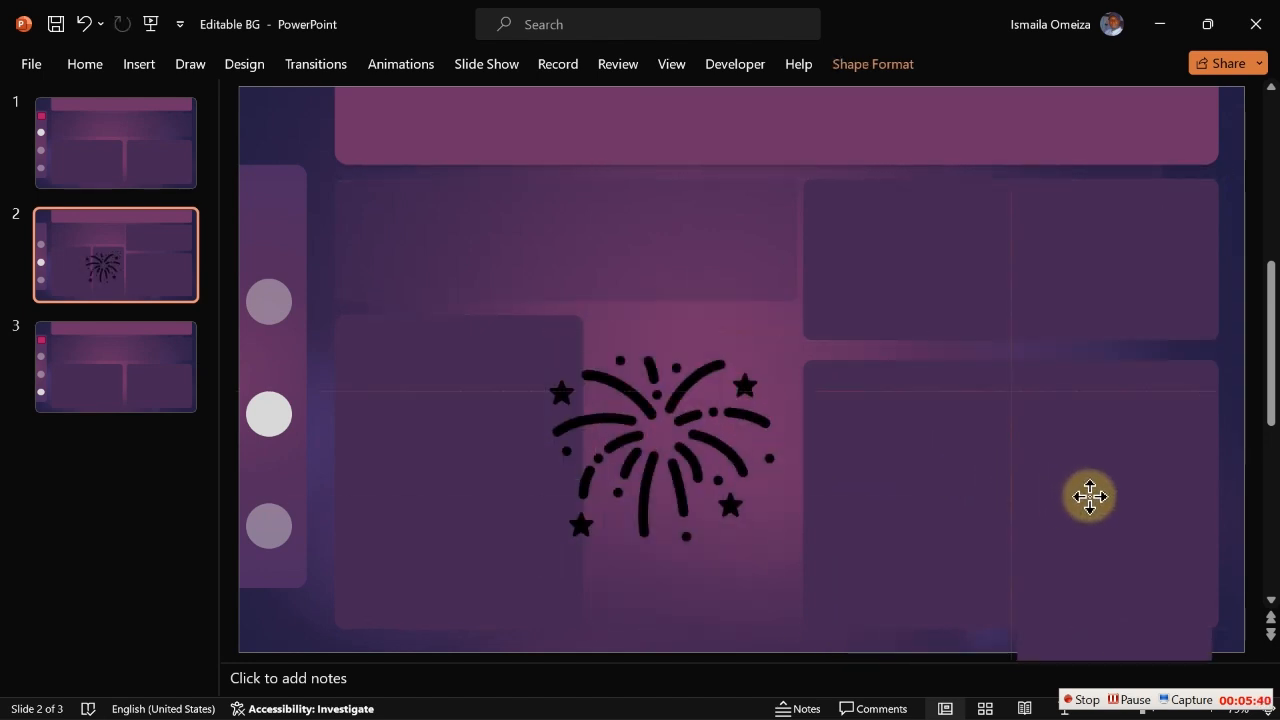
pyautogui.hotkey('ctrl', 'z')
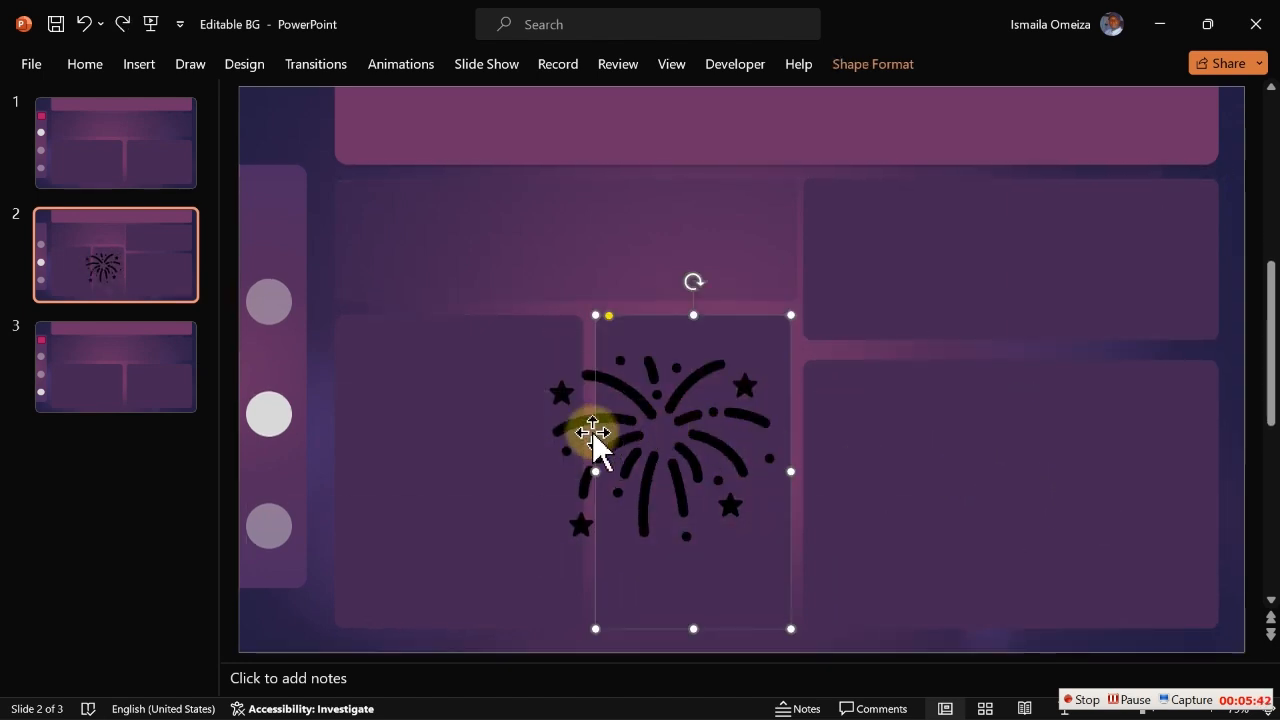
# Move the fireworks icon to the slide's lower-right corner and place a duplicate of it at the lower-left corner
pyautogui.click(590, 425)
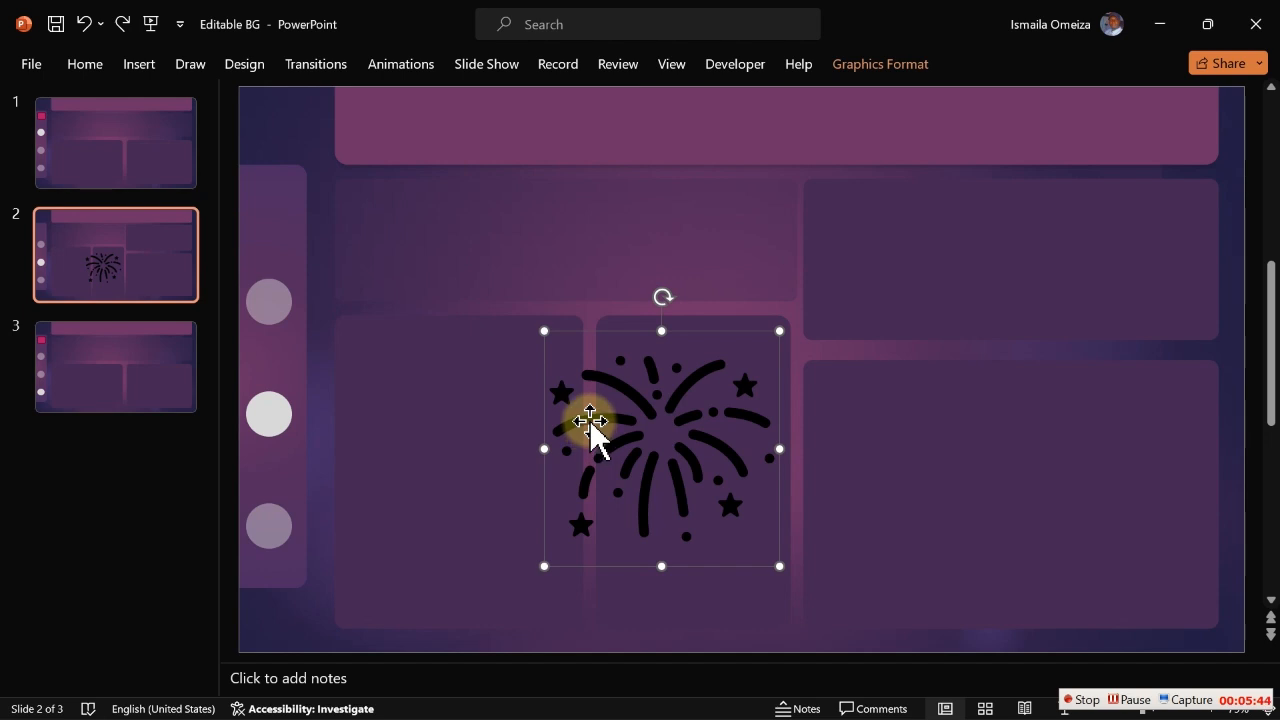
pyautogui.moveTo(589, 420); pyautogui.dragTo(1137, 585)
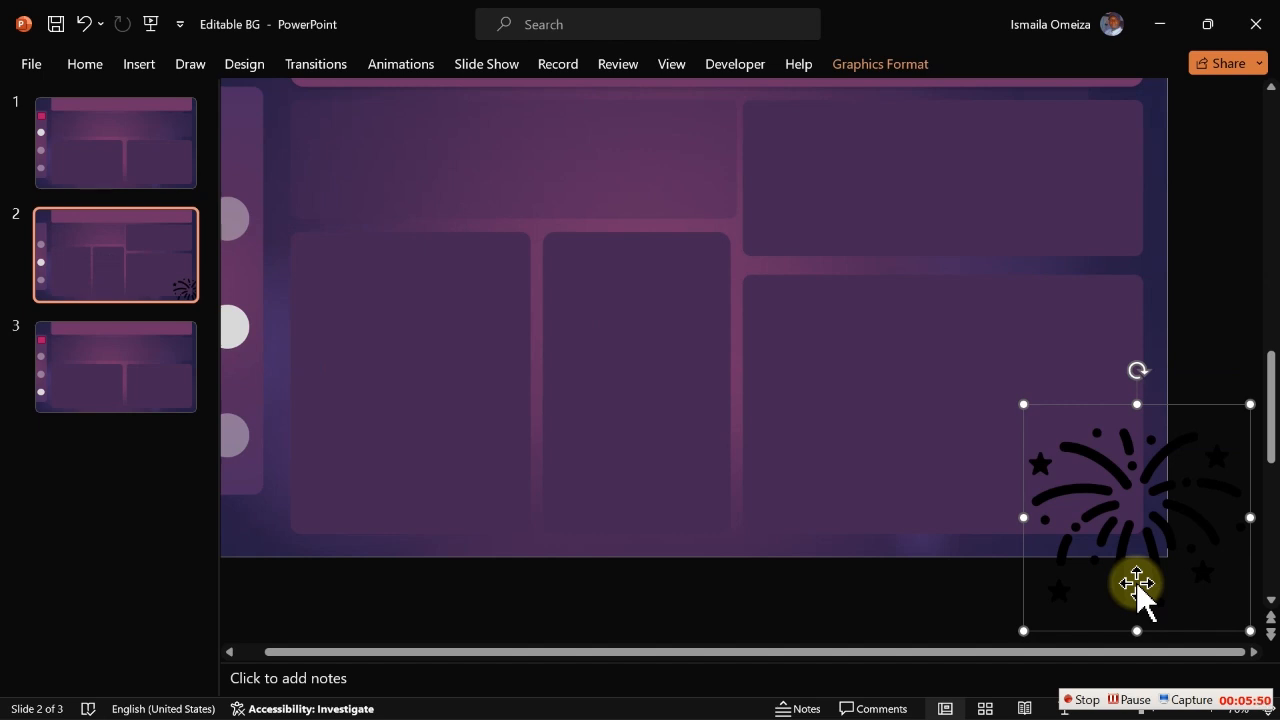
pyautogui.hotkey('ctrl', 'd')
pyautogui.moveTo(1139, 518); pyautogui.dragTo(754, 509)
pyautogui.hotkey('ctrl', 'z')
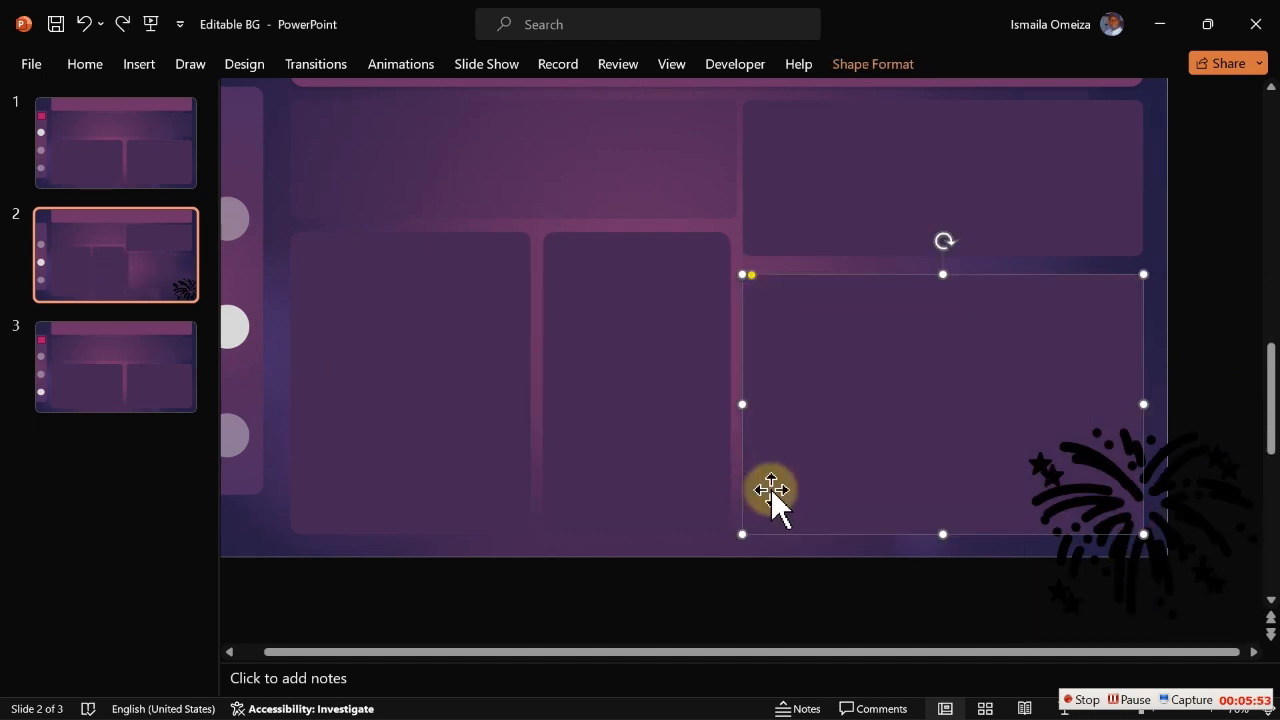
pyautogui.click(1111, 566)
pyautogui.moveTo(1171, 554); pyautogui.dragTo(291, 566)
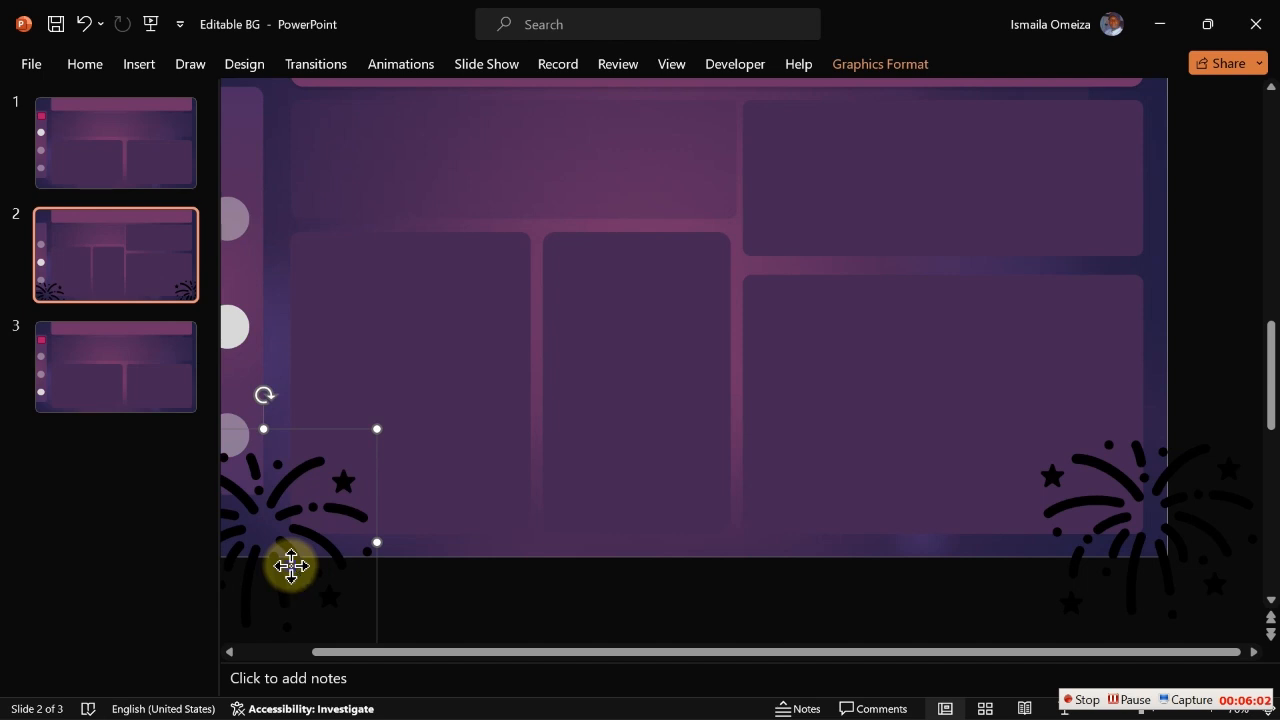
# Give the lower-left fireworks icon a light grey solid fill with 90% transparency
pyautogui.rightClick(291, 566)
pyautogui.click(354, 517)
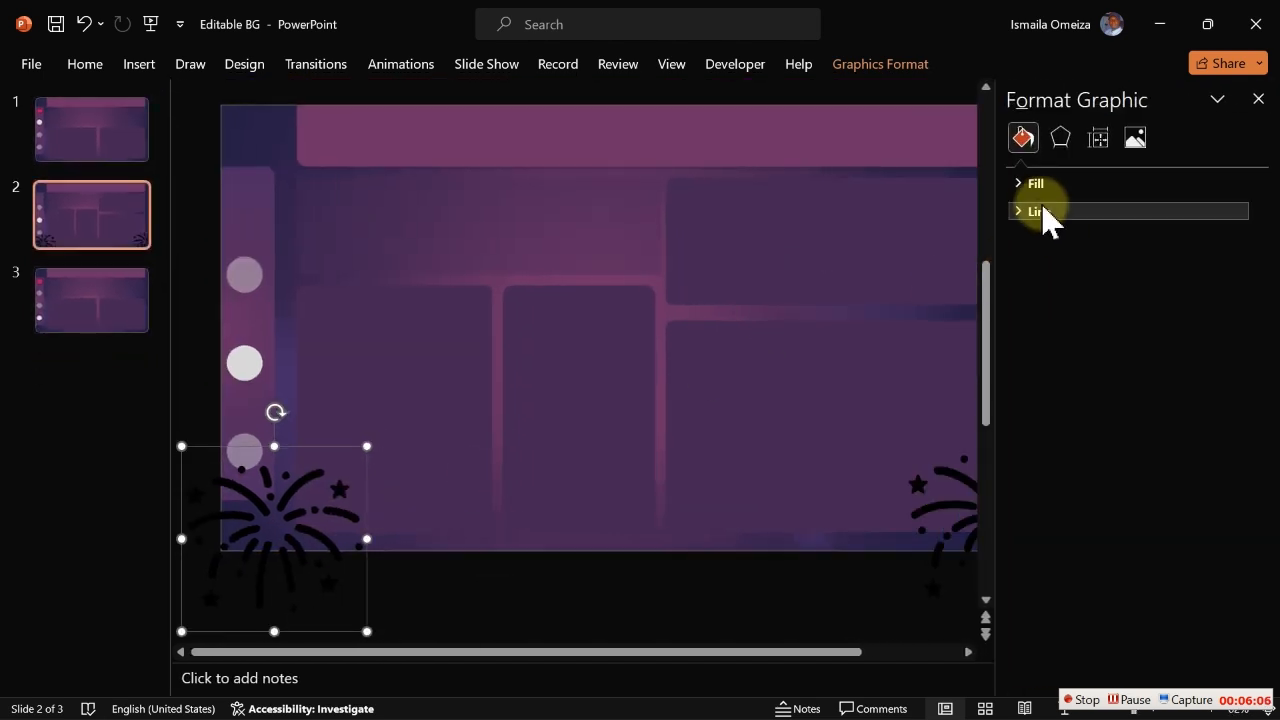
pyautogui.click(1035, 185)
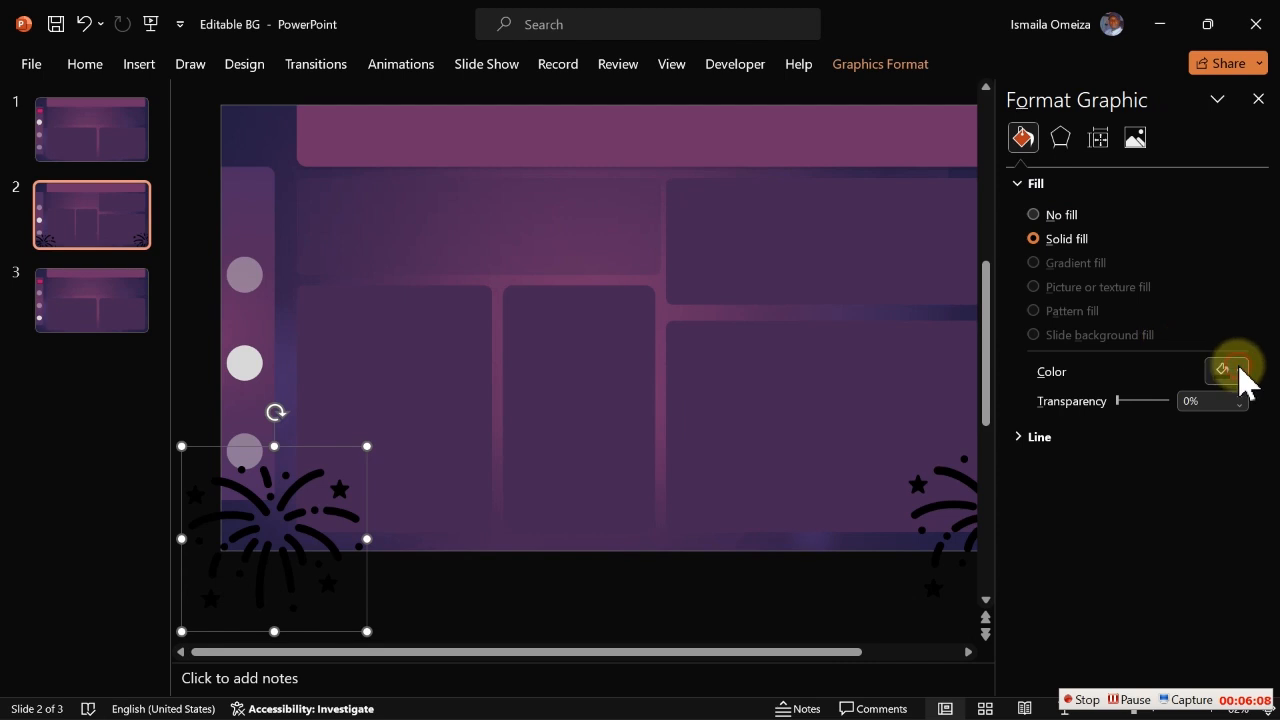
pyautogui.click(1239, 372)
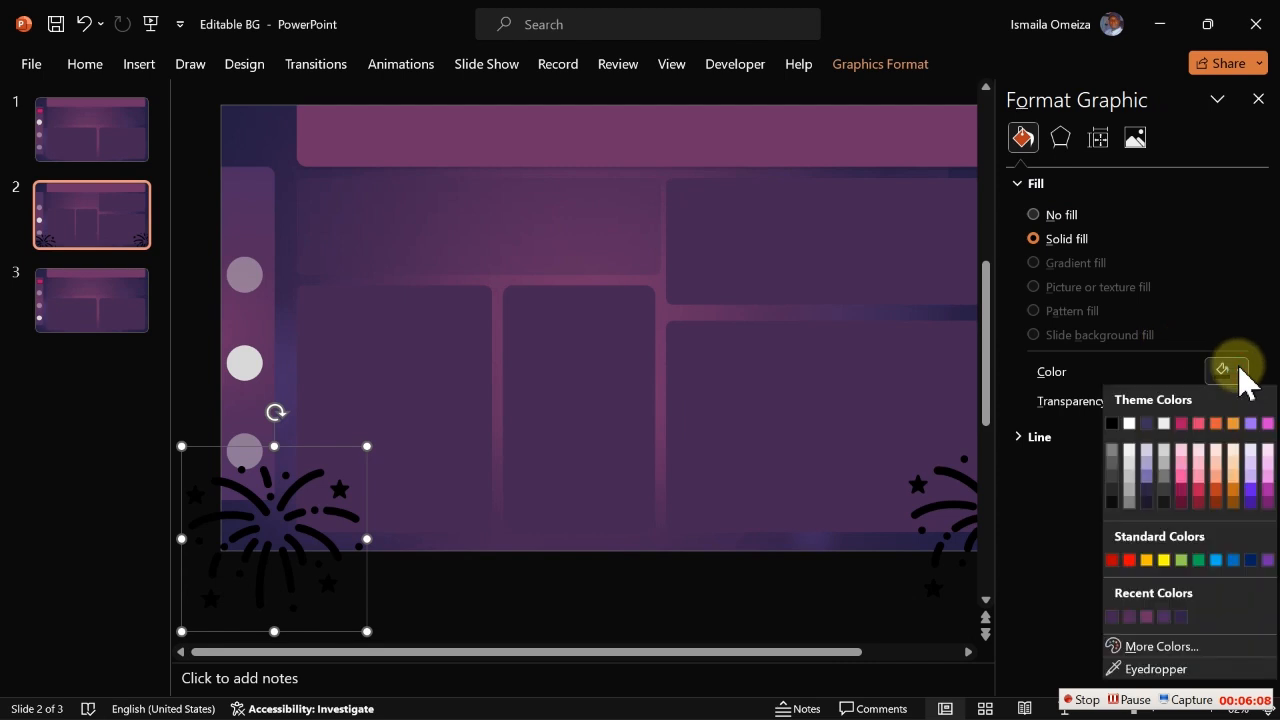
pyautogui.click(1133, 465)
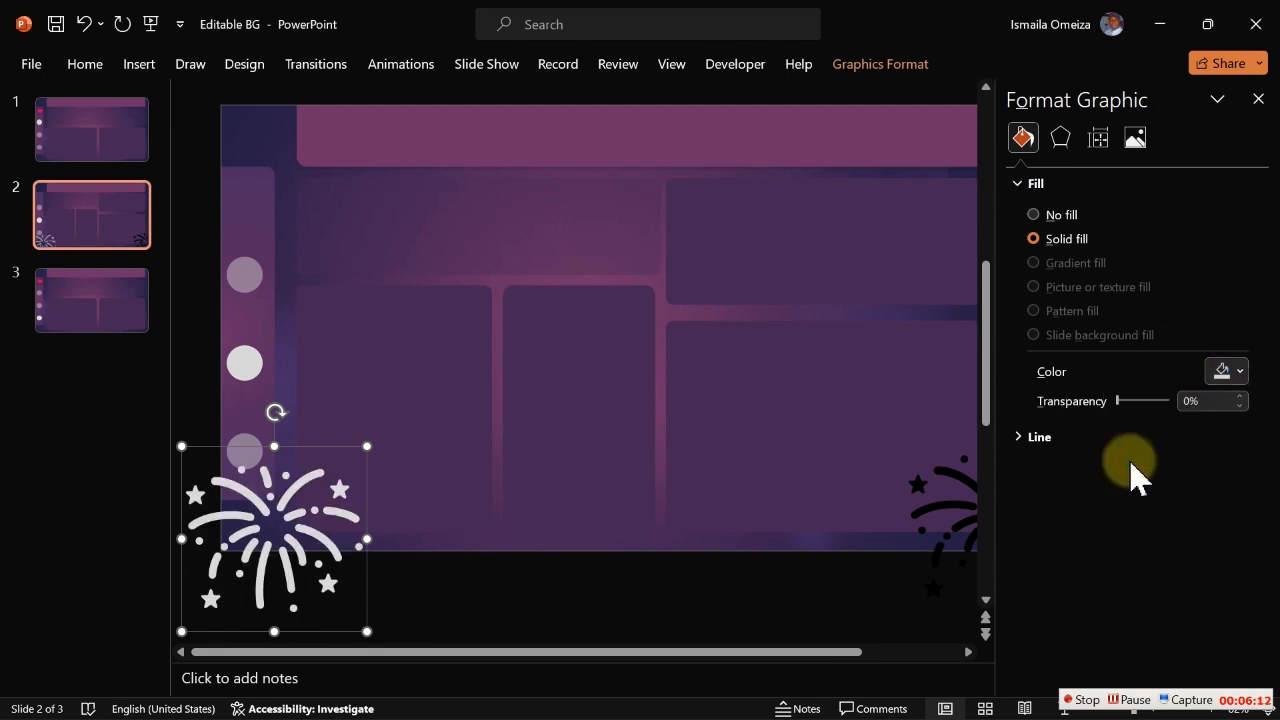
pyautogui.moveTo(1120, 405); pyautogui.dragTo(1170, 405)
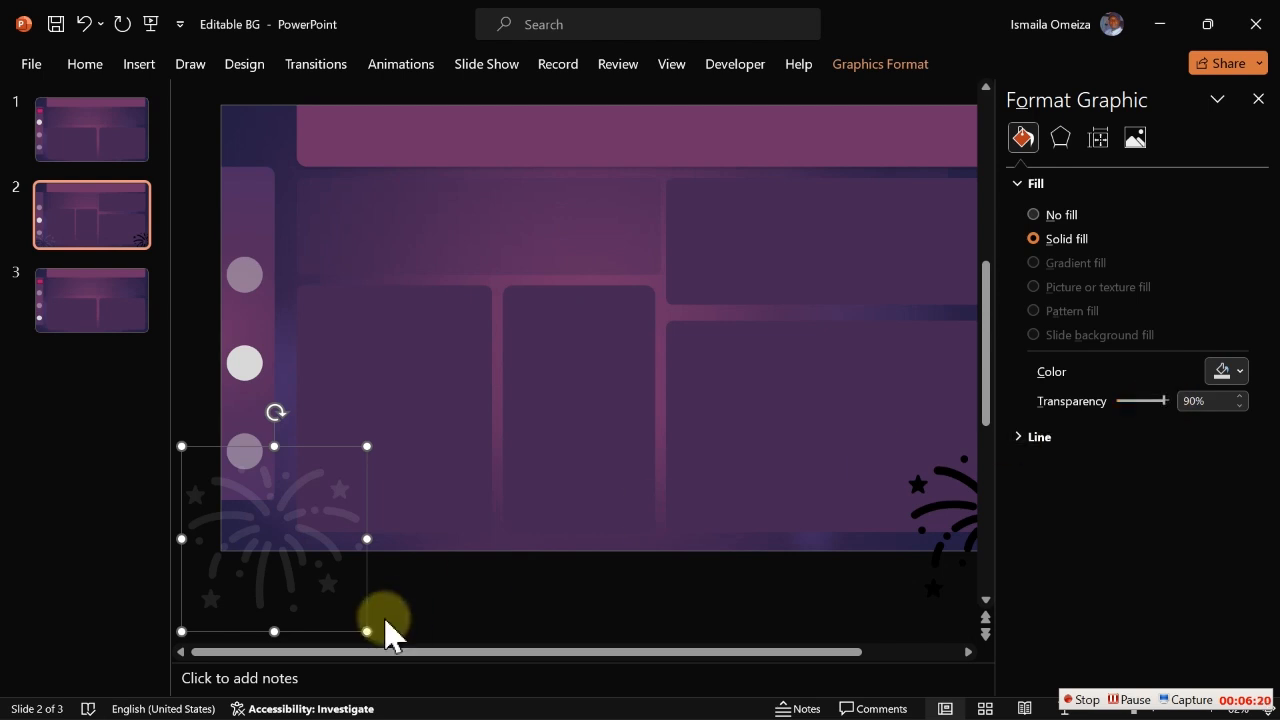
# Send the lower-left fireworks icon to the back, behind the panels
pyautogui.rightClick(291, 577)
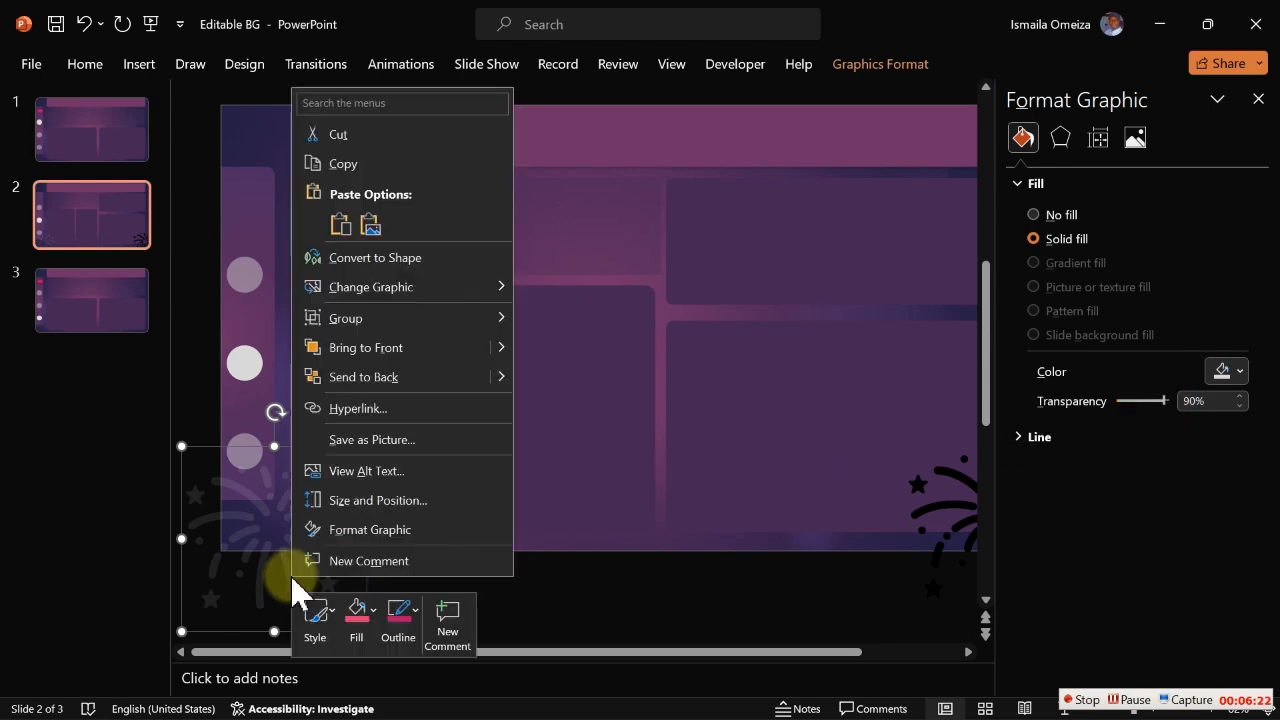
pyautogui.click(362, 378)
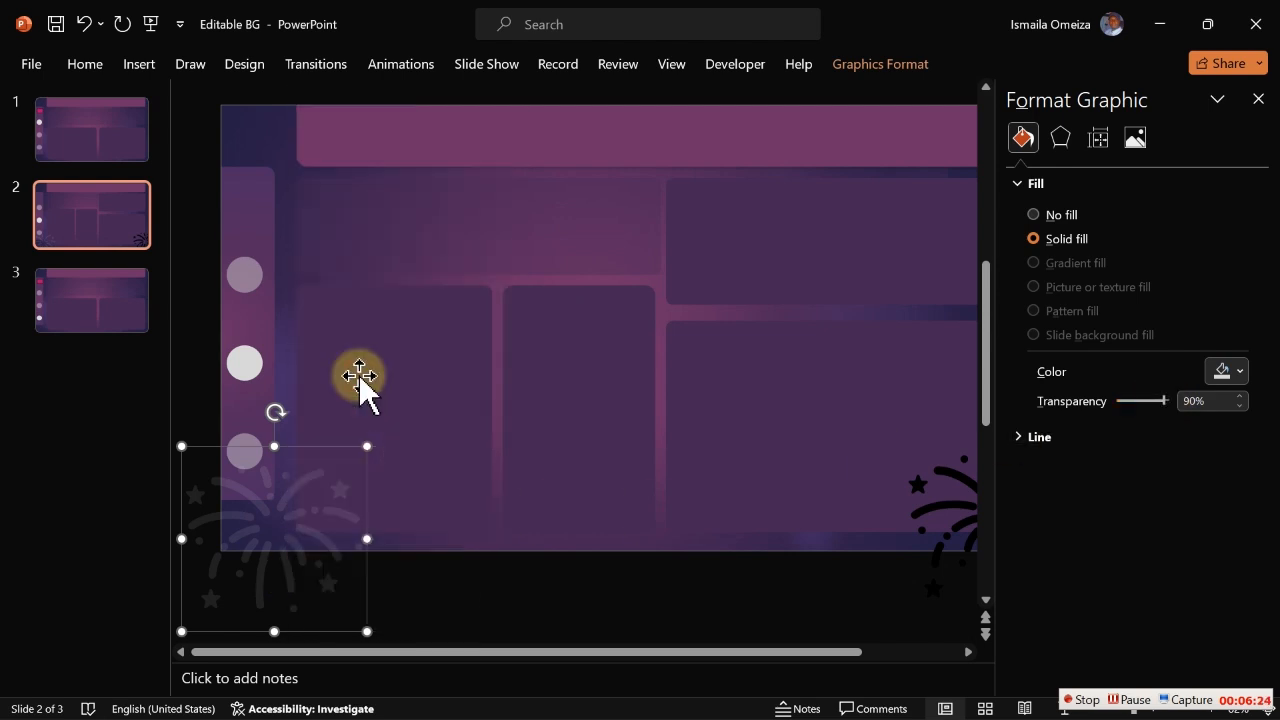
pyautogui.click(437, 610)
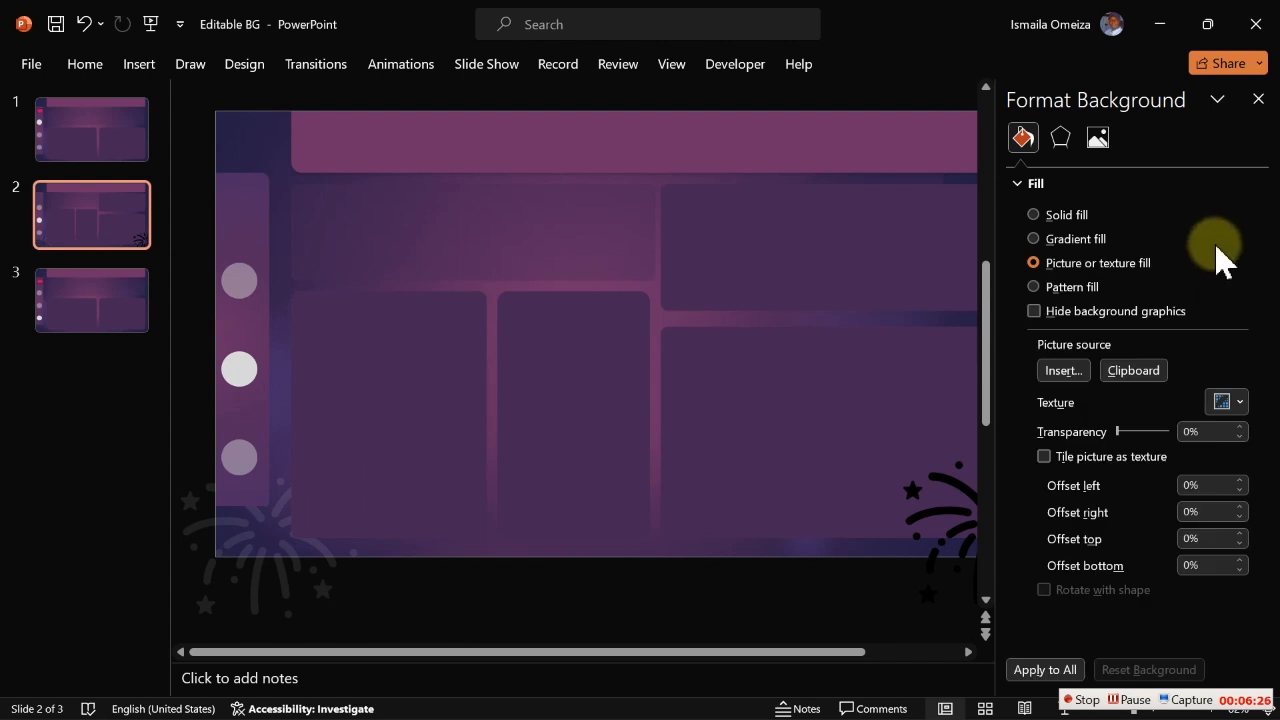
# Enlarge the lower-right fireworks icon and shift it slightly upward over the slide's corner
pyautogui.click(964, 556)
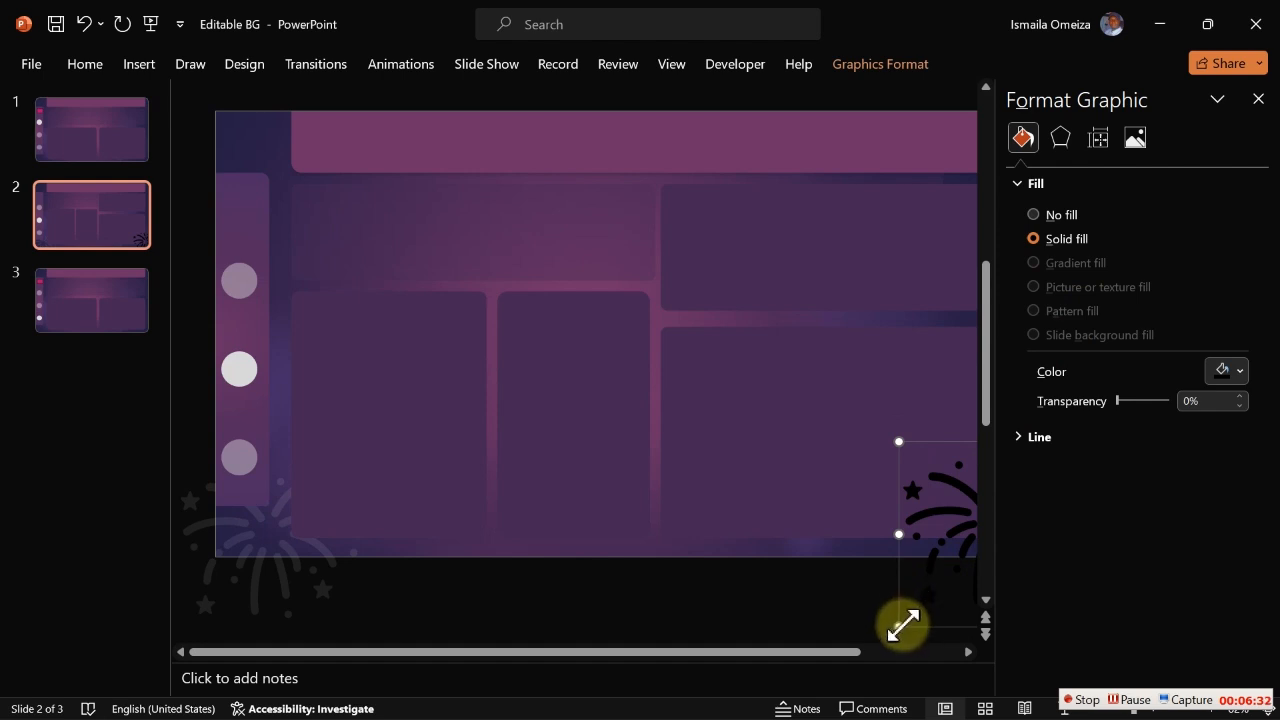
pyautogui.moveTo(899, 626); pyautogui.dragTo(790, 655)
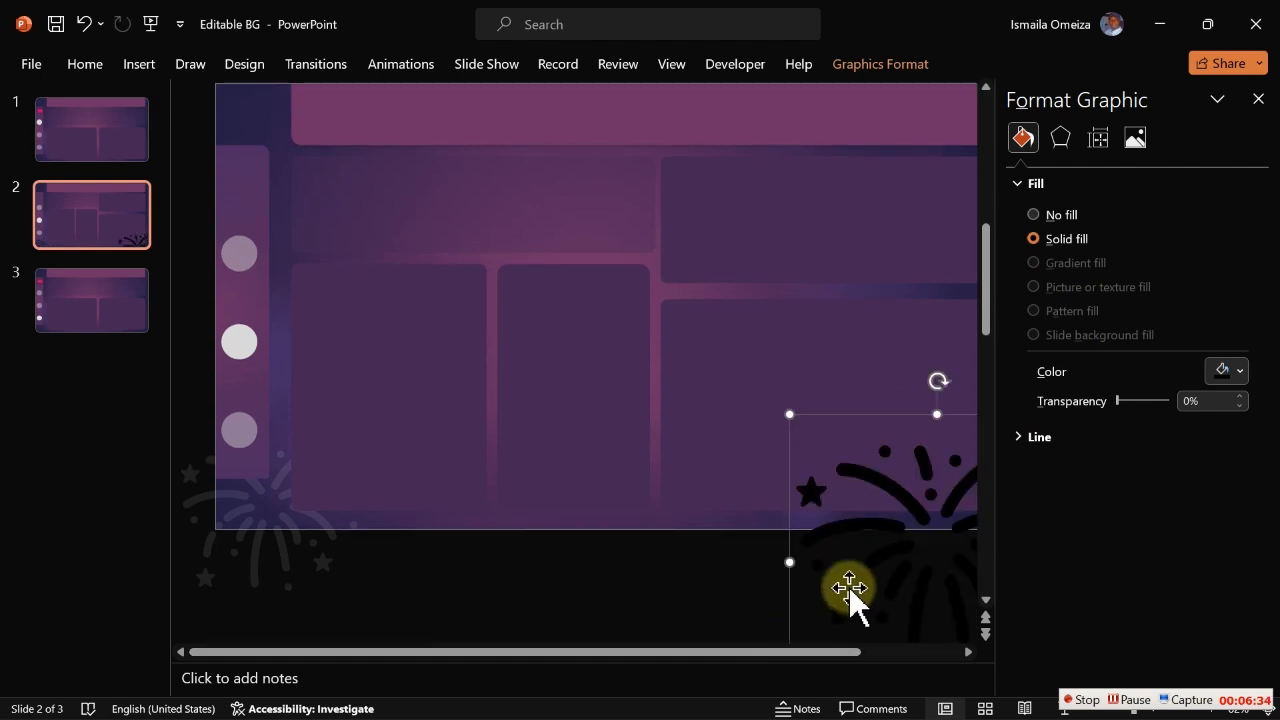
pyautogui.moveTo(919, 587); pyautogui.dragTo(915, 567)
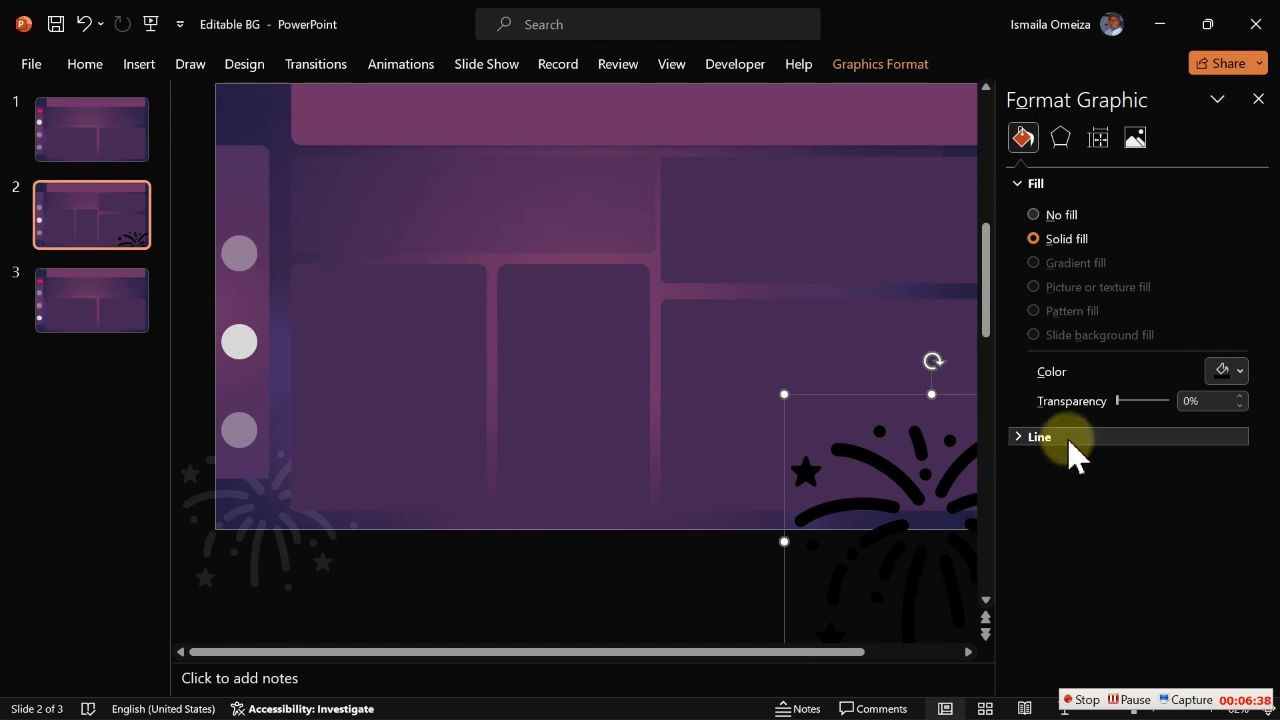
# Fill the lower-right fireworks icon with light grey at 86% transparency
pyautogui.click(1238, 372)
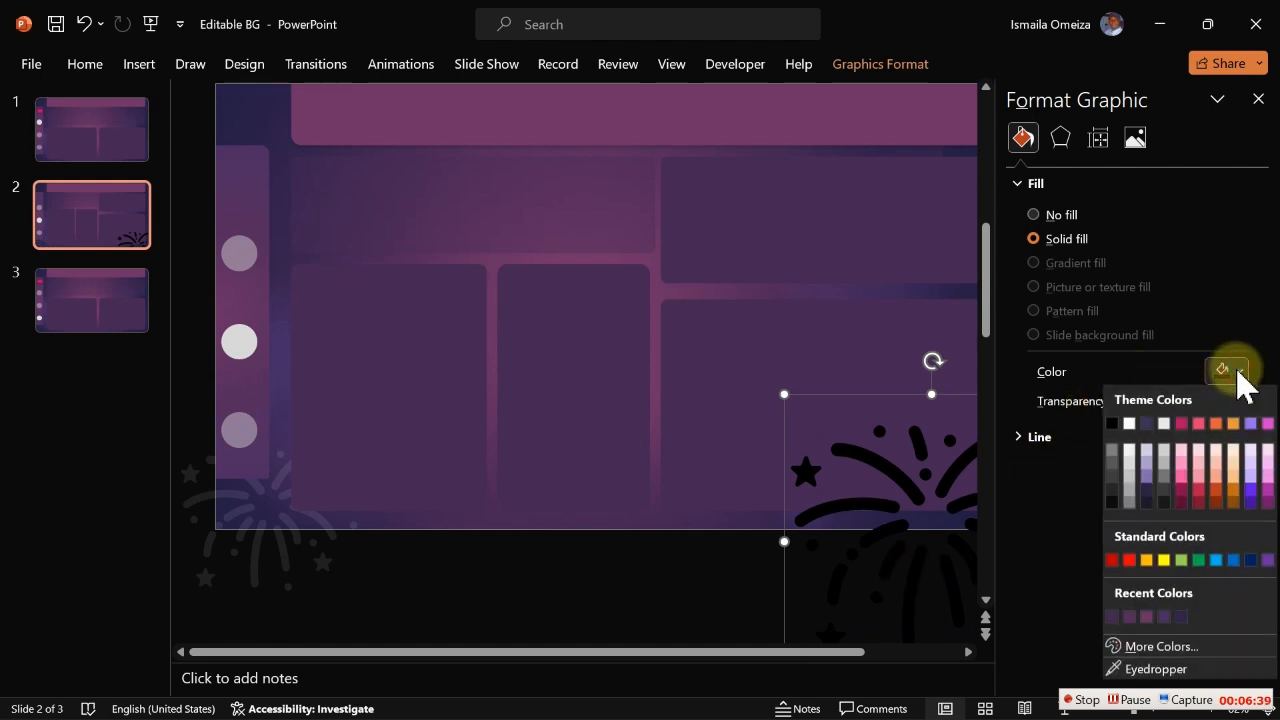
pyautogui.click(1130, 463)
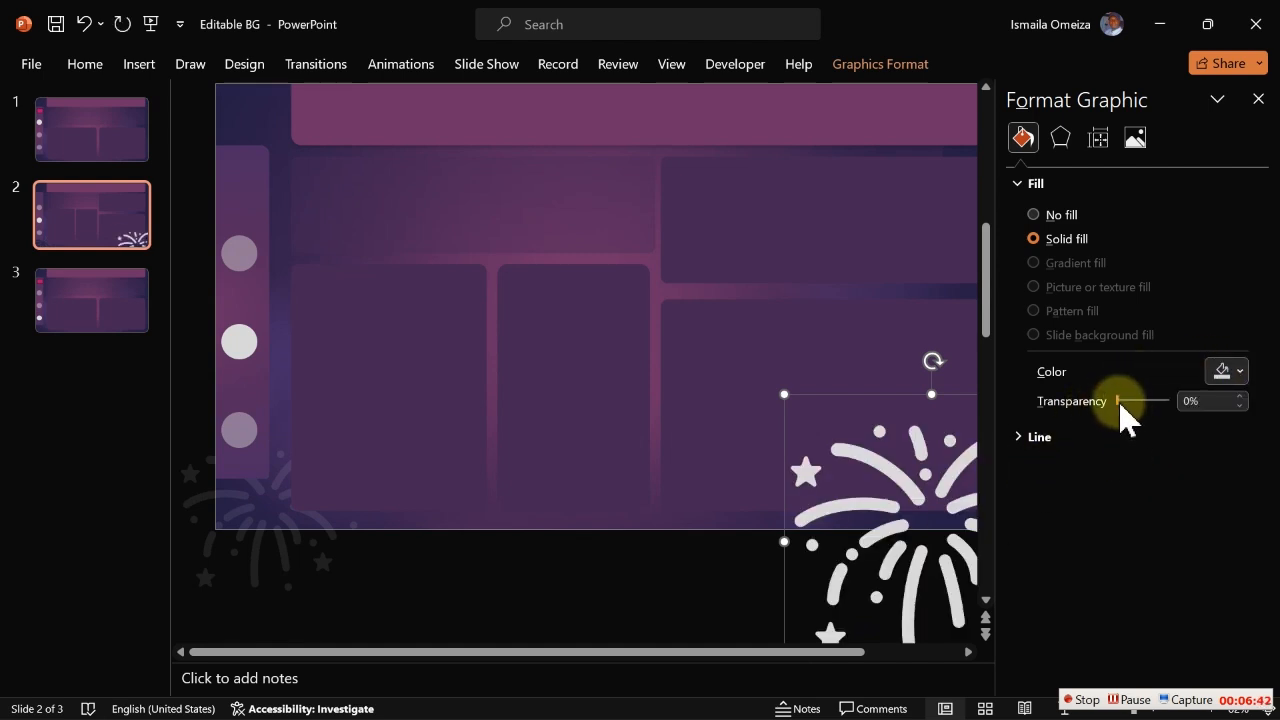
pyautogui.moveTo(1121, 403); pyautogui.dragTo(1170, 428)
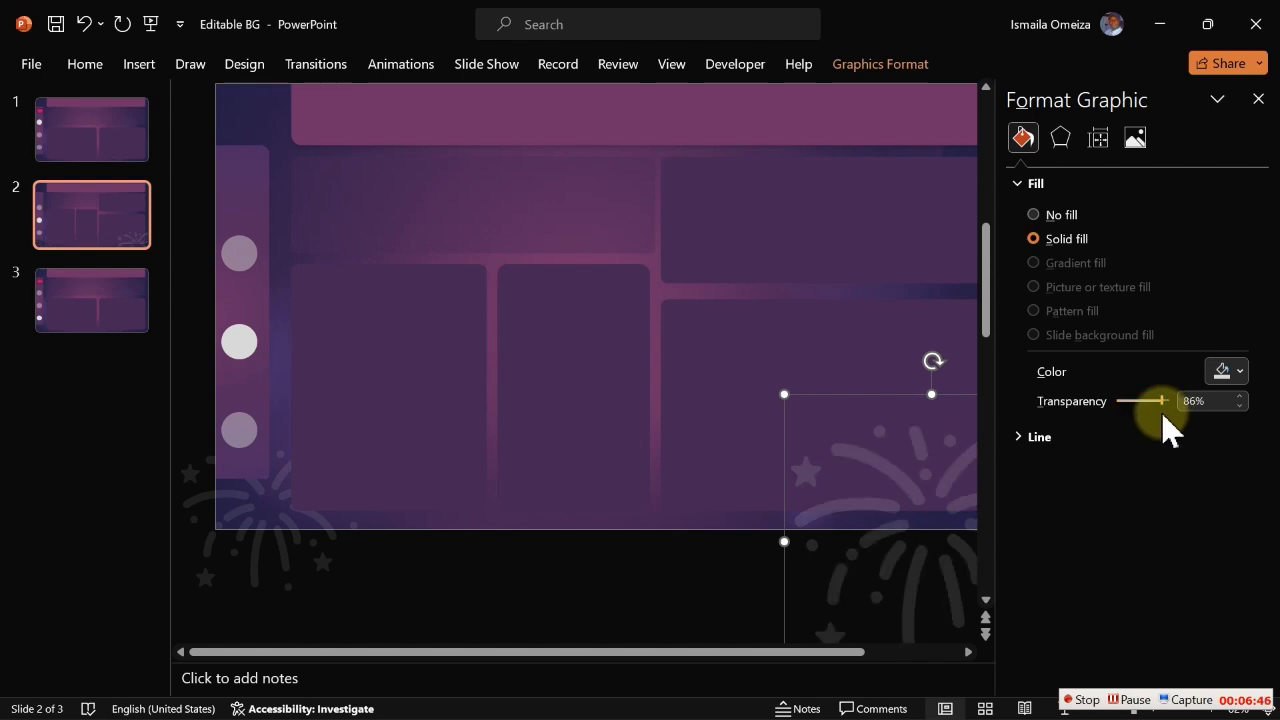
# Send the lower-right fireworks icon to the back and close the formatting pane
pyautogui.rightClick(840, 590)
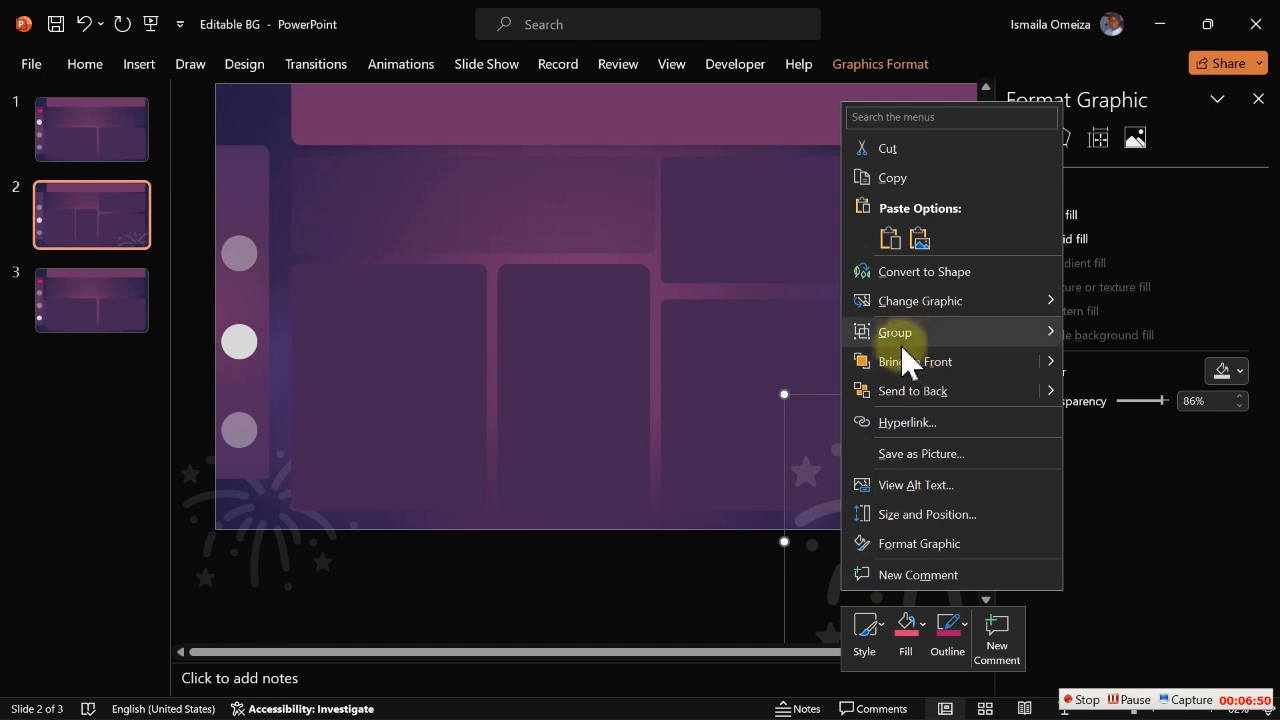
pyautogui.click(888, 390)
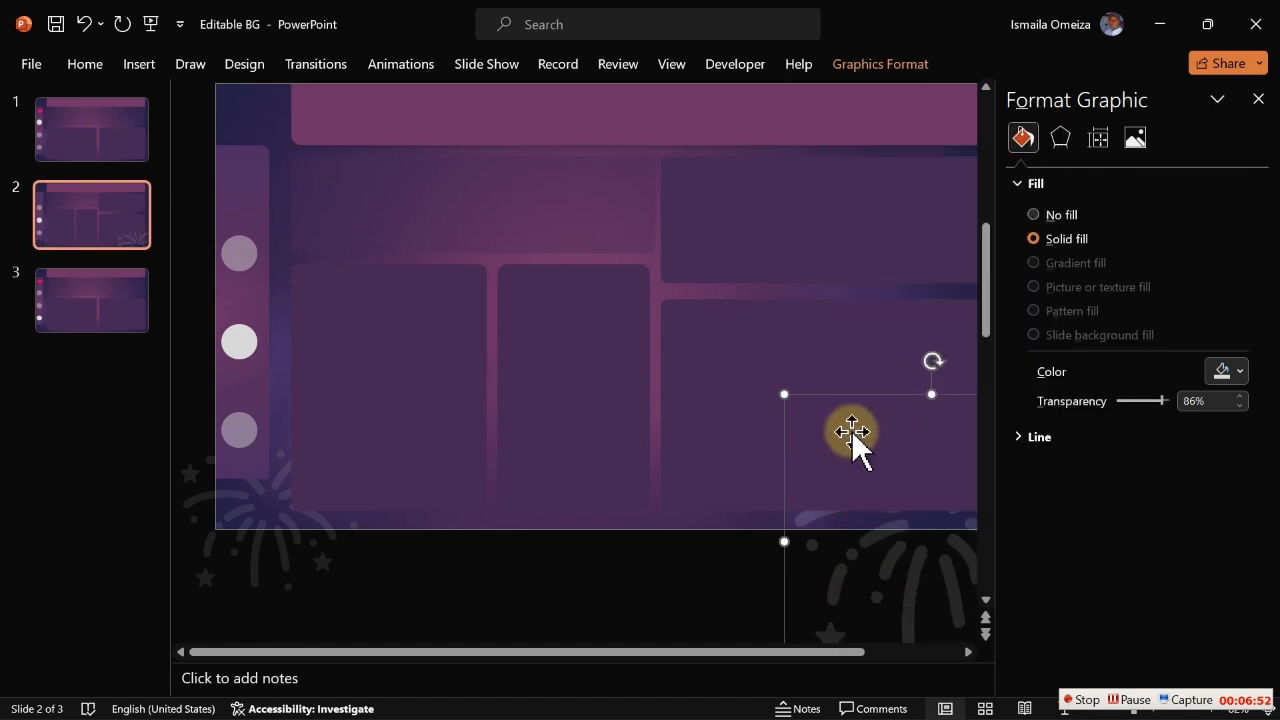
pyautogui.click(720, 594)
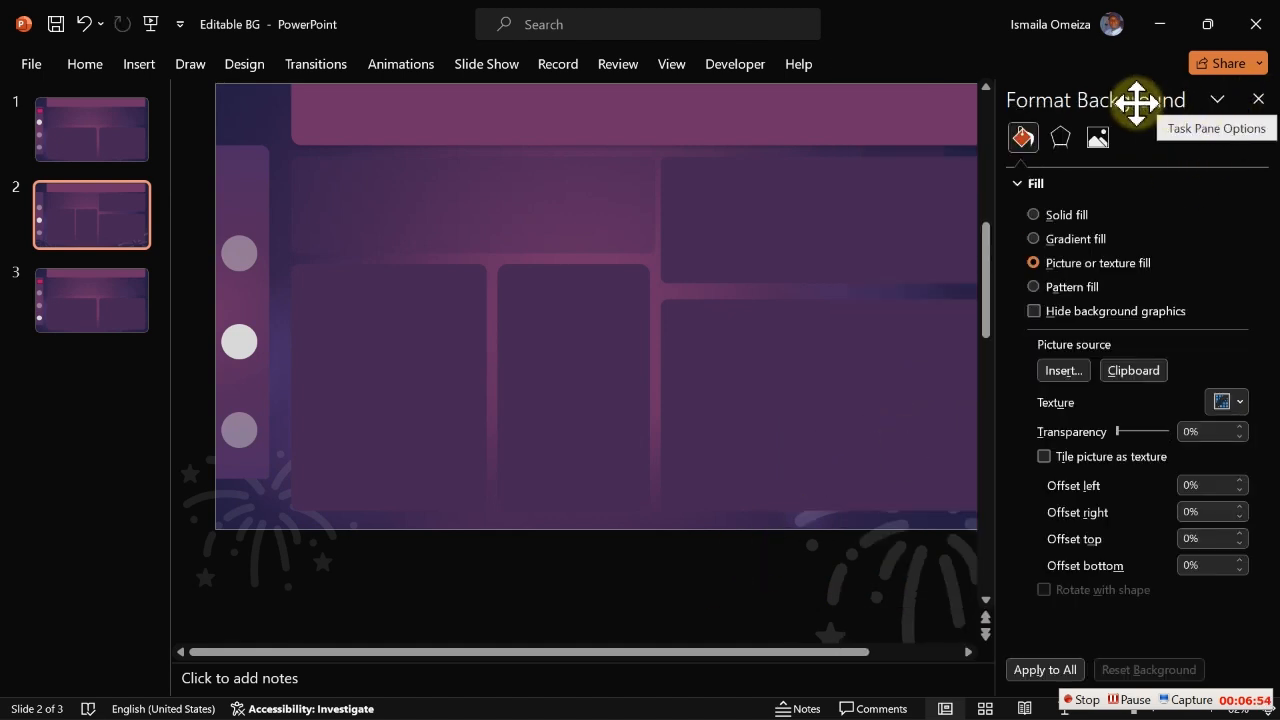
pyautogui.moveTo(1137, 101); pyautogui.dragTo(737, 217)
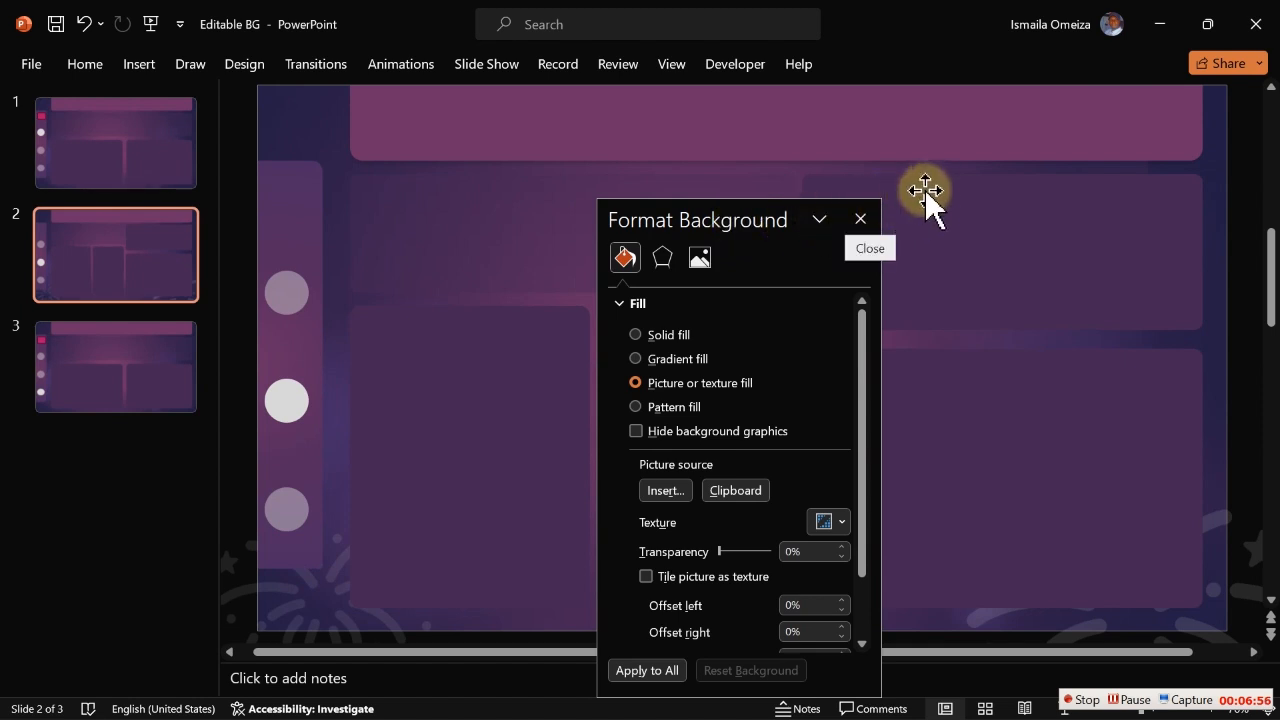
pyautogui.click(860, 217)
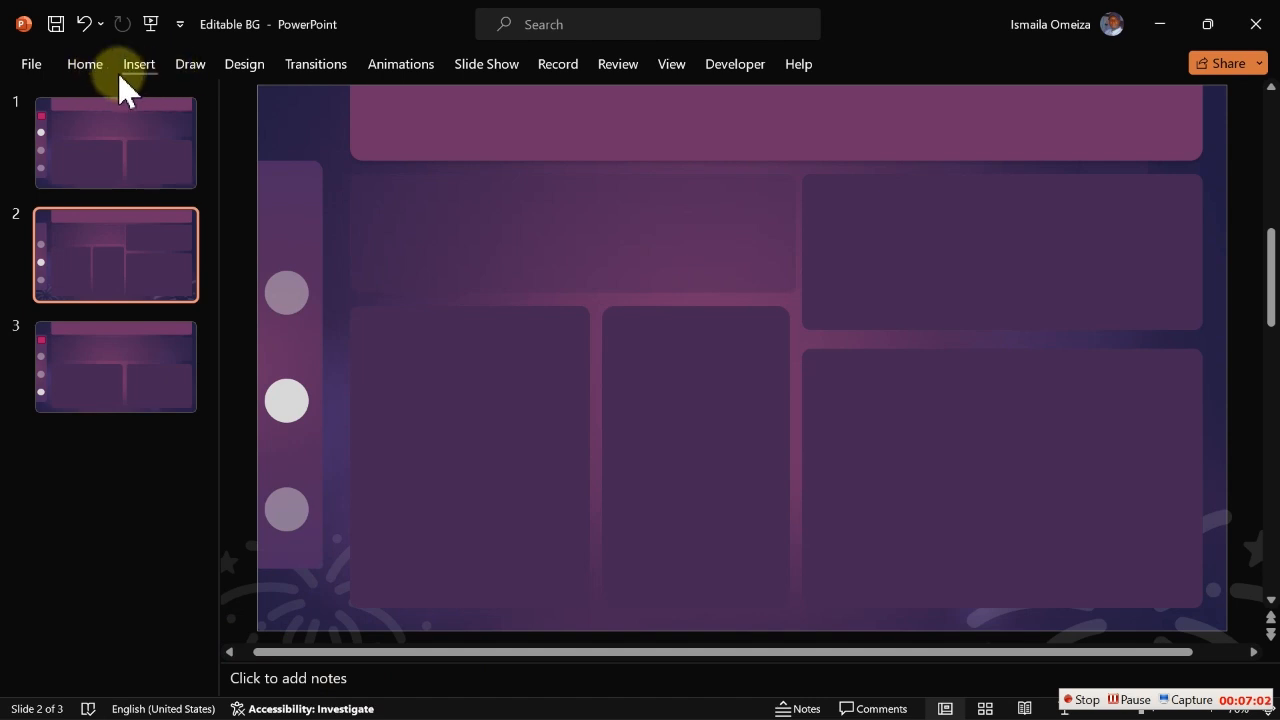
# Export slide 2 as a JPEG image named B2 in the Drug Dataset folder
pyautogui.click(30, 66)
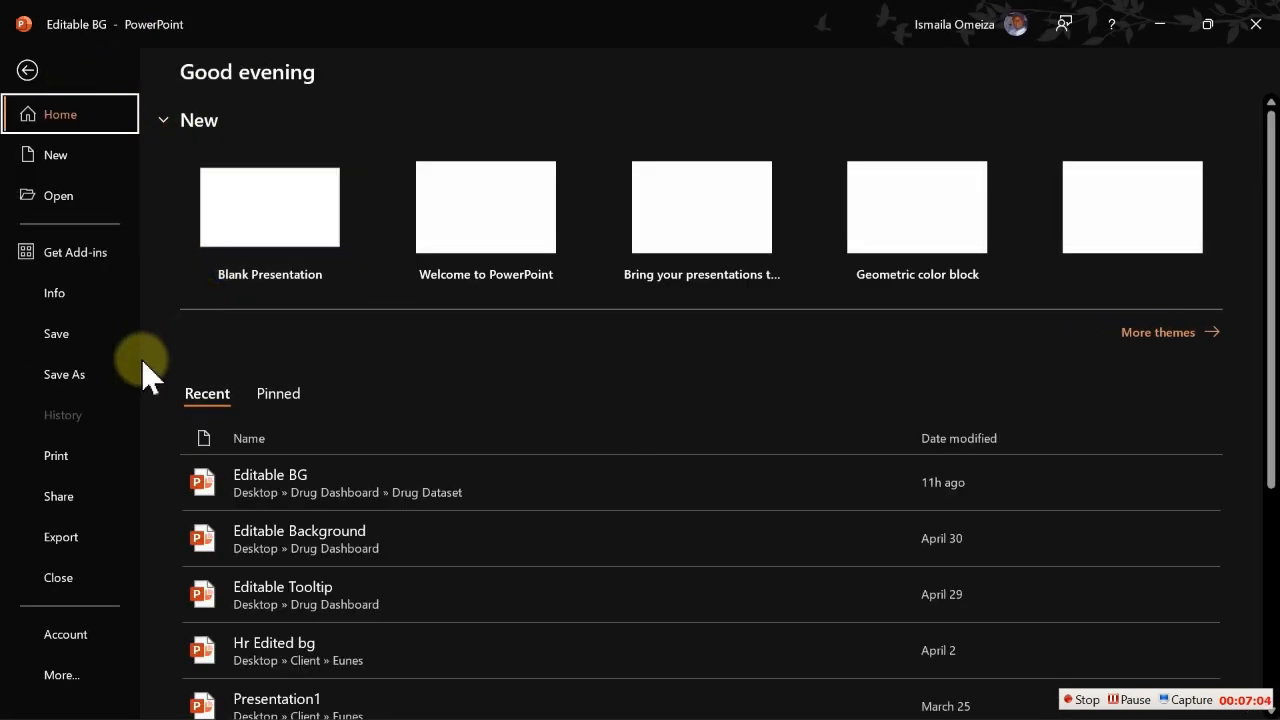
pyautogui.click(72, 545)
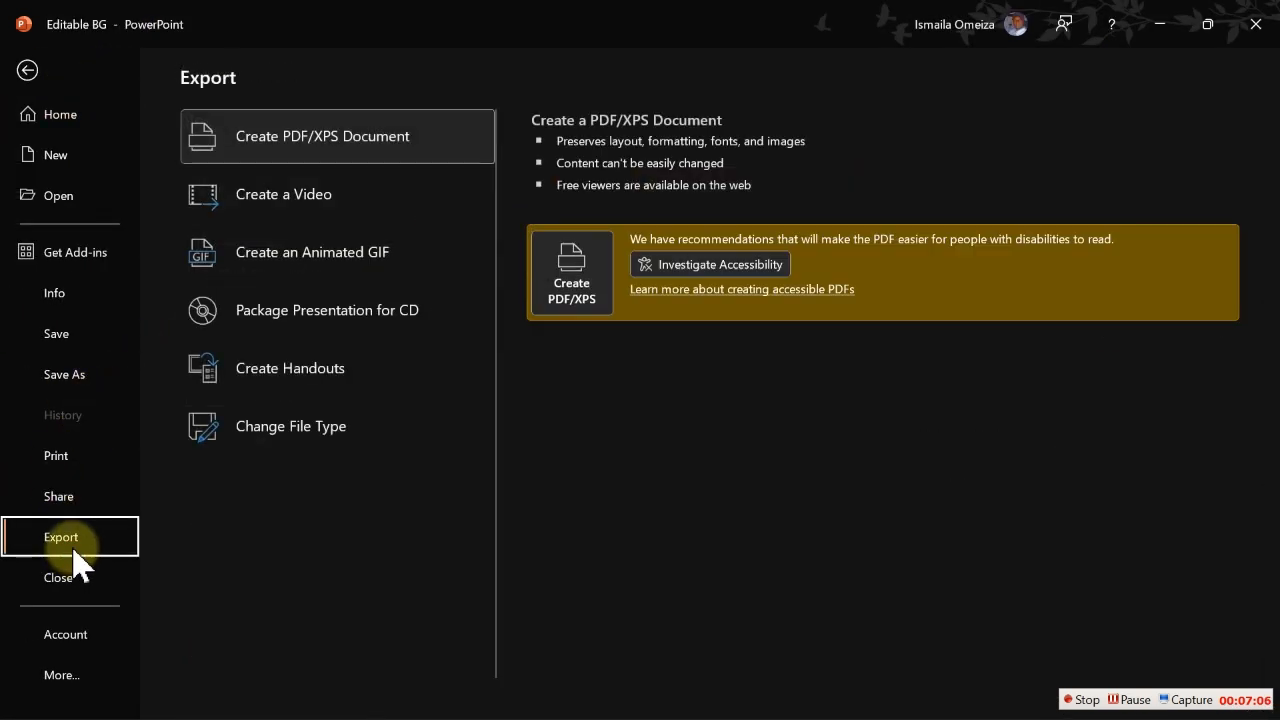
pyautogui.click(330, 432)
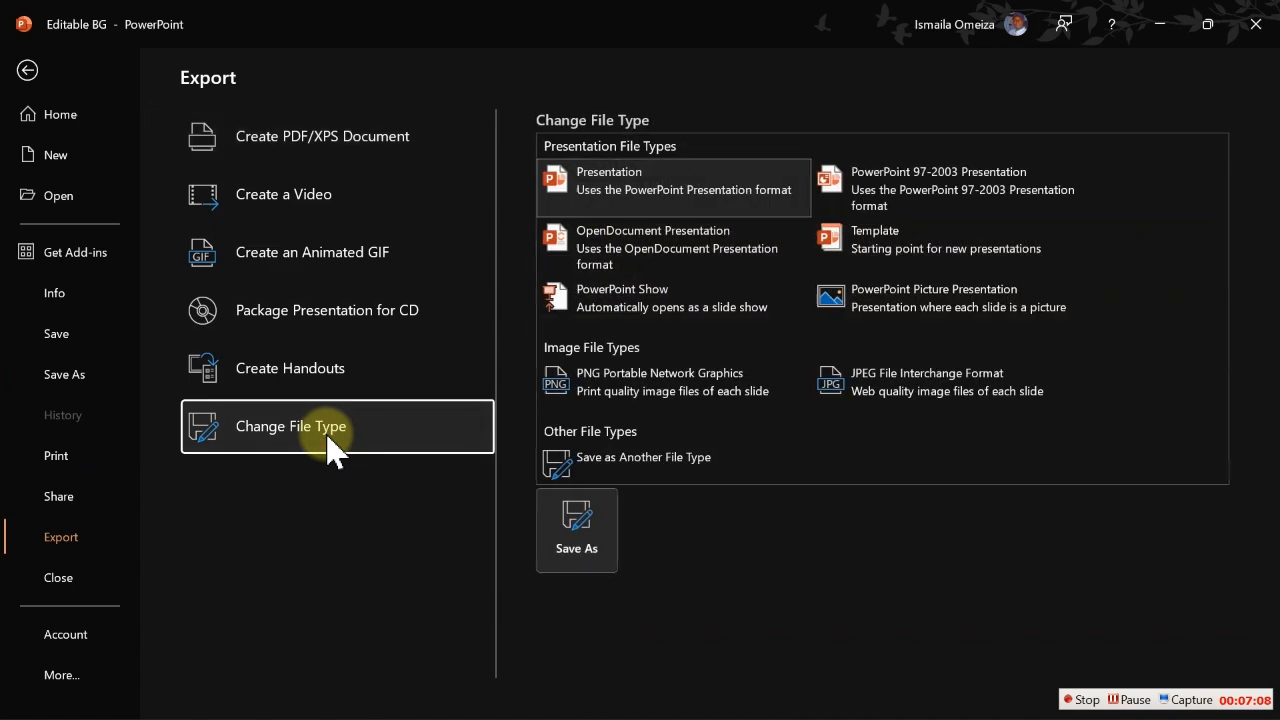
pyautogui.press('Escape')
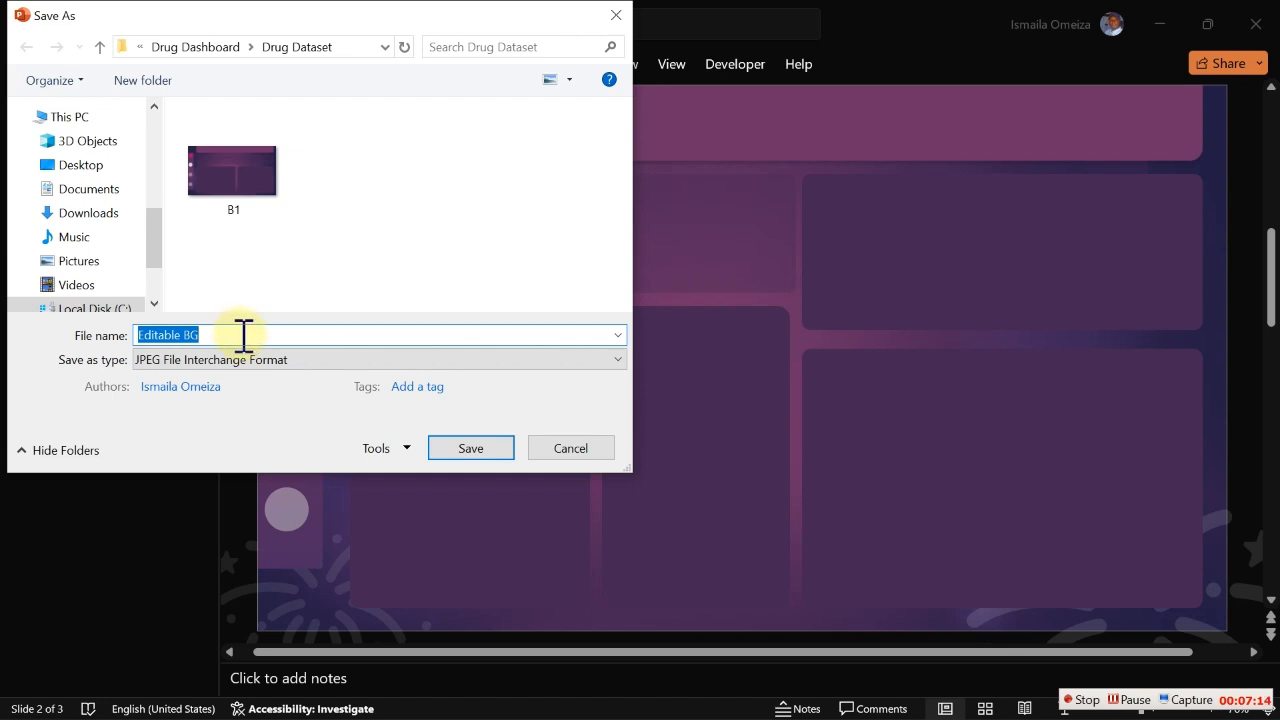
pyautogui.click(233, 212)
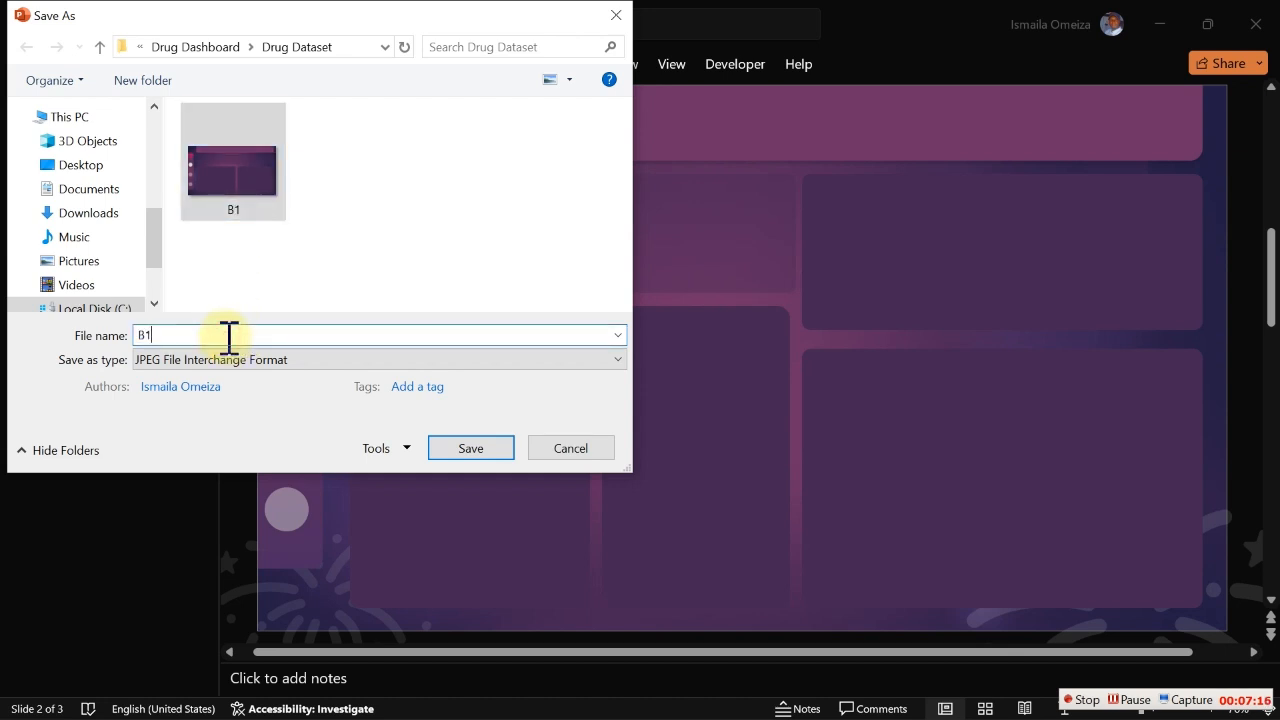
pyautogui.press('BackSpace')
pyautogui.write('2')
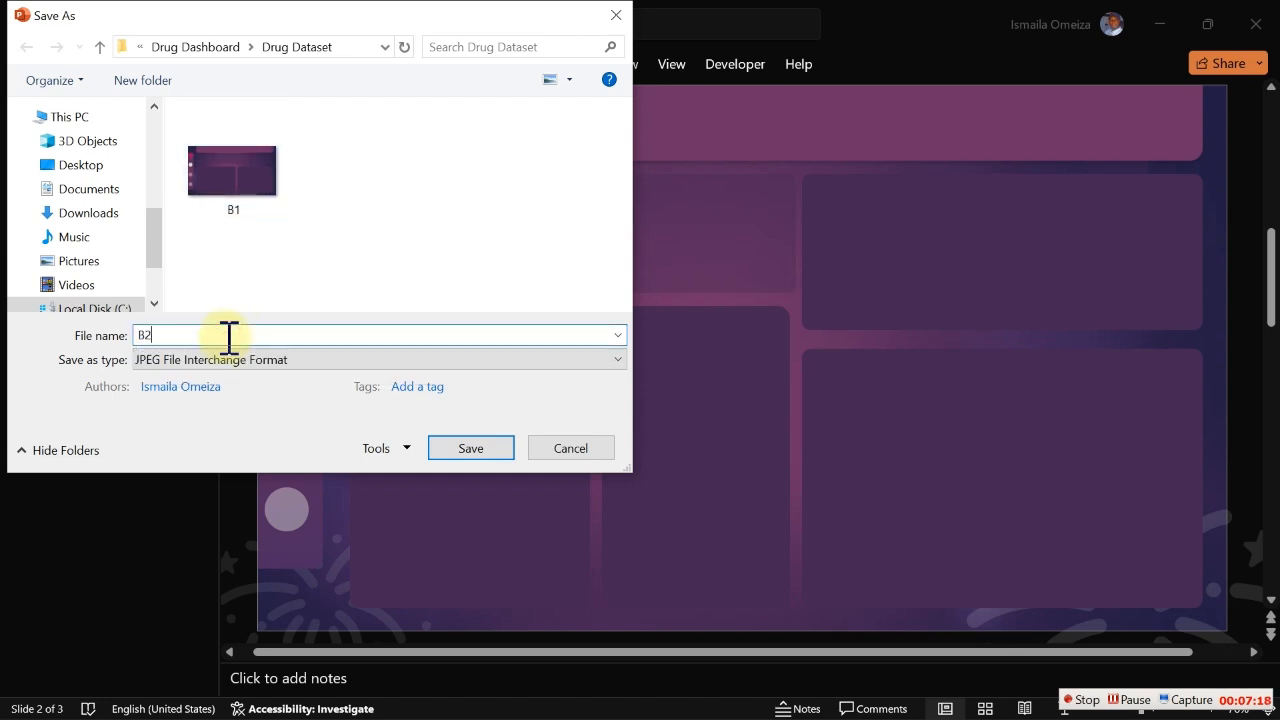
pyautogui.click(488, 448)
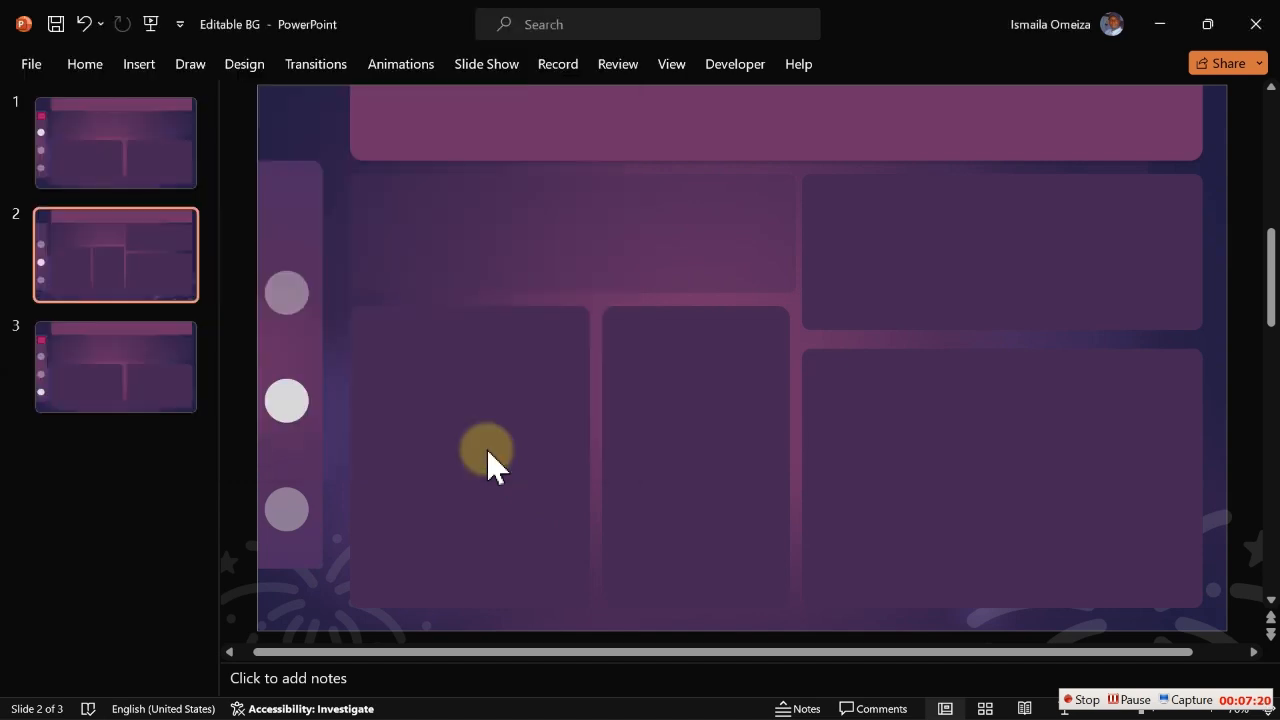
pyautogui.click(641, 424)
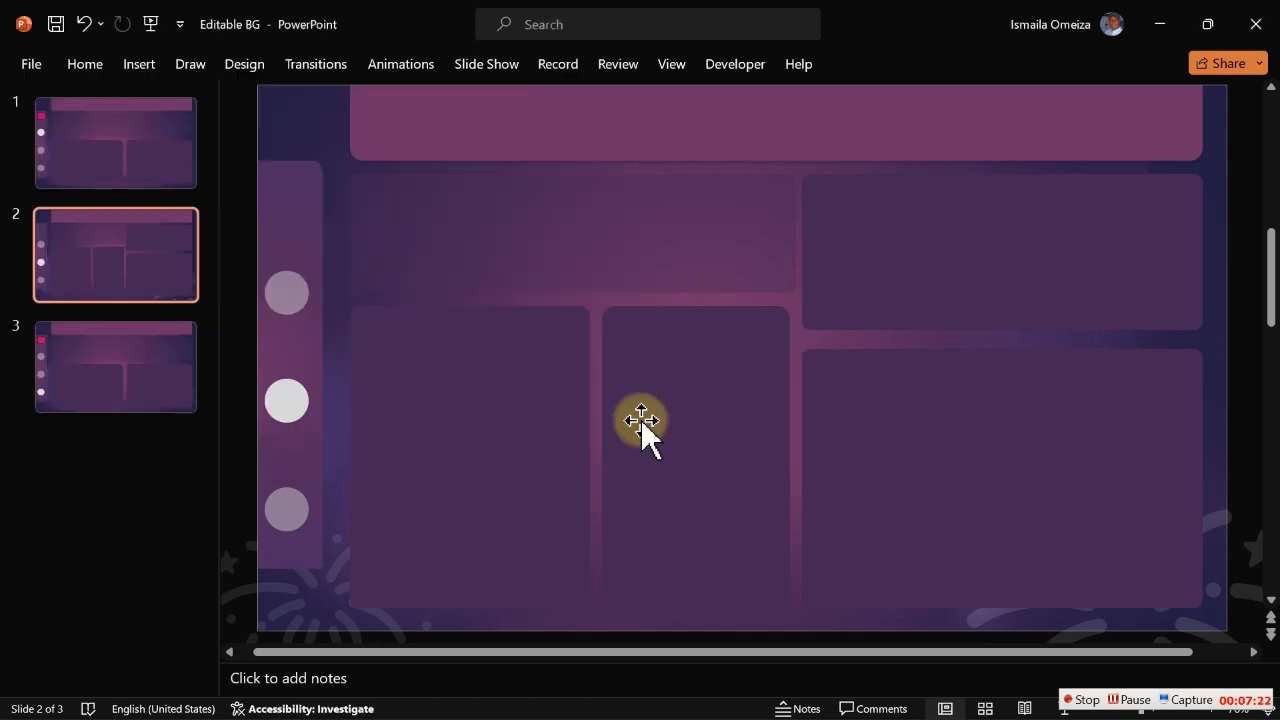
# Switch to the Drug Dashboard YouTube Lesson report in Power BI and open the formatting options for the Customers page
pyautogui.press('super')
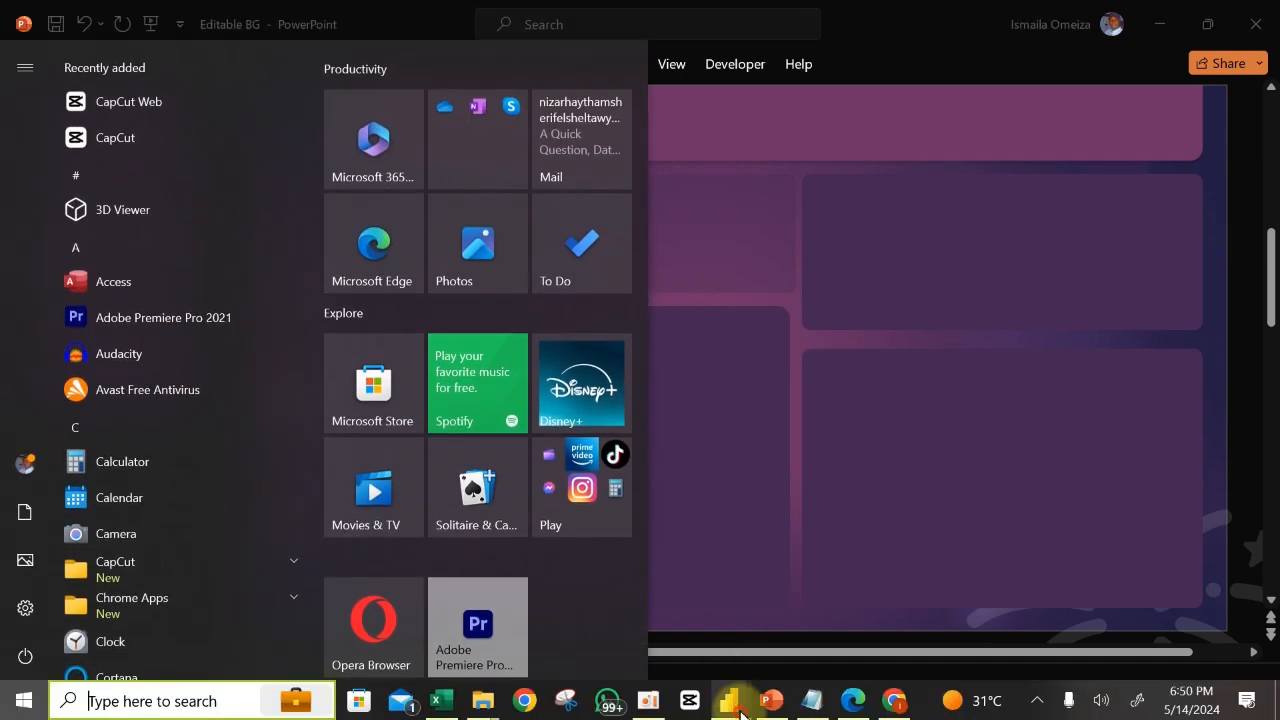
pyautogui.moveTo(741, 712)
pyautogui.click(650, 650)
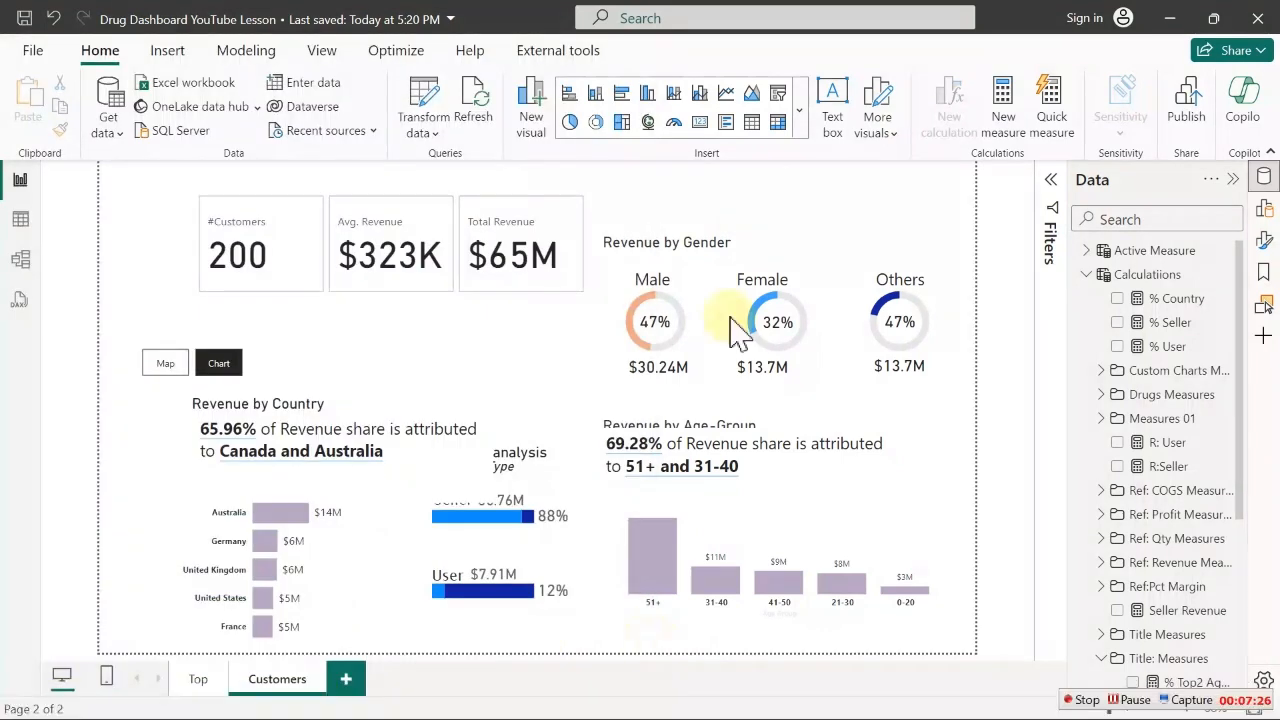
pyautogui.click(1264, 242)
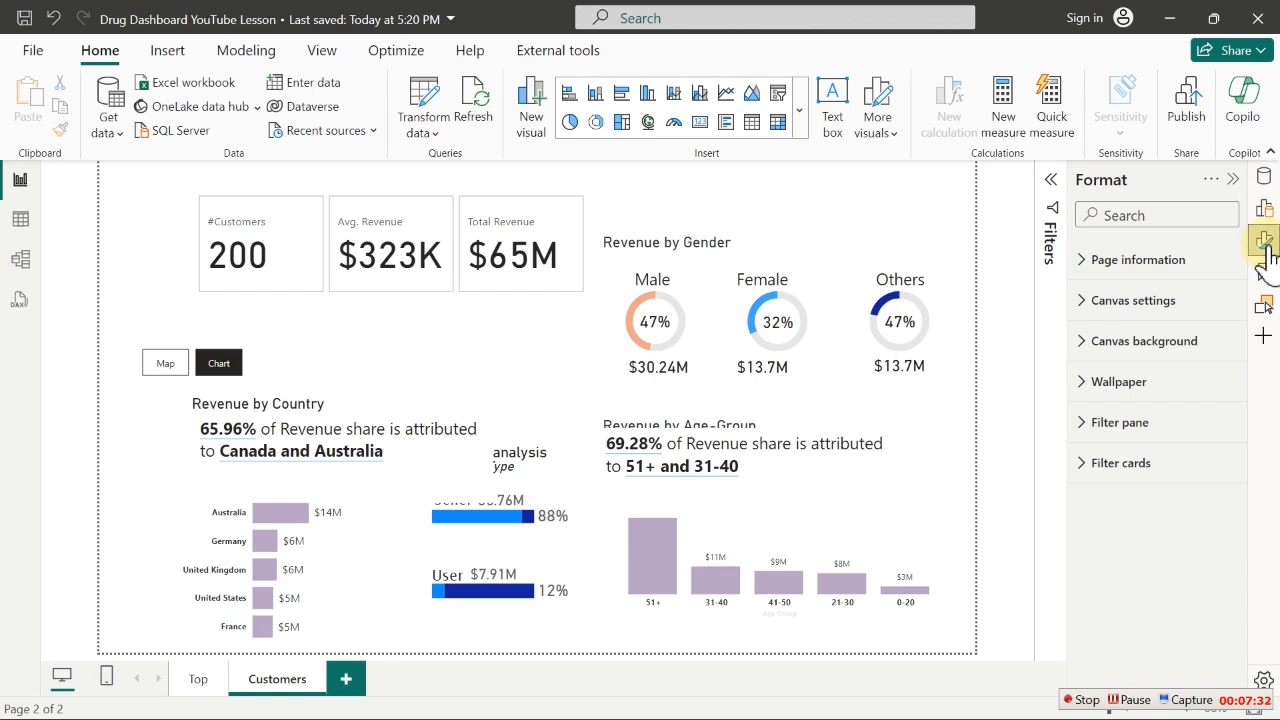
pyautogui.click(1264, 243)
pyautogui.click(1264, 248)
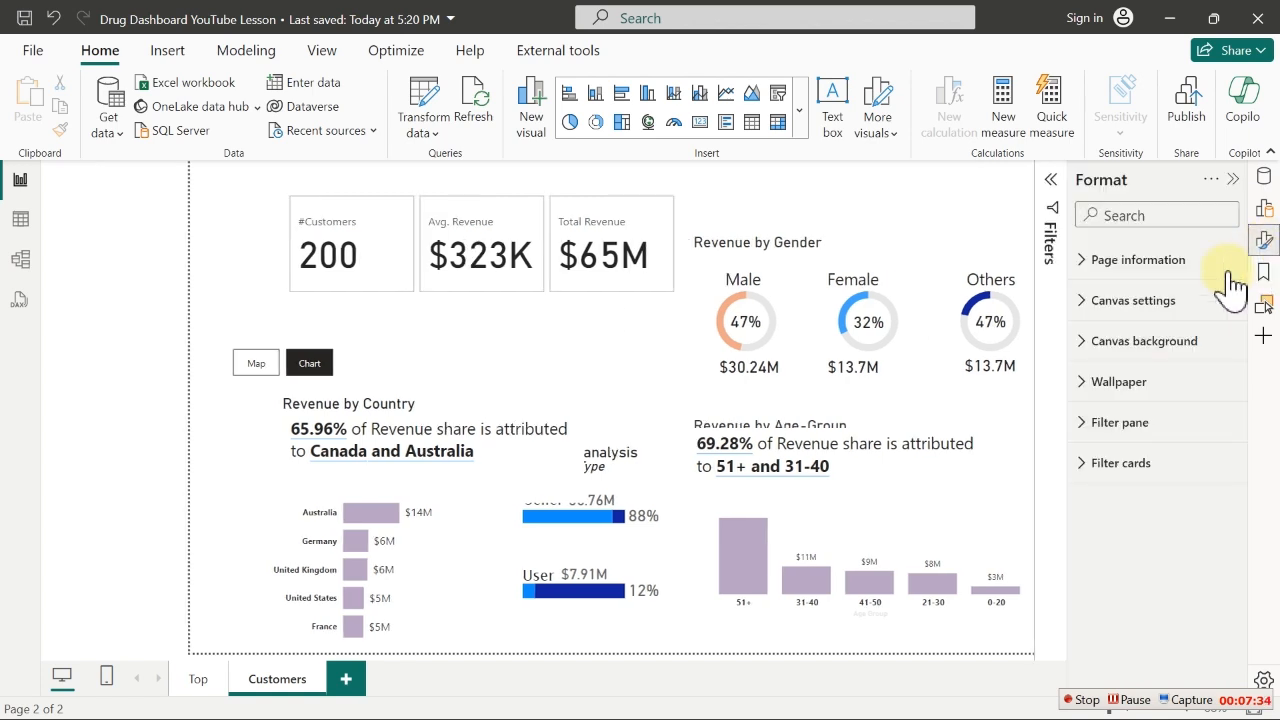
# Set the Customers page canvas background to the B2 image from the Drug Dataset folder inside Drug Dashboard, at 0% transparency
pyautogui.click(1077, 342)
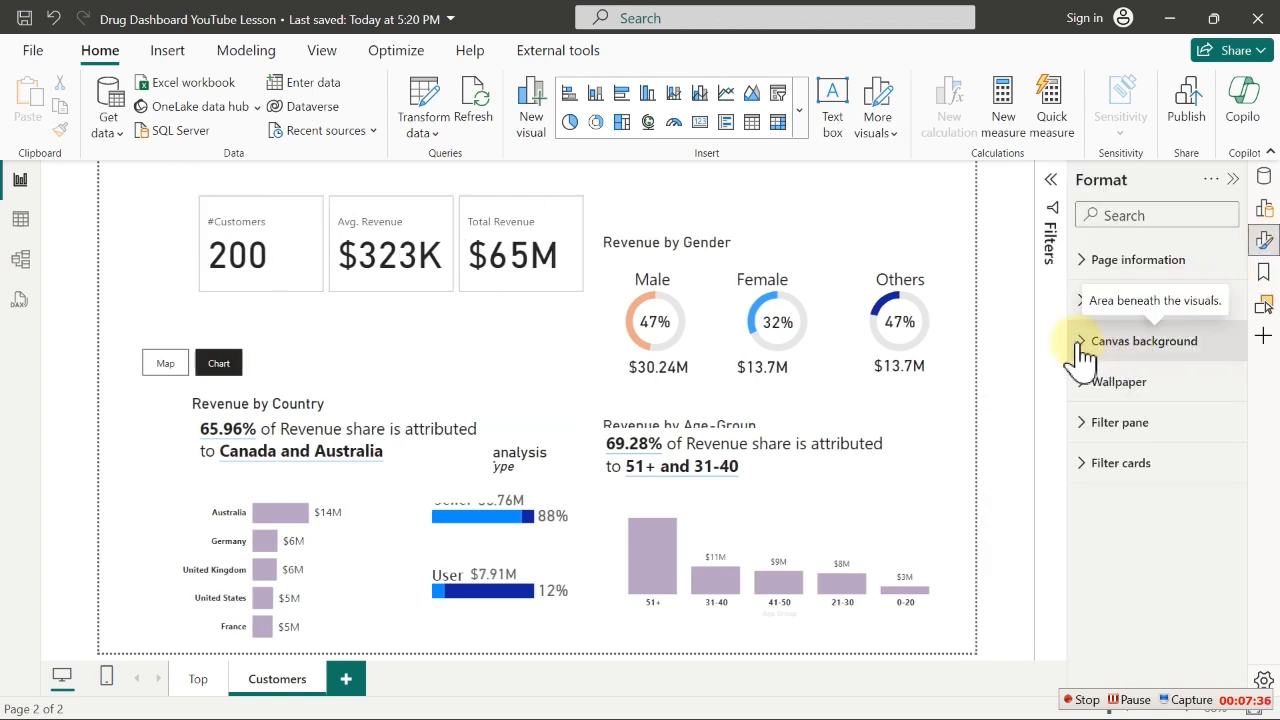
pyautogui.click(1222, 460)
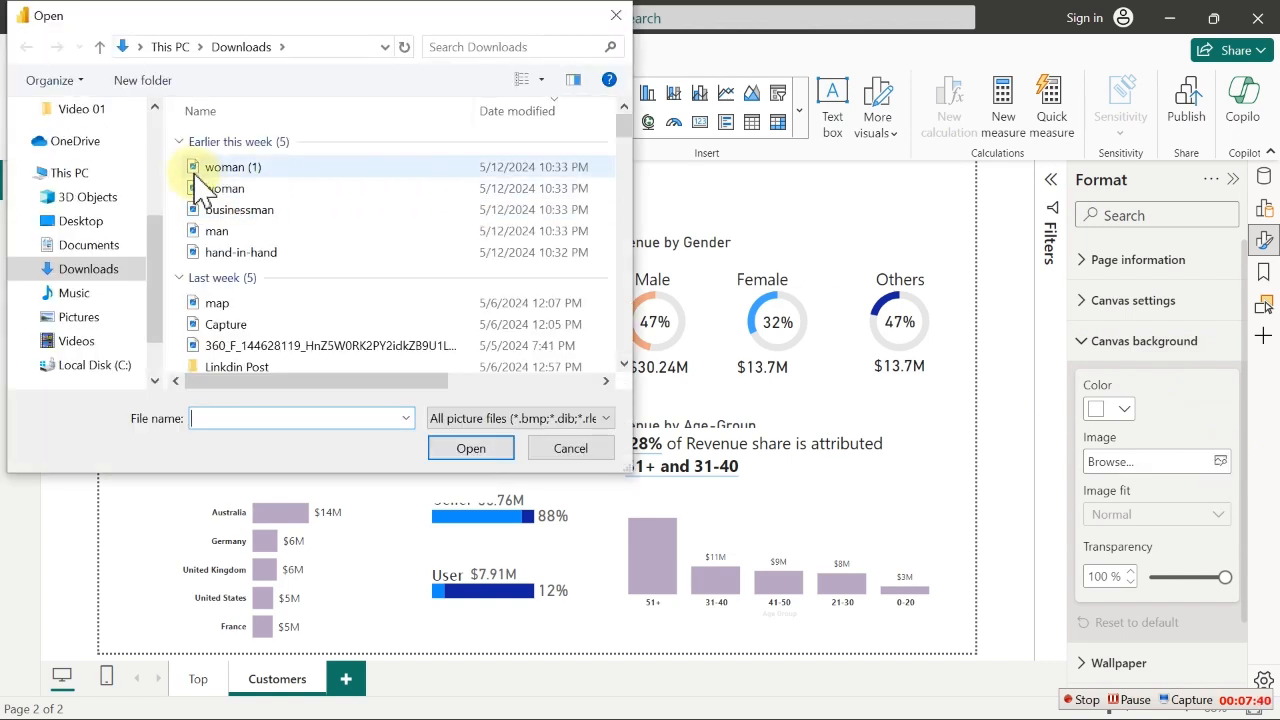
pyautogui.click(92, 222)
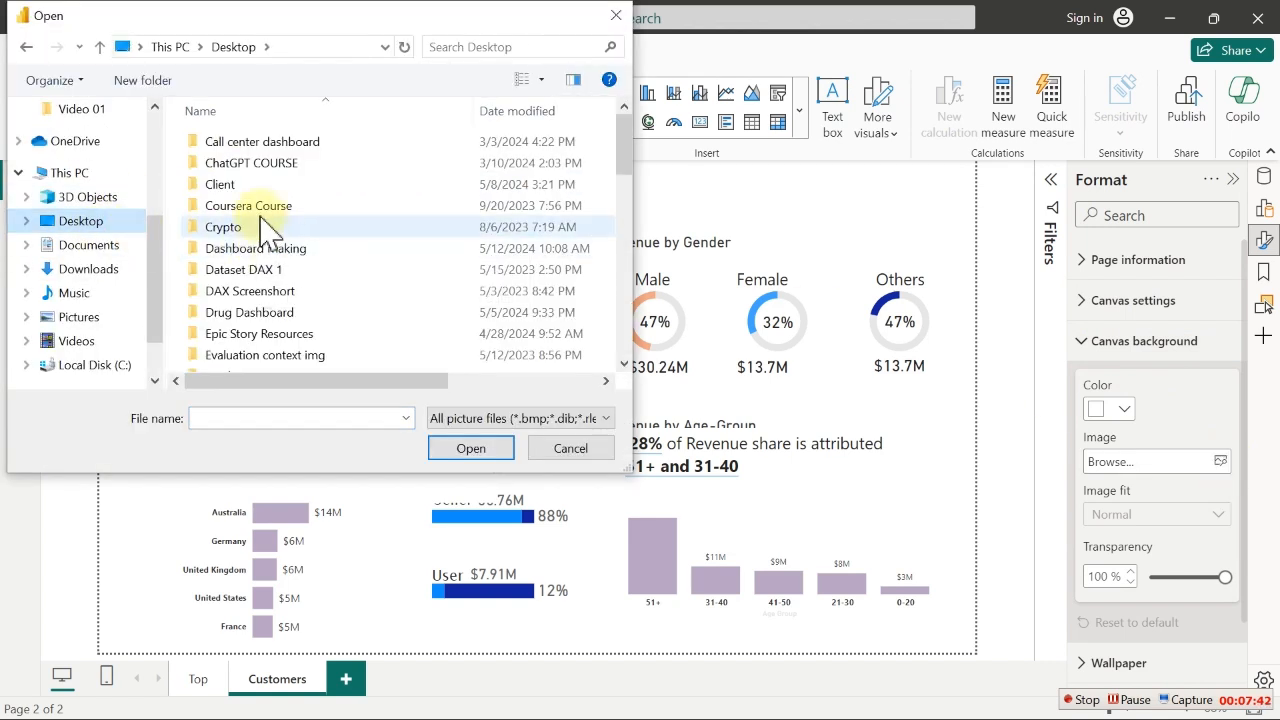
pyautogui.doubleClick(250, 312)
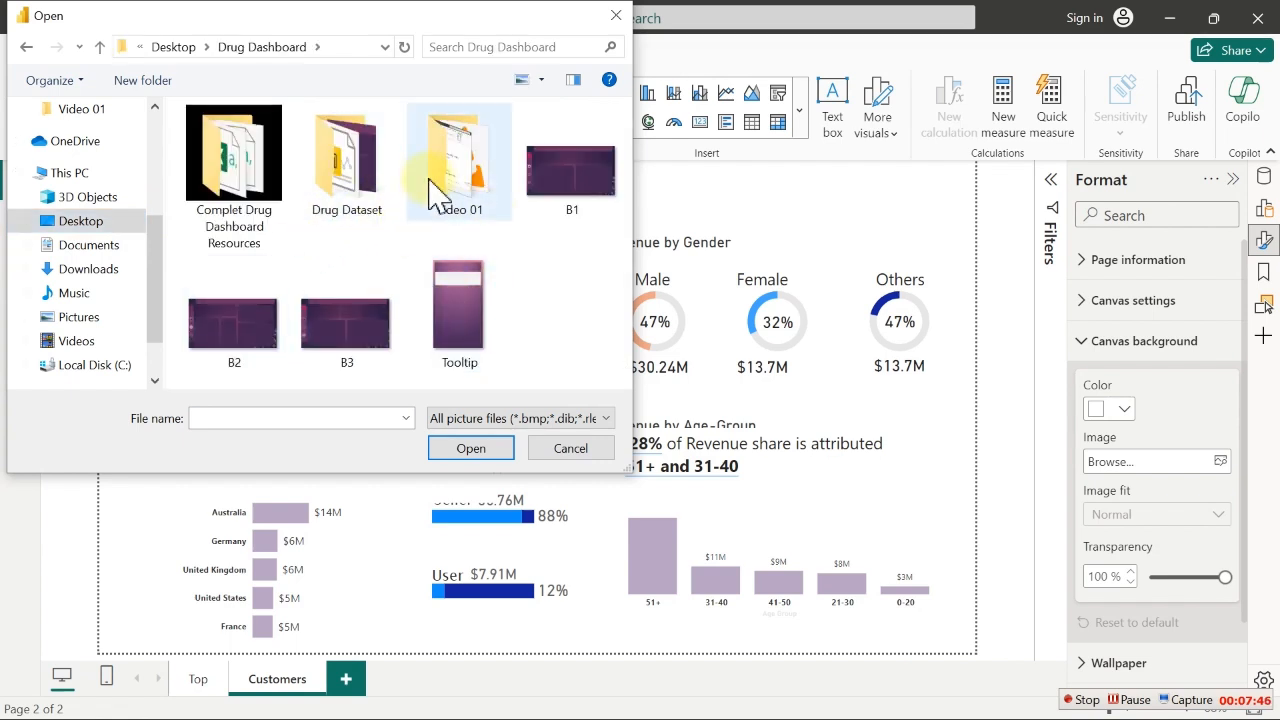
pyautogui.click(350, 190)
pyautogui.doubleClick(347, 190)
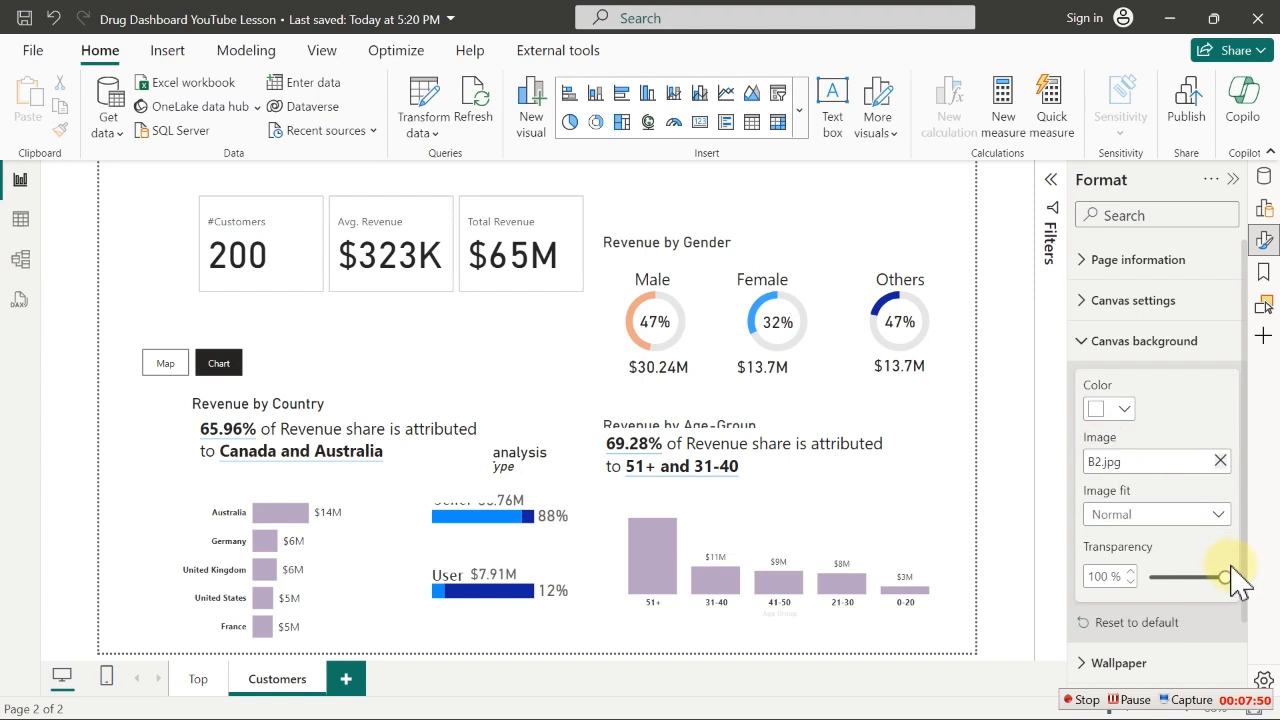
pyautogui.moveTo(1225, 577); pyautogui.dragTo(1089, 580)
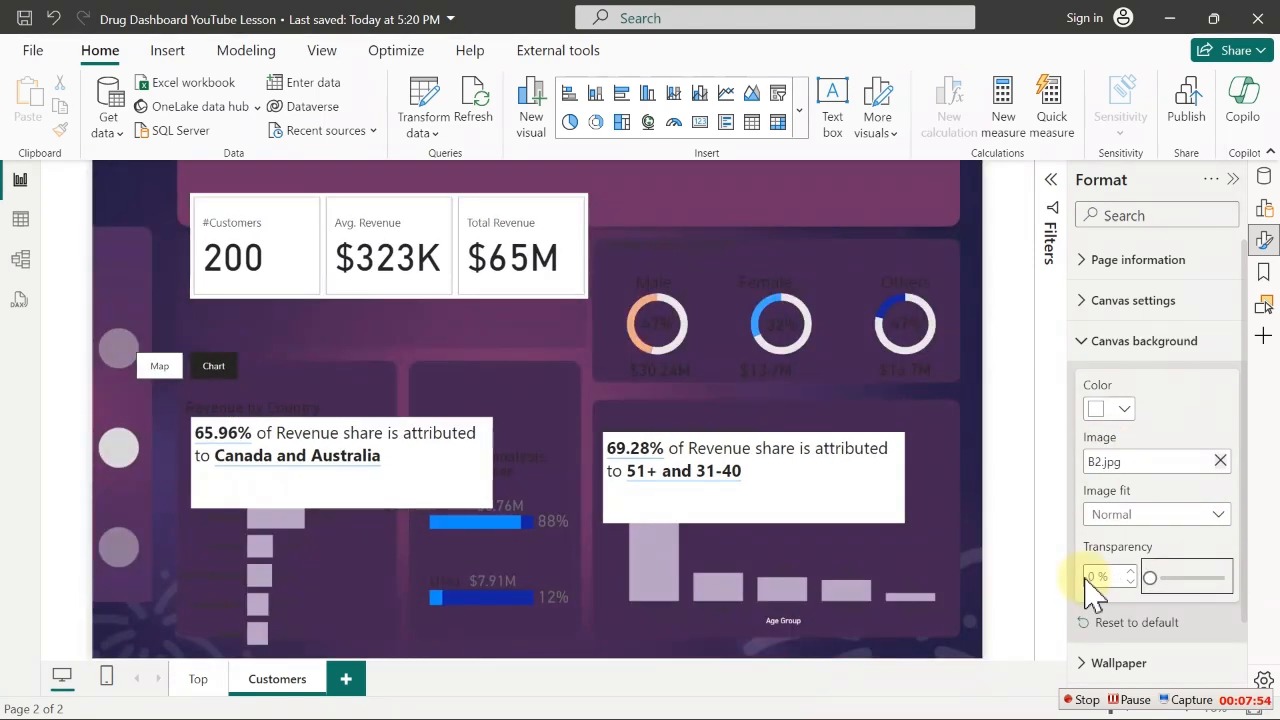
pyautogui.click(578, 258)
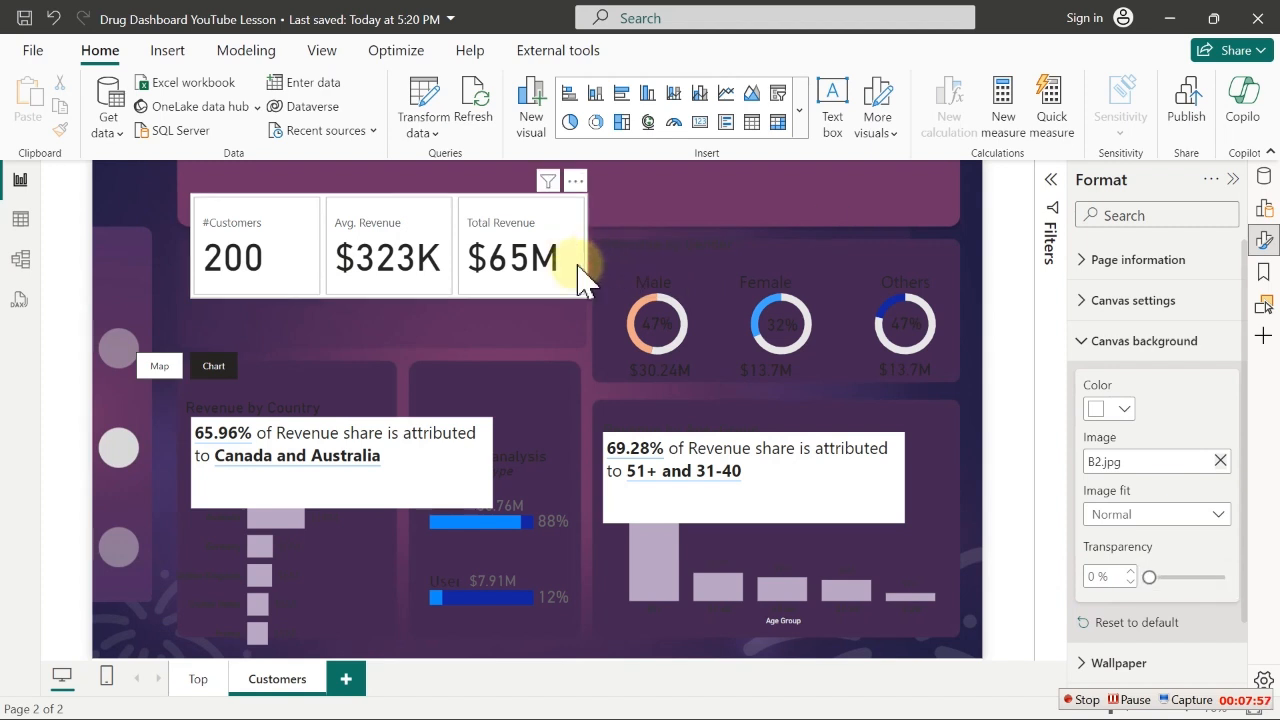
pyautogui.click(470, 430)
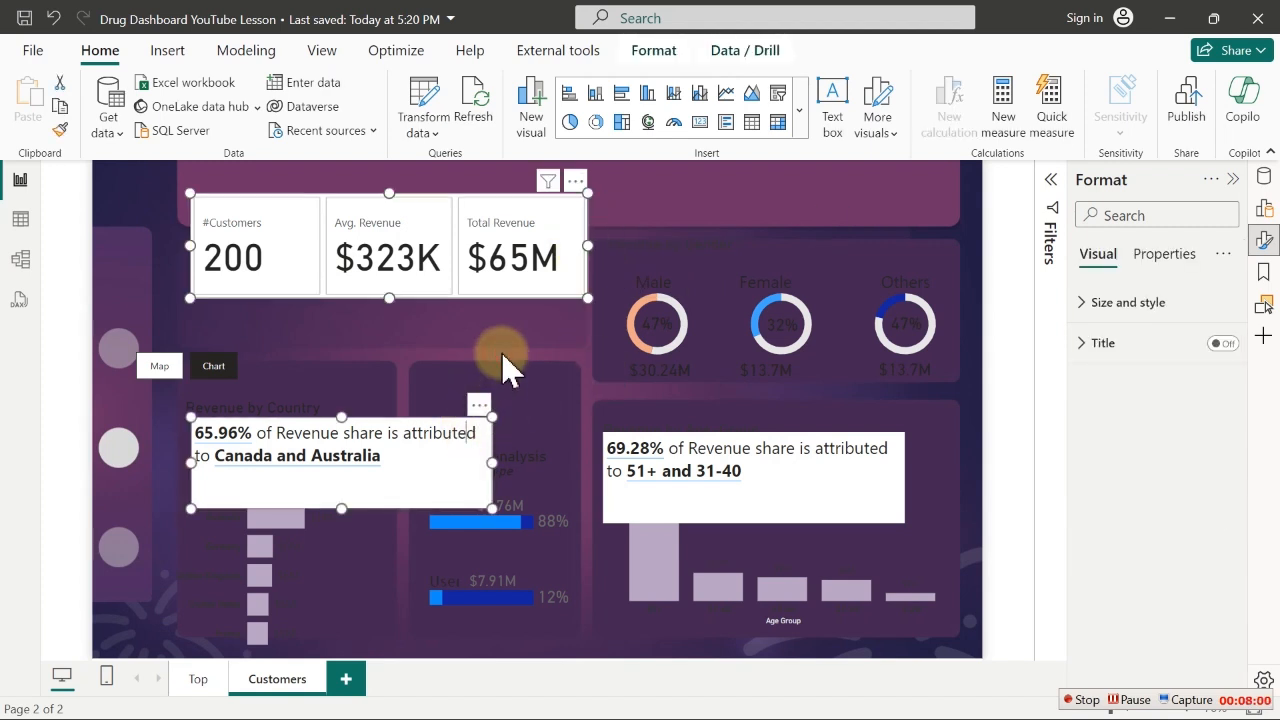
pyautogui.click(501, 351)
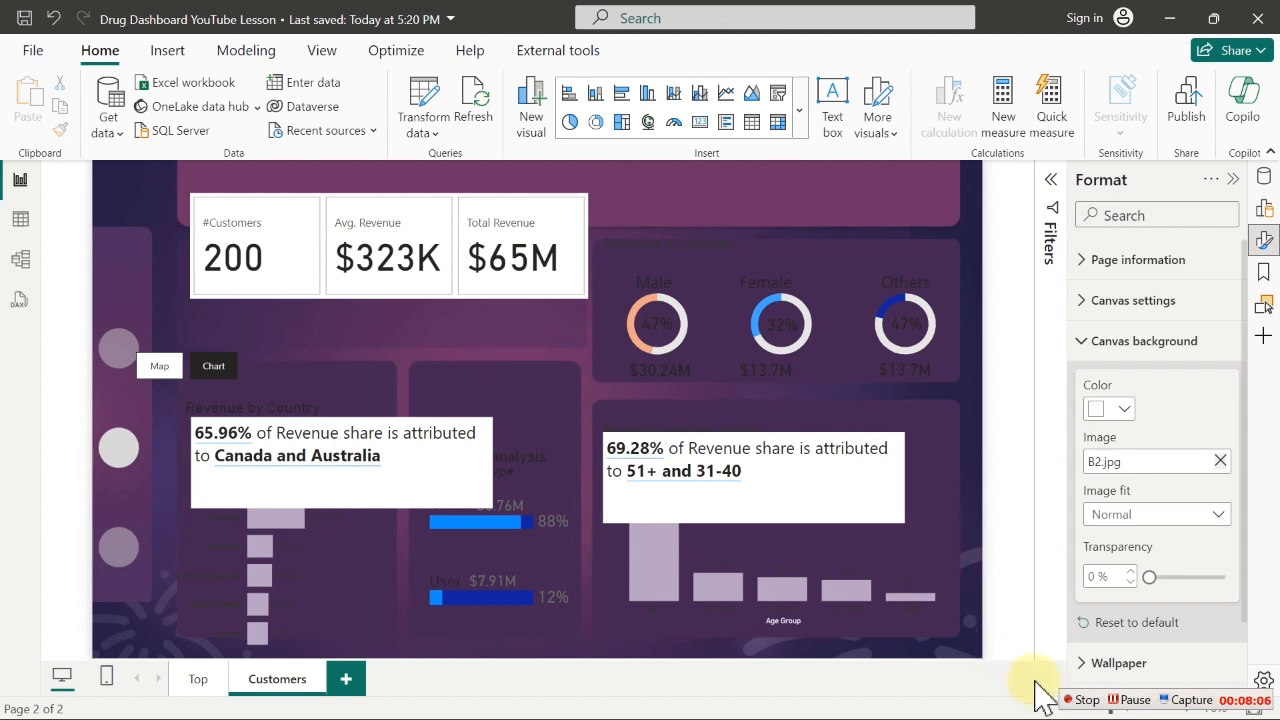
pyautogui.click(1085, 699)
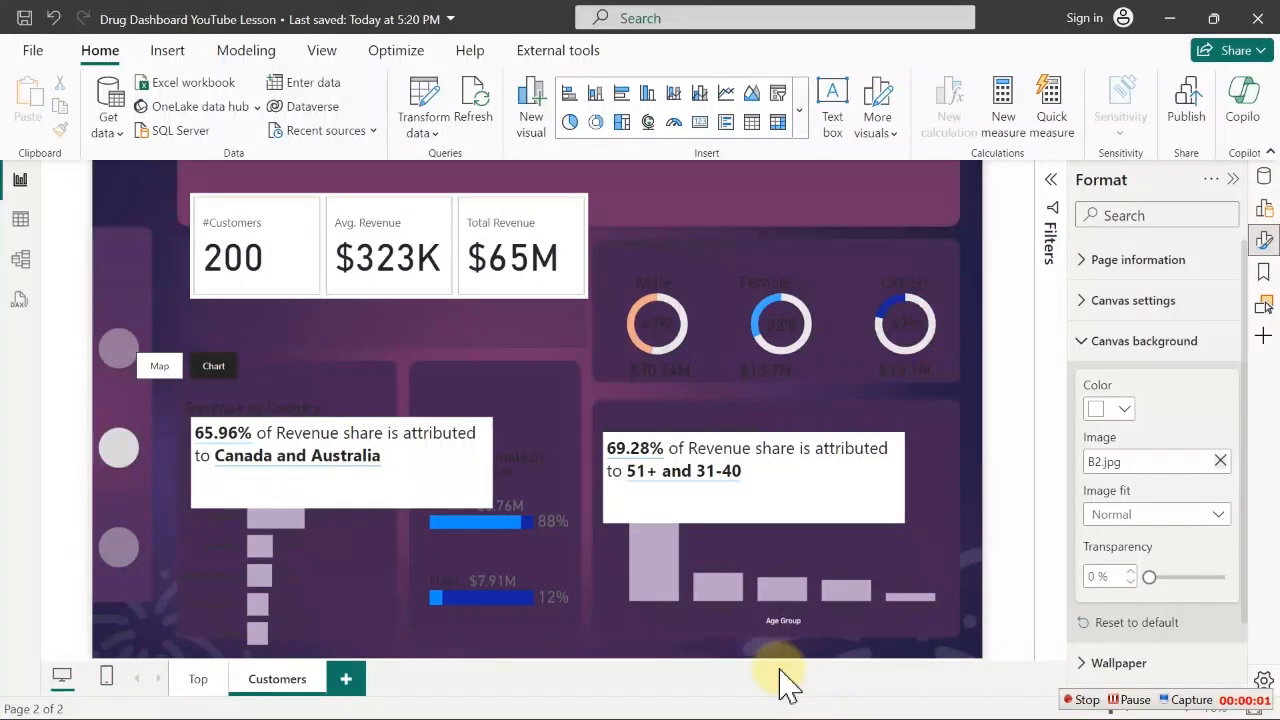
# Move the KPI card visual down onto the panel below the header band and turn off the border of its cards
pyautogui.click(560, 178)
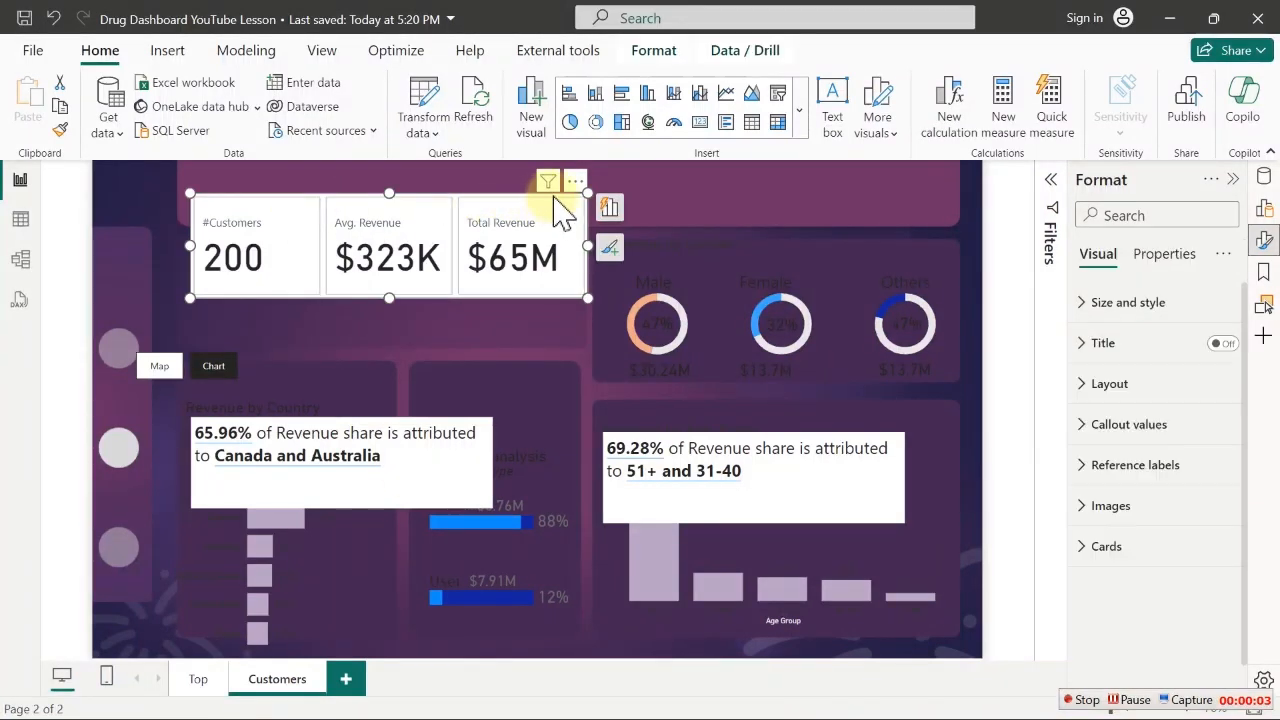
pyautogui.moveTo(573, 219); pyautogui.dragTo(564, 243)
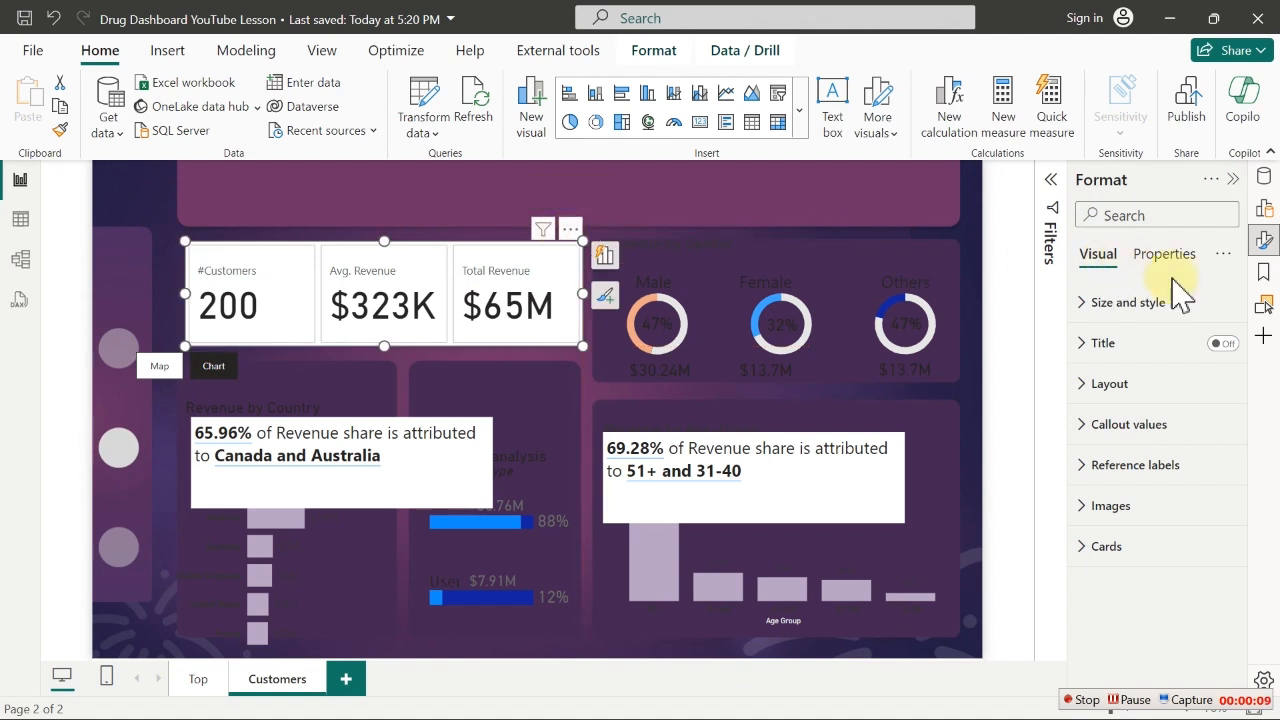
pyautogui.click(1088, 547)
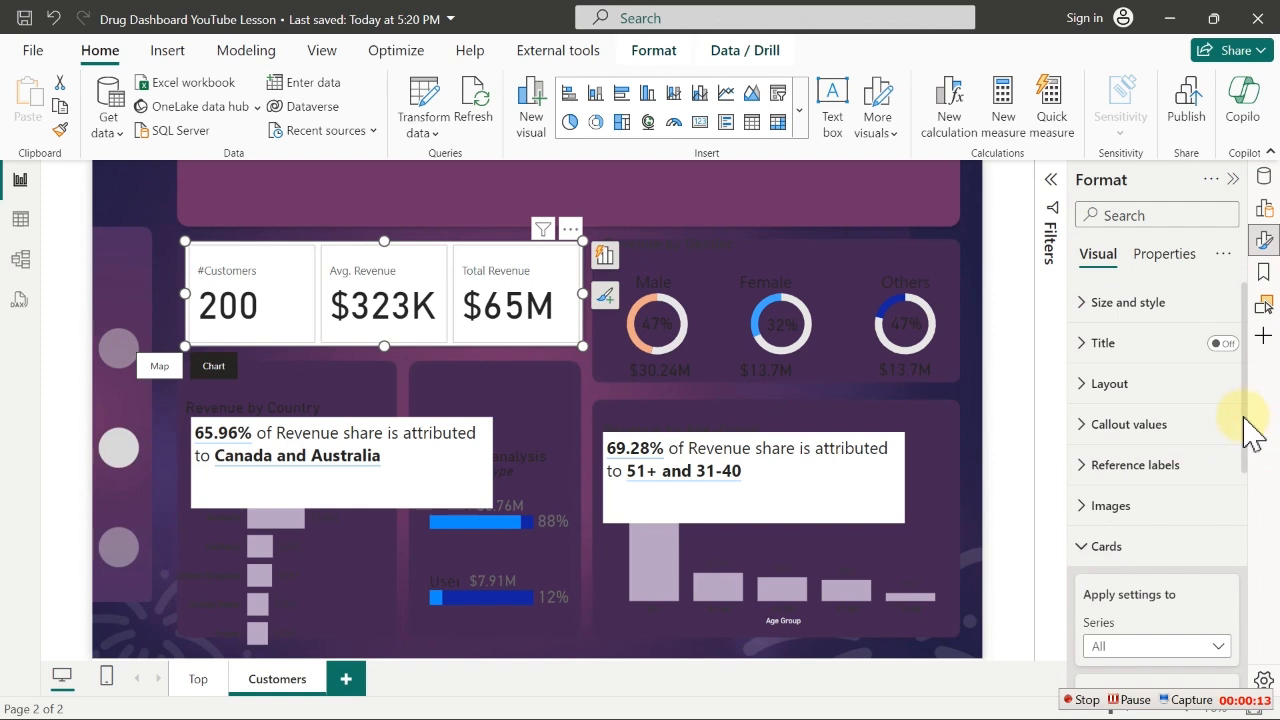
pyautogui.moveTo(1246, 423); pyautogui.dragTo(1266, 608)
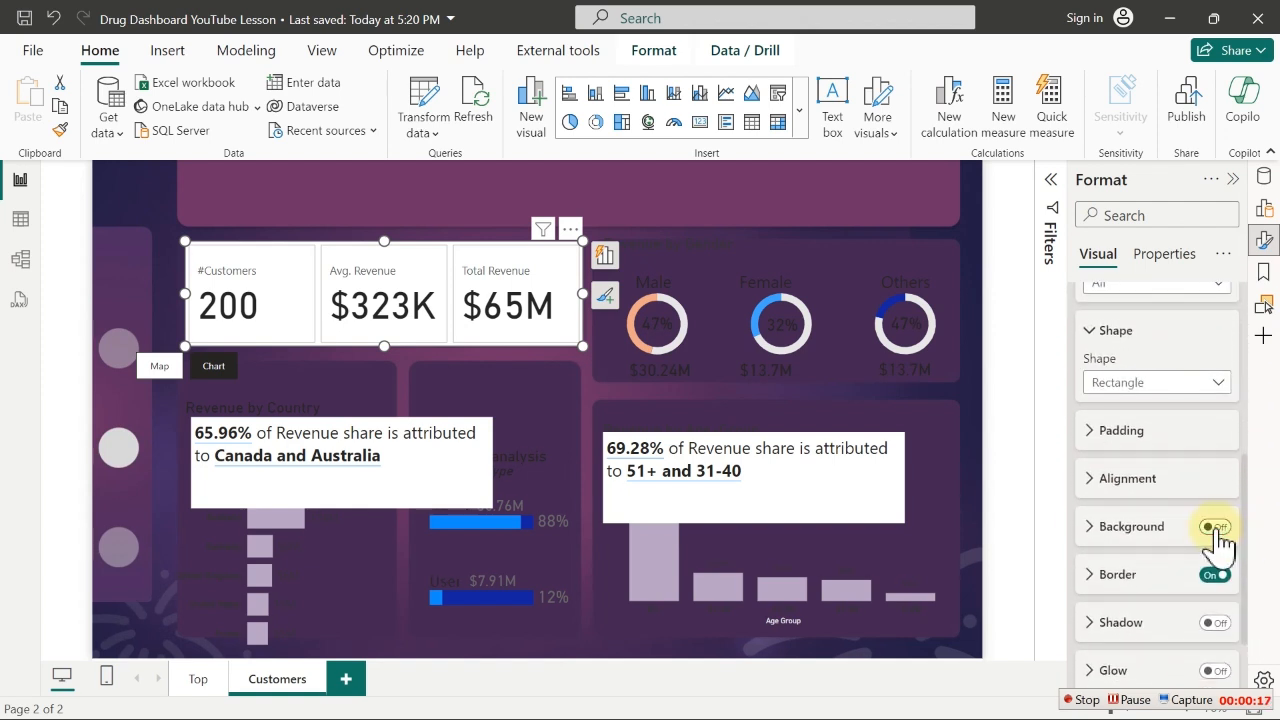
pyautogui.click(1215, 575)
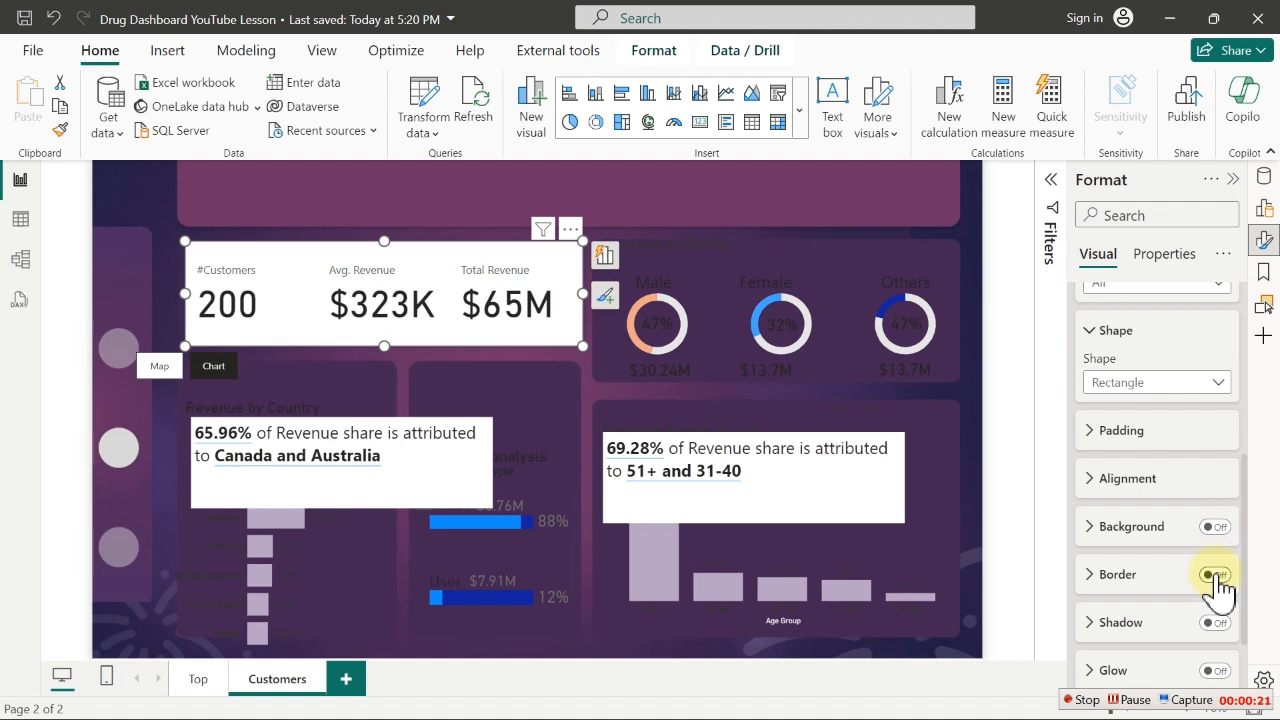
# Turn off the overall background of the KPI card visual and collapse its open formatting sections
pyautogui.moveTo(1246, 543); pyautogui.dragTo(1251, 334)
pyautogui.click(1122, 306)
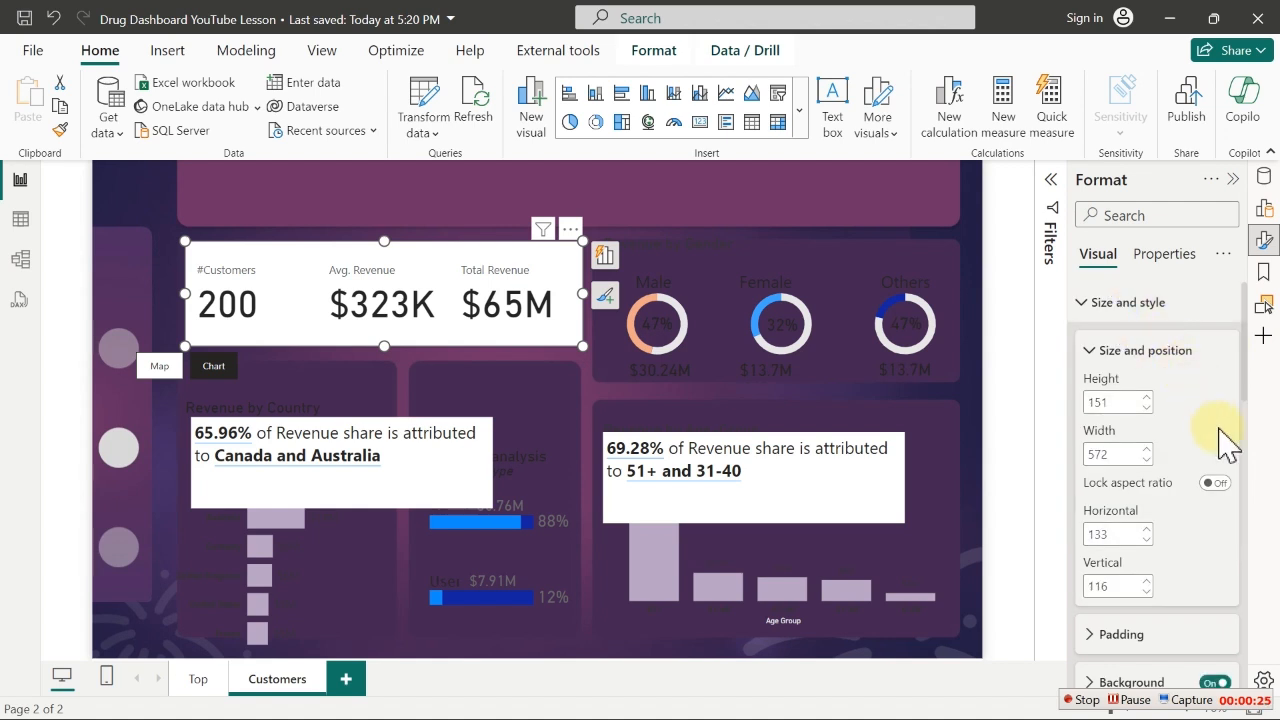
pyautogui.click(1215, 683)
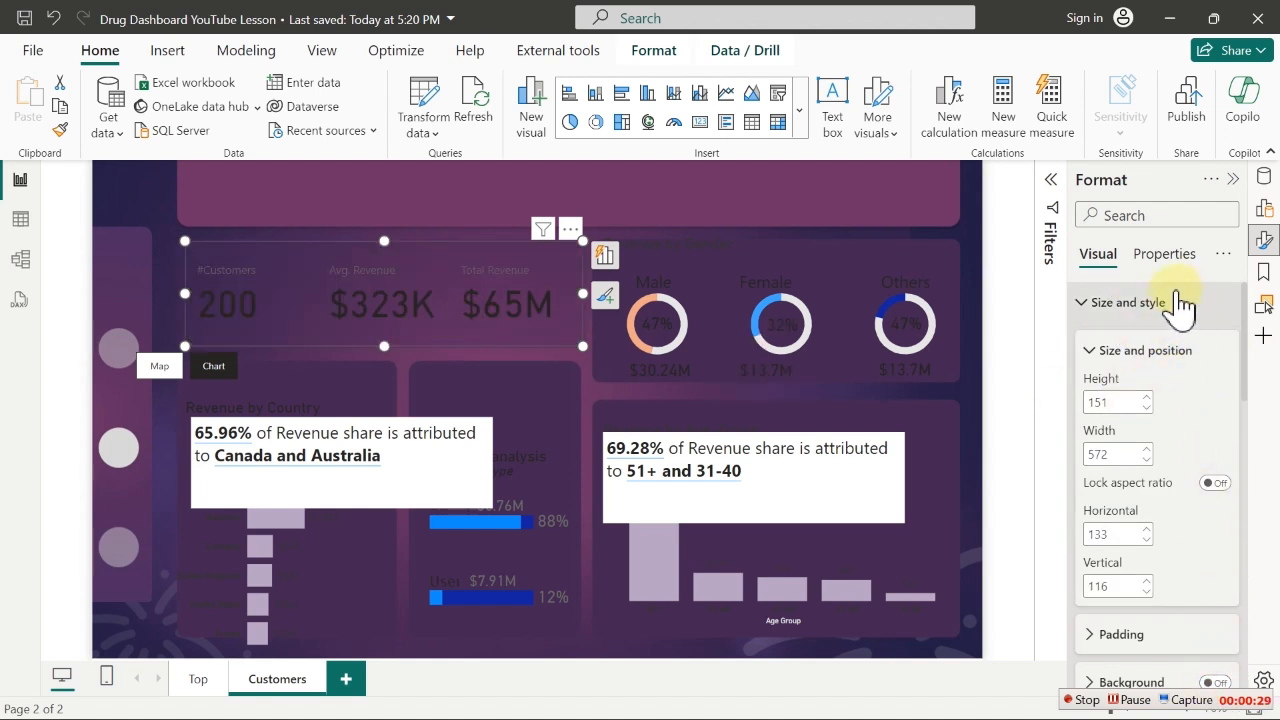
pyautogui.click(1178, 300)
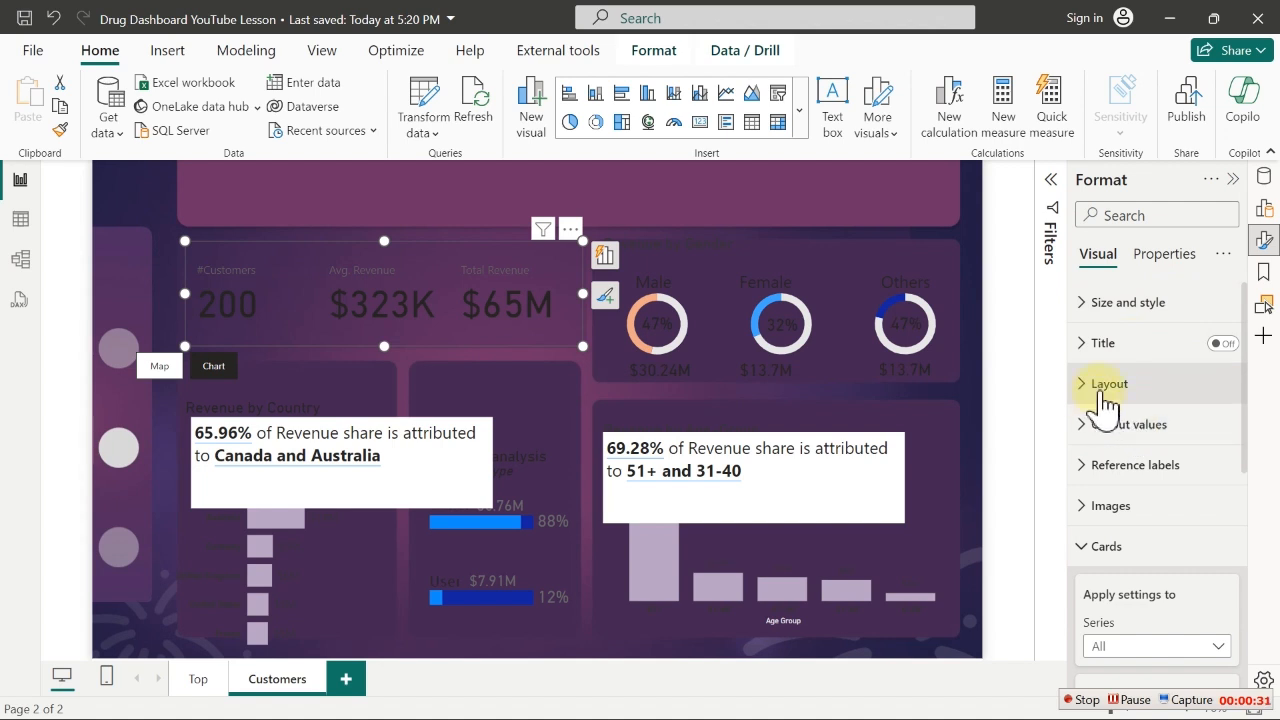
pyautogui.click(1080, 548)
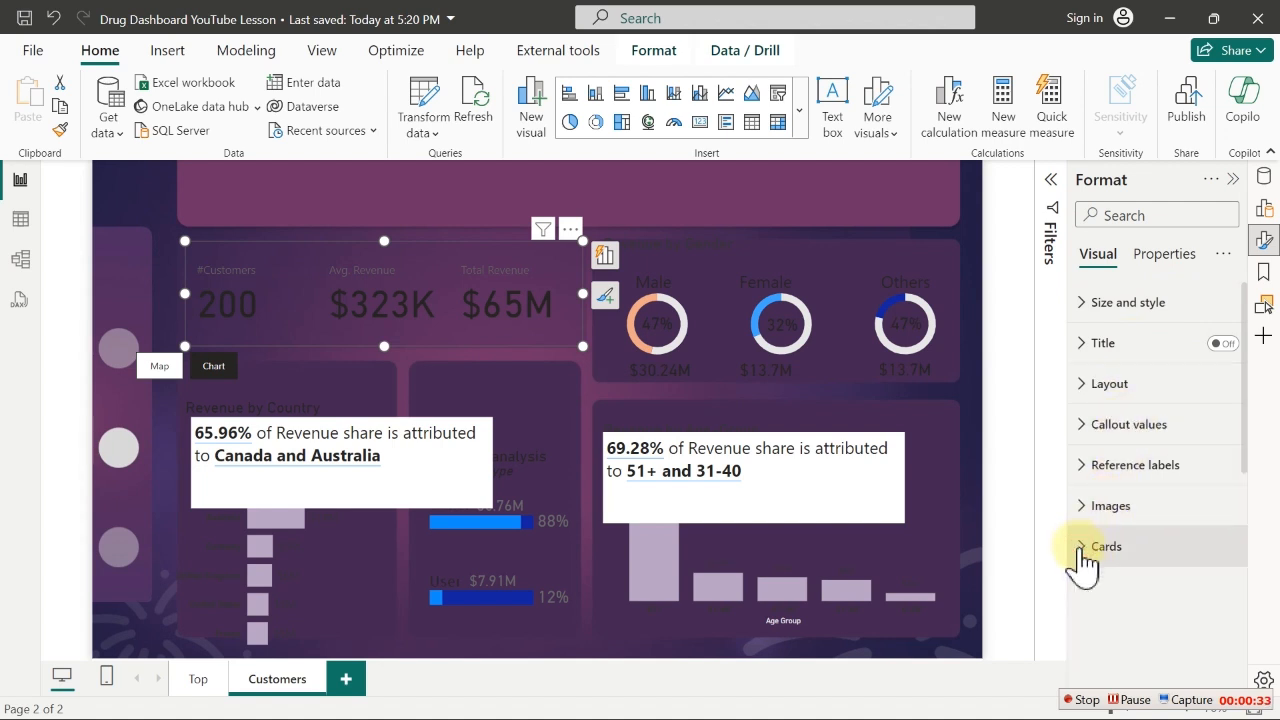
# Set the color of the KPI cards' callout values to White, 10% darker
pyautogui.click(1106, 427)
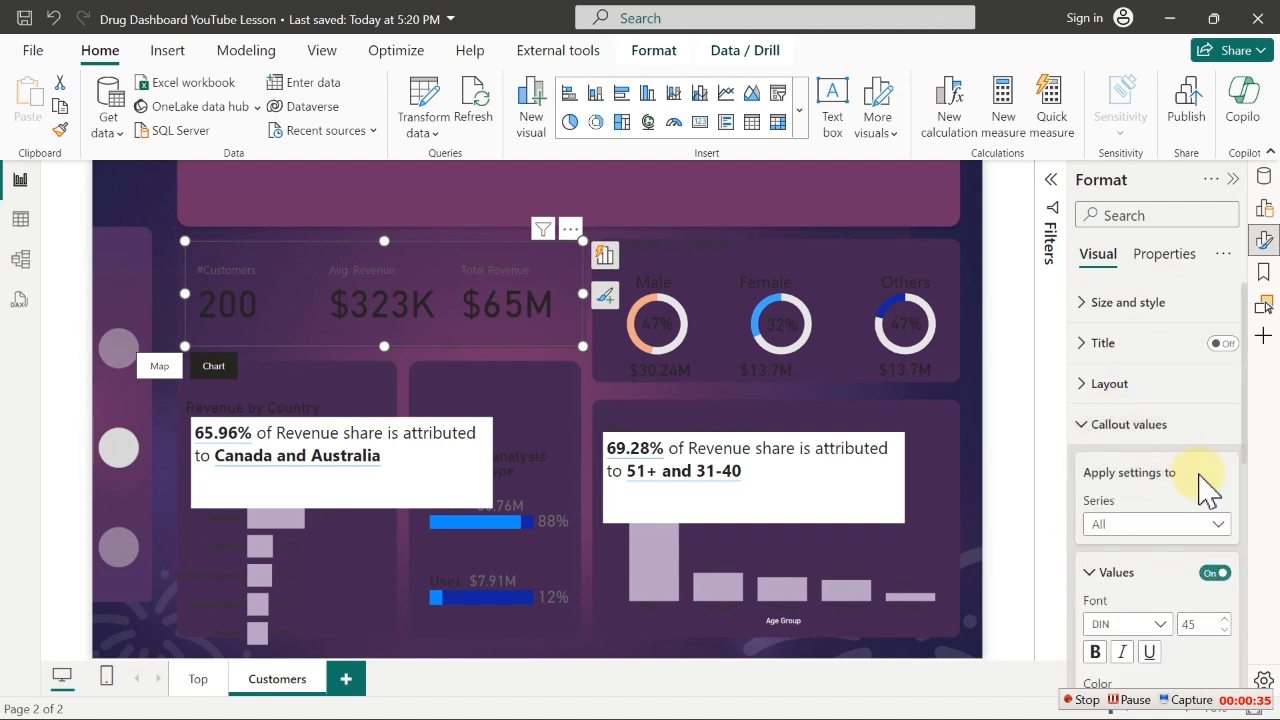
pyautogui.moveTo(1245, 400); pyautogui.dragTo(1257, 529)
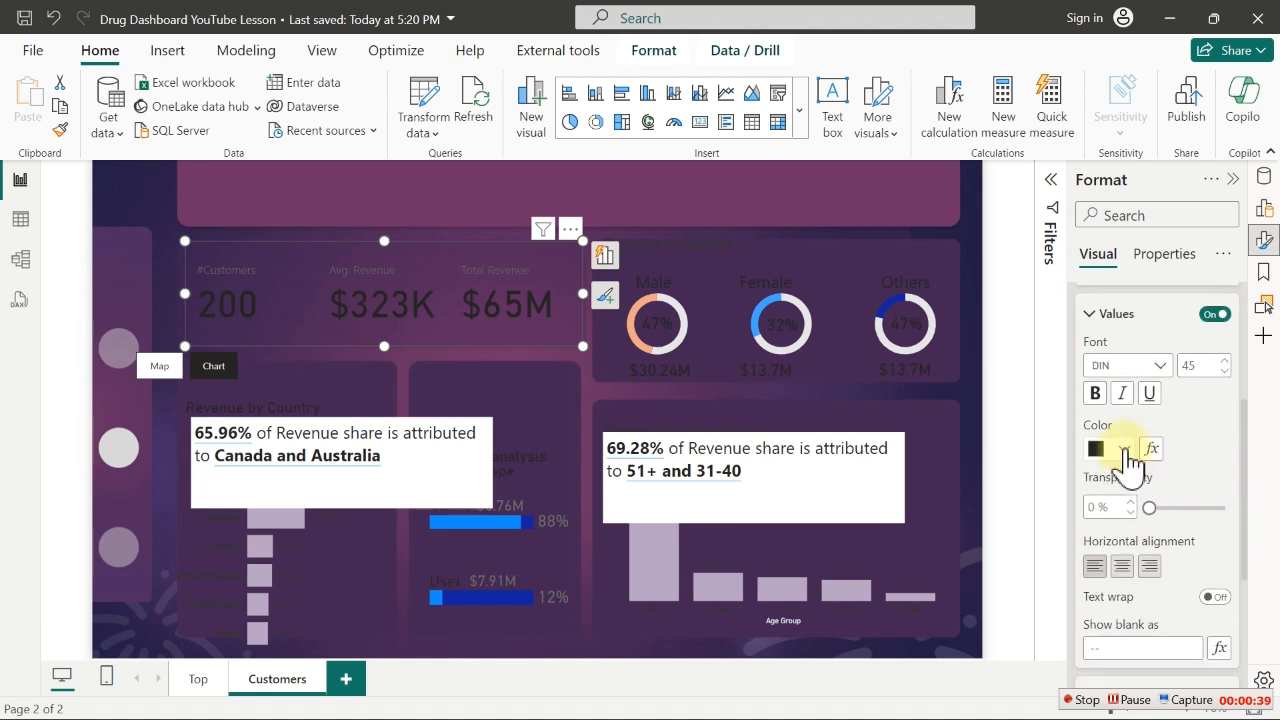
pyautogui.click(1125, 450)
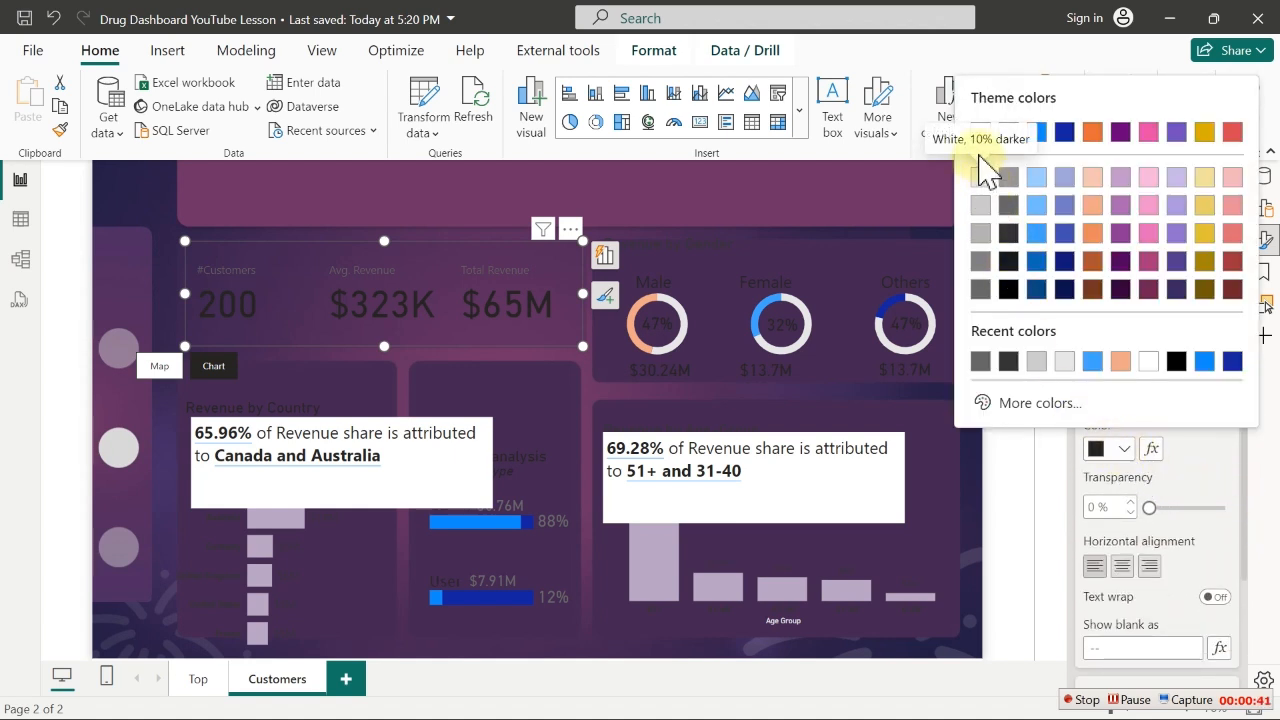
pyautogui.click(981, 132)
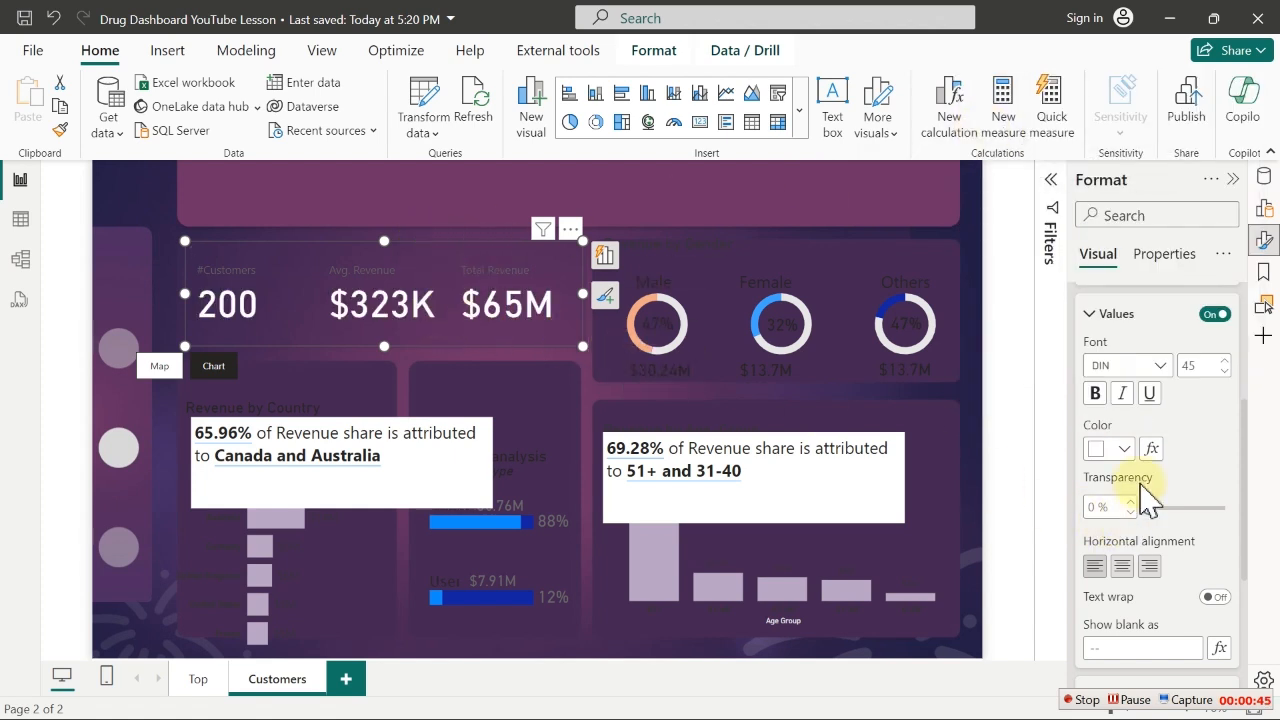
pyautogui.click(1124, 450)
pyautogui.click(980, 178)
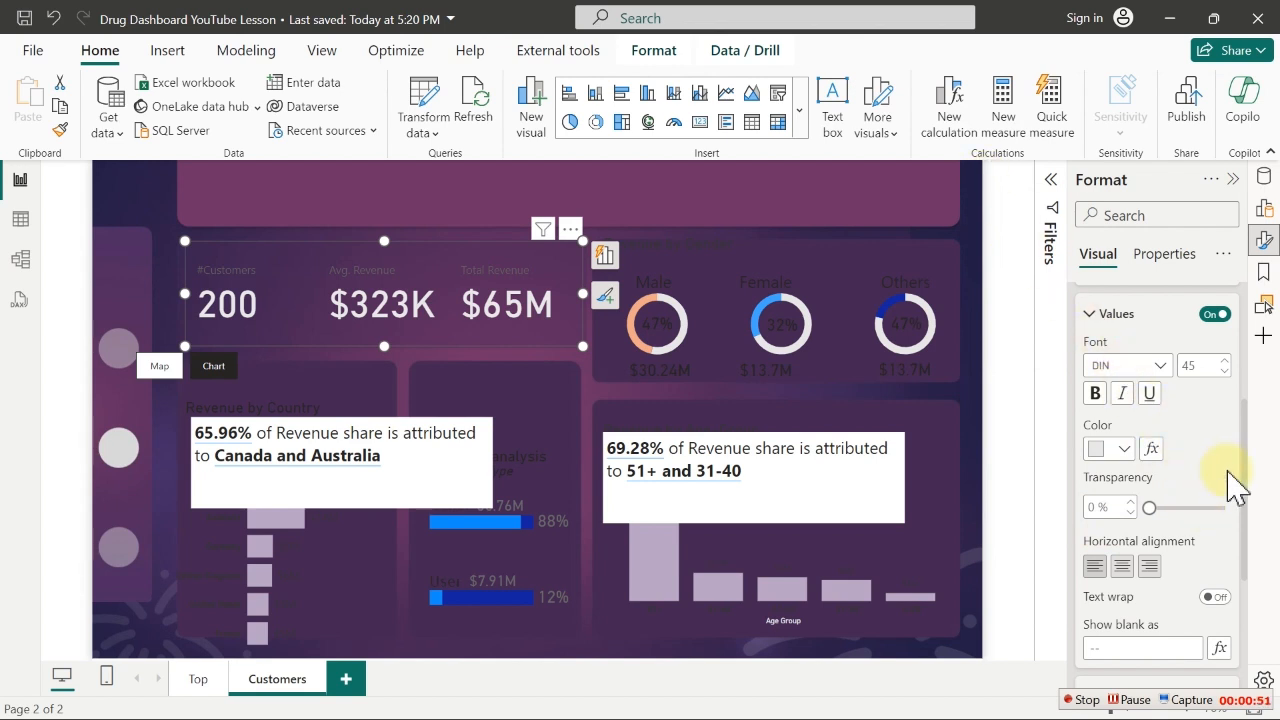
# Keep the KPI cards' callout labels on and set their color to White, 10% darker
pyautogui.moveTo(1246, 460); pyautogui.dragTo(1247, 584)
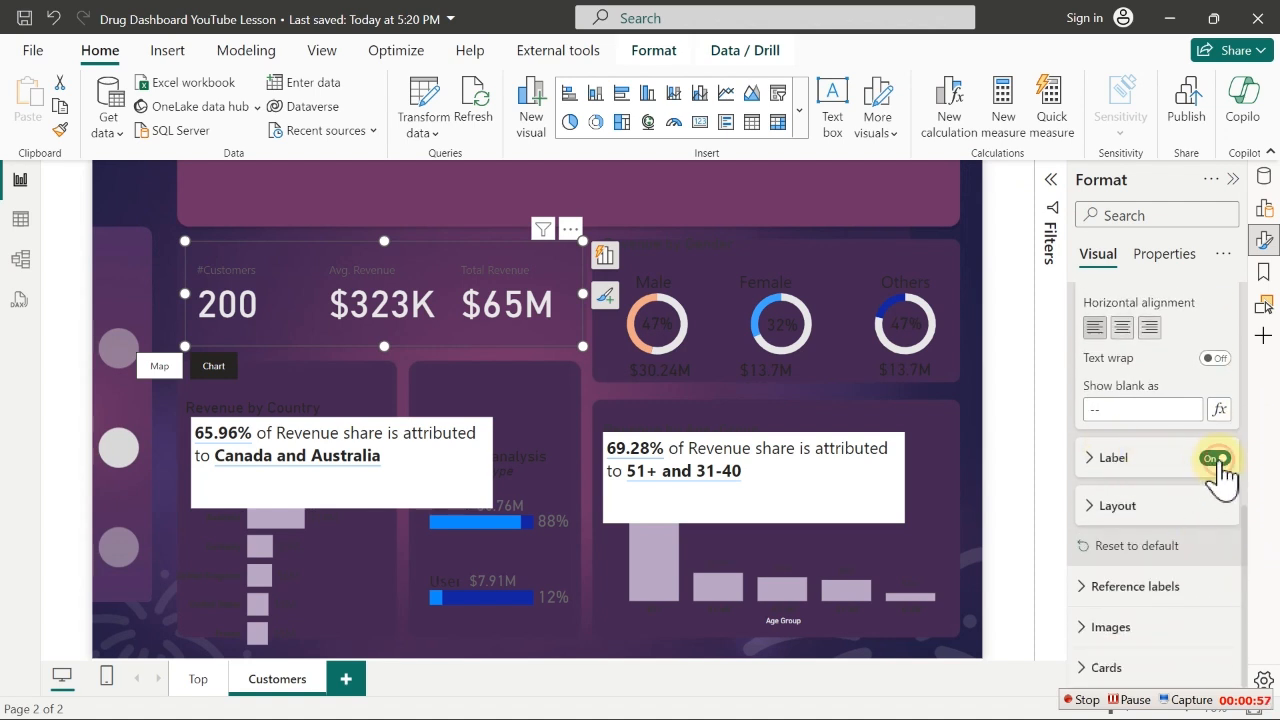
pyautogui.click(1216, 458)
pyautogui.click(1216, 459)
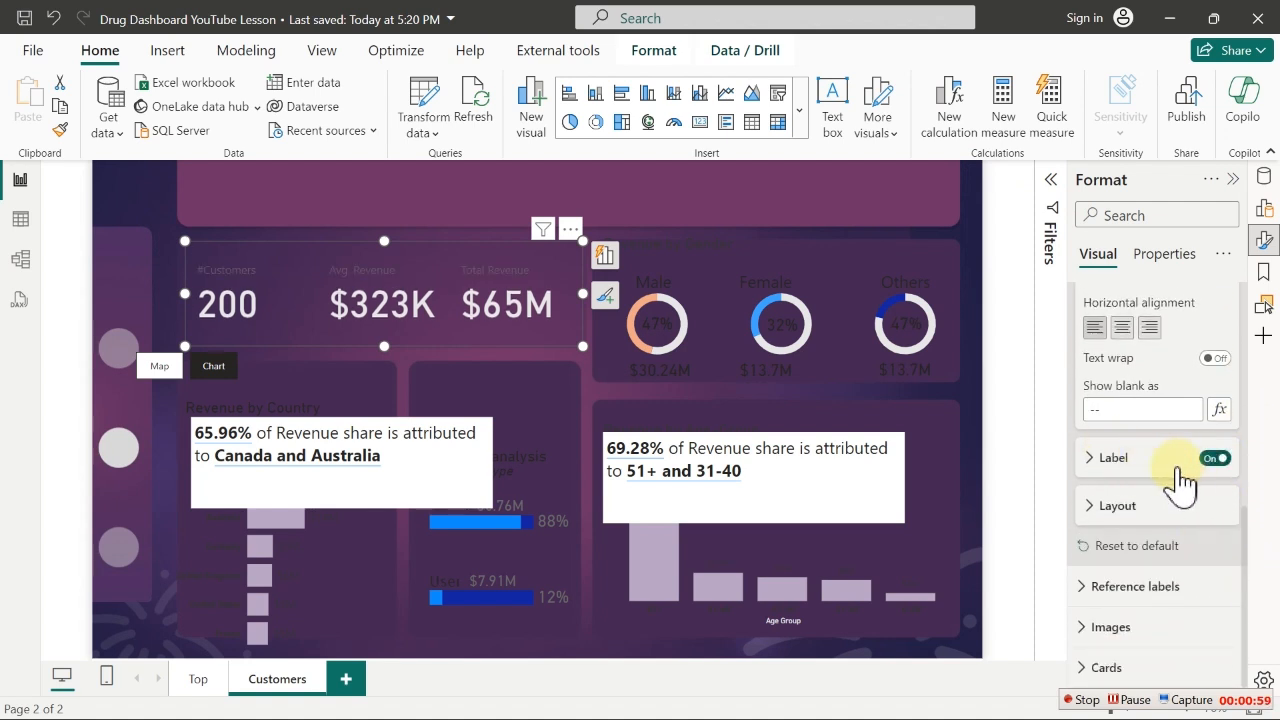
pyautogui.click(1092, 466)
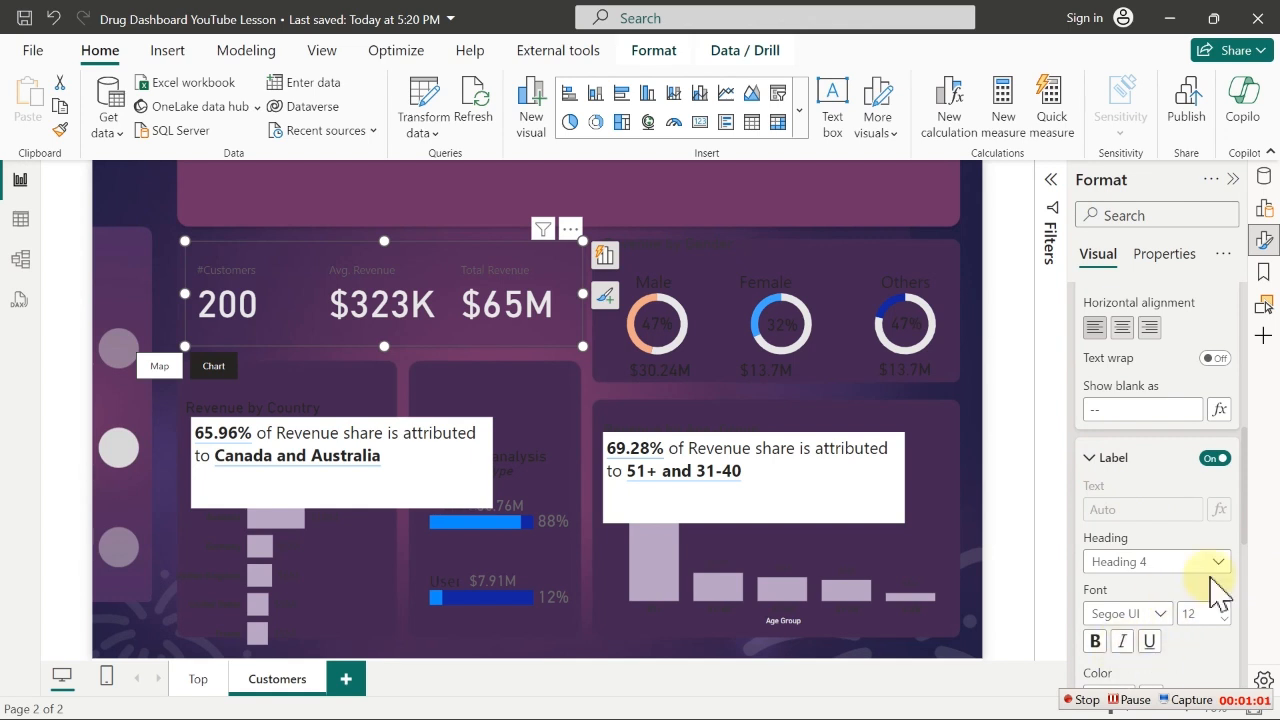
pyautogui.scroll(-5, 1254, 500)
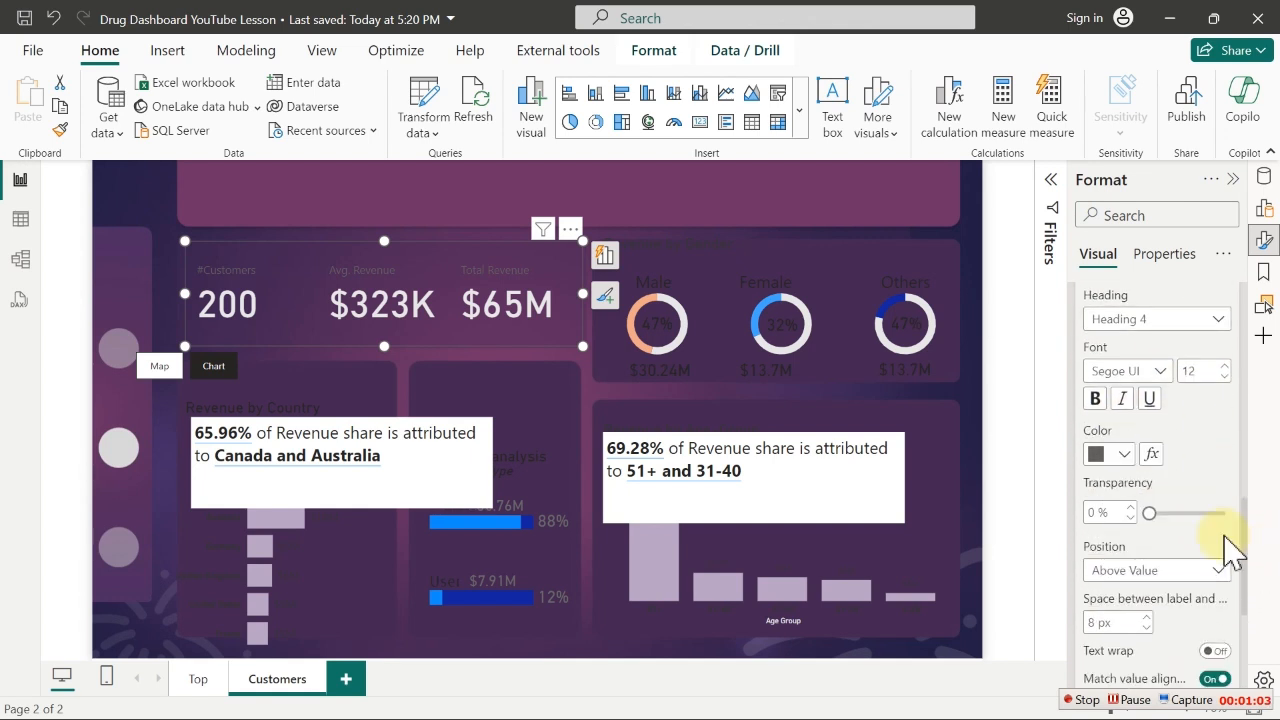
pyautogui.click(1127, 458)
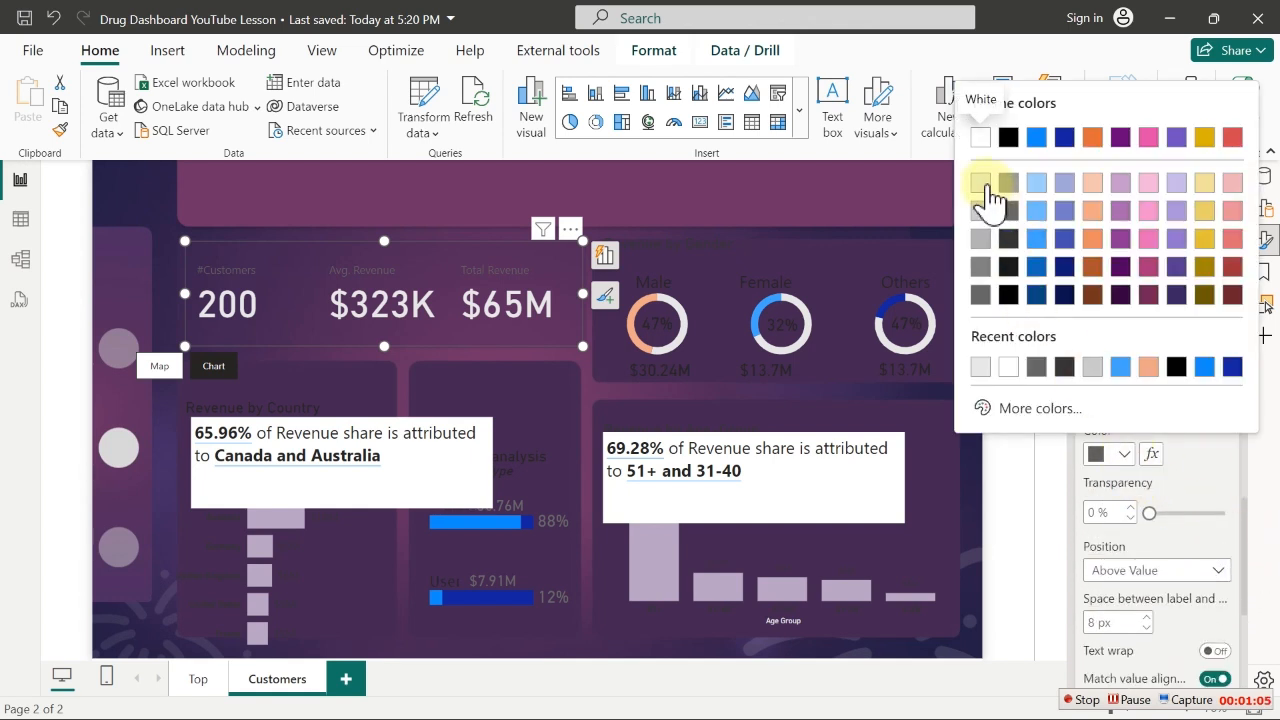
pyautogui.click(983, 184)
pyautogui.click(423, 252)
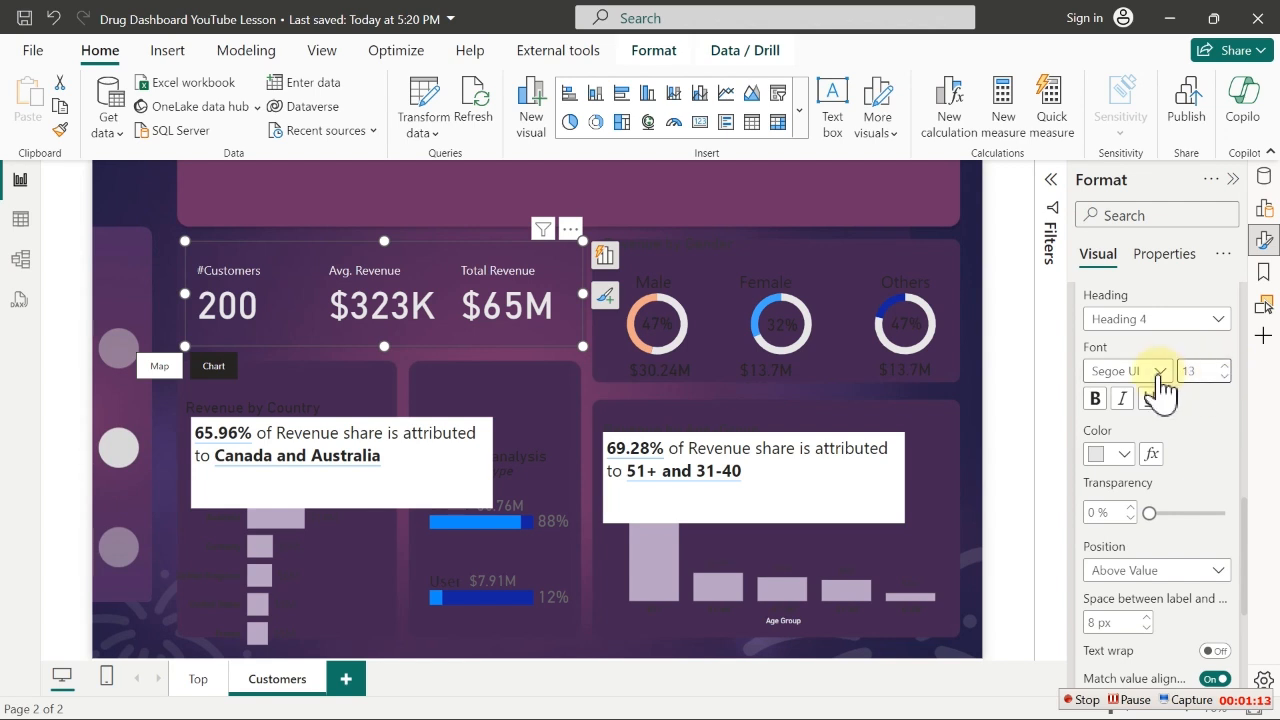
# Try Segoe UI Bold as the font of the KPI card labels and restore Segoe UI
pyautogui.click(1145, 371)
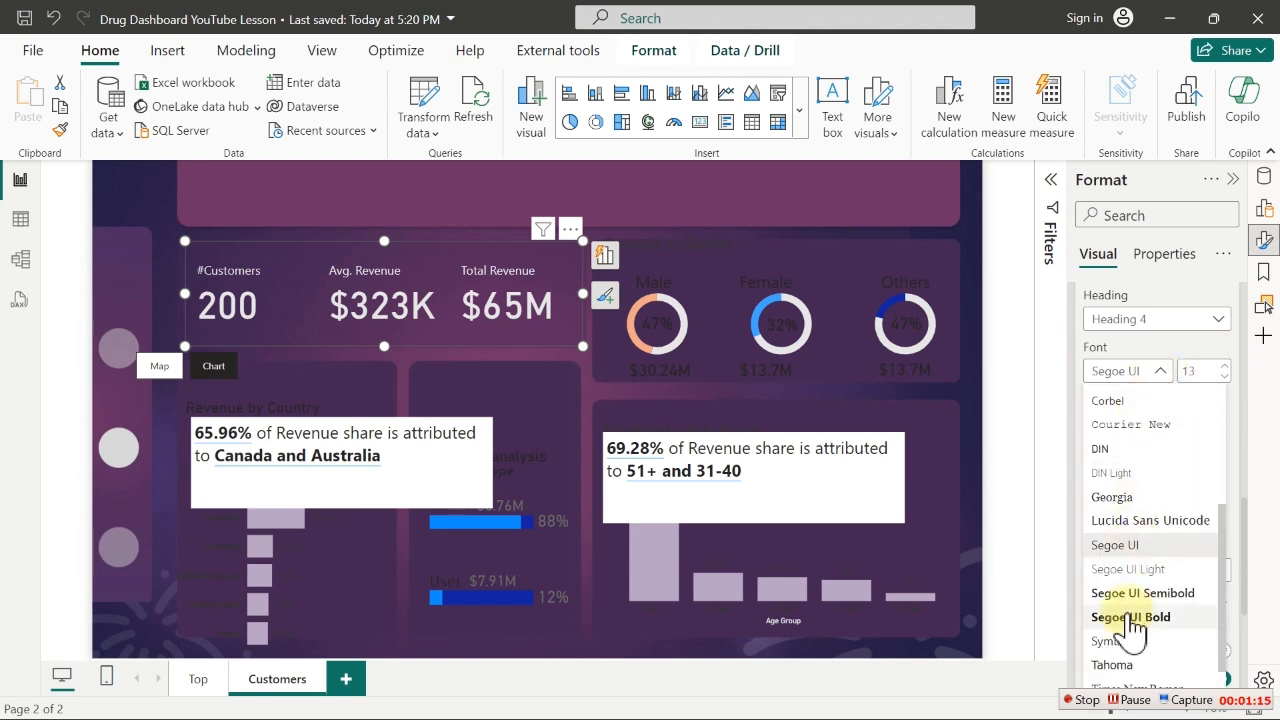
pyautogui.click(1130, 617)
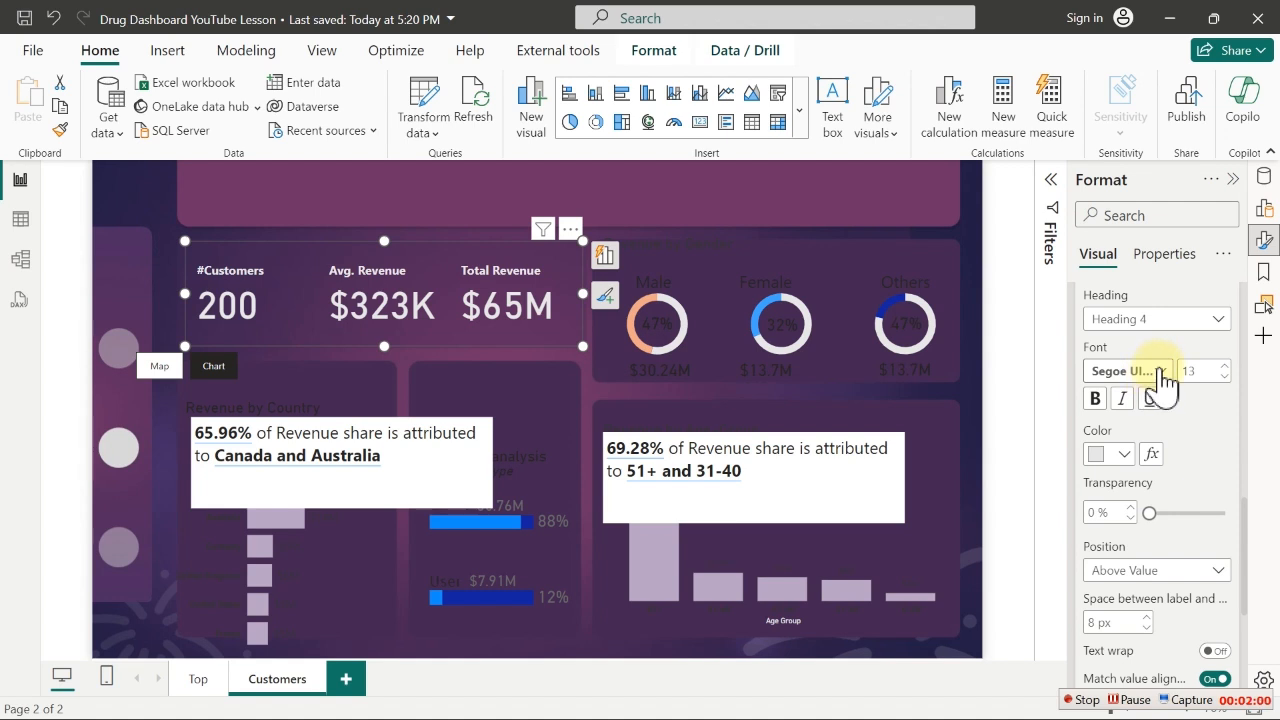
pyautogui.click(1161, 372)
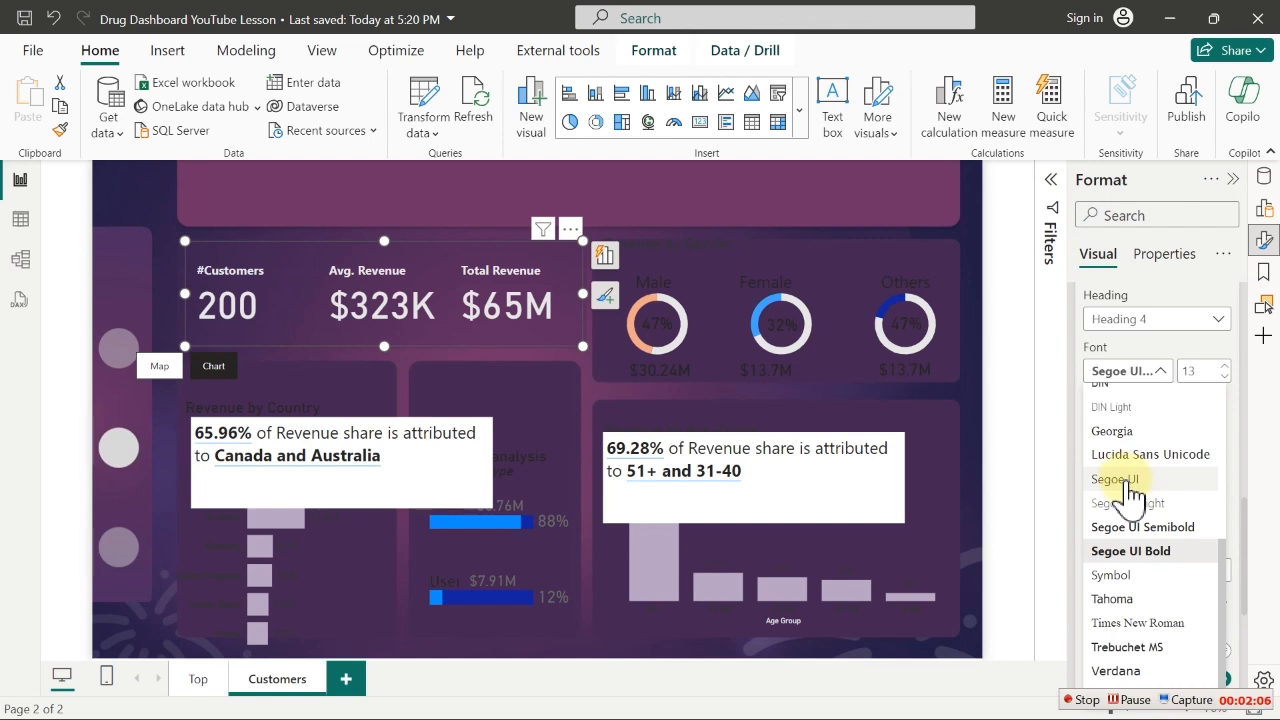
pyautogui.click(1127, 480)
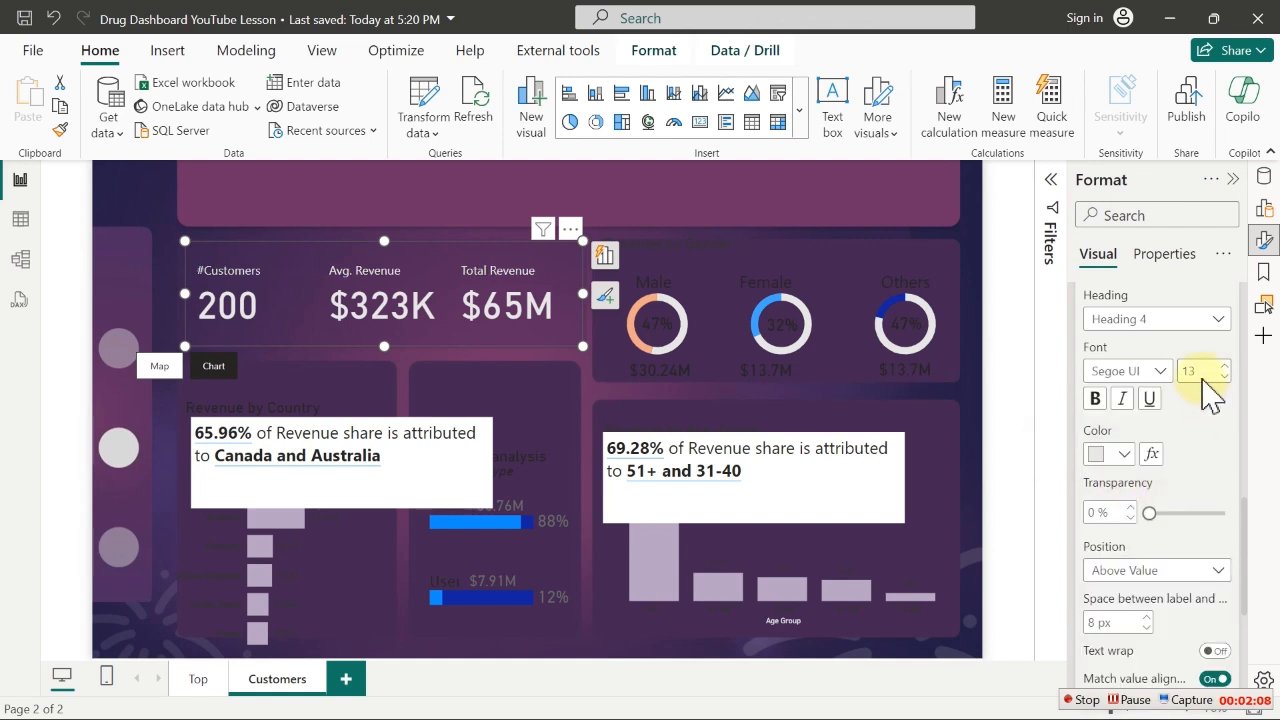
# Set the font size of the KPI card labels to 16
pyautogui.doubleClick(1203, 370)
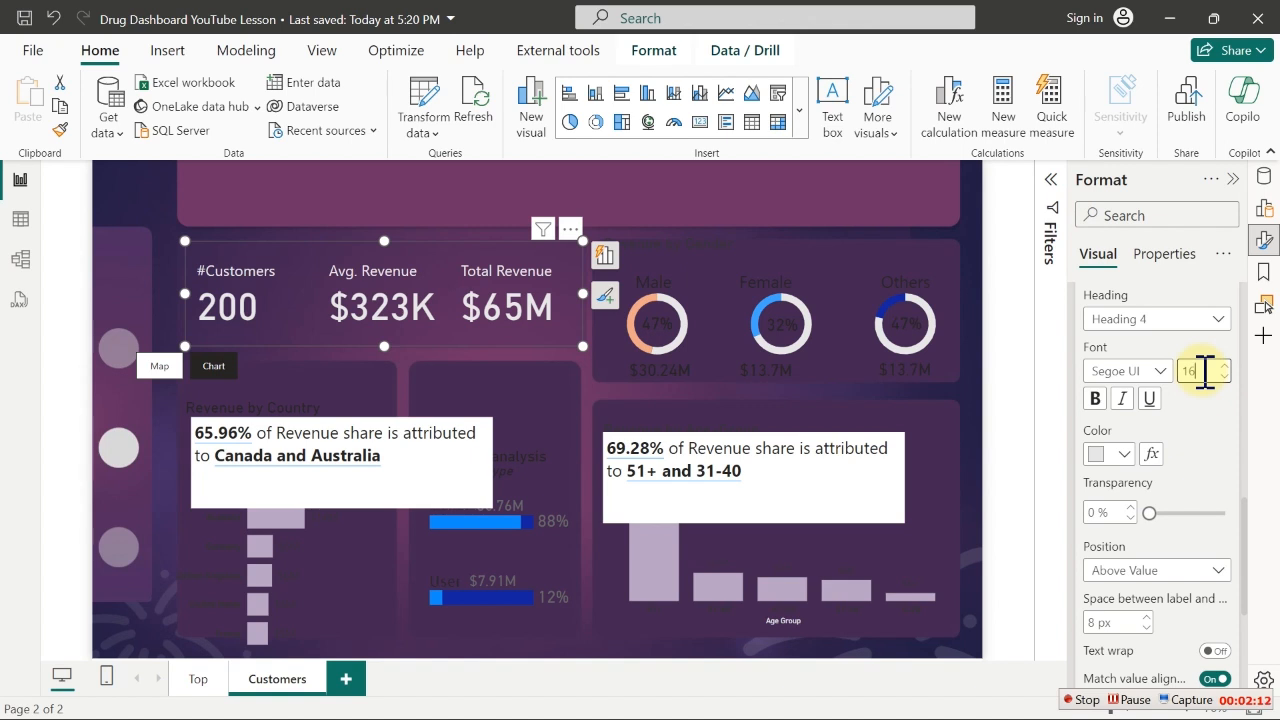
# Reduce the font size of the KPI cards' callout values
pyautogui.moveTo(1249, 543); pyautogui.dragTo(1249, 406)
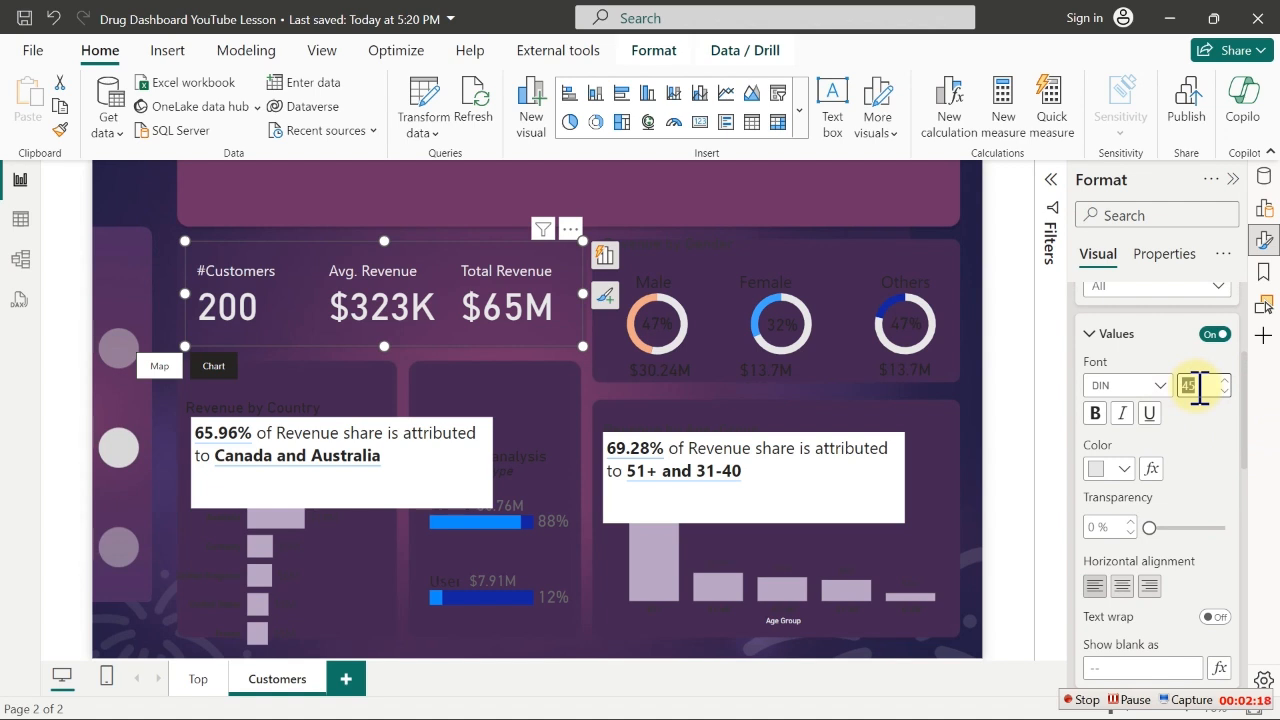
pyautogui.press('Return')
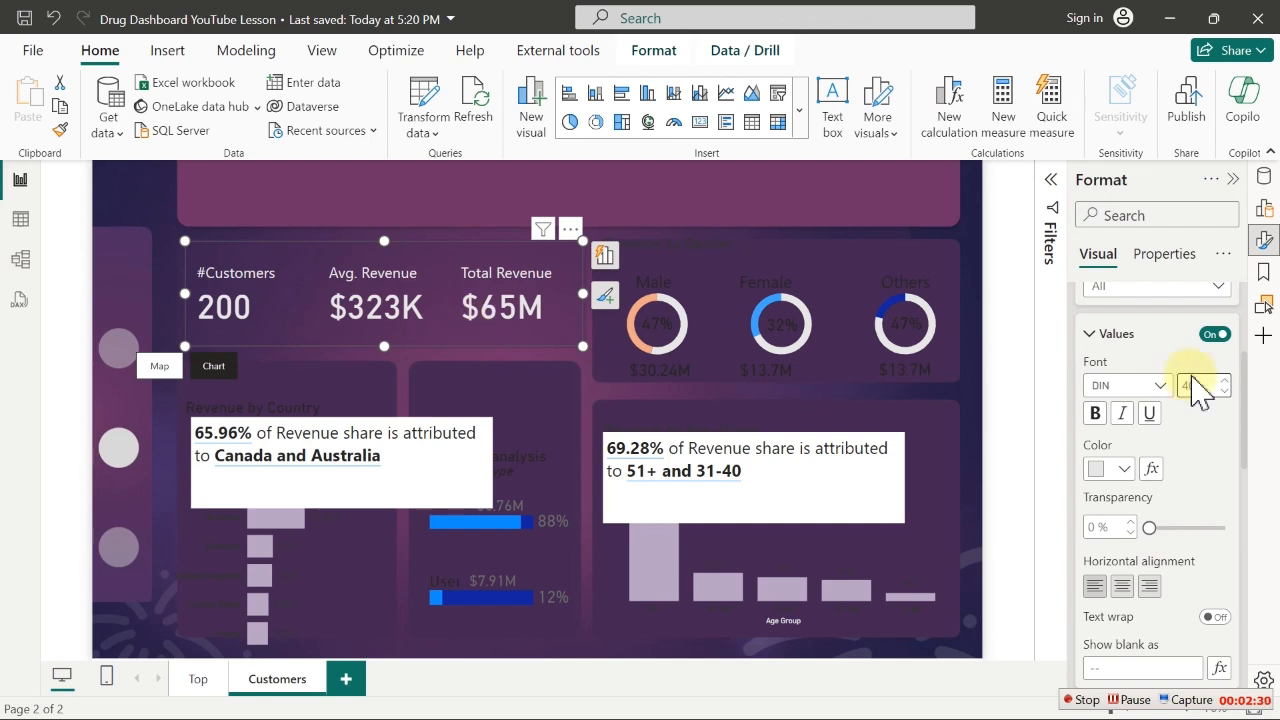
# Turn on the accent bar for all the KPI cards and check its position options
pyautogui.scroll(-8, 1240, 405)
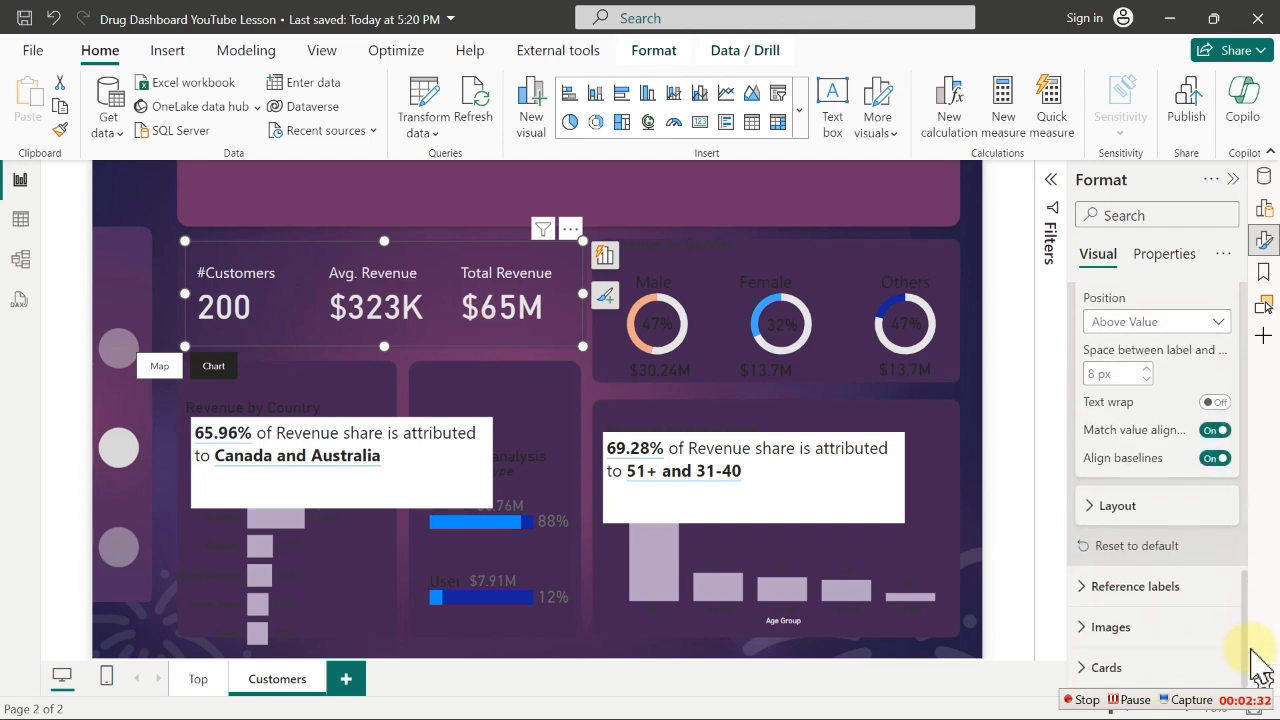
pyautogui.click(1108, 668)
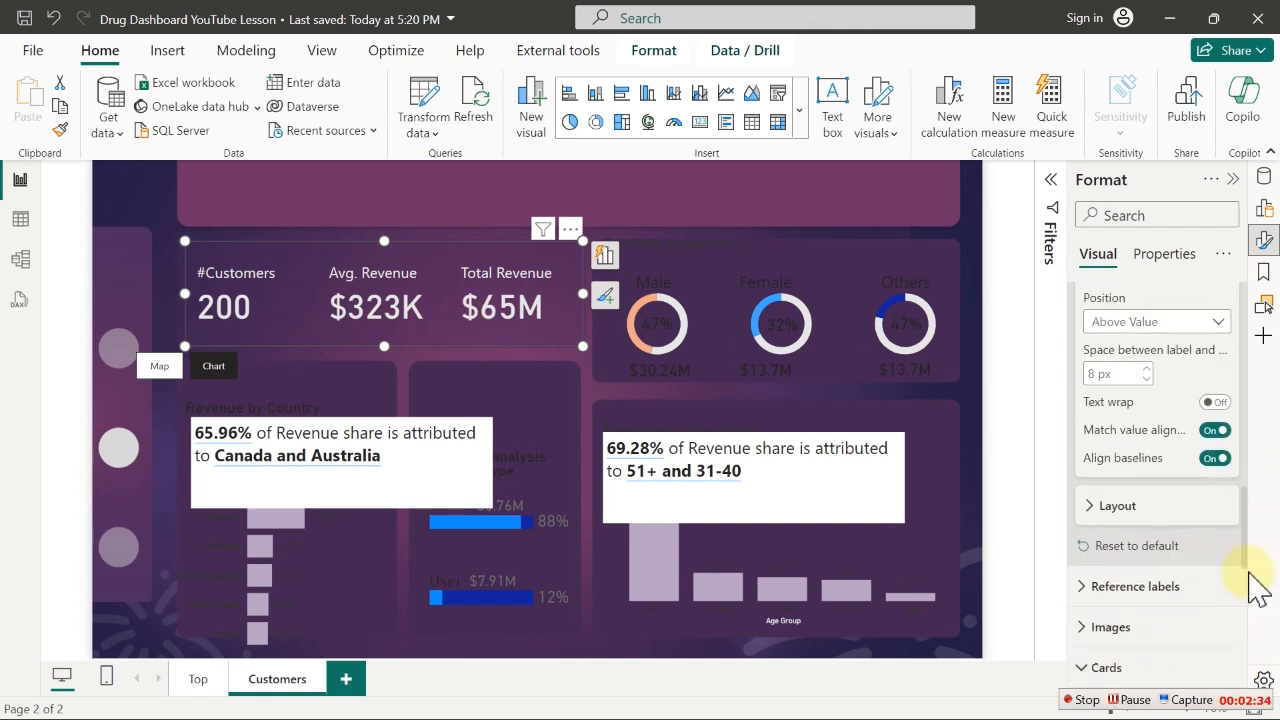
pyautogui.scroll(-5, 1252, 515)
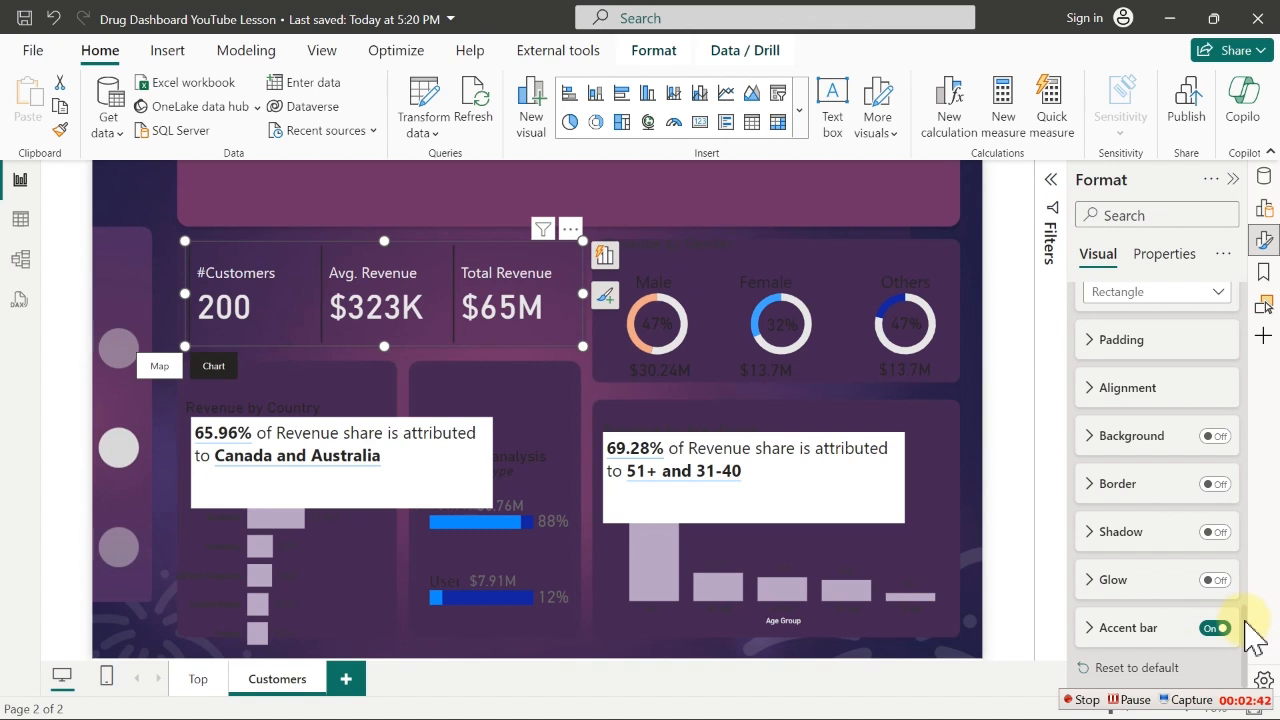
pyautogui.click(1092, 628)
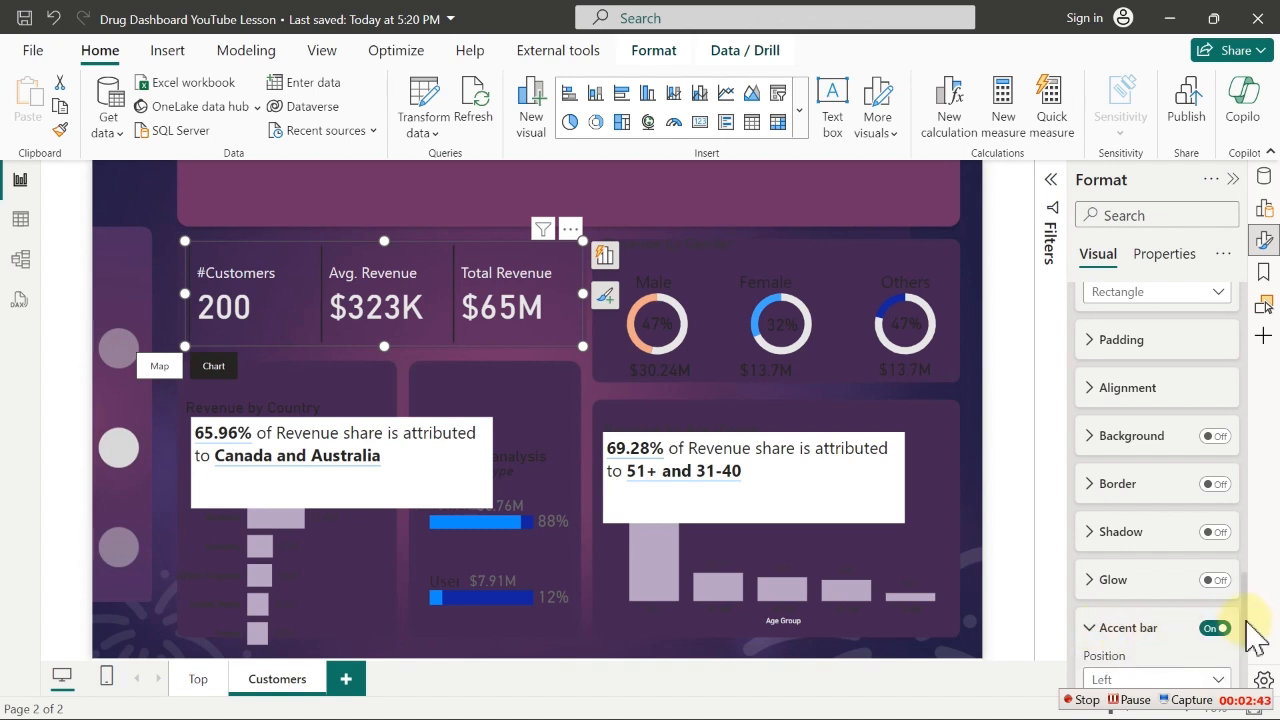
pyautogui.scroll(-3, 1245, 640)
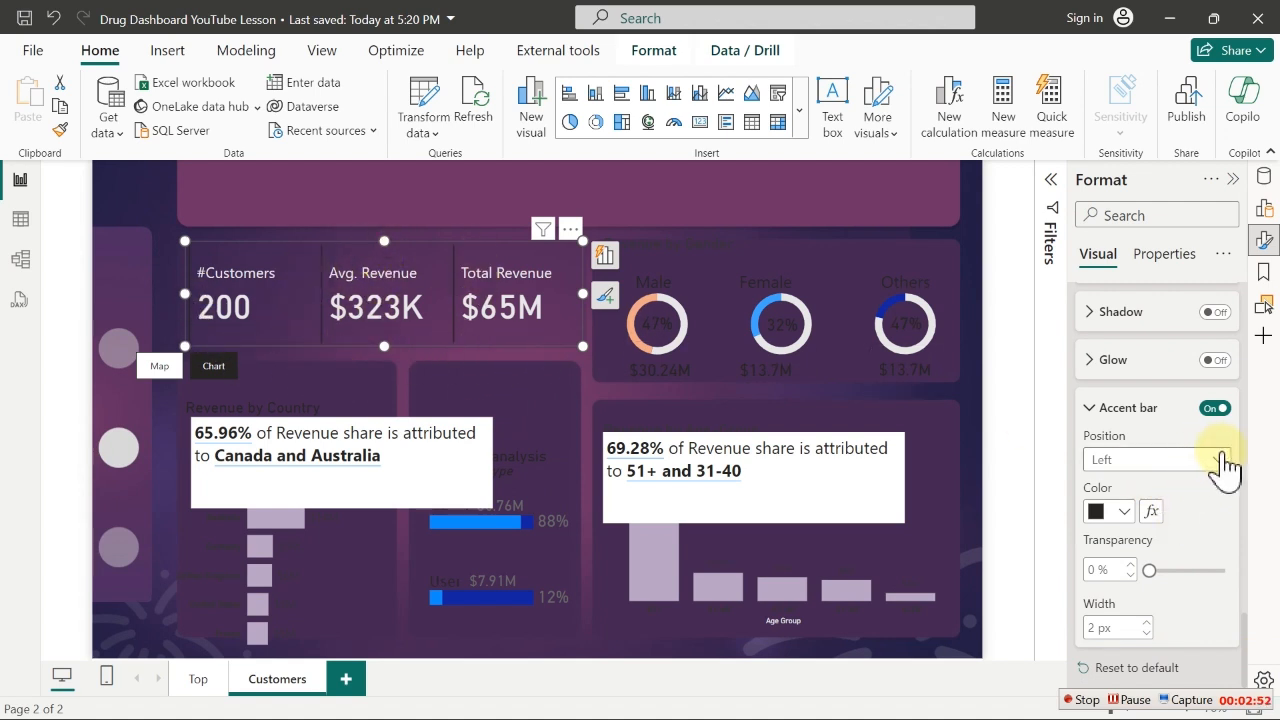
pyautogui.click(1208, 470)
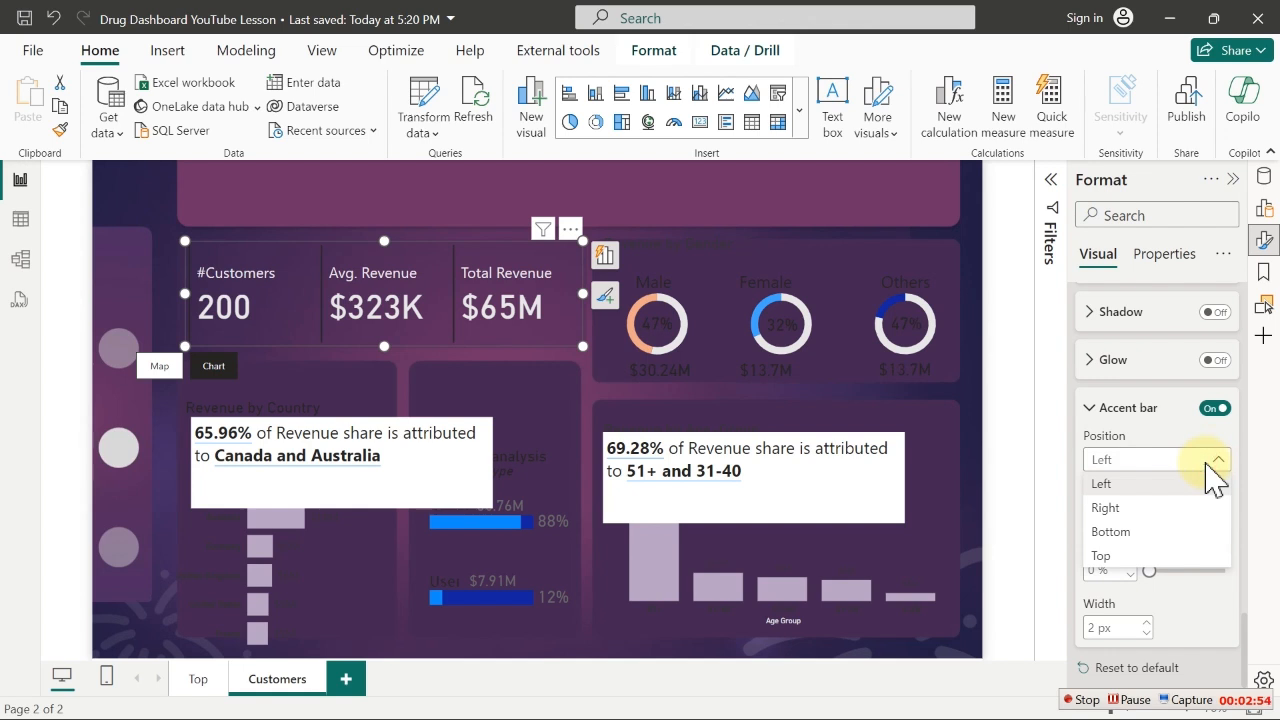
pyautogui.click(1244, 504)
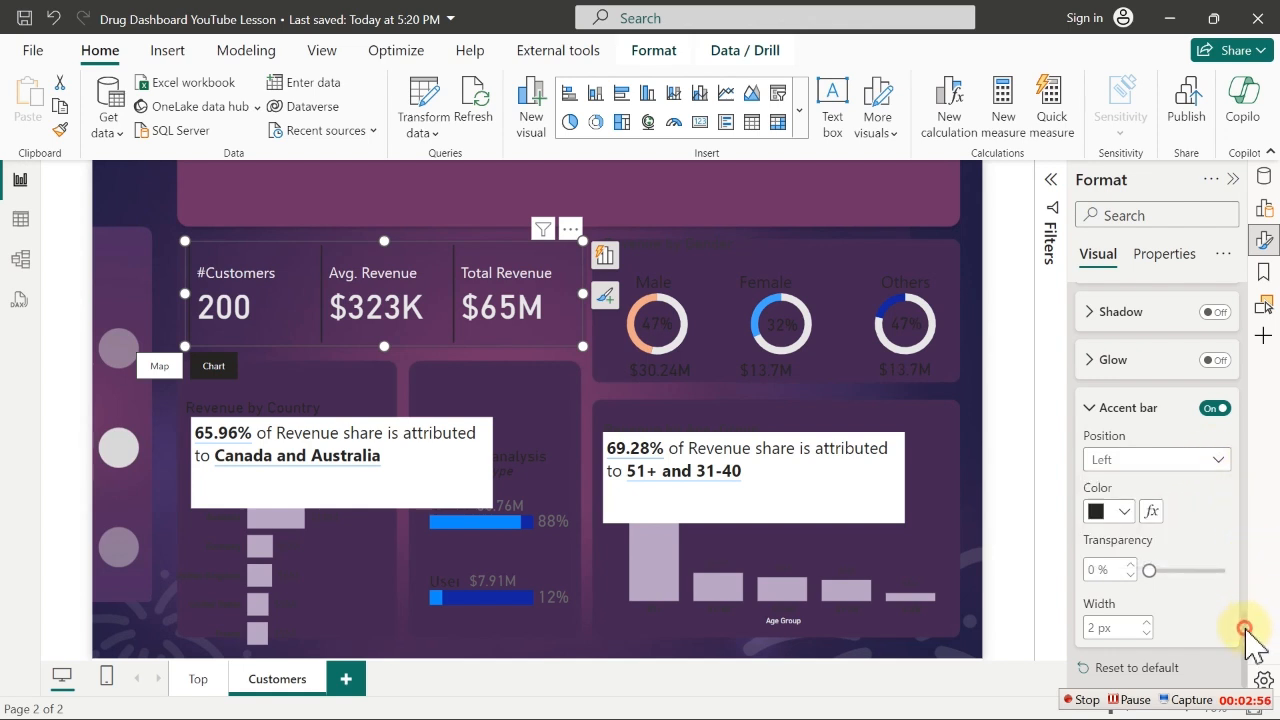
pyautogui.moveTo(1244, 628); pyautogui.dragTo(1244, 562)
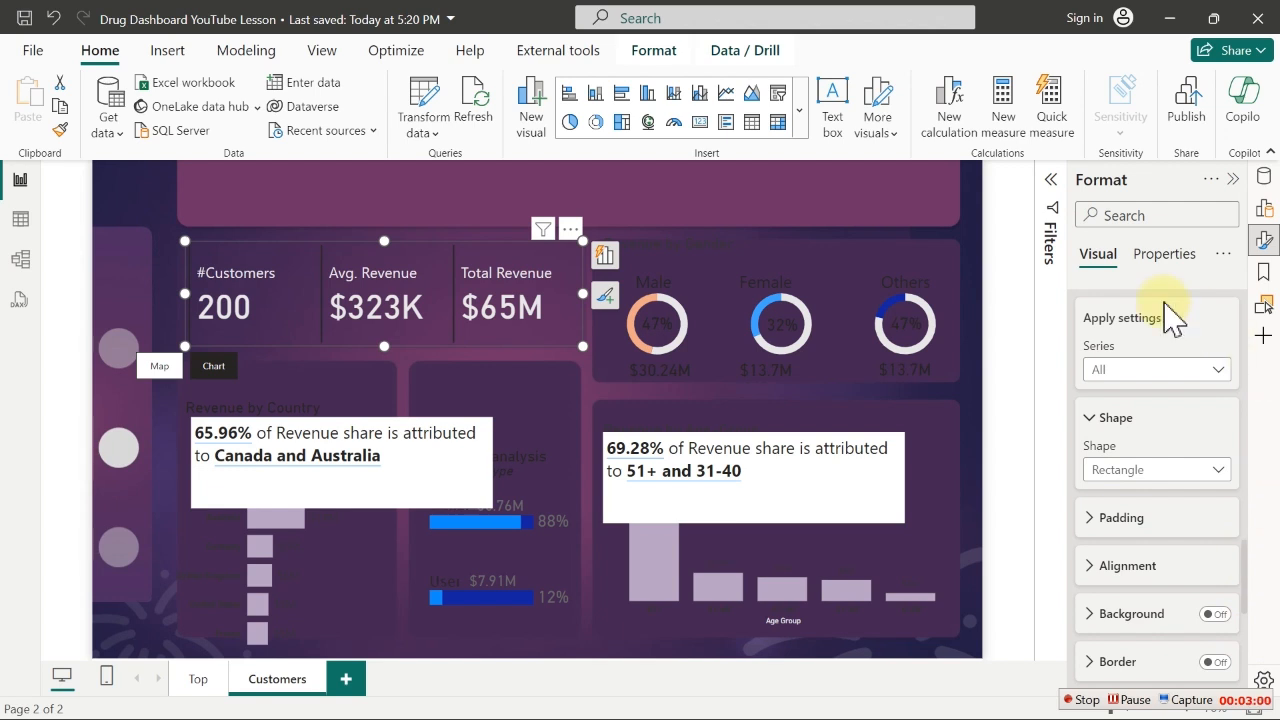
# Set the accent bar position of the #Customers card to Right
pyautogui.click(1144, 376)
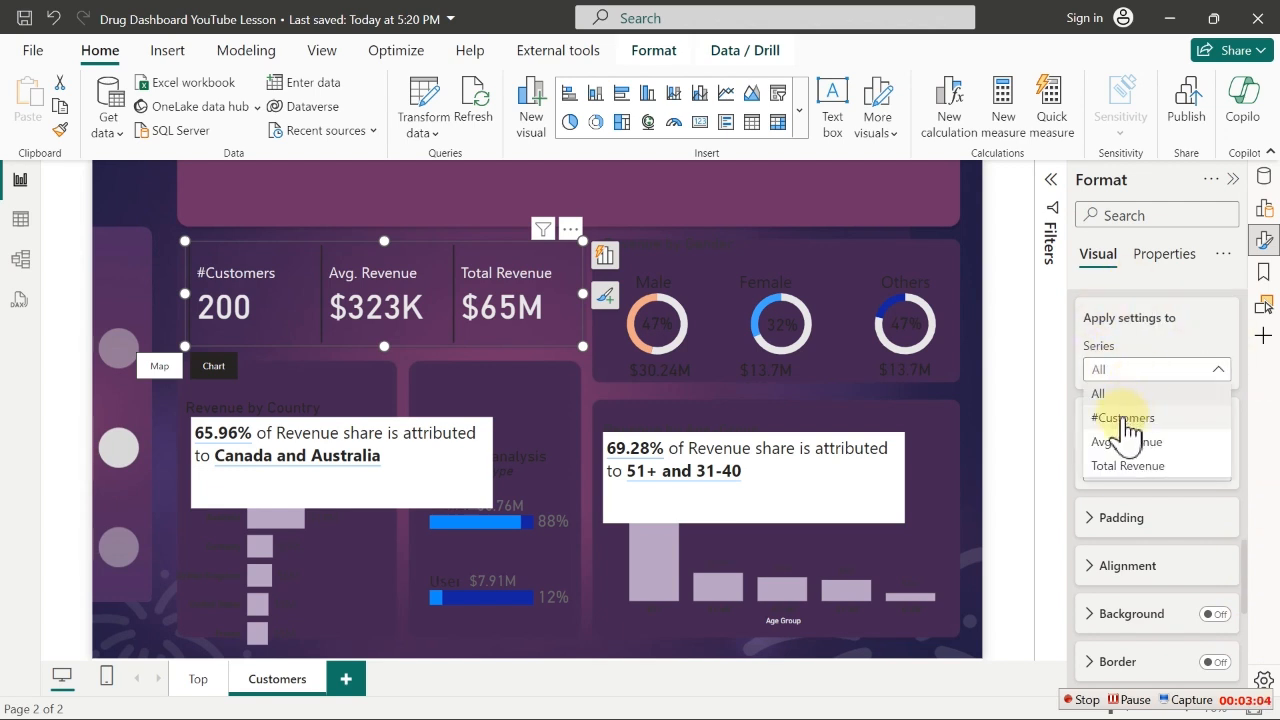
pyautogui.click(1122, 418)
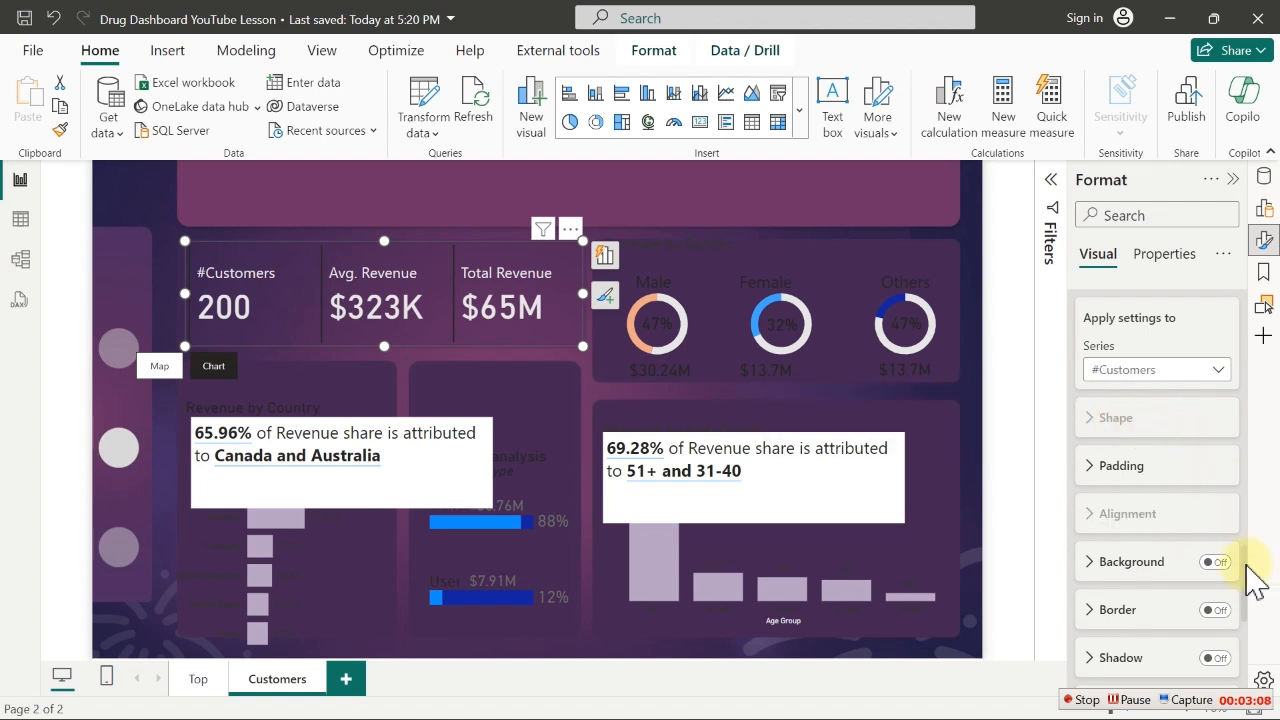
pyautogui.moveTo(1246, 570); pyautogui.dragTo(1249, 672)
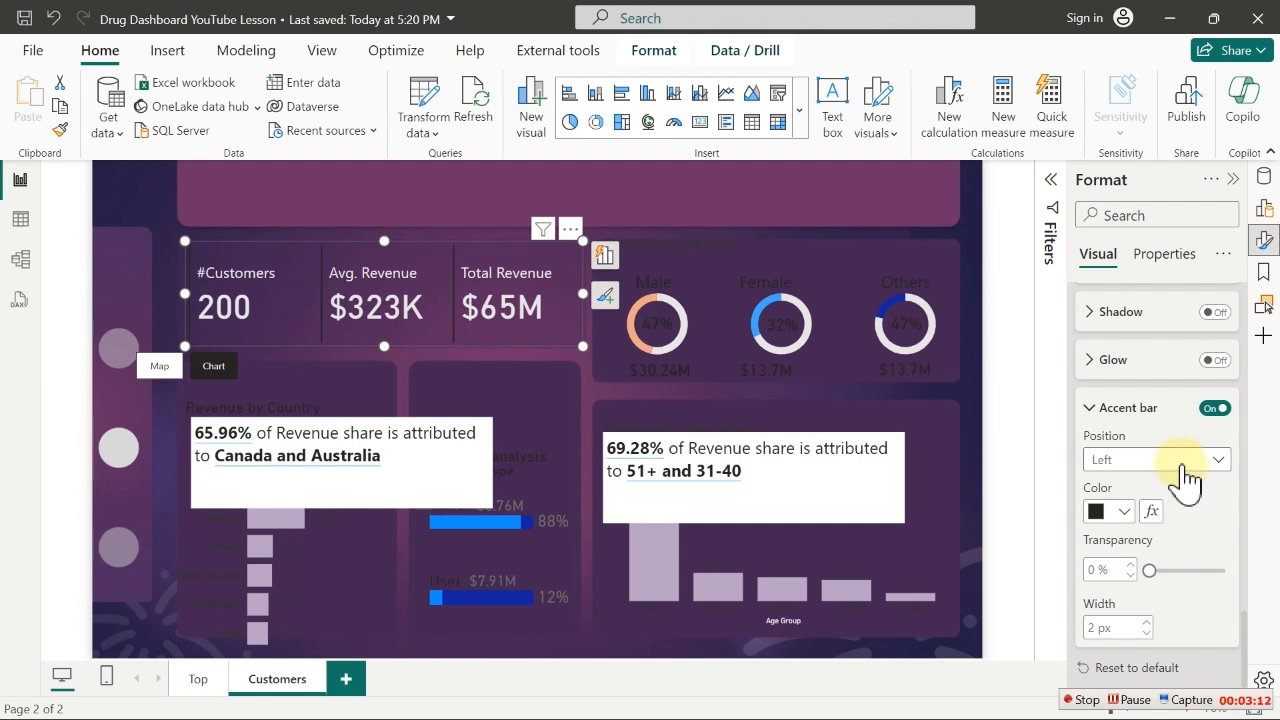
pyautogui.click(1184, 470)
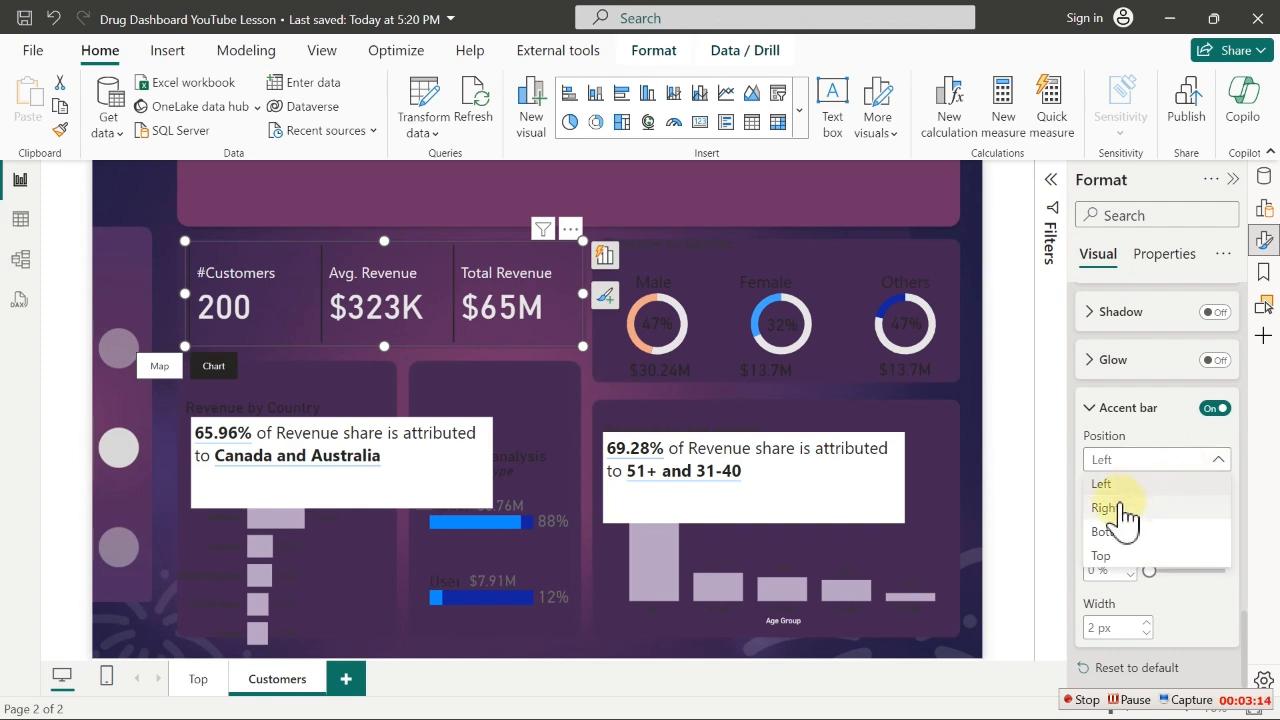
pyautogui.click(1116, 508)
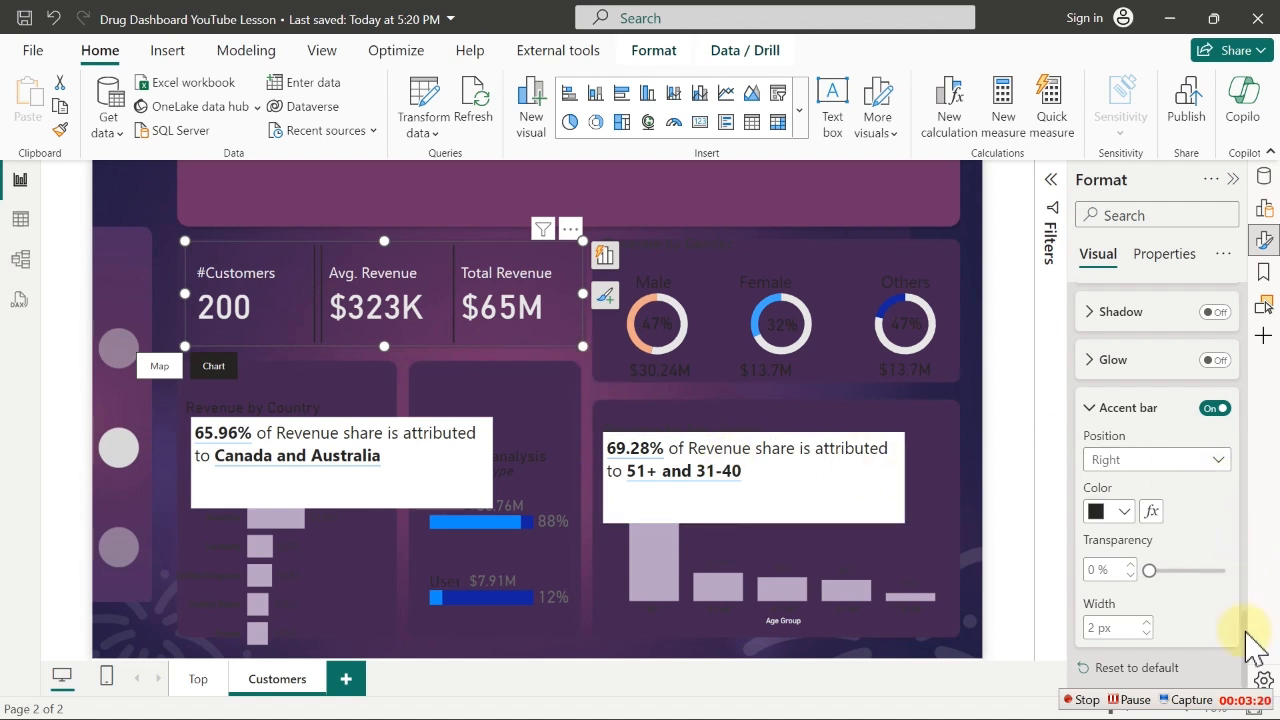
# Turn off the accent bar for all the KPI cards
pyautogui.moveTo(1244, 633); pyautogui.dragTo(1247, 459)
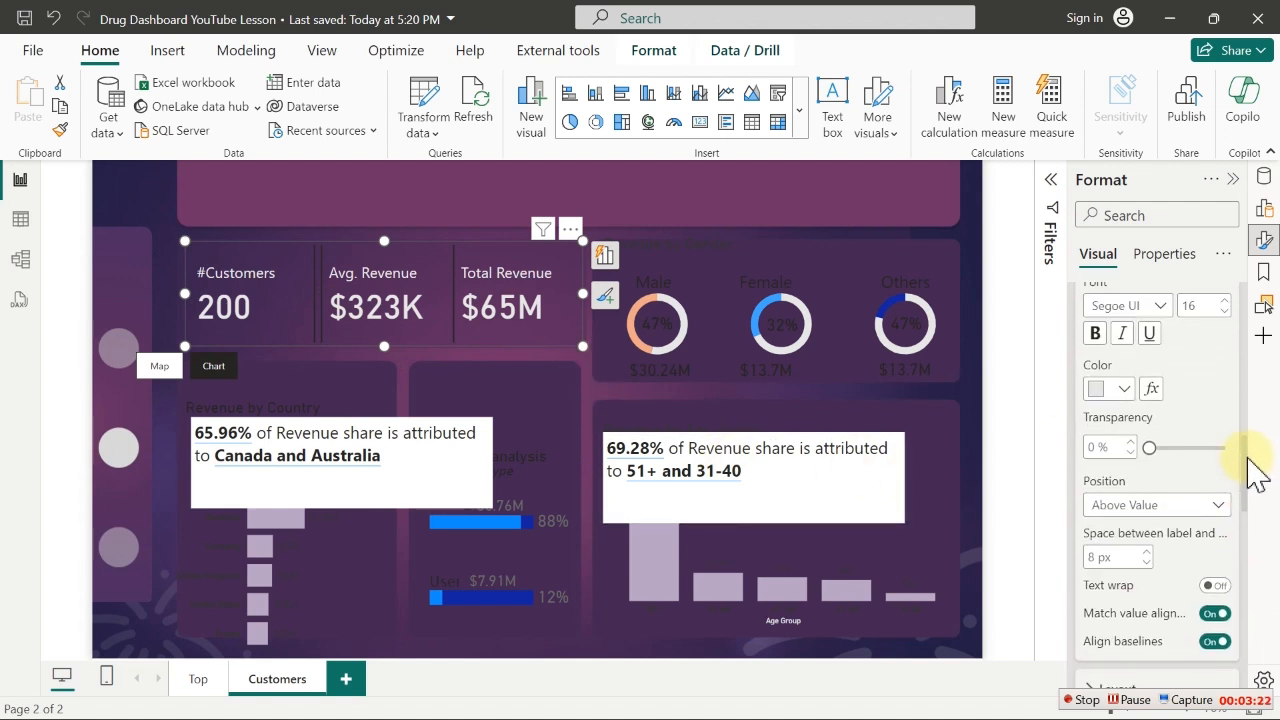
pyautogui.scroll(3, 1255, 465)
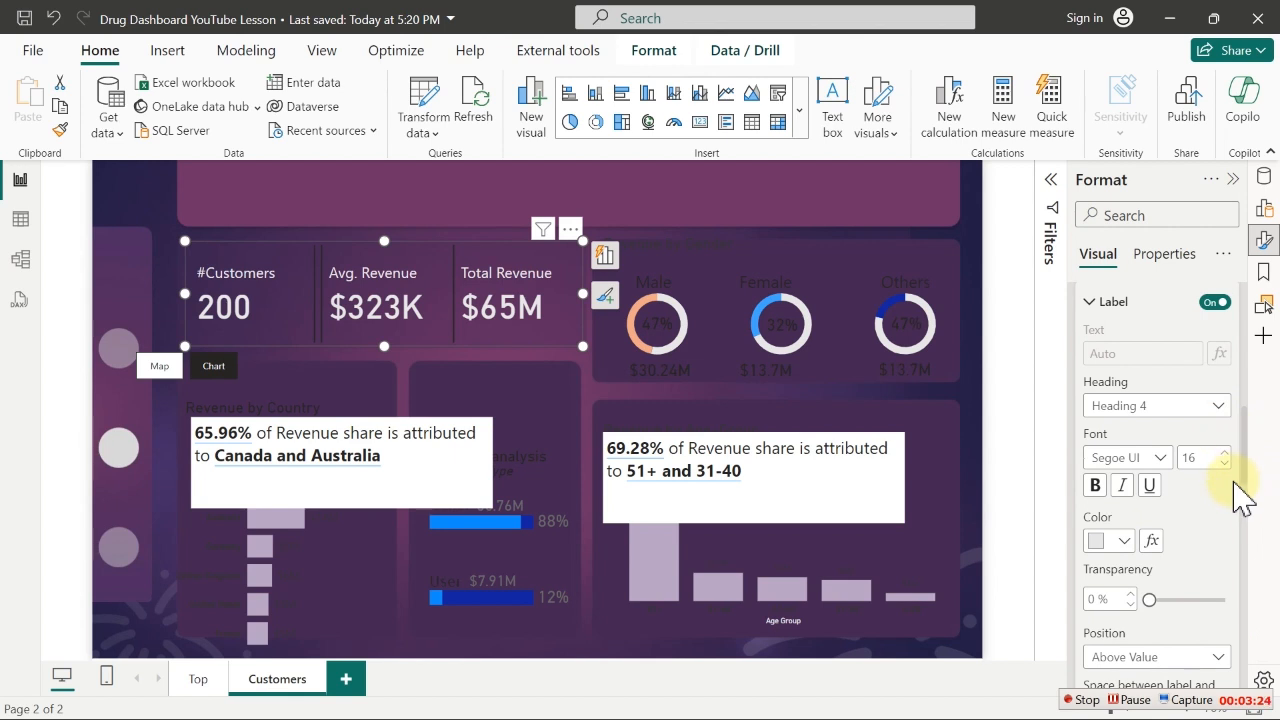
pyautogui.scroll(-5, 1250, 495)
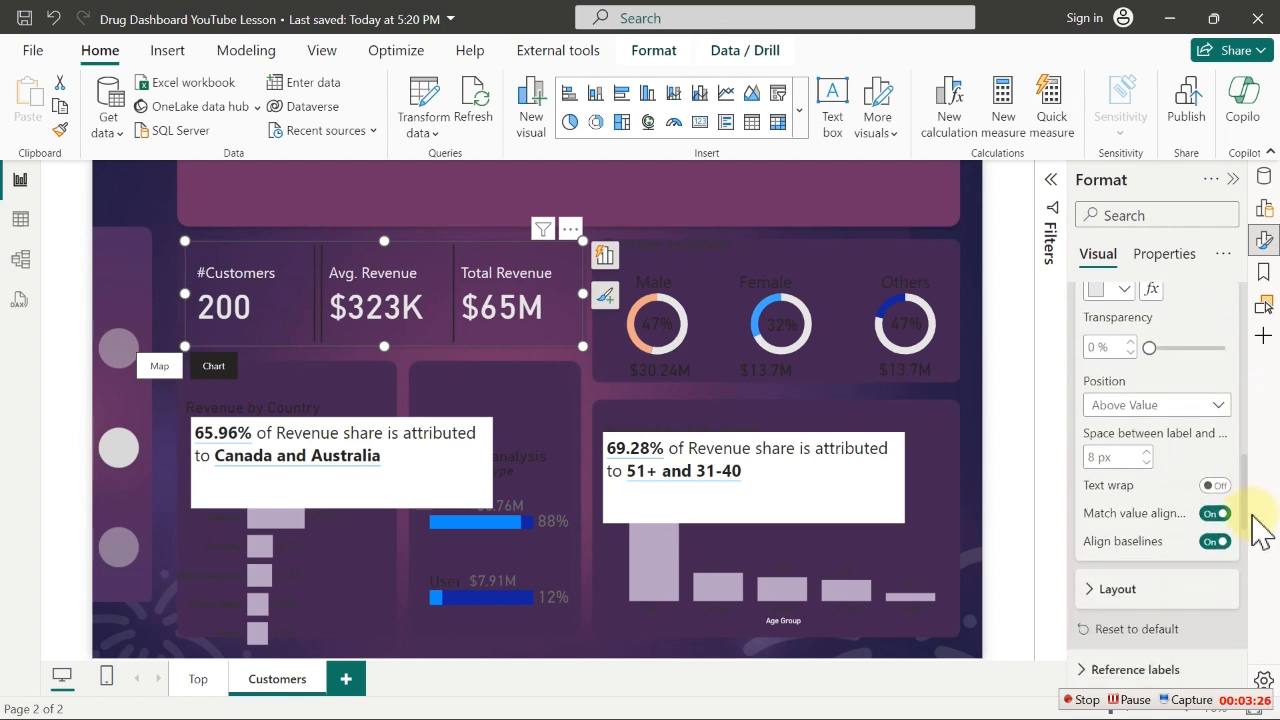
pyautogui.scroll(-7, 1255, 540)
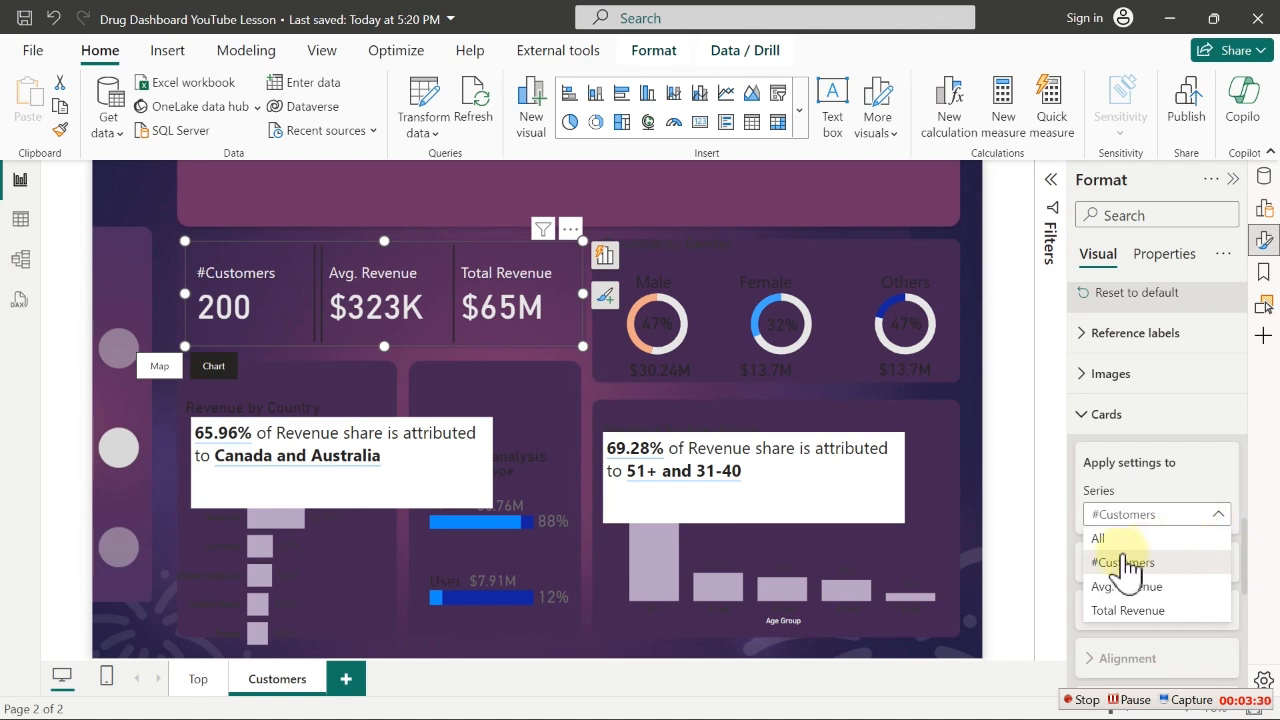
pyautogui.click(1117, 541)
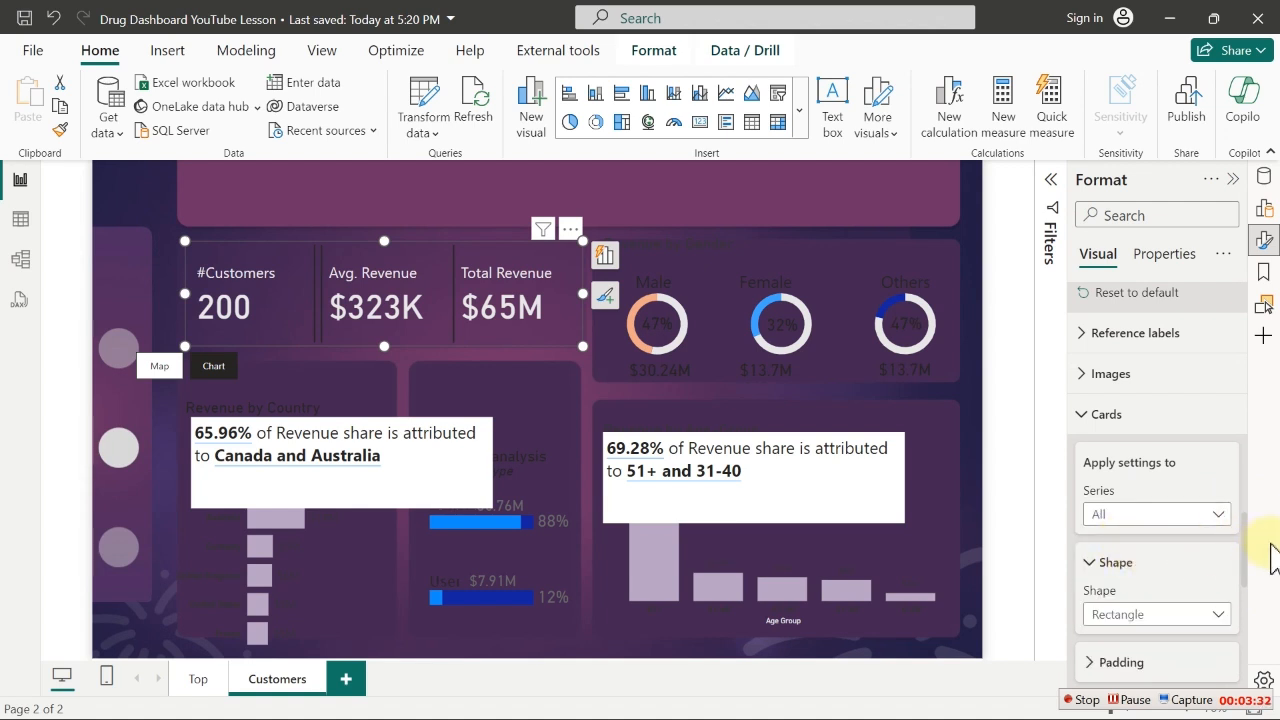
pyautogui.moveTo(1244, 536); pyautogui.dragTo(1260, 657)
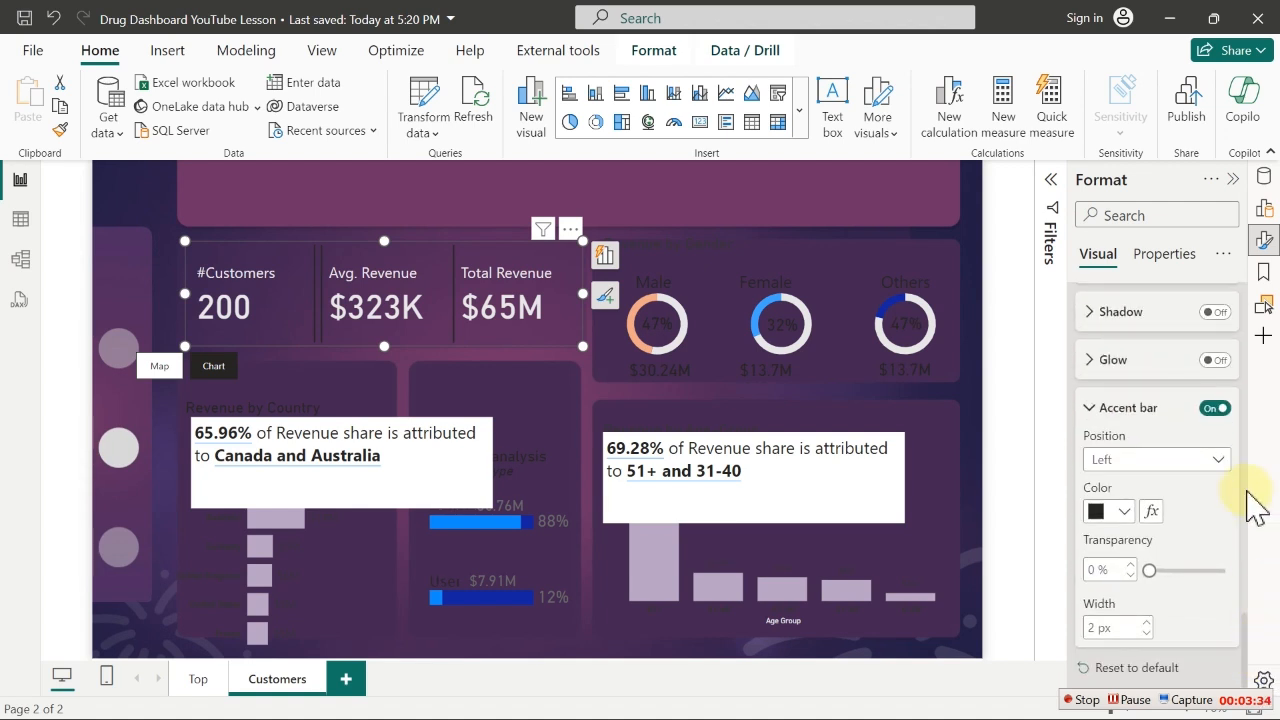
pyautogui.click(1220, 408)
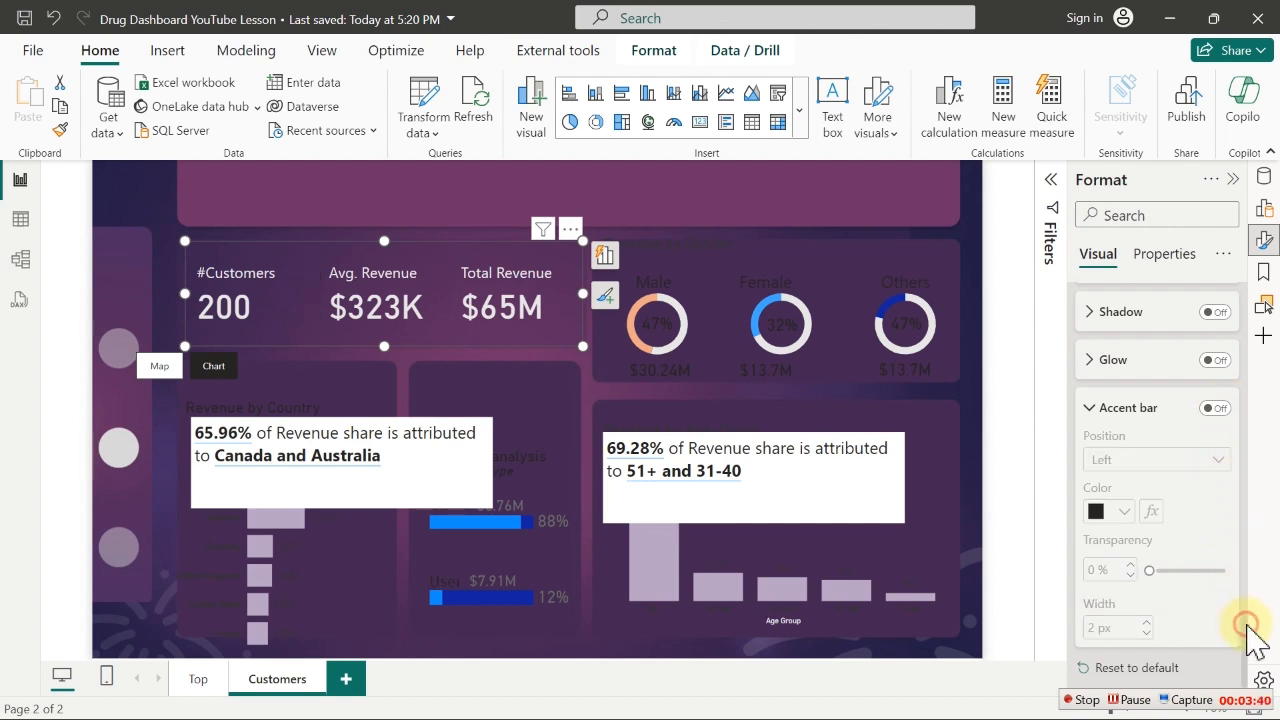
# Turn on the accent bar for the #Customers card only
pyautogui.moveTo(1246, 623); pyautogui.dragTo(1259, 538)
pyautogui.click(1204, 489)
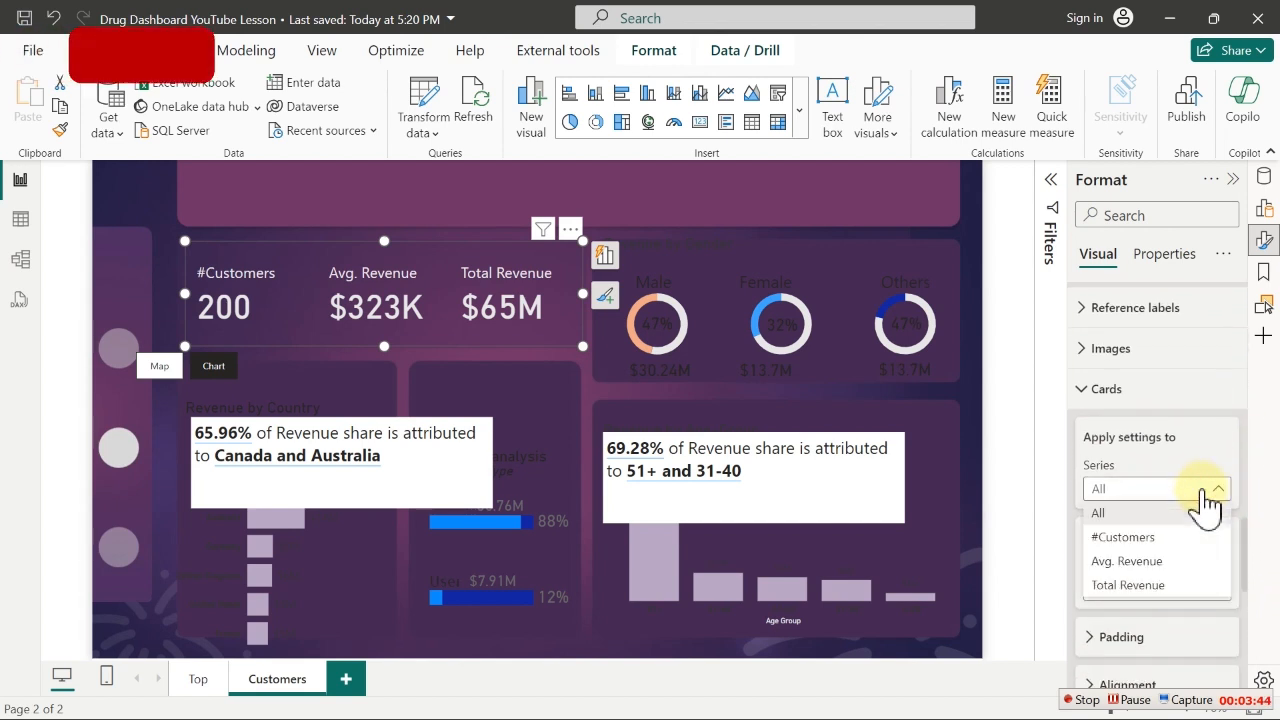
pyautogui.click(1138, 537)
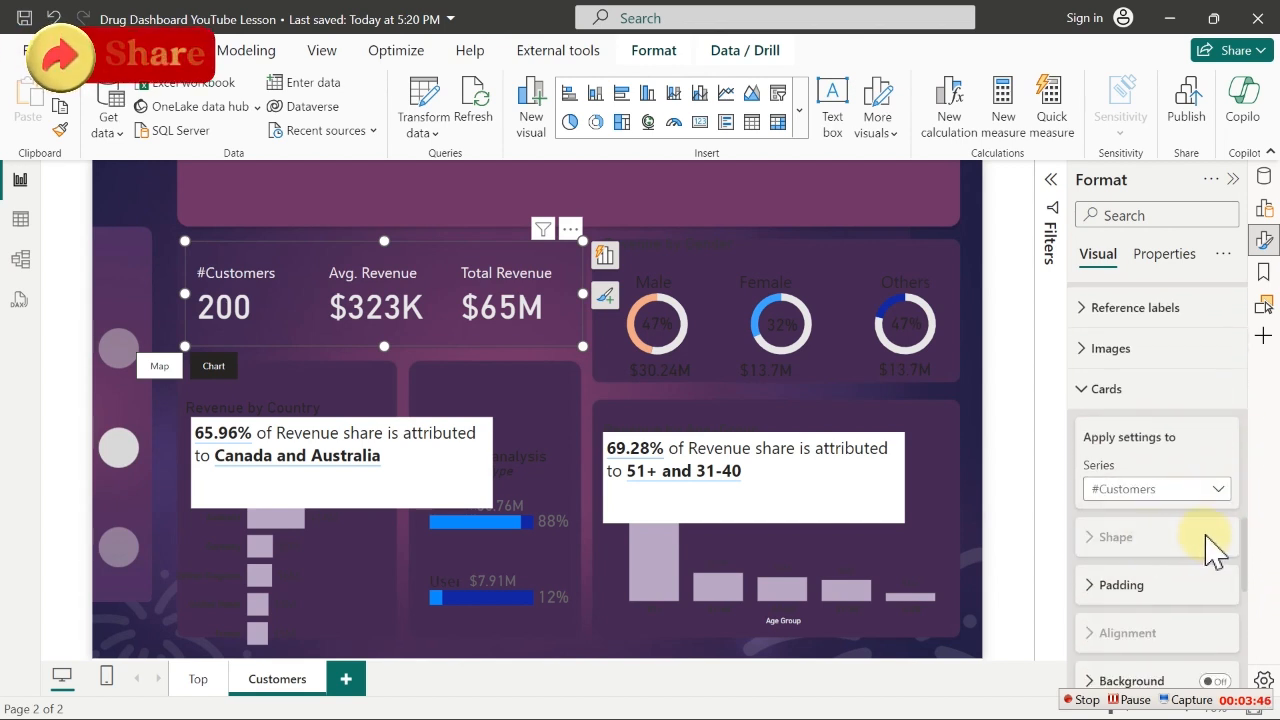
pyautogui.moveTo(1246, 540); pyautogui.dragTo(1253, 665)
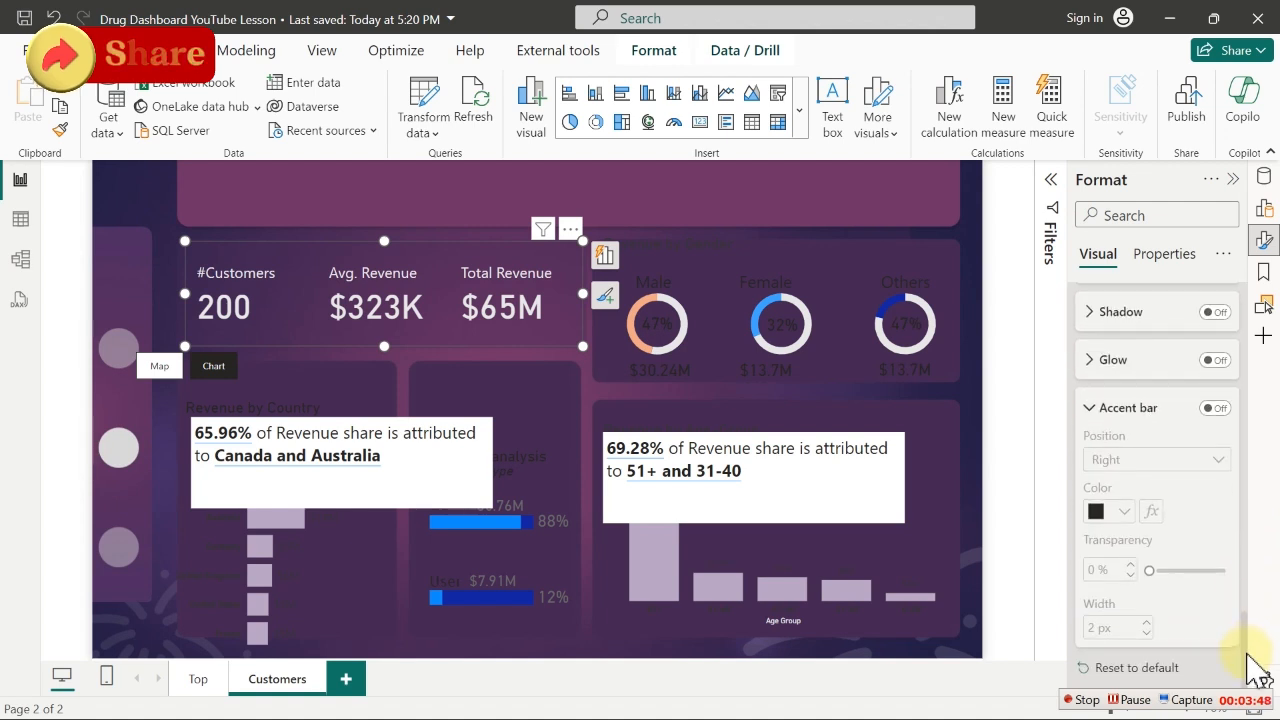
pyautogui.click(1215, 408)
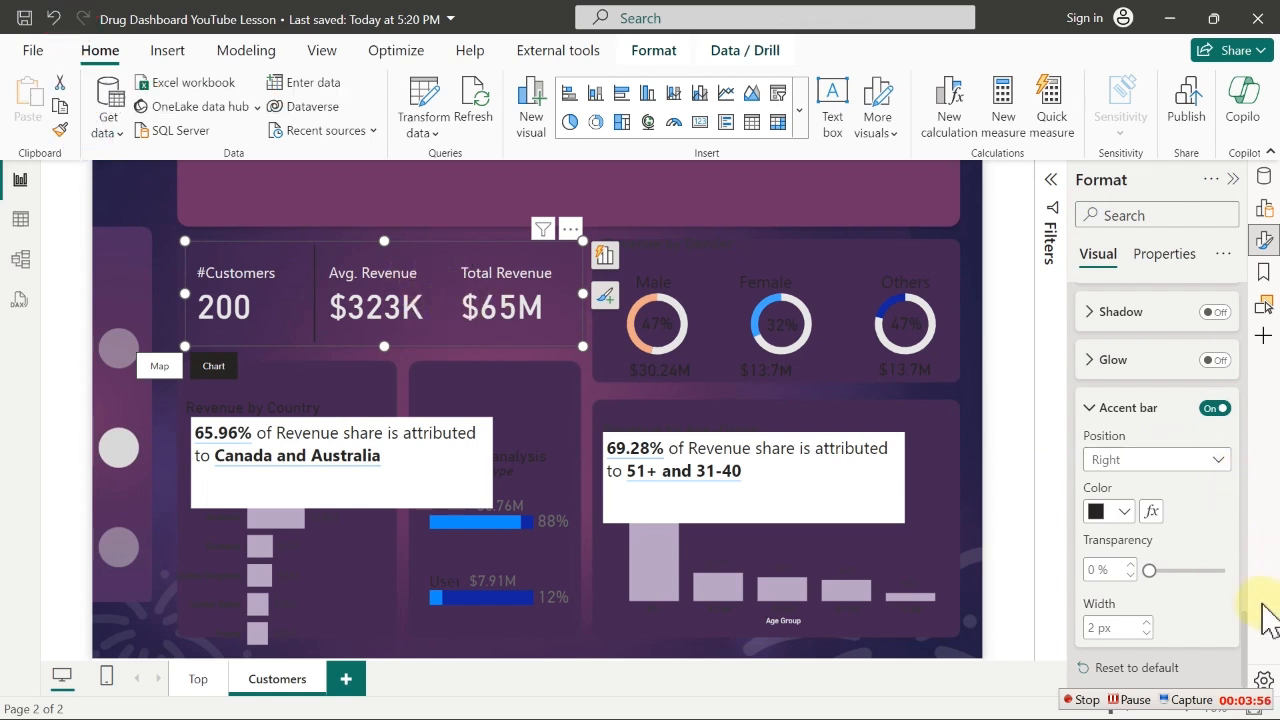
# Give the Avg. Revenue card an accent bar with its position set to Right and its color to White, 10% darker
pyautogui.scroll(5, 1249, 614)
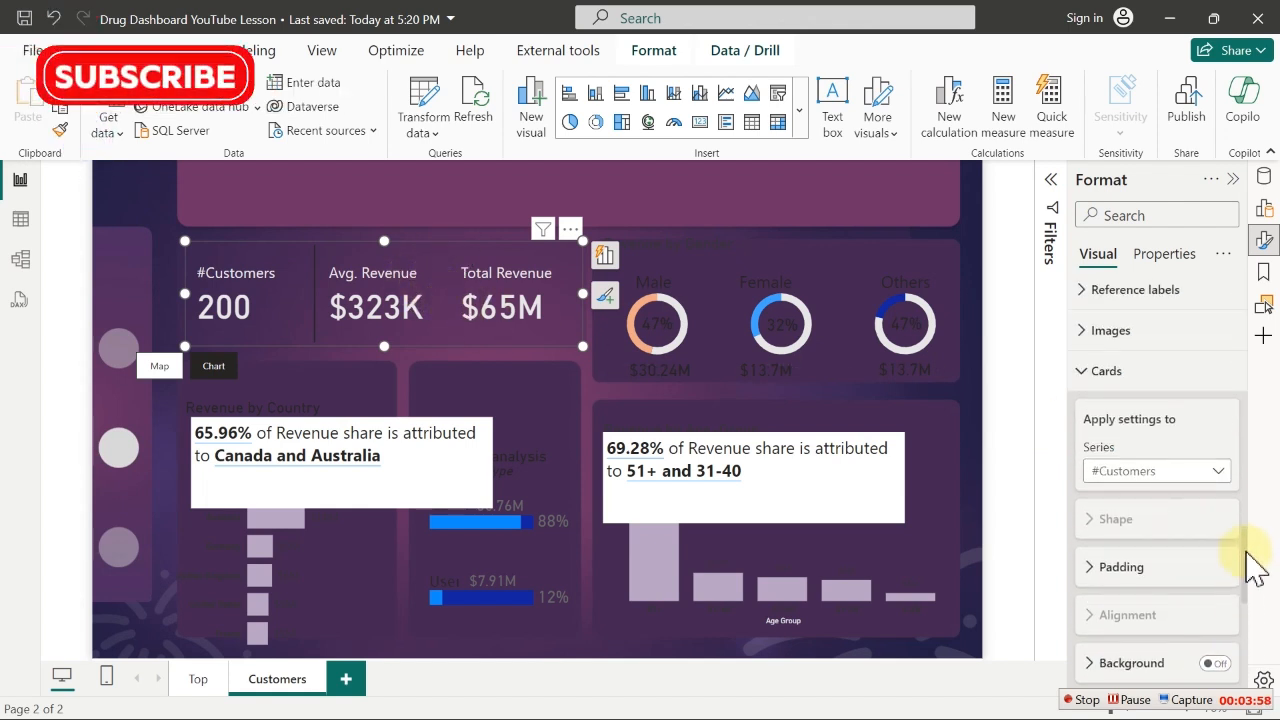
pyautogui.click(1213, 472)
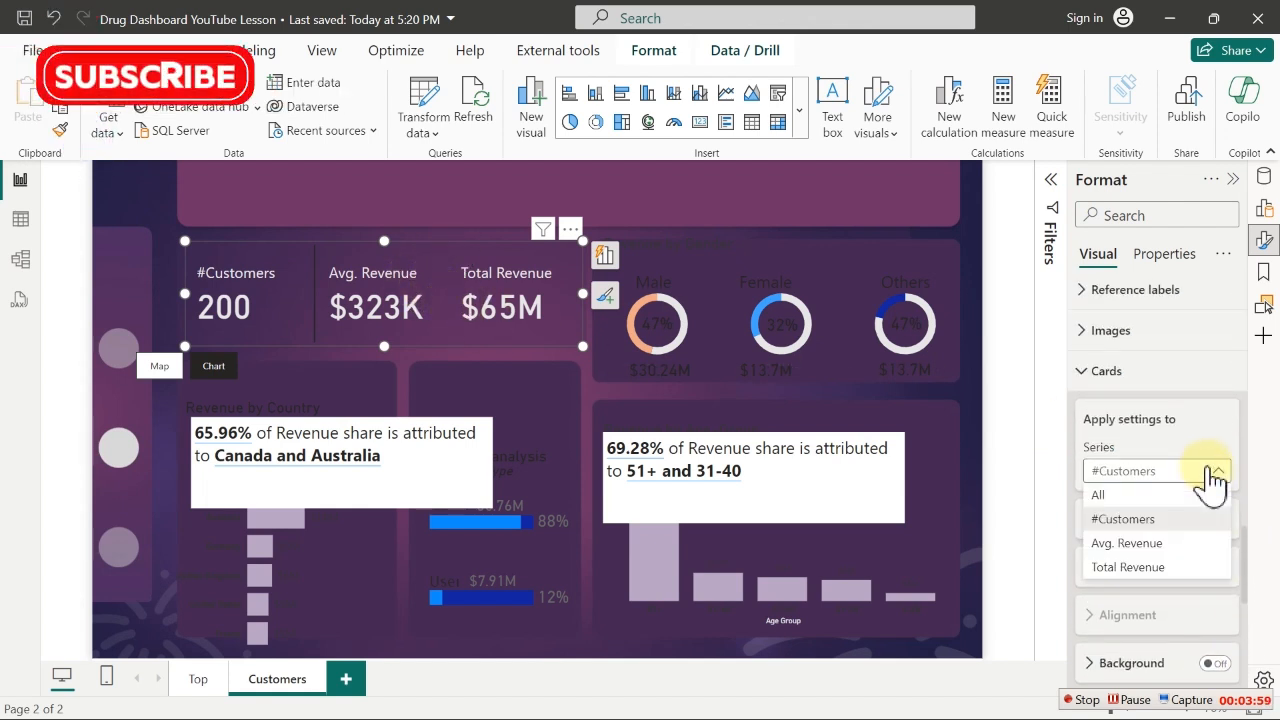
pyautogui.click(1133, 548)
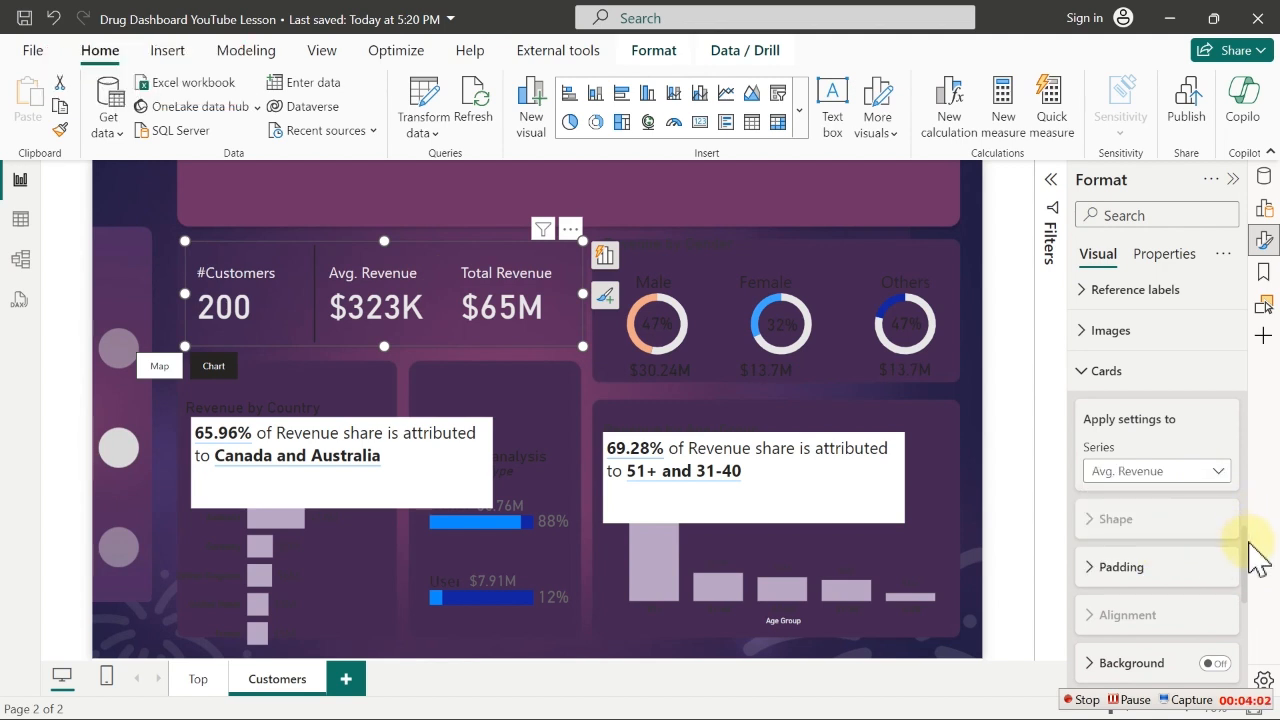
pyautogui.moveTo(1258, 545); pyautogui.dragTo(1264, 652)
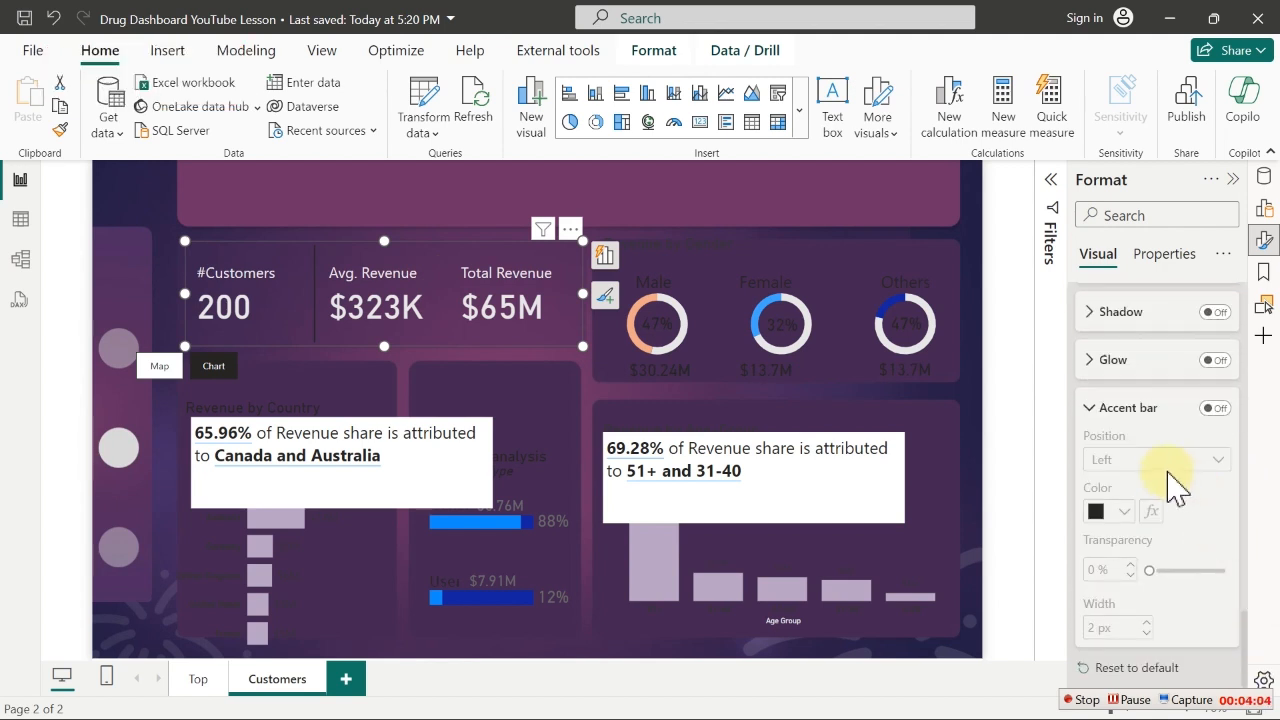
pyautogui.click(1210, 410)
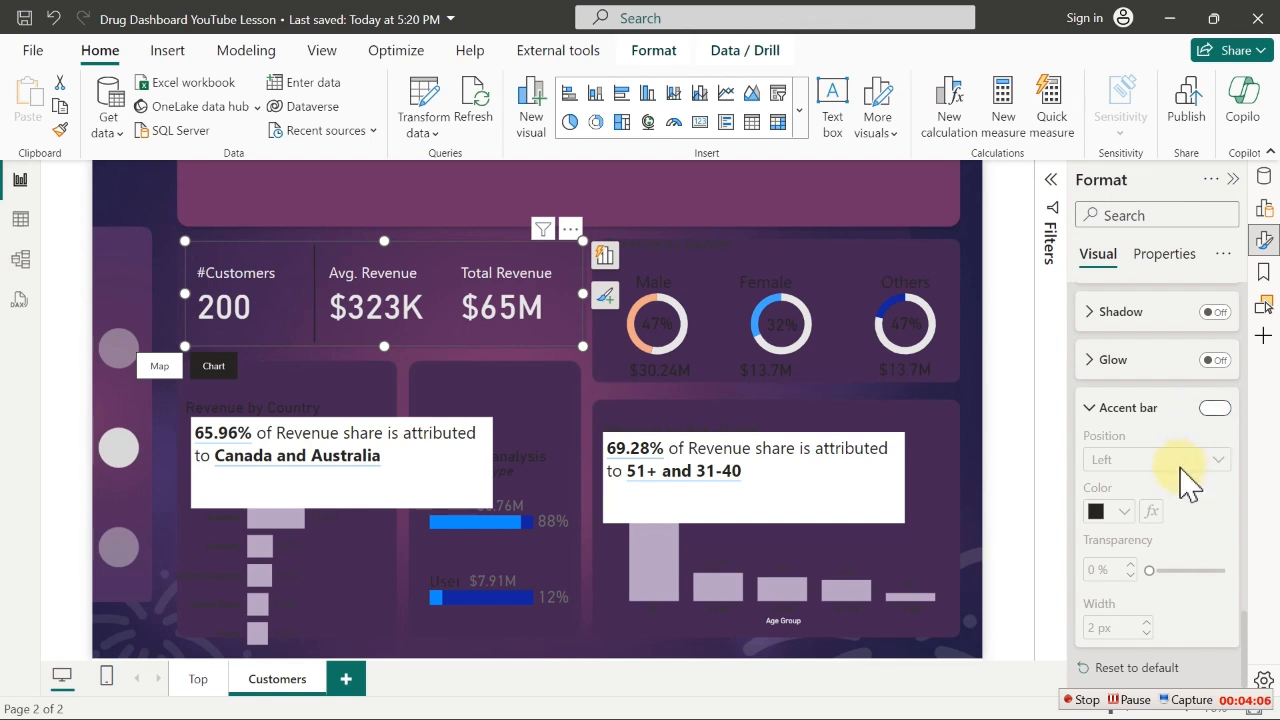
pyautogui.click(1174, 461)
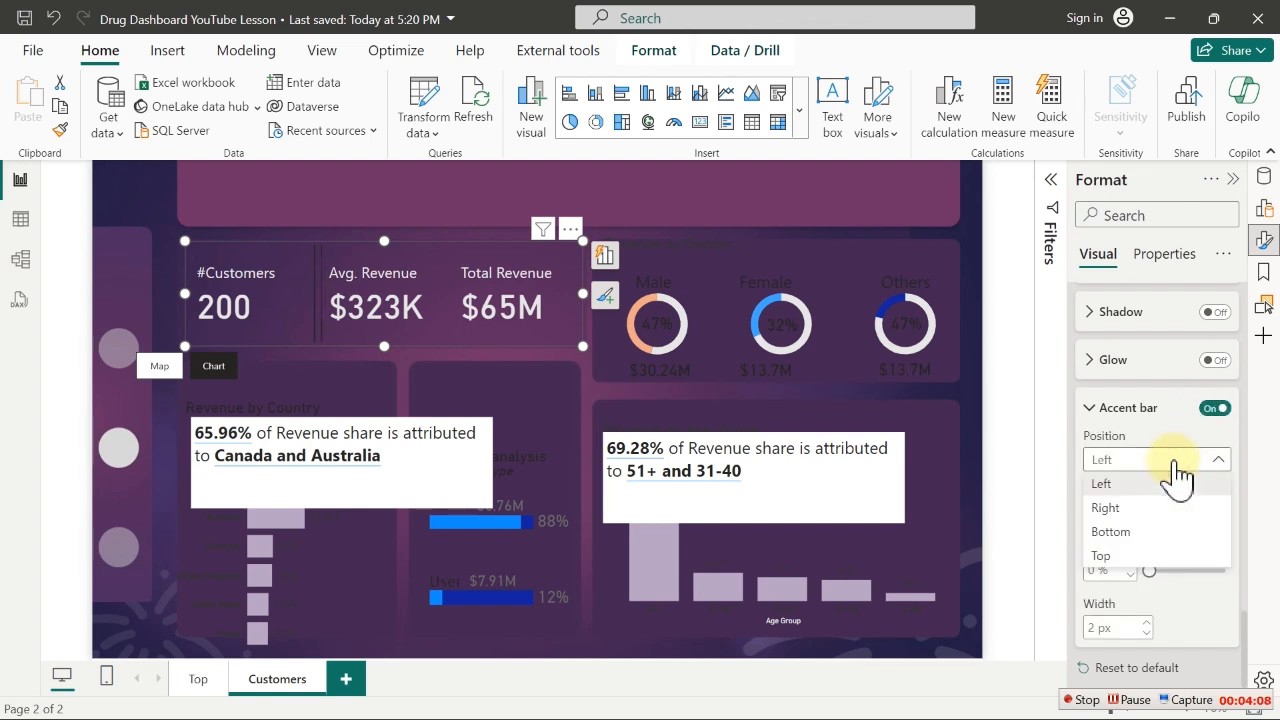
pyautogui.click(1135, 508)
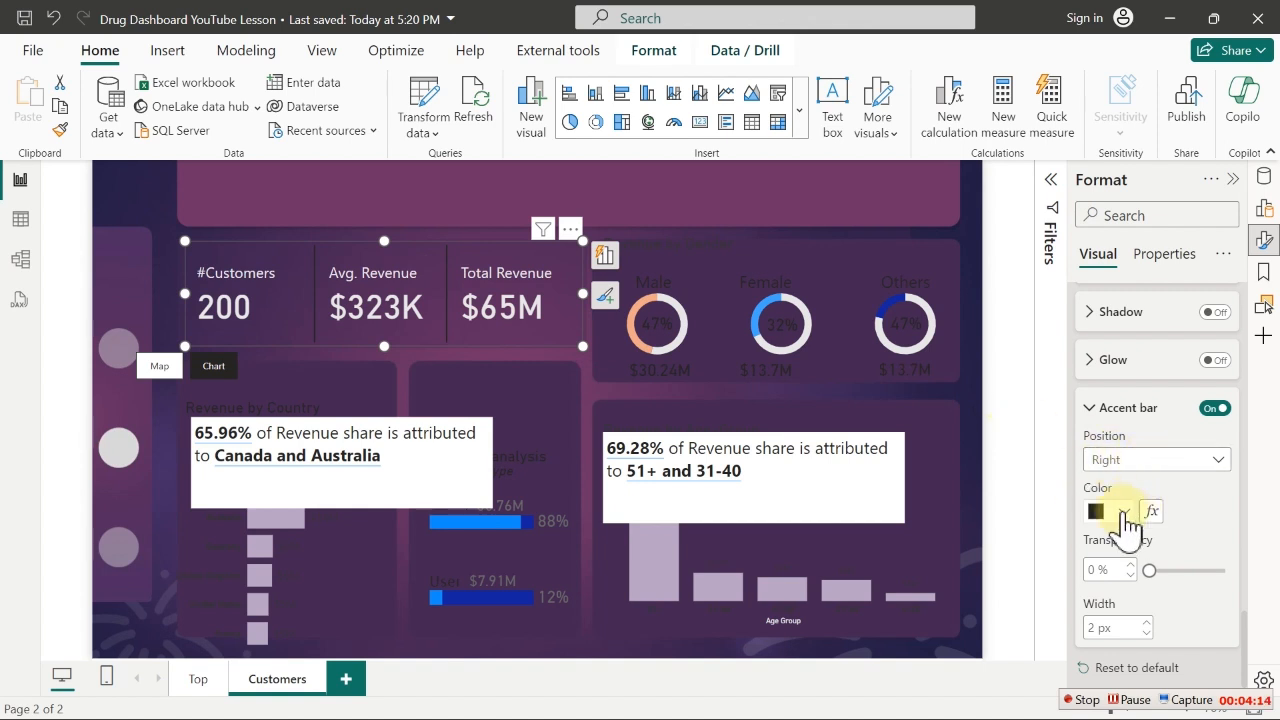
pyautogui.click(1125, 513)
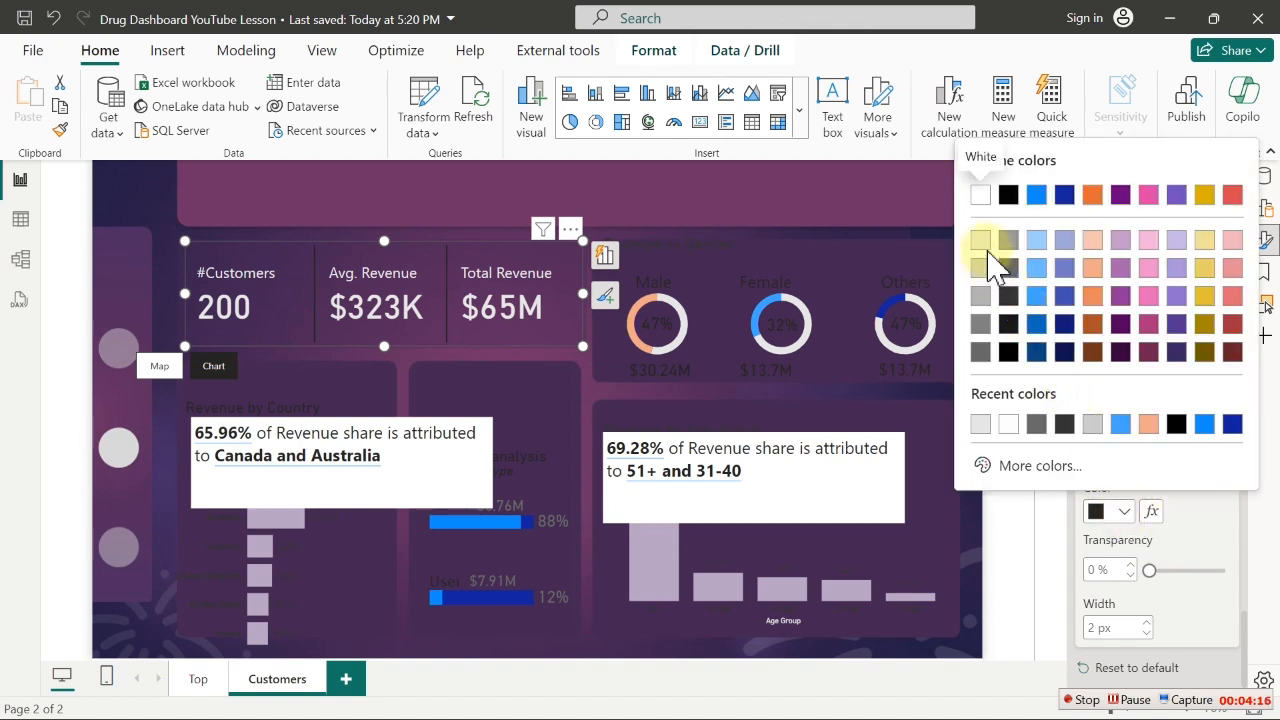
pyautogui.click(990, 262)
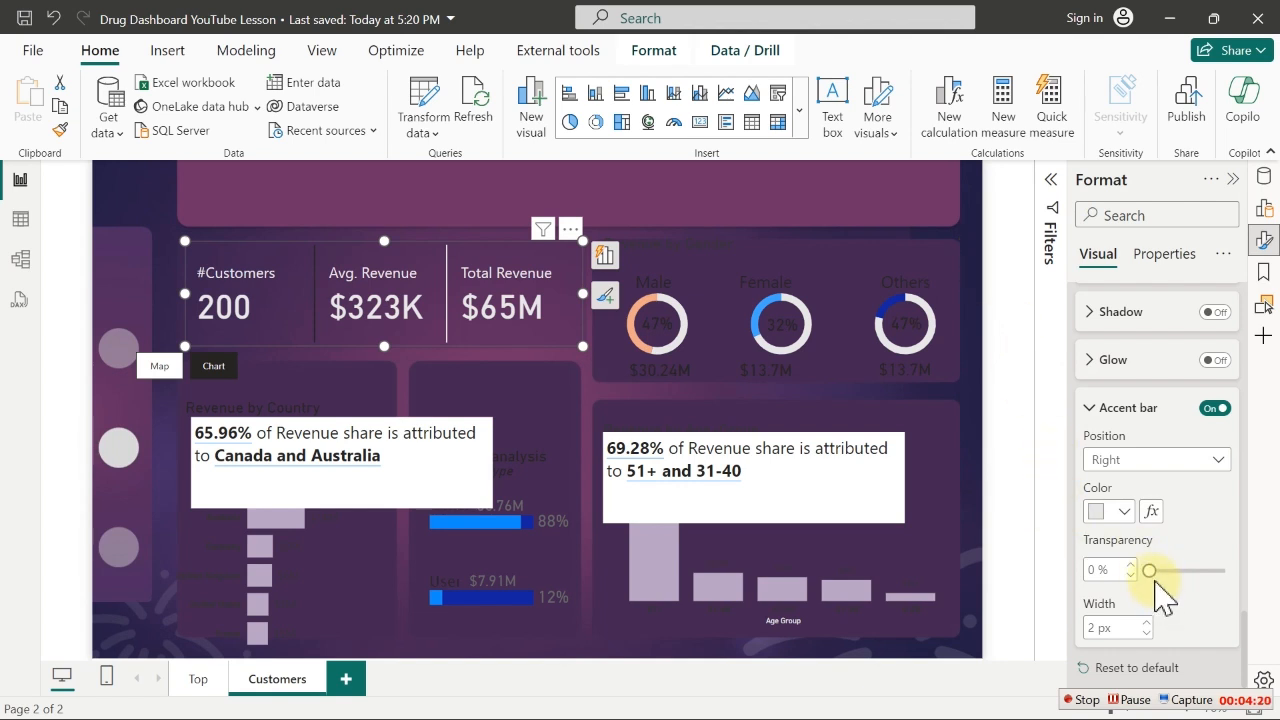
# Set the Avg. Revenue card's accent bar to 65% transparency and a width of 4 px
pyautogui.moveTo(1149, 570); pyautogui.dragTo(1195, 568)
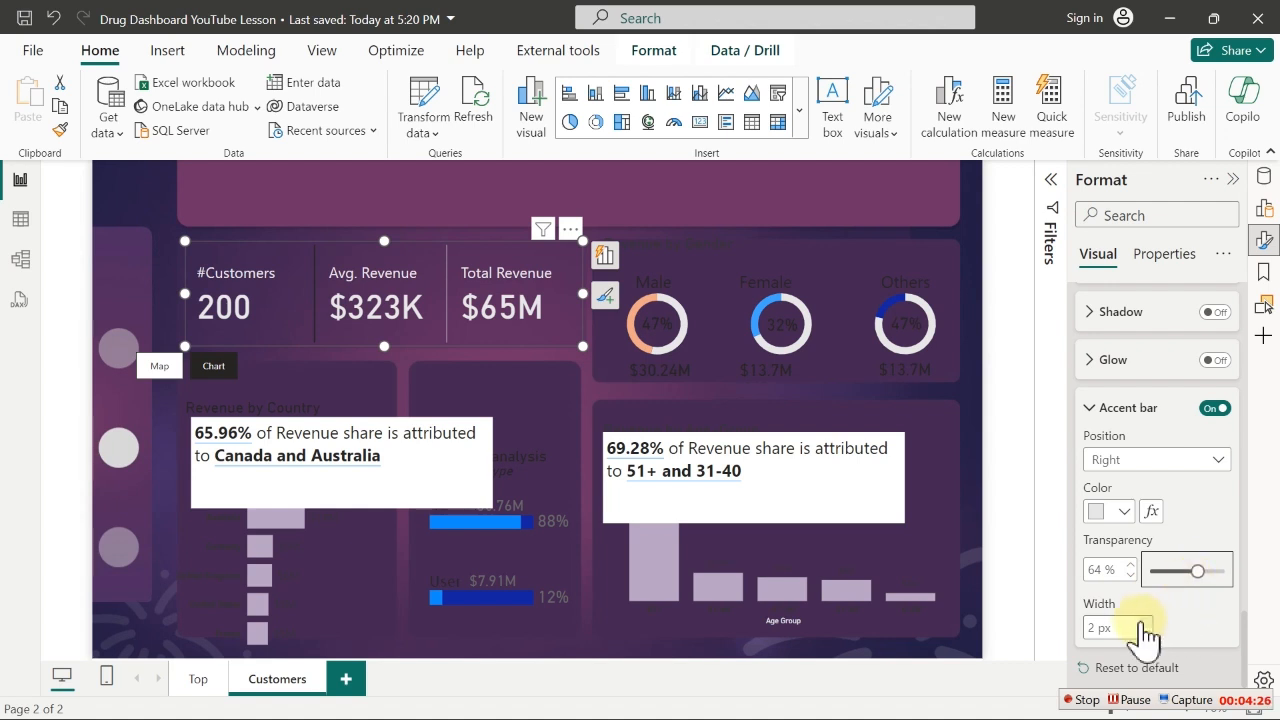
pyautogui.click(1146, 621)
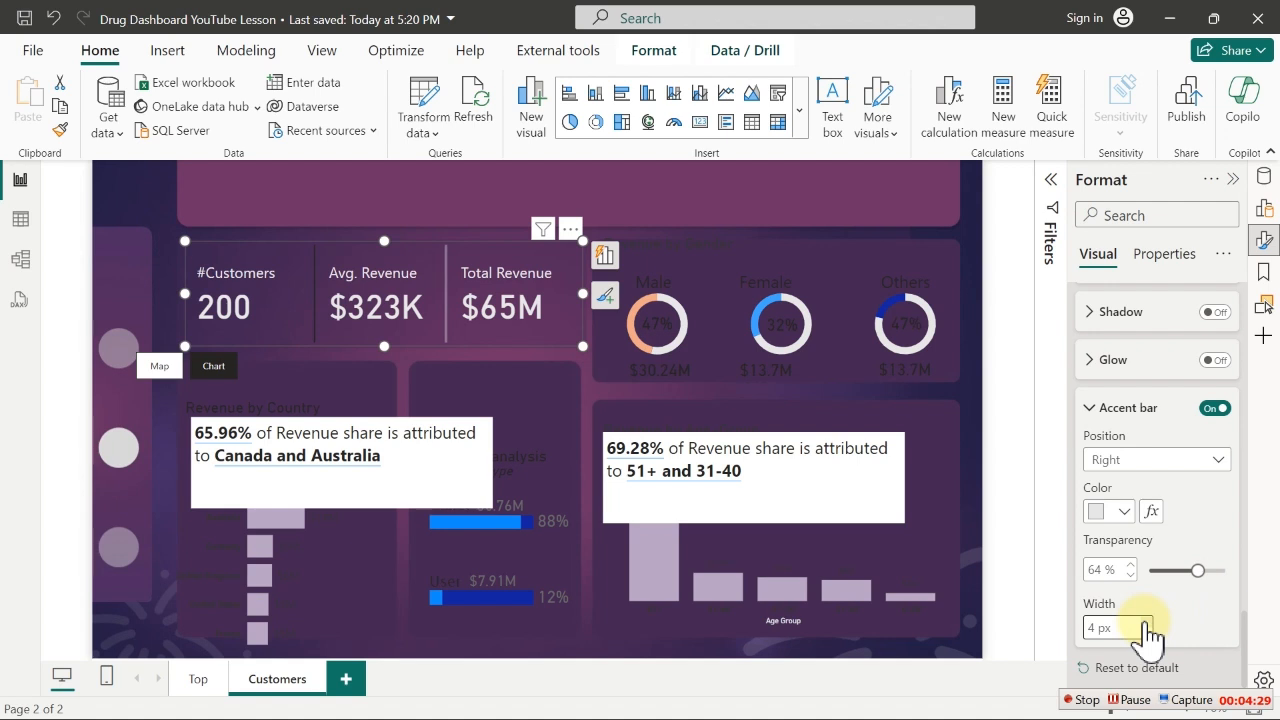
pyautogui.click(1108, 570)
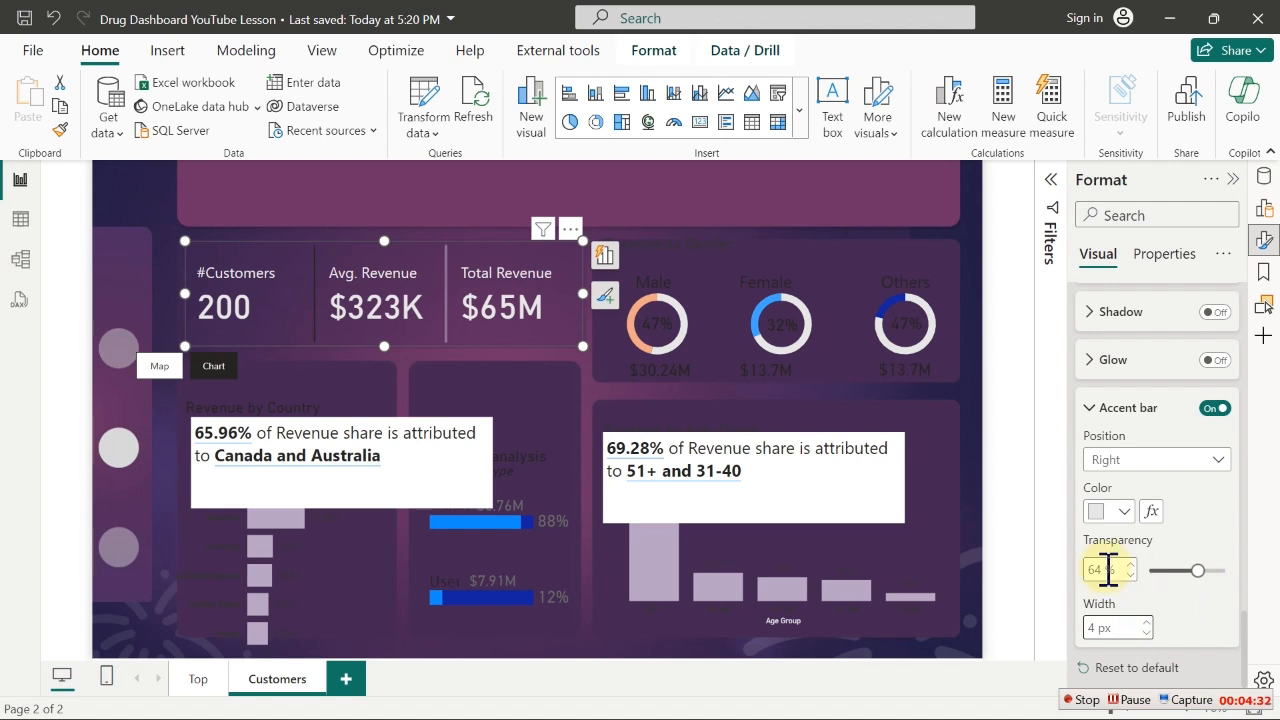
pyautogui.click(1102, 570)
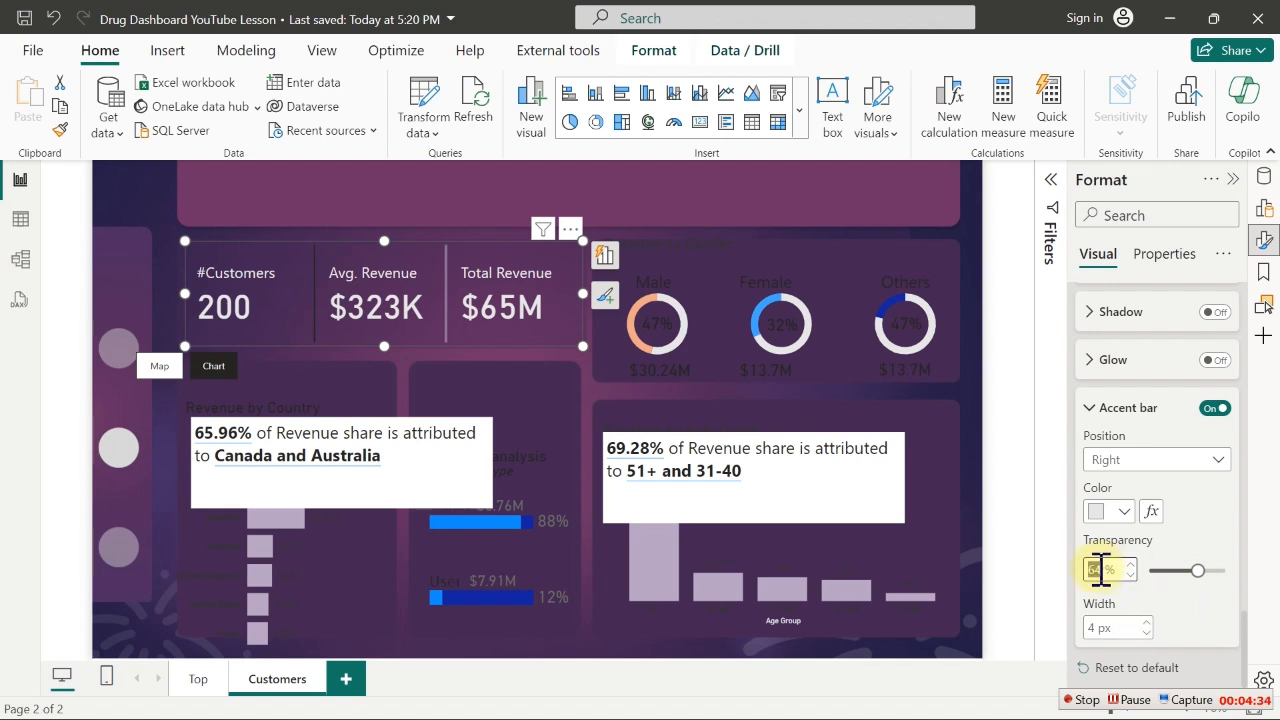
pyautogui.write('65')
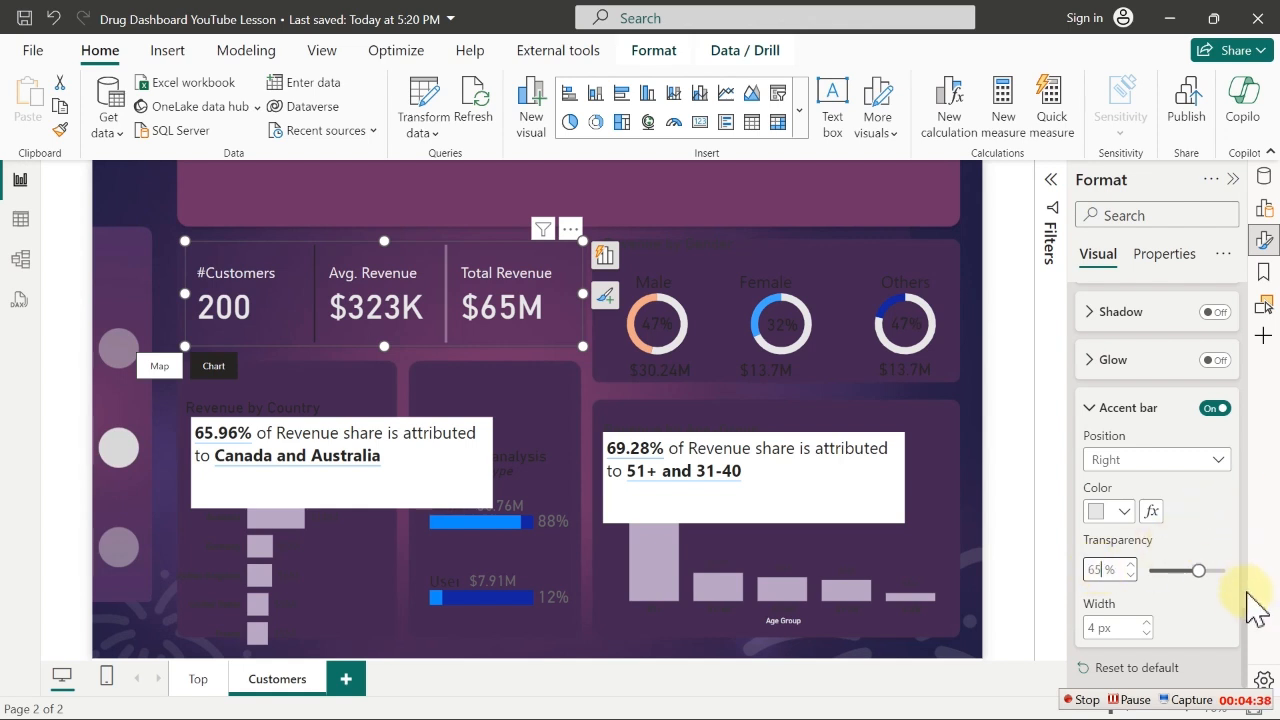
# Change the #Customers card's accent bar color to the light gray used for the Avg. Revenue bar (White, 10% darker)
pyautogui.moveTo(1247, 625); pyautogui.dragTo(1245, 541)
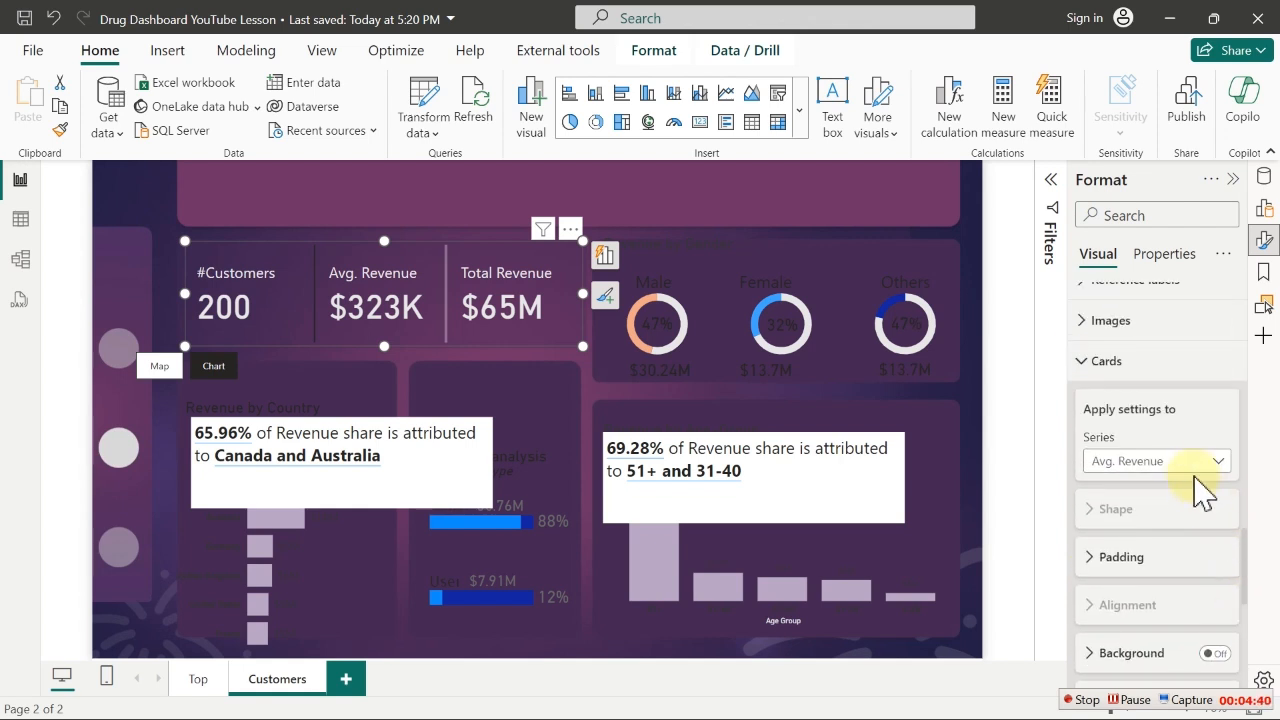
pyautogui.click(1191, 462)
pyautogui.click(1134, 527)
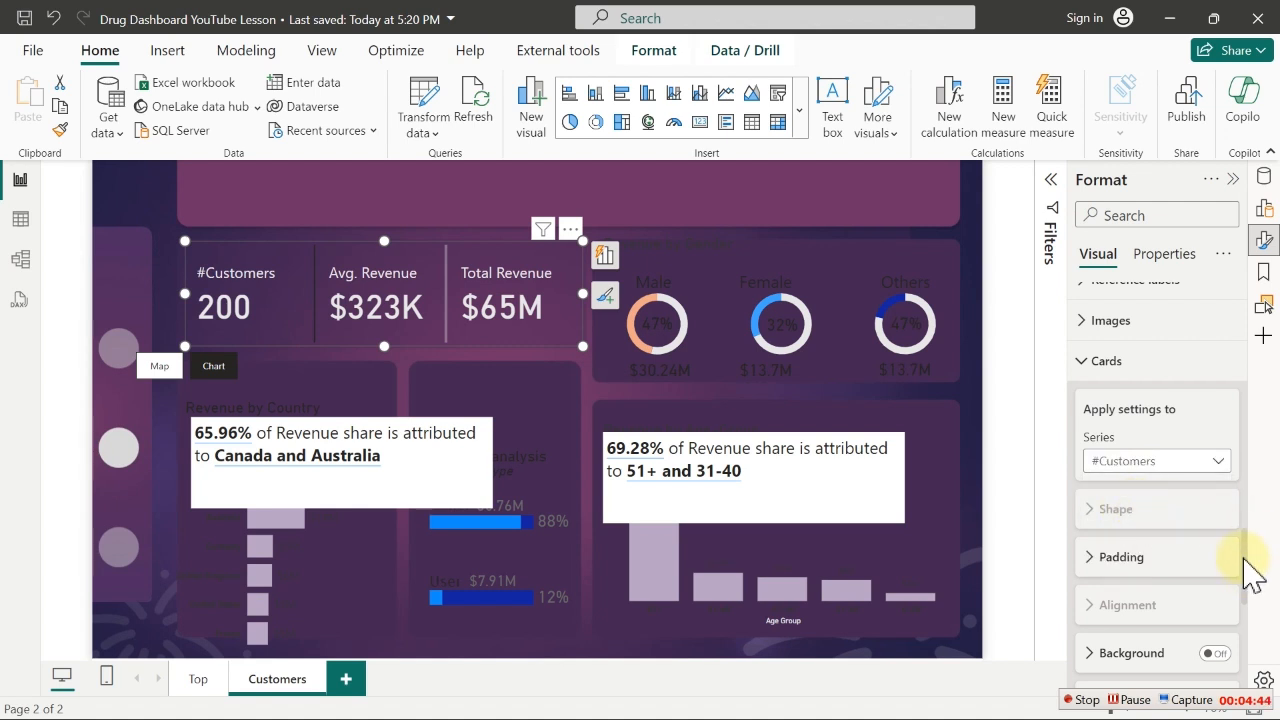
pyautogui.moveTo(1245, 545); pyautogui.dragTo(1256, 632)
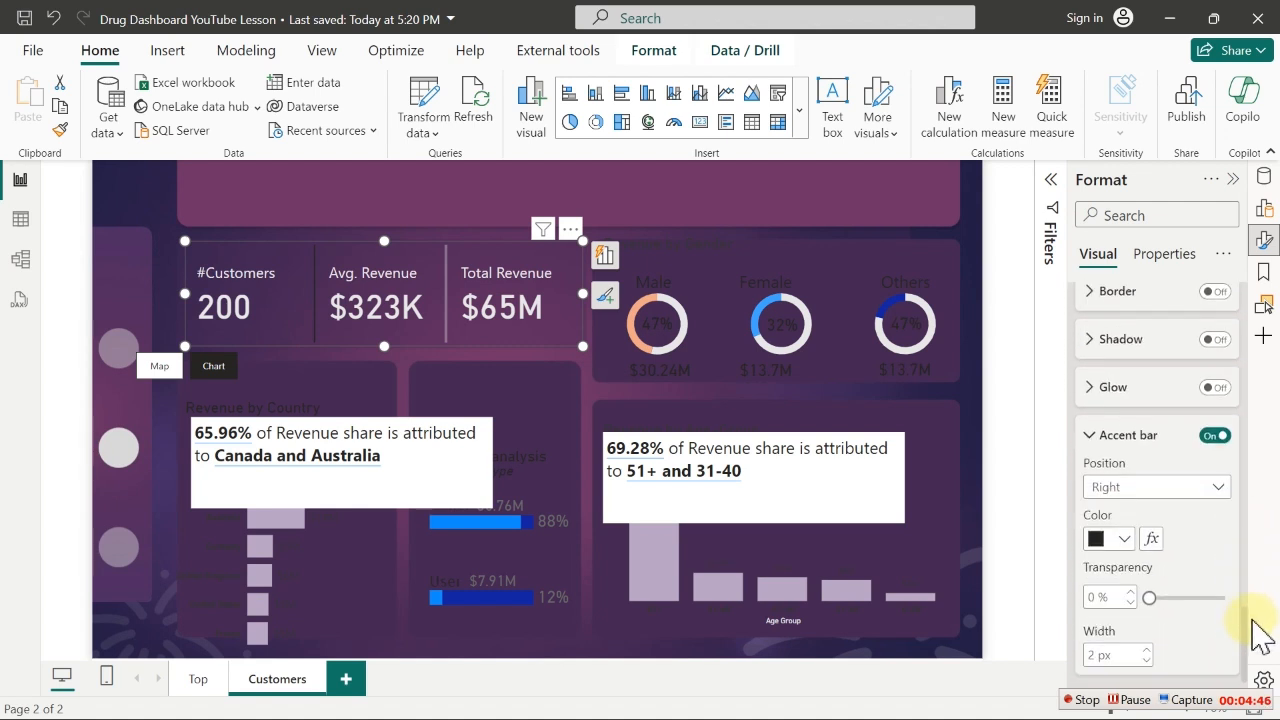
pyautogui.click(1097, 540)
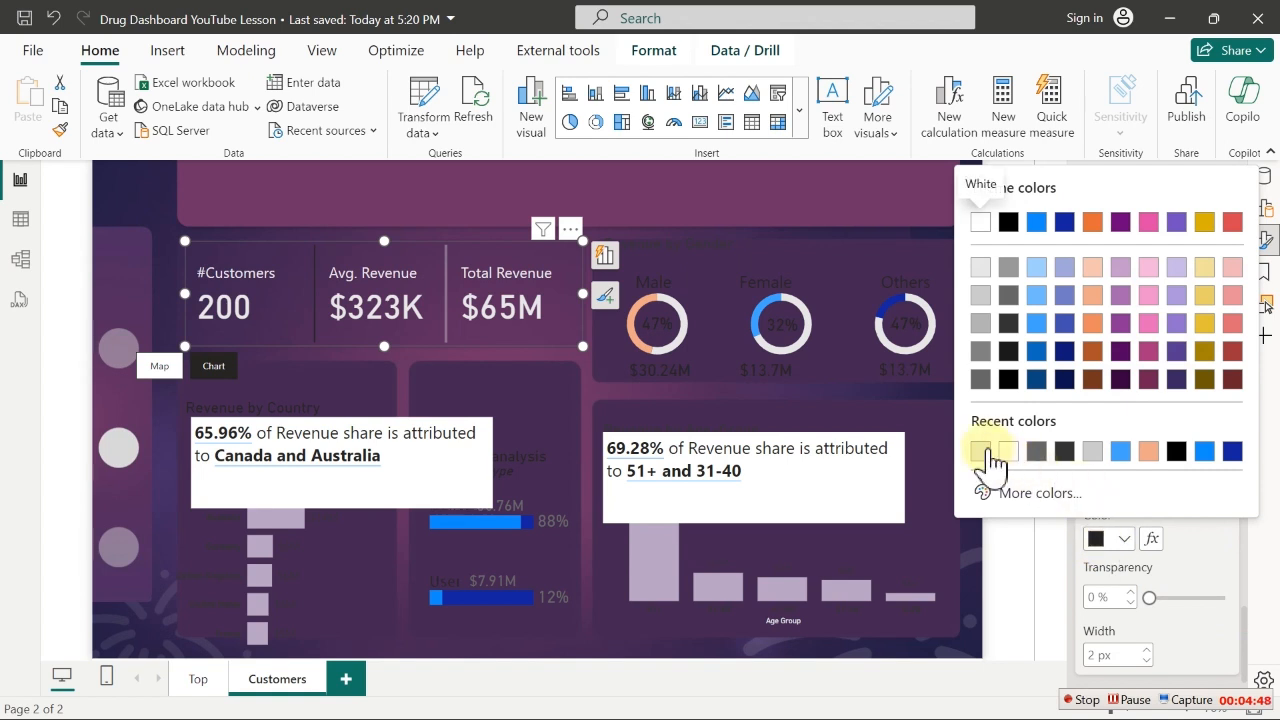
pyautogui.click(981, 451)
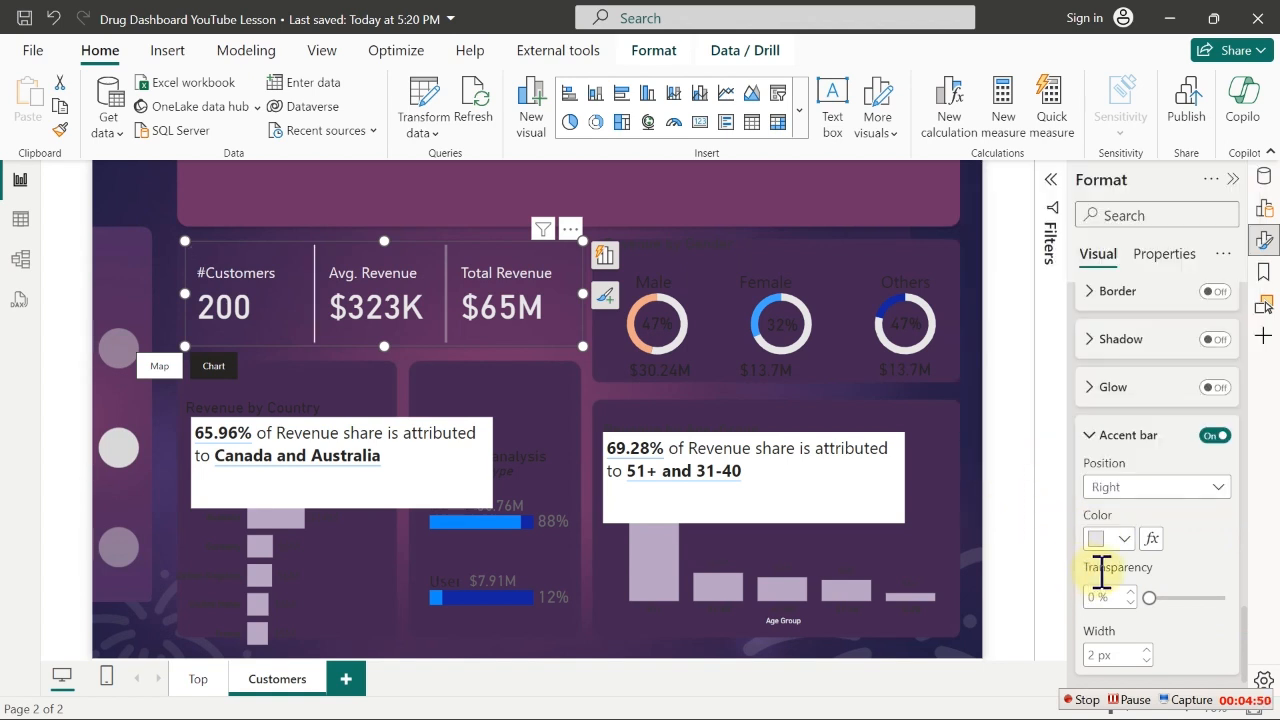
# Set the #Customers card's accent bar to a width of 4 px and 65% transparency
pyautogui.click(1148, 650)
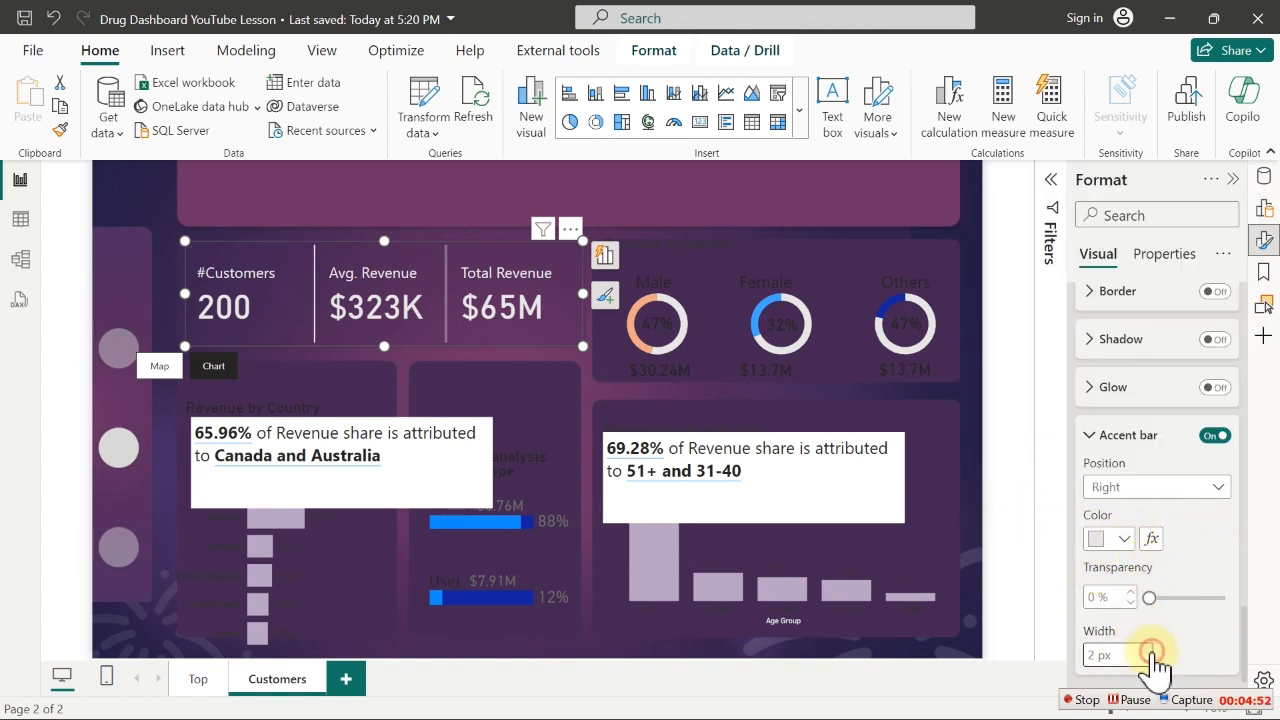
pyautogui.click(1148, 650)
pyautogui.click(1101, 596)
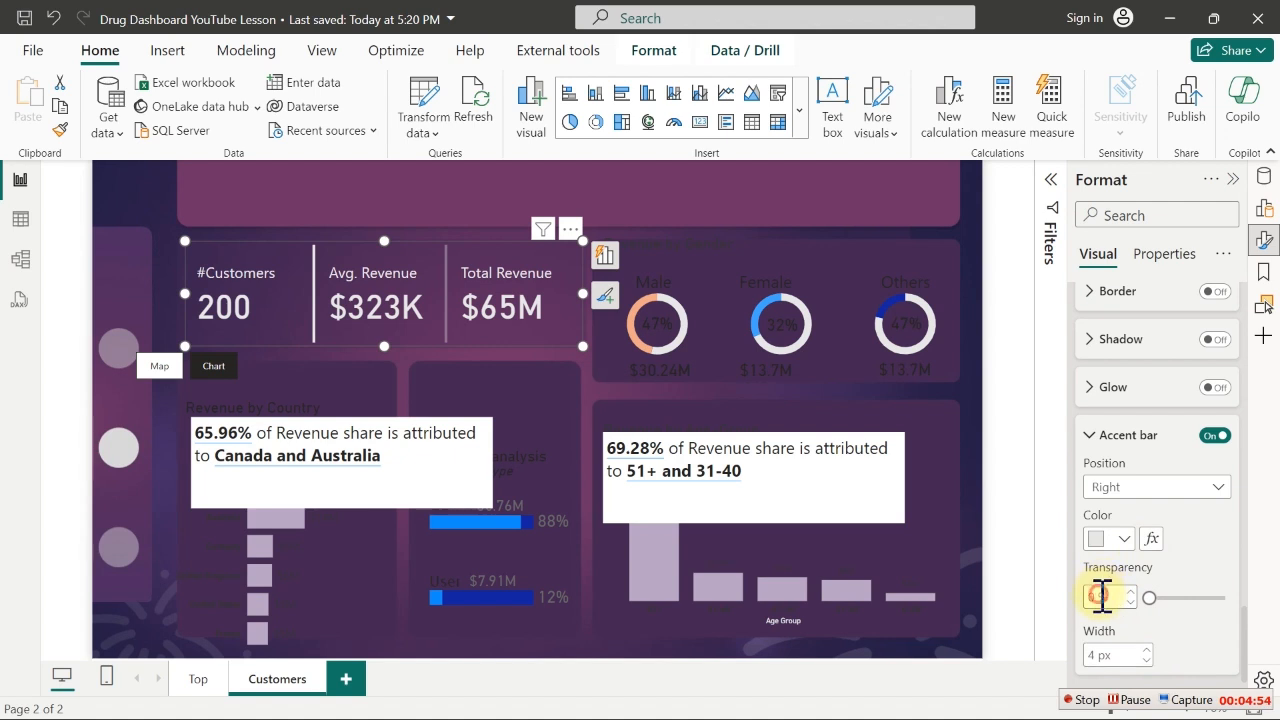
pyautogui.write('65')
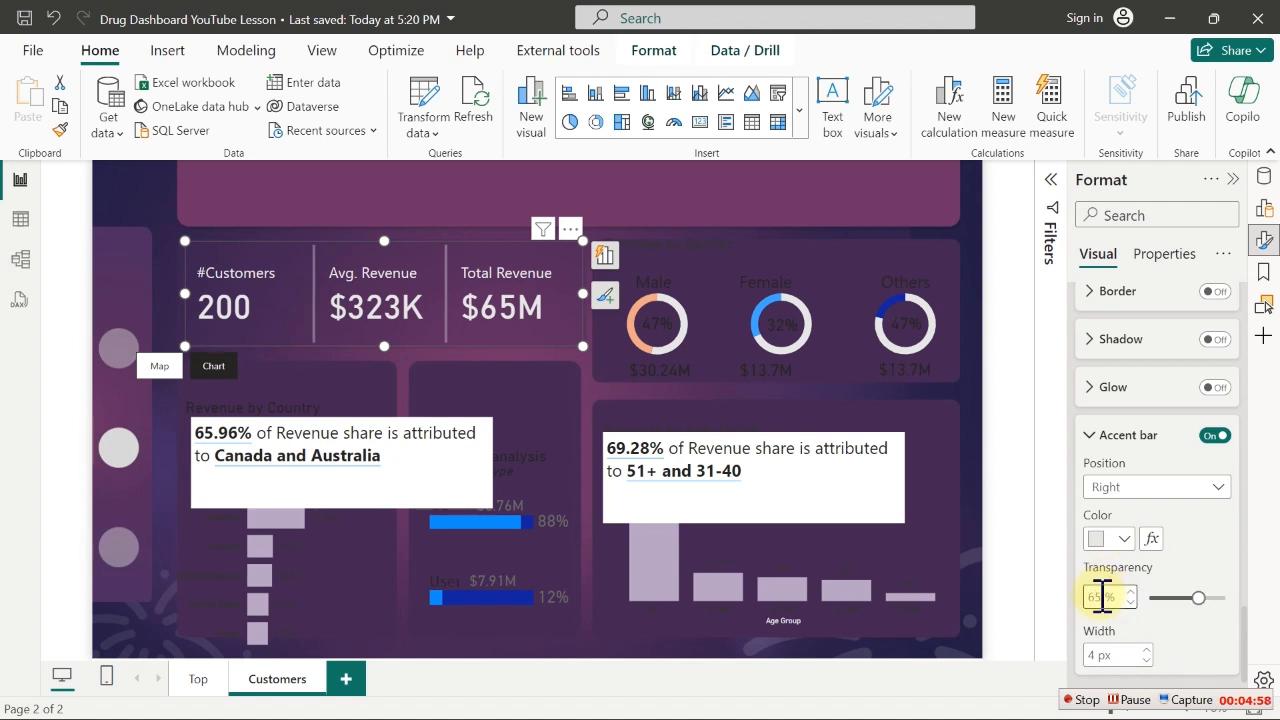
pyautogui.click(595, 194)
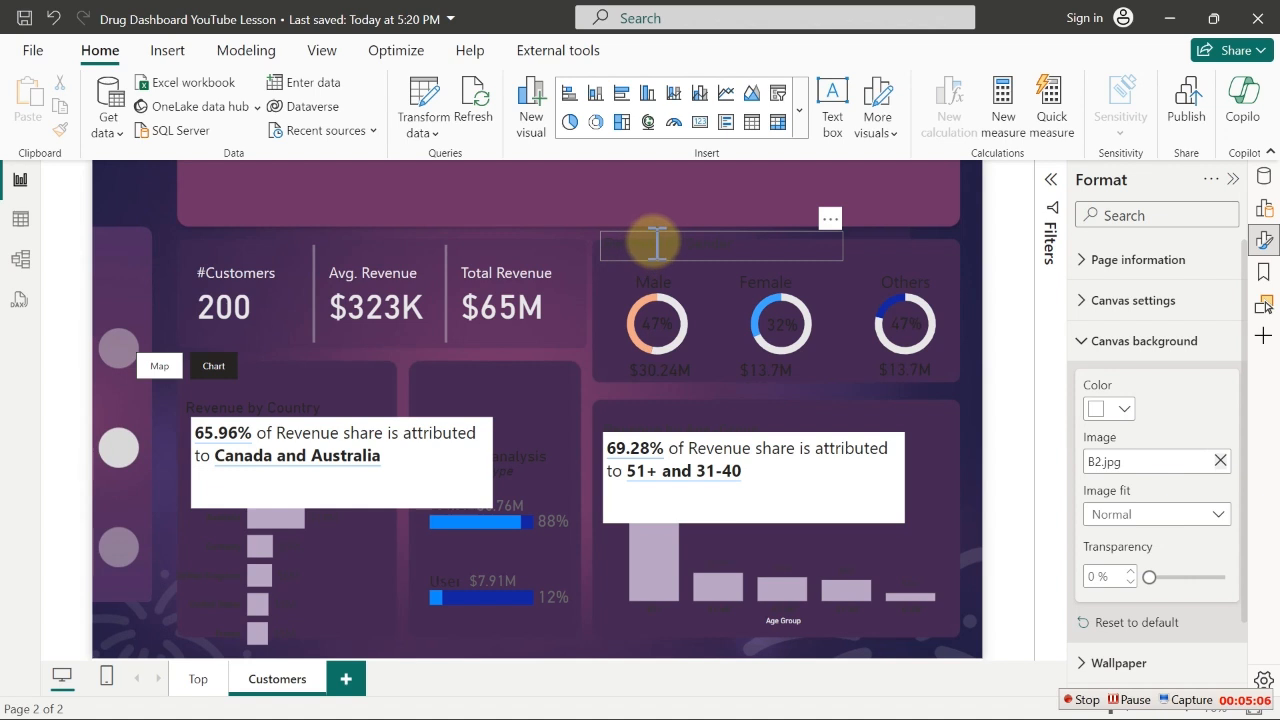
# Recolor the text of the title above the gender donut charts to White, 10% darker
pyautogui.click(656, 243)
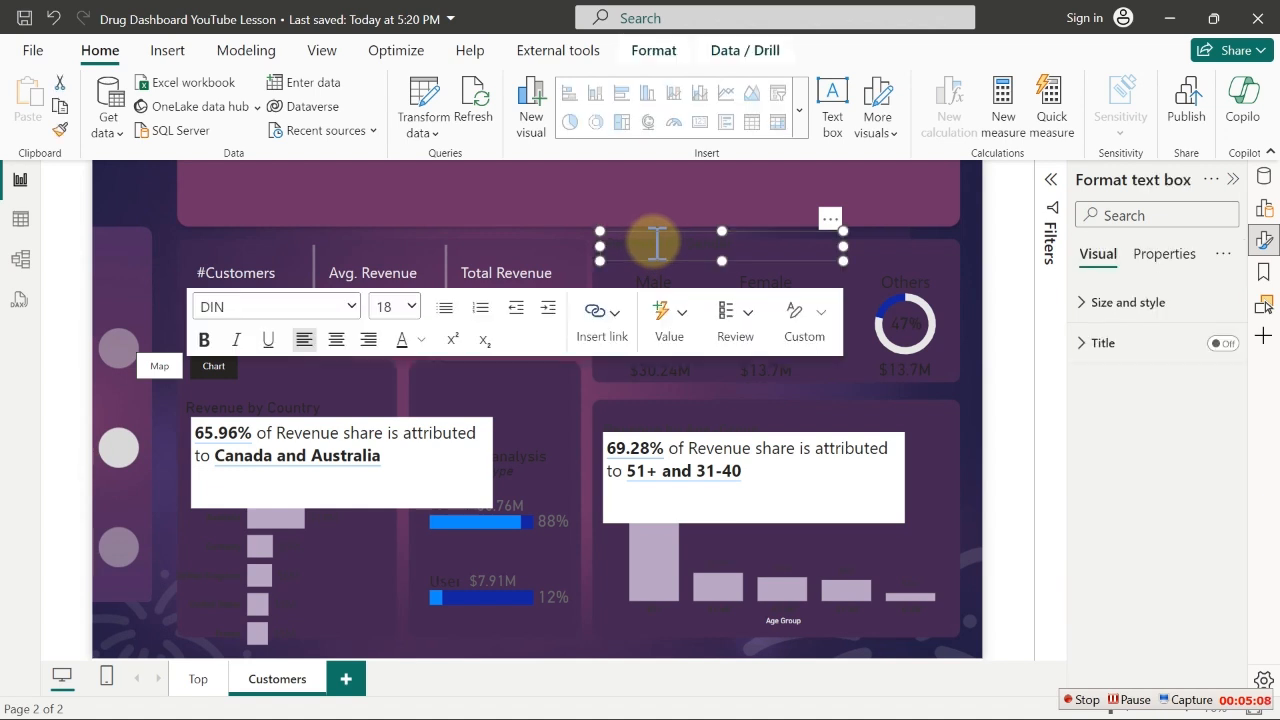
pyautogui.hotkey('ctrl', 'a')
pyautogui.click(422, 340)
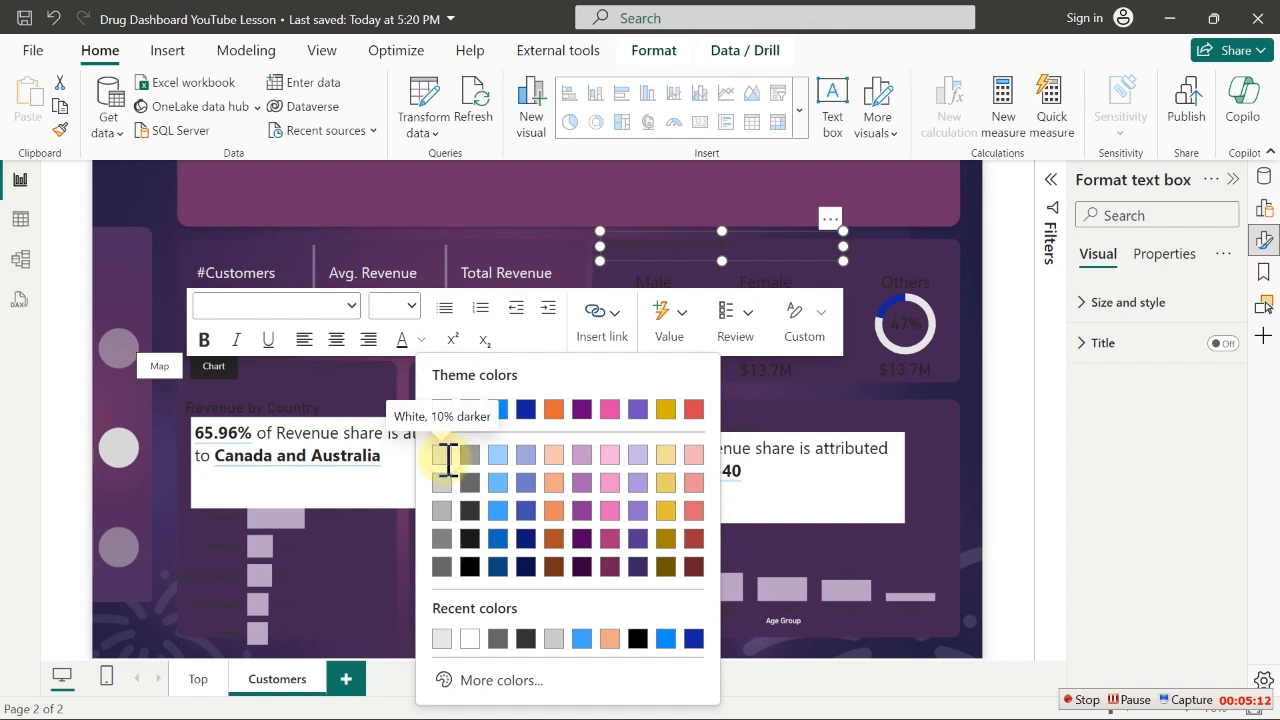
pyautogui.click(447, 458)
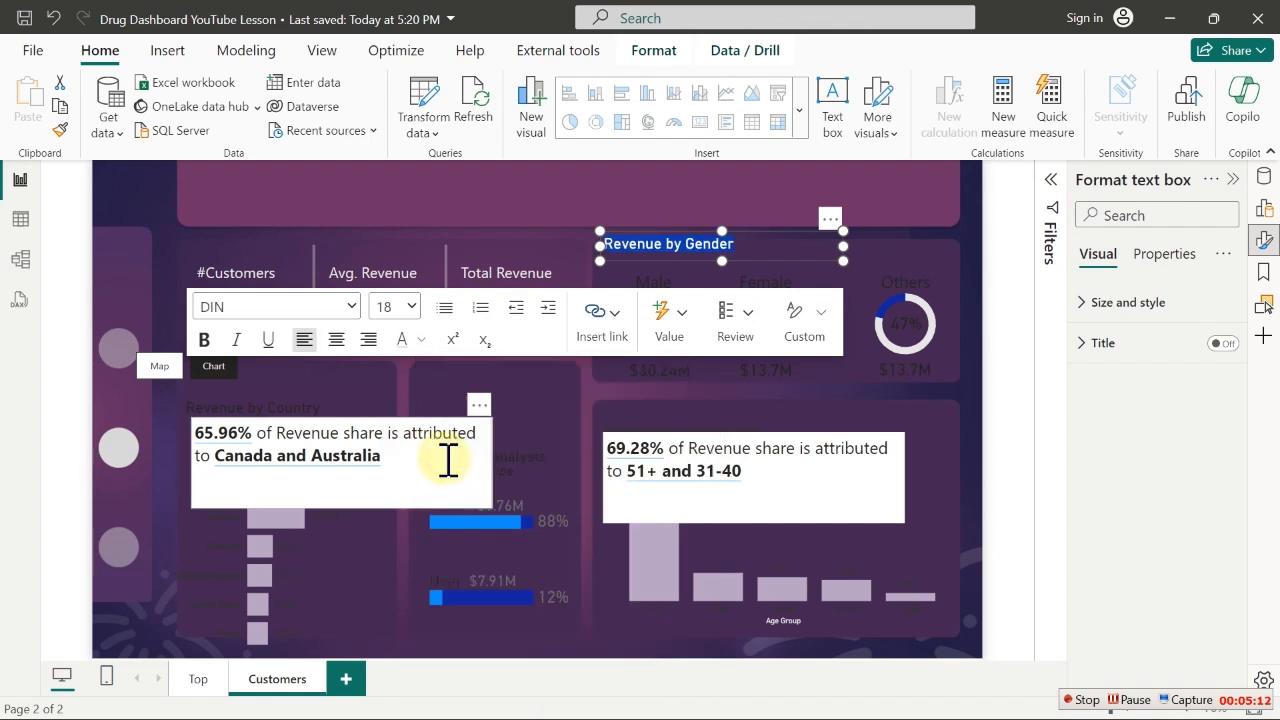
pyautogui.click(606, 216)
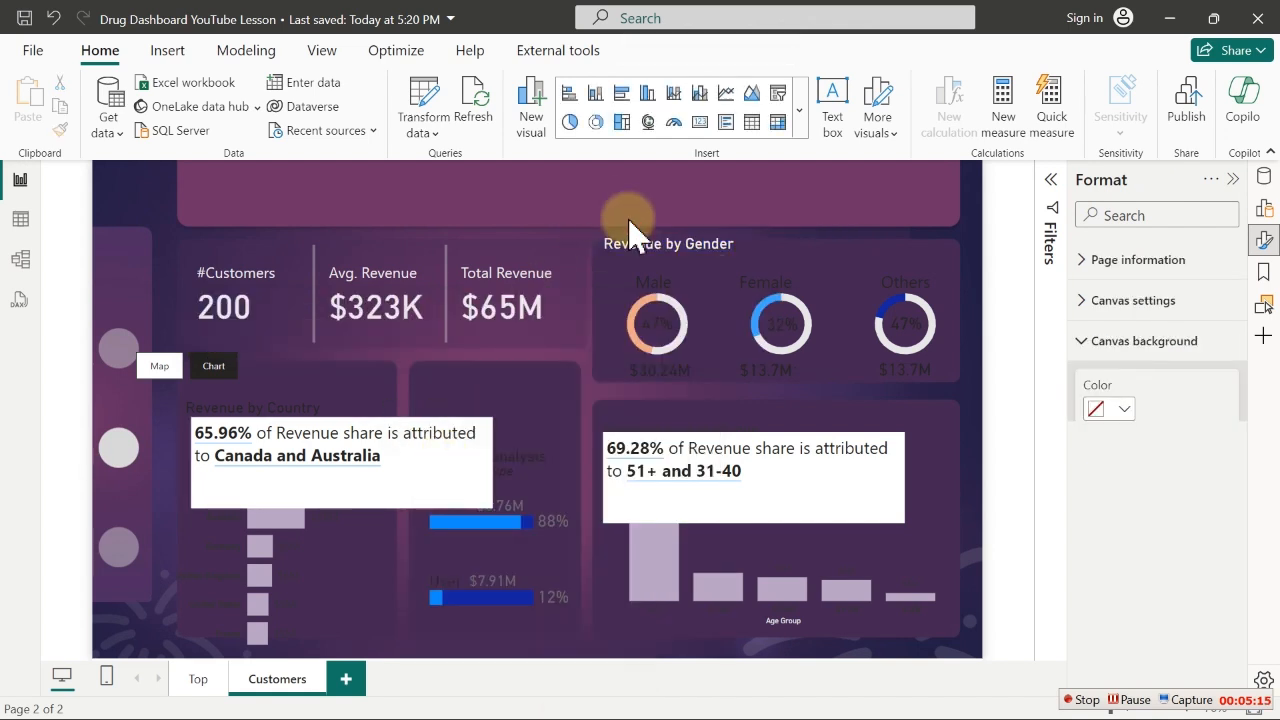
# Set the font color of the Male label above its donut chart to White, 10% darker
pyautogui.click(684, 282)
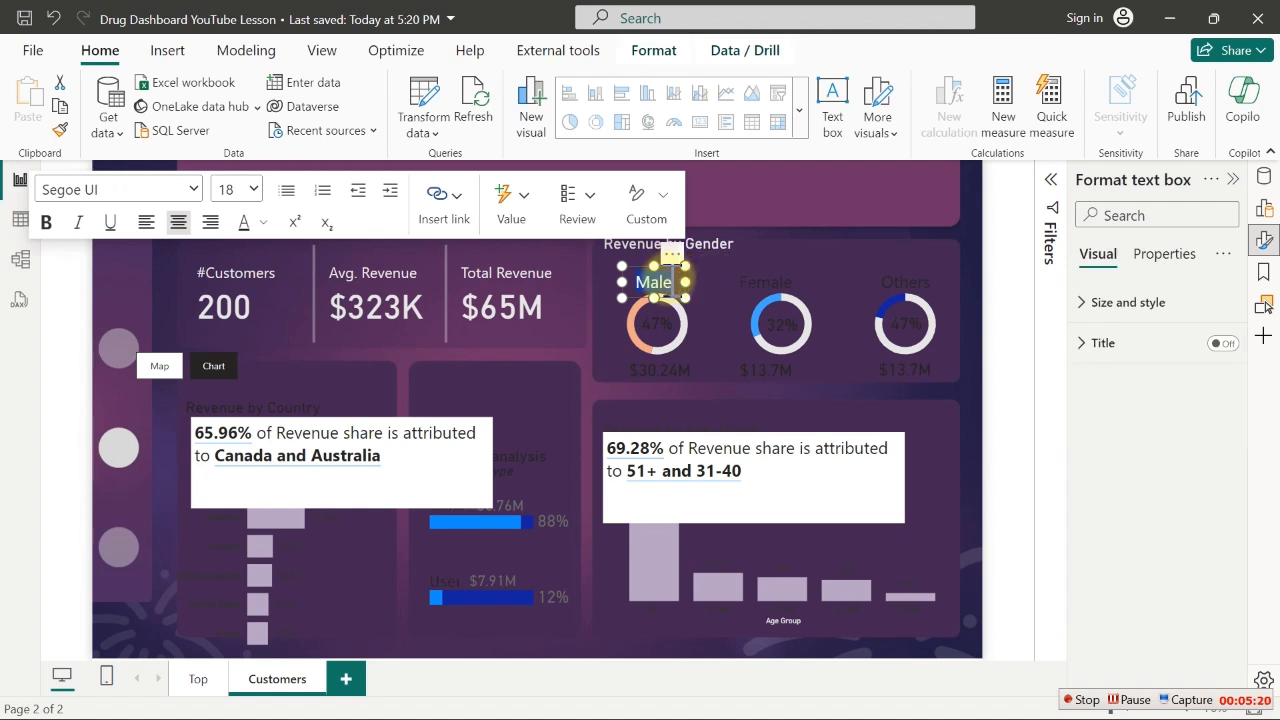
pyautogui.click(270, 221)
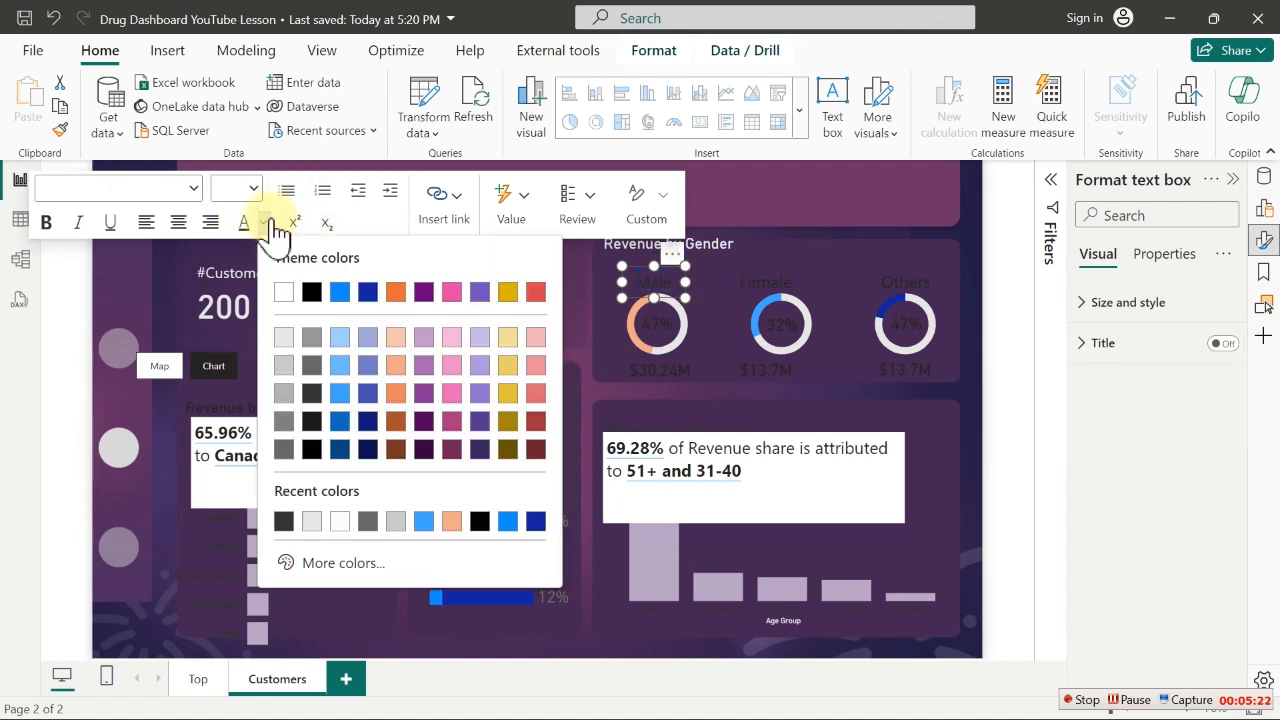
pyautogui.click(286, 338)
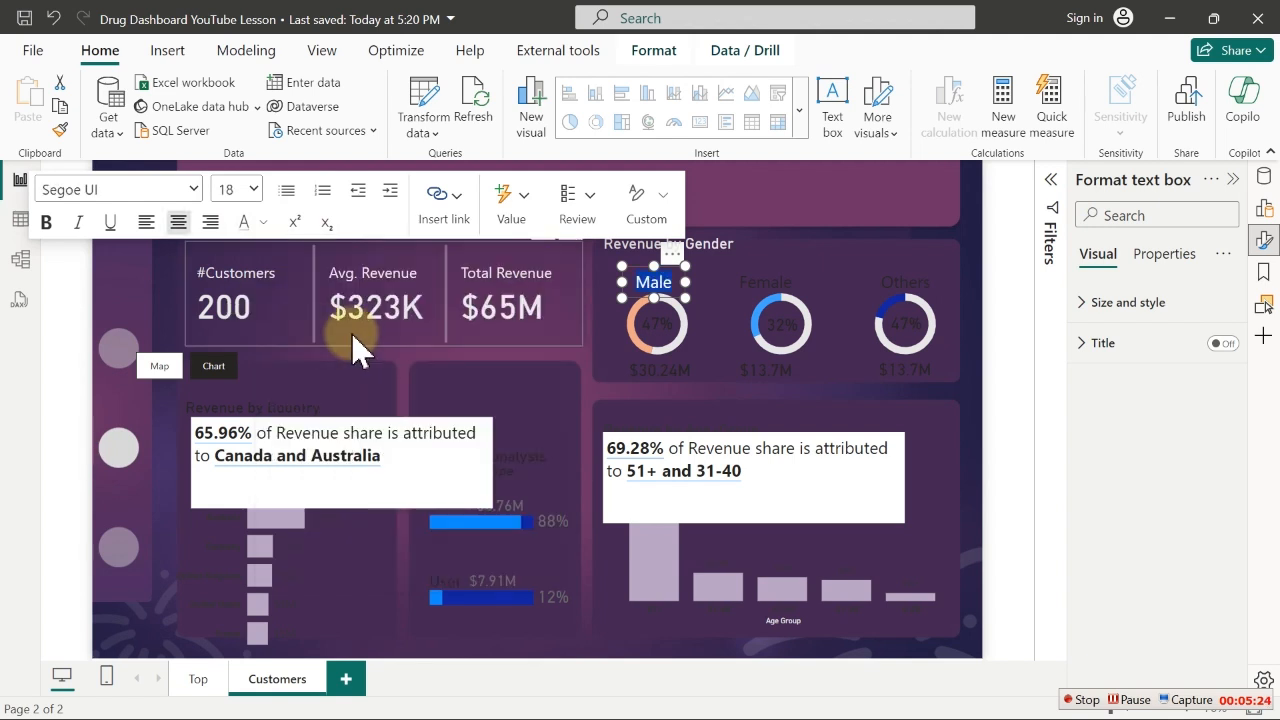
# Select the text of the Female label above its donut chart for recoloring
pyautogui.click(760, 282)
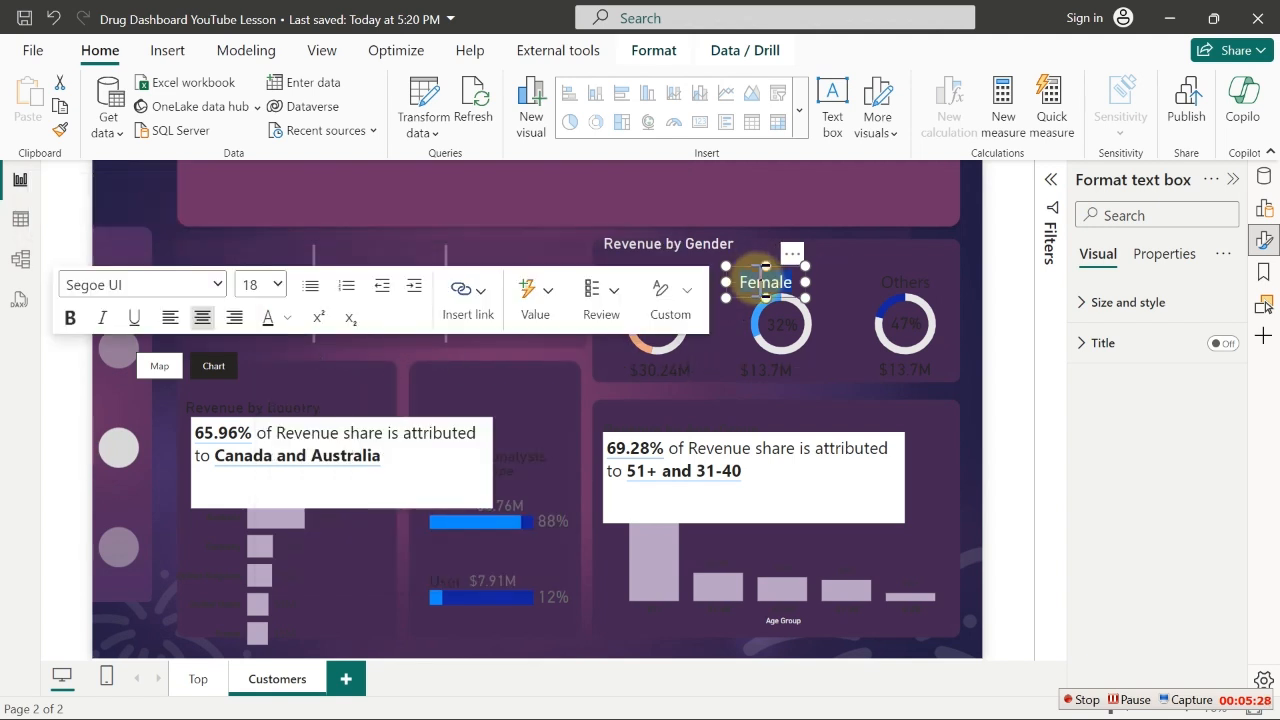
# Change the font colour of the Female and Others labels above the gender donuts to light grey
pyautogui.doubleClick(765, 282)
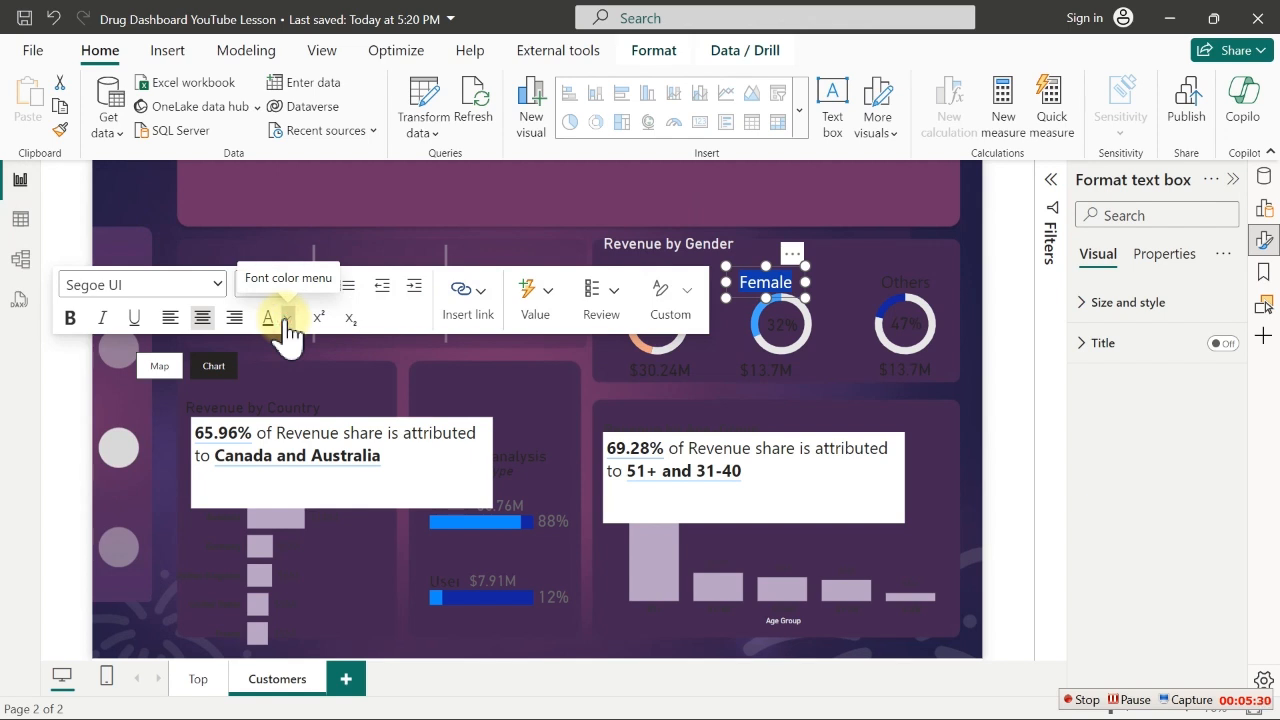
pyautogui.click(287, 318)
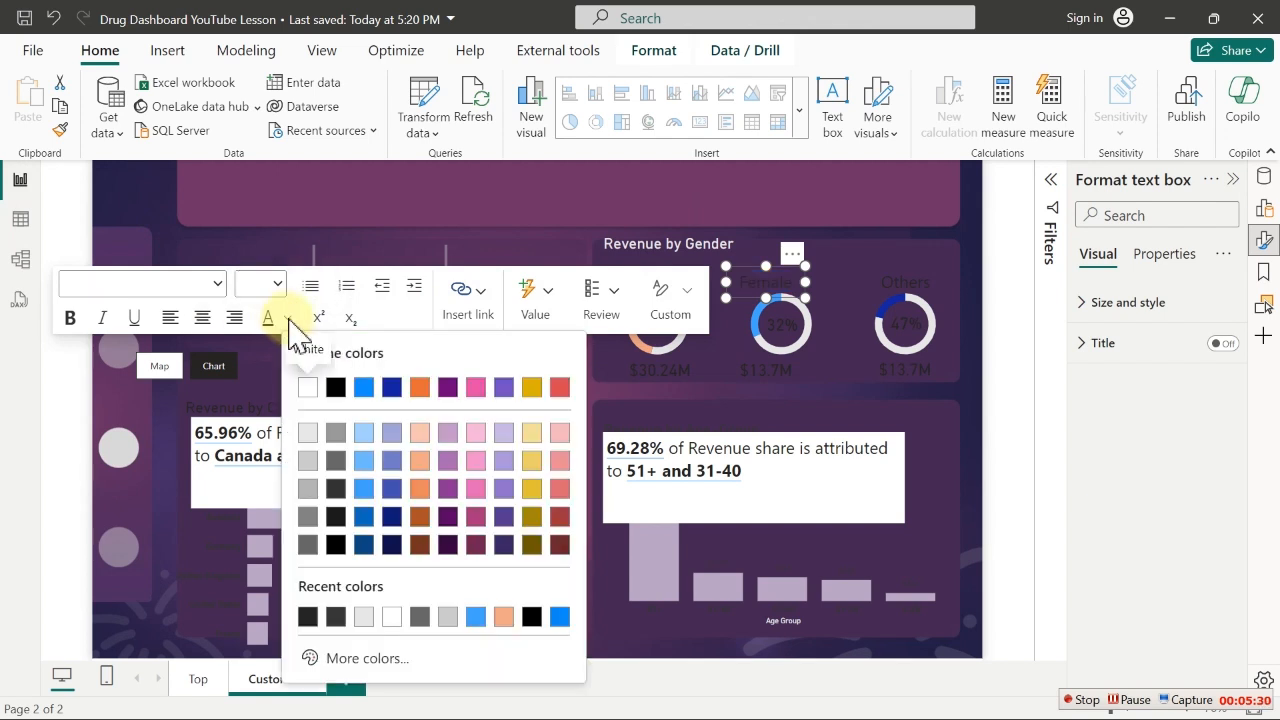
pyautogui.click(365, 432)
pyautogui.doubleClick(905, 282)
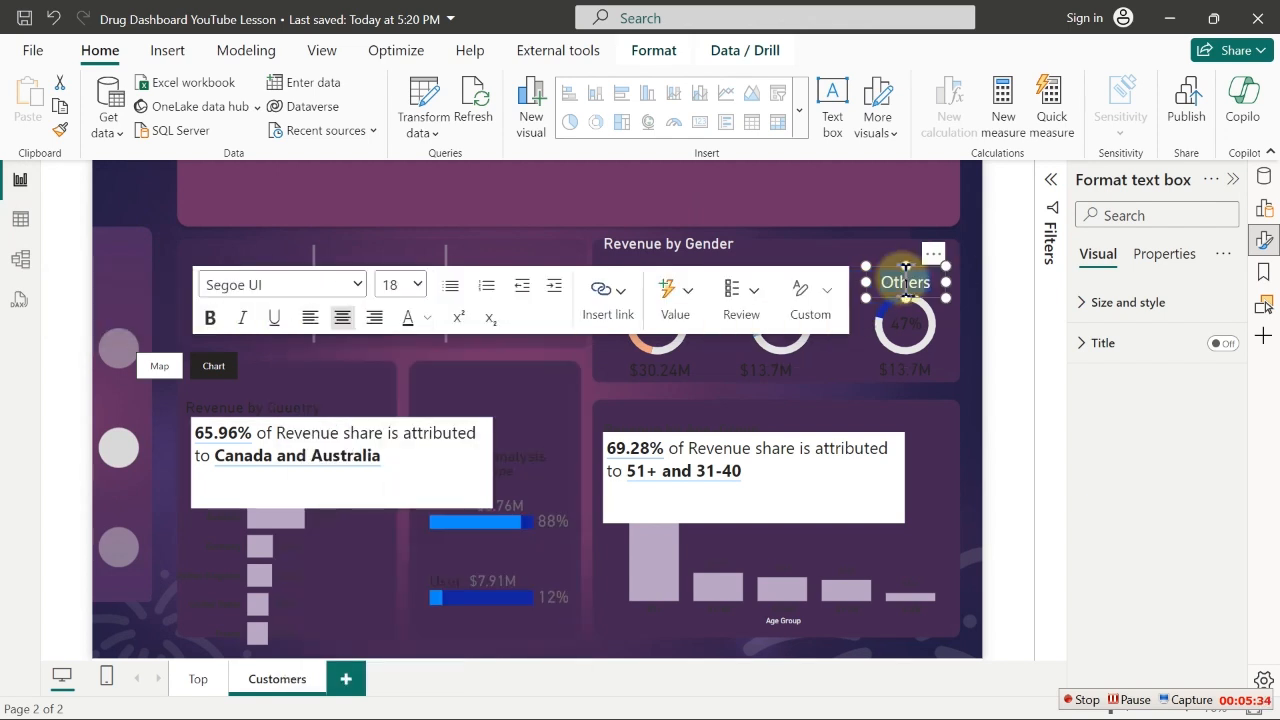
pyautogui.click(429, 318)
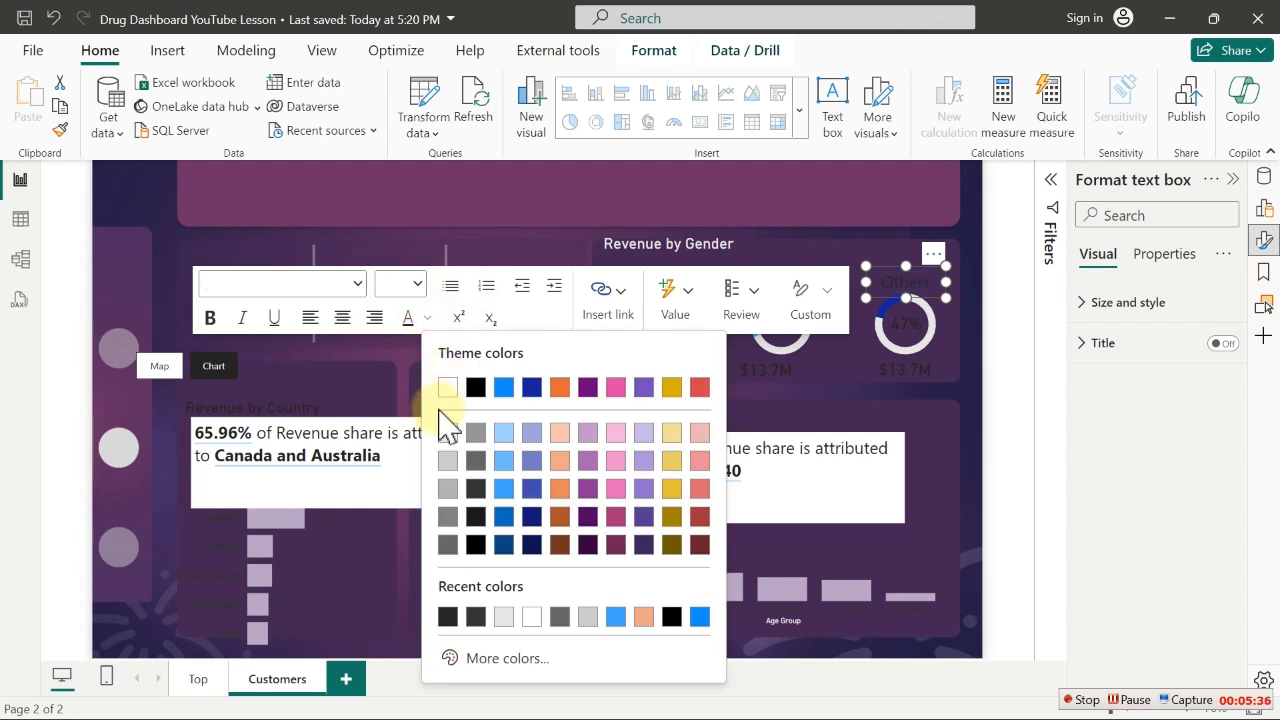
pyautogui.click(450, 440)
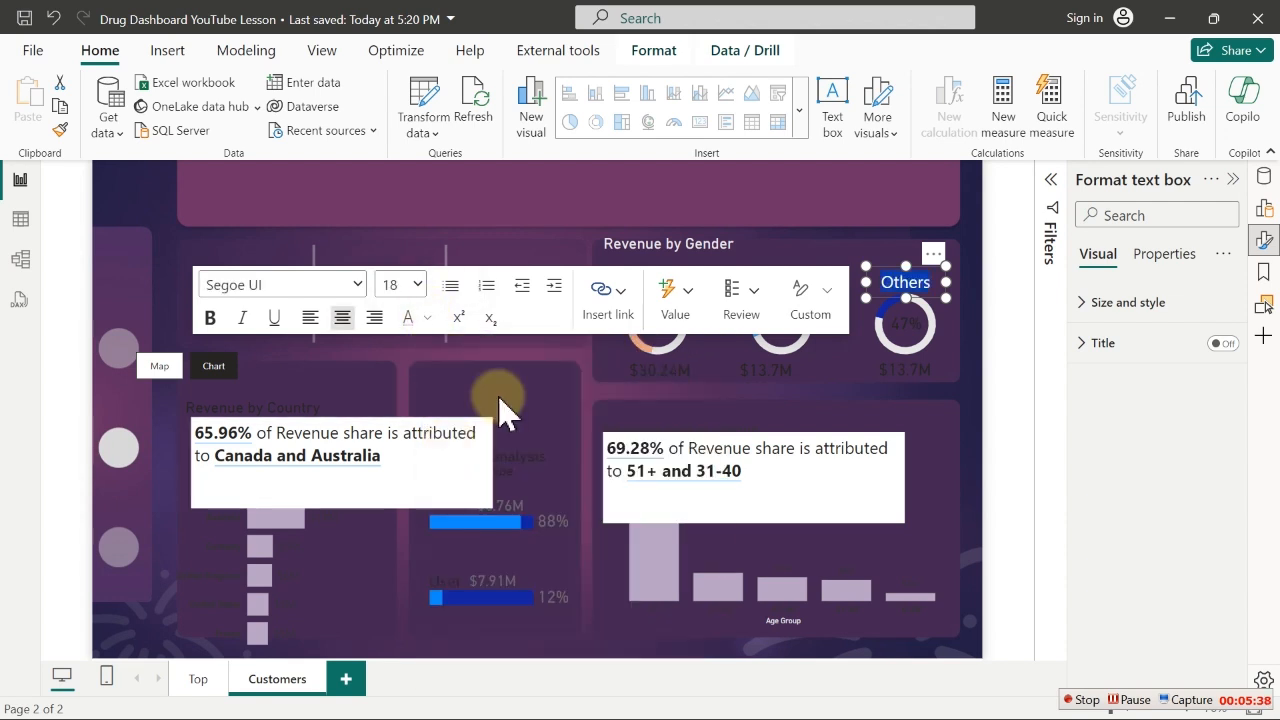
pyautogui.click(757, 264)
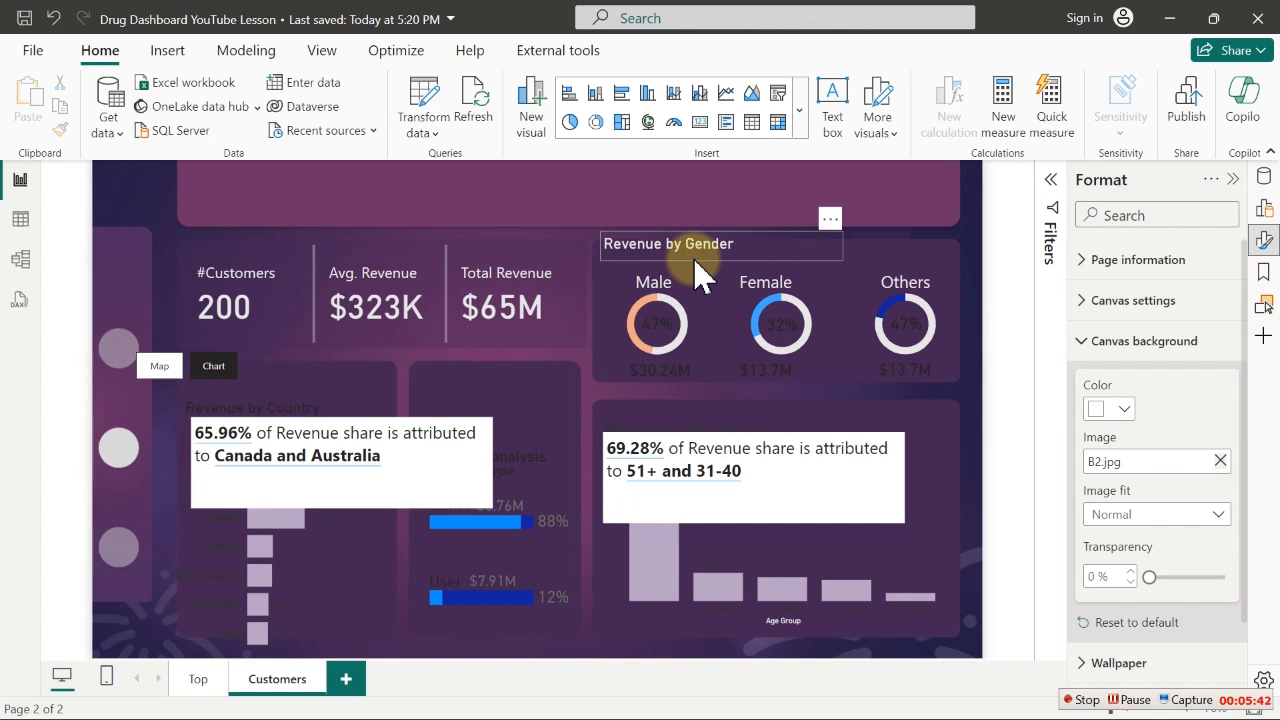
# Nudge the Revenue by Gender title slightly down within its card
pyautogui.click(693, 257)
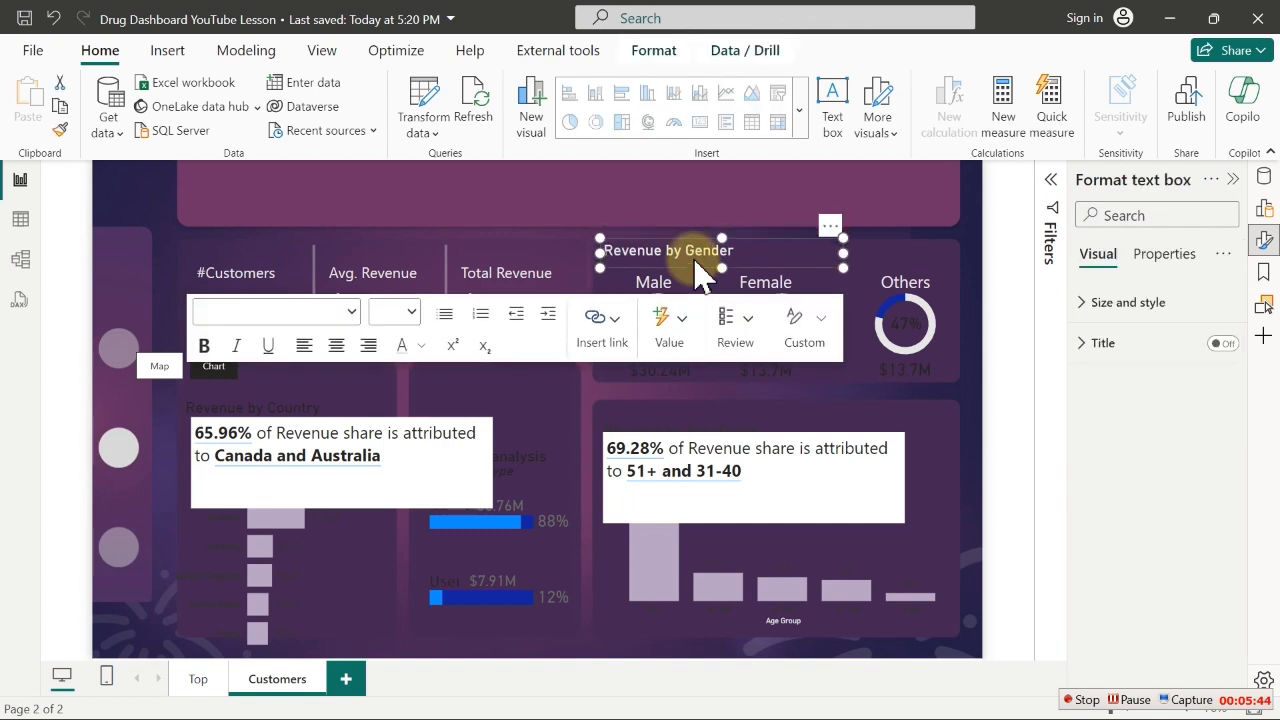
pyautogui.click(758, 180)
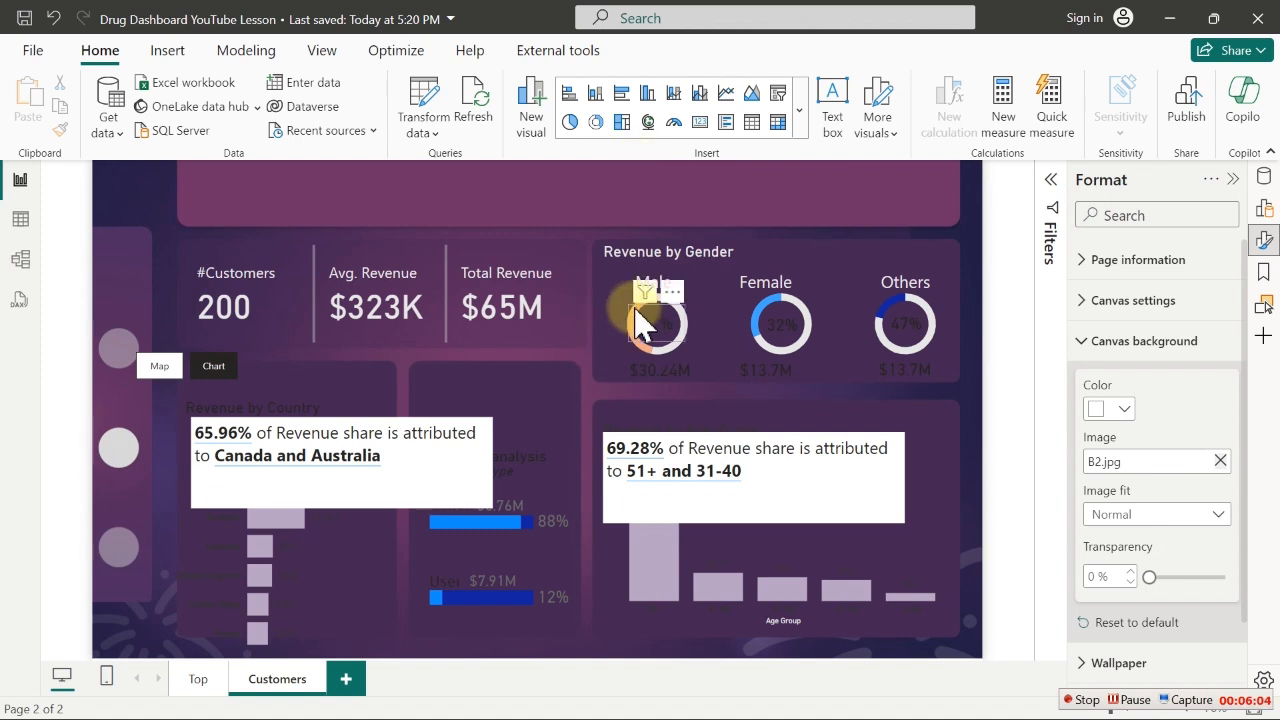
# Try to set the Male donut's % Male Revene slice colour to hex ECCA7
pyautogui.click(611, 334)
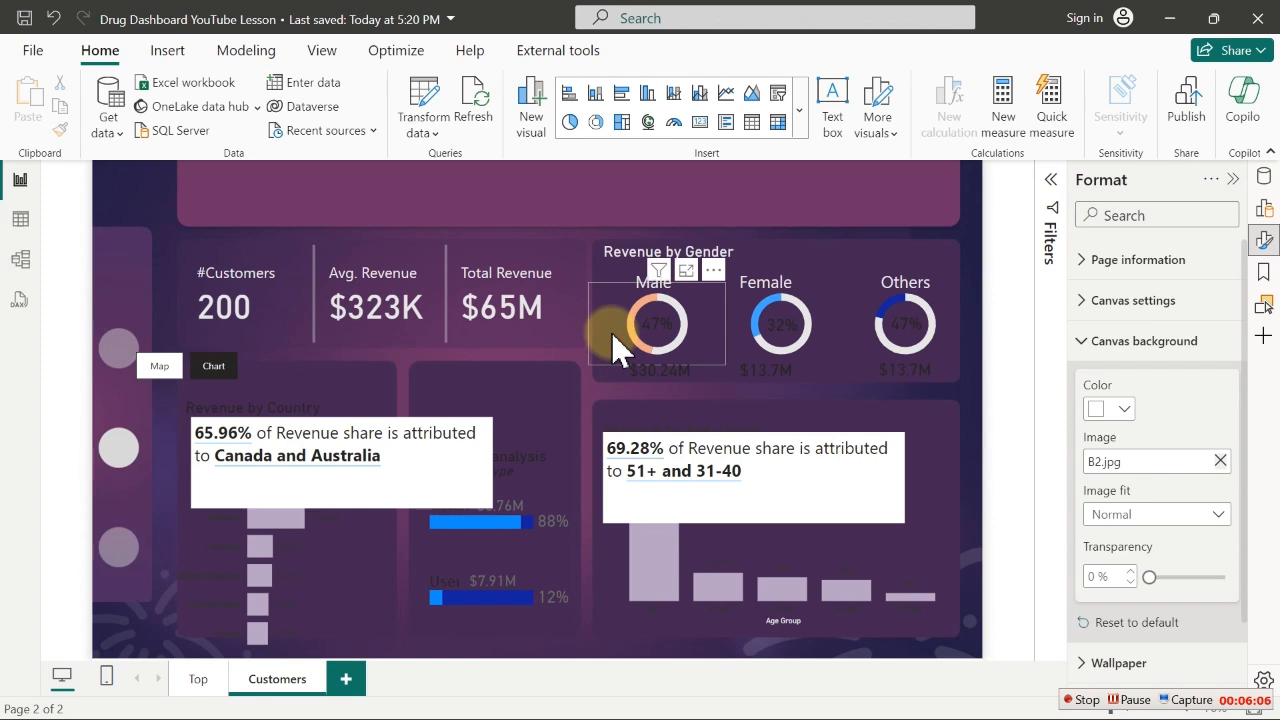
pyautogui.click(1106, 425)
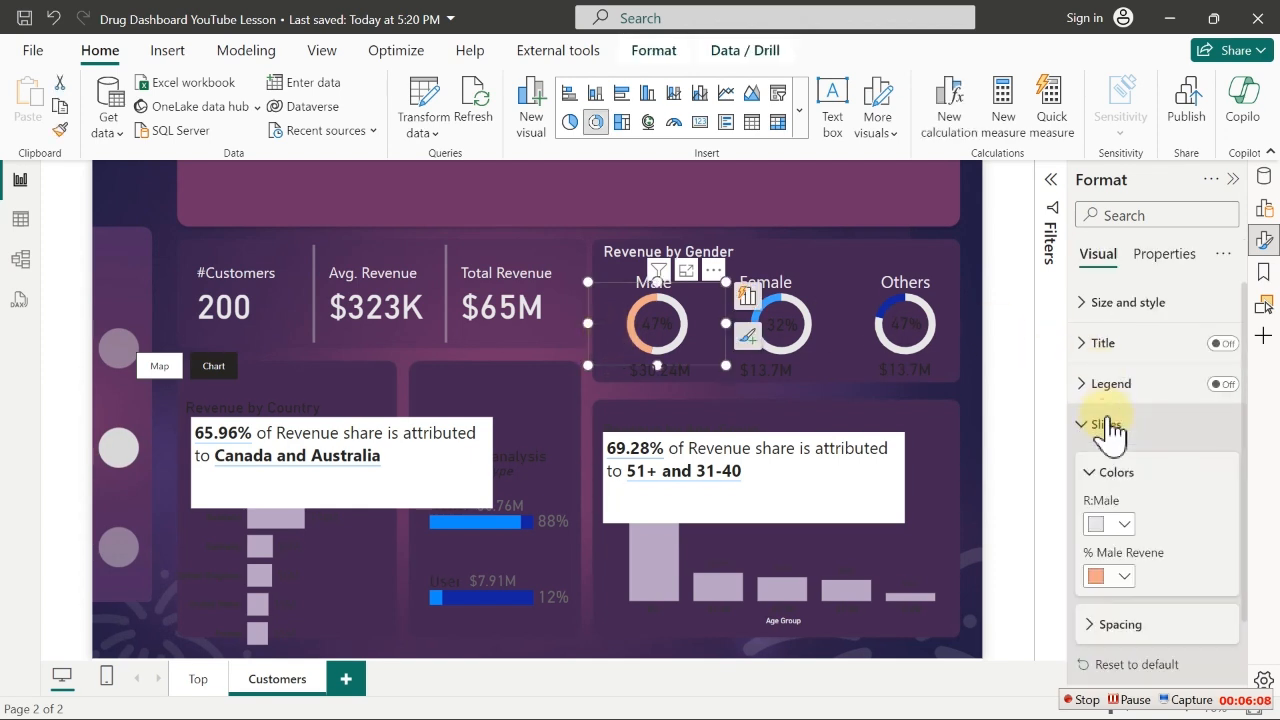
pyautogui.click(1122, 578)
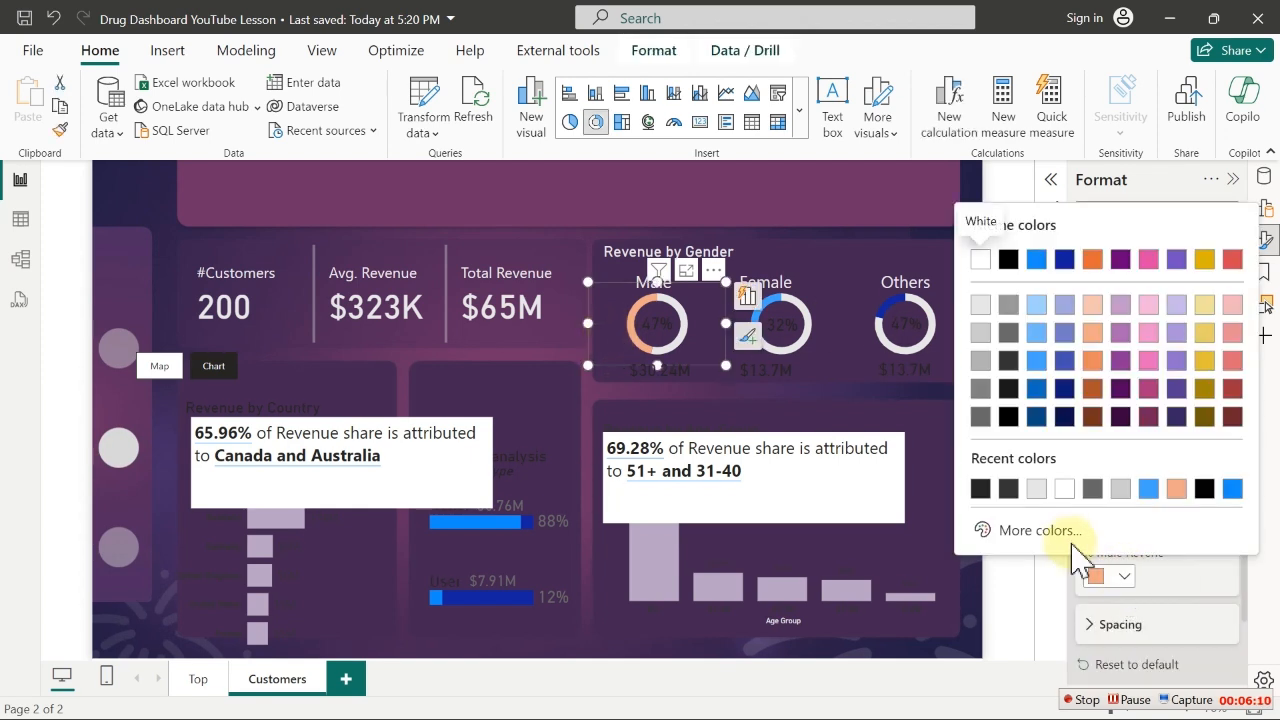
pyautogui.click(1062, 538)
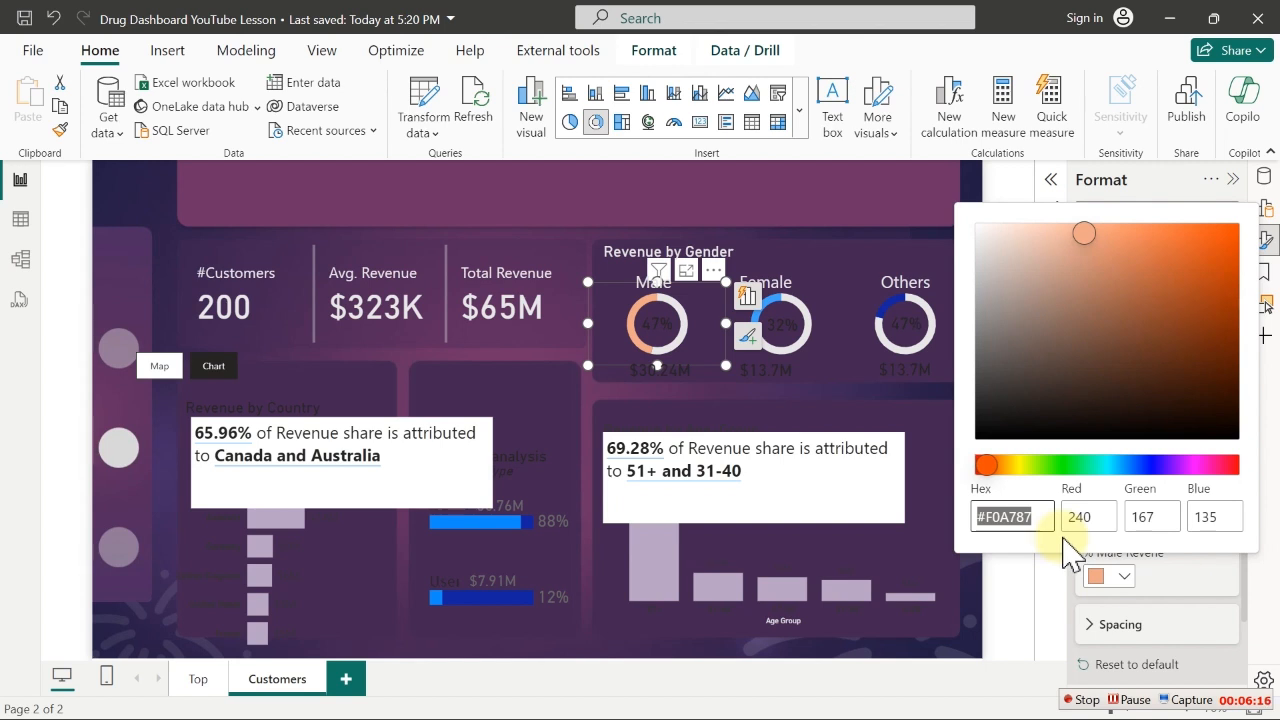
pyautogui.write('ECCA7')
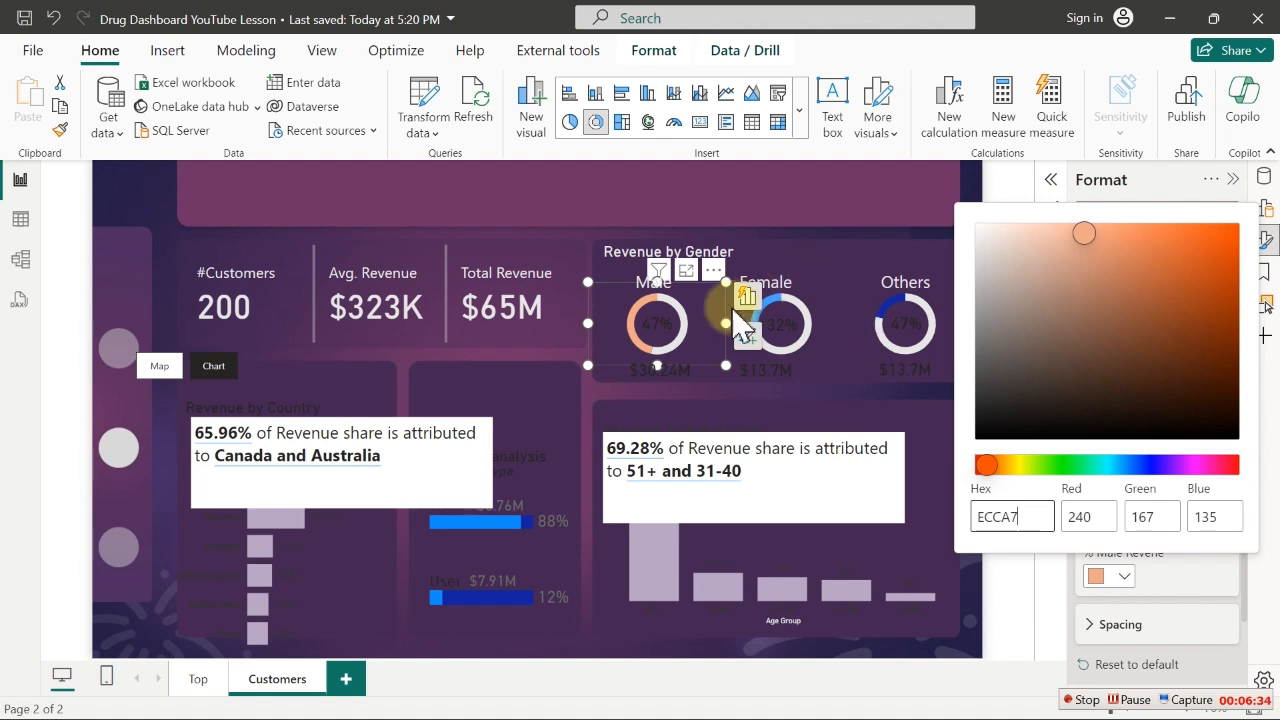
pyautogui.click(1180, 592)
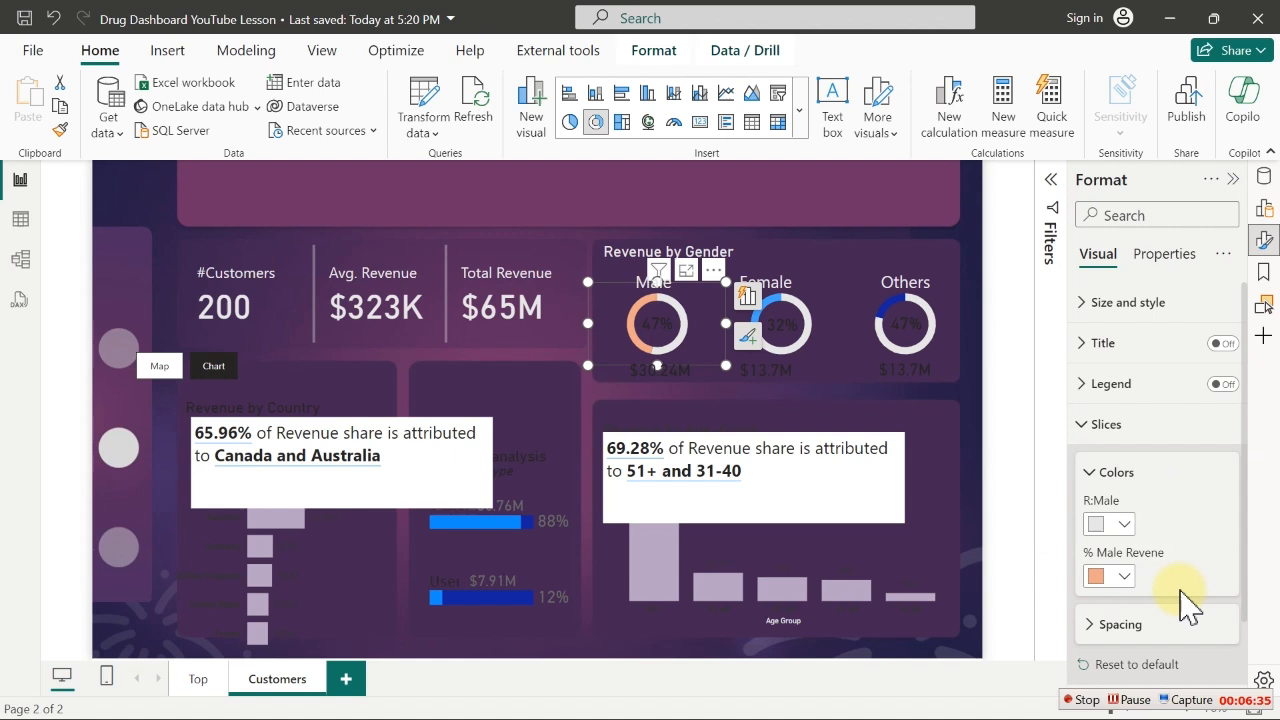
# Set the Male donut's R:Male slice colour to the custom purple #694979
pyautogui.click(1125, 524)
pyautogui.click(1034, 482)
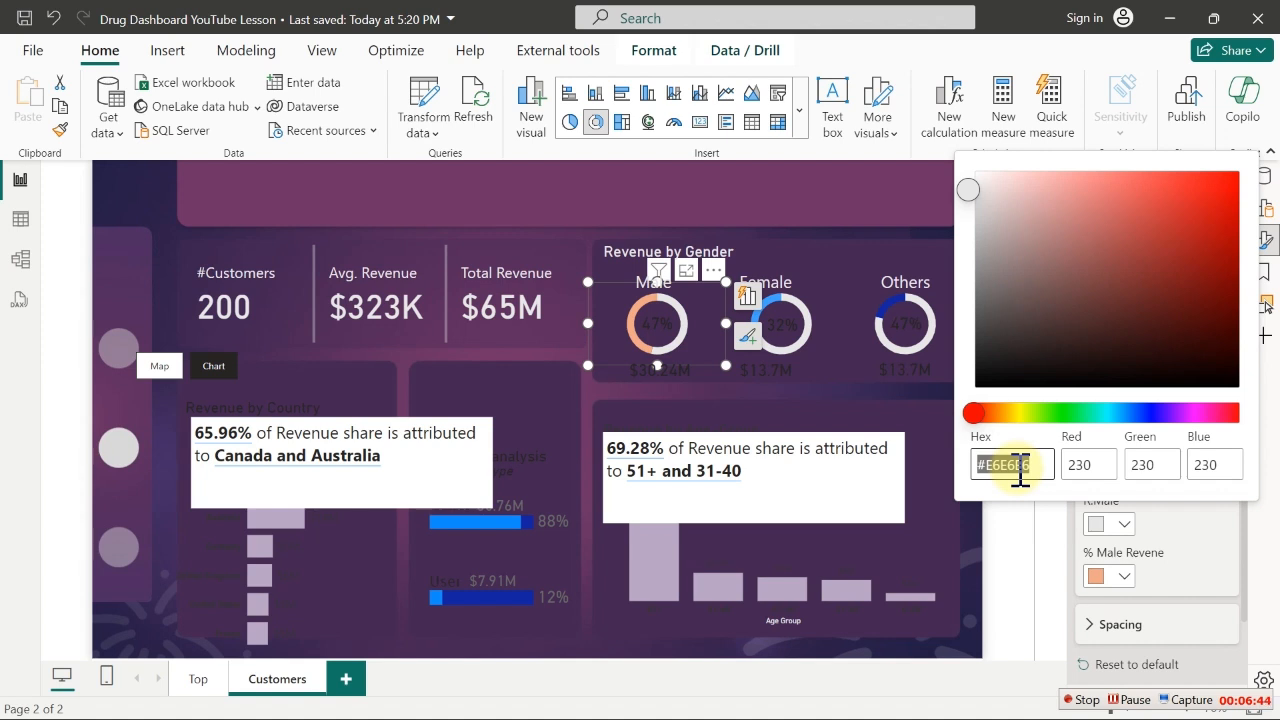
pyautogui.click(1019, 465)
pyautogui.write('94')
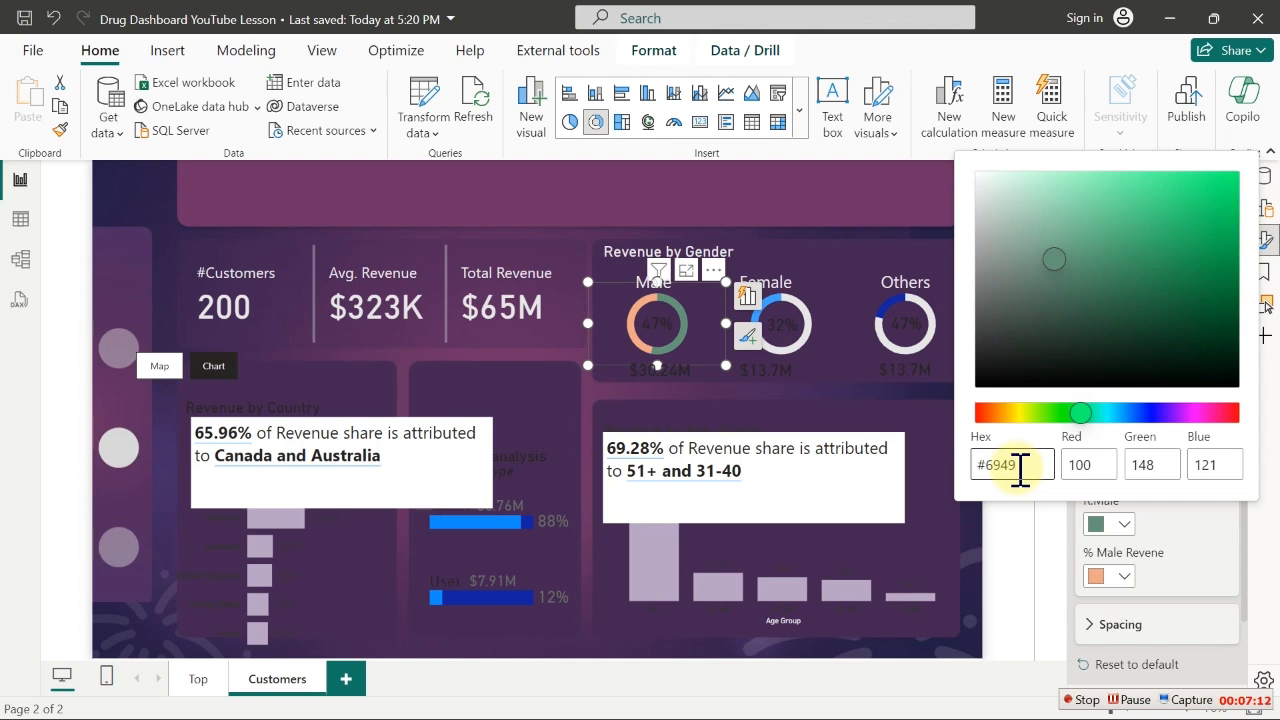
pyautogui.write('9')
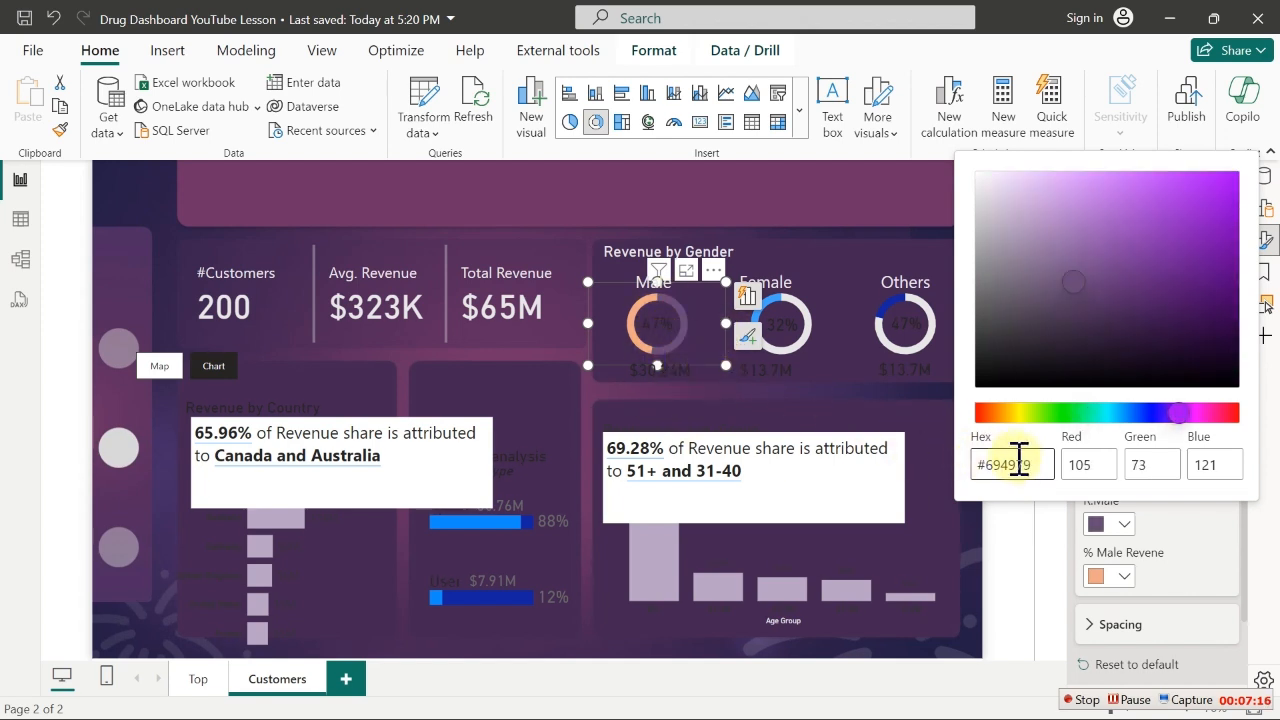
pyautogui.moveTo(1028, 463); pyautogui.dragTo(950, 482)
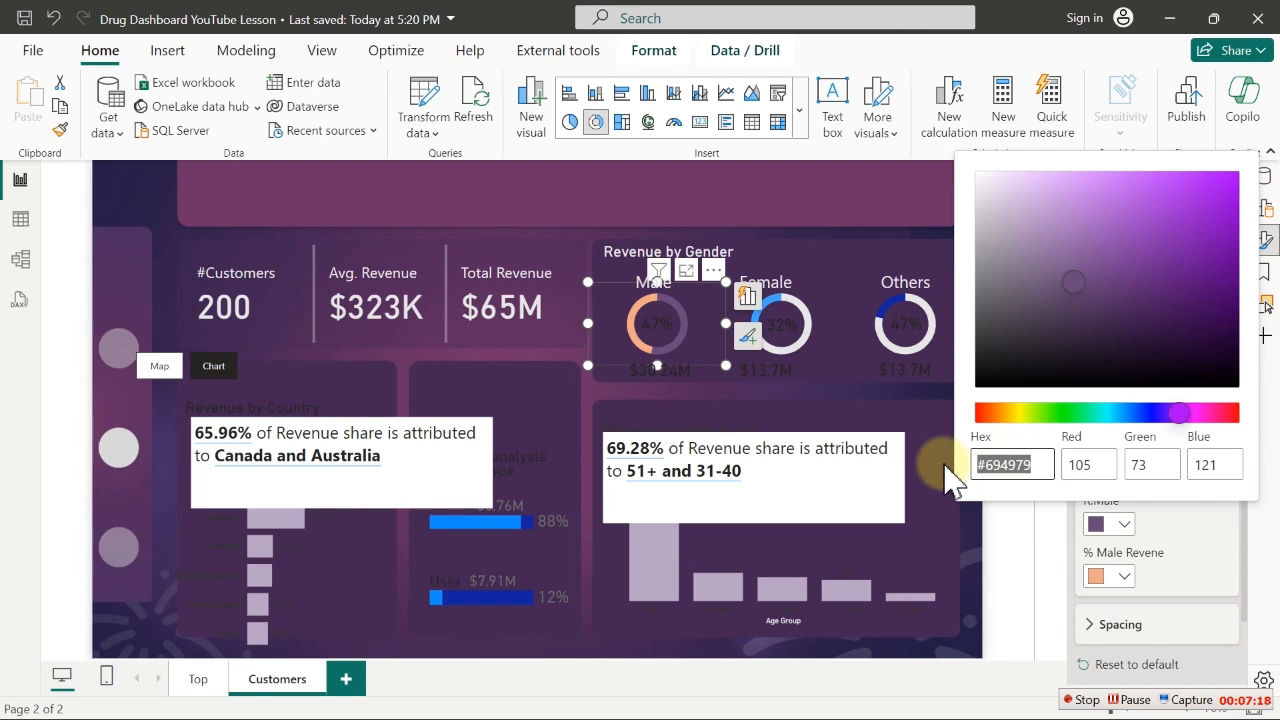
# Apply the recent colour #694979 to the R:Female slice of the Female donut and the R:Other slice of the Others donut
pyautogui.click(829, 316)
pyautogui.click(829, 316)
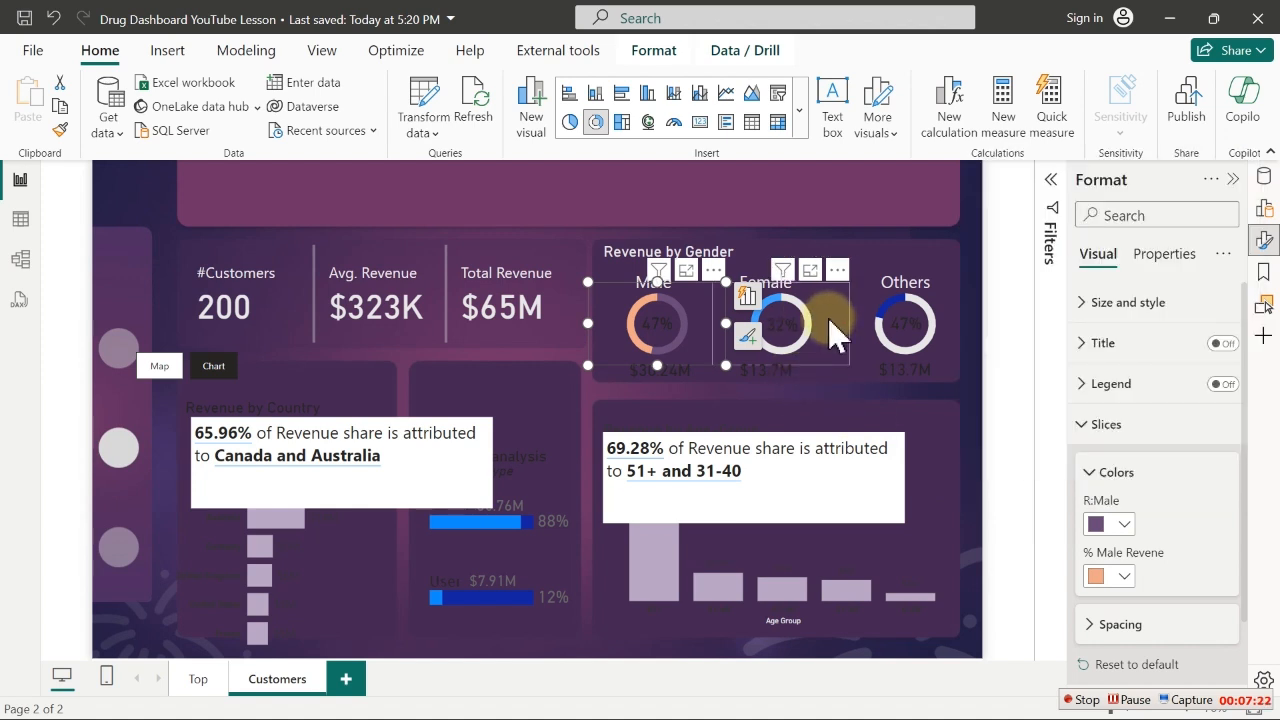
pyautogui.click(1128, 523)
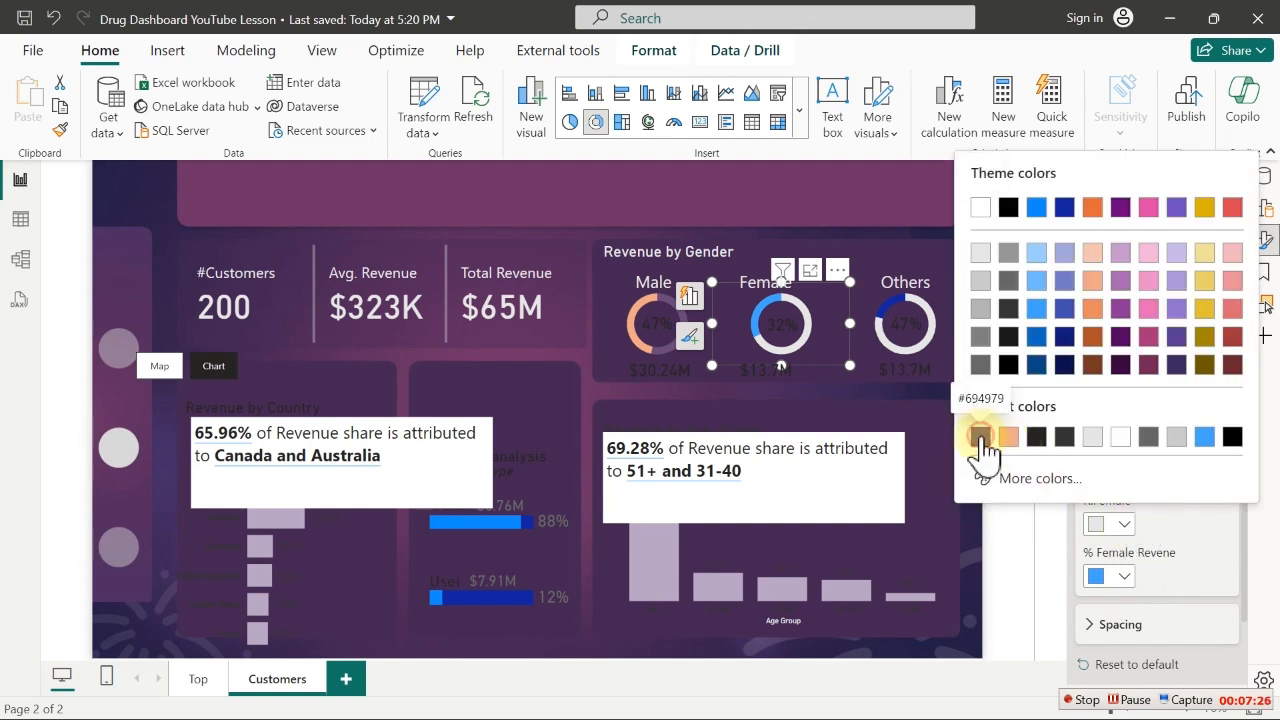
pyautogui.click(980, 436)
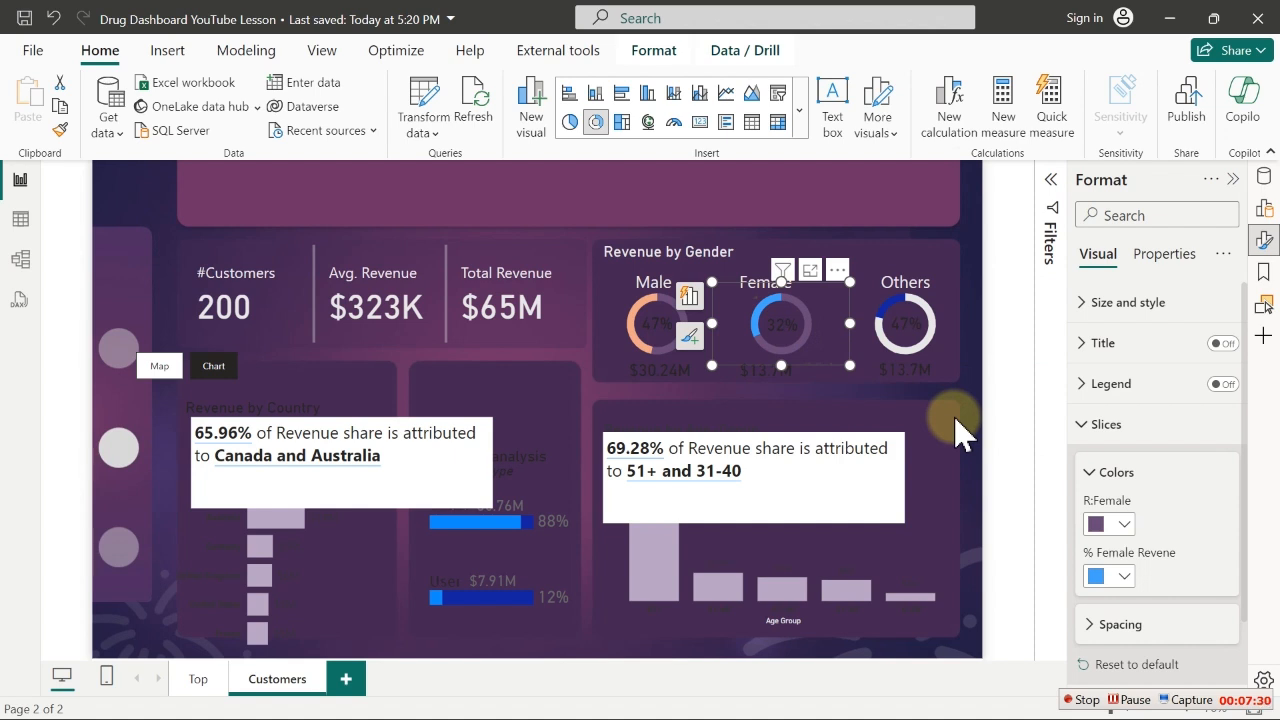
pyautogui.click(972, 364)
pyautogui.click(1127, 524)
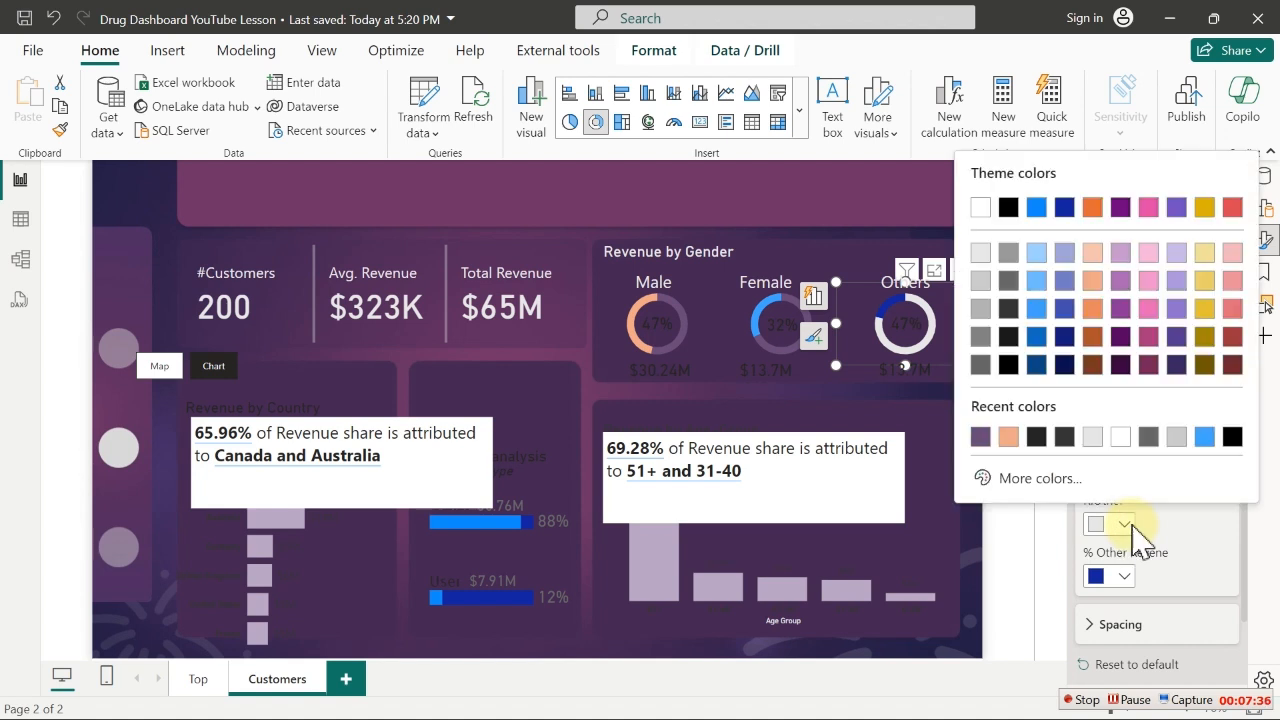
pyautogui.click(983, 439)
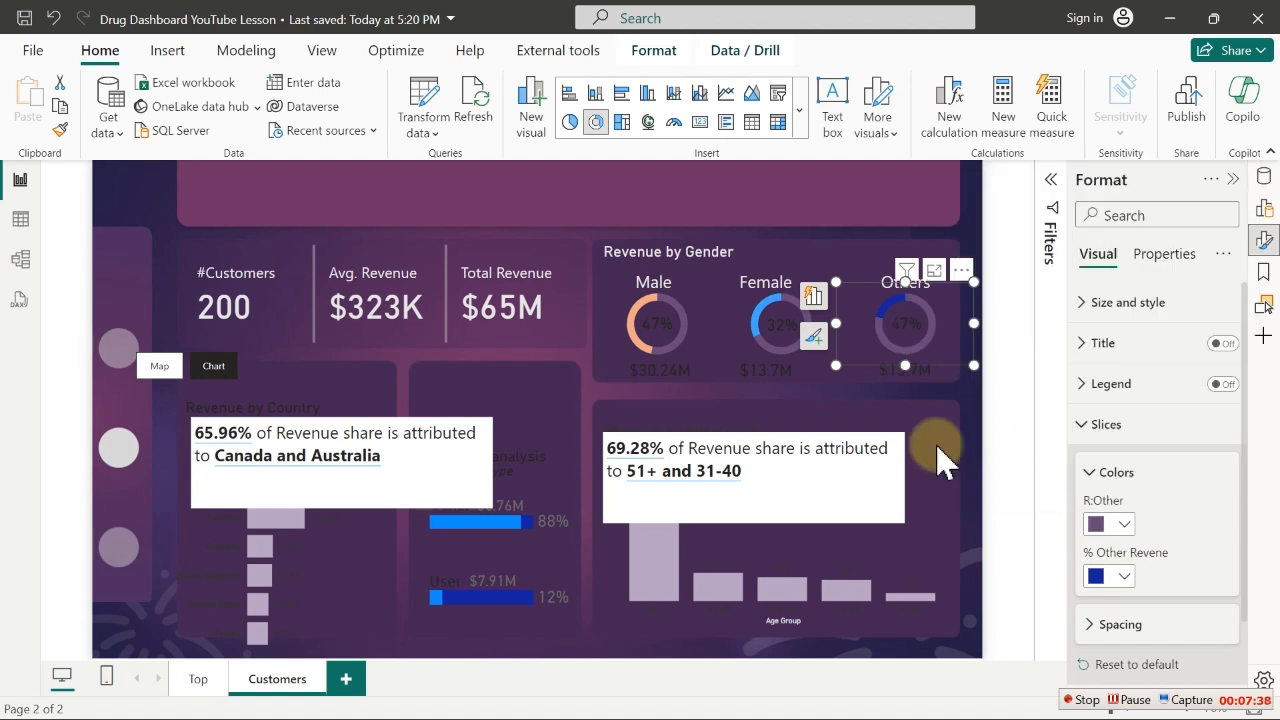
# Set the Female donut's % Female Revene slice to the lightest grey in the theme colours
pyautogui.click(745, 315)
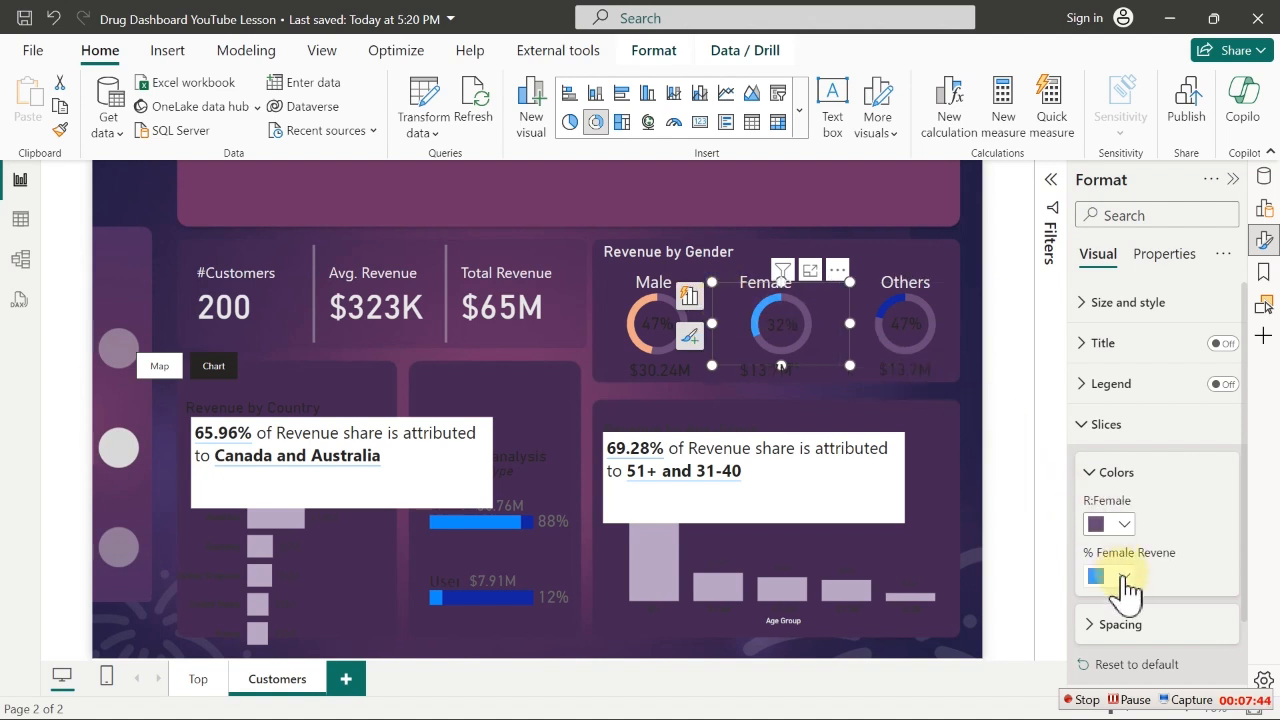
pyautogui.click(1120, 585)
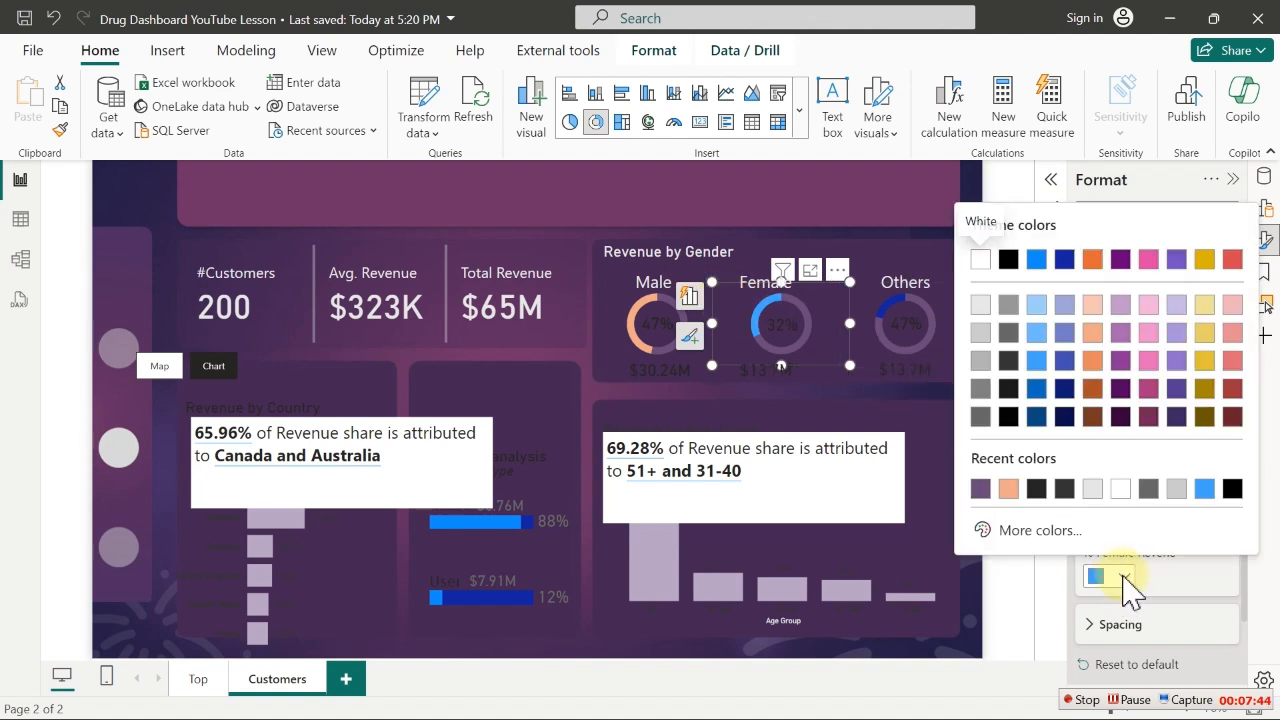
pyautogui.click(980, 334)
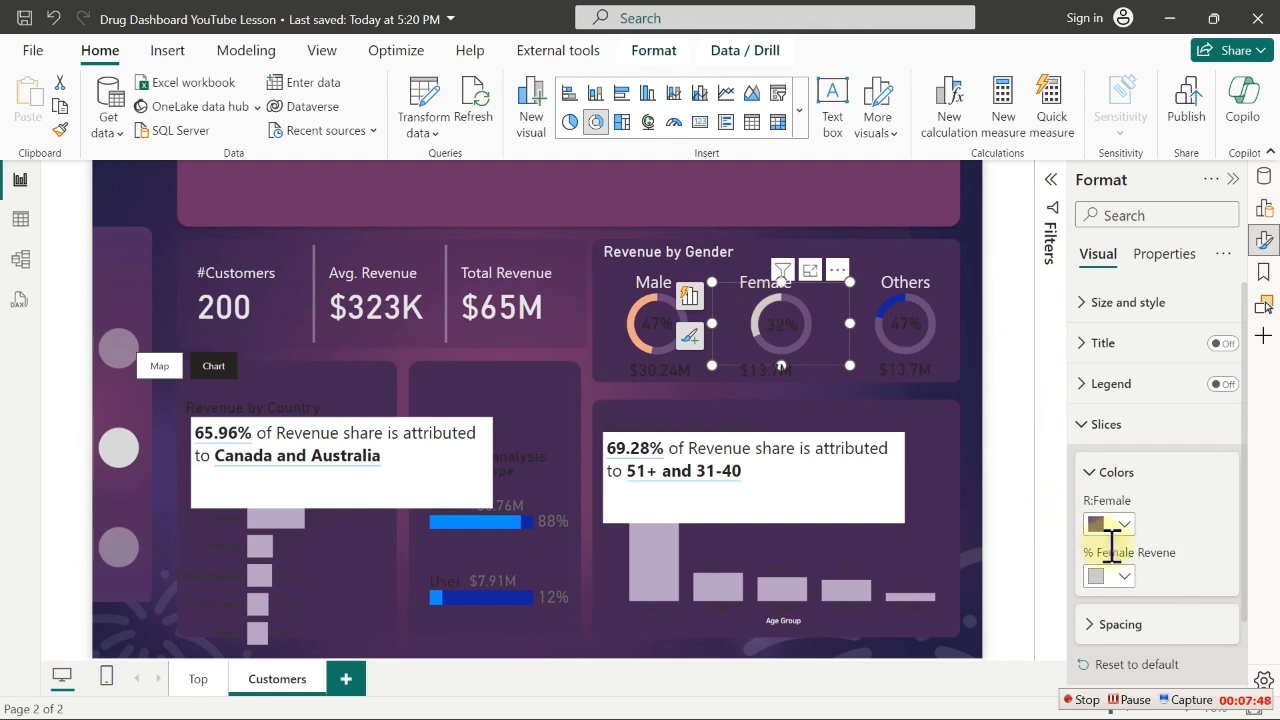
pyautogui.click(1118, 576)
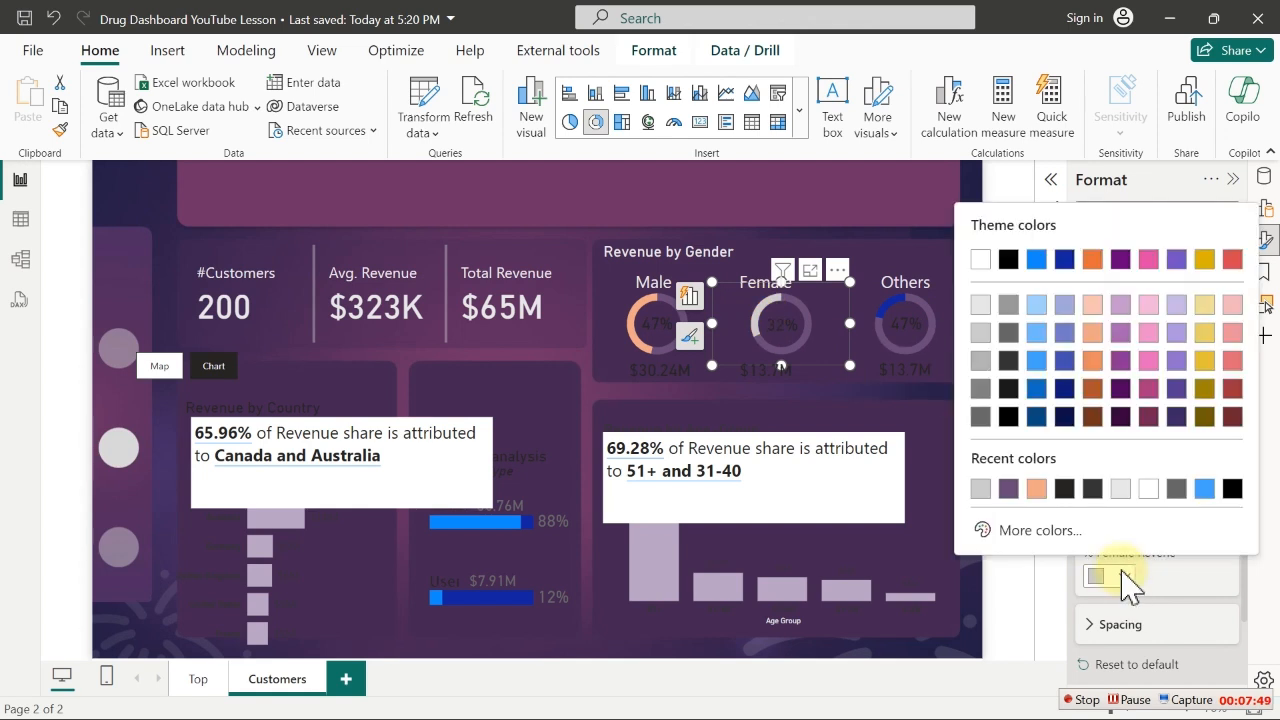
pyautogui.click(980, 308)
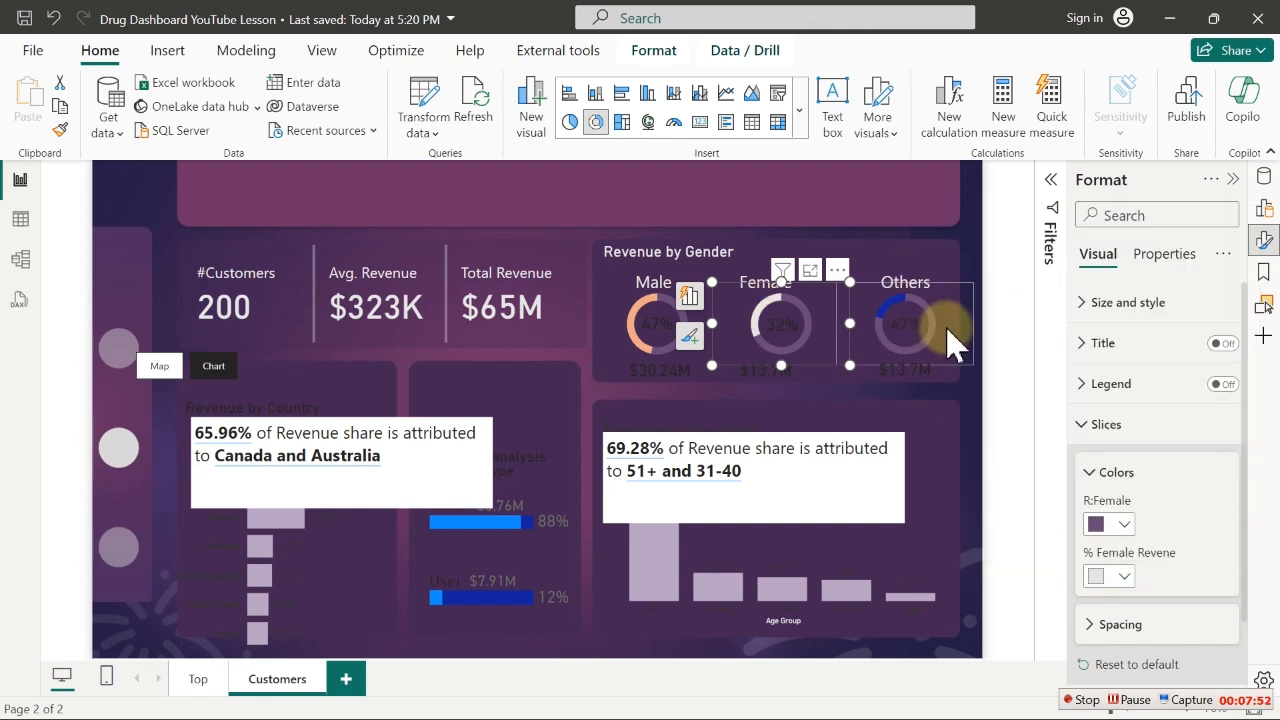
# Set the Others donut's % Other Revene slice to the custom pink #FCA0E0
pyautogui.click(956, 340)
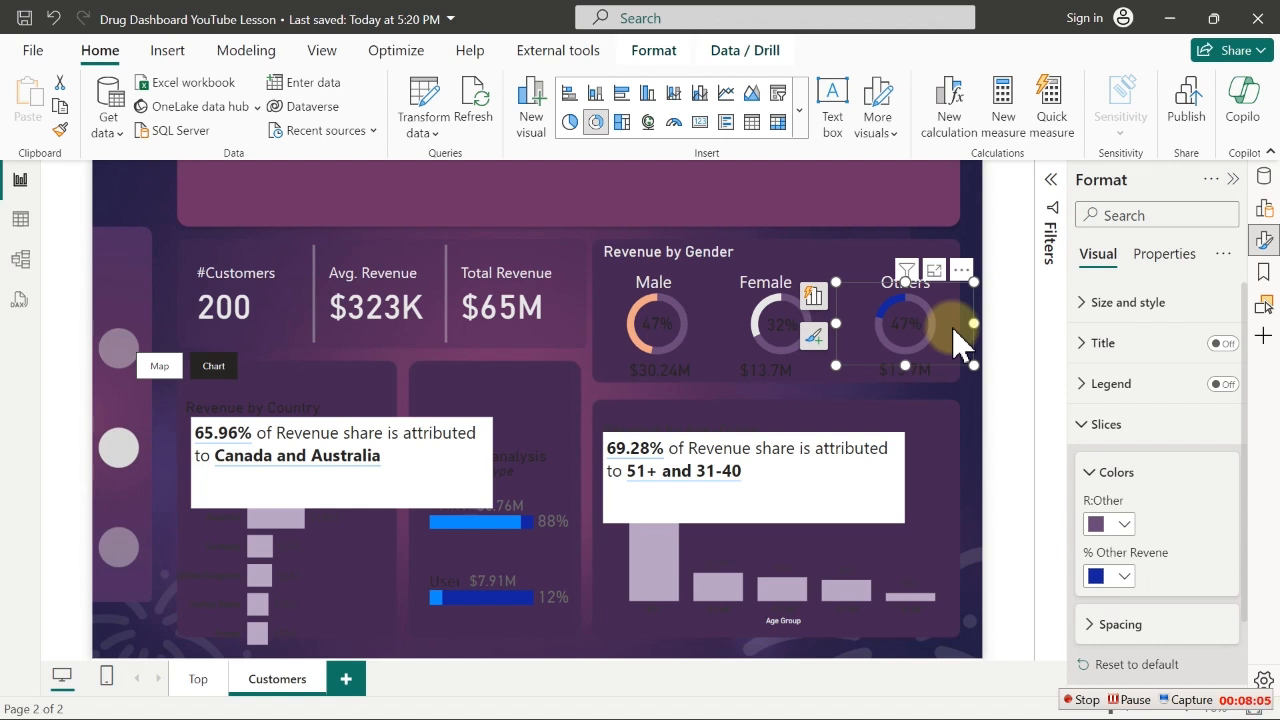
pyautogui.click(1120, 520)
pyautogui.click(1123, 578)
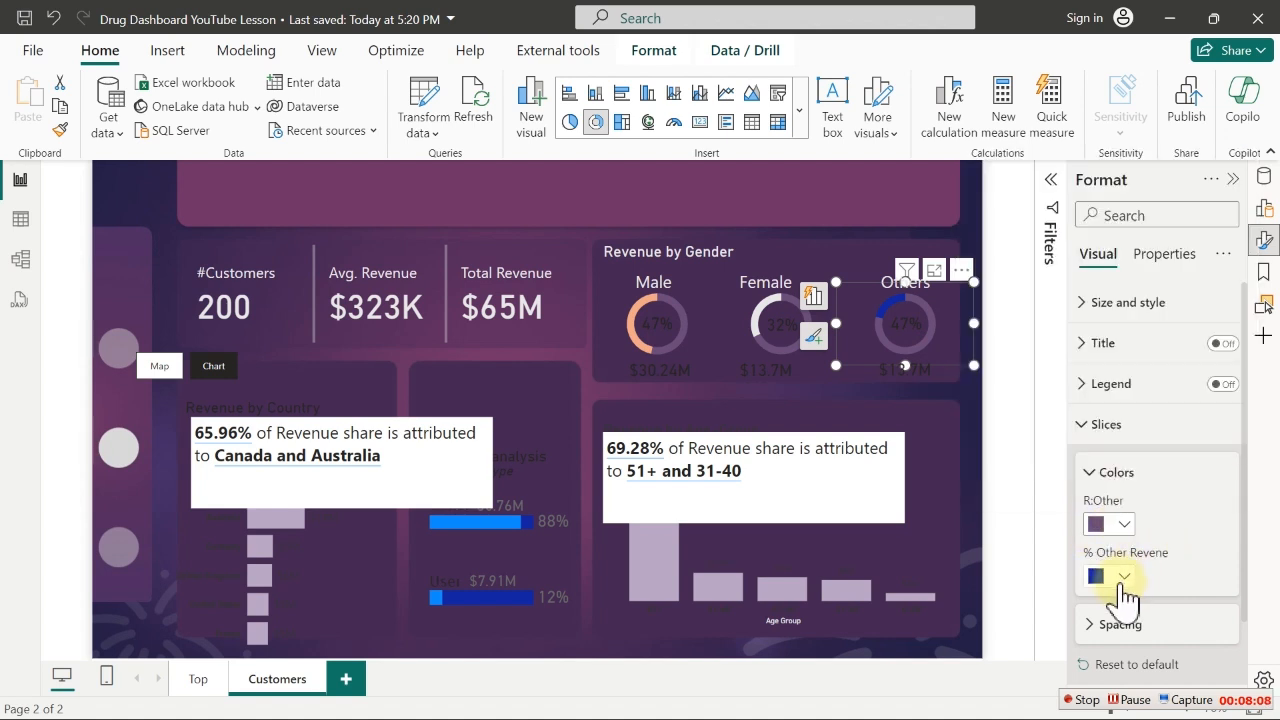
pyautogui.click(1118, 576)
pyautogui.click(1063, 538)
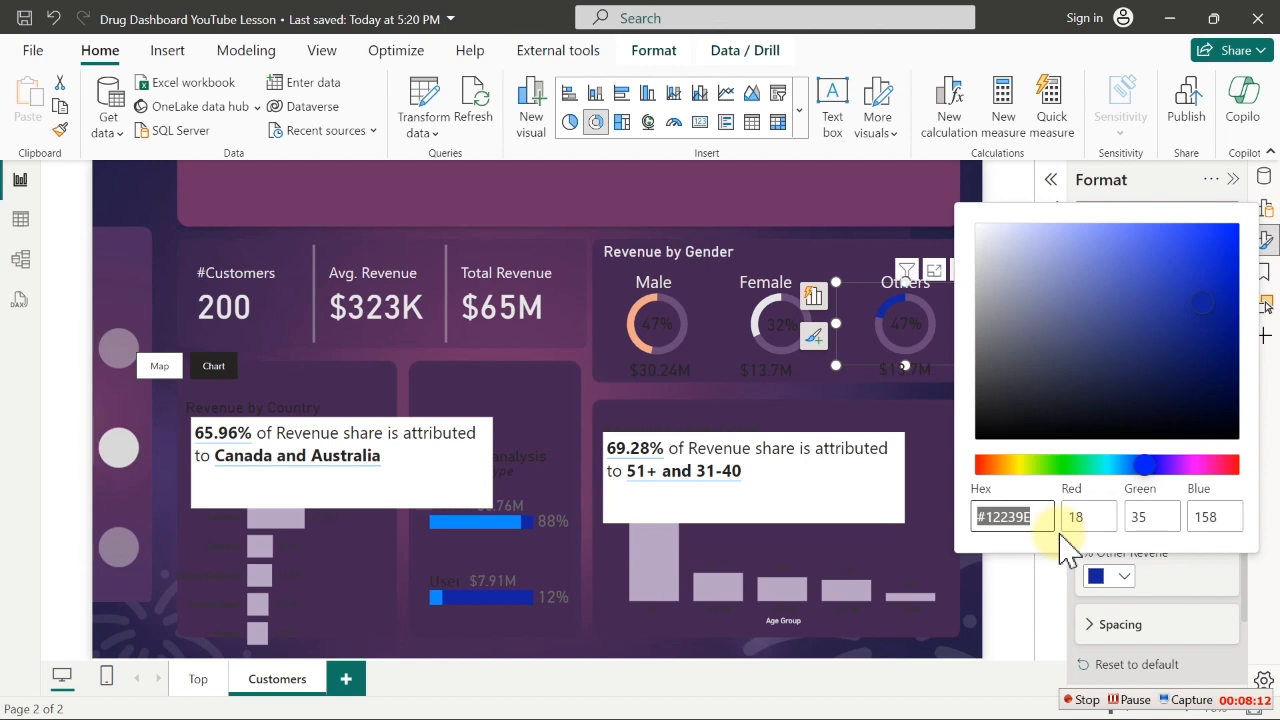
pyautogui.write('fca')
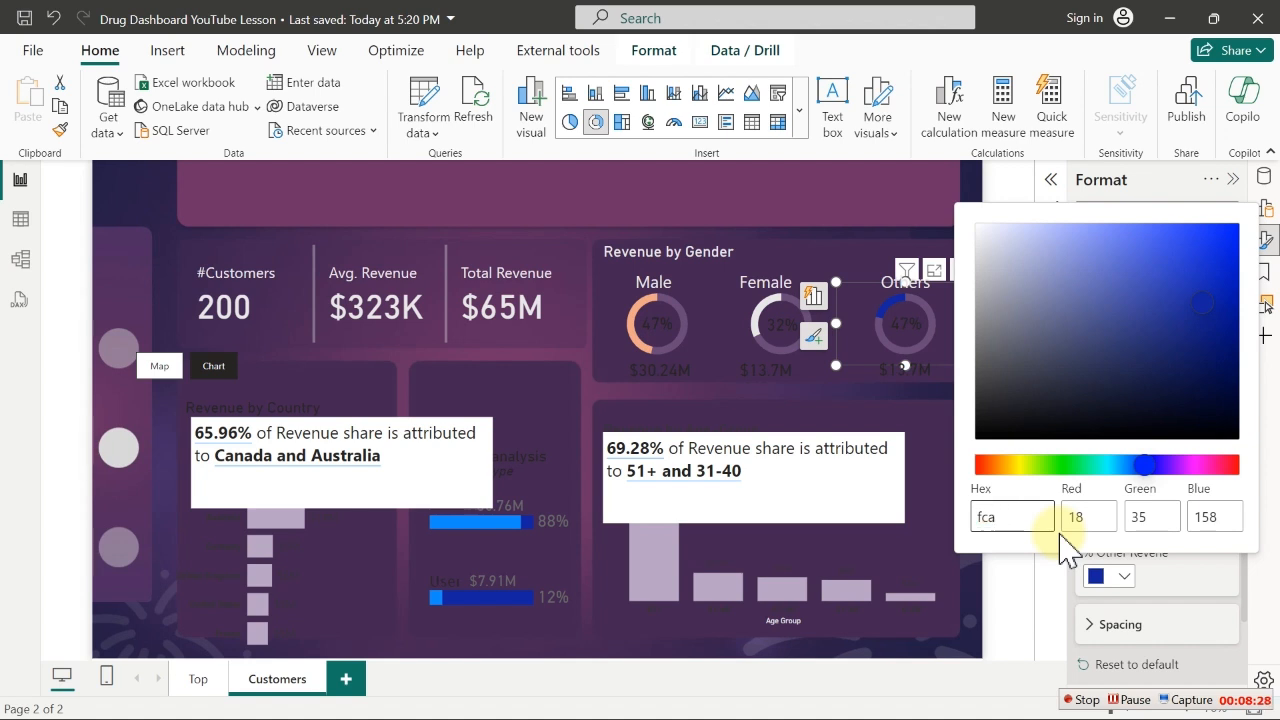
pyautogui.write('0E0')
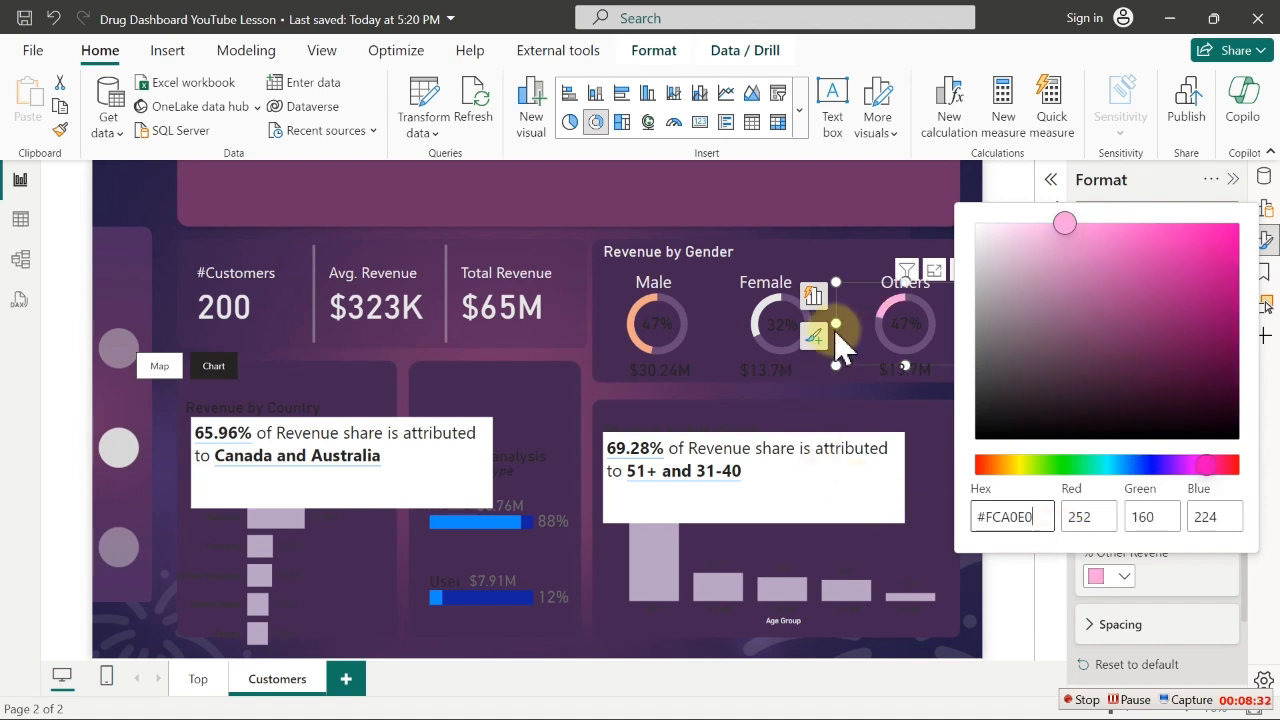
pyautogui.click(826, 197)
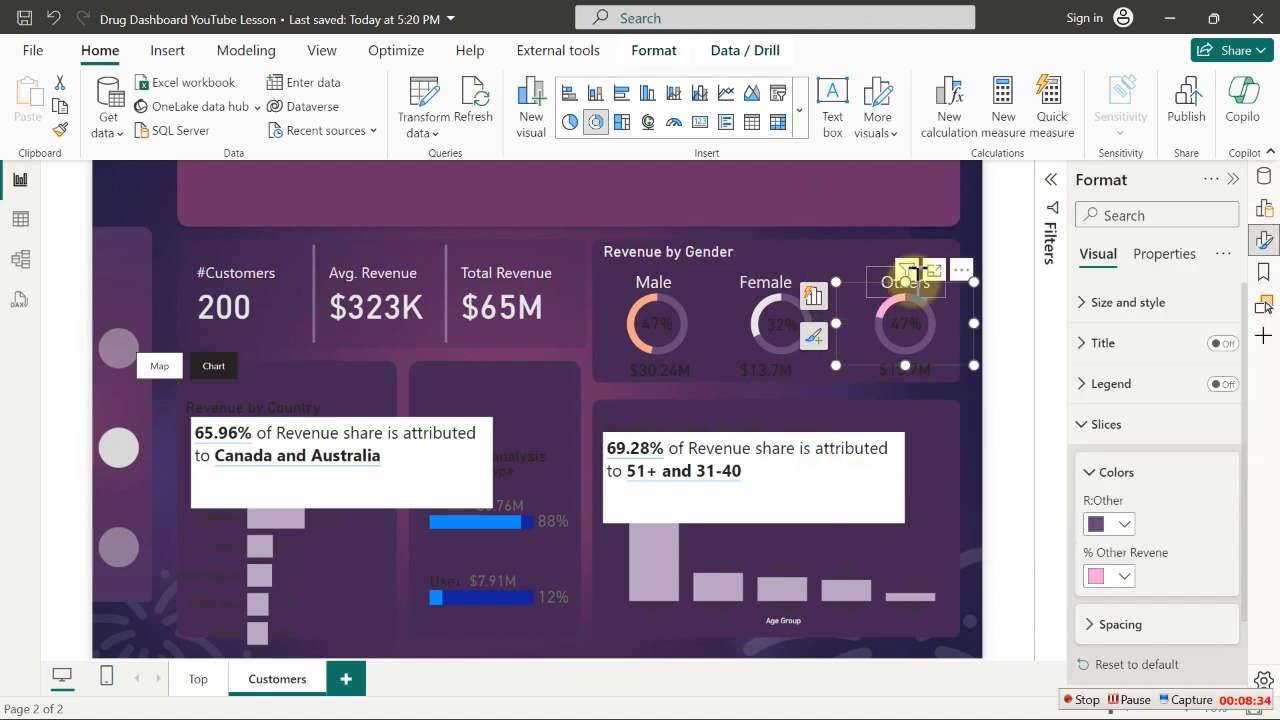
# Set the callout value colour of the Male donut's percentage card to the recently used light orange
pyautogui.click(648, 312)
pyautogui.click(1110, 390)
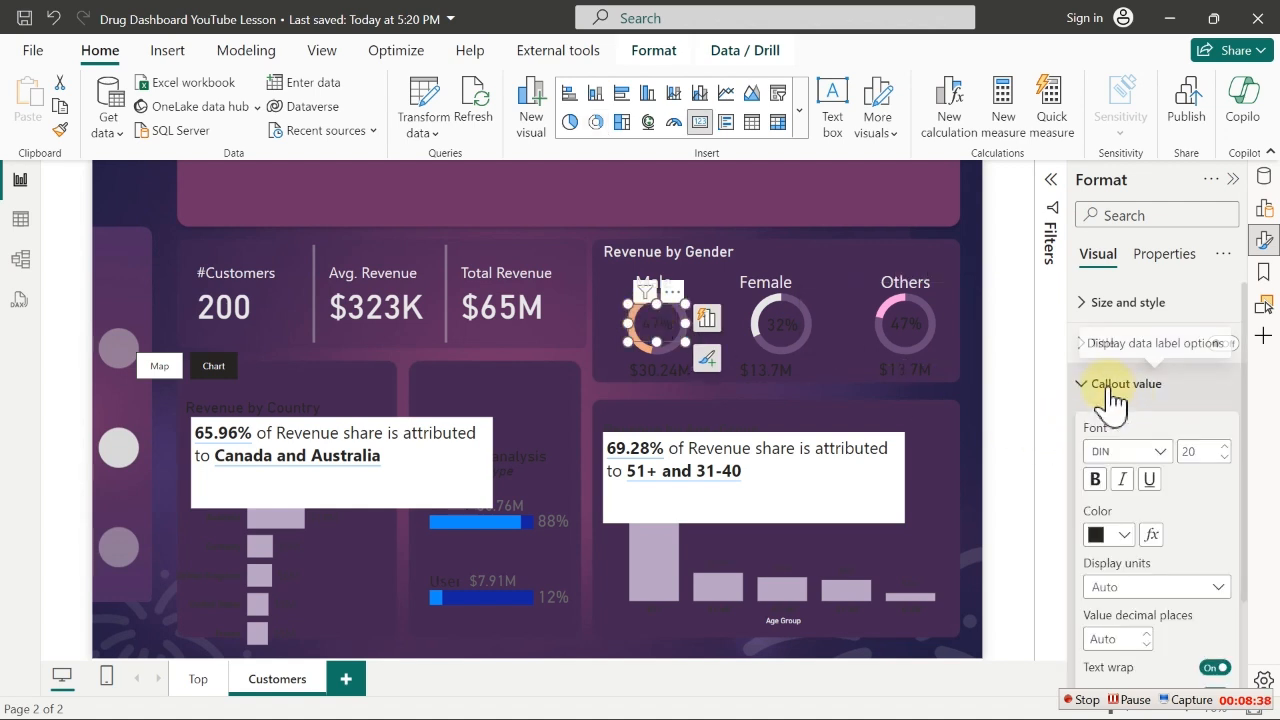
pyautogui.click(1122, 535)
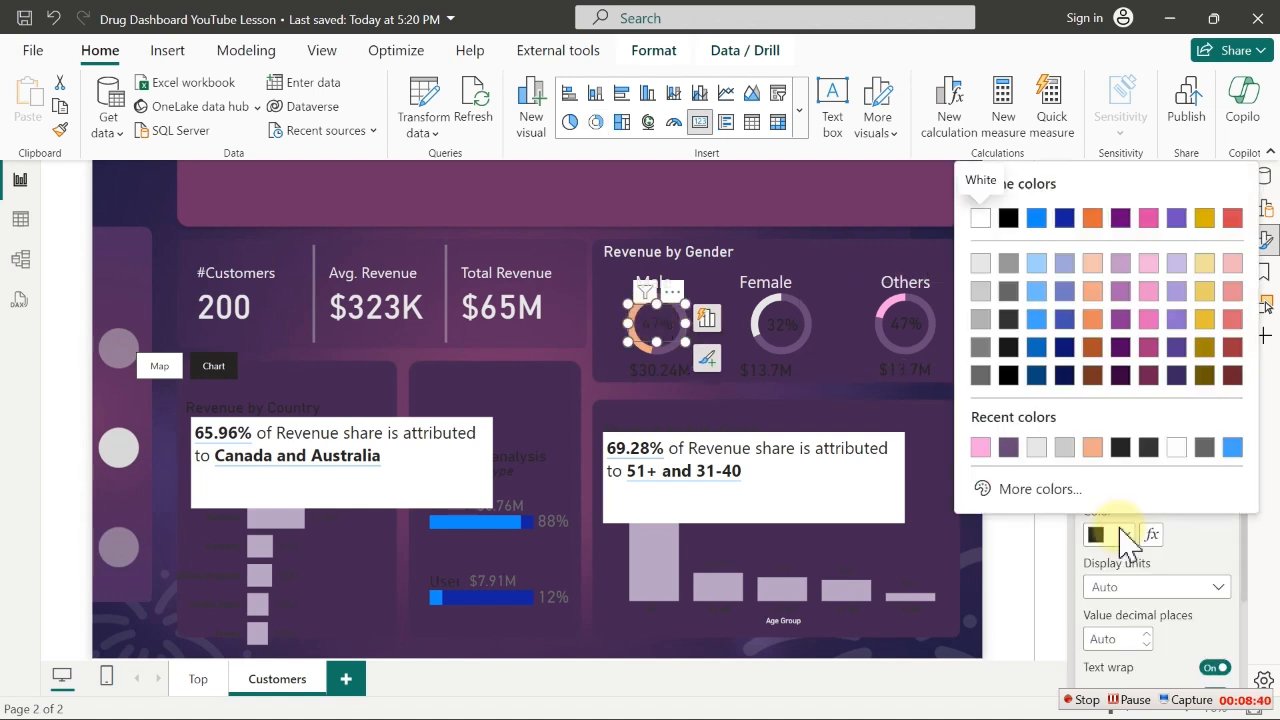
pyautogui.click(1098, 446)
# Set the callout value colour of the Female donut's percentage card to the lightest grey in the theme colours
pyautogui.click(820, 335)
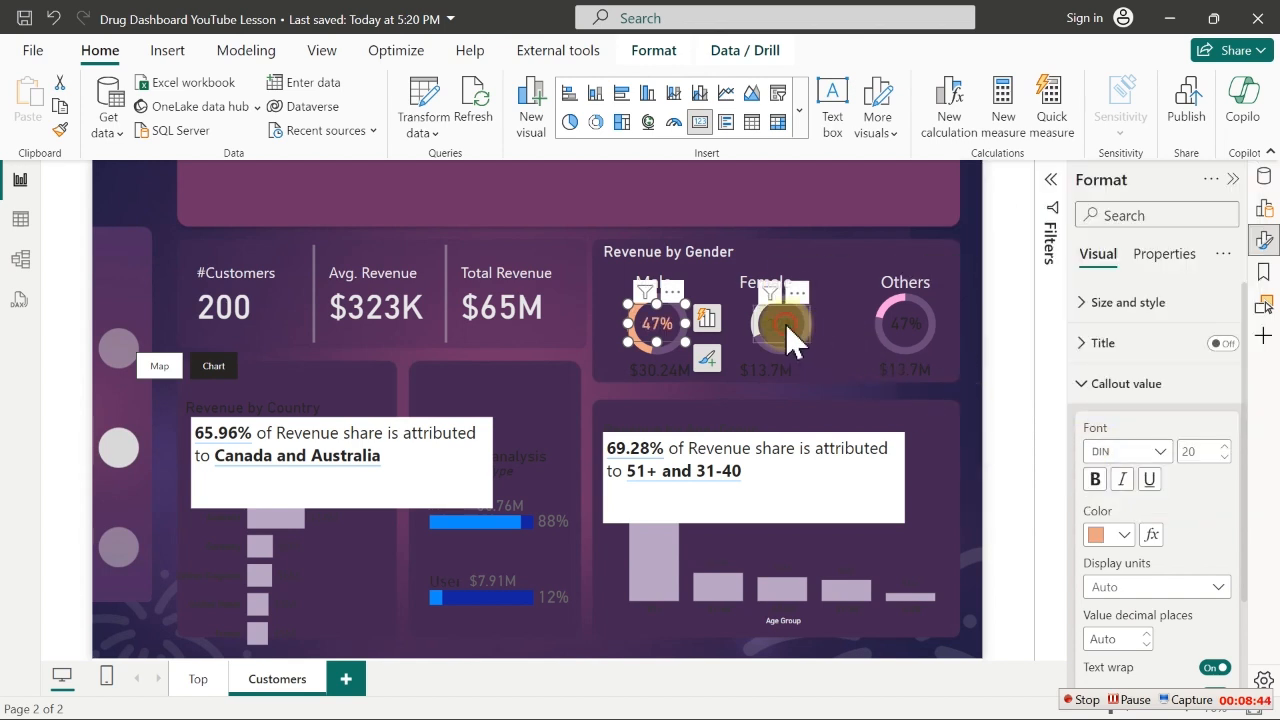
pyautogui.click(1105, 535)
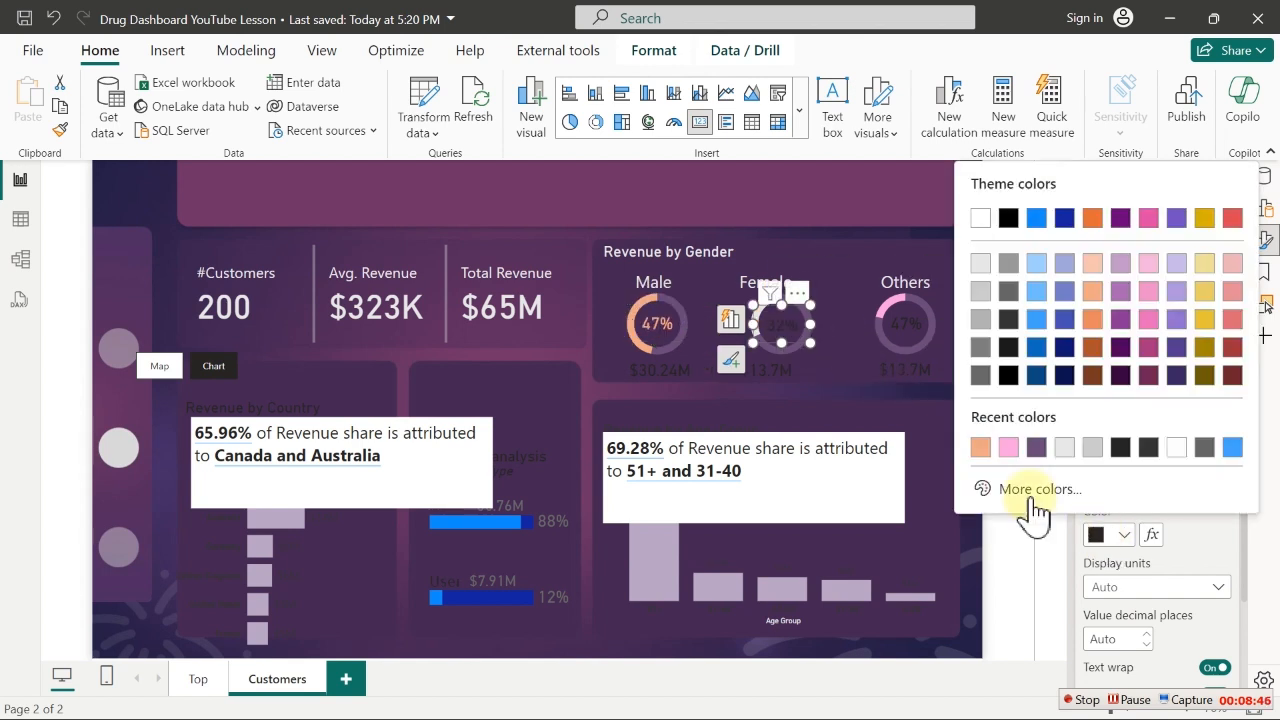
pyautogui.click(981, 264)
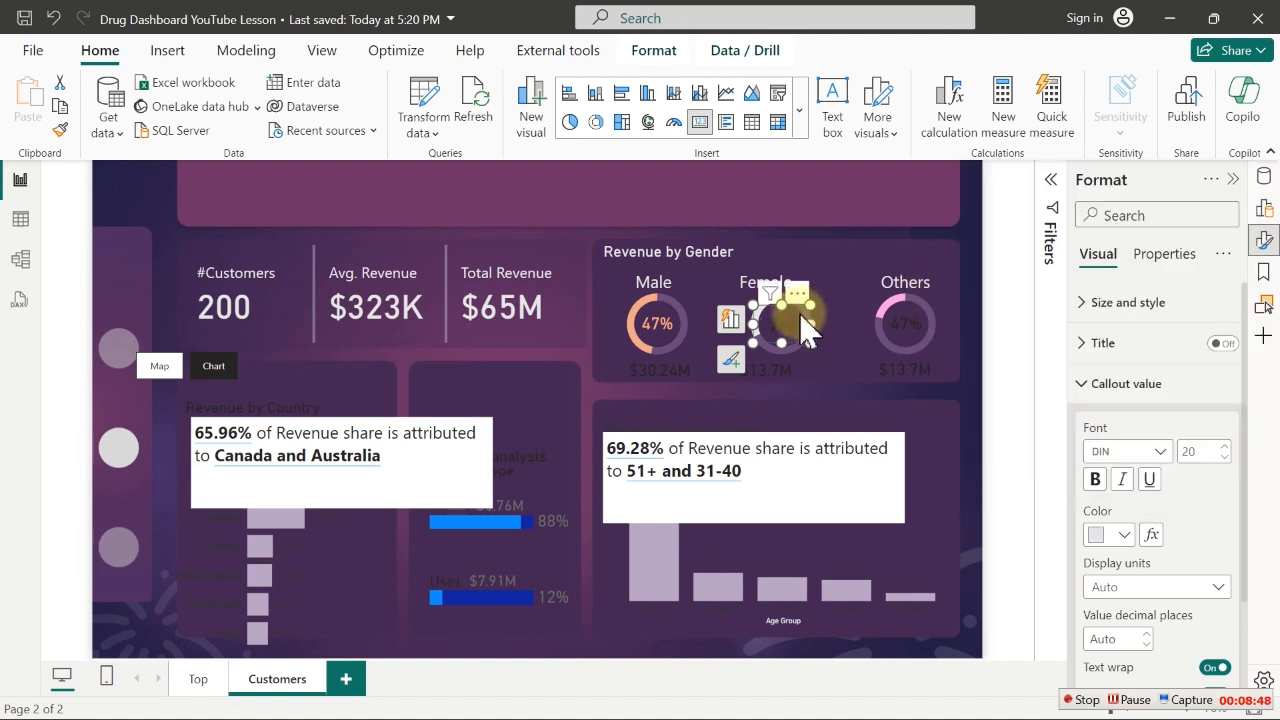
# Set the callout value colour of the Others donut's percentage card to the recently used pink
pyautogui.click(903, 322)
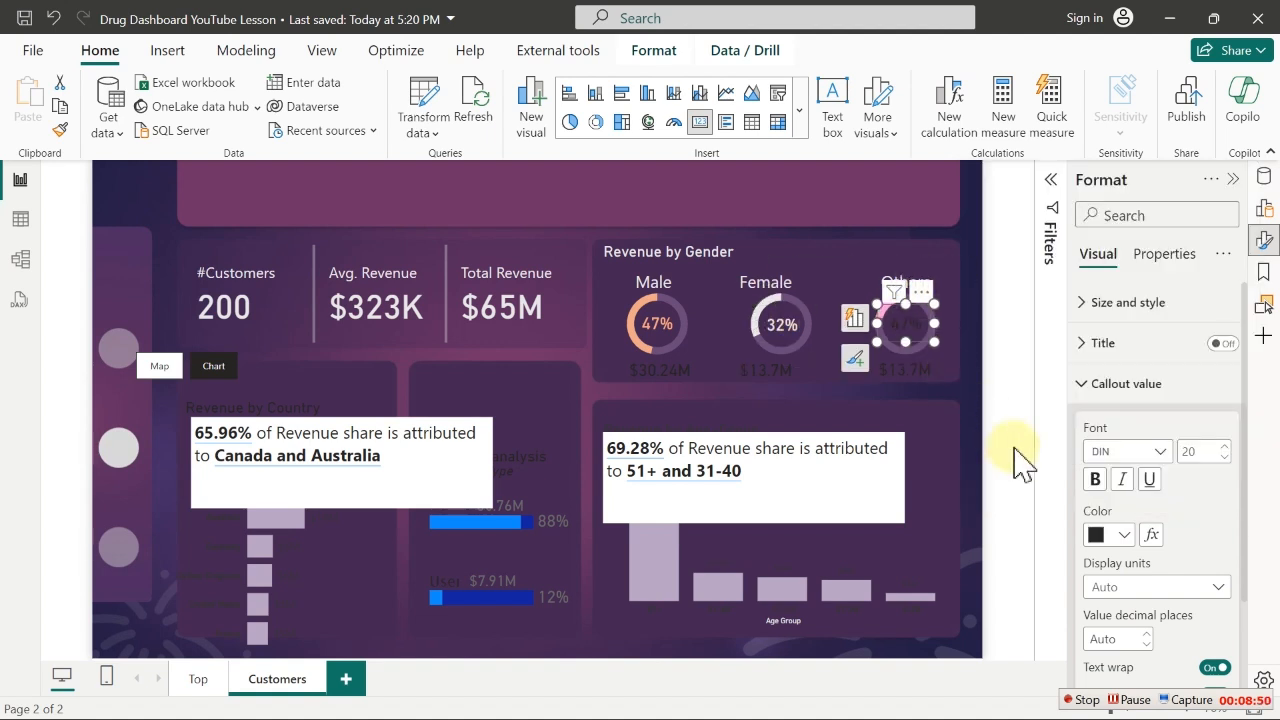
pyautogui.click(1110, 537)
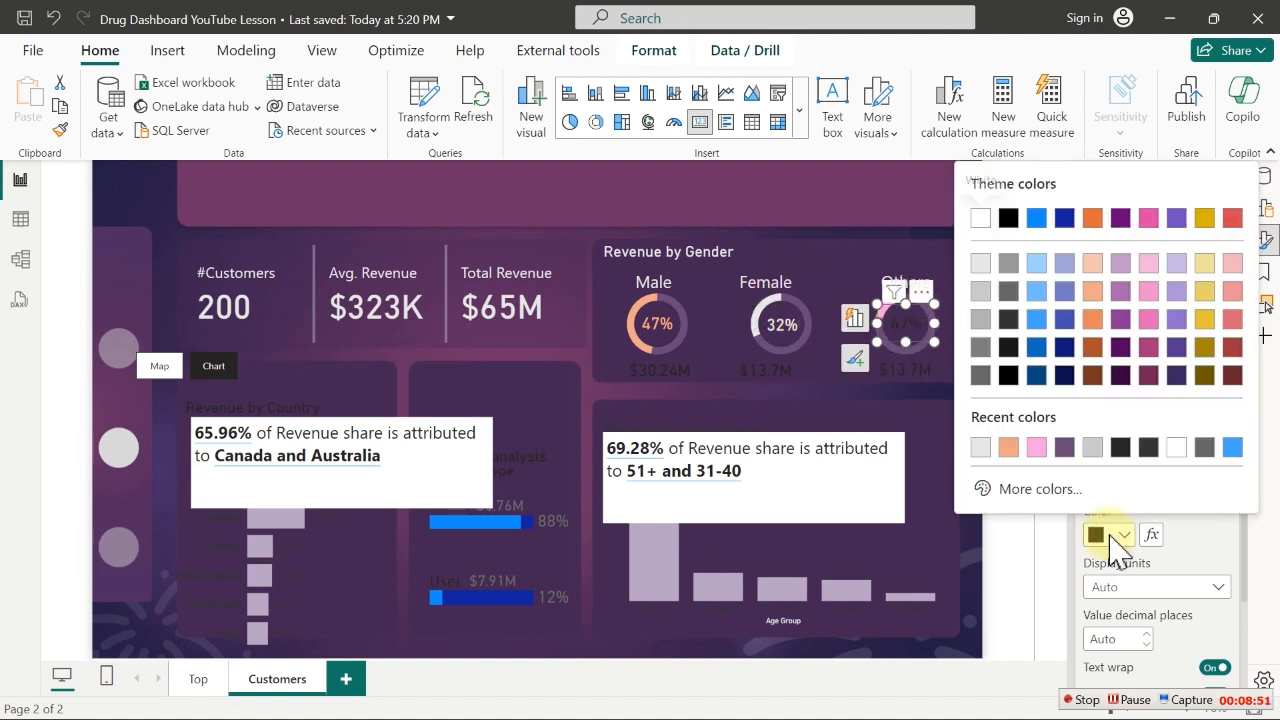
pyautogui.click(1037, 449)
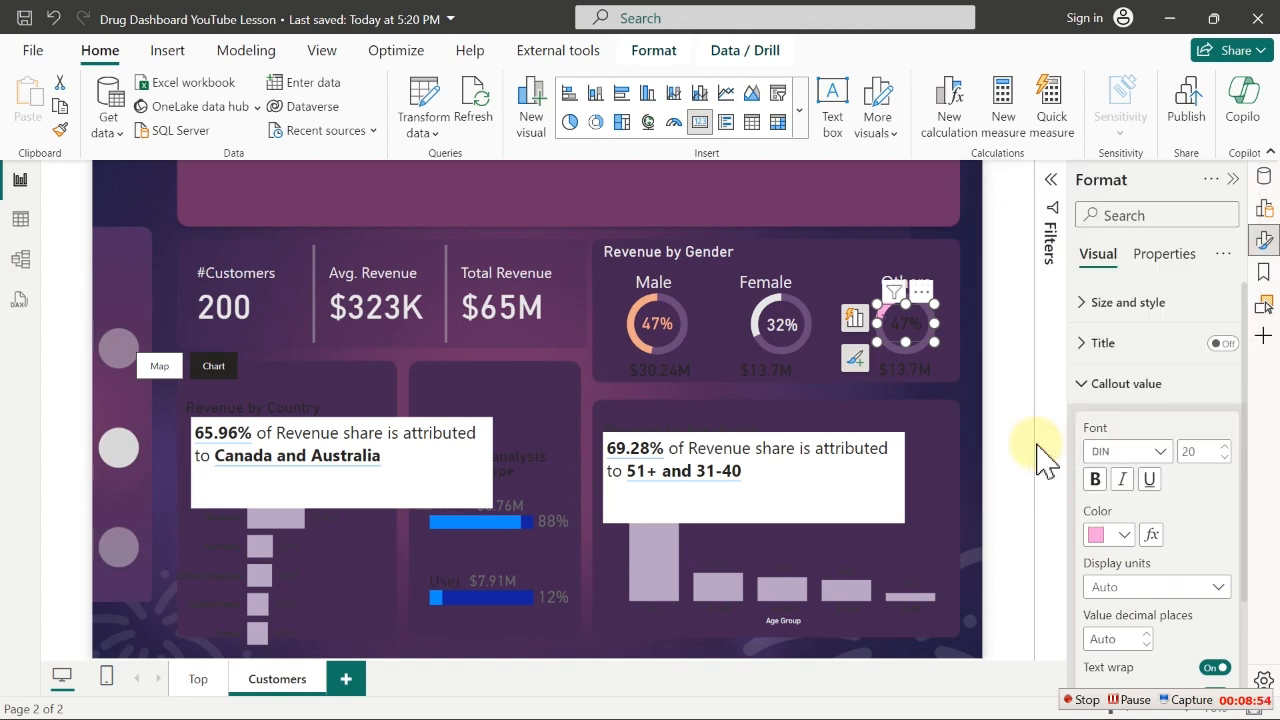
pyautogui.click(838, 215)
# Set the callout value colour of the revenue card below the Male donut to the recent light orange
pyautogui.click(657, 366)
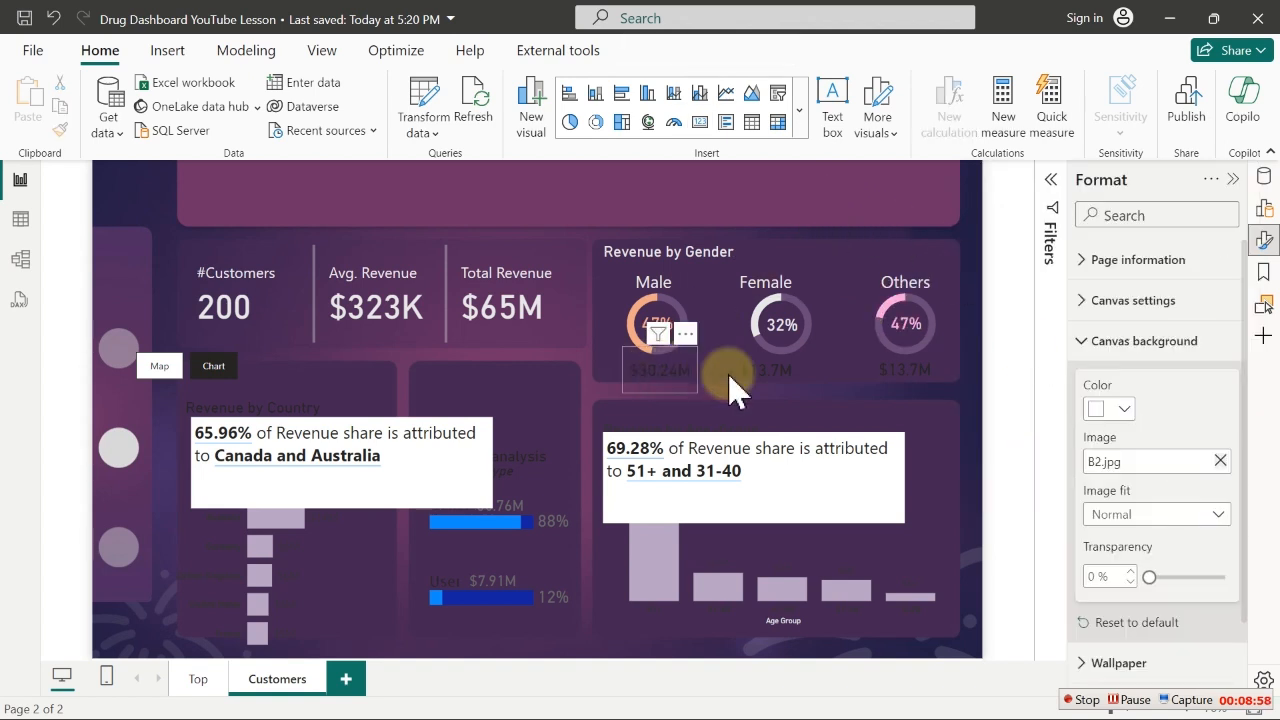
pyautogui.click(1123, 535)
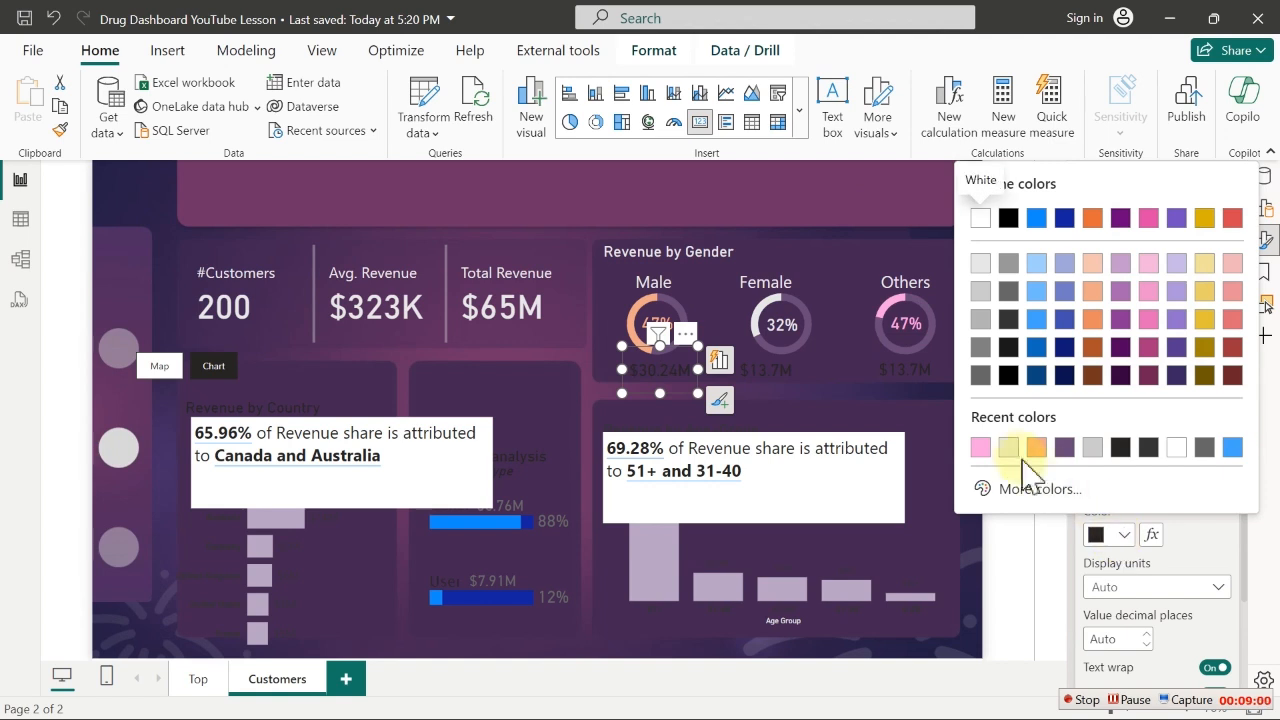
pyautogui.click(1036, 447)
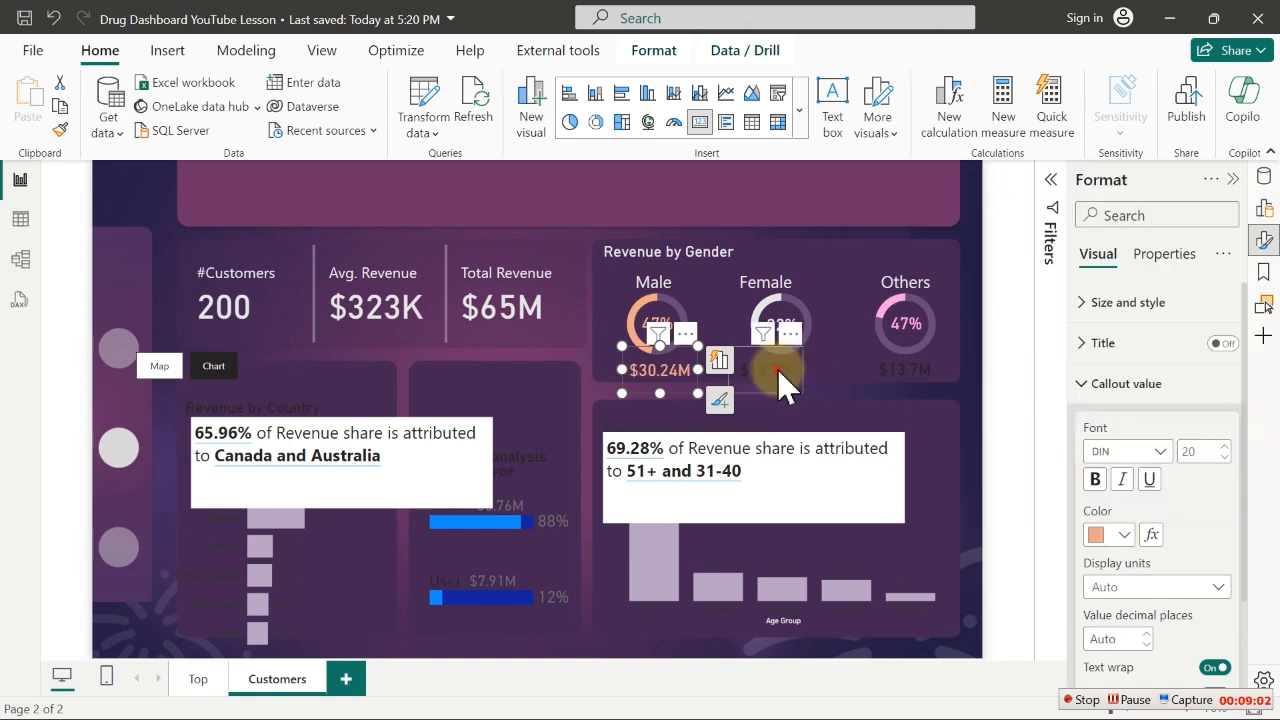
# Colour the revenue value below the Female donut the lightest theme grey and shift its card right, centred under the donut
pyautogui.click(777, 368)
pyautogui.click(1113, 540)
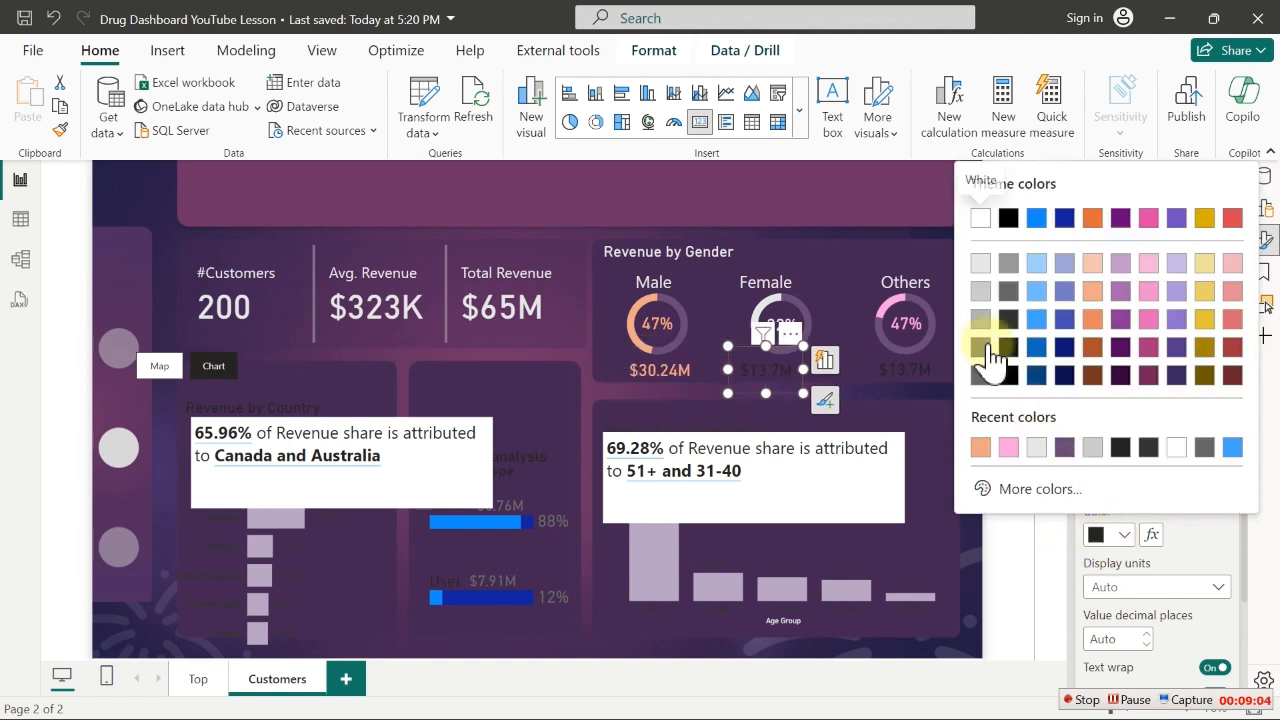
pyautogui.click(980, 262)
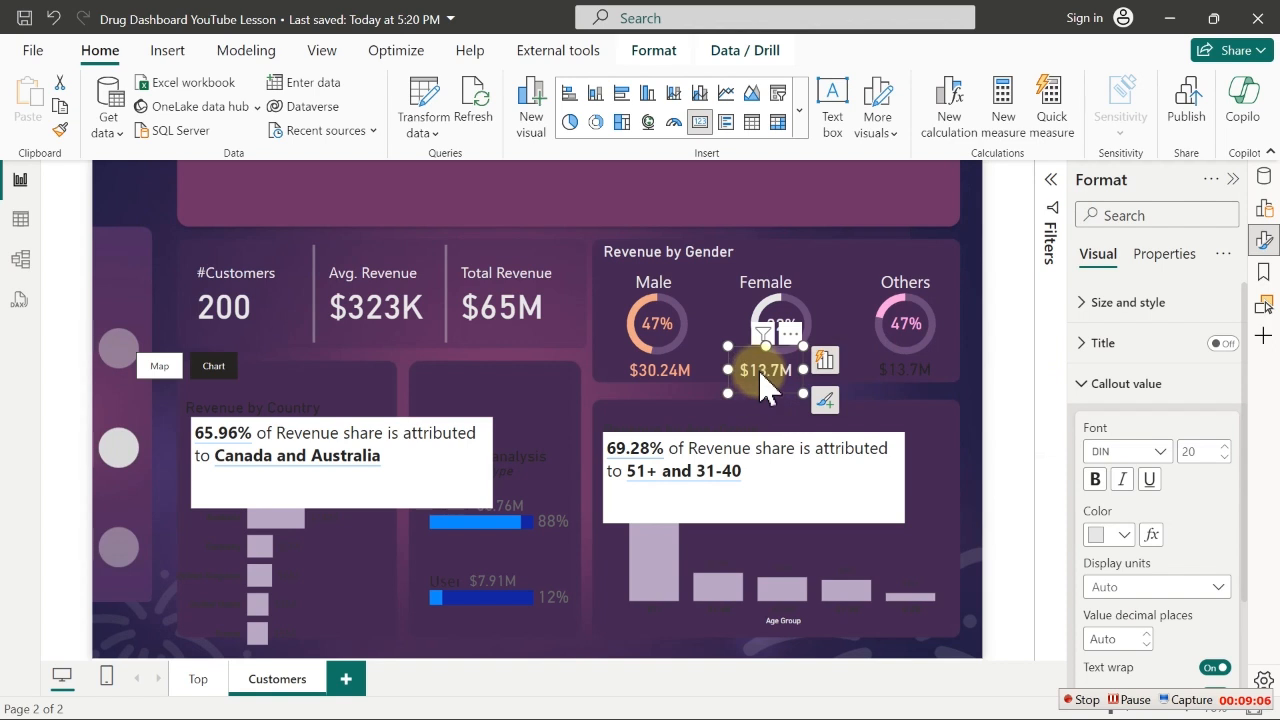
pyautogui.moveTo(762, 393); pyautogui.dragTo(786, 385)
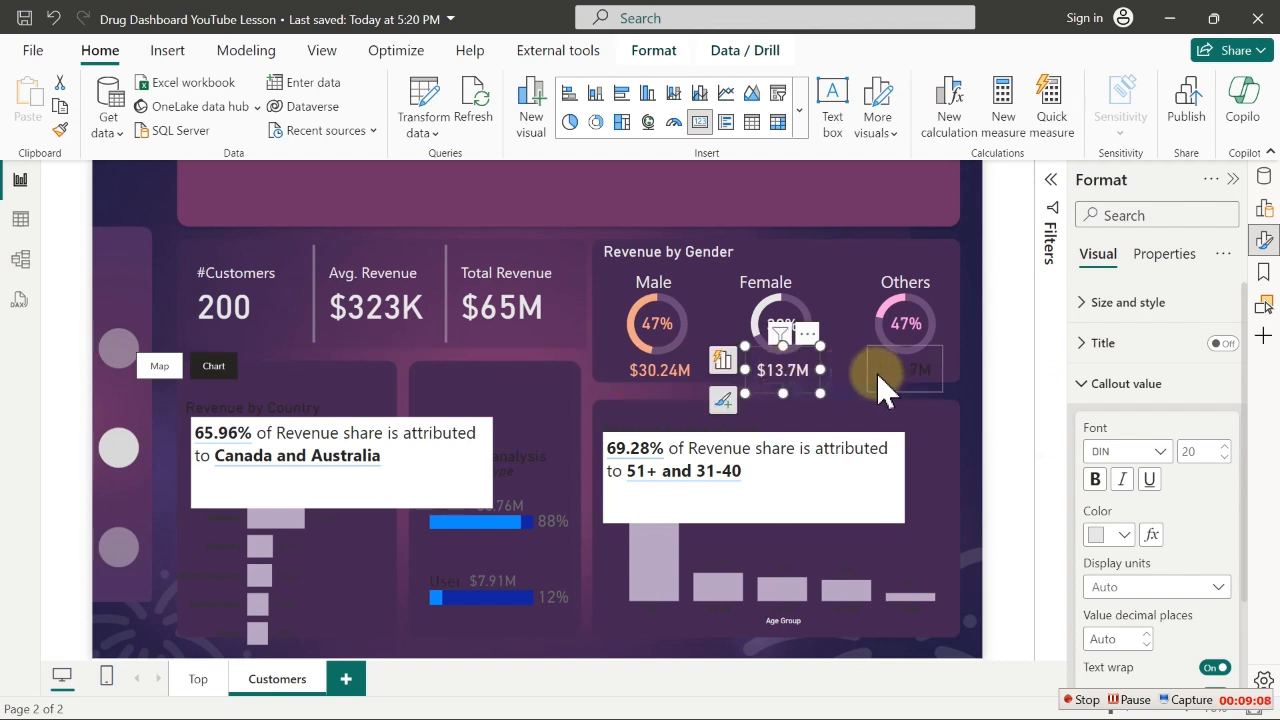
# Set the callout value colour of the revenue card below the Others donut to the recent pink
pyautogui.click(911, 389)
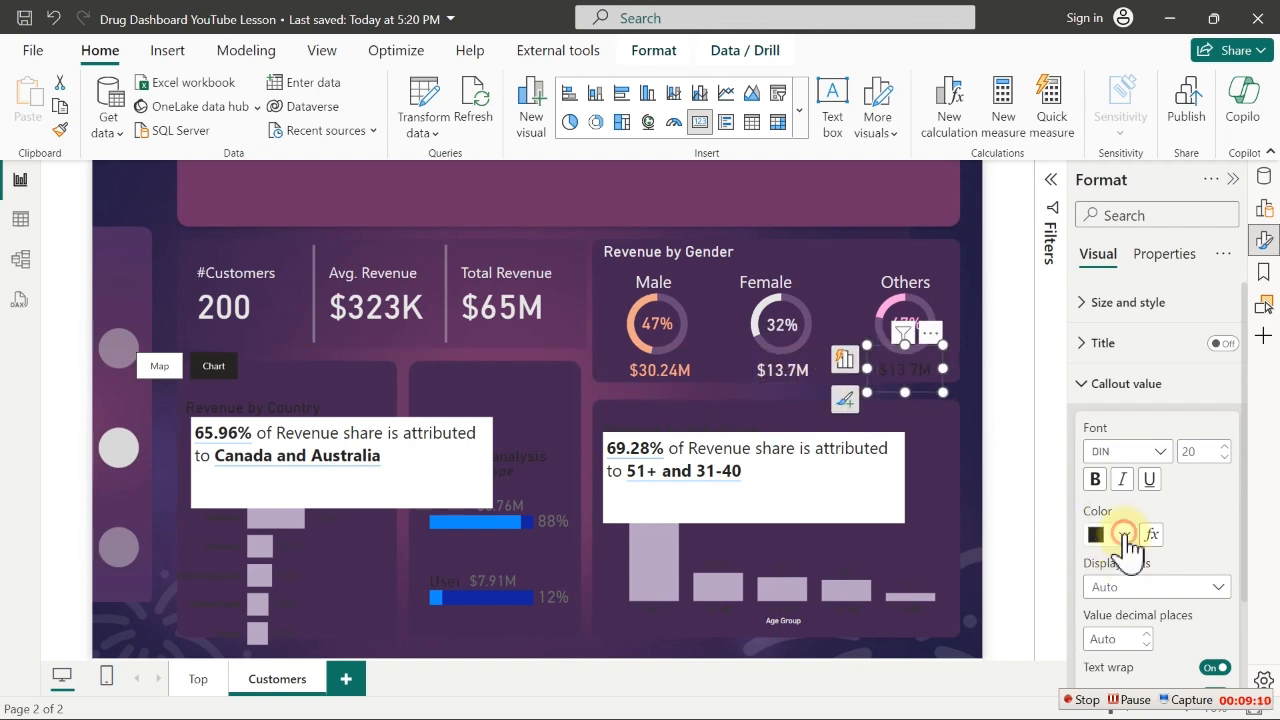
pyautogui.click(1124, 535)
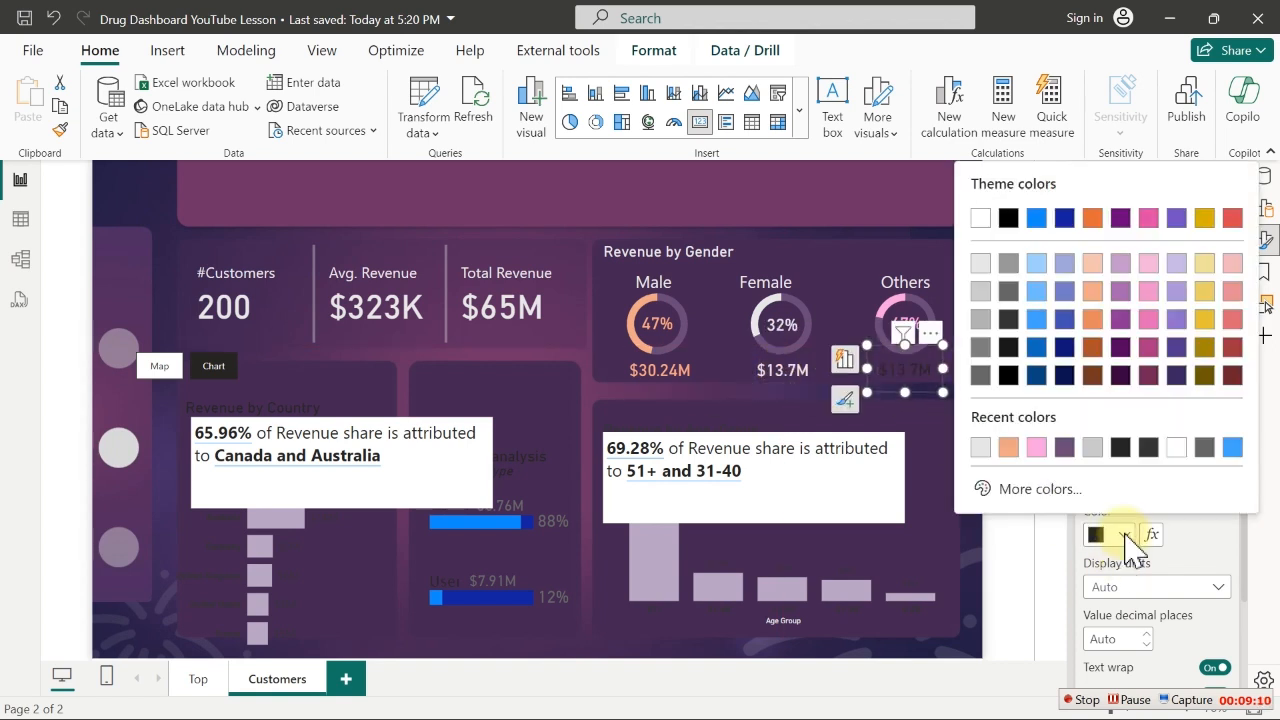
pyautogui.click(1037, 447)
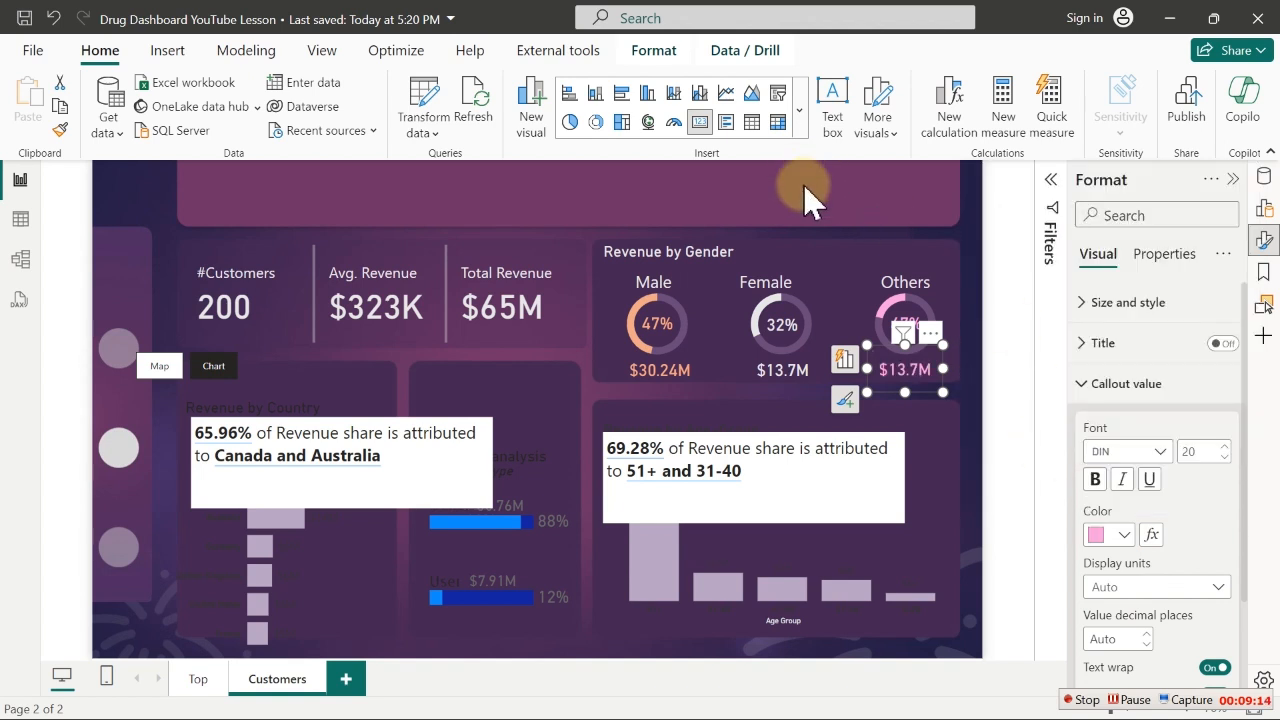
pyautogui.click(803, 183)
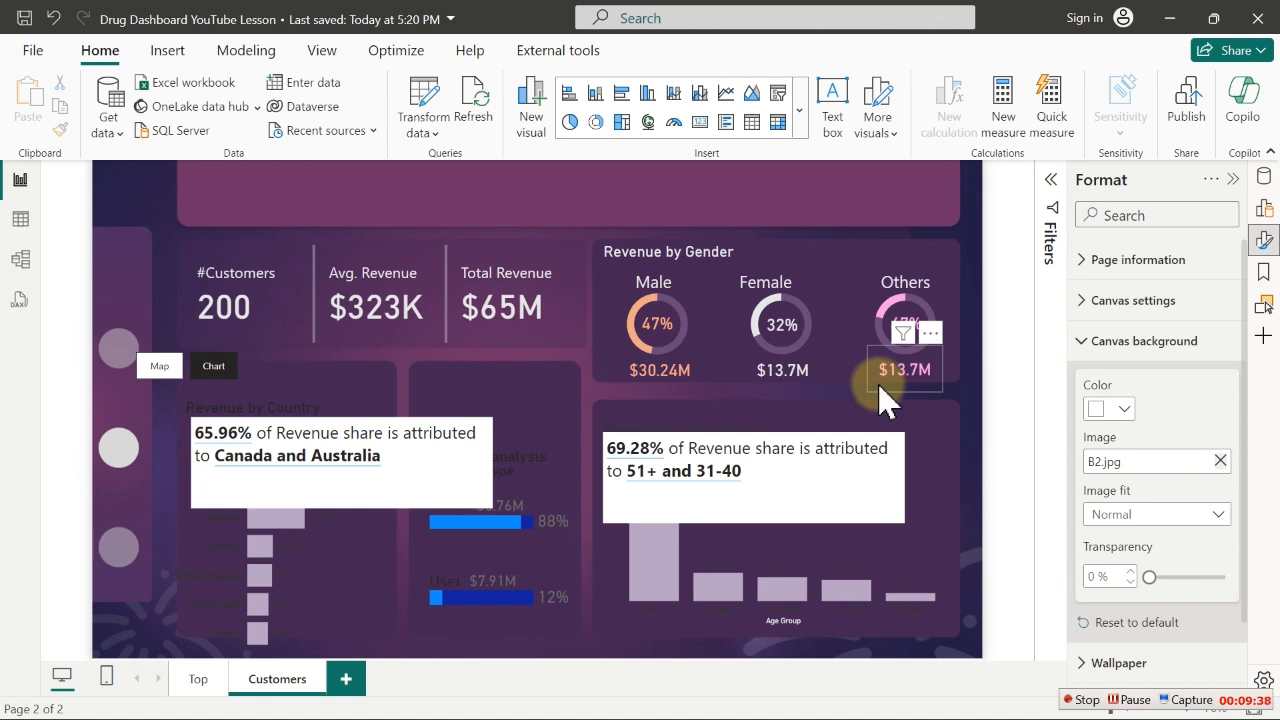
# Switch to the Editable BG presentation in PowerPoint and shorten slide 2's lower-right panel by lowering its top edge slightly
pyautogui.press('super')
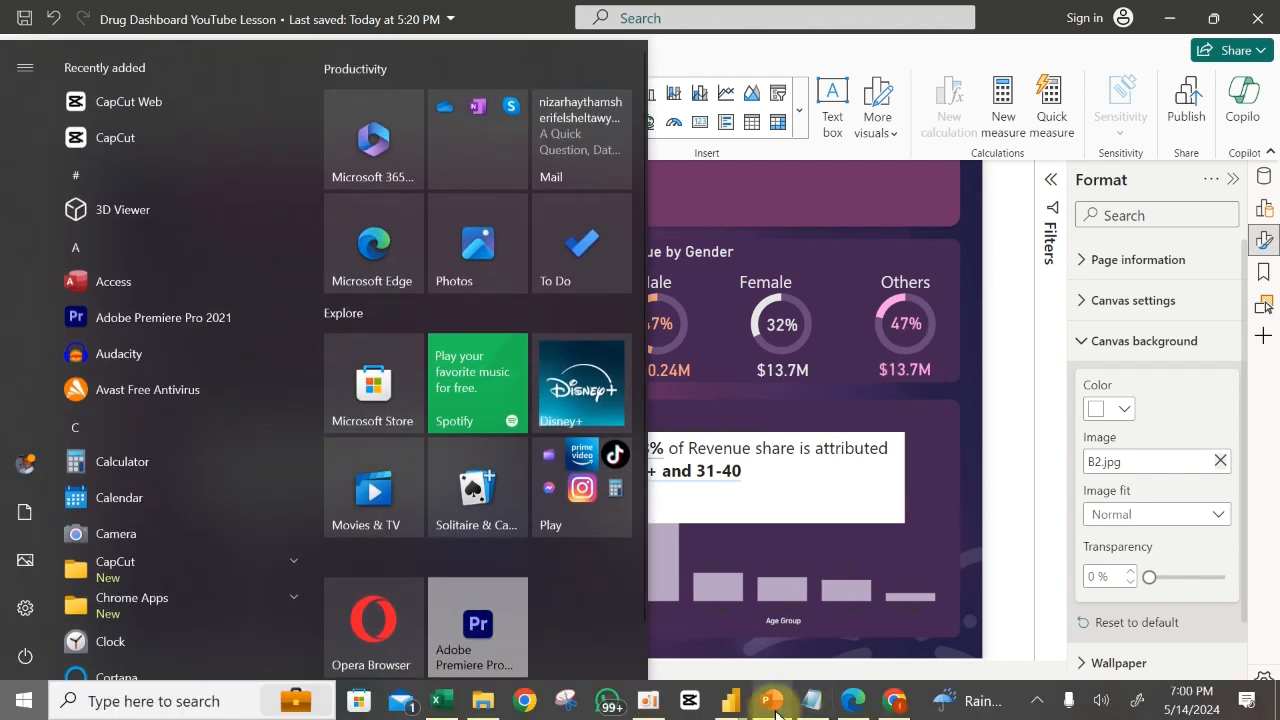
pyautogui.click(770, 708)
pyautogui.click(952, 367)
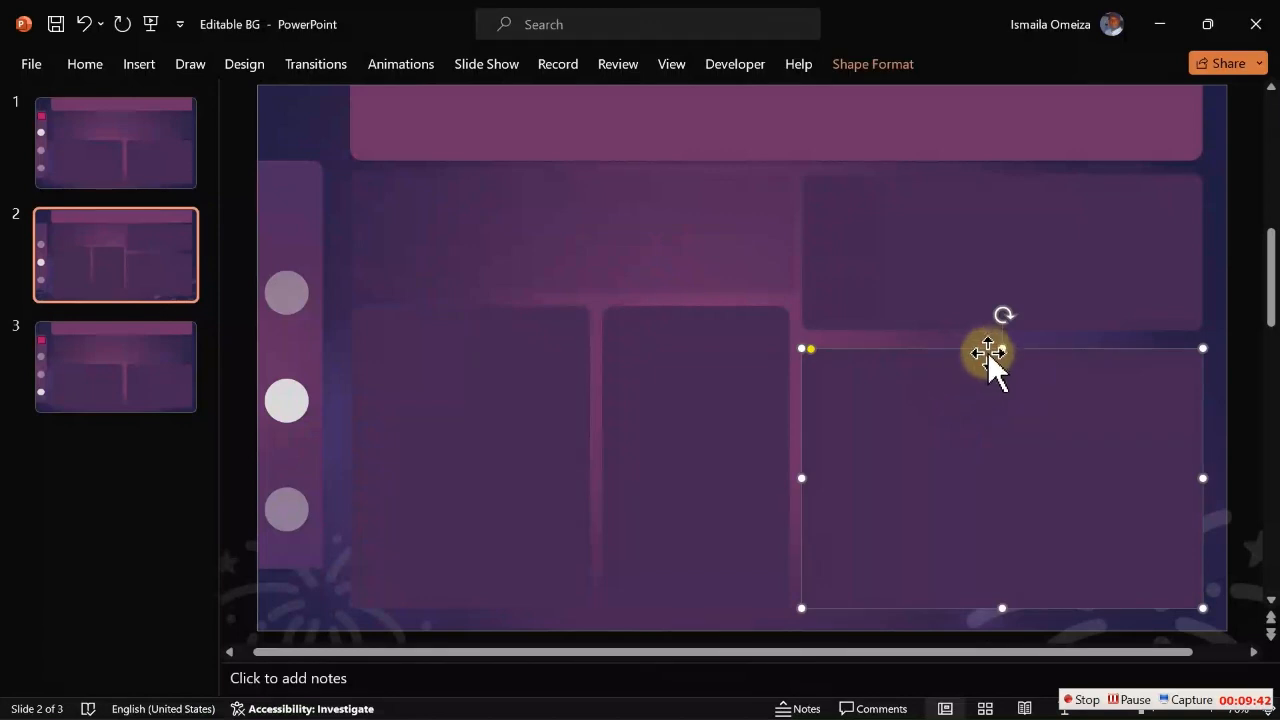
pyautogui.press('Delete')
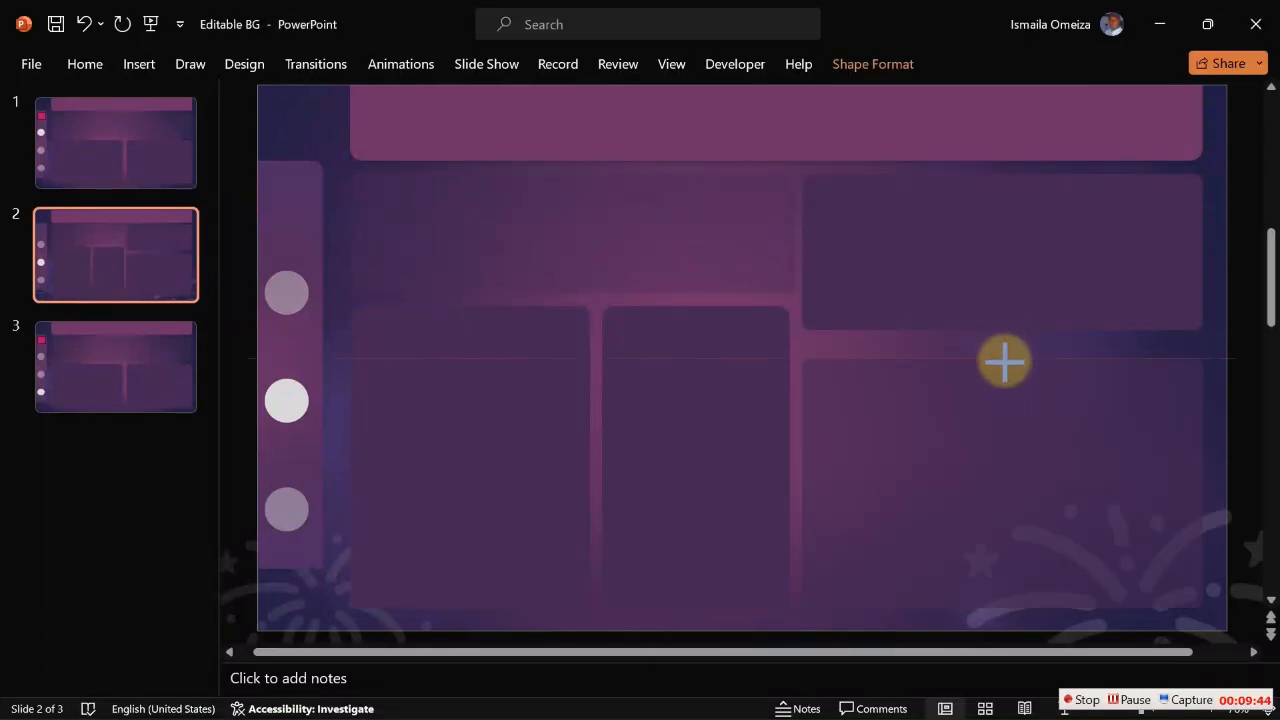
pyautogui.click(1004, 369)
# Extend slide 2's upper-right panel slightly downward, leaving a narrow gap above the lower-right panel
pyautogui.click(996, 318)
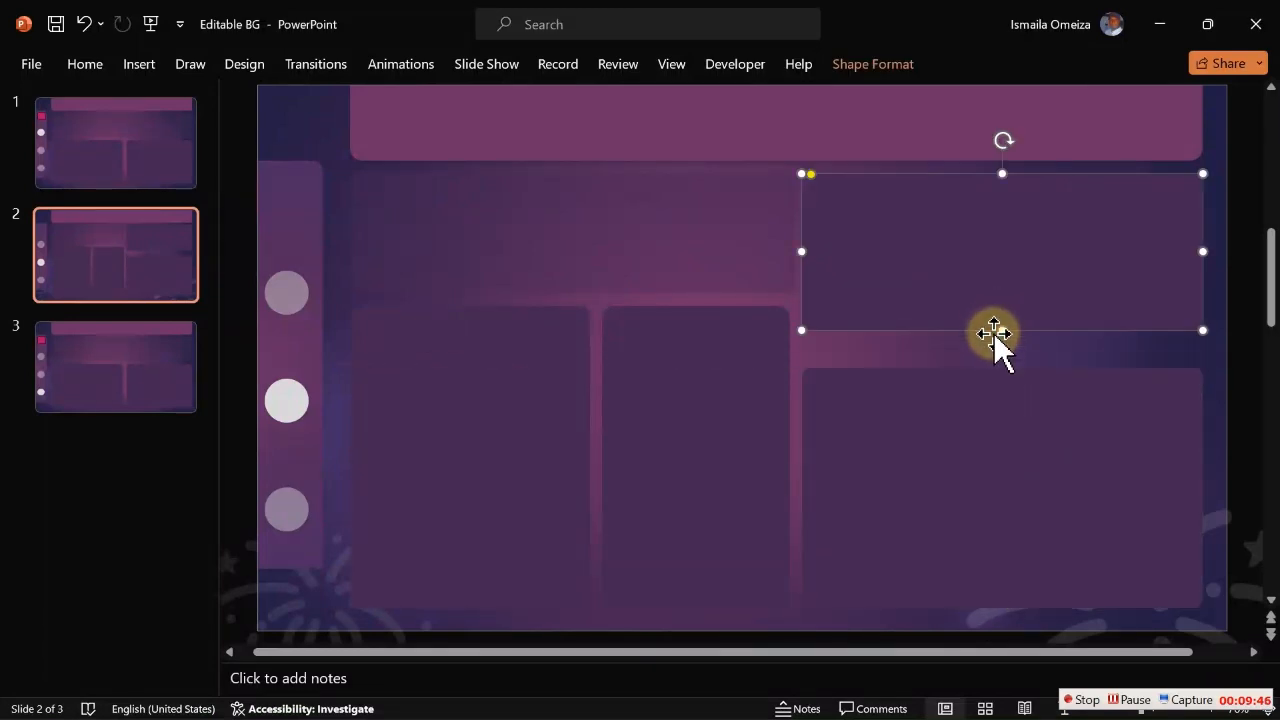
pyautogui.press('Delete')
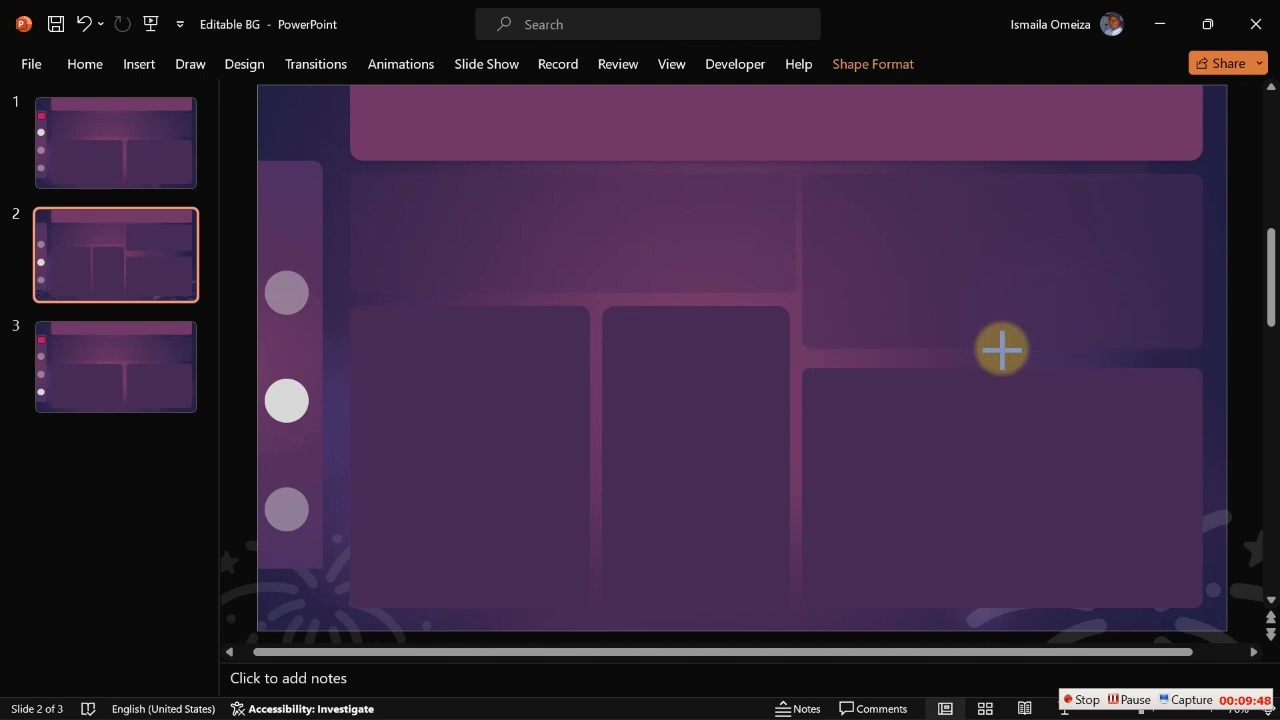
pyautogui.hotkey('ctrl', 'z')
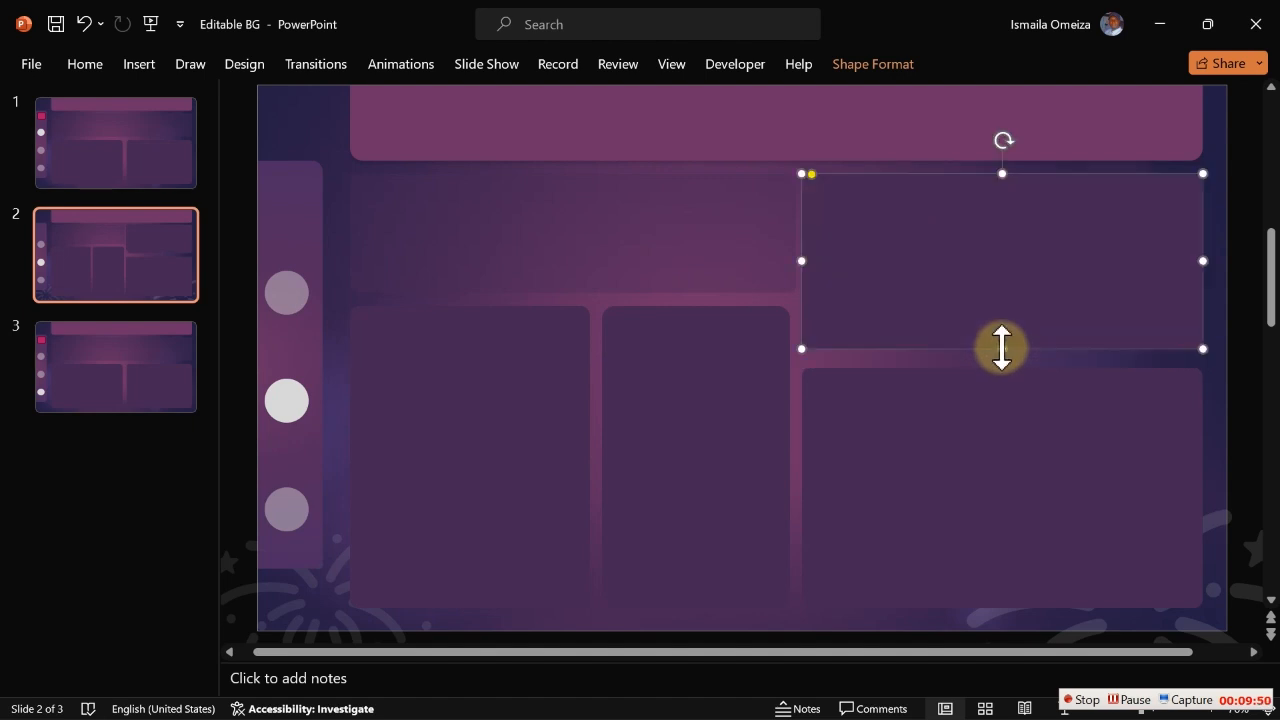
# Export only the current slide as a JPEG to the Drug Dataset folder, replacing the existing B2 image
pyautogui.click(32, 64)
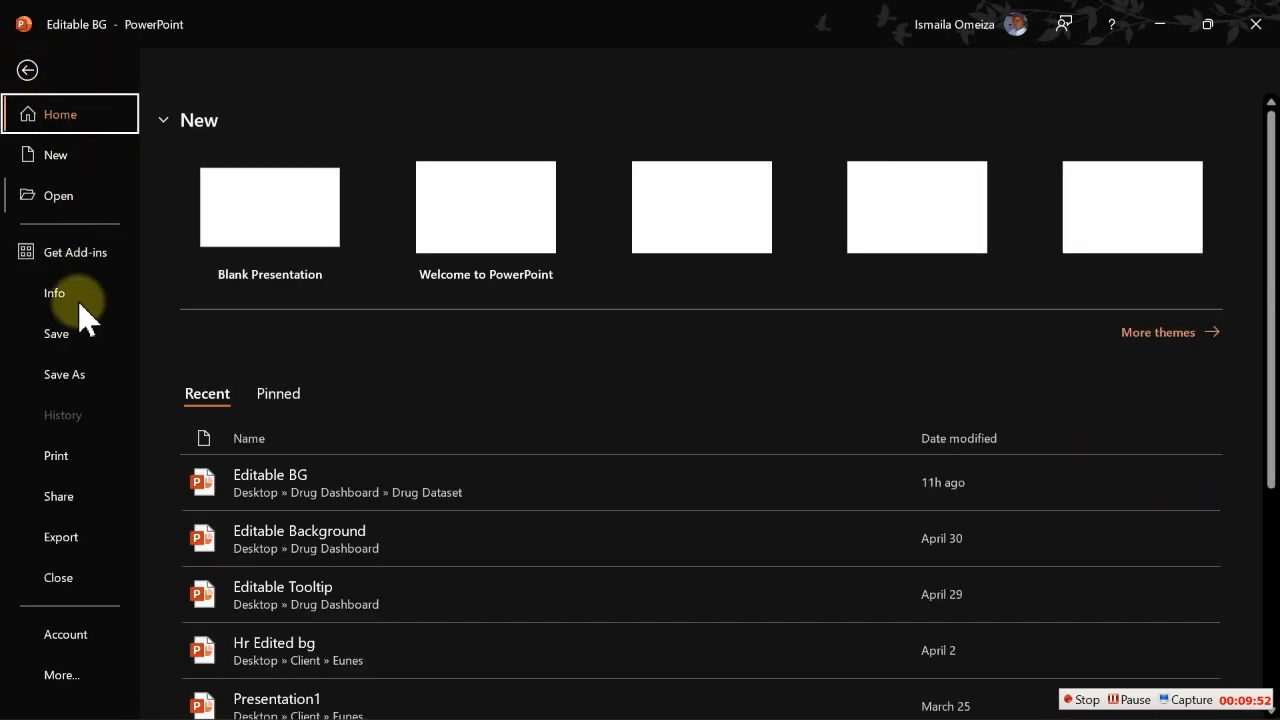
pyautogui.click(72, 541)
pyautogui.click(323, 429)
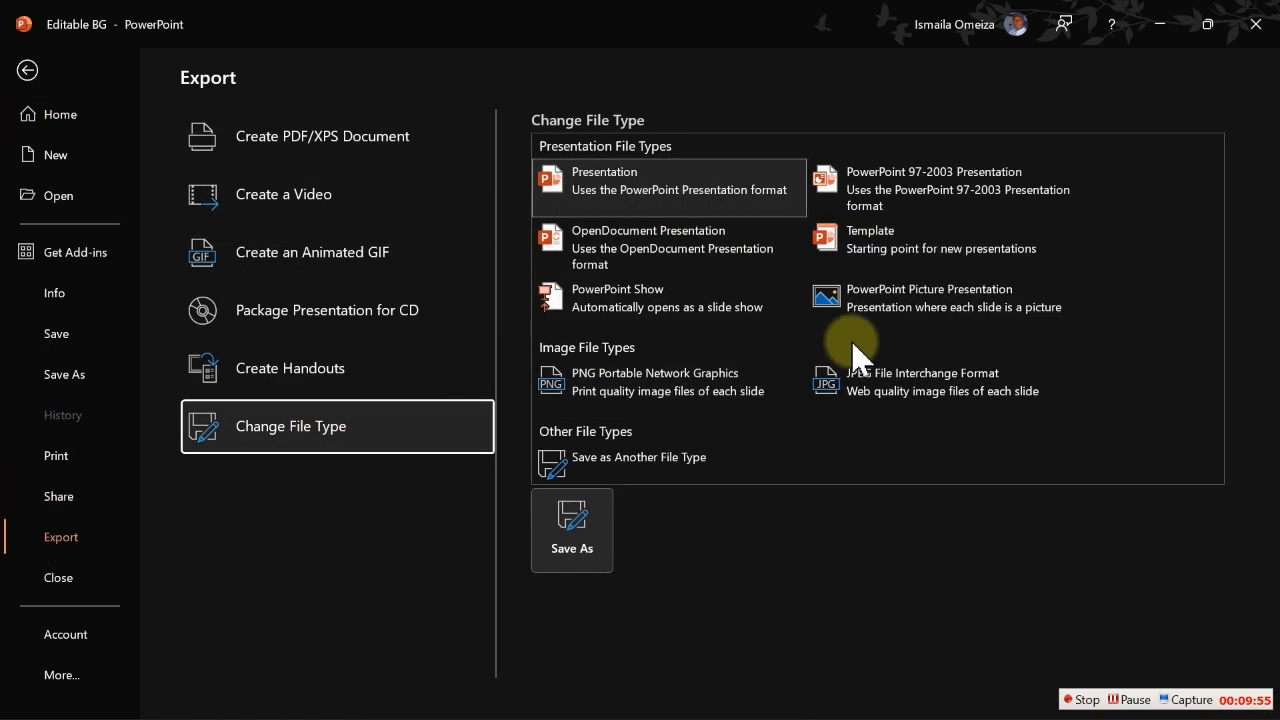
pyautogui.click(932, 393)
pyautogui.doubleClick(932, 393)
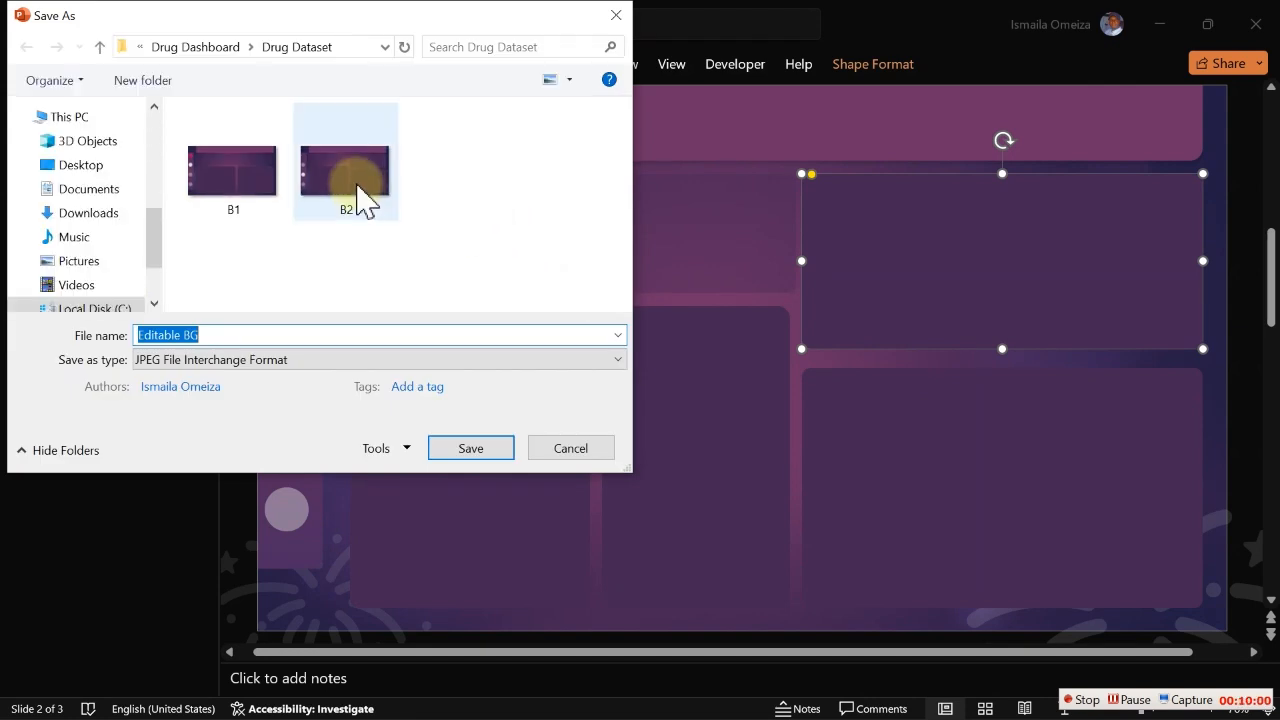
pyautogui.click(360, 204)
pyautogui.click(470, 450)
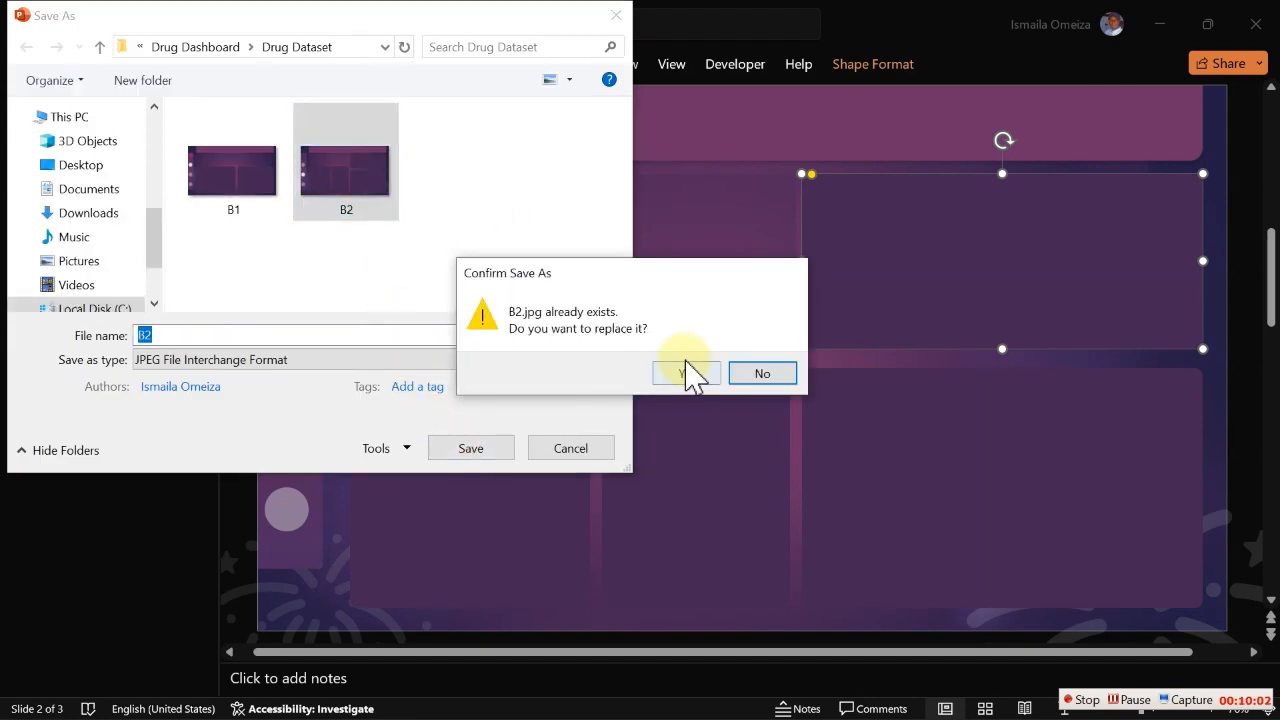
pyautogui.click(698, 378)
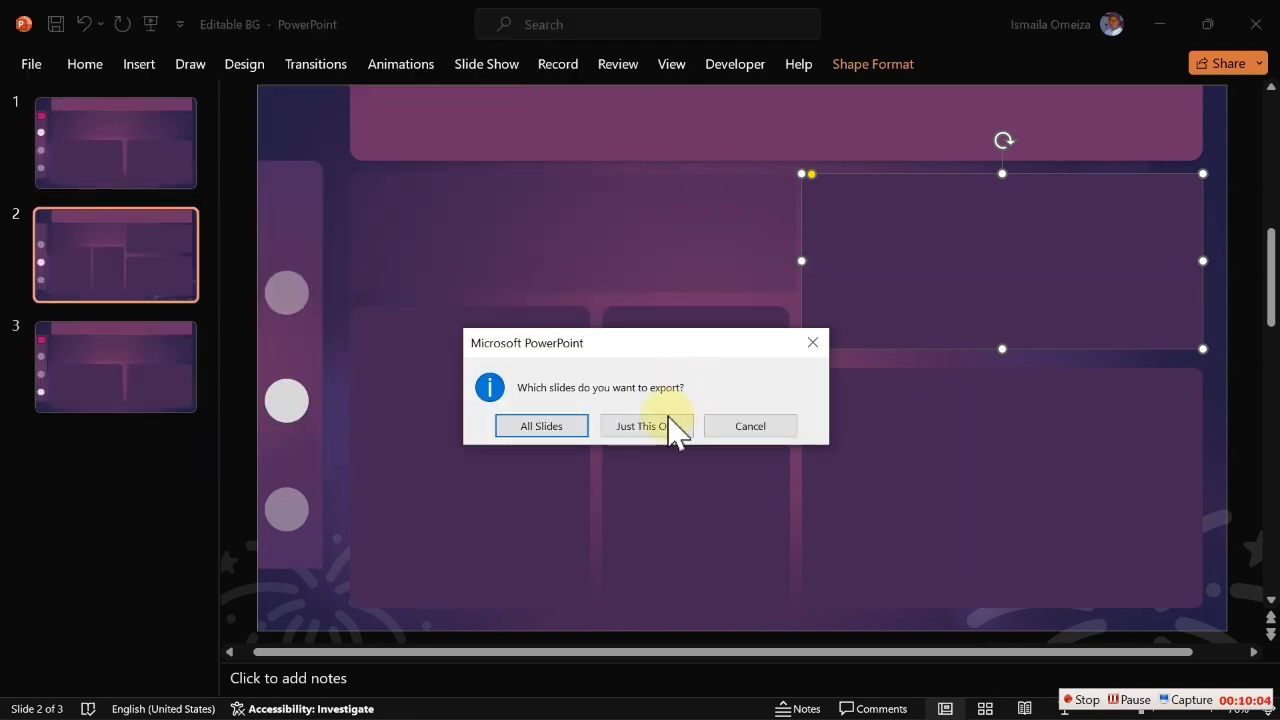
pyautogui.click(666, 429)
# Return to Power BI and replace the Customers page's canvas background image with the re-exported B2.jpg
pyautogui.click(1160, 24)
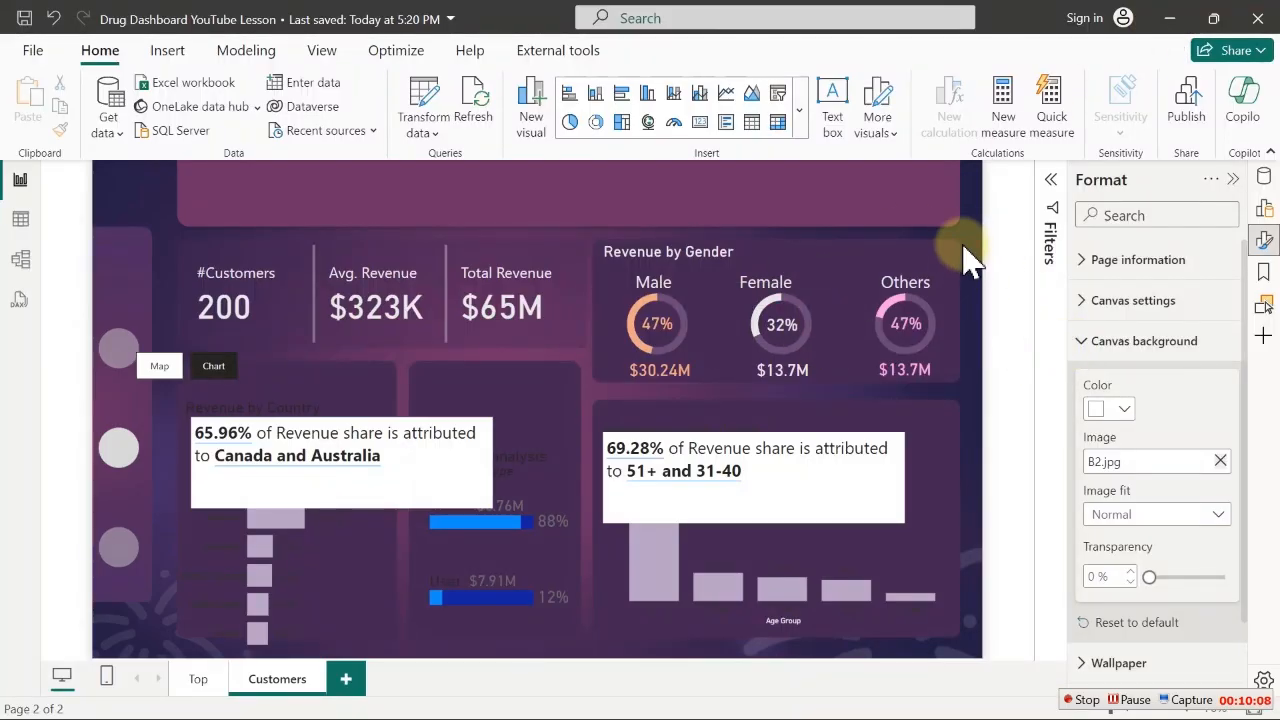
pyautogui.click(742, 197)
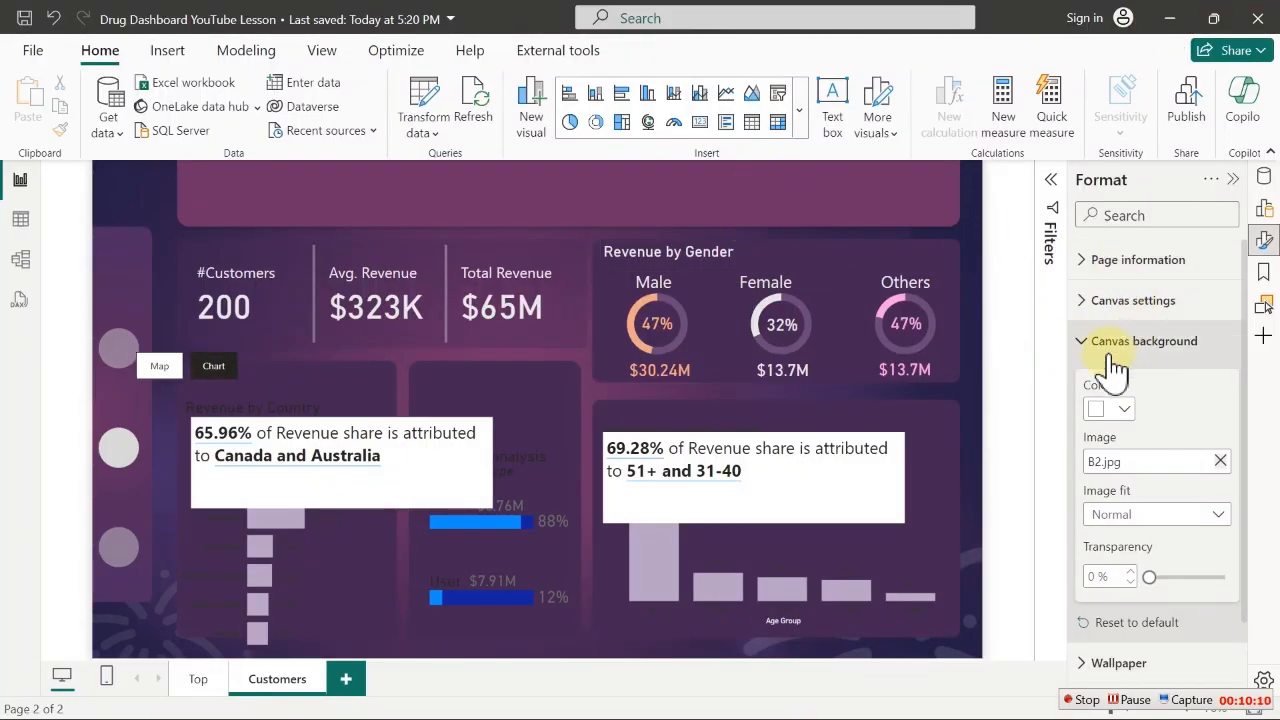
pyautogui.click(1221, 465)
pyautogui.click(1221, 462)
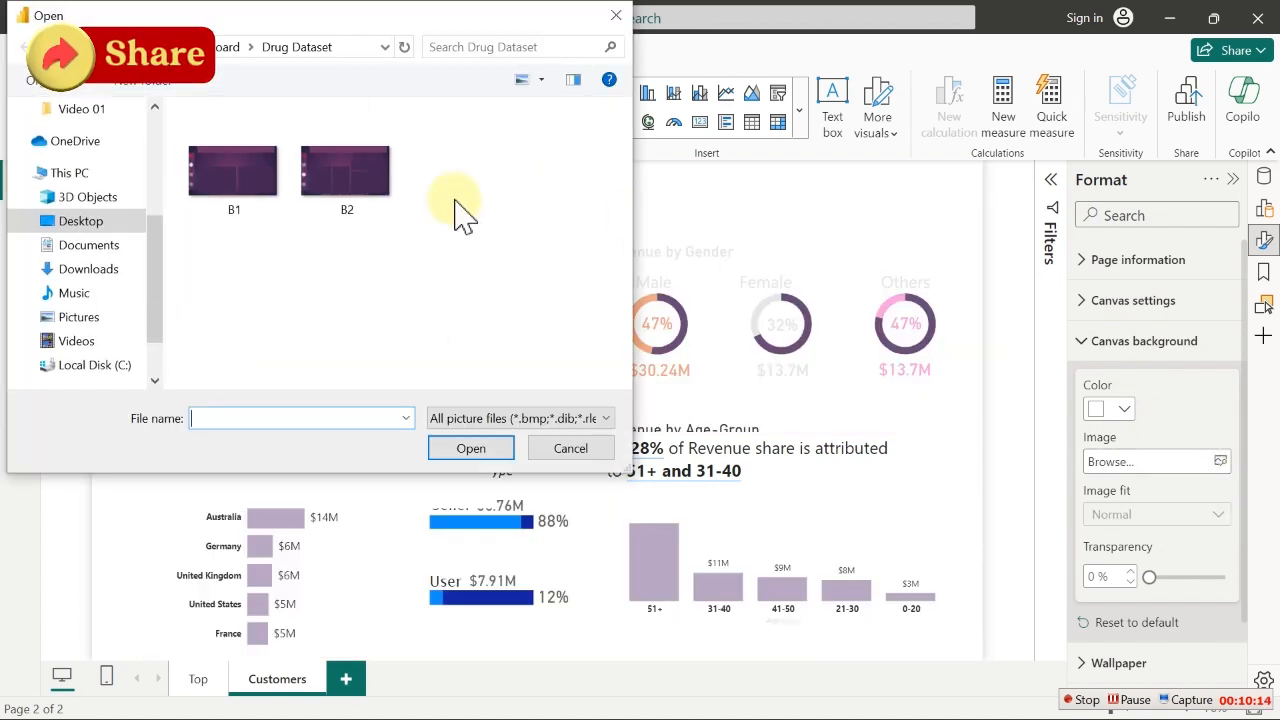
pyautogui.doubleClick(338, 192)
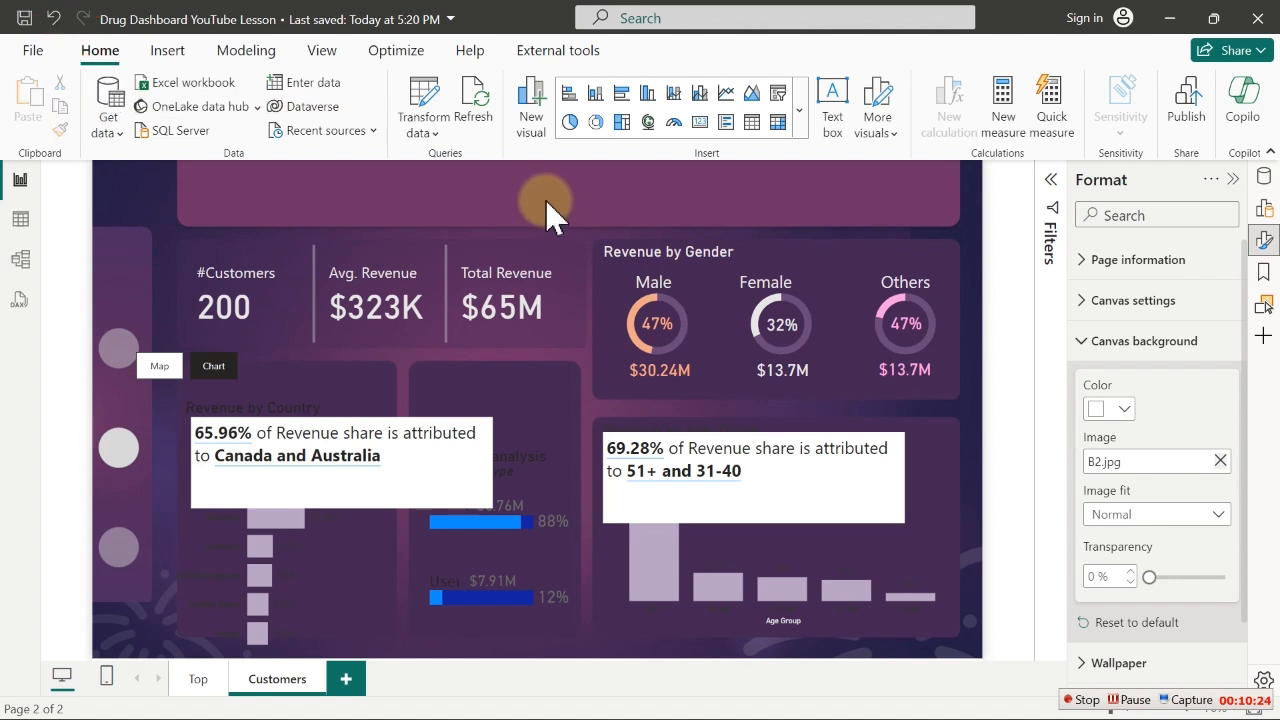
# Select the Revenue by Gender title, labels, donuts and cards together and move them slightly down within the enlarged panel
pyautogui.moveTo(878, 432); pyautogui.dragTo(980, 437)
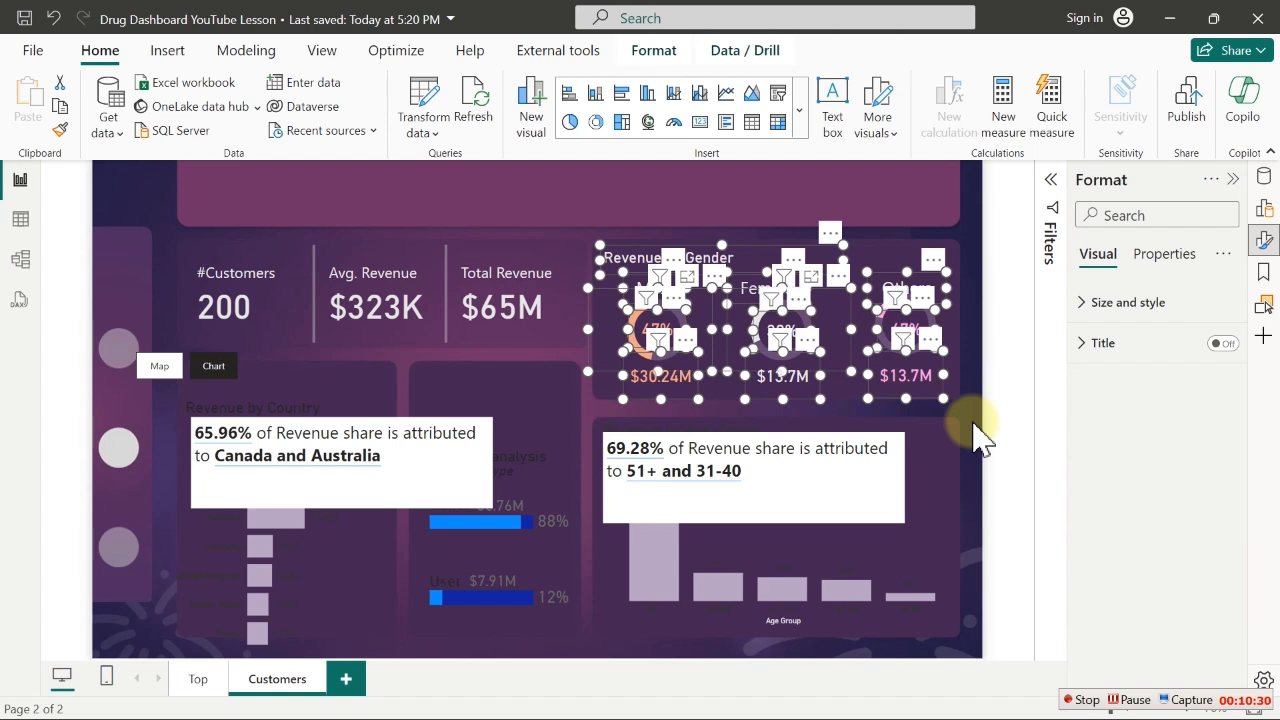
pyautogui.click(663, 210)
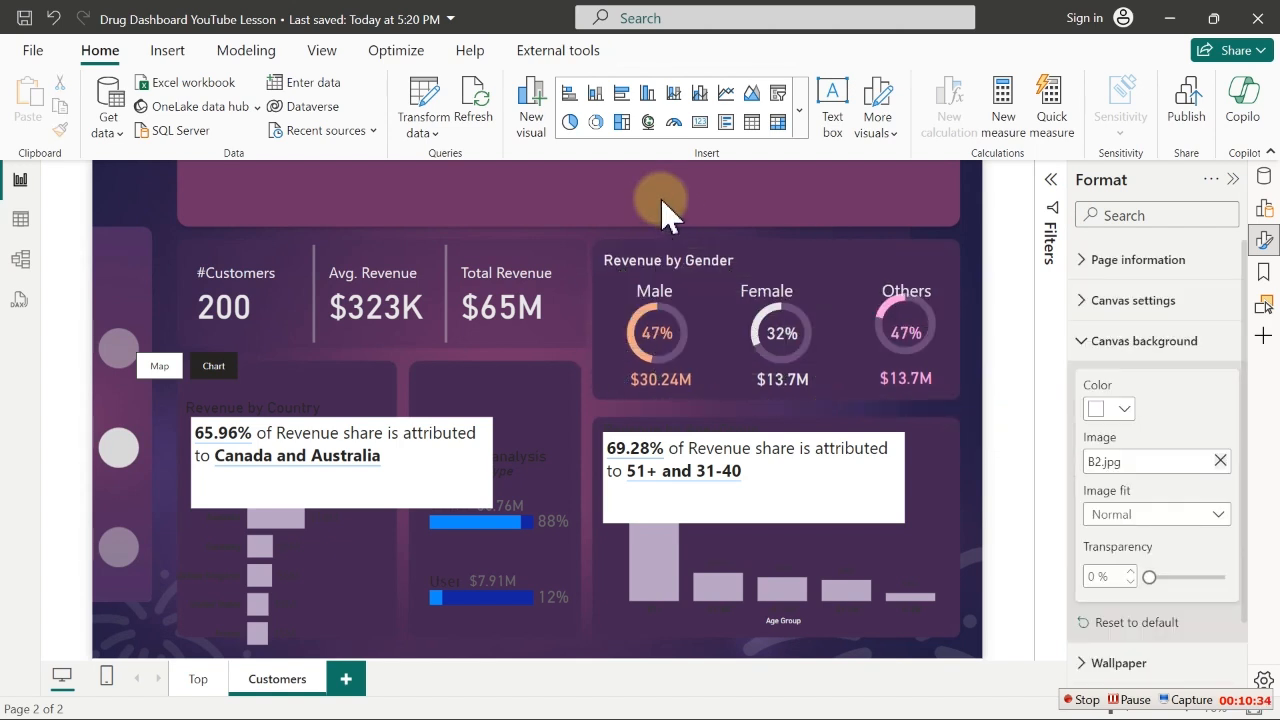
# Nudge the Others label up until it sits just above its donut in the Revenue by Gender panel
pyautogui.click(921, 280)
pyautogui.press('Down')
pyautogui.press('Down')
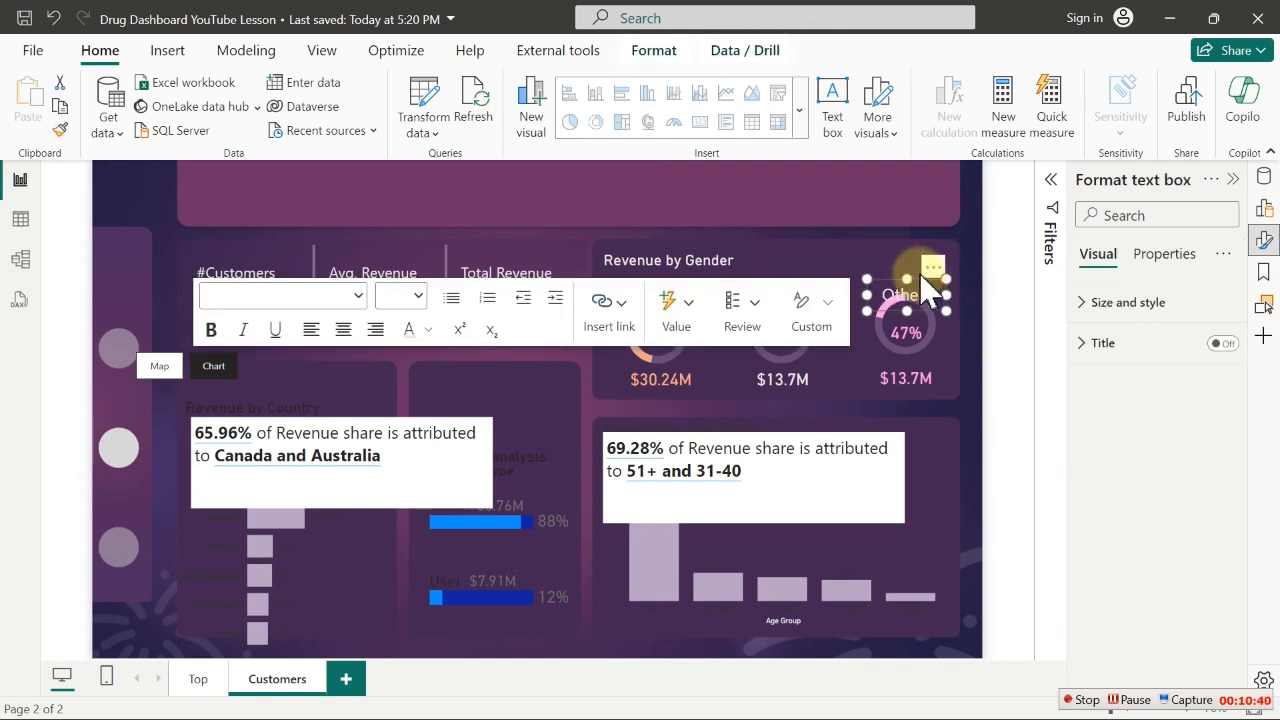
pyautogui.press('Up')
pyautogui.press('Up')
pyautogui.press('Up')
pyautogui.press('Up')
pyautogui.press('Up')
pyautogui.press('Up')
pyautogui.press('Up')
pyautogui.press('Up')
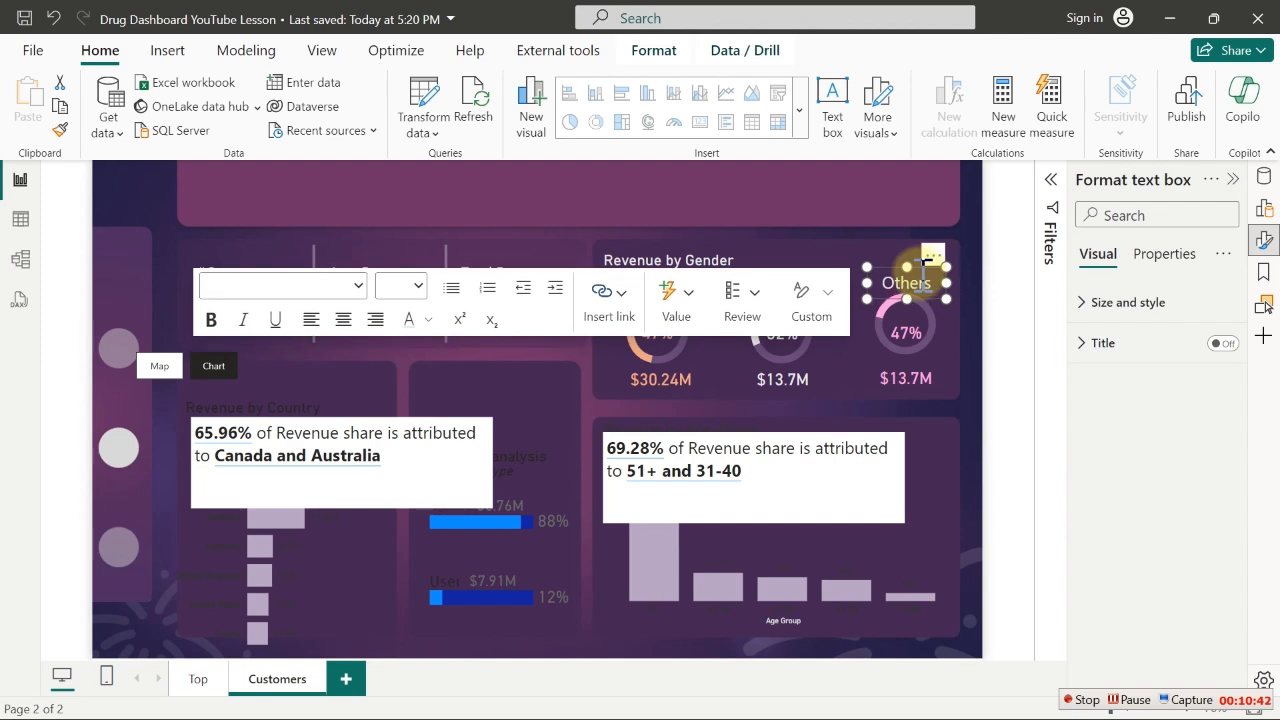
pyautogui.press('Up')
pyautogui.click(797, 218)
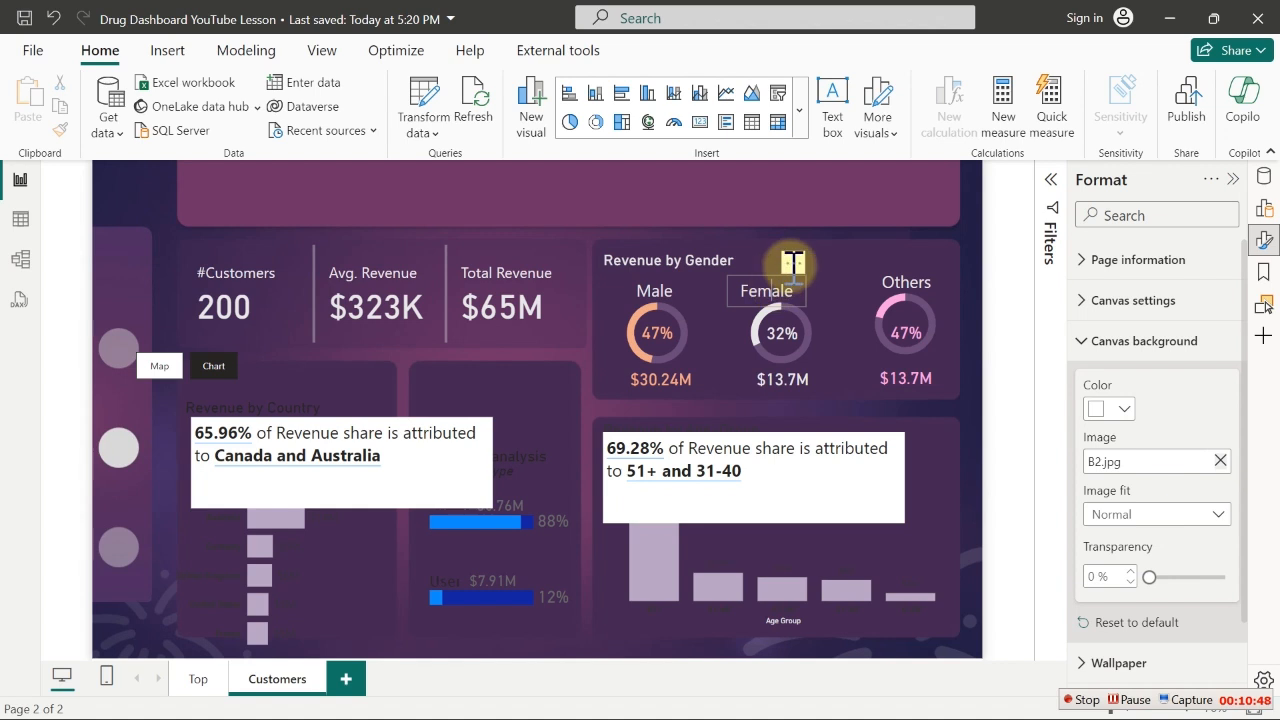
# Shift the Female label slightly to the right so it is centred above its donut
pyautogui.click(792, 263)
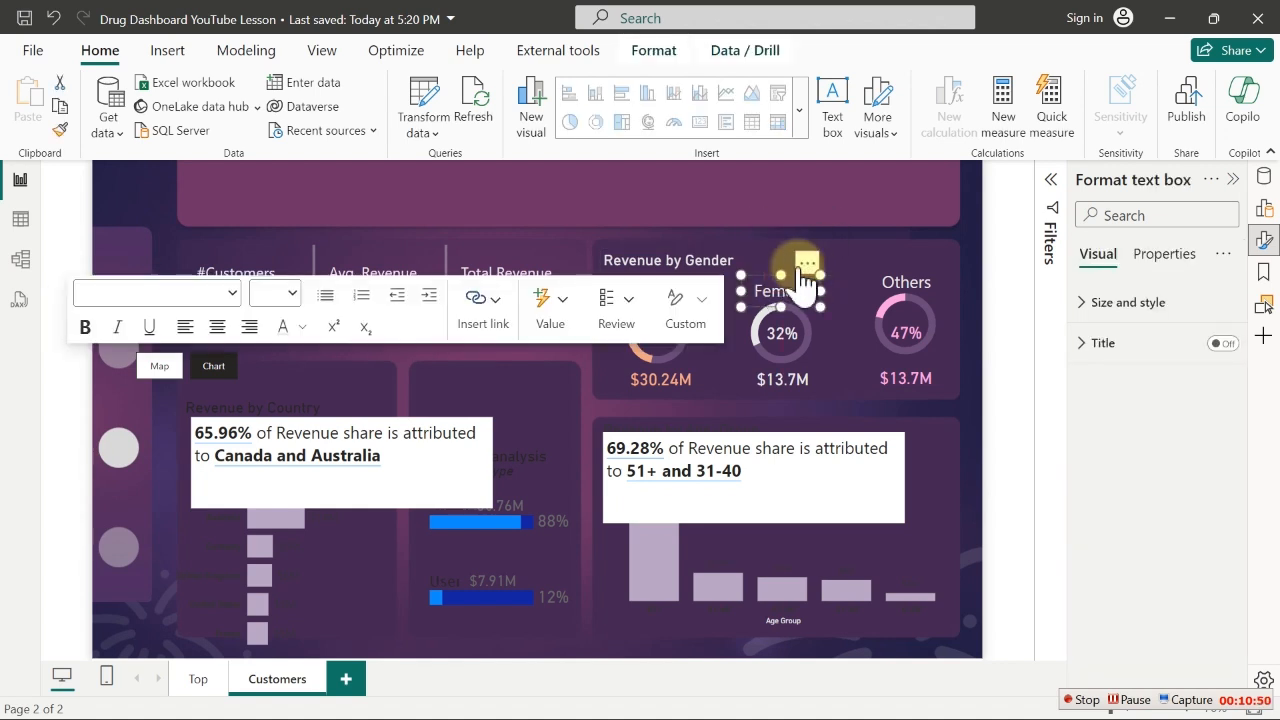
pyautogui.click(787, 192)
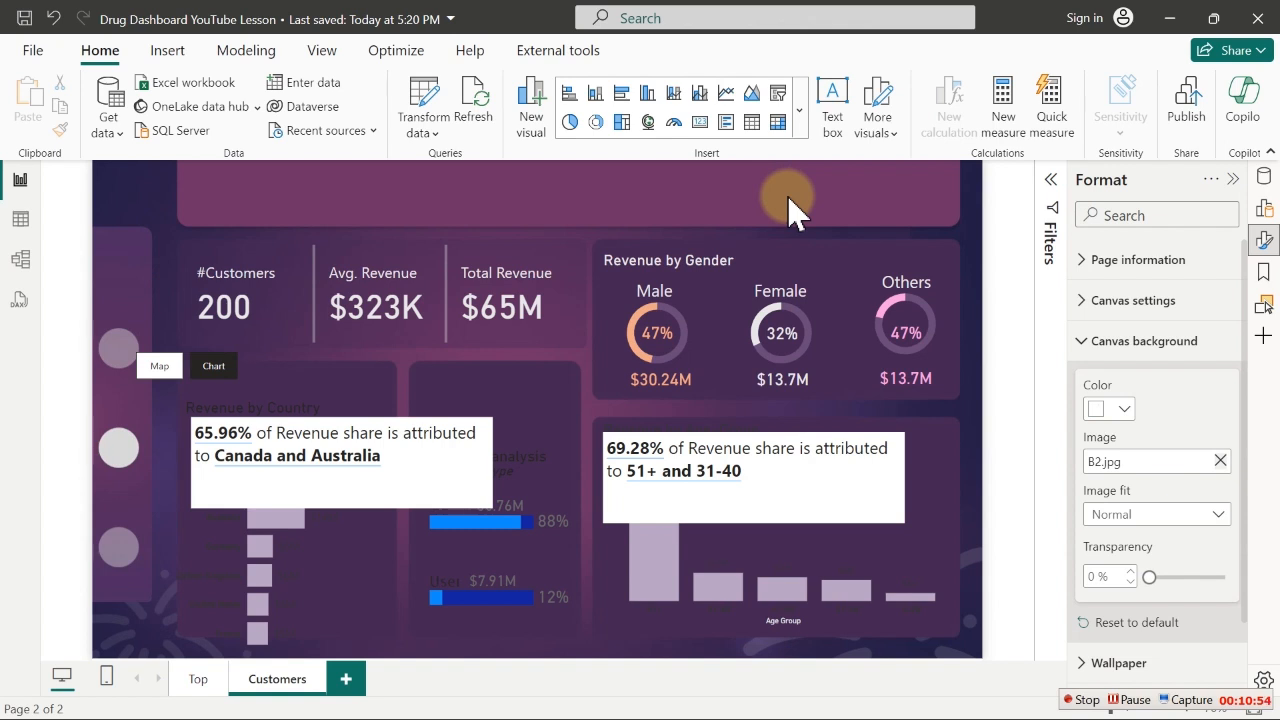
pyautogui.click(1079, 699)
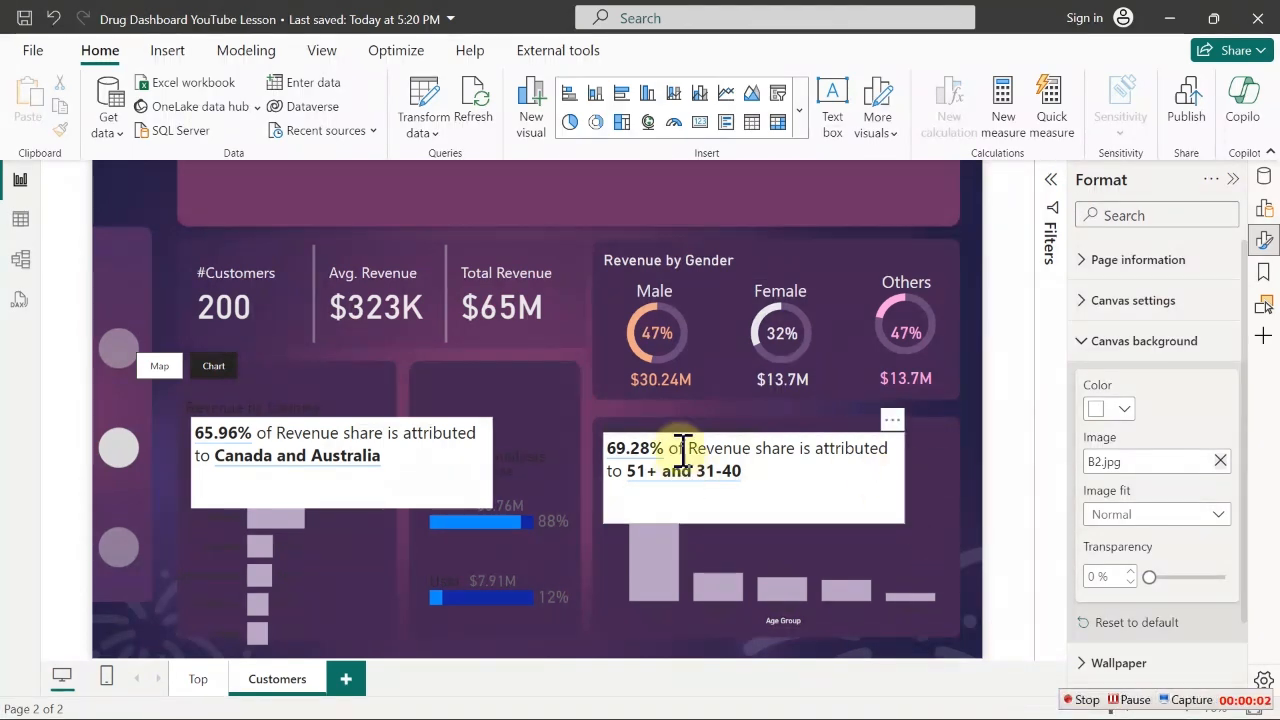
# Turn off the white background of the age-group insight text box (69.28% of Revenue share)
pyautogui.click(887, 522)
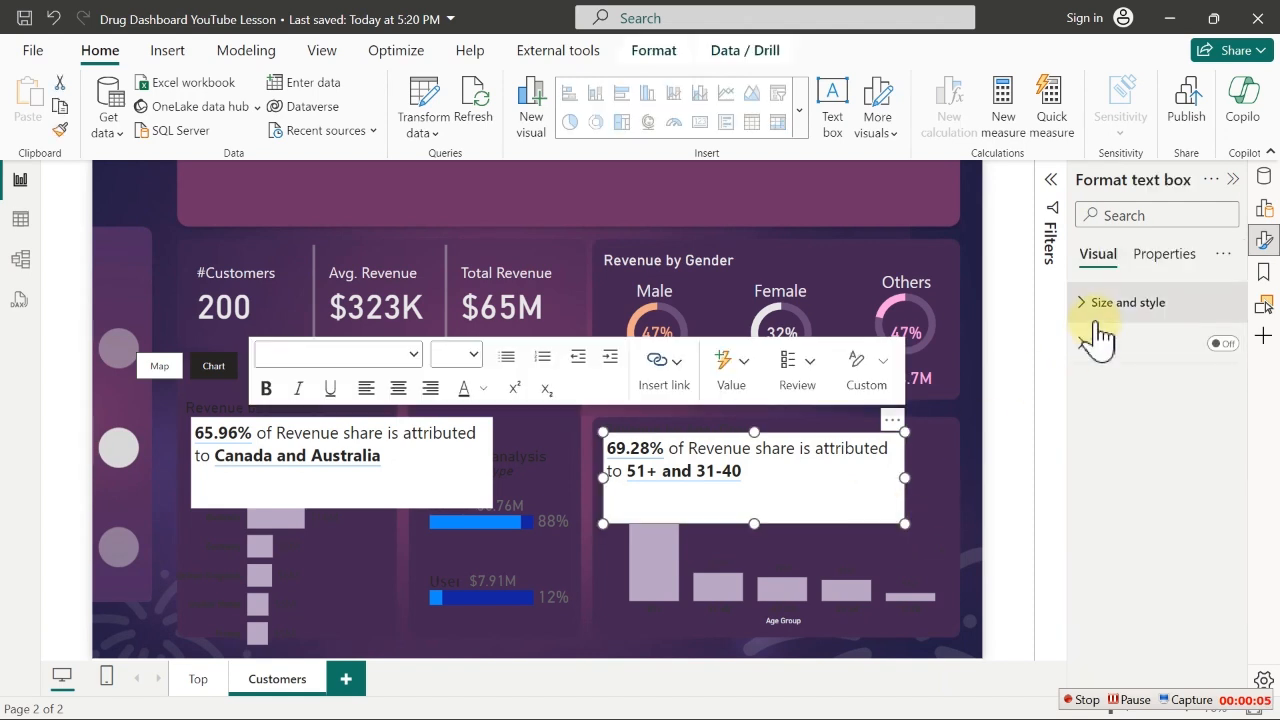
pyautogui.click(1100, 318)
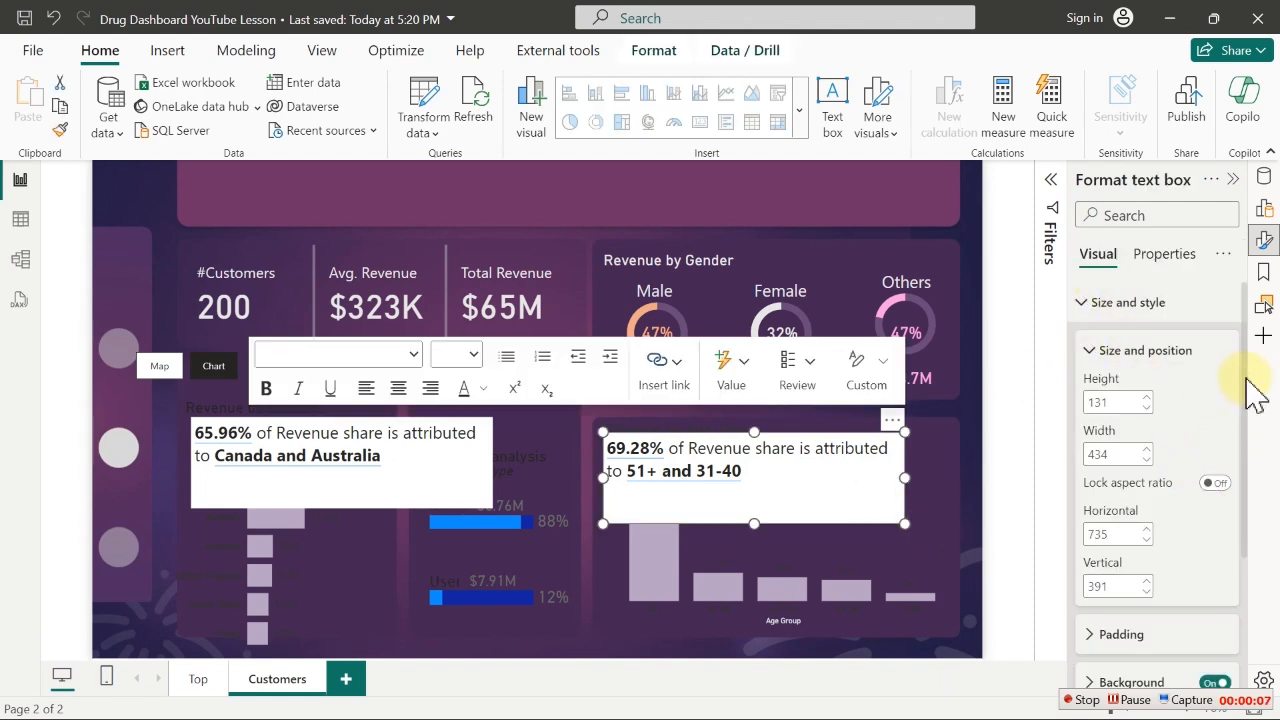
pyautogui.scroll(-3, 1250, 400)
pyautogui.click(1216, 492)
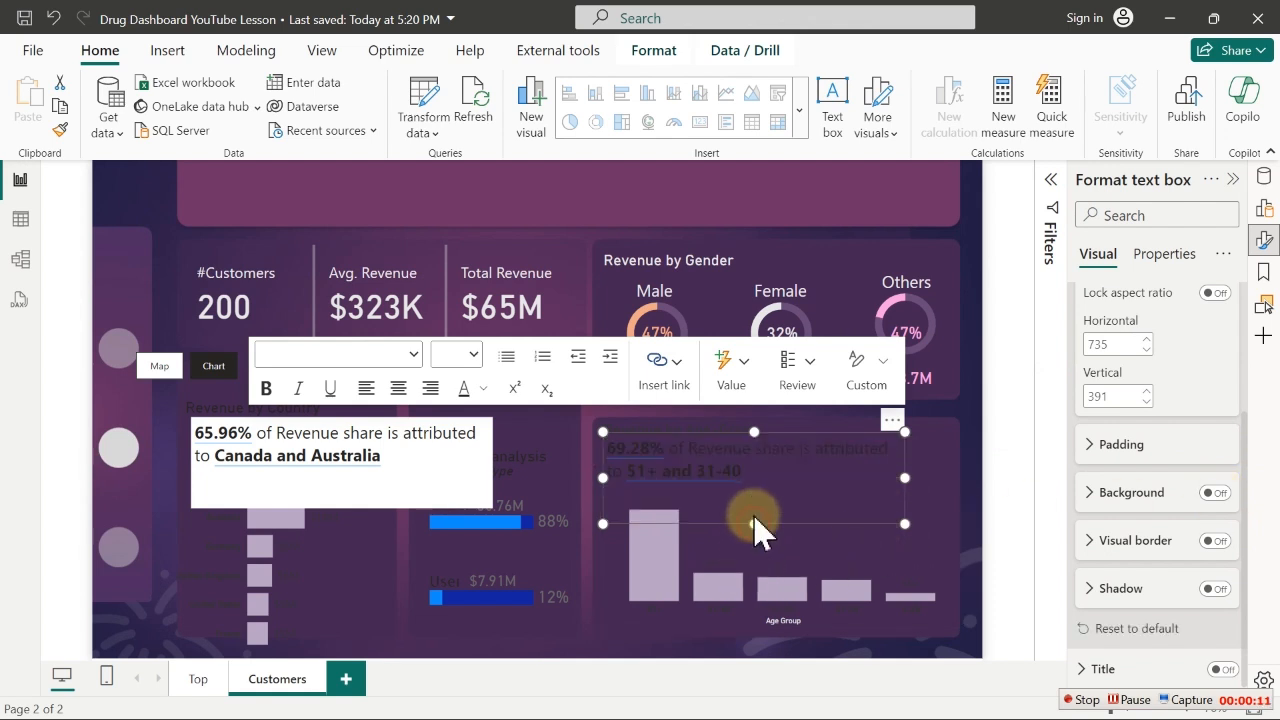
# Shorten the age-group insight text box from below and lower the top edge of the Age Group column chart to separate them
pyautogui.moveTo(753, 523); pyautogui.dragTo(753, 505)
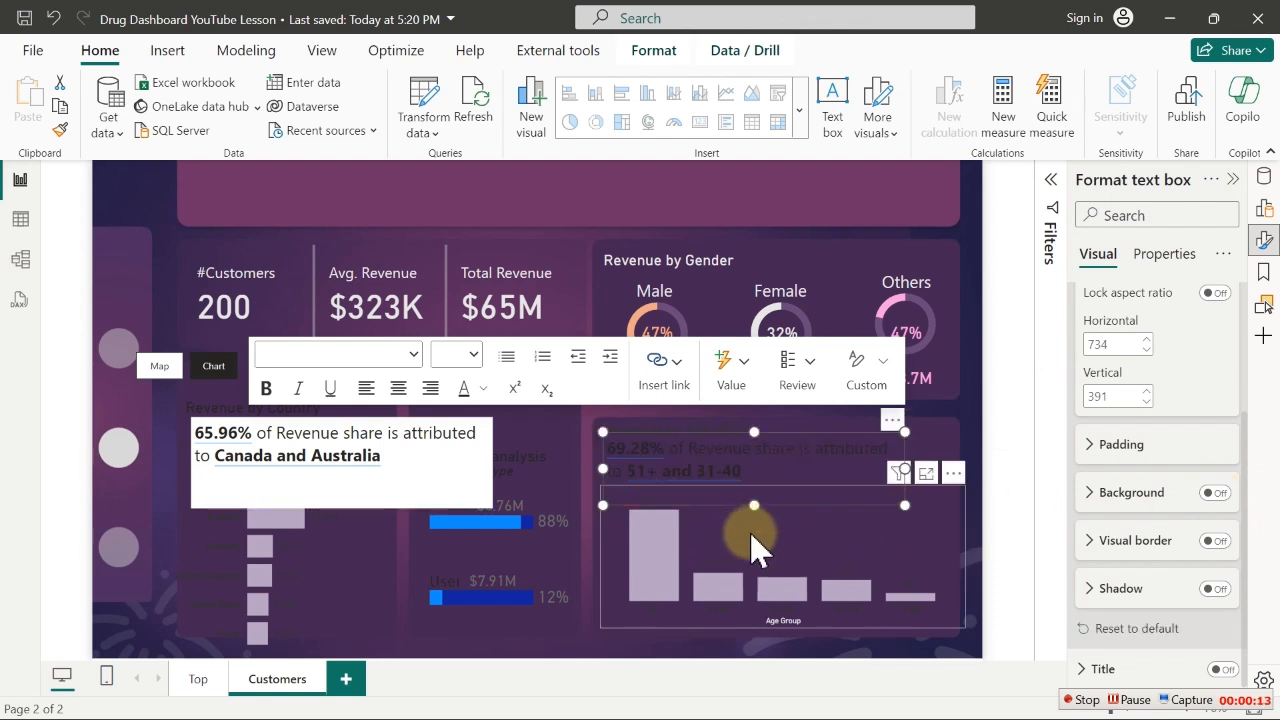
pyautogui.click(783, 500)
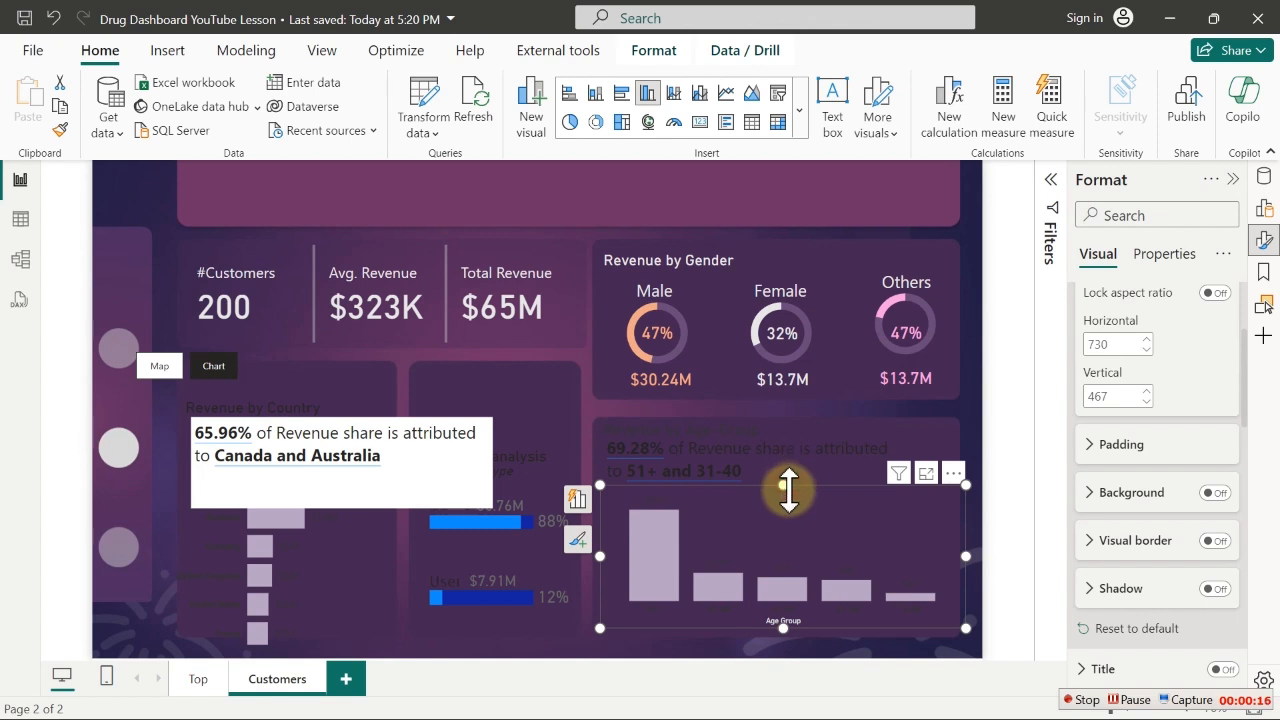
pyautogui.moveTo(788, 485); pyautogui.dragTo(788, 496)
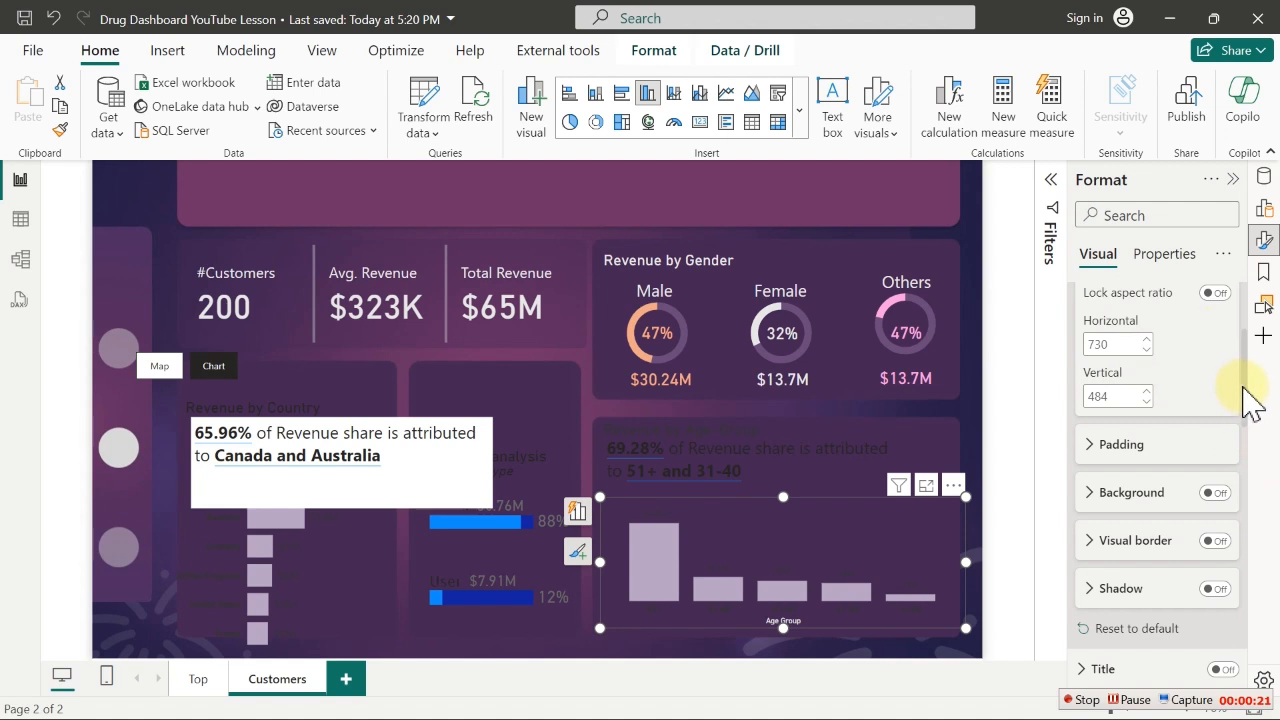
# Set the Age Group chart's data label values to the lightest grey theme colour
pyautogui.moveTo(1243, 388); pyautogui.dragTo(1245, 326)
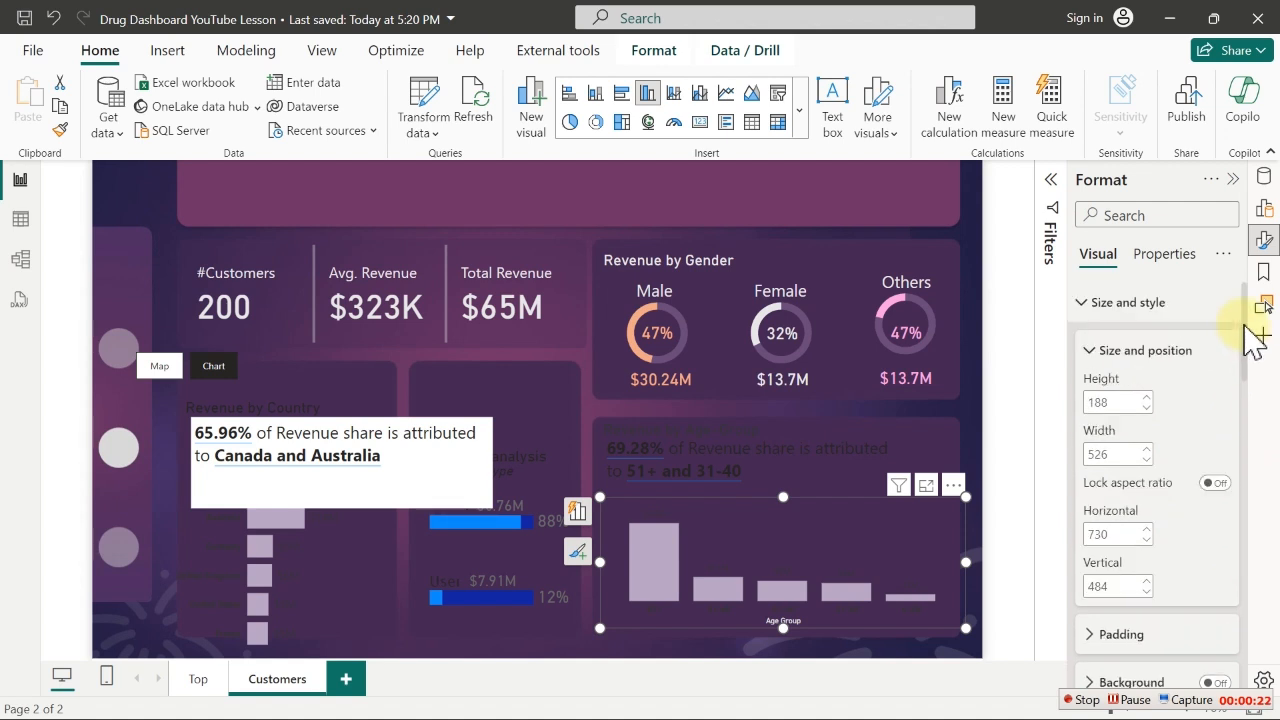
pyautogui.click(1140, 302)
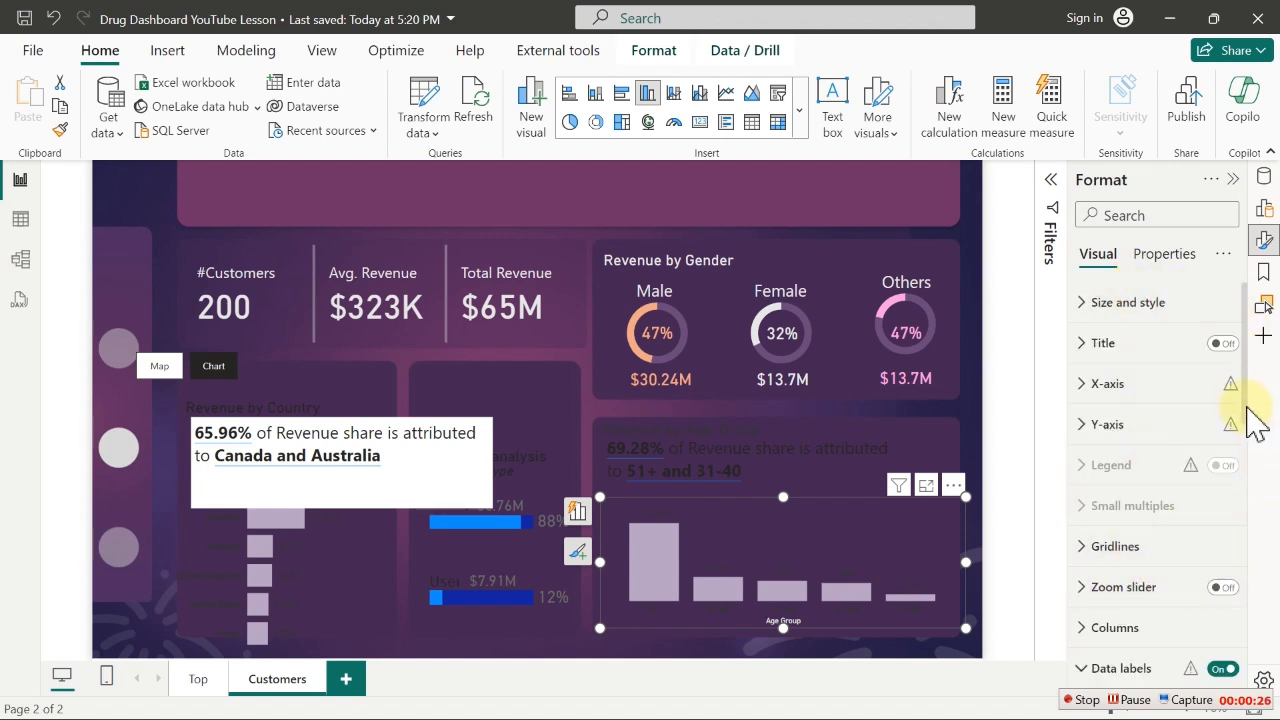
pyautogui.scroll(-5, 1250, 430)
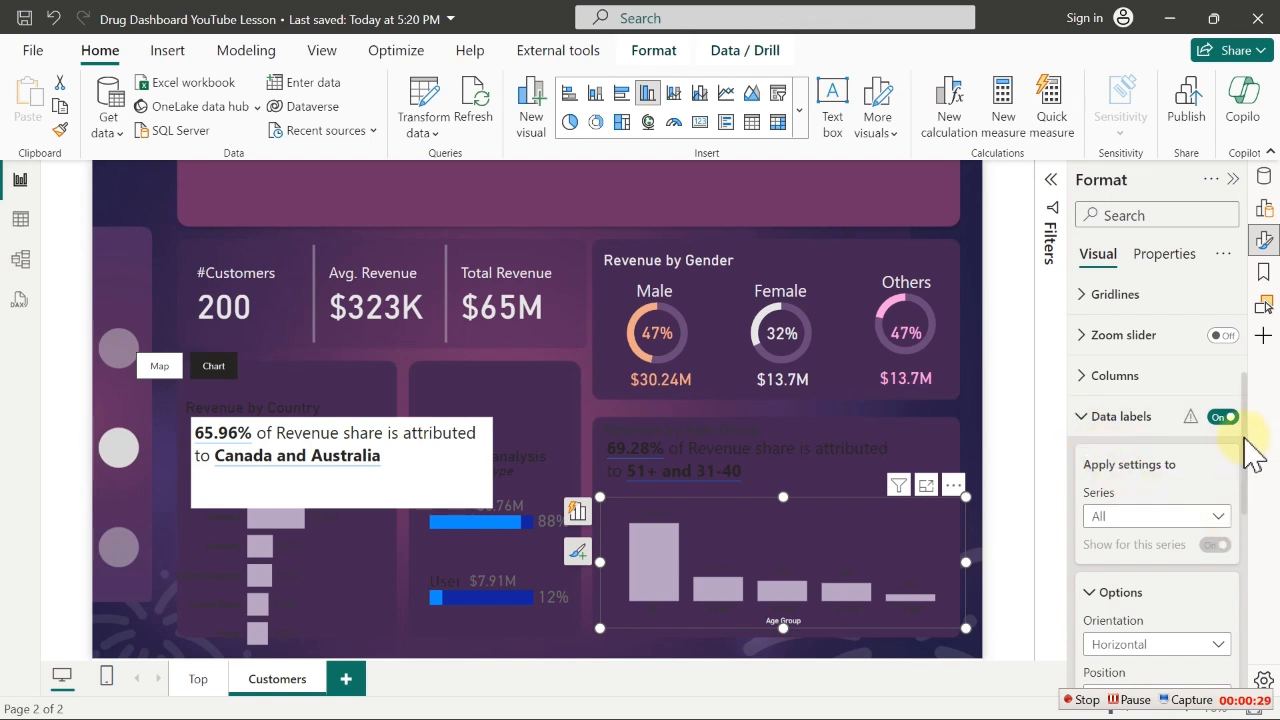
pyautogui.scroll(-6, 1250, 455)
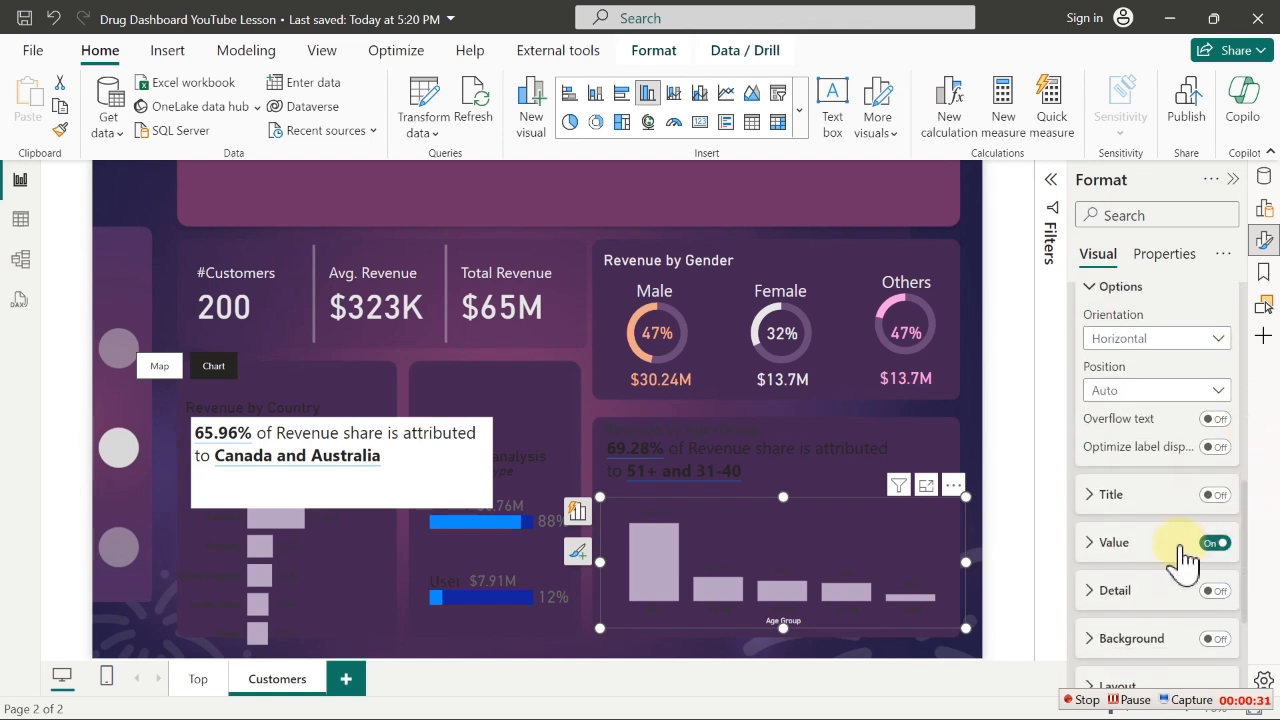
pyautogui.click(1108, 545)
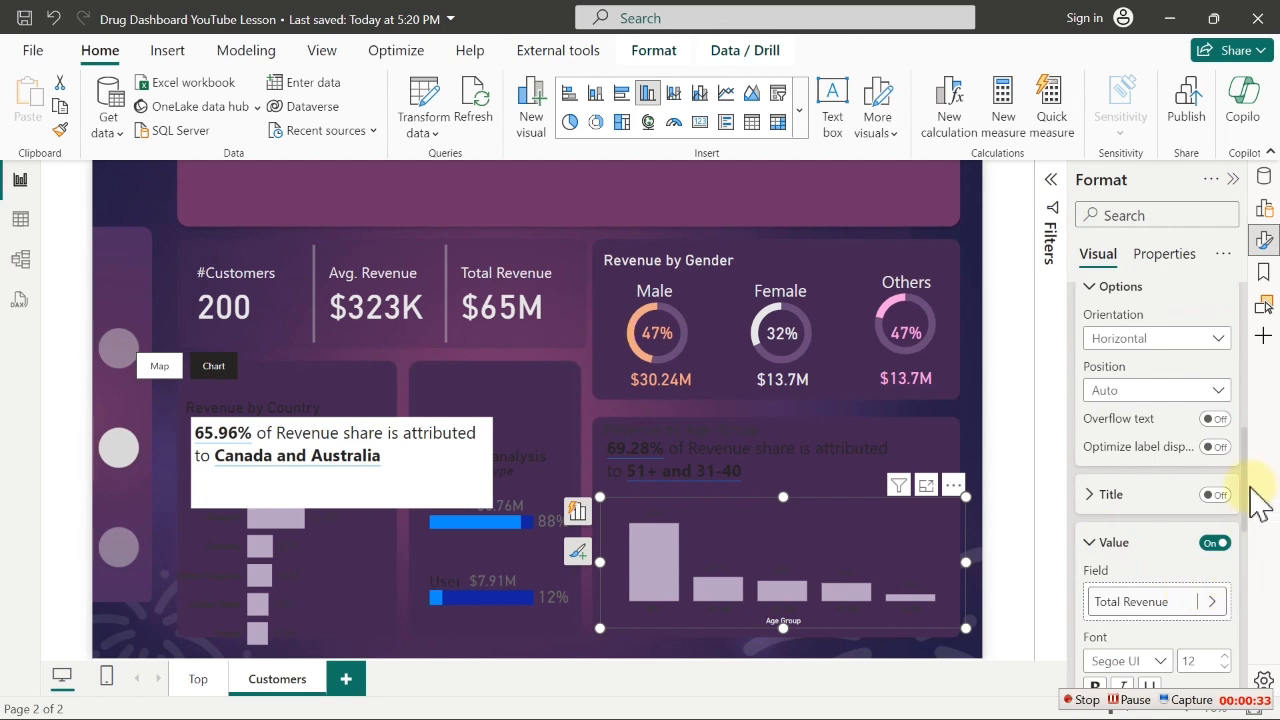
pyautogui.scroll(-6, 1250, 500)
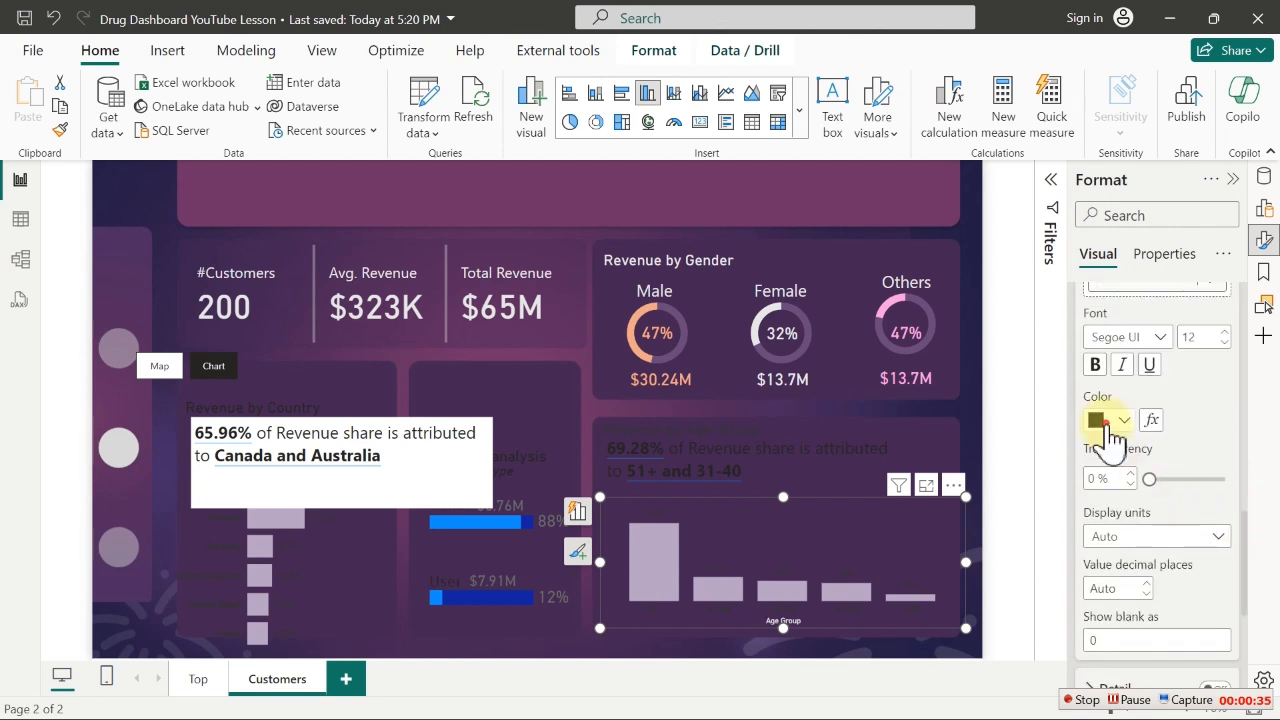
pyautogui.click(1108, 424)
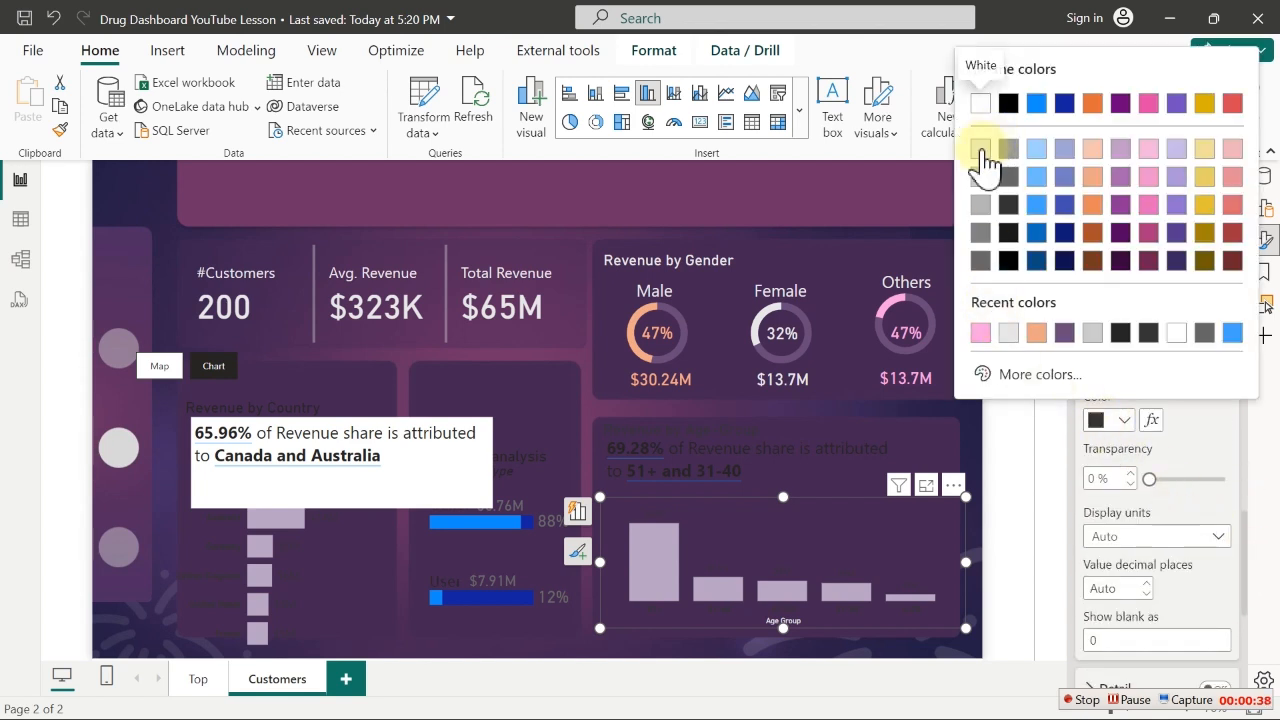
pyautogui.click(981, 149)
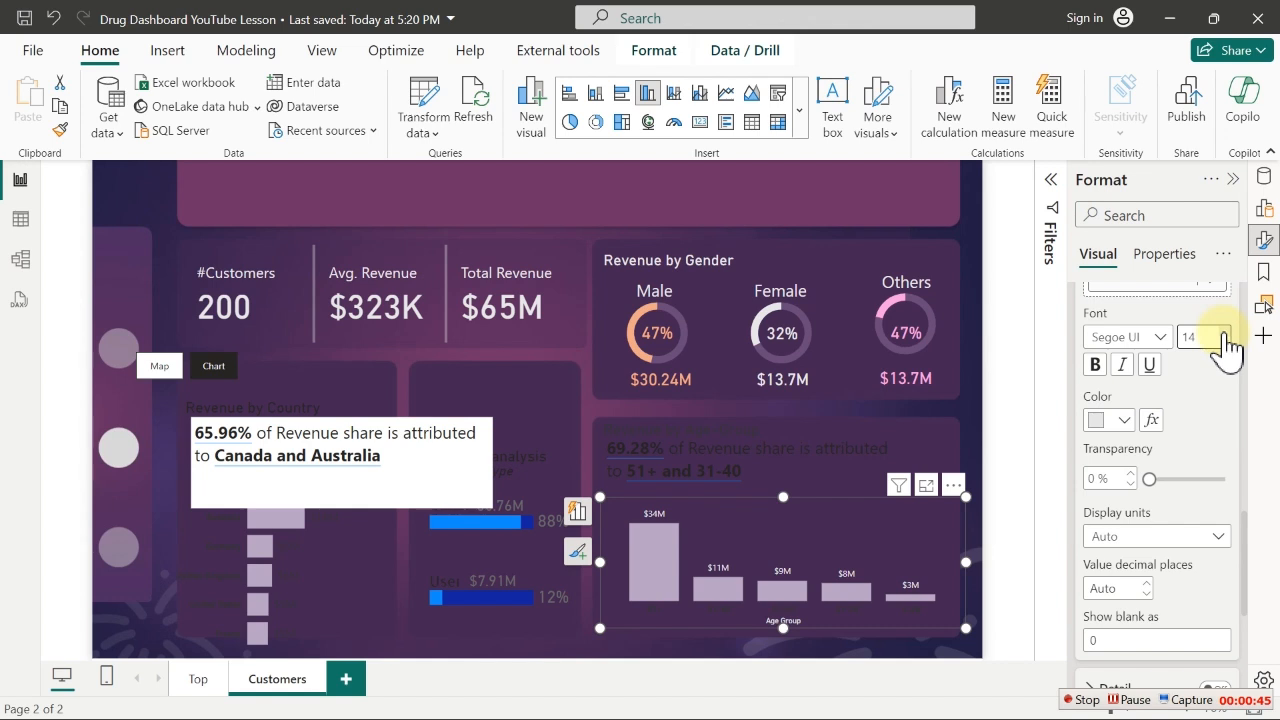
# Try the DIN font and then Segoe UI Bold at size 17 on the Age Group chart's data label values
pyautogui.click(1157, 340)
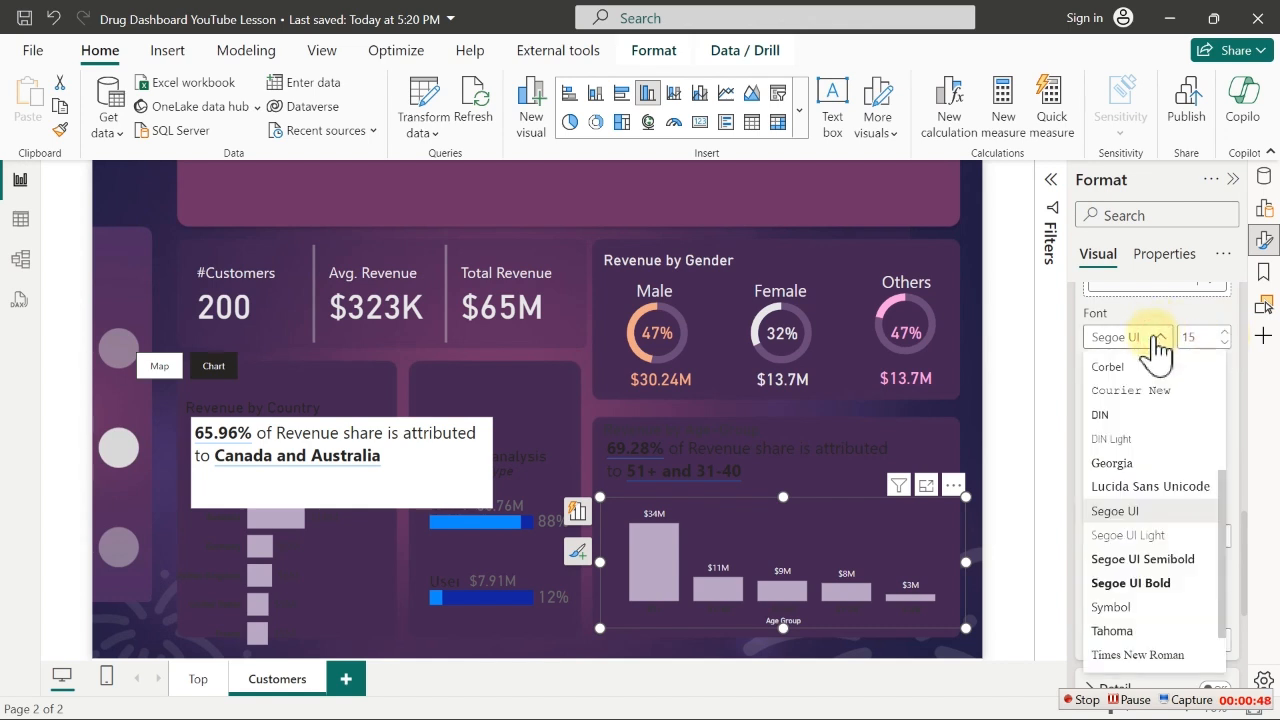
pyautogui.click(1110, 414)
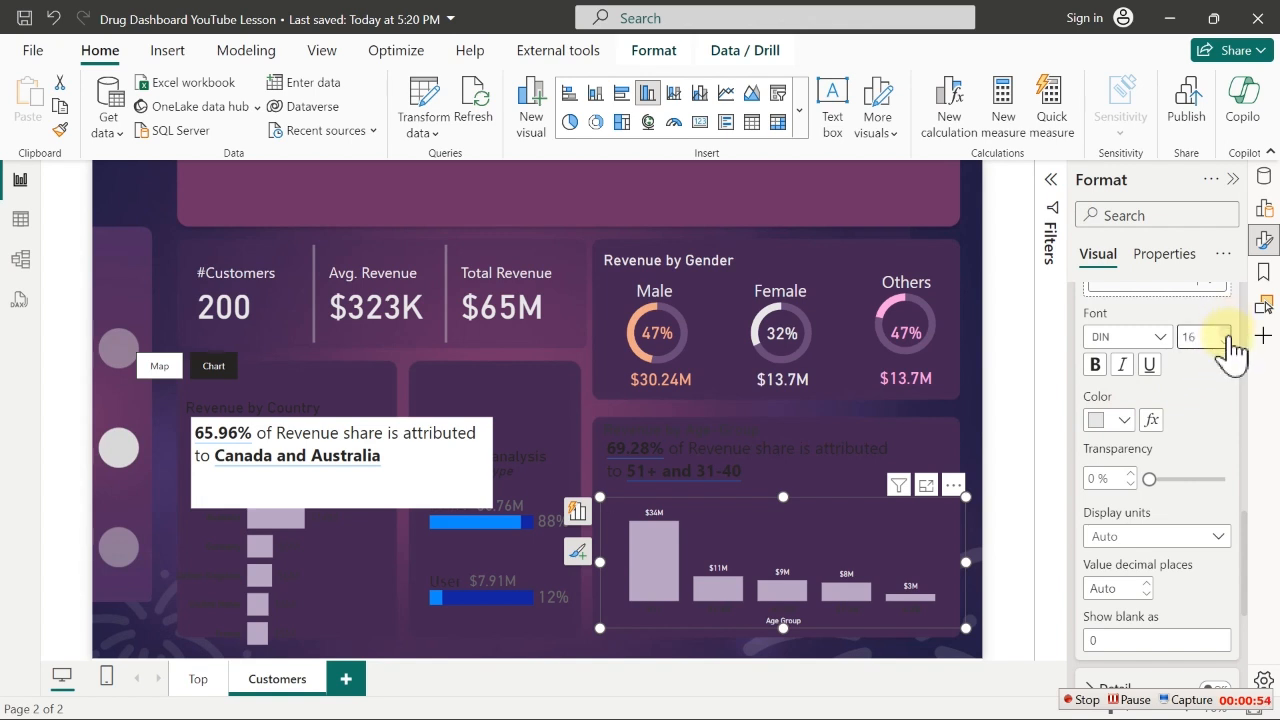
pyautogui.click(1226, 333)
pyautogui.click(1150, 337)
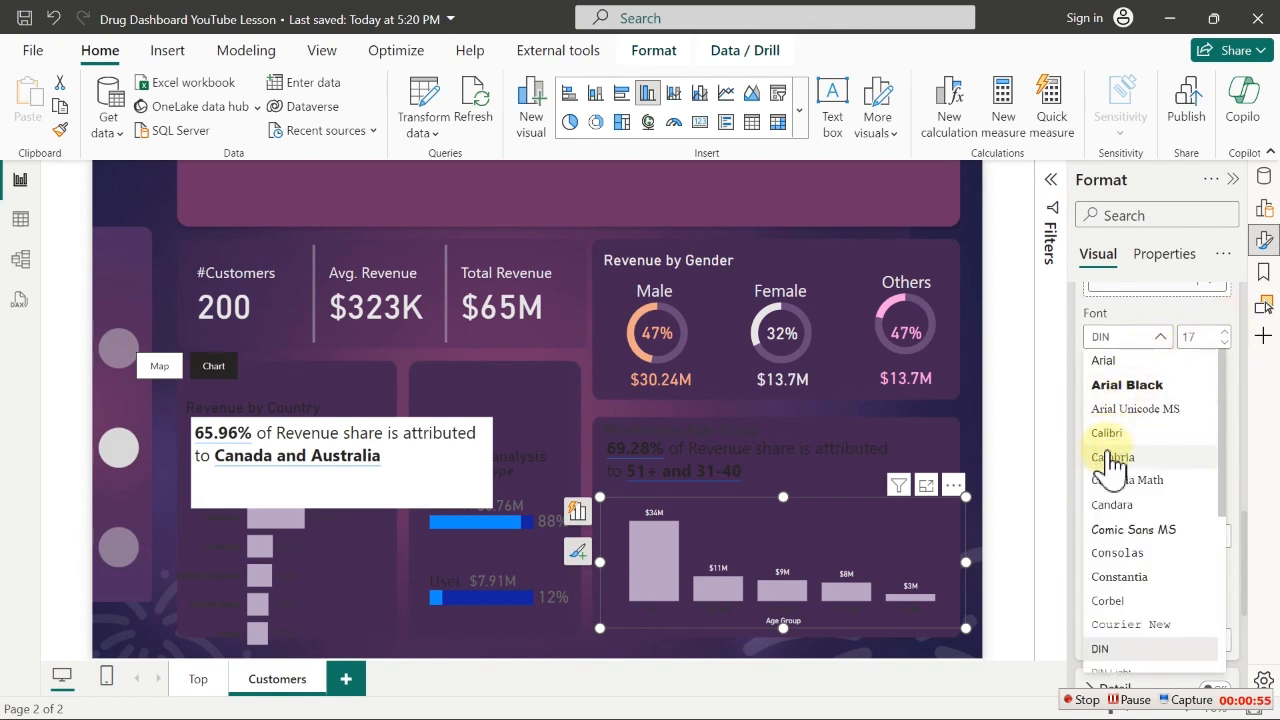
pyautogui.moveTo(1226, 429); pyautogui.dragTo(1211, 572)
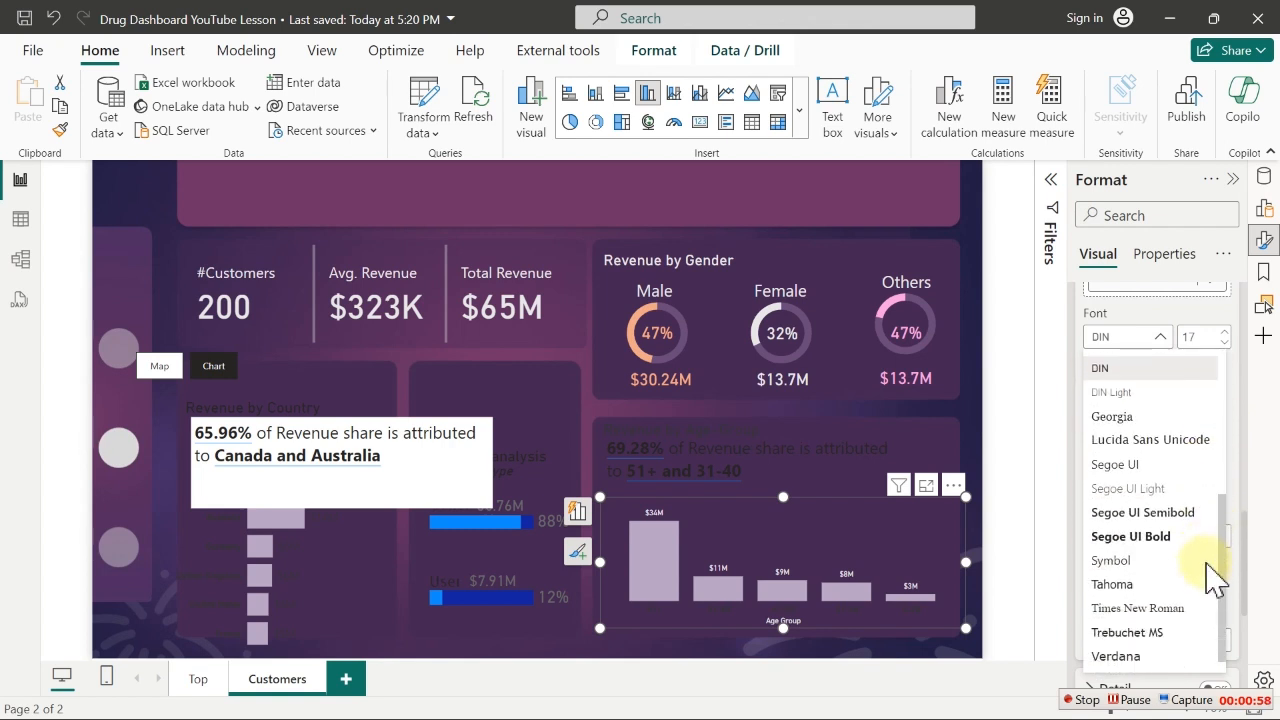
pyautogui.click(1130, 537)
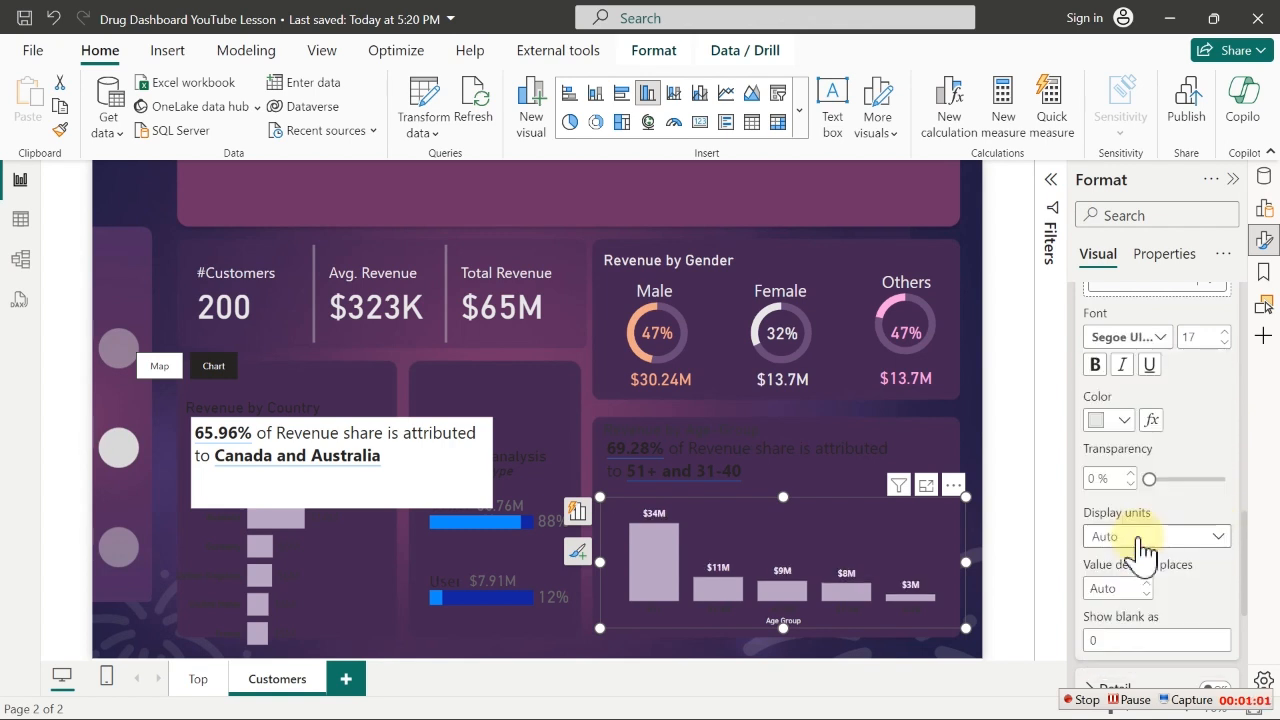
# Set the Age Group chart's data label values to Segoe UI Semibold at size 15
pyautogui.click(1097, 368)
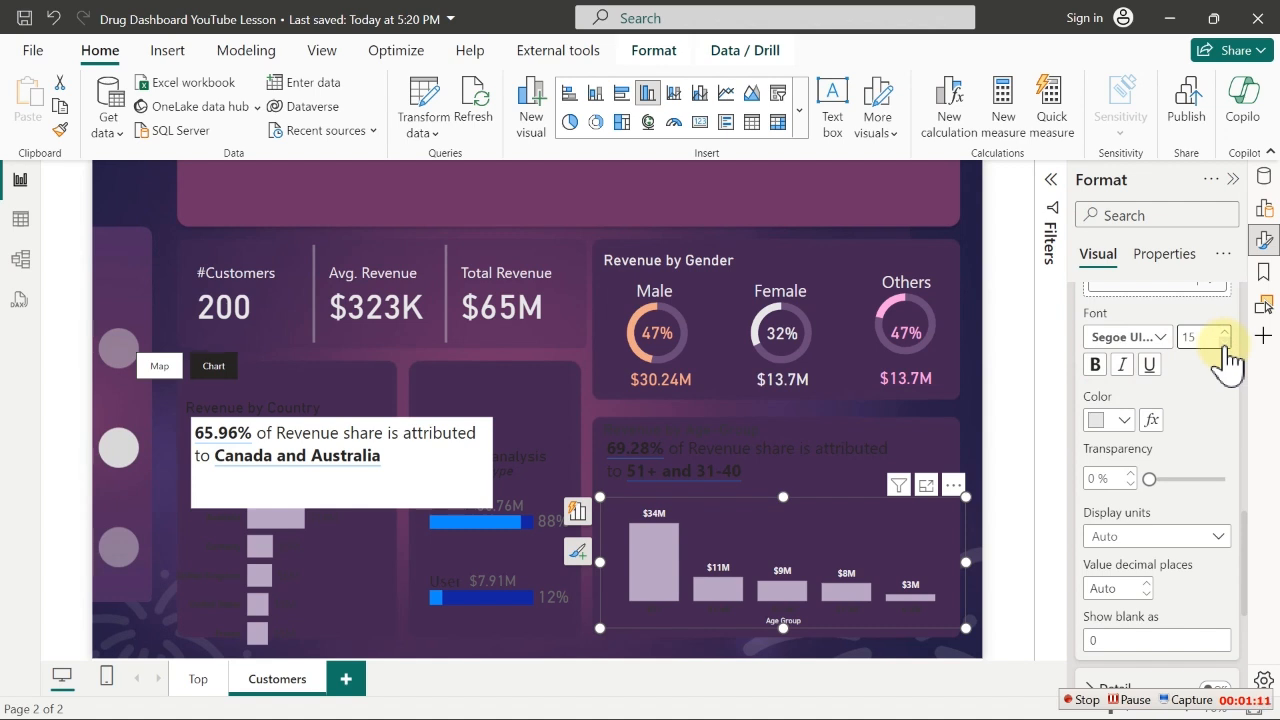
pyautogui.click(1157, 340)
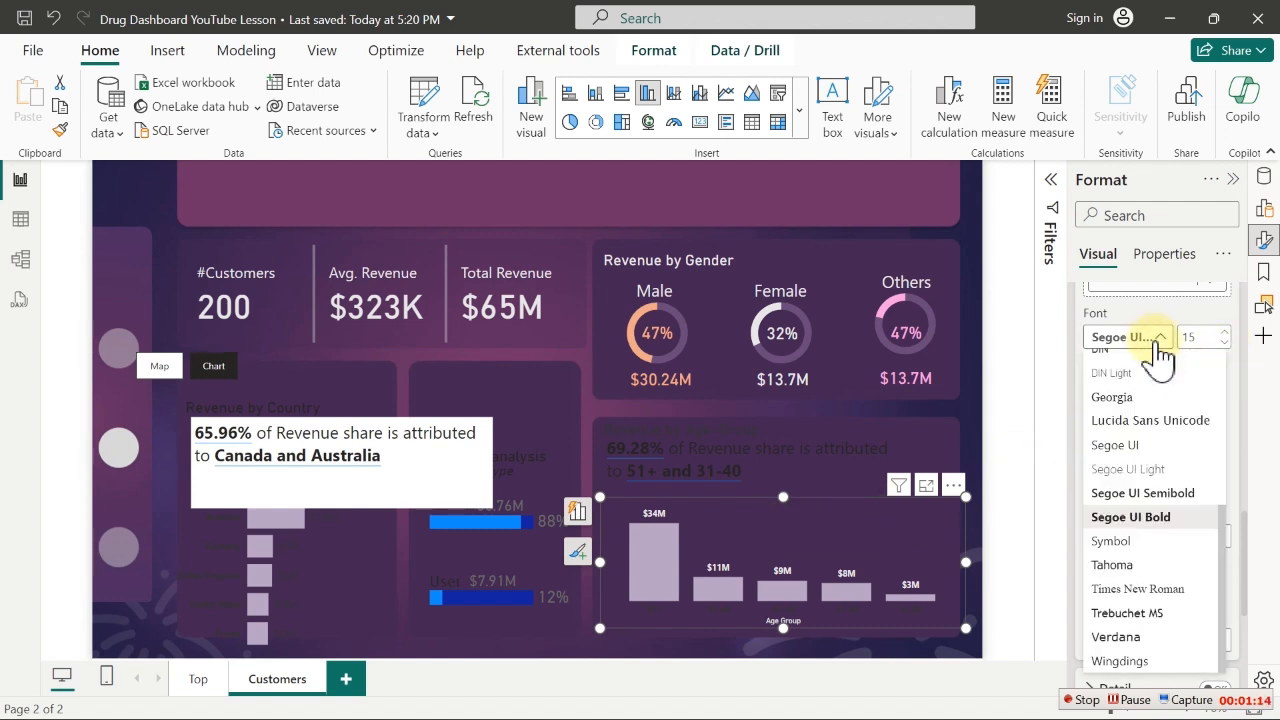
pyautogui.click(1160, 494)
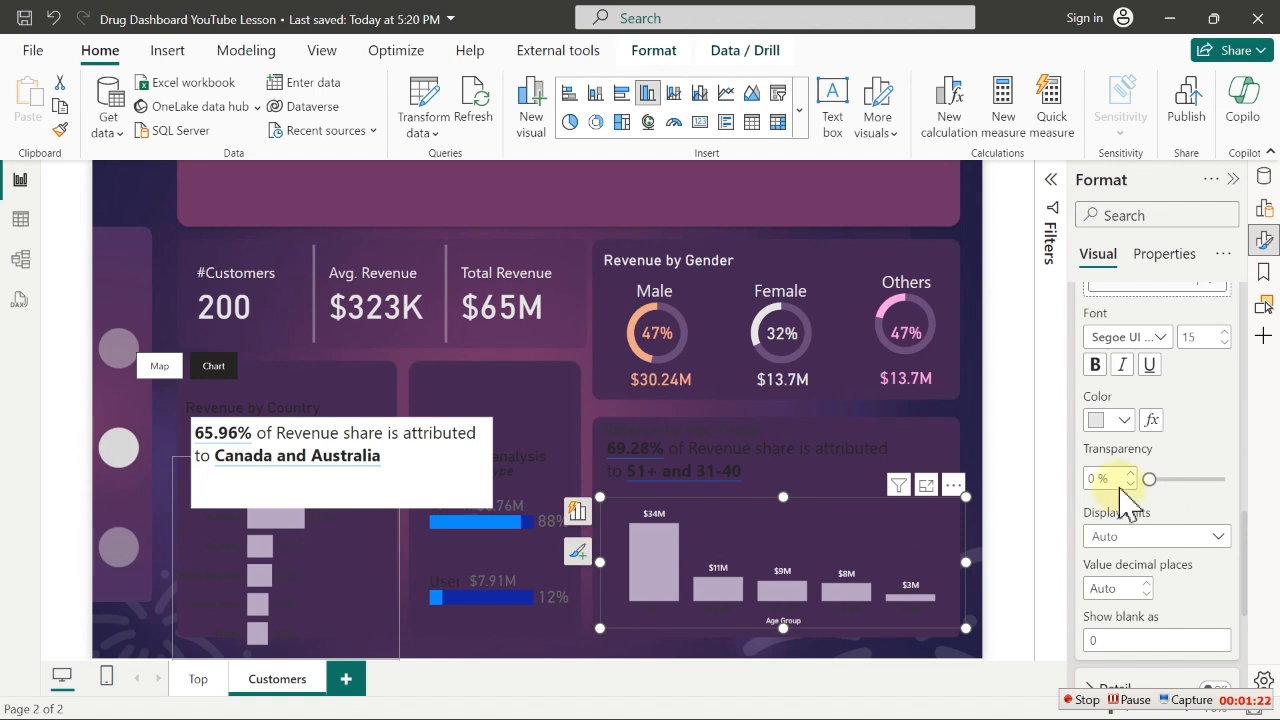
# Set the Revenue by Country bar chart's data label values to Segoe UI Semibold in the lightest grey theme colour
pyautogui.click(365, 560)
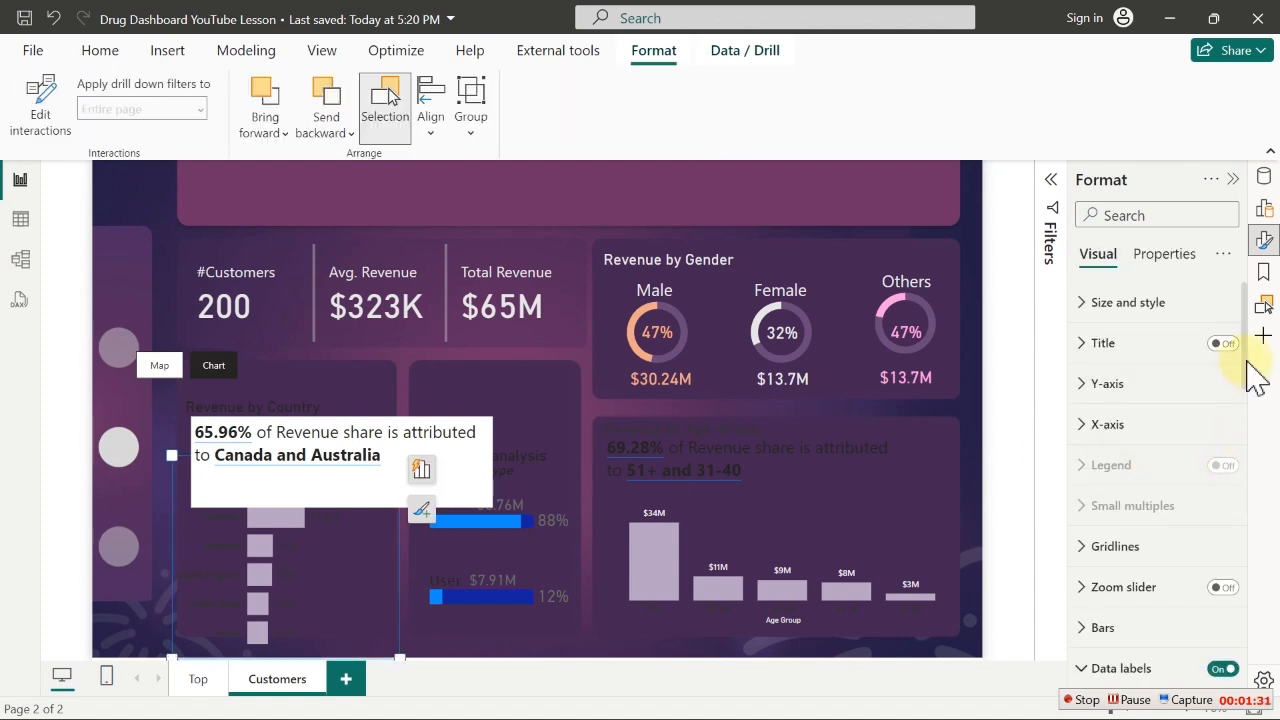
pyautogui.scroll(-5, 1243, 383)
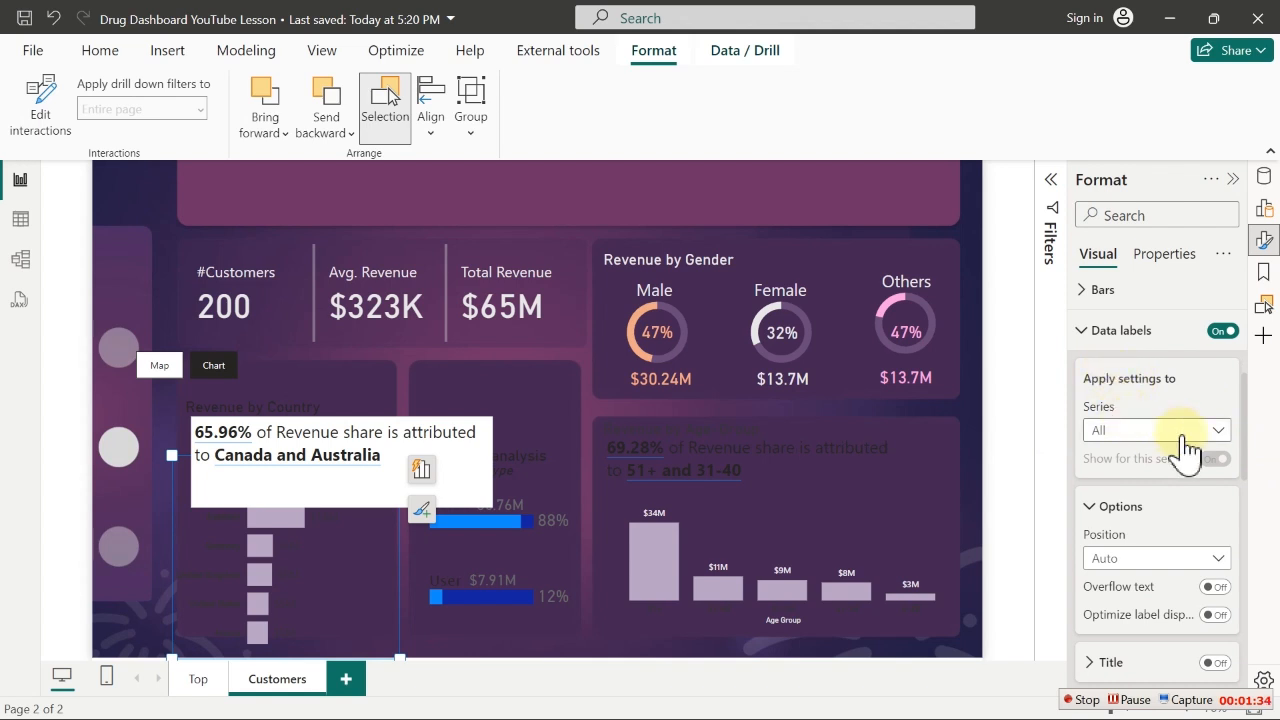
pyautogui.moveTo(1246, 413); pyautogui.dragTo(1246, 506)
pyautogui.click(1128, 428)
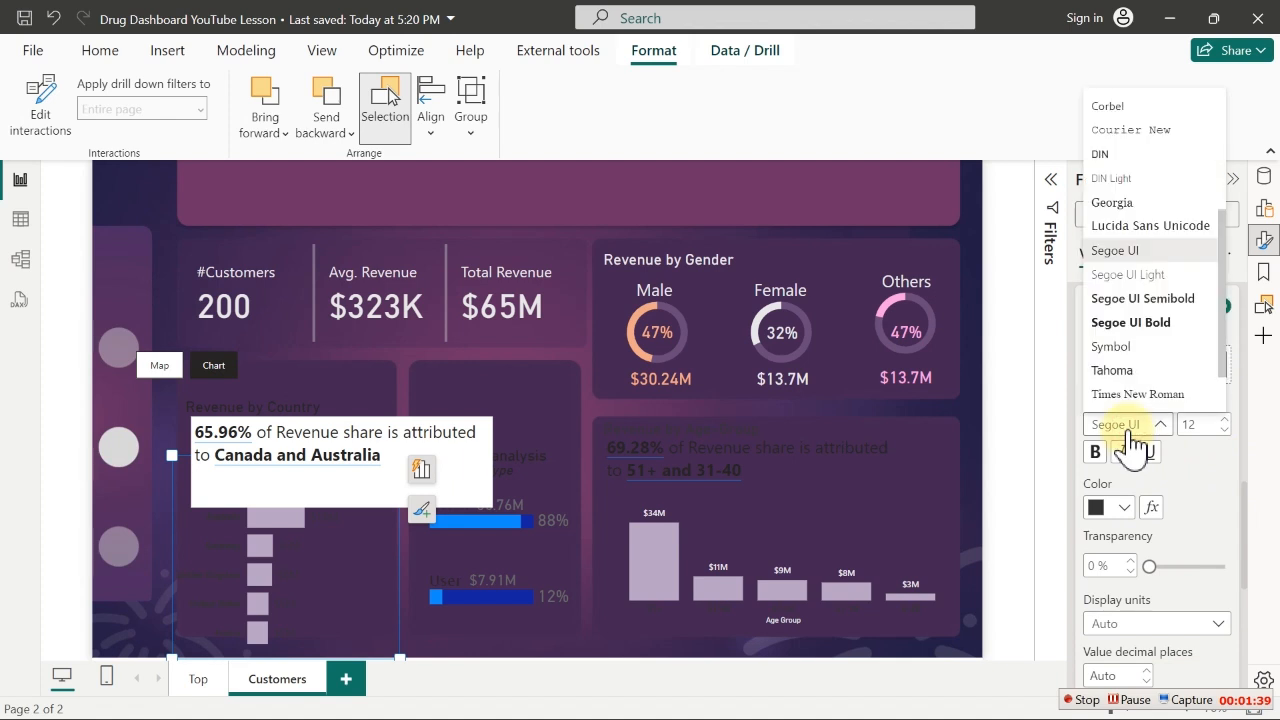
pyautogui.click(1144, 302)
pyautogui.click(1123, 508)
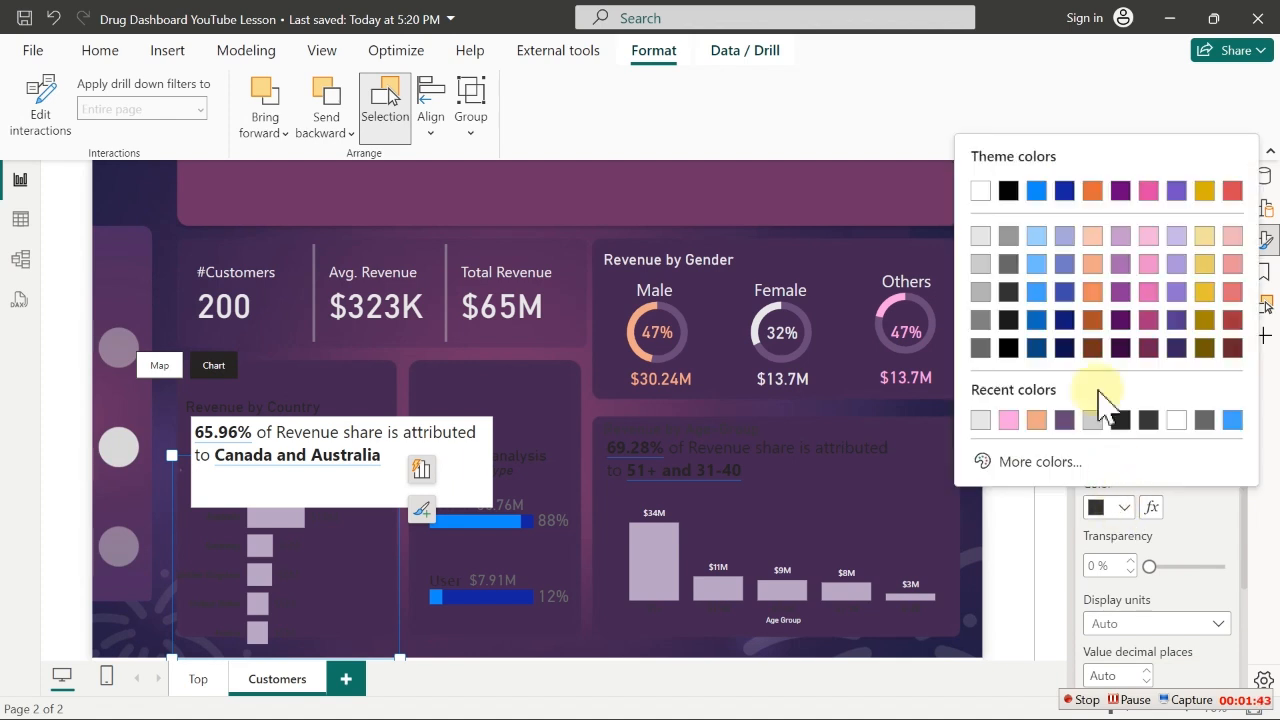
pyautogui.click(981, 237)
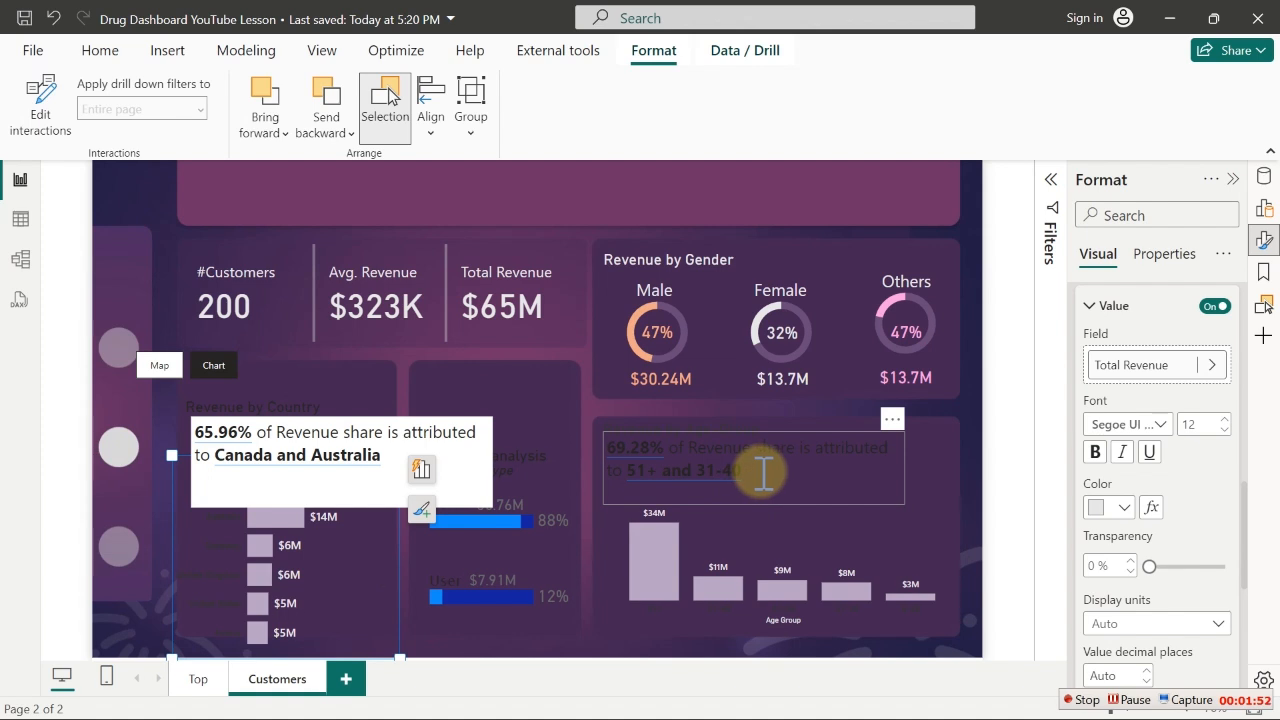
# Recolour the whole insight text above the Age Group chart with the second-lightest grey theme colour
pyautogui.click(768, 474)
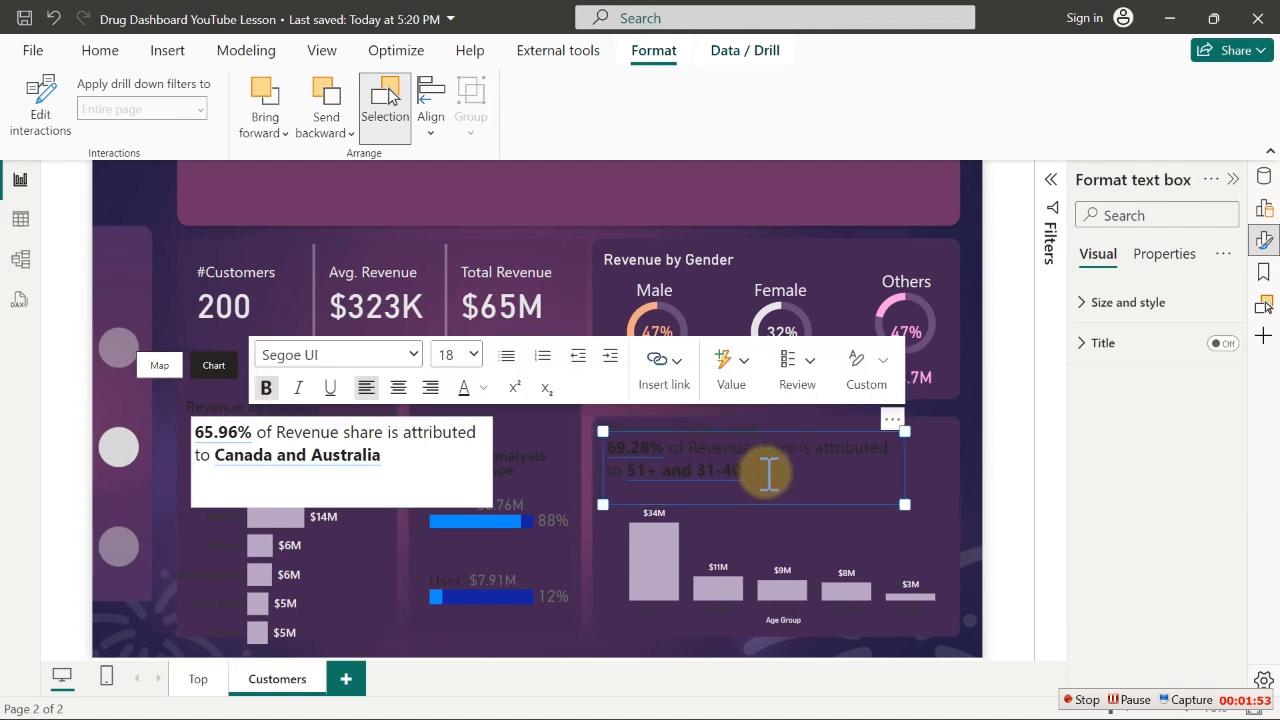
pyautogui.hotkey('ctrl', 'a')
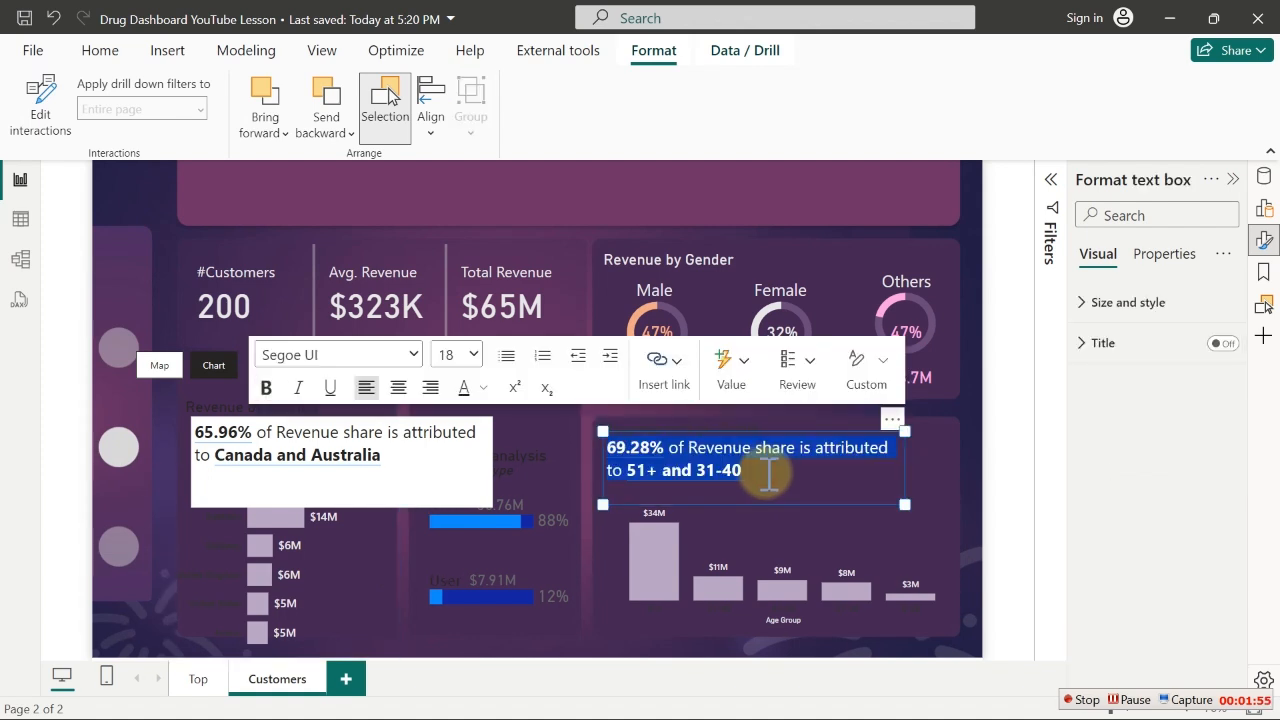
pyautogui.click(484, 388)
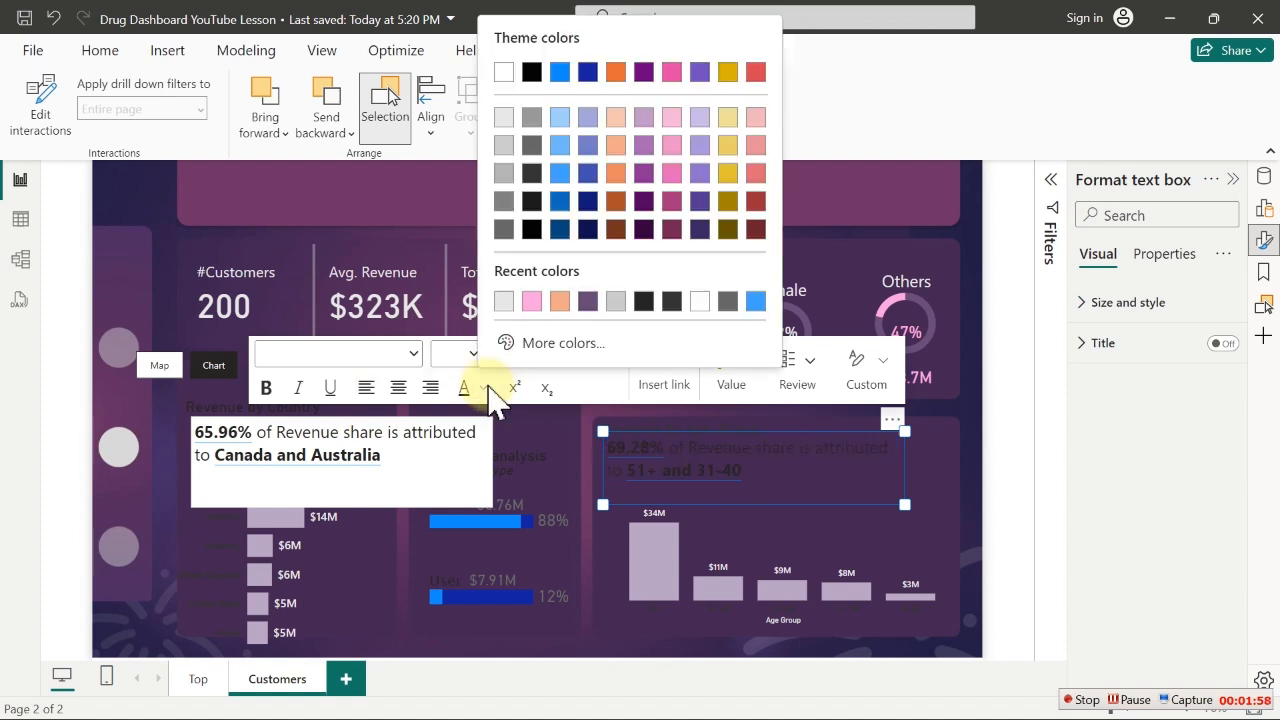
pyautogui.click(503, 145)
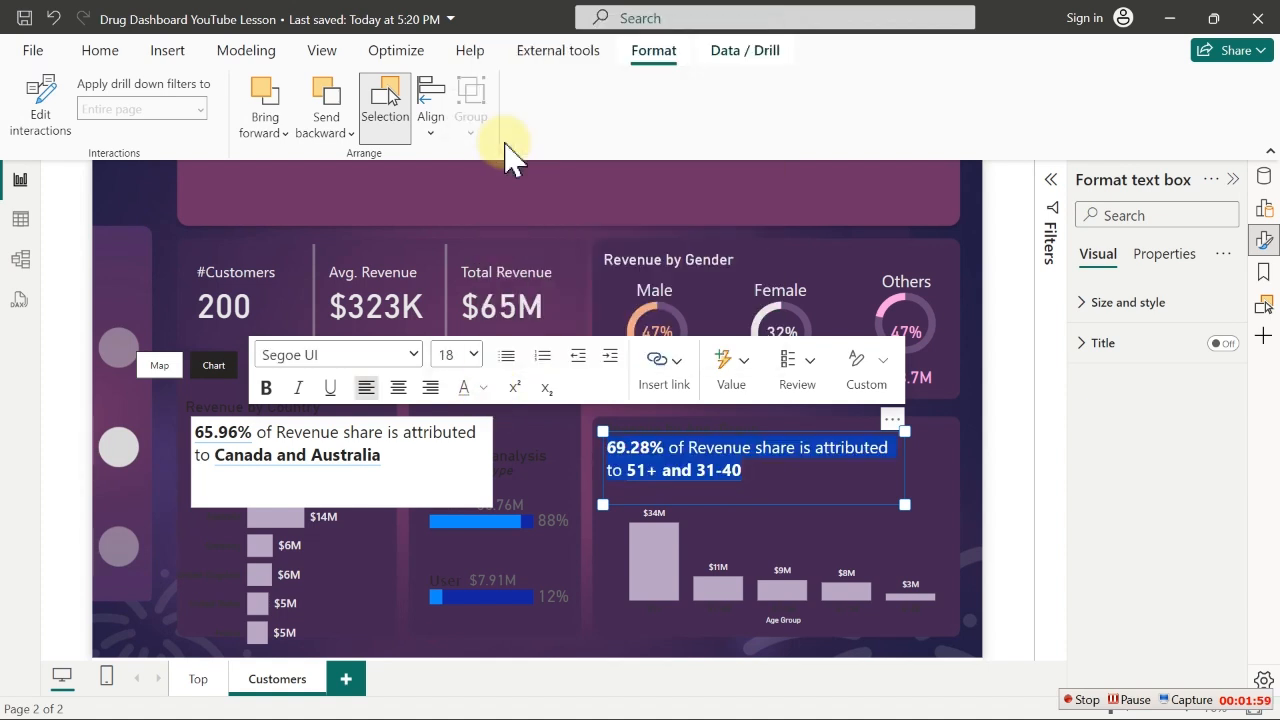
pyautogui.click(848, 187)
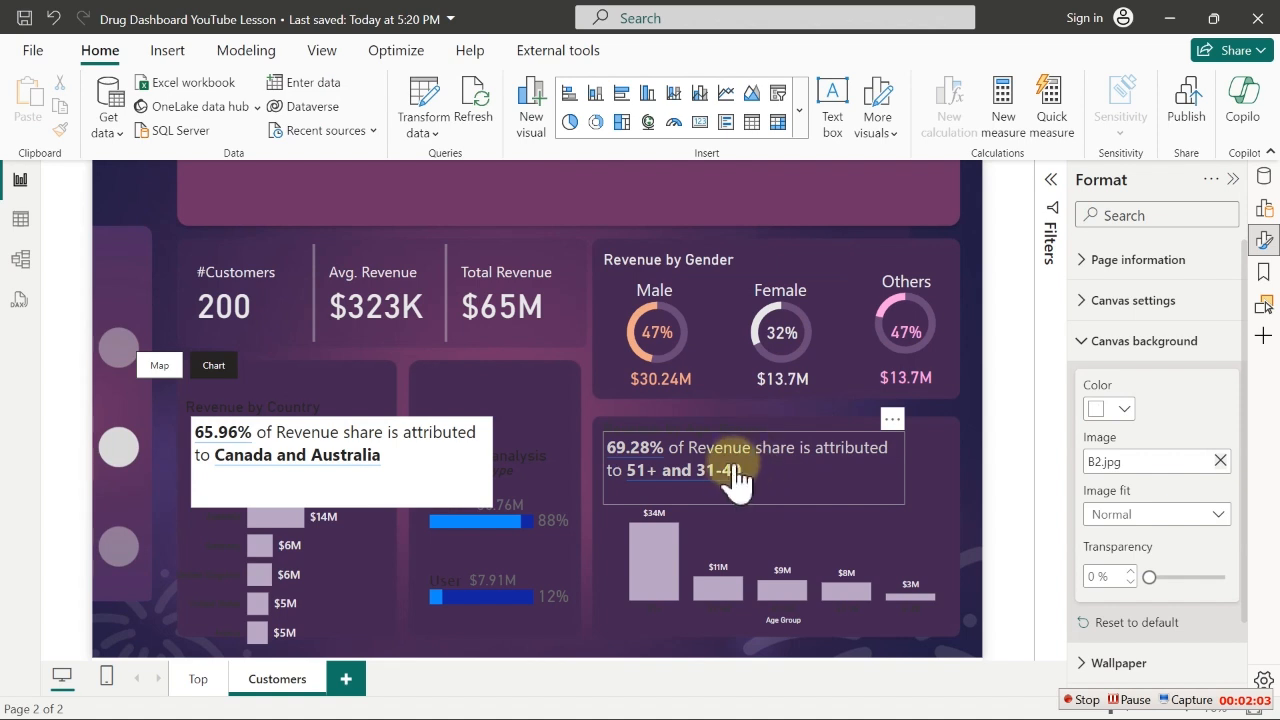
# Set the "Revenue by Age-Group" heading's font colour to White, 10% darker
pyautogui.click(740, 421)
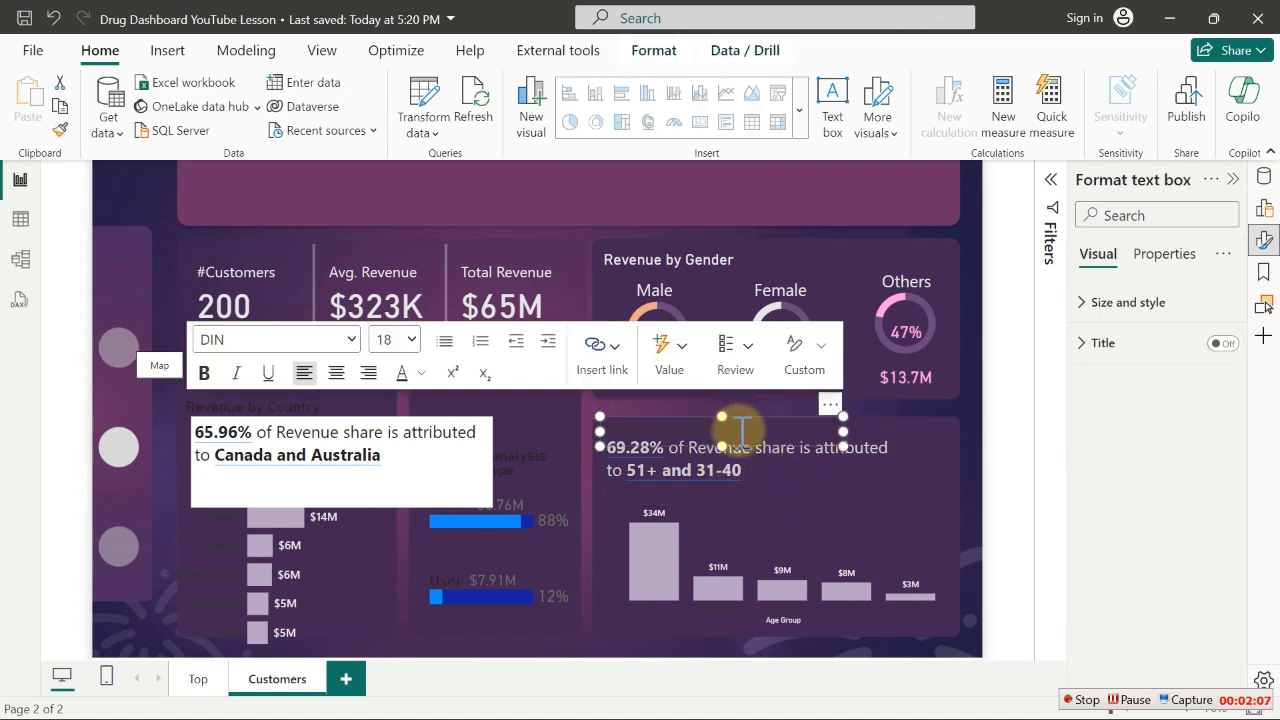
pyautogui.tripleClick(740, 430)
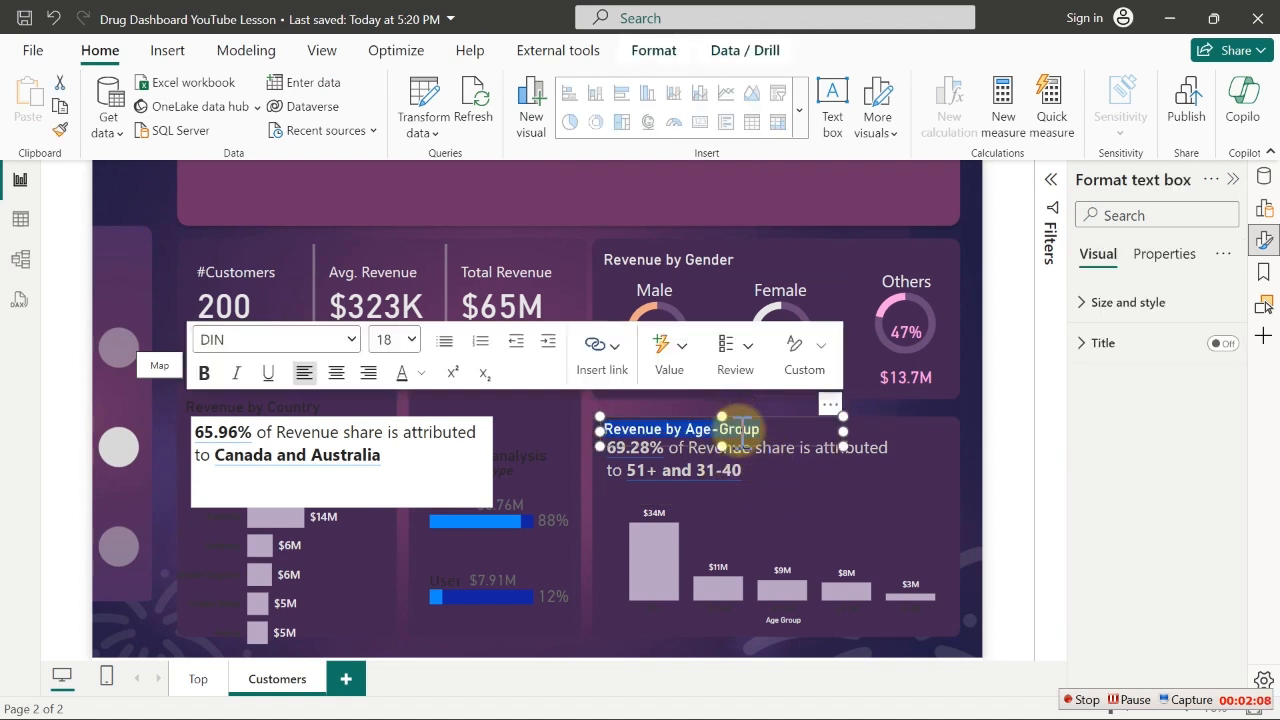
pyautogui.click(416, 376)
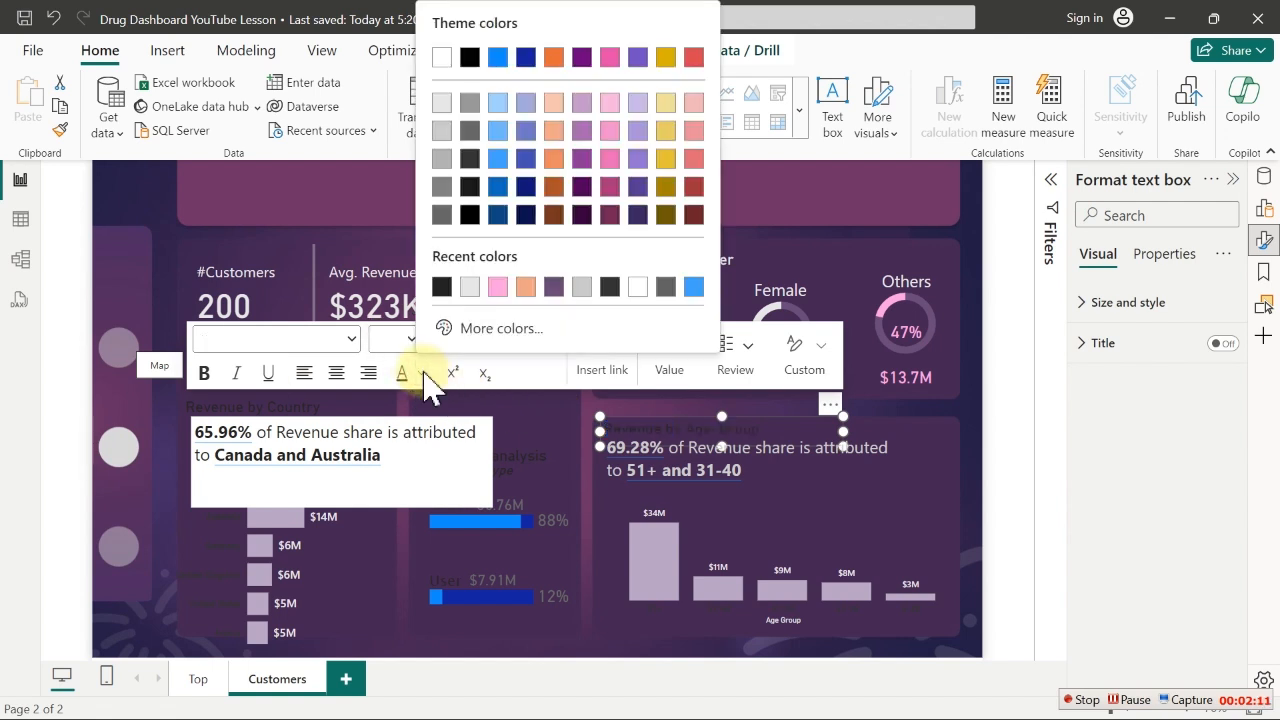
pyautogui.click(442, 103)
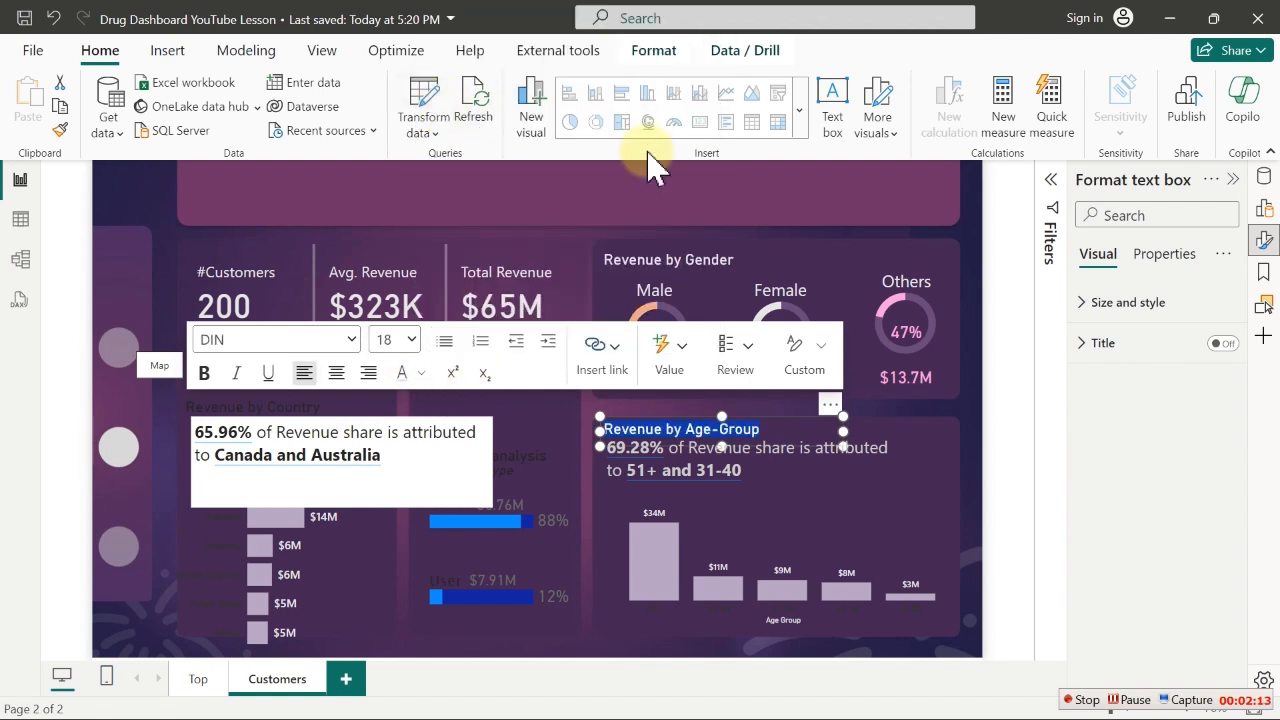
pyautogui.click(775, 210)
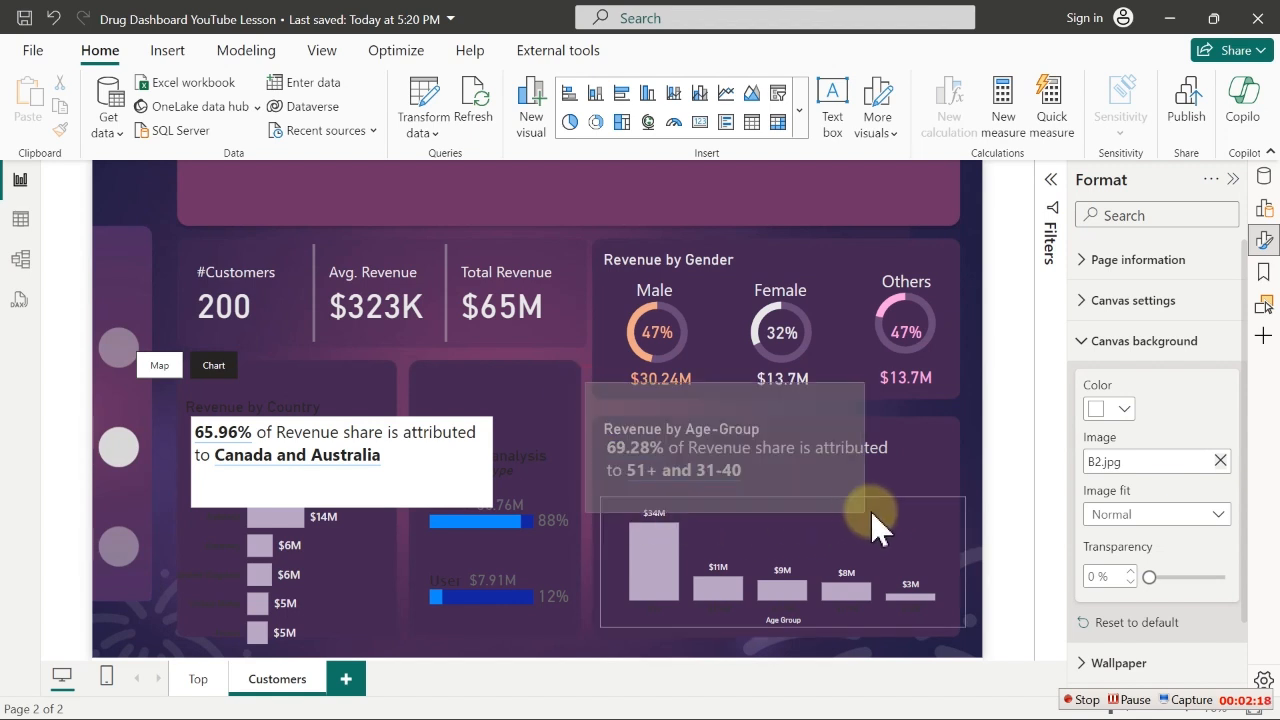
# Nudge the "Revenue by Age-Group" heading and its insight text box together slightly down within their panel
pyautogui.click(972, 525)
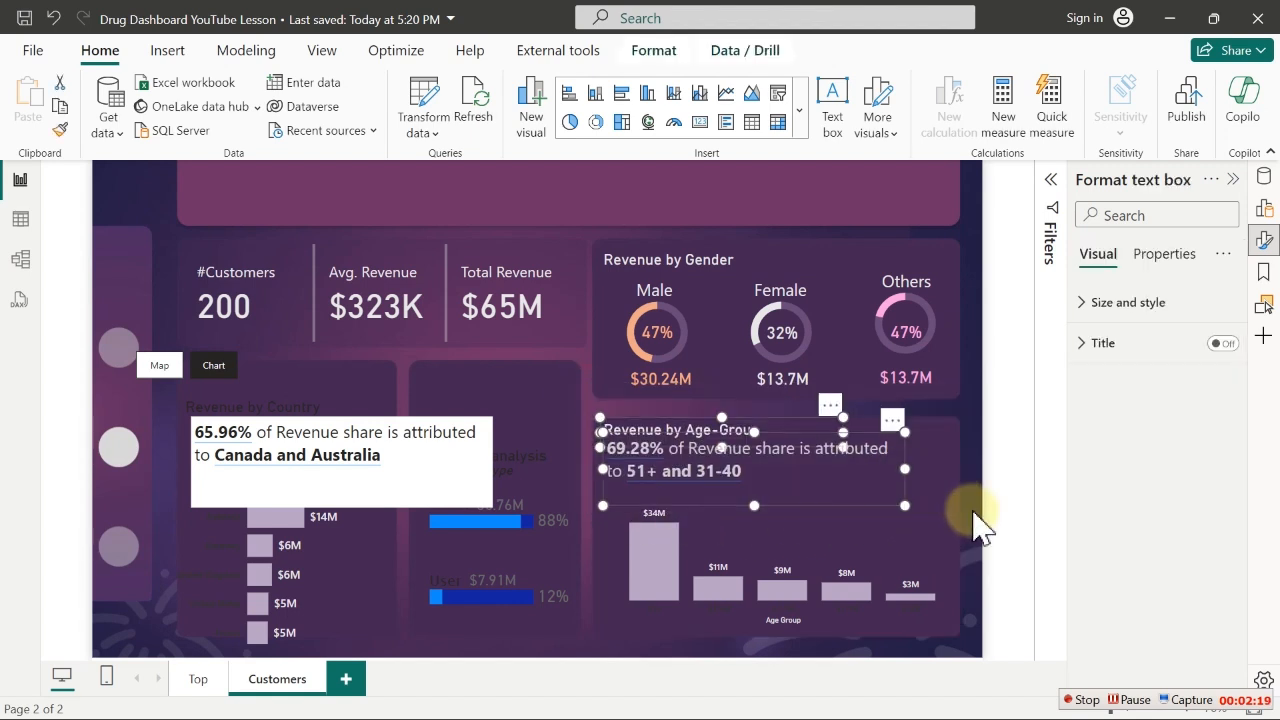
pyautogui.press('Down')
pyautogui.press('Down')
pyautogui.press('Down')
pyautogui.press('Down')
pyautogui.press('Down')
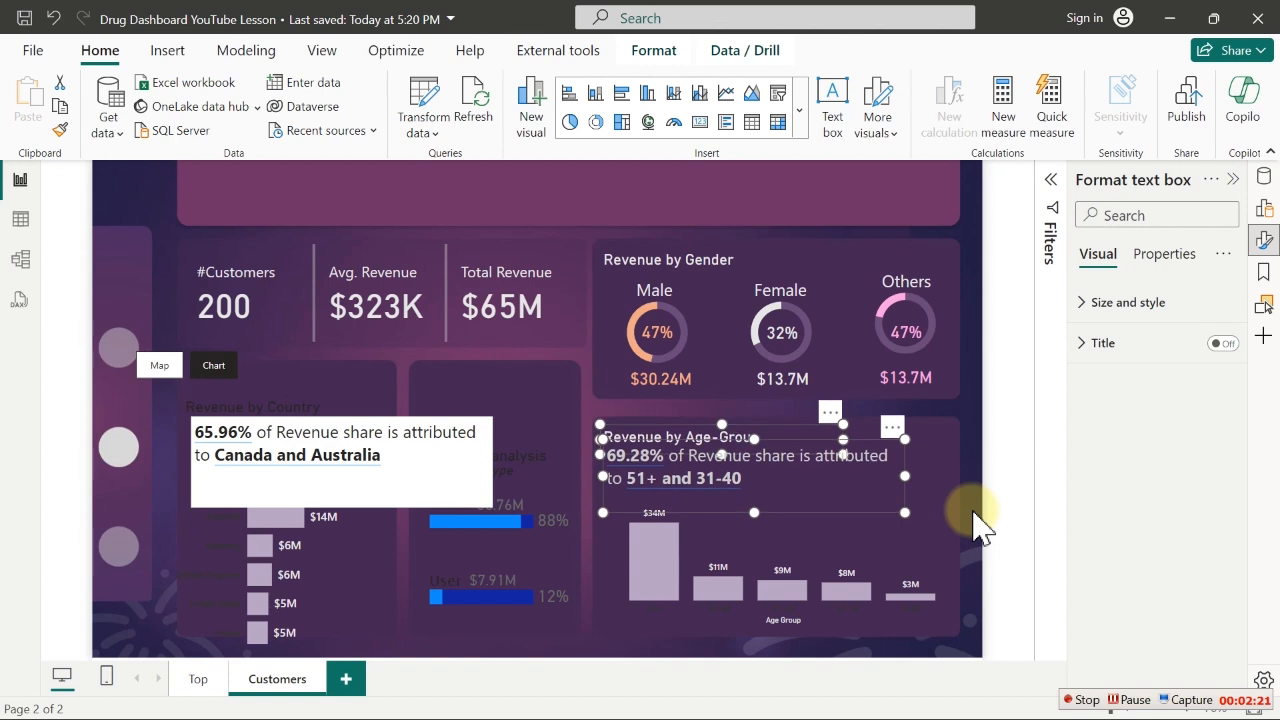
pyautogui.click(856, 210)
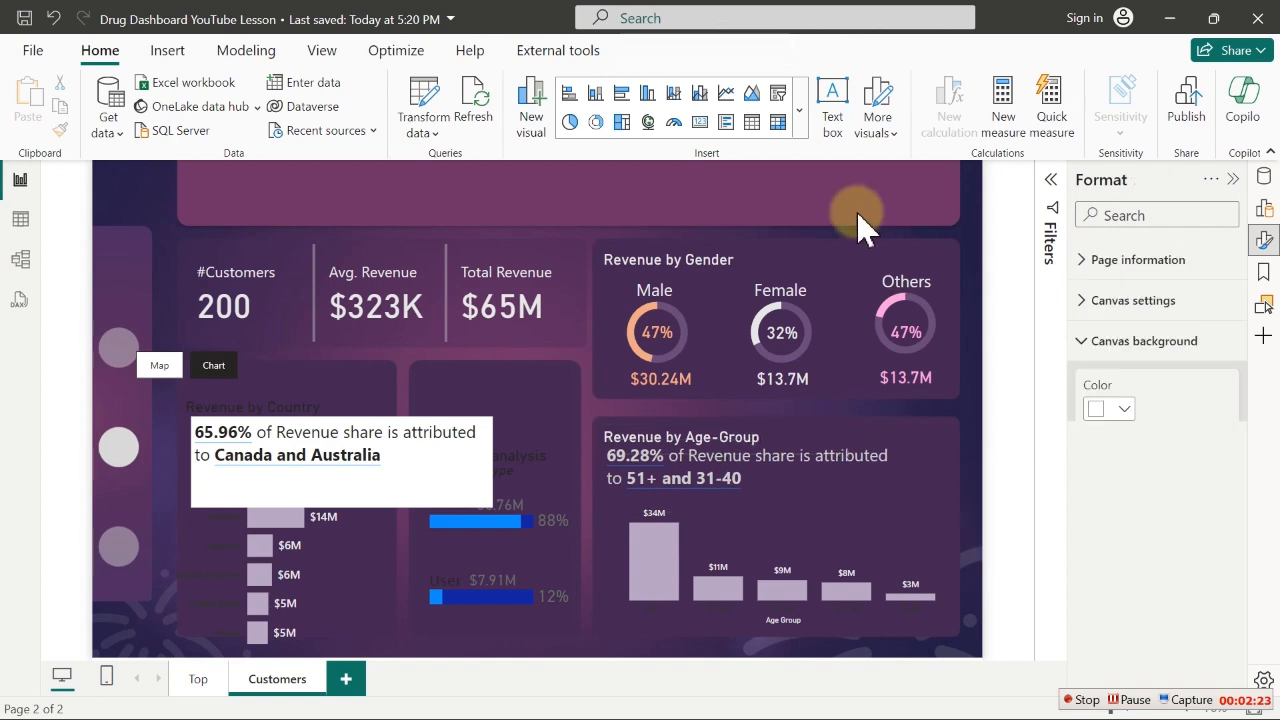
# Set the bold "51+ and 31-40" value in the Age-Group insight text to White, 10% darker
pyautogui.click(757, 482)
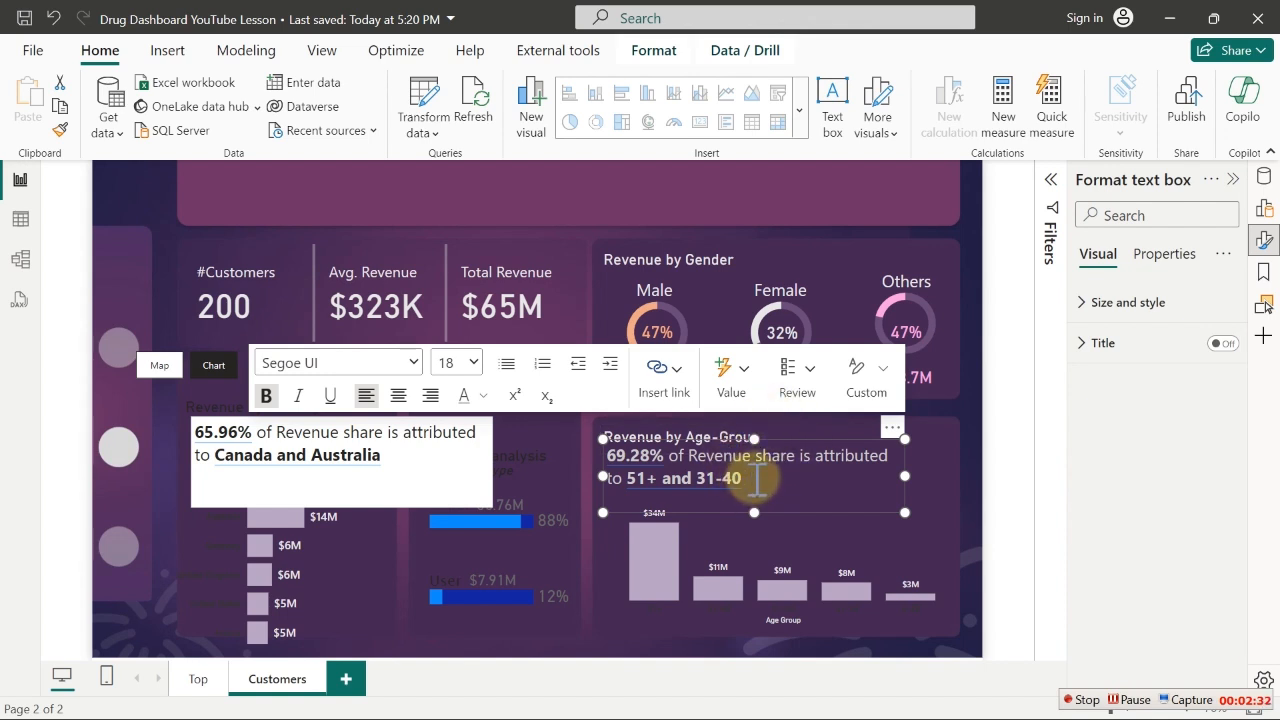
pyautogui.click(488, 393)
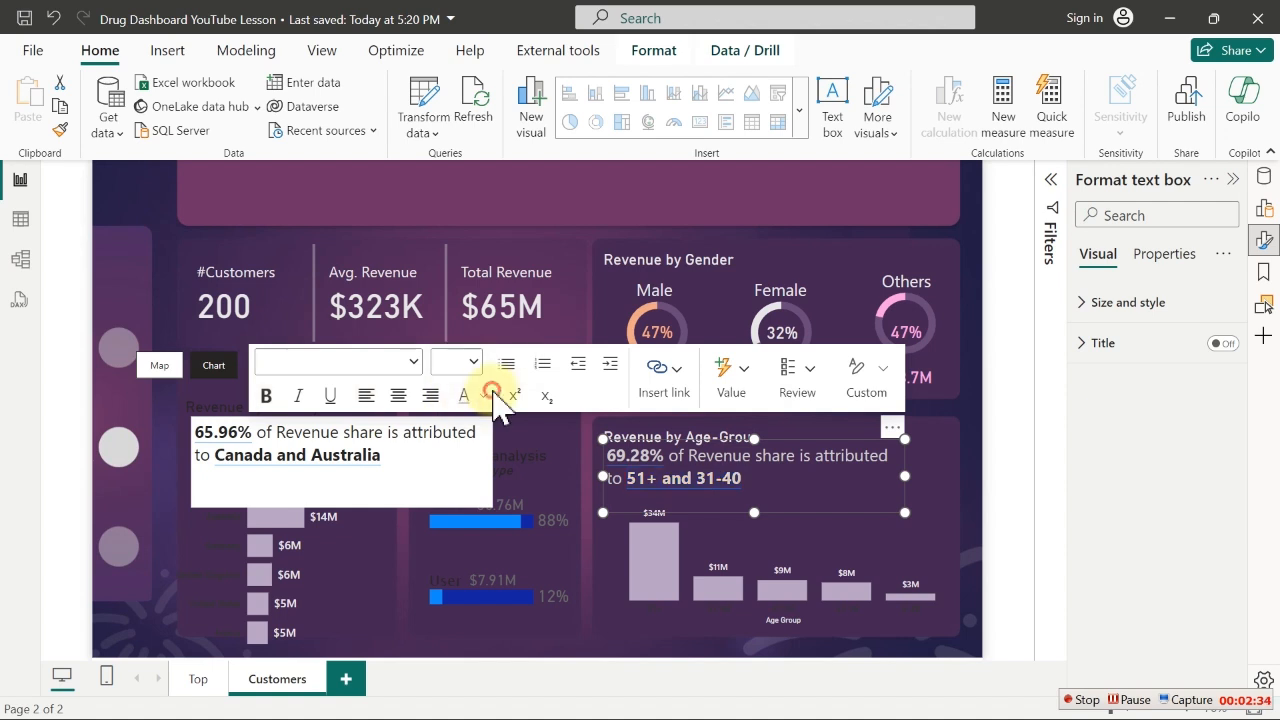
pyautogui.click(775, 484)
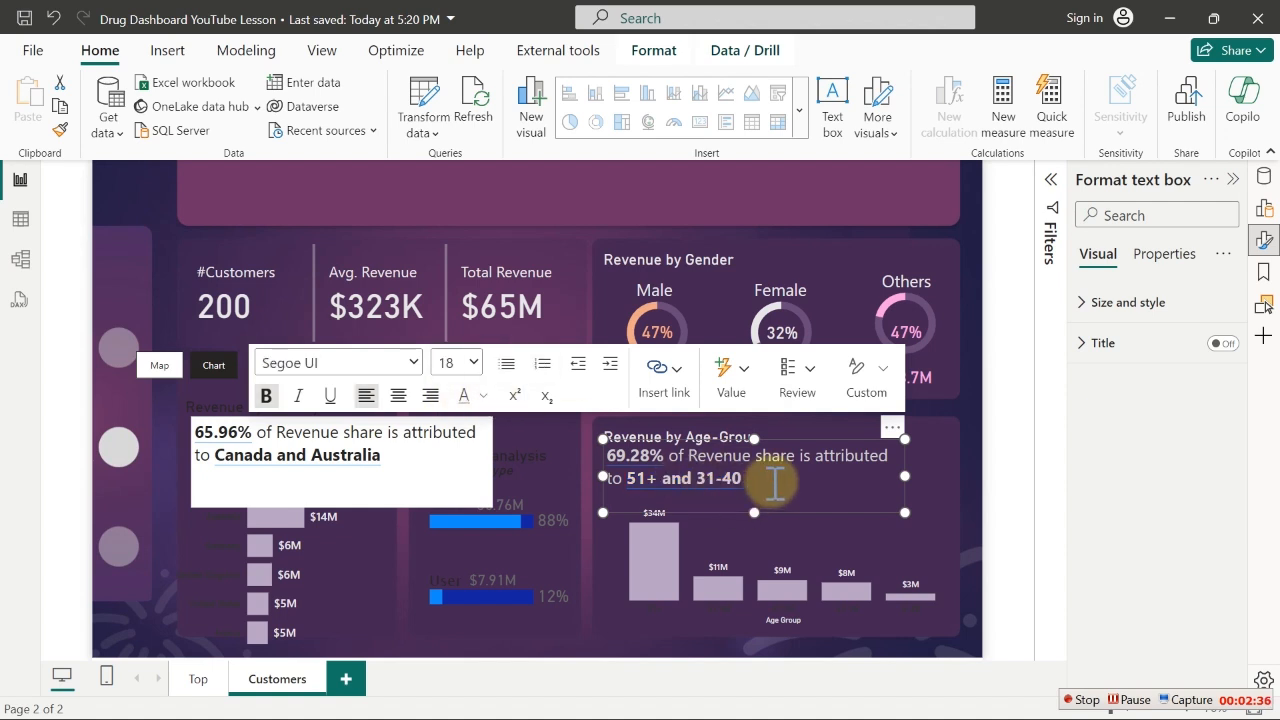
pyautogui.doubleClick(775, 484)
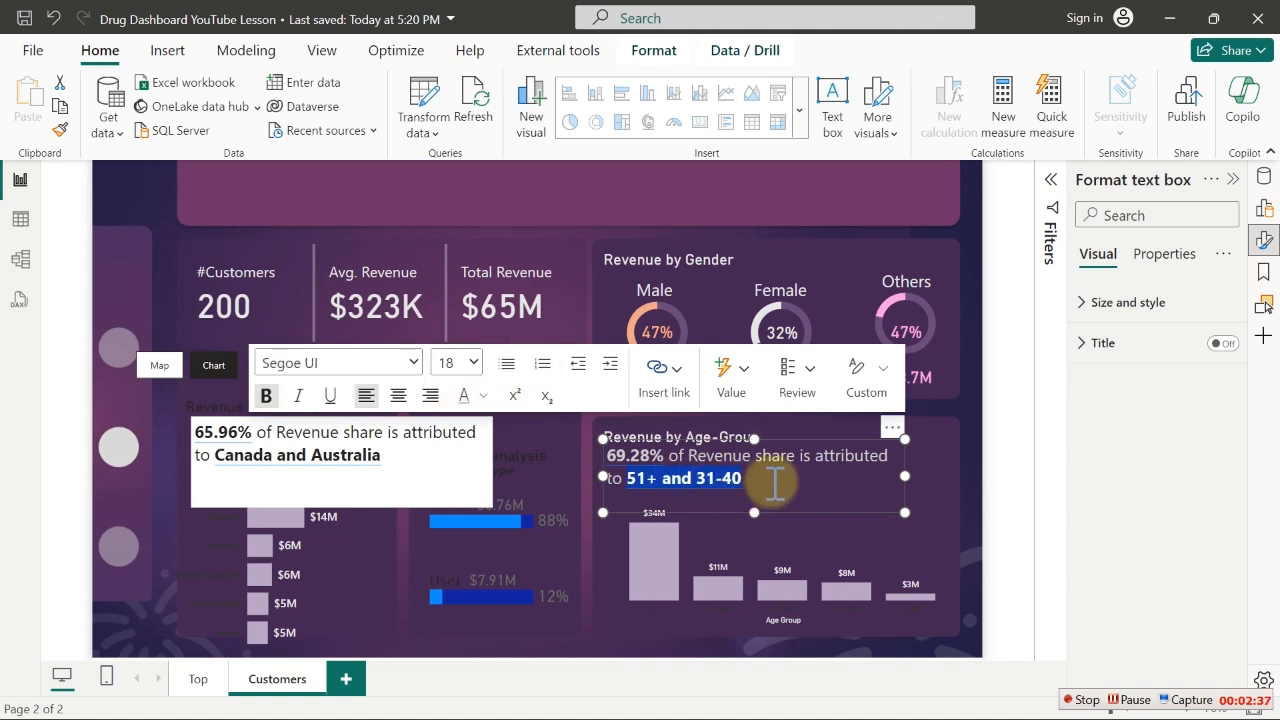
pyautogui.click(488, 396)
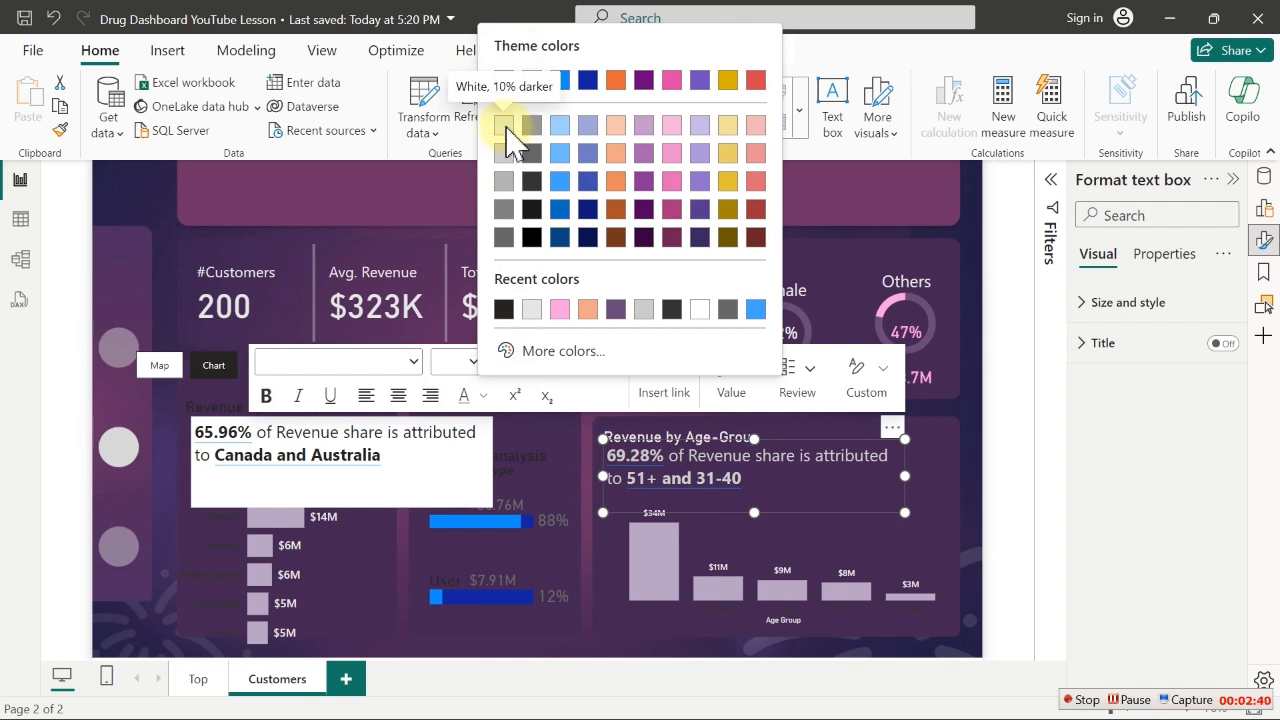
pyautogui.click(503, 122)
# Set the bold percentage at the start of the Age-Group insight text to White, 10% darker
pyautogui.click(680, 457)
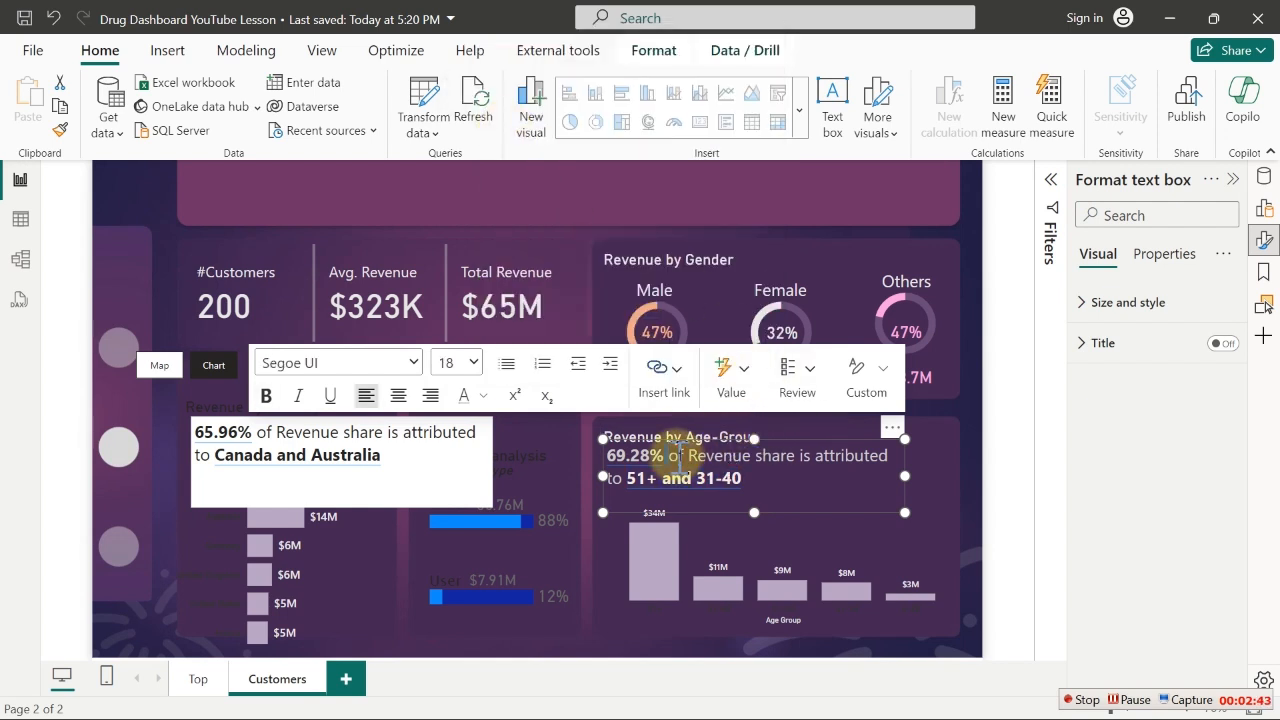
pyautogui.hotkey('shift', 'Left')
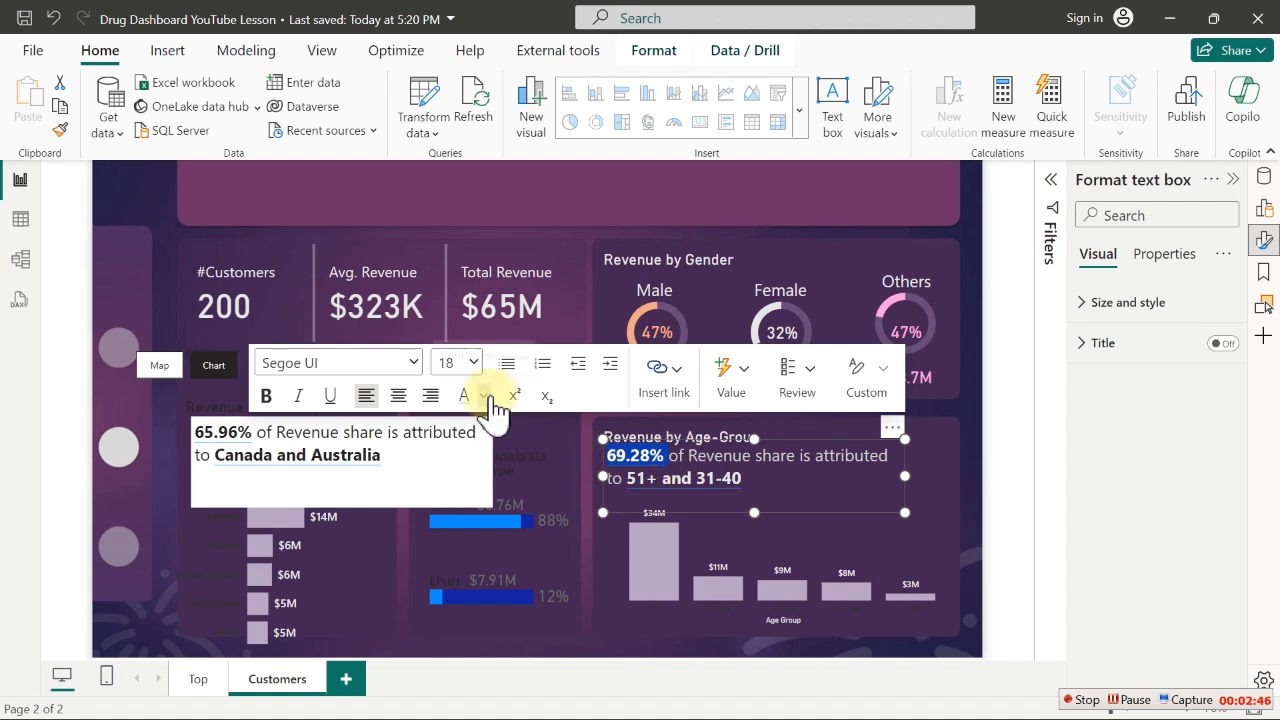
pyautogui.click(487, 396)
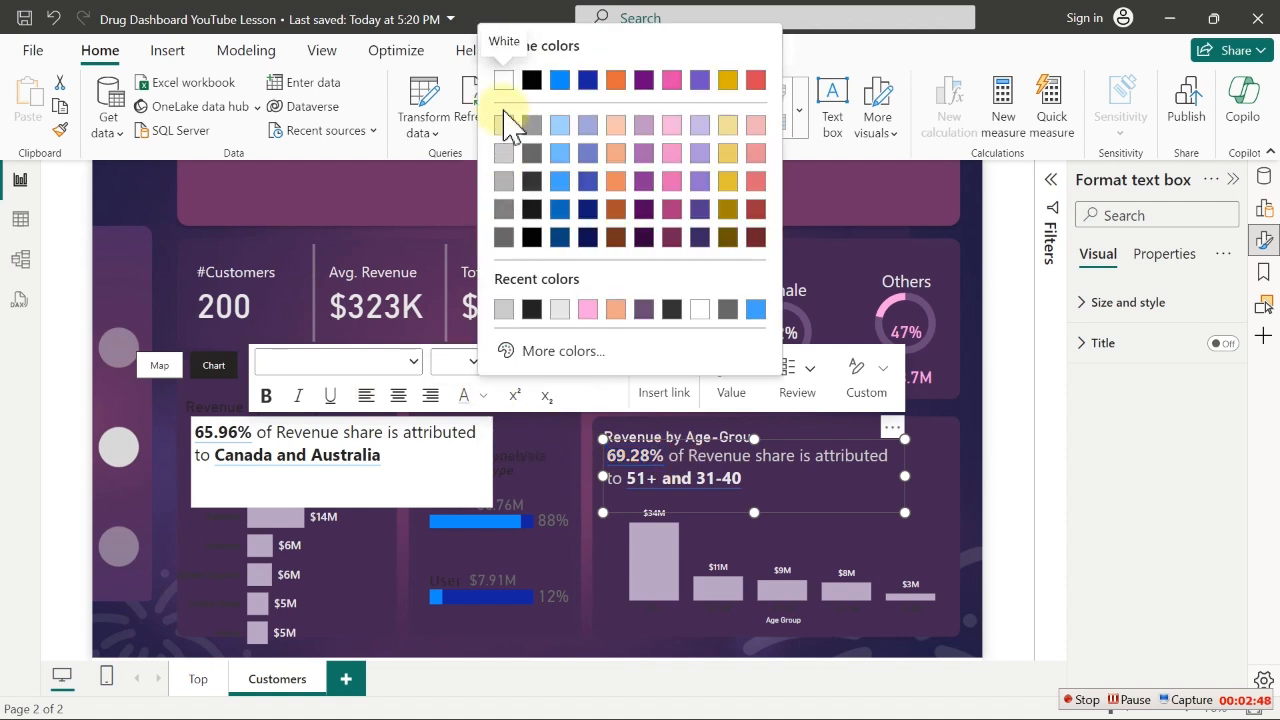
pyautogui.click(504, 125)
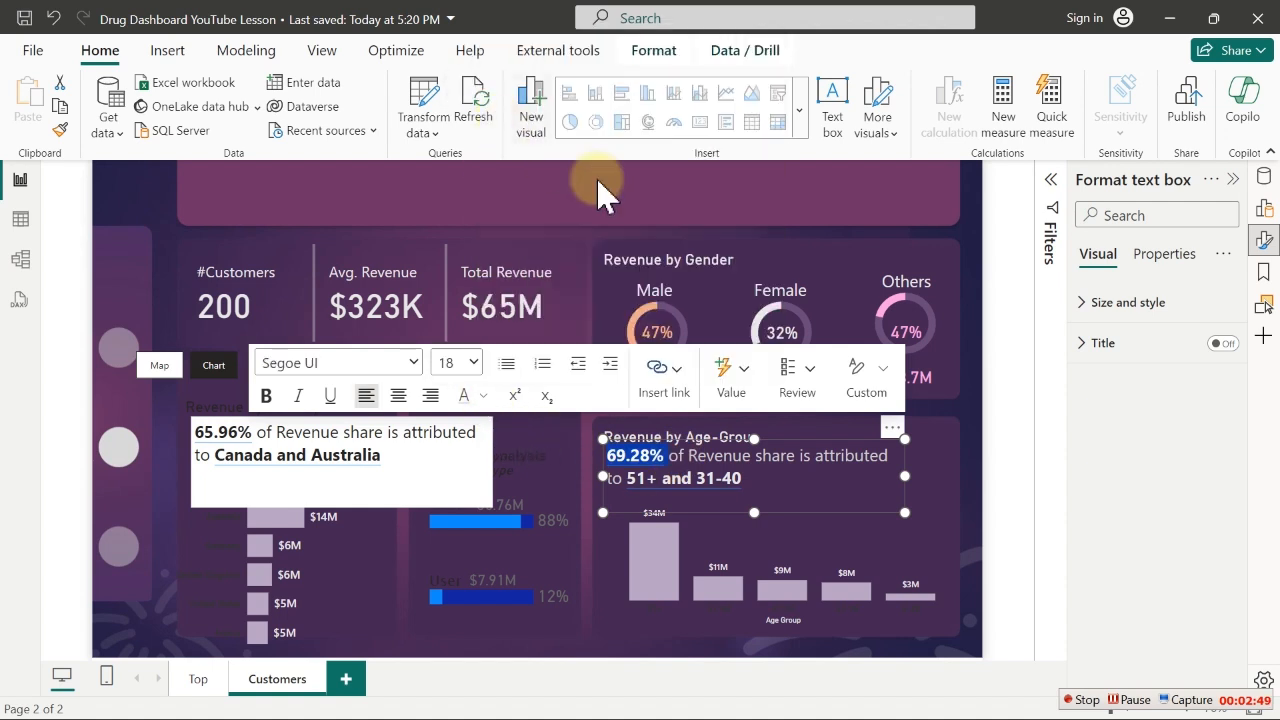
pyautogui.click(749, 186)
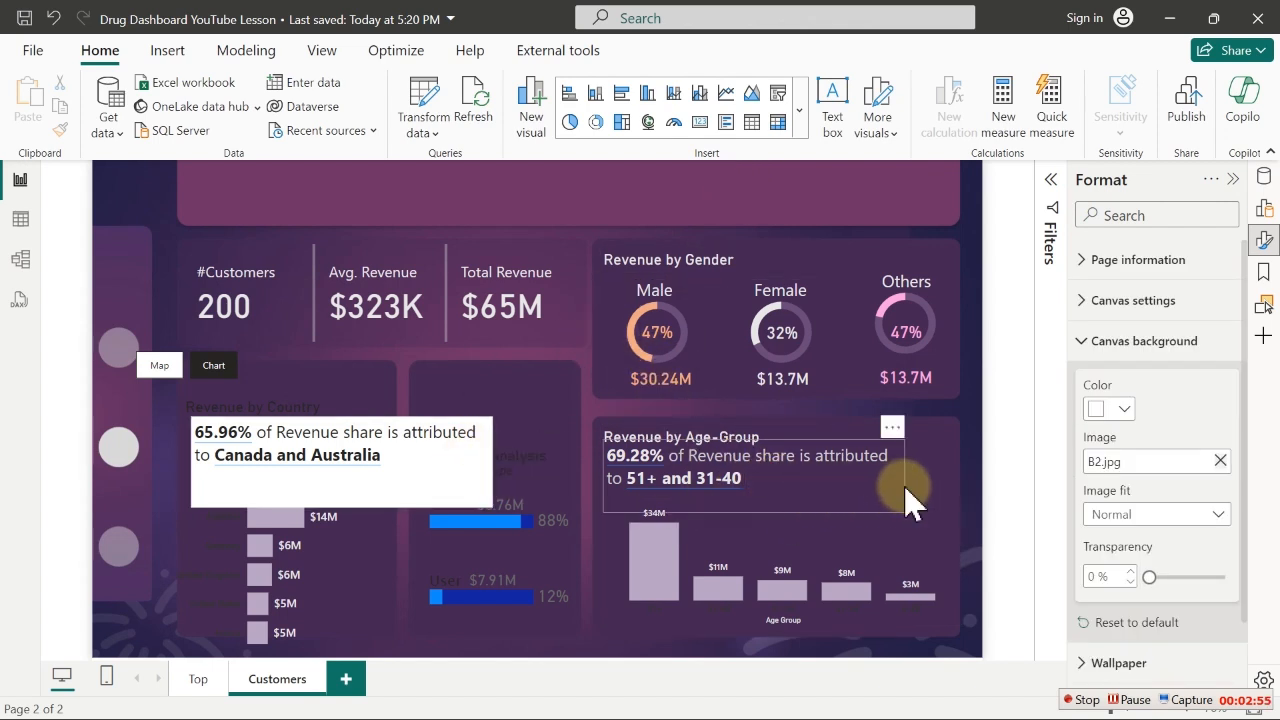
# Copy the Age-Group insight text box's formatting onto the Revenue by Country insight text box with Format Painter
pyautogui.click(906, 497)
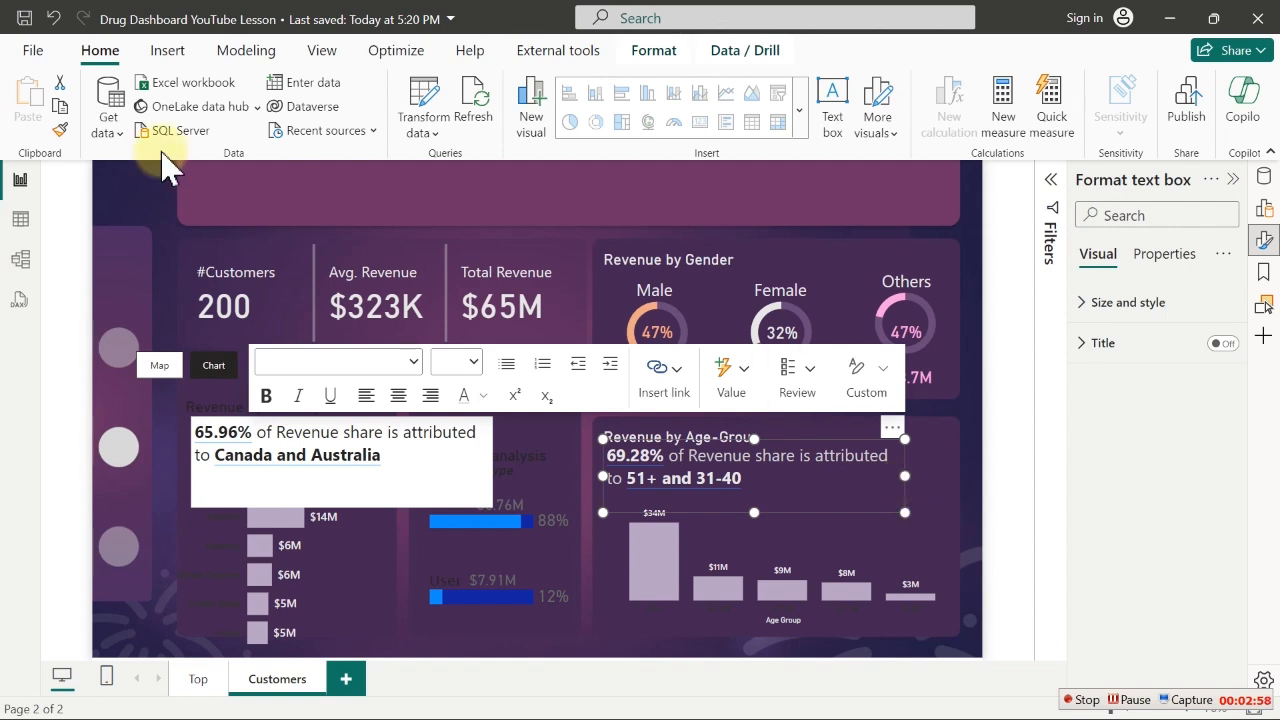
pyautogui.click(60, 129)
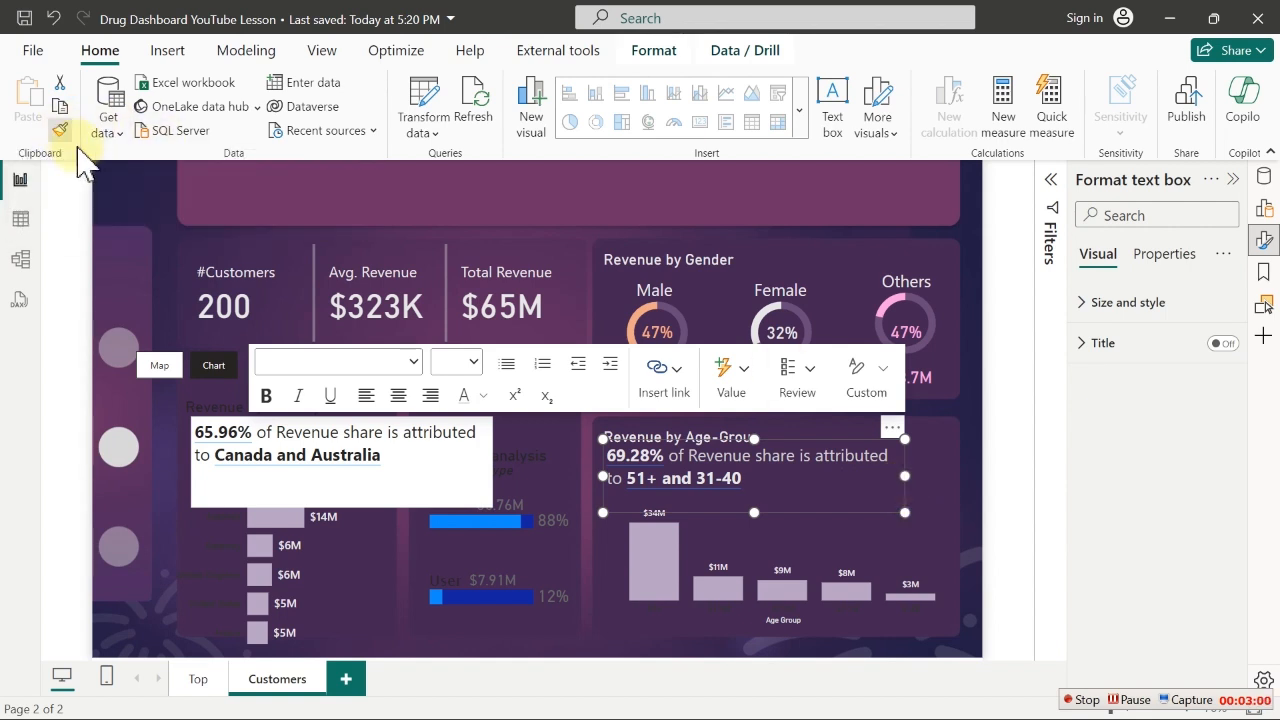
pyautogui.click(426, 486)
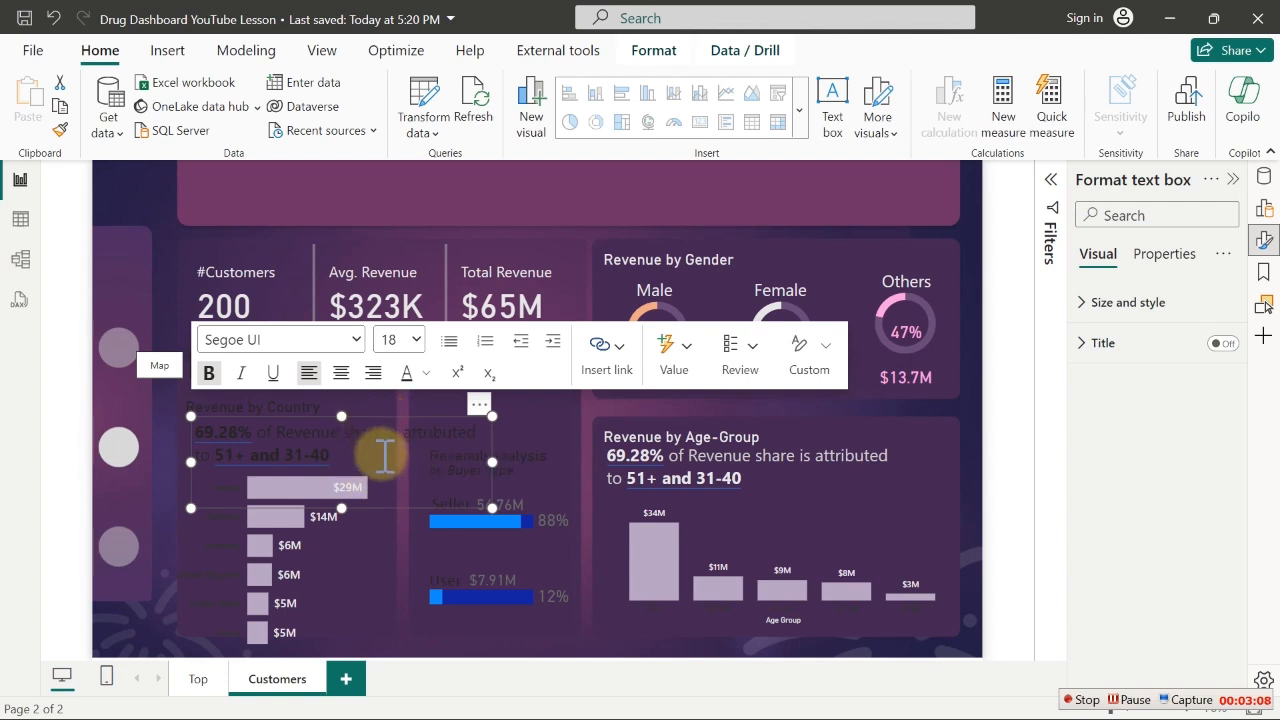
# Set all of the Age-Group insight text to font size 16
pyautogui.click(762, 488)
pyautogui.hotkey('ctrl', 'a')
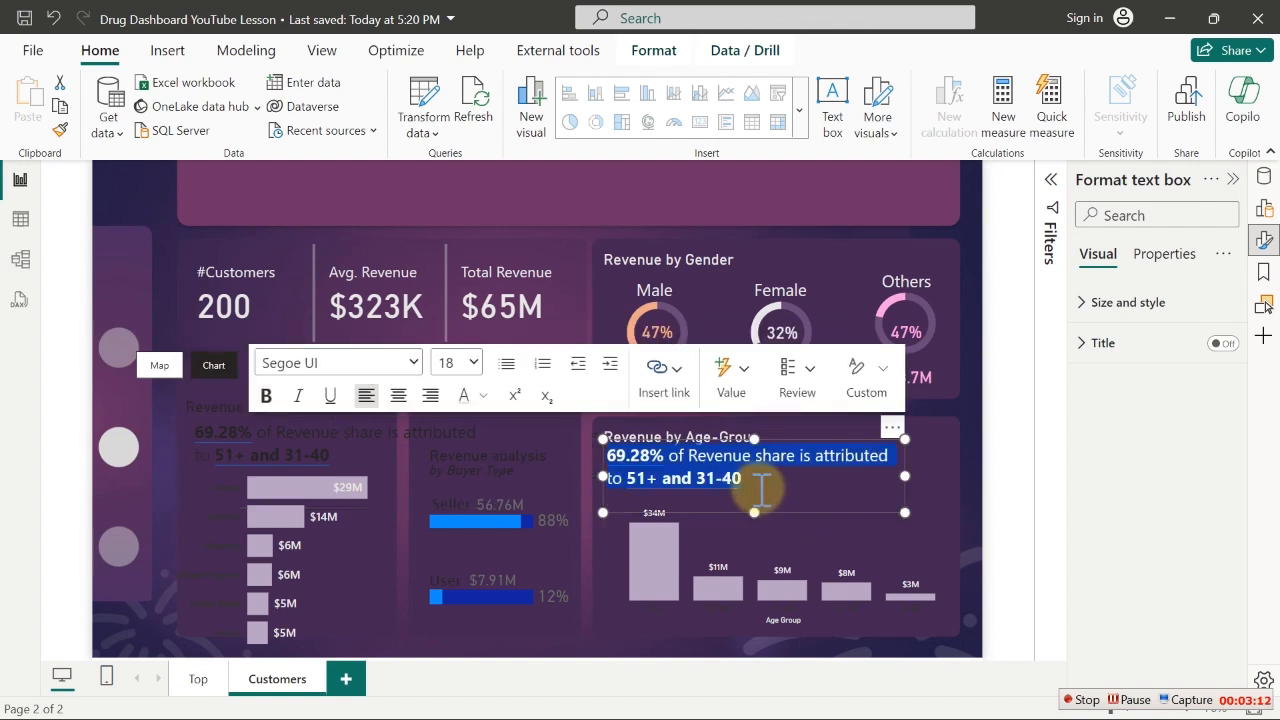
pyautogui.click(474, 363)
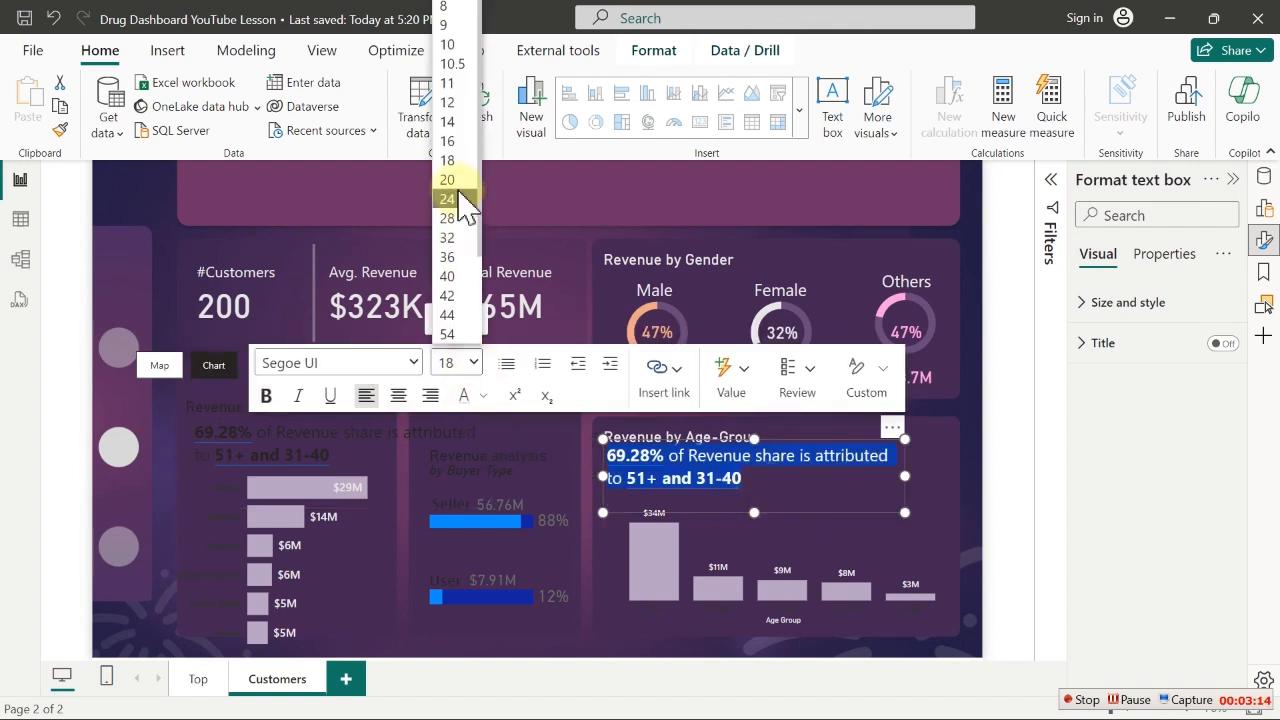
pyautogui.click(456, 146)
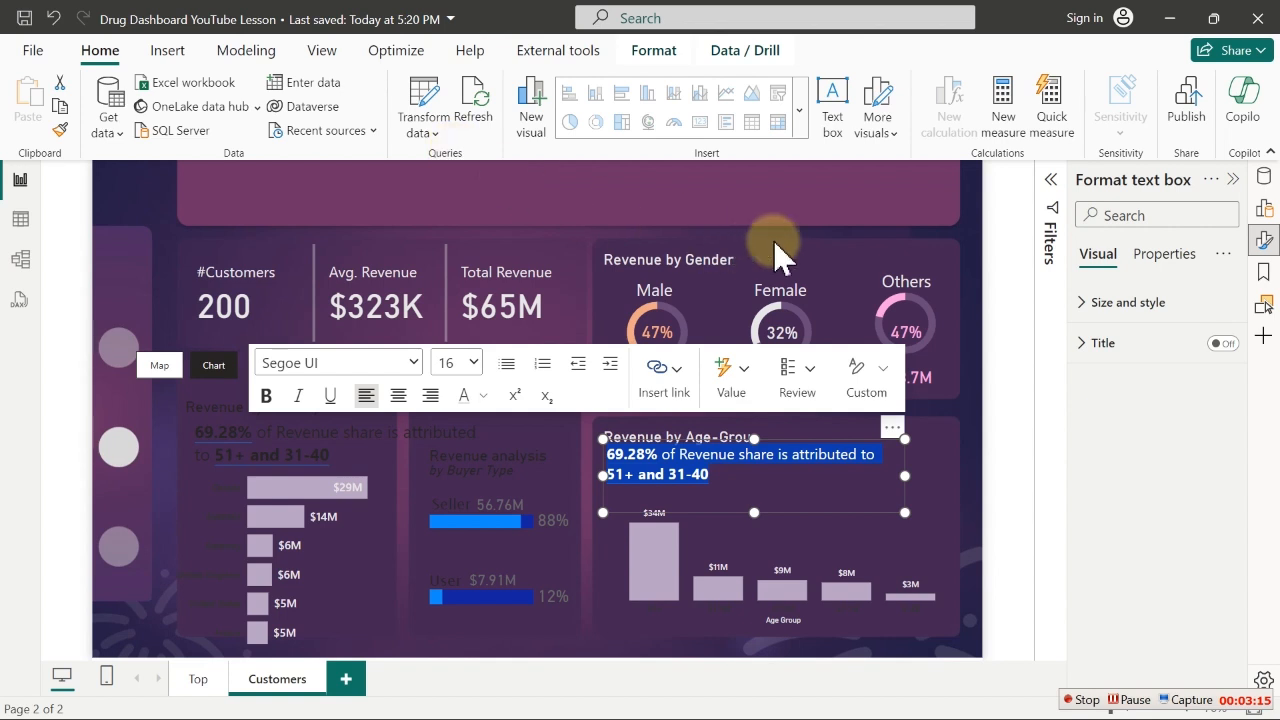
pyautogui.click(333, 453)
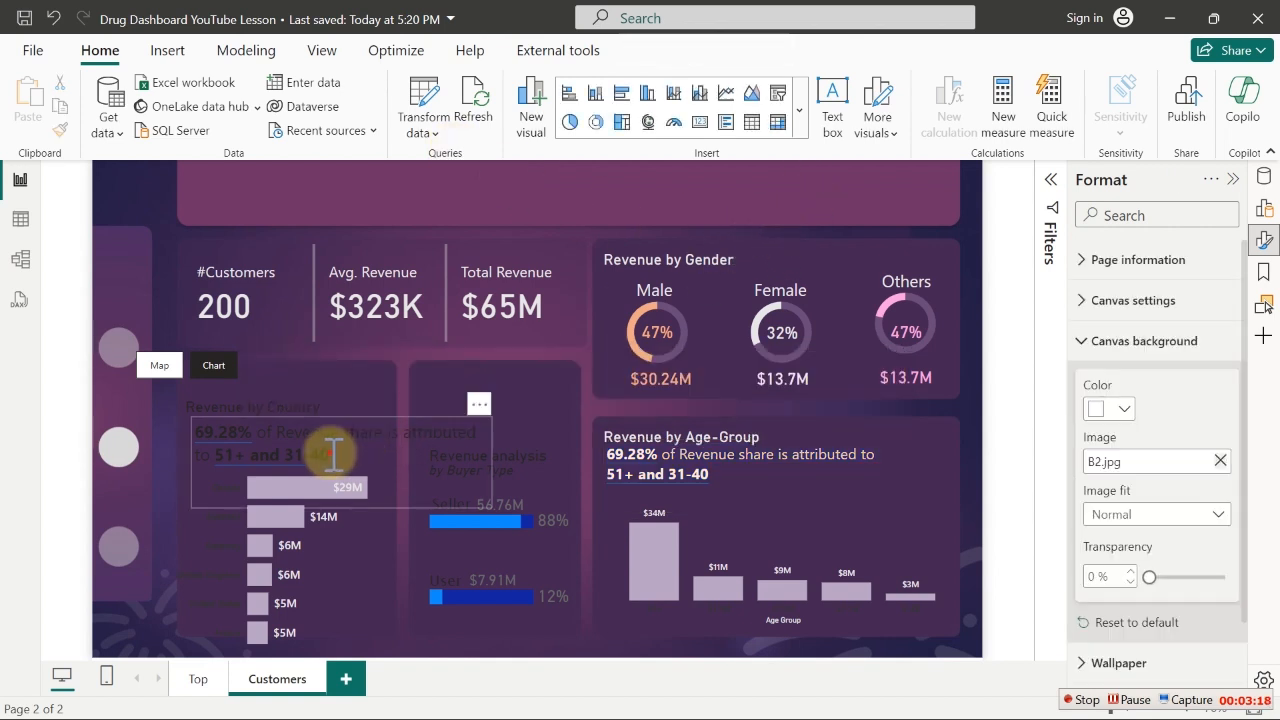
# Set all of the Revenue by Country insight text to font size 16 in a light grey theme colour
pyautogui.click(333, 453)
pyautogui.hotkey('ctrl', 'a')
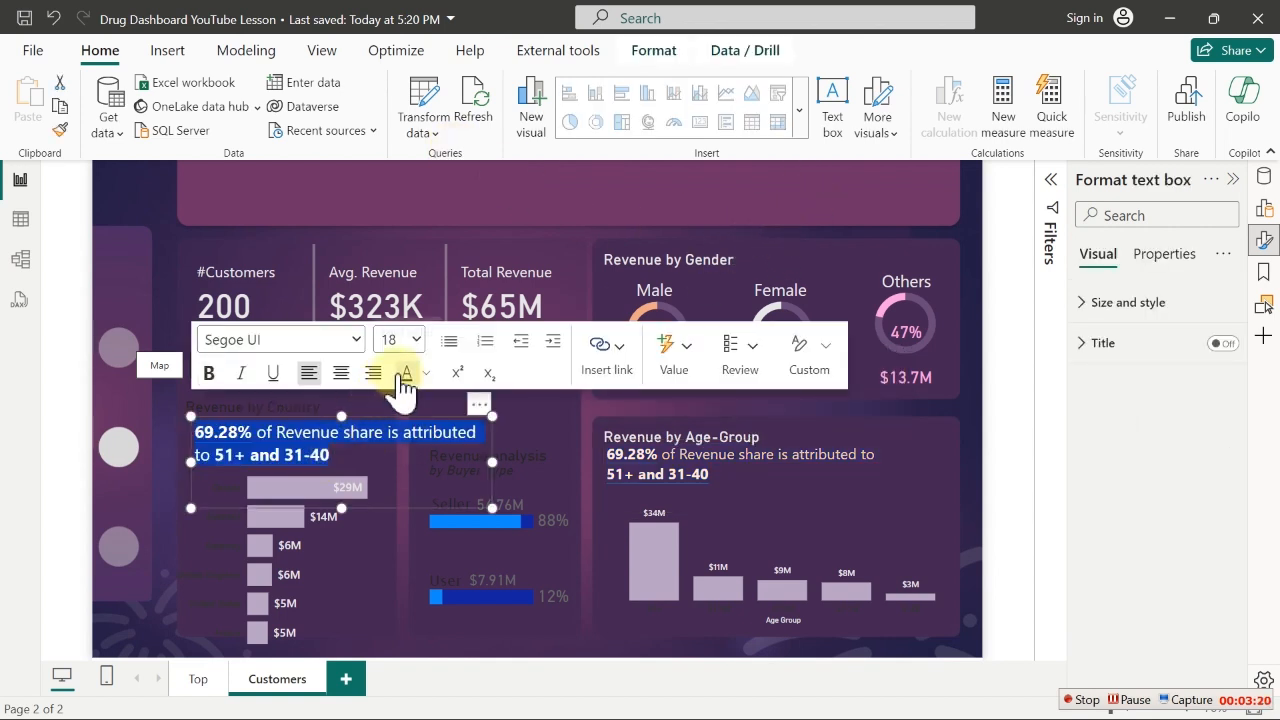
pyautogui.click(412, 341)
pyautogui.click(387, 493)
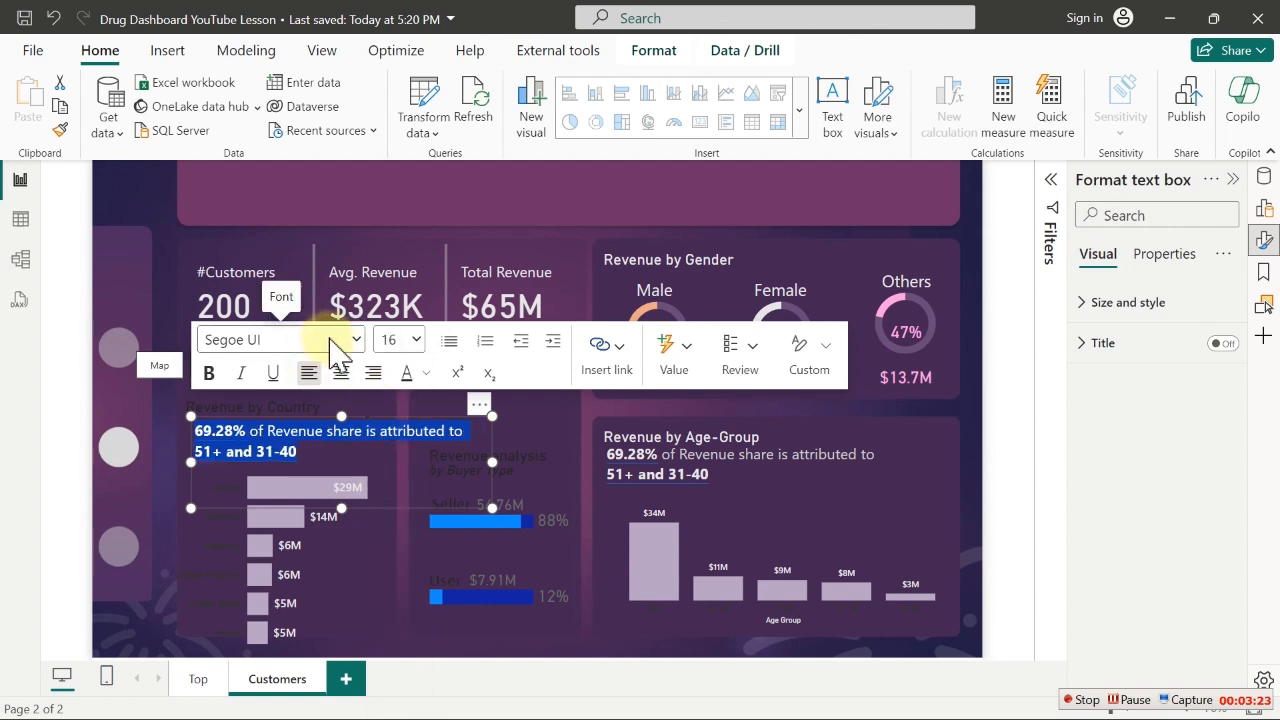
pyautogui.click(425, 372)
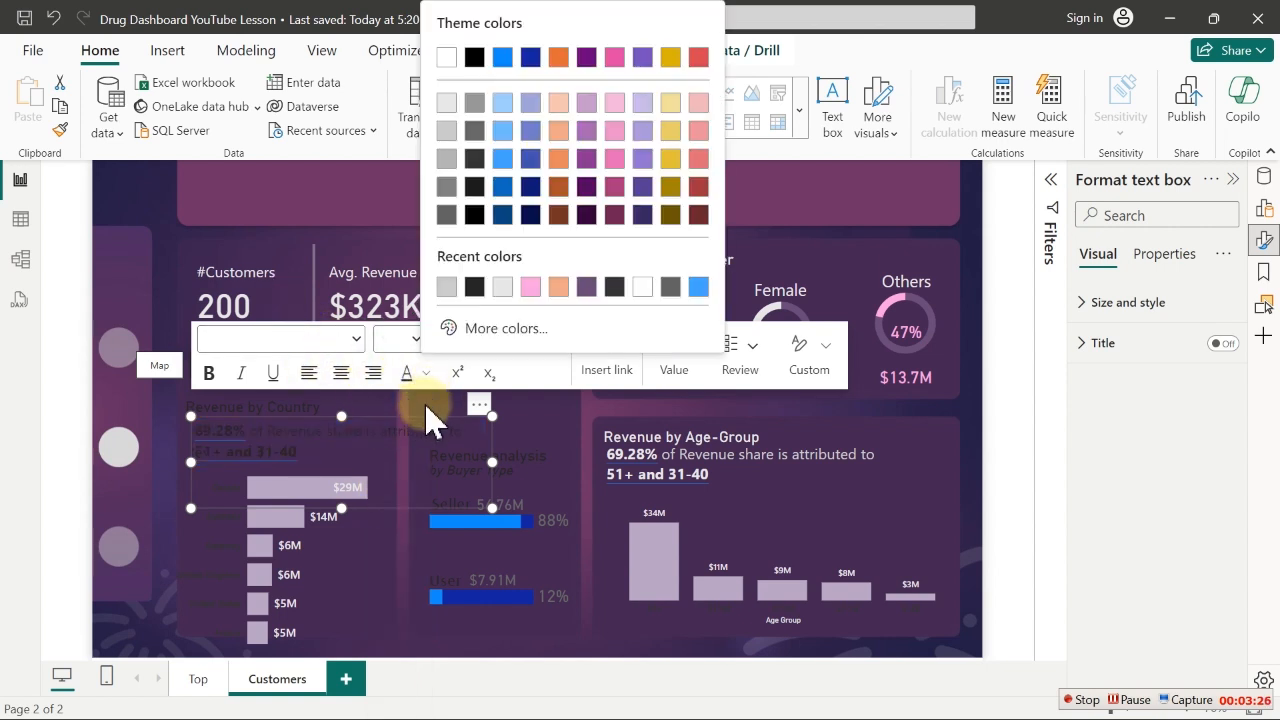
pyautogui.click(447, 140)
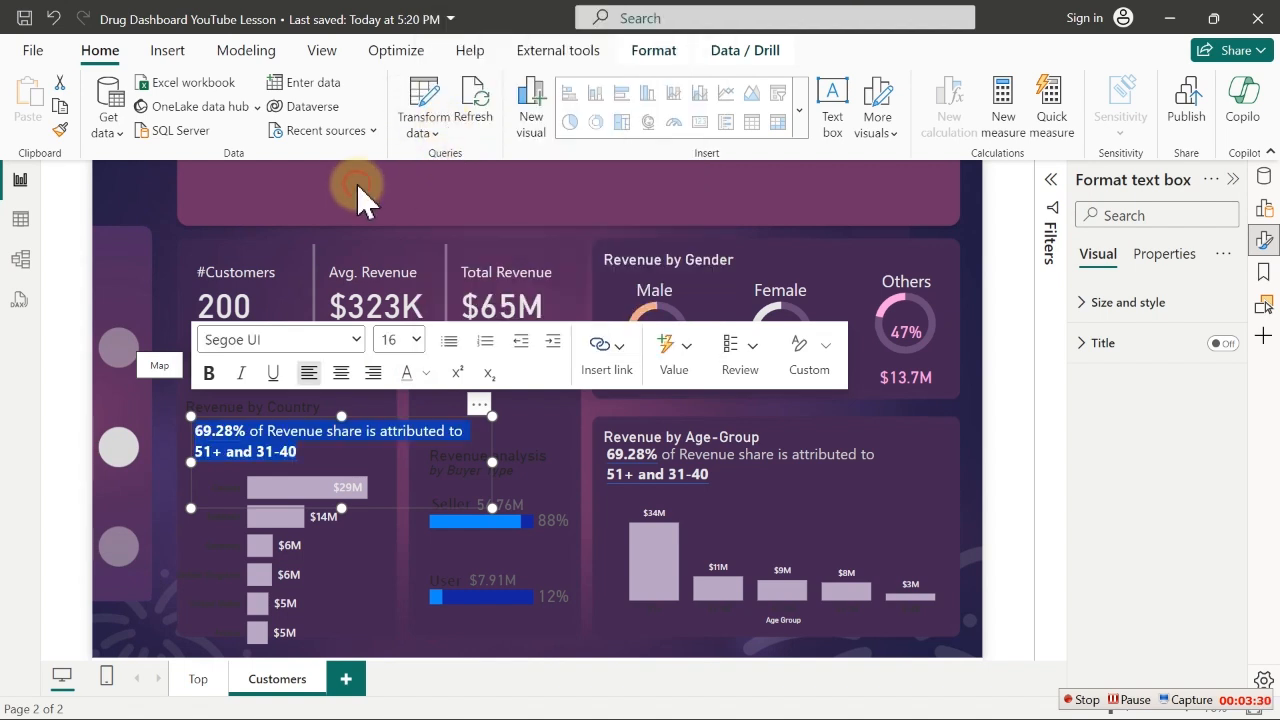
pyautogui.click(320, 418)
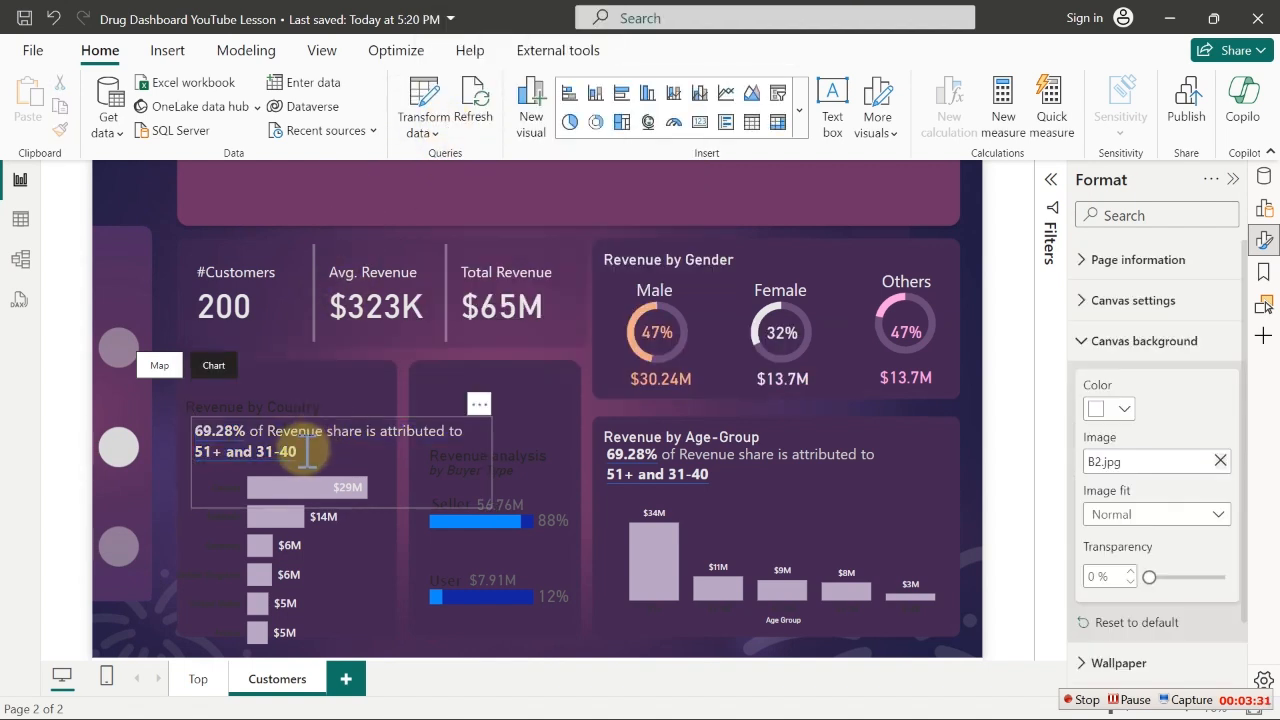
# Set the bold age-group names and the bold percentage in the Revenue by Country insight text to light grey theme colours
pyautogui.tripleClick(307, 451)
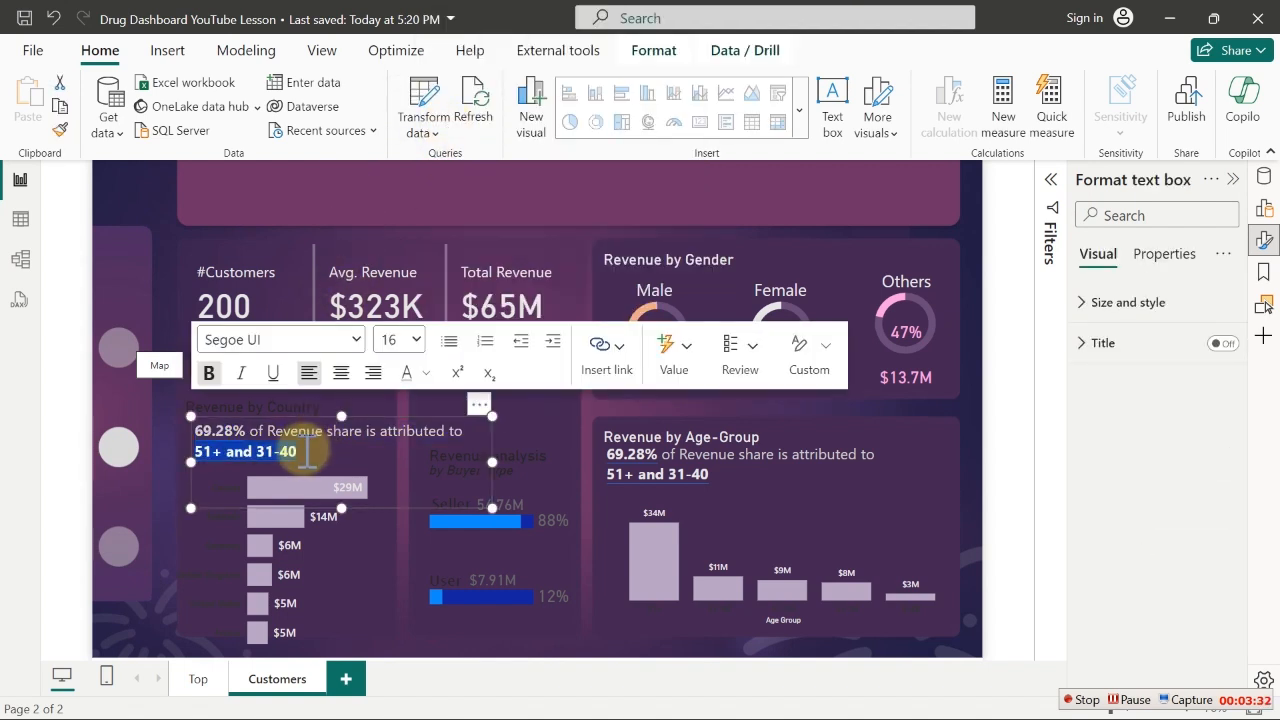
pyautogui.click(427, 375)
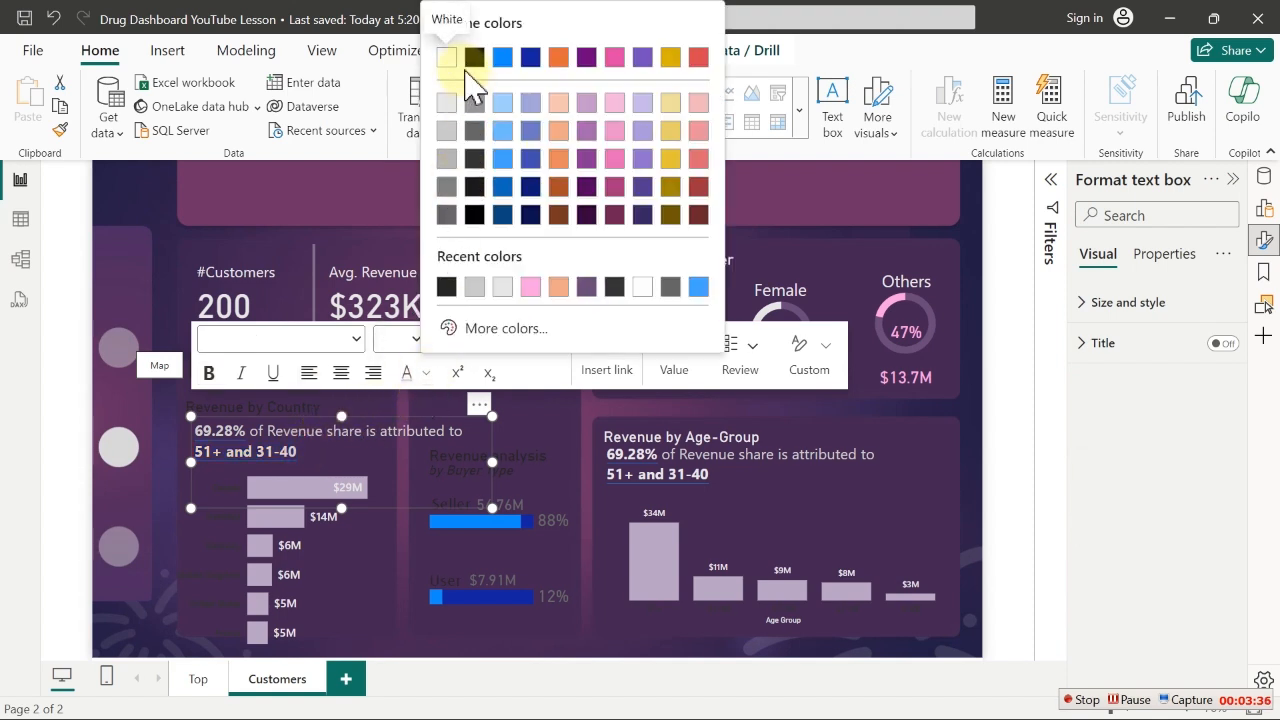
pyautogui.click(440, 131)
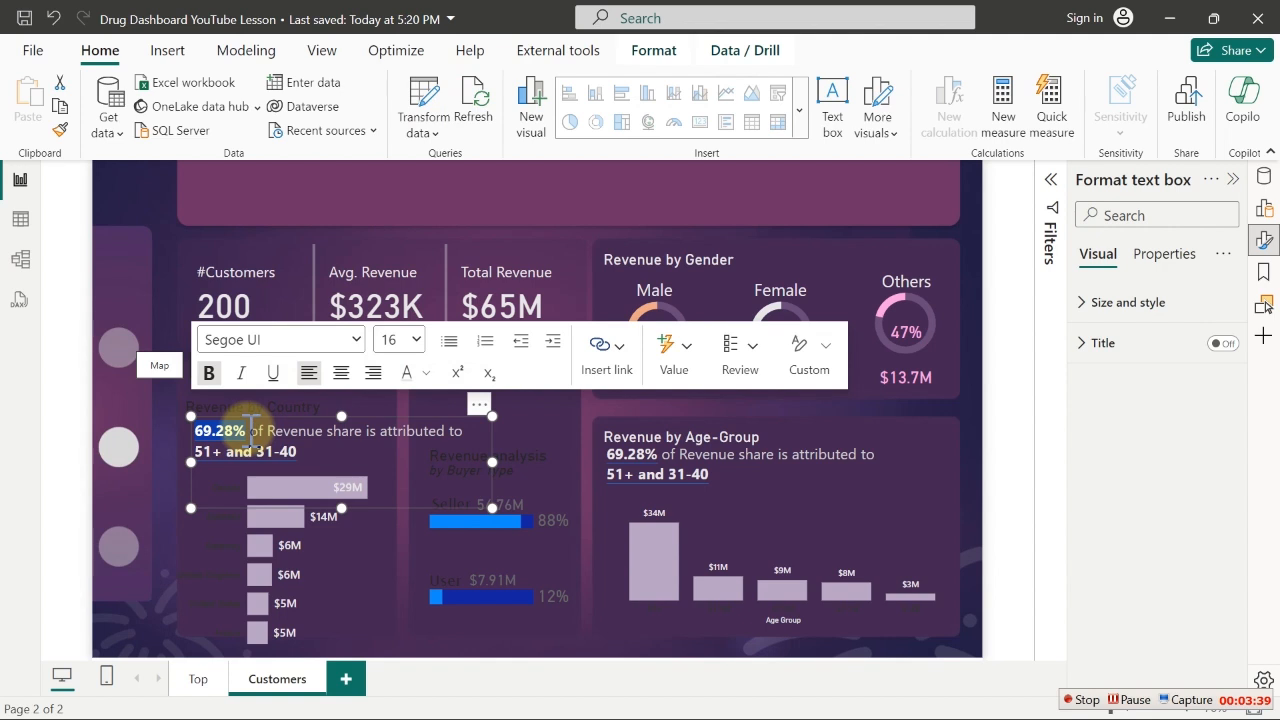
pyautogui.click(429, 373)
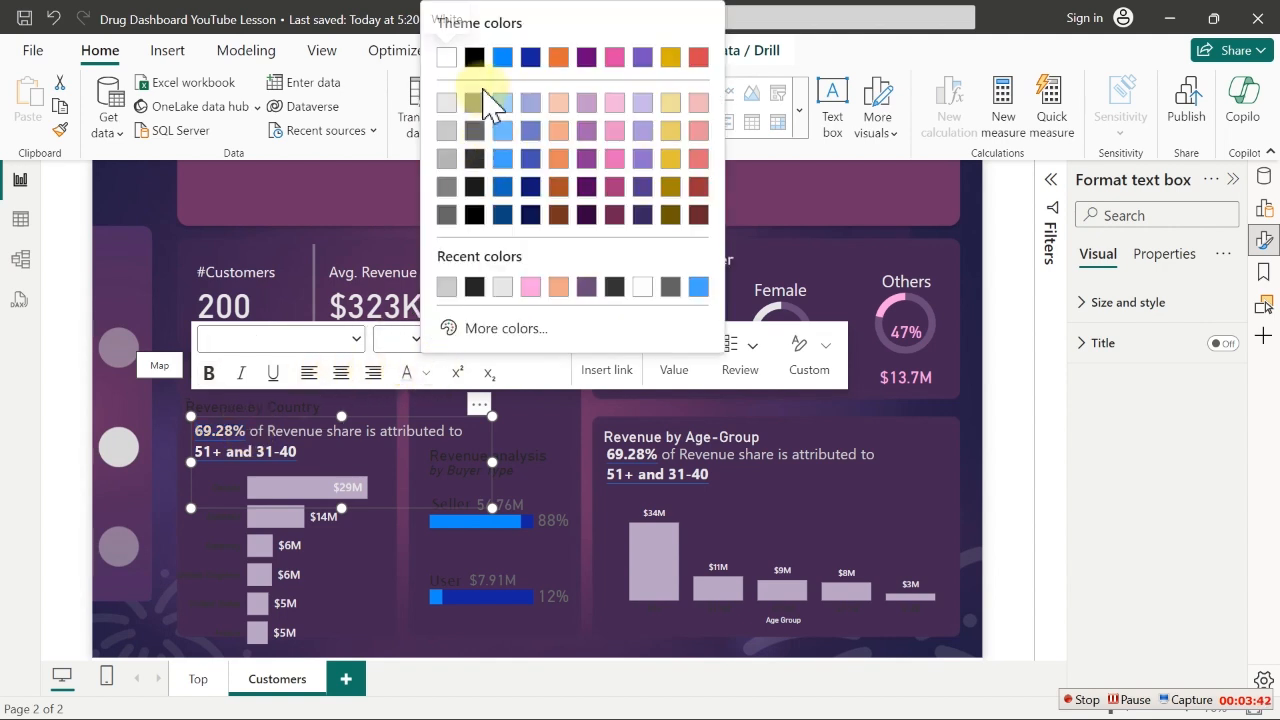
pyautogui.click(447, 104)
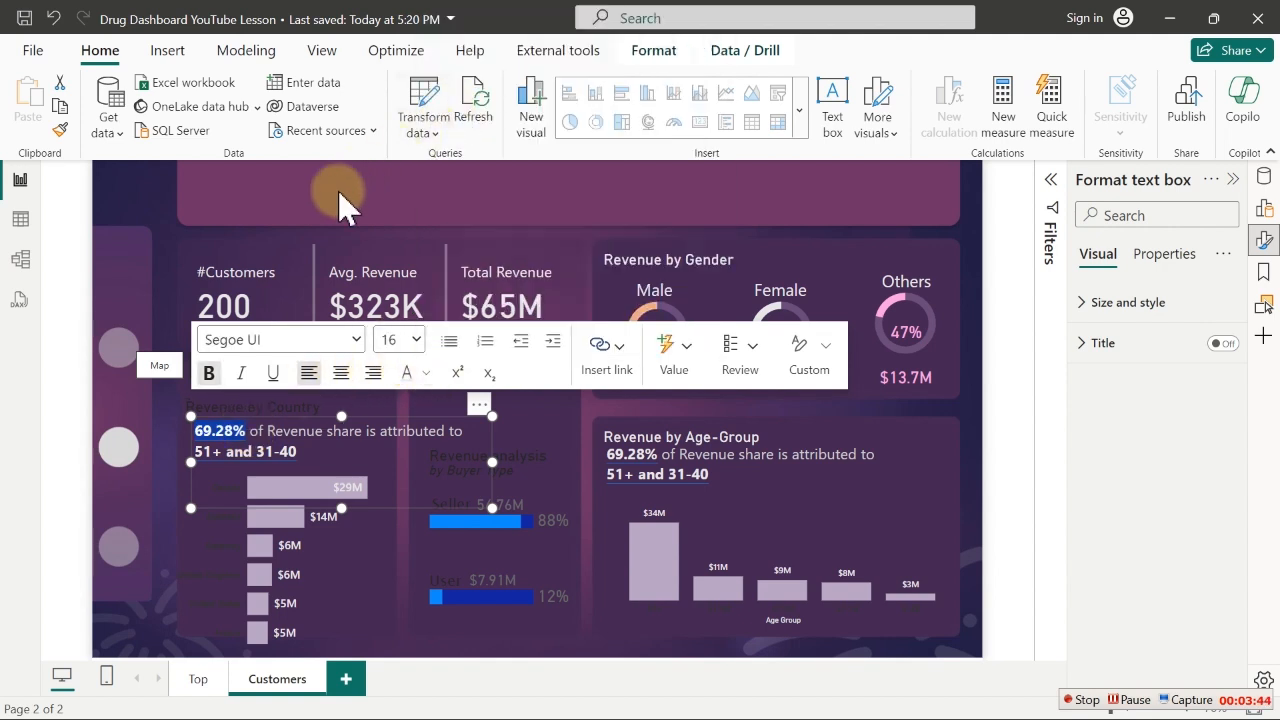
pyautogui.click(340, 205)
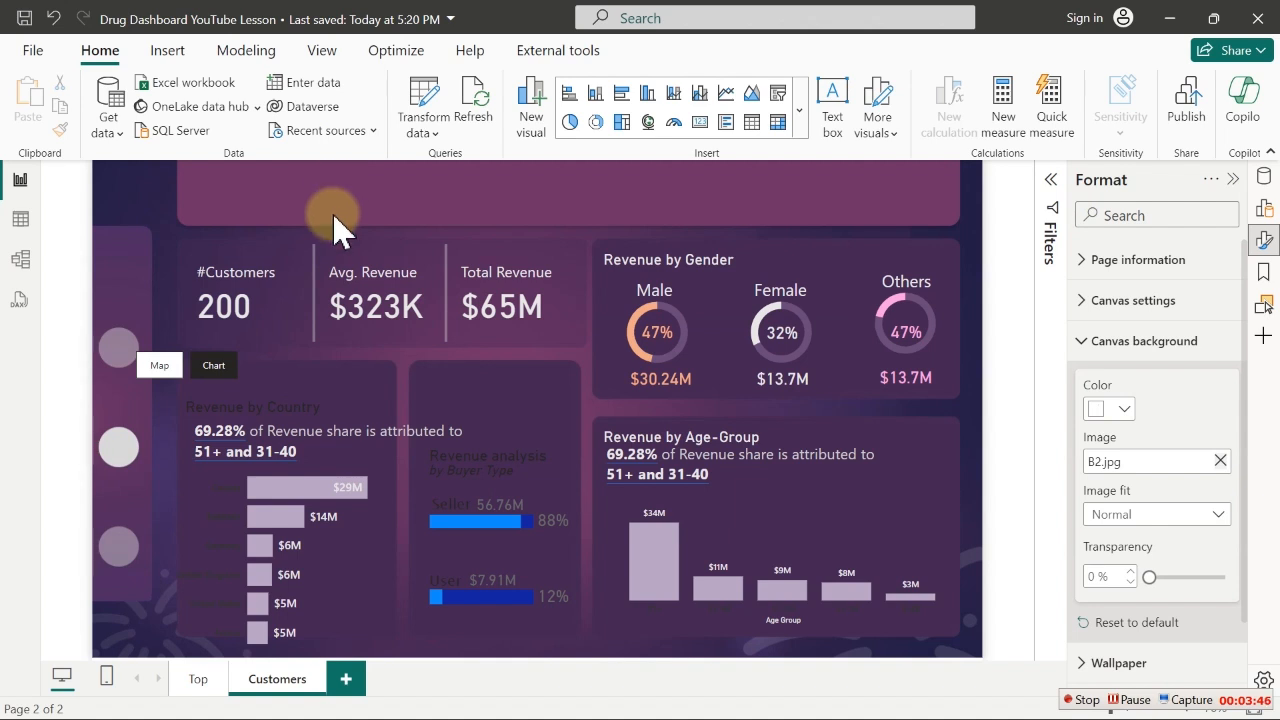
# Set the Revenue by Country heading to a light grey theme colour
pyautogui.click(269, 408)
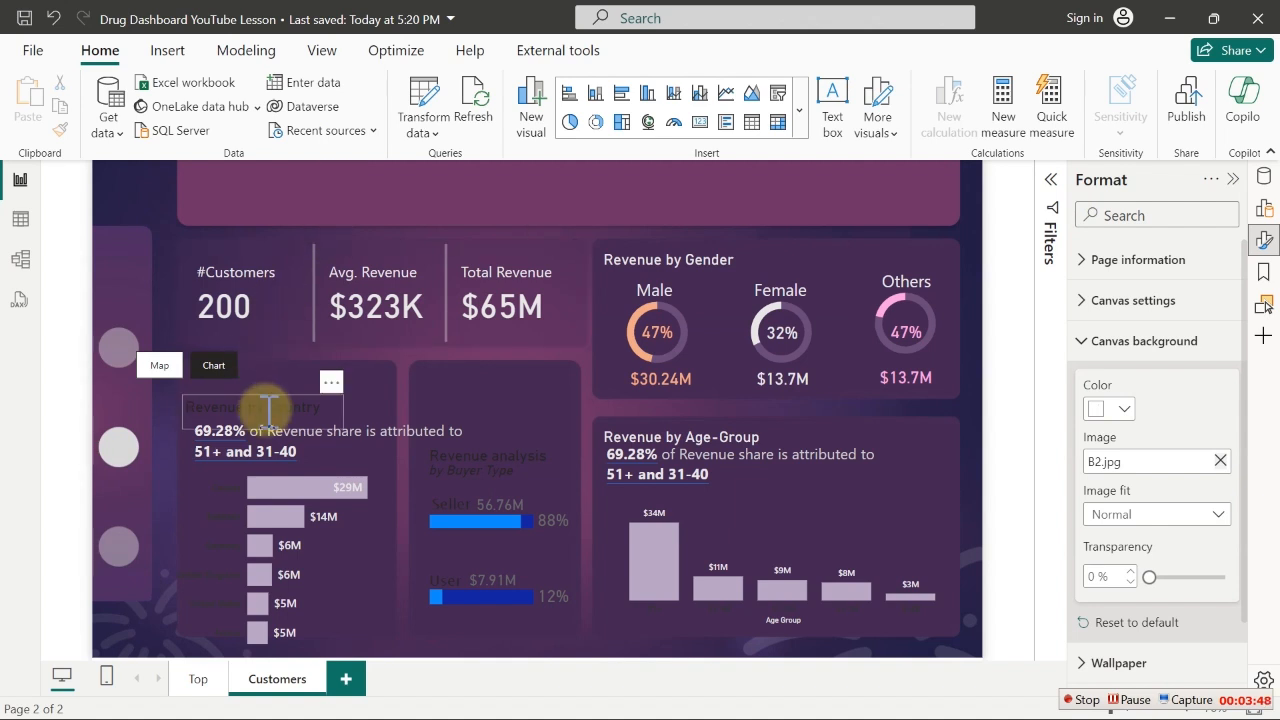
pyautogui.click(269, 408)
pyautogui.tripleClick(266, 408)
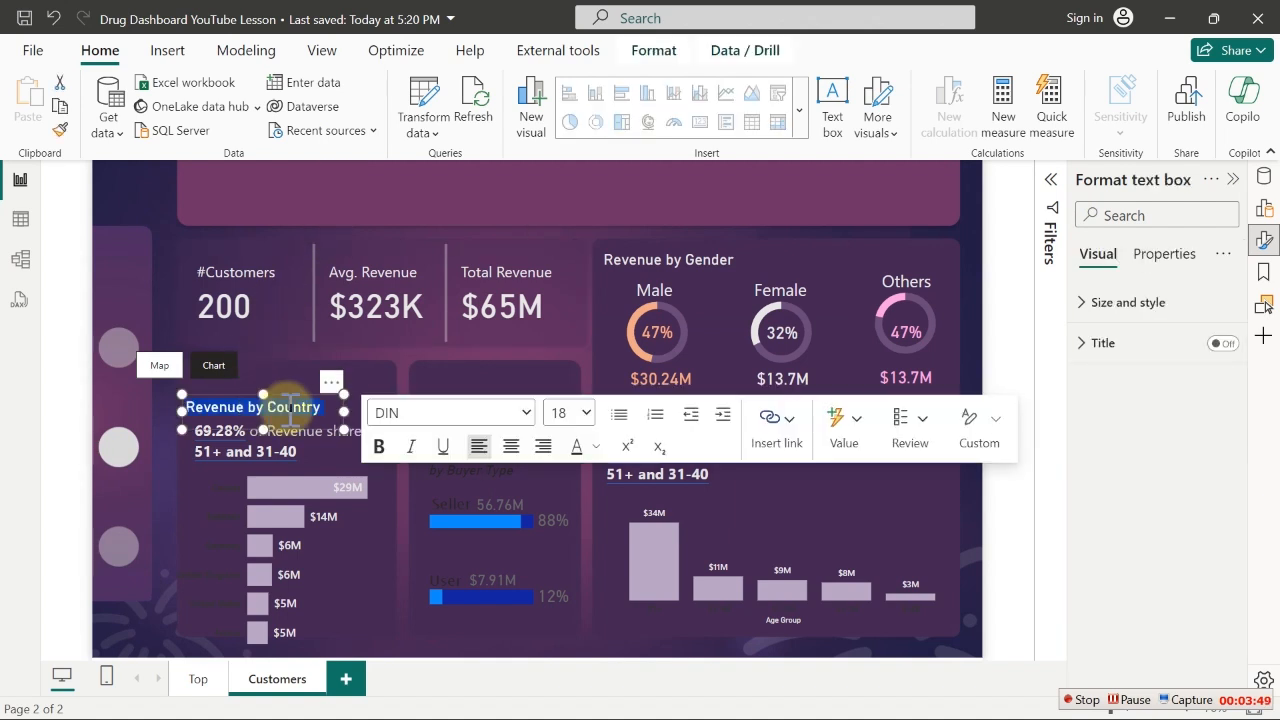
pyautogui.click(612, 428)
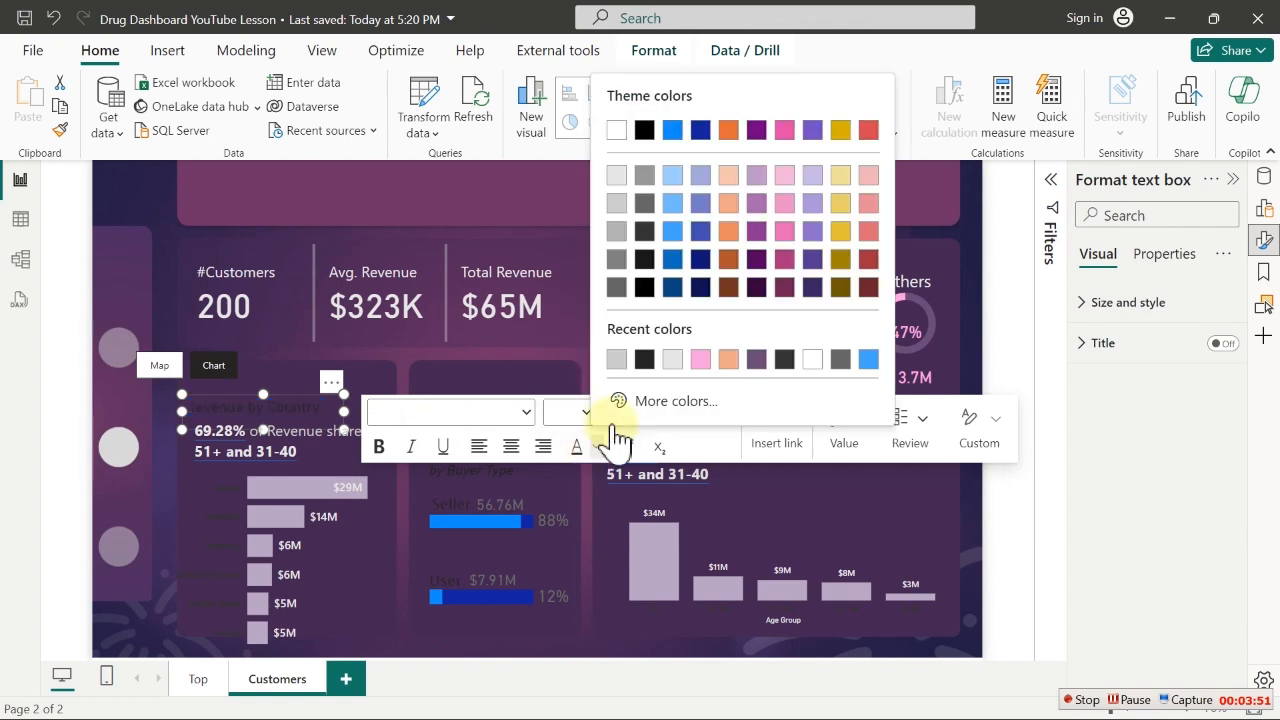
pyautogui.click(616, 175)
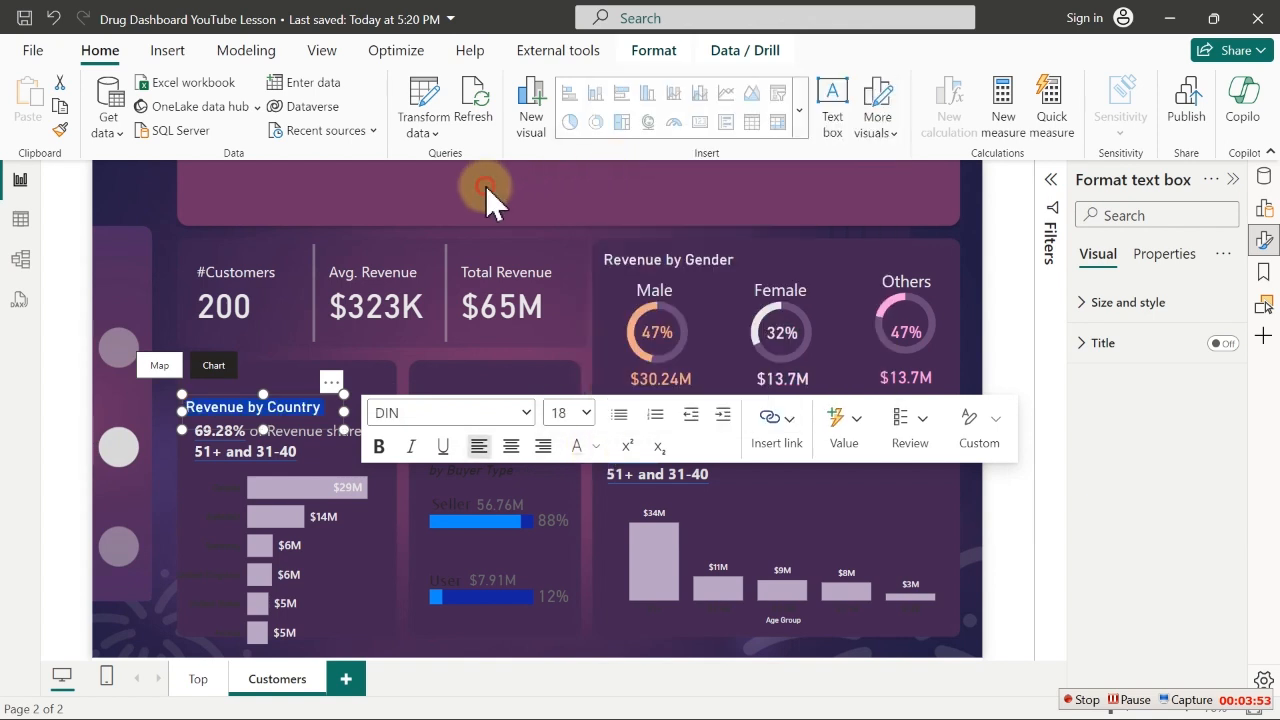
pyautogui.click(485, 186)
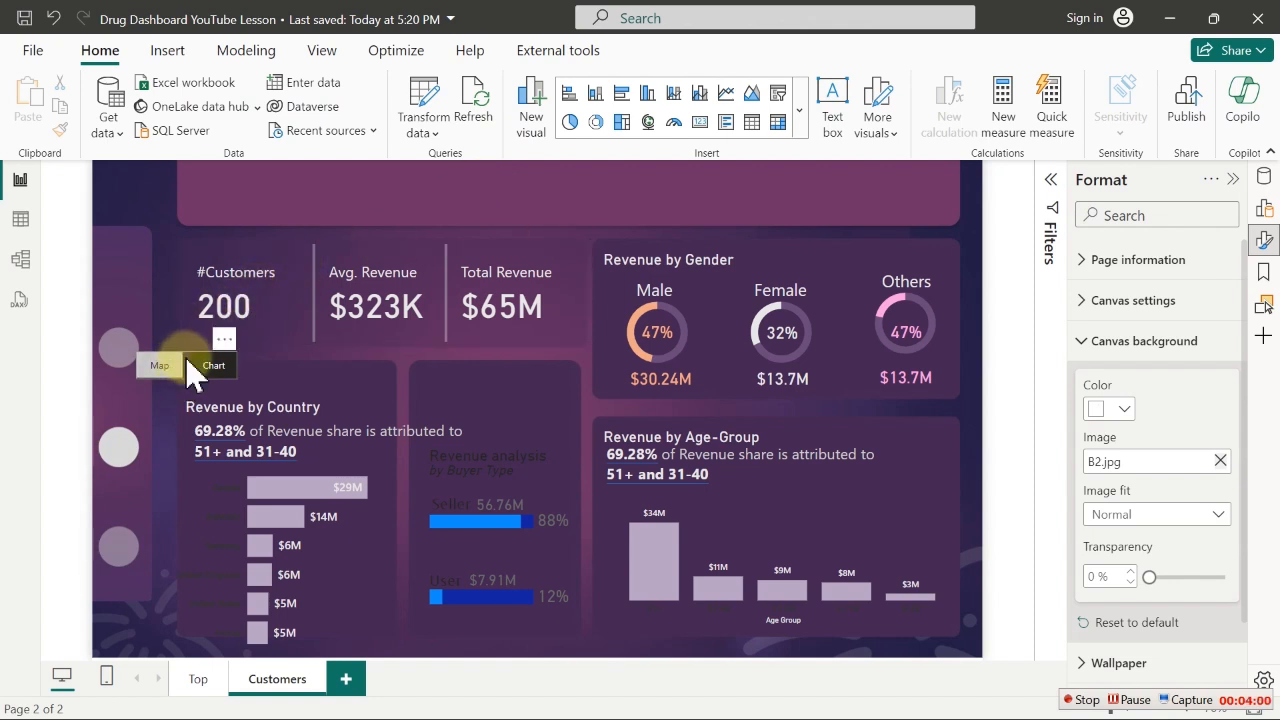
# Move the Map/Chart navigator inside the Revenue by Country panel and narrow the insight text box to about the panel's width
pyautogui.moveTo(185, 362); pyautogui.dragTo(241, 378)
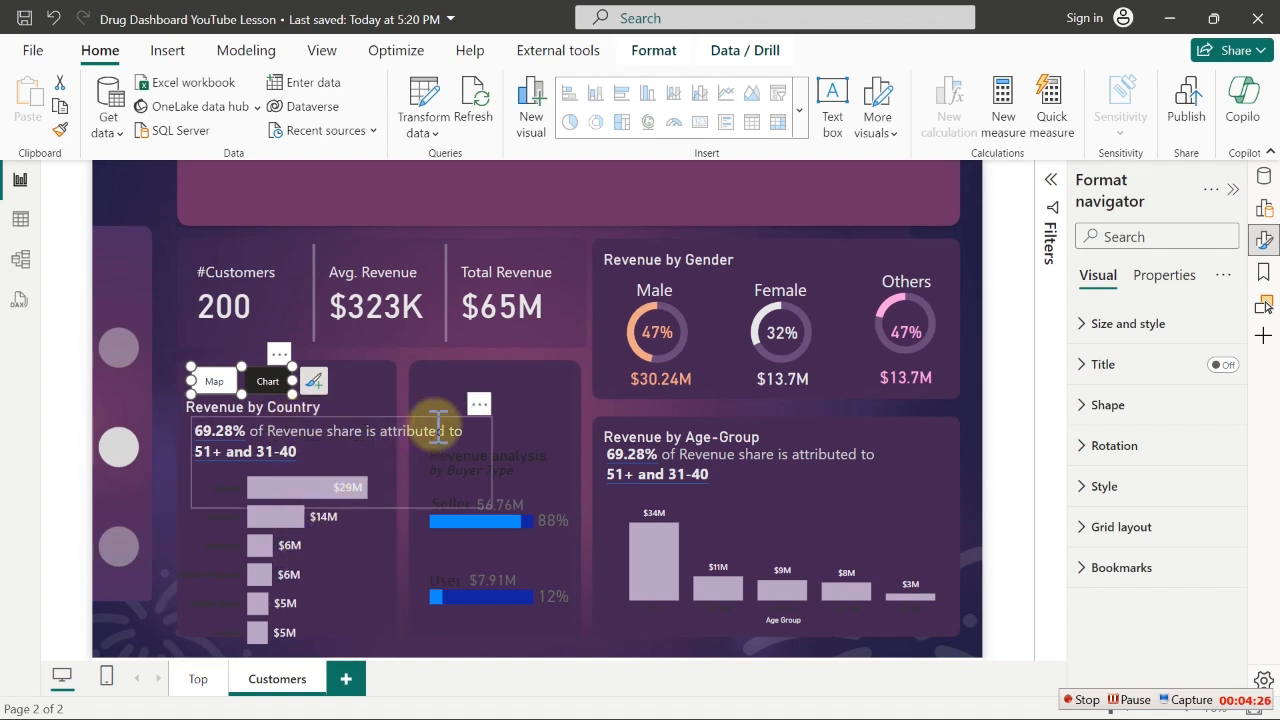
pyautogui.click(470, 445)
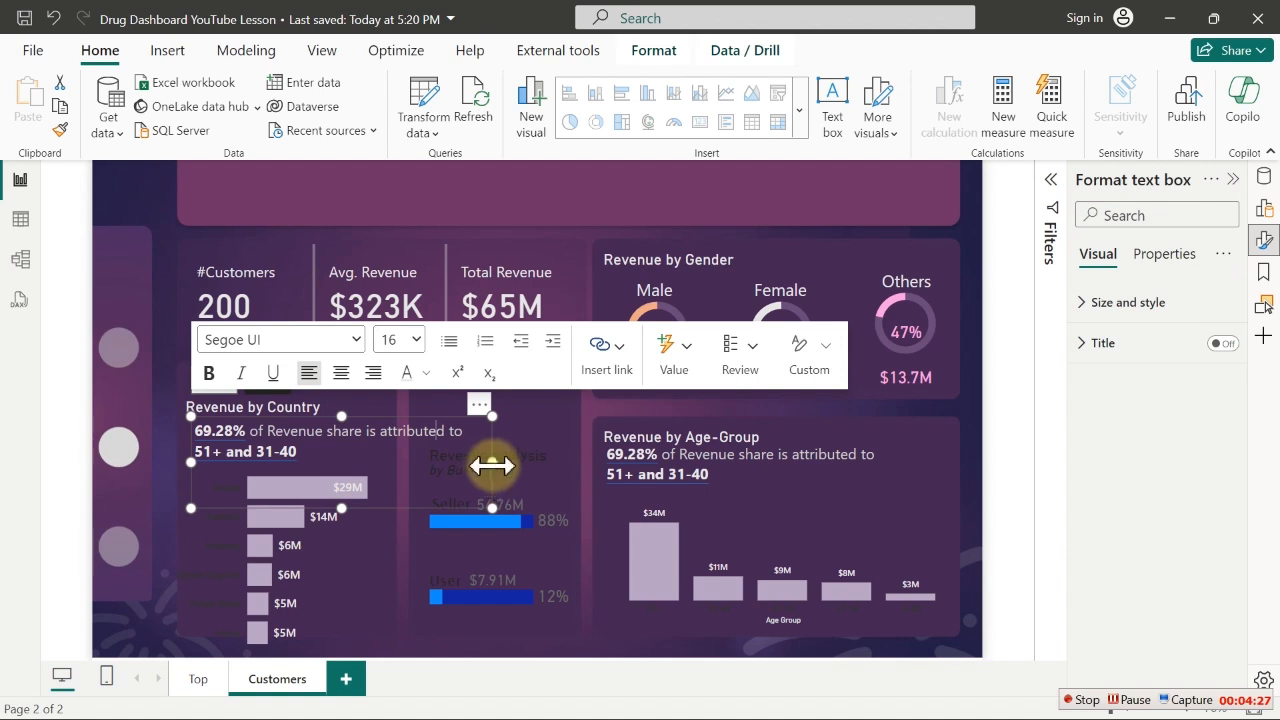
pyautogui.moveTo(492, 459); pyautogui.dragTo(426, 460)
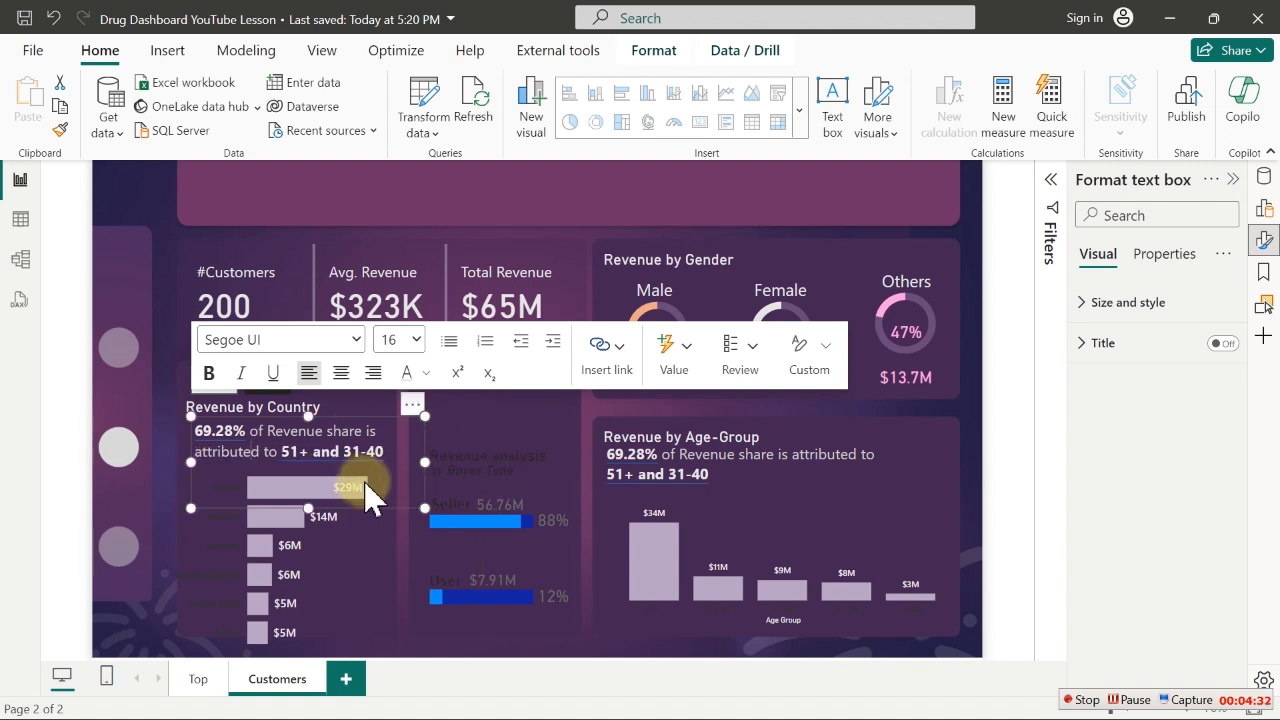
pyautogui.click(428, 208)
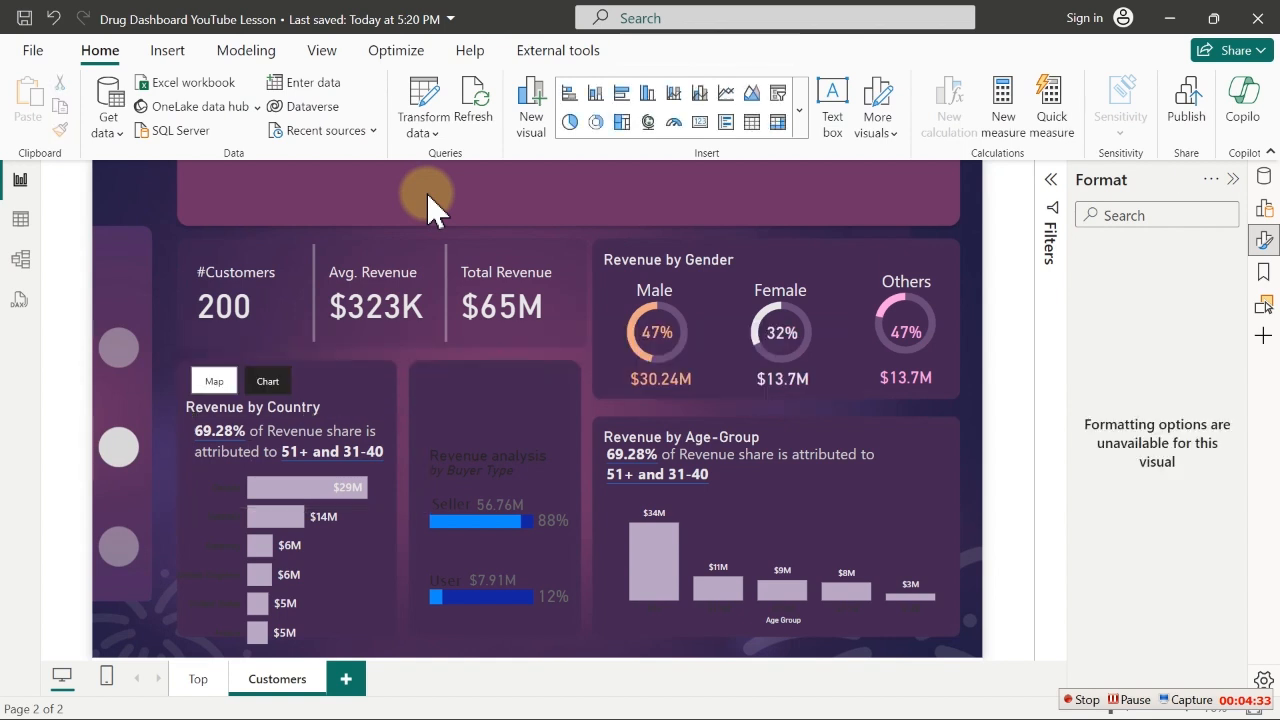
# Nudge the Revenue by Country insight text box left and slightly up so it lines up under its heading
pyautogui.click(199, 483)
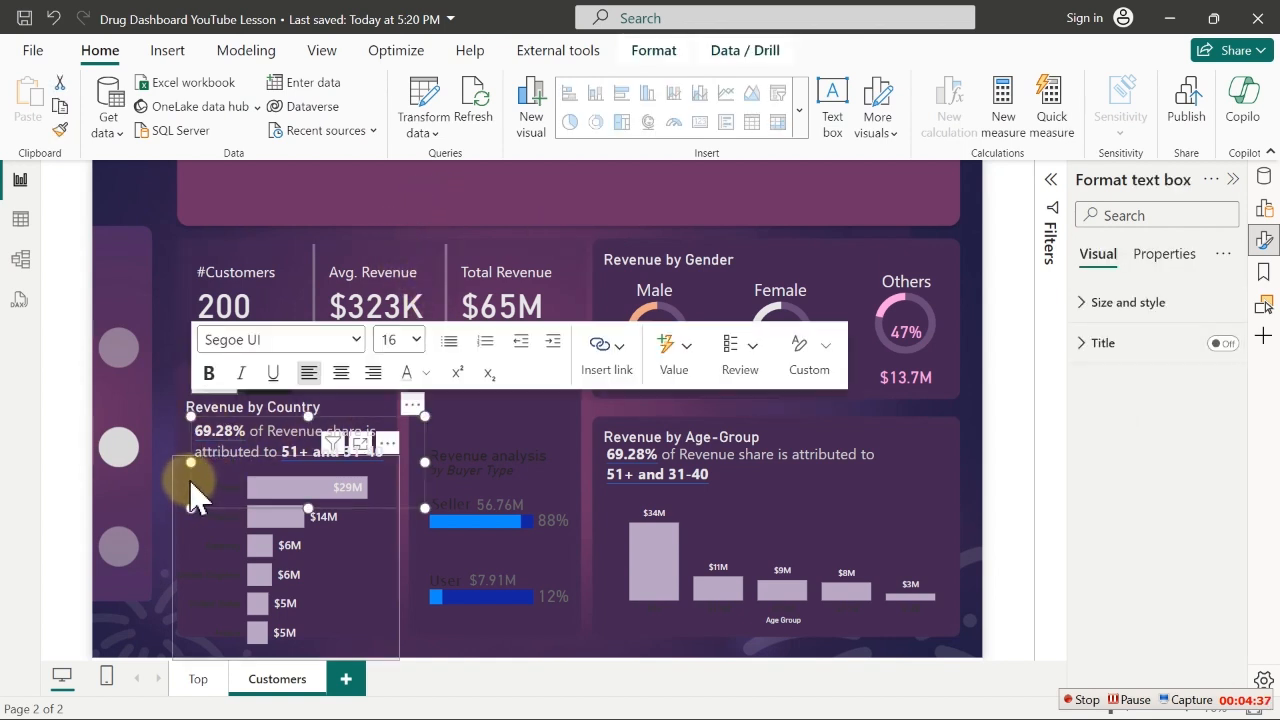
pyautogui.press('Left')
pyautogui.press('Left')
pyautogui.press('Left')
pyautogui.press('Left')
pyautogui.press('Left')
pyautogui.press('Left')
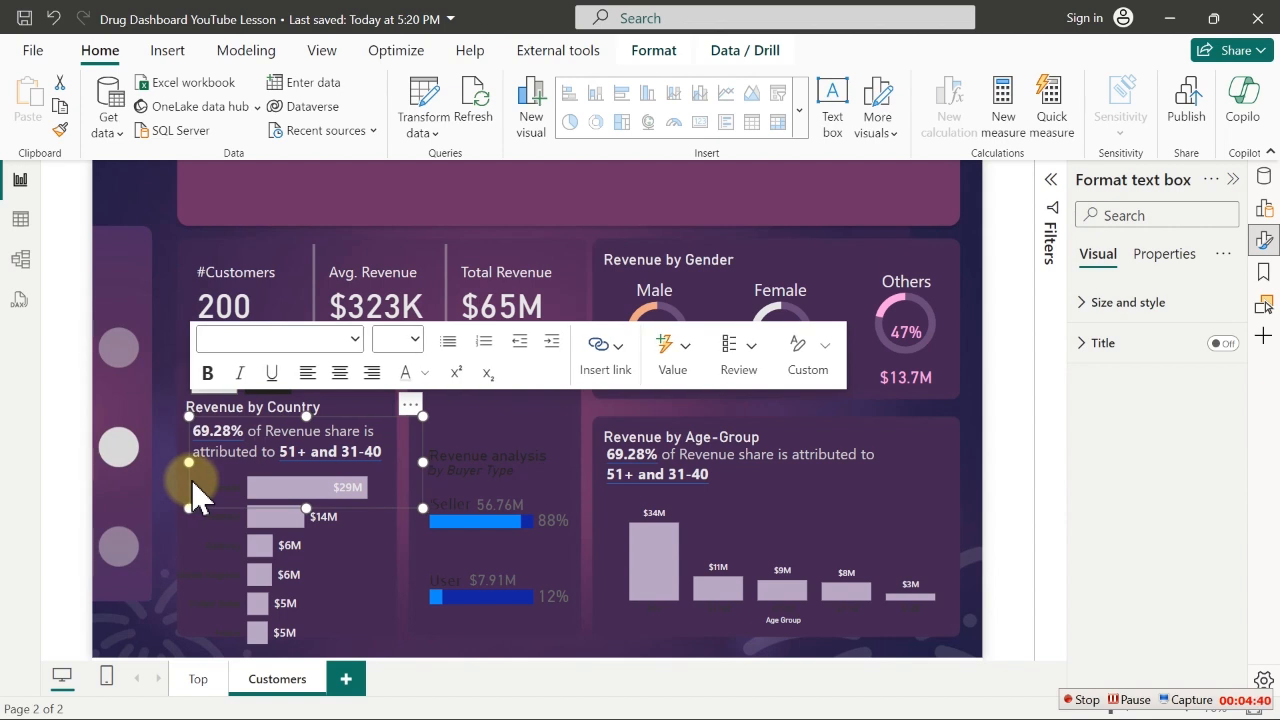
pyautogui.press('Left')
pyautogui.press('Left')
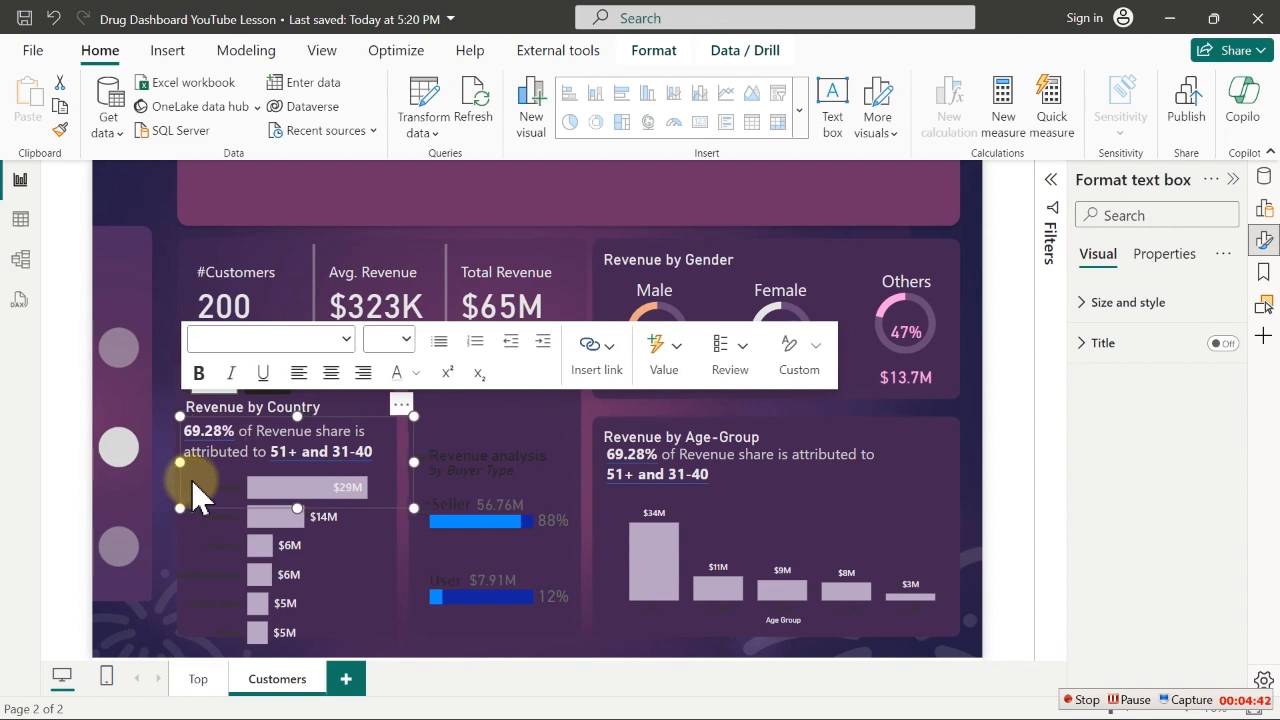
pyautogui.press('Up')
pyautogui.press('Up')
pyautogui.press('Up')
pyautogui.press('Up')
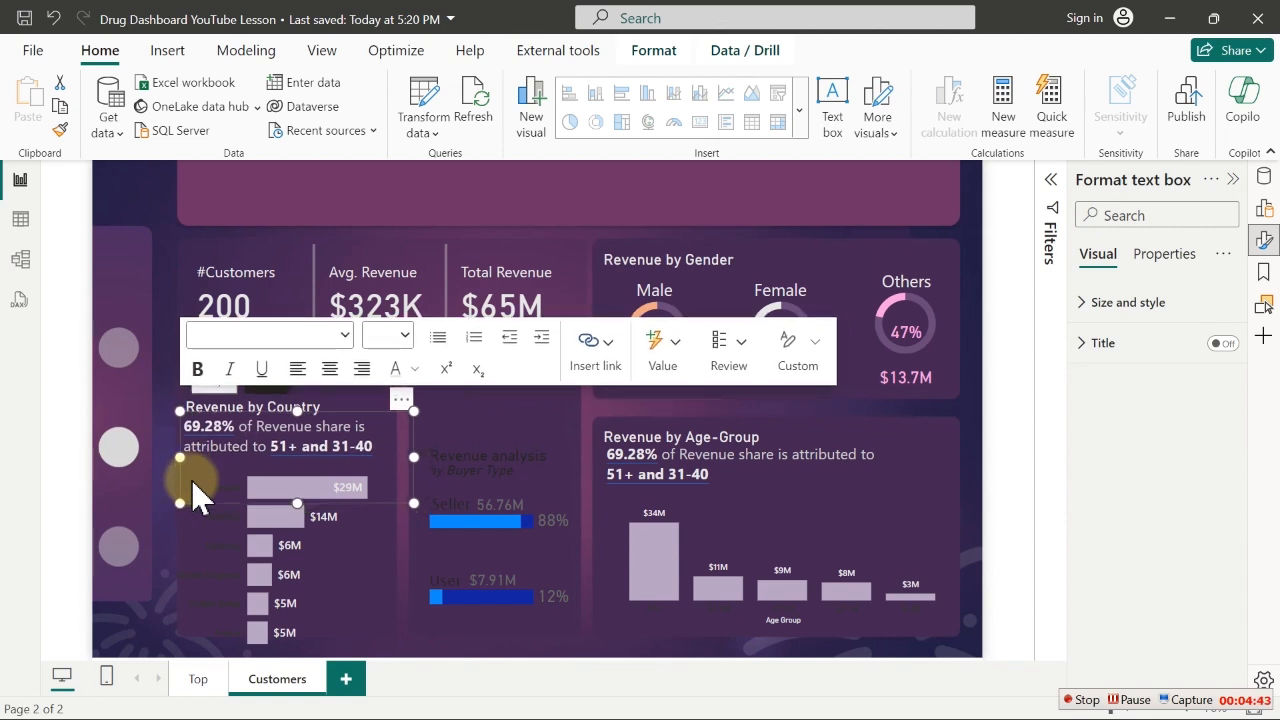
pyautogui.click(492, 208)
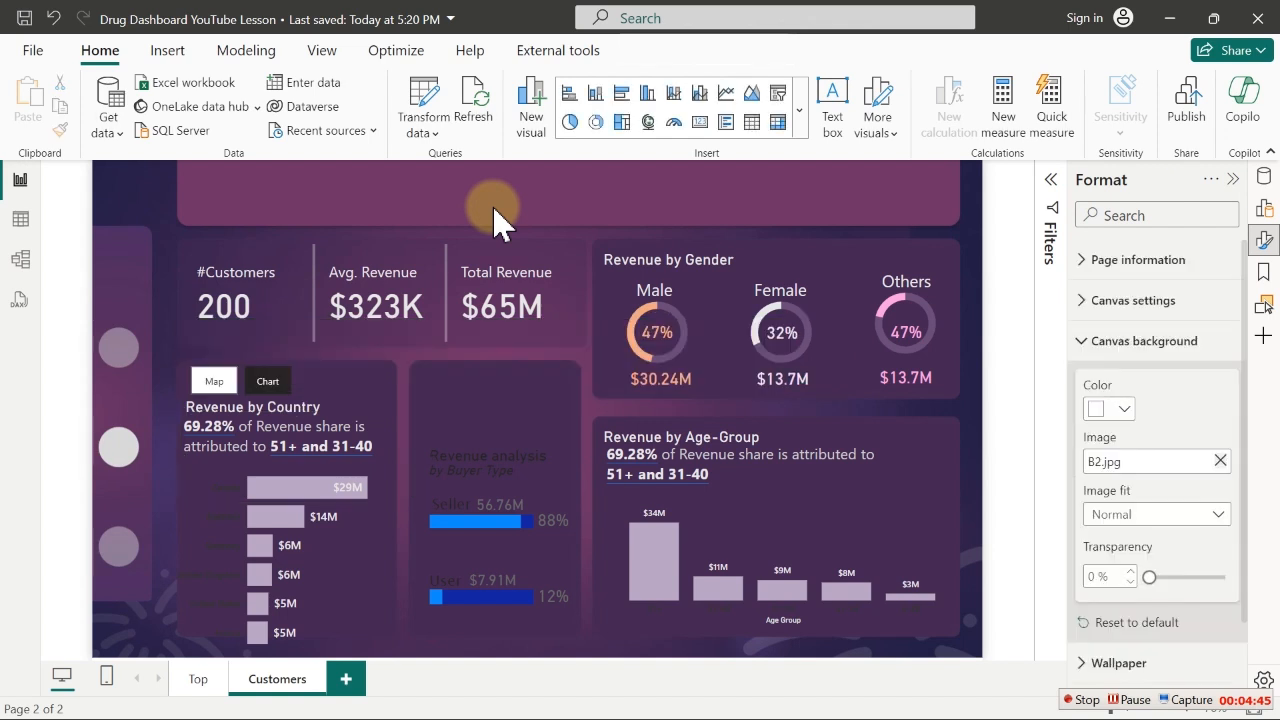
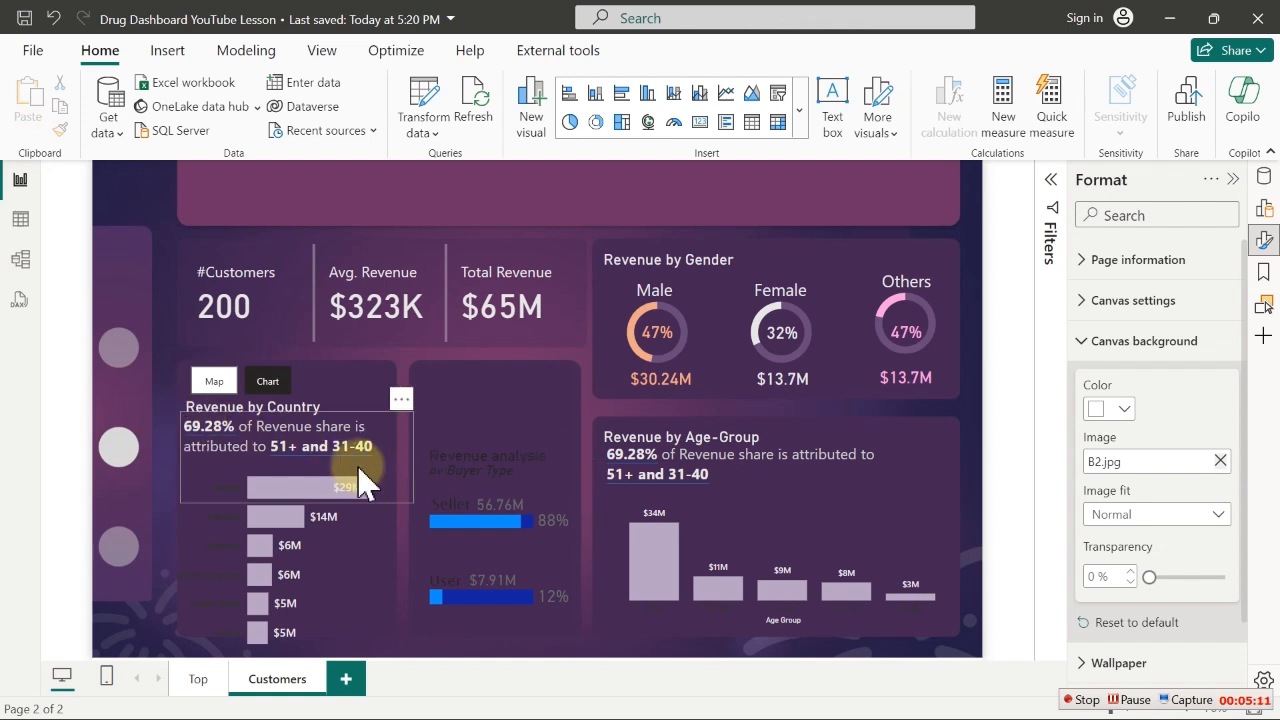
# Change the first dynamic value in the Revenue by Country insight to "% Top2 country" and save it
pyautogui.click(218, 430)
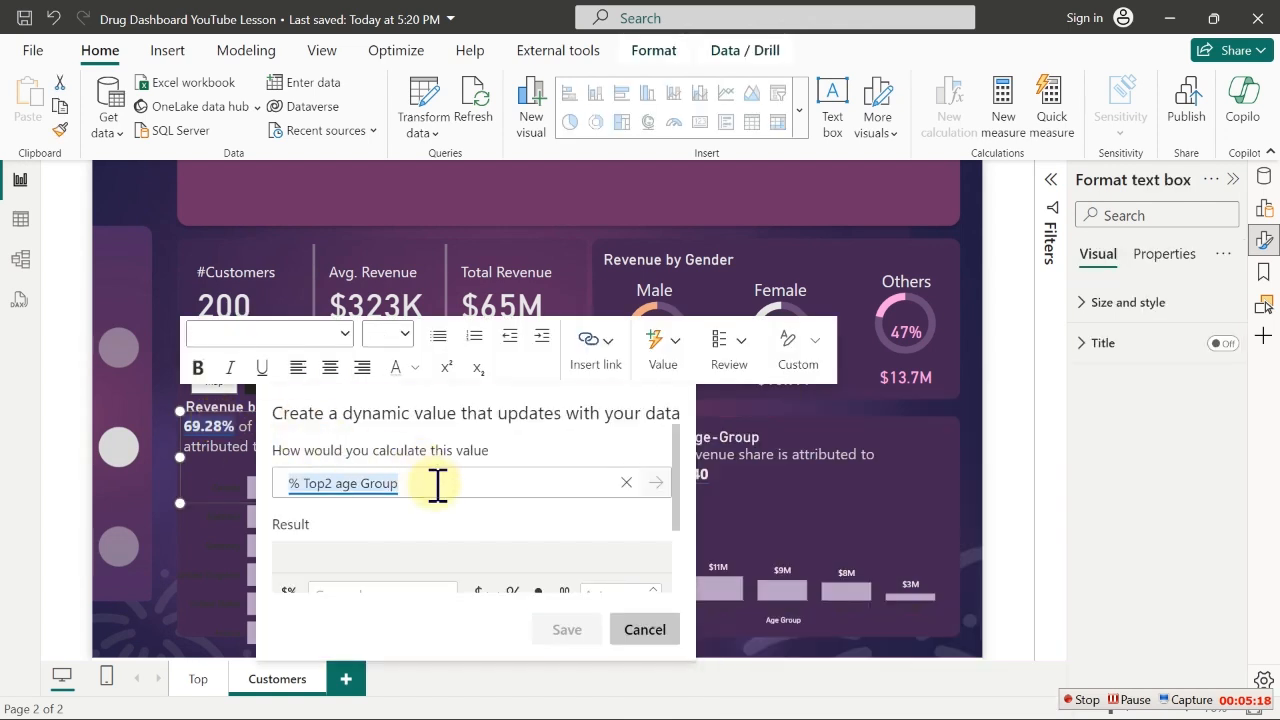
pyautogui.press('BackSpace')
pyautogui.press('BackSpace')
pyautogui.press('BackSpace')
pyautogui.press('BackSpace')
pyautogui.press('BackSpace')
pyautogui.press('BackSpace')
pyautogui.press('BackSpace')
pyautogui.press('BackSpace')
pyautogui.press('BackSpace')
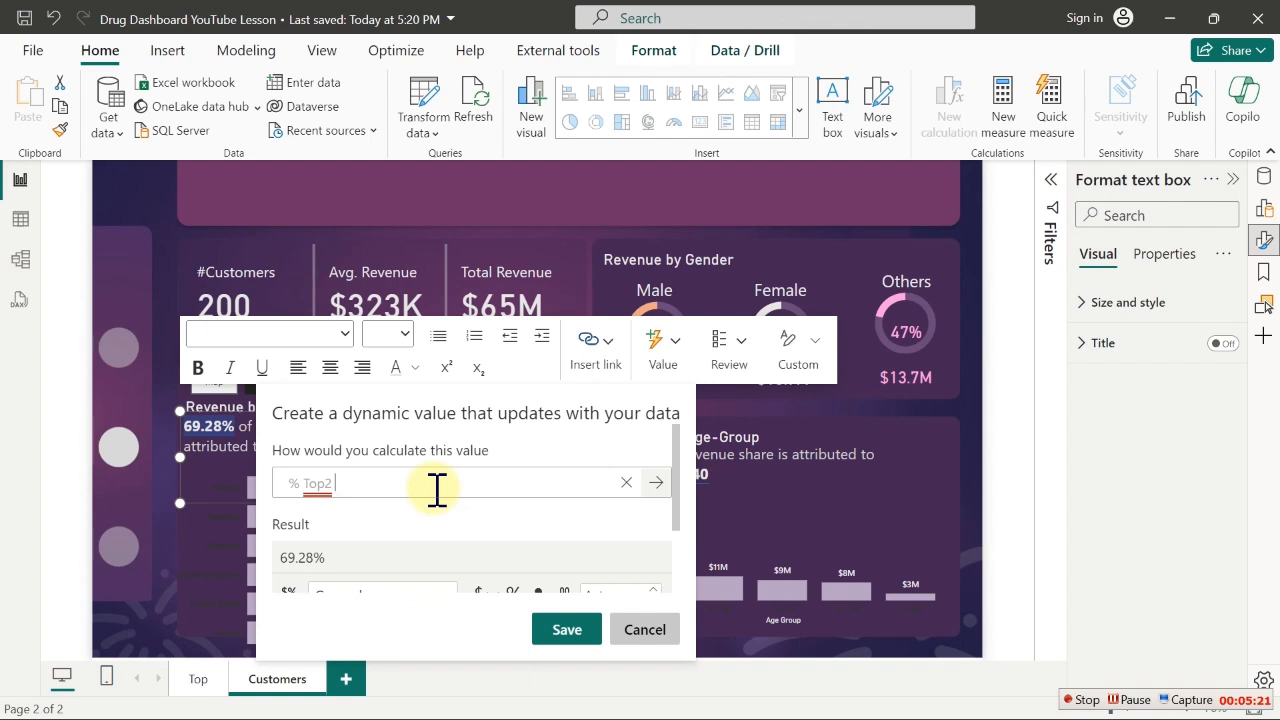
pyautogui.write('COU')
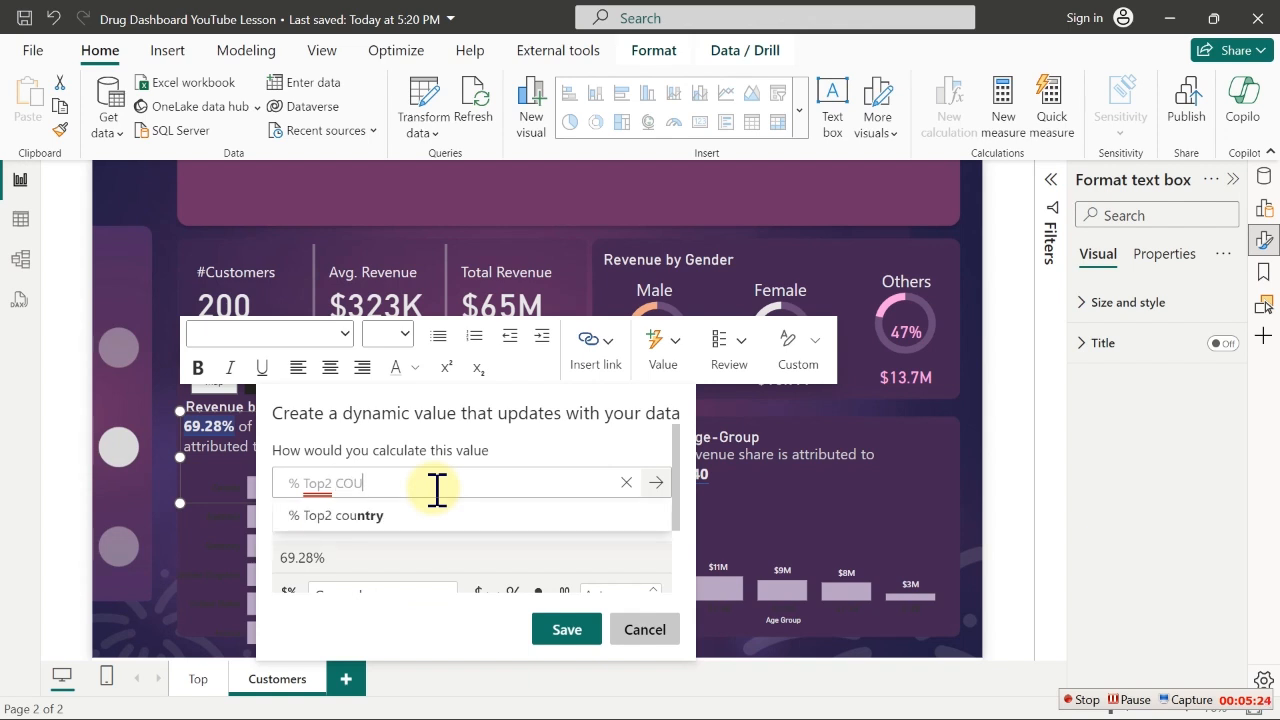
pyautogui.click(383, 520)
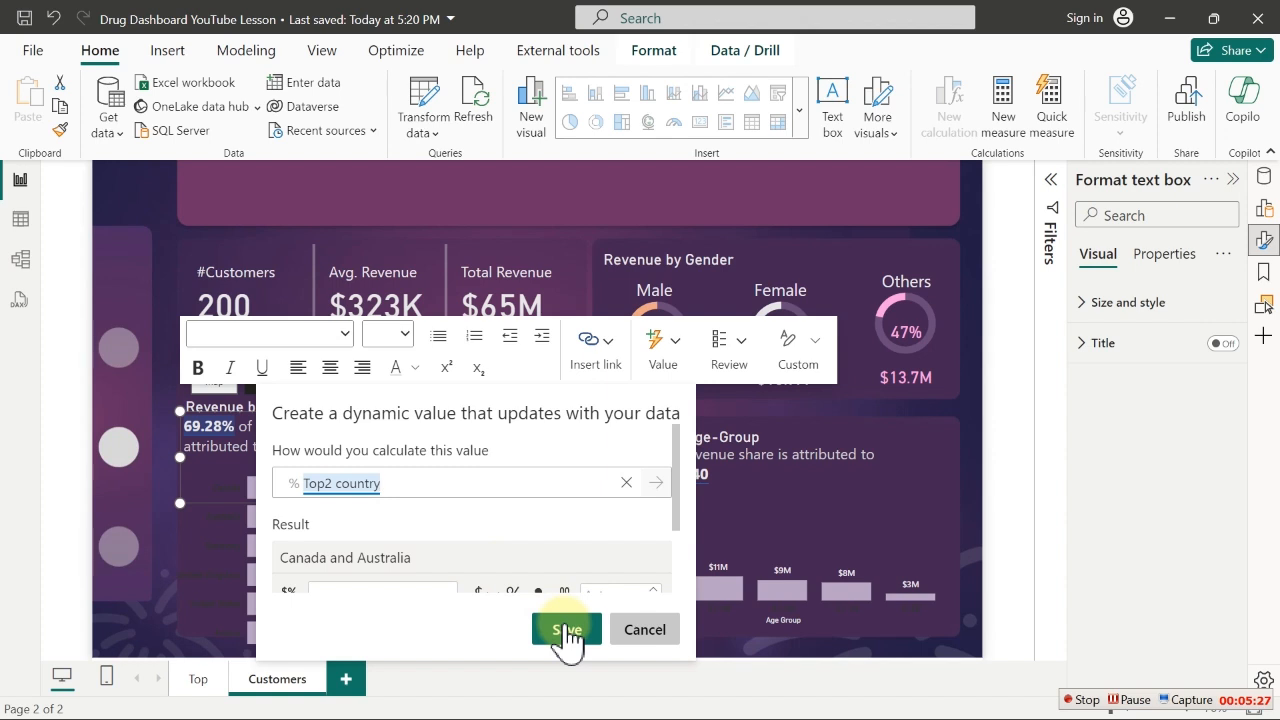
pyautogui.click(566, 630)
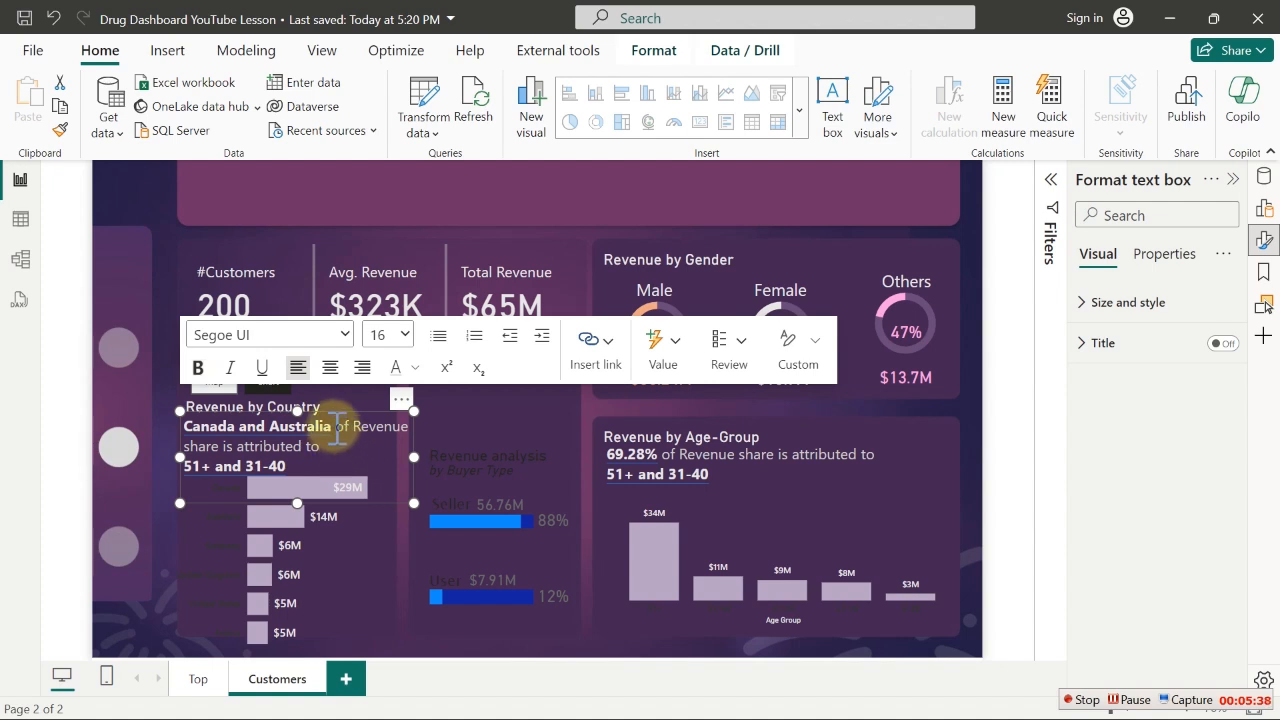
# Replace the wording between the two dynamic values in the Revenue by Country insight with "mad up of"
pyautogui.moveTo(337, 427); pyautogui.dragTo(368, 450)
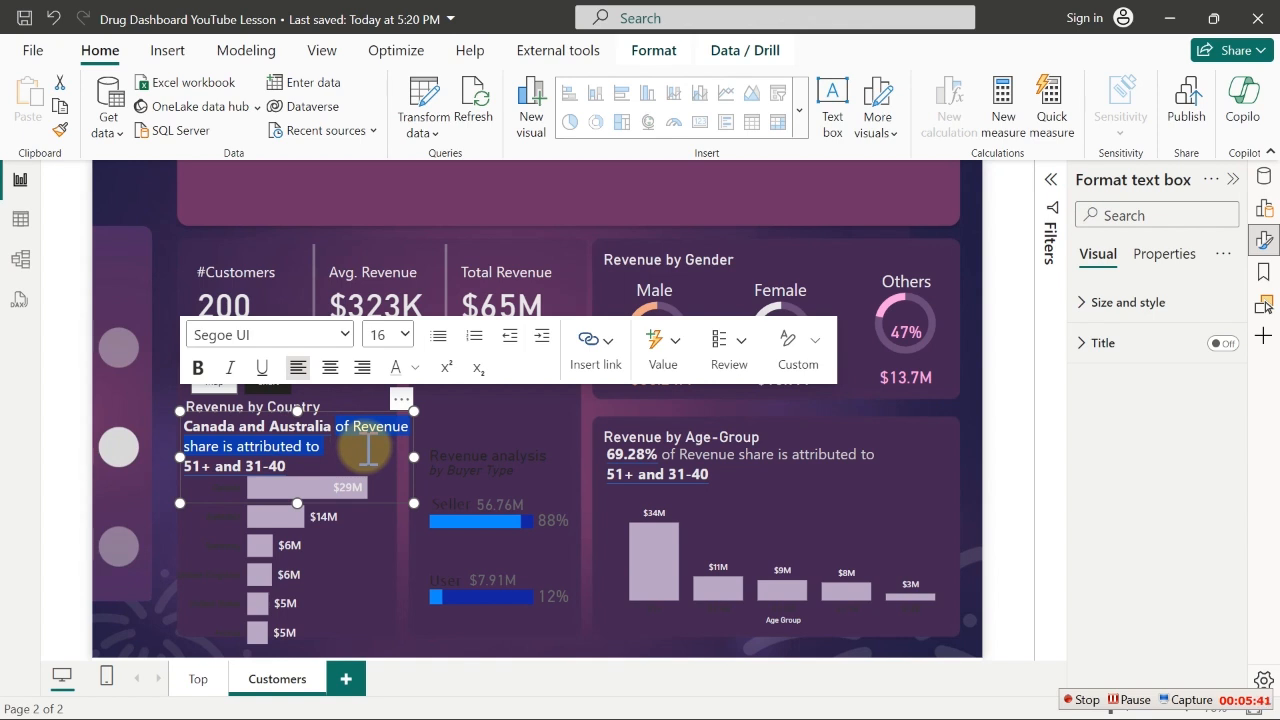
pyautogui.write('mA')
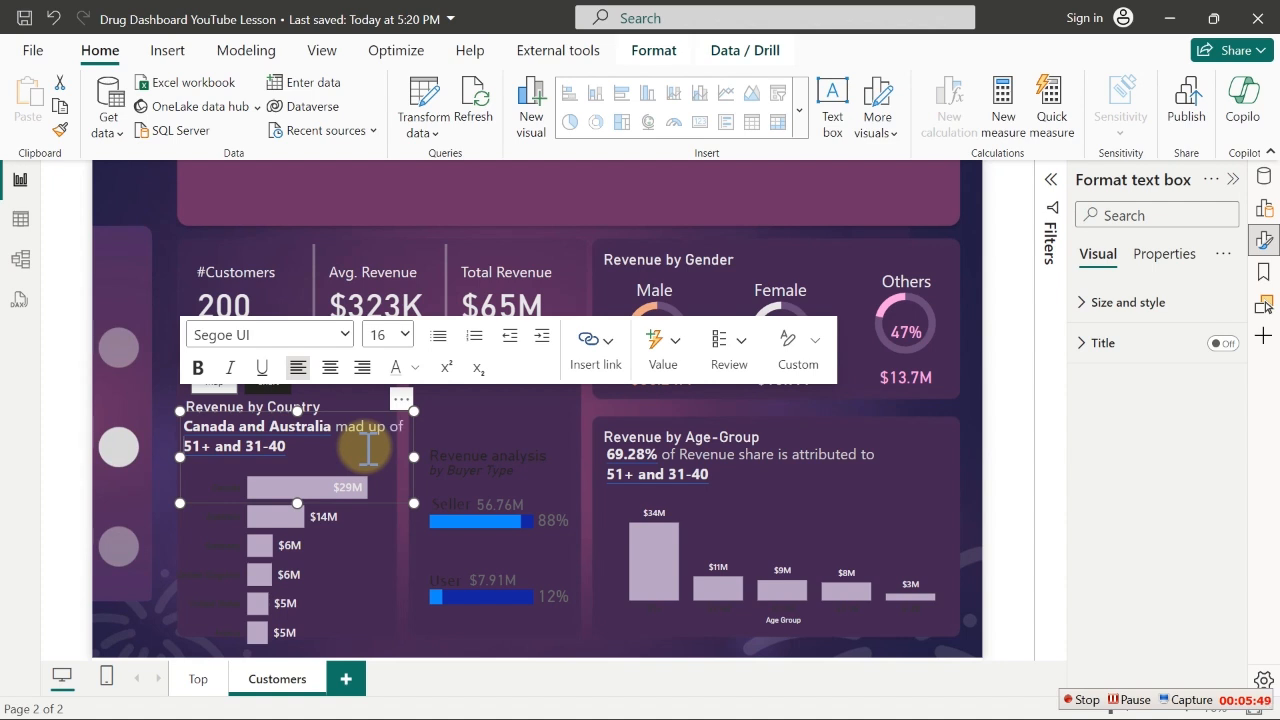
pyautogui.click(301, 452)
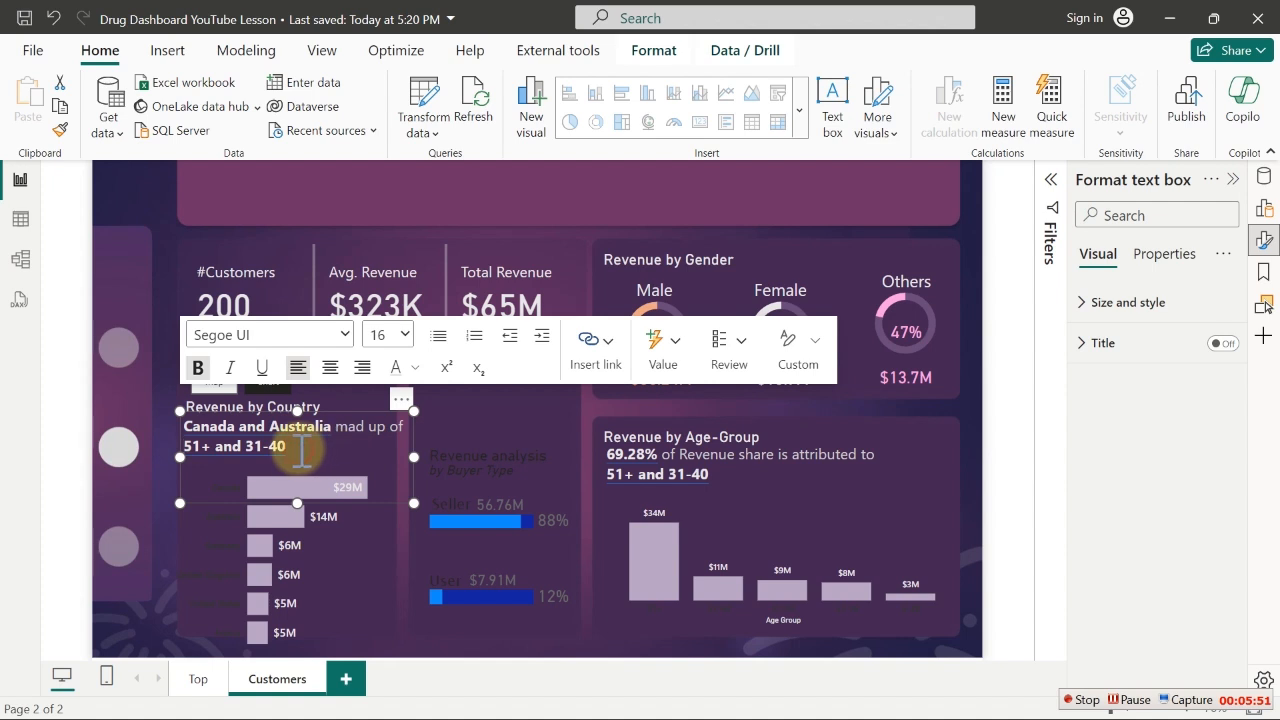
# Change the second dynamic value in the Revenue by Country insight to "% top customer" and save it
pyautogui.click(210, 452)
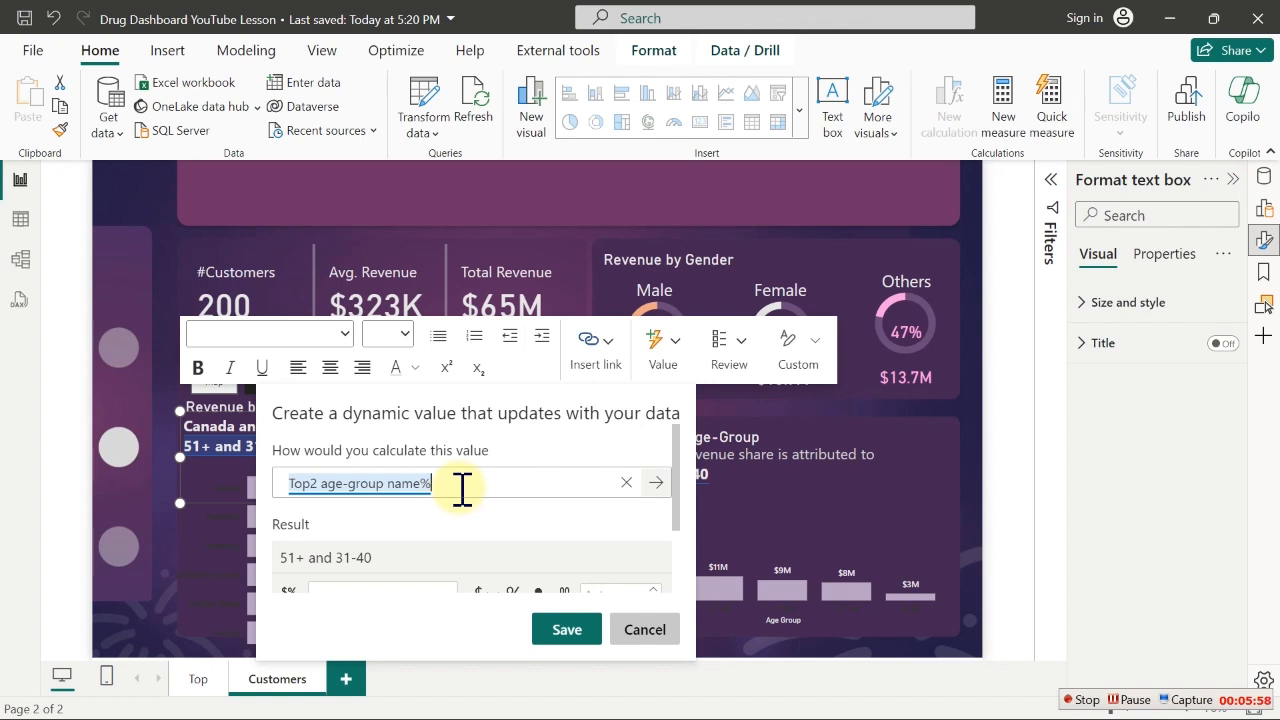
pyautogui.press('BackSpace')
pyautogui.press('BackSpace')
pyautogui.press('BackSpace')
pyautogui.press('BackSpace')
pyautogui.press('BackSpace')
pyautogui.press('BackSpace')
pyautogui.press('BackSpace')
pyautogui.press('BackSpace')
pyautogui.press('BackSpace')
pyautogui.press('BackSpace')
pyautogui.press('BackSpace')
pyautogui.press('BackSpace')
pyautogui.press('BackSpace')
pyautogui.press('BackSpace')
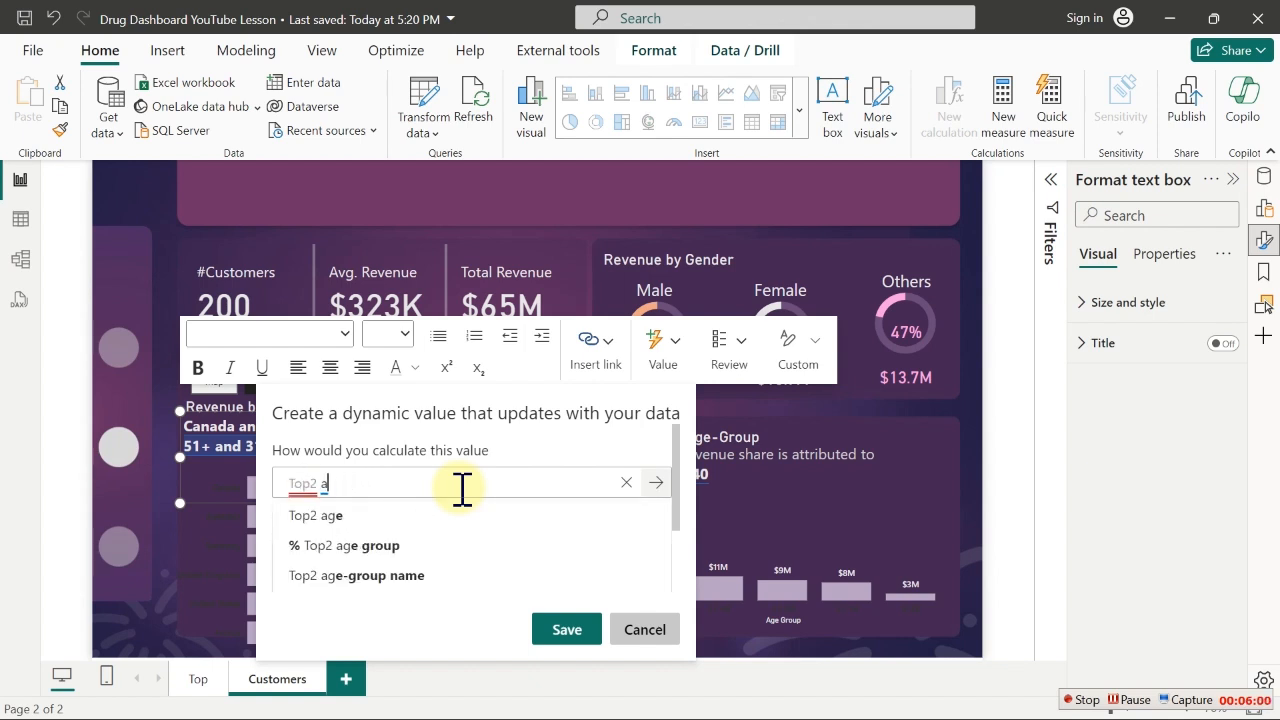
pyautogui.press('BackSpace')
pyautogui.press('BackSpace')
pyautogui.press('BackSpace')
pyautogui.press('BackSpace')
pyautogui.press('BackSpace')
pyautogui.press('BackSpace')
pyautogui.write('%')
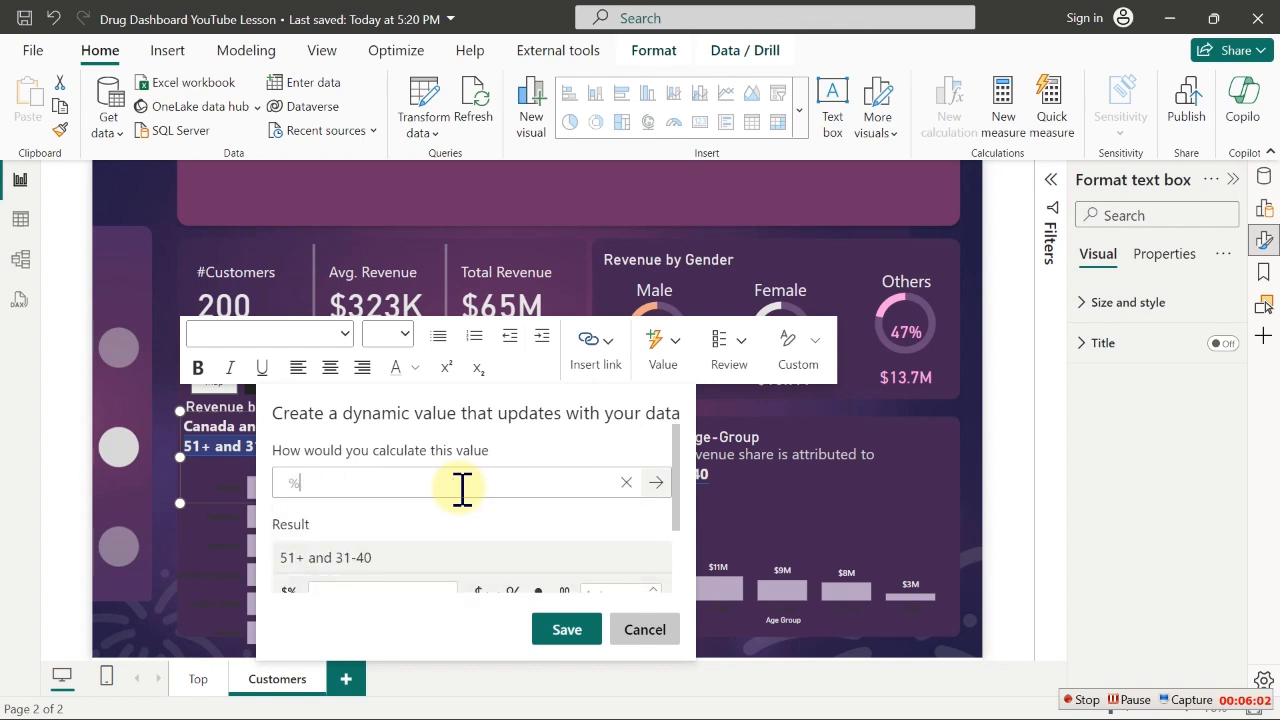
pyautogui.write(' top')
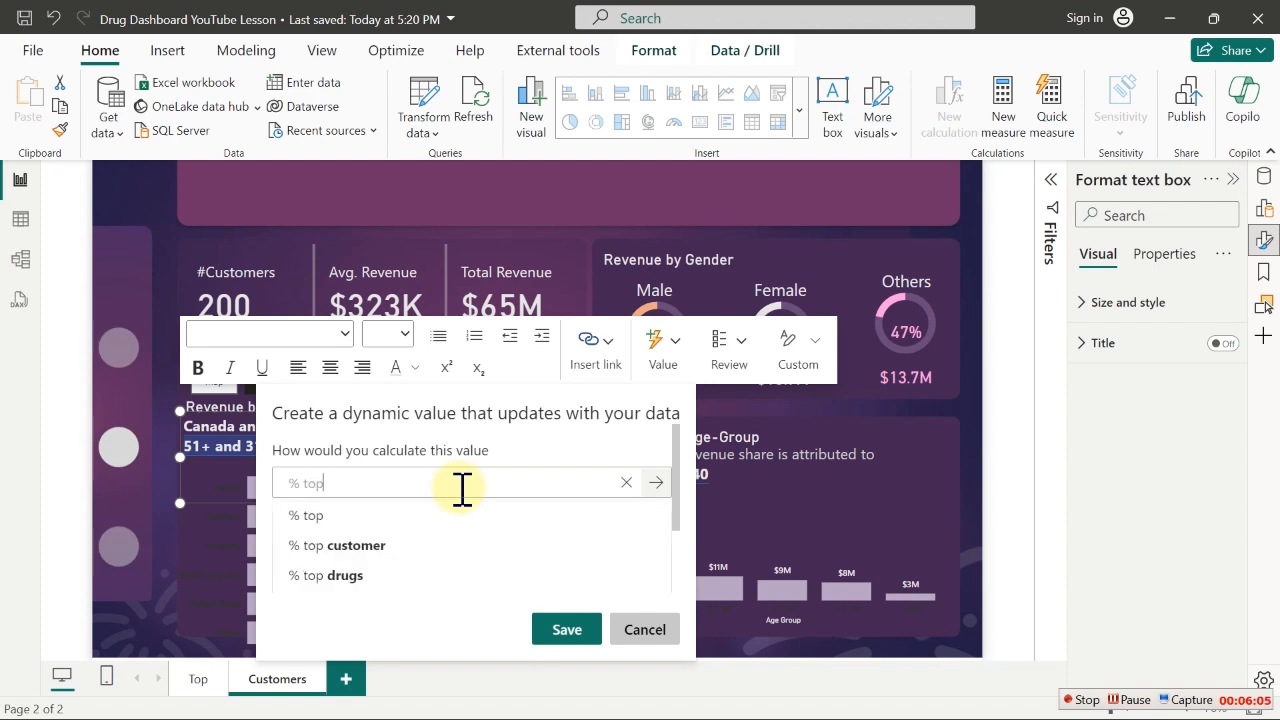
pyautogui.click(380, 546)
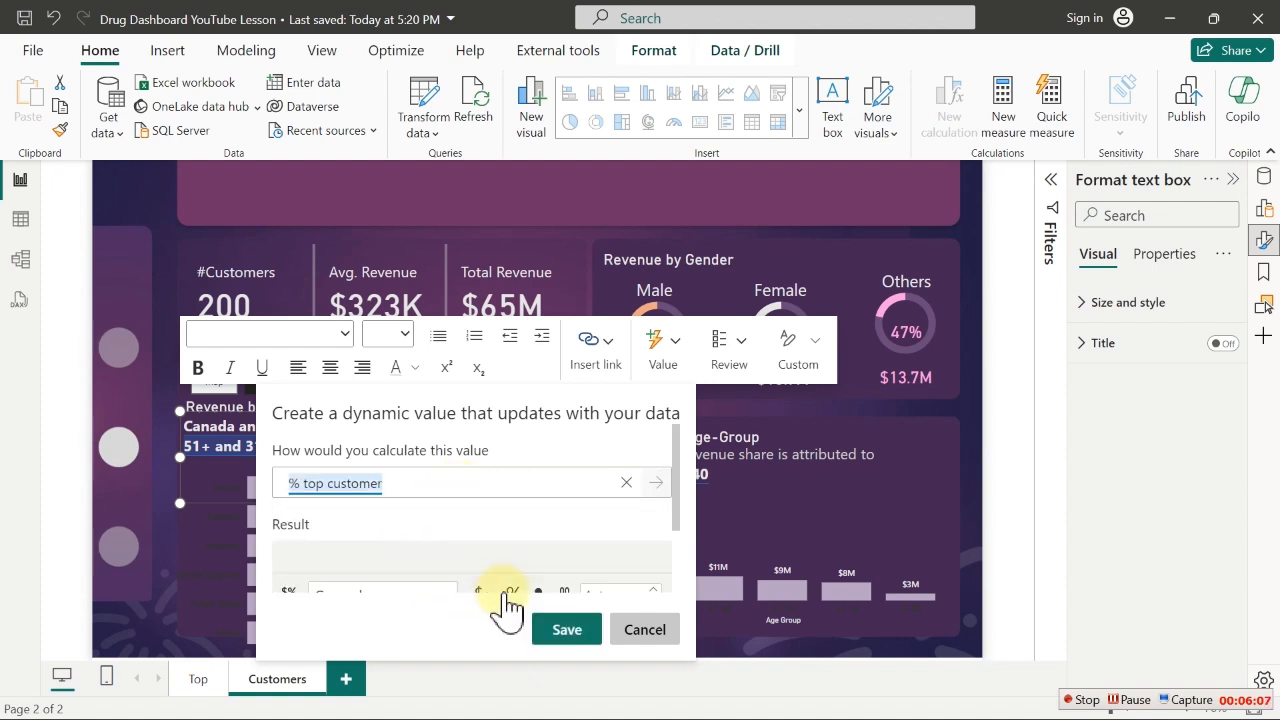
pyautogui.click(560, 632)
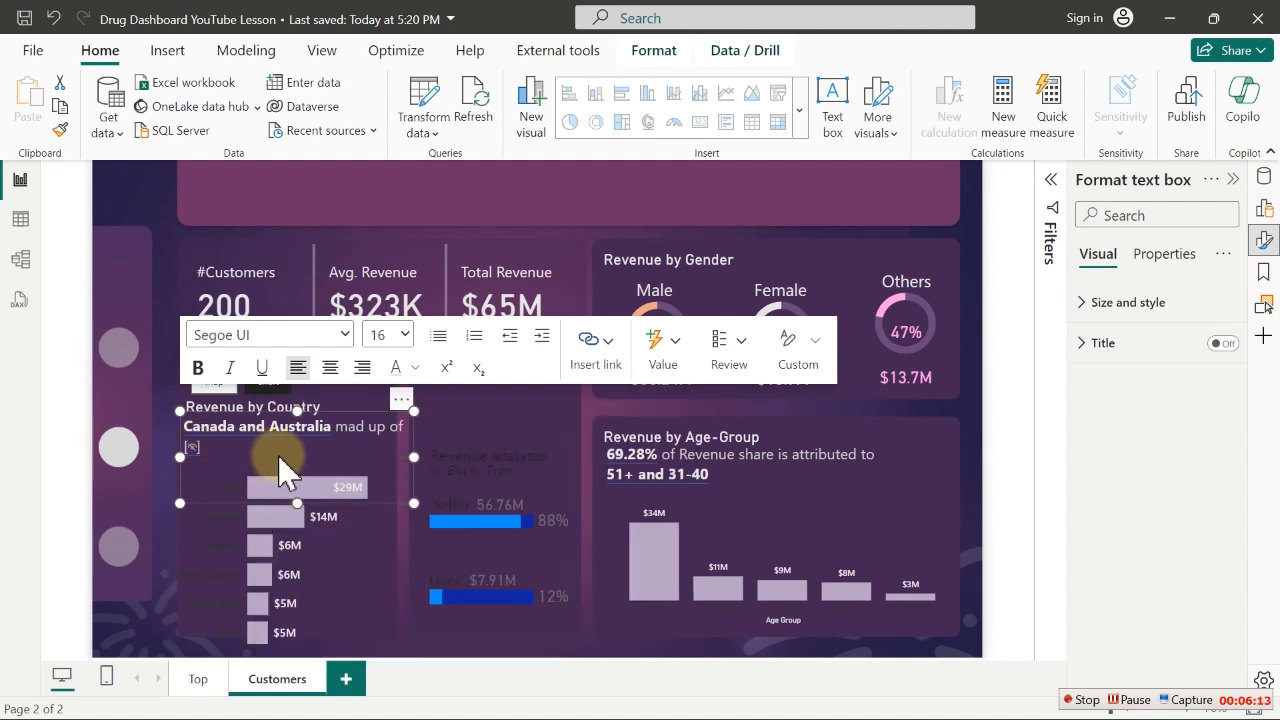
# Change the second dynamic value in the Revenue by Country insight to "% country" and save it
pyautogui.click(194, 450)
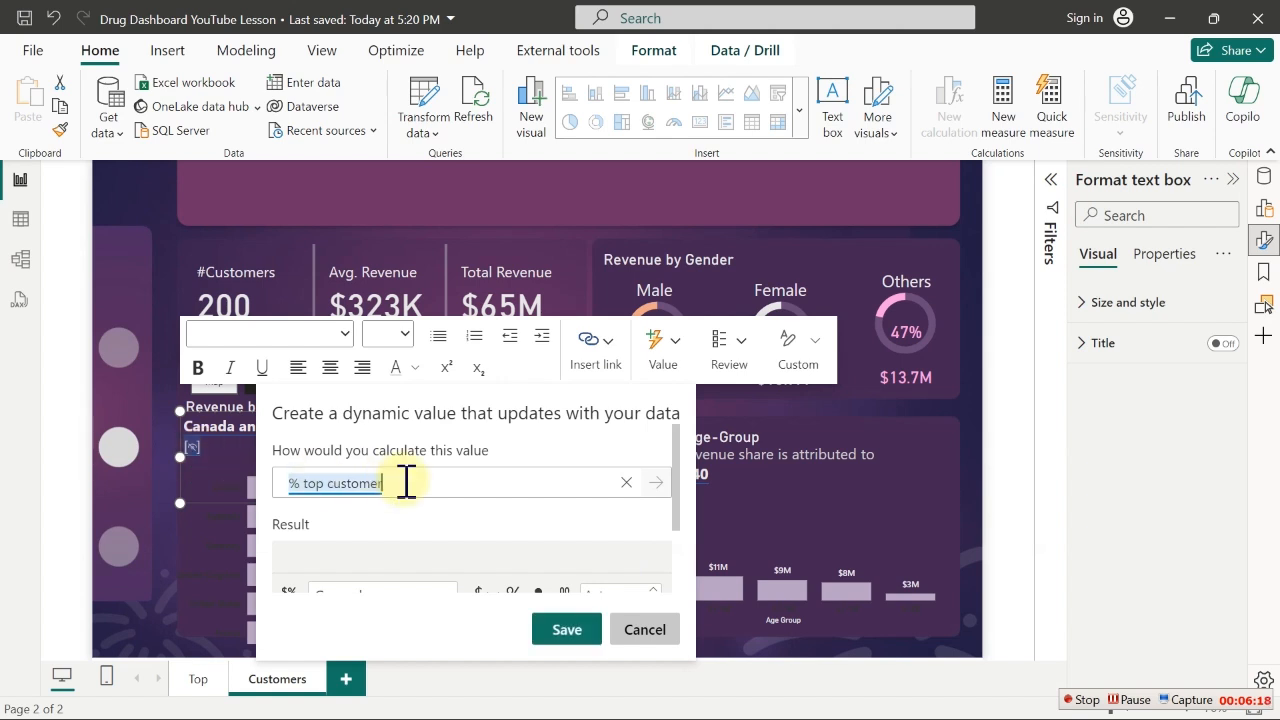
pyautogui.click(1264, 180)
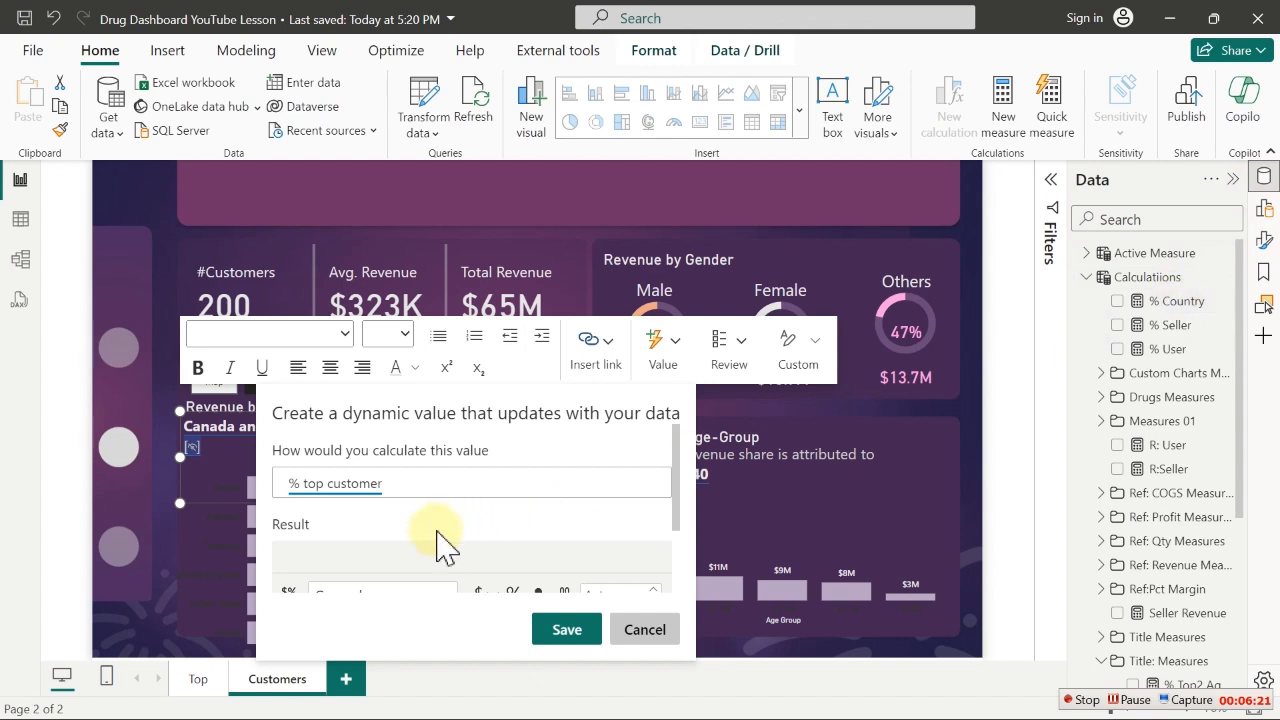
pyautogui.click(428, 488)
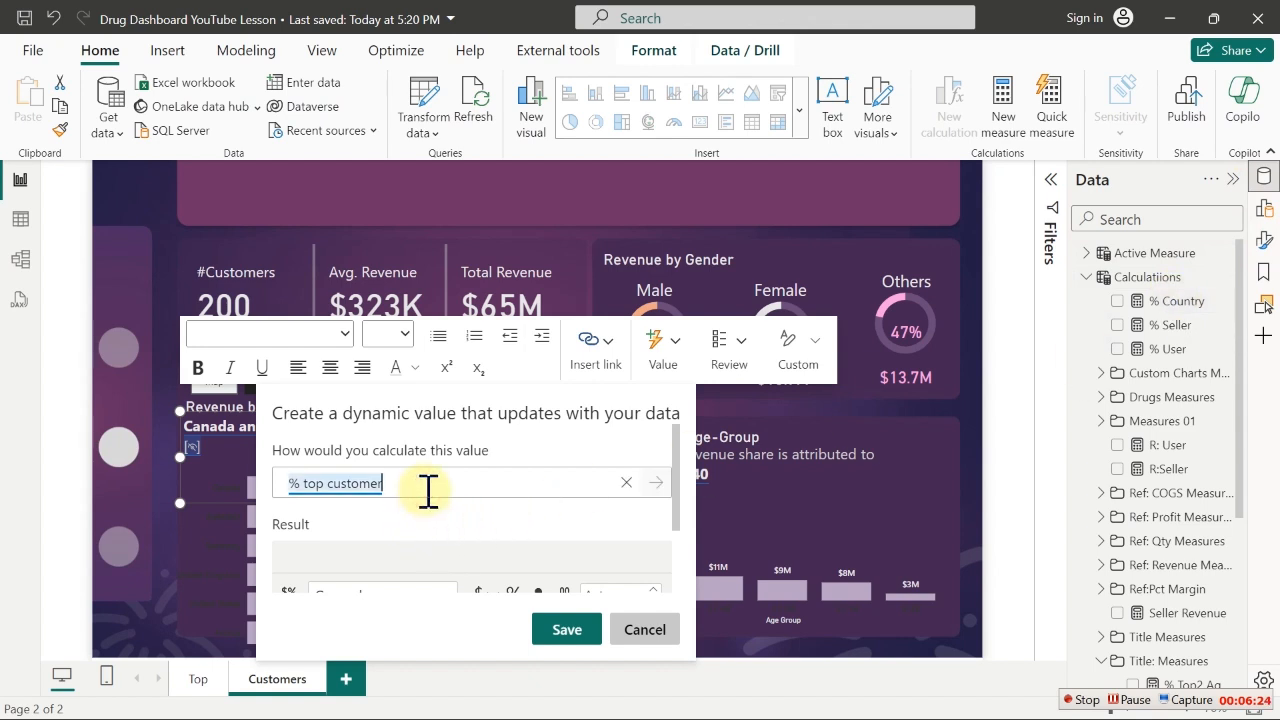
pyautogui.press('BackSpace')
pyautogui.press('BackSpace')
pyautogui.press('BackSpace')
pyautogui.press('BackSpace')
pyautogui.press('BackSpace')
pyautogui.press('BackSpace')
pyautogui.press('BackSpace')
pyautogui.press('BackSpace')
pyautogui.press('BackSpace')
pyautogui.press('BackSpace')
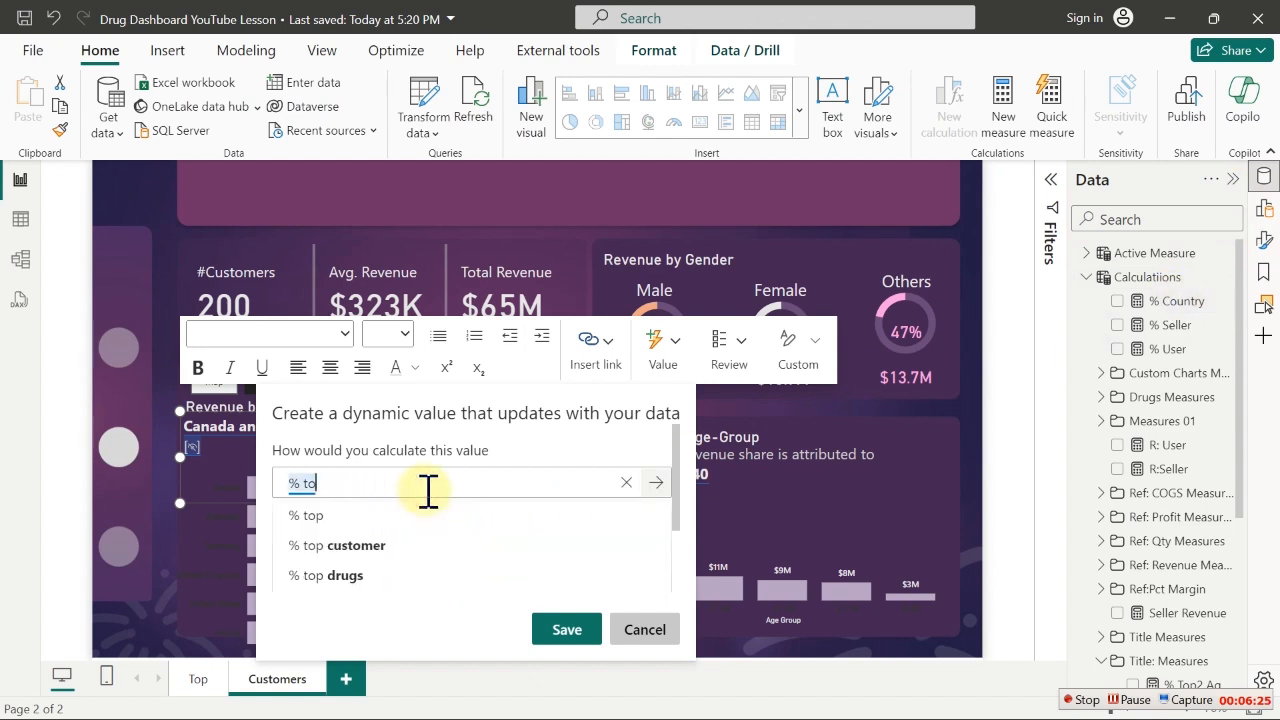
pyautogui.press('BackSpace')
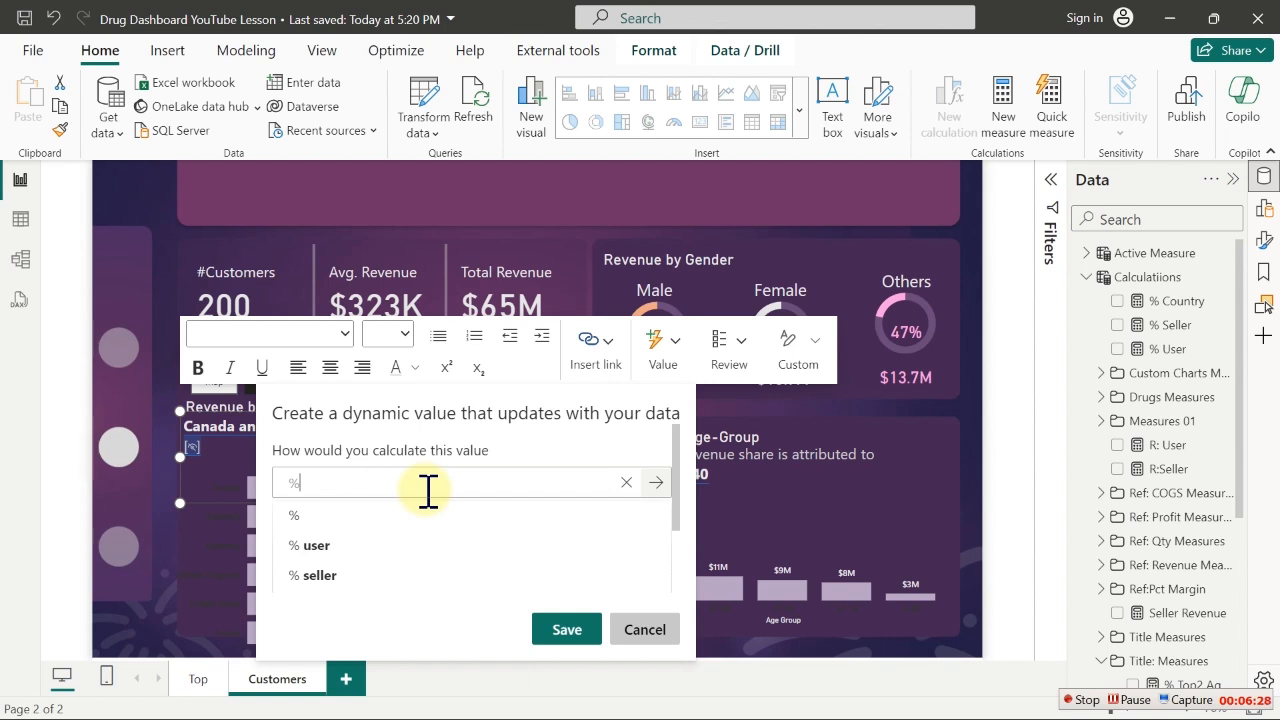
pyautogui.write('count')
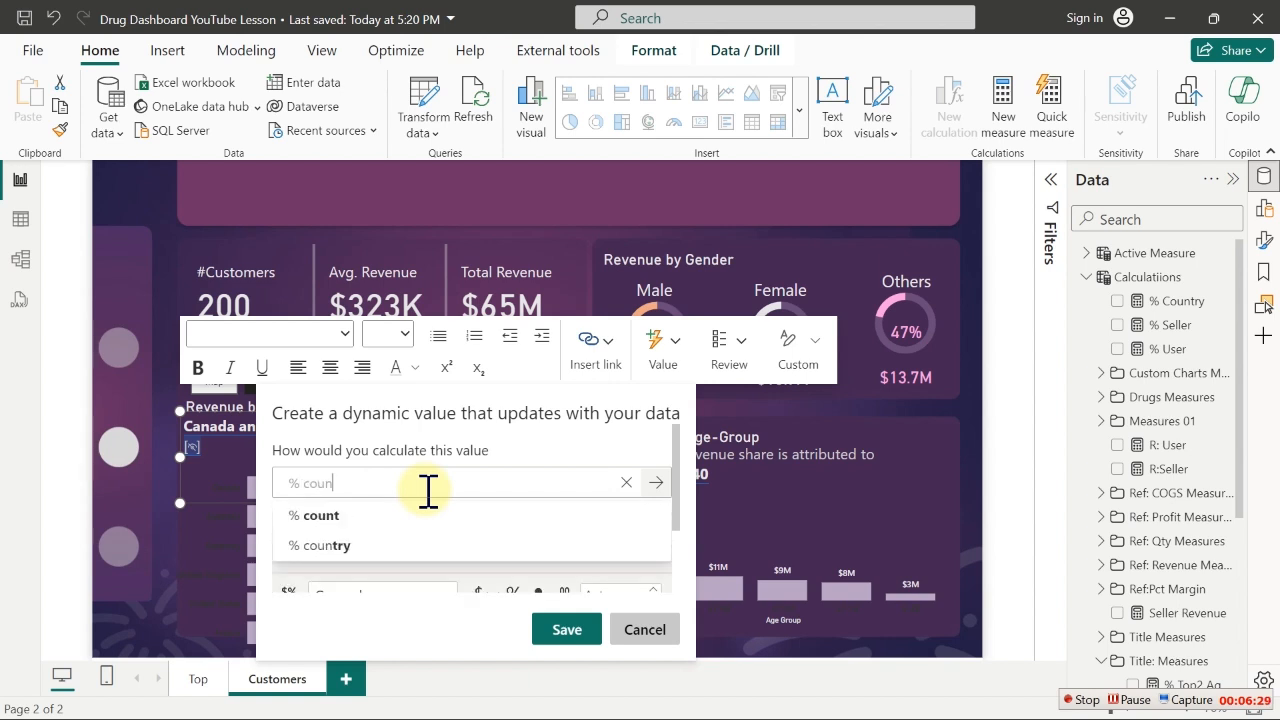
pyautogui.click(350, 545)
pyautogui.click(578, 630)
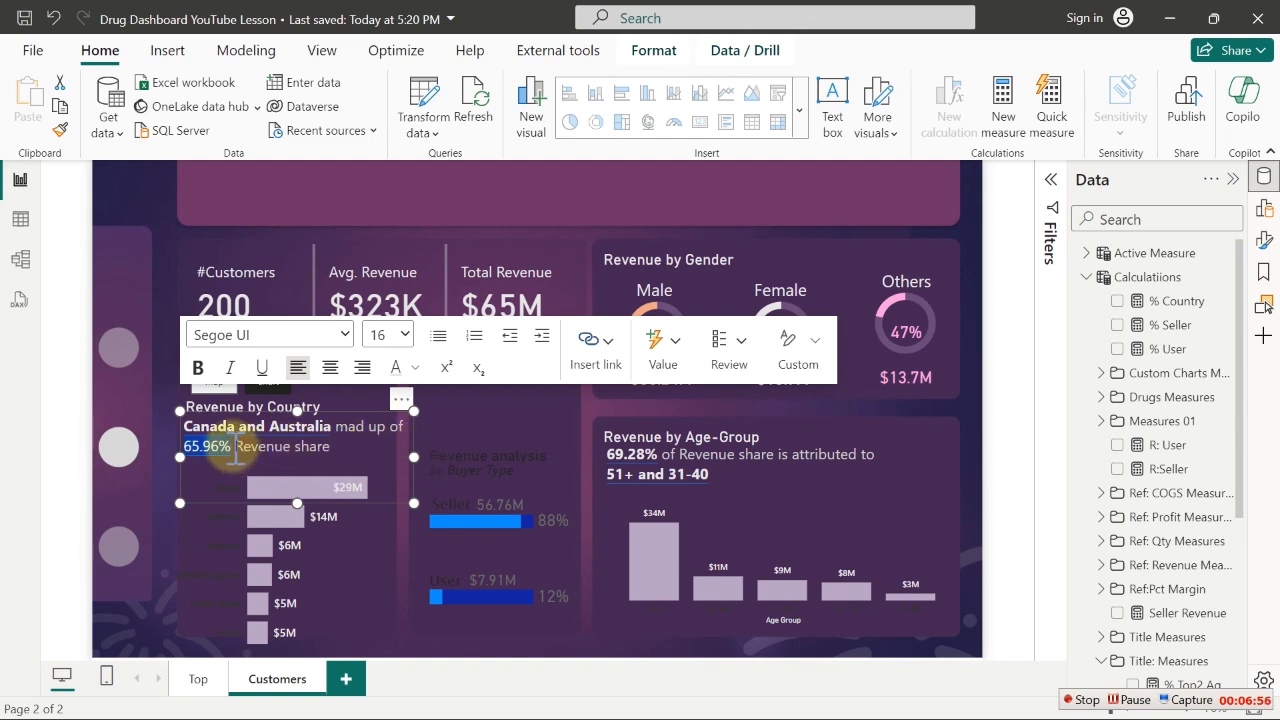
# Make the percentage before "Revenue share" in the Revenue by Country insight bold and light grey
pyautogui.hotkey('ctrl', 'b')
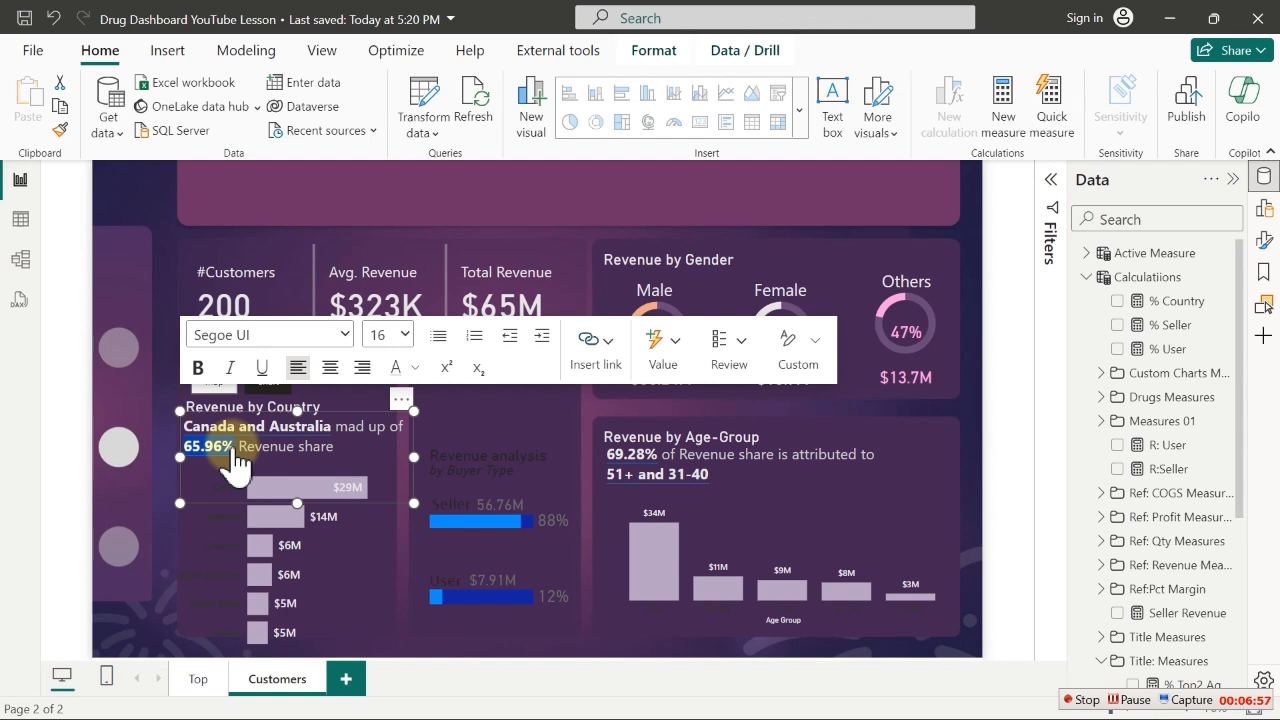
pyautogui.click(412, 370)
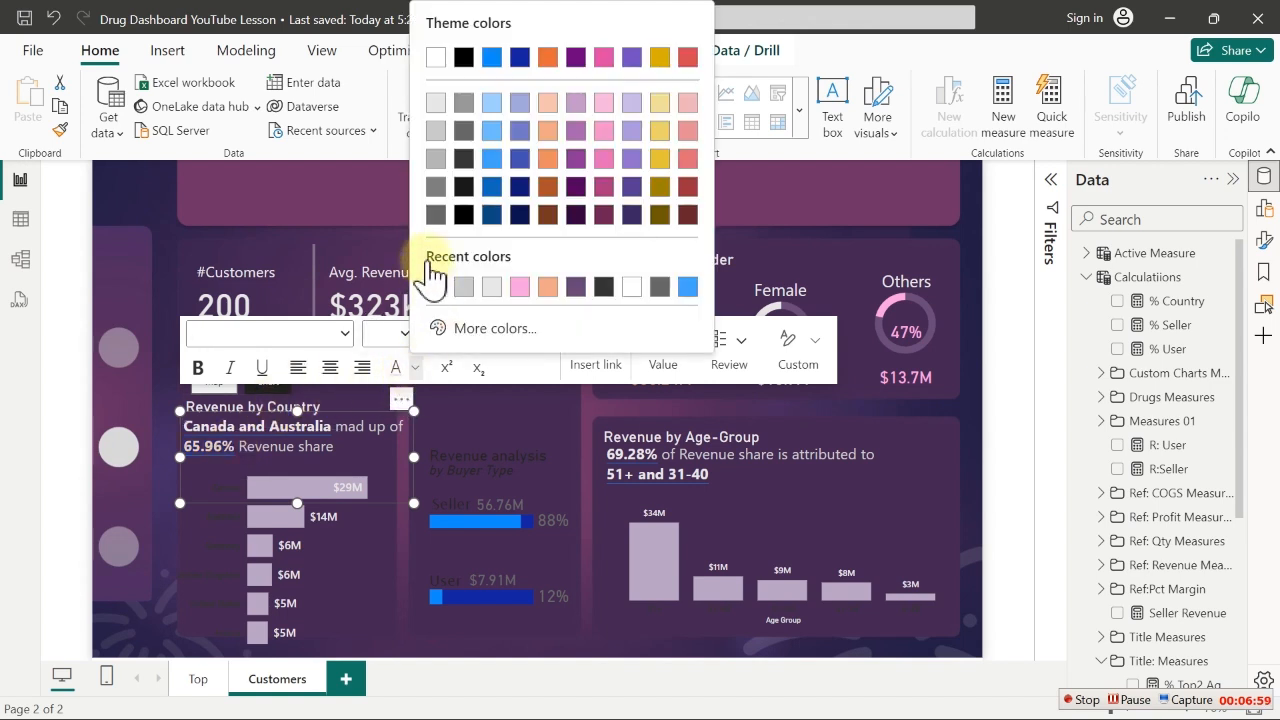
pyautogui.click(435, 104)
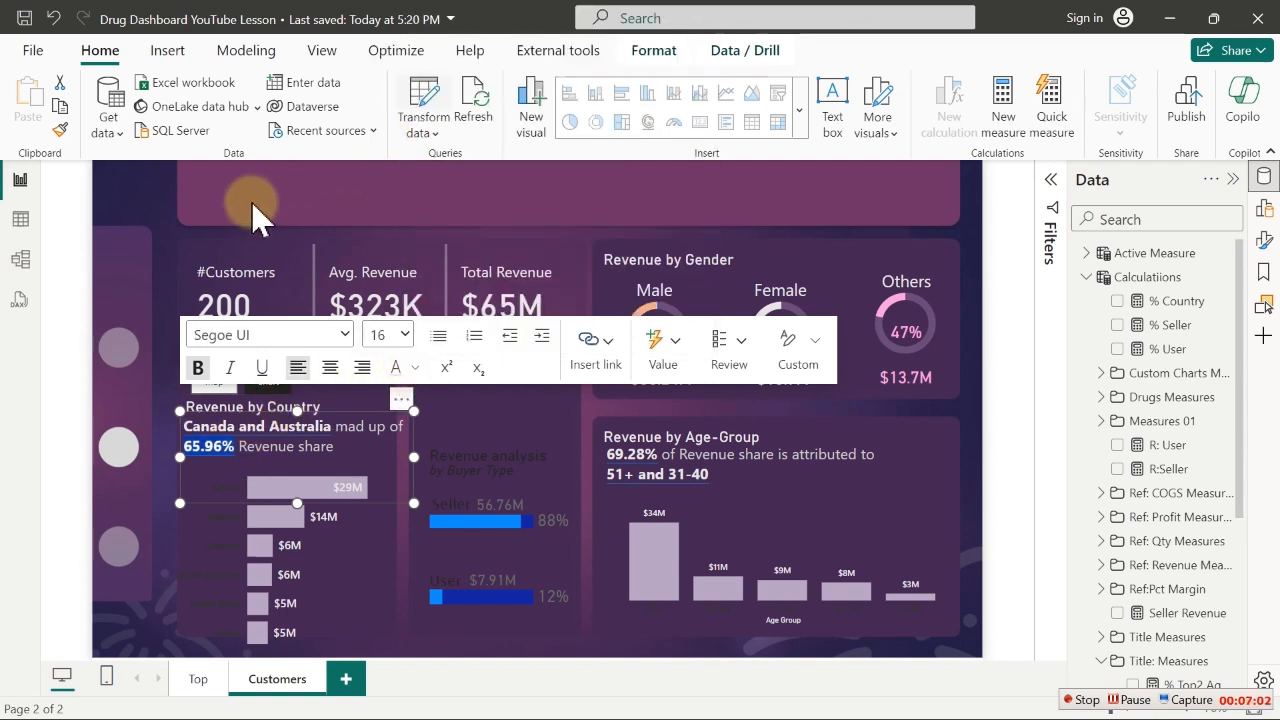
# Narrow the Revenue by Country insight text box slightly from its right edge so it fits its card, and deselect it
pyautogui.click(409, 456)
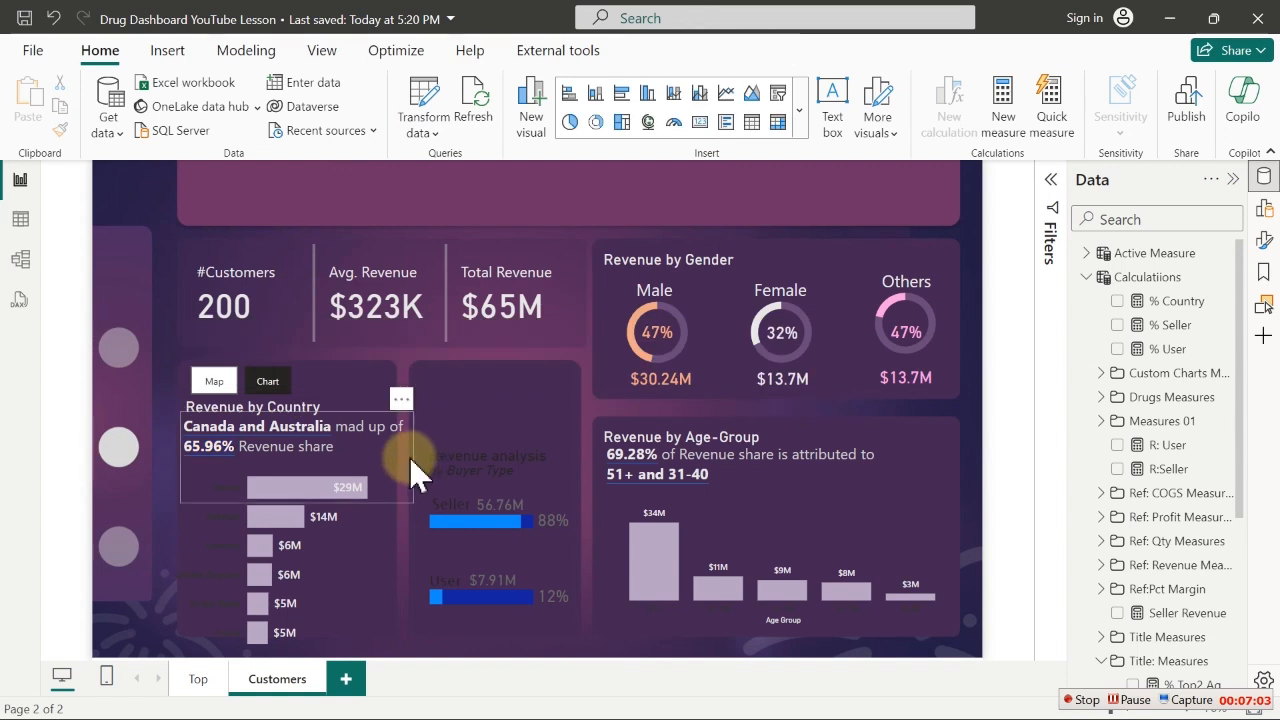
pyautogui.click(409, 456)
pyautogui.moveTo(409, 457)
pyautogui.mouseDown()
pyautogui.moveTo(397, 470)
pyautogui.moveTo(394, 451)
pyautogui.mouseUp()
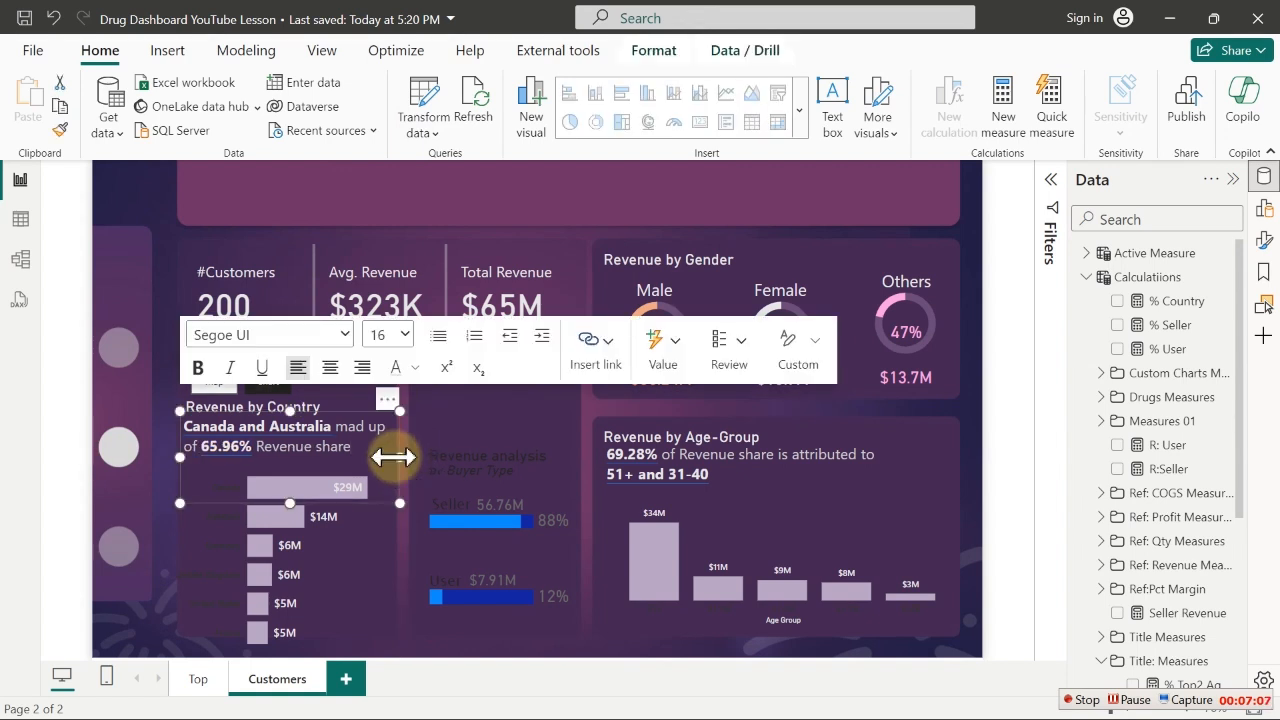
pyautogui.click(325, 207)
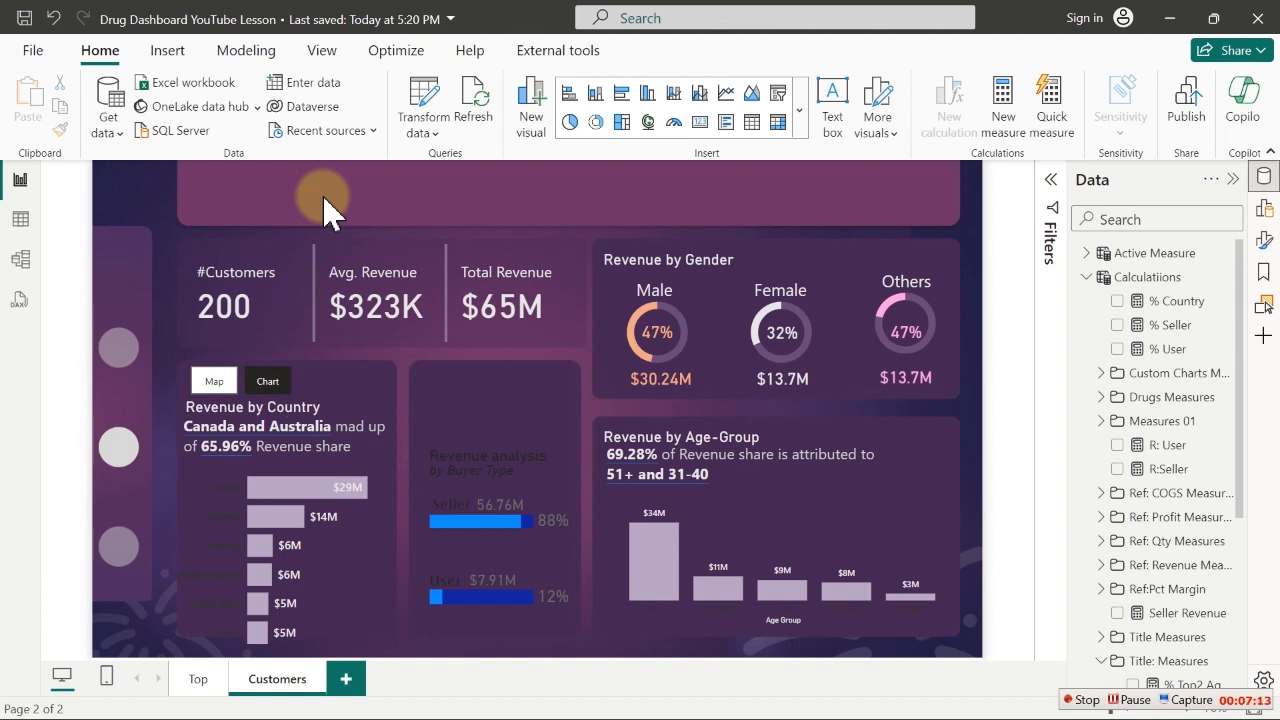
pyautogui.click(1069, 700)
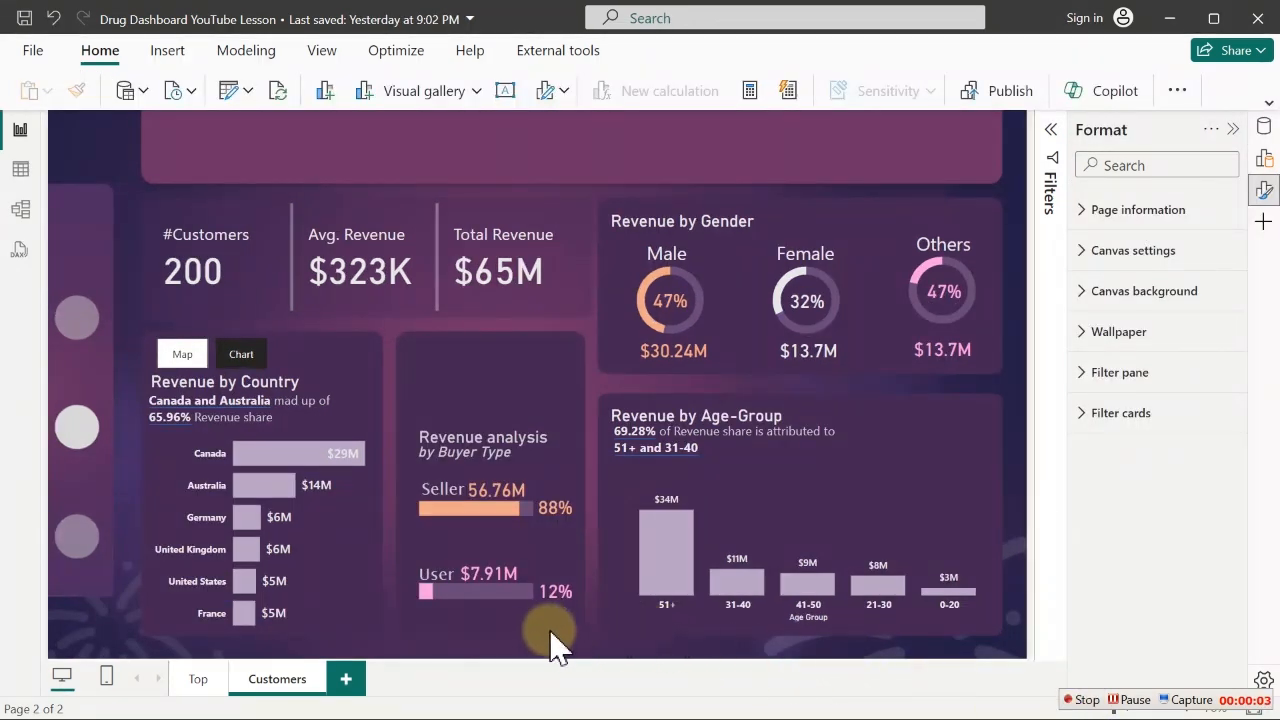
# Examine the User bar's color settings for the All, % User and R: User series in the Revenue analysis card
pyautogui.click(447, 622)
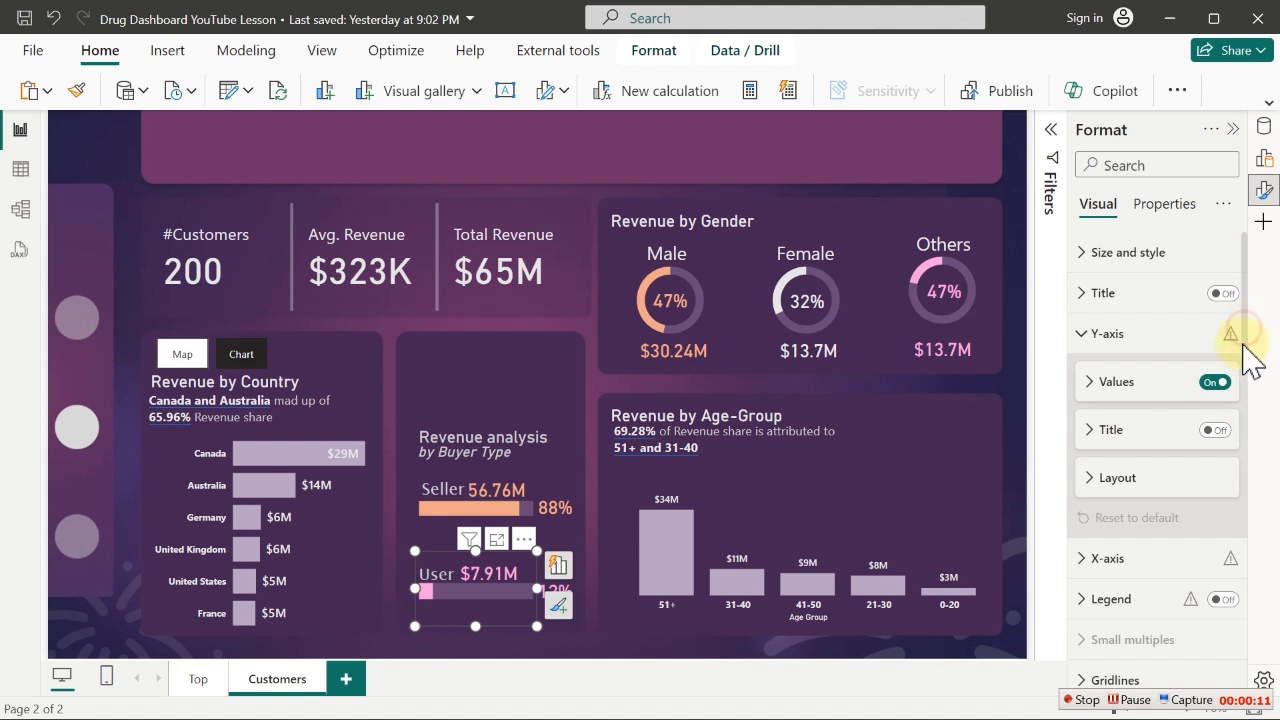
pyautogui.moveTo(1245, 340); pyautogui.dragTo(1247, 524)
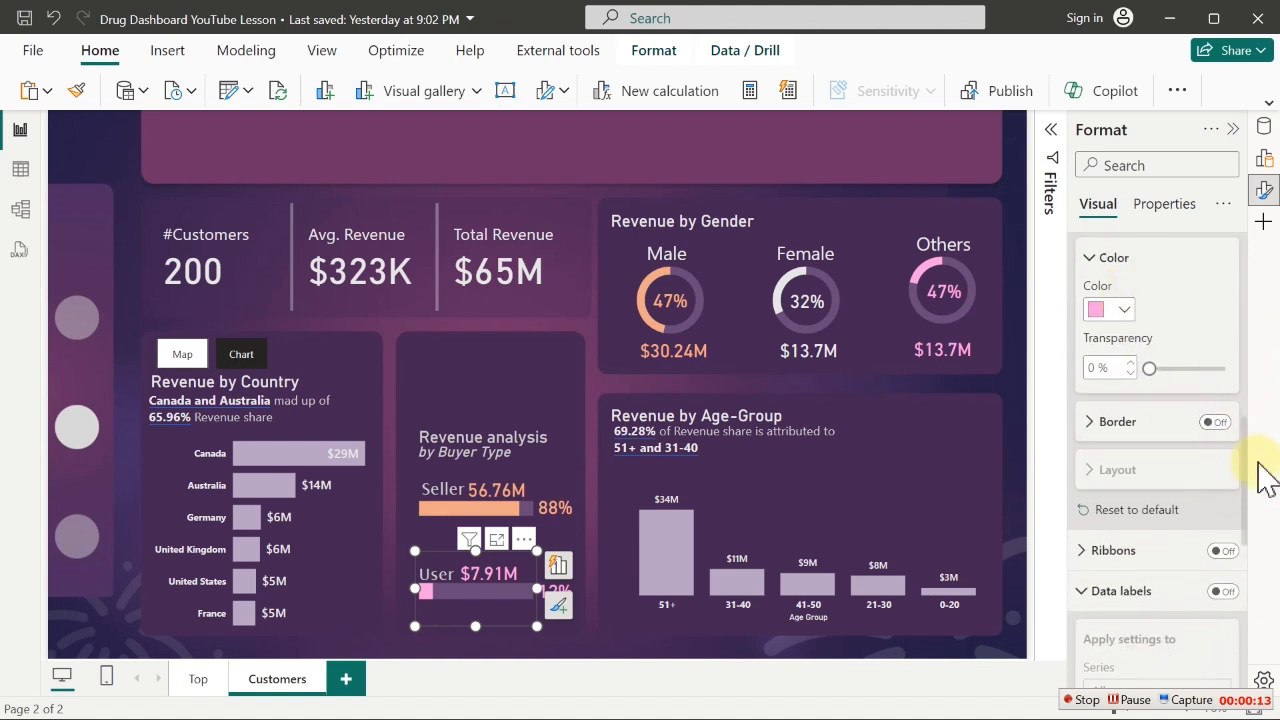
pyautogui.moveTo(1245, 471); pyautogui.dragTo(1244, 420)
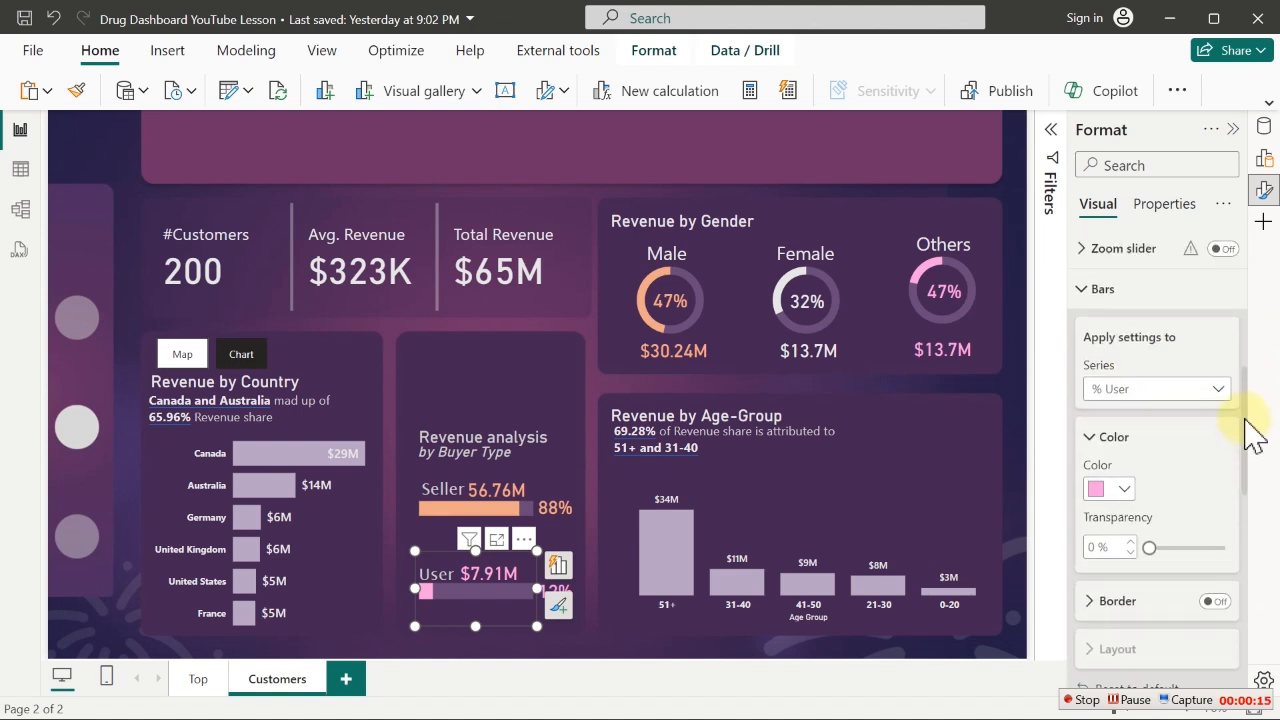
pyautogui.click(1208, 392)
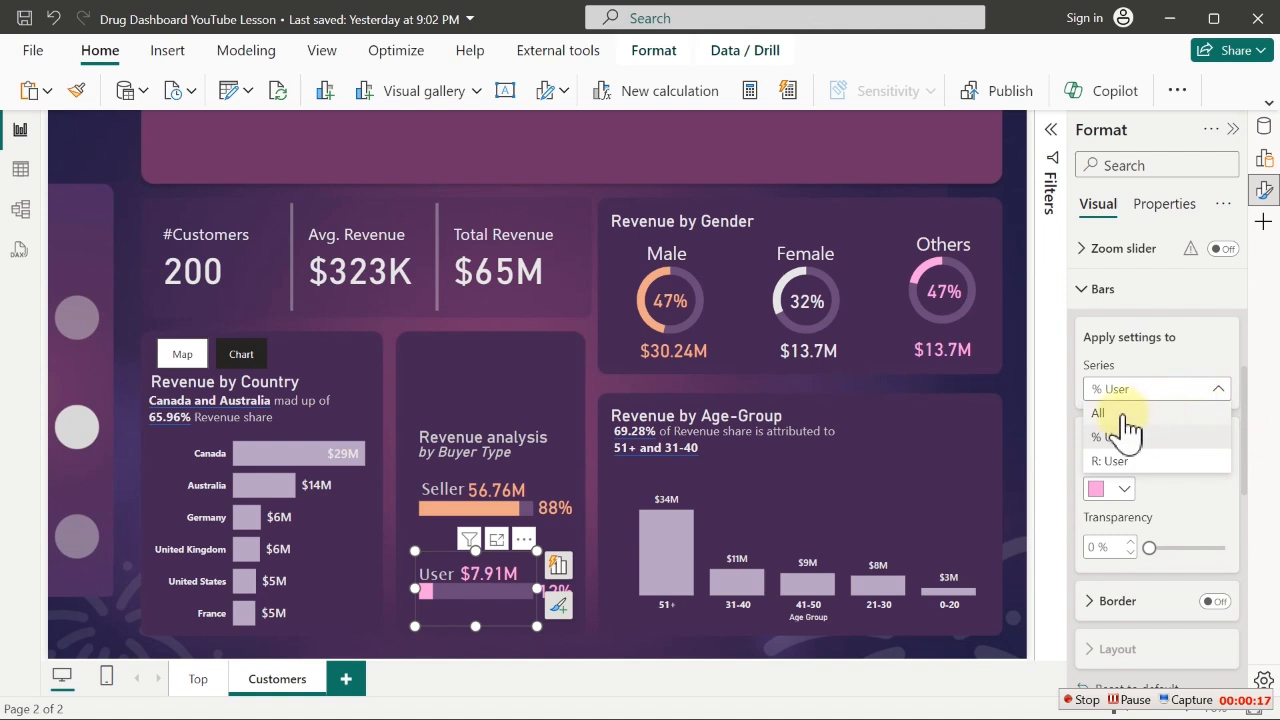
pyautogui.click(1124, 414)
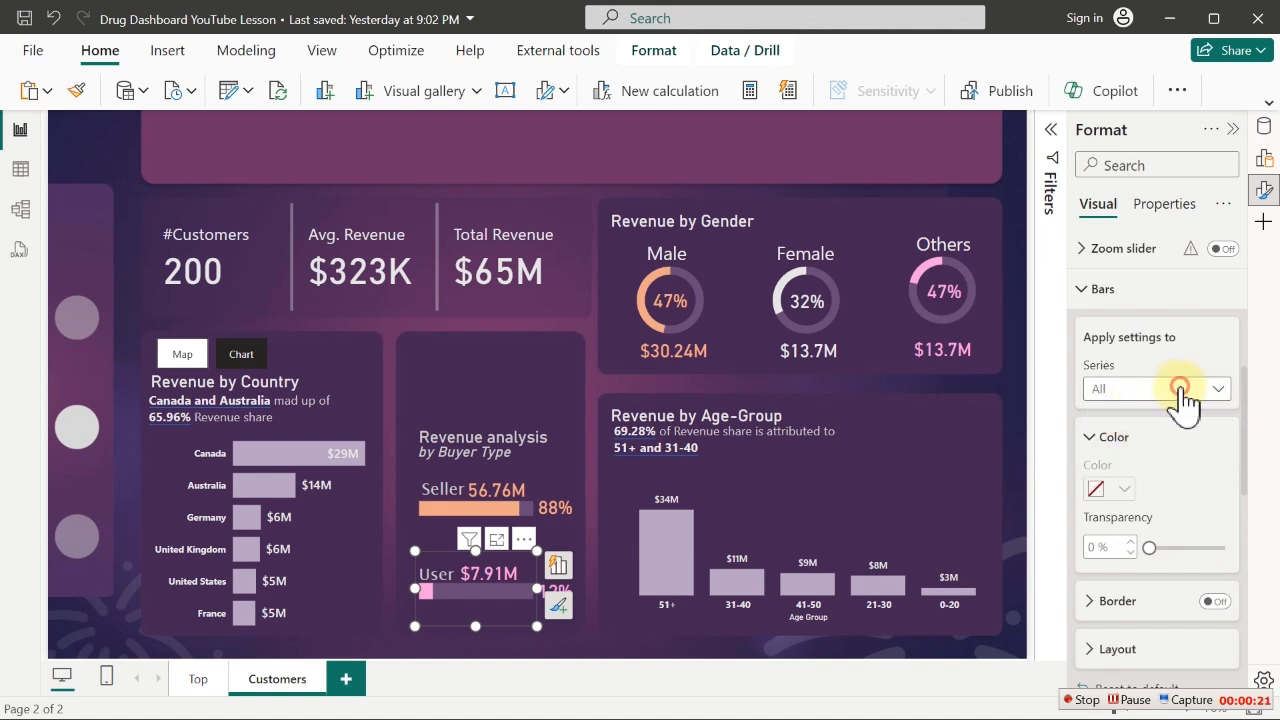
pyautogui.click(1182, 389)
pyautogui.click(1122, 438)
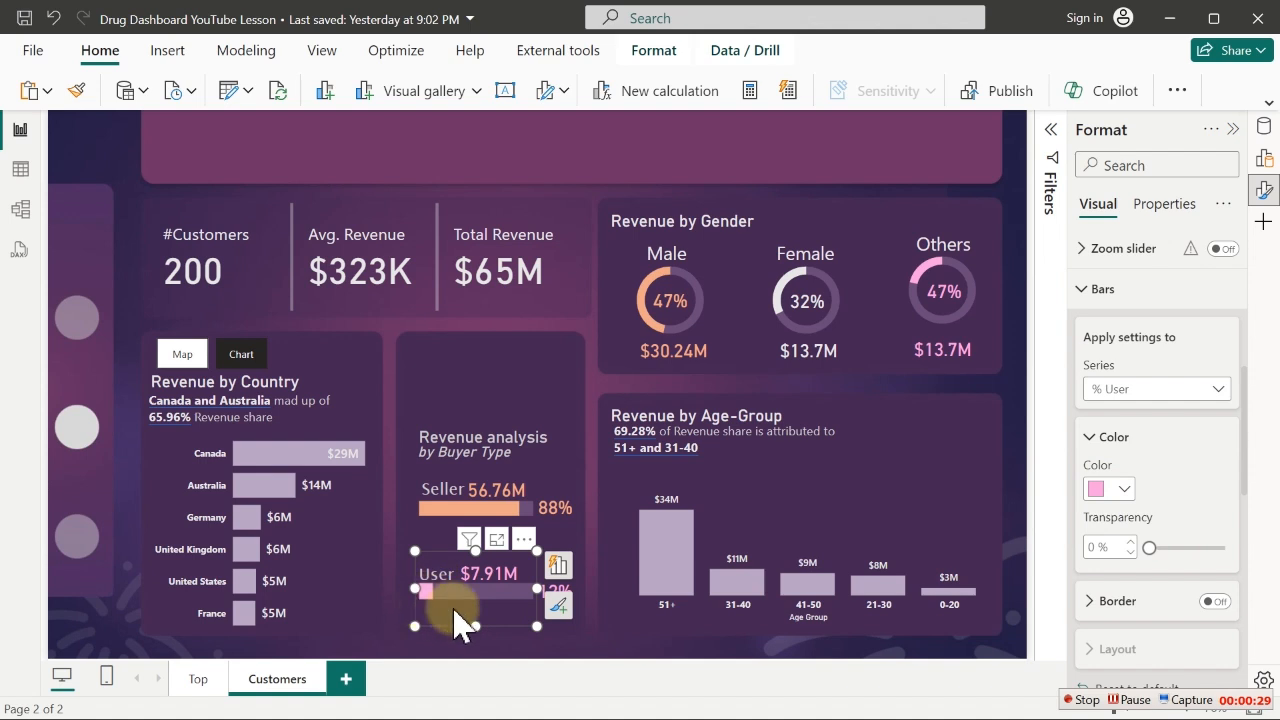
pyautogui.click(1188, 392)
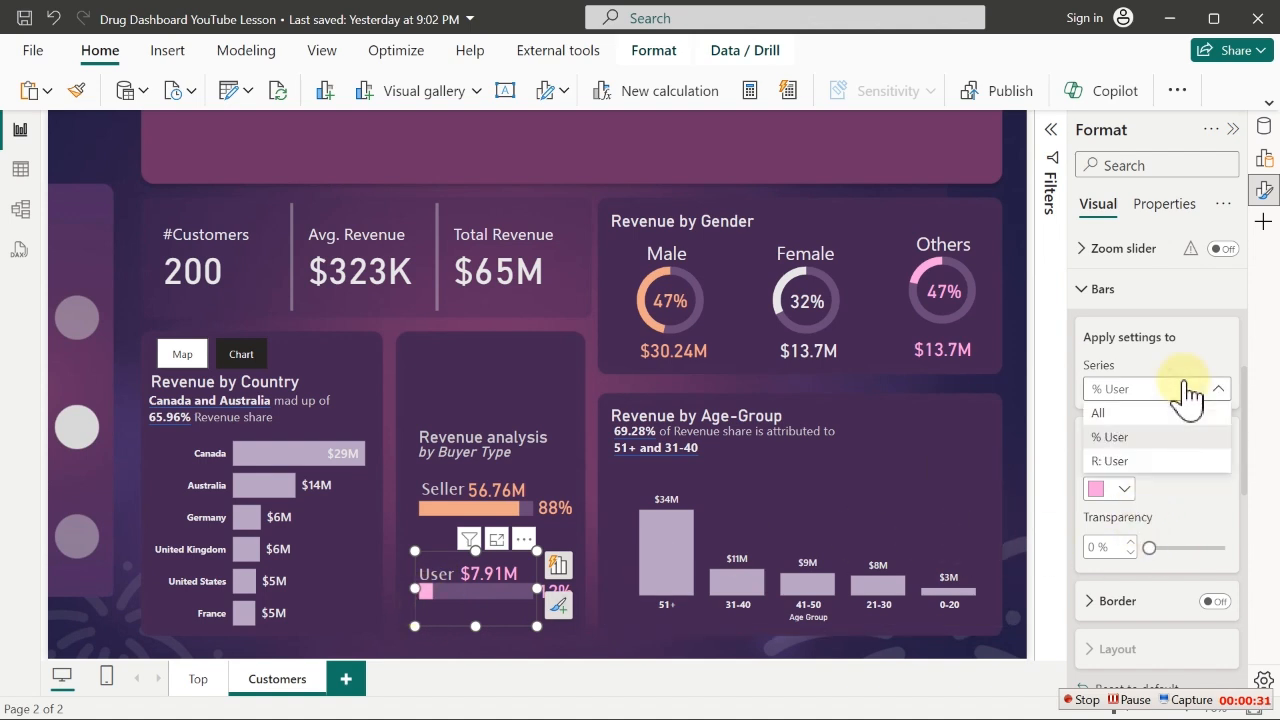
pyautogui.click(1118, 461)
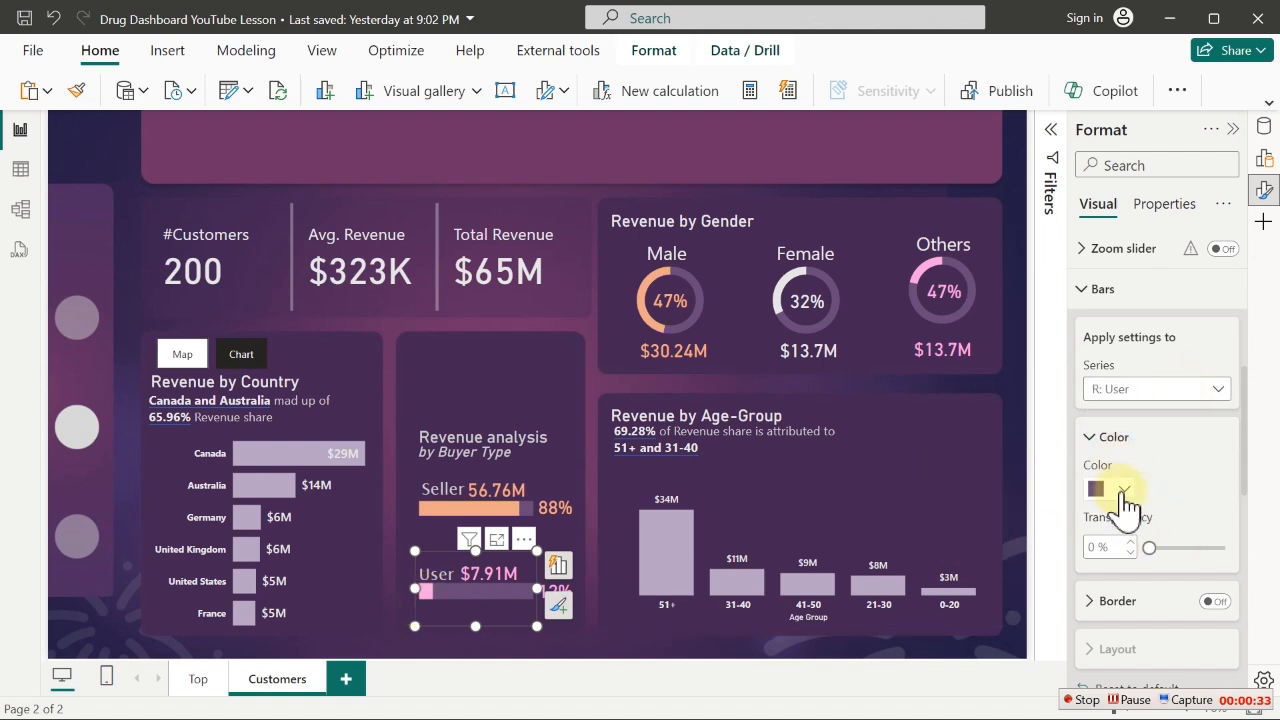
pyautogui.click(1121, 493)
pyautogui.click(1154, 492)
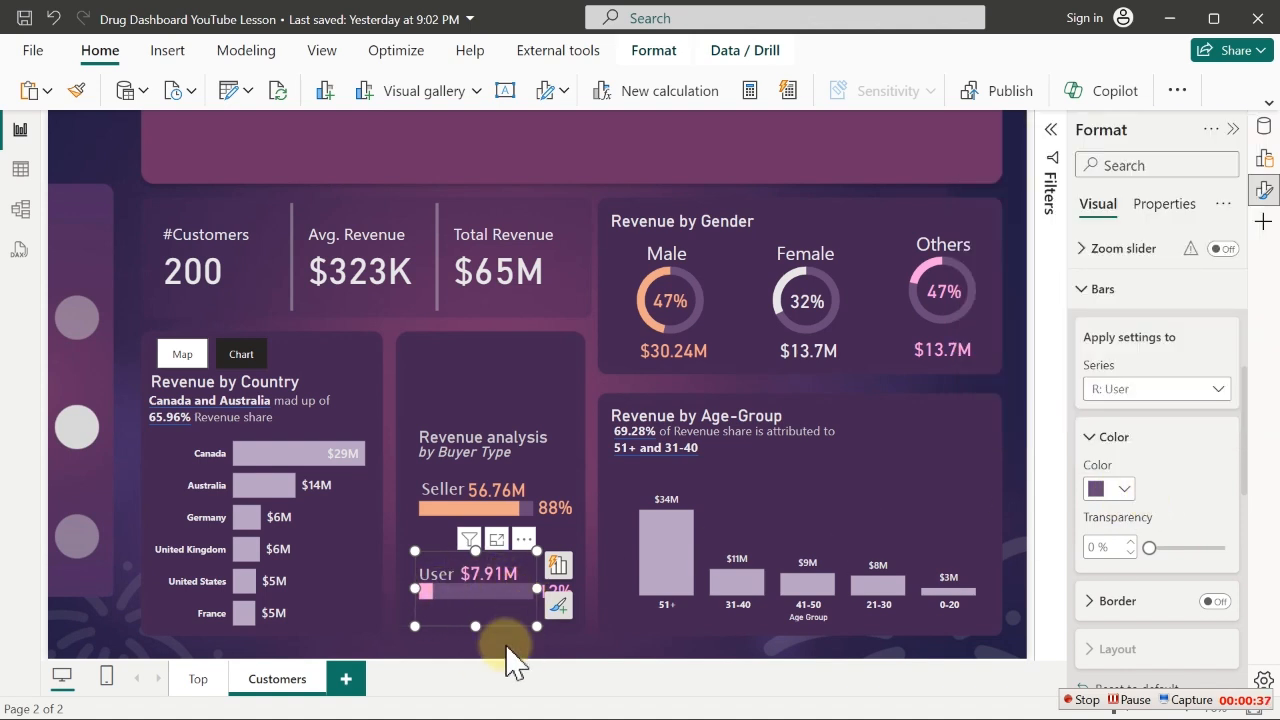
pyautogui.click(447, 393)
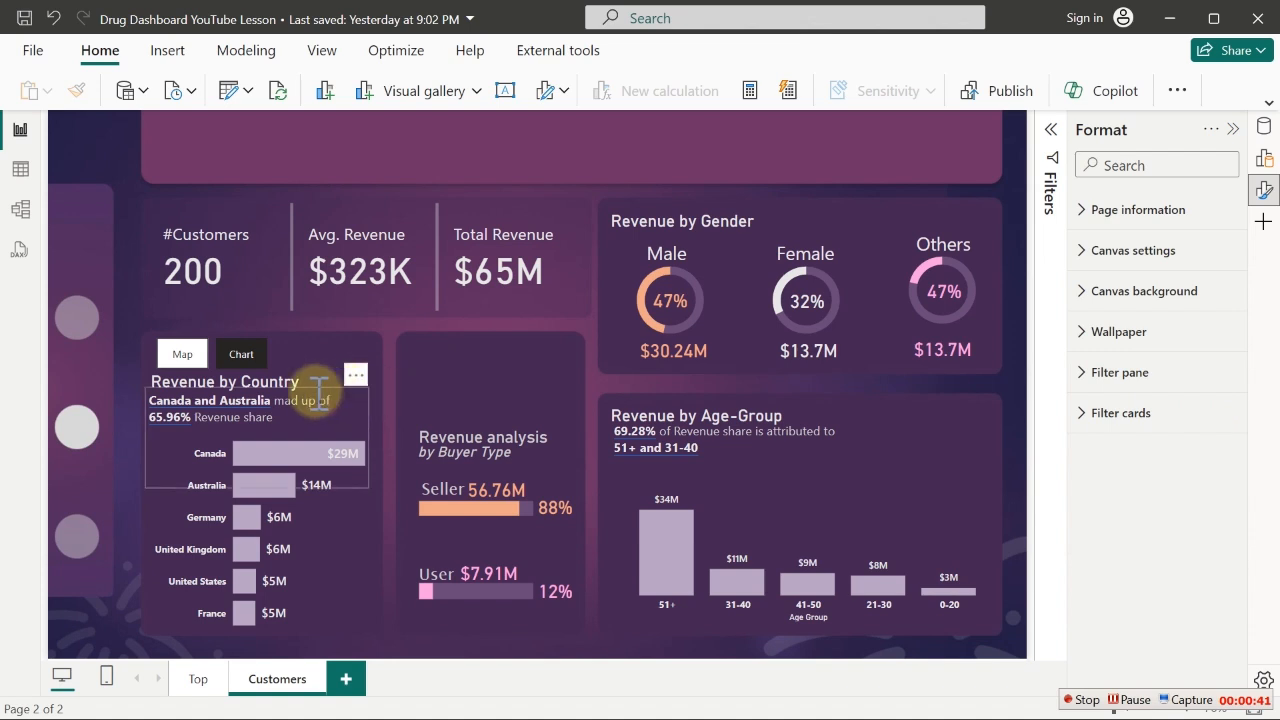
# Switch Revenue by Country to its map view, select the map and open its fill color settings
pyautogui.click(182, 354)
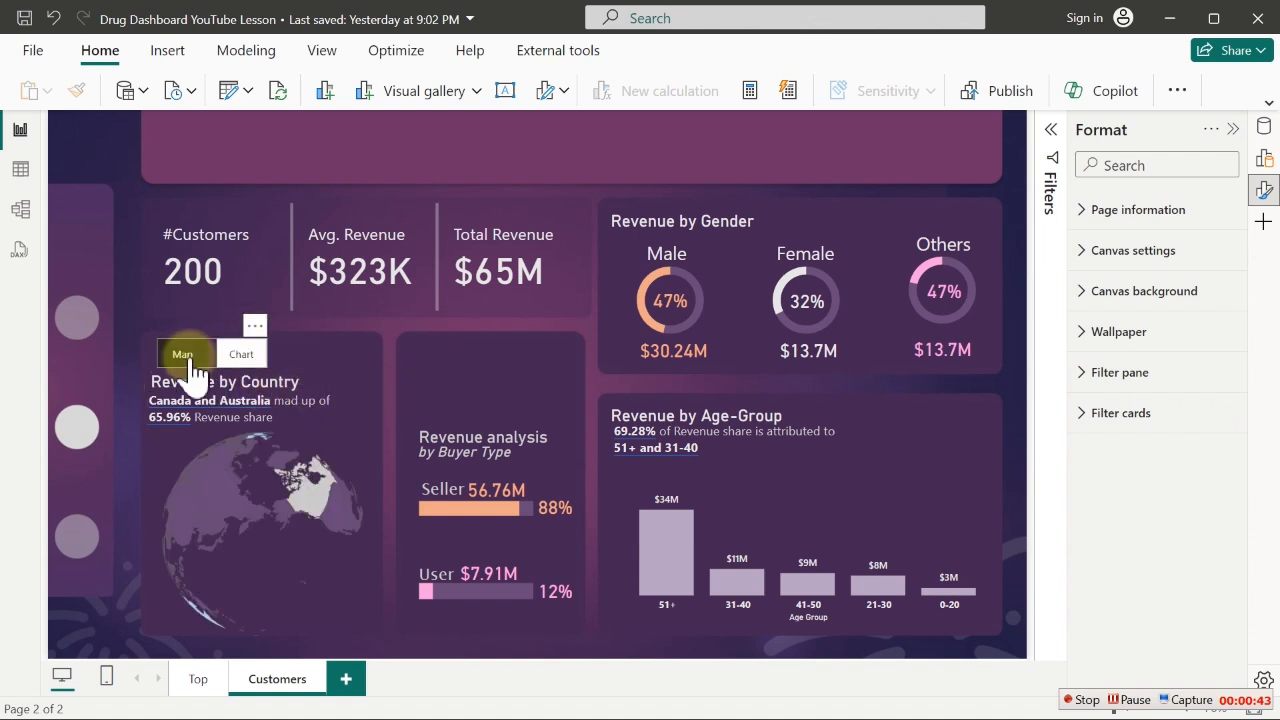
pyautogui.click(297, 540)
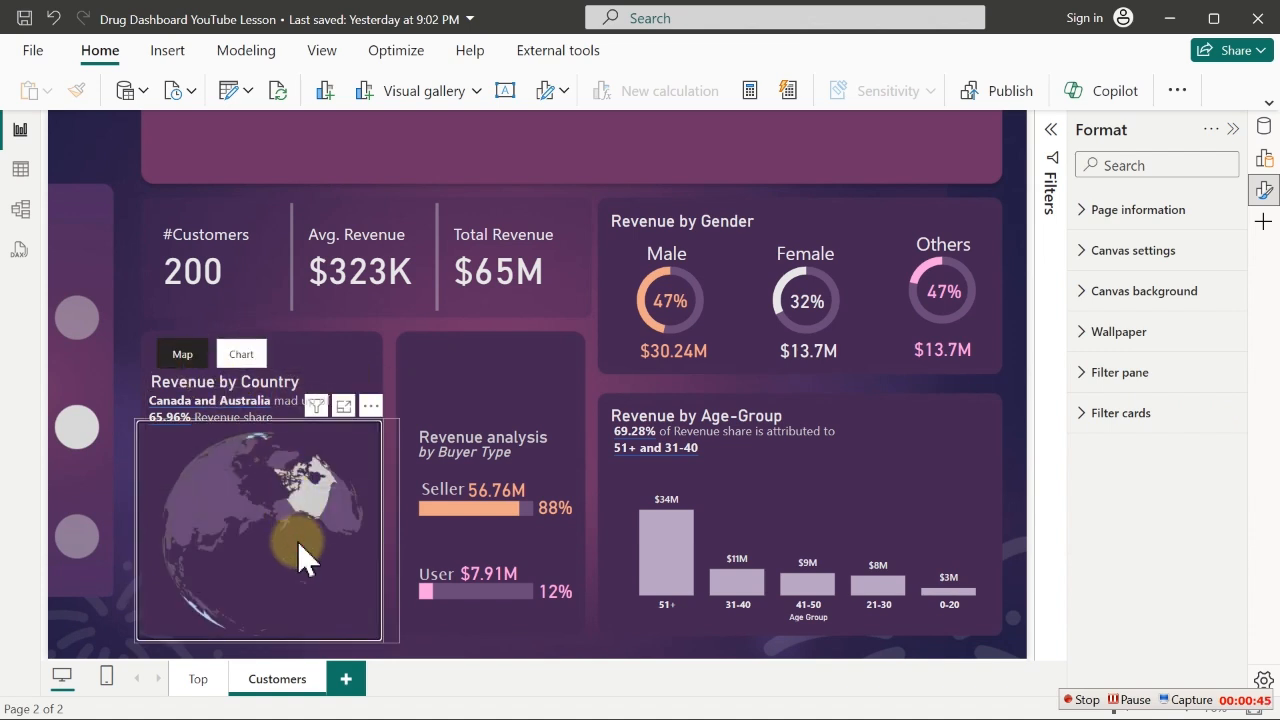
pyautogui.click(297, 540)
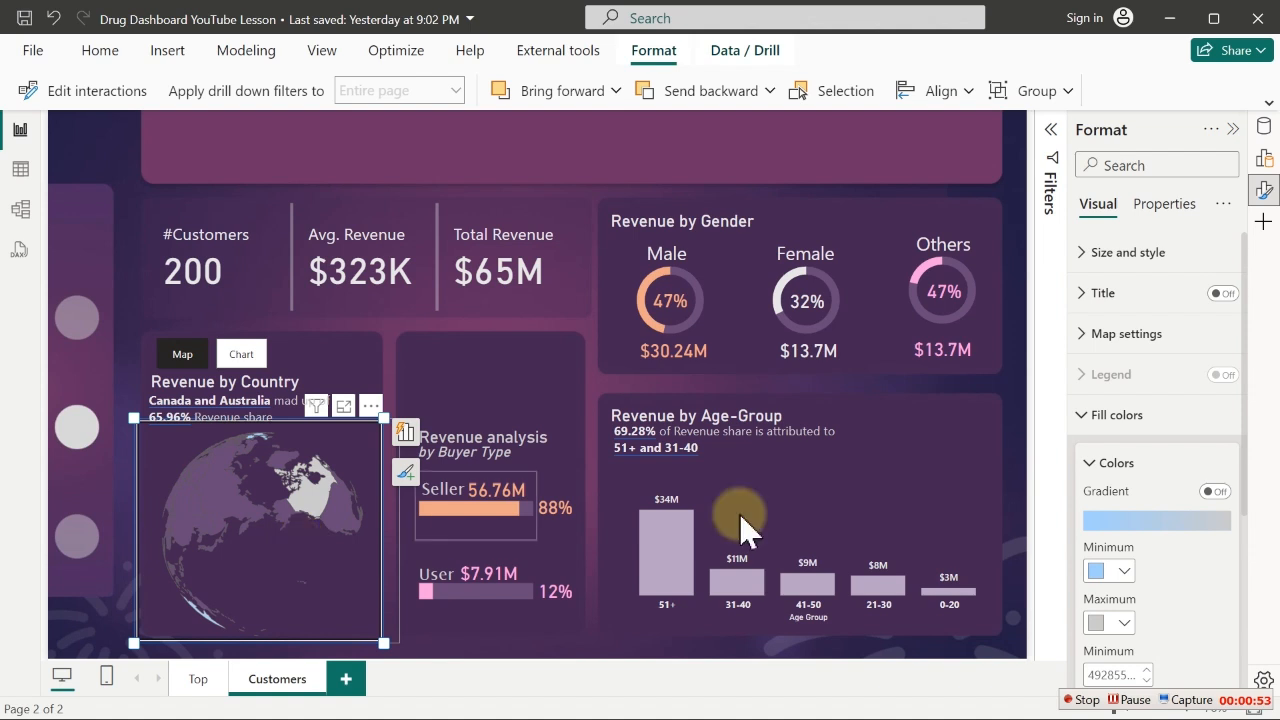
pyautogui.click(1128, 420)
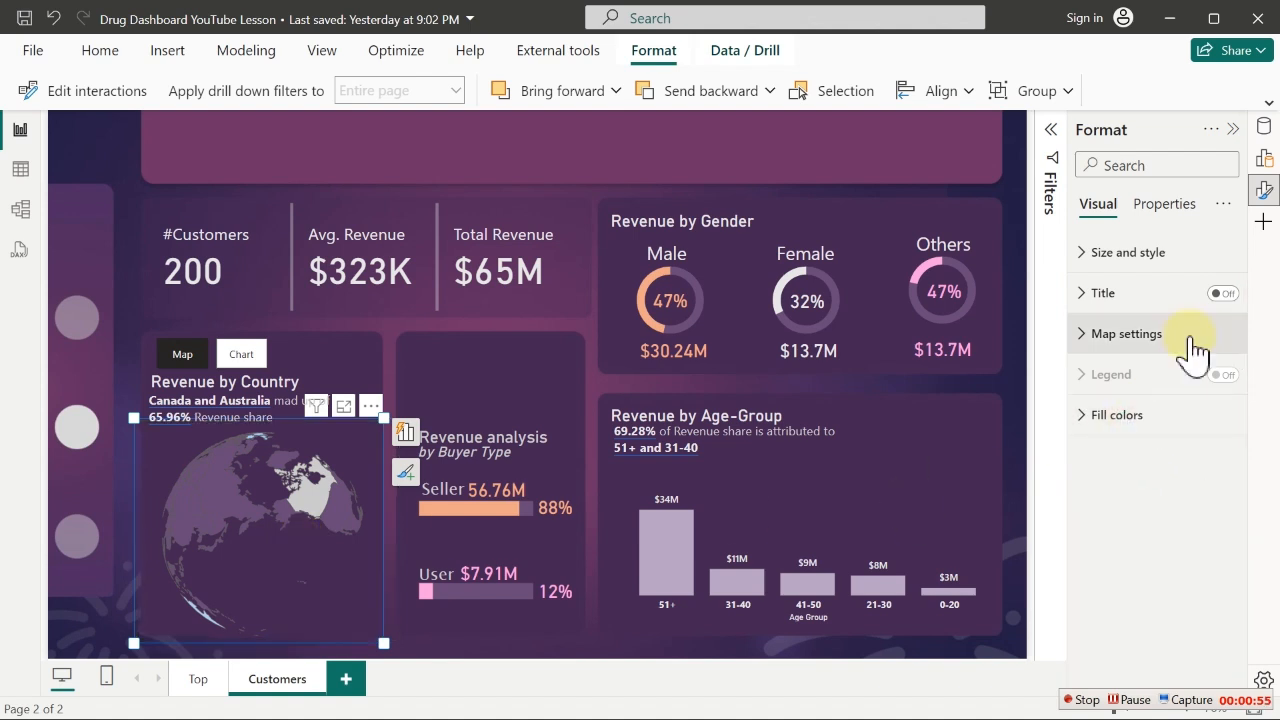
pyautogui.click(1113, 412)
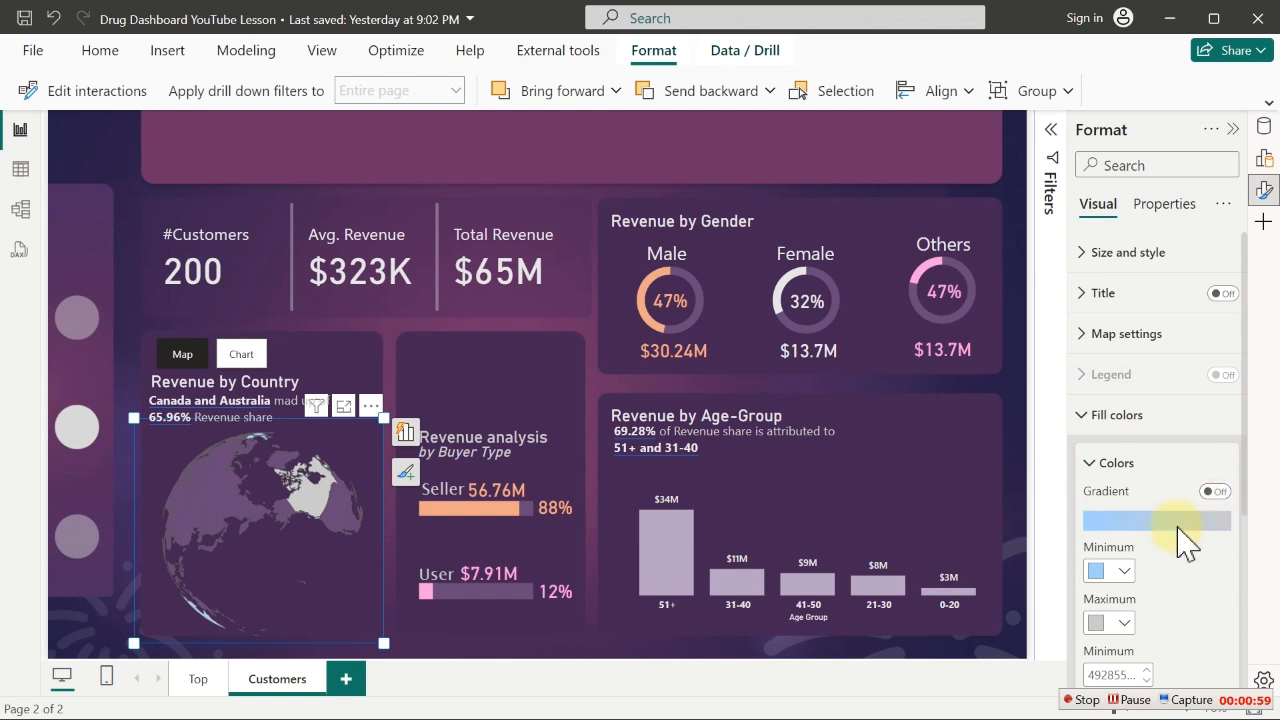
pyautogui.moveTo(1246, 405); pyautogui.dragTo(1249, 509)
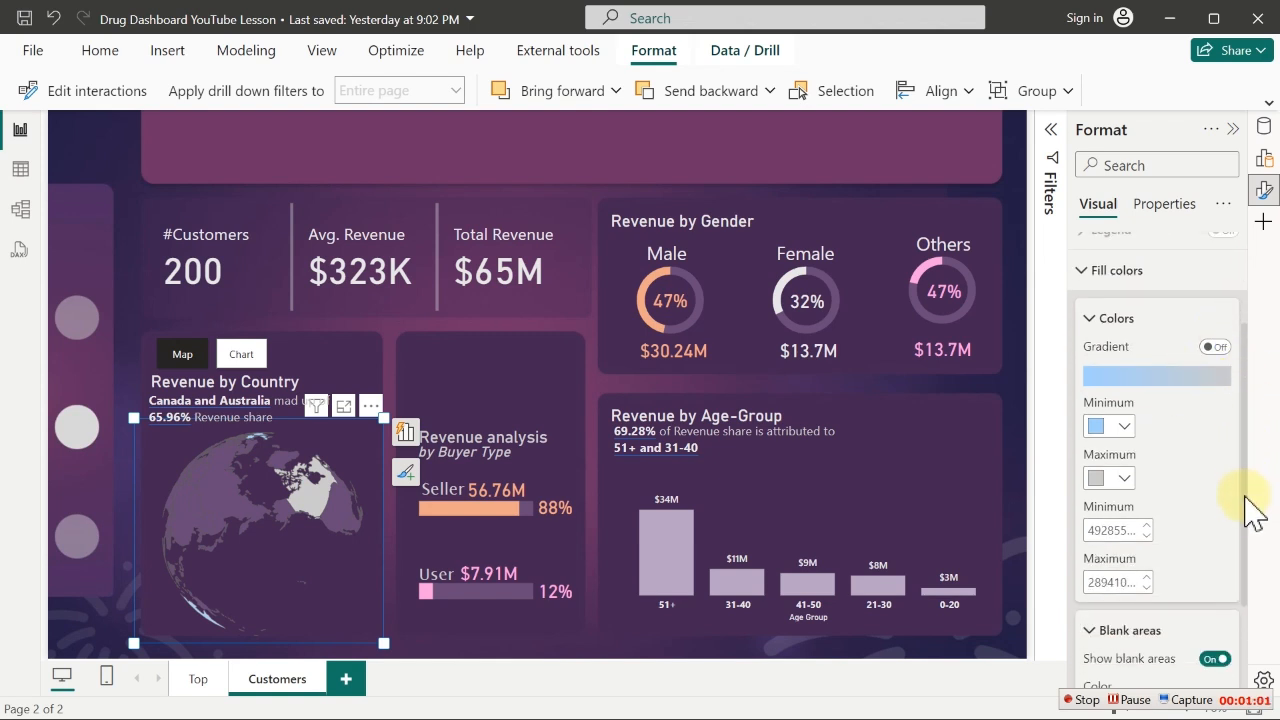
# Try the map's Gradient option, turn it off again and set the minimum fill color to light pink
pyautogui.click(1216, 336)
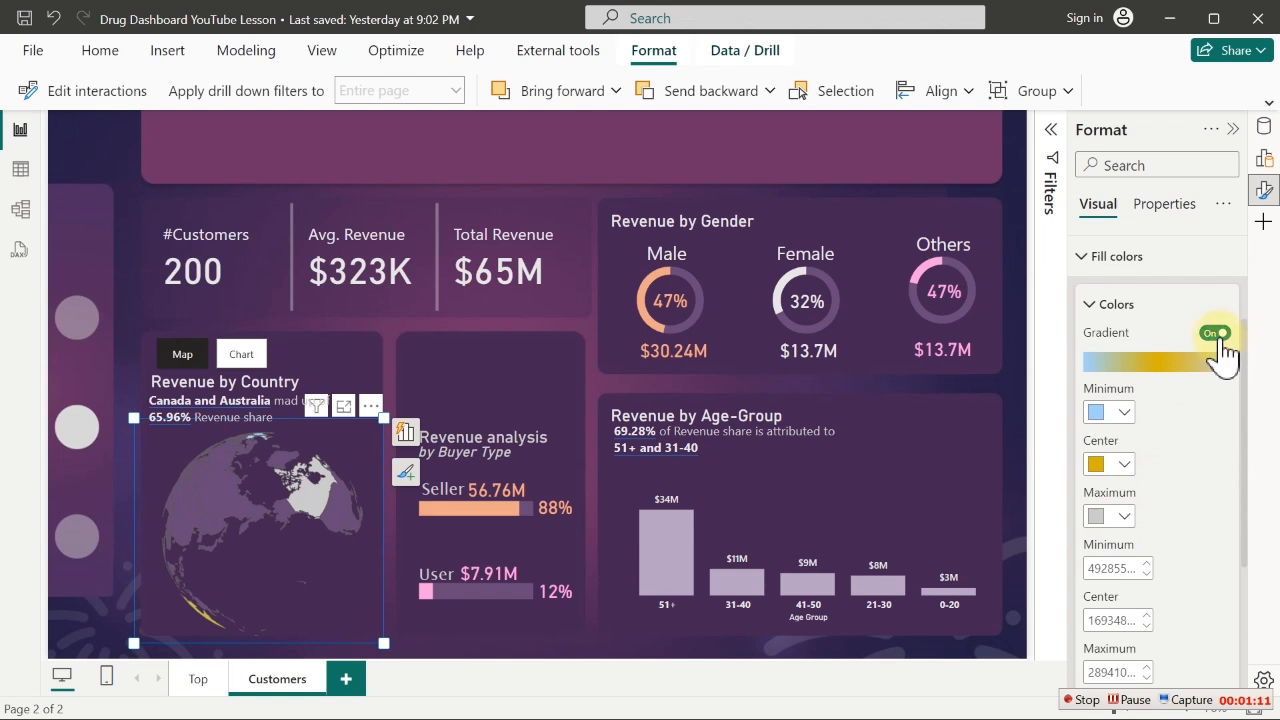
pyautogui.click(1218, 336)
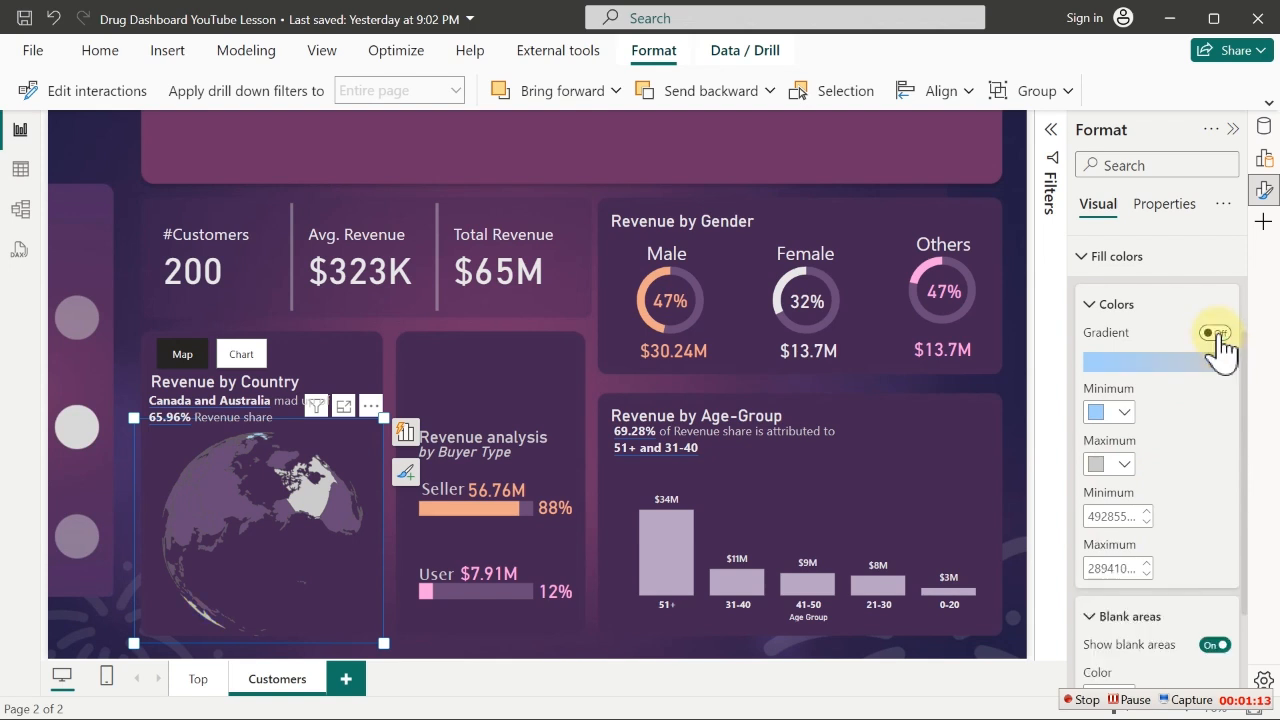
pyautogui.click(1124, 414)
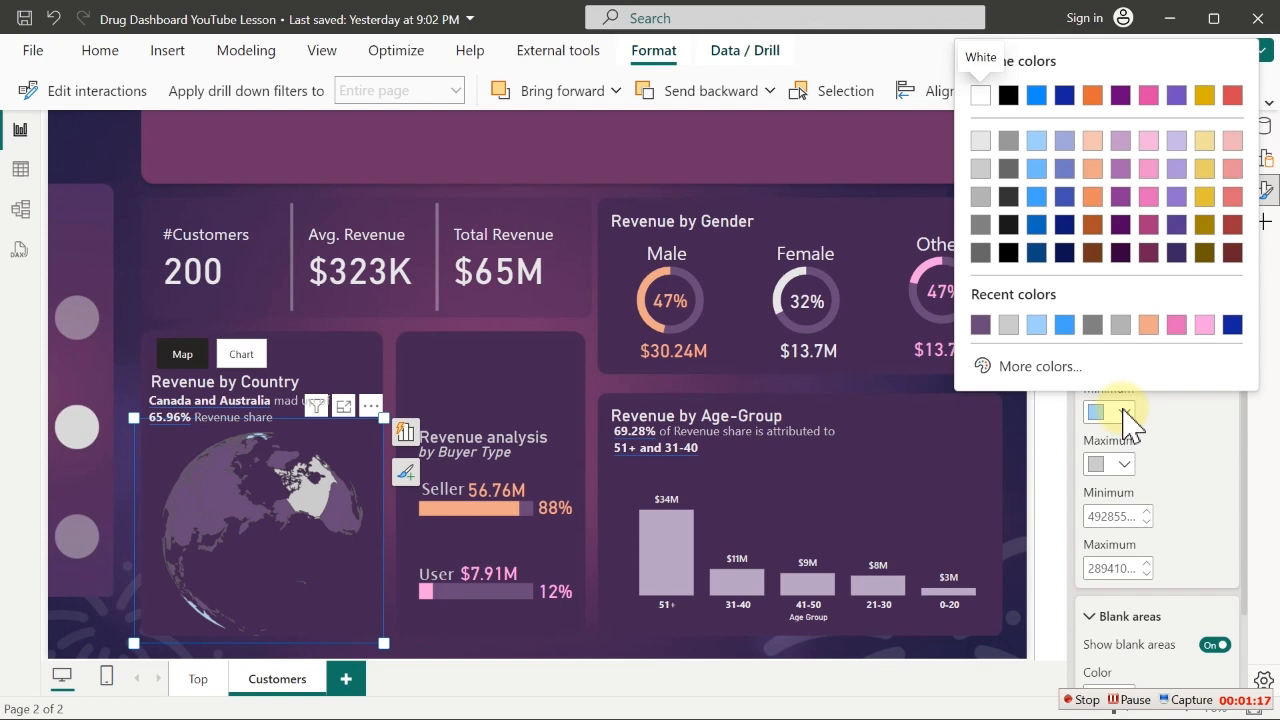
pyautogui.click(1205, 324)
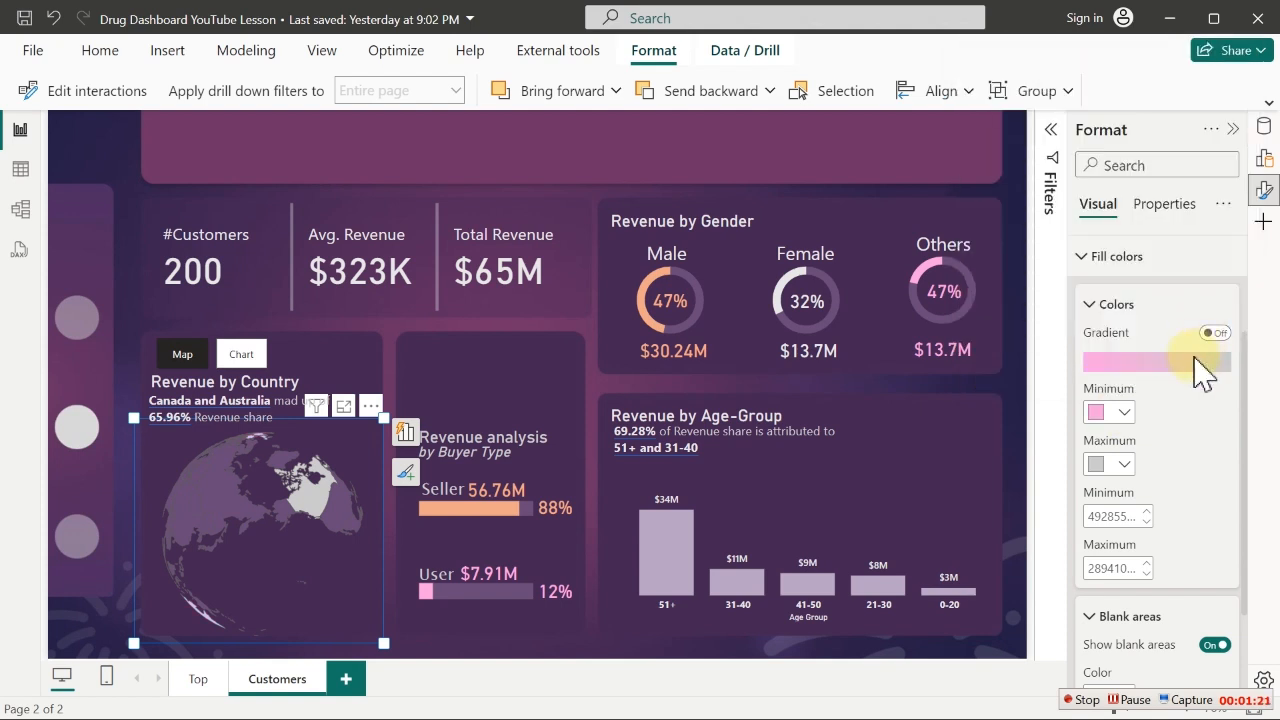
# Set the map's minimum fill color to light orange and its maximum fill color to pink
pyautogui.click(1123, 413)
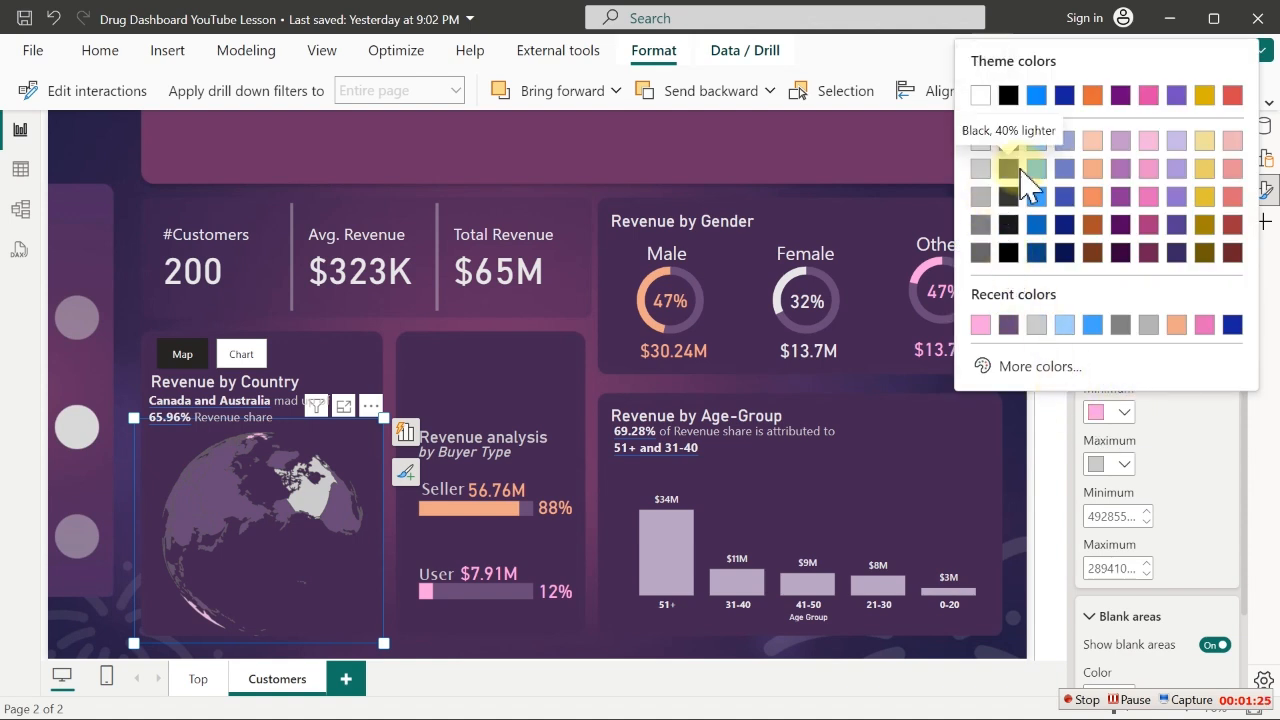
pyautogui.click(1177, 326)
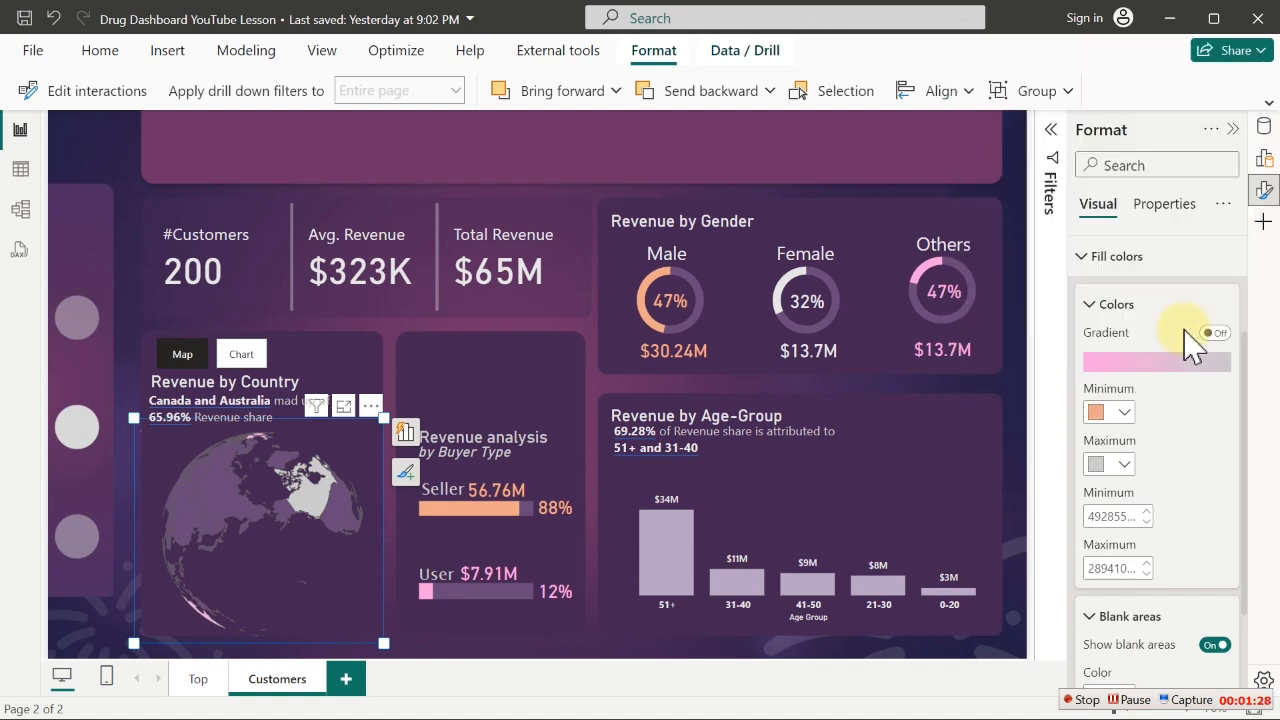
pyautogui.click(1124, 460)
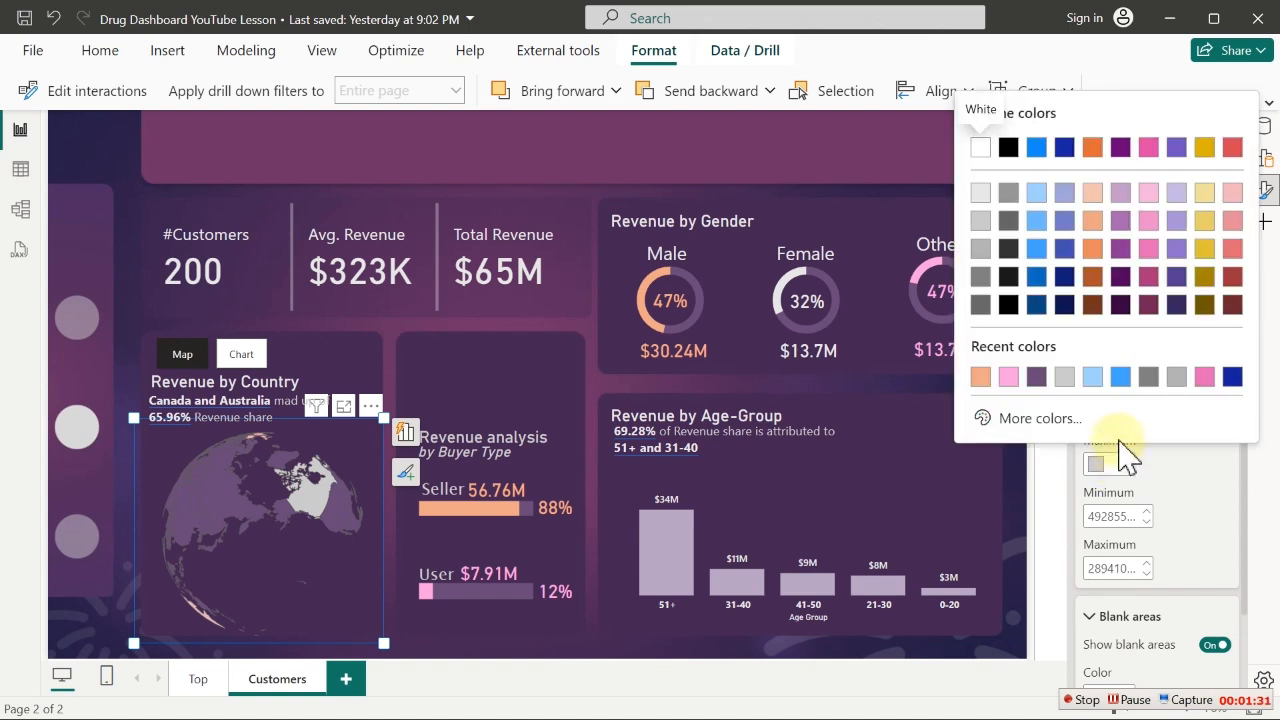
pyautogui.click(1204, 377)
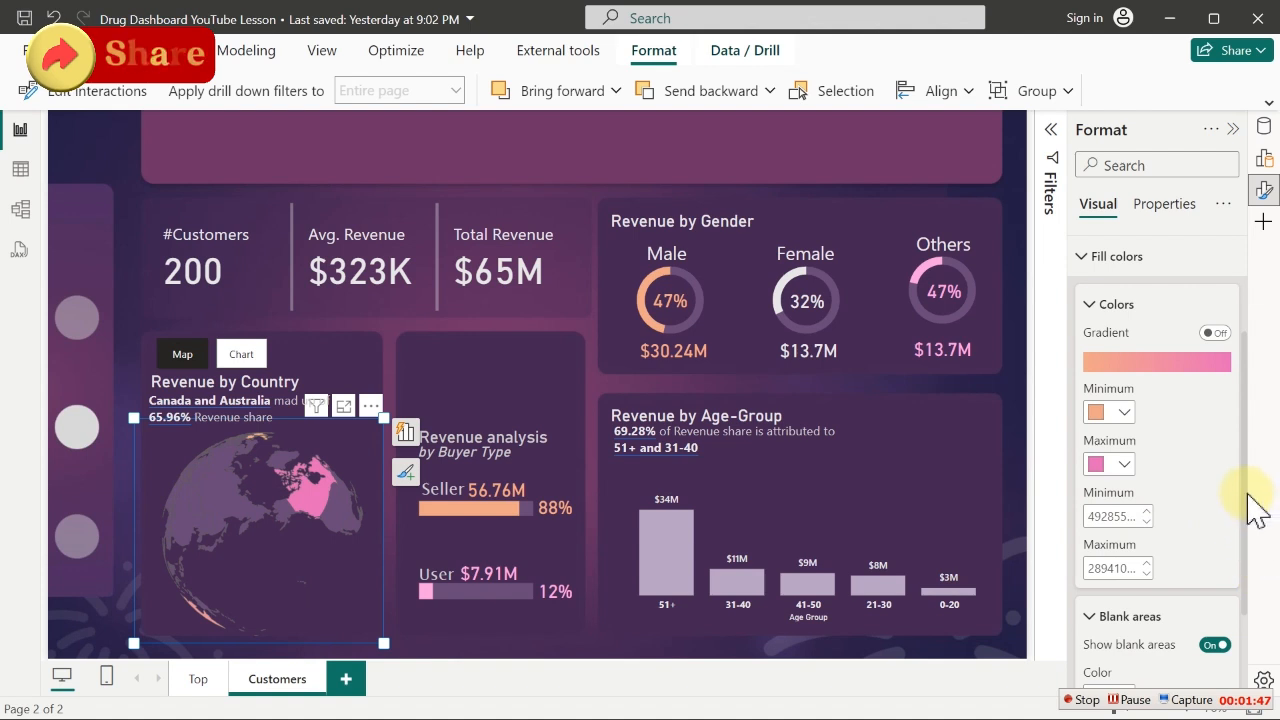
# Keep the map's blank areas shown, recolor them light gray and deselect the map
pyautogui.moveTo(1250, 543); pyautogui.dragTo(1250, 620)
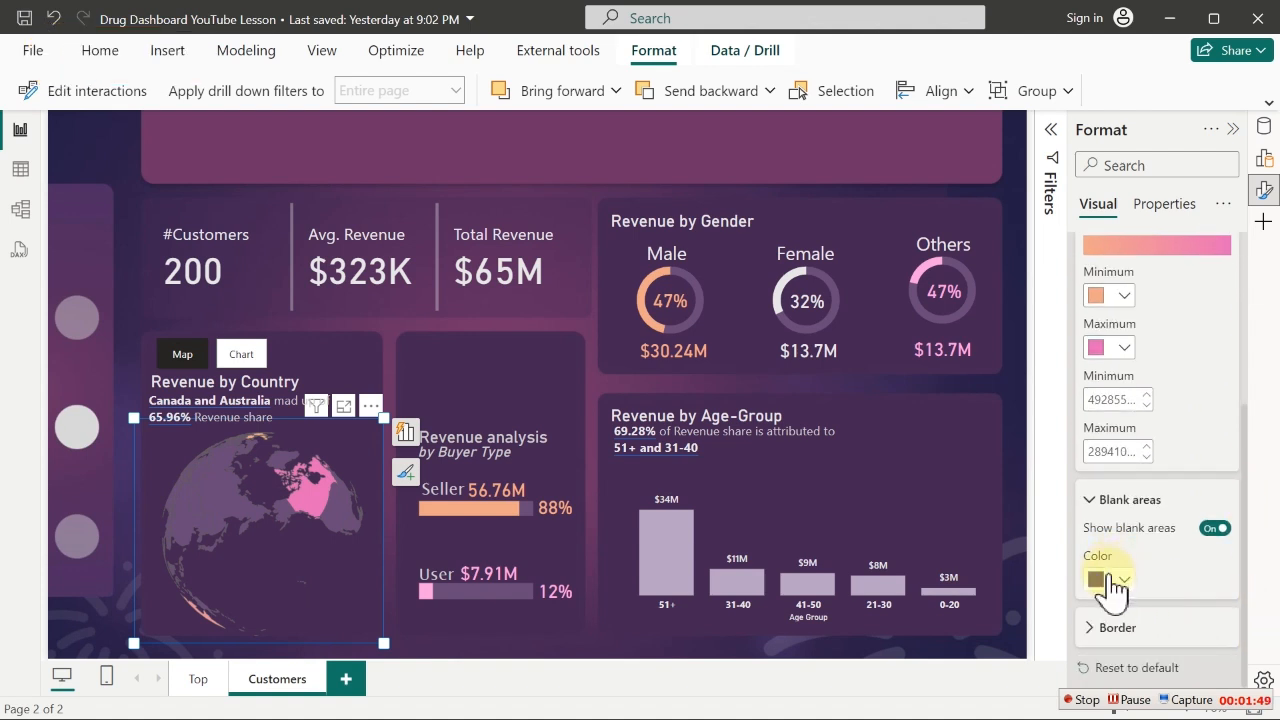
pyautogui.click(1217, 528)
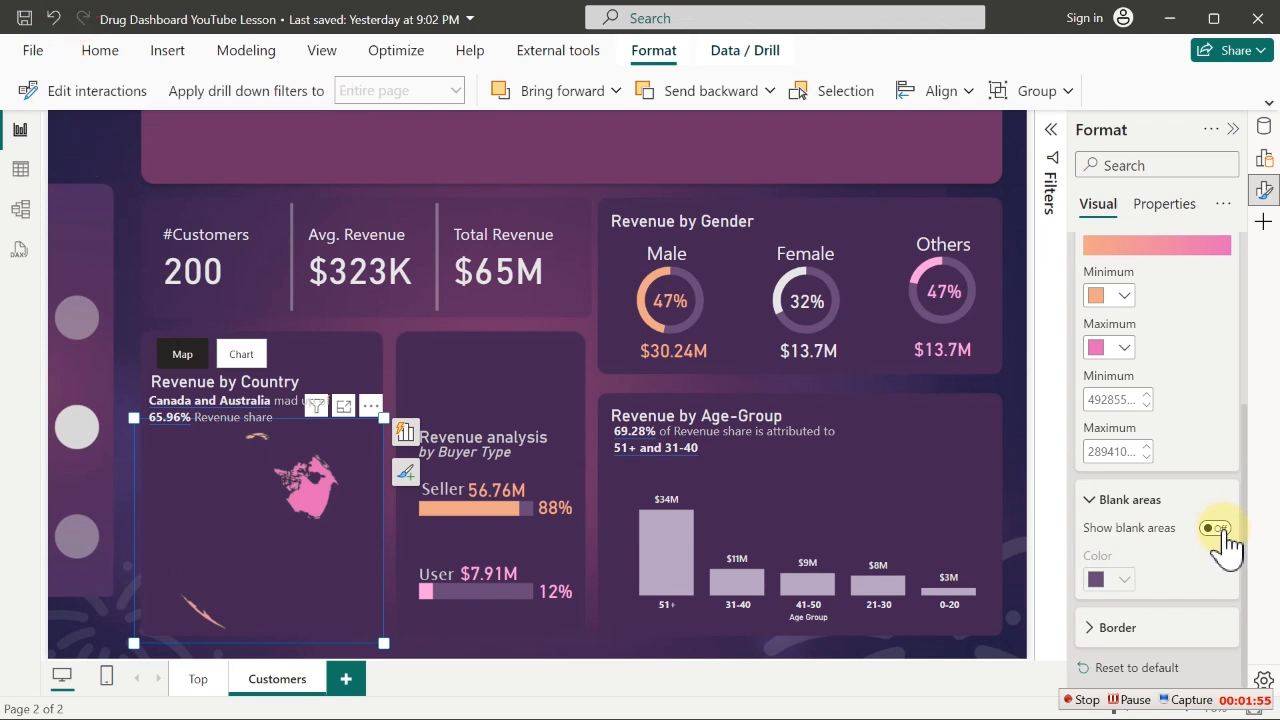
pyautogui.click(1217, 530)
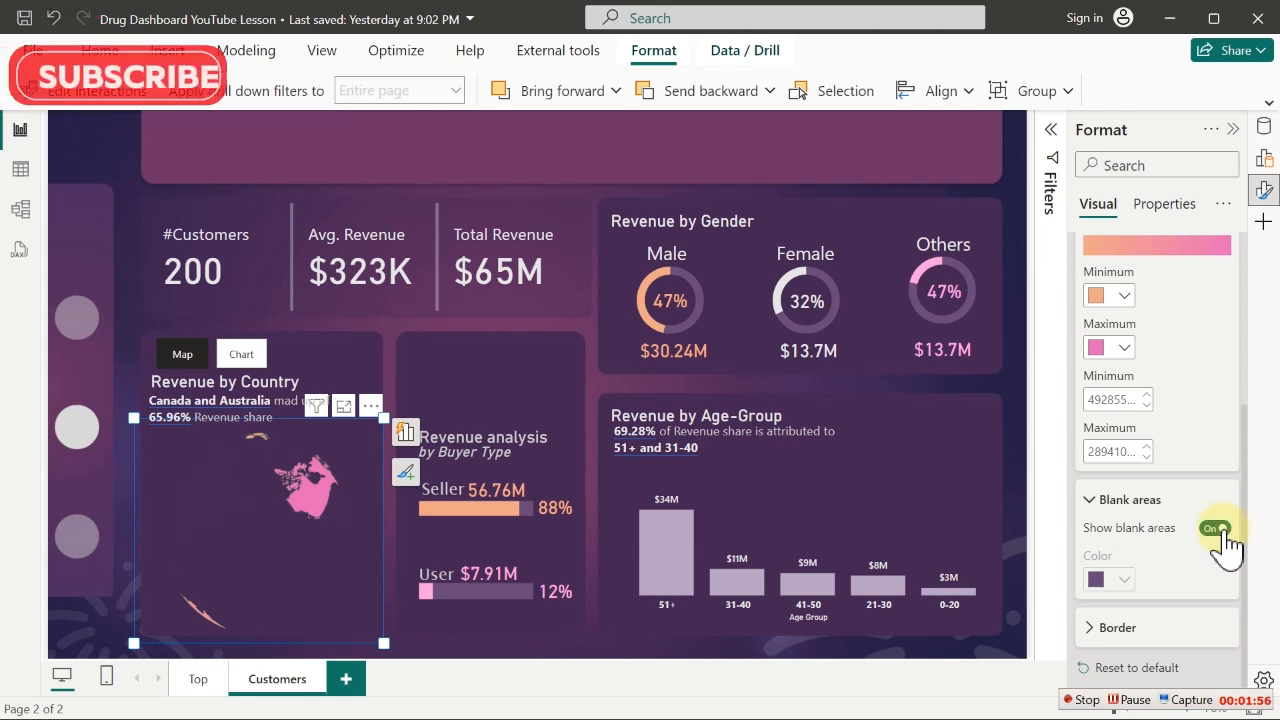
pyautogui.click(1110, 580)
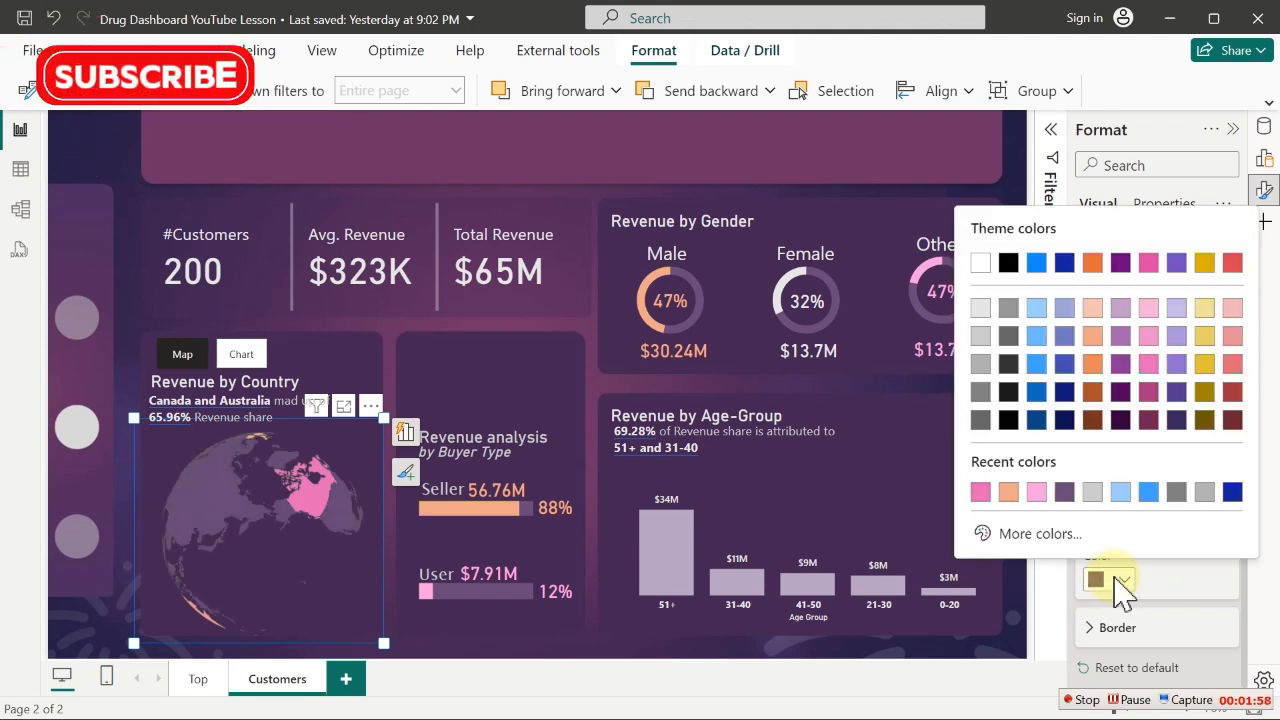
pyautogui.click(1090, 492)
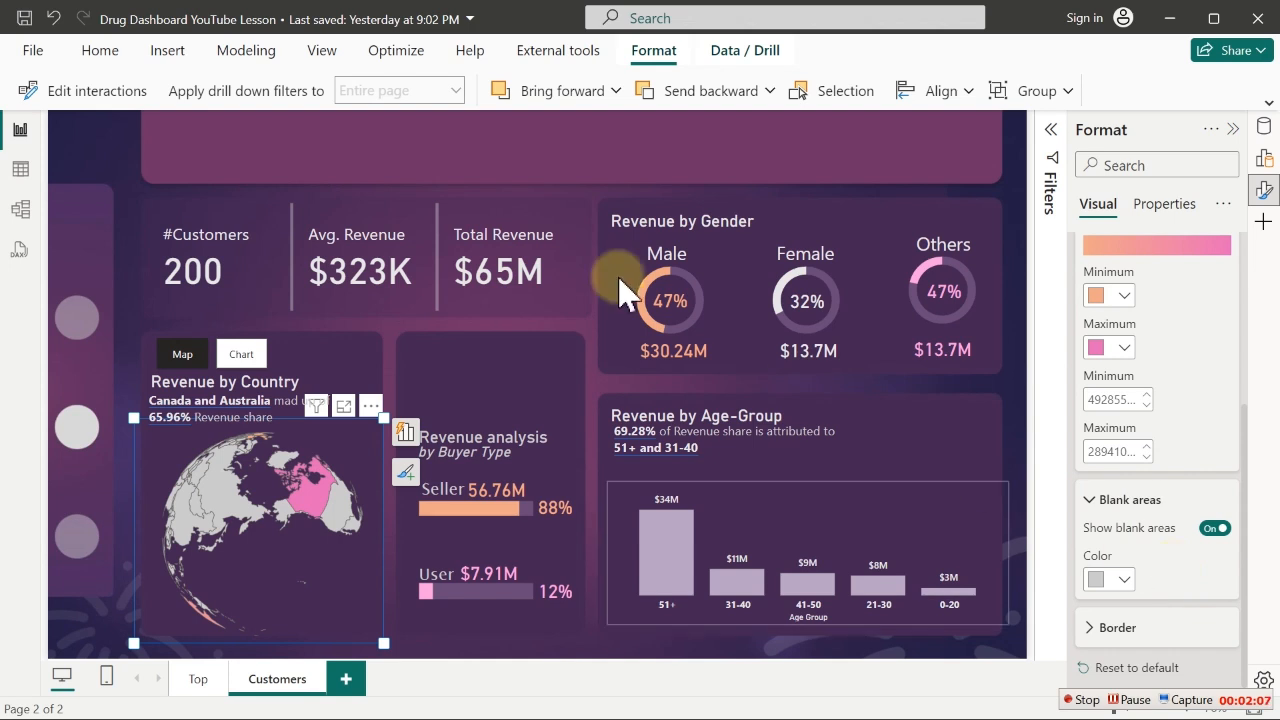
pyautogui.click(425, 146)
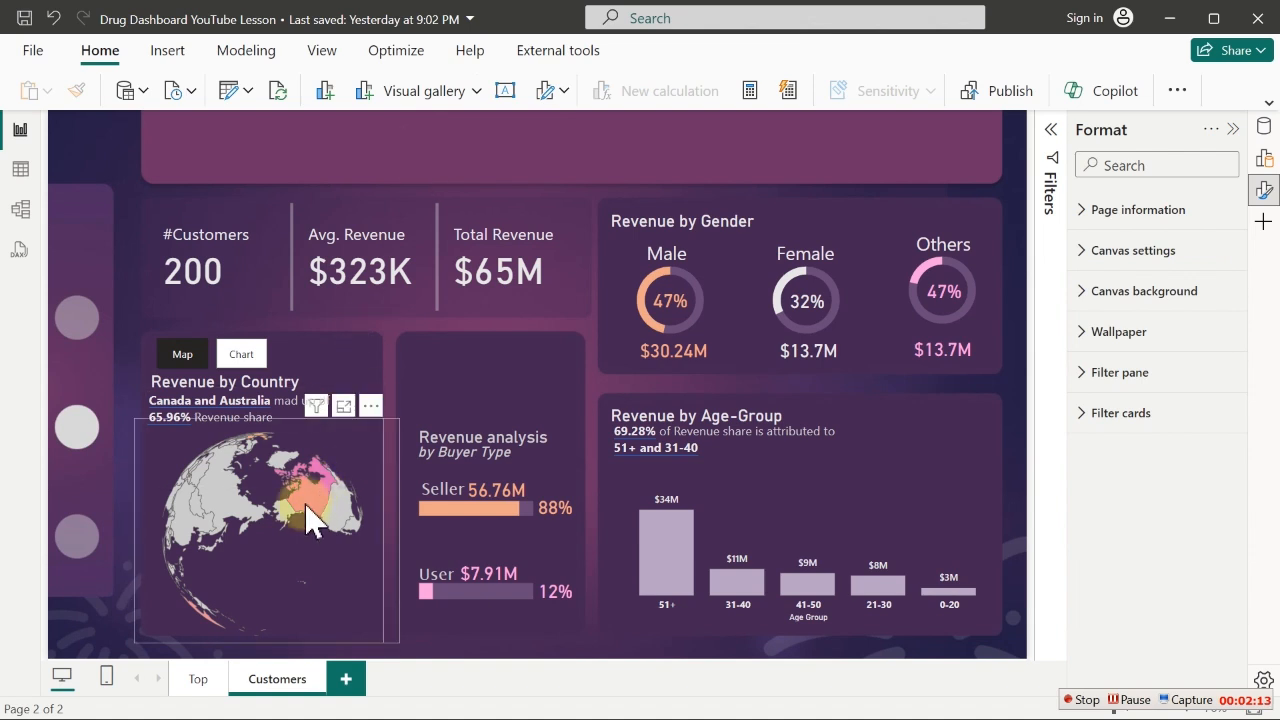
# Check the map's cross-filtering by selecting Canada, reading its tooltip, and clearing the selection again
pyautogui.click(310, 520)
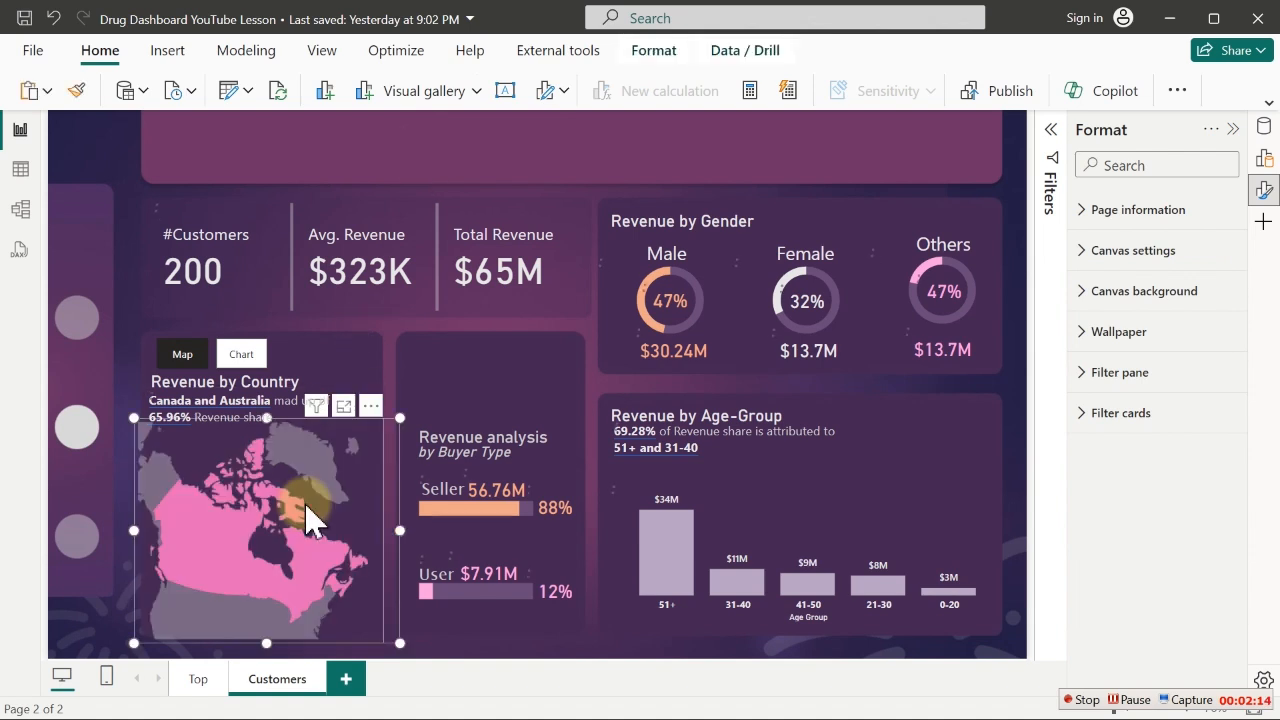
pyautogui.click(505, 642)
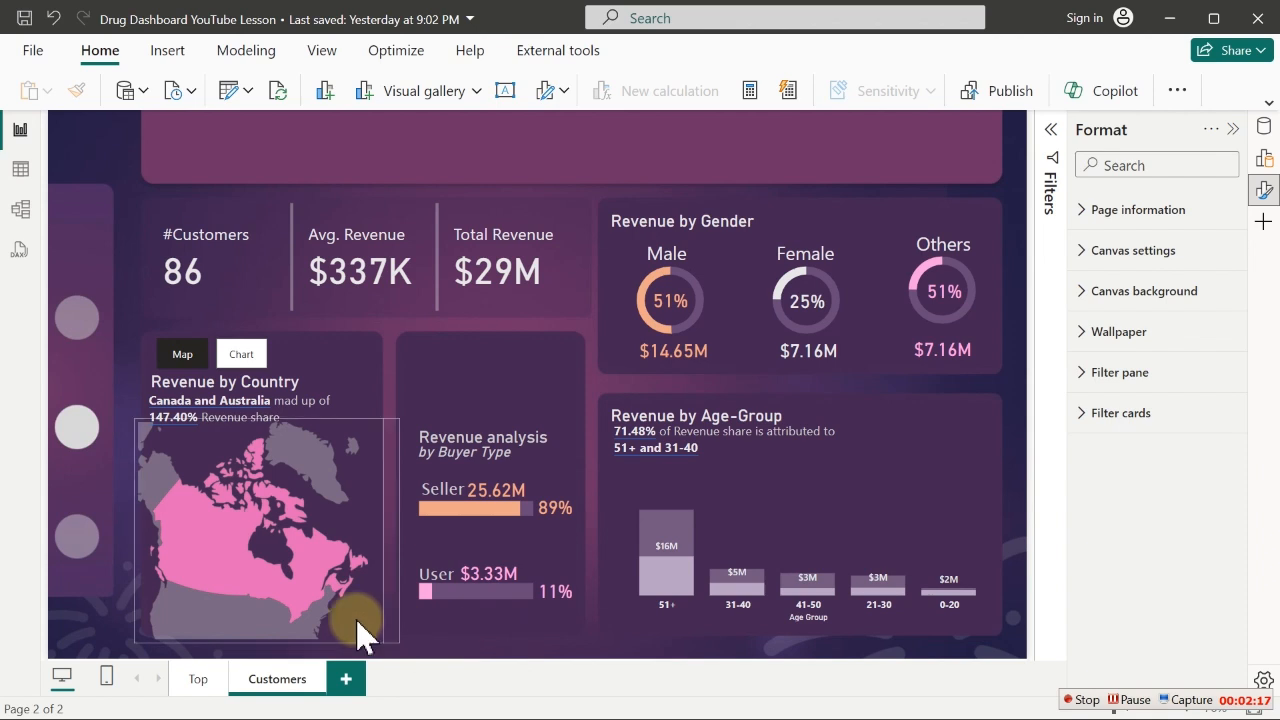
pyautogui.moveTo(239, 559)
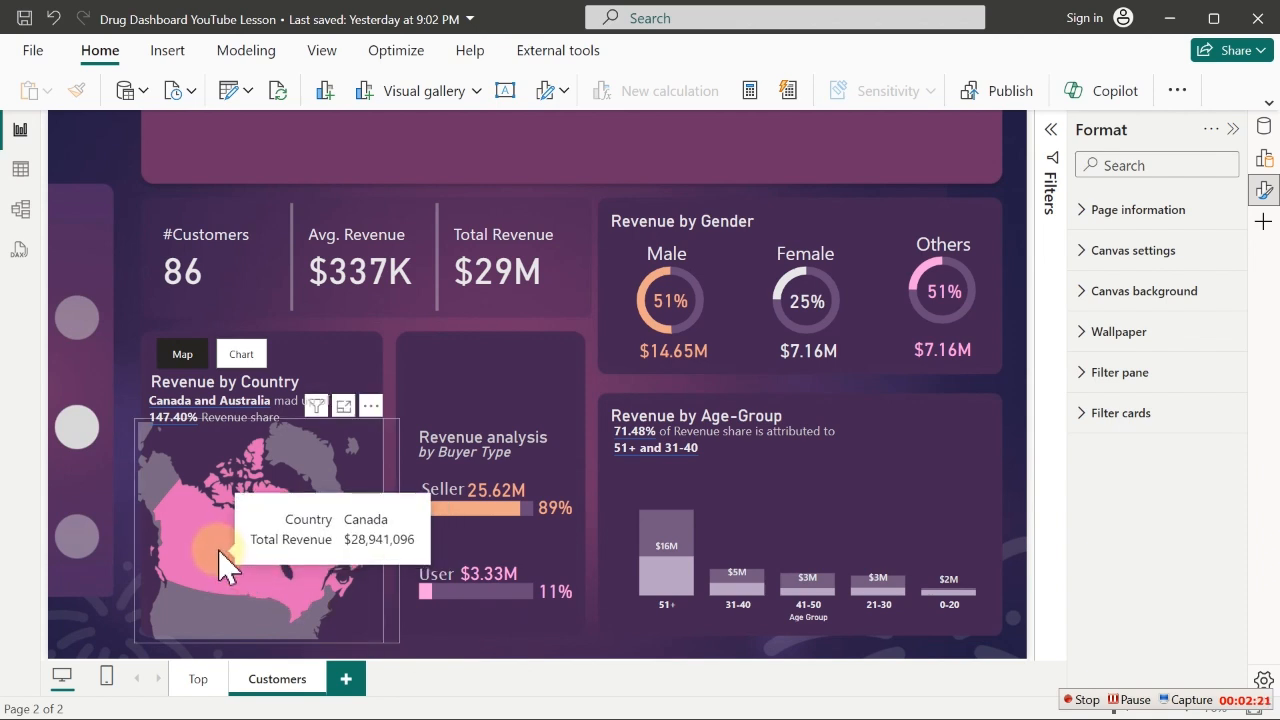
pyautogui.click(218, 550)
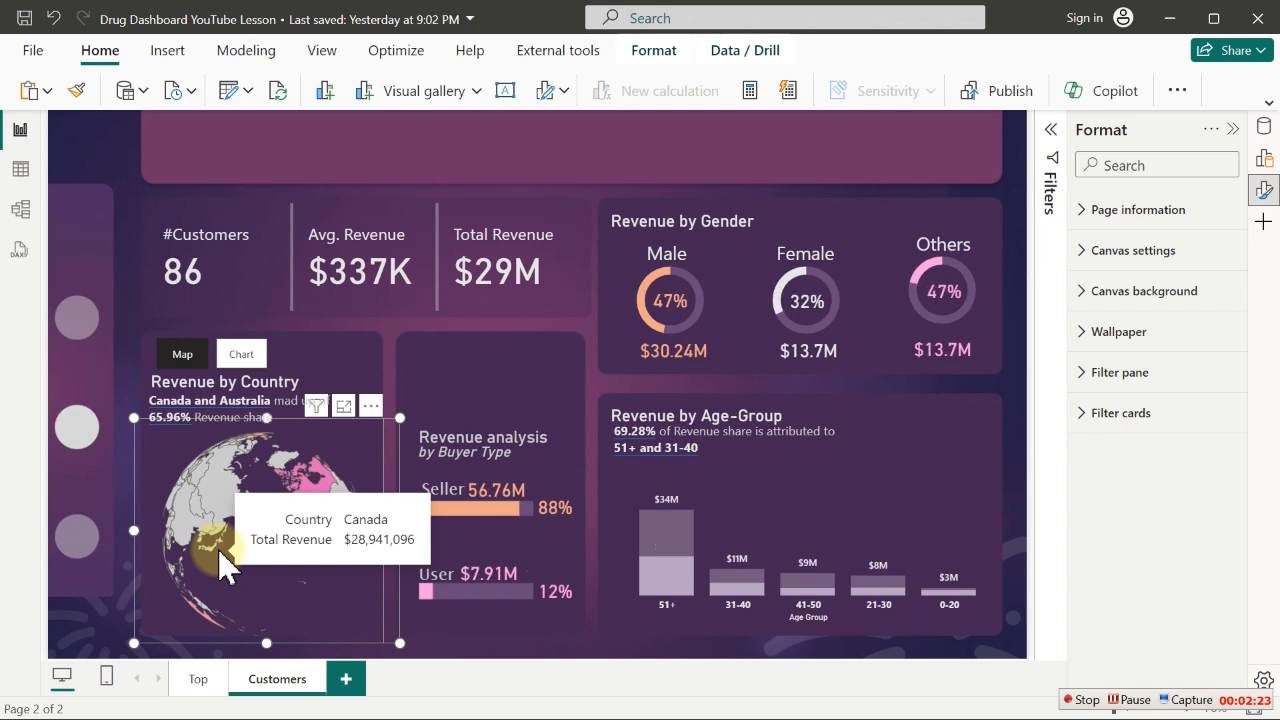
pyautogui.click(465, 643)
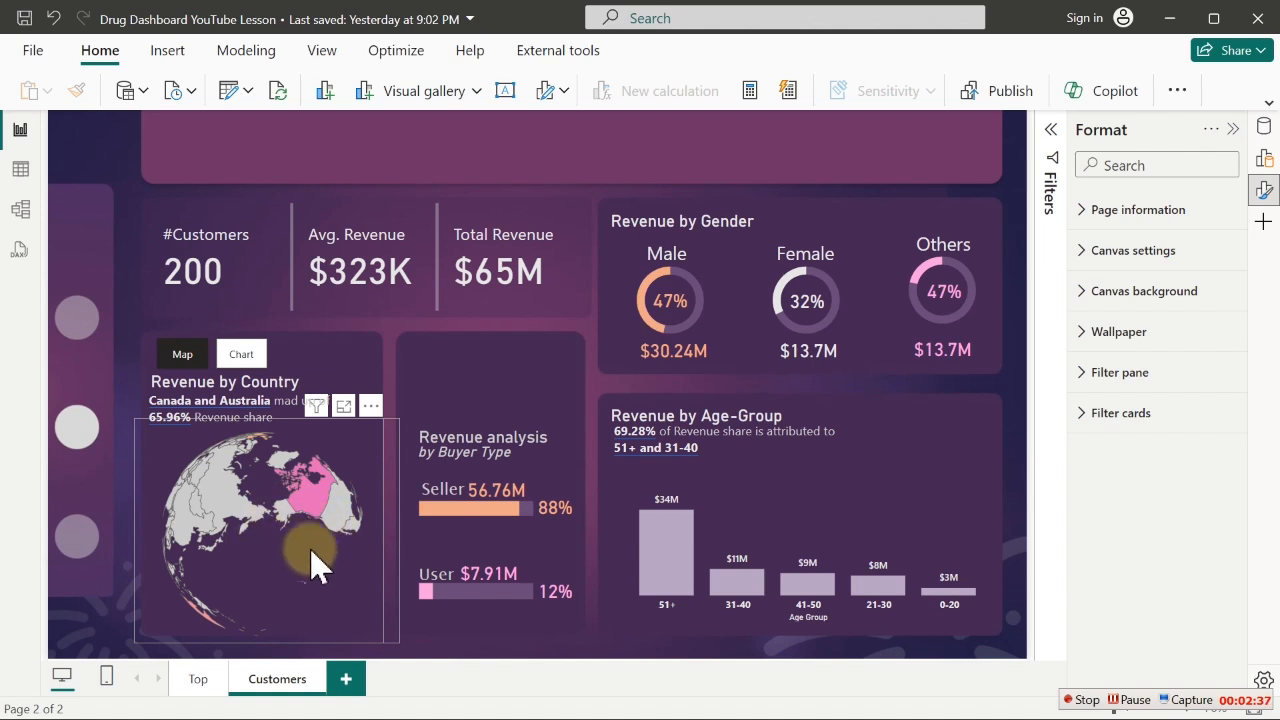
# Add a new measure to the Calculatiions table
pyautogui.click(1264, 130)
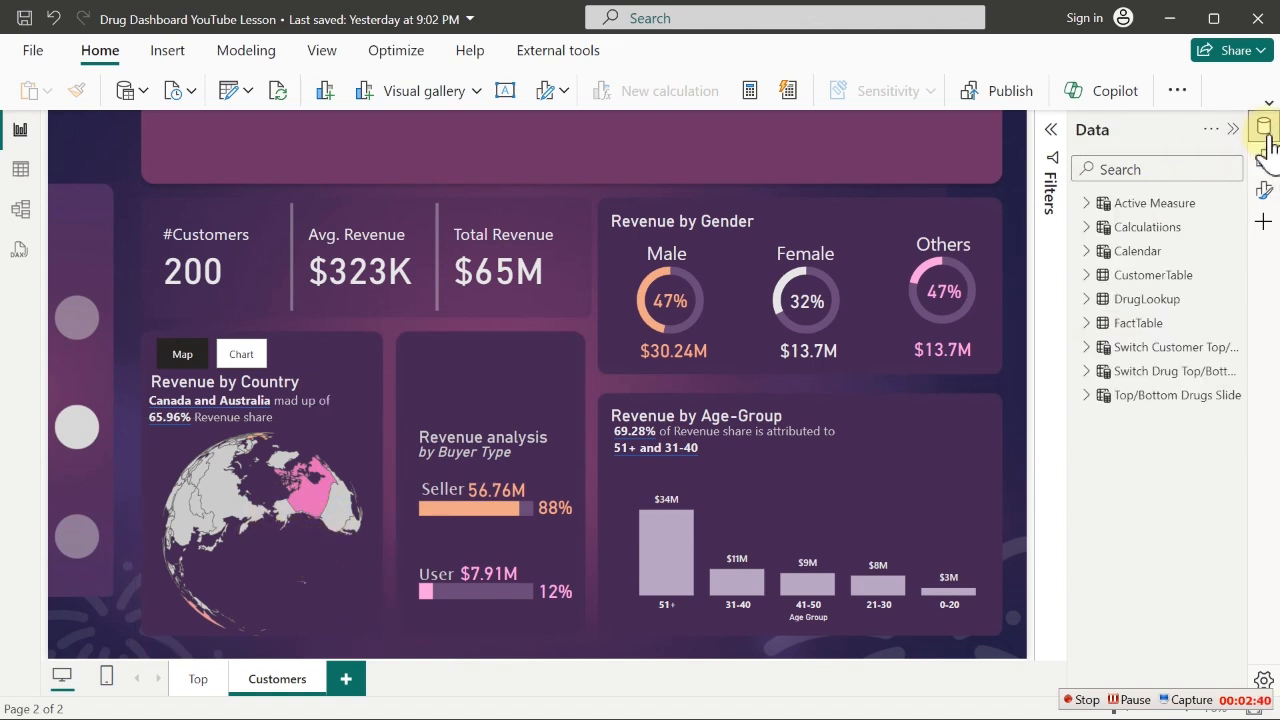
pyautogui.click(1087, 204)
pyautogui.click(1086, 206)
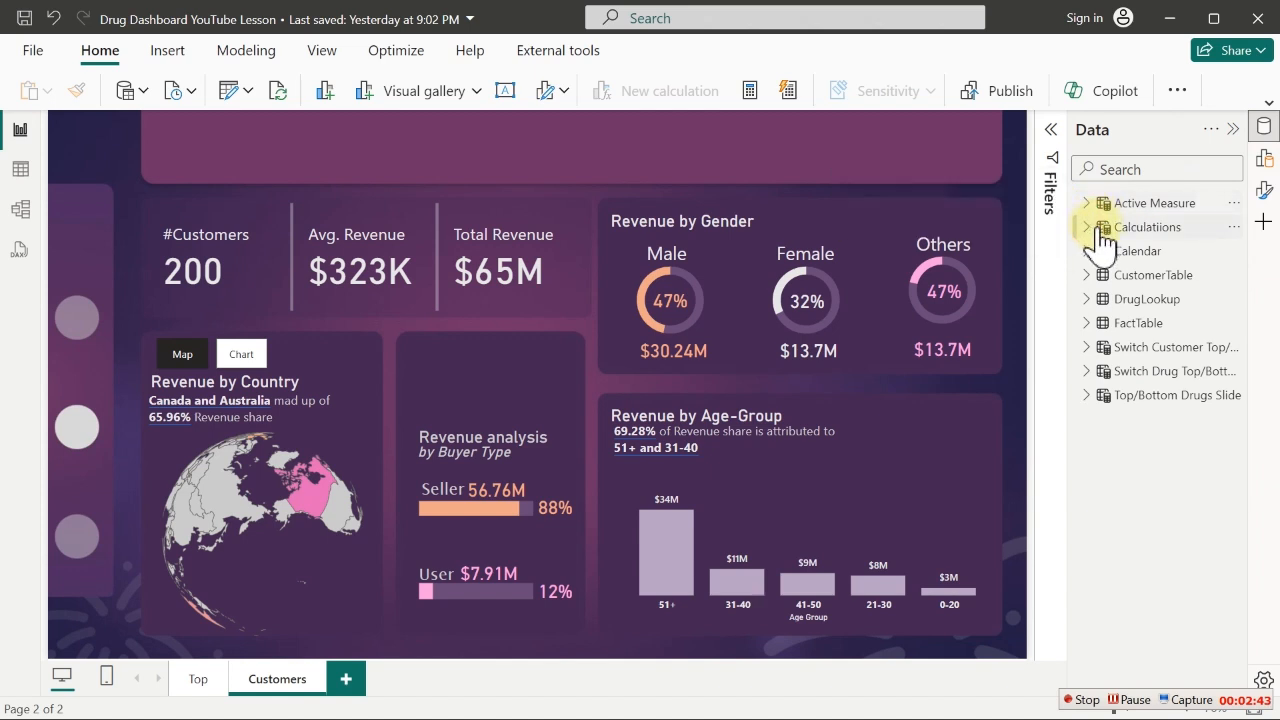
pyautogui.click(1087, 228)
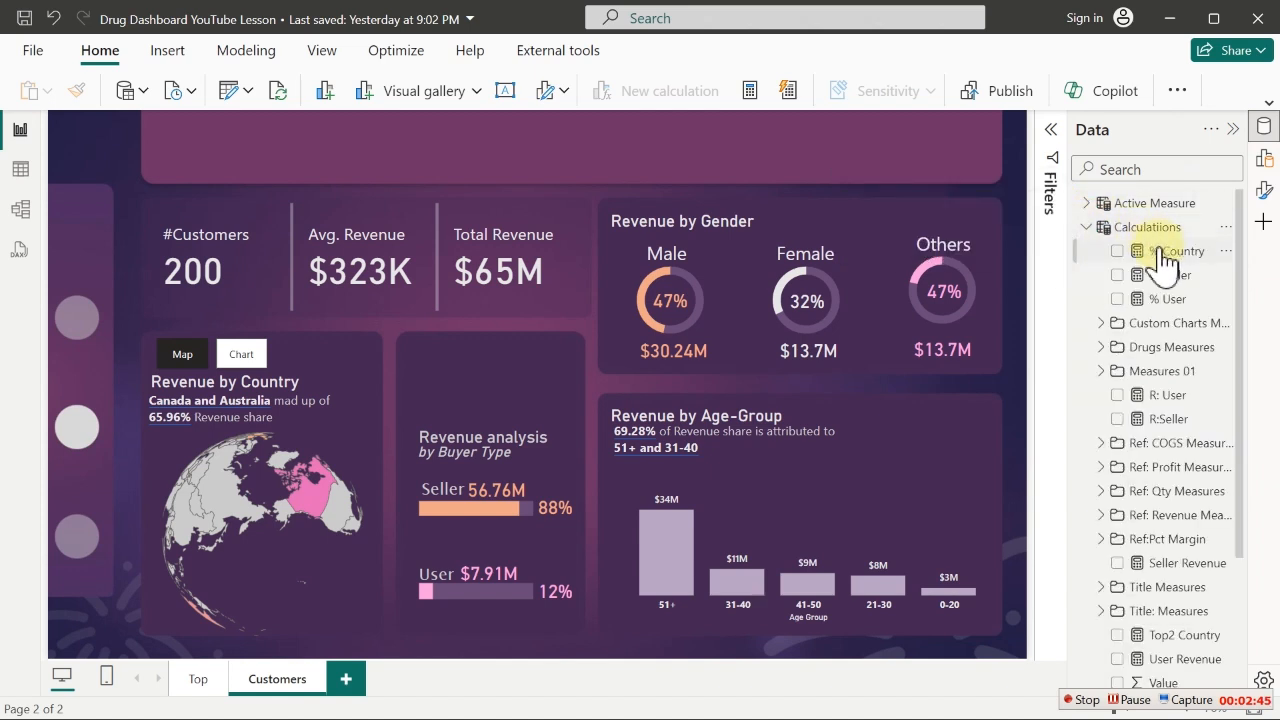
pyautogui.rightClick(1160, 250)
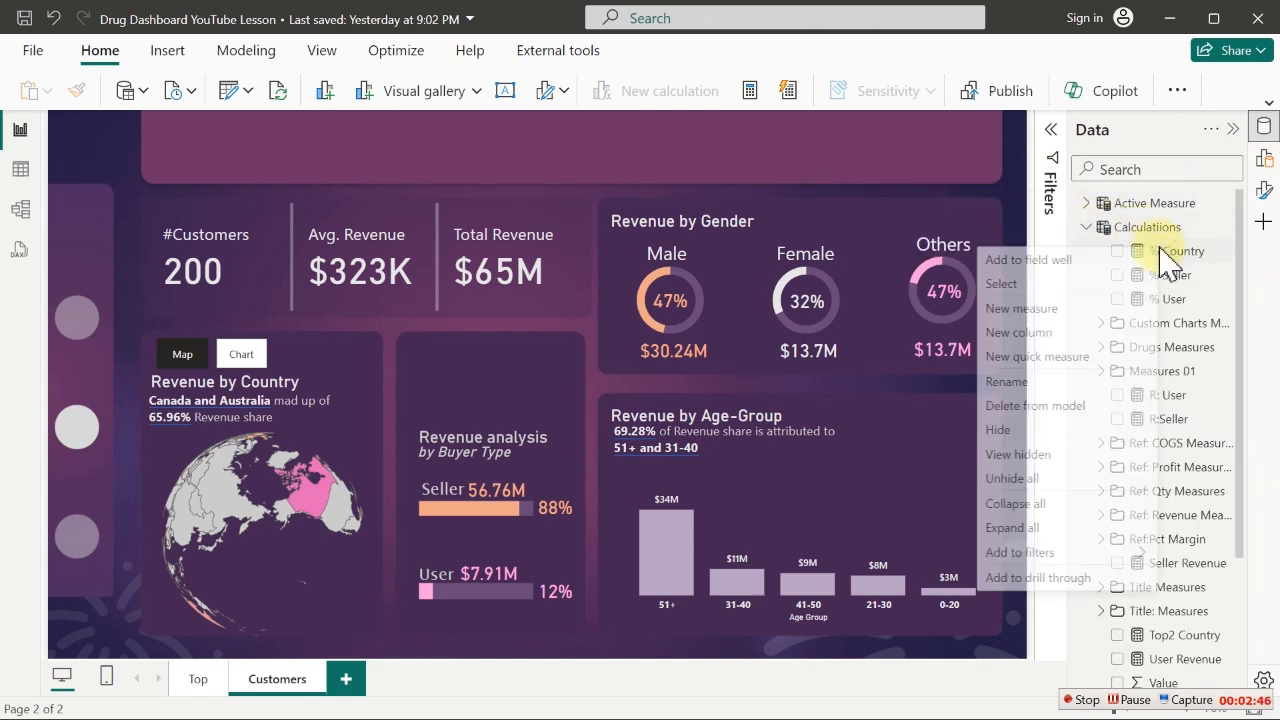
pyautogui.click(1026, 312)
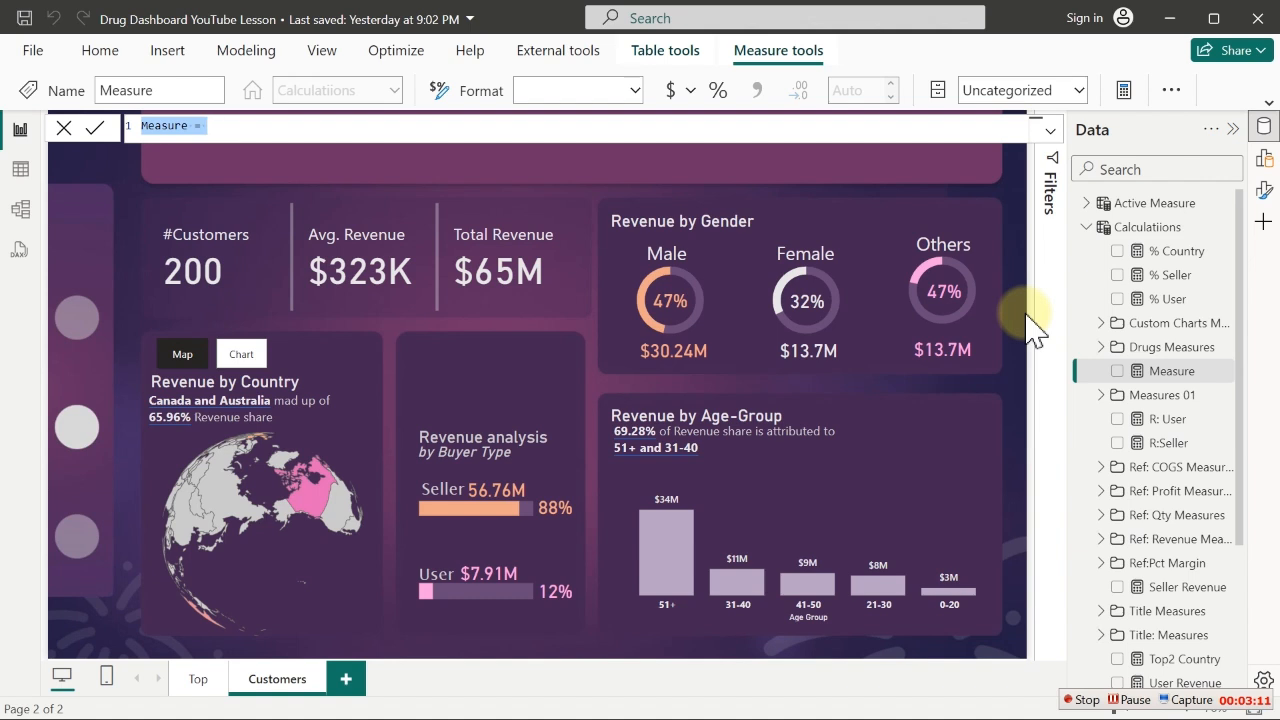
# Enlarge the formula text and name the new measure "Active Country: Map", with its expression starting on a second line
pyautogui.hotkey('ctrl', '+')
pyautogui.hotkey('ctrl', '+')
pyautogui.hotkey('ctrl', '+')
pyautogui.hotkey('ctrl', '+')
pyautogui.hotkey('ctrl', '+')
pyautogui.hotkey('ctrl', '+')
pyautogui.hotkey('ctrl', '+')
pyautogui.hotkey('ctrl', '+')
pyautogui.hotkey('ctrl', '+')
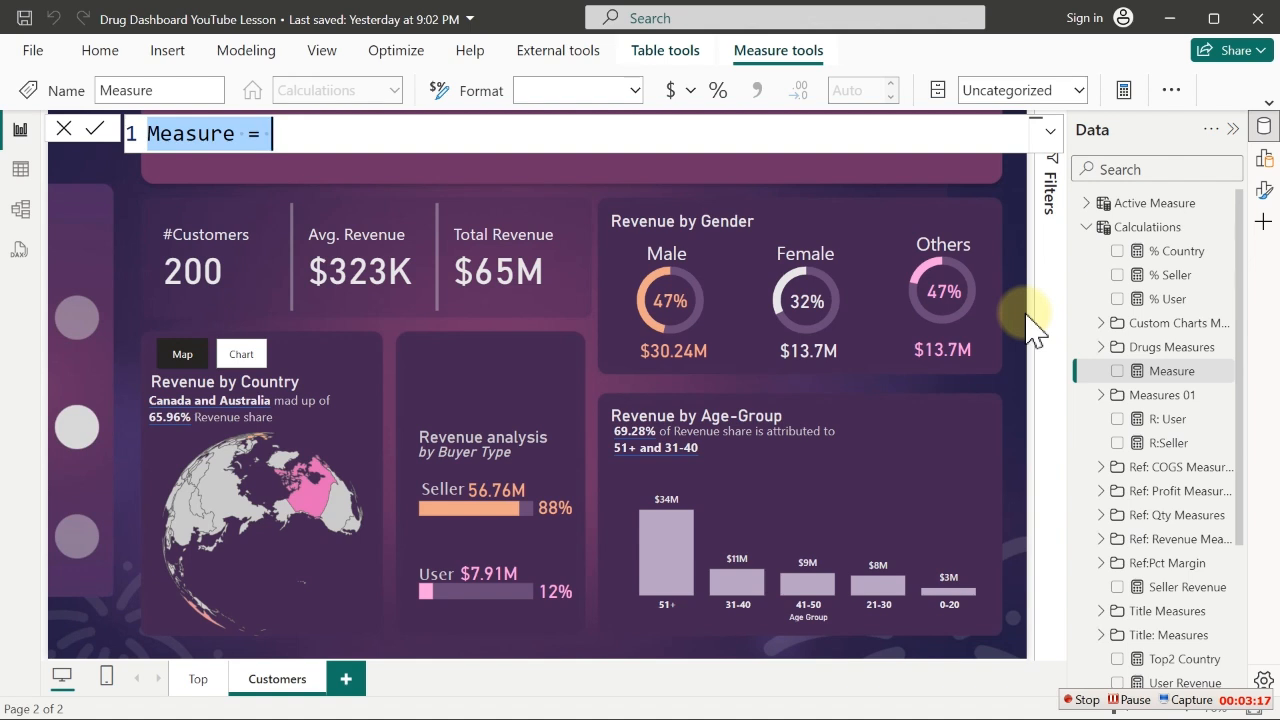
pyautogui.write('Active ')
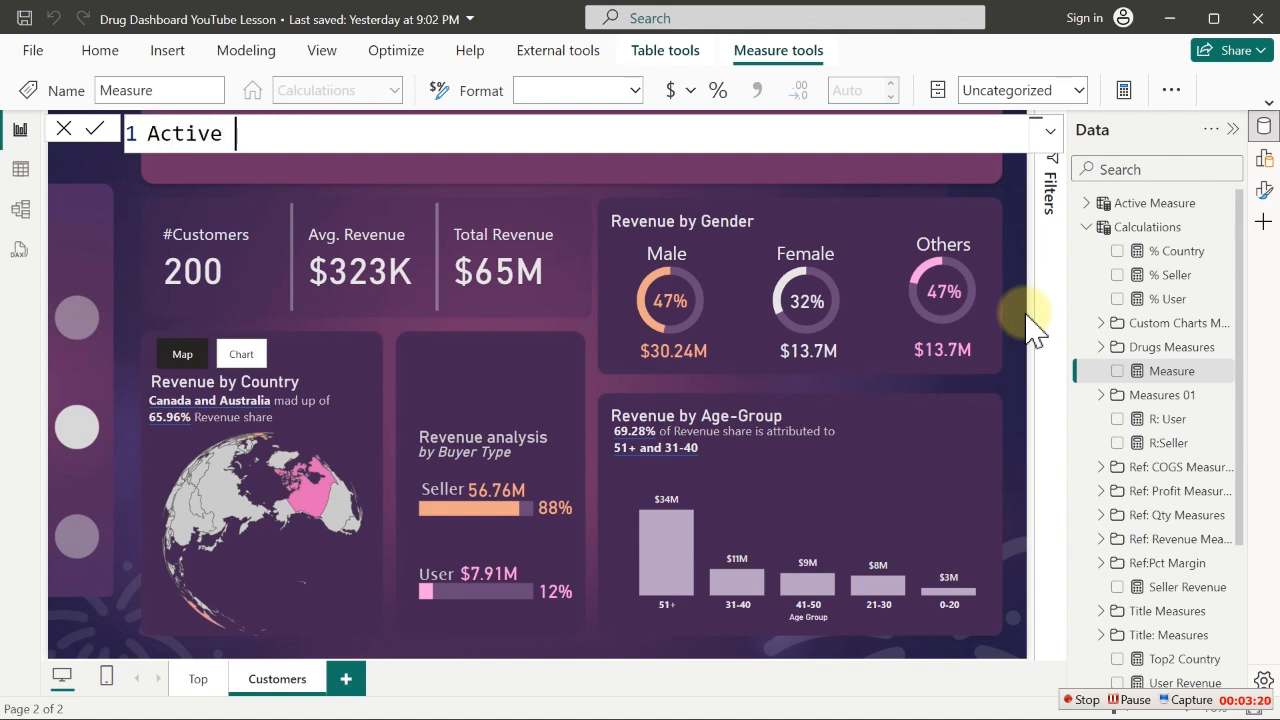
pyautogui.write('Country')
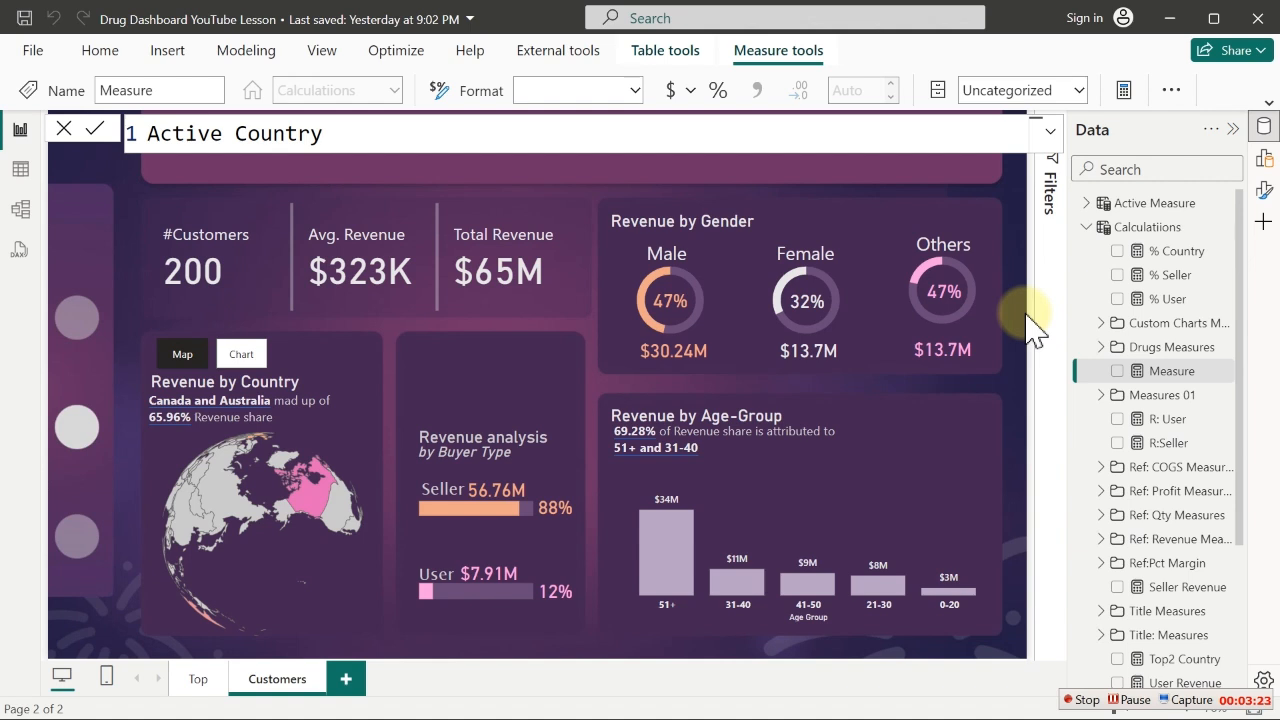
pyautogui.write(': Map =')
pyautogui.hotkey('shift', 'Return')
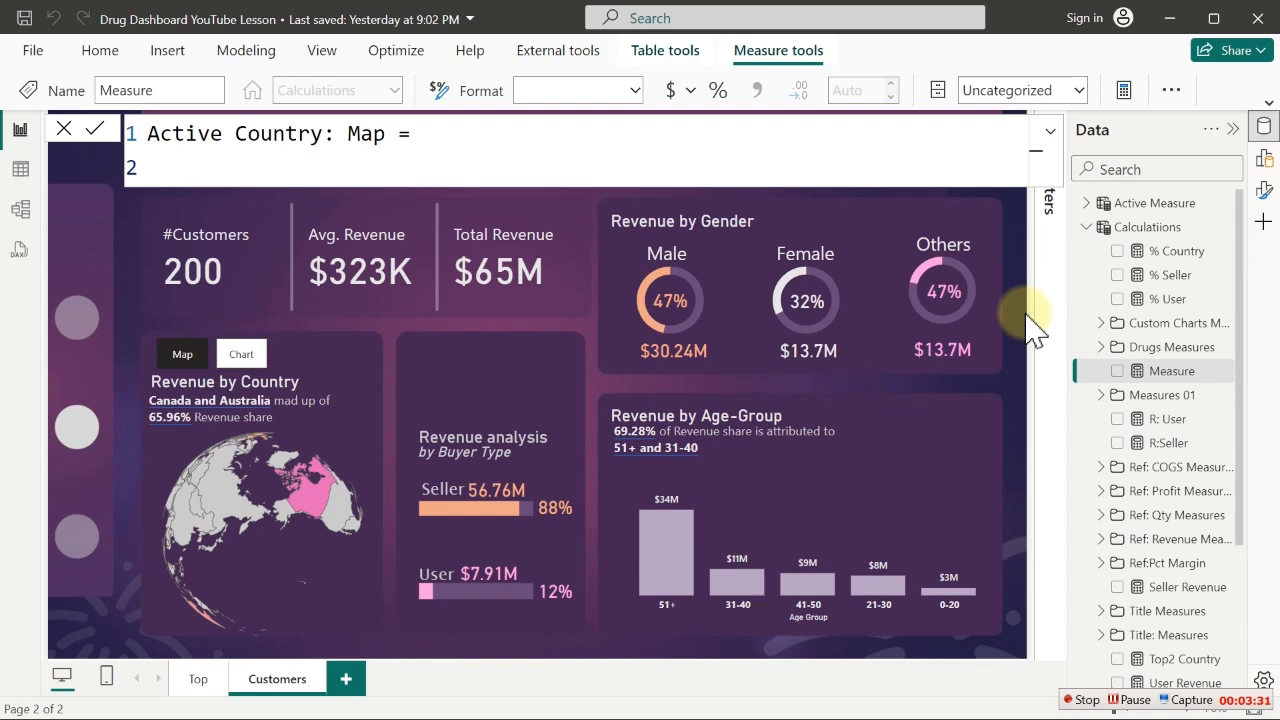
# Define the measure as SELECTEDVALUE(CustomerTable[Country]), commit it and return to the report page
pyautogui.write('selec')
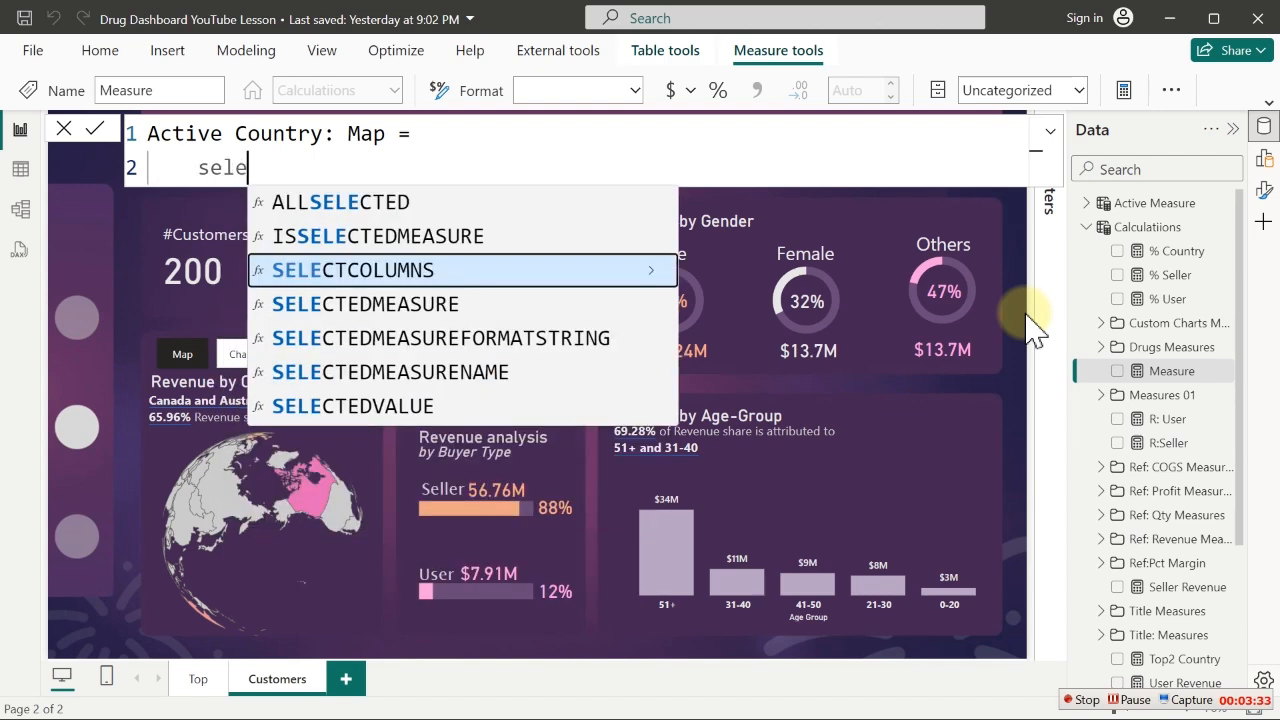
pyautogui.press('Down')
pyautogui.press('Down')
pyautogui.press('Down')
pyautogui.press('Down')
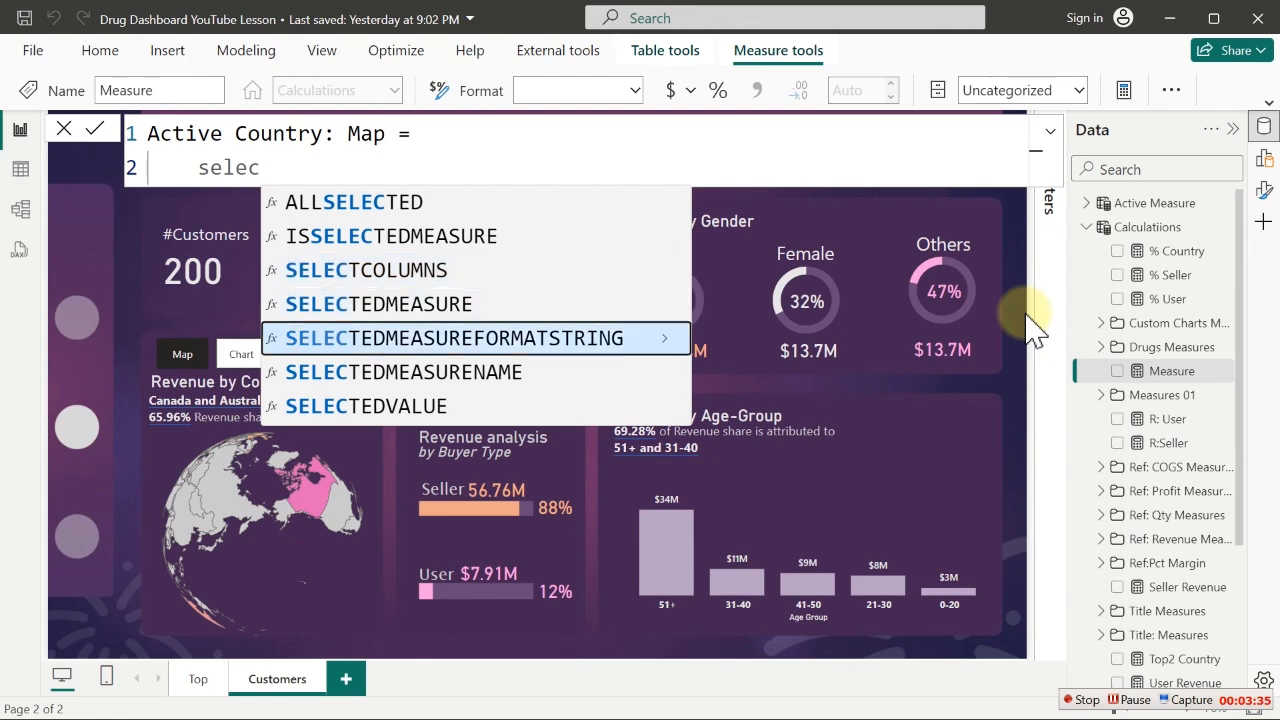
pyautogui.press('Tab')
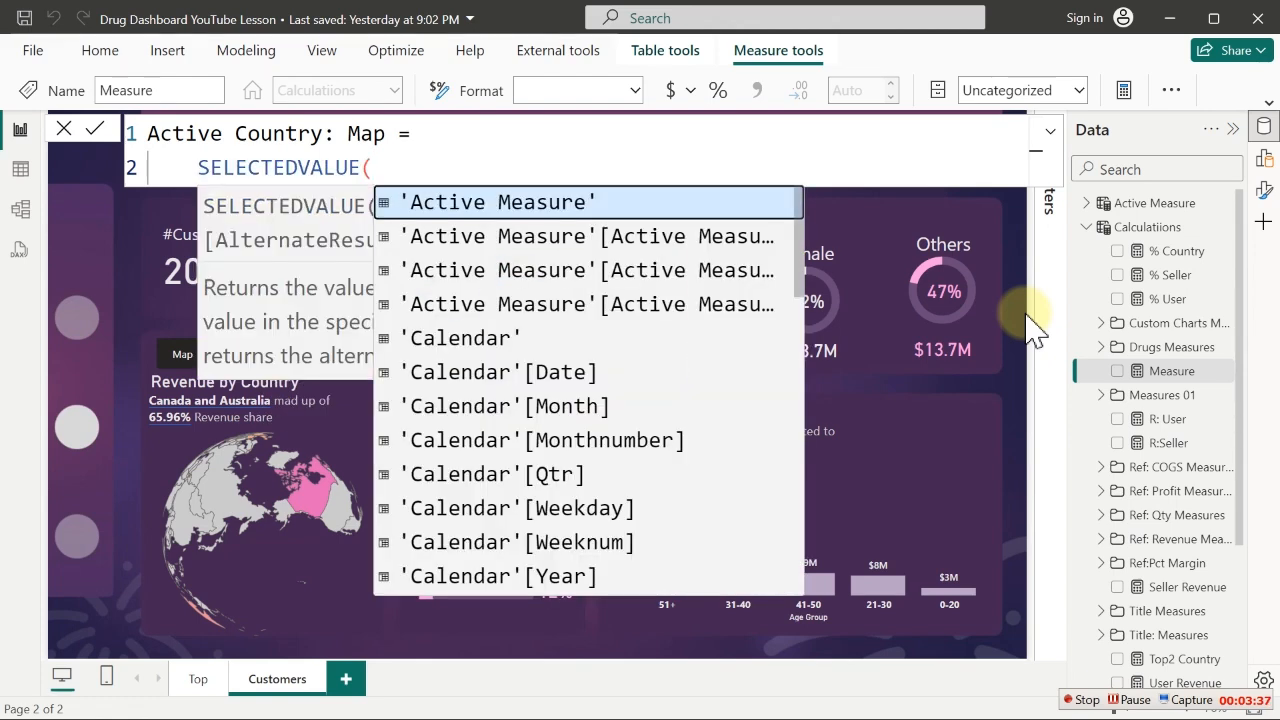
pyautogui.write('coun')
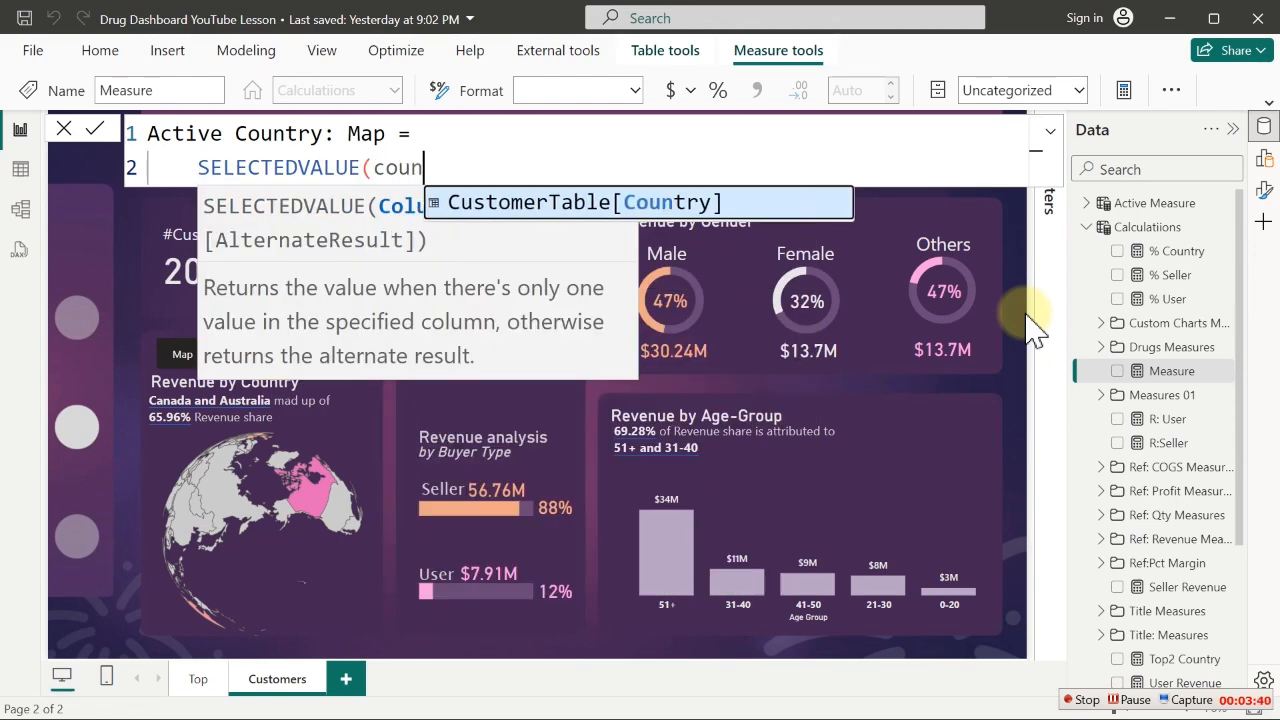
pyautogui.press('Tab')
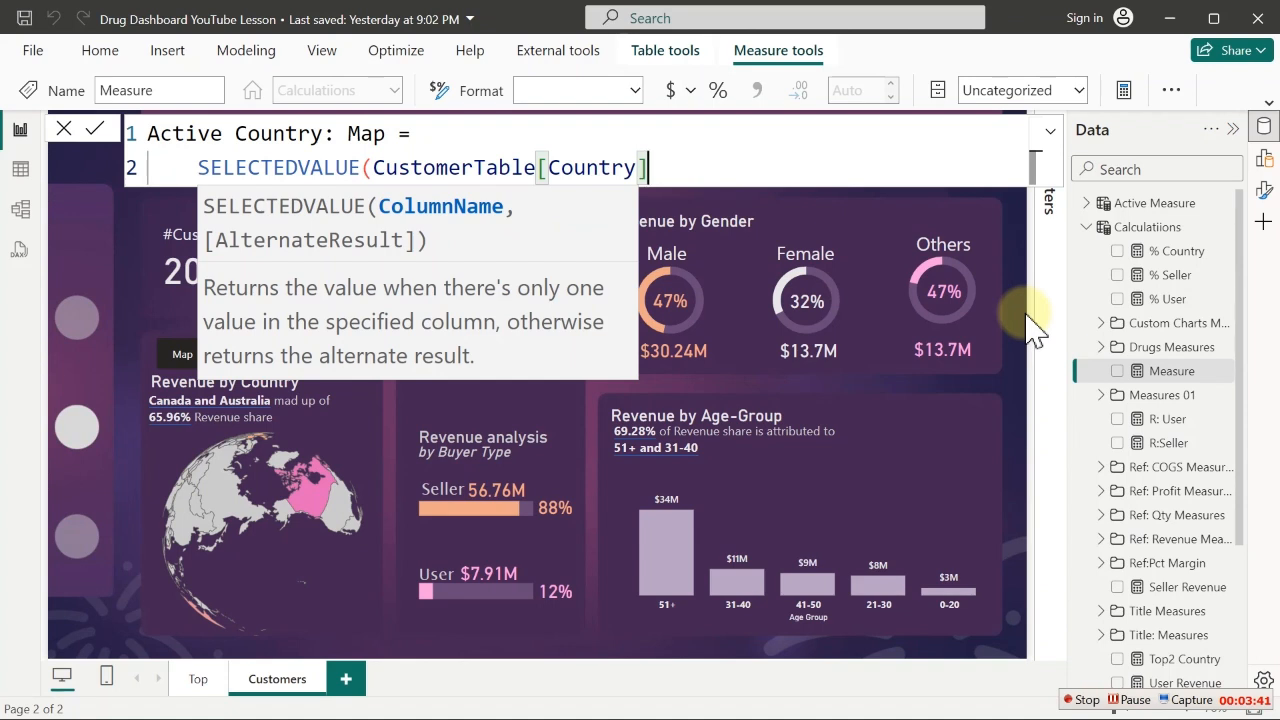
pyautogui.write(')')
pyautogui.press('Return')
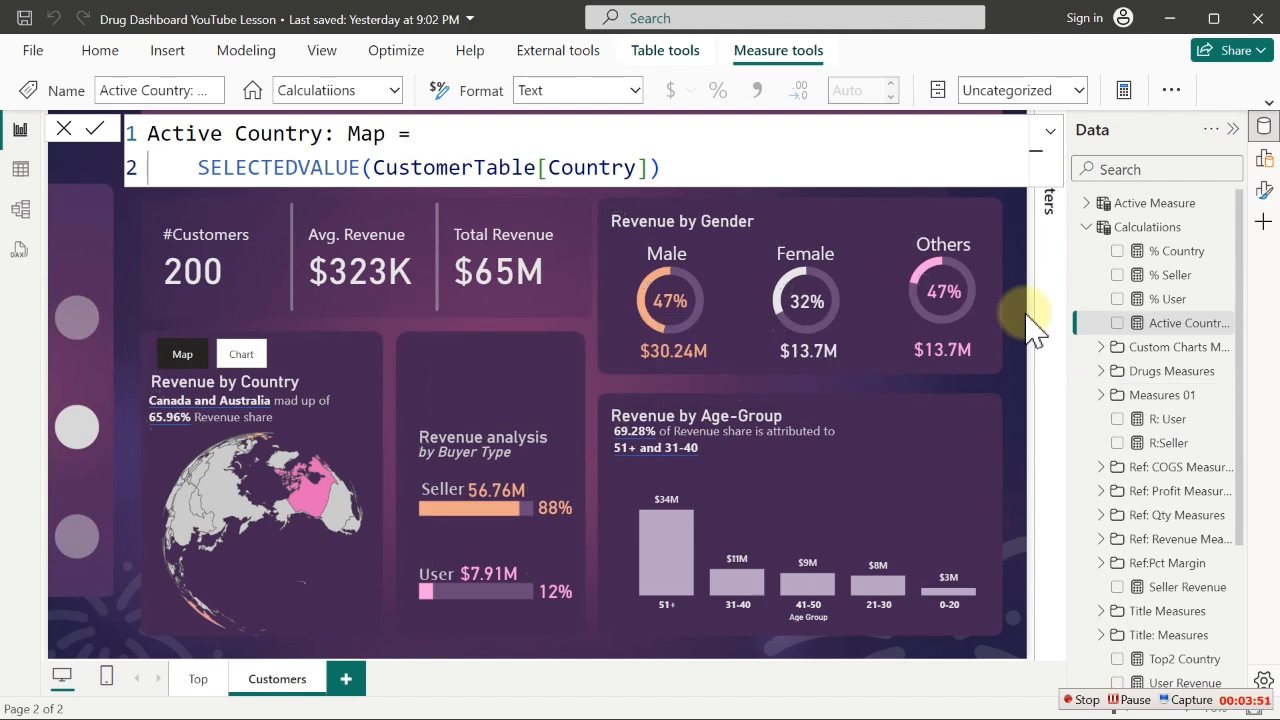
pyautogui.click(576, 332)
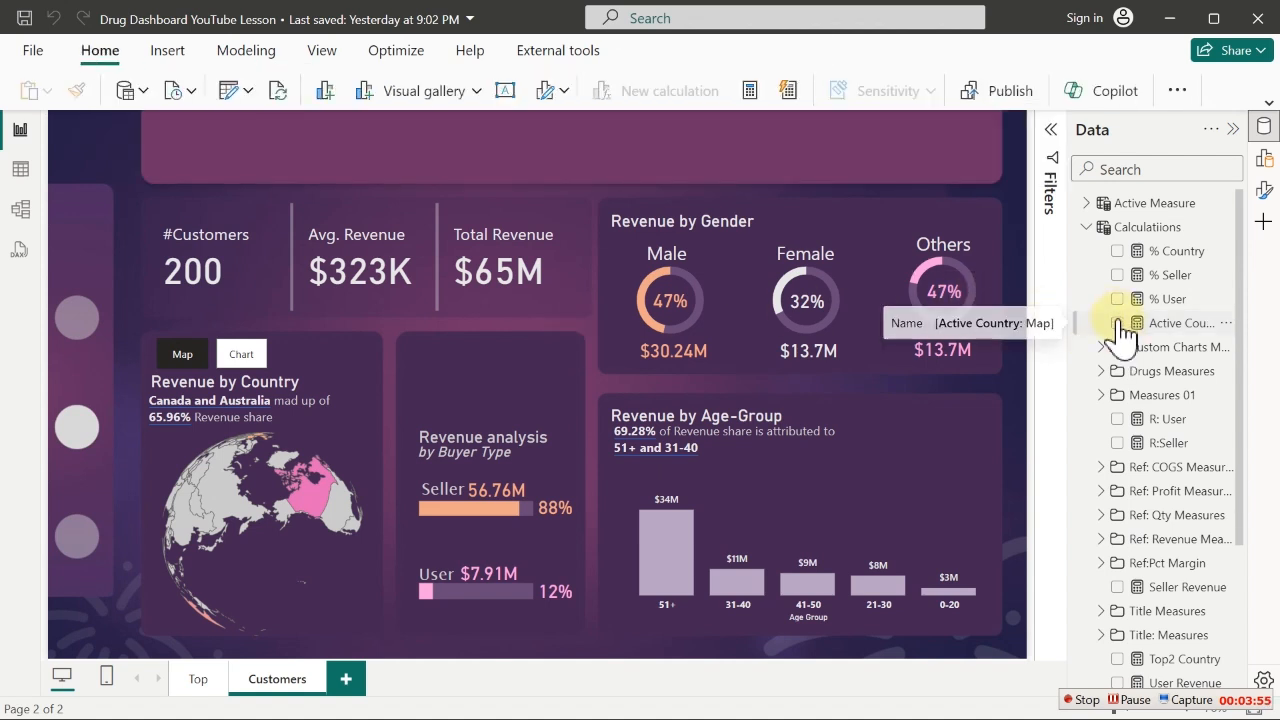
# Add a card for the Active Country: Map measure over the lower part of the globe and turn off its category label
pyautogui.click(1118, 323)
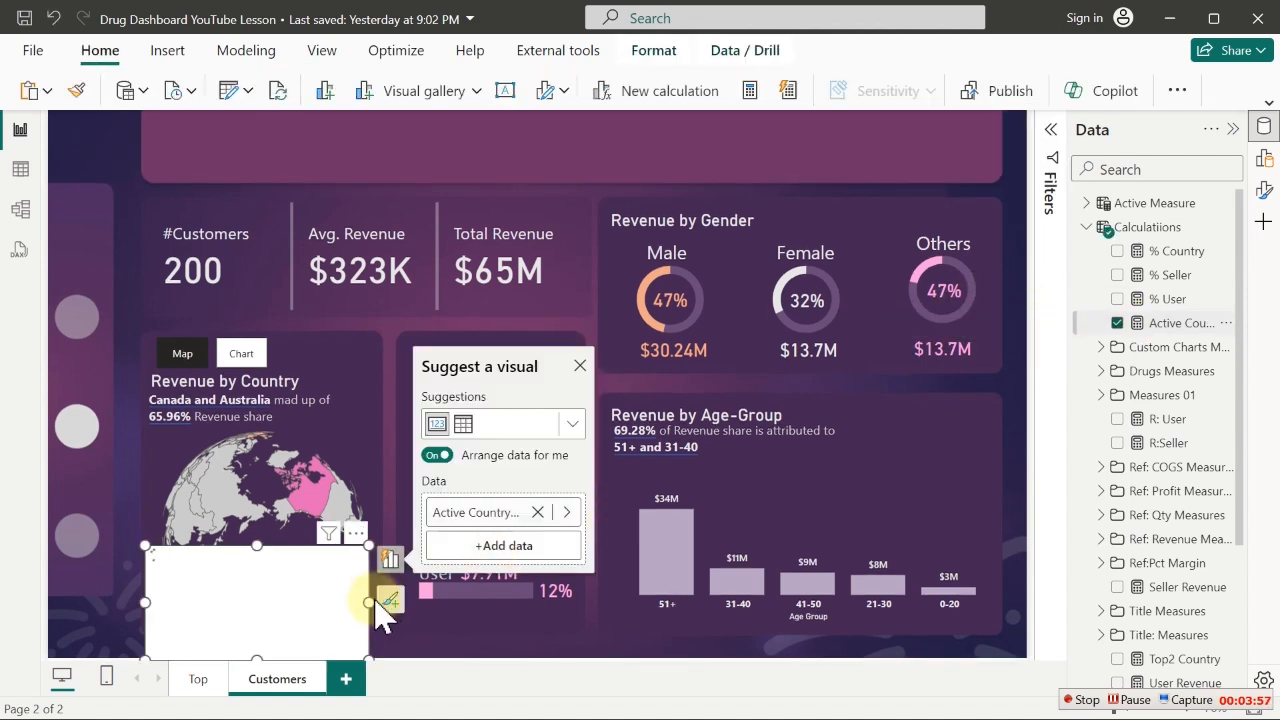
pyautogui.moveTo(303, 605); pyautogui.dragTo(321, 550)
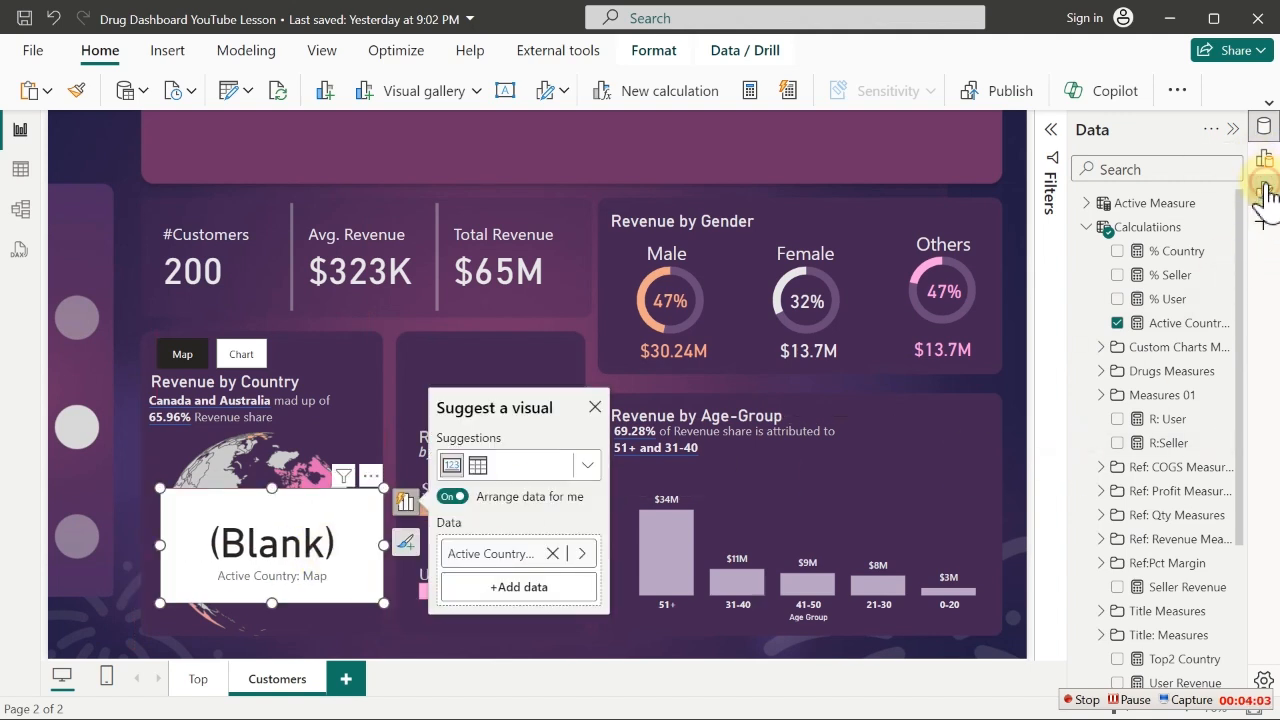
pyautogui.click(1266, 191)
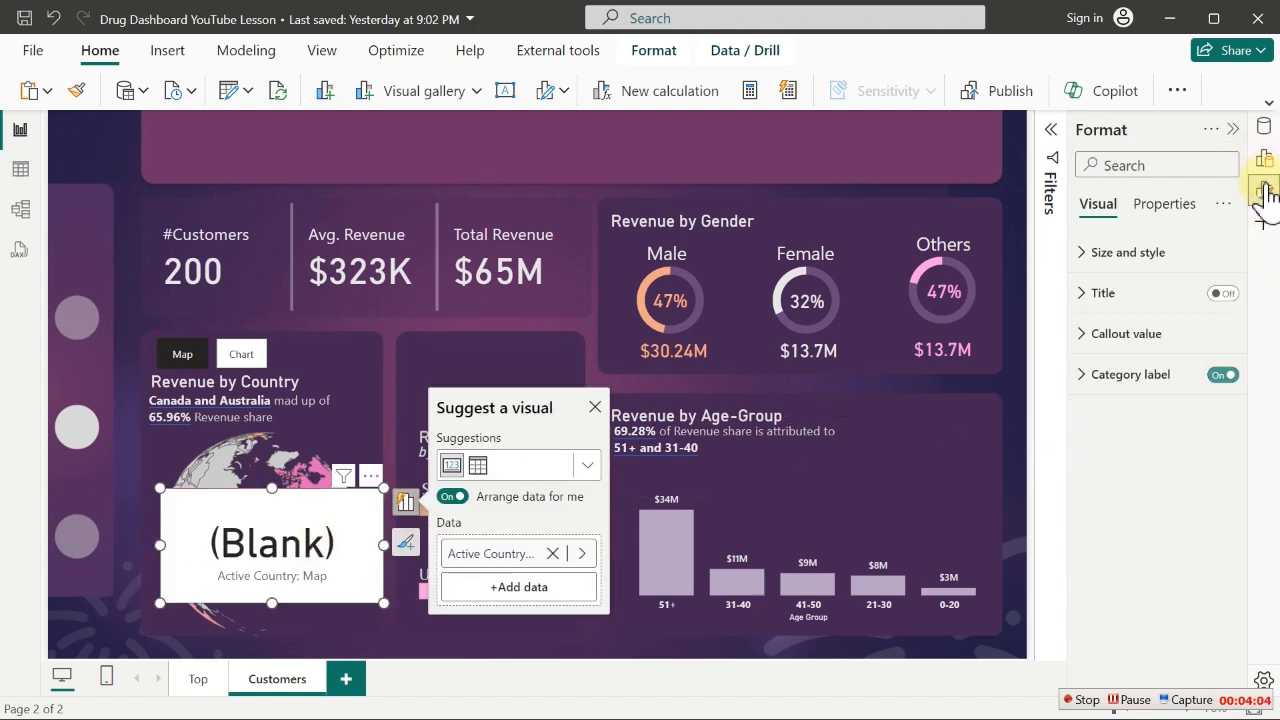
pyautogui.click(1221, 378)
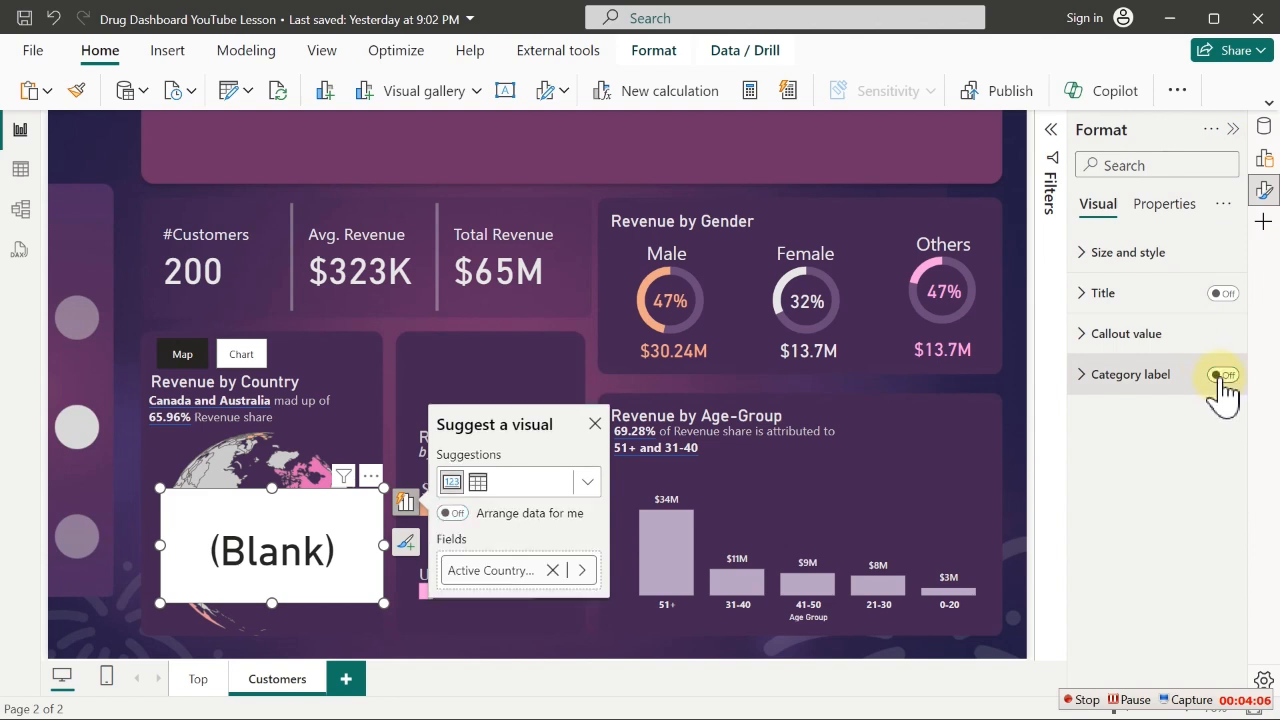
# Set the card's callout value font size to 20 and shrink the card to about 273 wide and 57 high
pyautogui.click(1107, 345)
pyautogui.click(1195, 400)
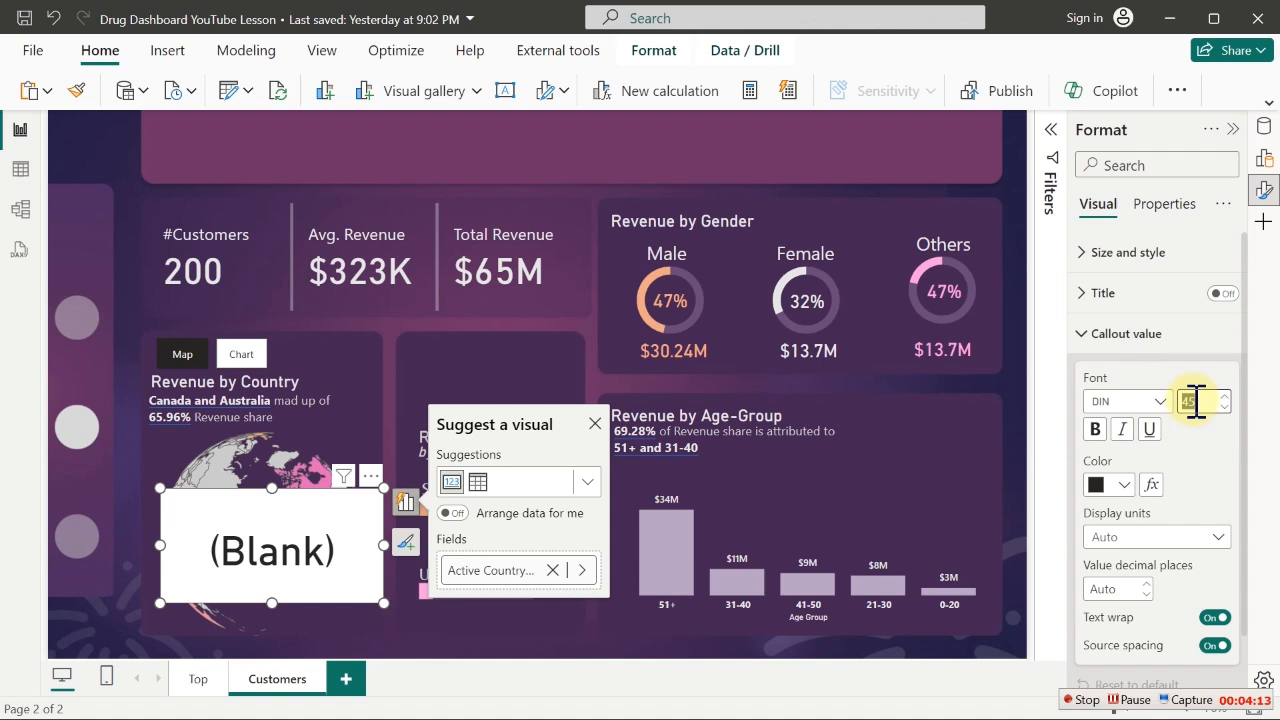
pyautogui.write('1')
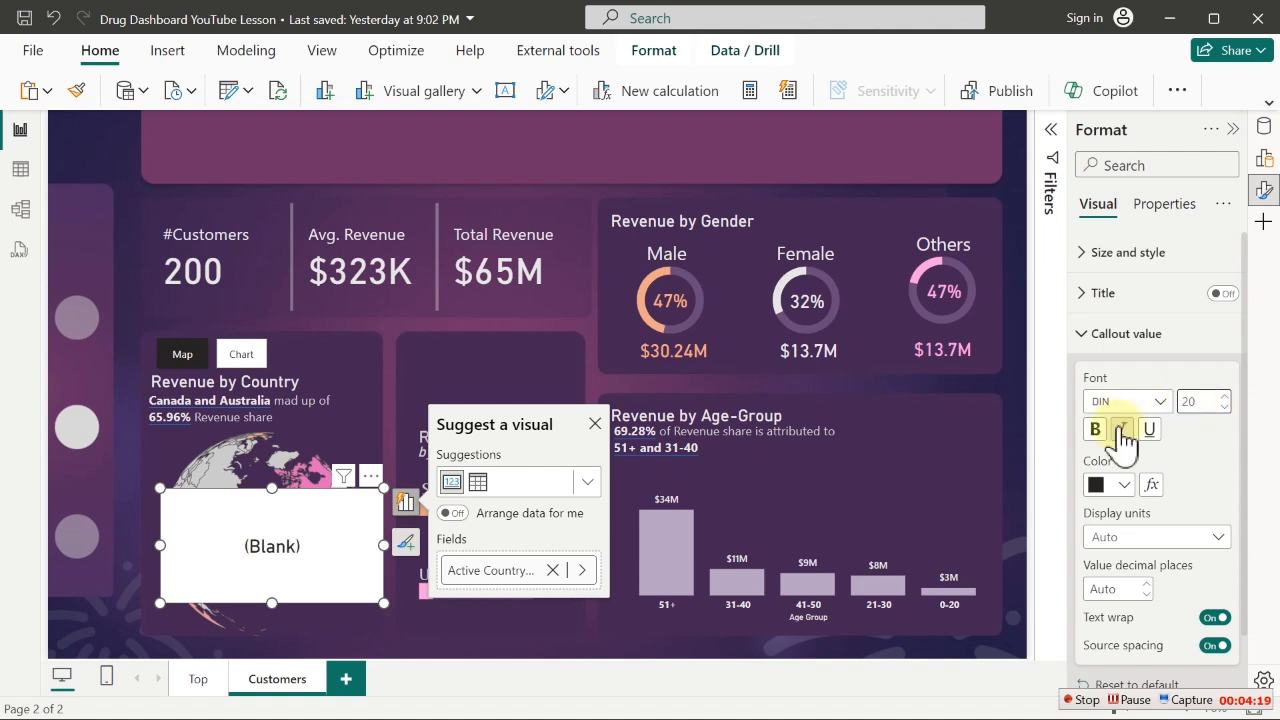
pyautogui.moveTo(390, 603); pyautogui.dragTo(366, 534)
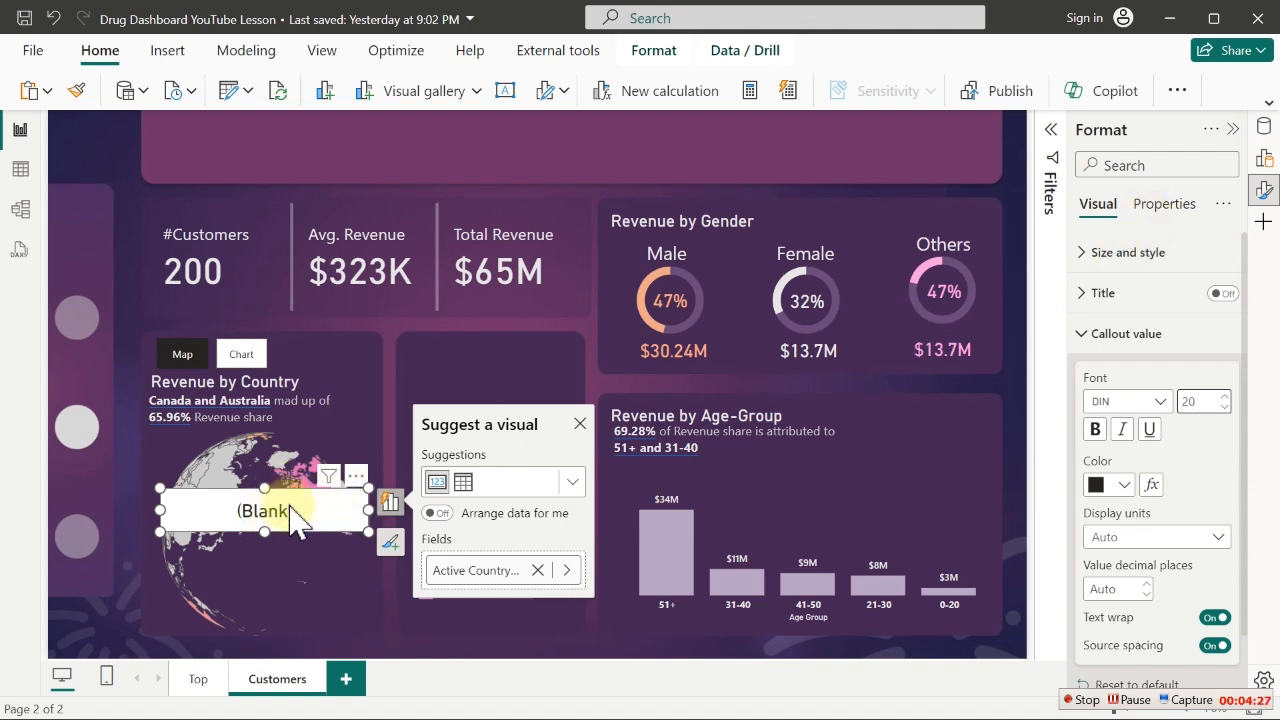
# Move the card above the globe to test it by selecting Canada on the map and clearing the selection
pyautogui.moveTo(290, 522); pyautogui.dragTo(315, 353)
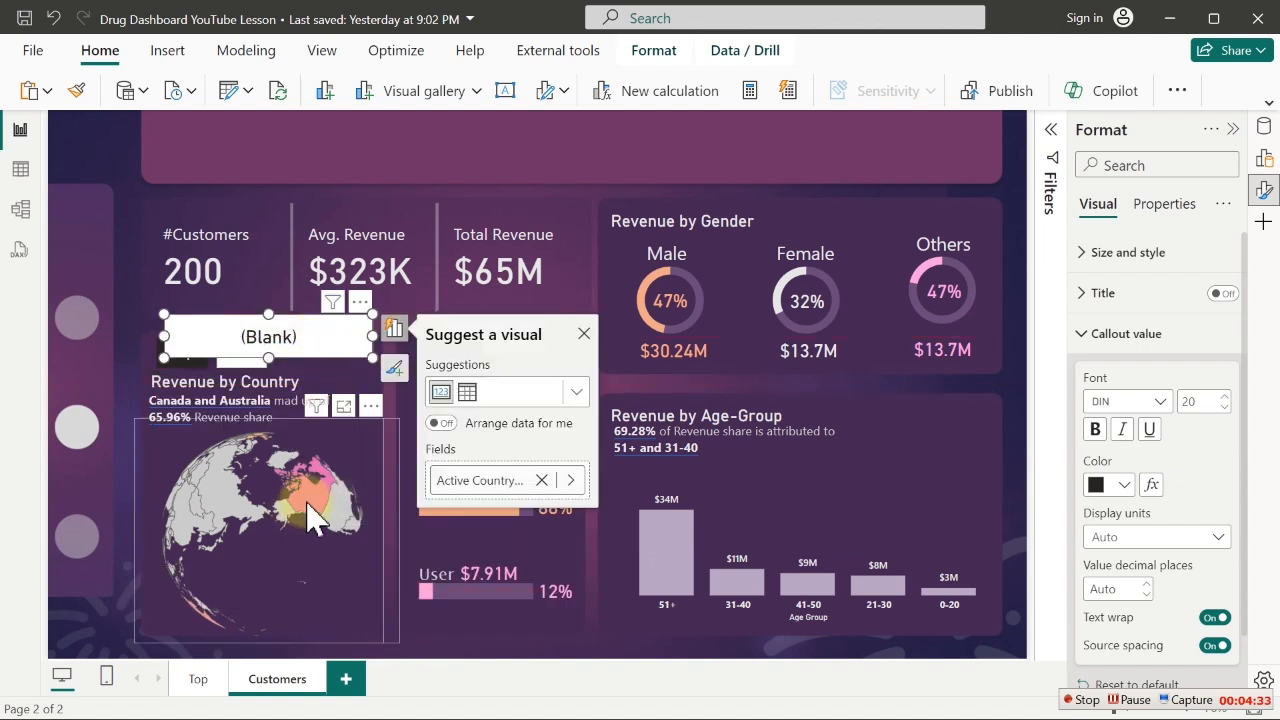
pyautogui.click(313, 518)
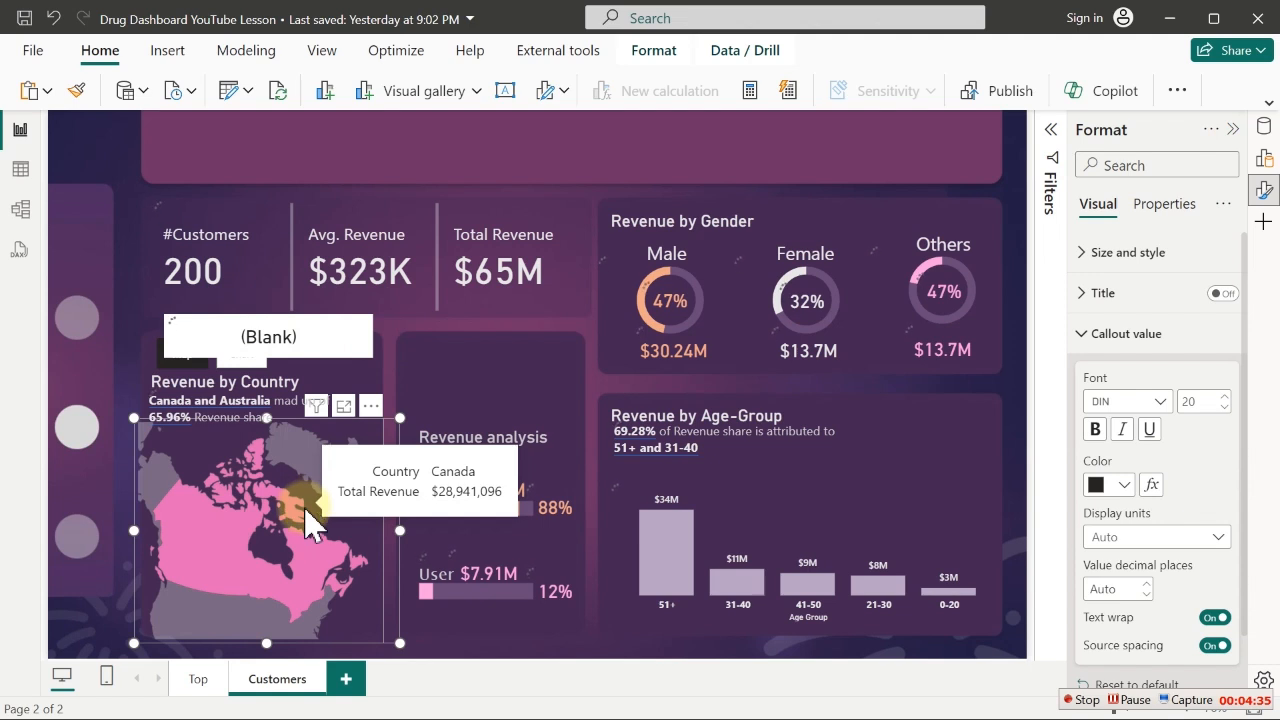
pyautogui.click(285, 565)
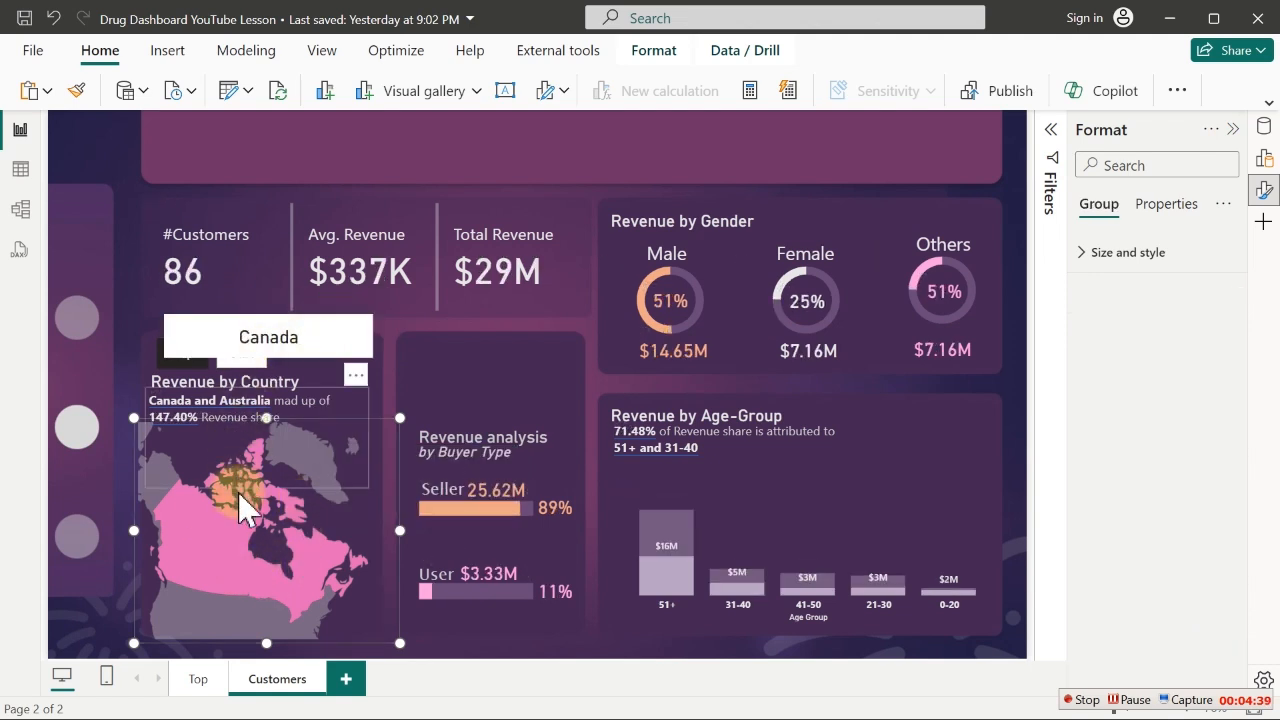
pyautogui.click(240, 553)
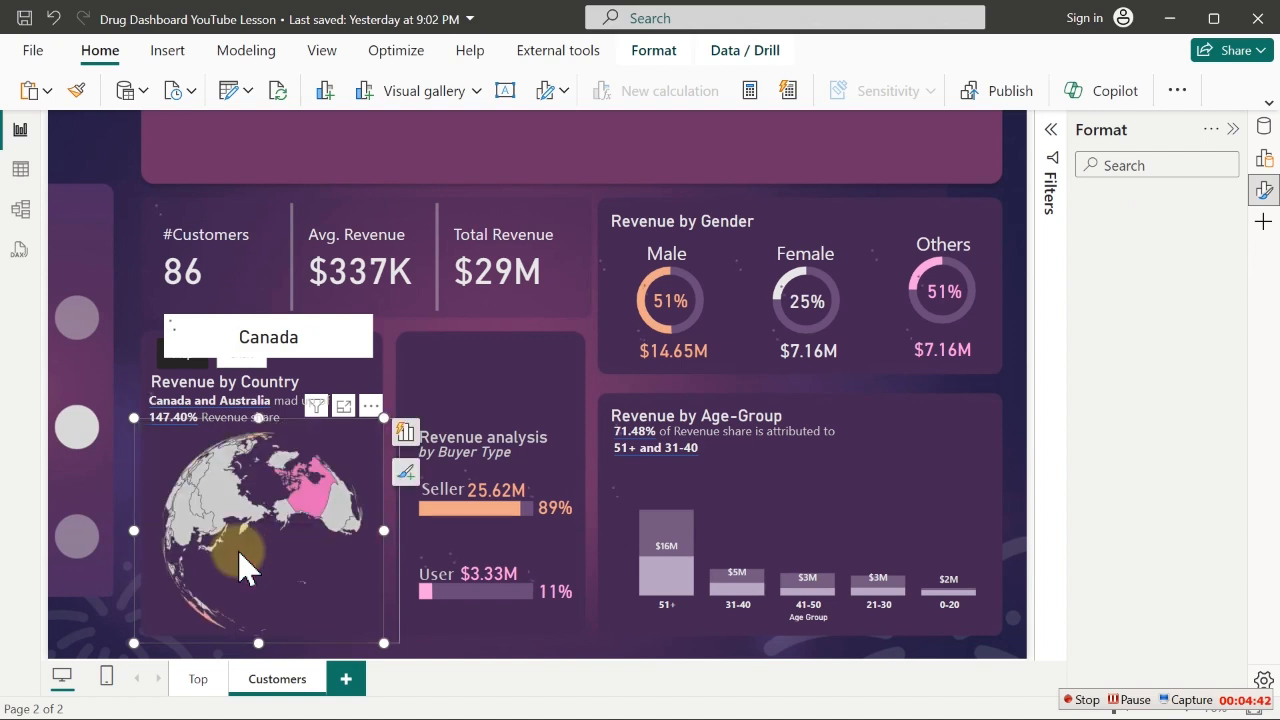
# Move the country card down over the bottom edge of the globe
pyautogui.click(325, 340)
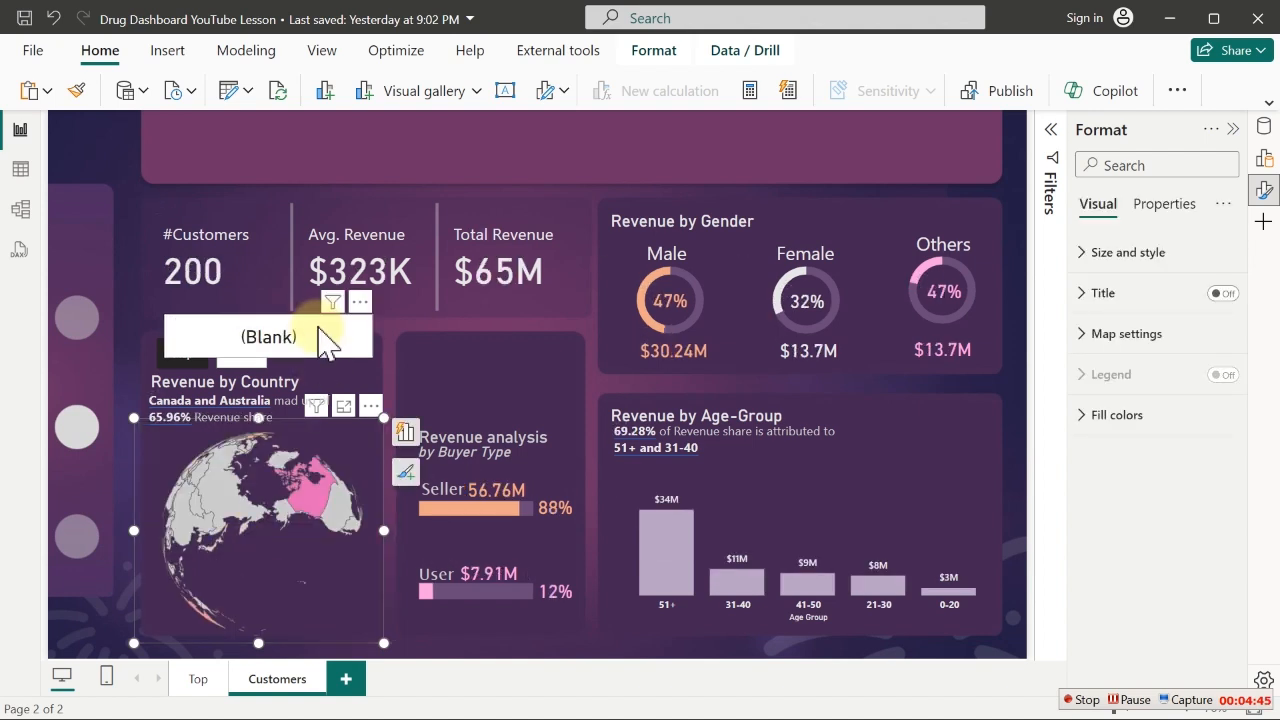
pyautogui.click(325, 340)
pyautogui.moveTo(325, 340); pyautogui.dragTo(321, 608)
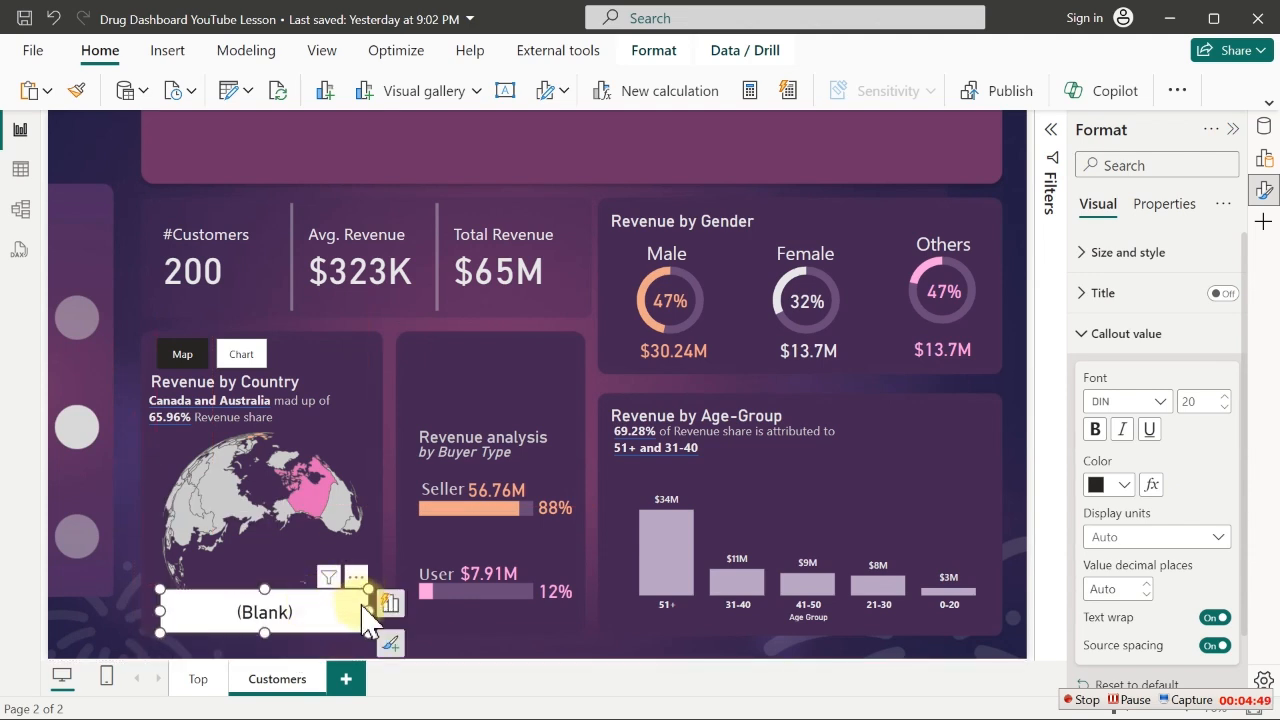
# In the Active Country: Map measure, wrap the expression as IF(SELECTEDVALUE(CustomerTable[Country])=BLANK(),"" to start a blank check returning an empty string
pyautogui.click(1263, 128)
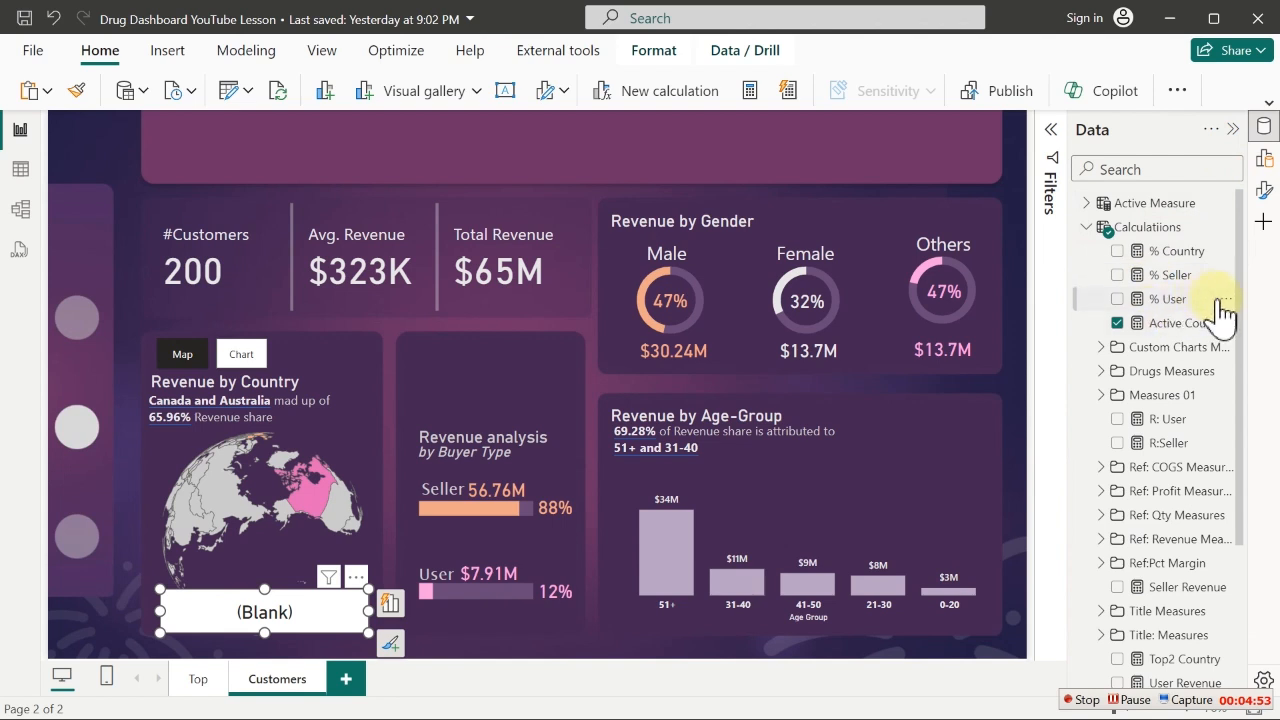
pyautogui.click(1184, 324)
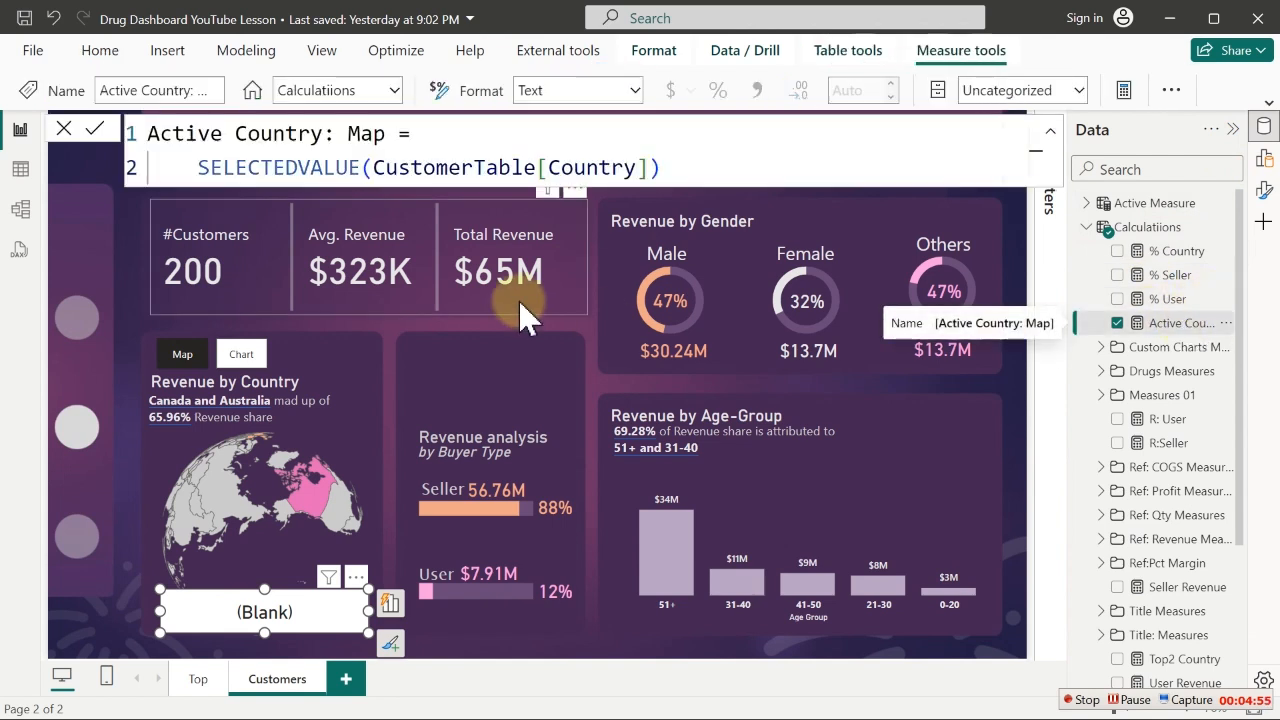
pyautogui.doubleClick(200, 167)
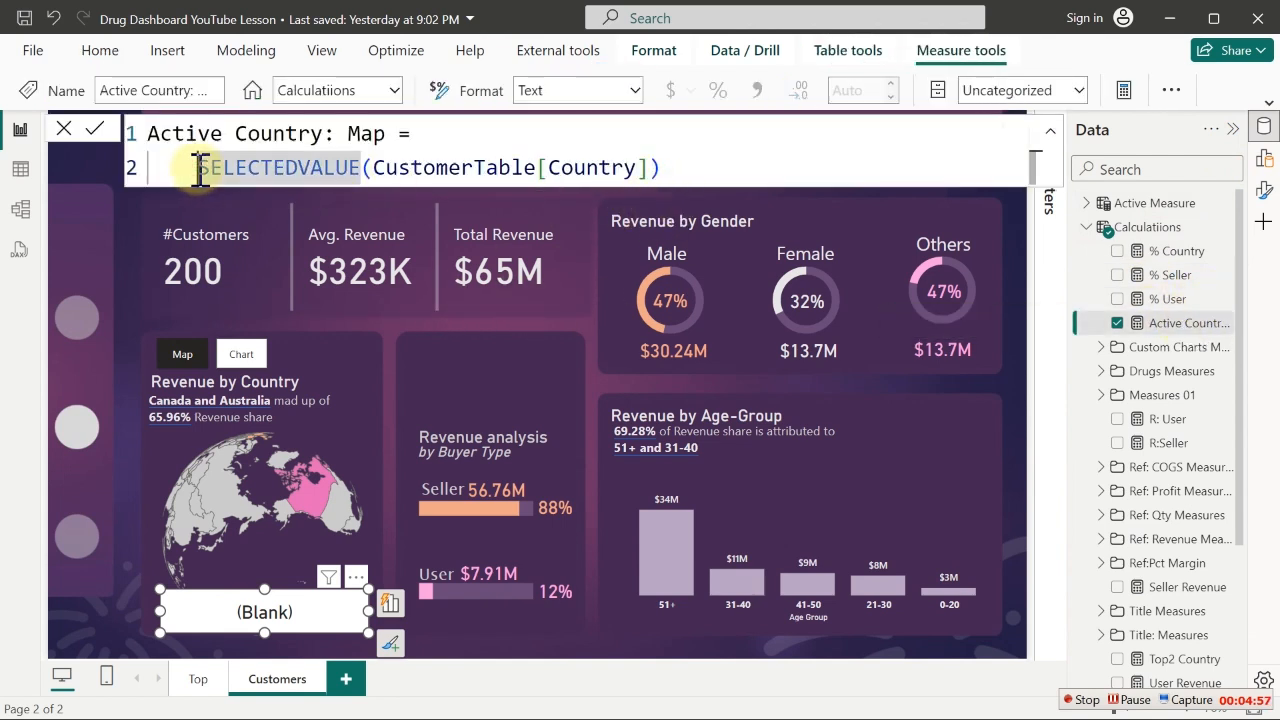
pyautogui.write('IF(')
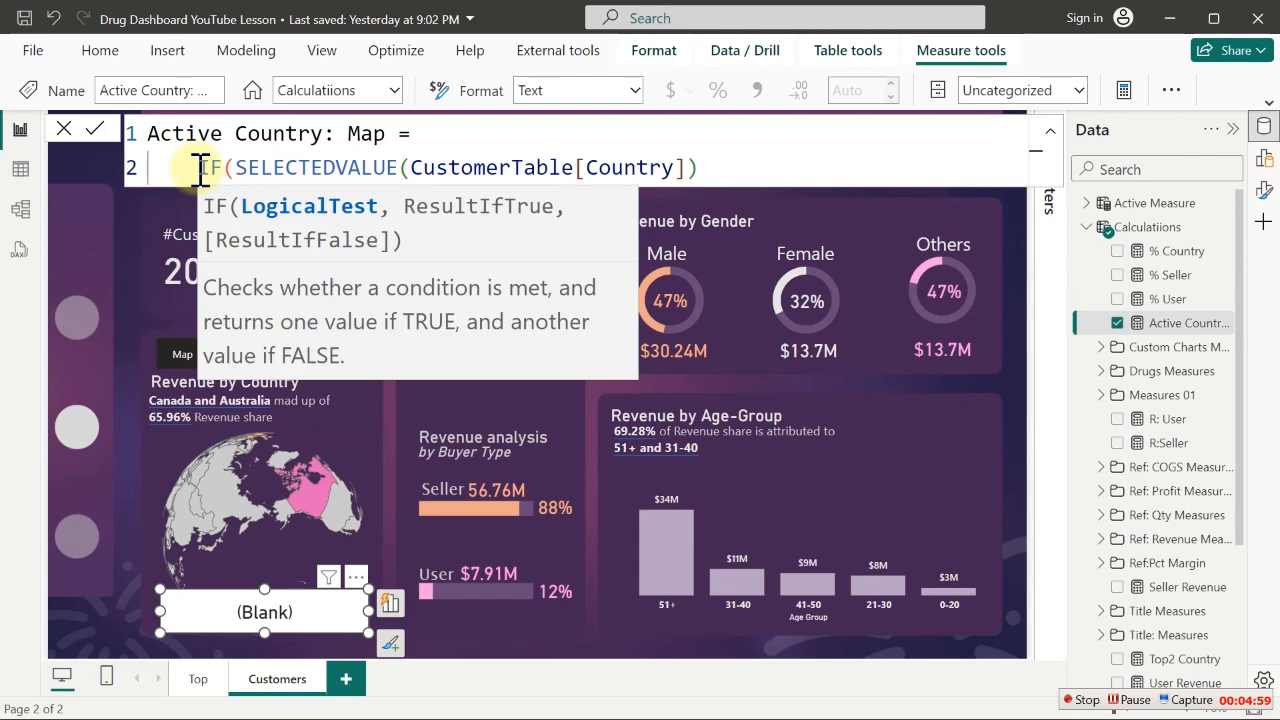
pyautogui.click(708, 168)
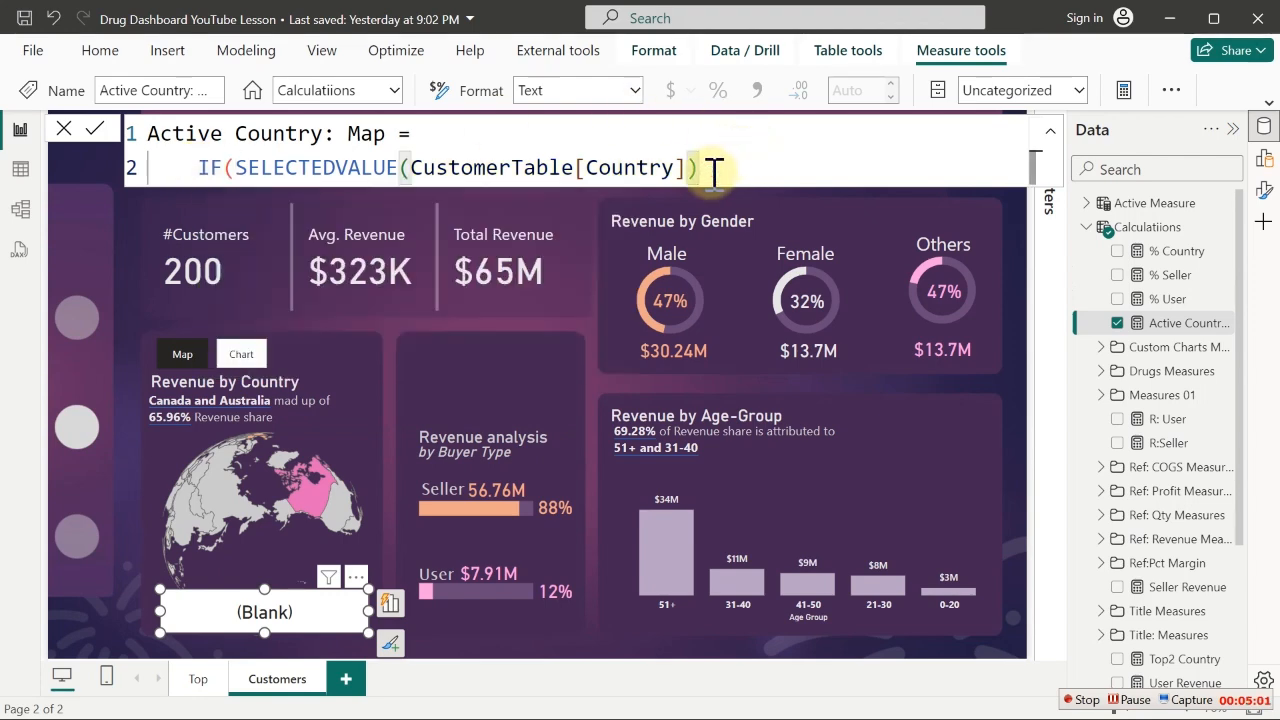
pyautogui.write('=BLANK()')
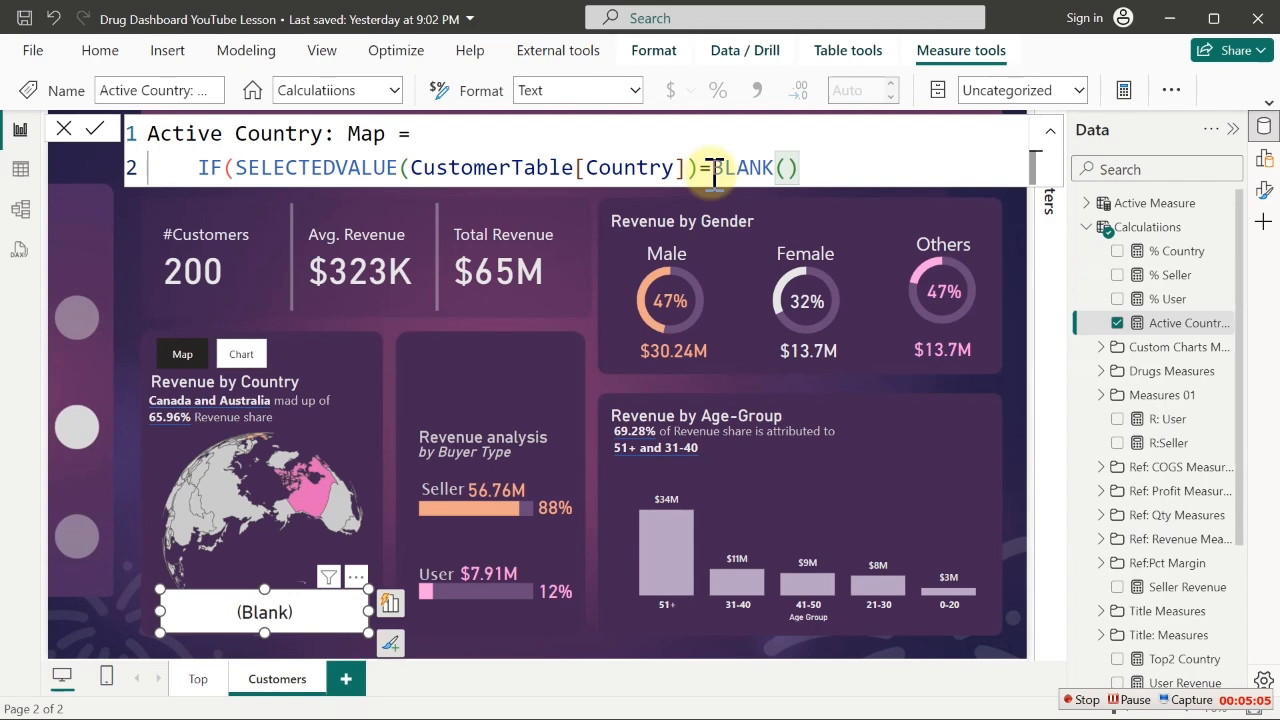
pyautogui.write(',""')
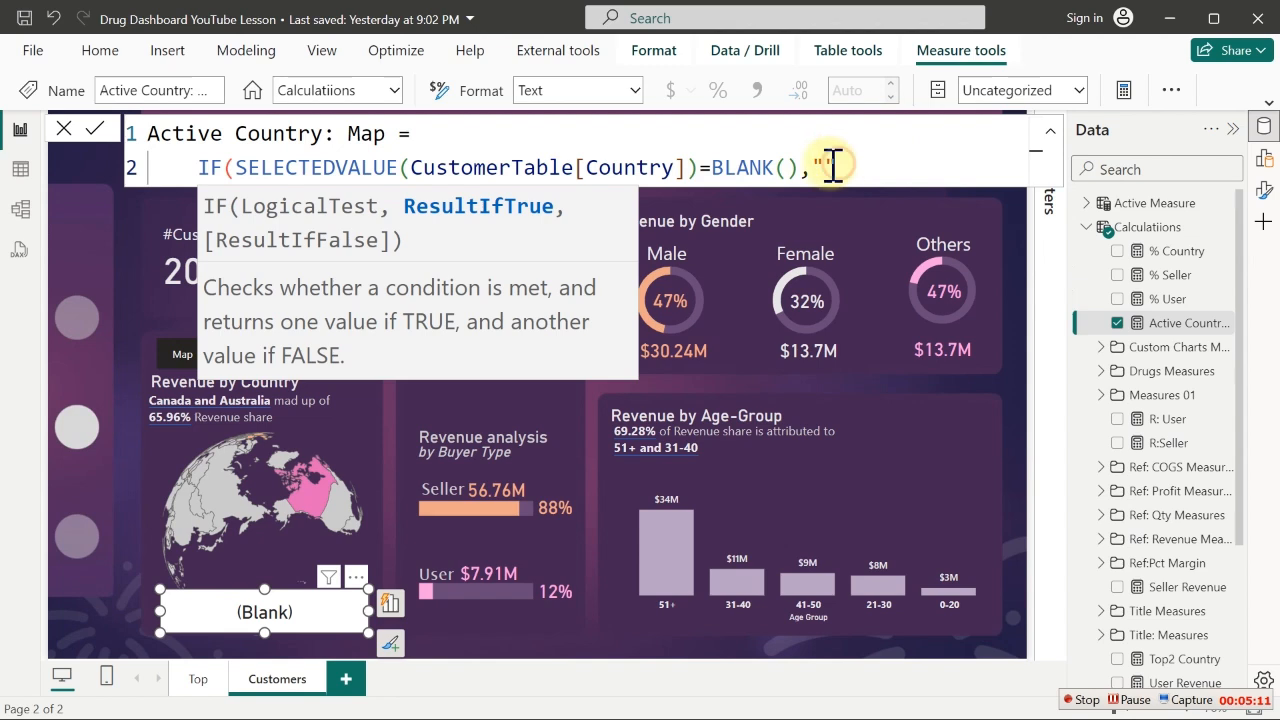
# Add SELECTEDVALUE(CustomerTable[Country]) as the IF's false result, close the function and commit the measure
pyautogui.moveTo(832, 167); pyautogui.dragTo(814, 166)
pyautogui.moveTo(712, 167); pyautogui.dragTo(790, 168)
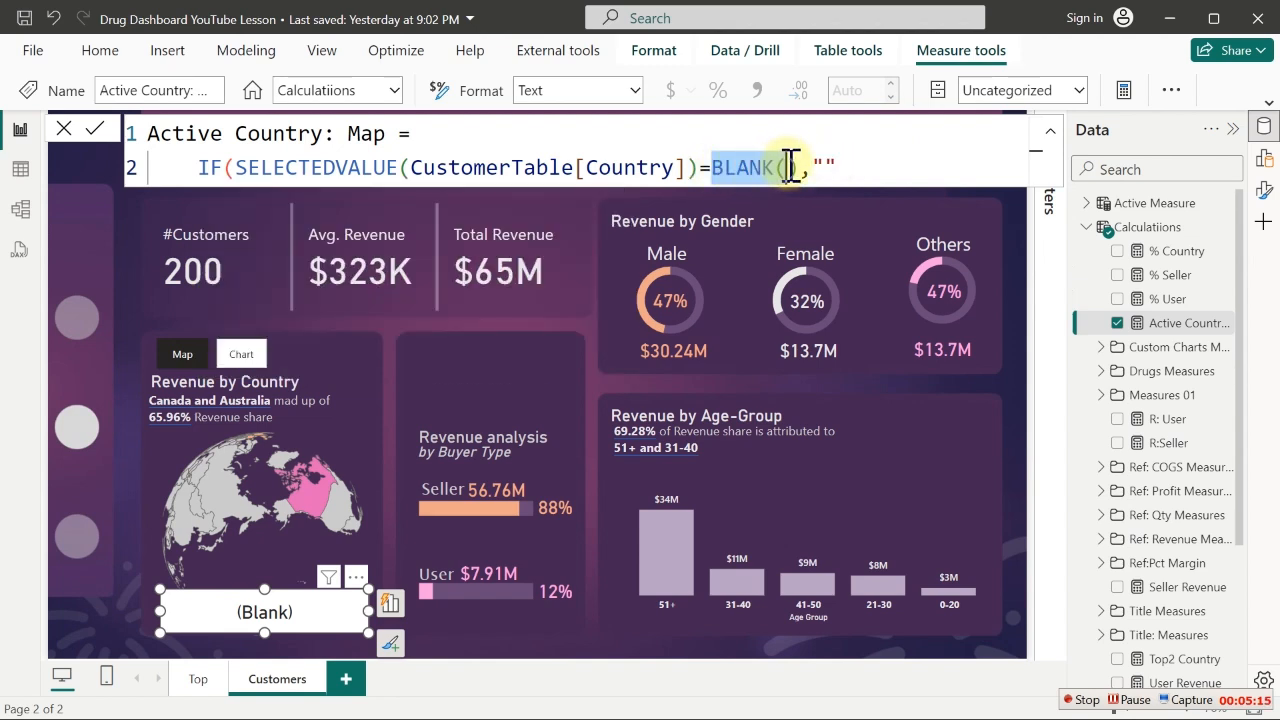
pyautogui.click(846, 164)
pyautogui.write(',')
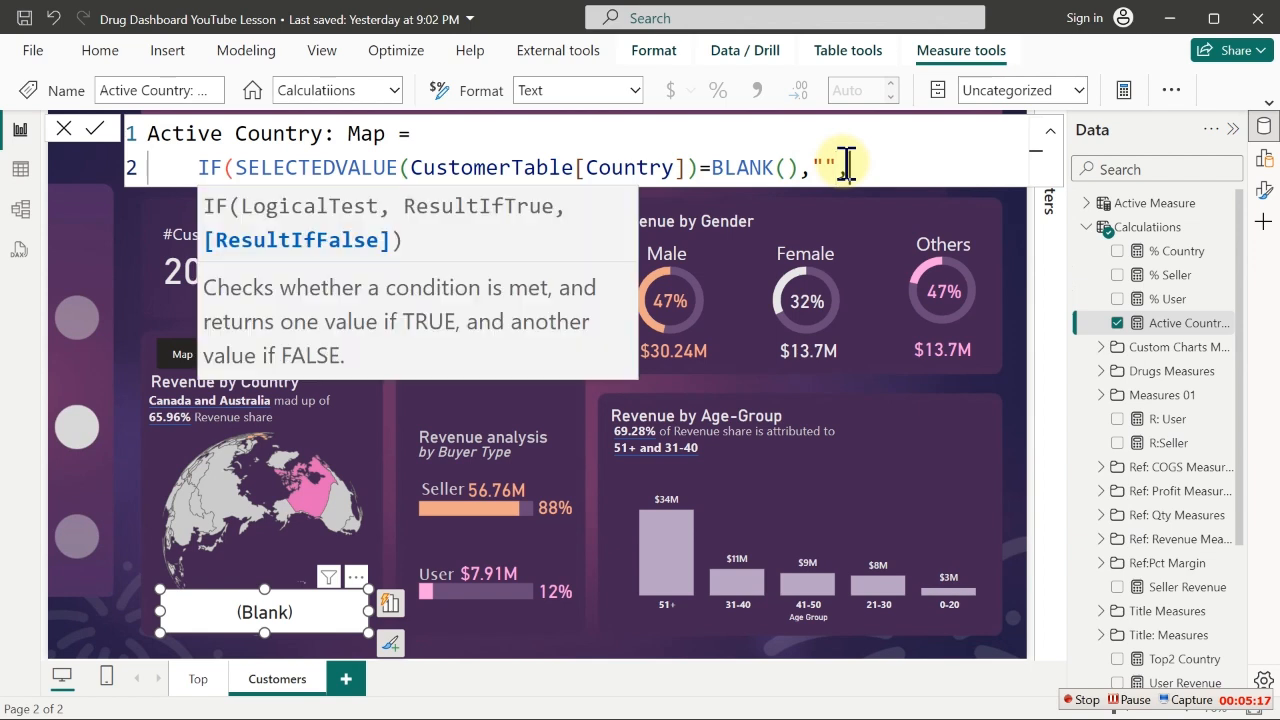
pyautogui.moveTo(700, 168); pyautogui.dragTo(240, 167)
pyautogui.hotkey('ctrl', 'c')
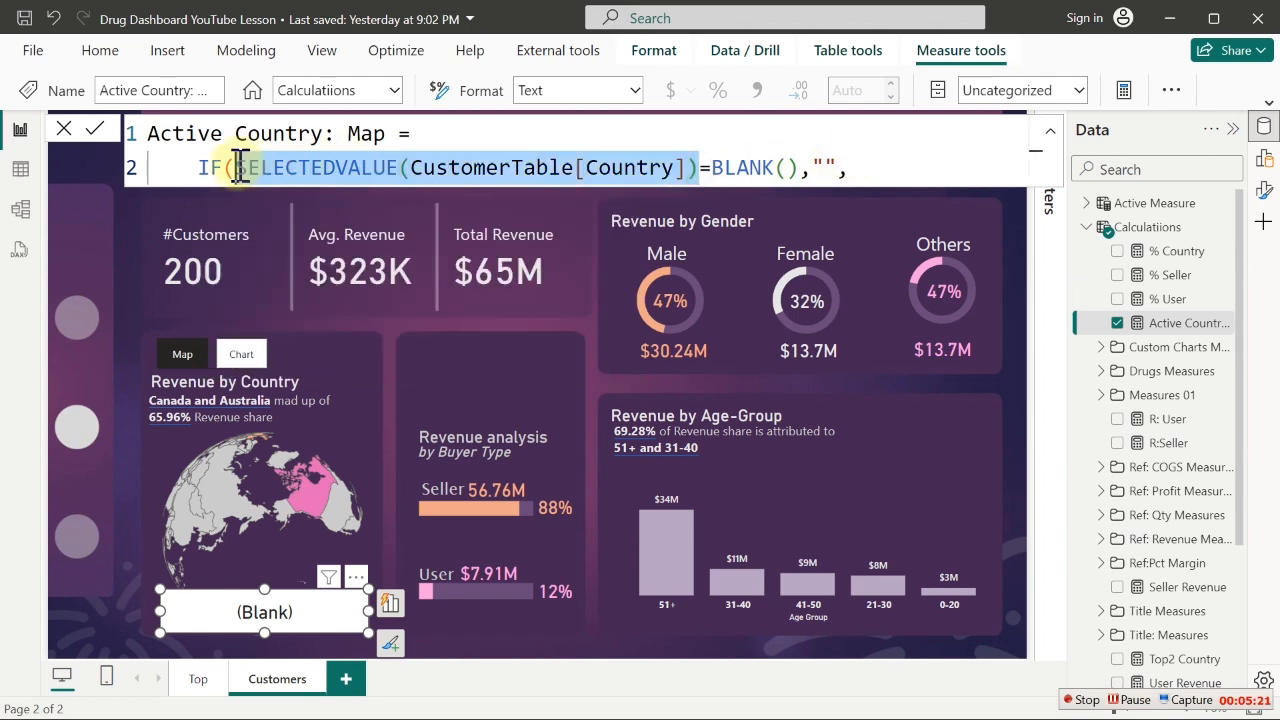
pyautogui.click(851, 170)
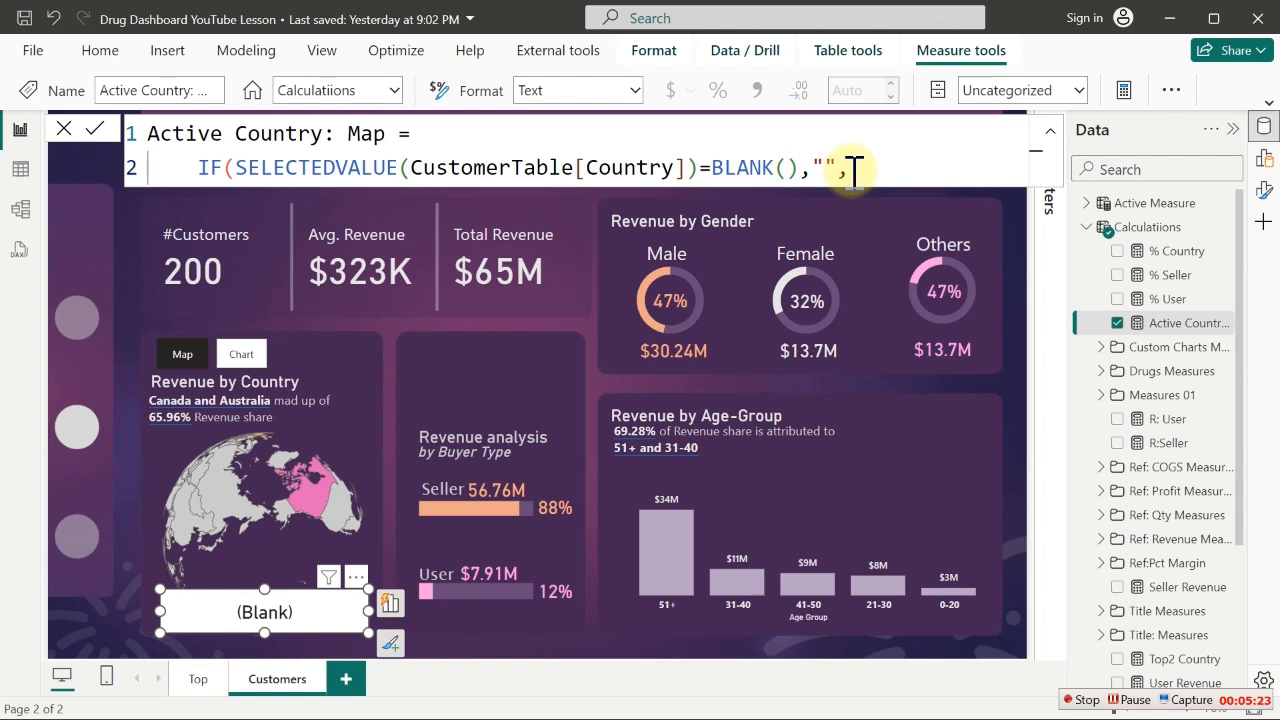
pyautogui.hotkey('ctrl', 'v')
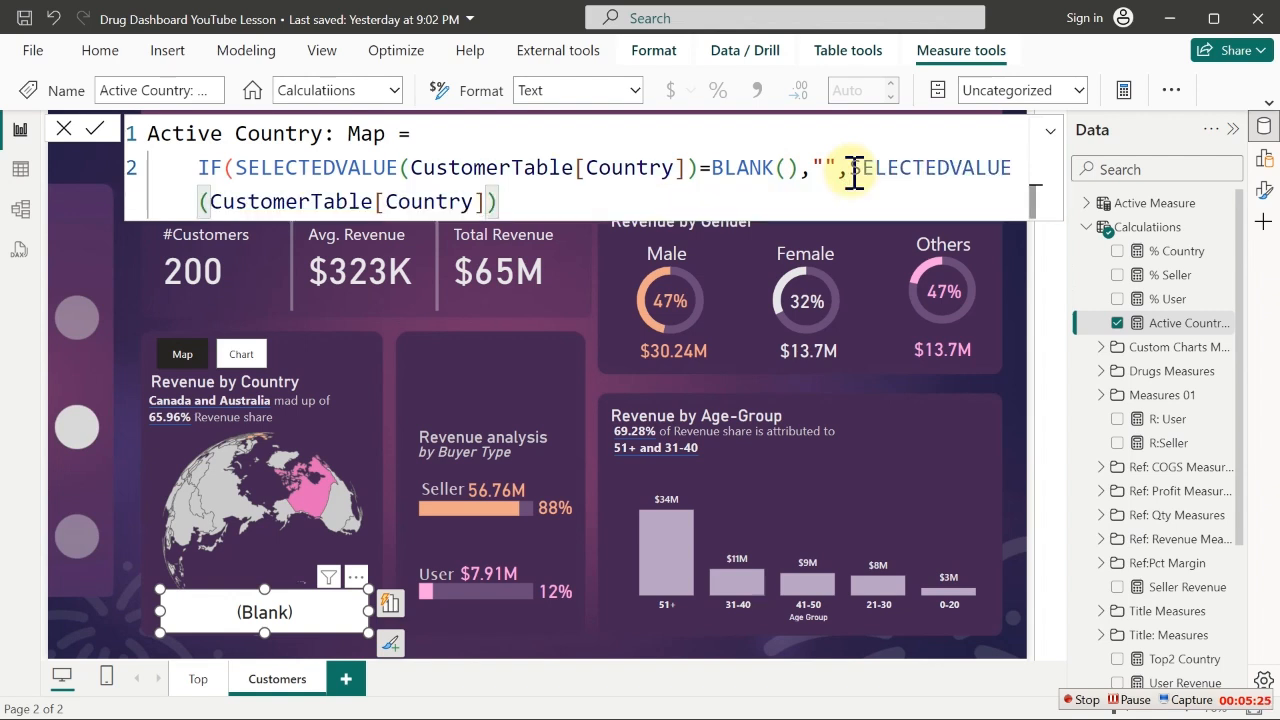
pyautogui.write(')')
pyautogui.click(857, 168)
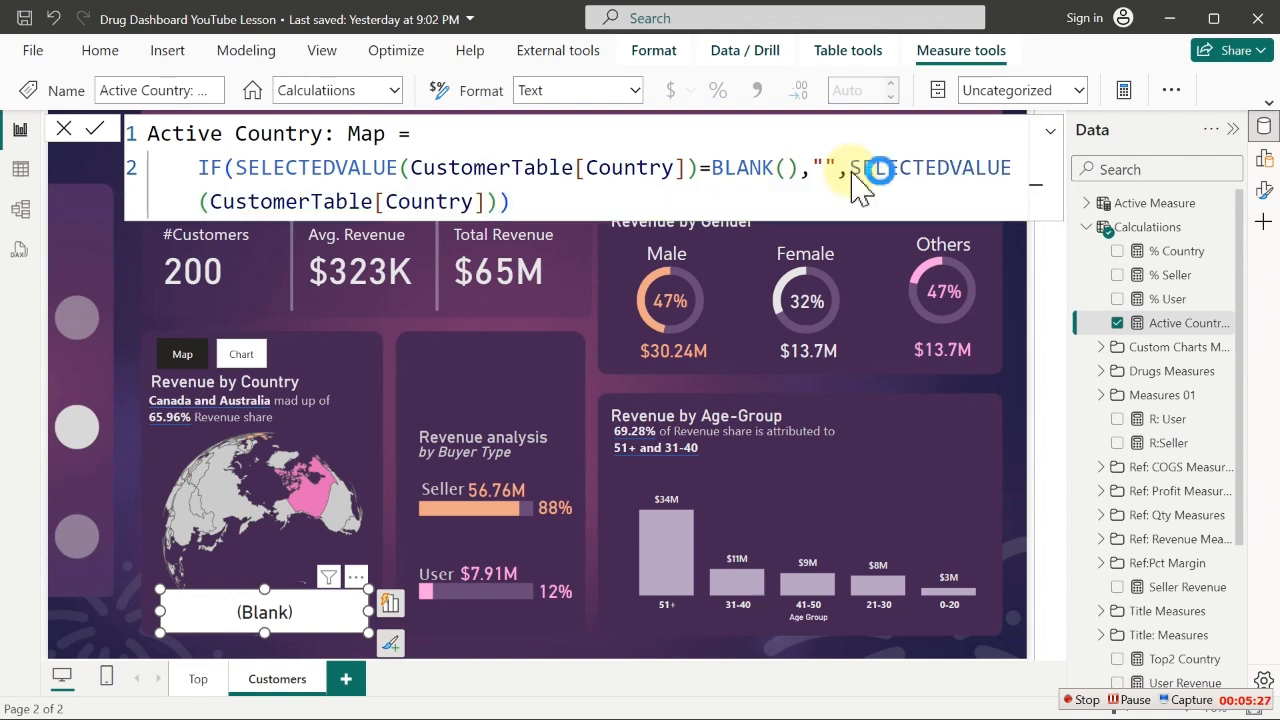
pyautogui.press('Return')
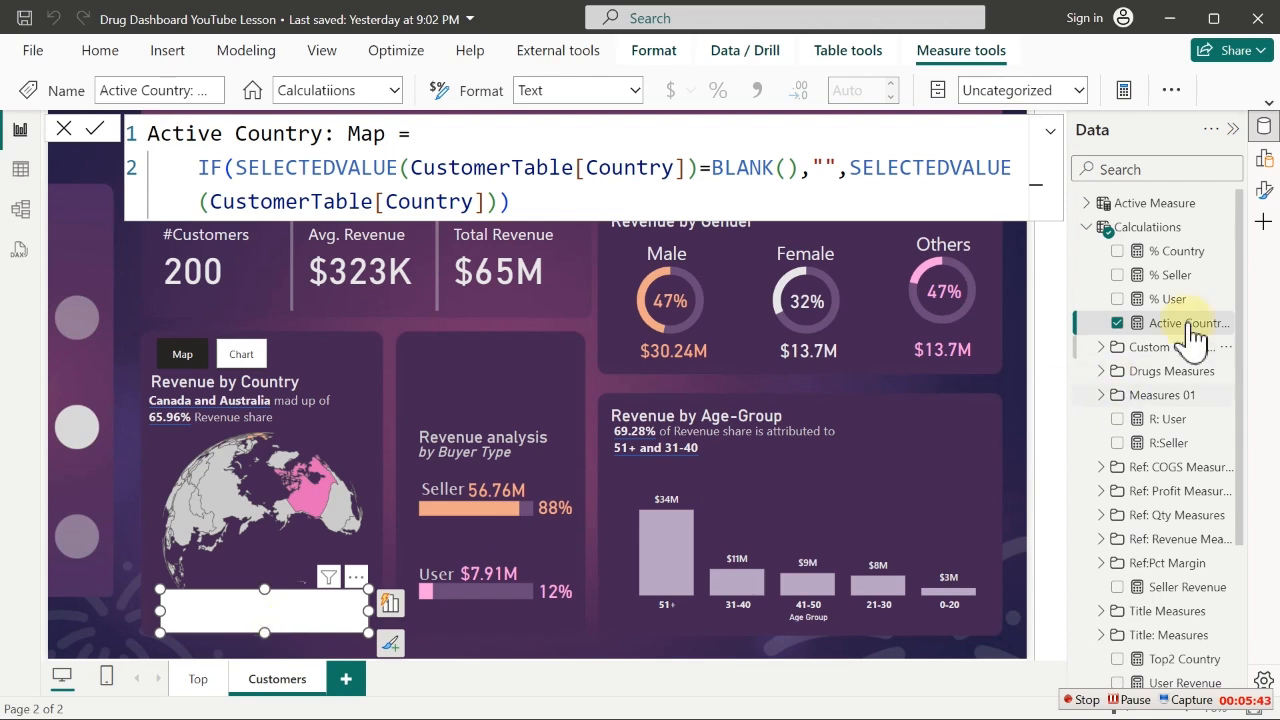
# Turn off the country card's background and shrink the card to about 217 wide and 48 high
pyautogui.click(1264, 190)
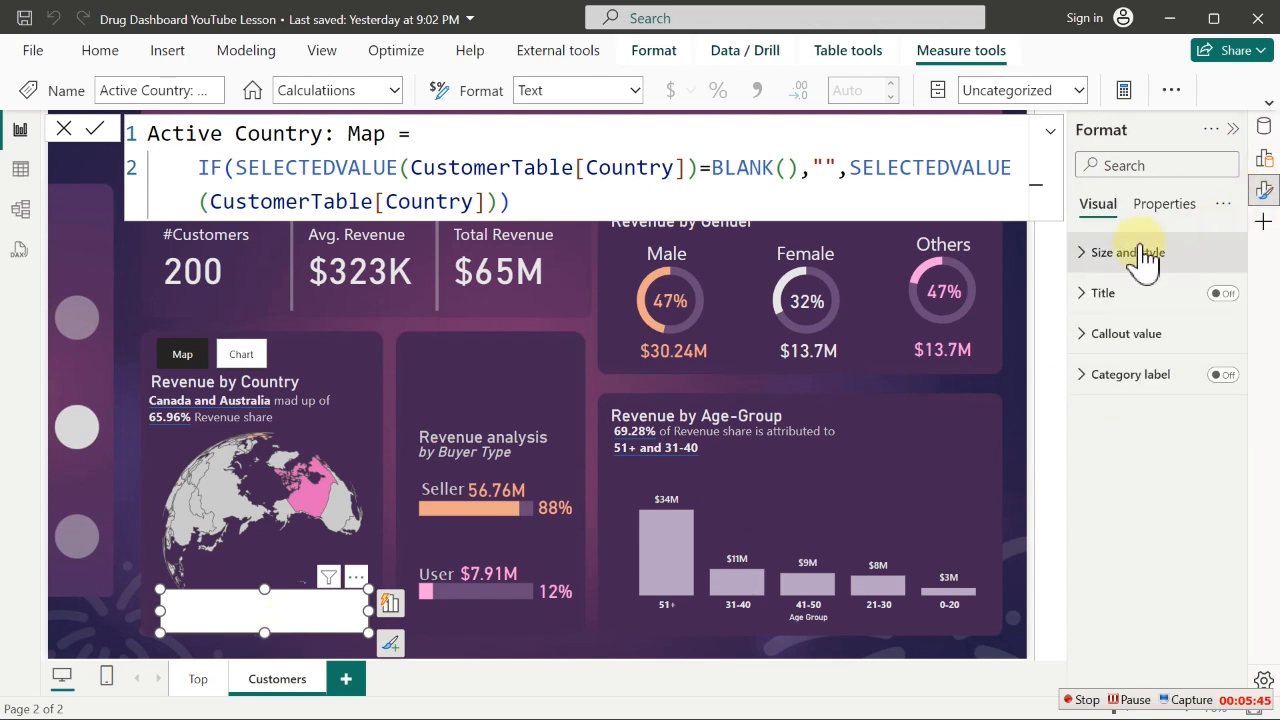
pyautogui.click(1135, 254)
pyautogui.click(1150, 302)
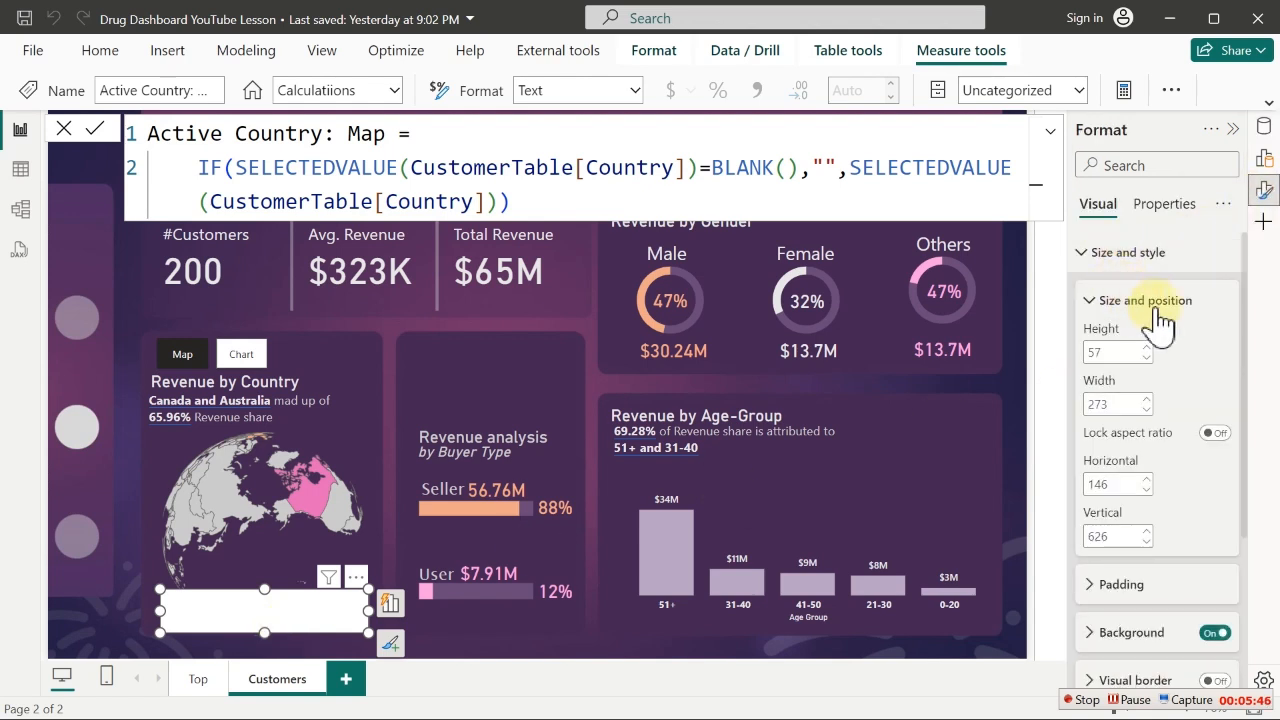
pyautogui.click(1216, 634)
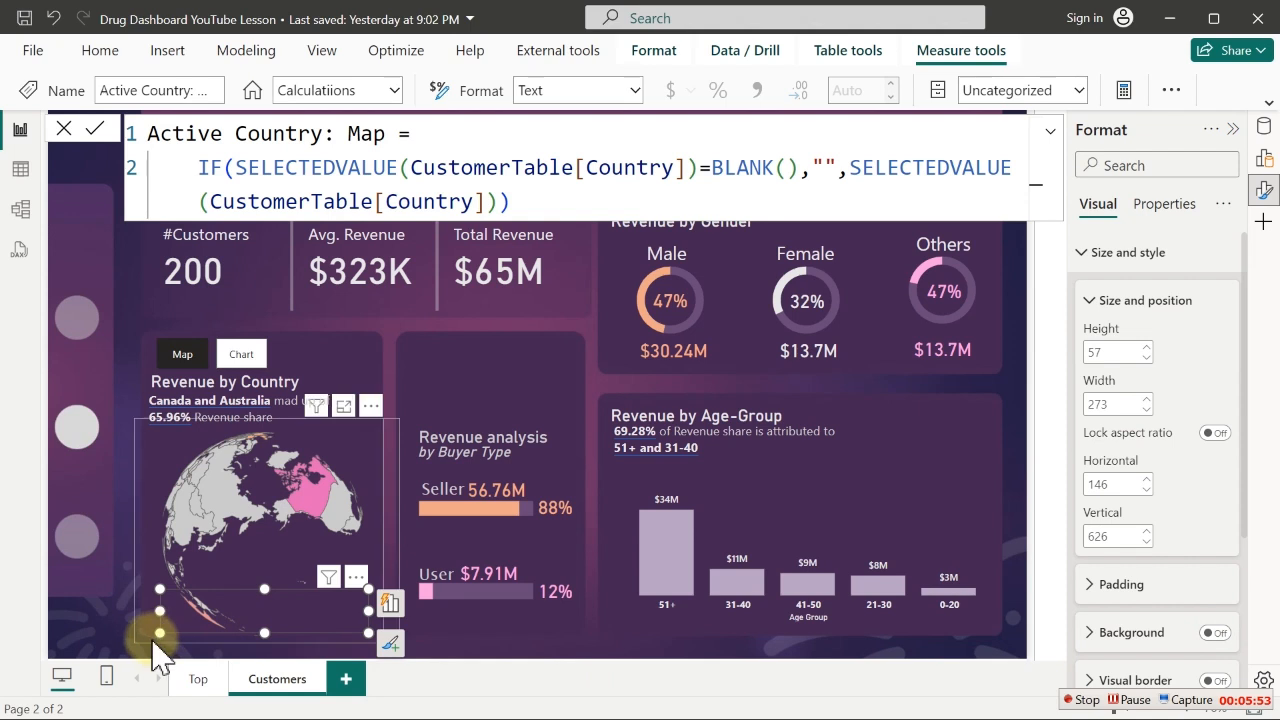
pyautogui.moveTo(154, 640); pyautogui.dragTo(203, 626)
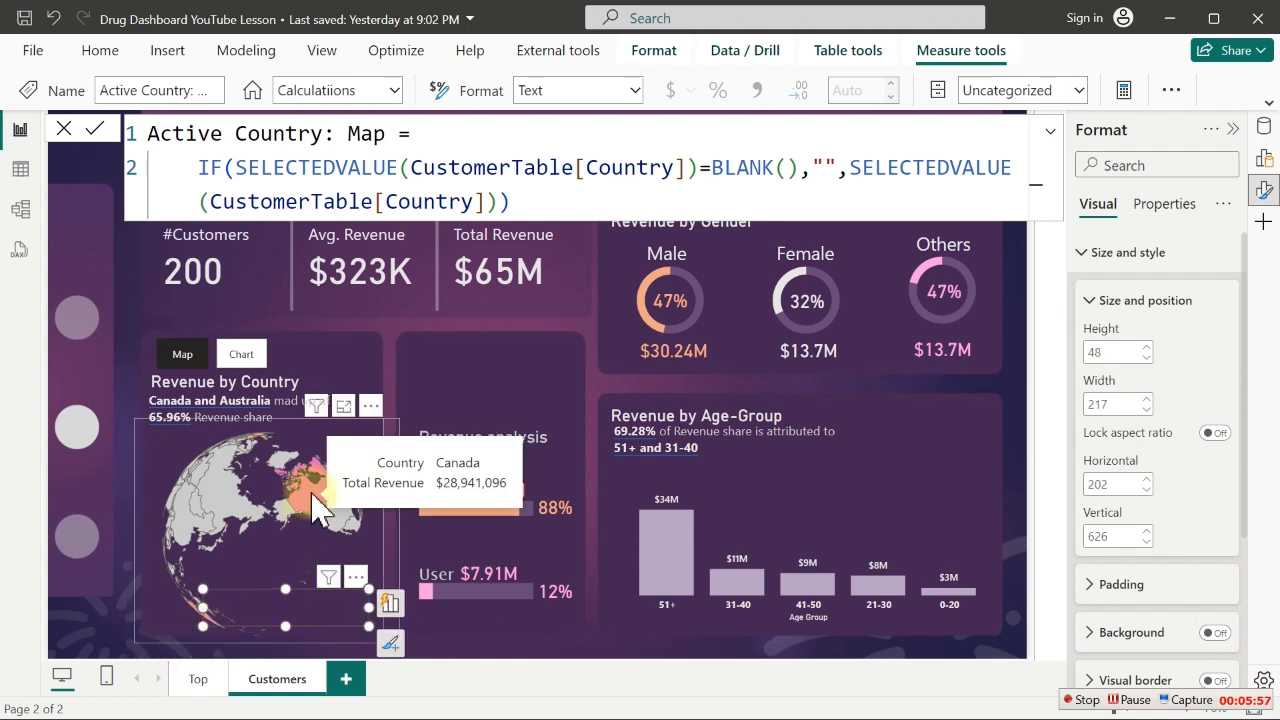
# Select Canada on the map and move the country card to the map's upper-left corner, at about horizontal 83, vertical 423
pyautogui.click(318, 510)
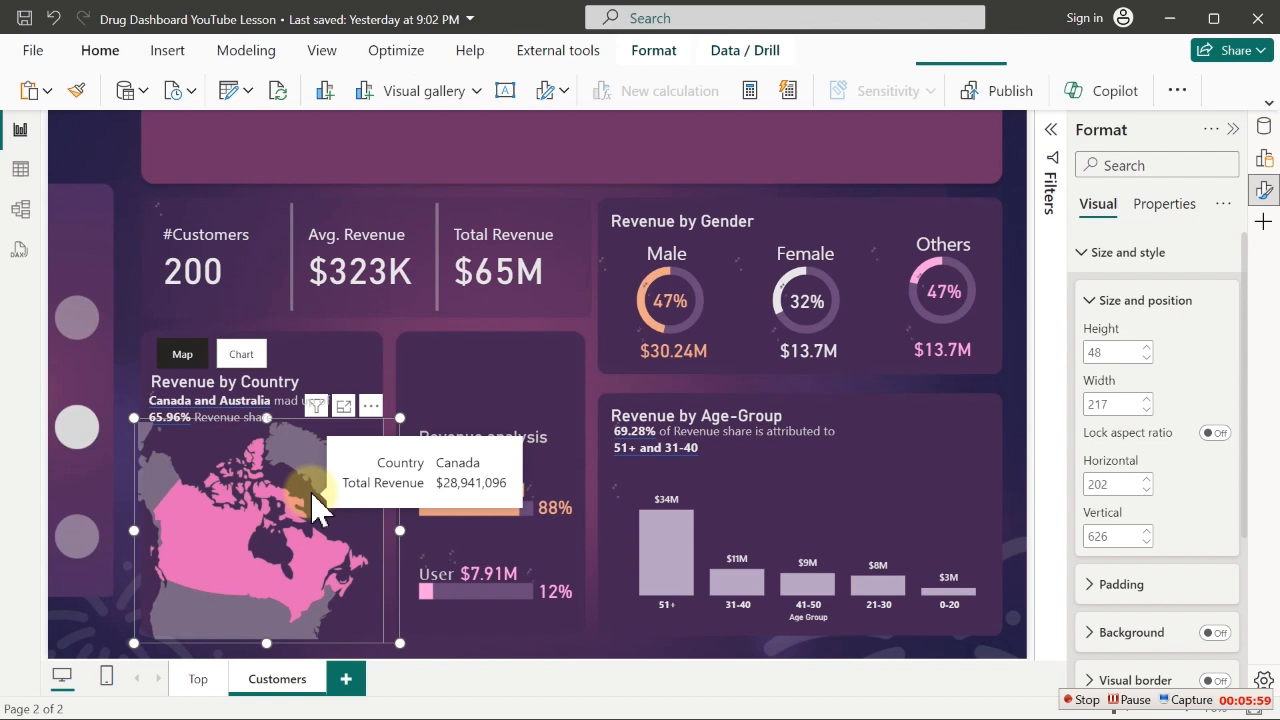
pyautogui.click(559, 648)
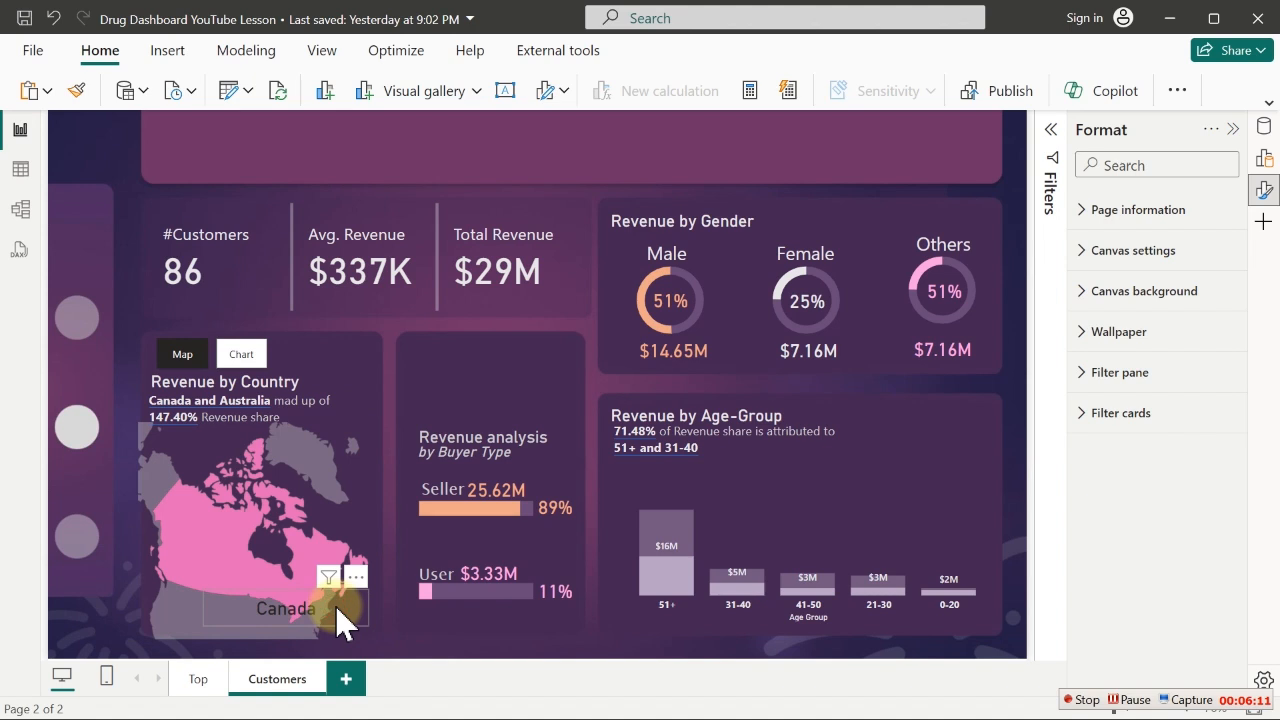
pyautogui.click(335, 605)
pyautogui.moveTo(335, 605); pyautogui.dragTo(250, 462)
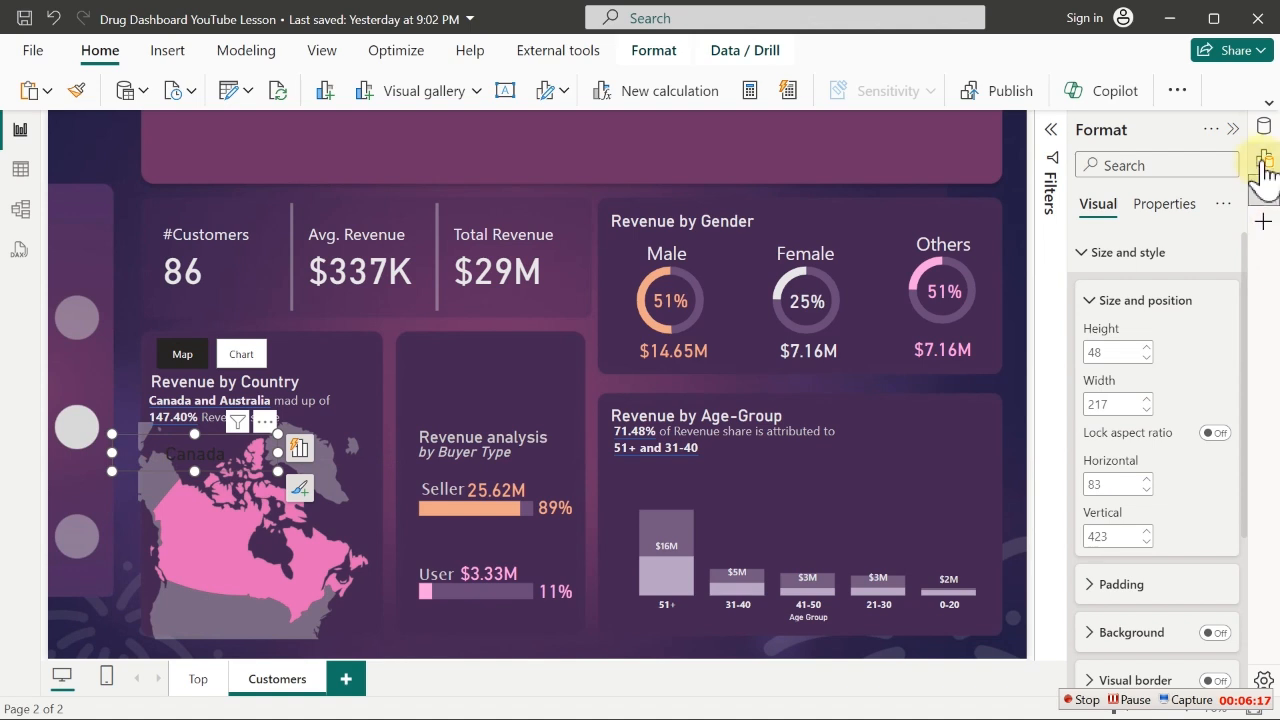
# Set the country card's callout value color to light grey and deselect the card
pyautogui.click(1263, 128)
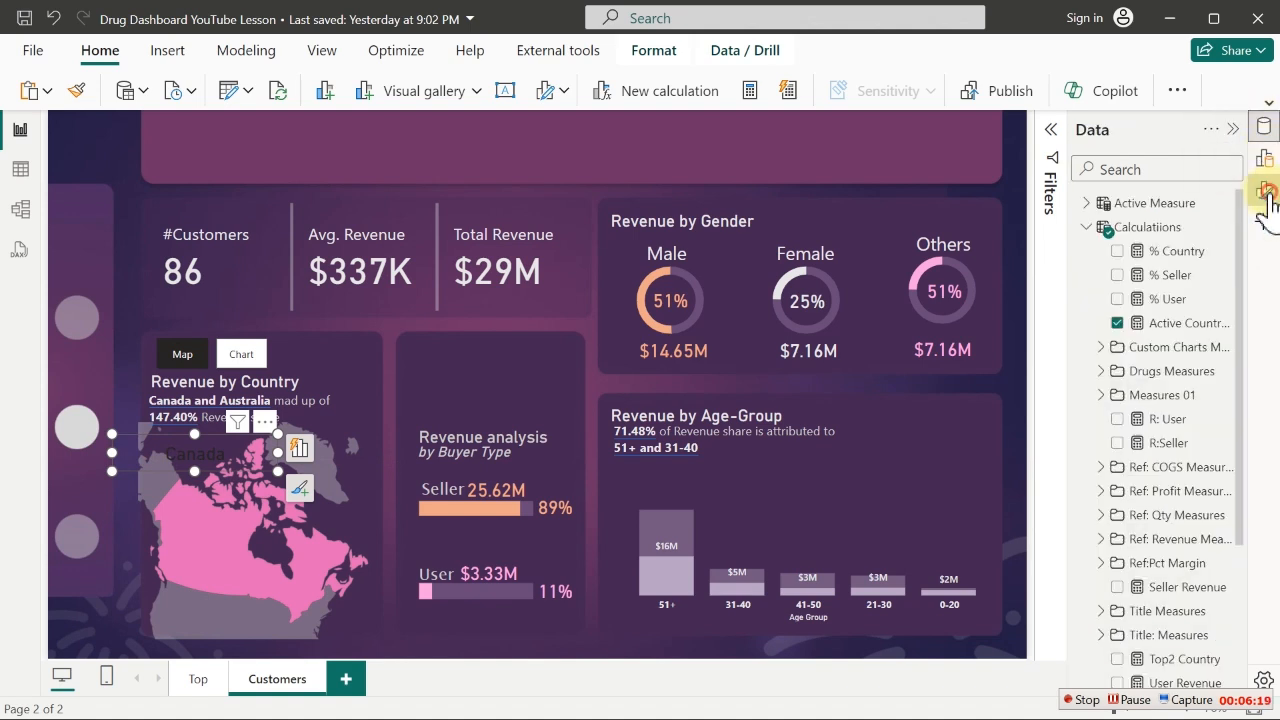
pyautogui.click(1265, 193)
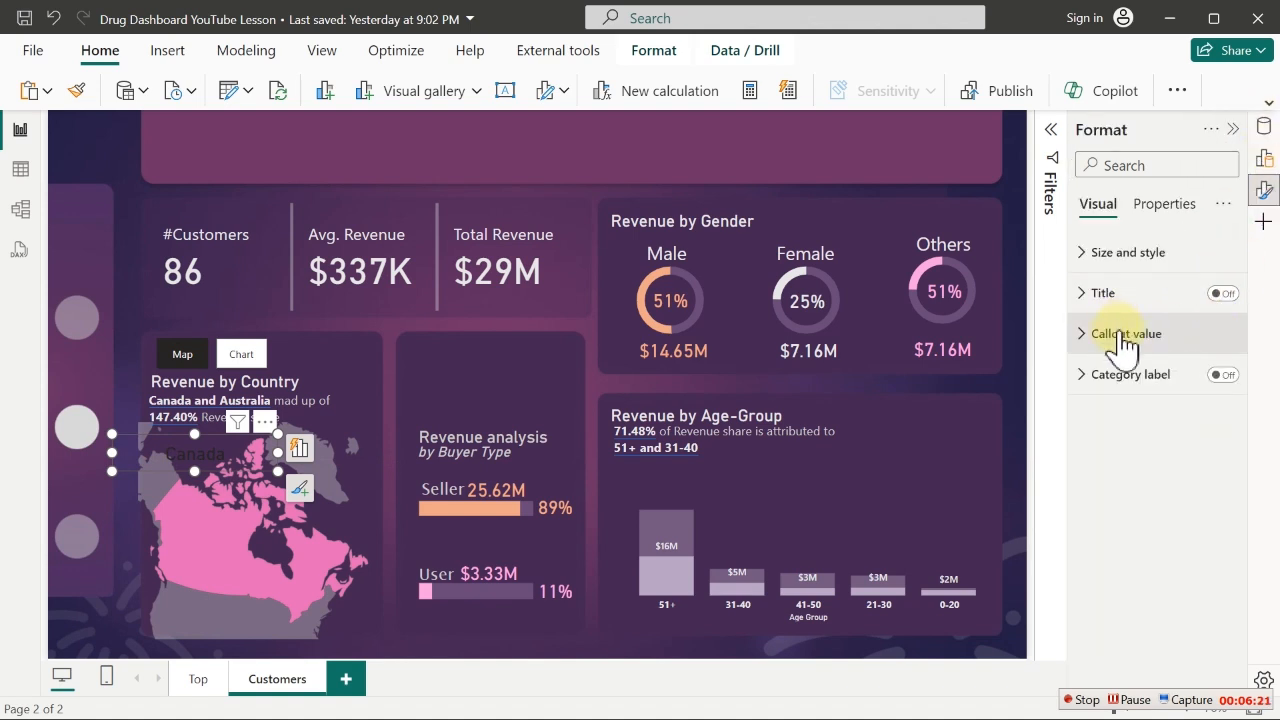
pyautogui.click(1122, 335)
pyautogui.click(1124, 485)
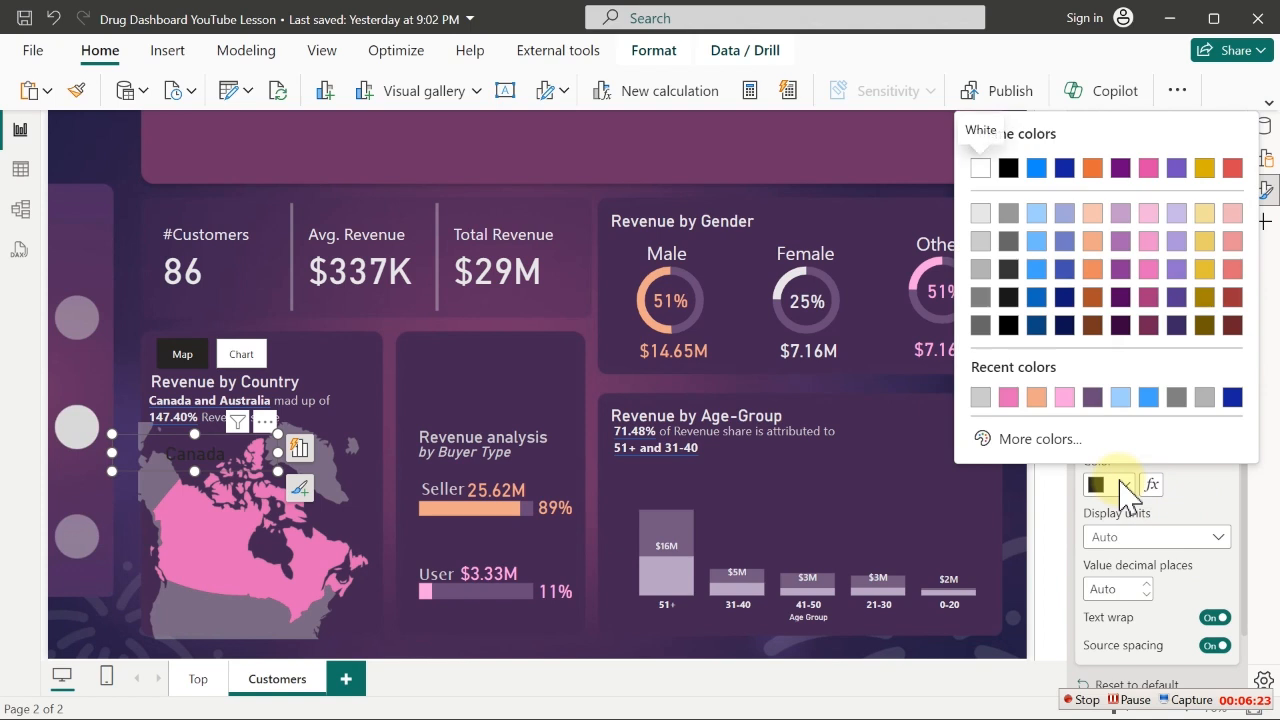
pyautogui.click(980, 213)
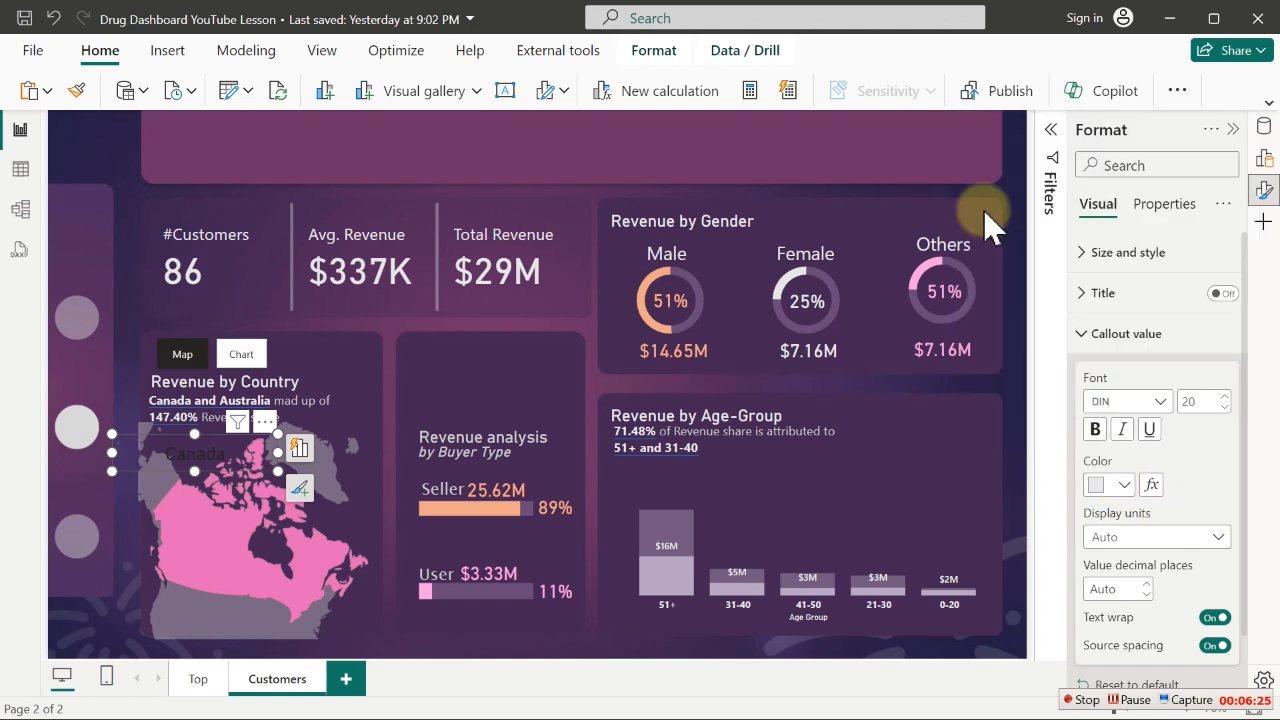
pyautogui.click(86, 160)
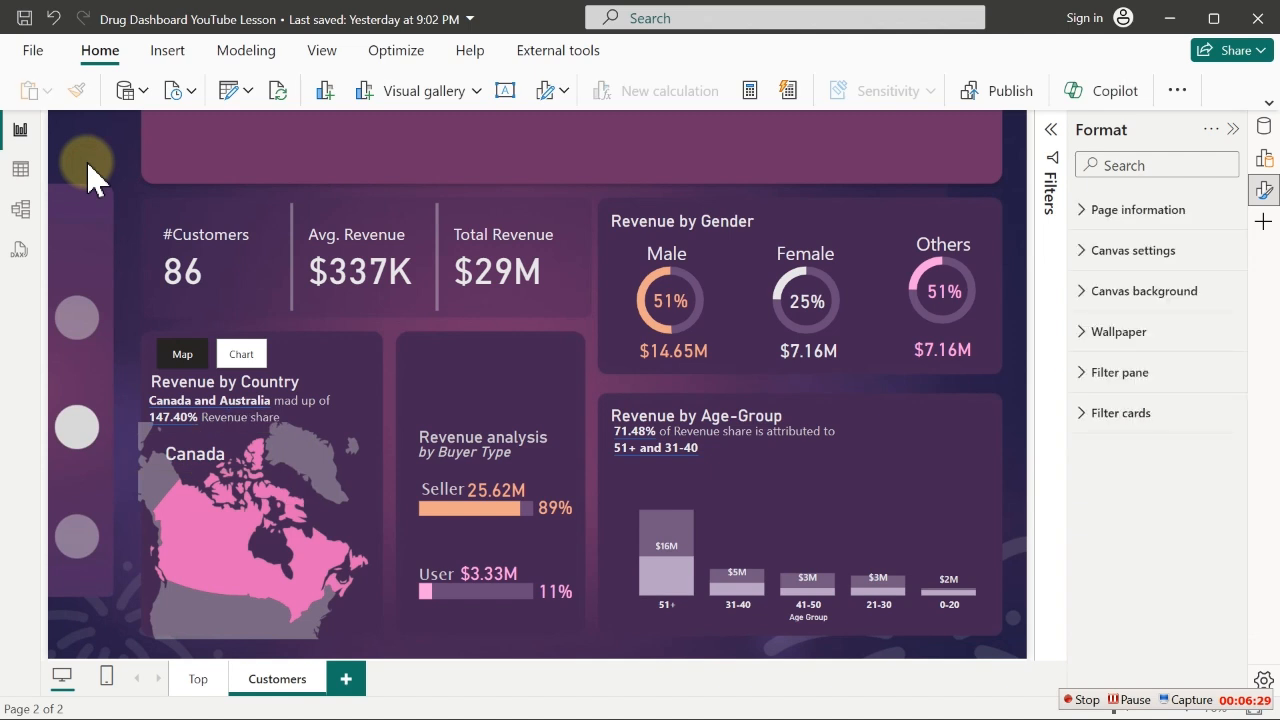
# Deselect Canada on the map, select Australia to test the country card, and inspect the highlighted revenue of the 51+ age group
pyautogui.click(249, 576)
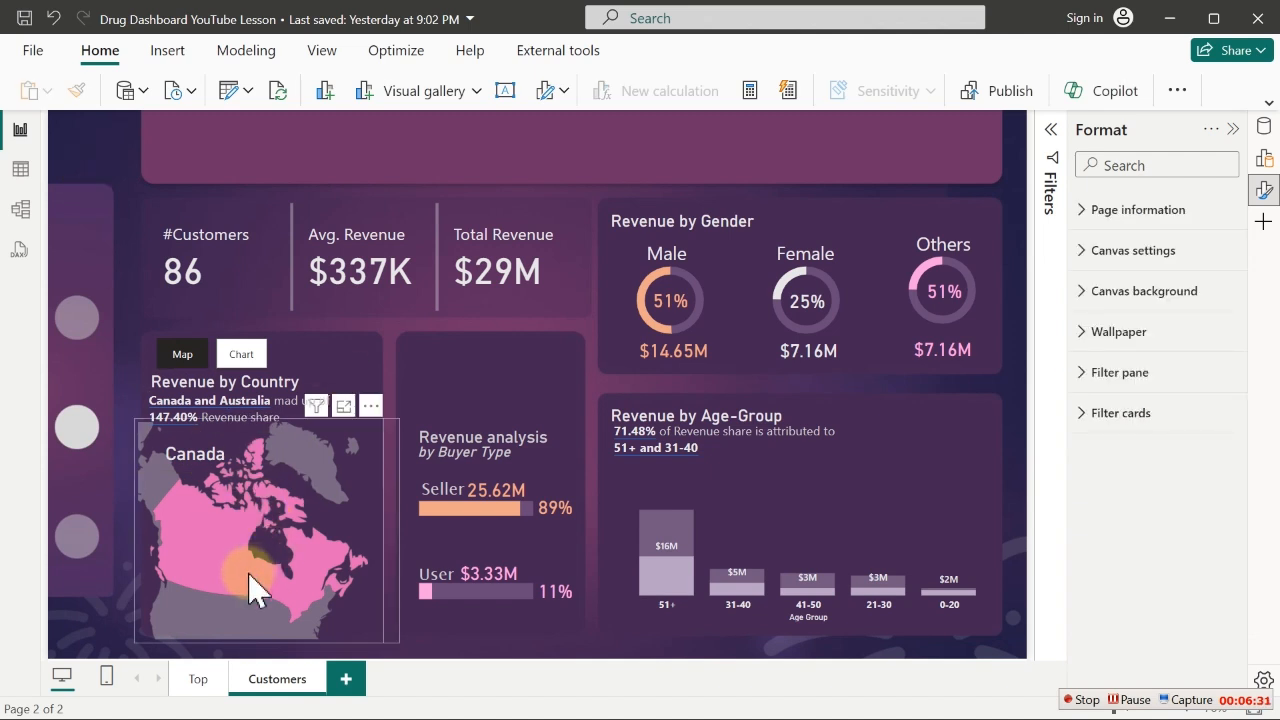
pyautogui.click(206, 606)
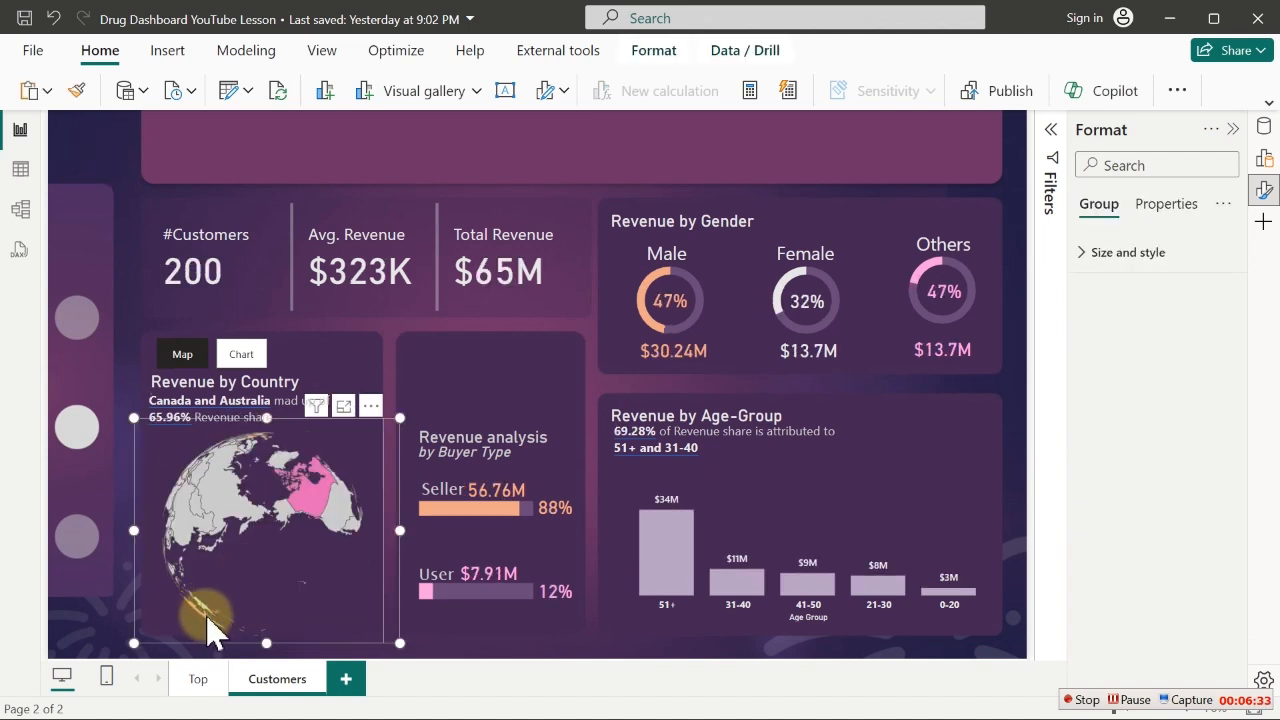
pyautogui.moveTo(208, 622)
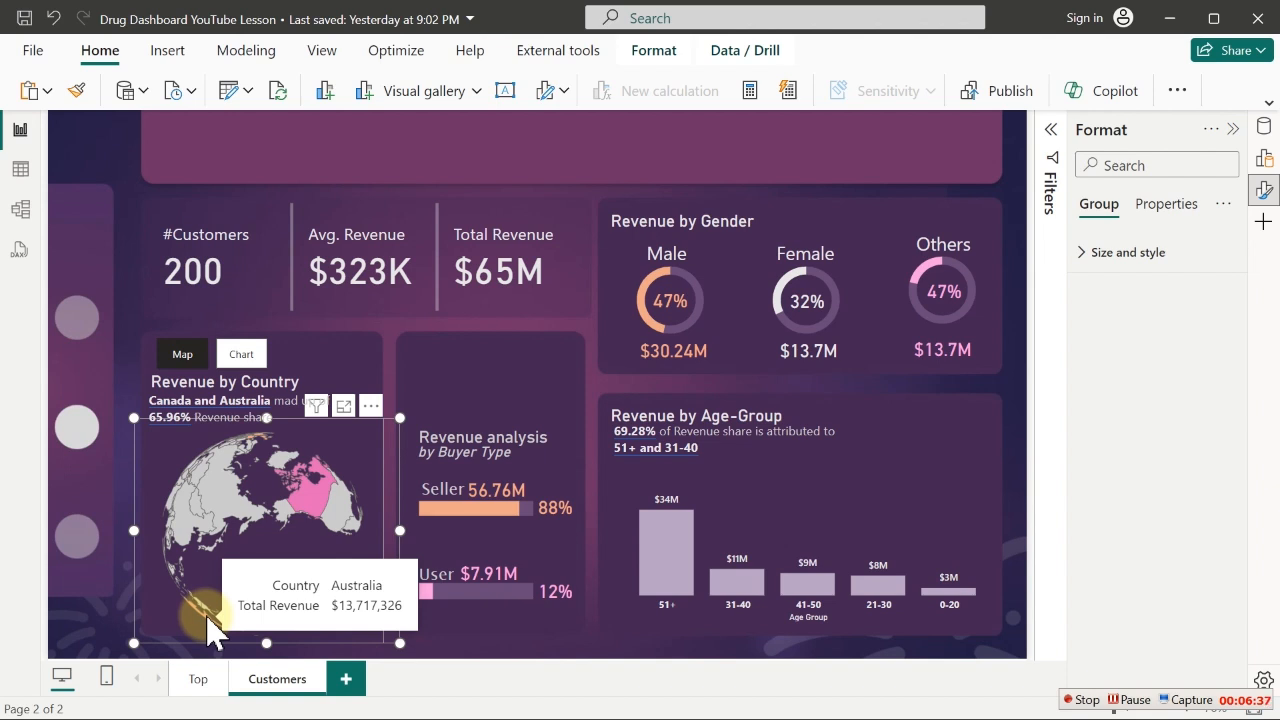
pyautogui.click(208, 622)
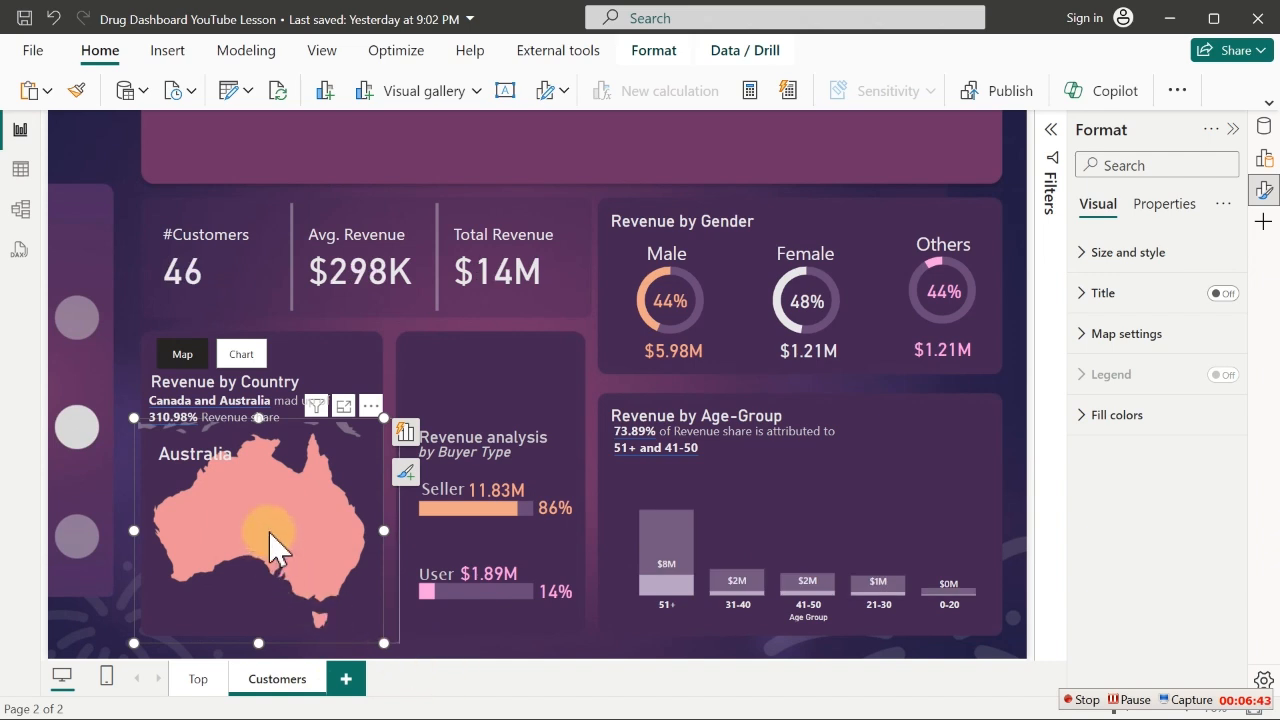
pyautogui.moveTo(273, 545)
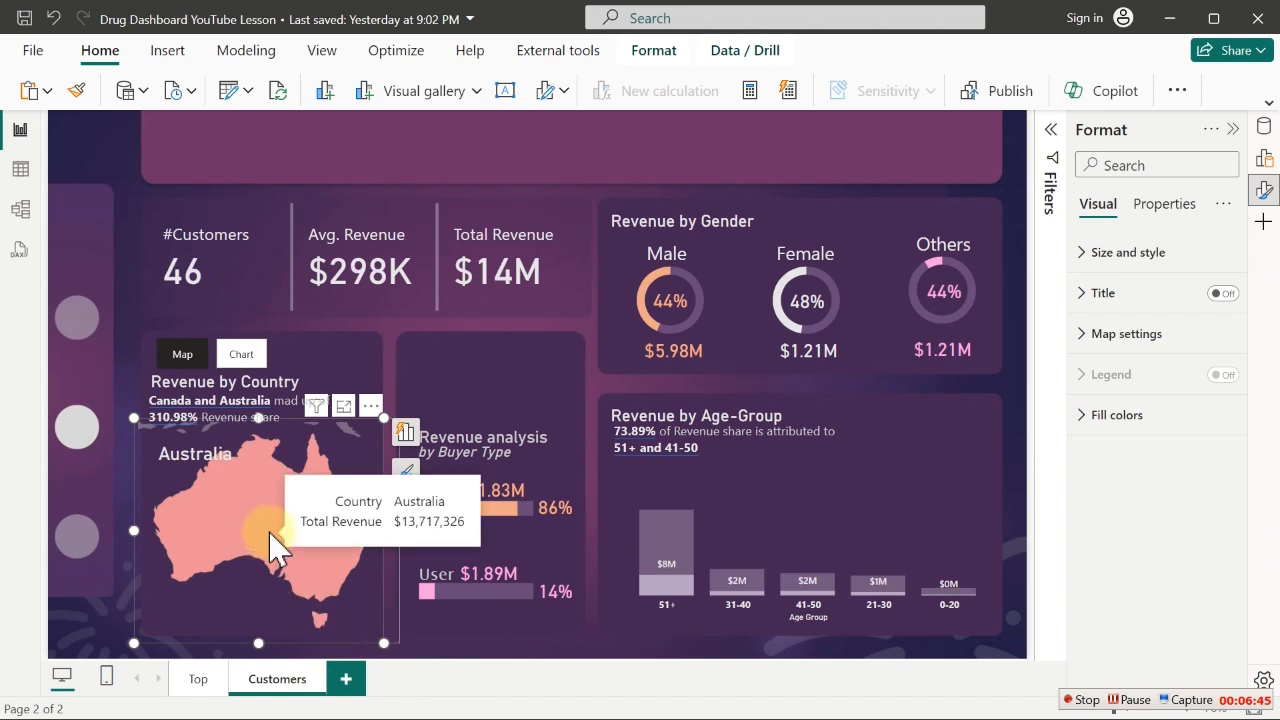
pyautogui.moveTo(672, 553)
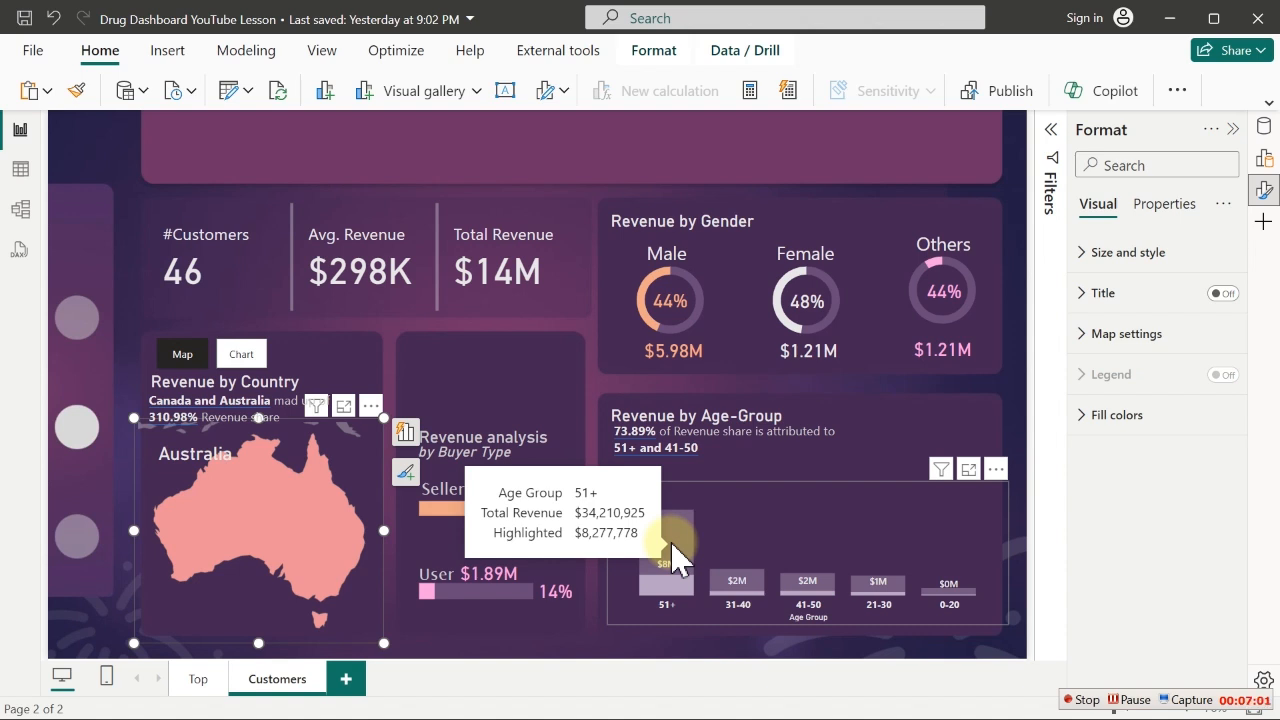
pyautogui.click(491, 146)
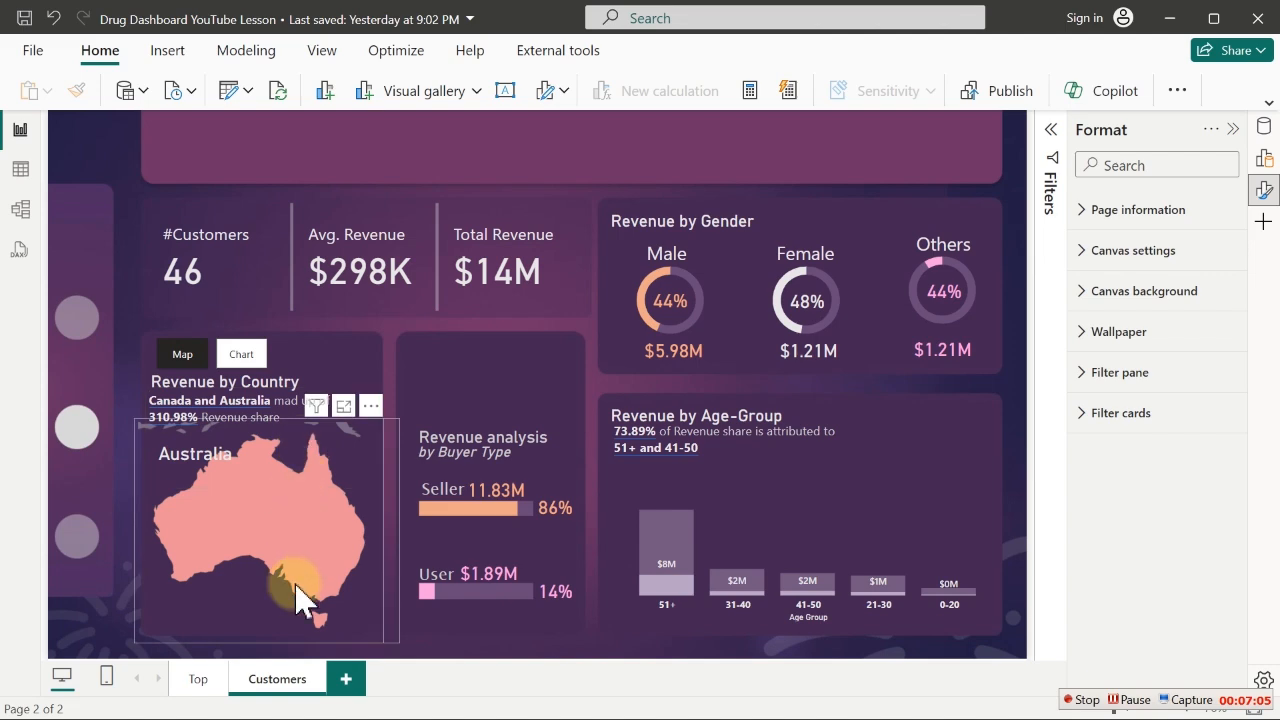
# Switch to the Drug Report in Power BI window and copy the Customer page's report title and "Filter by Year:" text boxes
pyautogui.press('super')
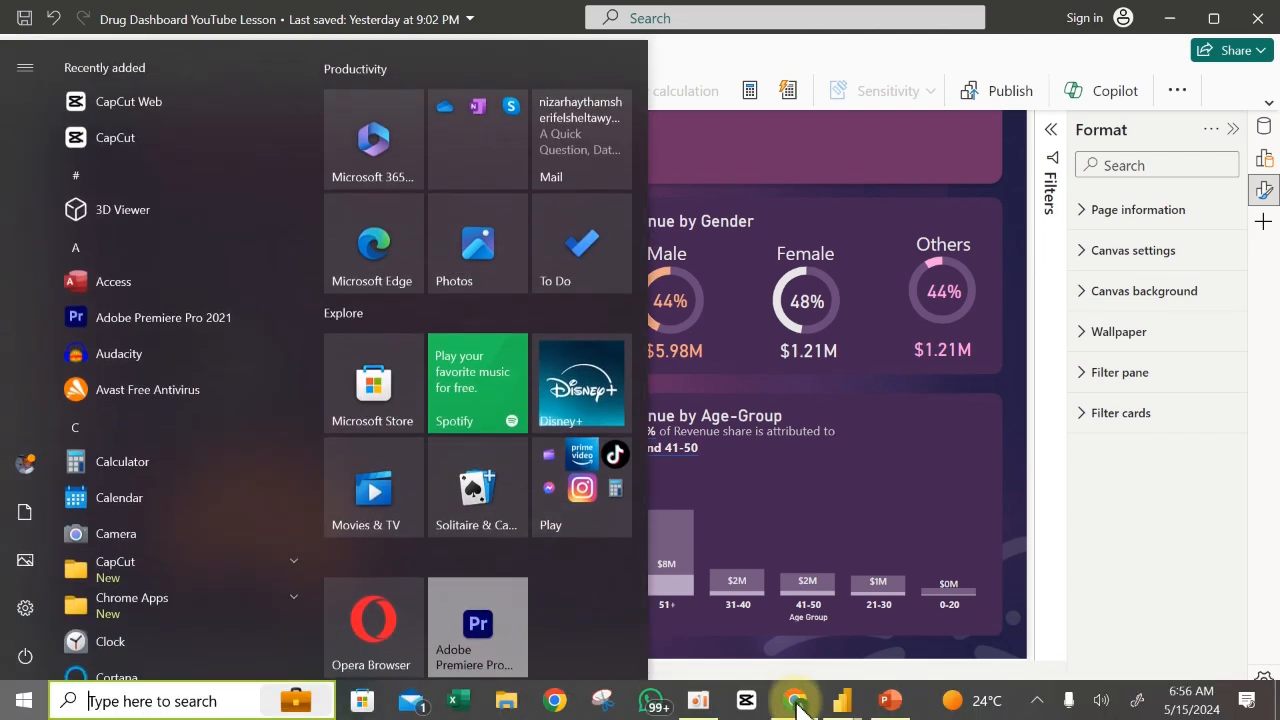
pyautogui.click(891, 660)
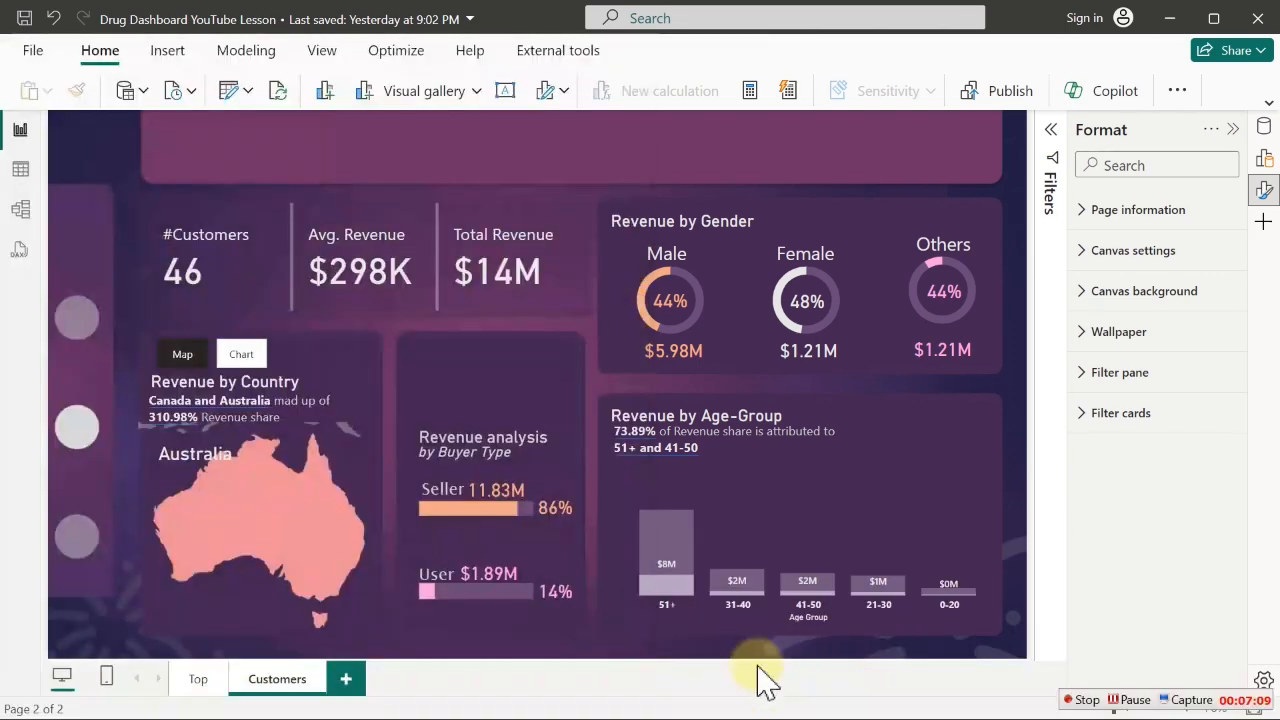
pyautogui.press('super')
pyautogui.moveTo(834, 690)
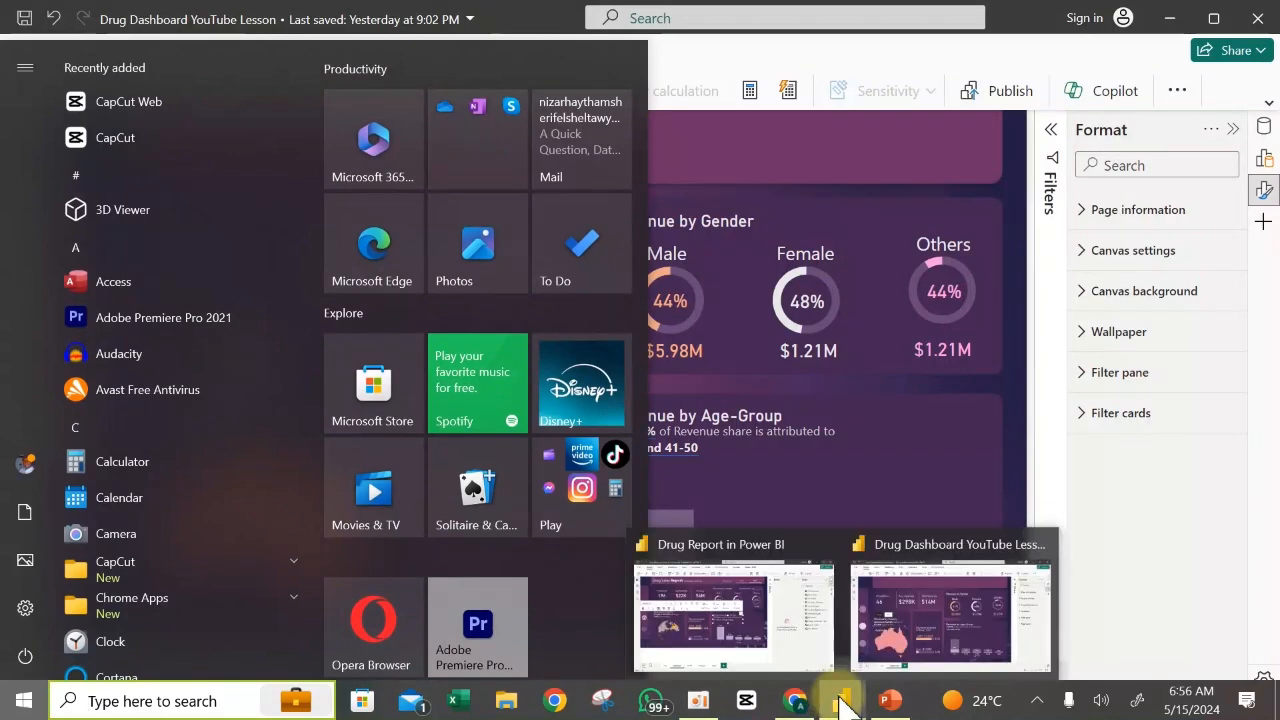
pyautogui.click(757, 635)
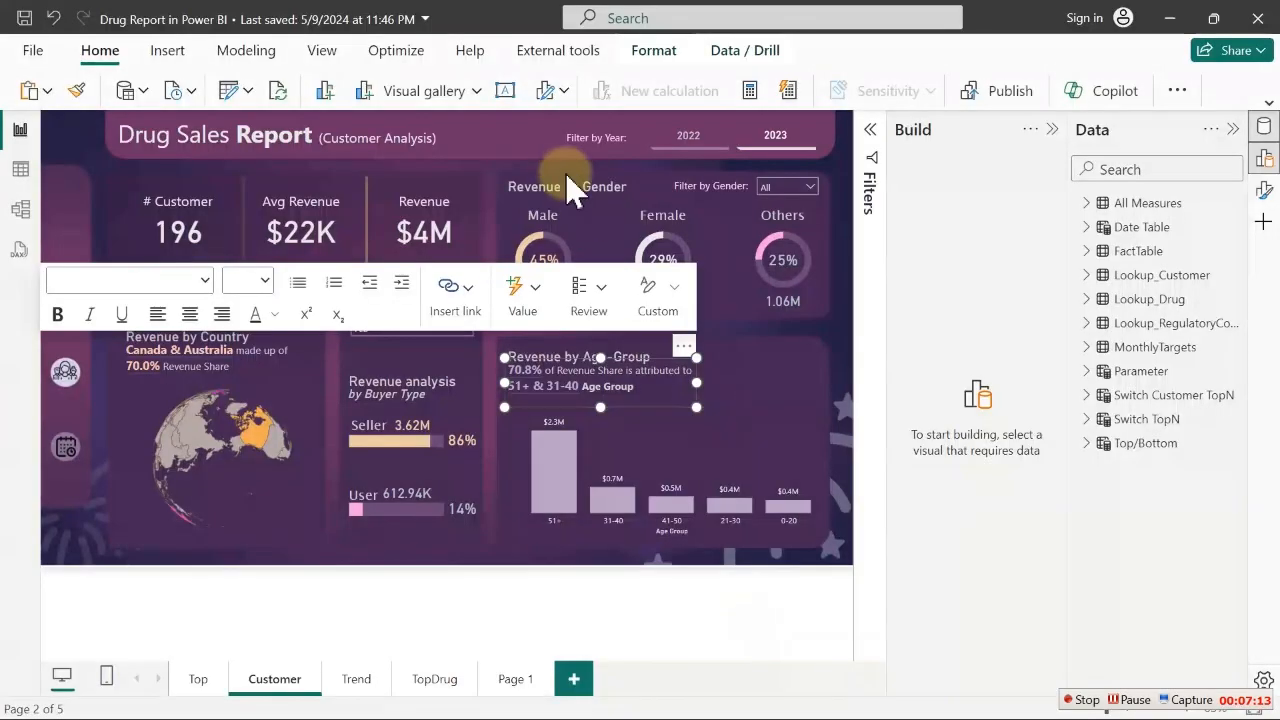
pyautogui.click(497, 152)
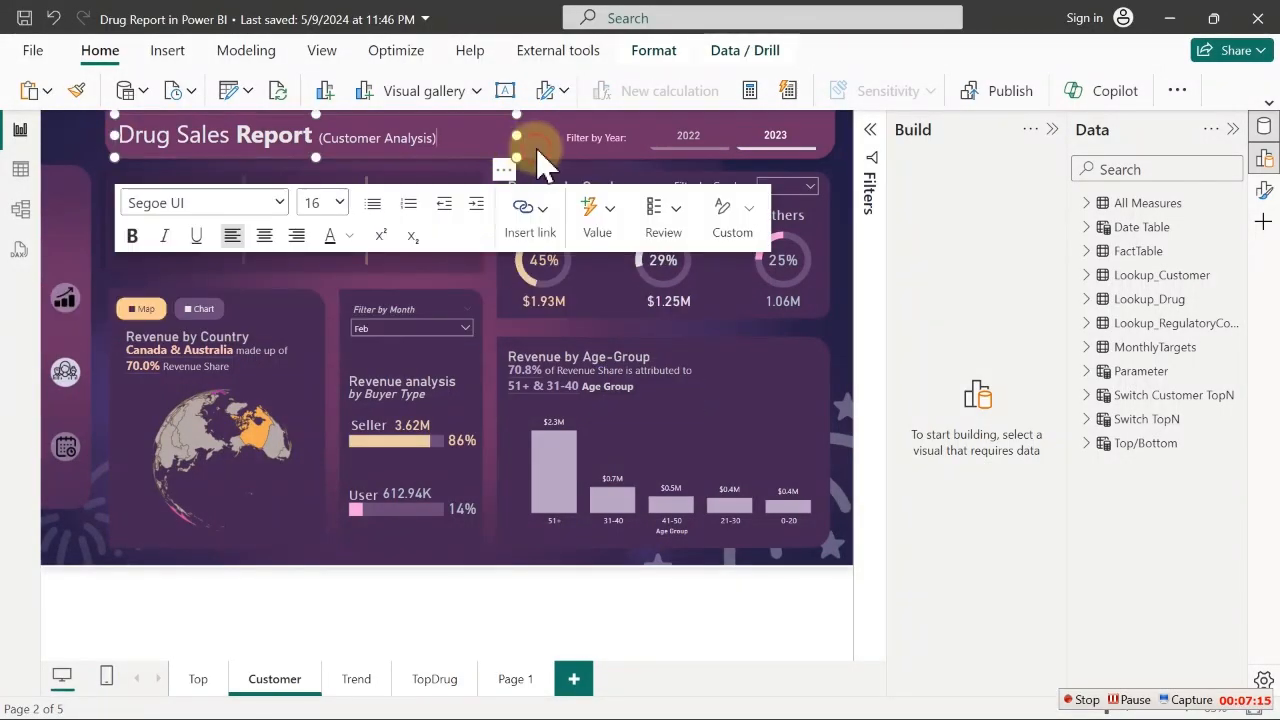
pyautogui.click(589, 141)
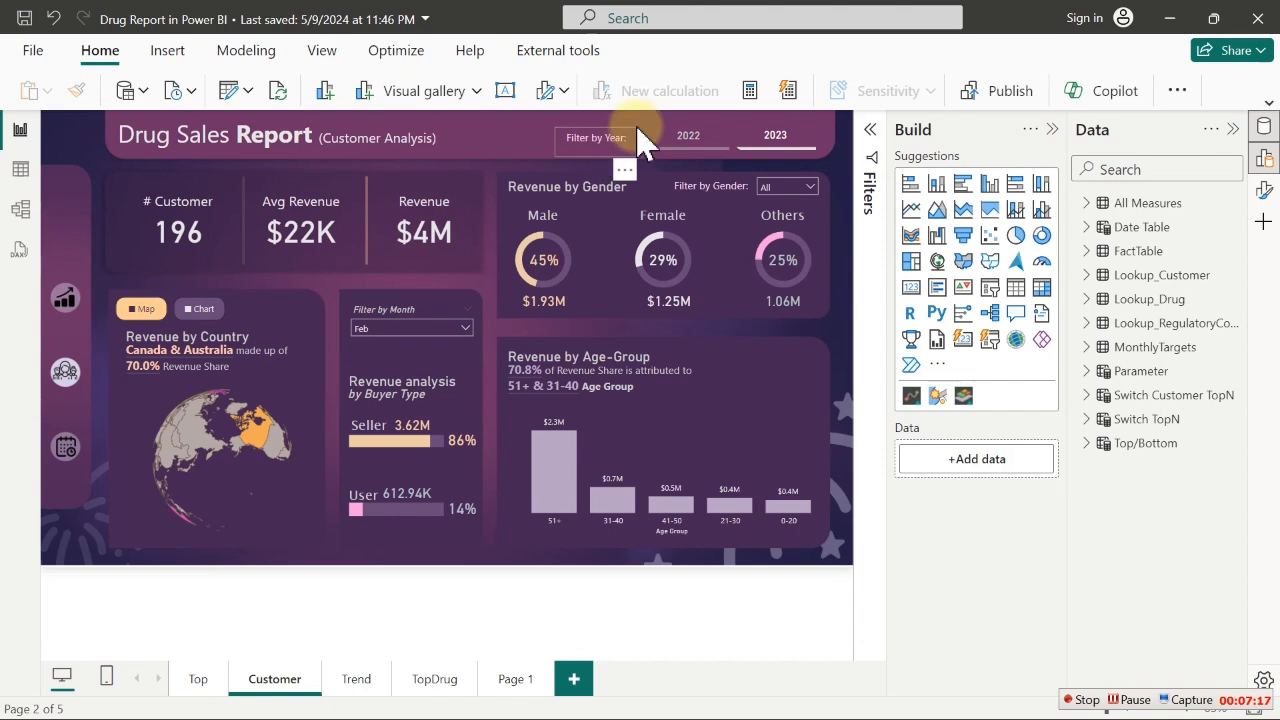
pyautogui.click(625, 130)
pyautogui.click(623, 130)
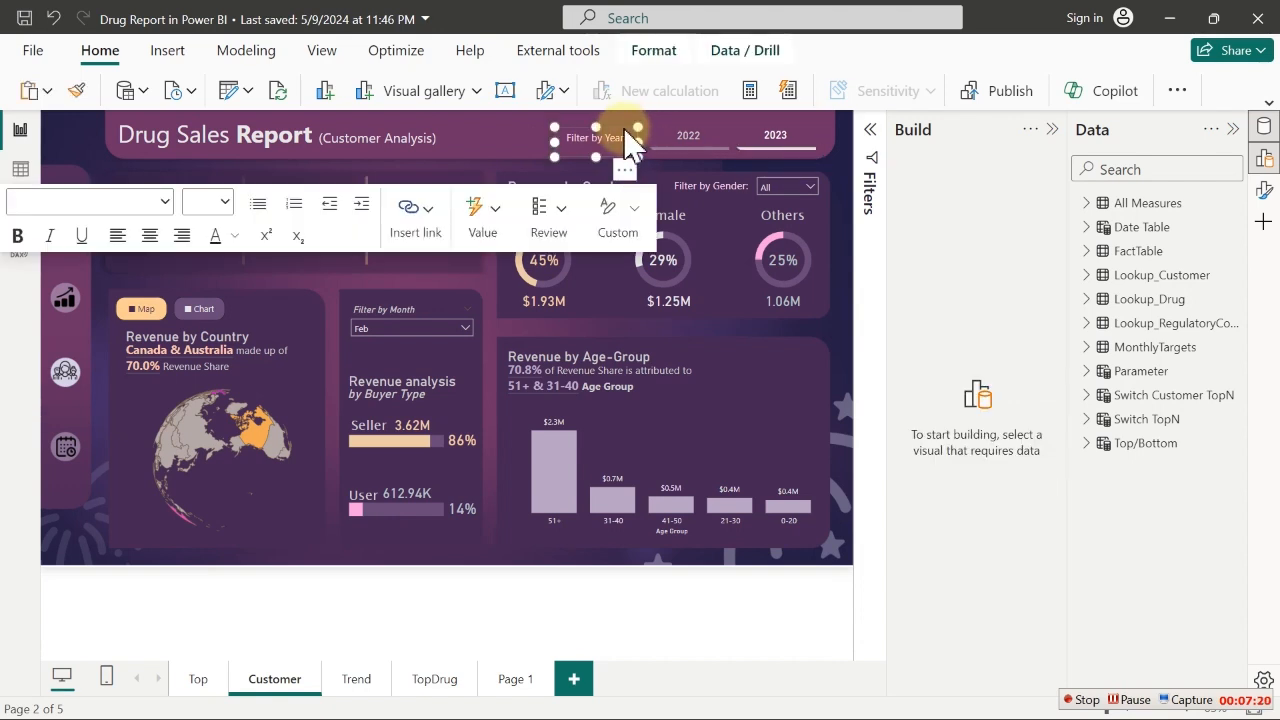
pyautogui.keyDown('ctrl'); pyautogui.click(467, 113); pyautogui.keyUp('ctrl')
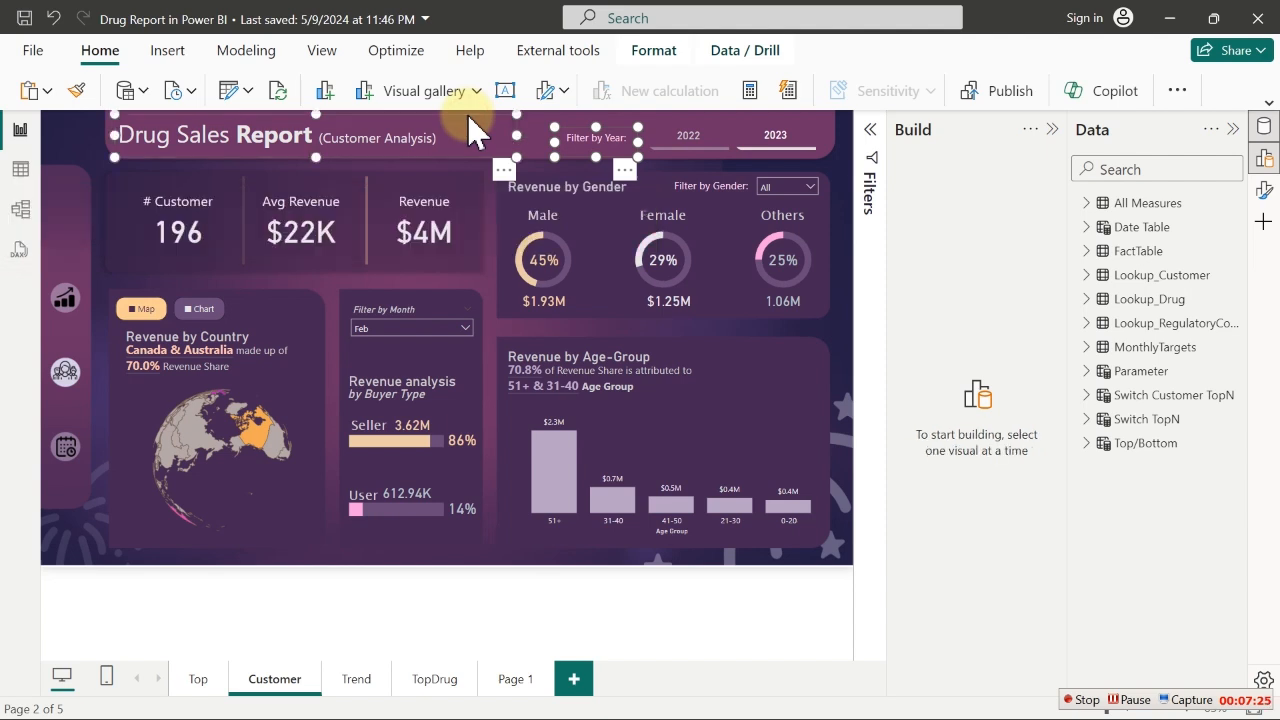
# Return to the Drug Dashboard YouTube Lesson window, paste both text boxes into the Customers header and shift the title slightly right
pyautogui.click(1171, 17)
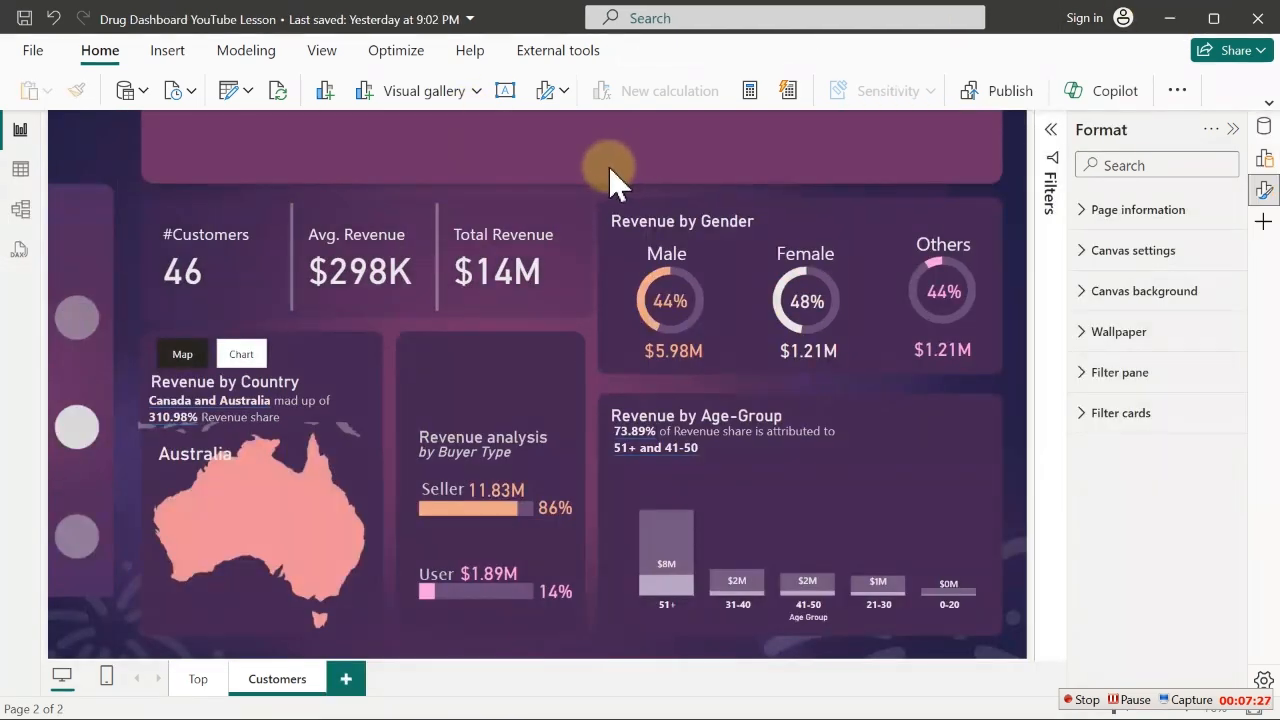
pyautogui.hotkey('ctrl', 'v')
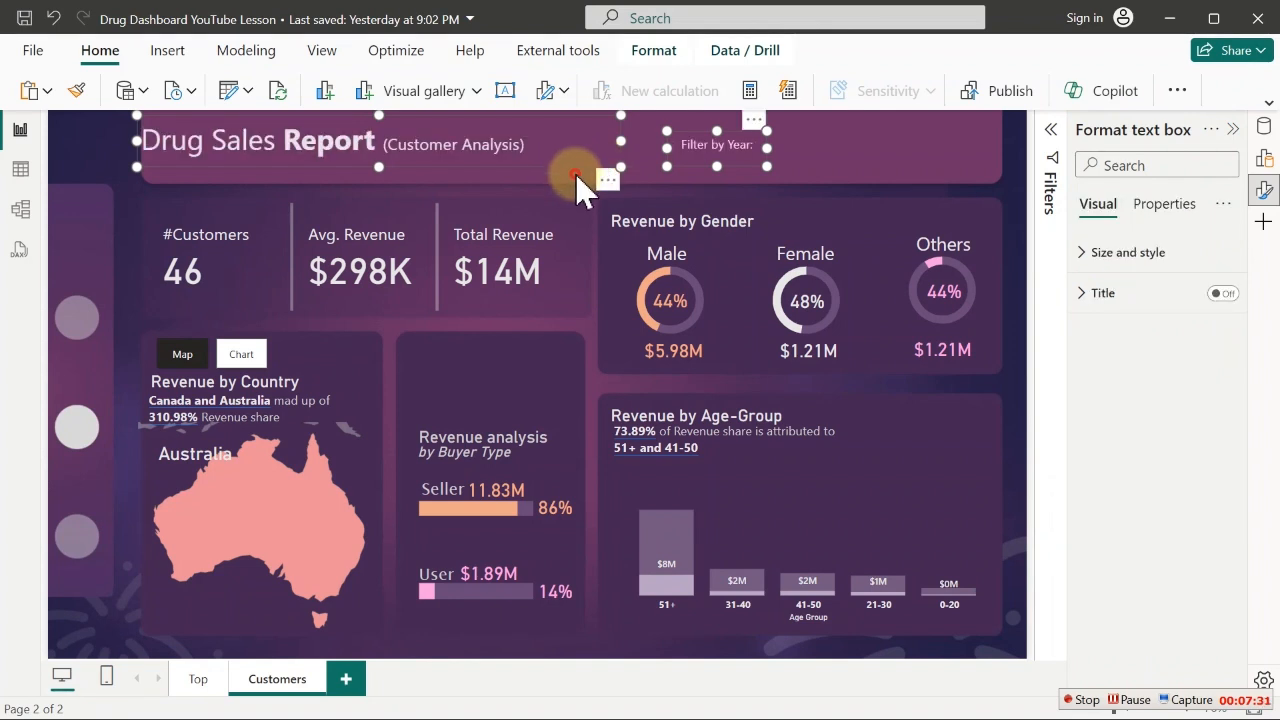
pyautogui.click(575, 174)
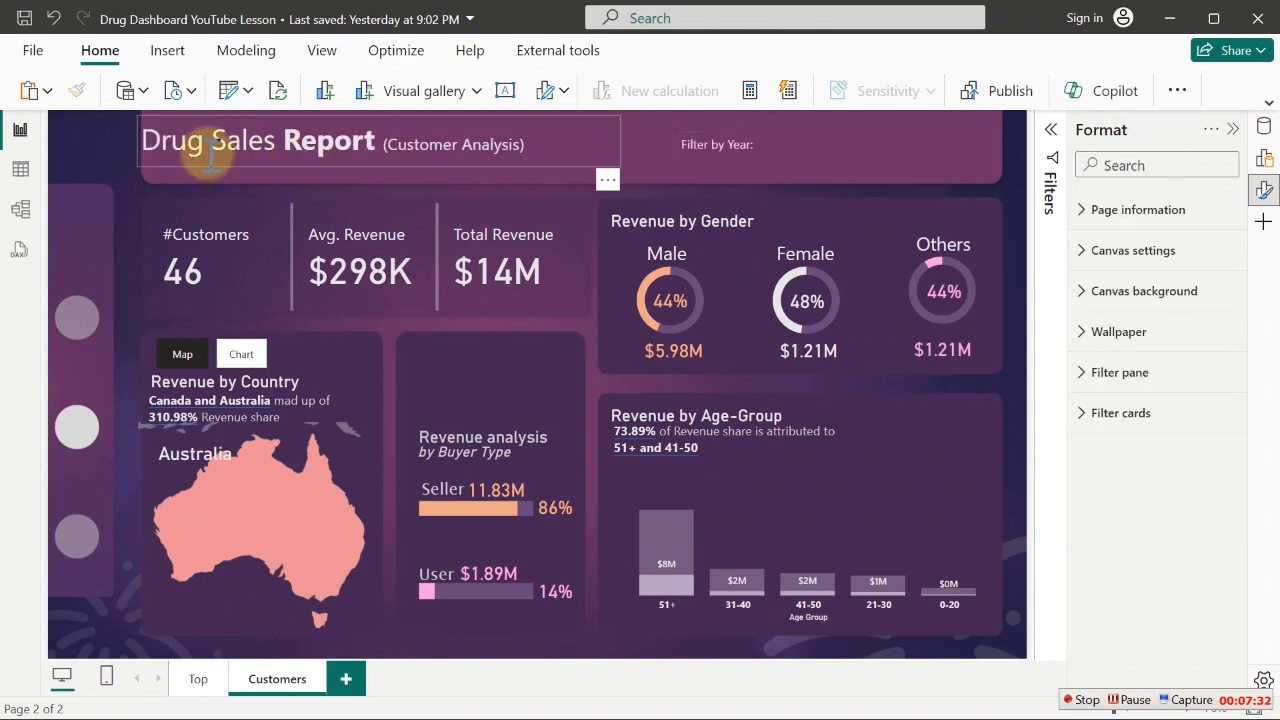
pyautogui.click(131, 145)
pyautogui.moveTo(137, 143); pyautogui.dragTo(157, 142)
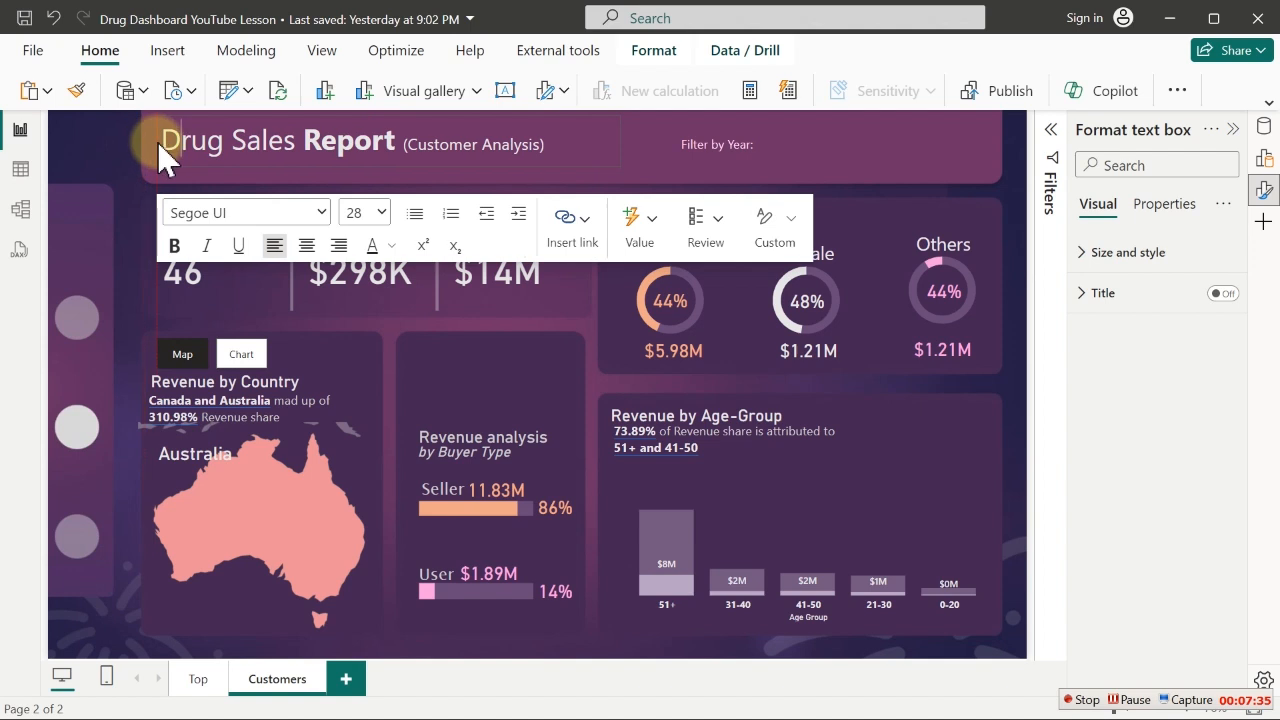
pyautogui.click(80, 158)
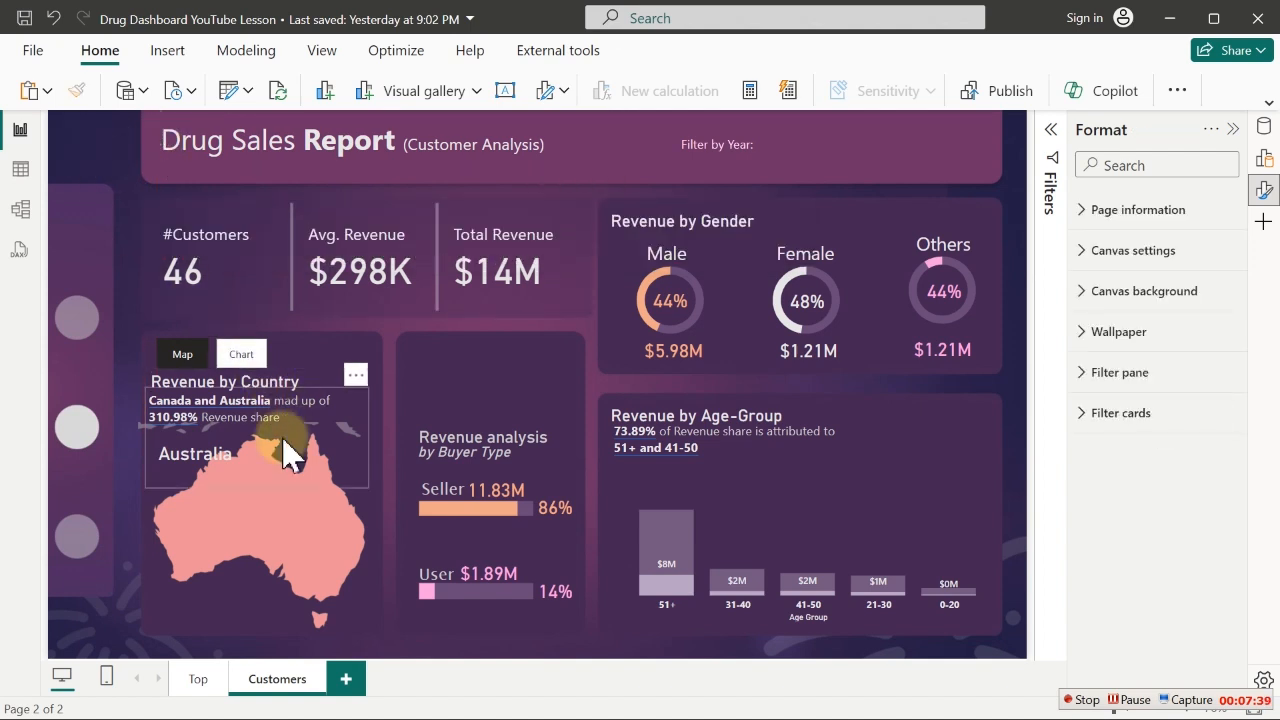
# Clear the Australia selection on the map and switch the Revenue by Country visual to the Chart view
pyautogui.click(310, 560)
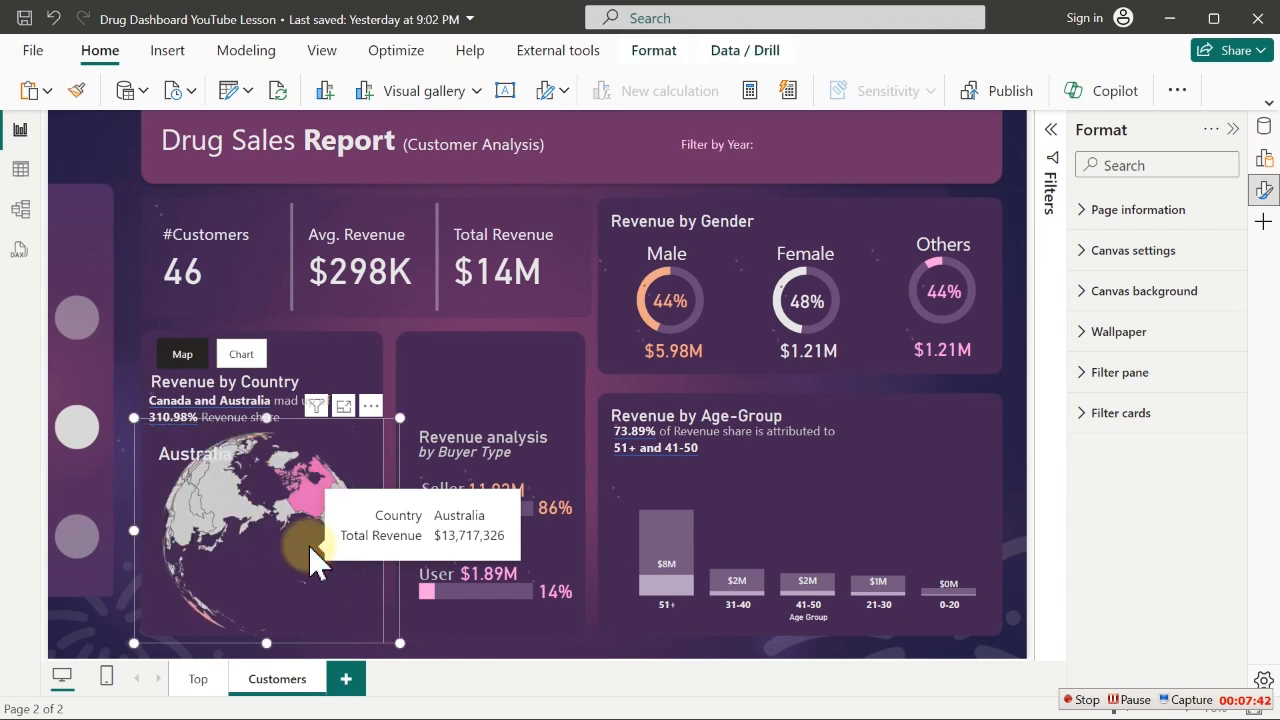
pyautogui.click(238, 355)
pyautogui.keyDown('ctrl'); pyautogui.click(239, 356); pyautogui.keyUp('ctrl')
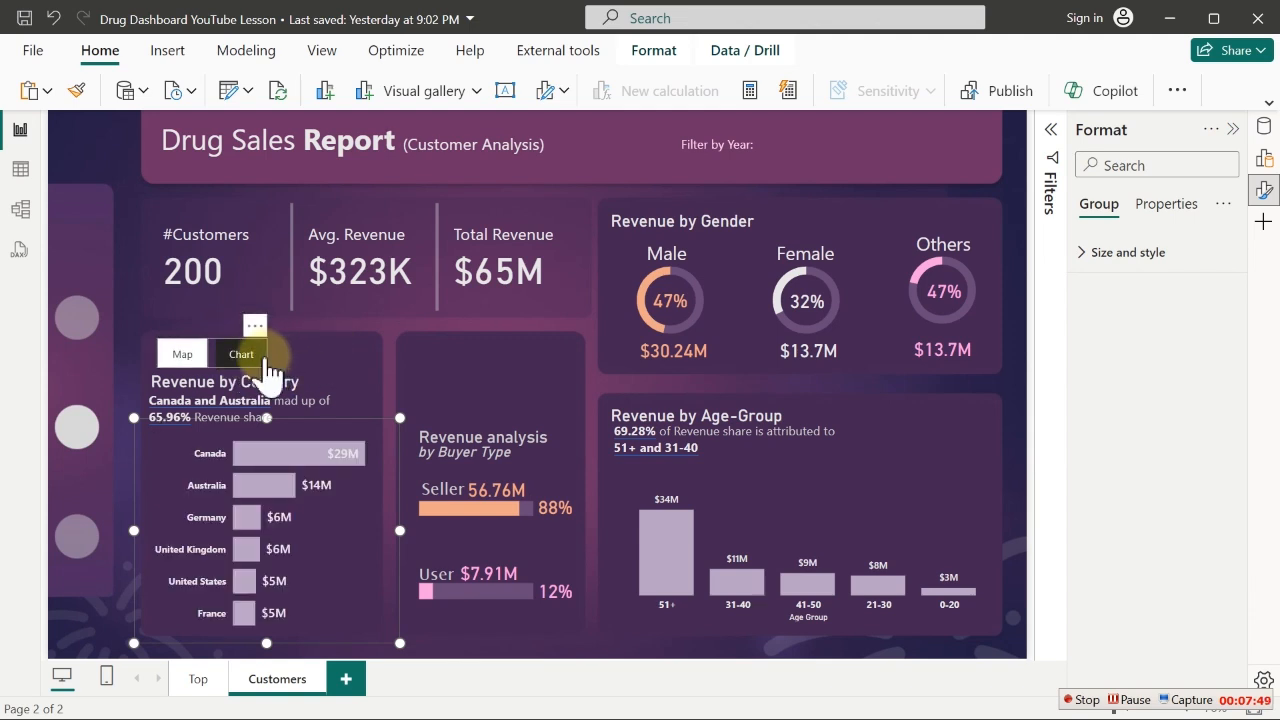
# Set the Map/Chart bookmark navigator's default-state fill color to the muted dark purple from the recent colors
pyautogui.click(212, 350)
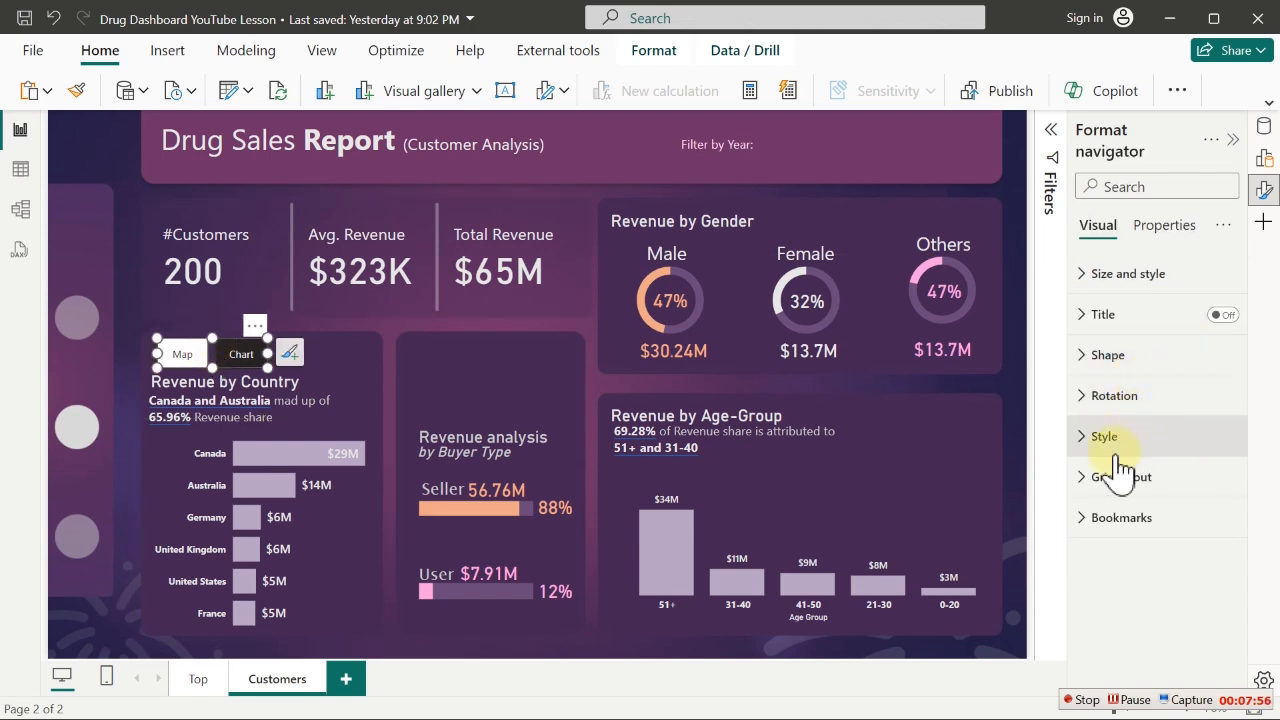
pyautogui.click(1108, 360)
pyautogui.click(1108, 362)
pyautogui.click(1106, 440)
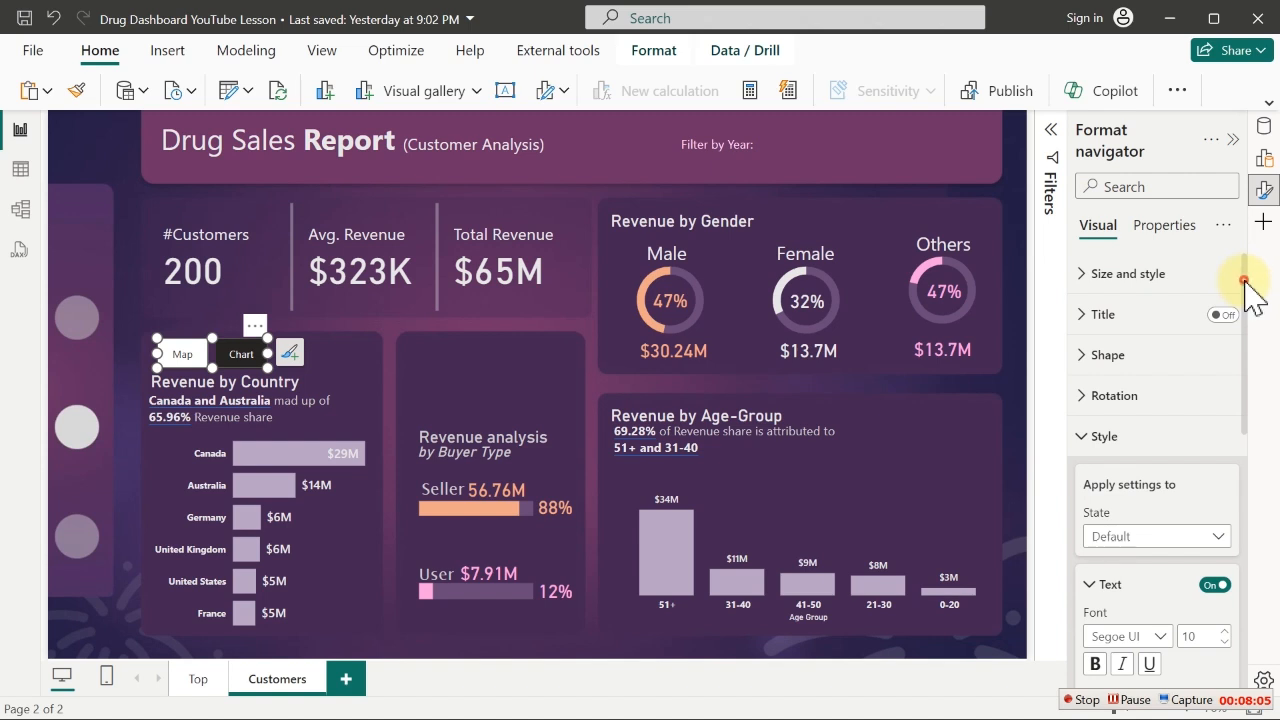
pyautogui.moveTo(1249, 277); pyautogui.dragTo(1262, 535)
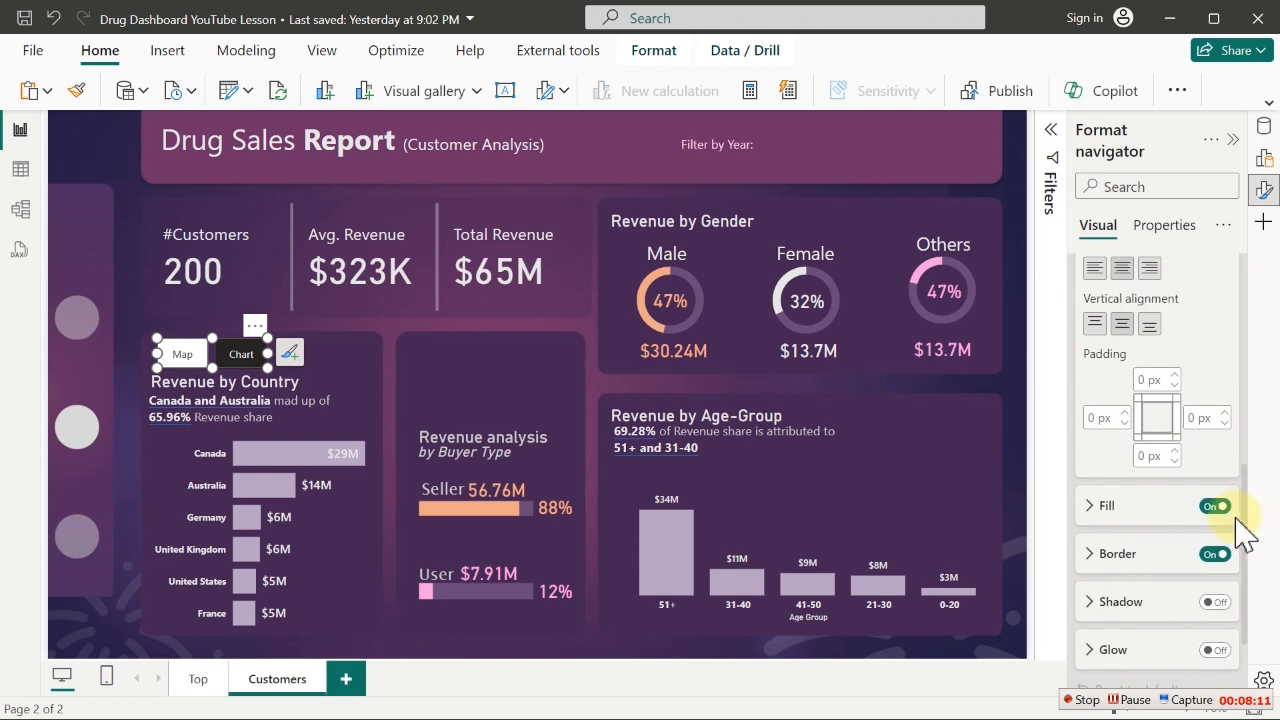
pyautogui.click(1220, 507)
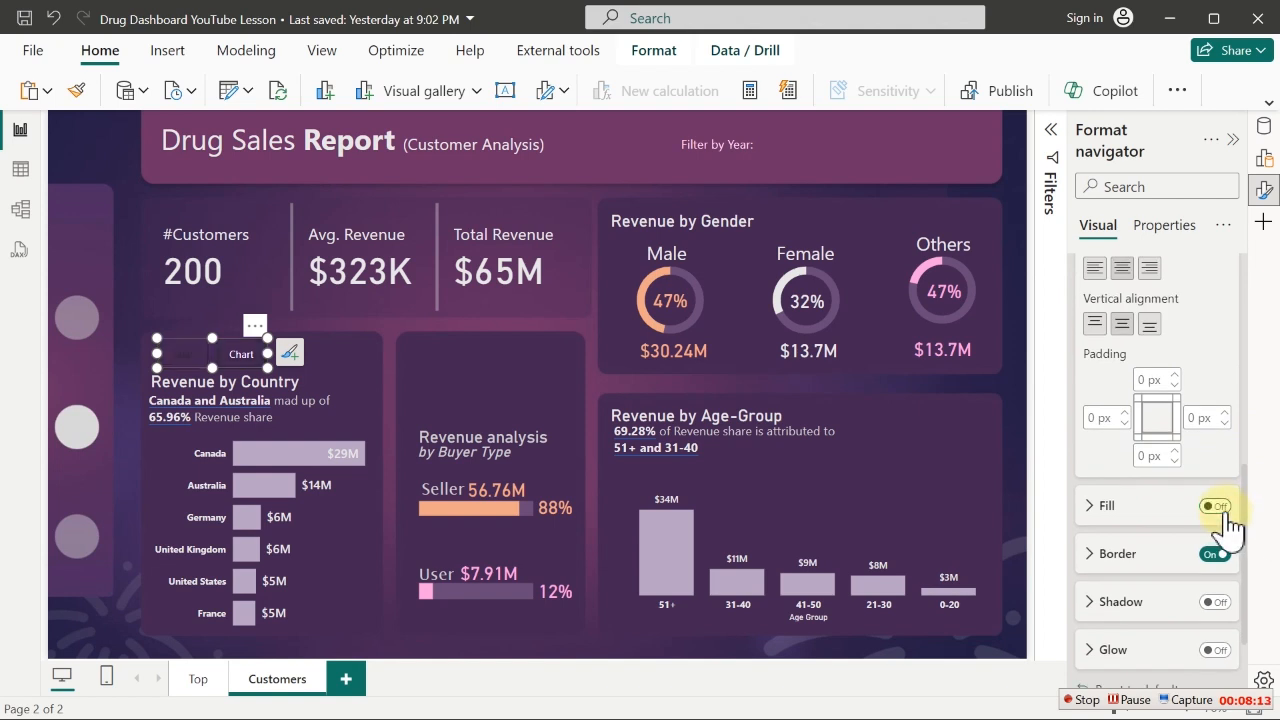
pyautogui.click(1221, 509)
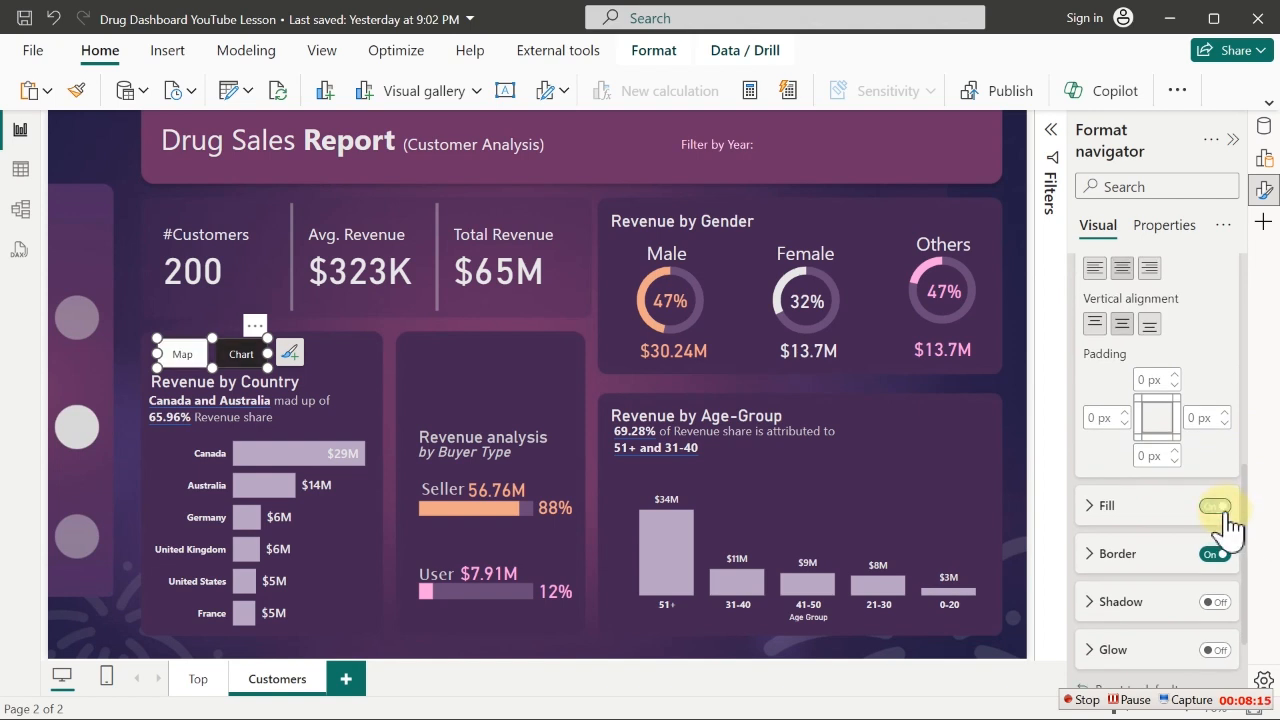
pyautogui.click(1106, 510)
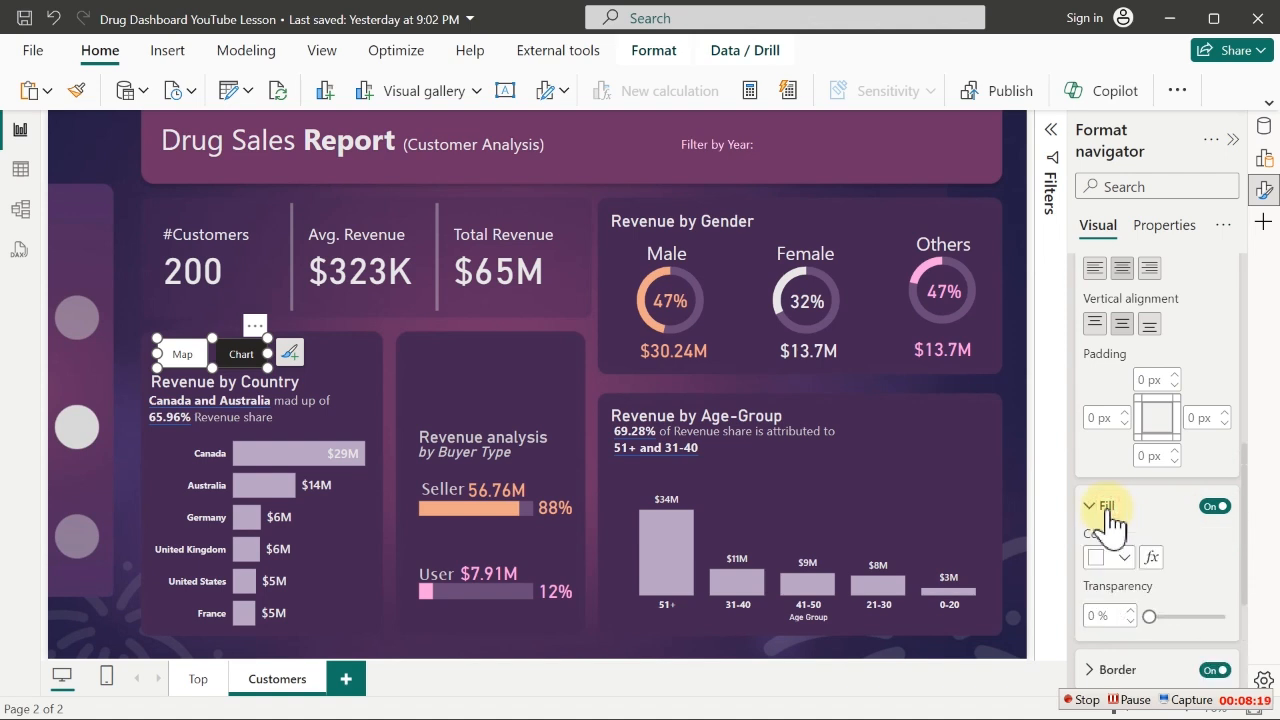
pyautogui.click(1112, 558)
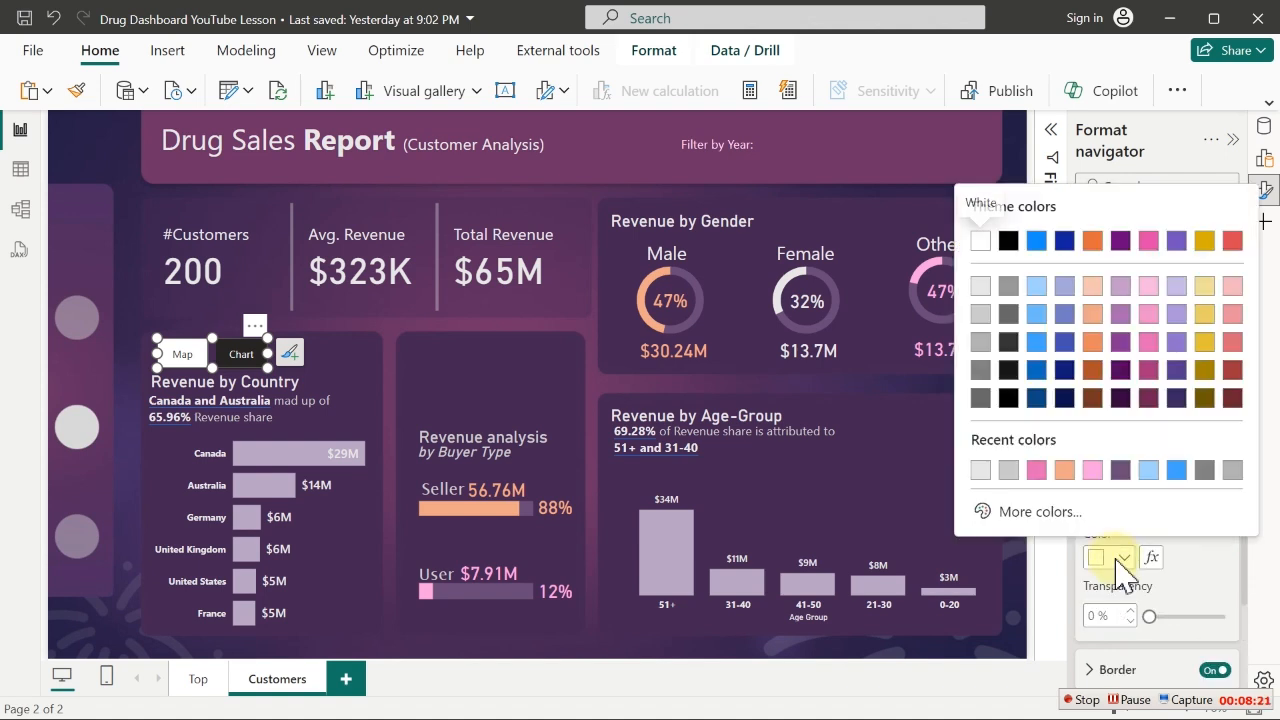
pyautogui.click(1120, 470)
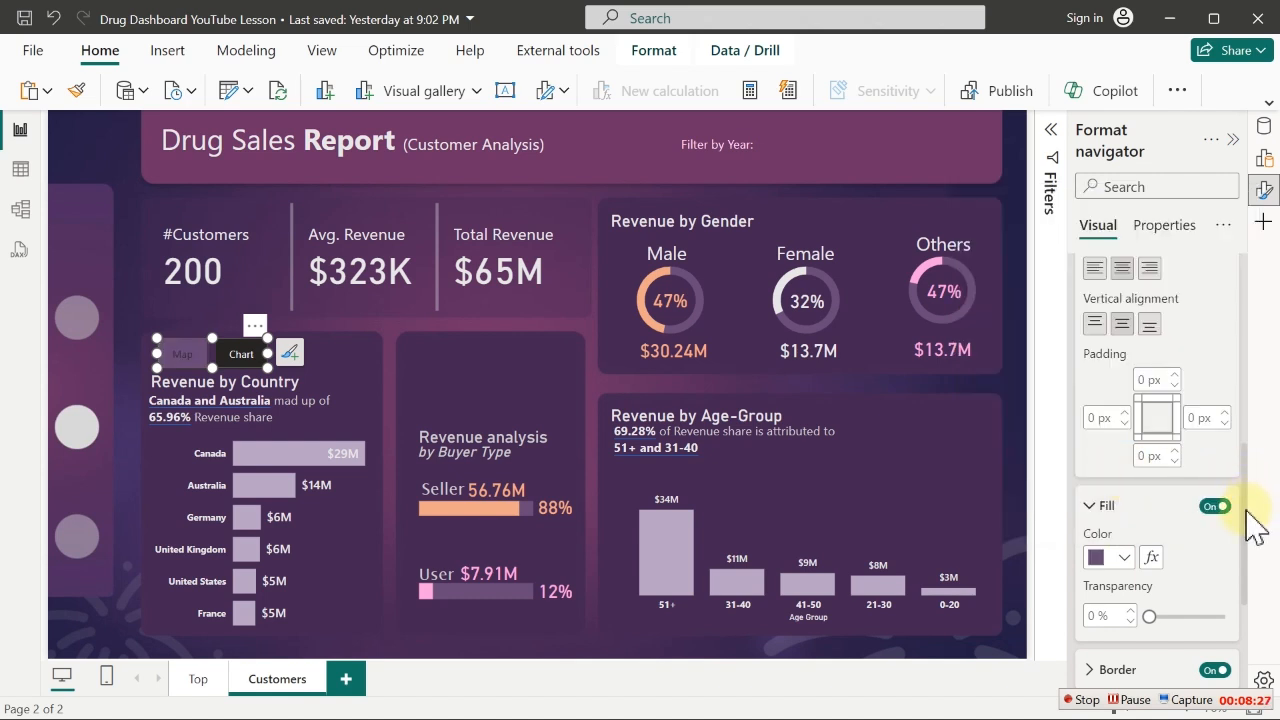
# Set the bookmark navigator's default-state font color to light grey
pyautogui.moveTo(1247, 503); pyautogui.dragTo(1239, 415)
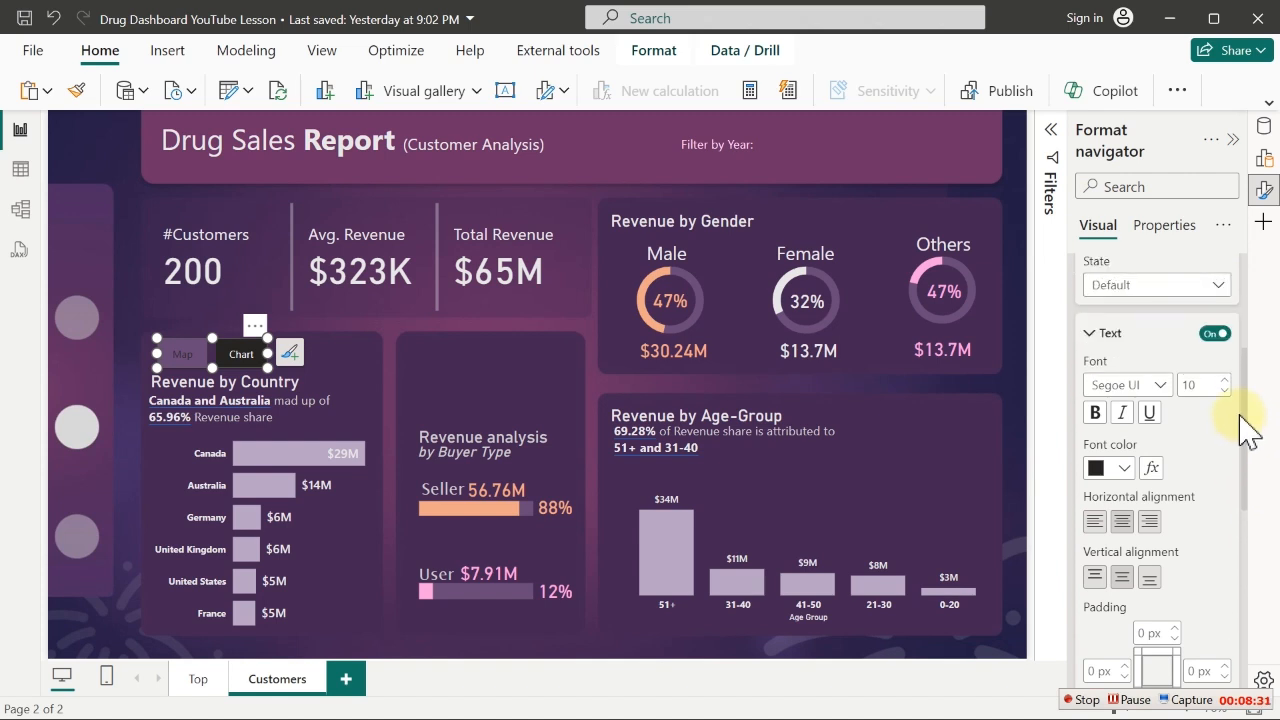
pyautogui.click(1122, 468)
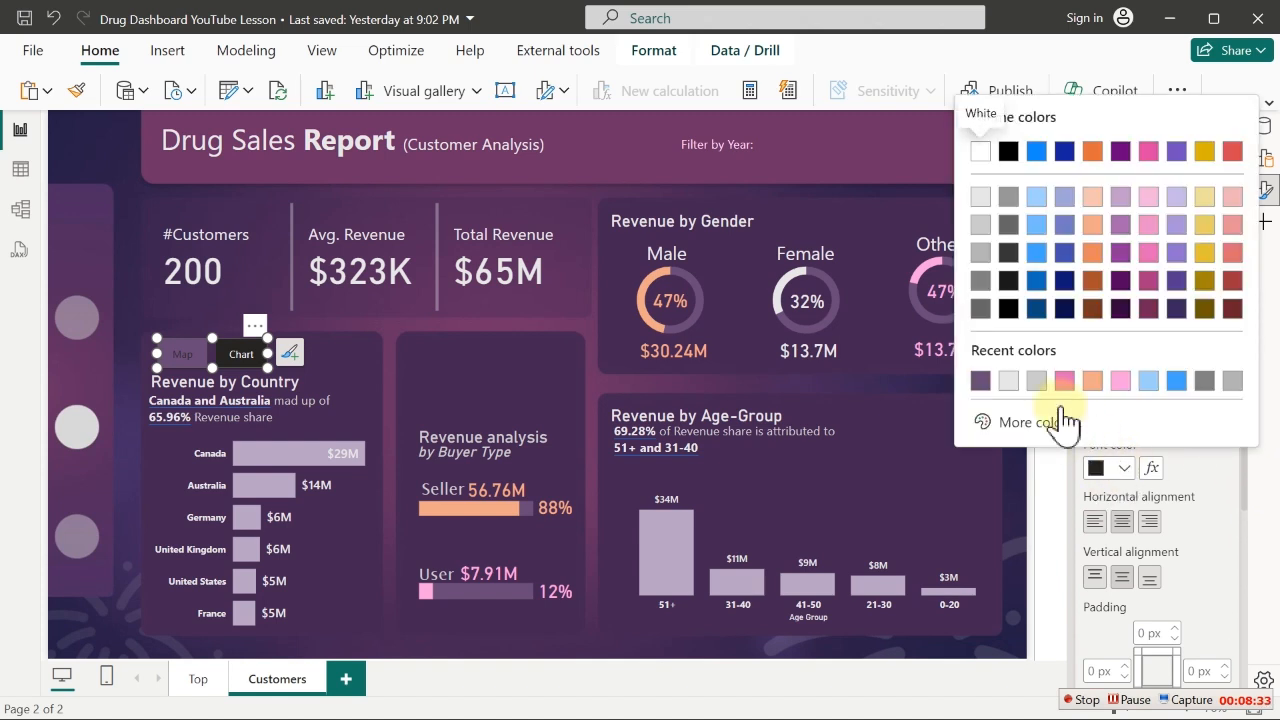
pyautogui.click(1009, 380)
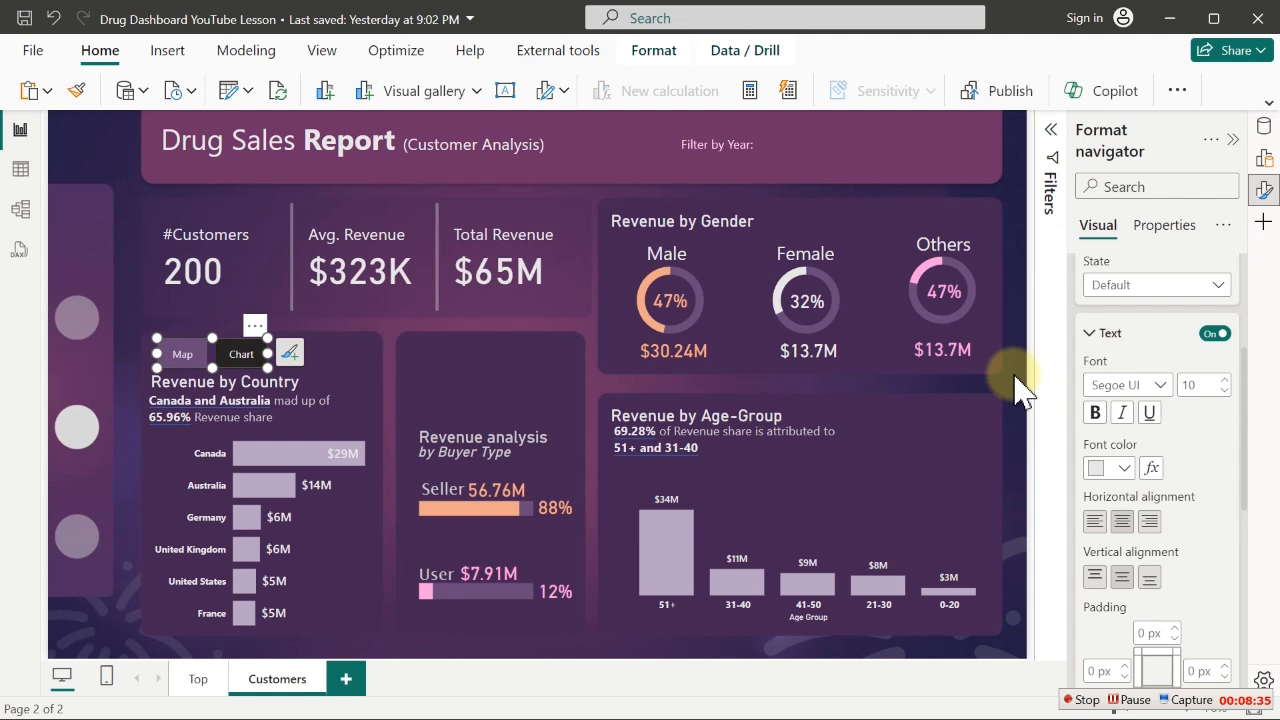
# Set the Map/Chart bookmark navigator's selected-state fill color to the lightest lavender purple from the theme colors
pyautogui.scroll(1, 1250, 480)
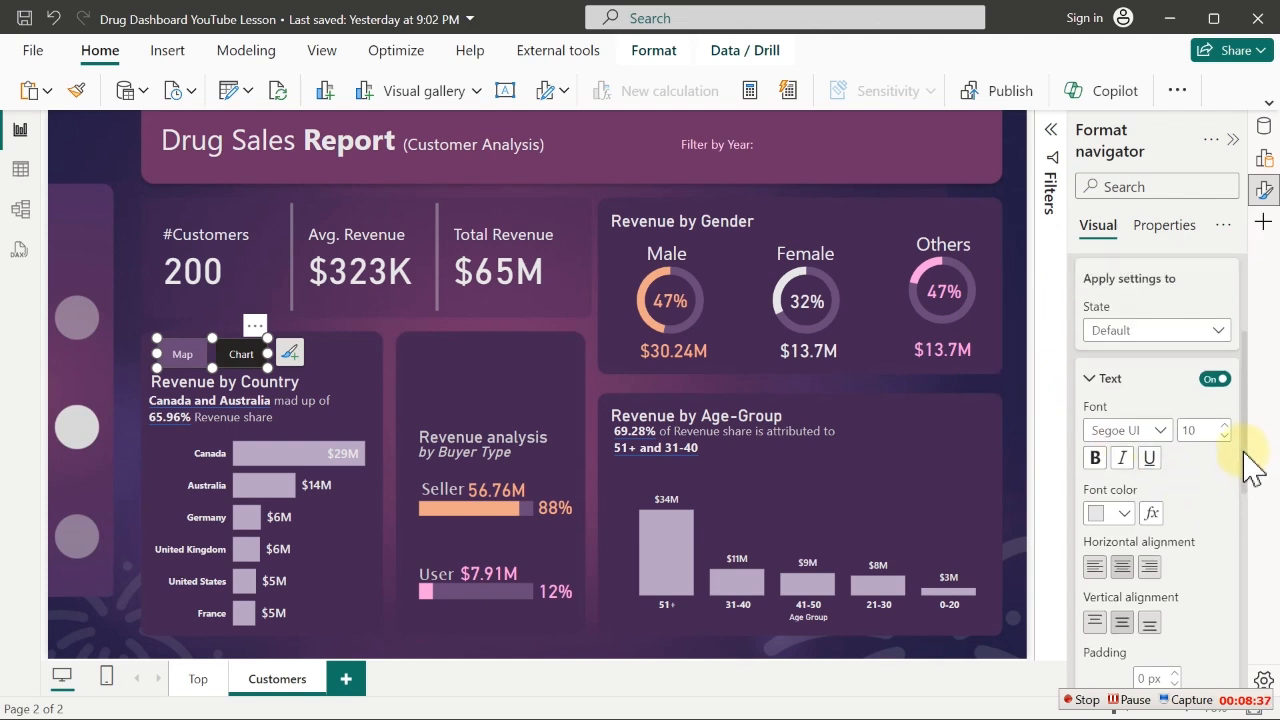
pyautogui.click(1153, 350)
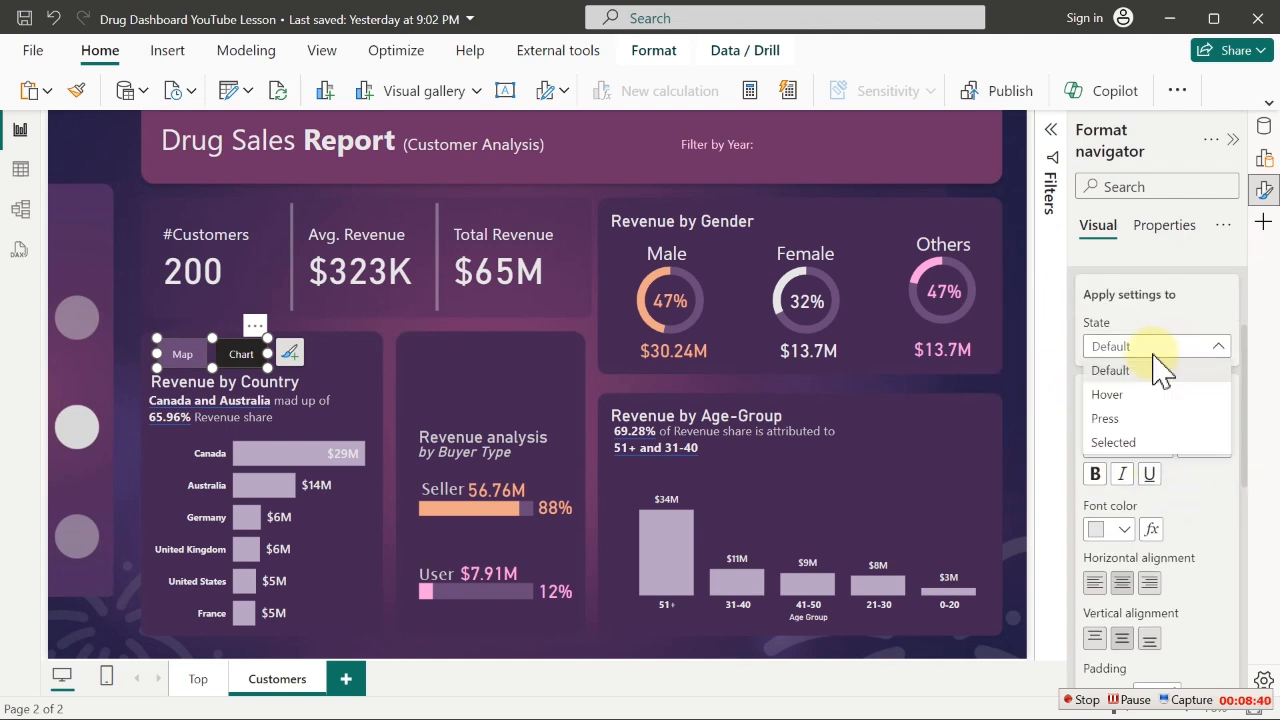
pyautogui.click(1120, 447)
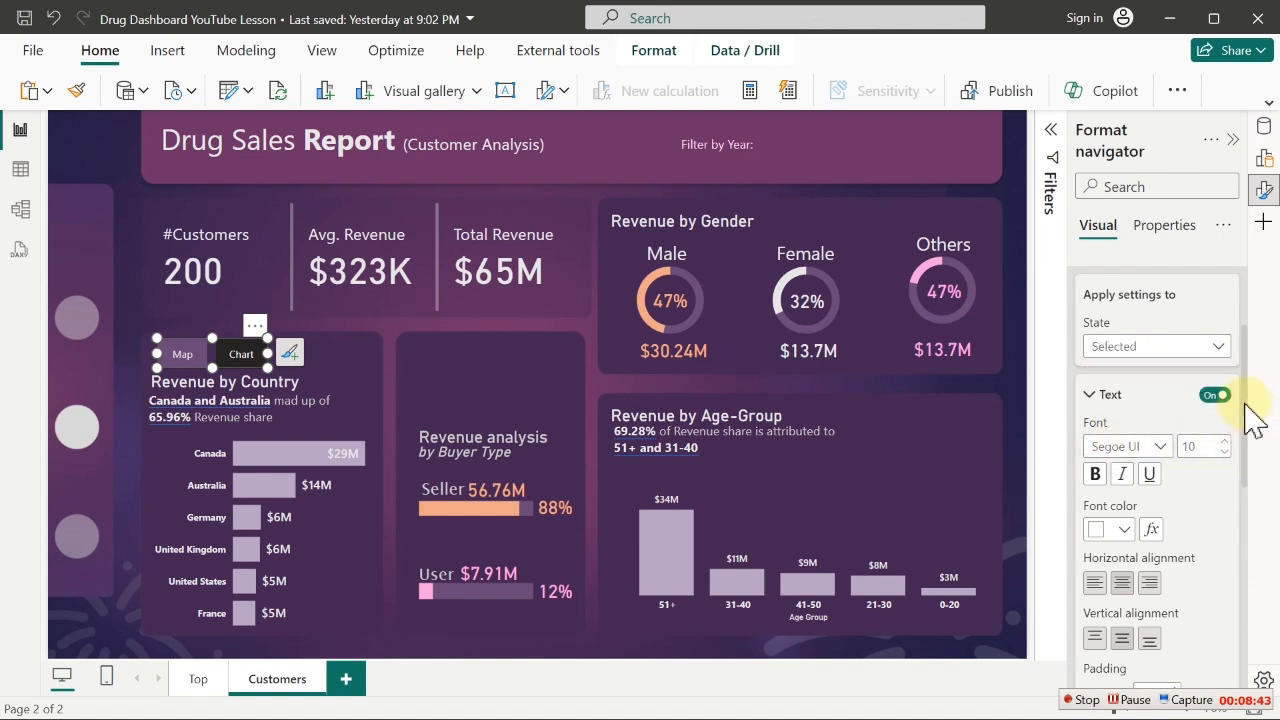
pyautogui.moveTo(1245, 410); pyautogui.dragTo(1257, 557)
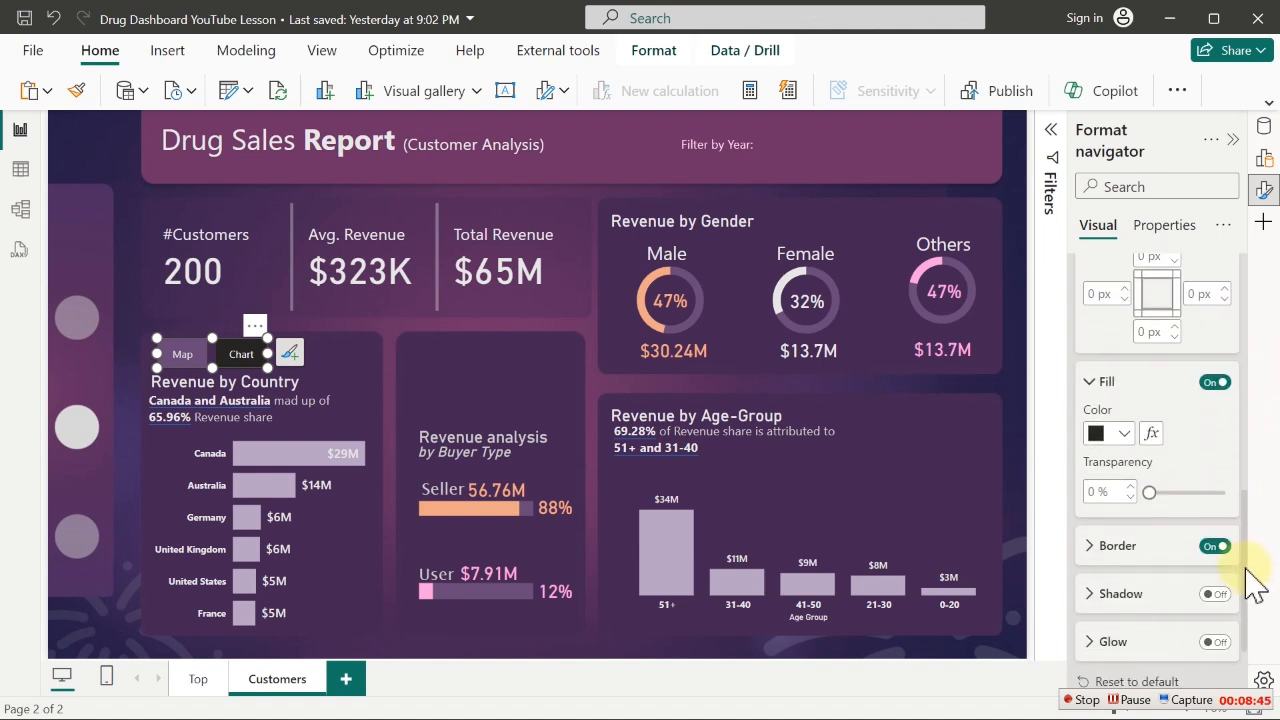
pyautogui.click(1124, 436)
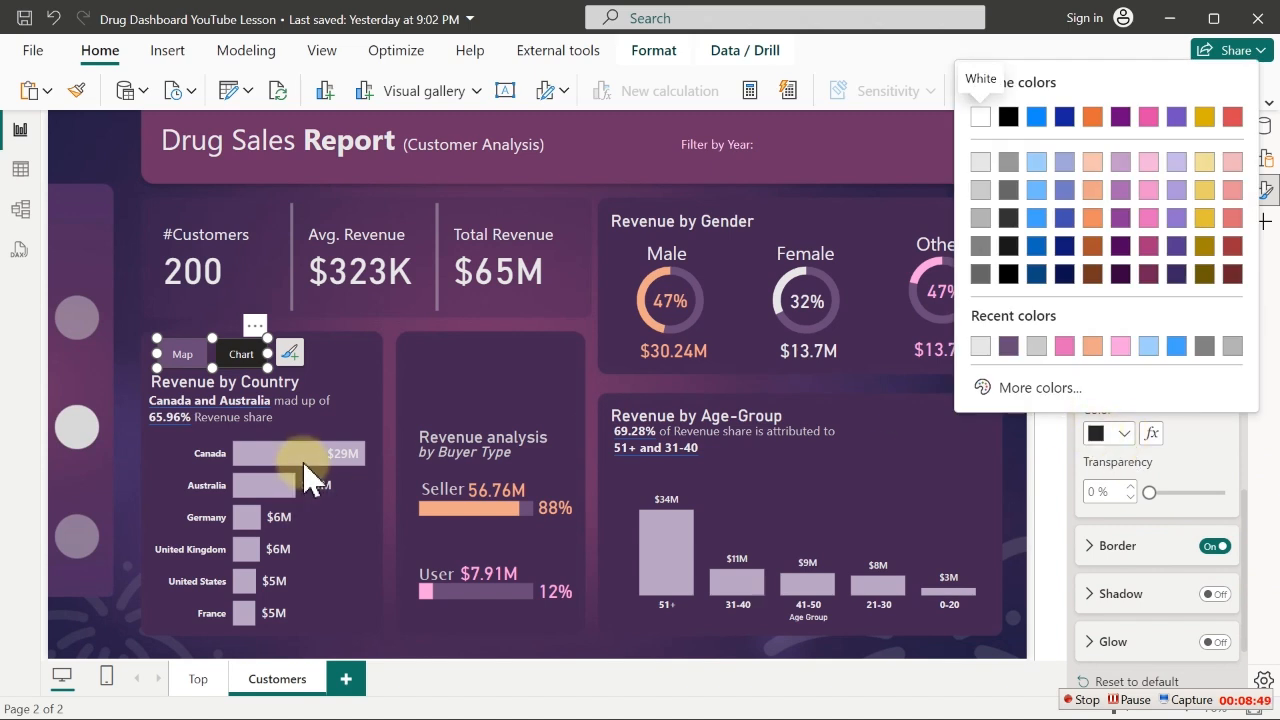
pyautogui.click(1177, 163)
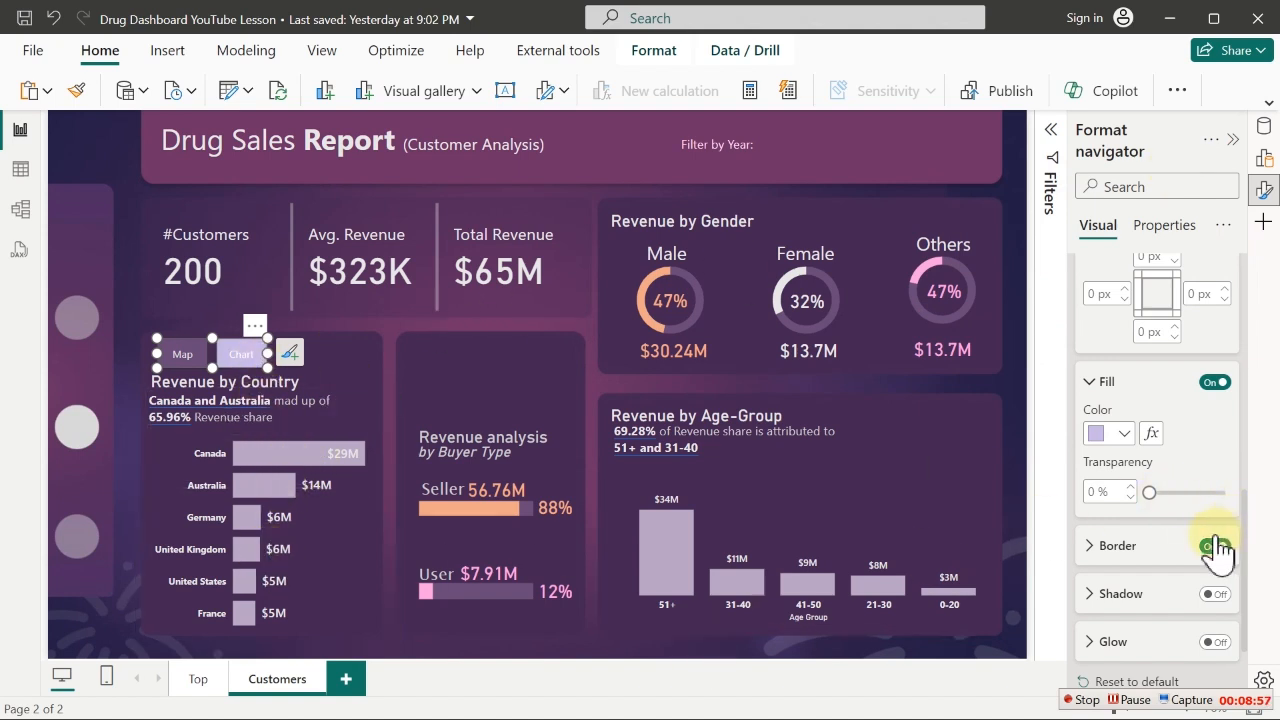
# Make the navigator's selected-state text bold and set its font color to dark grey
pyautogui.moveTo(1246, 520); pyautogui.dragTo(1237, 414)
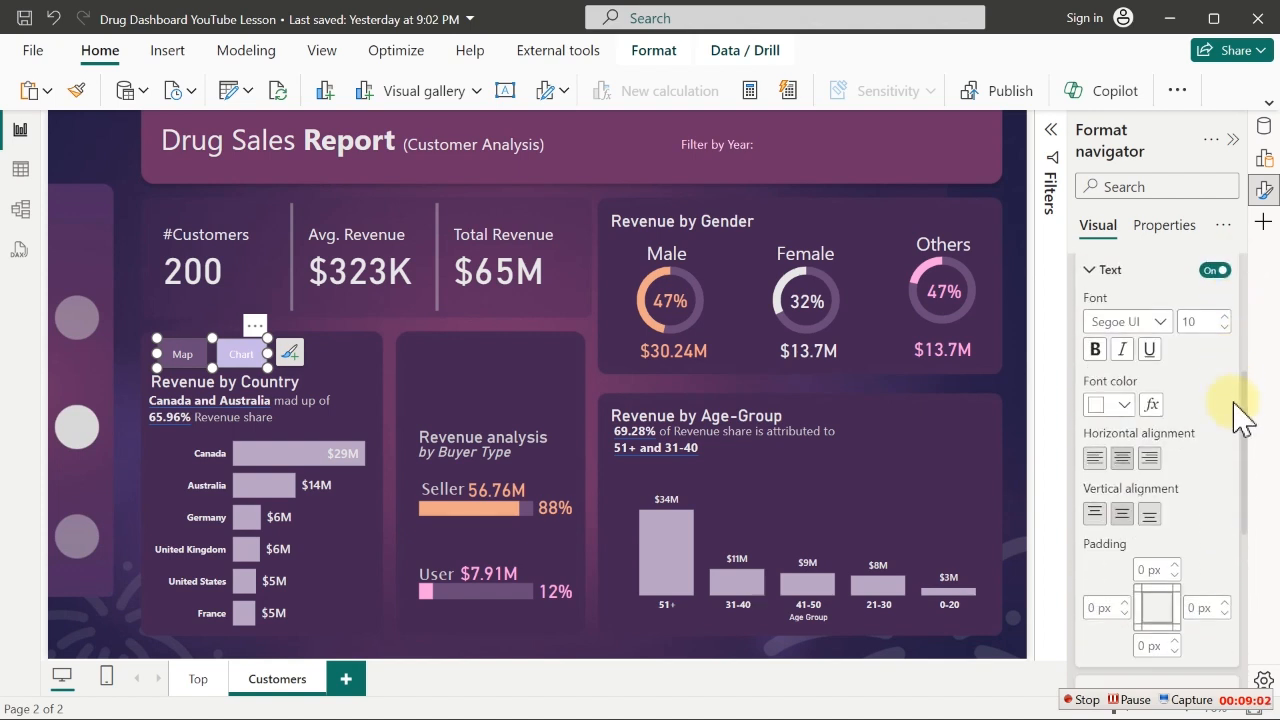
pyautogui.click(1127, 404)
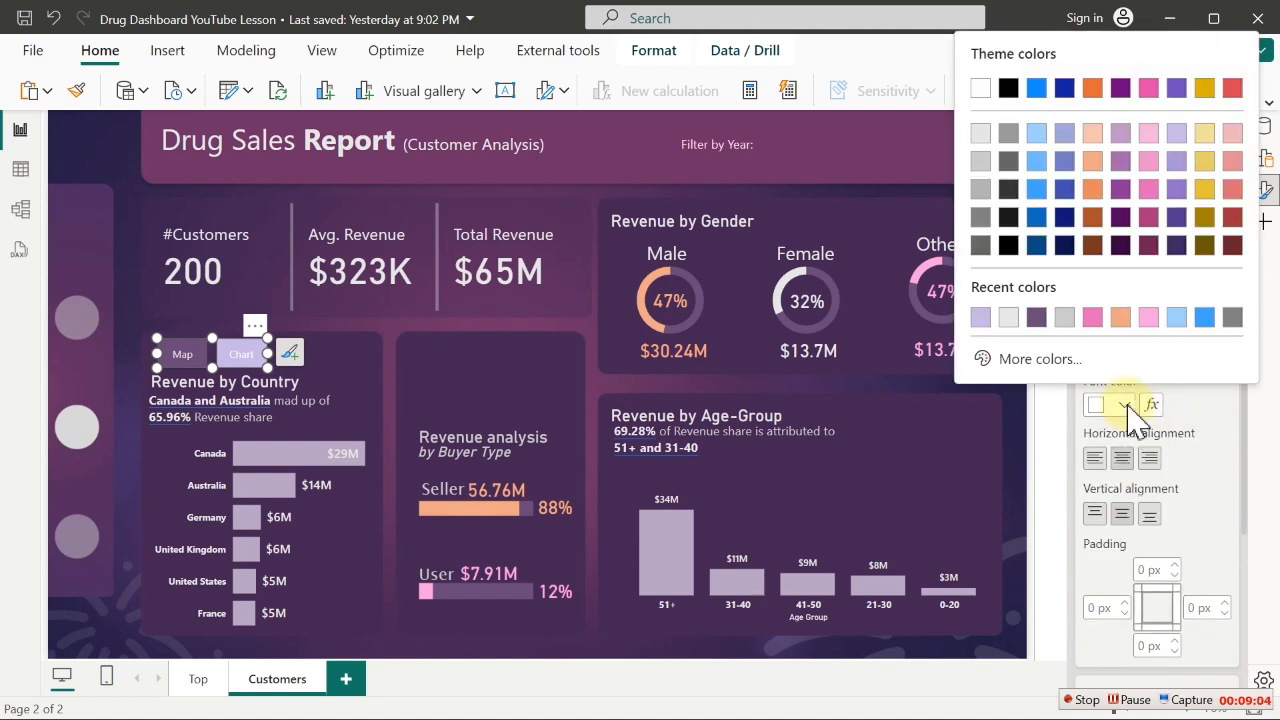
pyautogui.click(1008, 190)
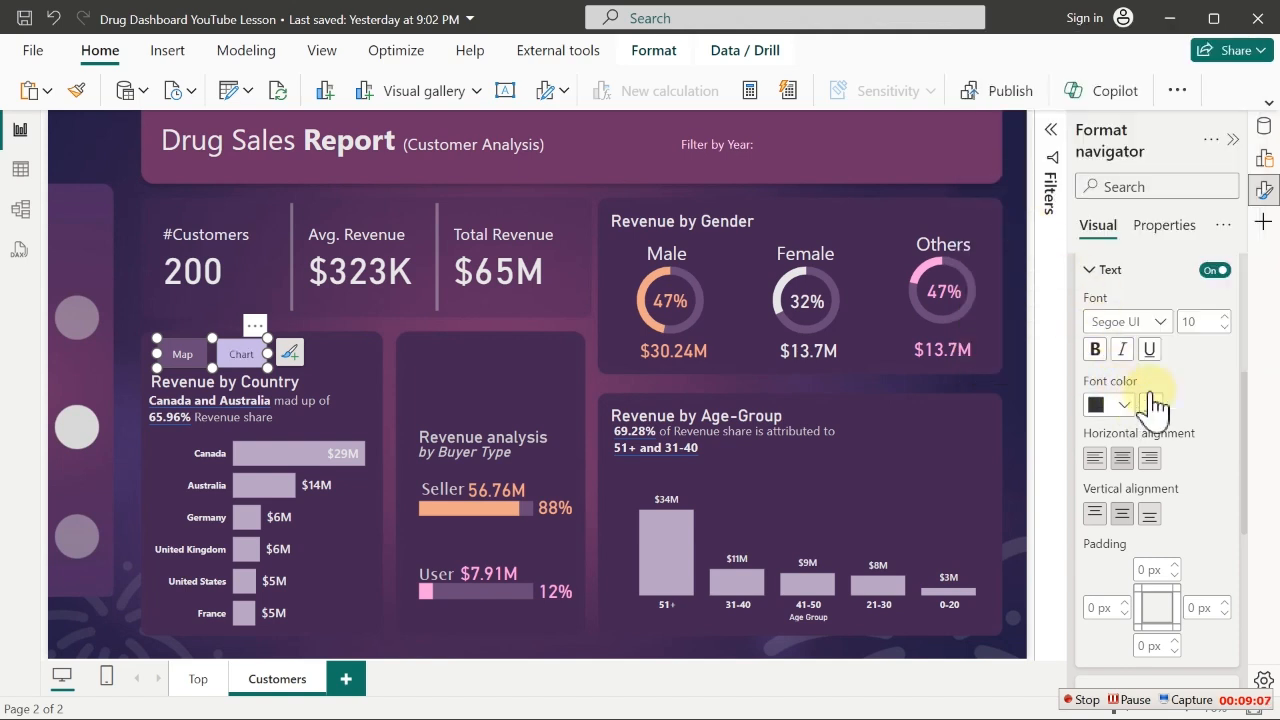
pyautogui.click(1095, 349)
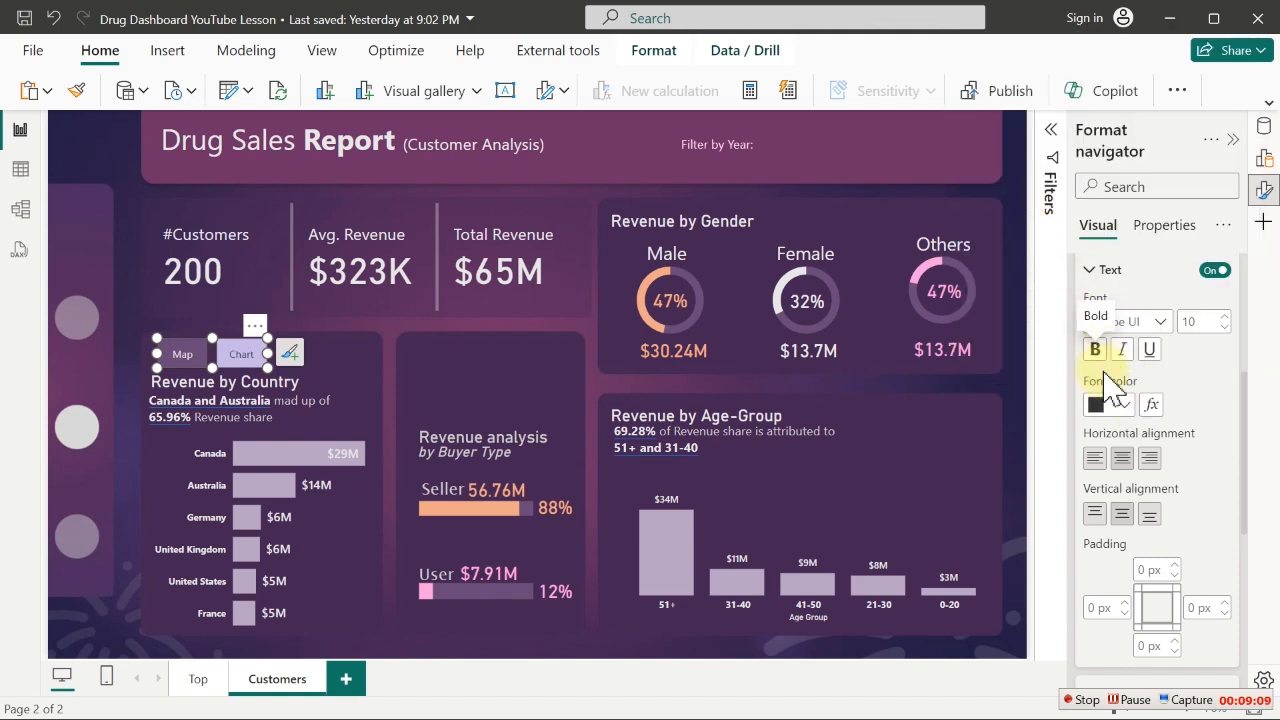
pyautogui.click(1096, 352)
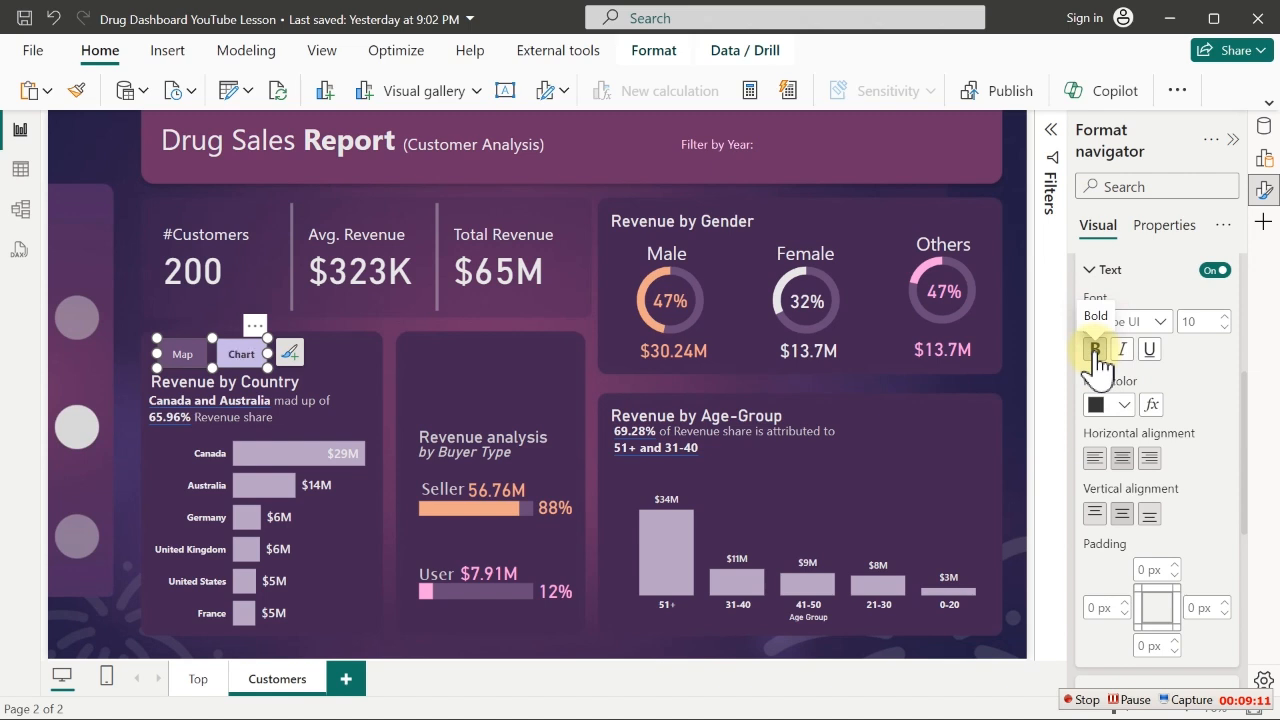
# Test the selected-state styling by switching the Revenue by Country visual between Map and Chart
pyautogui.click(170, 352)
pyautogui.click(245, 352)
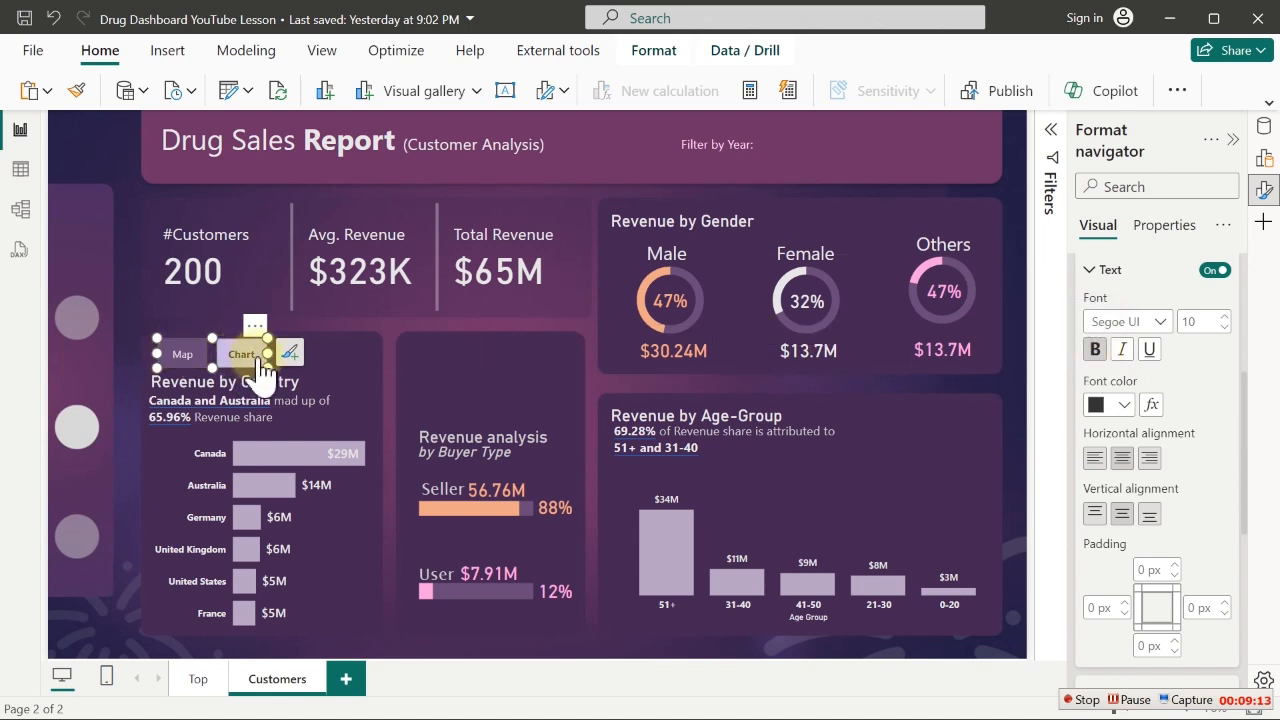
pyautogui.click(188, 355)
pyautogui.click(172, 357)
pyautogui.click(245, 352)
pyautogui.click(181, 360)
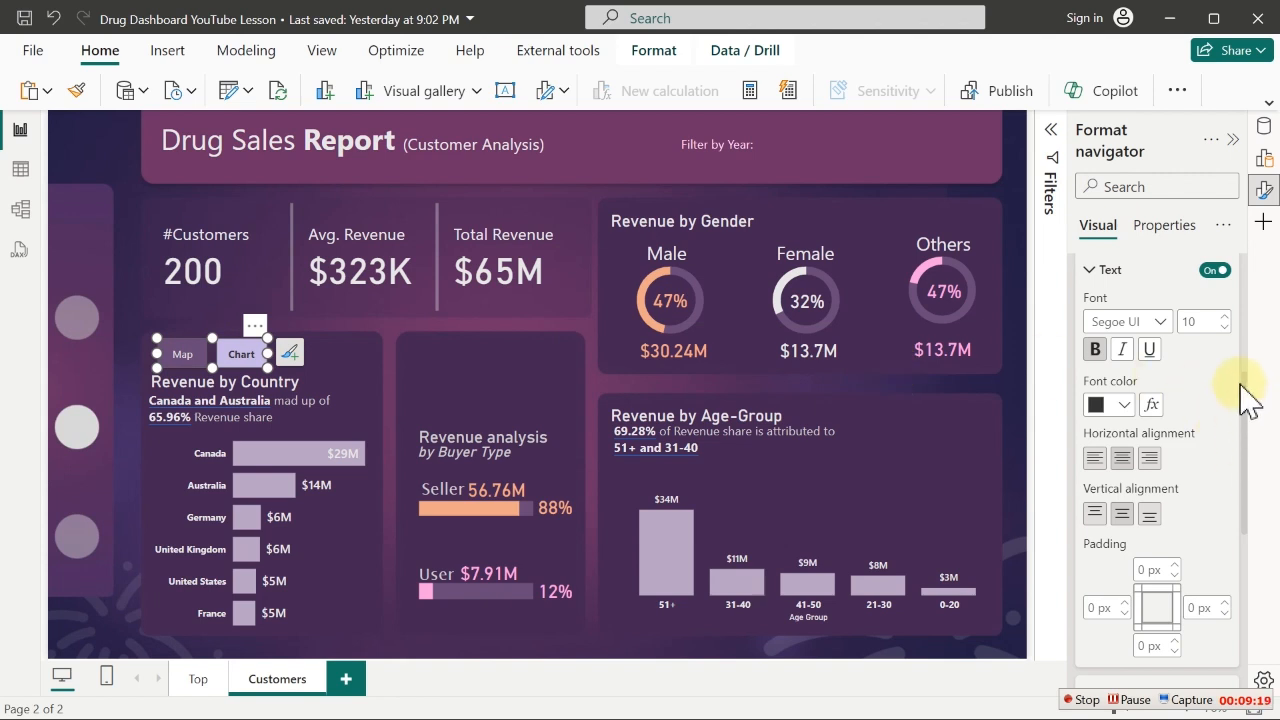
# Set the navigator's hover-state fill to the light orange from the recent colors and test it on both Map and Chart
pyautogui.moveTo(1247, 392); pyautogui.dragTo(1249, 326)
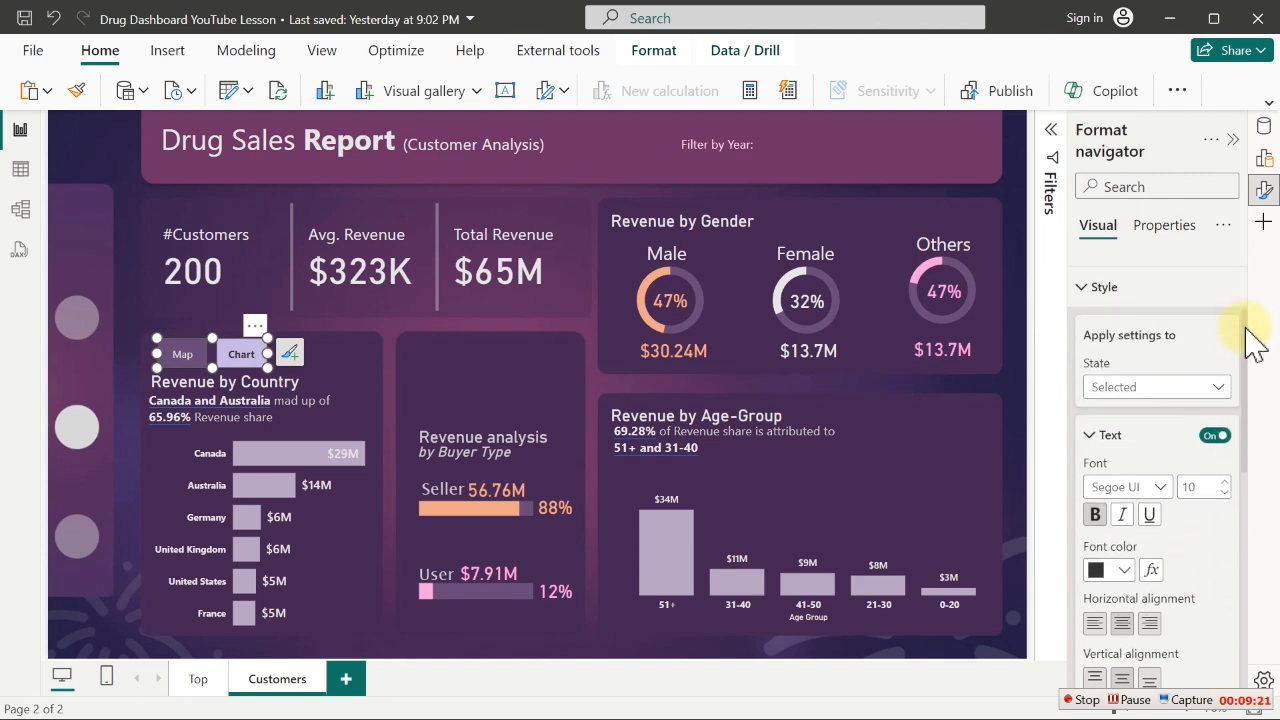
pyautogui.click(1197, 380)
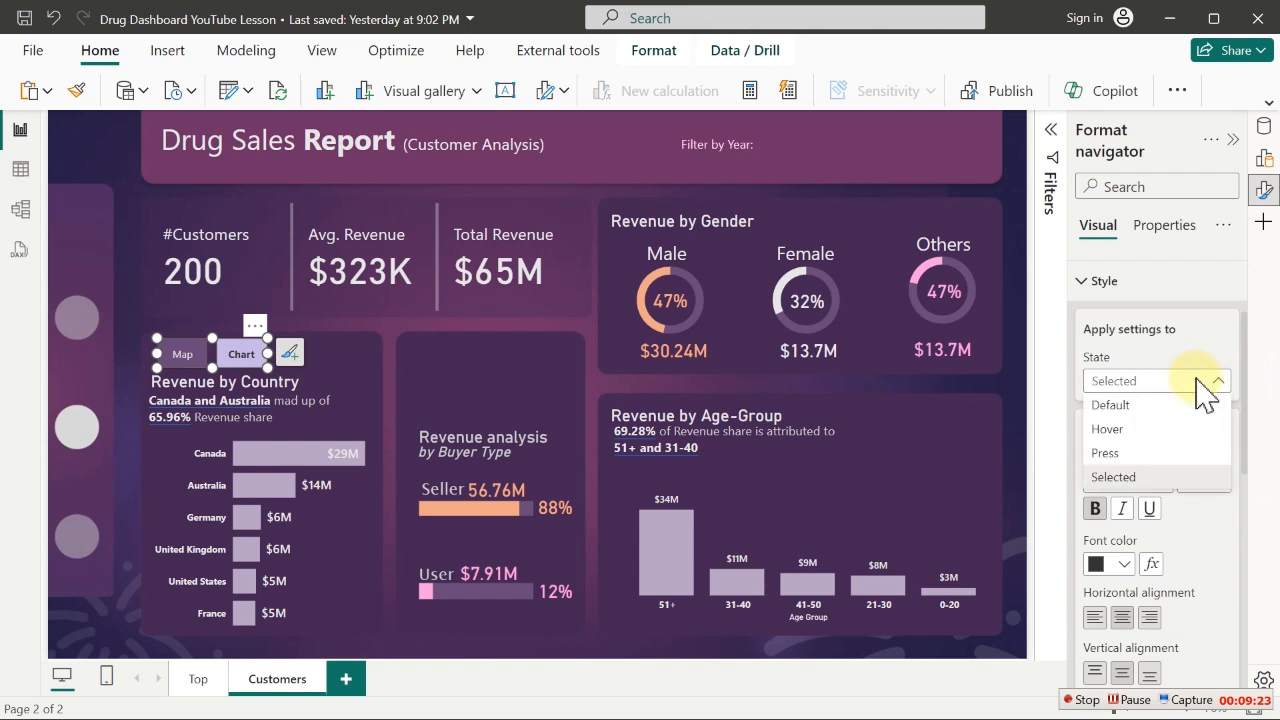
pyautogui.click(1123, 438)
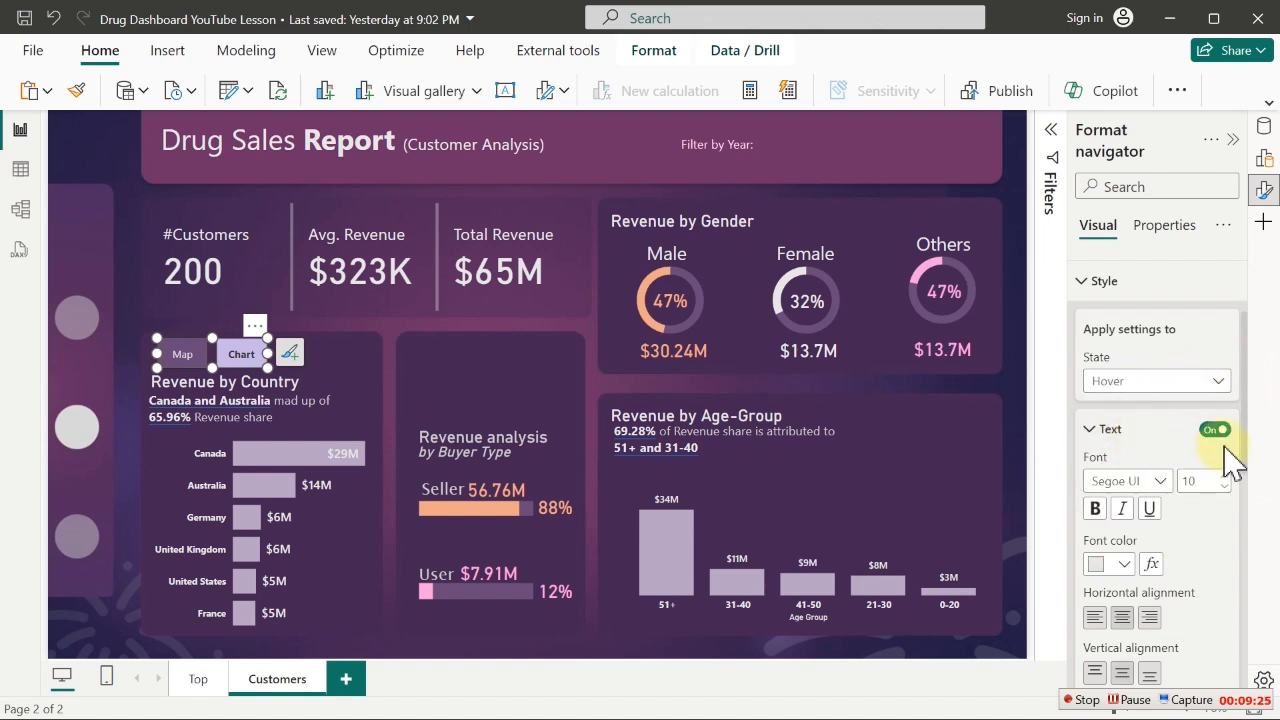
pyautogui.moveTo(1247, 442); pyautogui.dragTo(1231, 600)
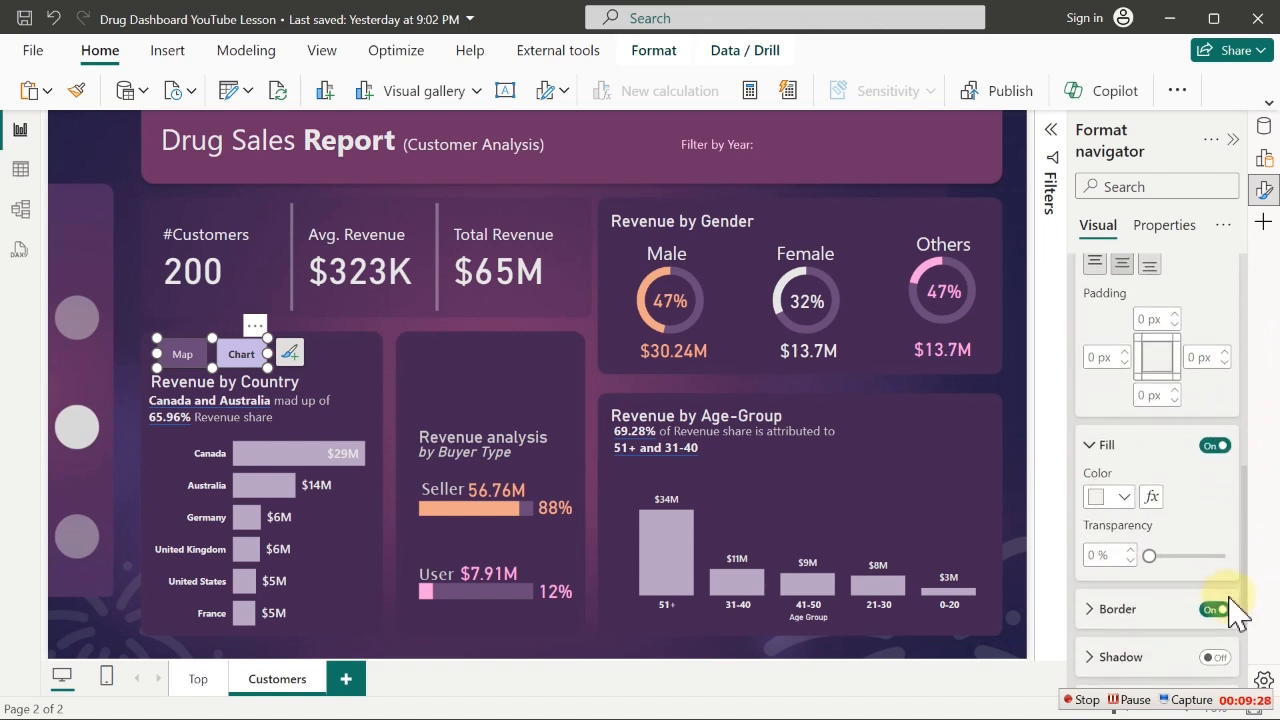
pyautogui.click(1124, 498)
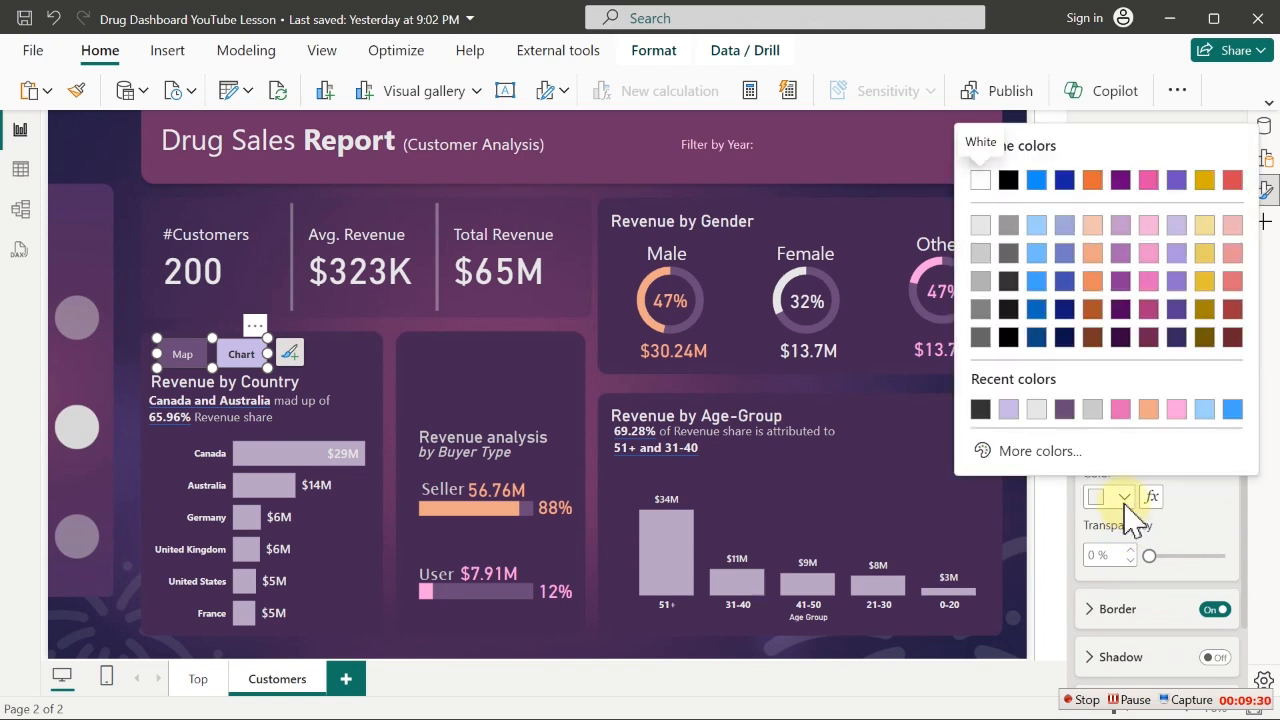
pyautogui.click(1149, 409)
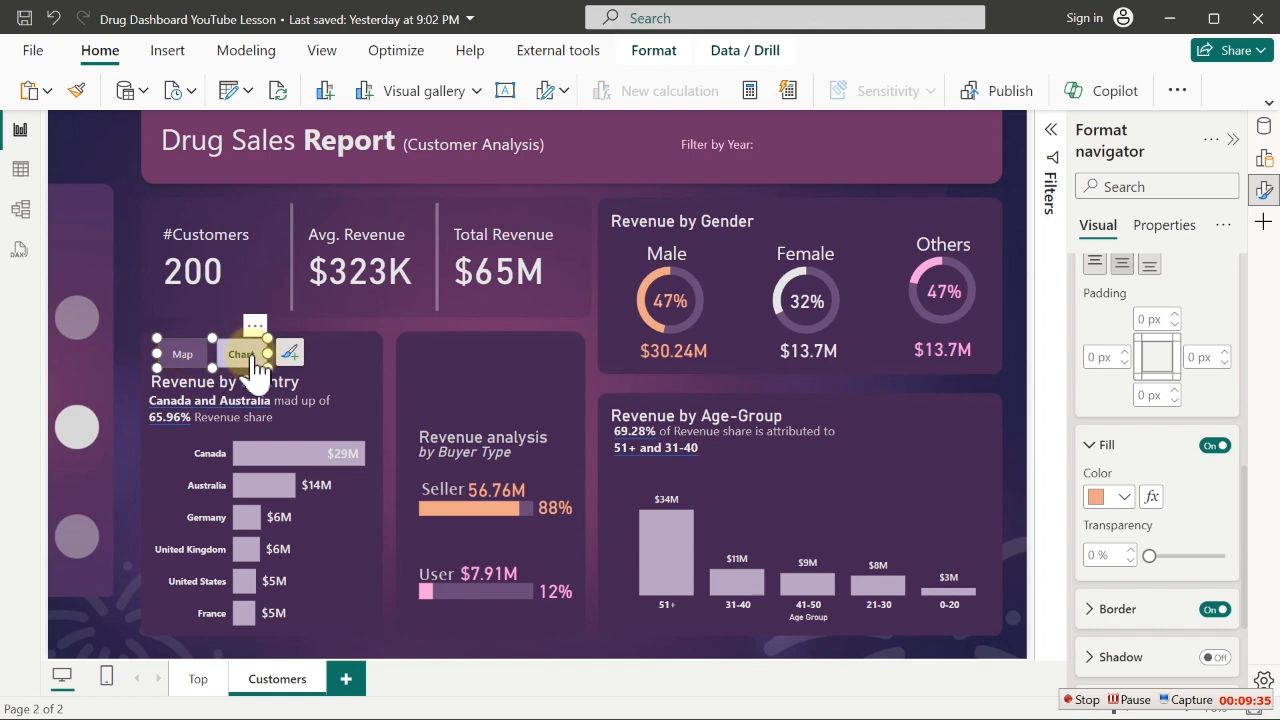
pyautogui.click(193, 356)
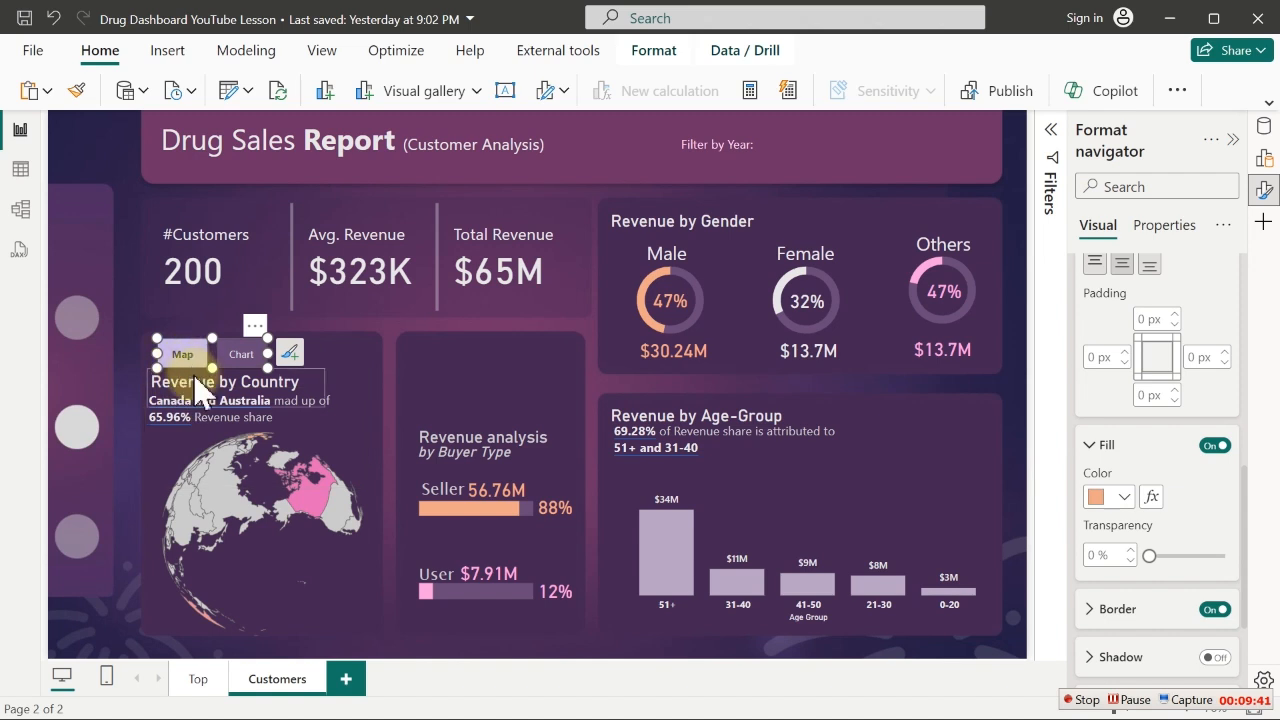
pyautogui.click(245, 356)
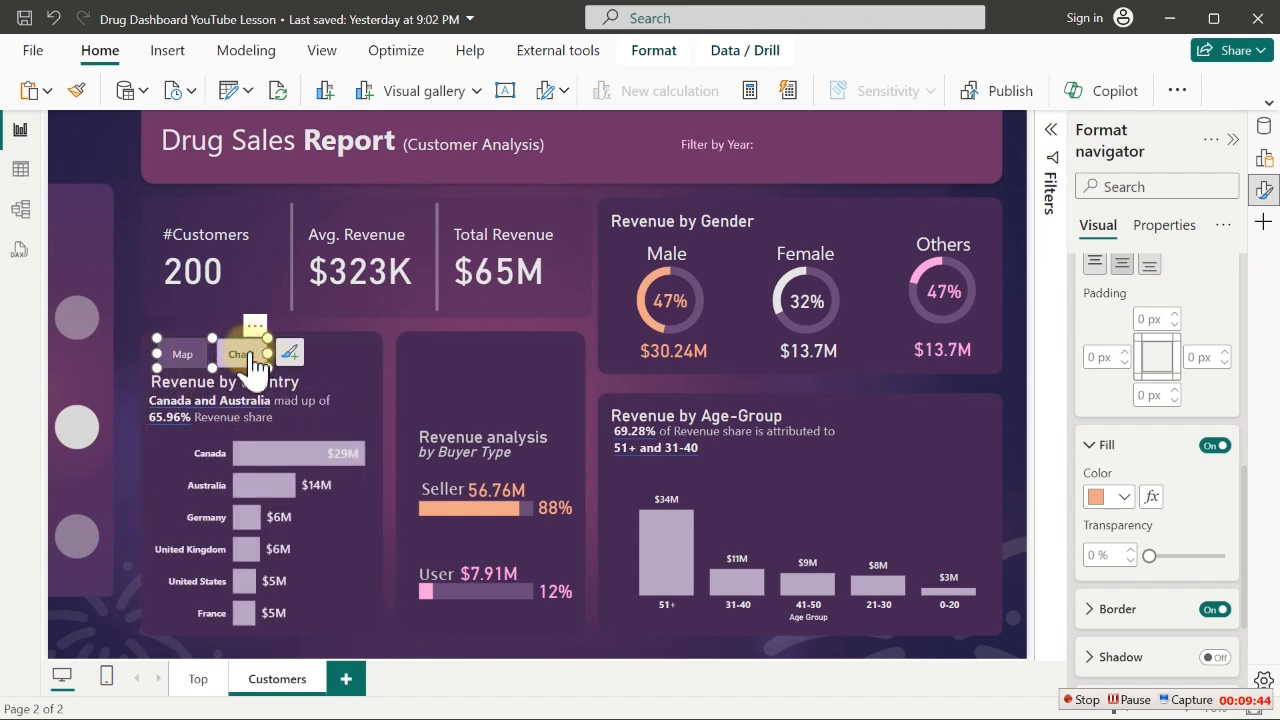
pyautogui.click(101, 166)
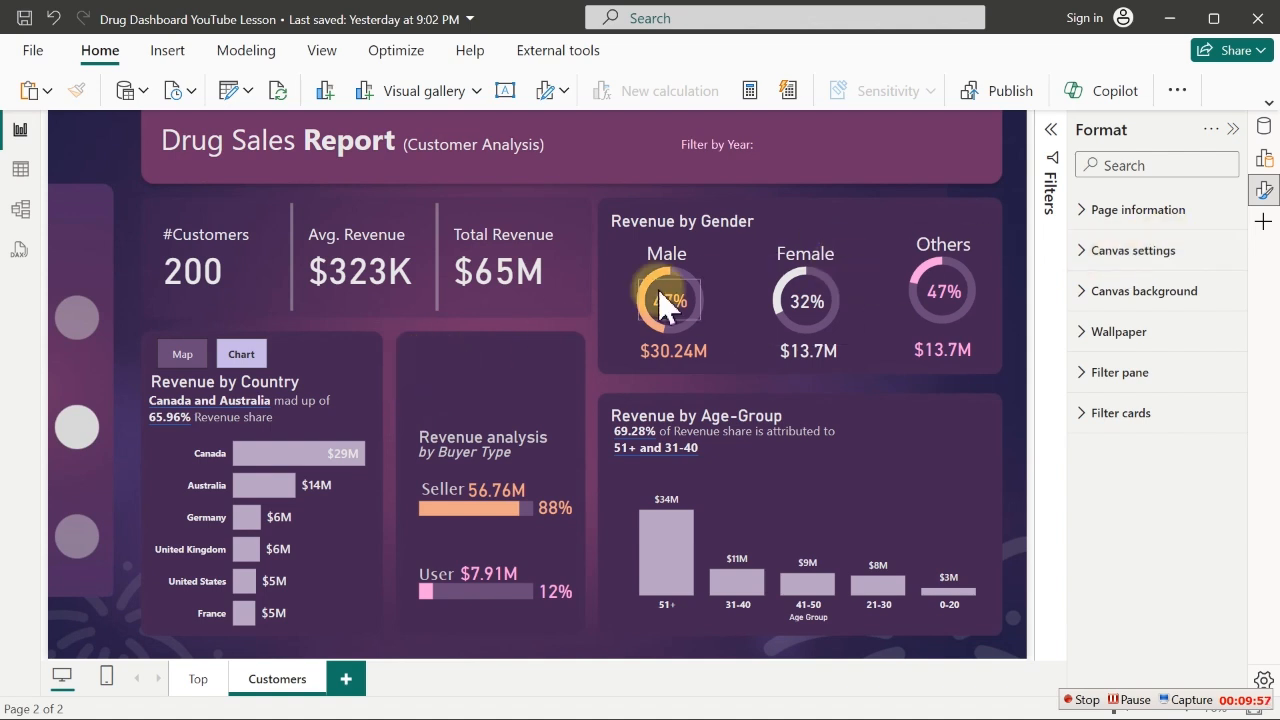
# Add a new visual to the Customers page with the Month field from the Calendar table
pyautogui.click(1263, 130)
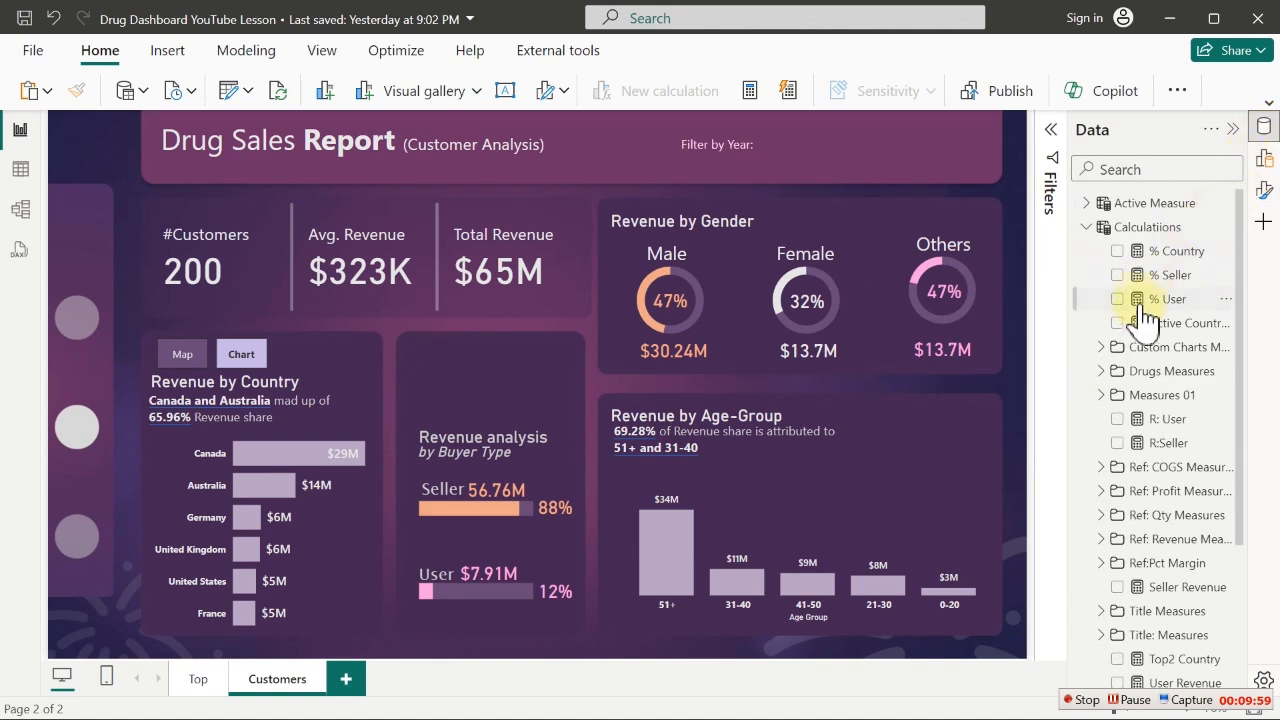
pyautogui.click(1086, 205)
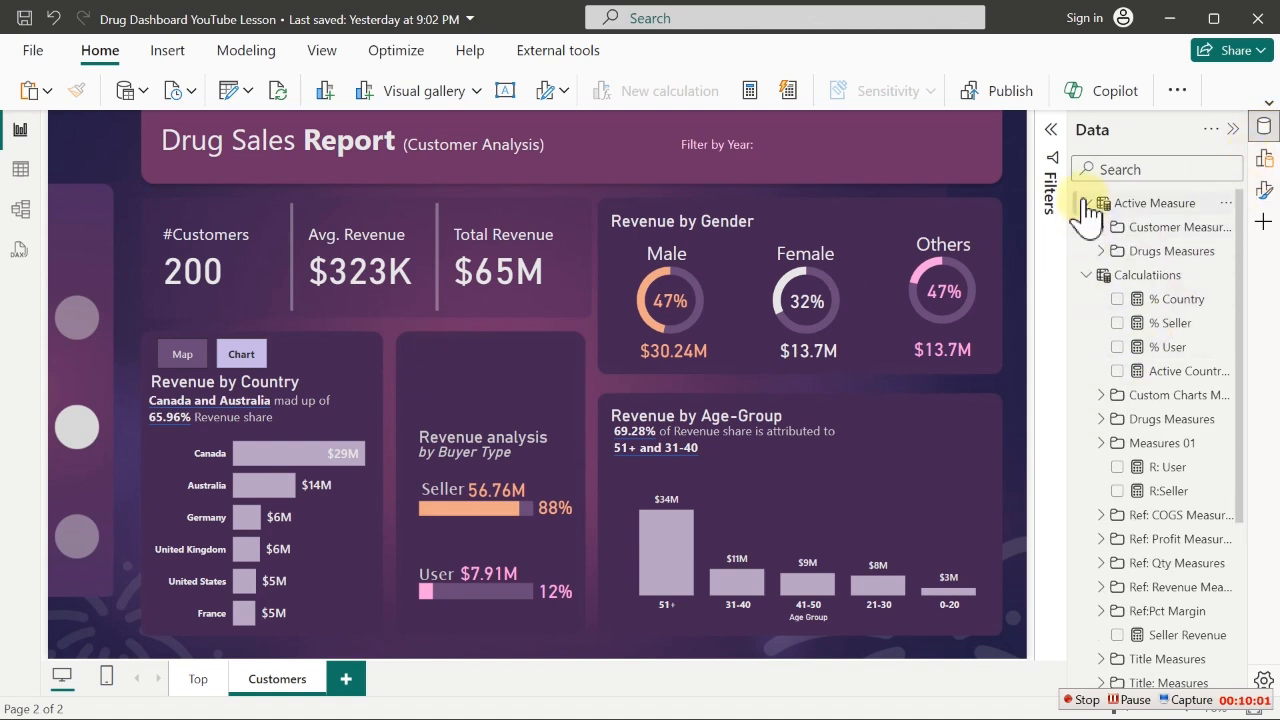
pyautogui.click(1086, 203)
pyautogui.click(1087, 227)
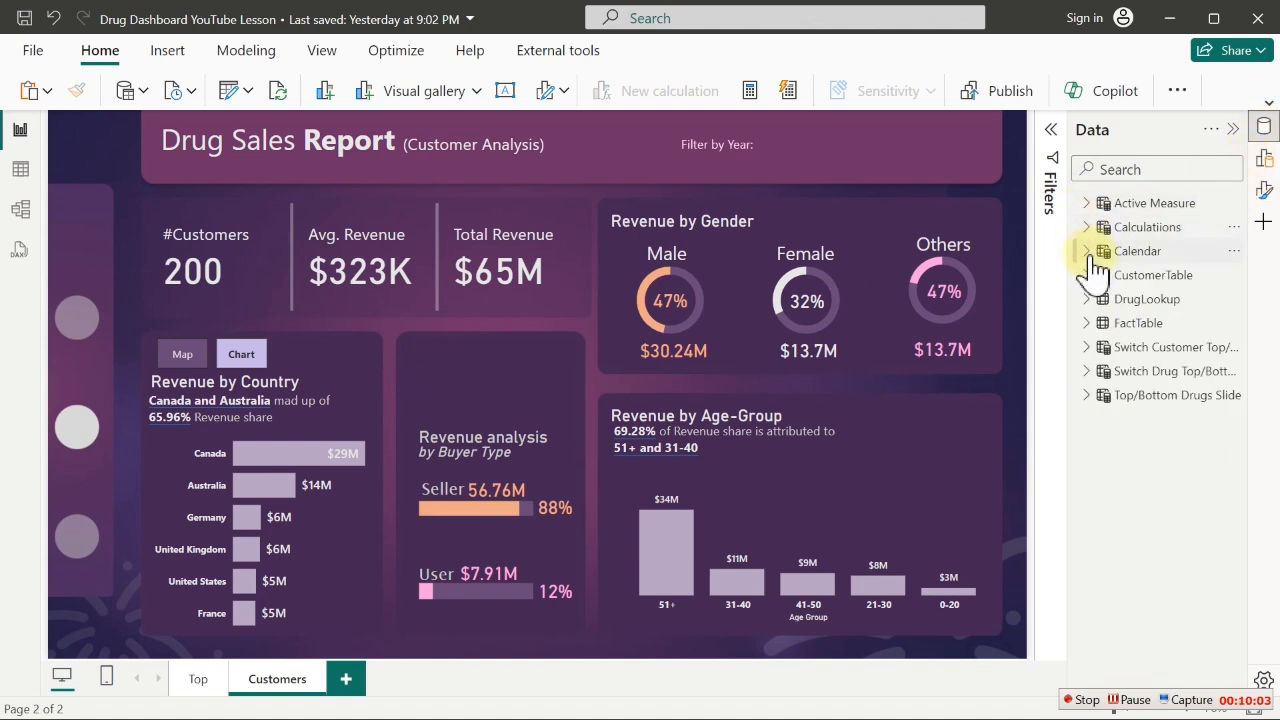
pyautogui.moveTo(1090, 316)
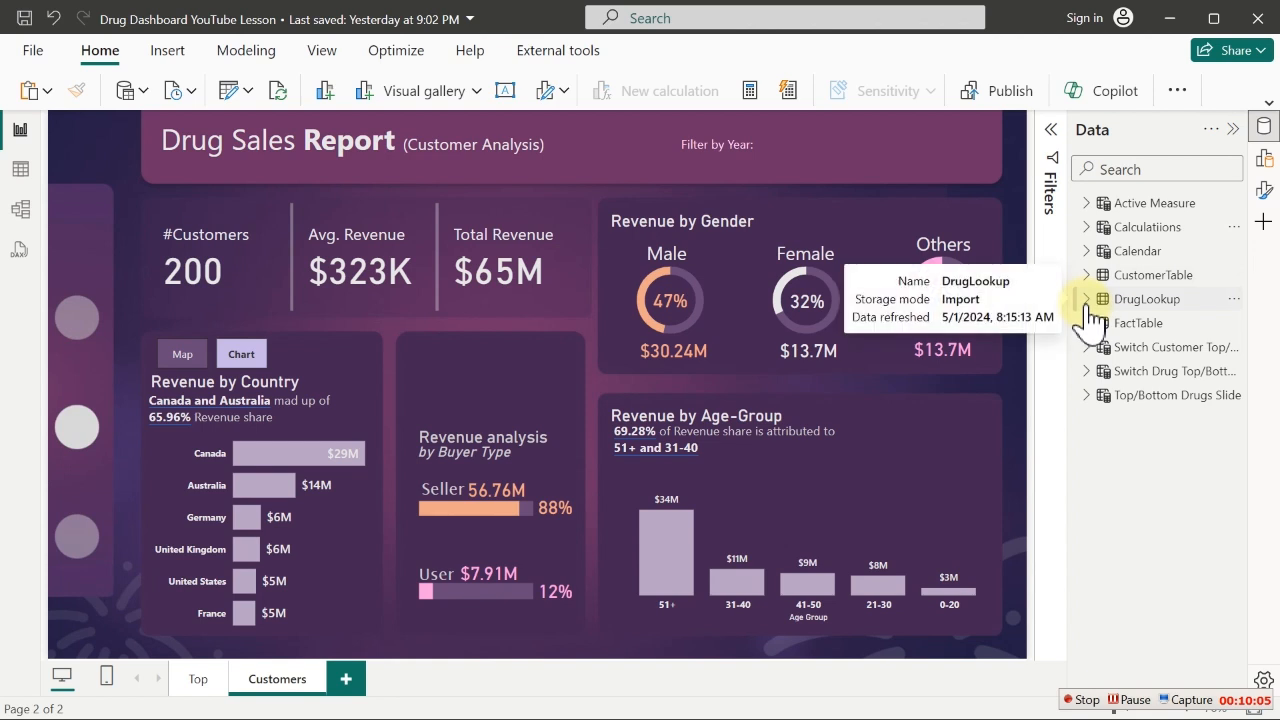
pyautogui.click(1088, 251)
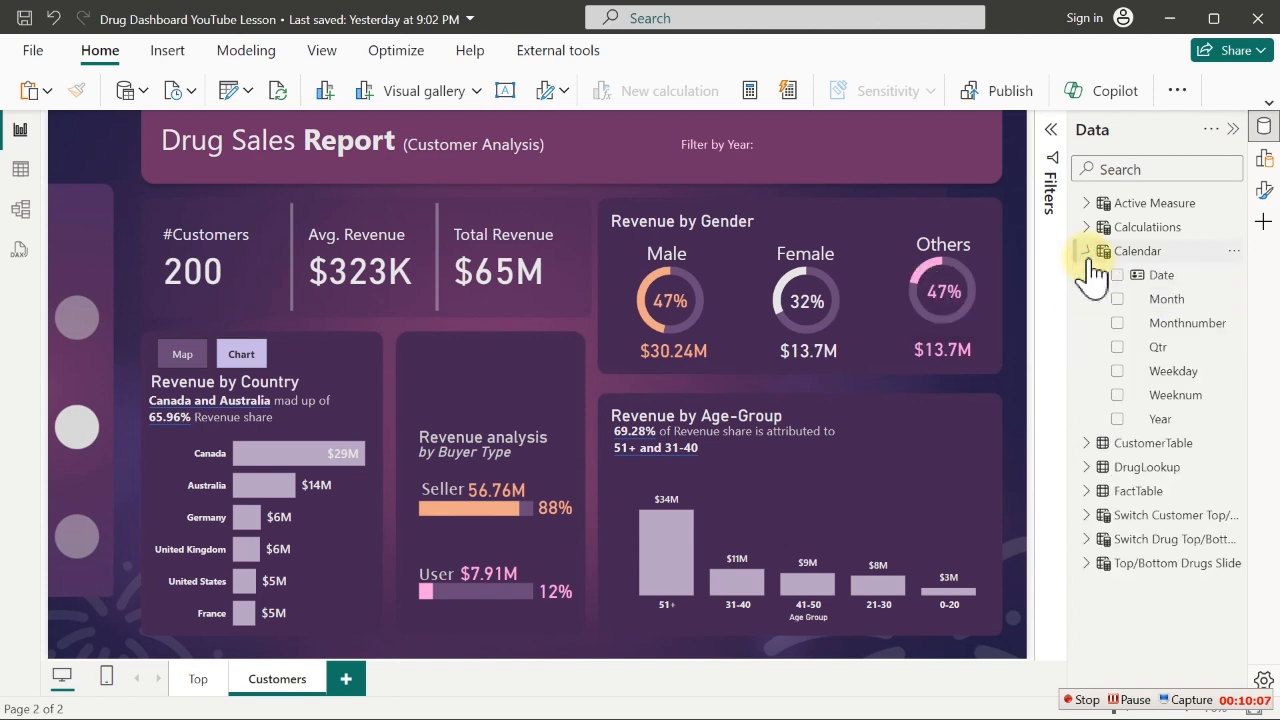
pyautogui.click(1120, 306)
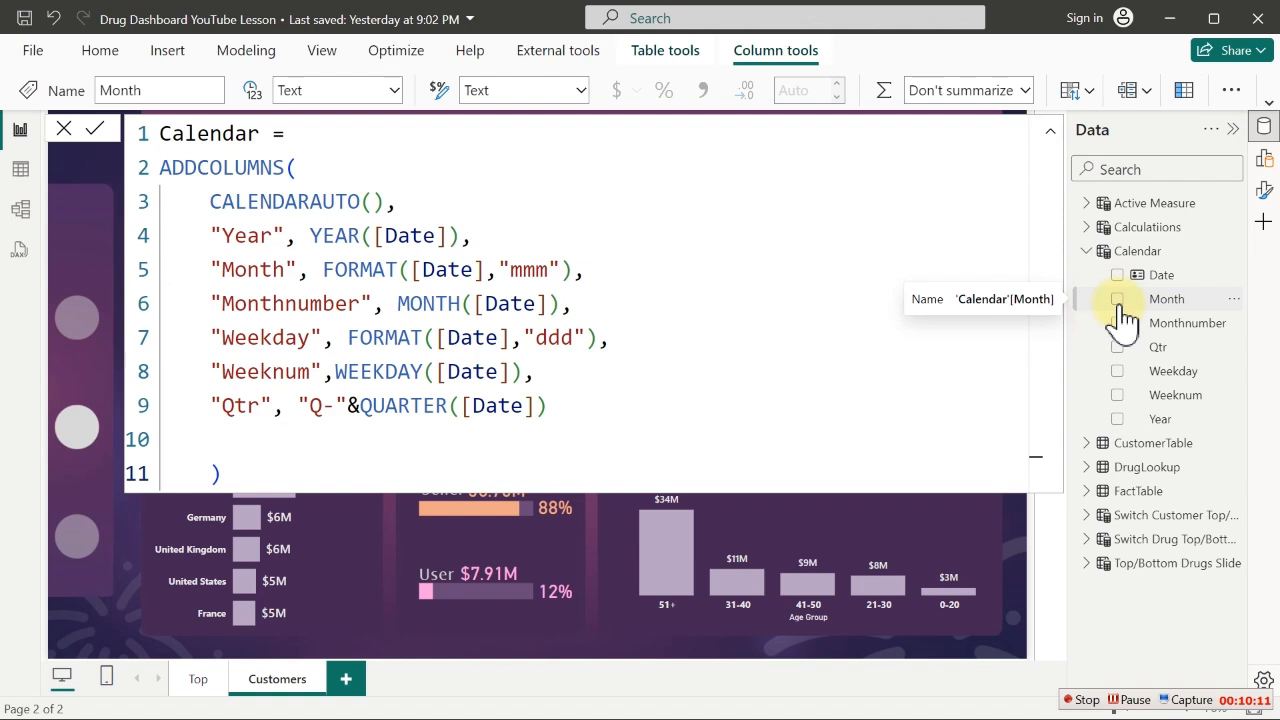
pyautogui.click(1118, 300)
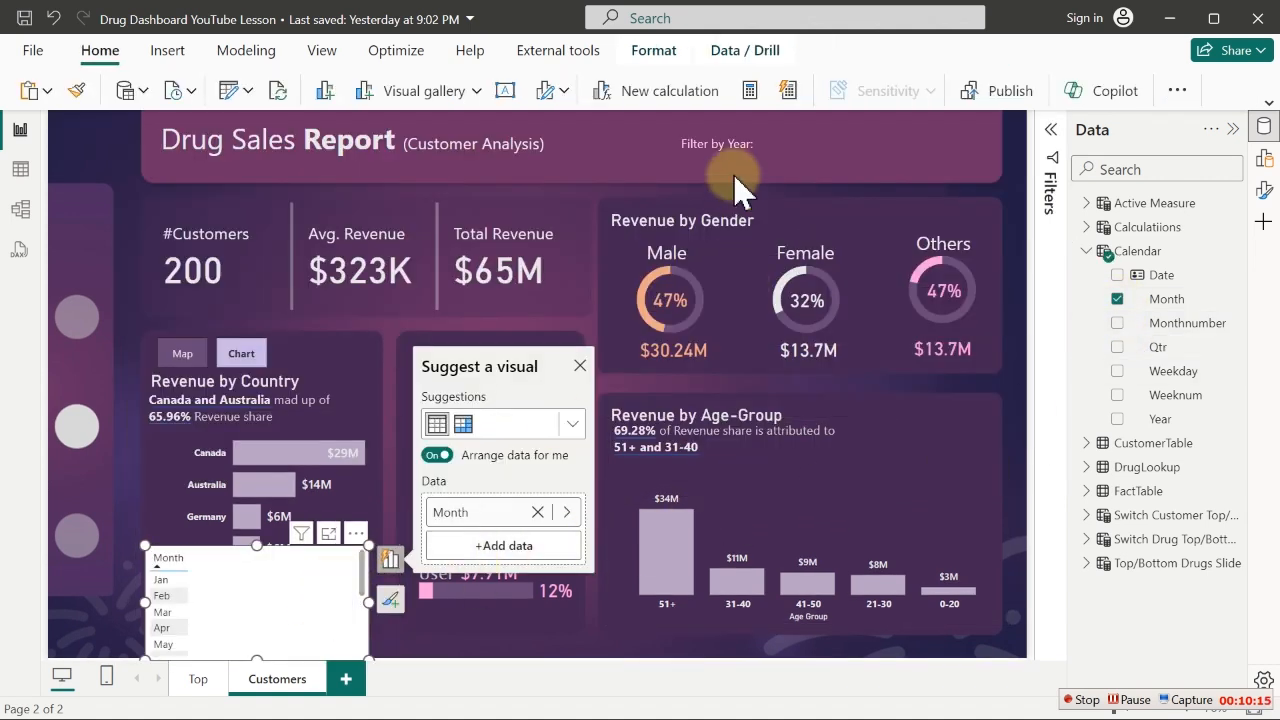
# Convert the Month table into a slicer and move it to the middle of the page, over the Revenue analysis card
pyautogui.click(576, 427)
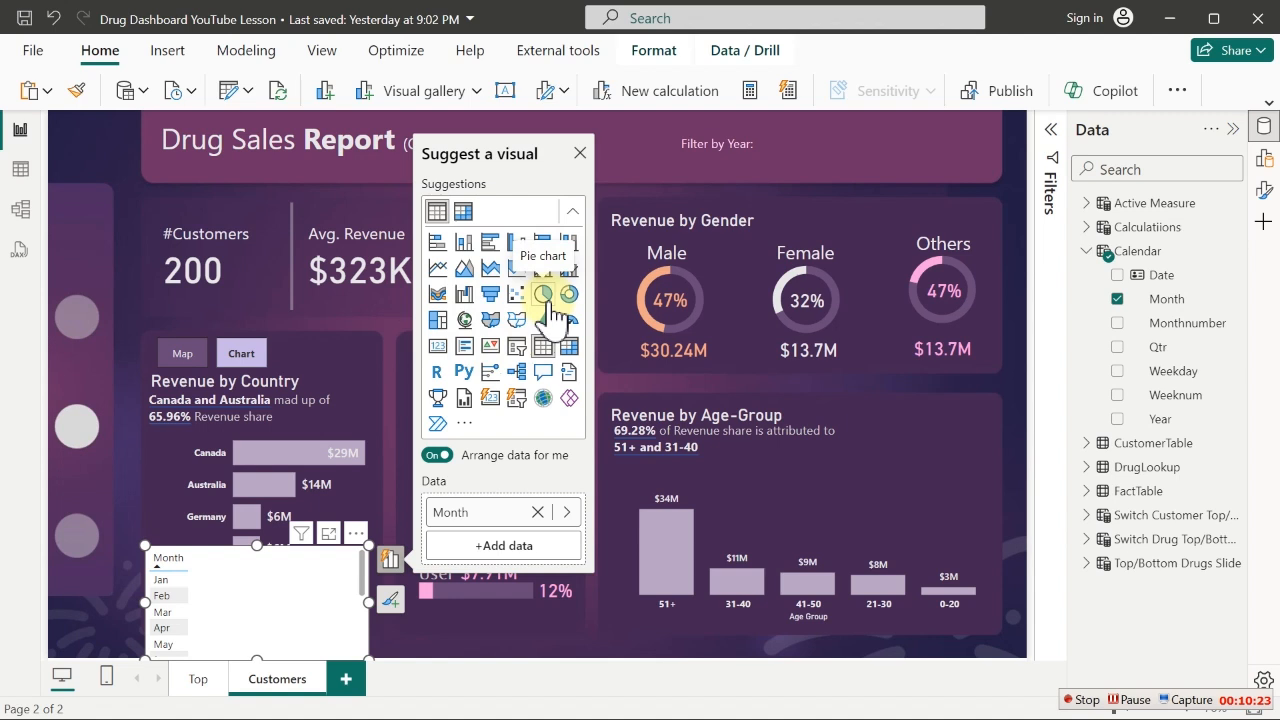
pyautogui.click(517, 347)
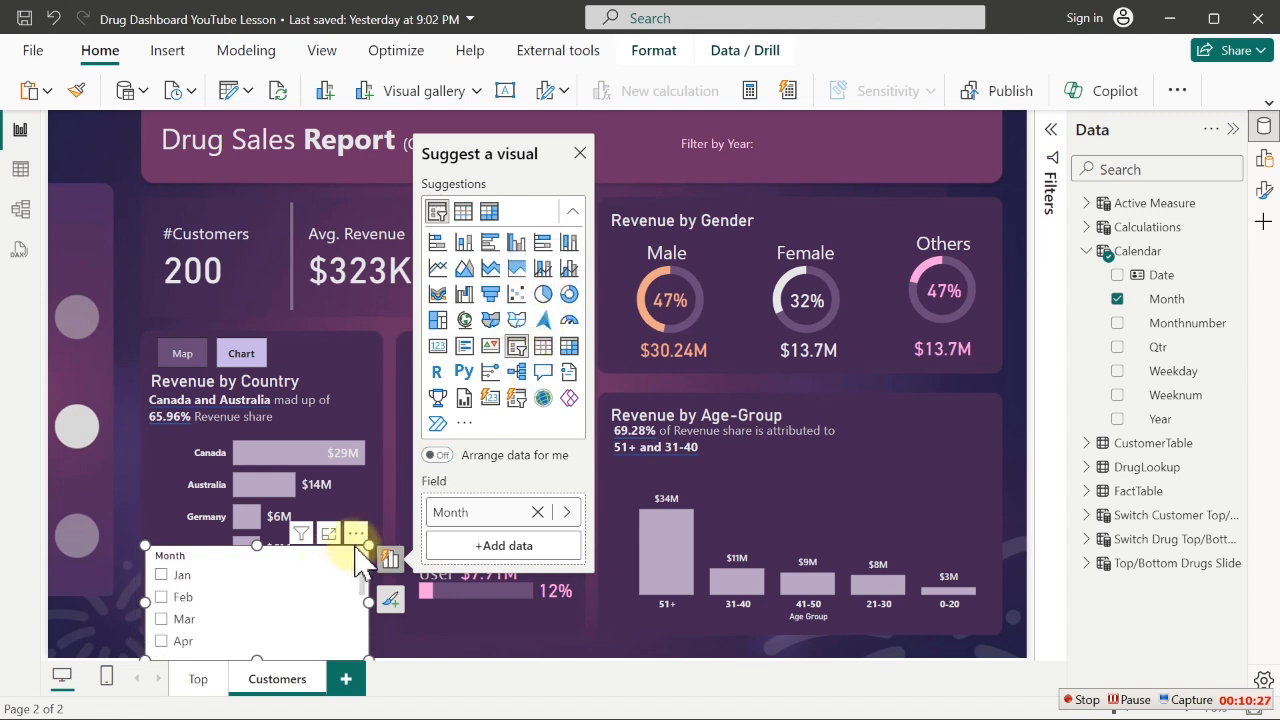
pyautogui.moveTo(360, 546); pyautogui.dragTo(645, 336)
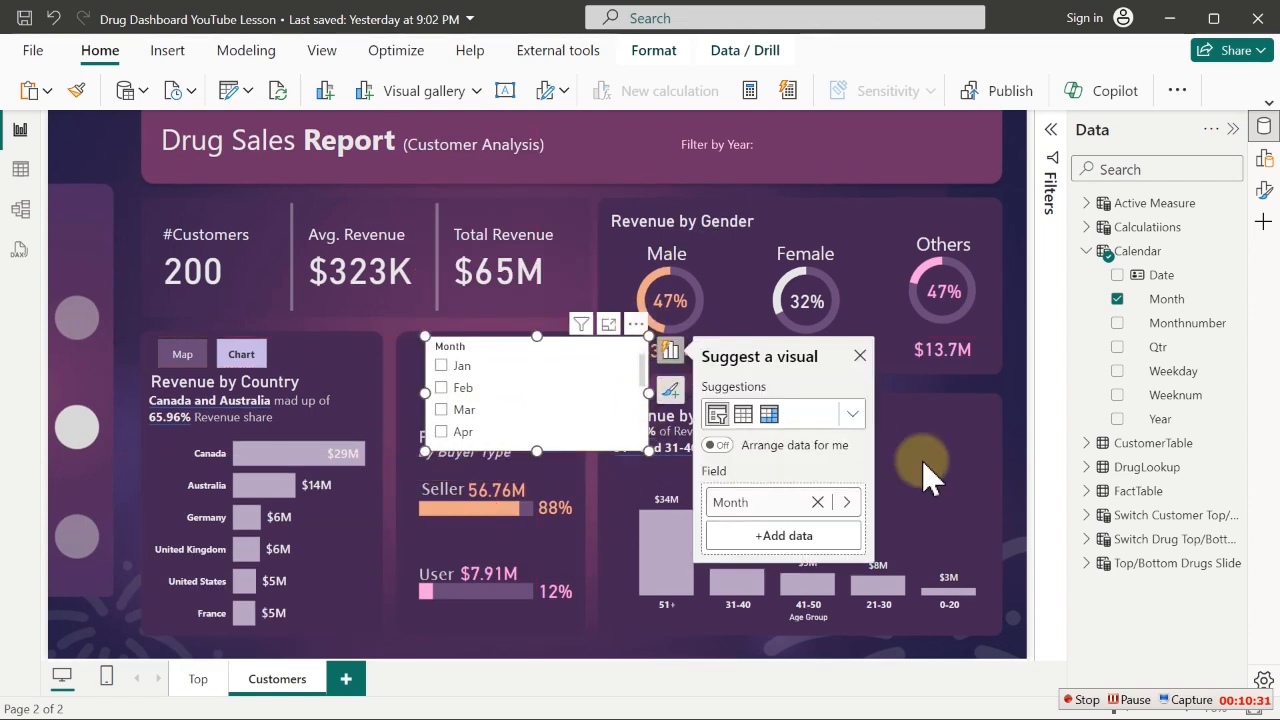
# Set the slicer header's title text to "Filter by Month" and format it in light gray italic
pyautogui.click(1265, 189)
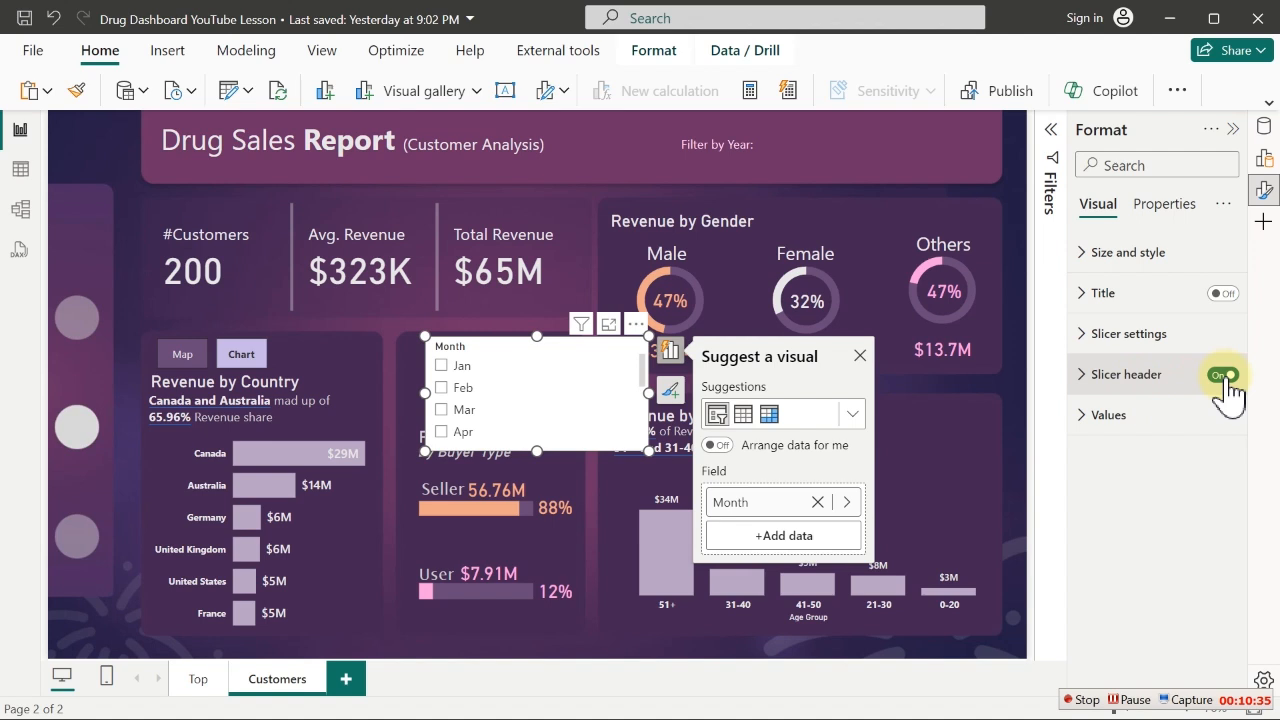
pyautogui.click(1135, 388)
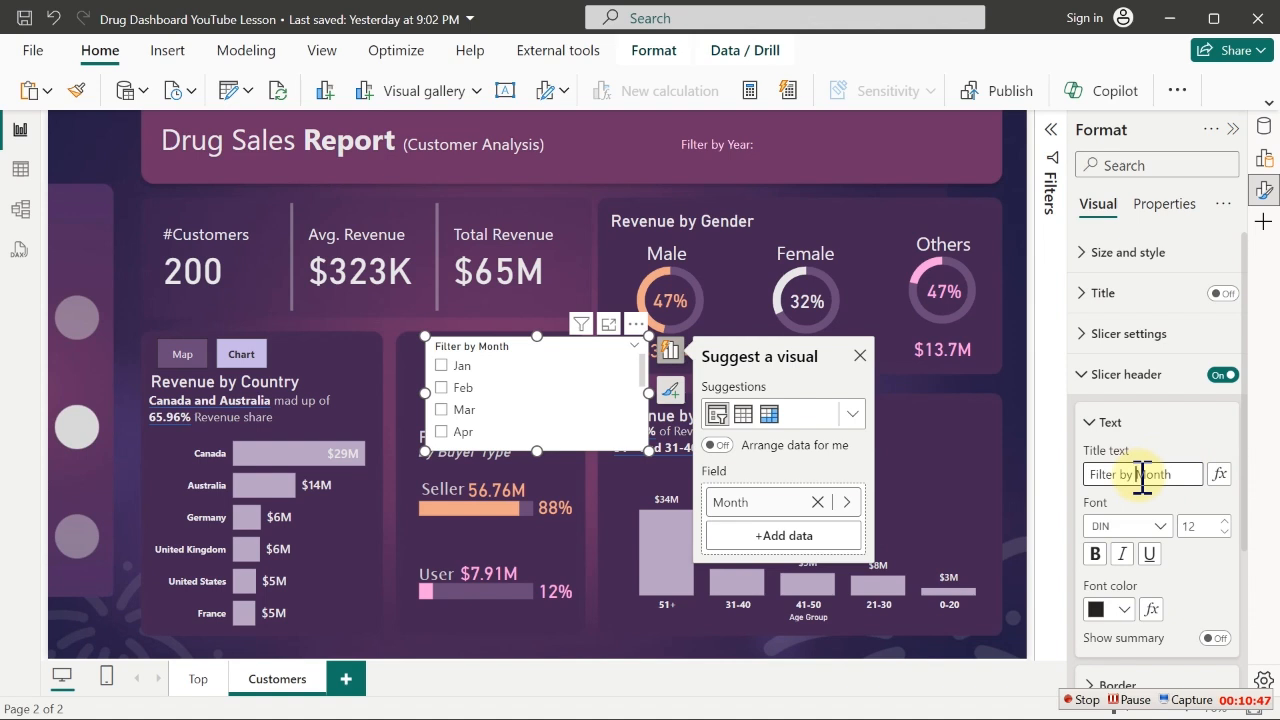
pyautogui.click(1102, 609)
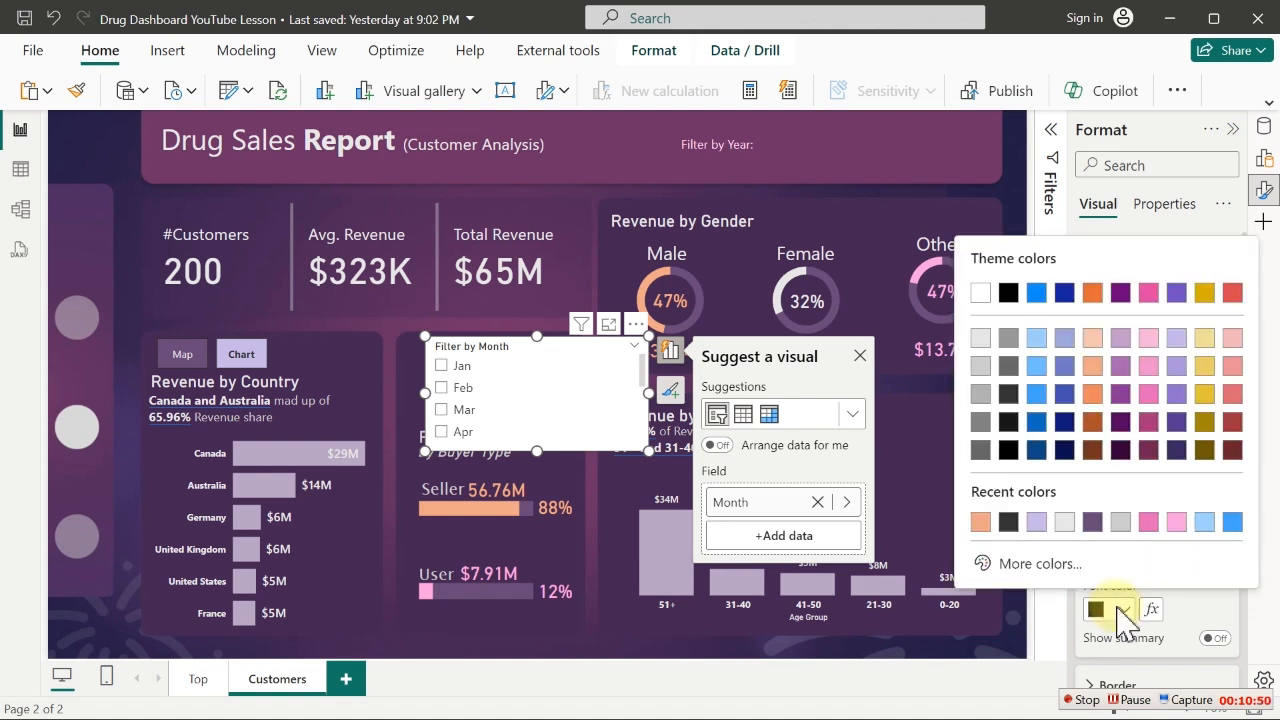
pyautogui.click(980, 365)
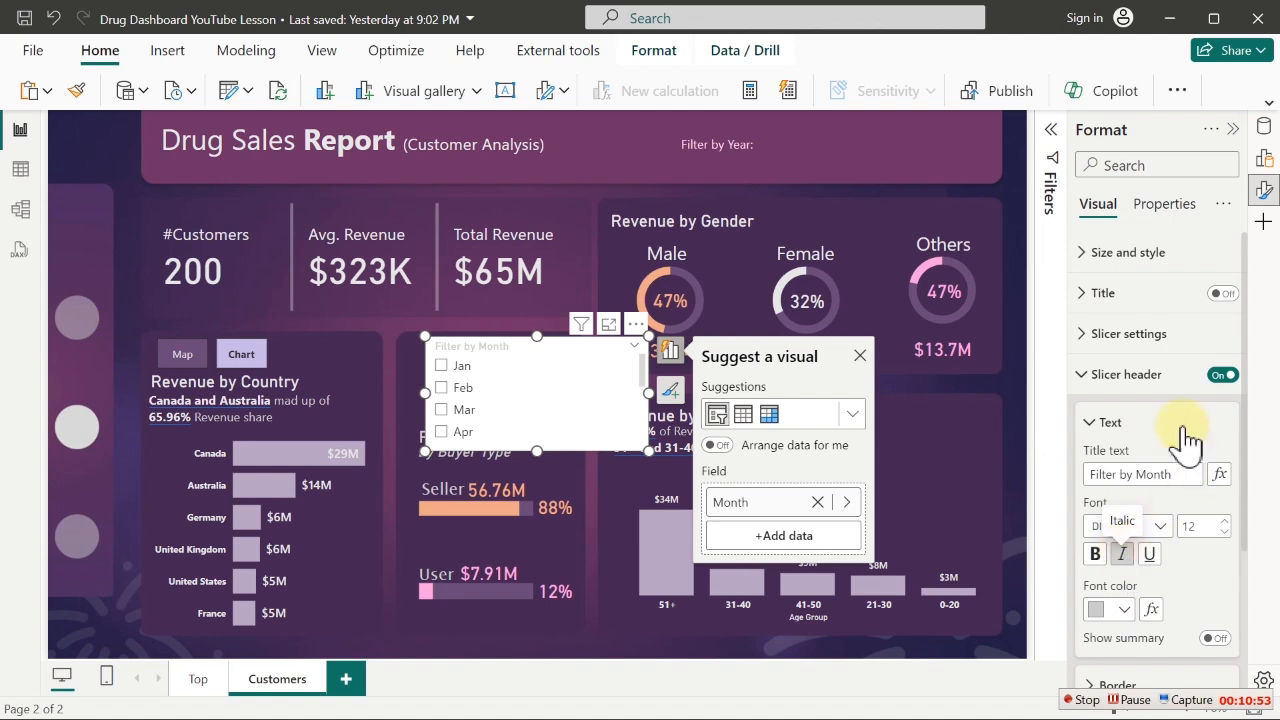
pyautogui.click(1141, 377)
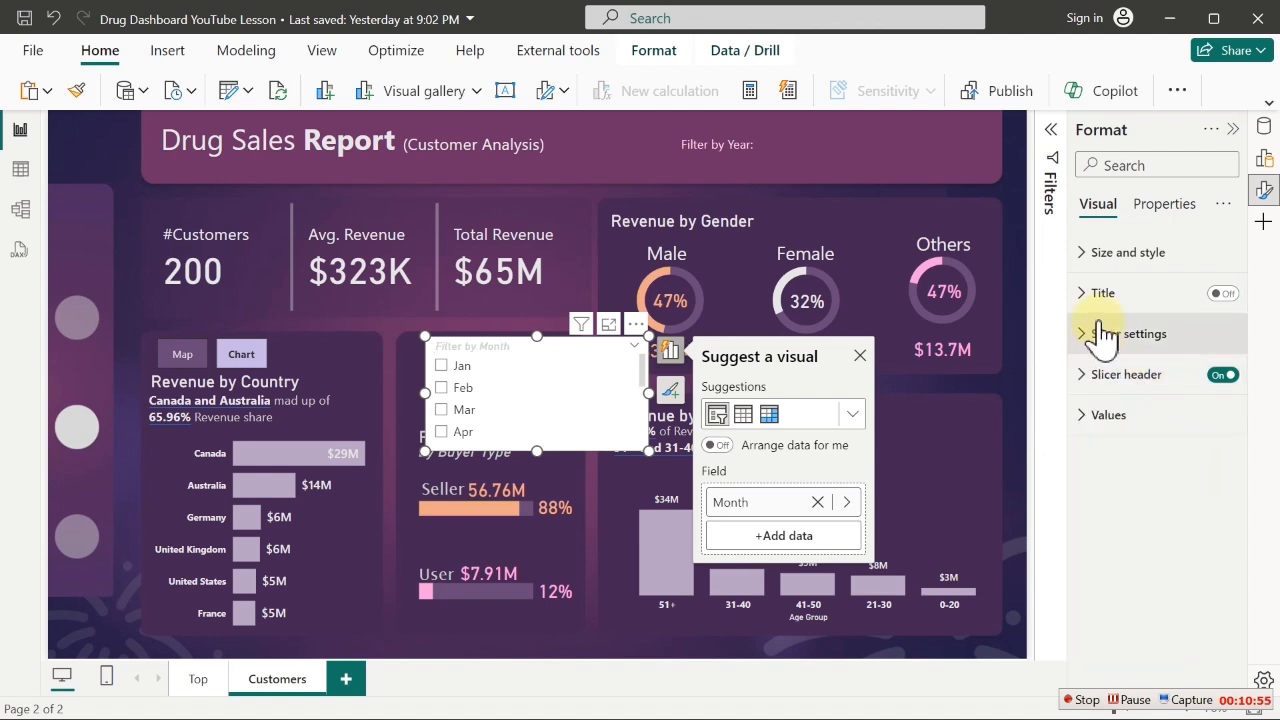
# Set the background color of the Month slicer's values to the muted purple from the recent colors
pyautogui.click(1093, 424)
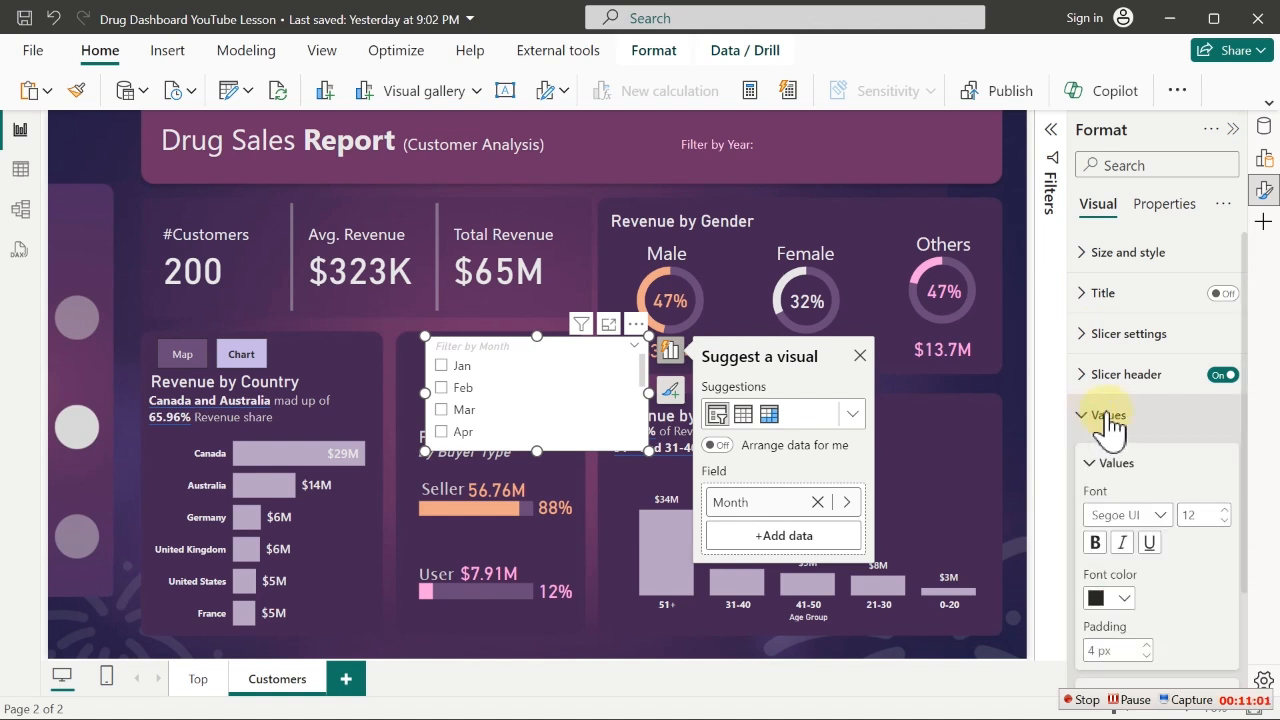
pyautogui.scroll(-2, 1252, 402)
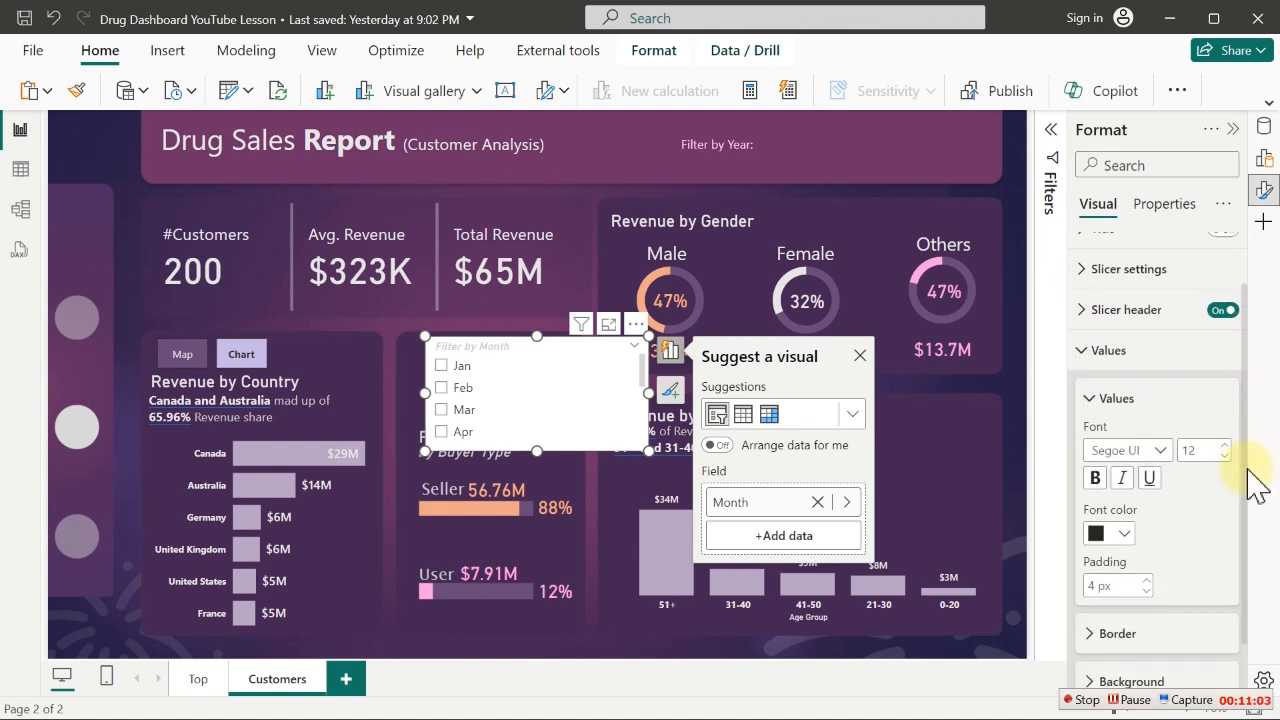
pyautogui.click(1122, 628)
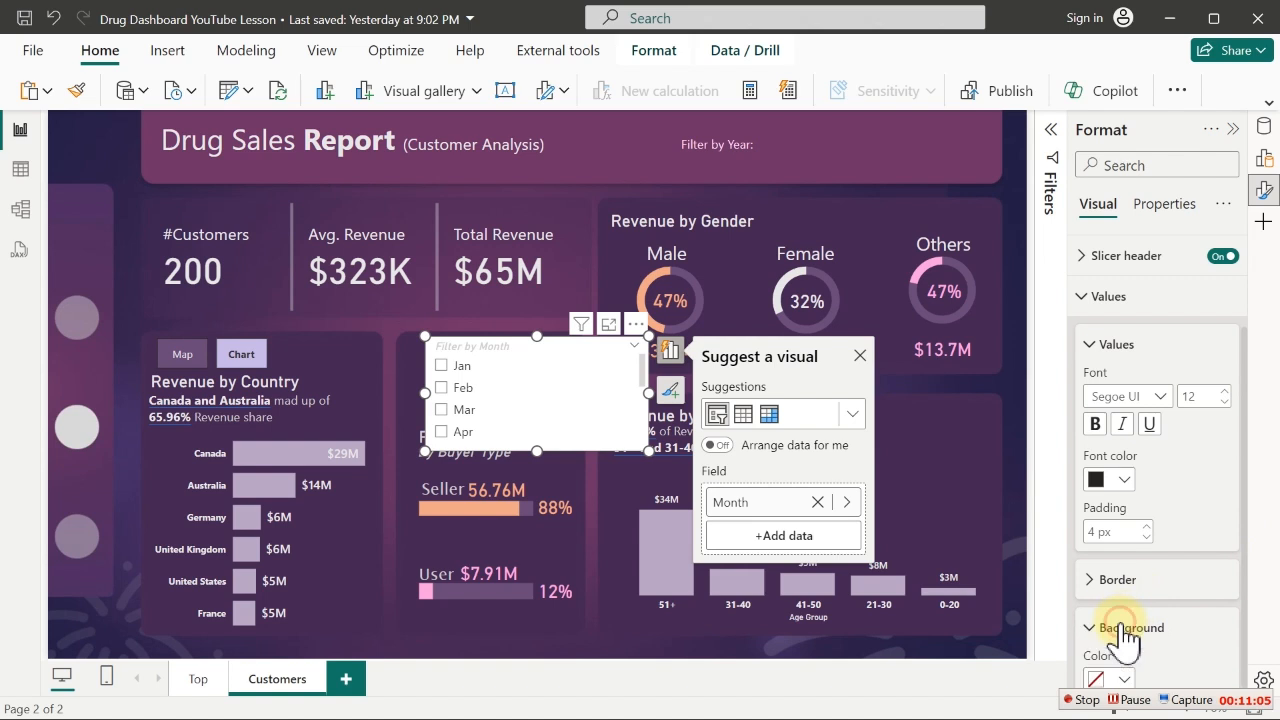
pyautogui.scroll(-1, 1252, 462)
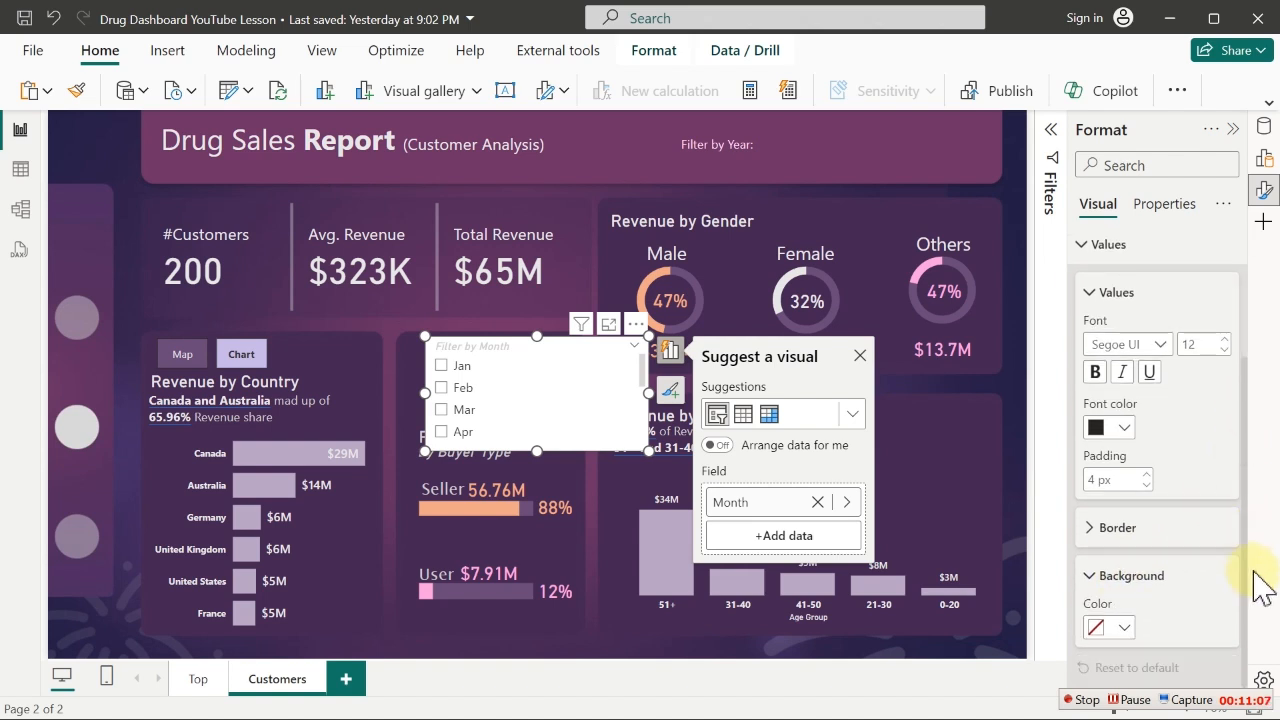
pyautogui.click(1124, 628)
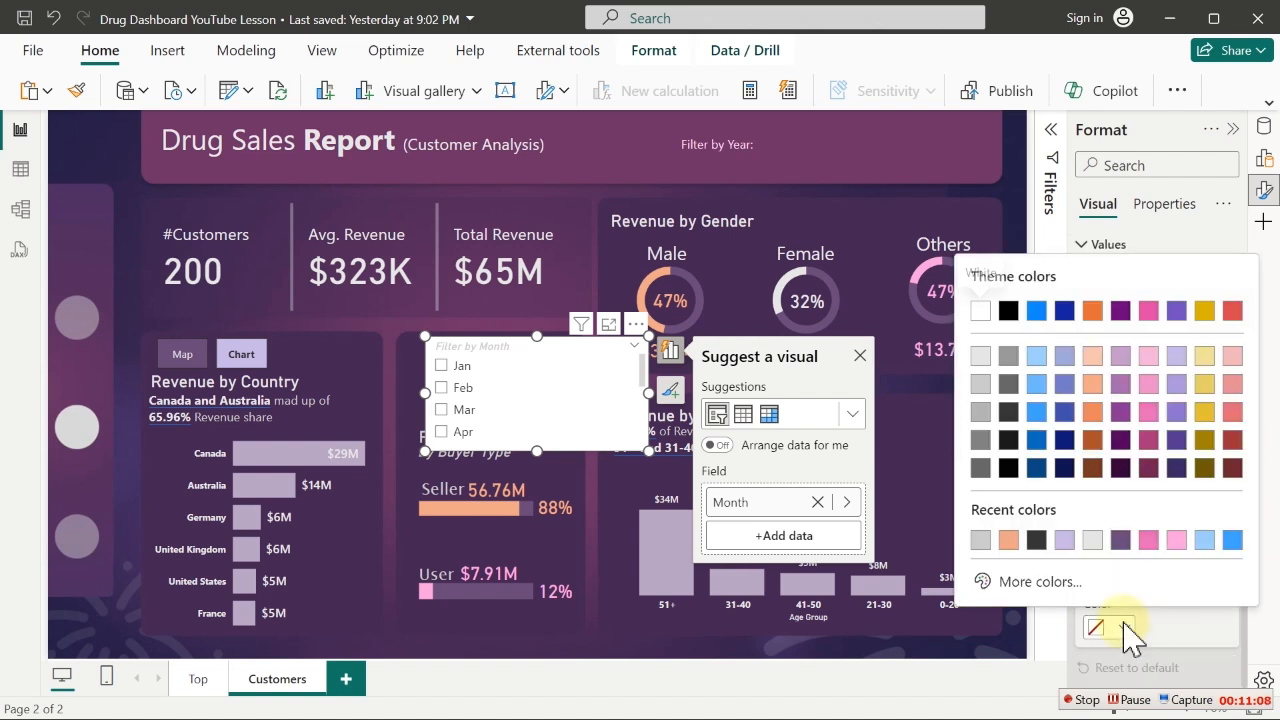
pyautogui.click(1120, 541)
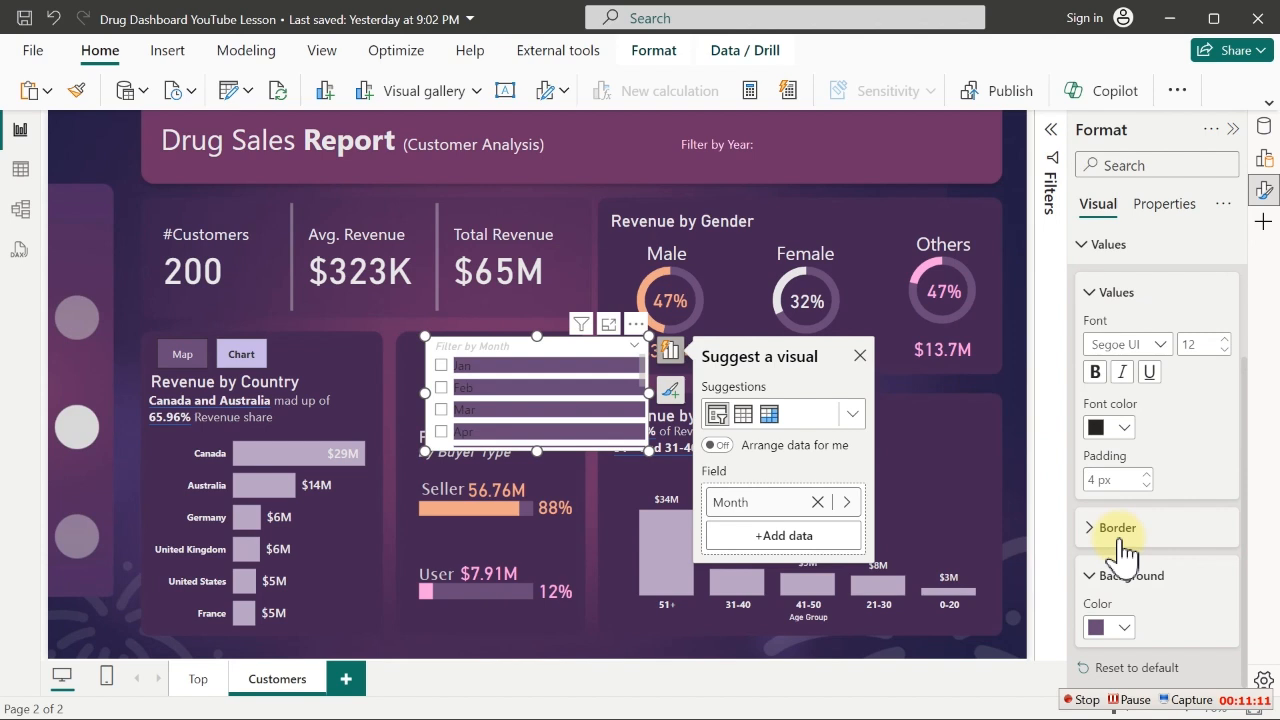
# Set the font color of the Month slicer's values to the lightest gray in the theme colors
pyautogui.click(1125, 428)
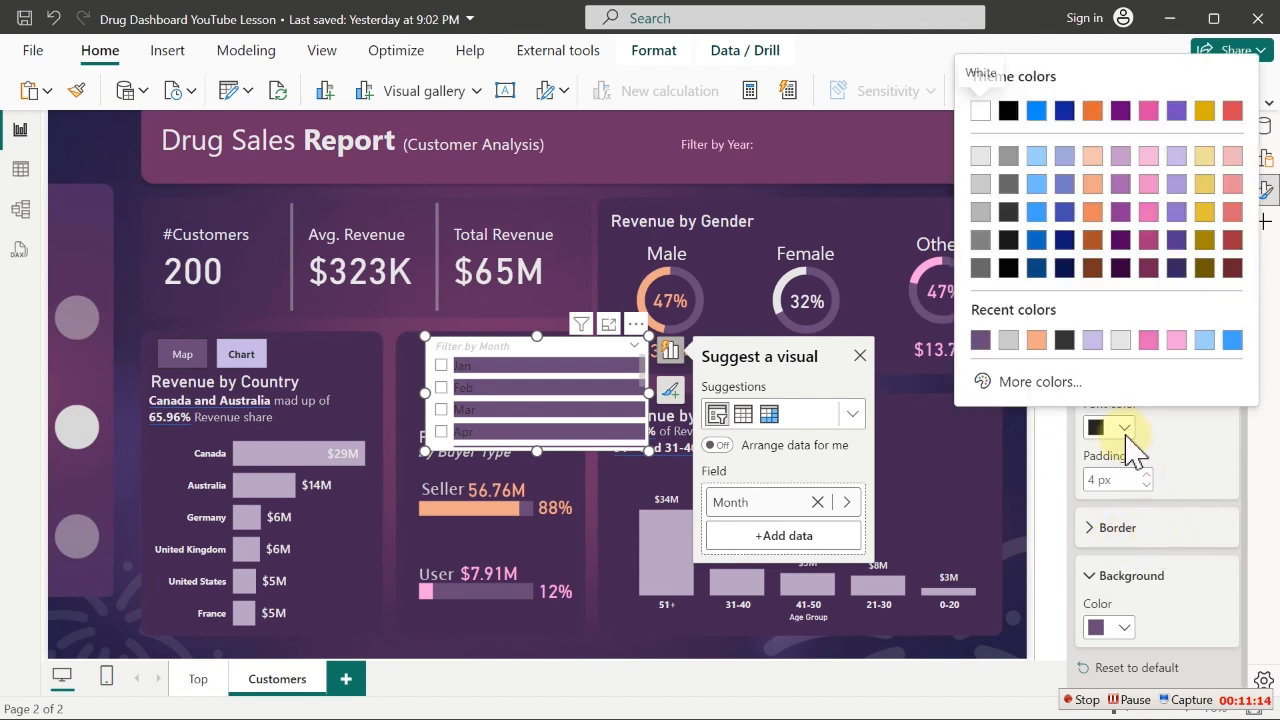
pyautogui.click(982, 158)
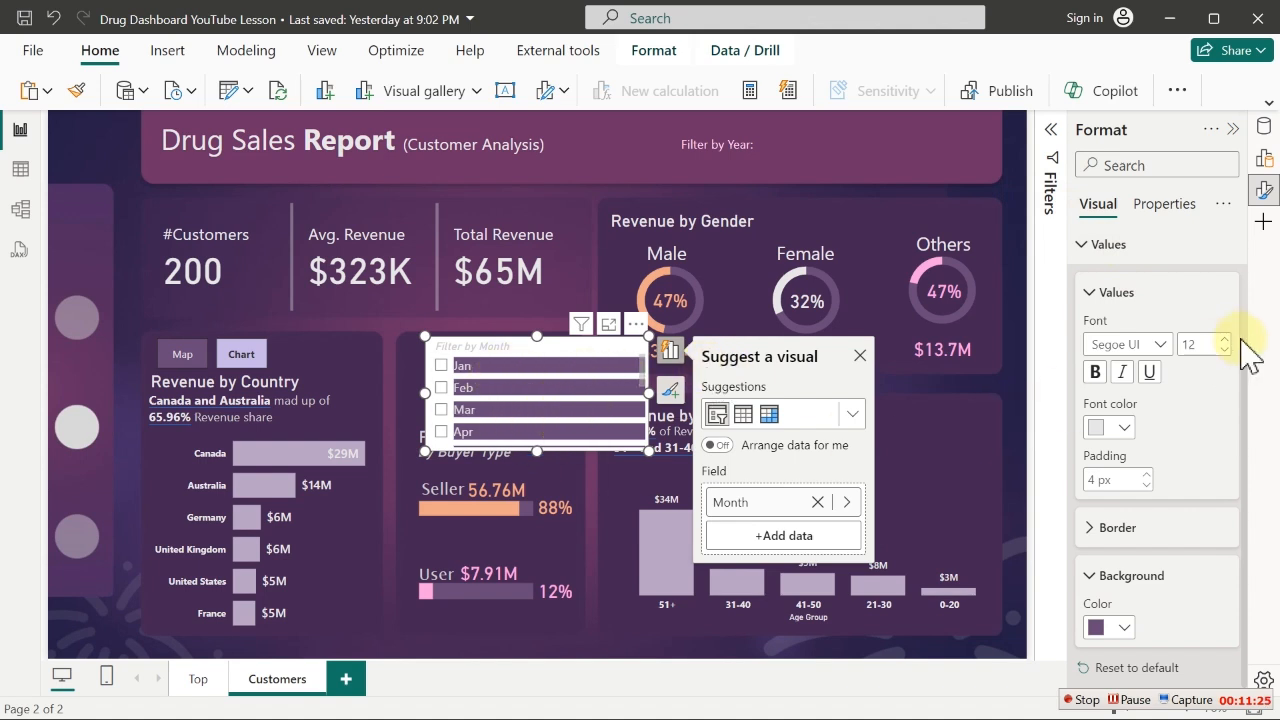
pyautogui.click(1106, 258)
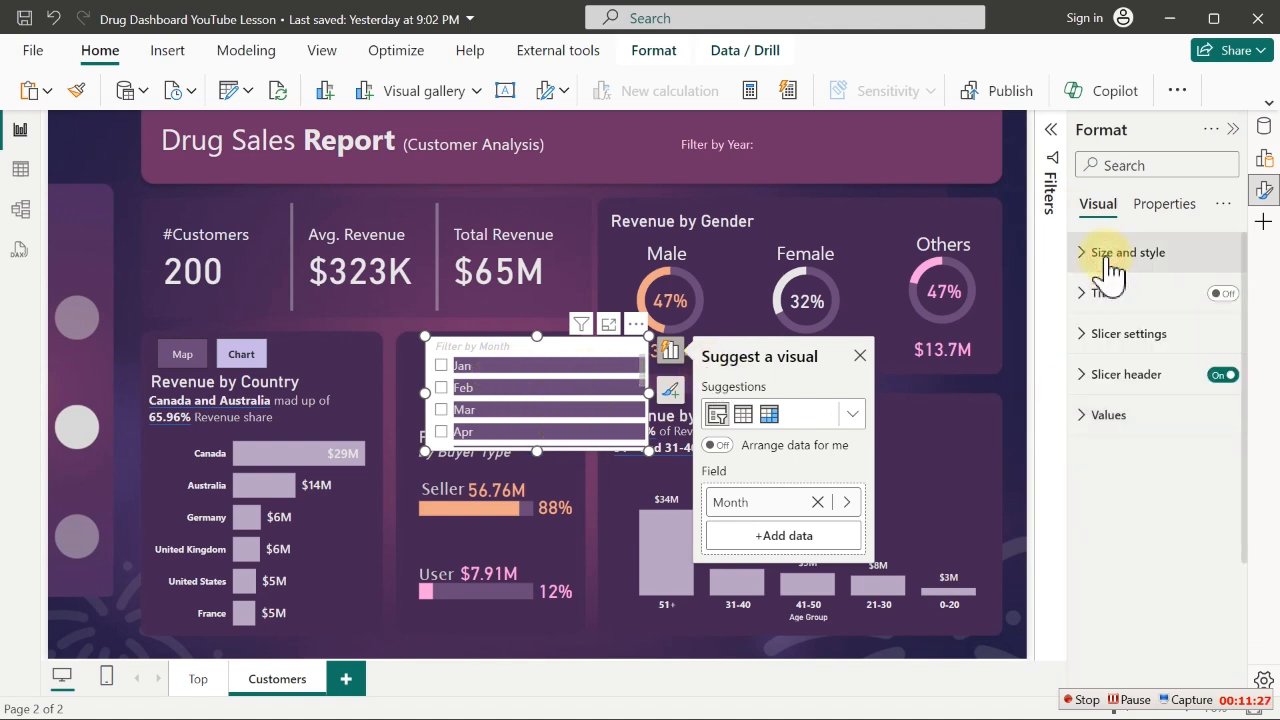
# Change the Month slicer's style to Dropdown and turn off its visual background
pyautogui.click(1120, 340)
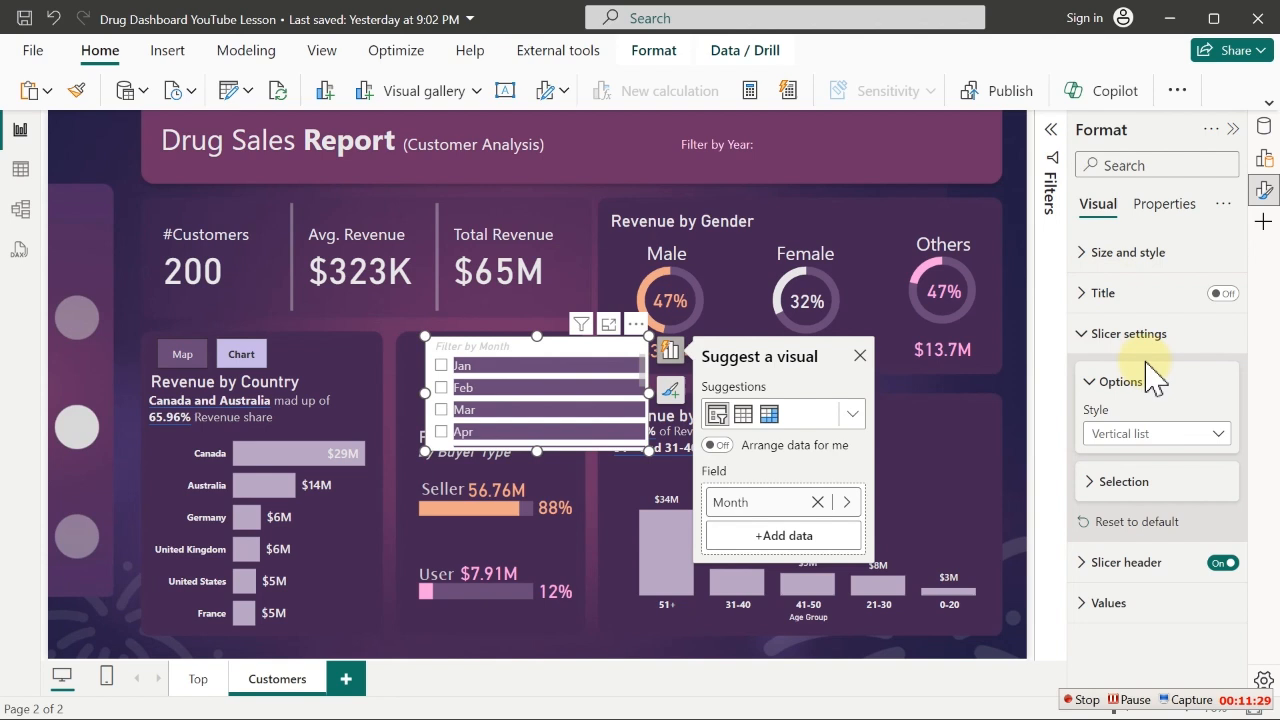
pyautogui.click(1186, 436)
pyautogui.click(1115, 507)
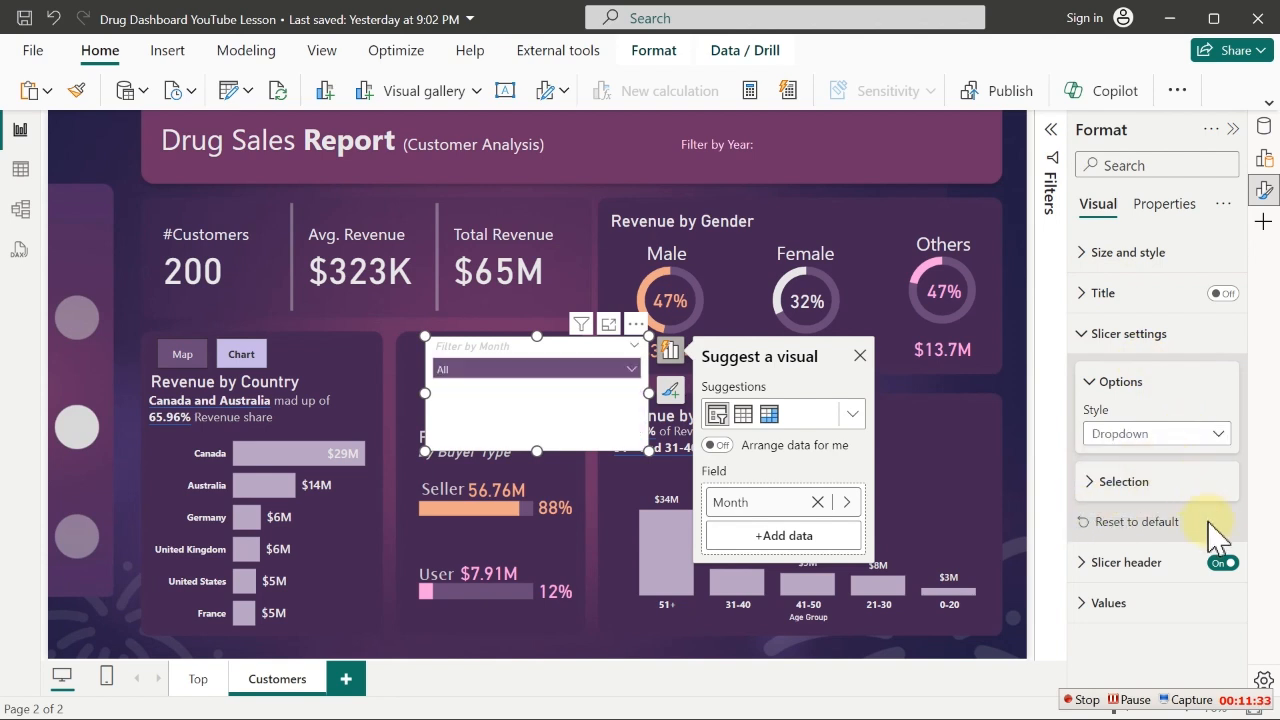
pyautogui.click(1112, 258)
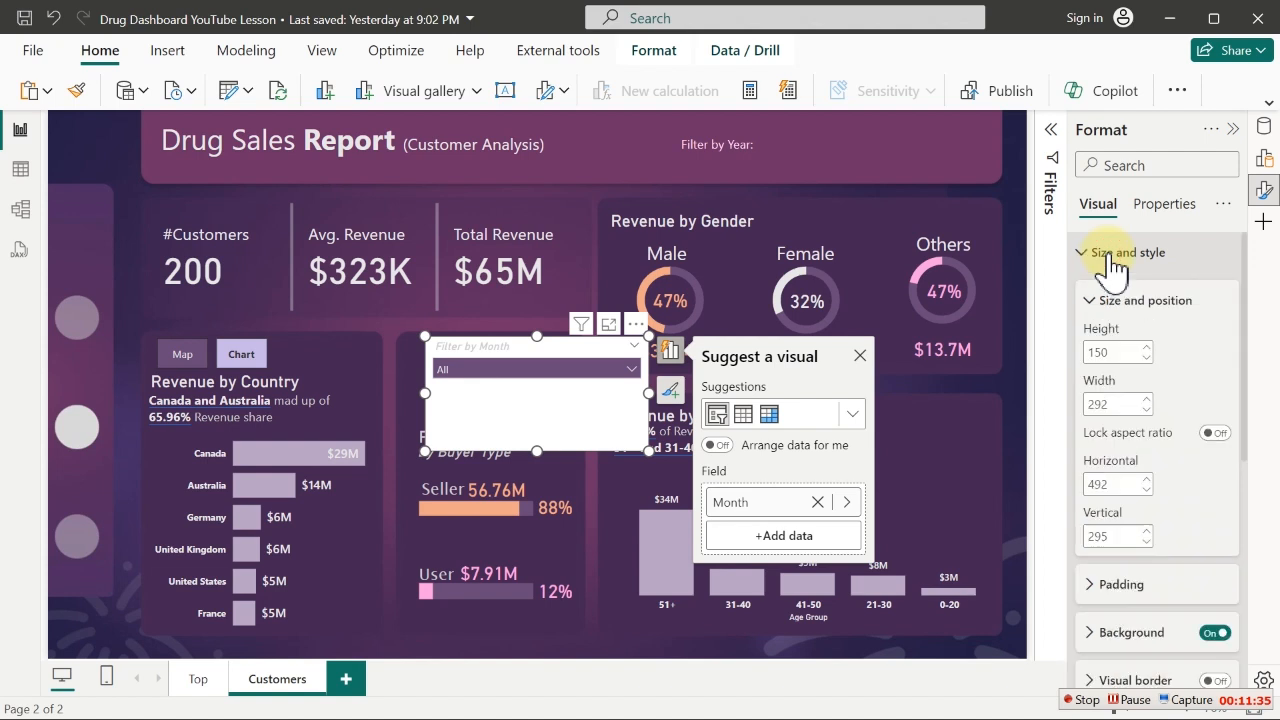
pyautogui.click(1215, 633)
pyautogui.click(1215, 633)
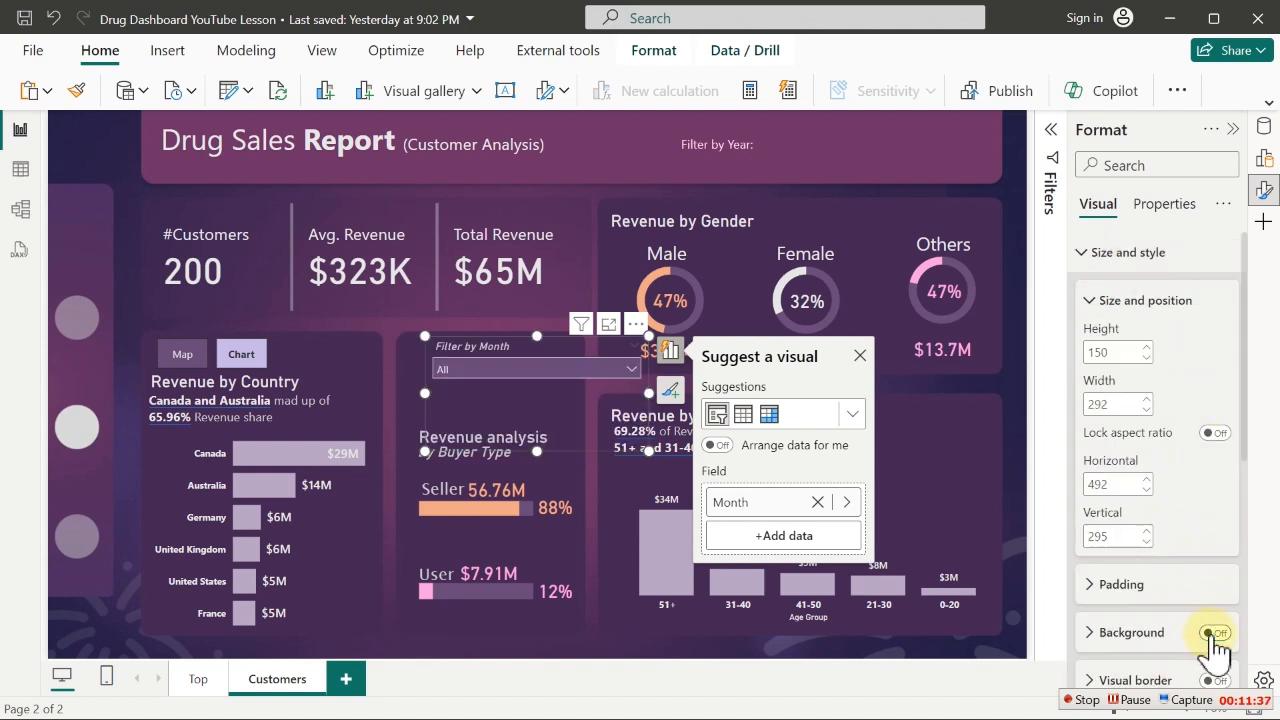
# Shrink the Month slicer to about 213 by 66 and place it above the Revenue analysis heading inside its card
pyautogui.moveTo(645, 448); pyautogui.dragTo(583, 390)
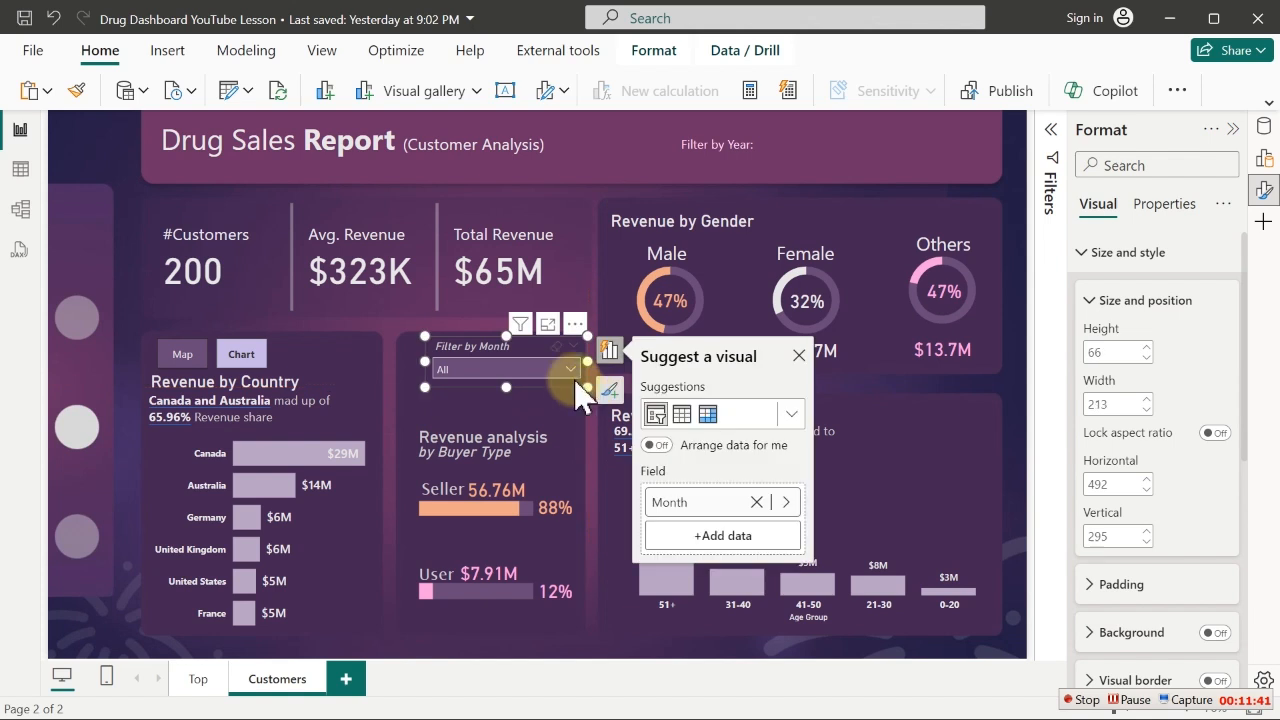
pyautogui.moveTo(580, 320); pyautogui.dragTo(555, 326)
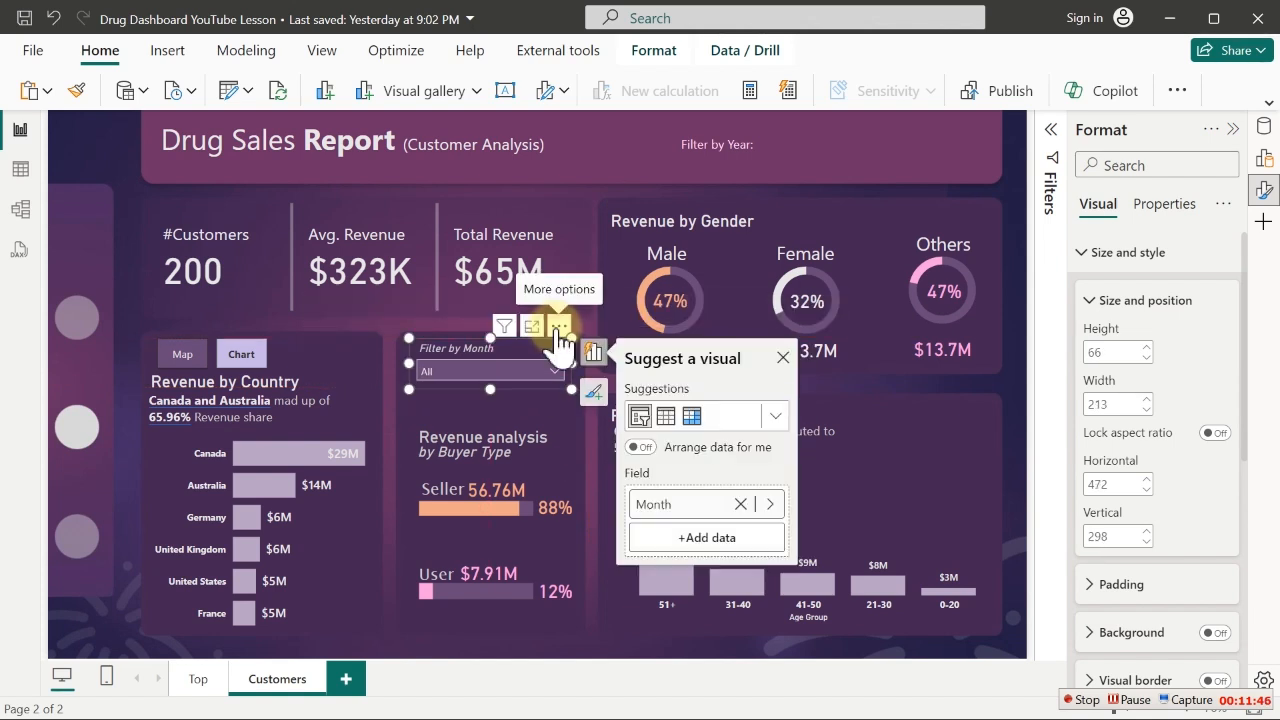
pyautogui.click(618, 146)
pyautogui.click(841, 144)
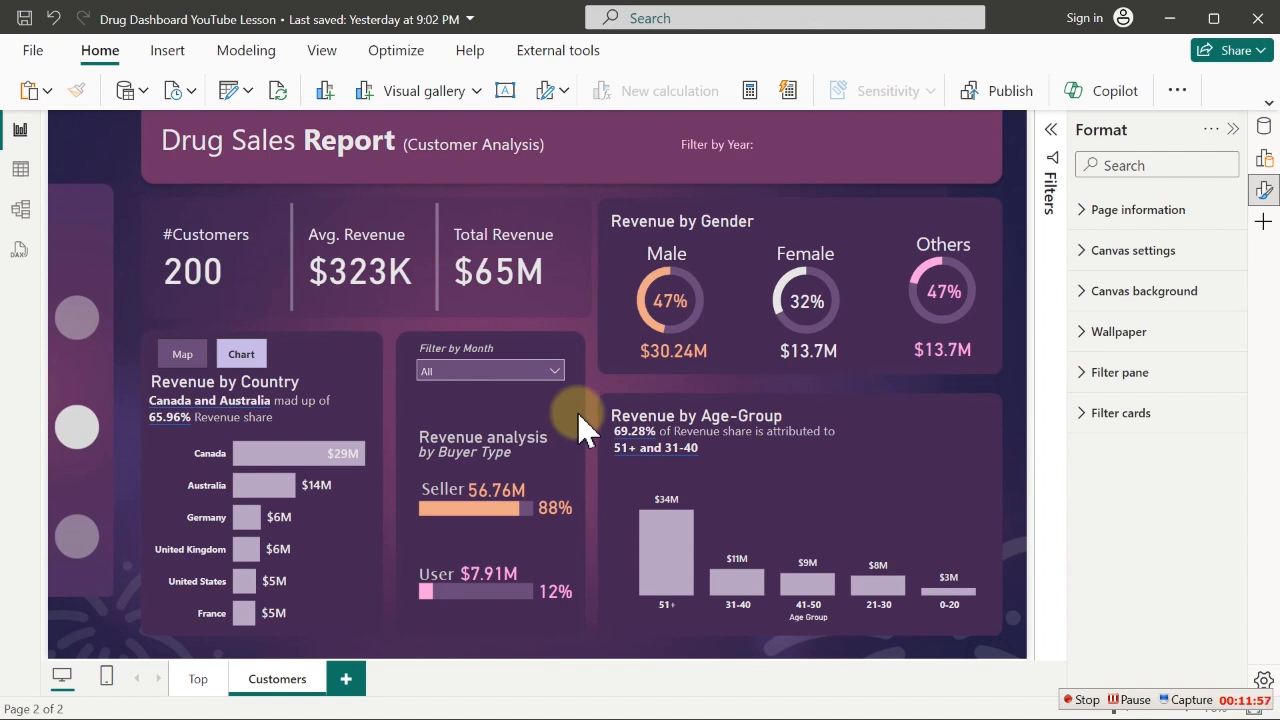
# Switch to PowerPoint, dismiss the license notice and open the recent presentation Editable BG
pyautogui.press('super')
pyautogui.click(891, 703)
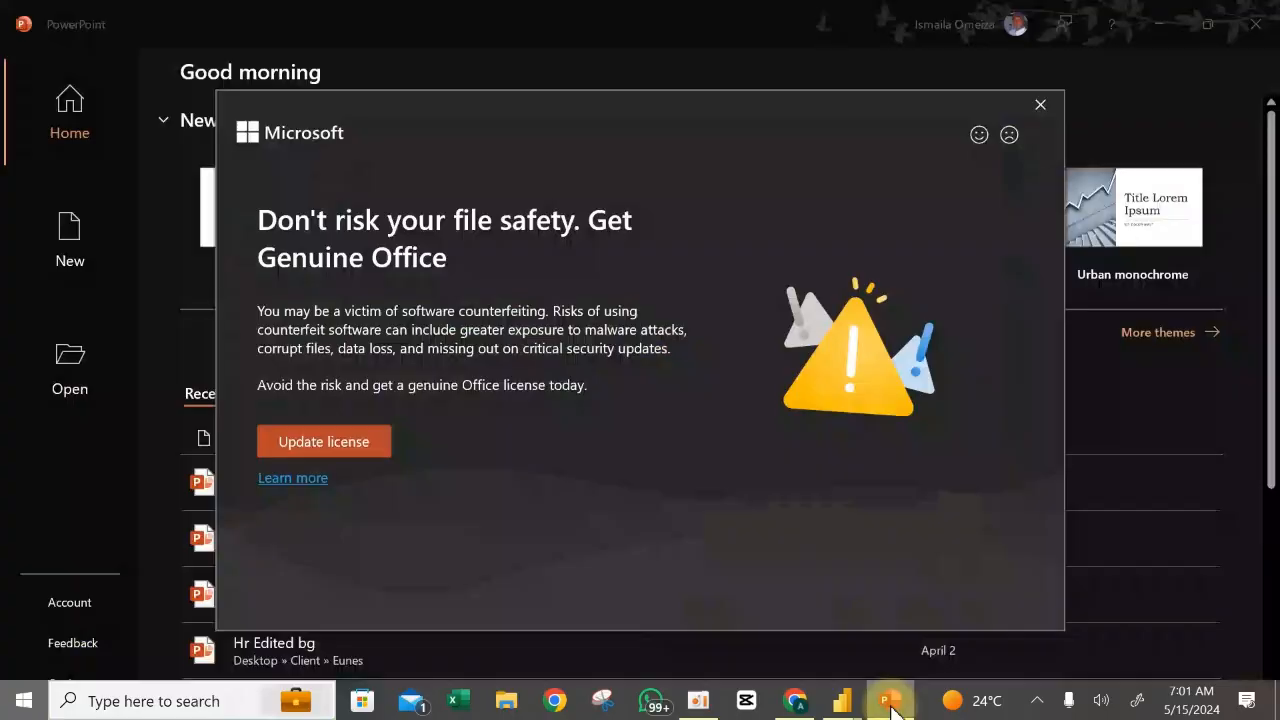
pyautogui.click(1040, 104)
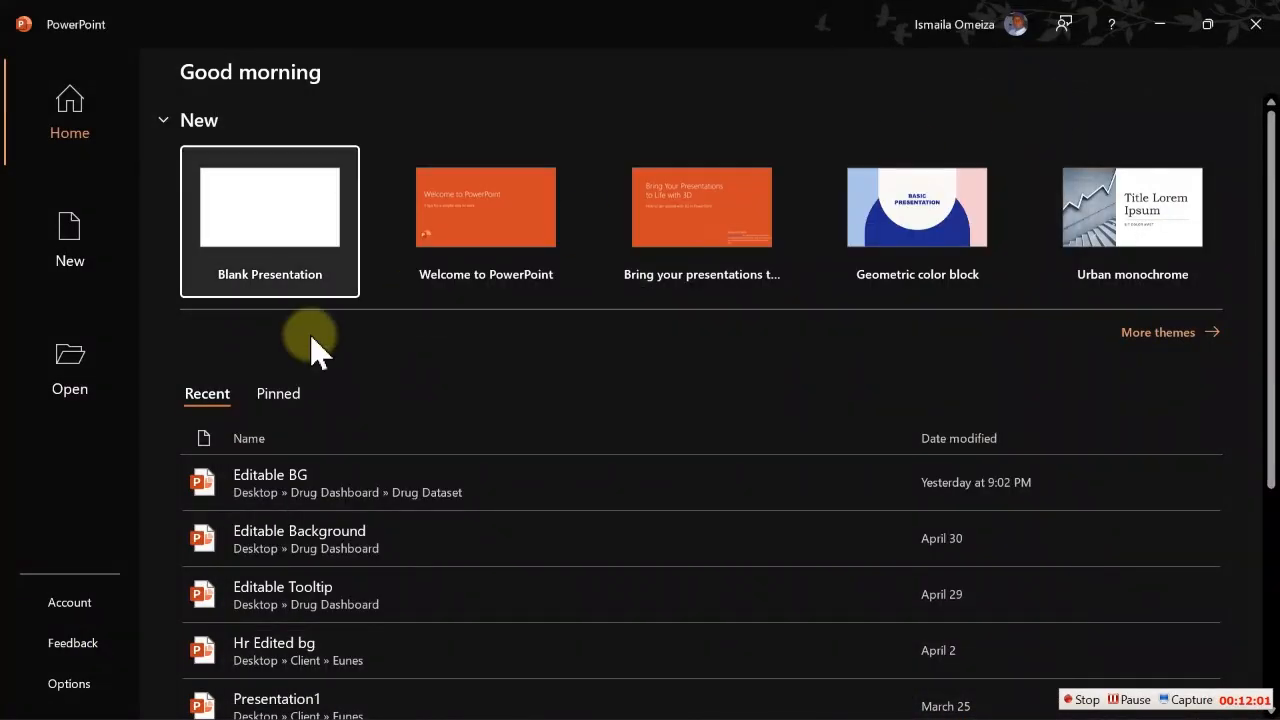
pyautogui.click(258, 482)
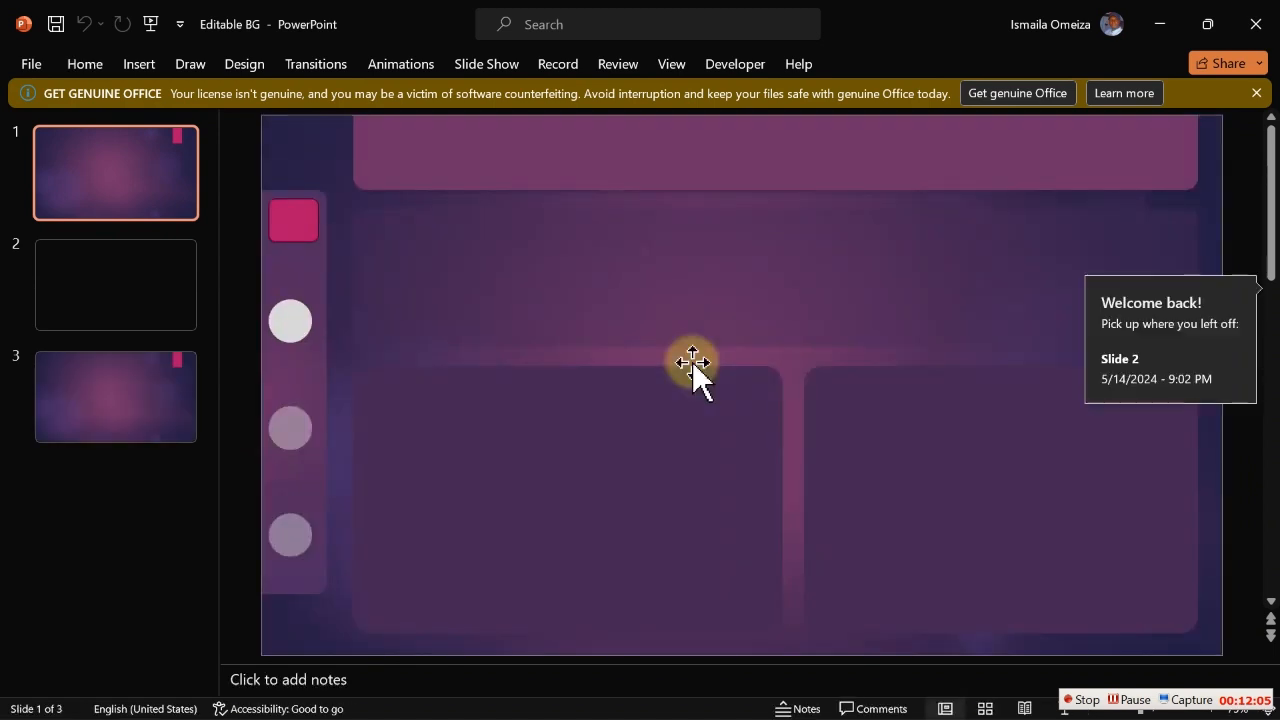
# Copy the hex code of the solid fill color used by the lower-left card on slide 1, leaving the fill unchanged
pyautogui.click(611, 430)
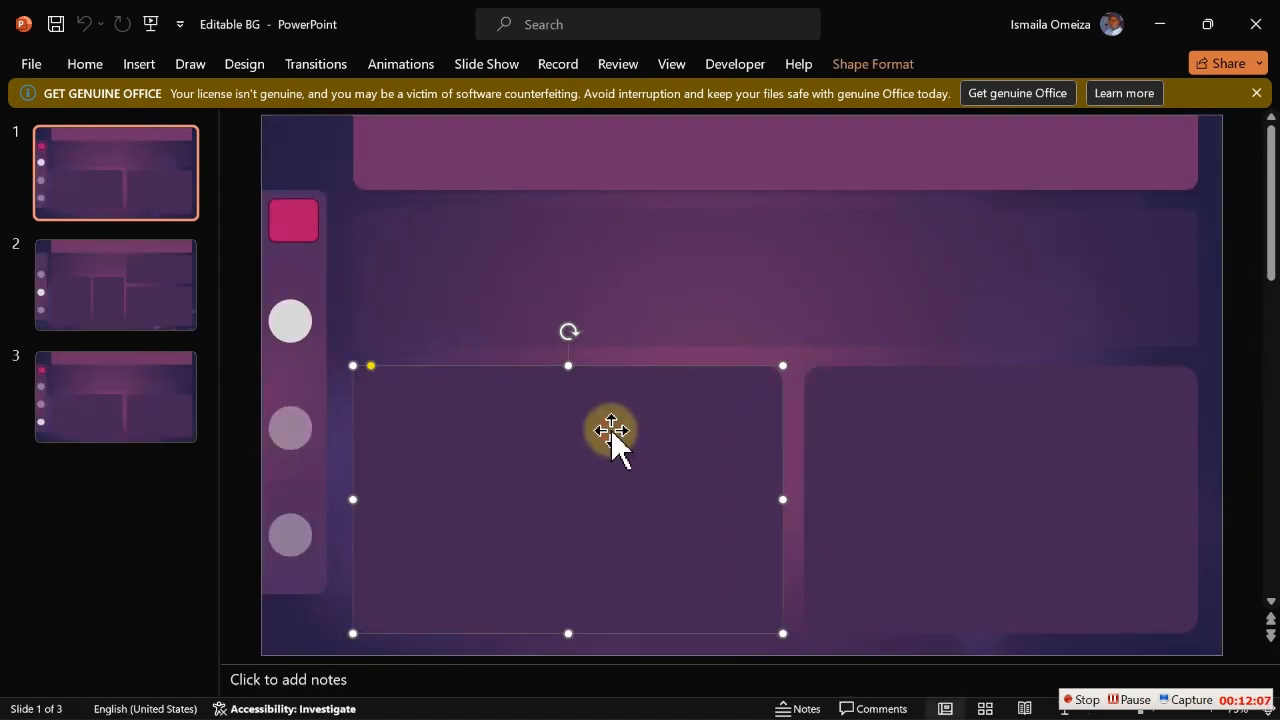
pyautogui.rightClick(611, 429)
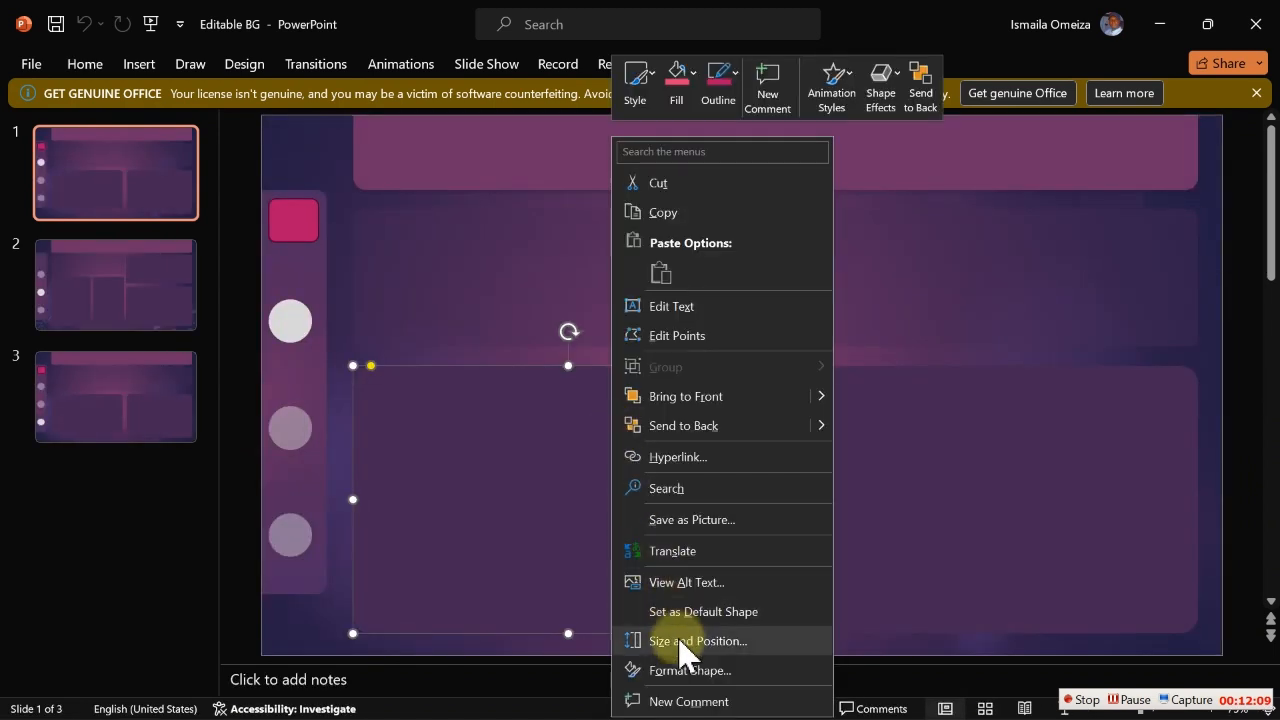
pyautogui.click(686, 669)
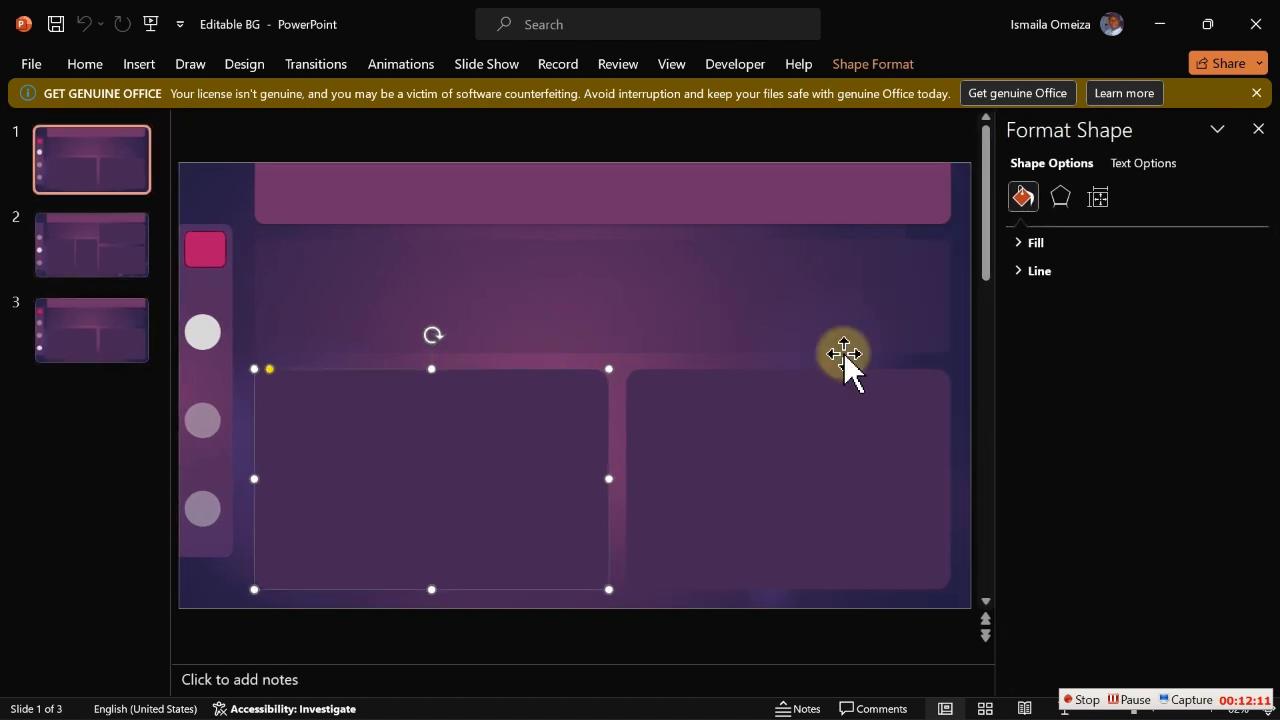
pyautogui.click(1036, 243)
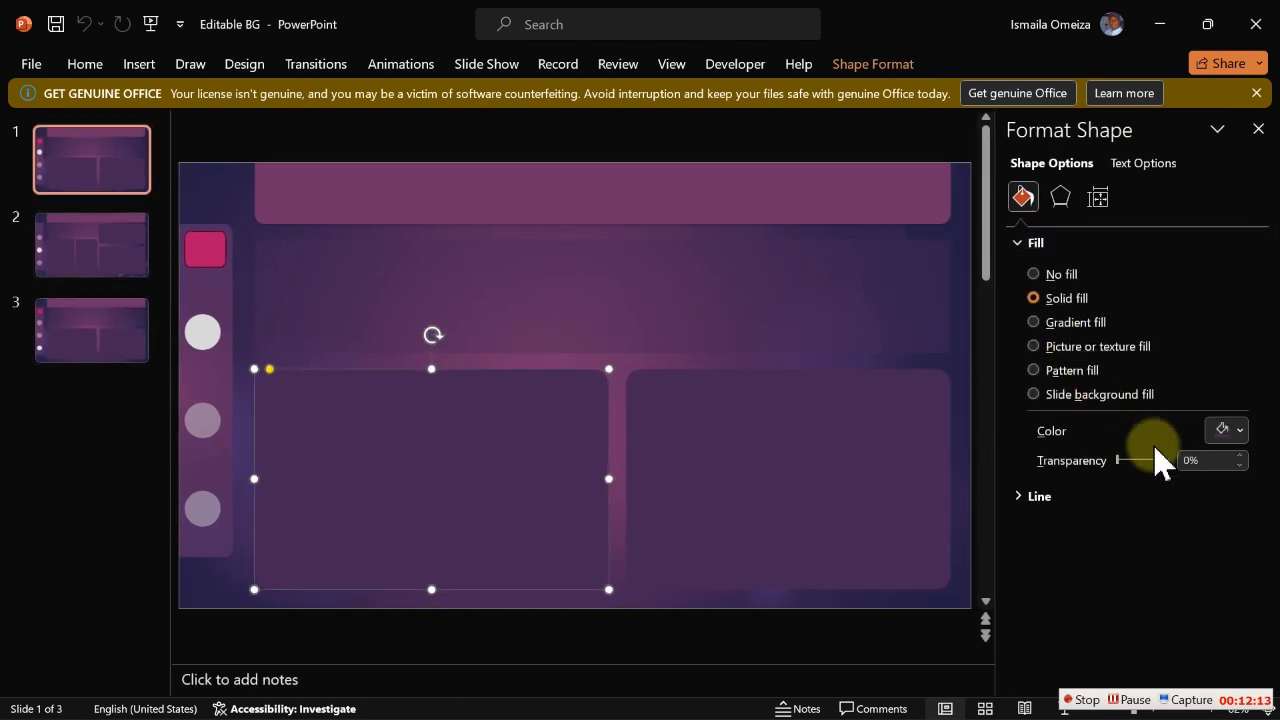
pyautogui.click(1238, 428)
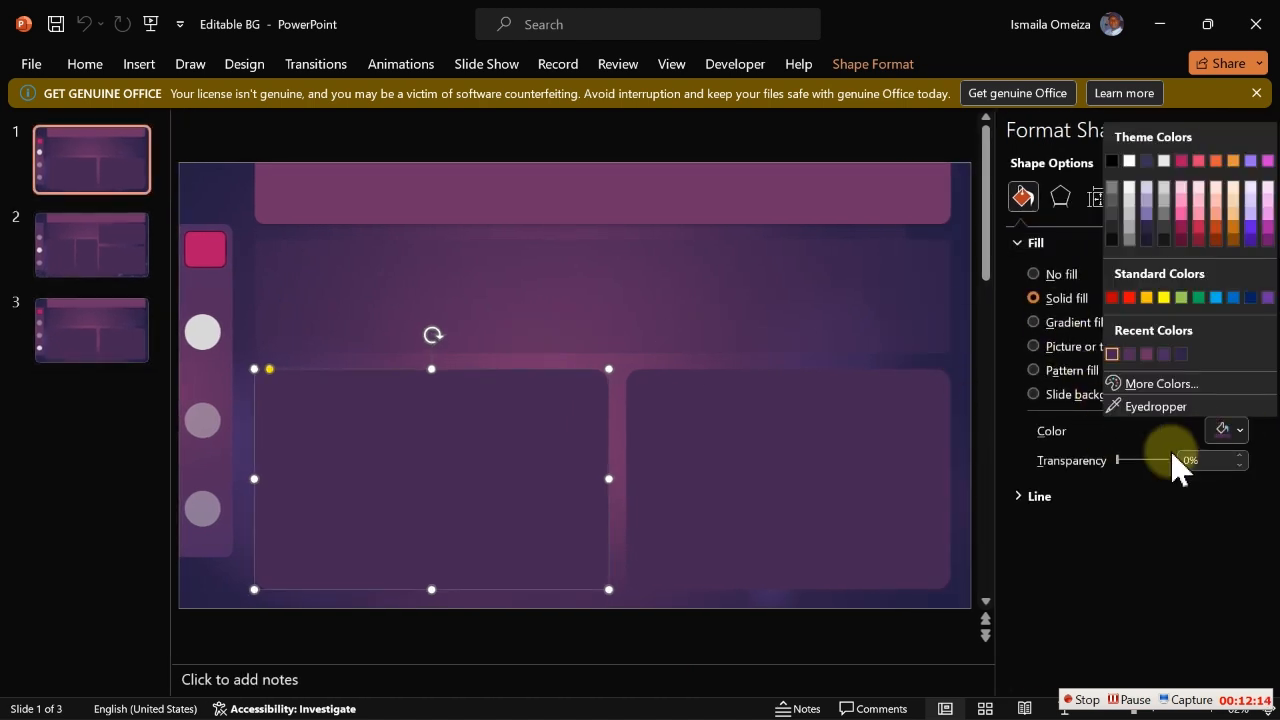
pyautogui.click(1152, 384)
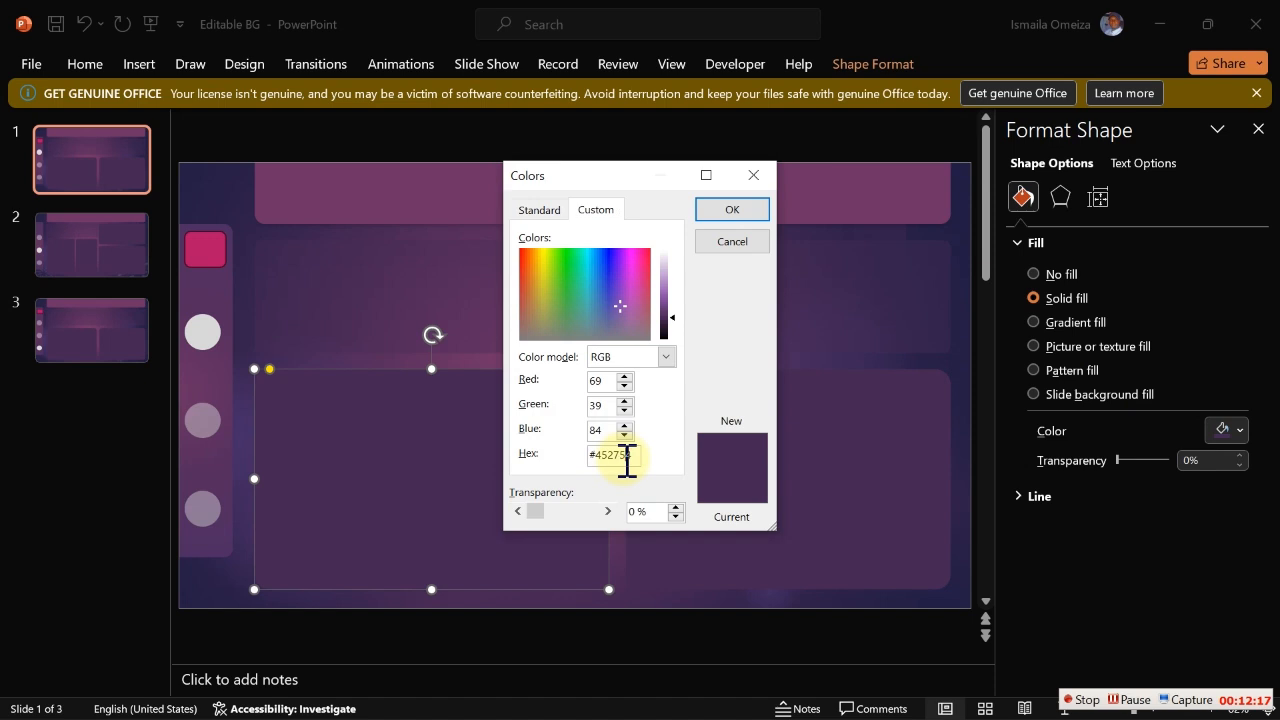
pyautogui.doubleClick(626, 457)
pyautogui.click(735, 243)
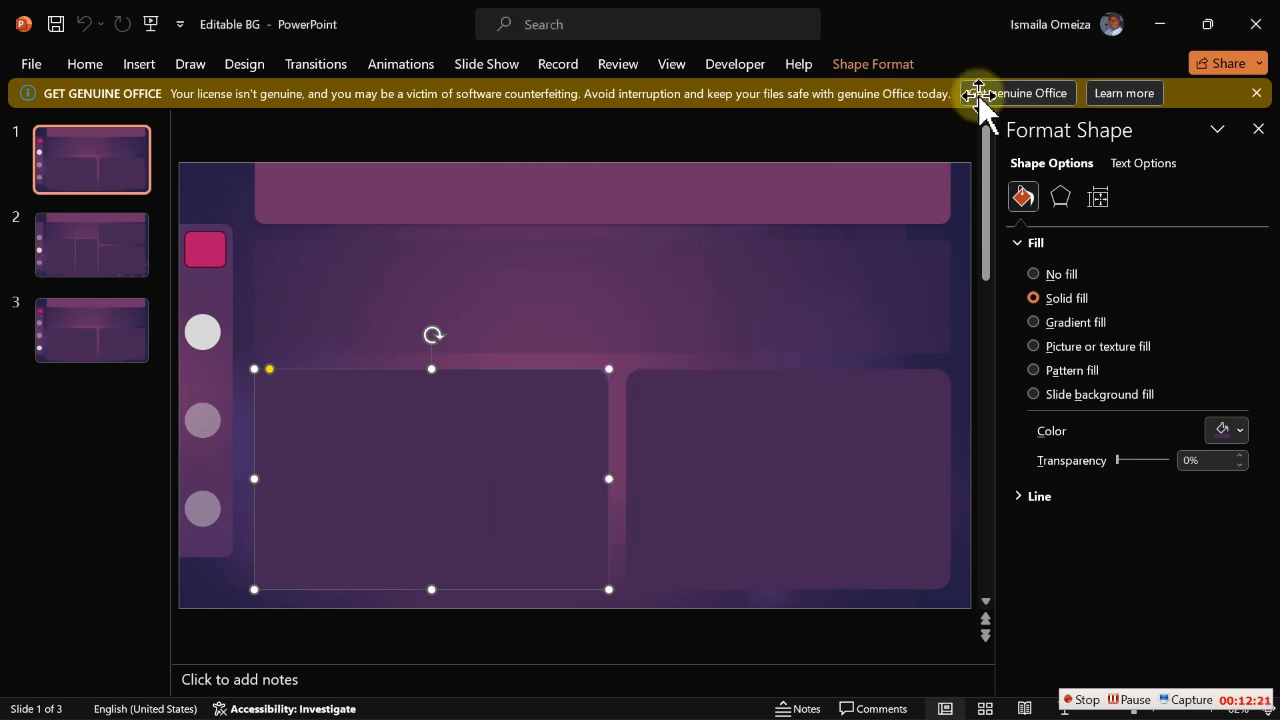
# Switch back to Power BI and set the background color of the Month slicer's values to the copied hex #452754
pyautogui.click(1160, 24)
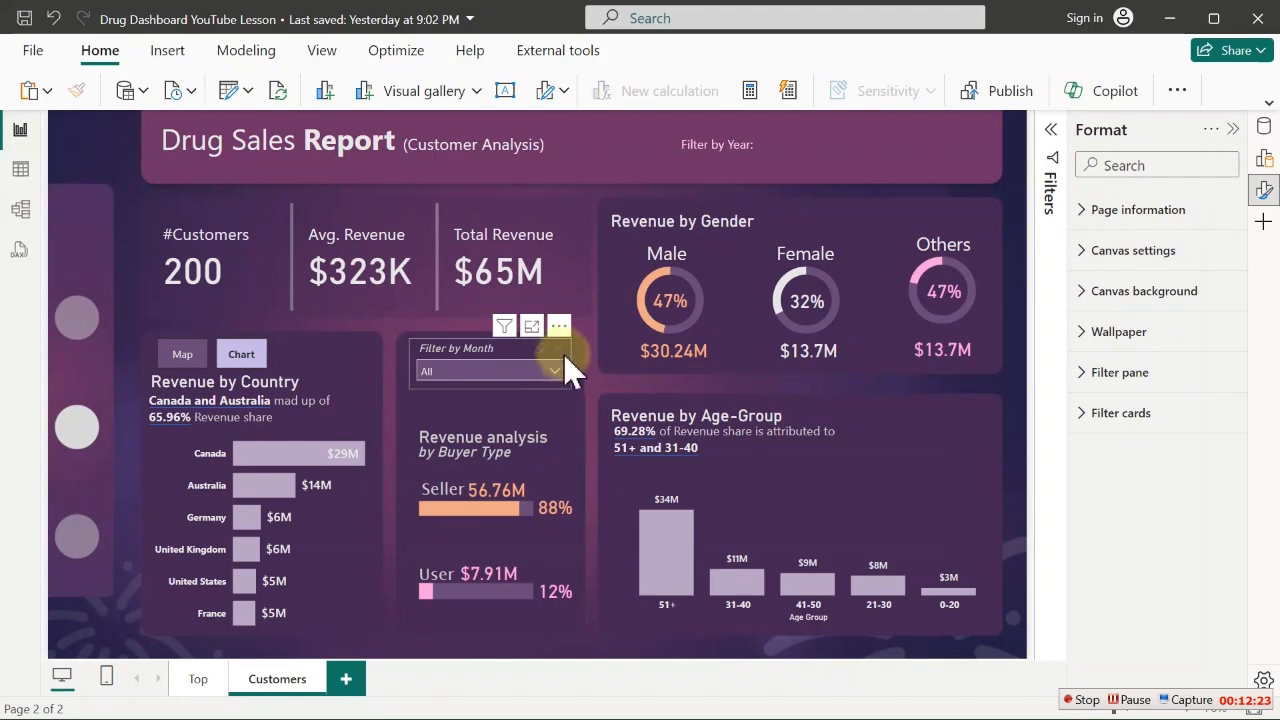
pyautogui.click(564, 355)
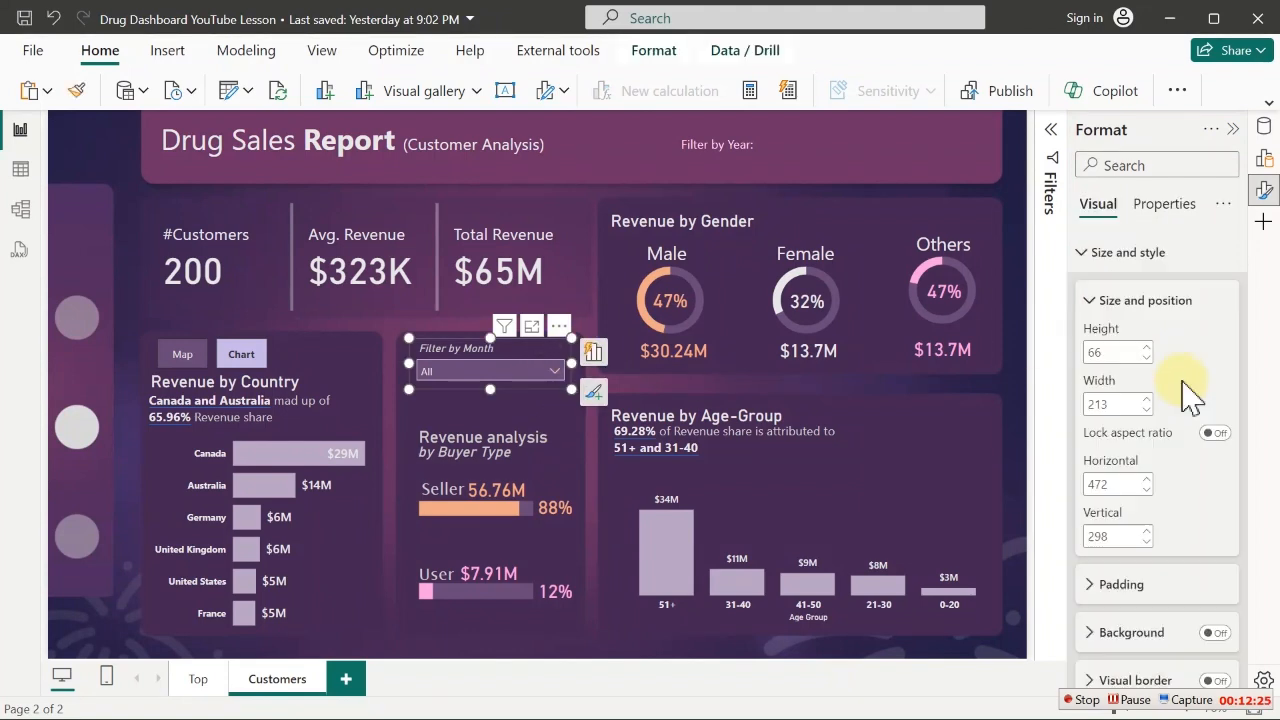
pyautogui.click(1100, 256)
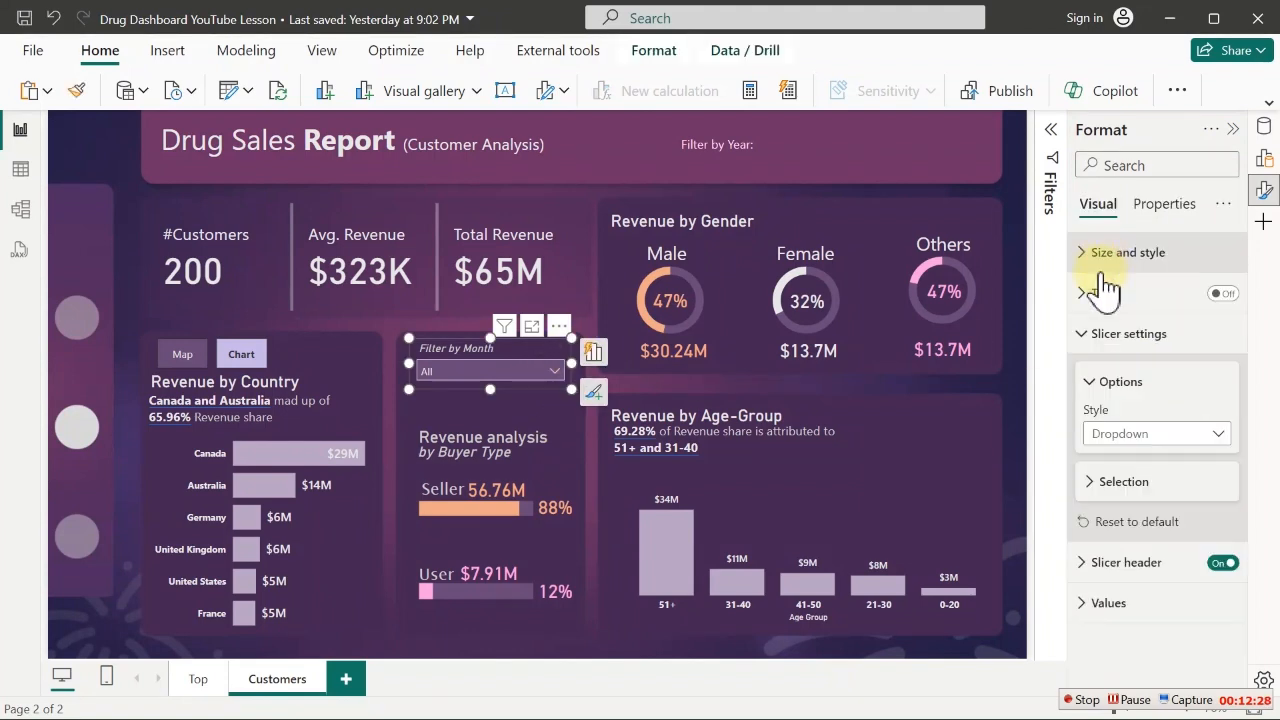
pyautogui.click(1095, 333)
pyautogui.click(1101, 413)
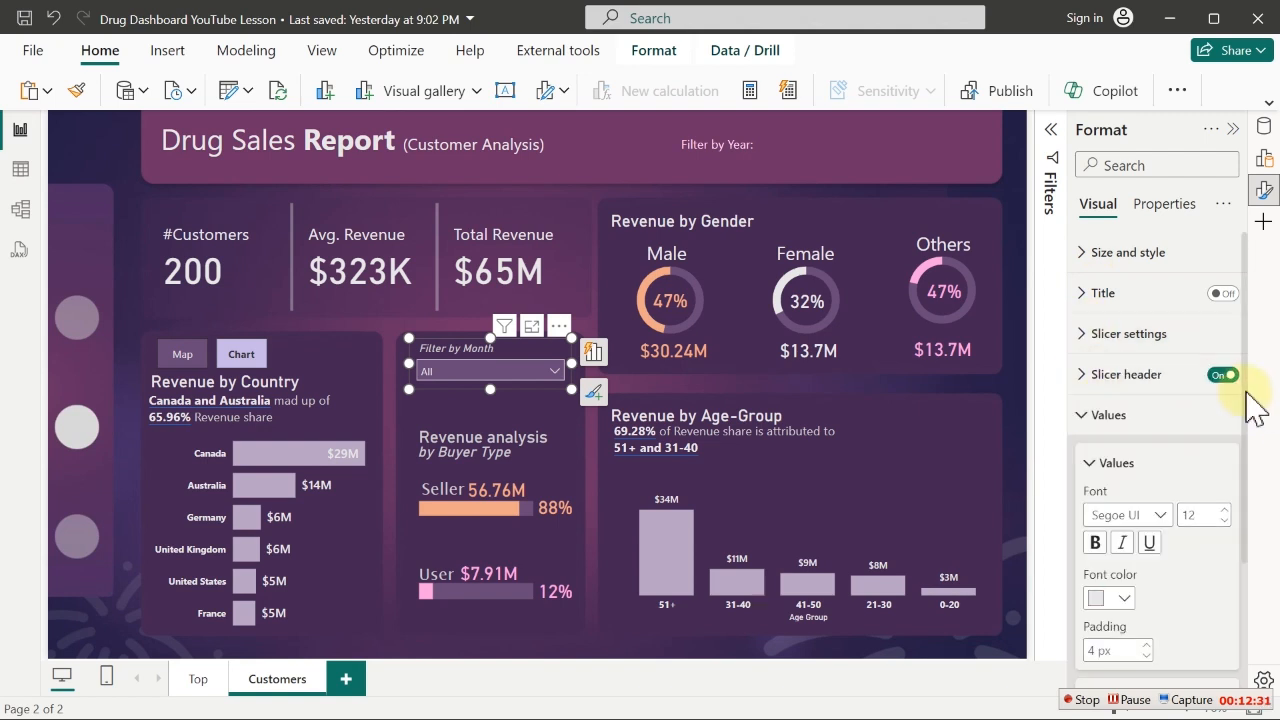
pyautogui.moveTo(1245, 397); pyautogui.dragTo(1246, 559)
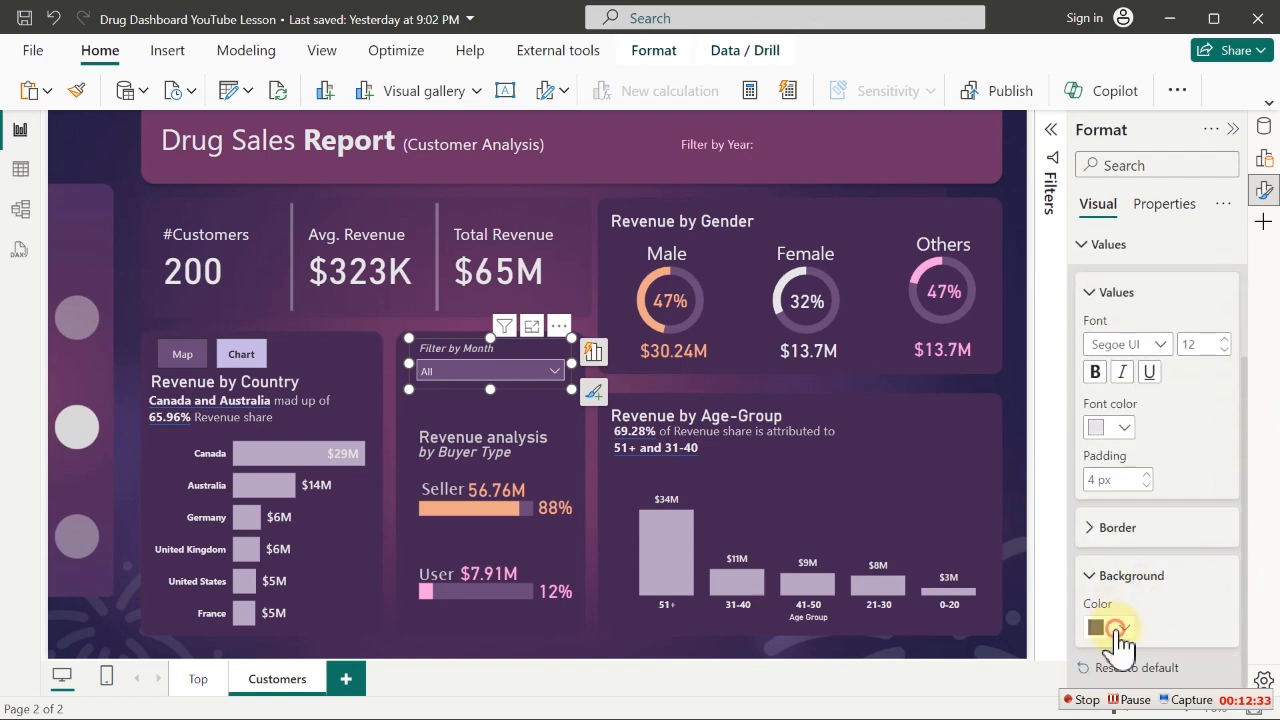
pyautogui.click(1112, 627)
pyautogui.click(1036, 590)
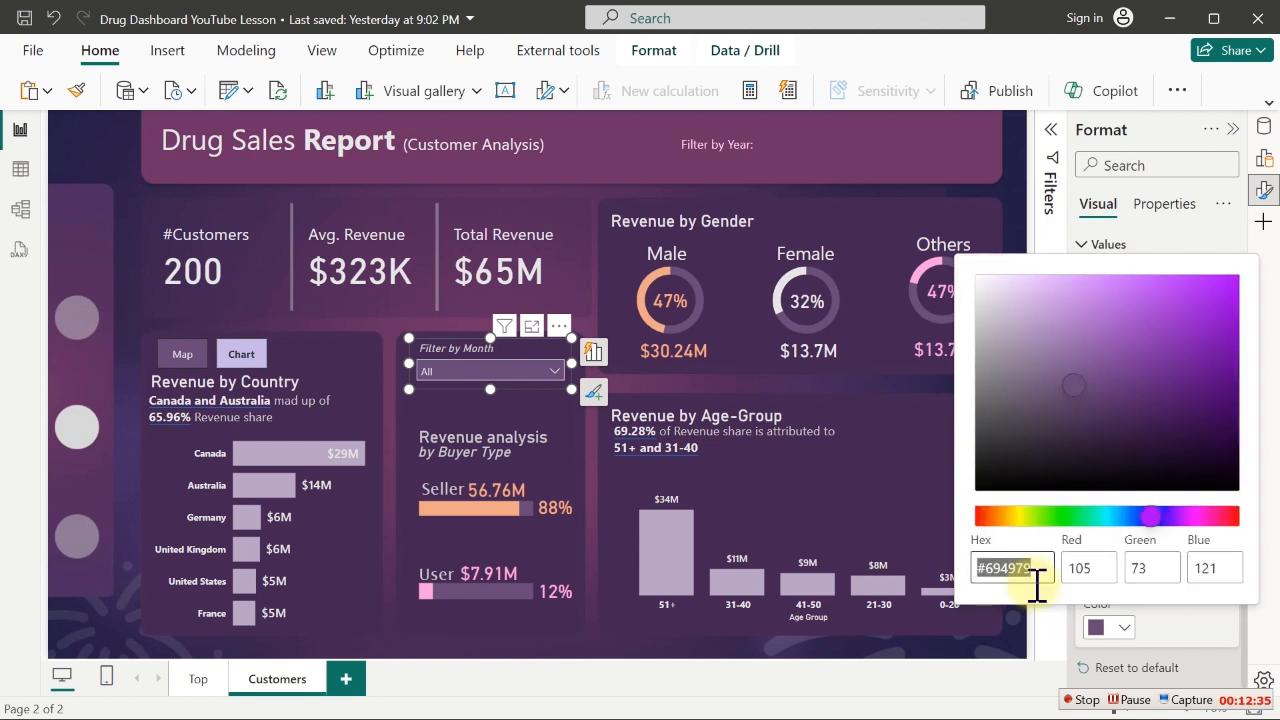
pyautogui.click(1038, 577)
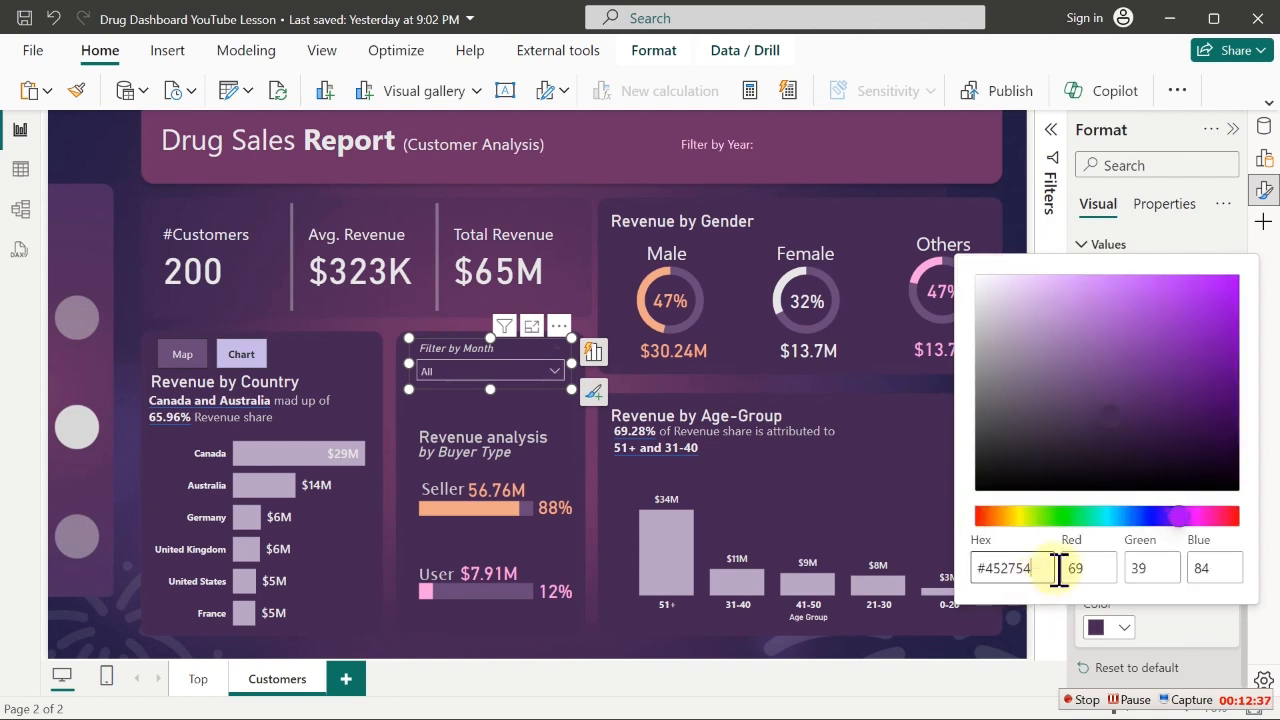
pyautogui.click(812, 145)
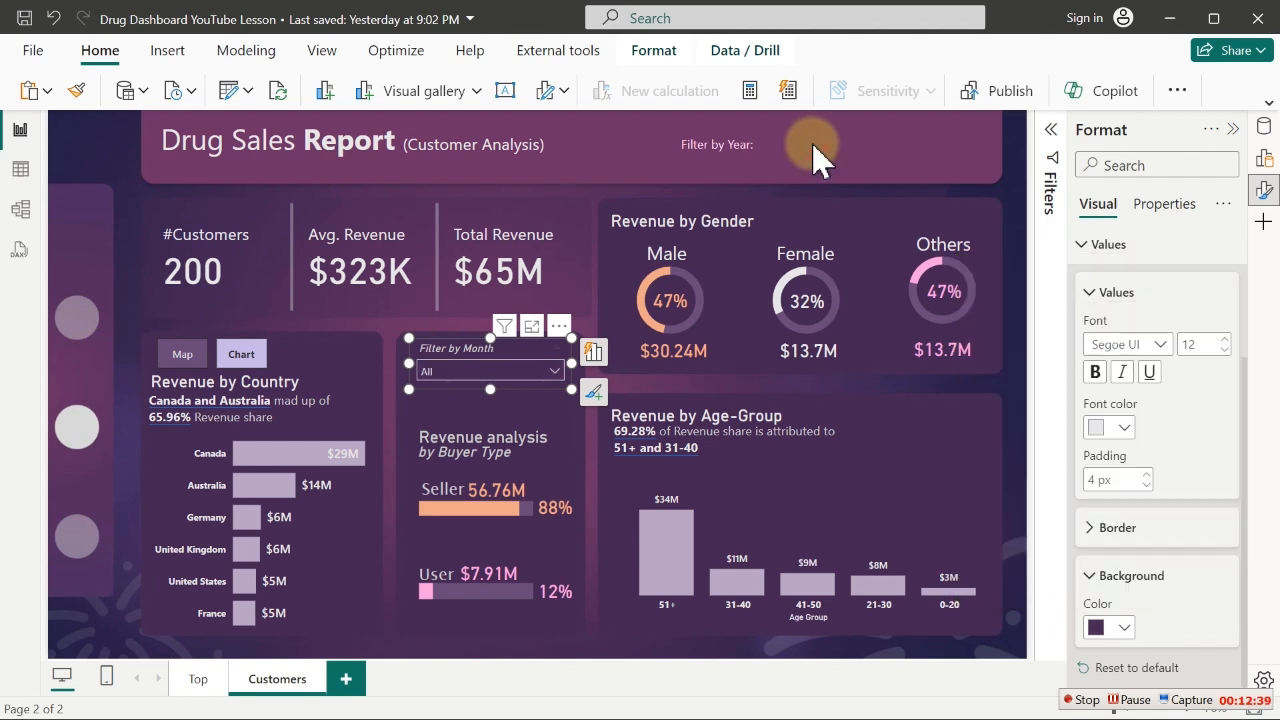
# Set the border color of the Month slicer's values to the same recent dark purple and nudge the slicer slightly down within its card
pyautogui.click(1108, 528)
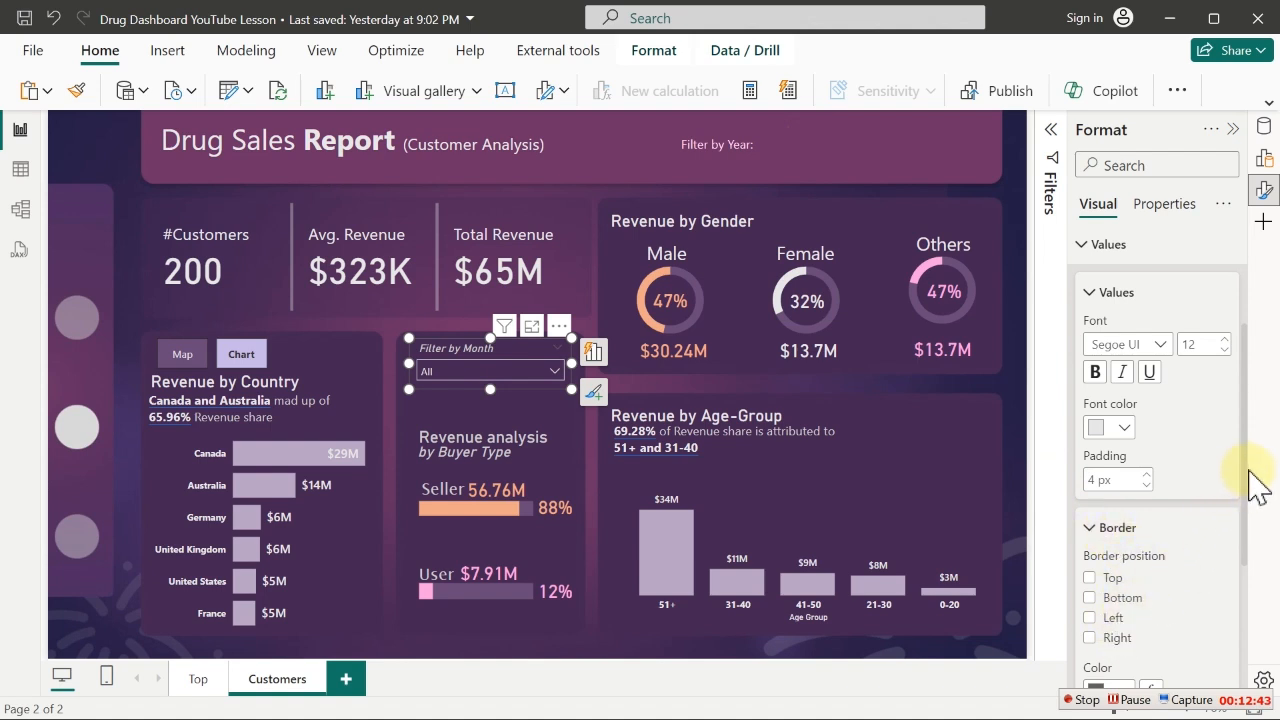
pyautogui.scroll(-3, 1249, 514)
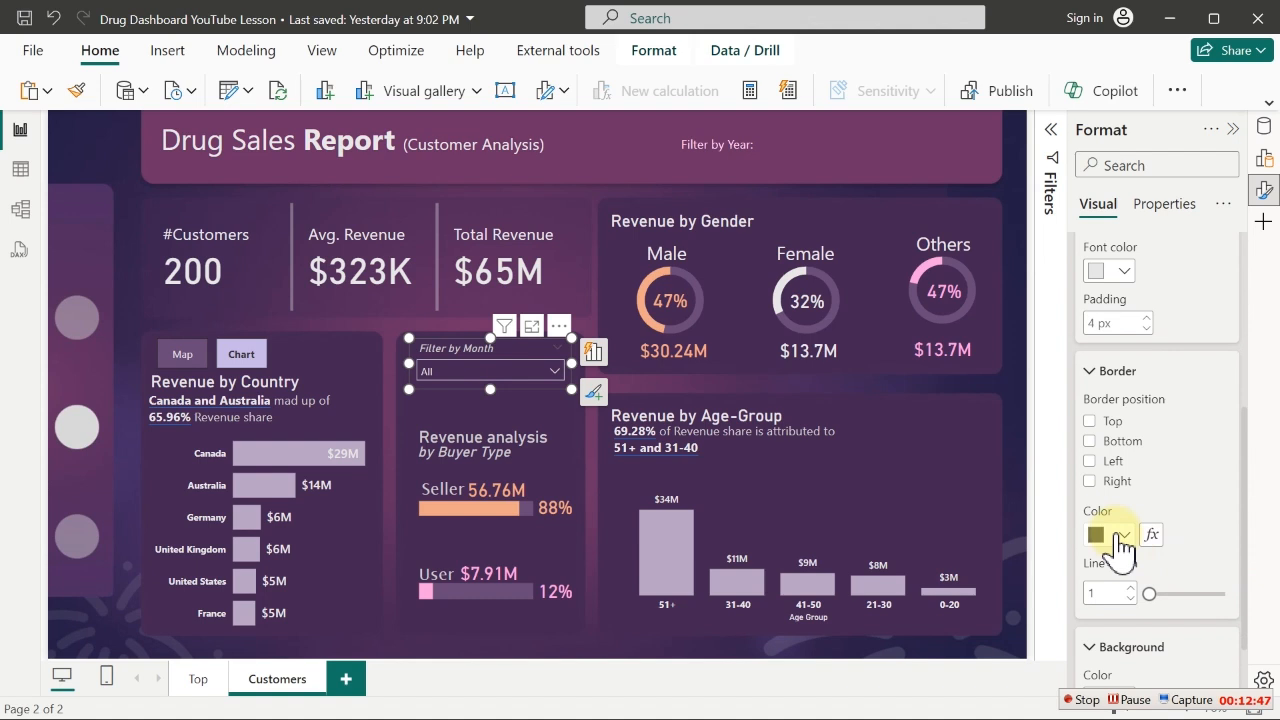
pyautogui.click(1120, 537)
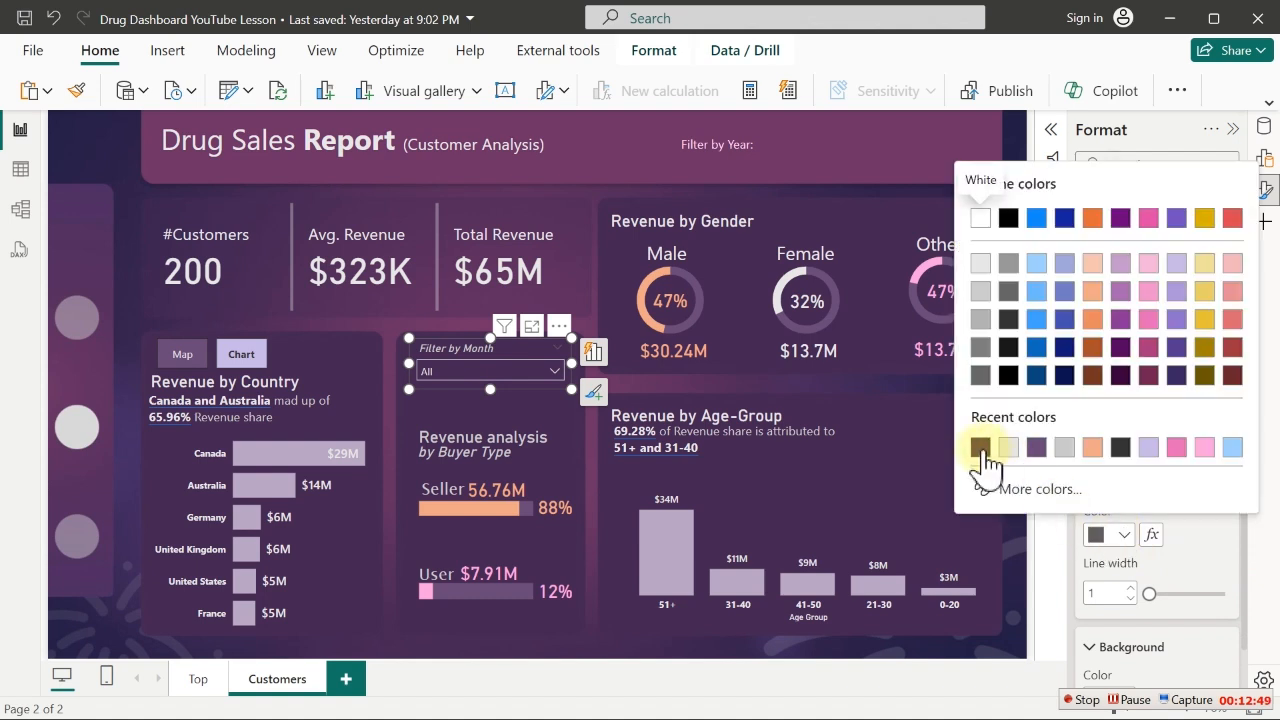
pyautogui.click(981, 448)
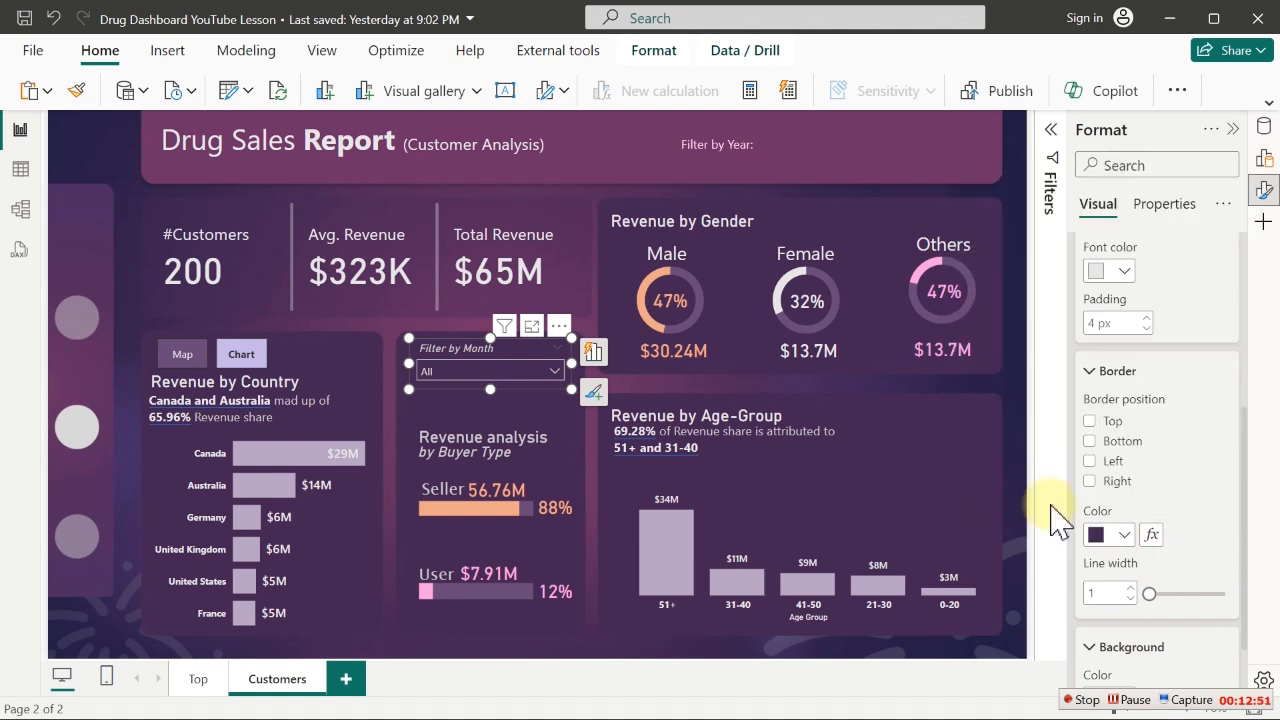
pyautogui.click(847, 148)
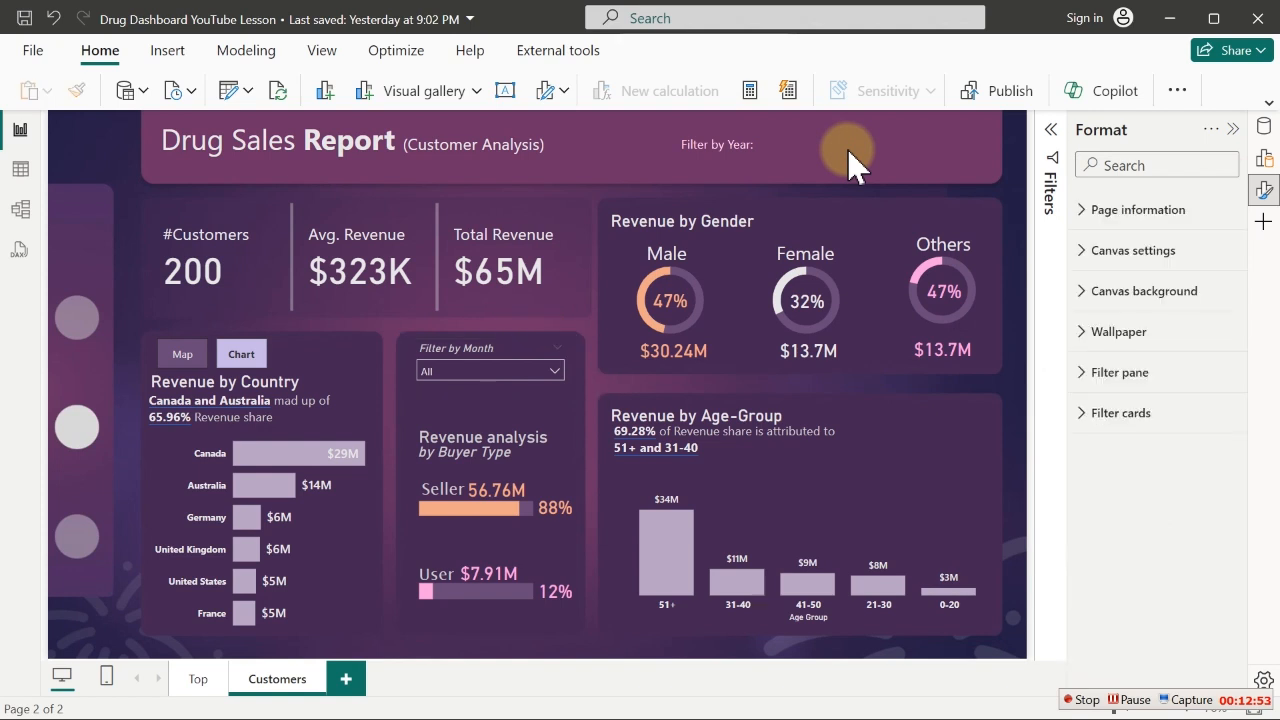
pyautogui.click(533, 388)
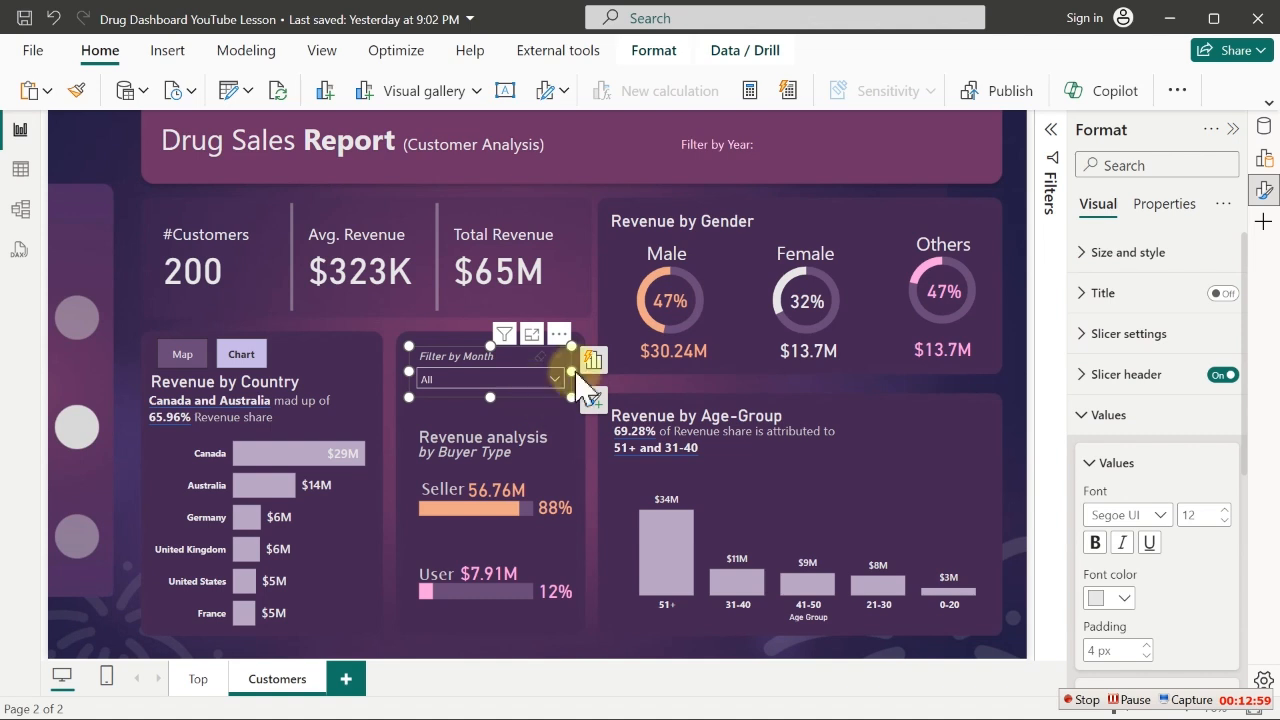
pyautogui.click(891, 165)
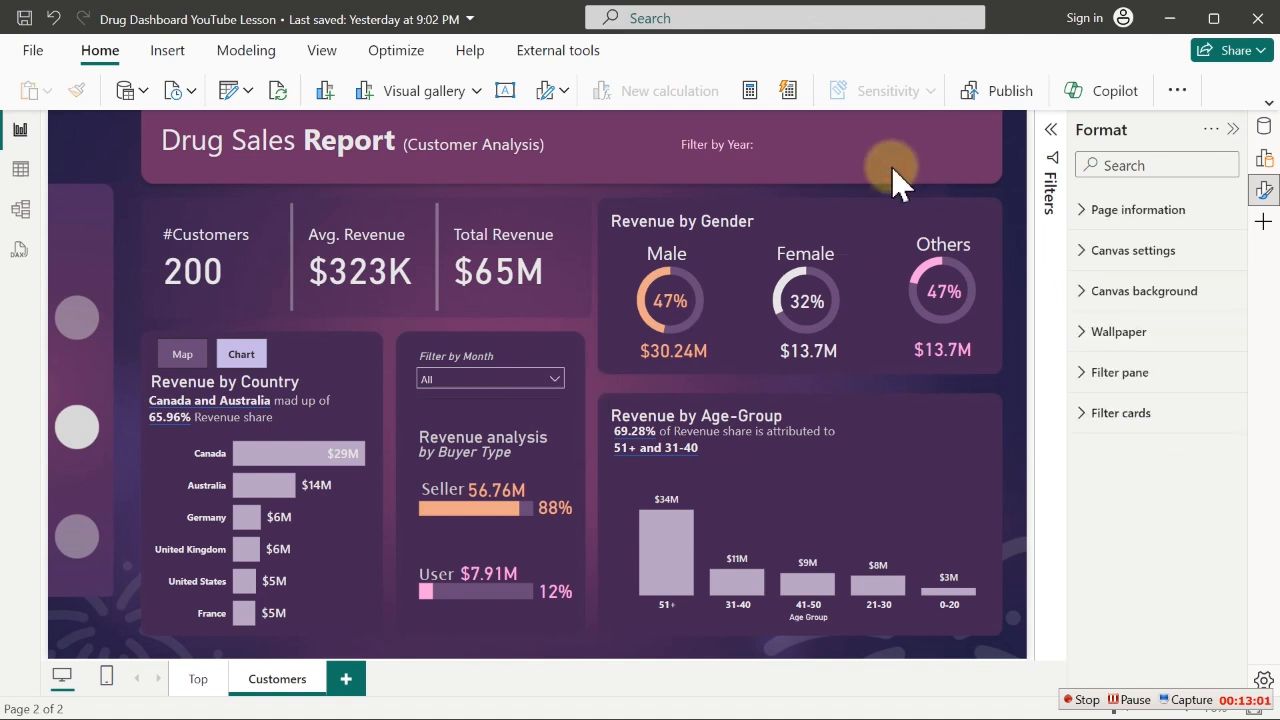